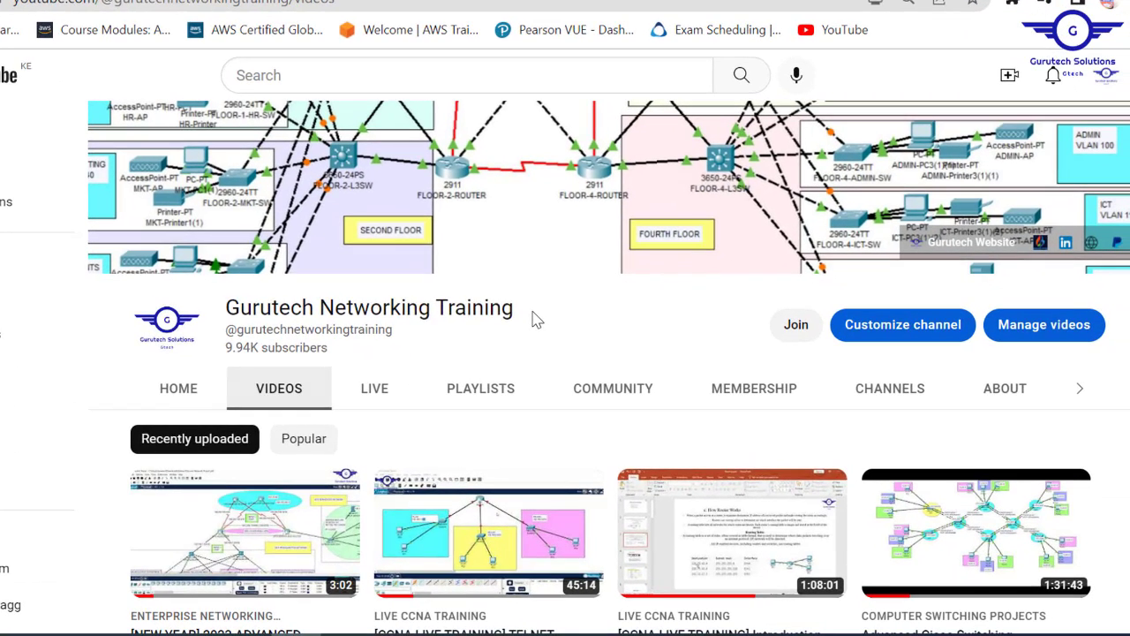
- Select the Gurutech Networking Training channel name and show the channel's Playlists page
drag(554, 325, 258, 319)
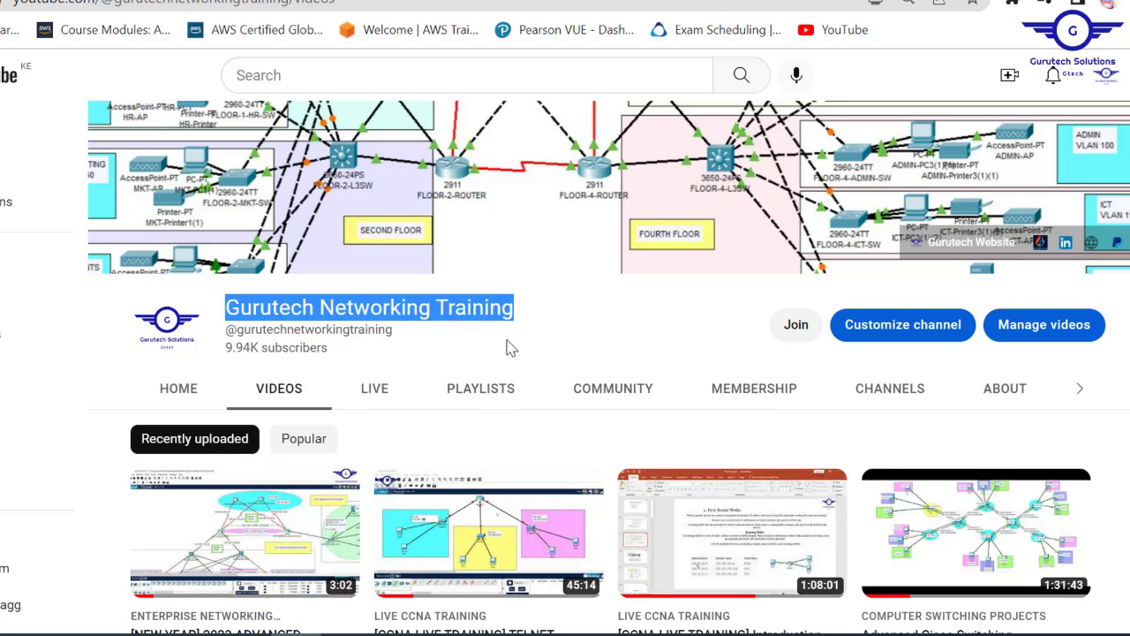
click(476, 401)
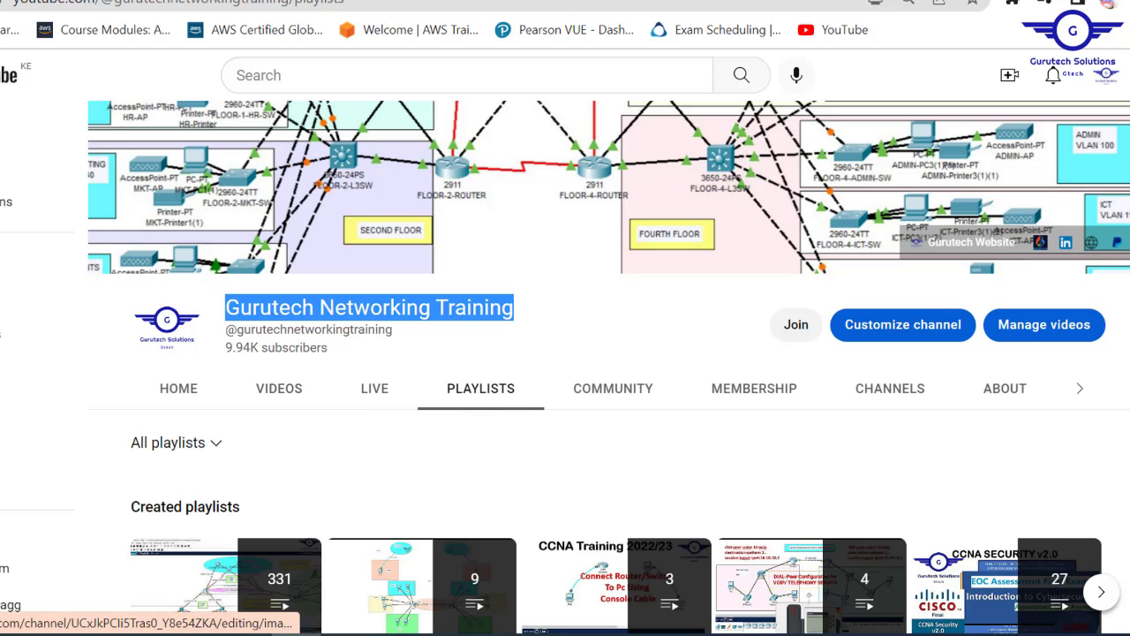
scroll(1007, 530, down, 2)
scroll(1104, 397, down, 1)
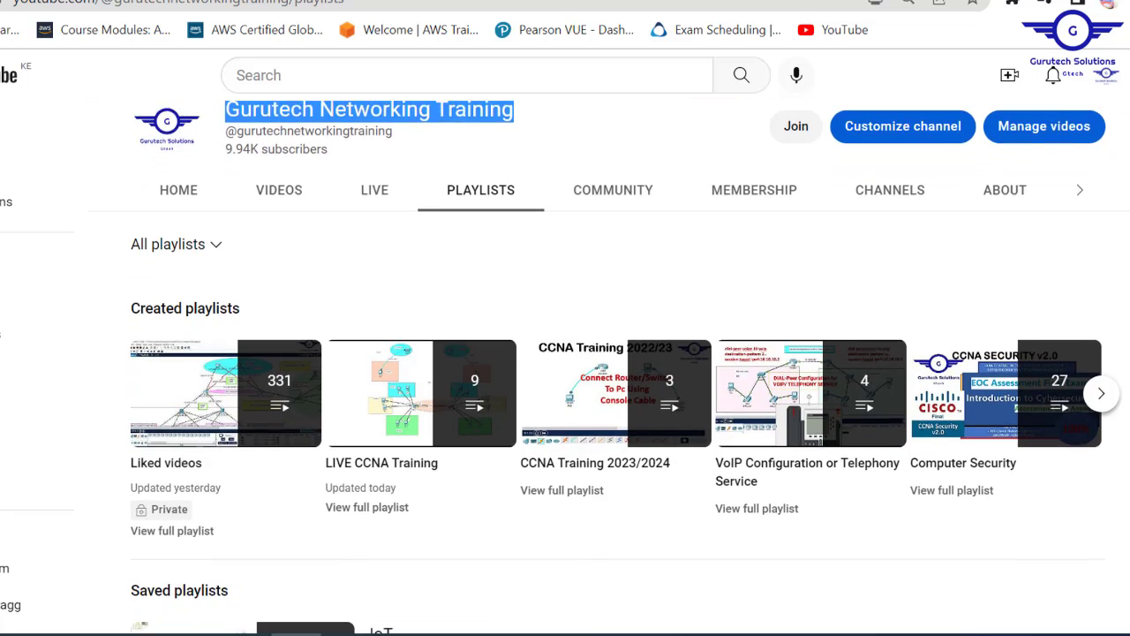
- Advance the created-playlists carousel three times to the Enterprise Networking Projects set
click(1102, 350)
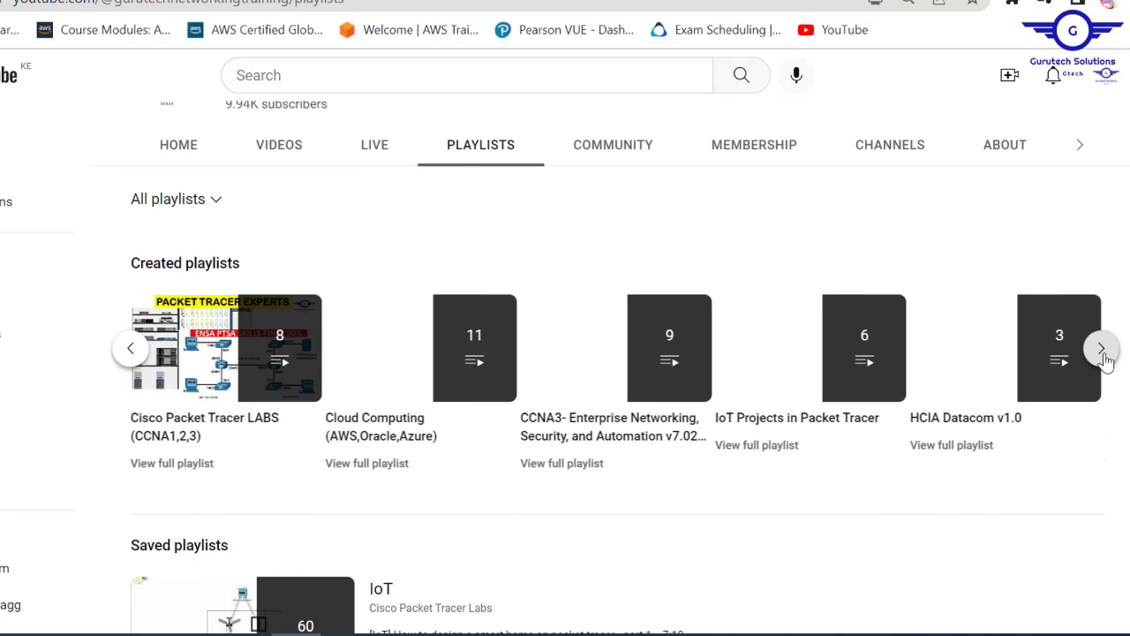
click(1103, 355)
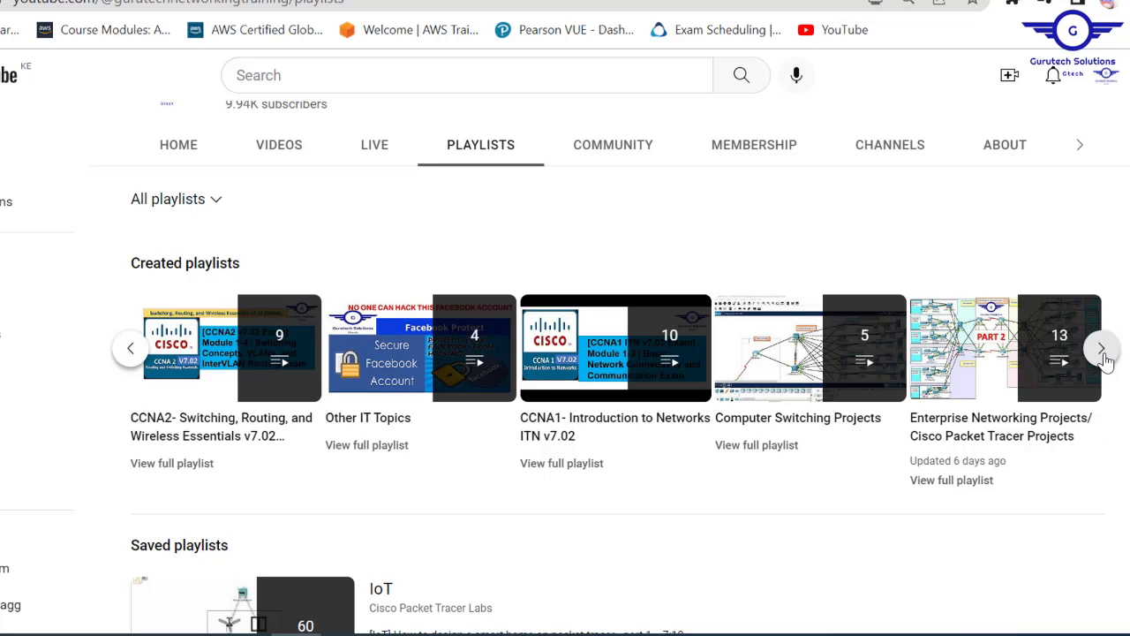
click(1102, 352)
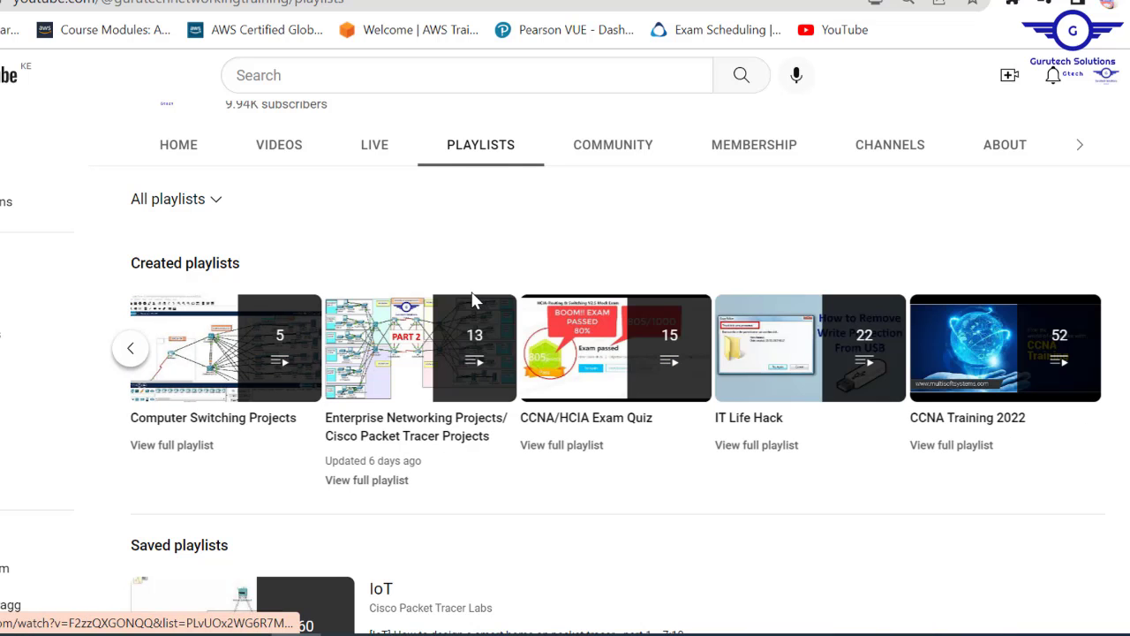
mouse_move(467, 321)
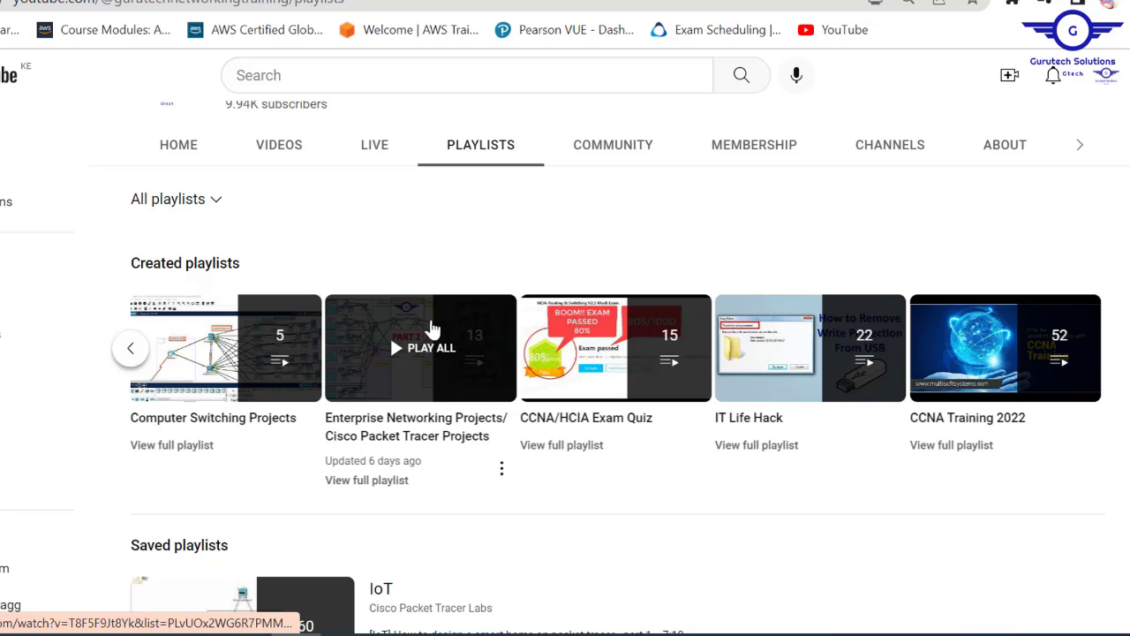
- Play the Enterprise Networking Projects playlist from video 1 of 13, then return to YouTube
click(414, 325)
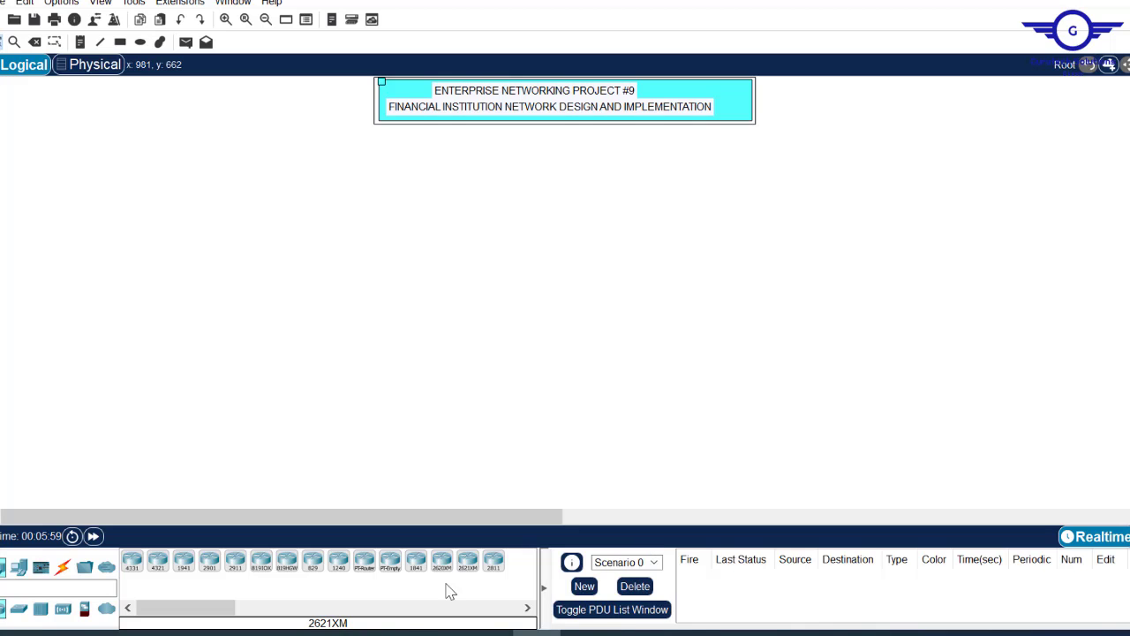
click(392, 633)
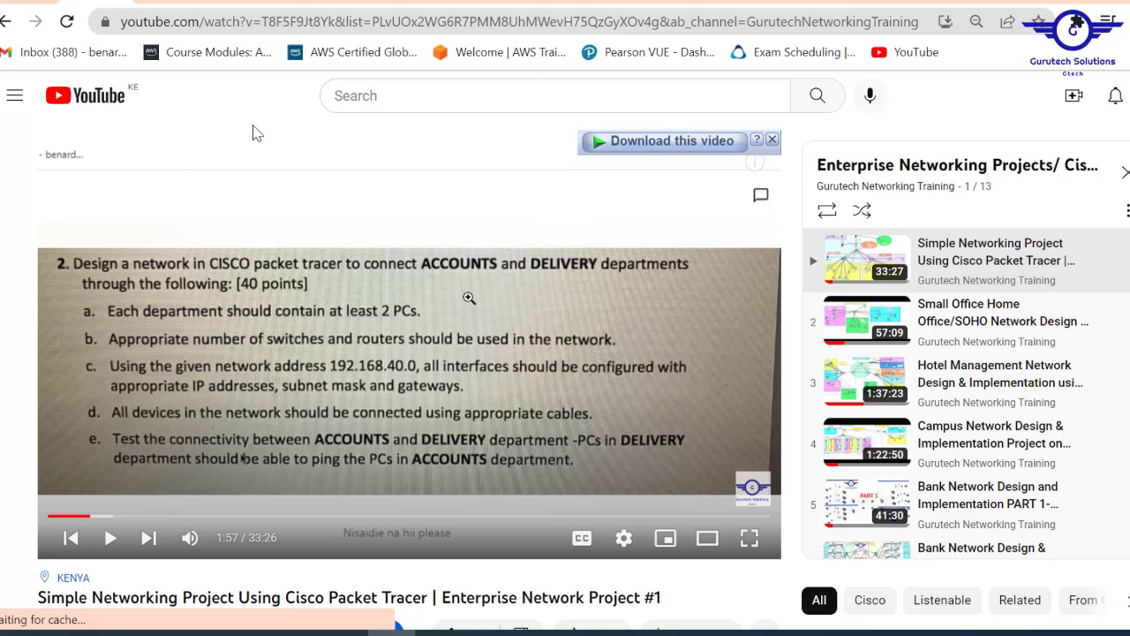
- Go to your own YouTube channel's Videos tab
click(1126, 96)
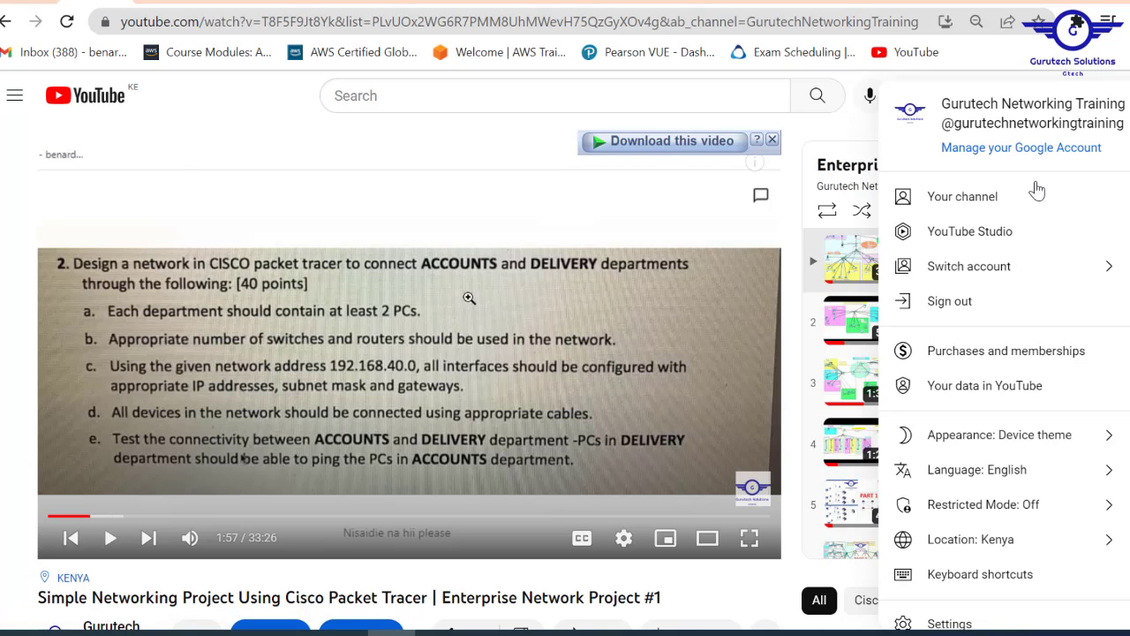
click(1007, 196)
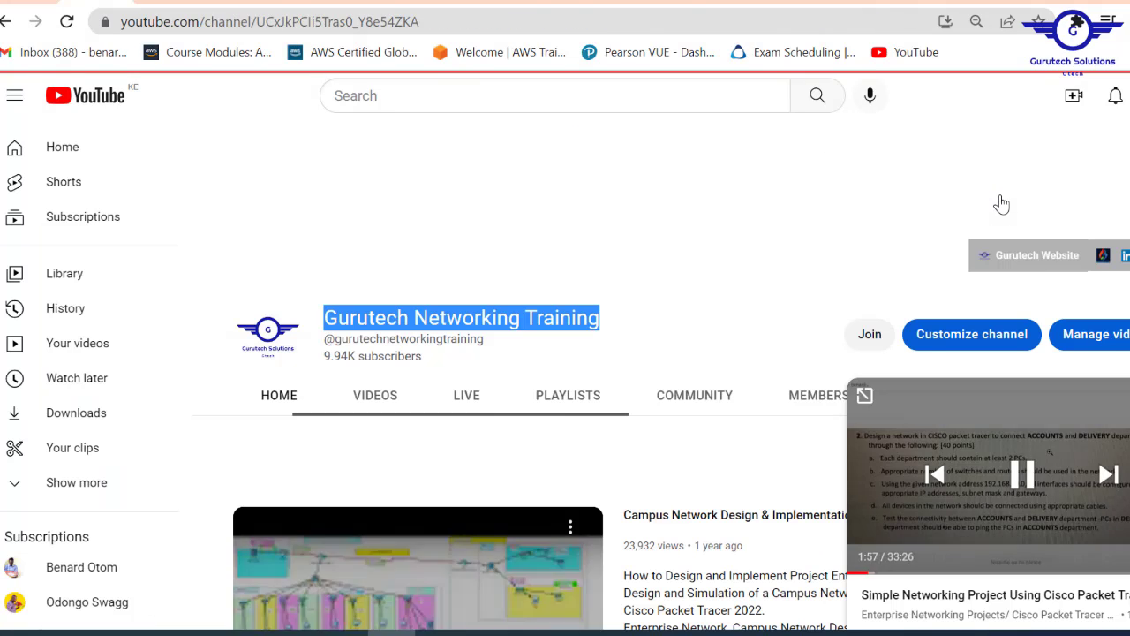
click(391, 410)
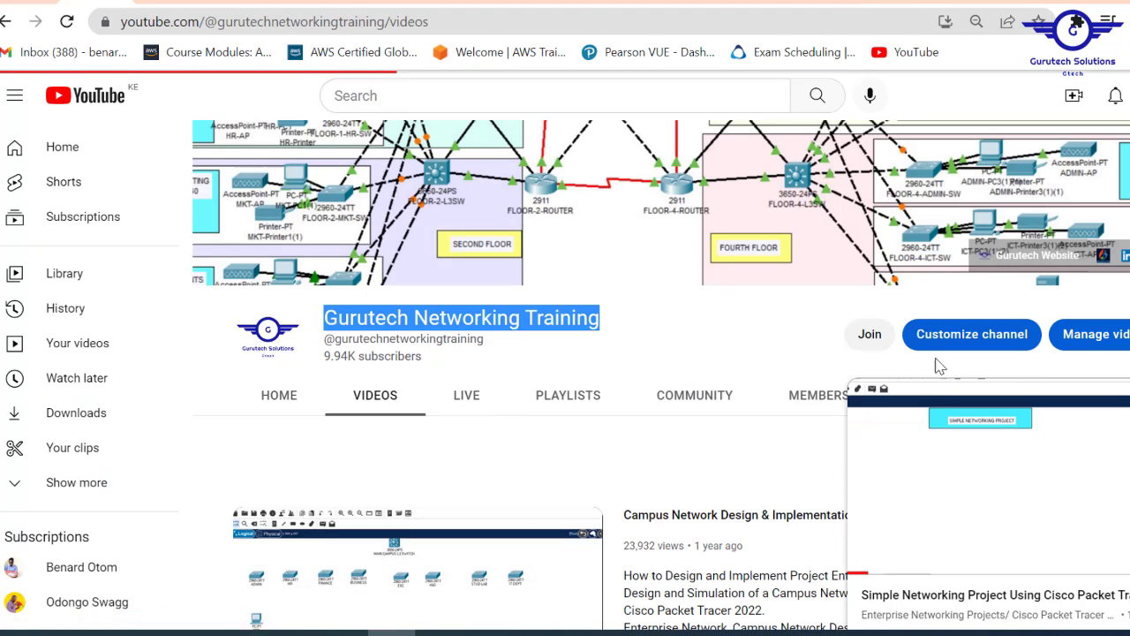
- Look over the channel membership offers, then start a new browser tab
mouse_move(1063, 482)
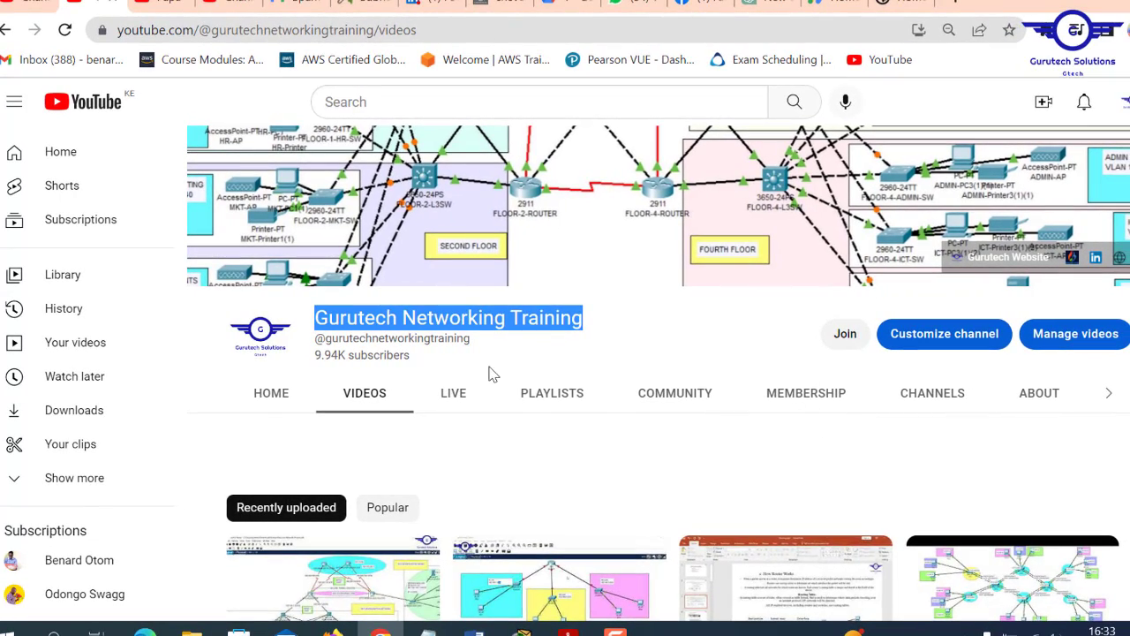
click(843, 339)
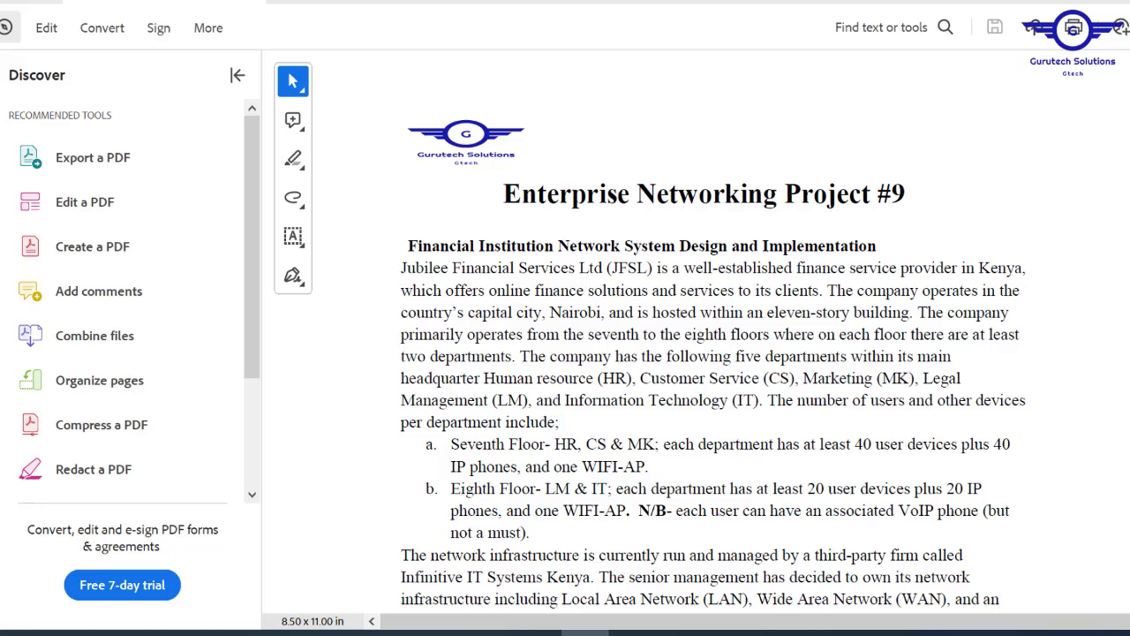
scroll(706, 353, down, 20)
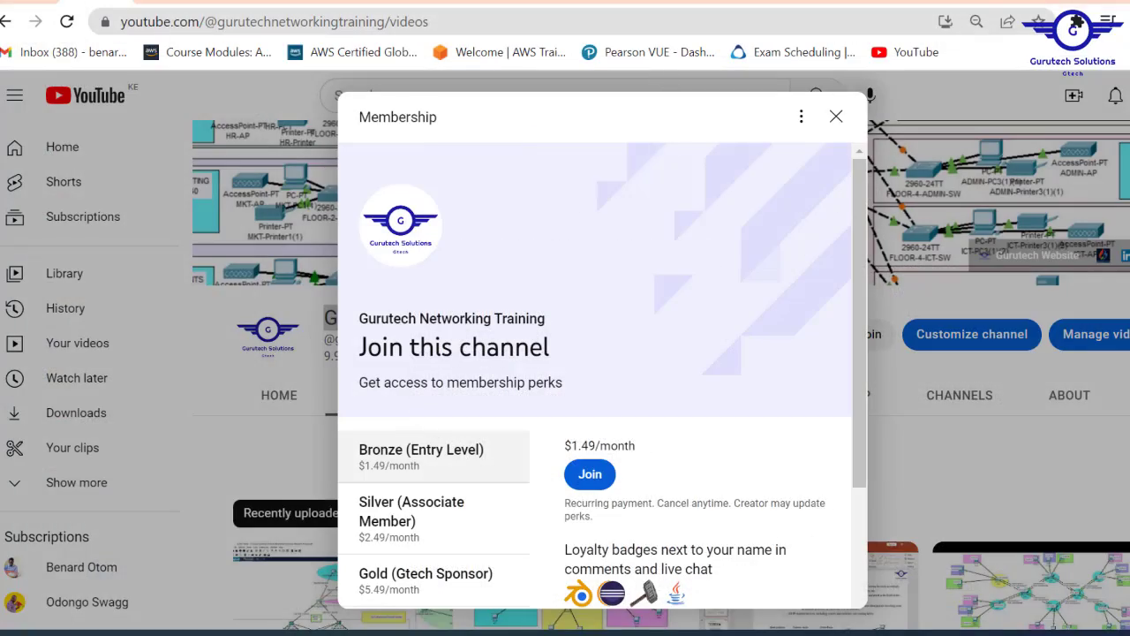
key(ctrl+t)
- Go to the Gurutech Networks site's projects page, dismissing the advertisement overlay
text(G)
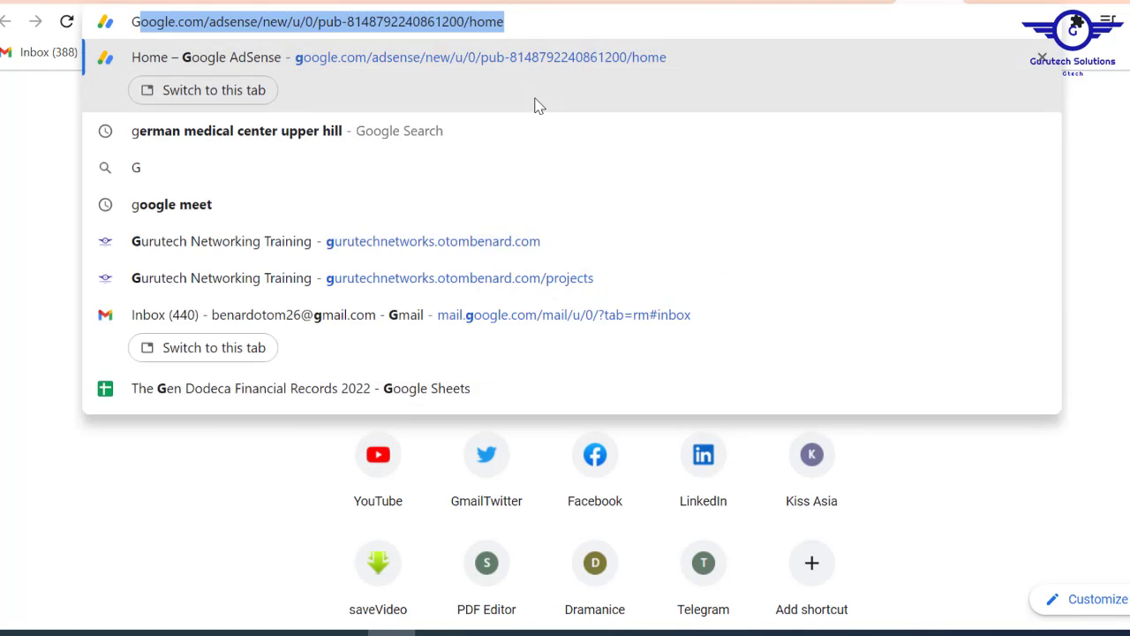
text(UR)
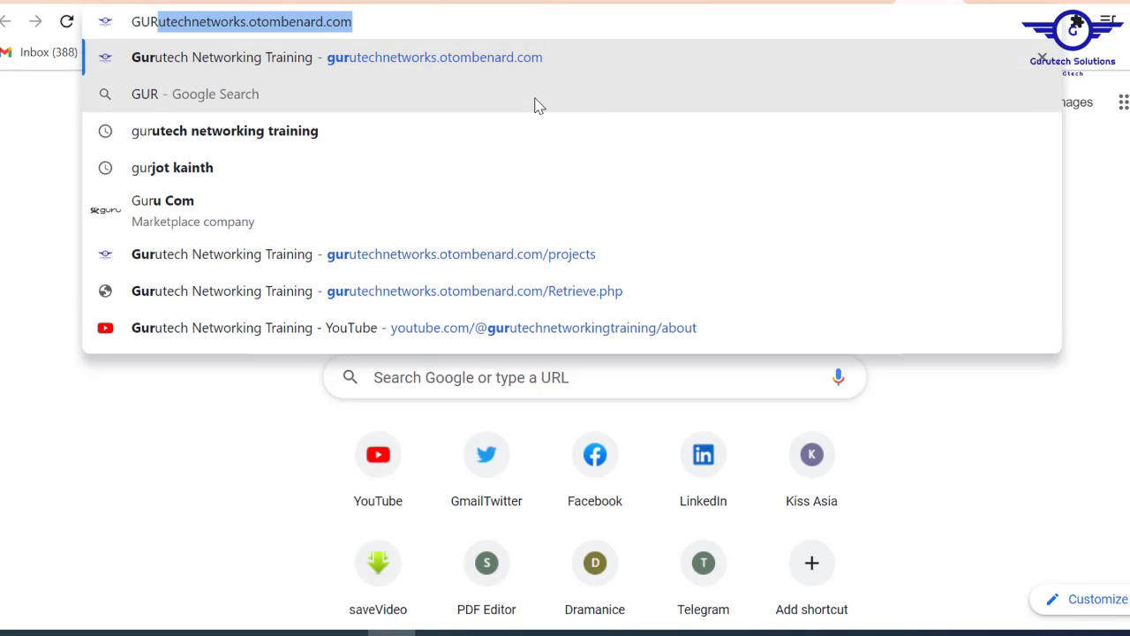
key(Return)
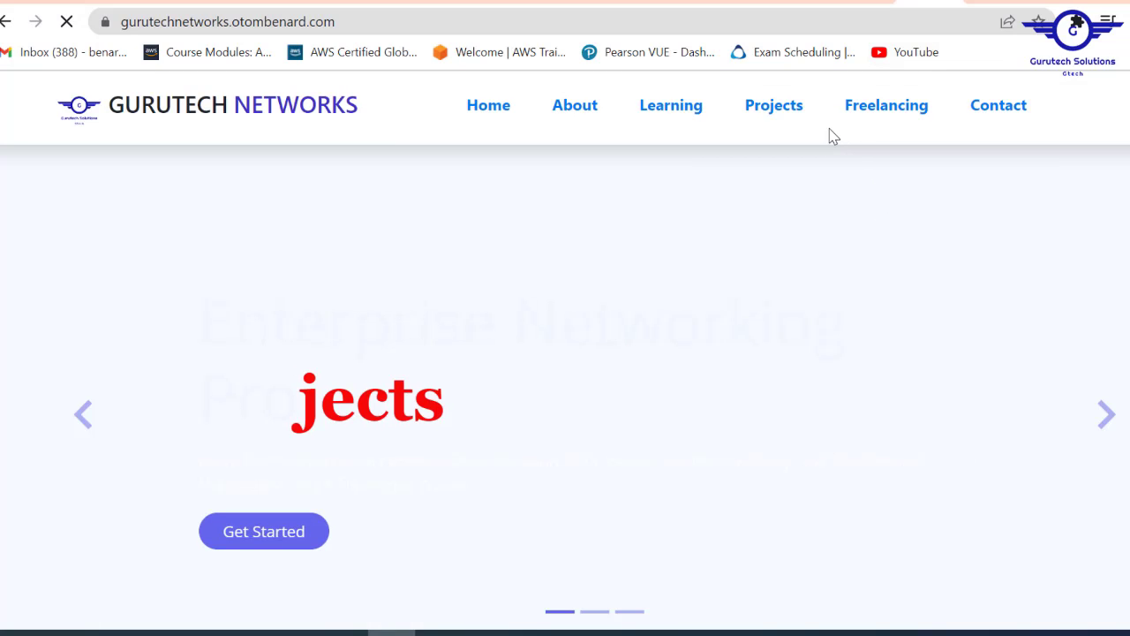
click(785, 114)
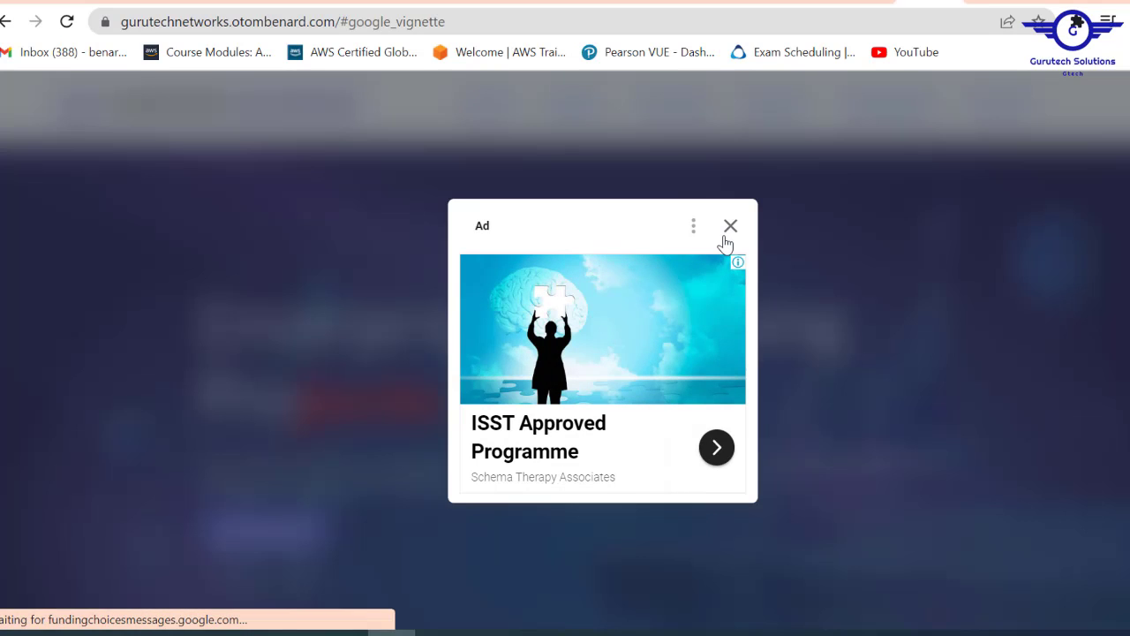
click(730, 228)
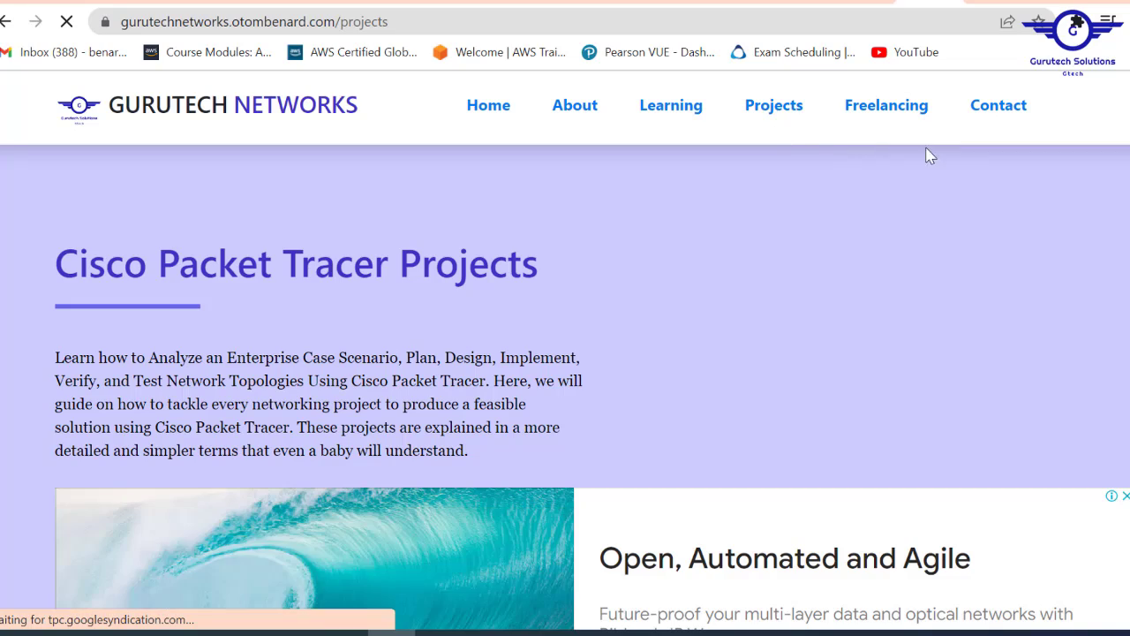
- Open the Project #7 Hospital System Network Design page and scroll to its source-file instructions
scroll(565, 353, down, 10)
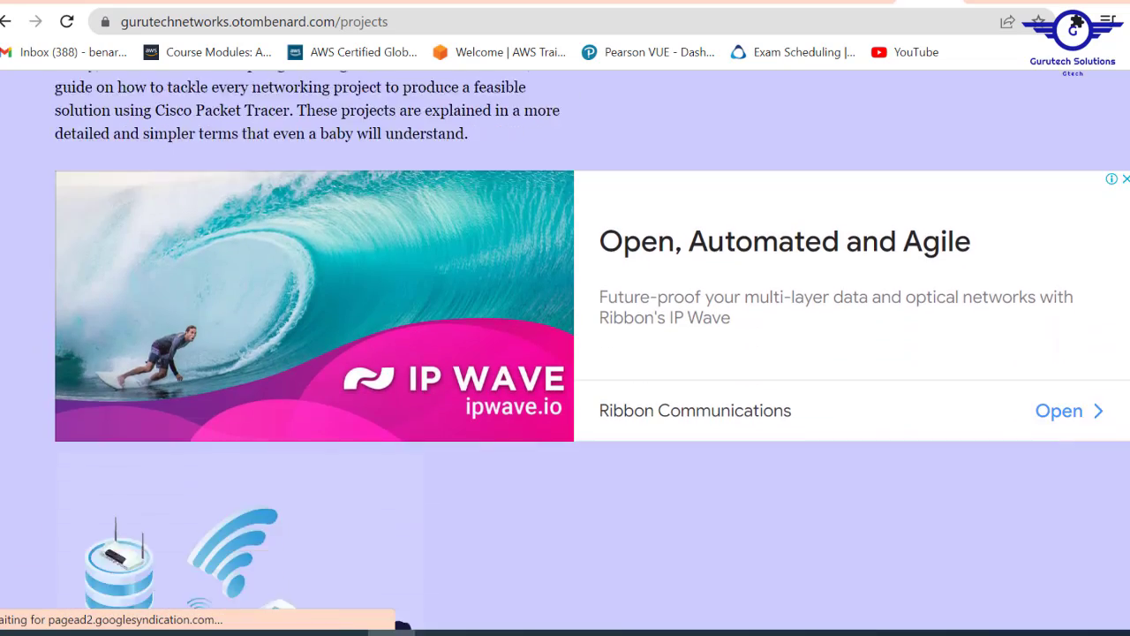
scroll(565, 353, down, 10)
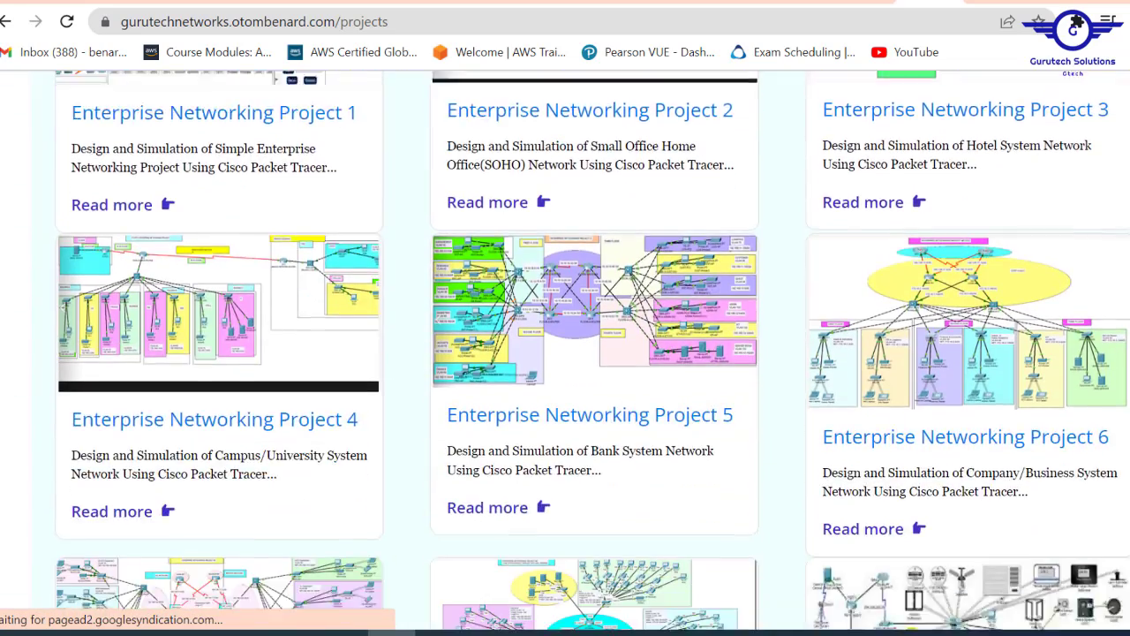
scroll(566, 353, up, 5)
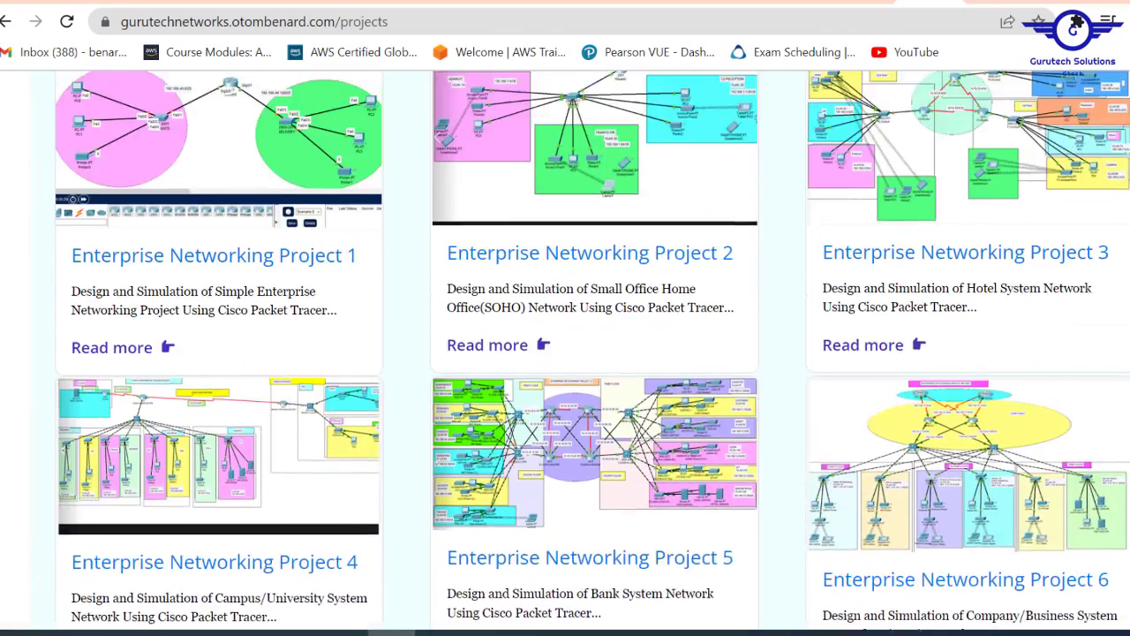
scroll(566, 353, down, 5)
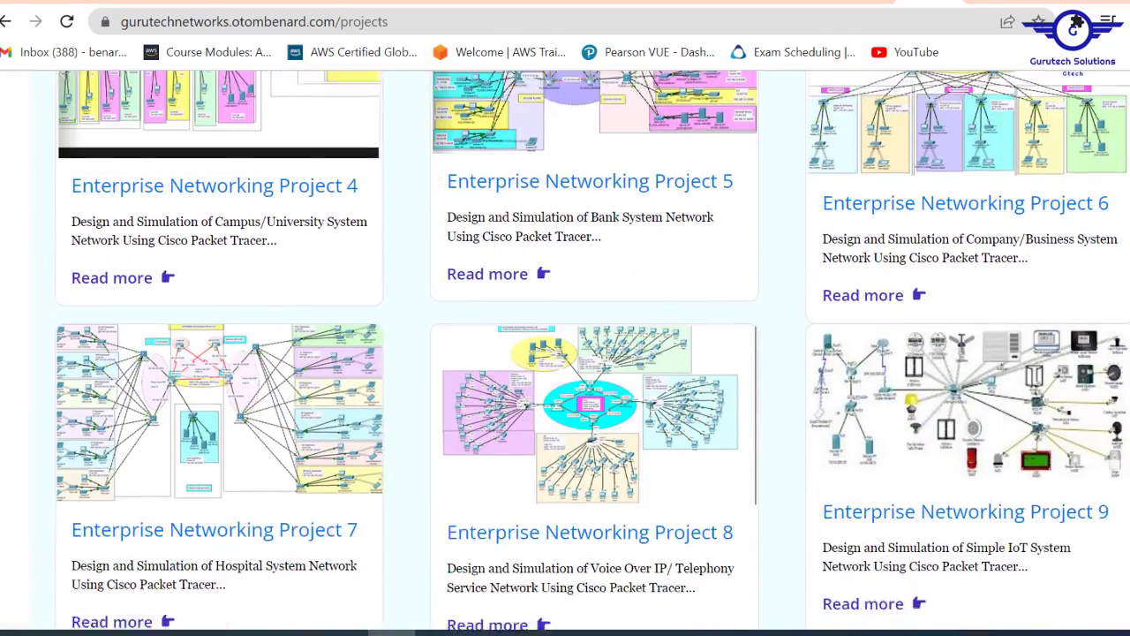
scroll(565, 353, up, 4)
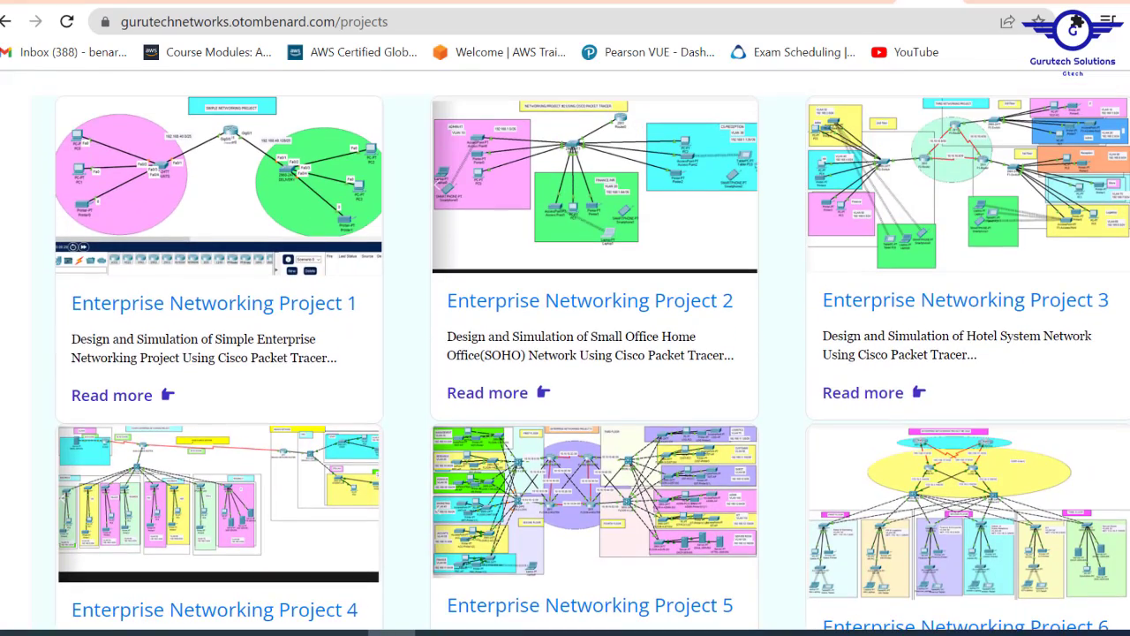
scroll(565, 353, down, 3)
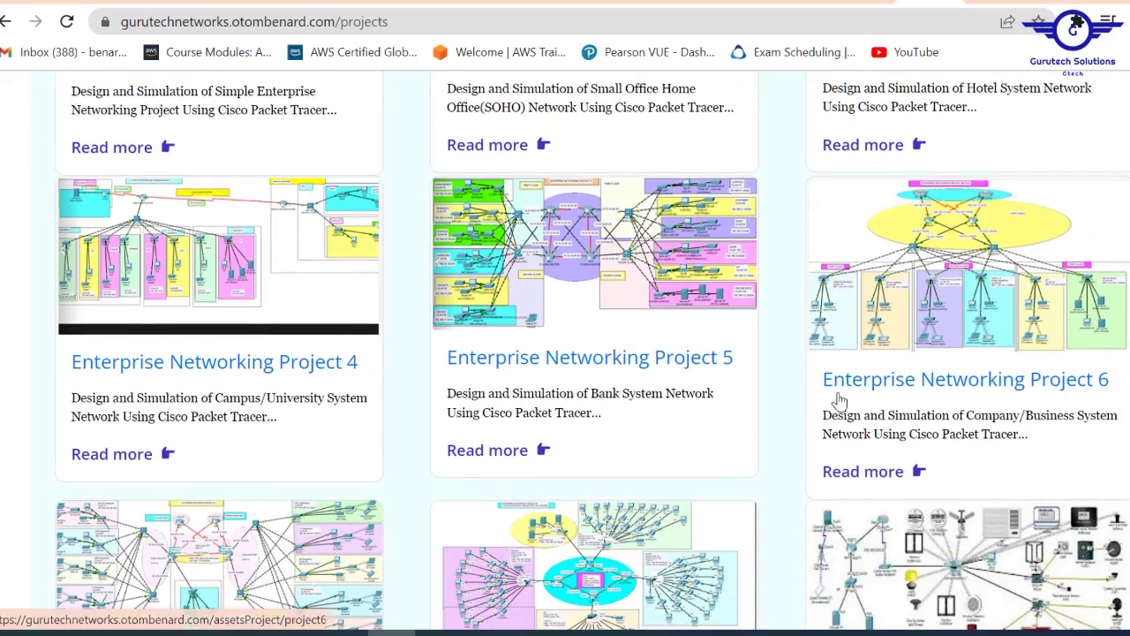
scroll(834, 403, down, 2)
scroll(159, 354, down, 2)
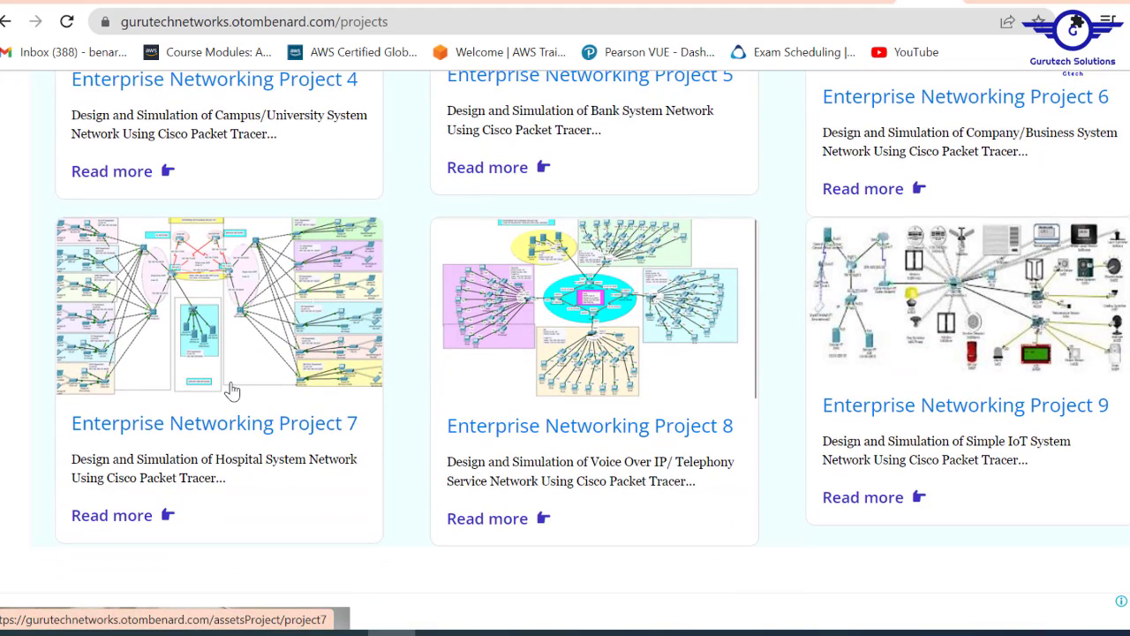
click(159, 513)
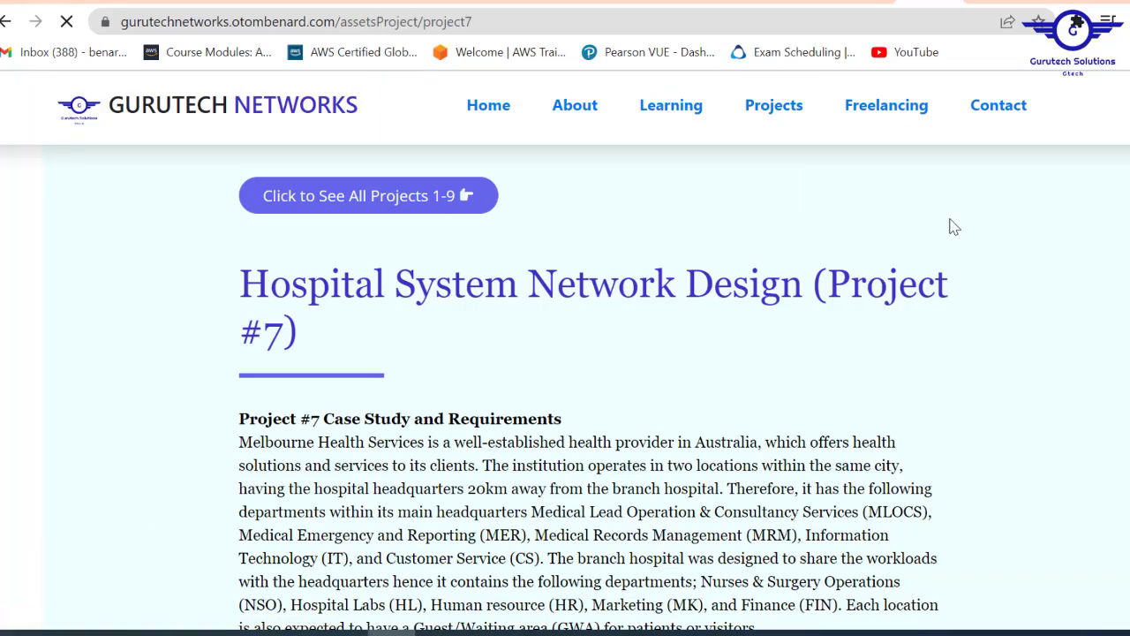
scroll(565, 353, down, 20)
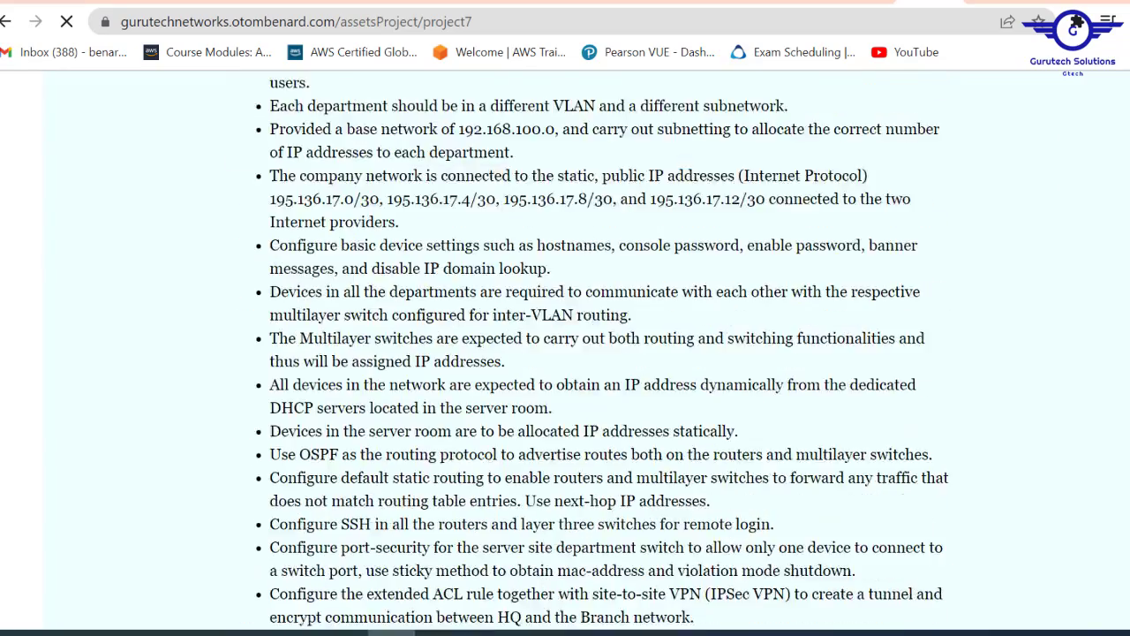
scroll(594, 353, down, 8)
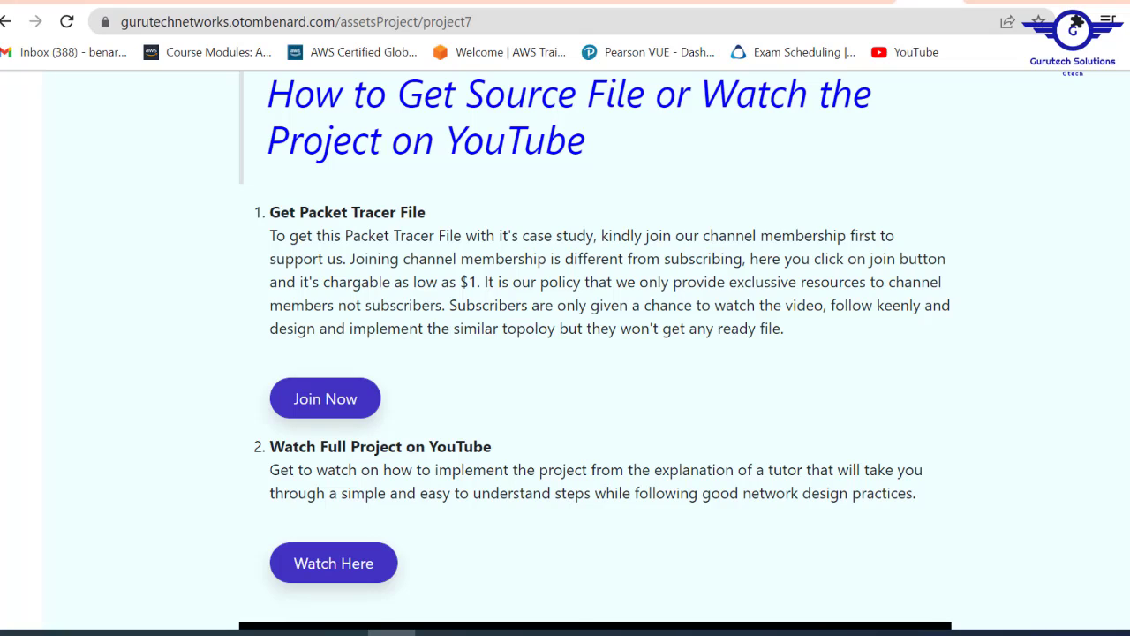
- View the channel membership tiers, then bring Cisco Packet Tracer's Project #9 workspace forward
click(344, 400)
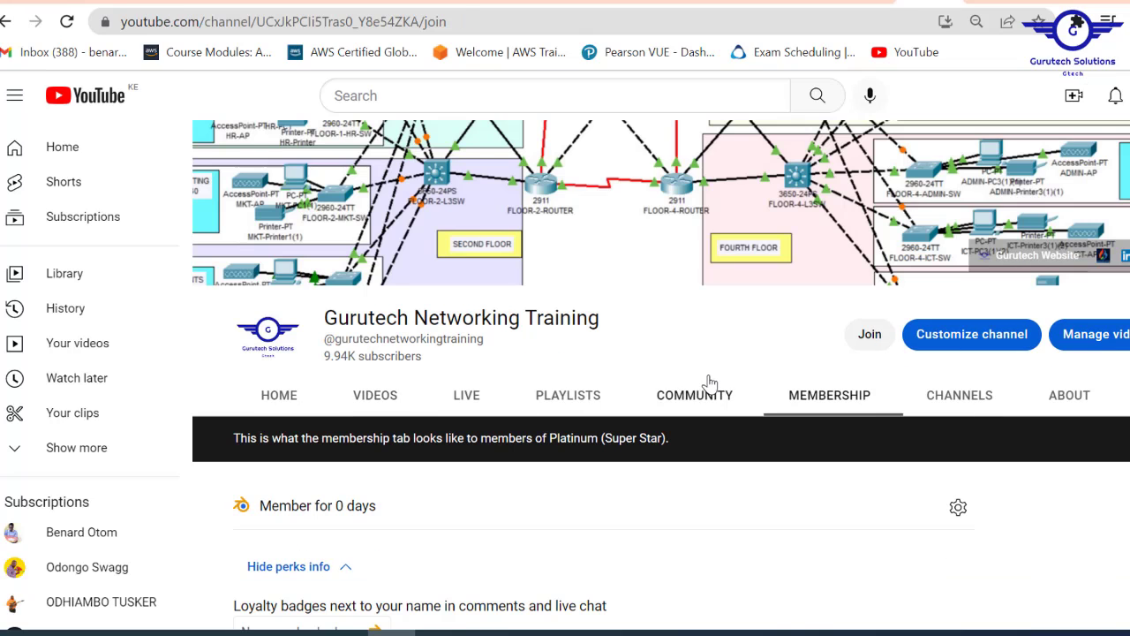
click(870, 336)
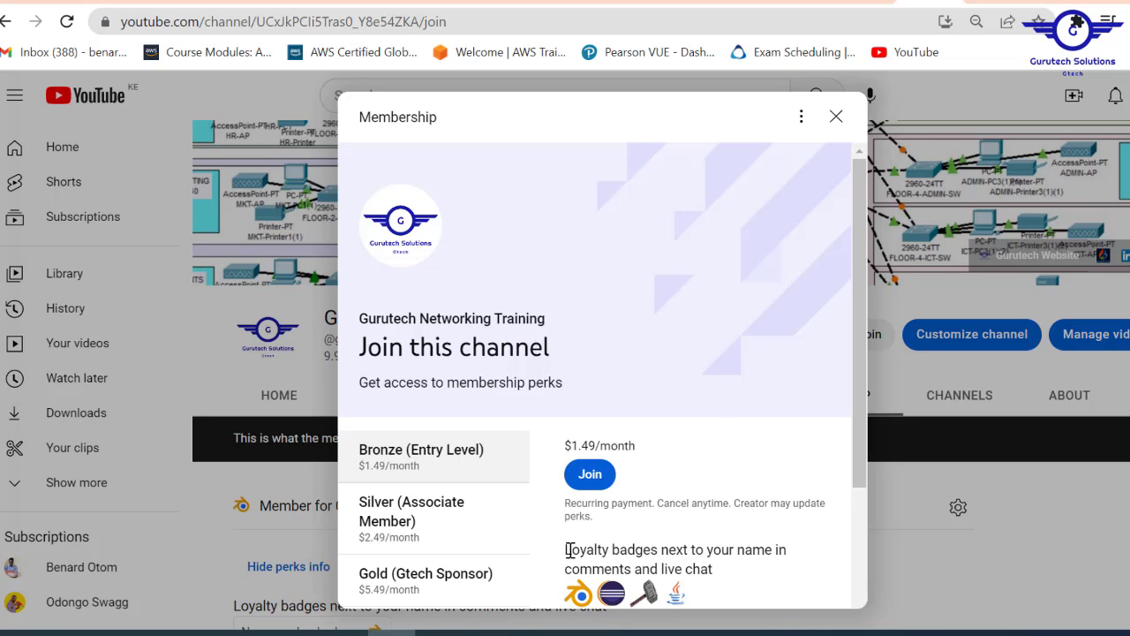
mouse_move(489, 632)
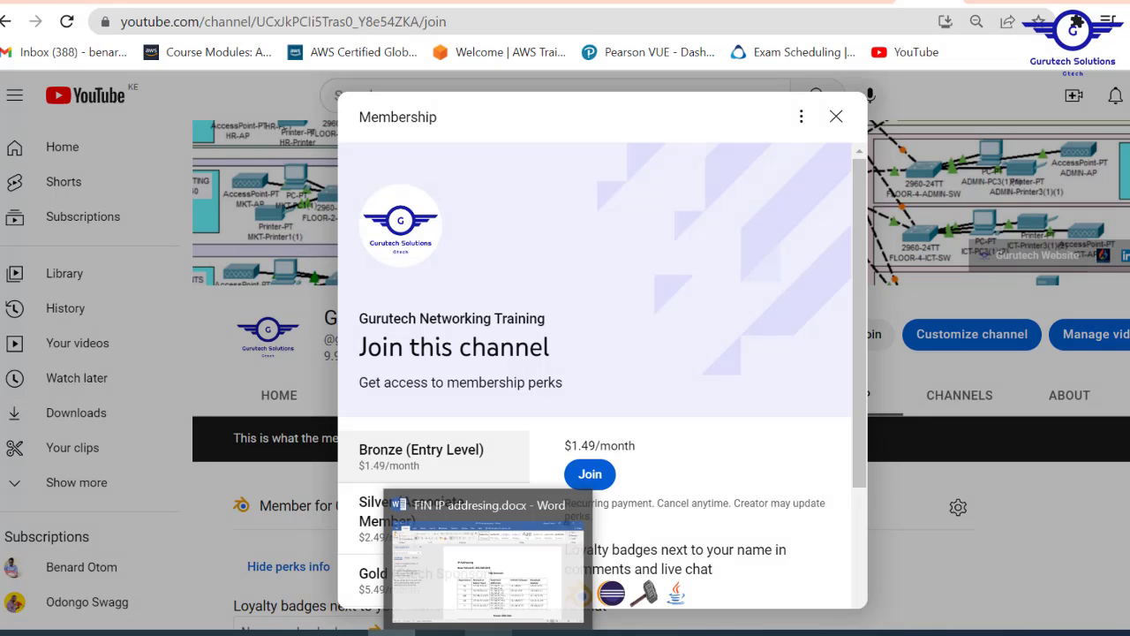
click(538, 633)
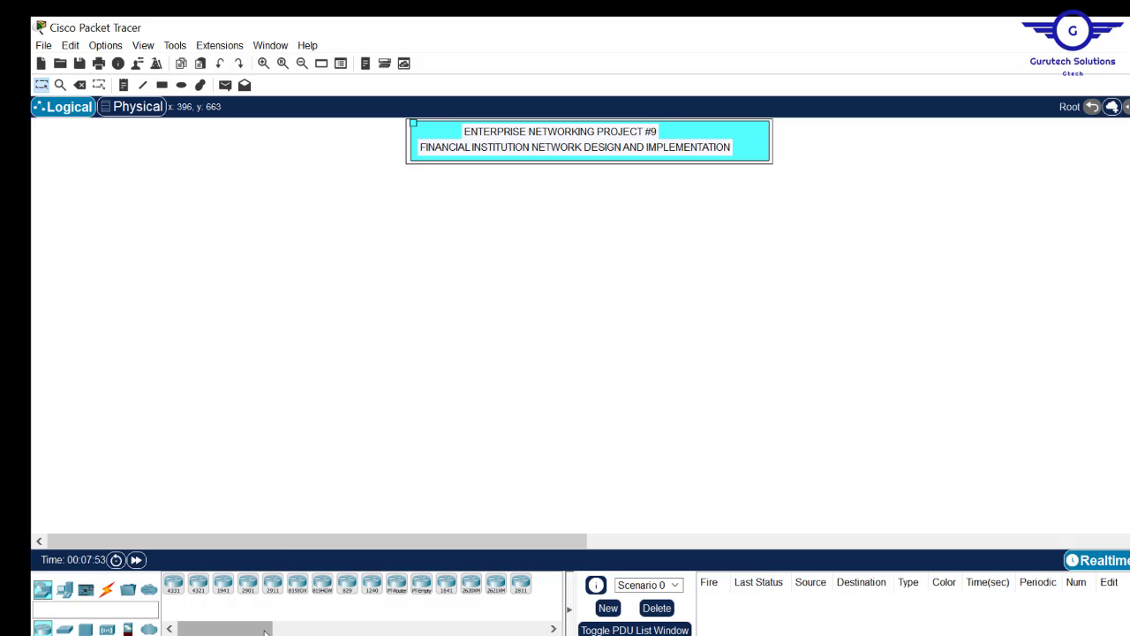
- Open Project9.pdf from Recent files and collapse Acrobat's recommended tools panel
key(super+e)
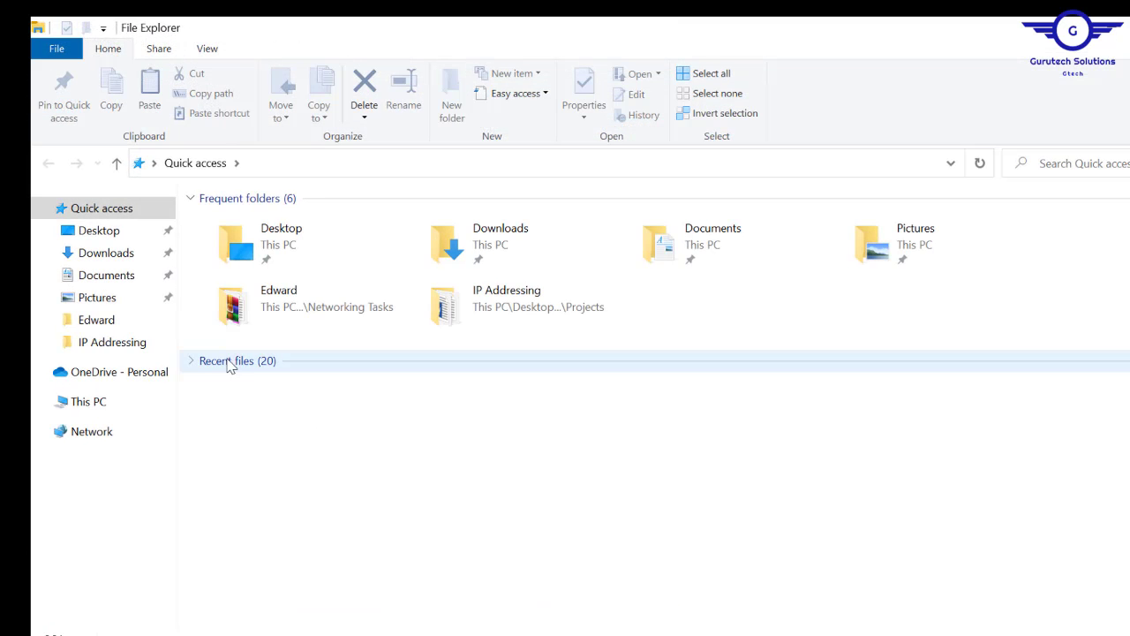
double_click(226, 376)
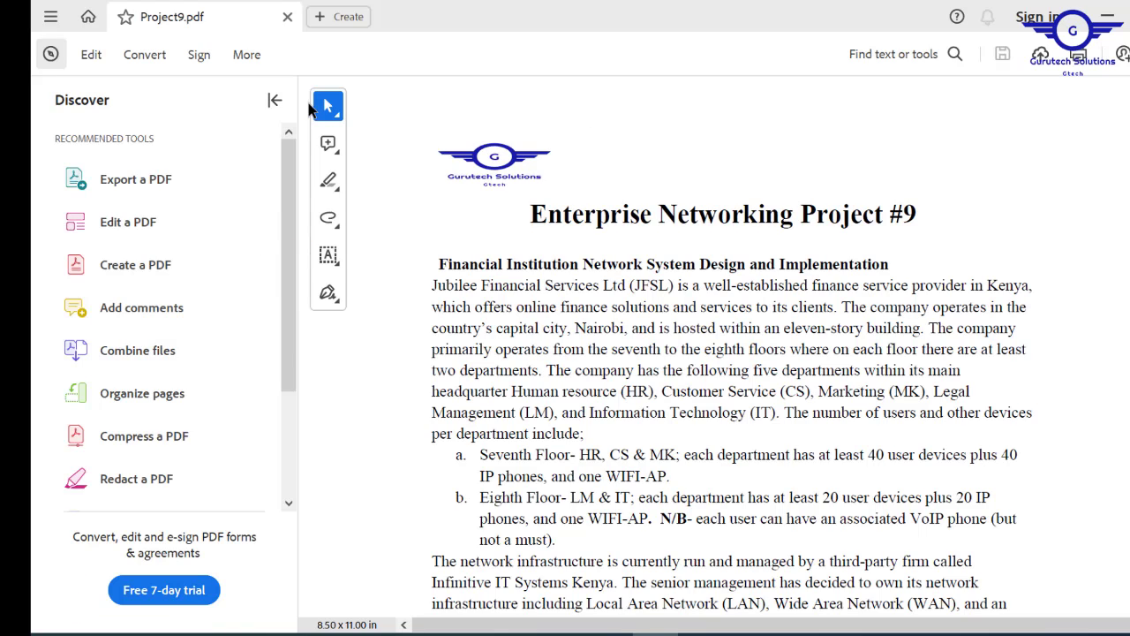
click(273, 101)
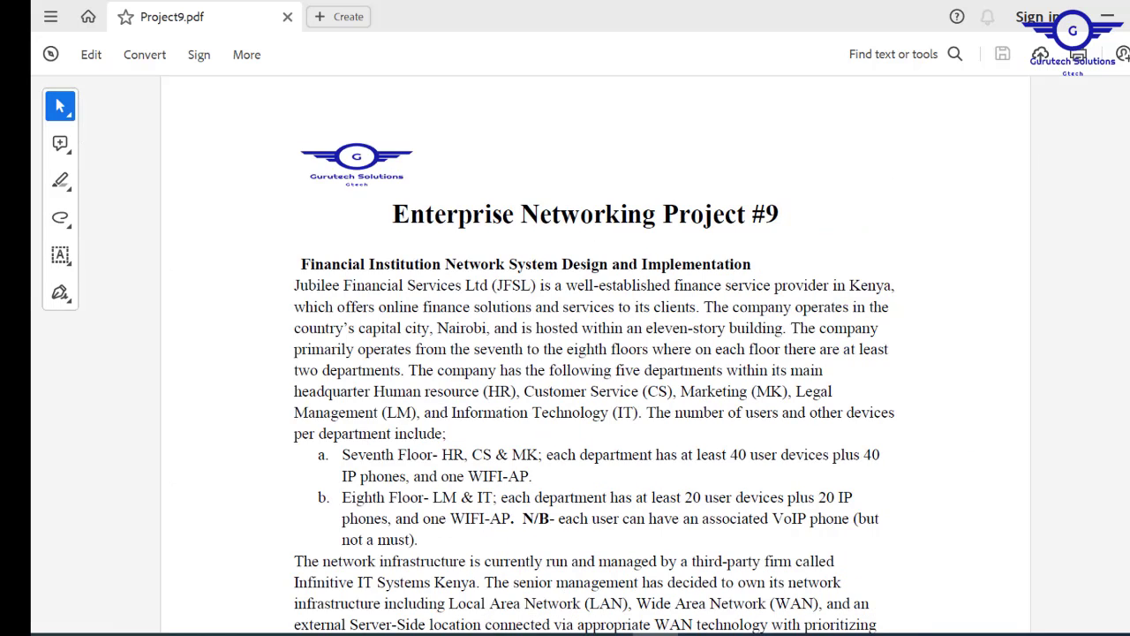
- Highlight the 'Enterprise Networking Project #9' title and subtitle, then clear the selection
scroll(594, 353, down, 1)
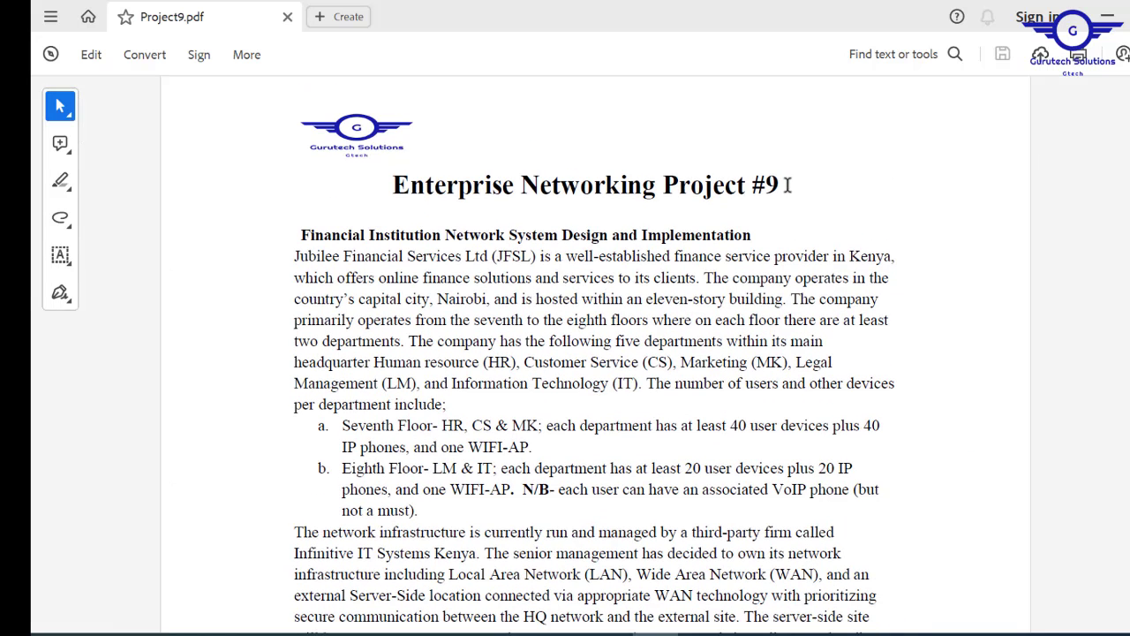
drag(787, 182, 448, 192)
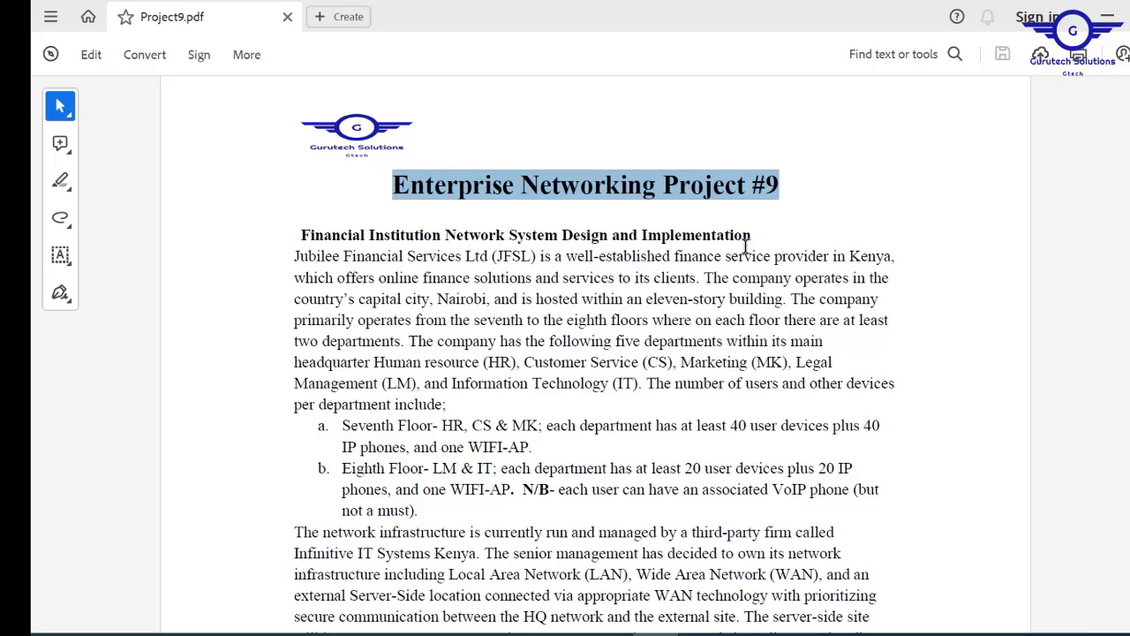
drag(770, 254, 296, 235)
click(296, 235)
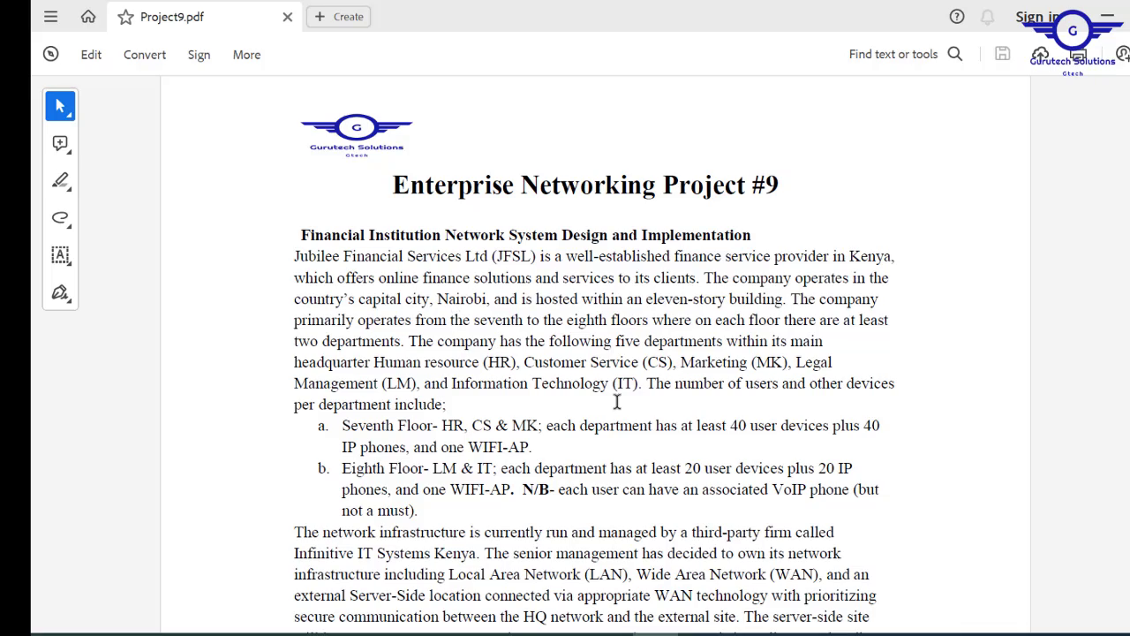
scroll(592, 353, down, 8)
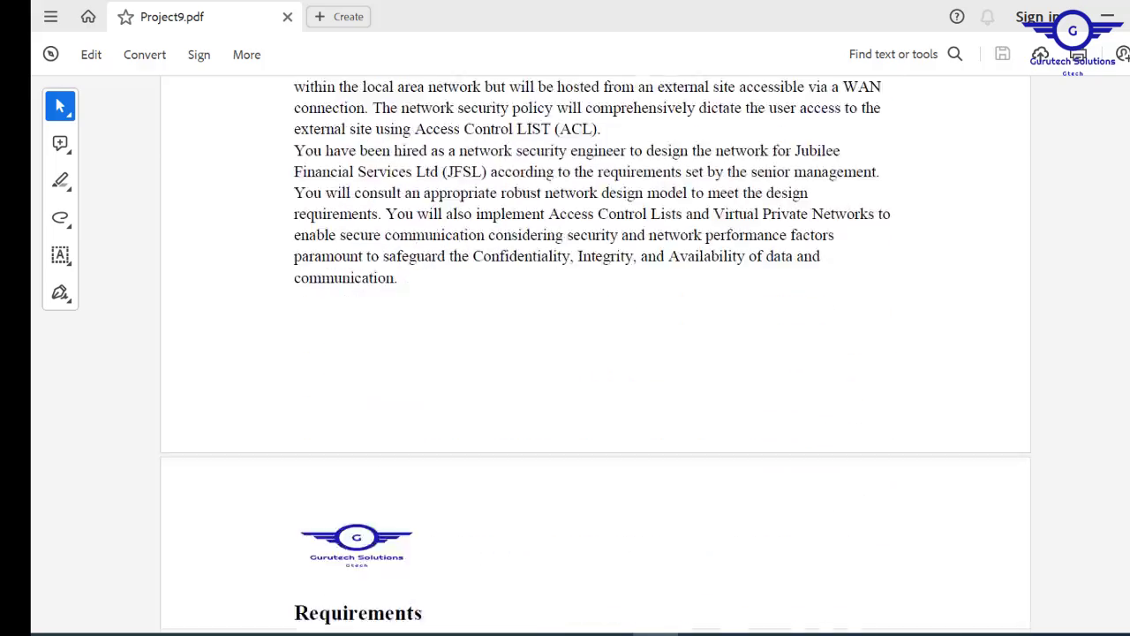
scroll(591, 354, up, 8)
scroll(591, 353, down, 8)
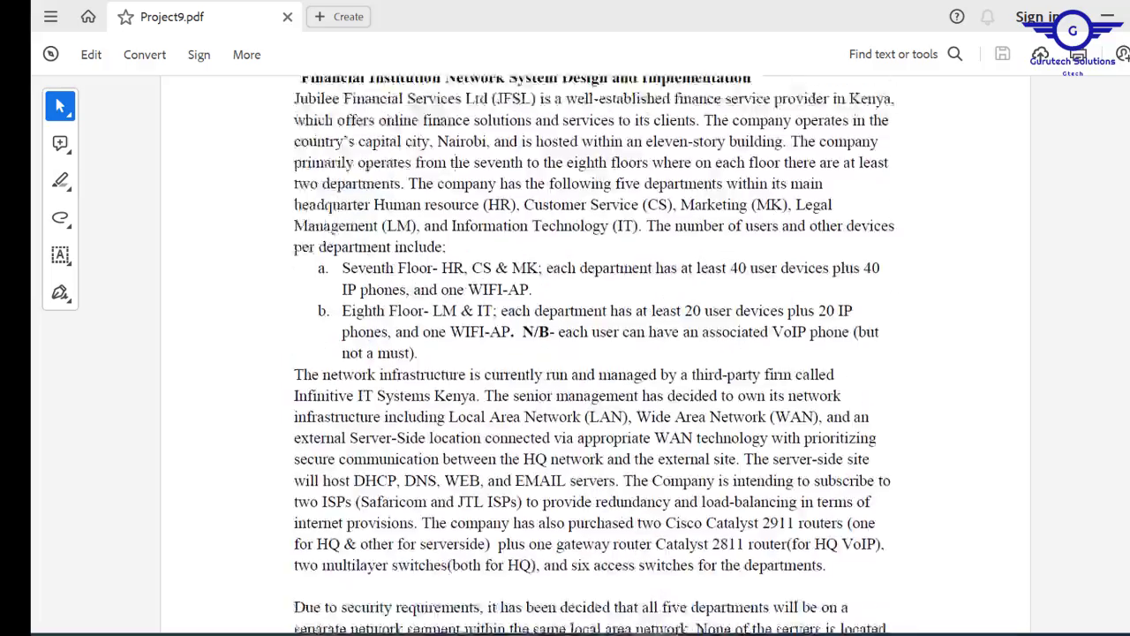
scroll(592, 354, down, 10)
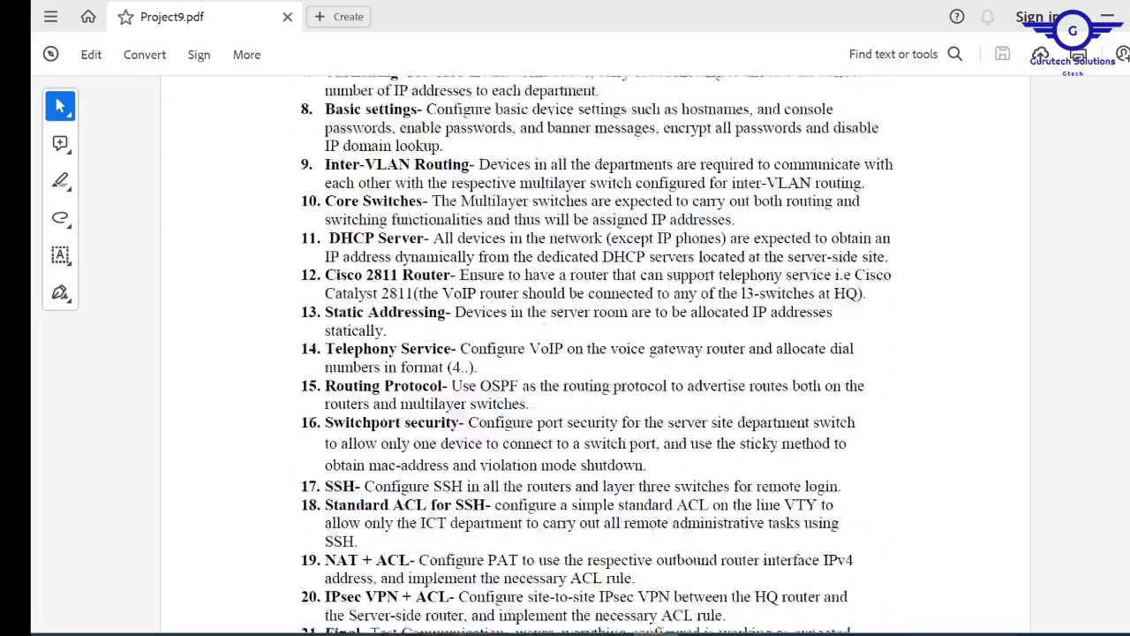
scroll(592, 353, up, 15)
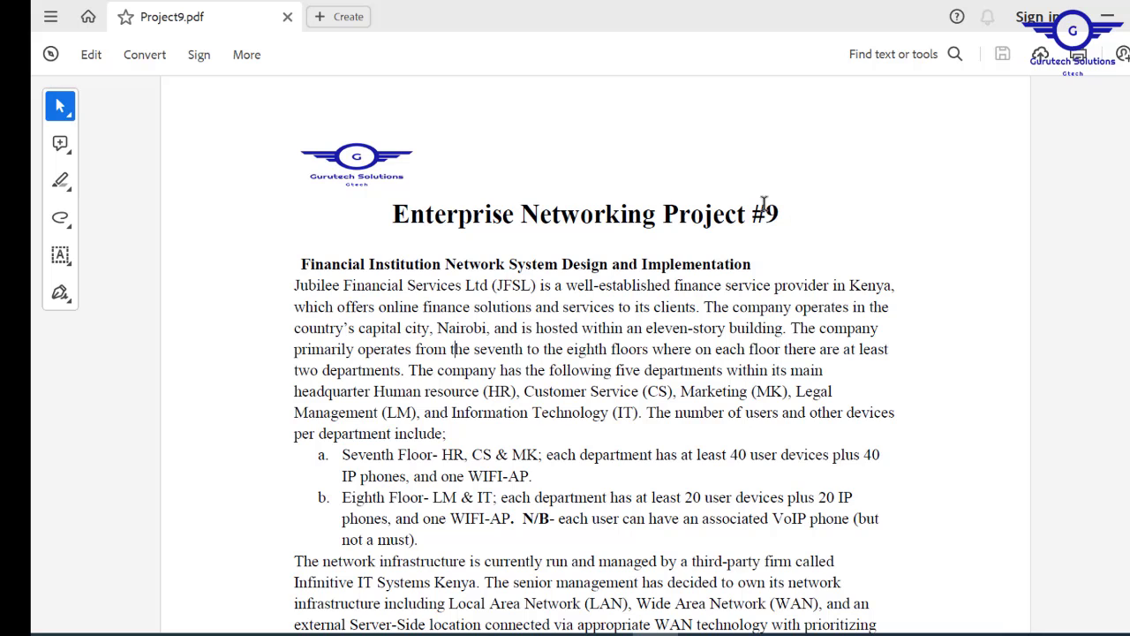
scroll(592, 353, down, 2)
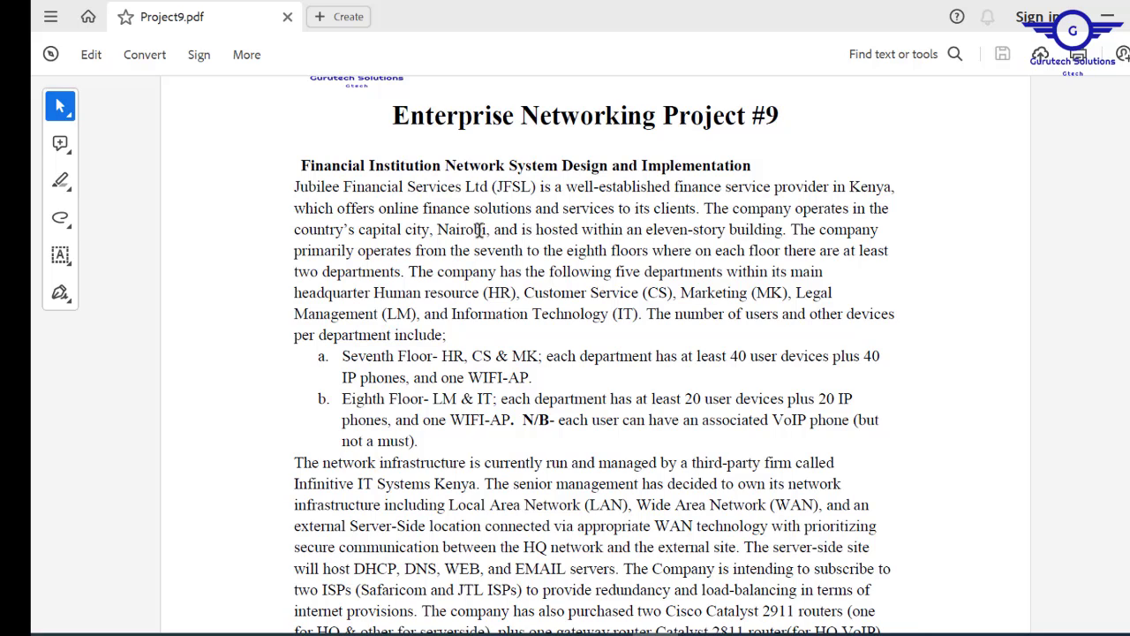
click(476, 254)
scroll(671, 194, down, 2)
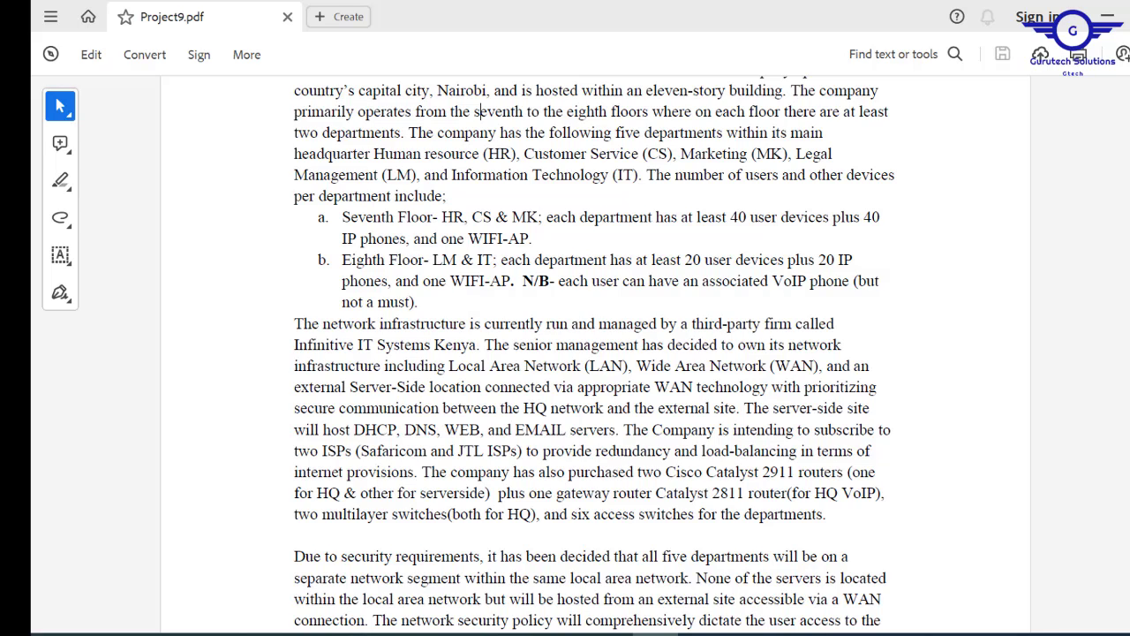
scroll(595, 353, down, 2)
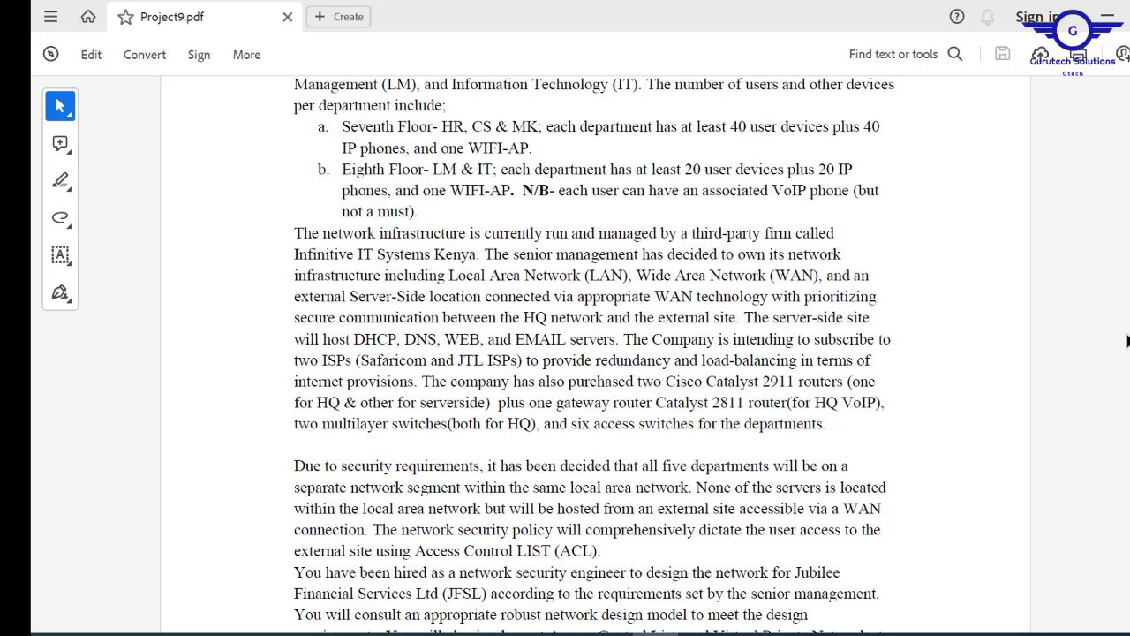
- Highlight the seventh and eighth floor device requirements, then scroll to the scenario's end
drag(686, 172, 443, 131)
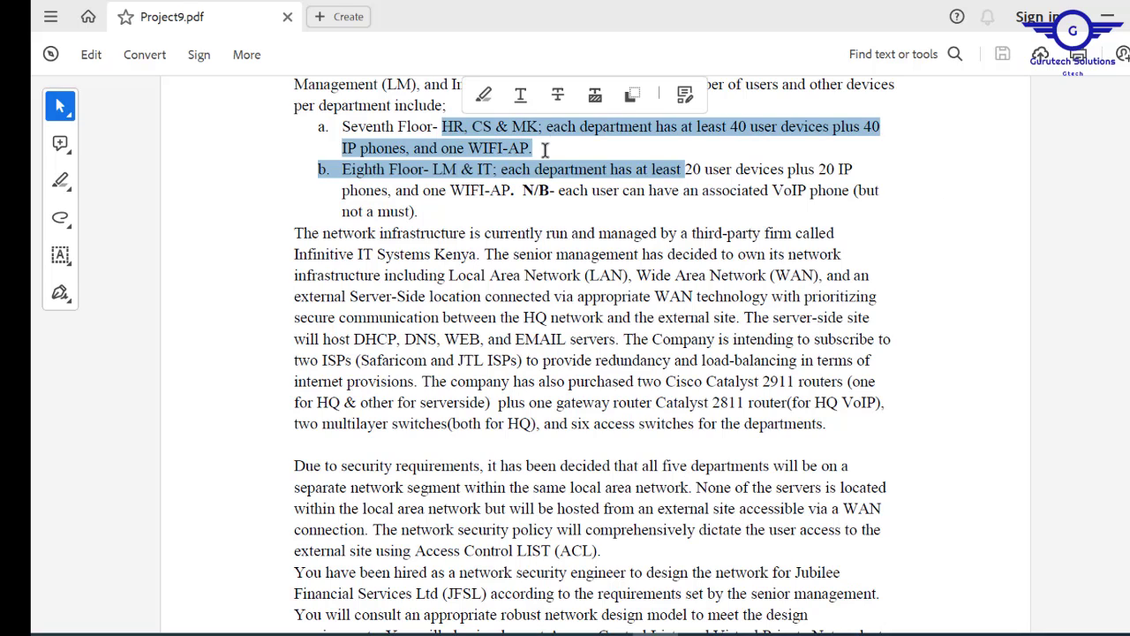
click(549, 169)
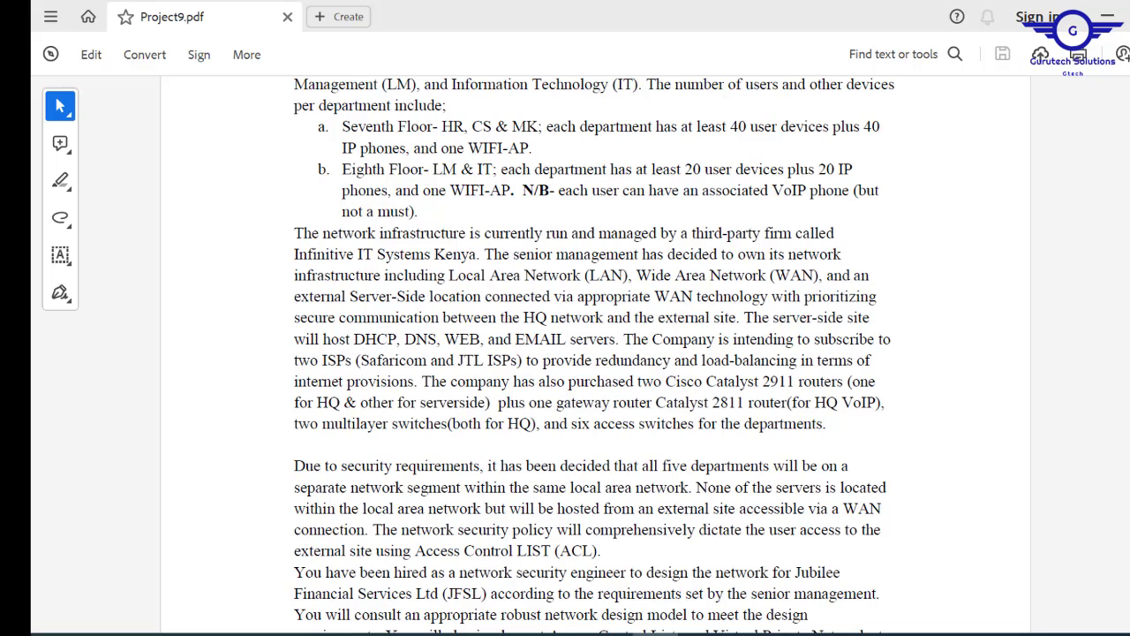
scroll(595, 353, down, 5)
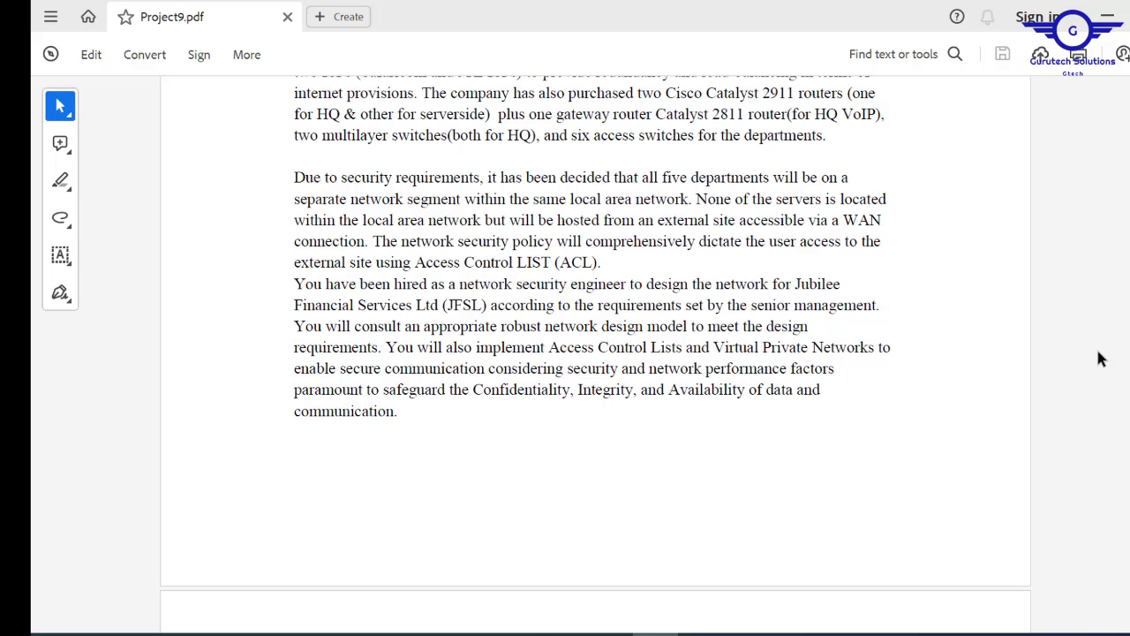
- Scroll down to the Requirements page listing the company's IP address ranges
scroll(594, 353, down, 2)
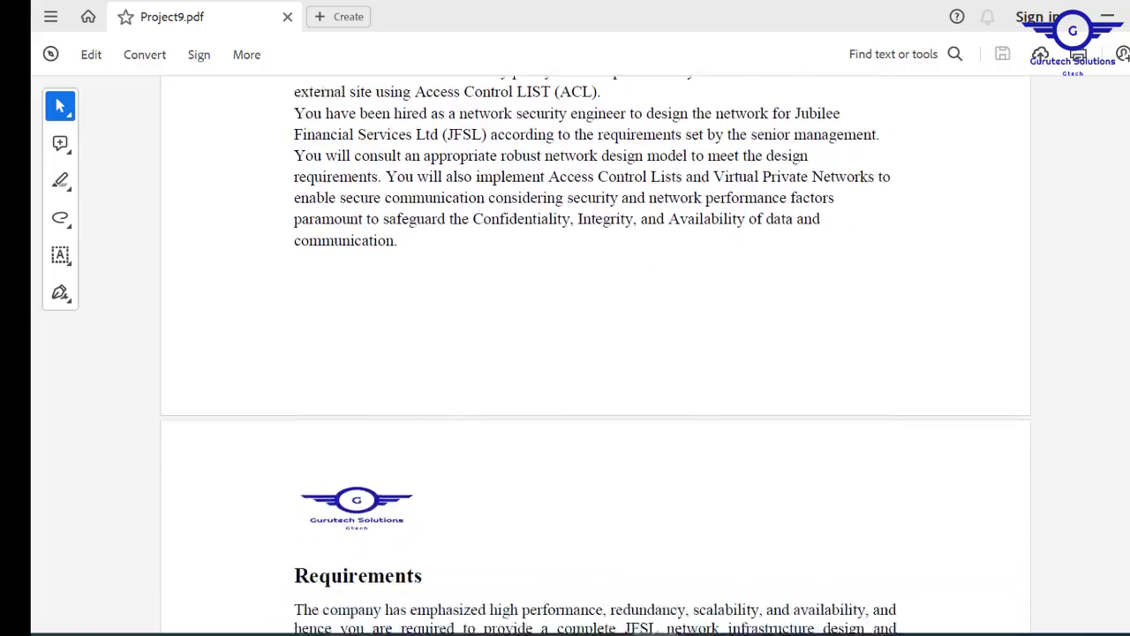
scroll(594, 353, up, 8)
scroll(593, 354, down, 6)
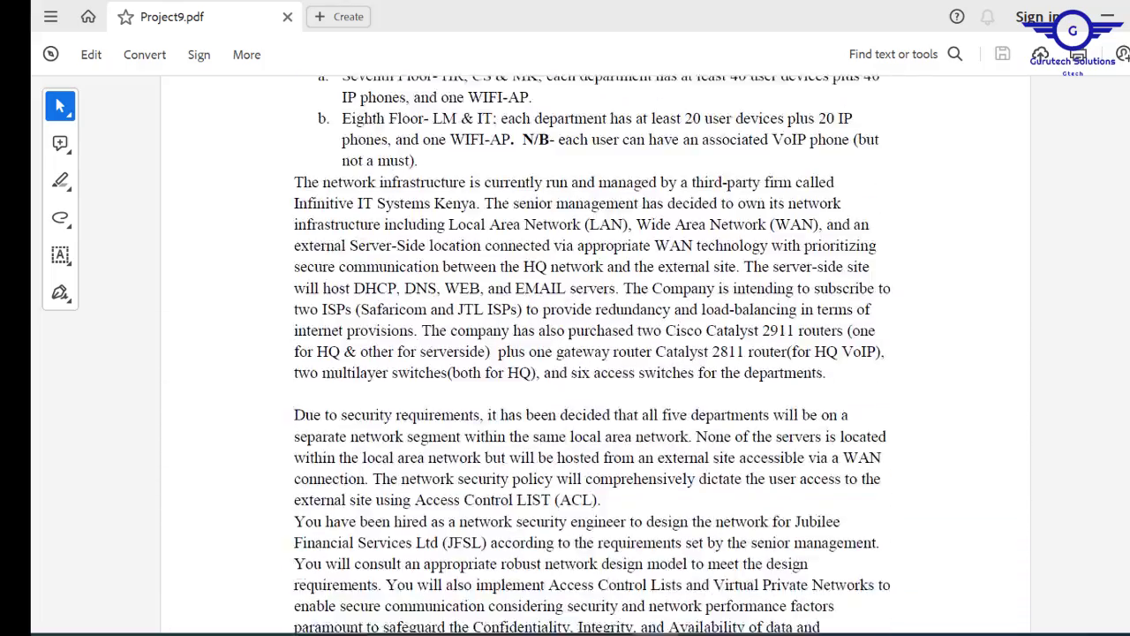
scroll(593, 354, up, 2)
scroll(541, 289, up, 4)
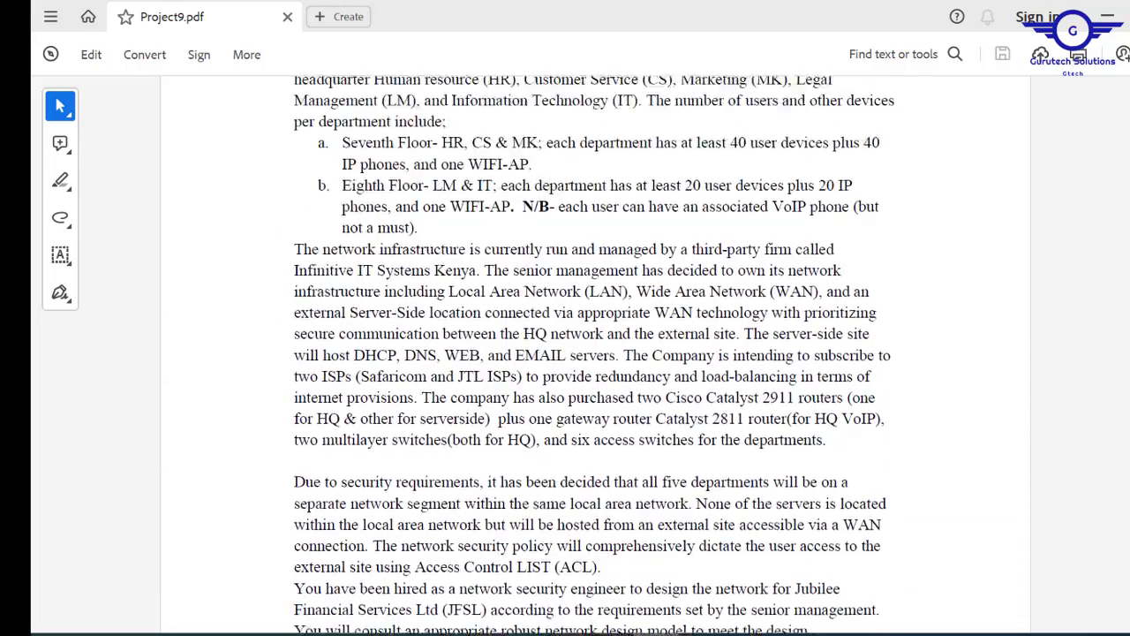
scroll(540, 289, down, 2)
scroll(541, 289, down, 5)
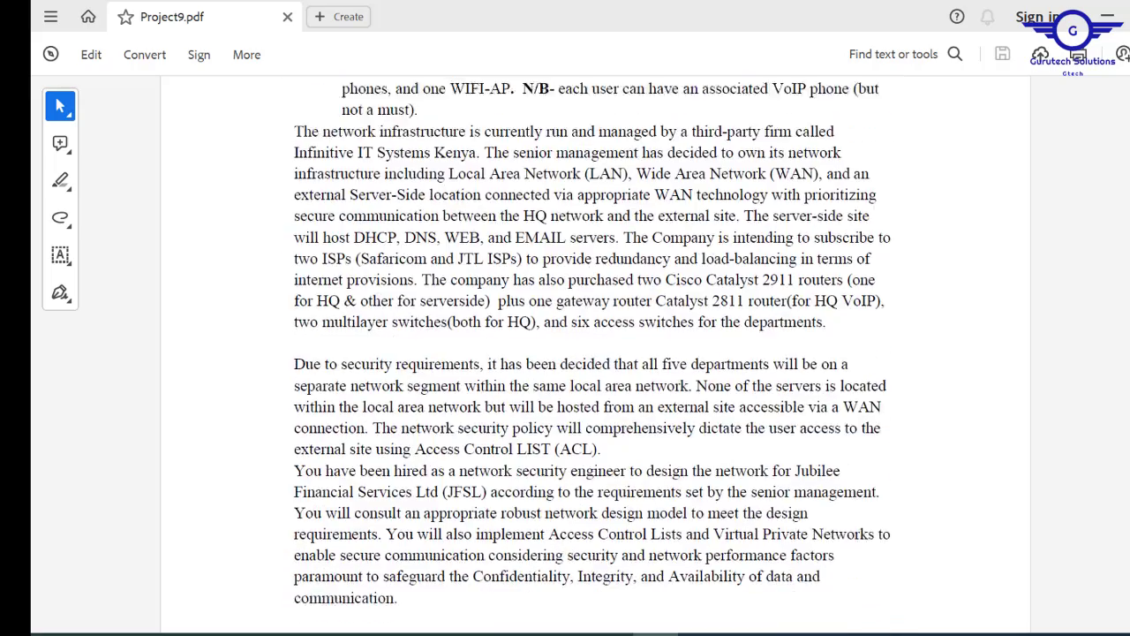
scroll(594, 353, down, 4)
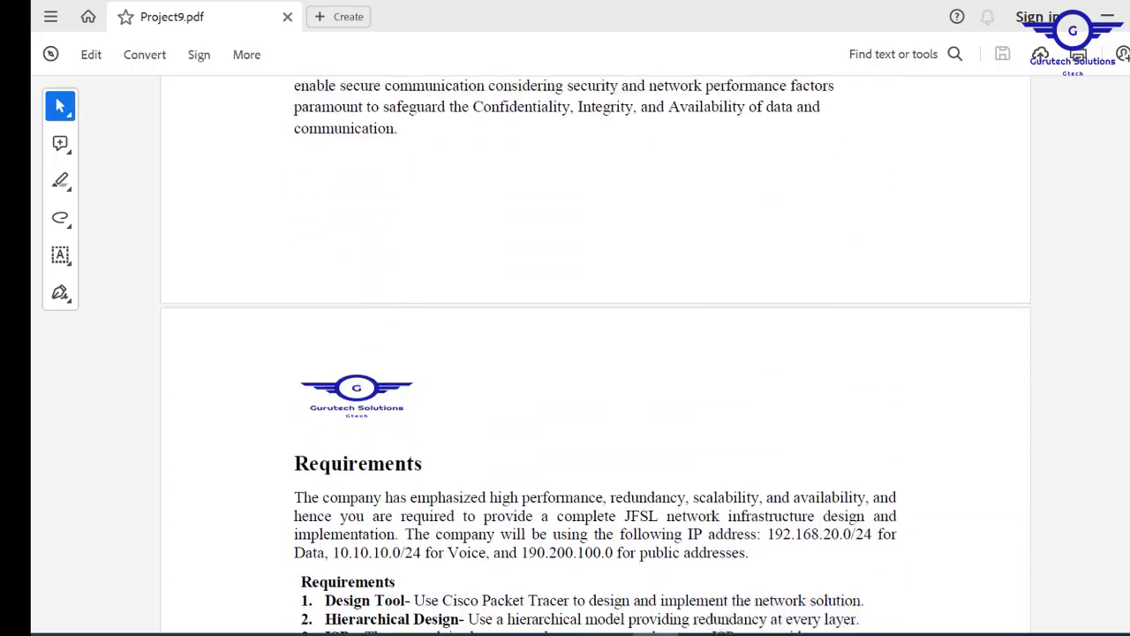
scroll(594, 353, up, 8)
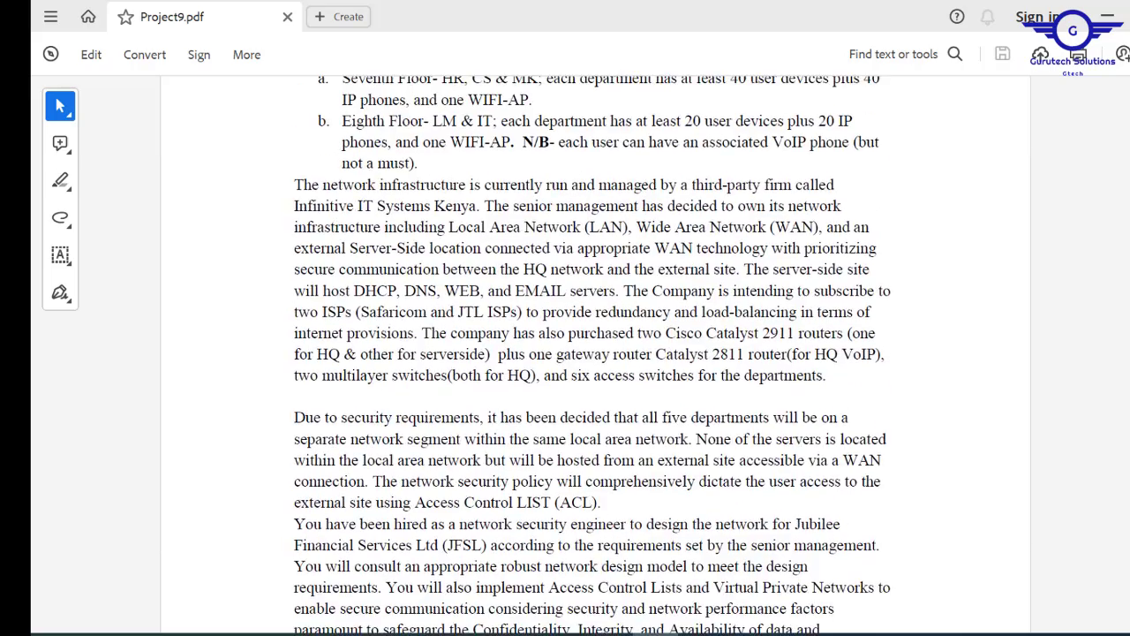
scroll(593, 353, down, 2)
scroll(593, 353, down, 7)
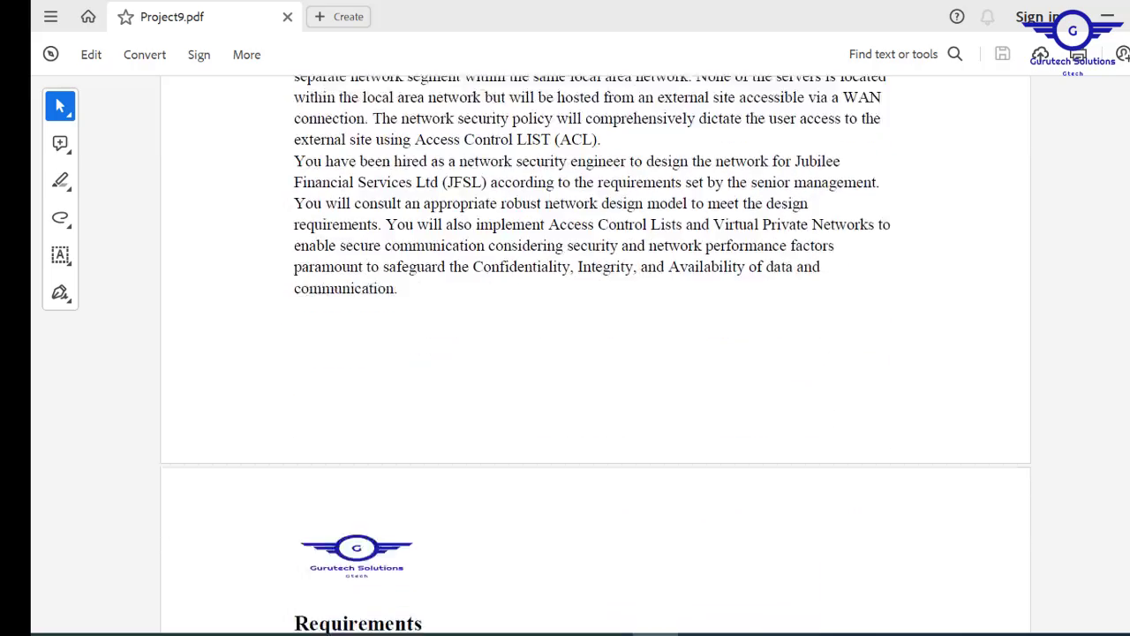
scroll(593, 353, down, 3)
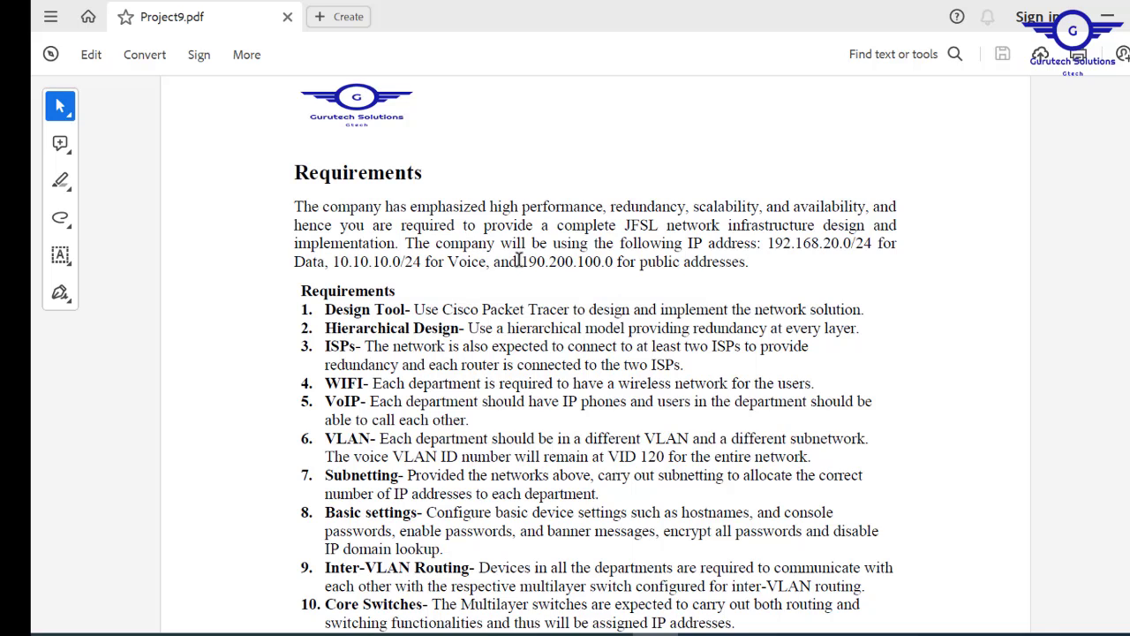
- Highlight the public address 190.200.100.0 in the Requirements intro paragraph
drag(520, 262, 621, 268)
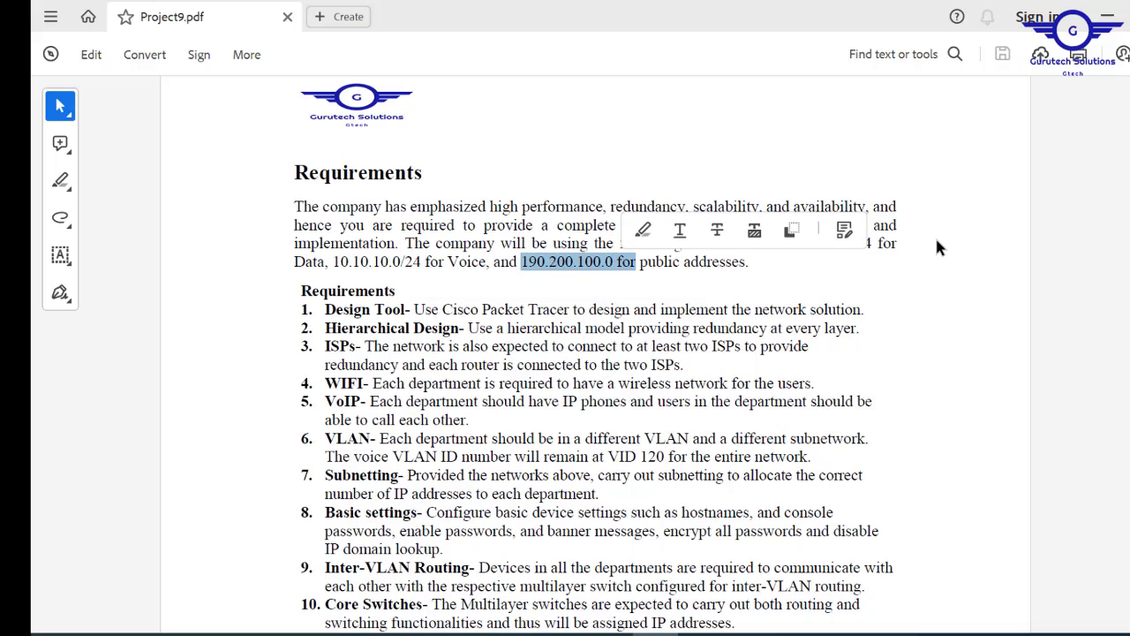
scroll(595, 358, down, 4)
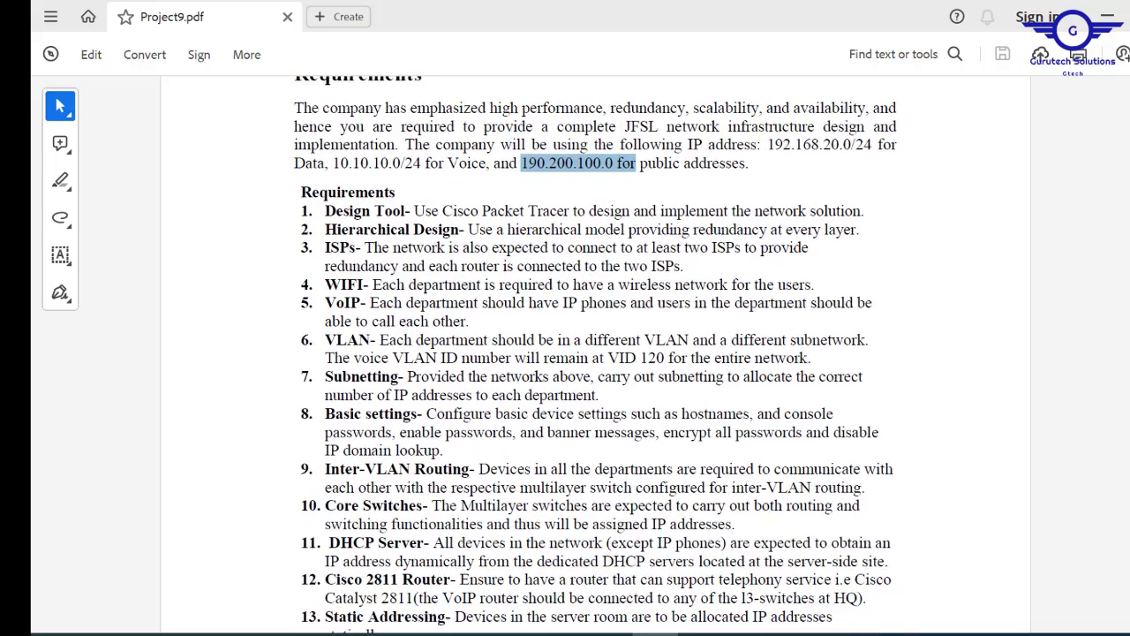
scroll(595, 358, up, 1)
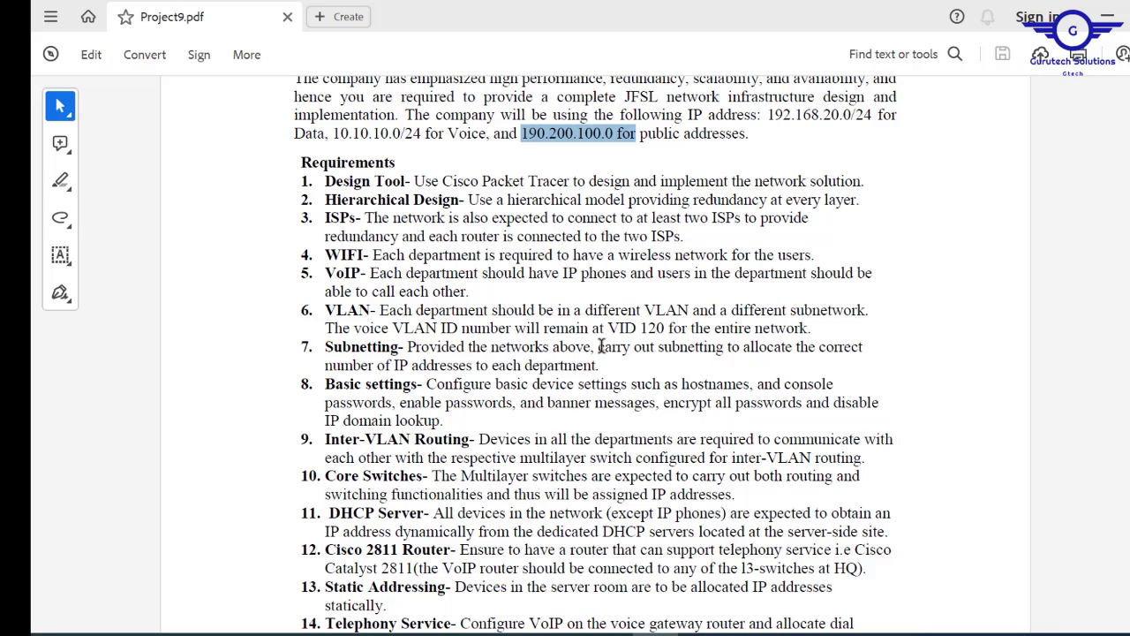
mouse_move(770, 115)
mouse_down()
mouse_move(765, 126)
mouse_move(617, 134)
mouse_up()
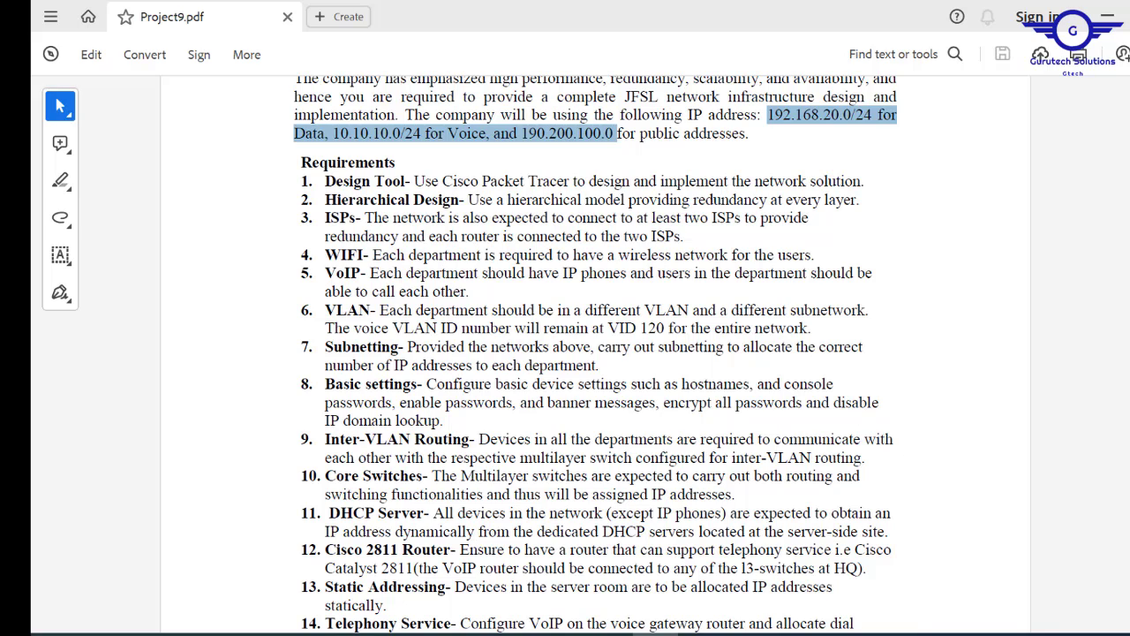
scroll(597, 353, down, 5)
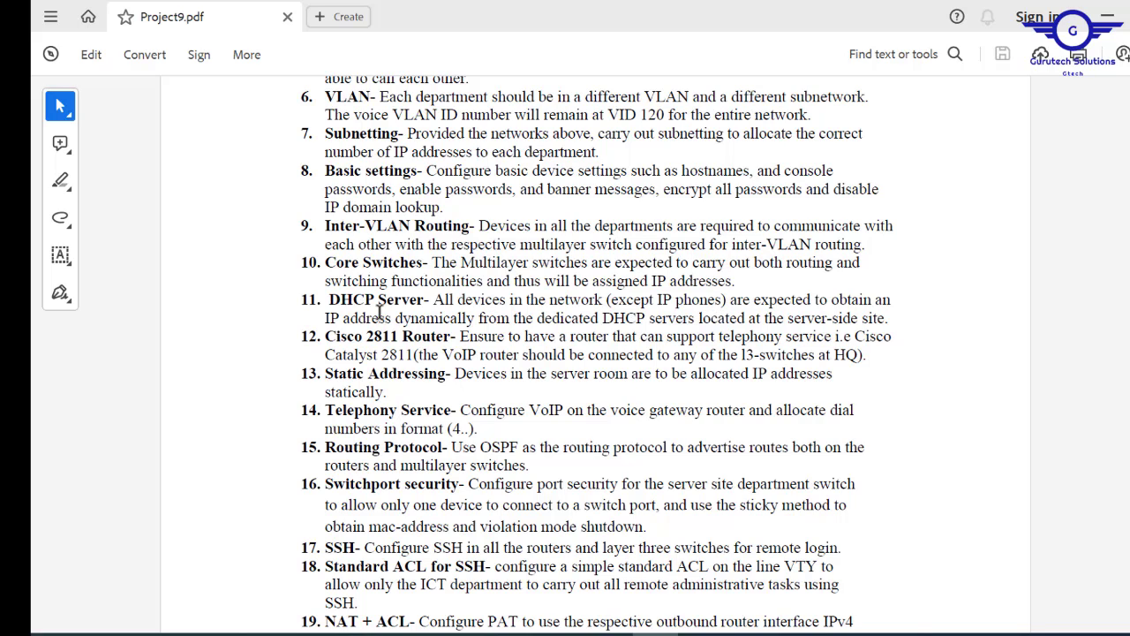
drag(657, 300, 714, 301)
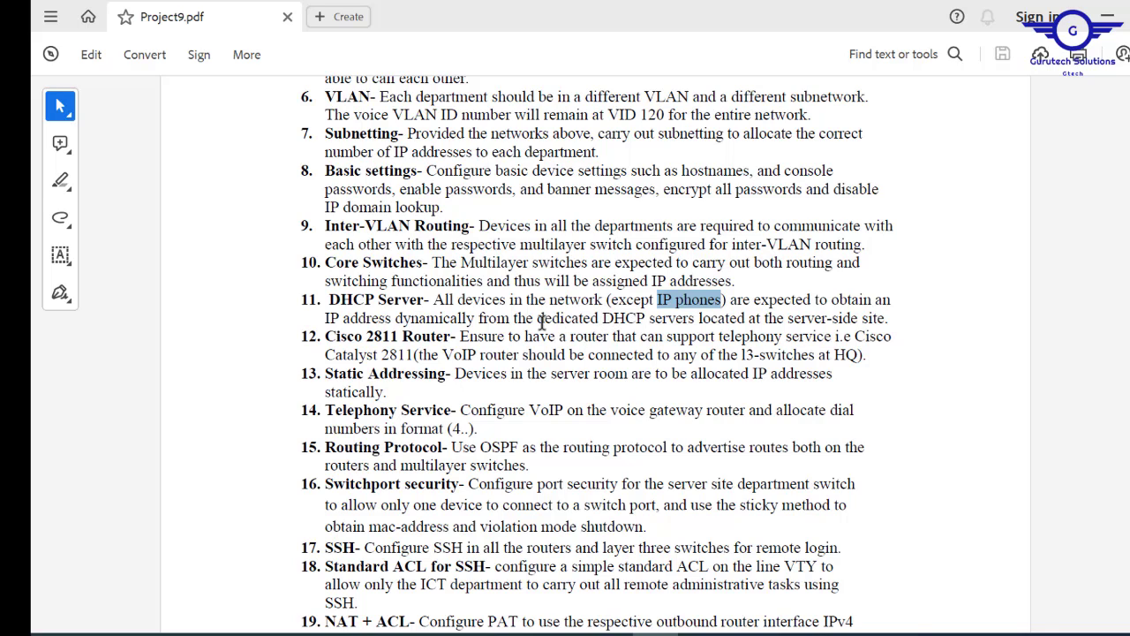
drag(535, 320, 675, 318)
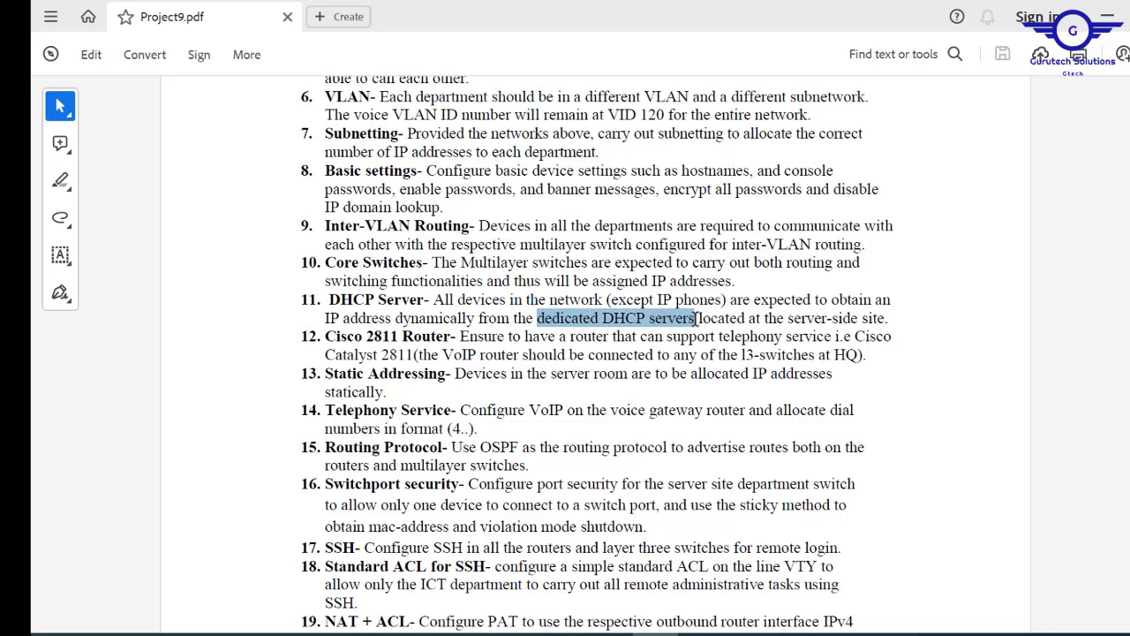
click(515, 351)
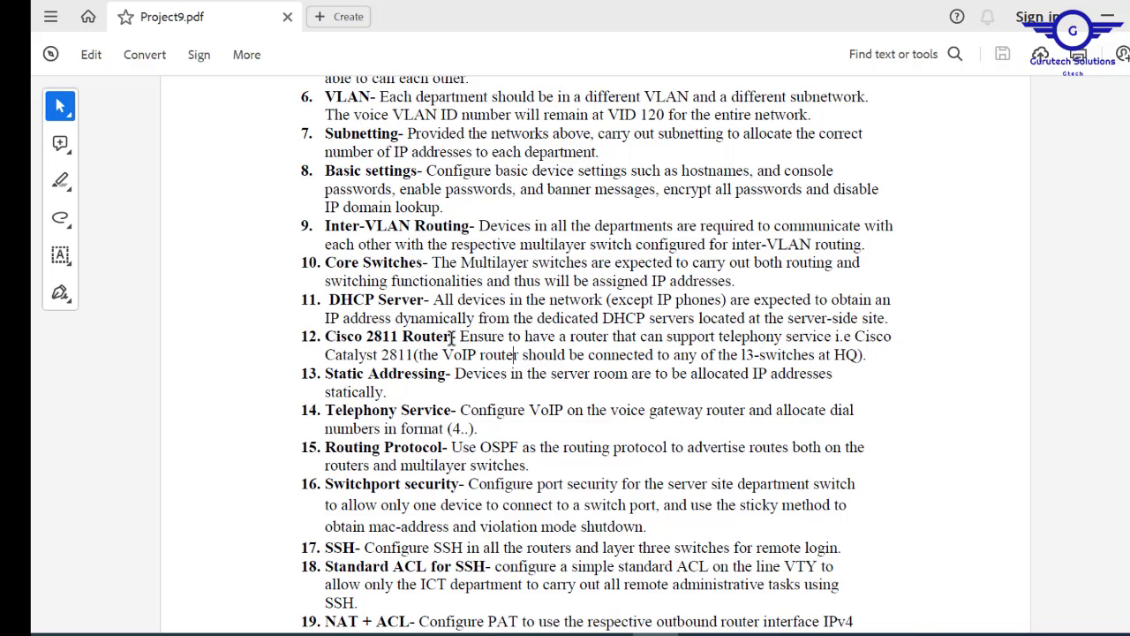
drag(454, 336, 325, 338)
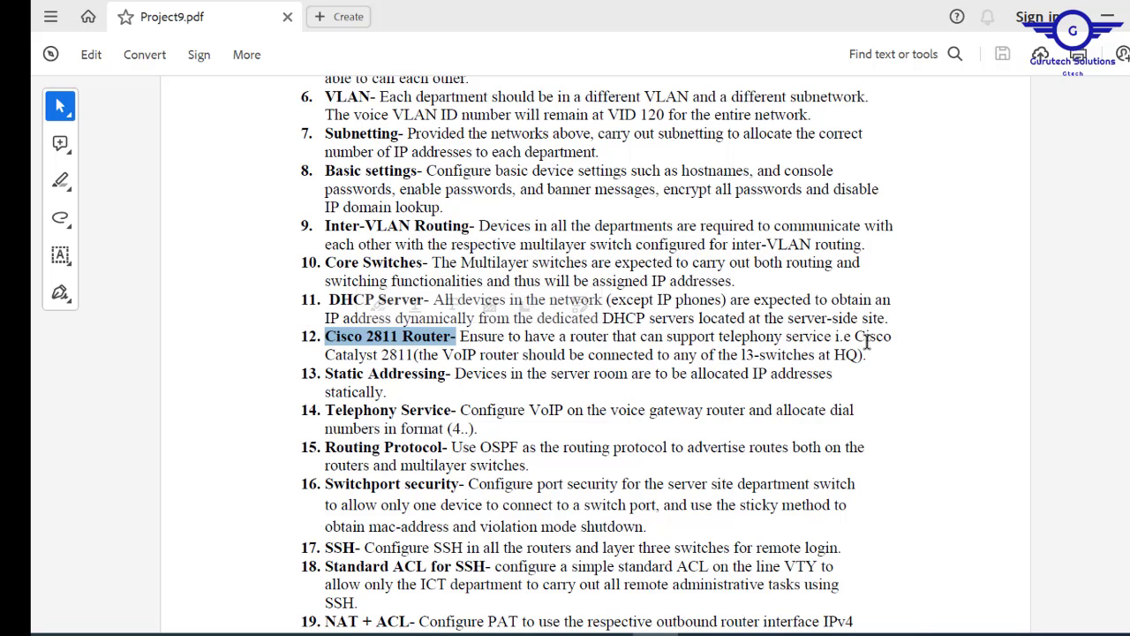
click(444, 353)
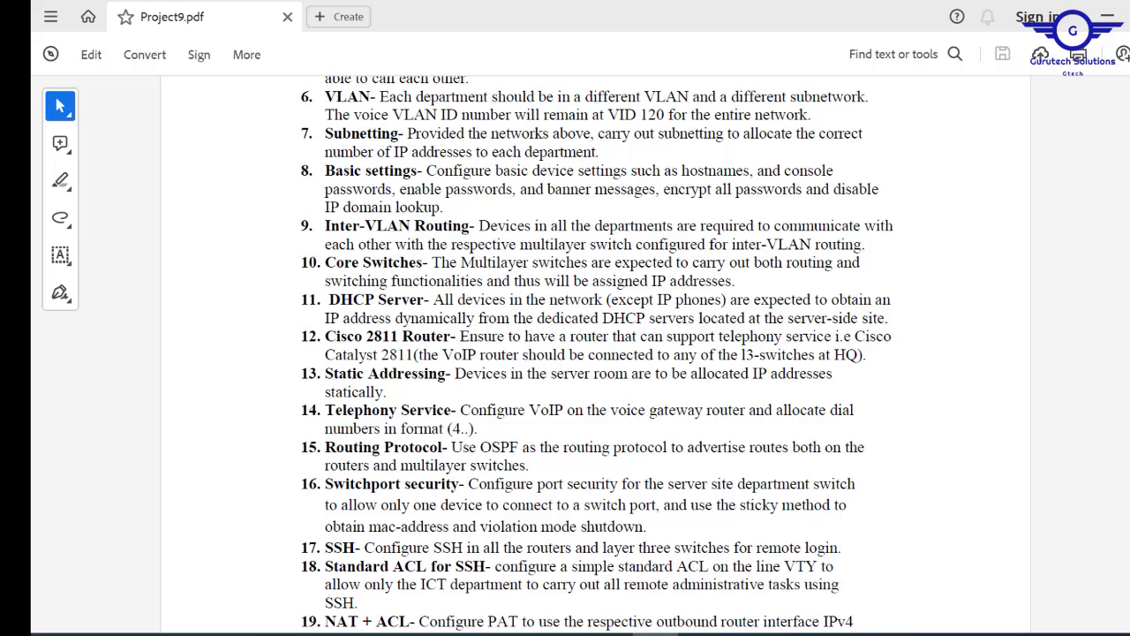
- Insert a comma after 'Communication' in requirement 21 at the end of the list
scroll(597, 354, down, 4)
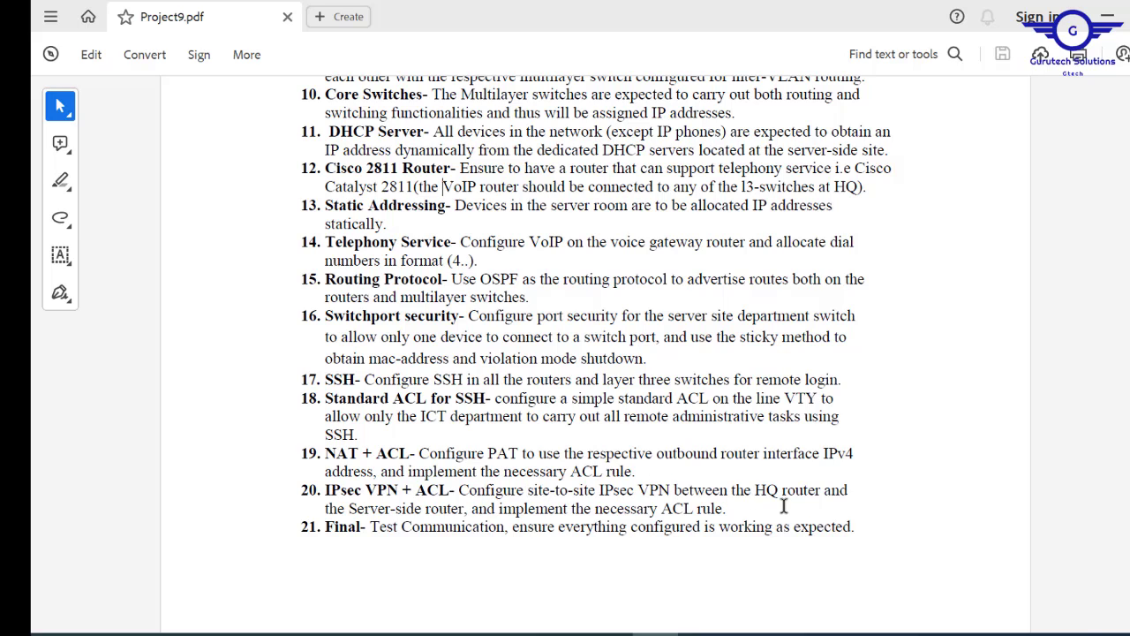
click(508, 528)
text(,)
scroll(596, 353, up, 10)
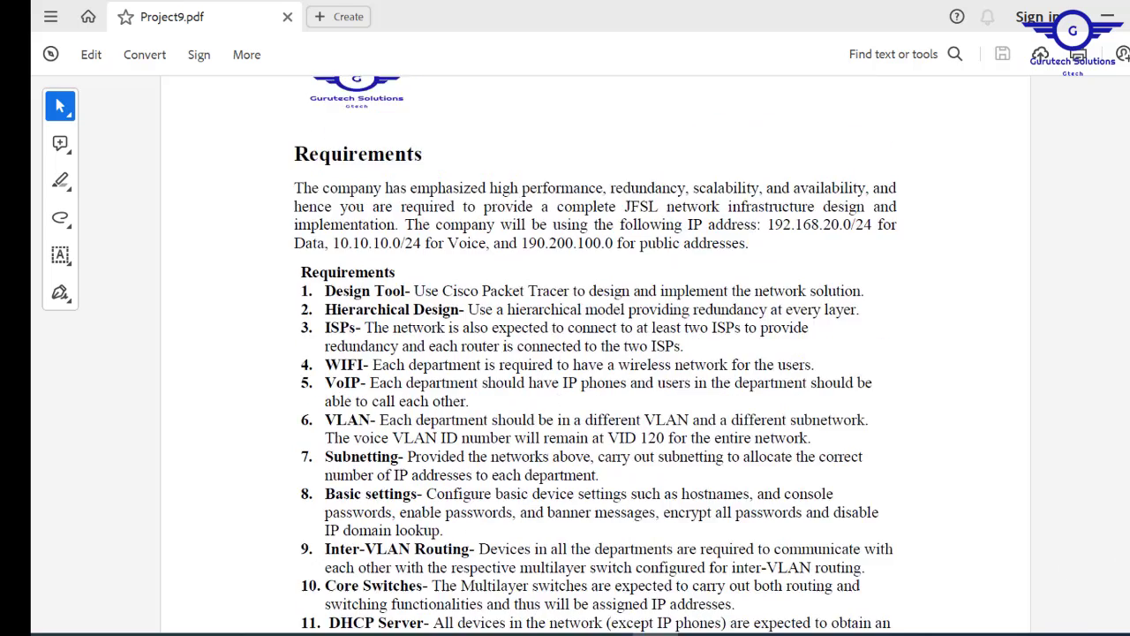
scroll(595, 353, up, 10)
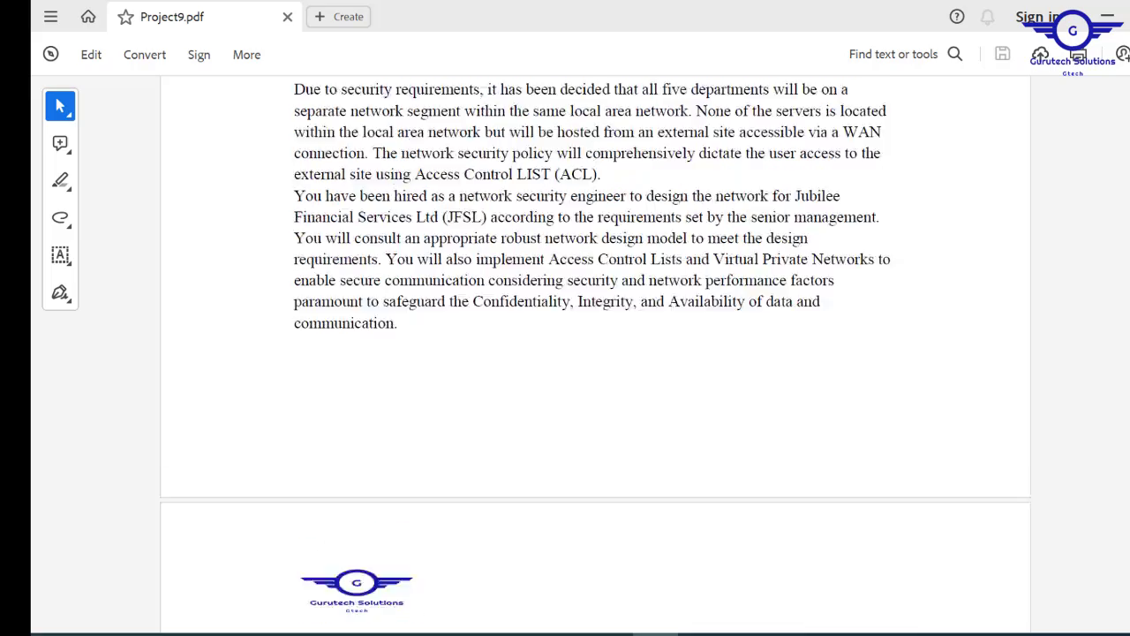
scroll(596, 353, up, 1)
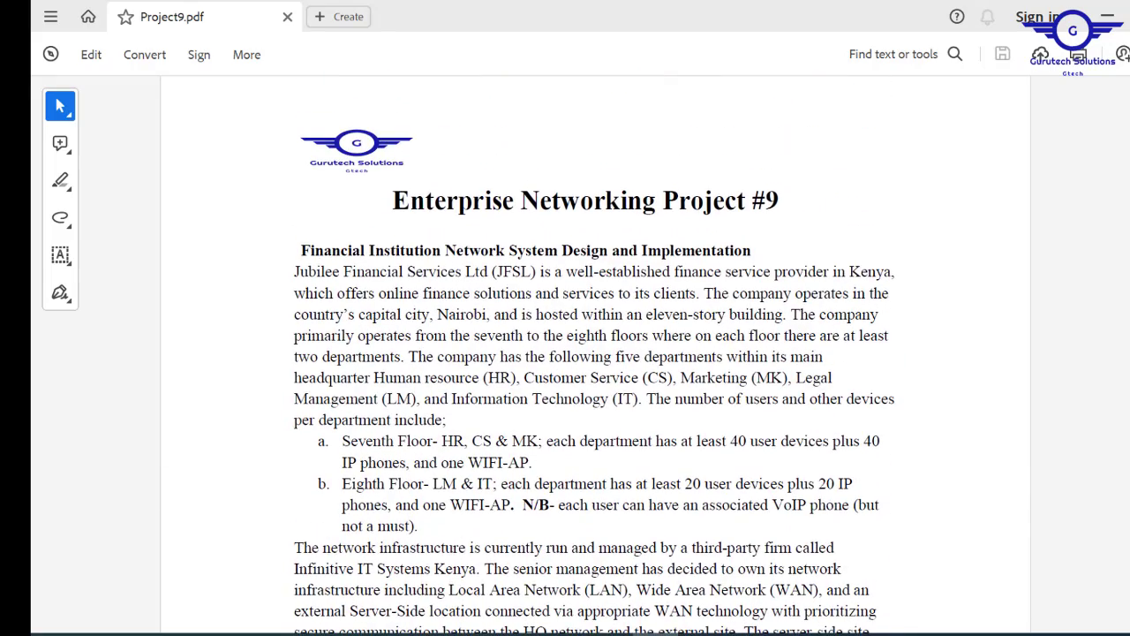
scroll(596, 353, down, 12)
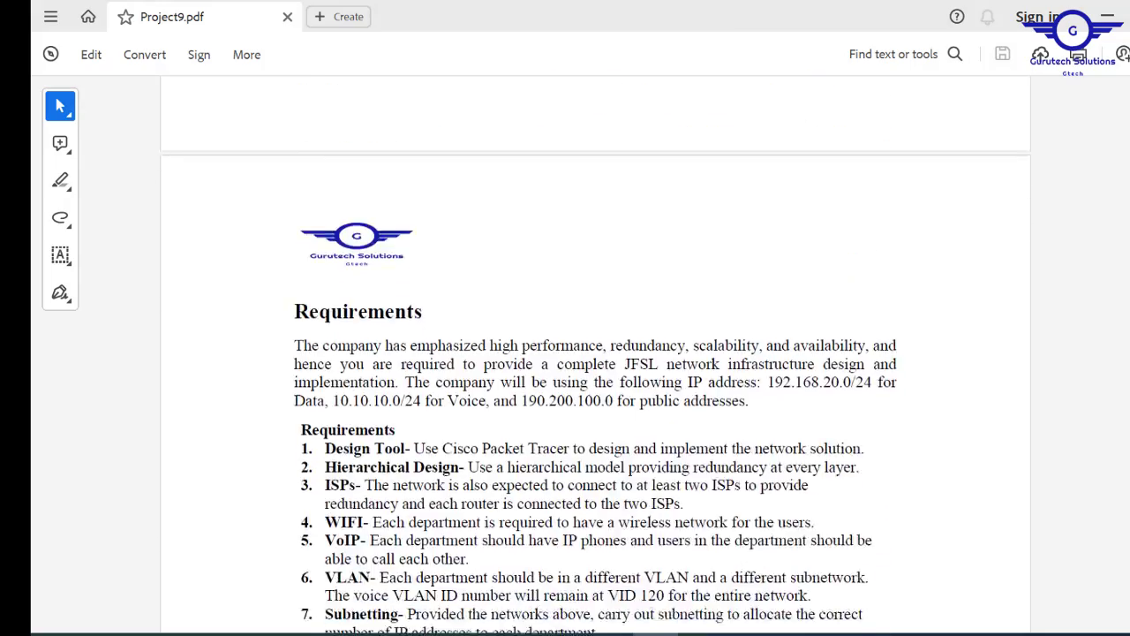
scroll(595, 354, up, 12)
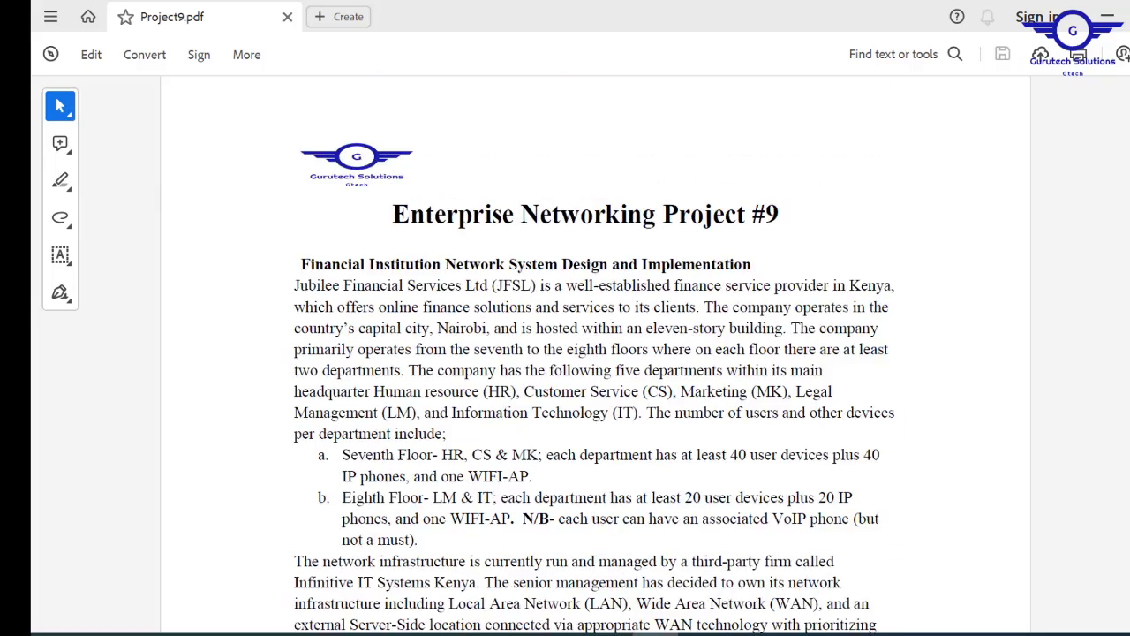
scroll(595, 353, down, 10)
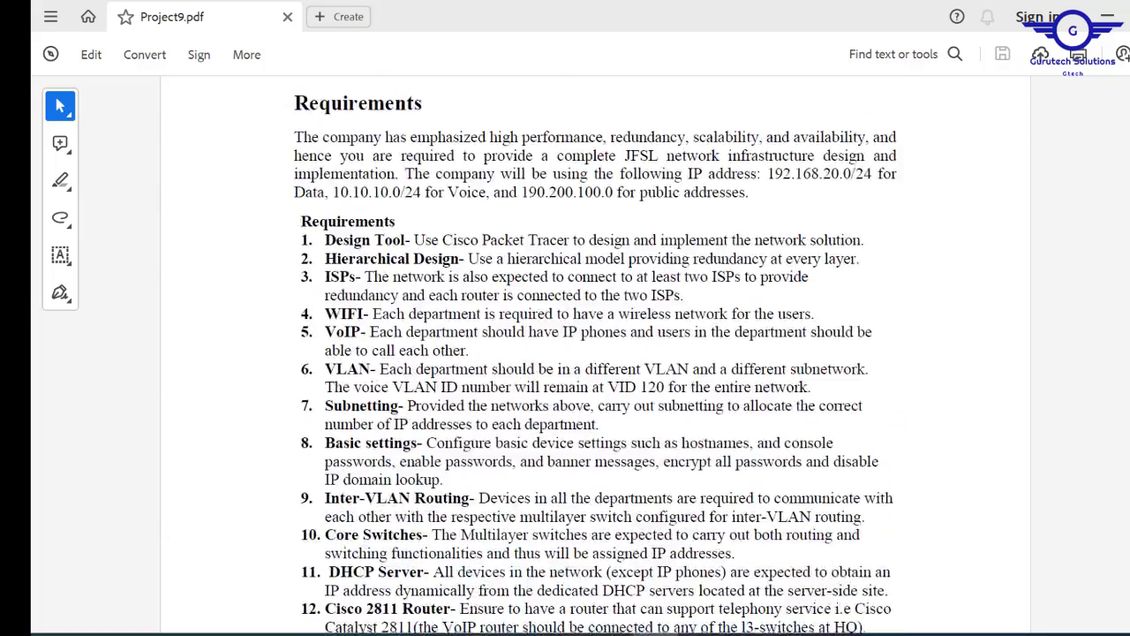
scroll(596, 354, up, 3)
scroll(595, 353, up, 10)
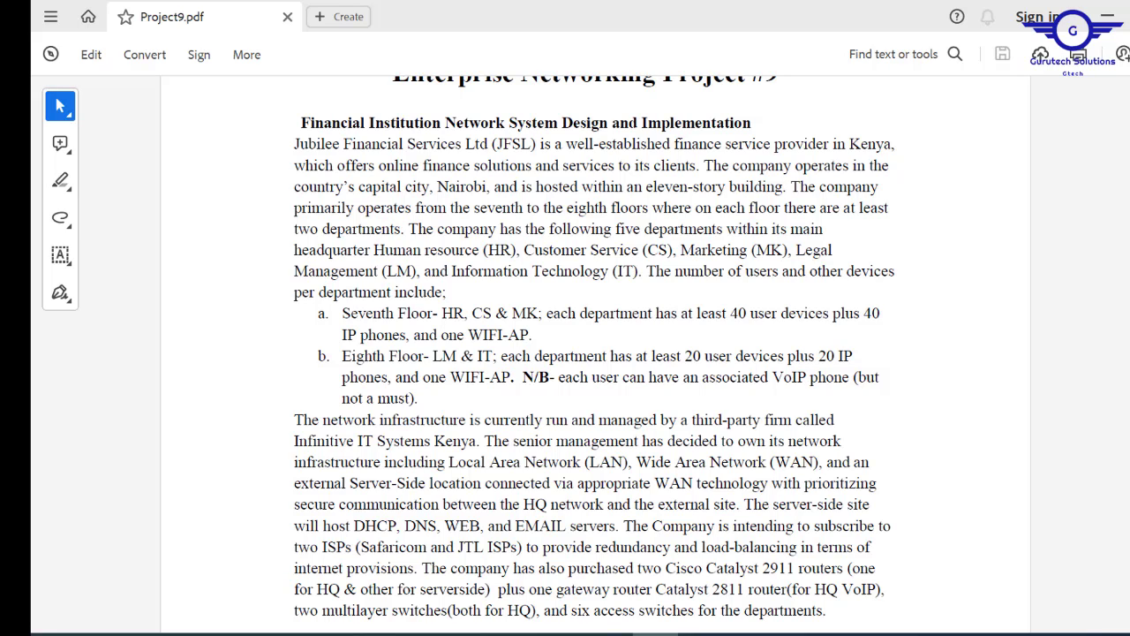
scroll(443, 227, down, 15)
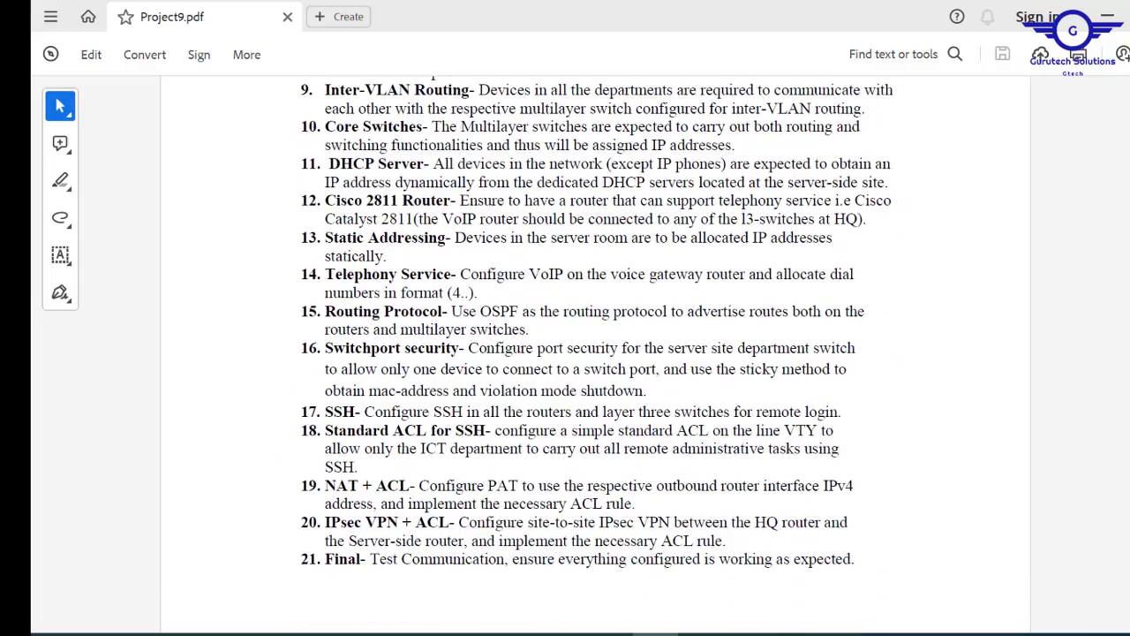
scroll(443, 227, up, 15)
scroll(595, 355, up, 3)
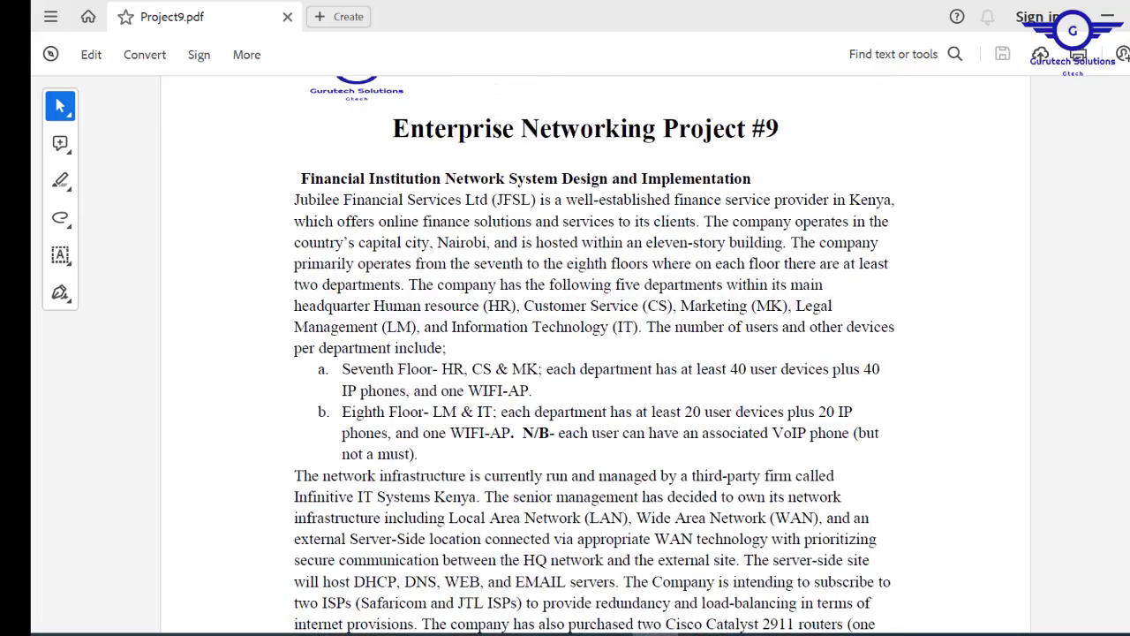
scroll(595, 355, down, 1)
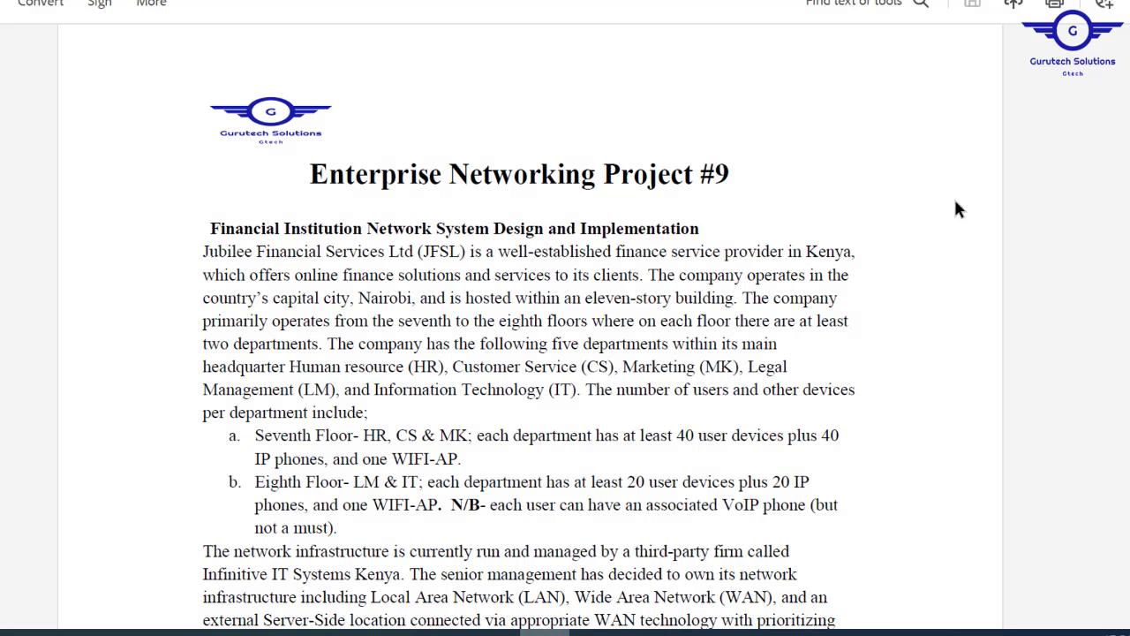
scroll(528, 354, down, 5)
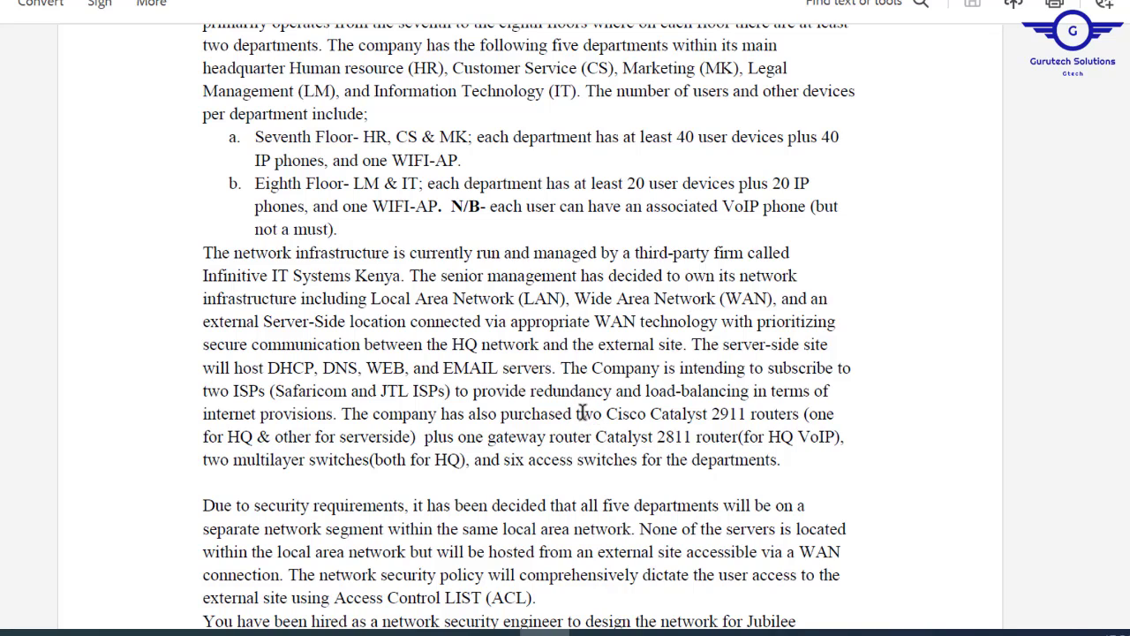
drag(580, 413, 756, 415)
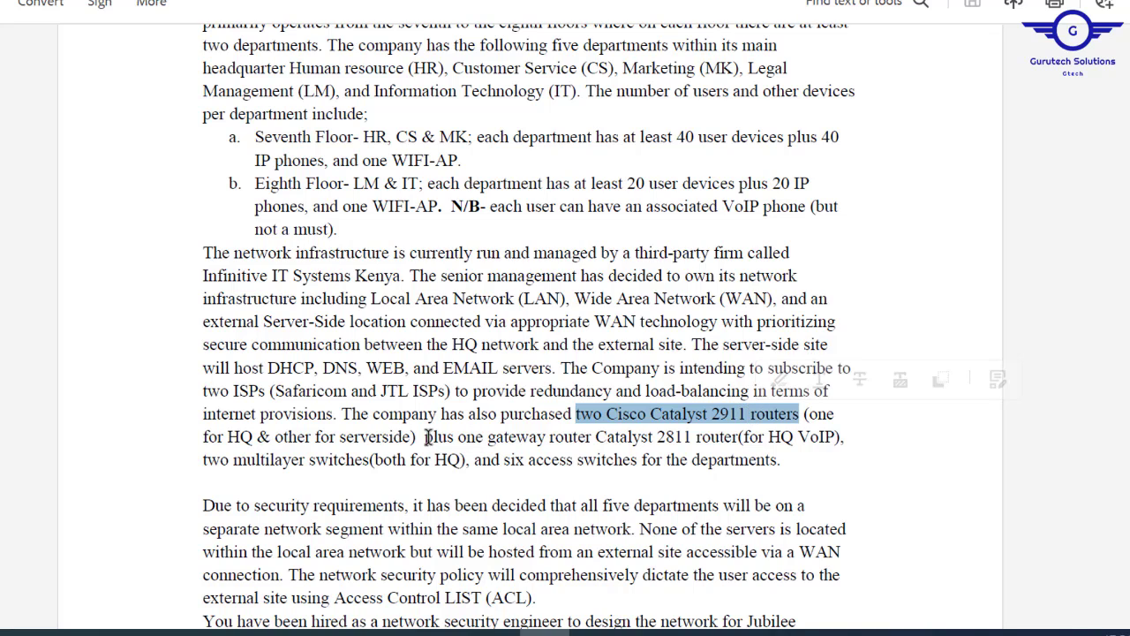
click(507, 437)
drag(424, 436, 653, 437)
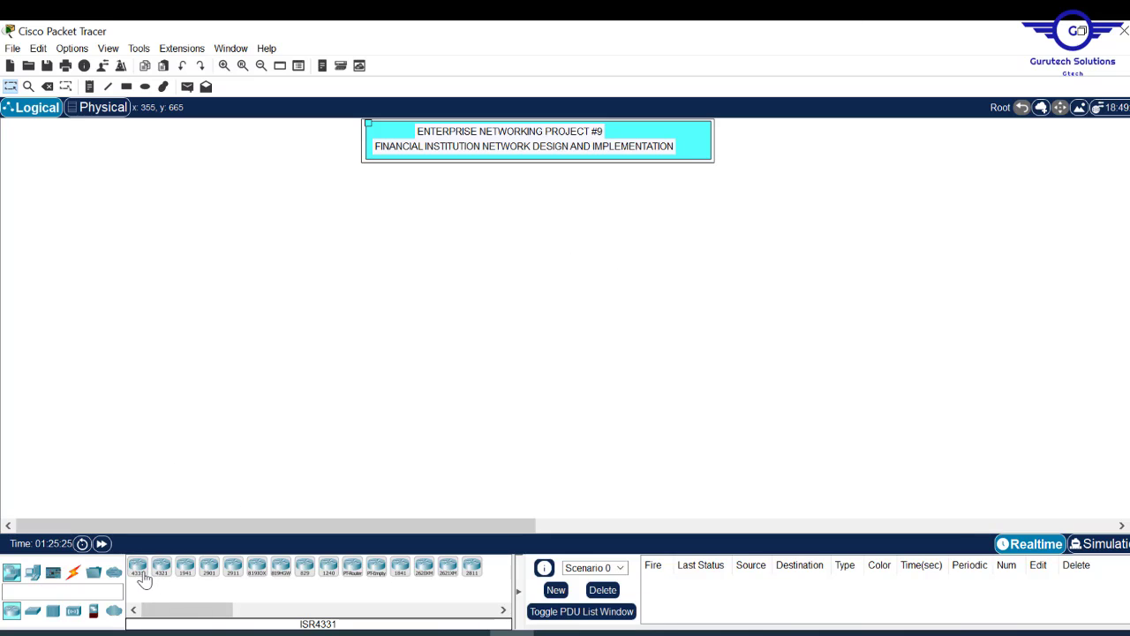
- Place two 2911 routers, Router0 below the title and Router1 to its right
click(232, 570)
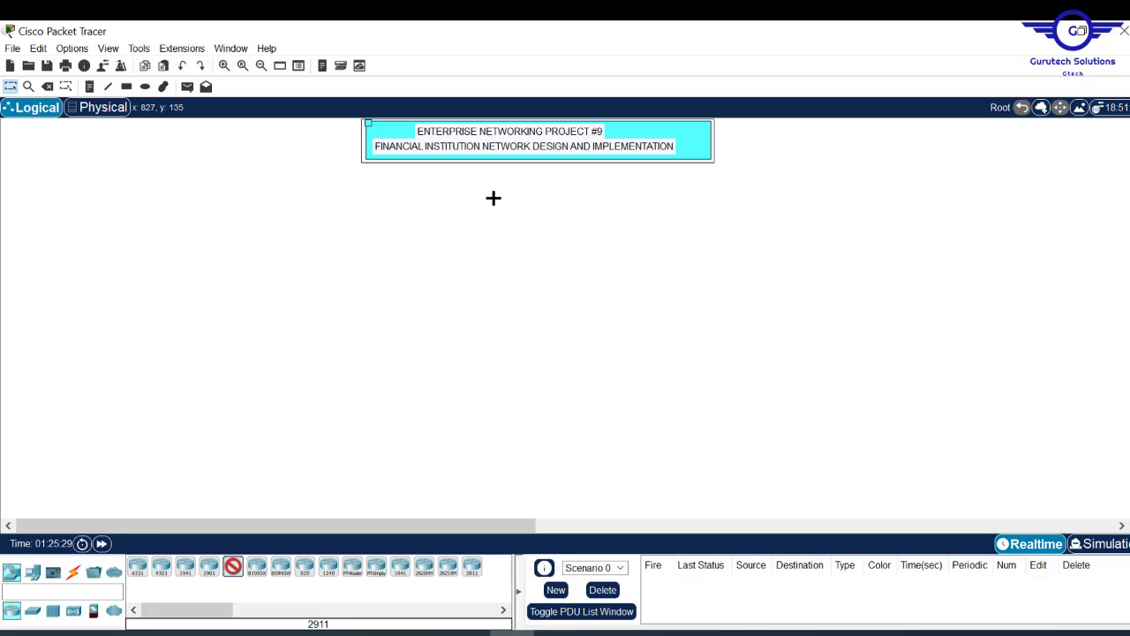
click(575, 206)
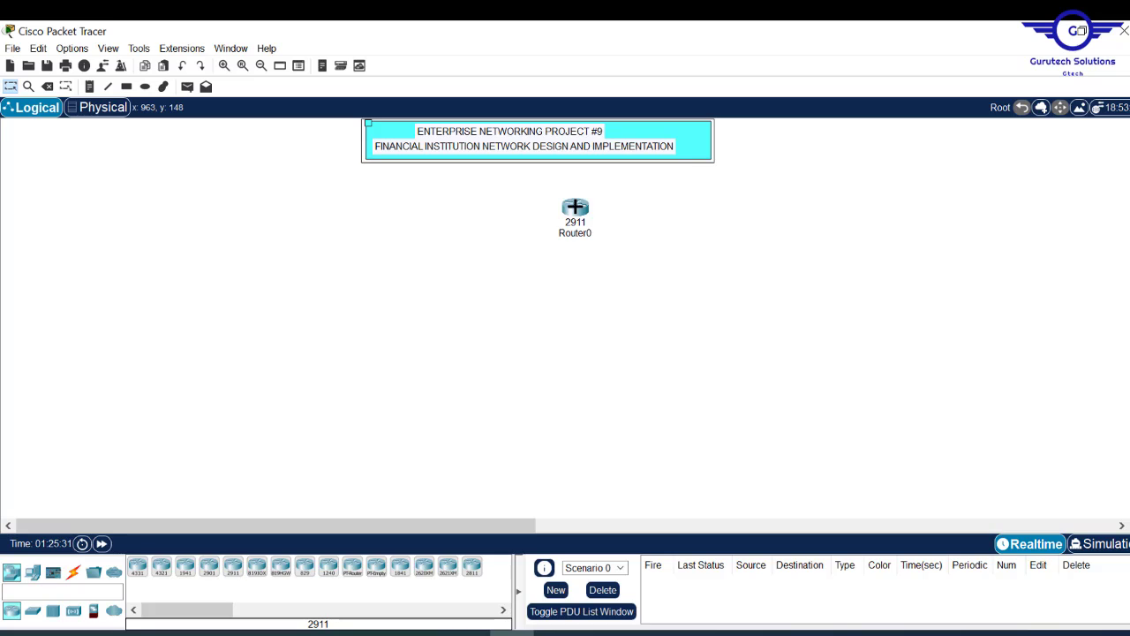
click(232, 572)
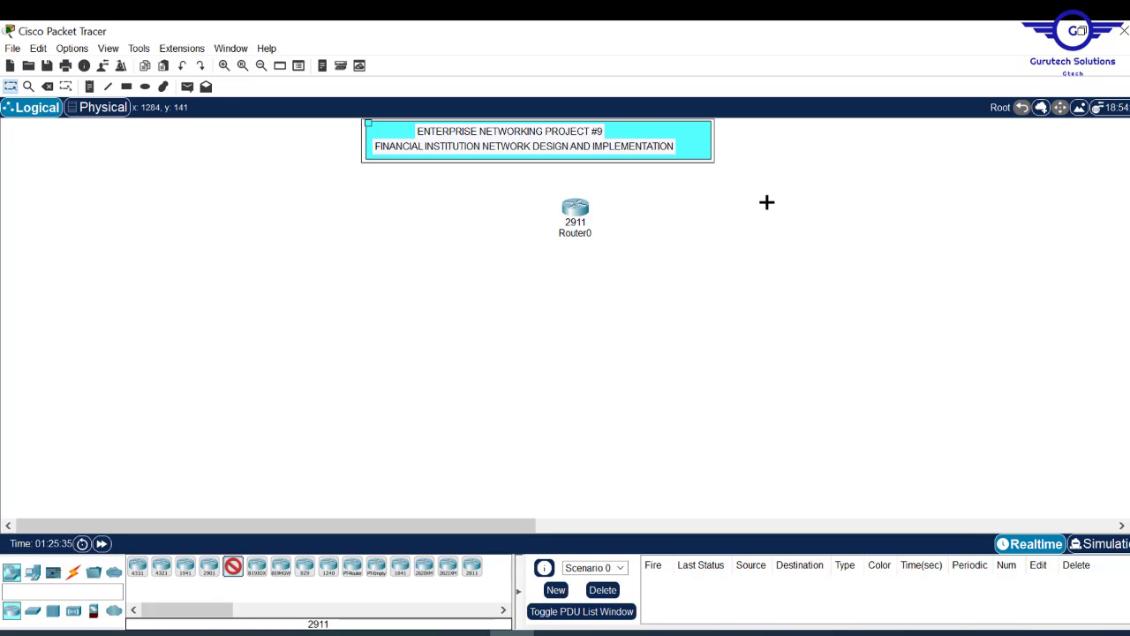
click(815, 211)
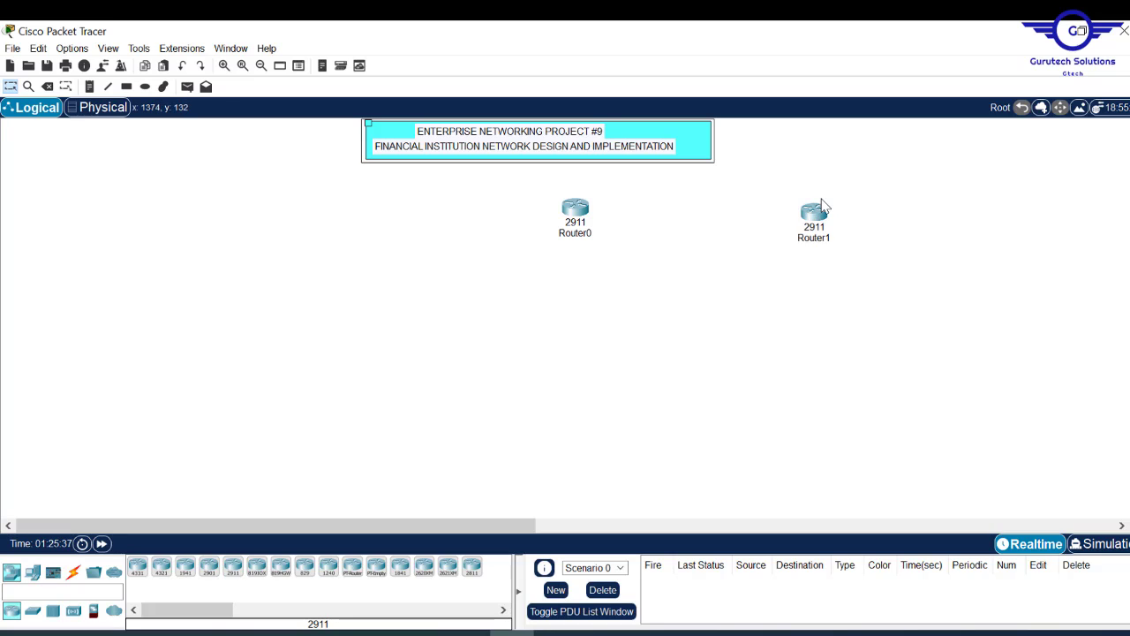
- Nudge Router0 and Router1 into alignment, then switch to the project brief PDF
drag(821, 205, 813, 192)
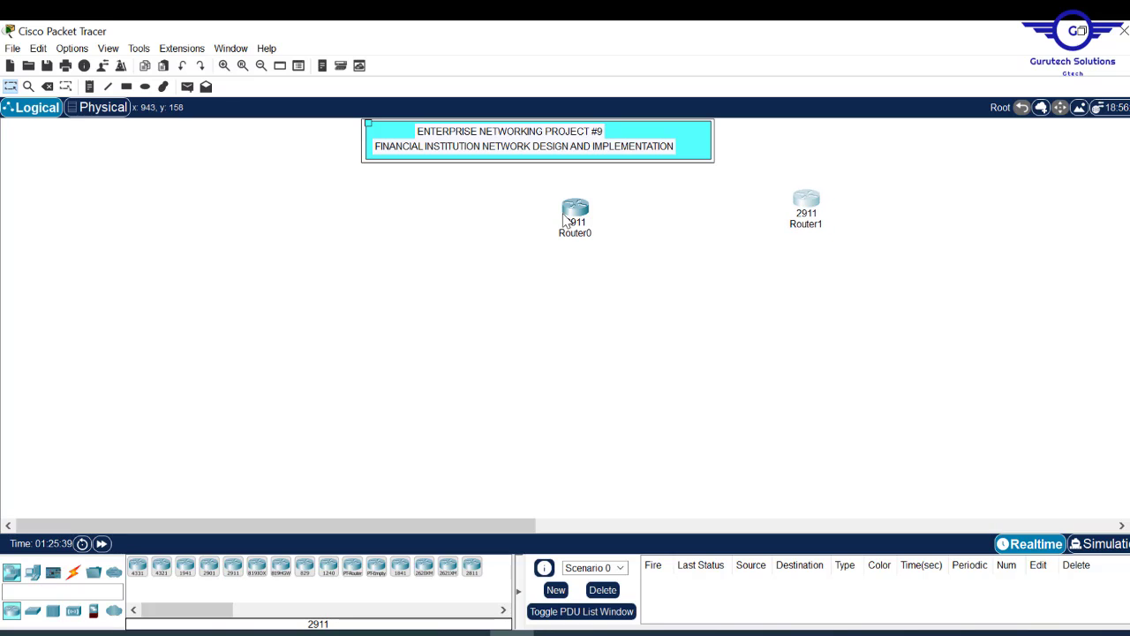
mouse_move(566, 217)
mouse_down()
mouse_move(565, 202)
mouse_move(568, 211)
mouse_up()
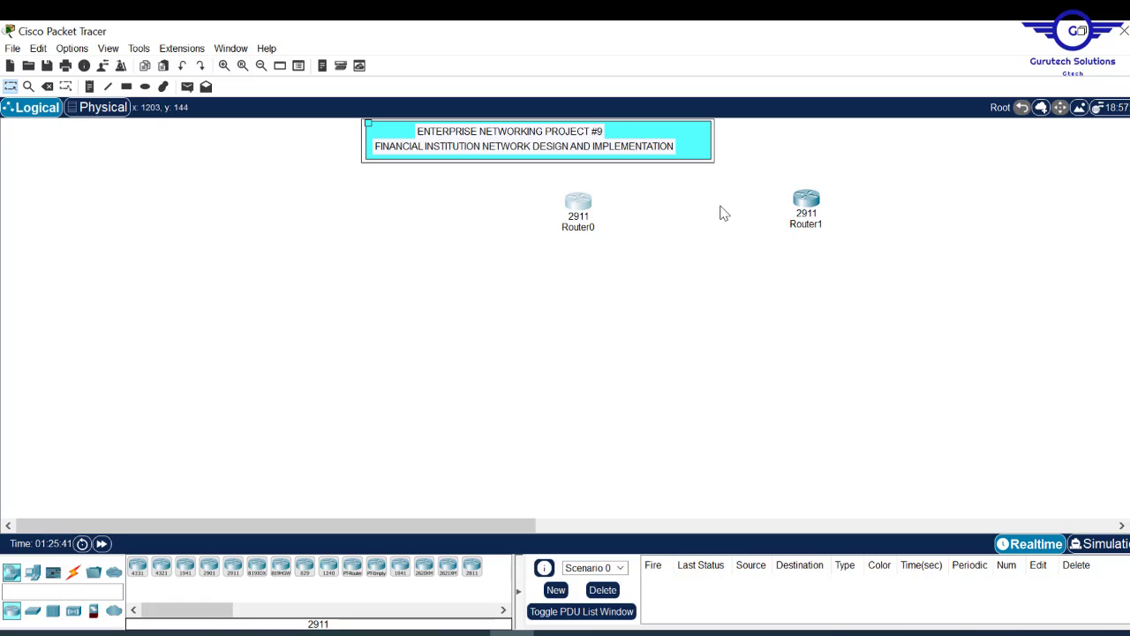
drag(807, 208, 790, 209)
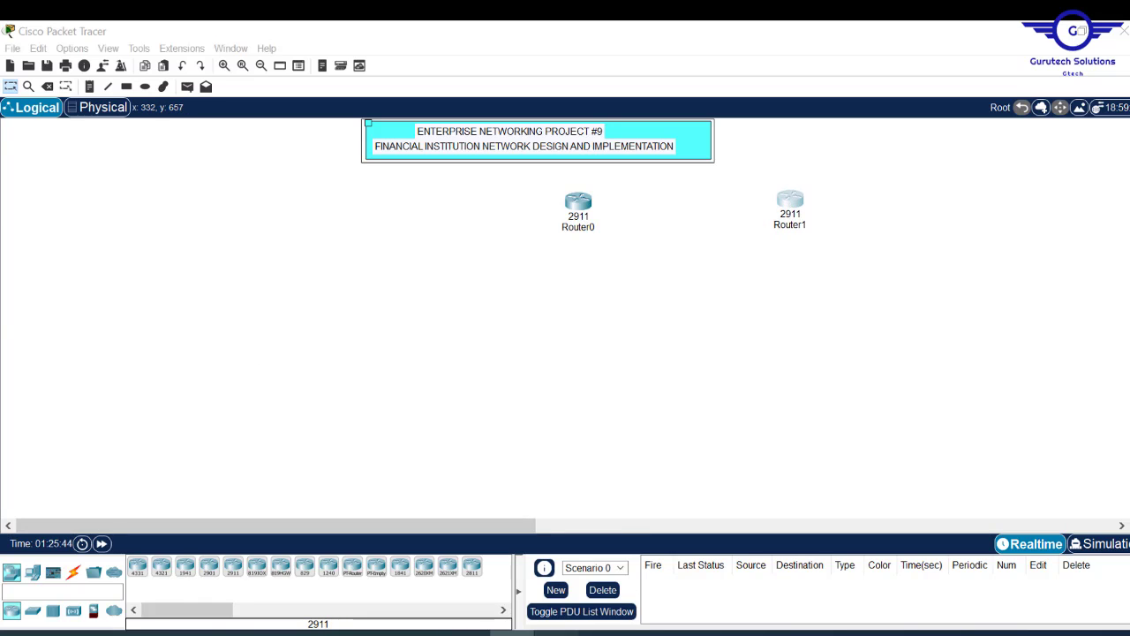
key(alt+Tab)
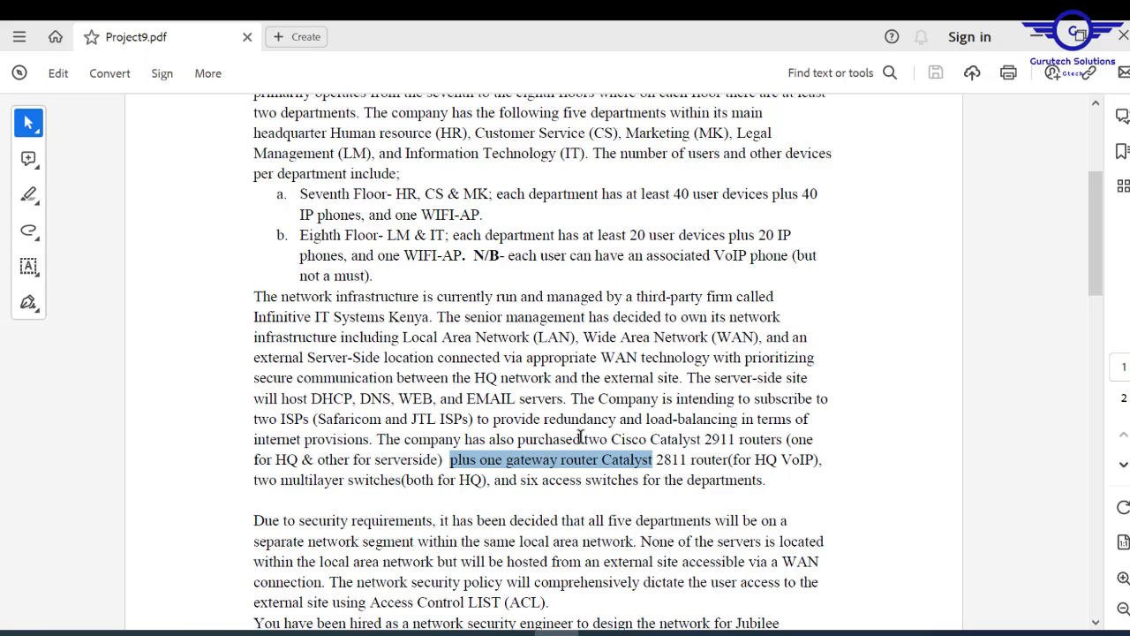
- Highlight the brief's requirement for two Cisco Catalyst 2911 routers, then return to Packet Tracer
drag(584, 439, 439, 461)
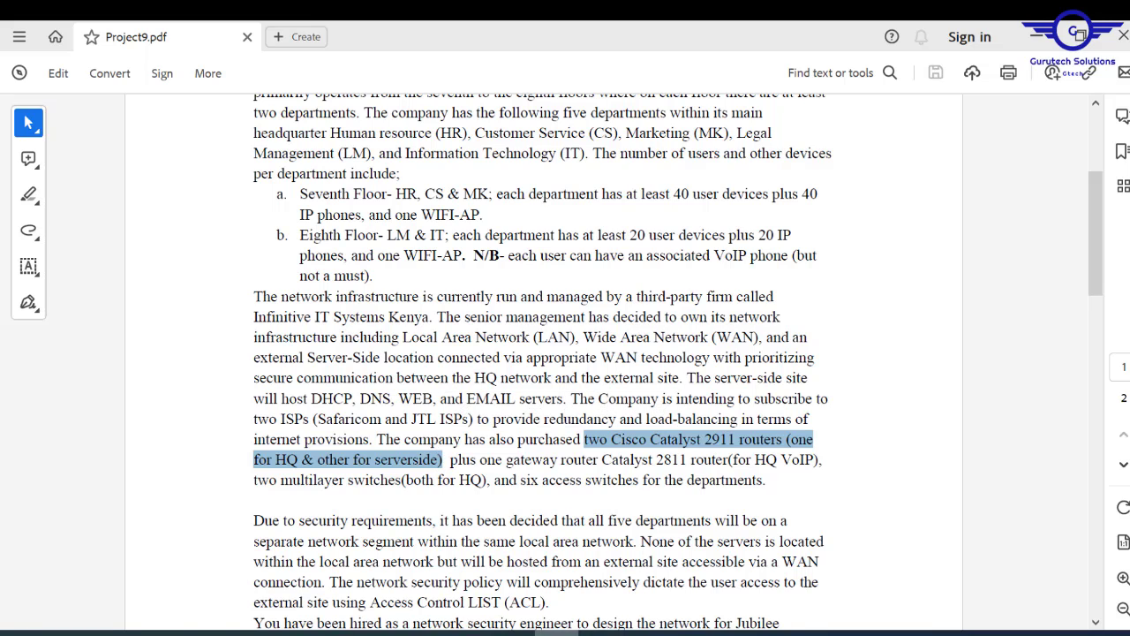
key(alt+Tab)
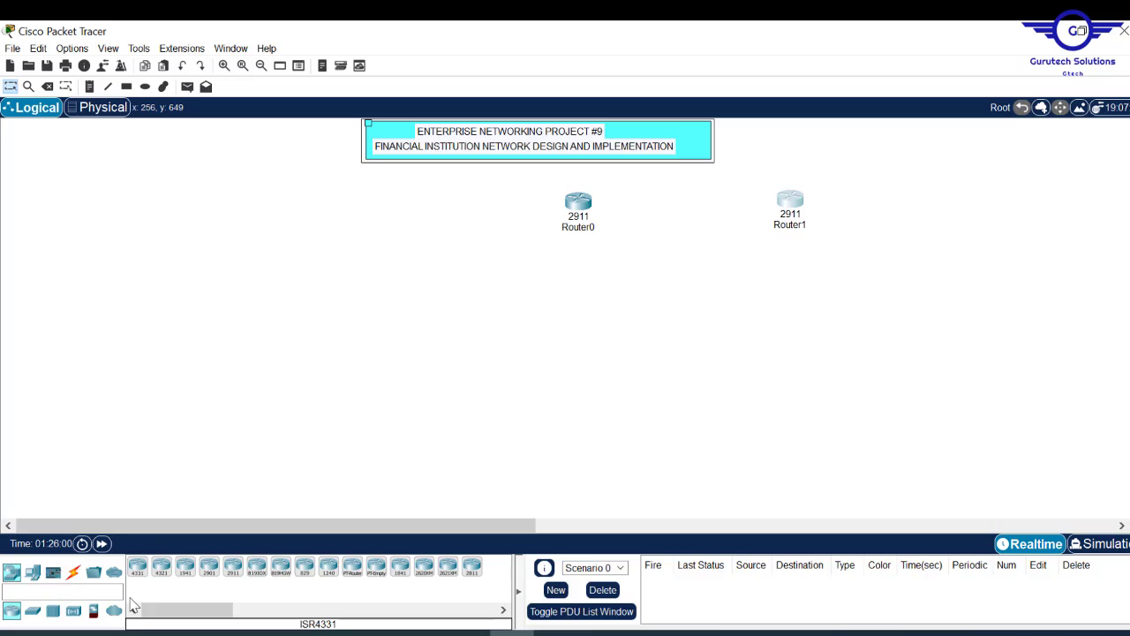
- Add two more 2911 routers, Router2 and Router3, positioned beneath Router0 and Router1
click(233, 566)
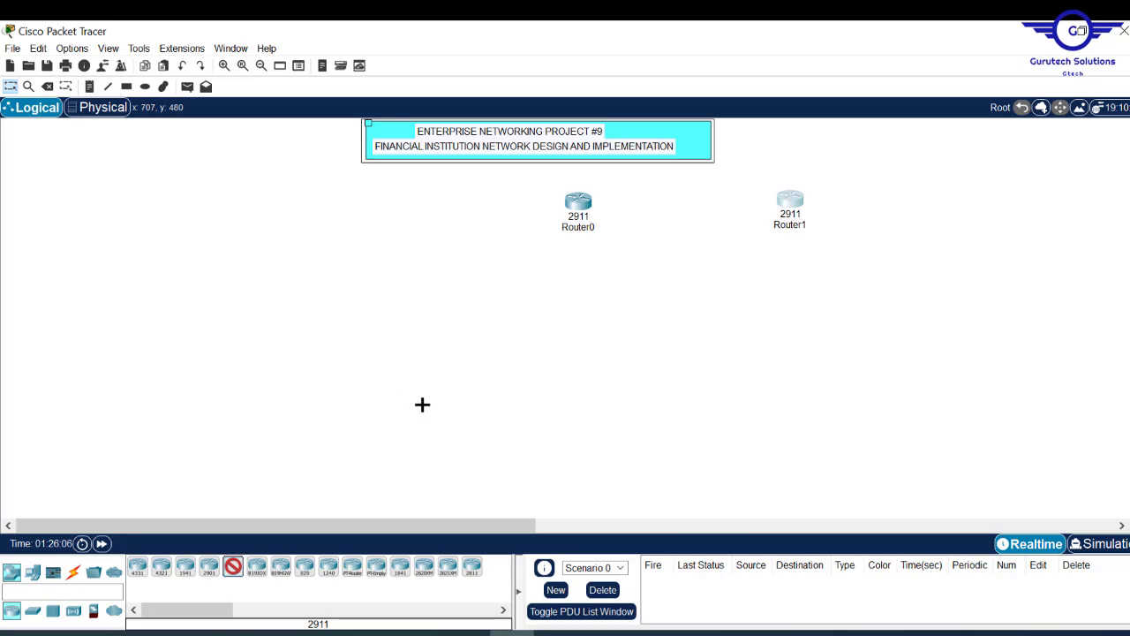
click(421, 405)
click(232, 568)
click(807, 360)
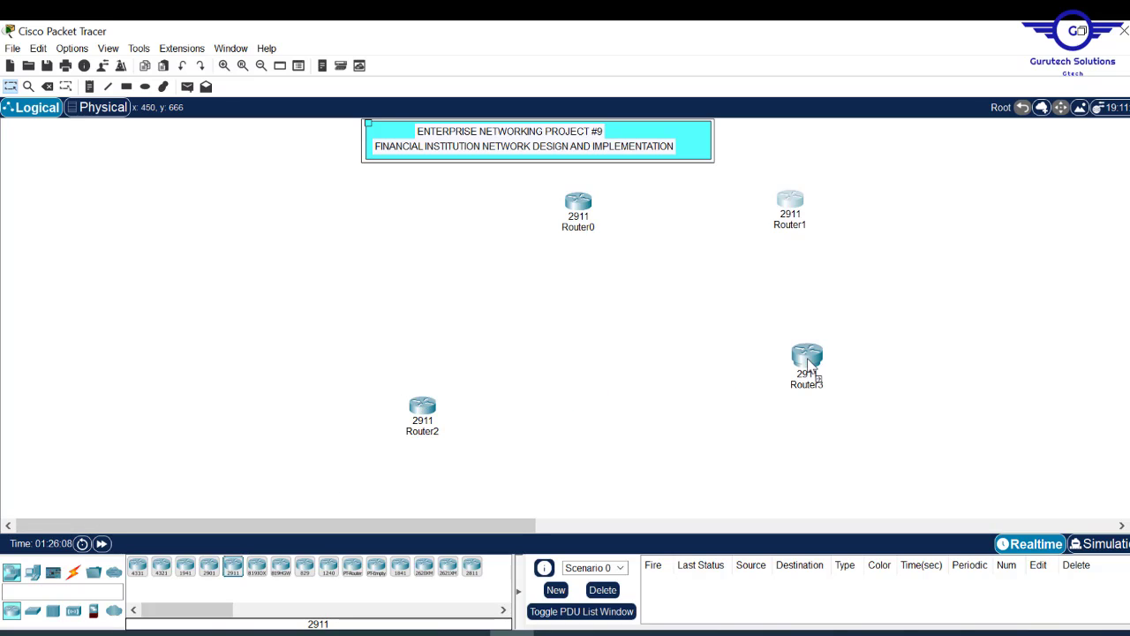
drag(813, 375, 1057, 394)
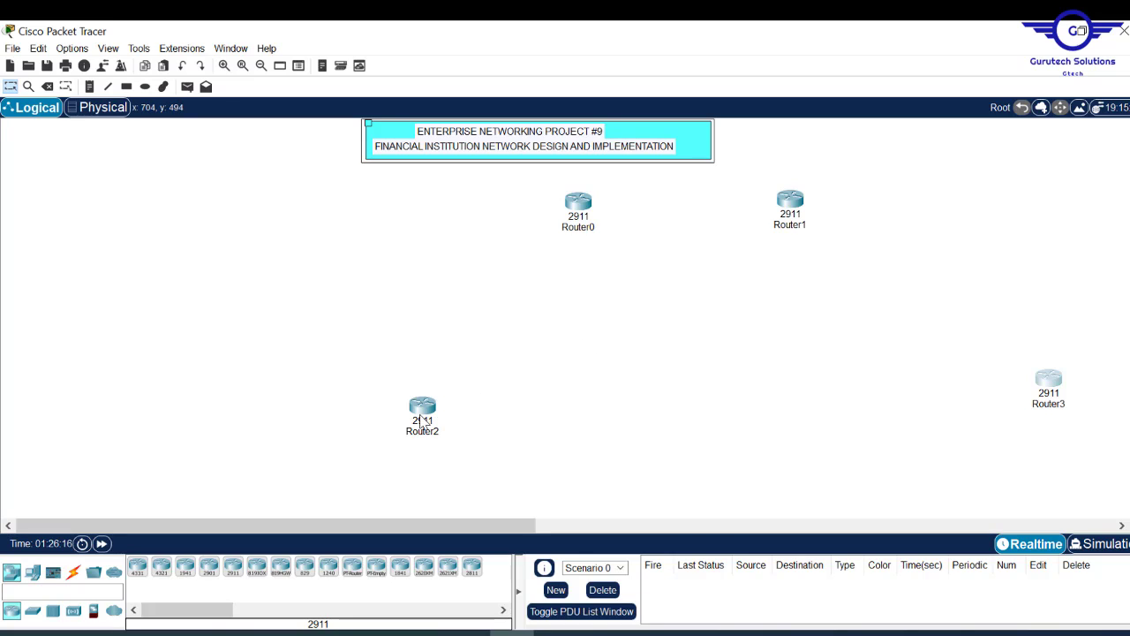
drag(424, 421, 480, 371)
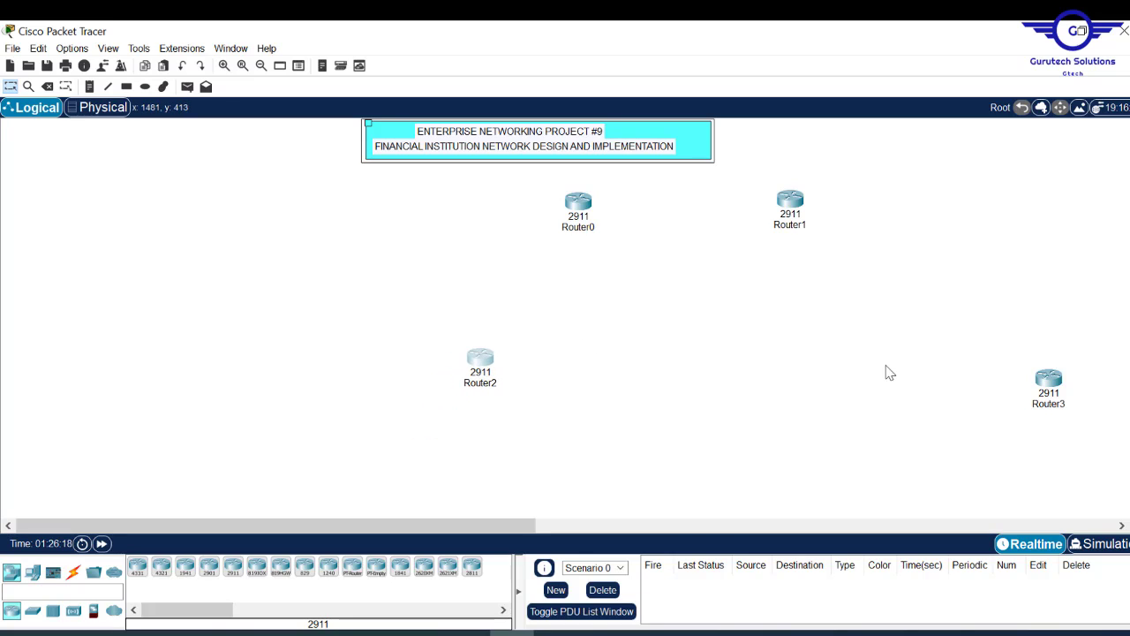
drag(1047, 380, 937, 369)
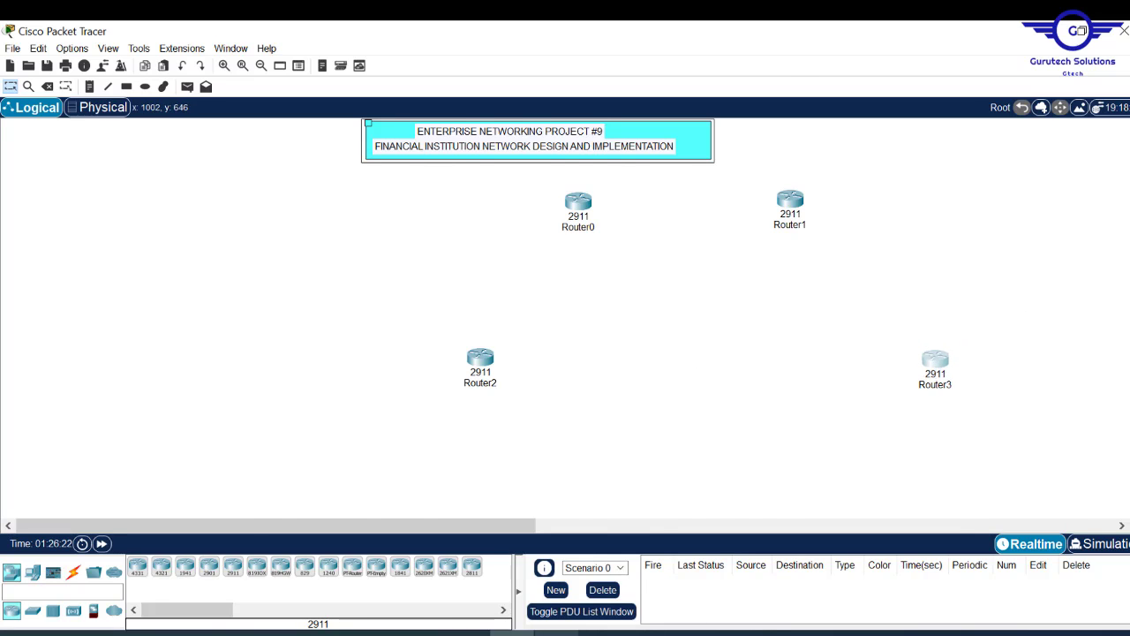
click(556, 633)
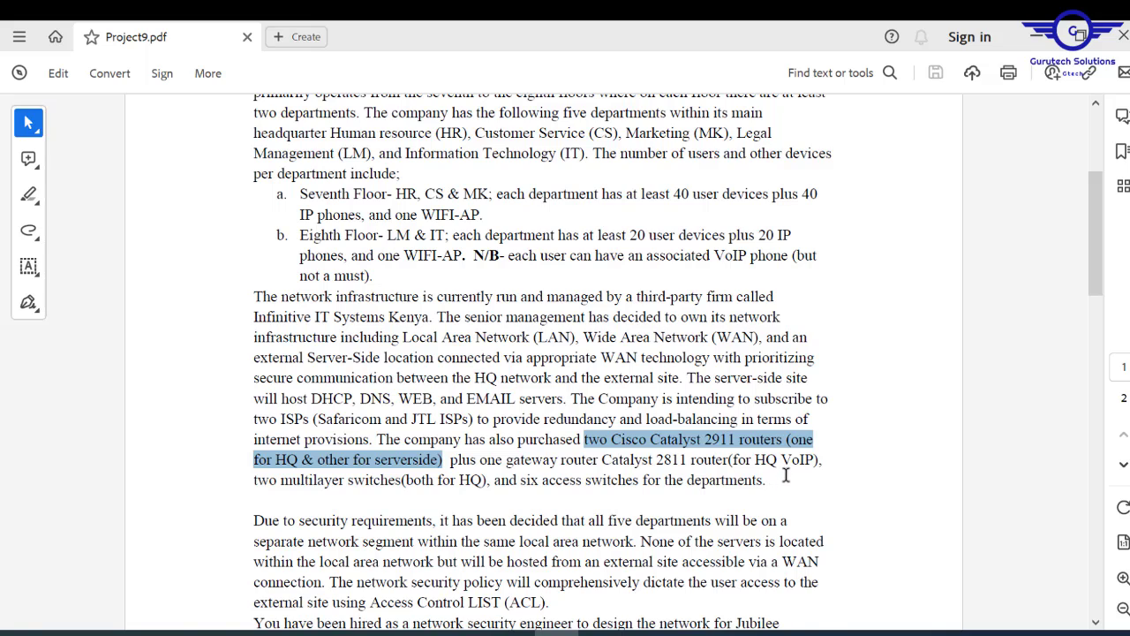
- Highlight '2811' and the 'two multilayer switches (both for HQ)' line, then minimize the PDF
drag(687, 460, 660, 460)
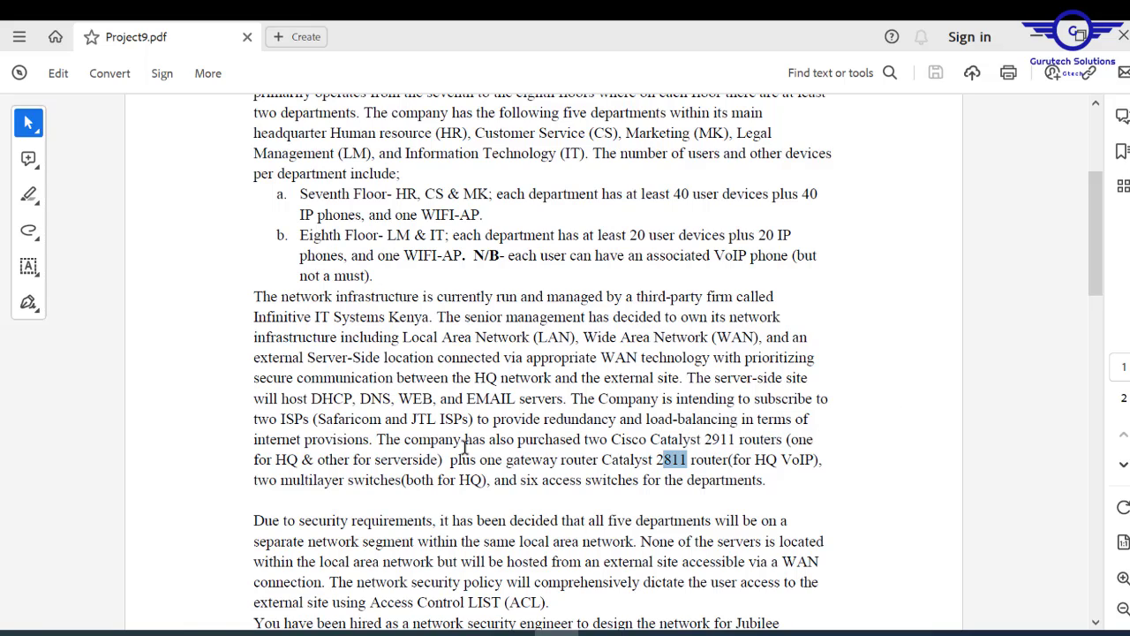
drag(249, 481, 490, 482)
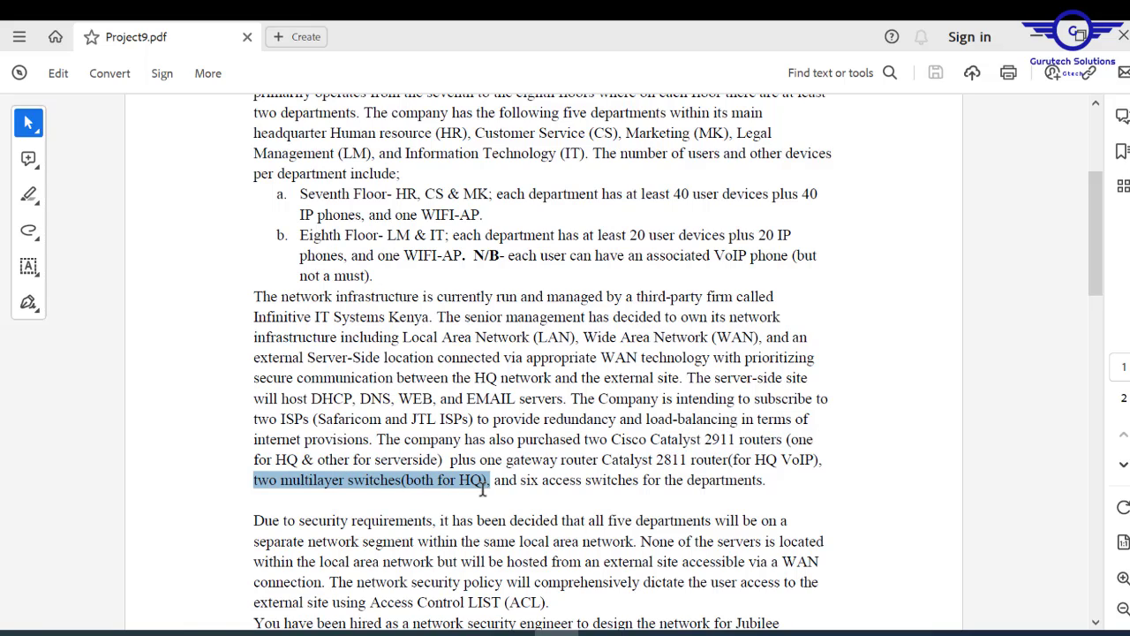
click(1035, 37)
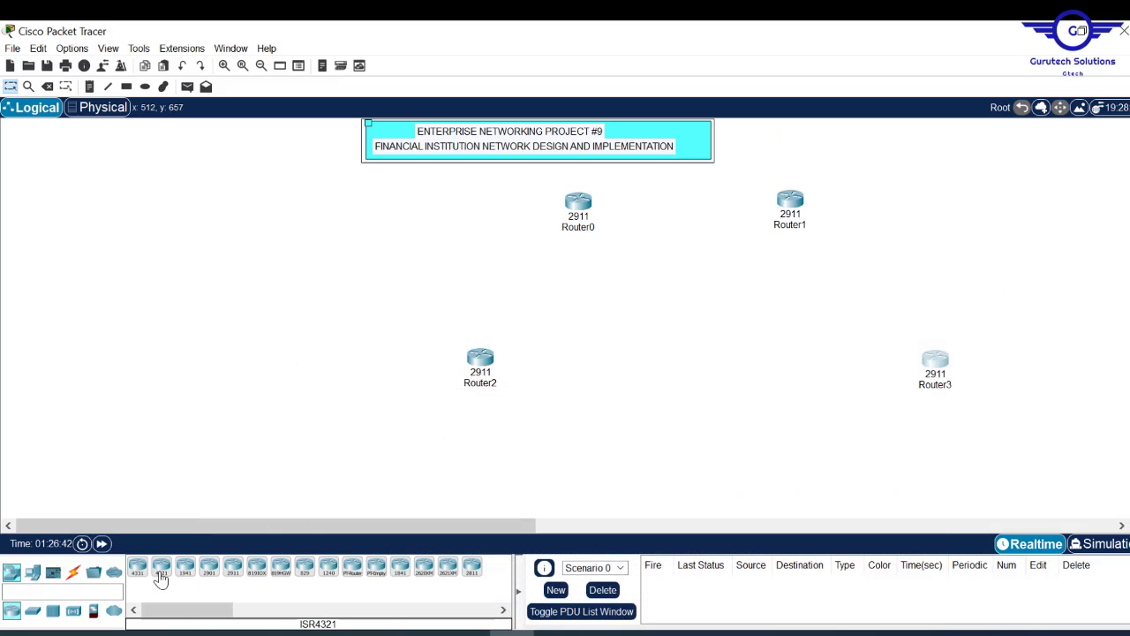
- Place a 3650-24PS and a 3560-24PS multilayer switch below Router2 and Router3
scroll(565, 318, down, 3)
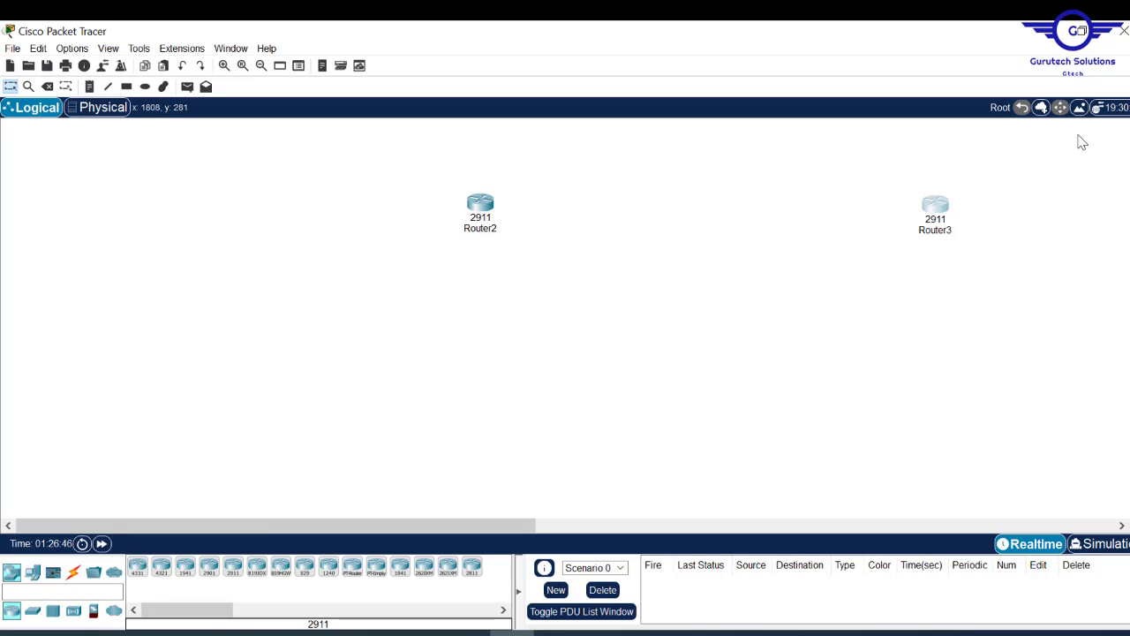
drag(952, 215, 952, 208)
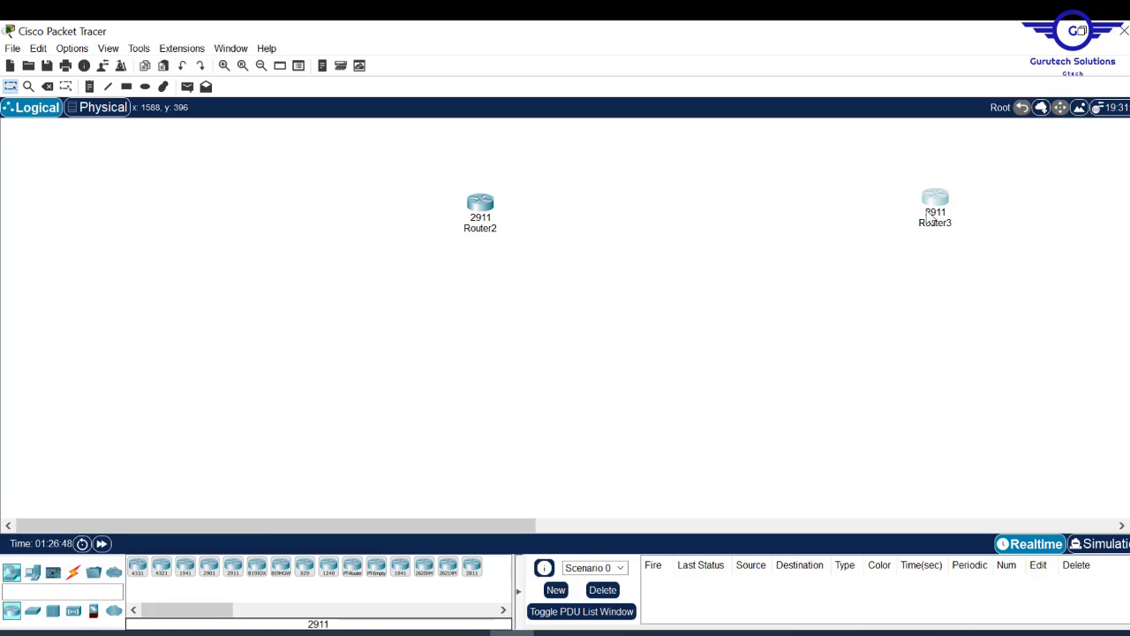
click(32, 612)
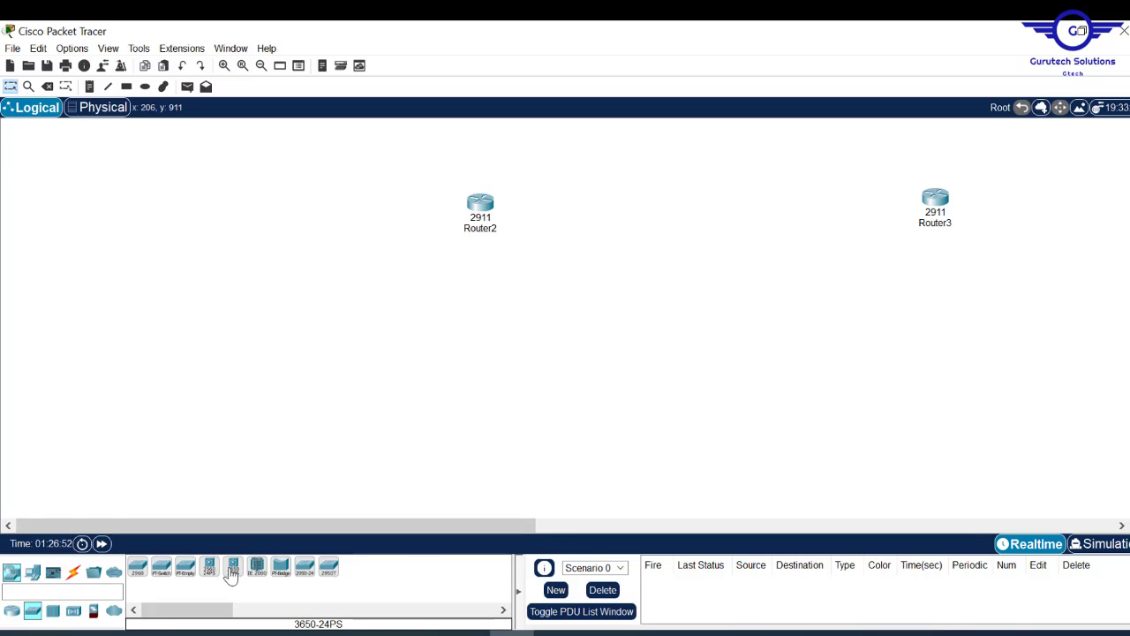
drag(231, 574, 336, 345)
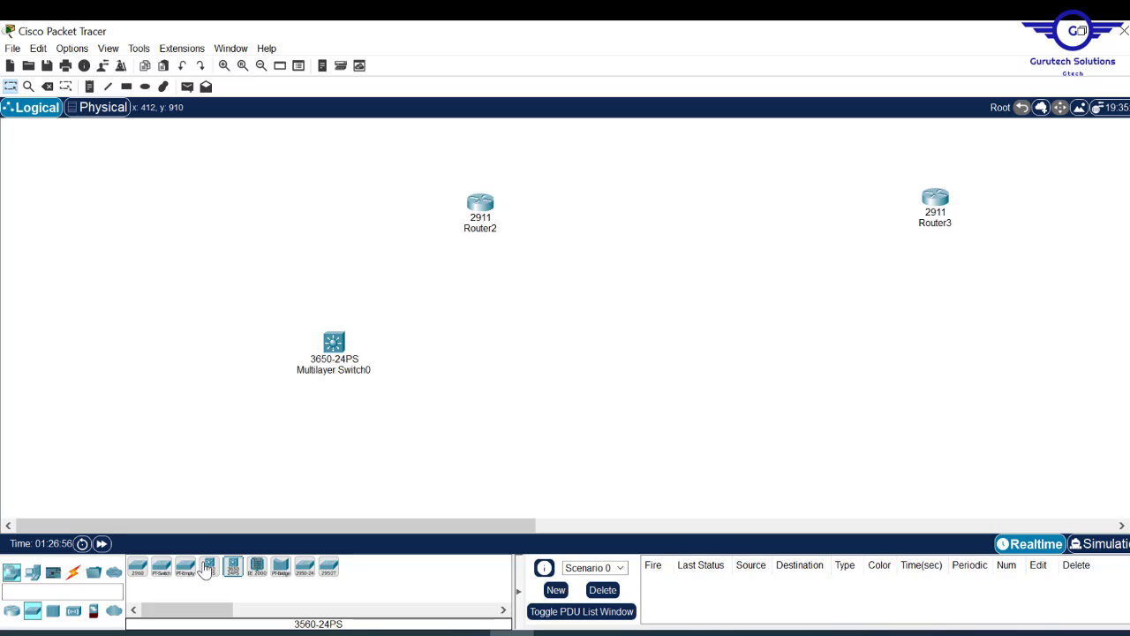
drag(209, 571, 606, 353)
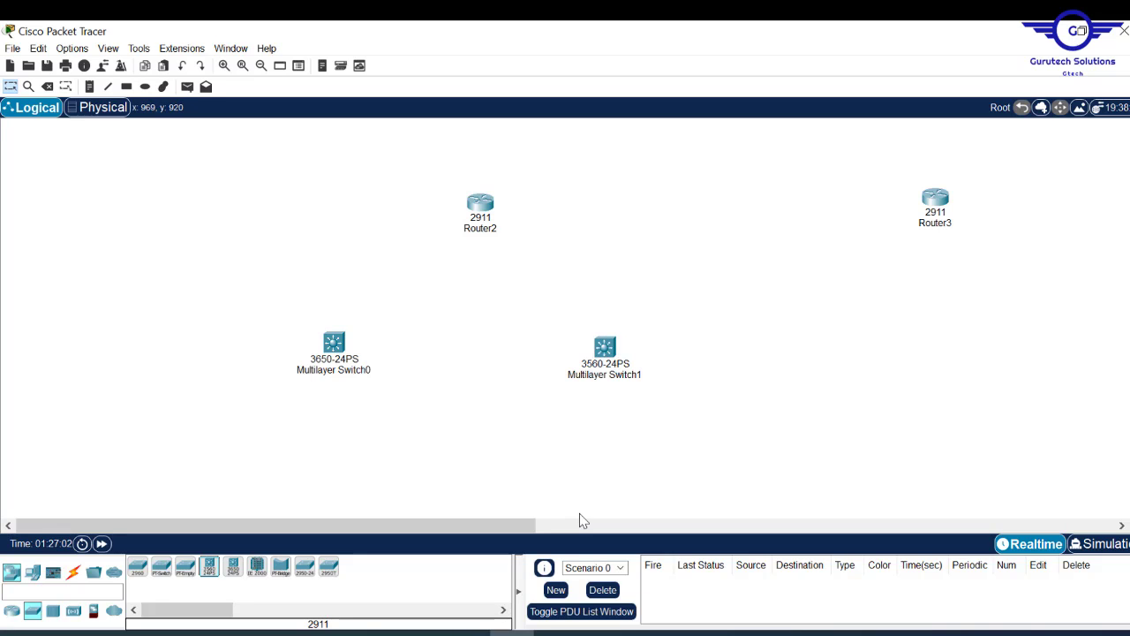
click(557, 633)
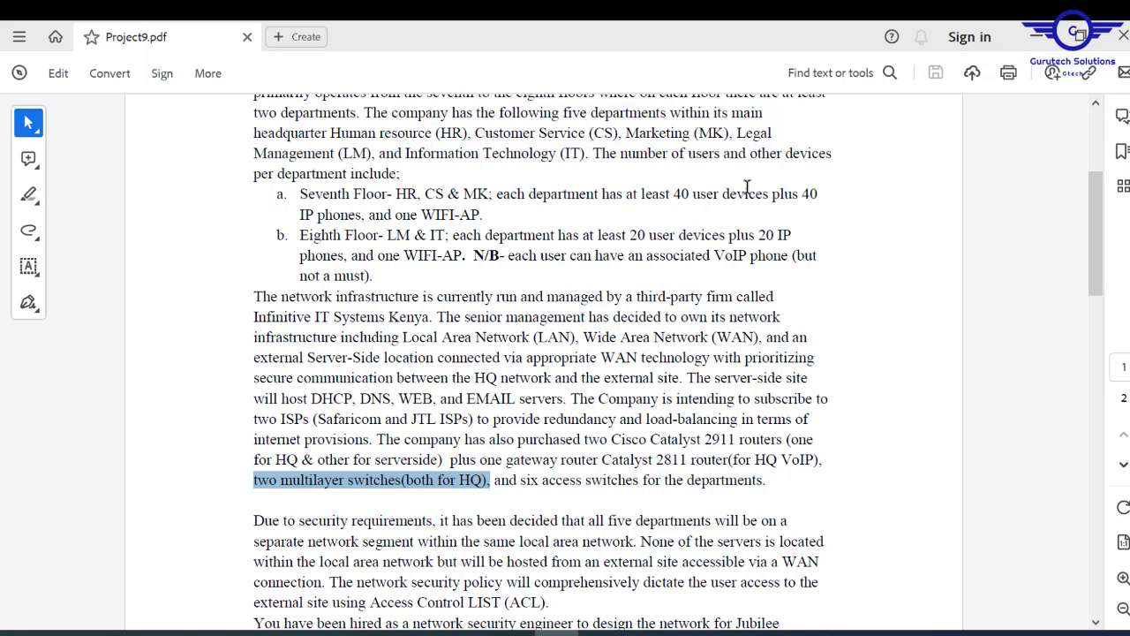
- Start the access row with three 2960 switches, Switch2 to Switch4
click(1033, 32)
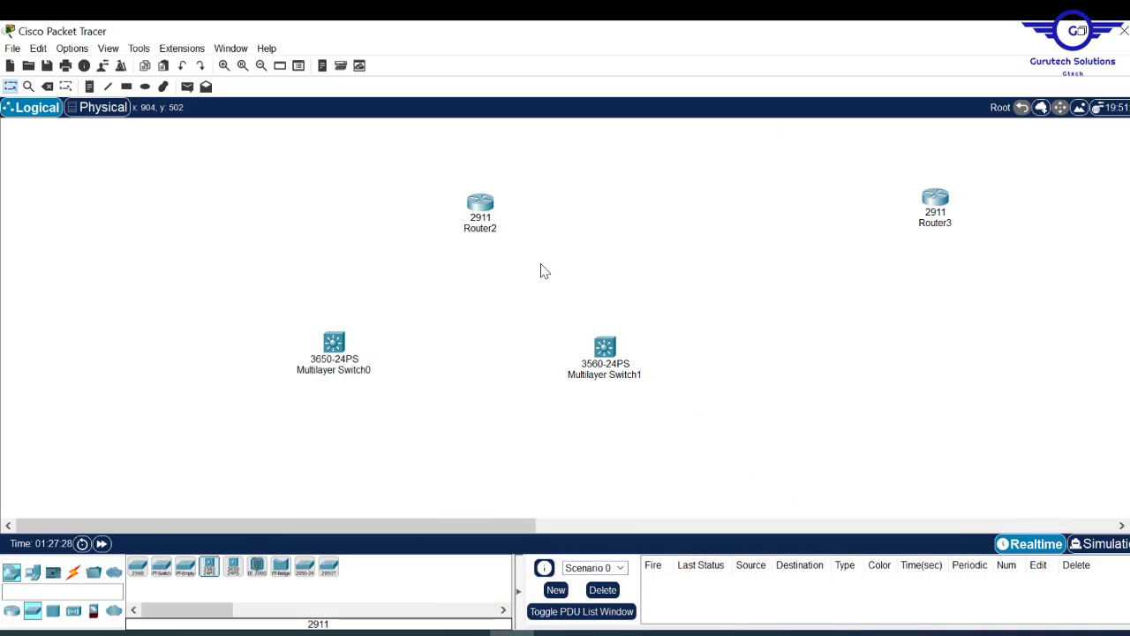
scroll(565, 318, down, 4)
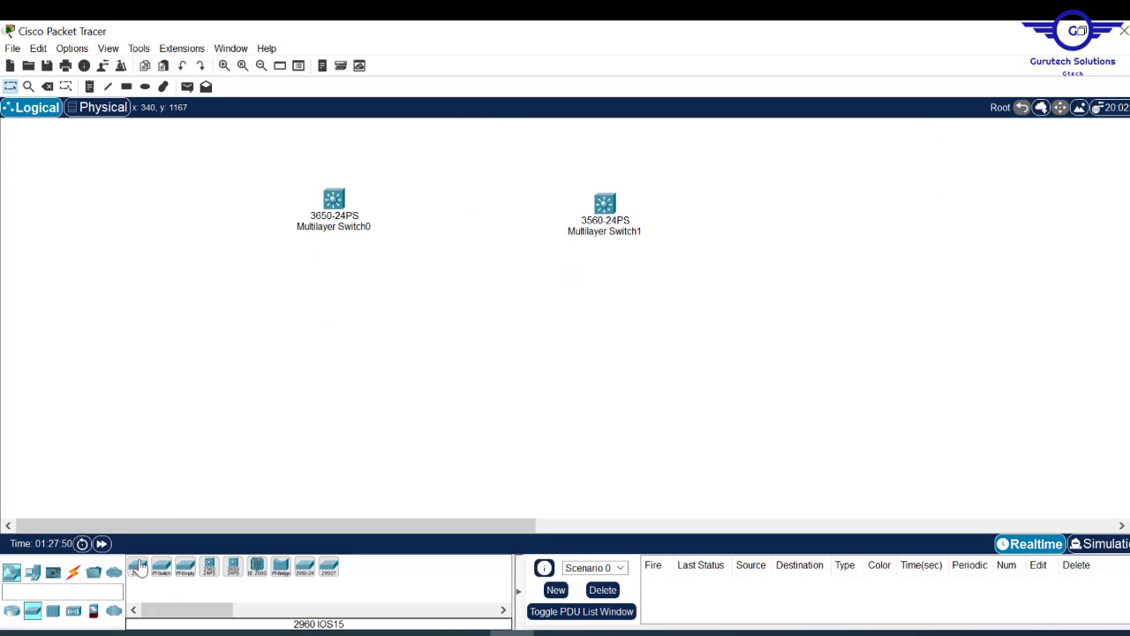
click(138, 572)
click(141, 351)
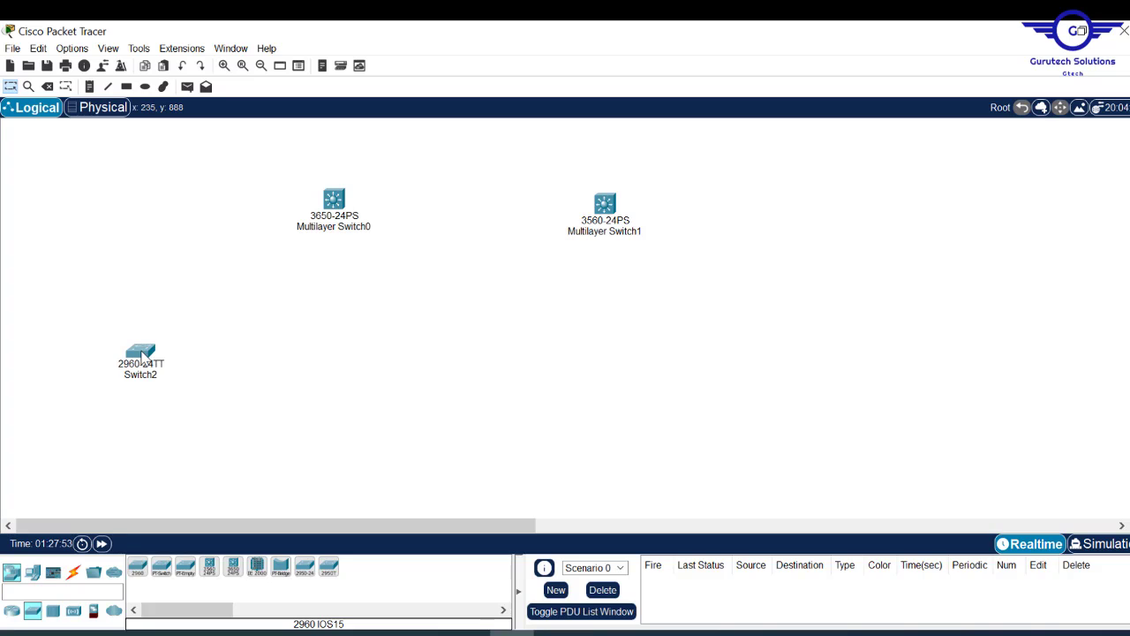
click(137, 572)
click(336, 347)
click(137, 572)
click(524, 347)
- Finish the access row with 2960 switches Switch5 to Switch7 and review the topology
click(694, 343)
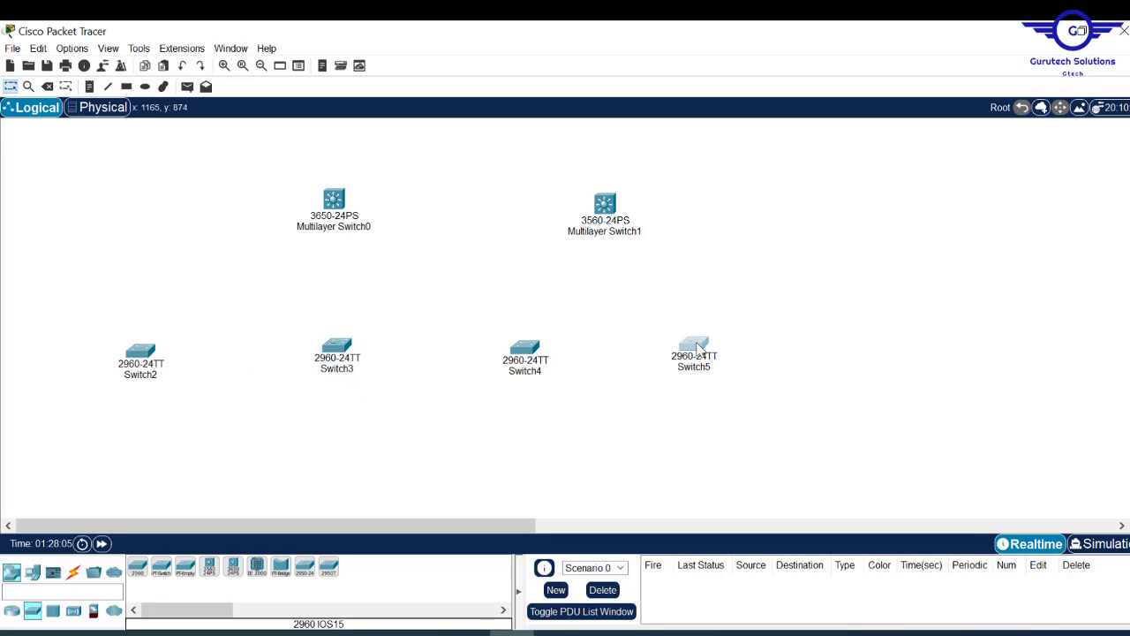
click(828, 339)
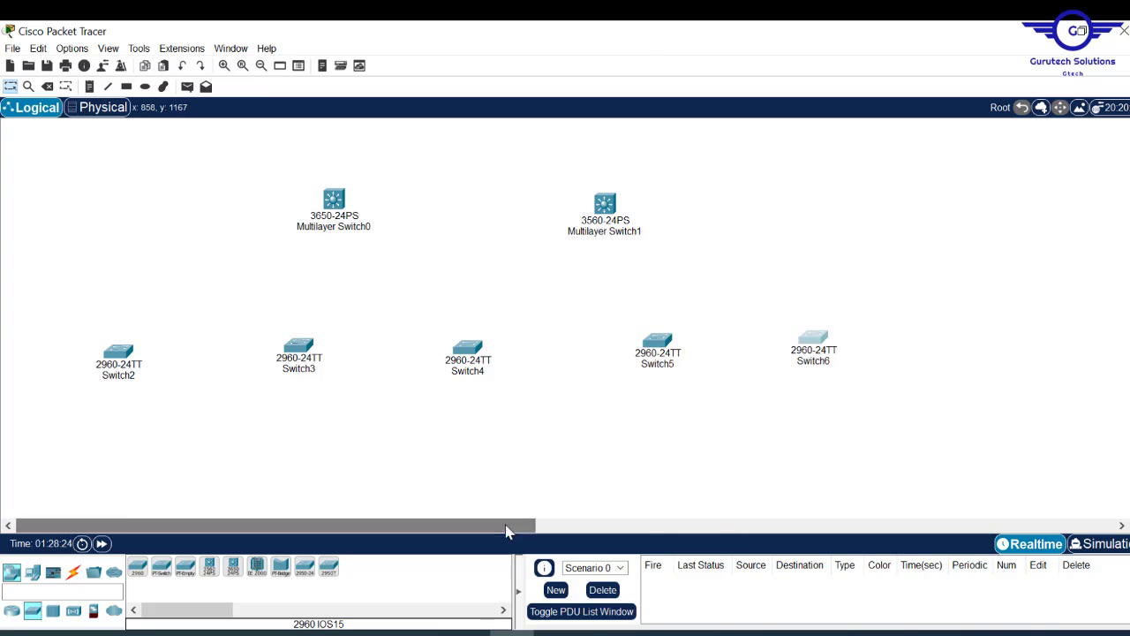
click(138, 567)
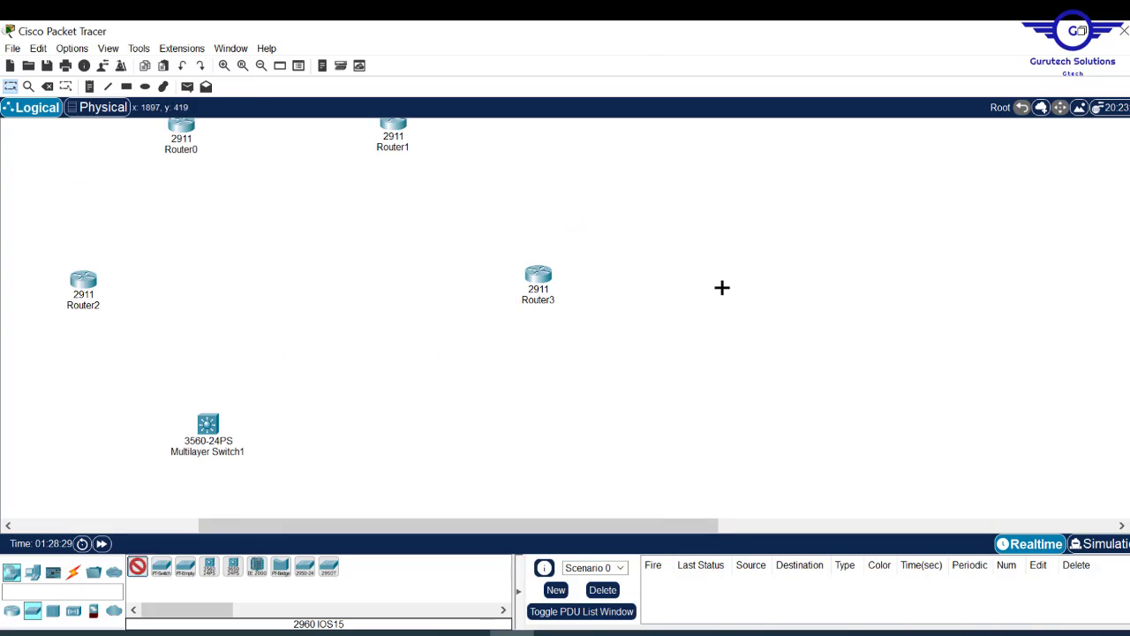
click(721, 287)
drag(320, 527, 127, 527)
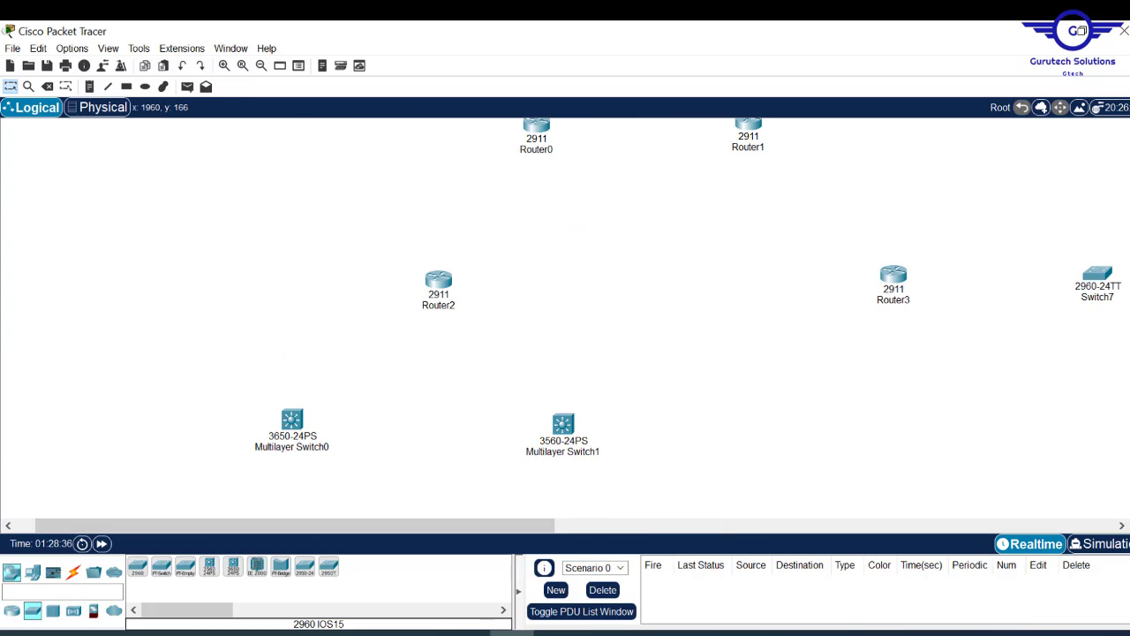
scroll(565, 318, up, 2)
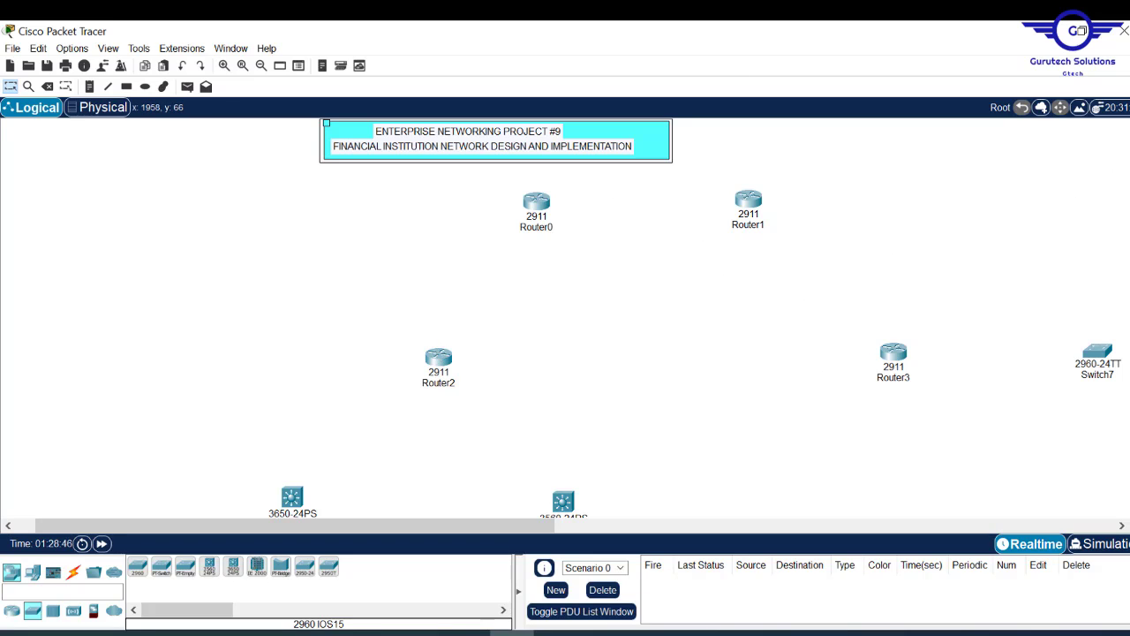
scroll(517, 314, down, 5)
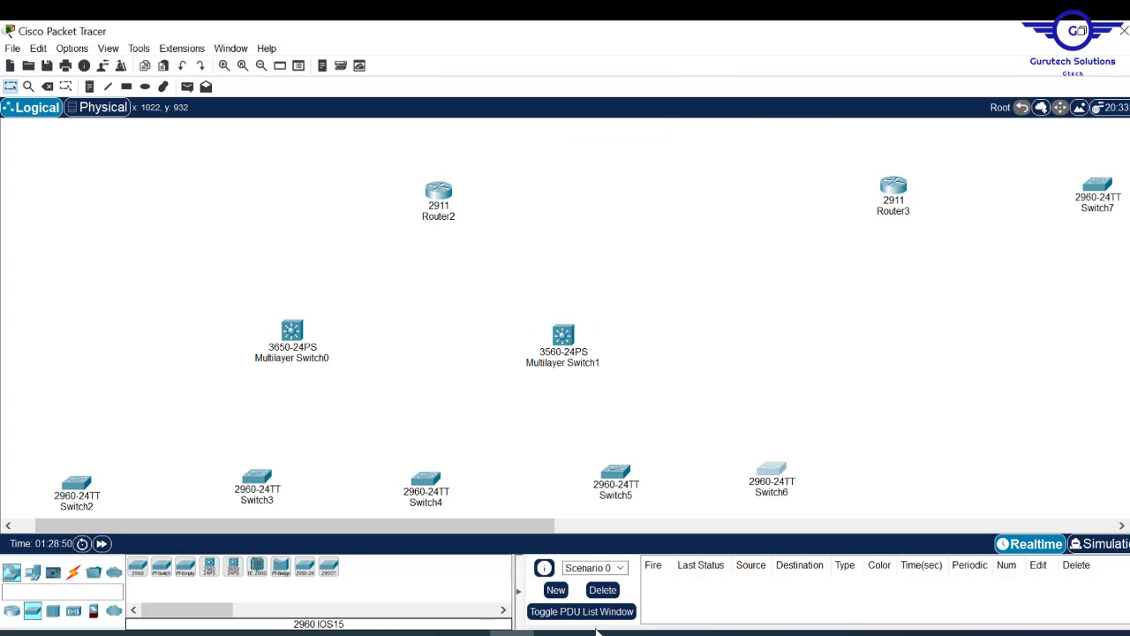
click(559, 633)
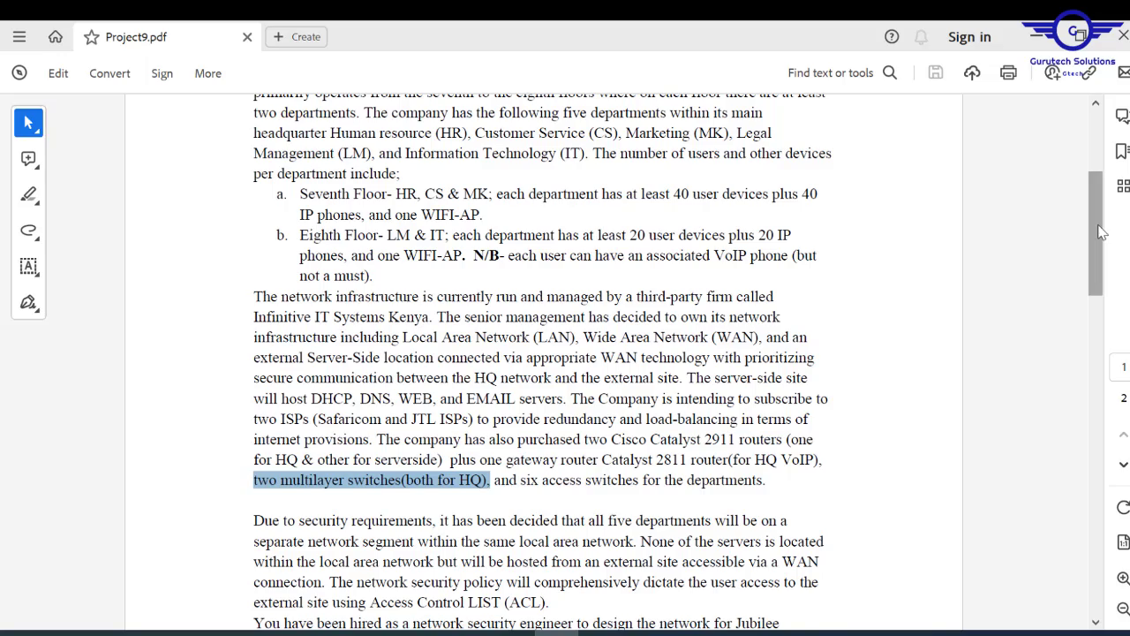
- Scroll the brief down to its Requirements list, then minimize Acrobat Reader
drag(1101, 225, 1101, 461)
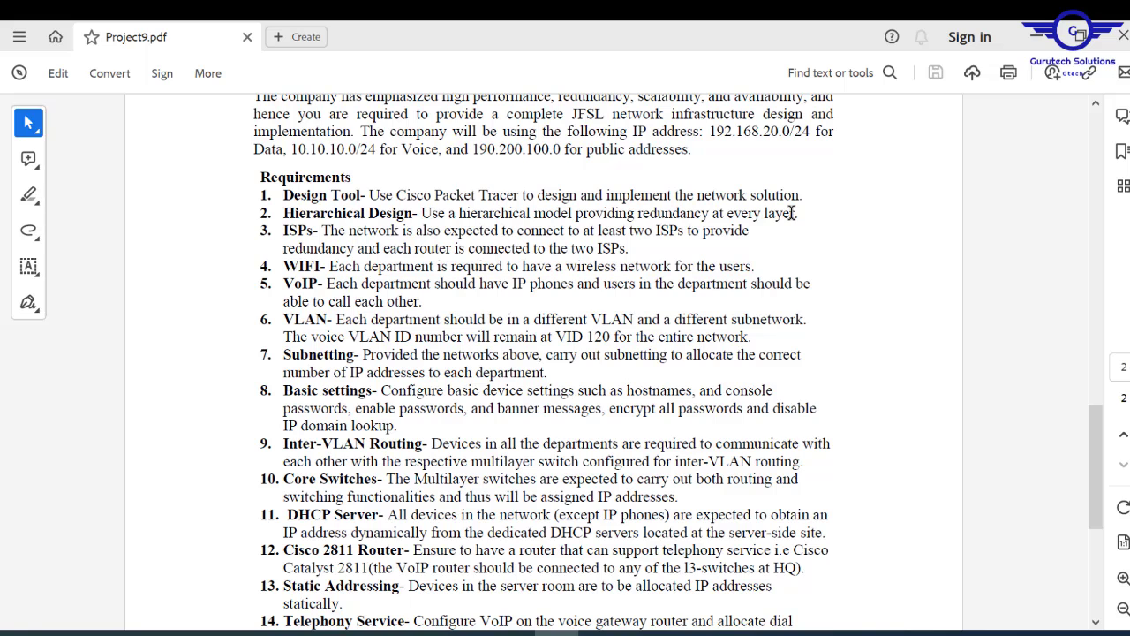
click(1037, 35)
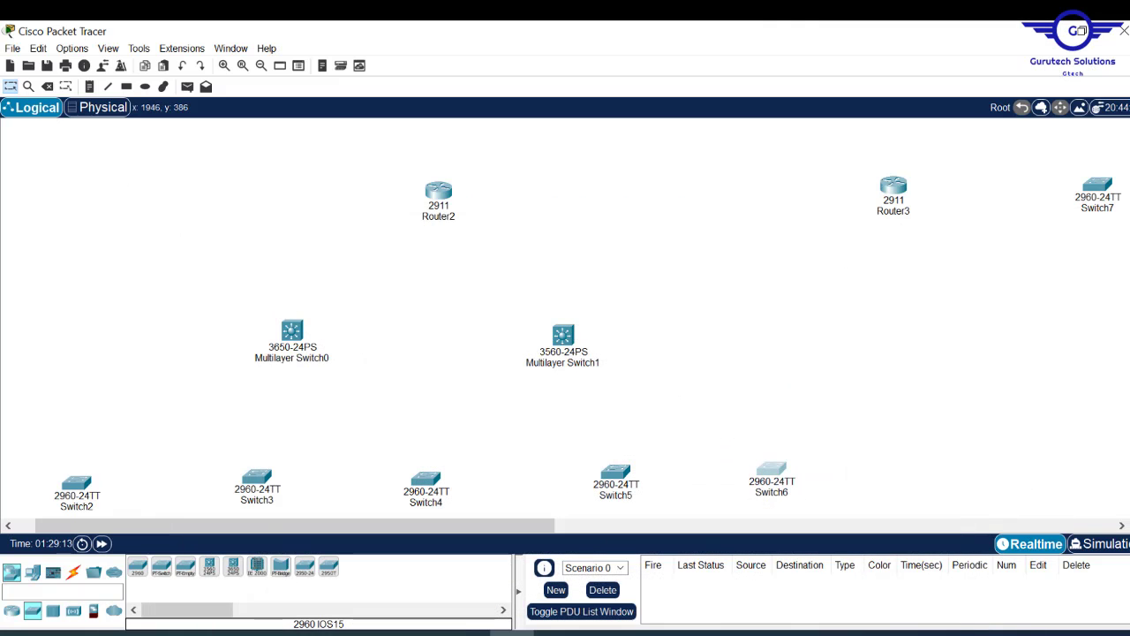
- Open Router2's device window showing its physical chassis and module list
scroll(866, 195, up, 3)
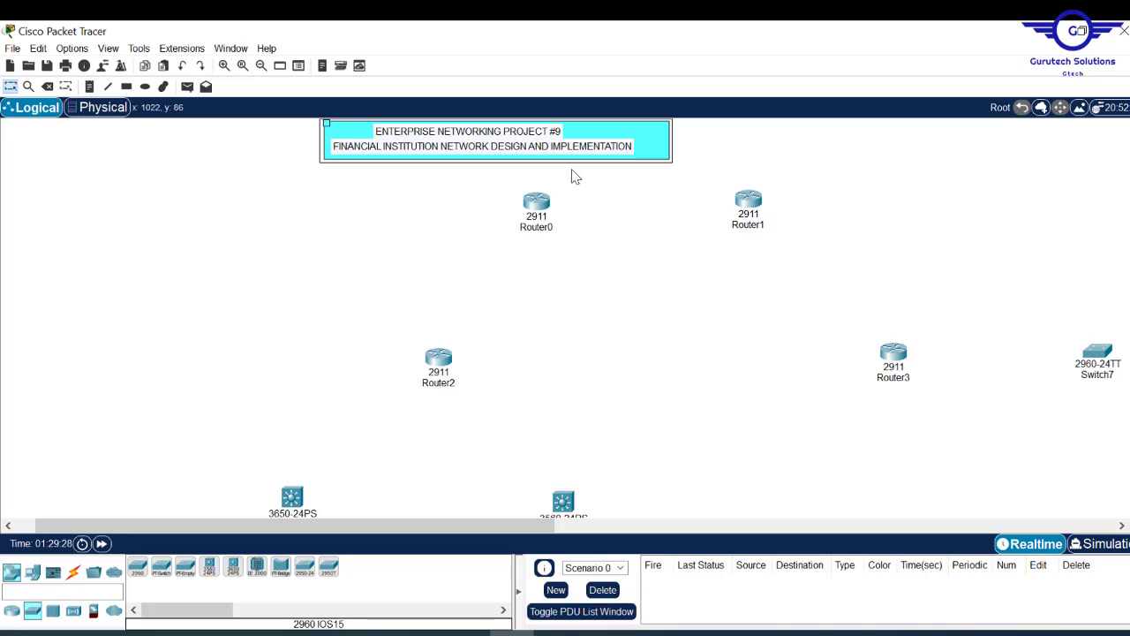
mouse_move(434, 362)
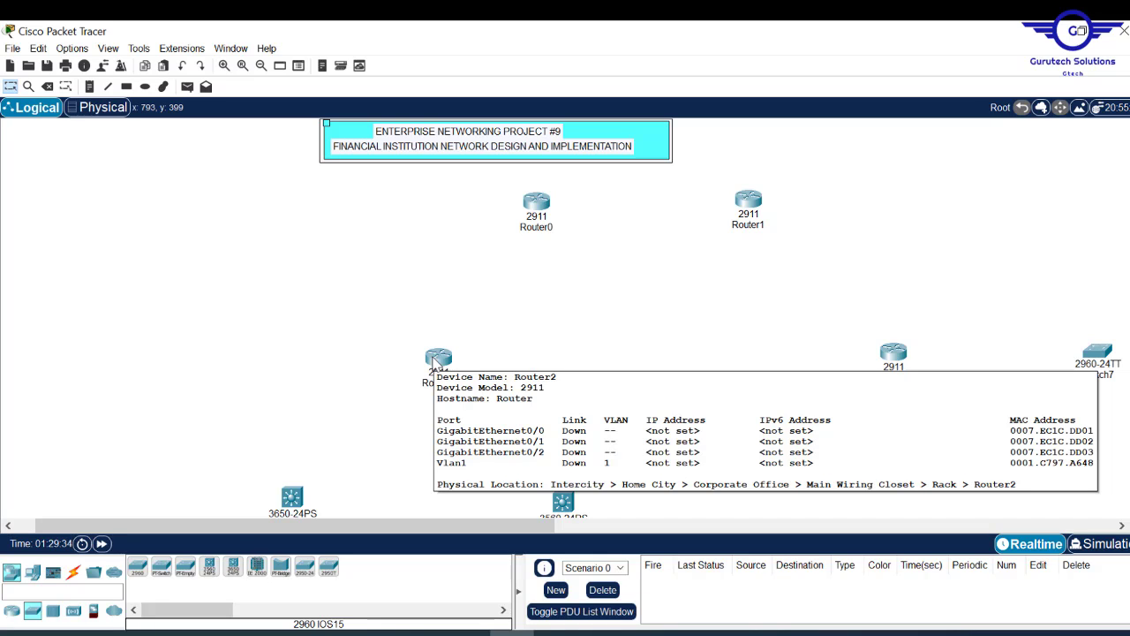
click(434, 362)
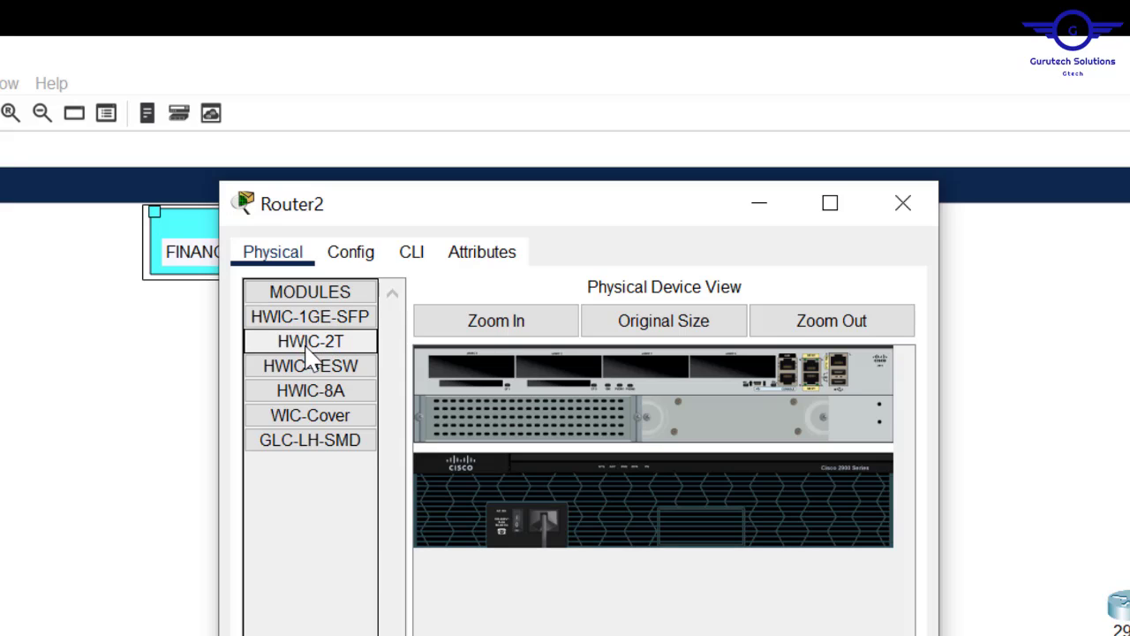
- Fit an HWIC-2T serial module into Router2 and Router3, closing each device window
drag(311, 344, 558, 364)
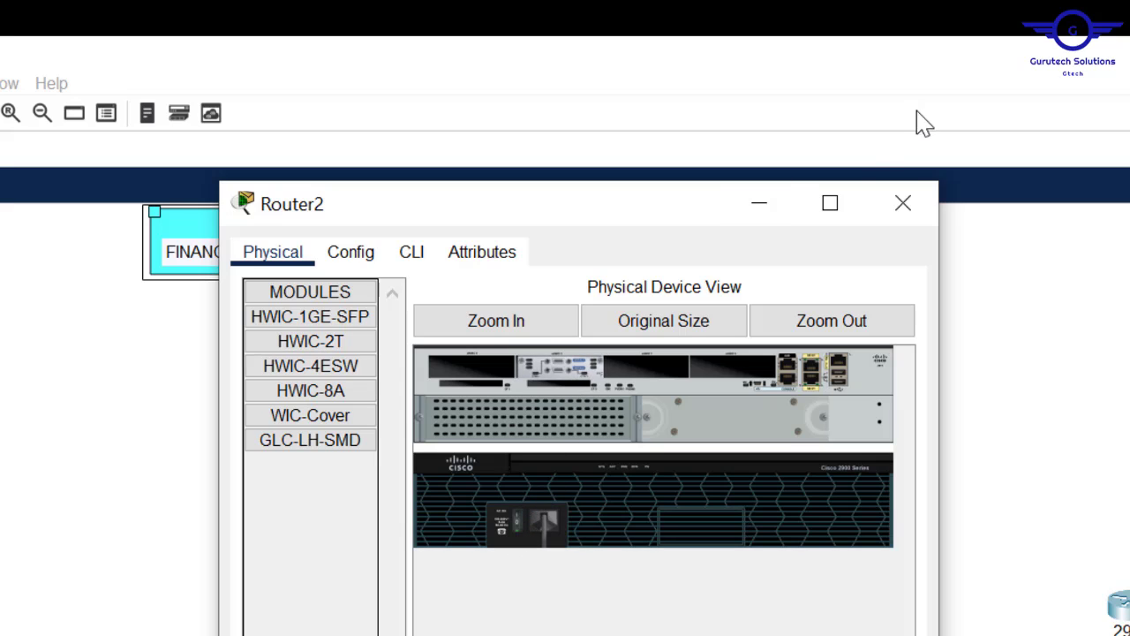
click(902, 205)
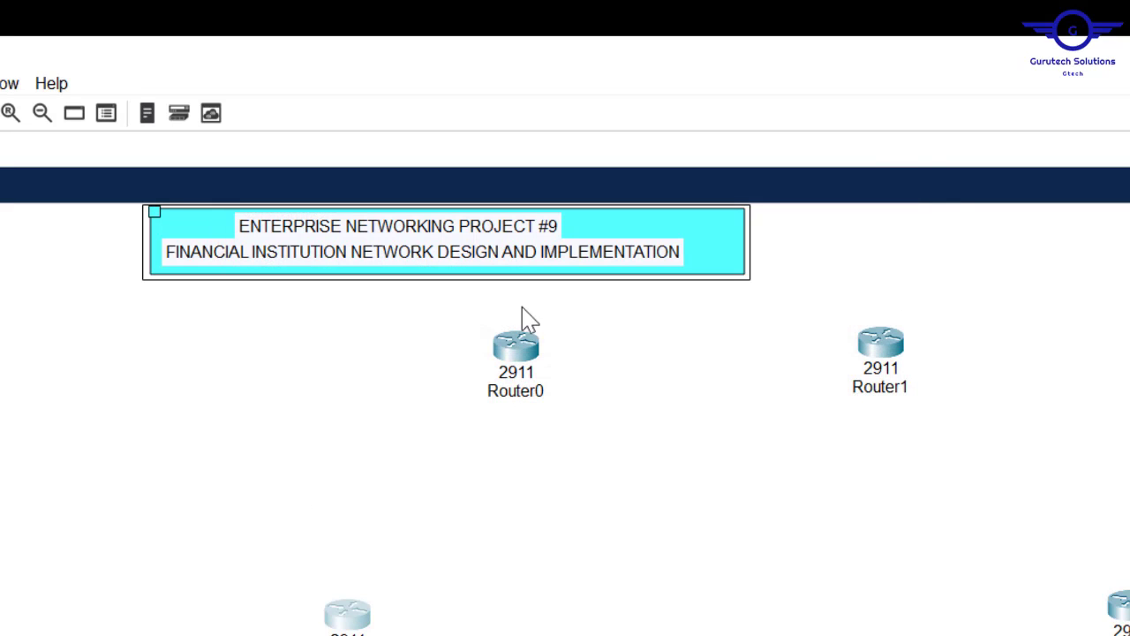
click(514, 358)
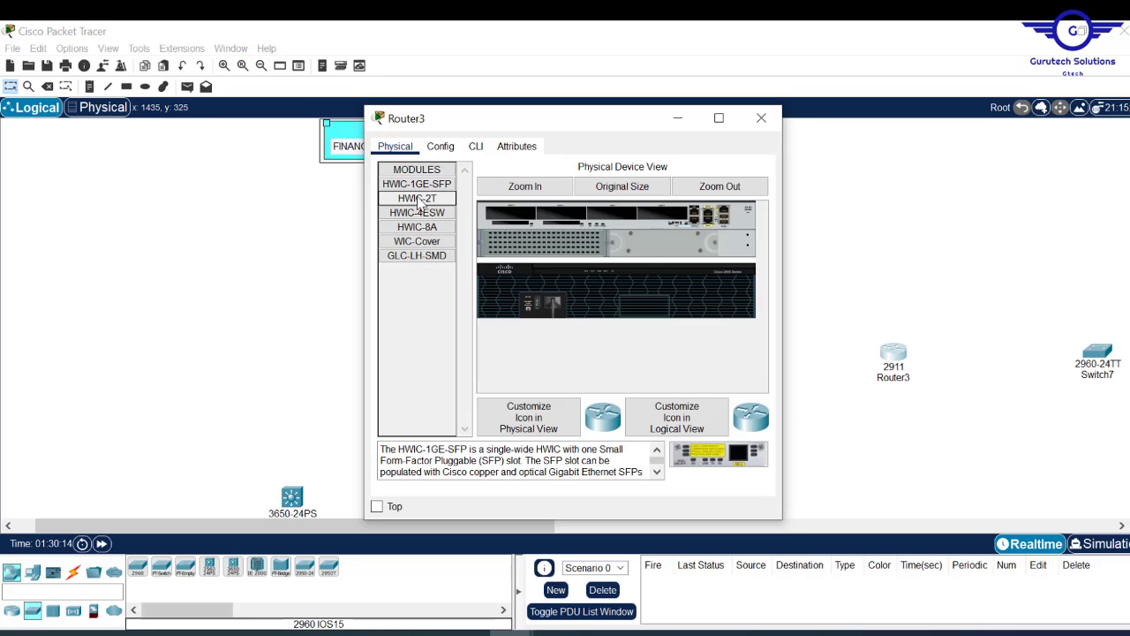
click(420, 200)
click(761, 117)
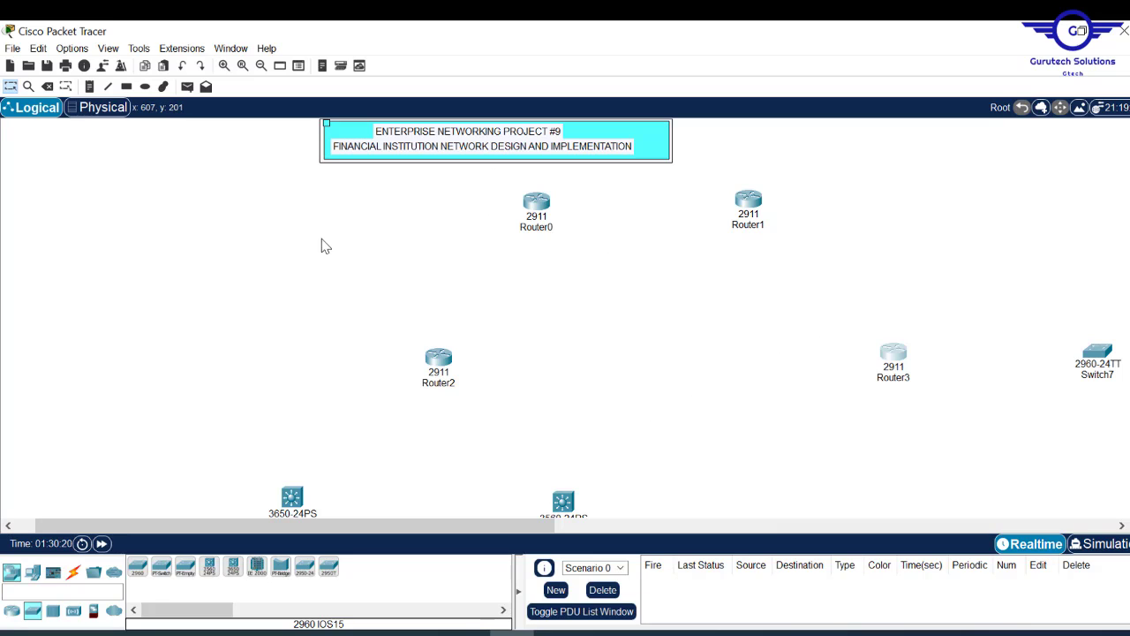
- Connect Router2 to Router0 and Router1 with automatic-type cables
click(73, 573)
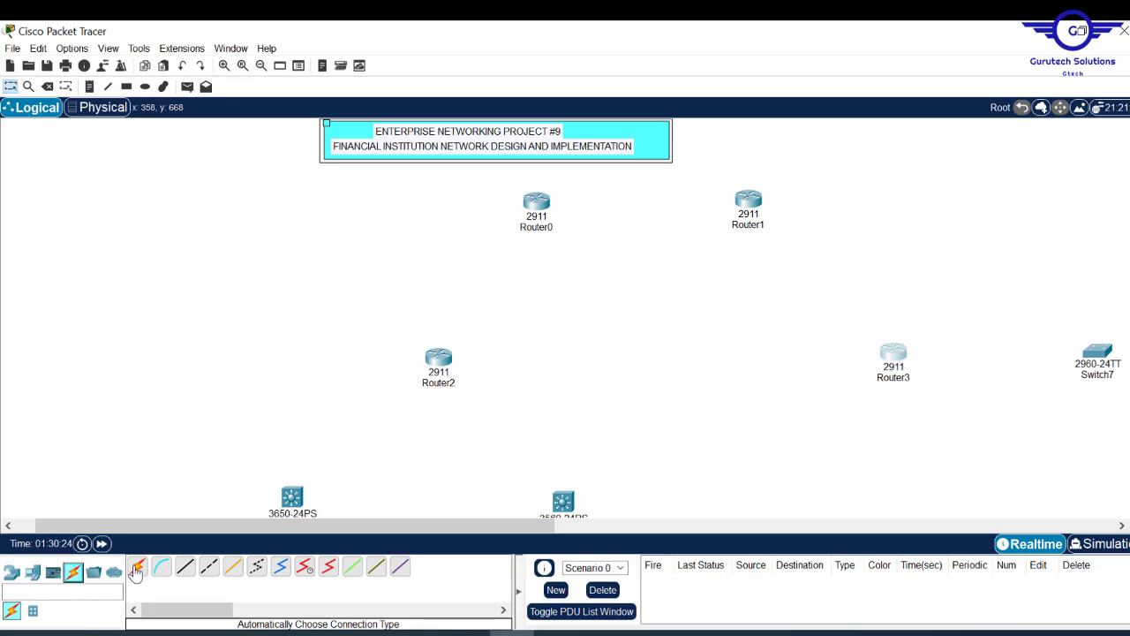
click(137, 570)
click(442, 357)
click(548, 196)
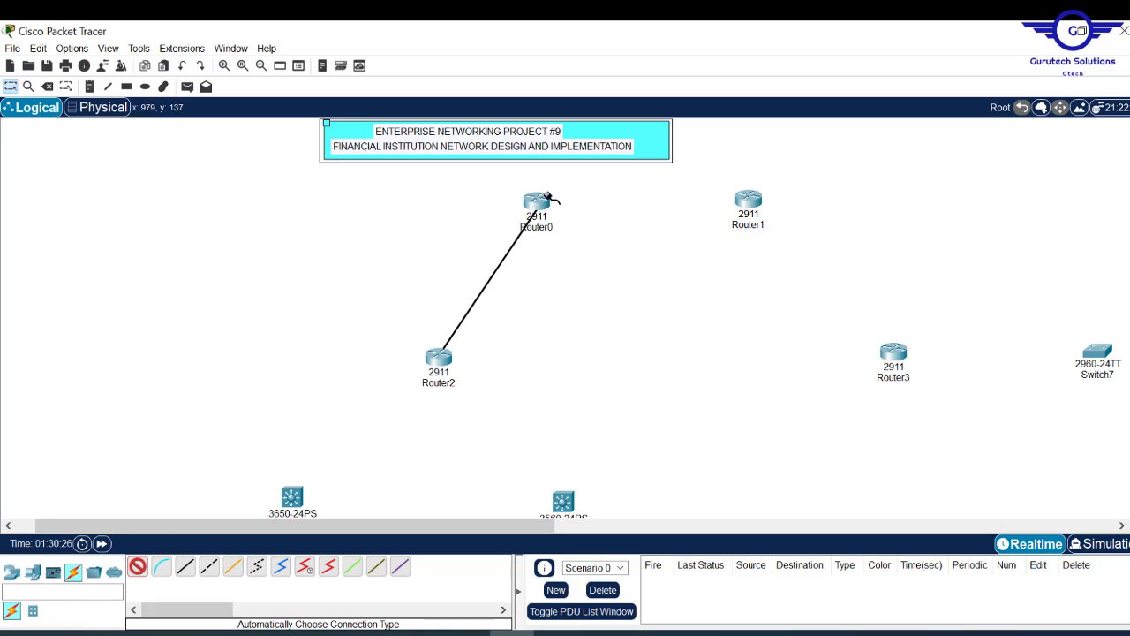
click(540, 202)
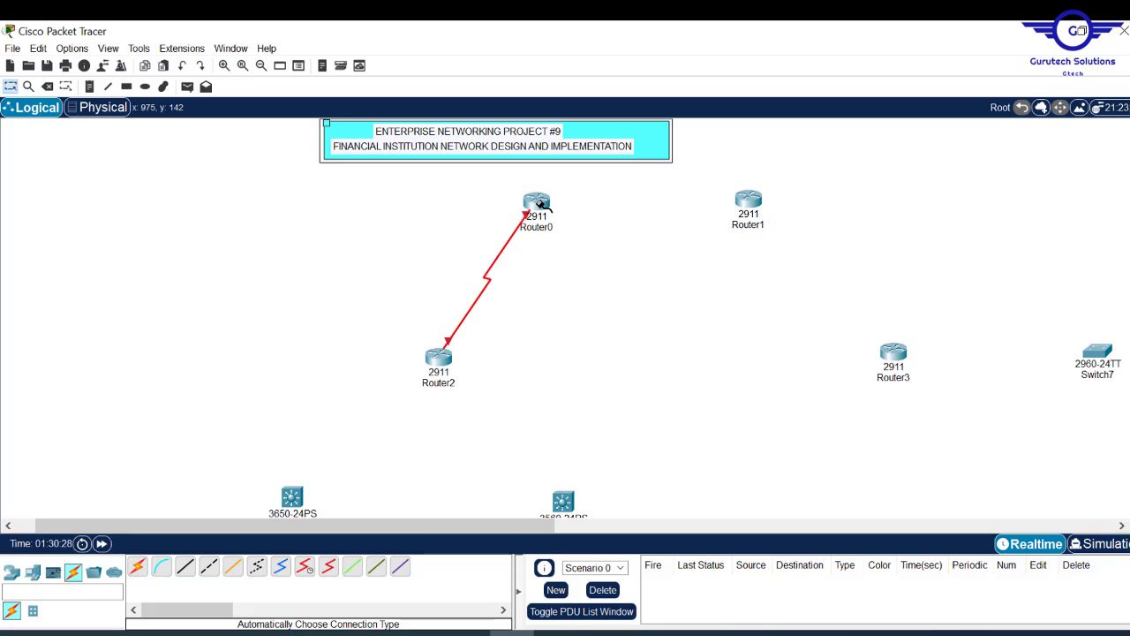
click(137, 568)
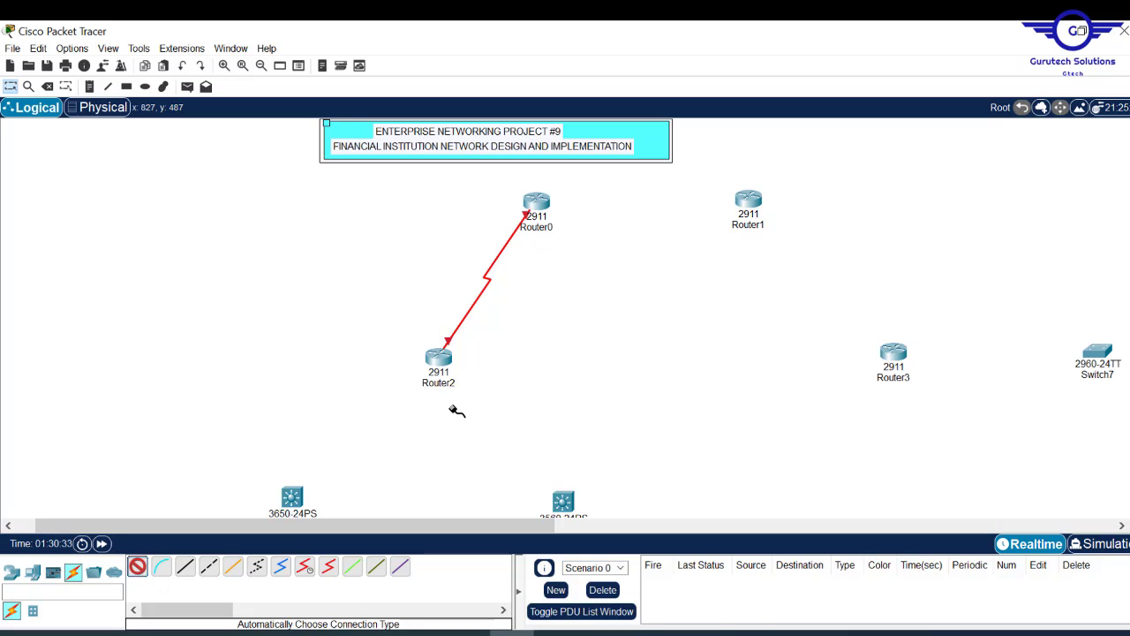
click(441, 357)
click(749, 200)
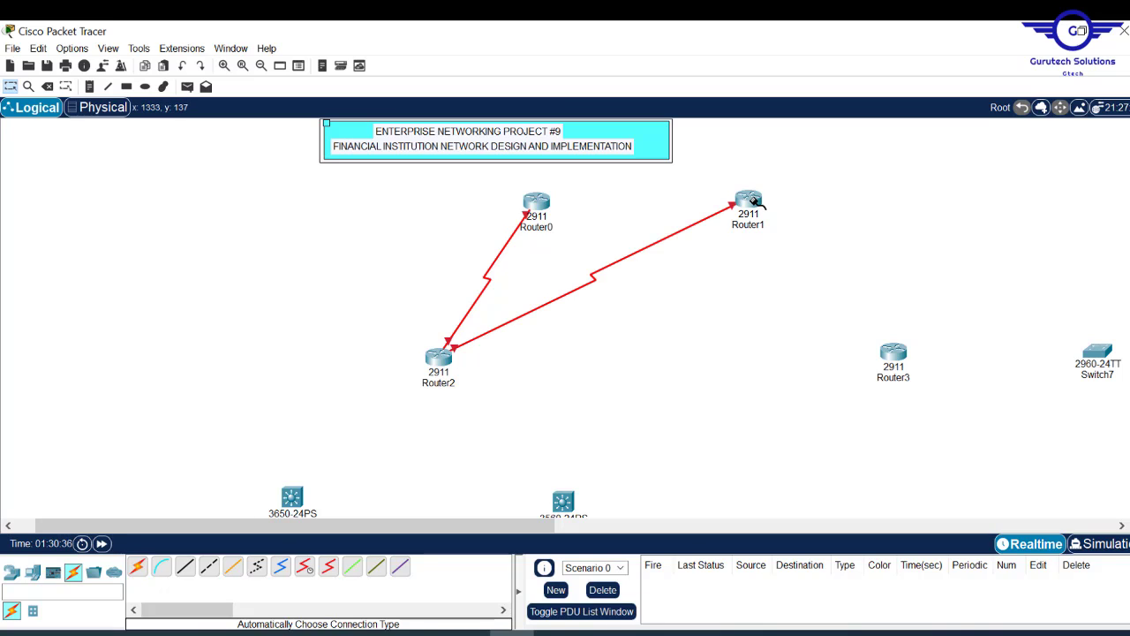
- Connect Router3 to Router0 and Router1 with automatic-type cables
click(138, 568)
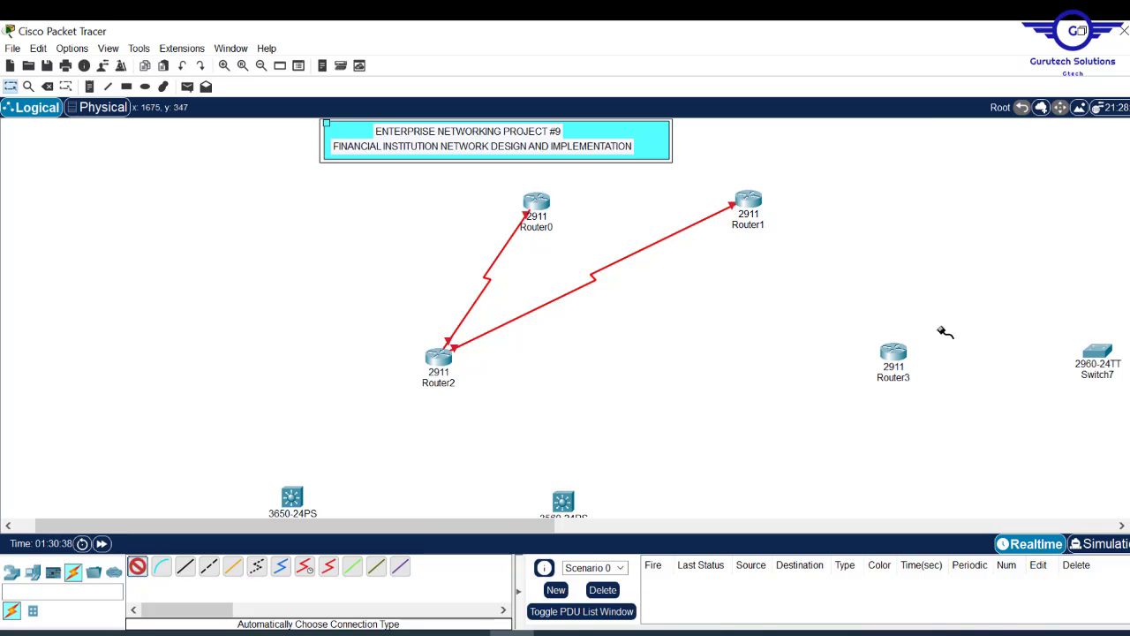
click(894, 355)
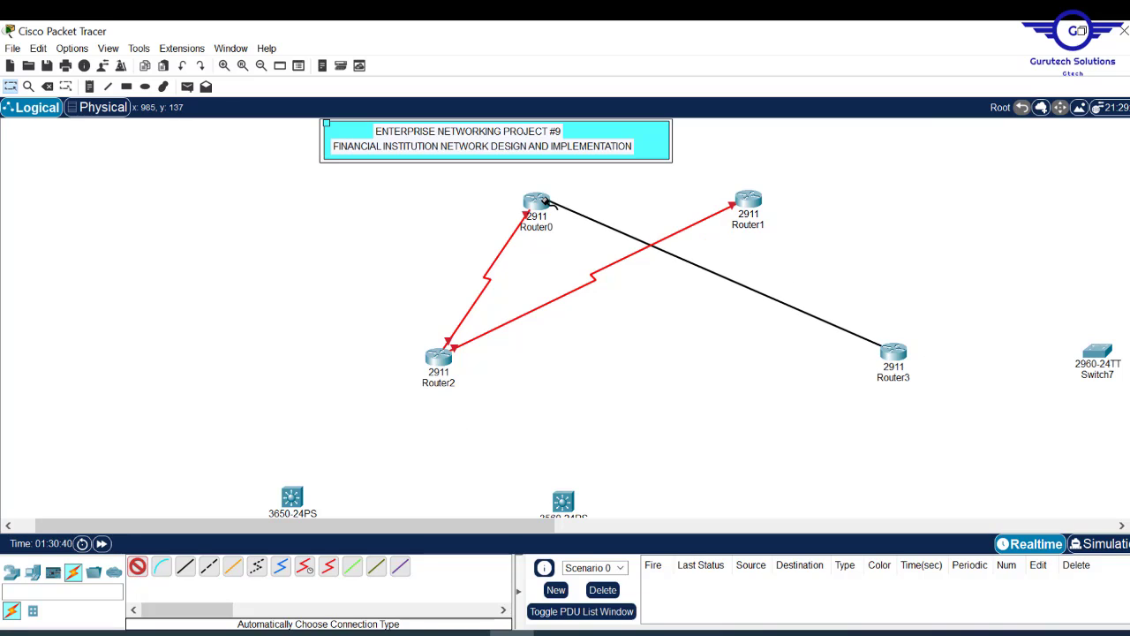
click(536, 203)
click(139, 570)
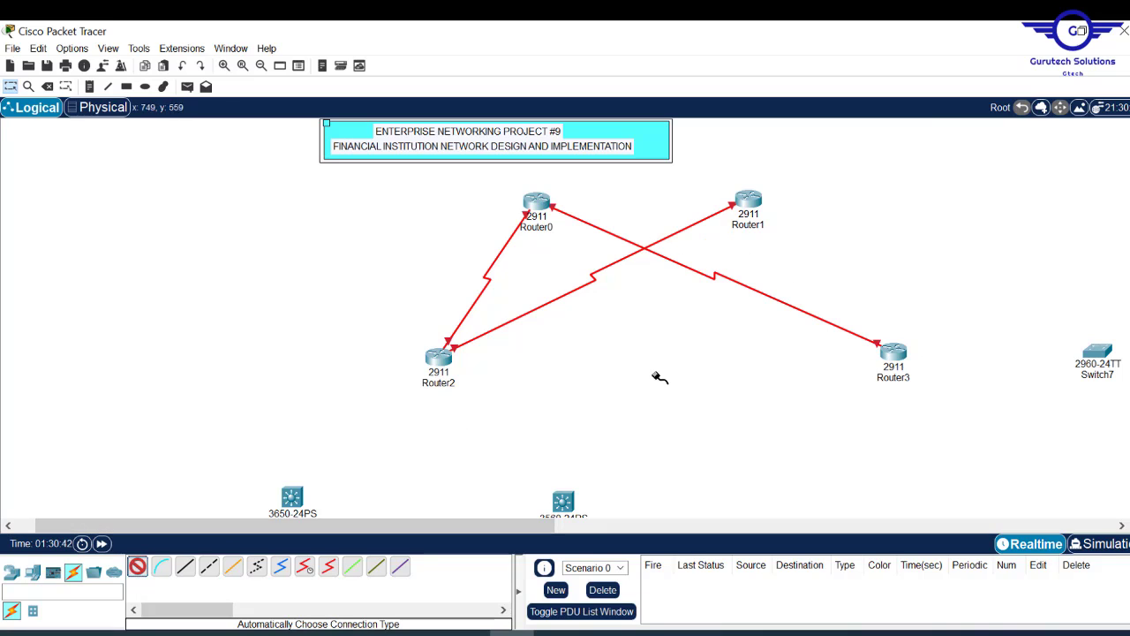
click(896, 355)
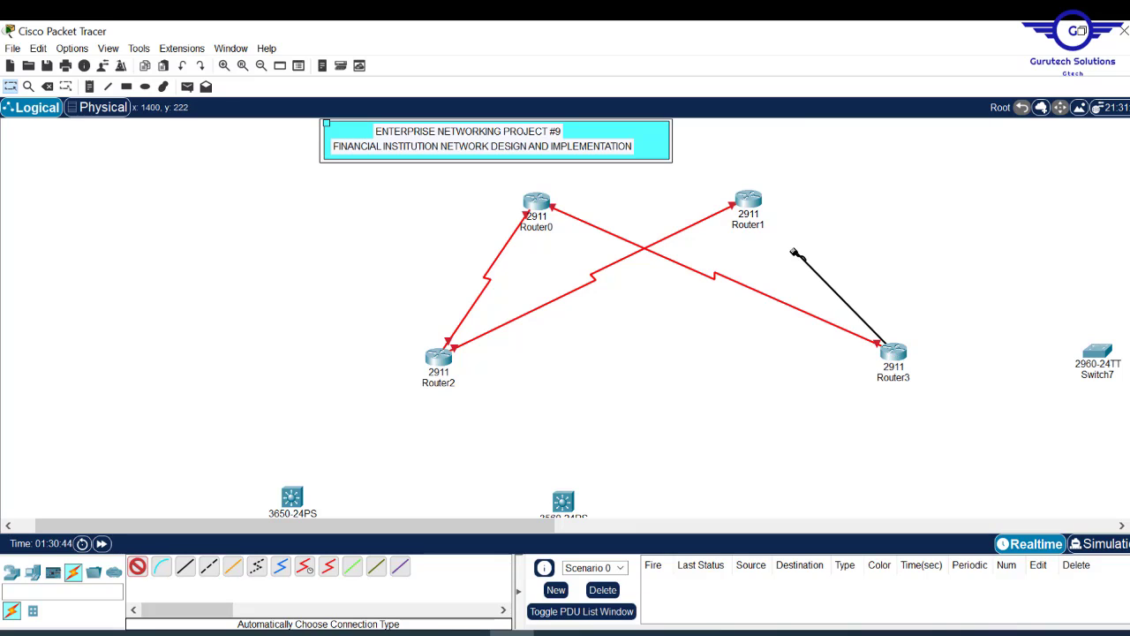
click(750, 205)
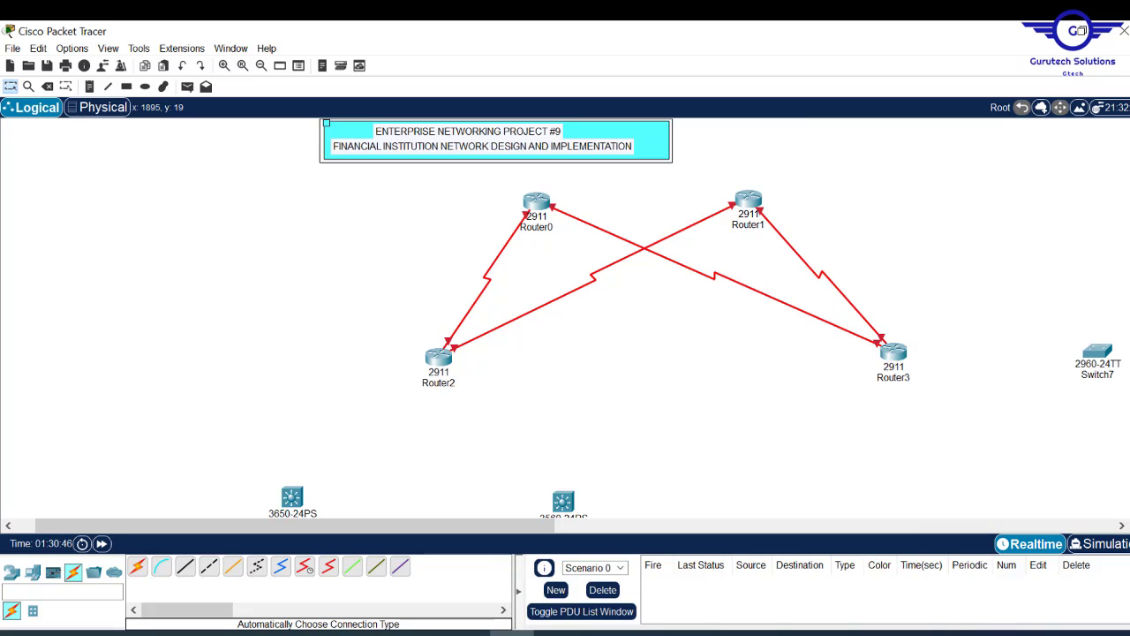
scroll(565, 318, down, 5)
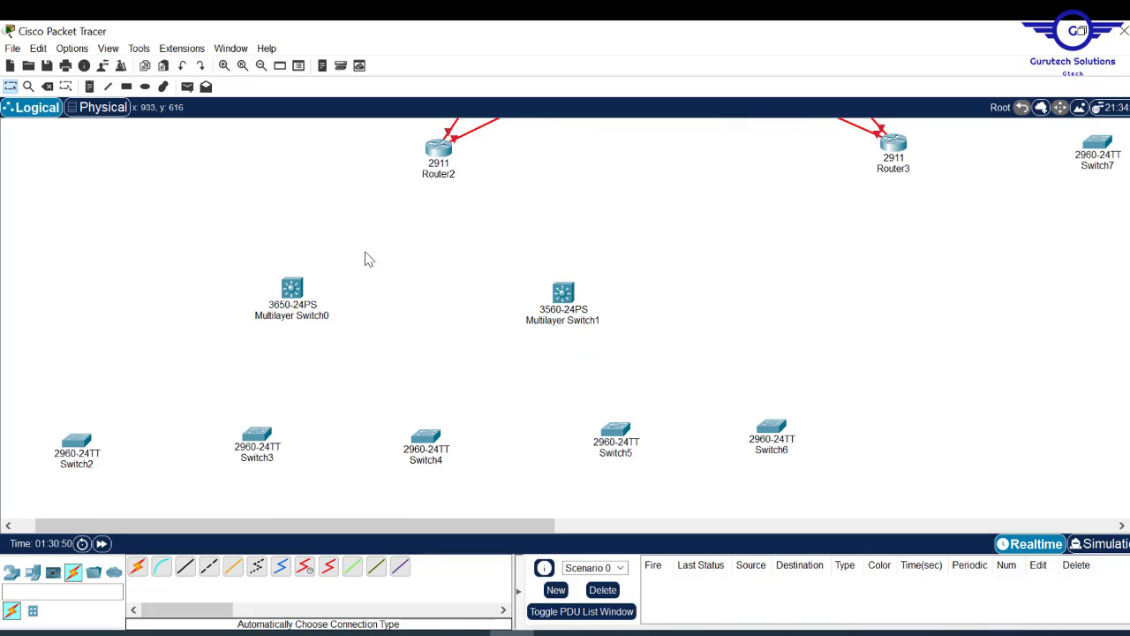
- Link Router2 to both Multilayer Switch0 and Multilayer Switch1
click(139, 570)
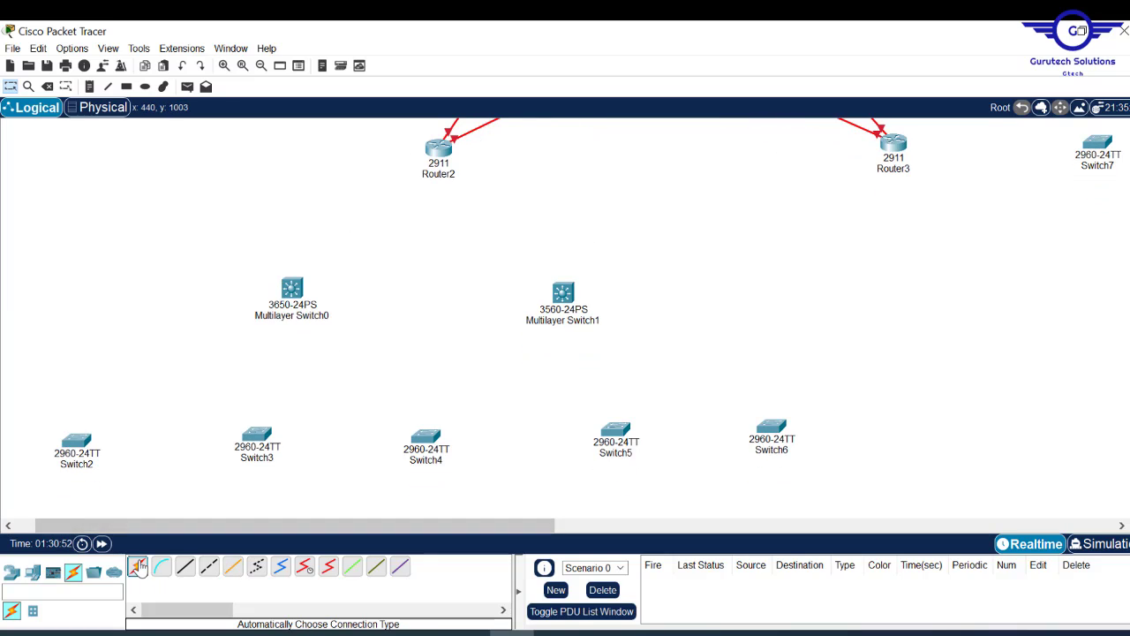
click(440, 145)
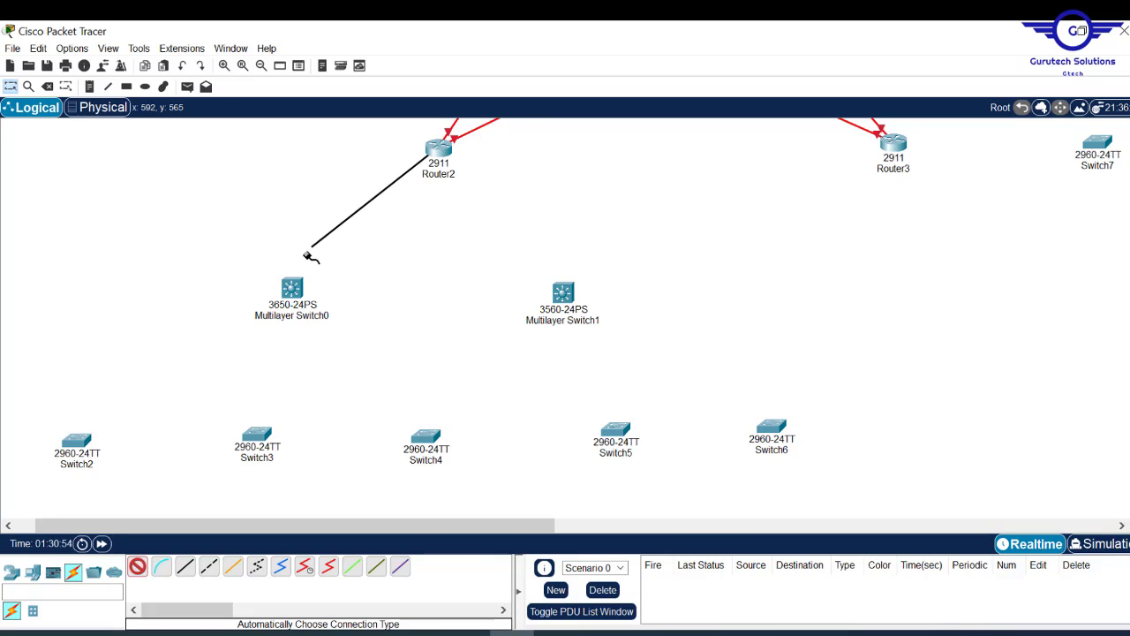
click(294, 289)
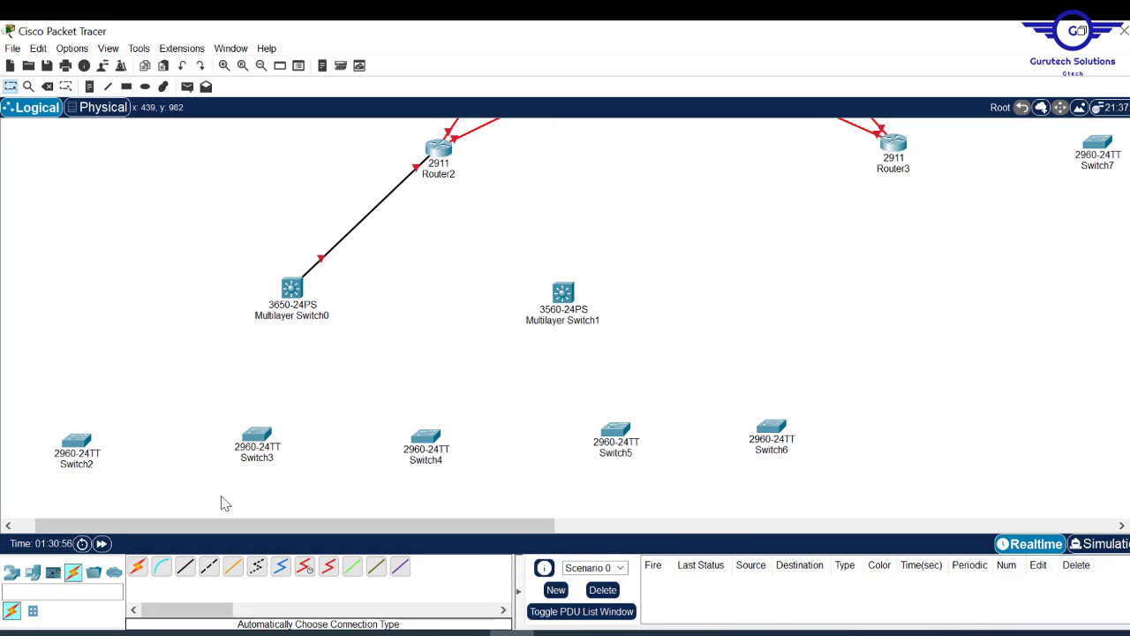
click(138, 570)
click(440, 145)
click(564, 292)
- Cable Multilayer Switch0 to each access switch, Switch2 through Switch6
click(77, 442)
click(293, 289)
click(292, 290)
click(257, 435)
click(293, 290)
click(425, 436)
click(293, 290)
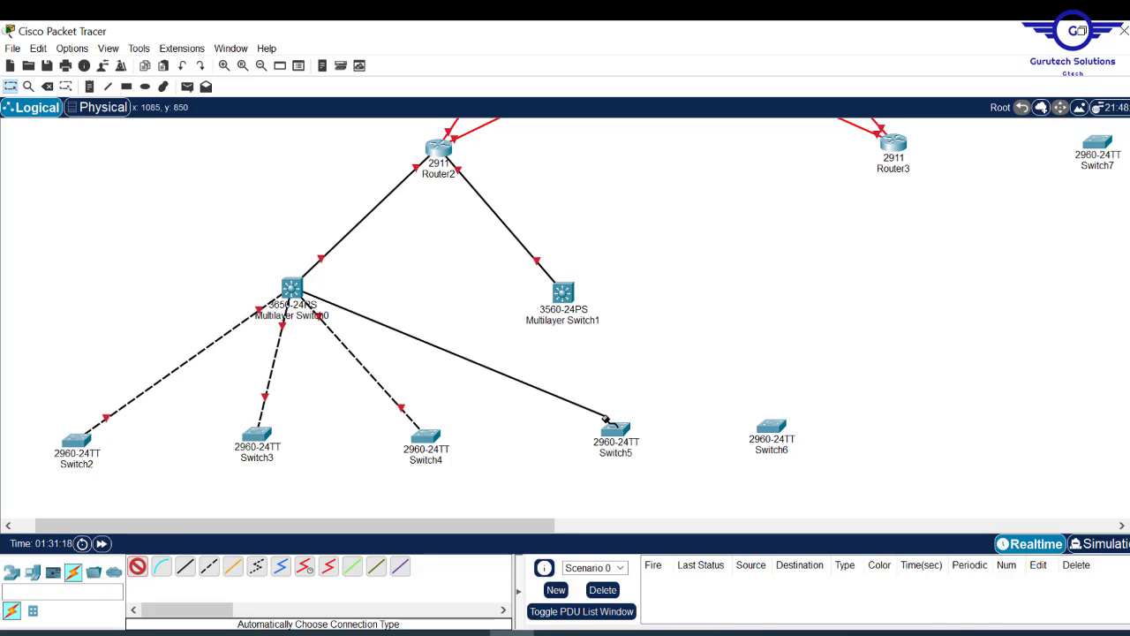
click(615, 428)
click(293, 289)
click(771, 425)
- Cable Multilayer Switch1 to each access switch, Switch2 through Switch6
click(563, 292)
click(77, 442)
click(257, 434)
click(426, 436)
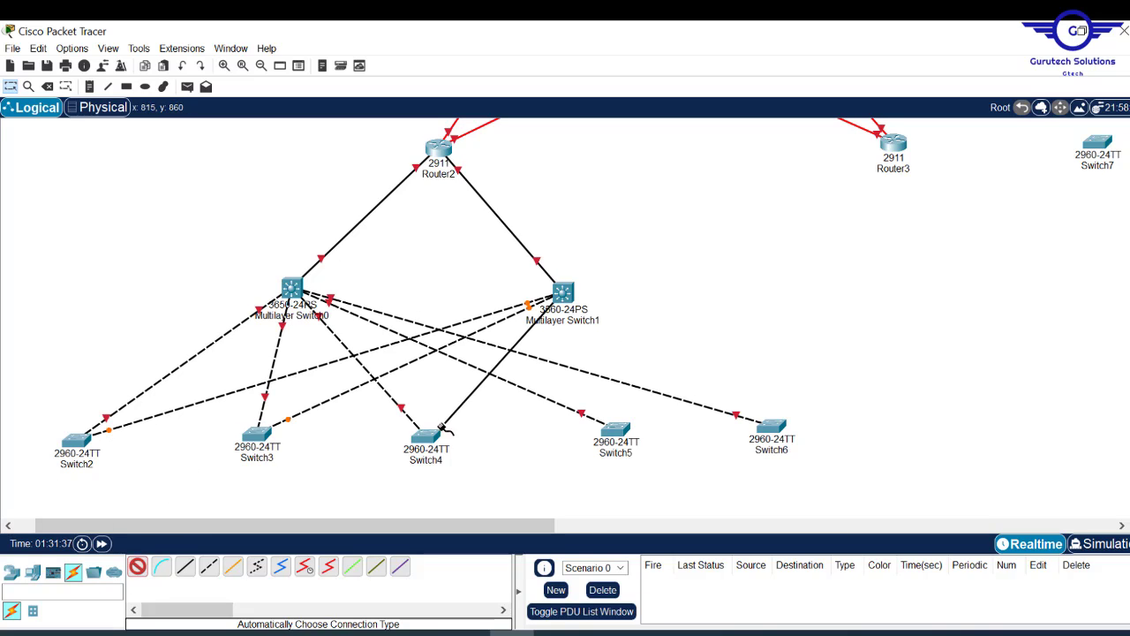
click(615, 428)
click(771, 426)
mouse_move(774, 431)
mouse_down()
mouse_move(888, 428)
mouse_move(768, 428)
mouse_up()
- Link Router3 to Switch7 and look over the cabled topology
scroll(378, 365, down, 1)
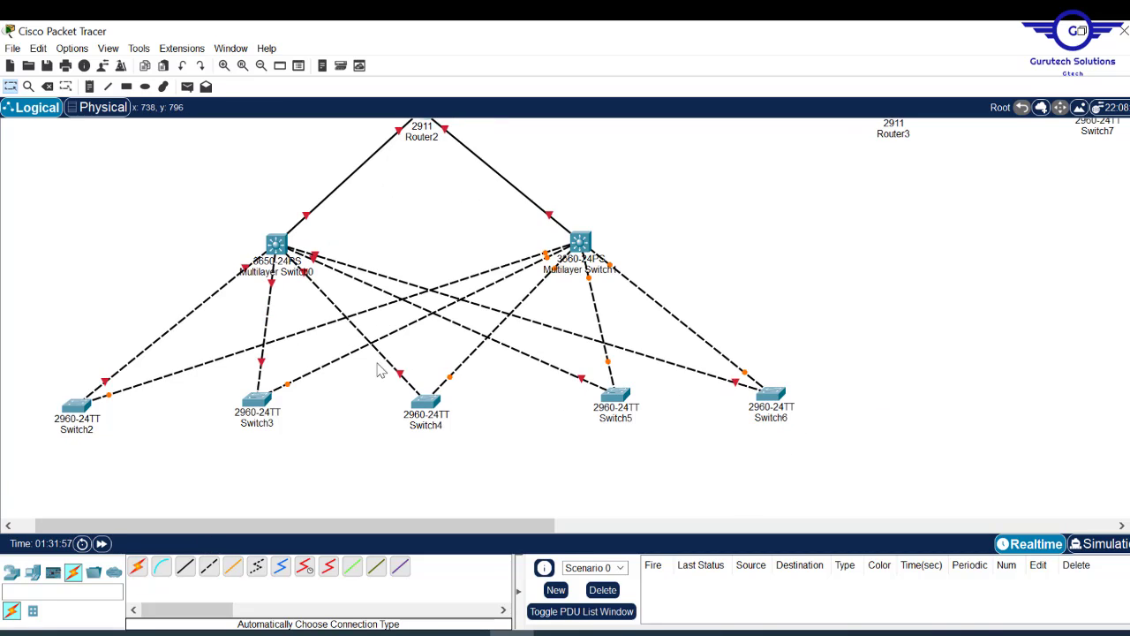
scroll(378, 365, up, 5)
click(137, 565)
click(893, 294)
click(1098, 293)
scroll(565, 318, down, 4)
scroll(565, 318, up, 5)
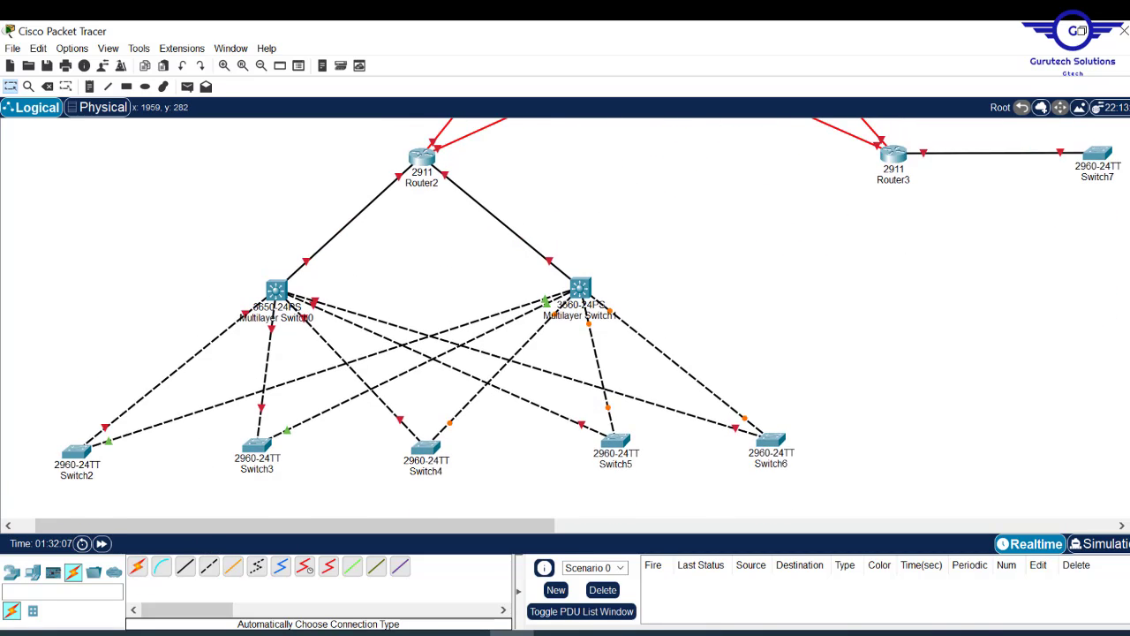
scroll(565, 317, down, 4)
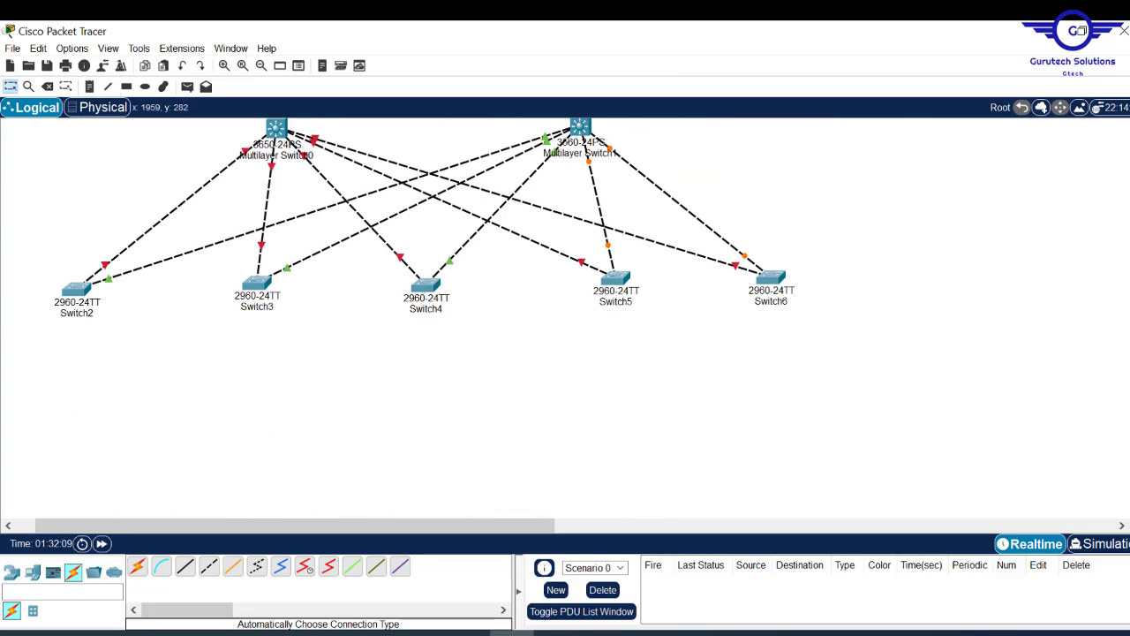
scroll(565, 318, up, 3)
scroll(565, 318, up, 2)
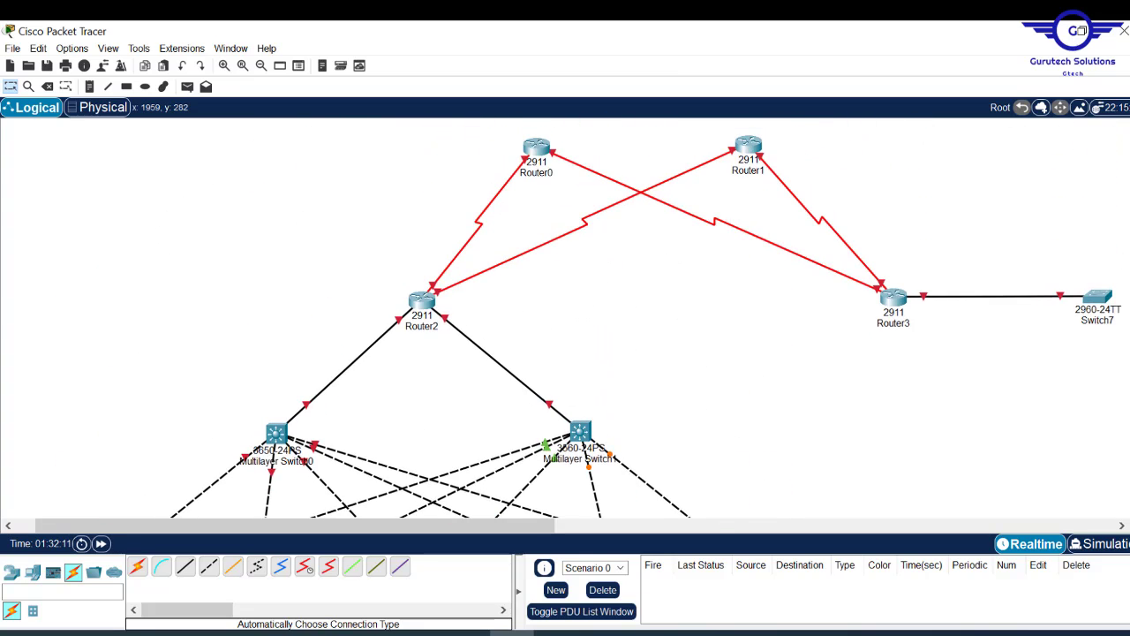
scroll(565, 318, down, 4)
scroll(566, 318, up, 3)
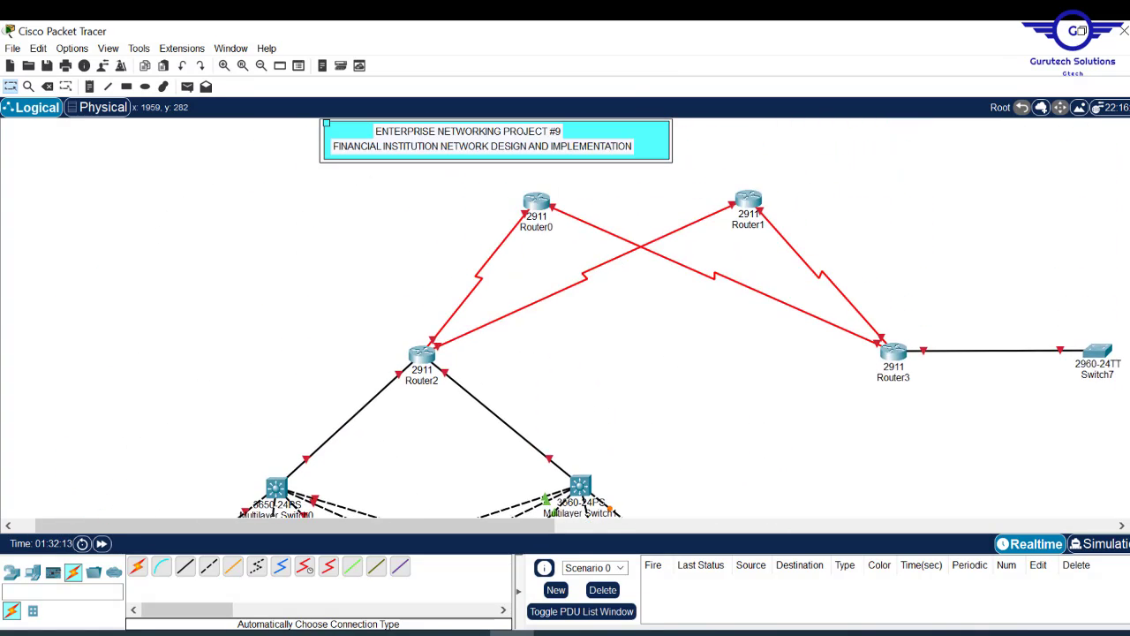
scroll(1128, 183, down, 4)
scroll(1128, 183, up, 3)
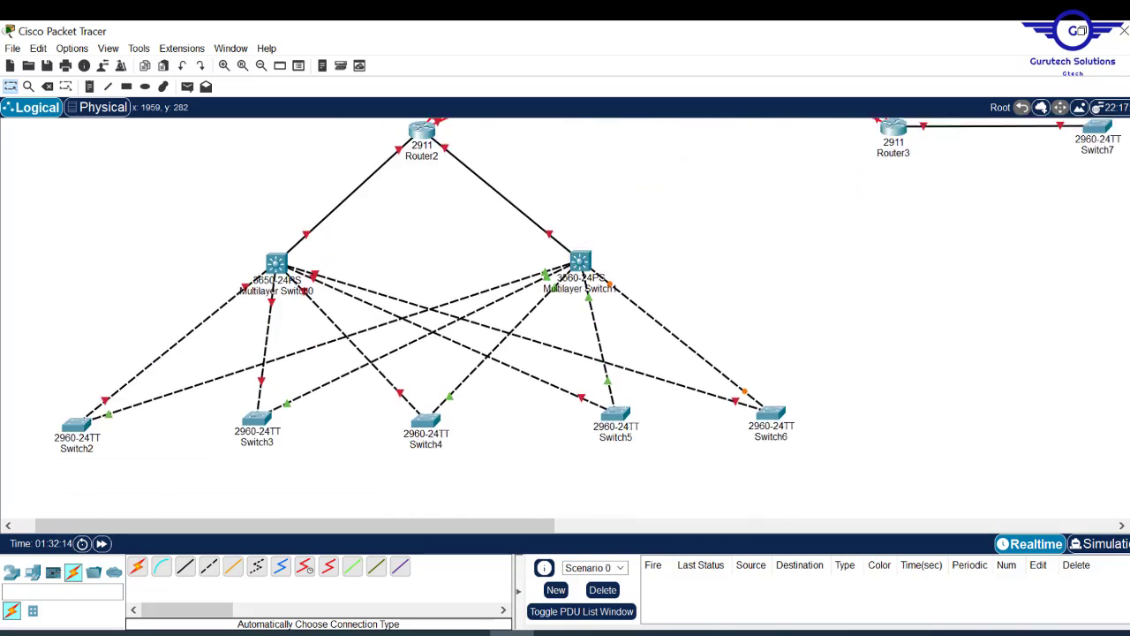
scroll(1127, 183, up, 1)
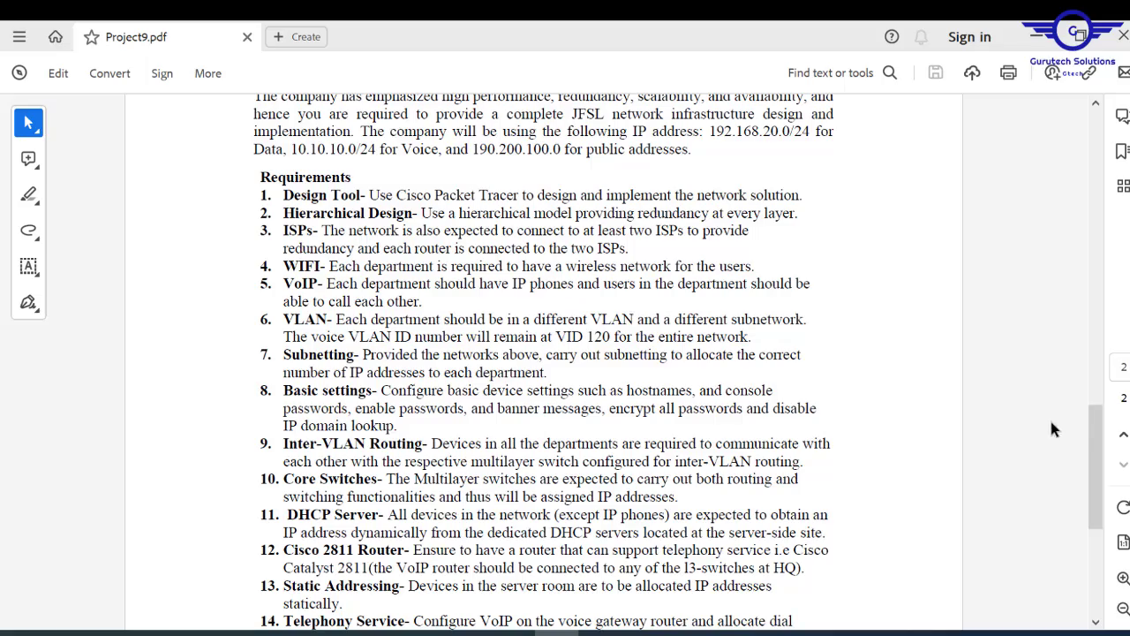
- In Project9.pdf, highlight the 2811 gateway router sentence, then scroll to Requirements items 5–18
drag(1096, 442, 1096, 167)
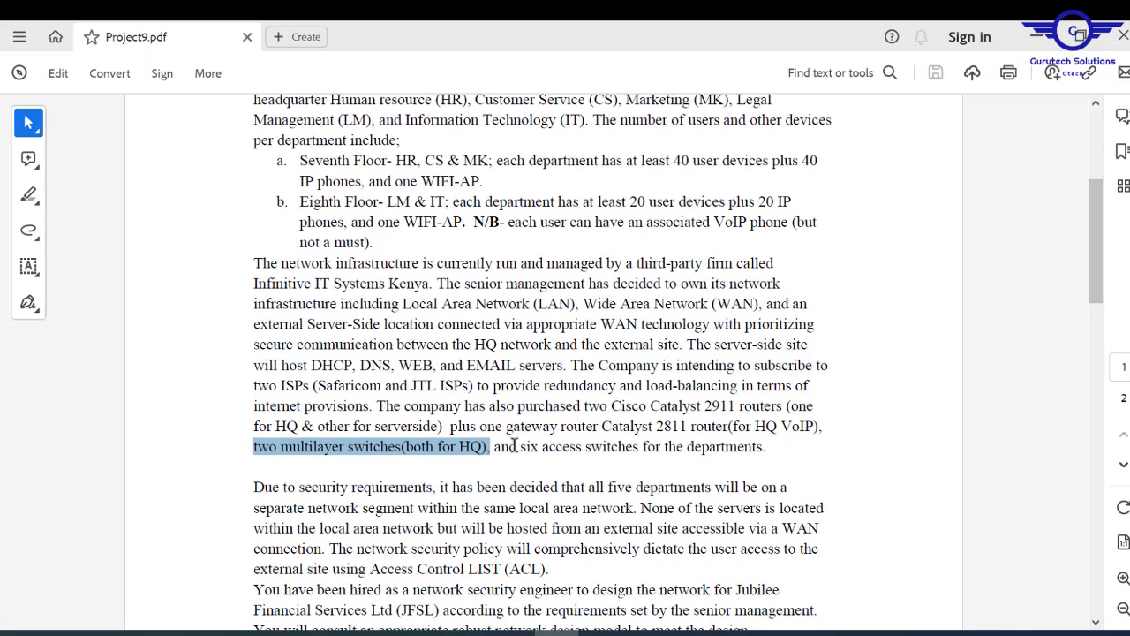
drag(479, 429, 719, 429)
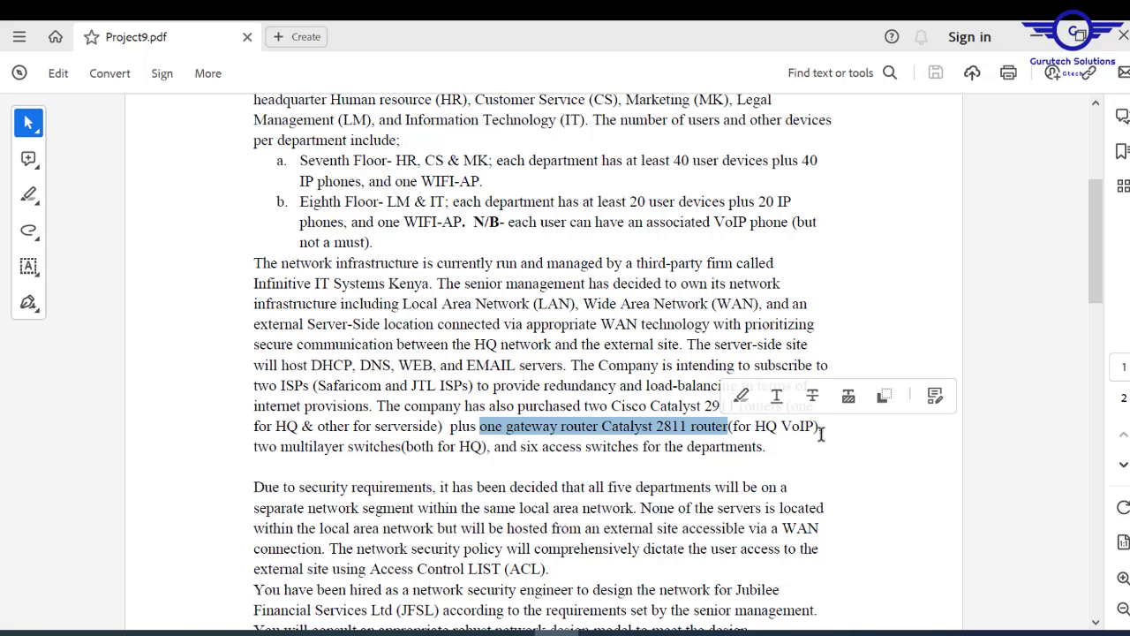
drag(1098, 296, 1064, 549)
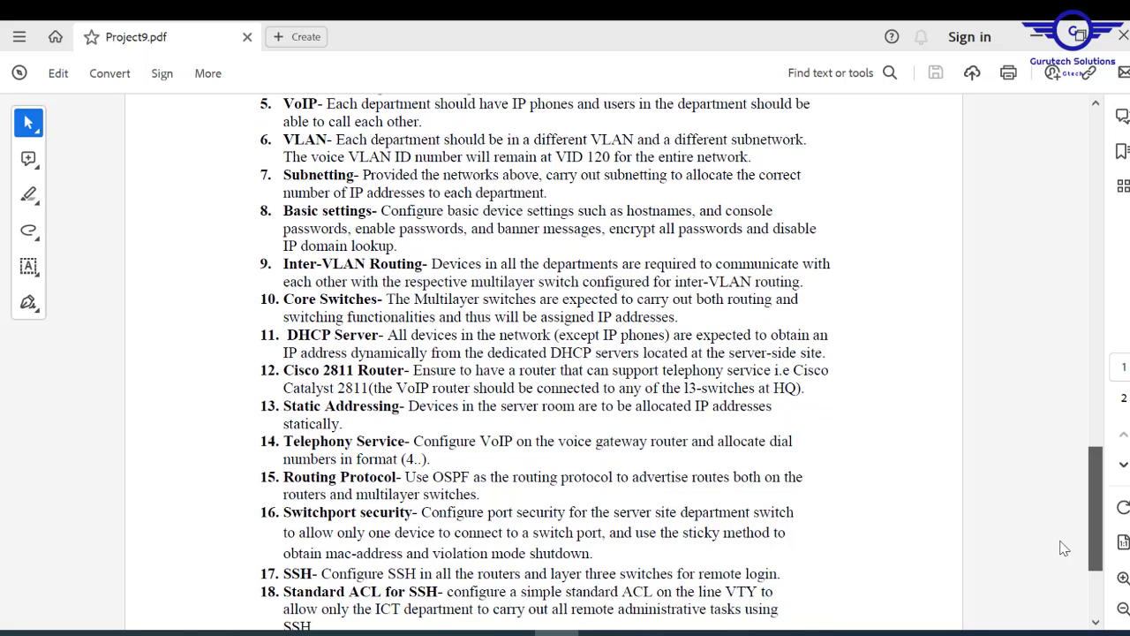
drag(1064, 549, 1063, 548)
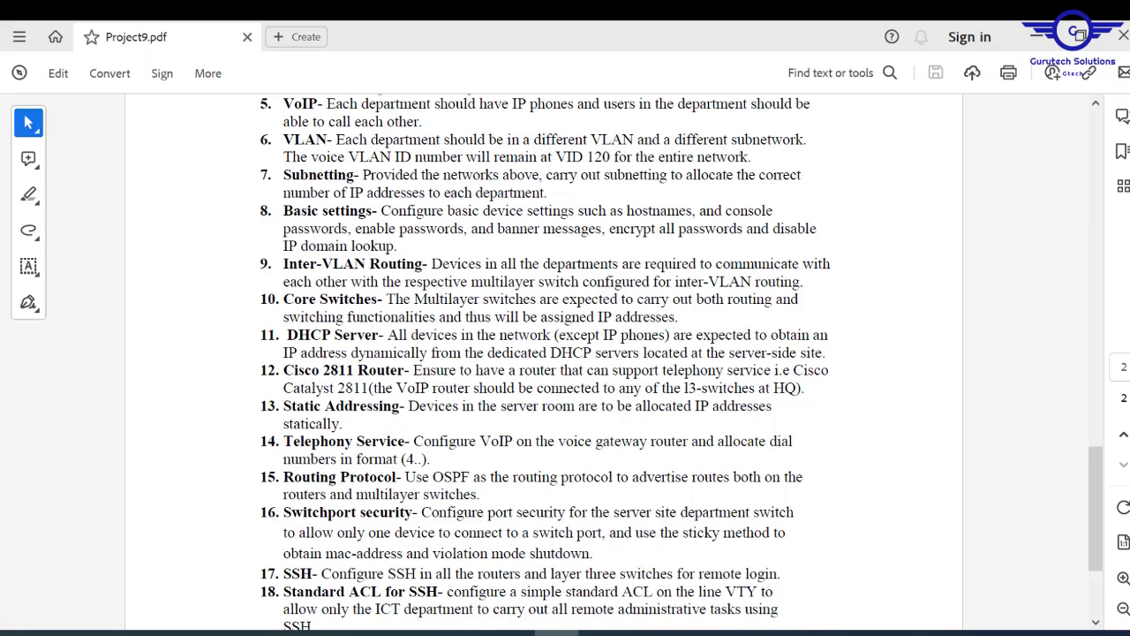
- Back in Packet Tracer, place a 2811 router, Router4, on the left of the canvas
click(513, 633)
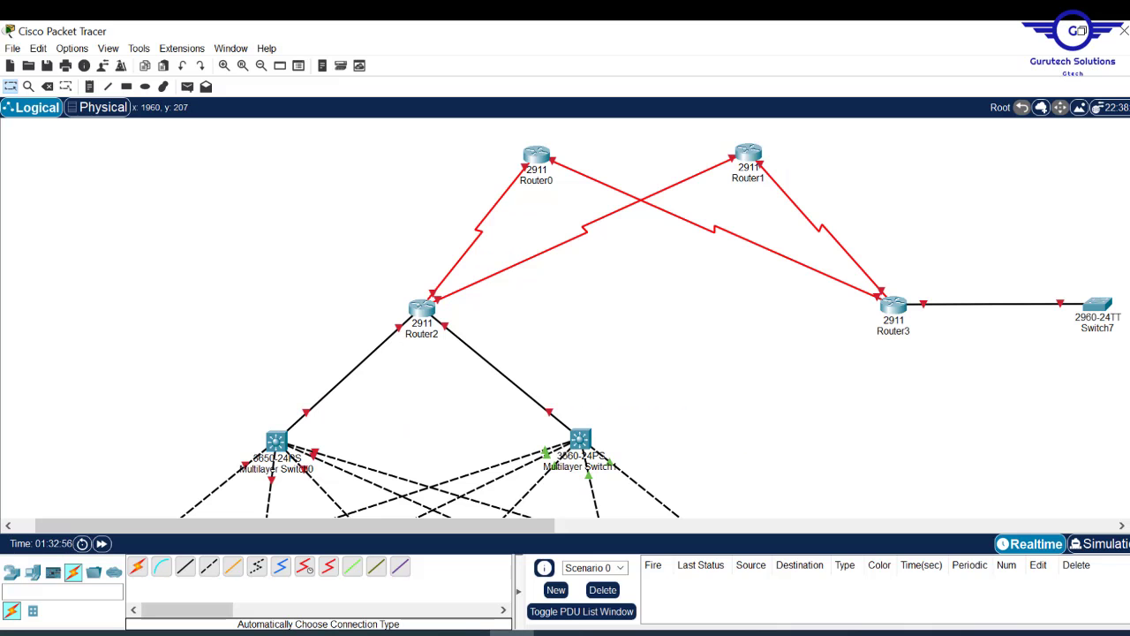
drag(1129, 231, 1129, 265)
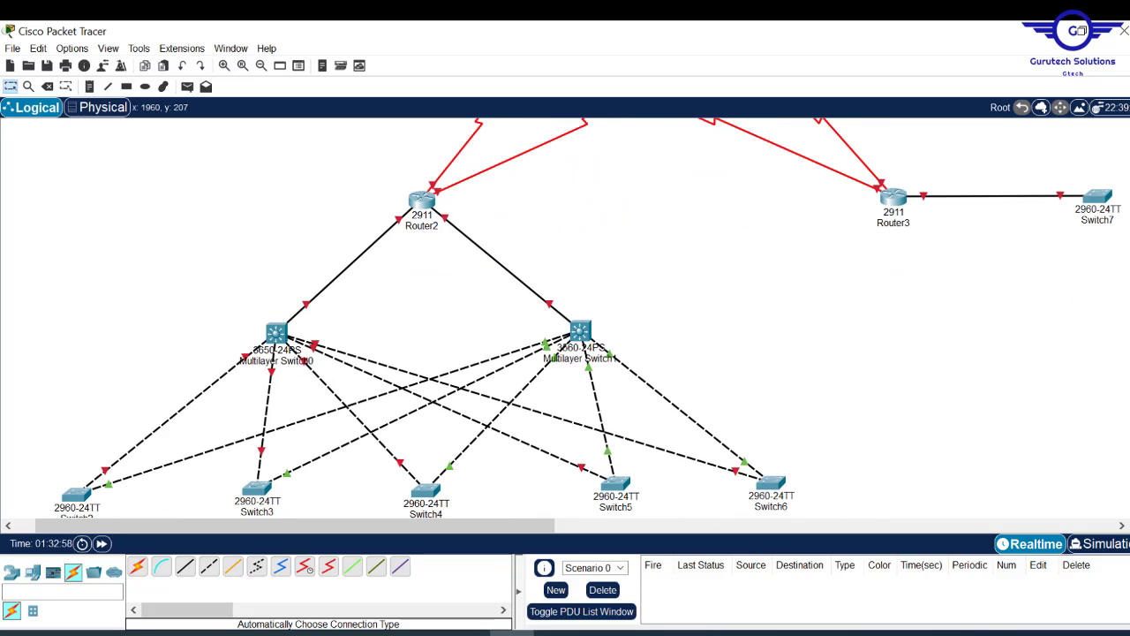
click(10, 576)
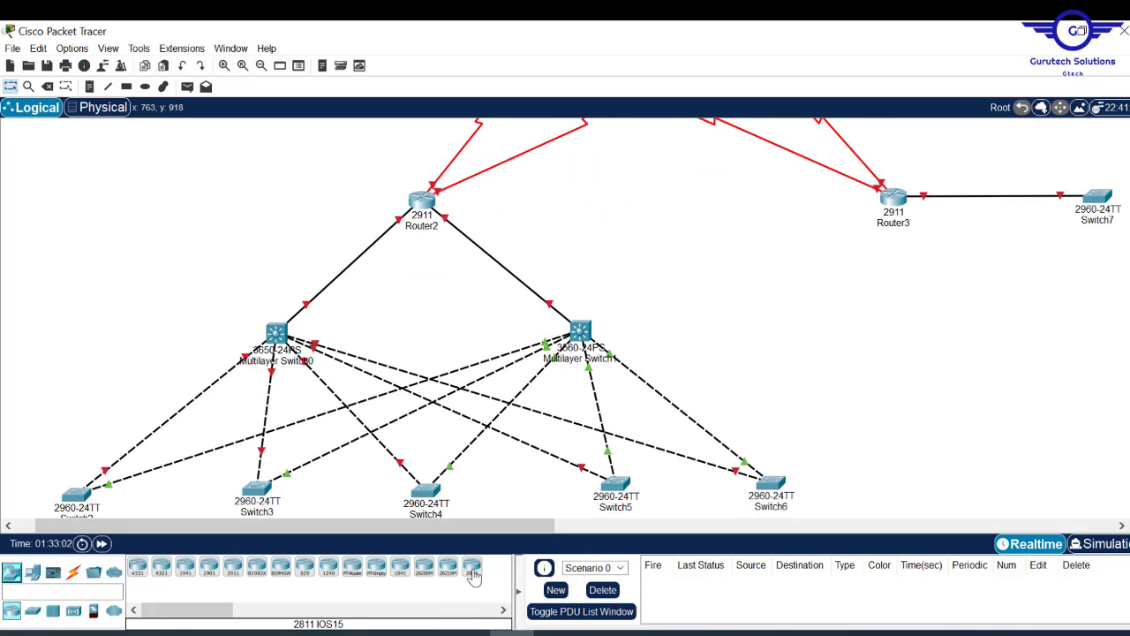
drag(472, 570, 142, 258)
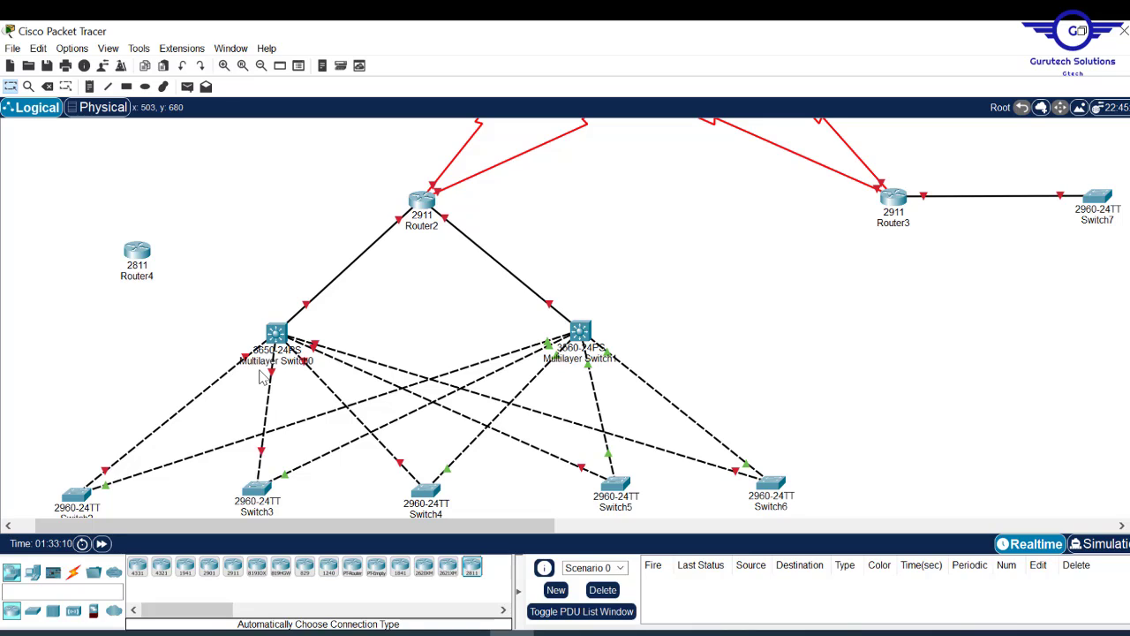
- Cable Router4 to Multilayer Switch0 with an automatic connection and position it upper left
click(74, 575)
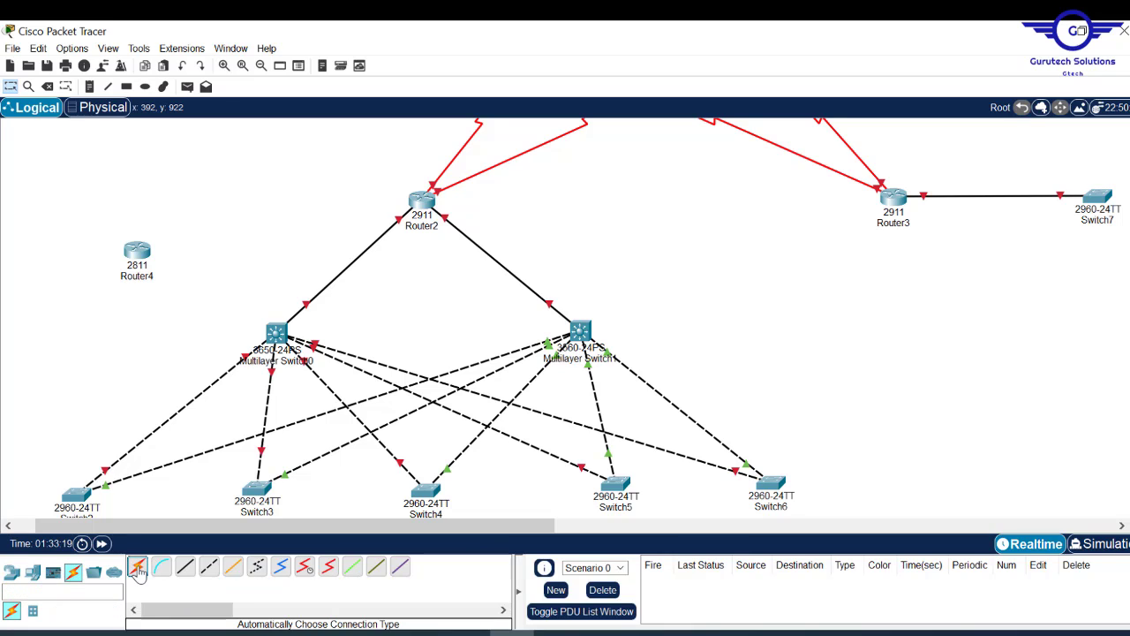
click(138, 566)
click(140, 249)
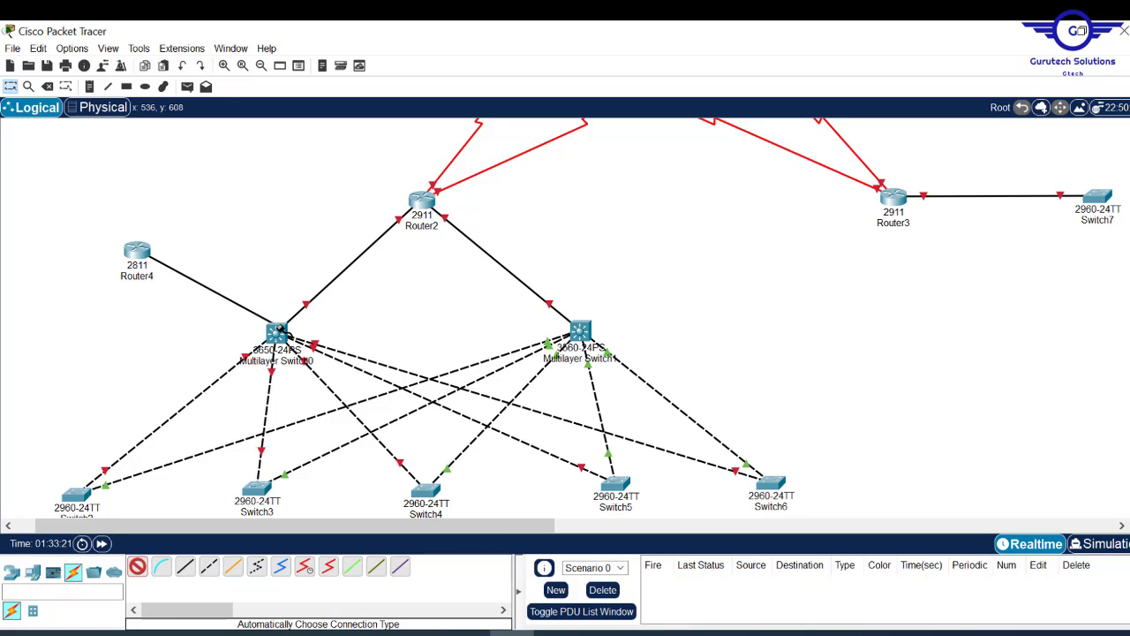
click(277, 333)
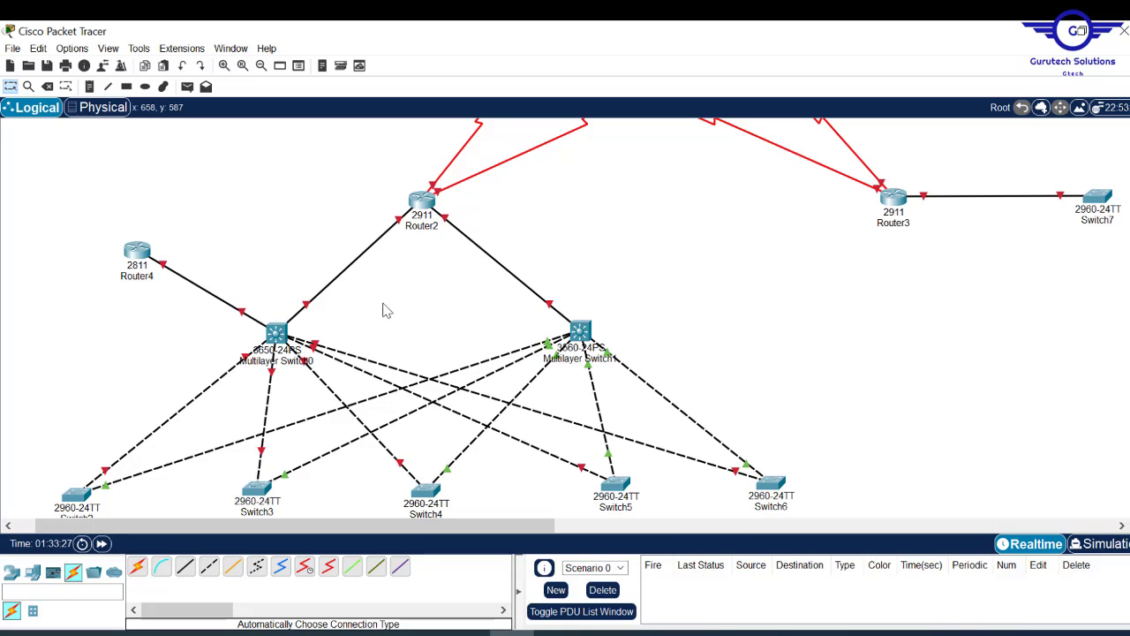
drag(147, 264, 442, 311)
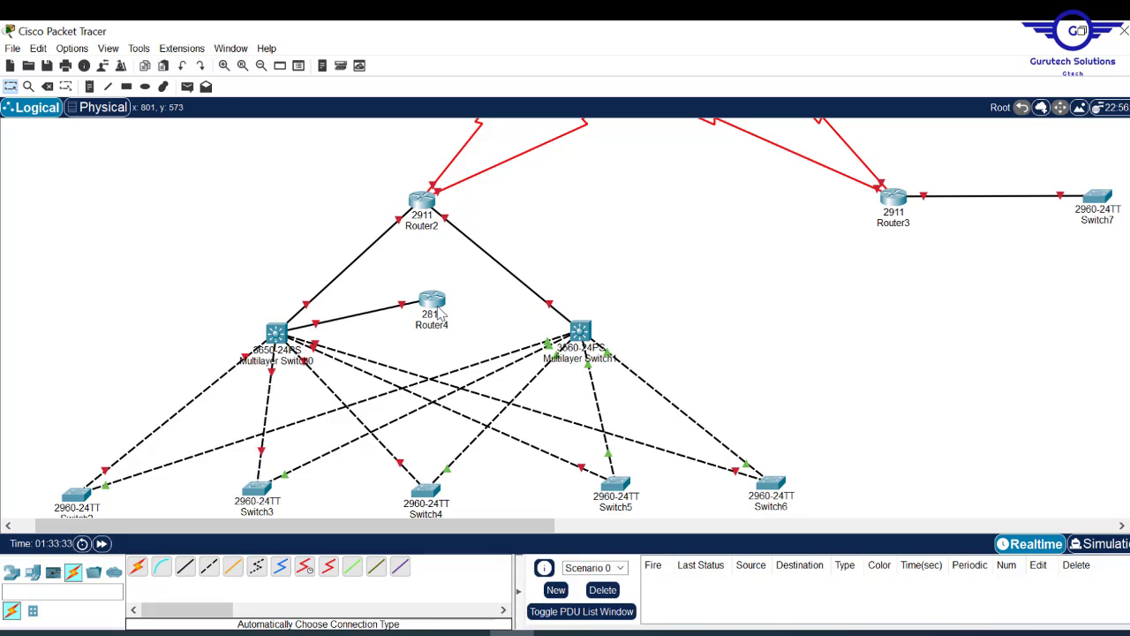
drag(446, 311, 182, 268)
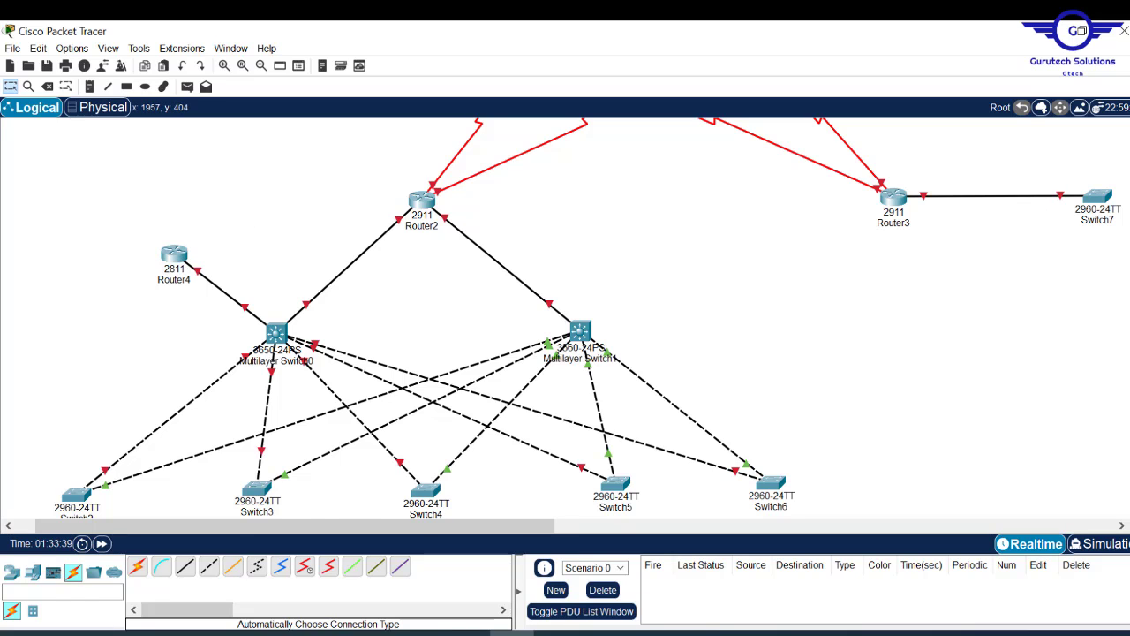
scroll(565, 318, up, 3)
scroll(565, 318, down, 9)
scroll(565, 318, up, 6)
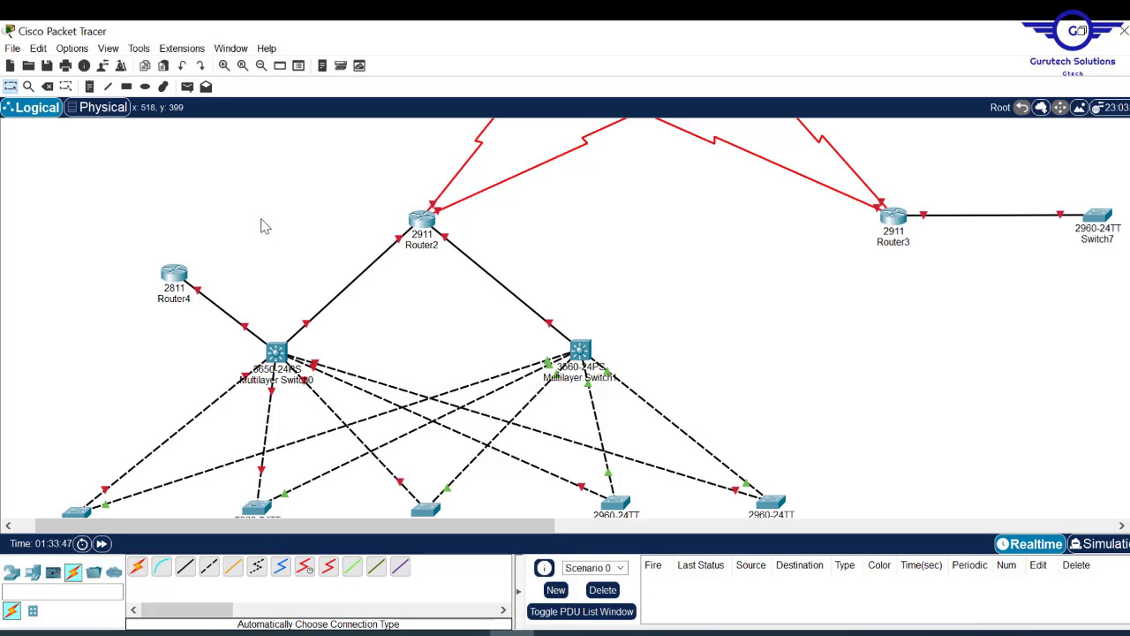
scroll(566, 318, up, 5)
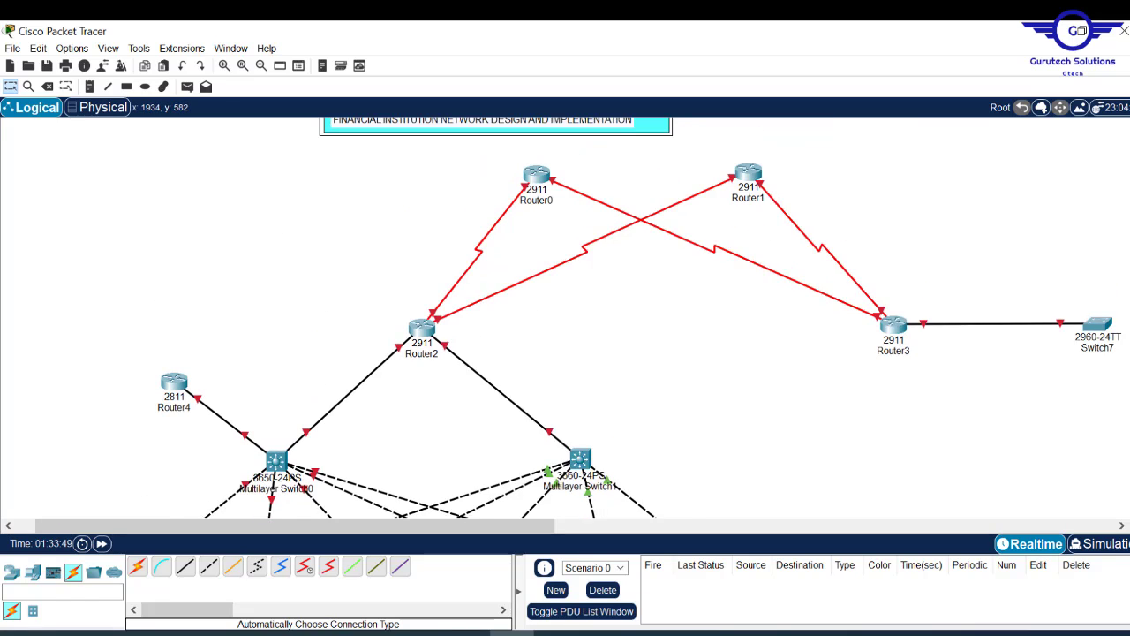
scroll(613, 318, down, 5)
scroll(613, 318, up, 5)
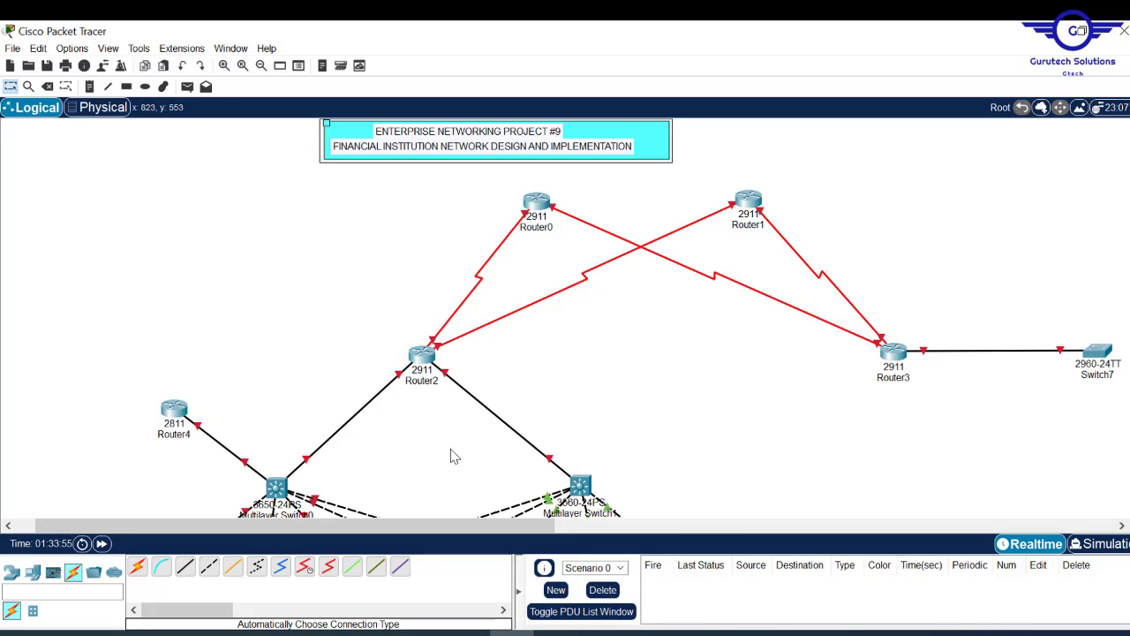
scroll(566, 318, down, 10)
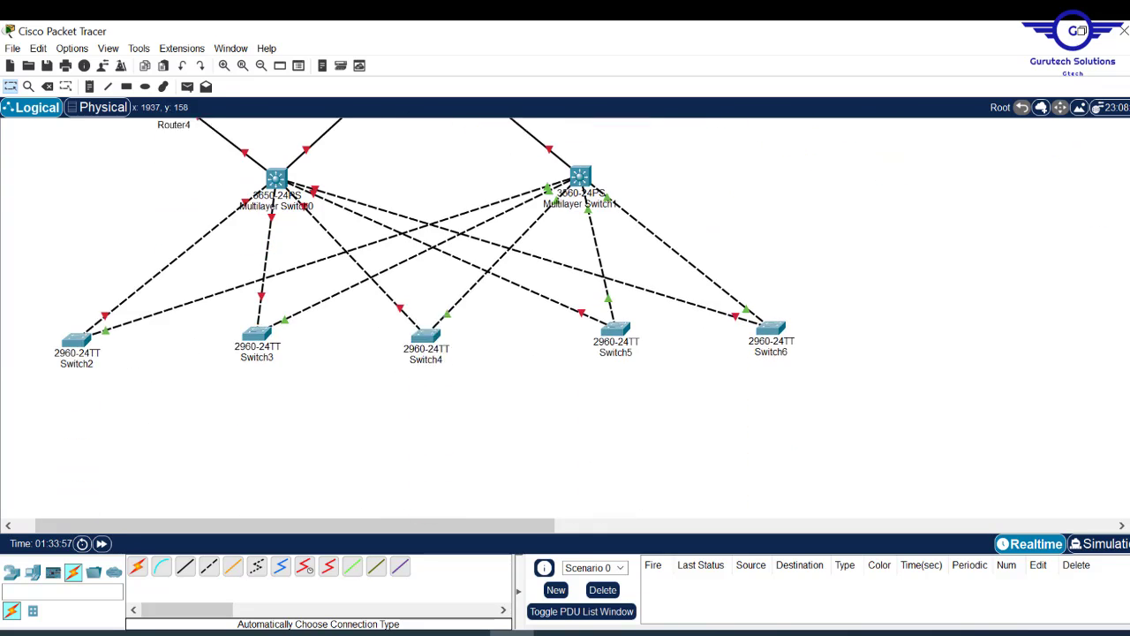
scroll(565, 318, up, 4)
scroll(565, 318, down, 10)
scroll(565, 317, up, 3)
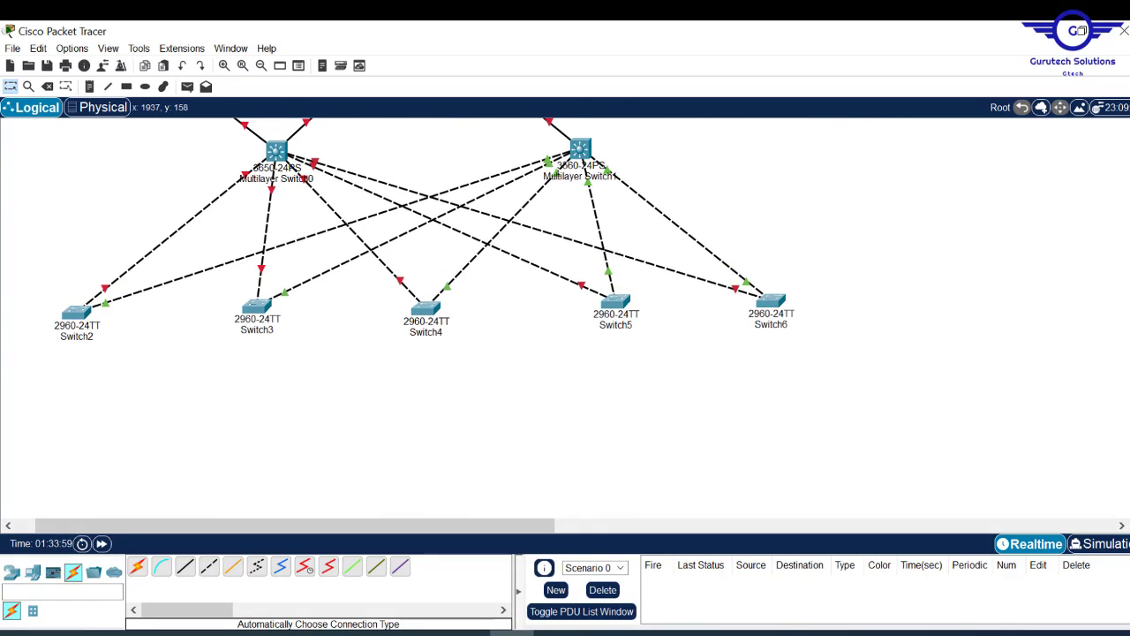
scroll(566, 318, up, 4)
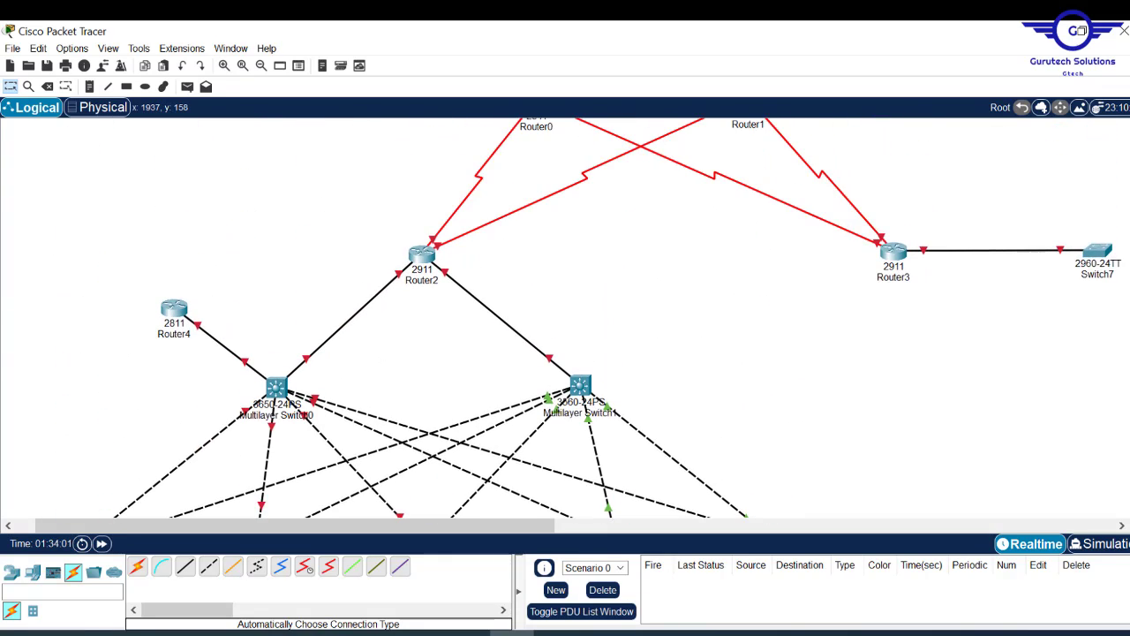
scroll(565, 318, down, 2)
scroll(566, 318, down, 1)
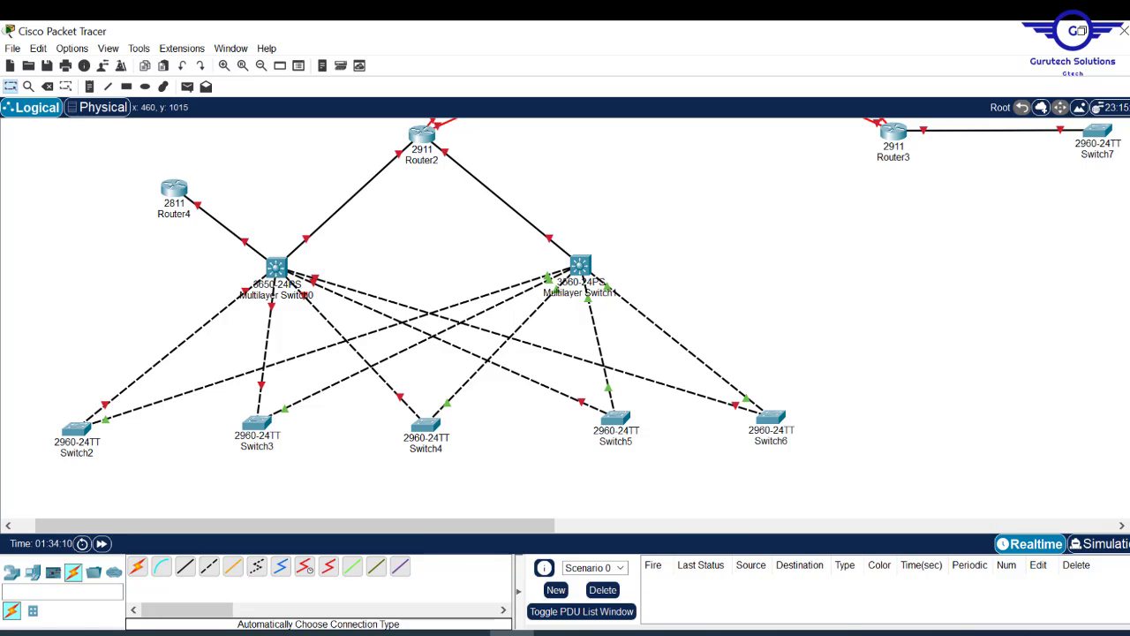
- Place a 3650-24PS multilayer switch and connect Router2 to its GigabitEthernet1/0/1
click(32, 572)
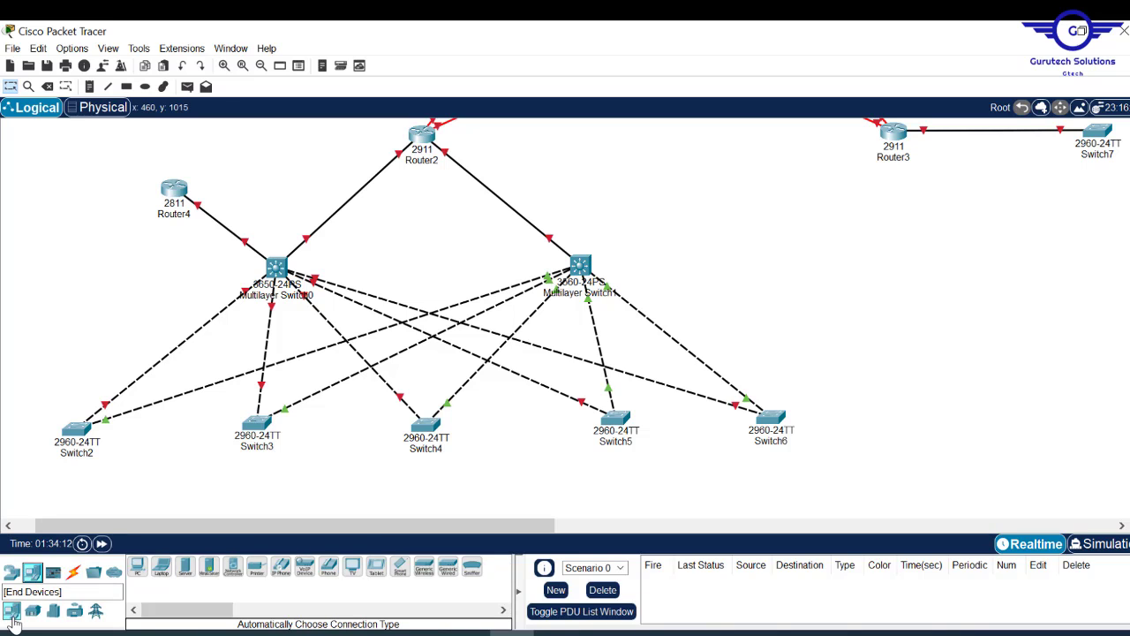
click(11, 572)
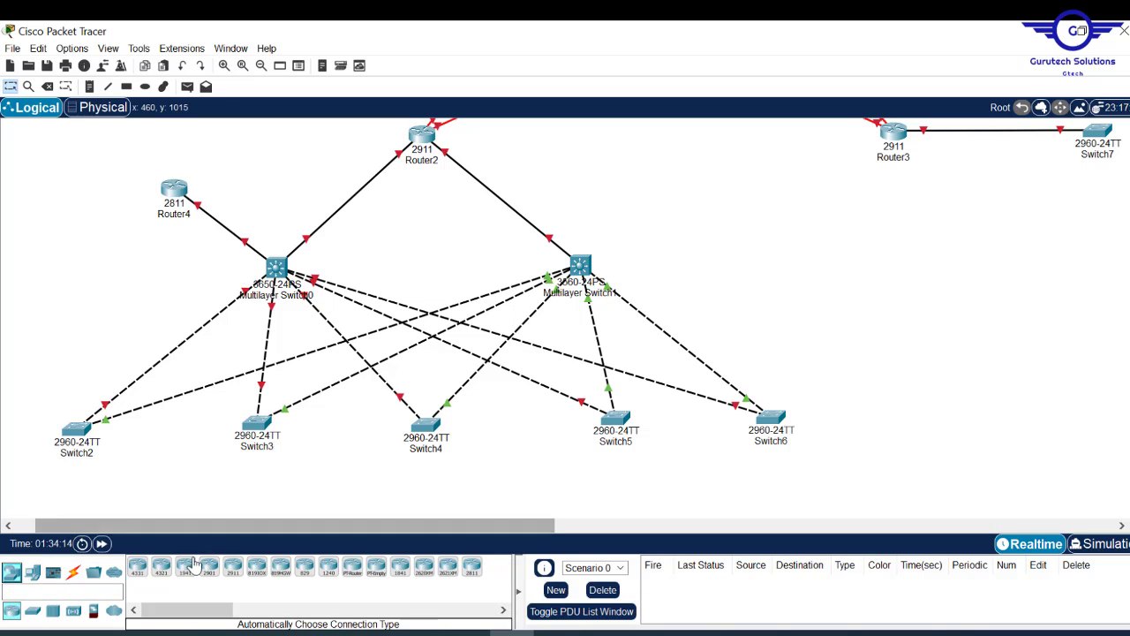
click(33, 610)
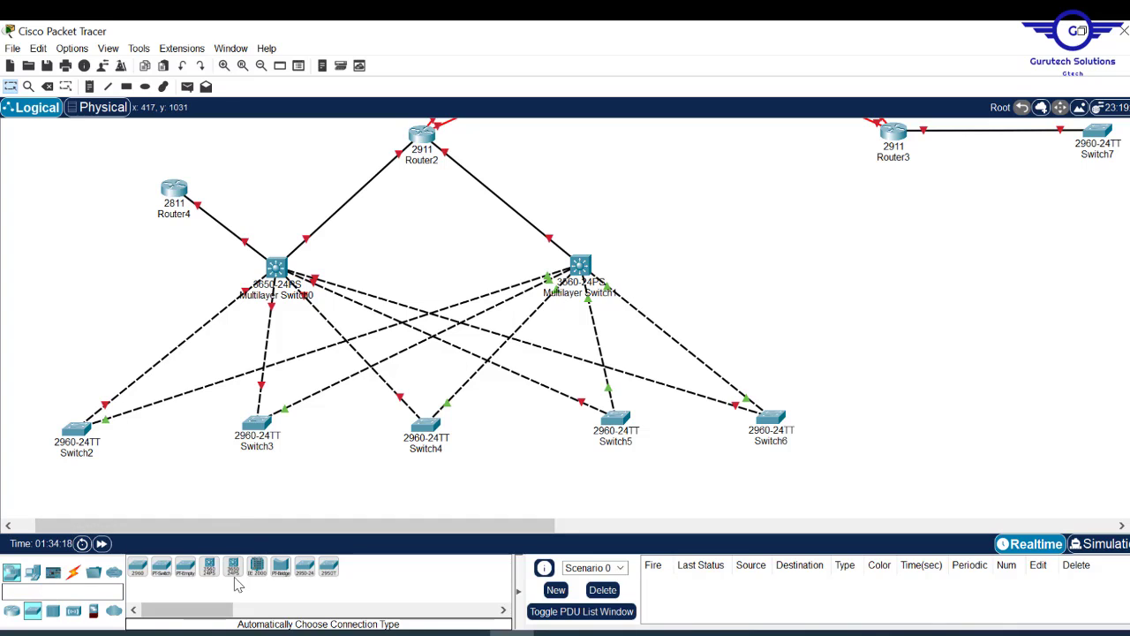
drag(238, 574, 534, 255)
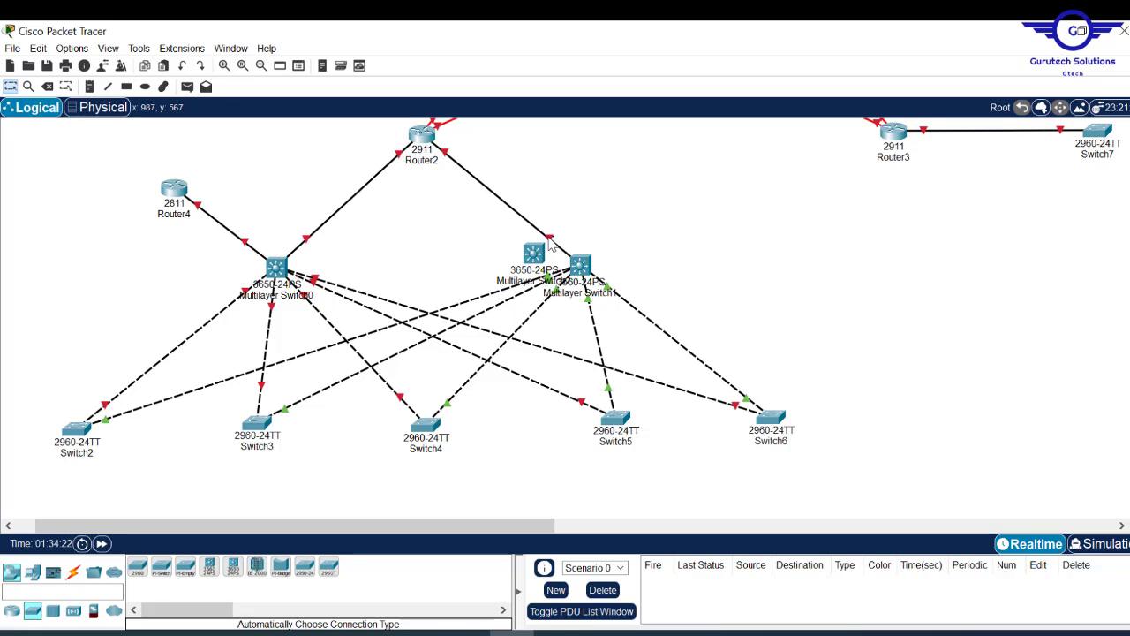
click(533, 254)
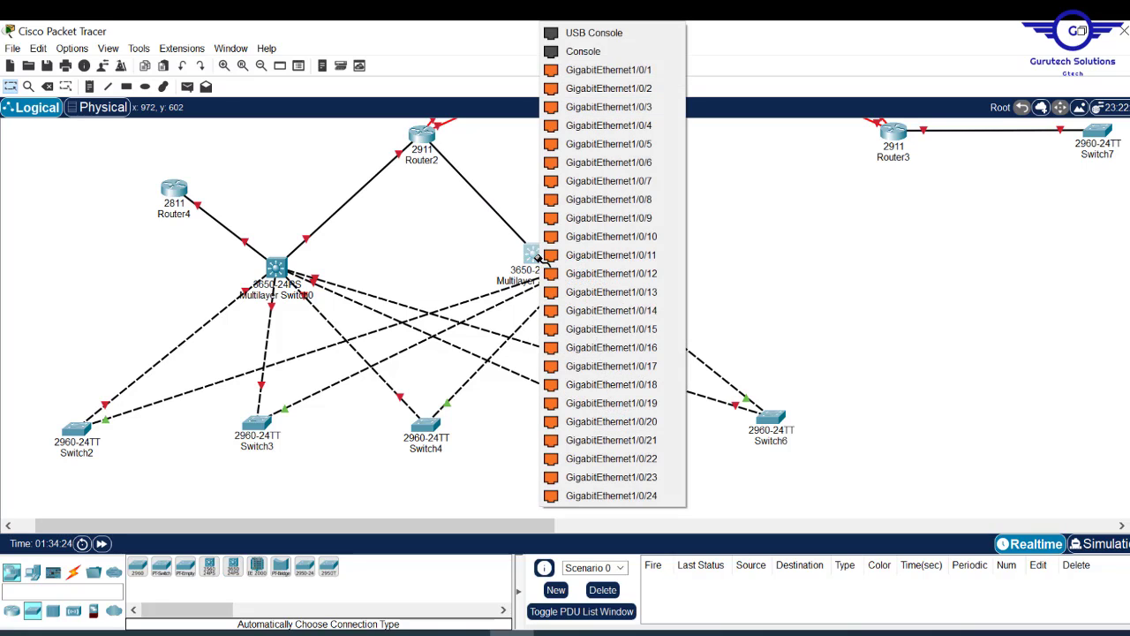
click(627, 70)
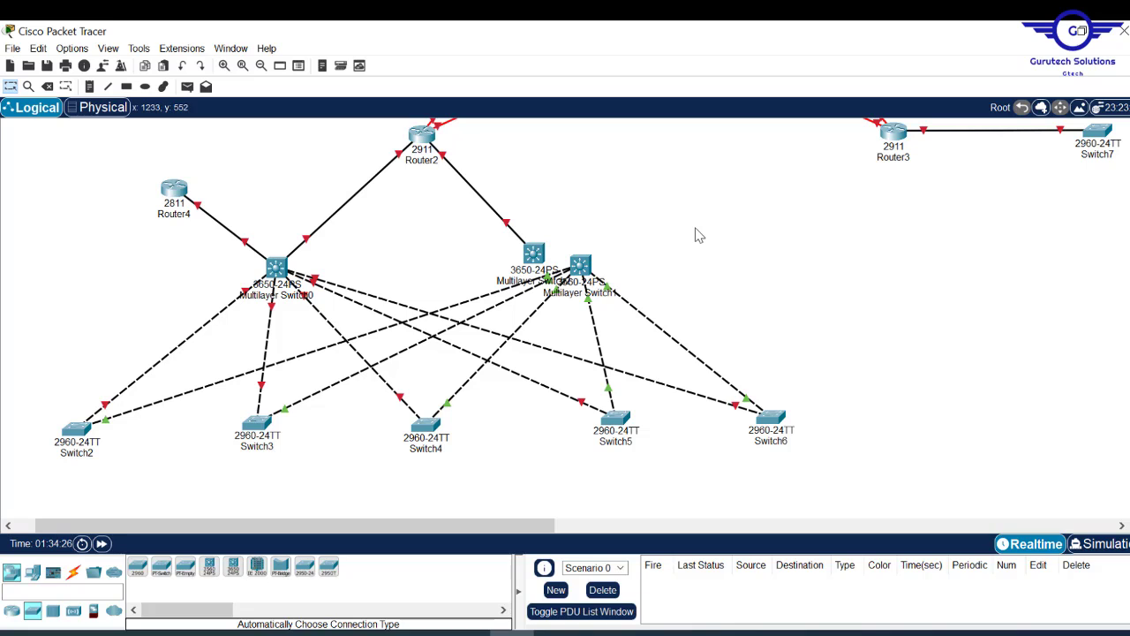
- Delete Multilayer Switch1 from the topology
key(Delete)
click(581, 263)
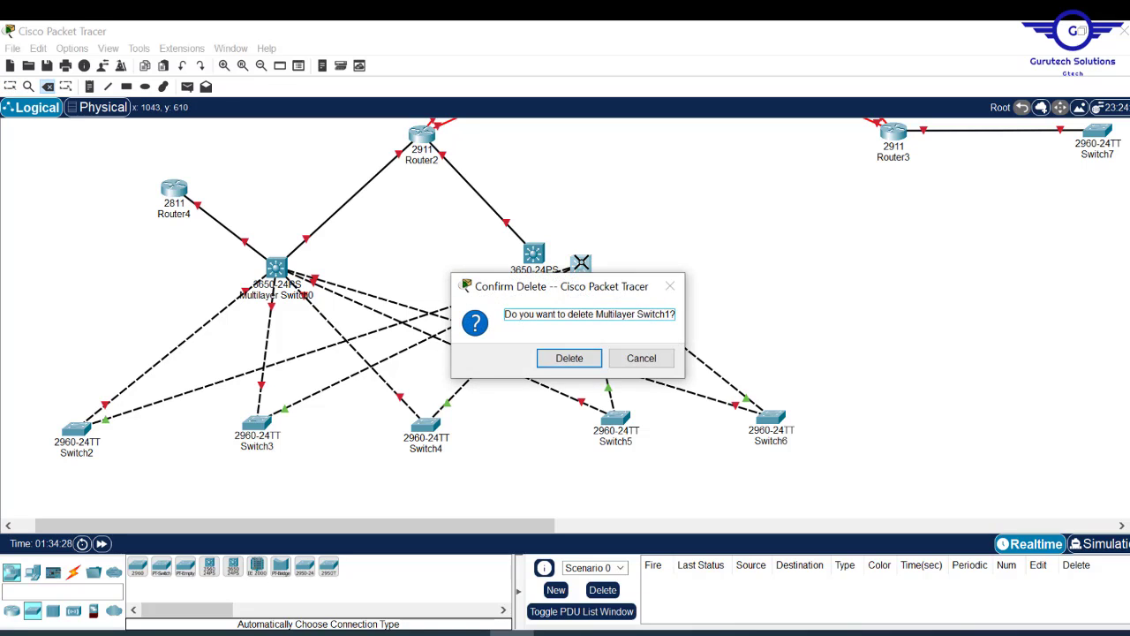
key(Return)
key(Escape)
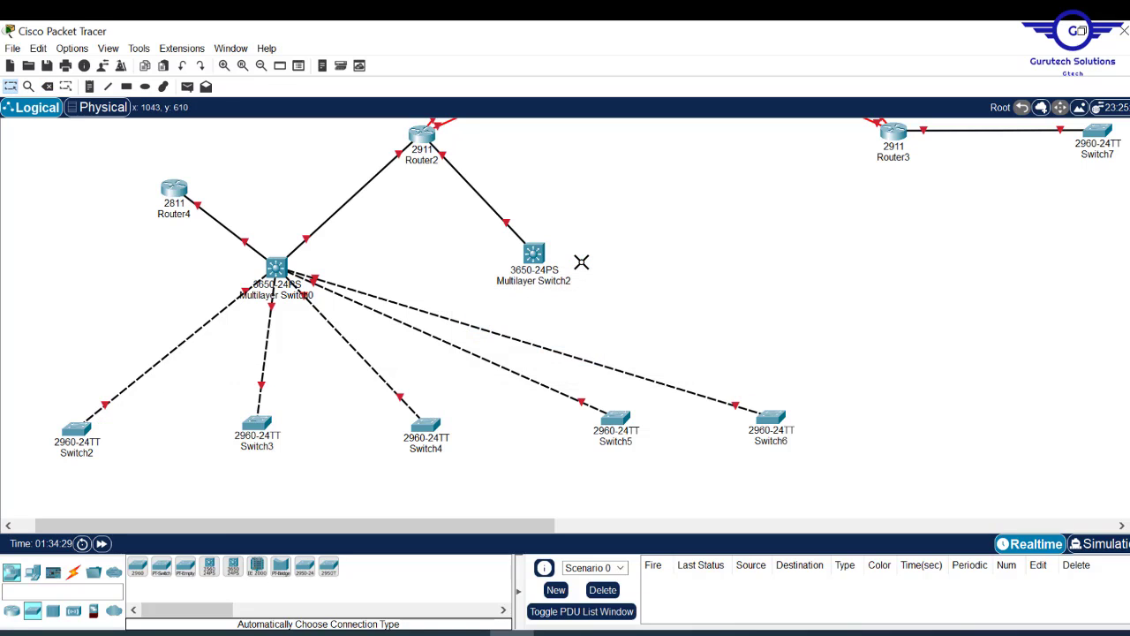
- Auto-cable Multilayer Switch2 to Switch2 through Switch6, then align it with Multilayer Switch0
click(73, 573)
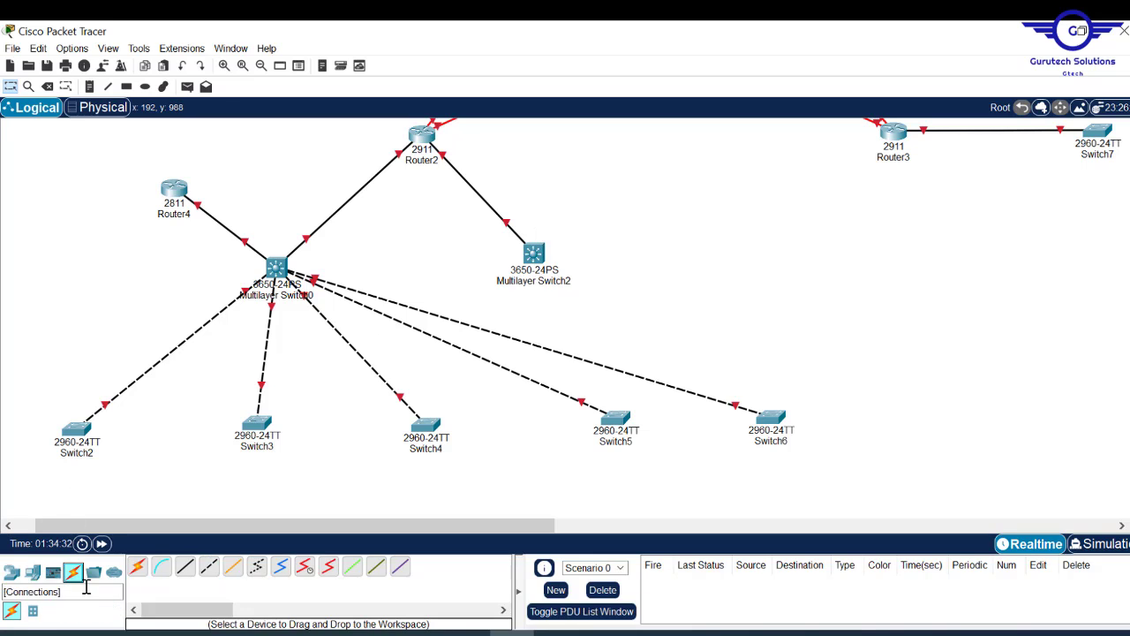
click(137, 566)
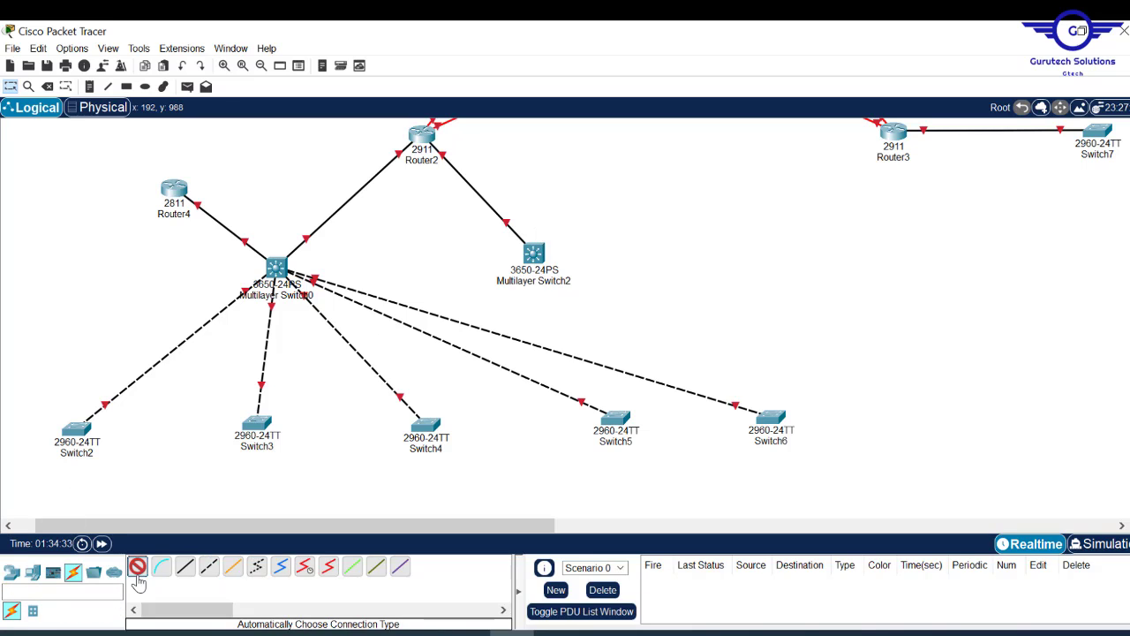
click(533, 254)
click(81, 428)
click(534, 255)
click(257, 422)
click(533, 254)
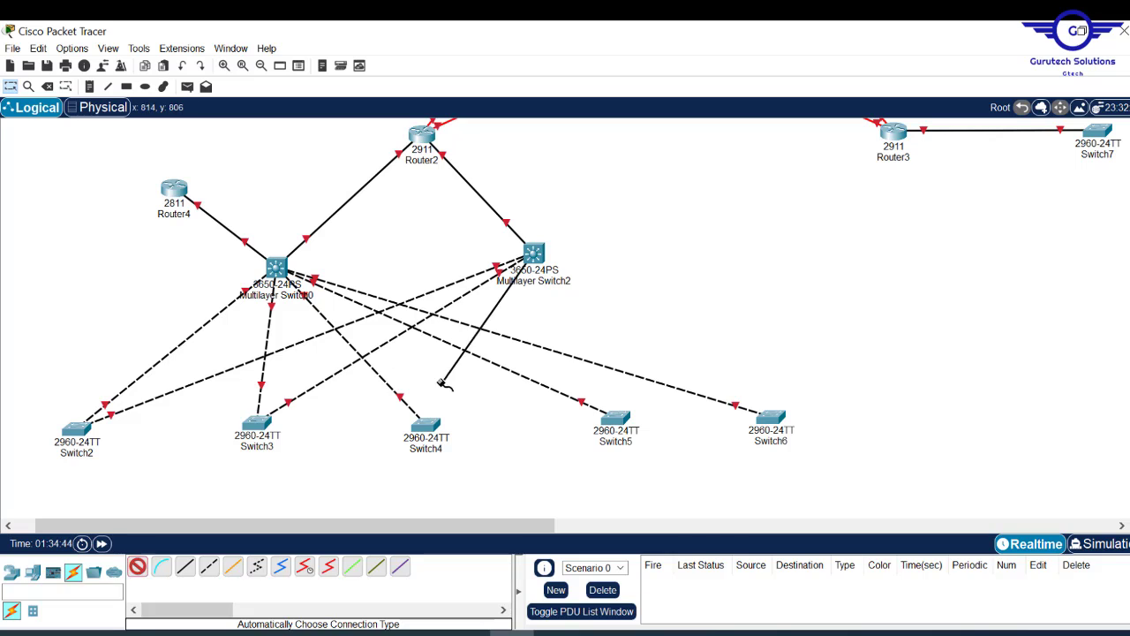
click(426, 422)
click(534, 254)
click(615, 419)
click(533, 254)
click(771, 415)
drag(555, 265, 542, 240)
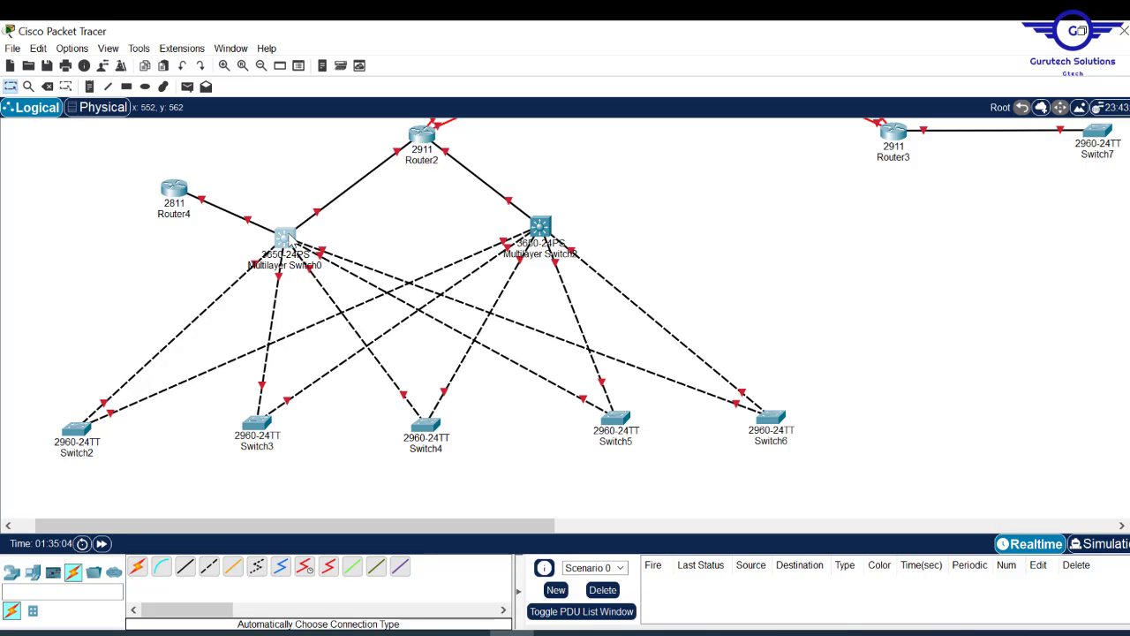
drag(292, 240, 293, 237)
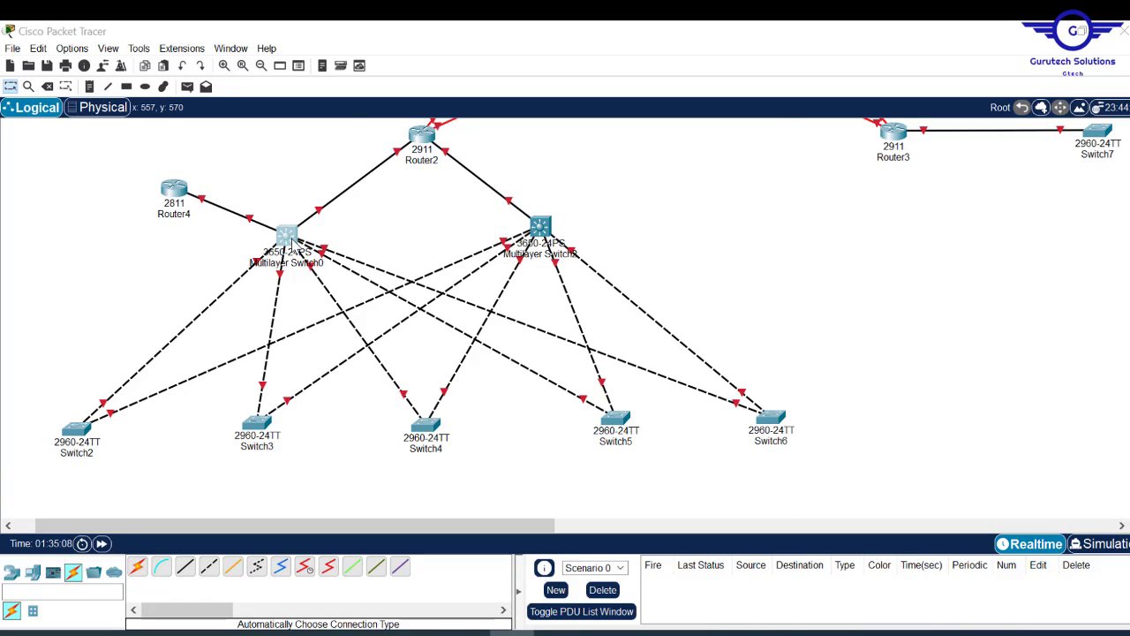
- Install an AC-POWER-SUPPLY module in both Multilayer Switch0 and Multilayer Switch2
click(288, 238)
drag(436, 184, 696, 253)
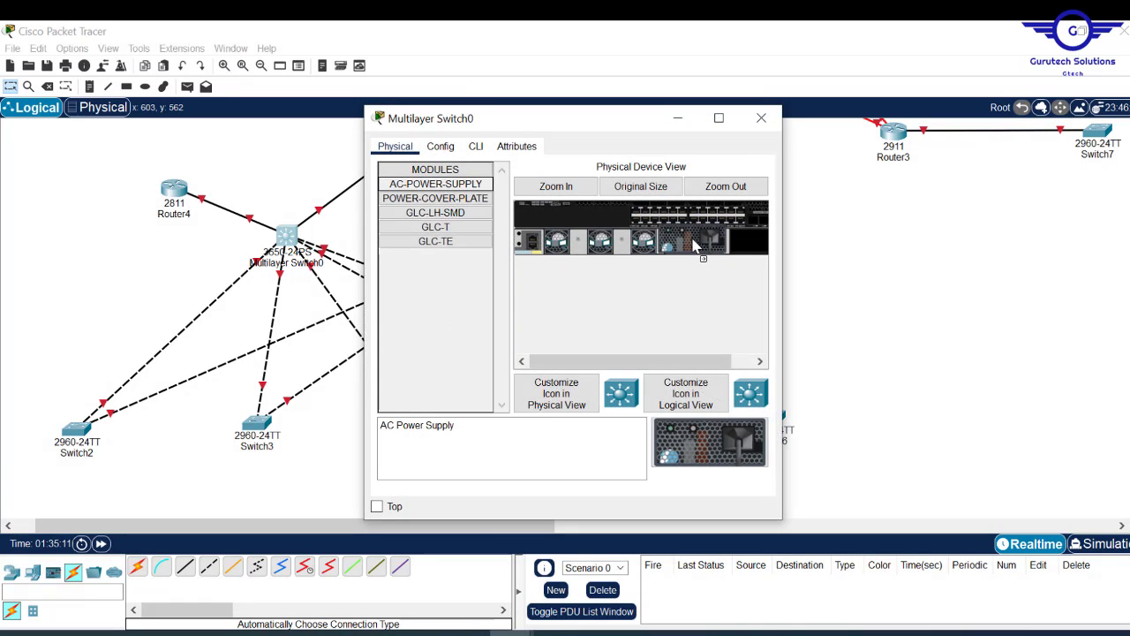
click(761, 117)
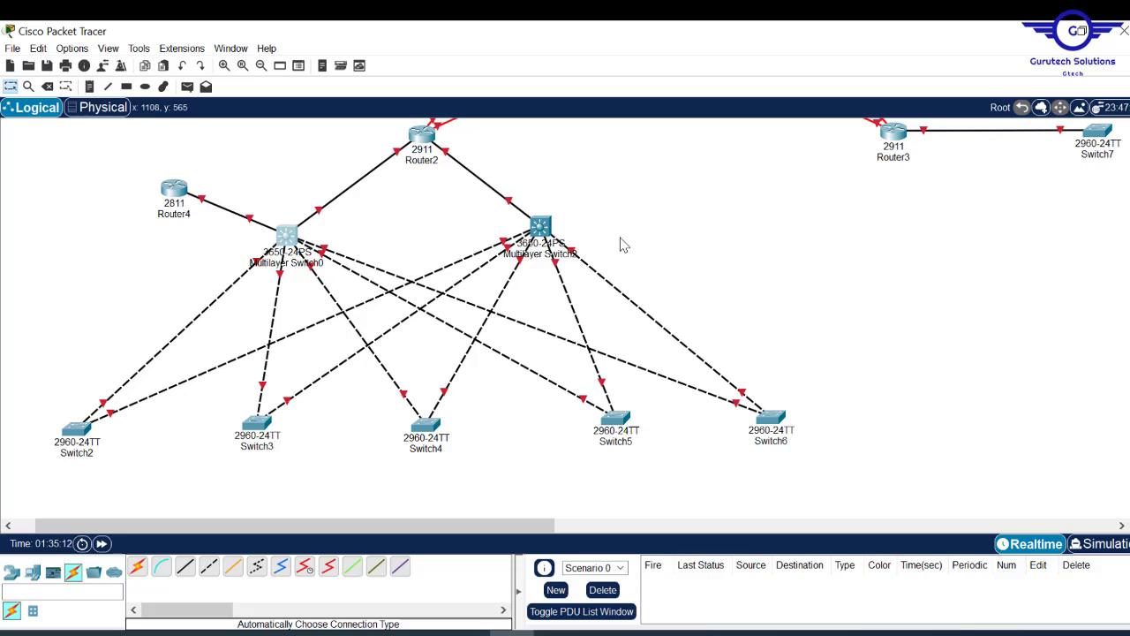
click(541, 227)
click(419, 185)
drag(418, 189, 694, 244)
click(762, 118)
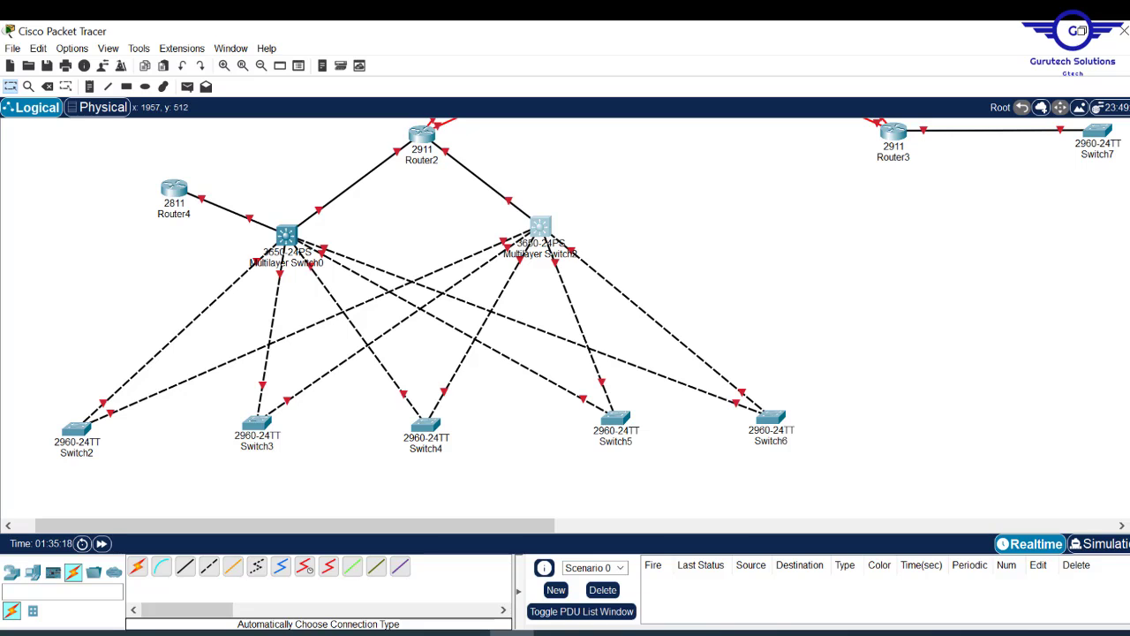
scroll(565, 318, up, 5)
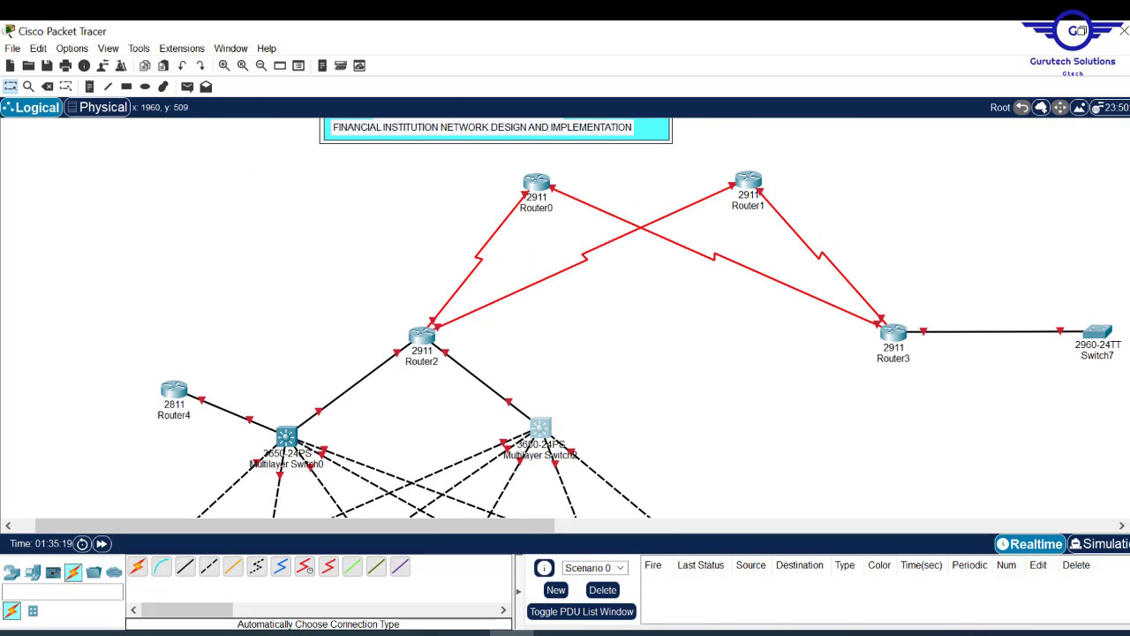
scroll(565, 318, down, 3)
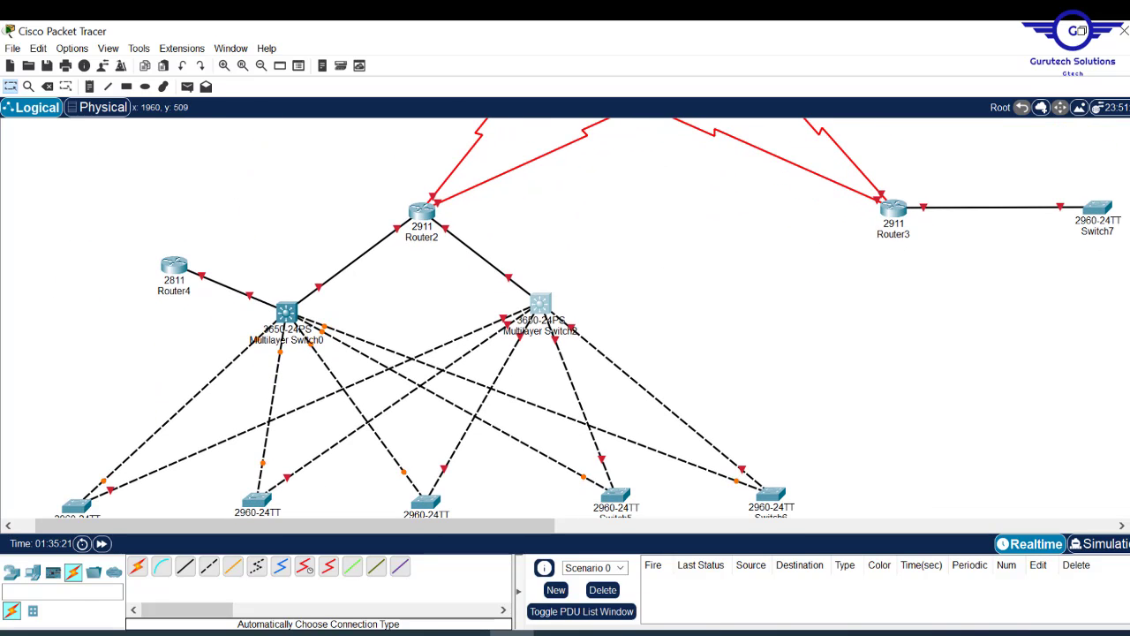
scroll(566, 318, down, 2)
scroll(565, 318, up, 5)
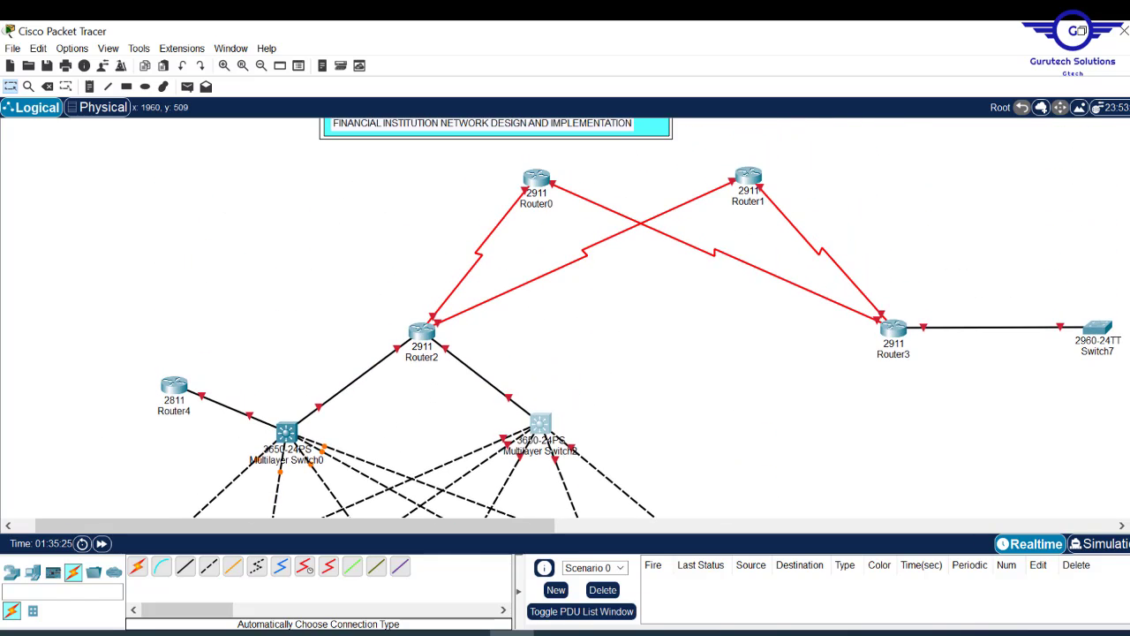
- Rearrange Router0, Router3 and Router1 to tidy the layout
drag(546, 181, 550, 163)
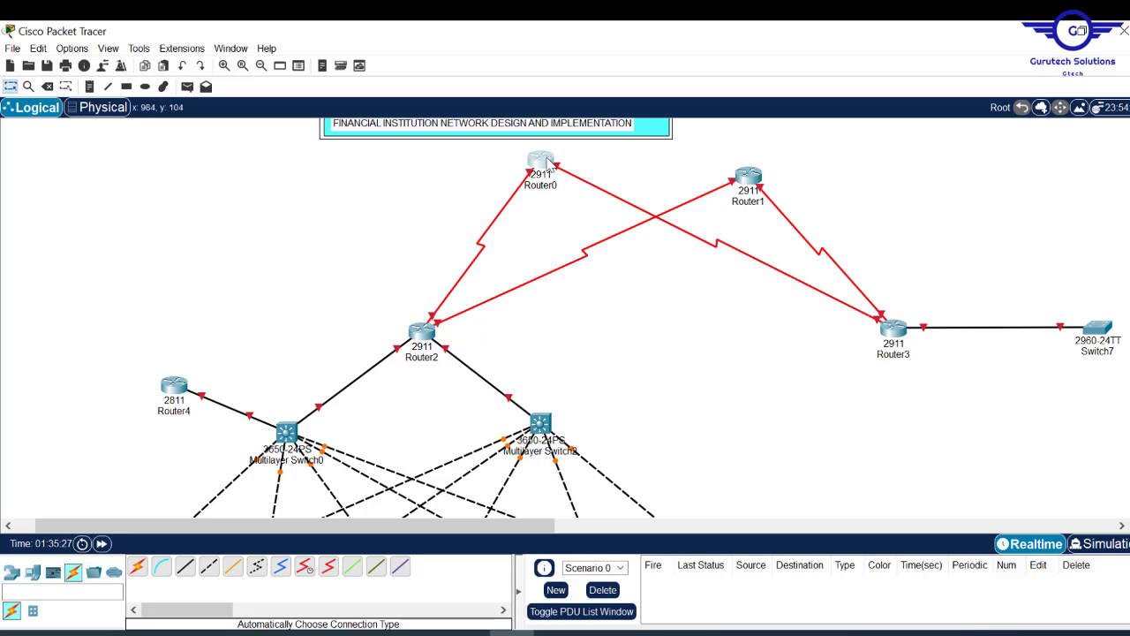
drag(899, 329, 846, 311)
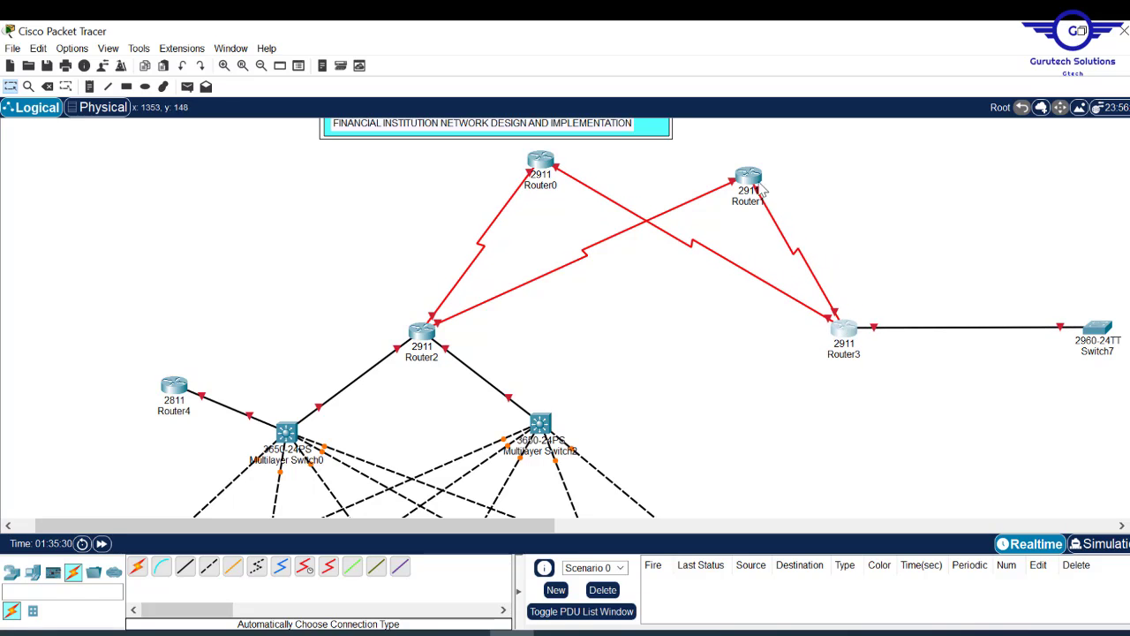
drag(749, 177, 707, 168)
click(711, 172)
click(761, 118)
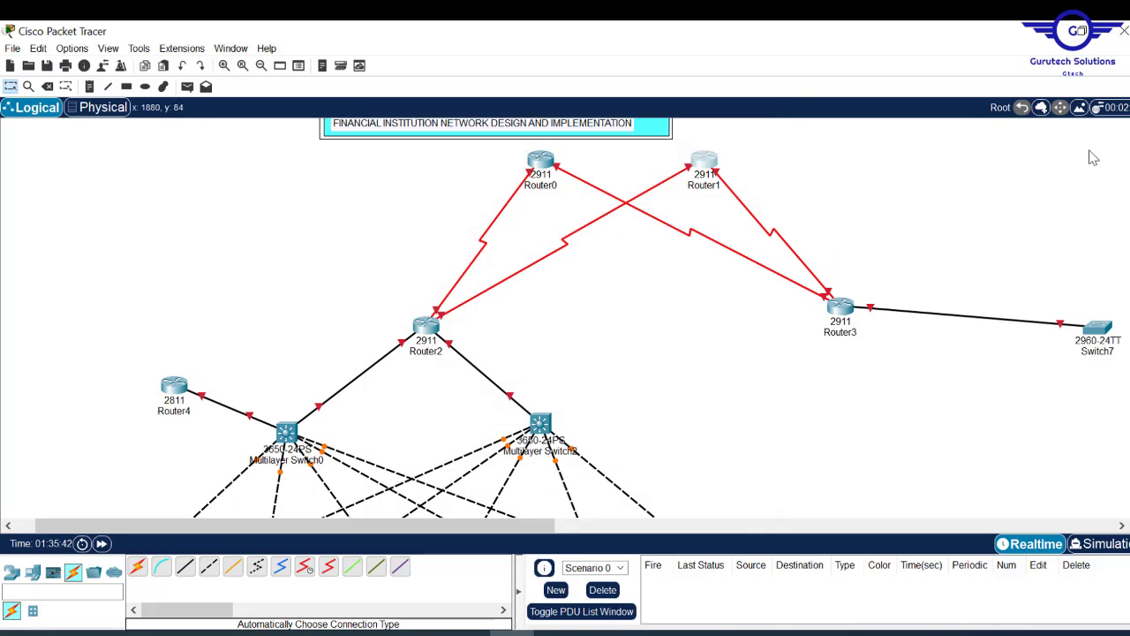
scroll(565, 318, down, 3)
scroll(565, 318, down, 5)
scroll(566, 318, up, 1)
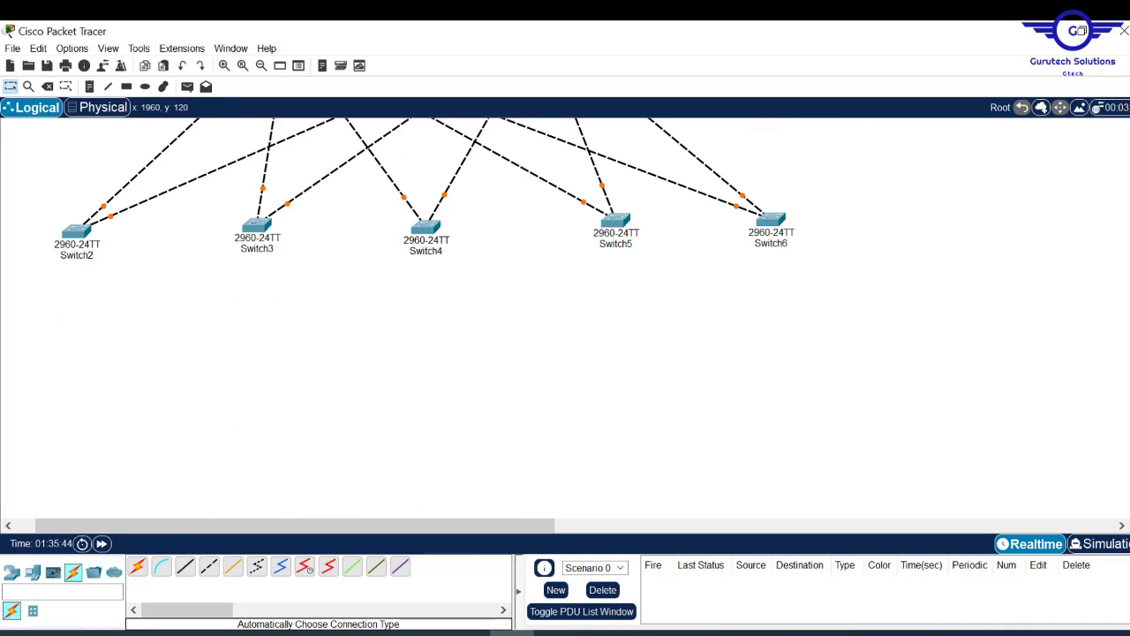
scroll(565, 318, up, 2)
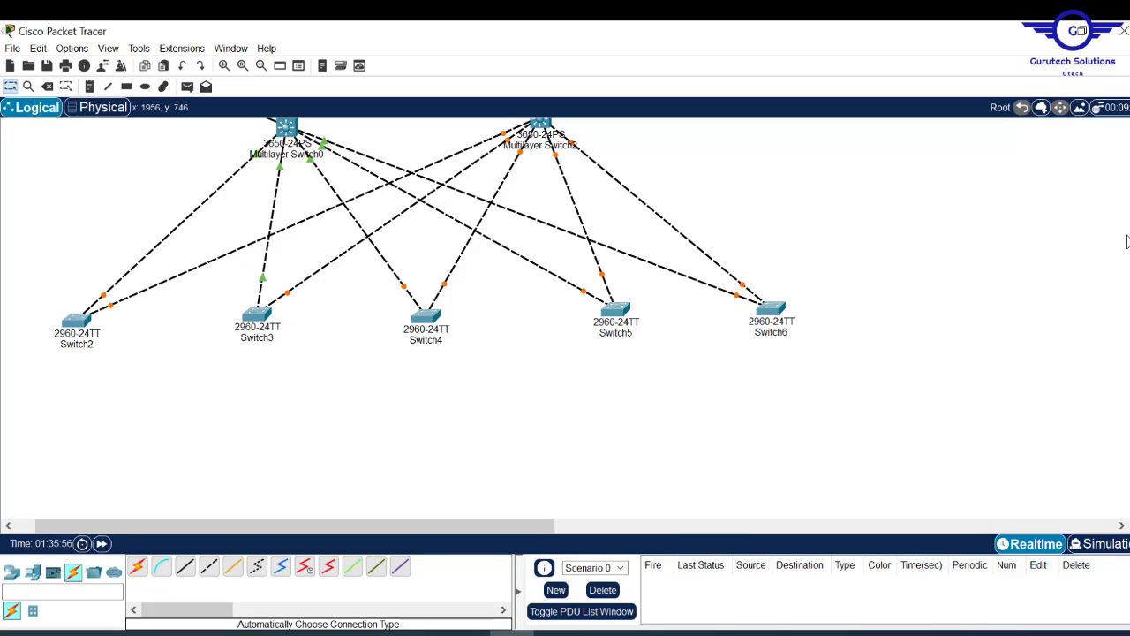
scroll(424, 265, down, 3)
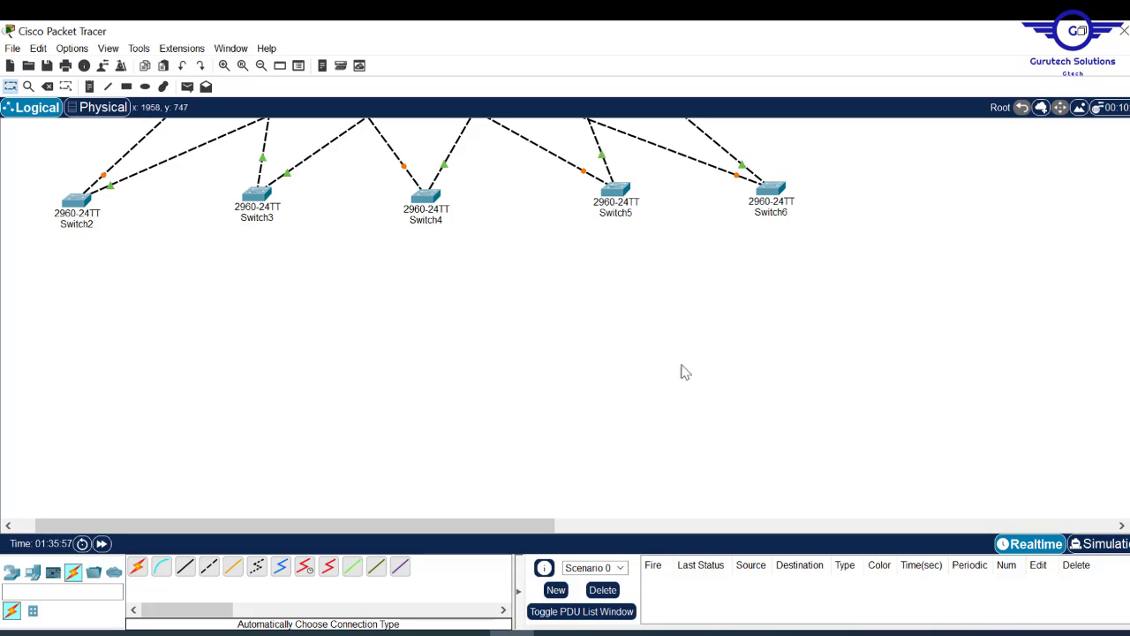
- Place two PCs, PC0 and PC1, below Switch2 and line them up
click(32, 571)
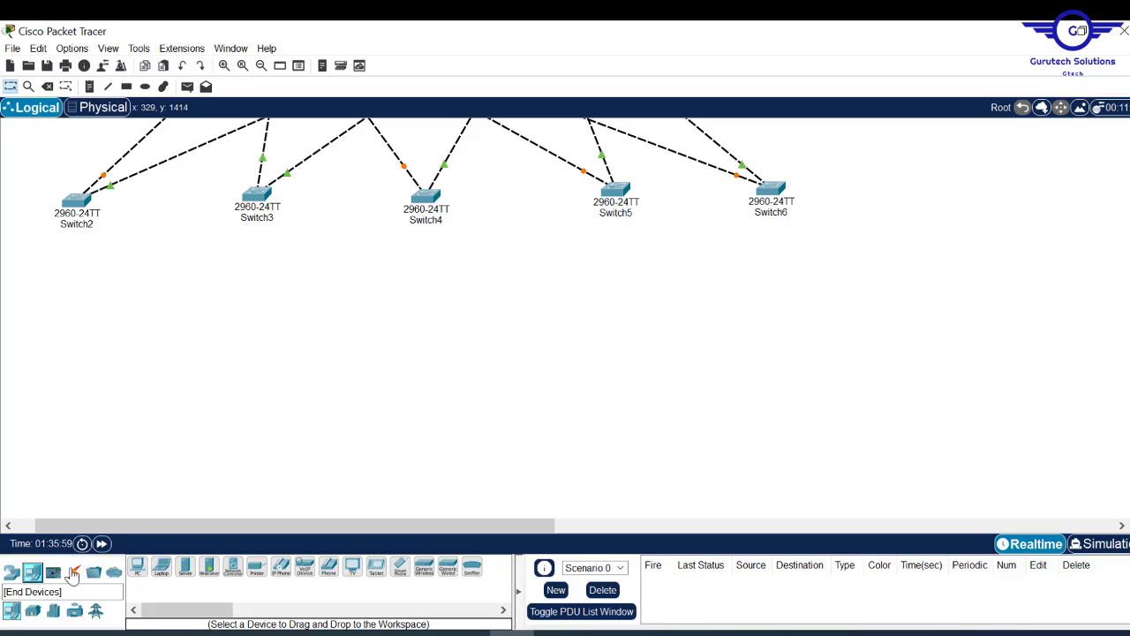
drag(139, 570, 38, 340)
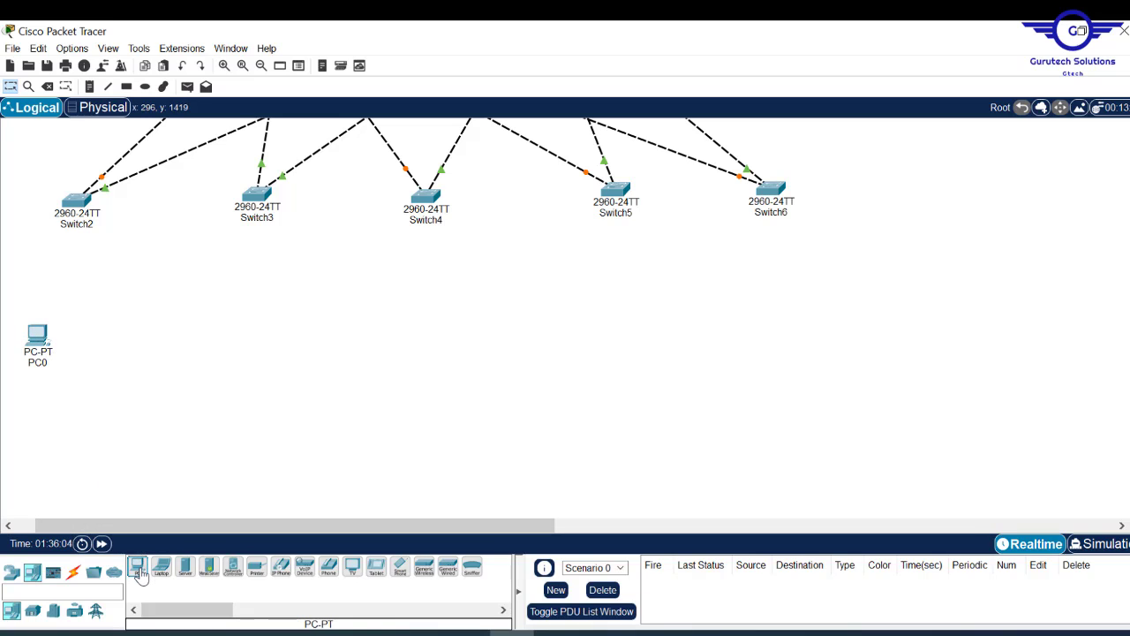
drag(138, 569, 29, 311)
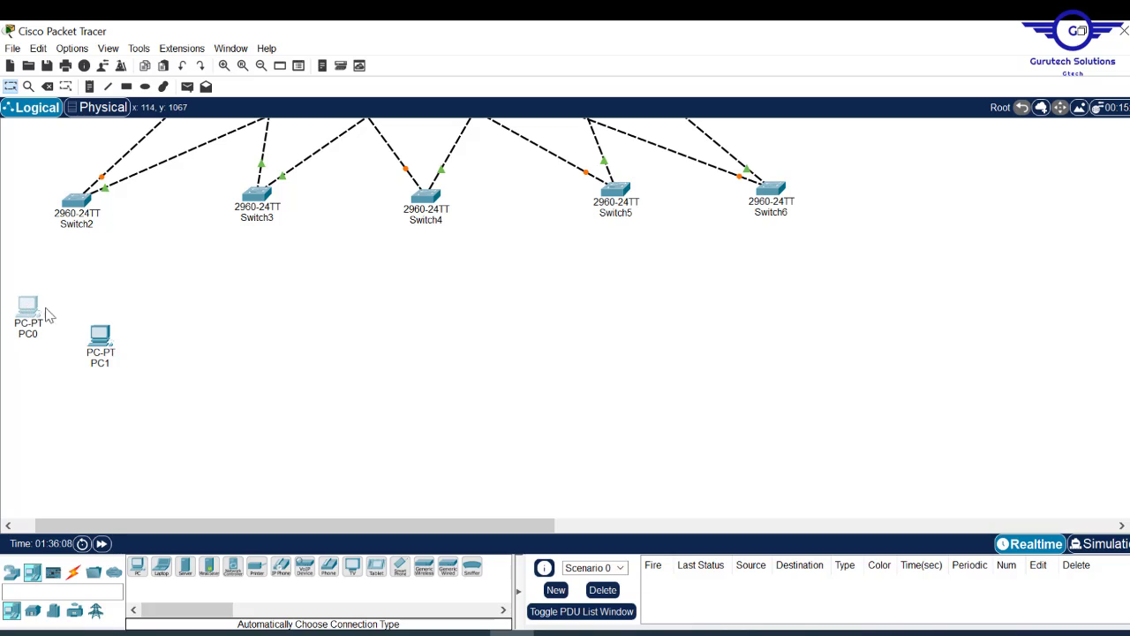
drag(101, 344, 97, 306)
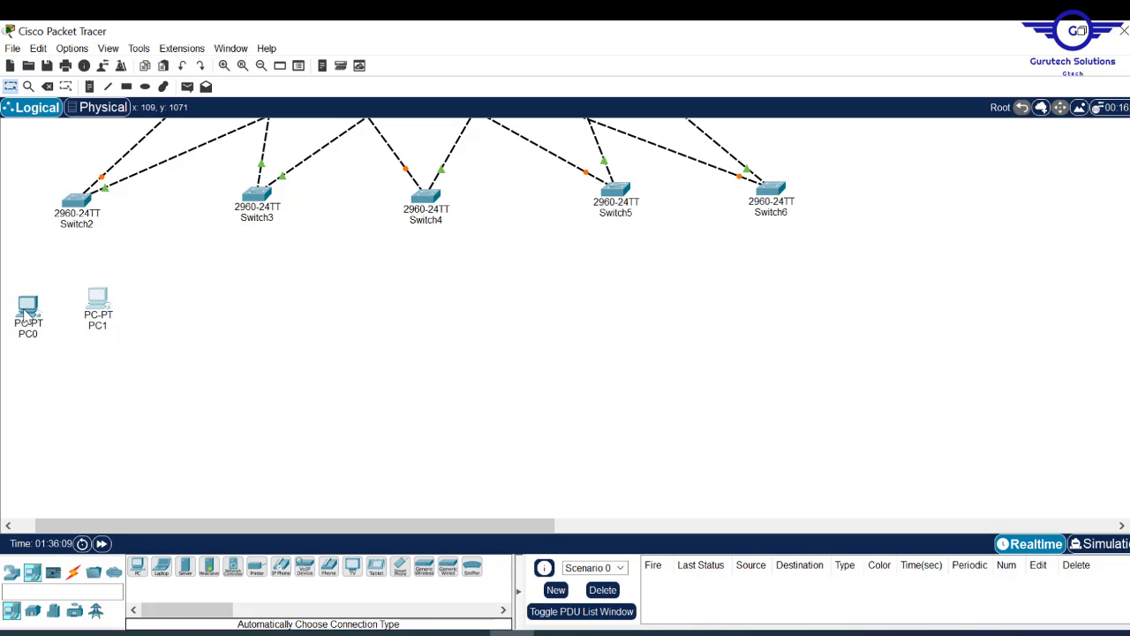
drag(27, 325, 100, 296)
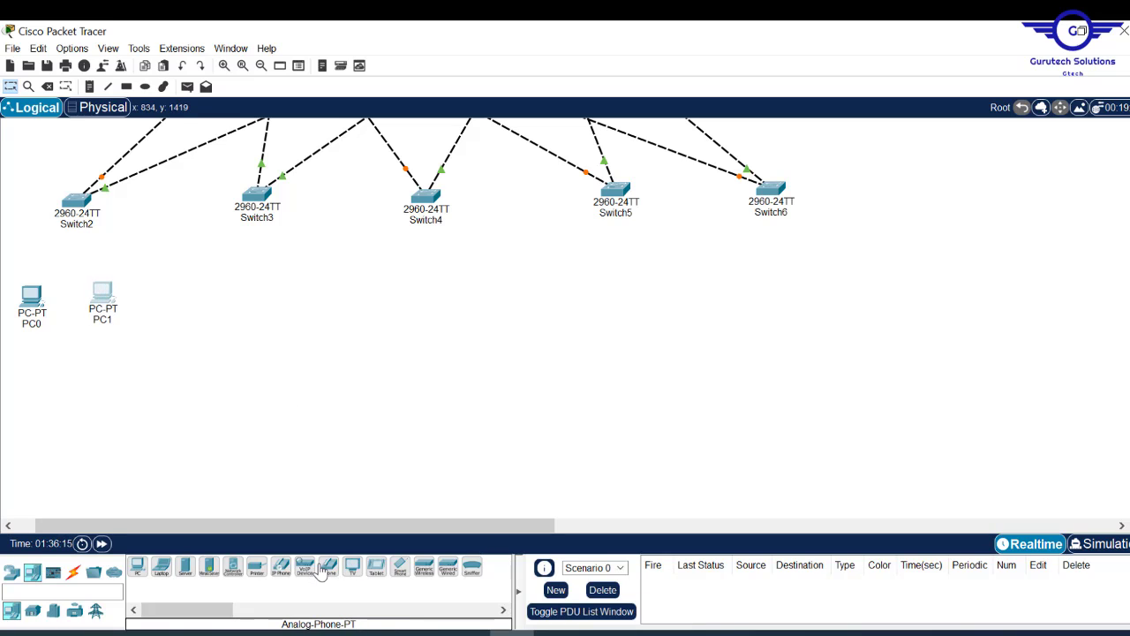
- Add 7960 IP Phone0 and IP Phone1, then PC2 and PC3 below them
click(280, 567)
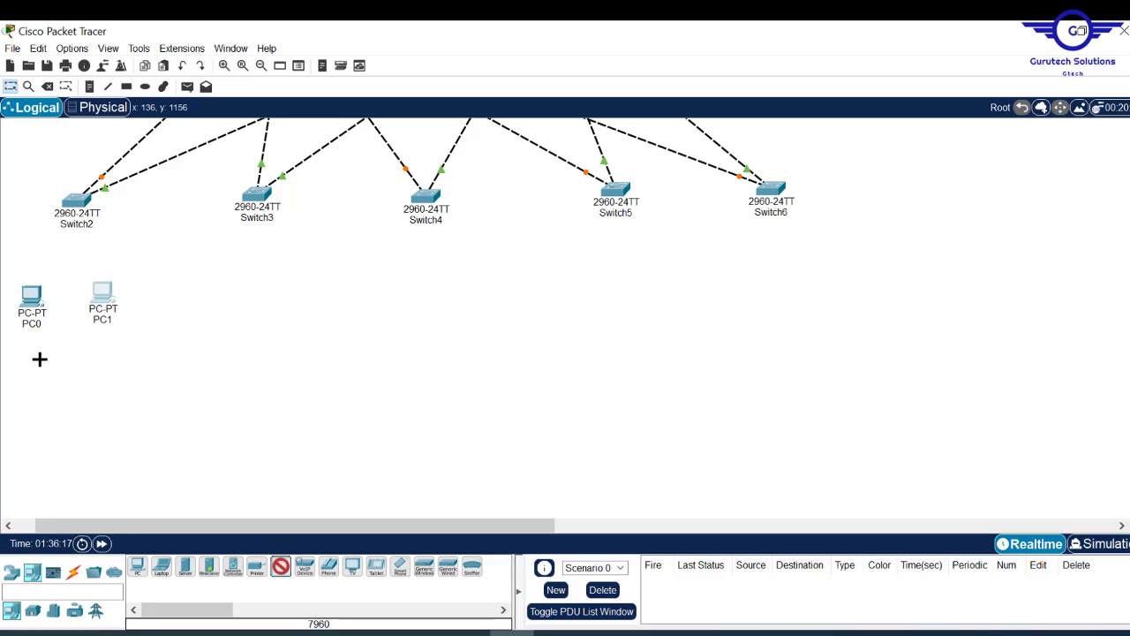
click(39, 359)
click(281, 567)
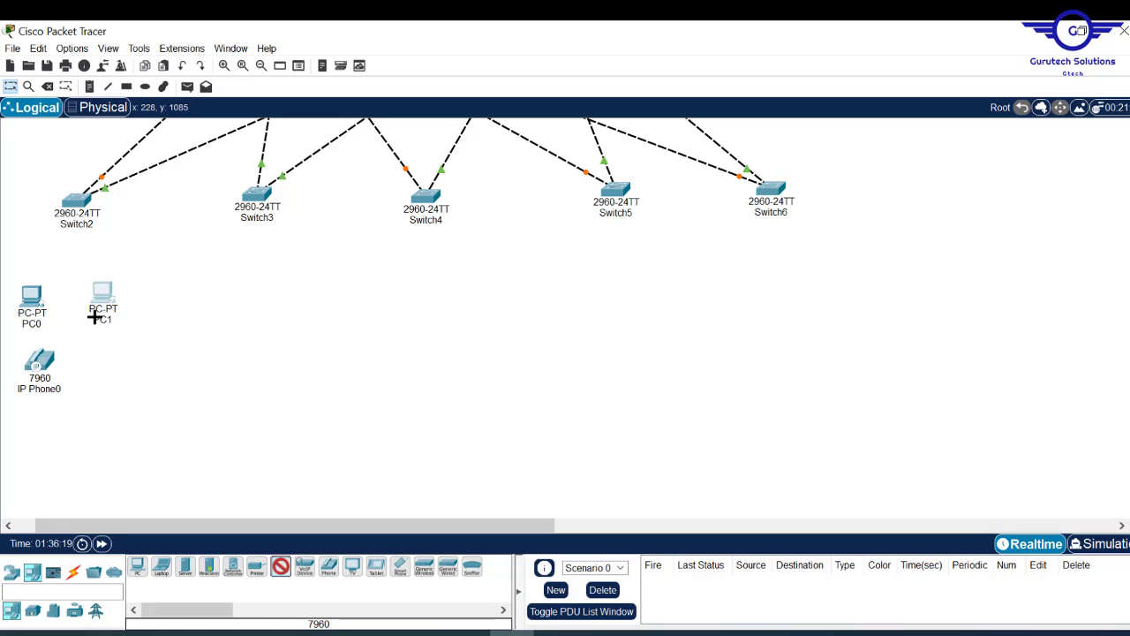
click(73, 365)
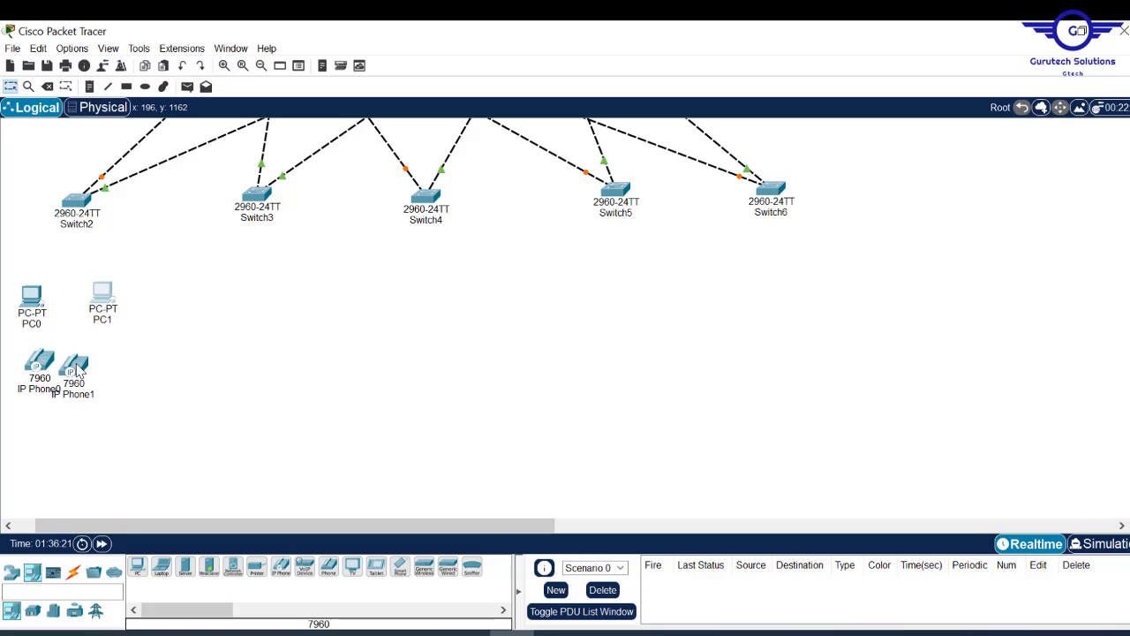
drag(77, 371, 85, 369)
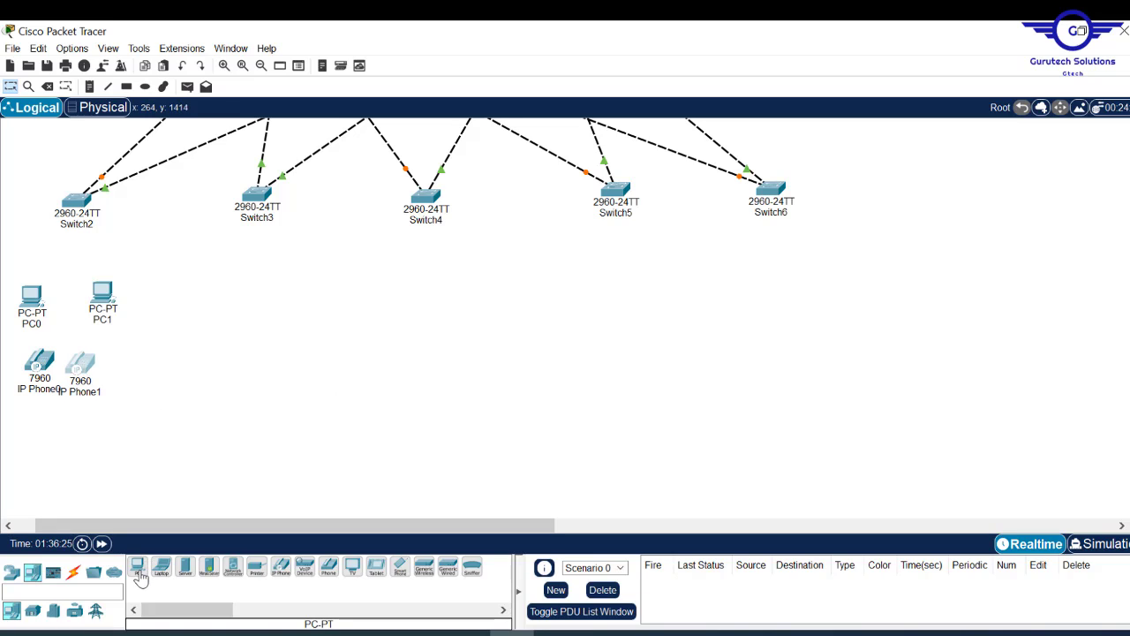
drag(141, 576, 35, 429)
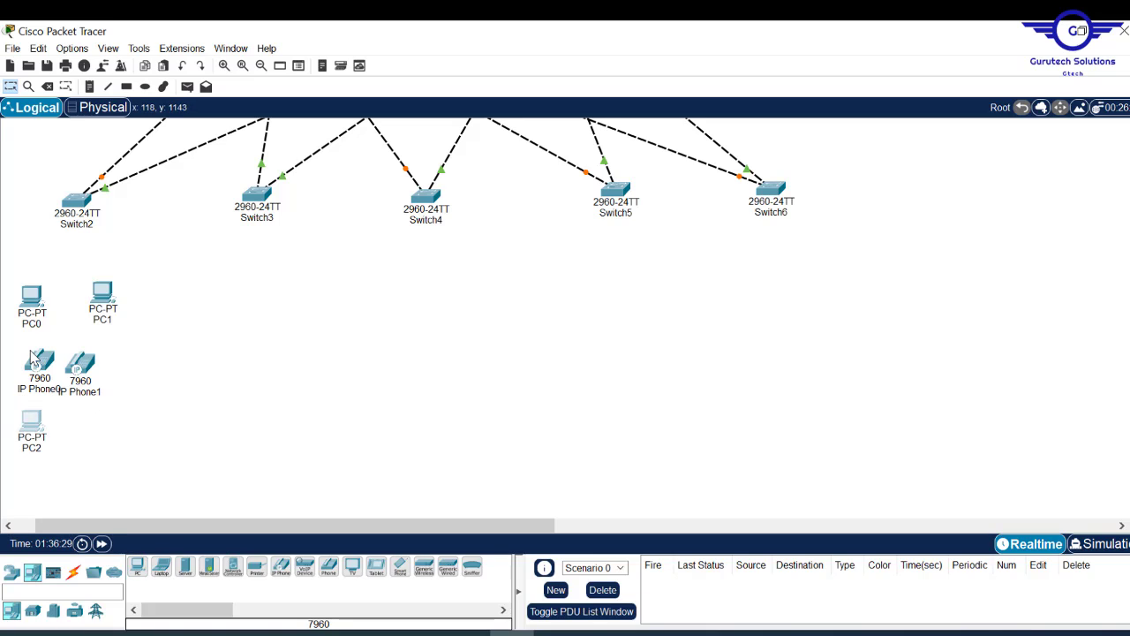
click(137, 566)
click(92, 419)
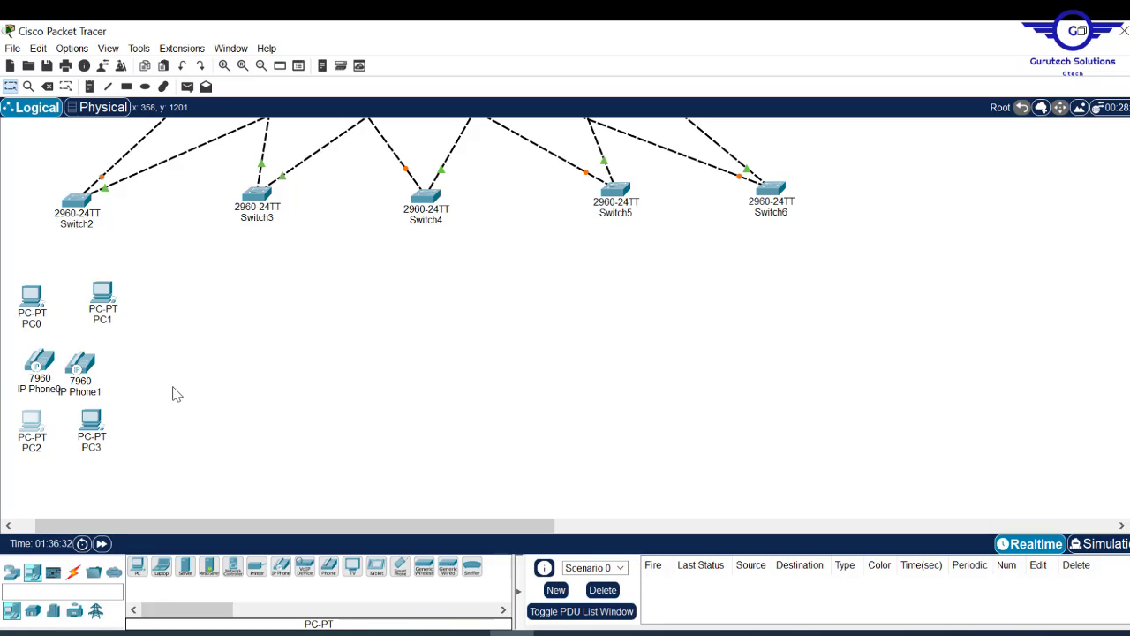
- Delete PC1 from the topology
scroll(411, 258, down, 3)
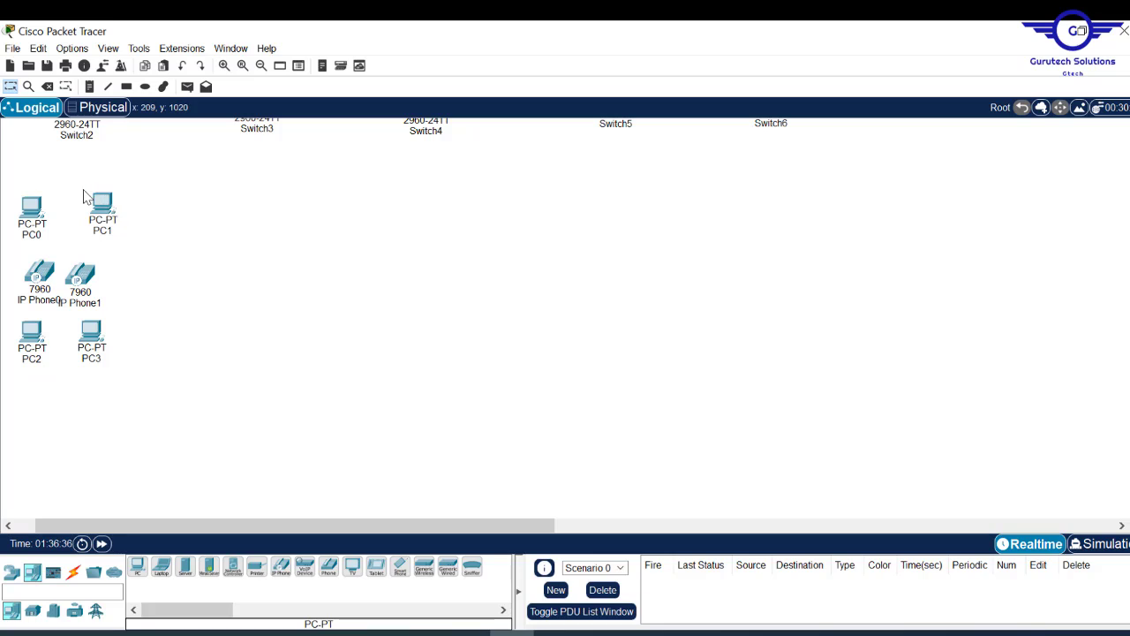
drag(85, 193, 137, 226)
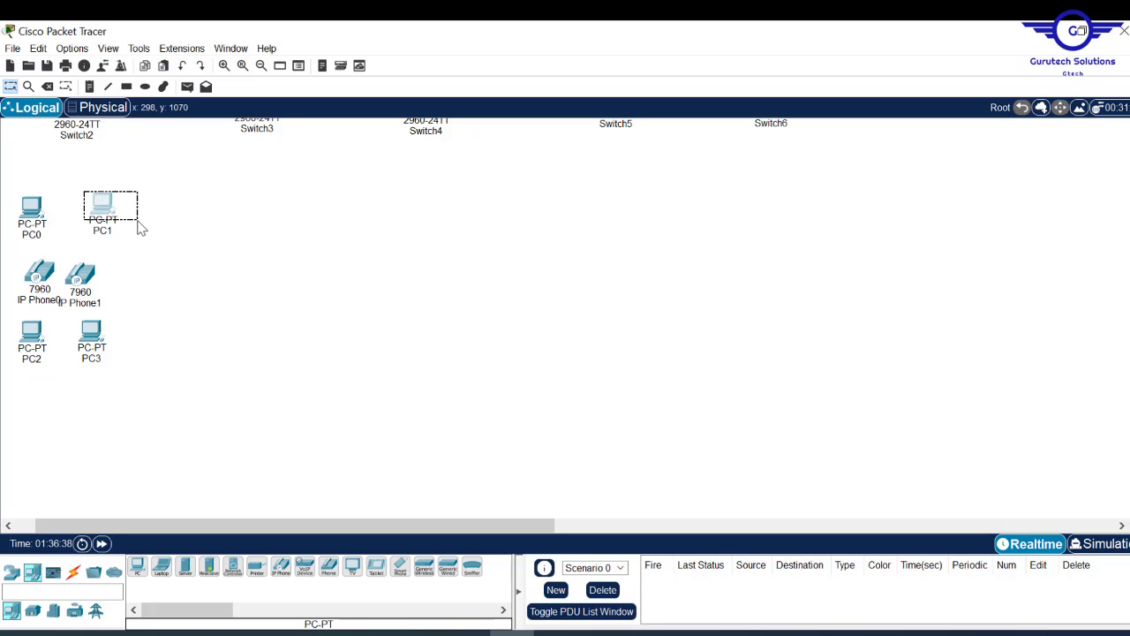
key(Delete)
key(Return)
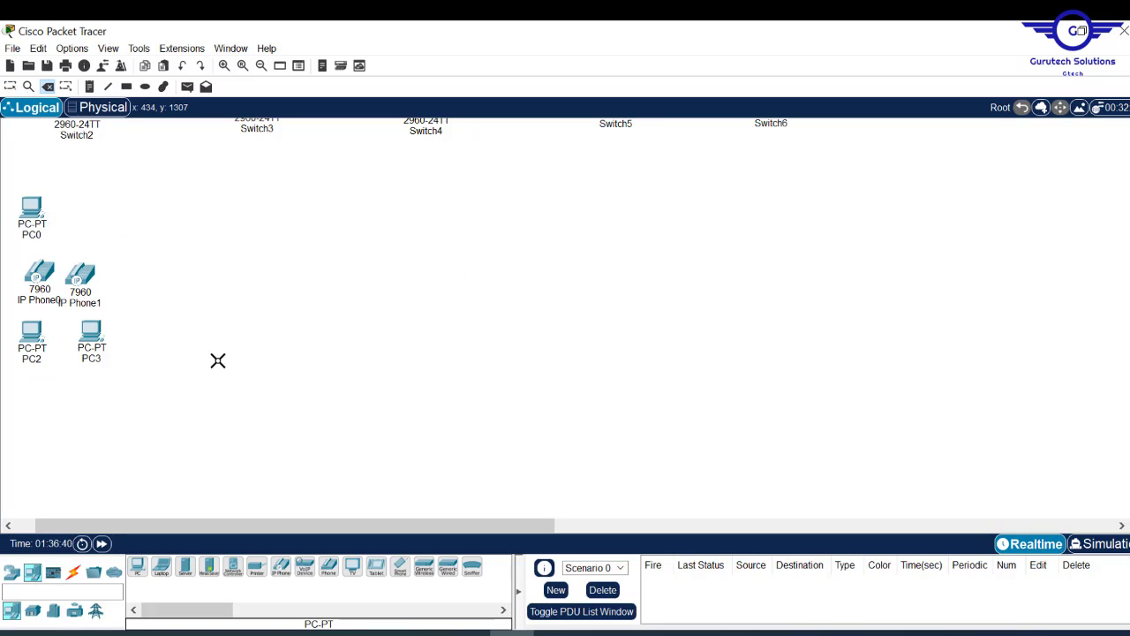
key(Escape)
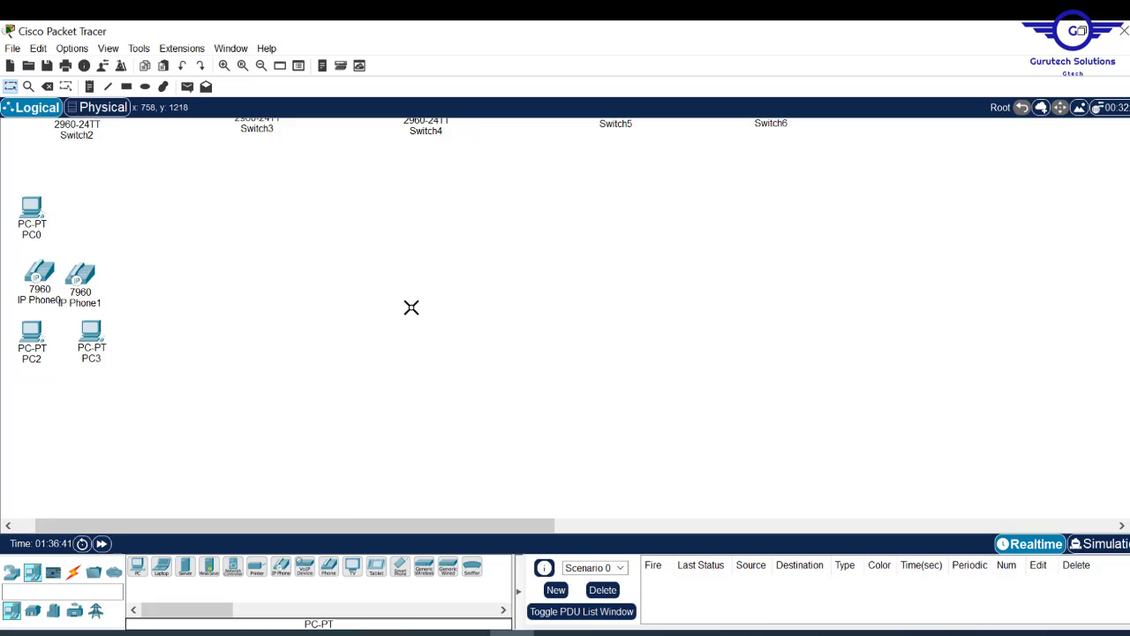
- Place a Printer-PT, Printer0, in PC1's old spot and align it with IP Phone1
click(254, 567)
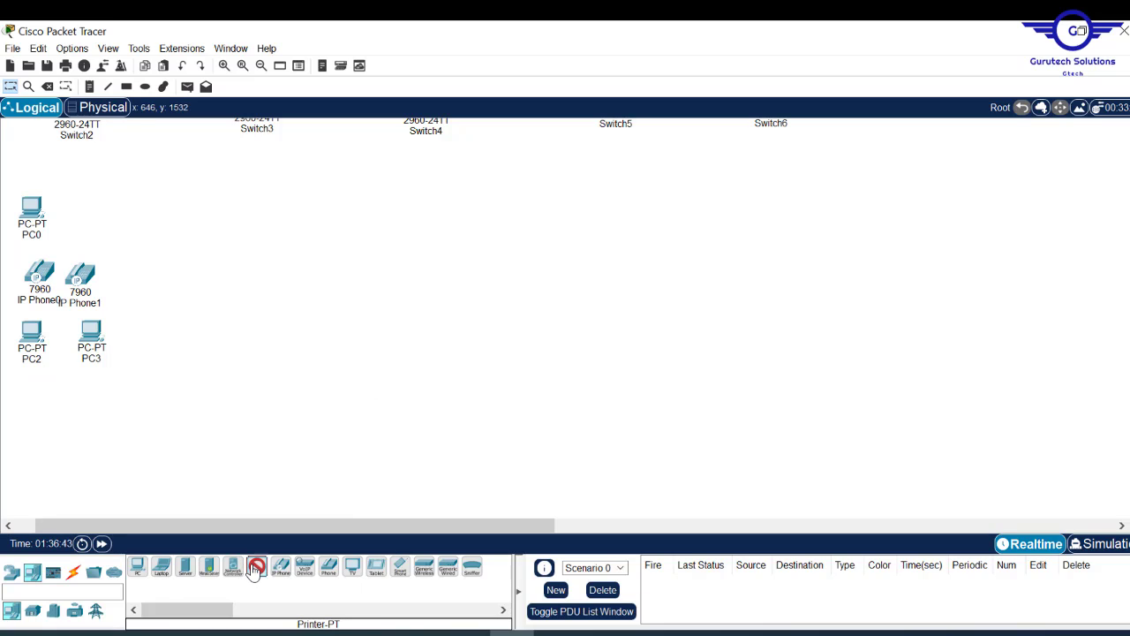
click(80, 203)
mouse_move(91, 281)
mouse_down()
mouse_move(35, 277)
mouse_move(86, 275)
mouse_up()
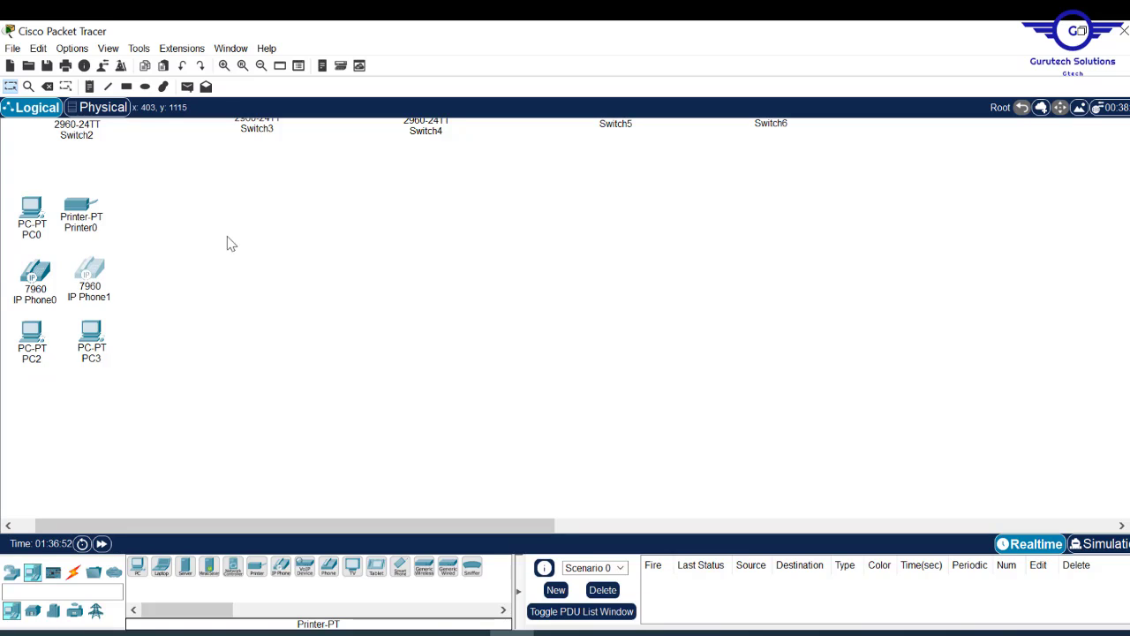
drag(85, 215, 84, 210)
click(316, 244)
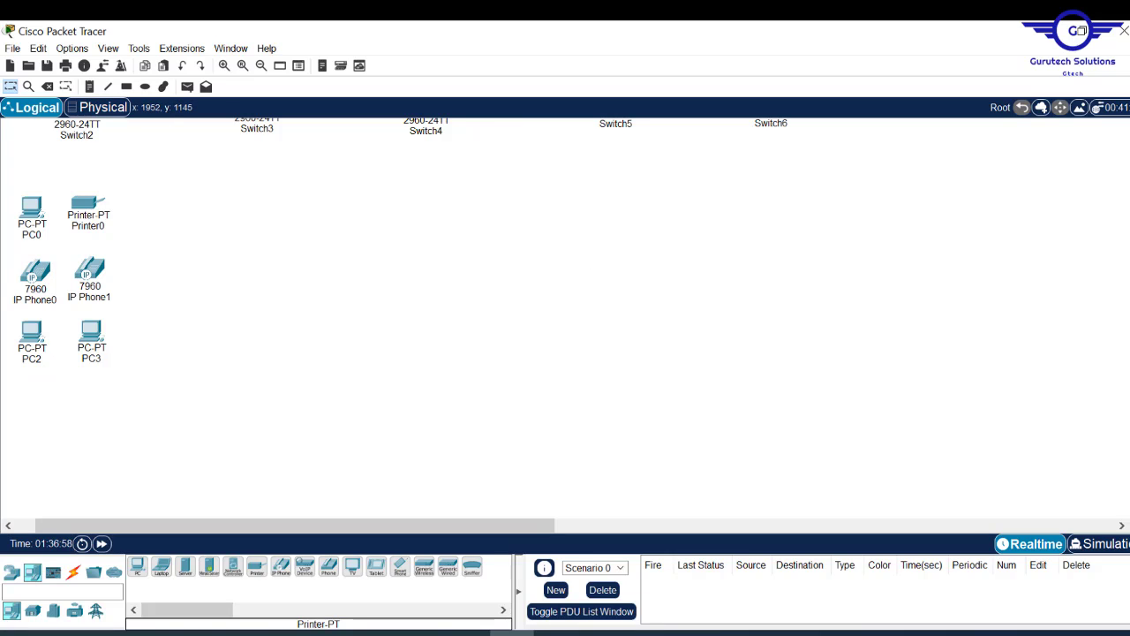
scroll(456, 338, up, 4)
scroll(457, 339, down, 1)
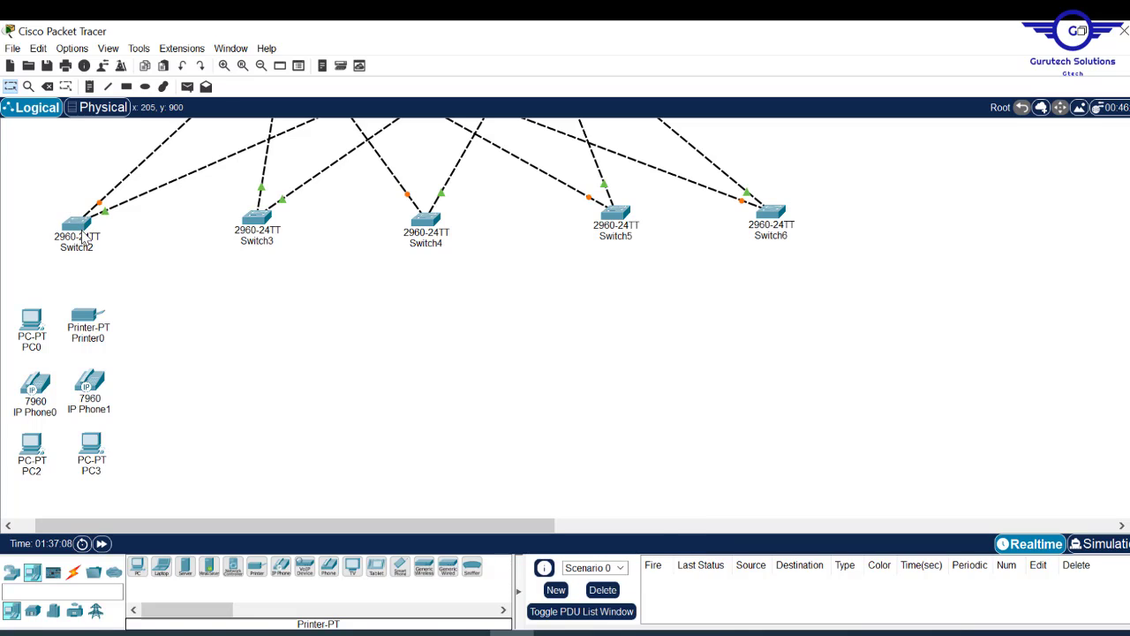
mouse_move(84, 239)
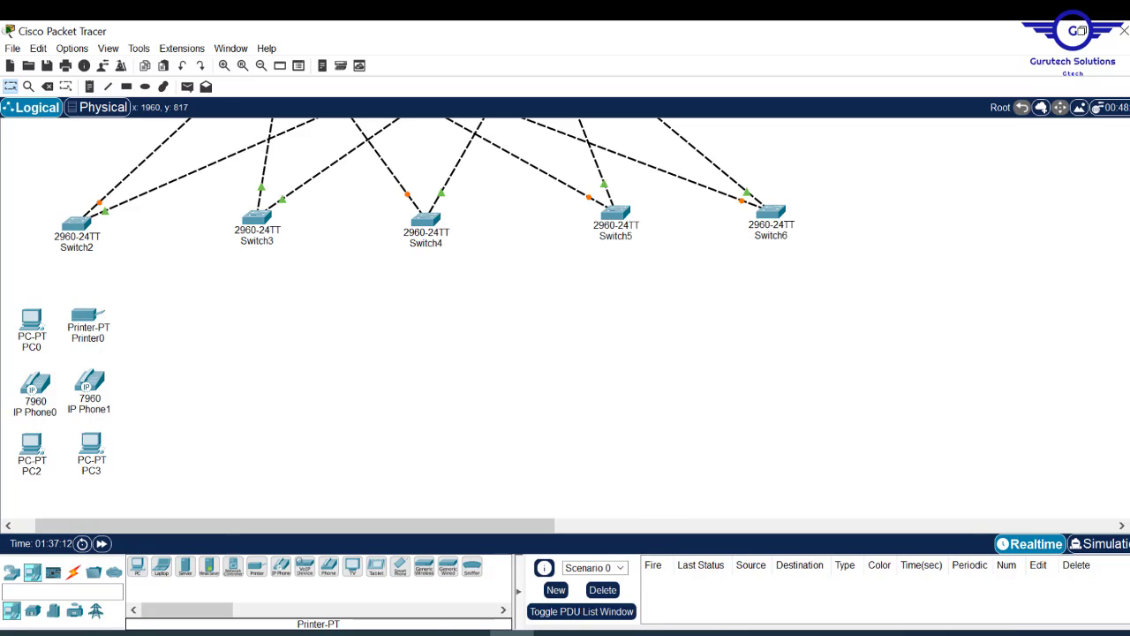
scroll(397, 318, down, 3)
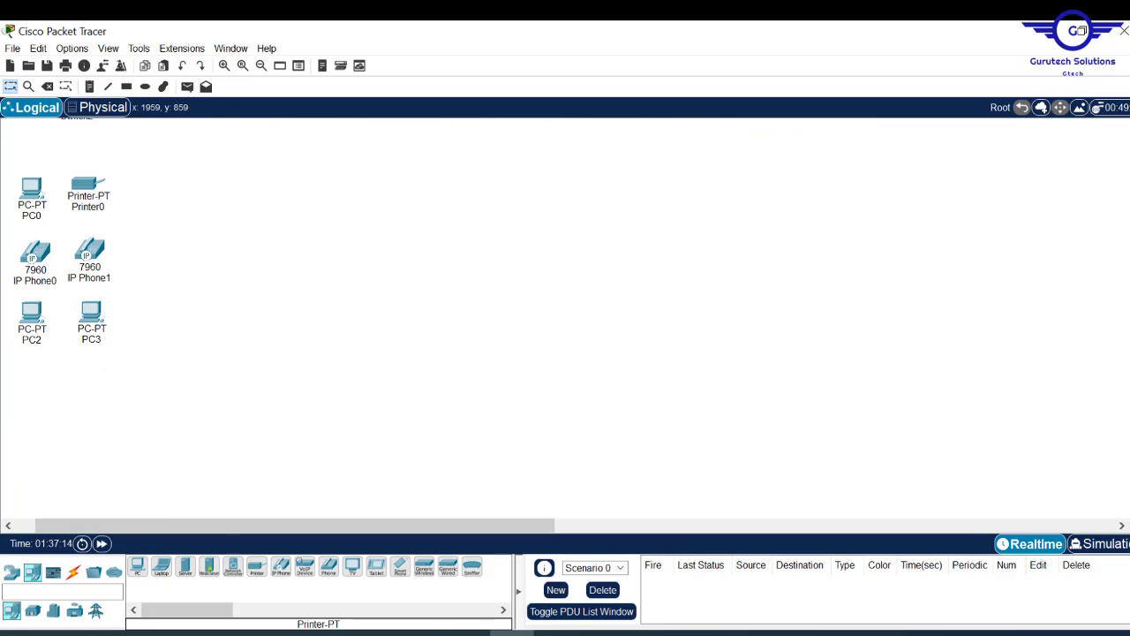
scroll(397, 317, up, 2)
scroll(398, 318, down, 2)
scroll(397, 318, down, 1)
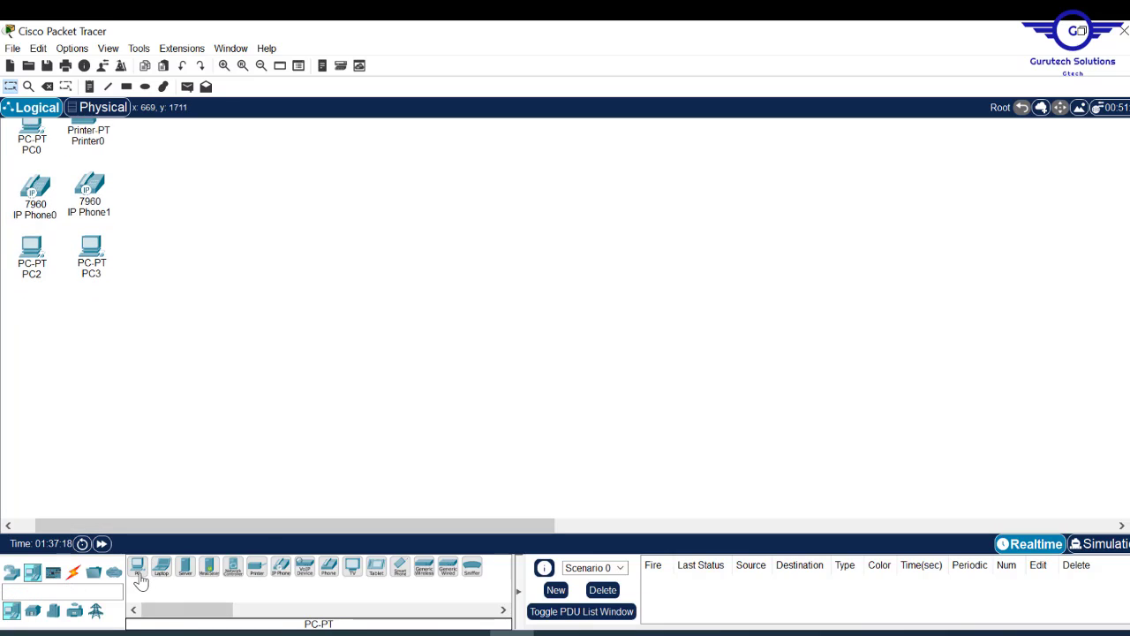
- Add Laptop0, Tablet PC0 and Smartphone0 below the PCs
drag(161, 565, 32, 406)
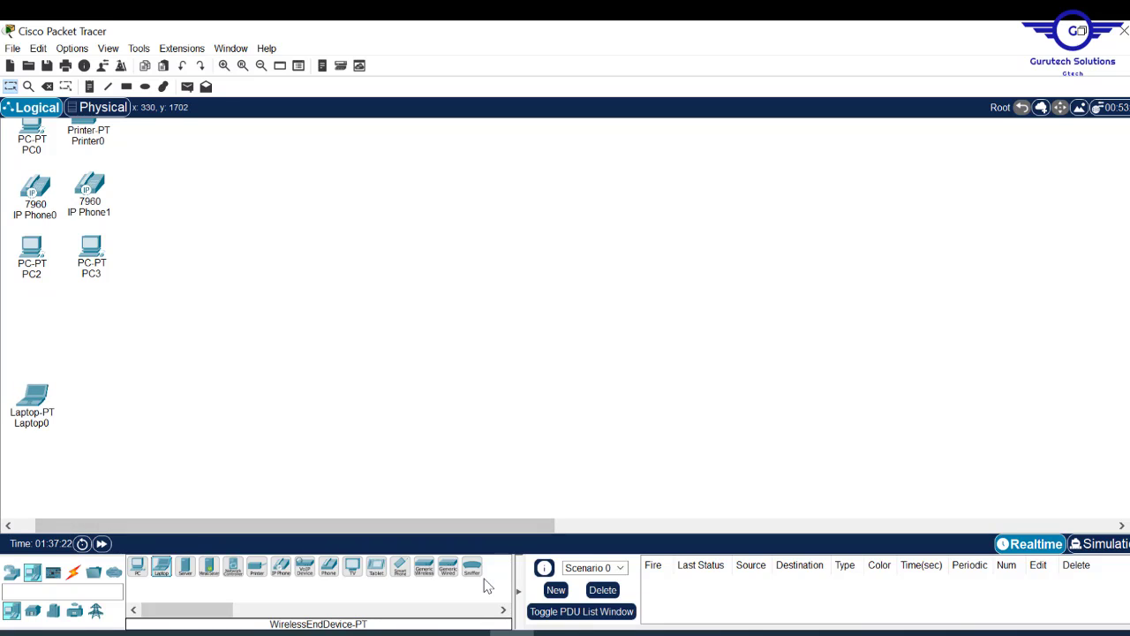
drag(377, 567, 71, 452)
drag(401, 567, 100, 401)
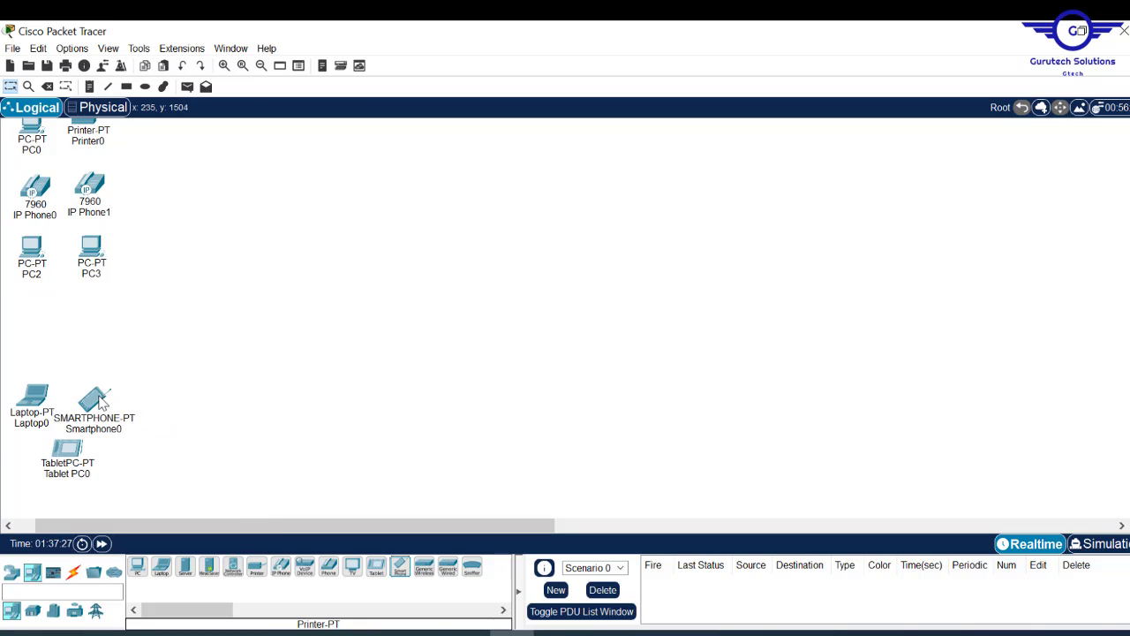
- Place an AccessPoint-PT, Access Point0, above the wireless clients
click(12, 572)
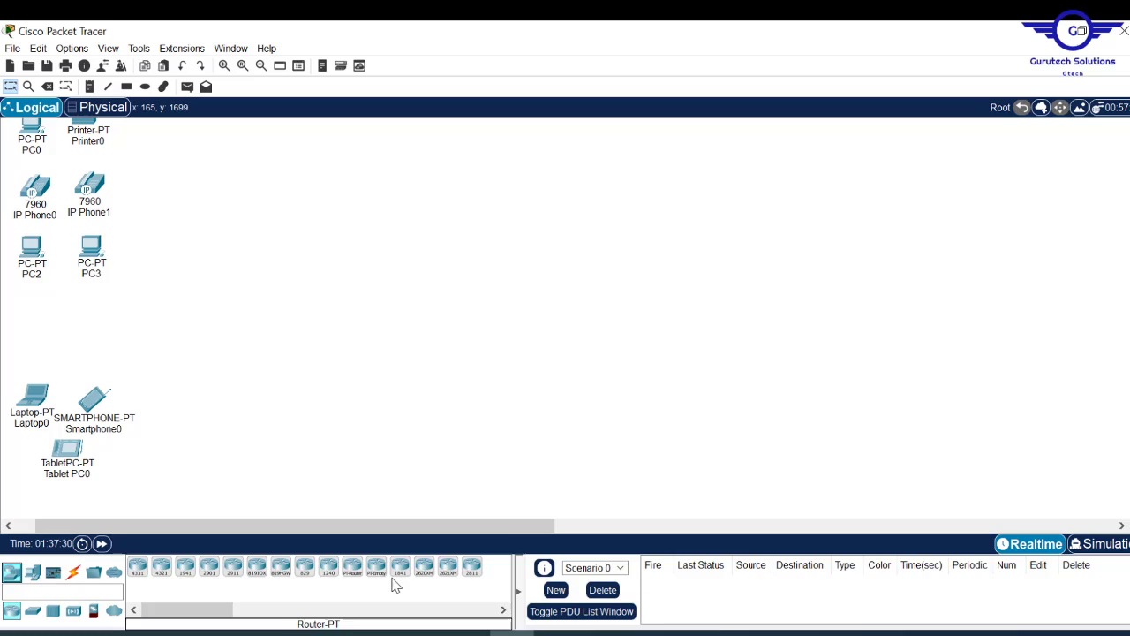
click(32, 610)
click(74, 613)
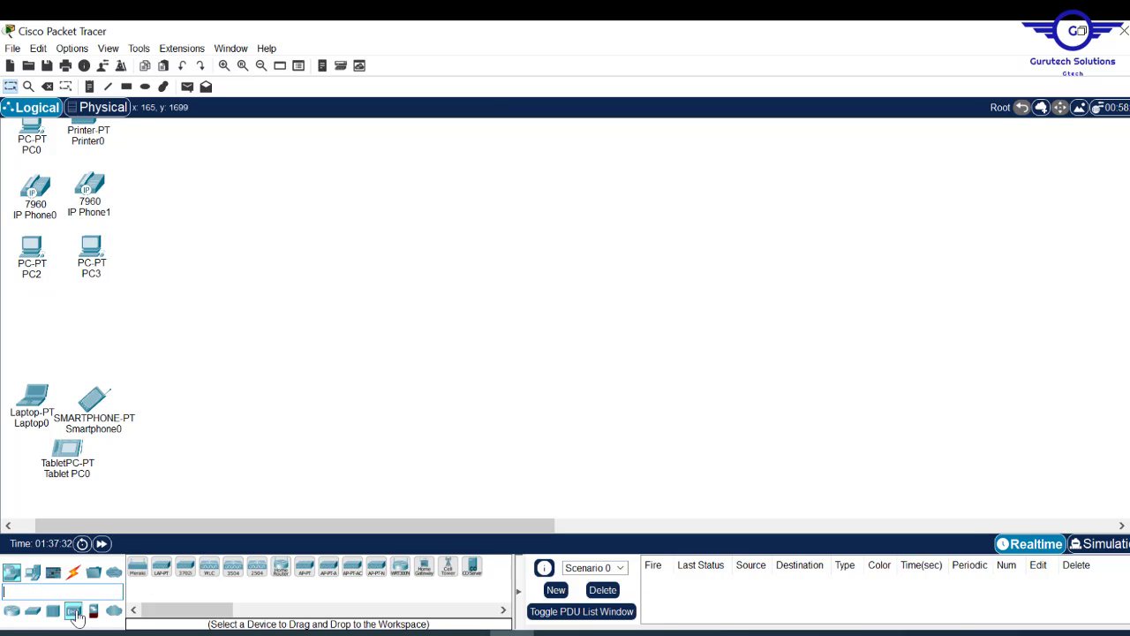
click(304, 570)
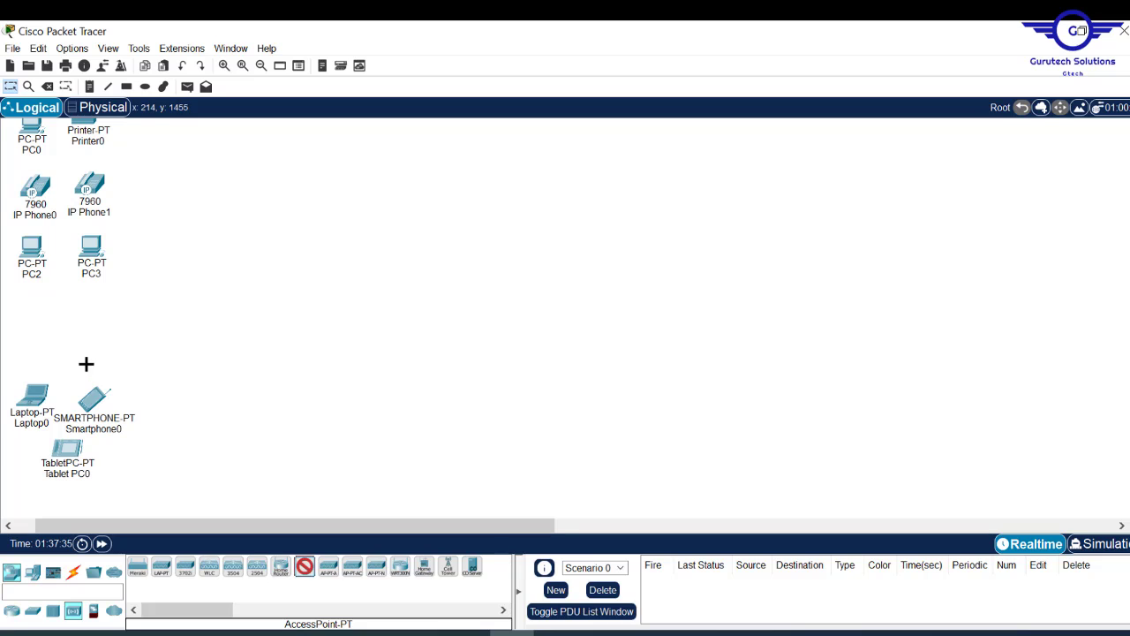
click(59, 313)
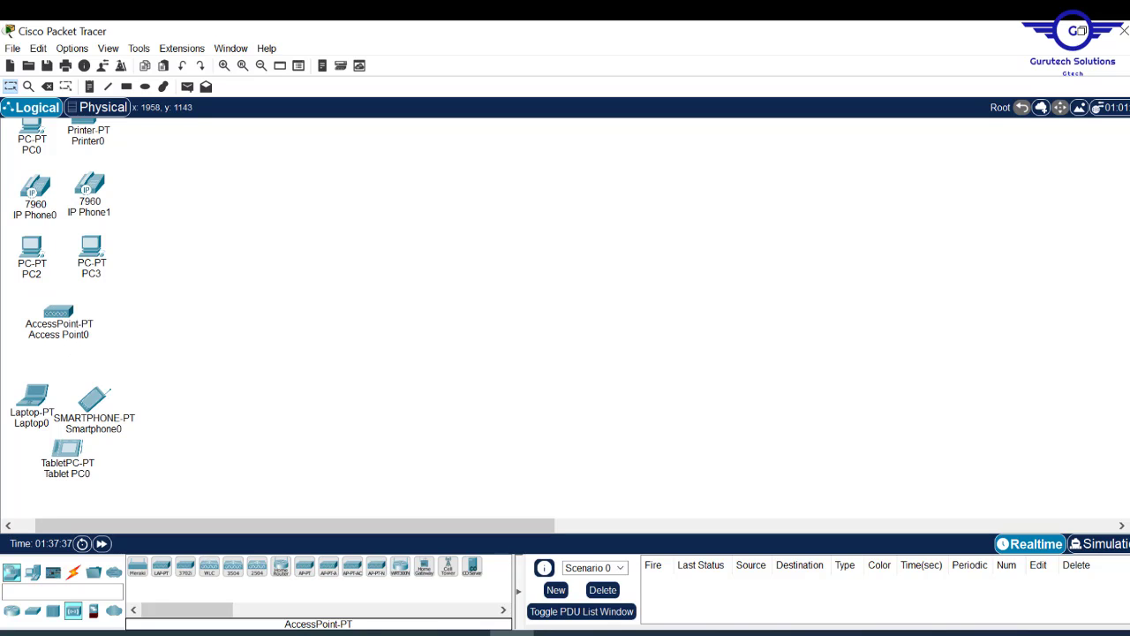
scroll(183, 497, up, 6)
scroll(183, 498, down, 3)
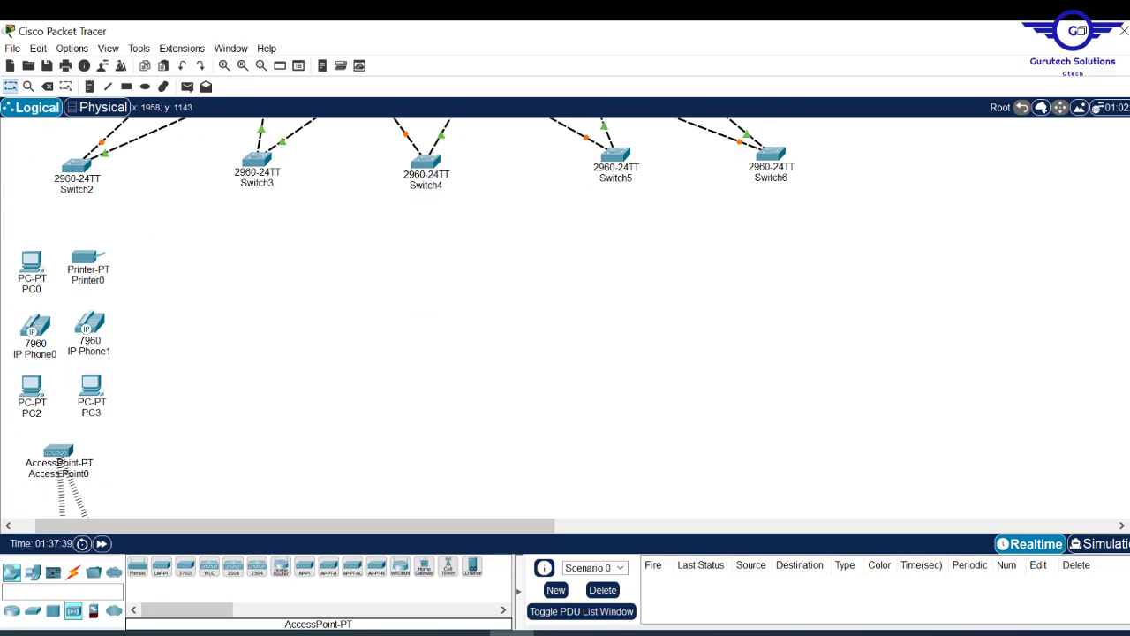
- Auto-cable Switch2 to PC0, Printer0, IP Phone0, IP Phone1 and Access Point0
click(73, 573)
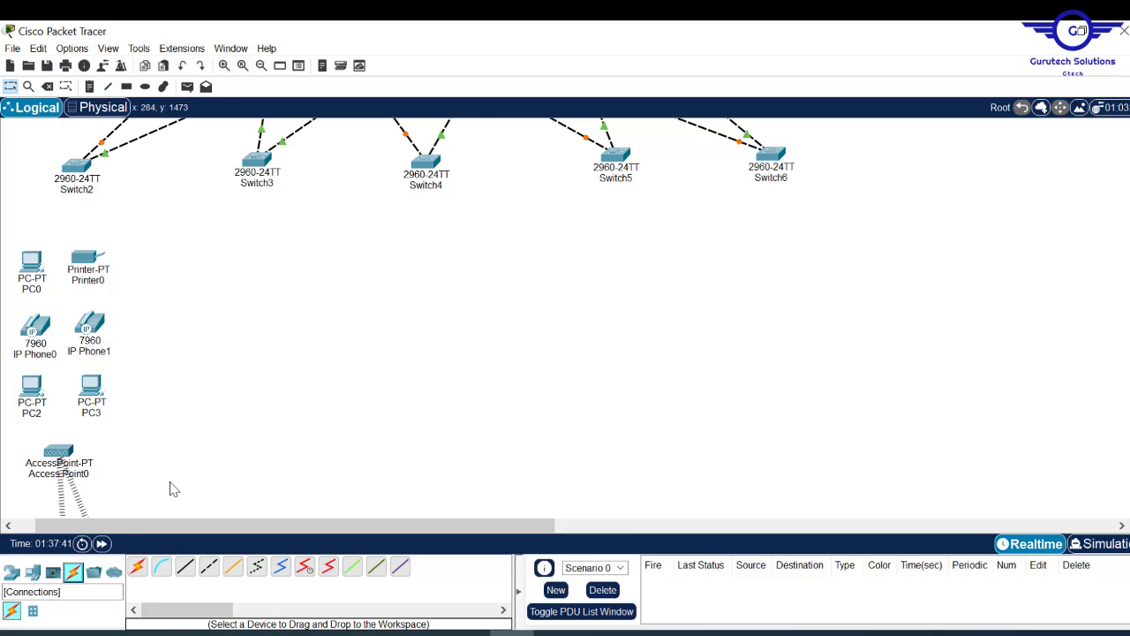
click(76, 169)
click(76, 169)
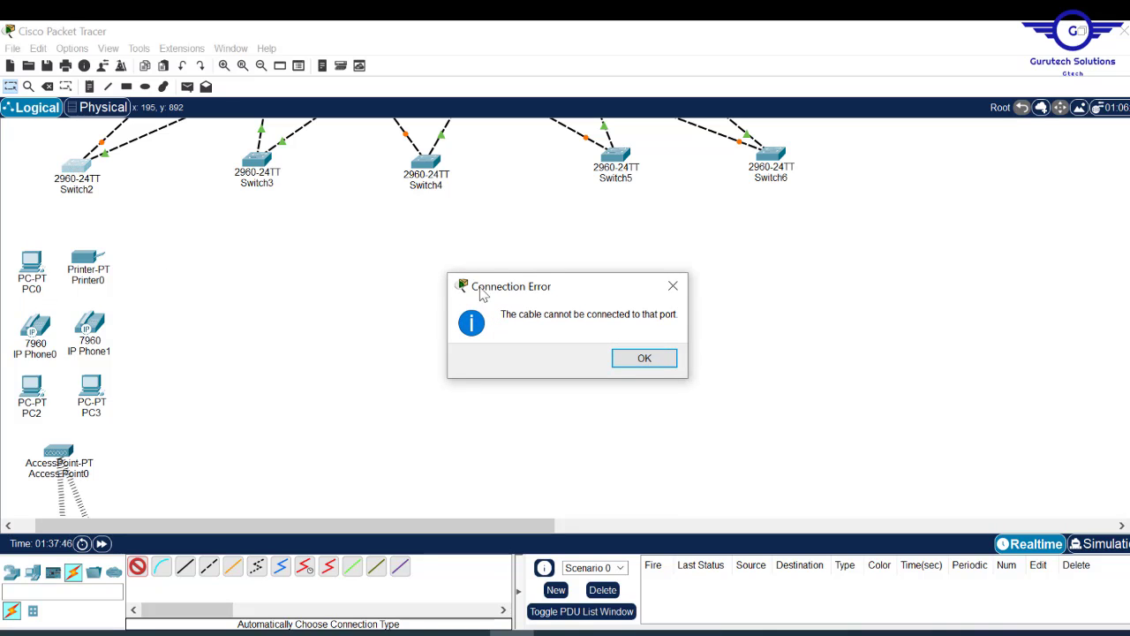
click(643, 357)
click(74, 169)
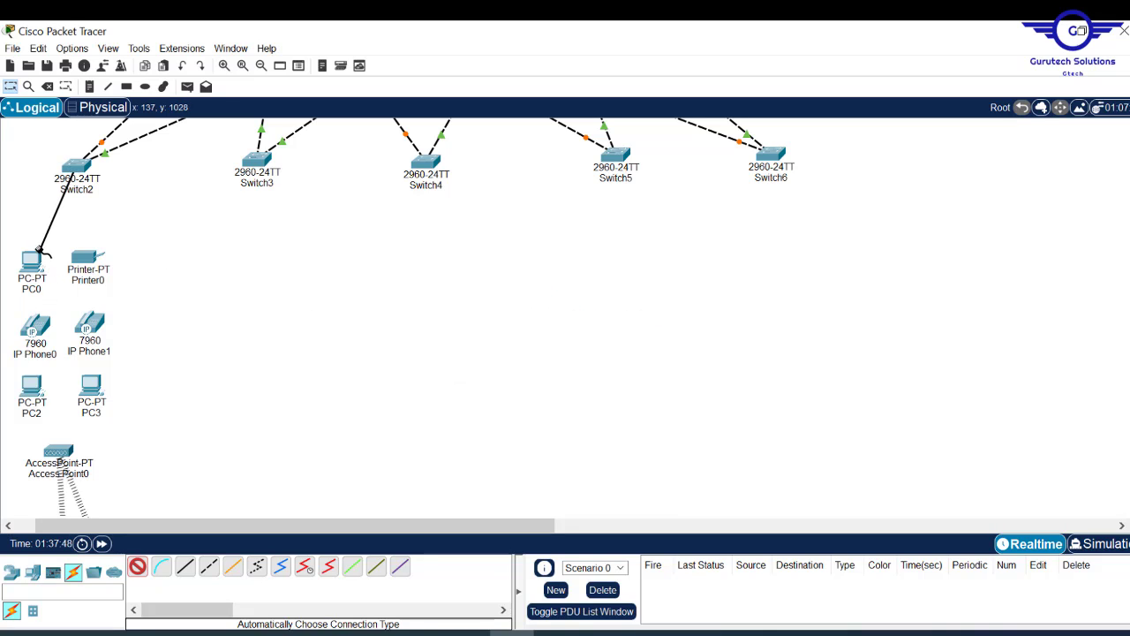
click(29, 262)
click(76, 166)
click(89, 258)
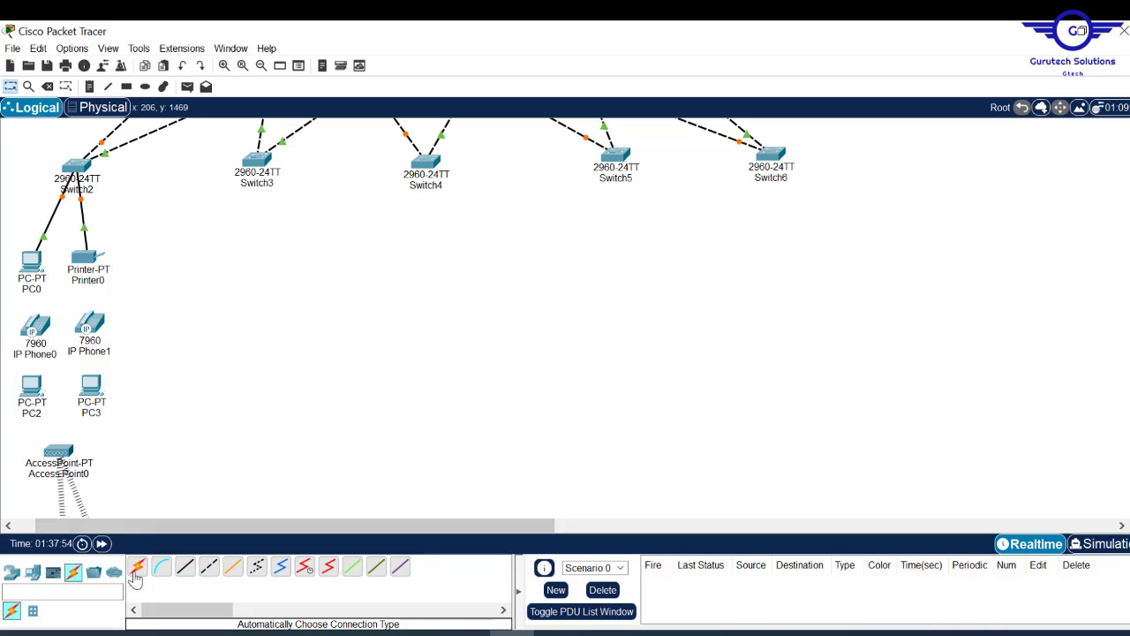
click(75, 167)
click(35, 327)
click(76, 166)
click(89, 324)
click(76, 167)
click(58, 452)
- Link IP Phone0 to PC2 and IP Phone1 to PC3, then tidy the device columns
click(34, 389)
click(35, 327)
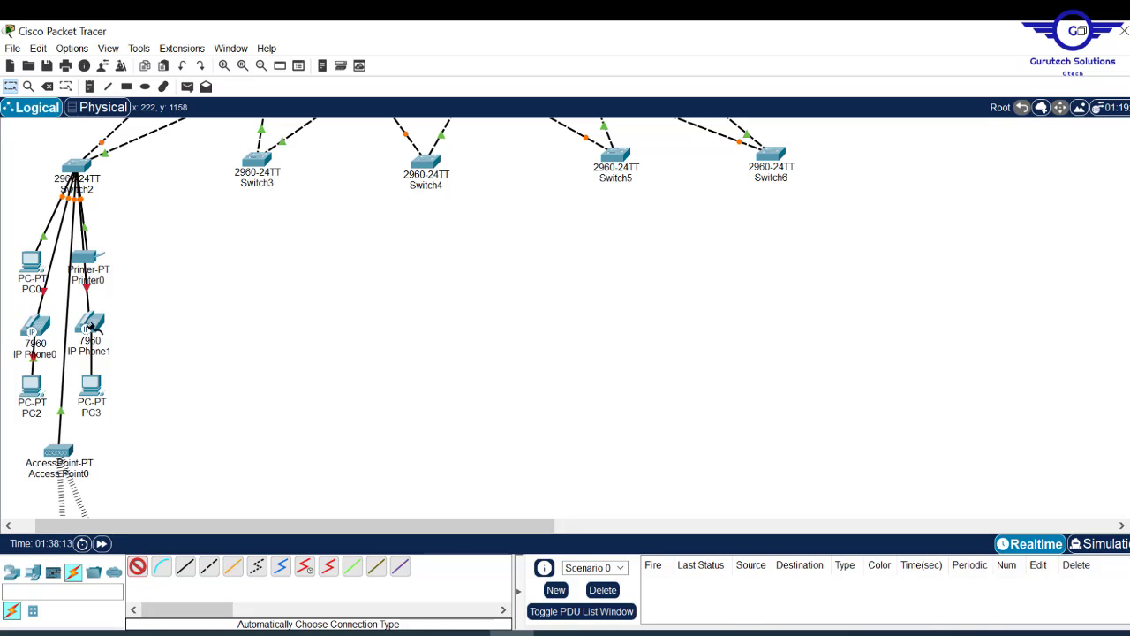
click(89, 324)
click(91, 385)
drag(89, 258, 111, 256)
drag(89, 324, 107, 320)
drag(35, 326, 24, 324)
drag(31, 386, 83, 394)
scroll(171, 298, down, 5)
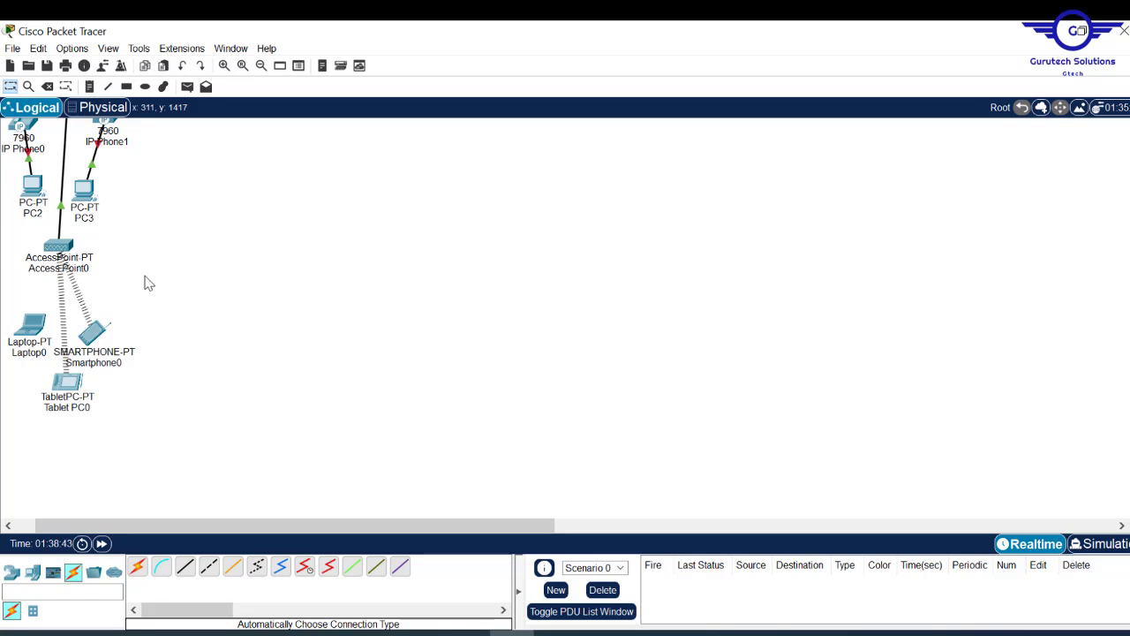
- Replace Laptop0's existing module with a WPC300N wireless module
click(36, 329)
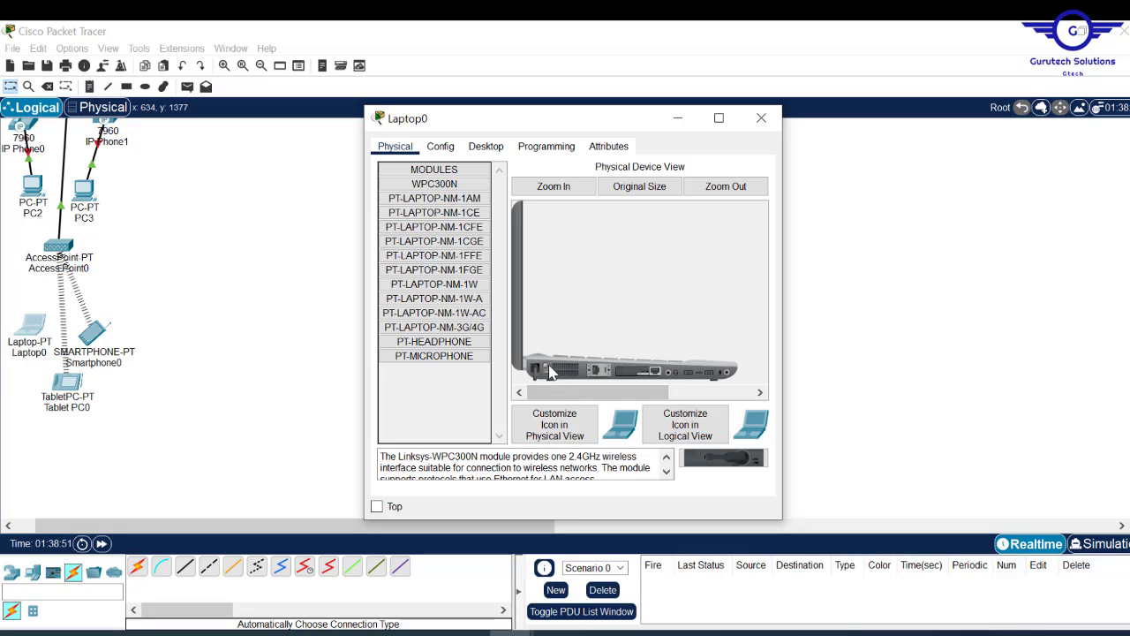
drag(650, 375, 461, 392)
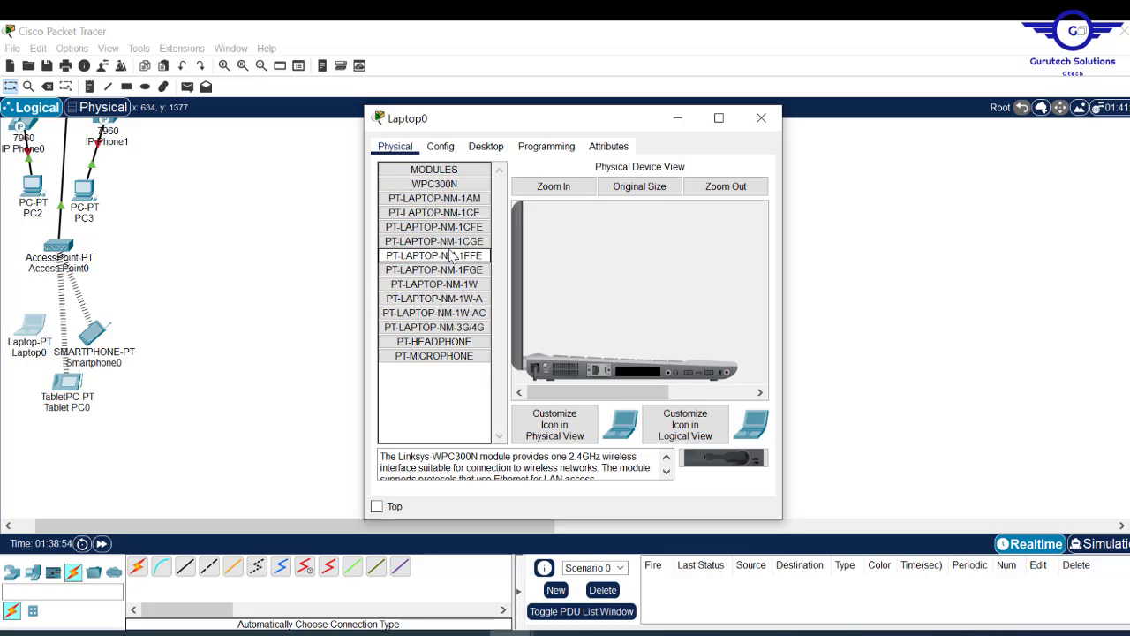
drag(447, 185, 612, 372)
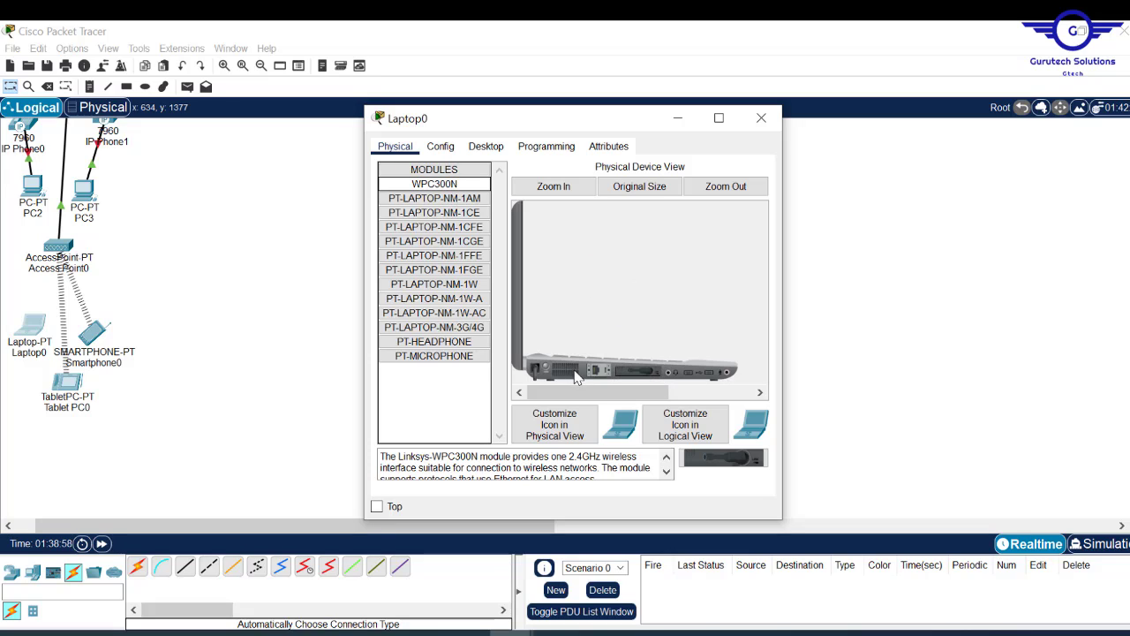
click(761, 120)
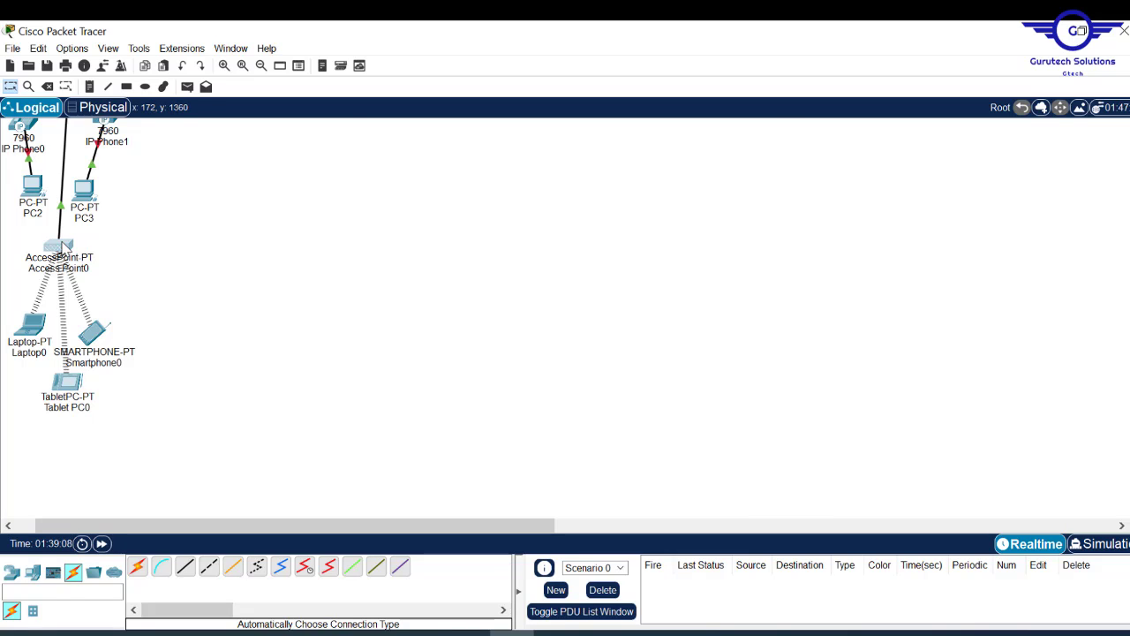
- Change Access Point0's Port 1 SSID to Default2
click(60, 247)
click(441, 147)
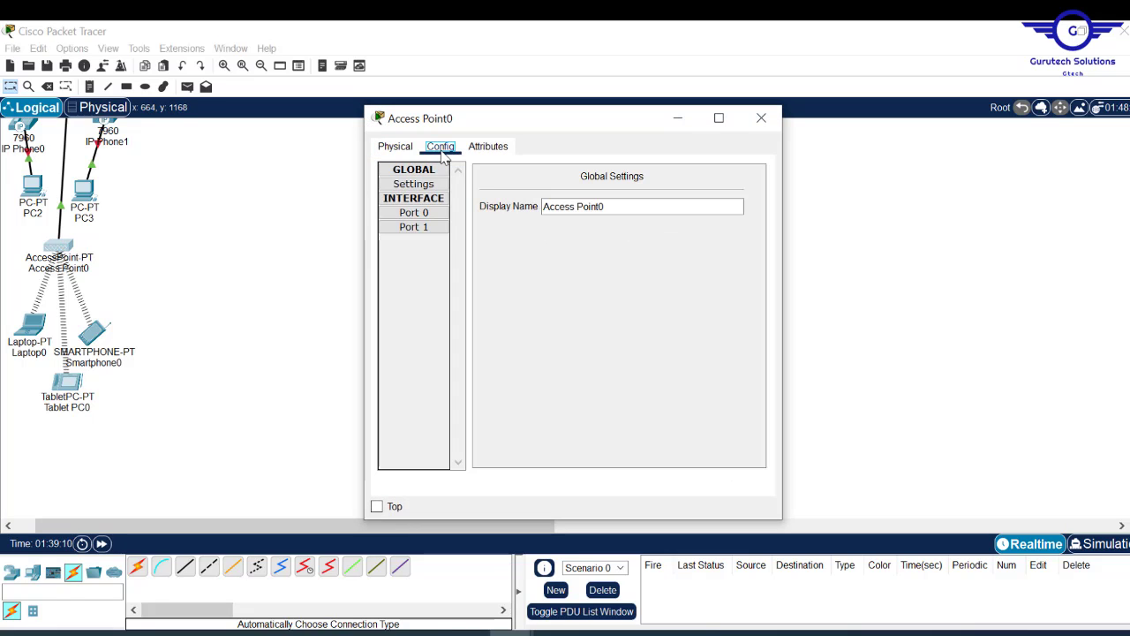
click(436, 228)
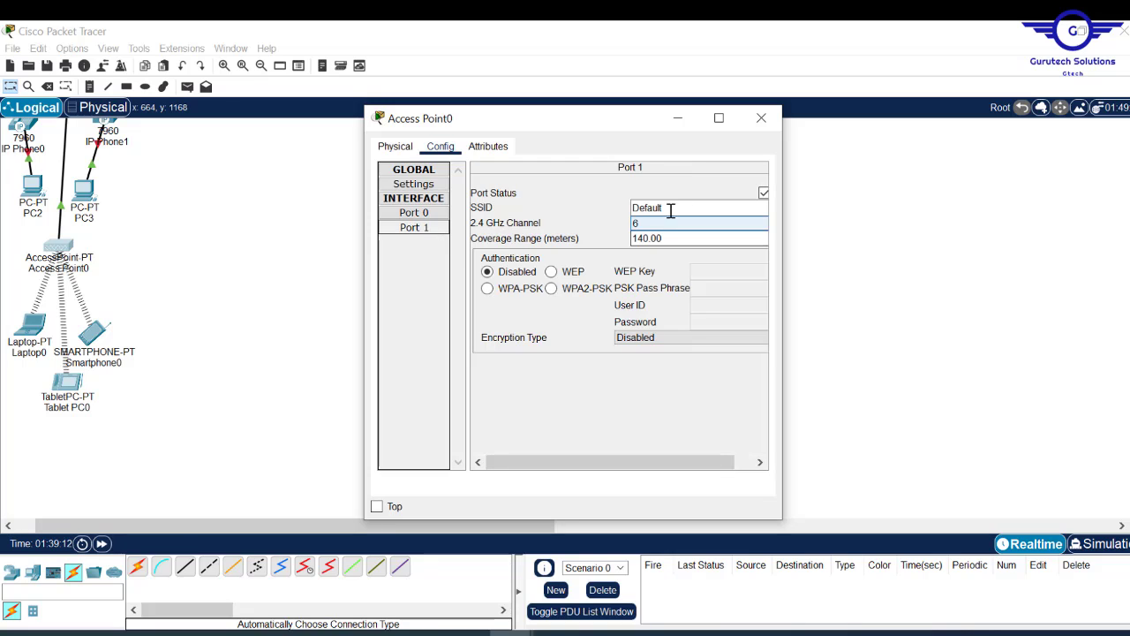
click(669, 208)
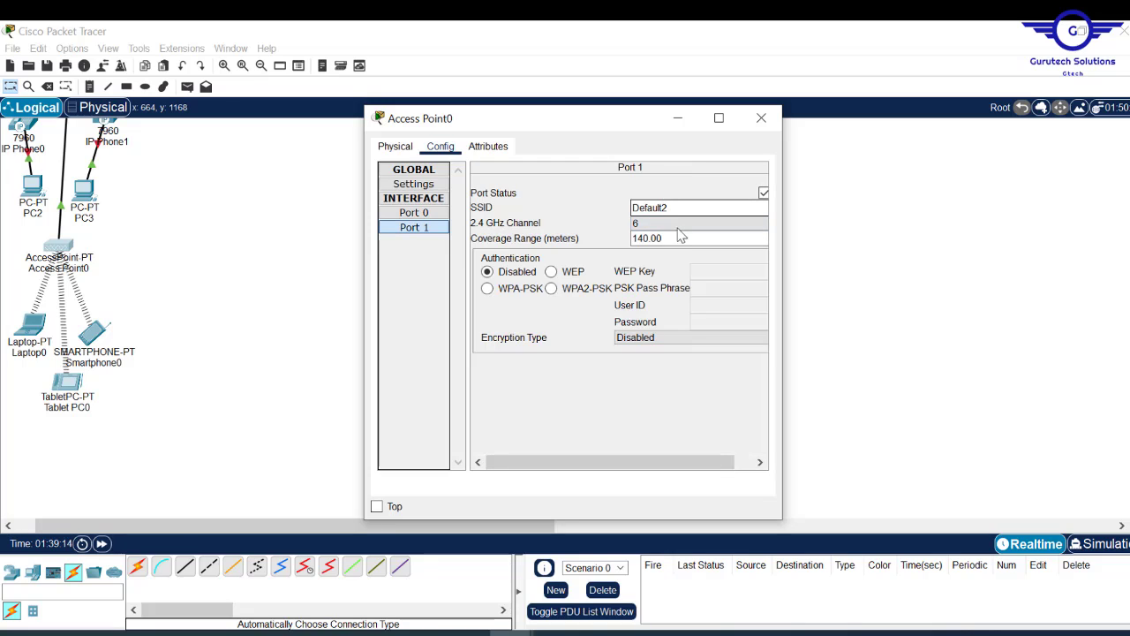
text(2)
click(761, 117)
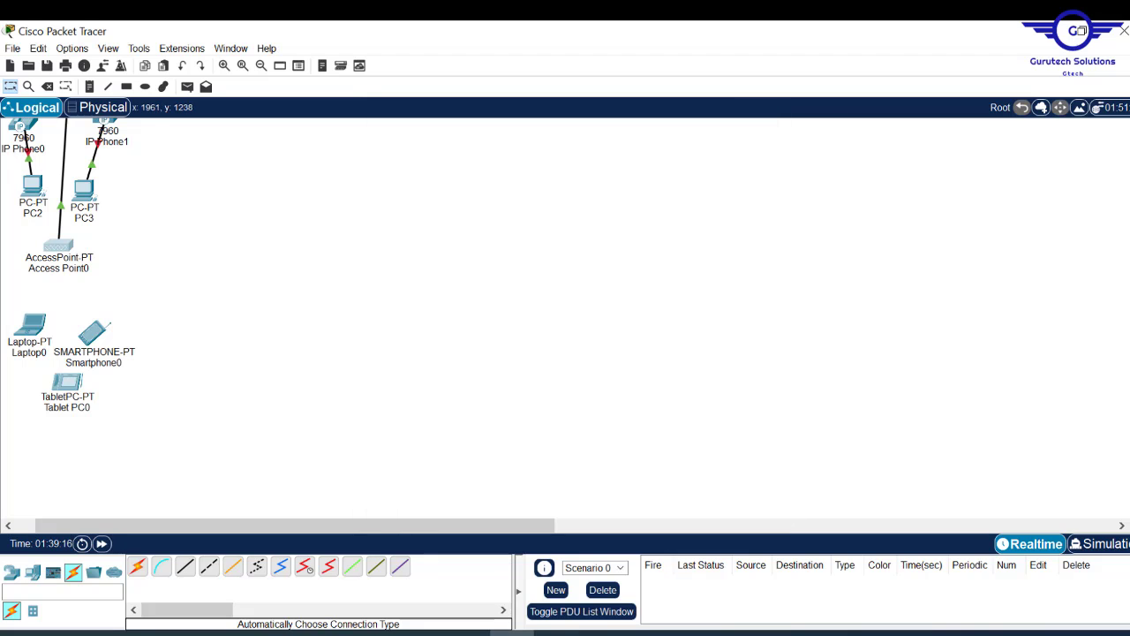
- Scroll around the canvas to check the wireless devices' links to Access Point0
scroll(397, 318, up, 5)
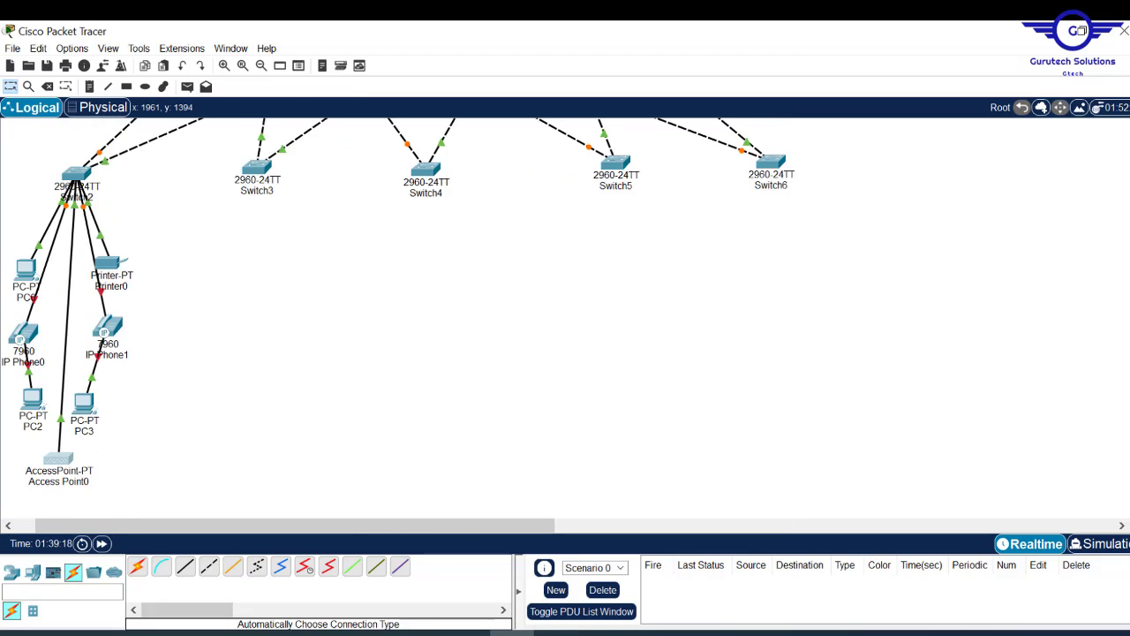
scroll(398, 318, up, 3)
scroll(397, 317, down, 5)
scroll(397, 318, up, 4)
scroll(398, 318, up, 2)
scroll(398, 318, down, 2)
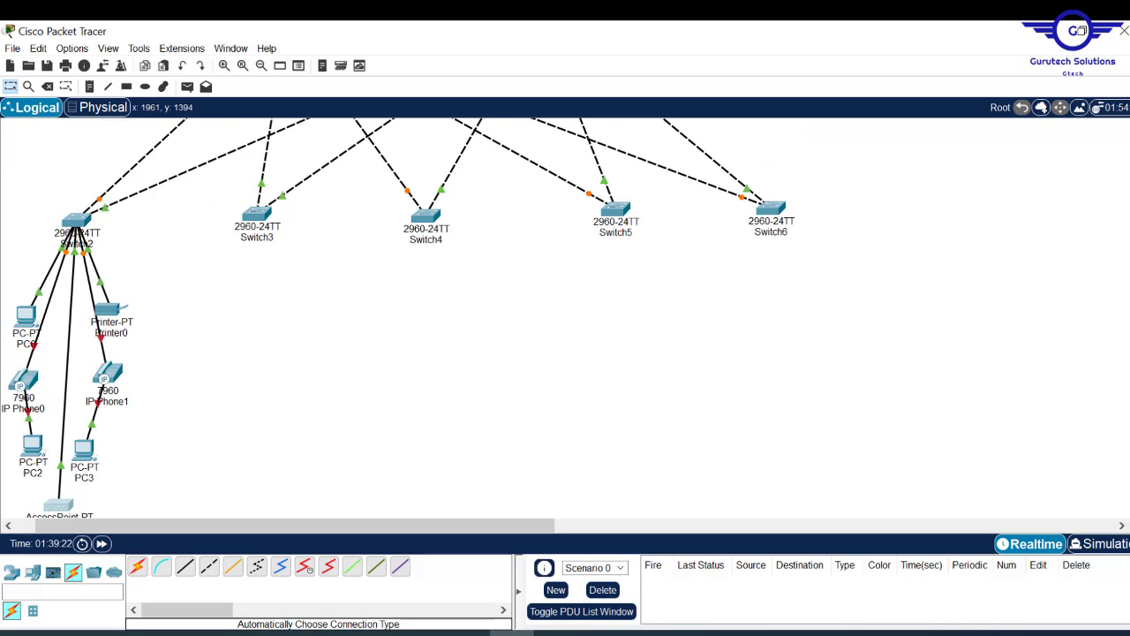
scroll(397, 318, down, 2)
scroll(397, 318, up, 3)
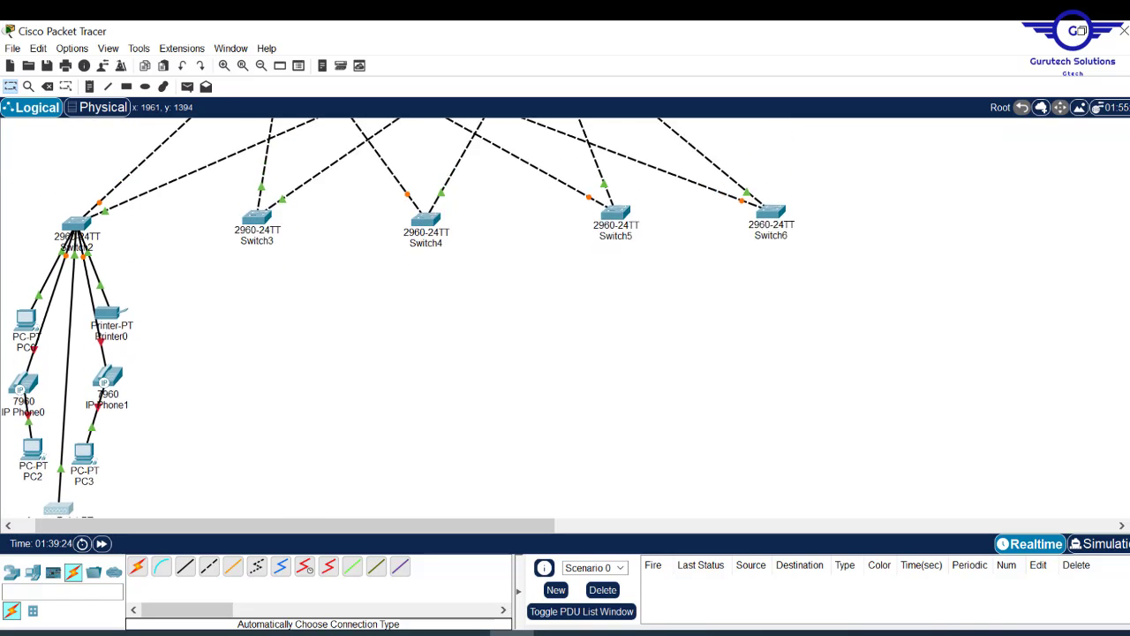
scroll(397, 318, down, 2)
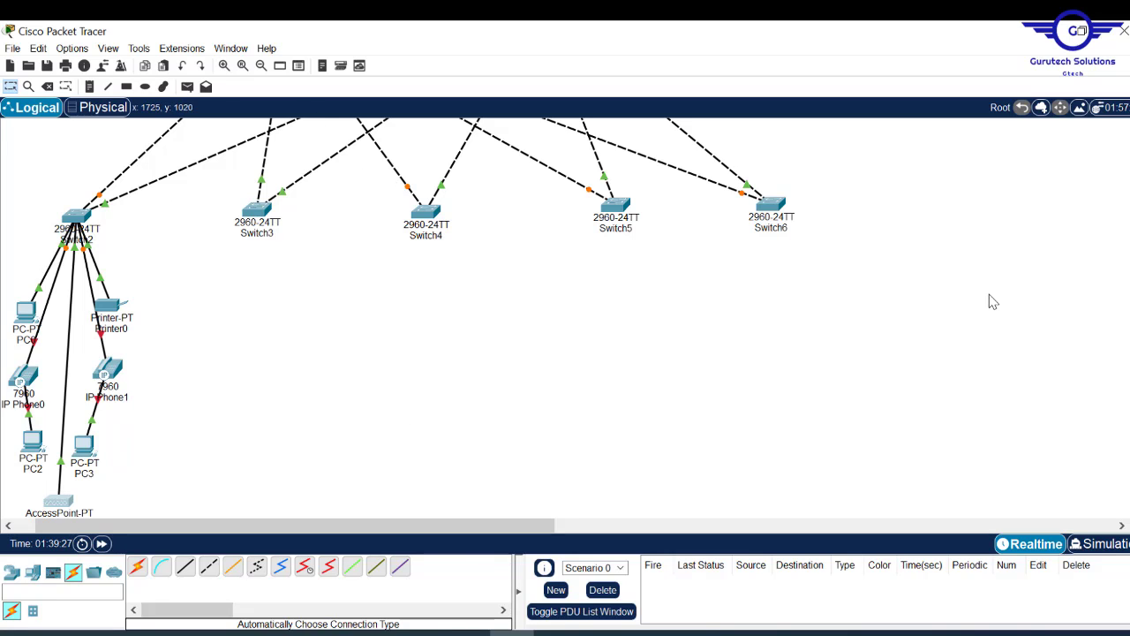
scroll(471, 223, down, 5)
scroll(471, 223, up, 7)
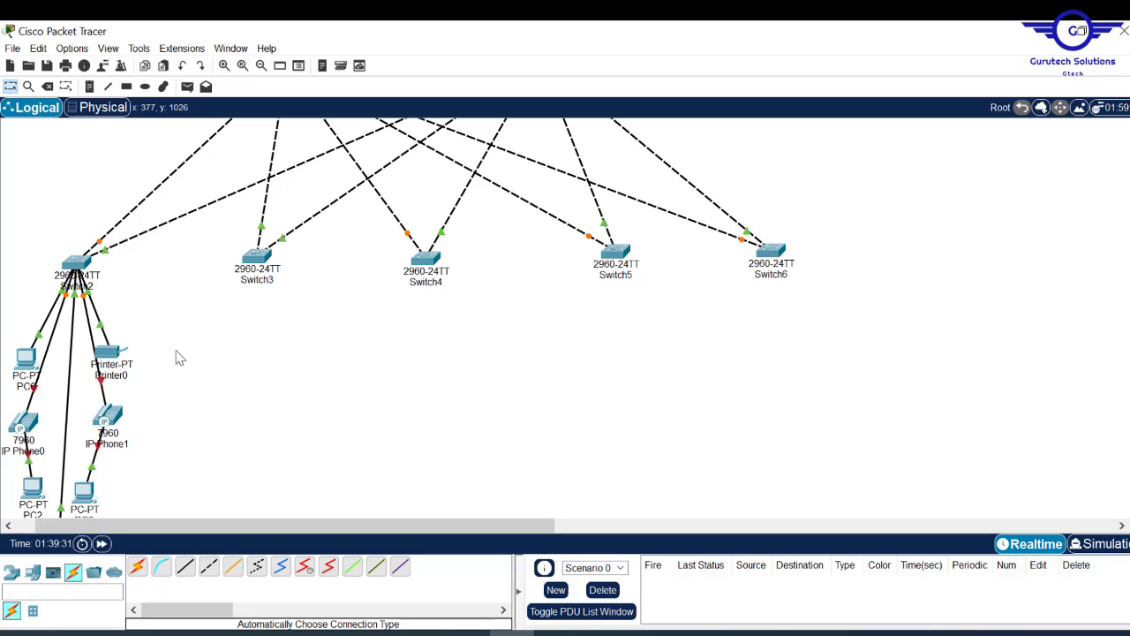
- Plug an IP_PHONE_POWER_ADAPTER into both IP Phone0 and IP Phone1
click(26, 421)
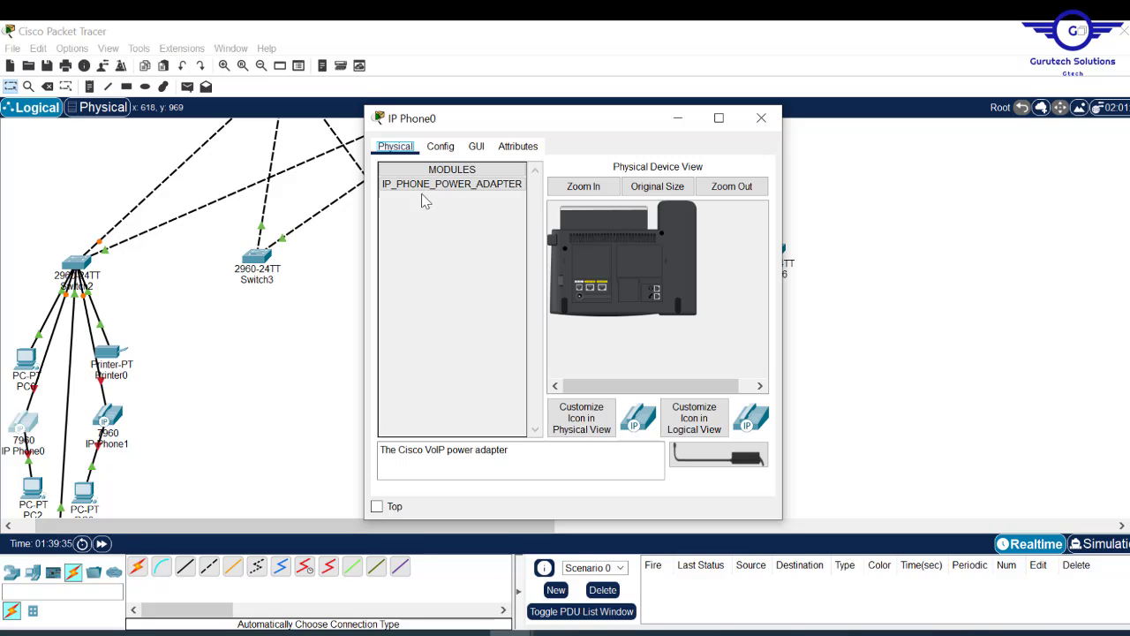
drag(425, 185, 583, 303)
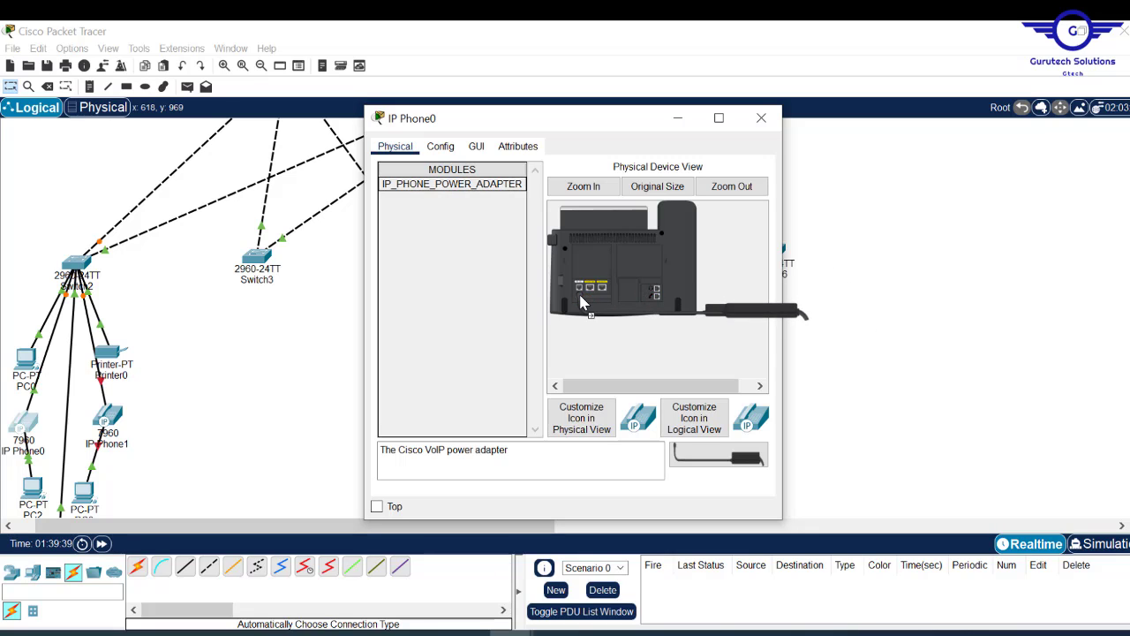
click(761, 117)
click(107, 415)
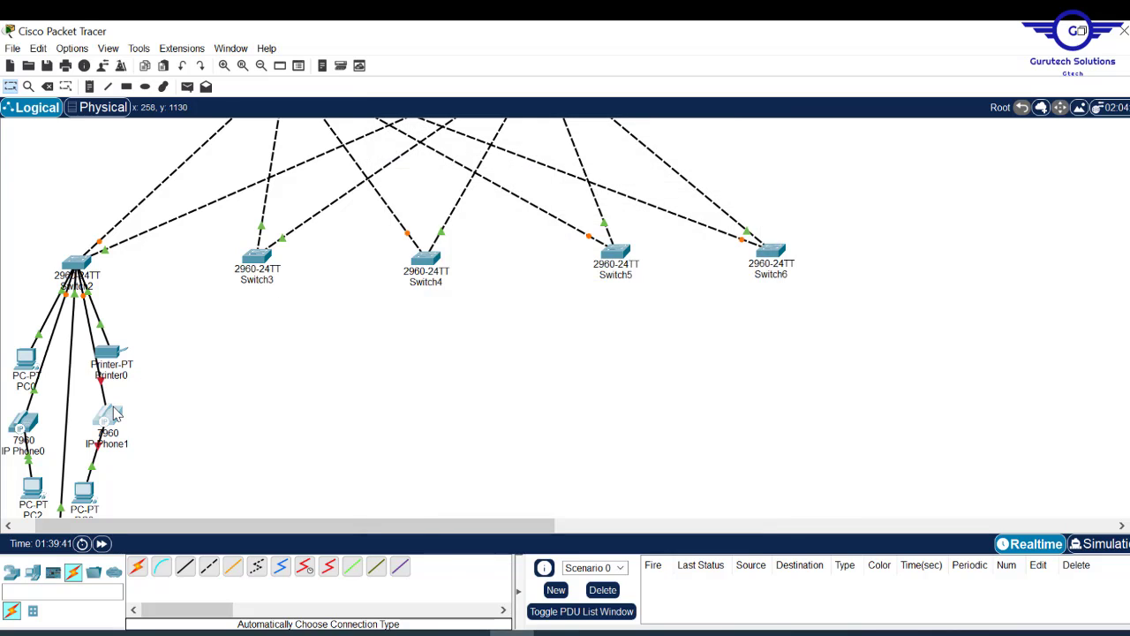
drag(463, 185, 585, 300)
click(761, 119)
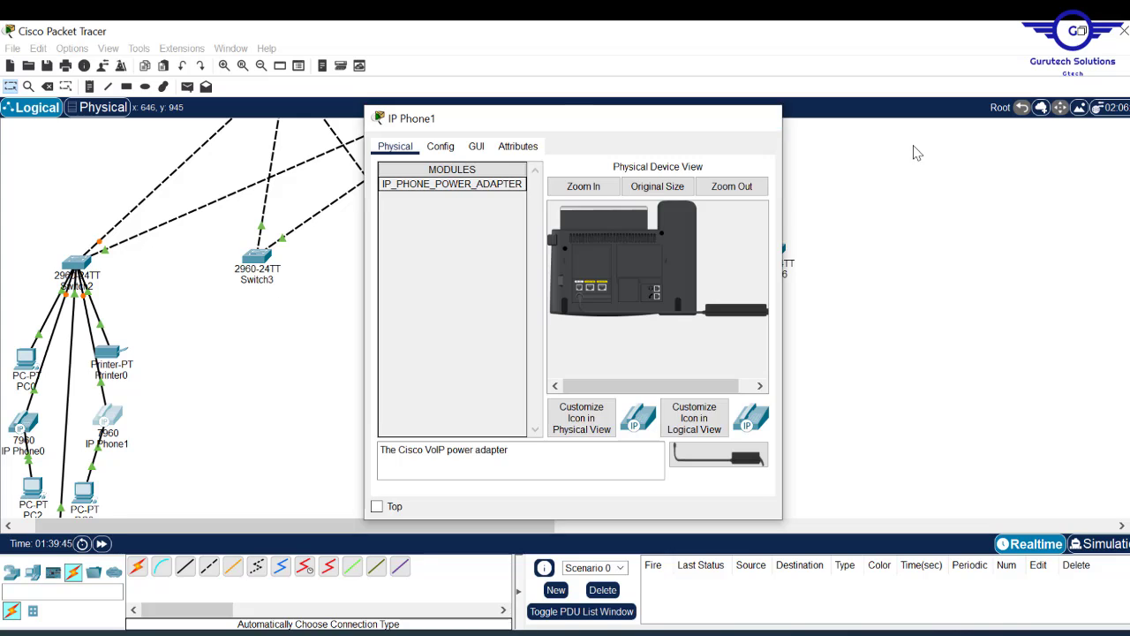
scroll(398, 318, down, 5)
- Box-select PC0, Printer0, both IP phones, PC2, PC3 and Access Point0 under Switch2
scroll(398, 318, up, 4)
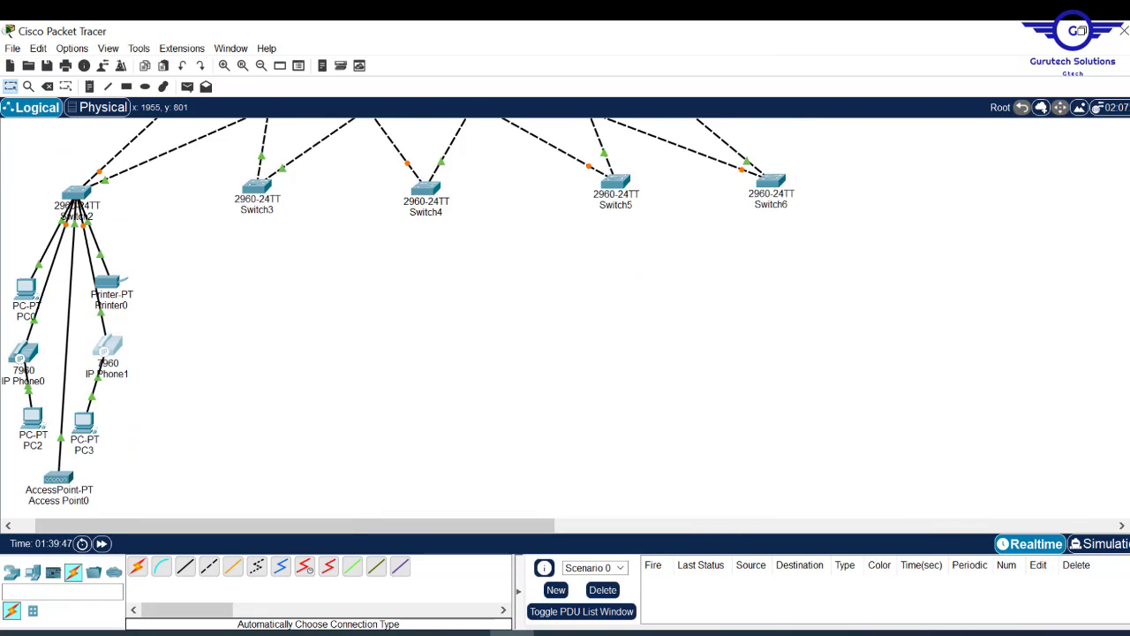
scroll(397, 318, down, 1)
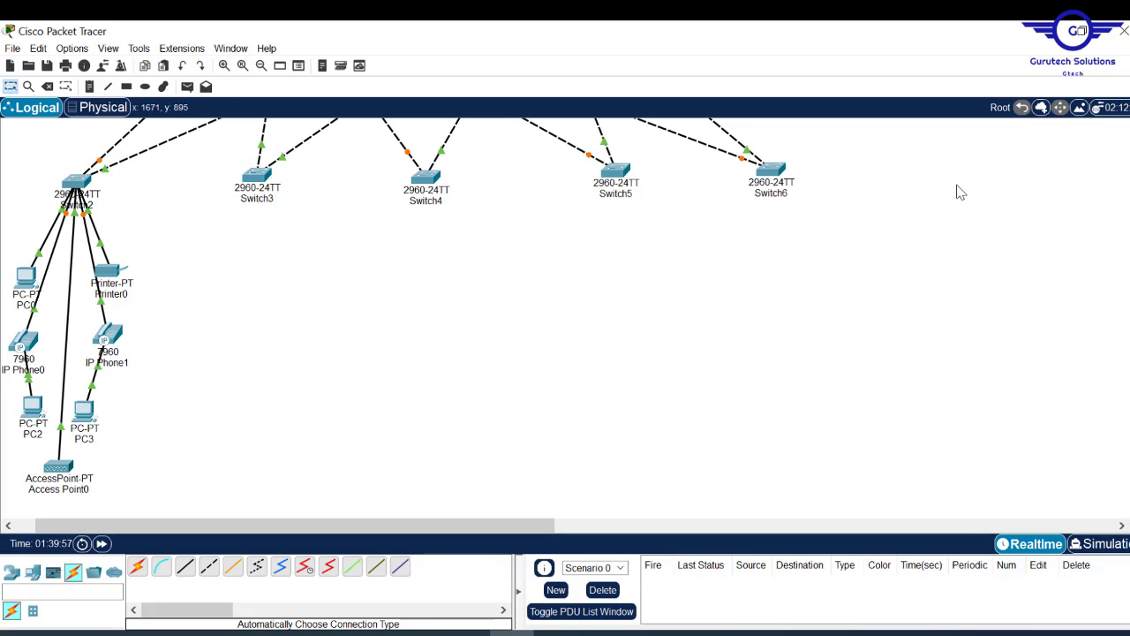
scroll(565, 318, down, 4)
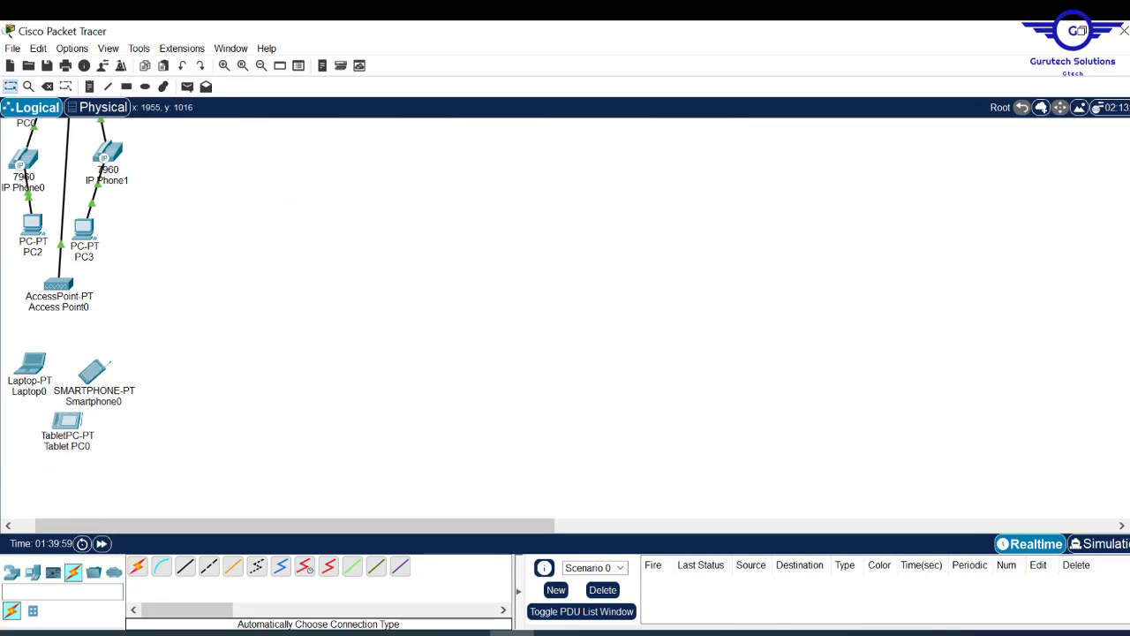
scroll(565, 318, up, 11)
scroll(566, 318, down, 10)
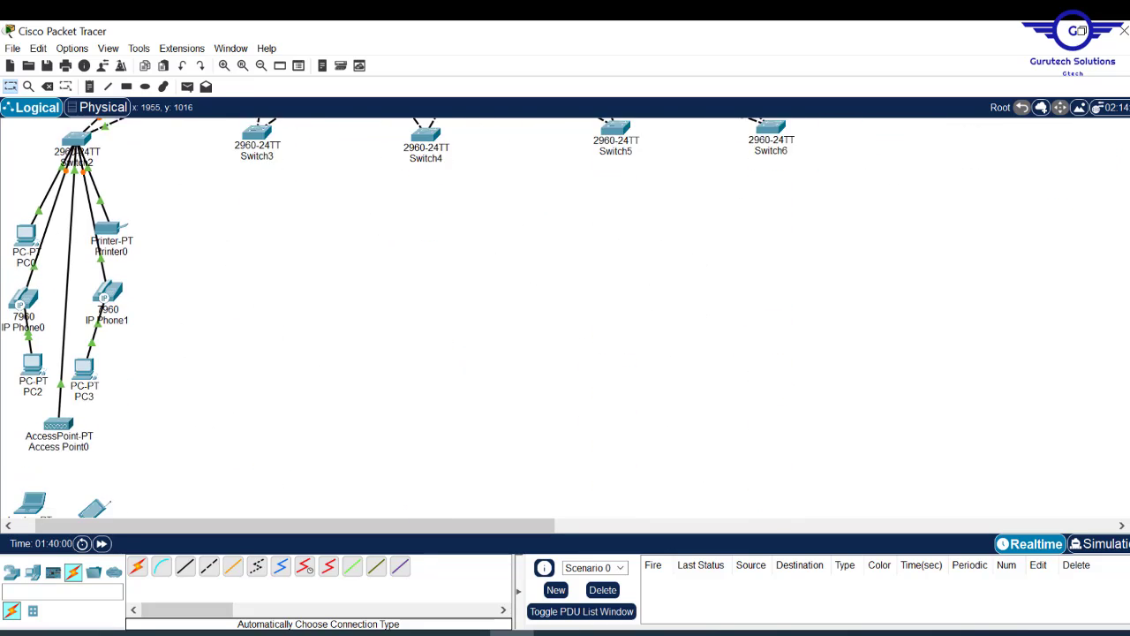
scroll(565, 318, up, 2)
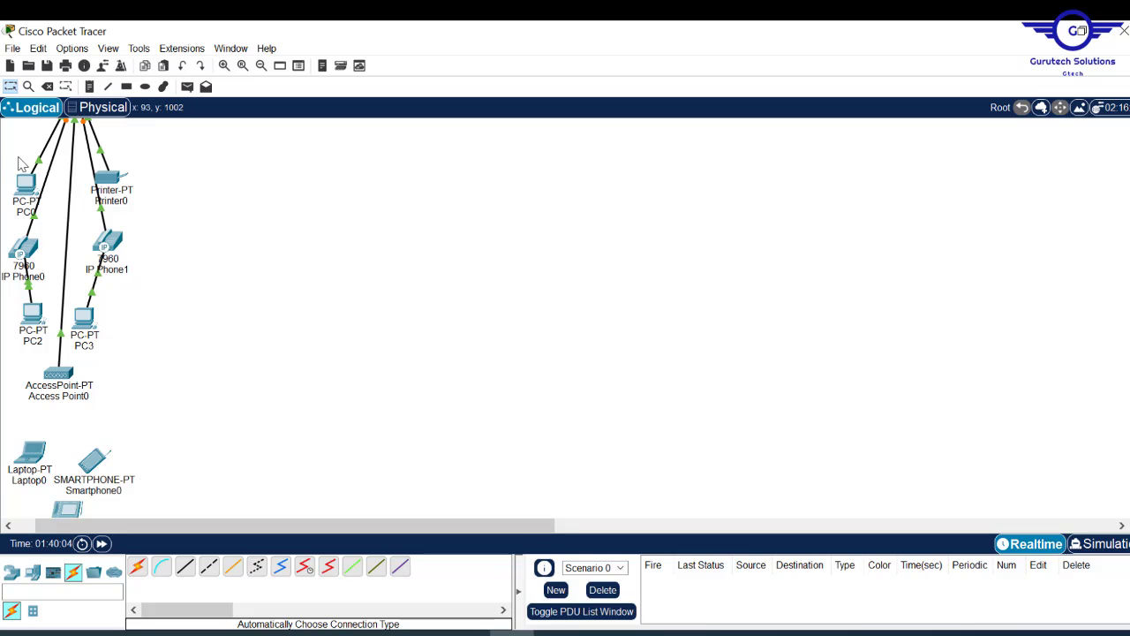
drag(2, 161, 186, 526)
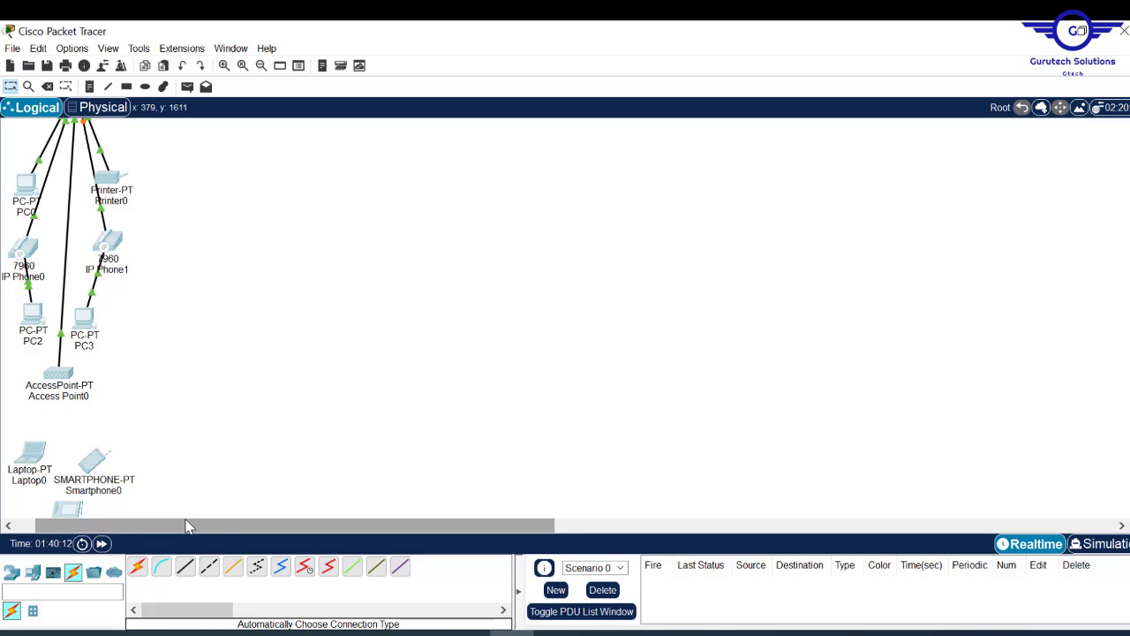
- Copy the Switch2 device group and paste the first copy under Switch3
key(ctrl+c)
key(ctrl+v)
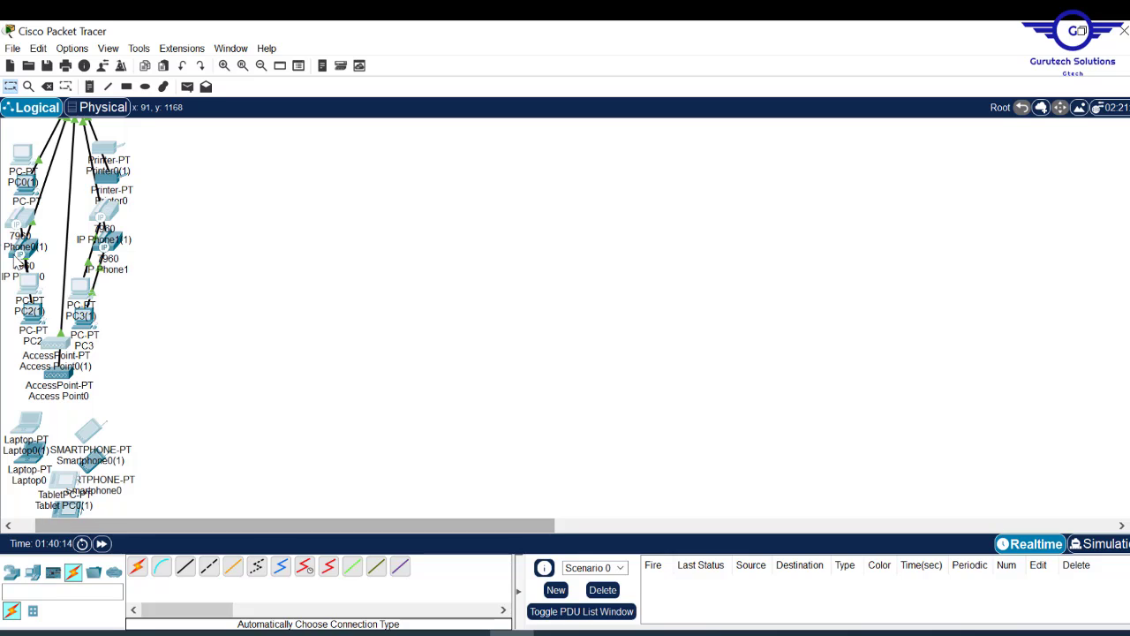
drag(110, 154, 335, 155)
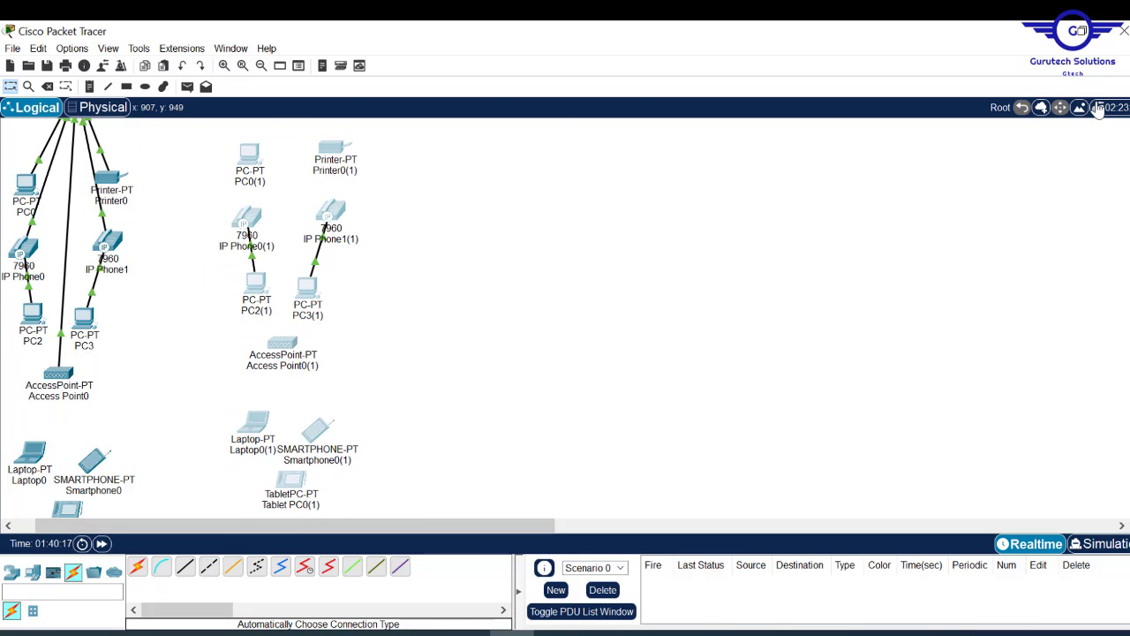
scroll(565, 318, up, 6)
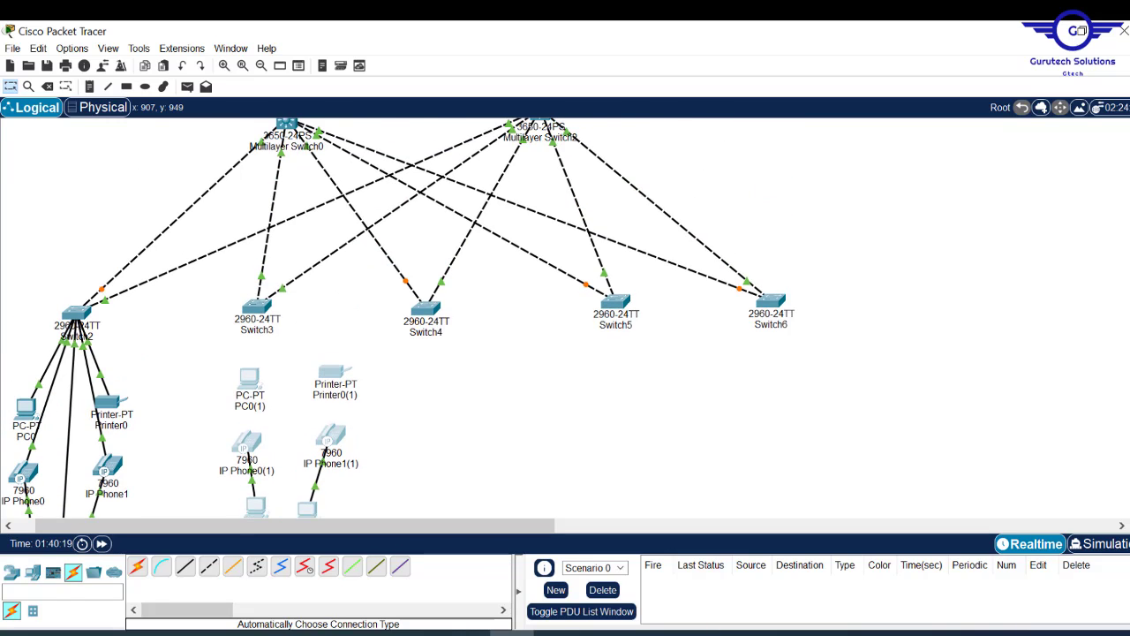
scroll(566, 318, down, 4)
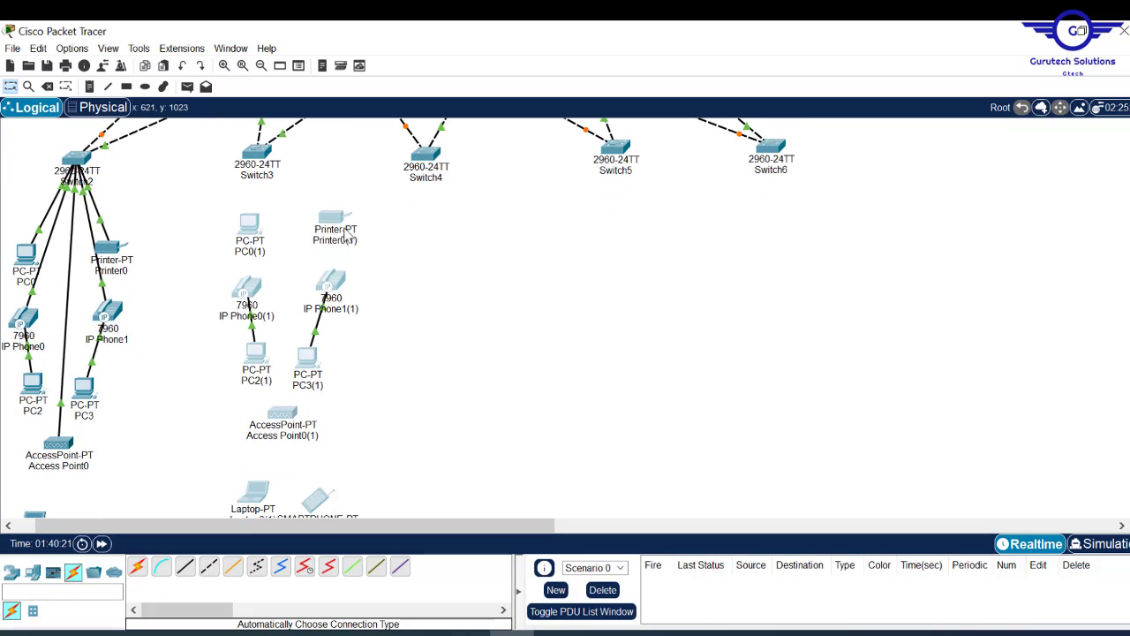
drag(343, 220, 509, 246)
- Paste three more copies under Switch4, Switch5 and Switch6, aligning Switch6 above its group
key(ctrl+c)
key(ctrl+v)
drag(425, 154, 455, 154)
key(ctrl+v)
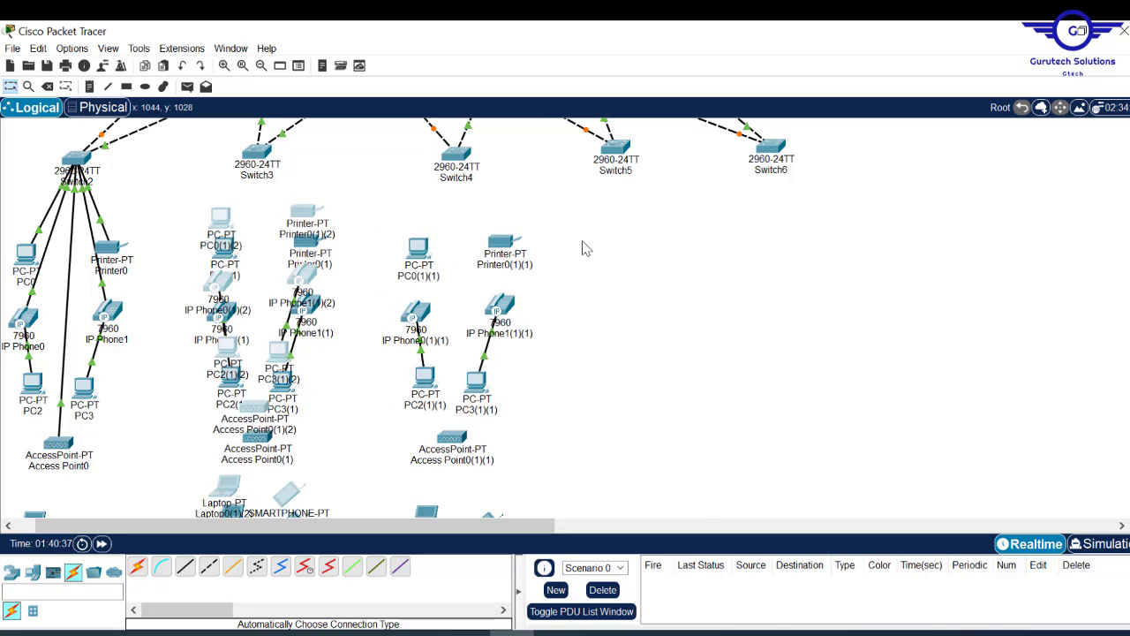
drag(302, 210, 710, 245)
key(ctrl+v)
drag(906, 253, 919, 245)
drag(771, 147, 805, 143)
click(741, 190)
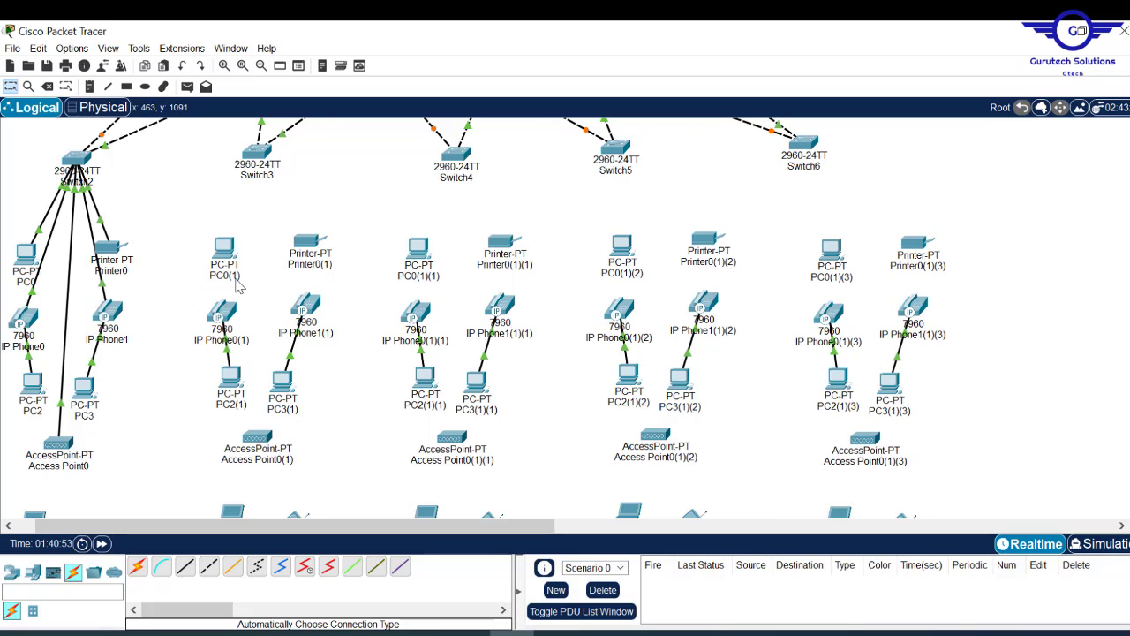
- Scroll the canvas to review the four pasted device groups
scroll(565, 318, down, 5)
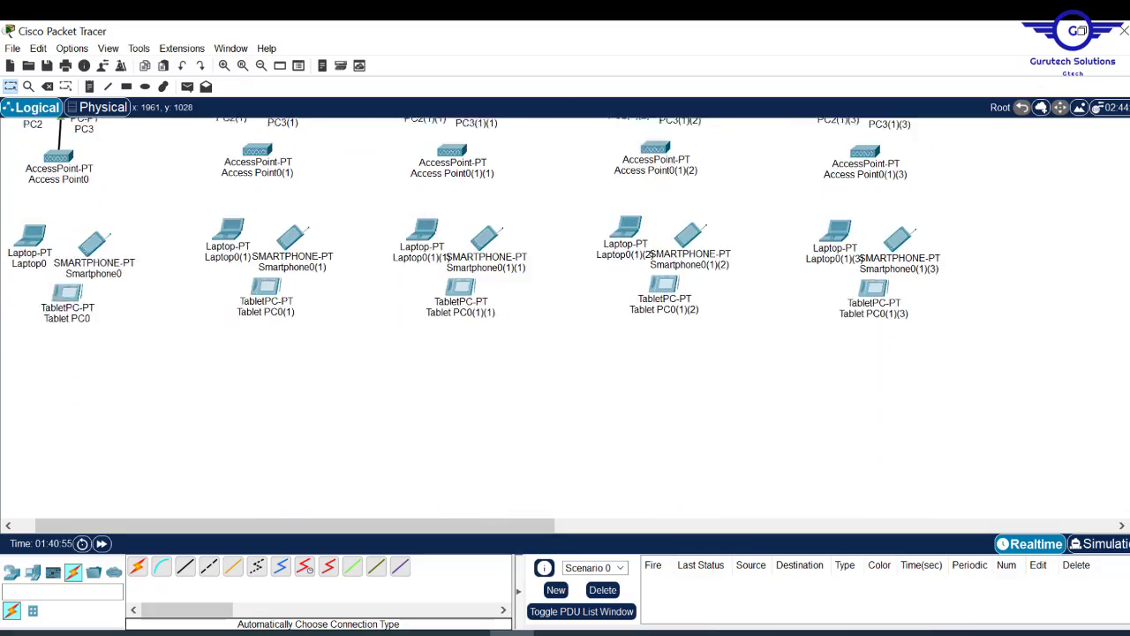
scroll(566, 318, up, 5)
scroll(565, 318, down, 8)
scroll(565, 318, up, 8)
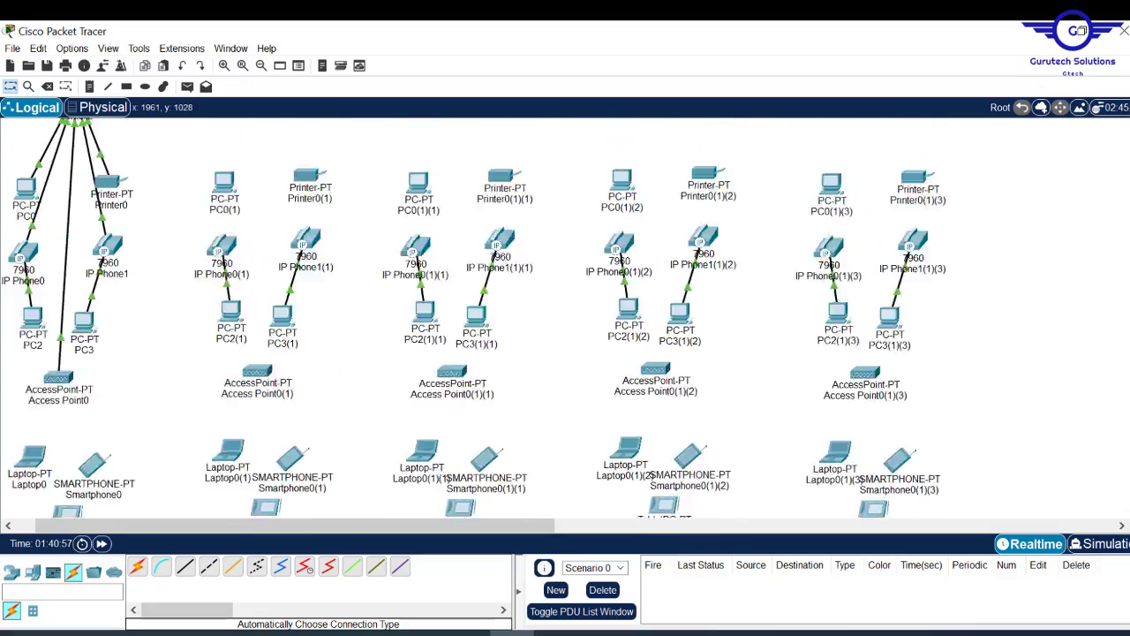
scroll(565, 318, down, 4)
scroll(565, 318, down, 2)
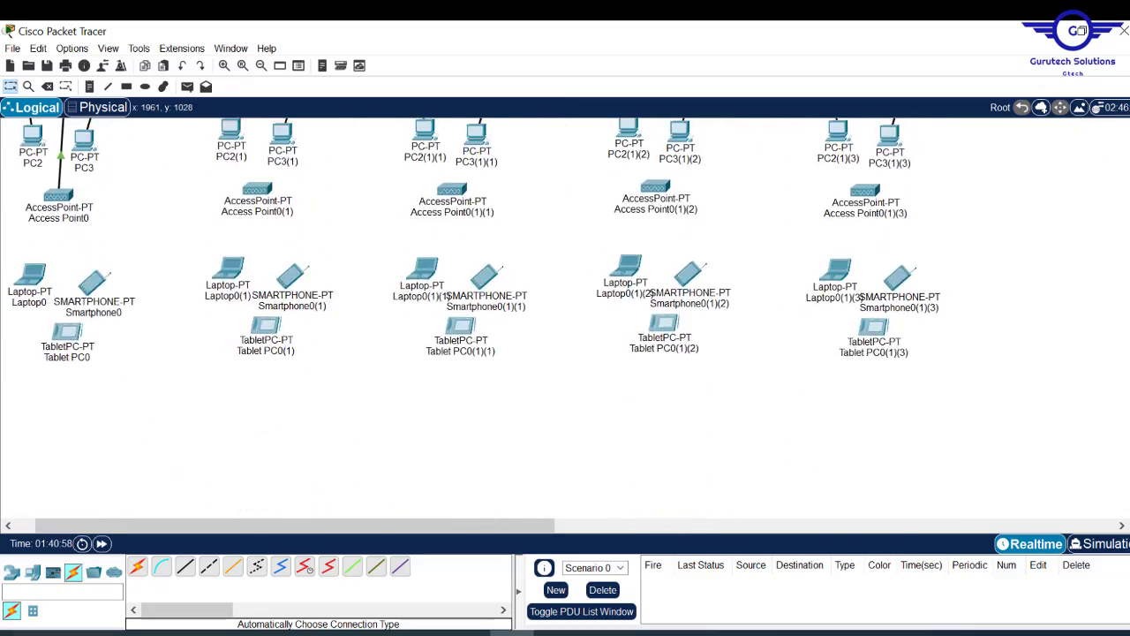
scroll(565, 318, up, 5)
scroll(565, 318, down, 4)
scroll(565, 318, up, 2)
scroll(565, 317, up, 2)
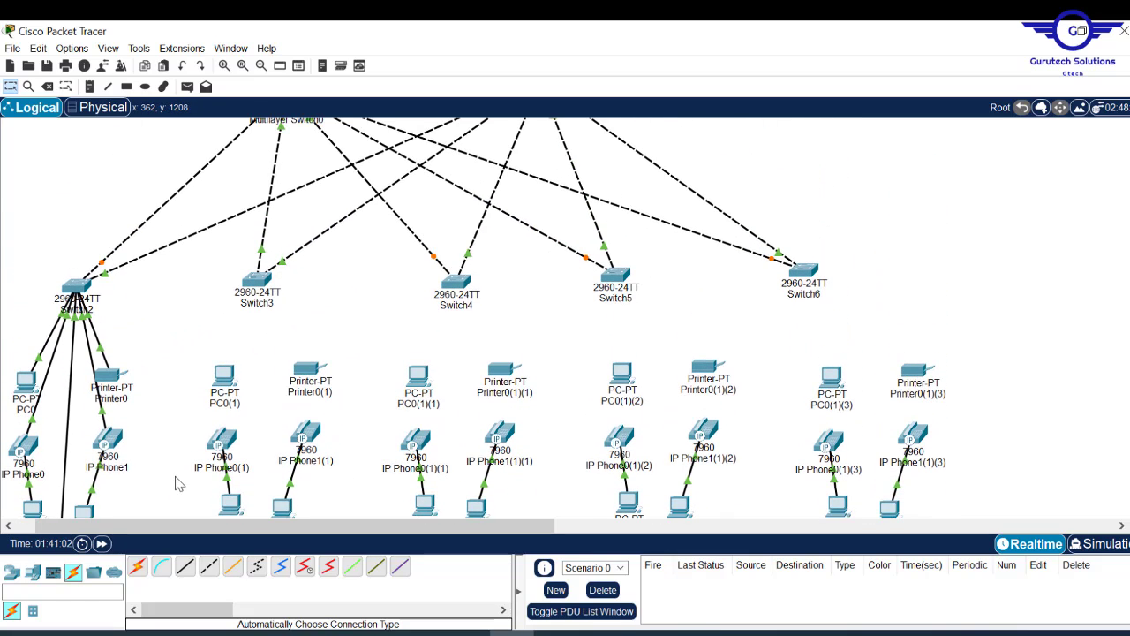
- Auto-cable Switch3 to PC0(1), Printer0(1) and IP Phone1(1)
click(137, 566)
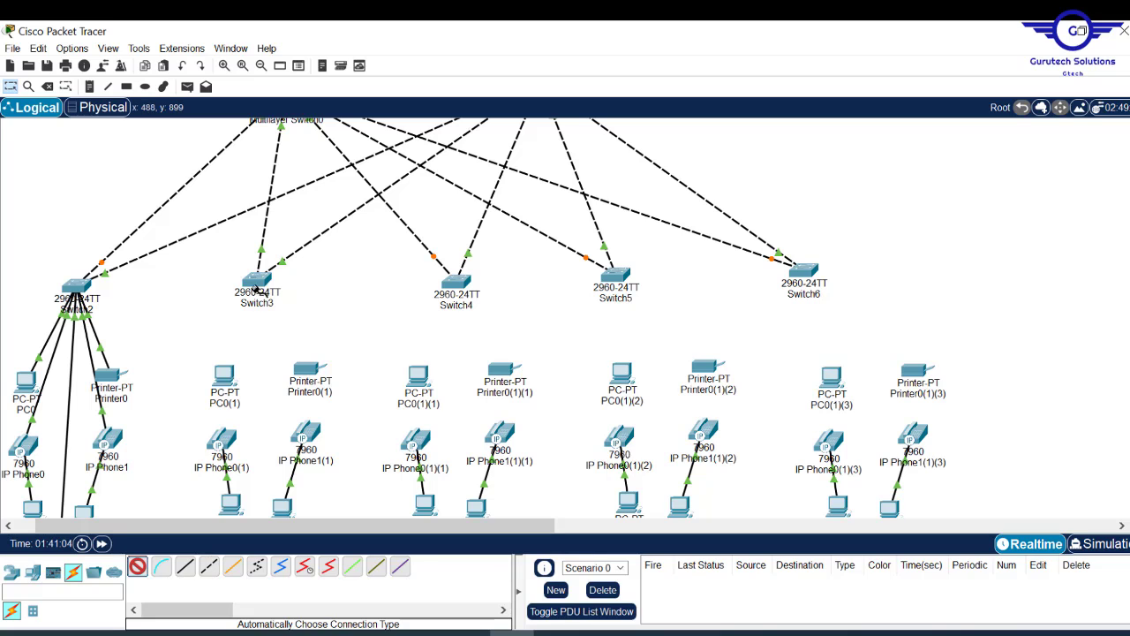
click(257, 281)
click(222, 376)
click(138, 567)
click(257, 281)
click(307, 370)
click(137, 566)
click(257, 281)
click(308, 434)
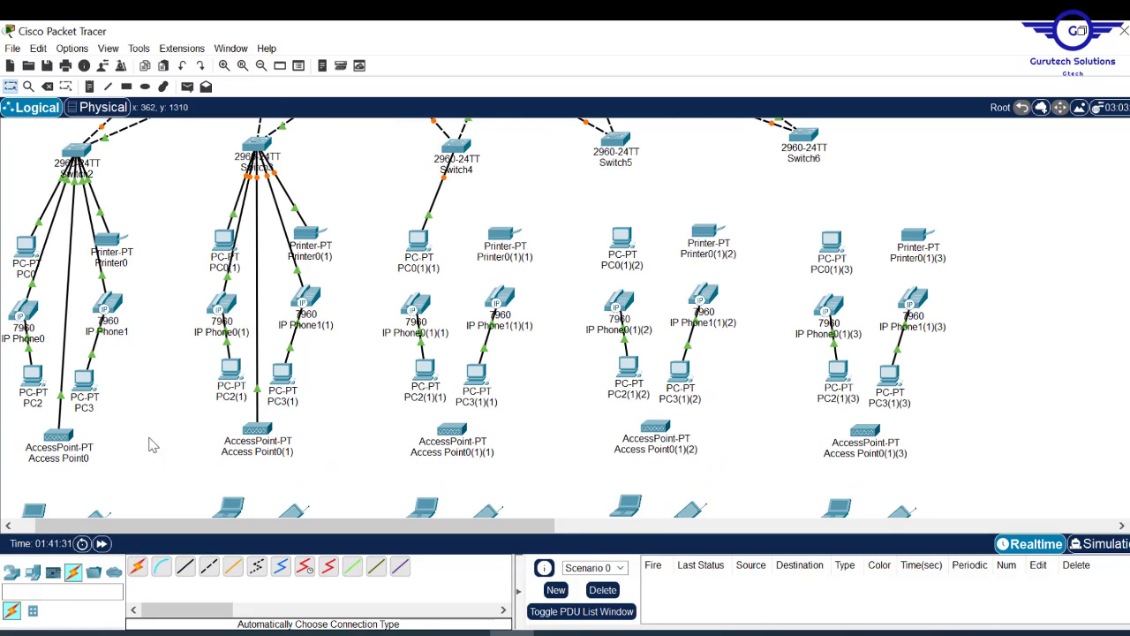
- Cable Switch4 and Switch5 to their pasted devices and align the Switch5 group
click(139, 566)
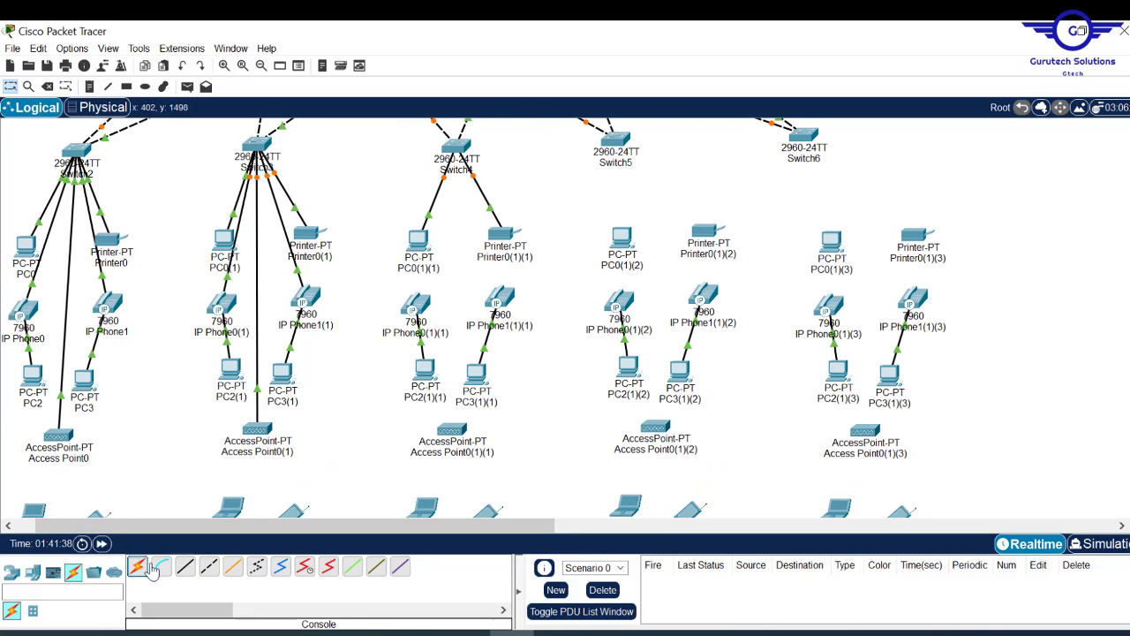
click(497, 305)
click(138, 566)
click(456, 147)
click(452, 429)
click(138, 567)
- Cable Switch5's remaining phone and access point, then Switch6's PC, printer, phones and Access Point0(1)(3)
click(138, 567)
drag(616, 140, 641, 140)
click(138, 566)
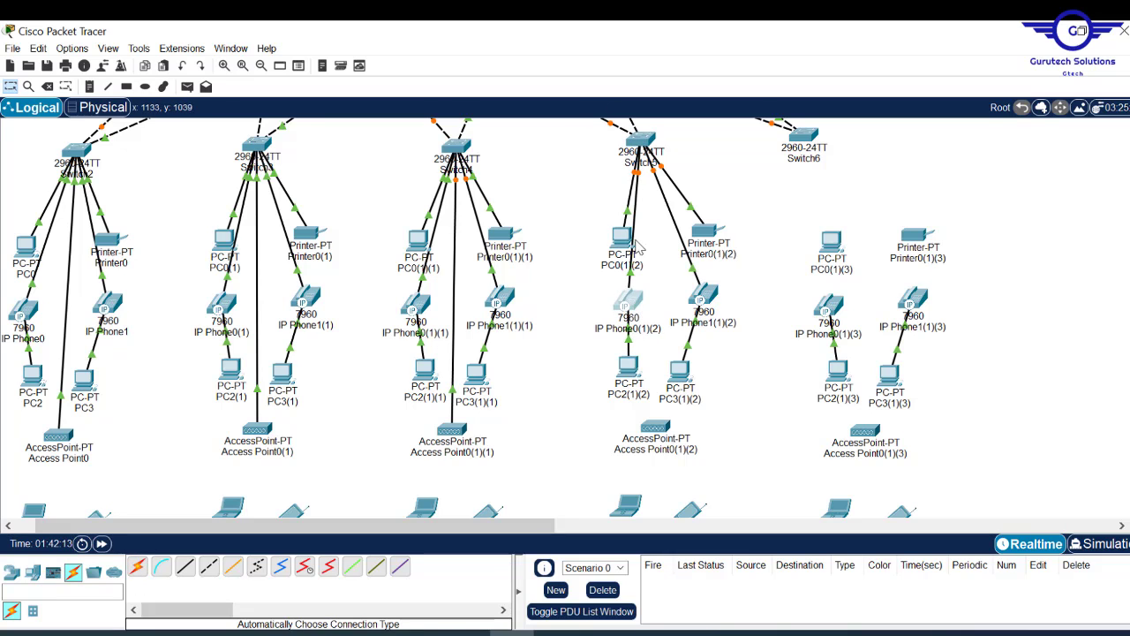
drag(625, 237, 613, 237)
drag(629, 302, 616, 303)
click(138, 566)
click(642, 141)
click(657, 426)
click(137, 566)
click(806, 136)
click(831, 241)
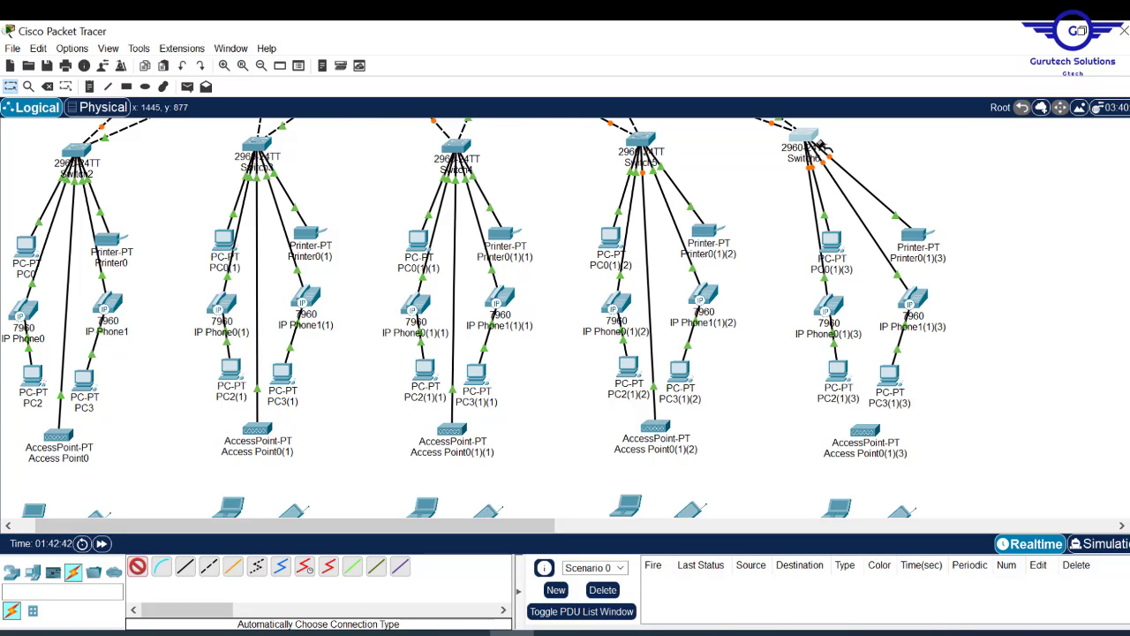
click(807, 137)
click(865, 431)
scroll(834, 291, up, 3)
drag(804, 274, 860, 277)
drag(641, 279, 657, 279)
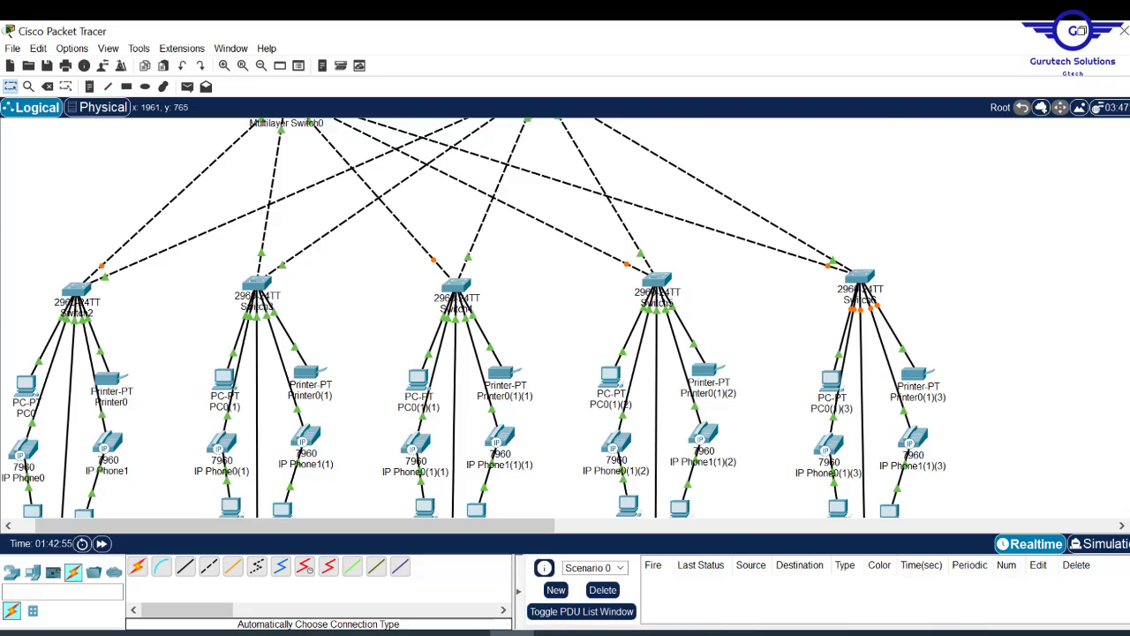
scroll(566, 318, down, 5)
scroll(565, 318, up, 6)
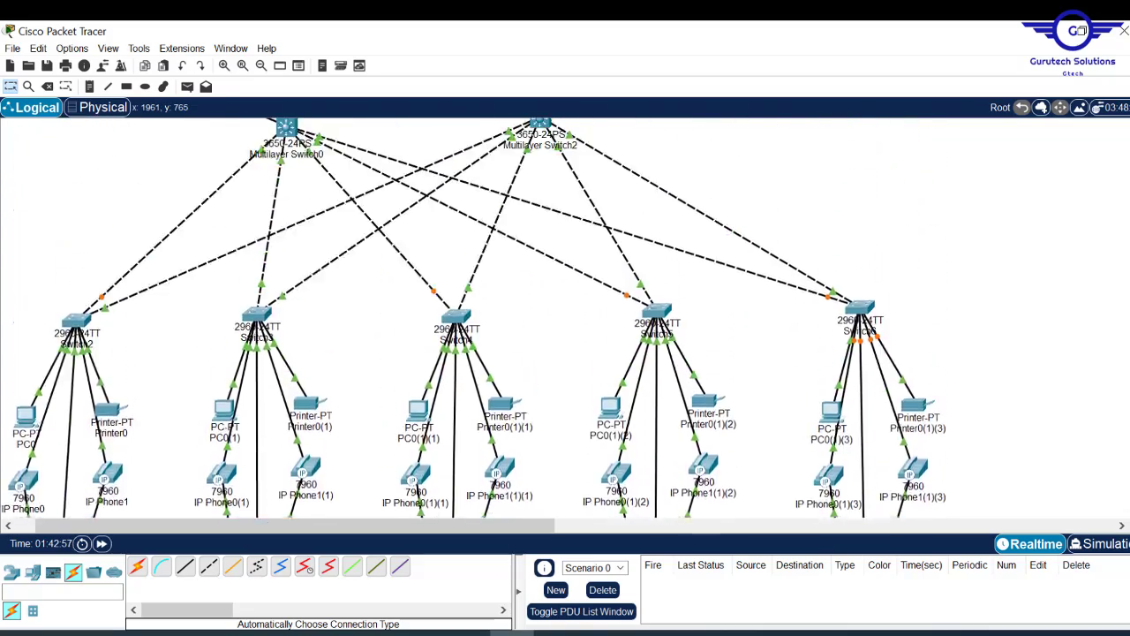
scroll(473, 318, up, 3)
scroll(473, 317, down, 10)
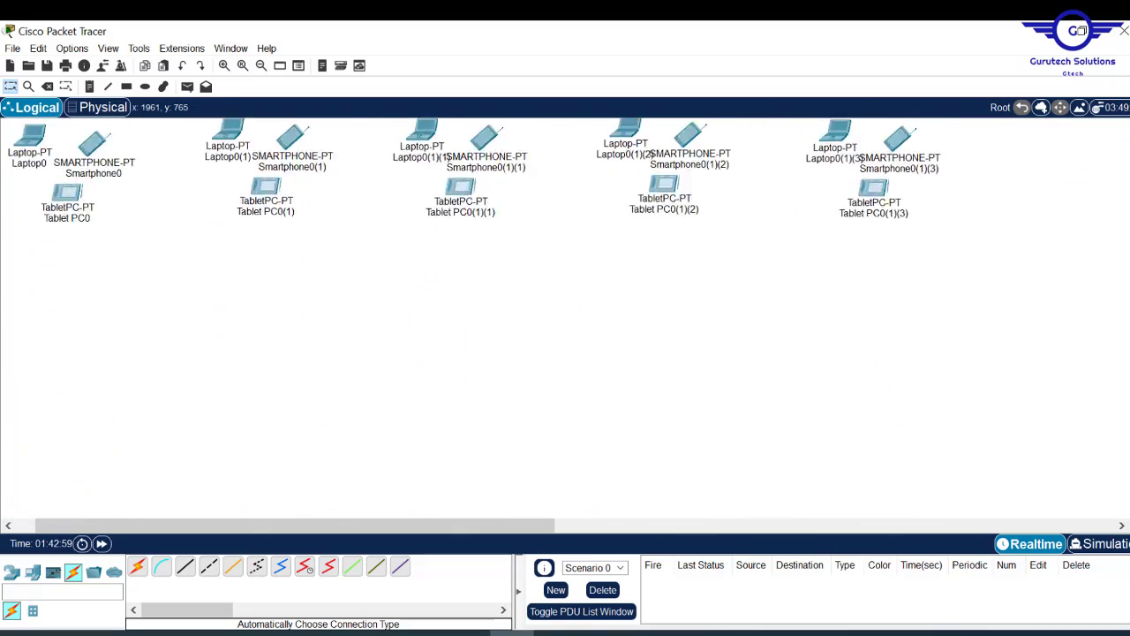
scroll(1127, 222, up, 8)
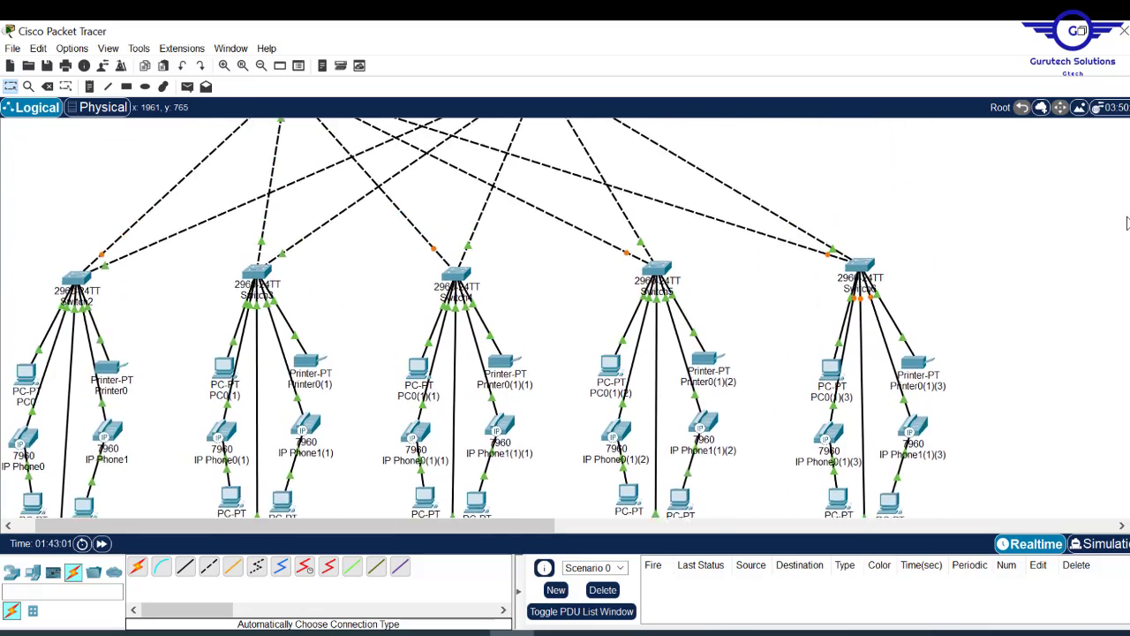
scroll(1127, 223, up, 2)
scroll(1127, 226, down, 8)
scroll(1128, 230, up, 4)
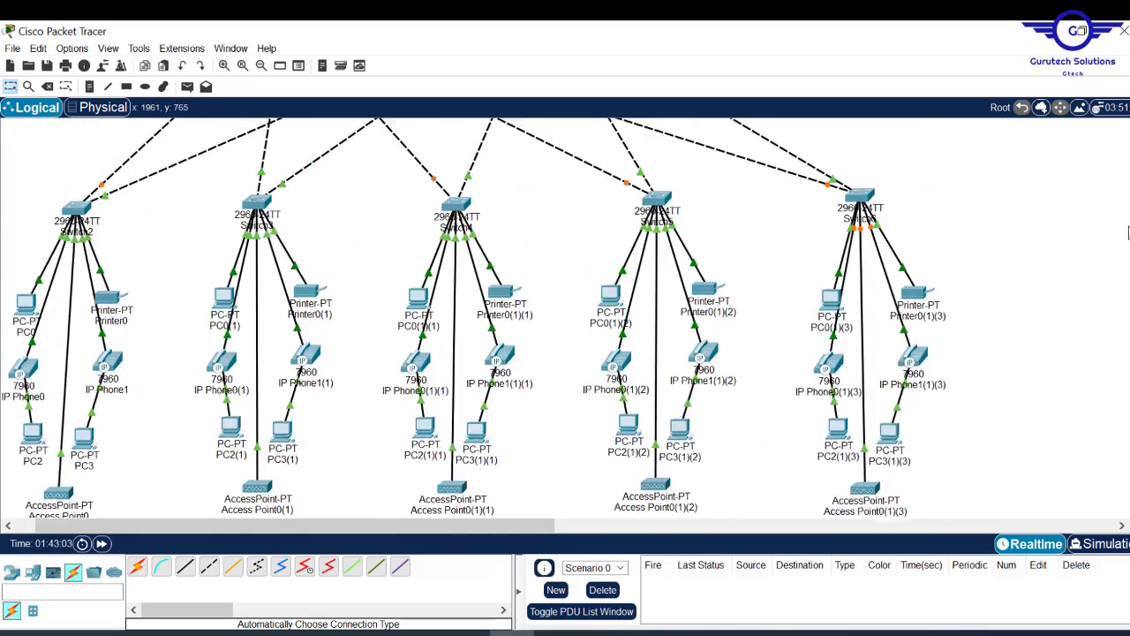
scroll(1128, 232, up, 5)
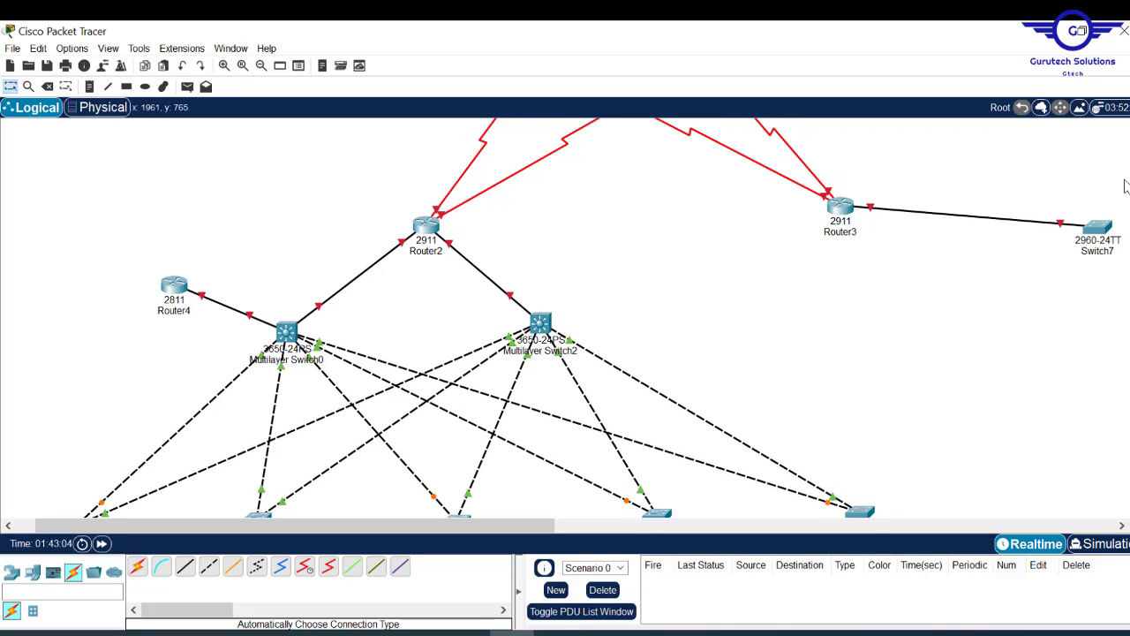
scroll(1125, 185, up, 1)
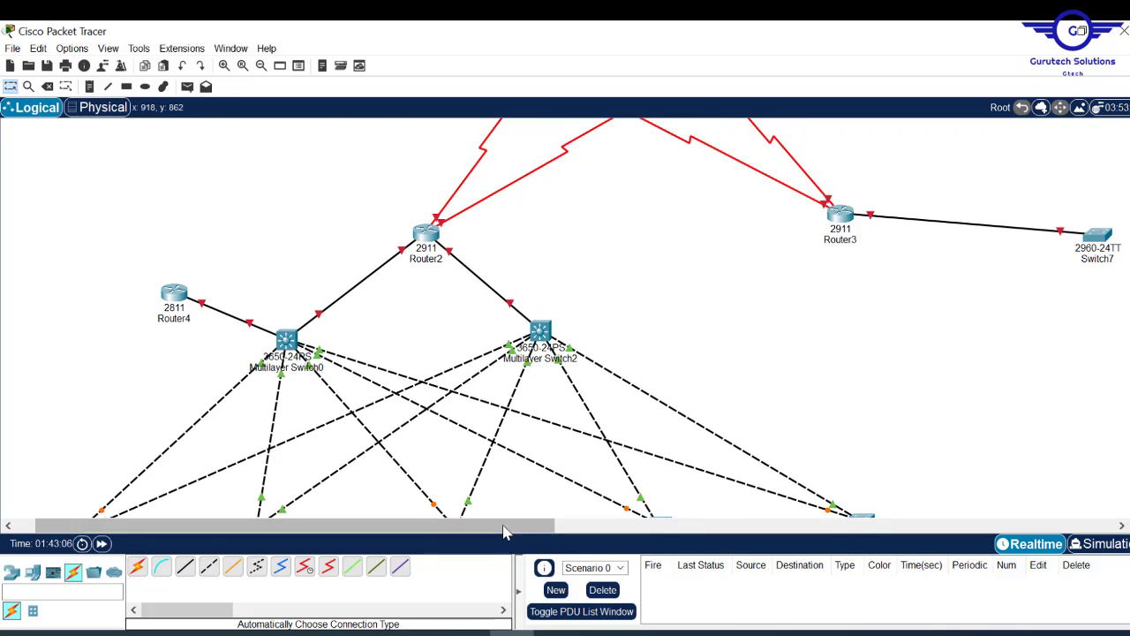
drag(505, 532, 712, 502)
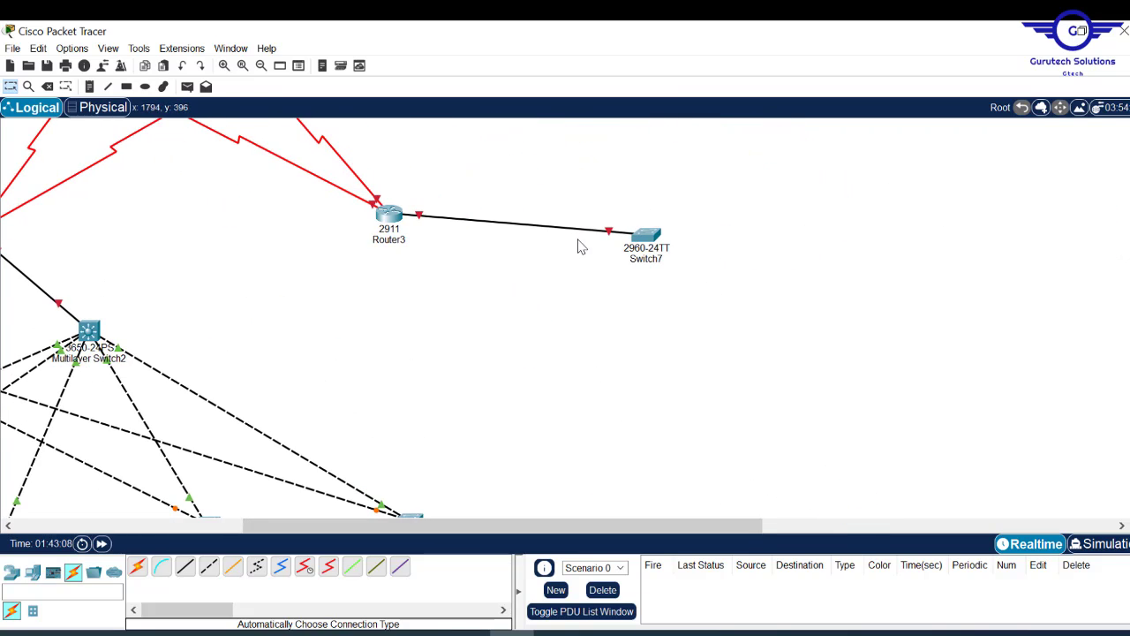
- Place four Server-PT servers beside Switch7
click(32, 574)
click(185, 566)
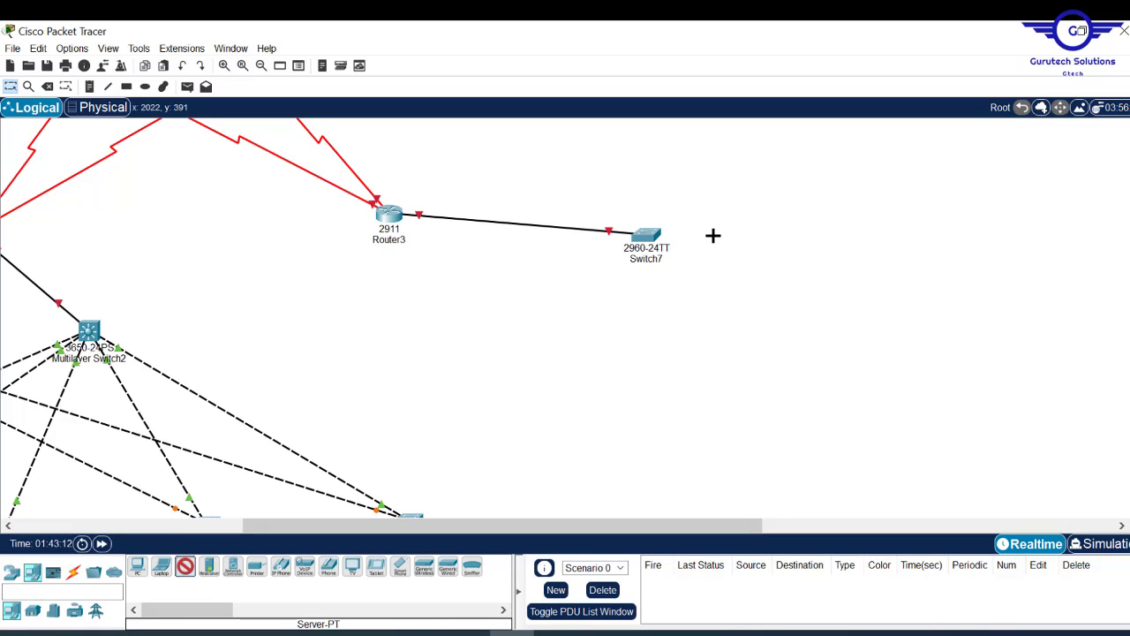
click(764, 191)
click(185, 566)
click(784, 271)
click(184, 566)
click(777, 370)
click(184, 566)
- Arrange Switch7 and Server0–Server3 into a compact group and nudge Router3
click(699, 409)
drag(763, 190, 765, 164)
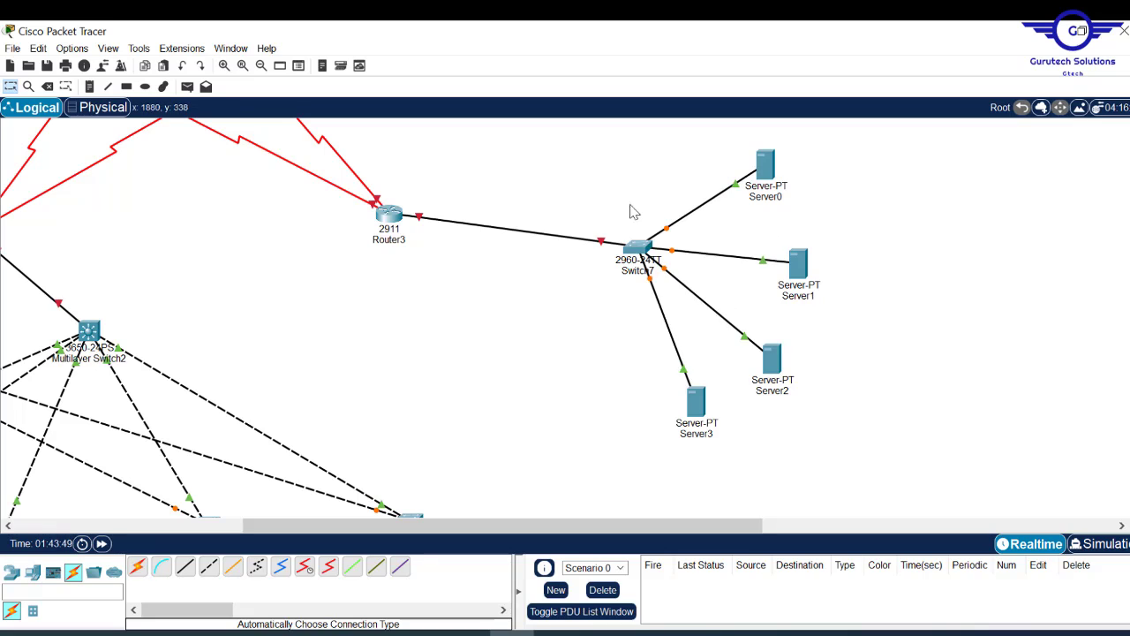
drag(638, 247, 627, 197)
drag(766, 165, 761, 148)
drag(799, 264, 783, 223)
drag(772, 358, 760, 300)
drag(699, 397, 668, 327)
click(983, 233)
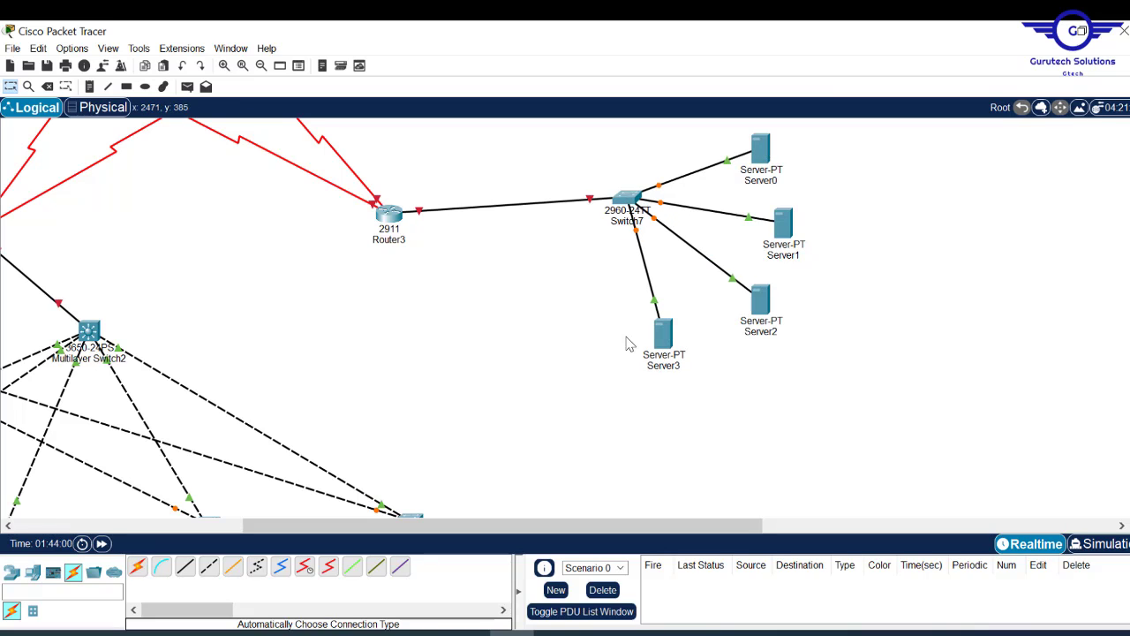
drag(391, 217, 394, 228)
drag(417, 533, 230, 526)
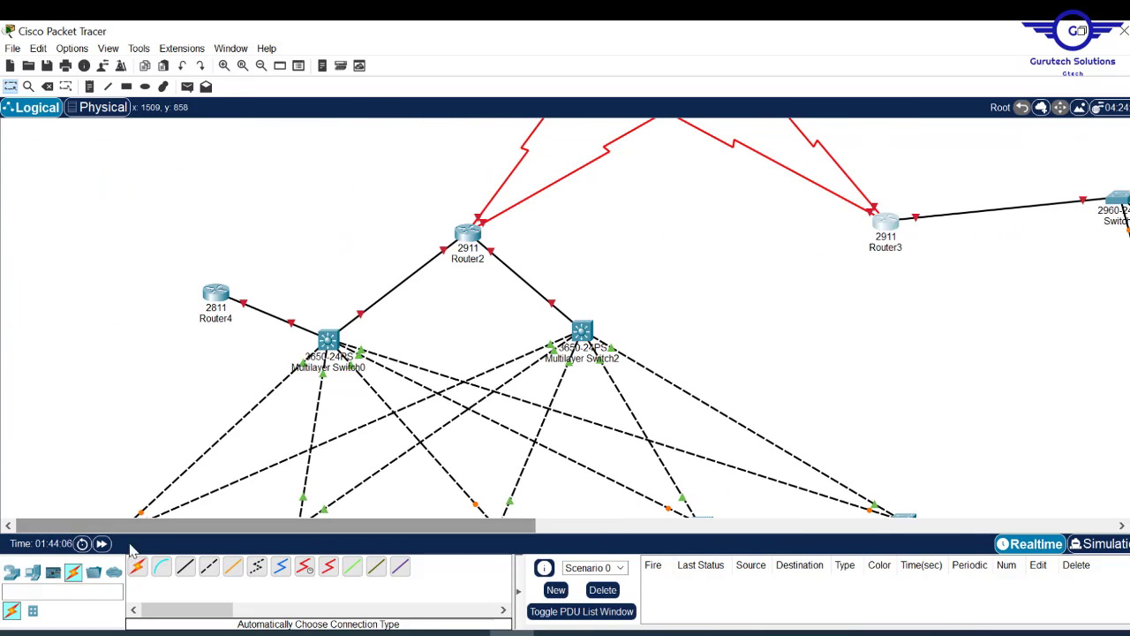
scroll(566, 318, up, 3)
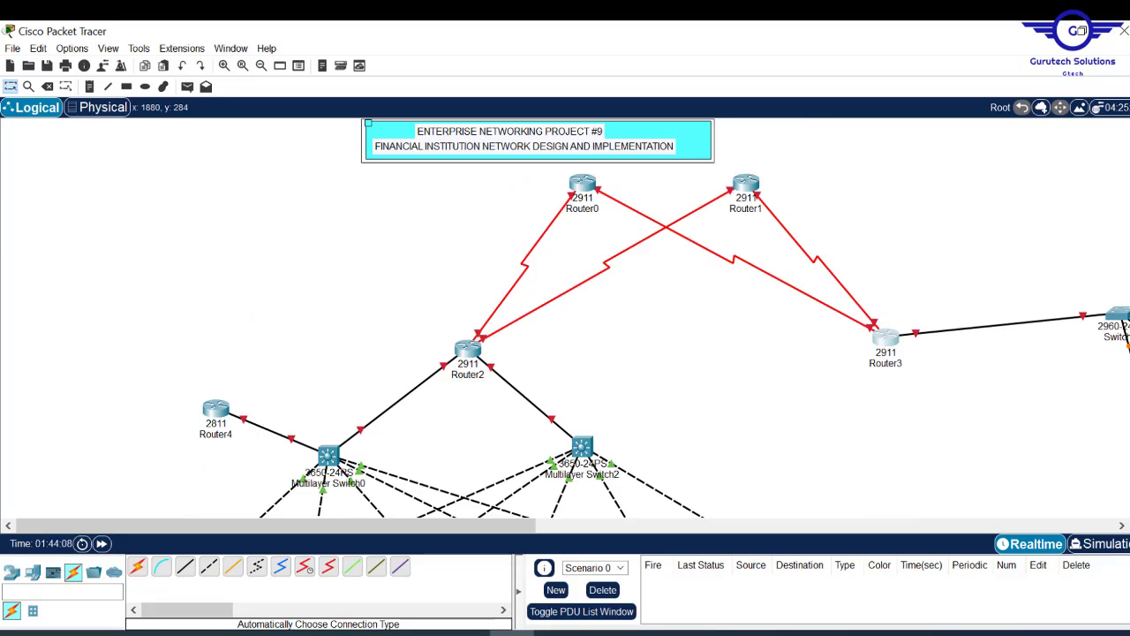
scroll(565, 318, down, 10)
scroll(566, 318, up, 4)
scroll(565, 318, up, 10)
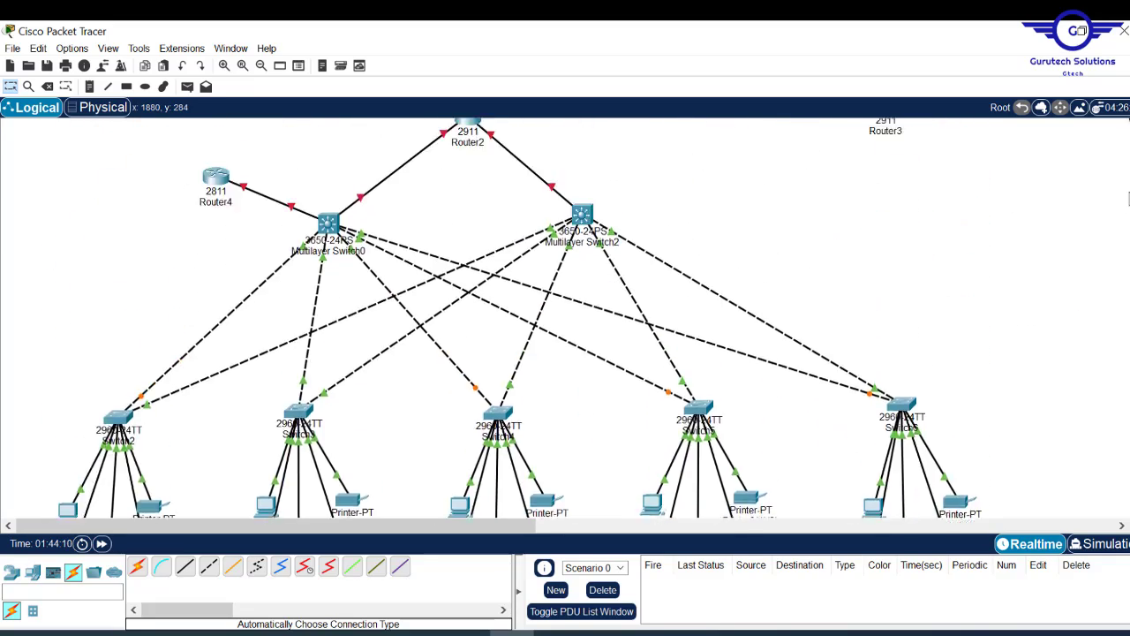
scroll(565, 318, down, 2)
scroll(566, 318, down, 8)
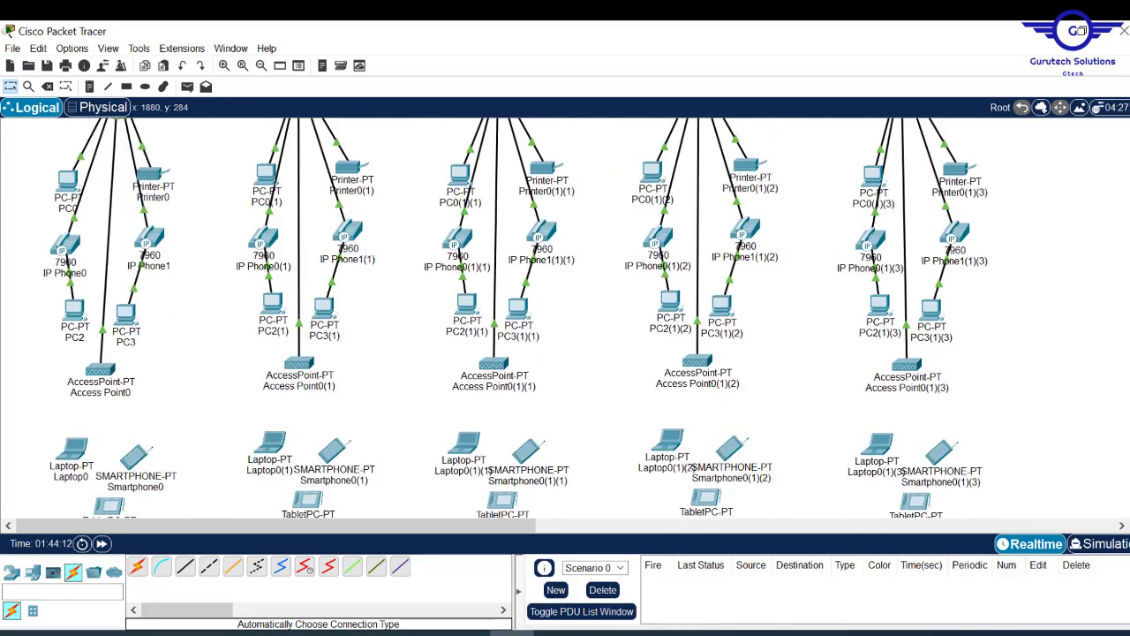
scroll(566, 318, up, 10)
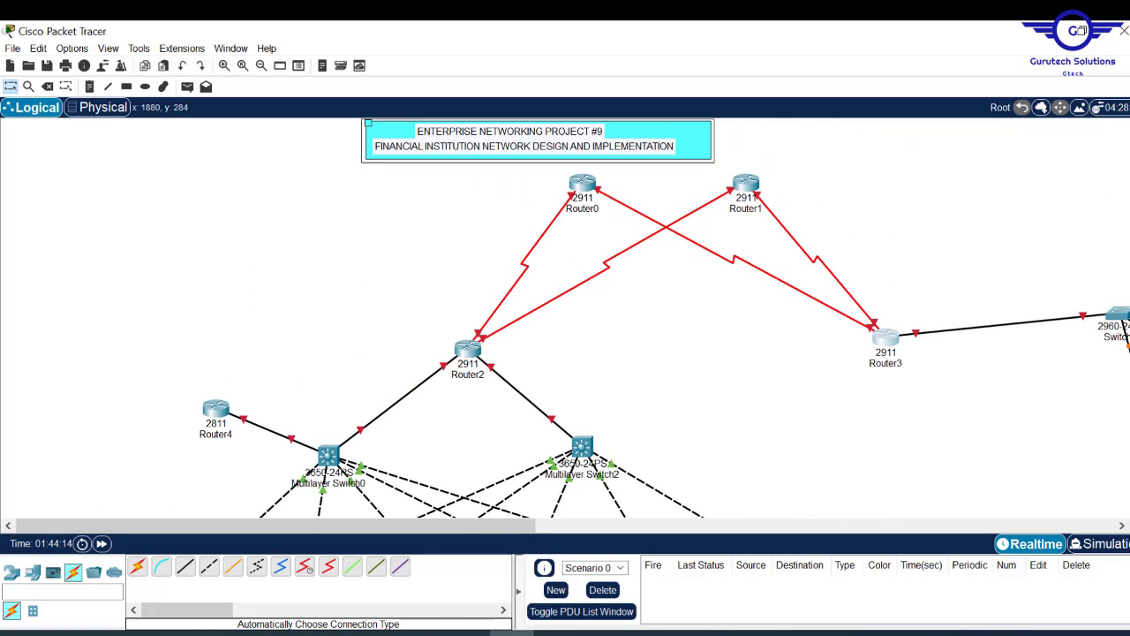
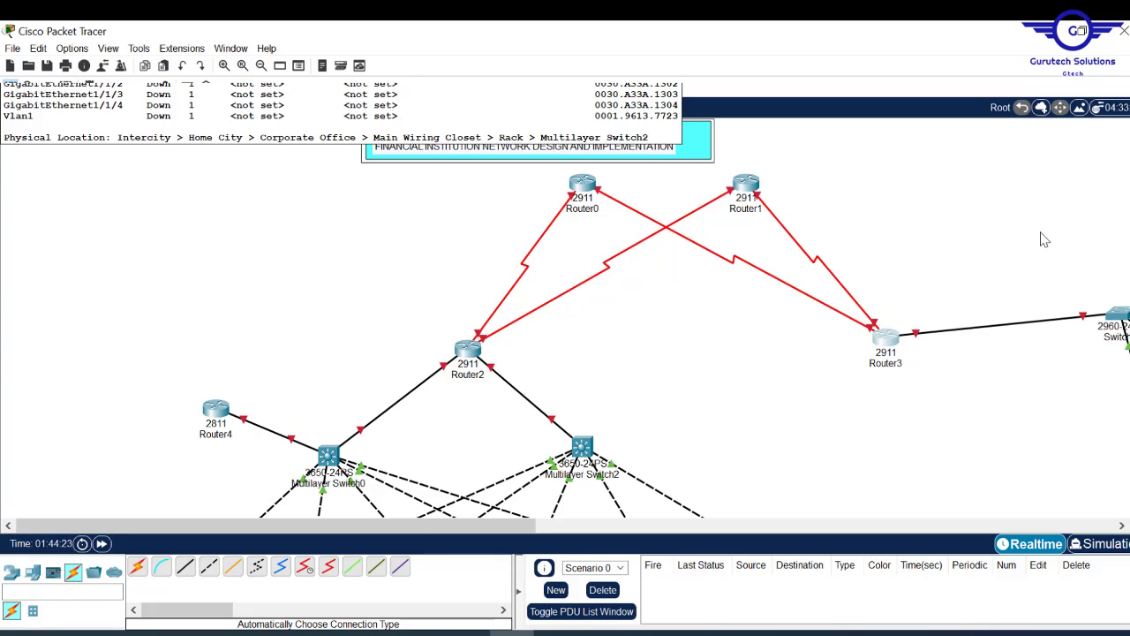
- Rename Router0 to Safaricom-ISP
click(585, 212)
drag(606, 211, 475, 202)
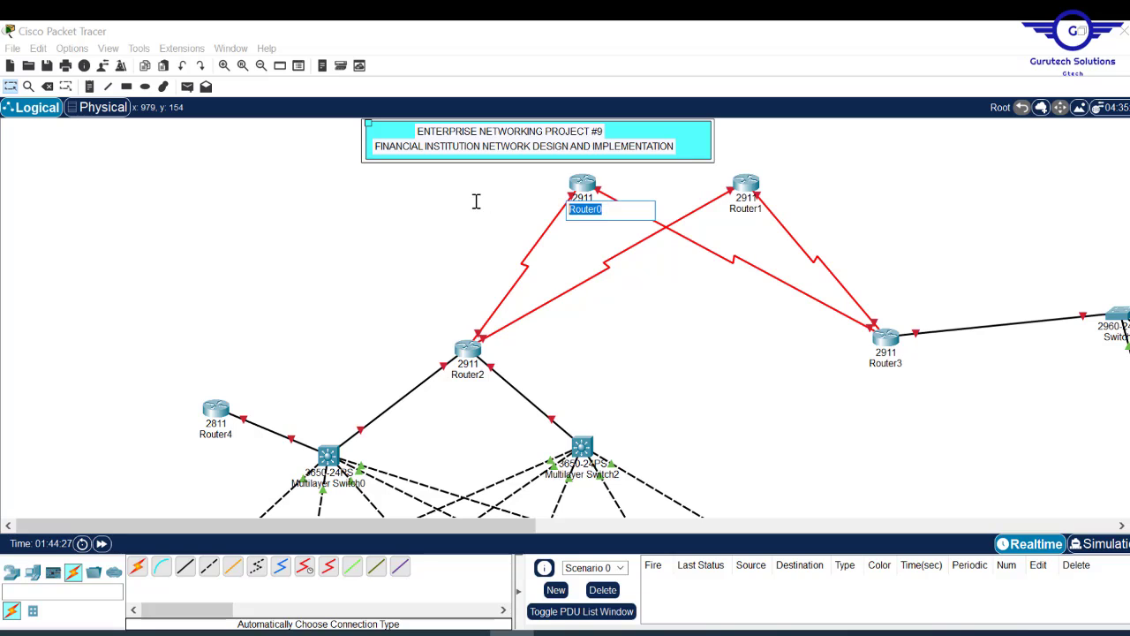
text(S)
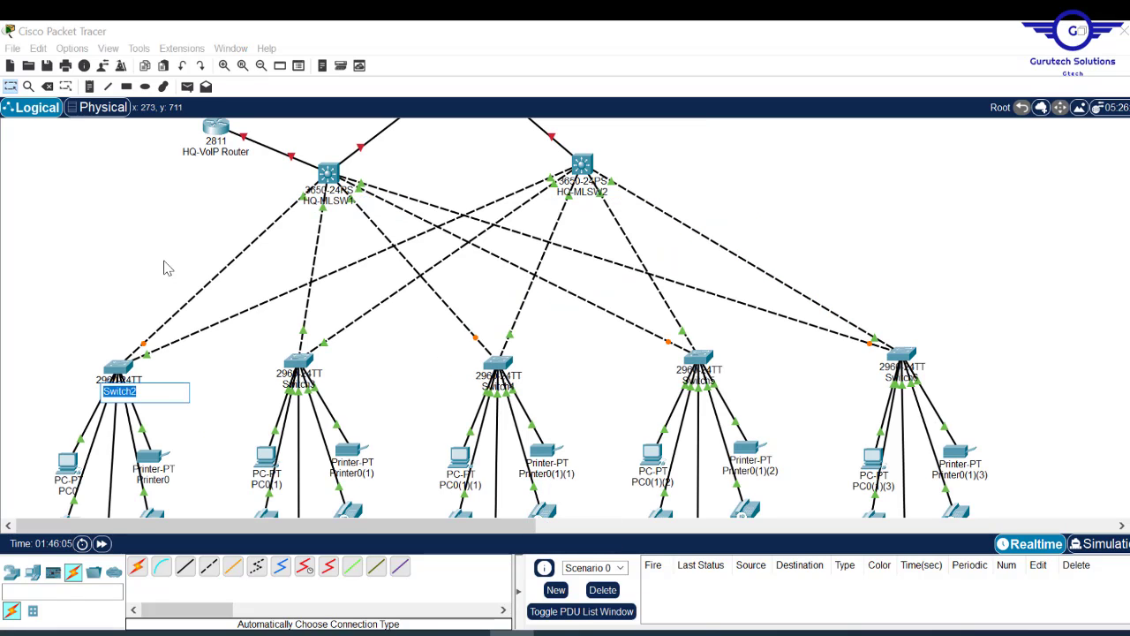
click(164, 267)
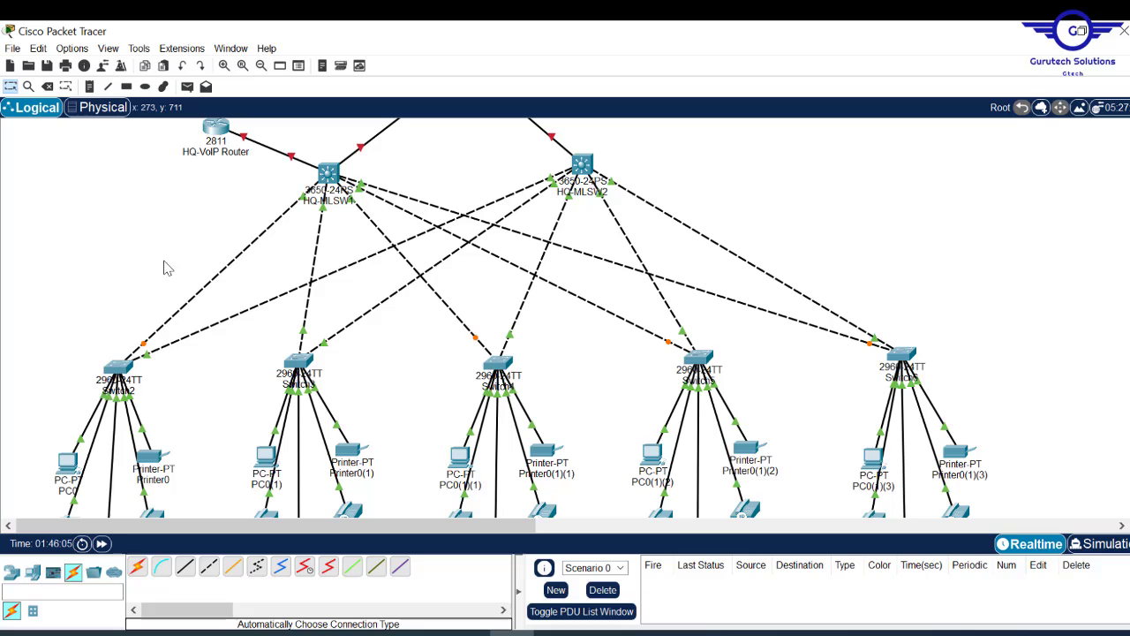
- Rename Switch2 to HR-SW and give the other access switches department names
click(122, 397)
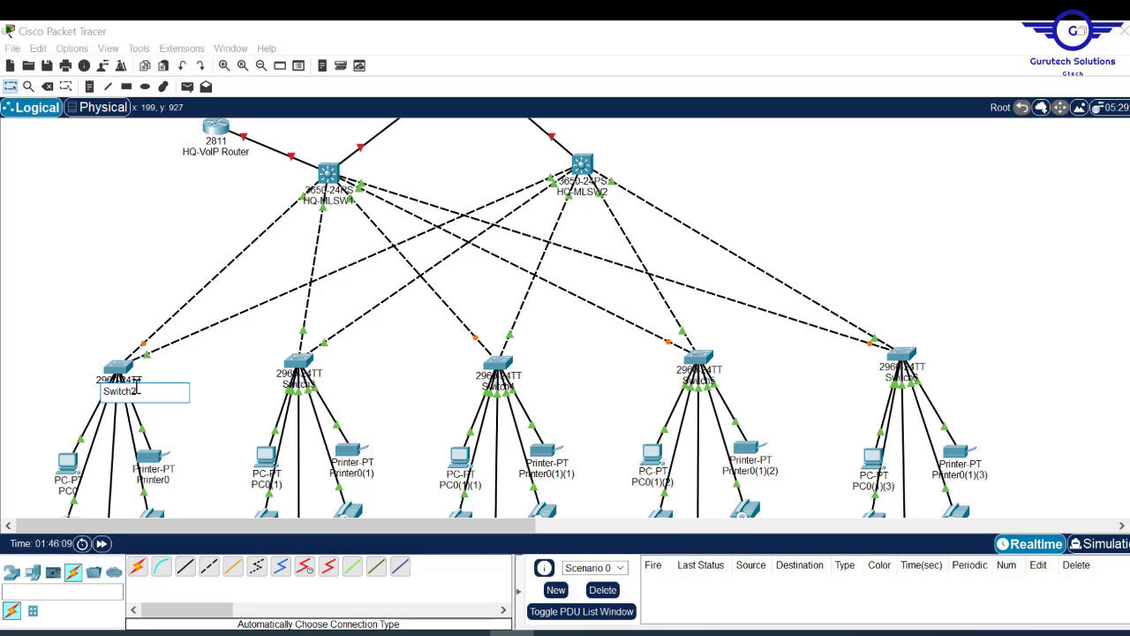
drag(139, 389, 87, 391)
text(H)
click(298, 382)
click(499, 386)
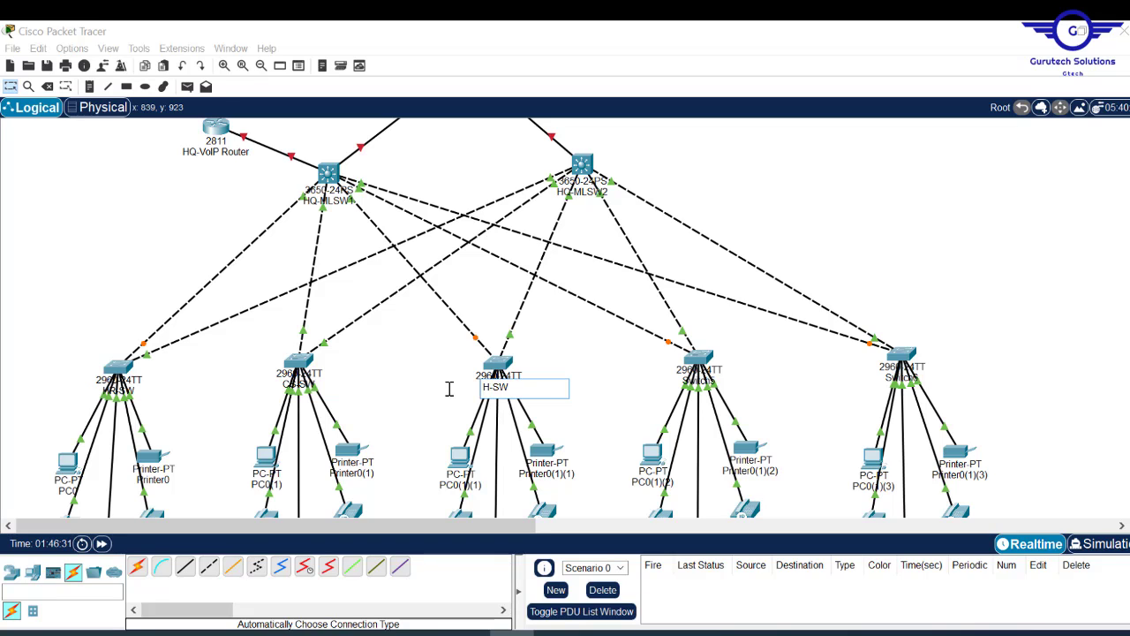
click(698, 380)
click(900, 377)
- Rename the server-side switch to Server-Side-SW
scroll(618, 309, up, 5)
click(921, 327)
text(Server-Side-SW)
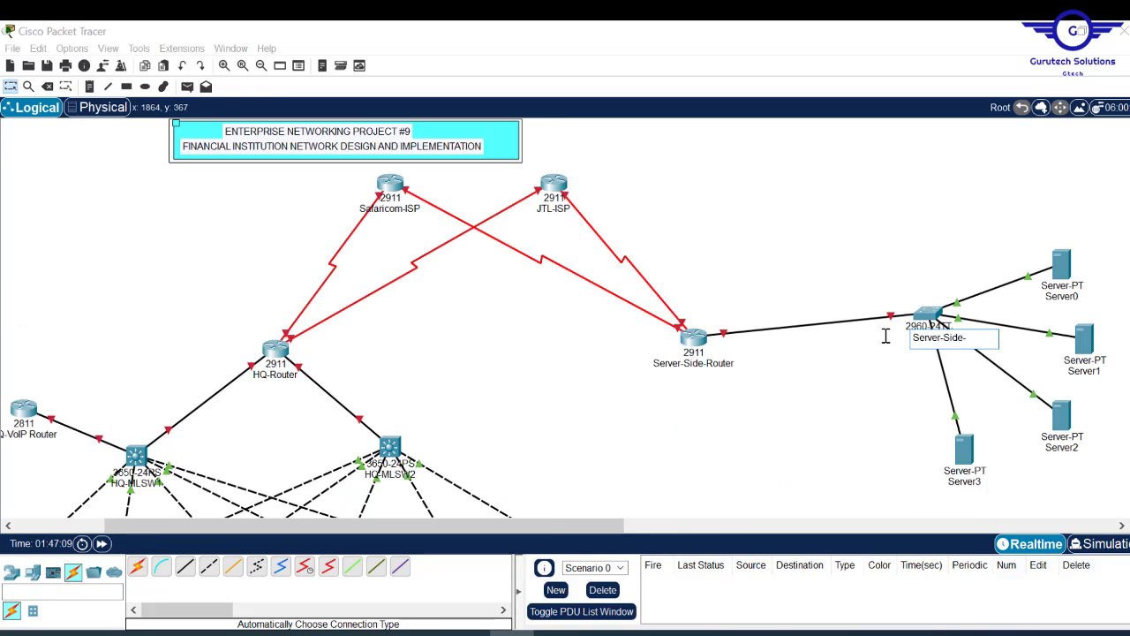
click(1062, 296)
- Name the servers EMAIL SERVER, WEB SERVER and DNS SERVER
text(EMAIL SERVER)
click(1085, 371)
text(WEB SERVERDNS SERVER)
- Rename PC0 to IT-PC1 and the two IP phones to IT-Phone1 and IT-Phone2
scroll(618, 309, down, 5)
click(65, 320)
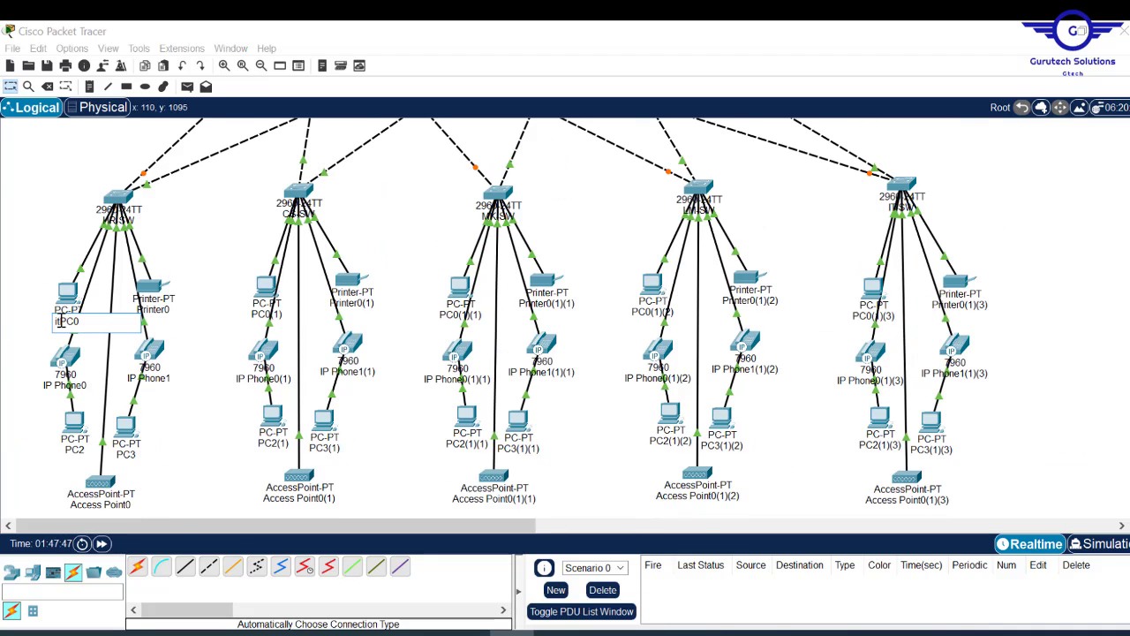
text(IT-PC1)
click(64, 385)
text(IT-Phone1)
click(149, 378)
text(IT-Phone2)
- Rename the laptop, tablet and smartphone to IT-Laptop, IT-Tablet and IT-Smartphone
click(74, 449)
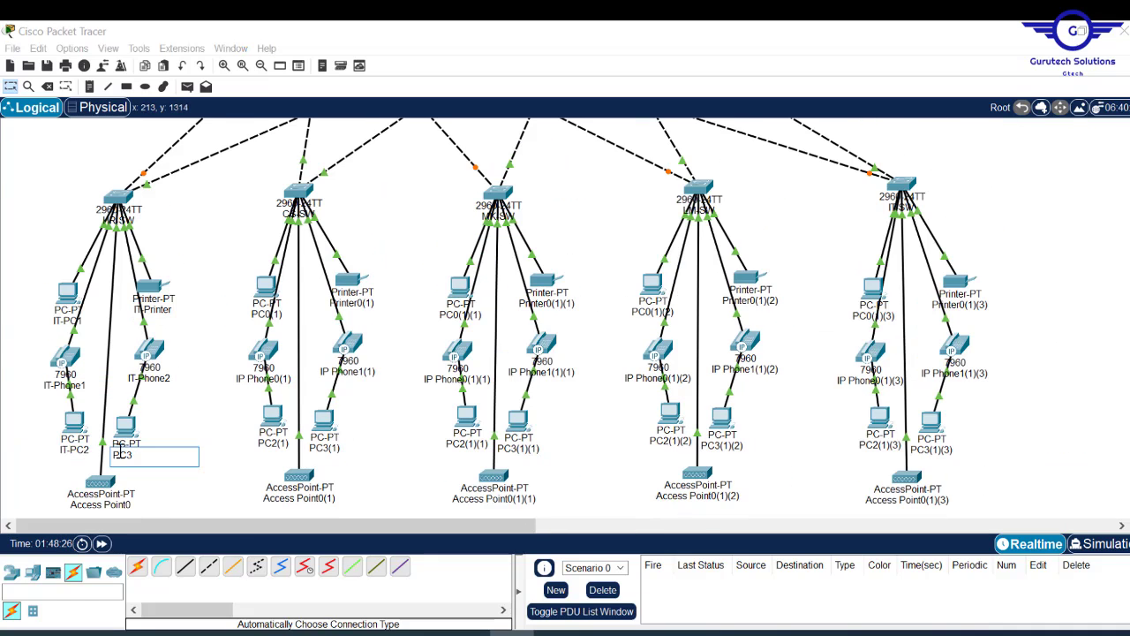
scroll(81, 400, down, 5)
click(71, 391)
text(IT-Laptop)
click(109, 446)
text(IT-TabletPC0)
click(135, 401)
text(IT-Smartphone)
- Name the first group's devices HR-PC1, HR-Printer, HR-Phone1 and HR-Laptop
scroll(530, 309, up, 4)
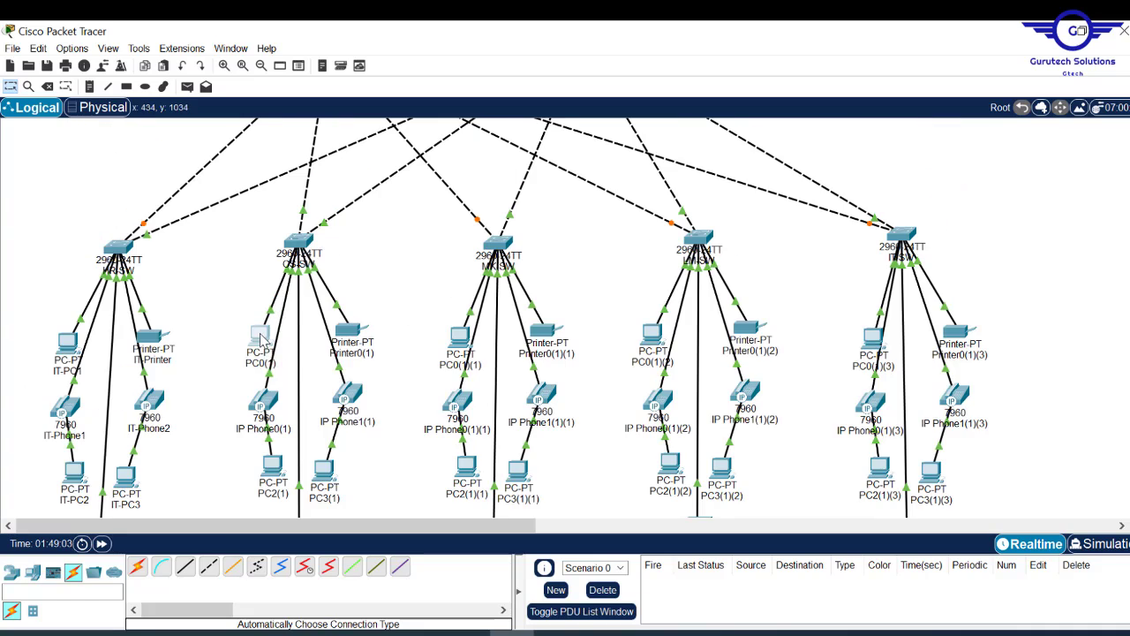
click(259, 362)
click(67, 371)
text(HR-PC1)
click(152, 359)
text(HR-Printer)
click(64, 435)
text(HR-Phone1)
scroll(530, 309, down, 4)
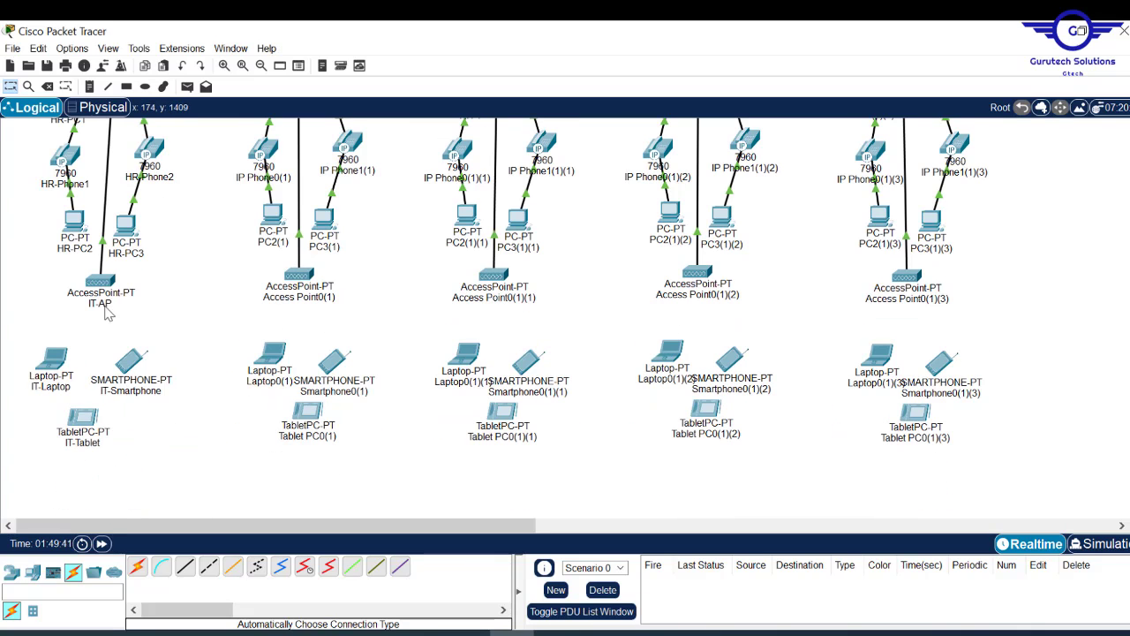
click(51, 376)
- Name the second group's devices CS-PC1, CS-Printer, CS-Phone1 and CS-Phone2
scroll(530, 309, up, 4)
click(257, 299)
text(CS-PC1)
click(352, 290)
text(CS-Printer)
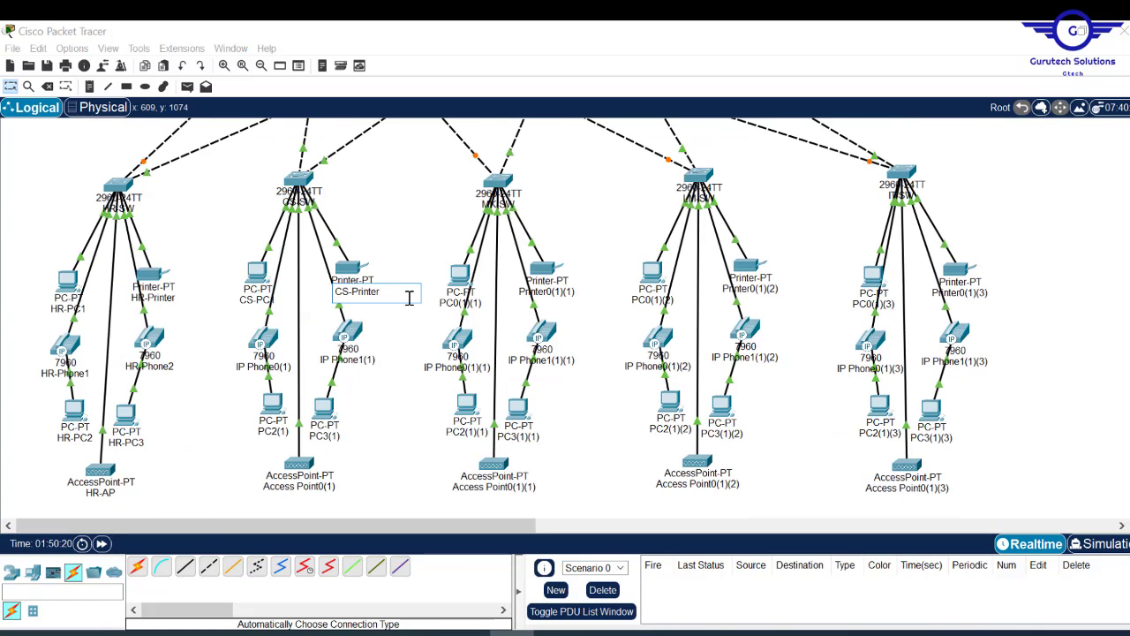
click(263, 367)
text(CS-Phone1)
click(359, 360)
text(CS-Phone2)
- Name the second group's remaining devices CS-PC2, CS-PC3 and CS-Smartphone
click(273, 431)
text(CS-PC2)
click(324, 430)
text(CS-PC3)
scroll(530, 309, down, 4)
click(295, 276)
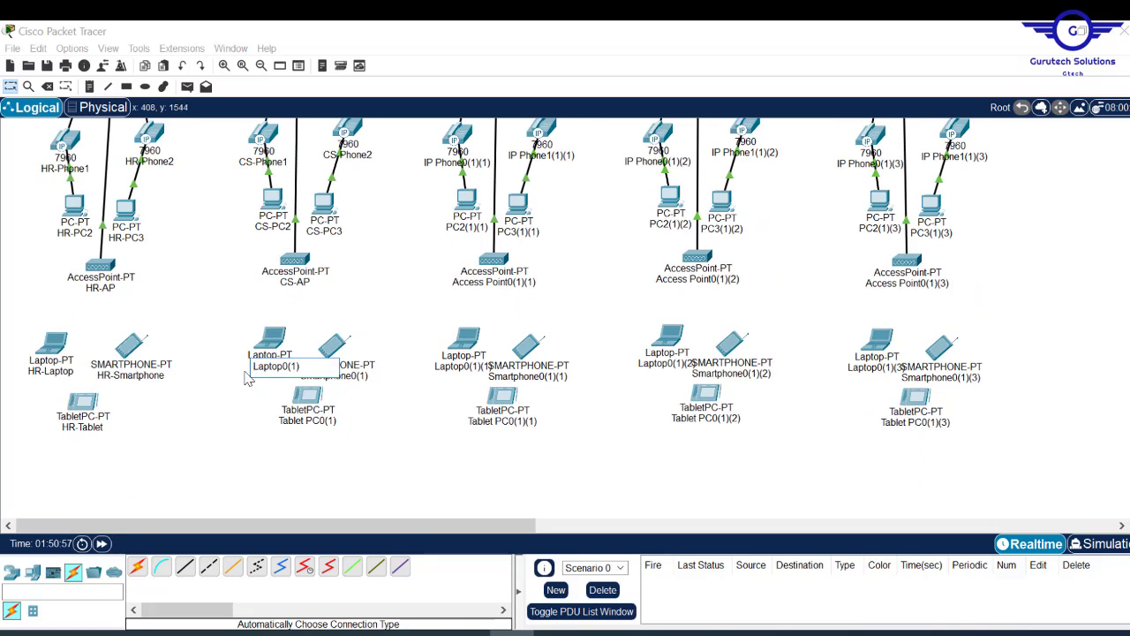
click(357, 376)
text(CS-Smartphone)
- Name the third group's devices MK-PC1, MK-Printer, MK-Phone1 and MK-Phone2
scroll(530, 309, up, 4)
click(460, 300)
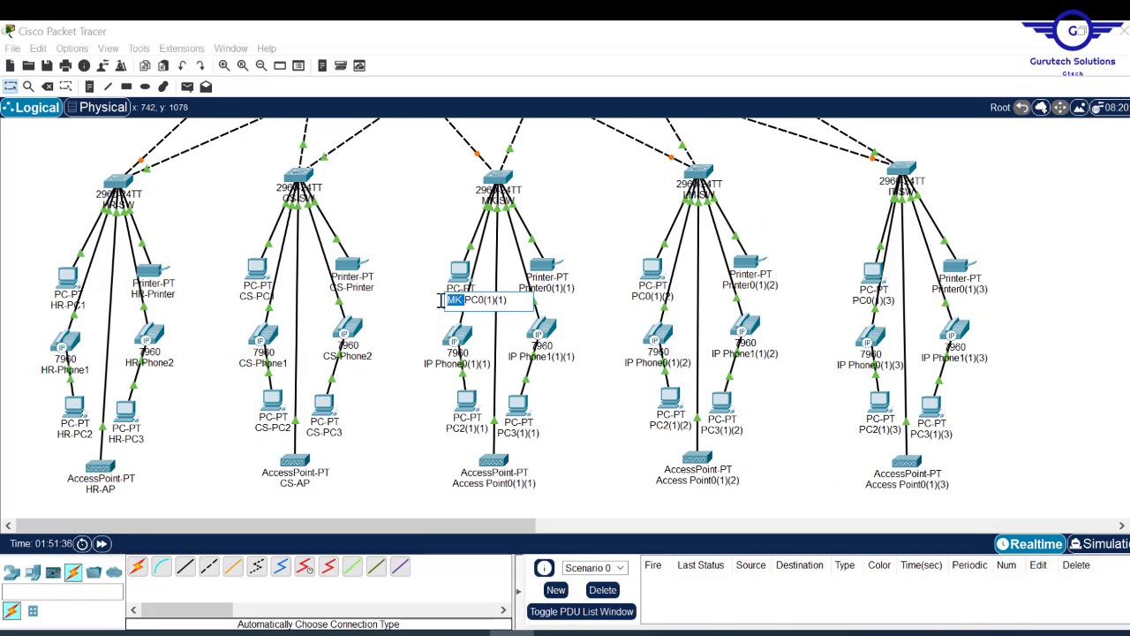
text(MK-PC1)
click(548, 289)
text(MK-Printer)
click(458, 363)
text(MK-Phone1)
click(542, 356)
text(MK-Phone2)
- Name the third group's remaining devices MK-PC3, MK-AP, MK-Smartphone and MK-Tablet
click(519, 432)
text(MK-PC3)
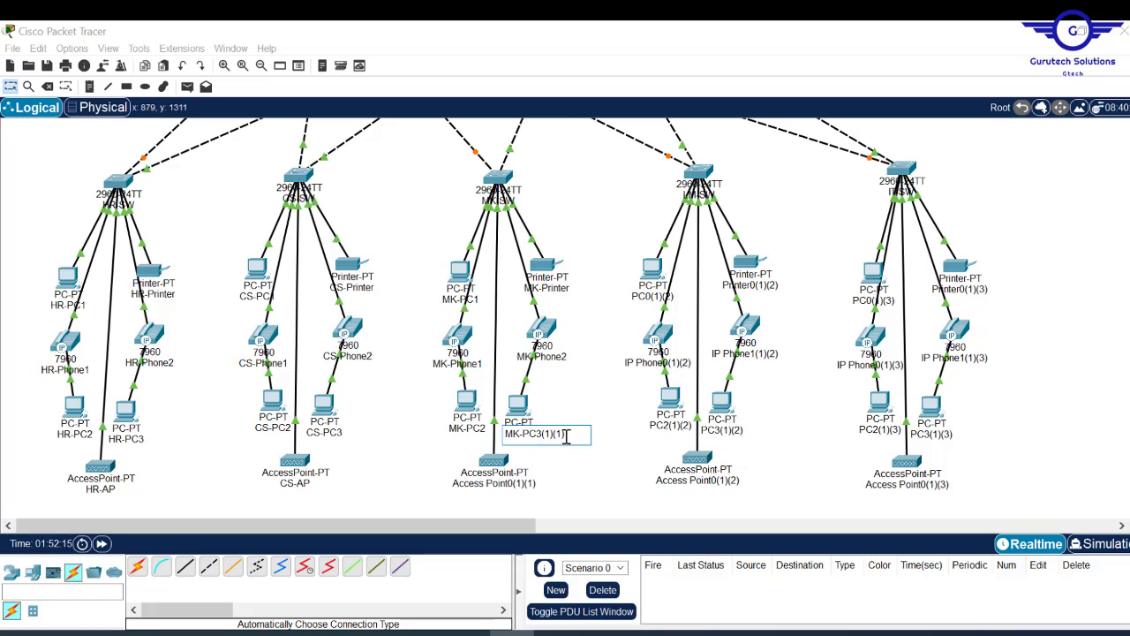
click(494, 483)
text(MK-AP)
scroll(530, 309, down, 4)
click(542, 397)
text(MK-Smartphone)
click(507, 439)
text(MK-Tablet)
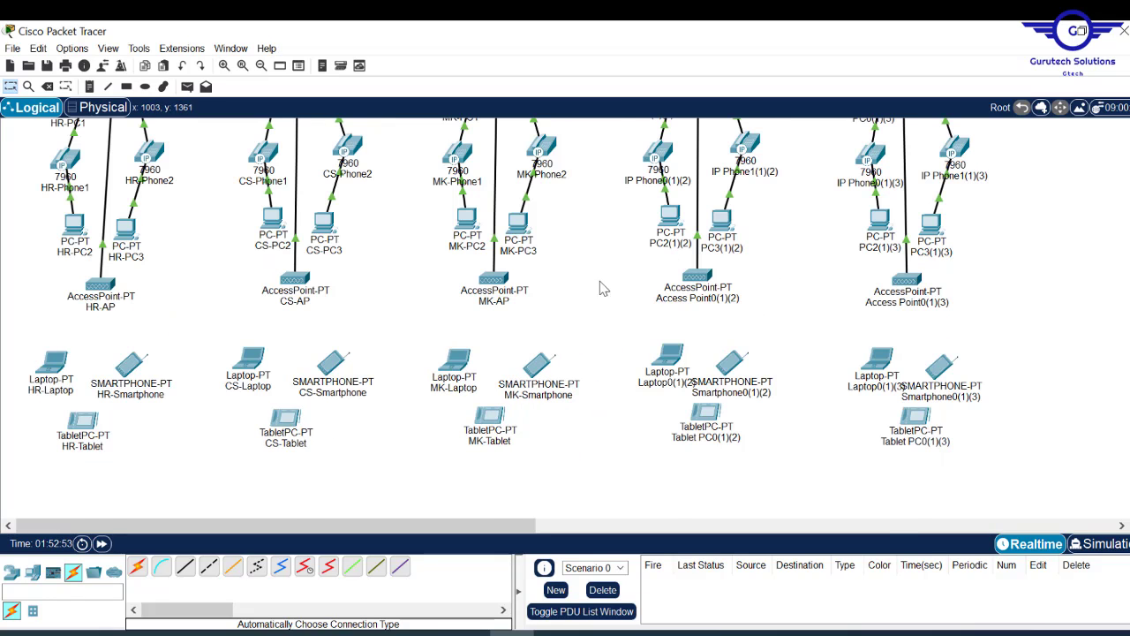
- Give the fourth group's PC an LM- name and name the rest LM-Printer, LM-Phone1, LM-Phone2, LM-PC2
scroll(600, 286, up, 4)
click(653, 351)
text(LM-)
click(750, 328)
text(LM-Printer)
click(658, 416)
text(LM-Phone1)
click(744, 407)
text(LM-Phone2)
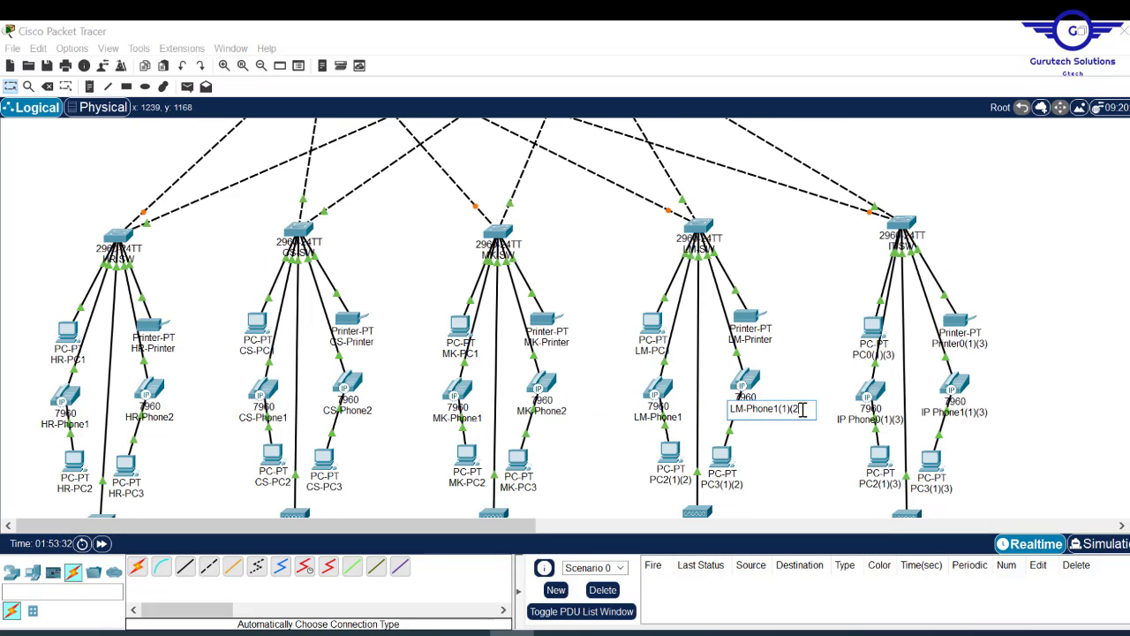
text(LM-PC2)
- Name the fourth group's remaining devices LM-PC3, LM-AP, LM-Smartphone and LM-Tablet
click(722, 484)
text(LM-PC3)
scroll(727, 493, down, 4)
click(732, 292)
text(LM-AP)
click(757, 383)
text(LM-SmartphoneLM-Tablet)
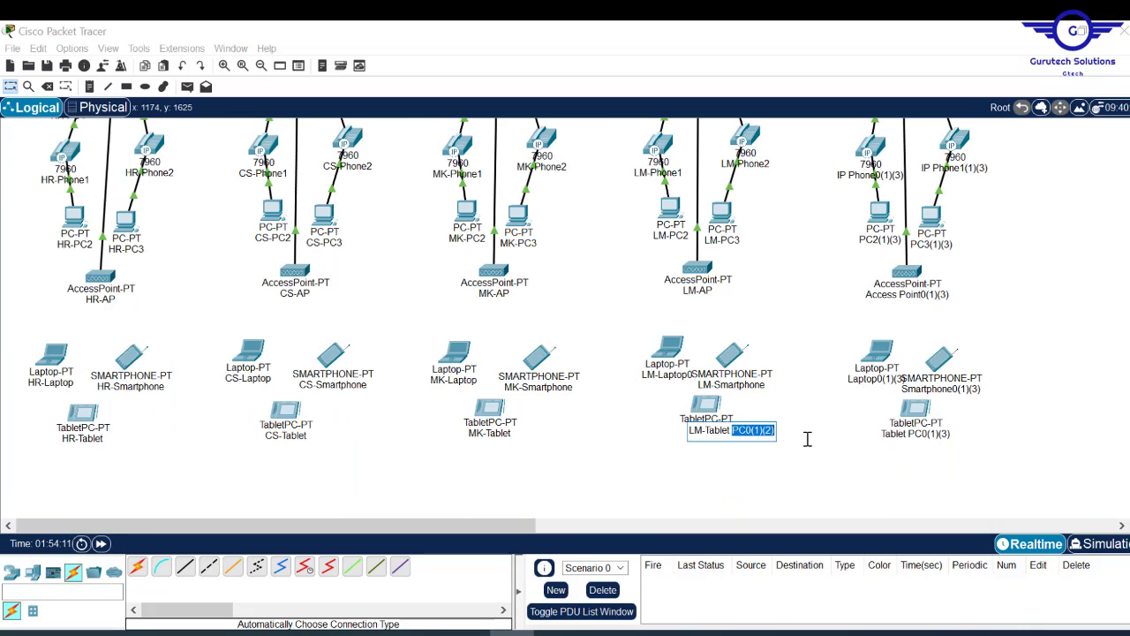
- Name the fifth group's devices IT-PC1, IT-Printer, IT-Phone1 and IT-Phone2
scroll(565, 317, right, 3)
scroll(565, 318, up, 4)
click(730, 413)
text(IT-PC1)
click(834, 404)
text(IT-Printer)
click(744, 480)
text(IT-Phone)
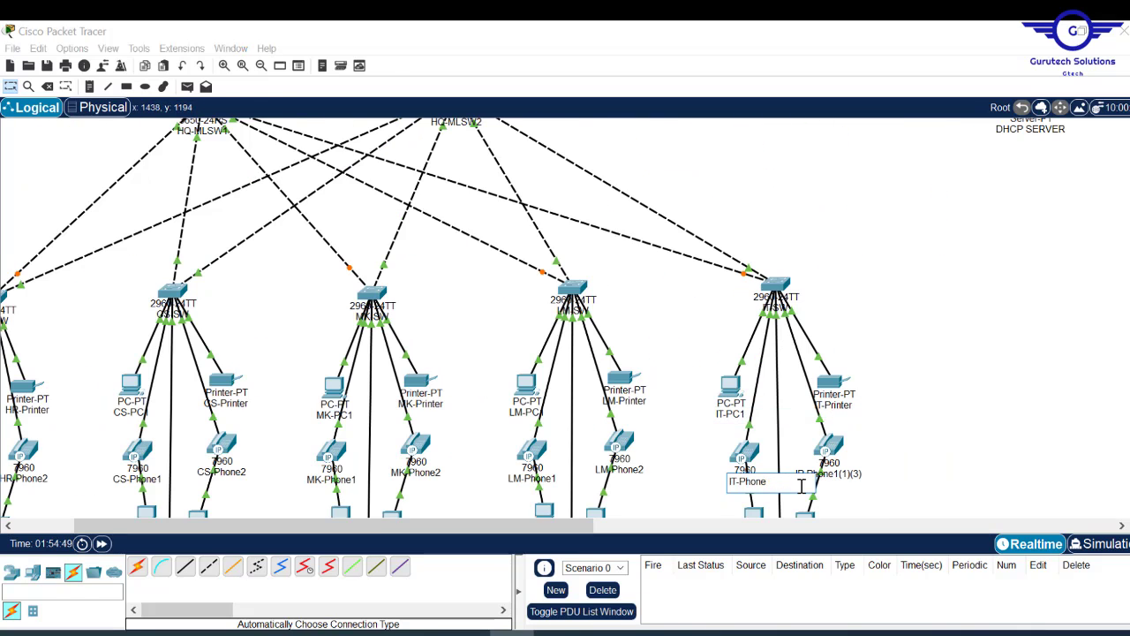
text(1IT-Phone2)
- Name the fifth group's remaining devices IT-PC3, IT-AP, IT-Smartphone and IT-Tablet
scroll(891, 475, down, 3)
click(806, 294)
text(IT-PC3)
click(781, 345)
text(IT-AP)
click(815, 439)
text(IT-Smartphone)
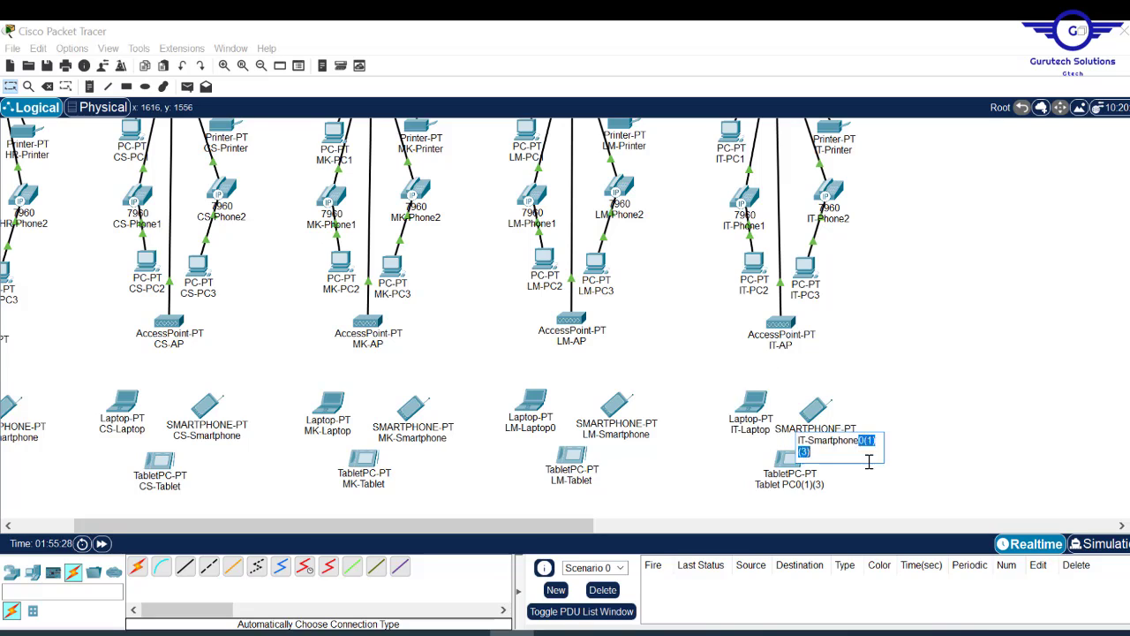
text(IT-Tablet)
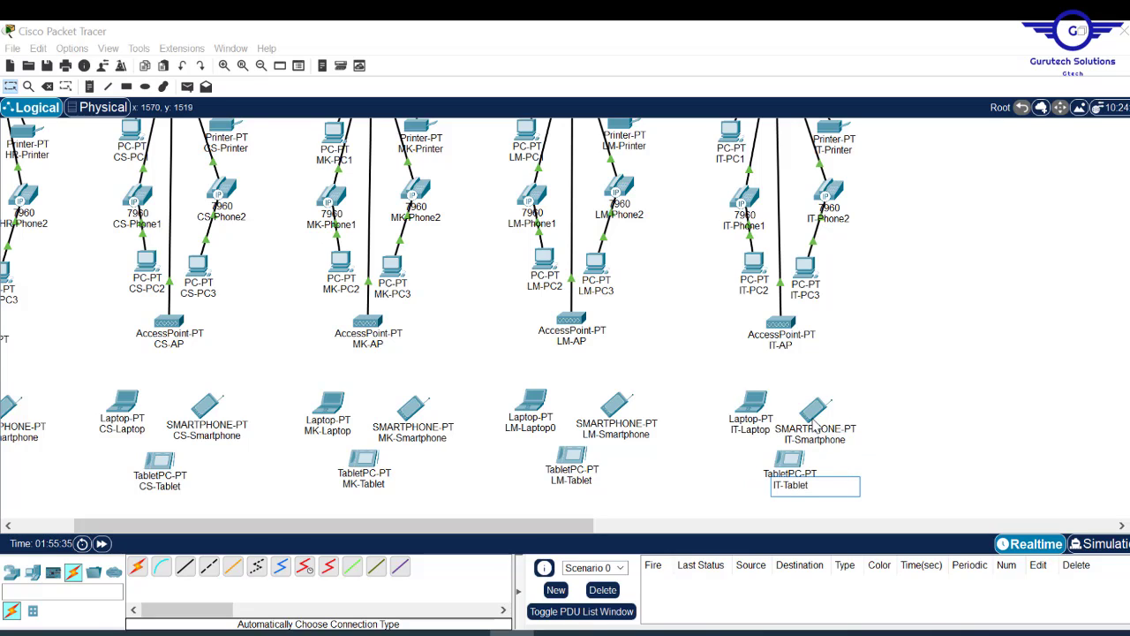
drag(814, 420, 826, 415)
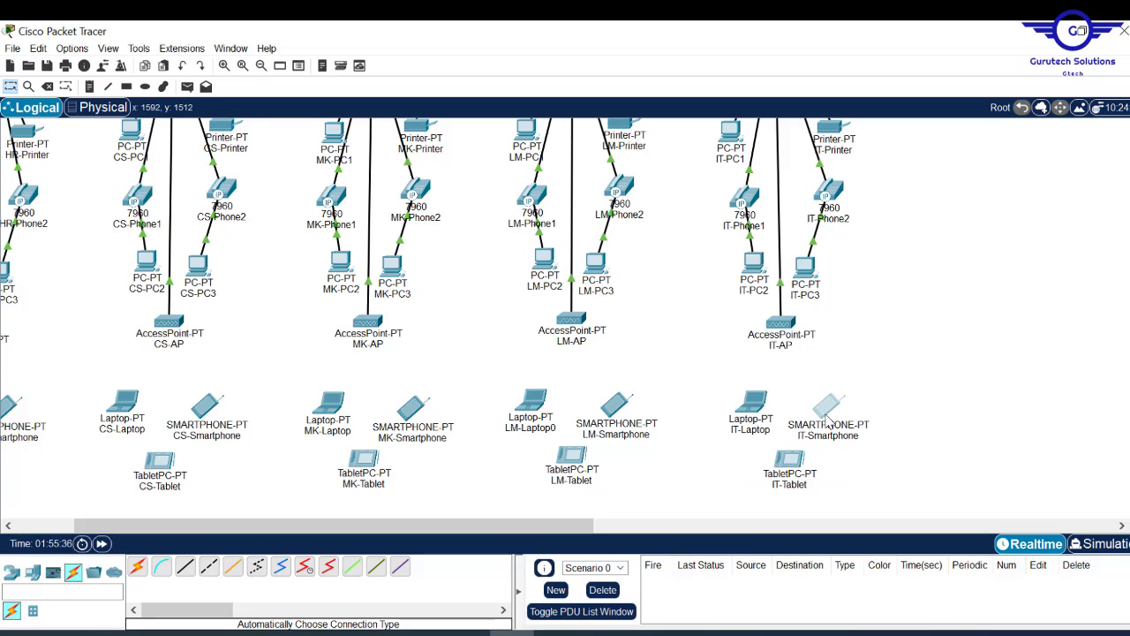
click(800, 460)
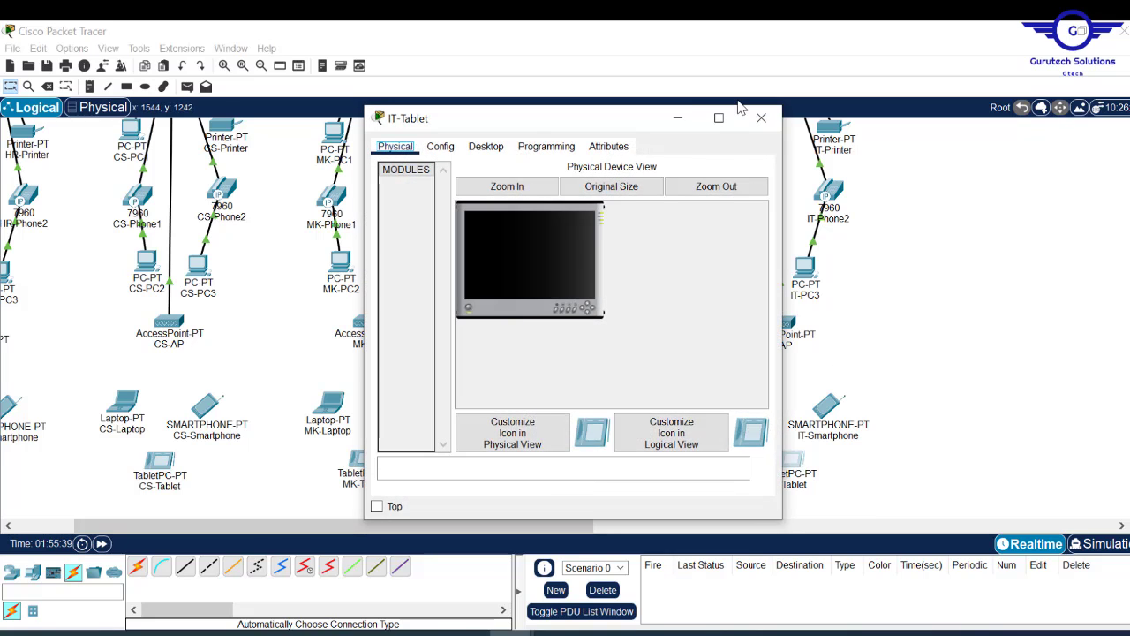
click(761, 118)
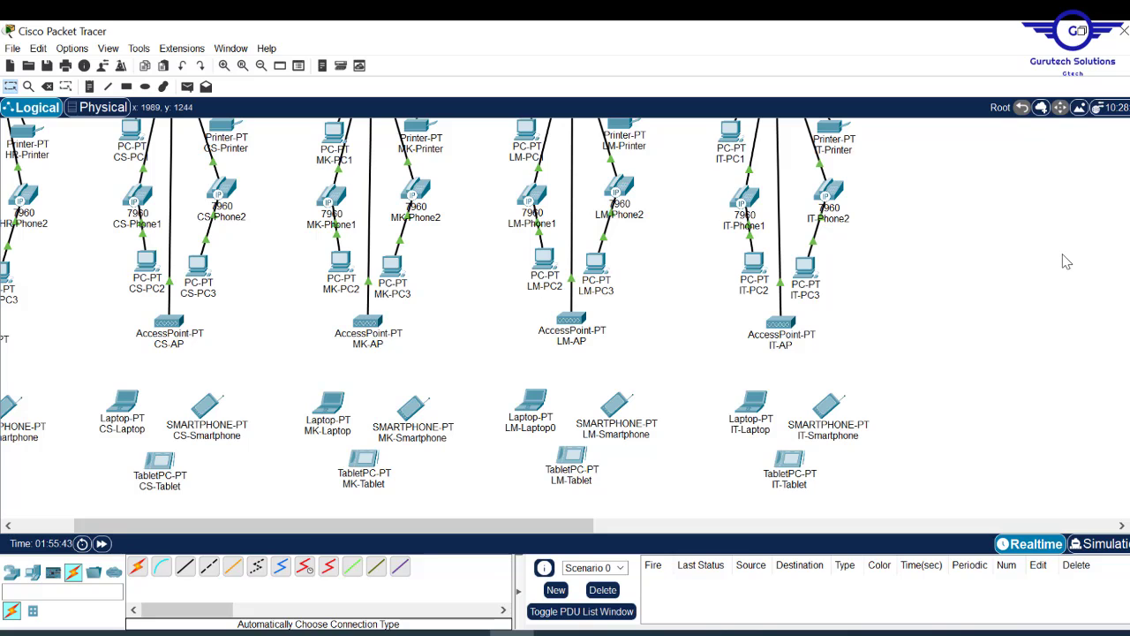
- Check the Project9.pdf brief and return to the topology
scroll(565, 318, up, 10)
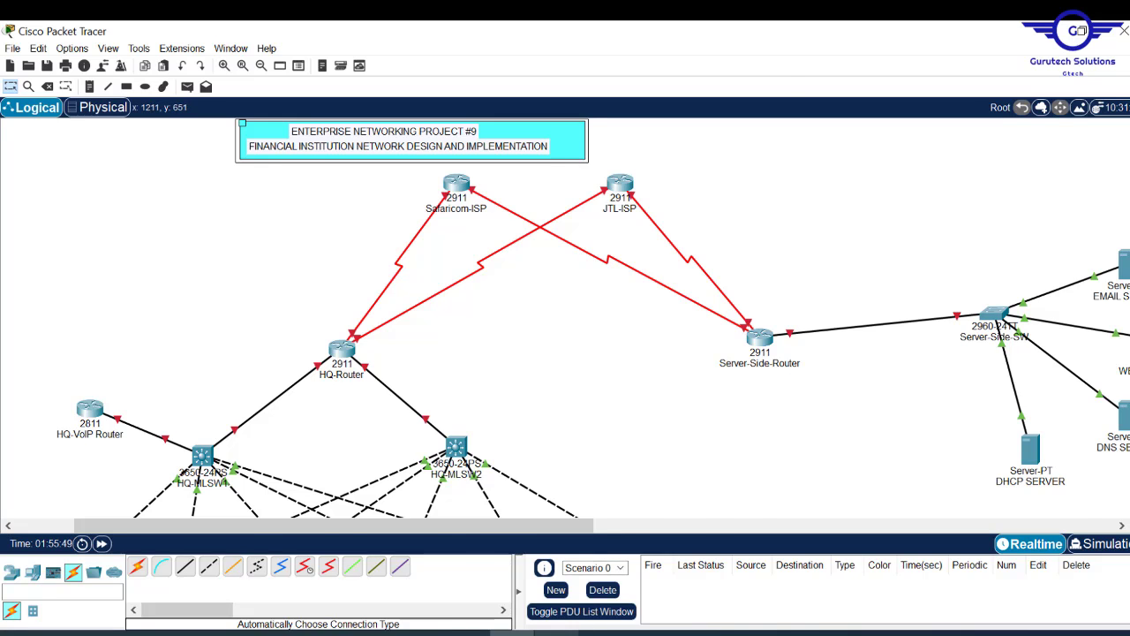
click(555, 633)
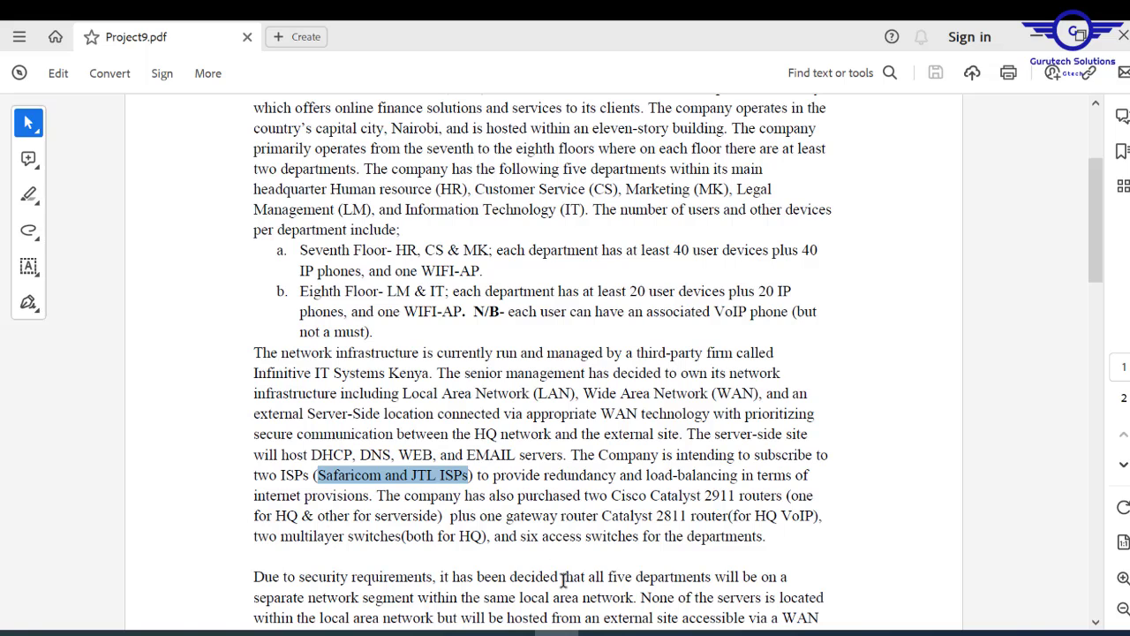
key(alt+Tab)
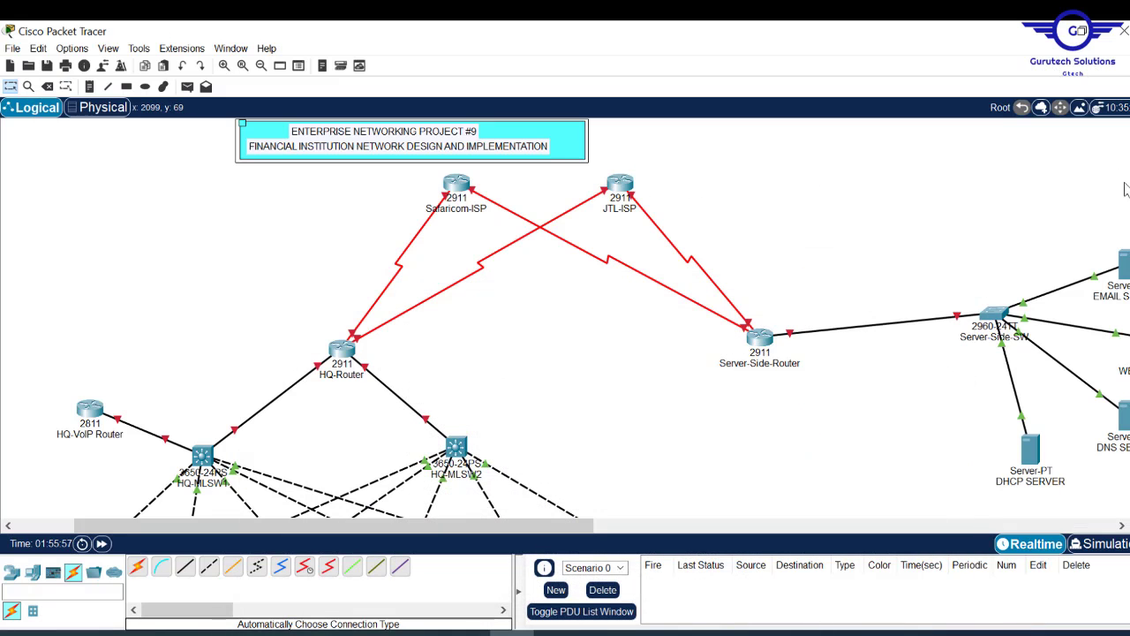
- Survey the Logical workspace and move Server-Side-Router slightly up and to the right
scroll(508, 190, down, 5)
scroll(508, 190, up, 3)
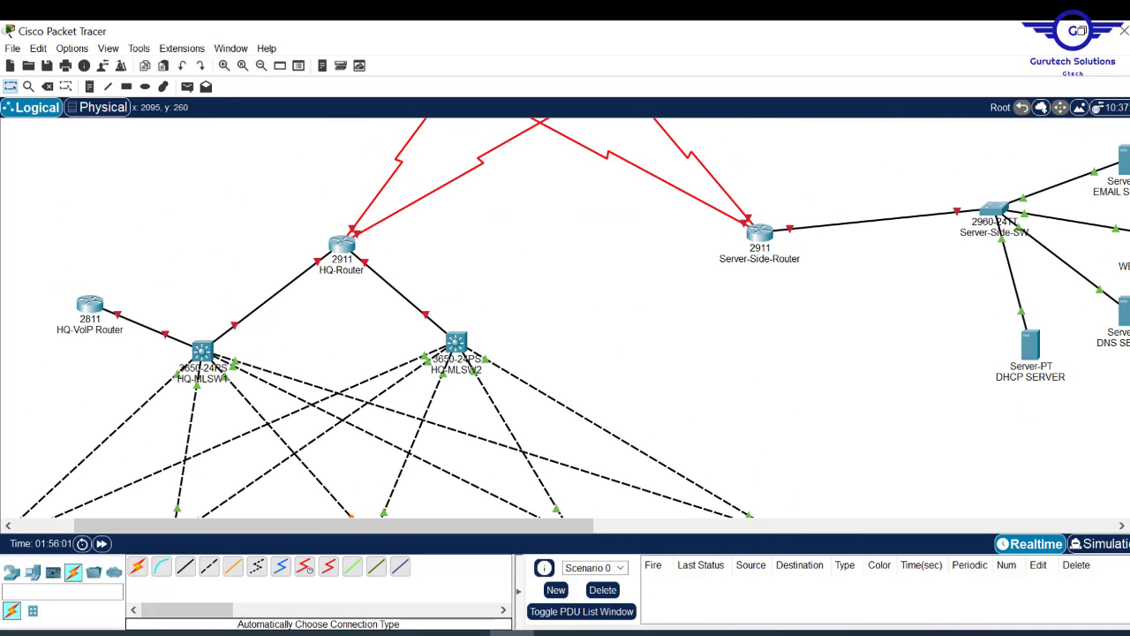
scroll(777, 189, down, 3)
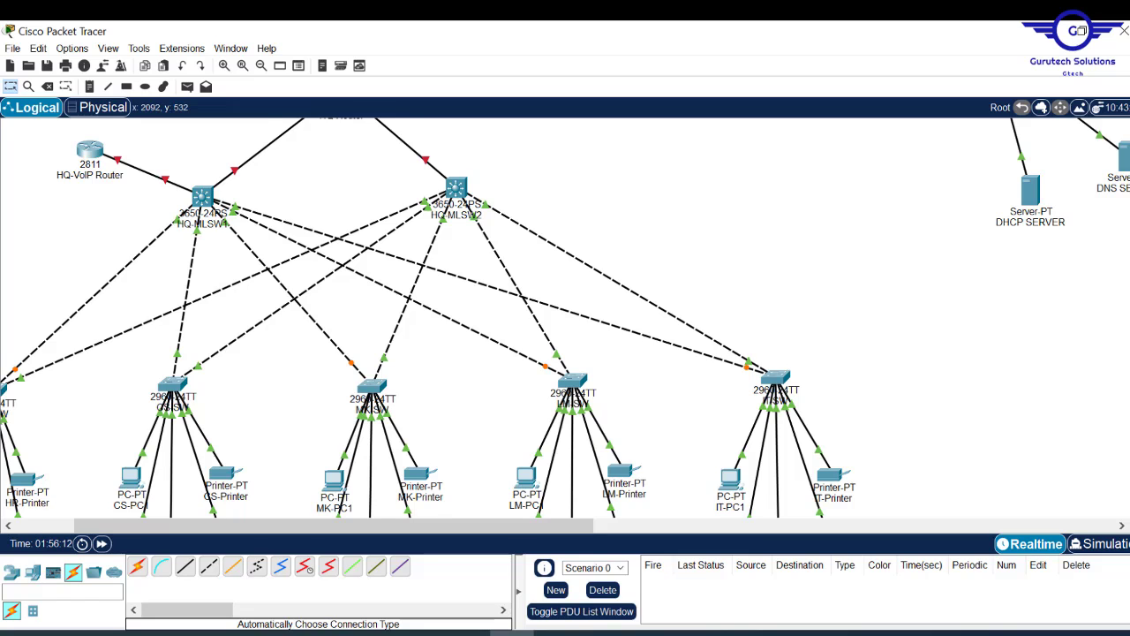
scroll(565, 318, up, 5)
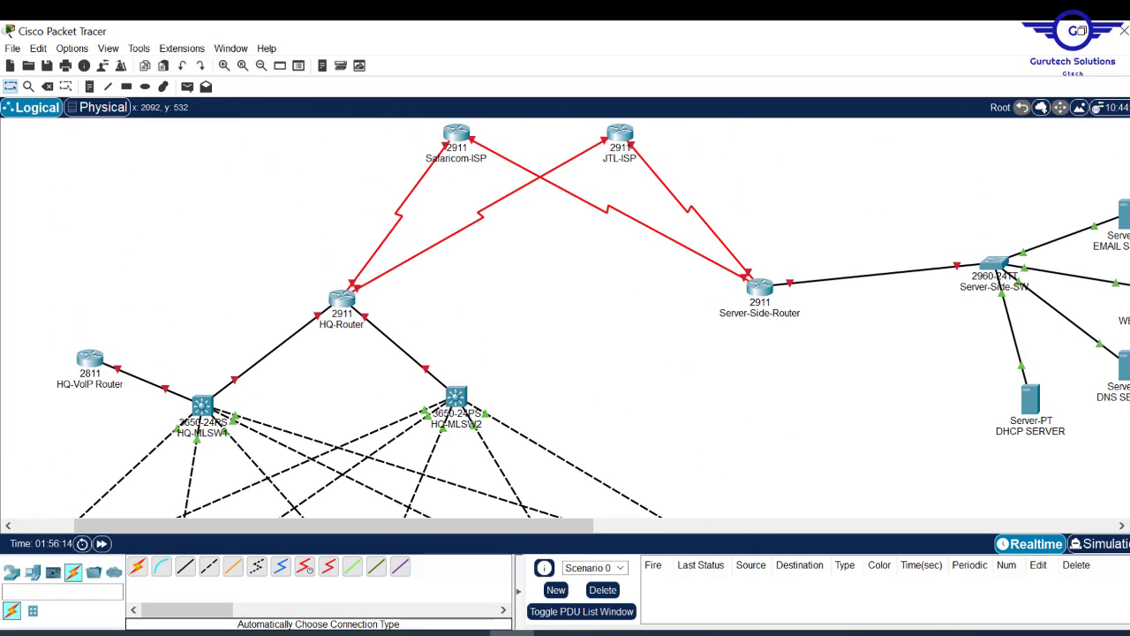
scroll(565, 318, down, 6)
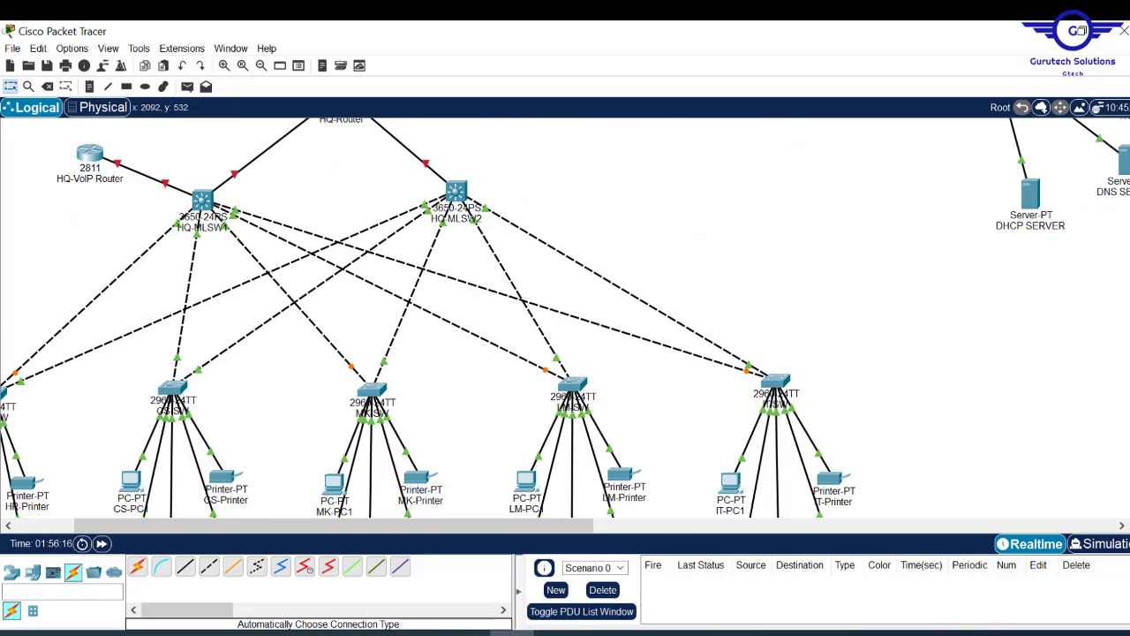
scroll(565, 318, down, 3)
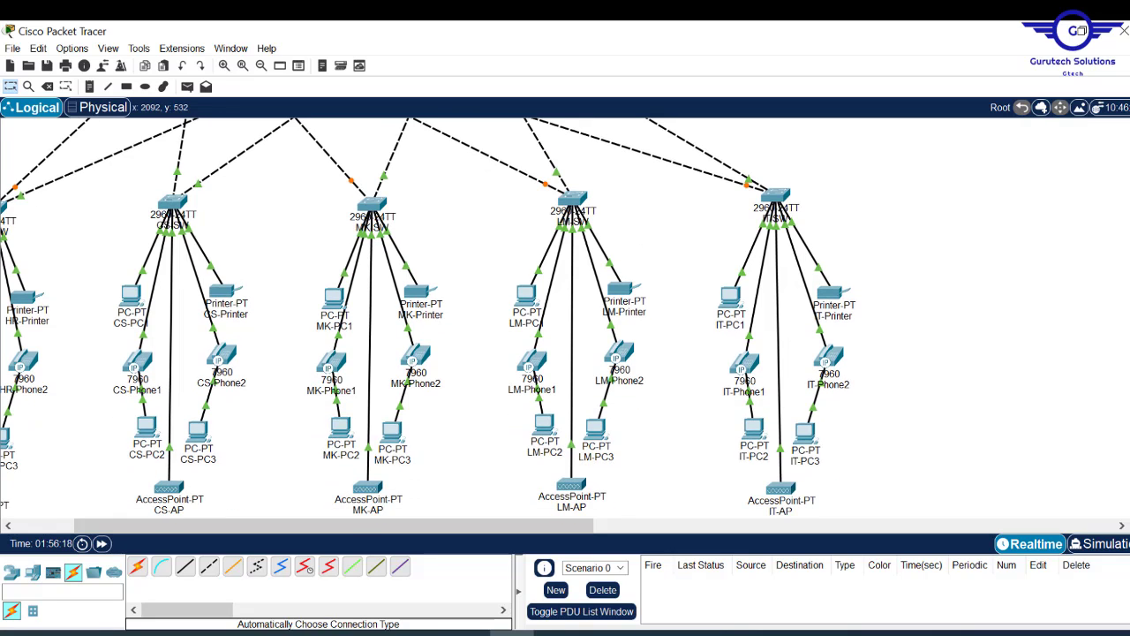
scroll(404, 530, left, 3)
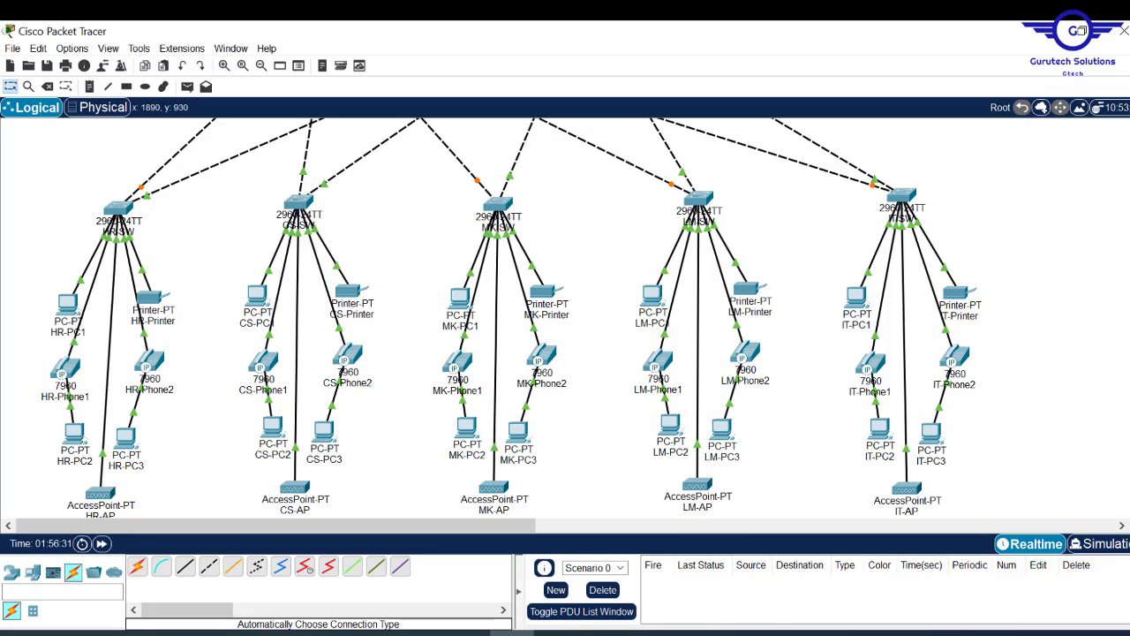
scroll(330, 217, down, 3)
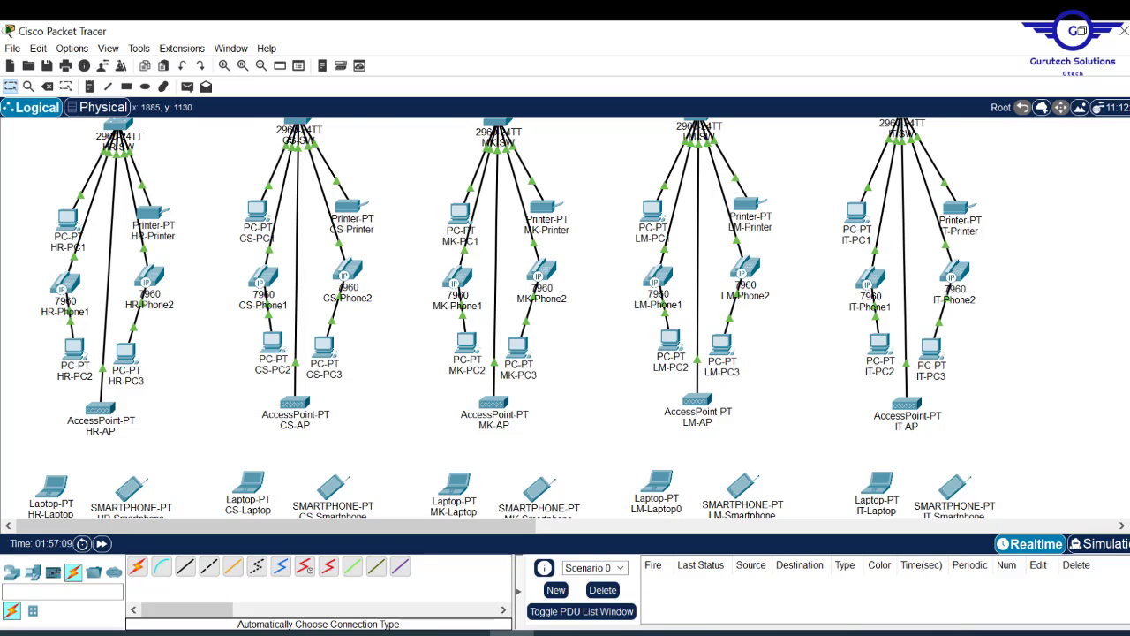
scroll(566, 318, down, 3)
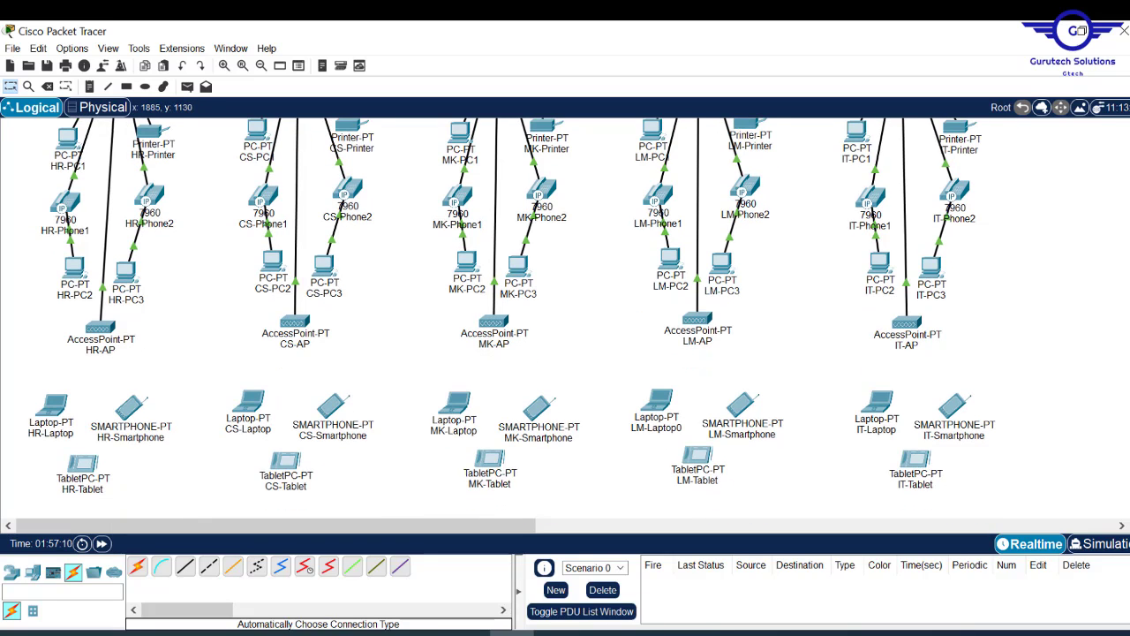
scroll(565, 318, up, 5)
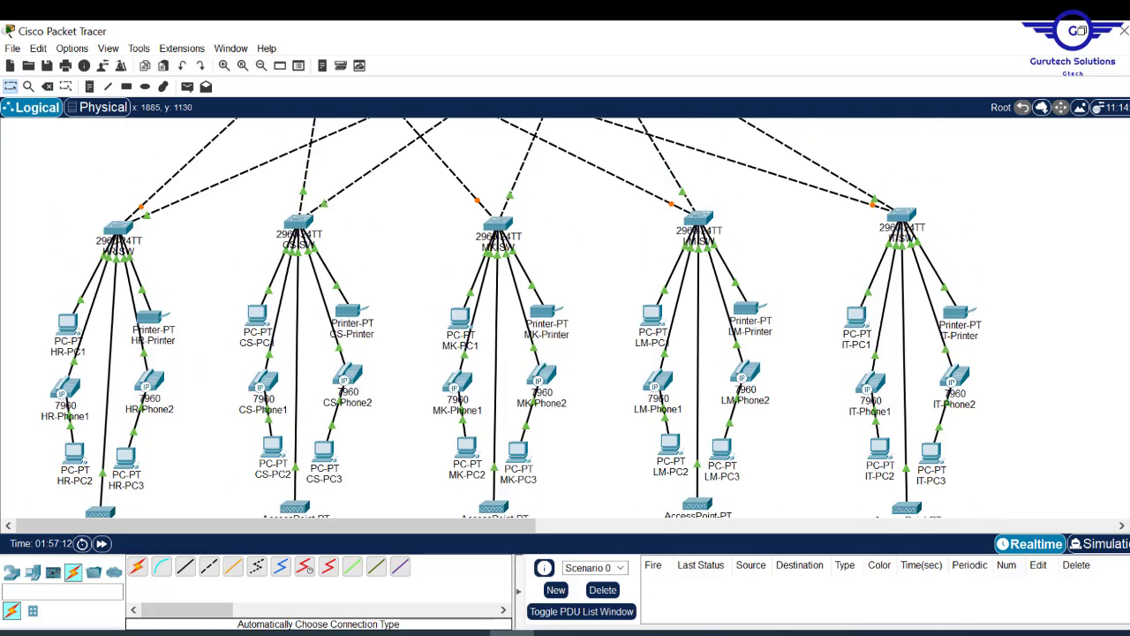
scroll(565, 318, down, 5)
scroll(565, 318, down, 2)
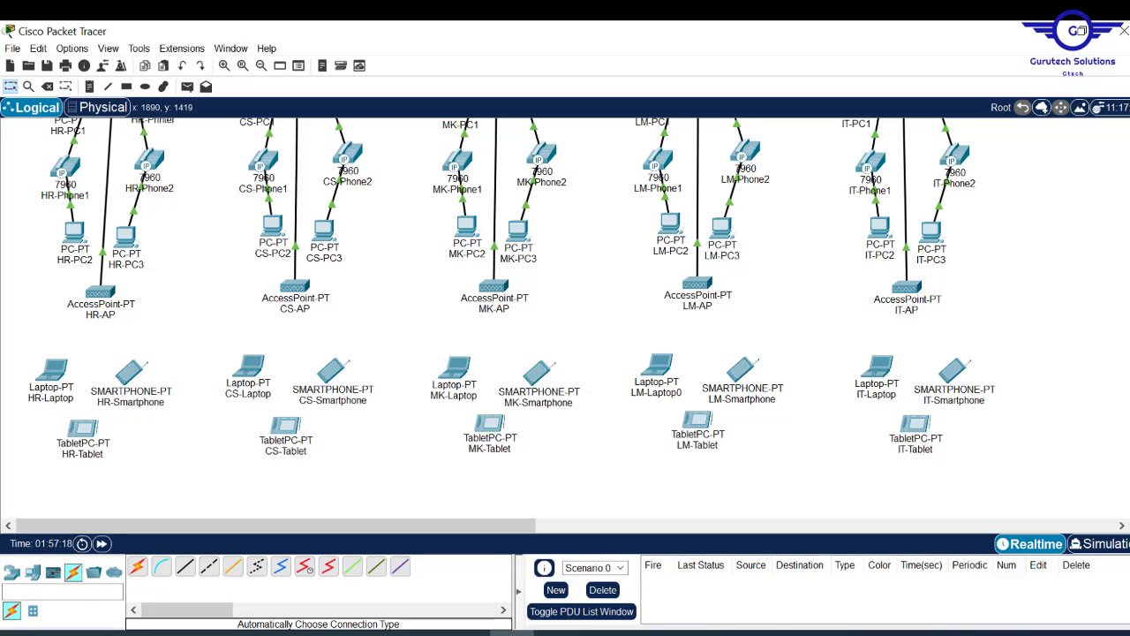
scroll(566, 318, up, 15)
scroll(566, 318, down, 20)
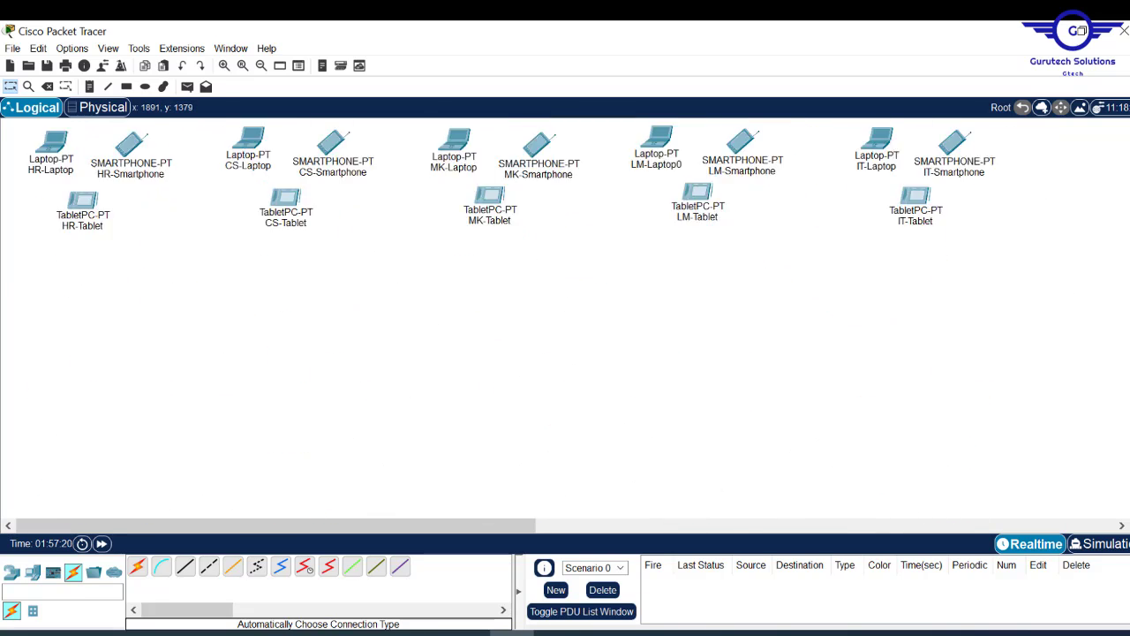
scroll(565, 318, up, 18)
scroll(565, 318, up, 2)
scroll(566, 318, down, 8)
scroll(565, 318, up, 5)
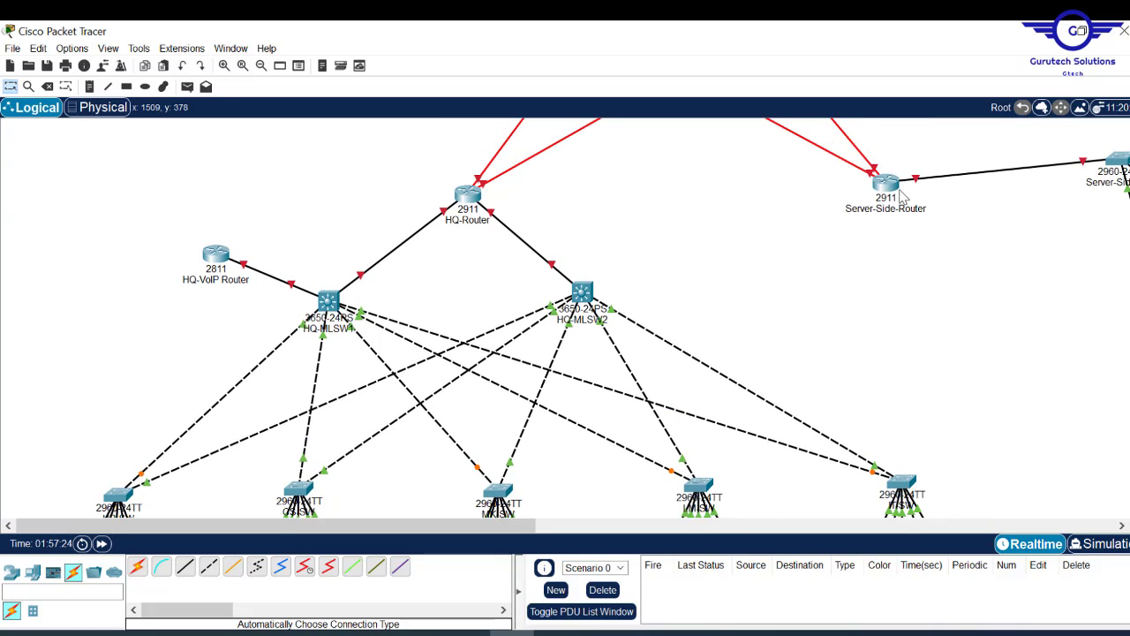
drag(894, 190, 917, 184)
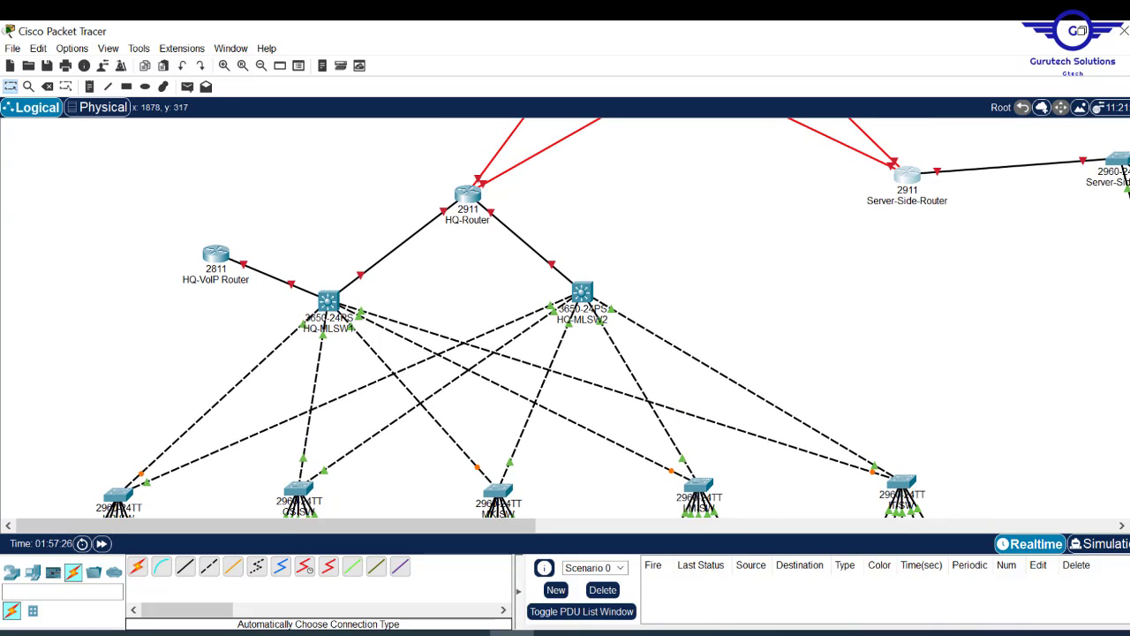
- Shift JTL-ISP left, nudge Safaricom-ISP right, and bring Server-Side-Router back left
scroll(879, 156, up, 3)
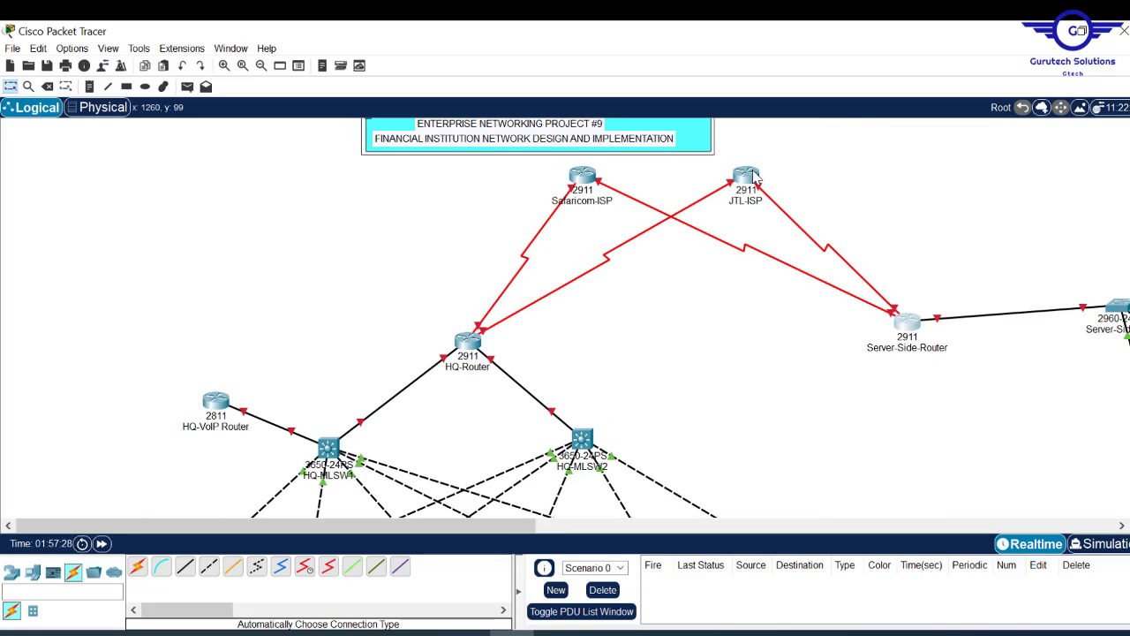
drag(752, 177, 717, 176)
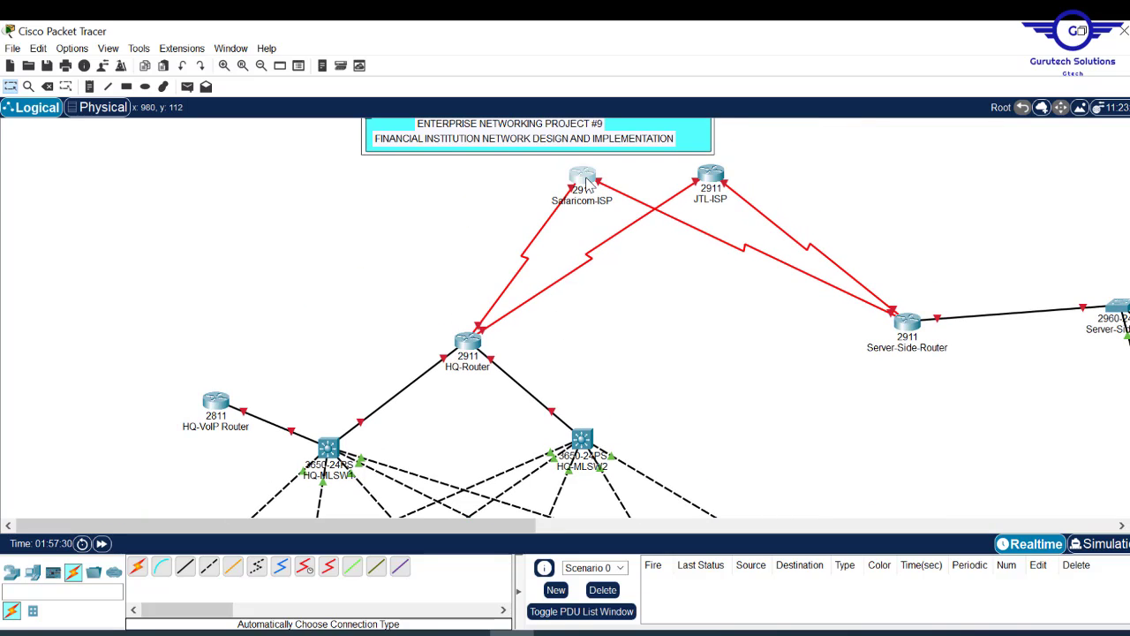
mouse_move(586, 181)
mouse_down()
mouse_move(575, 190)
mouse_move(591, 179)
mouse_up()
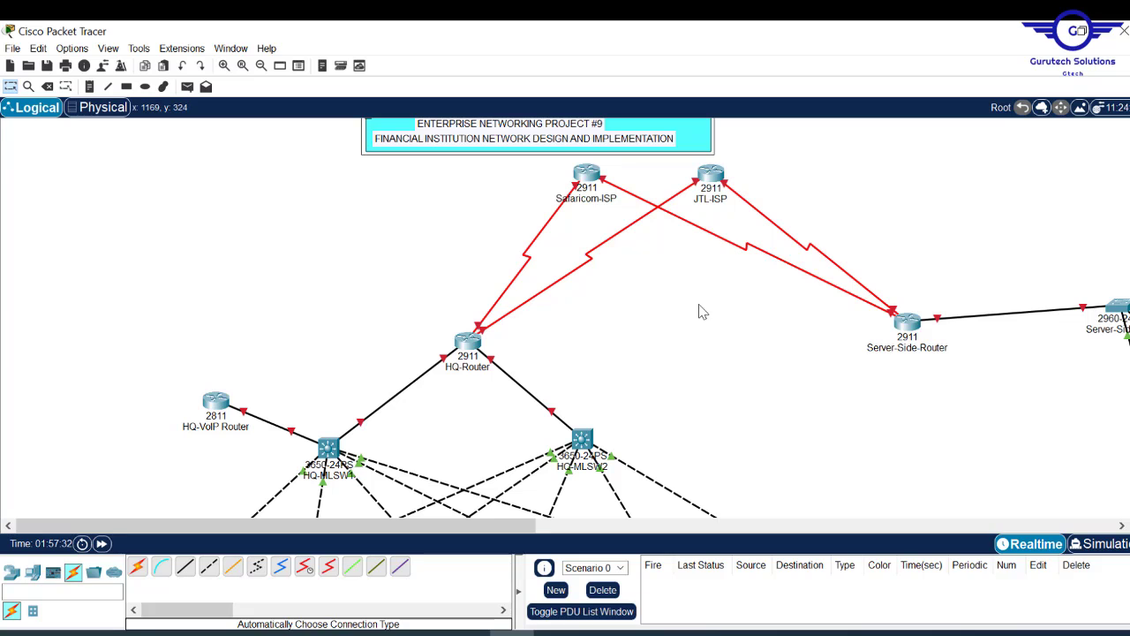
drag(910, 327, 850, 327)
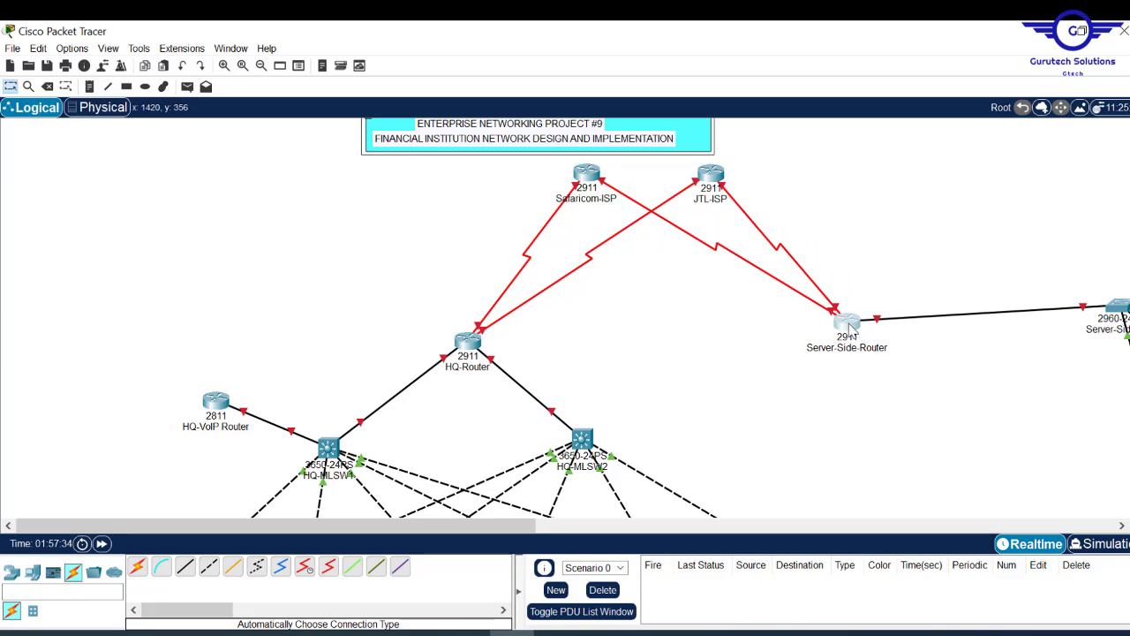
scroll(565, 318, down, 4)
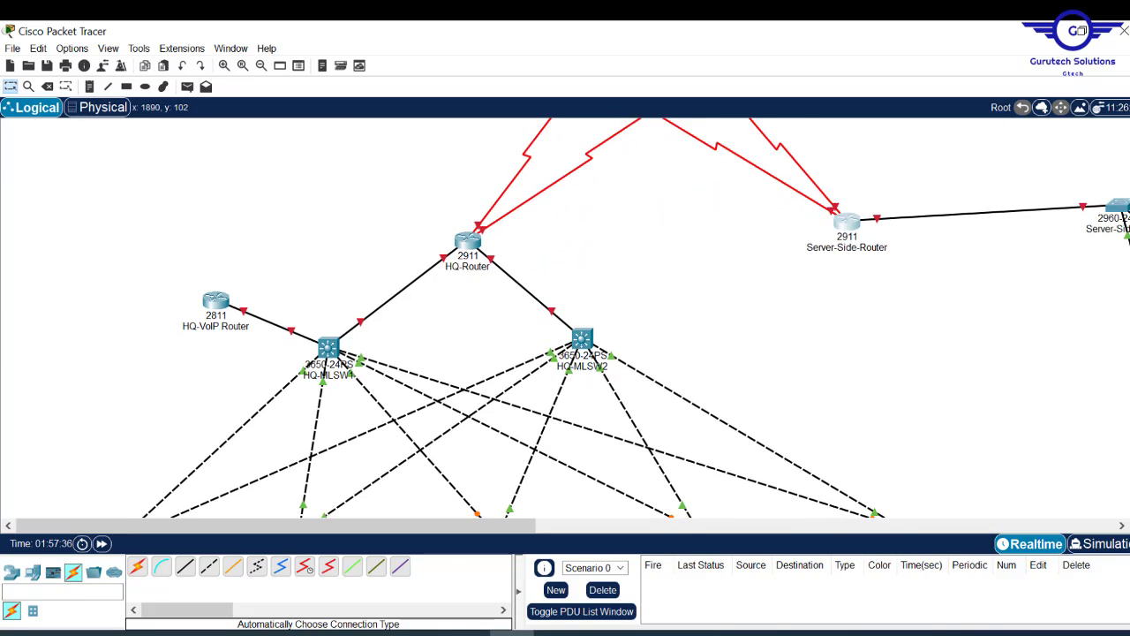
scroll(565, 318, up, 2)
scroll(565, 318, down, 3)
scroll(566, 318, up, 2)
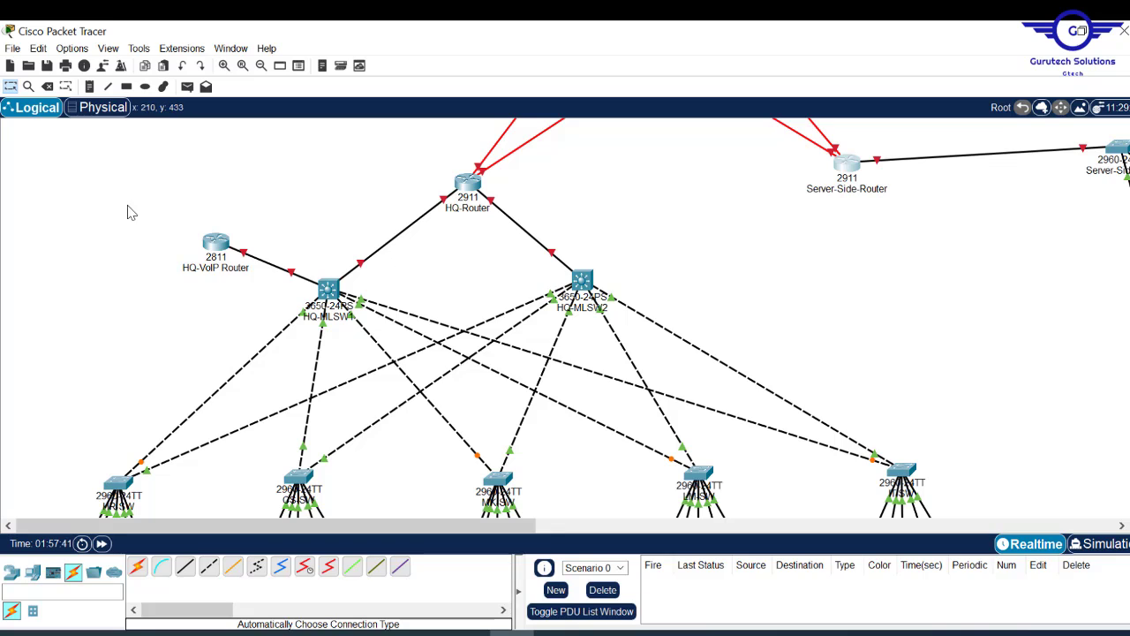
- Pick the Rectangle tool with No Fill and zoom out over the topology
click(126, 86)
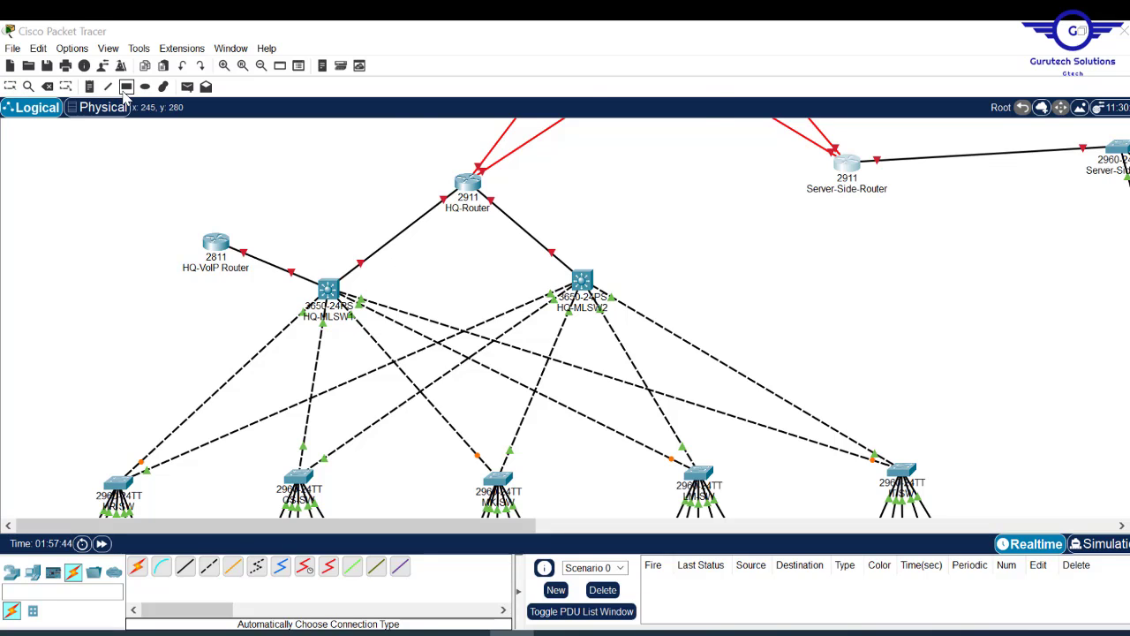
click(262, 67)
click(262, 67)
click(262, 67)
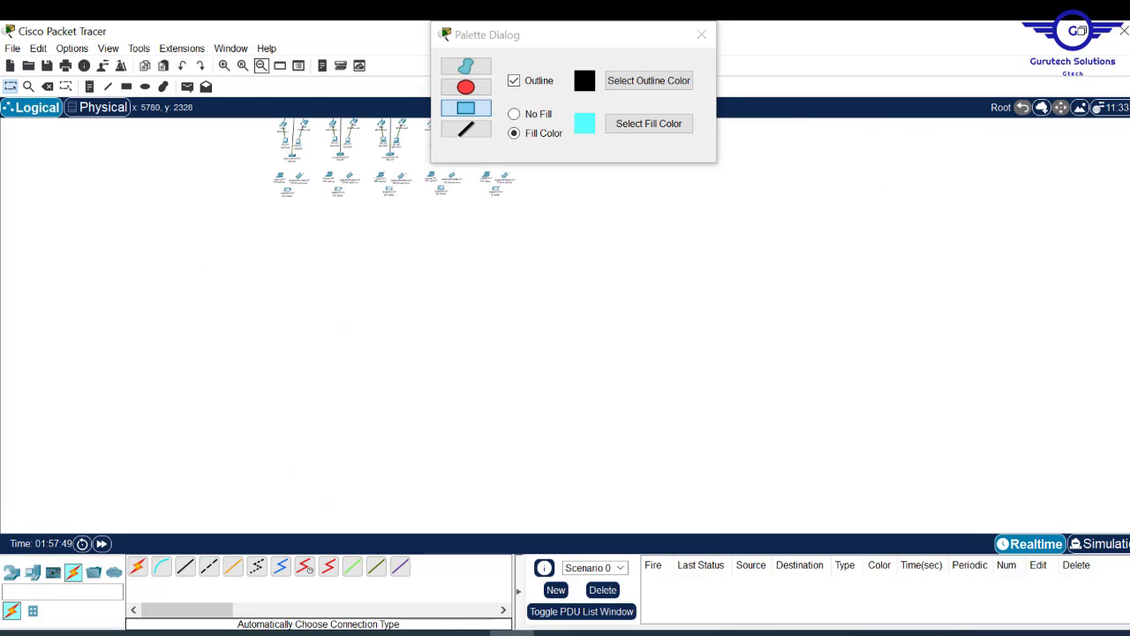
drag(1129, 389, 1117, 185)
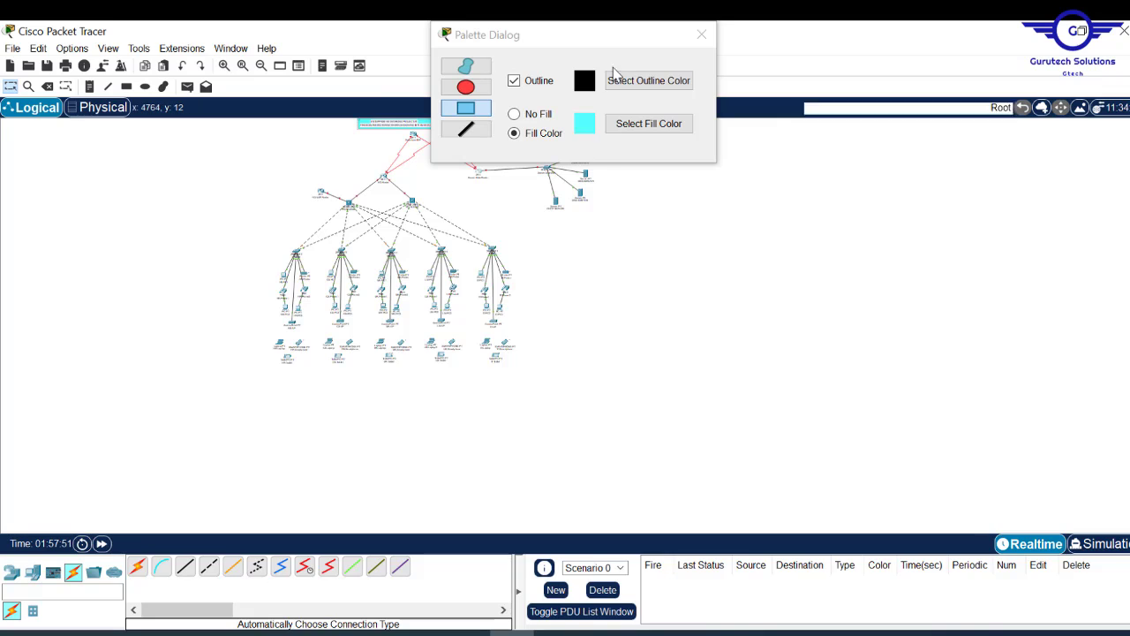
click(523, 115)
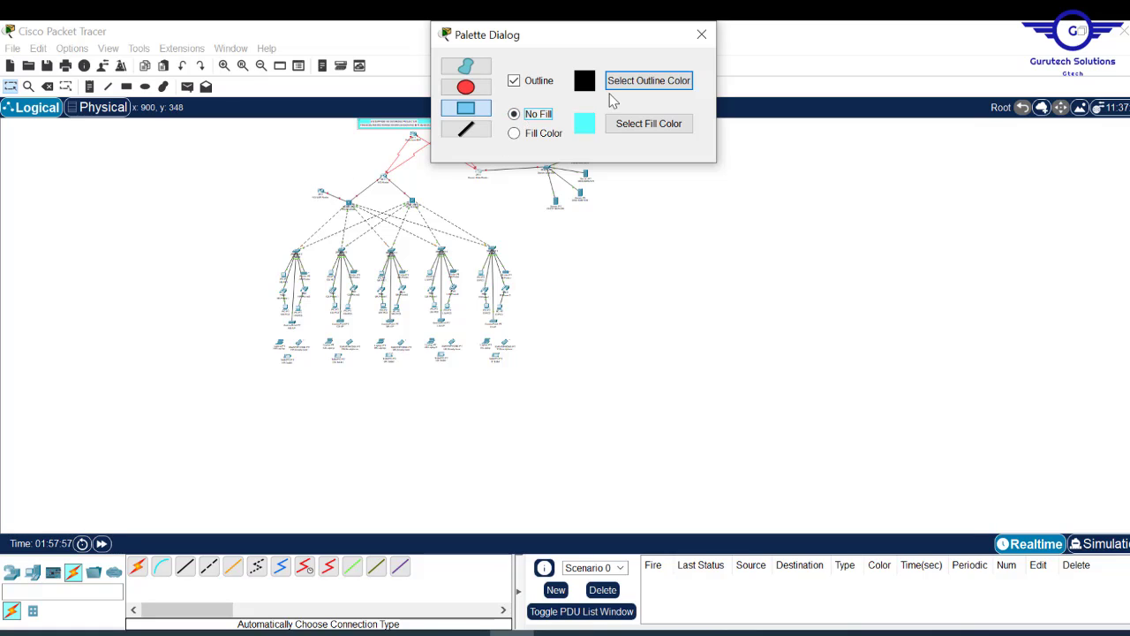
click(702, 32)
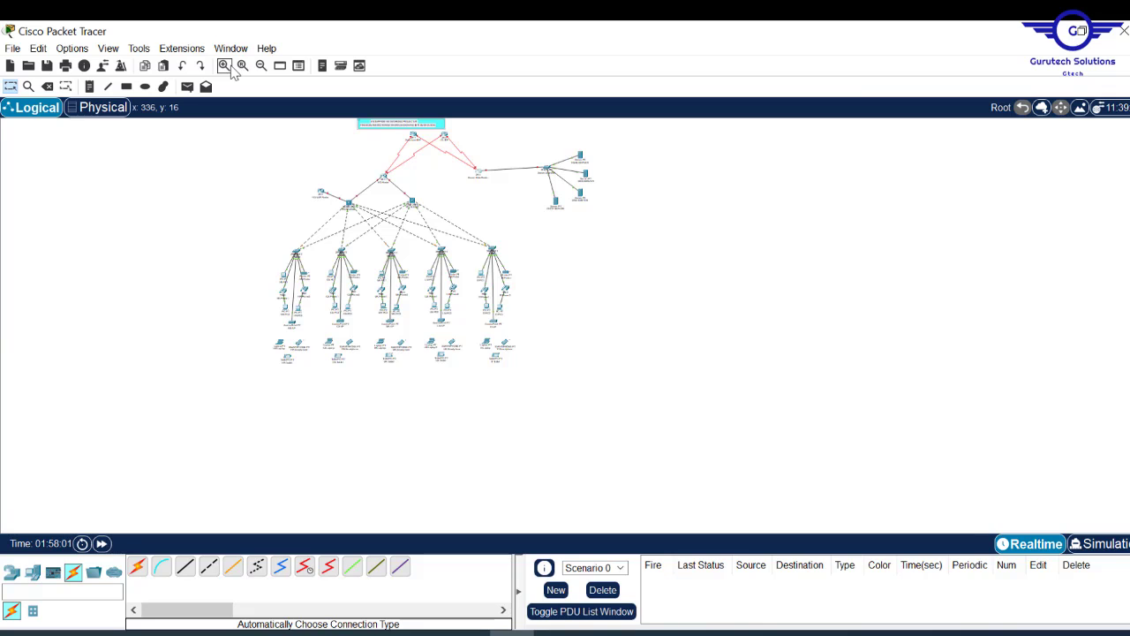
- Draw outline rectangles framing the HQ department LANs and the server group
click(227, 70)
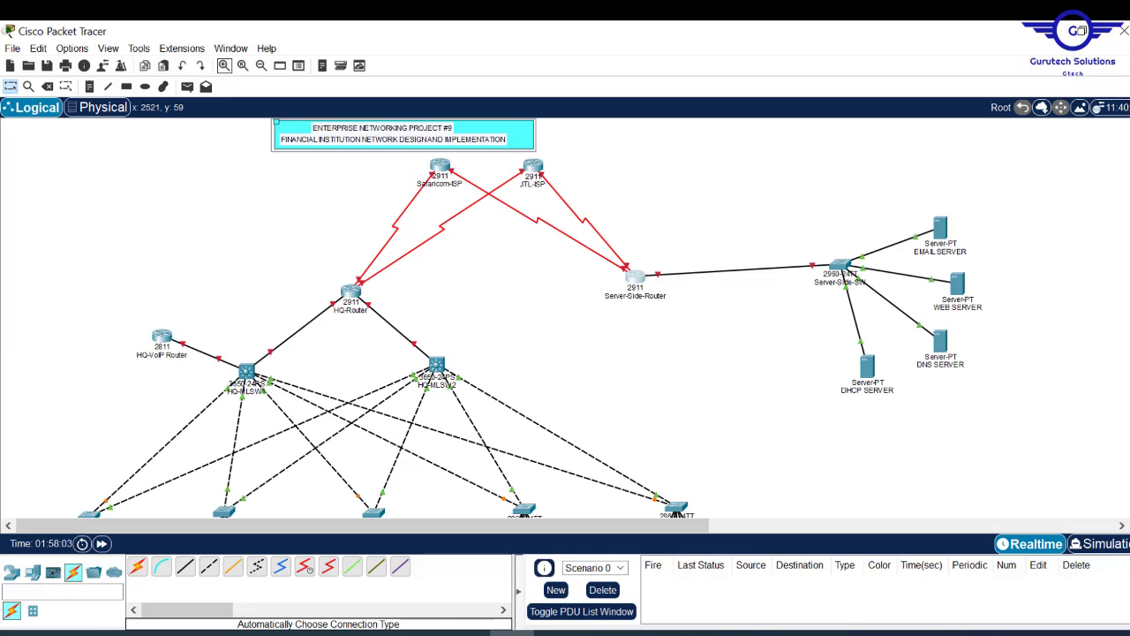
scroll(497, 318, down, 5)
scroll(497, 318, up, 5)
scroll(497, 318, down, 5)
scroll(498, 317, down, 3)
scroll(497, 318, up, 8)
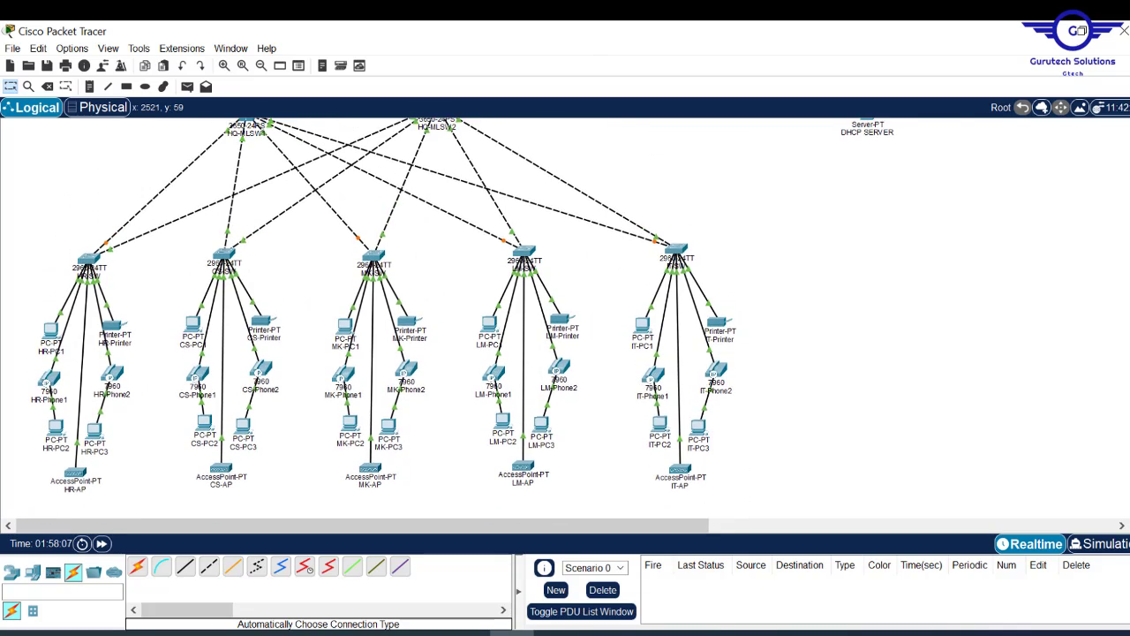
click(262, 66)
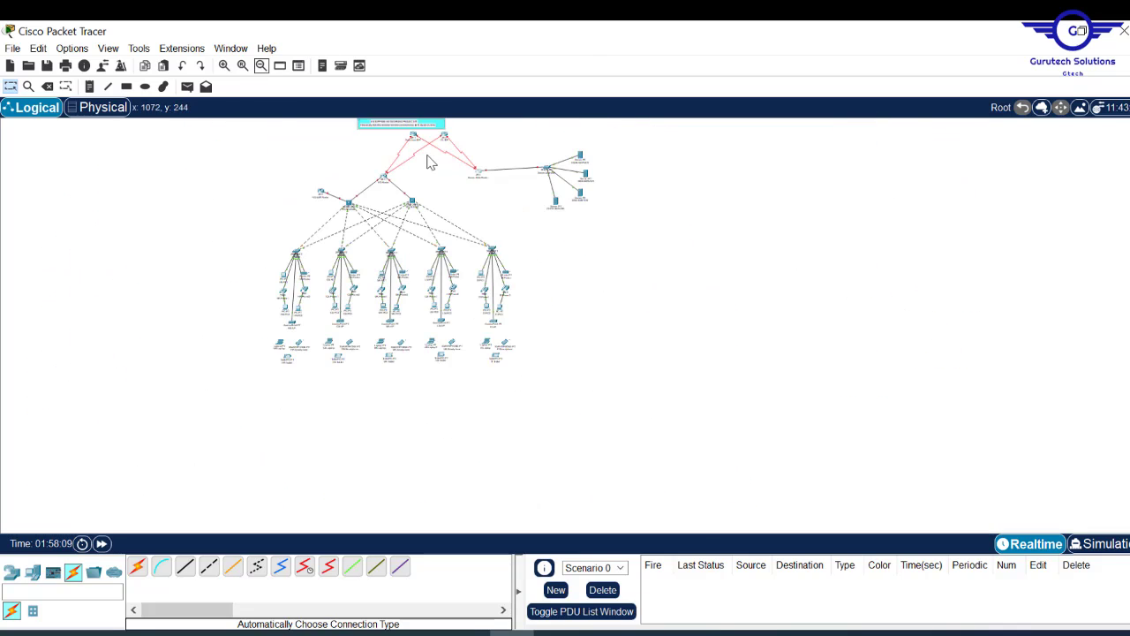
click(127, 86)
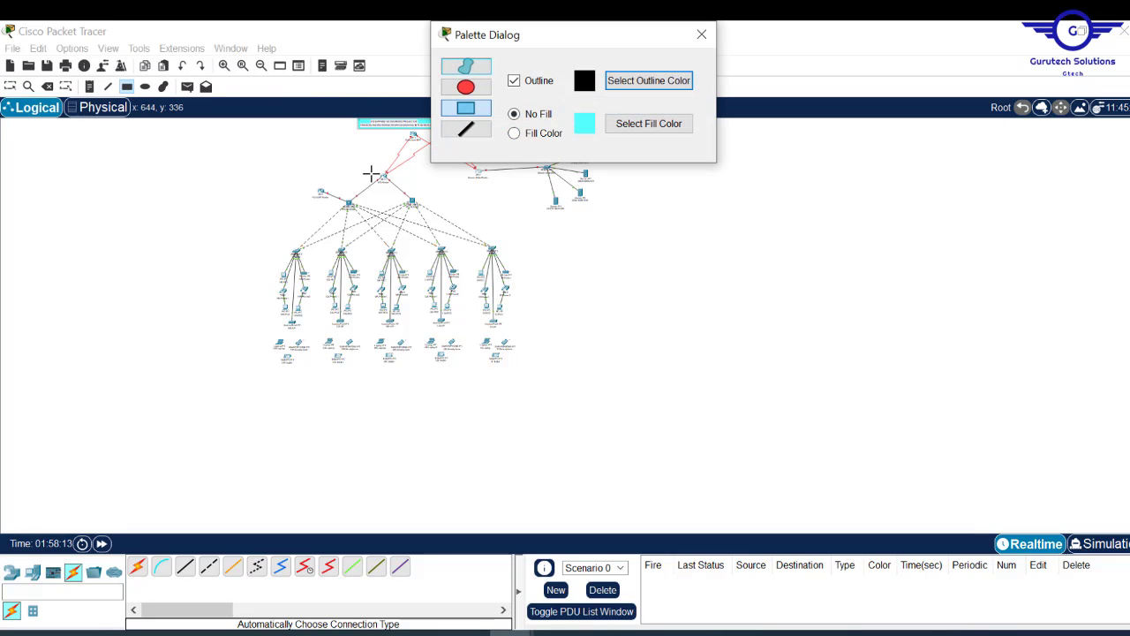
click(288, 174)
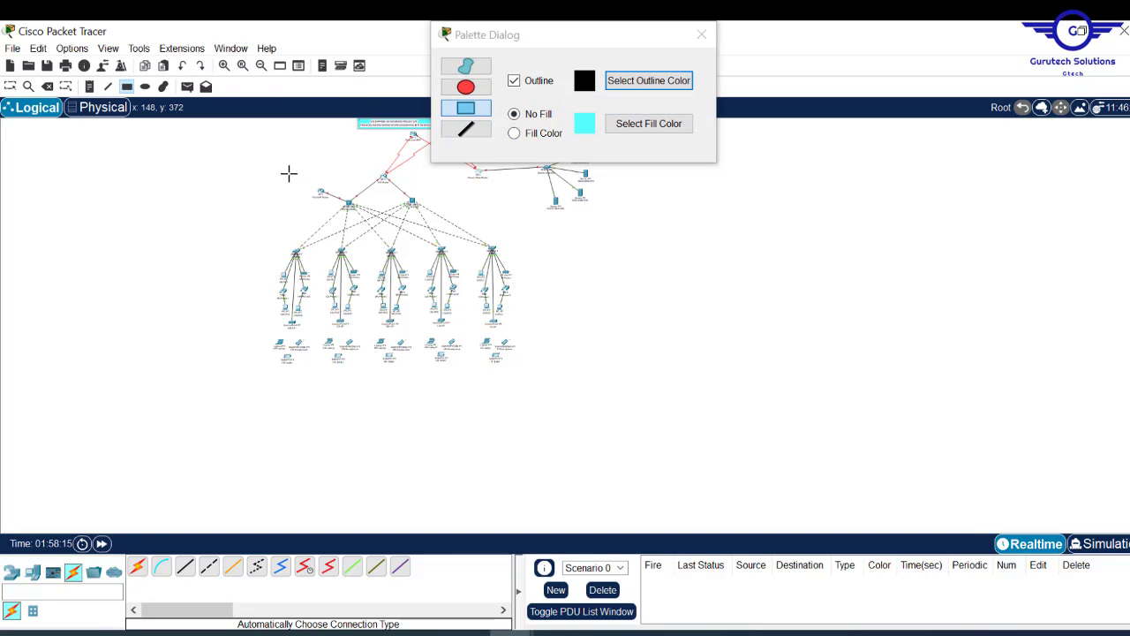
drag(288, 174, 534, 392)
click(701, 34)
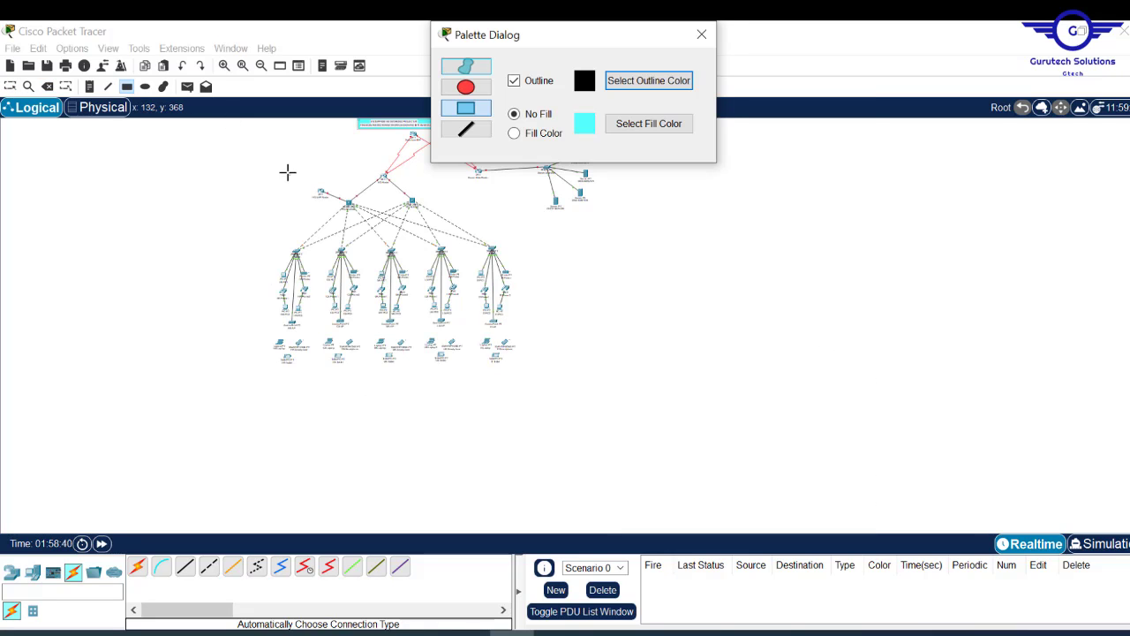
drag(288, 174, 515, 368)
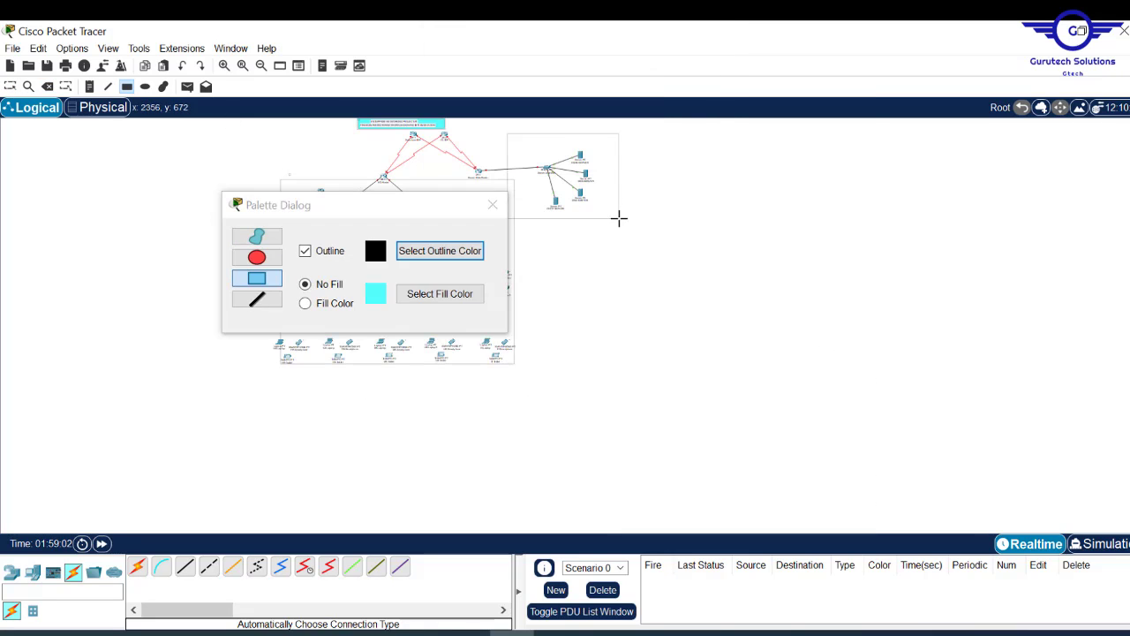
click(495, 202)
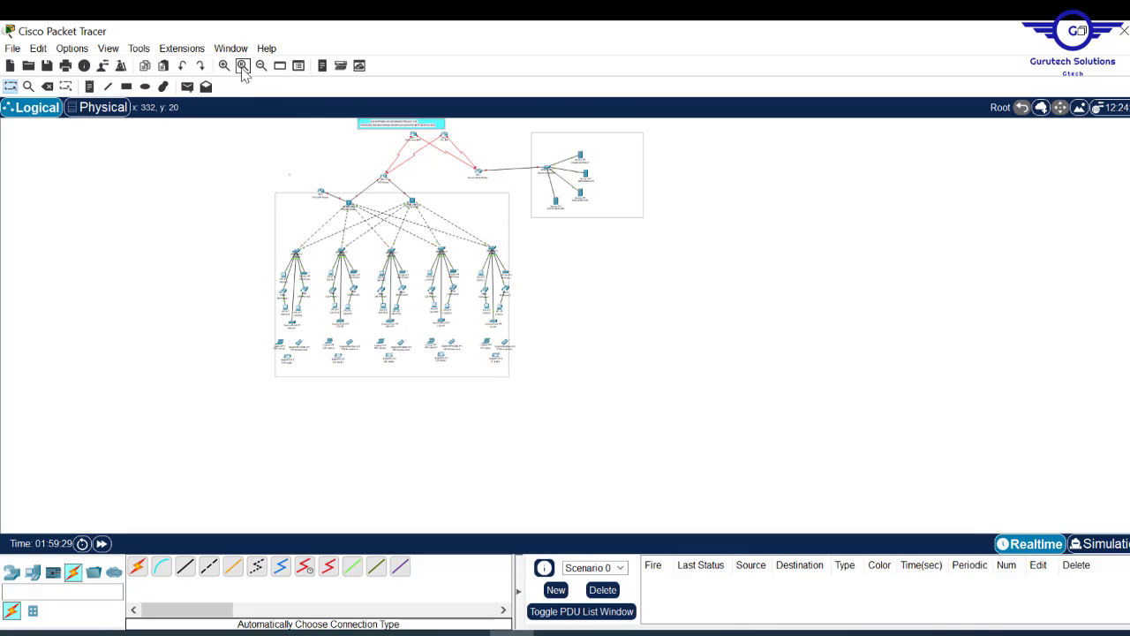
click(242, 66)
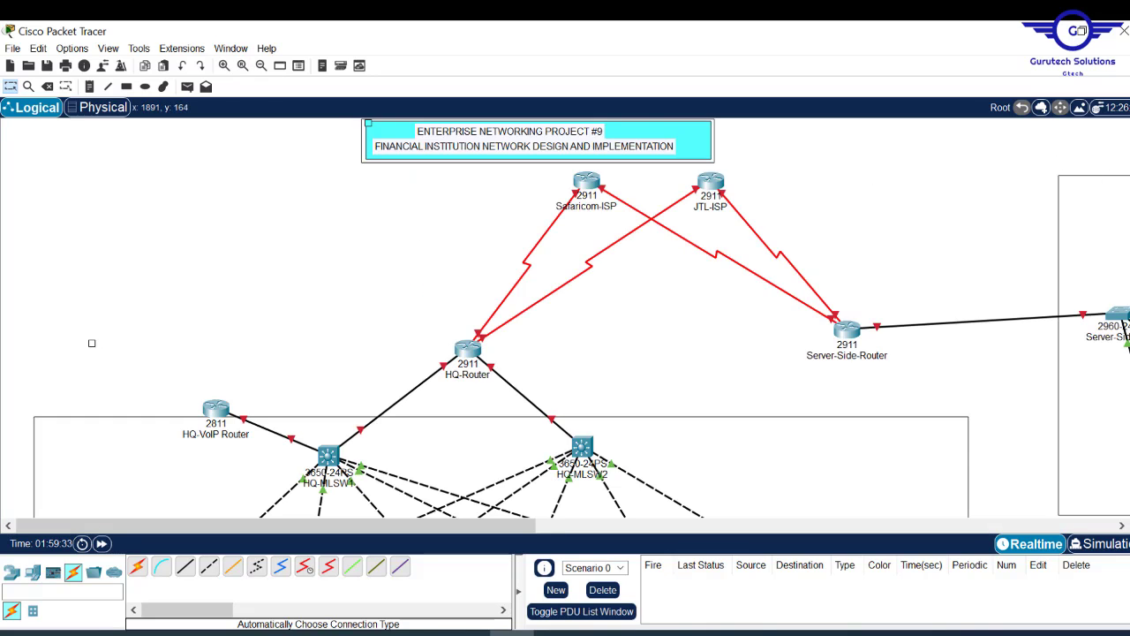
scroll(1127, 257, down, 10)
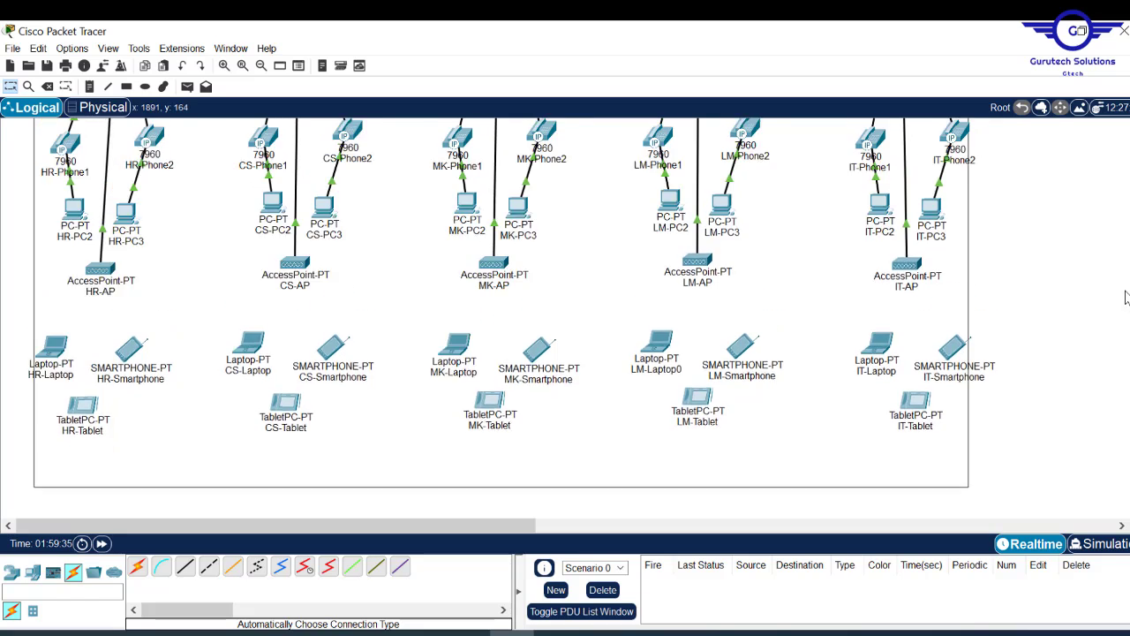
scroll(1127, 257, up, 10)
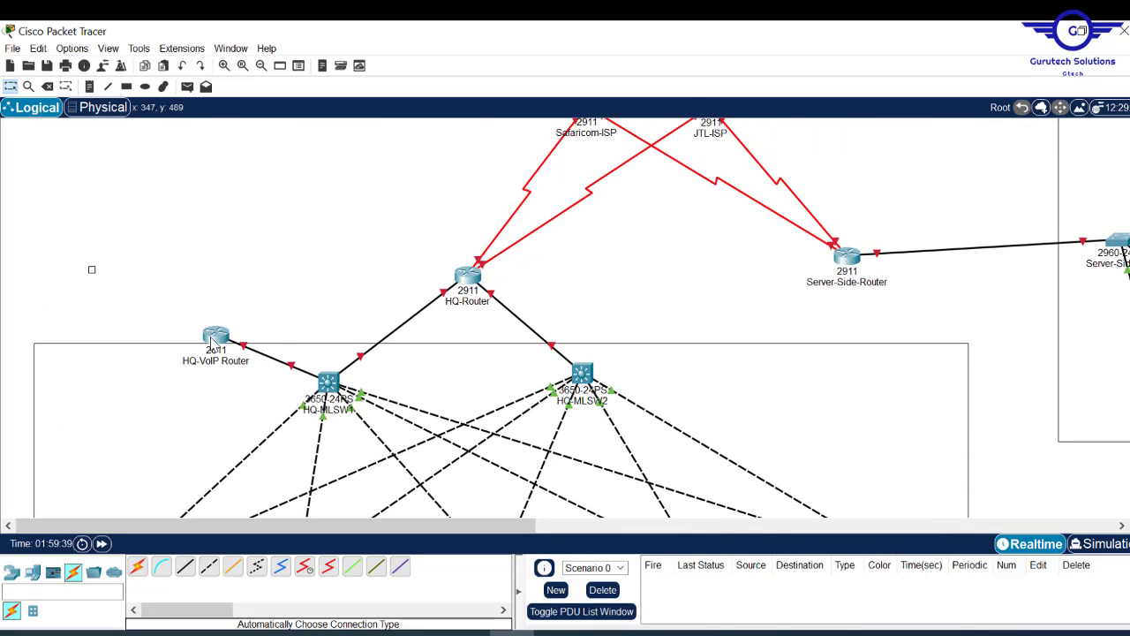
drag(213, 341, 200, 363)
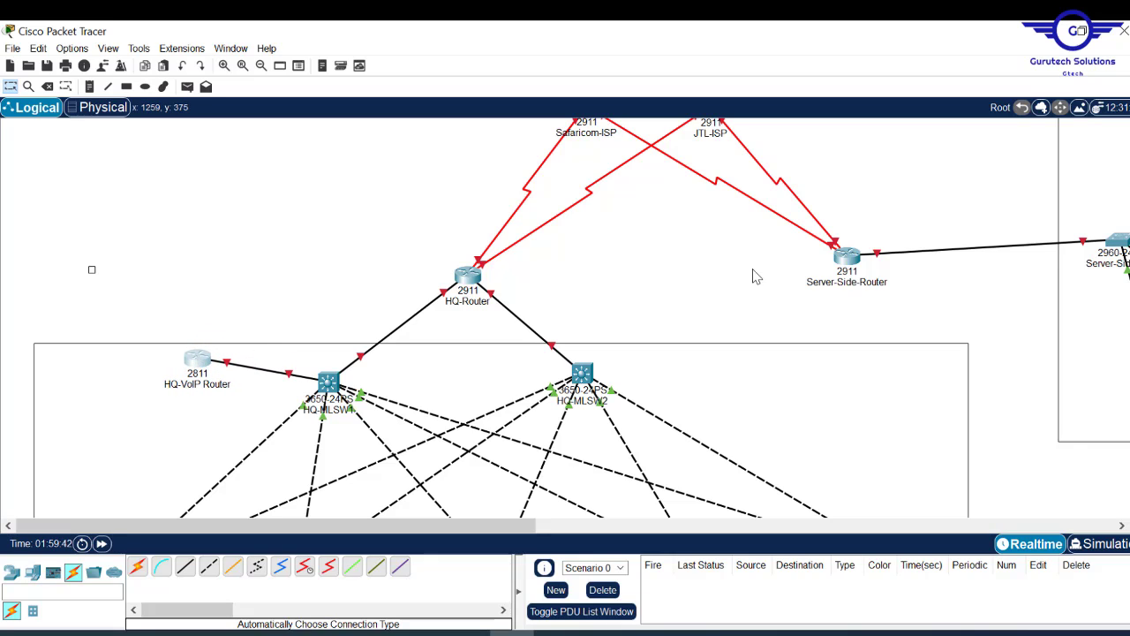
scroll(511, 318, down, 5)
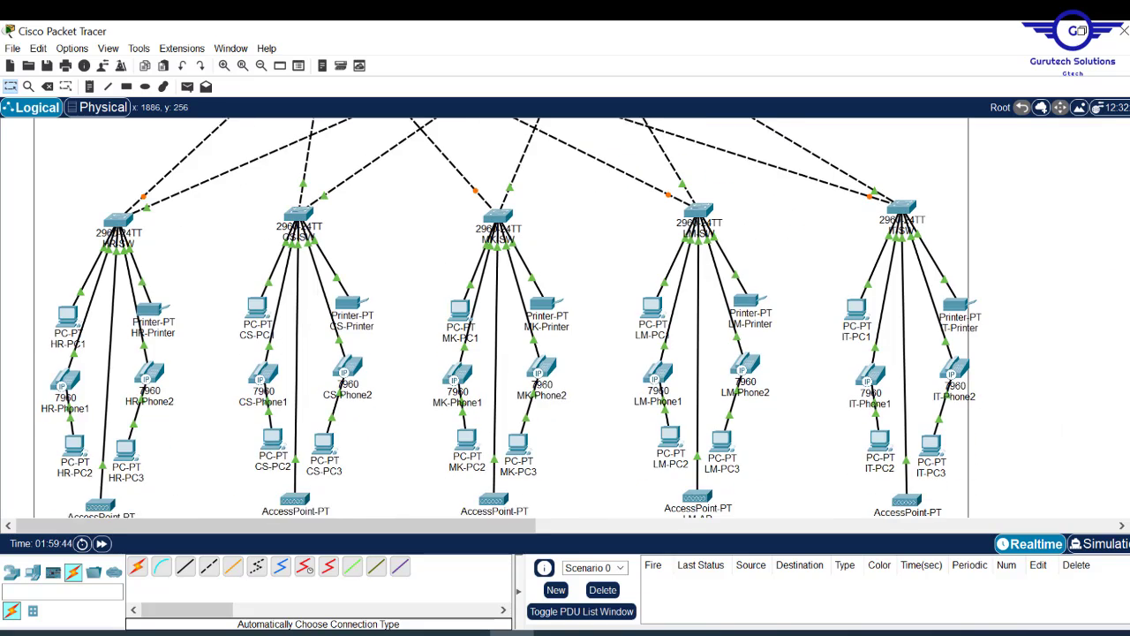
scroll(511, 318, up, 3)
scroll(644, 265, up, 1)
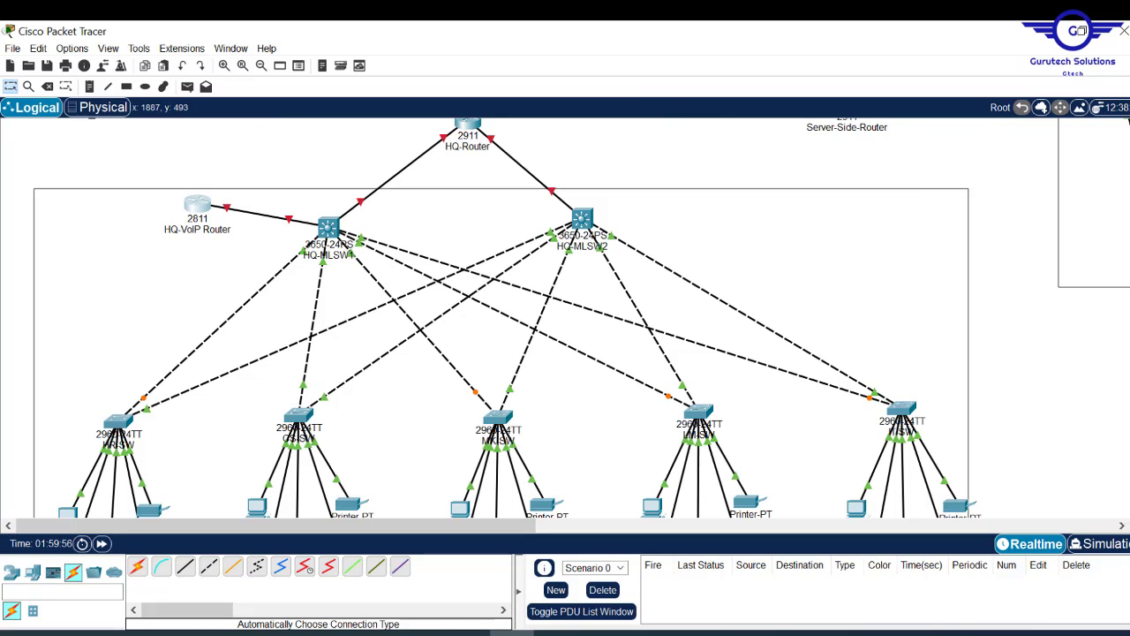
scroll(600, 137, up, 4)
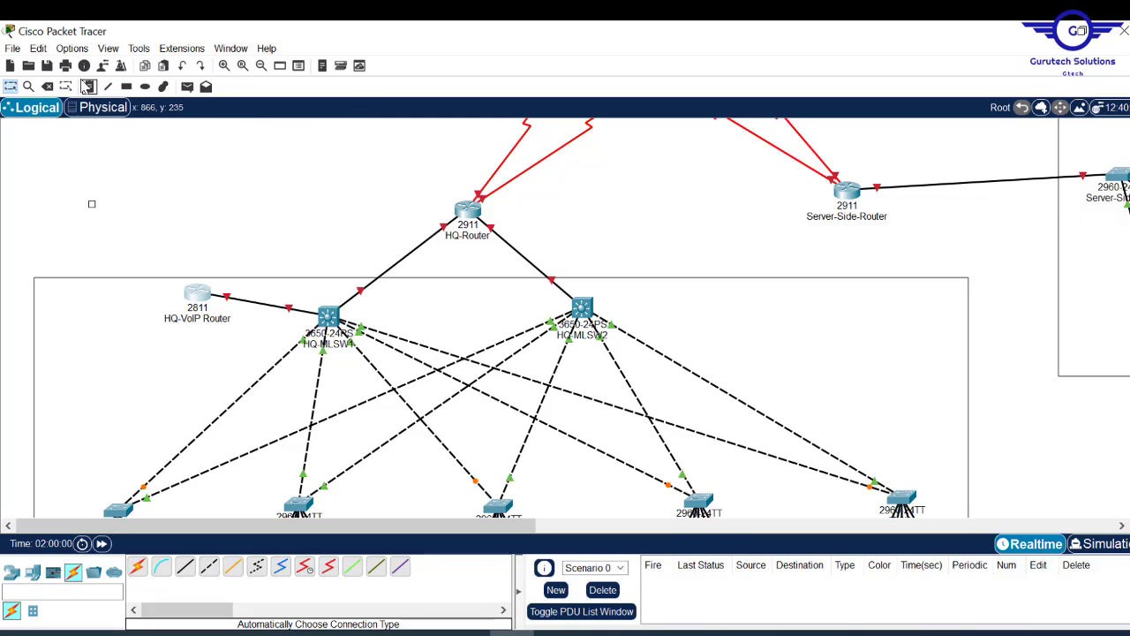
click(88, 87)
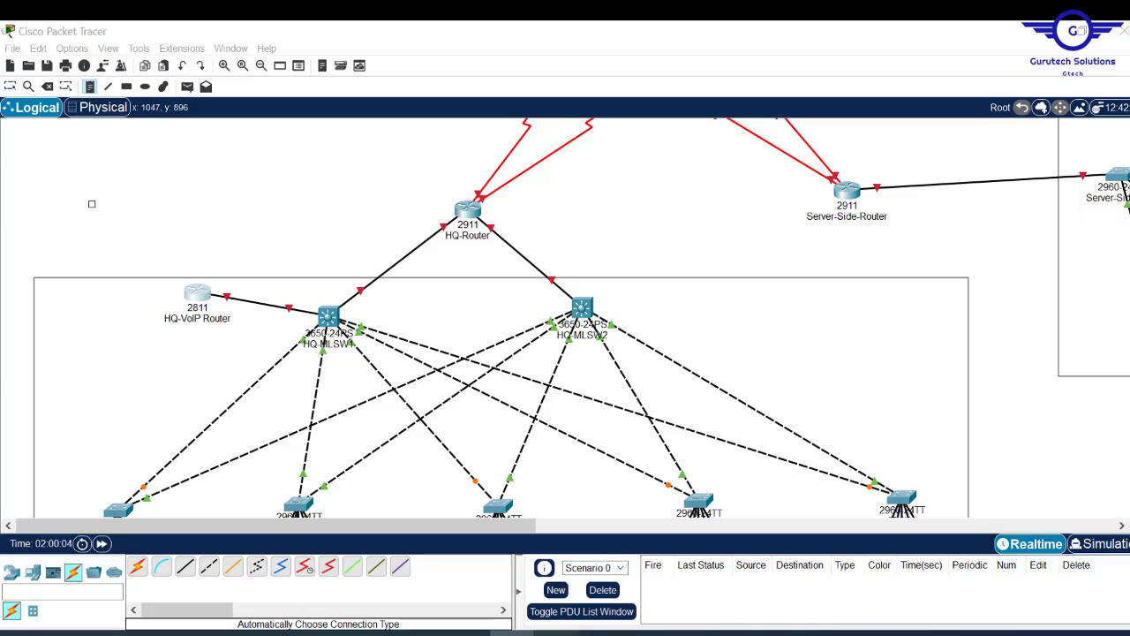
key(alt+Tab)
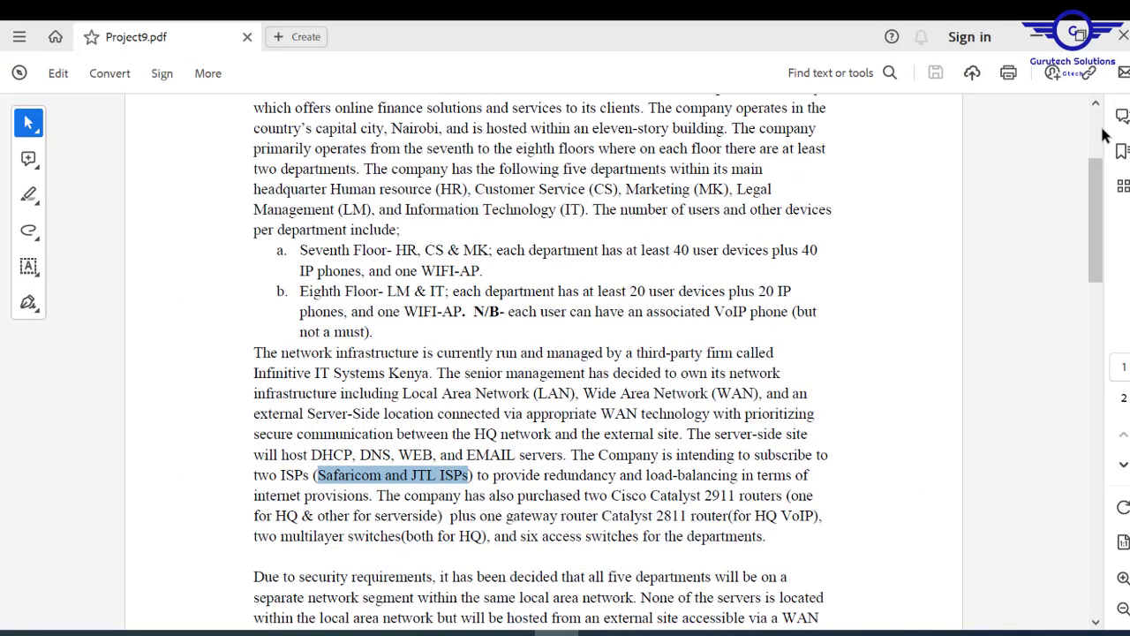
scroll(1102, 135, up, 3)
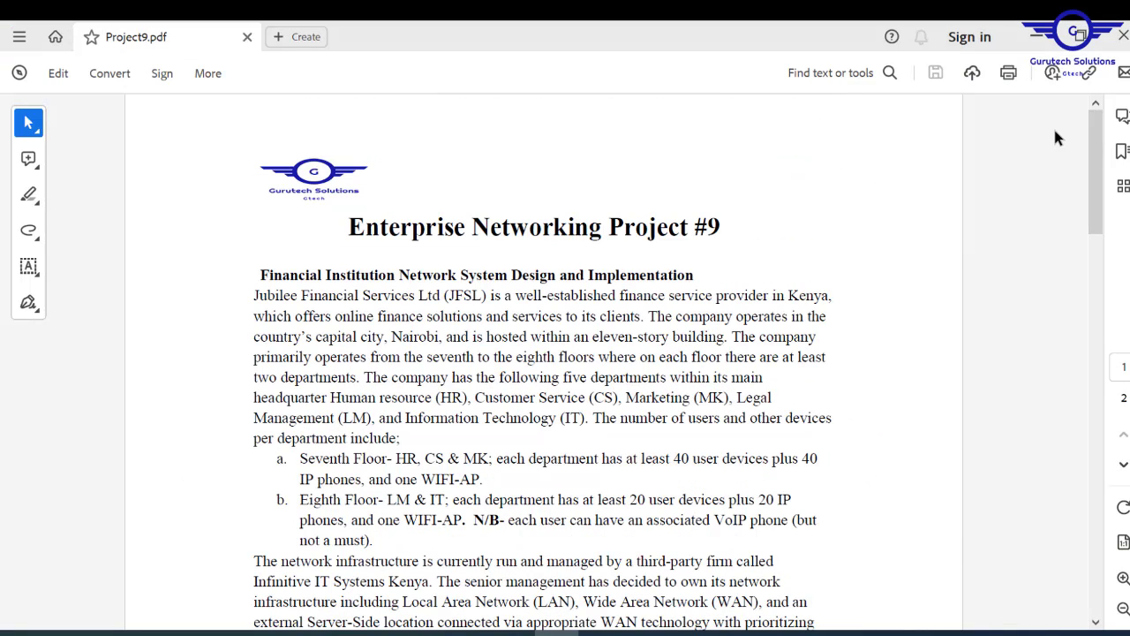
click(1038, 36)
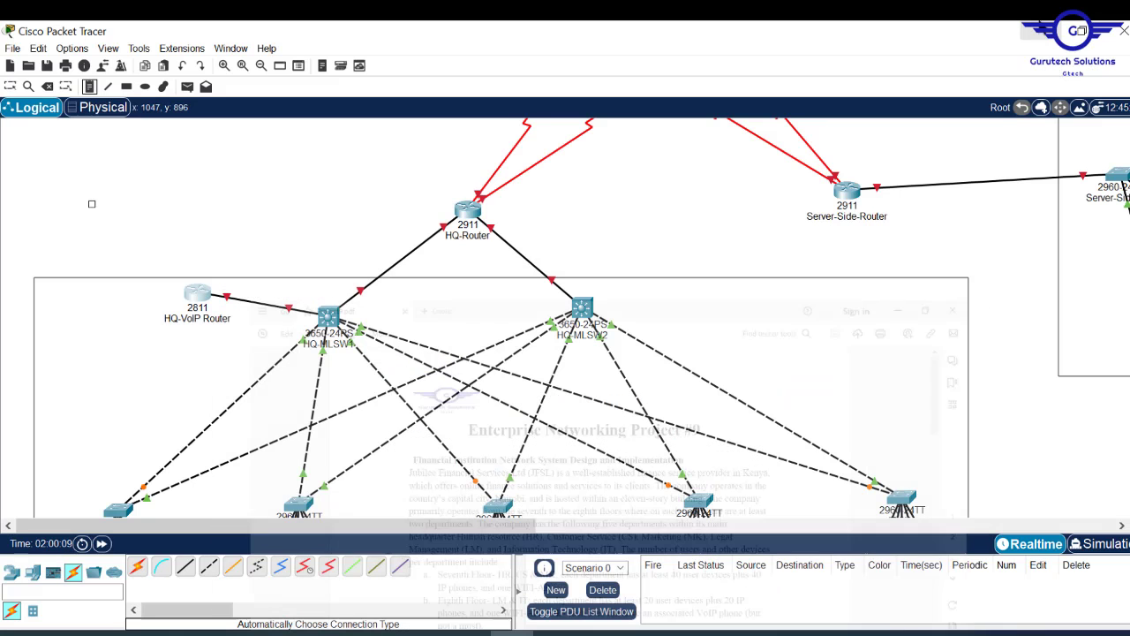
- Add a 'JFSL HQ NETWORK' note inside the HQ area
click(794, 274)
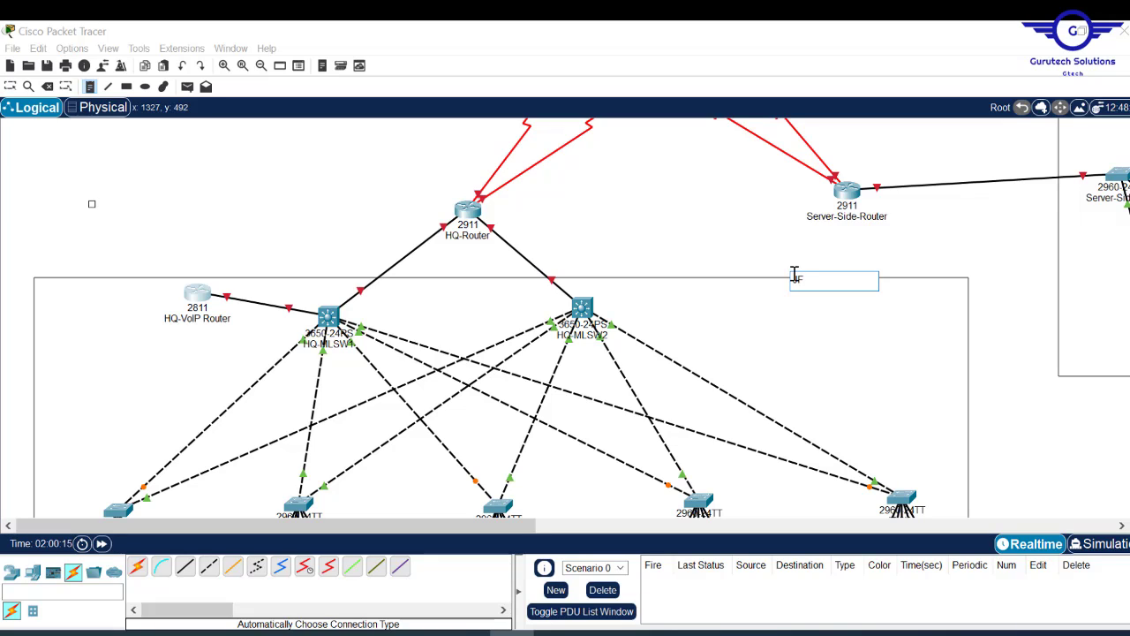
text(FSL HQ NETWORK)
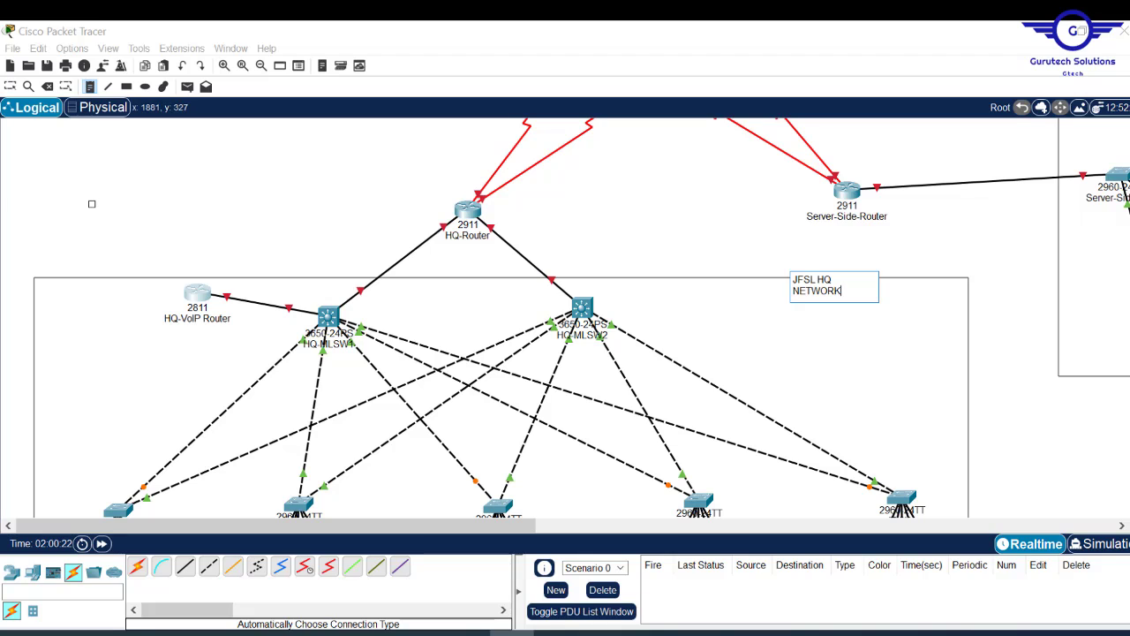
scroll(1096, 176, up, 3)
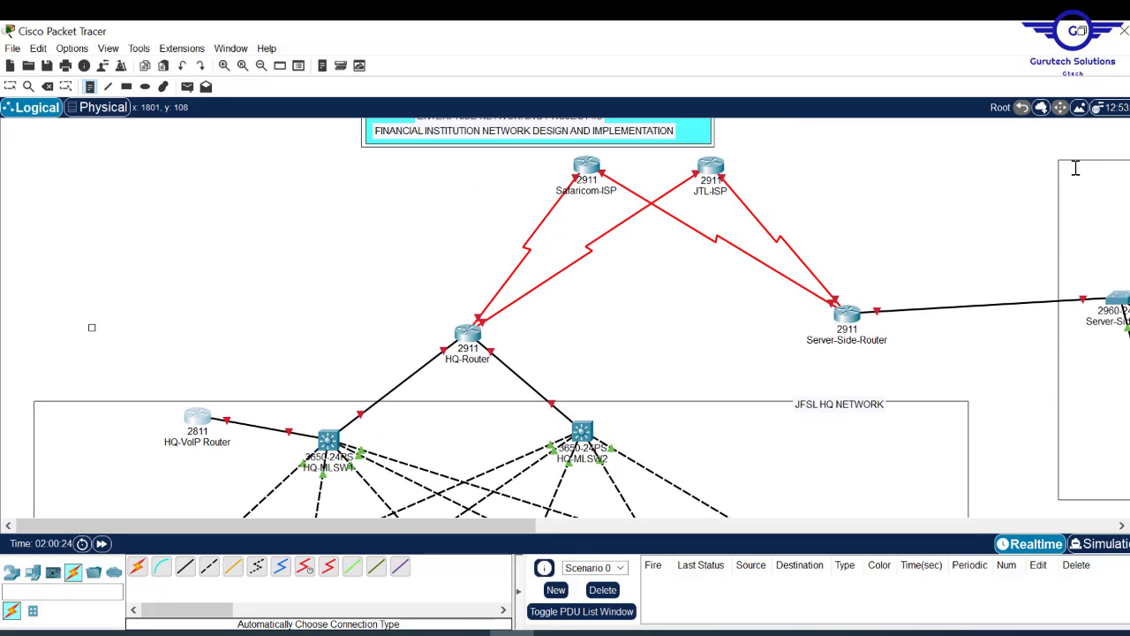
- Add a 'JFSL SERVER-SIDE NETWORK' note and move the HQ label to its box's top-right
click(1049, 168)
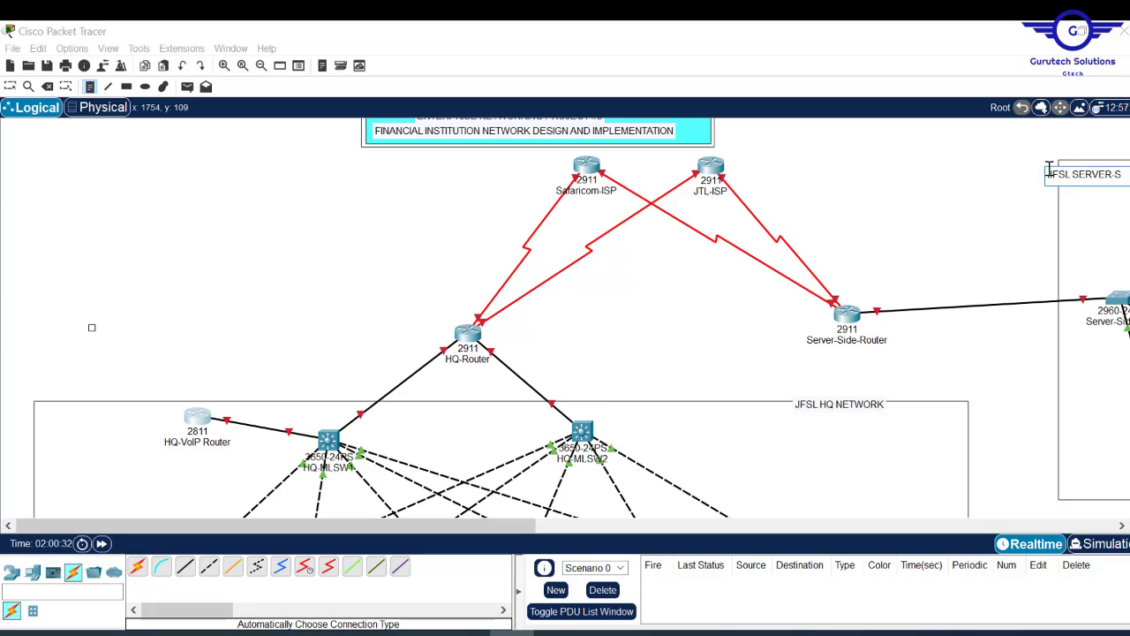
text(-SIDE NETWORK)
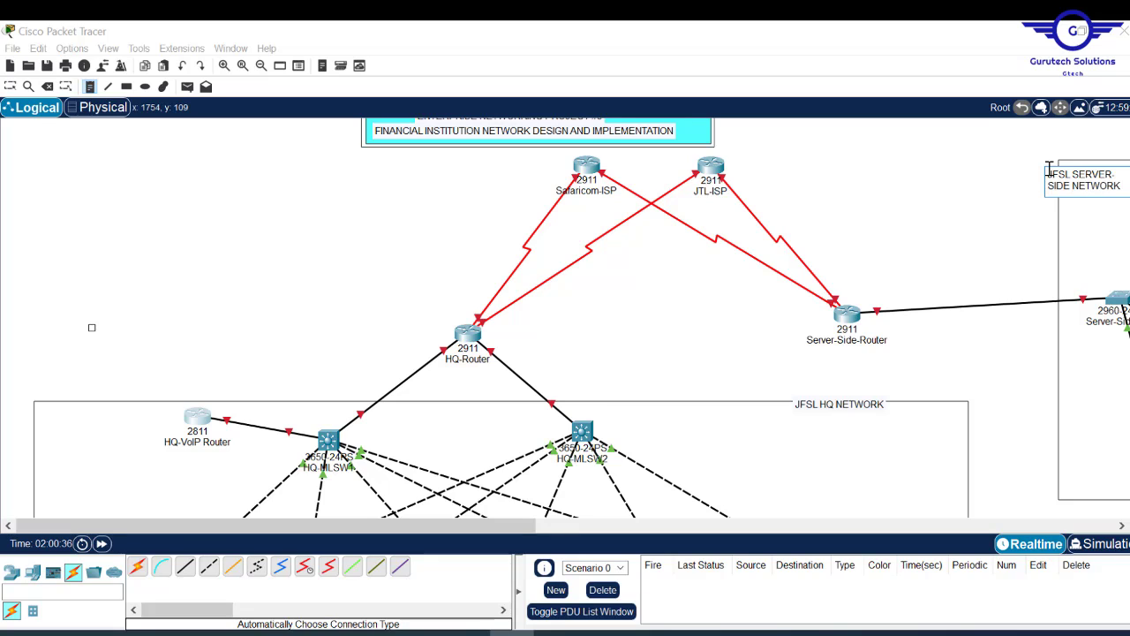
key(Escape)
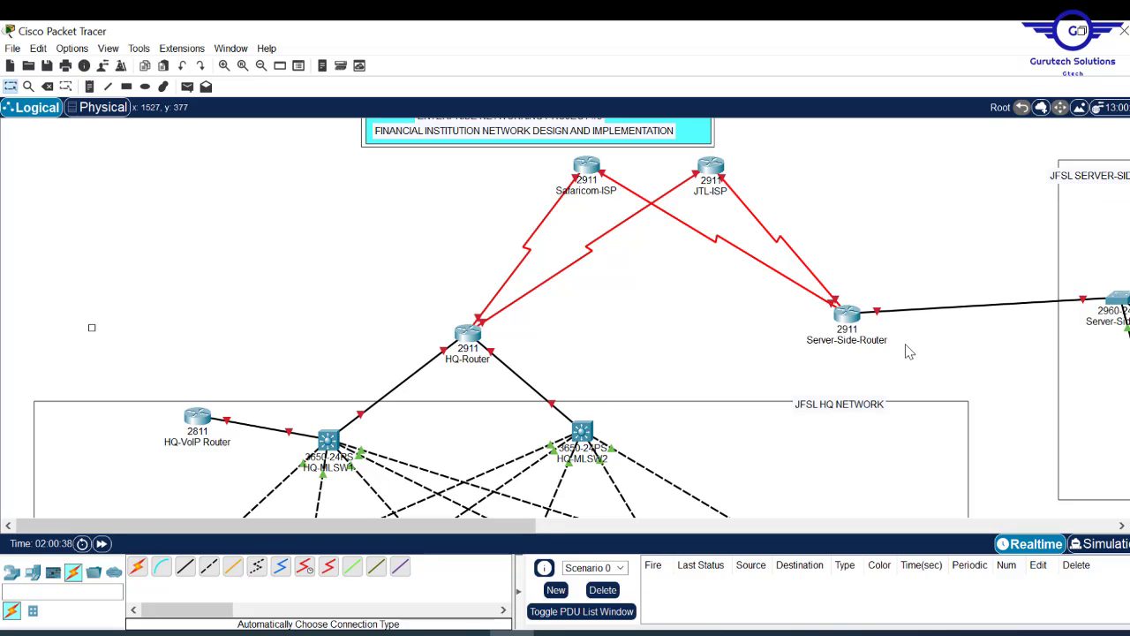
drag(873, 405, 921, 399)
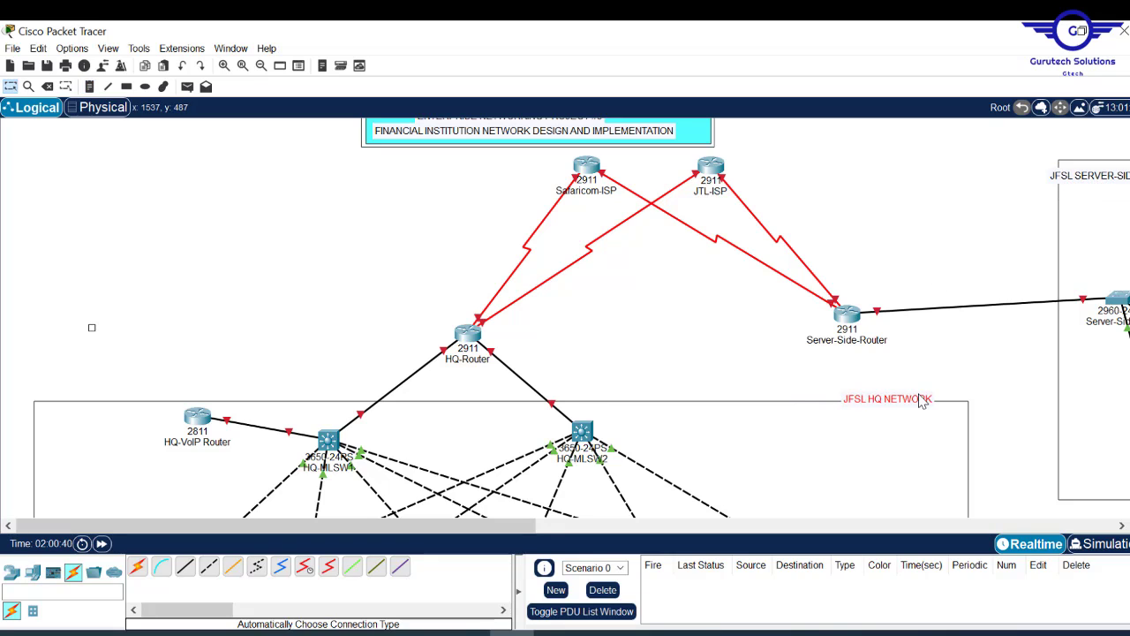
- Draw yellow filled rectangles behind the server-side and HQ labels, then zoom out
click(126, 86)
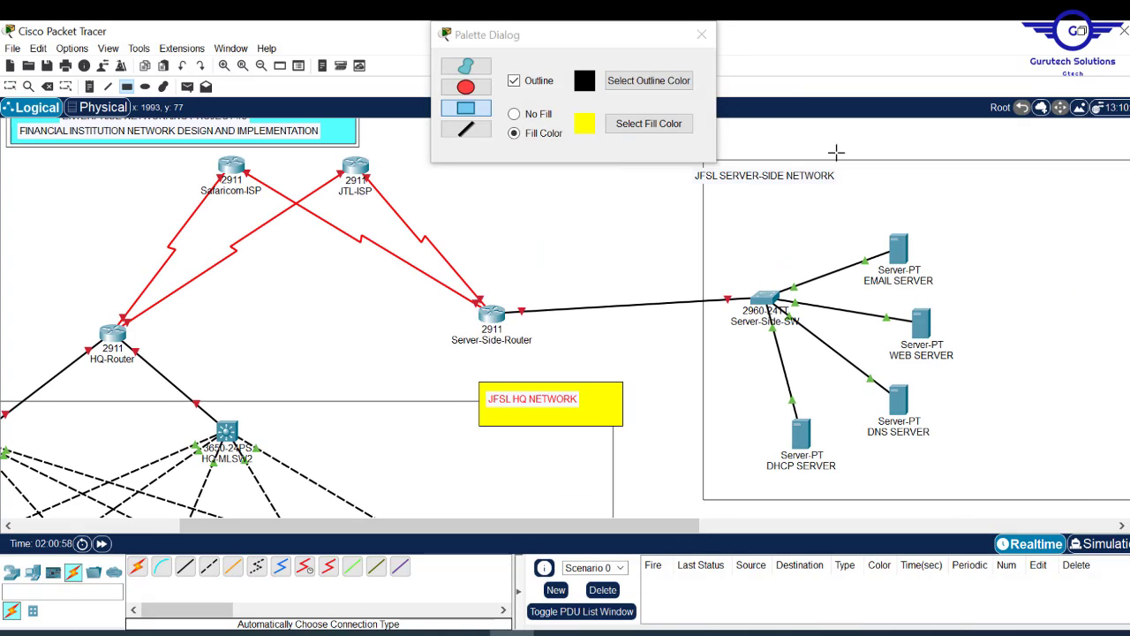
drag(883, 134, 843, 157)
drag(836, 155, 682, 196)
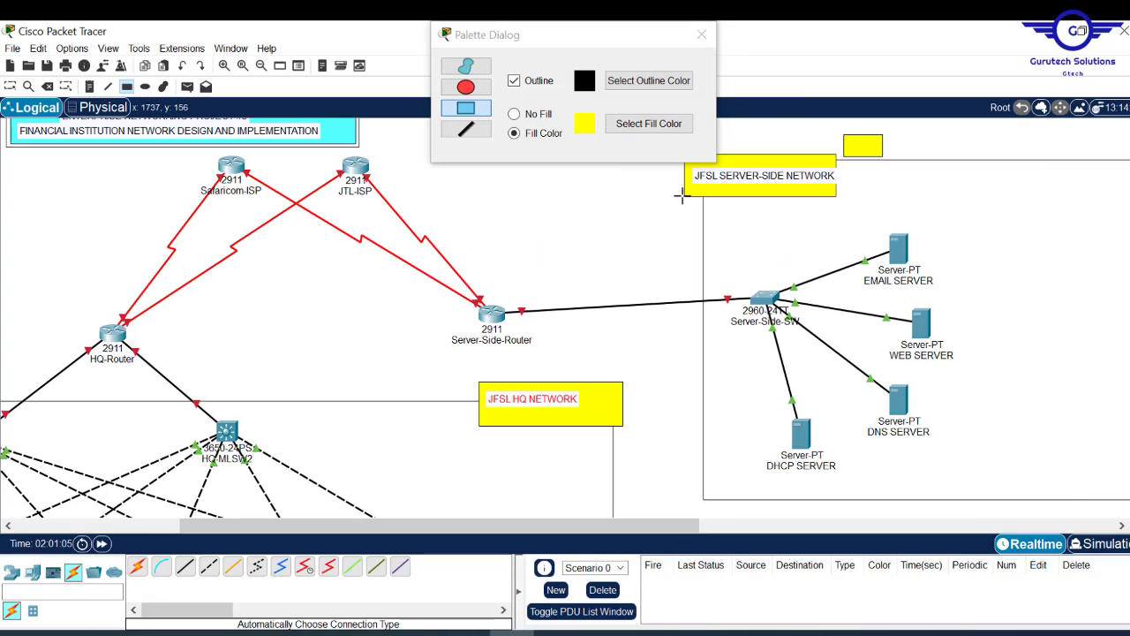
key(Escape)
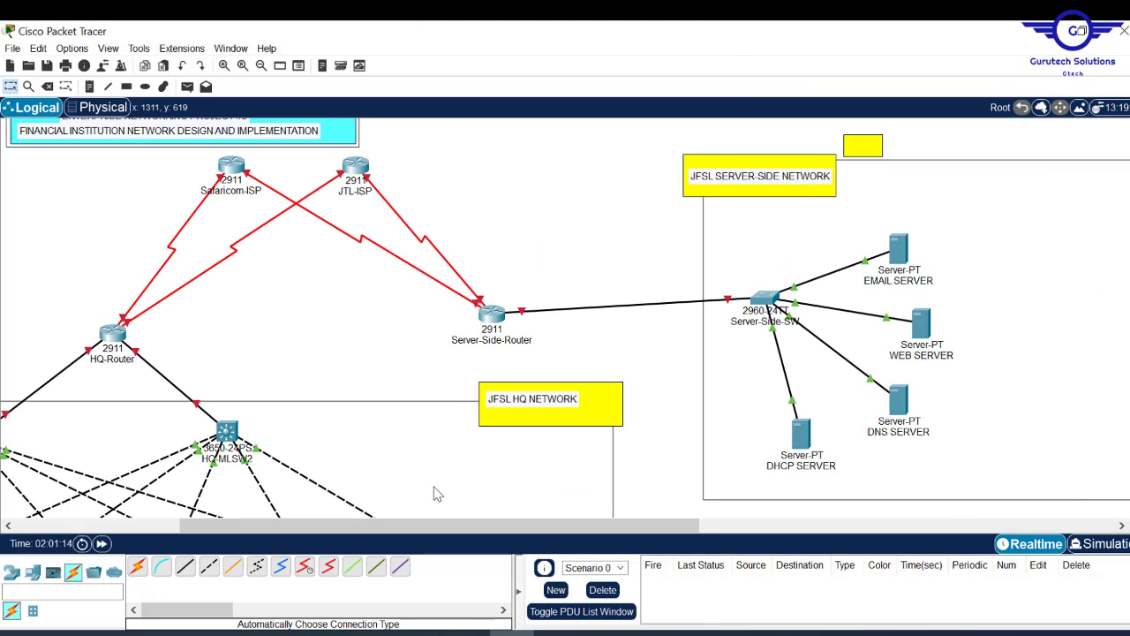
drag(430, 526, 374, 537)
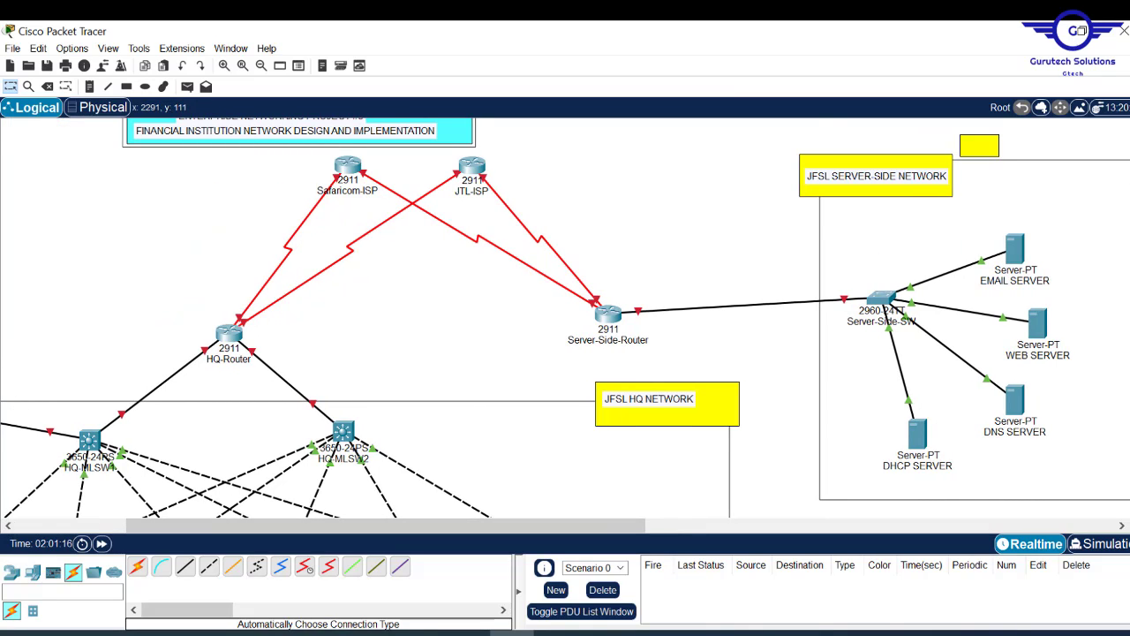
scroll(565, 318, down, 5)
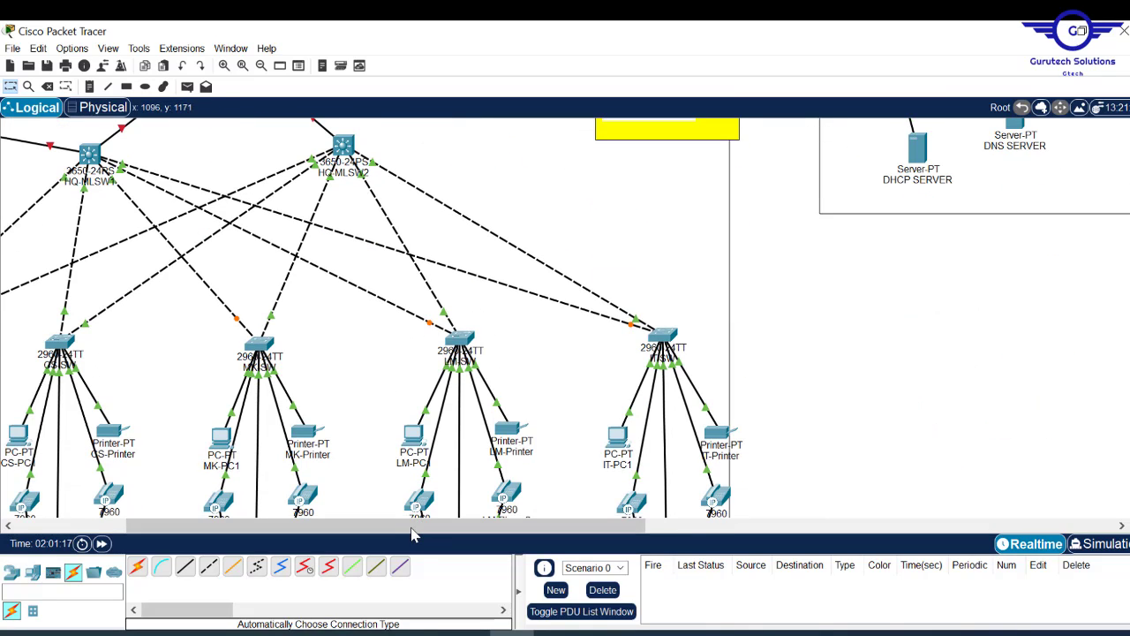
drag(404, 529, 281, 542)
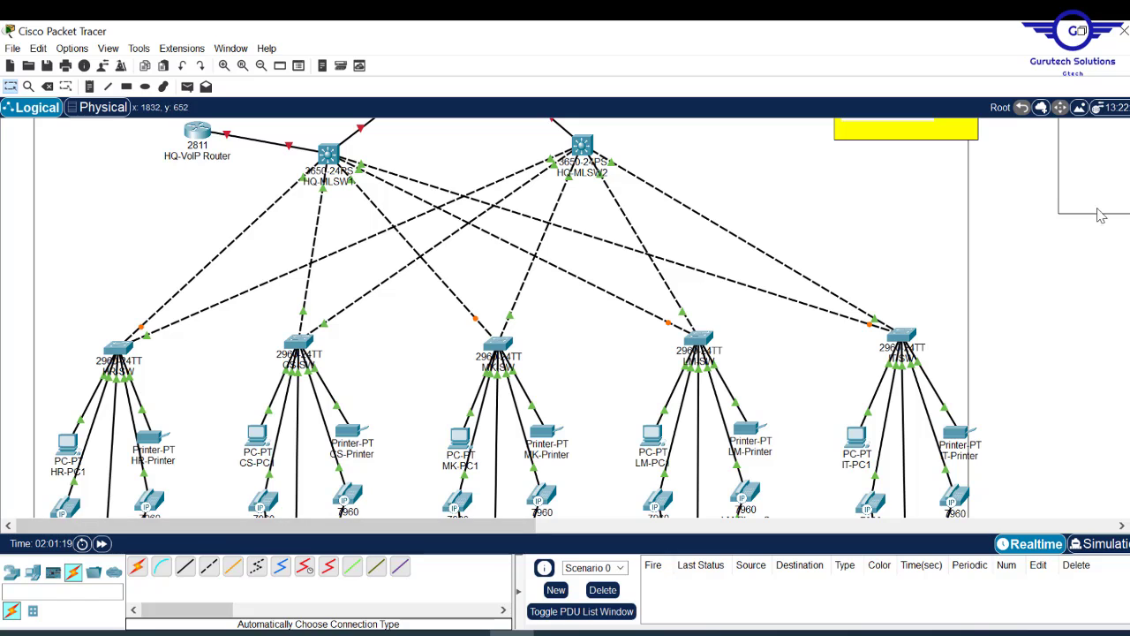
scroll(565, 318, up, 2)
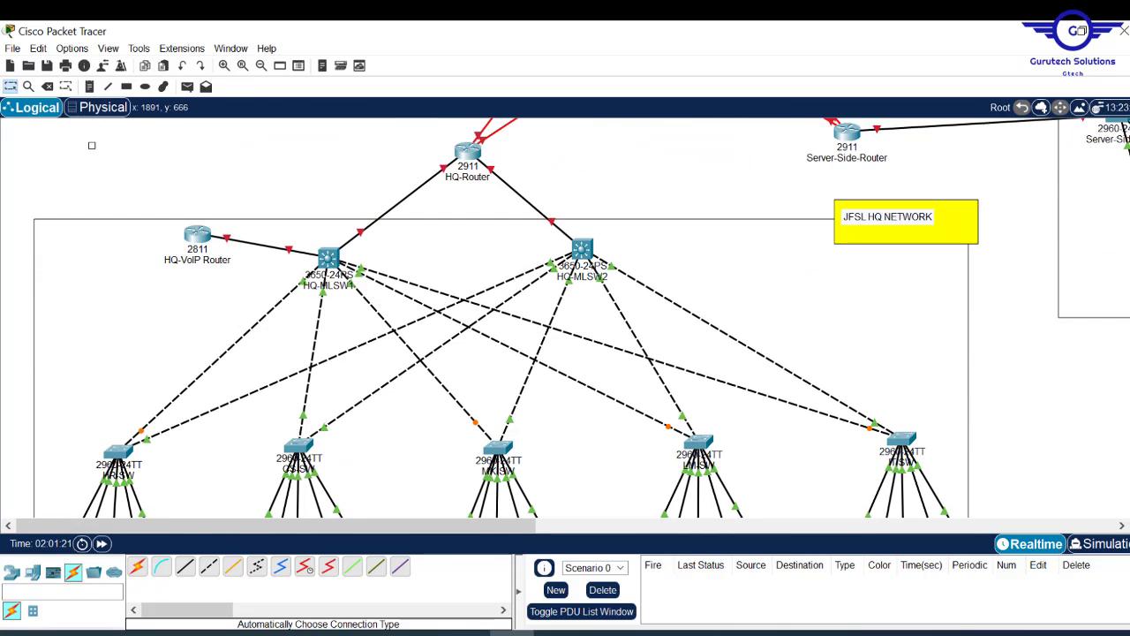
scroll(566, 318, down, 1)
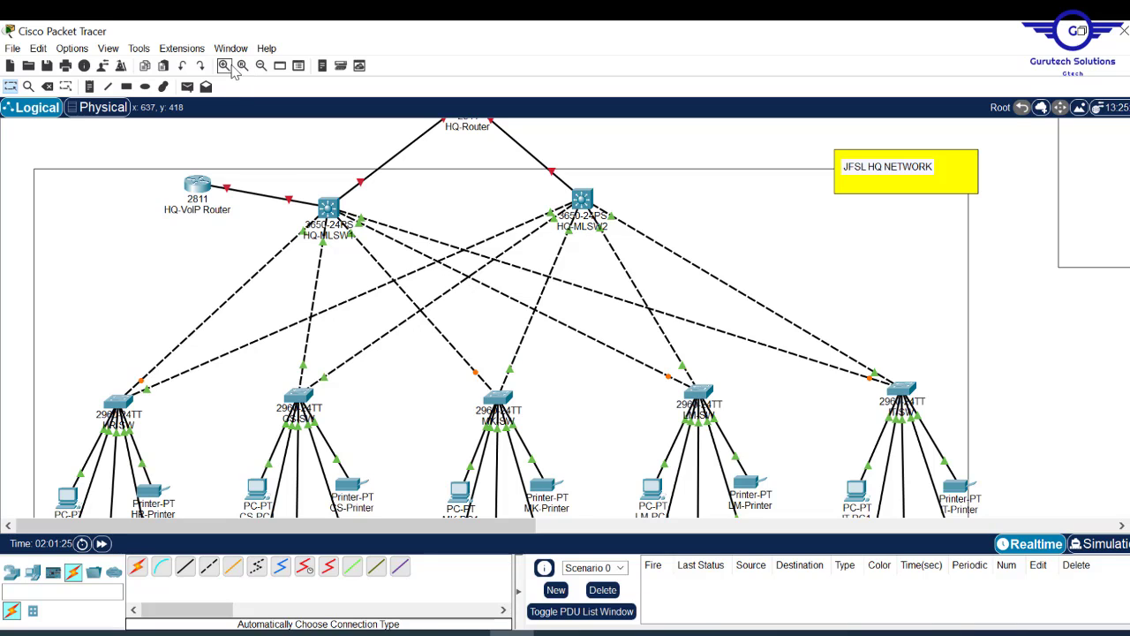
click(262, 68)
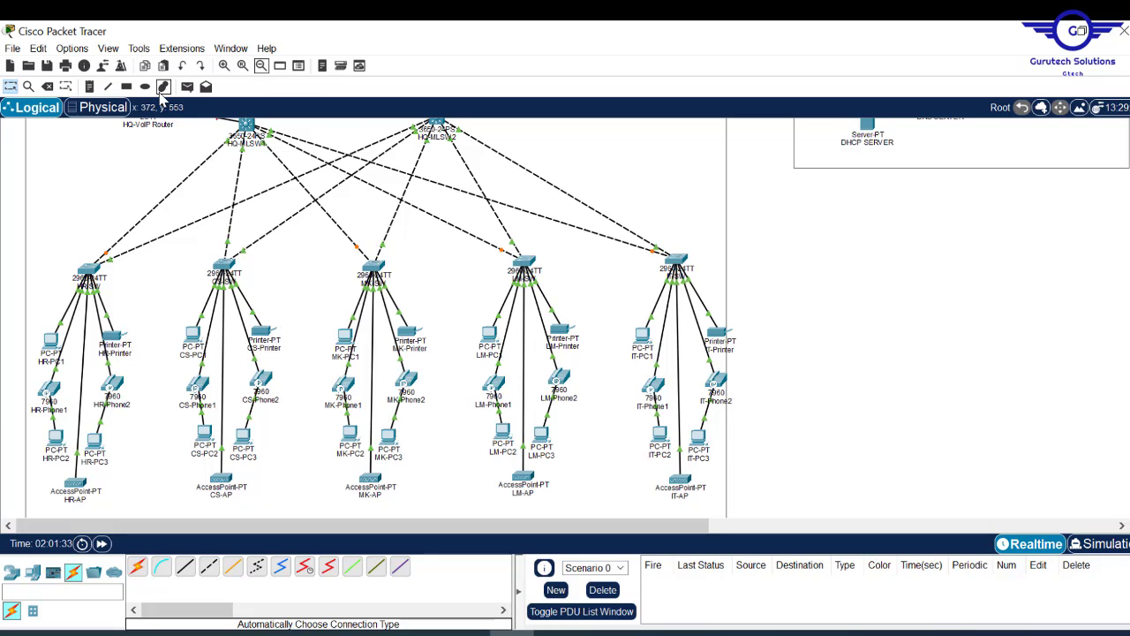
- Draw a No Fill outline box around the HR, CS and MK departments
click(128, 86)
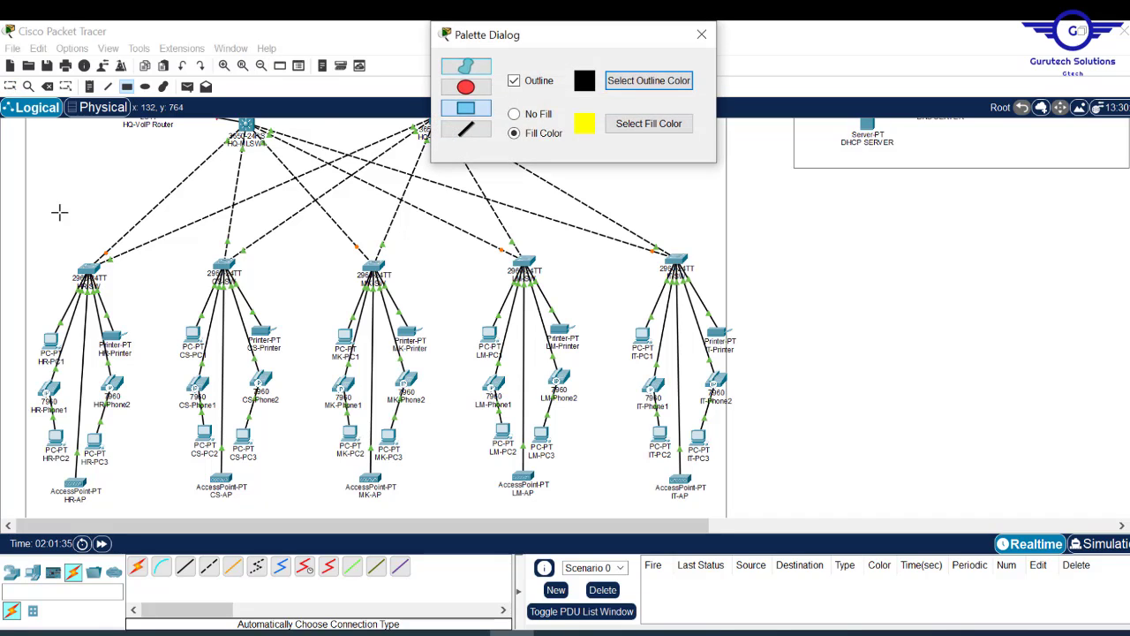
click(517, 114)
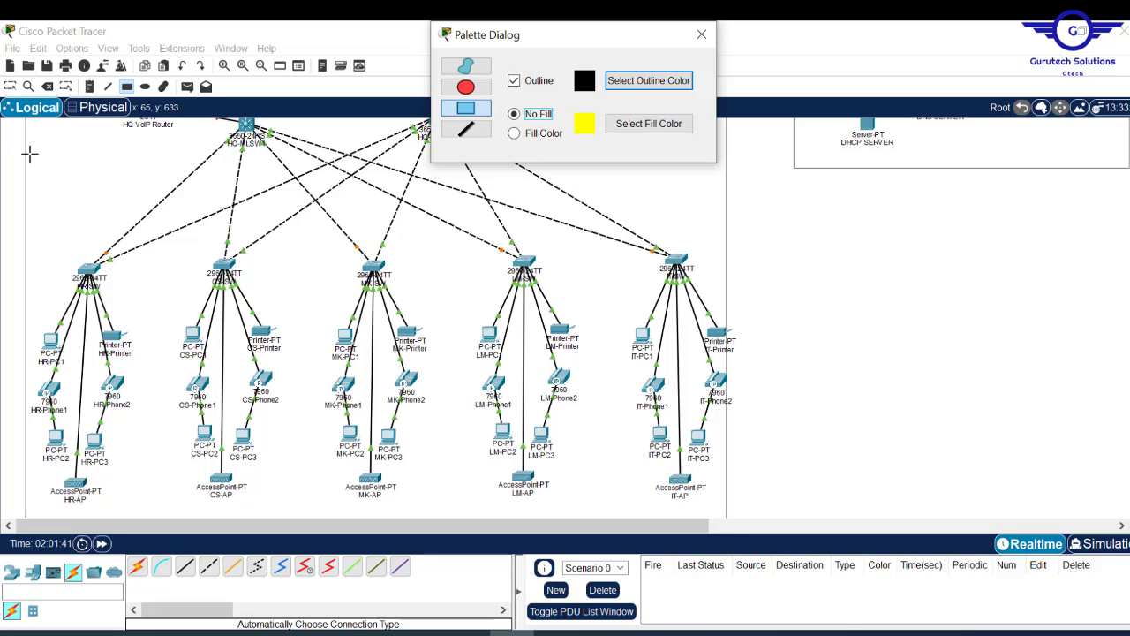
drag(29, 153, 452, 521)
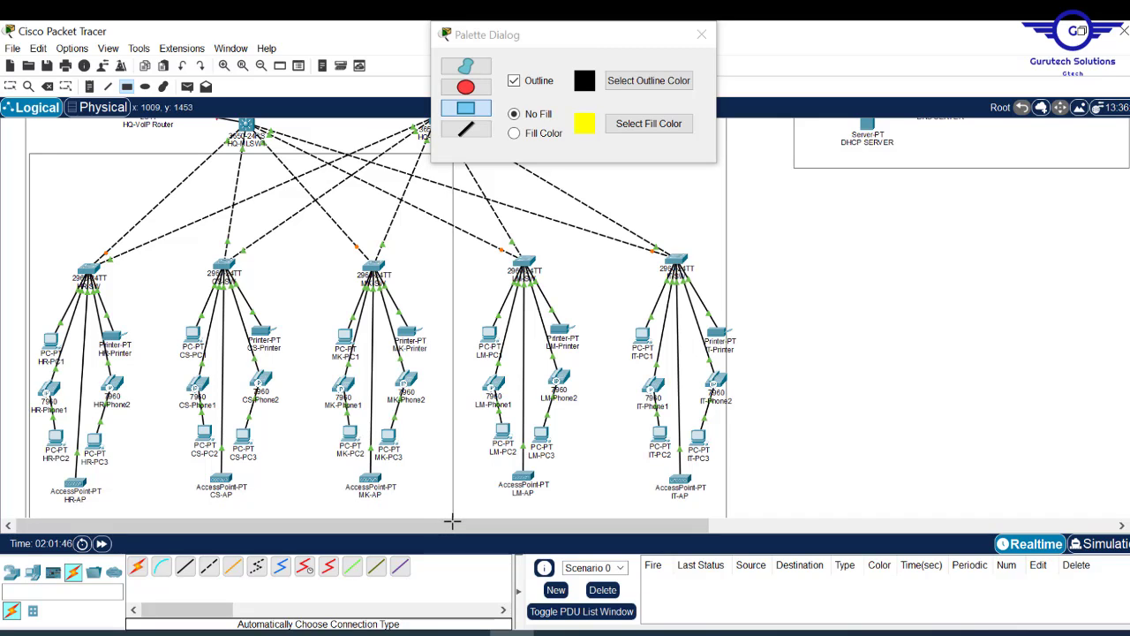
drag(452, 521, 433, 527)
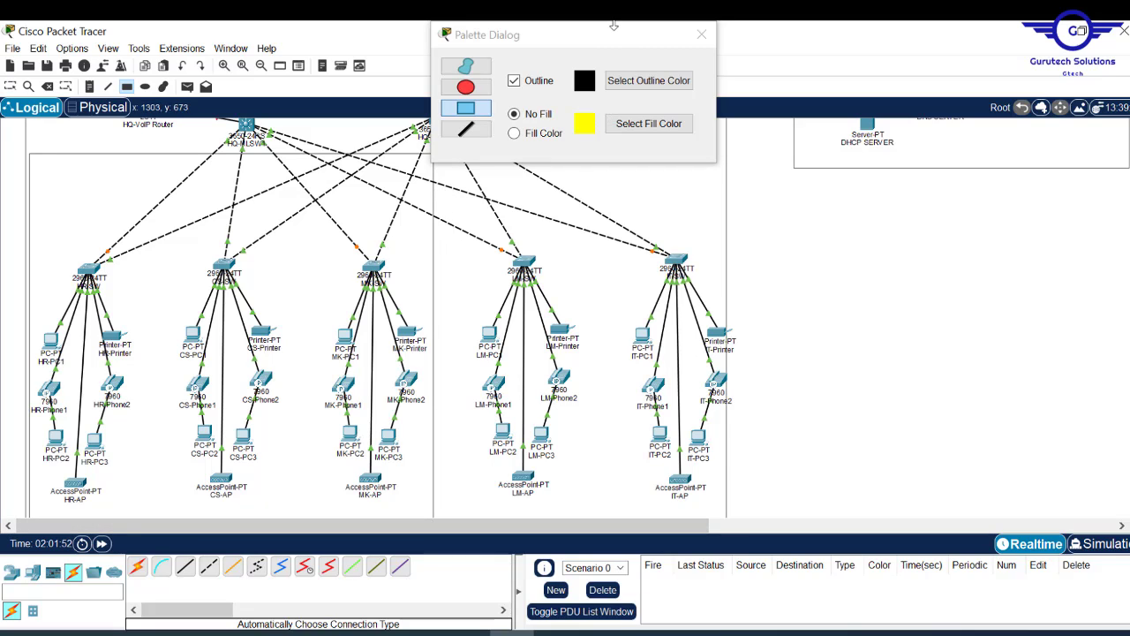
drag(616, 41, 306, 176)
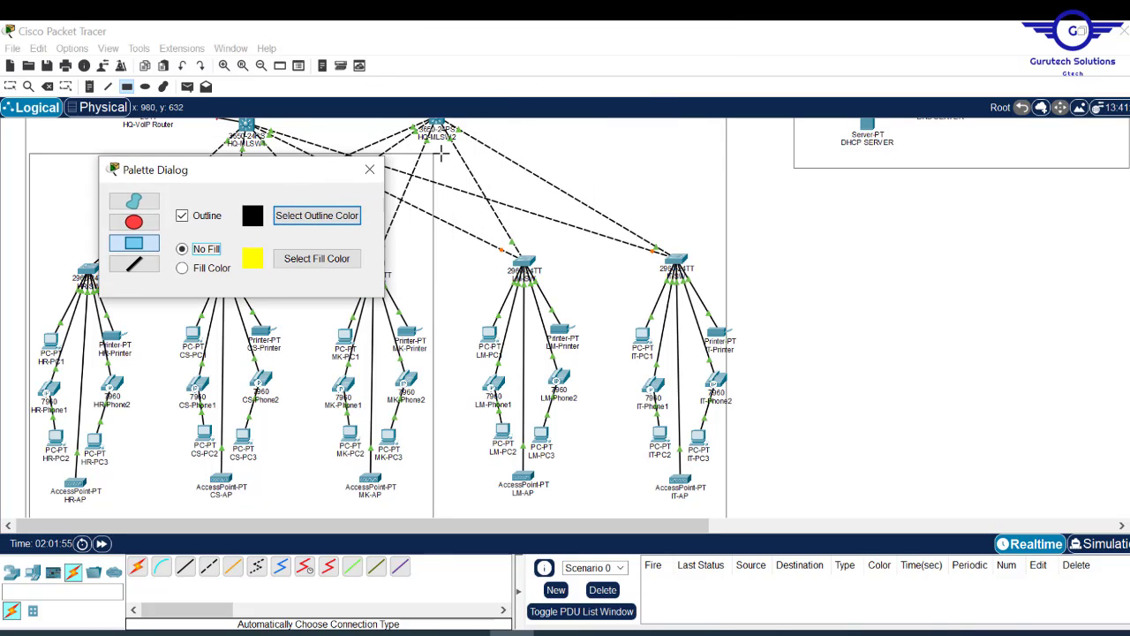
- Draw a second outline box around the LM and IT departments
mouse_move(442, 152)
mouse_down()
mouse_move(618, 401)
mouse_move(704, 469)
mouse_move(722, 522)
mouse_up()
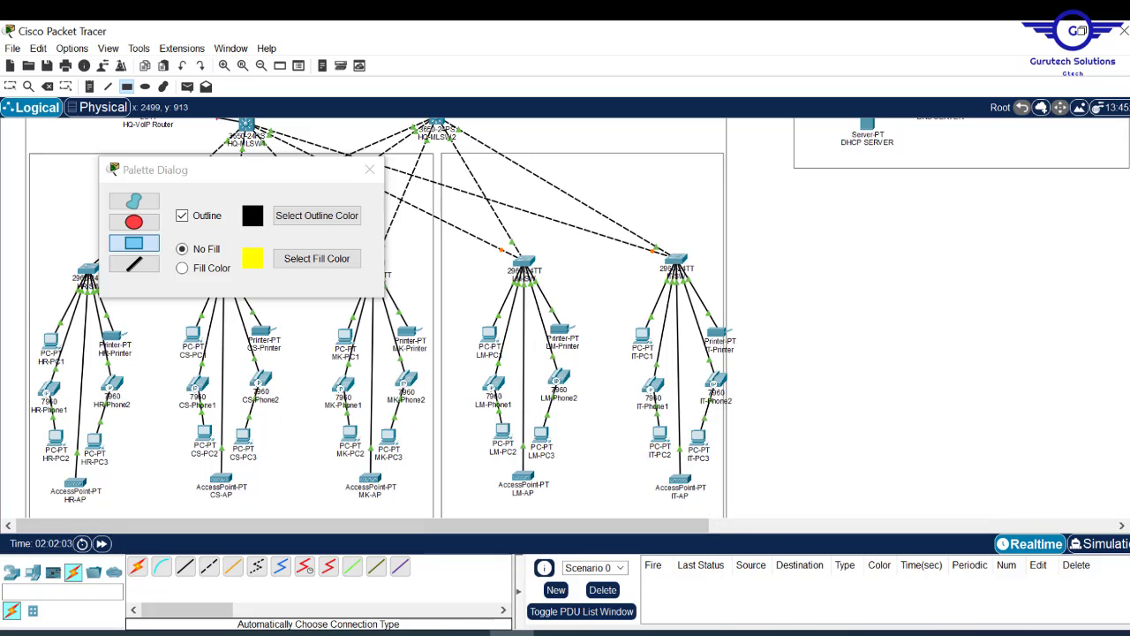
scroll(384, 314, down, 3)
scroll(384, 314, up, 3)
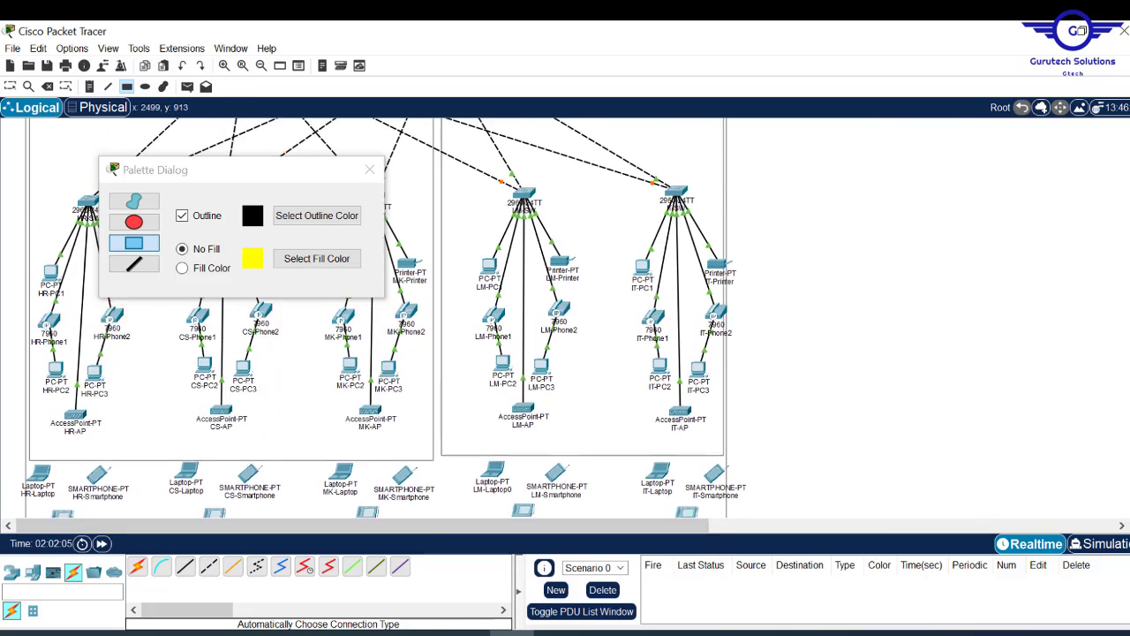
click(370, 169)
key(Escape)
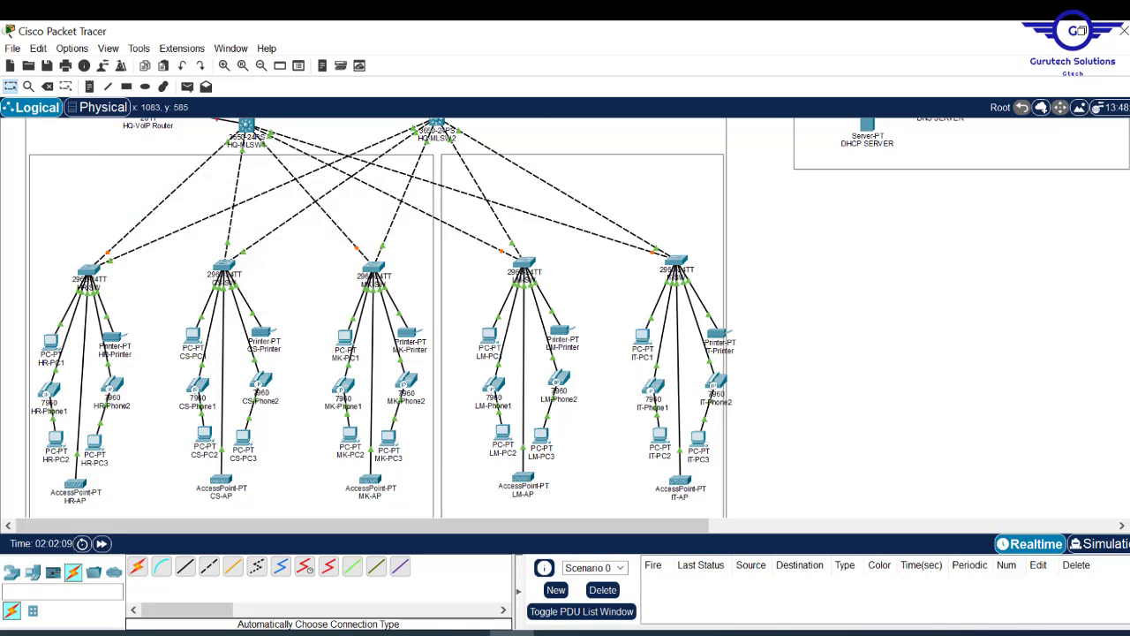
scroll(380, 318, up, 3)
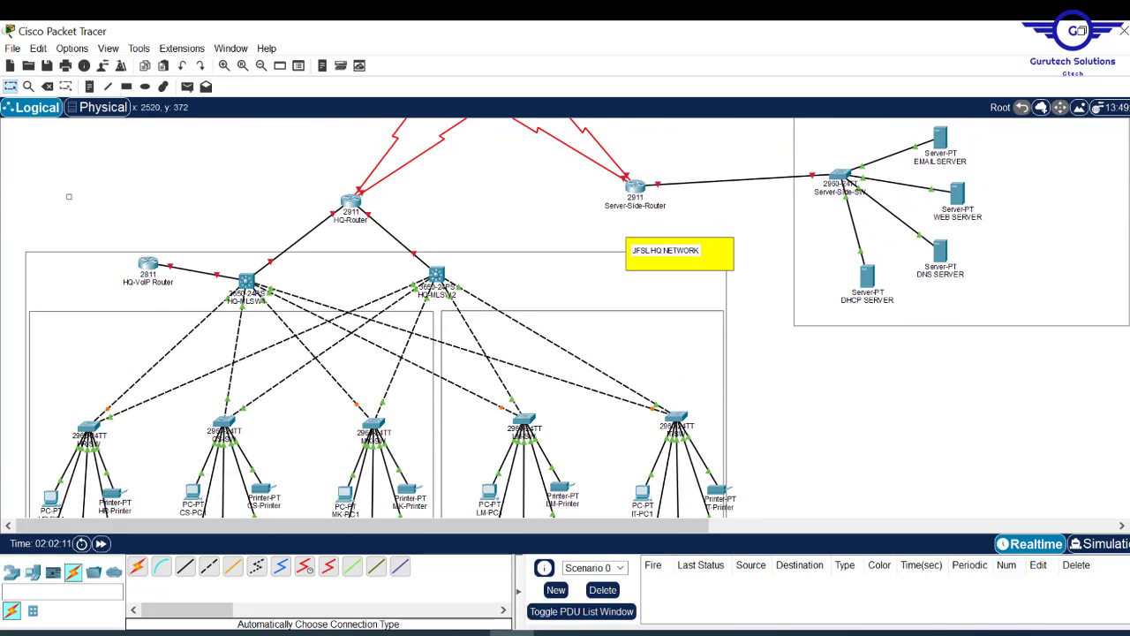
scroll(342, 124, down, 2)
scroll(343, 124, up, 2)
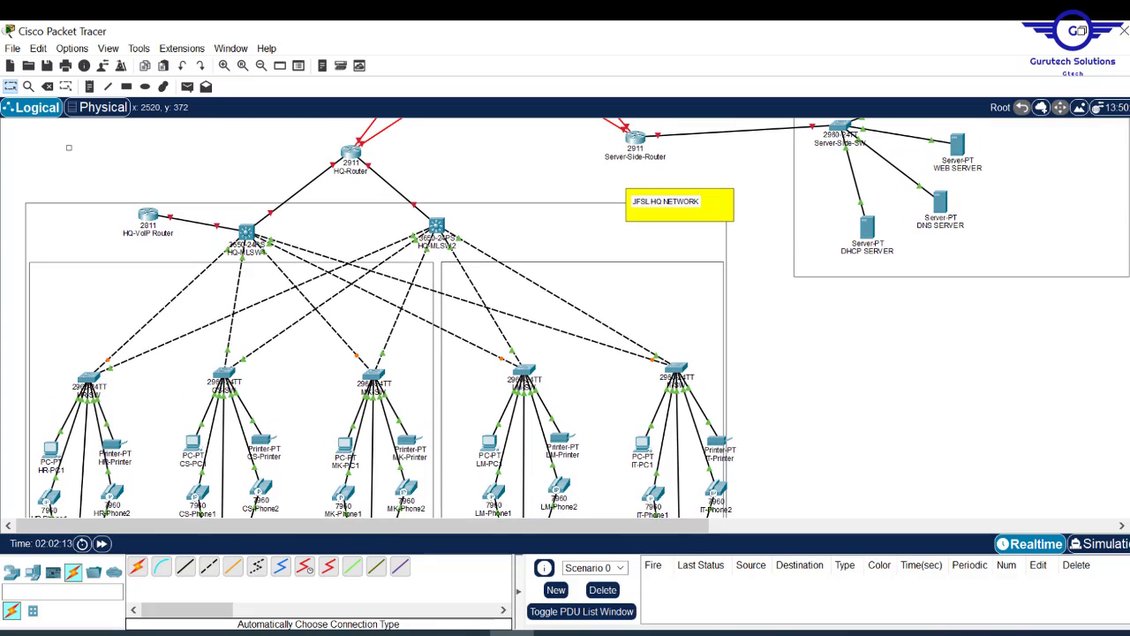
- Change the left box's note to read 'JFSL 7TH FLOOR'
click(90, 86)
click(52, 263)
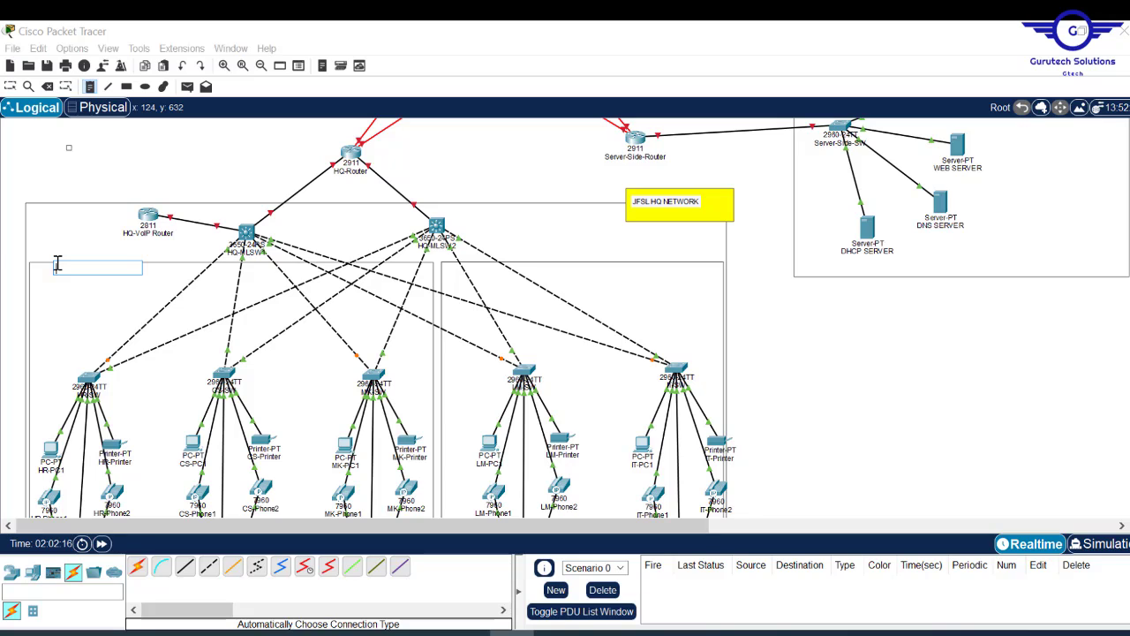
click(58, 255)
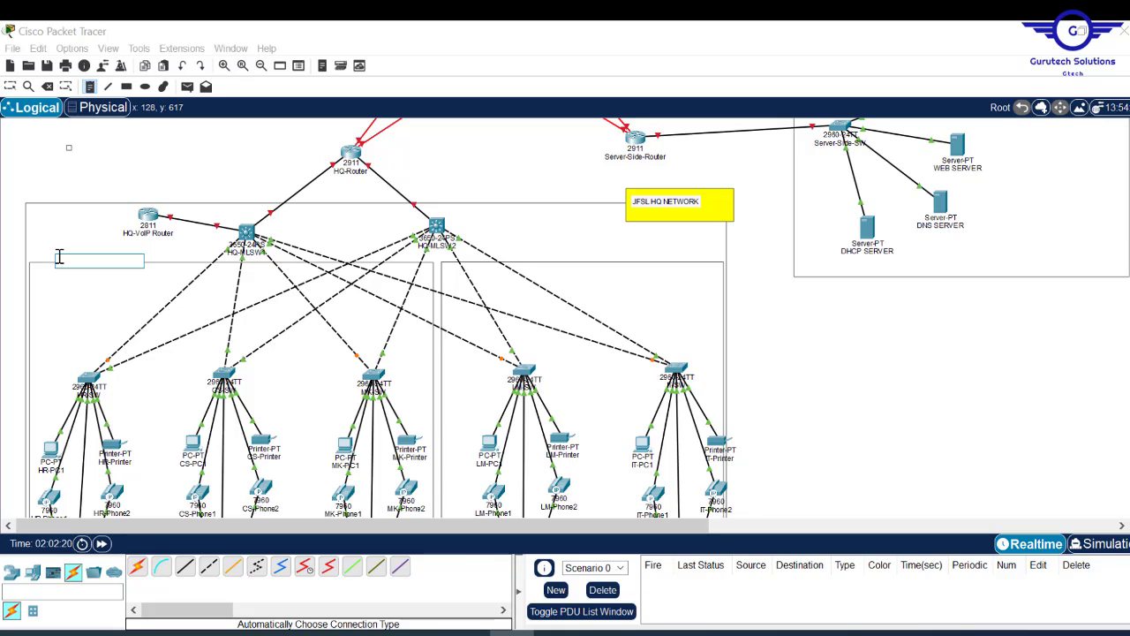
text(1)
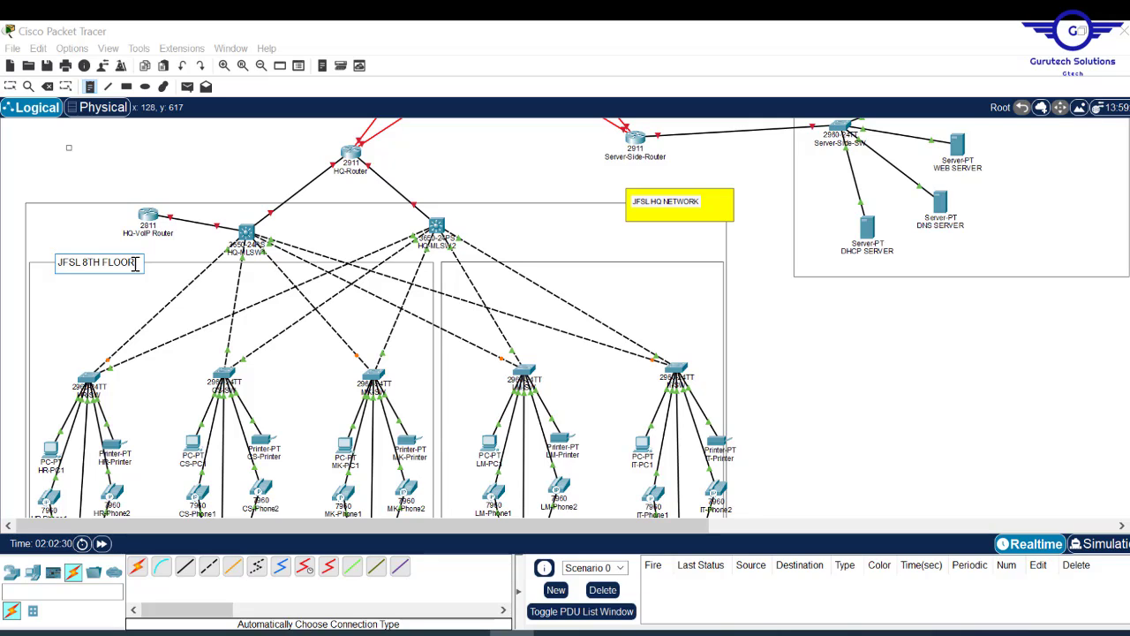
key(ctrl+a)
key(ctrl+c)
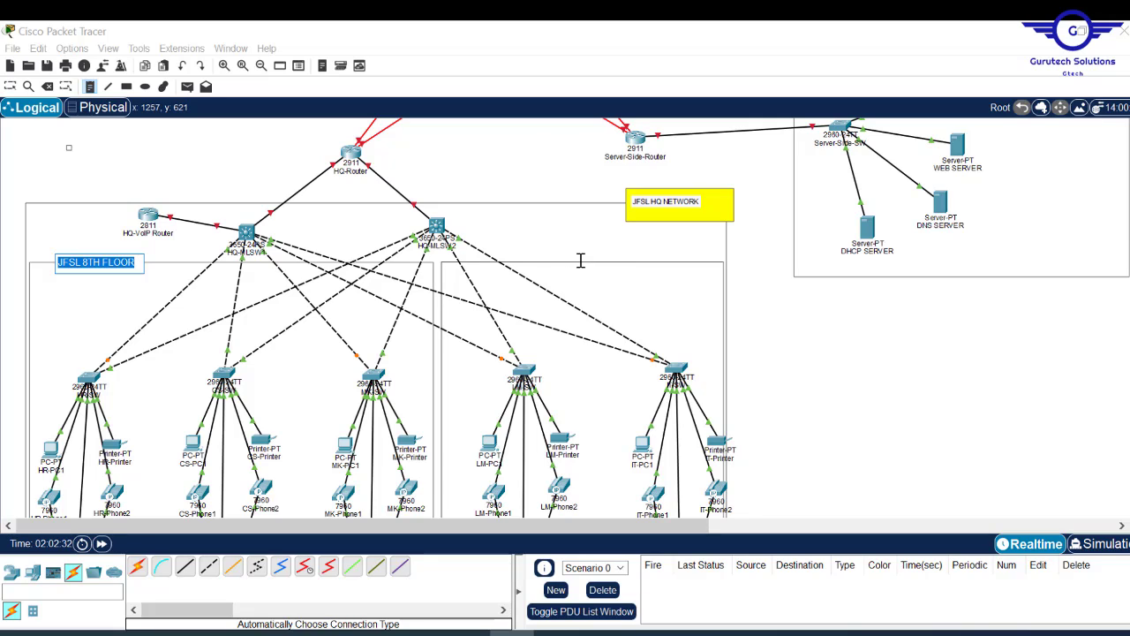
click(90, 265)
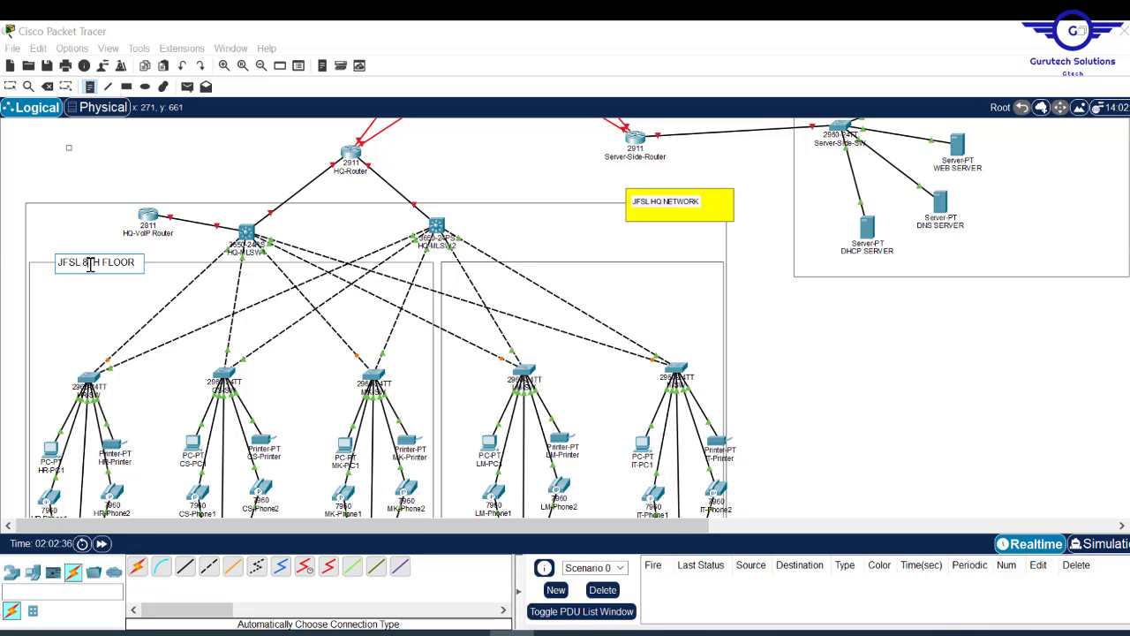
key(BackSpace)
text(7)
- Paste a 'JFSL 8TH FLOOR' note into the right area and nudge it up
click(608, 261)
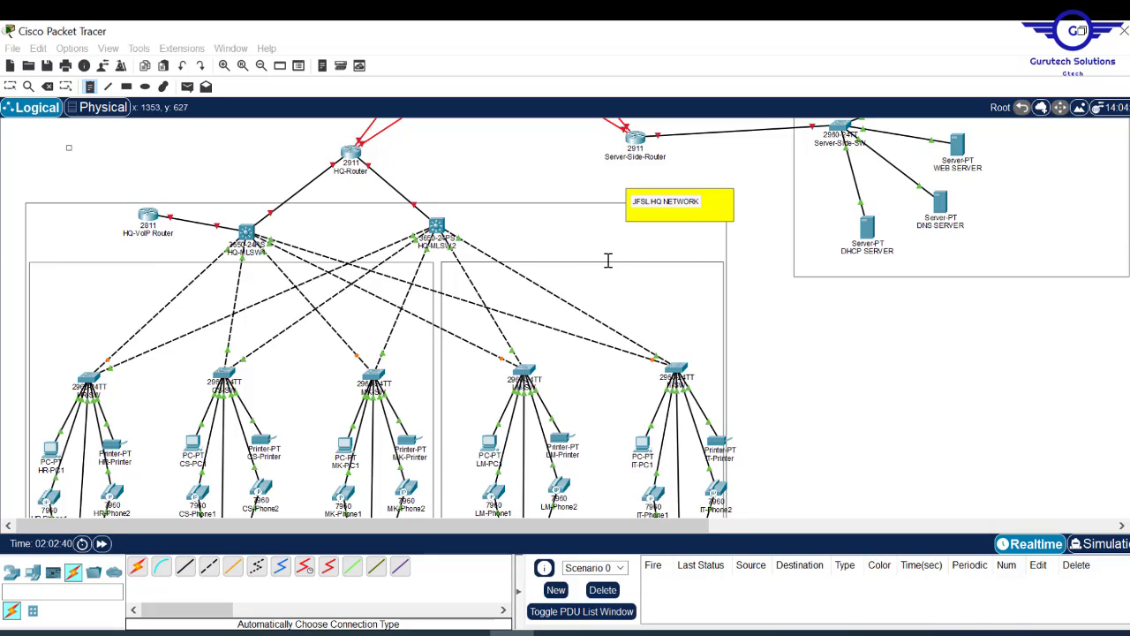
key(ctrl+v)
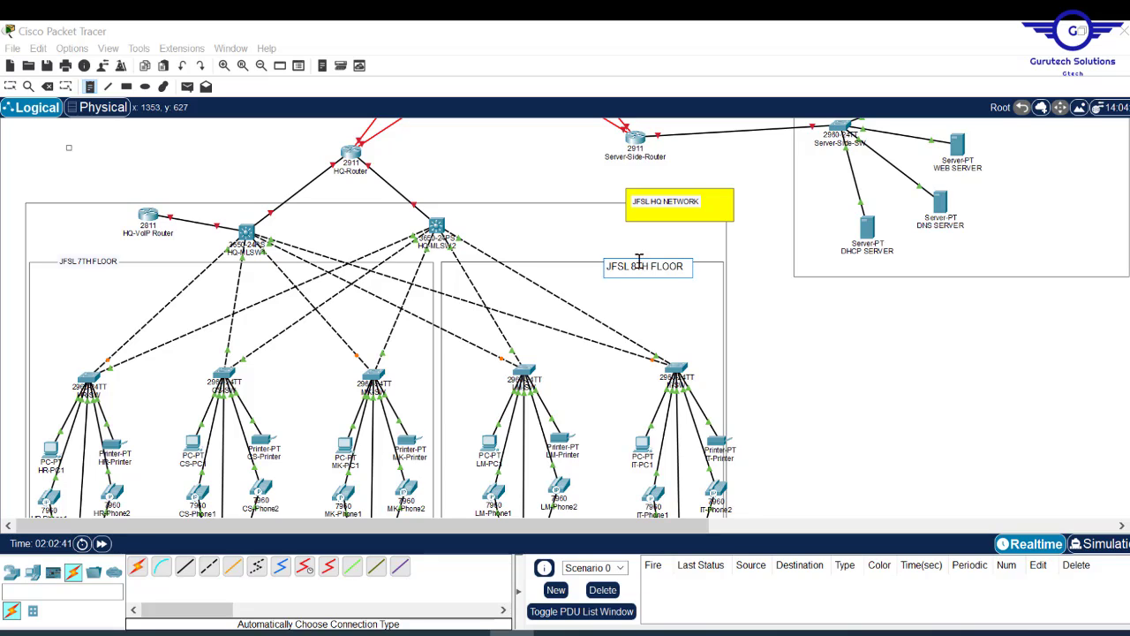
key(Escape)
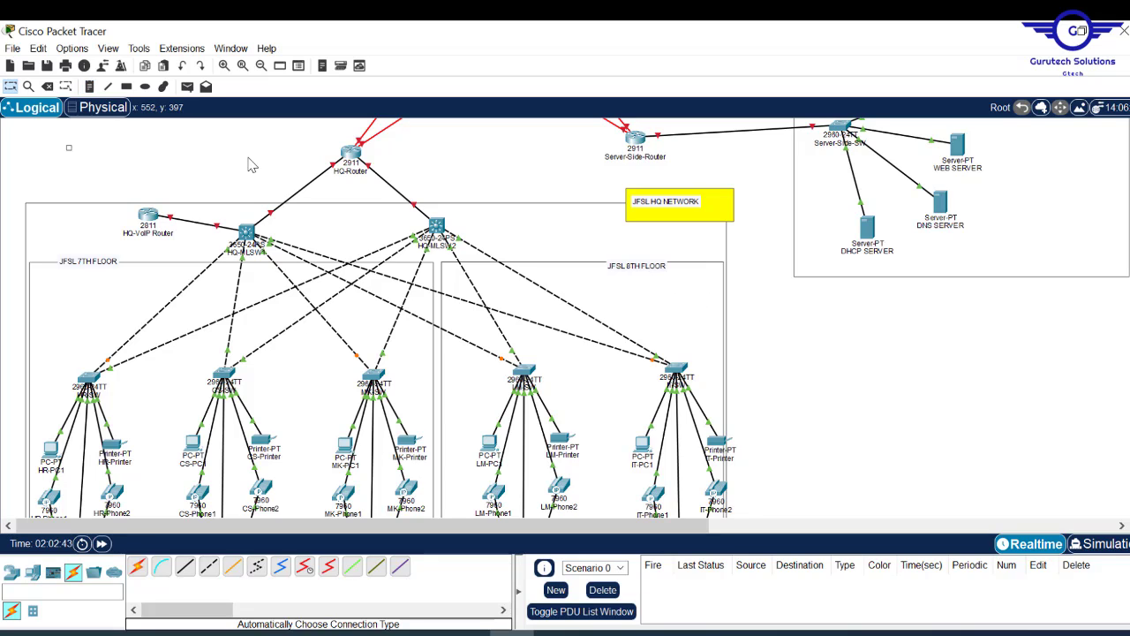
drag(640, 272, 638, 268)
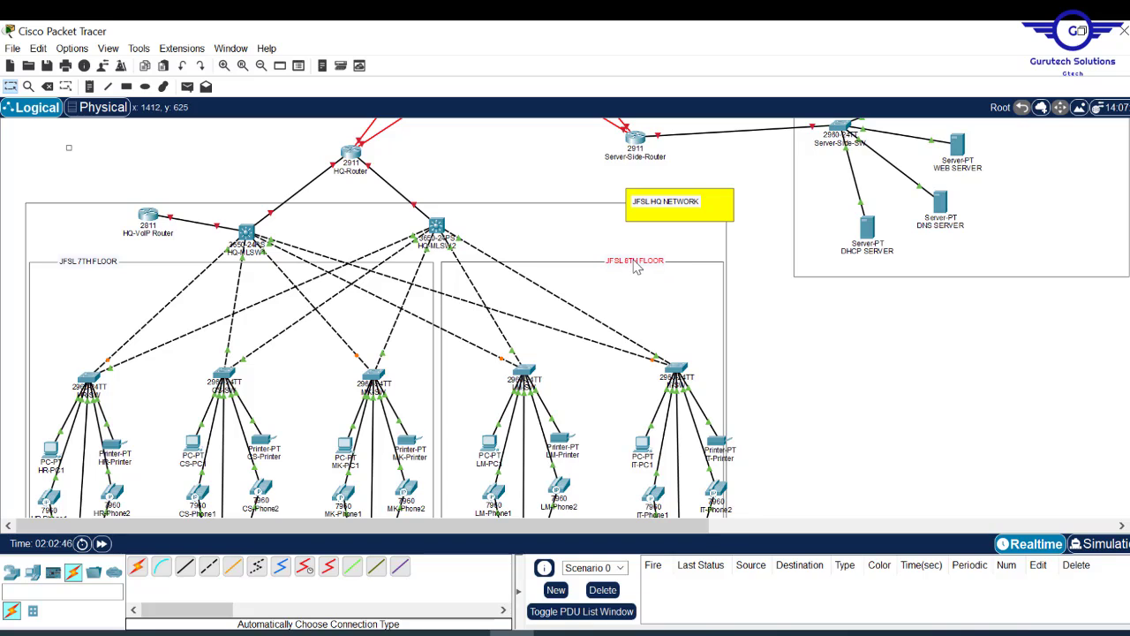
- Draw cyan filled rectangles behind the JFSL 8TH FLOOR and JFSL 7TH FLOOR labels
click(126, 86)
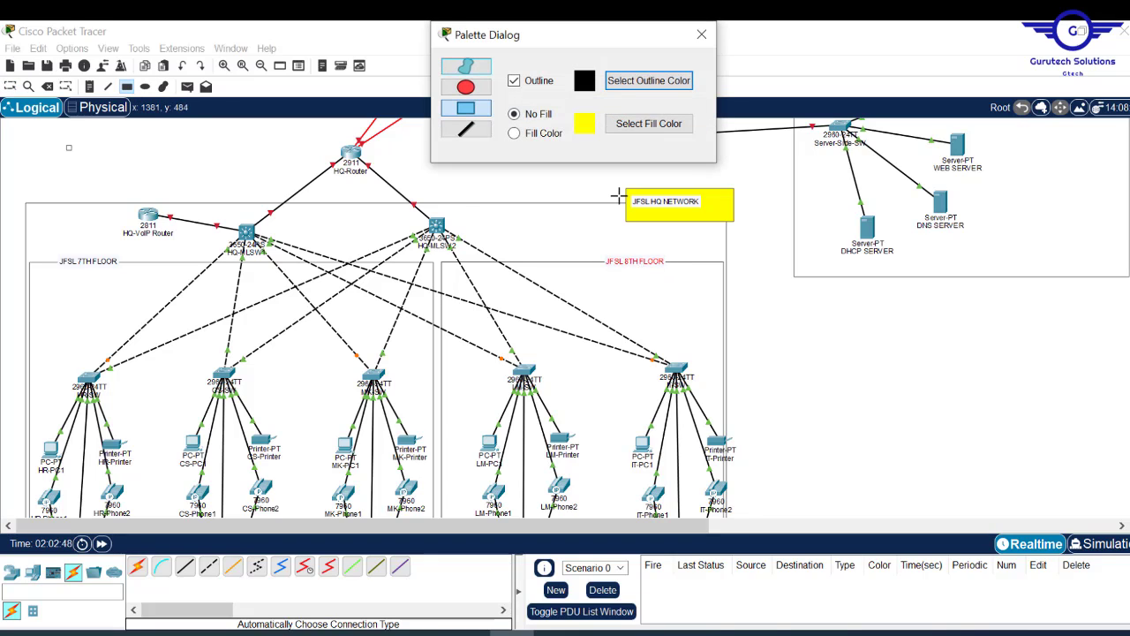
click(636, 131)
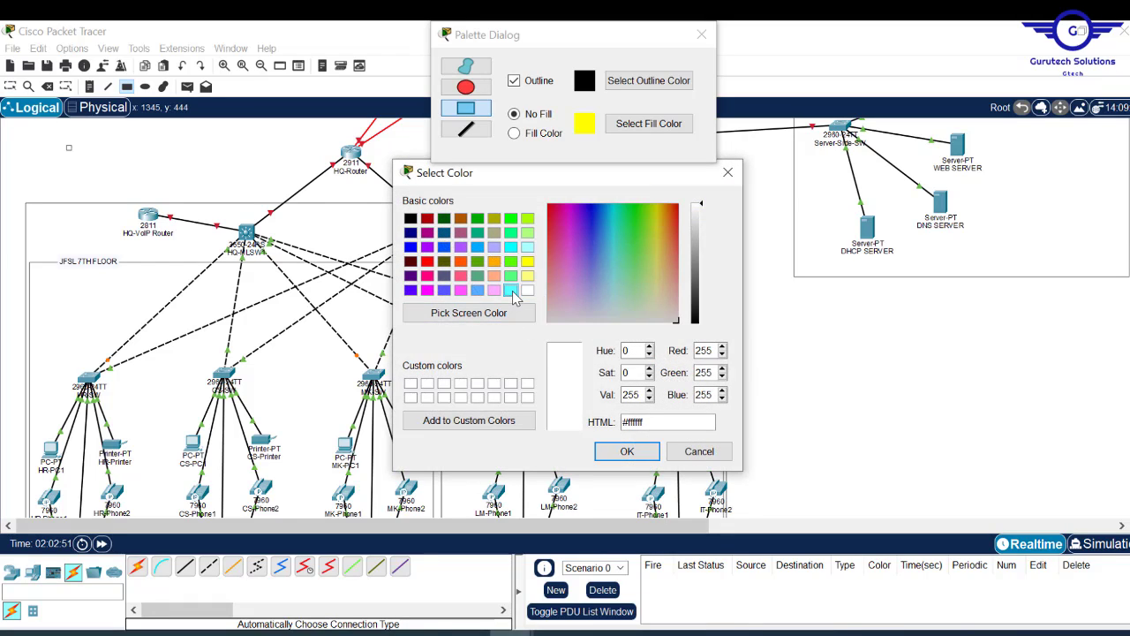
click(511, 291)
click(641, 453)
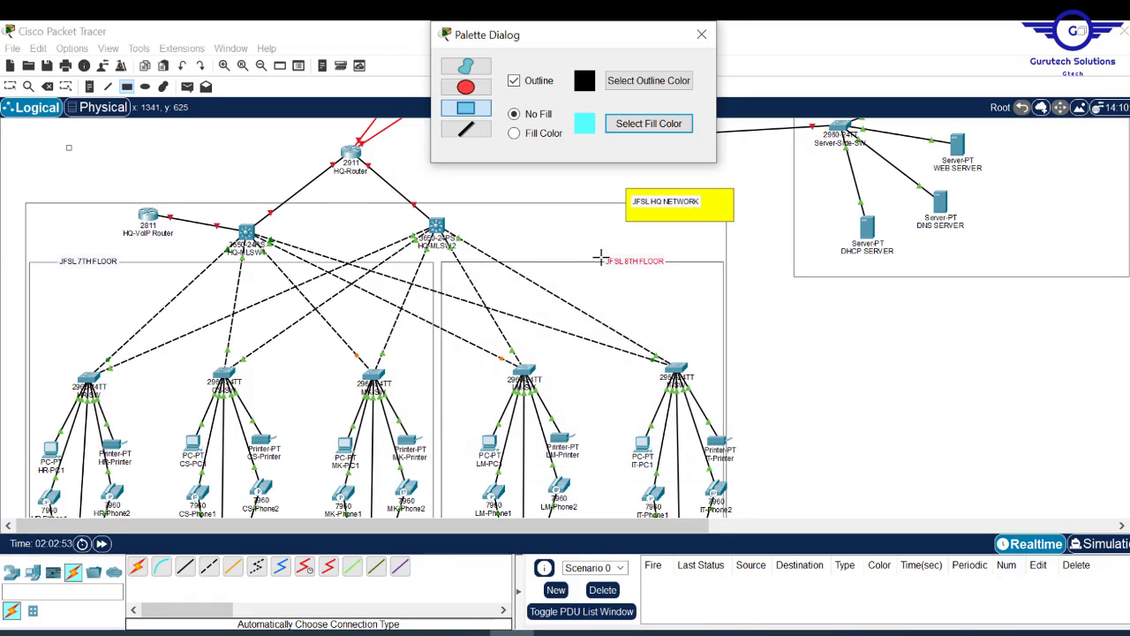
drag(601, 255, 682, 278)
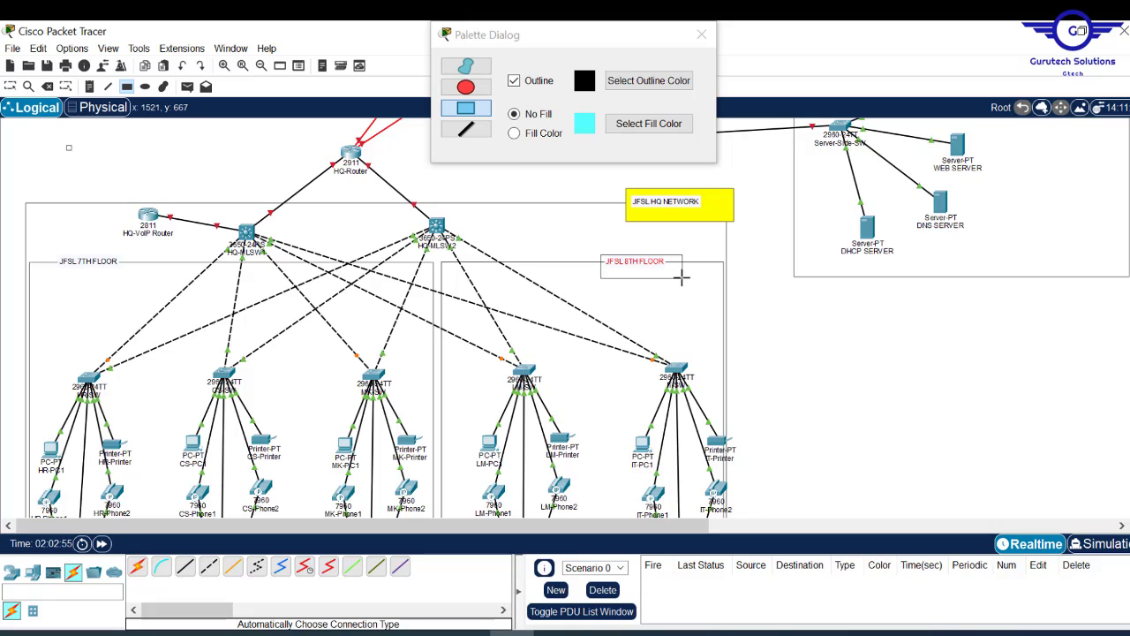
click(531, 136)
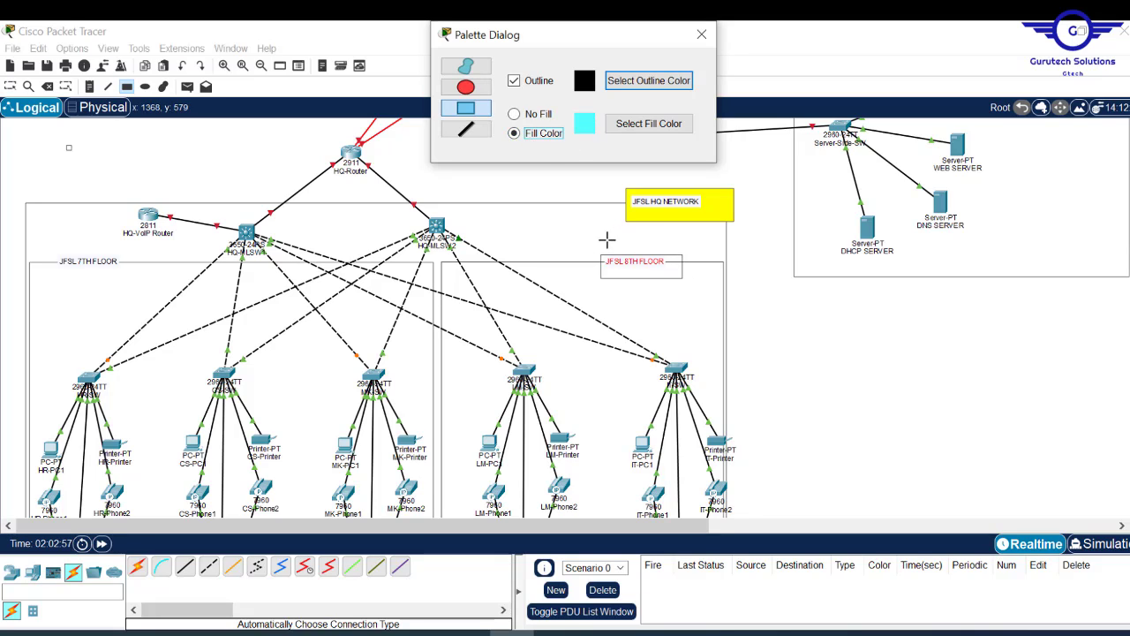
drag(598, 248, 689, 280)
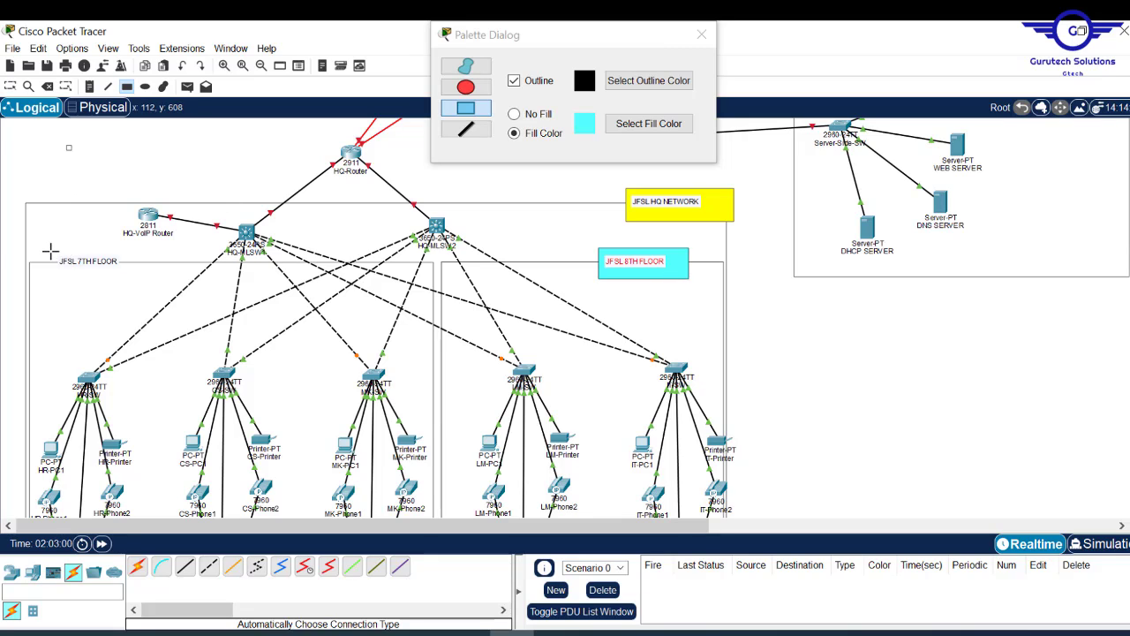
drag(50, 251, 137, 279)
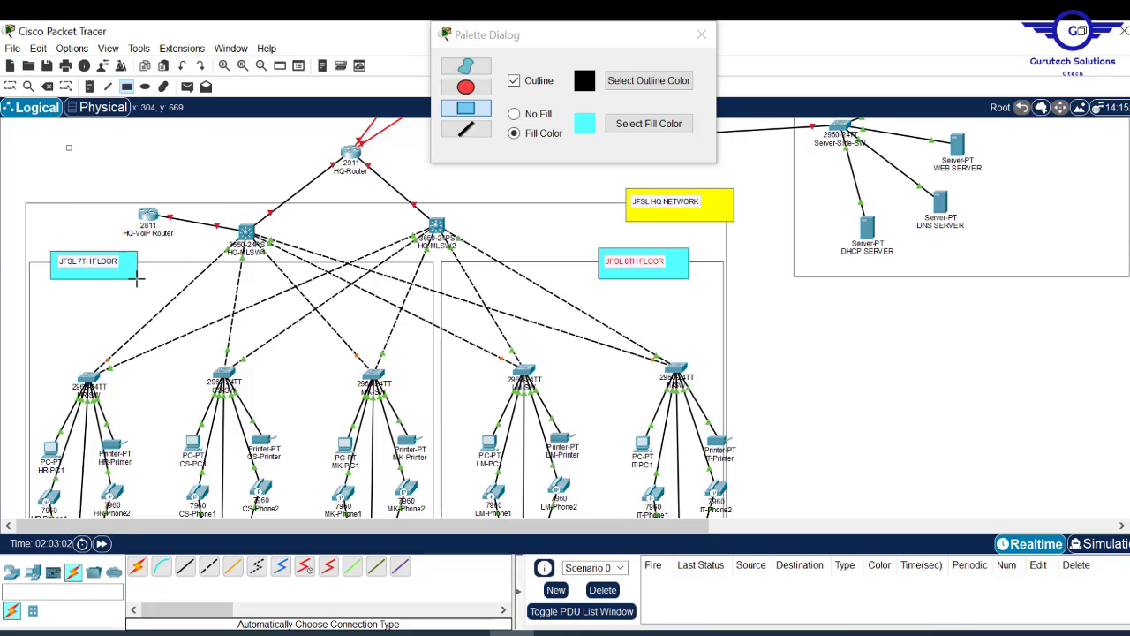
- Leave rectangle drawing and open the JFSL 7TH FLOOR label for editing
click(701, 35)
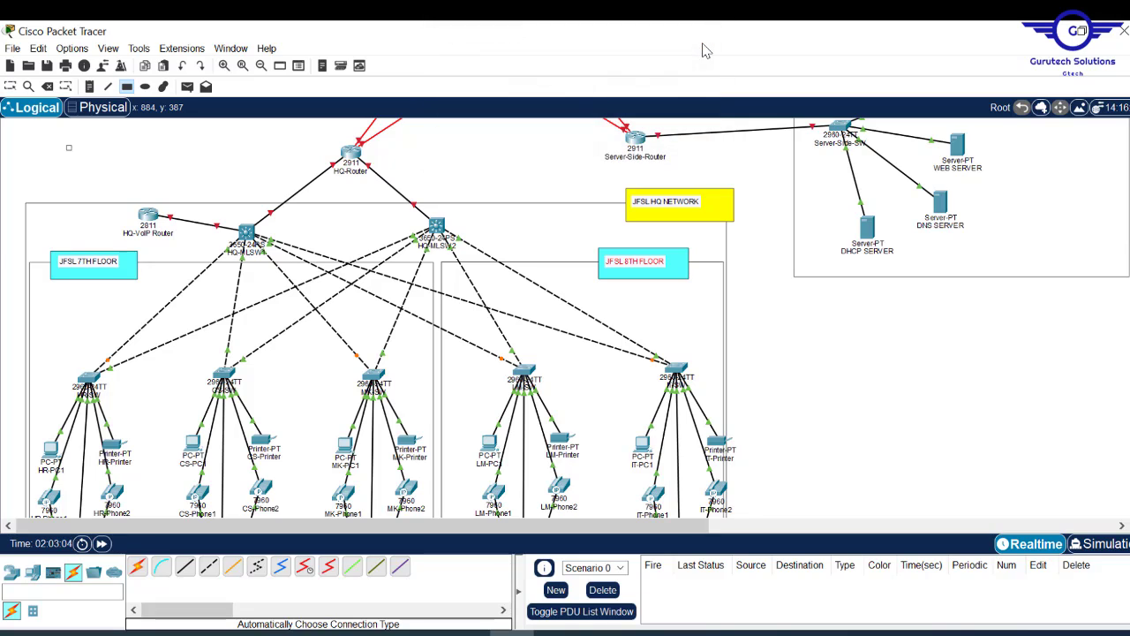
key(Escape)
click(109, 265)
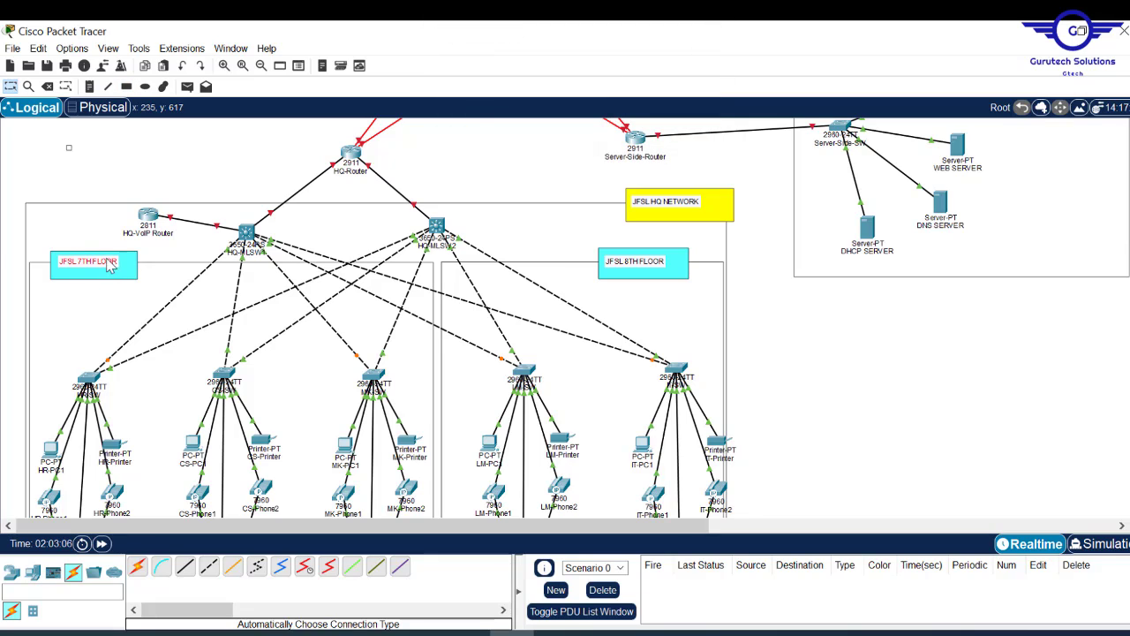
double_click(110, 266)
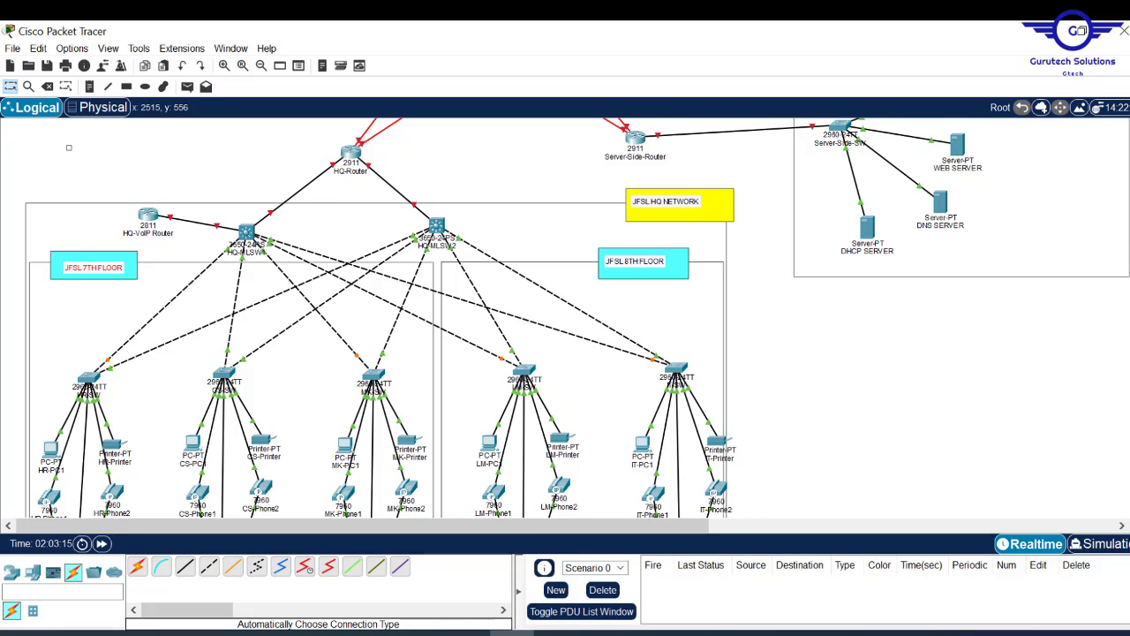
scroll(578, 318, down, 3)
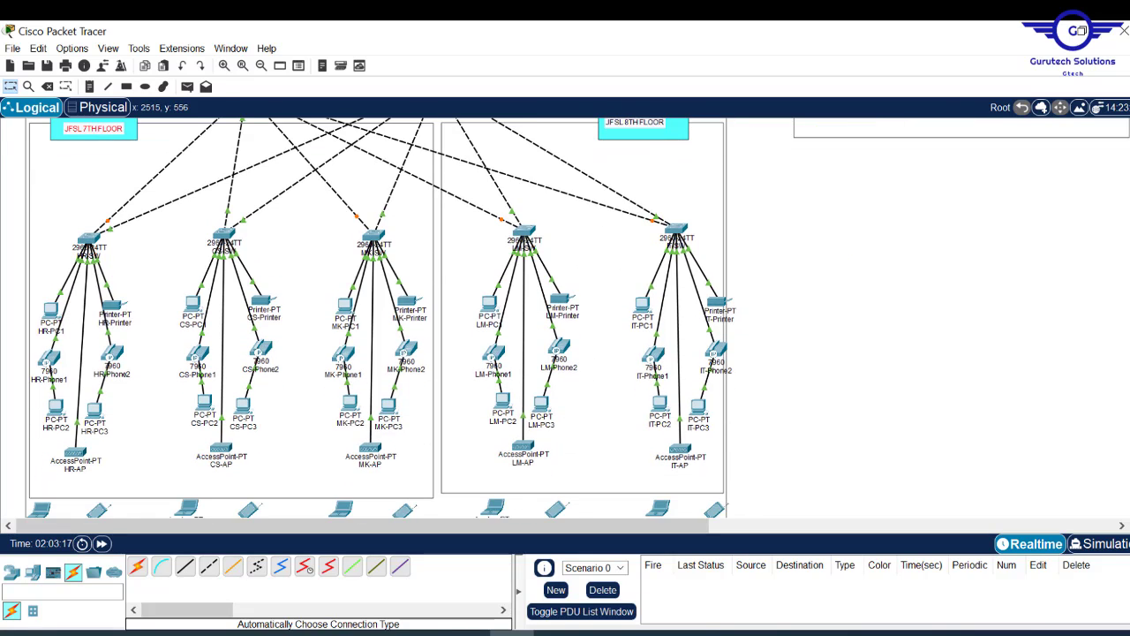
scroll(380, 318, down, 1)
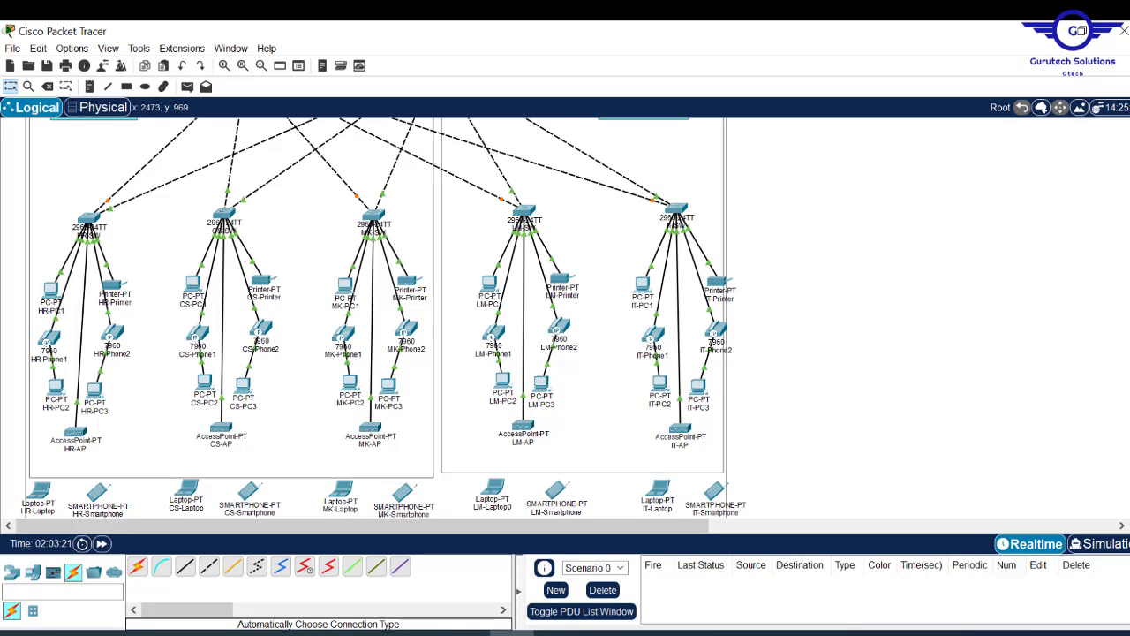
scroll(384, 318, up, 5)
scroll(384, 318, down, 6)
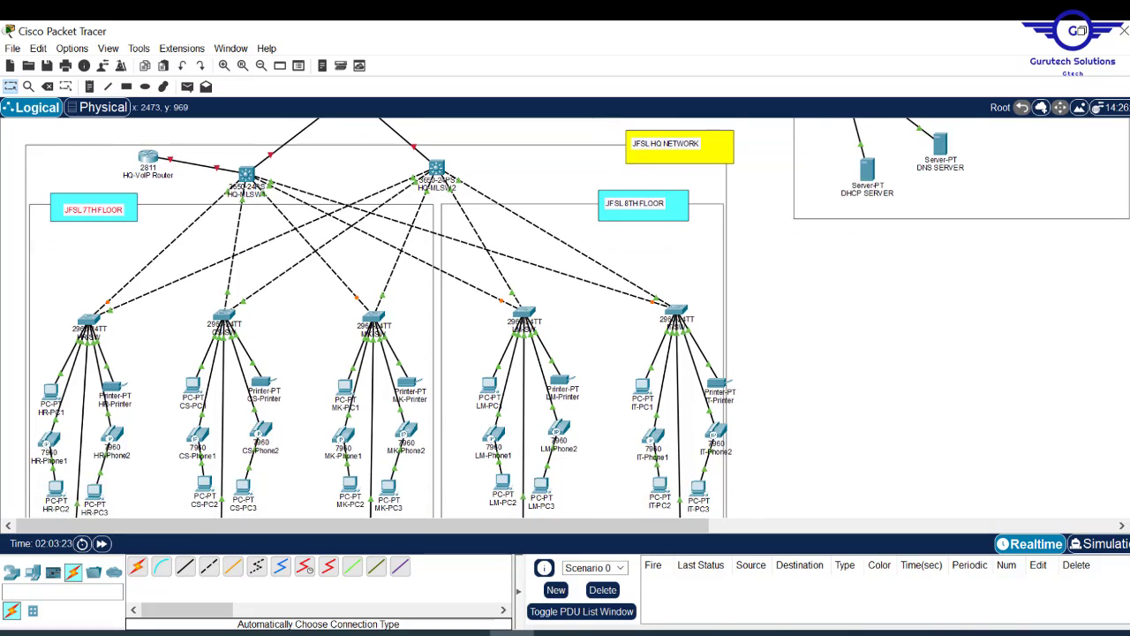
scroll(384, 318, down, 2)
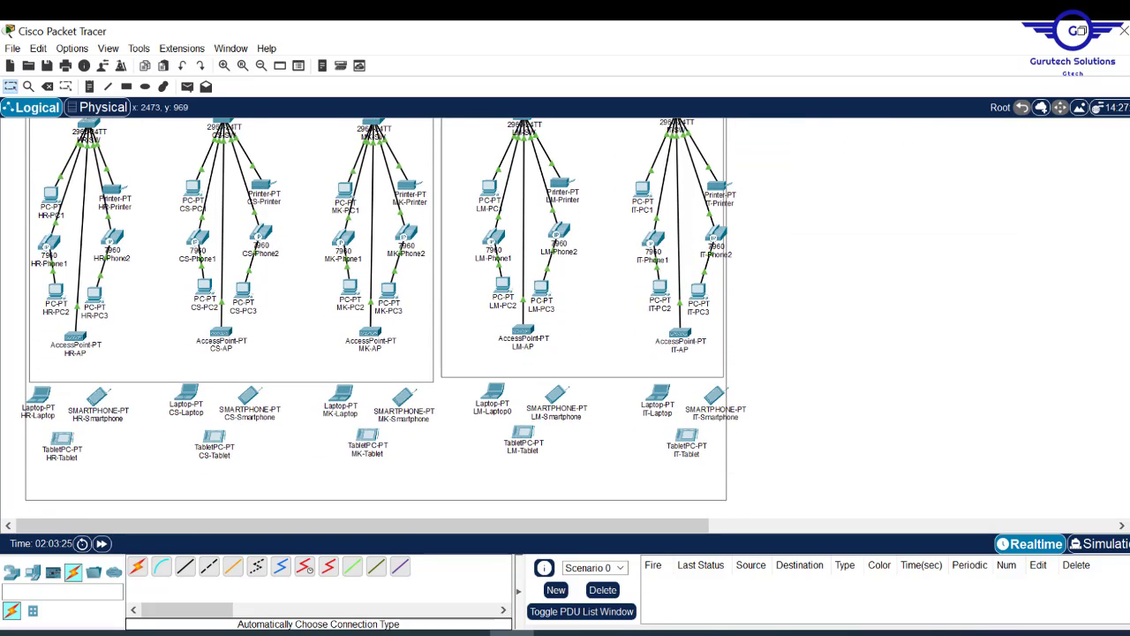
scroll(384, 318, up, 5)
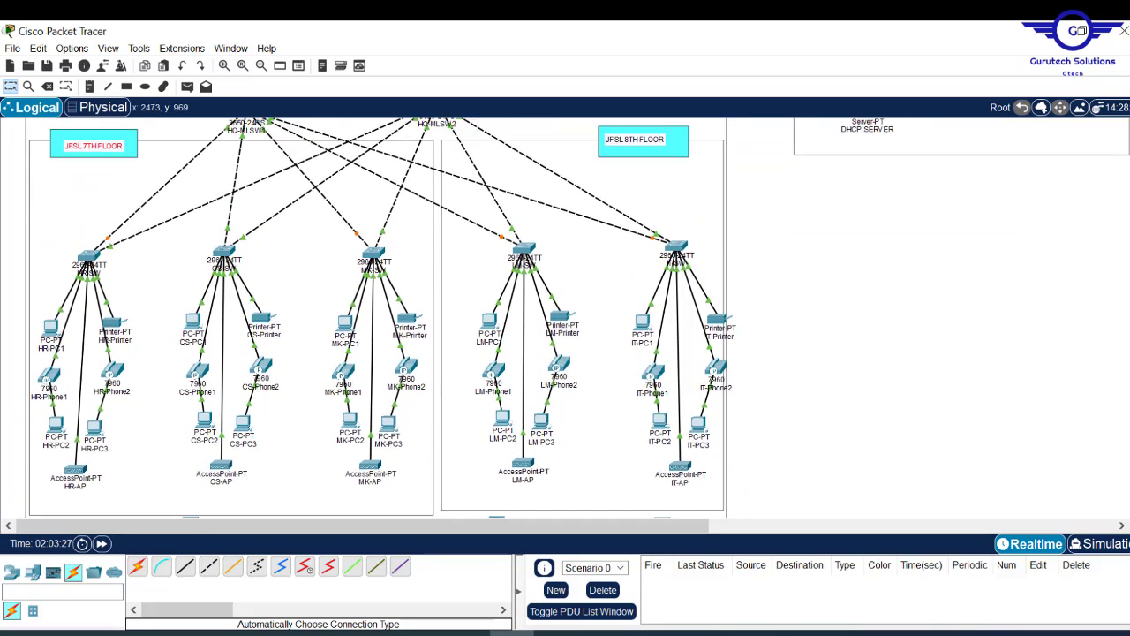
scroll(385, 317, down, 3)
scroll(384, 318, up, 5)
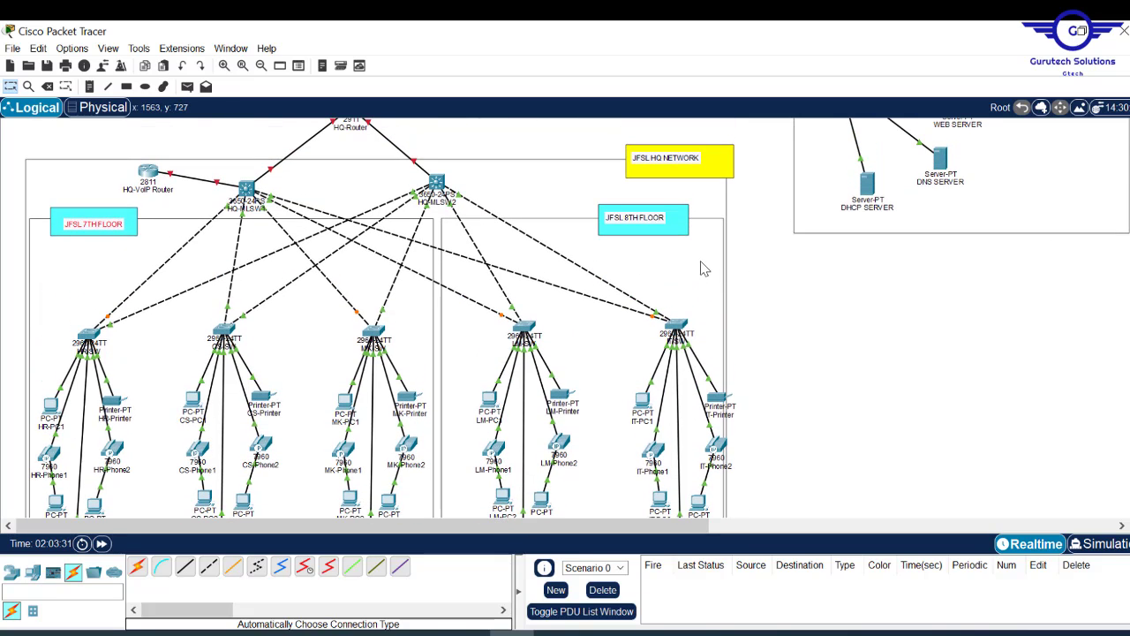
drag(699, 262, 702, 330)
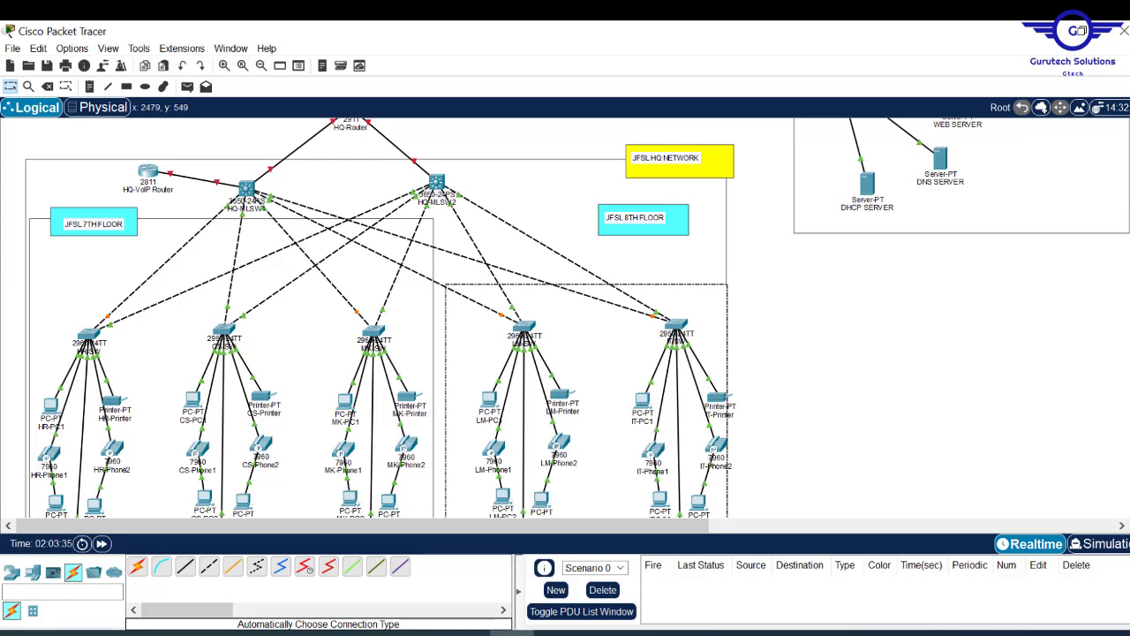
scroll(380, 318, down, 5)
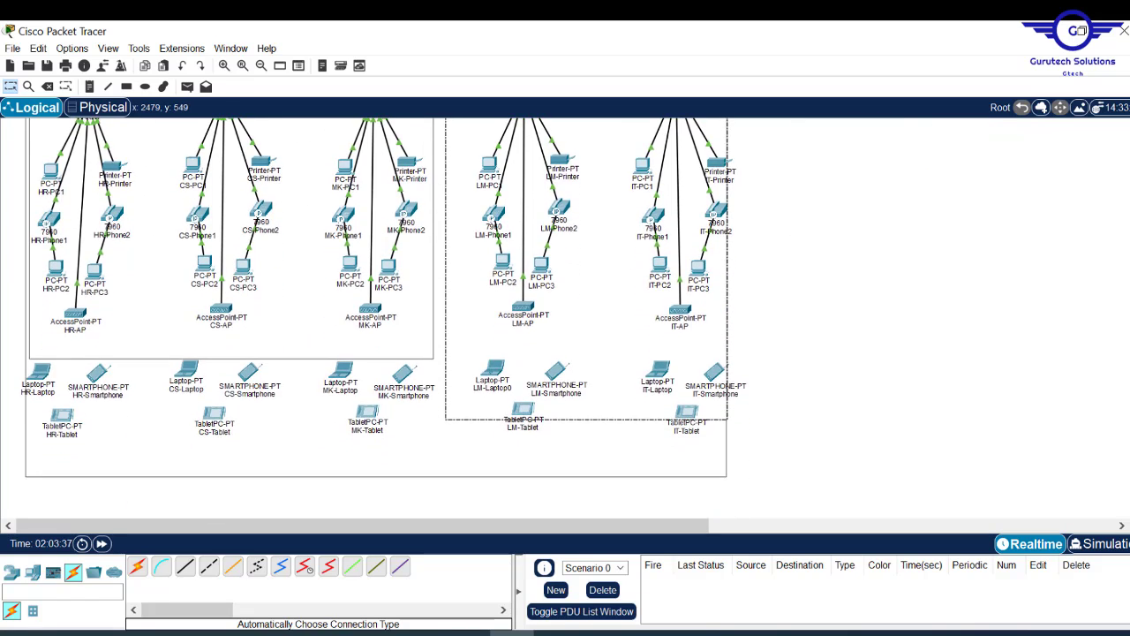
scroll(380, 318, up, 5)
scroll(68, 162, up, 3)
scroll(68, 162, down, 1)
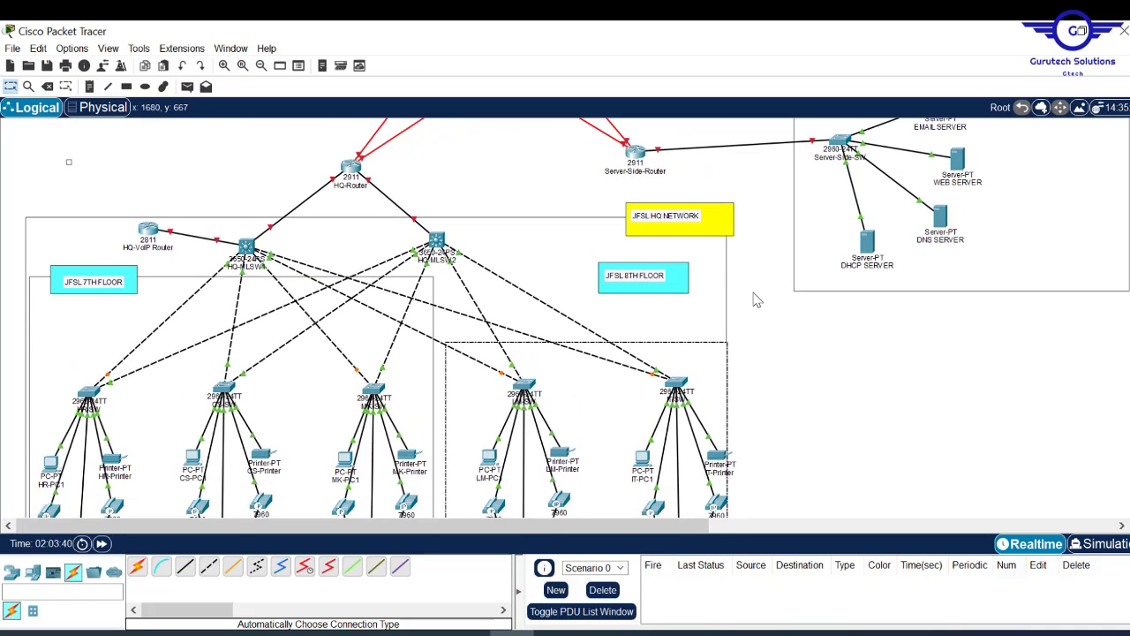
drag(697, 341, 700, 296)
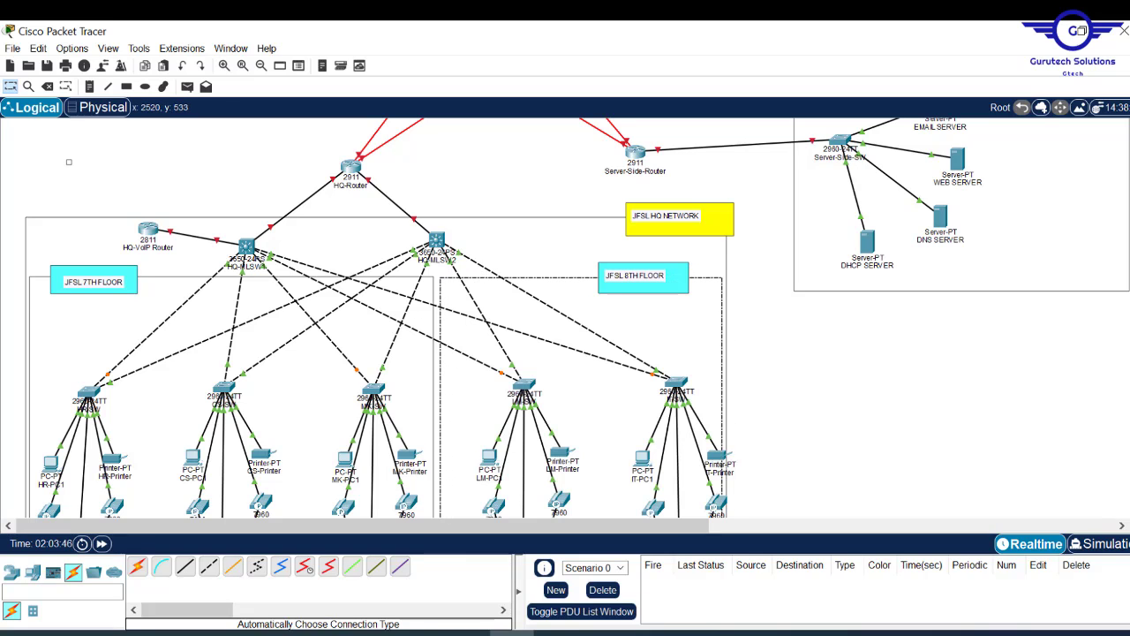
scroll(877, 345, down, 5)
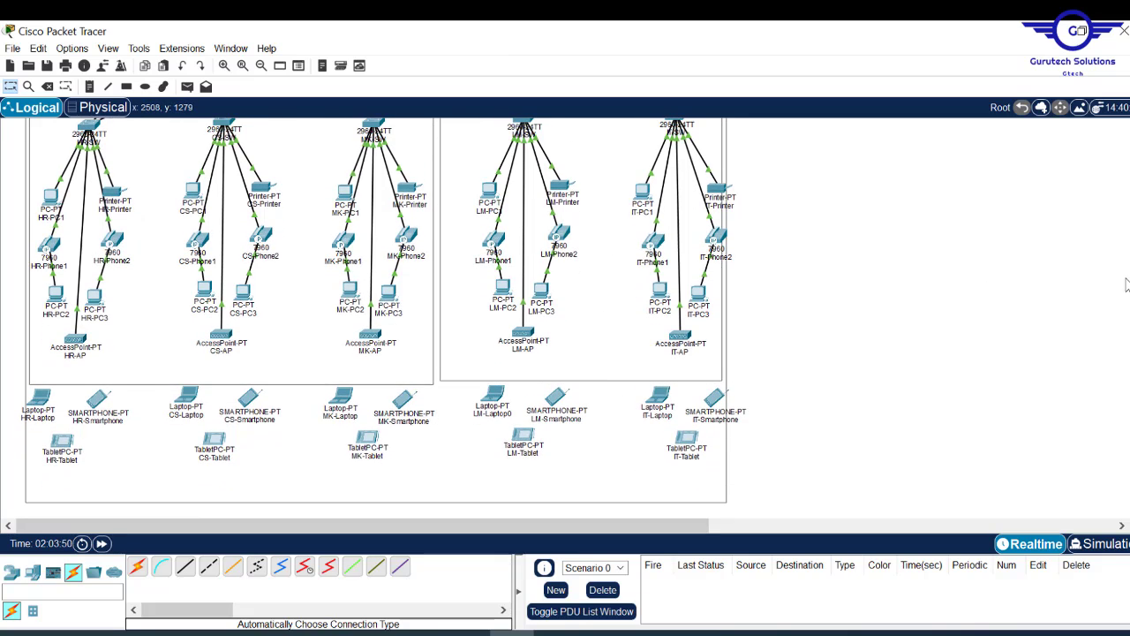
scroll(578, 318, up, 4)
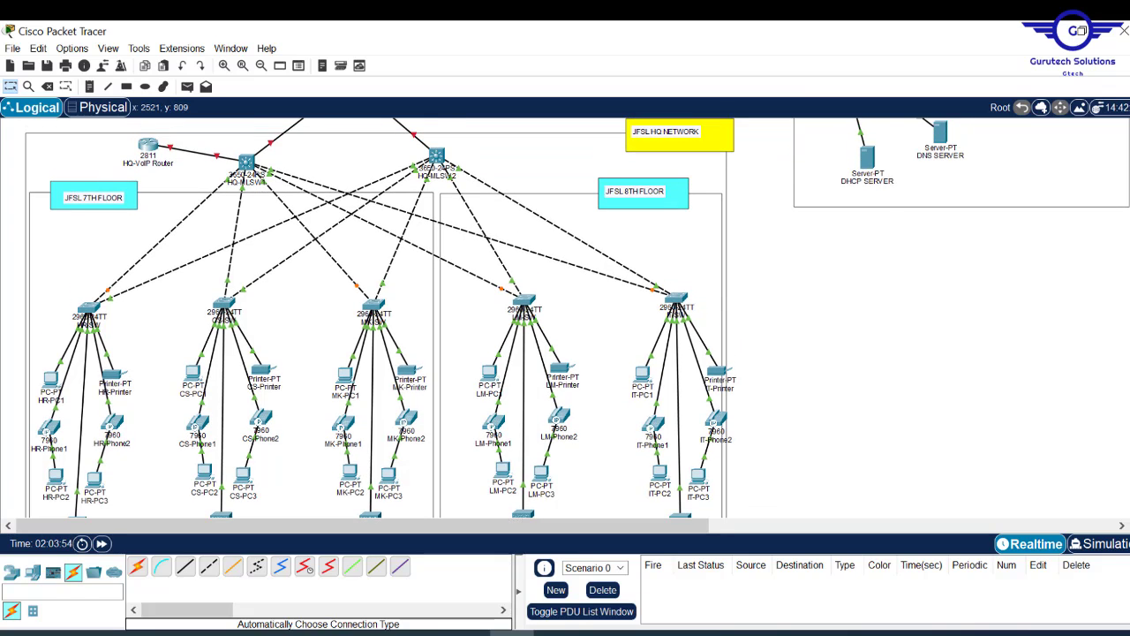
scroll(384, 318, down, 3)
scroll(384, 318, up, 1)
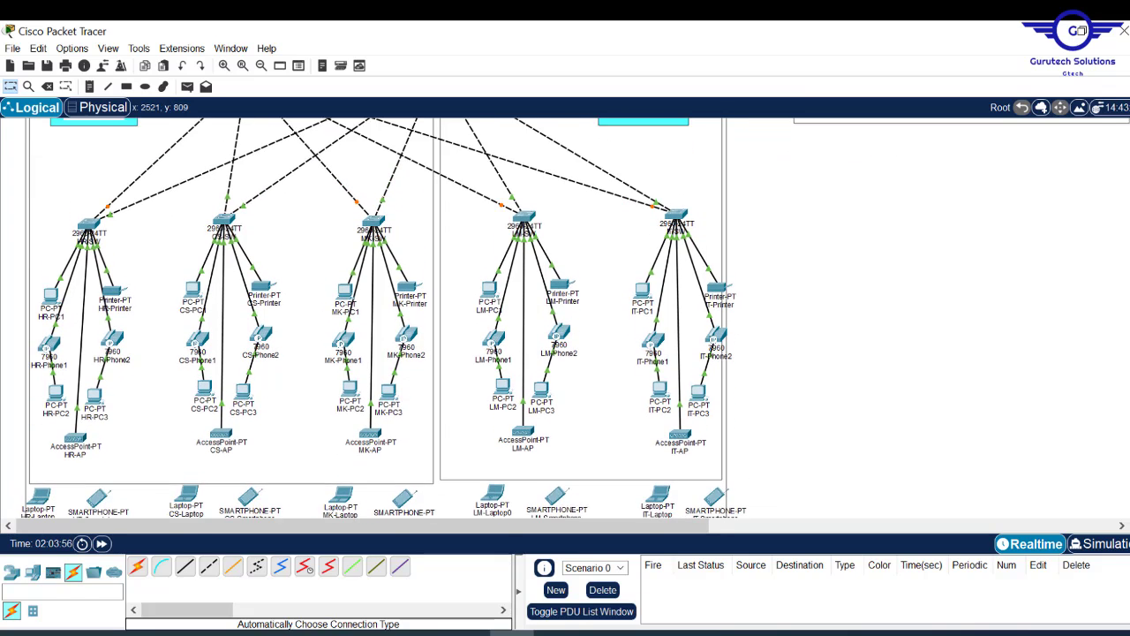
scroll(384, 318, down, 2)
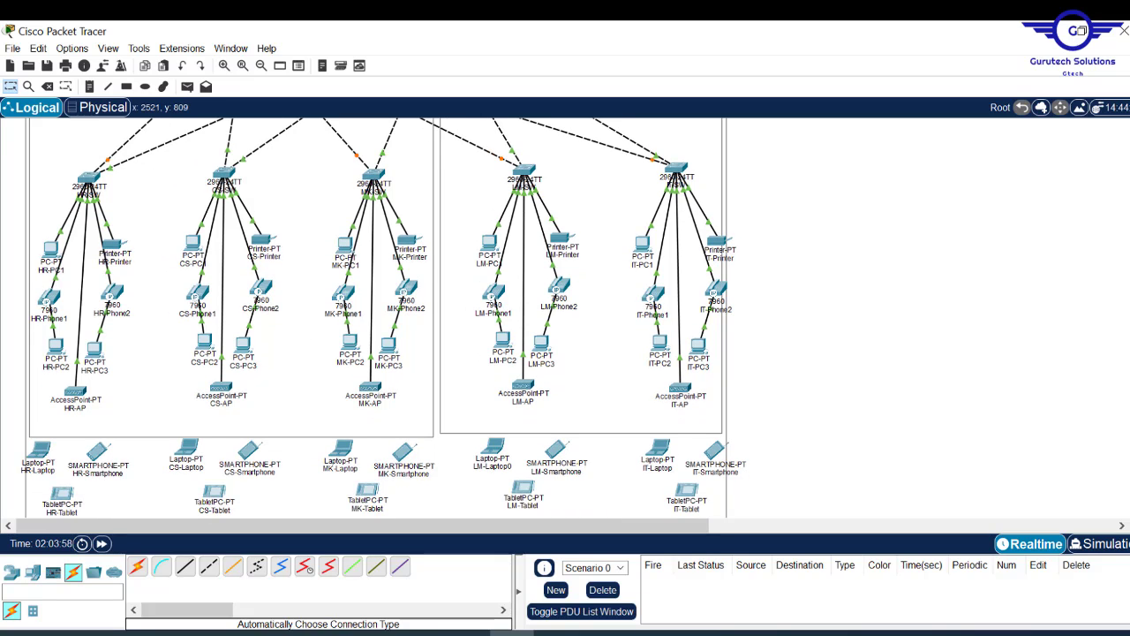
scroll(384, 318, down, 1)
scroll(776, 209, up, 1)
- Draw a light-blue filled rectangle behind the HR devices
click(126, 86)
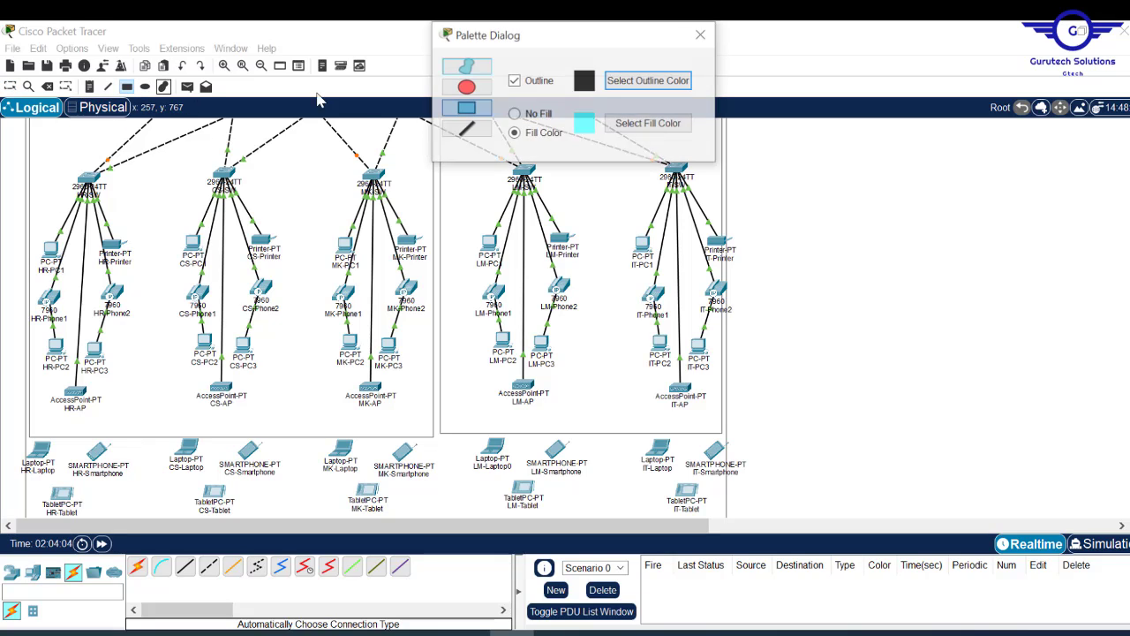
click(639, 129)
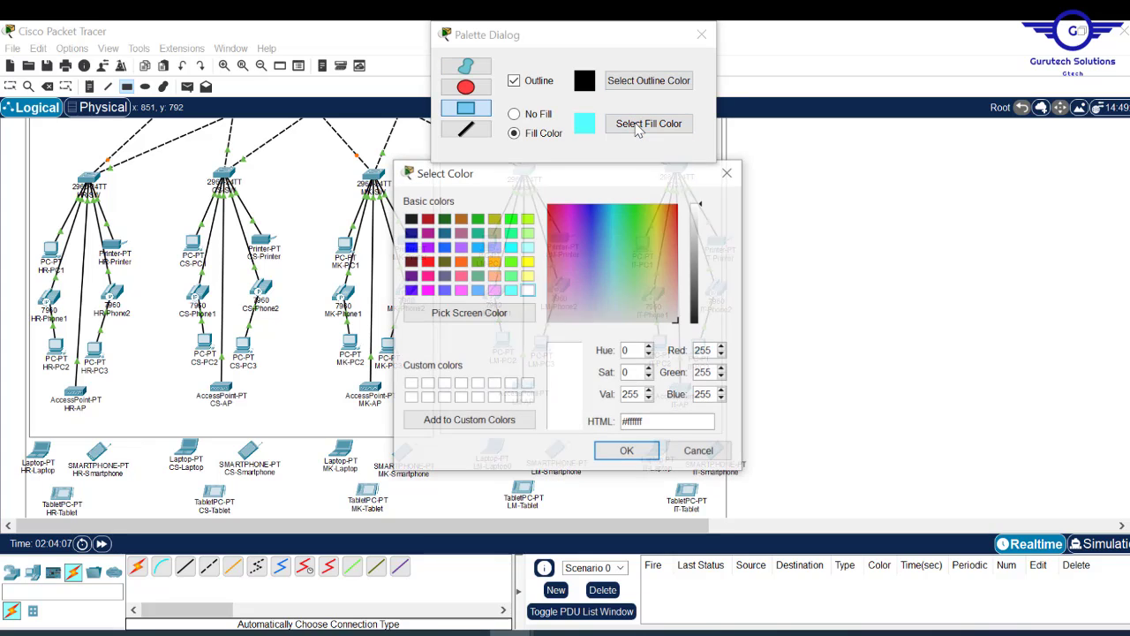
click(602, 308)
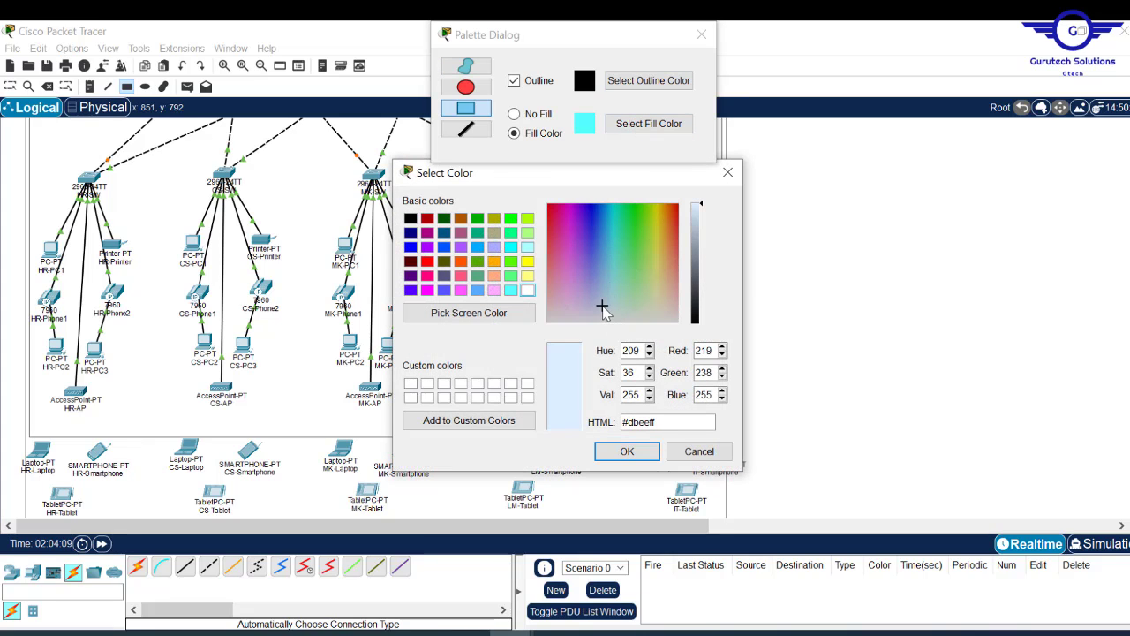
click(627, 451)
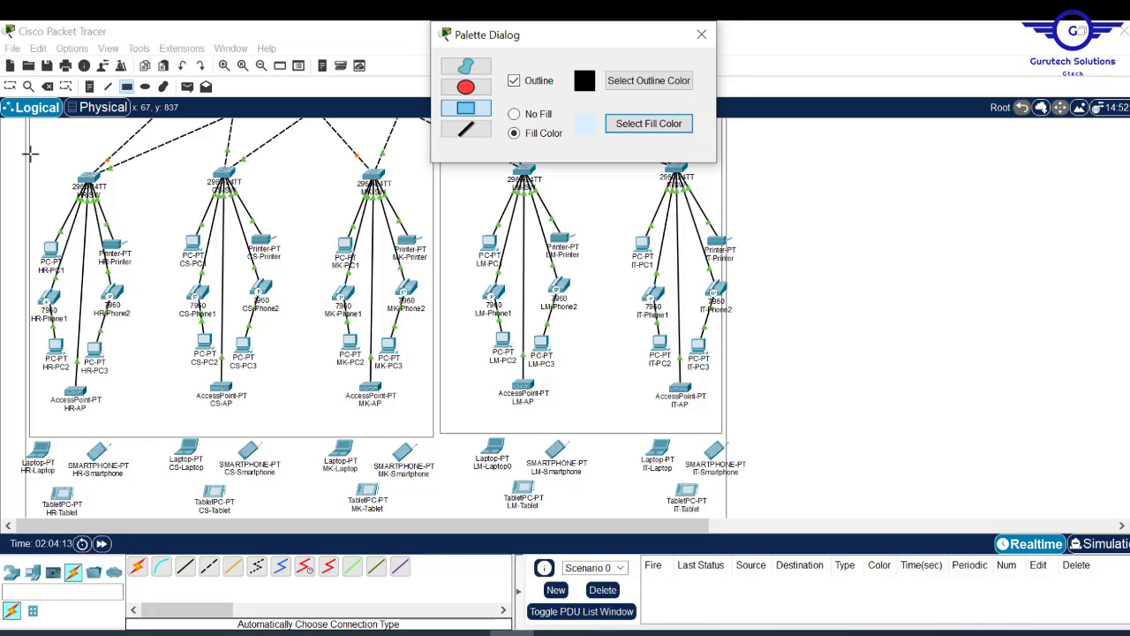
drag(29, 153, 153, 528)
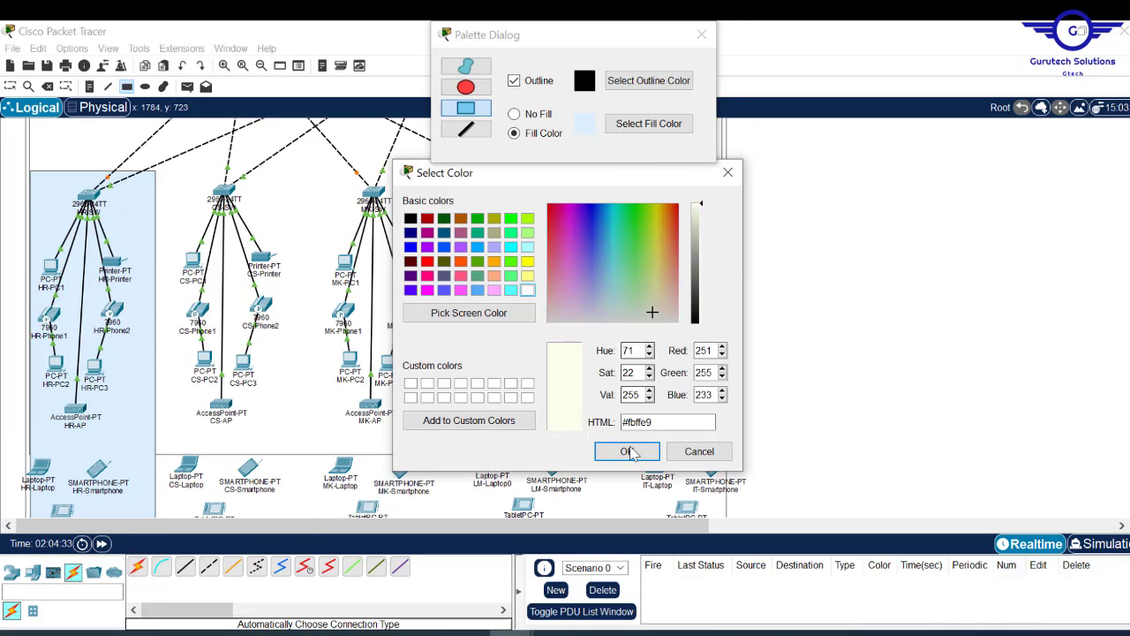
- Switch the fill to pale yellow and drag out the next department box
click(627, 451)
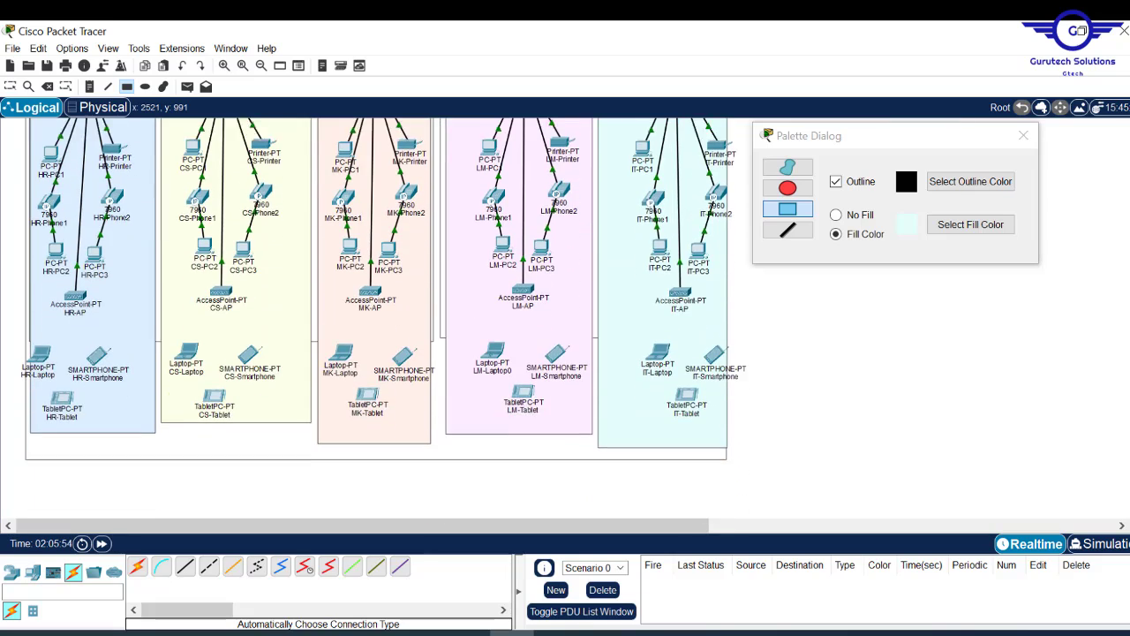
scroll(380, 309, up, 6)
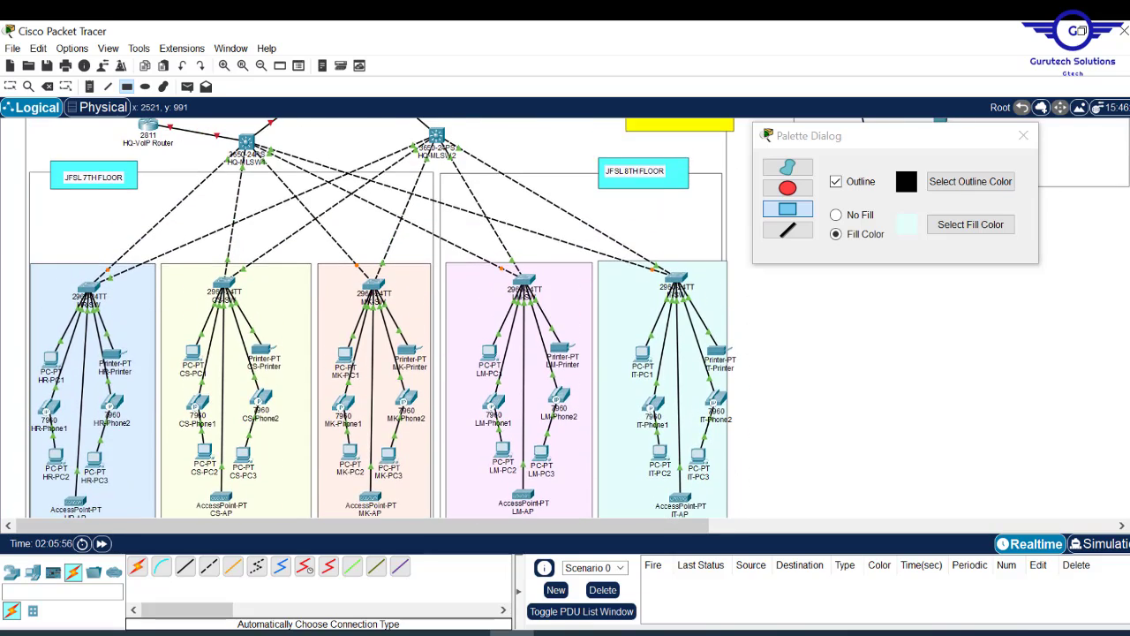
scroll(380, 310, up, 4)
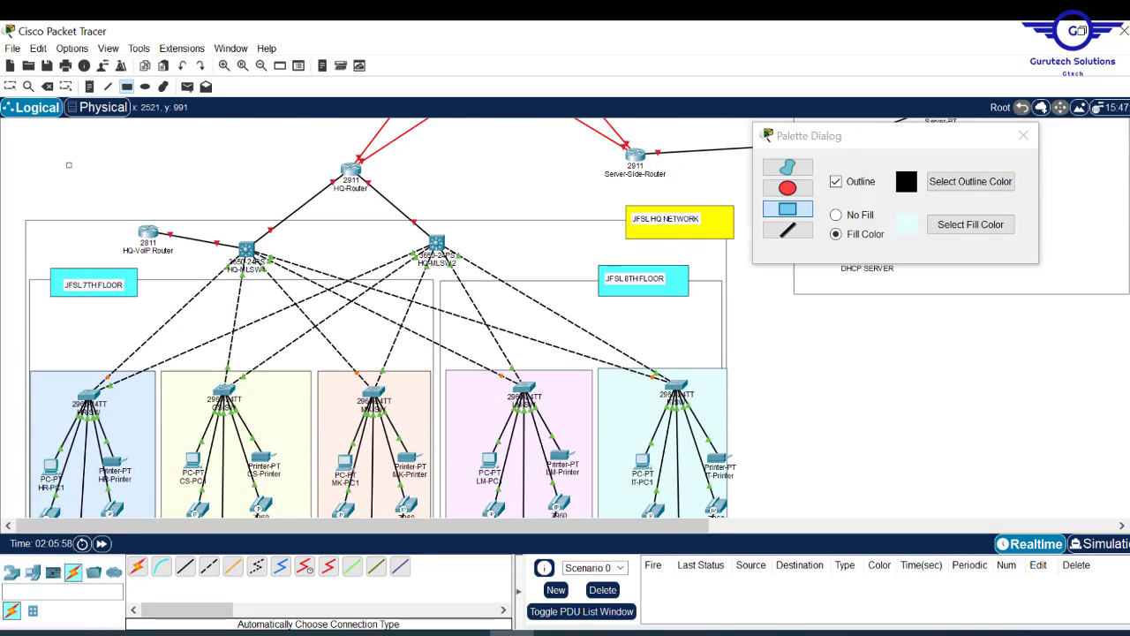
scroll(380, 310, down, 8)
scroll(380, 309, up, 6)
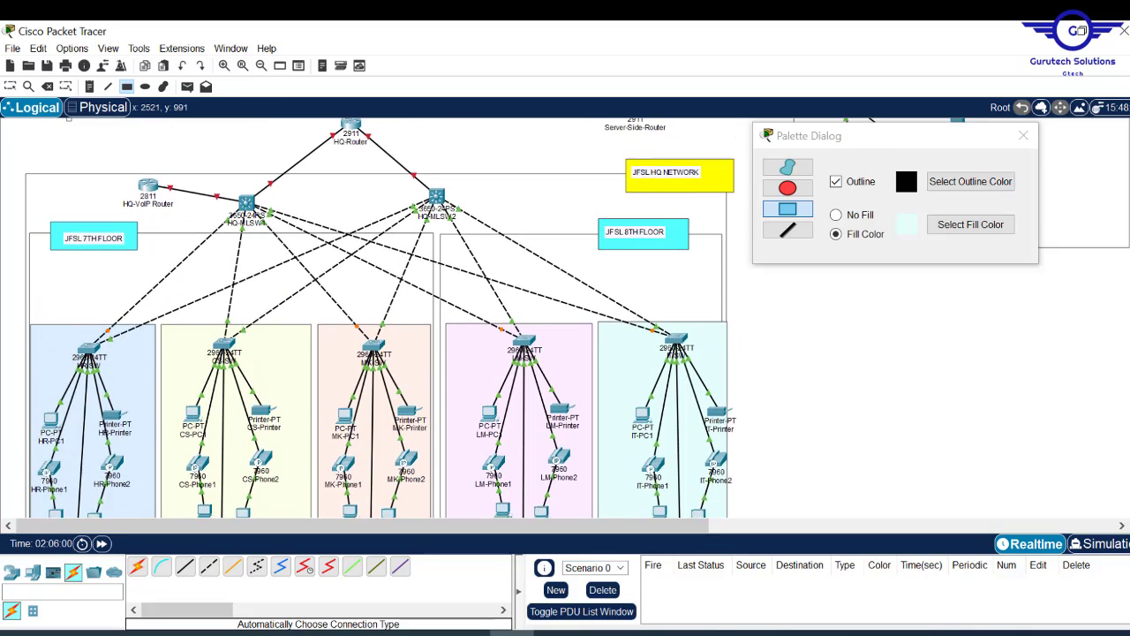
scroll(380, 309, up, 2)
scroll(380, 310, down, 12)
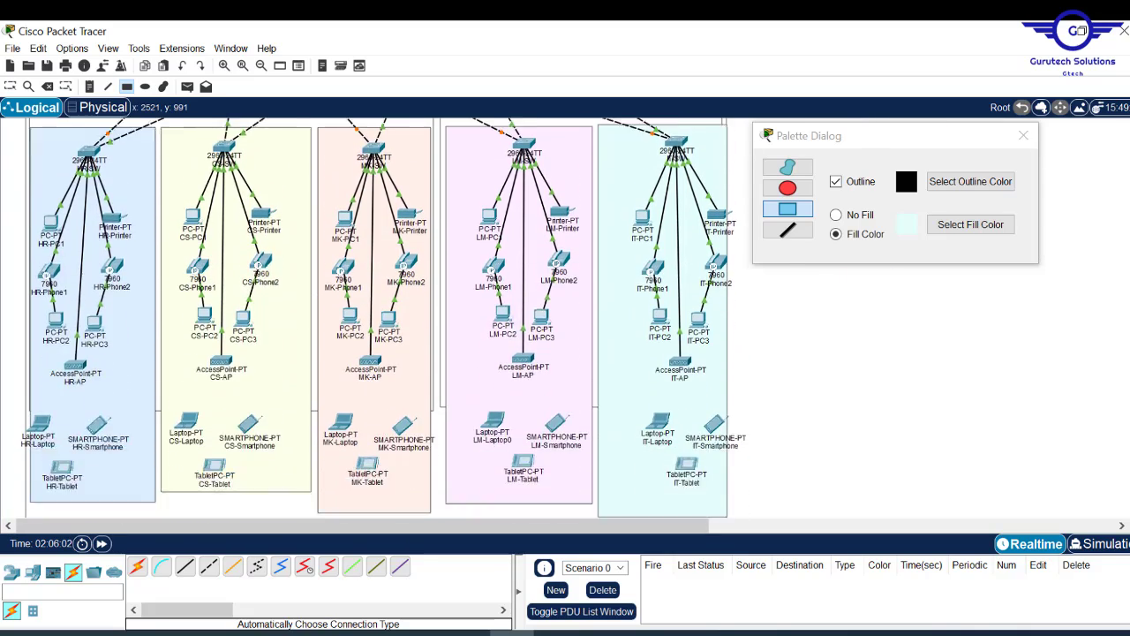
scroll(380, 309, up, 10)
scroll(380, 309, up, 6)
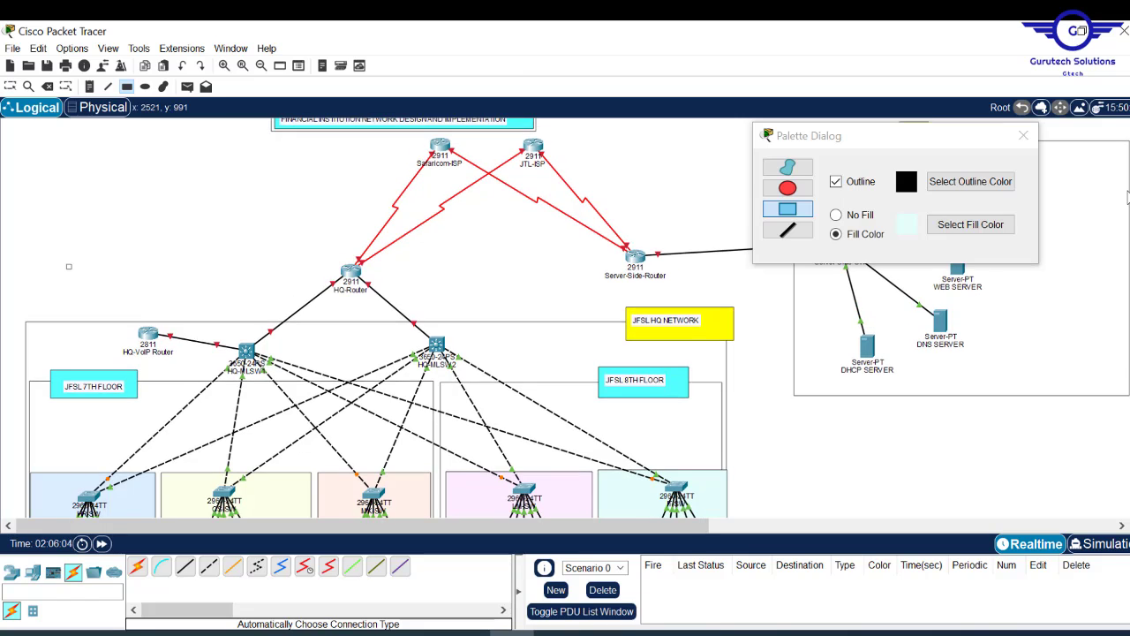
scroll(380, 309, down, 12)
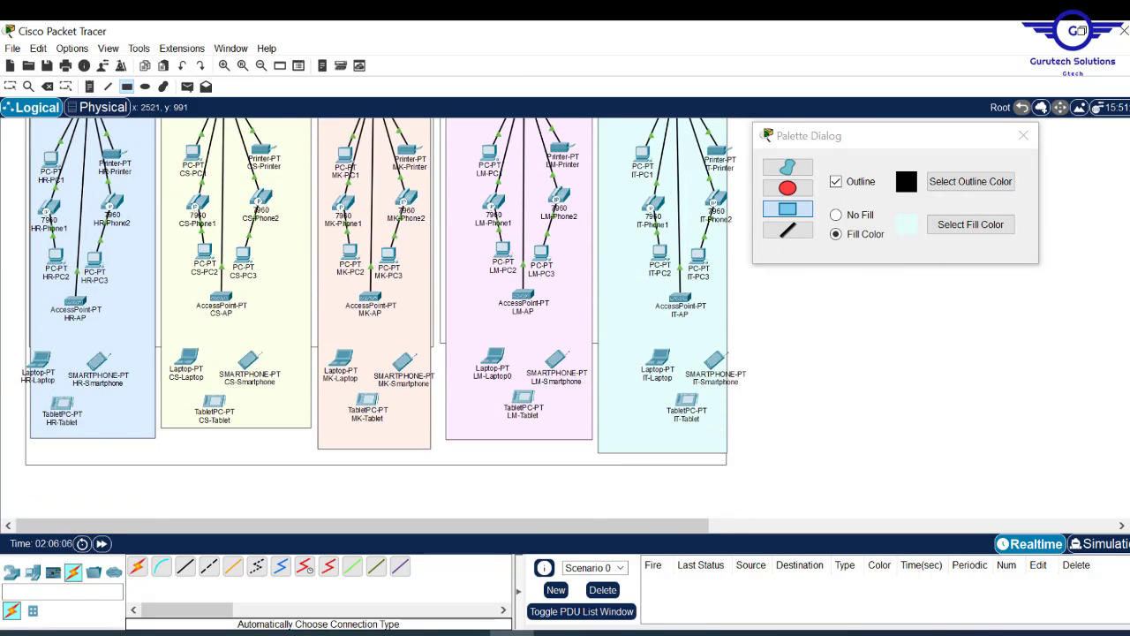
scroll(379, 309, up, 5)
scroll(380, 309, up, 1)
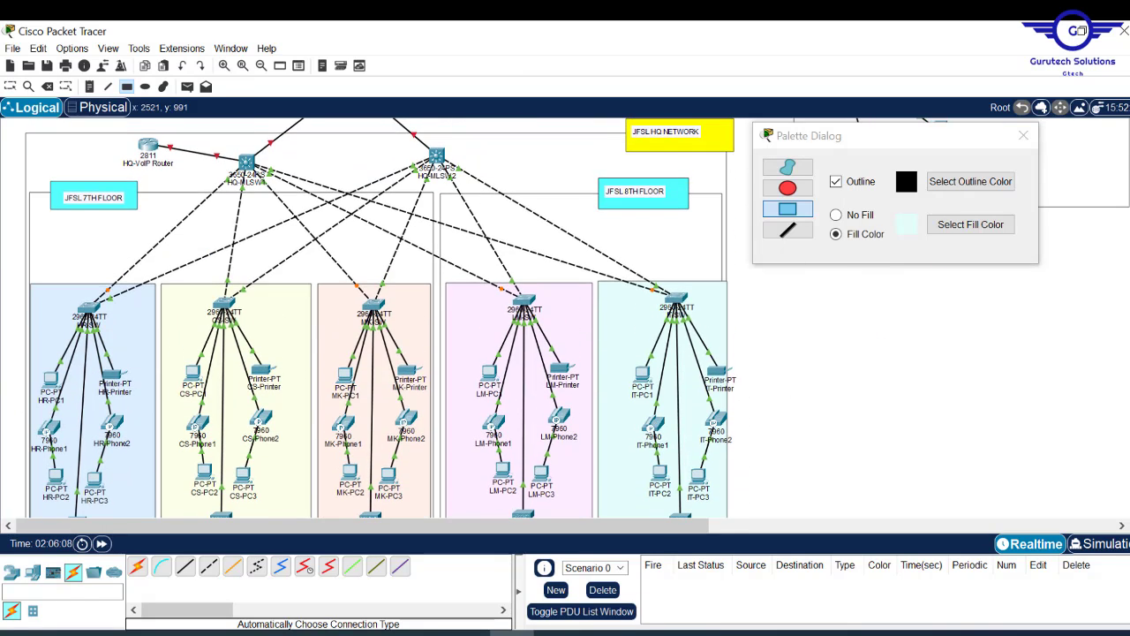
scroll(658, 391, up, 2)
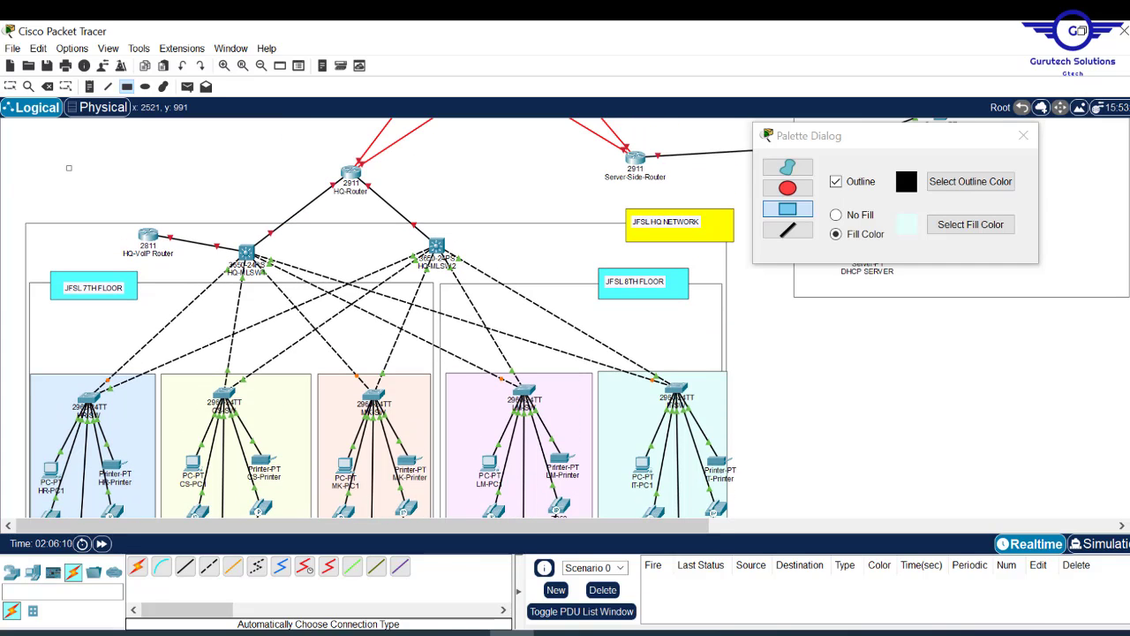
drag(484, 528, 817, 527)
scroll(535, 232, up, 3)
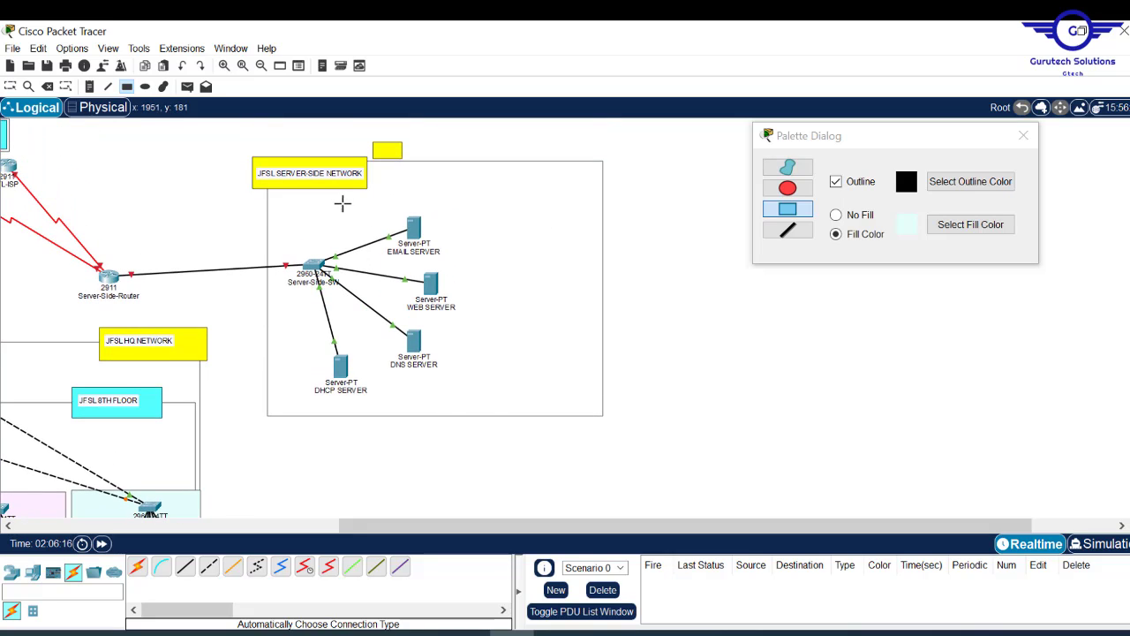
- Give the Ellipse tool a pale green fill and draw it around the server devices
click(145, 85)
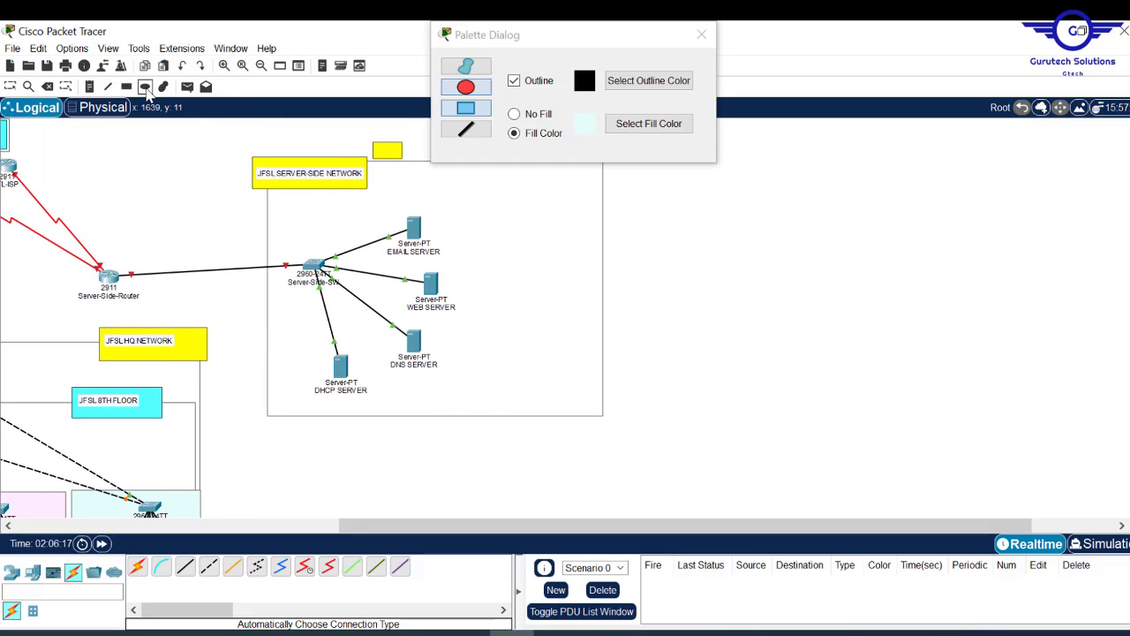
click(649, 123)
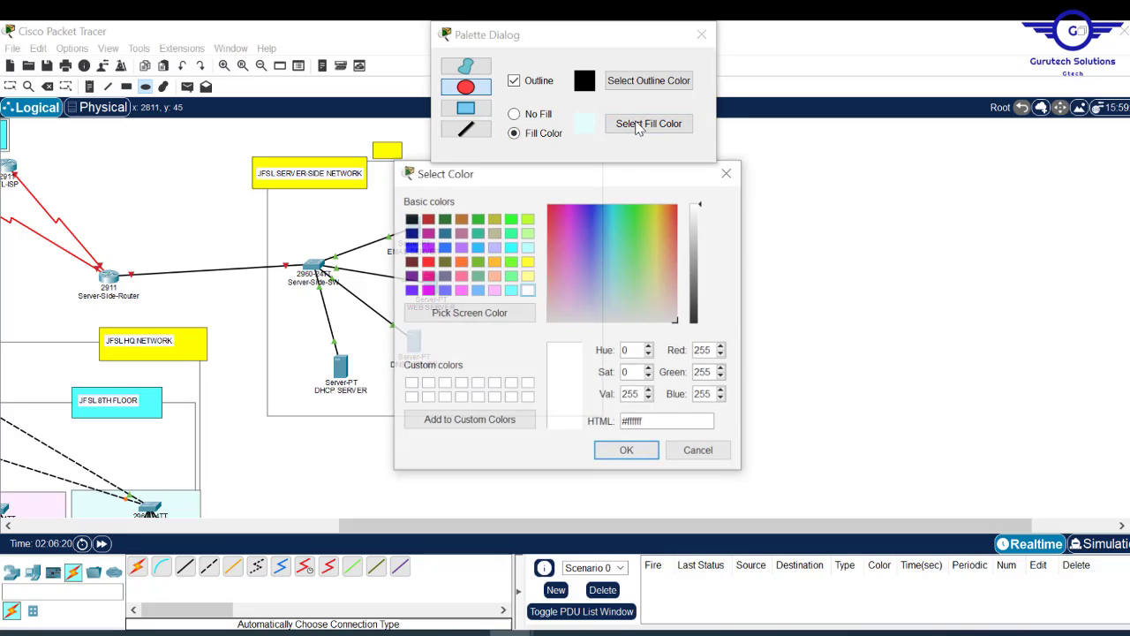
click(512, 276)
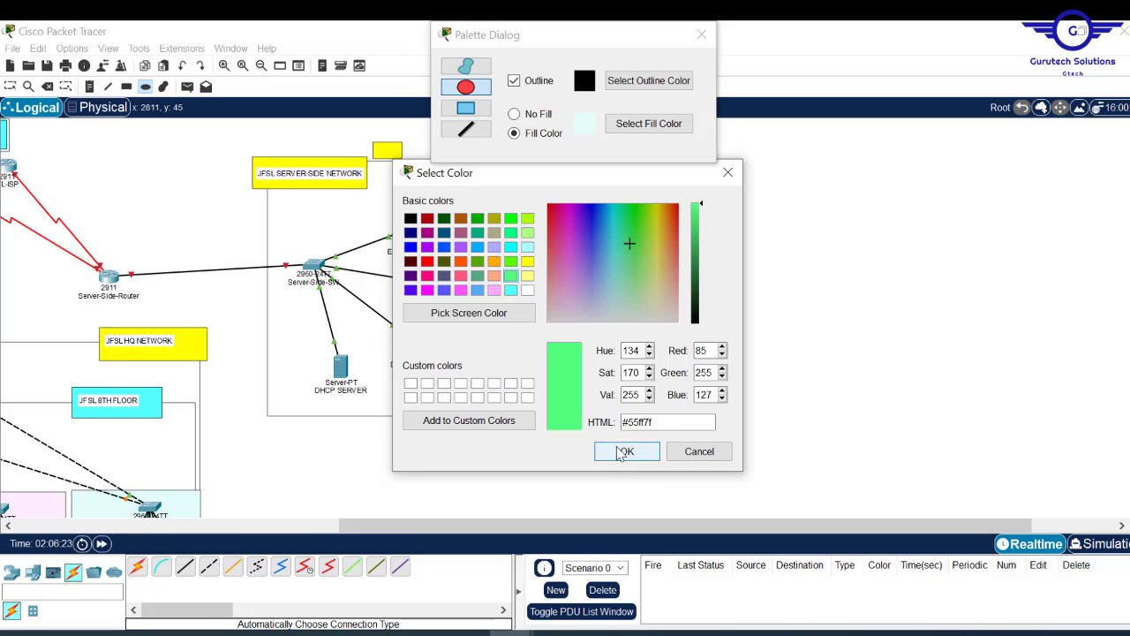
click(627, 451)
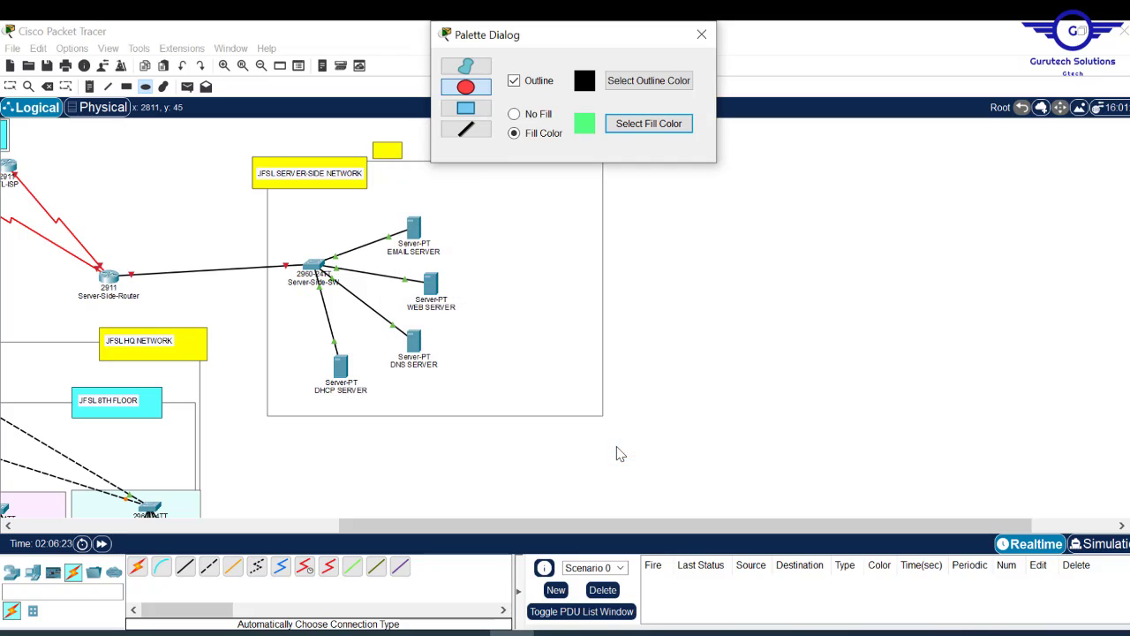
click(648, 124)
click(631, 295)
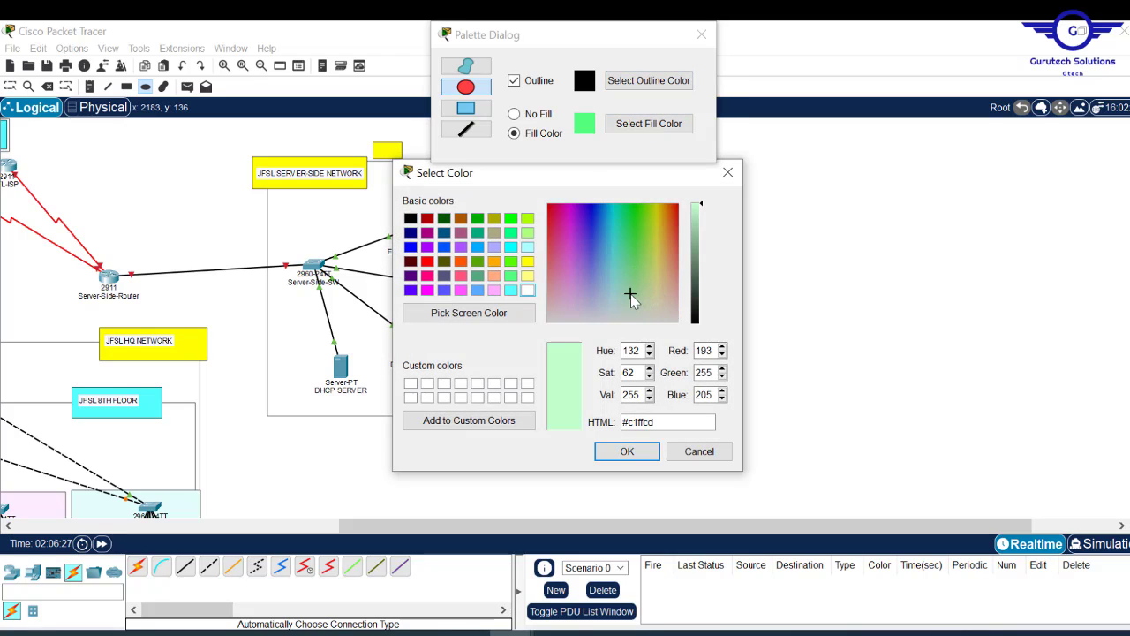
click(627, 451)
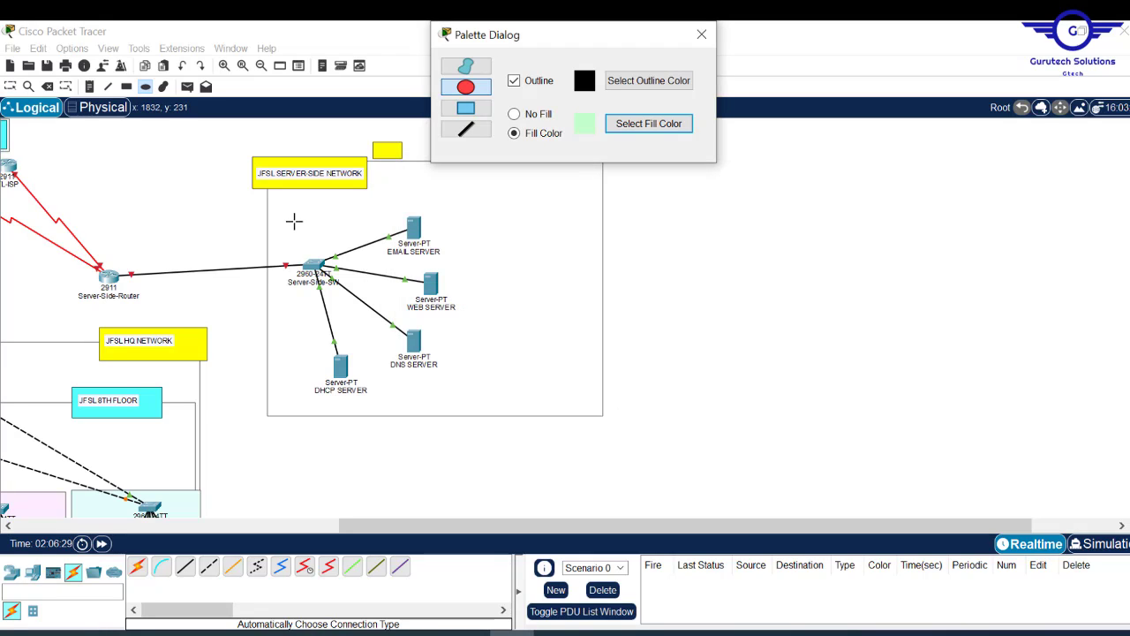
drag(280, 206, 558, 425)
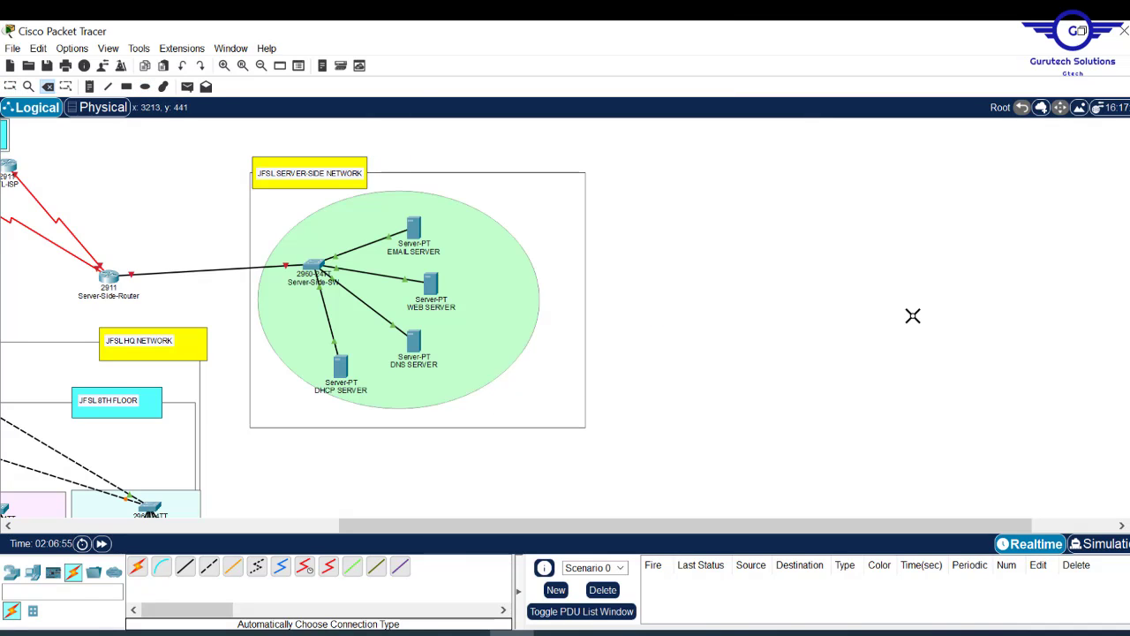
- Nudge the HR, CS, MK, LM and IT floor switches slightly to the right
key(Escape)
drag(466, 525, 179, 535)
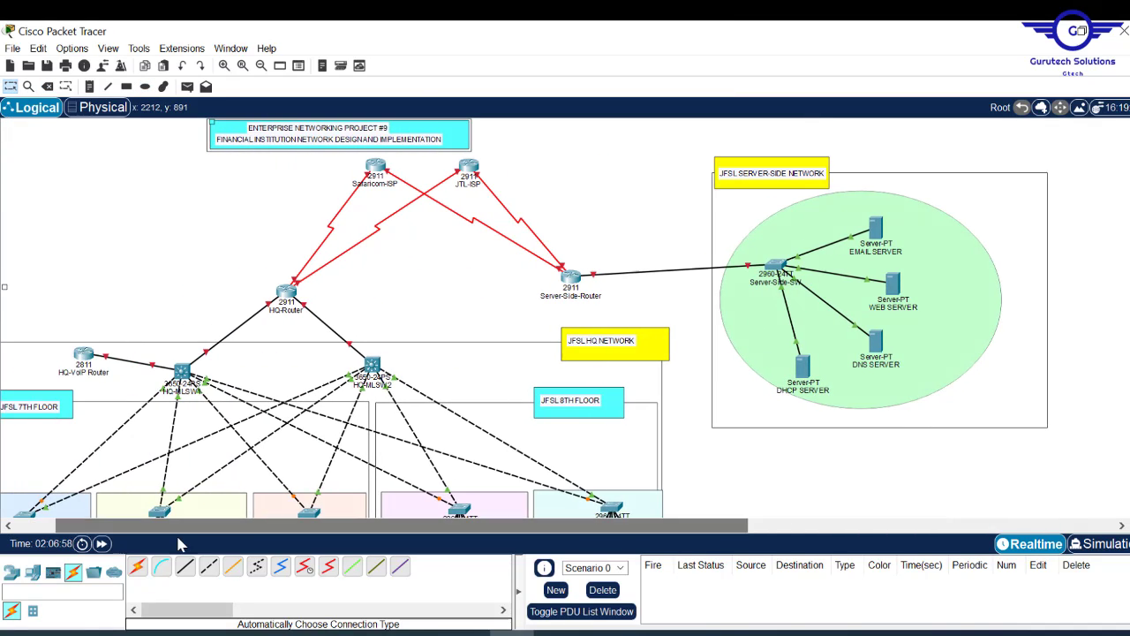
drag(1129, 205, 1129, 413)
drag(393, 533, 353, 535)
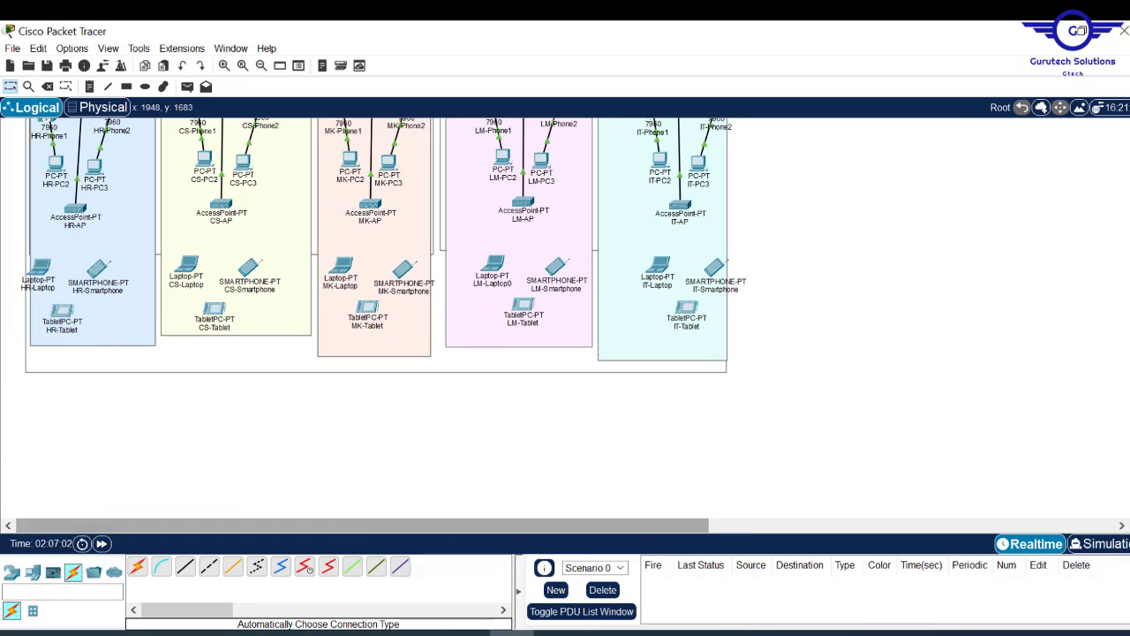
drag(1129, 371, 1129, 249)
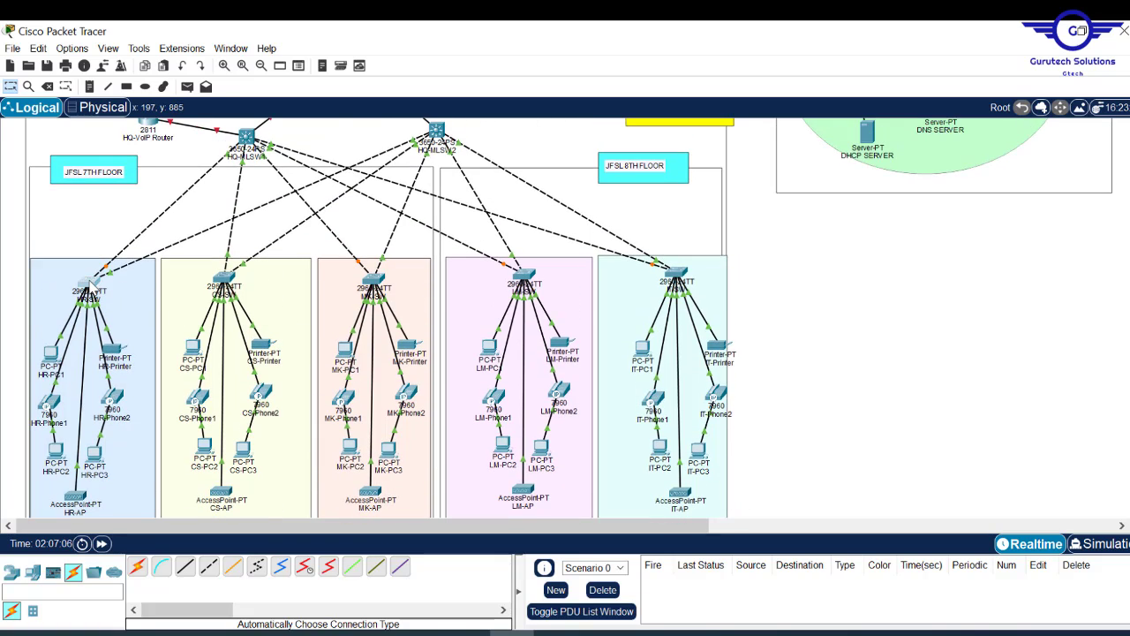
drag(94, 283, 115, 283)
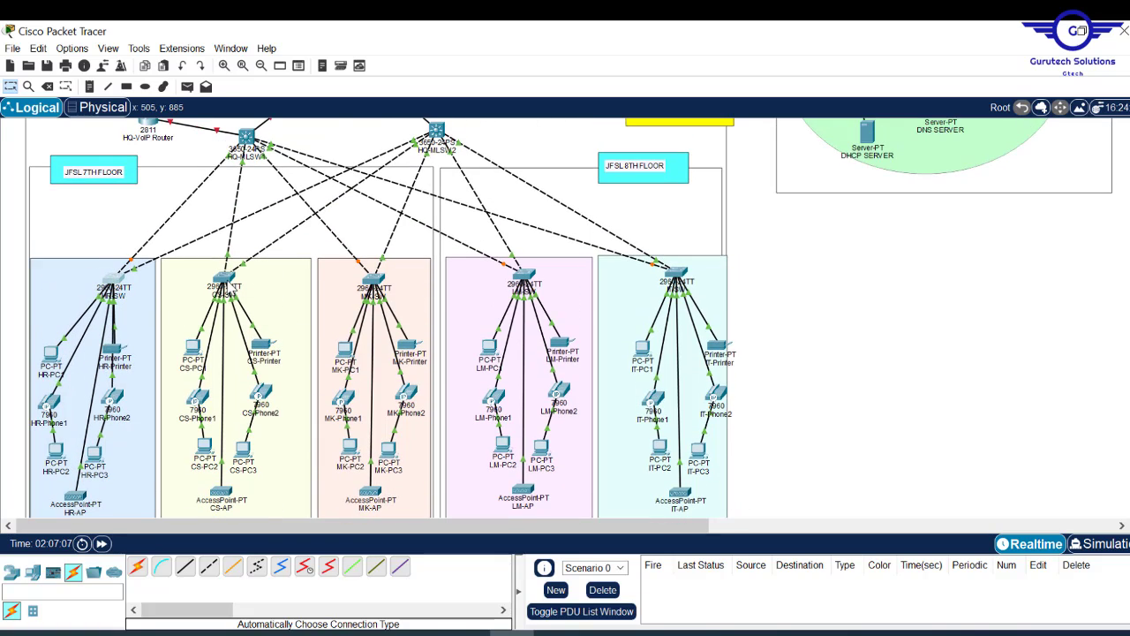
drag(225, 288, 265, 288)
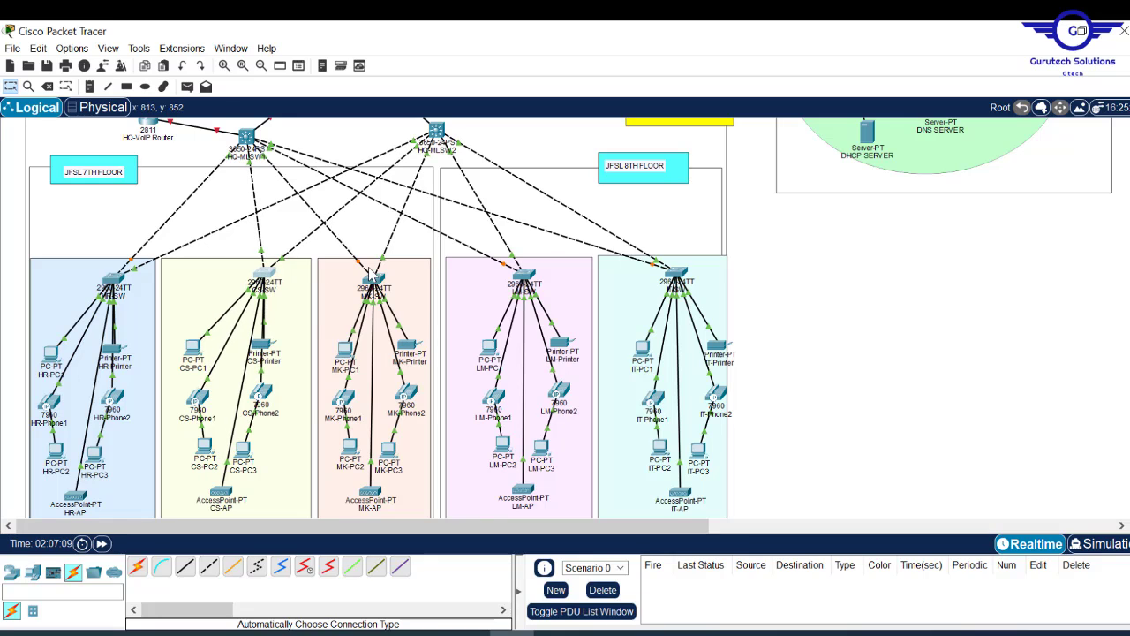
drag(371, 276, 400, 279)
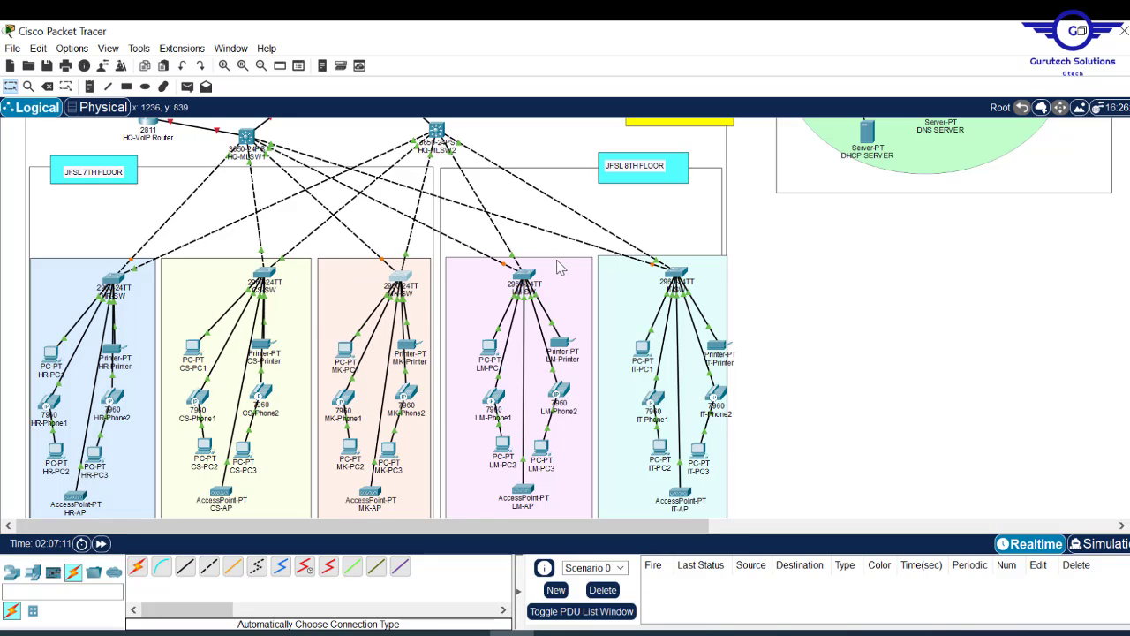
drag(525, 277, 543, 278)
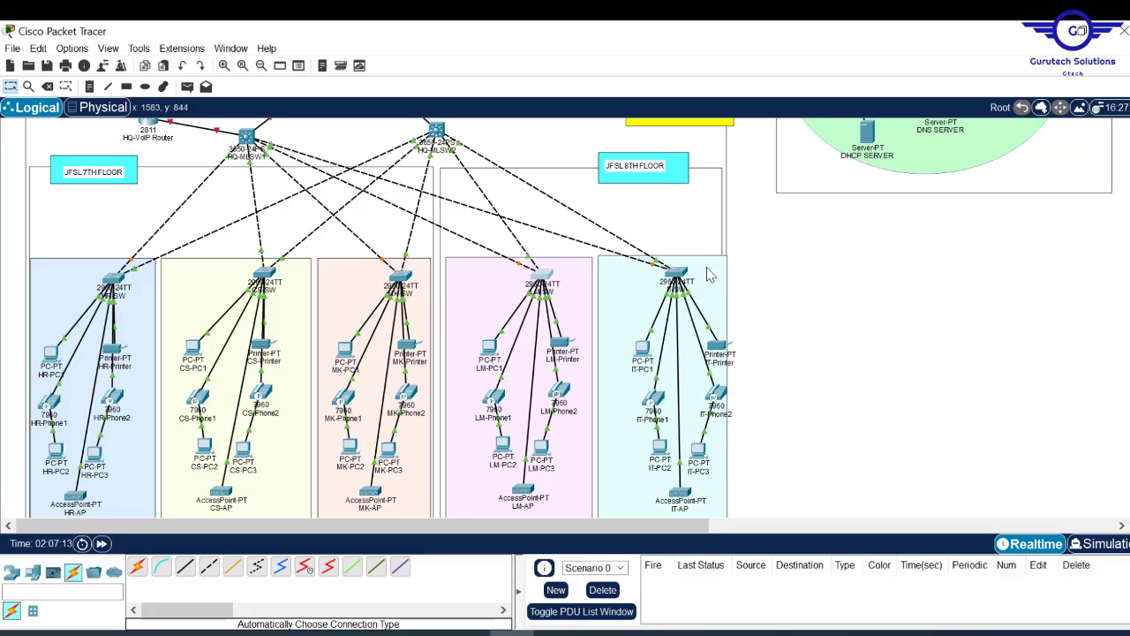
drag(678, 276, 691, 276)
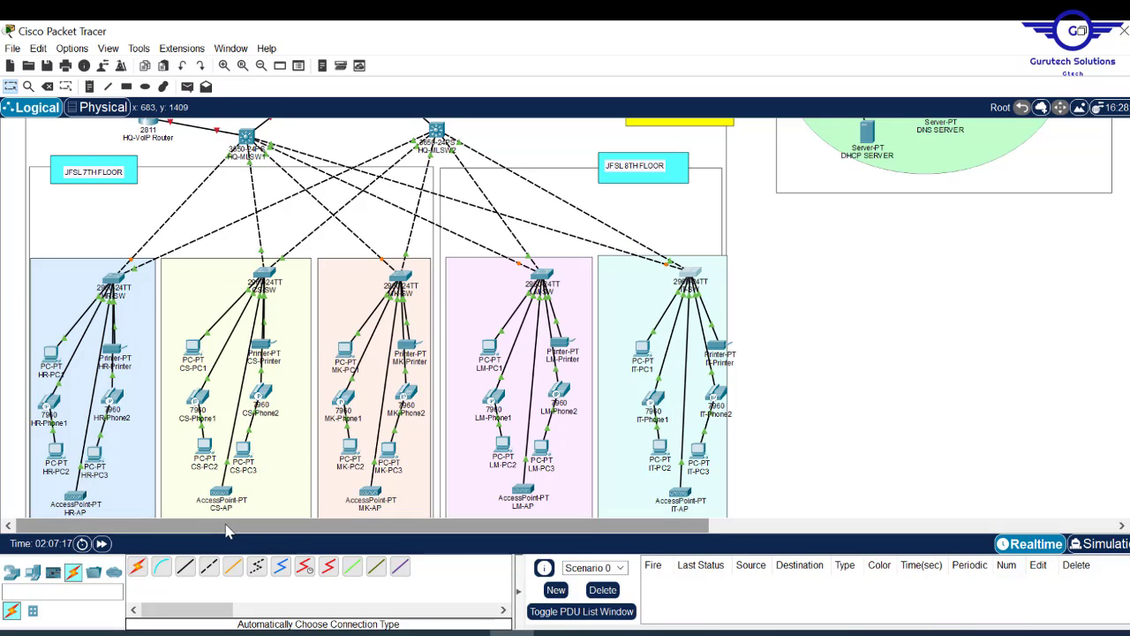
- Zoom in on the topology and shift HR-Printer and HR-SW slightly right
click(249, 68)
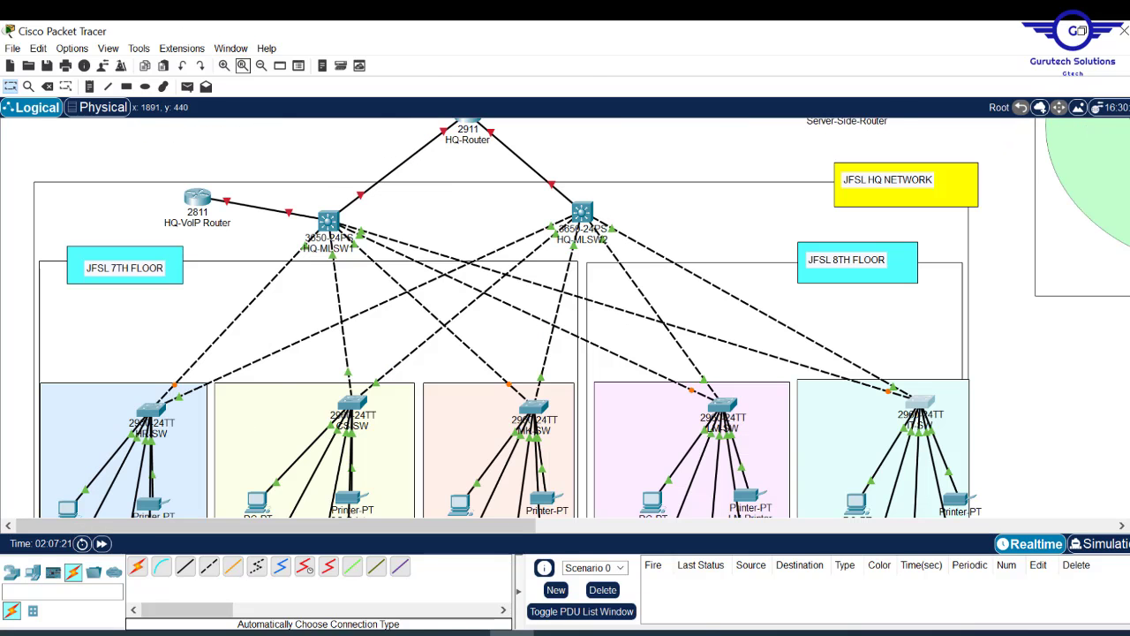
scroll(510, 317, down, 4)
scroll(511, 318, up, 5)
scroll(510, 318, down, 7)
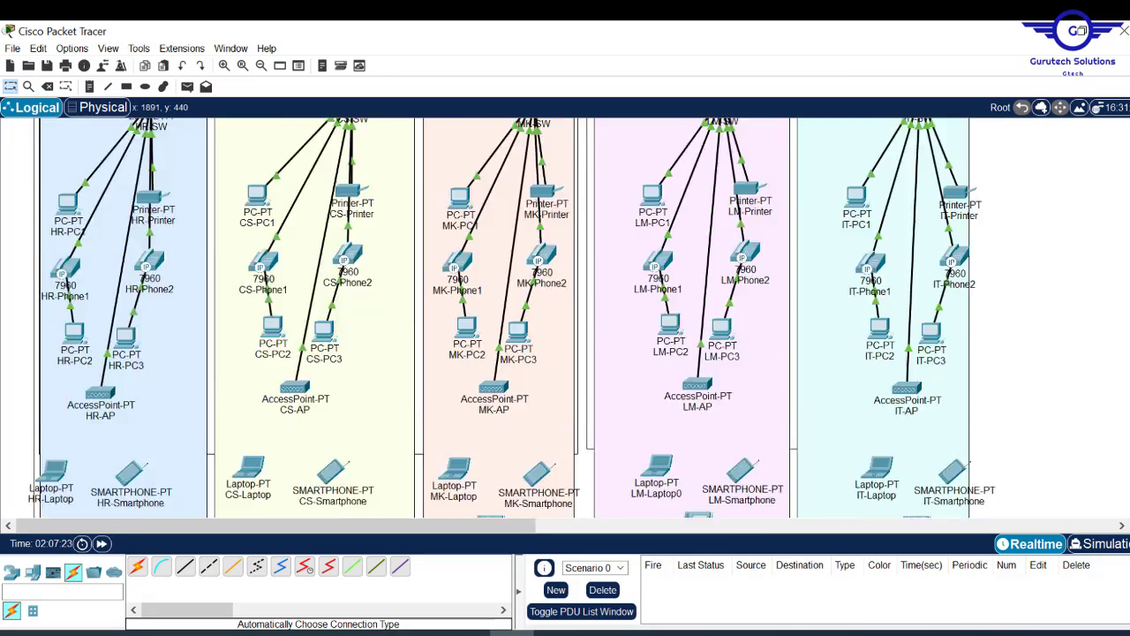
scroll(510, 318, down, 4)
scroll(511, 318, up, 7)
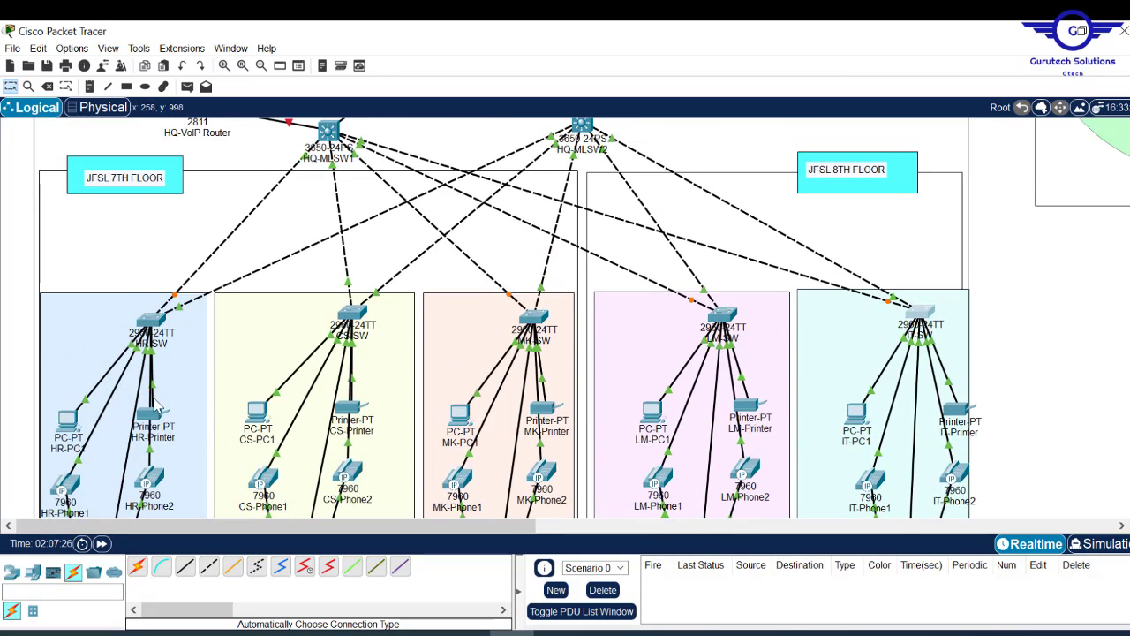
drag(152, 410, 174, 411)
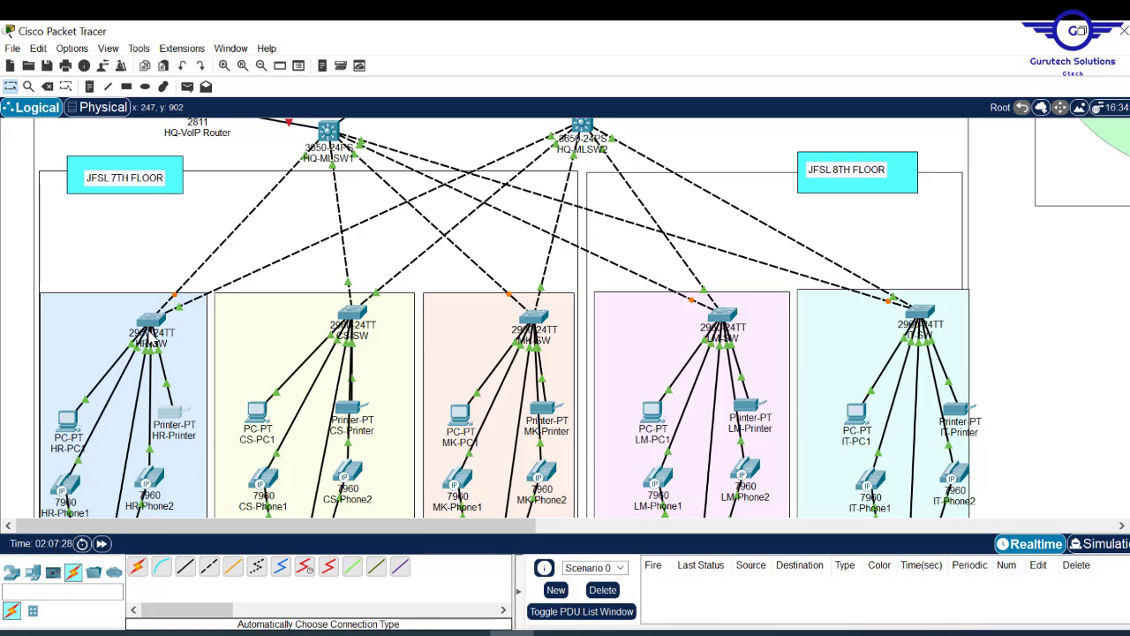
drag(151, 321, 161, 323)
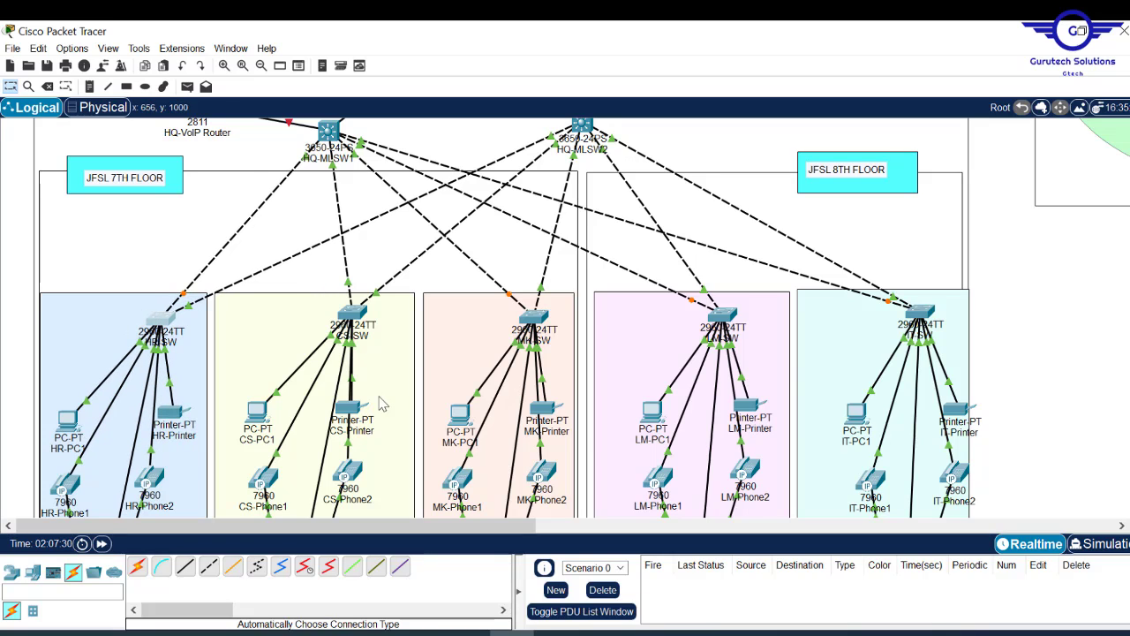
- Shift the CS, MK and LM switches and printers, plus IT-SW, a little right
drag(351, 409, 377, 406)
drag(351, 314, 370, 316)
drag(545, 408, 555, 408)
drag(533, 318, 547, 317)
drag(723, 316, 742, 312)
drag(747, 406, 764, 405)
drag(920, 312, 931, 312)
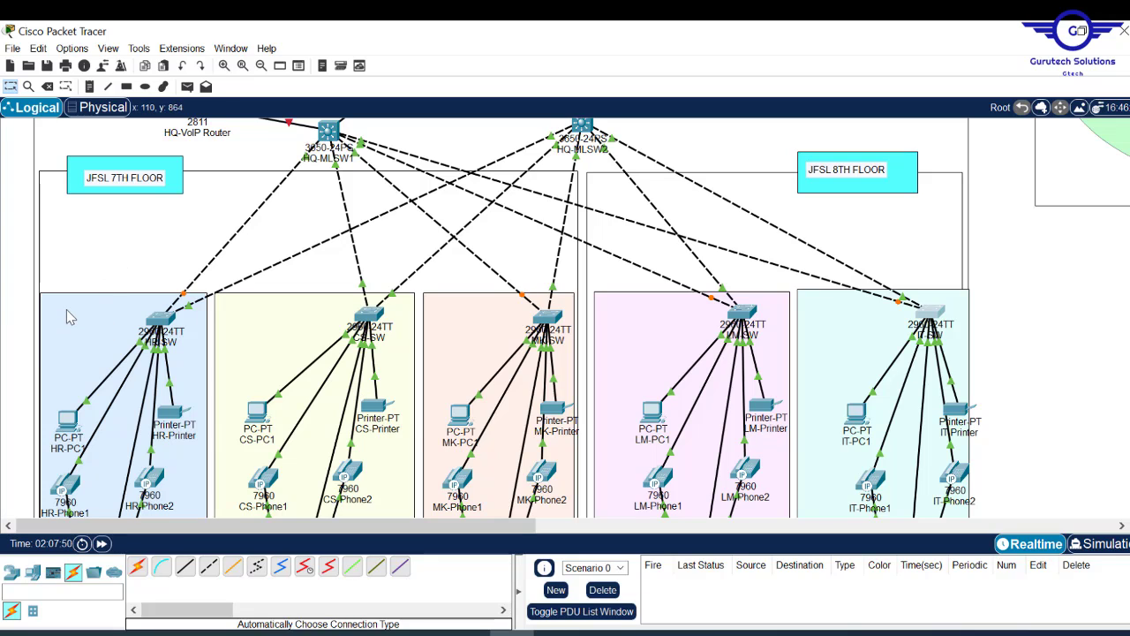
- Add an HR DEPARTMENT text note inside the HR box
click(89, 86)
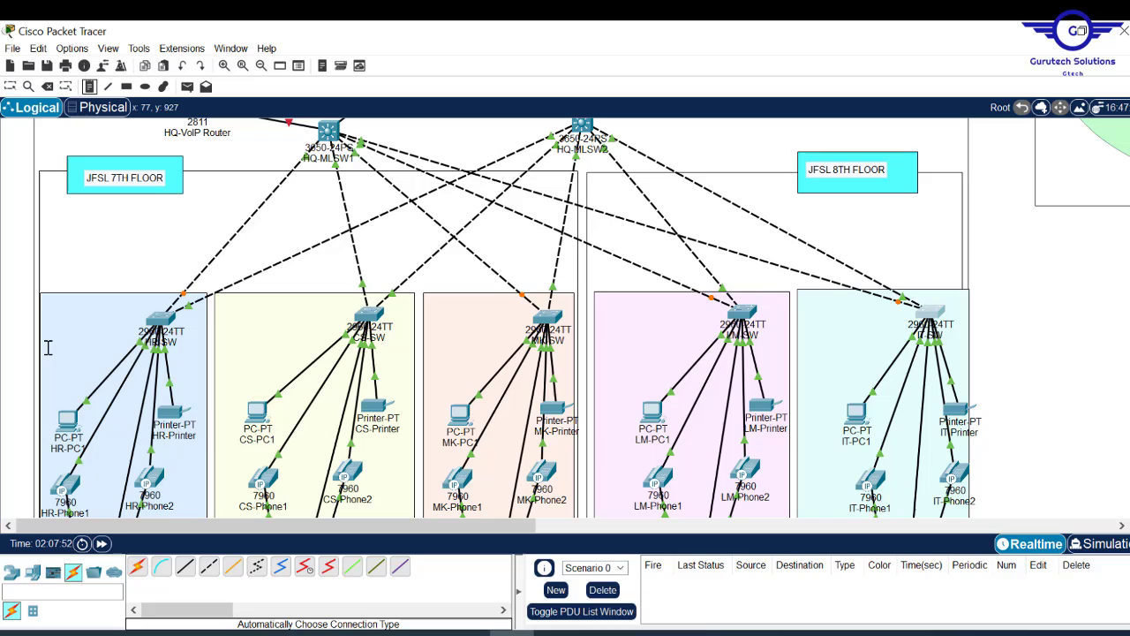
click(48, 302)
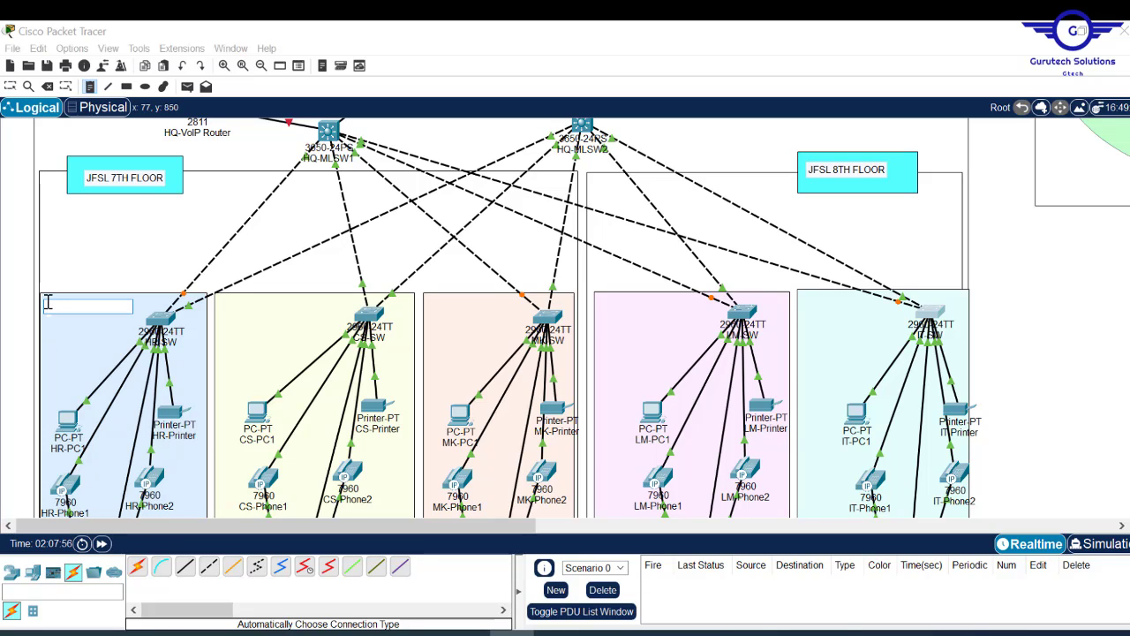
text(HR DEPARTMENT)
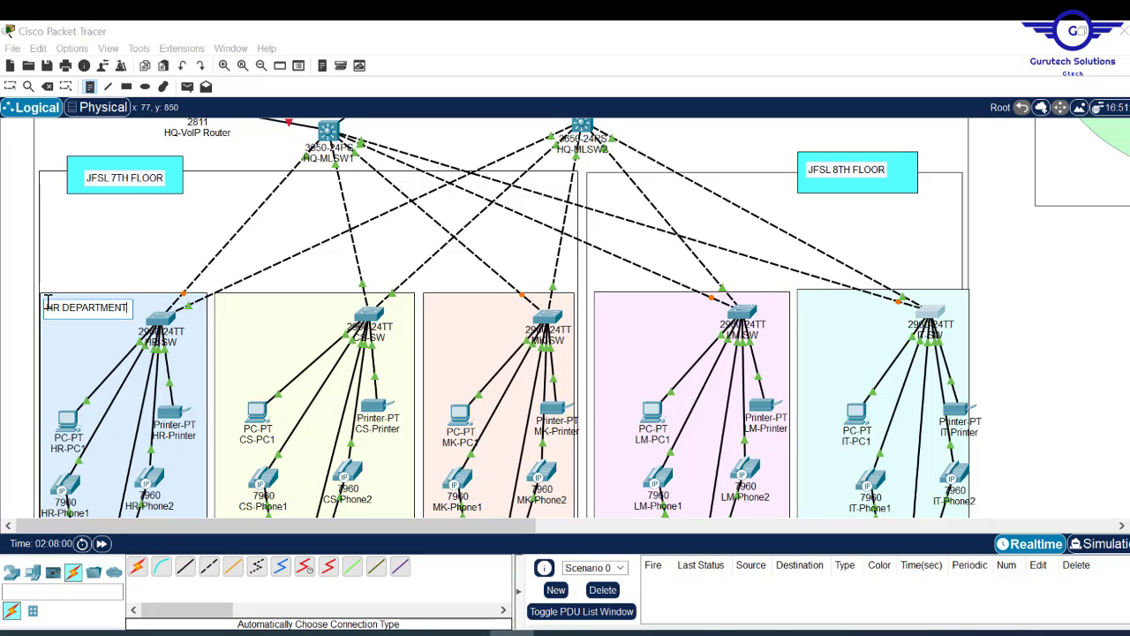
key(ctrl+a)
key(ctrl+c)
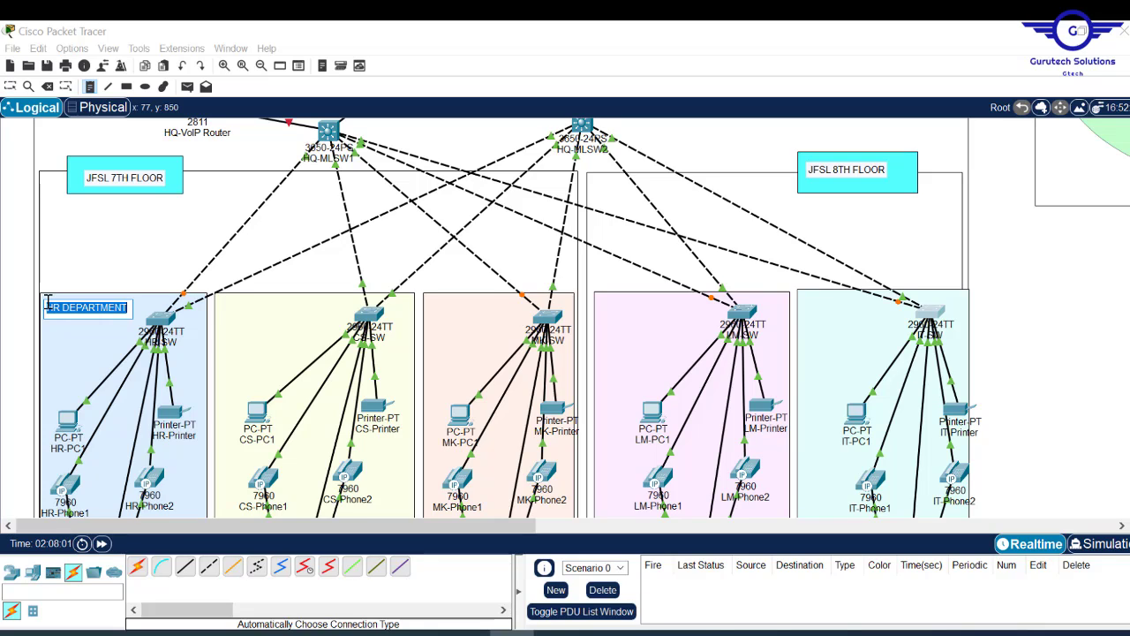
- Paste the label into the CS and MK boxes, renaming them CS DEPARTMENT and MK DEPARTMENT
click(225, 304)
key(ctrl+v)
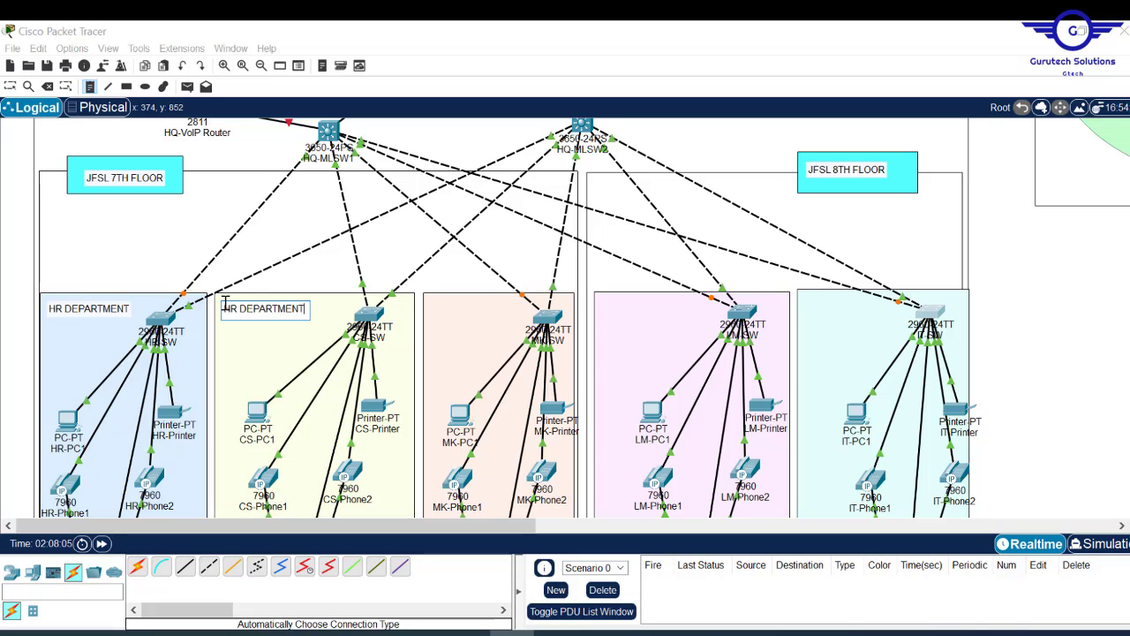
double_click(227, 308)
text(CS)
click(429, 304)
key(ctrl+v)
double_click(435, 308)
text(MK)
- Paste the label into the LM and IT boxes as LM DEPARTMENT and IT DEPARTMENT
click(607, 303)
key(ctrl+v)
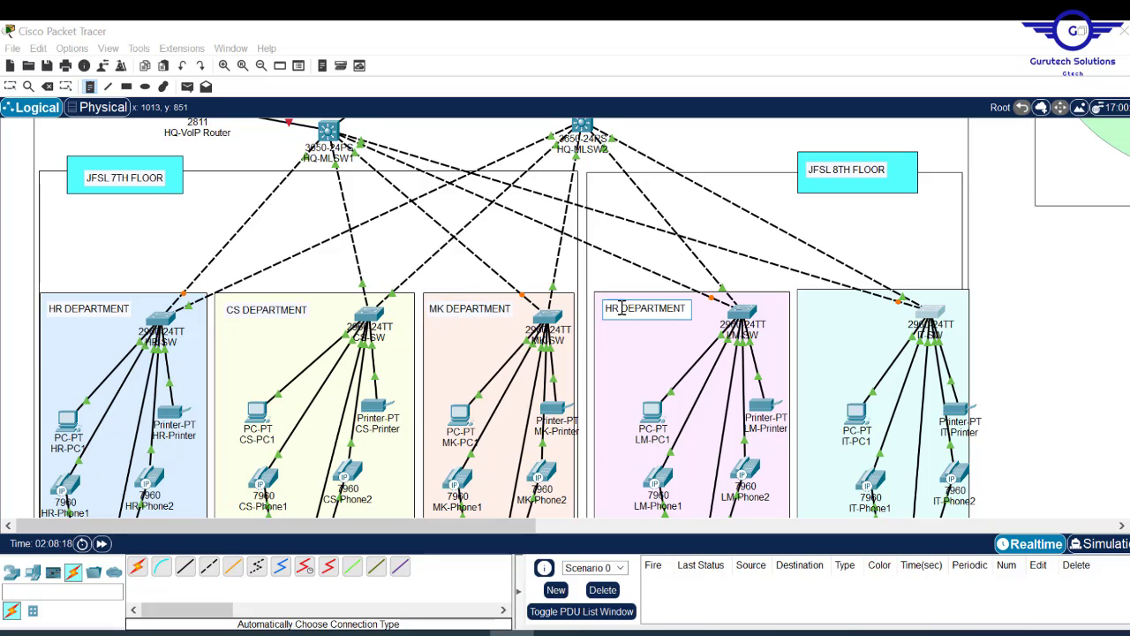
double_click(611, 308)
text(LM)
click(802, 303)
key(ctrl+v)
double_click(808, 311)
text(IT)
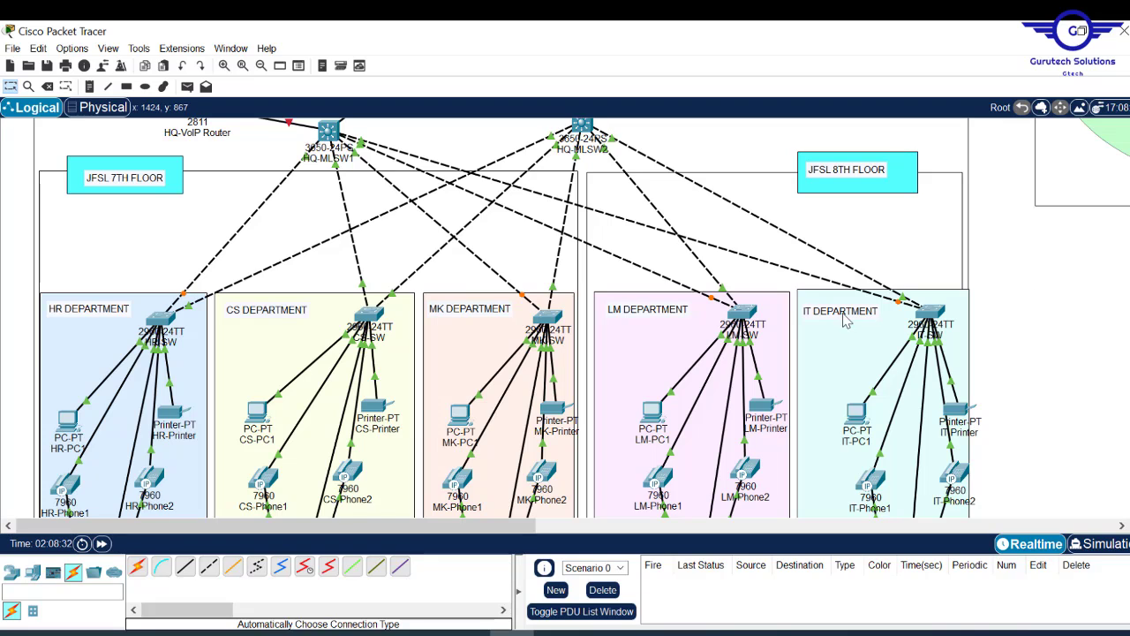
- Add a SERVER-SIDE LAN note inside the green server ellipse
scroll(504, 318, down, 10)
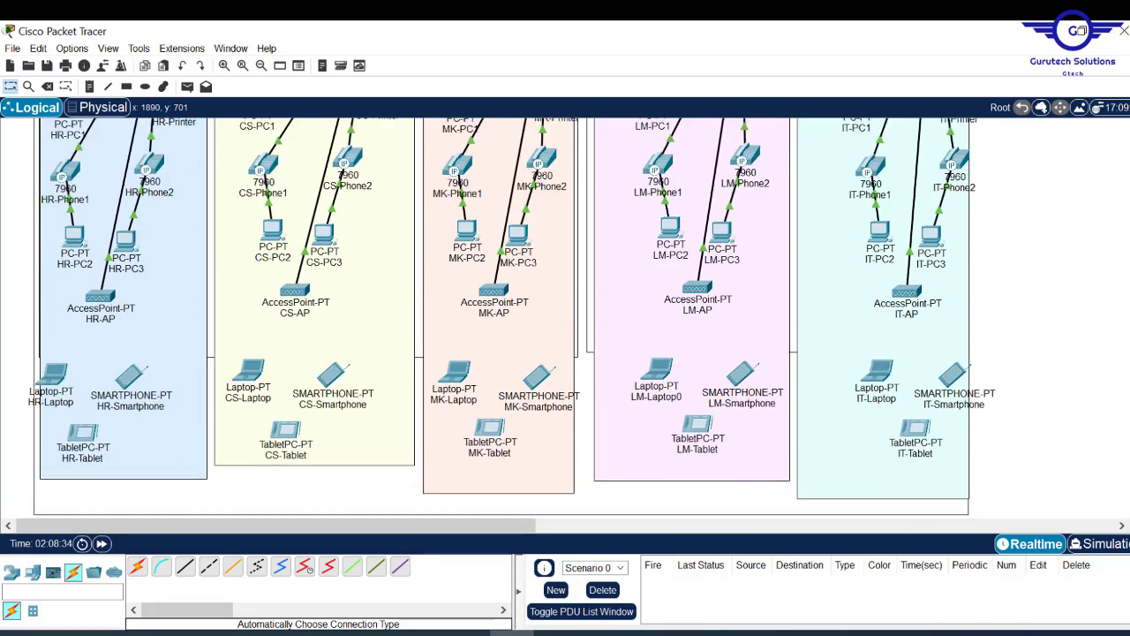
scroll(503, 318, up, 10)
scroll(503, 318, up, 8)
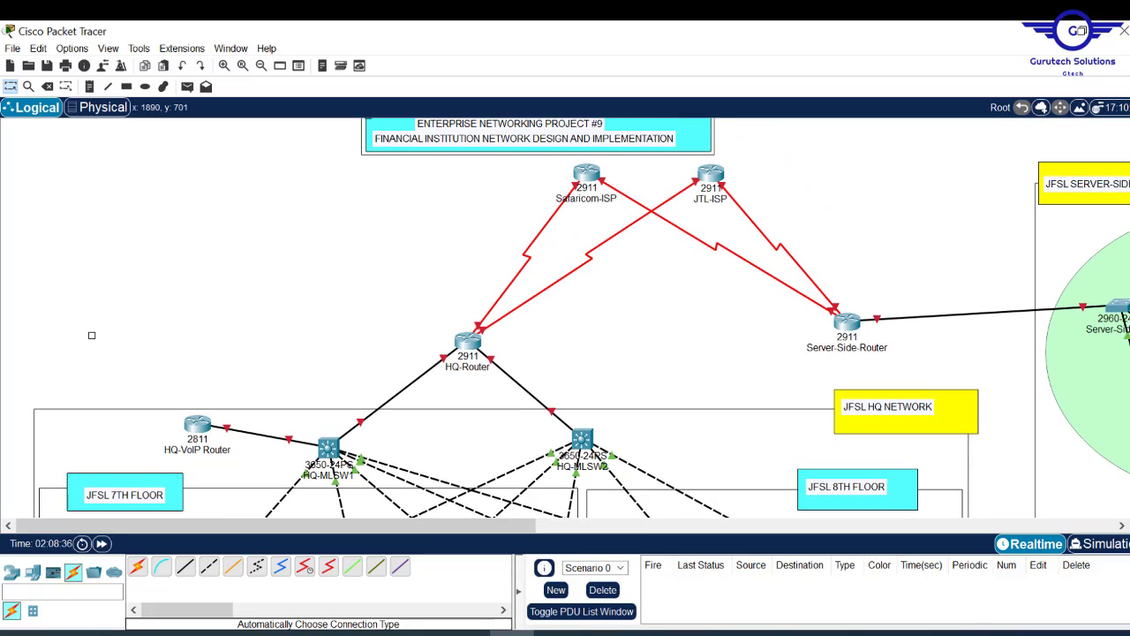
drag(493, 530, 711, 494)
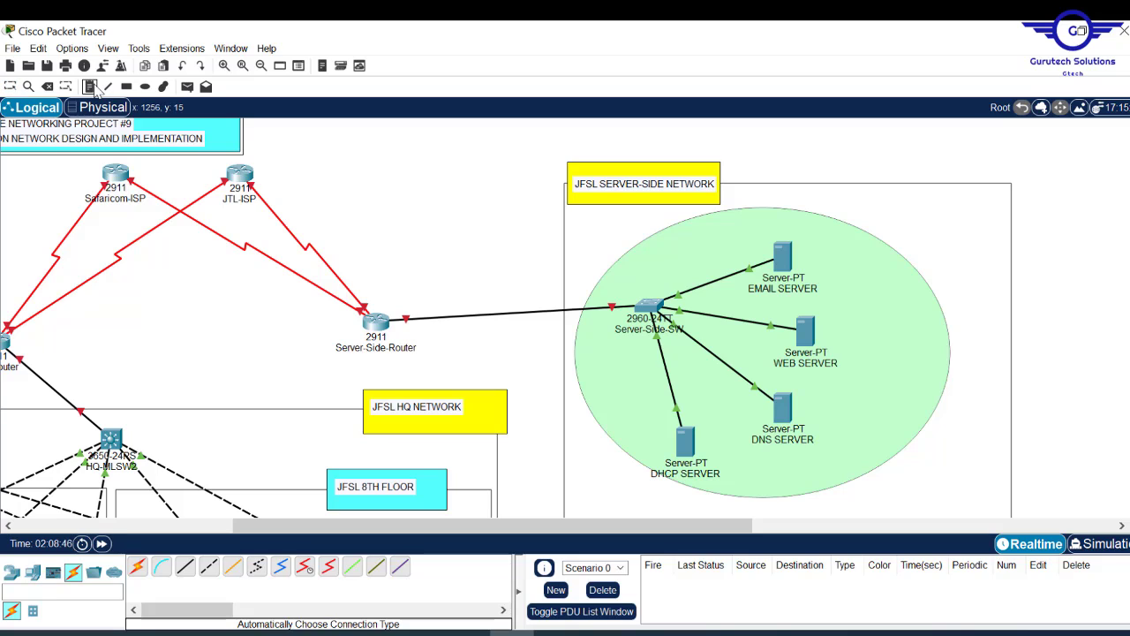
click(852, 307)
text(SERVER-SI)
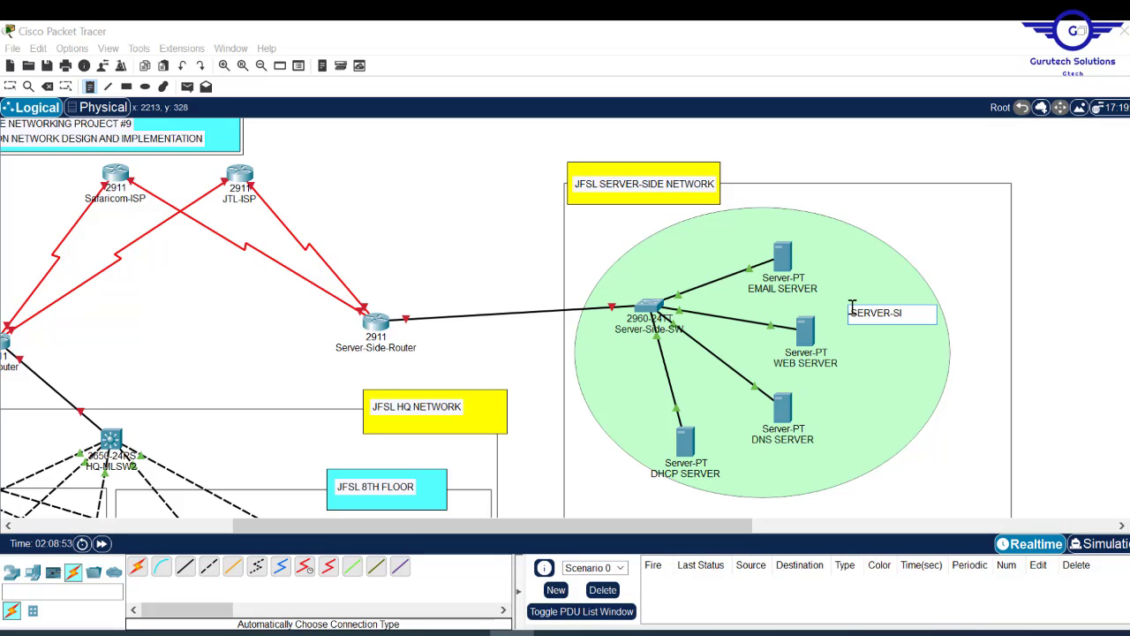
text(DE LAN)
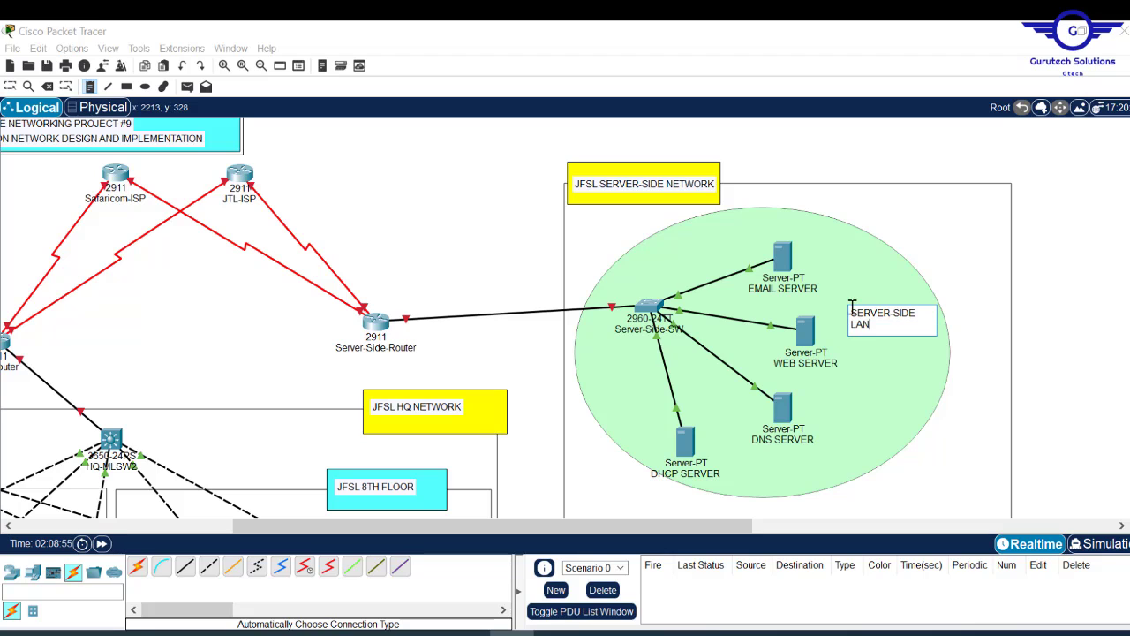
key(Escape)
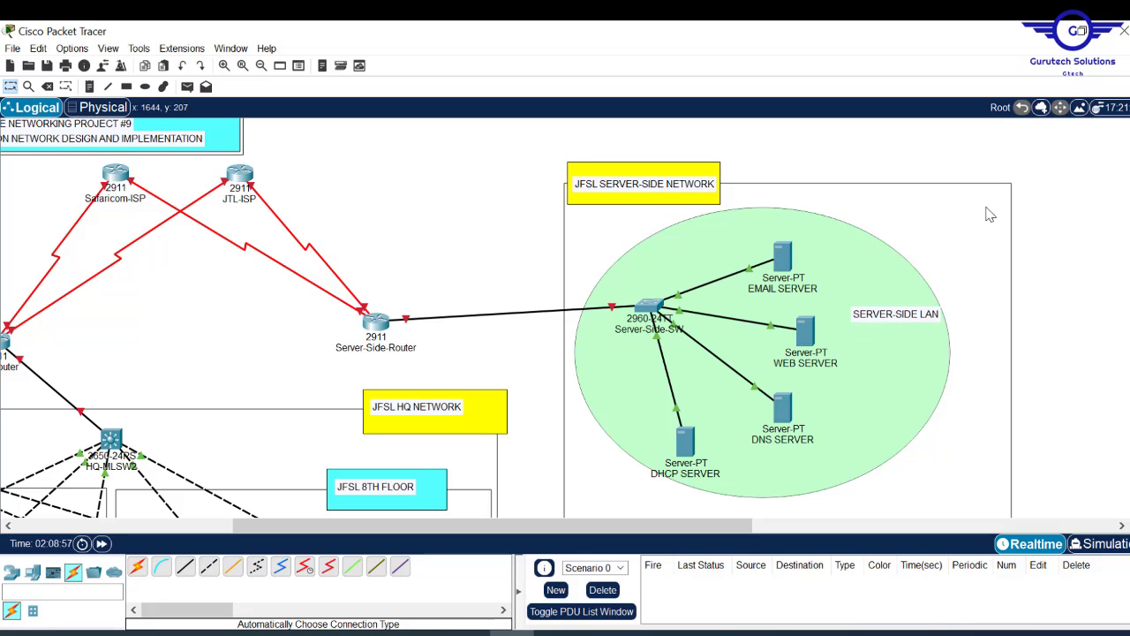
- Choose the Ellipse tool and open its fill colour chooser
drag(459, 534, 287, 532)
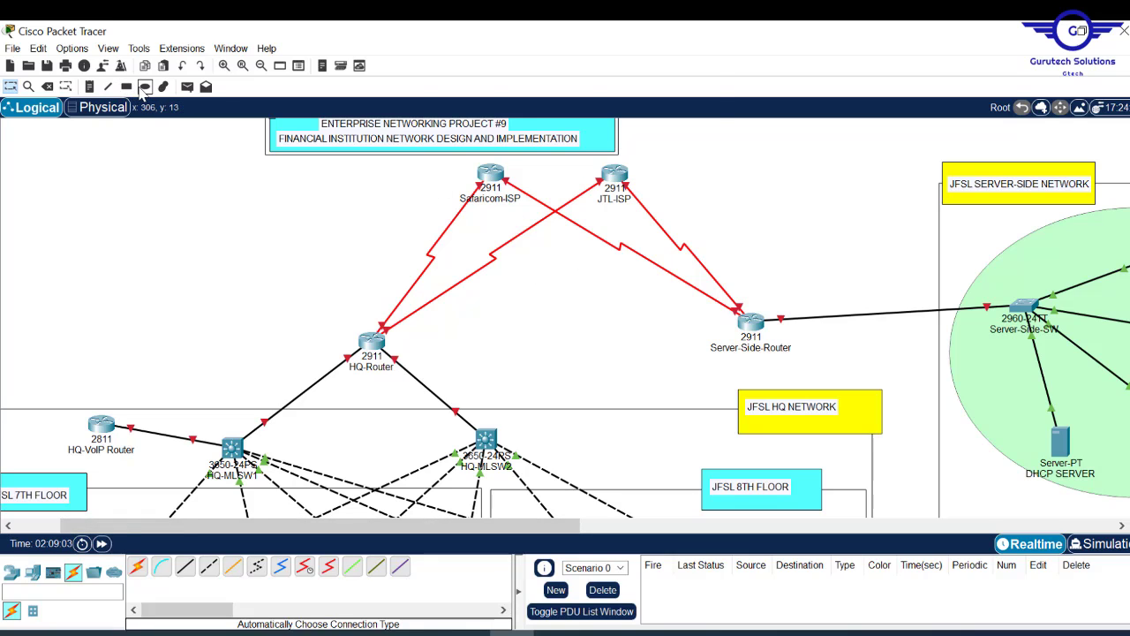
click(145, 85)
click(624, 126)
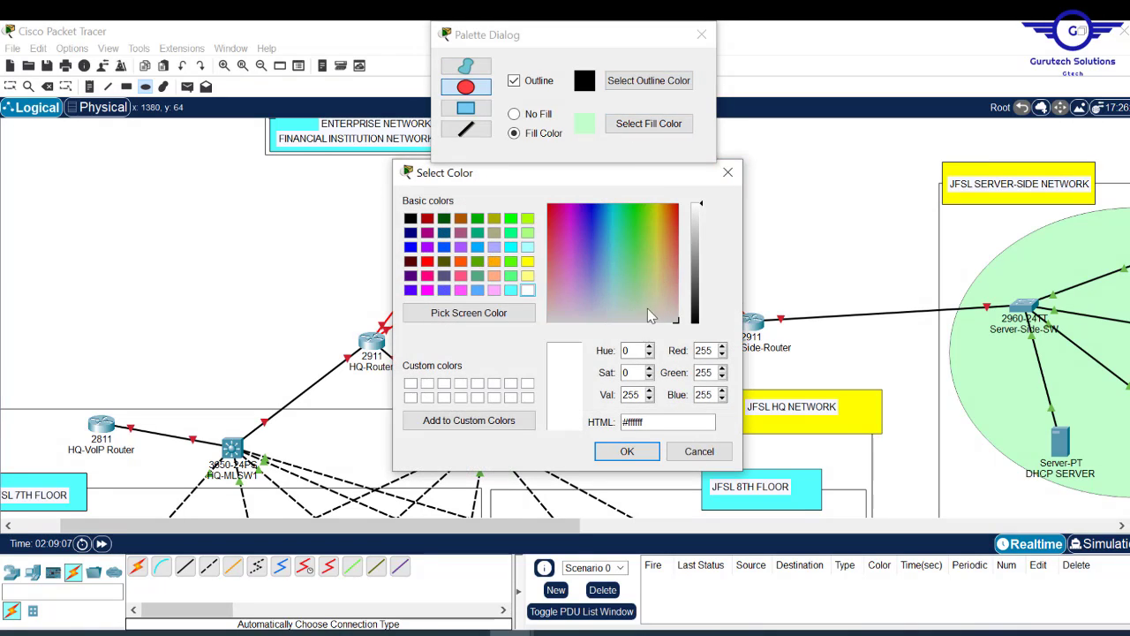
- Draw a light-yellow ellipse around the Safaricom-ISP and JTL-ISP routers
click(527, 275)
click(627, 452)
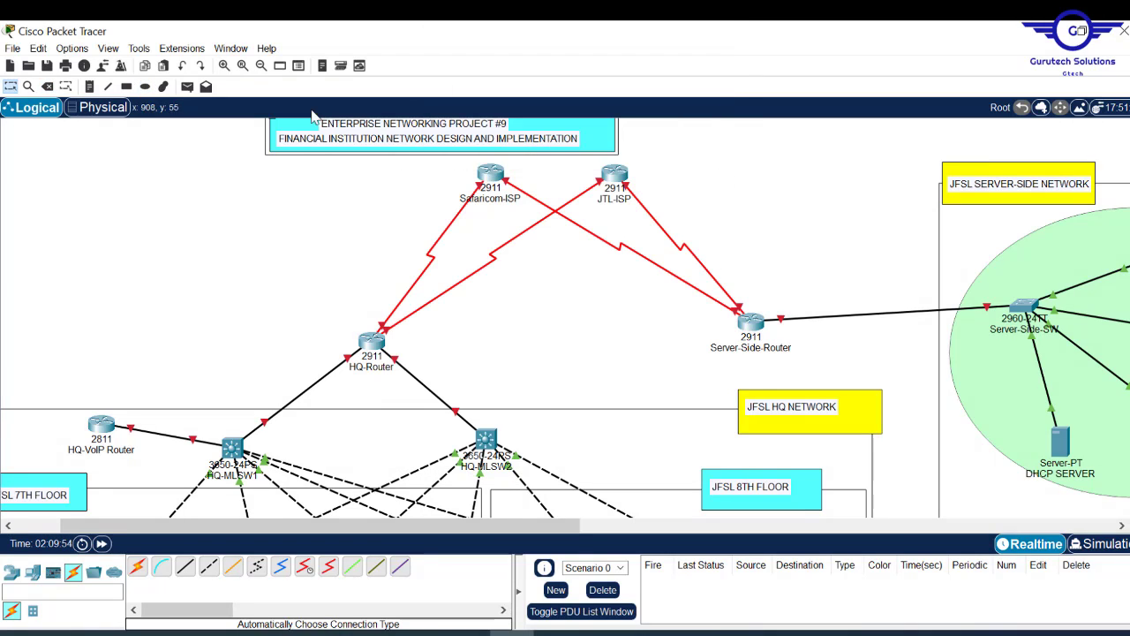
drag(404, 164, 754, 269)
key(Escape)
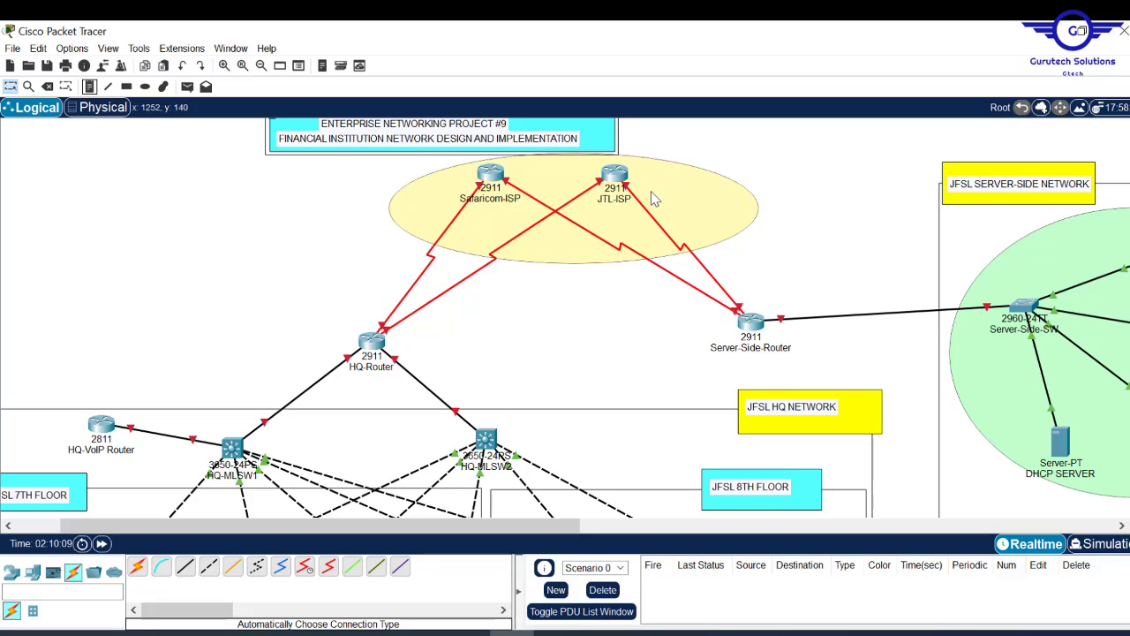
- Label the yellow ellipse with an ISP AREA note beside JTL-ISP
click(89, 86)
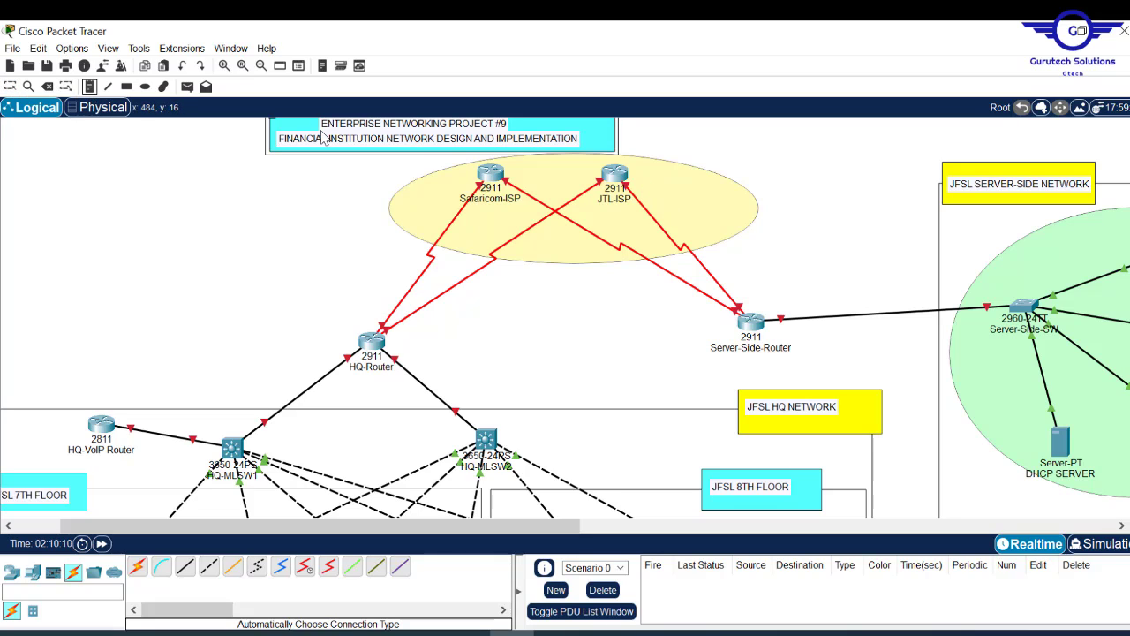
click(646, 180)
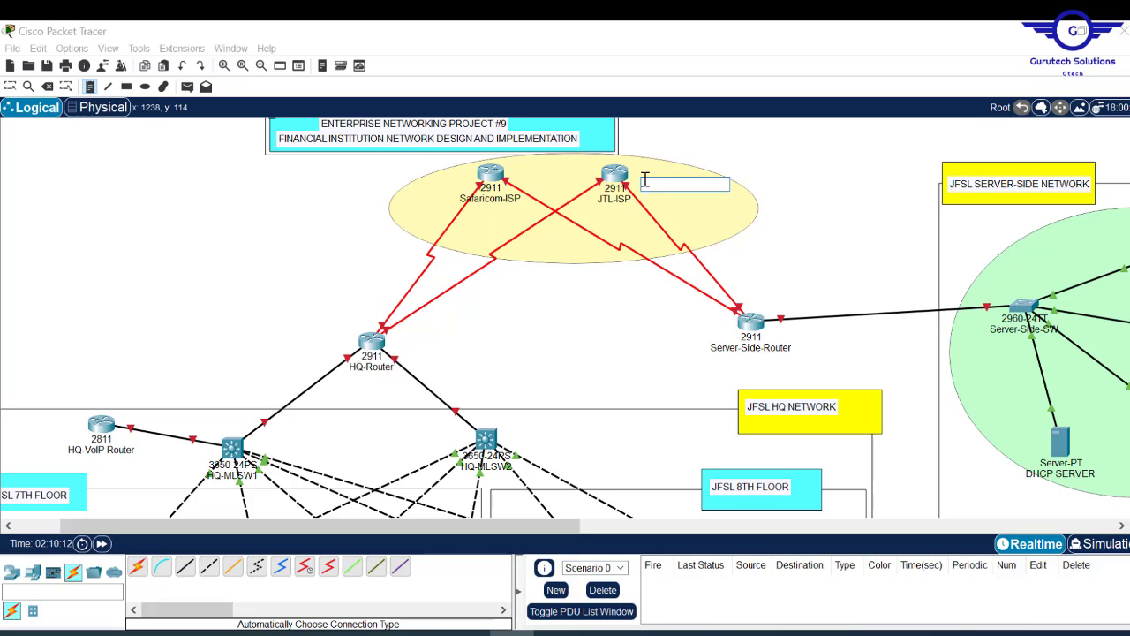
text(ISP AREA)
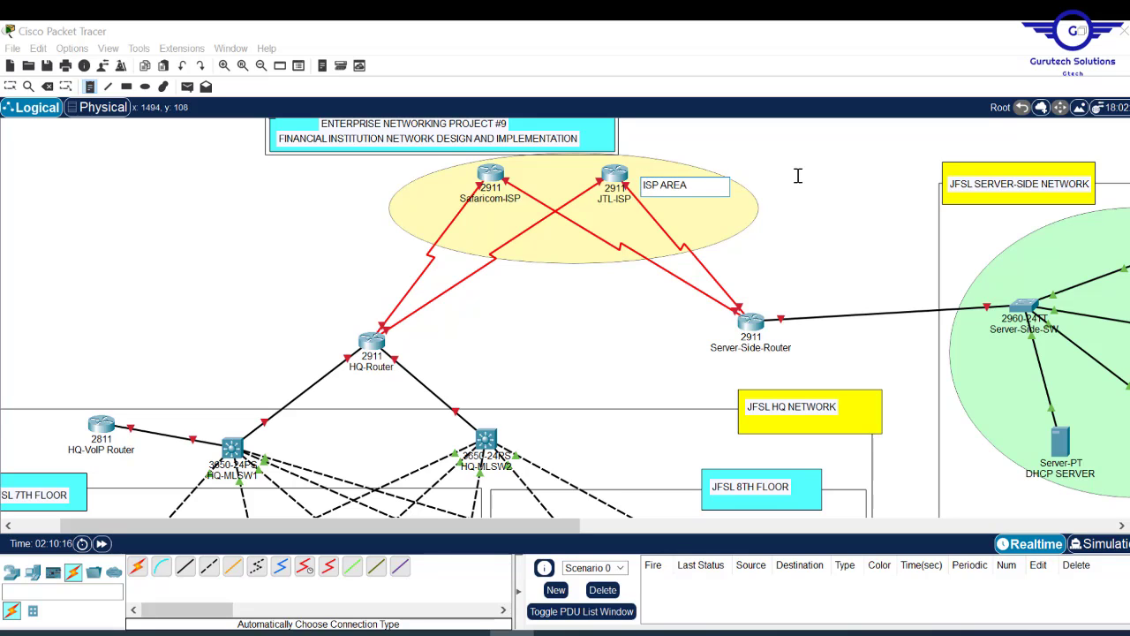
key(Escape)
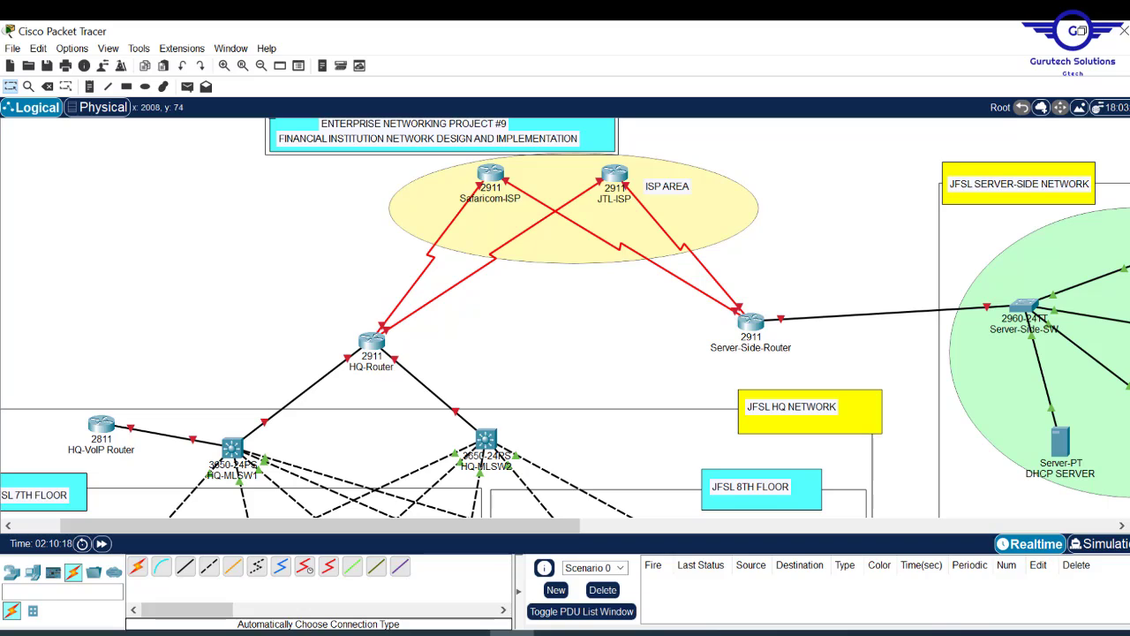
- Select the server-side devices and green ellipse and shift the group slightly left
scroll(566, 318, down, 5)
scroll(565, 318, up, 5)
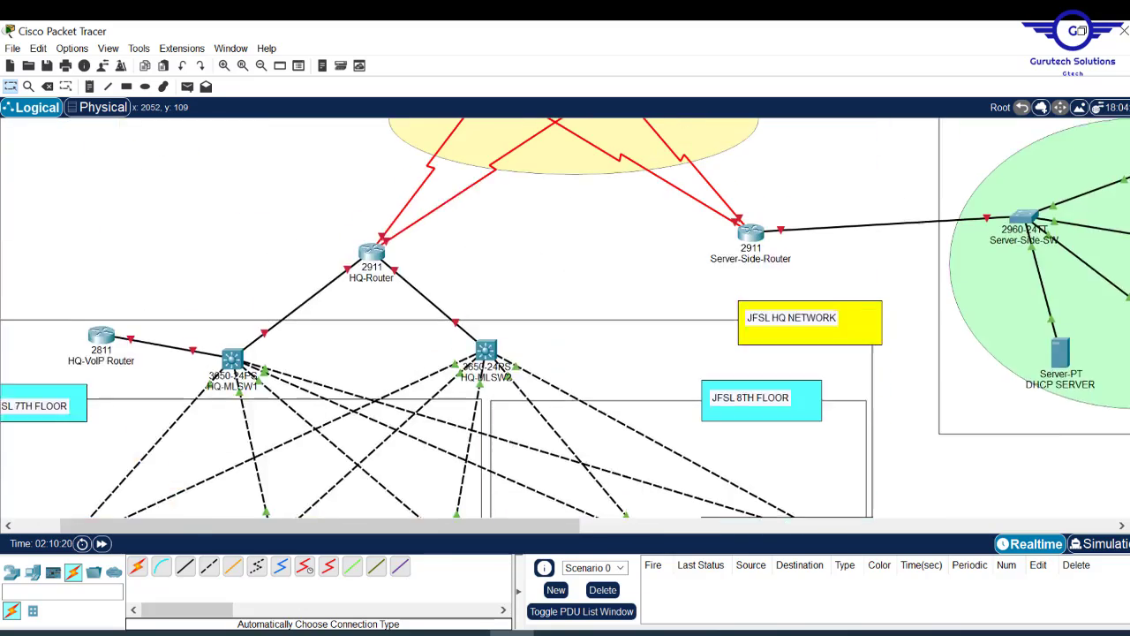
scroll(566, 318, down, 5)
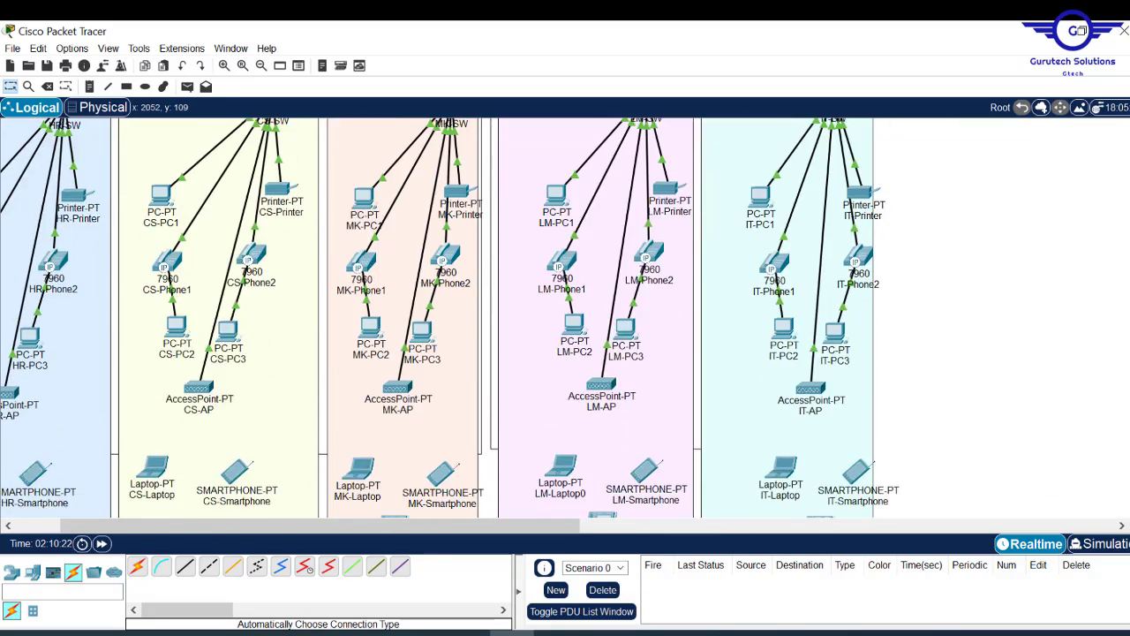
scroll(565, 318, up, 5)
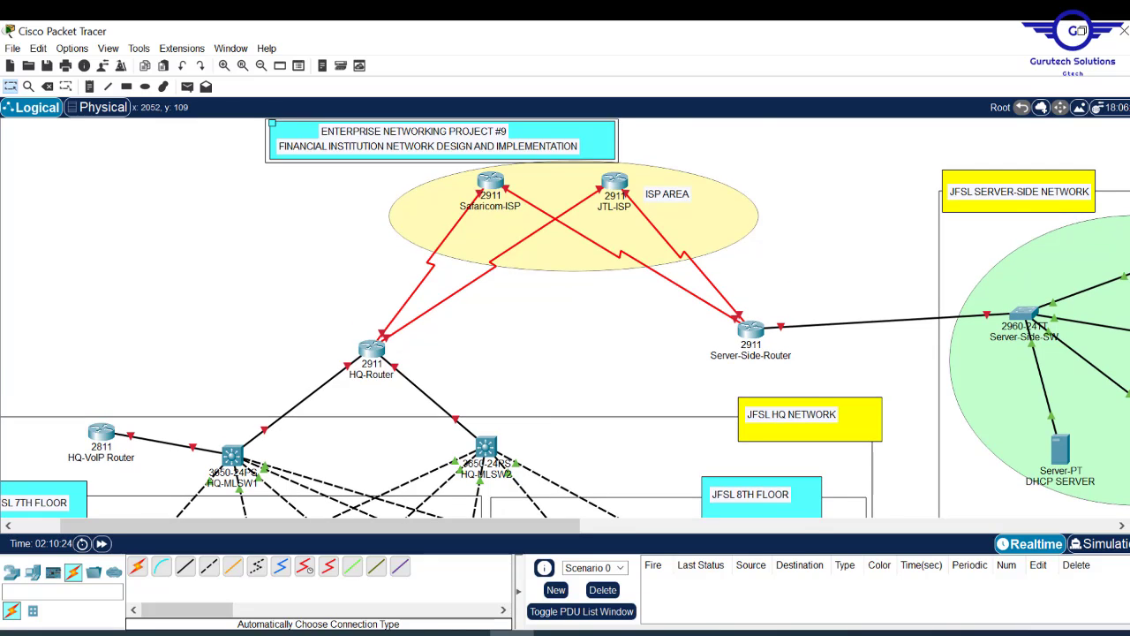
scroll(565, 318, down, 4)
scroll(566, 317, up, 2)
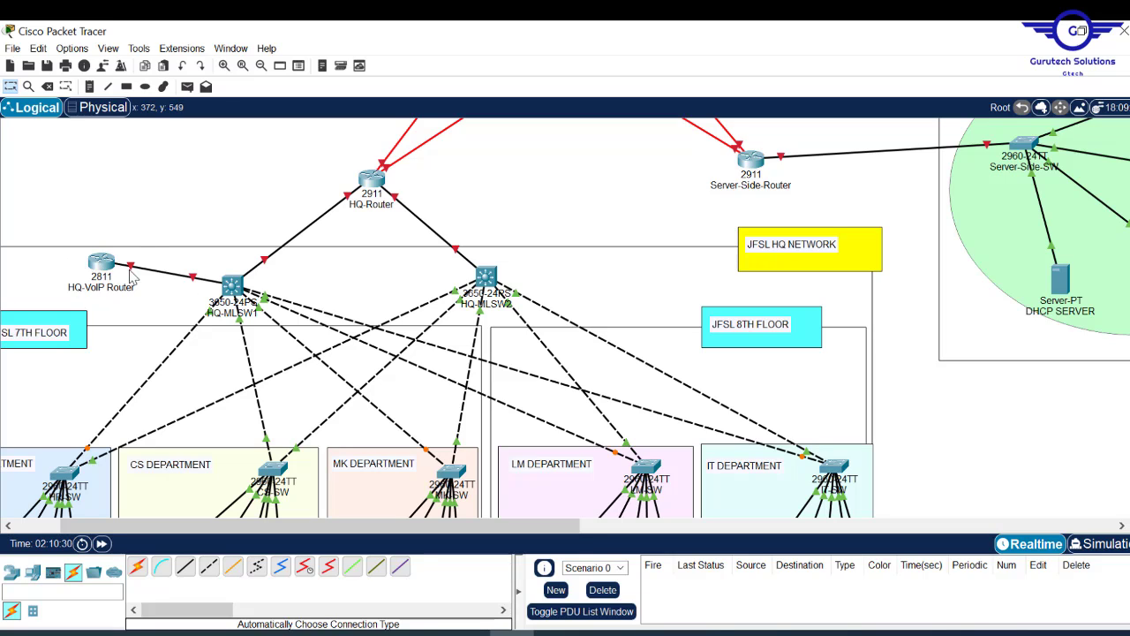
drag(1127, 336, 1120, 184)
scroll(565, 318, up, 5)
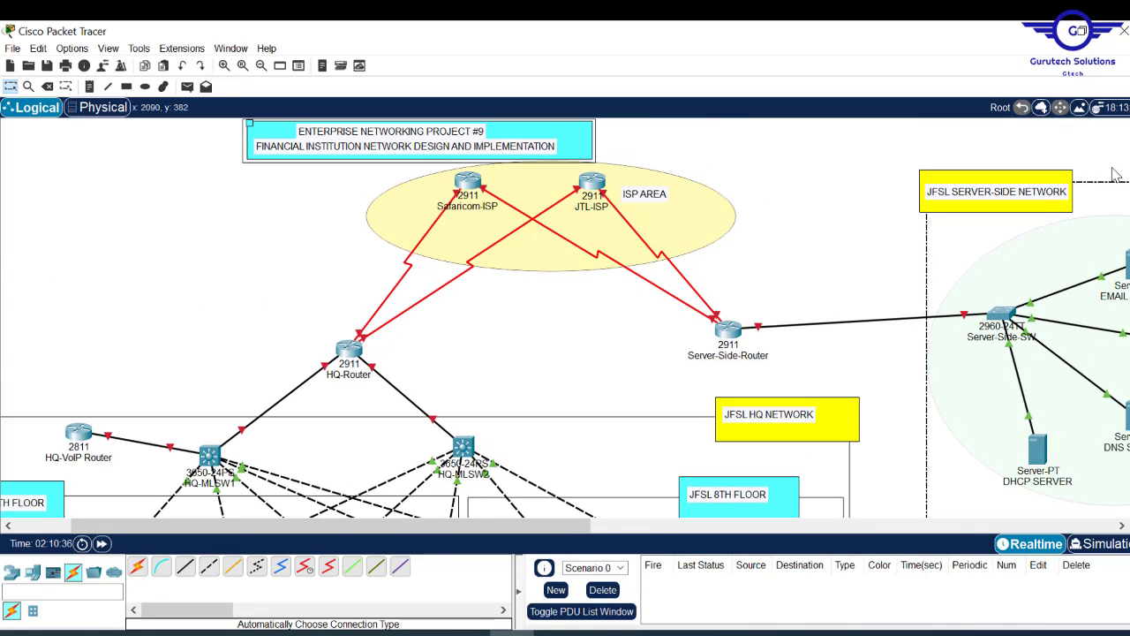
click(870, 240)
drag(974, 258, 924, 260)
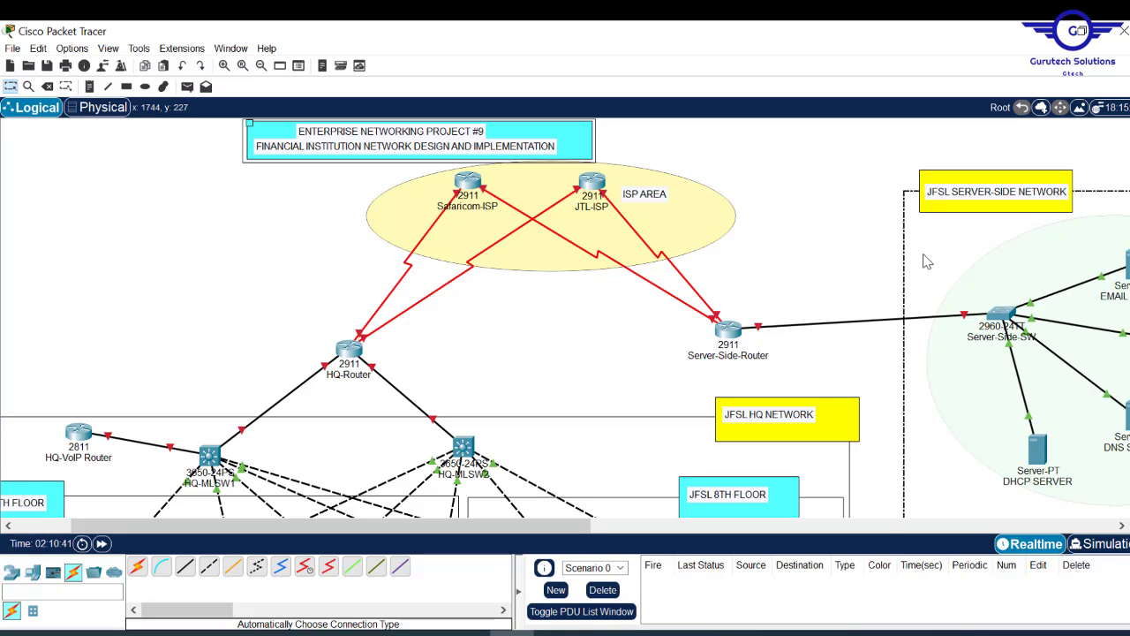
click(826, 218)
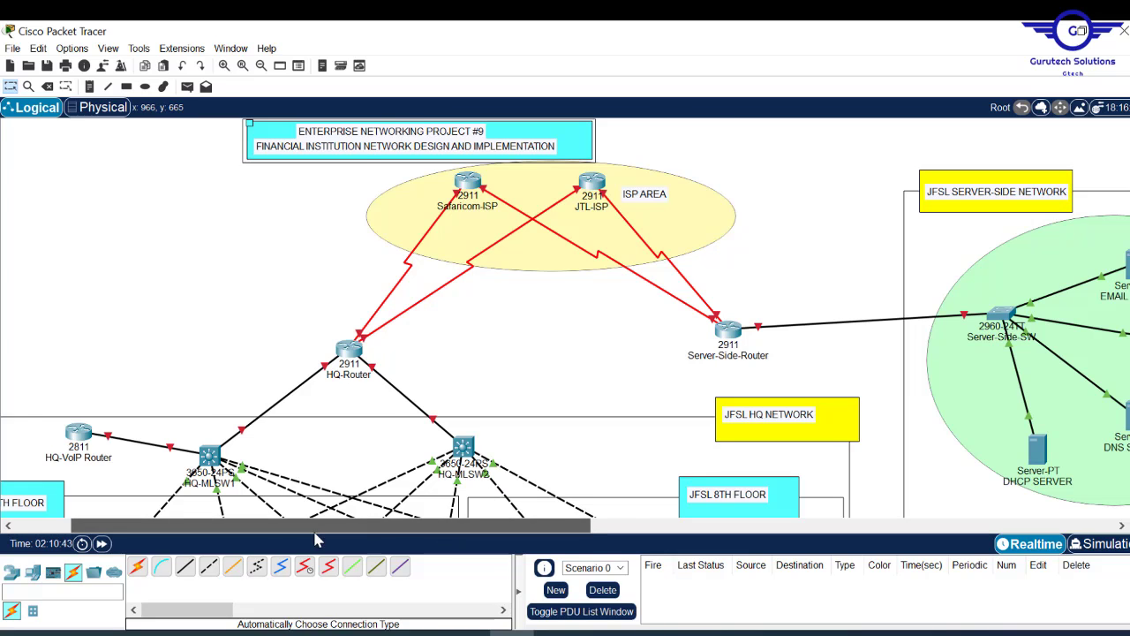
- Scroll around the workspace to review the fully outlined and labelled topology
drag(450, 530, 394, 529)
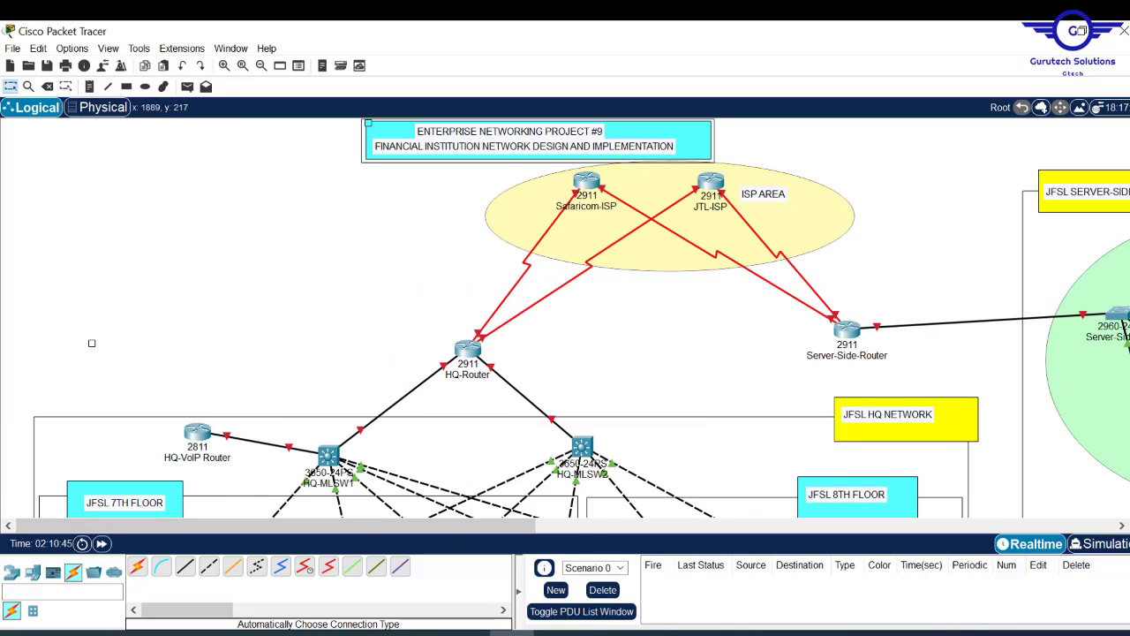
scroll(582, 318, down, 10)
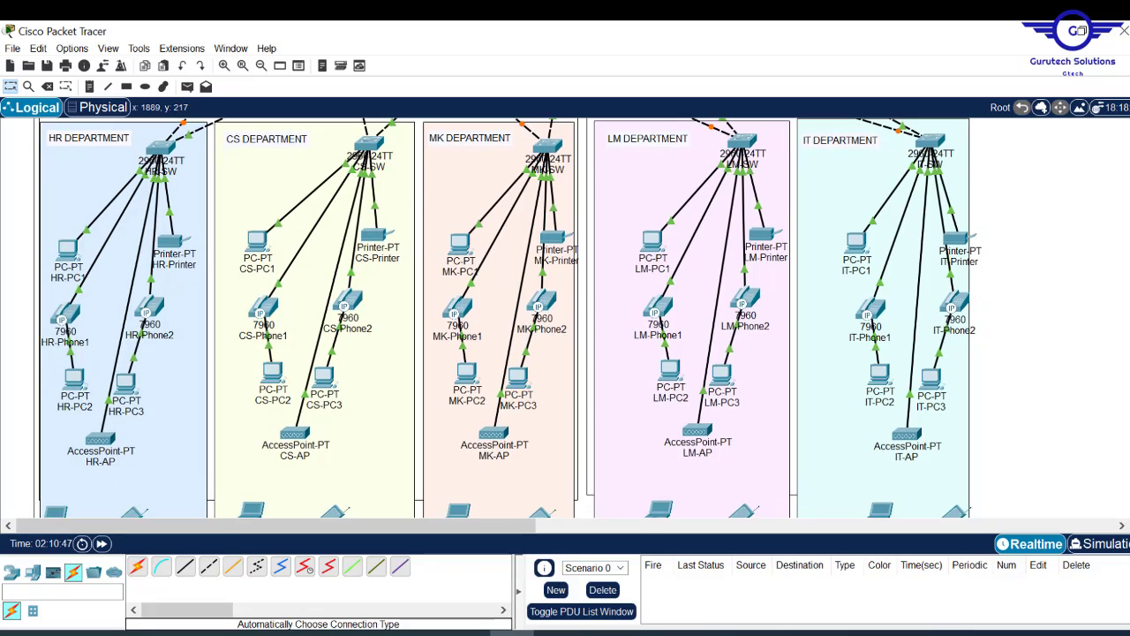
scroll(513, 318, up, 2)
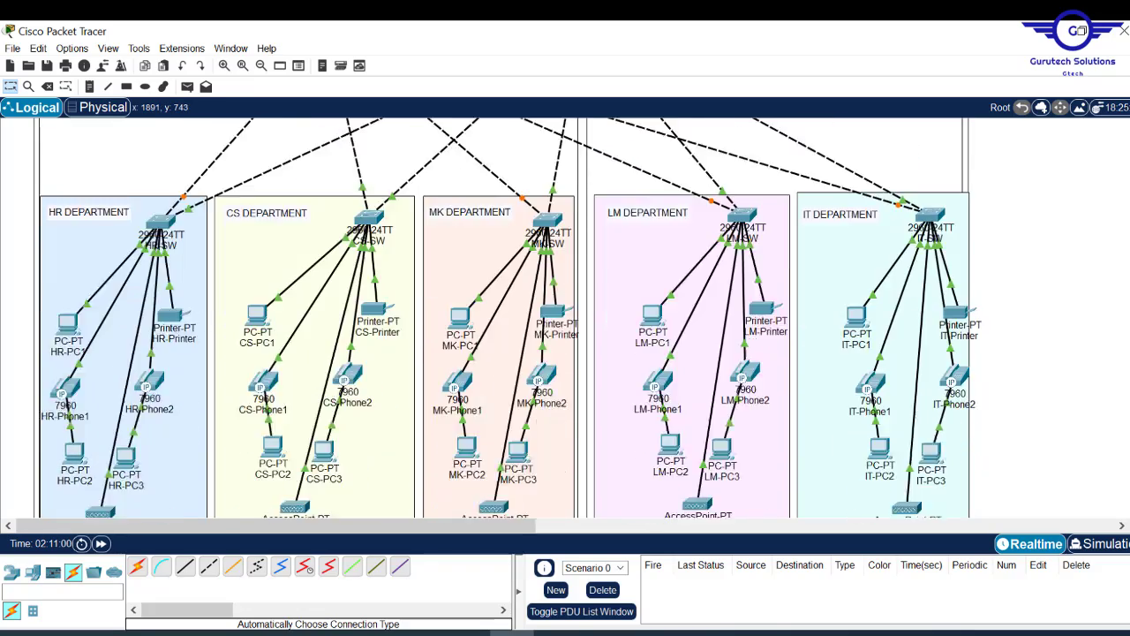
scroll(512, 318, down, 9)
scroll(512, 318, up, 7)
scroll(512, 318, up, 7)
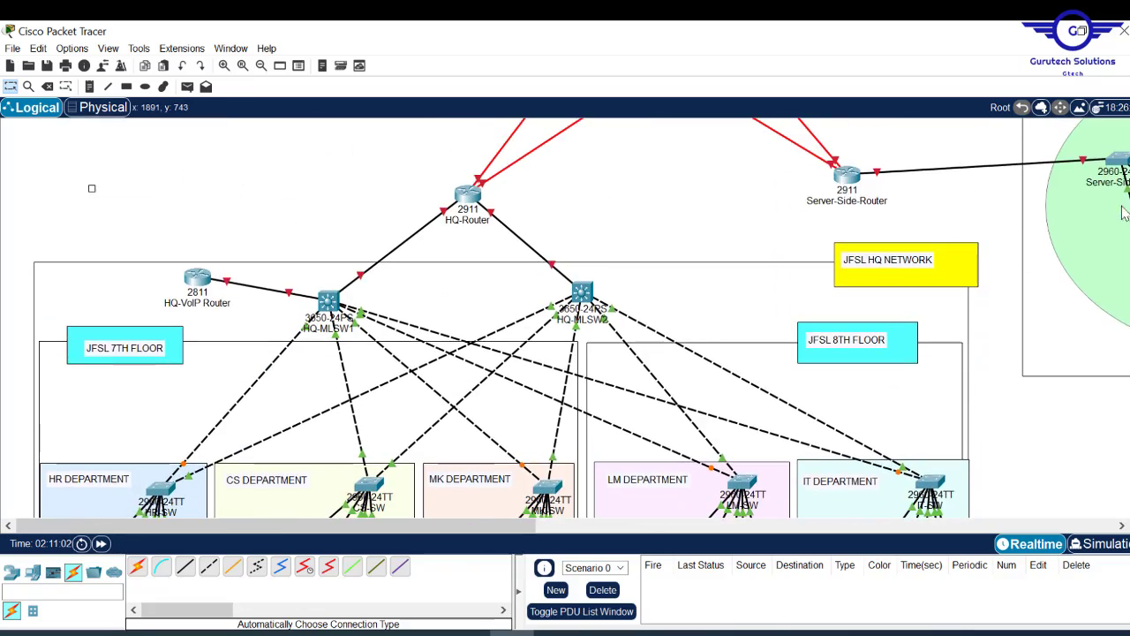
- Review Project9.pdf, bring up Config.txt in Notepad, and minimize Acrobat
click(556, 633)
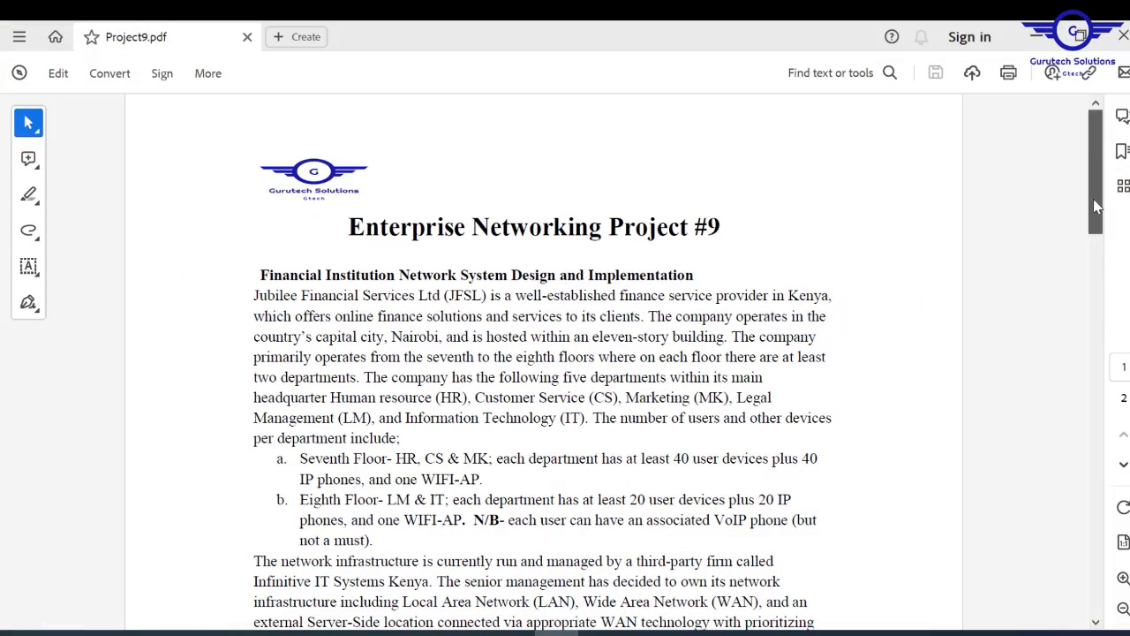
scroll(1084, 356, down, 10)
drag(1083, 356, 1100, 221)
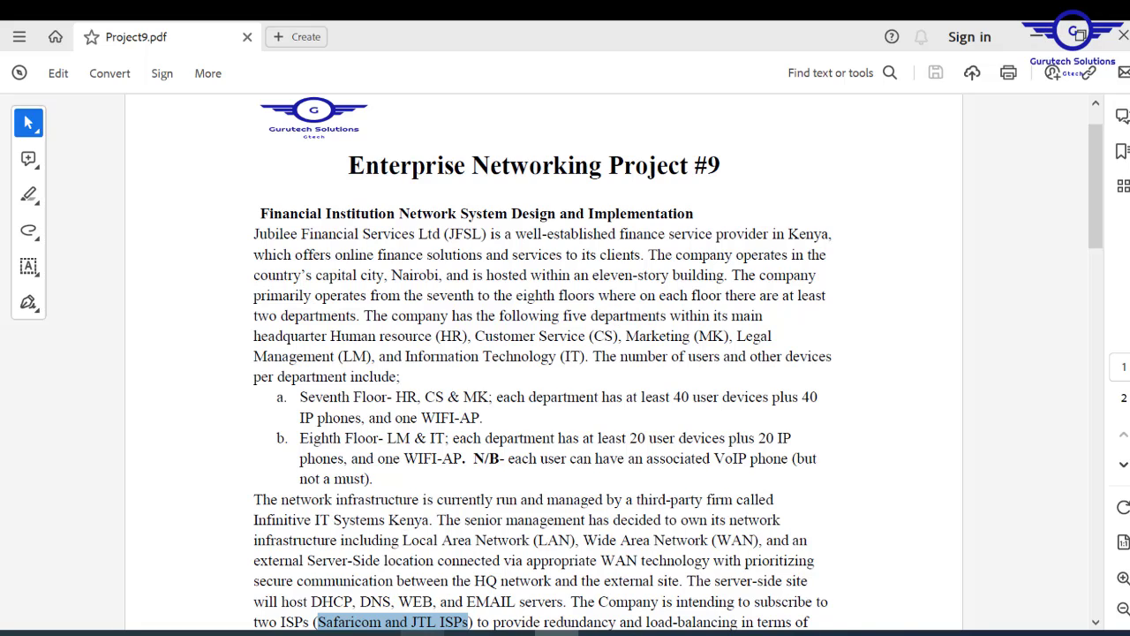
click(423, 632)
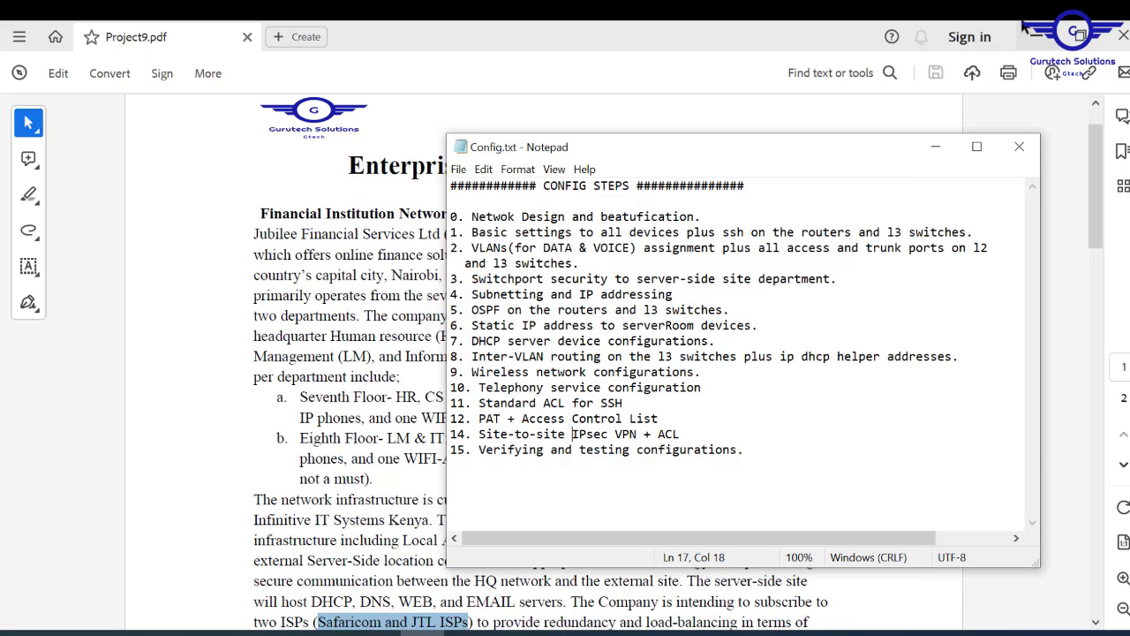
click(1047, 39)
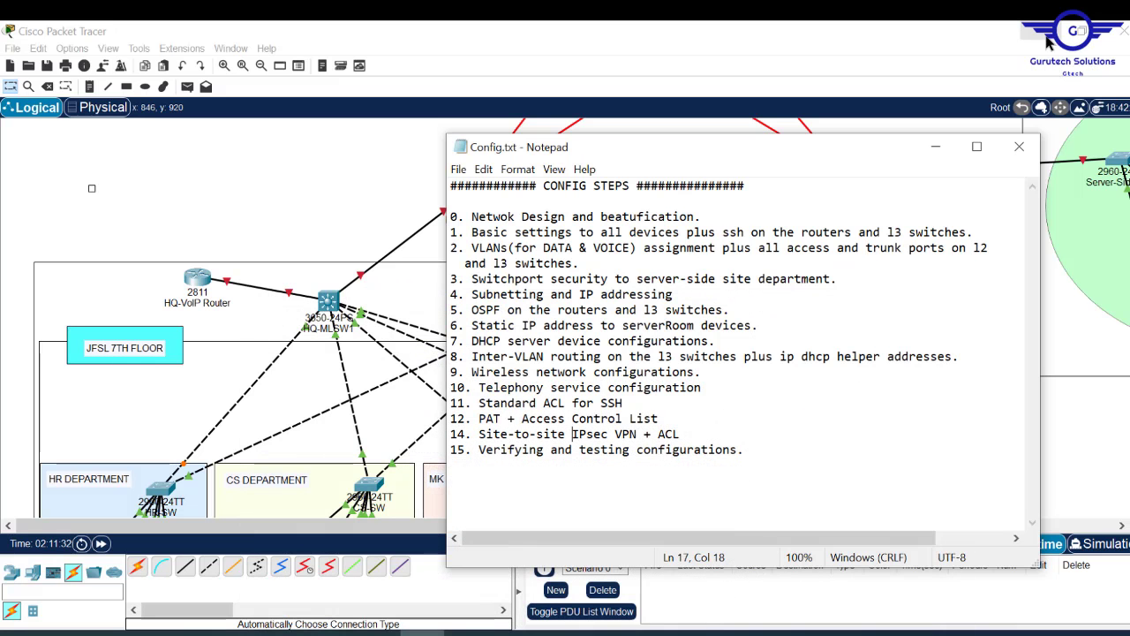
click(934, 155)
scroll(565, 318, up, 3)
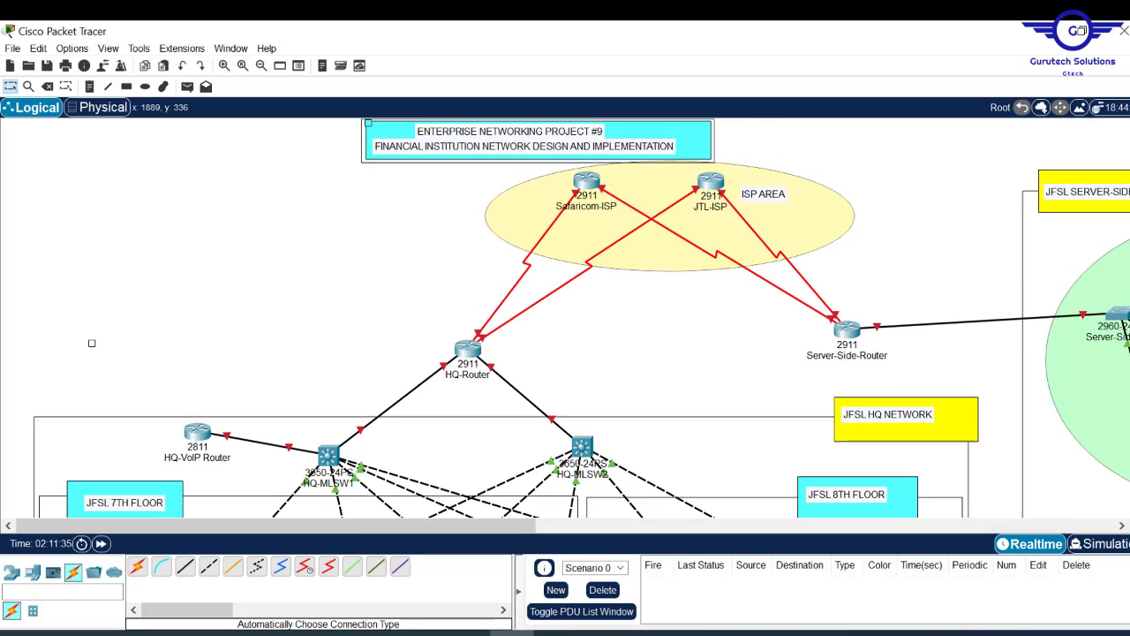
scroll(565, 318, down, 5)
scroll(565, 318, down, 3)
scroll(565, 318, up, 8)
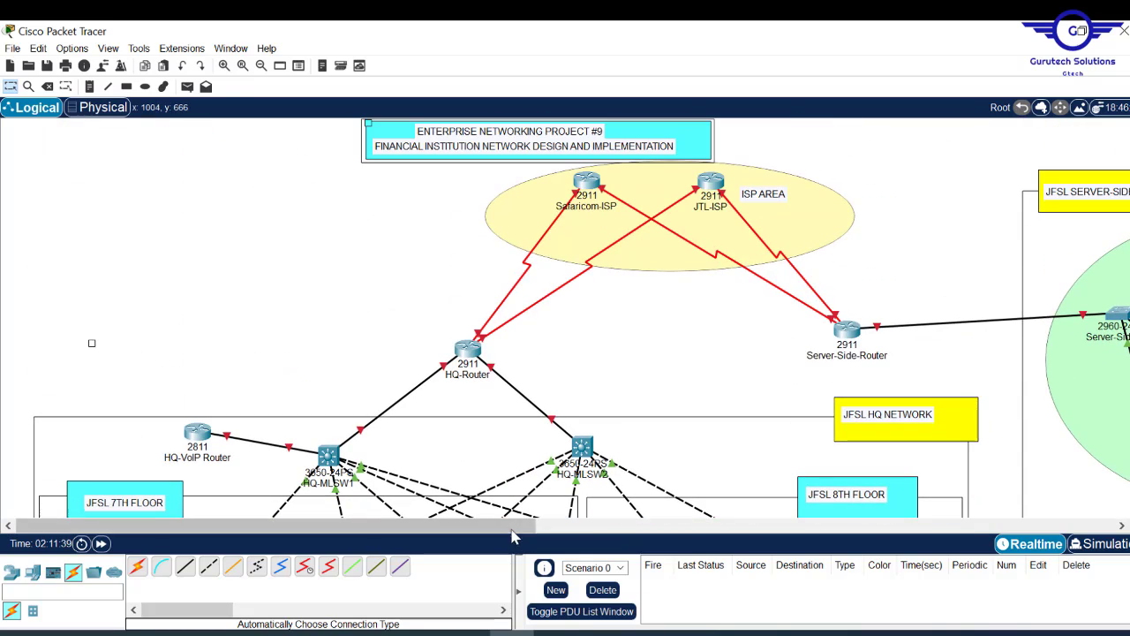
drag(506, 526, 680, 554)
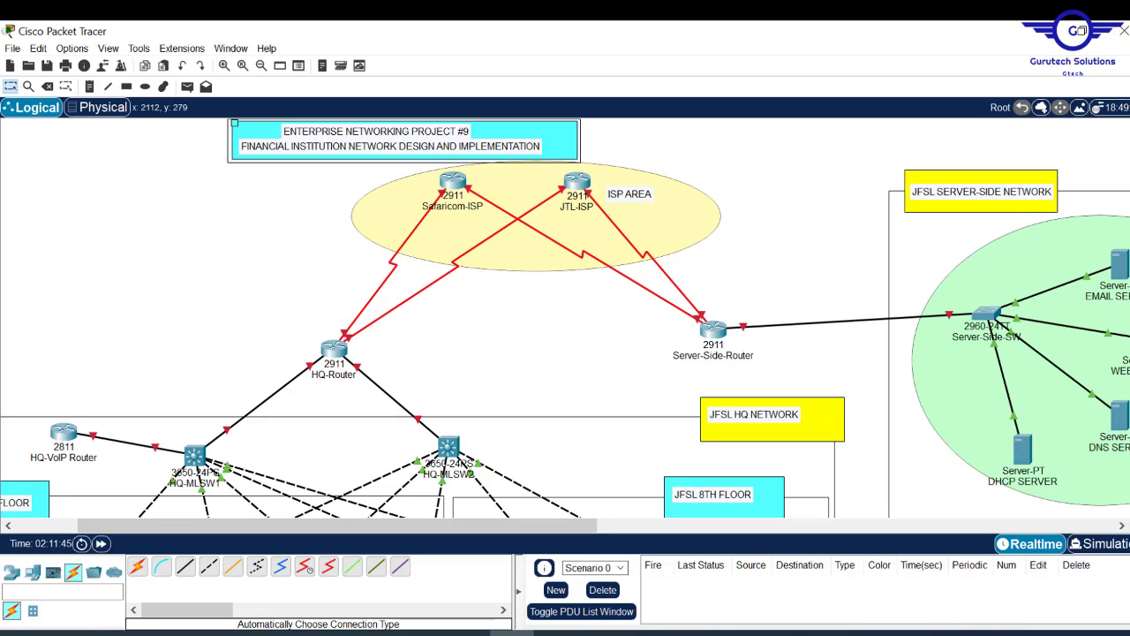
scroll(565, 318, down, 6)
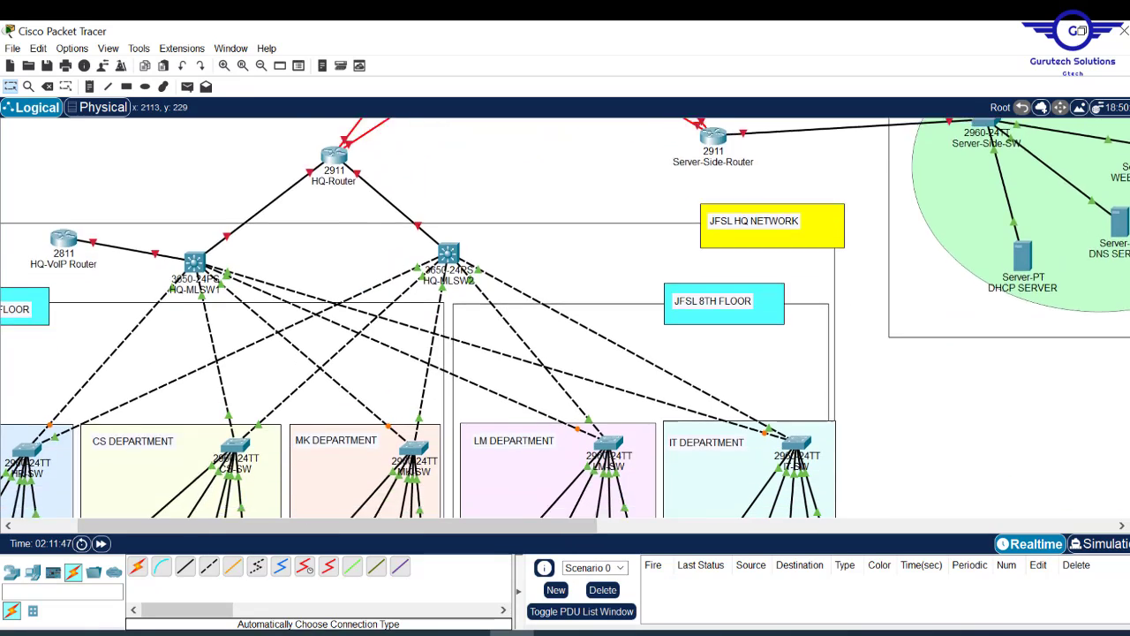
scroll(565, 318, up, 3)
scroll(791, 364, up, 4)
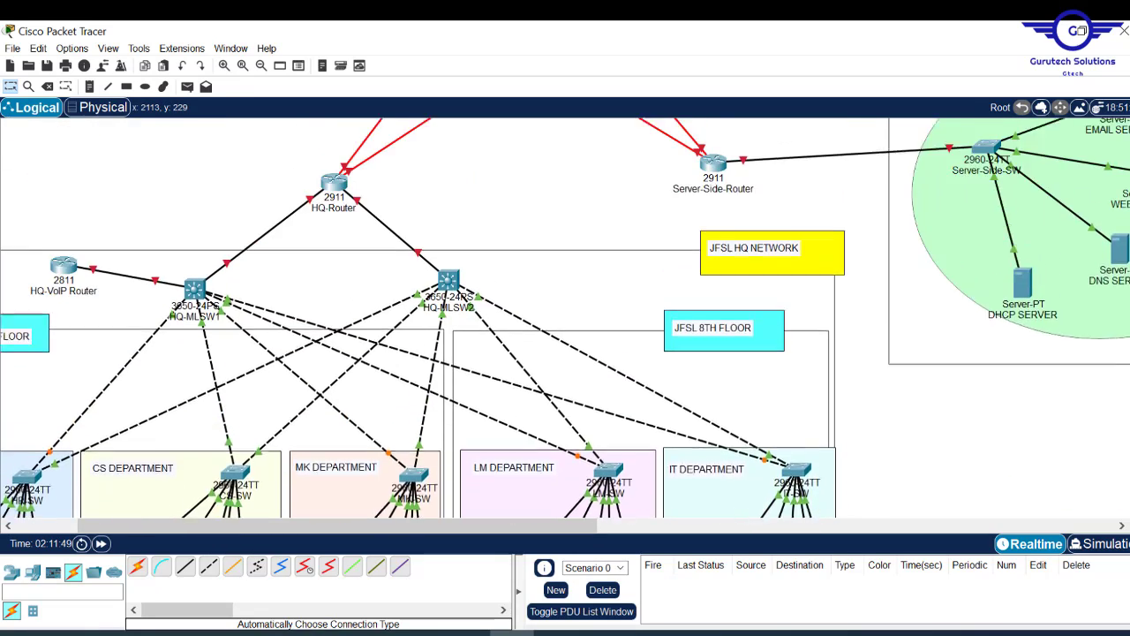
scroll(791, 364, down, 2)
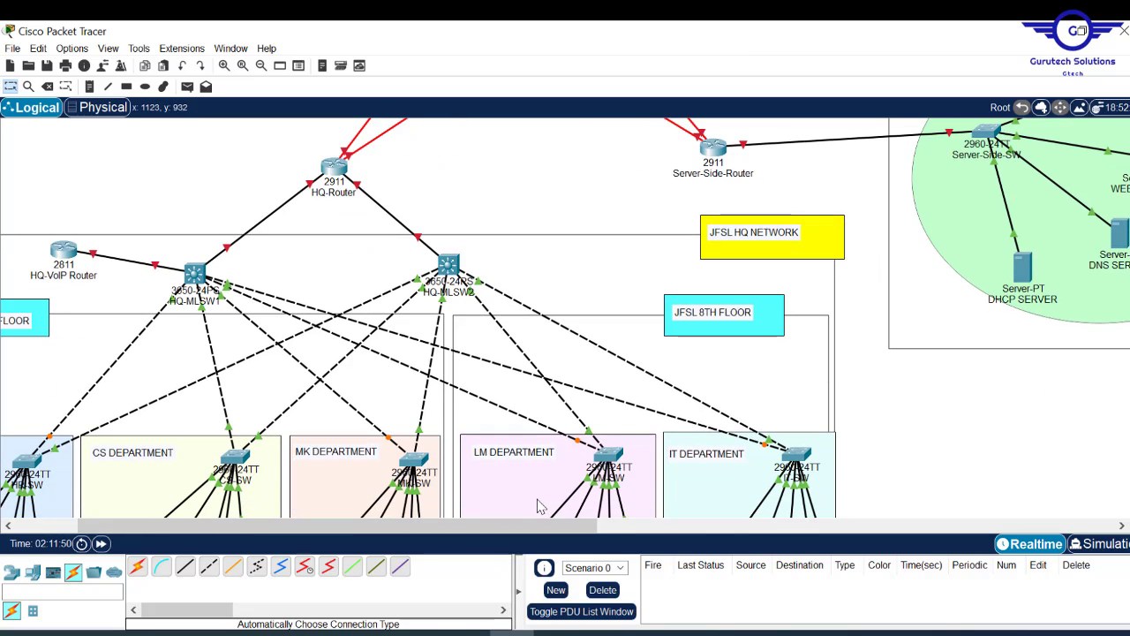
drag(541, 526, 478, 527)
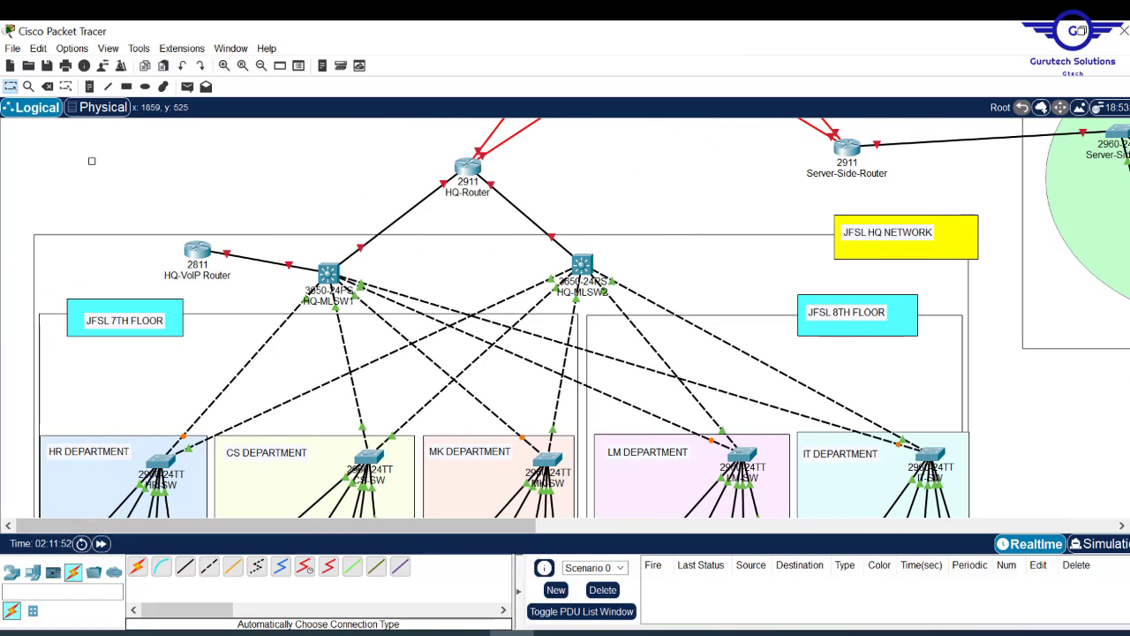
scroll(565, 318, down, 4)
scroll(566, 318, up, 5)
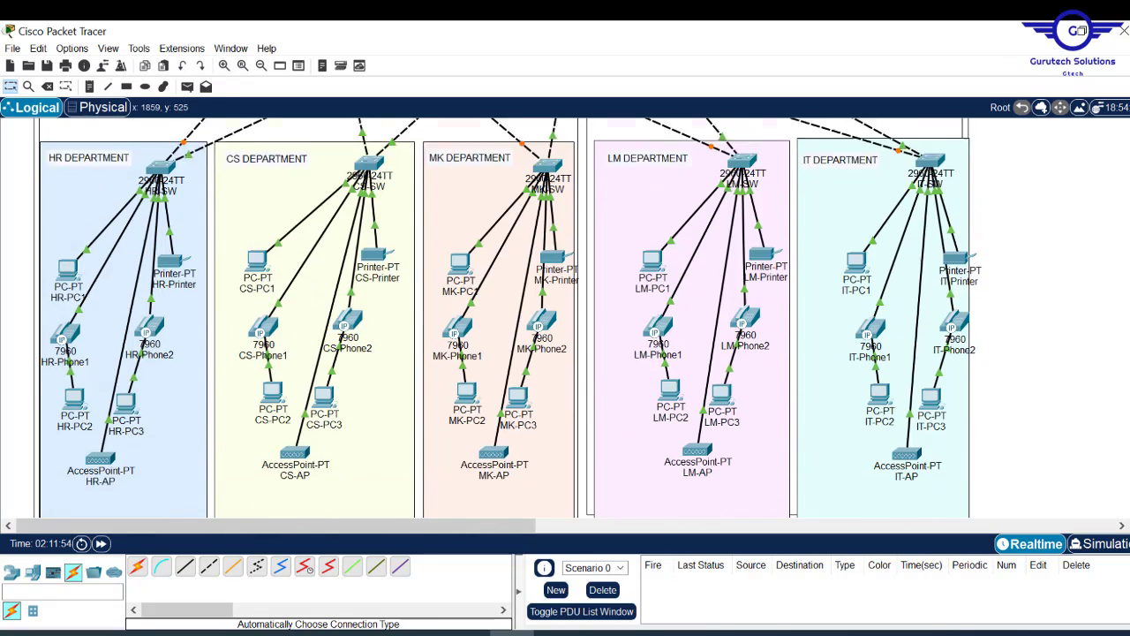
scroll(565, 318, up, 3)
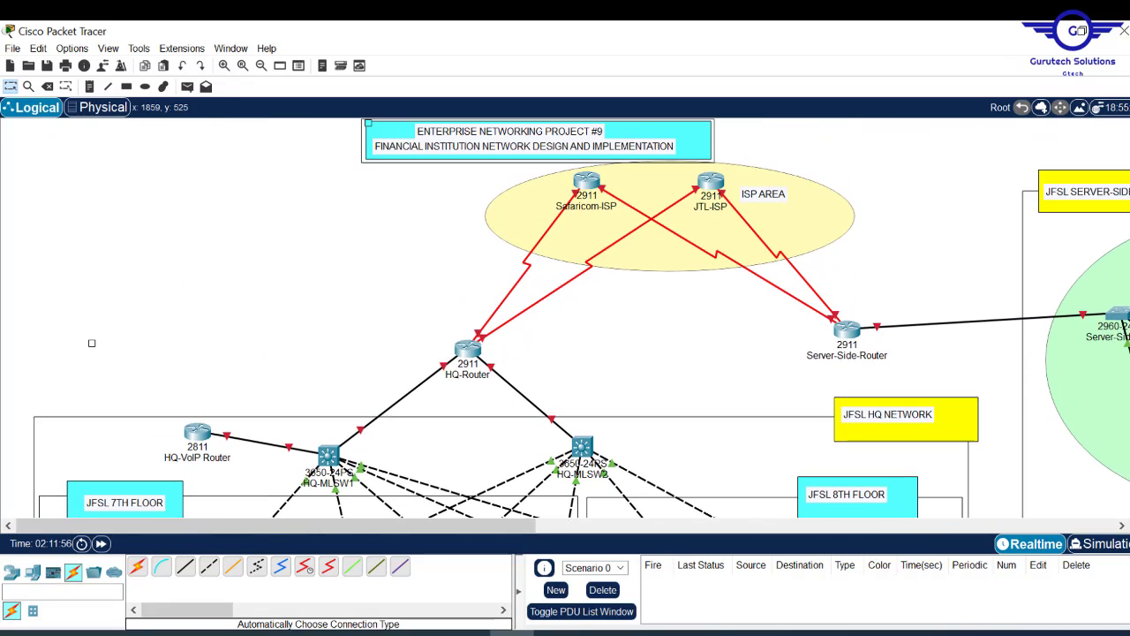
scroll(565, 318, down, 4)
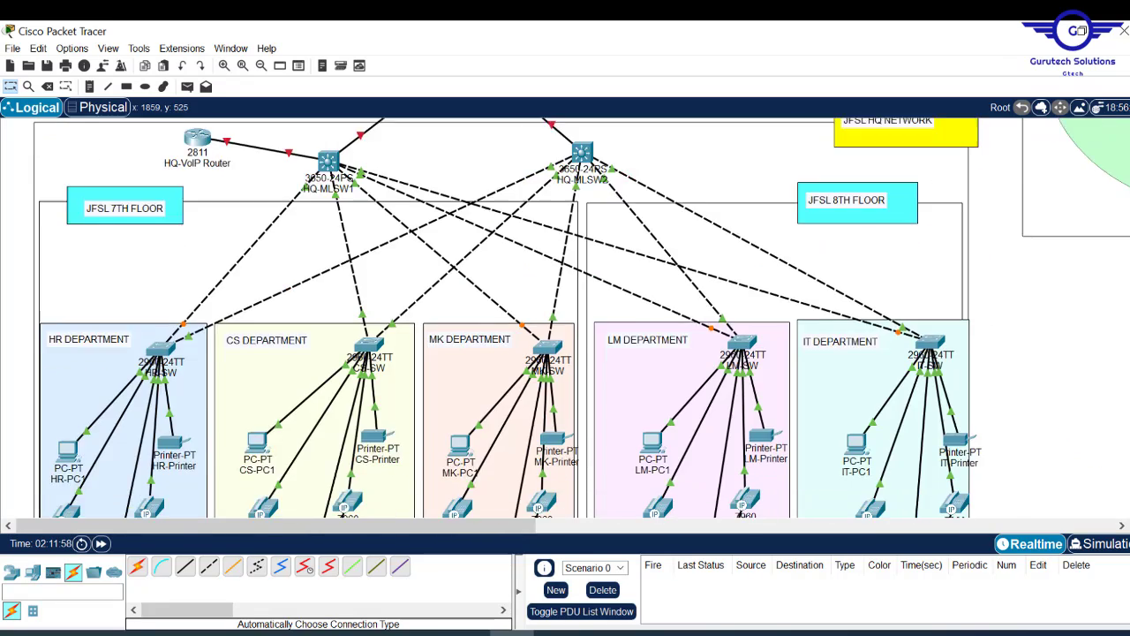
scroll(565, 318, up, 4)
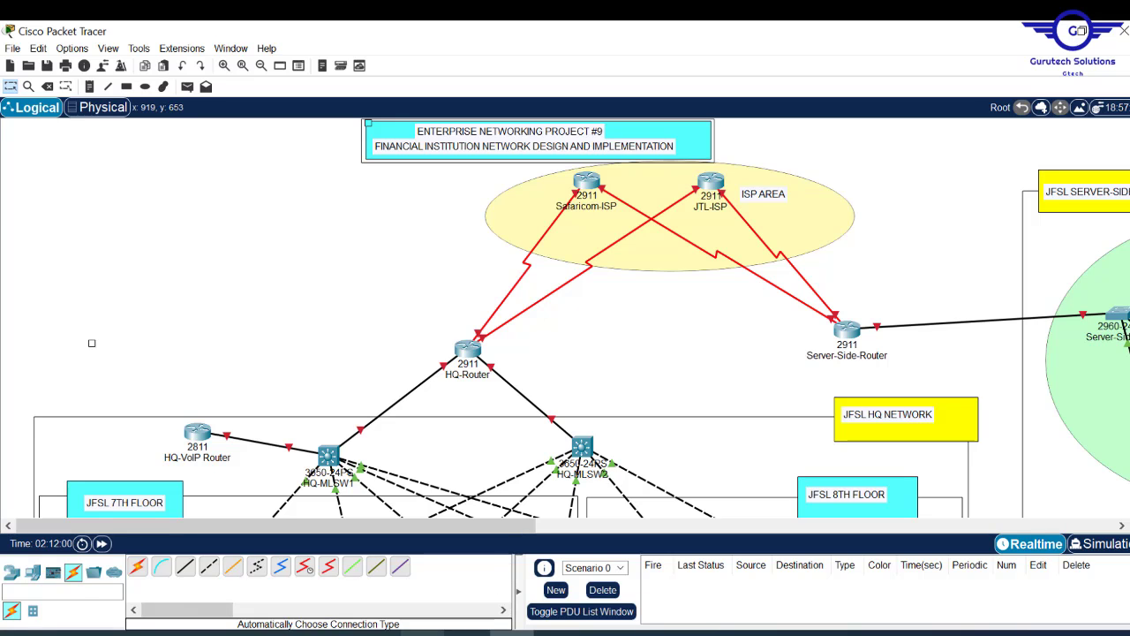
click(423, 633)
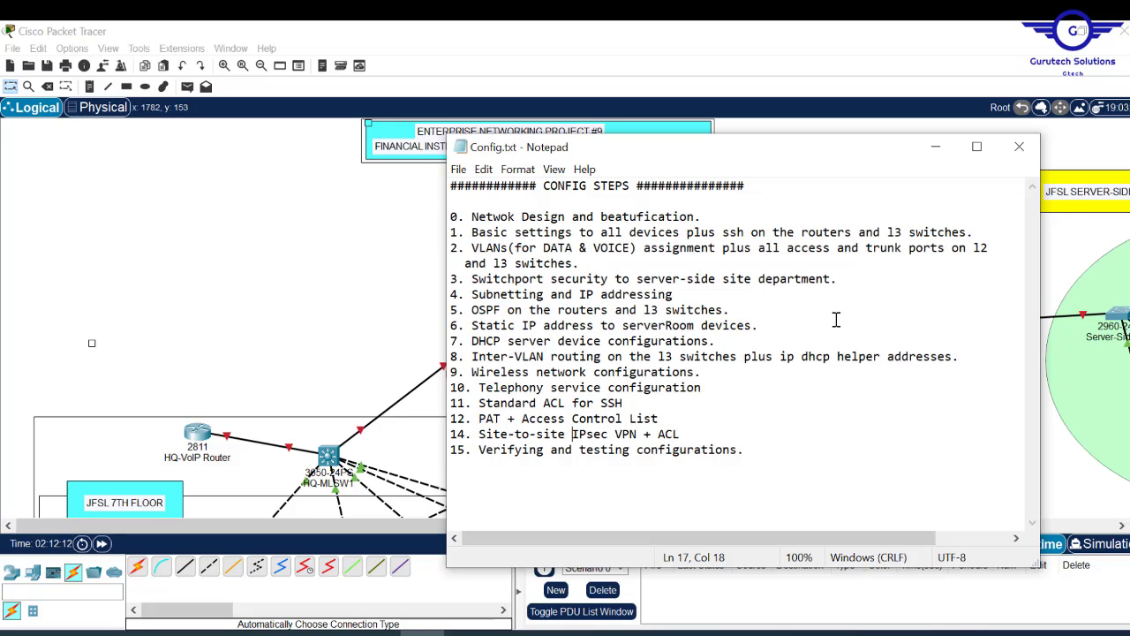
click(512, 633)
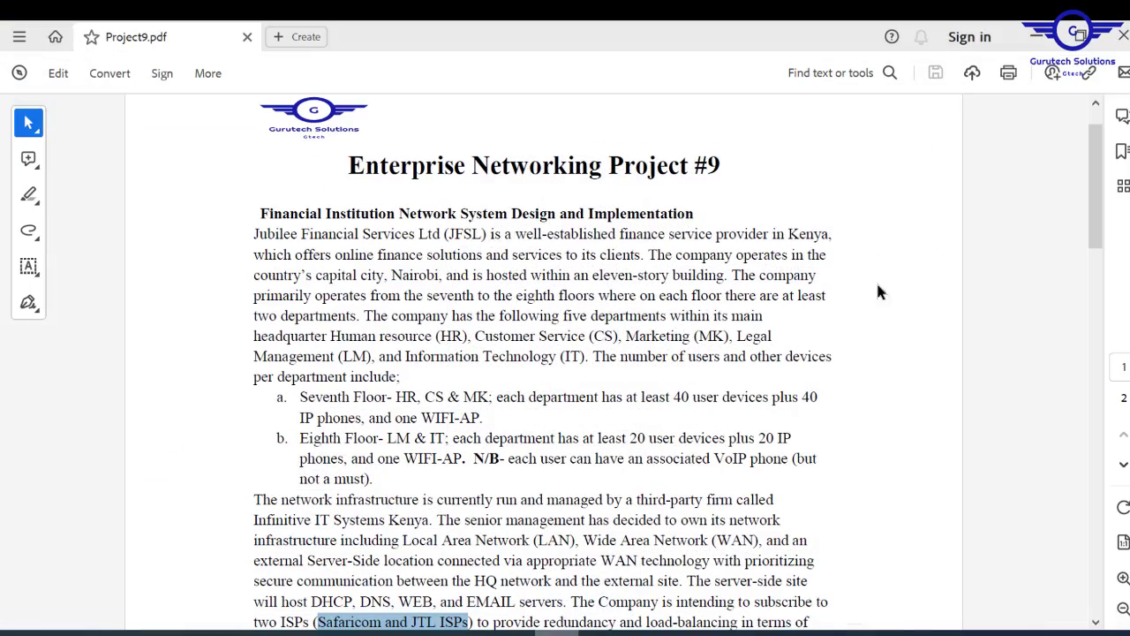
drag(1099, 201, 1118, 476)
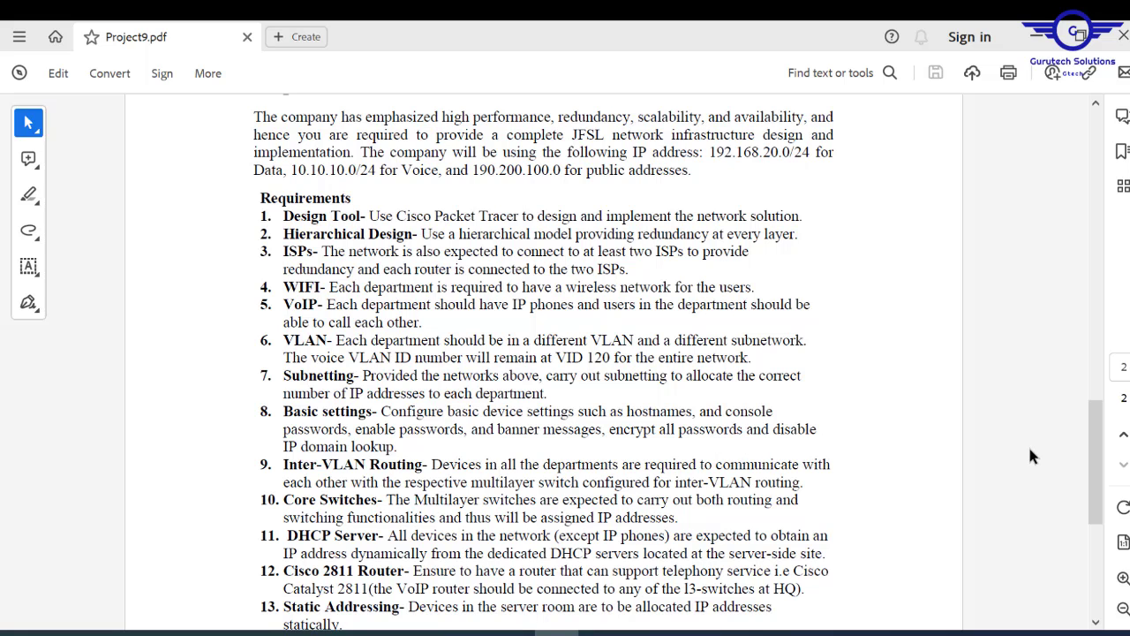
- Minimize the project brief PDF and the Config.txt Notepad window
click(1037, 37)
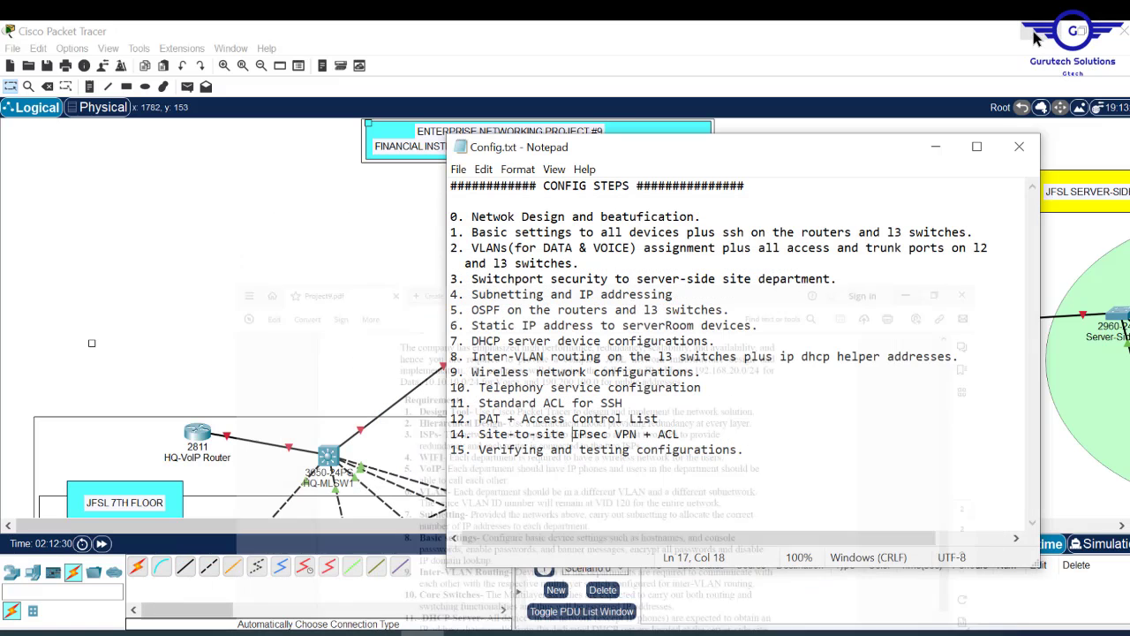
click(225, 237)
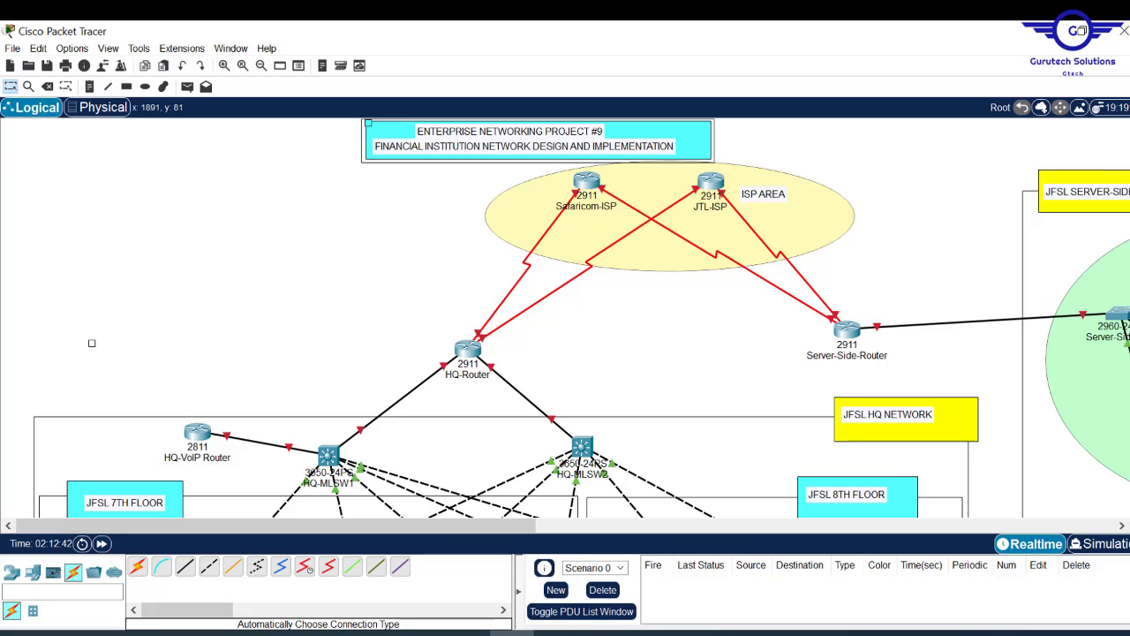
- Scroll the Logical workspace to view the department switch rows
scroll(566, 318, down, 7)
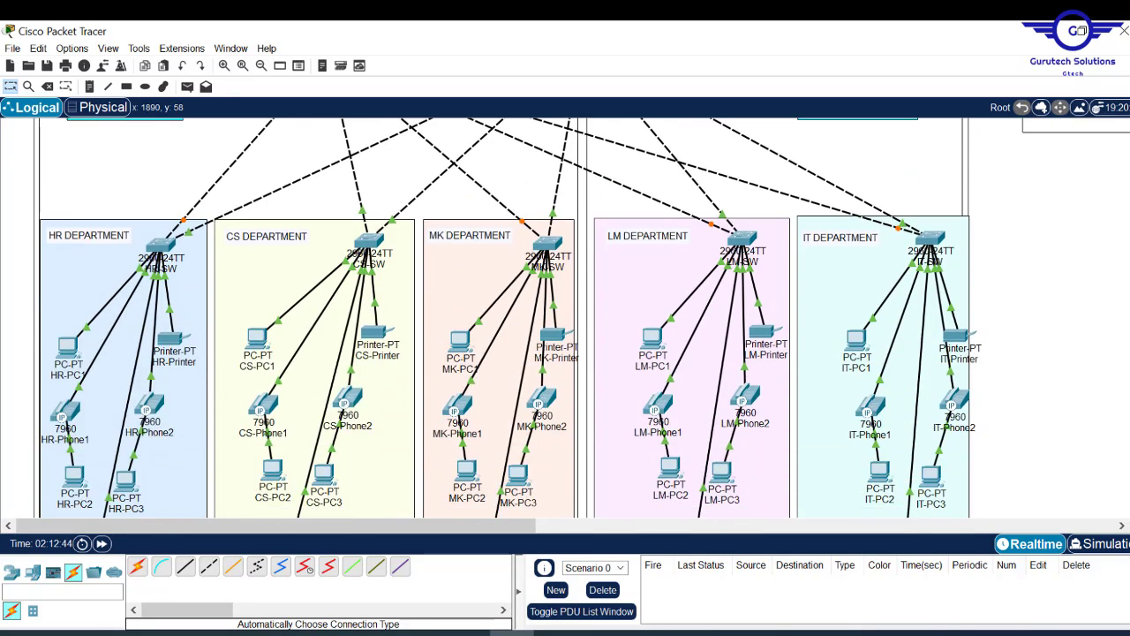
scroll(565, 318, up, 4)
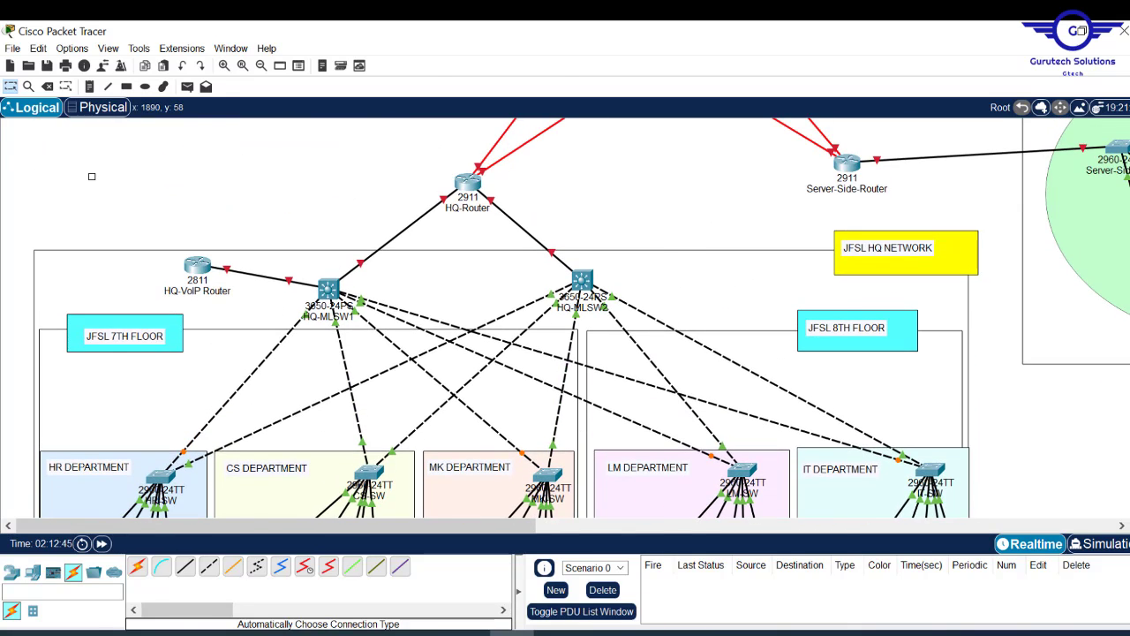
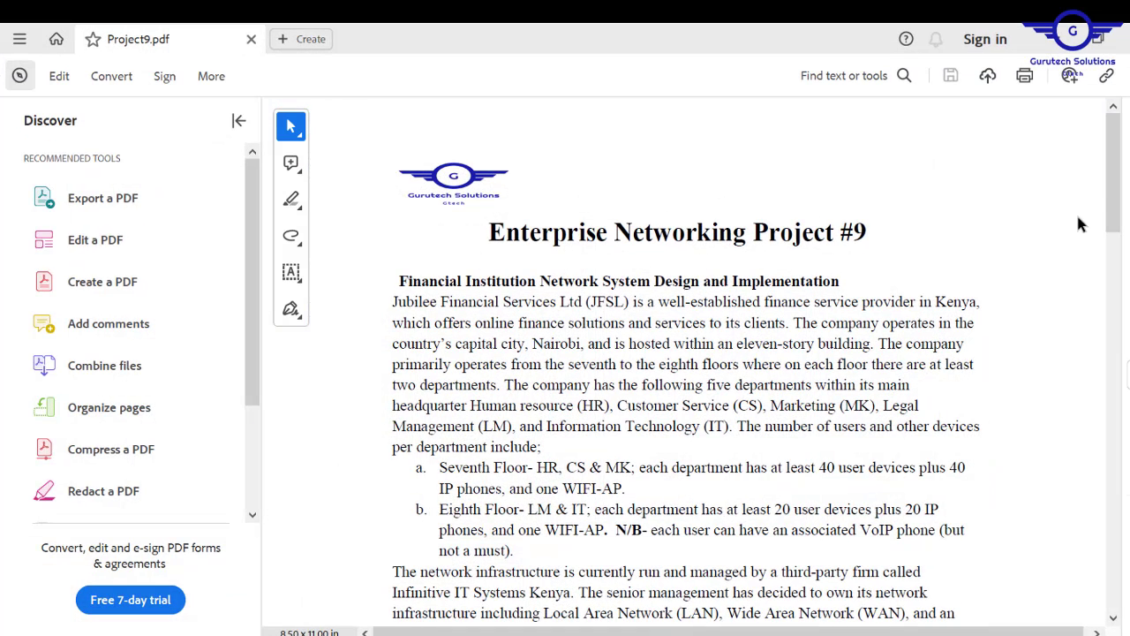
- Scroll Project9.pdf down to the Requirements list
drag(1115, 173, 1114, 482)
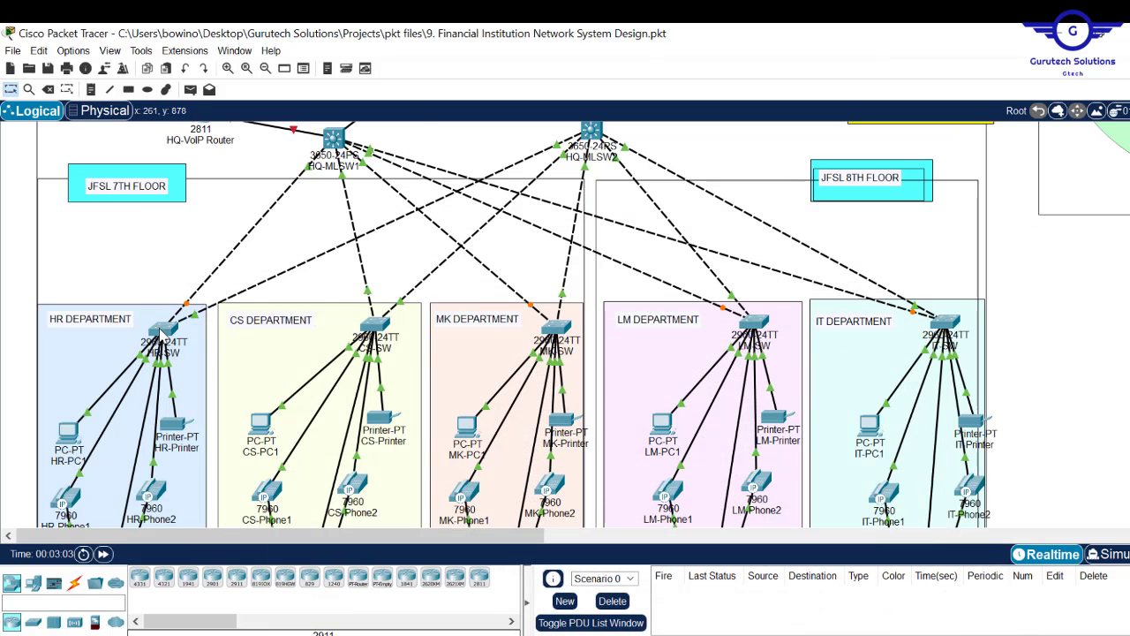
- In the HR switch CLI, enter global configuration and set hostname HR-SW, then check the requirements PDF
click(163, 329)
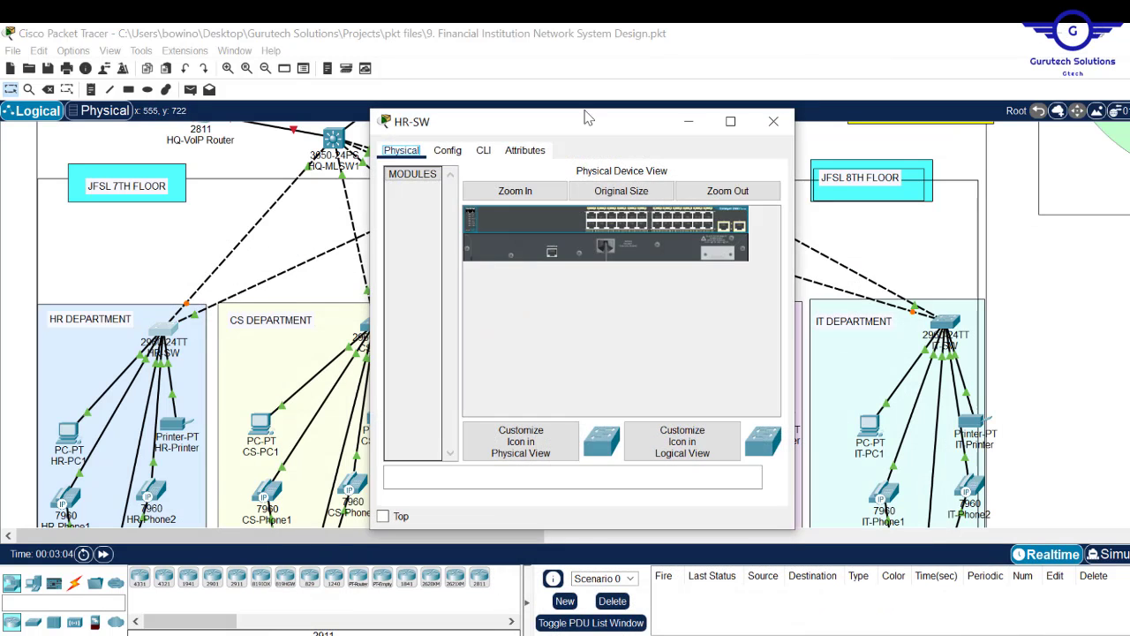
click(483, 150)
key(Return)
key(Return)
key(Return)
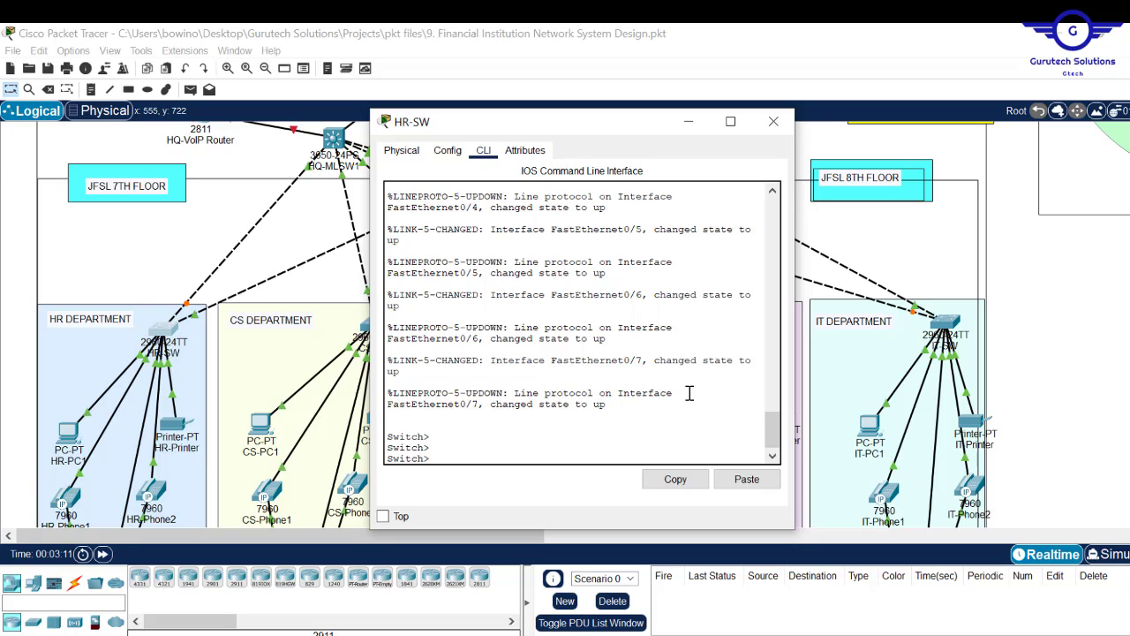
text(en)
key(Return)
text(con)
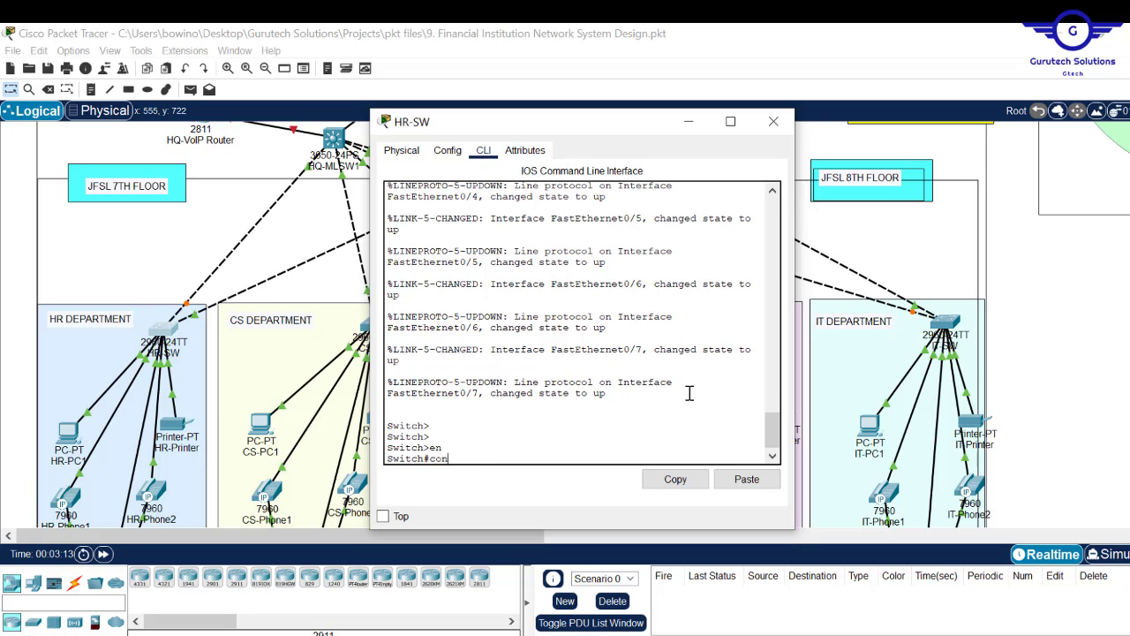
text(f t)
key(Return)
key(Return)
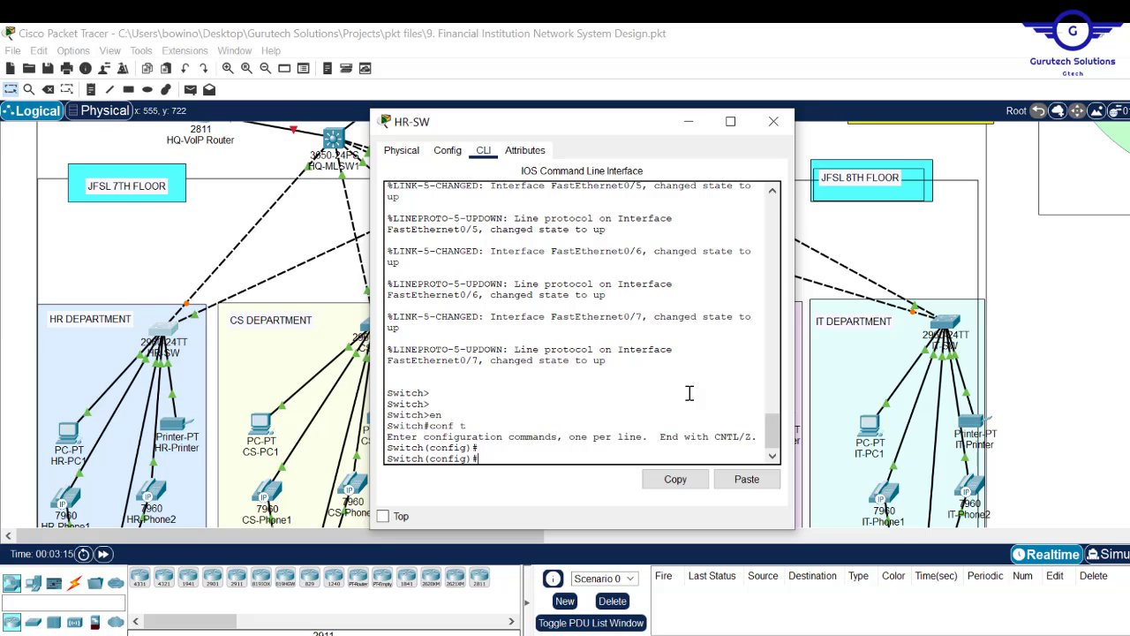
text(hostname )
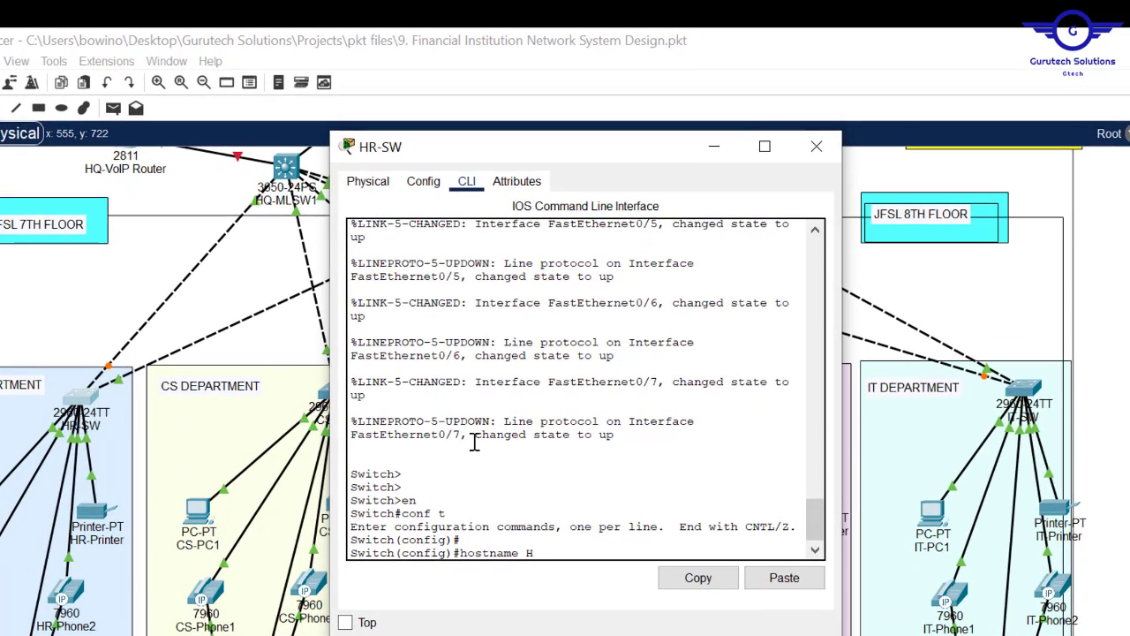
text(HR-SW)
key(Return)
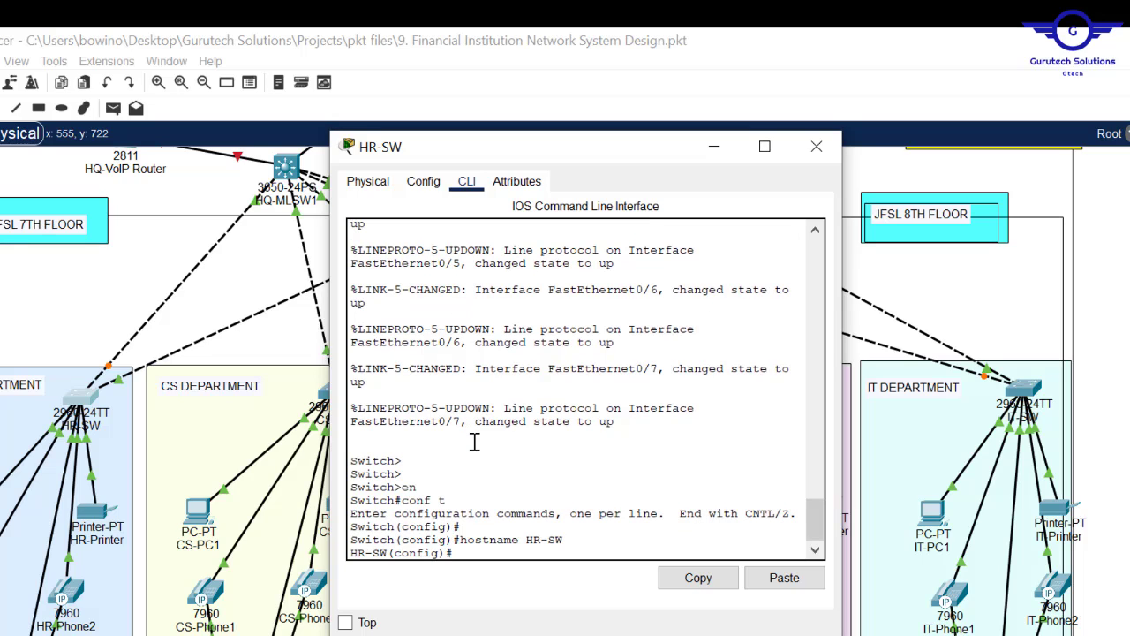
key(Return)
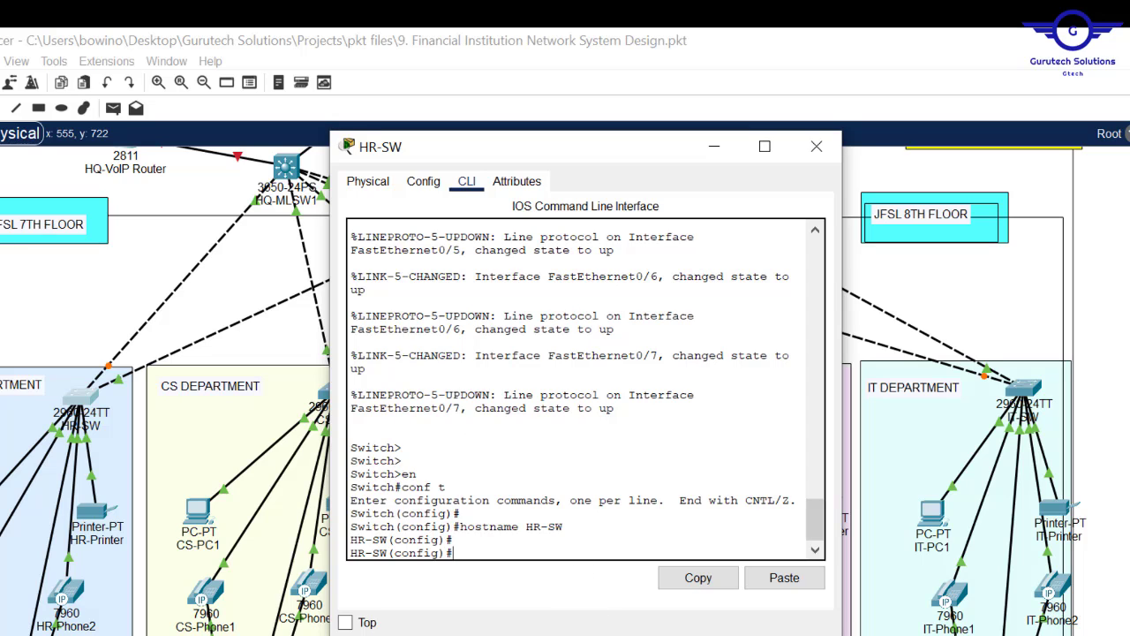
click(424, 622)
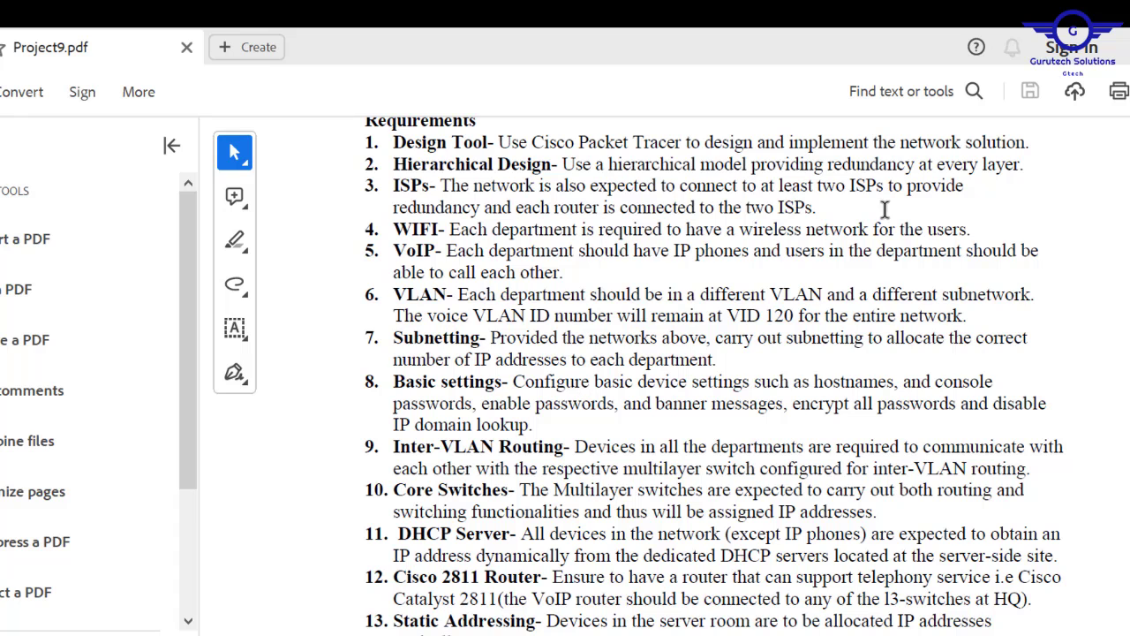
key(alt+Tab)
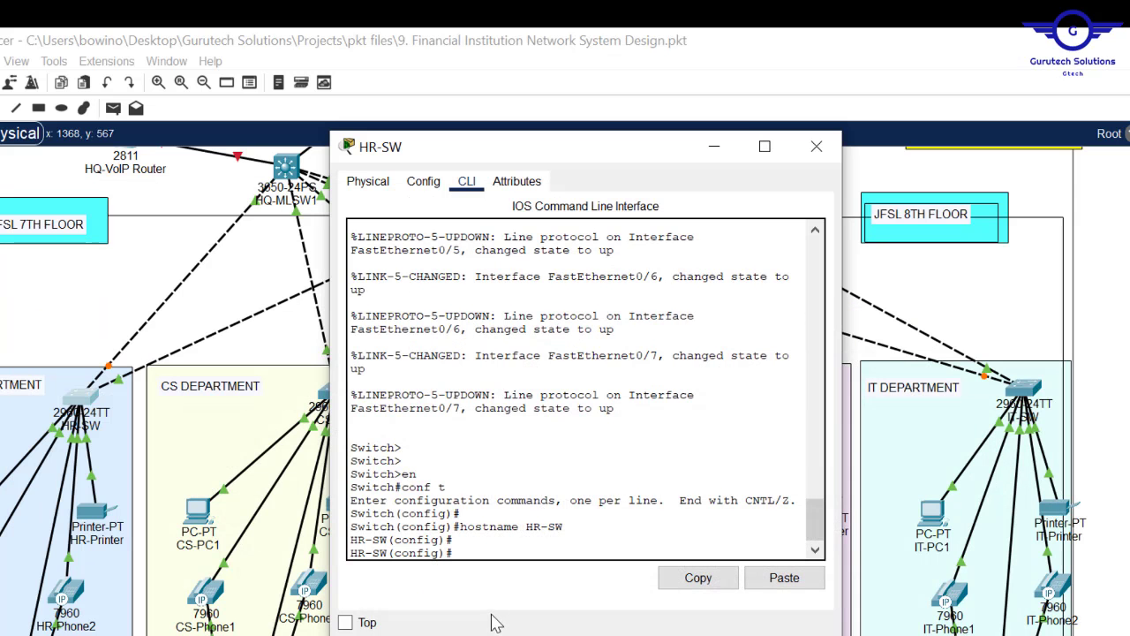
text(ena)
key(Tab)
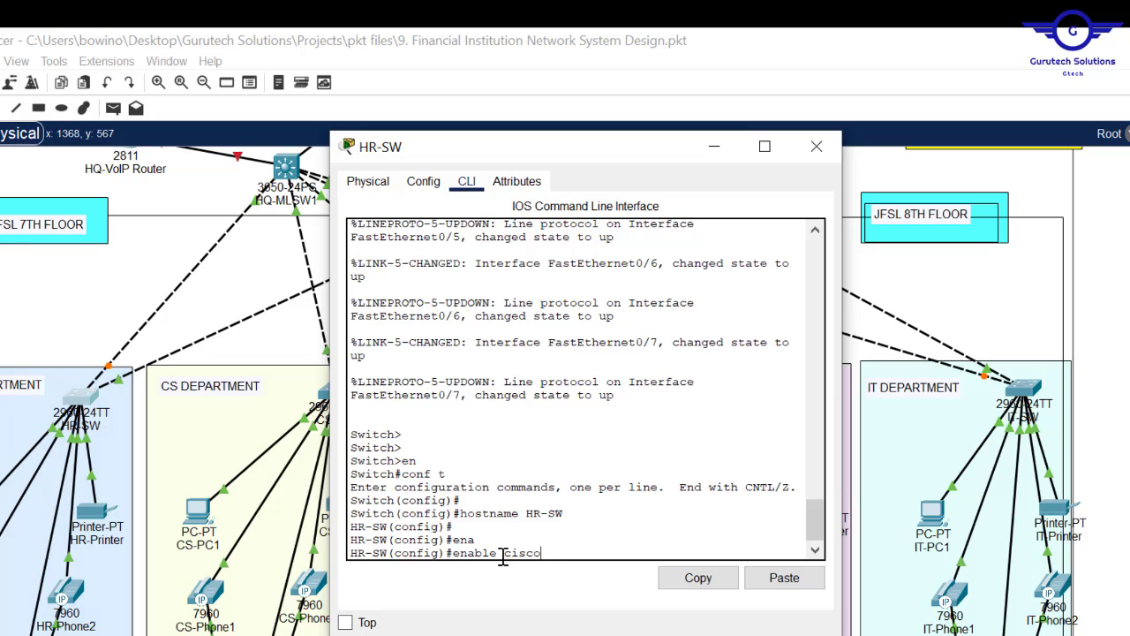
key(Return)
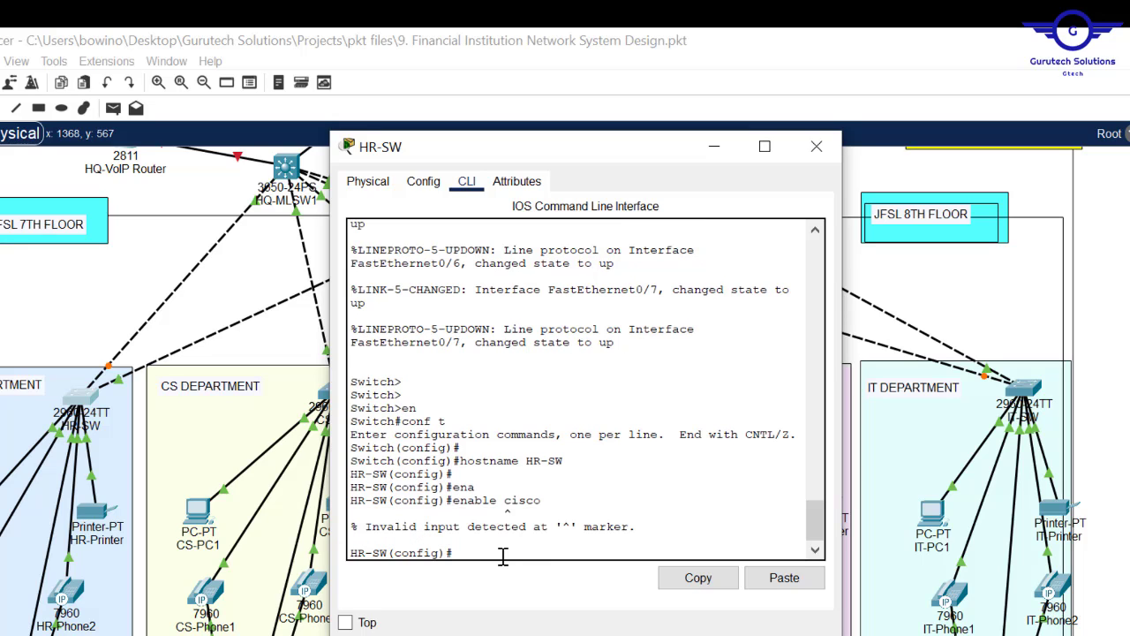
key(Up)
key(BackSpace)
key(BackSpace)
key(BackSpace)
key(BackSpace)
text(pass)
key(Tab)
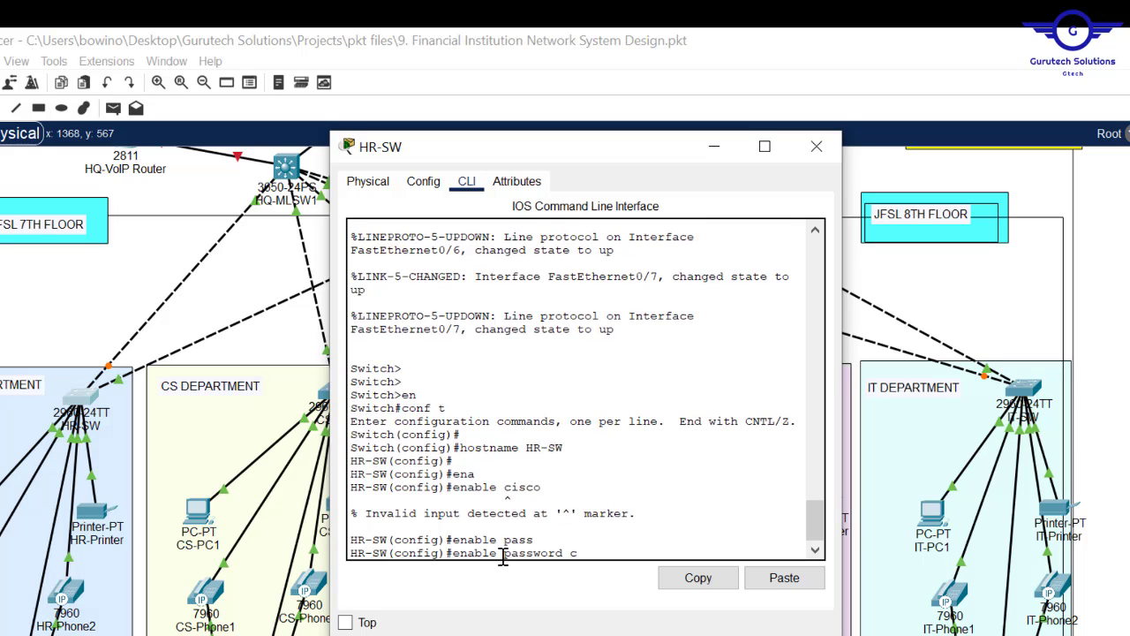
text(cisco)
key(Return)
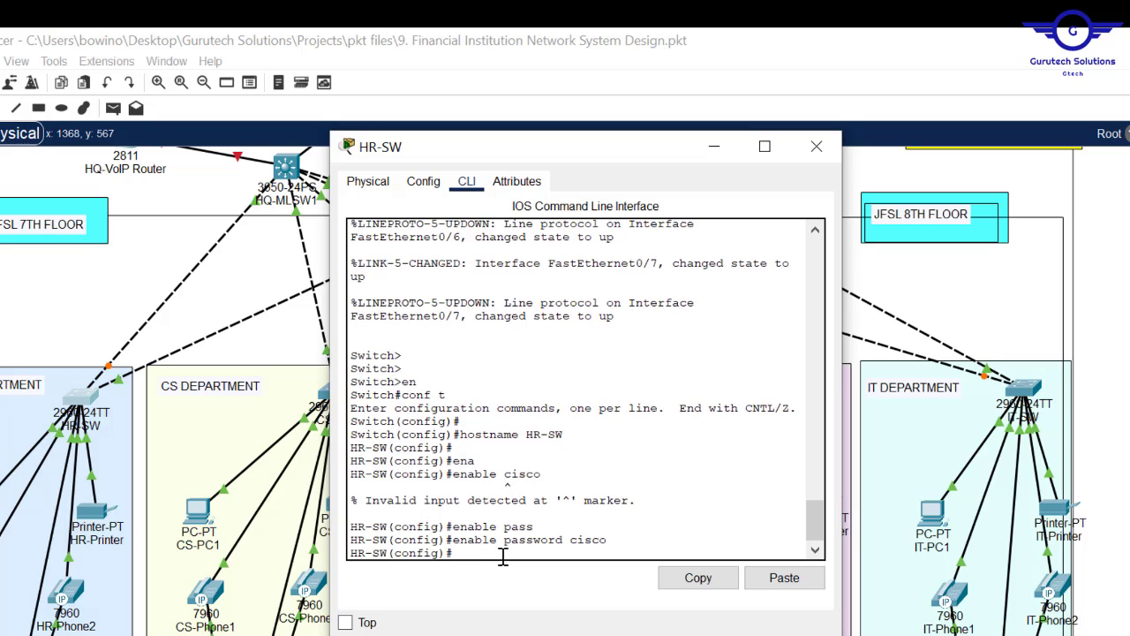
key(Return)
text(\)
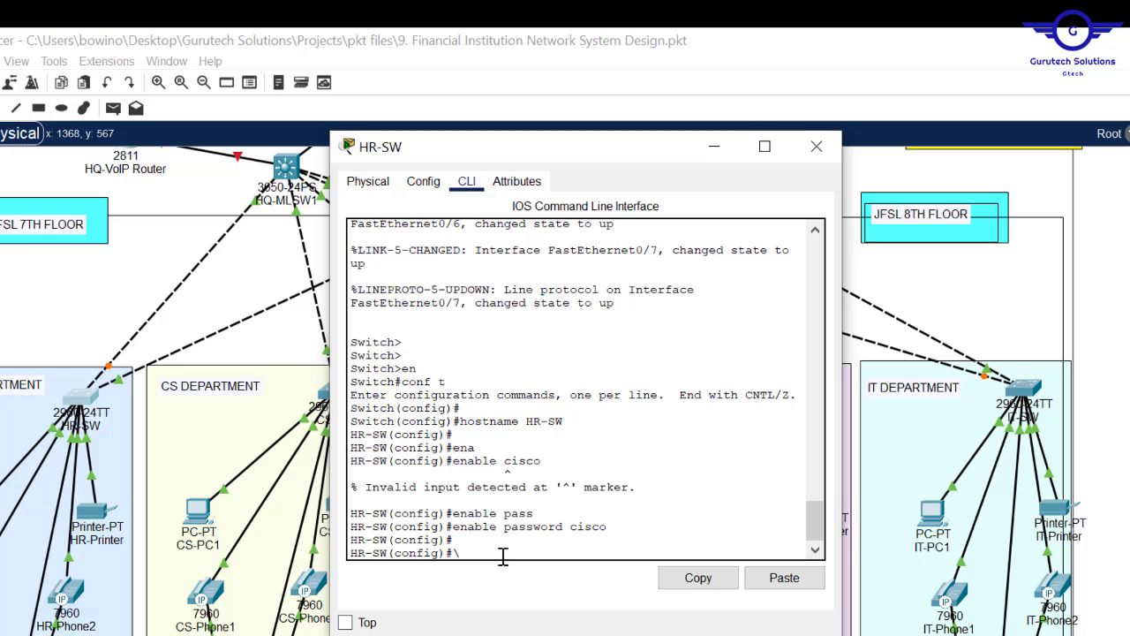
text(ine consle 0)
key(Return)
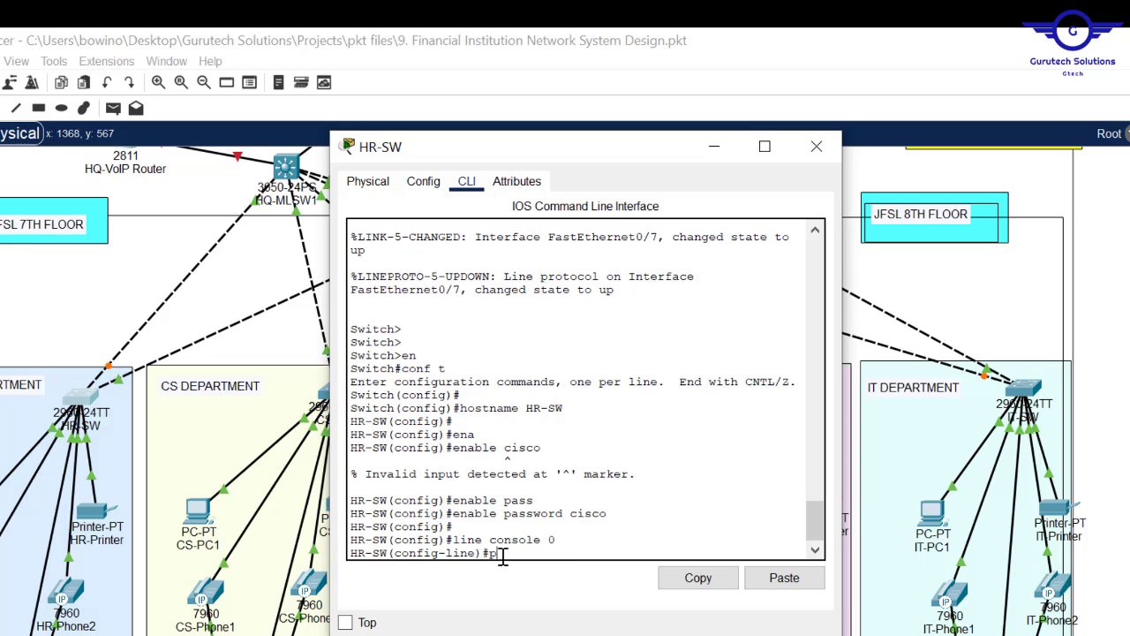
text(pass)
key(Tab)
text(c)
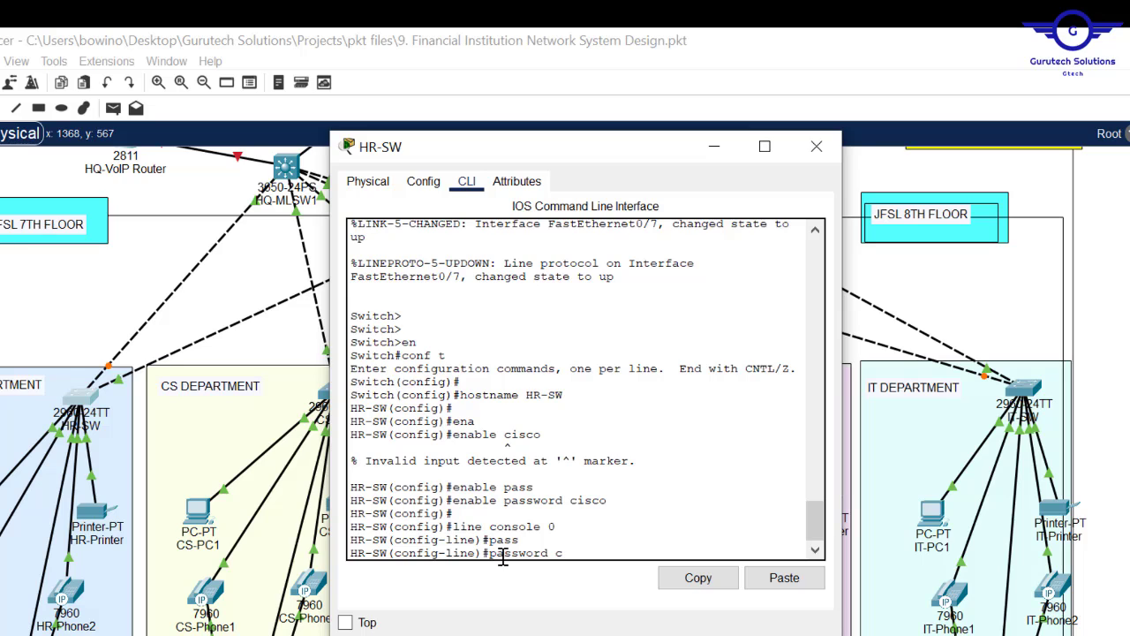
text(isco)
key(Return)
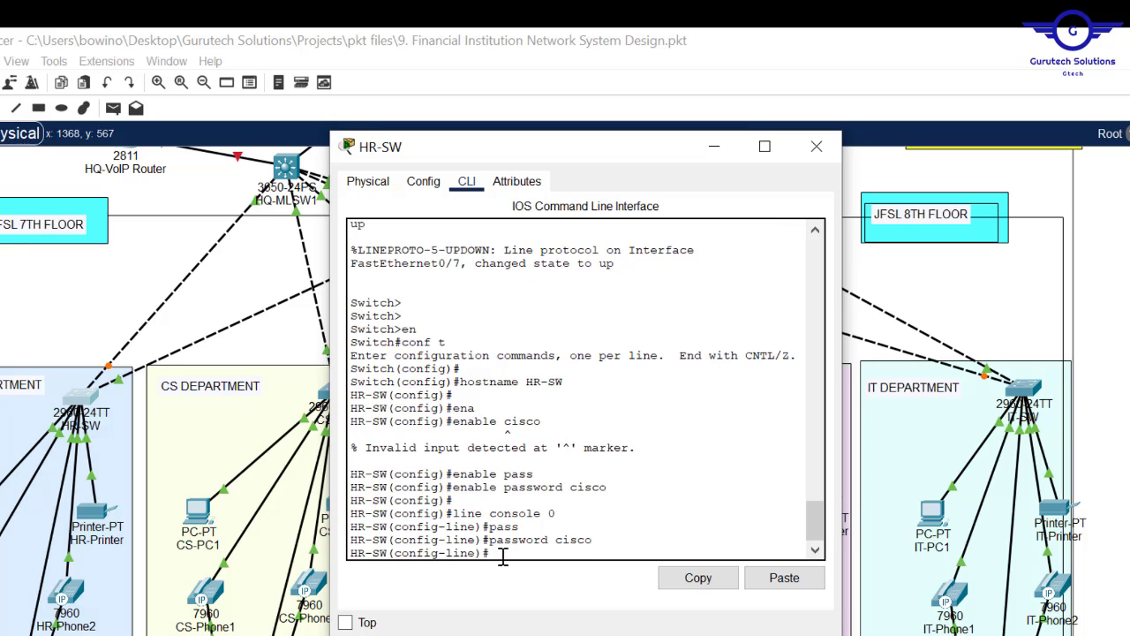
text(login)
key(Return)
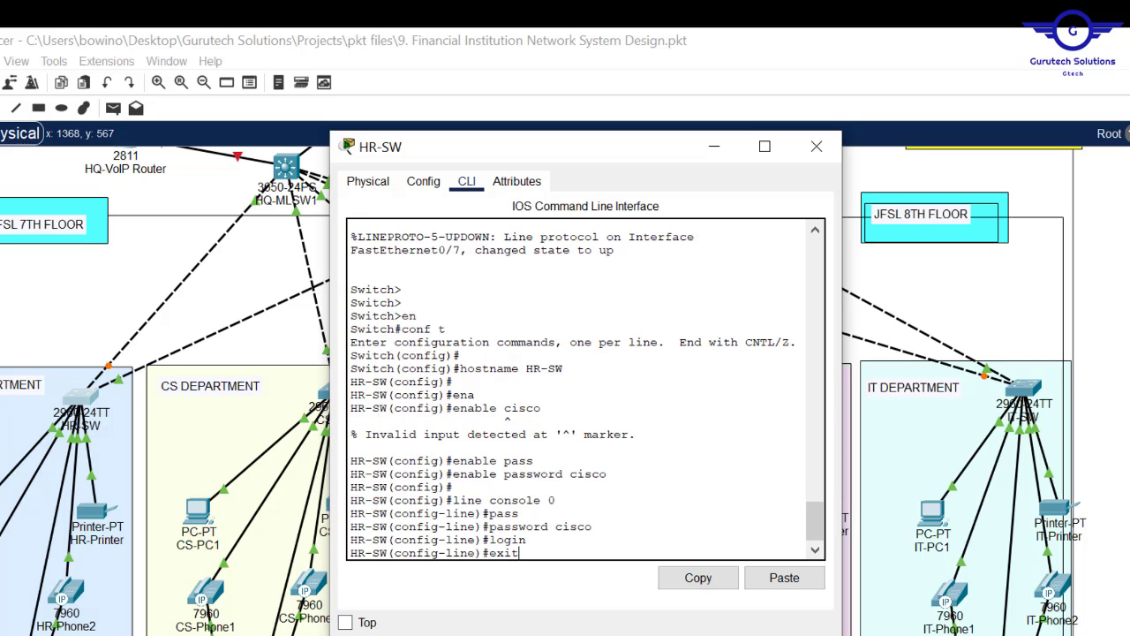
key(alt+Tab)
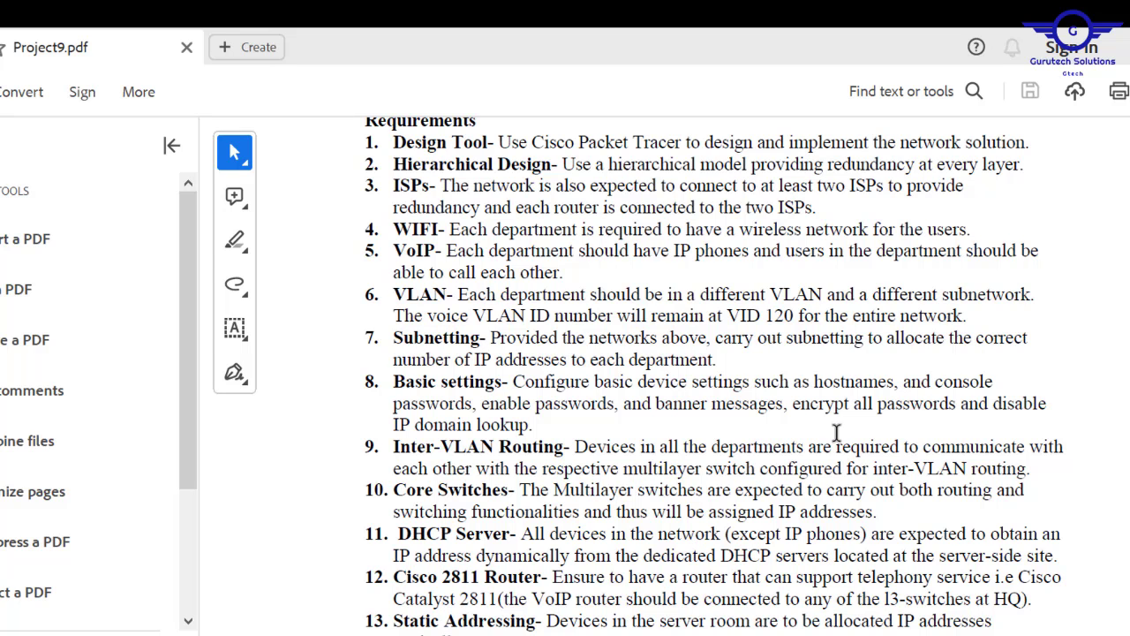
- Set the HR-SW MOTD banner to 'NO UNAUTHORISED ACCESS!!!!'
click(1129, 48)
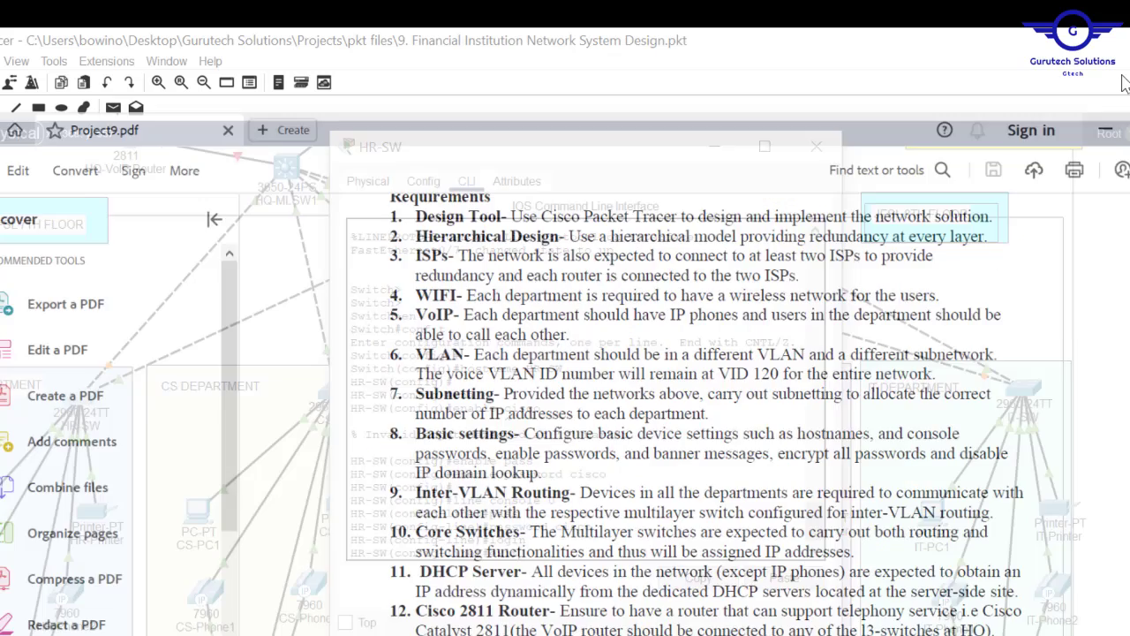
key(Return)
key(Return)
key(Return)
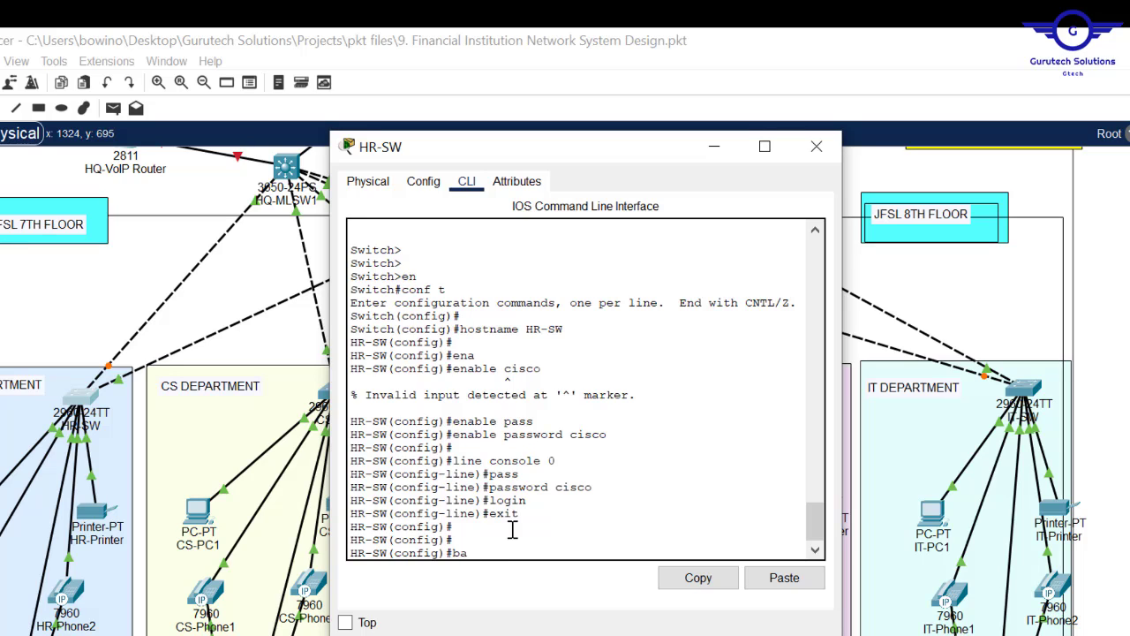
text(banner mo)
text(td ##)
key(Caps_Lock)
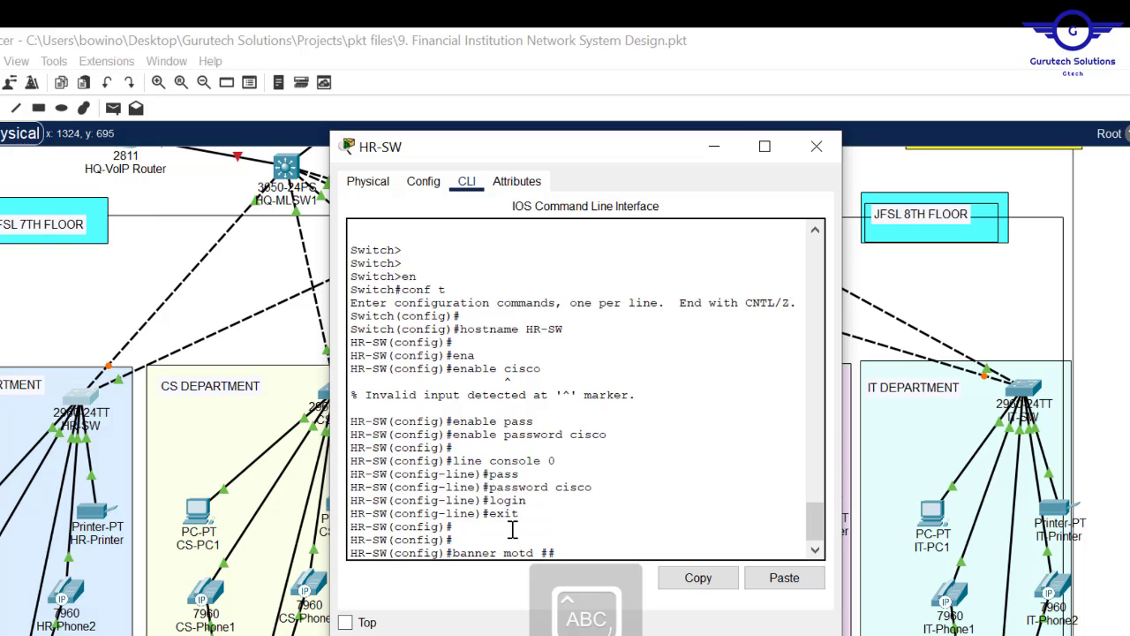
text(NO UNAUTH)
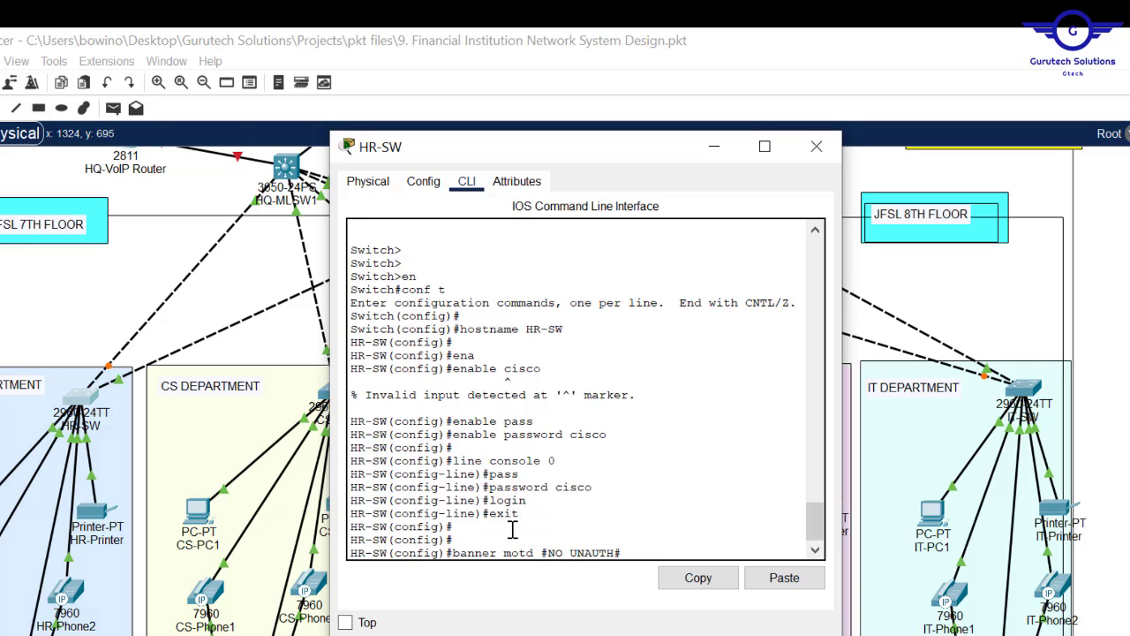
text(ORIS)
text(ED ACCESS!!!!)
key(Return)
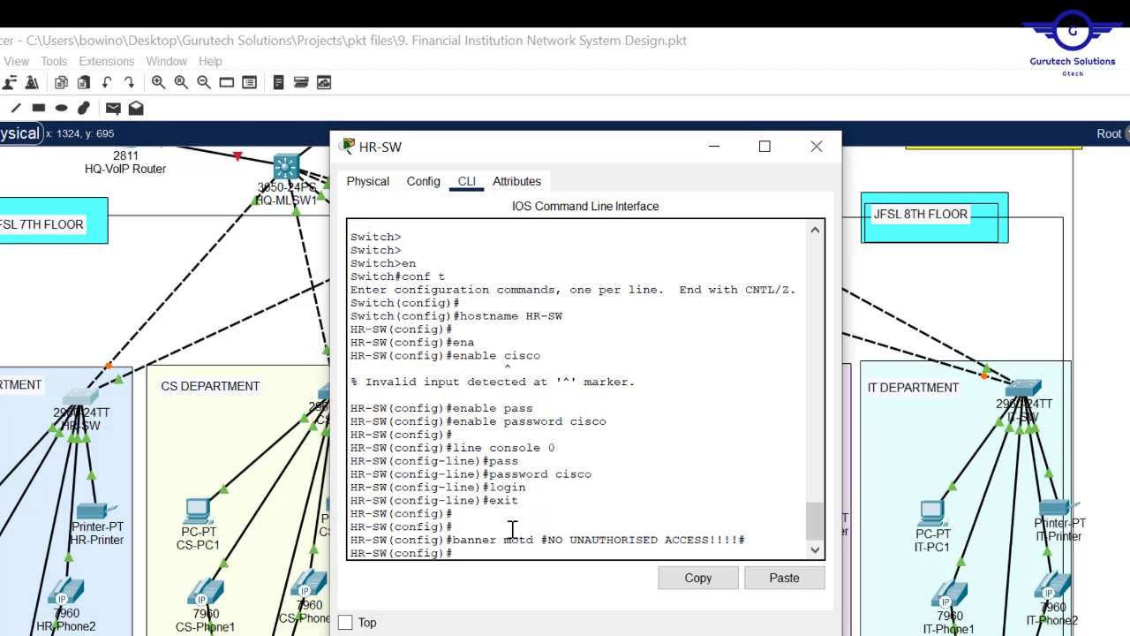
key(alt+Tab)
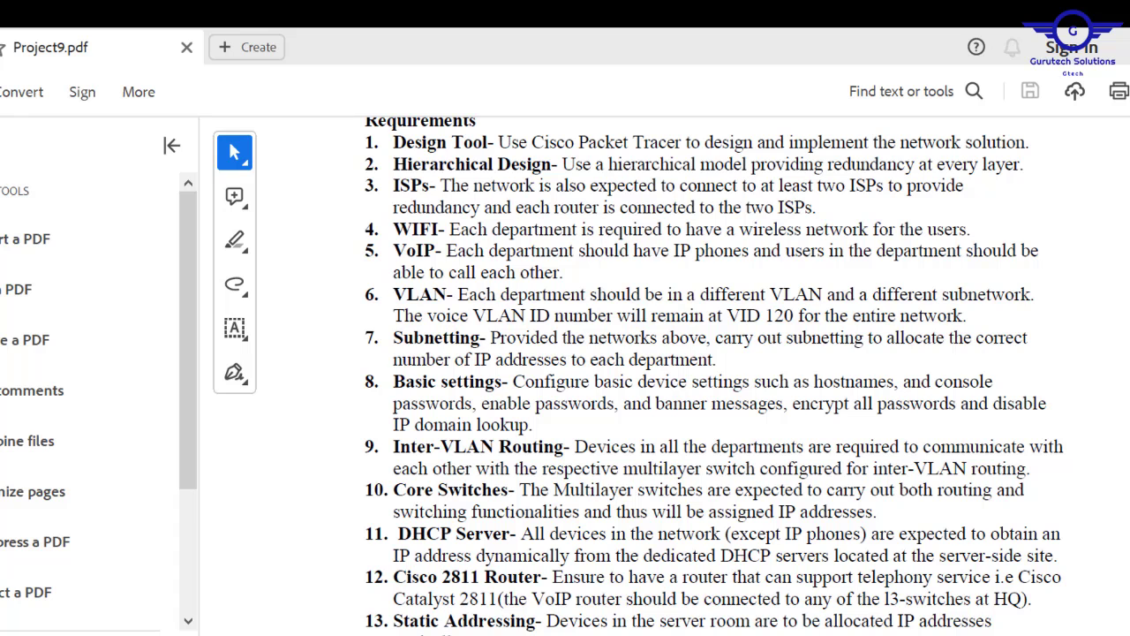
- Disable IP domain lookup and enable service password-encryption on HR-SW
click(552, 634)
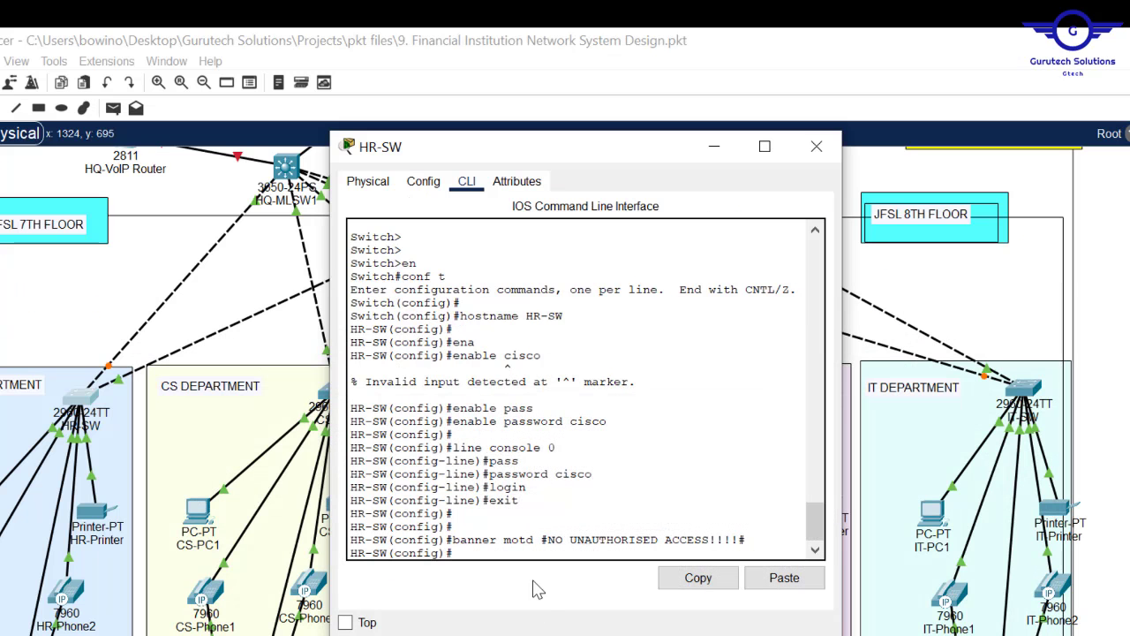
text(NO IP domai)
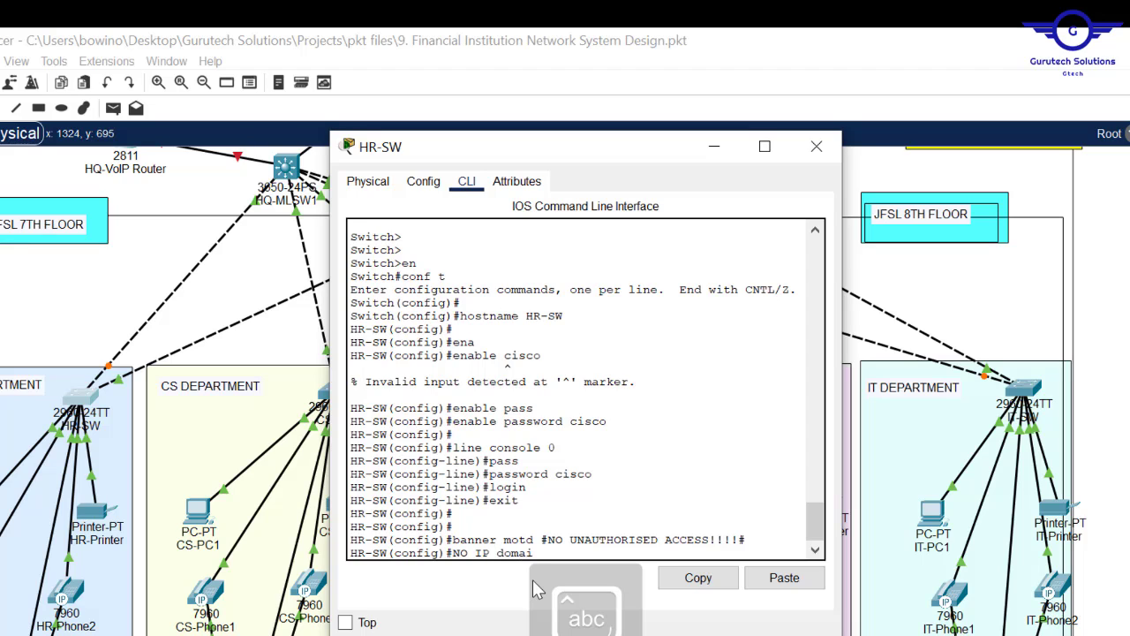
text(n-l)
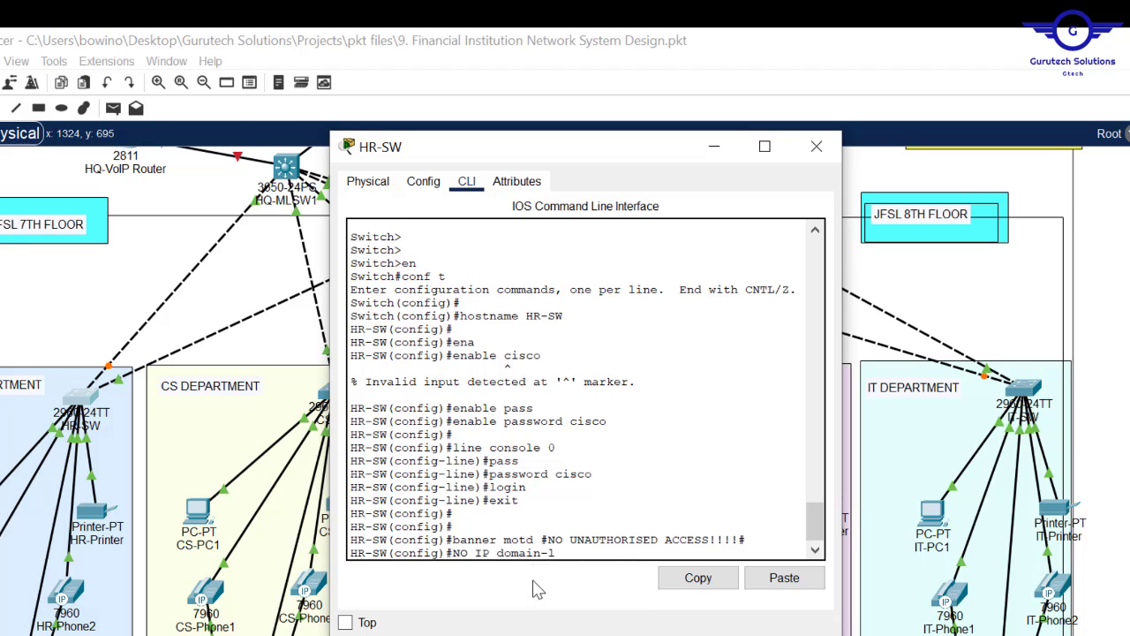
key(Tab)
key(Return)
key(Return)
key(Return)
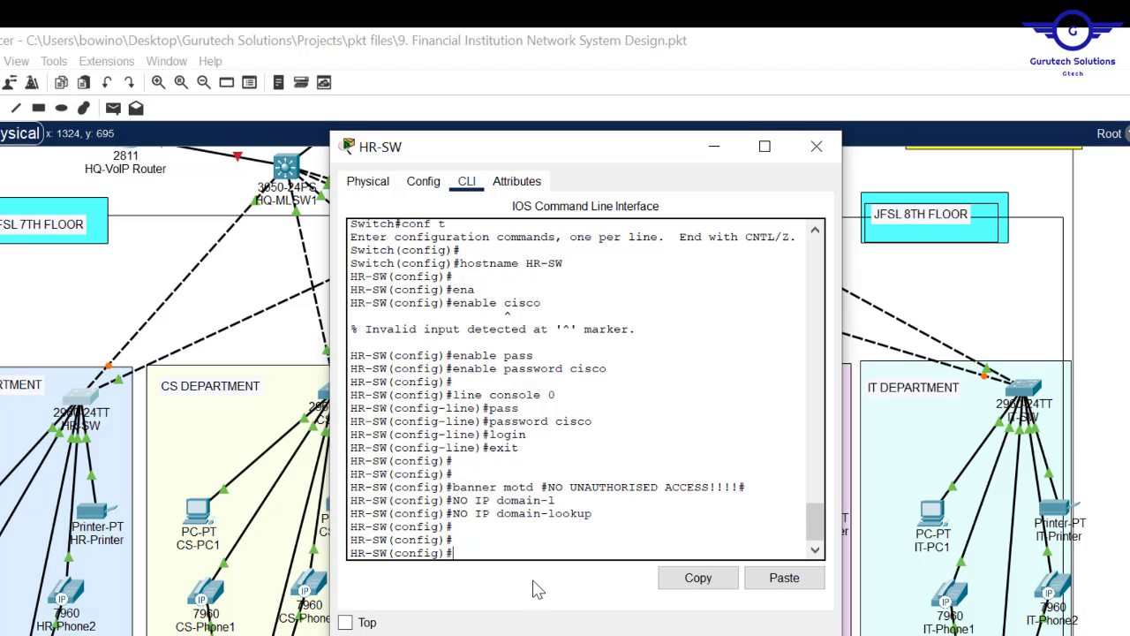
text(service pass)
key(Tab)
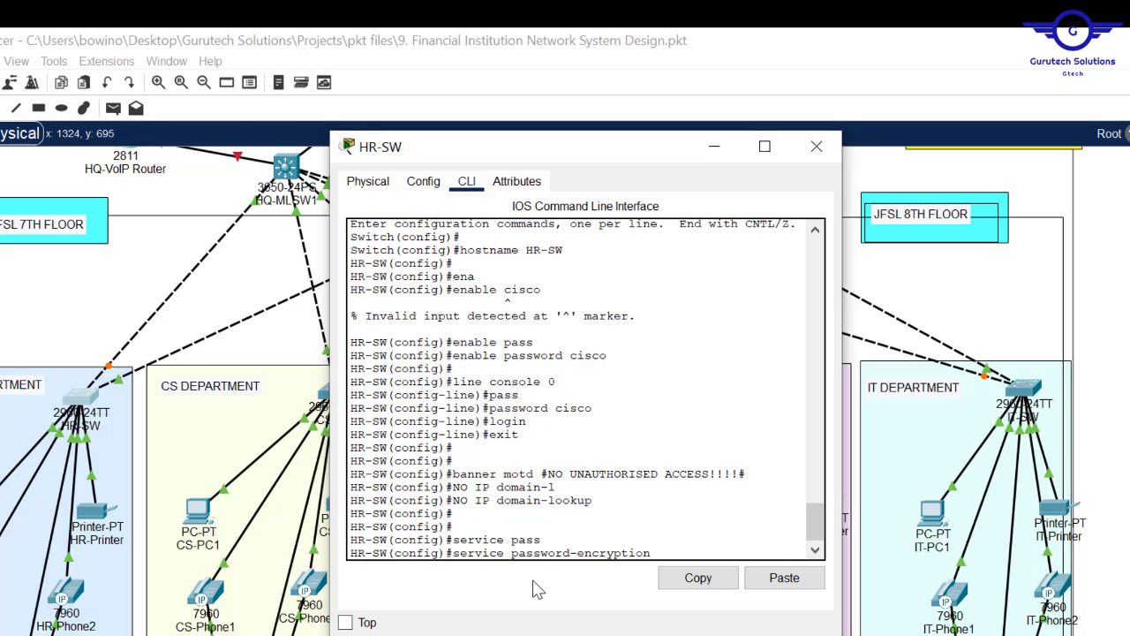
key(Return)
key(Return)
key(Return)
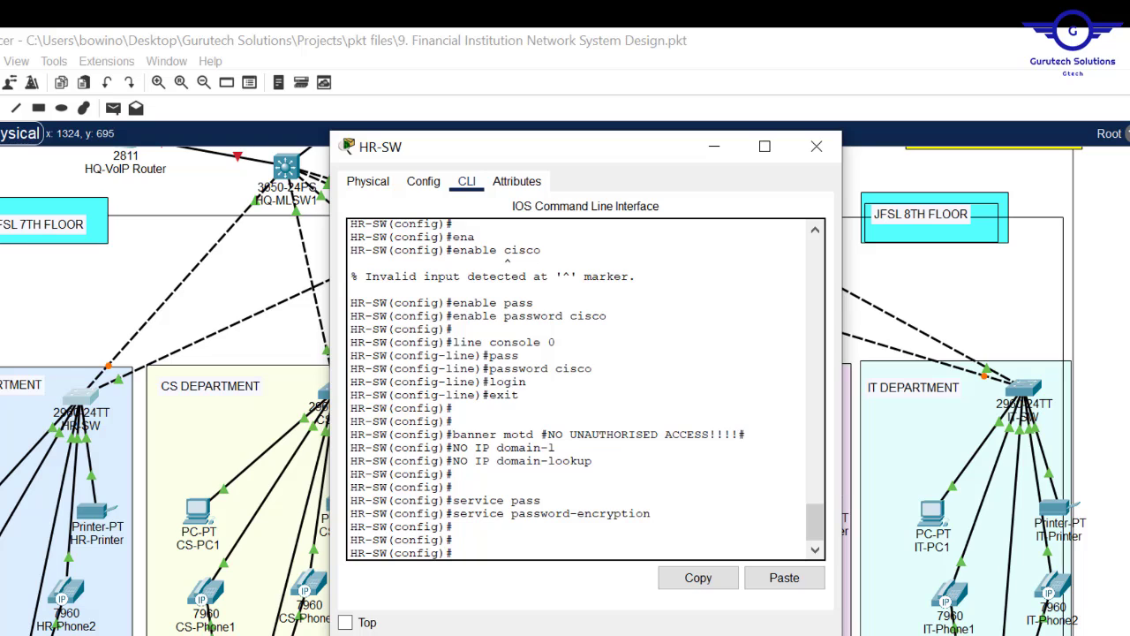
key(alt+Tab)
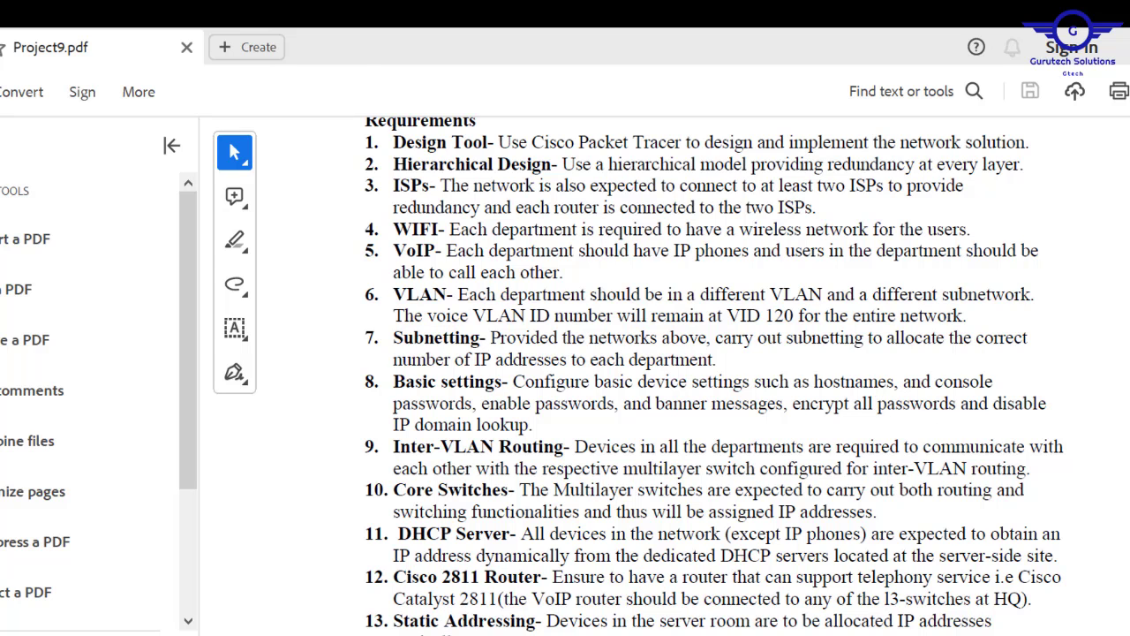
- Save the HR-SW configuration with do wr, copy the banner text, and close the window
click(583, 632)
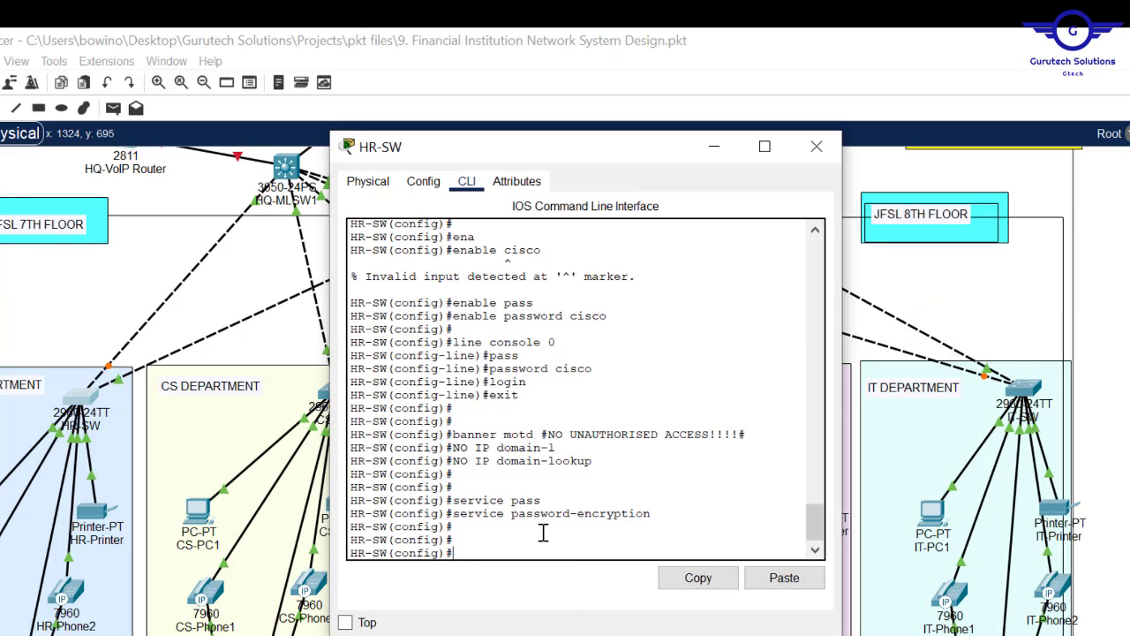
text(do wr)
key(Return)
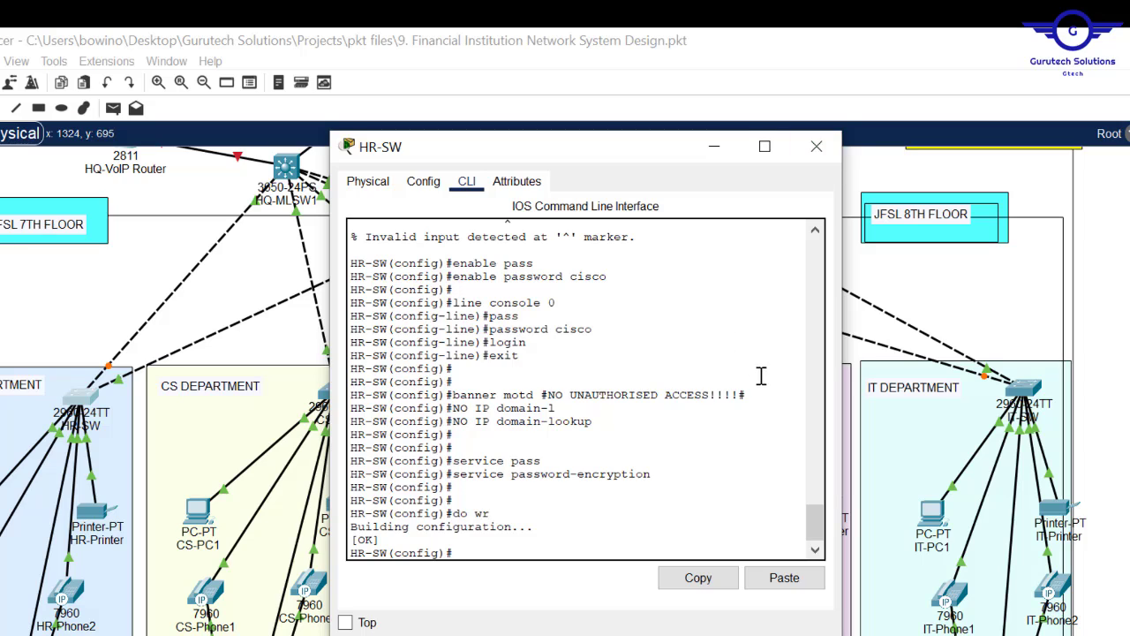
mouse_move(747, 395)
mouse_down()
mouse_move(533, 390)
mouse_move(773, 419)
mouse_move(740, 395)
mouse_up()
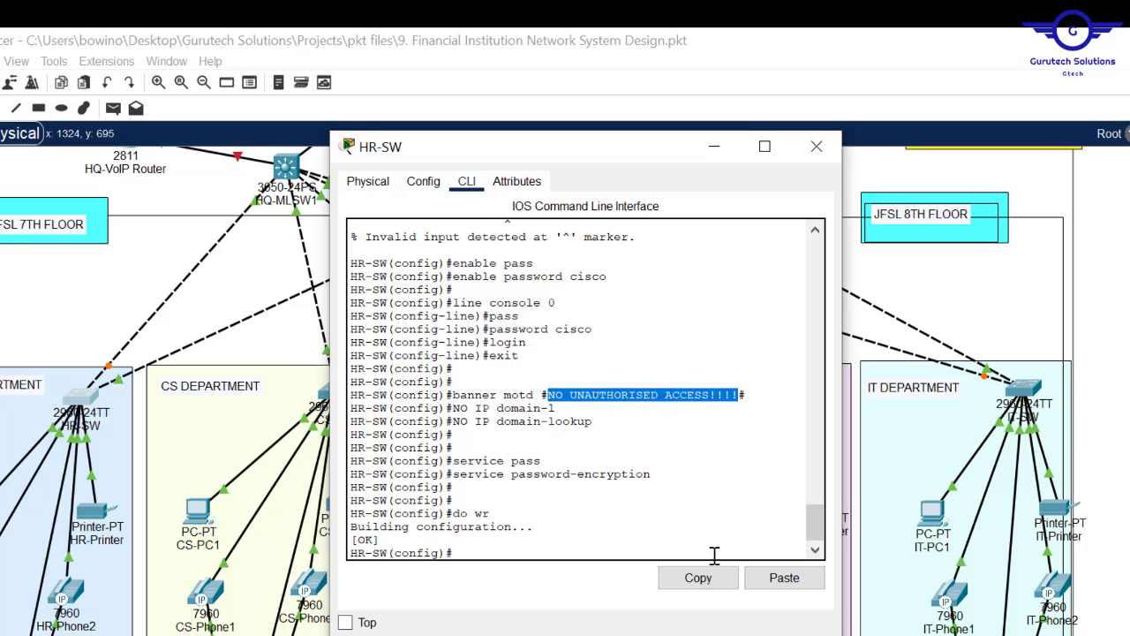
click(696, 578)
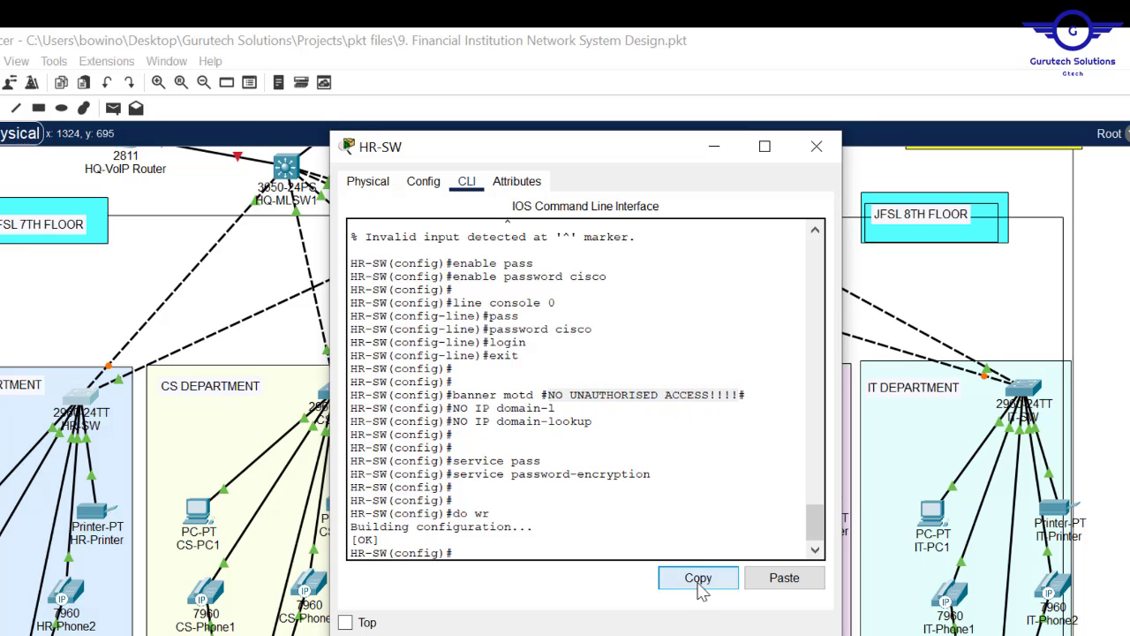
click(816, 146)
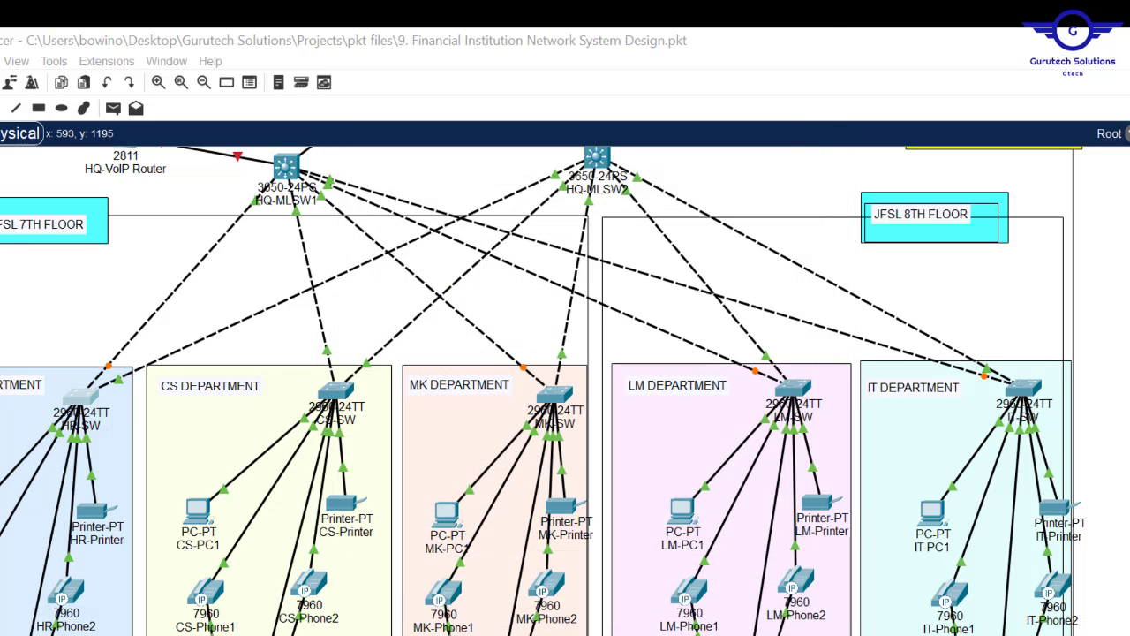
- In a new Notepad, type en, conf t, hostname CS-SW, enable and console passwords cisco
key(super)
text(notepad)
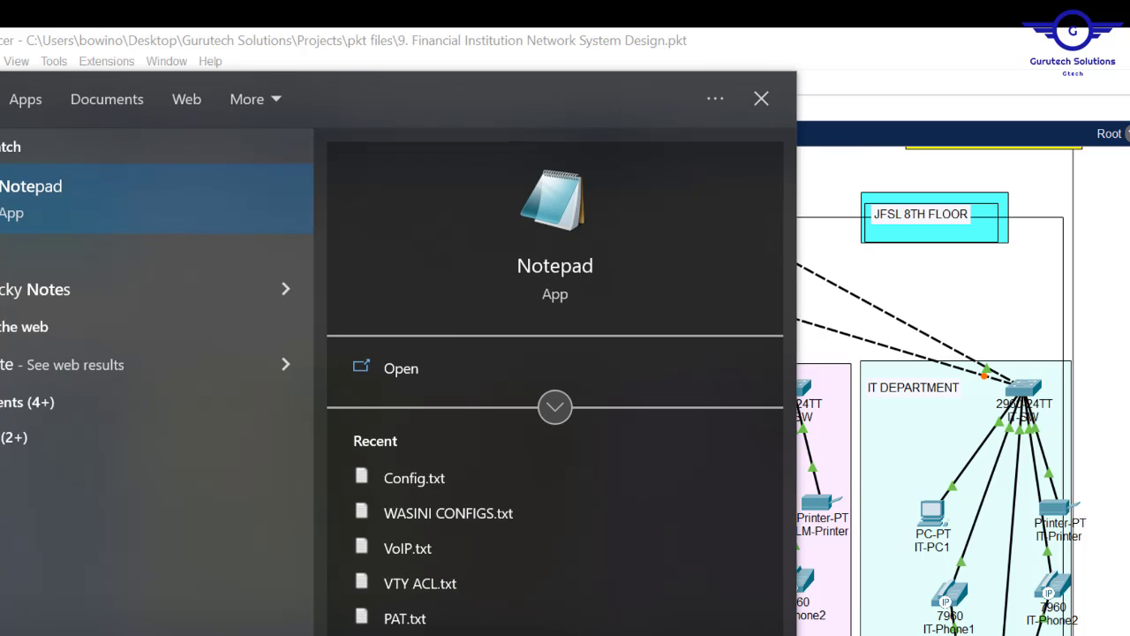
key(Return)
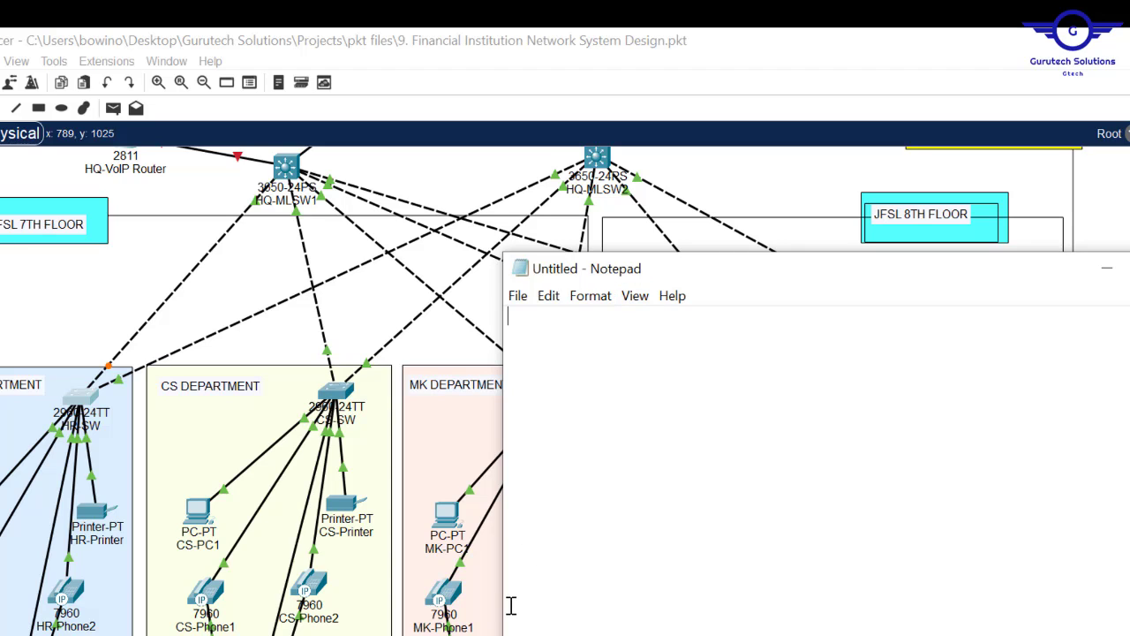
text(en)
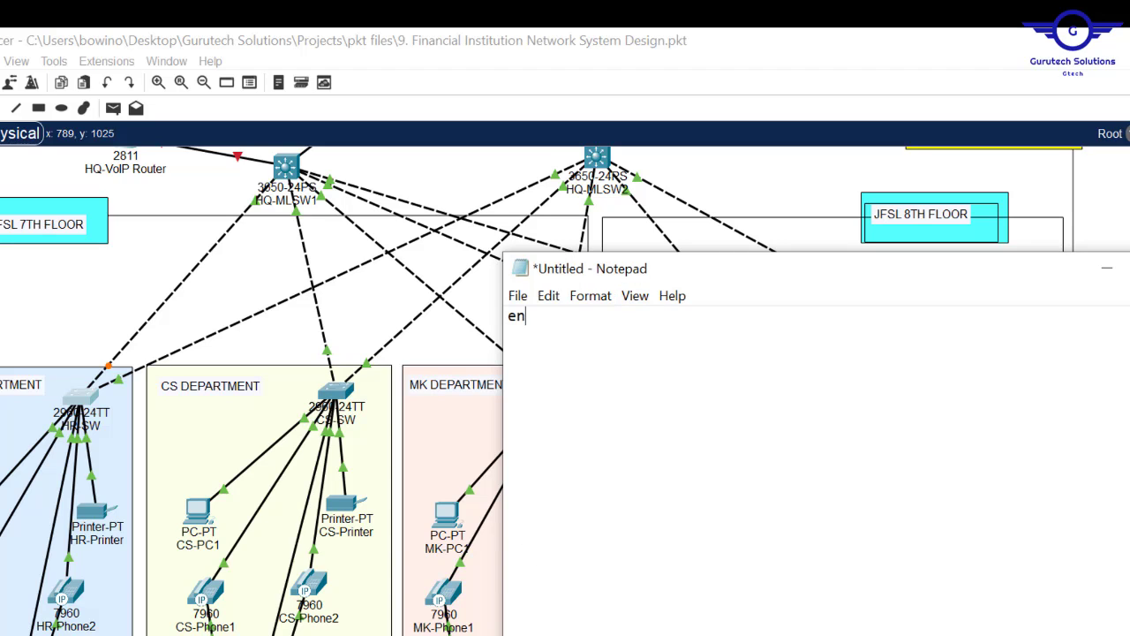
key(Return)
text(conf t)
key(Return)
key(Return)
text(hostname )
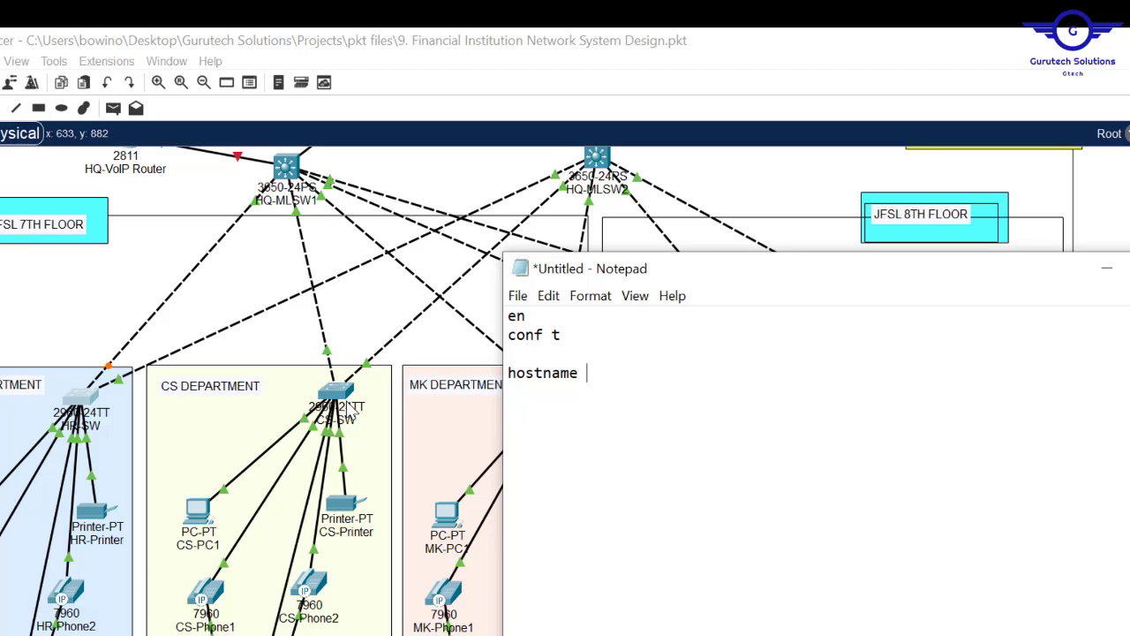
text(CS-)
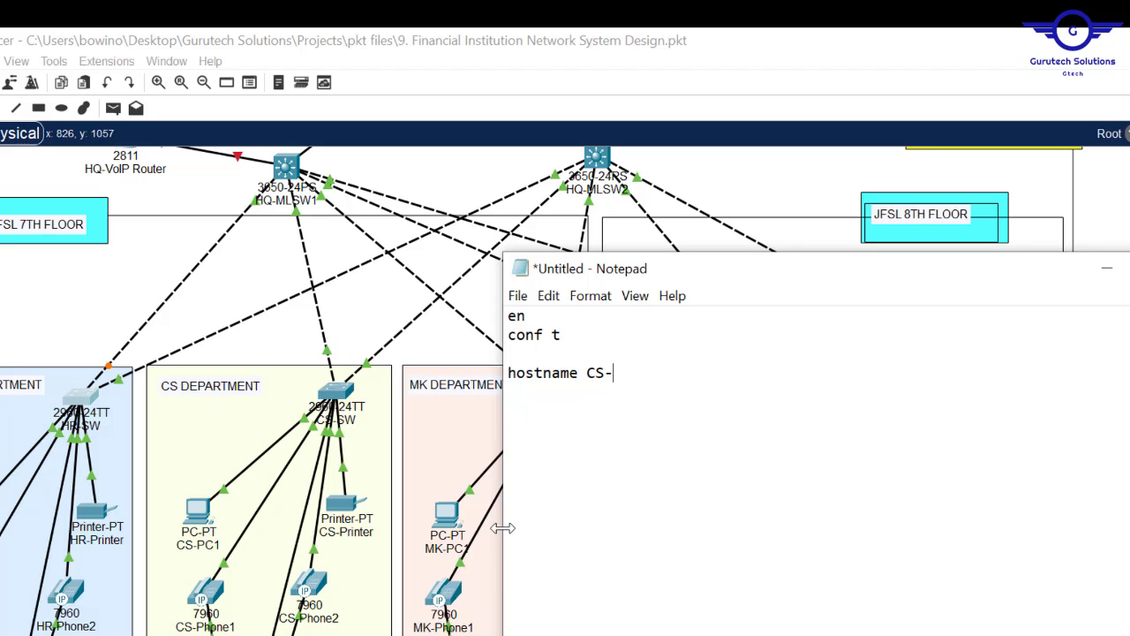
text(SW  )
text(enable)
text( pas)
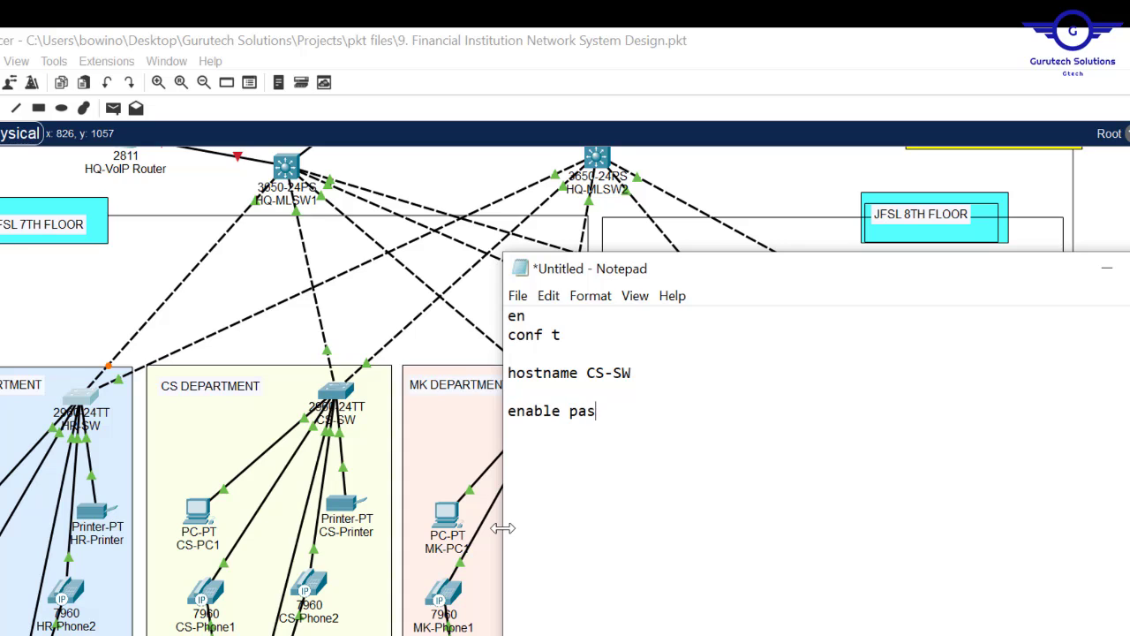
text(sword cisco  )
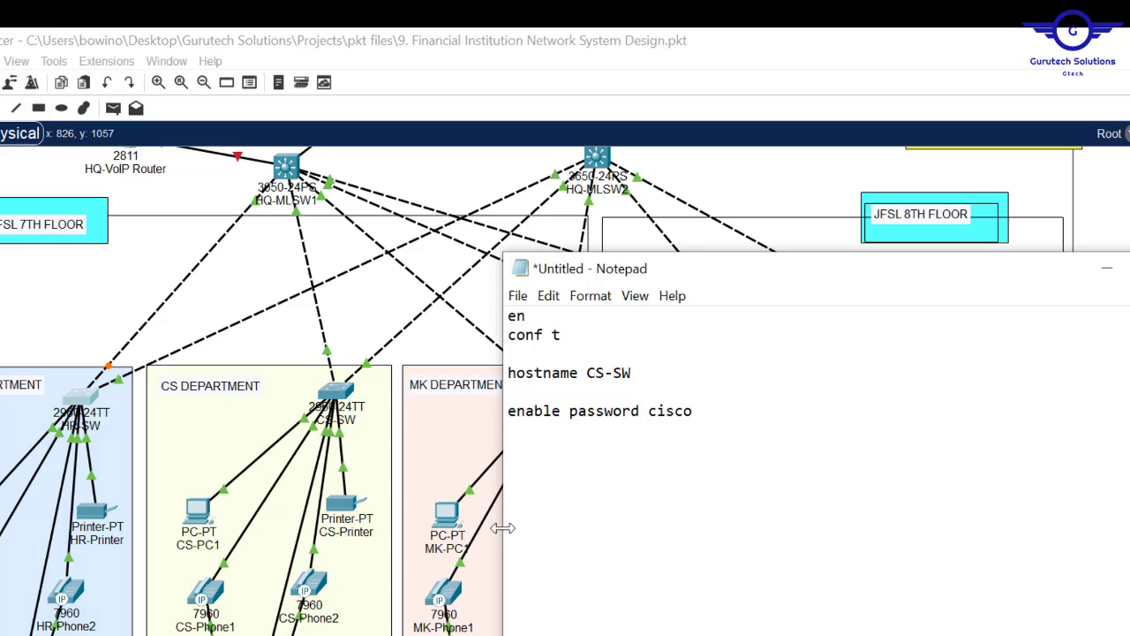
text(line console 0 )
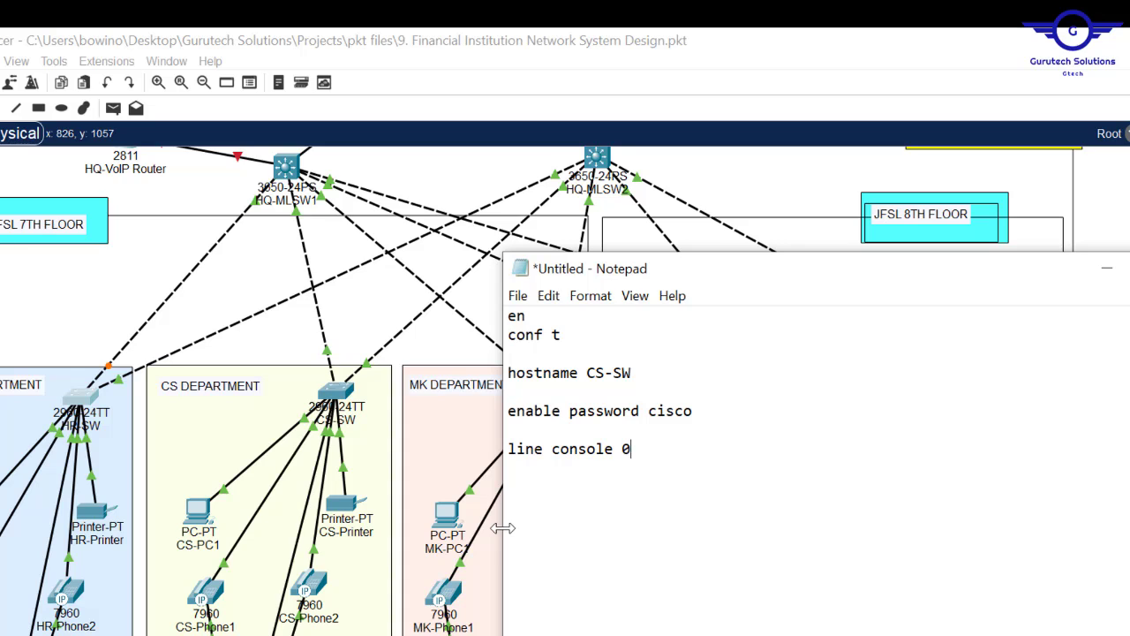
text(password cisco)
key(Return)
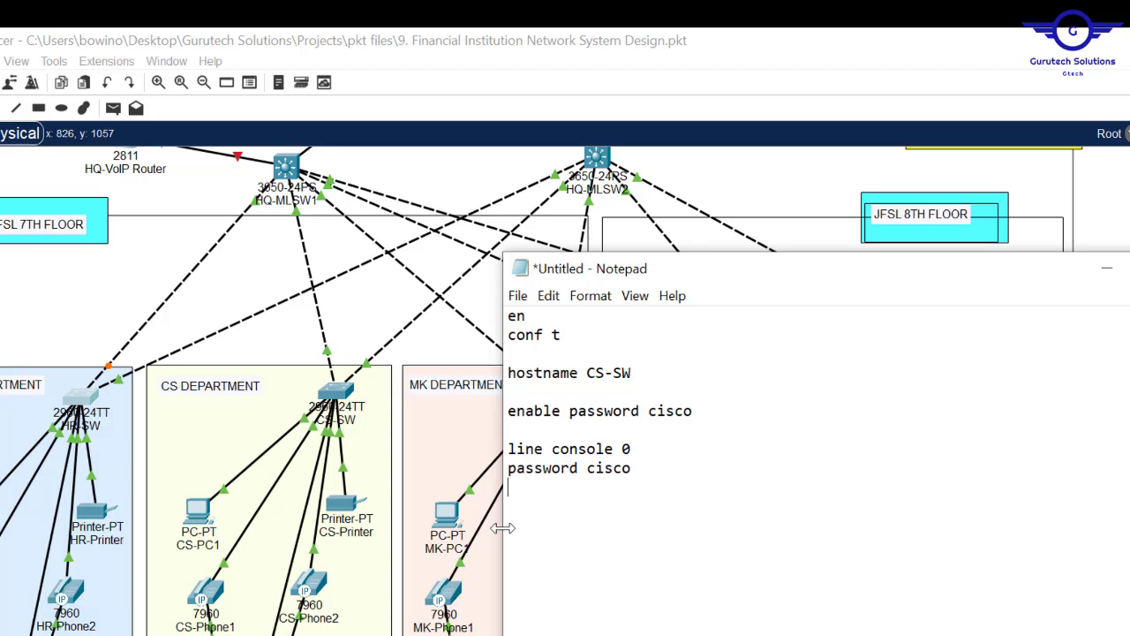
- Add login, the pasted banner, no ip domain-lookup, service password-encryption and do wr, then select all
text(login )
text(exit   )
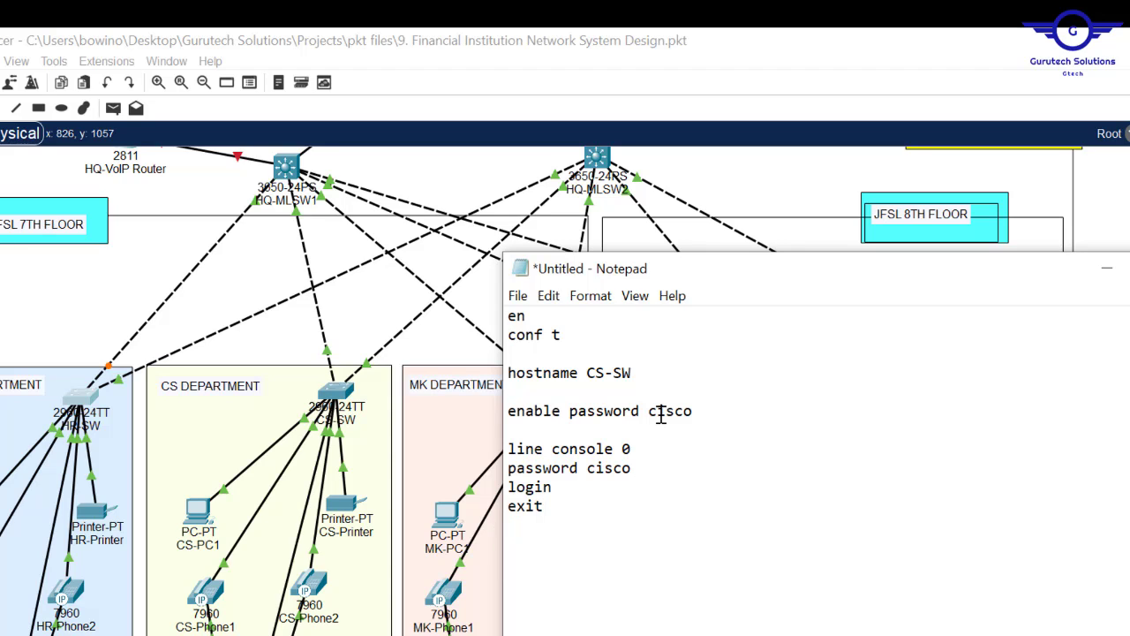
text(banner motd ##)
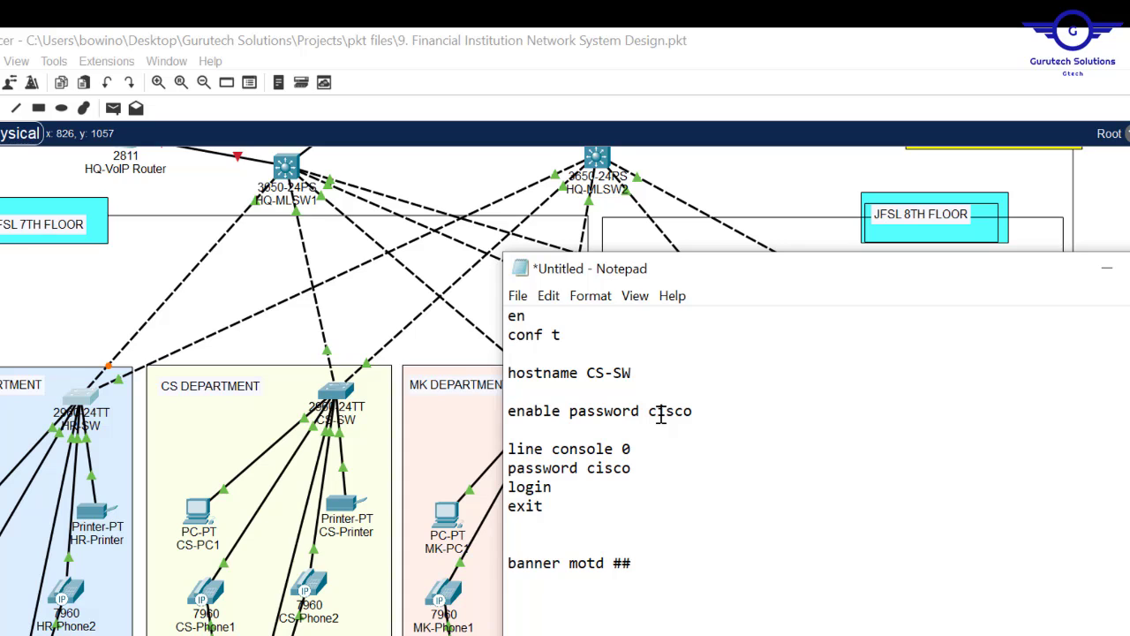
key(Left)
key(ctrl+v)
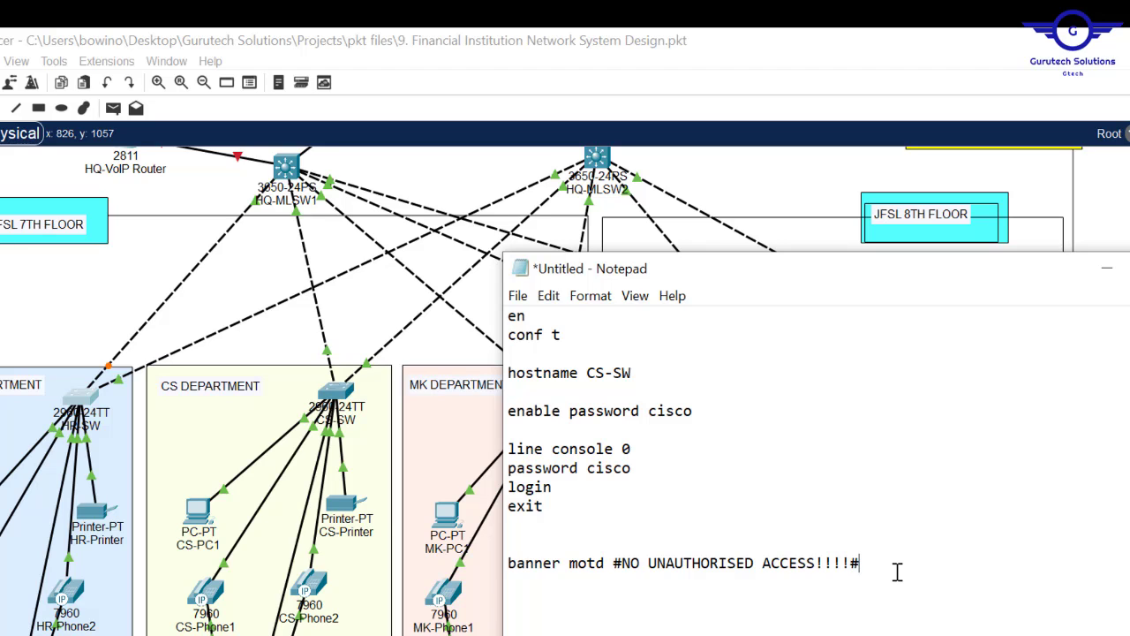
text(no ip domain loo)
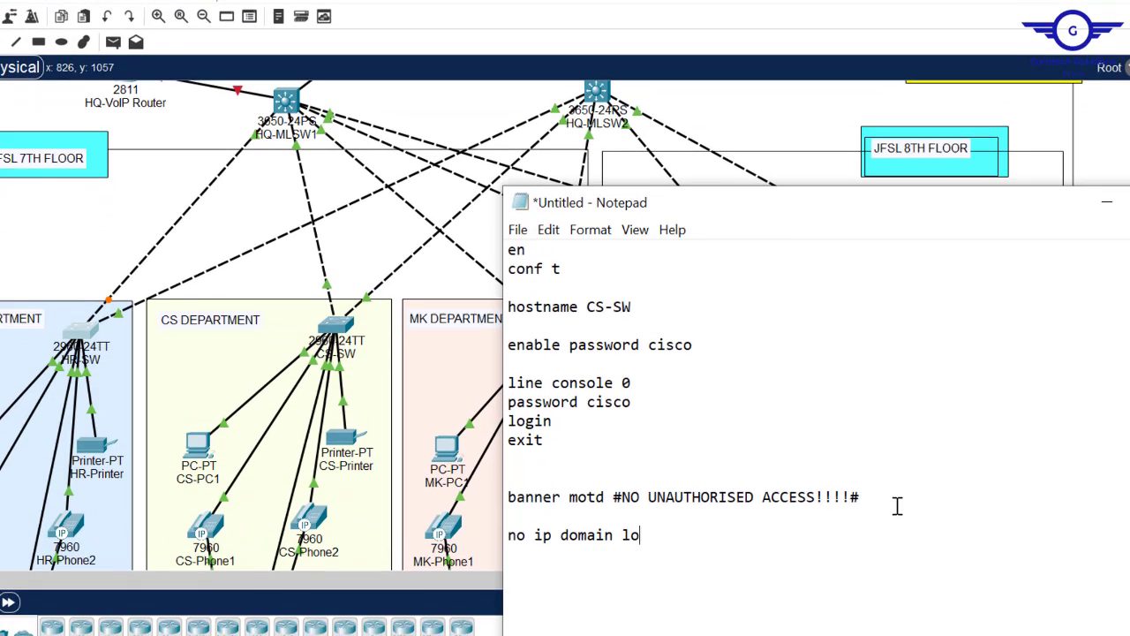
key(BackSpace)
key(BackSpace)
text(ookup)
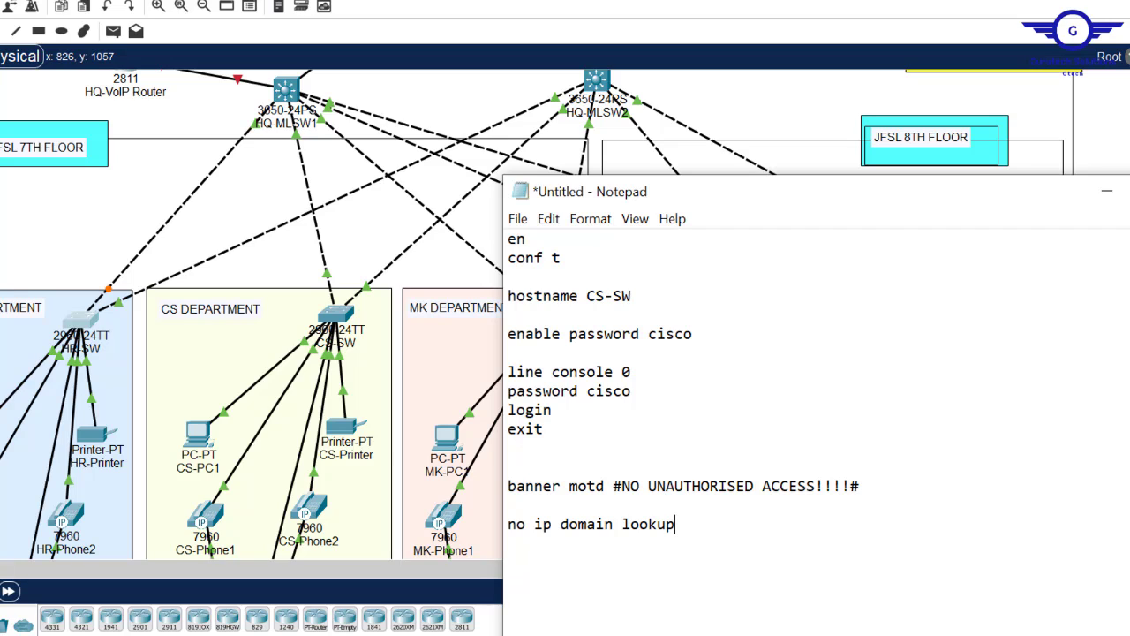
key(alt+Tab)
text(servic)
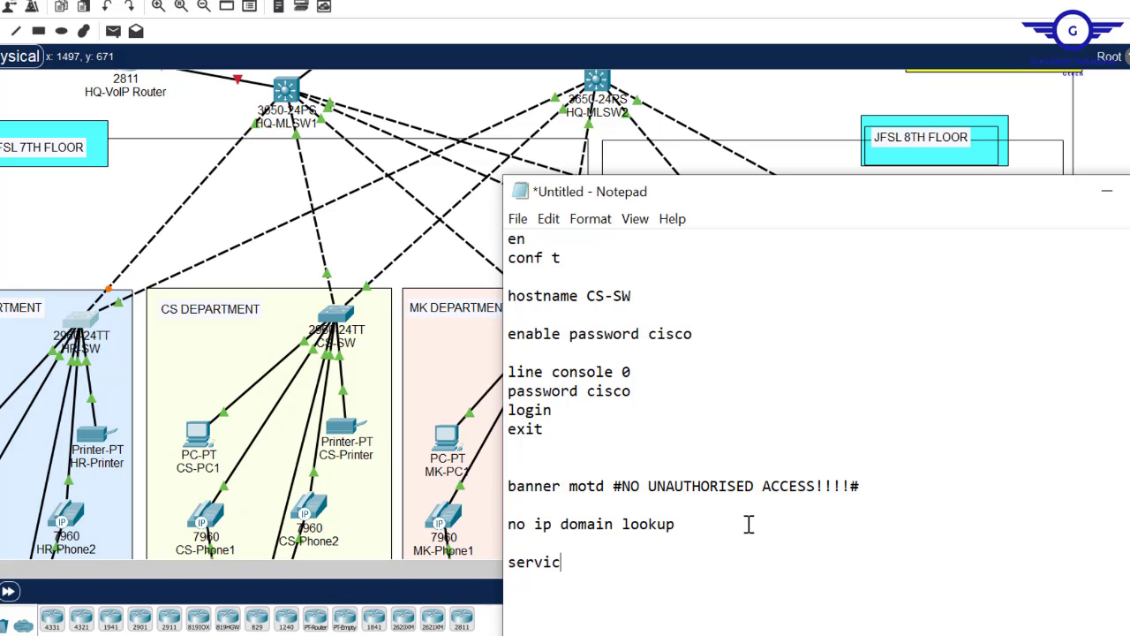
text(e password-en)
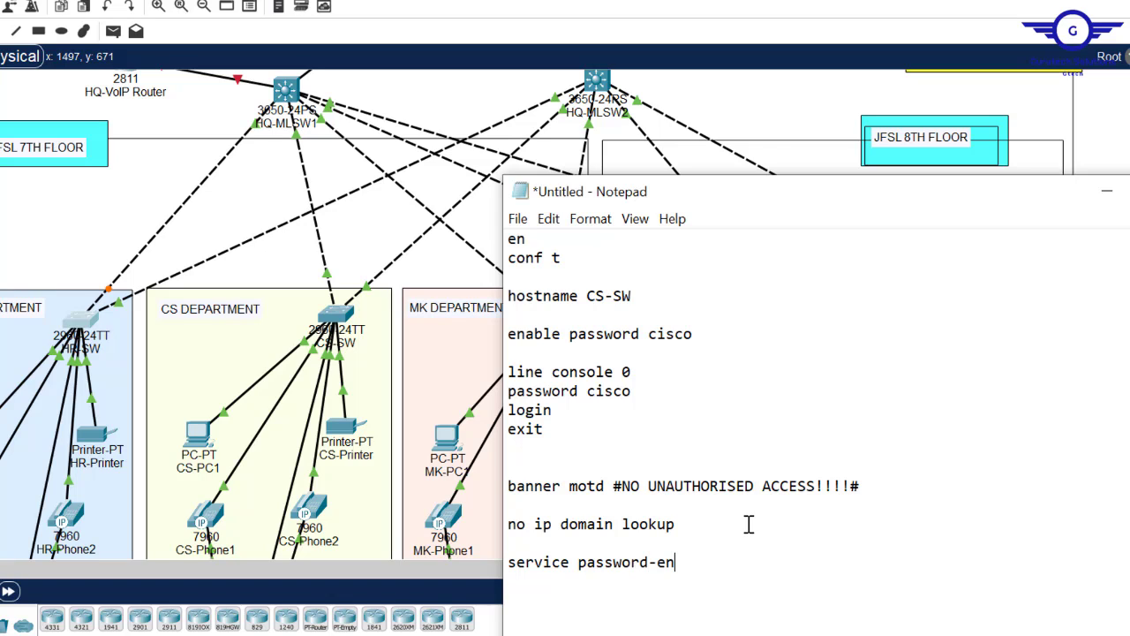
text(cryption)
key(Return)
text(do wr)
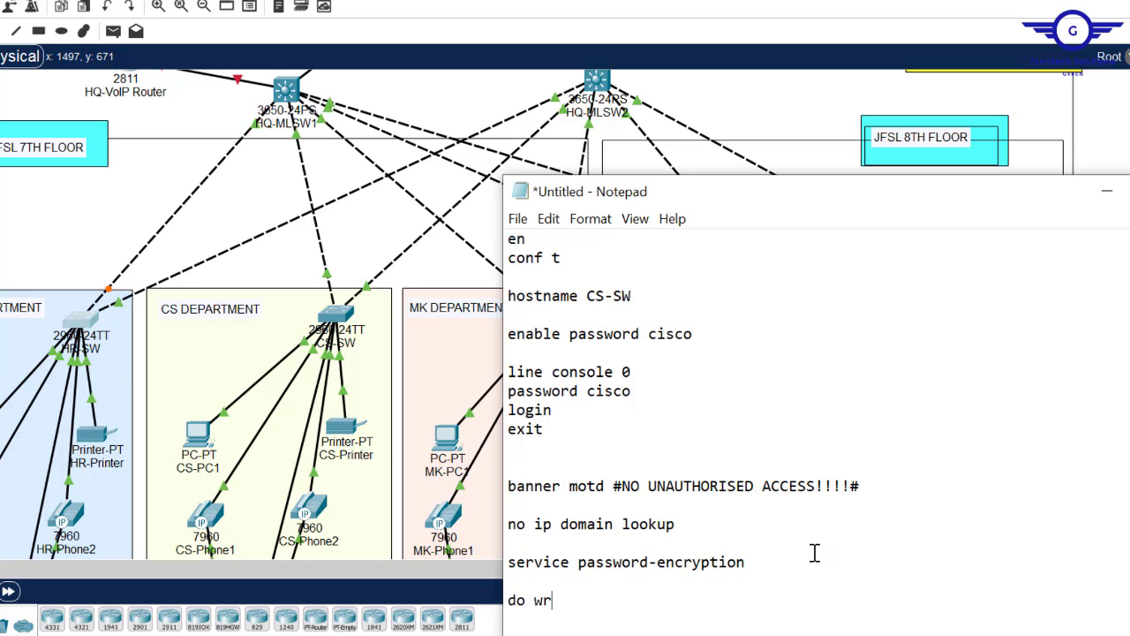
key(ctrl+a)
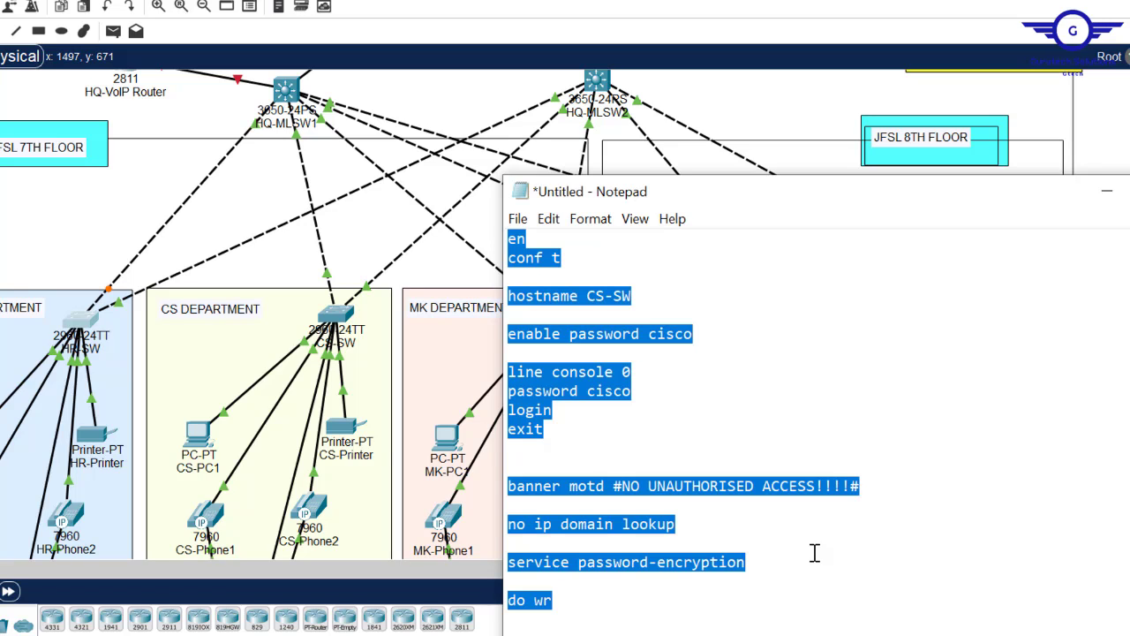
- Paste the basic-settings script into the CS-SW CLI to configure it
click(642, 297)
drag(642, 296, 585, 296)
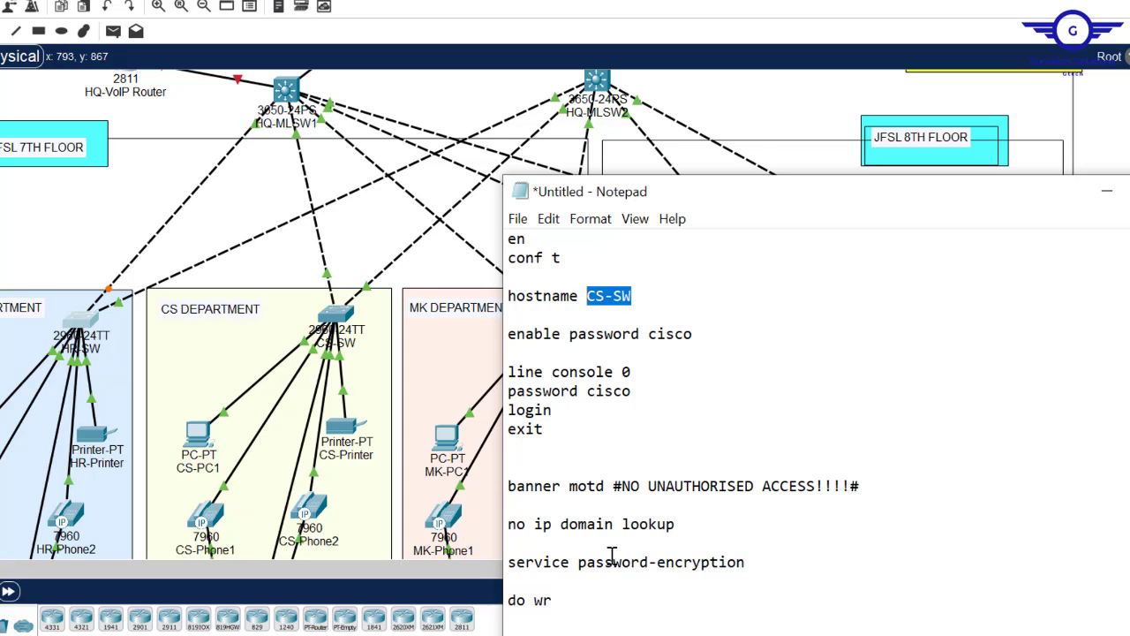
key(ctrl+a)
key(super+c)
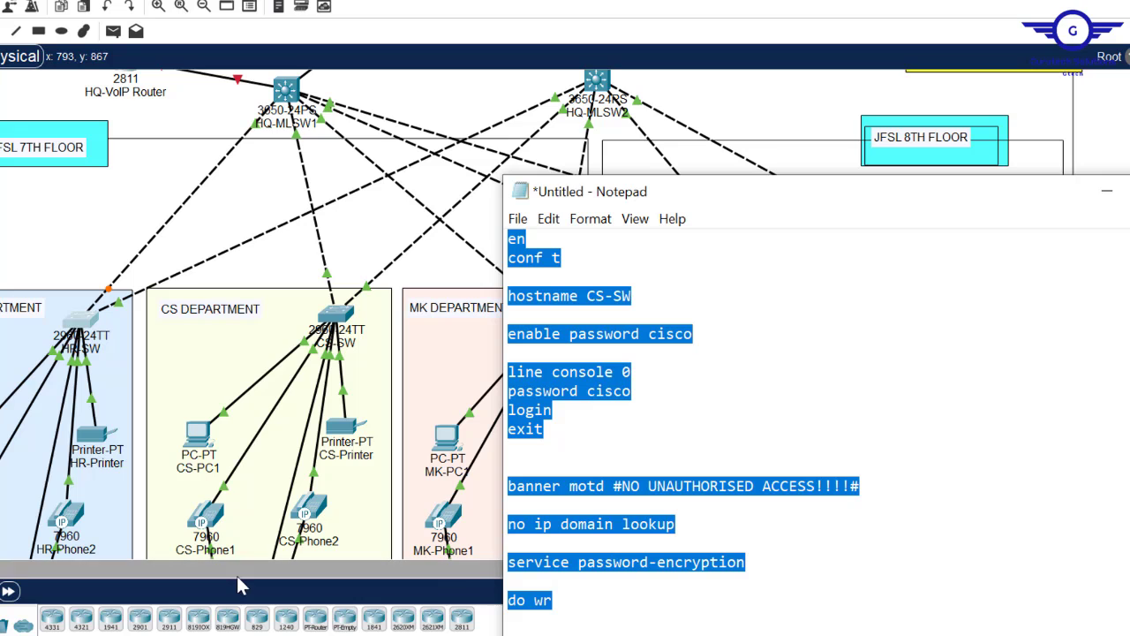
click(334, 316)
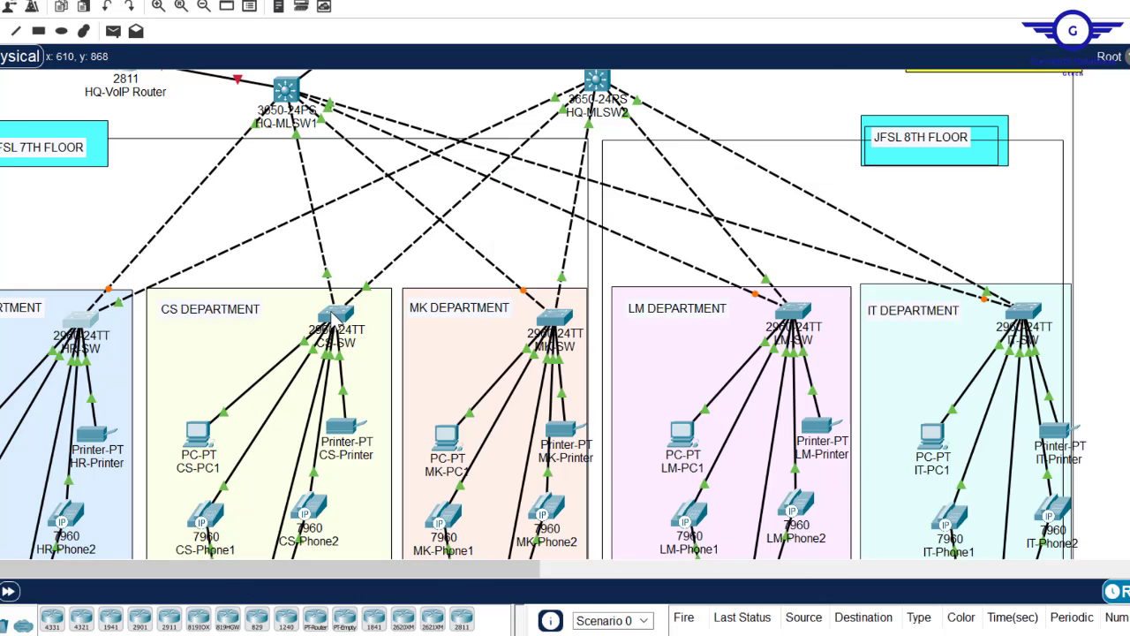
click(473, 115)
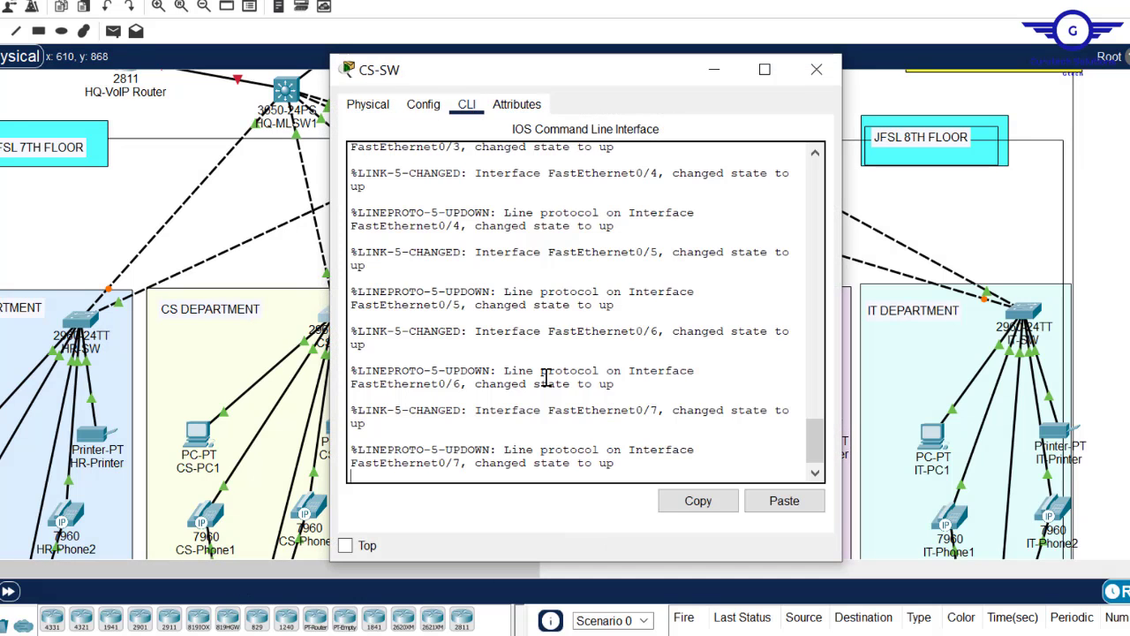
key(Return)
click(782, 503)
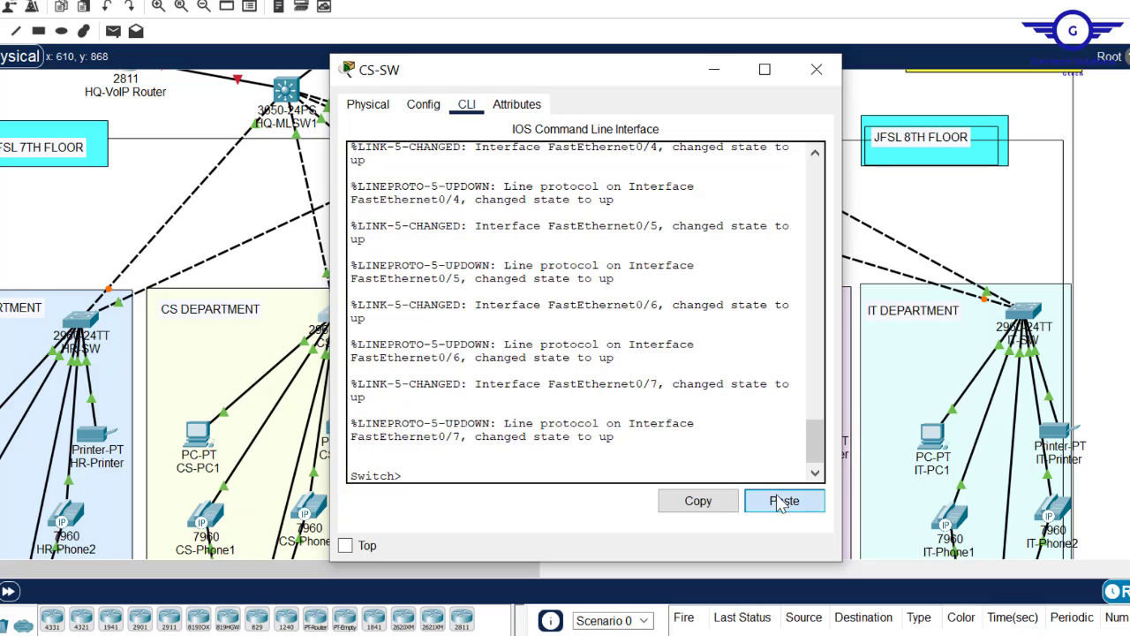
click(817, 69)
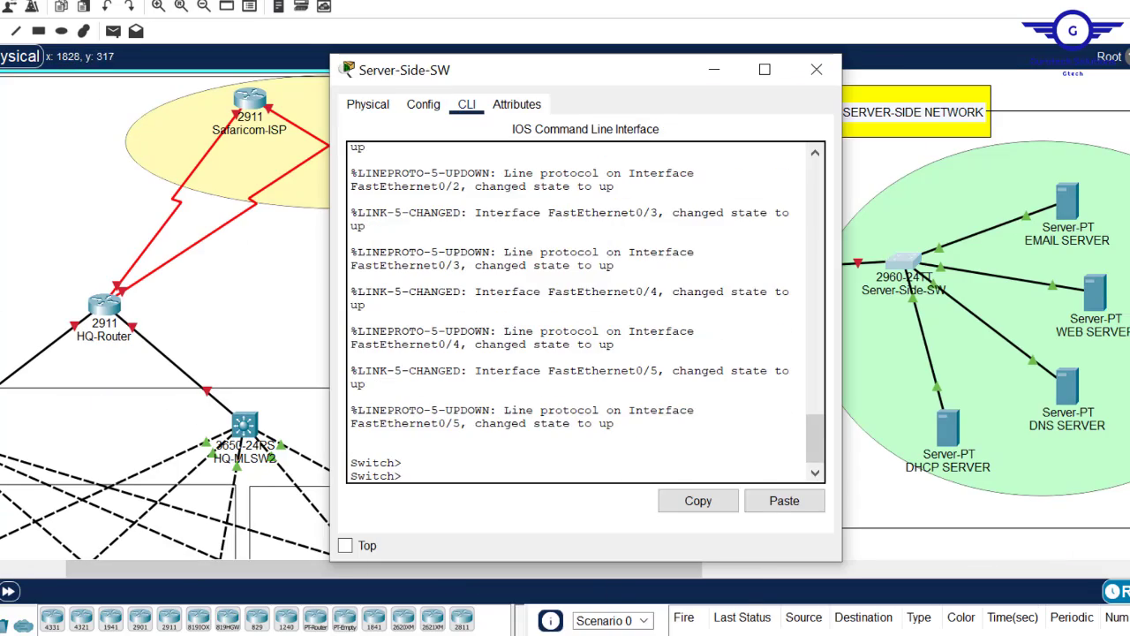
- Change the script's hostname to SERVER-SIDE-SW and paste it into the Server-Side-SW CLI
click(513, 585)
click(605, 298)
key(BackSpace)
key(BackSpace)
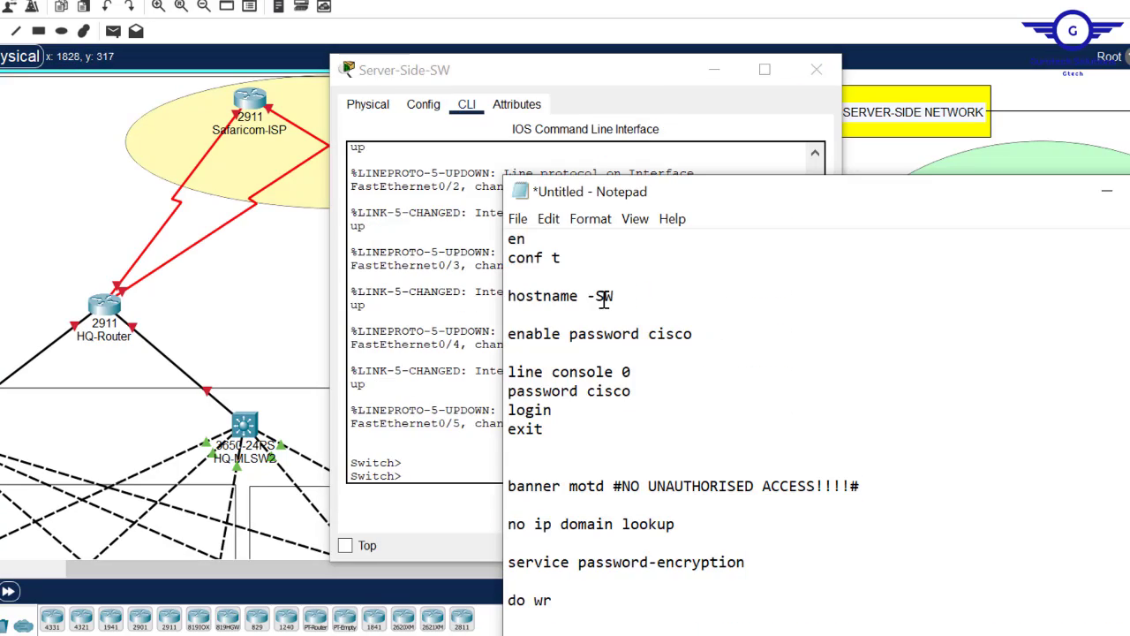
text(SERVER-SIDE)
key(ctrl+a)
key(ctrl+c)
click(433, 389)
click(790, 512)
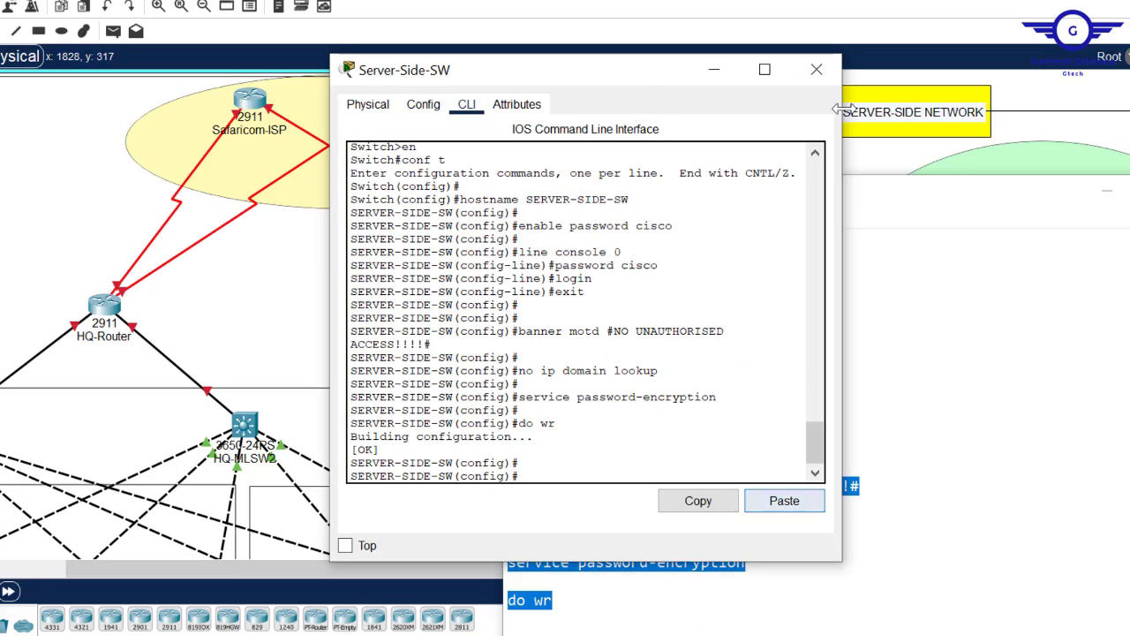
click(817, 69)
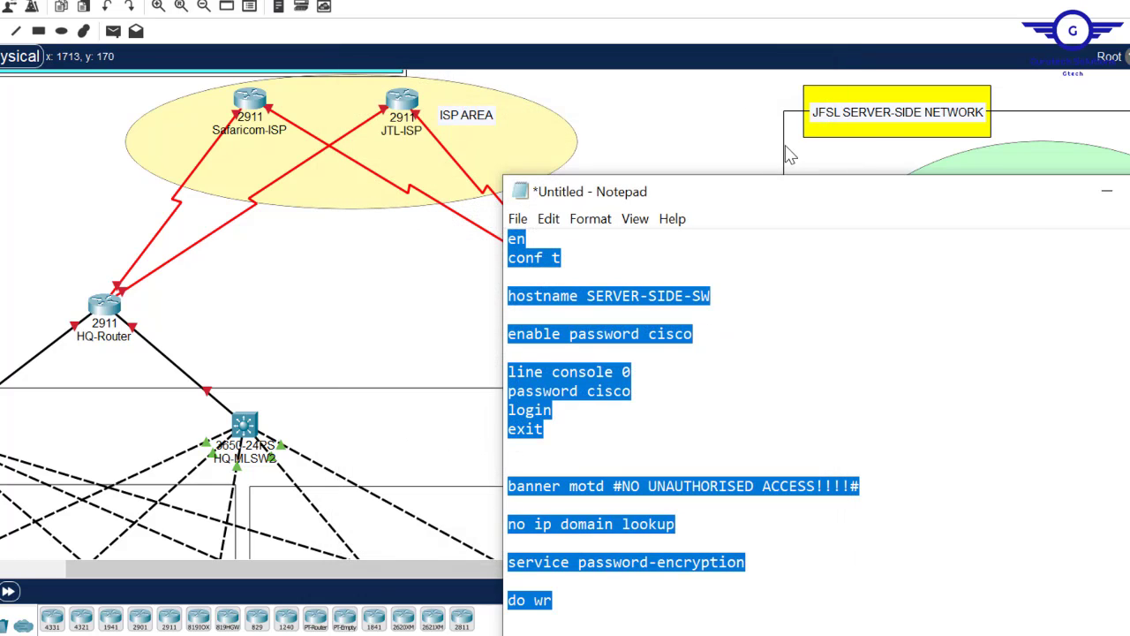
click(692, 106)
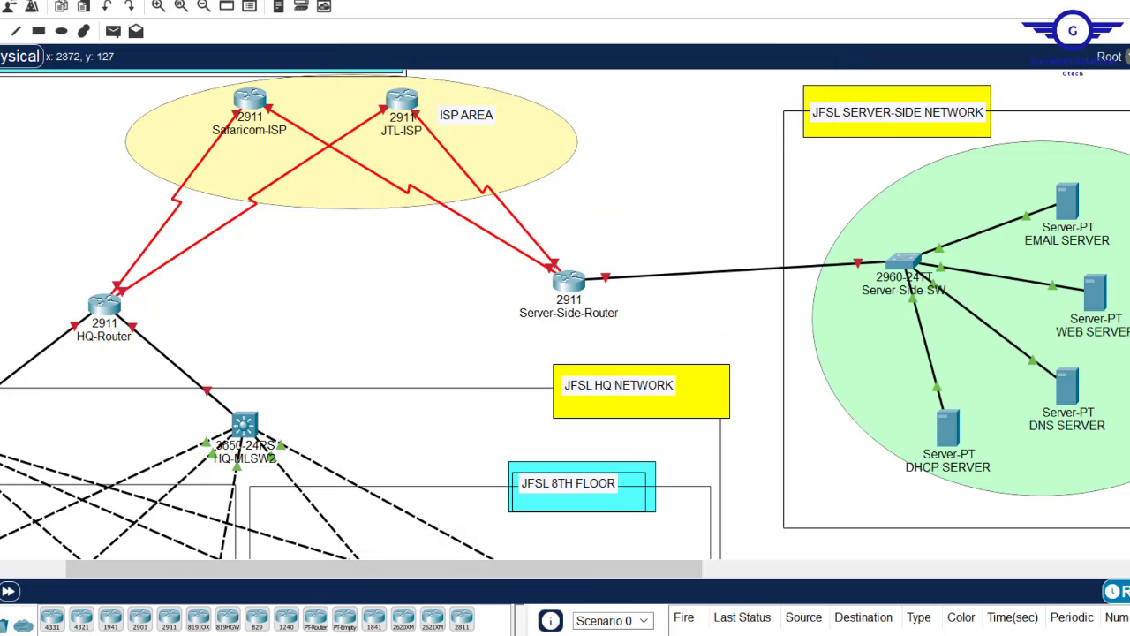
scroll(565, 315, down, 3)
scroll(565, 314, up, 2)
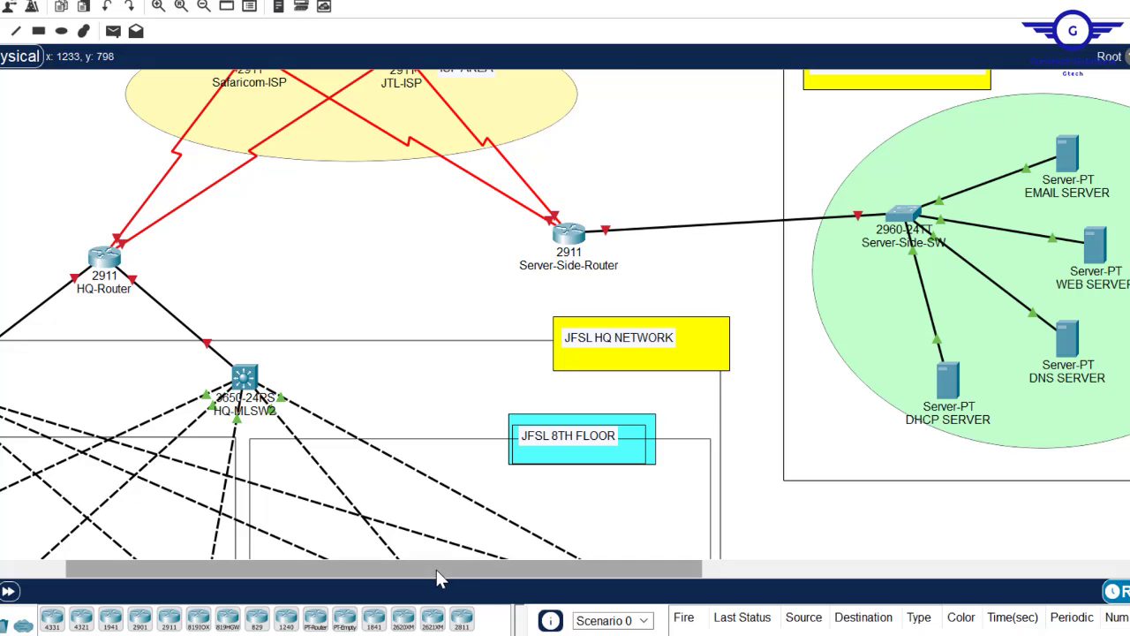
drag(437, 570, 201, 568)
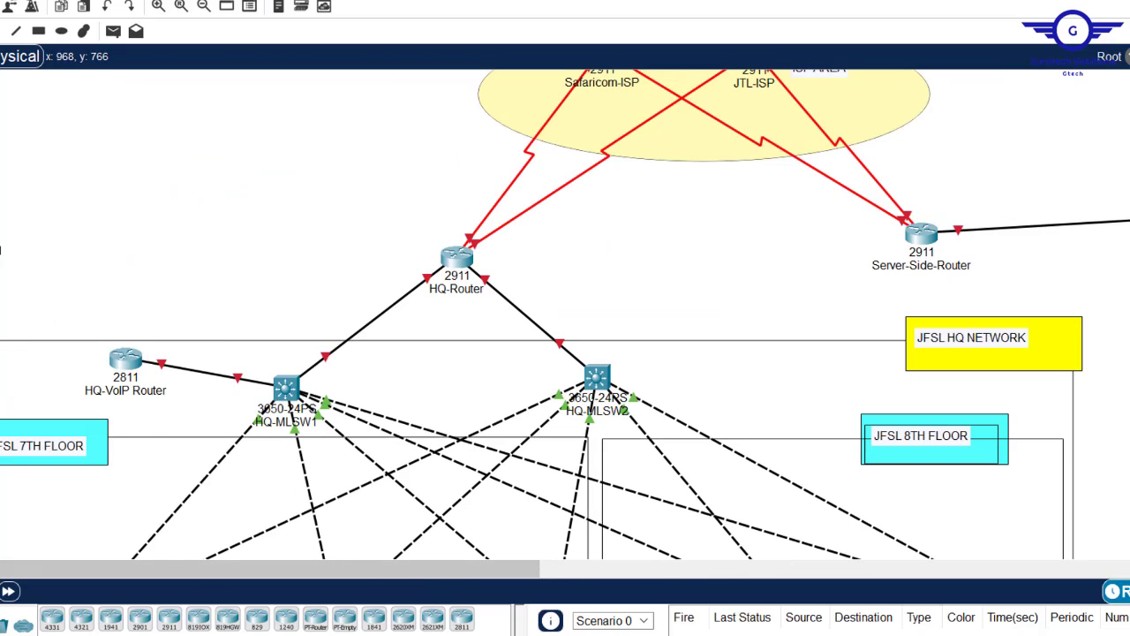
- Check the SSH requirement in Config.txt step 1
mouse_move(456, 635)
click(352, 592)
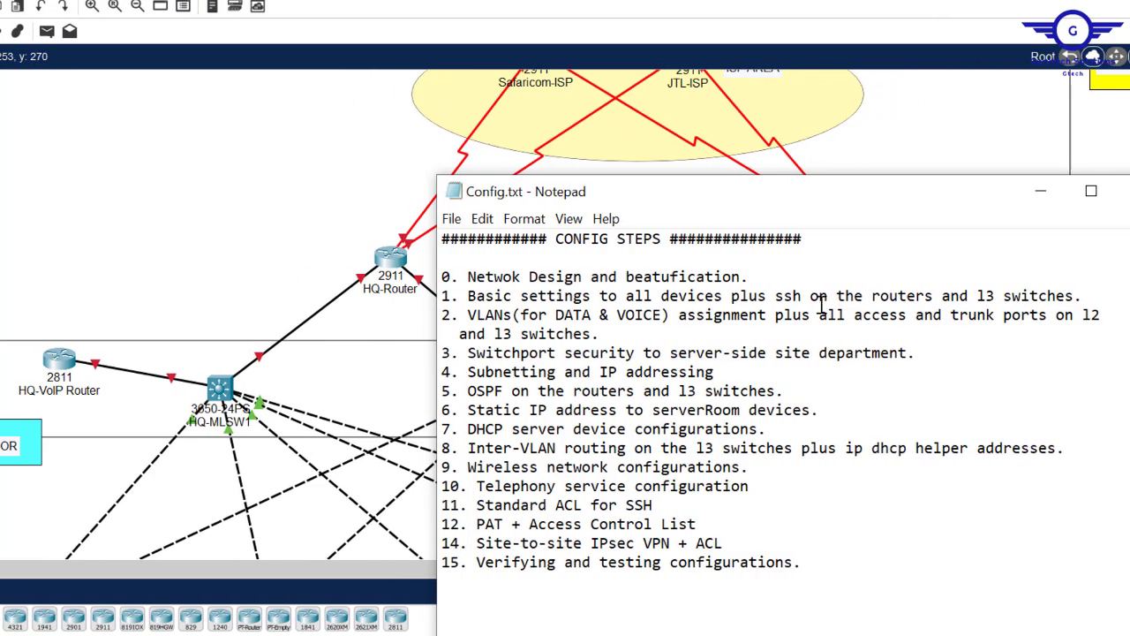
drag(766, 296, 1062, 294)
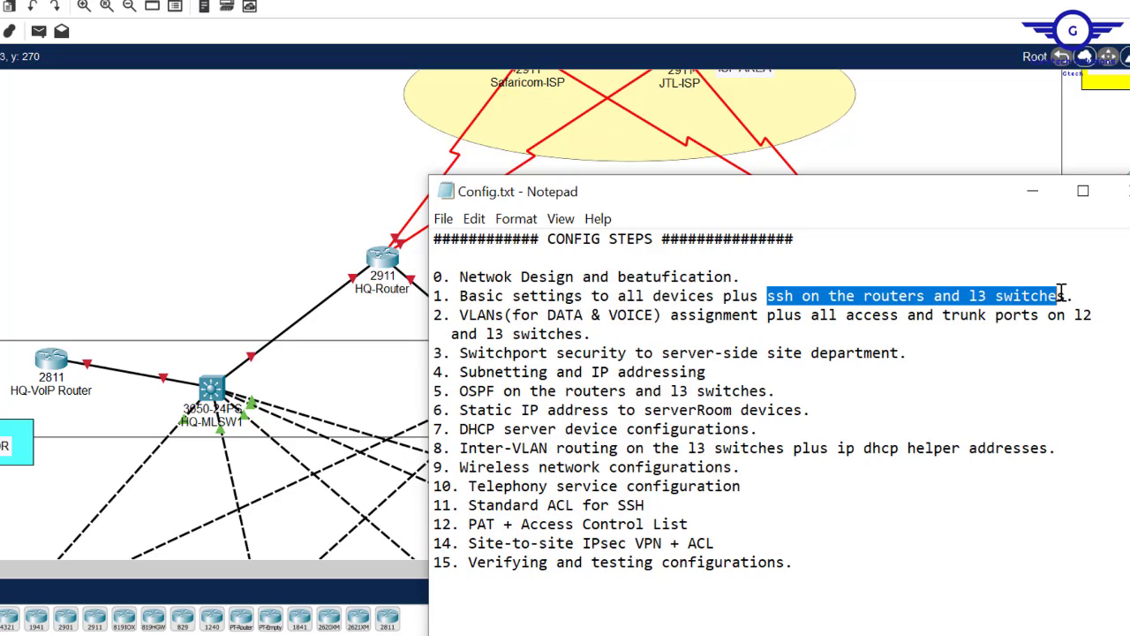
click(128, 250)
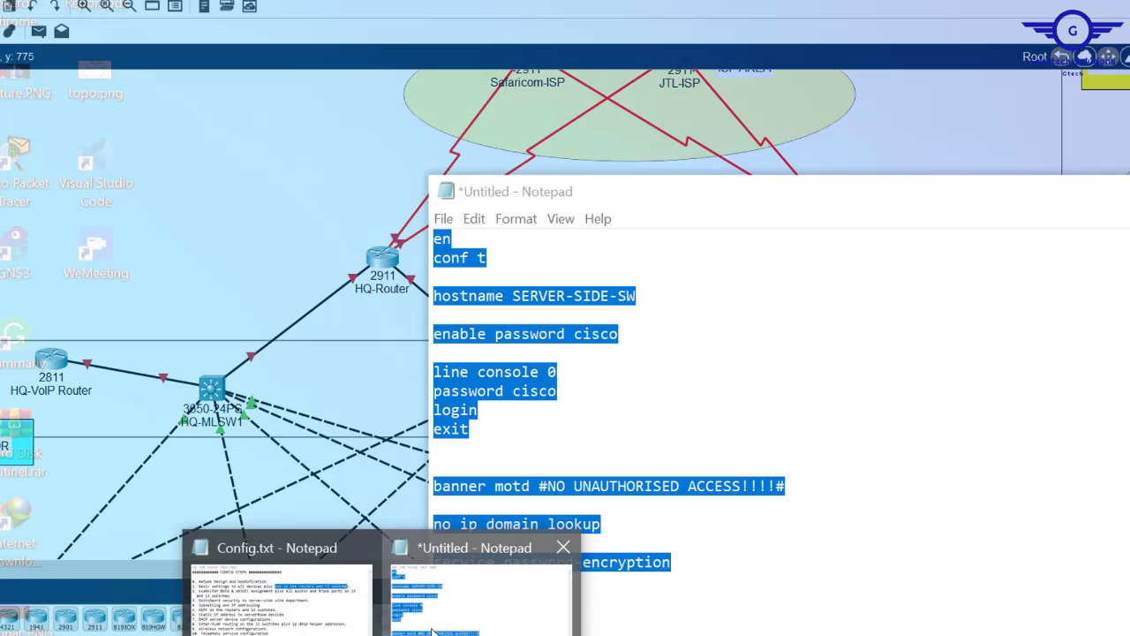
- Edit the template's hostname line to HQ-MLSW1 and select the whole script
click(480, 601)
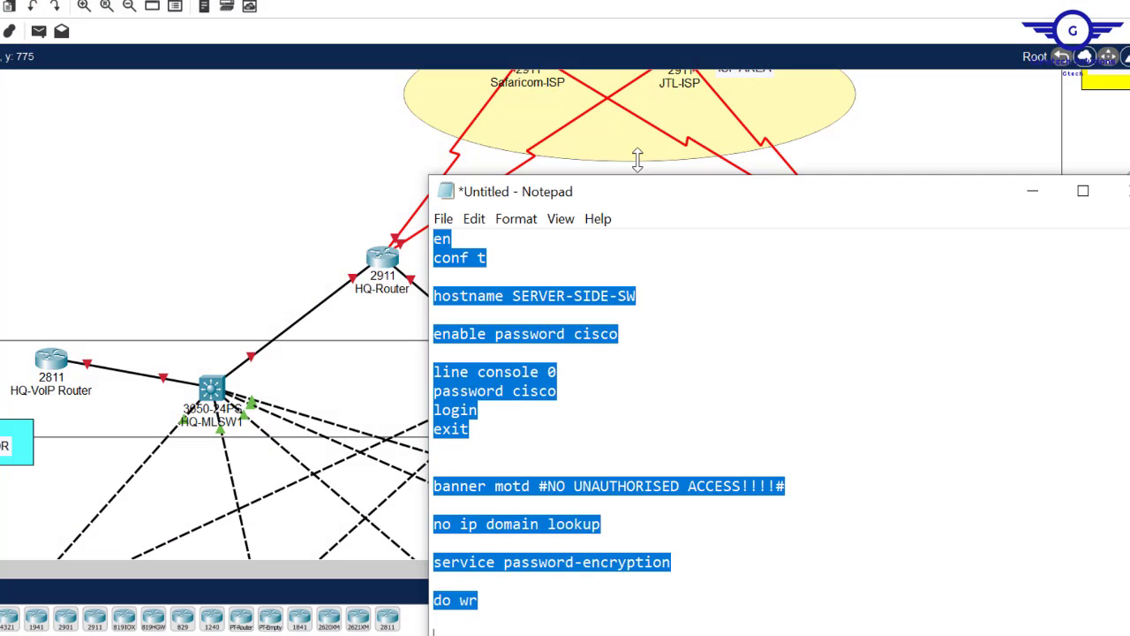
click(609, 298)
key(BackSpace)
key(BackSpace)
key(BackSpace)
key(BackSpace)
key(BackSpace)
key(BackSpace)
key(BackSpace)
key(BackSpace)
key(BackSpace)
key(BackSpace)
key(BackSpace)
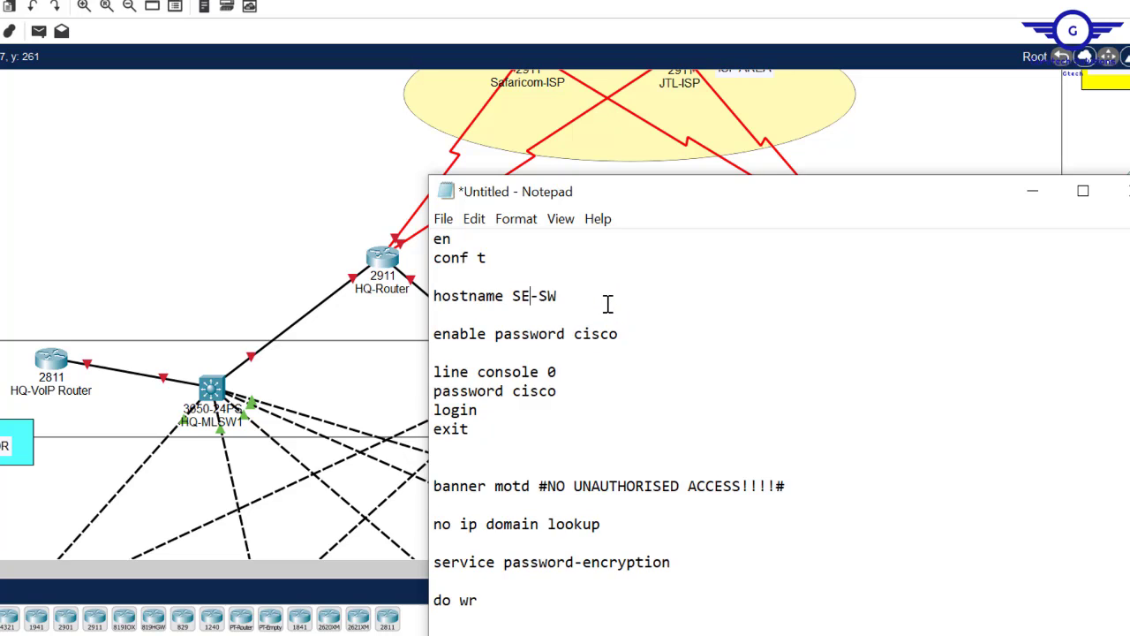
text(HQ)
click(543, 296)
text(ML)
click(600, 298)
text(1)
key(ctrl+a)
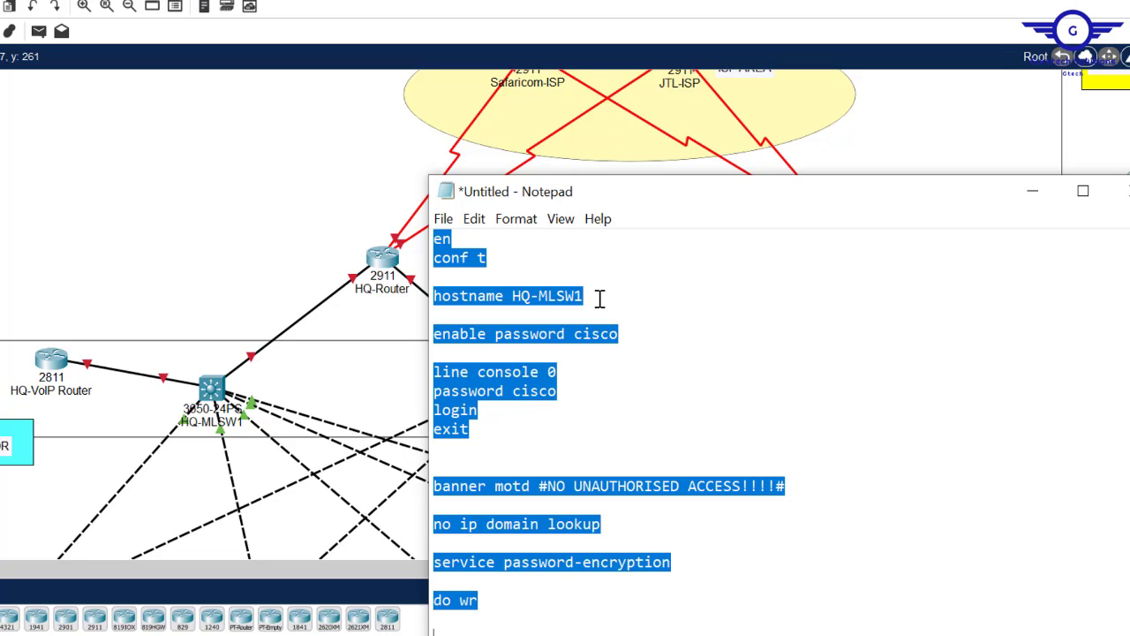
- Paste the basic-settings template into the HQ-MLSW1 CLI and confirm the HQ-MLSW1 prompt
click(208, 391)
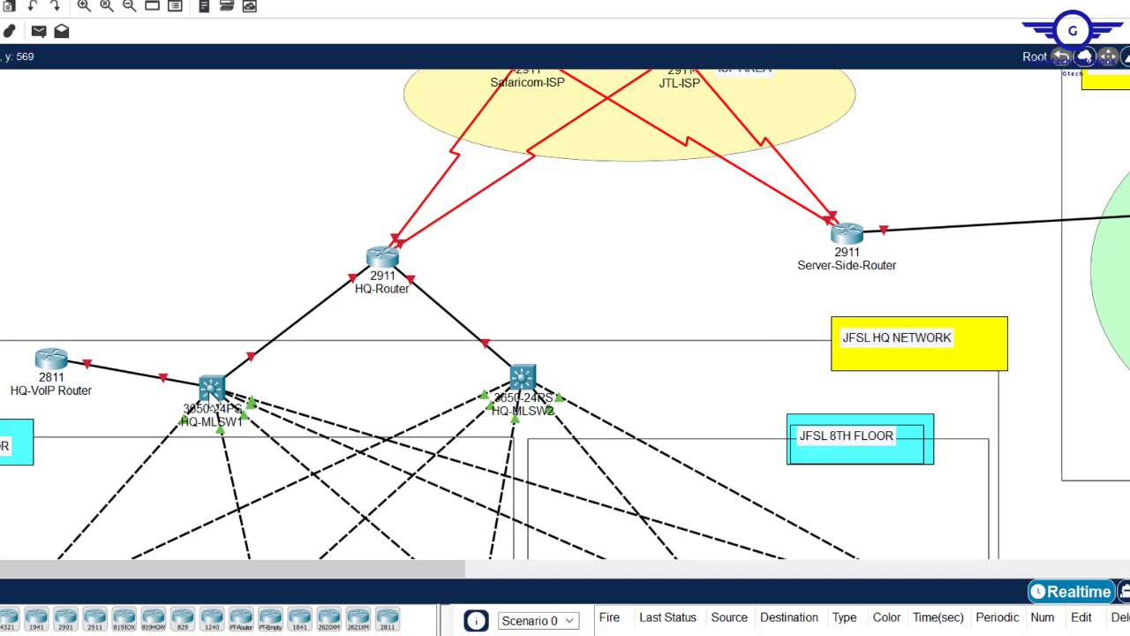
click(395, 106)
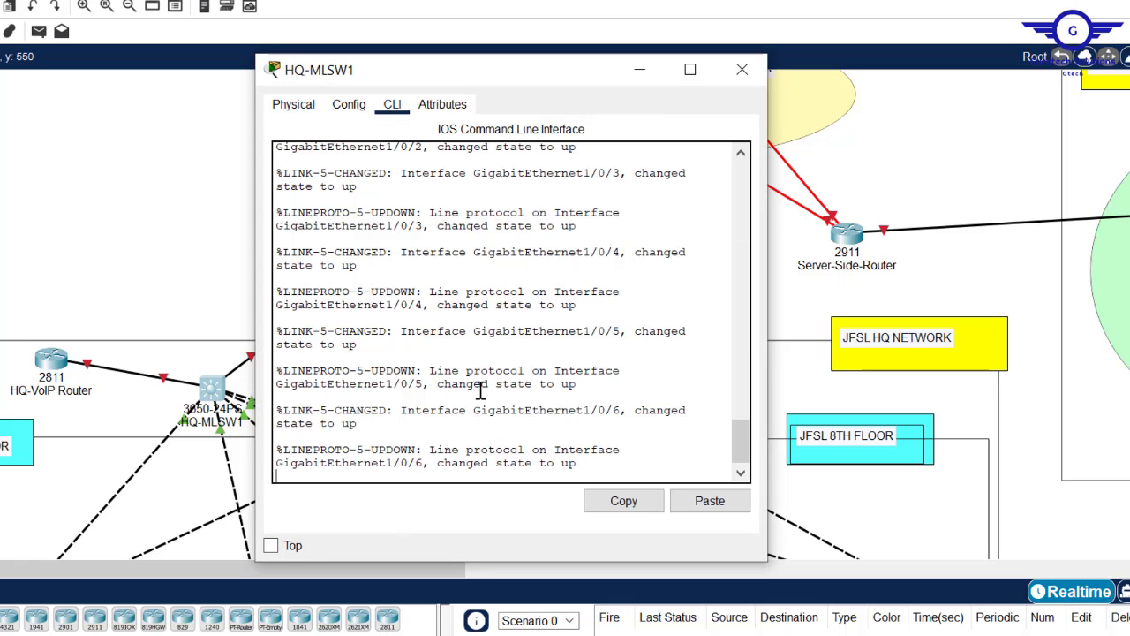
key(Return)
key(Return)
click(704, 499)
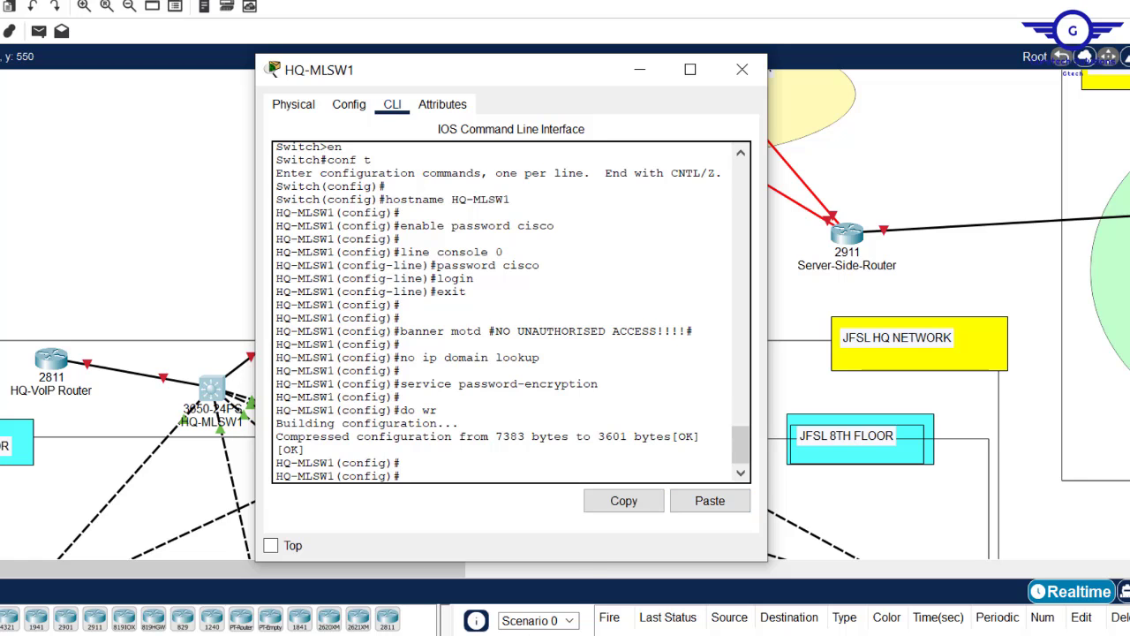
mouse_move(328, 605)
drag(335, 411, 263, 410)
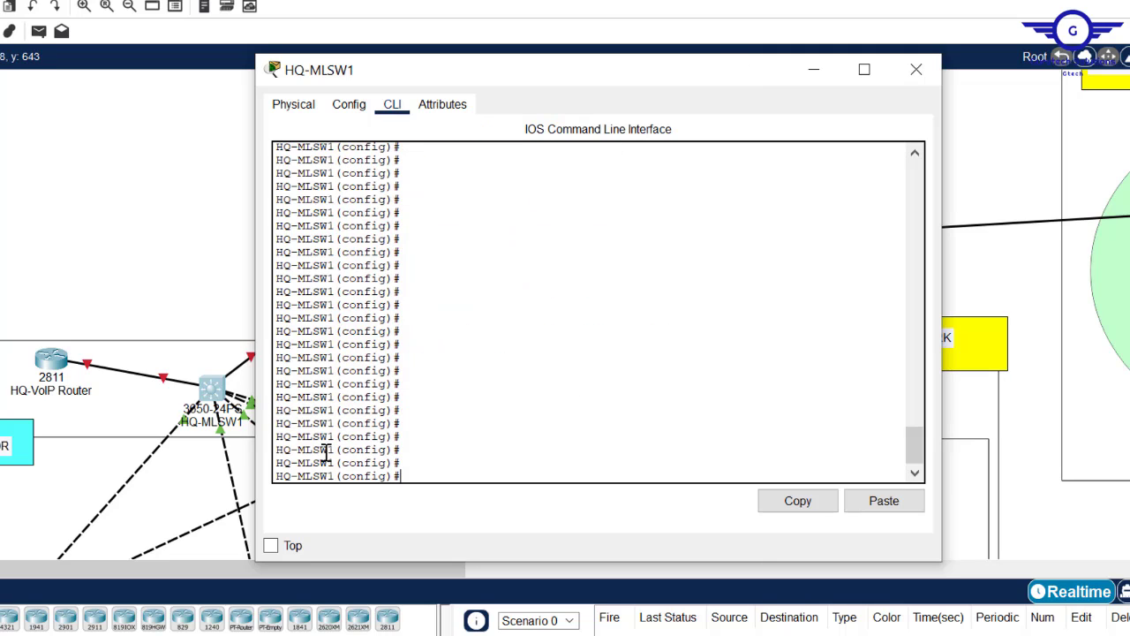
drag(336, 425, 274, 425)
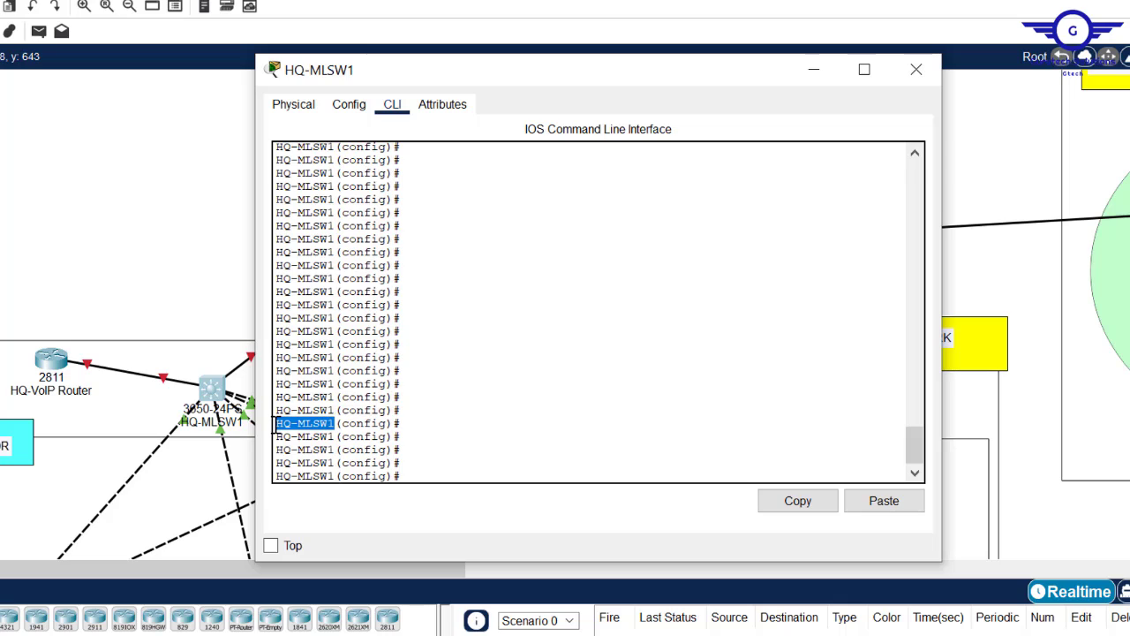
- Create the local SSH user and set the domain name to cisco.com on HQ-MLSW1
click(428, 462)
key(ctrl+v)
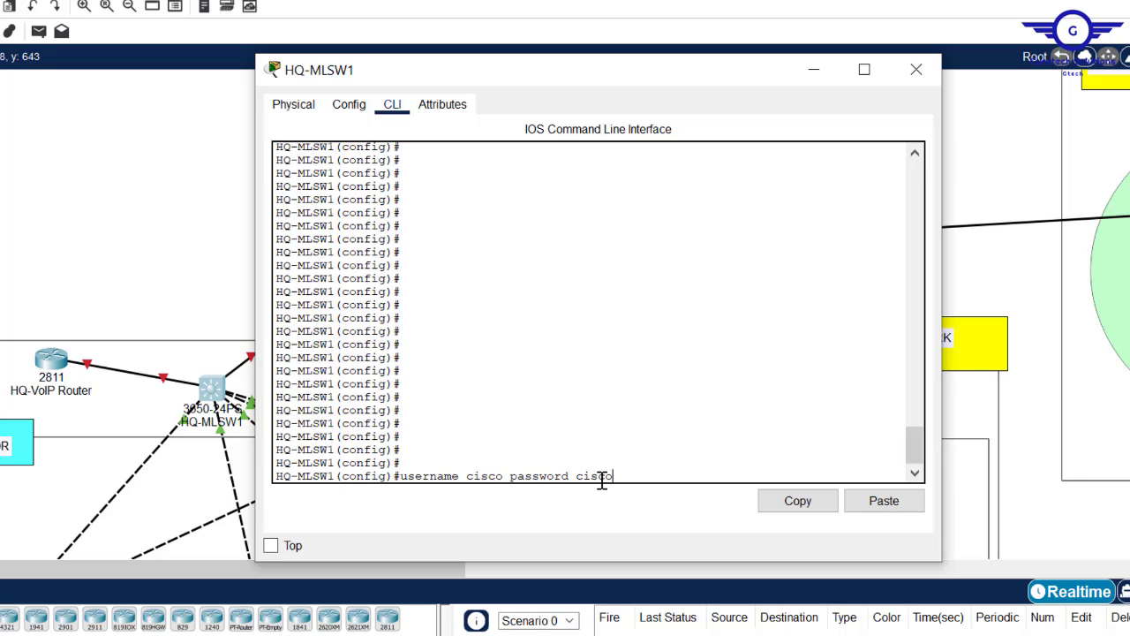
key(Return)
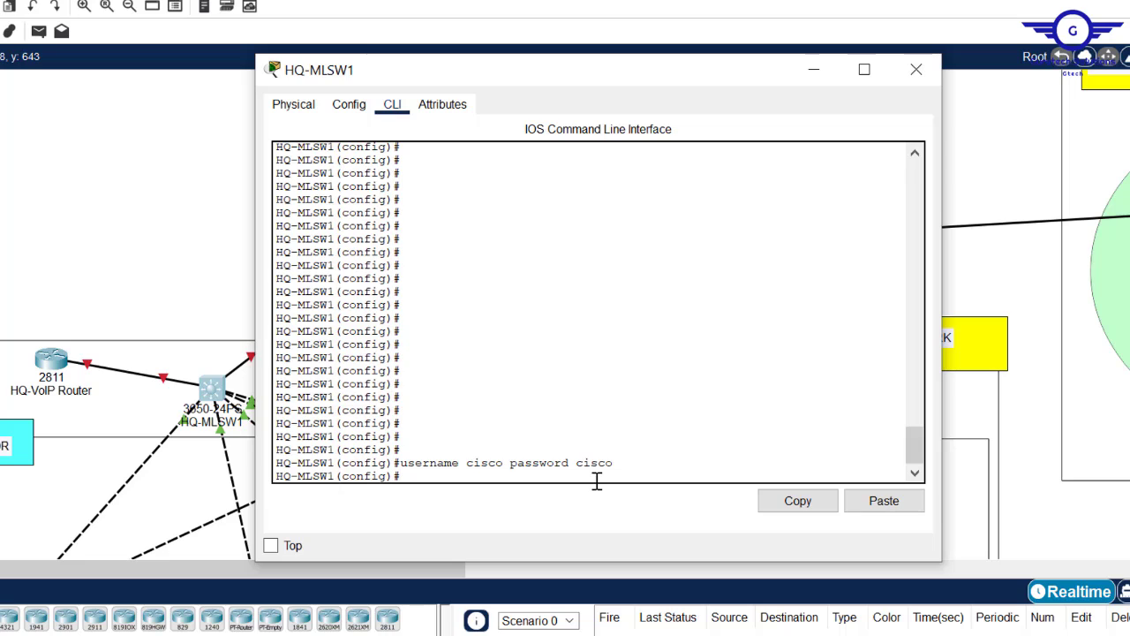
text(ip domain-n)
key(Tab)
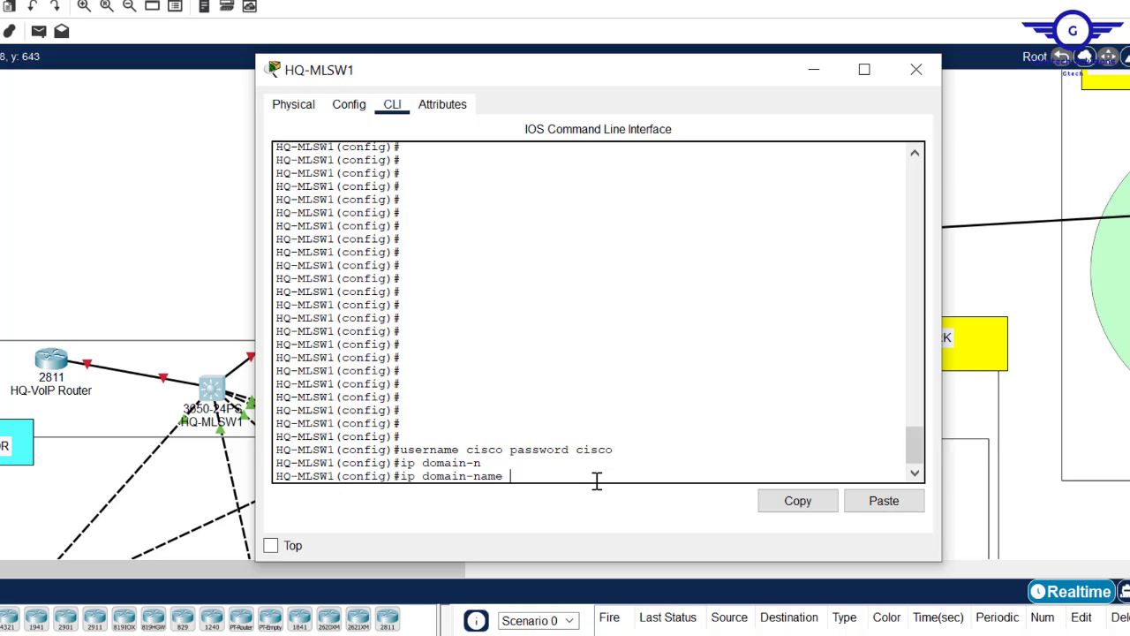
text(cisco.com)
key(Return)
key(Return)
key(Return)
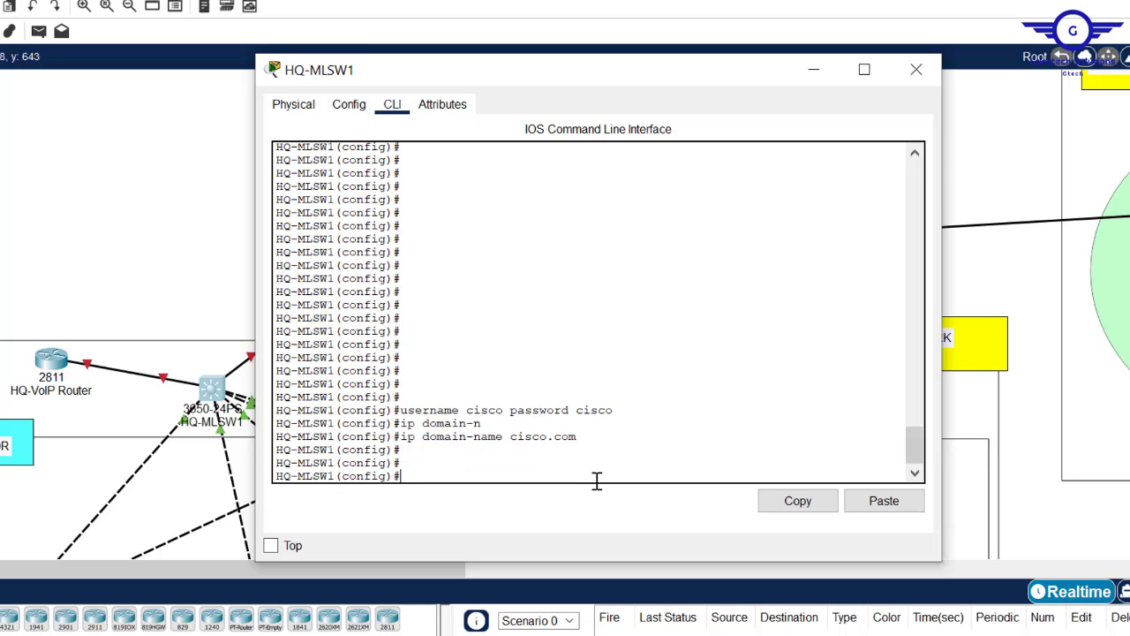
- Generate 1024-bit RSA keys and begin entering the ip ssh version 2 command
text(cryp)
key(Tab)
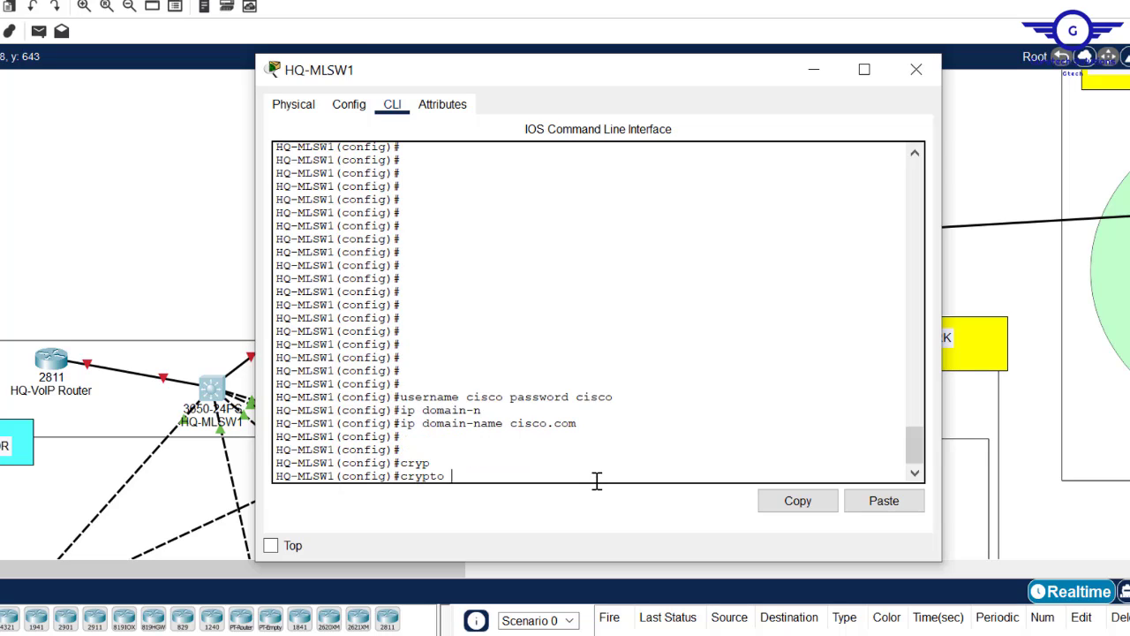
text(k)
key(Tab)
text(g)
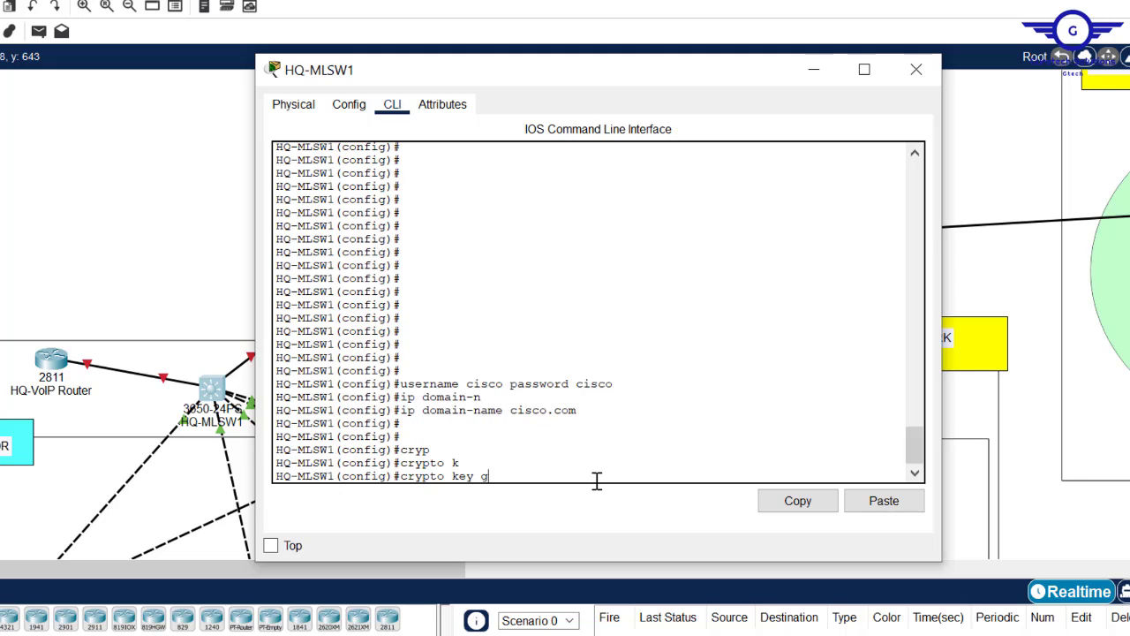
key(Tab)
text(r)
key(Tab)
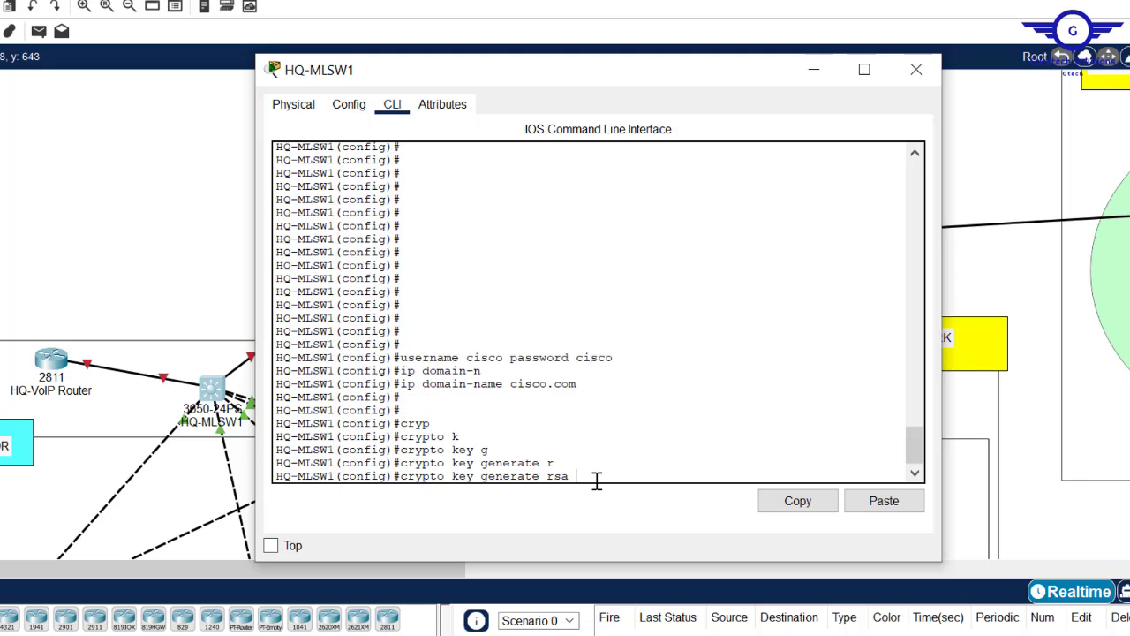
key(Return)
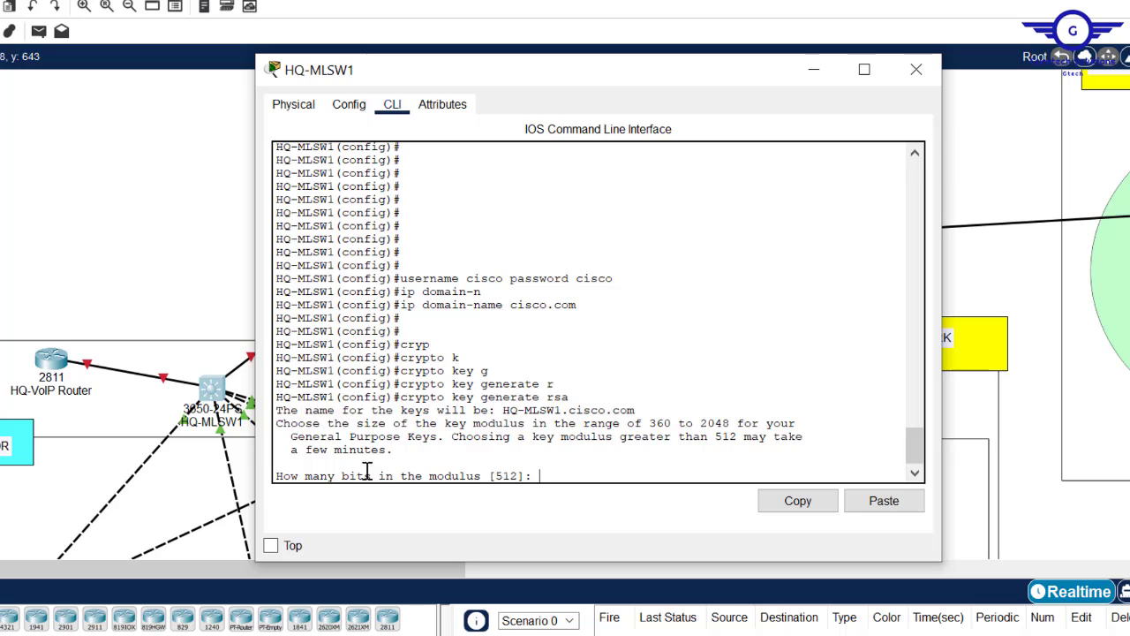
text(1024)
drag(577, 306, 516, 307)
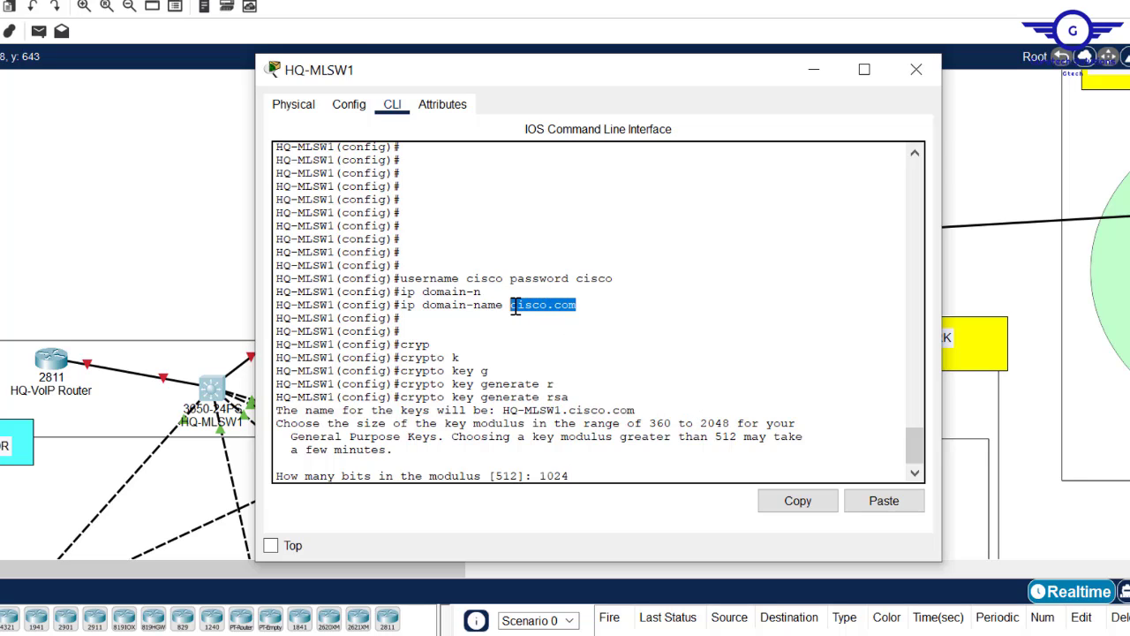
click(587, 469)
key(Return)
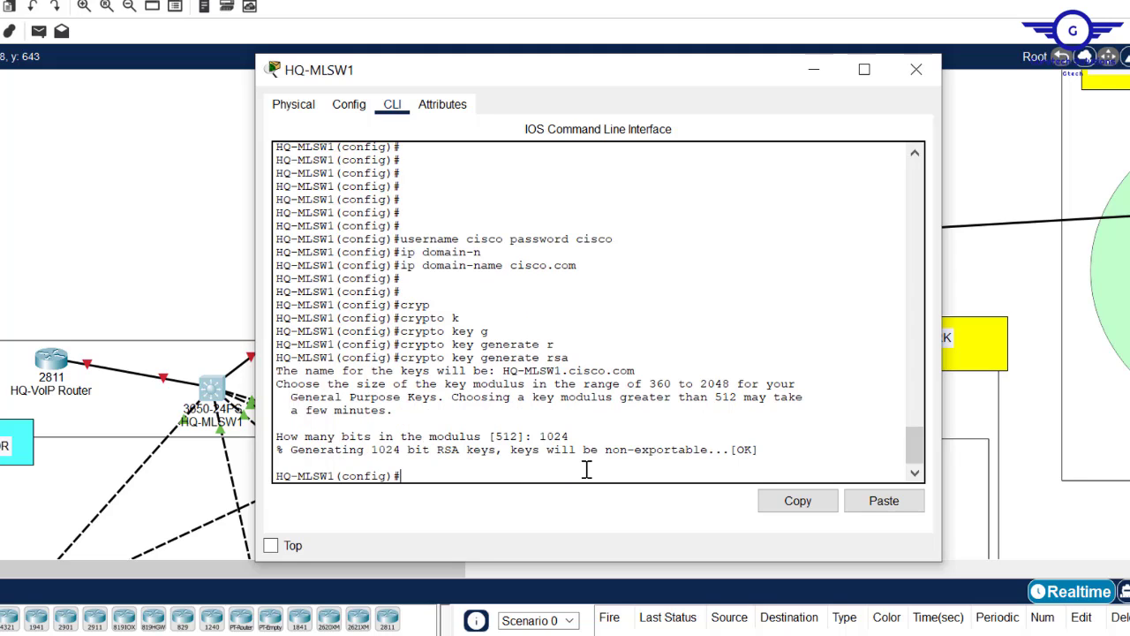
key(Return)
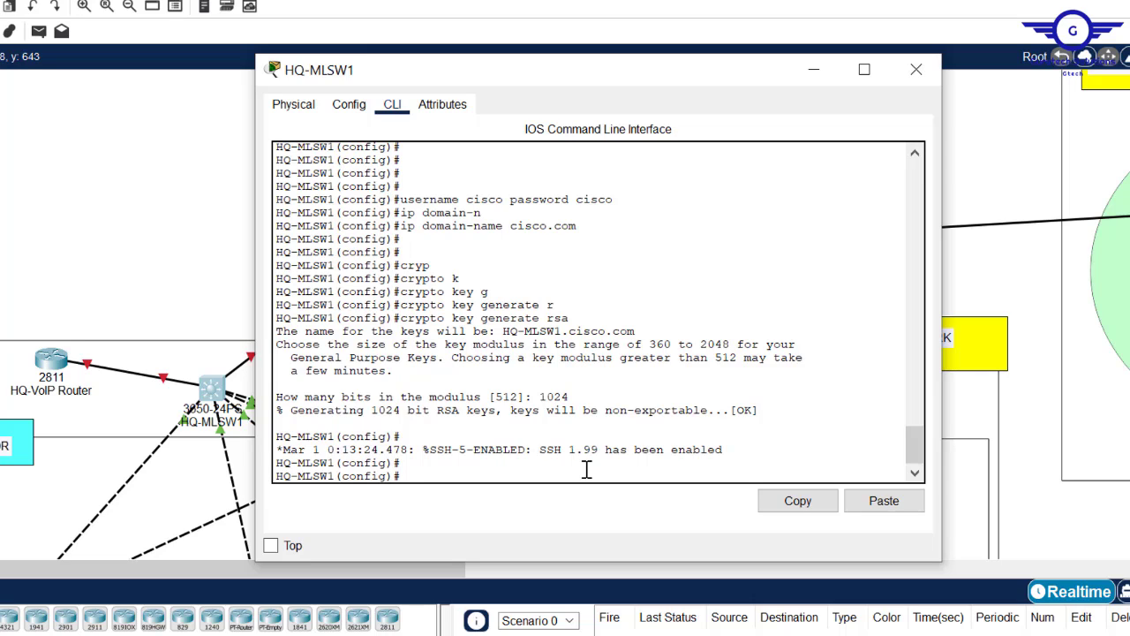
text(ip ssh v2)
- Fix the rejected SSH command and set ip ssh version 2 on HQ-MLSW1, then type line vty 0 15
key(Return)
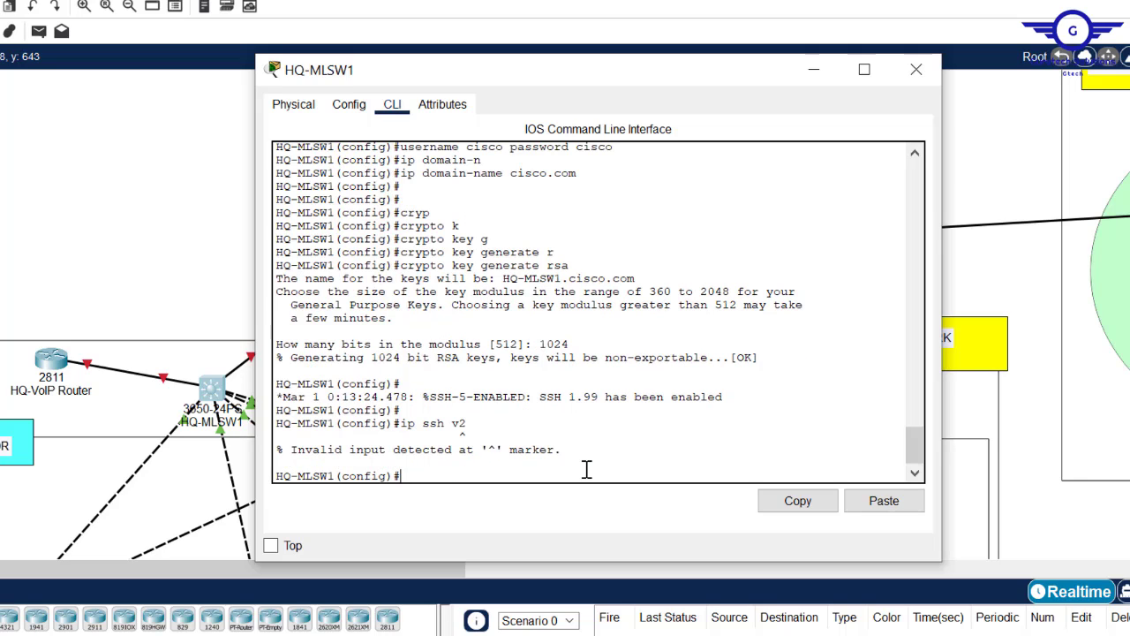
key(Up)
key(BackSpace)
key(BackSpace)
text(?)
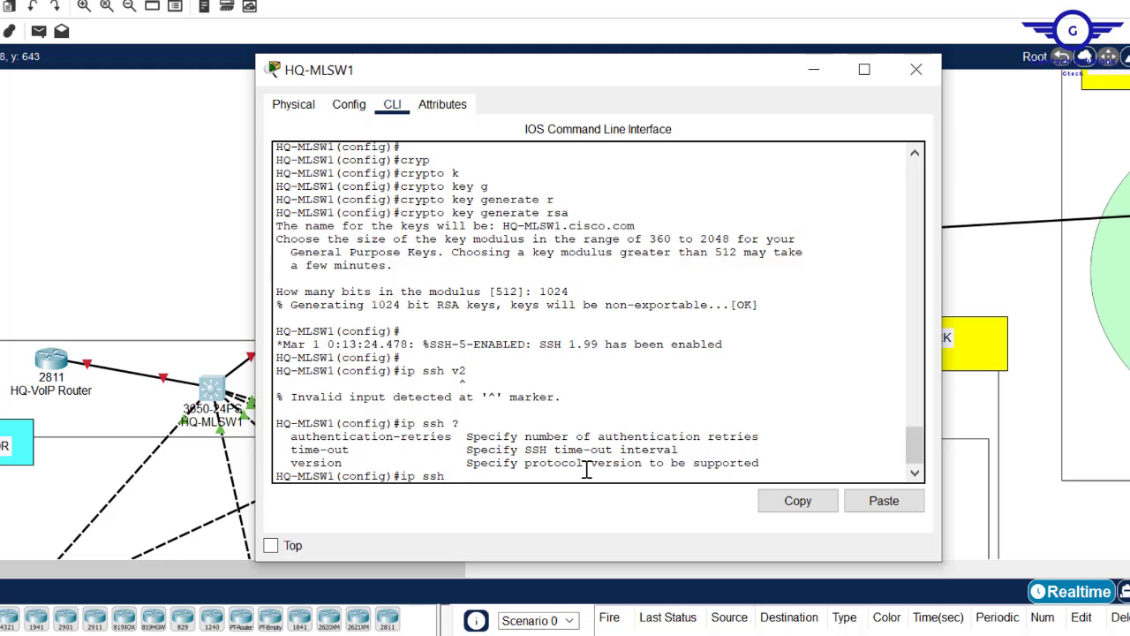
text(v)
key(Tab)
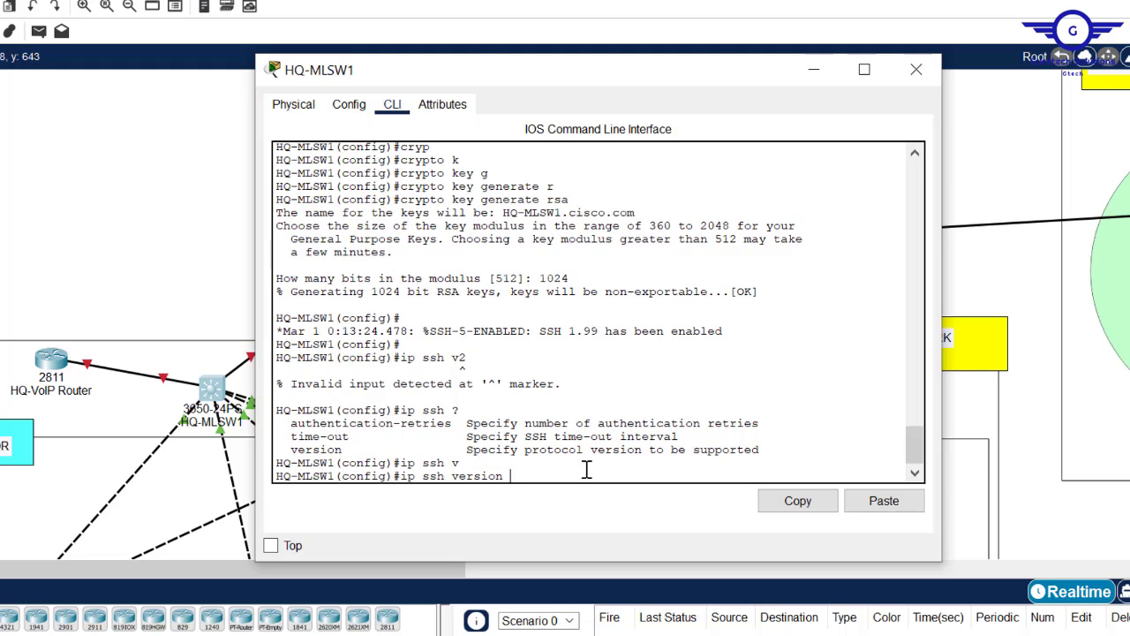
text(2)
key(Return)
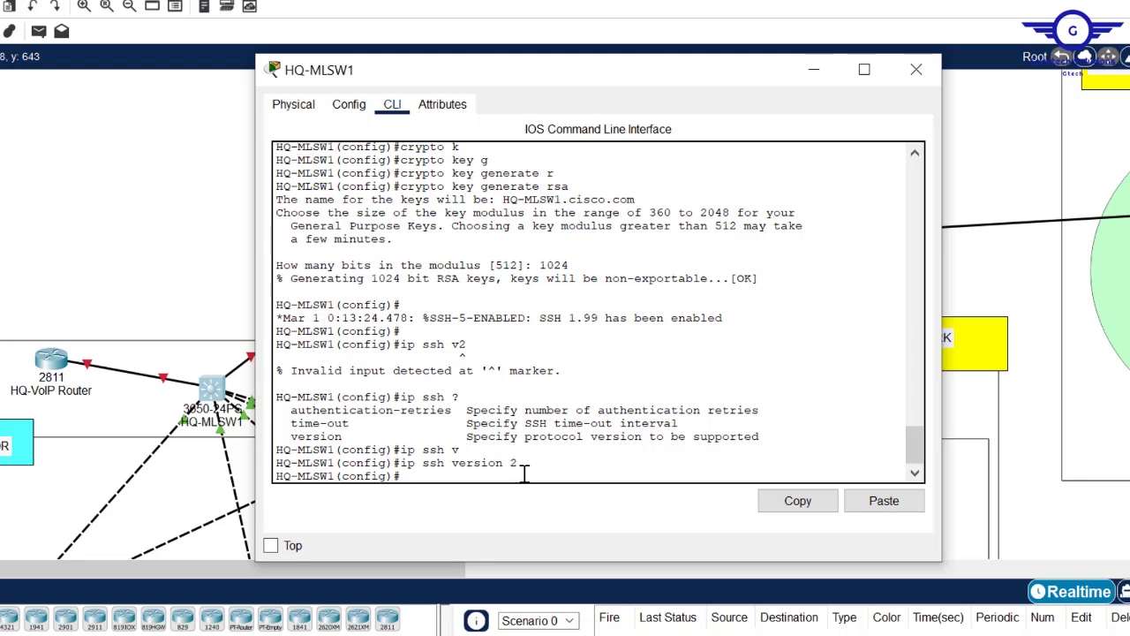
key(Return)
key(Return)
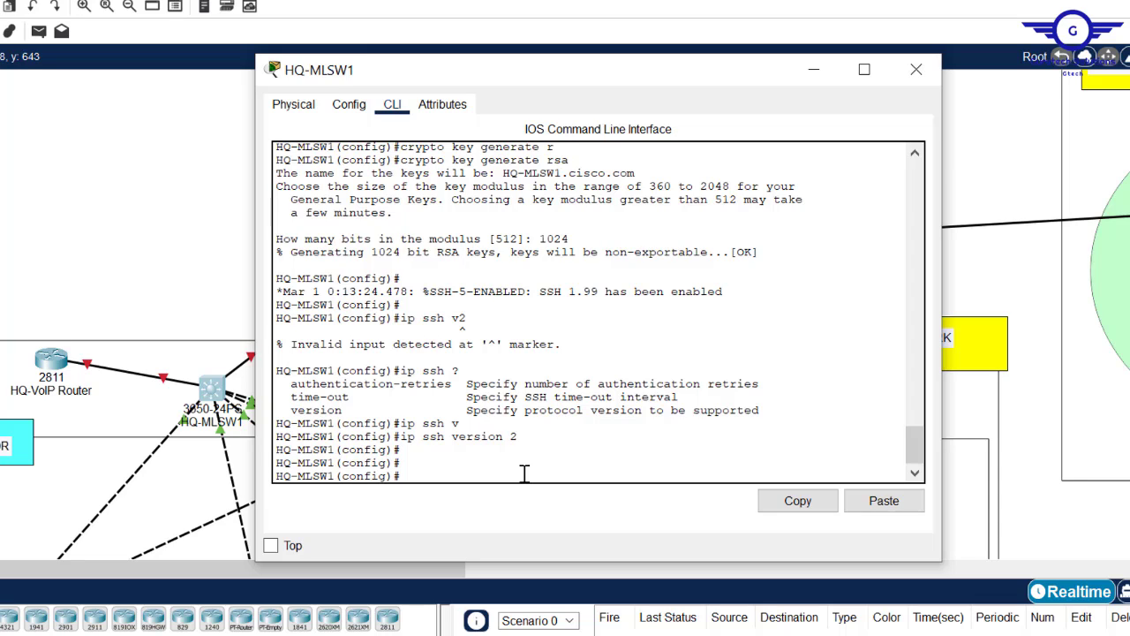
text(line vty 0 15)
- Make HQ-MLSW1's VTY lines 0–15 use login local
key(Return)
key(Return)
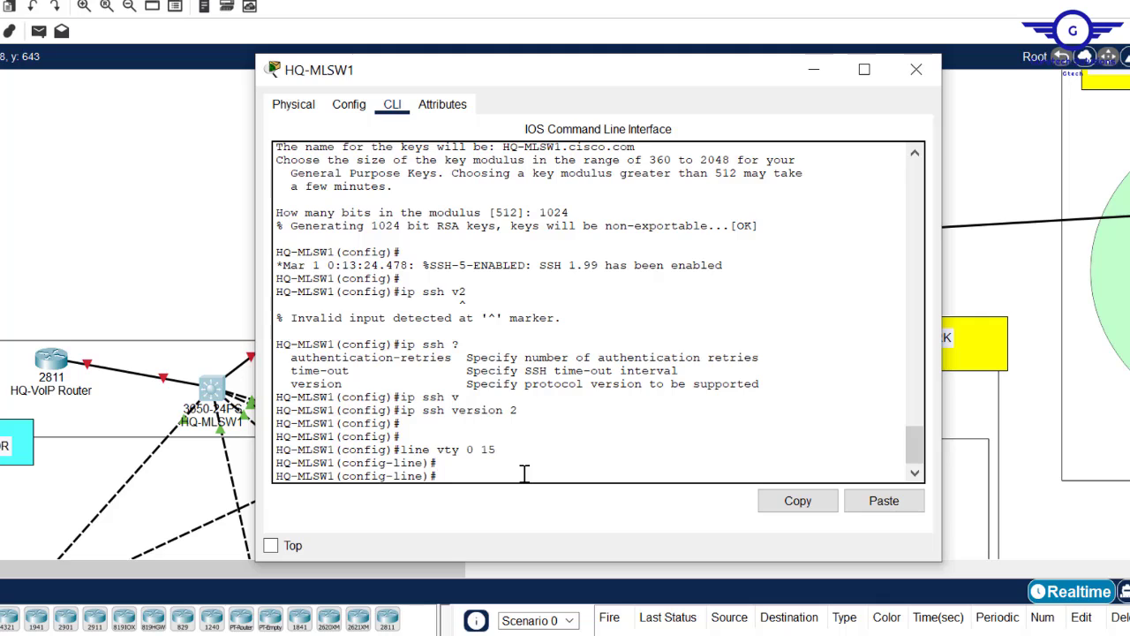
text(logic)
key(Tab)
key(BackSpace)
text(n)
key(Tab)
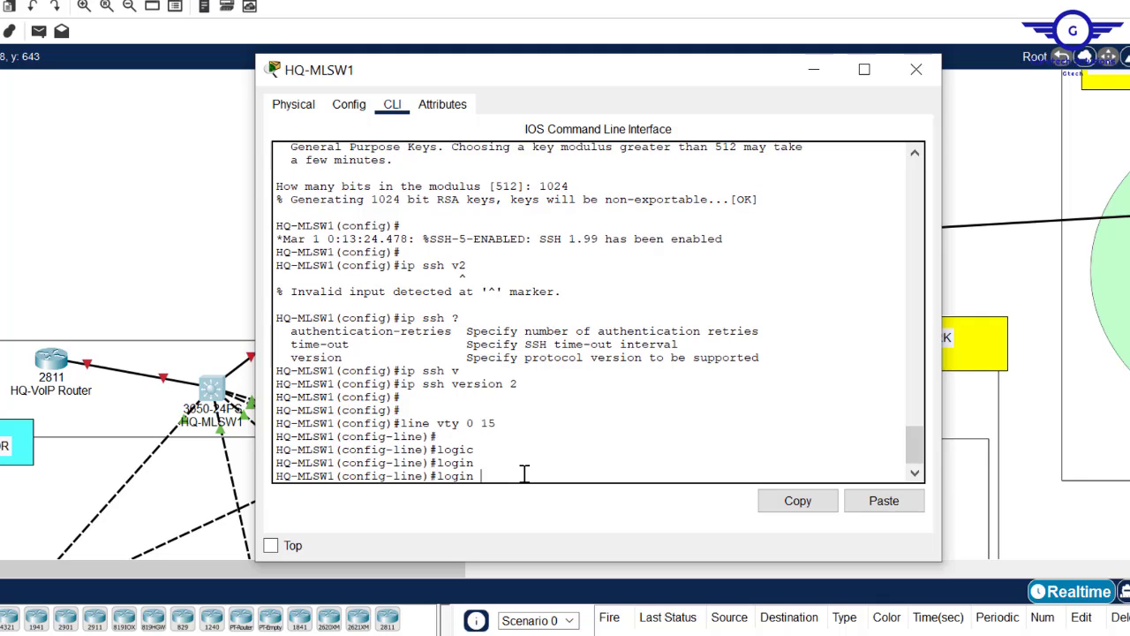
text(loc)
key(Tab)
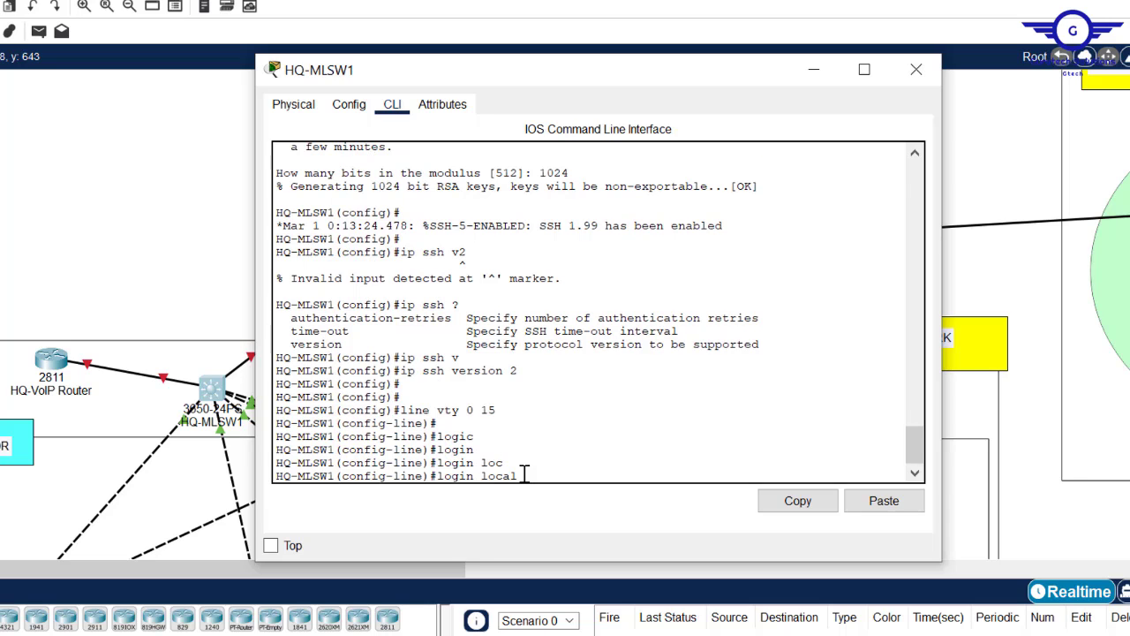
key(Return)
key(Return)
- Restrict the VTY lines to SSH-only access with transport input ssh
text(tran)
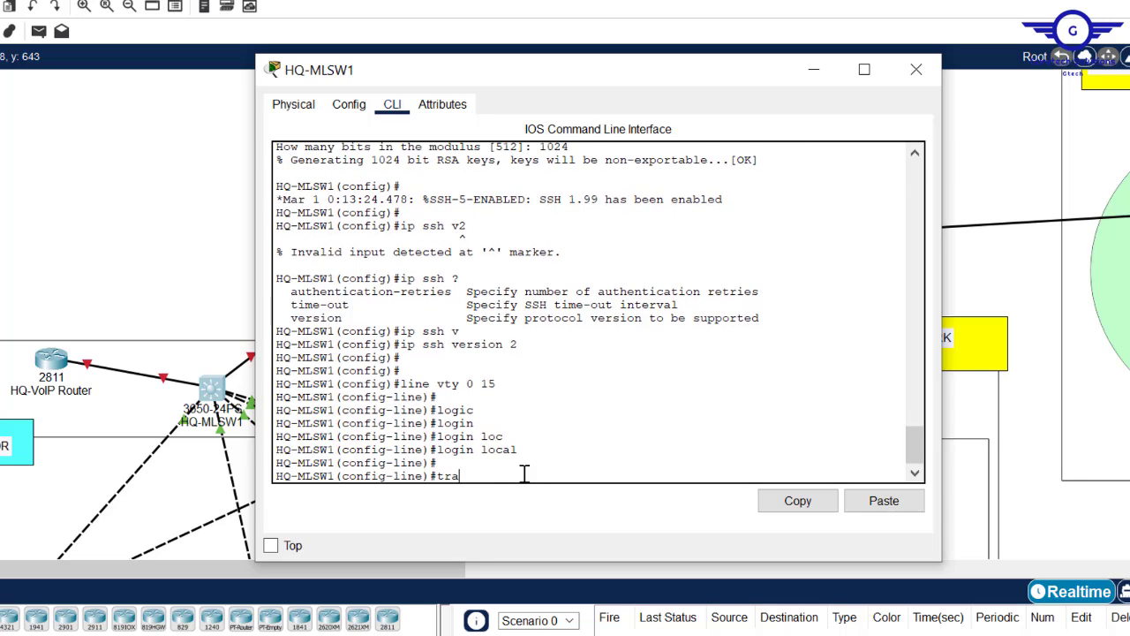
key(Tab)
text(in)
key(Tab)
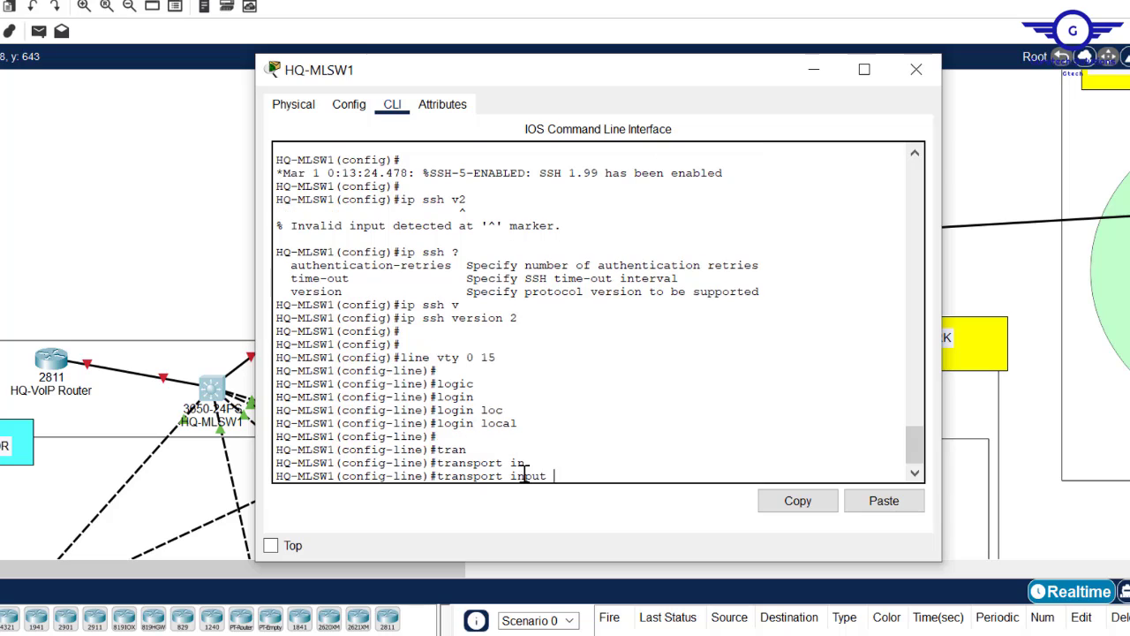
text(ssh)
key(Return)
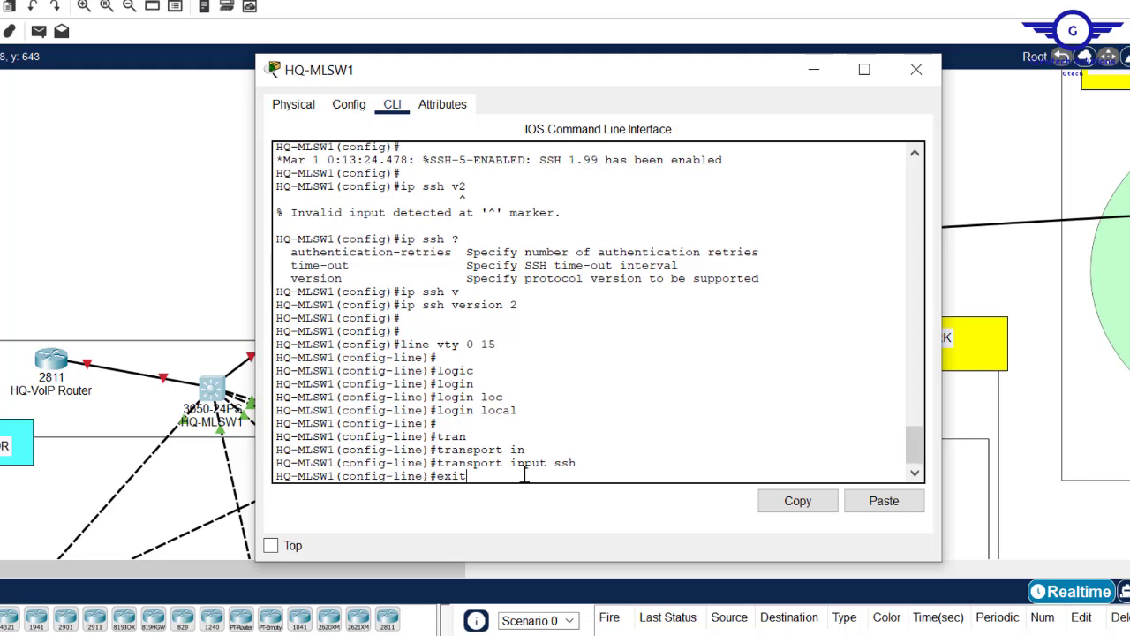
- Exit line configuration, save with do wr, and close the HQ-MLSW1 window
text(exit)
key(Return)
key(Return)
key(Return)
key(Return)
text(do)
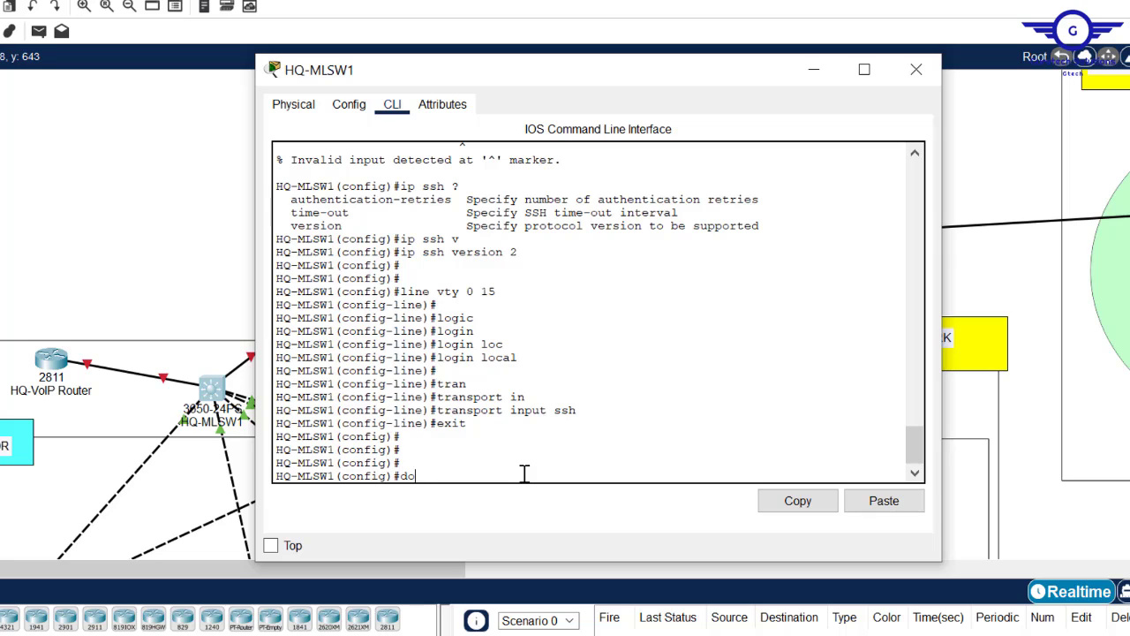
text( wr)
key(Return)
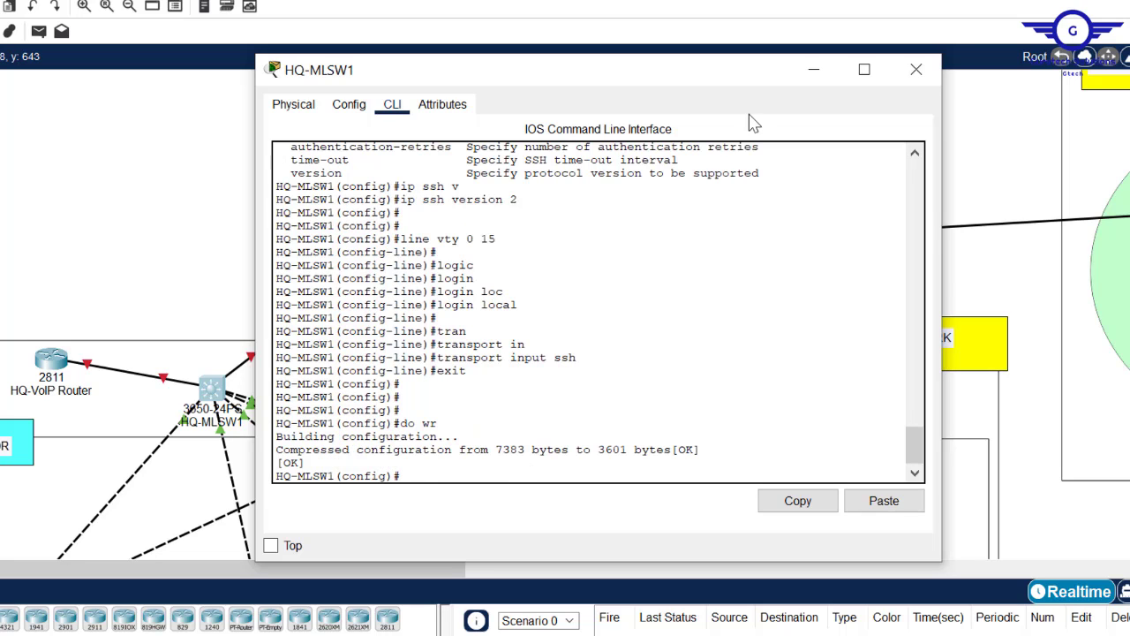
click(917, 69)
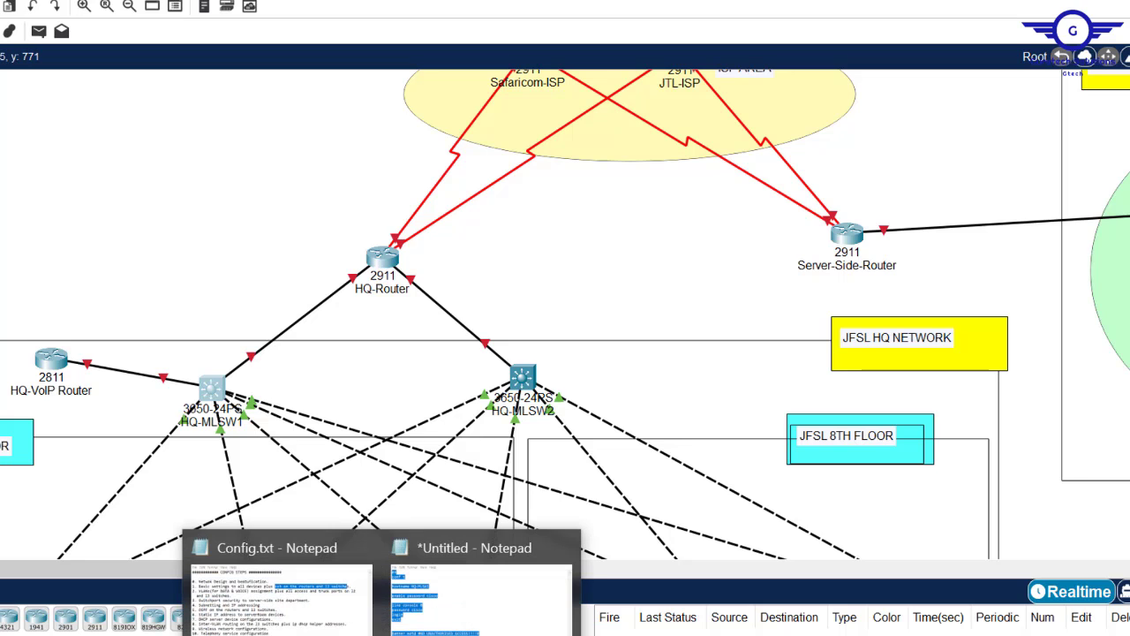
- Change the script's hostname from HQ-MLSW1 to HQ-MLSW2
click(449, 608)
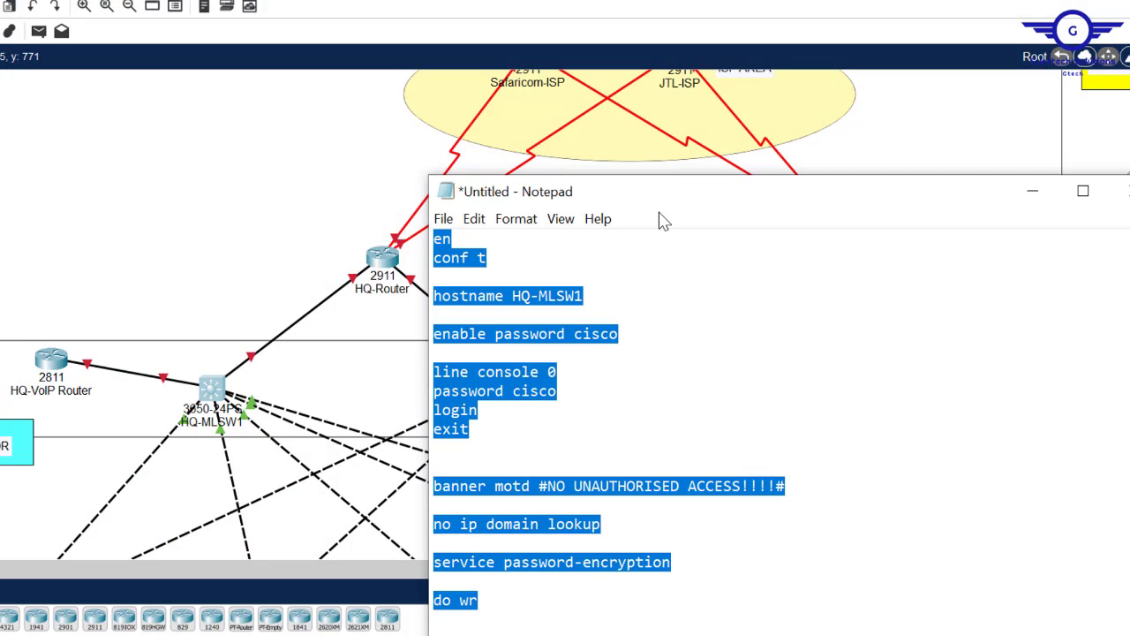
click(901, 341)
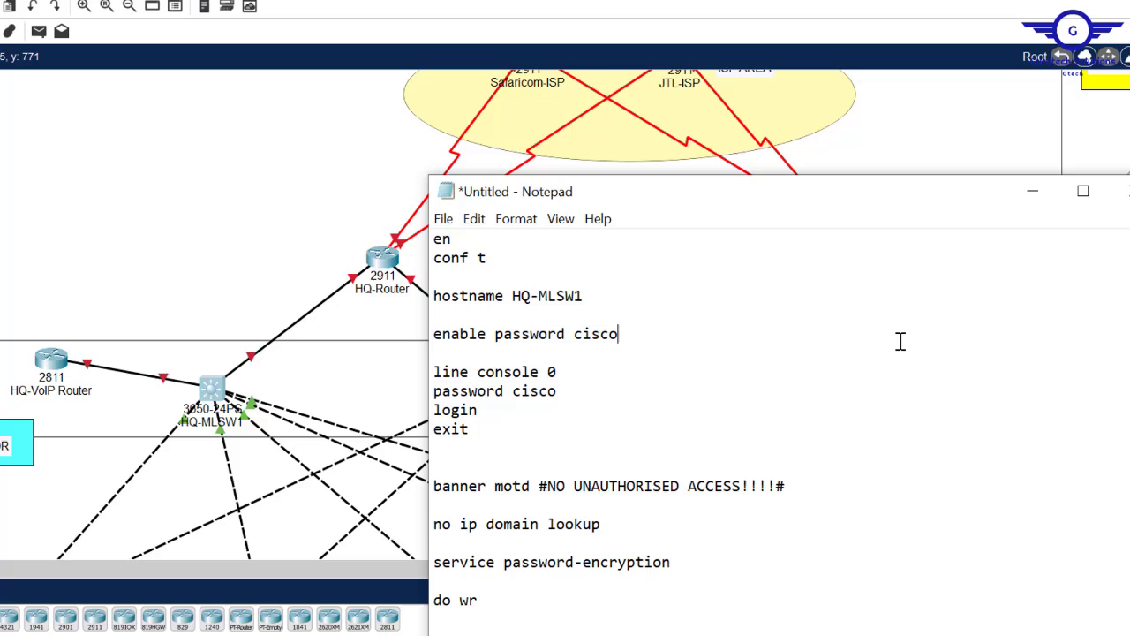
click(598, 298)
key(BackSpace)
text(2)
- Insert an empty line after service password-encryption in the script
drag(640, 192, 458, 46)
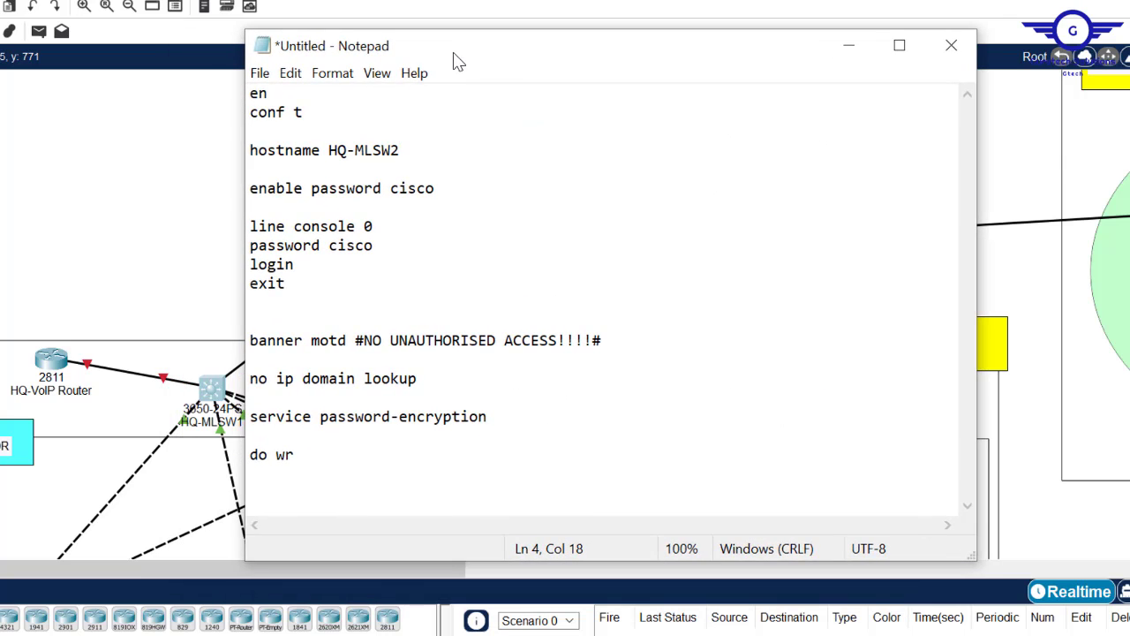
click(544, 412)
key(Return)
key(Return)
key(Return)
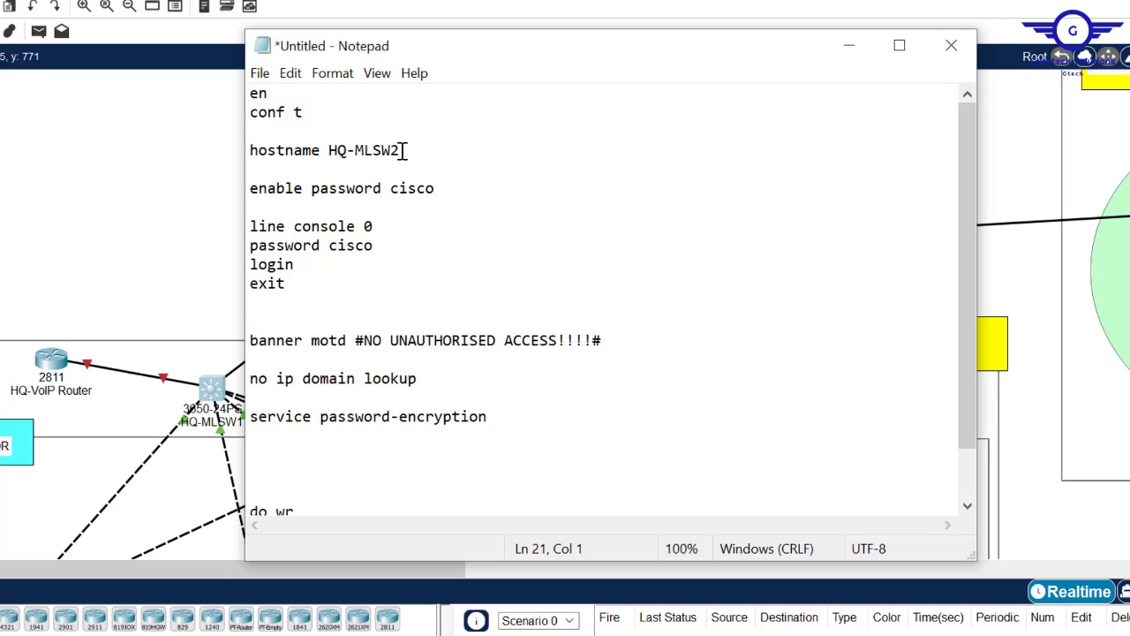
drag(402, 151, 329, 152)
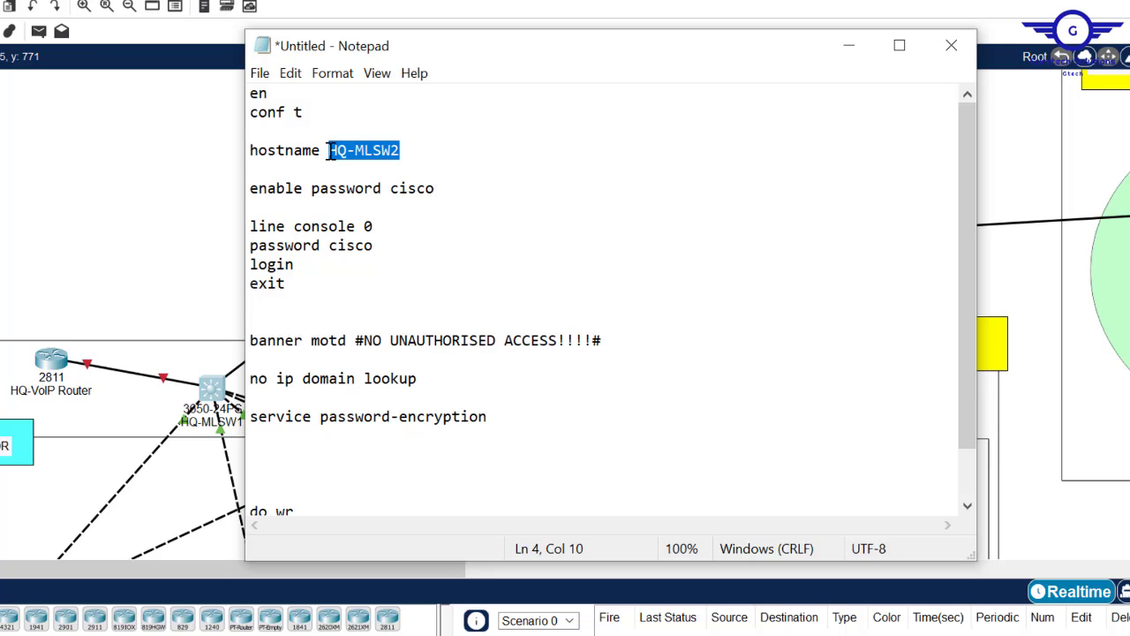
click(258, 459)
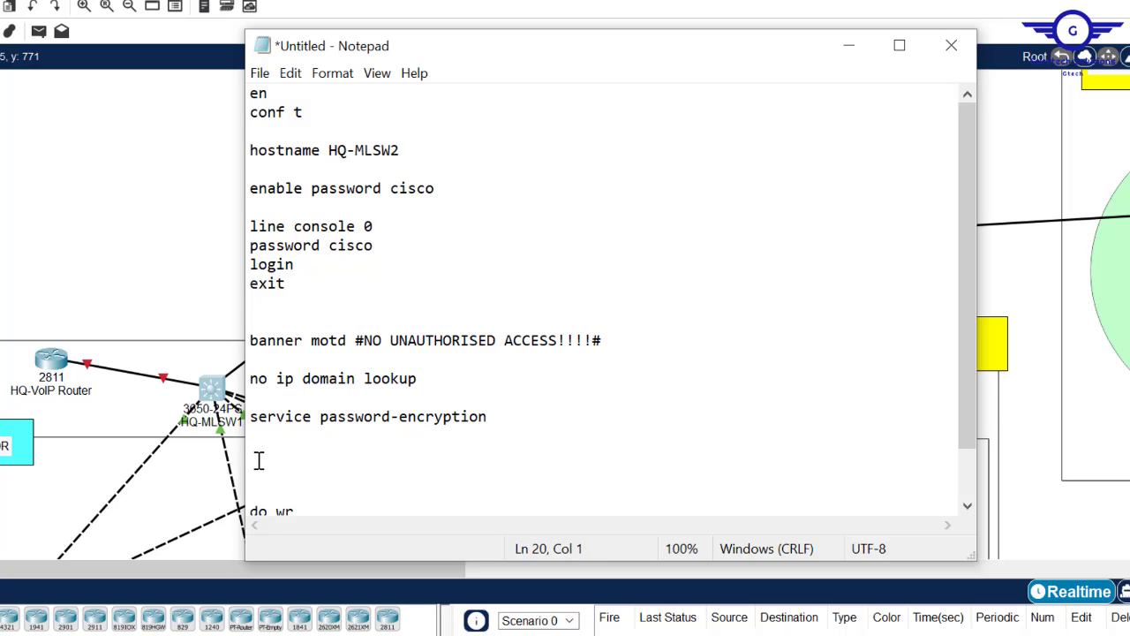
- Add a local username/password line and ip domain-name cisco.com to the script
text(username cisco password )
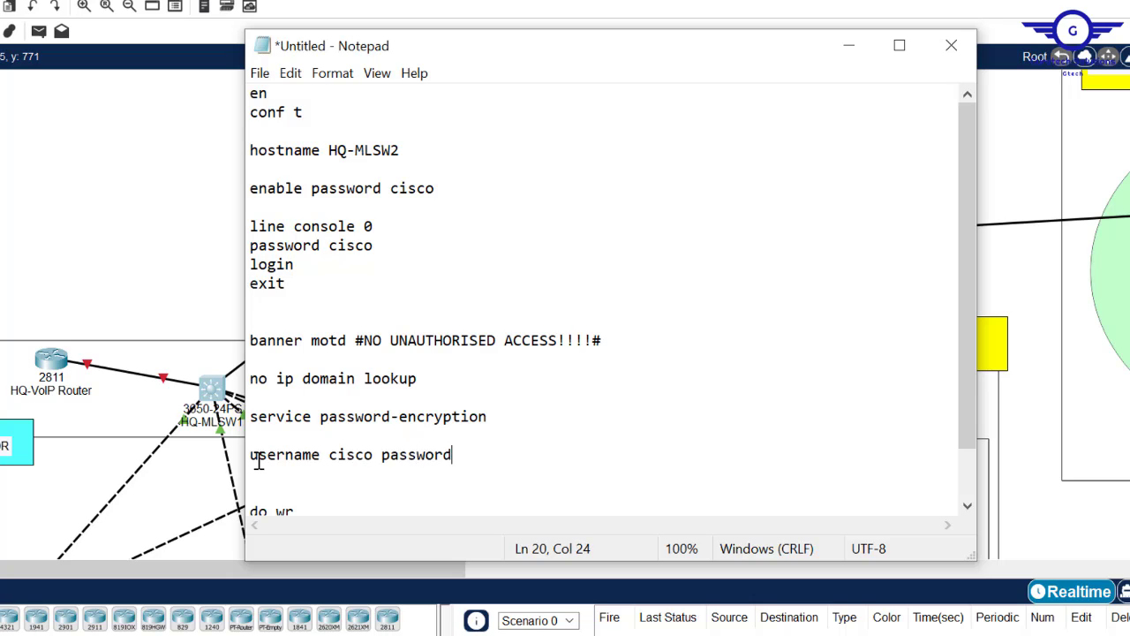
text(cisco)
key(Return)
text(ip )
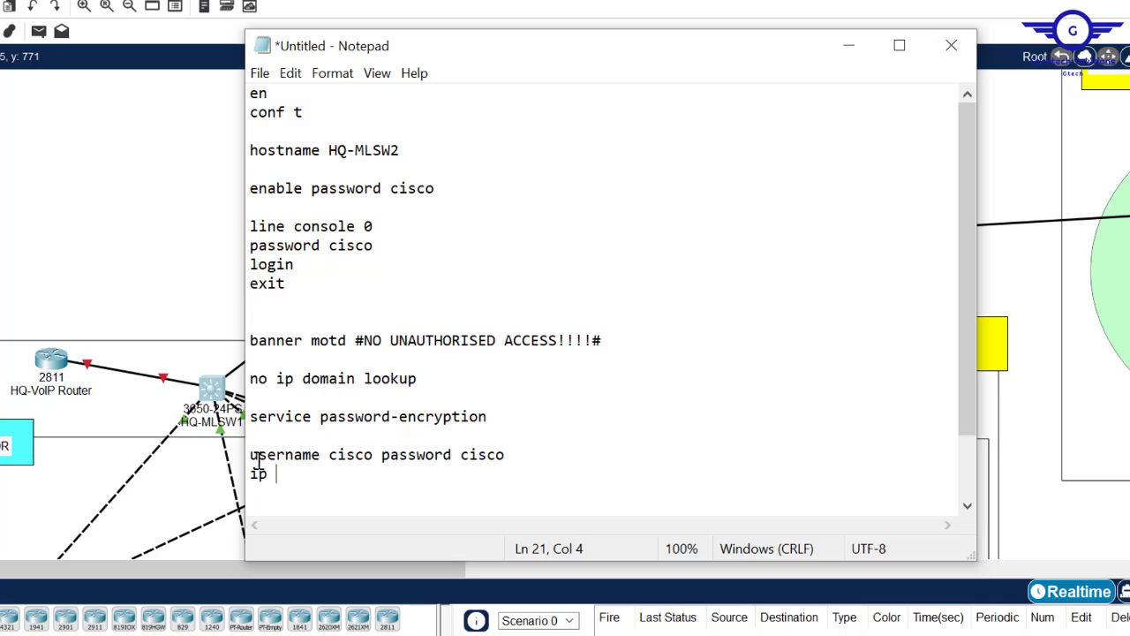
text(domain-name )
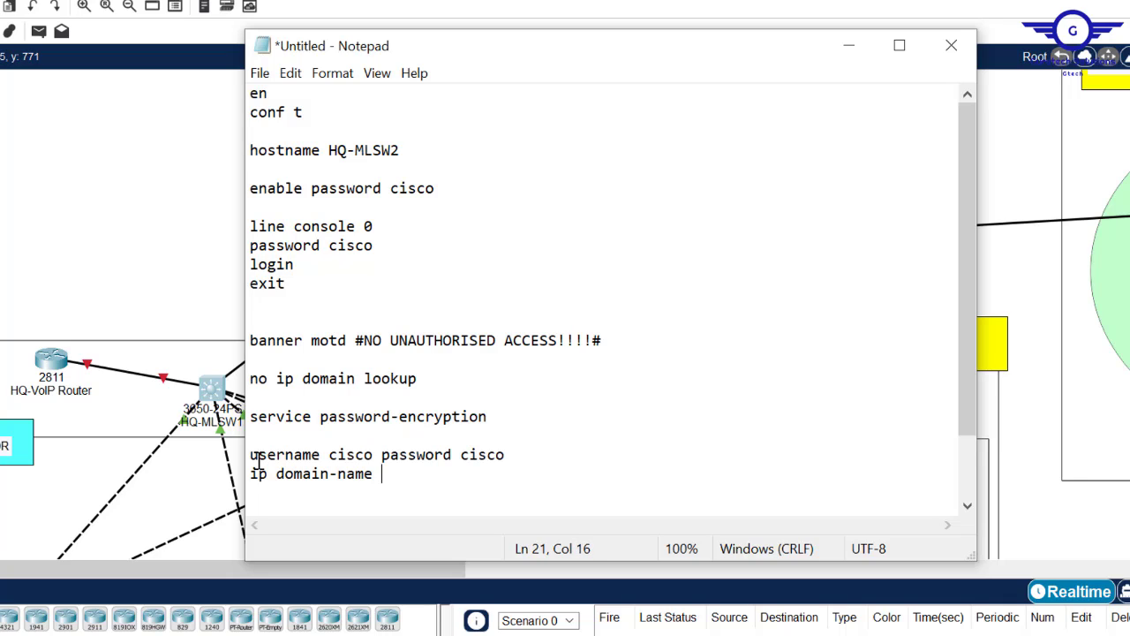
text(cisco.com)
key(Return)
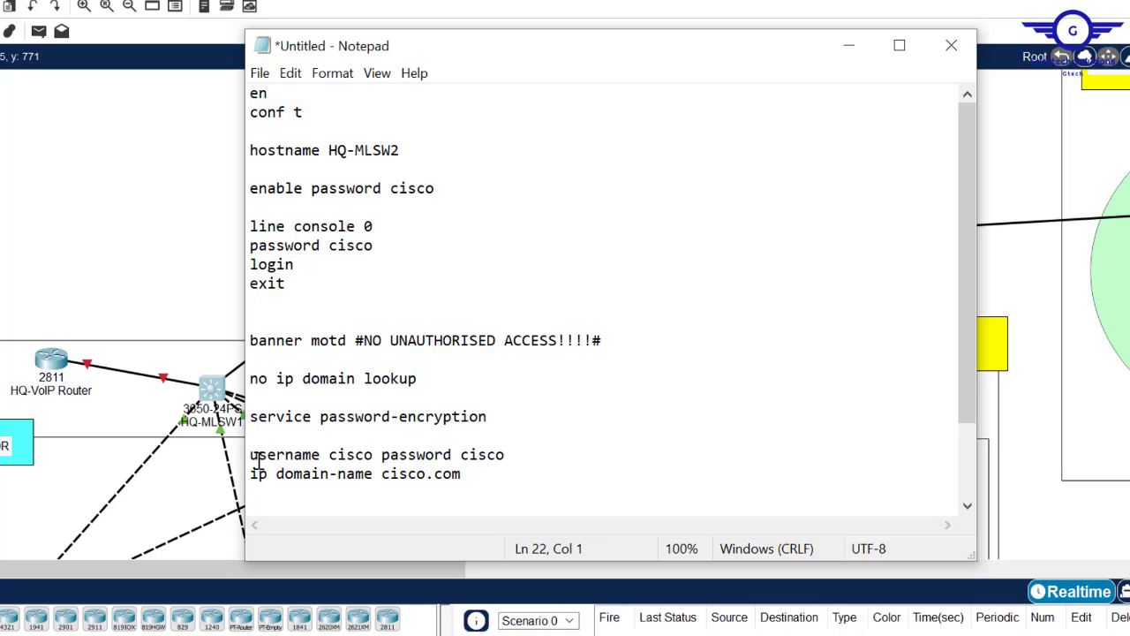
- Add crypto key generate rsa with a 1024 key size below the domain-name line
drag(962, 387, 971, 503)
text(crypto)
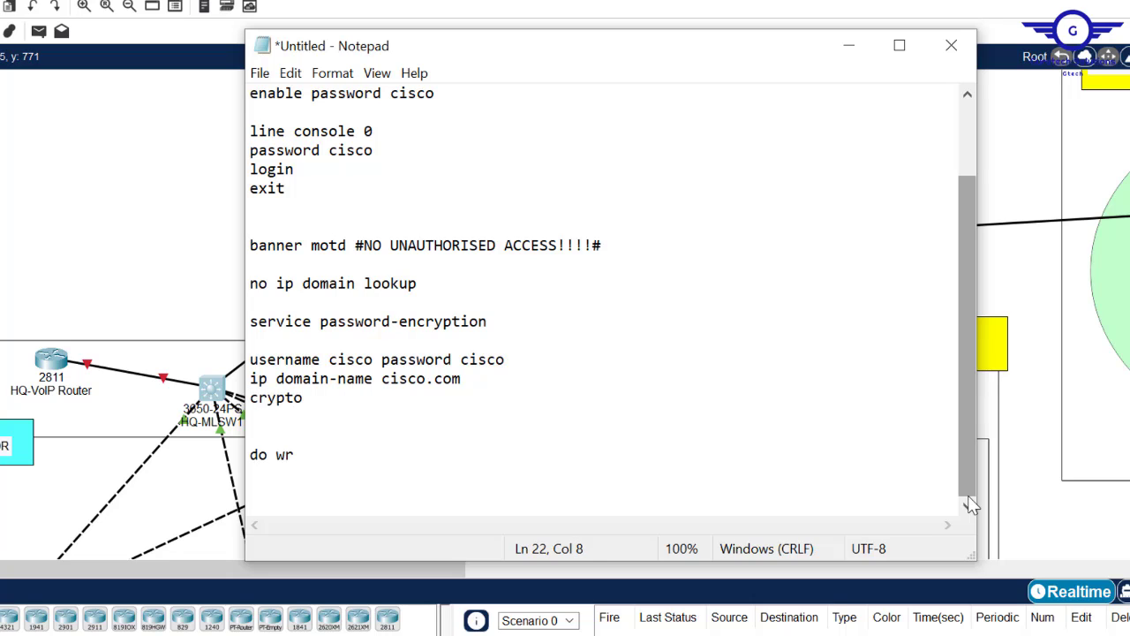
text( key)
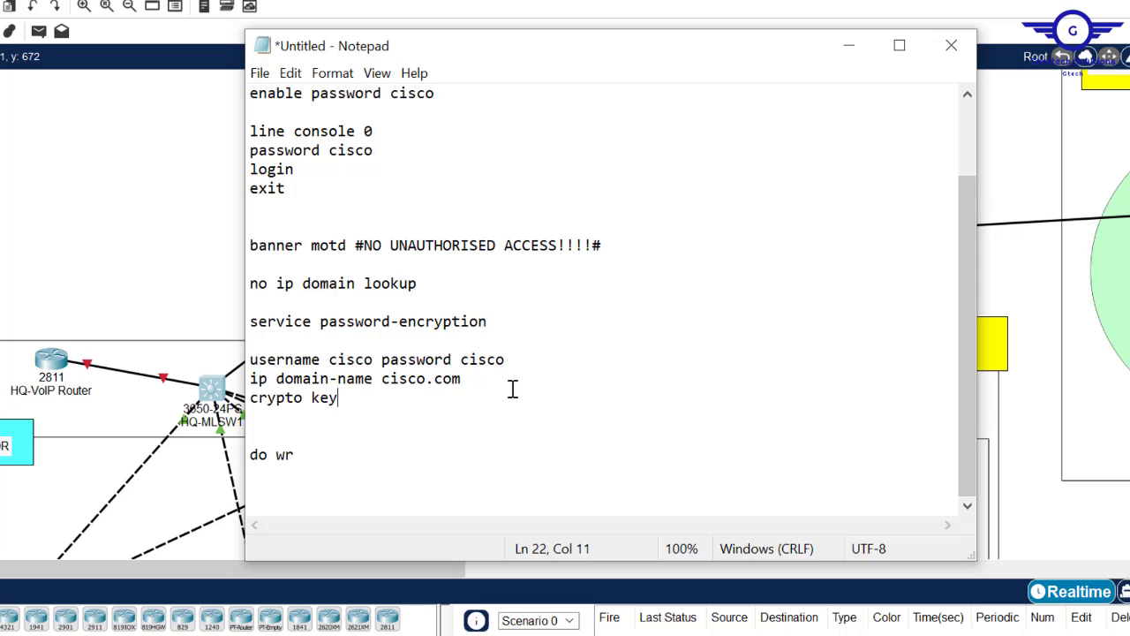
click(510, 387)
key(Return)
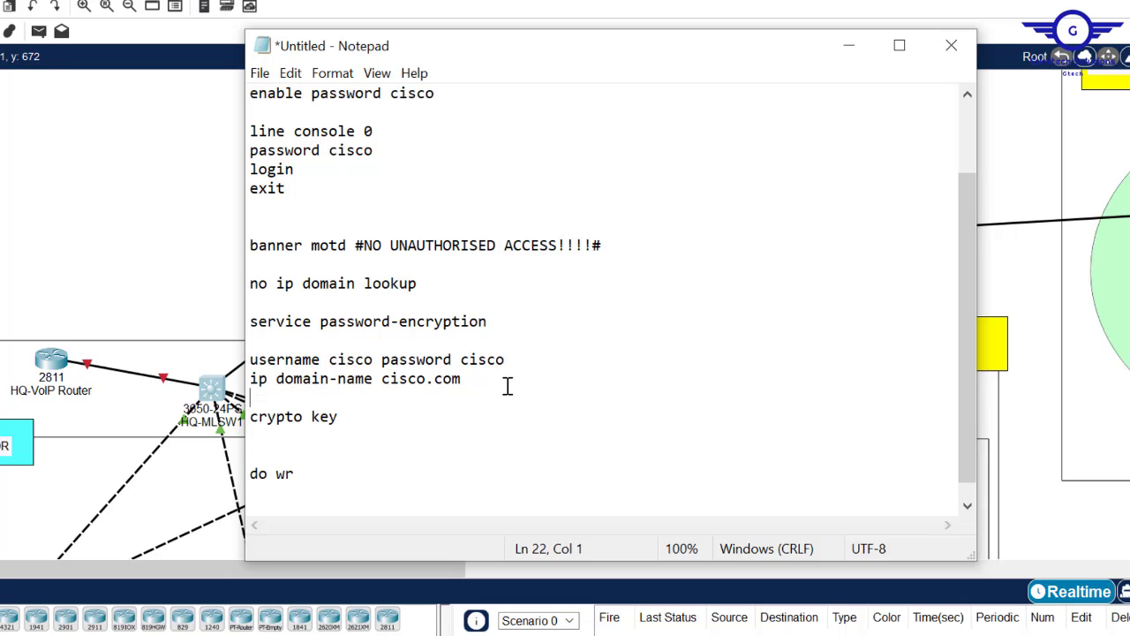
click(364, 416)
text(generate rsa)
key(Return)
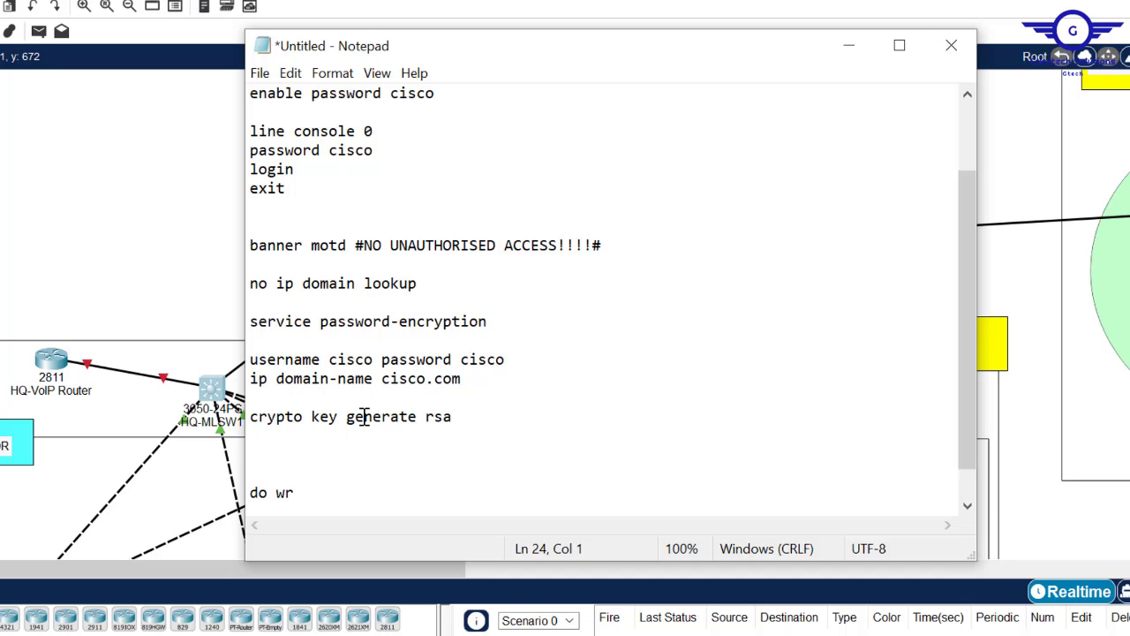
text(1024)
key(Return)
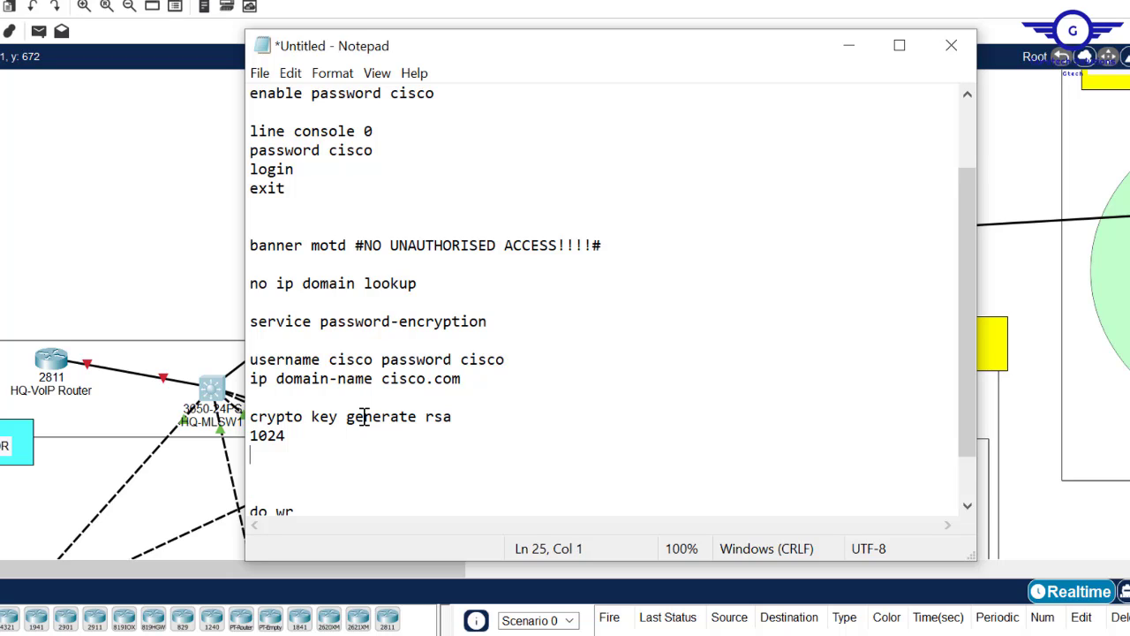
- Add an ip ssh version 2 line to the script
key(Return)
text(ip shh)
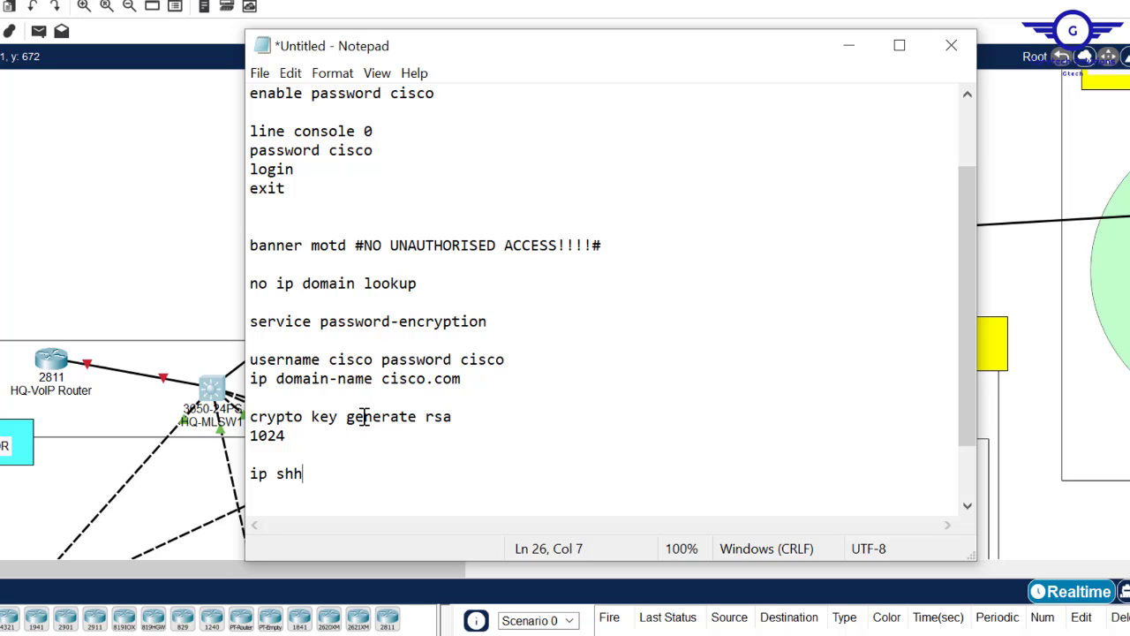
key(BackSpace)
key(BackSpace)
text(sh version)
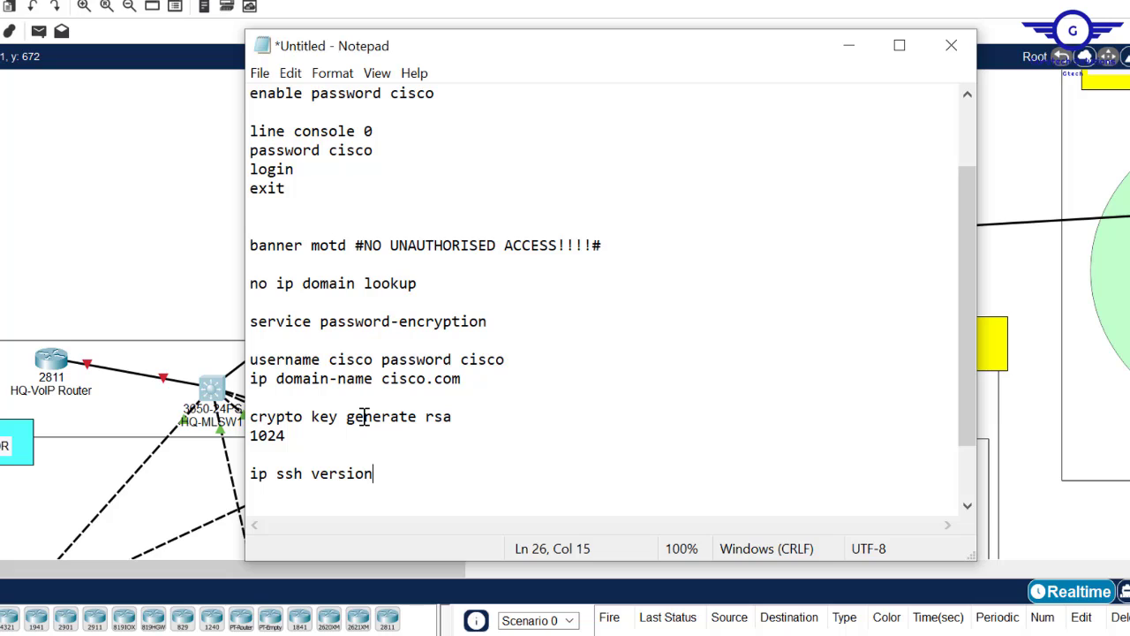
text( 2)
drag(963, 293, 968, 346)
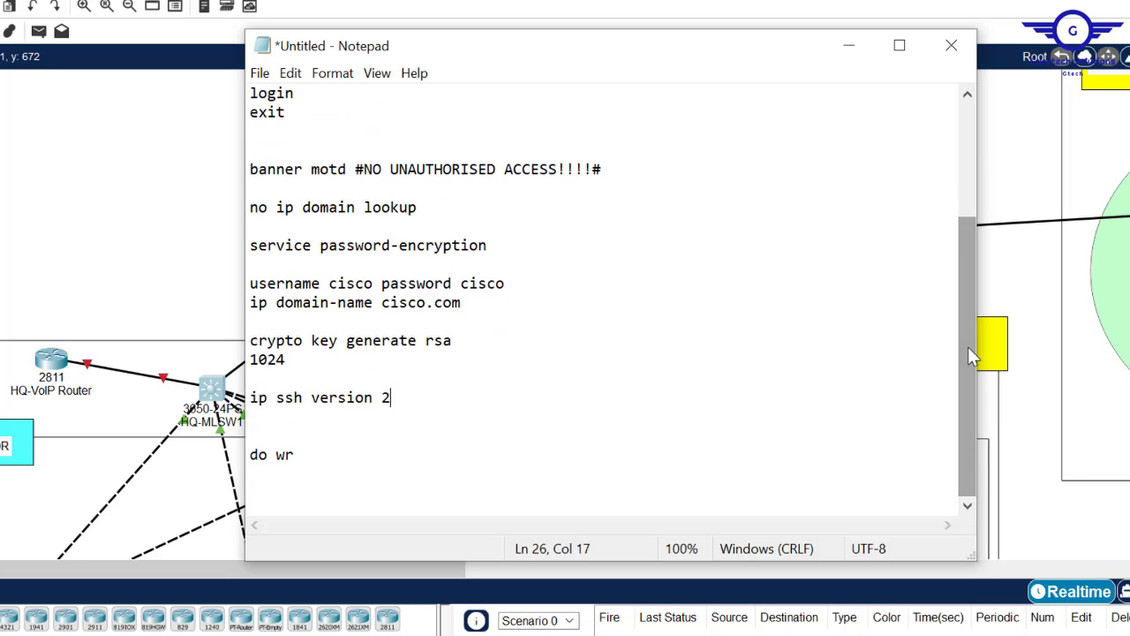
- Add line vty 0 15 with login local, transport input ssh and exit
key(Return)
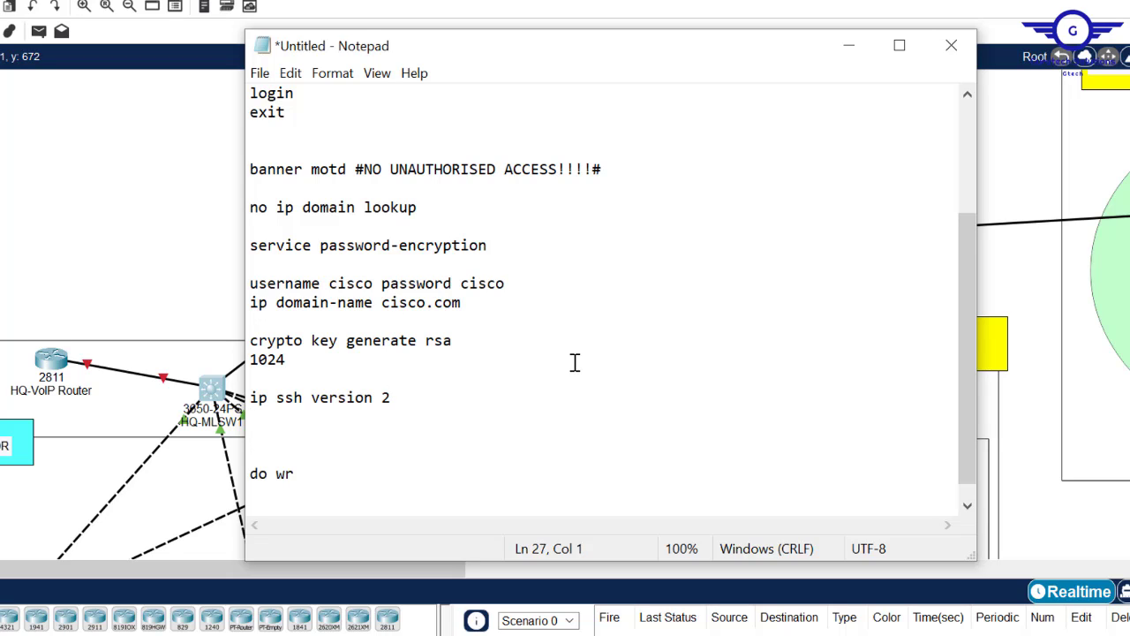
key(Return)
text(lin)
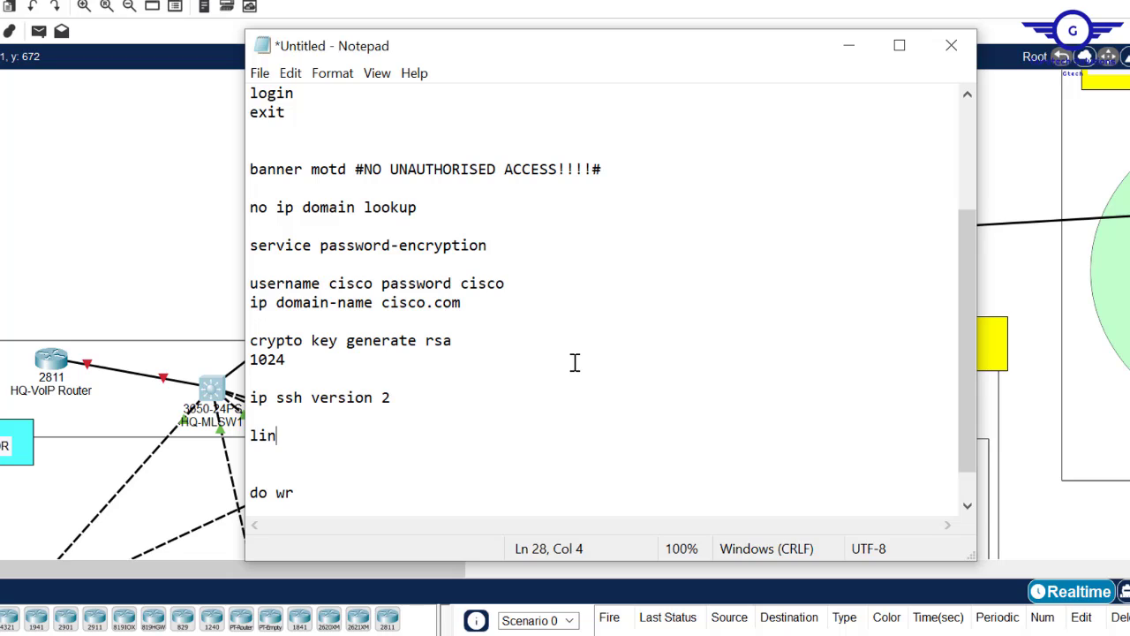
text(e vty 0 15)
key(Return)
text(l)
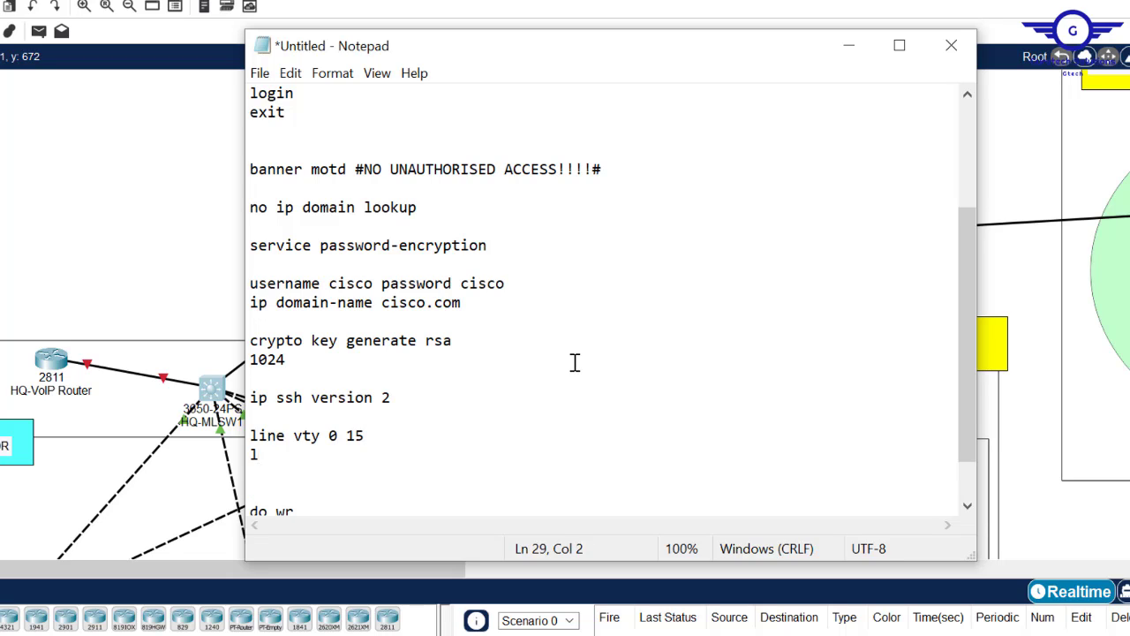
text(ogin local)
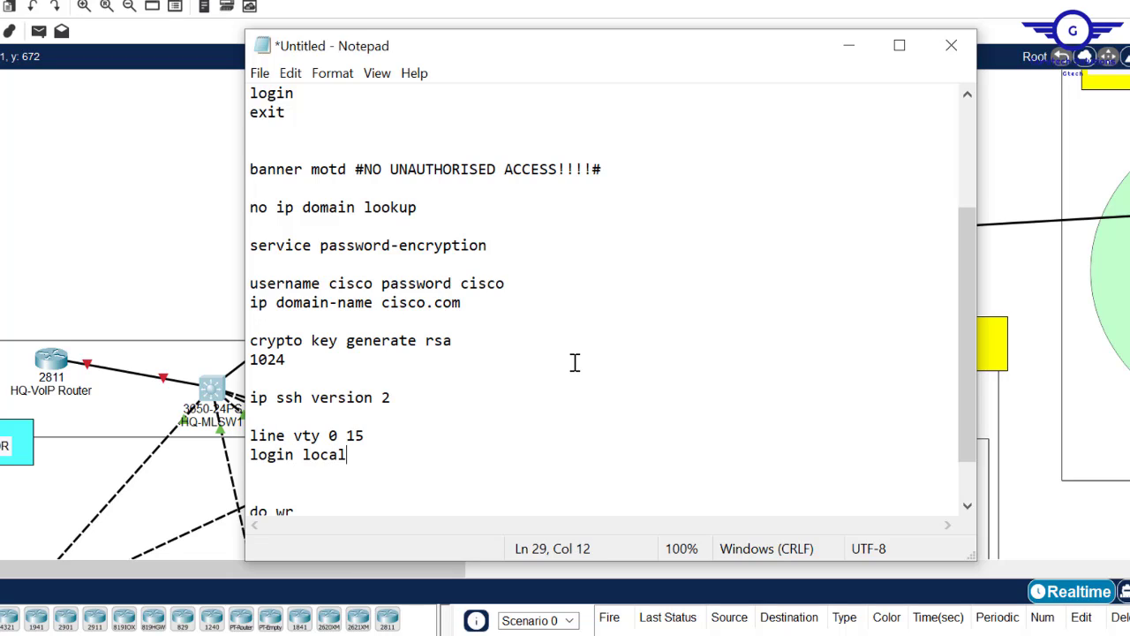
key(Return)
text(tran)
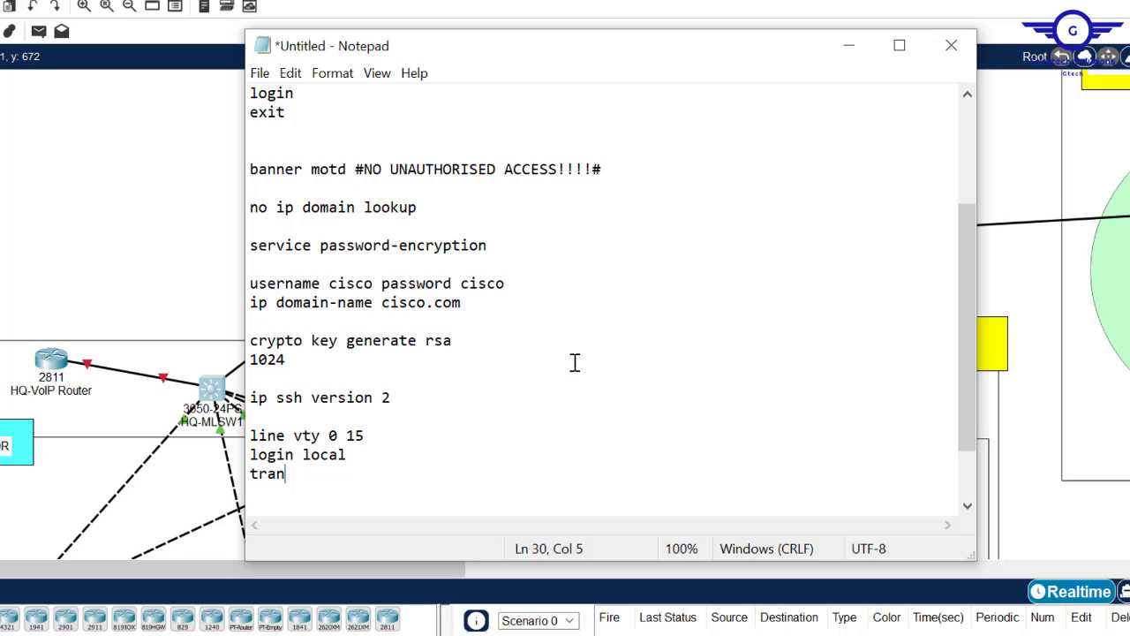
text(sport input ssh)
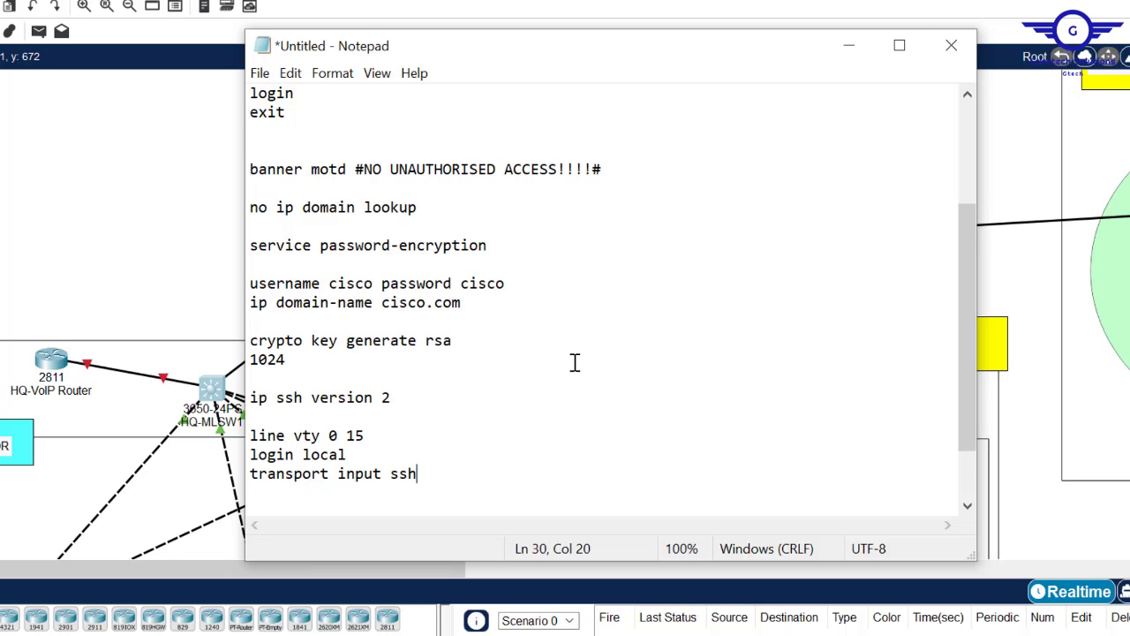
key(Return)
text(exit)
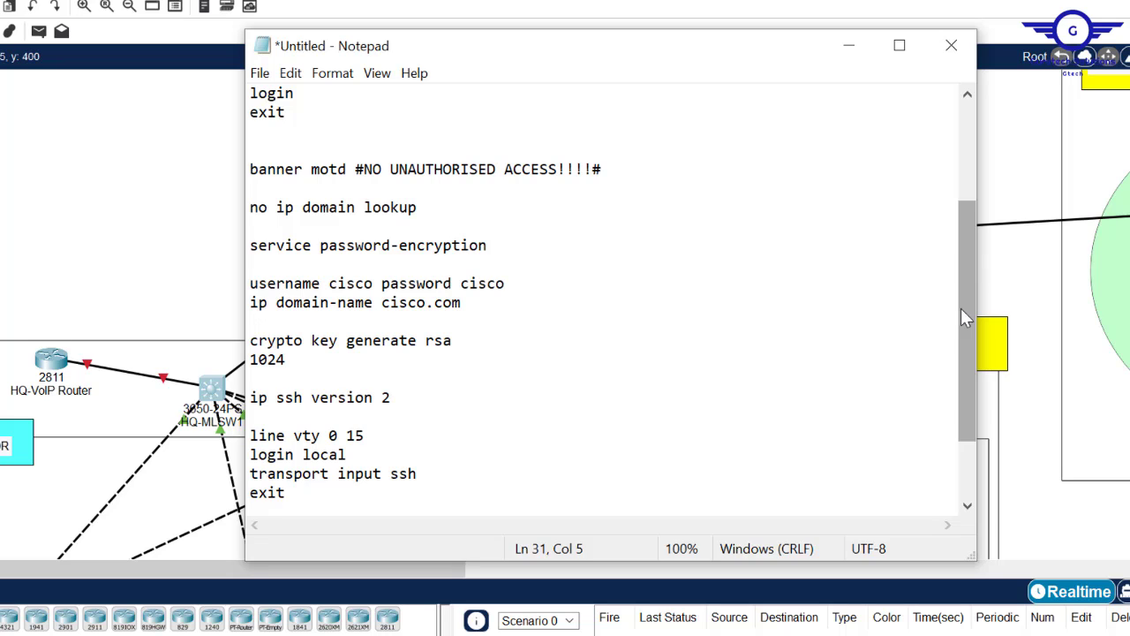
- Select the entire script for copying
drag(967, 273, 972, 396)
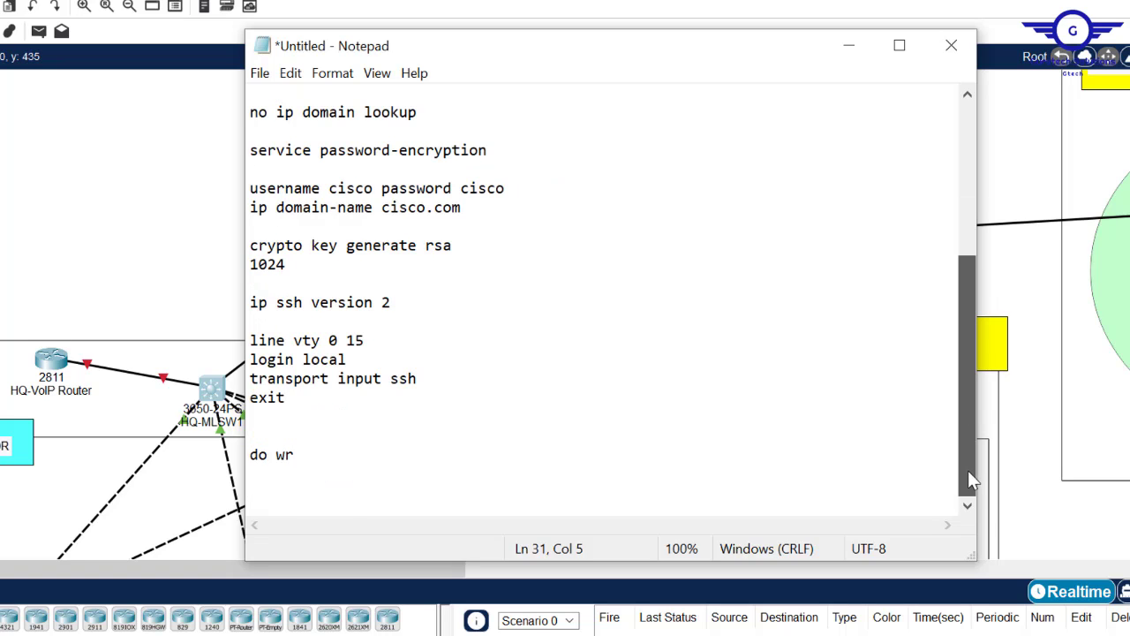
drag(968, 477, 957, 115)
key(ctrl+a)
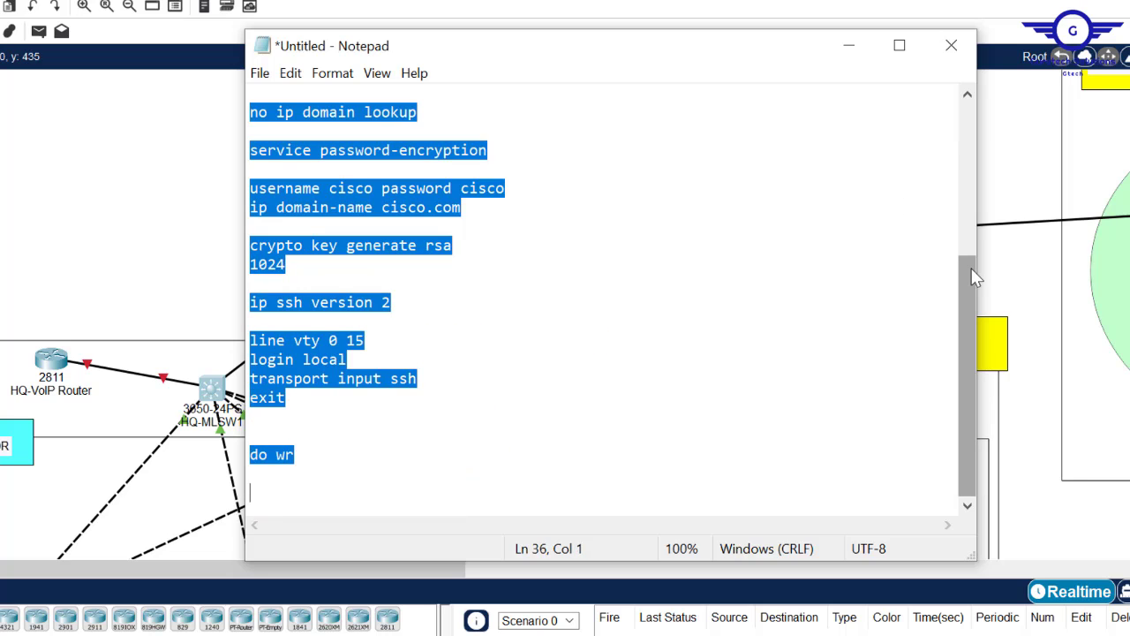
drag(970, 280, 972, 110)
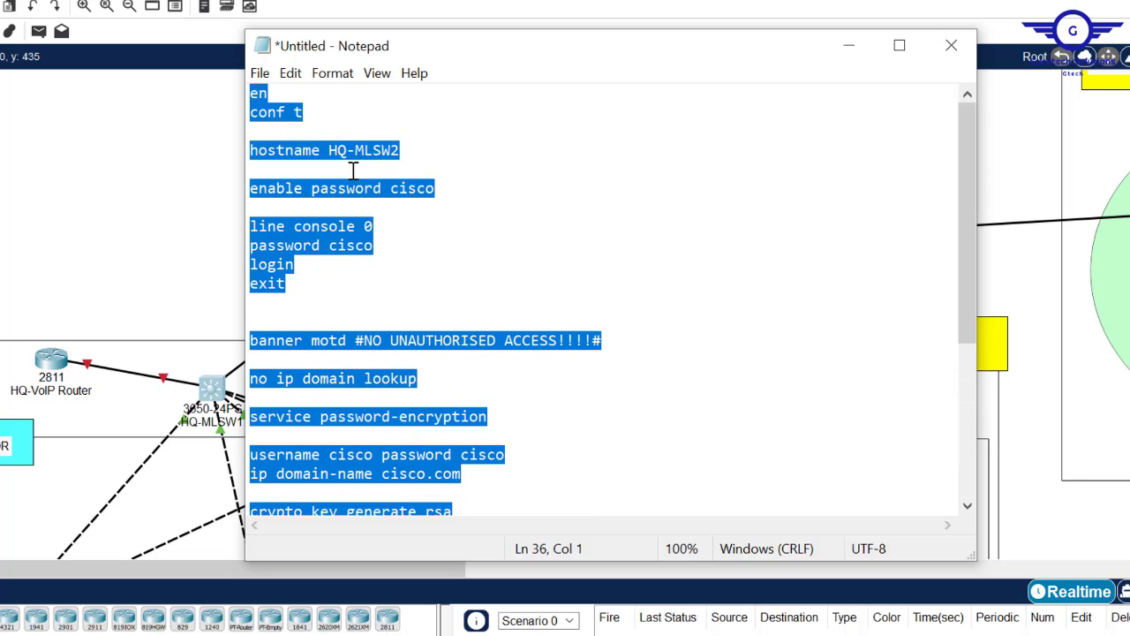
- Paste the full SSH configuration script into HQ-MLSW2's CLI and close its window
click(114, 212)
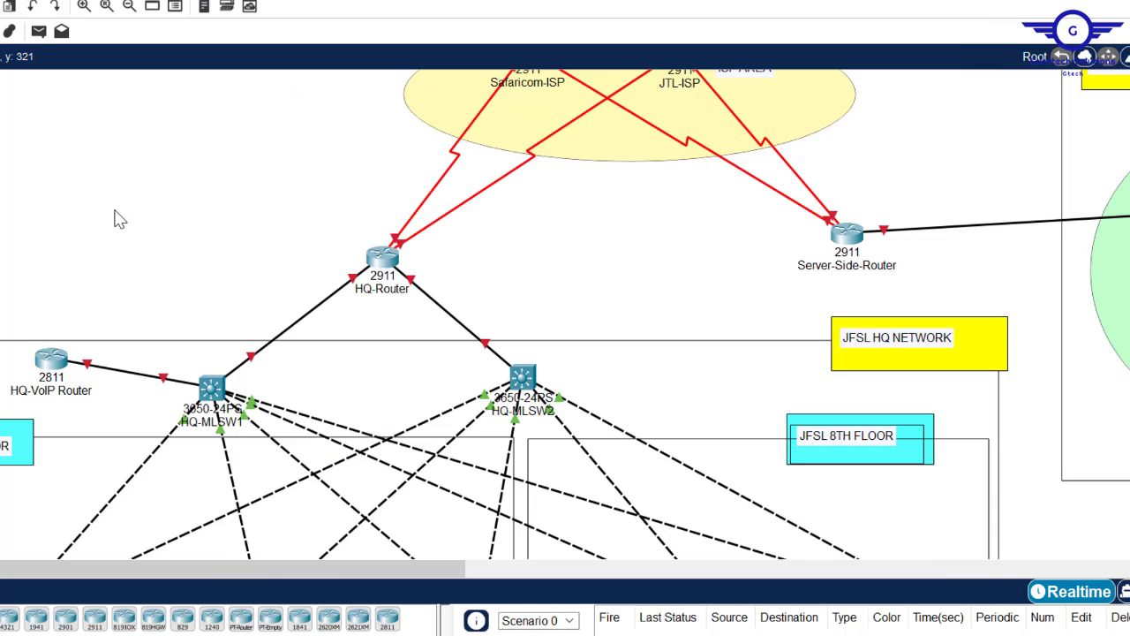
click(519, 380)
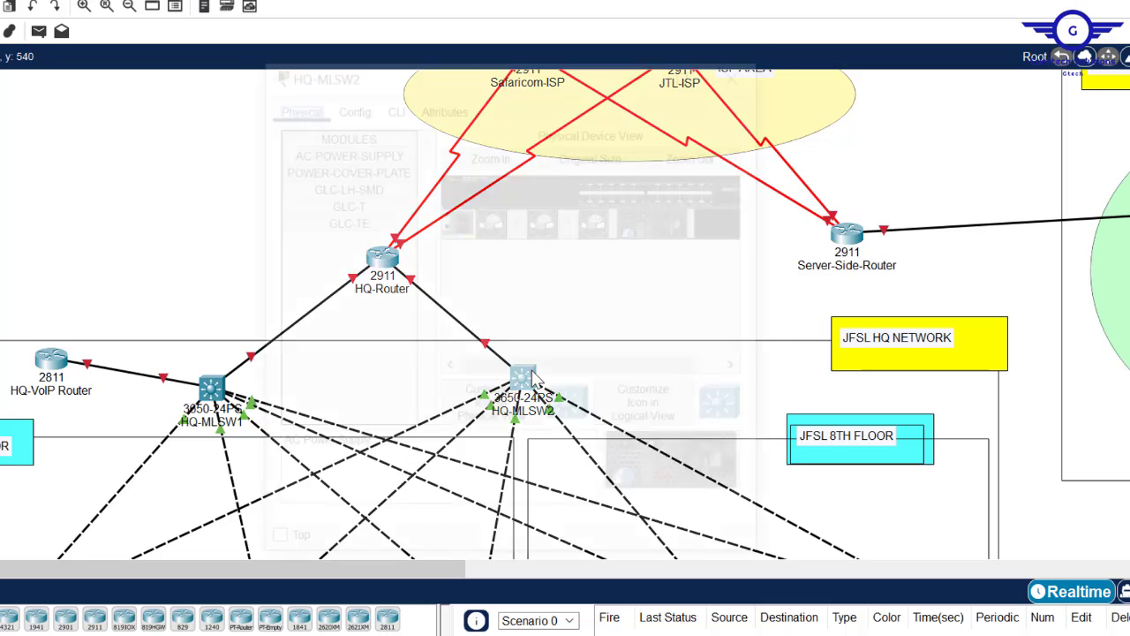
click(395, 105)
key(Return)
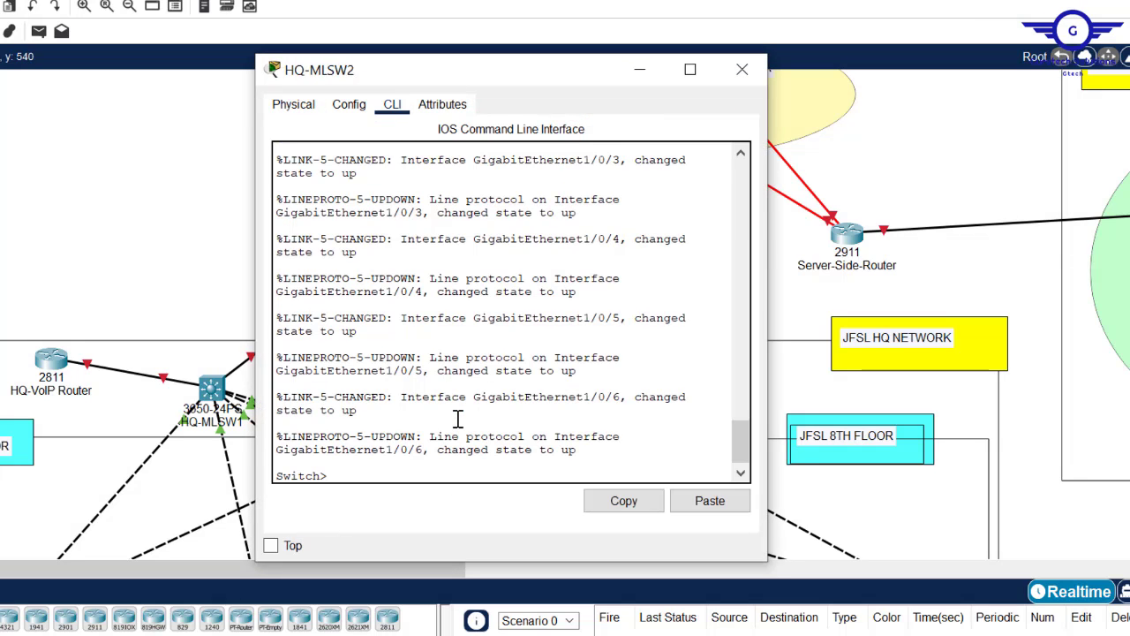
key(Return)
click(711, 501)
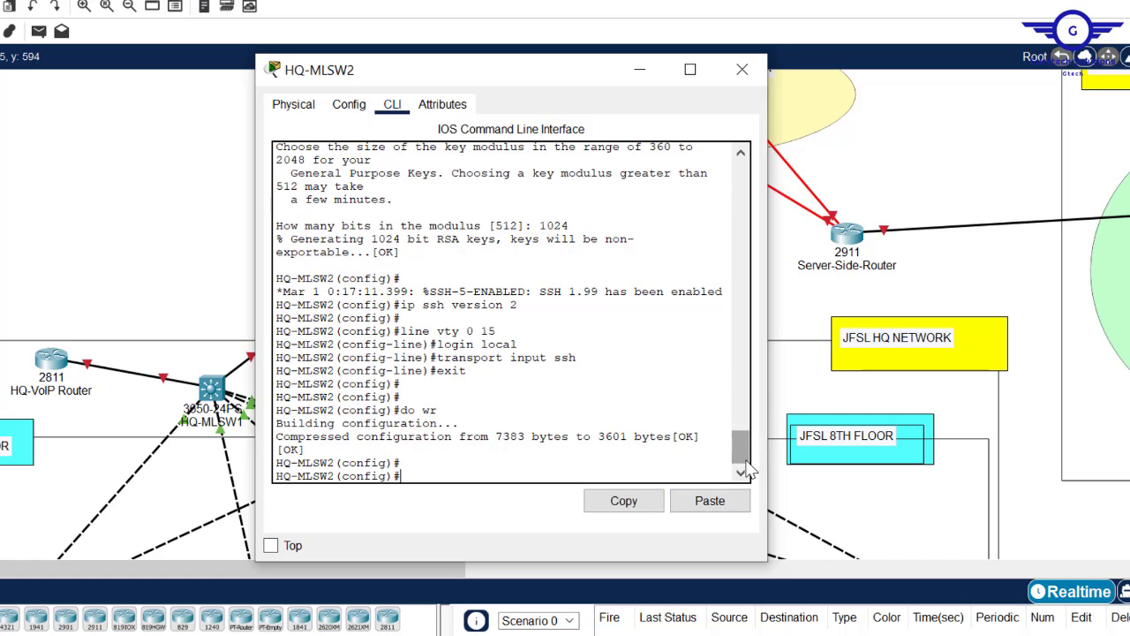
mouse_move(746, 460)
mouse_down()
mouse_move(743, 371)
mouse_move(743, 449)
mouse_up()
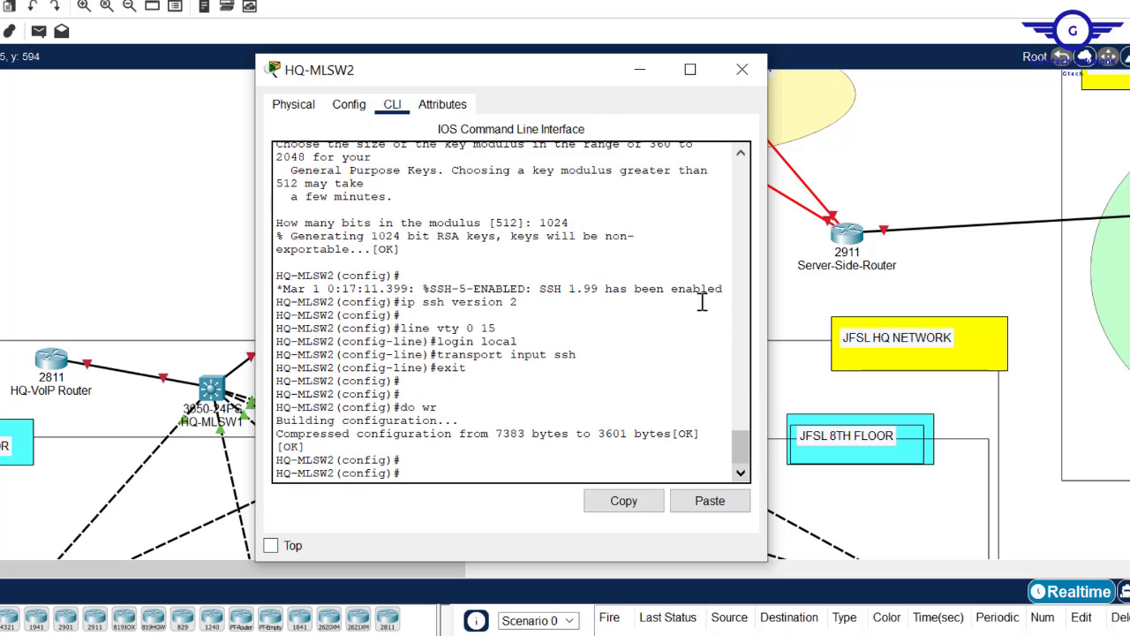
click(741, 70)
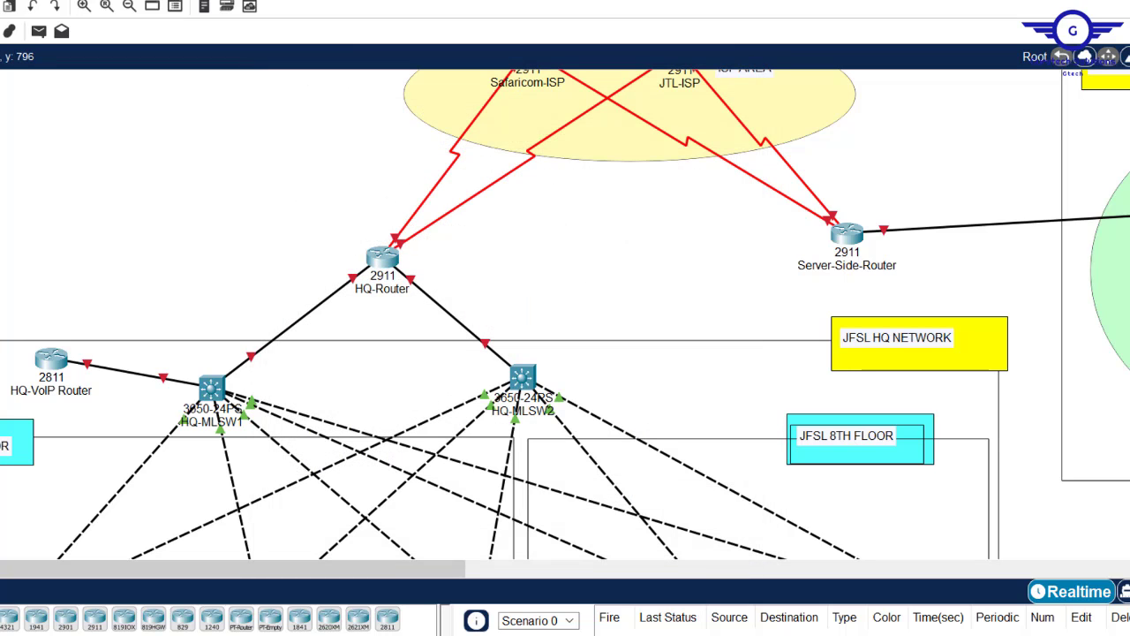
- Edit device names on the canvas, entering Router and Server-side
click(481, 605)
click(409, 154)
key(BackSpace)
key(BackSpace)
key(BackSpace)
key(BackSpace)
key(BackSpace)
text(Router)
key(ctrl+a)
click(382, 257)
click(393, 105)
click(740, 69)
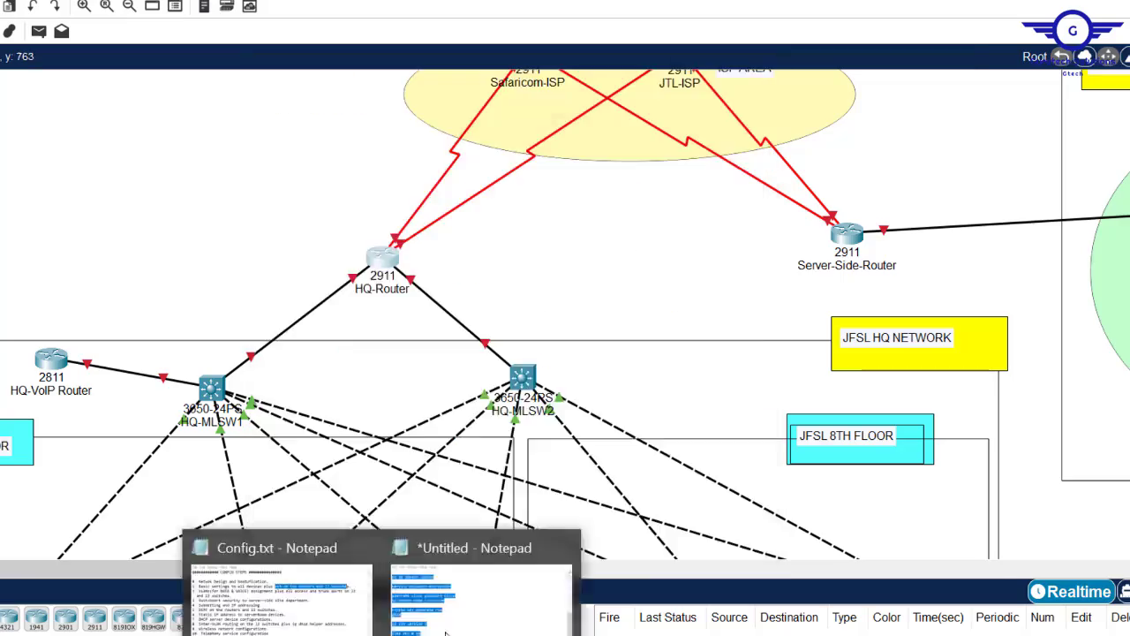
click(446, 633)
click(346, 151)
key(BackSpace)
key(BackSpace)
text(Server-side)
click(847, 234)
click(392, 104)
click(533, 153)
click(491, 149)
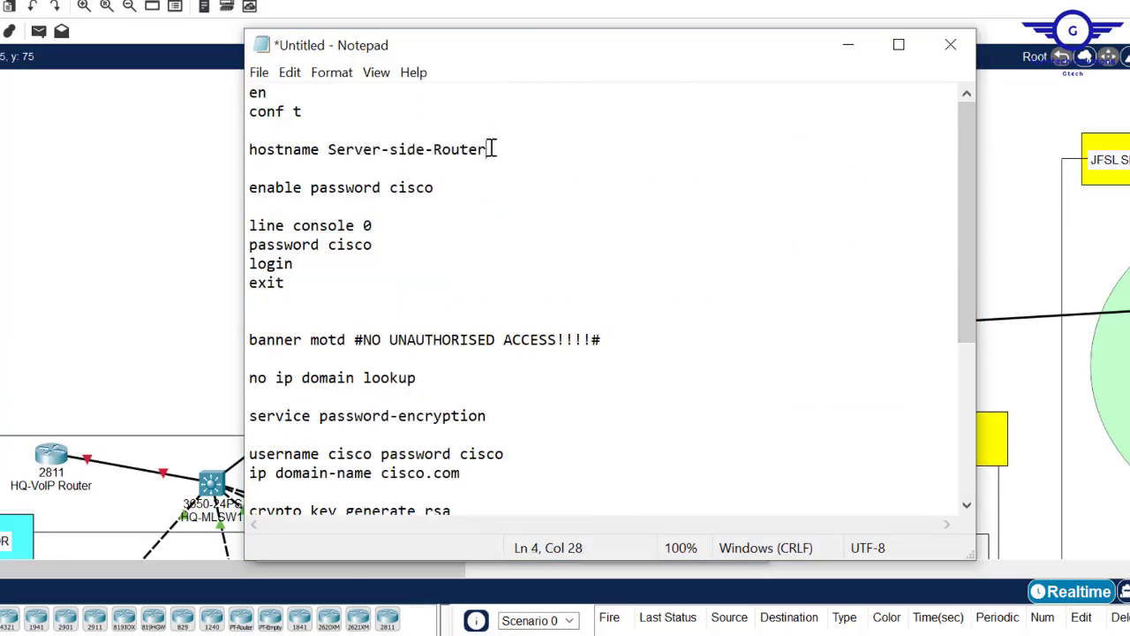
- Rename the ISP device to Safaricom-ISP and check the JTL-ISP router's command line
drag(491, 149, 331, 149)
text(Safaricom-ISP)
click(529, 153)
click(393, 106)
click(742, 71)
click(409, 151)
key(BackSpace)
key(BackSpace)
key(BackSpace)
key(BackSpace)
key(BackSpace)
key(BackSpace)
key(BackSpace)
key(BackSpace)
key(BackSpace)
click(686, 146)
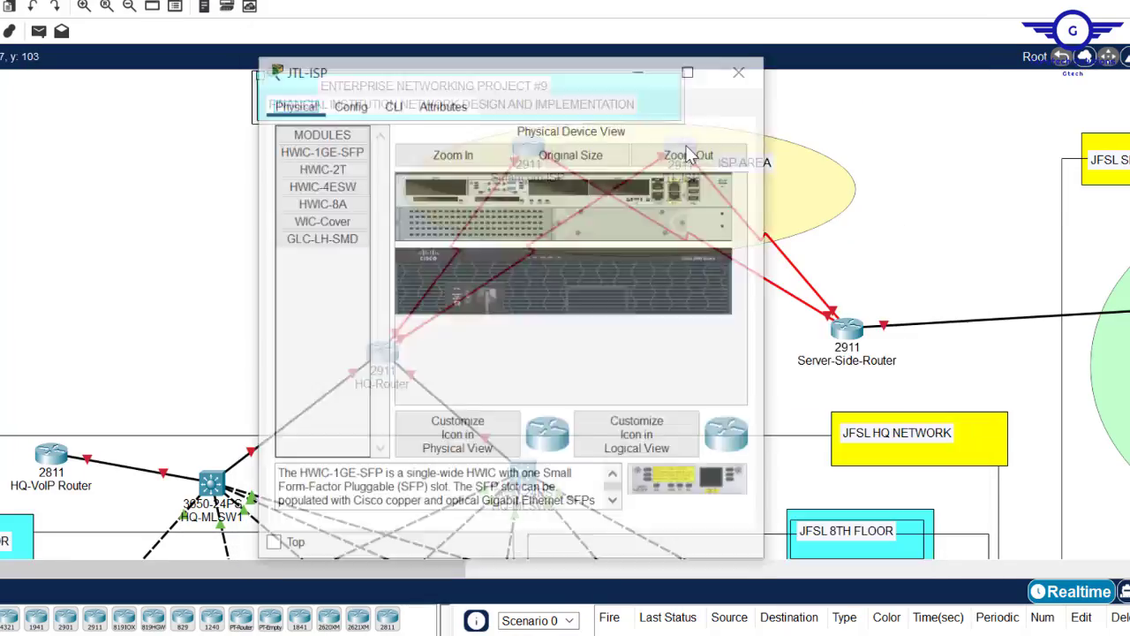
click(393, 106)
click(739, 73)
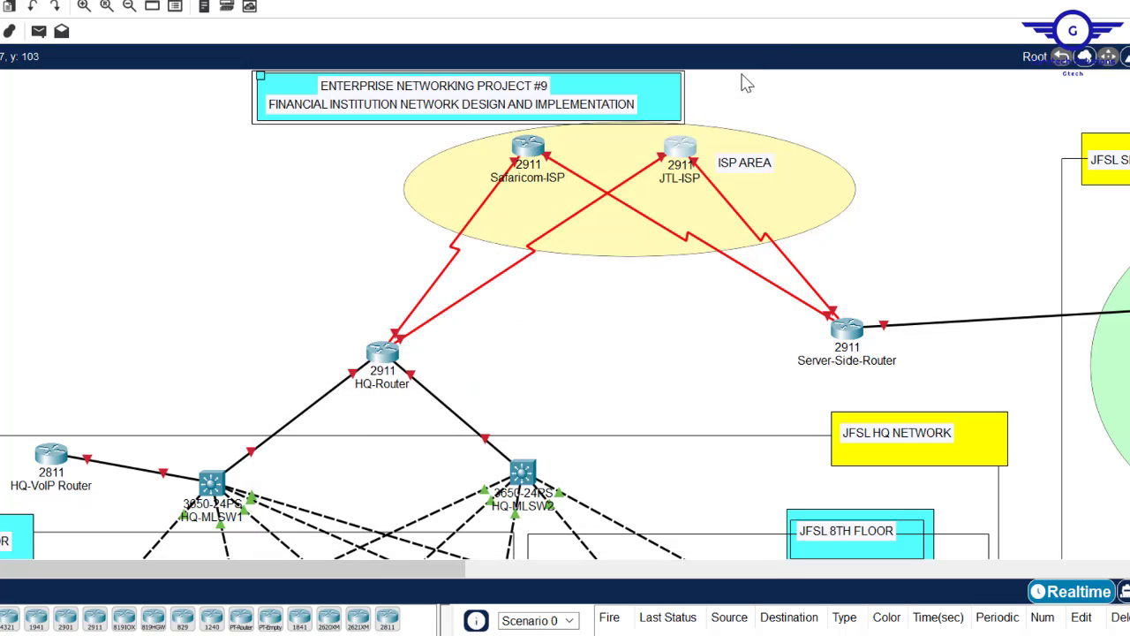
- Scroll up to the ISP area and bring the Config.txt notes to the front
scroll(565, 315, down, 10)
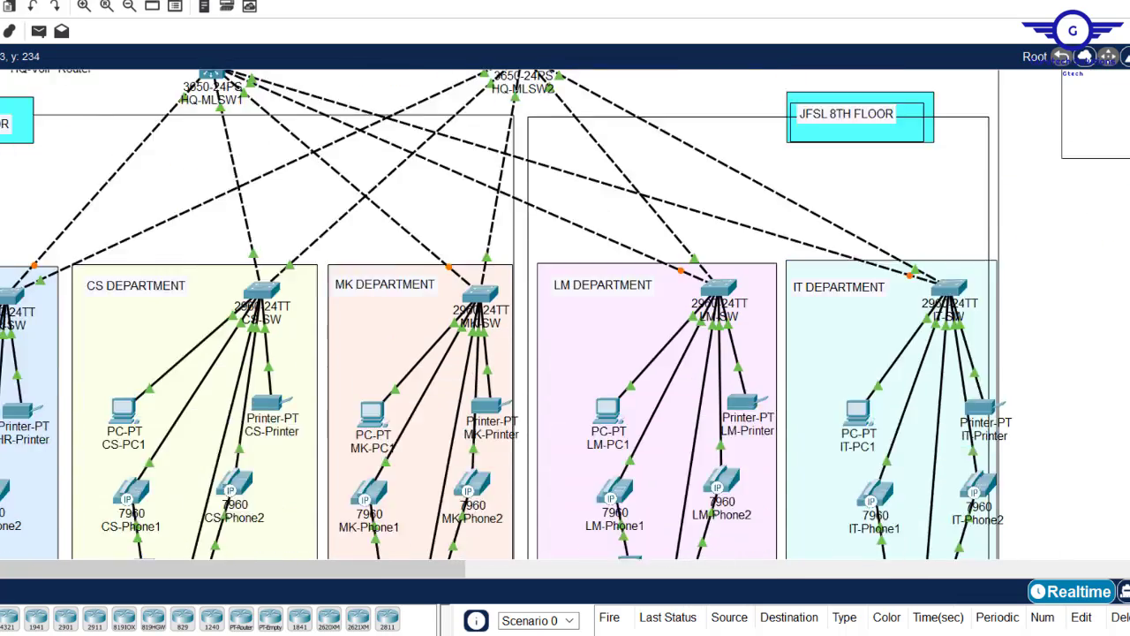
scroll(565, 315, up, 6)
scroll(565, 315, up, 4)
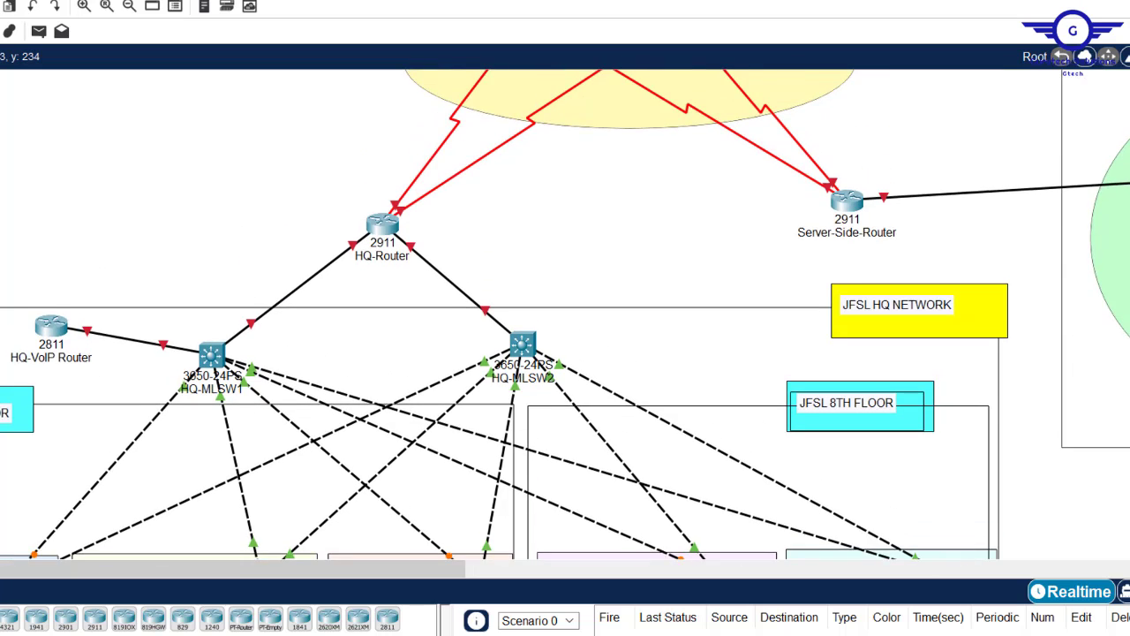
scroll(565, 314, down, 5)
scroll(565, 314, up, 2)
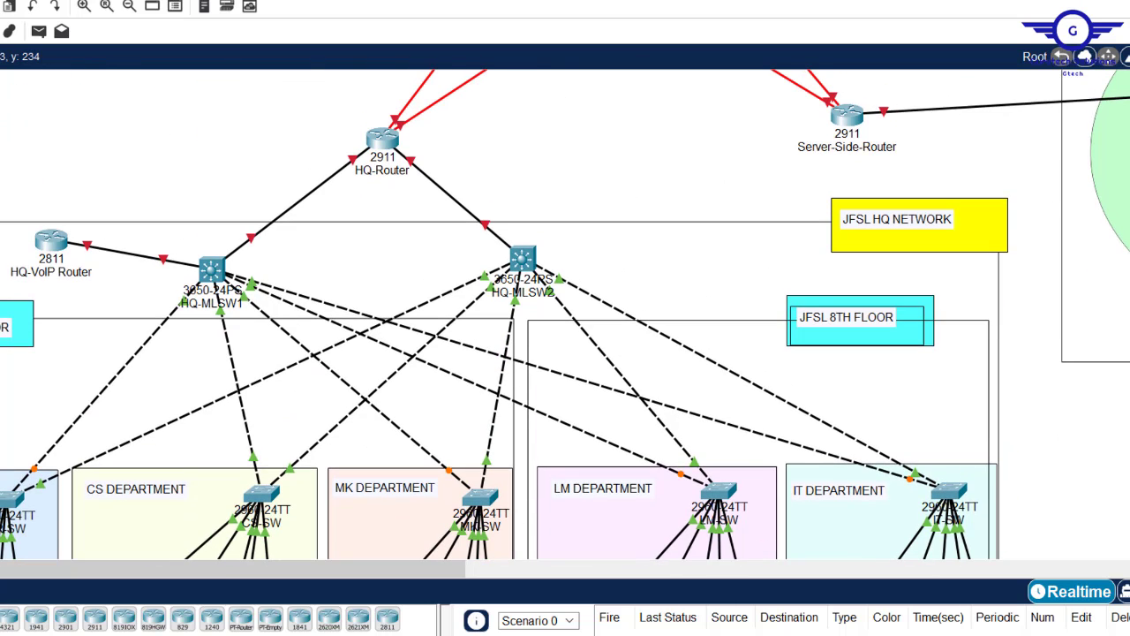
scroll(565, 314, up, 4)
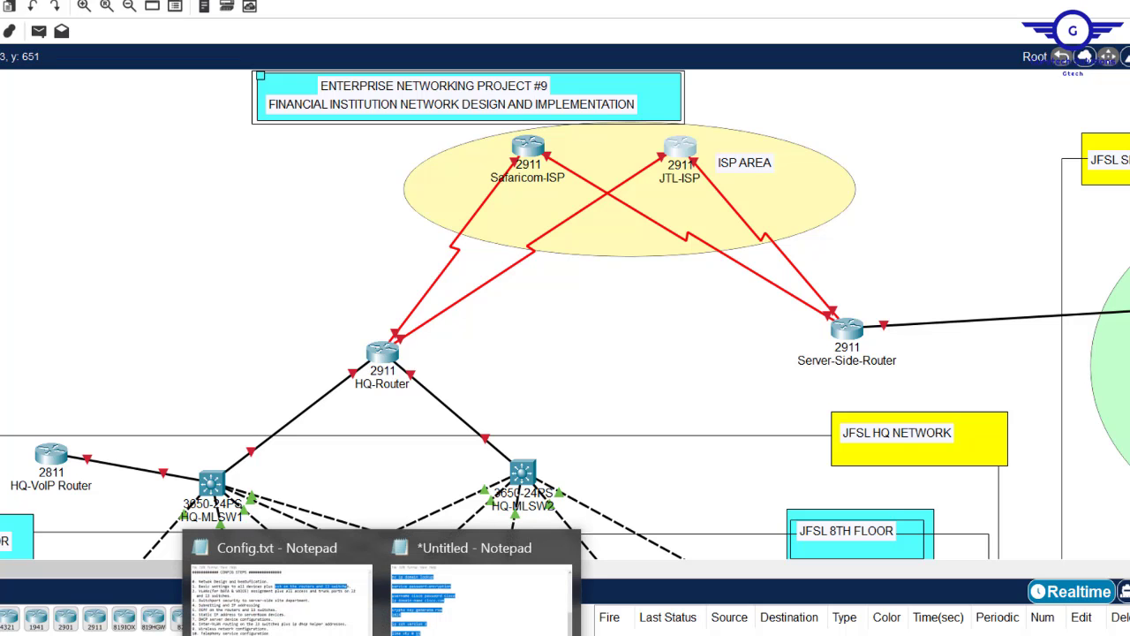
click(329, 621)
- Deselect the Config.txt text and return to the Packet Tracer topology
click(591, 352)
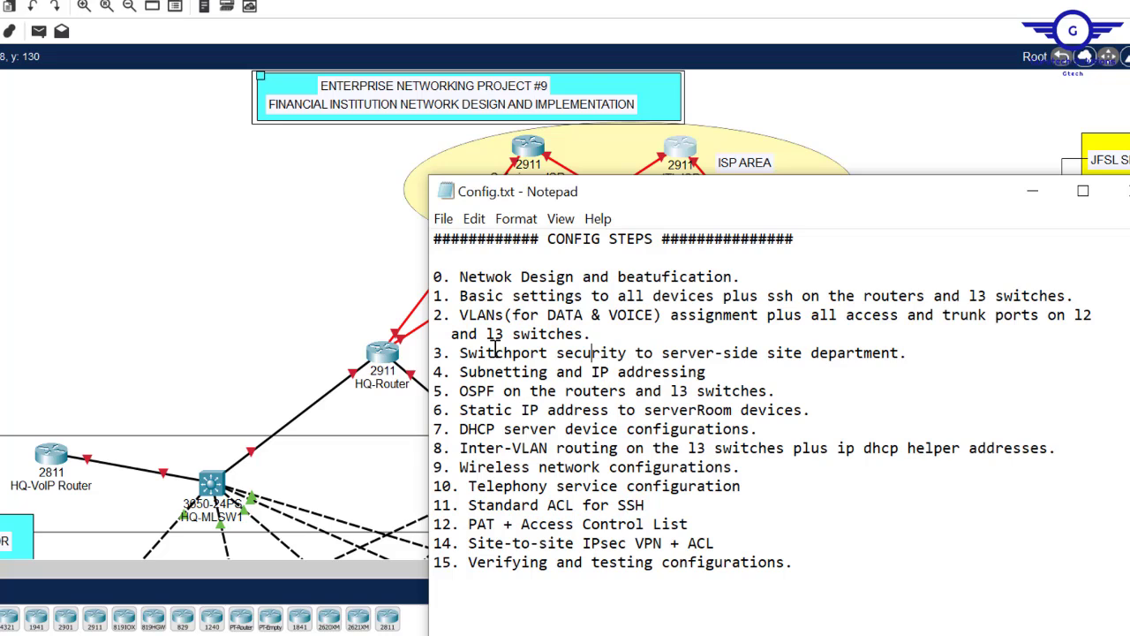
click(274, 237)
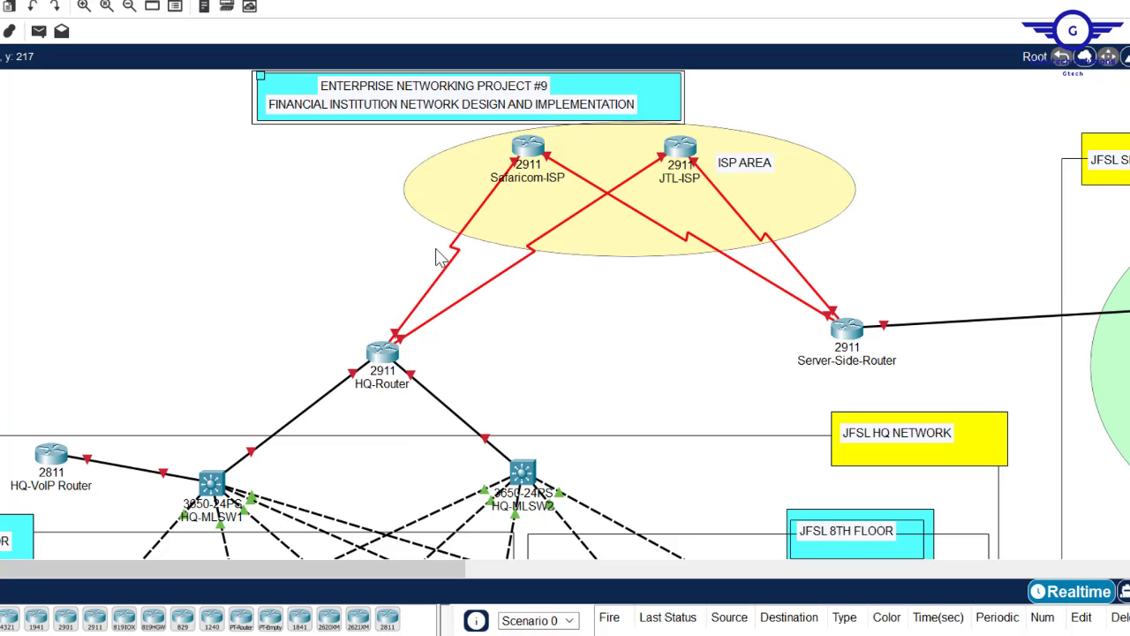
scroll(566, 314, down, 8)
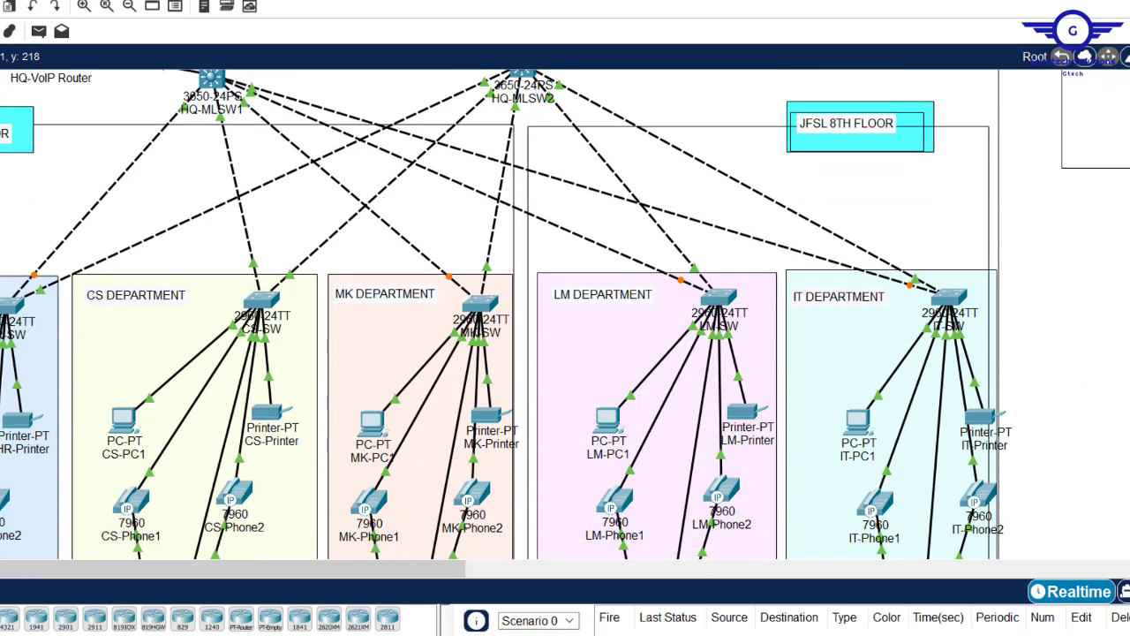
scroll(566, 315, up, 2)
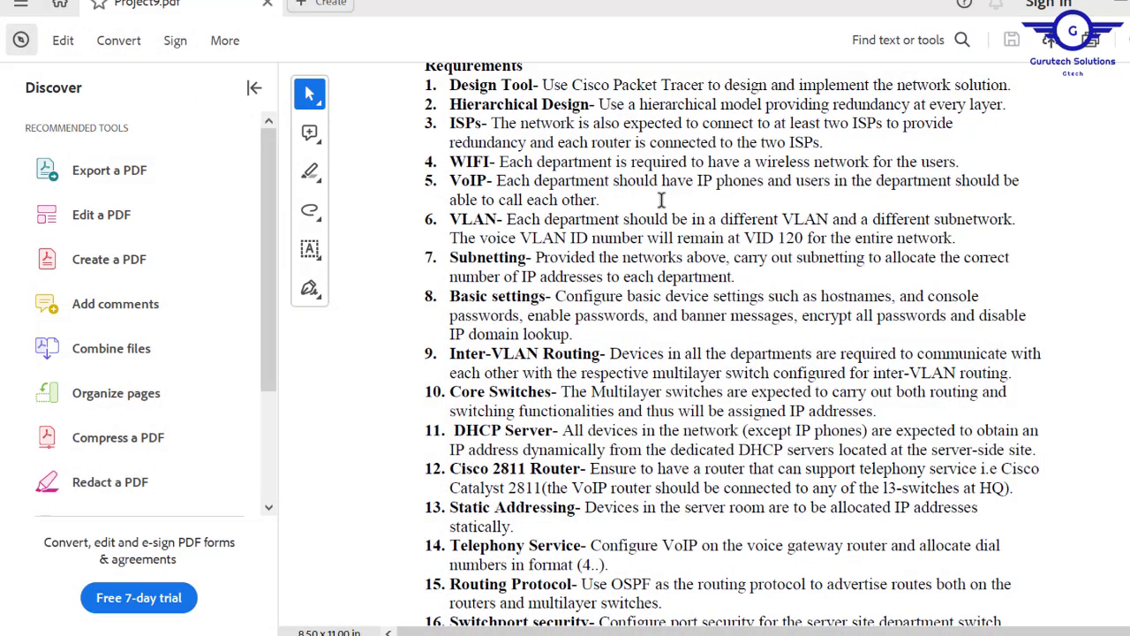
- Highlight the VLAN requirement, then the line fixing the voice VLAN at VID 120
mouse_move(447, 215)
mouse_down()
mouse_move(980, 222)
mouse_move(967, 259)
mouse_move(961, 236)
mouse_up()
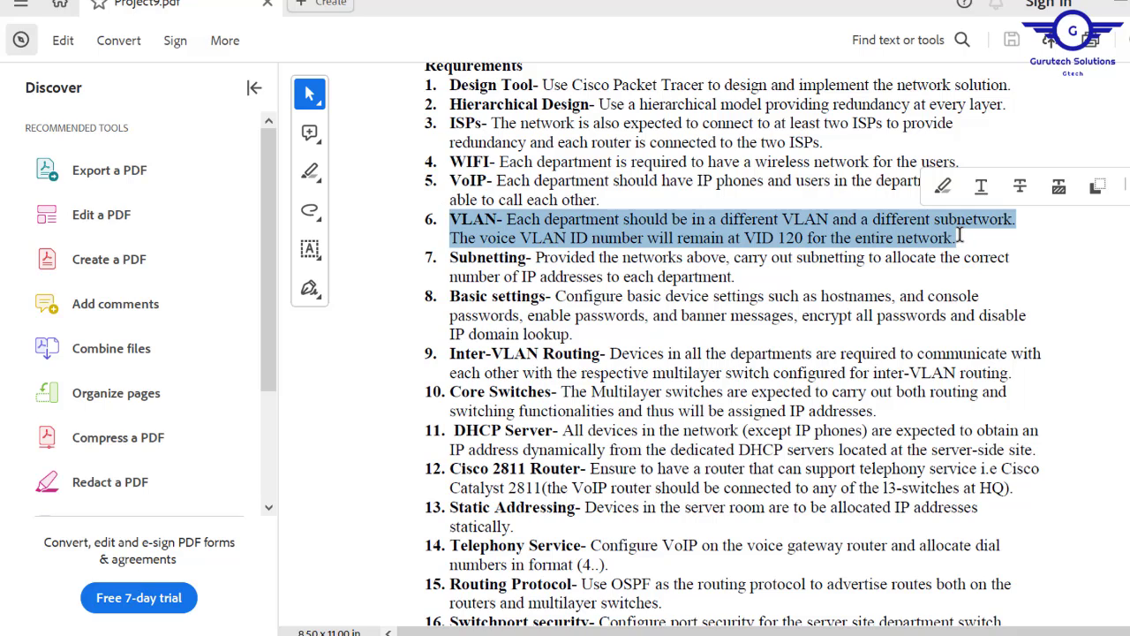
click(922, 258)
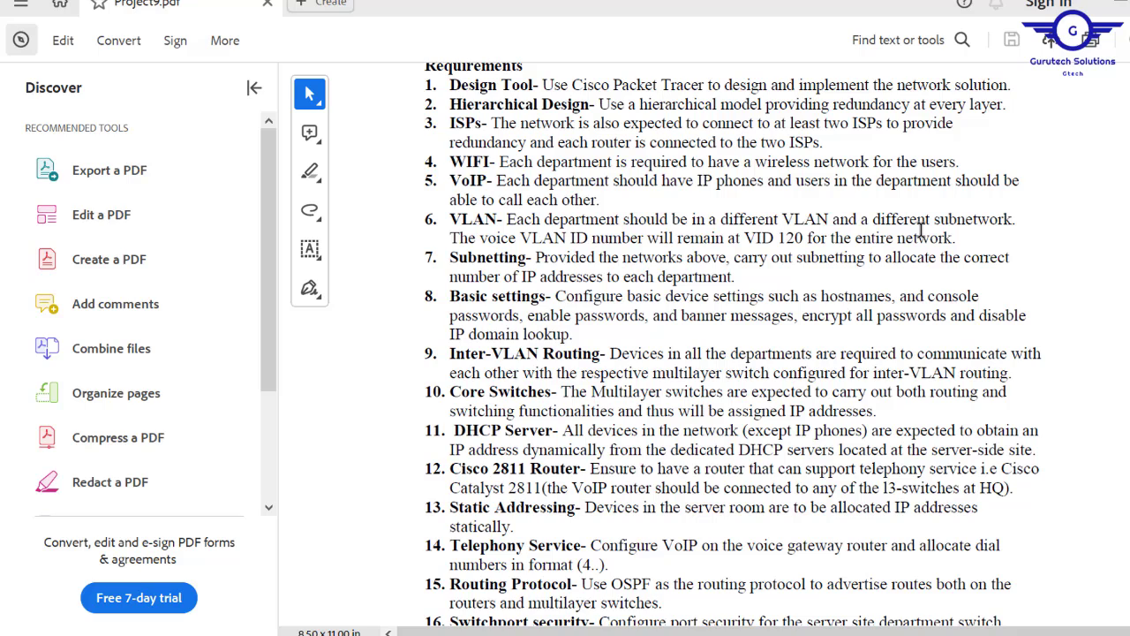
mouse_move(480, 238)
mouse_down()
mouse_move(737, 239)
mouse_move(853, 257)
mouse_move(828, 239)
mouse_move(801, 238)
mouse_up()
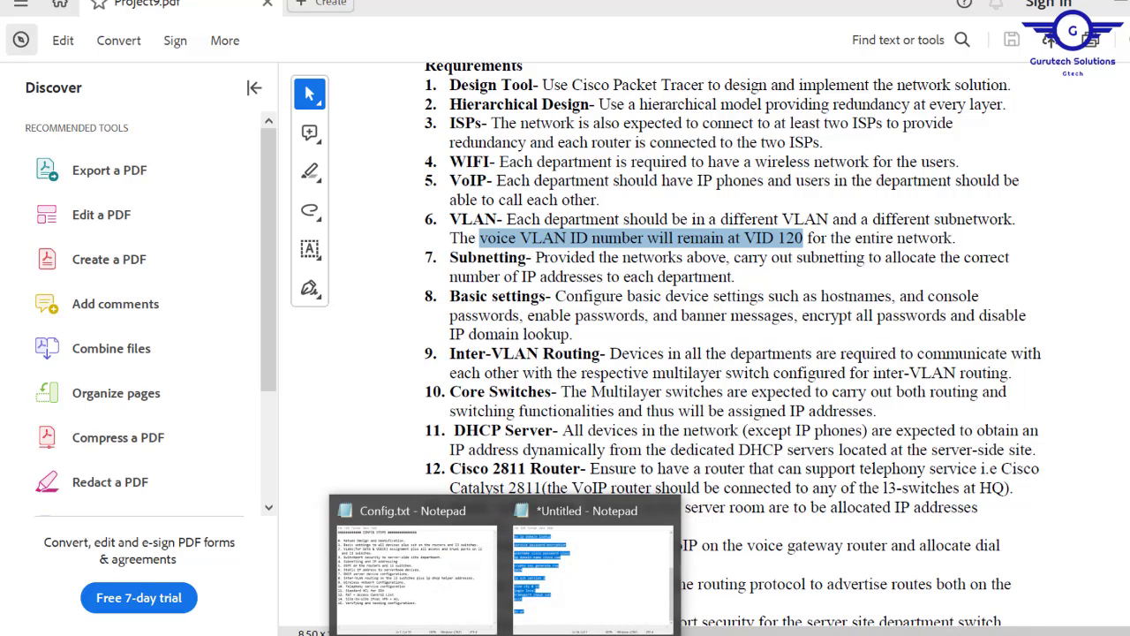
- Place a capitalised note below HR DEPARTMENT reading VLAN, DATA= 10, VOICE= 120
click(501, 635)
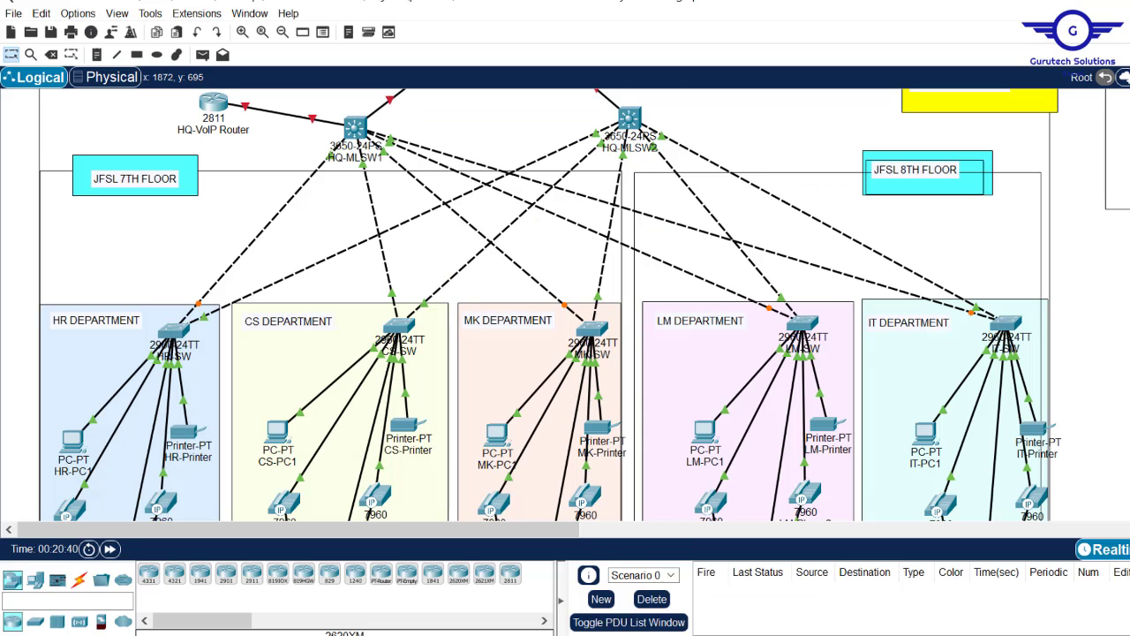
scroll(306, 131, down, 5)
scroll(306, 130, up, 3)
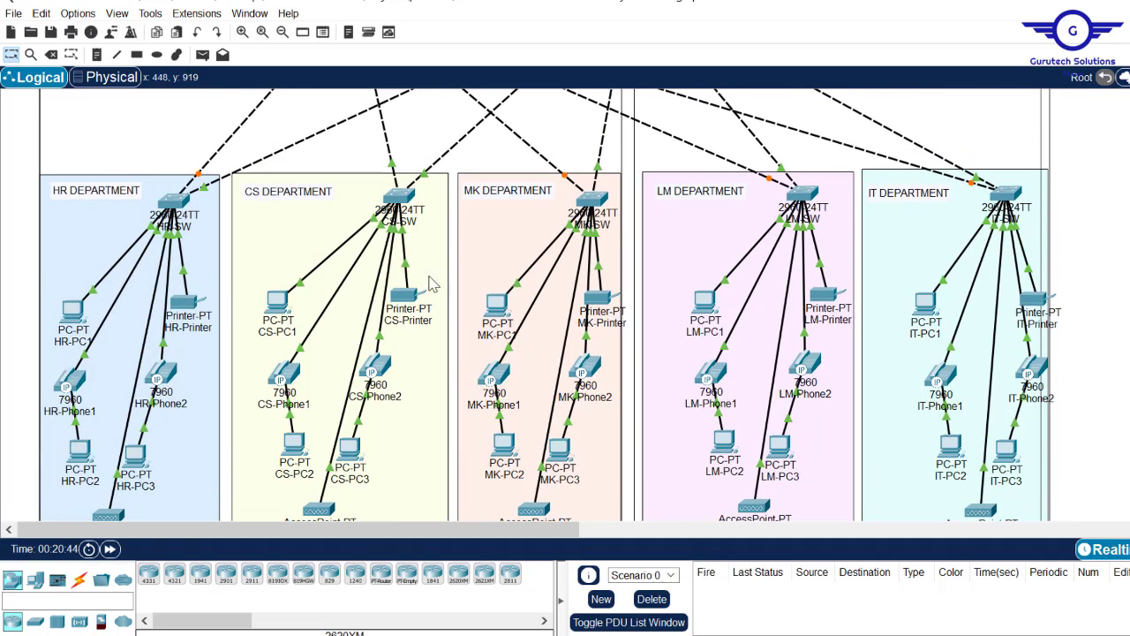
scroll(583, 306, up, 4)
scroll(583, 305, down, 6)
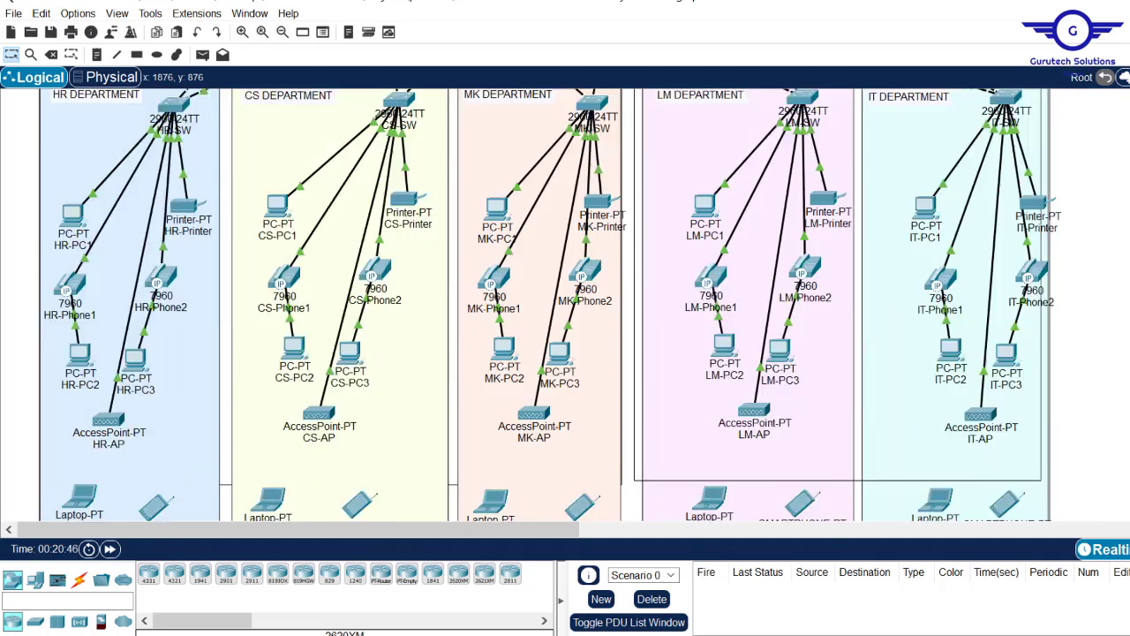
scroll(583, 305, up, 2)
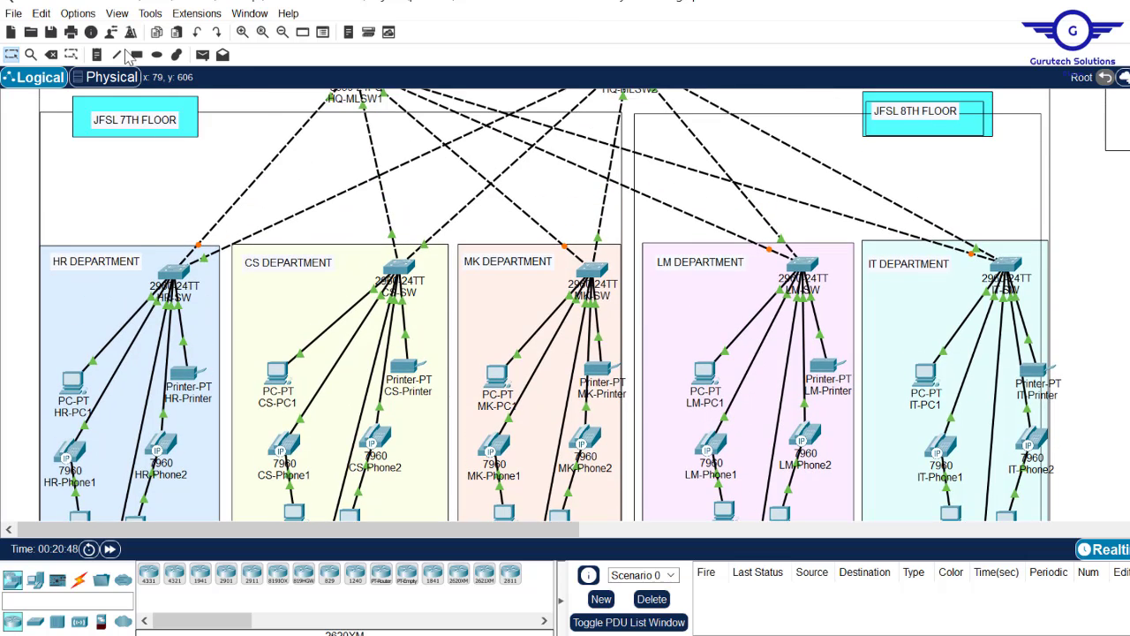
click(98, 58)
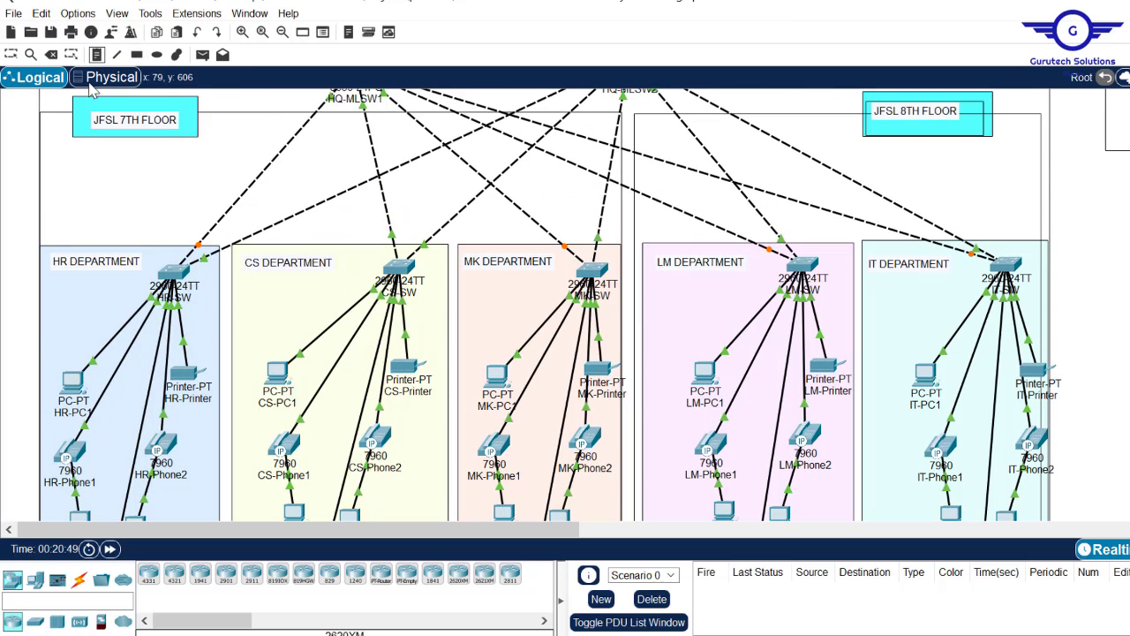
click(55, 275)
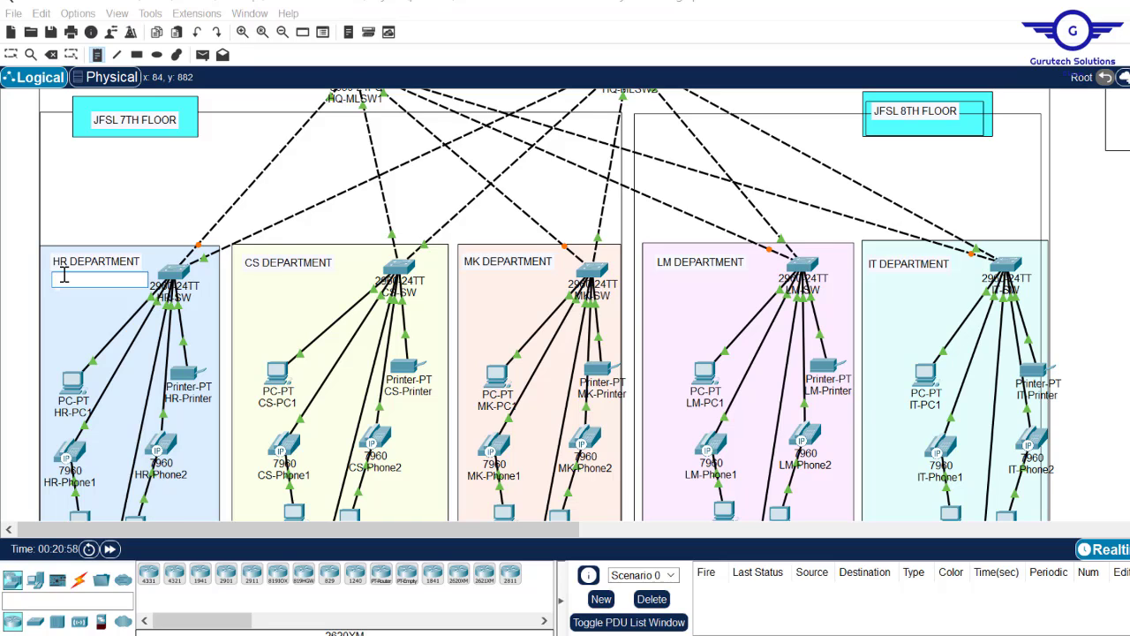
key(Caps_Lock)
text(NLAN)
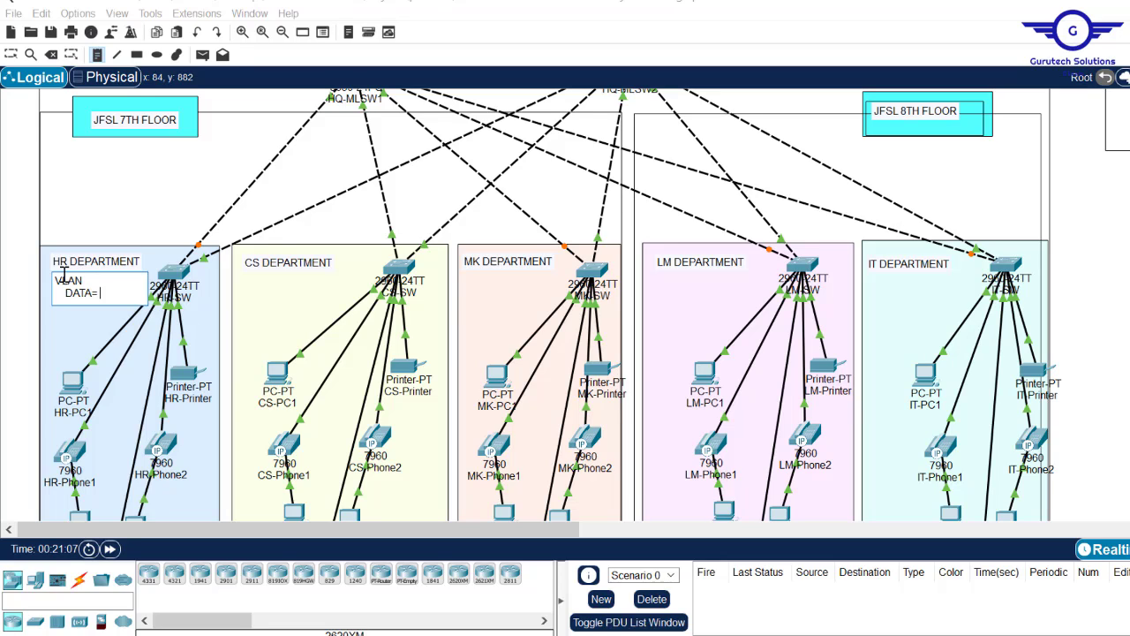
key(Return)
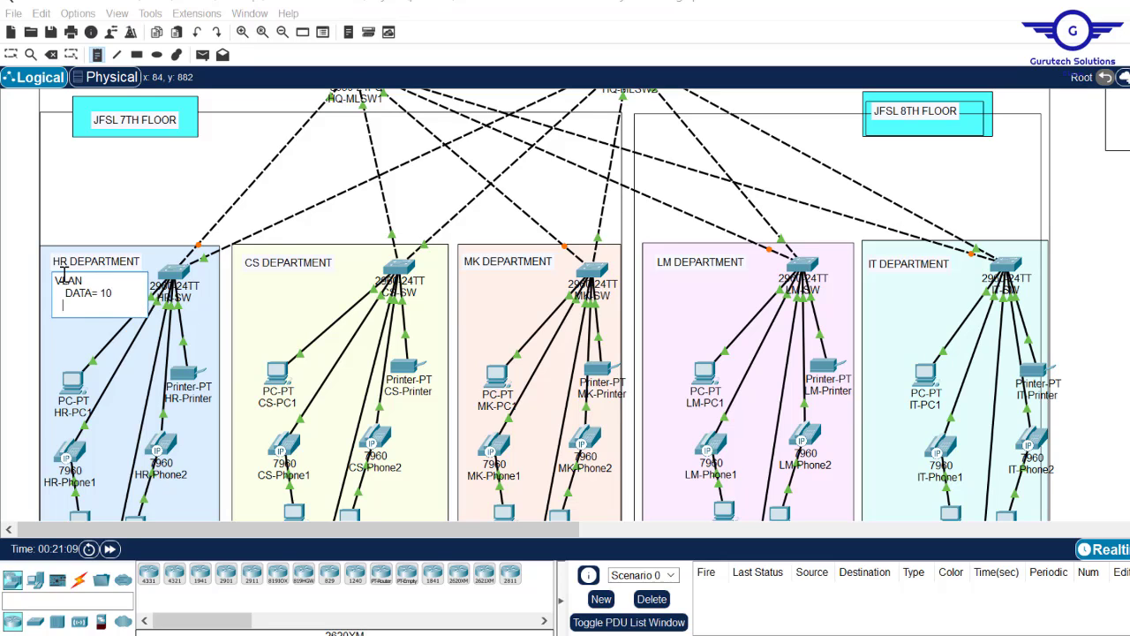
text(VOICE= 120)
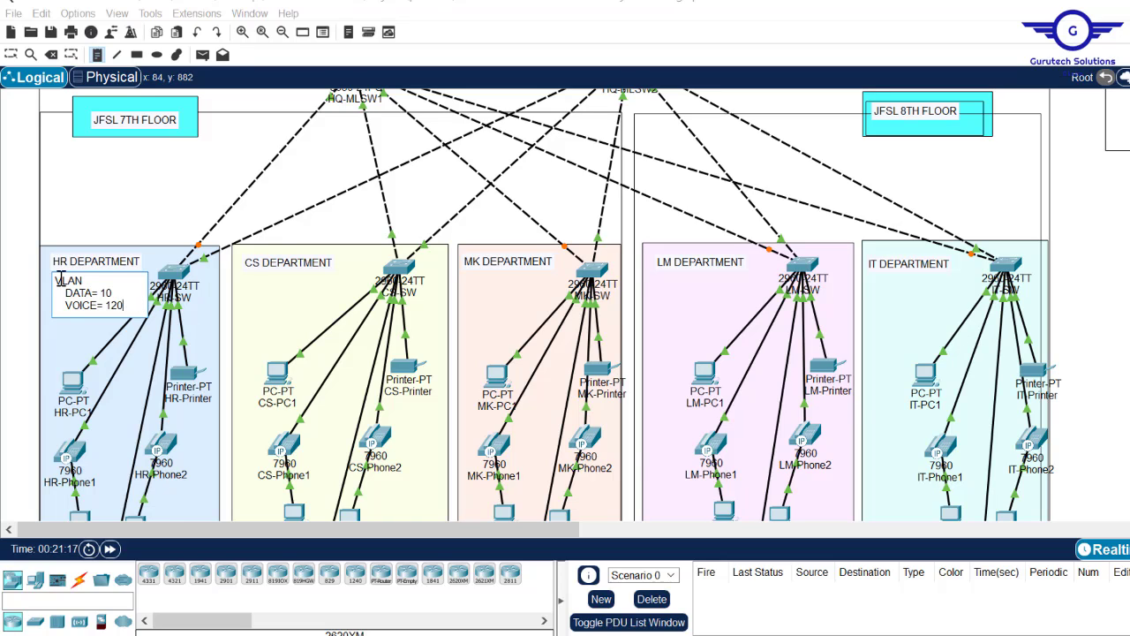
key(ctrl+a)
key(ctrl+c)
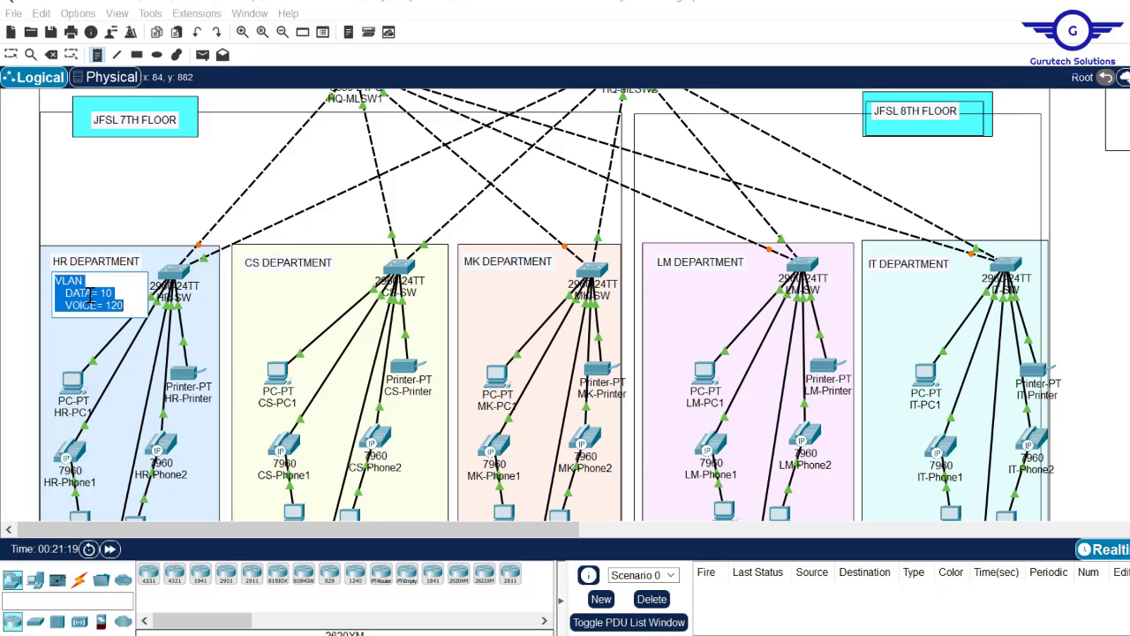
- Paste the VLAN note under CS DEPARTMENT and change its data VLAN to 20
click(260, 276)
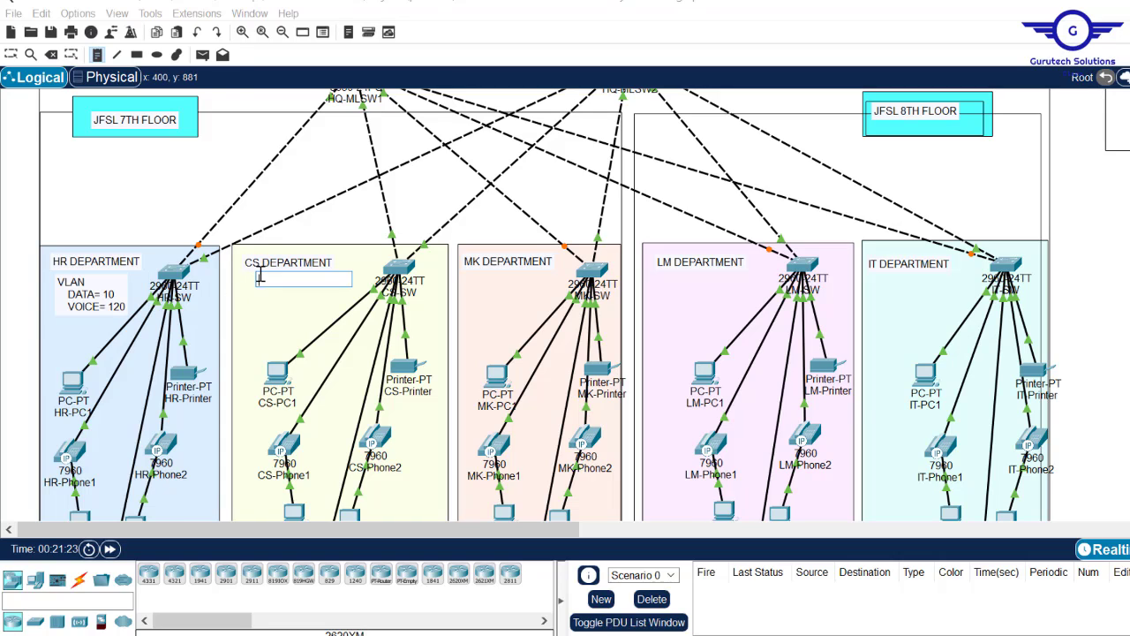
key(ctrl+v)
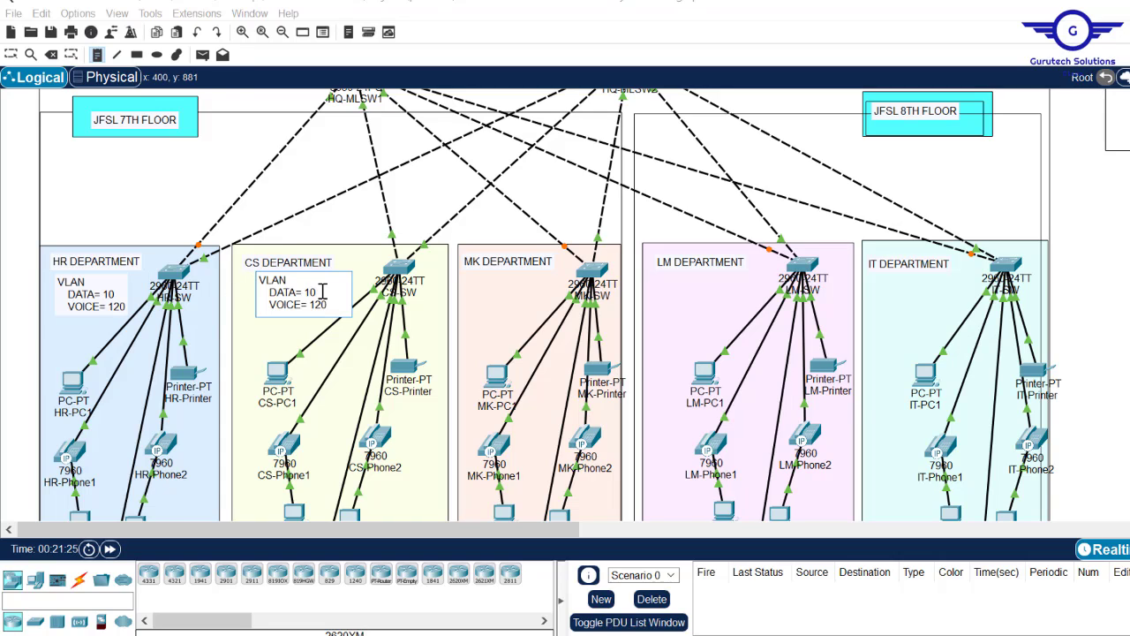
text(20)
click(468, 280)
key(ctrl+v)
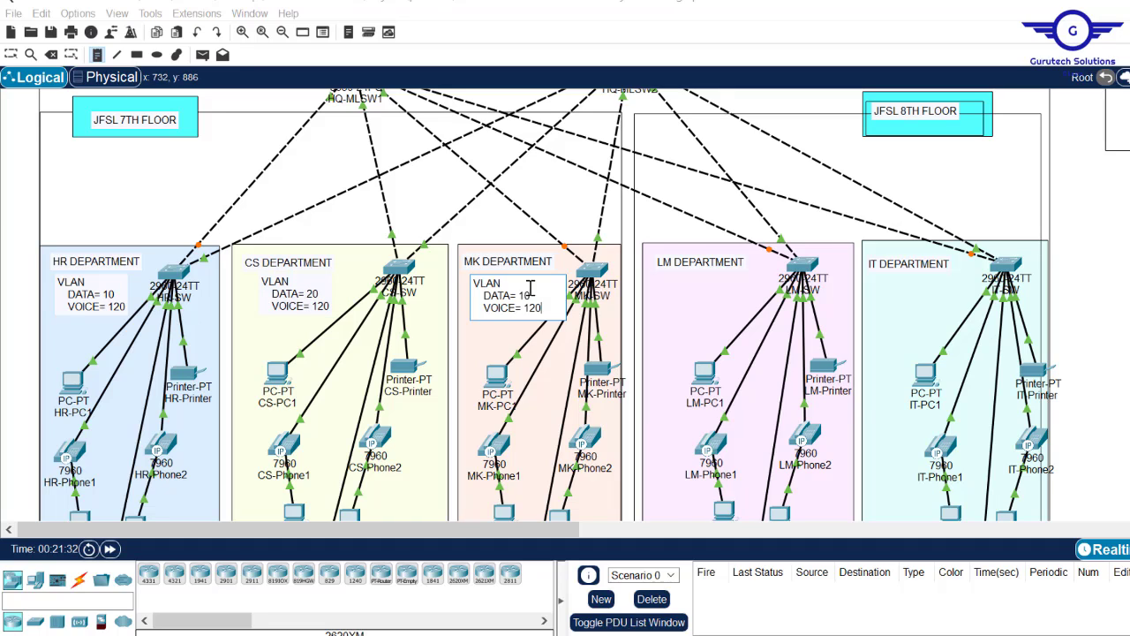
- Paste VLAN notes into the MK and IT departments, setting IT's data VLAN to 50
click(662, 277)
key(ctrl+v)
click(883, 272)
key(ctrl+v)
text(50)
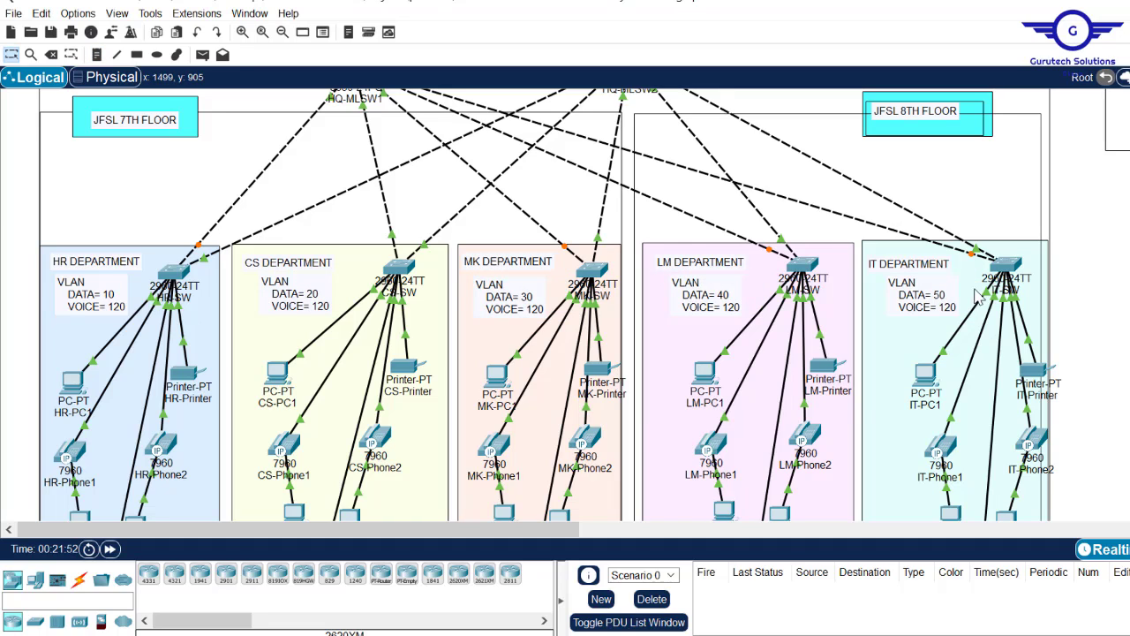
click(936, 302)
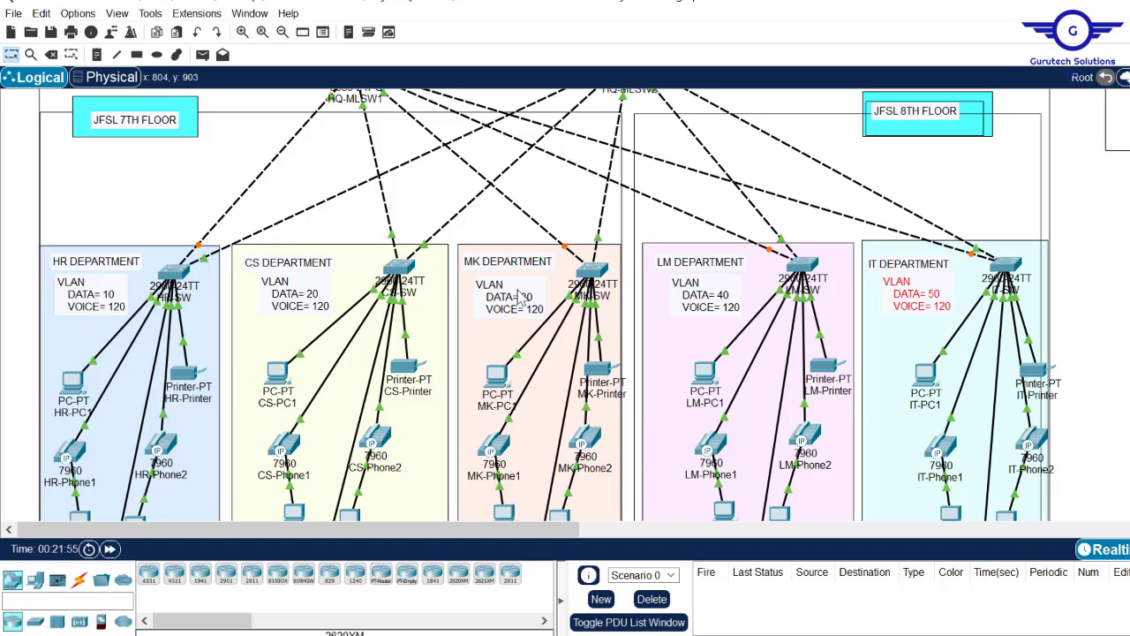
- Nudge the MK, CS and HR VLAN notes so they line up
drag(513, 308, 512, 300)
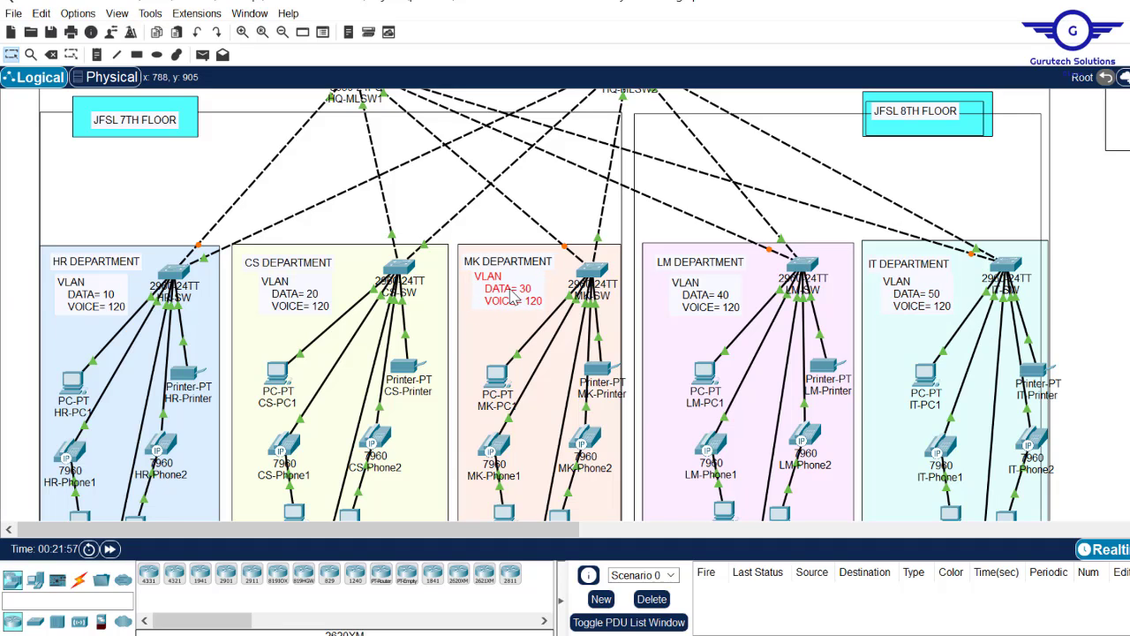
drag(310, 301, 302, 301)
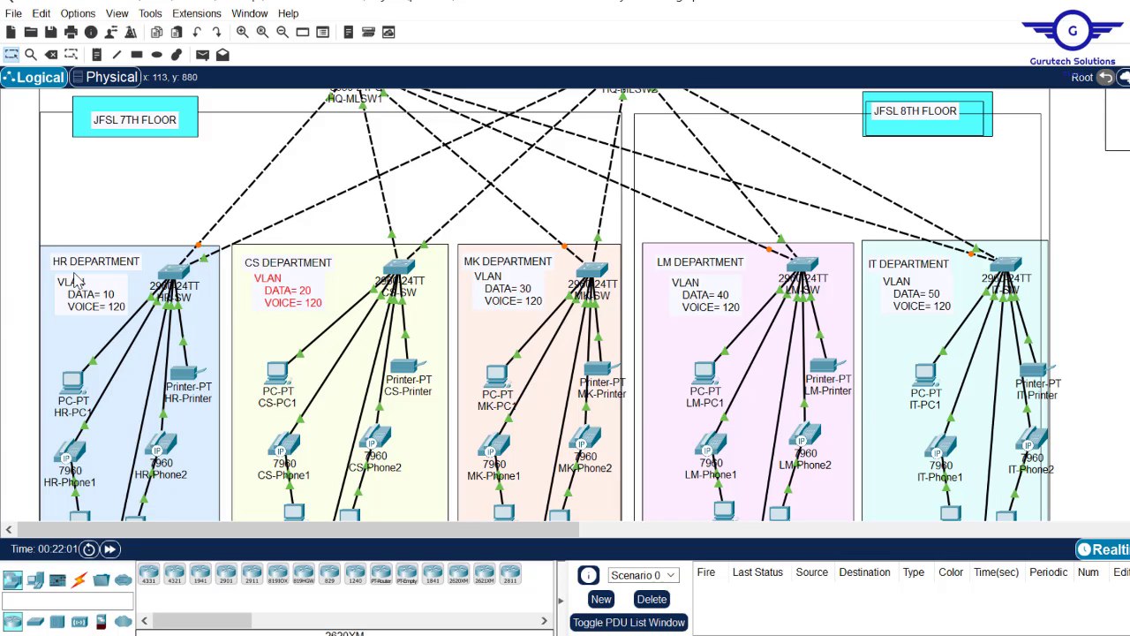
drag(80, 303, 80, 301)
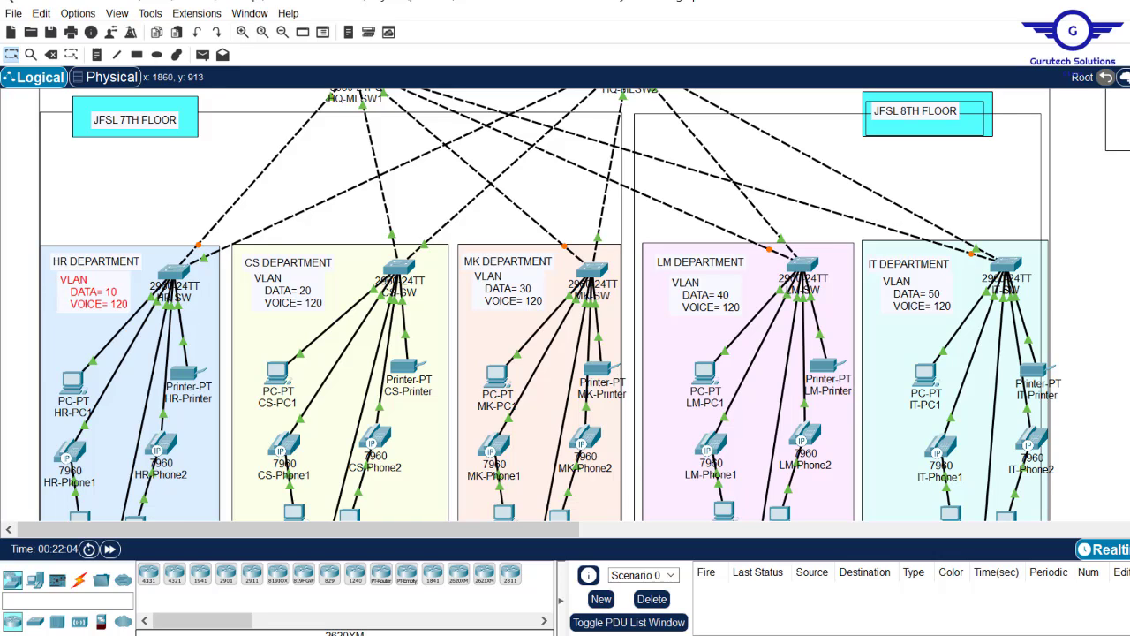
key(Escape)
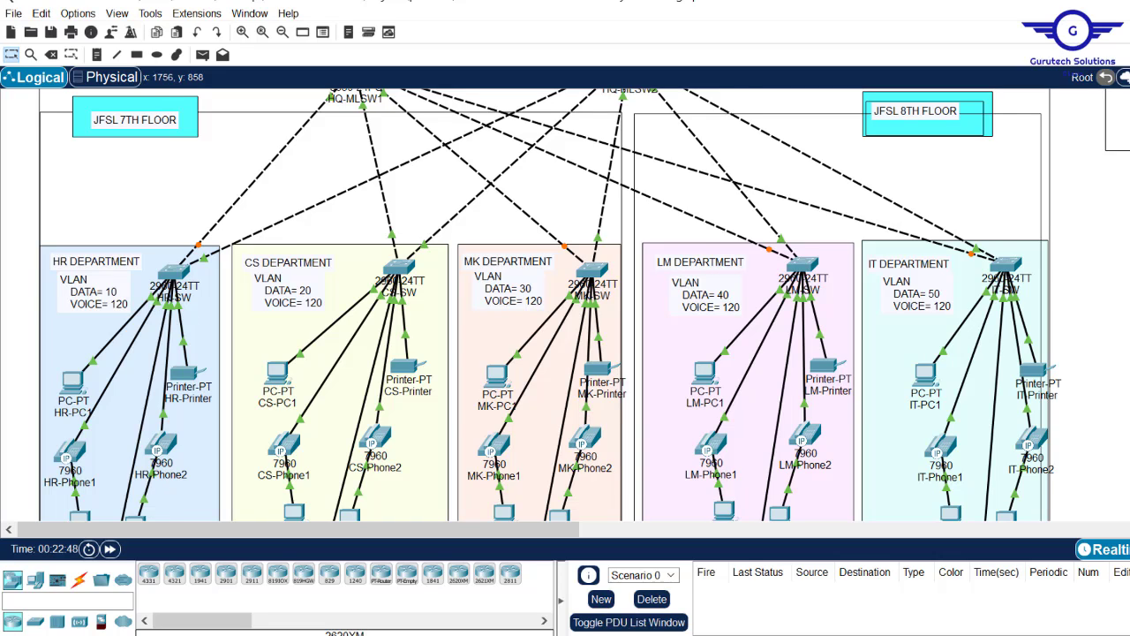
scroll(565, 304, up, 2)
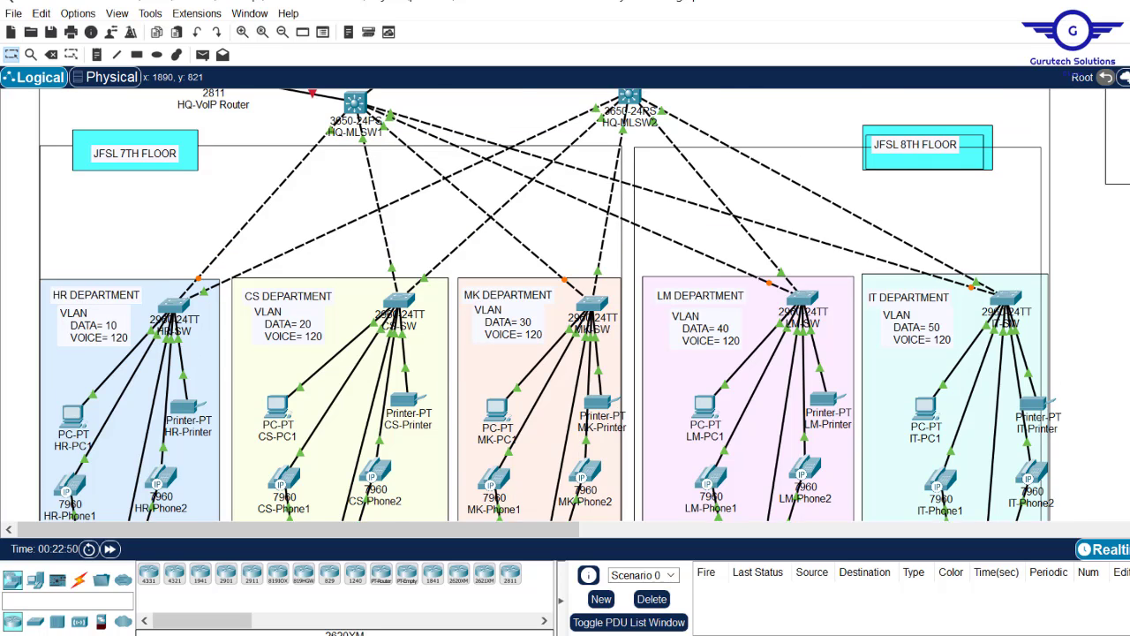
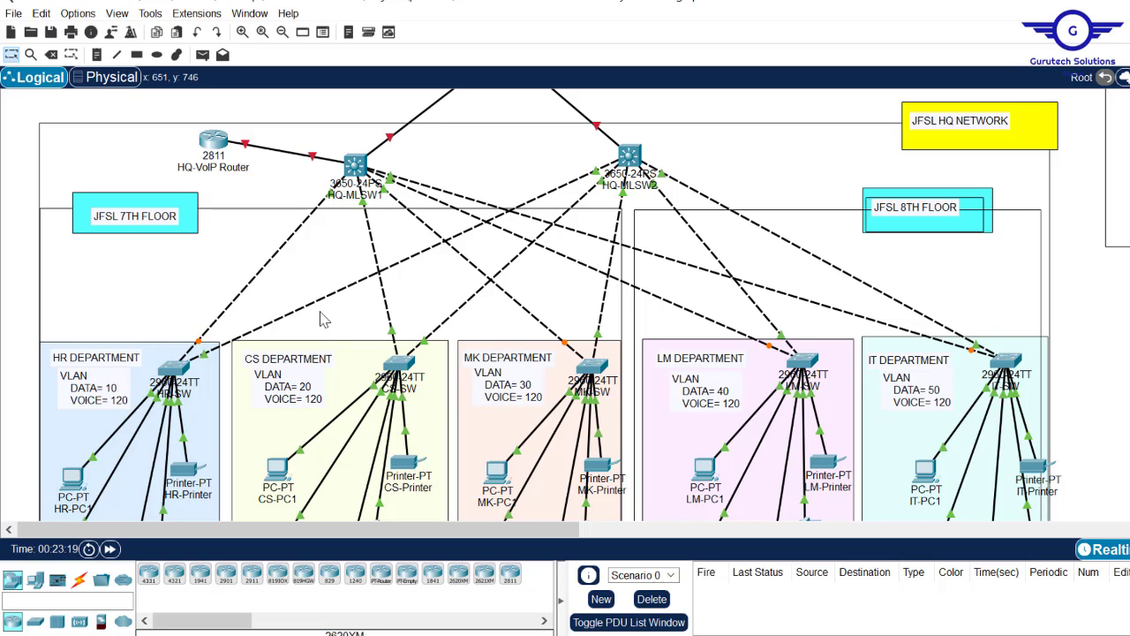
- Open HR-SW's console and log in with the access password
mouse_move(198, 341)
click(164, 374)
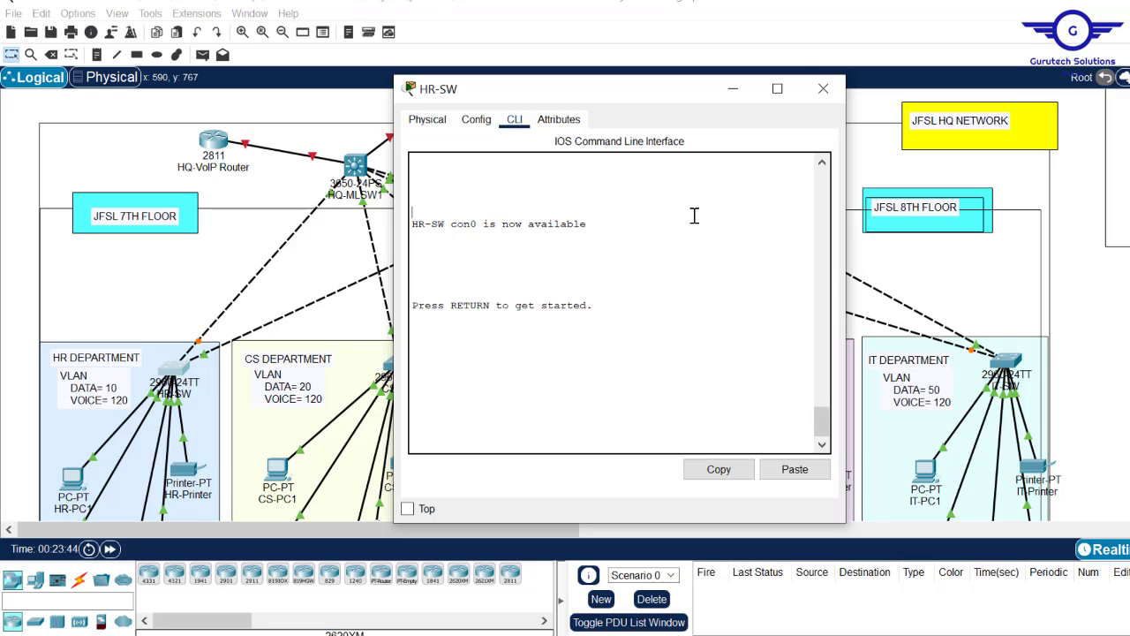
key(Return)
key(Return)
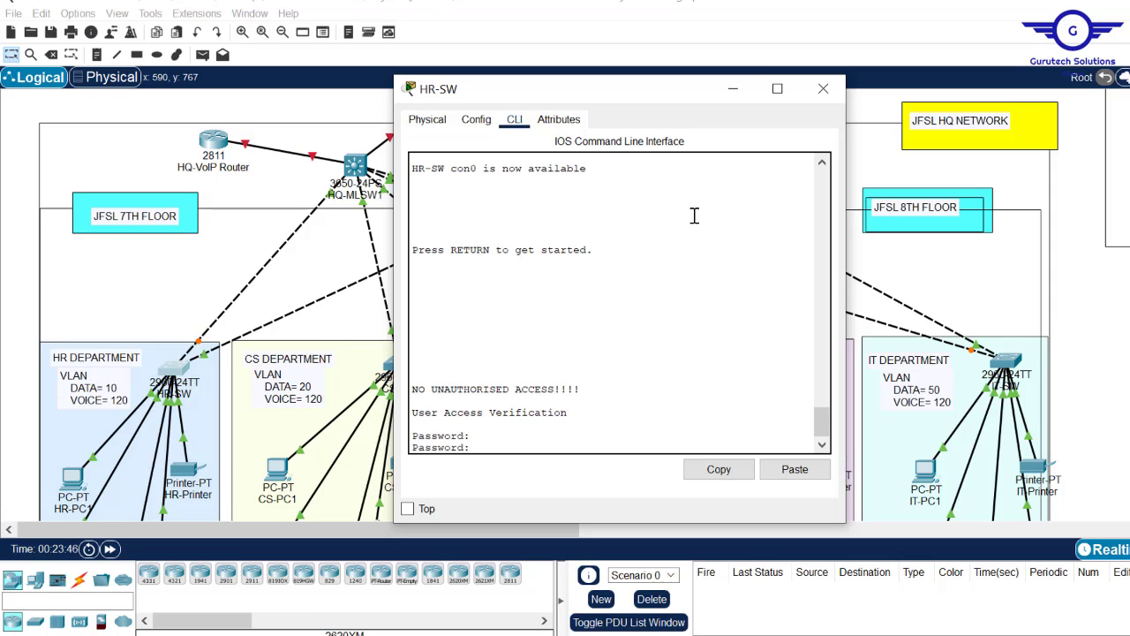
key(Return)
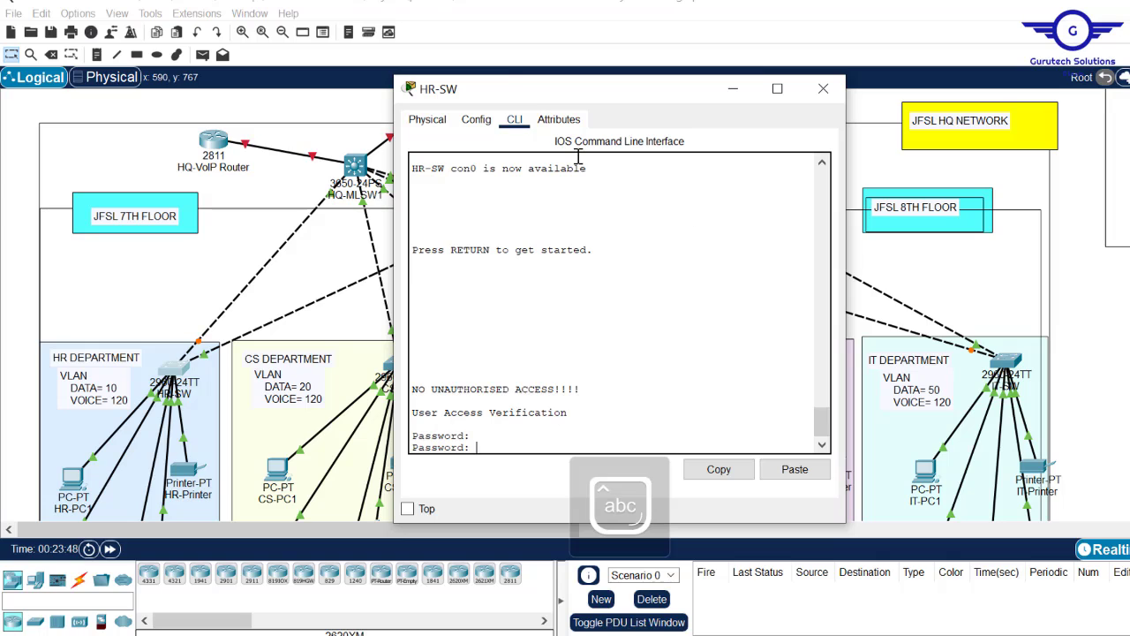
- Look at the FastEthernet0/4 settings, then exit back to global configuration in the HR-SW CLI
click(476, 119)
click(468, 284)
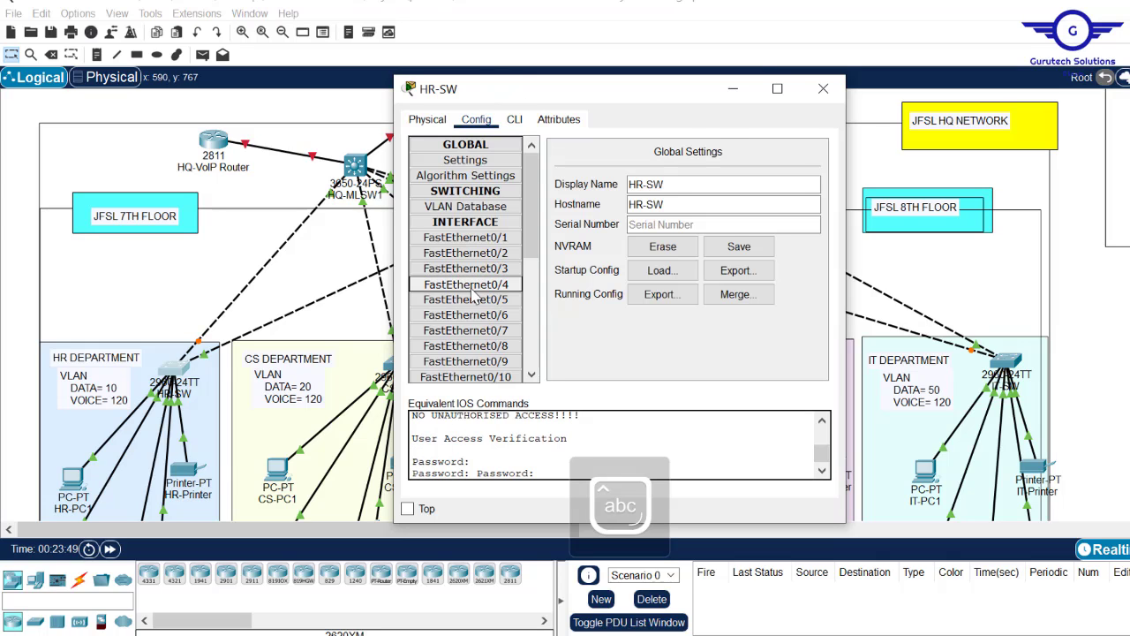
click(514, 123)
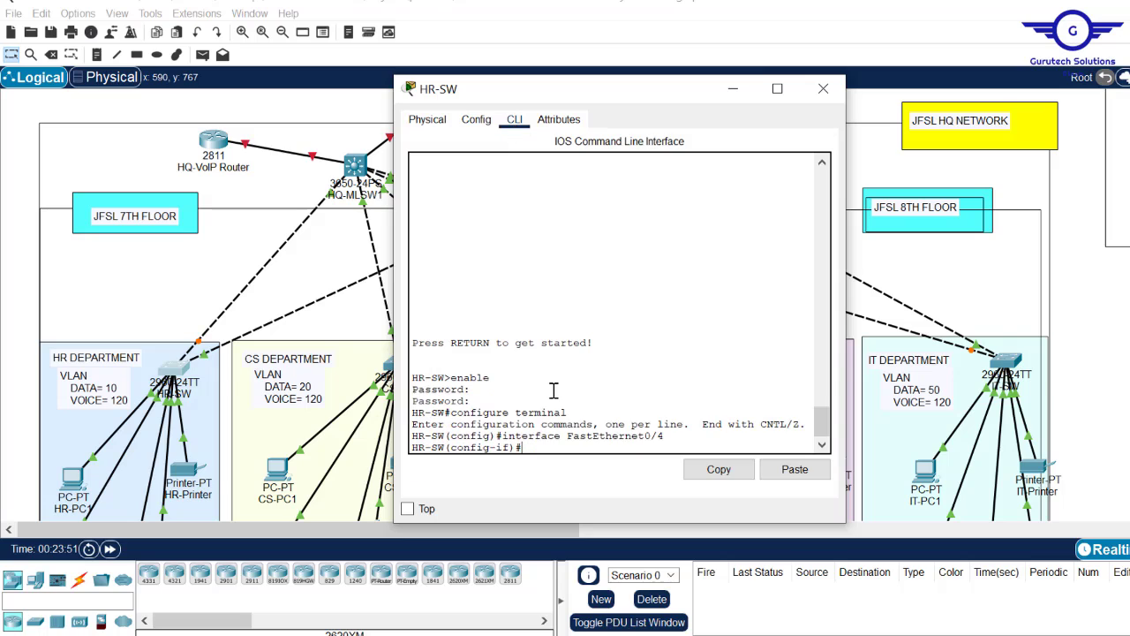
key(Return)
key(Return)
text(exit)
key(Return)
key(Return)
key(Return)
key(Return)
key(Return)
key(Return)
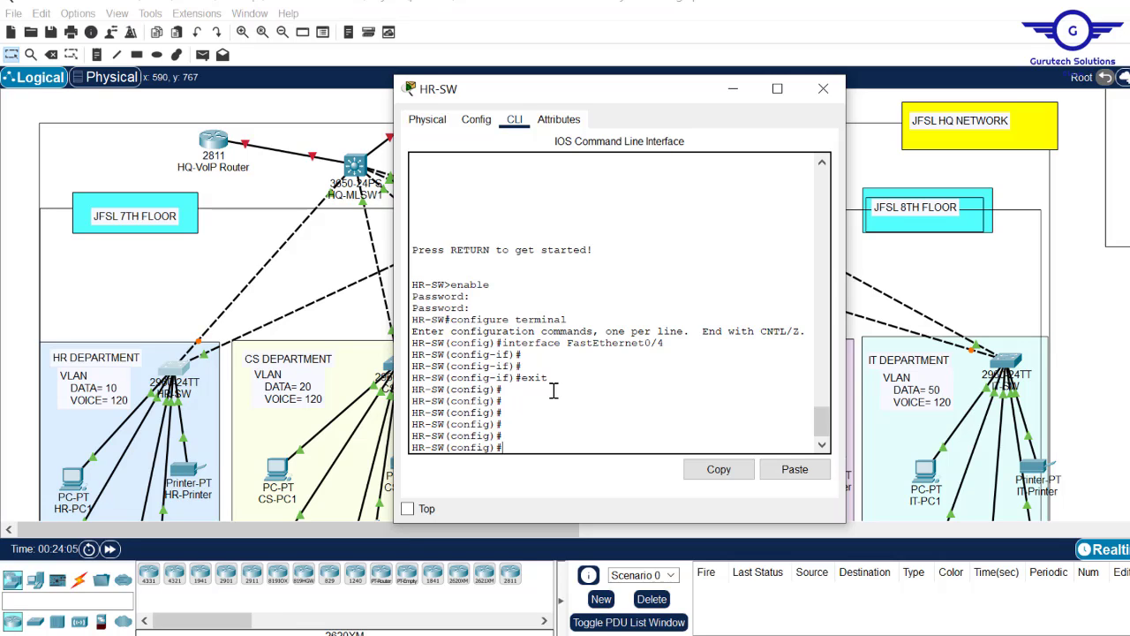
click(15, 345)
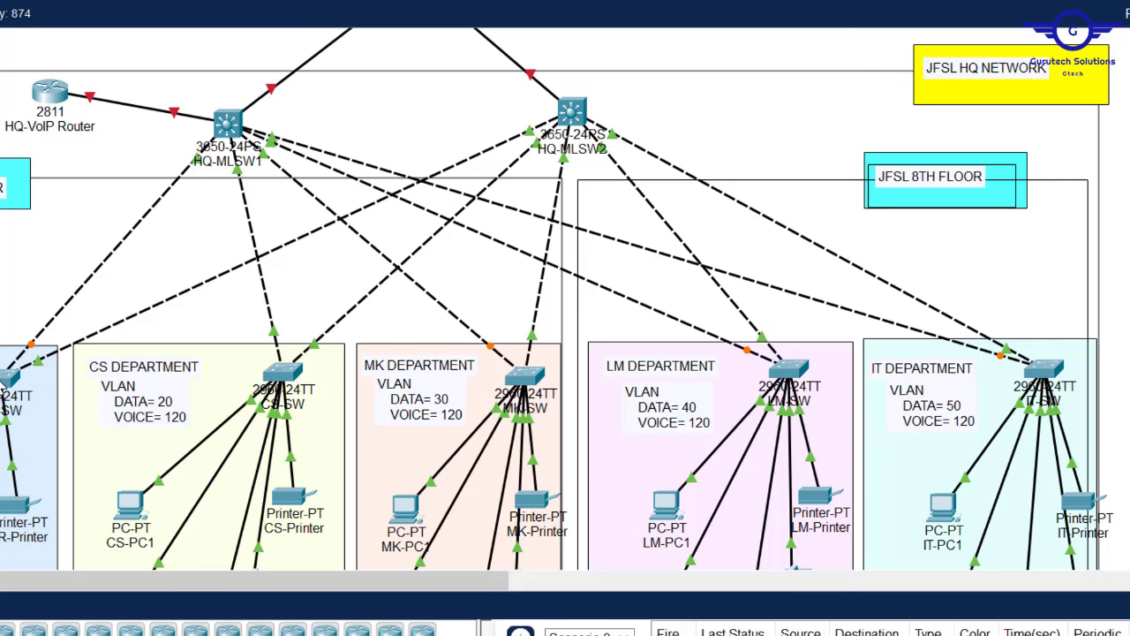
click(5, 380)
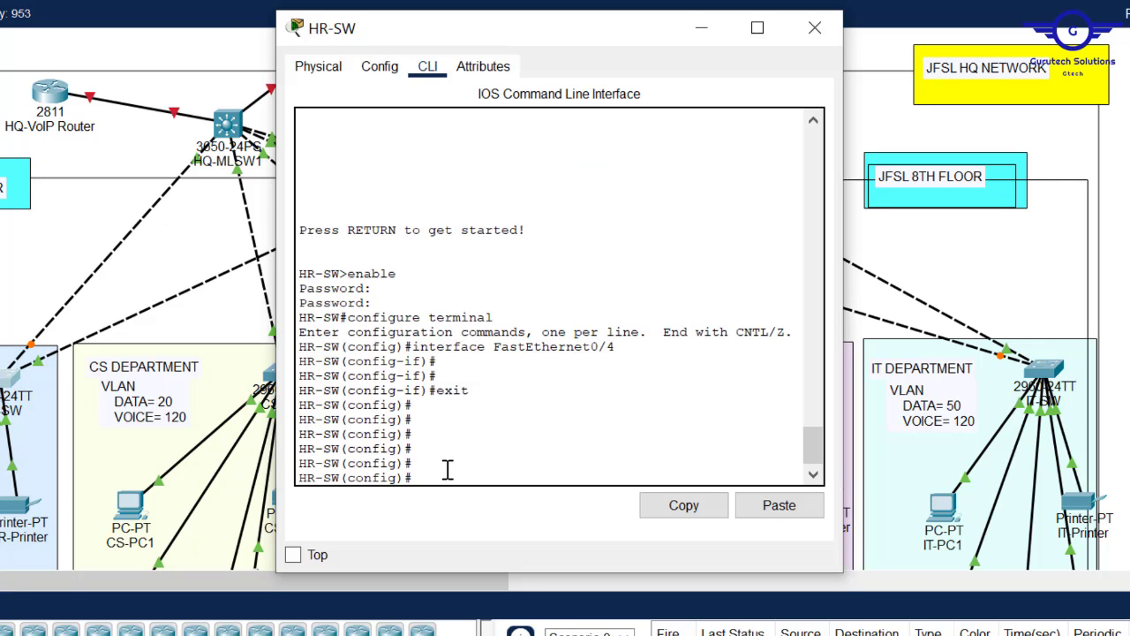
- Create VLAN 10 on HR-SW and name it DATA
text(vlan 10)
key(Return)
text(name)
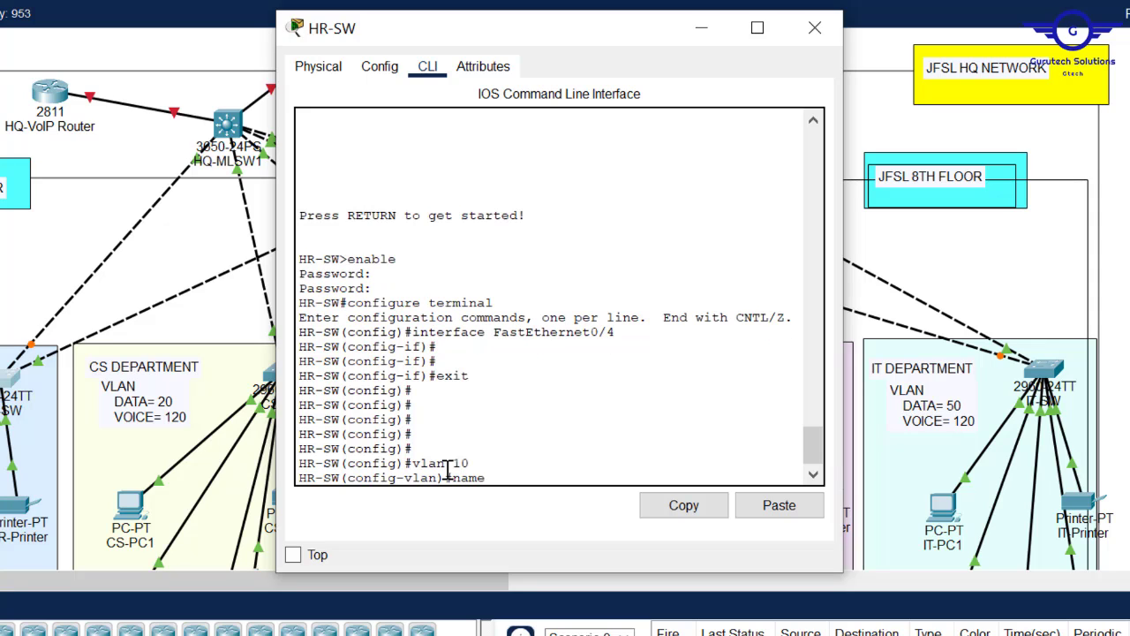
text( DAT)
key(Return)
- Create VLAN 120 named VOICE by editing recalled commands, then exit VLAN mode
key(Up)
key(Up)
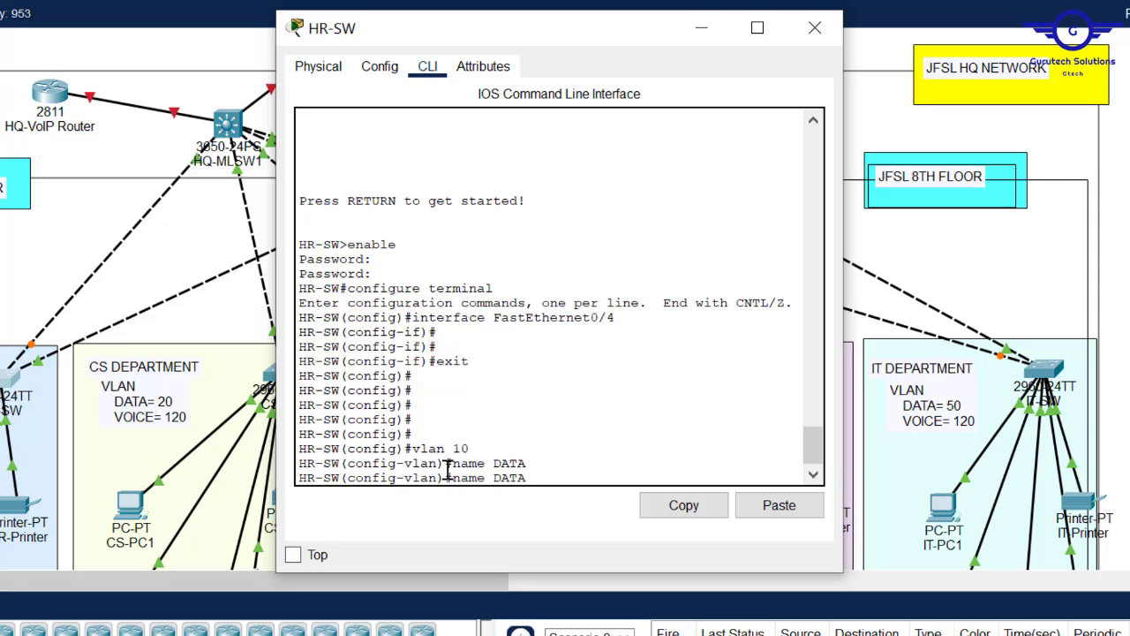
key(Left)
text(2)
key(Return)
key(Up)
key(Up)
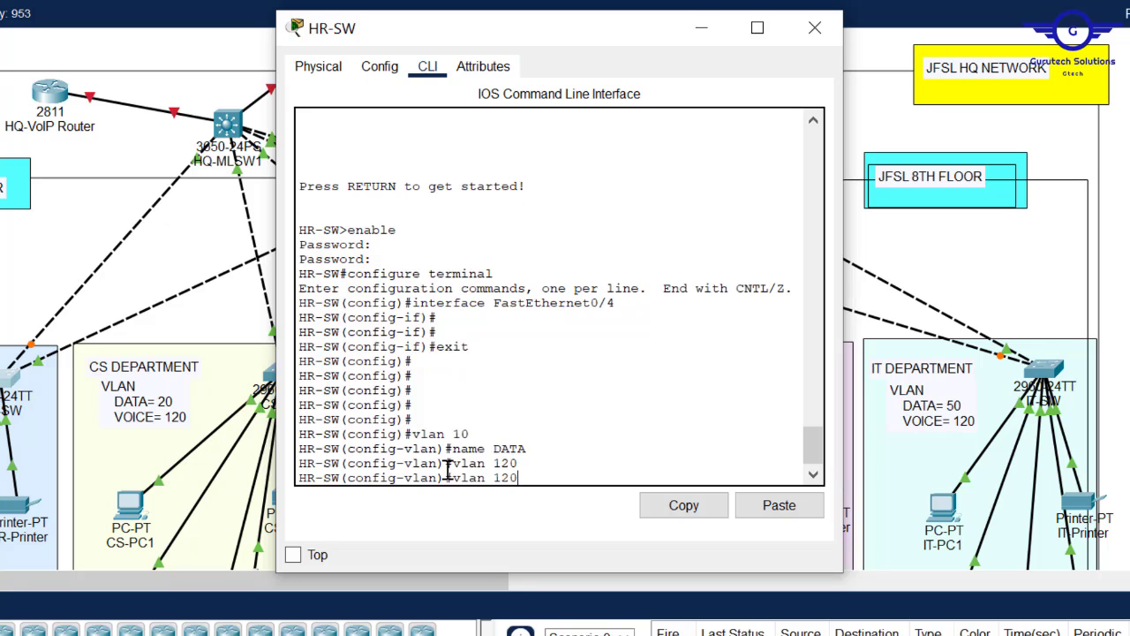
key(BackSpace)
key(BackSpace)
key(BackSpace)
text(VOICE)
key(Return)
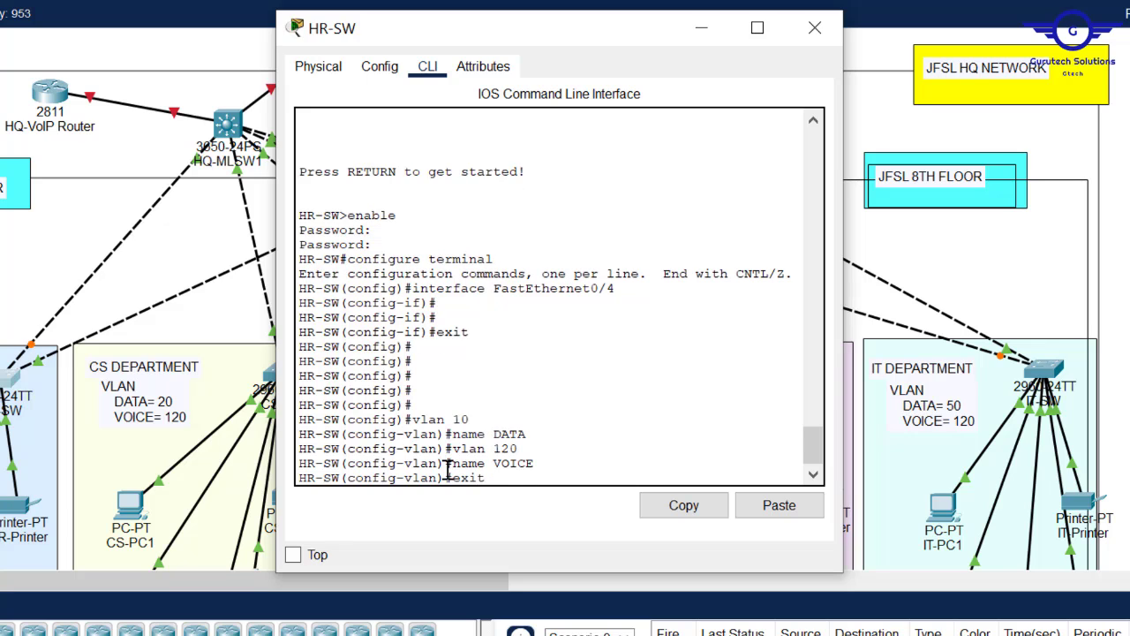
text(exit)
key(Return)
key(Return)
key(Return)
key(Return)
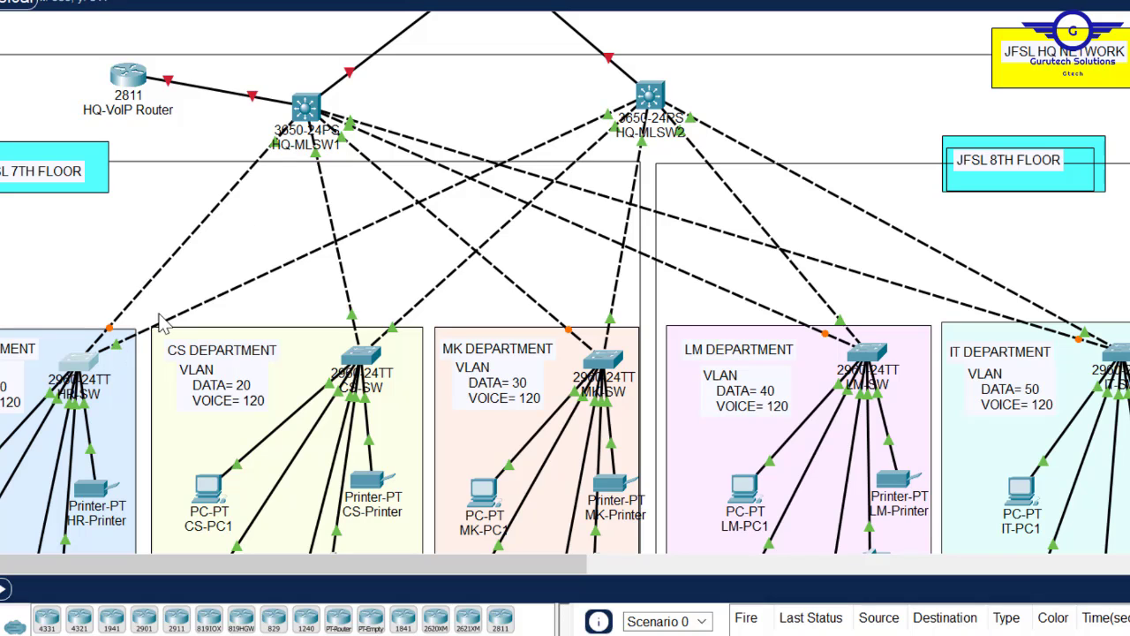
- Set HR-SW ports fa0/1-2 to switchport mode trunk
click(78, 370)
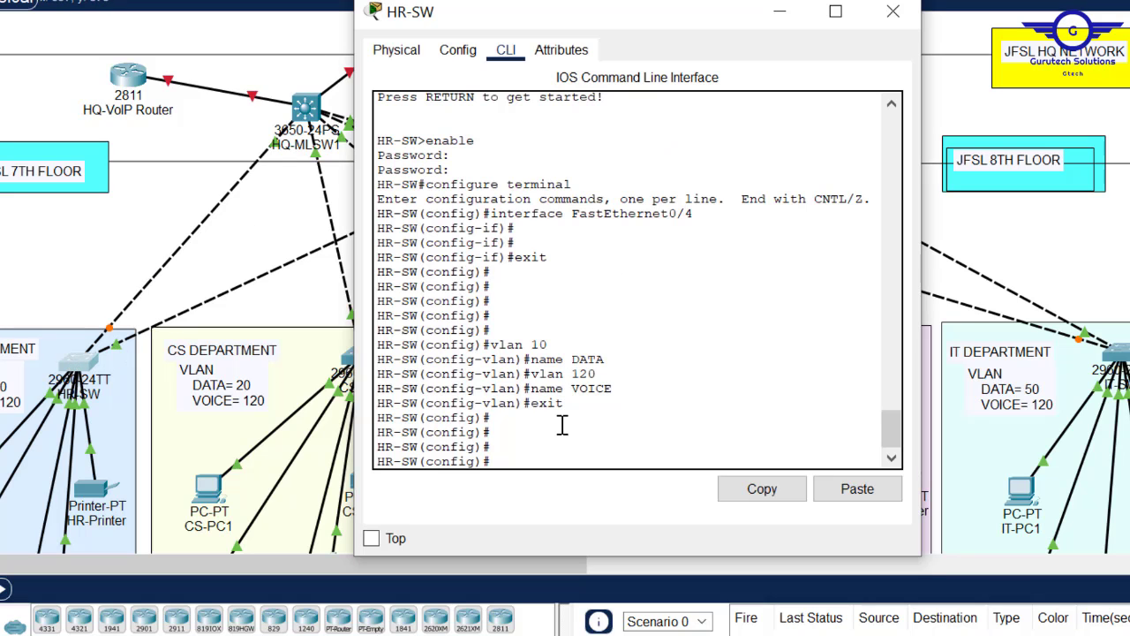
text(int range fa0/1-2)
key(Return)
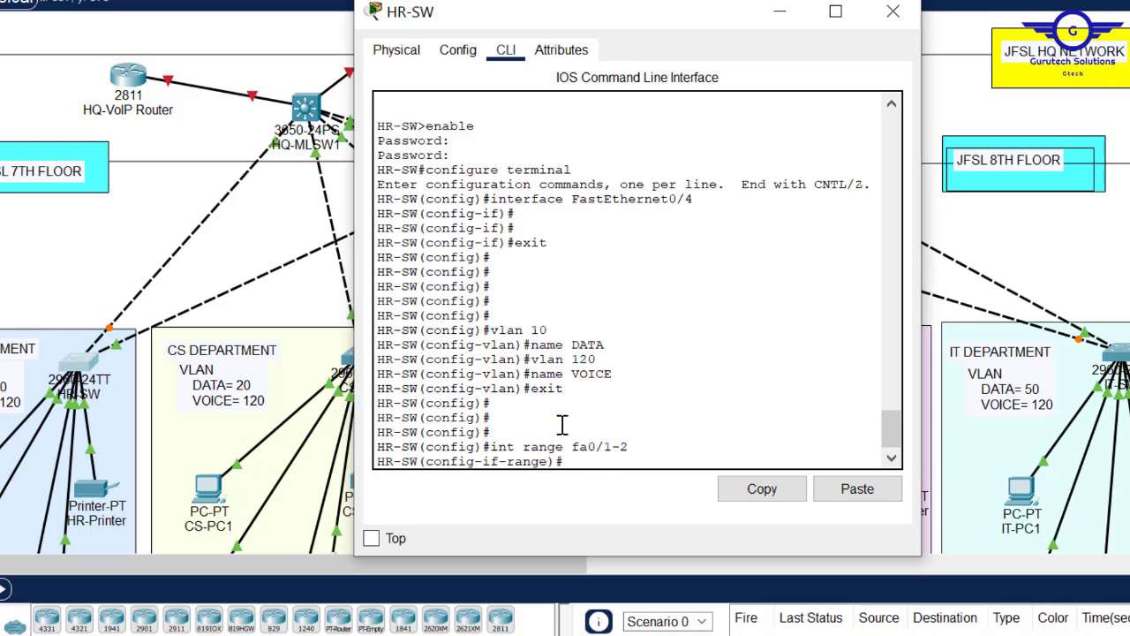
text(switc)
key(Tab)
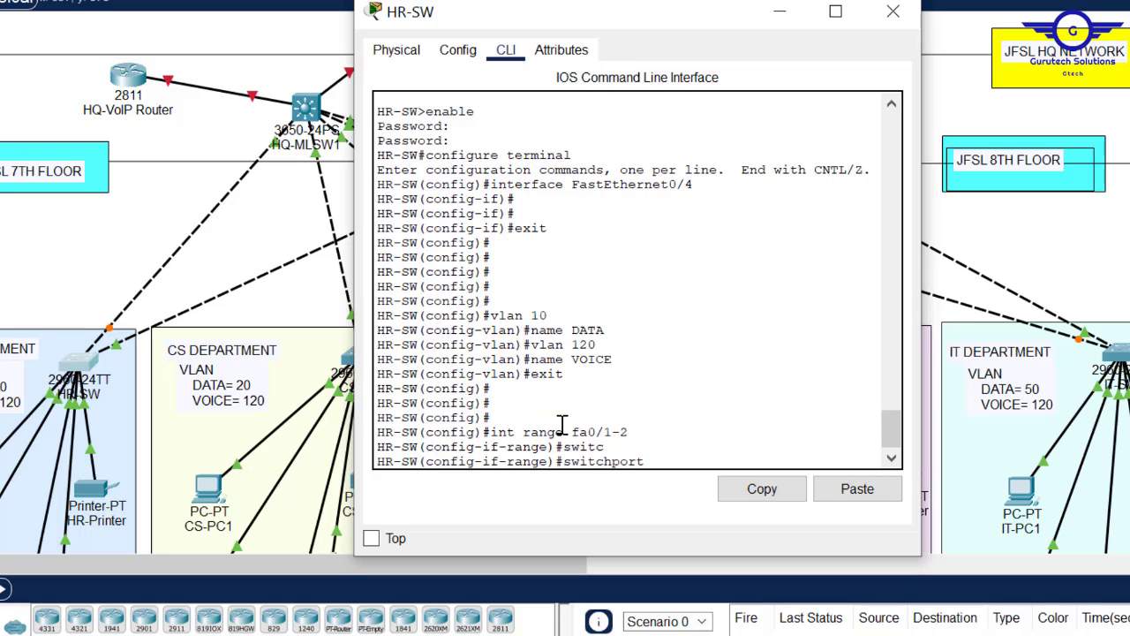
text(mo)
key(Tab)
text(tr)
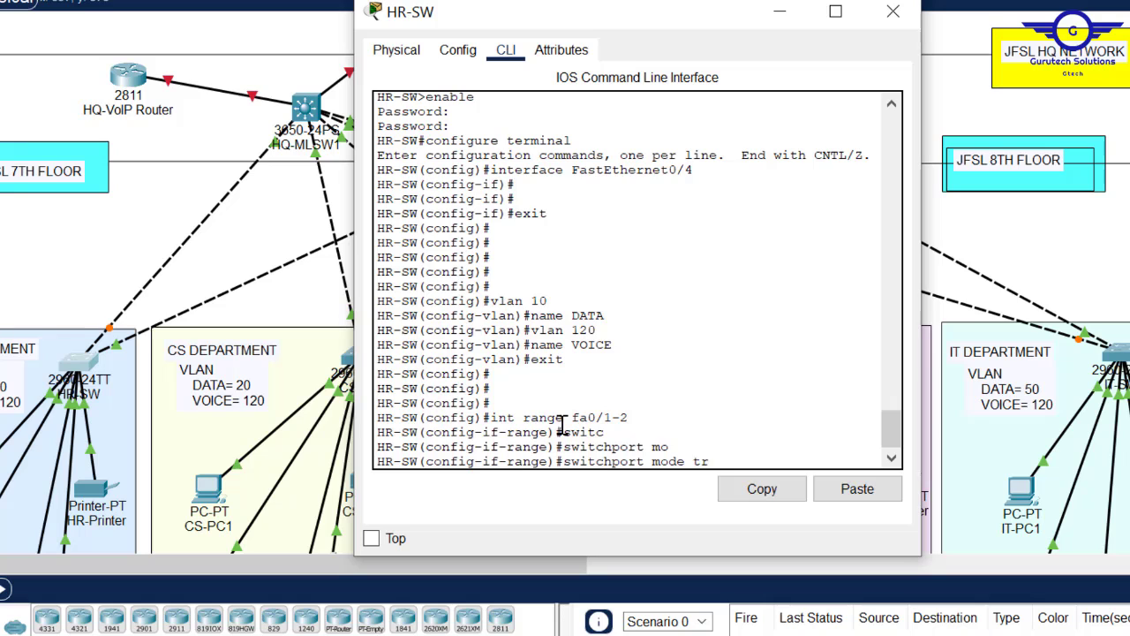
key(Tab)
key(Return)
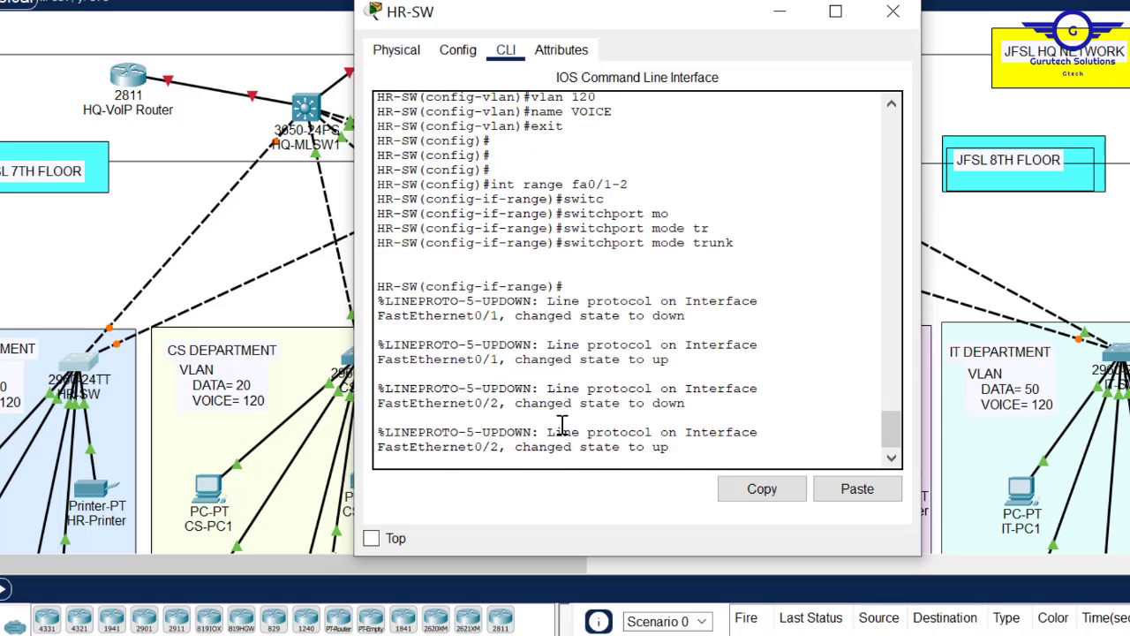
key(Return)
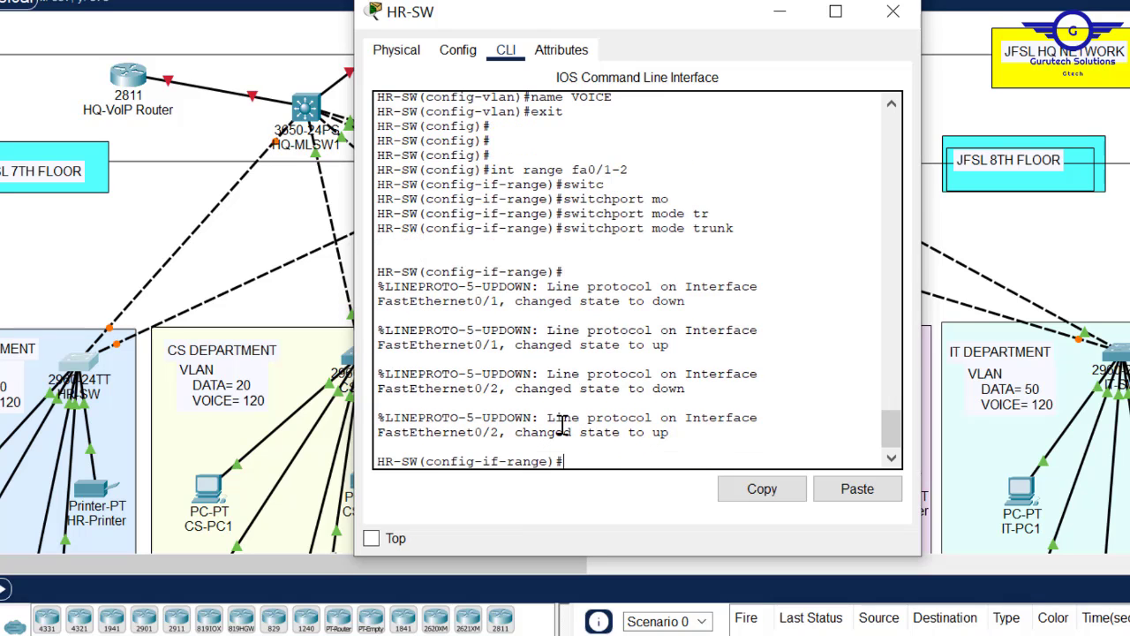
- Exit the range and edit a recalled interface range command to fa0/2-24
text(exit)
key(Return)
key(Return)
key(Return)
key(Return)
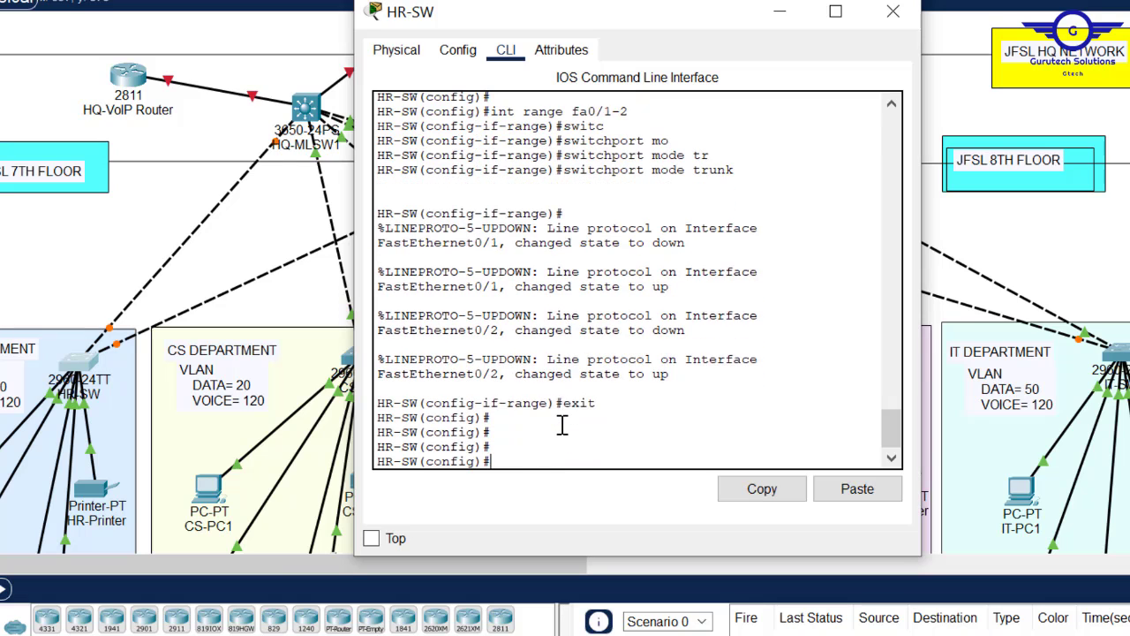
key(Return)
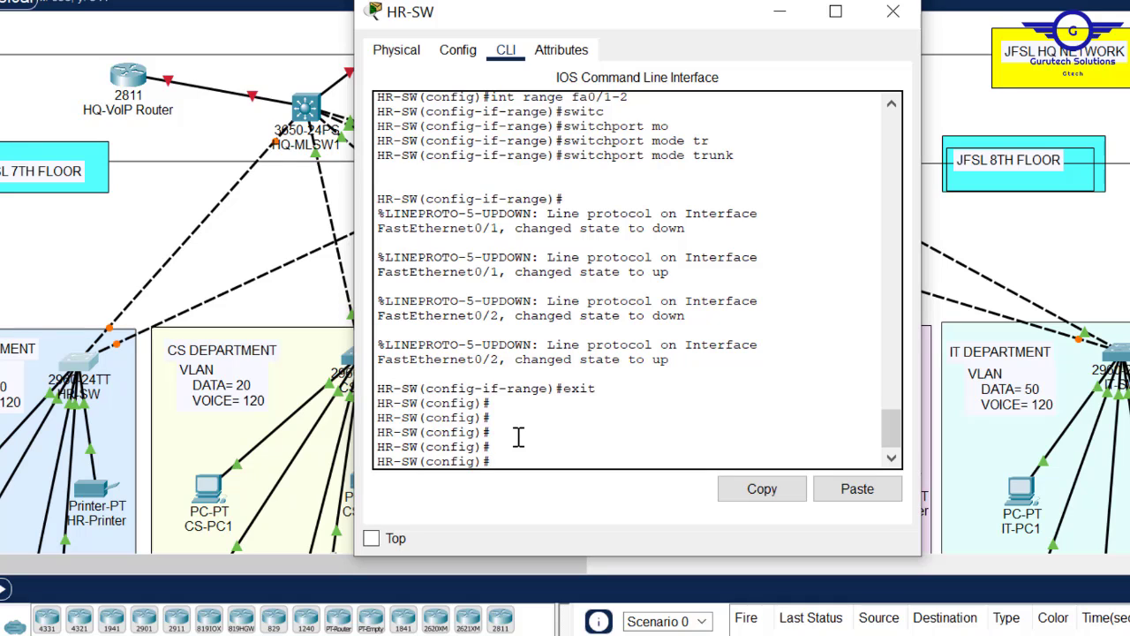
text(switchport mode trunk)
key(Up)
key(Up)
key(Up)
key(BackSpace)
key(BackSpace)
text(2-24)
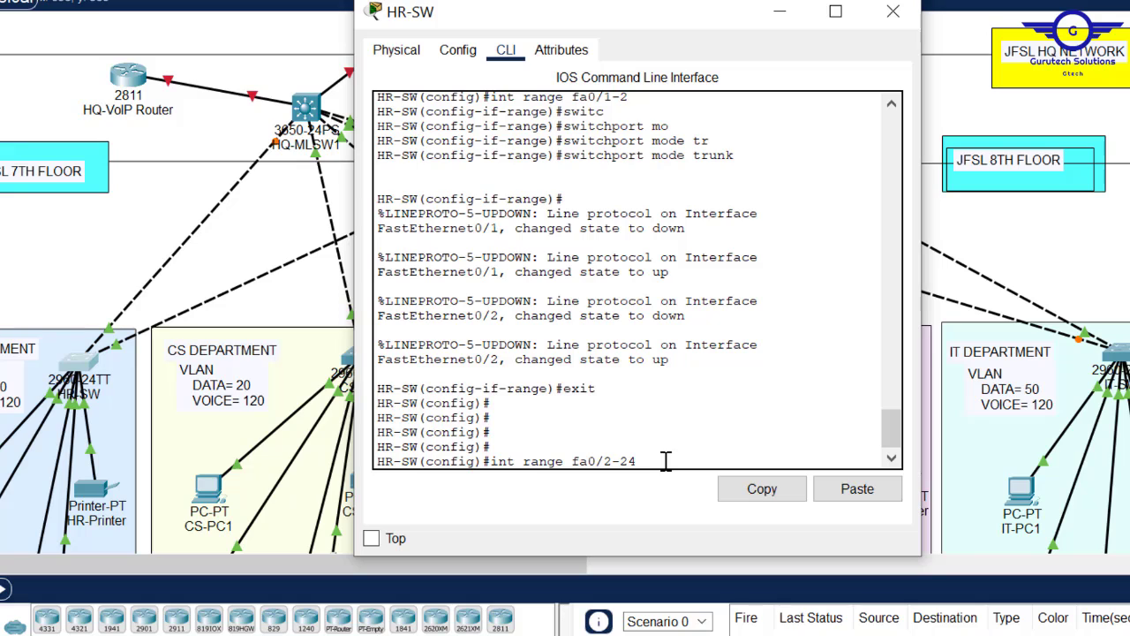
- Select ports fa0/3-24 and set them to switchport mode access
key(Left)
key(Left)
key(Left)
key(BackSpace)
text(3)
click(612, 461)
key(Return)
text(swit)
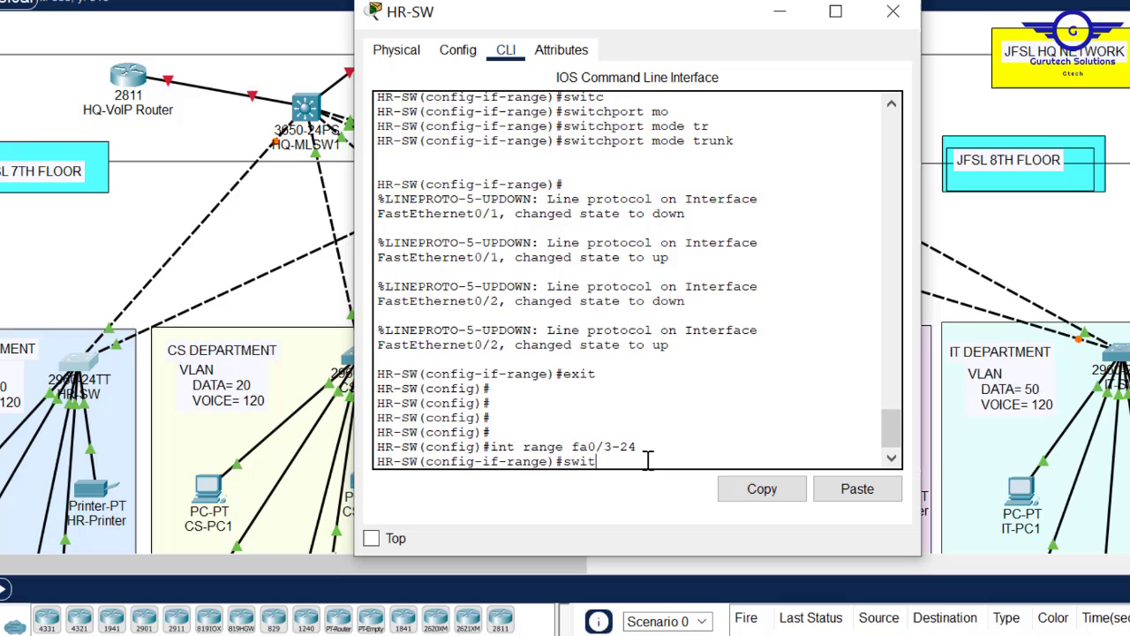
key(Tab)
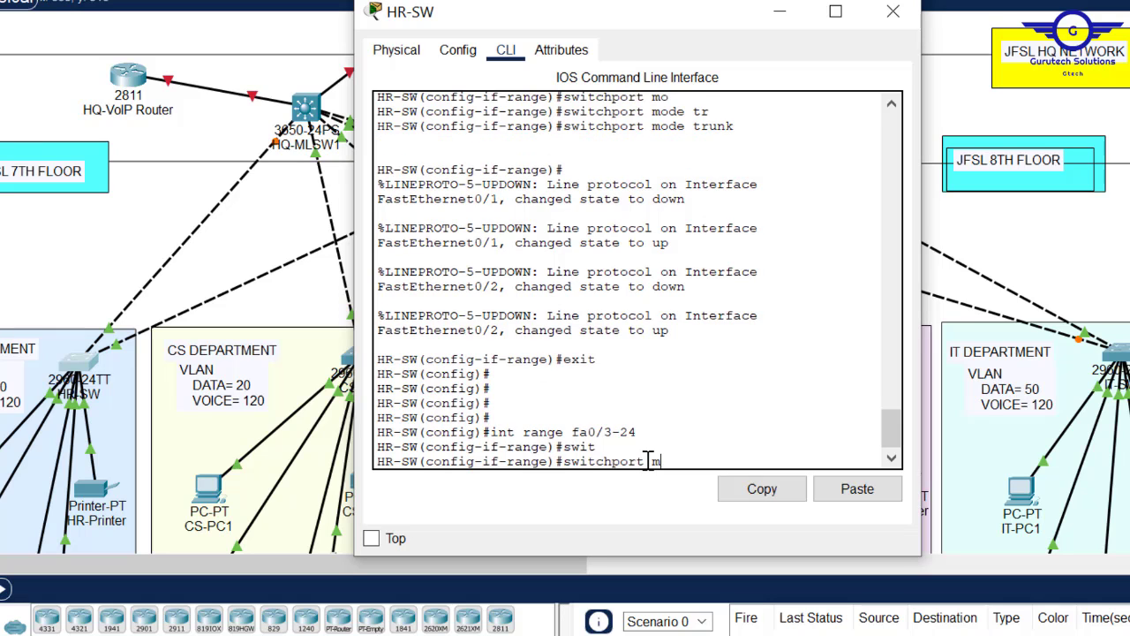
text(m)
key(Tab)
text(ac)
key(Tab)
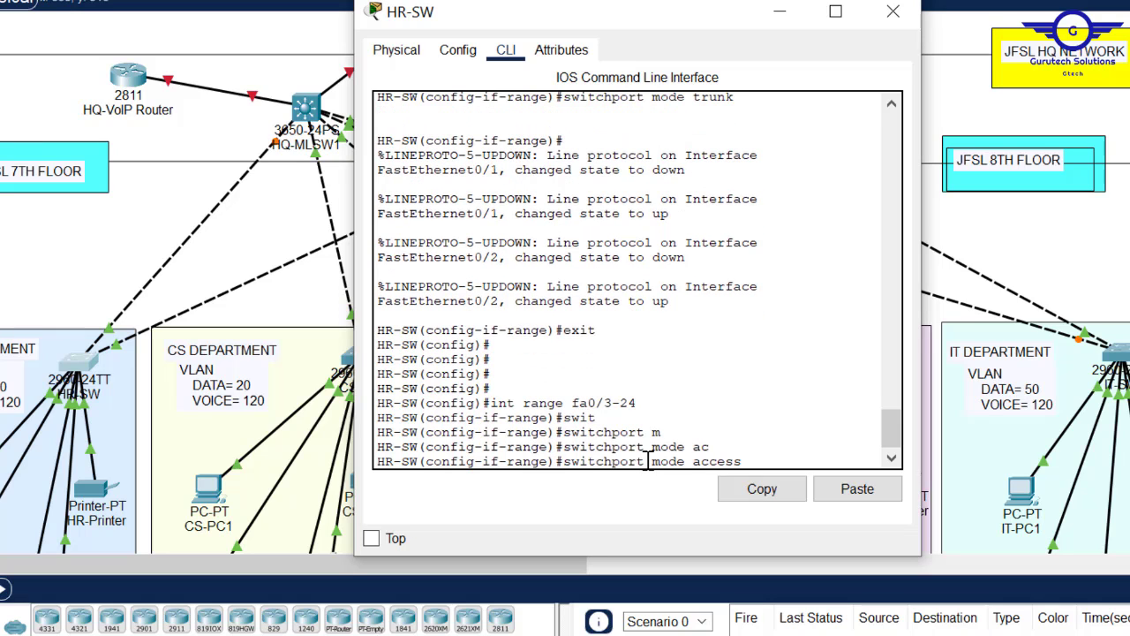
key(Return)
key(Return)
key(Return)
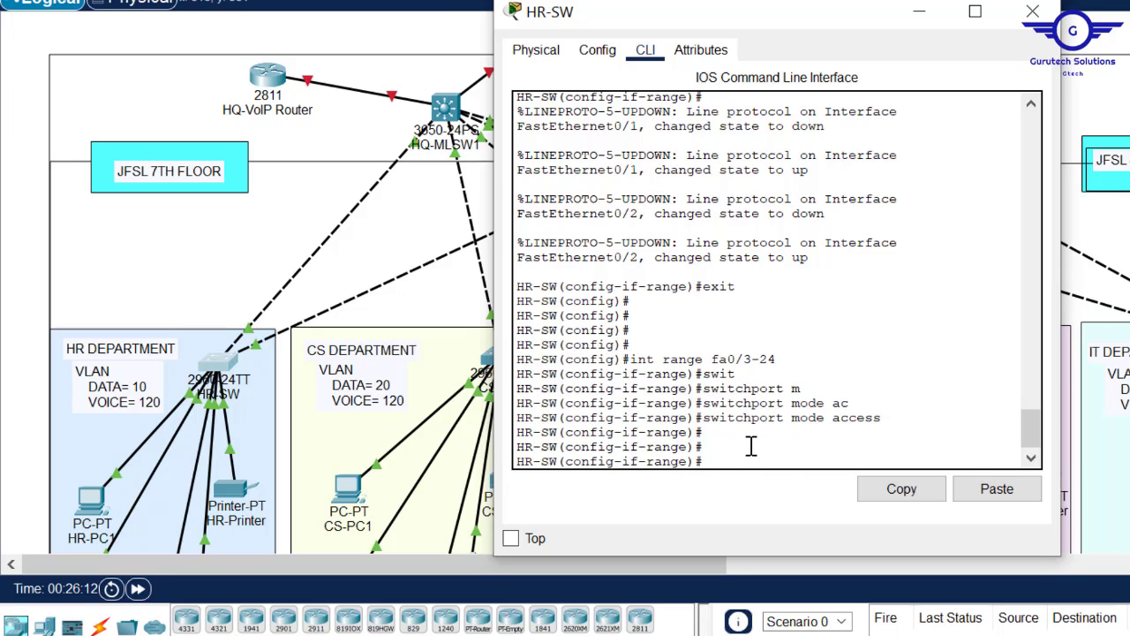
- Assign ports fa0/3-24 to access VLAN 10
text(swi)
key(Tab)
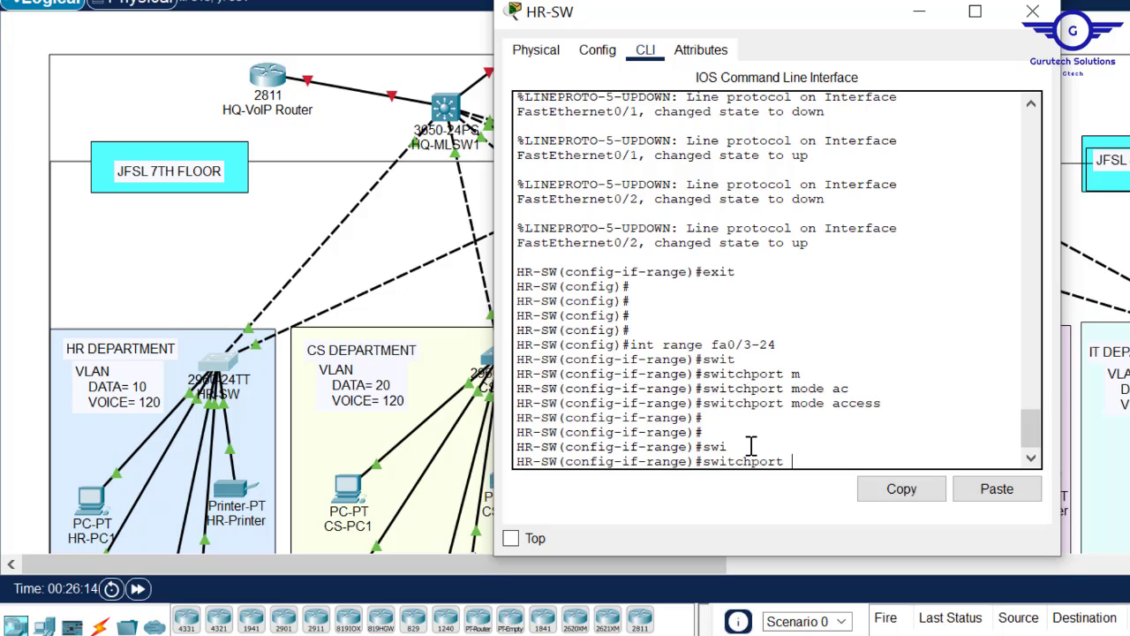
text(a)
key(Tab)
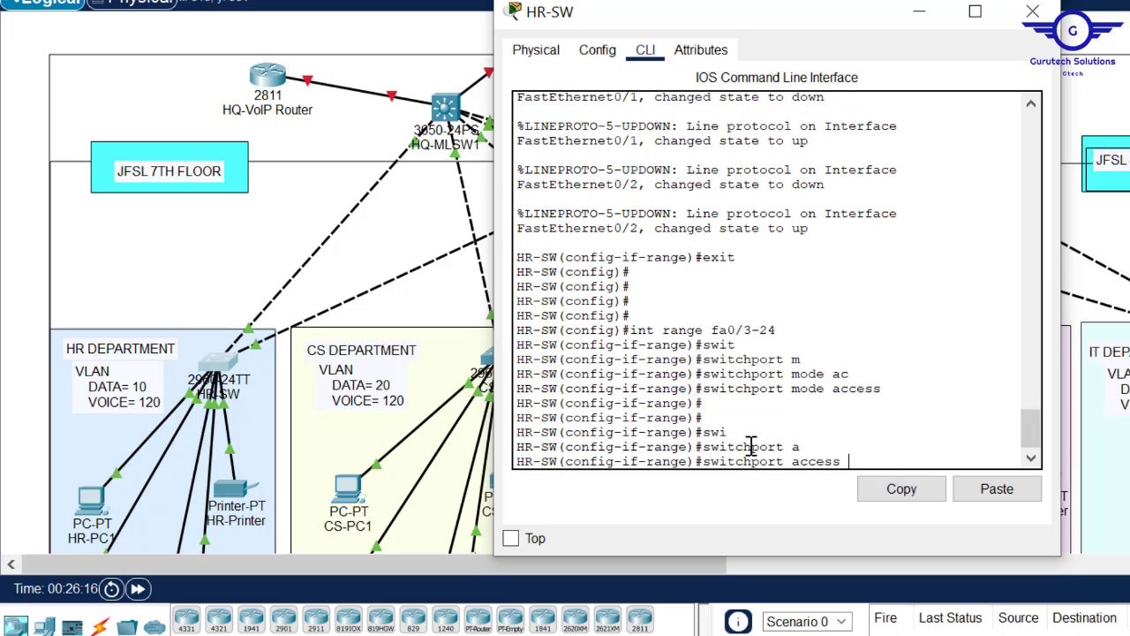
text(v)
key(Tab)
text(10)
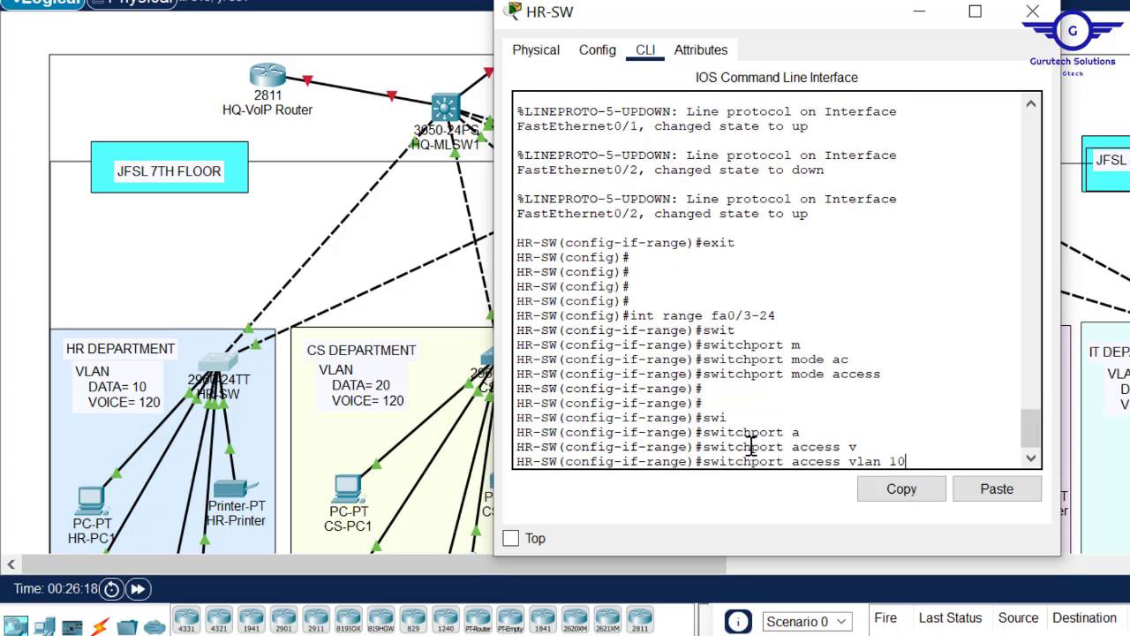
key(Return)
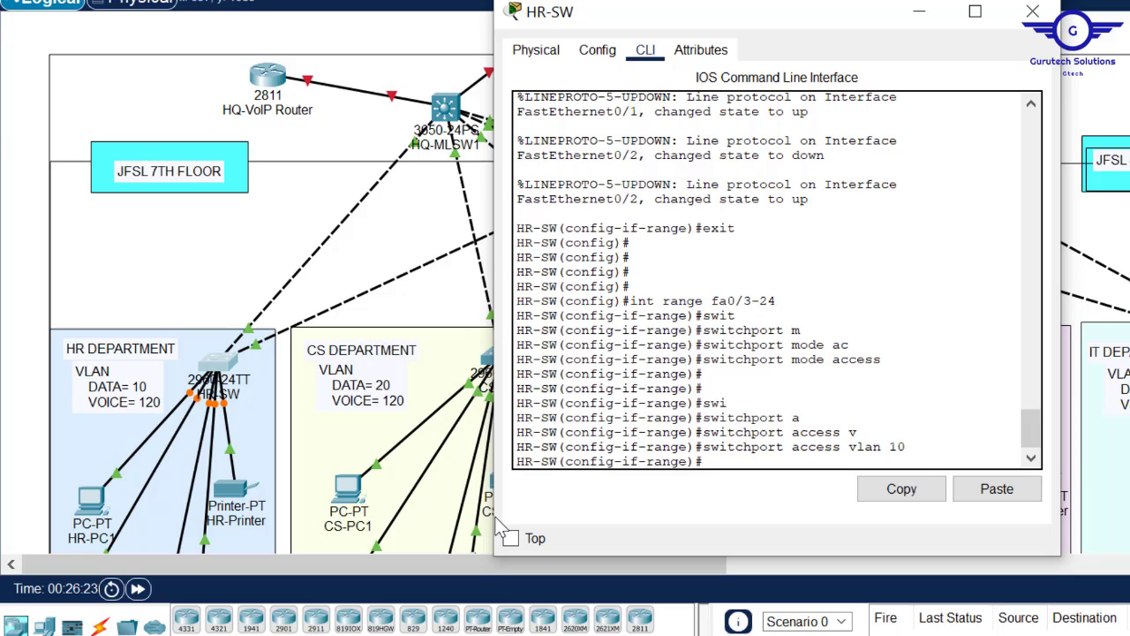
- Give ports fa0/3-24 voice VLAN 120
text(wi)
key(Tab)
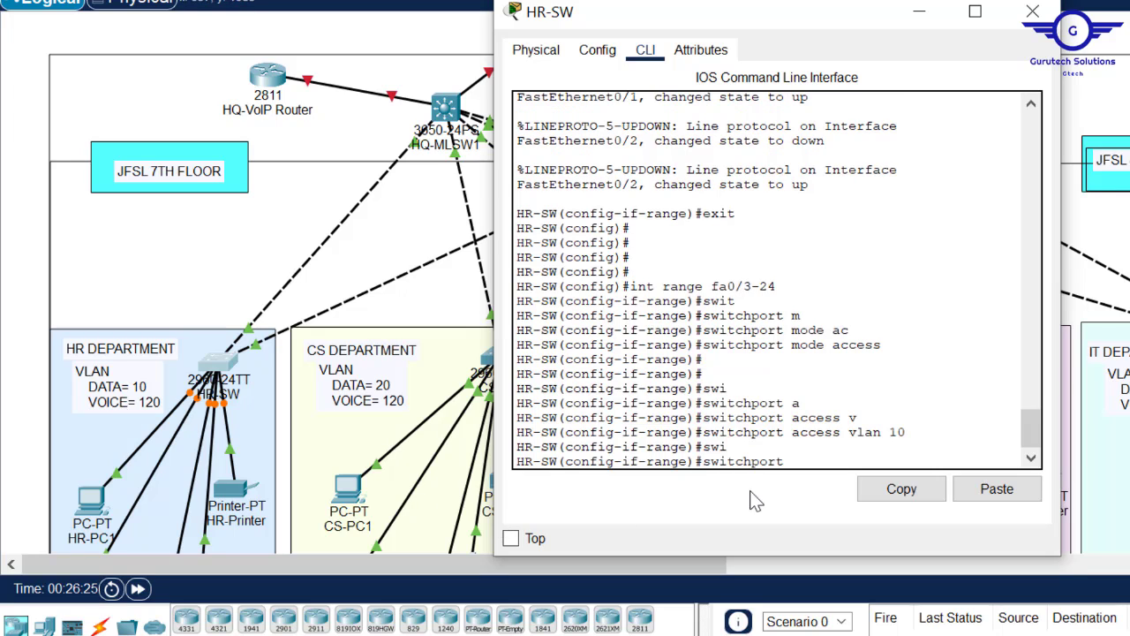
text(v)
key(Tab)
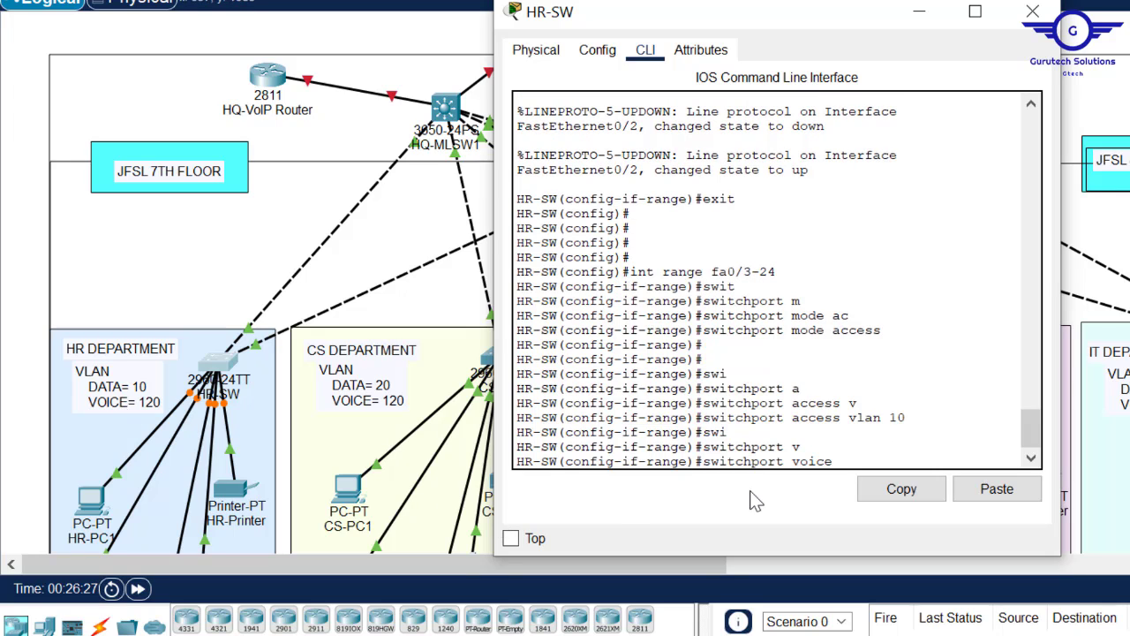
text(v)
key(Tab)
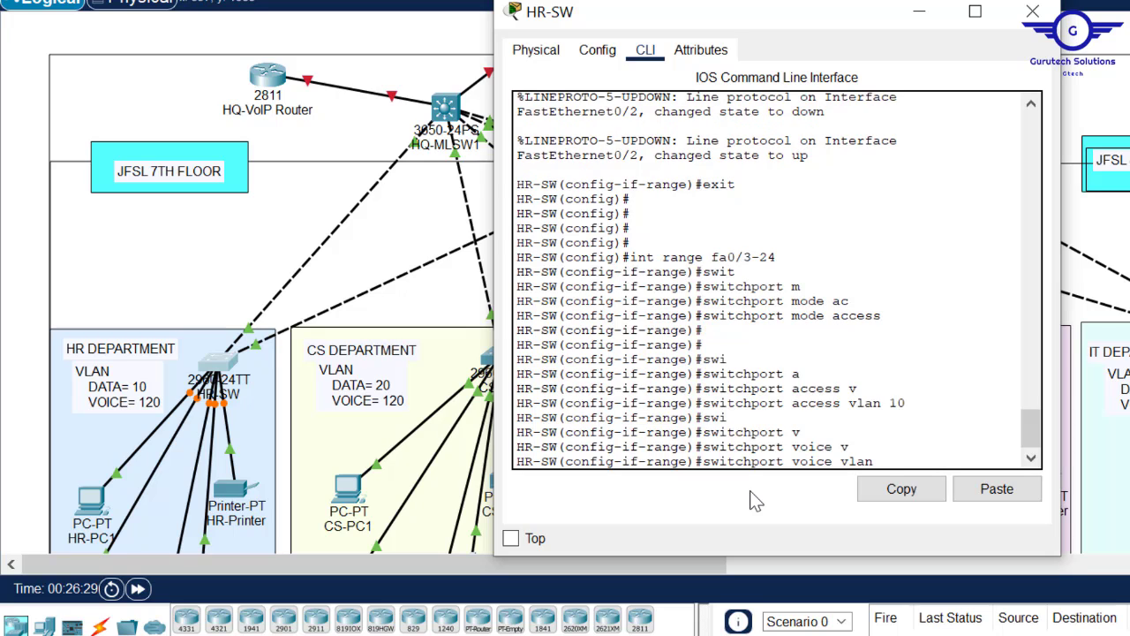
text(120)
key(Return)
- Exit interface configuration and save the HR-SW configuration with do wr
text(ex)
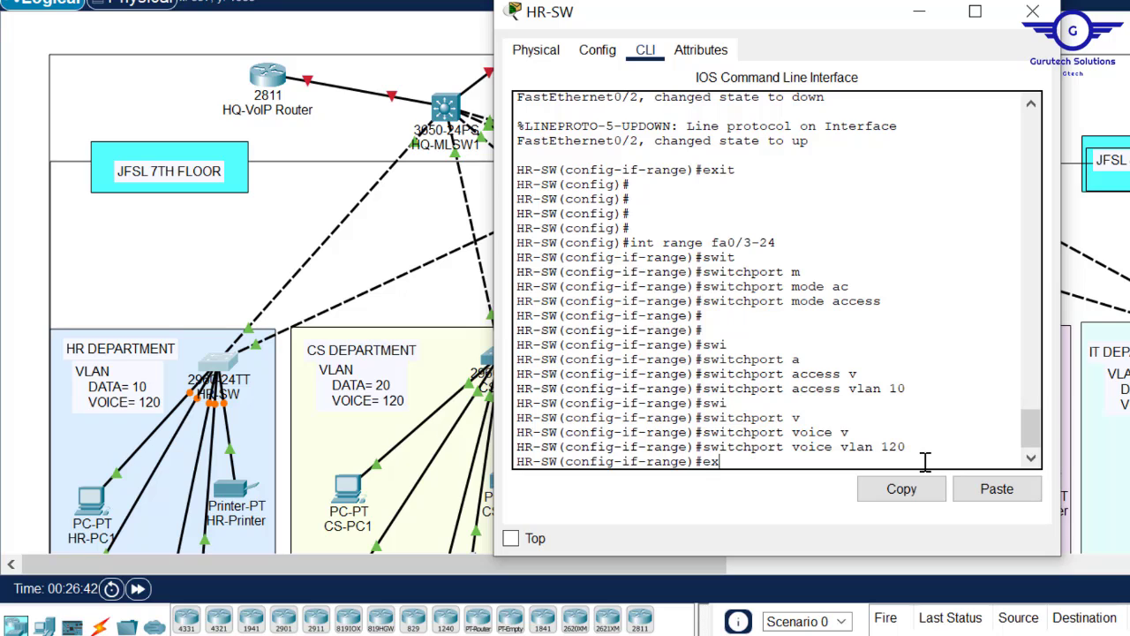
text(it)
key(Return)
key(Return)
key(Return)
text(do )
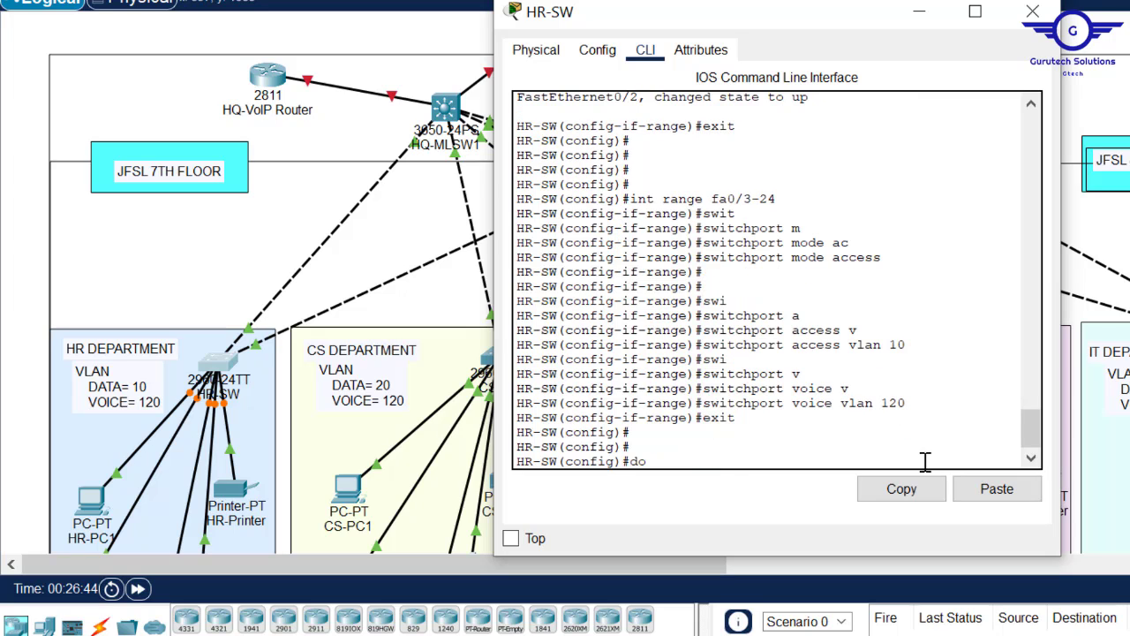
text(wr)
key(Return)
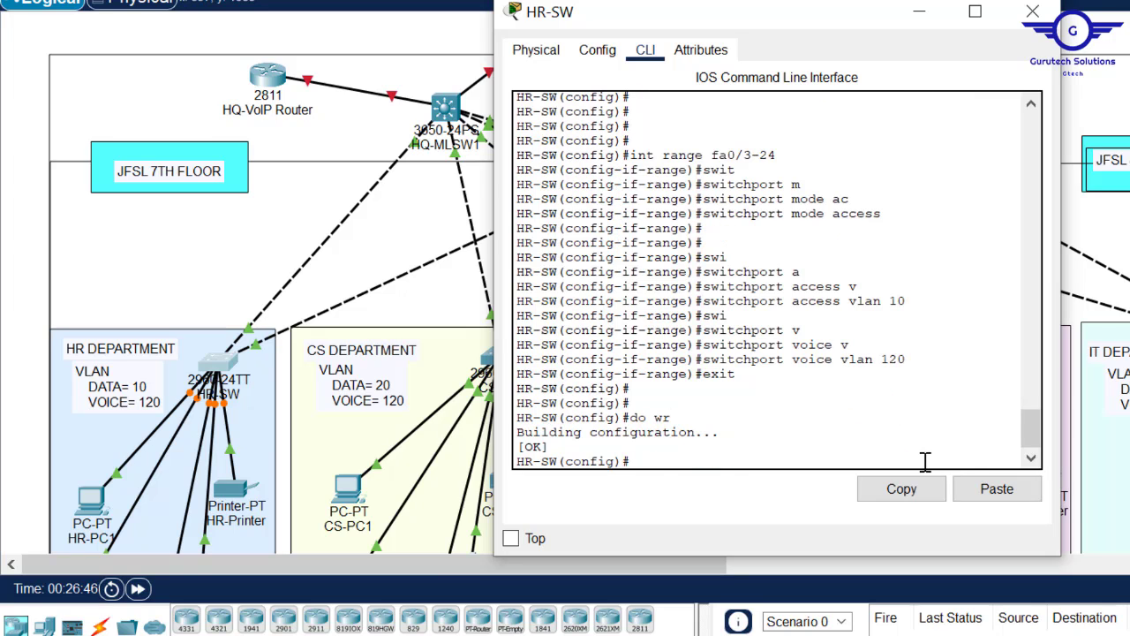
text(do sh start)
key(Return)
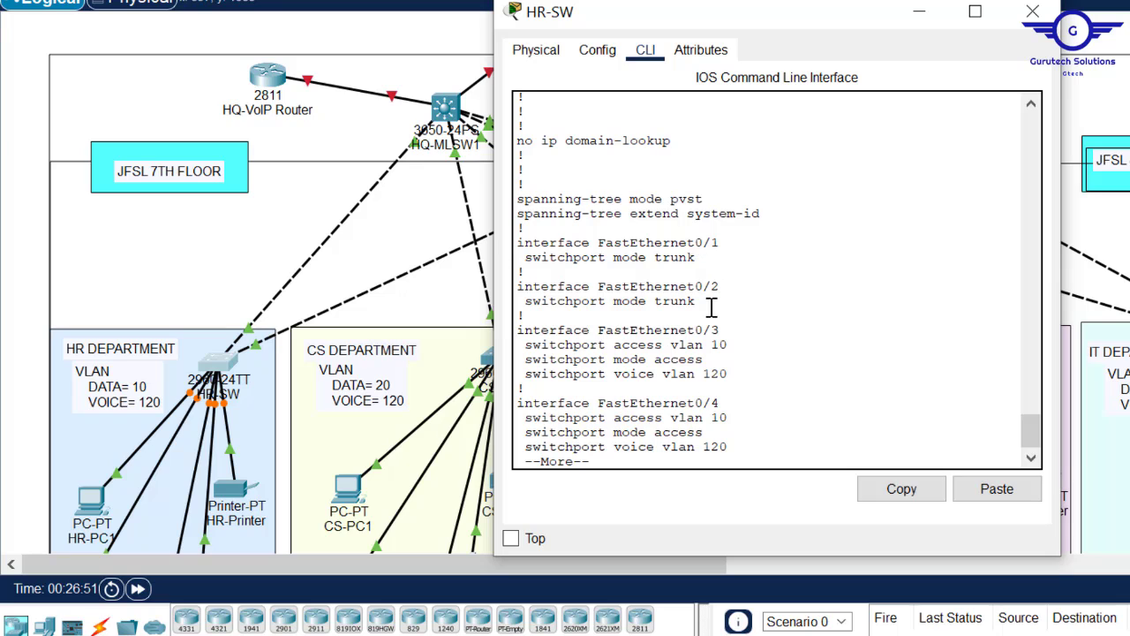
- Review the startup config's Fa0/1–0/2 trunk and Fa0/3 access blocks, then close HR-SW
drag(698, 301, 509, 231)
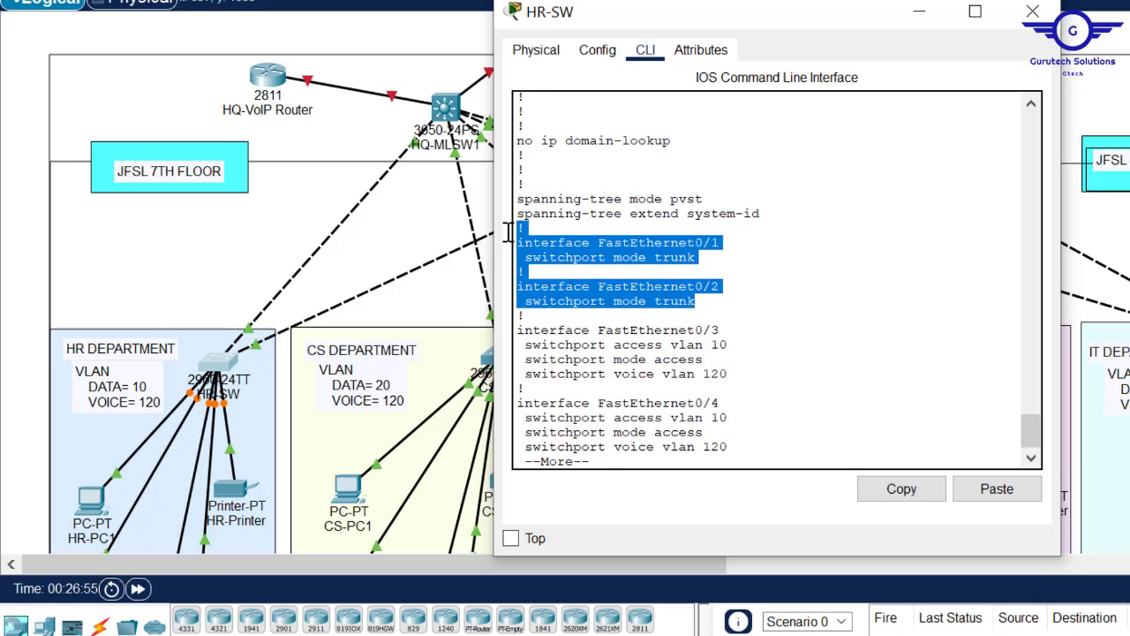
key(Return)
key(Return)
key(Return)
key(Return)
key(Return)
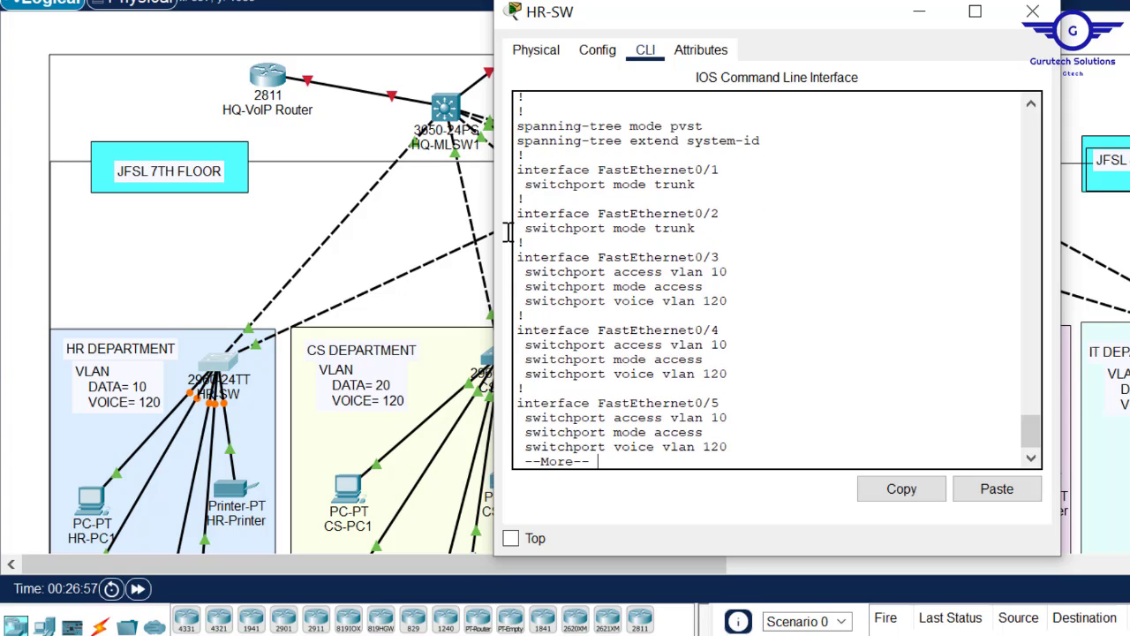
key(Return)
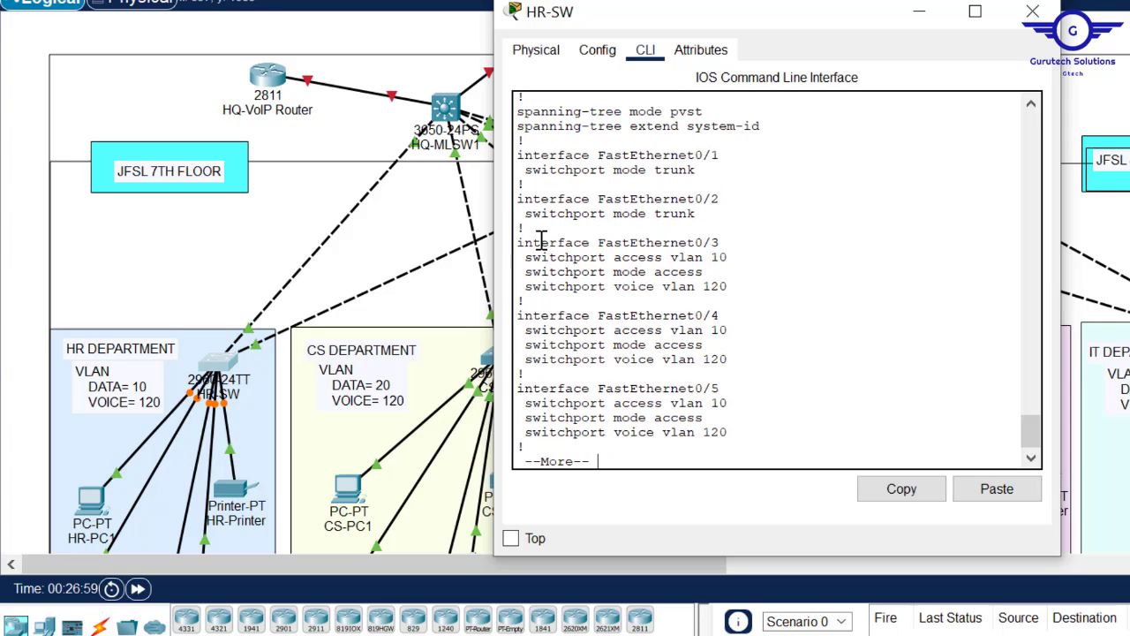
drag(517, 242, 720, 294)
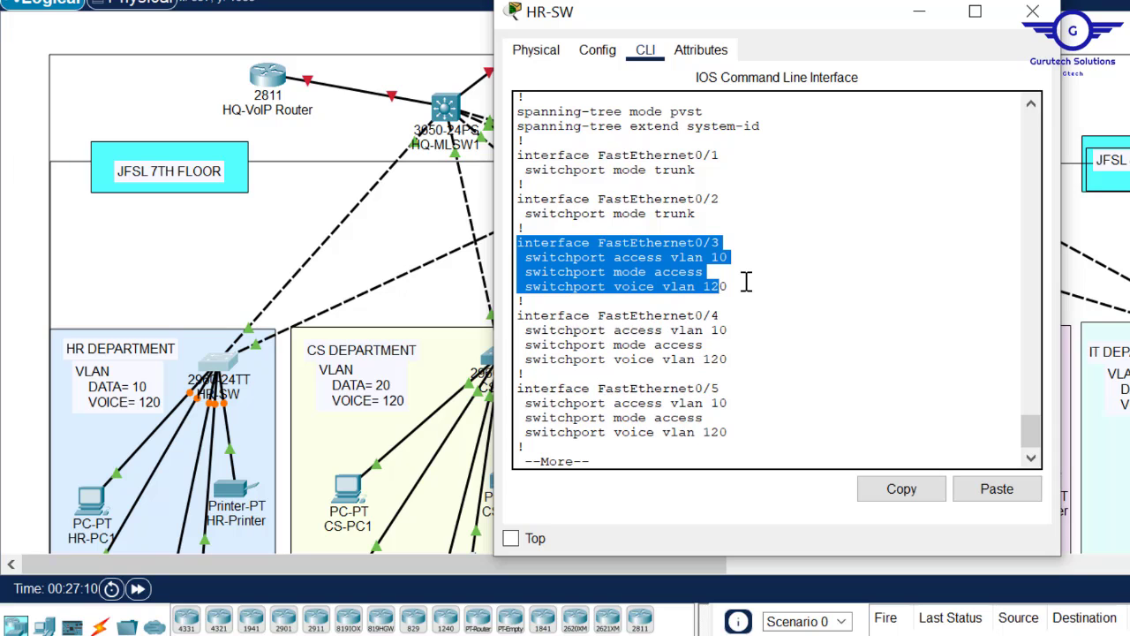
click(1033, 10)
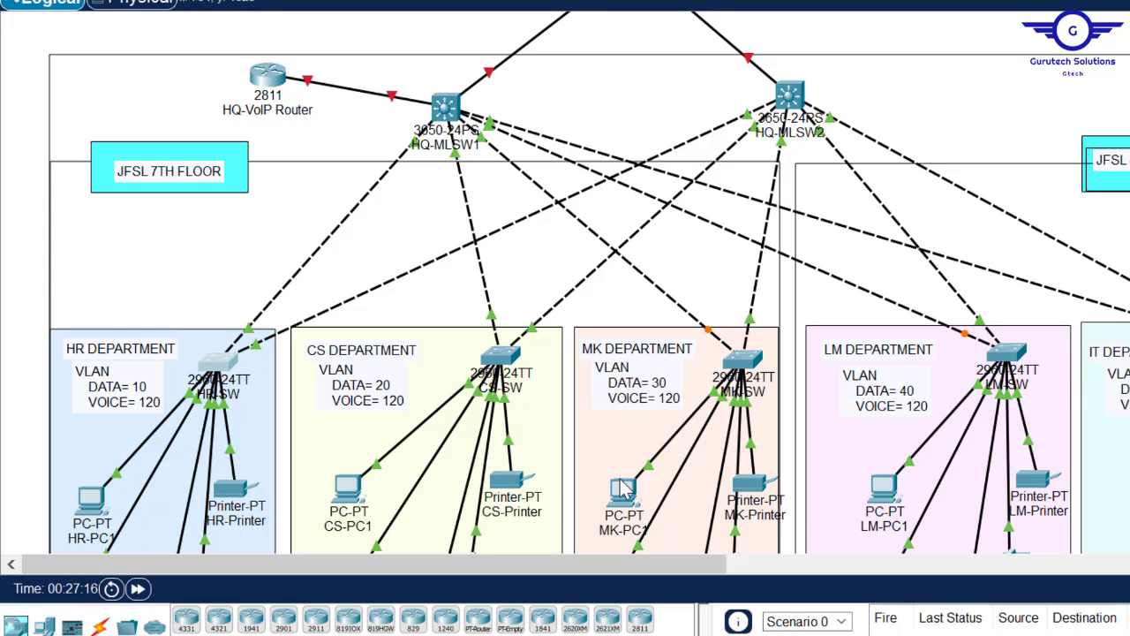
- Write vlan 20 with name DATA into the untitled Notepad draft
mouse_move(636, 635)
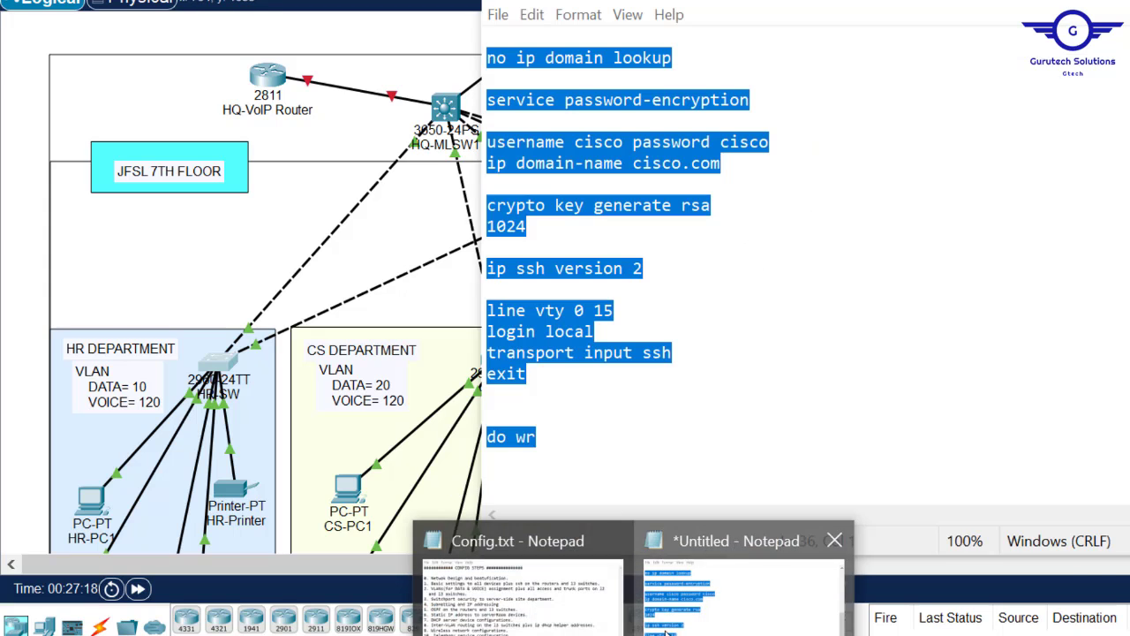
click(750, 587)
scroll(680, 264, up, 5)
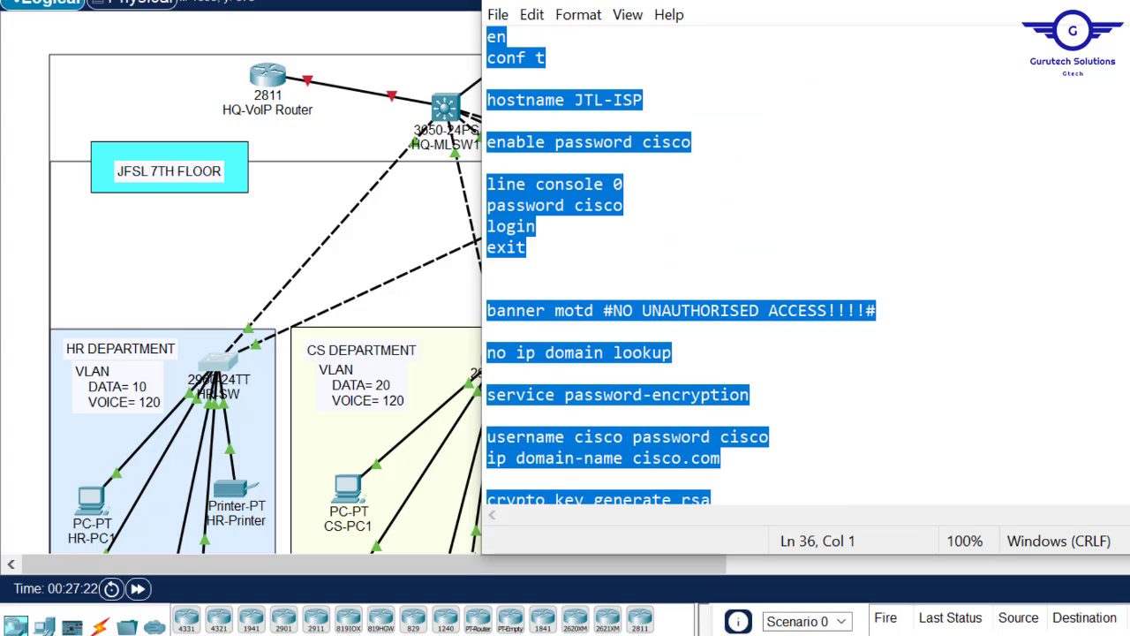
text(vlan)
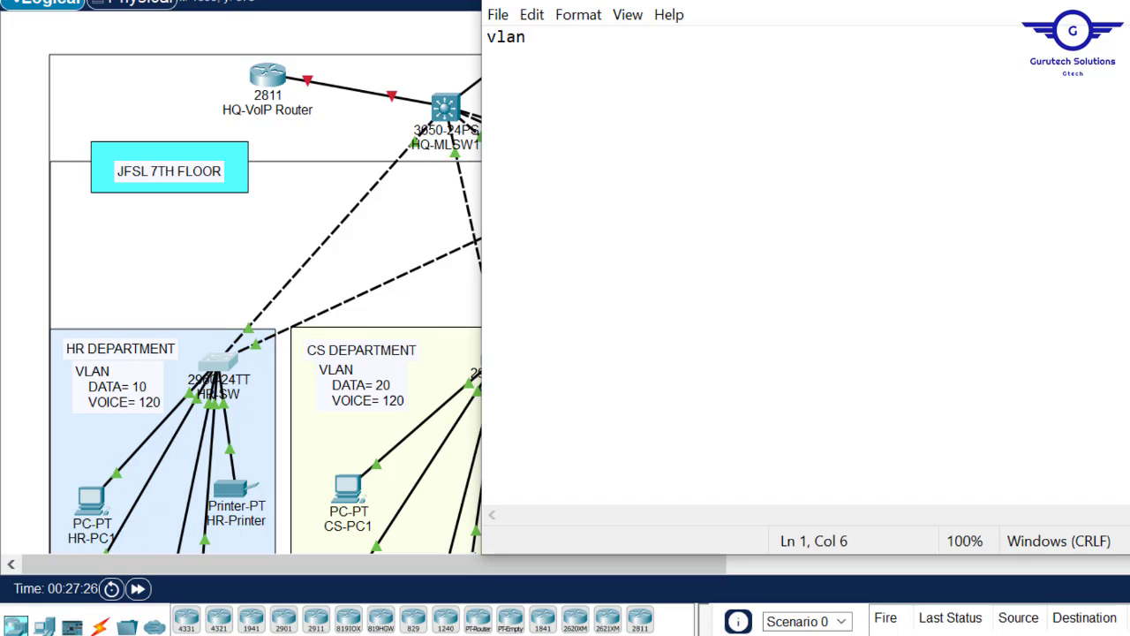
drag(897, 5, 971, 45)
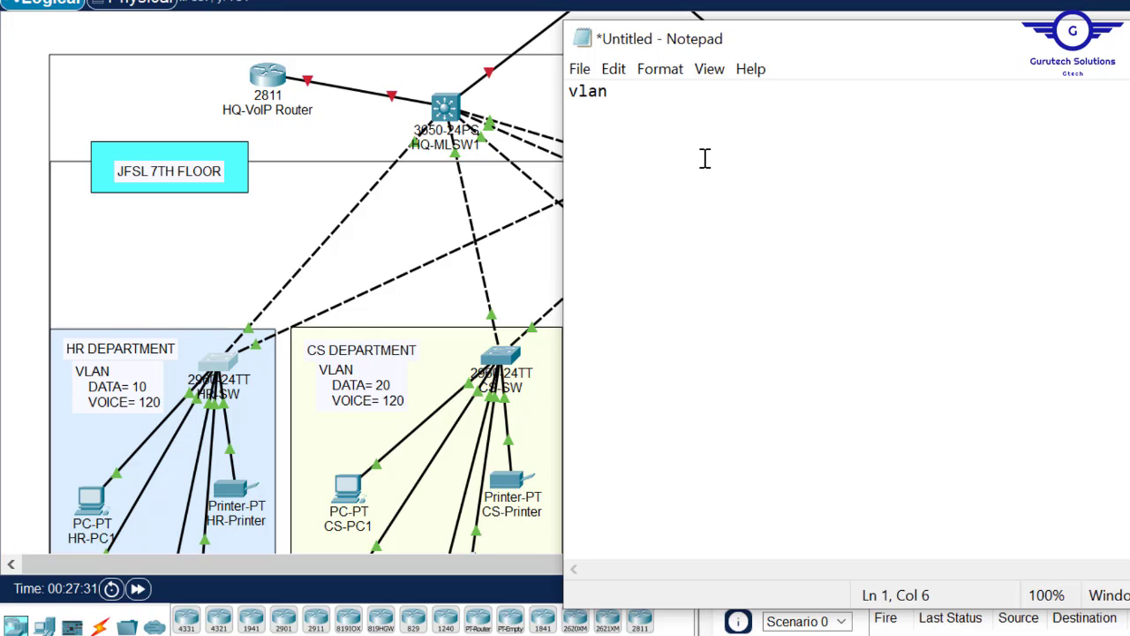
text(20)
key(Return)
text(name DATA)
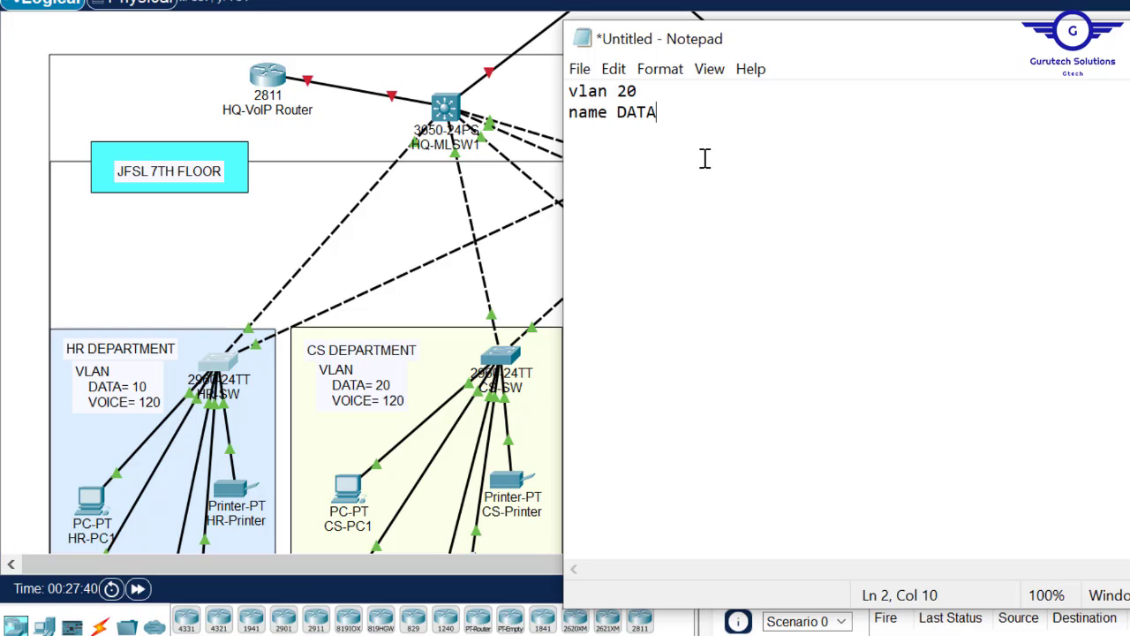
key(Return)
- Add vlan 120 named VOICE and an exit line, then minimise Notepad
text(vlan 120)
key(Return)
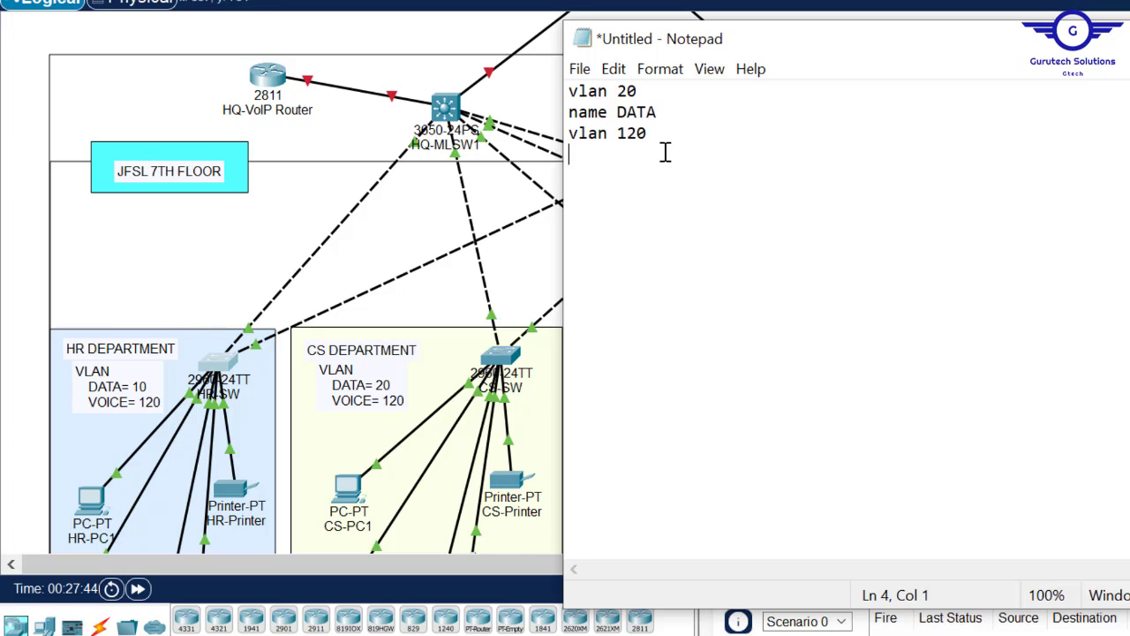
text(name VOICE)
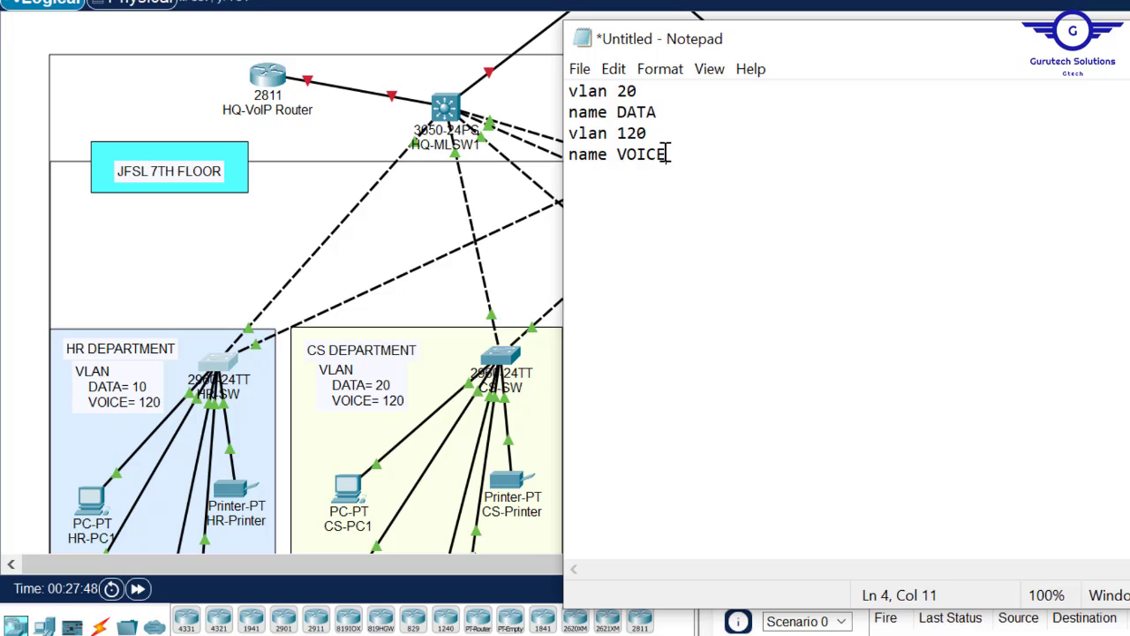
key(Return)
key(BackSpace)
text(exit)
key(Return)
key(Return)
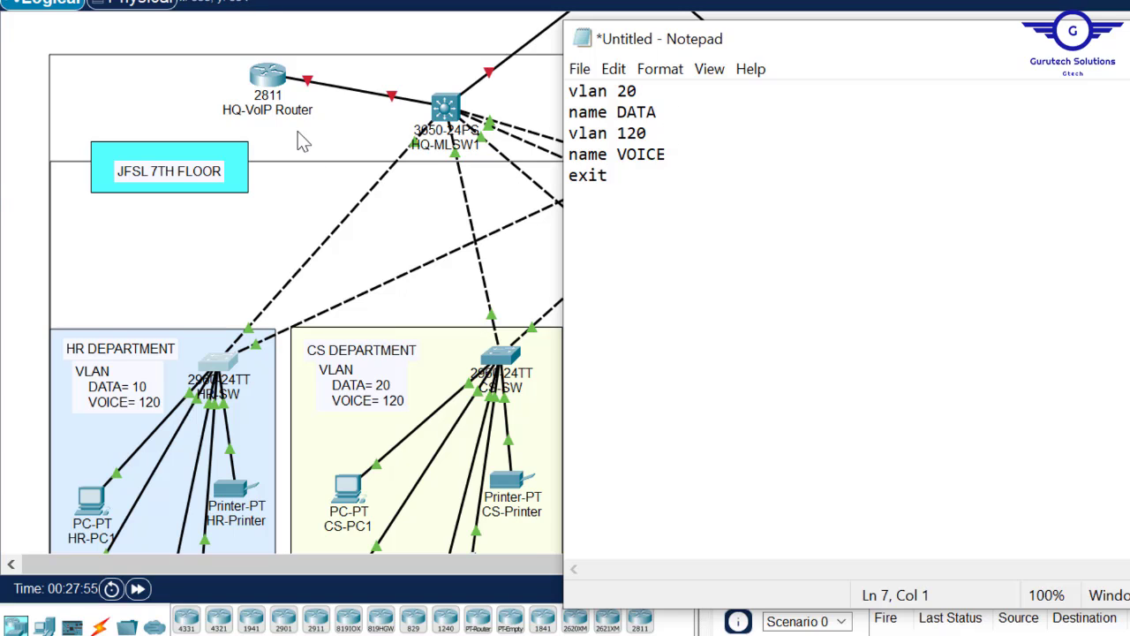
click(22, 122)
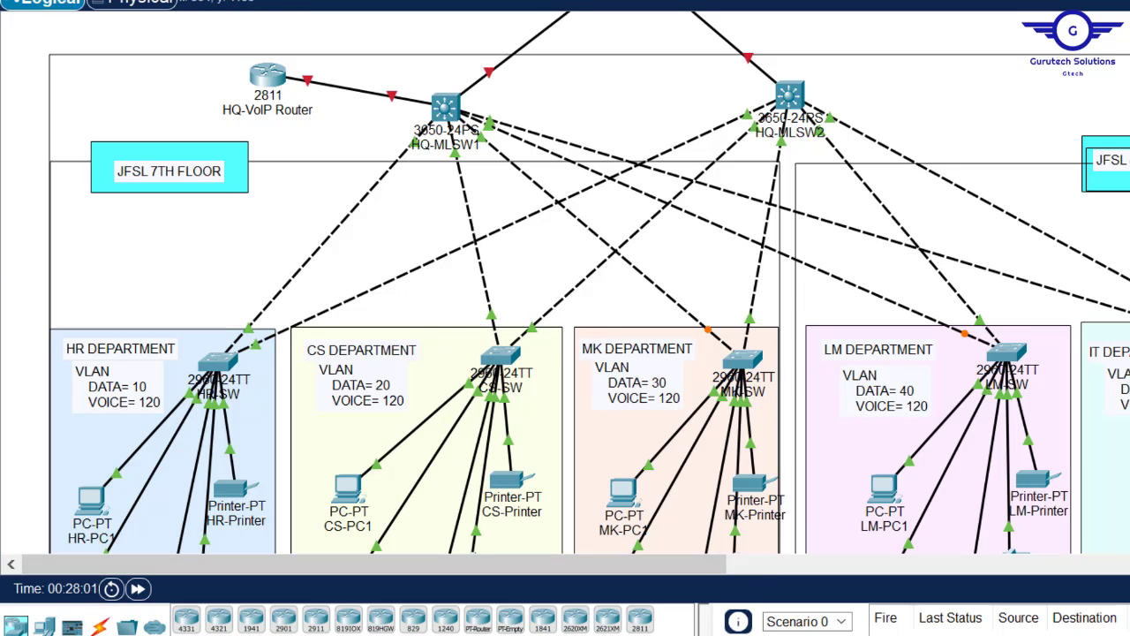
- Add an int range fa0/1-2 block with switchport mode trunk and exit to the draft
click(745, 618)
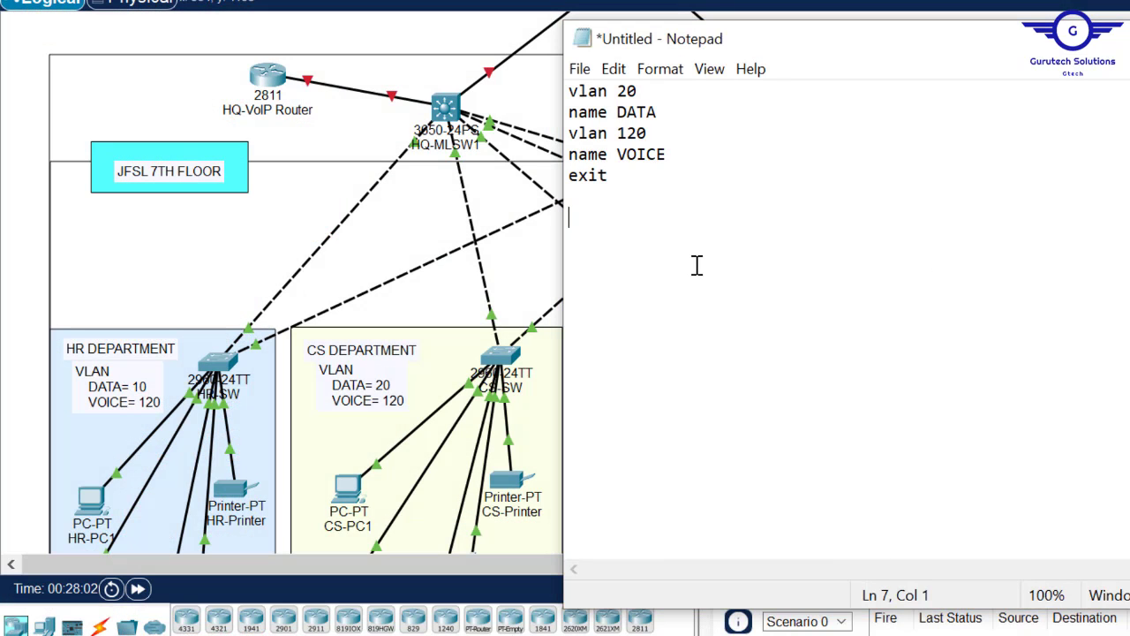
text(int range fa0/)
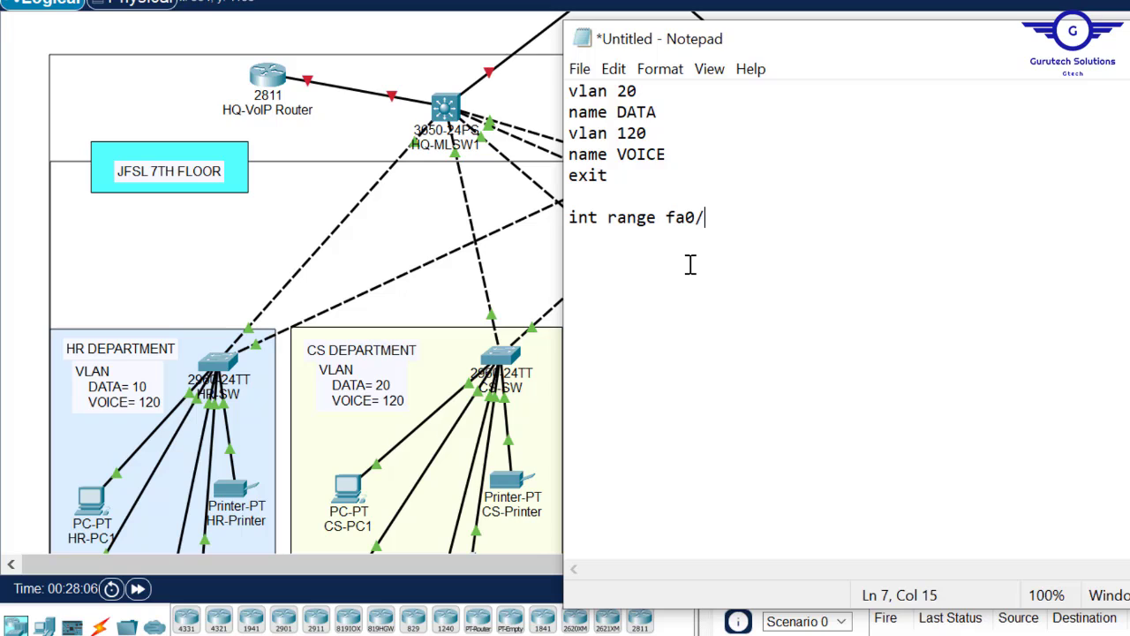
text(1-2)
key(Return)
text(switch)
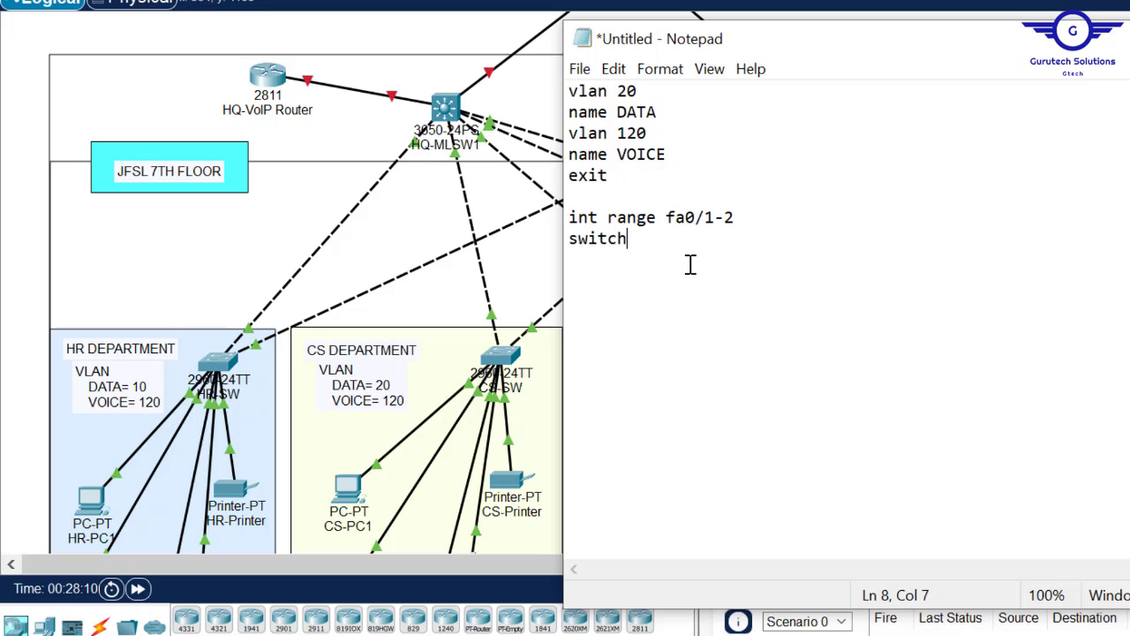
text(port mode trunk)
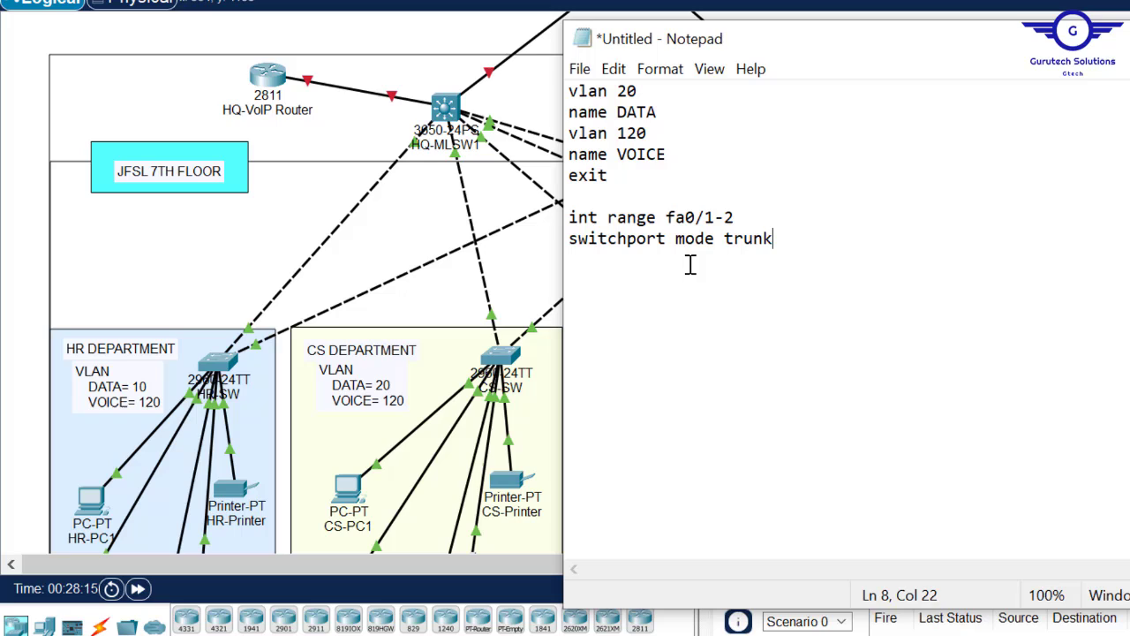
key(Return)
text(exit)
key(Return)
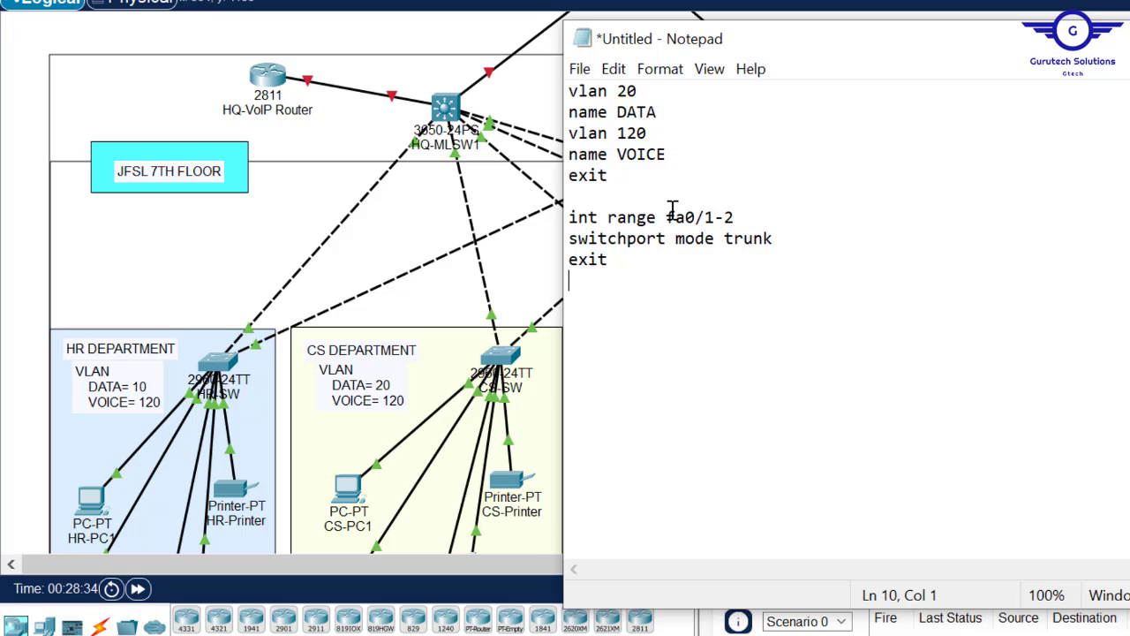
key(Return)
- Select the fa0/1-2 trunk block lines in the Notepad draft for copying
click(616, 274)
drag(616, 274, 563, 223)
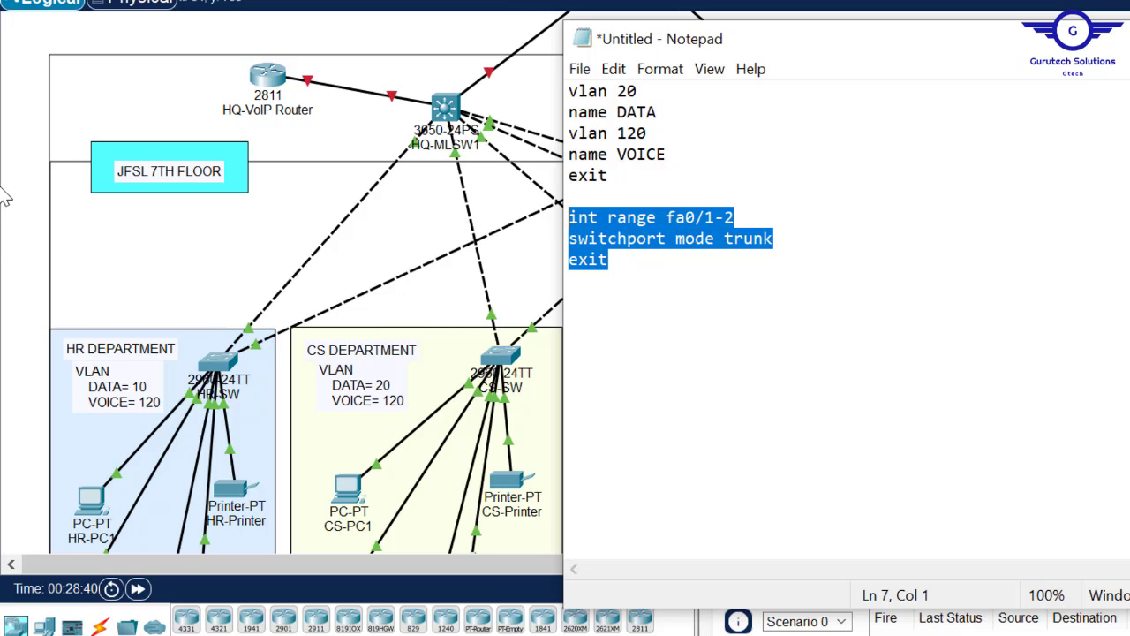
click(24, 257)
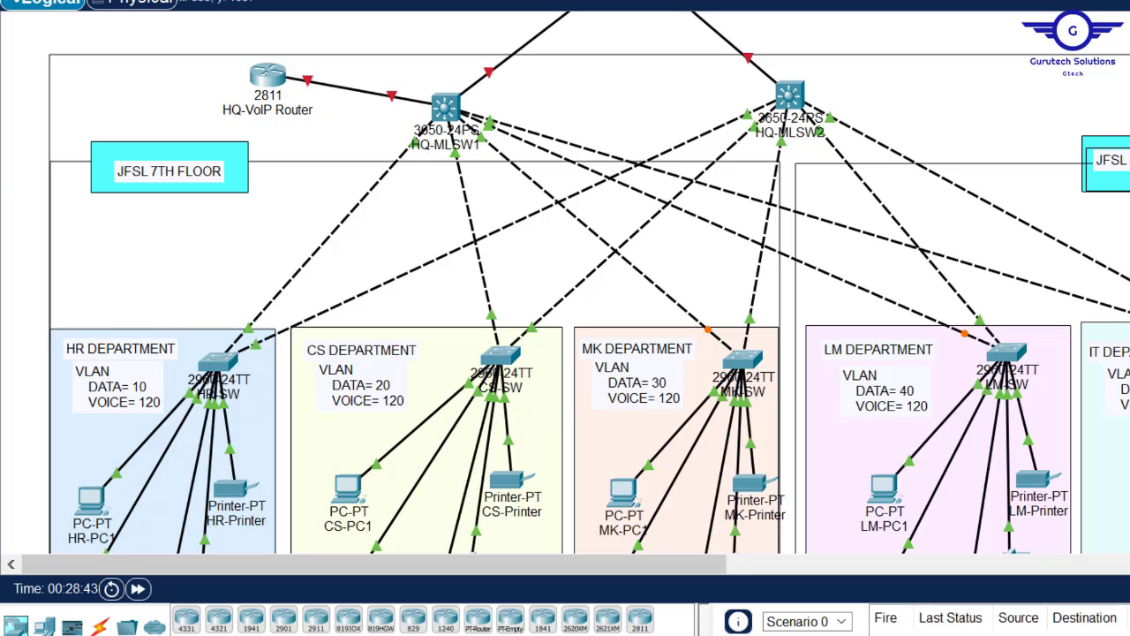
mouse_move(618, 629)
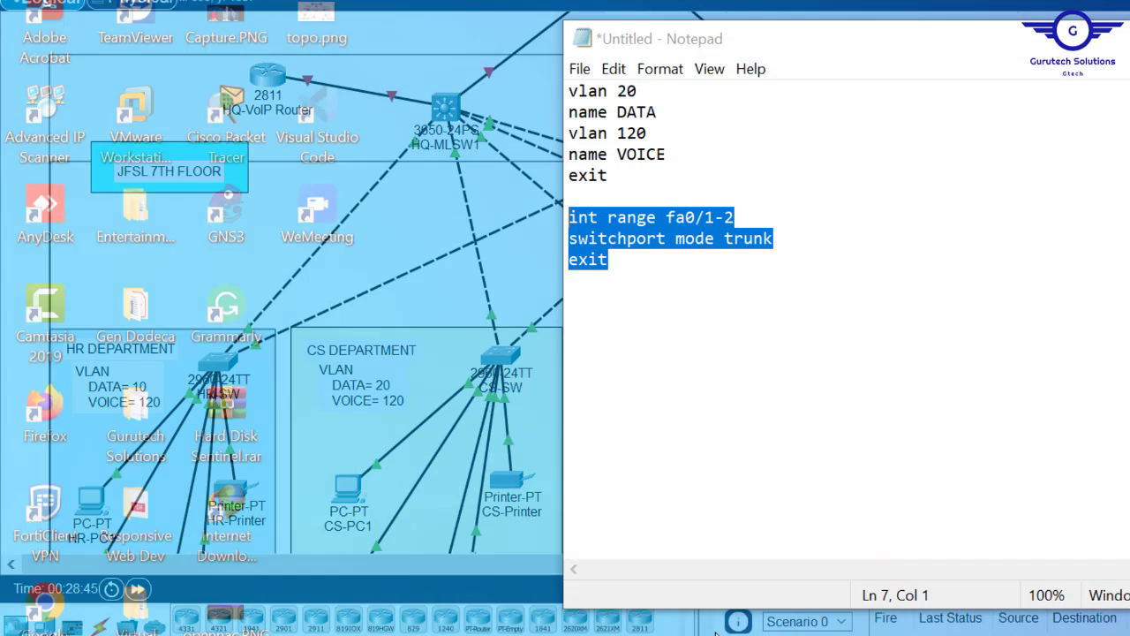
click(745, 588)
click(634, 271)
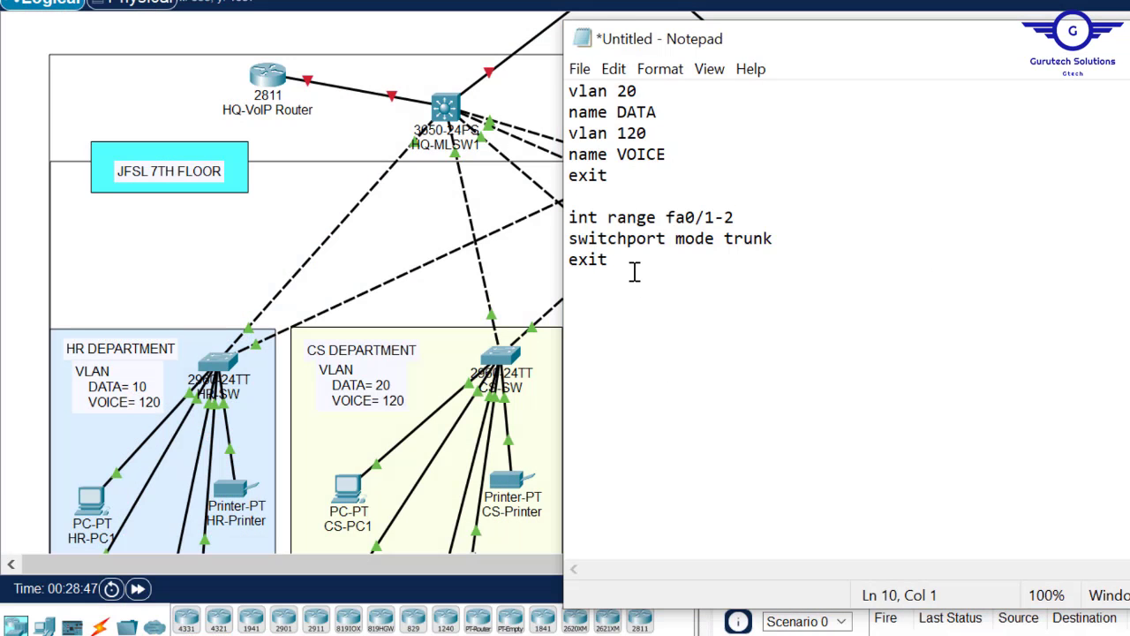
key(Return)
drag(777, 237, 568, 216)
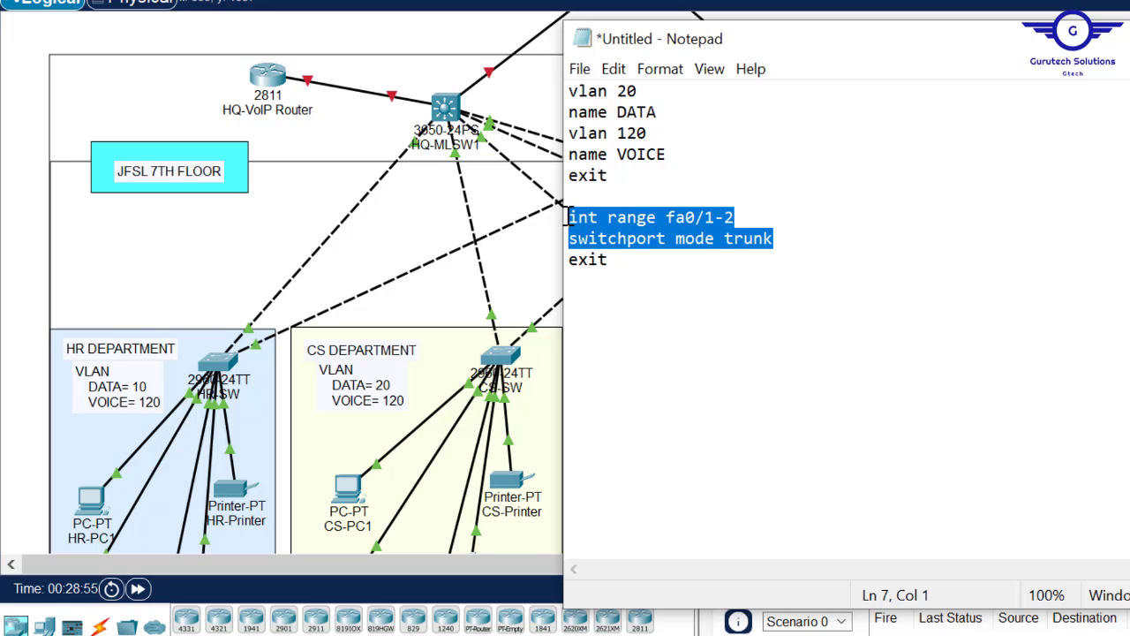
click(618, 261)
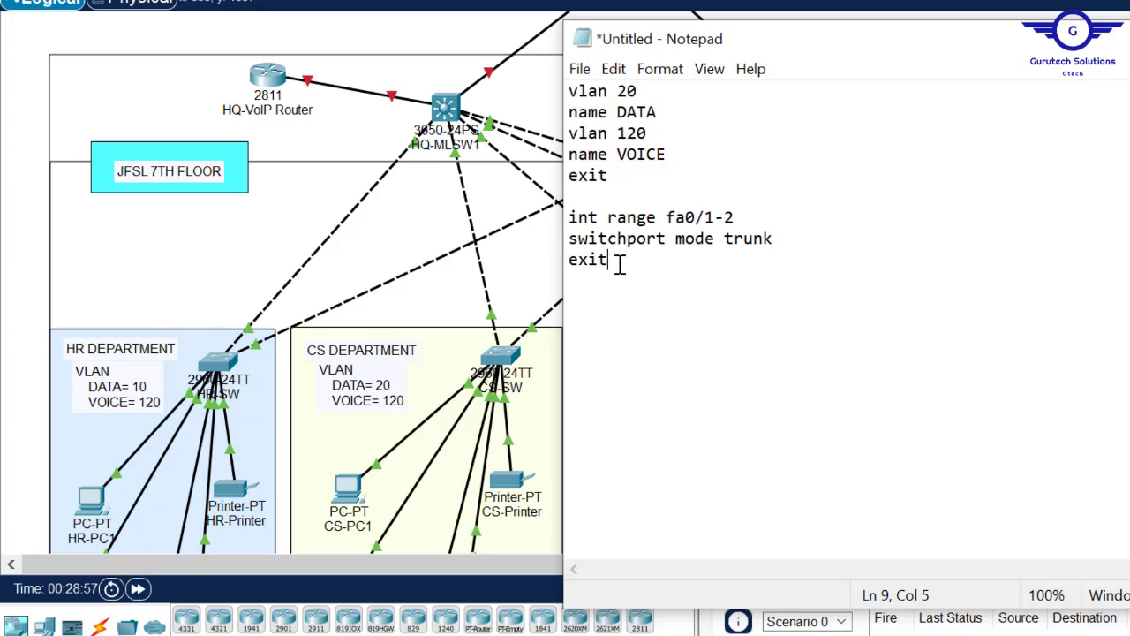
double_click(618, 261)
drag(618, 260, 576, 222)
key(ctrl+c)
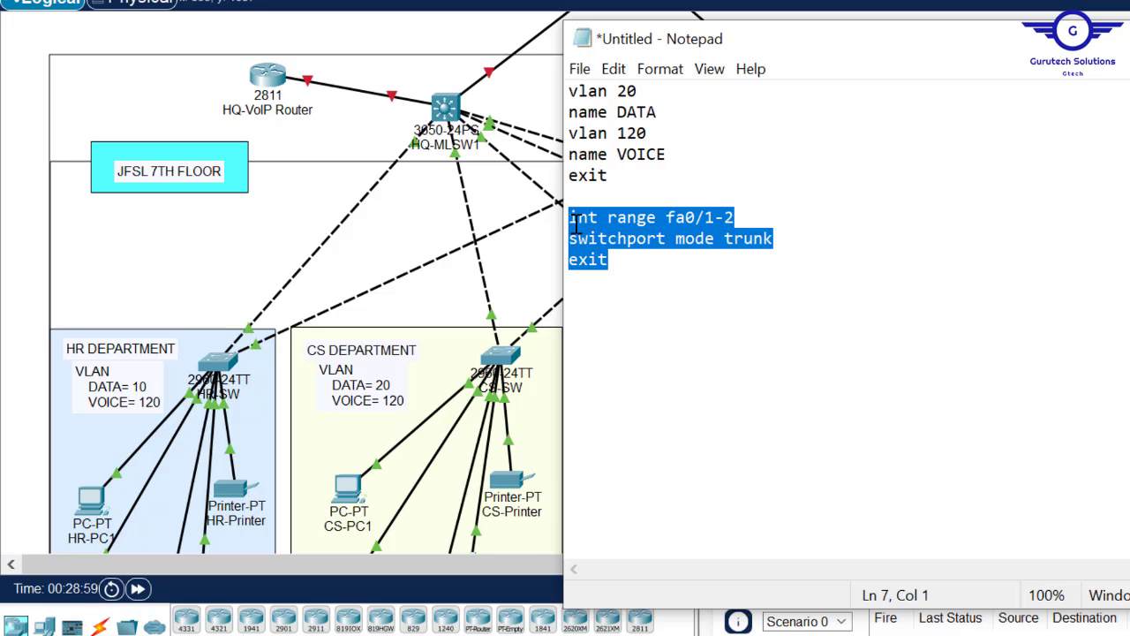
click(654, 274)
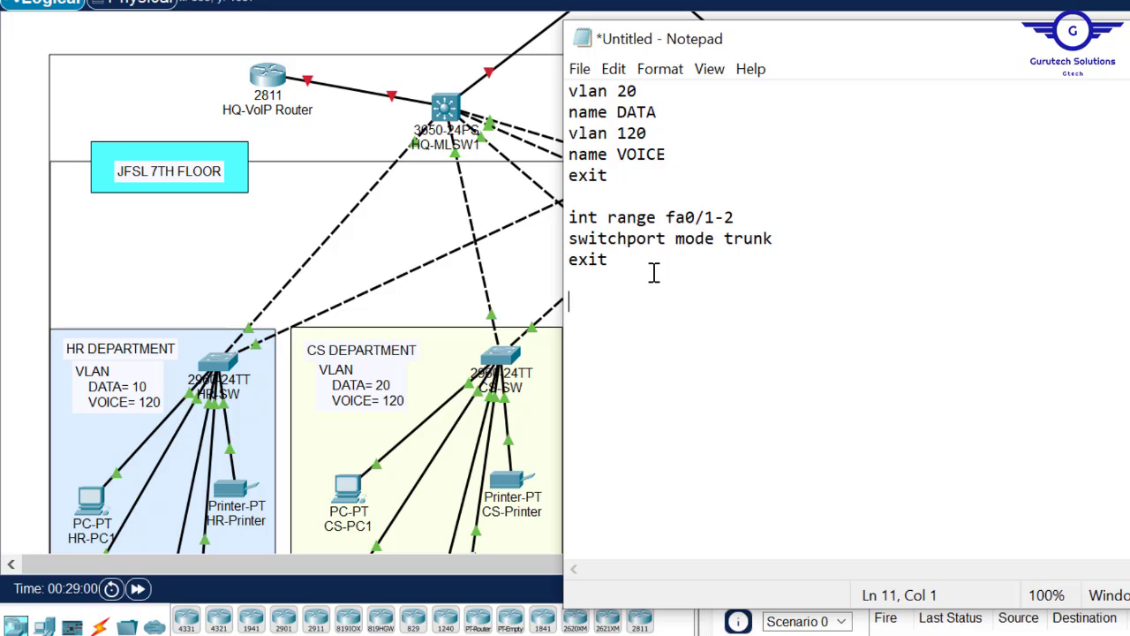
- Paste a copy of the trunk block and change it to fa0/3-24 access ports on VLAN 20
key(ctrl+v)
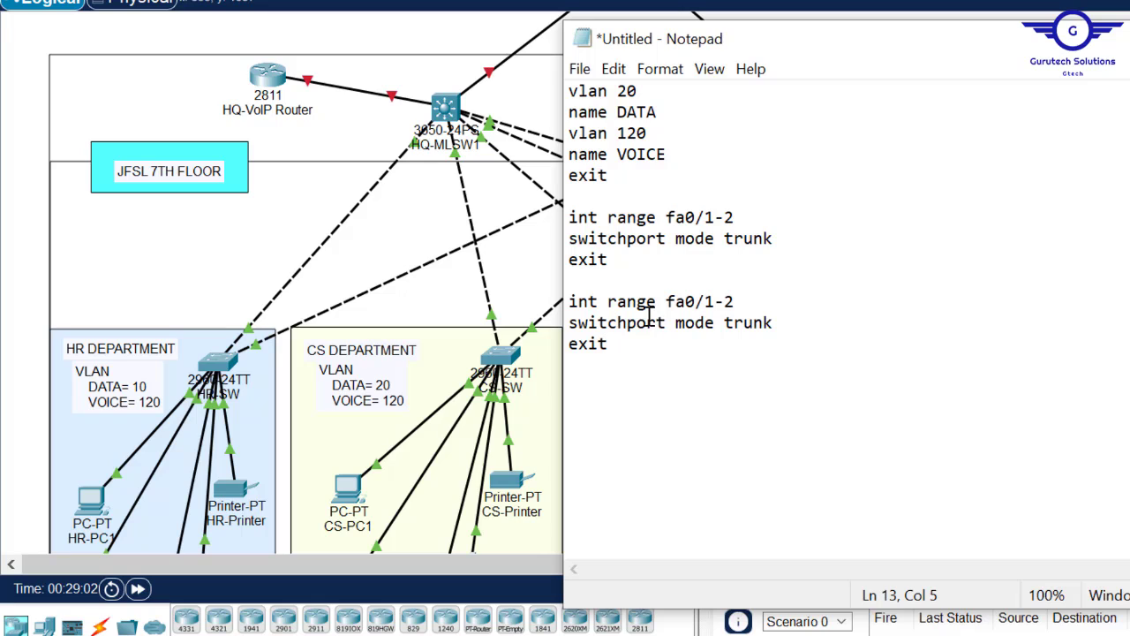
click(714, 305)
key(BackSpace)
text(3)
key(End)
text(4)
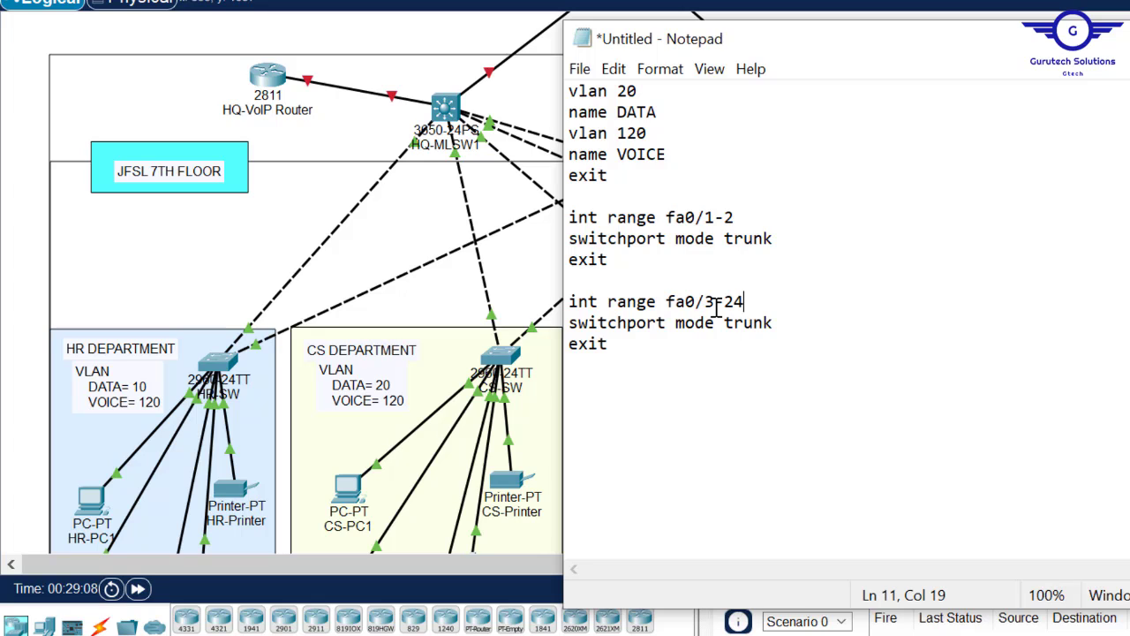
click(786, 324)
key(BackSpace)
key(BackSpace)
key(BackSpace)
key(BackSpace)
key(BackSpace)
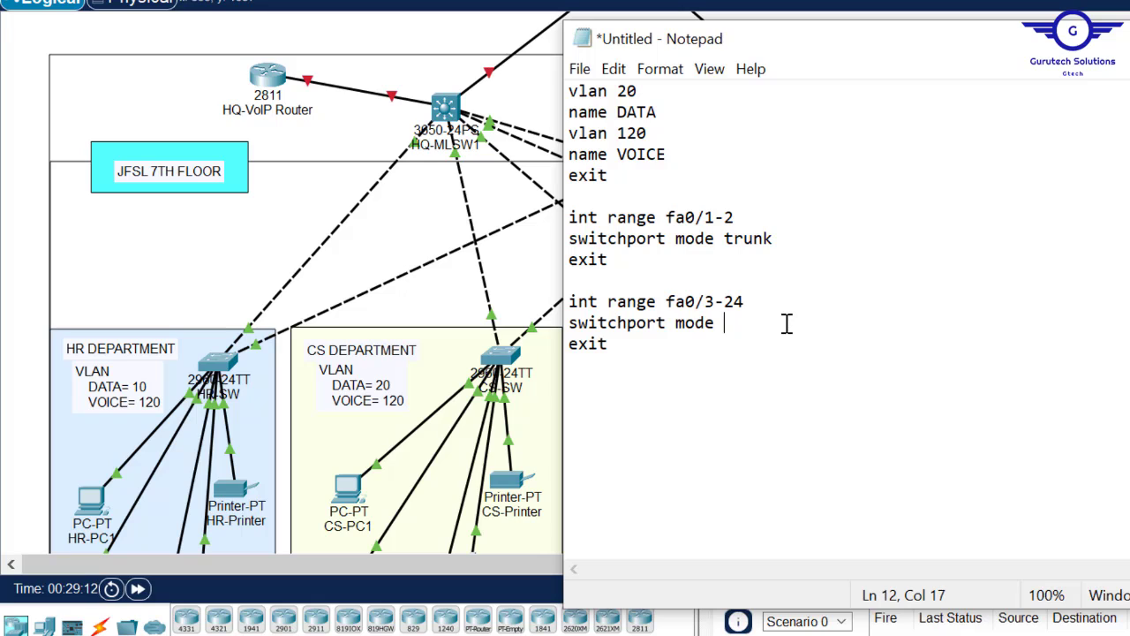
text(access)
key(Return)
text(s)
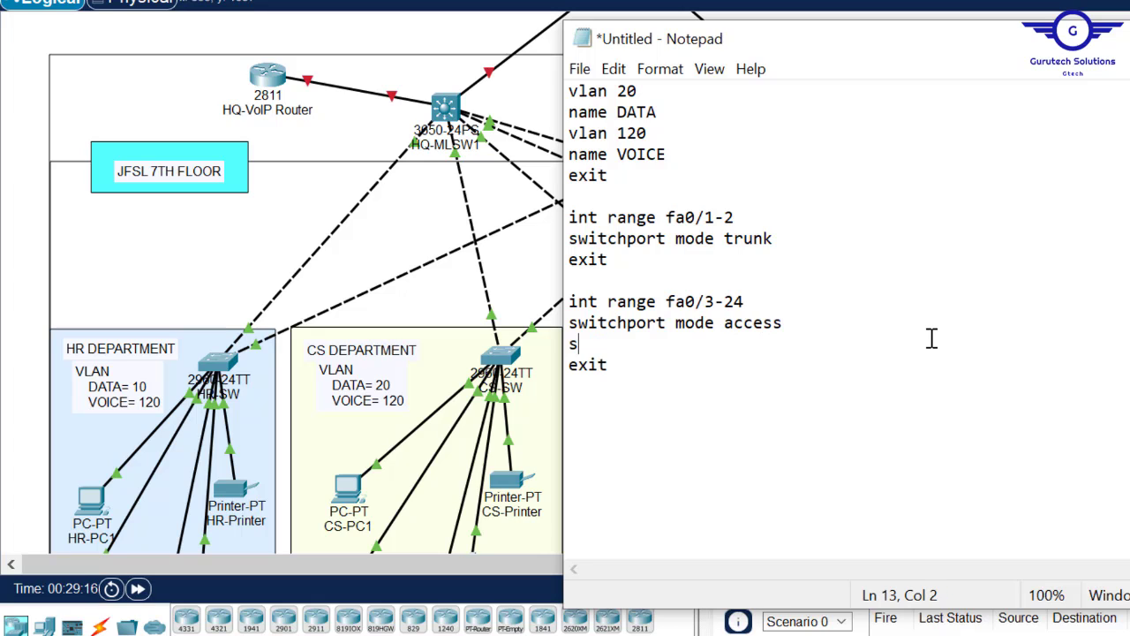
text(witchpo)
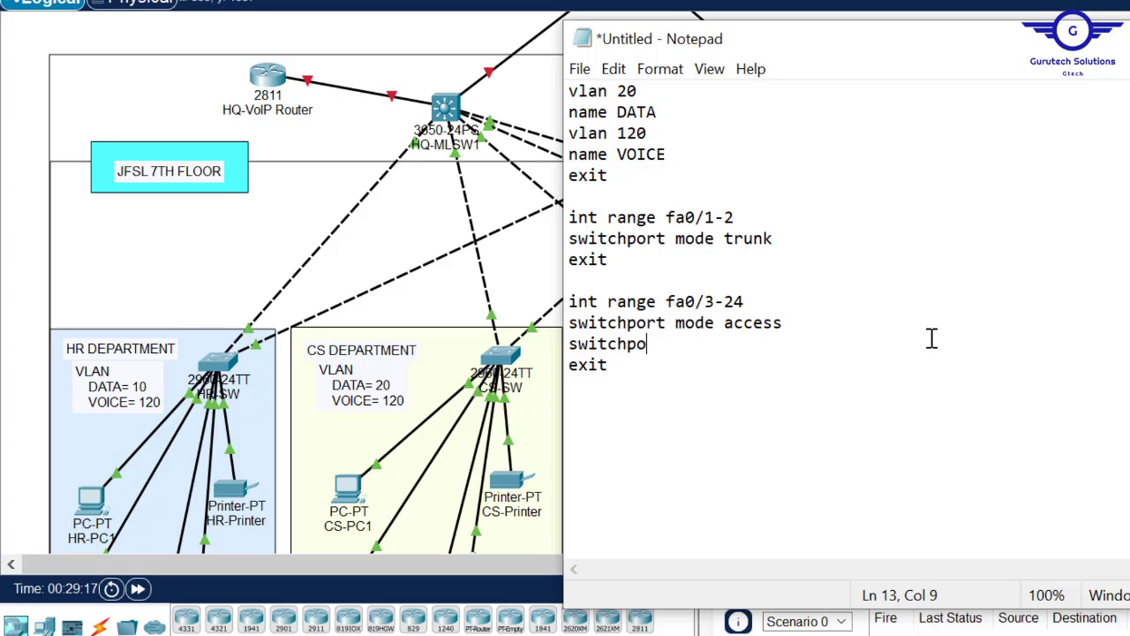
text(rt access )
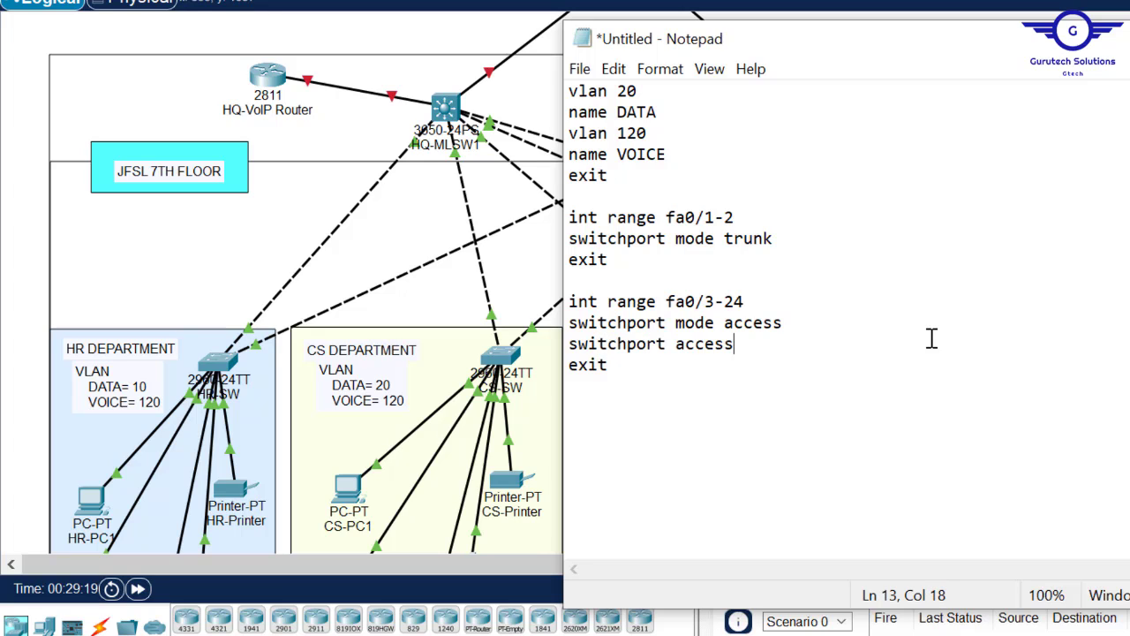
text(vlan 20)
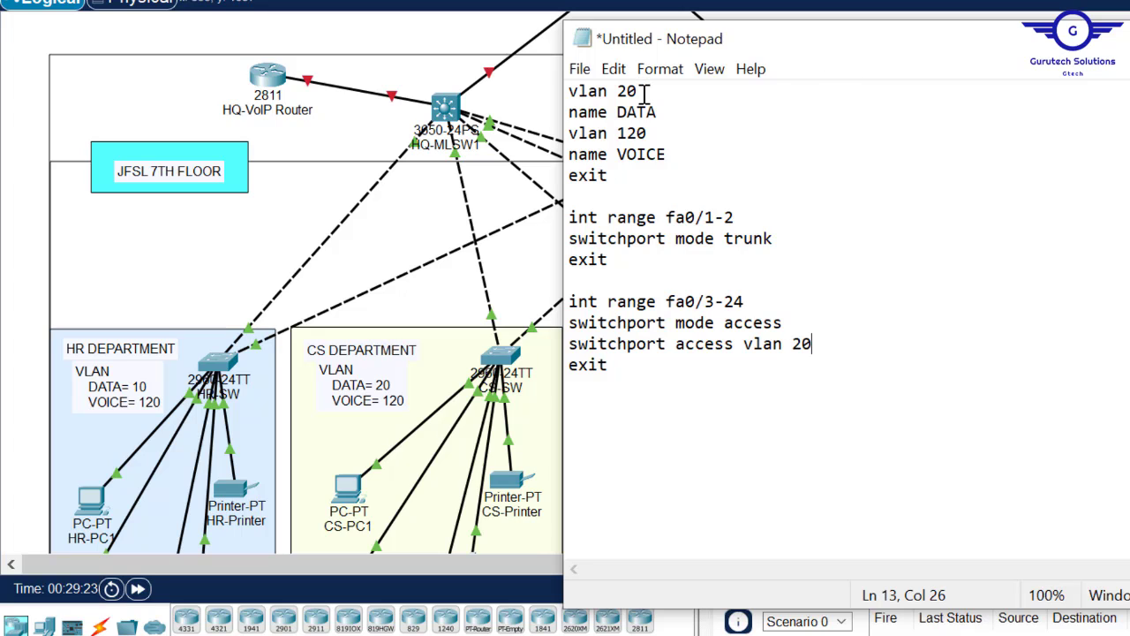
- Add switchport voice vlan 120 and a do wr line, then select the whole script
drag(643, 91, 617, 92)
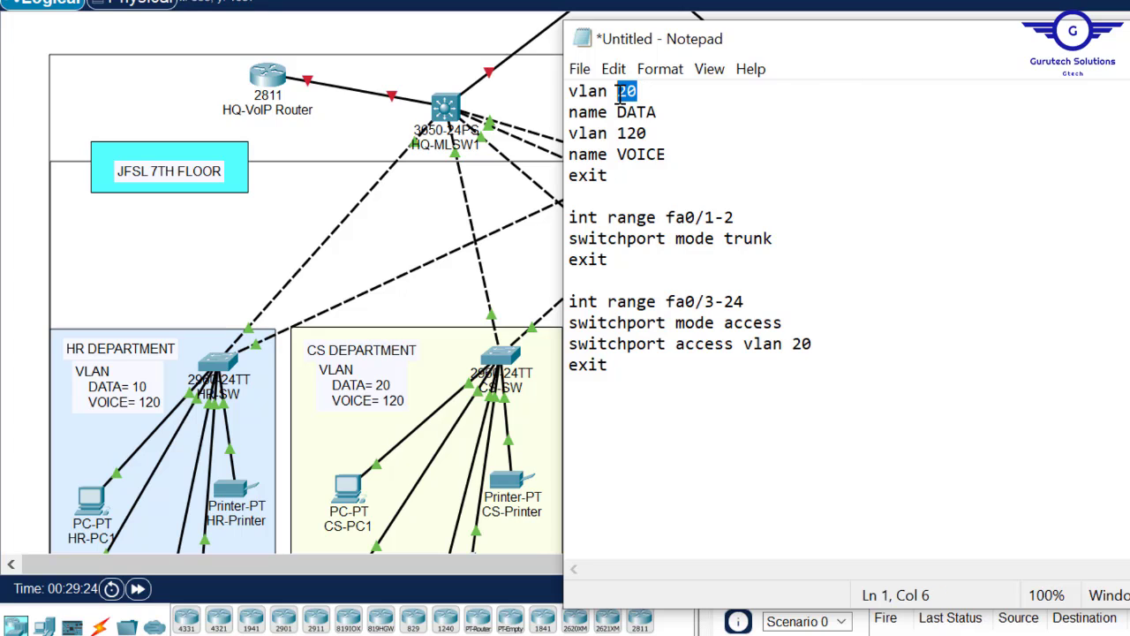
click(831, 342)
key(Return)
text(swi)
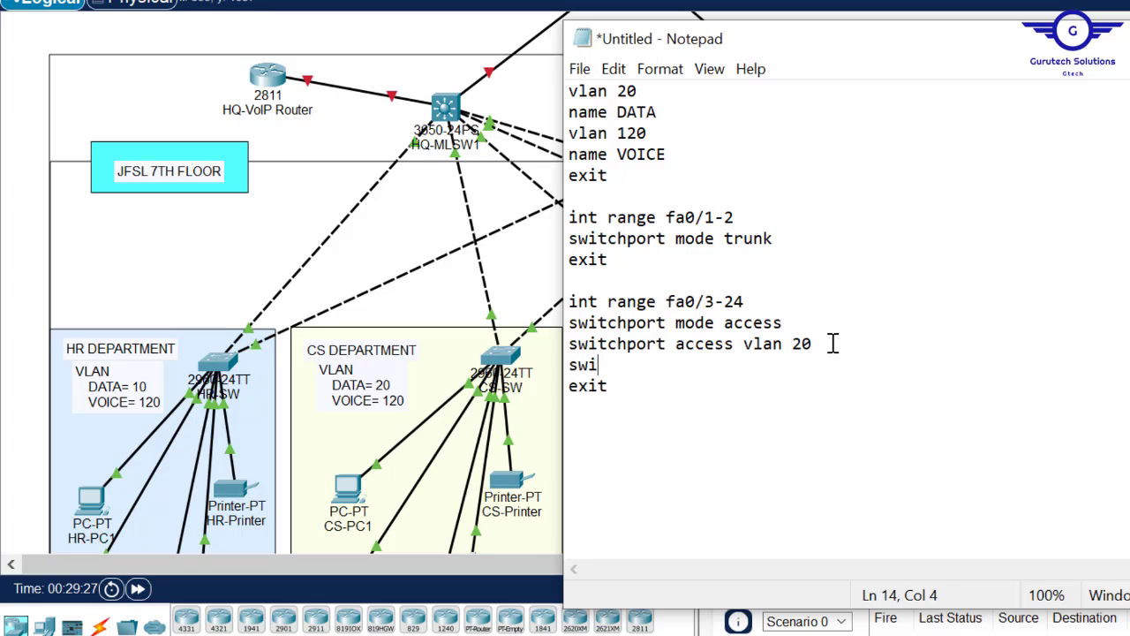
text(tchport )
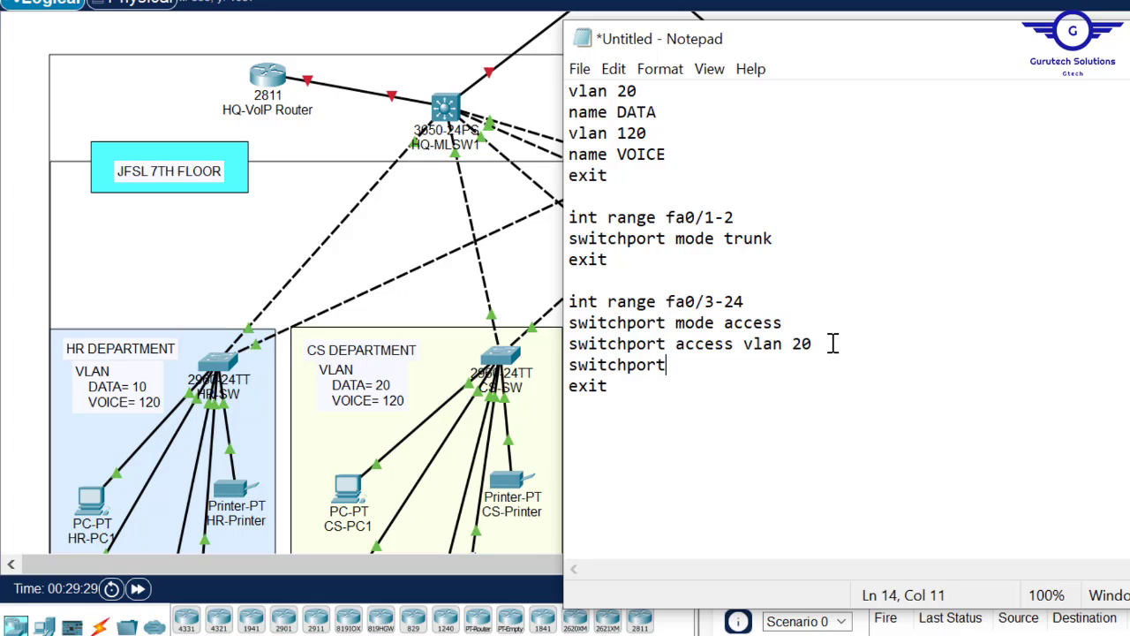
text(voice vlan 120)
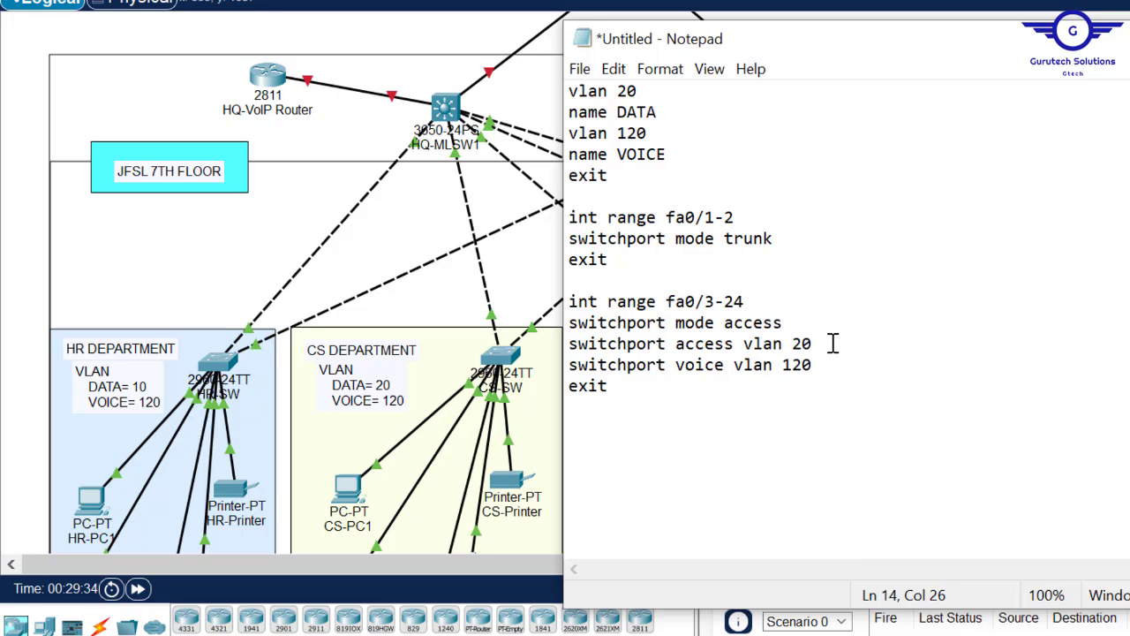
click(624, 391)
key(Return)
key(Return)
text(do wr)
key(Return)
key(Return)
key(Return)
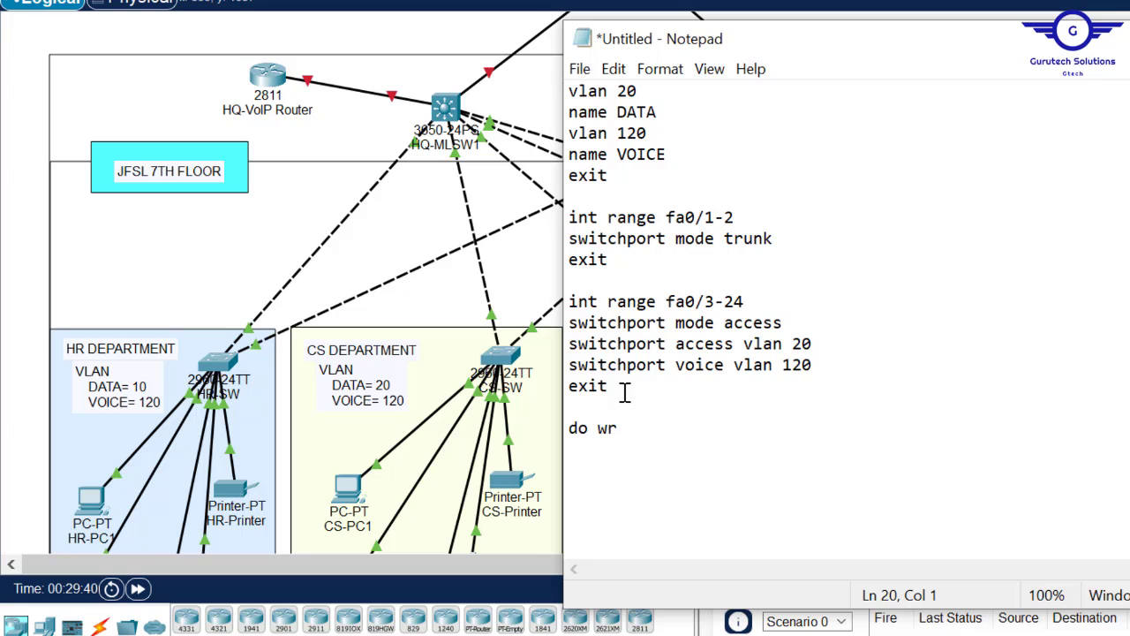
drag(826, 47, 705, 75)
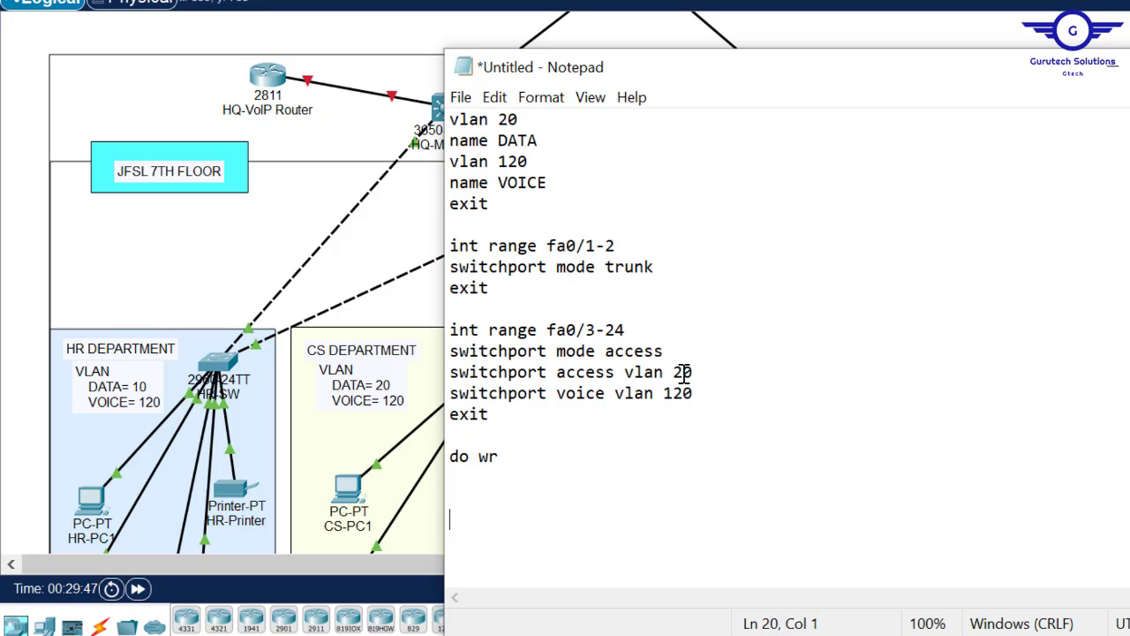
key(ctrl+a)
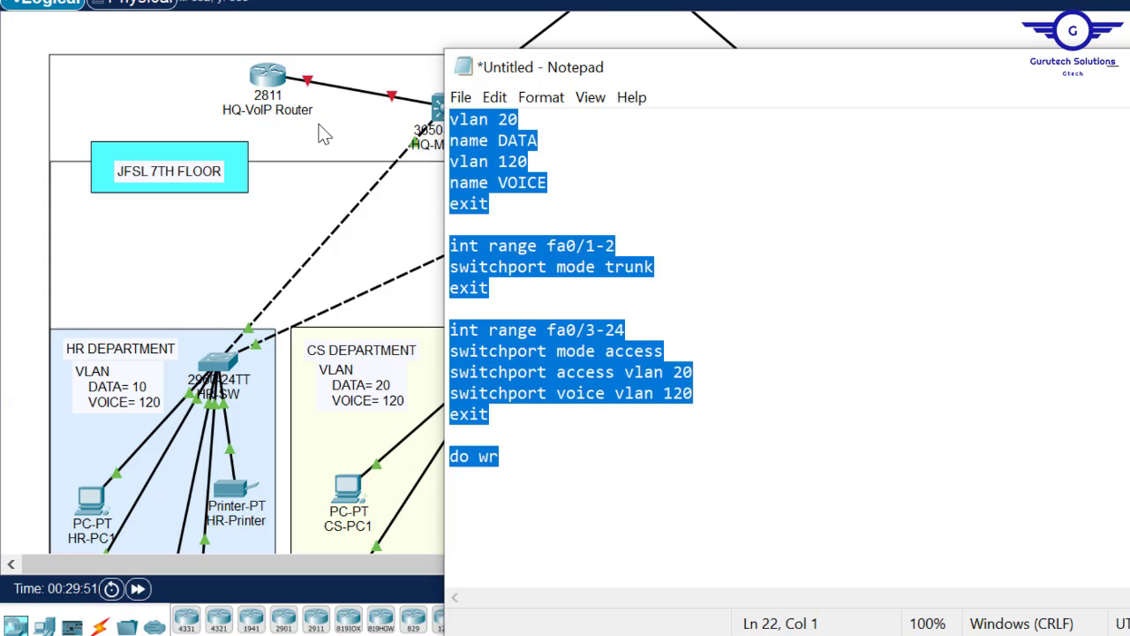
- Open the switch's CLI and paste in the fa0/3-24 script from Notepad
click(353, 36)
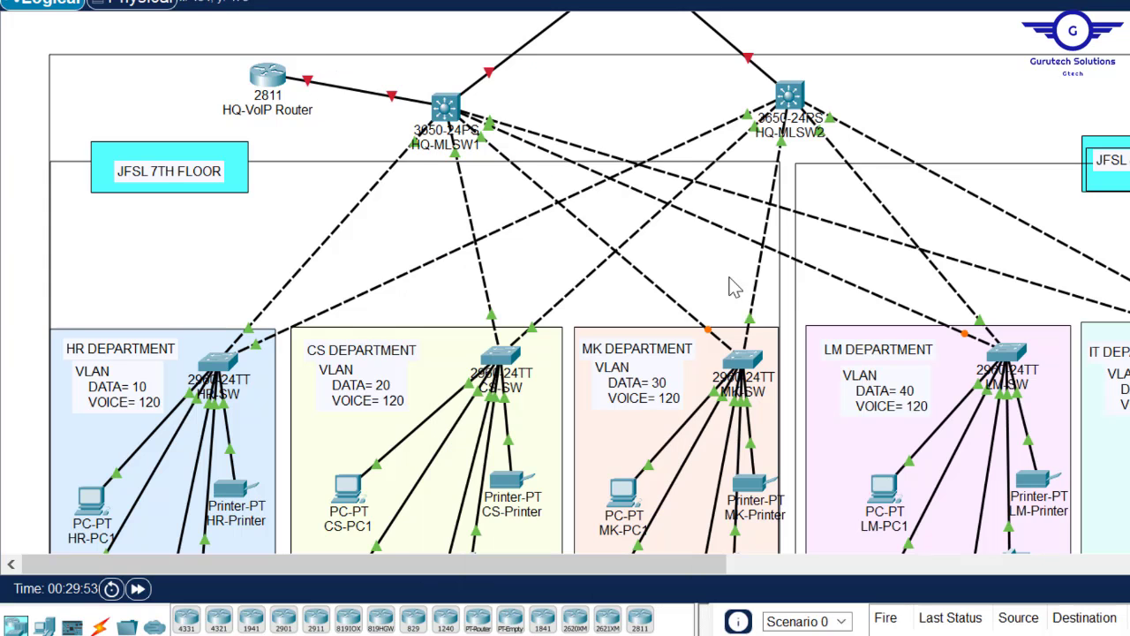
click(500, 356)
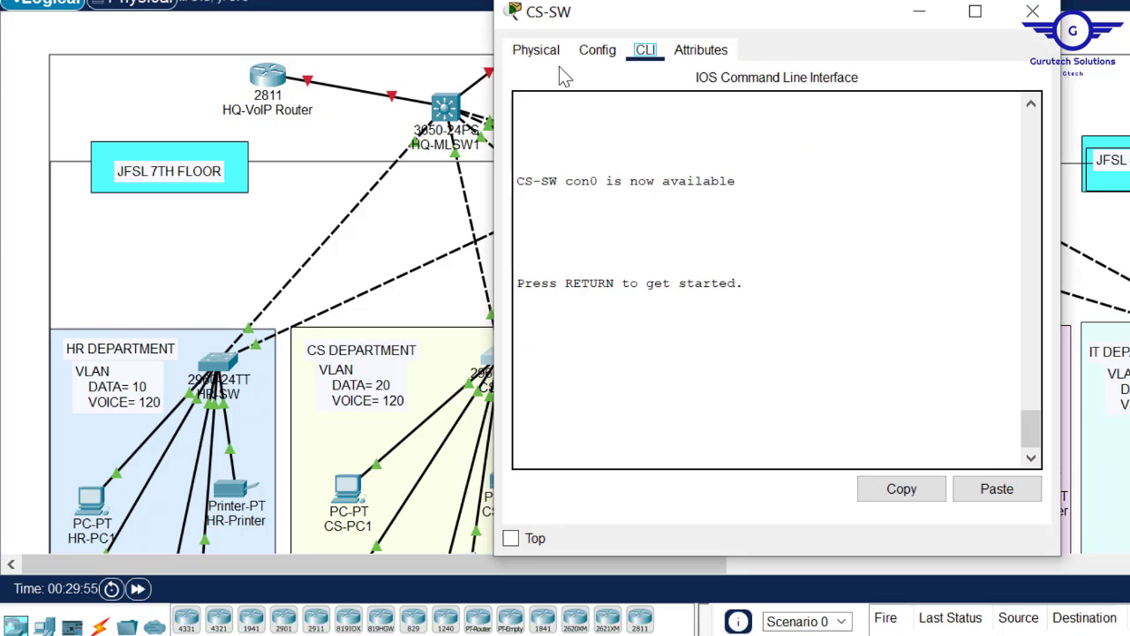
click(596, 51)
click(605, 237)
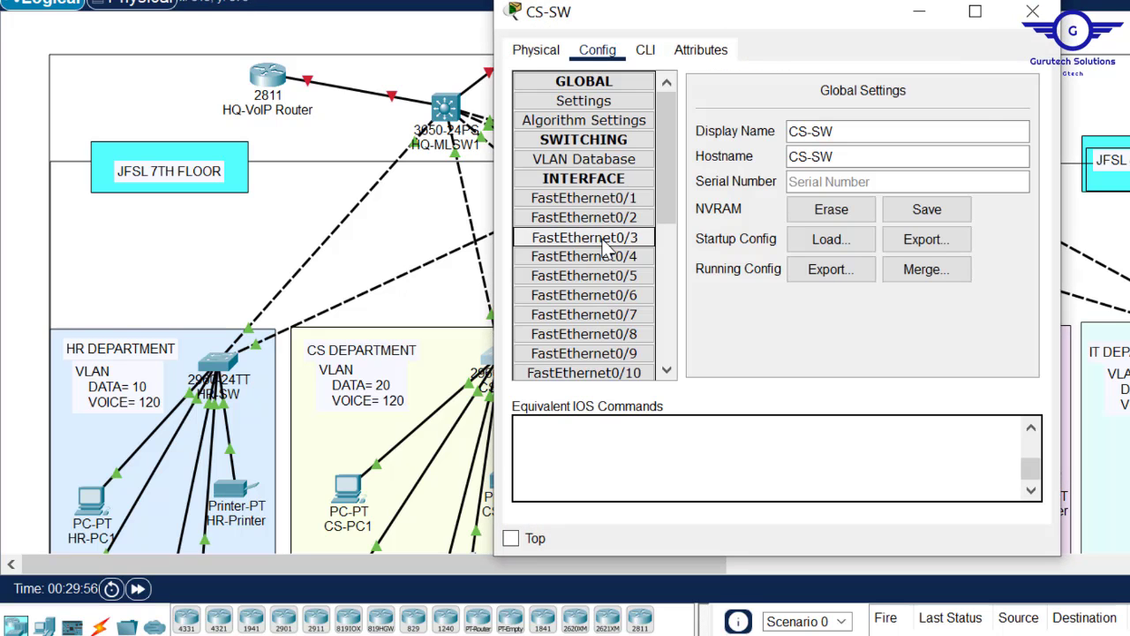
click(646, 50)
key(Return)
key(Return)
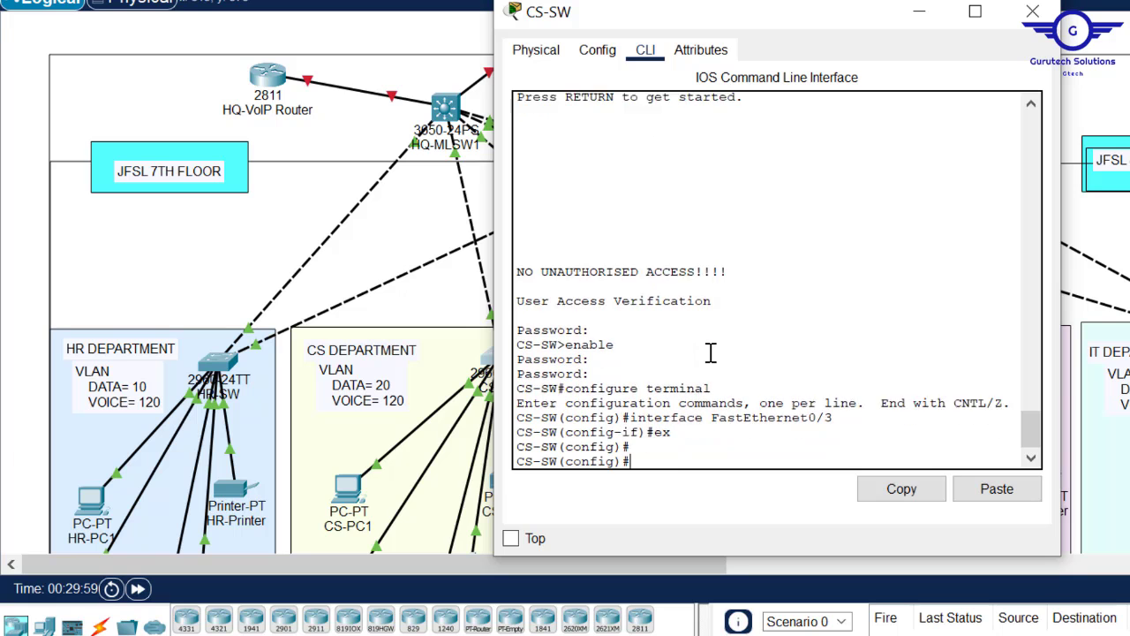
key(Return)
click(993, 491)
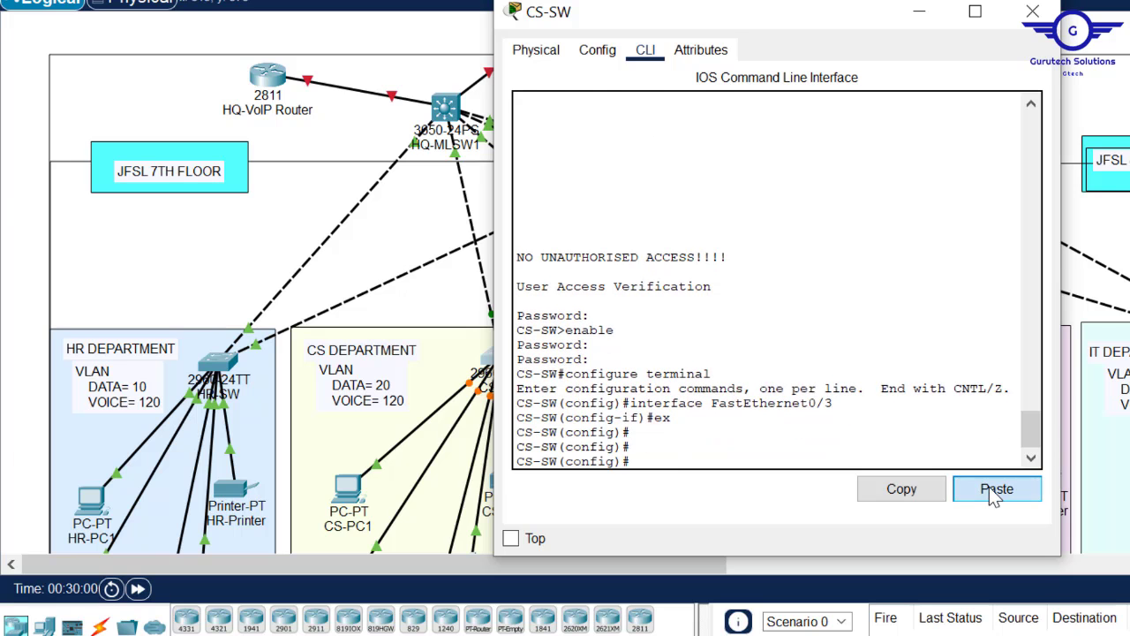
- Edit the script's access VLAN number in Notepad and paste it into the switch CLI
mouse_move(733, 632)
click(733, 579)
click(684, 373)
key(BackSpace)
text(3)
key(ctrl+a)
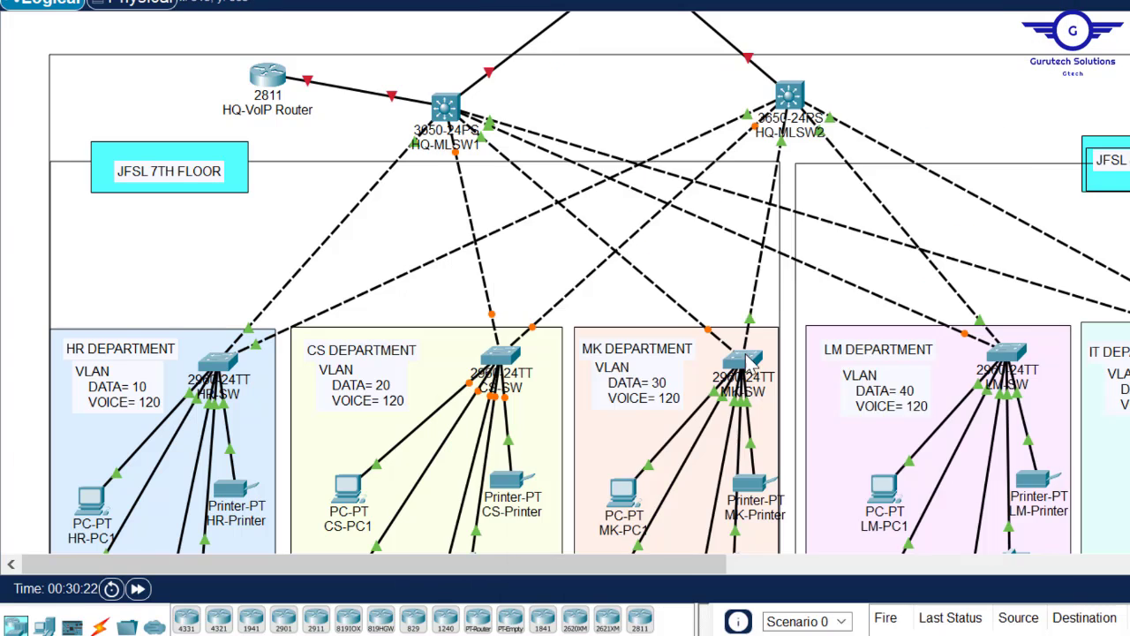
click(689, 362)
click(999, 490)
text(4)
key(ctrl+a)
- Change the access VLAN to 50, paste the config into IT-SW, and close its window
click(645, 50)
text(ex)
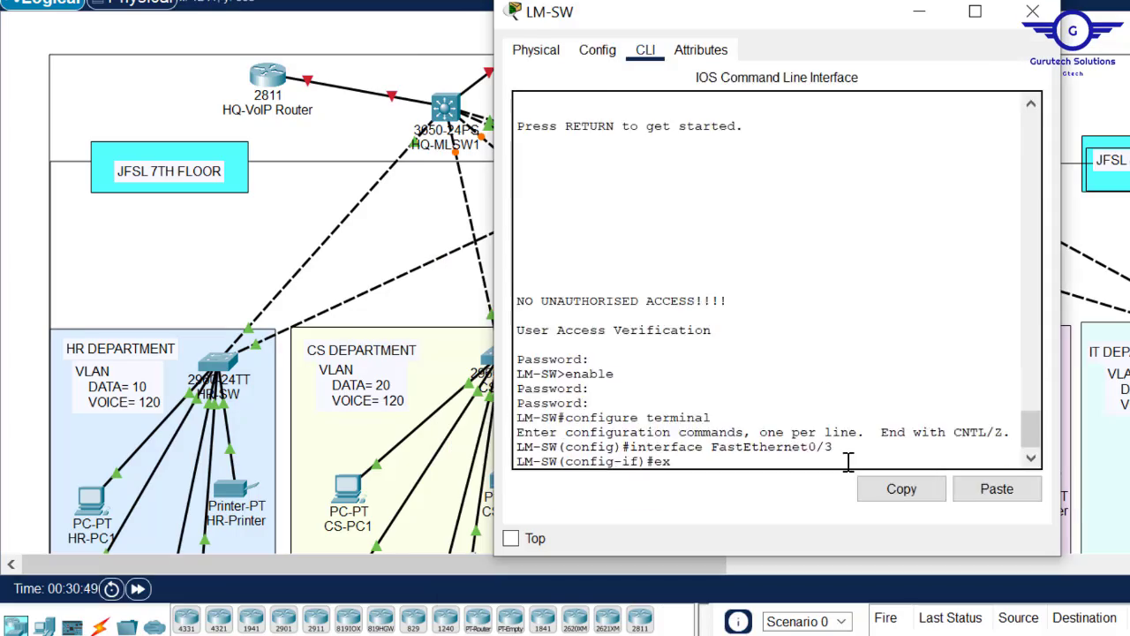
key(Return)
click(999, 491)
click(724, 618)
text(5)
key(ctrl+a)
click(646, 51)
click(999, 490)
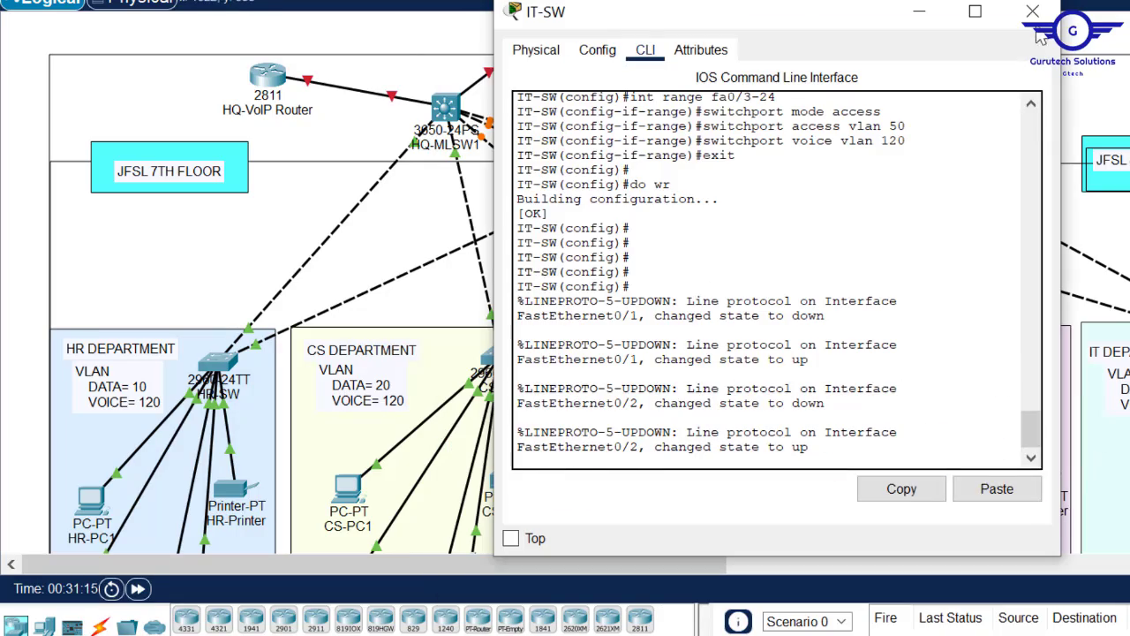
click(1033, 10)
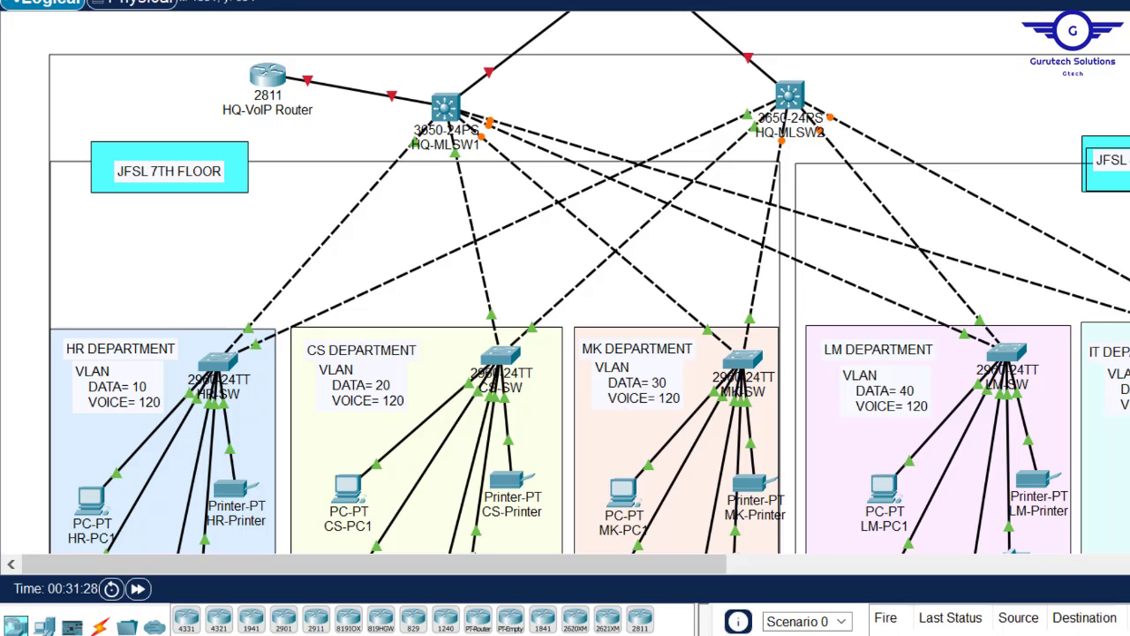
scroll(565, 283, down, 5)
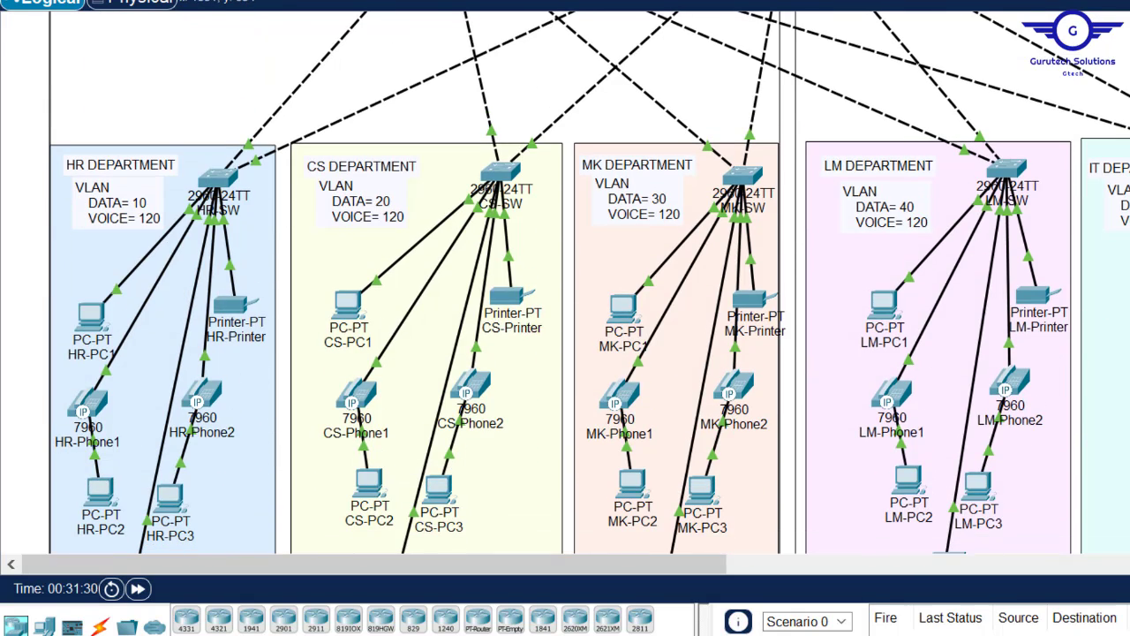
scroll(565, 283, up, 5)
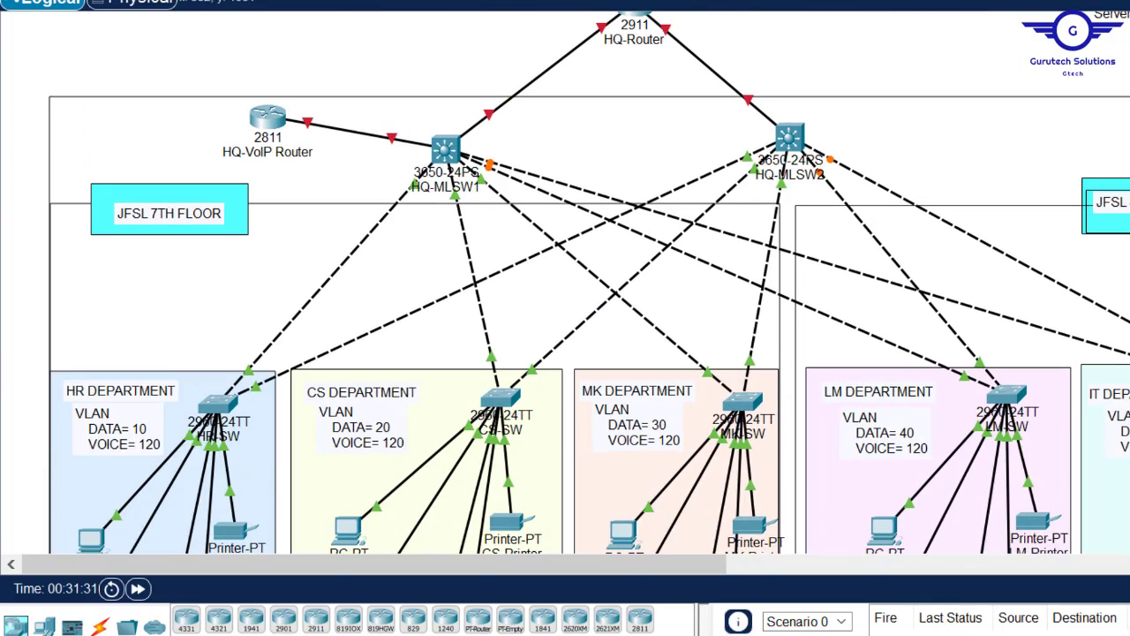
mouse_move(632, 631)
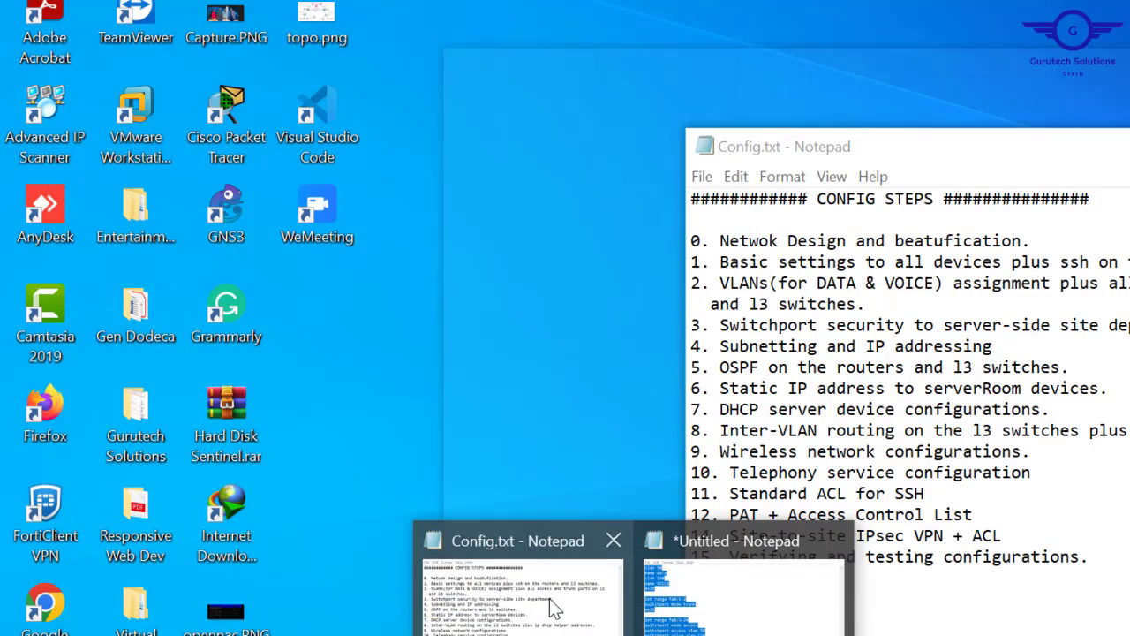
click(550, 608)
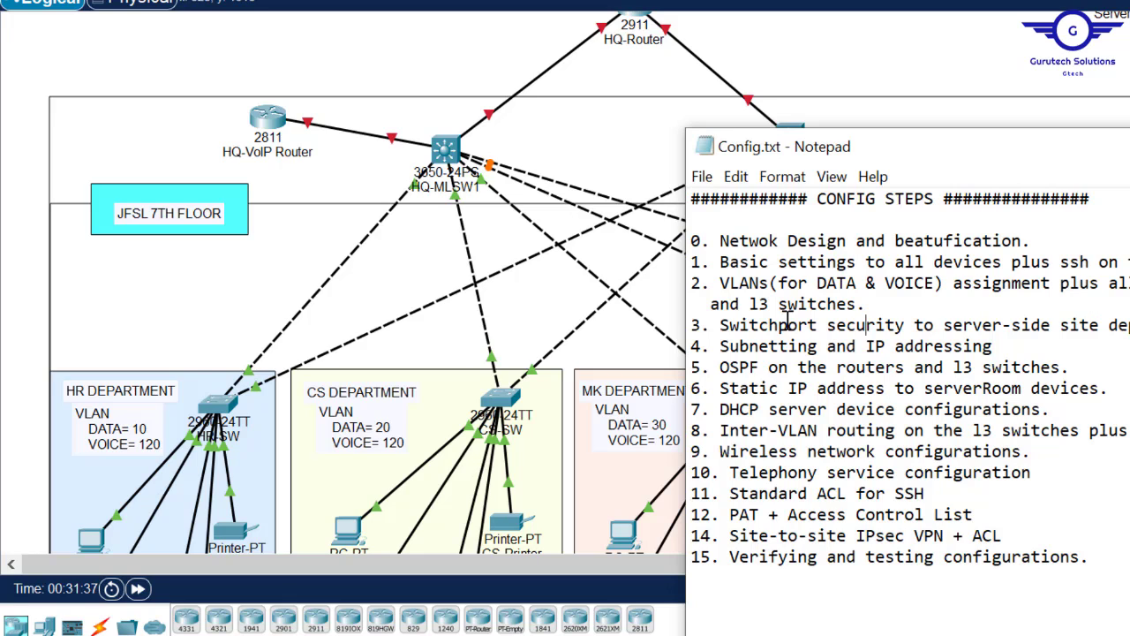
drag(749, 304, 866, 304)
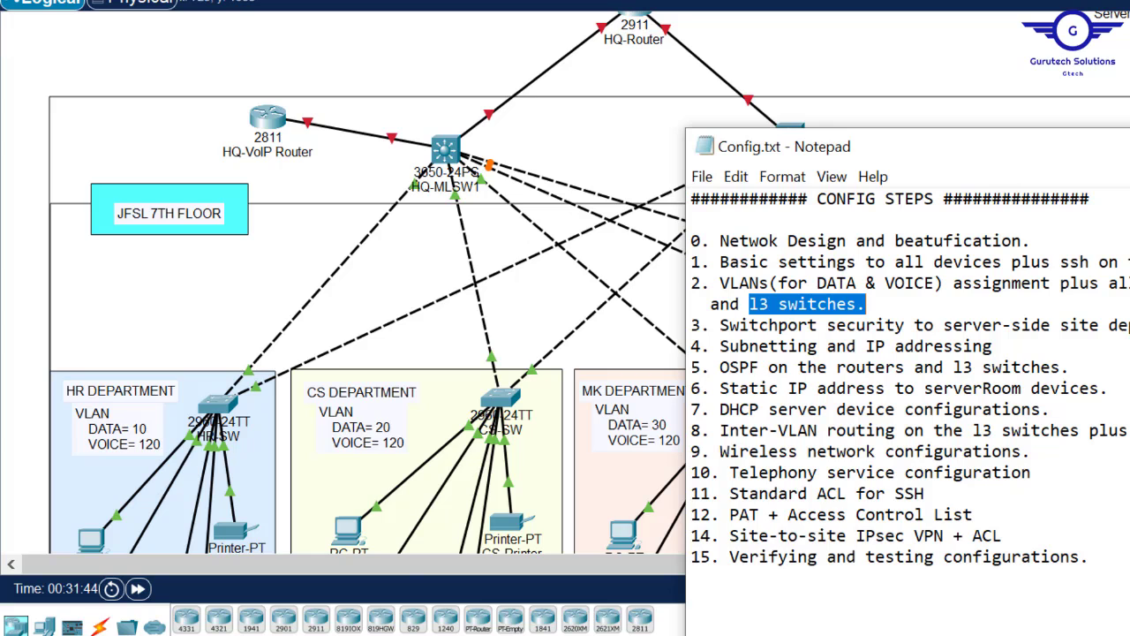
mouse_move(628, 635)
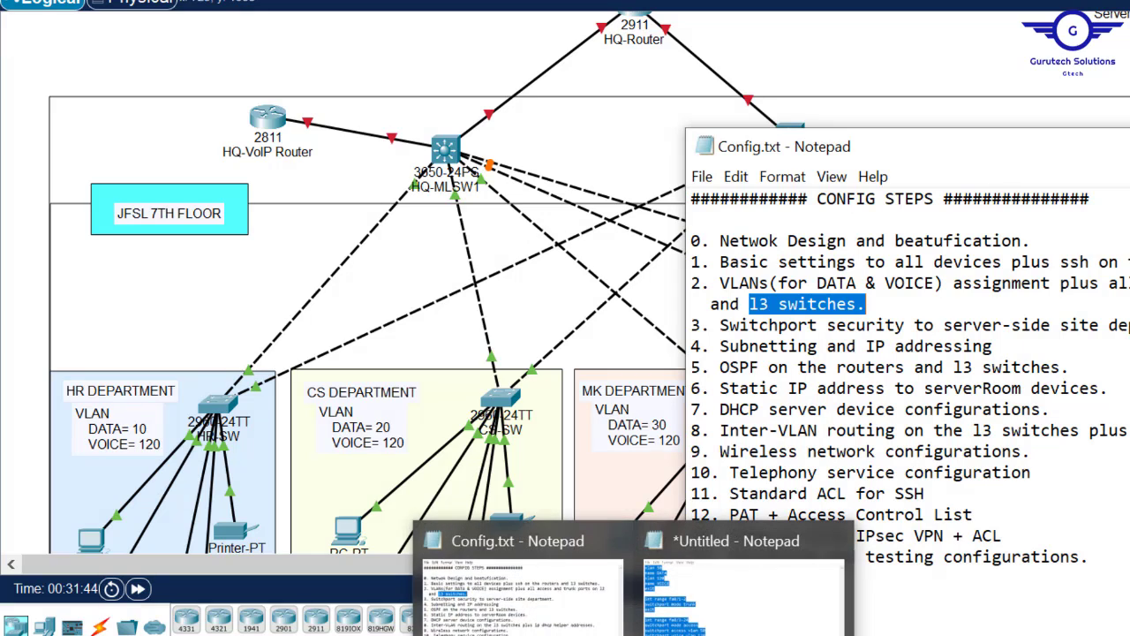
click(450, 58)
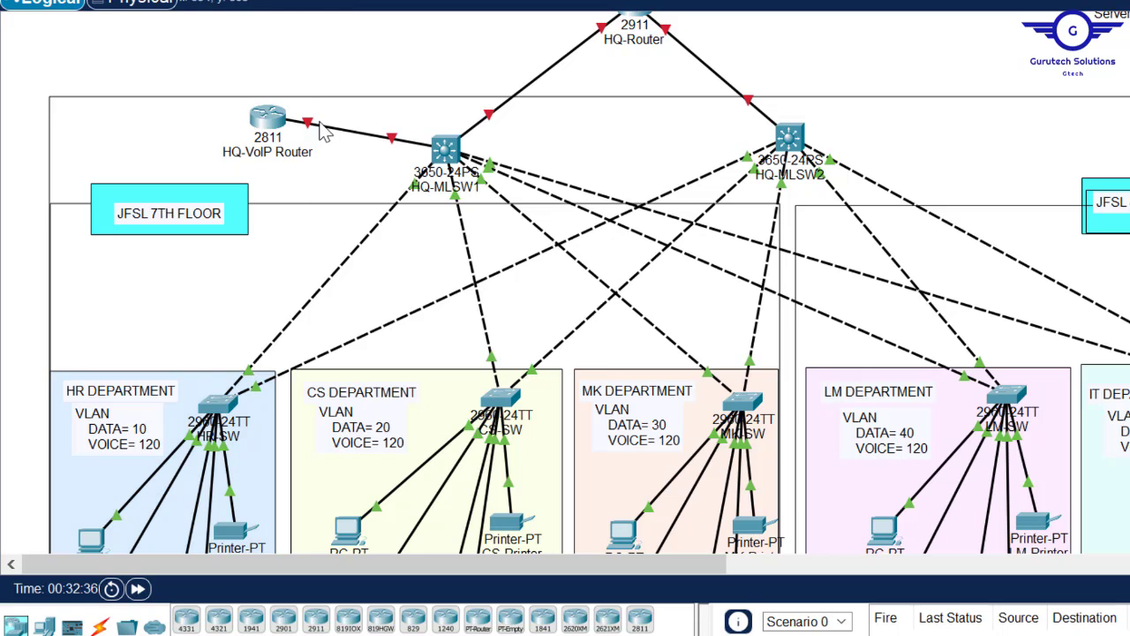
- On HQ-MLSW1's CLI, select the interface range gig1/0/2-7
mouse_move(264, 119)
mouse_move(448, 152)
click(448, 151)
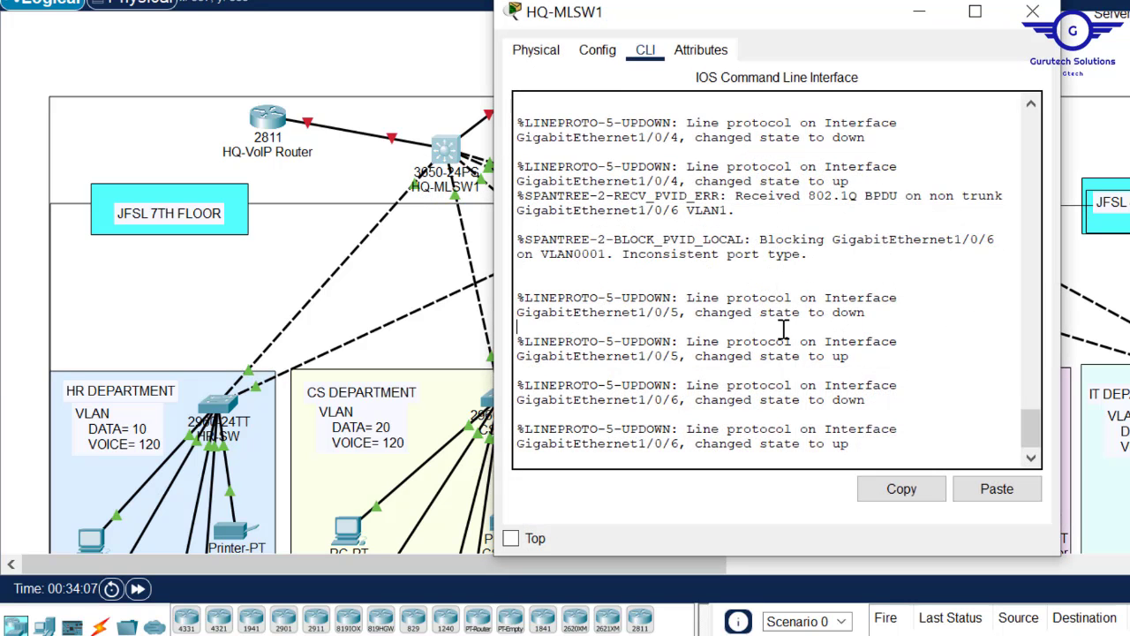
key(Return)
key(Return)
key(Return)
click(598, 49)
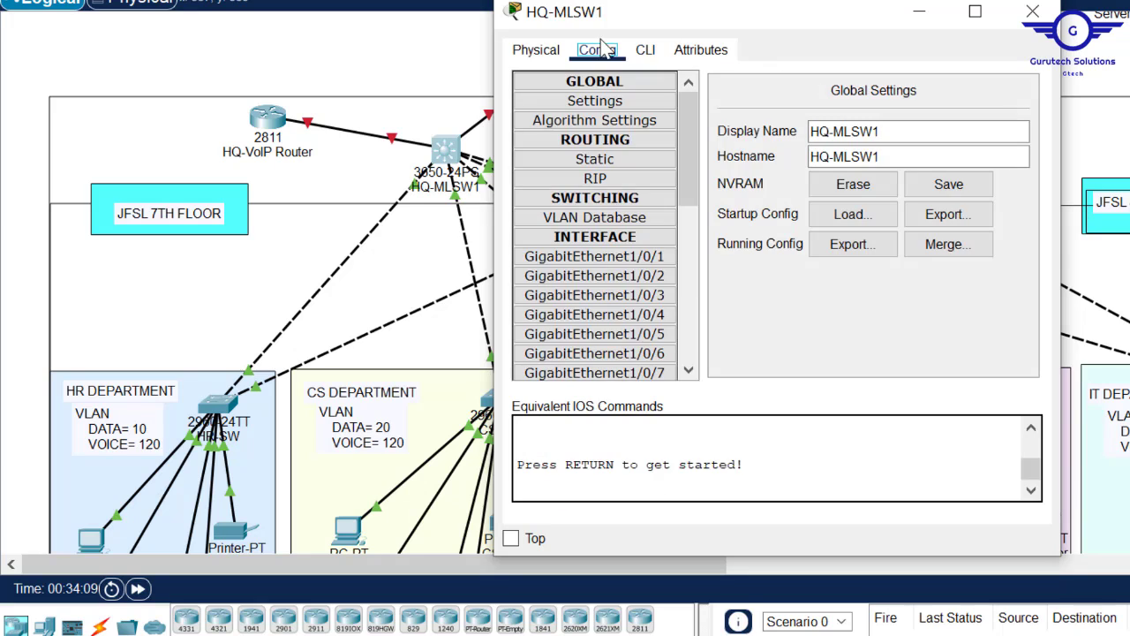
click(595, 334)
click(645, 51)
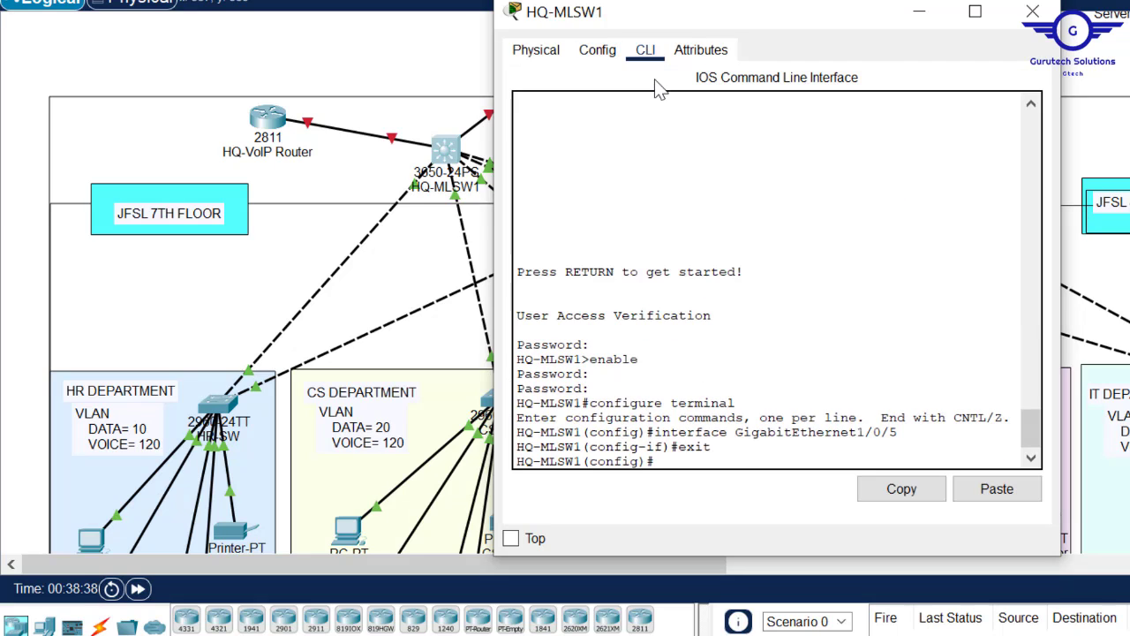
key(Return)
key(Return)
key(Return)
text(int)
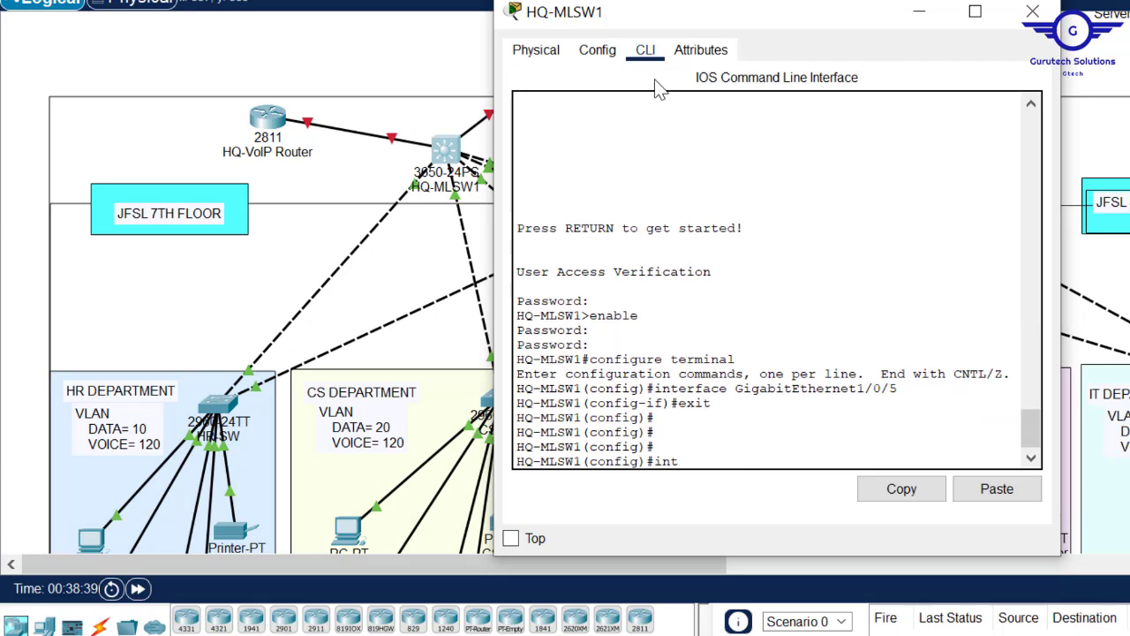
text( range)
click(385, 52)
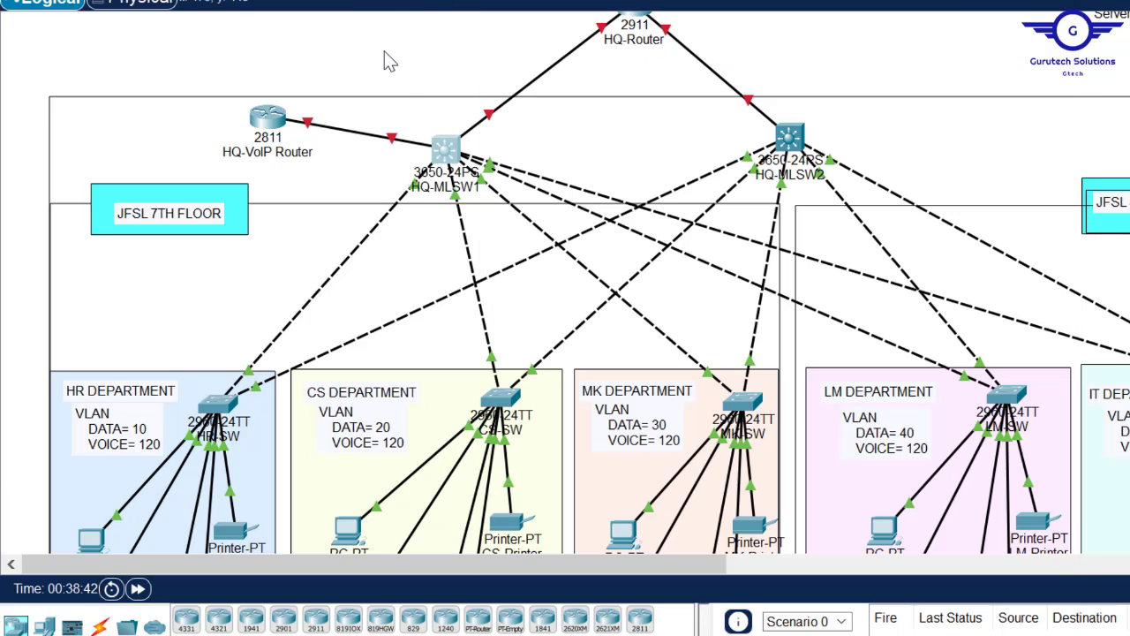
click(449, 163)
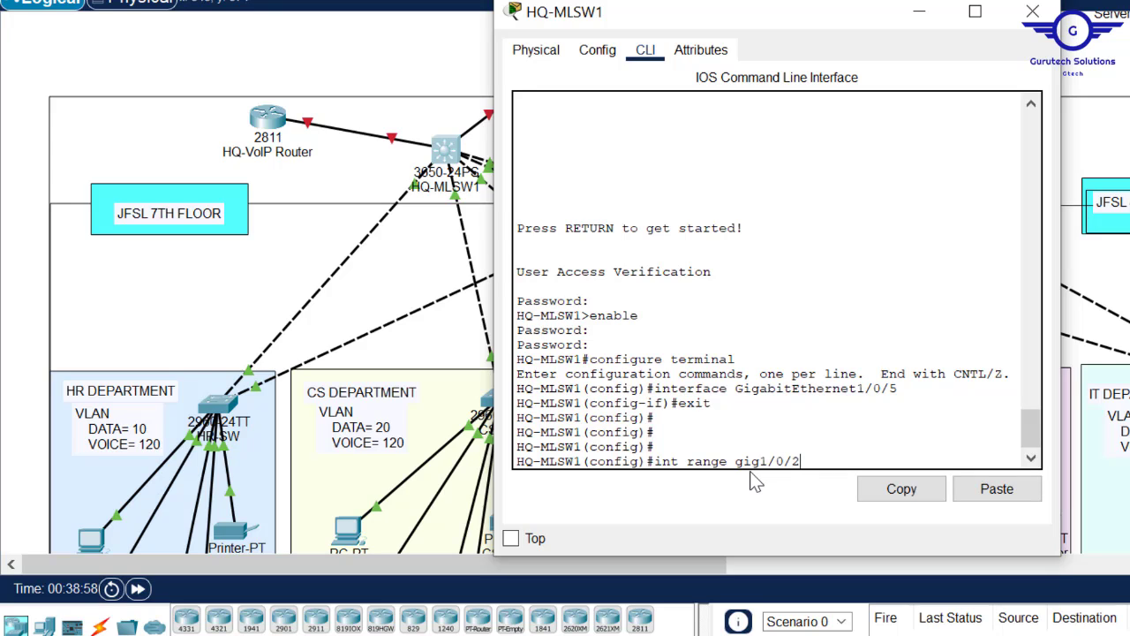
key(Return)
key(Return)
key(Return)
key(Return)
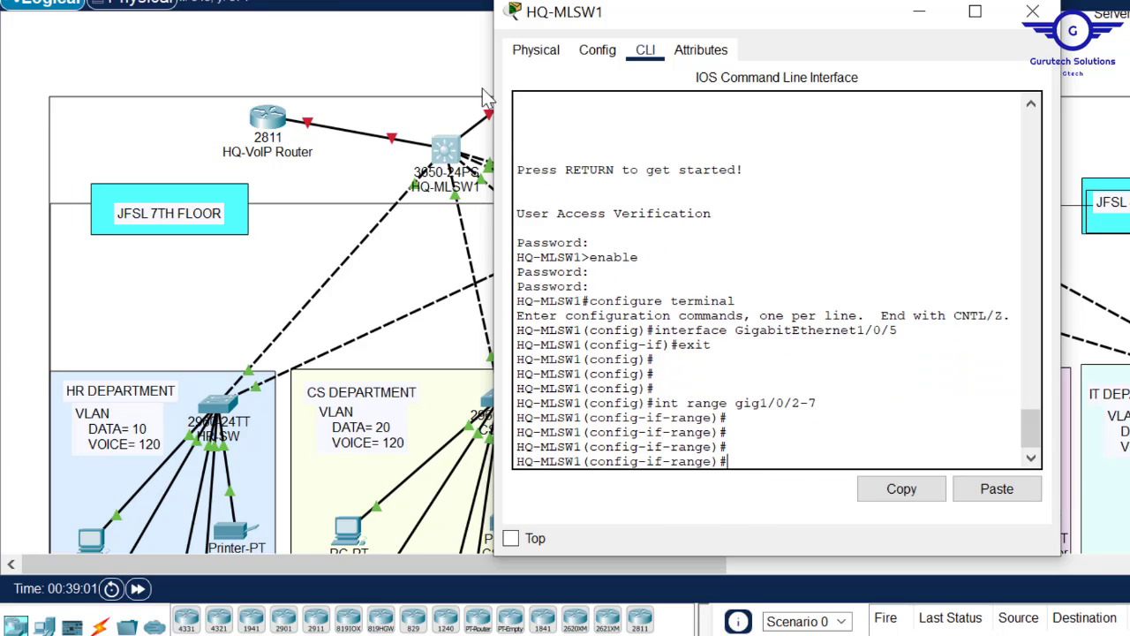
- Set the selected ports to switchport mode trunk and exit the range configuration
click(419, 72)
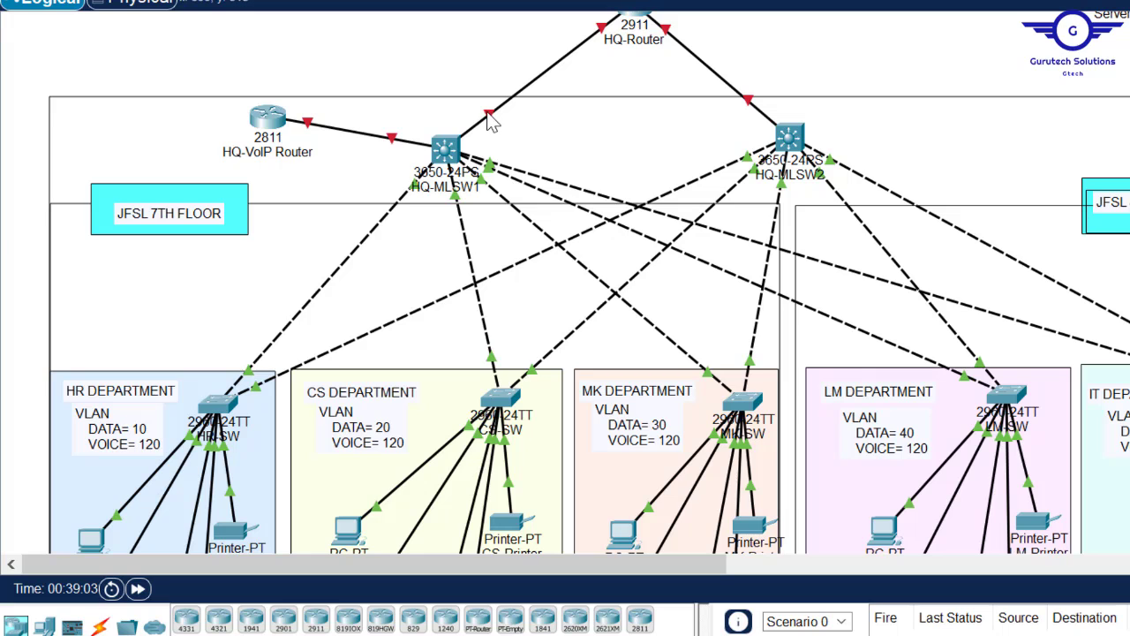
click(446, 150)
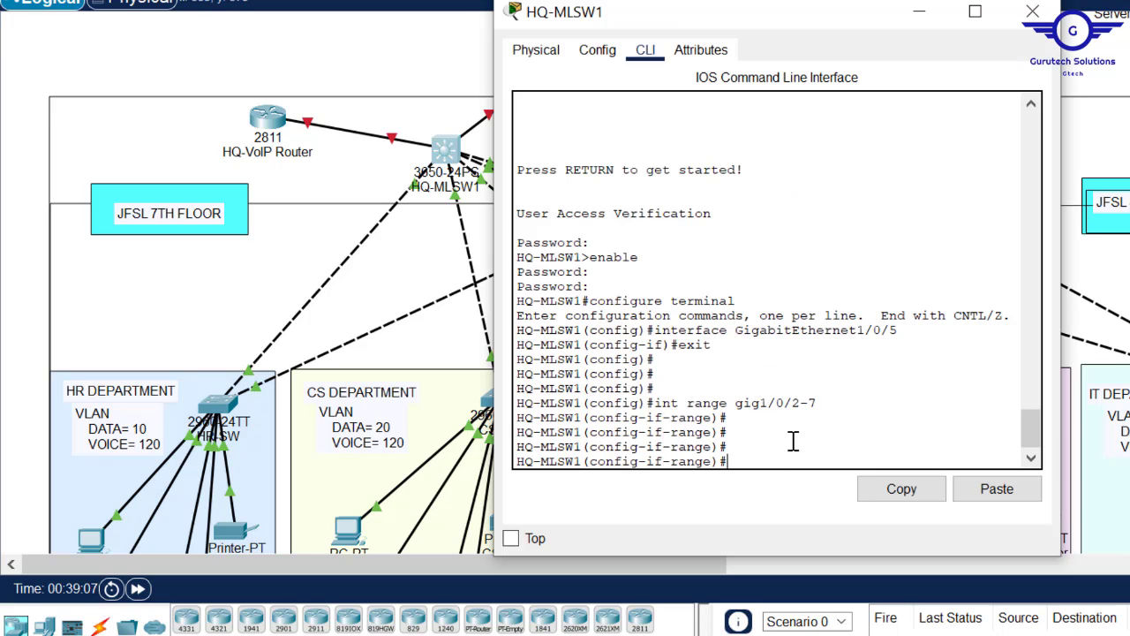
text(switc)
key(Tab)
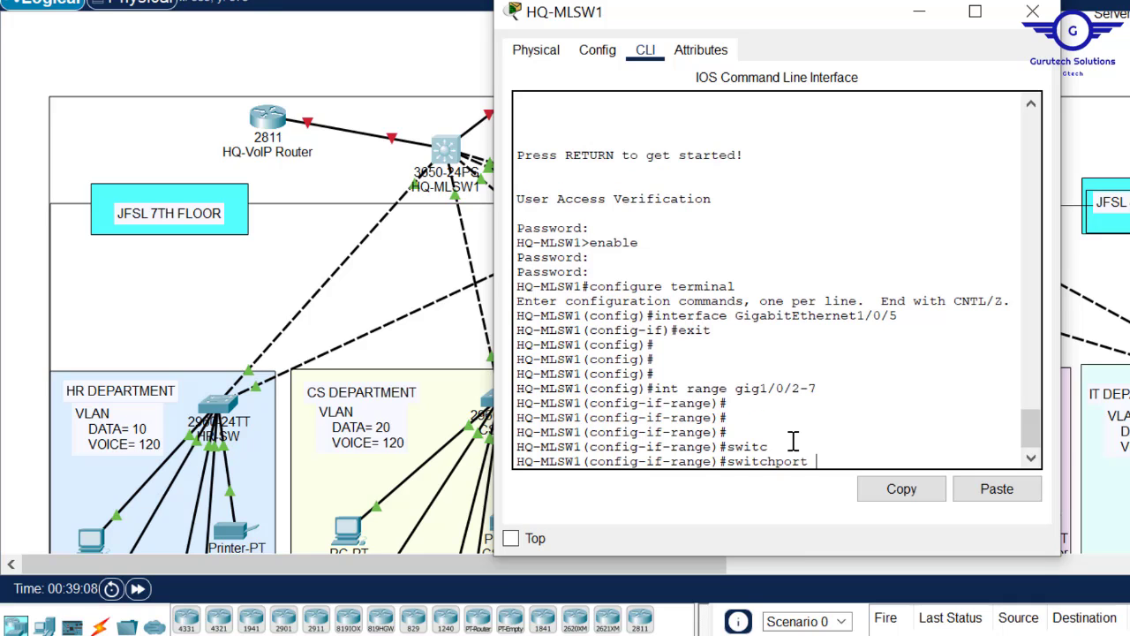
text(m)
key(Tab)
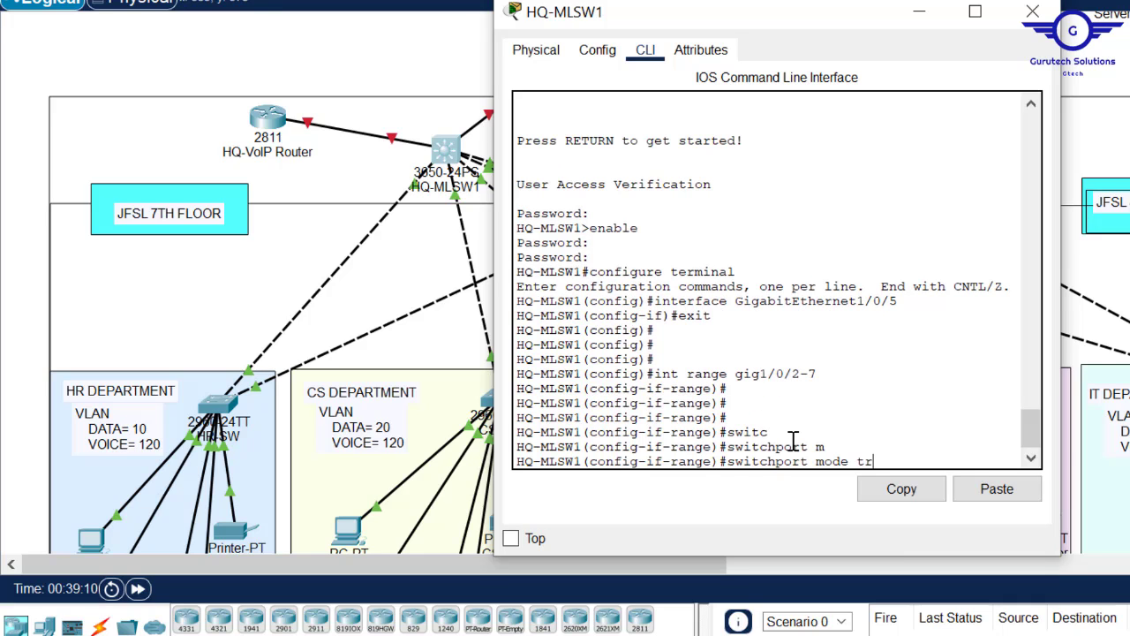
text(tr)
key(Tab)
key(Return)
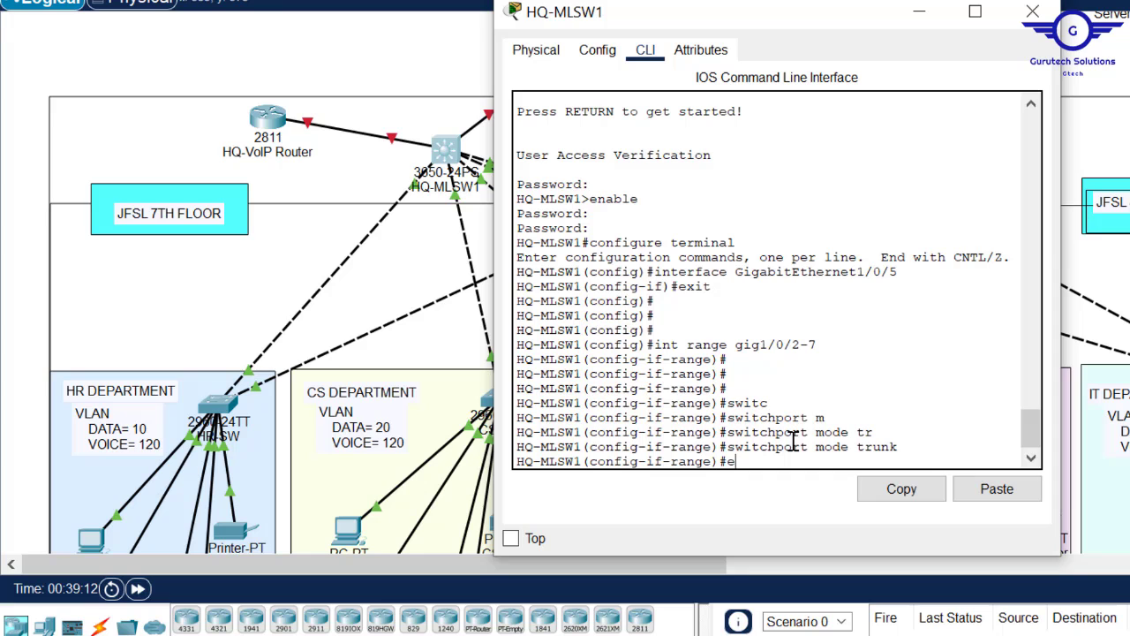
text(exit)
key(Return)
key(Return)
key(Return)
key(Return)
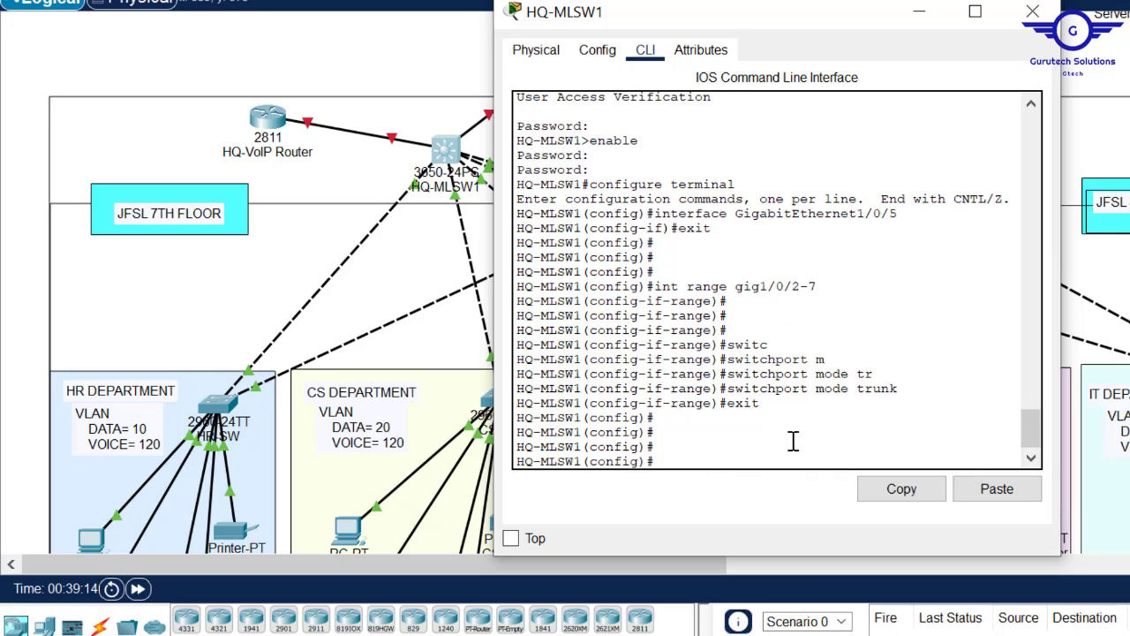
click(401, 60)
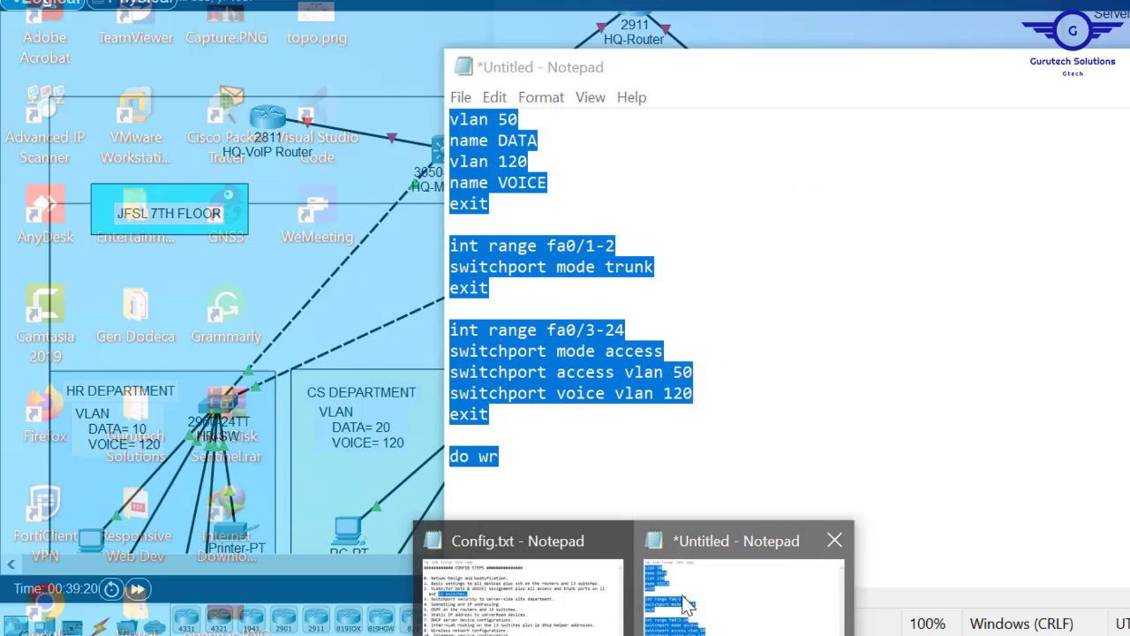
- Insert lines above vlan 50 in the Notepad draft and add vlan 10 named HR
click(689, 606)
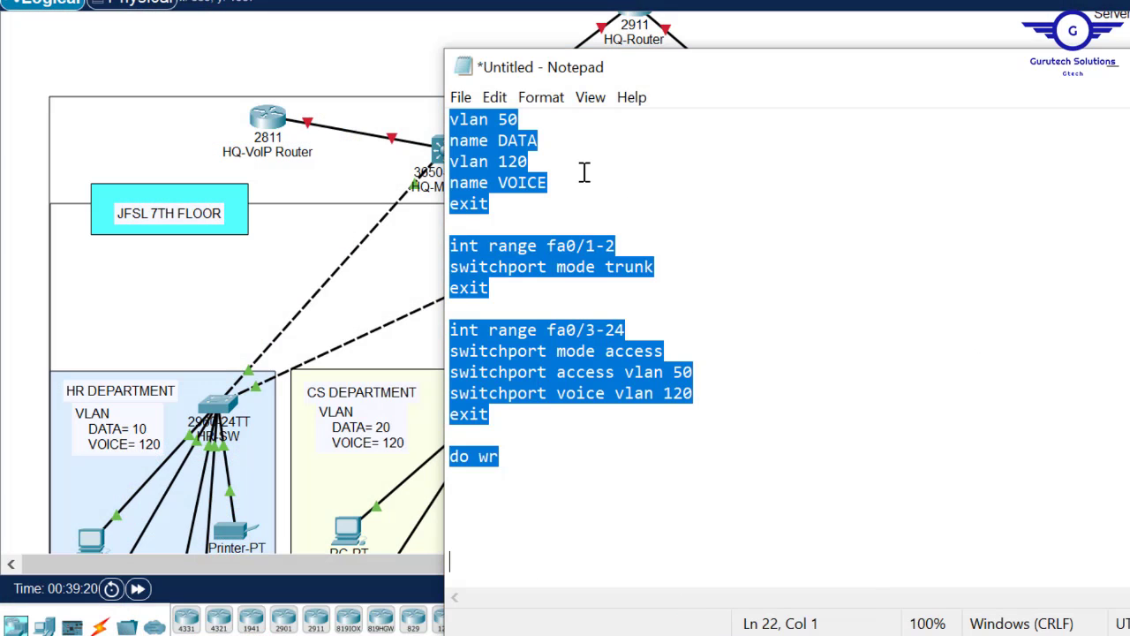
click(508, 211)
click(456, 119)
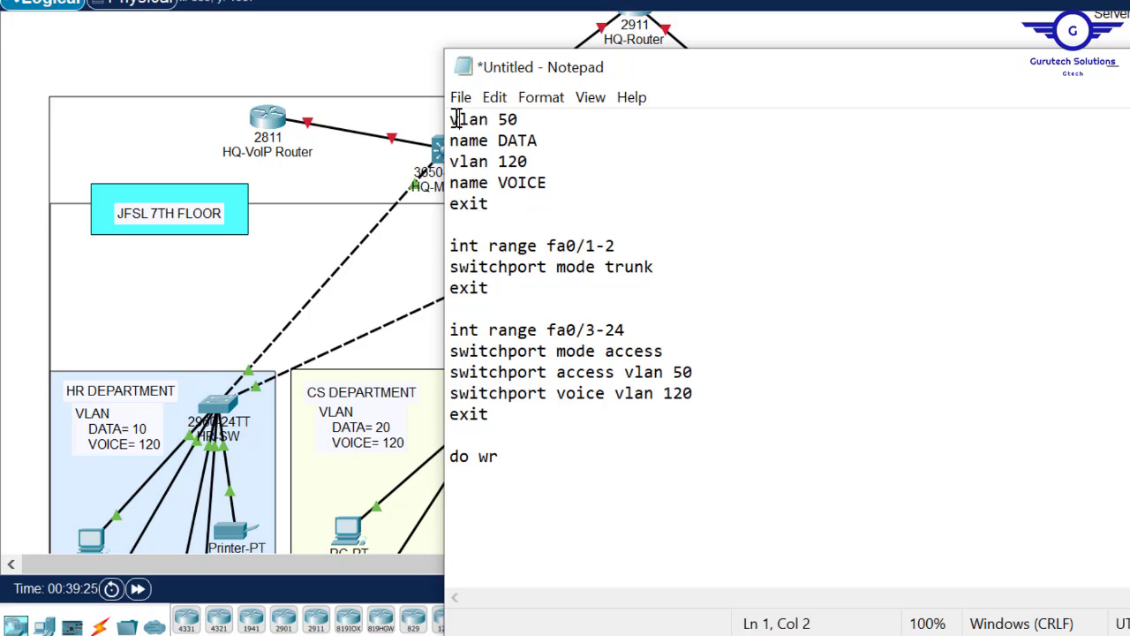
key(Return)
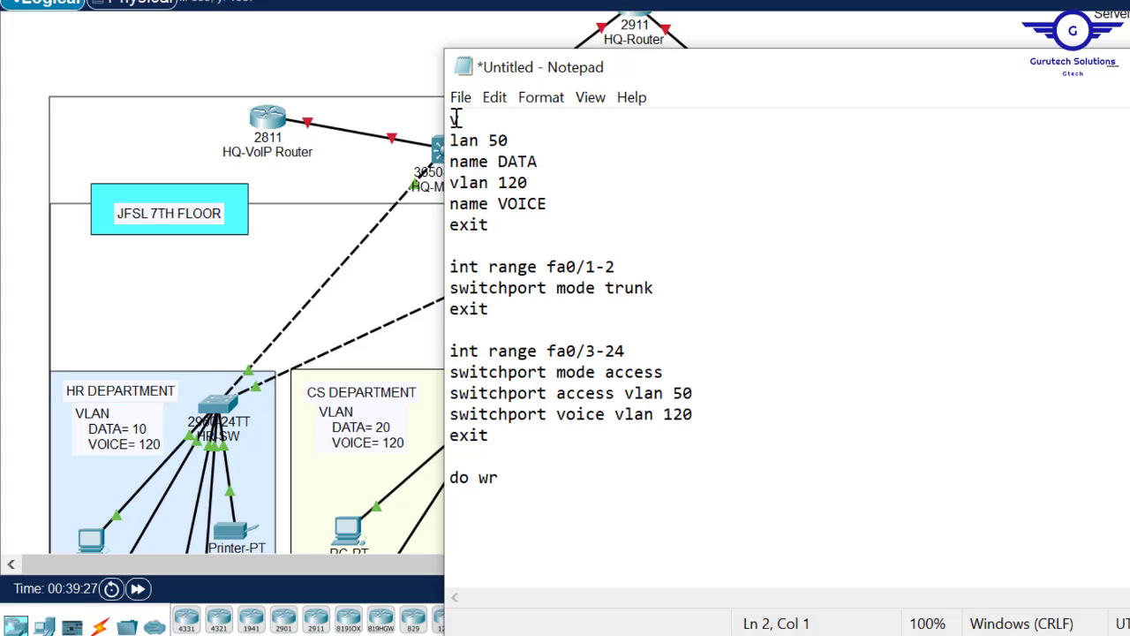
key(BackSpace)
click(364, 62)
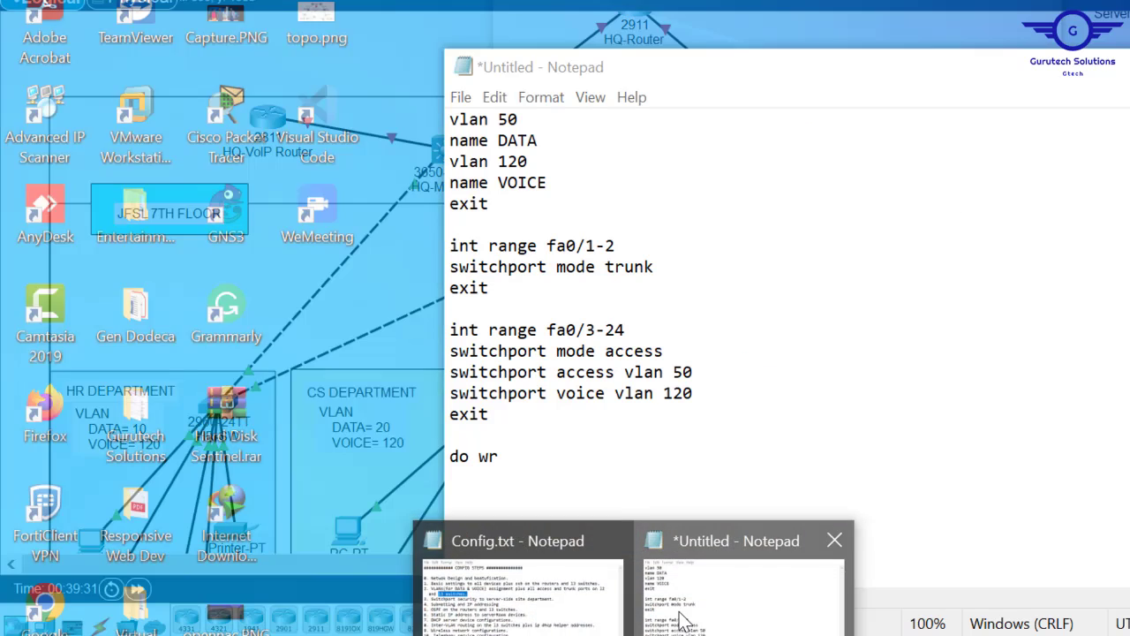
click(757, 583)
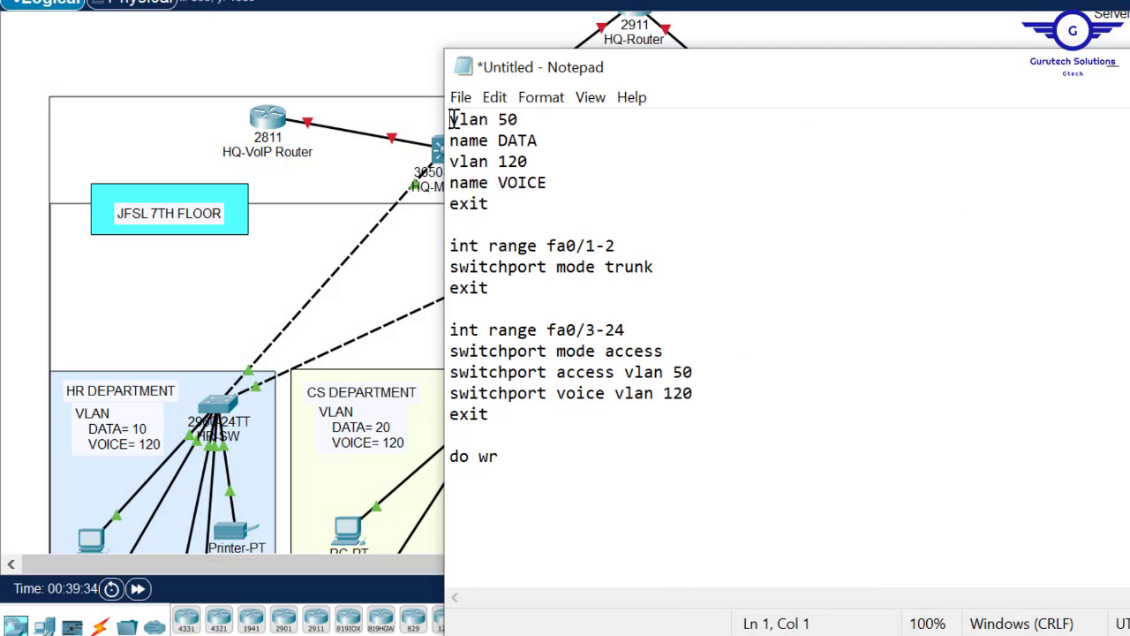
key(Return)
key(Return)
key(Return)
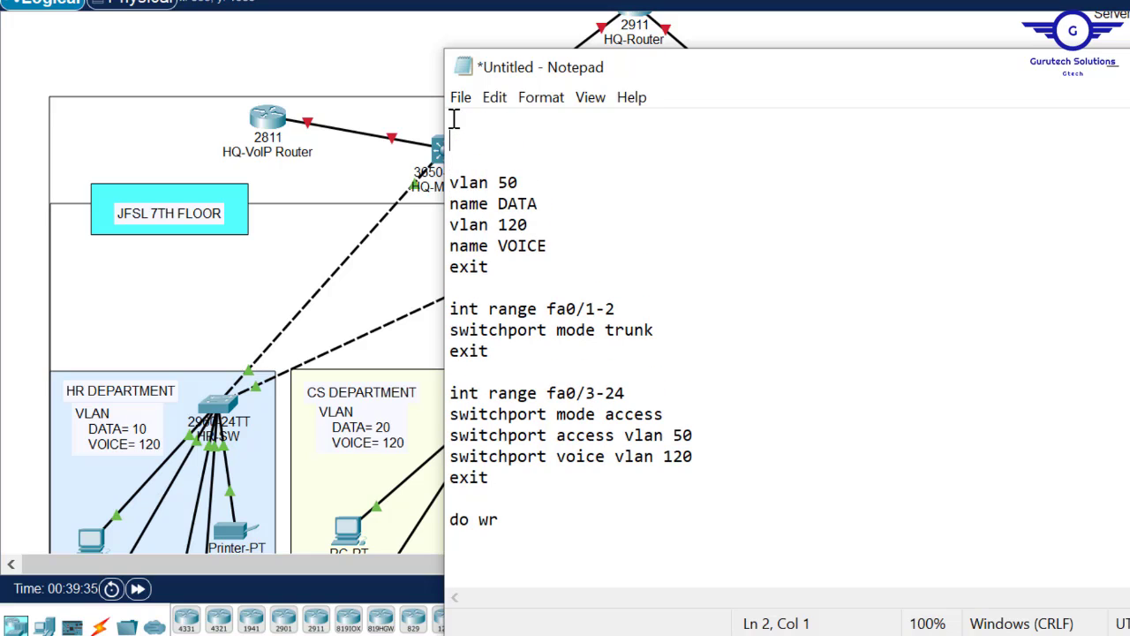
text(vlan 10)
key(Return)
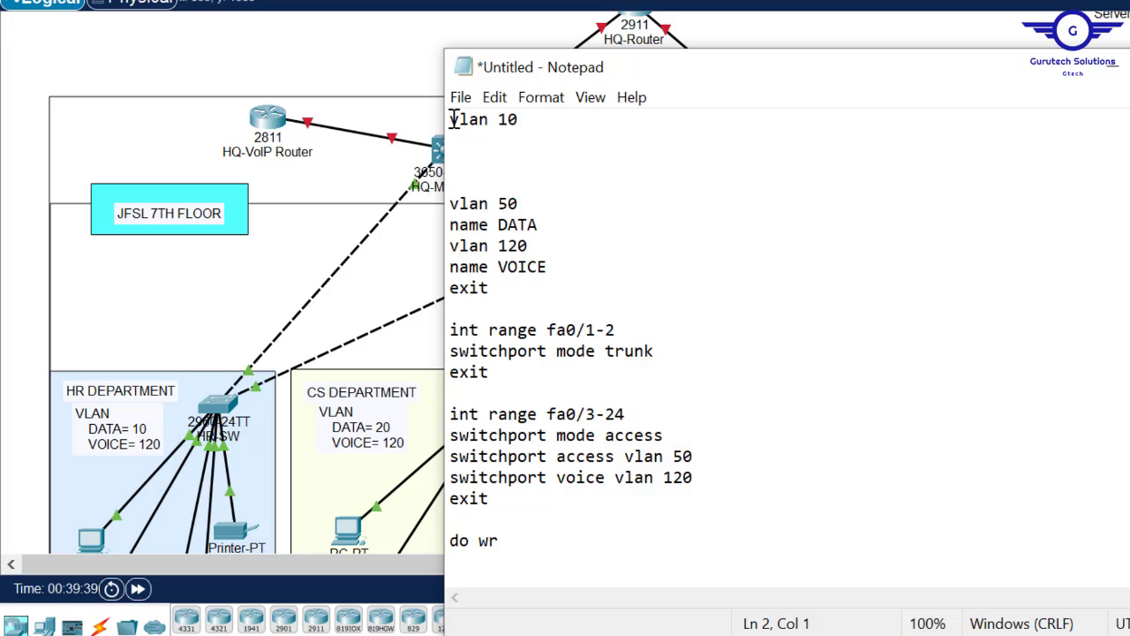
text(name HR)
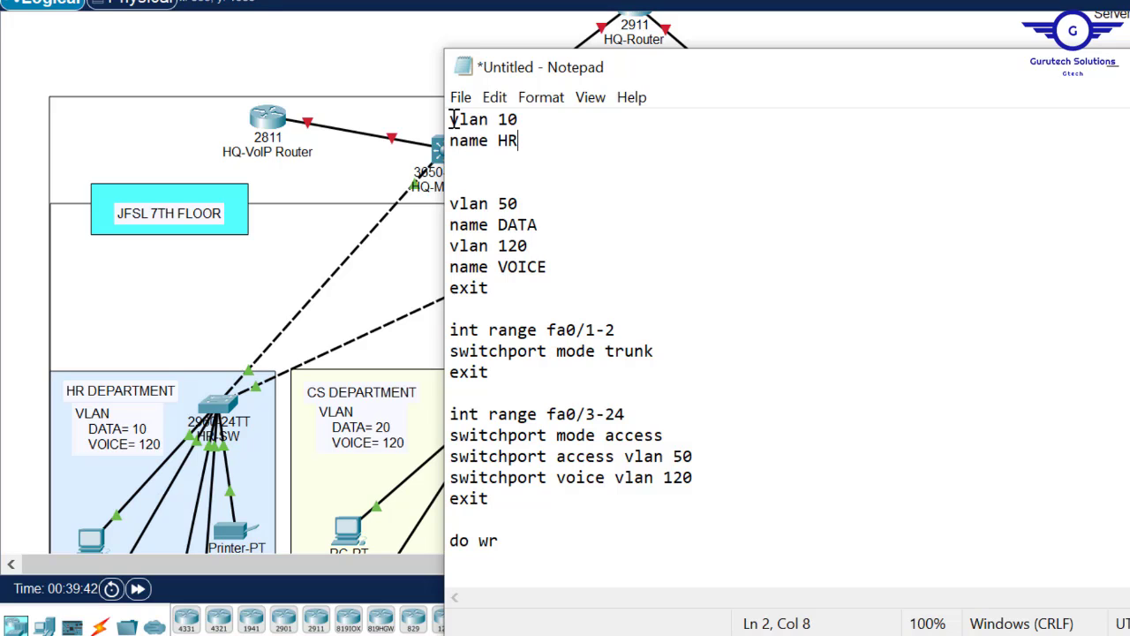
key(Return)
- Add vlan 20 named CS, vlan 30 named MK and vlan 40 named LM
text(vlan 20)
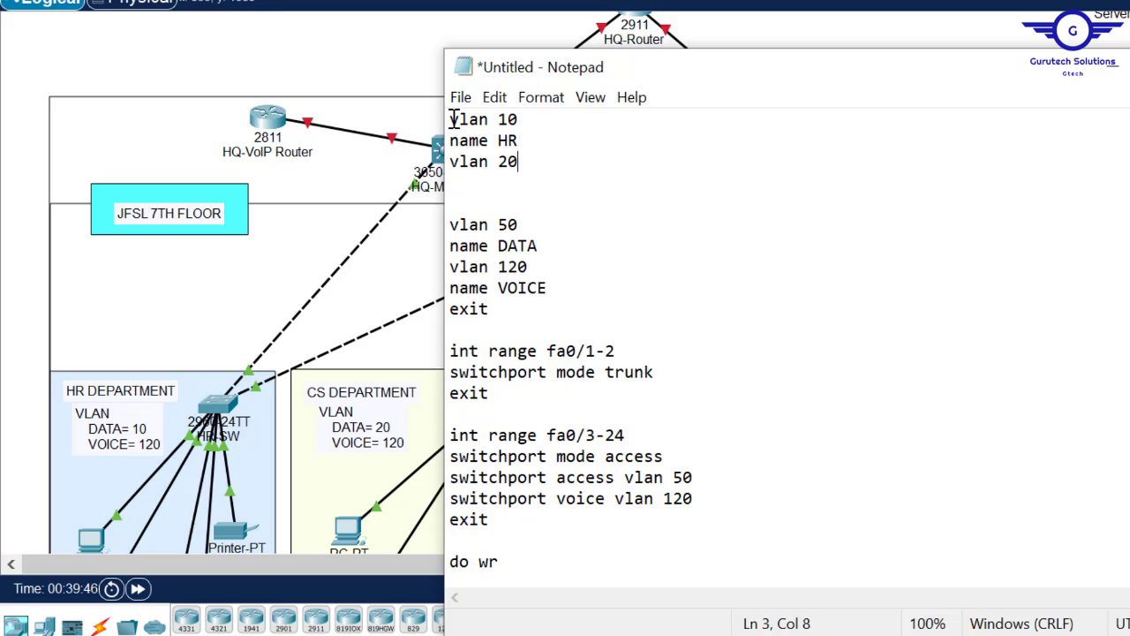
key(Return)
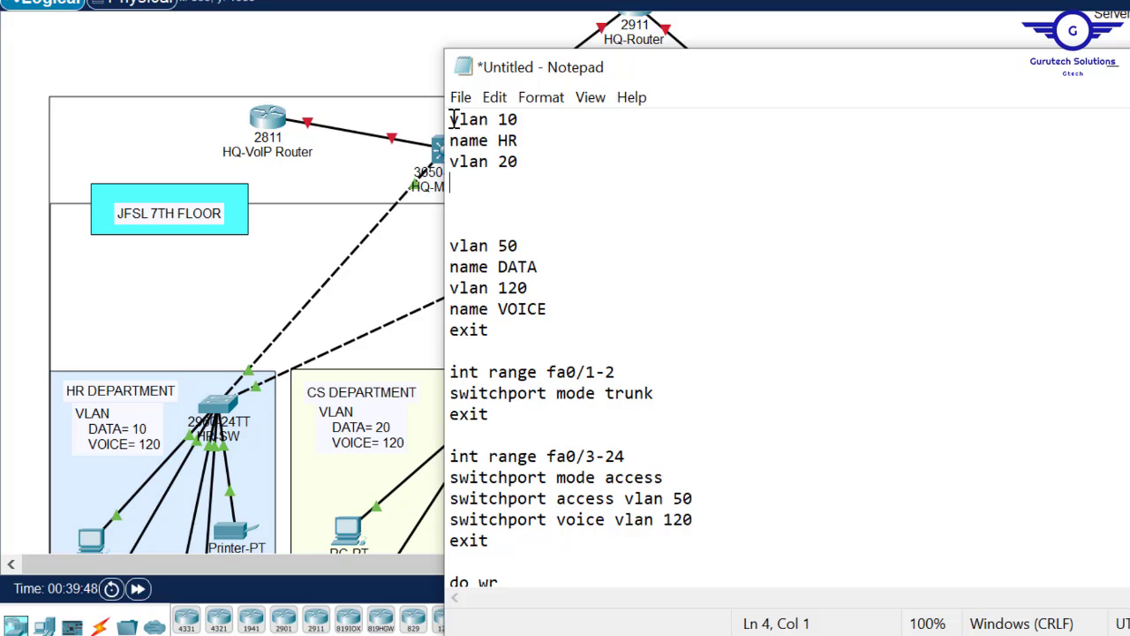
text(name CS)
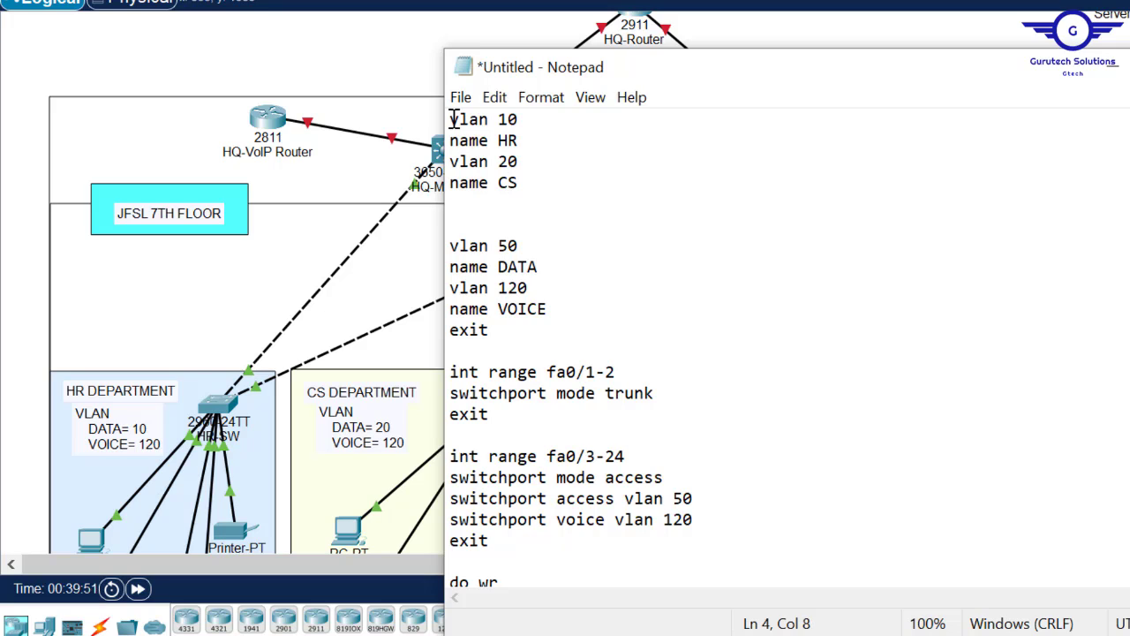
key(Return)
text(n)
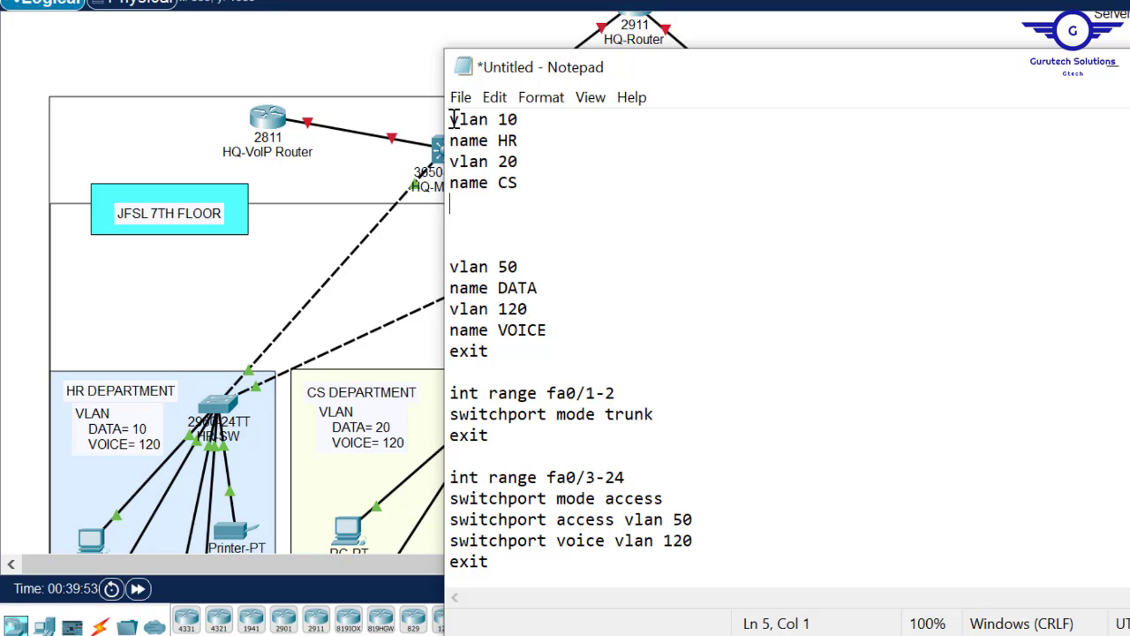
text(vlan 30)
key(Return)
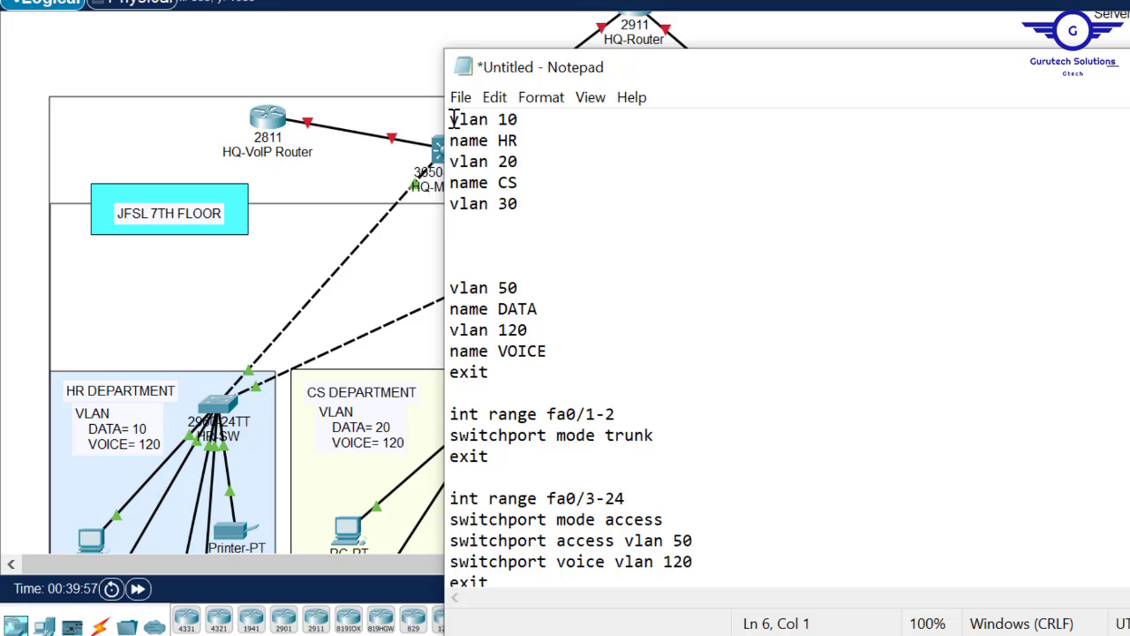
mouse_move(701, 75)
mouse_down()
mouse_move(1007, 79)
mouse_move(687, 64)
mouse_up()
text(name)
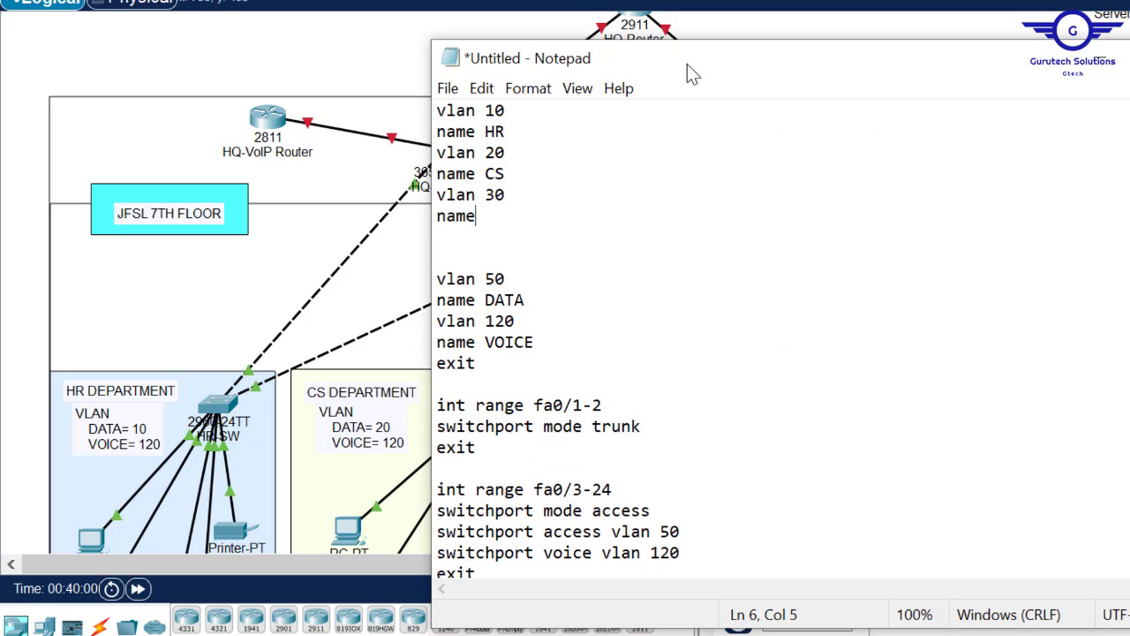
text( MK)
key(Return)
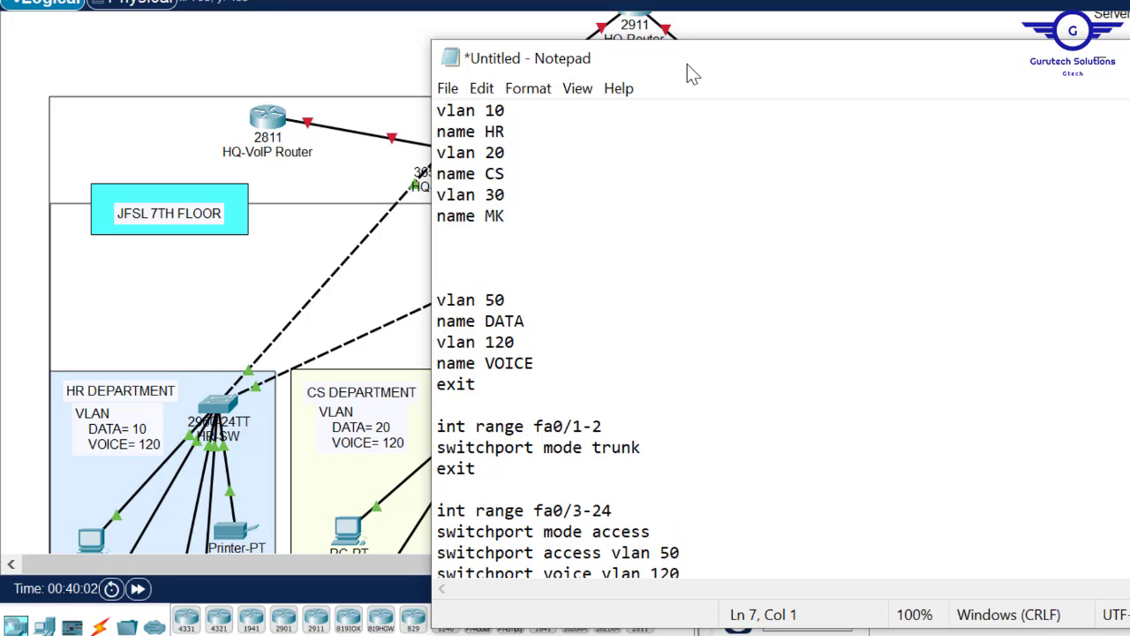
text(vlan 40)
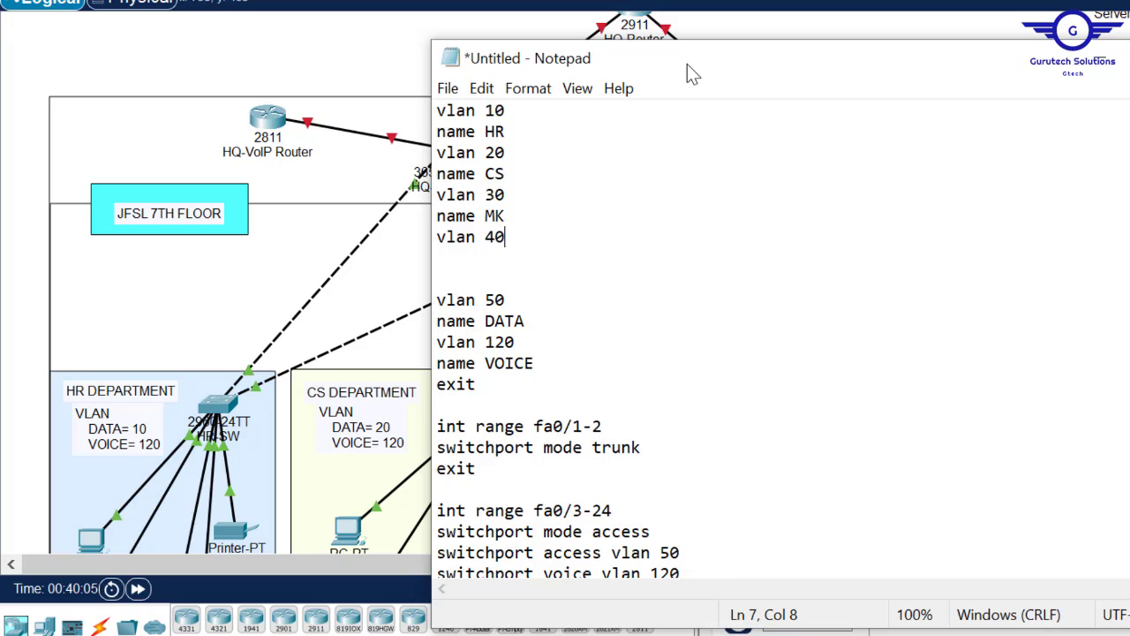
key(Return)
text(name )
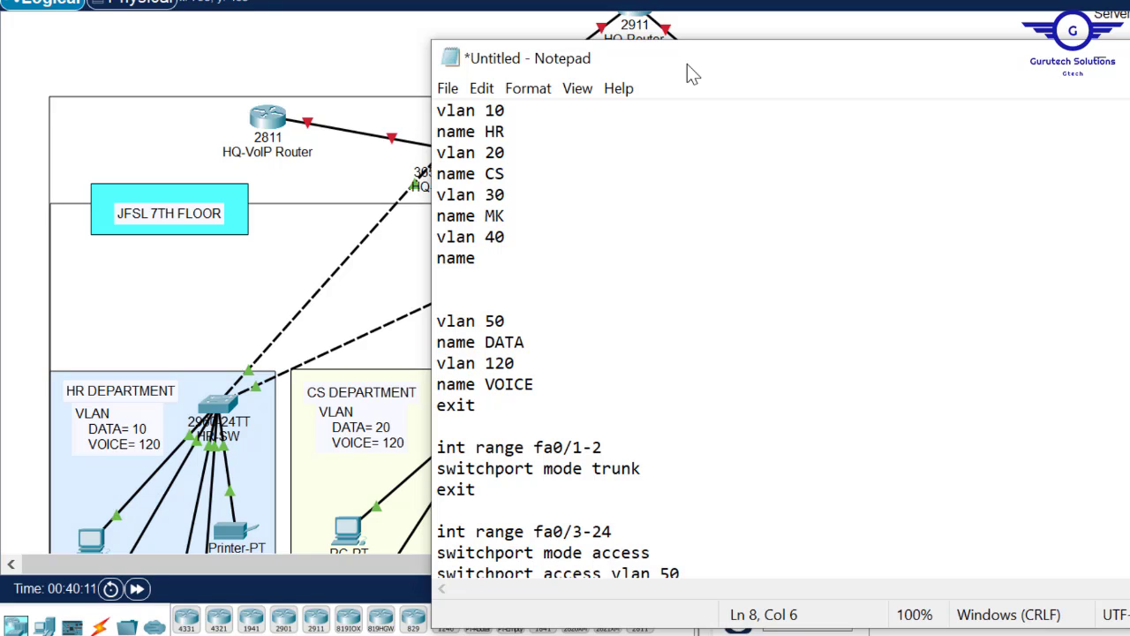
text(LM)
key(Return)
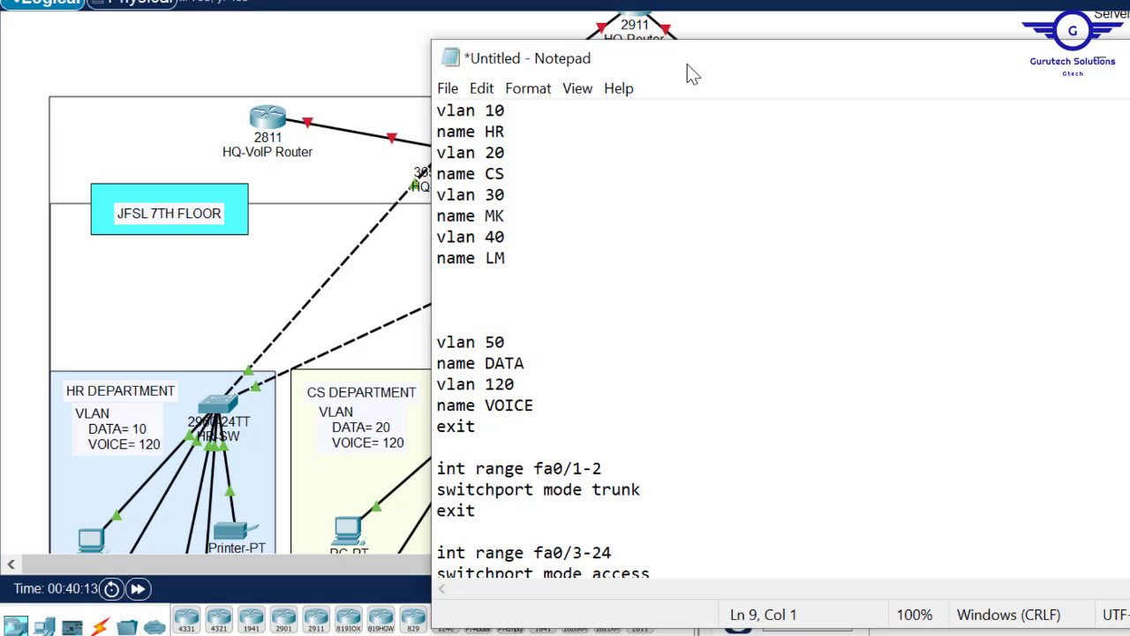
- Remove the blank lines, rename VLAN 50 from DATA to IT, and select the VLAN block
key(Delete)
key(Delete)
key(Delete)
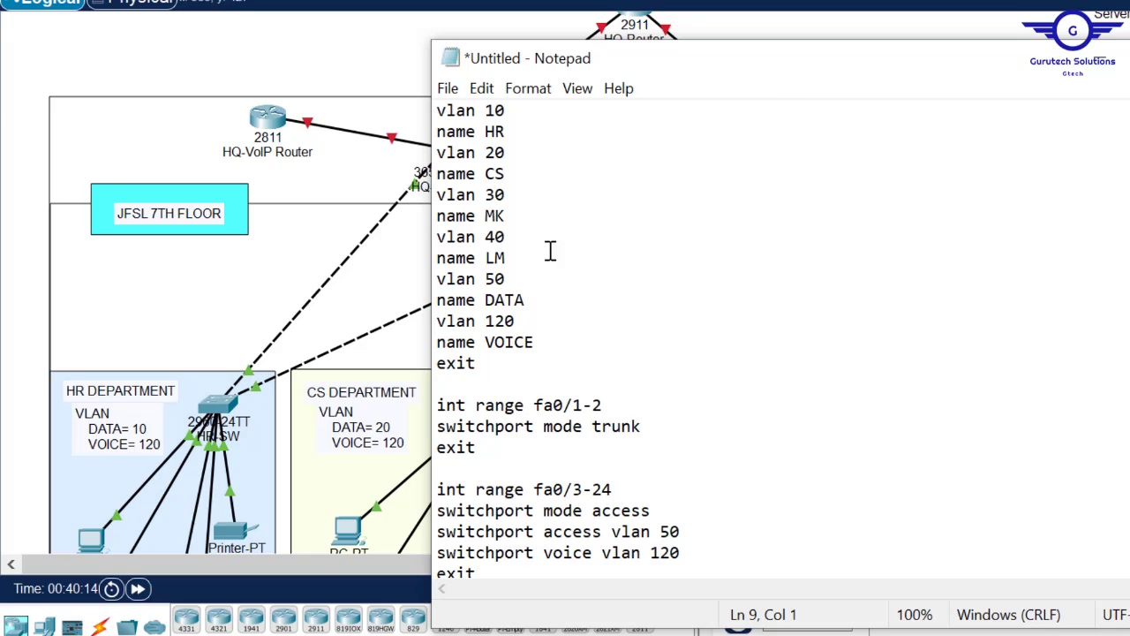
click(525, 299)
key(BackSpace)
key(BackSpace)
key(BackSpace)
key(BackSpace)
text(IT)
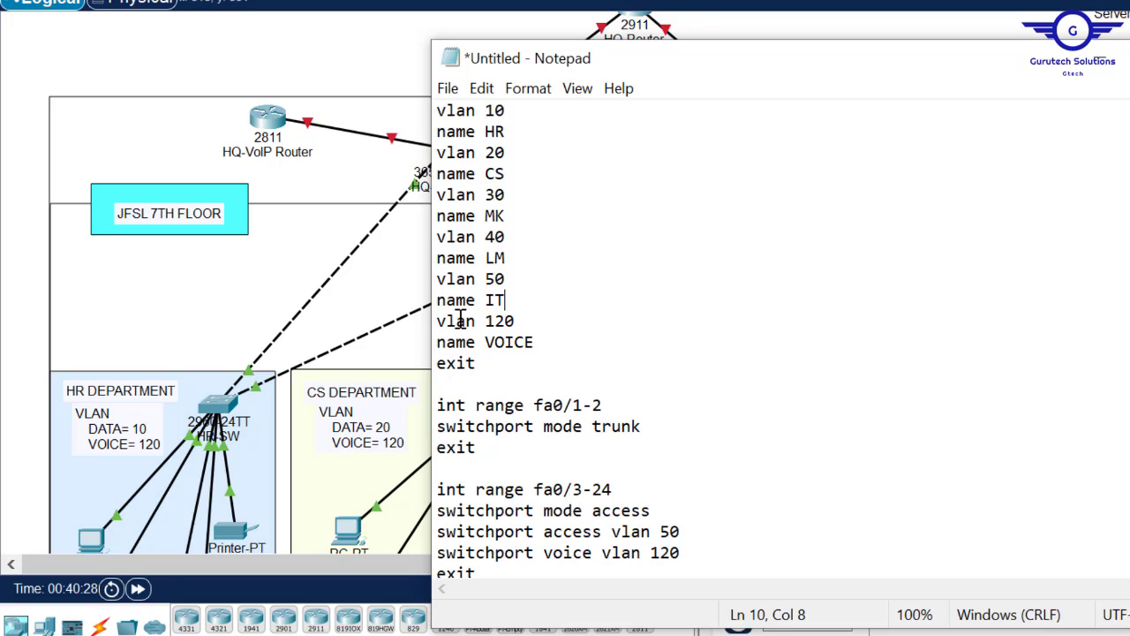
click(477, 363)
shift+click(413, 132)
- Paste the VLAN 10–50 and 120 VOICE commands into HQ-MLSW1, save with do wr, and close it
shift+click(417, 113)
key(super+c)
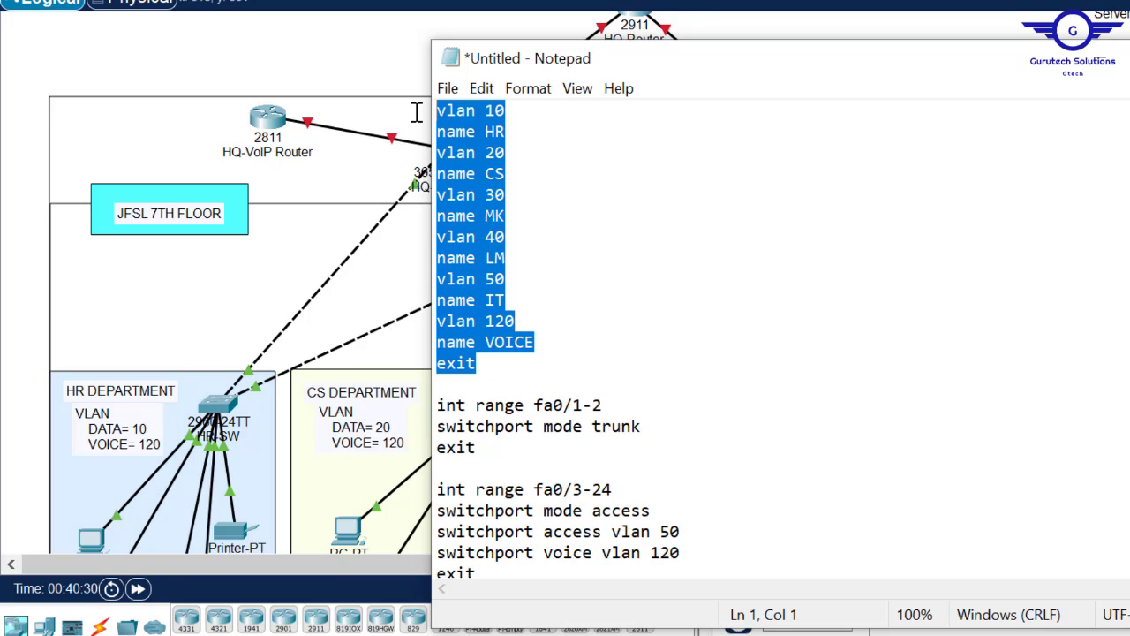
click(324, 63)
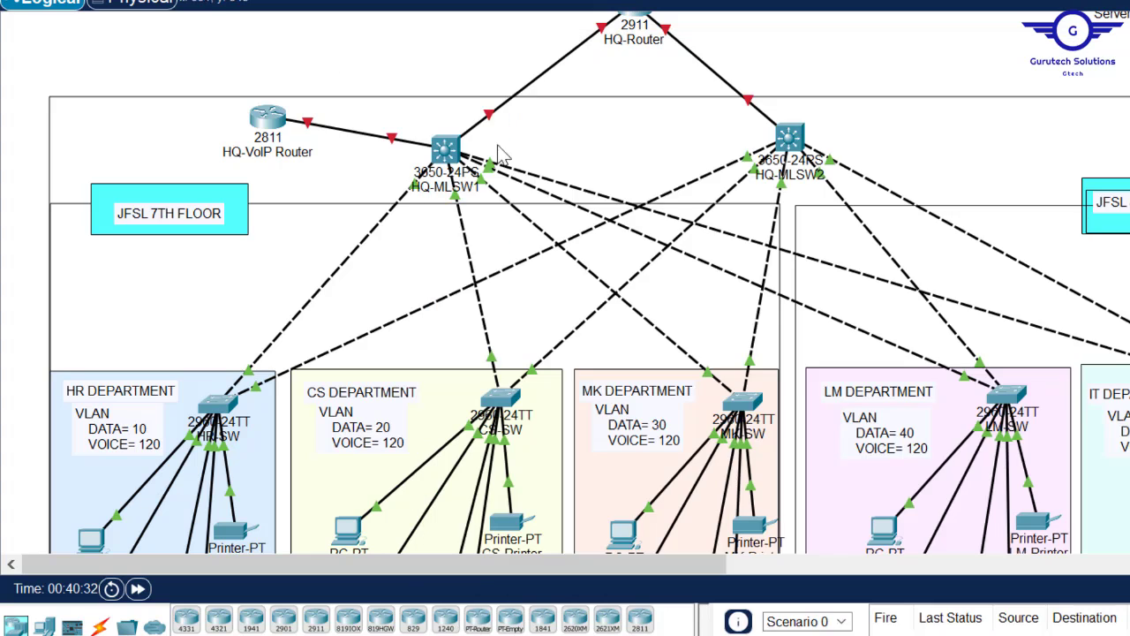
click(447, 152)
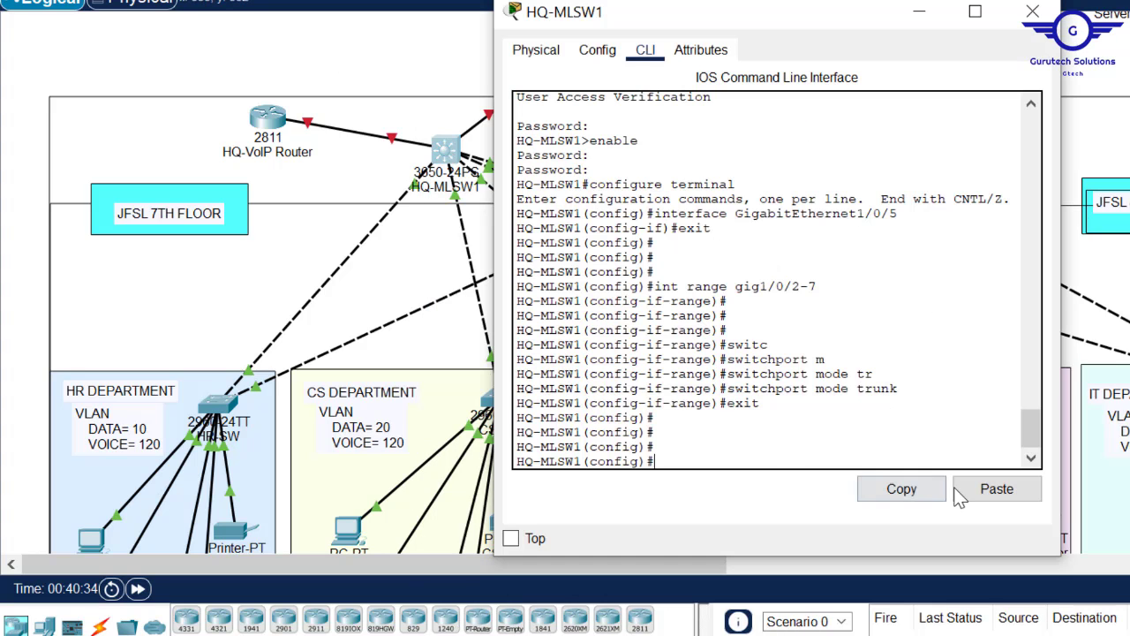
click(995, 493)
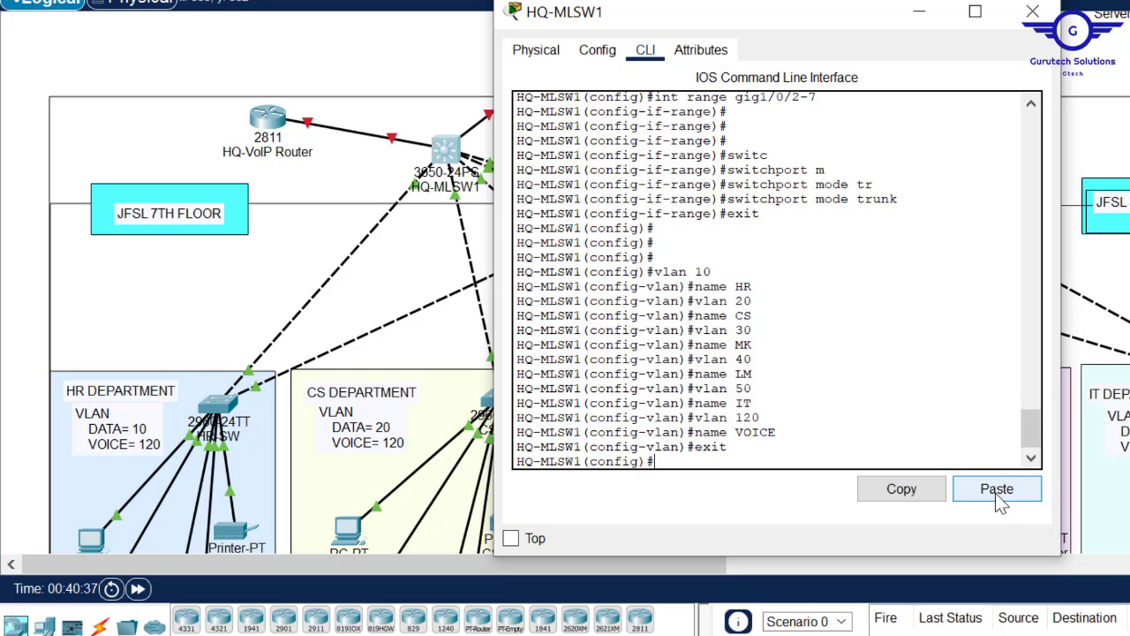
text(do wr)
key(Return)
key(Return)
key(Return)
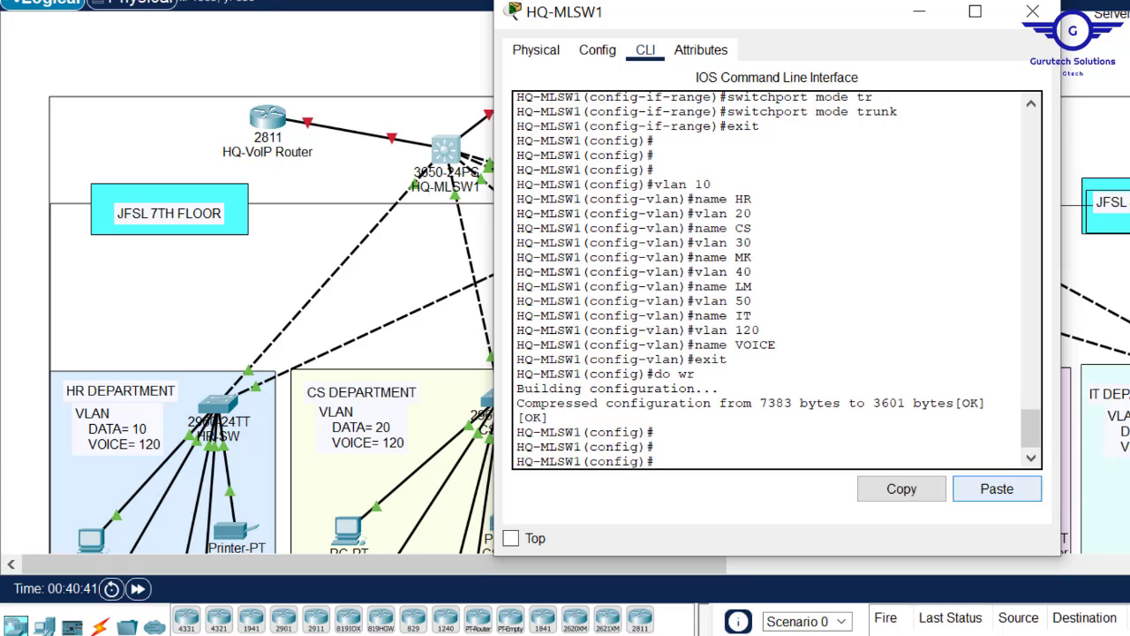
click(1033, 12)
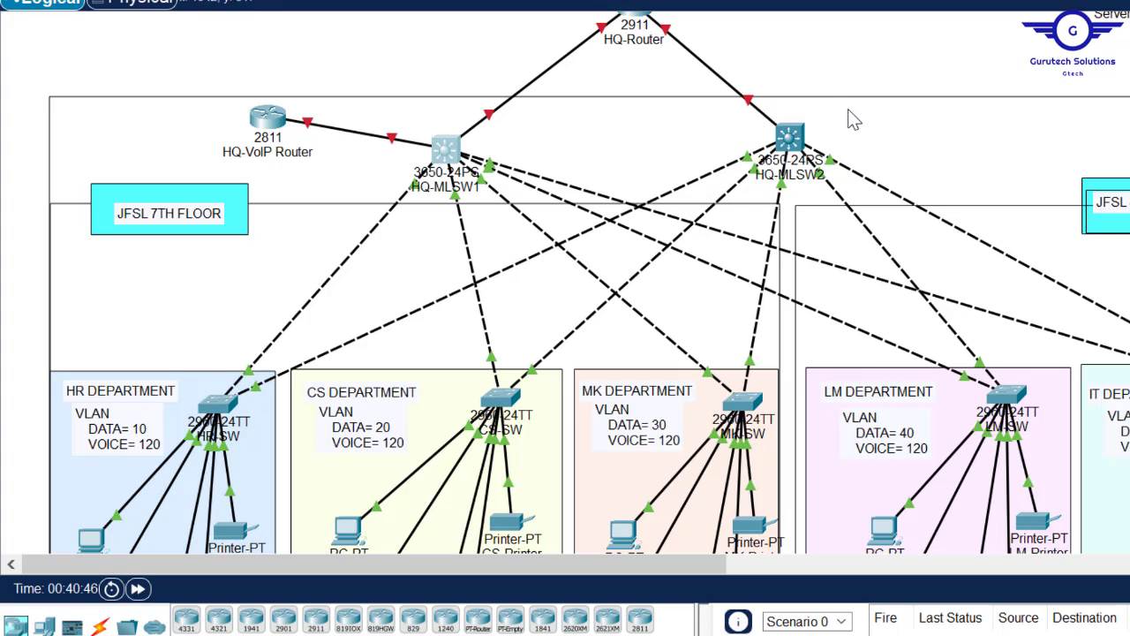
- On HQ-MLSW2's CLI, select the interface range gig1/0/2-6
click(793, 137)
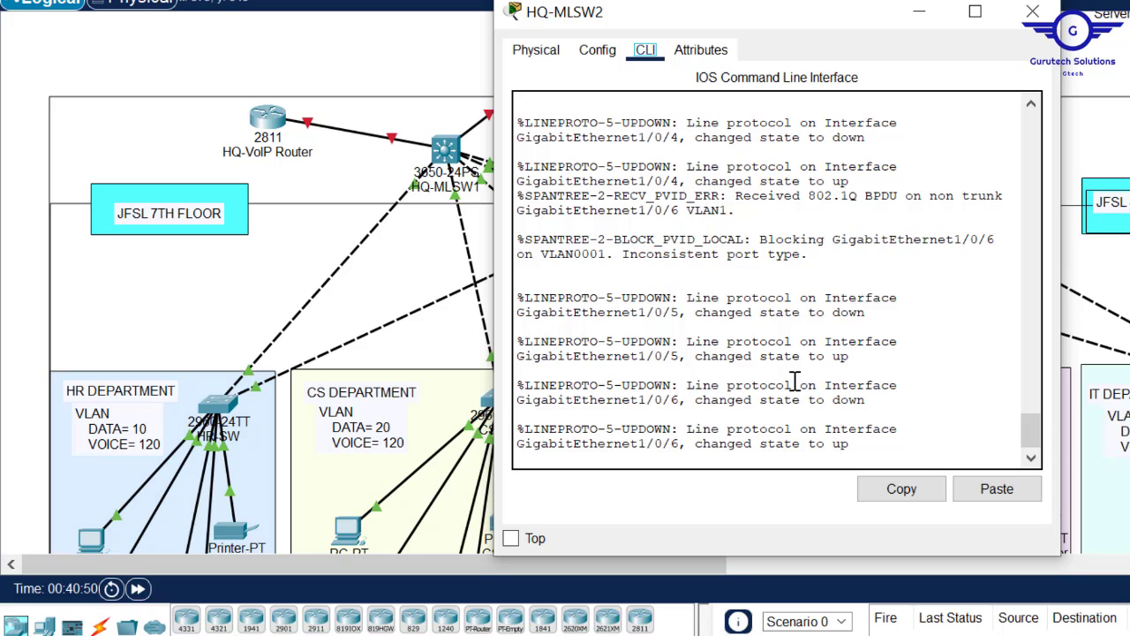
click(597, 50)
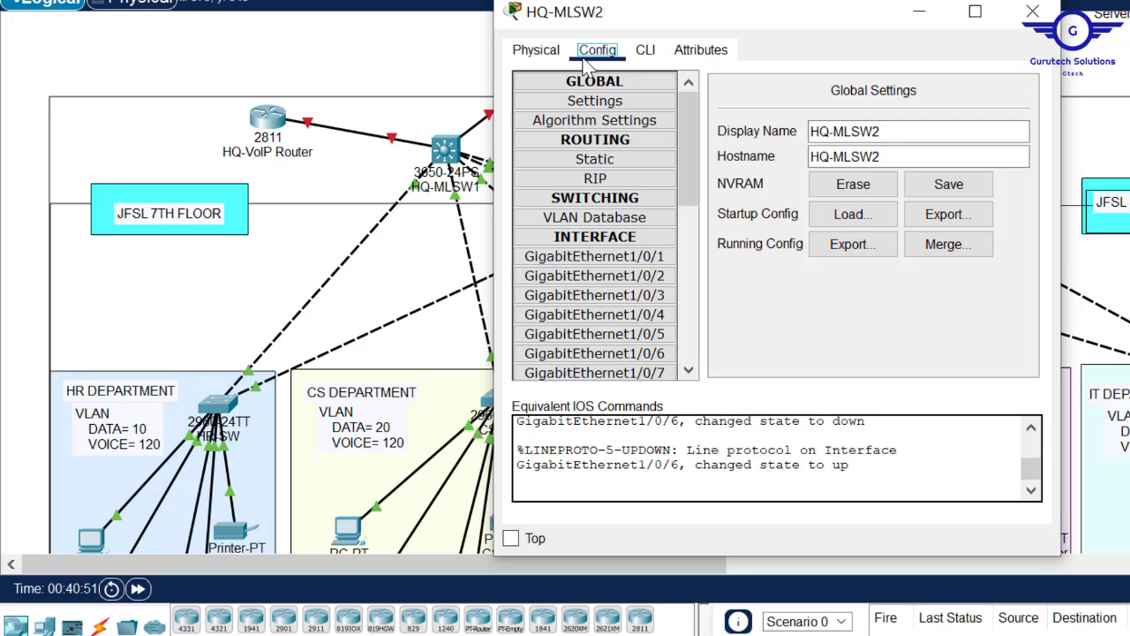
click(605, 277)
click(645, 50)
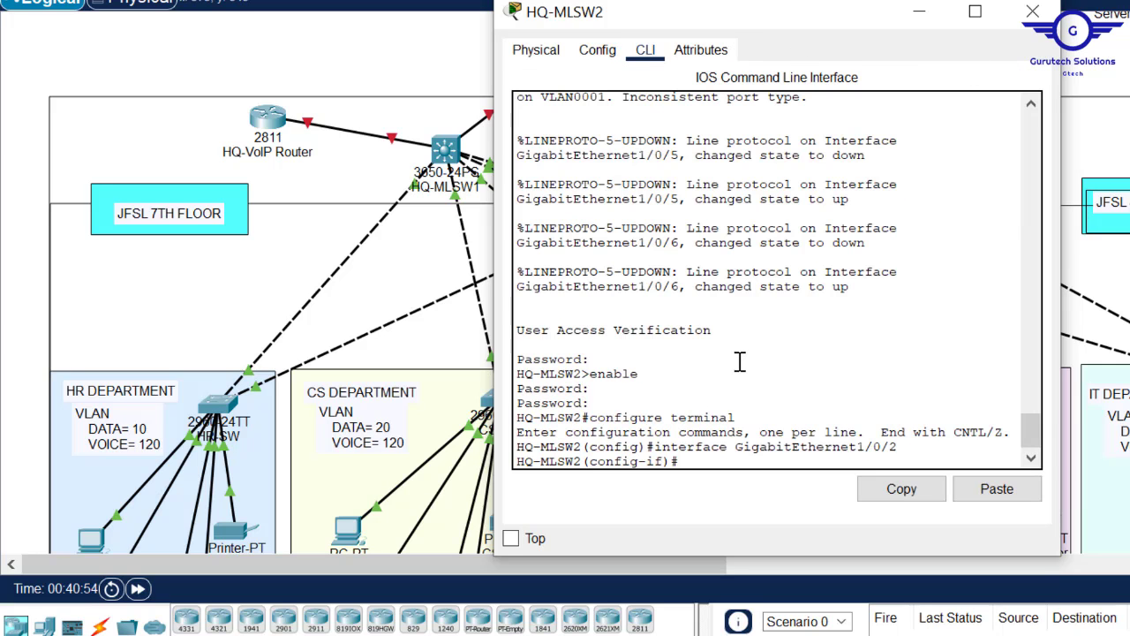
key(Return)
key(Return)
key(Return)
text(exi)
key(Return)
key(Return)
key(Return)
key(Return)
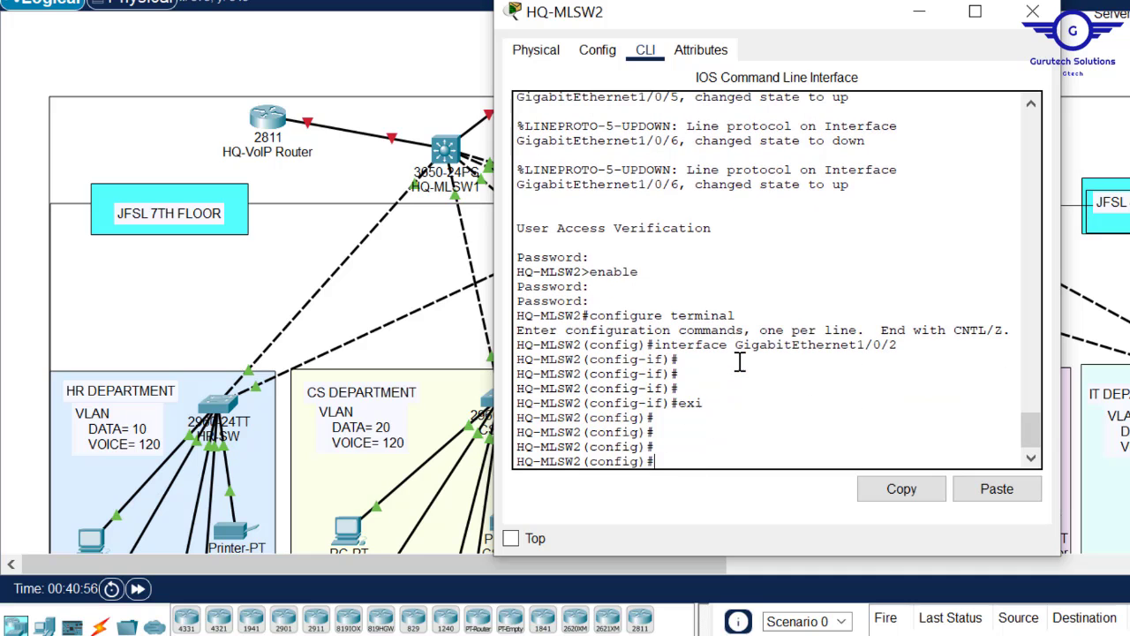
click(919, 11)
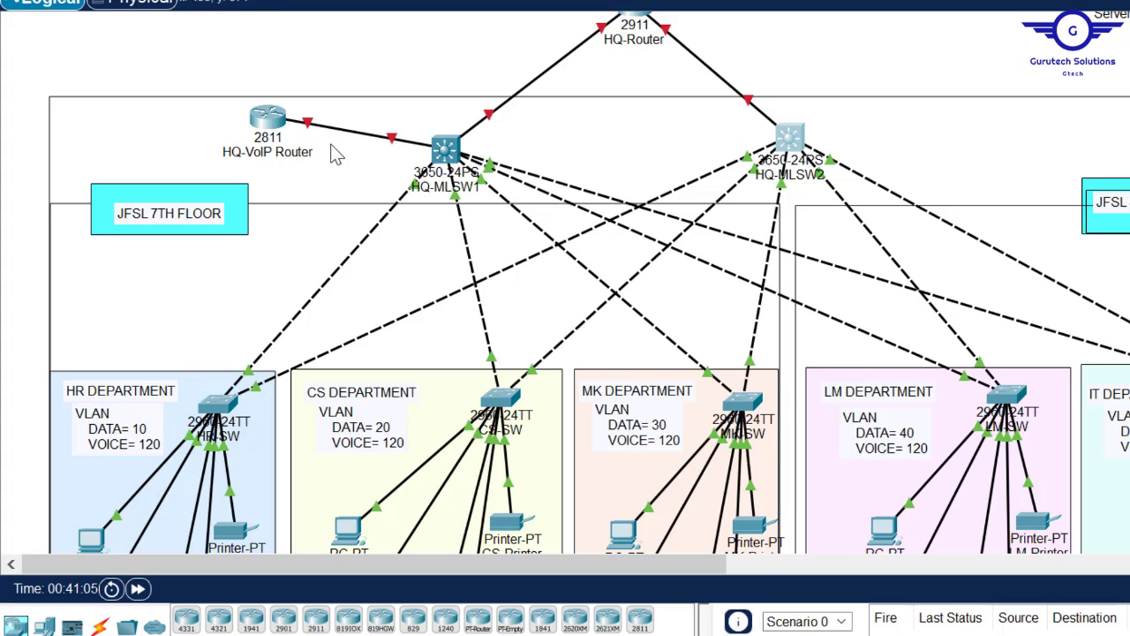
click(799, 135)
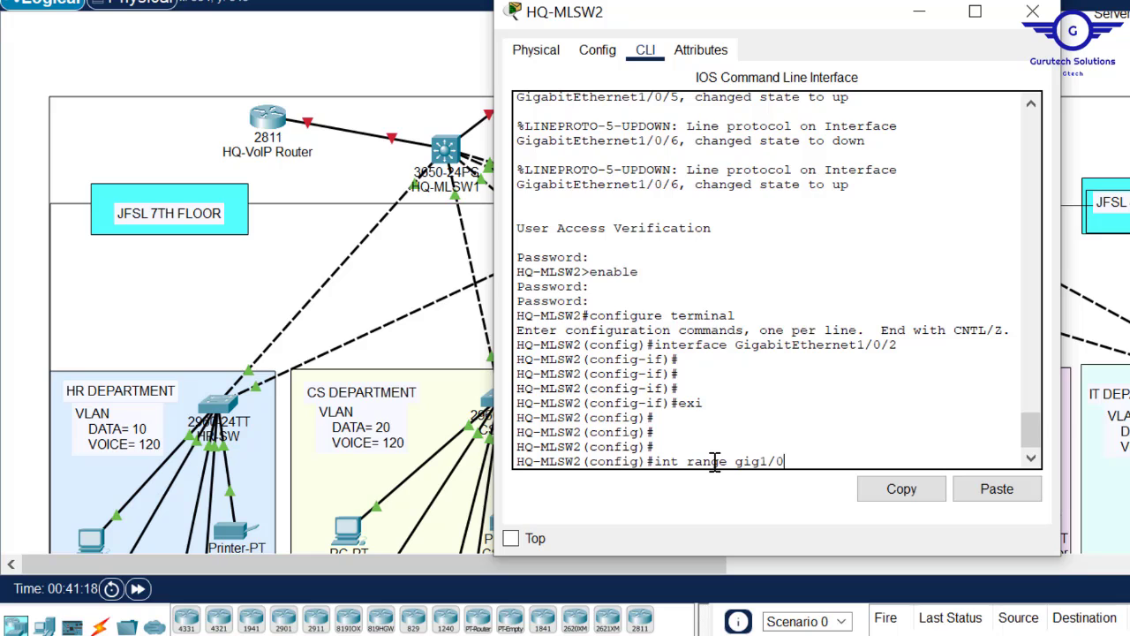
text(6)
key(Return)
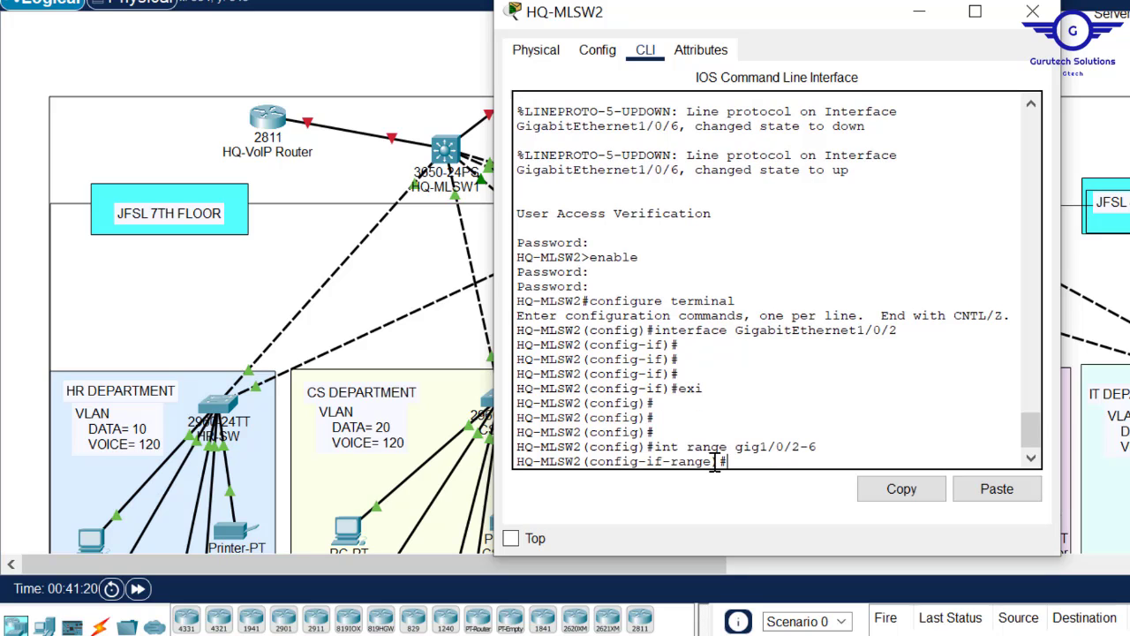
- Set Gig1/0/2-6 to switchport mode trunk and exit the range
text(swit)
key(Tab)
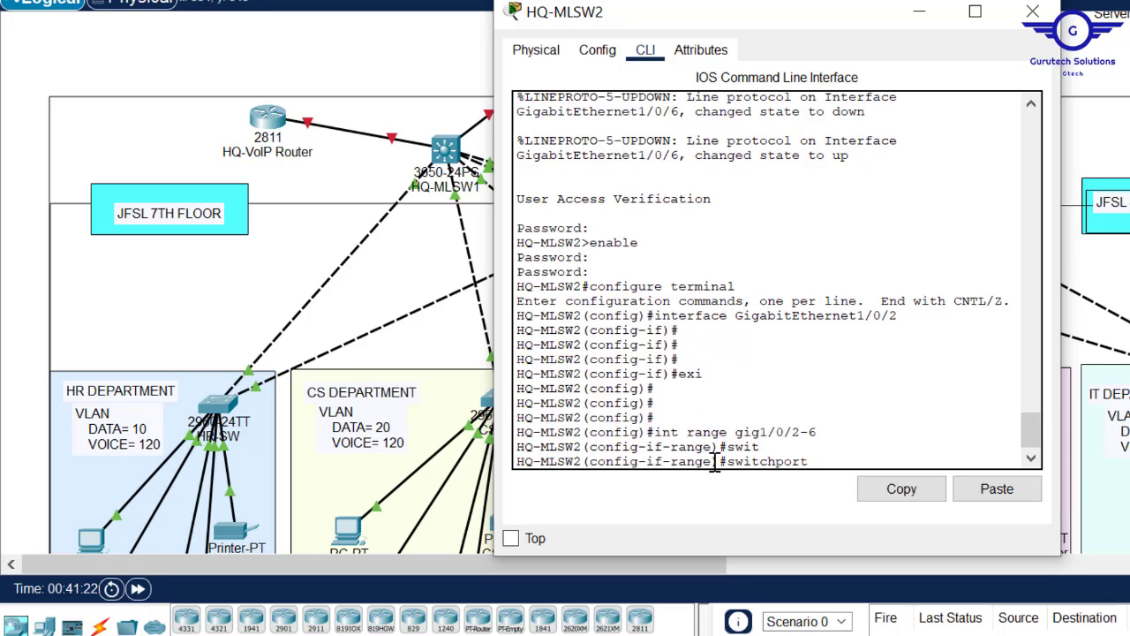
text(m)
key(Tab)
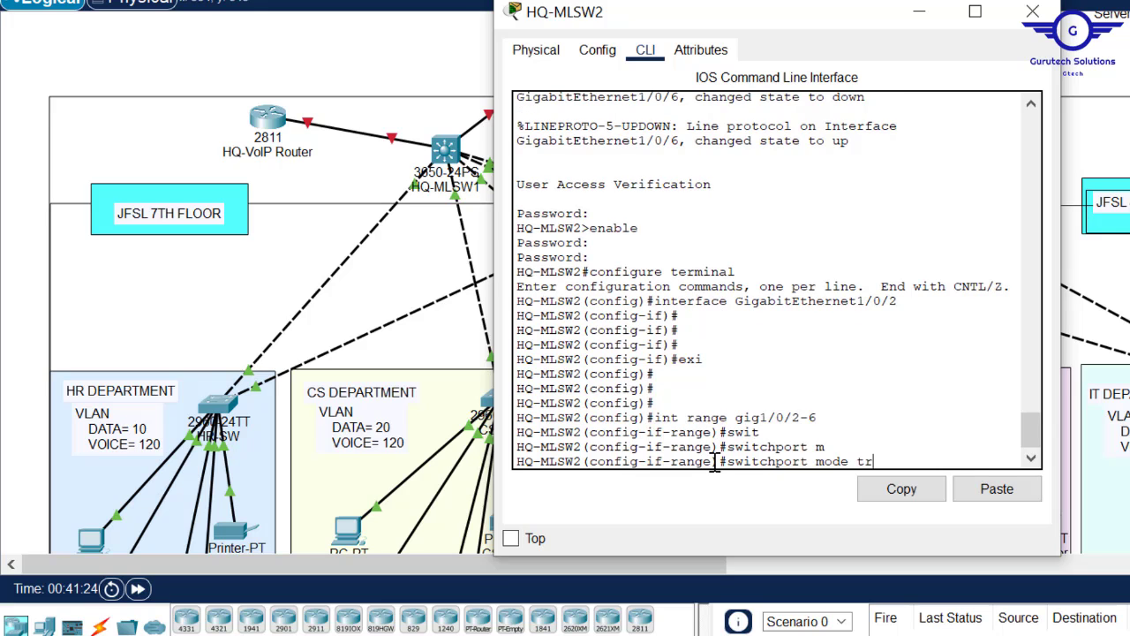
text(tr)
key(Tab)
key(Return)
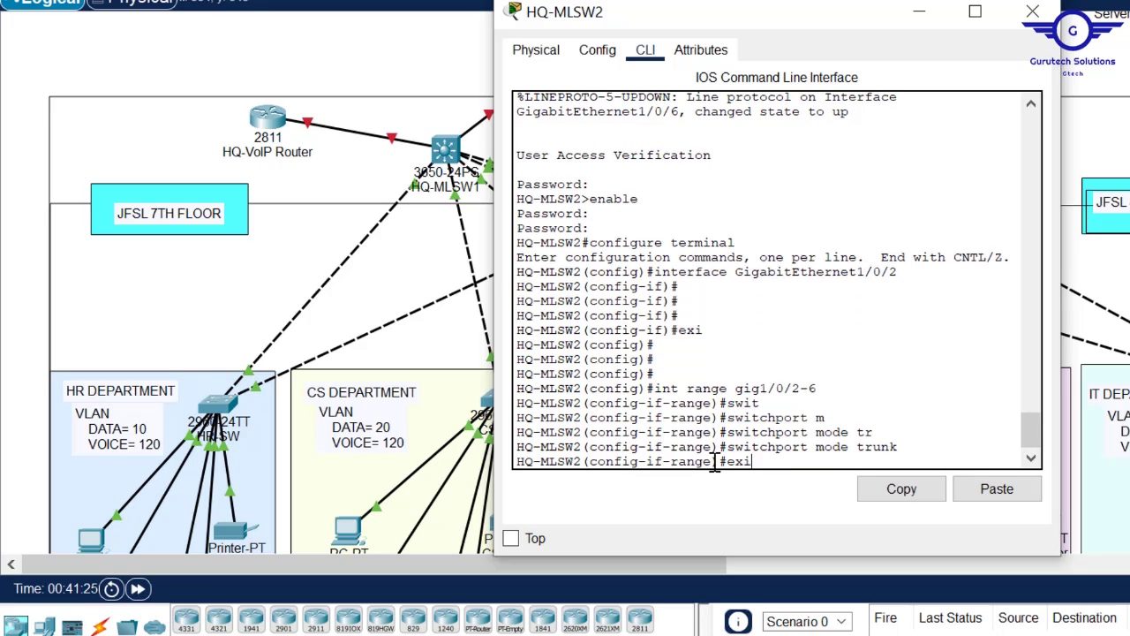
text(exit)
key(Return)
key(Return)
key(Return)
key(Return)
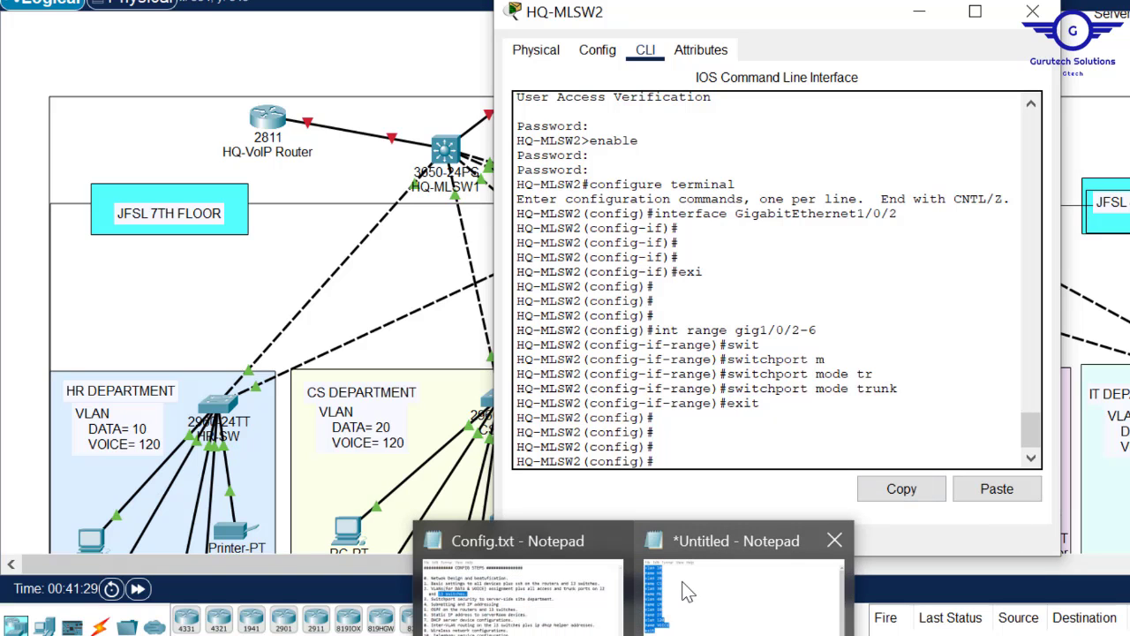
- Paste the VLAN creation commands, save with do wr, and close the HQ-MLSW2 console
mouse_move(688, 592)
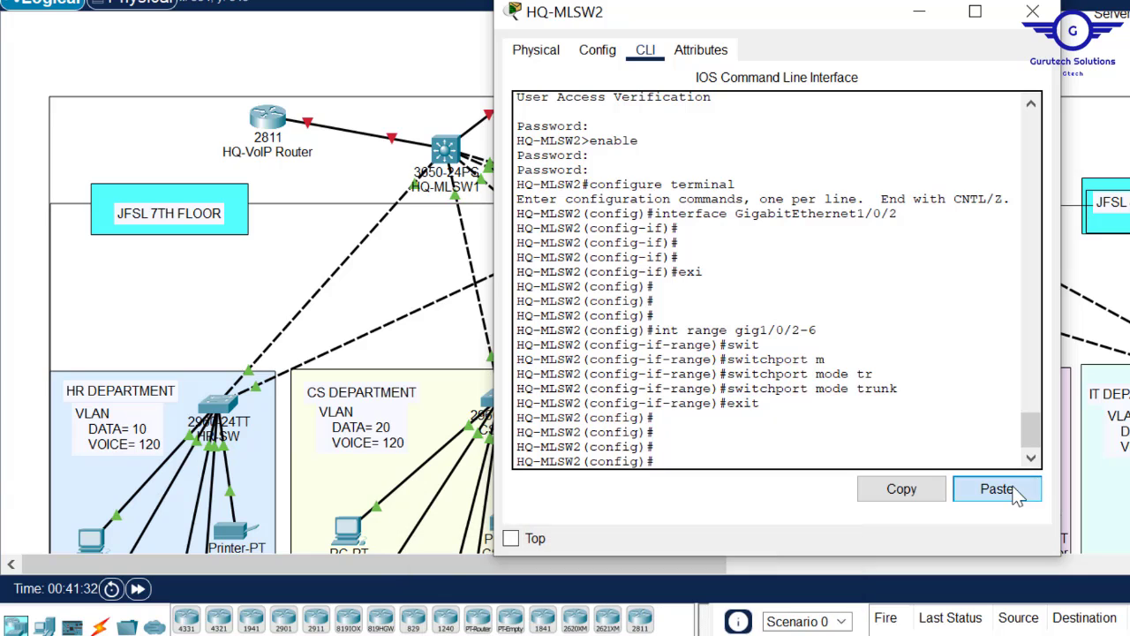
click(998, 489)
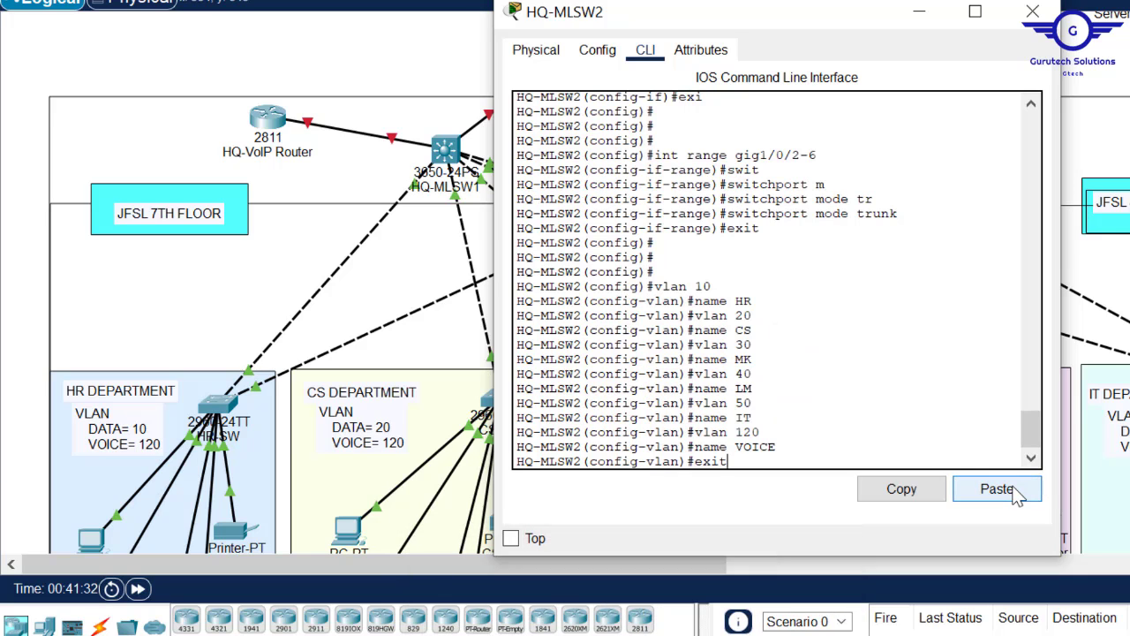
text(do)
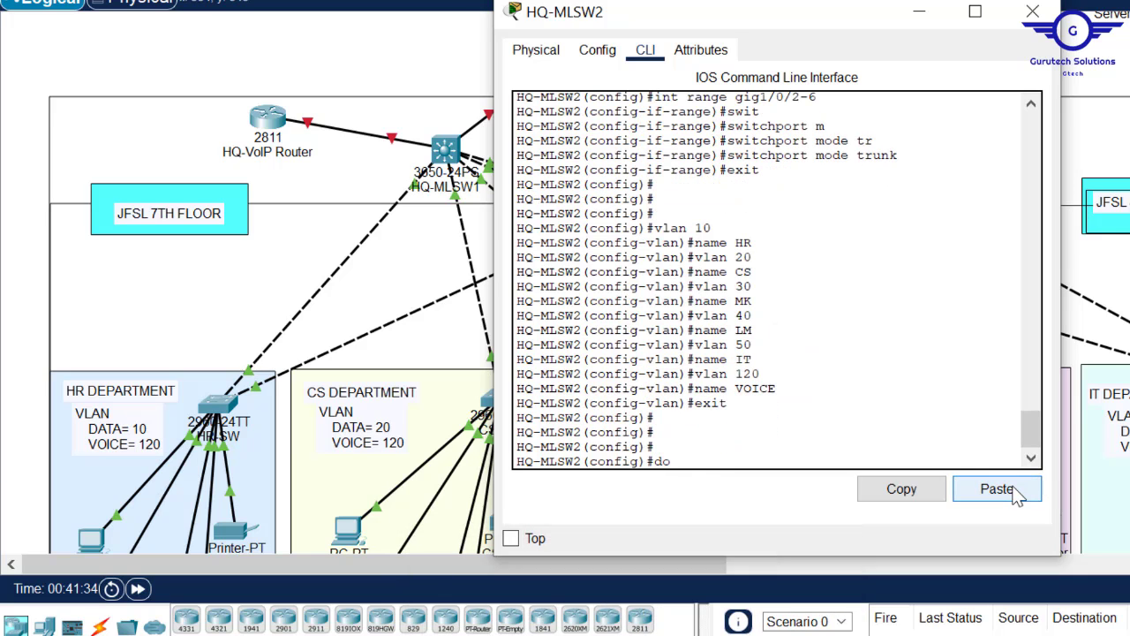
text( wr)
key(Return)
key(Return)
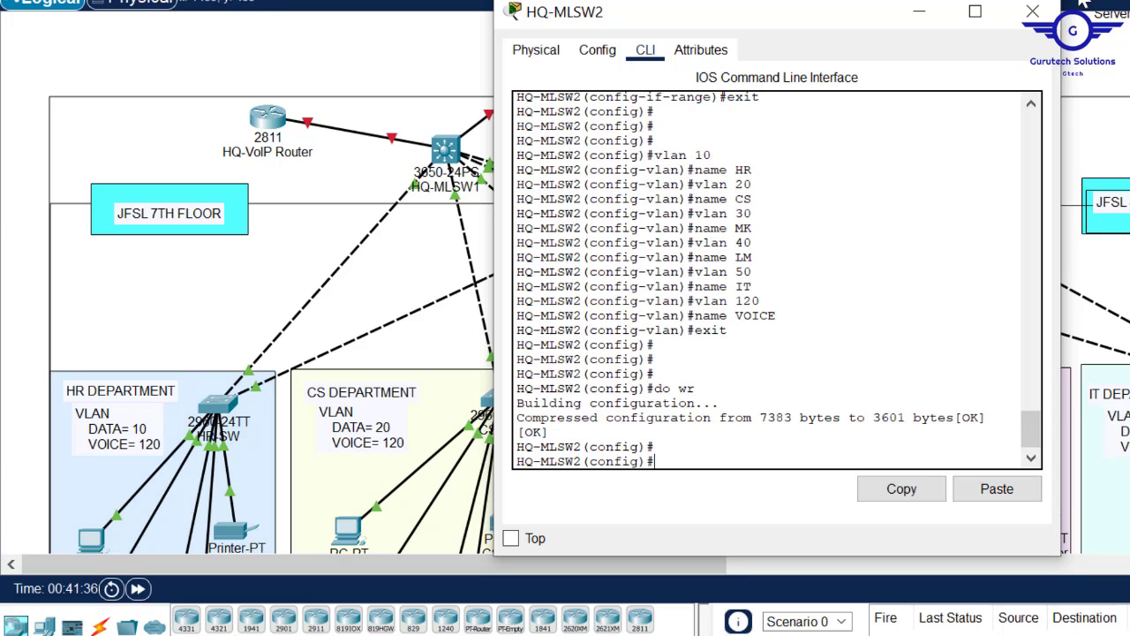
click(1034, 12)
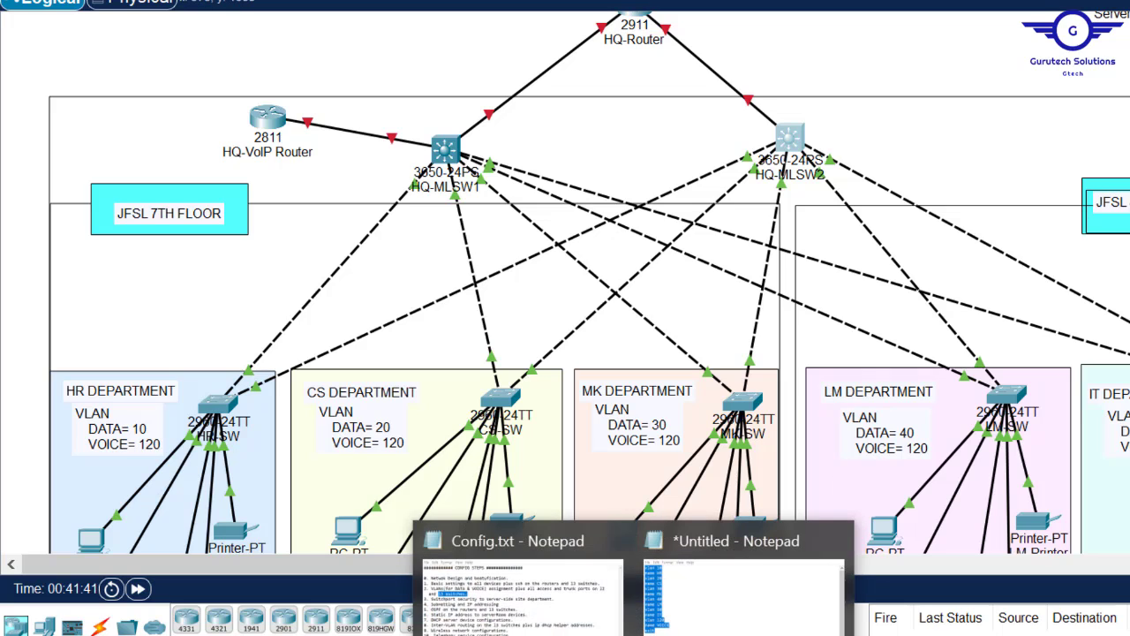
- Check step 3 (switchport security) in Config.txt, then bring the server-side network into view
click(546, 604)
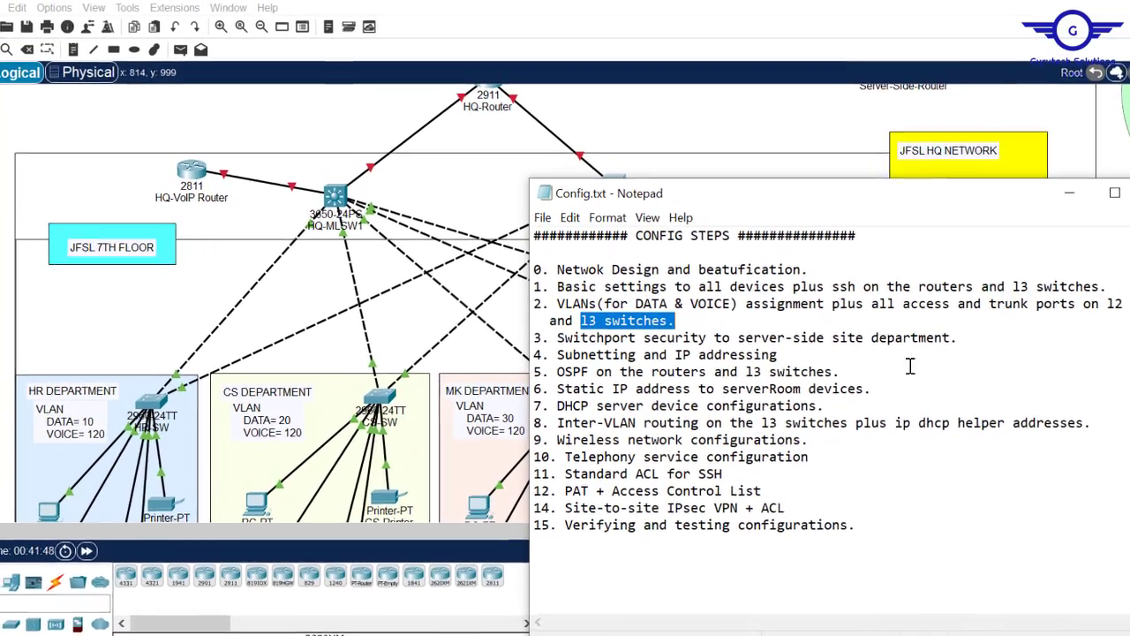
drag(951, 341, 555, 343)
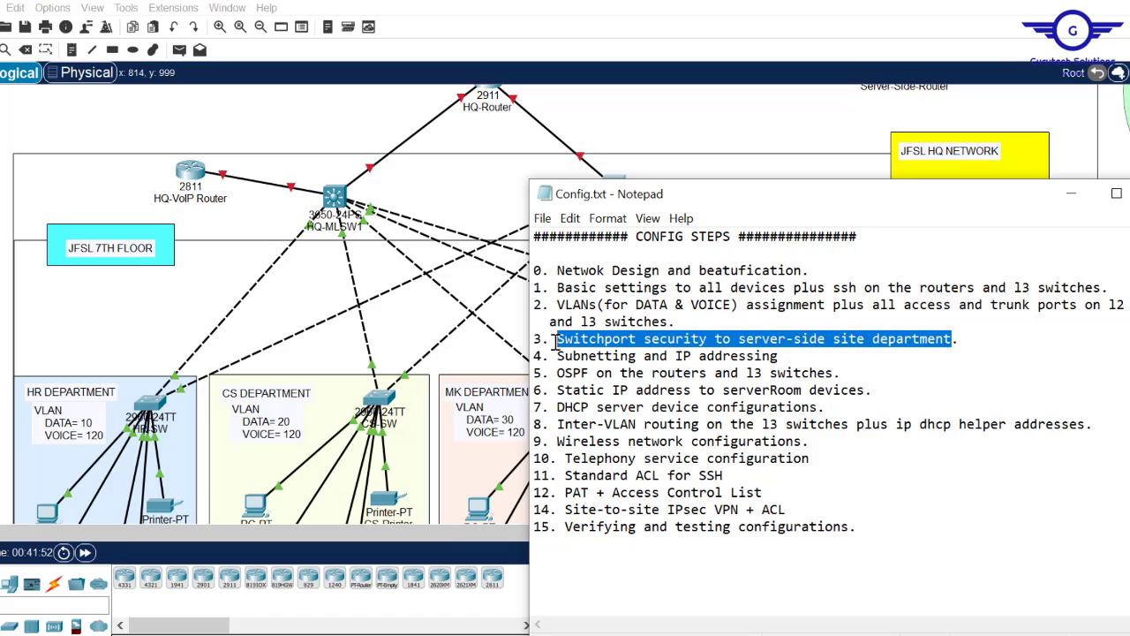
drag(380, 531, 675, 533)
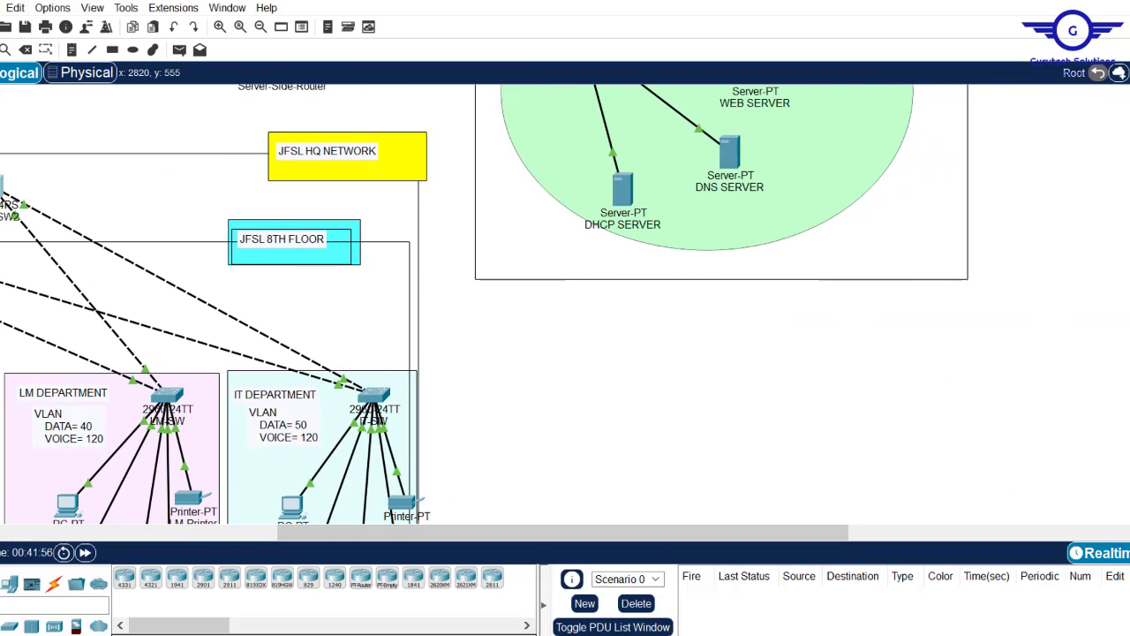
scroll(565, 304, up, 3)
scroll(485, 304, up, 1)
scroll(484, 304, up, 2)
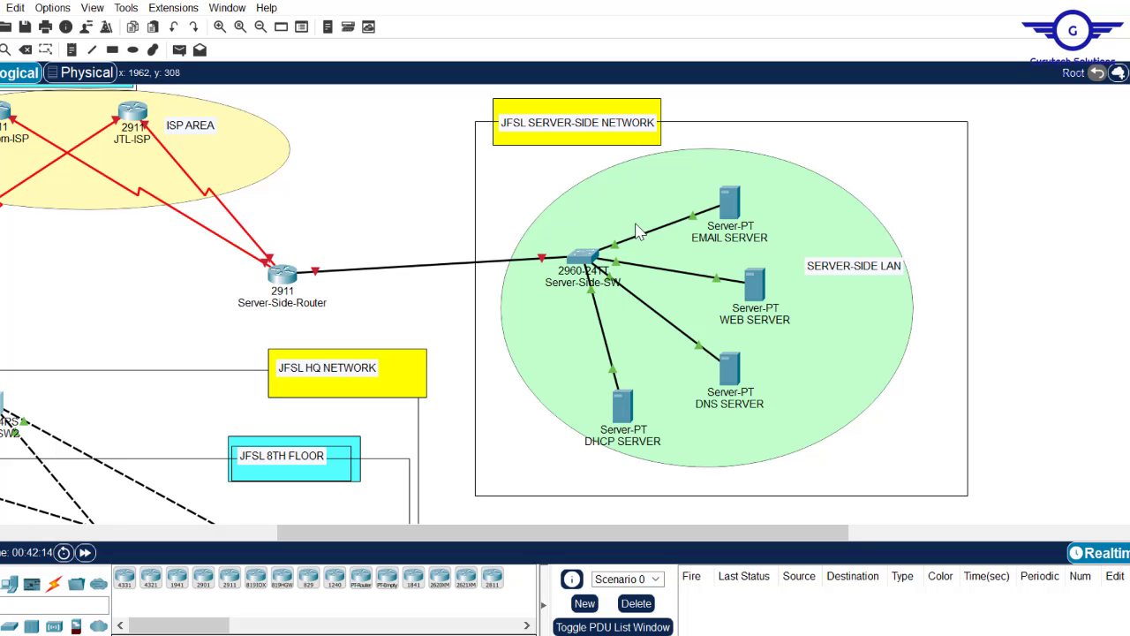
mouse_move(587, 263)
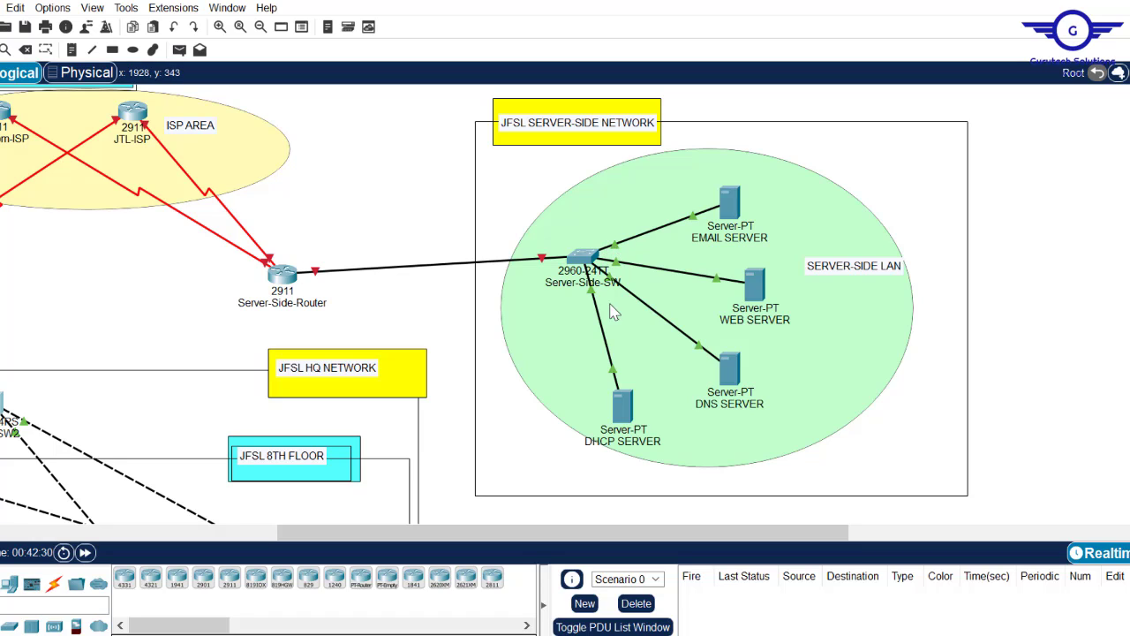
- Inspect the FastEthernet0/3 port settings on Server-Side-SW's Config tab
click(586, 256)
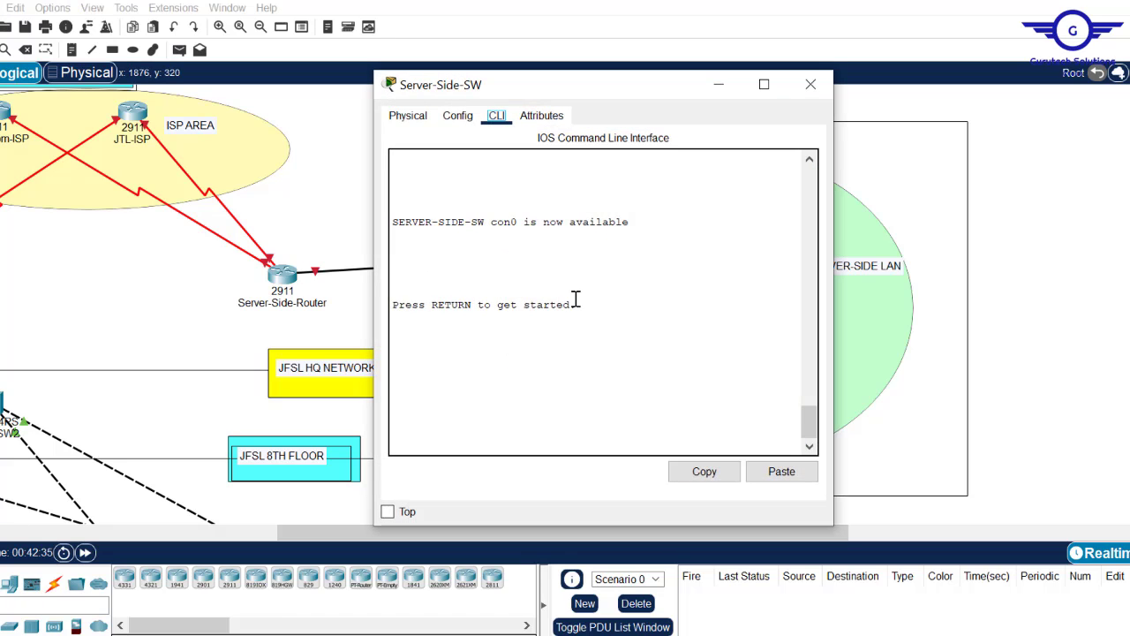
click(459, 116)
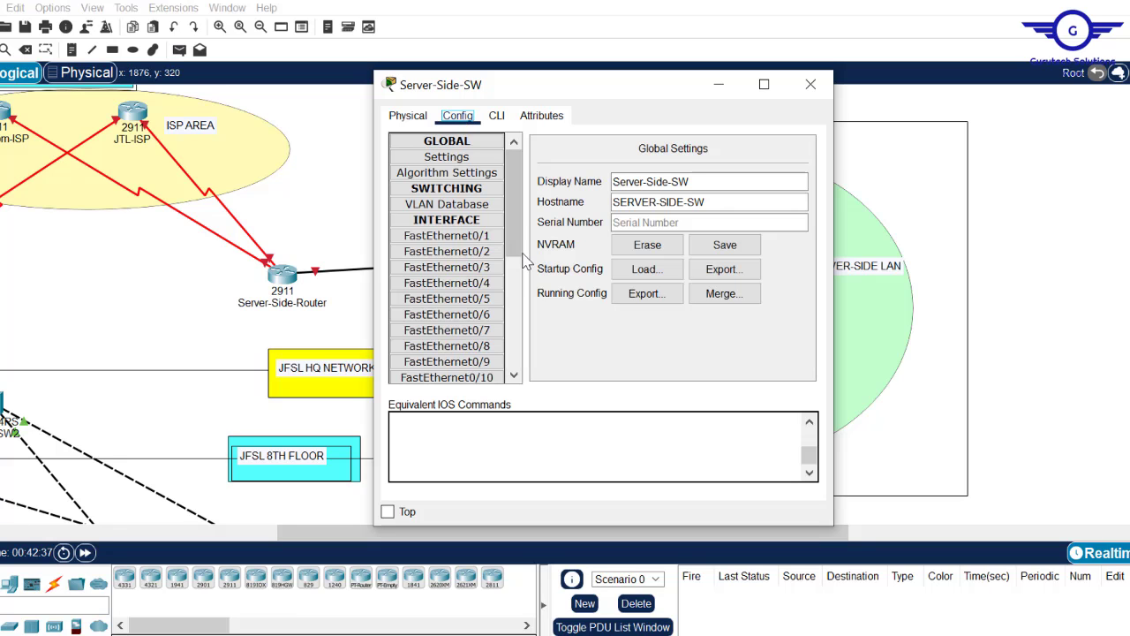
click(447, 267)
- Exit interface configuration in the CLI and bring the requirements PDF forward
click(497, 115)
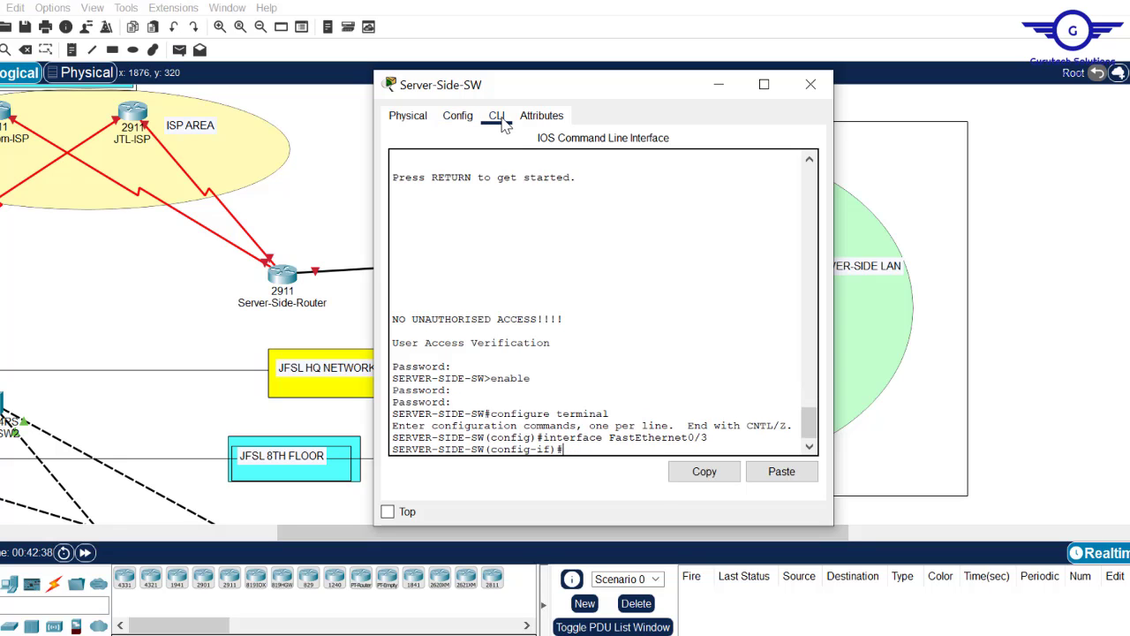
key(Return)
key(Return)
key(Return)
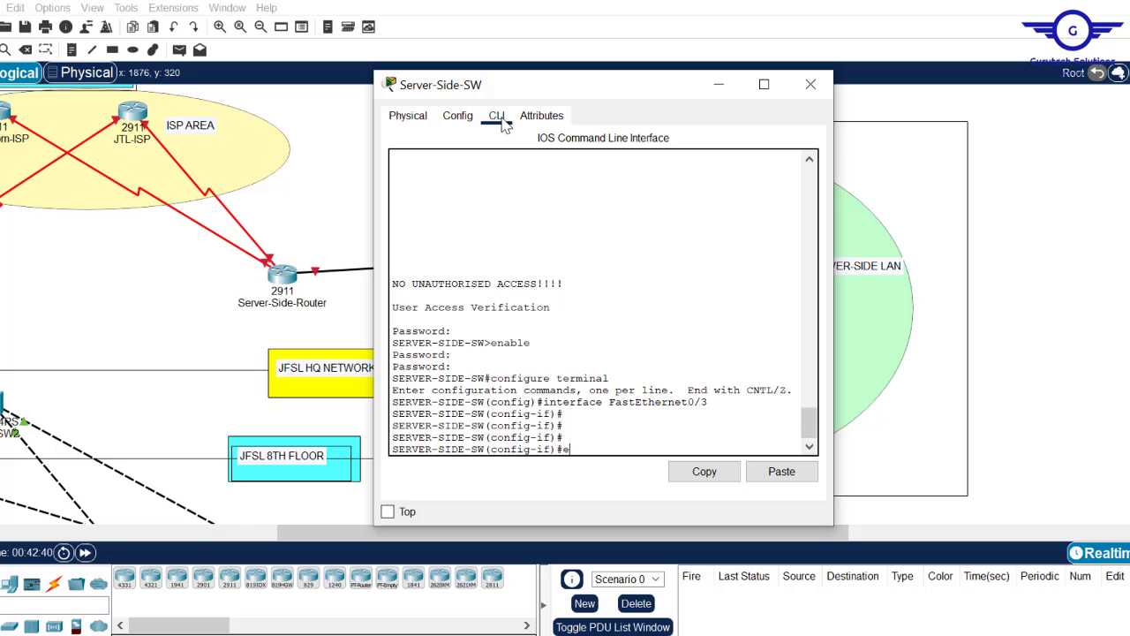
text(exi)
text(t)
key(Return)
key(Return)
key(Return)
key(Return)
key(Return)
key(Return)
key(Return)
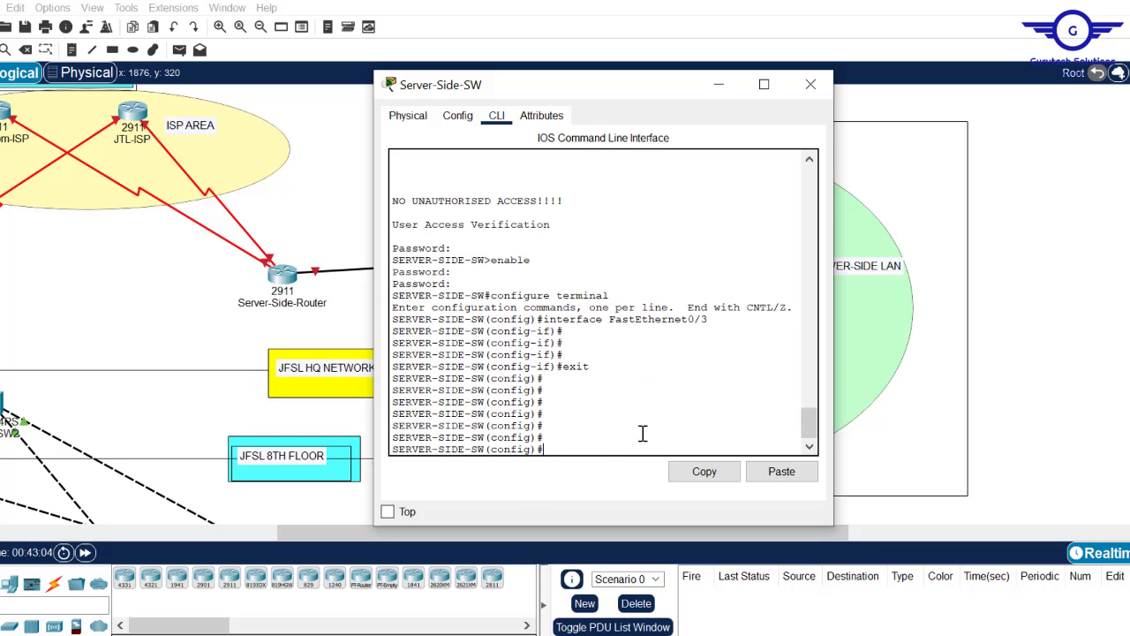
key(alt+Tab)
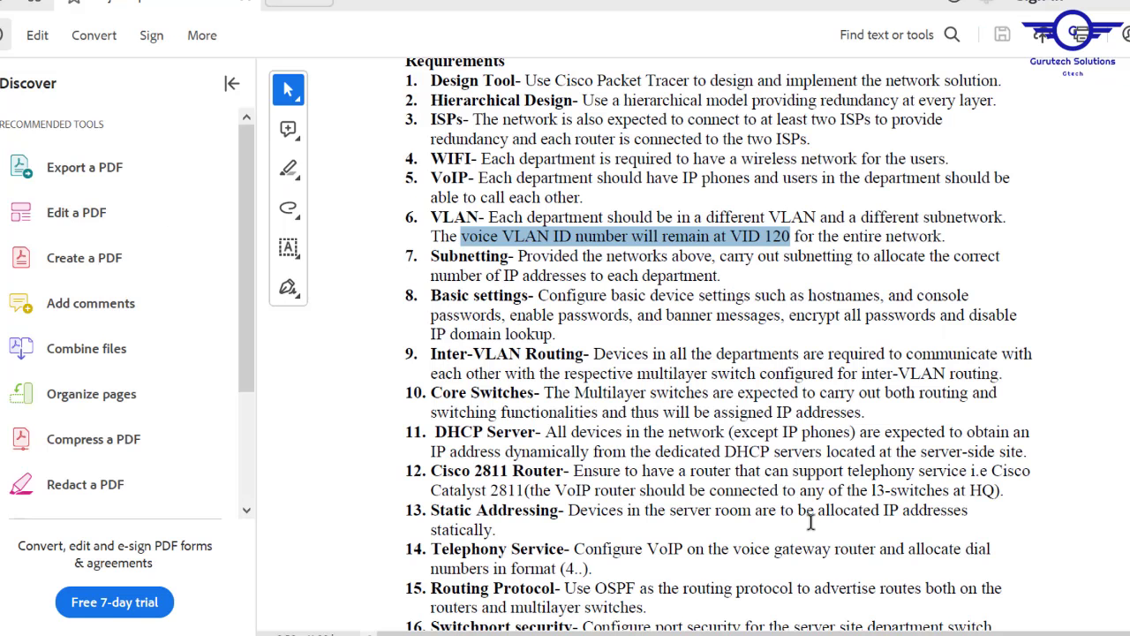
- Read requirement 16 about switchport security in the PDF
scroll(868, 385, down, 5)
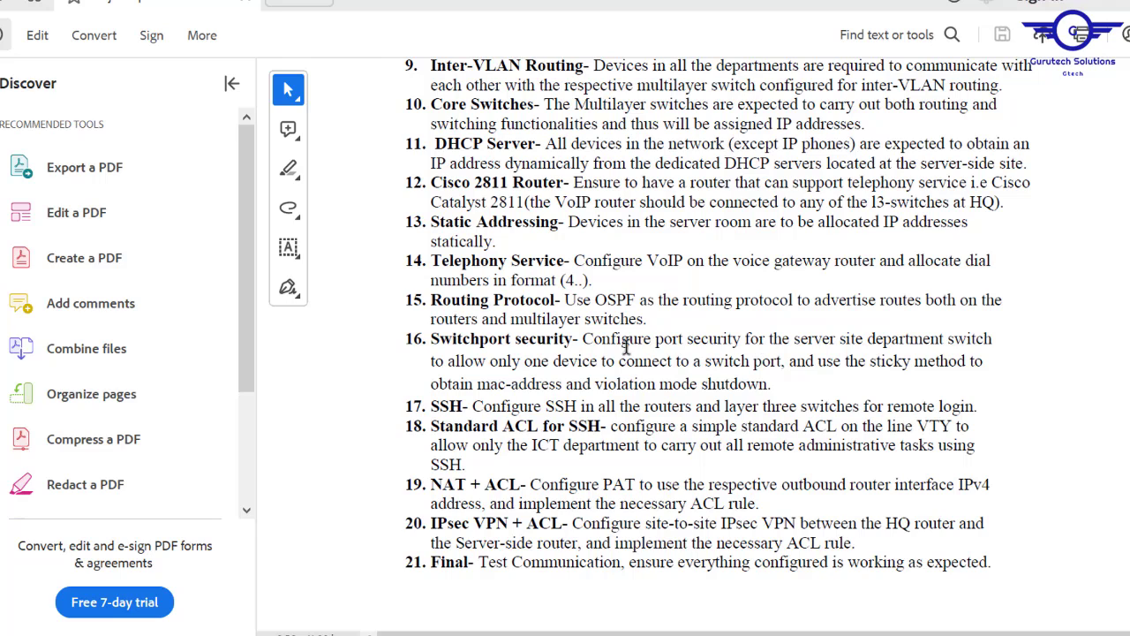
drag(431, 338, 774, 380)
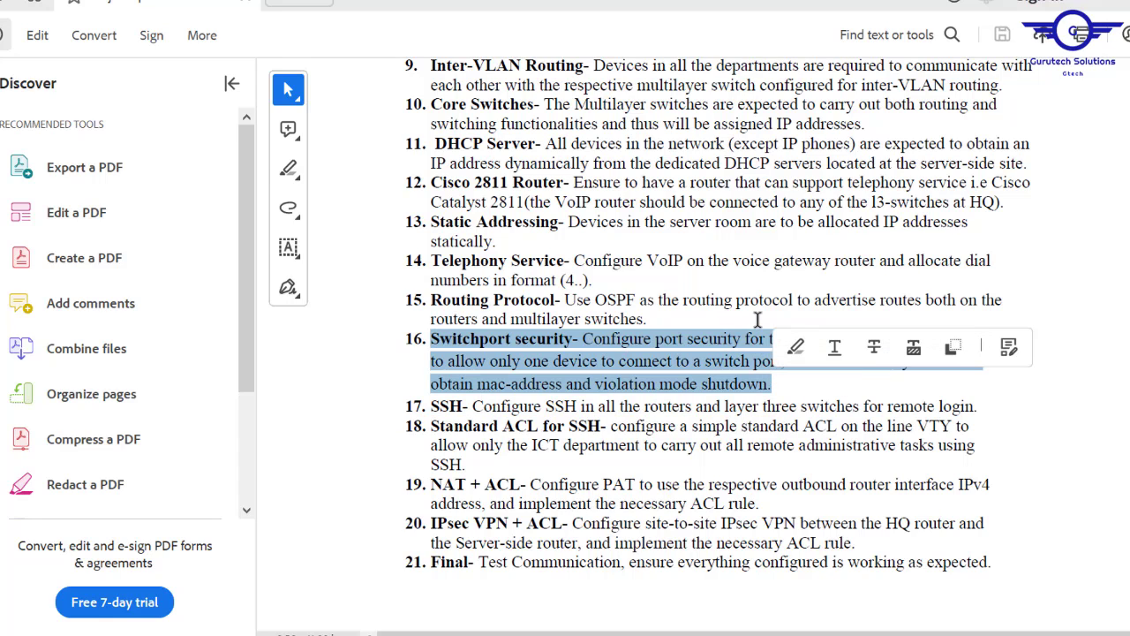
click(782, 373)
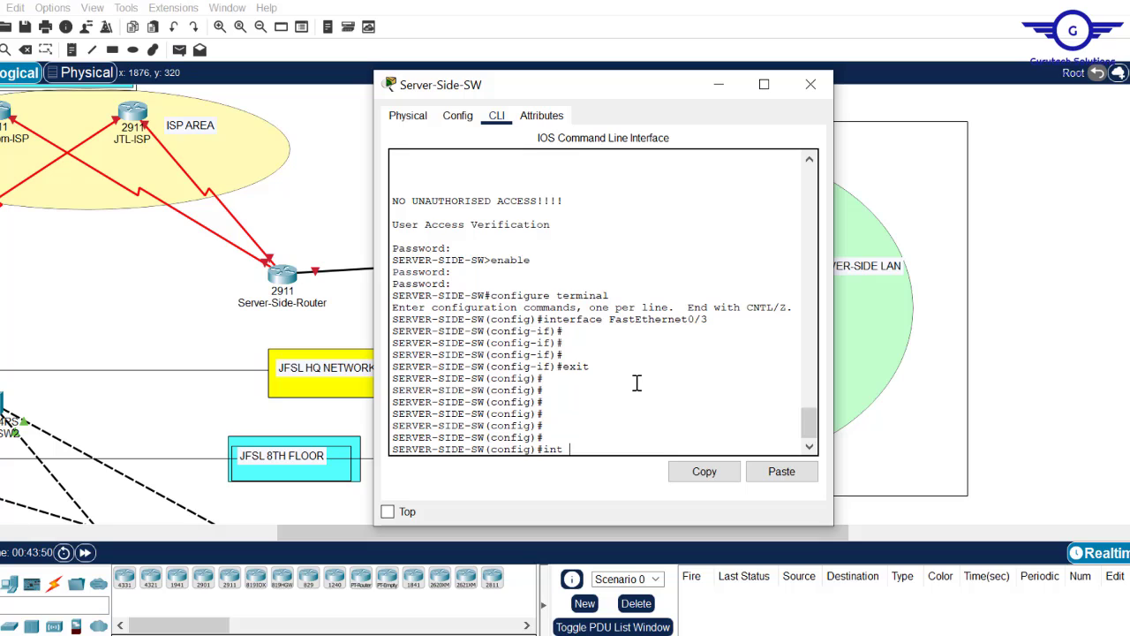
- On Server-Side-SW's console, enter interface range fa0/2-5 configuration
click(1057, 255)
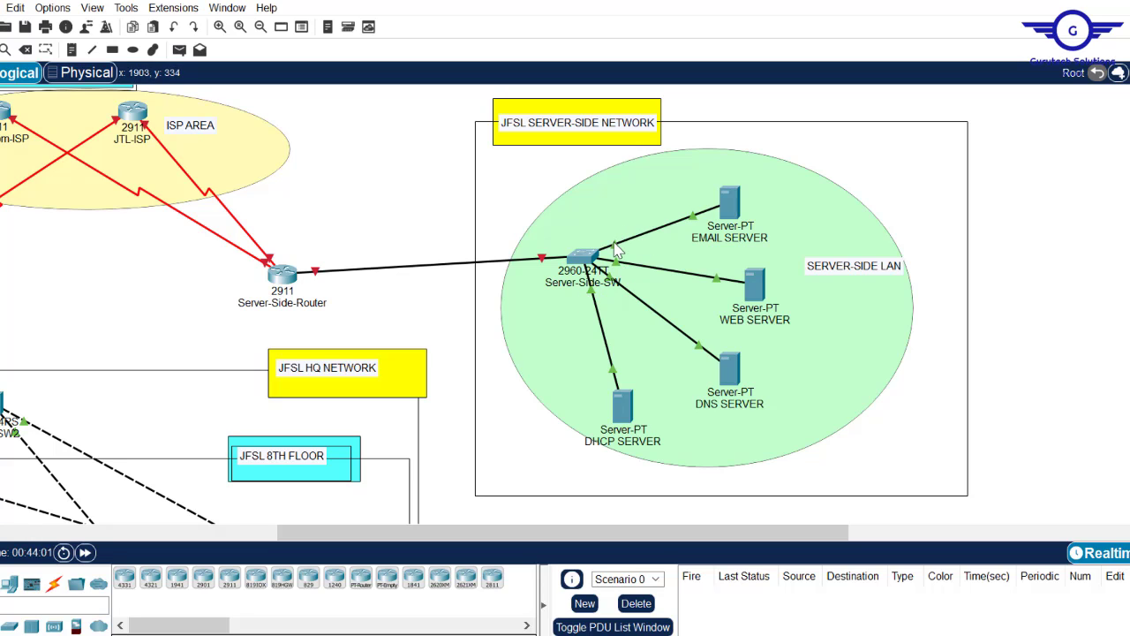
click(585, 258)
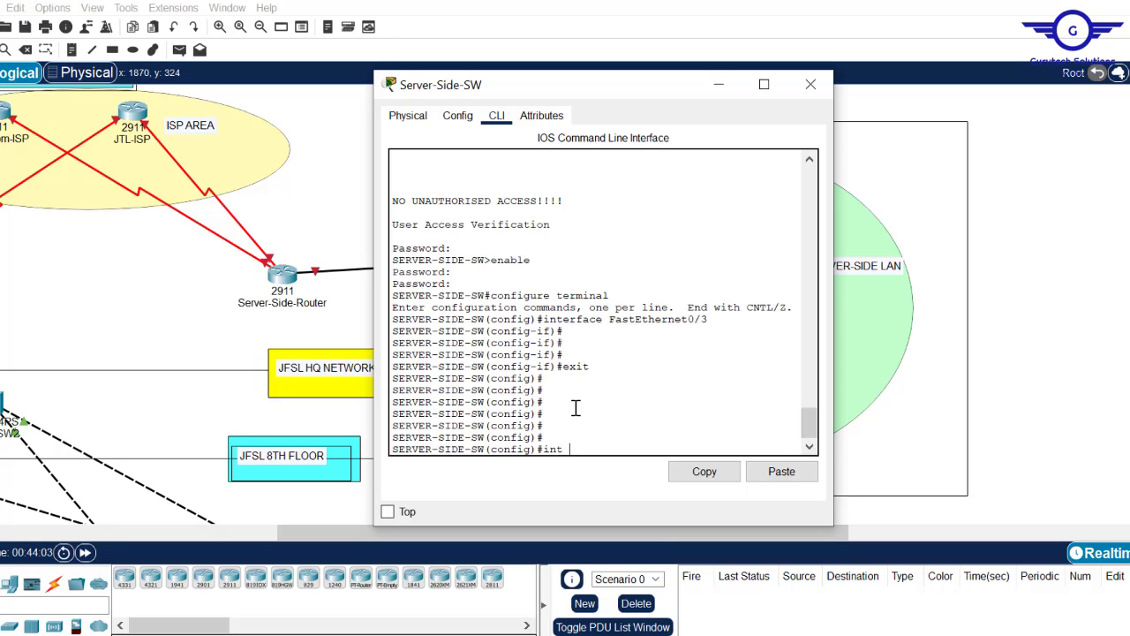
click(1064, 234)
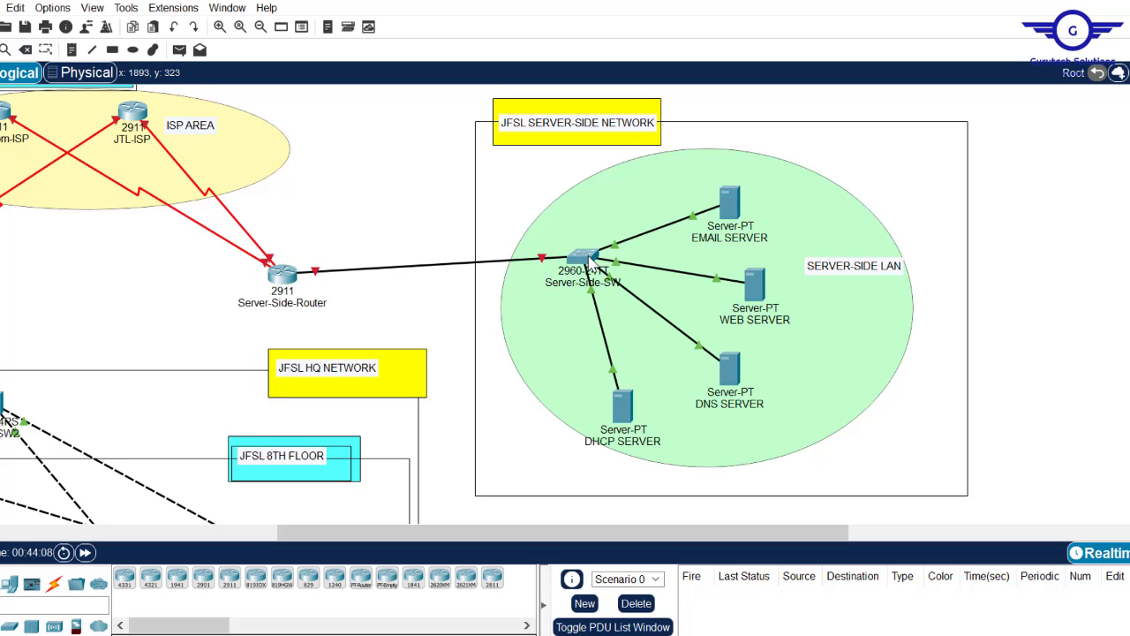
click(586, 269)
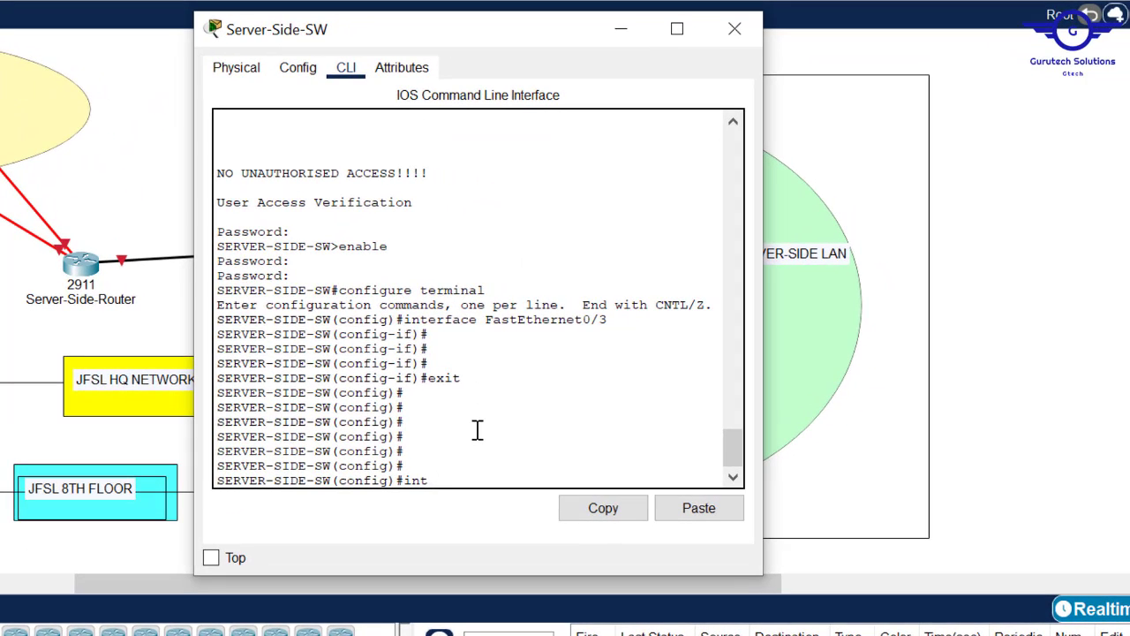
text(int range fa0/2-5)
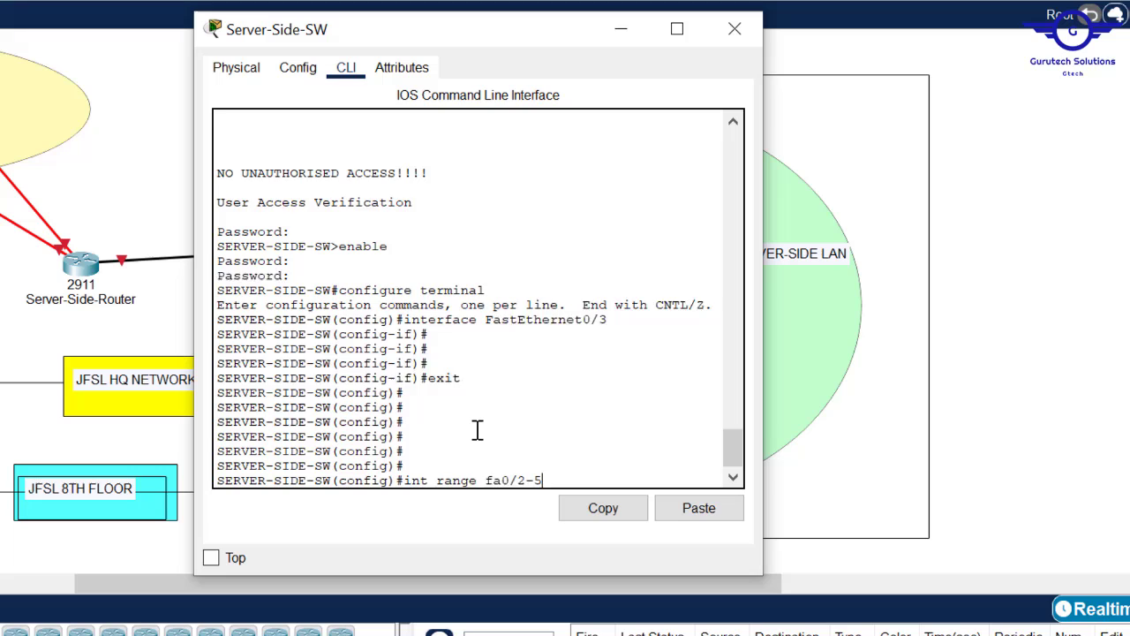
key(Return)
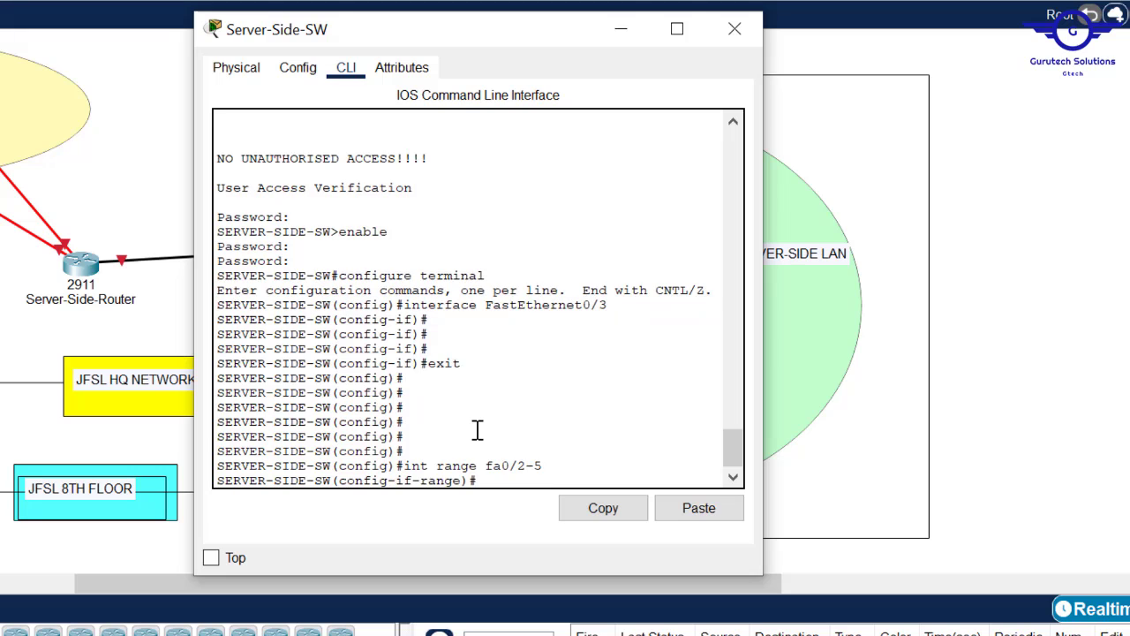
key(Return)
key(Return)
- Set ports fa0/2-5 to switchport mode access
text(swi)
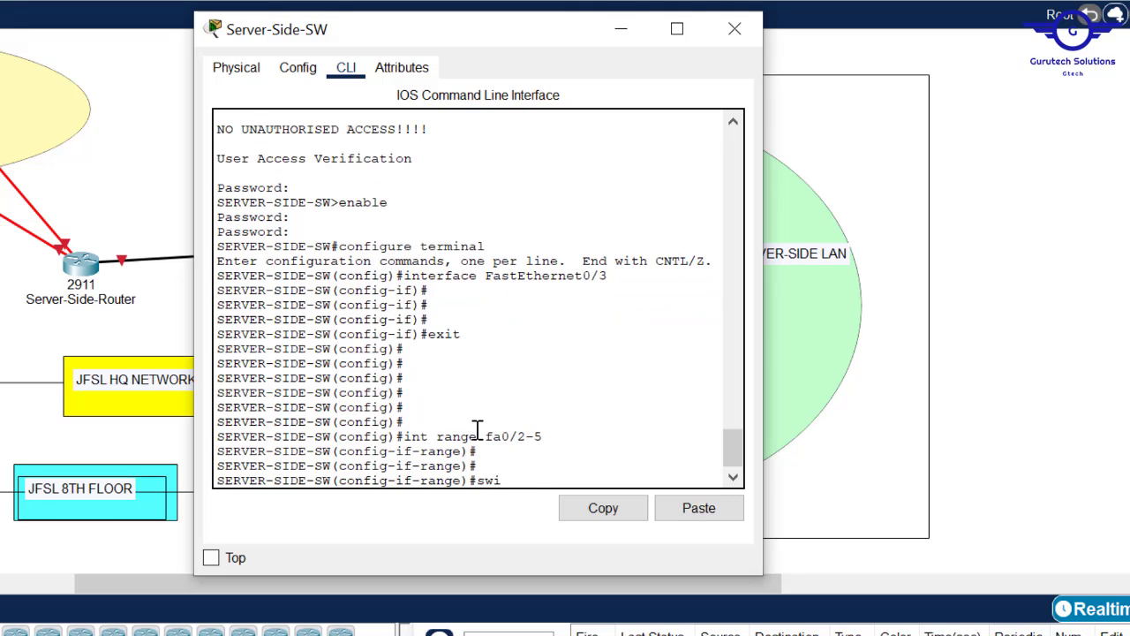
text(t)
key(Tab)
text(m)
key(Tab)
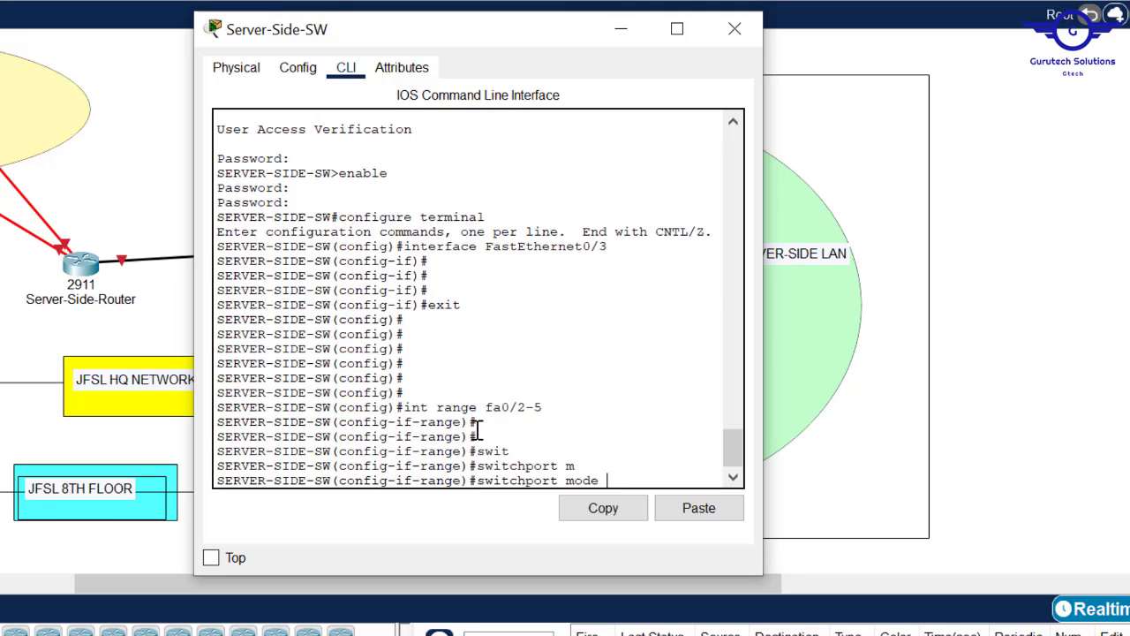
text(ac)
key(Tab)
key(Return)
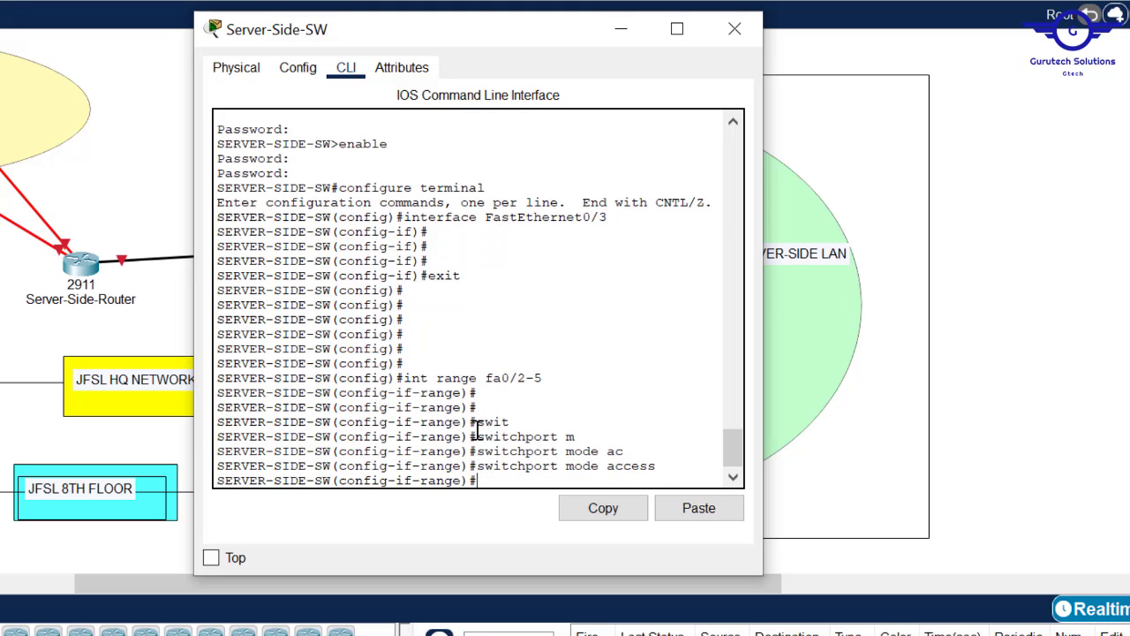
- Widen the CLI window and enable switchport port-security on fa0/2-5
drag(763, 370, 940, 382)
key(Return)
key(Return)
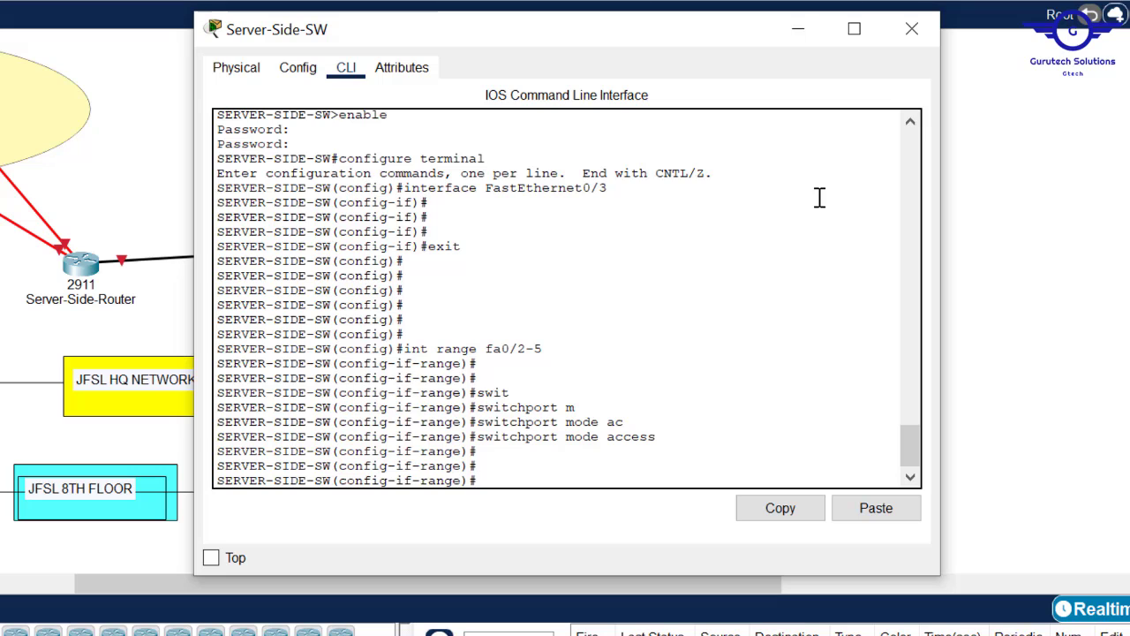
text(swir)
key(Tab)
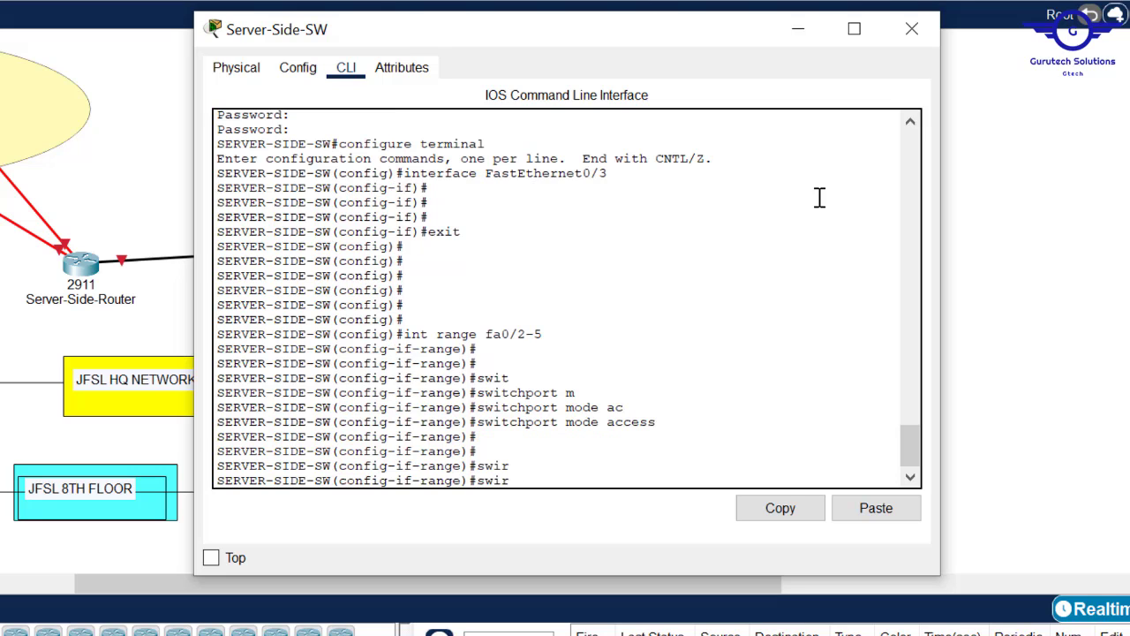
text(t)
key(Tab)
text(p)
key(Tab)
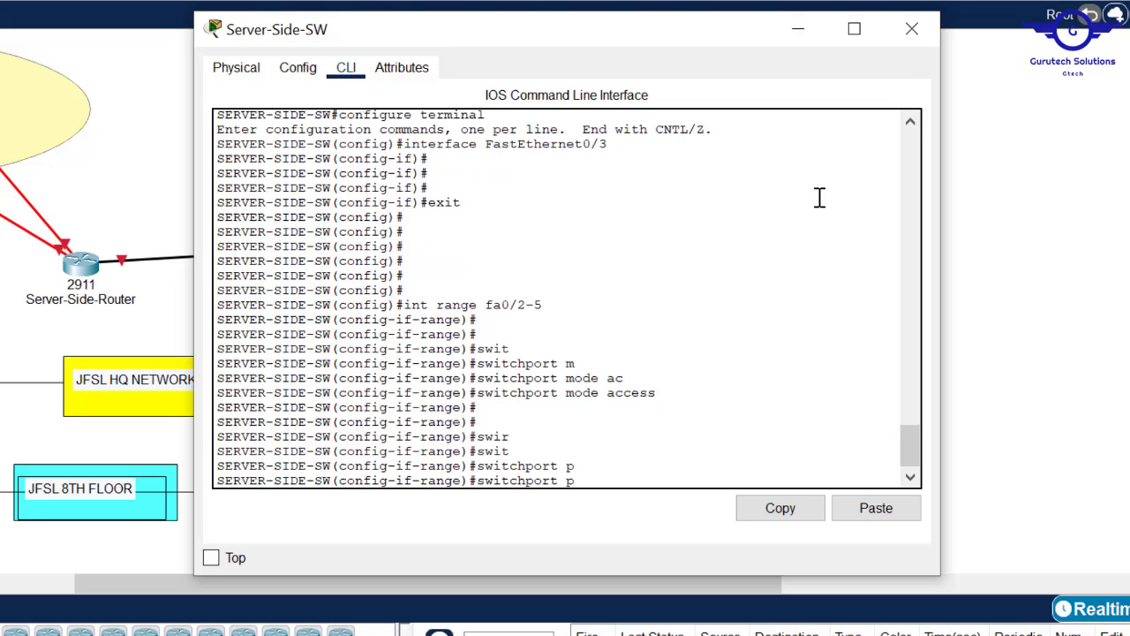
text(ort)
key(Tab)
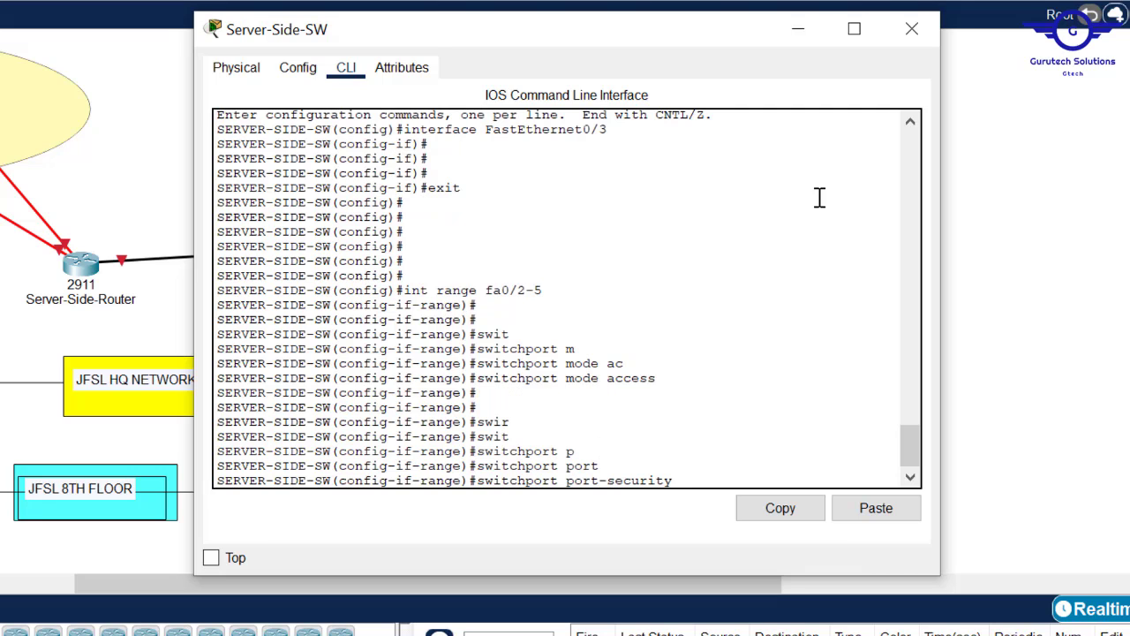
key(Return)
- Limit port security to maximum 1 address
key(Up)
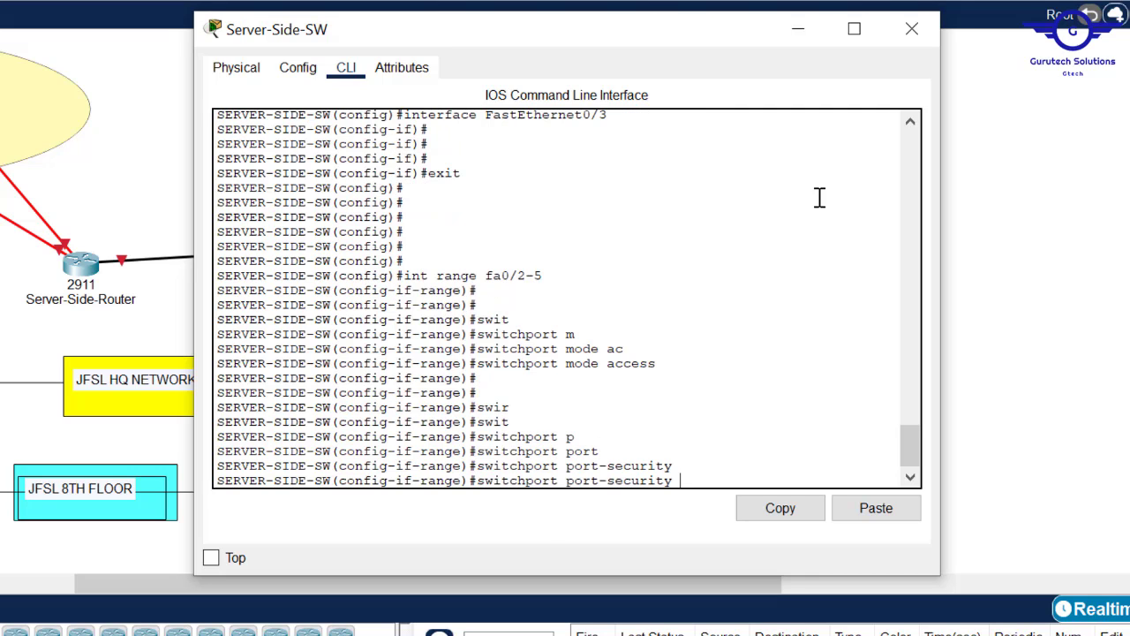
text(max)
key(Tab)
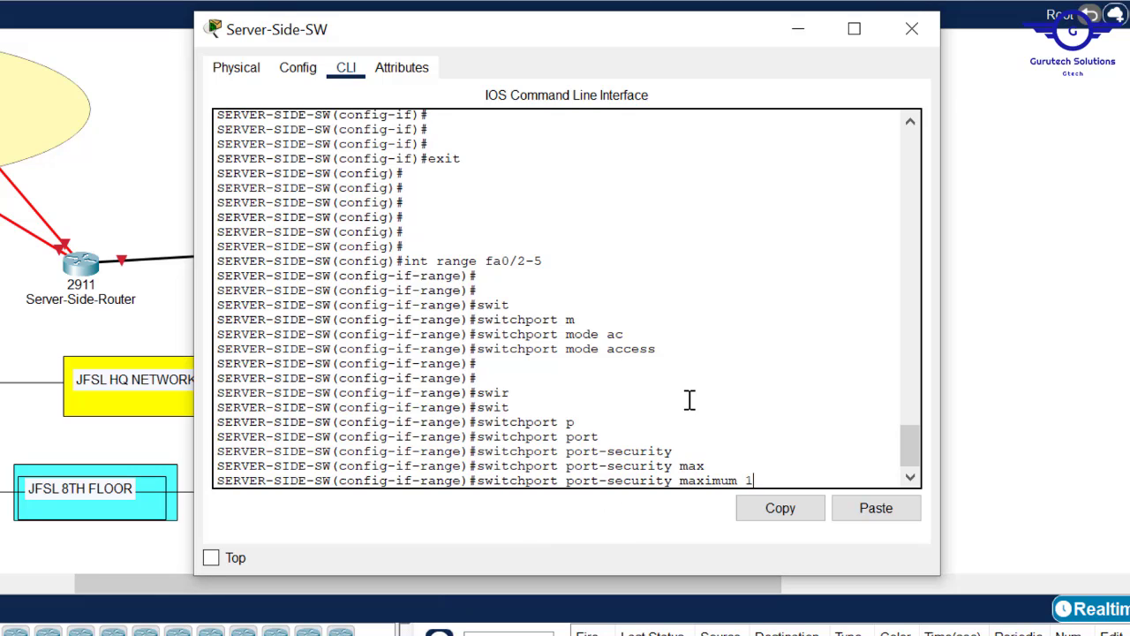
key(Return)
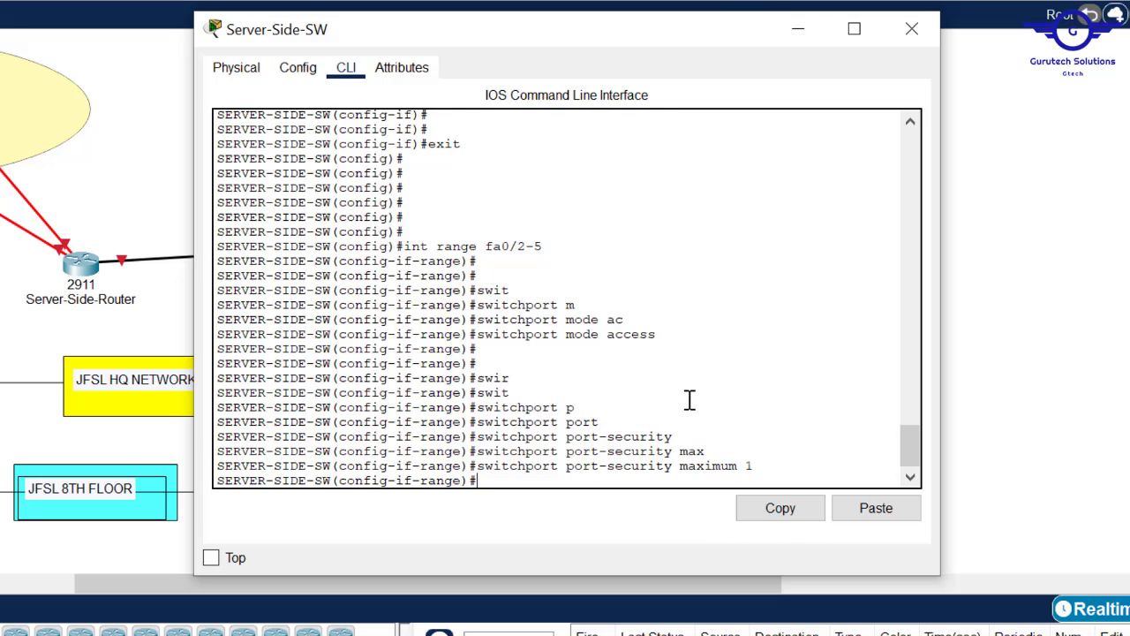
- Begin the switchport port-security mac-address command
text(swit)
key(Tab)
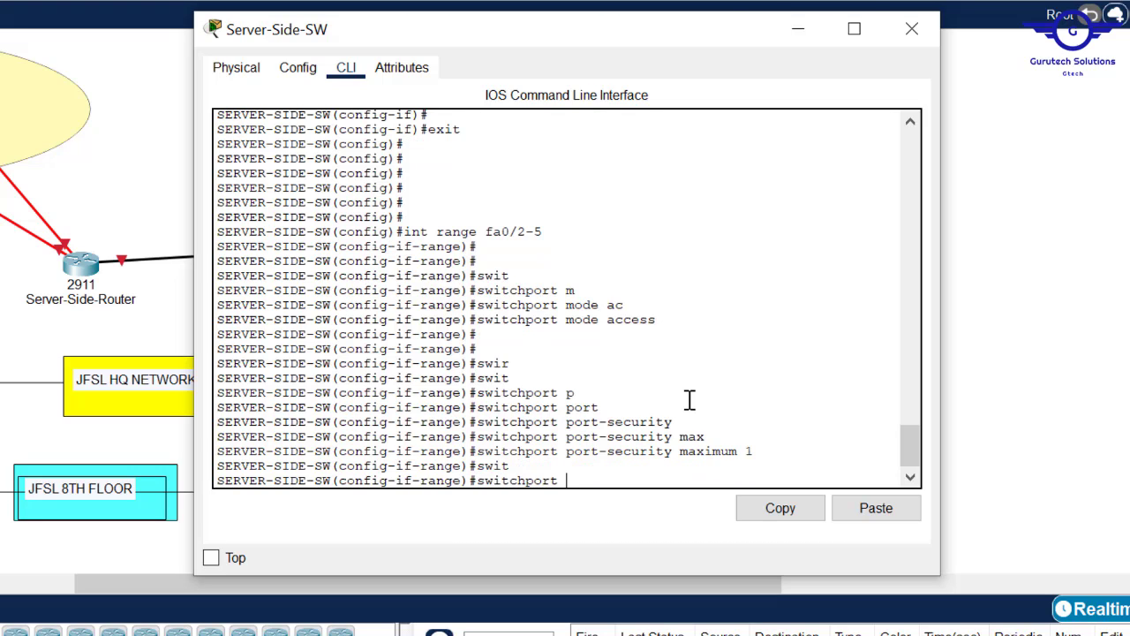
text(p)
key(Tab)
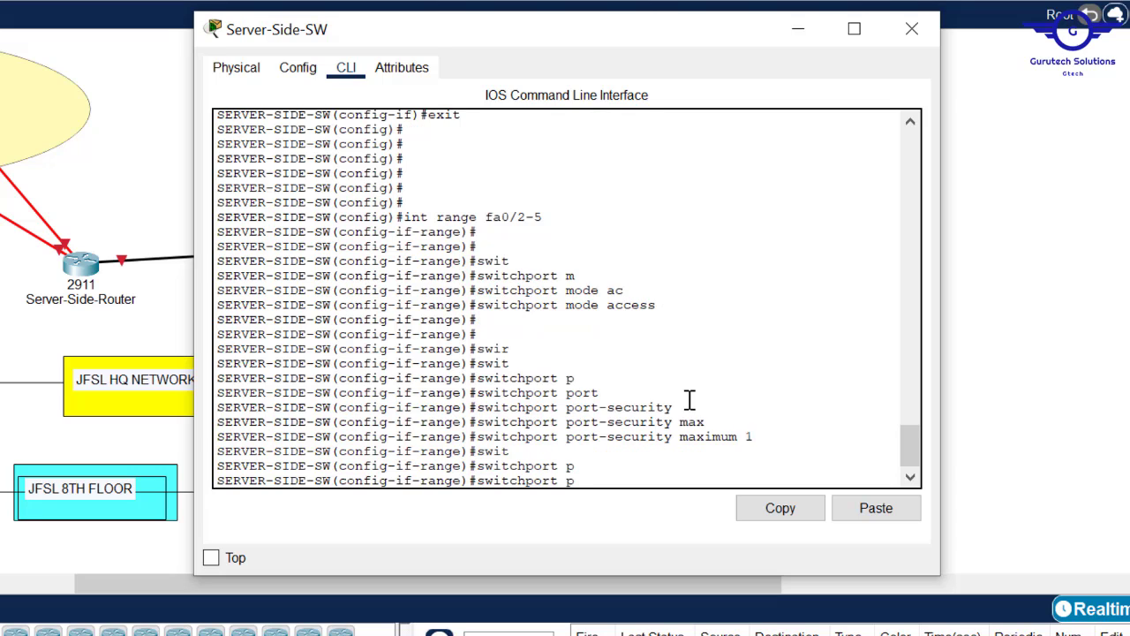
text(or)
key(Tab)
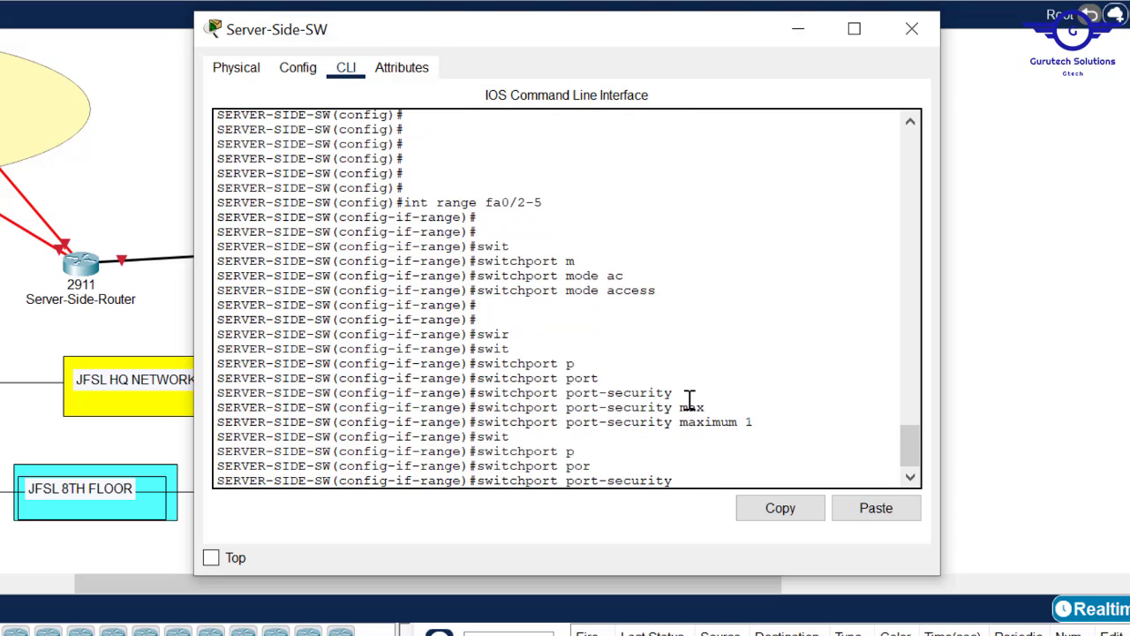
text(mac)
key(Tab)
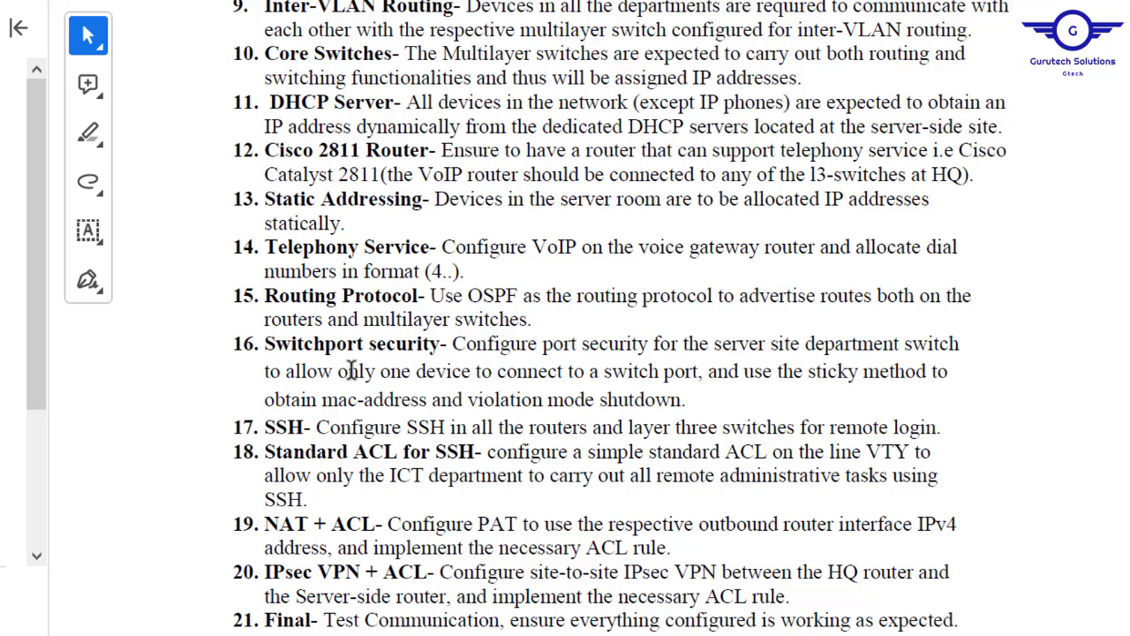
- Select requirement 16's text on one device per port, sticky method and shutdown
mouse_move(341, 371)
mouse_down()
mouse_move(843, 371)
mouse_move(867, 387)
mouse_move(693, 395)
mouse_up()
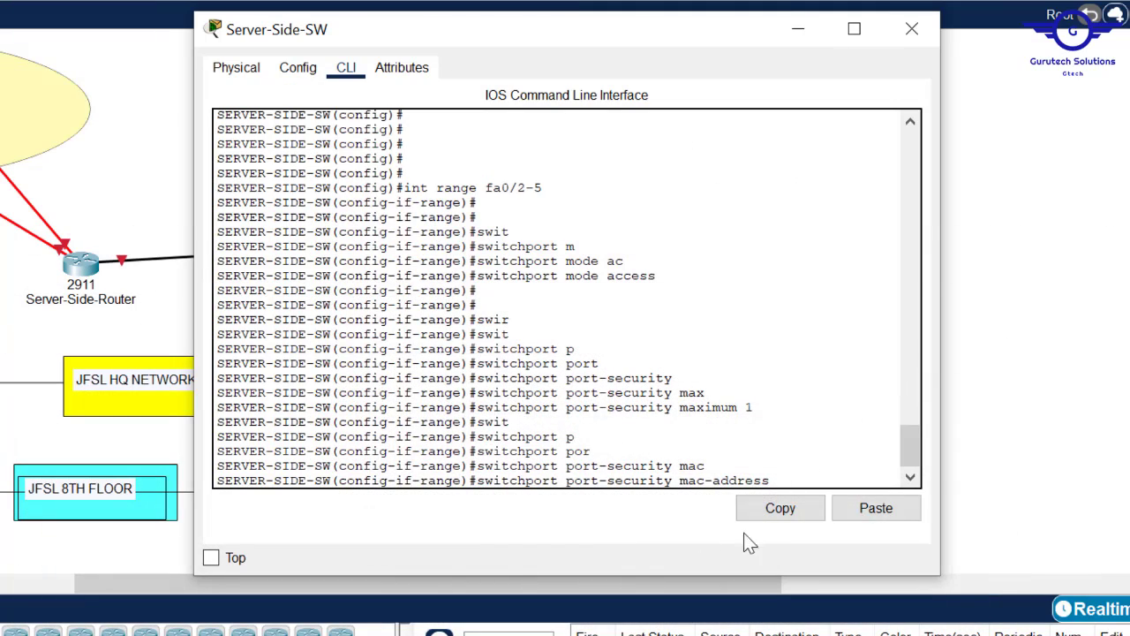
- Apply mac-address sticky and violation shutdown port security to fa0/2-5
text(st)
key(Tab)
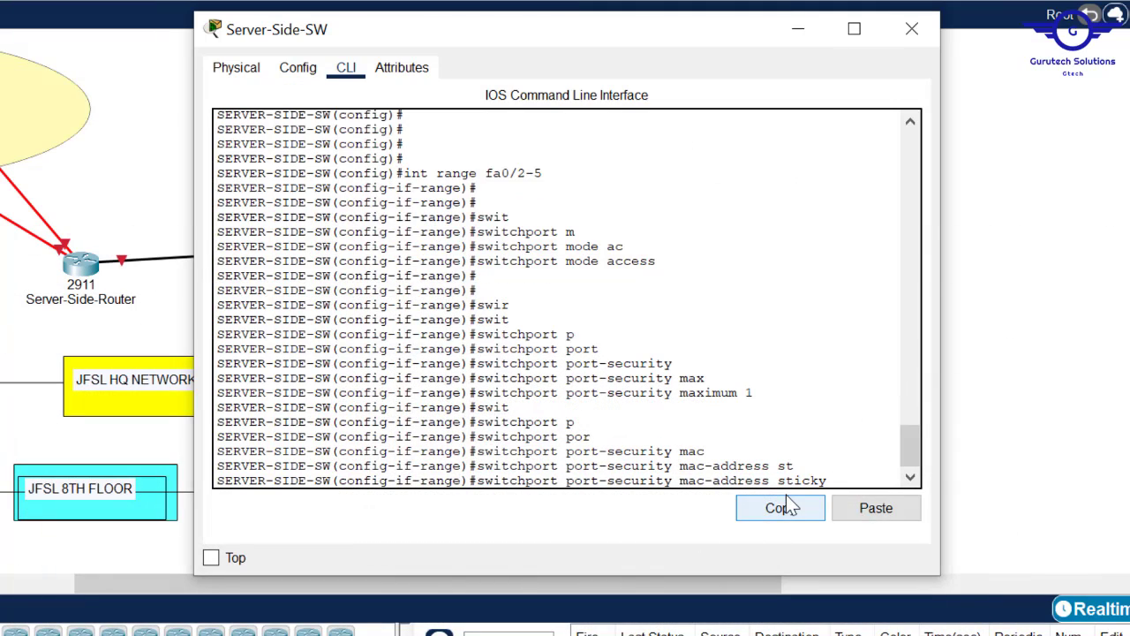
key(Return)
key(Return)
key(Return)
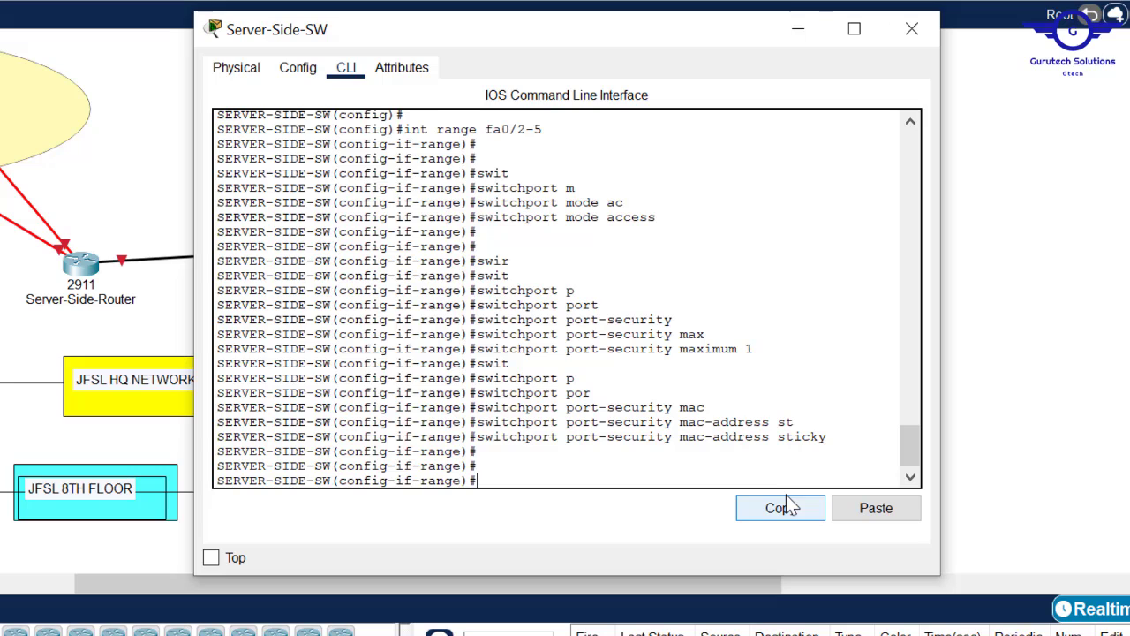
key(Up)
key(Up)
key(BackSpace)
key(BackSpace)
key(BackSpace)
key(BackSpace)
key(BackSpace)
key(BackSpace)
key(BackSpace)
key(BackSpace)
key(BackSpace)
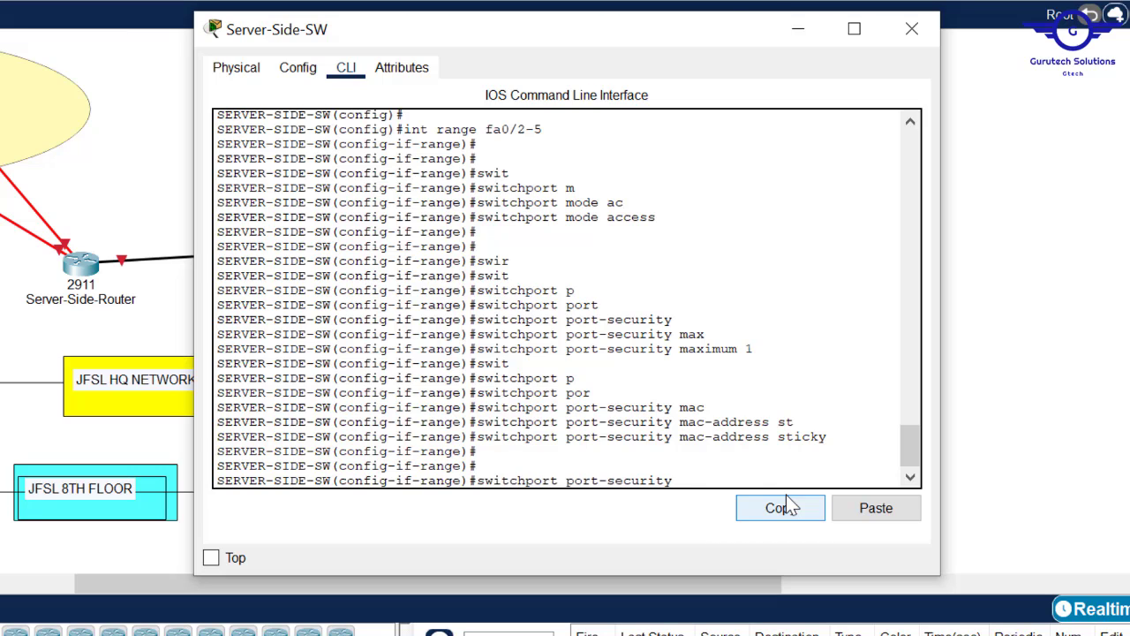
text(vi)
key(Tab)
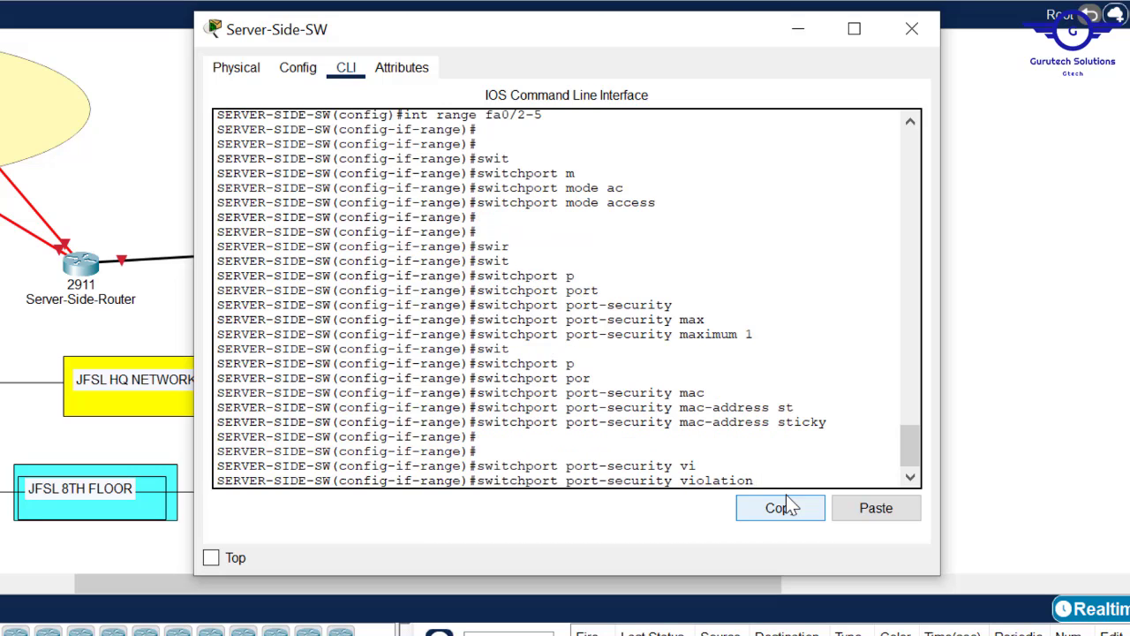
text(sh)
key(Tab)
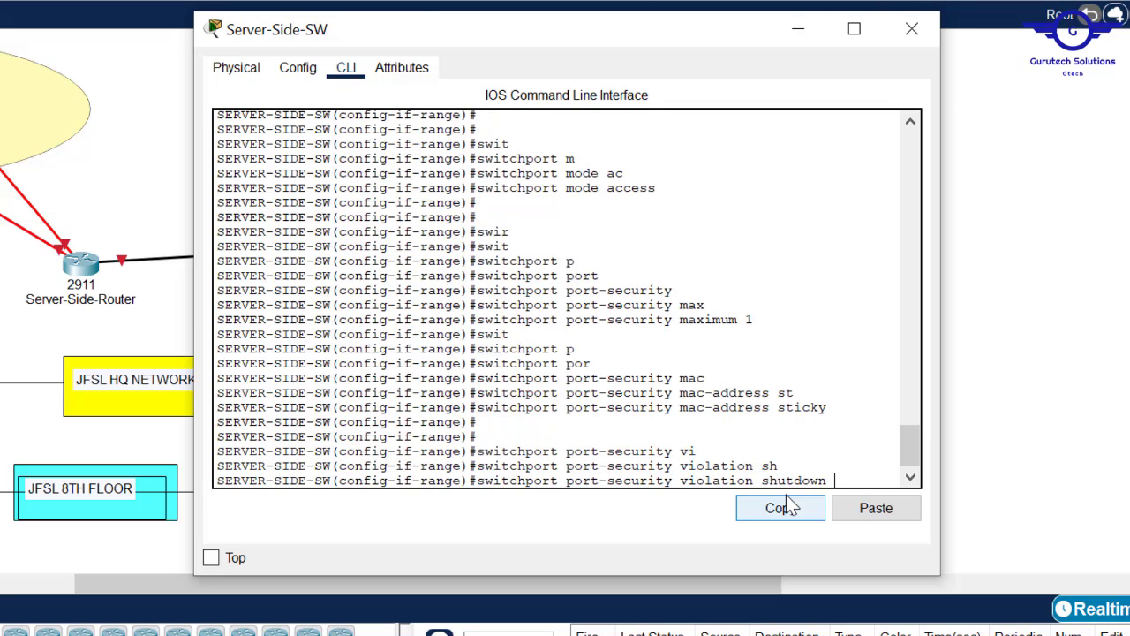
key(Return)
- Exit the interface range, save with do wr, and return to the topology
text(exit)
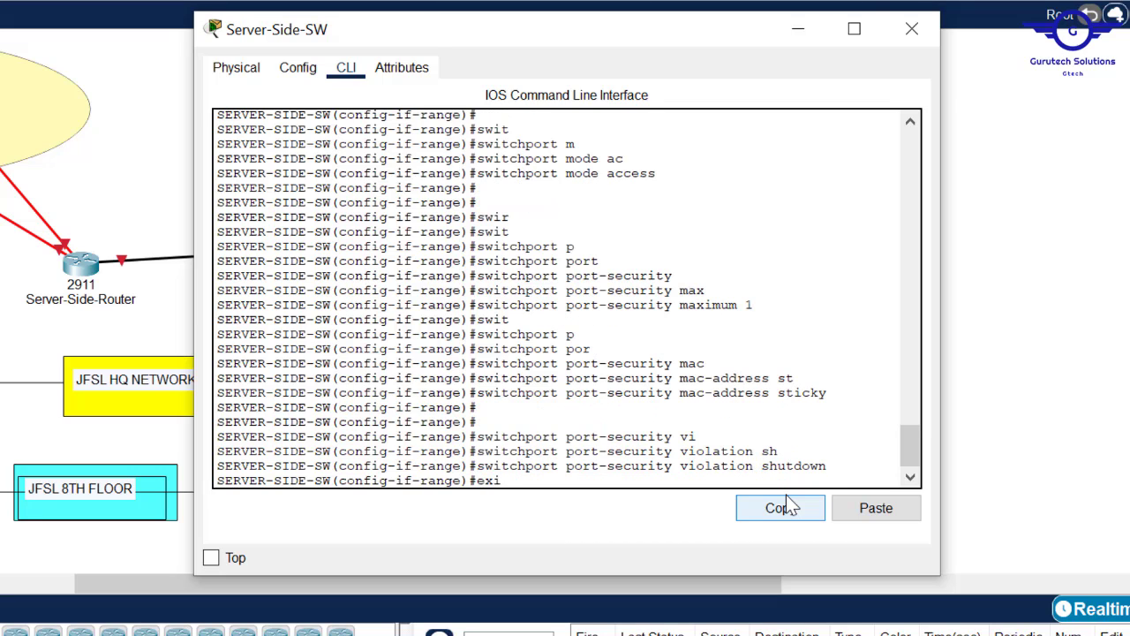
key(Return)
key(Return)
key(Return)
key(Return)
text(do wr)
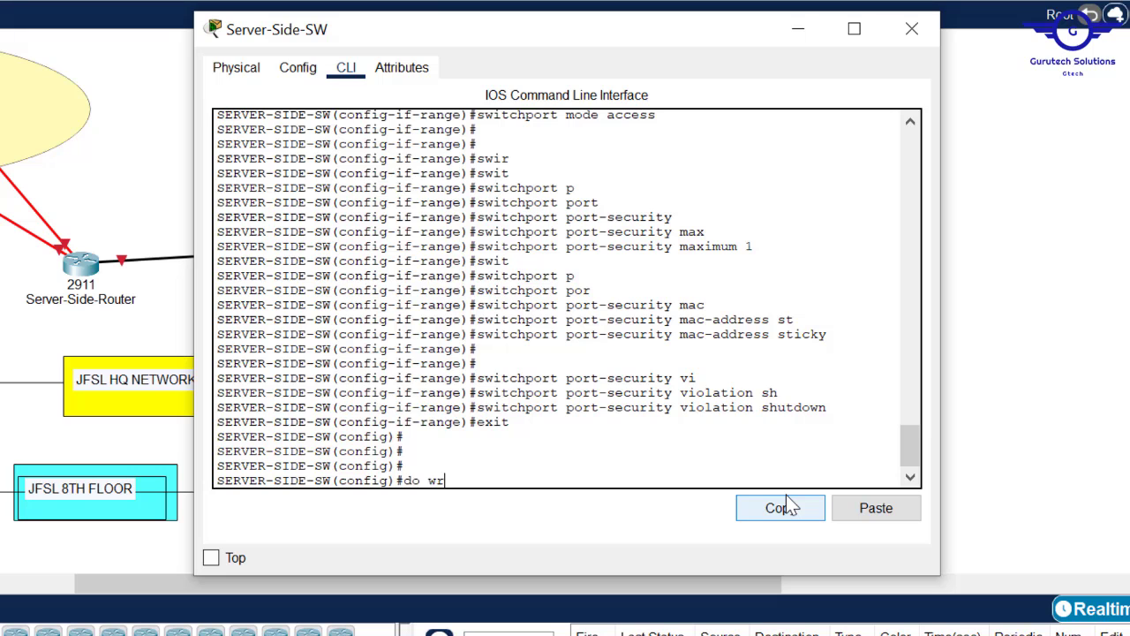
key(Return)
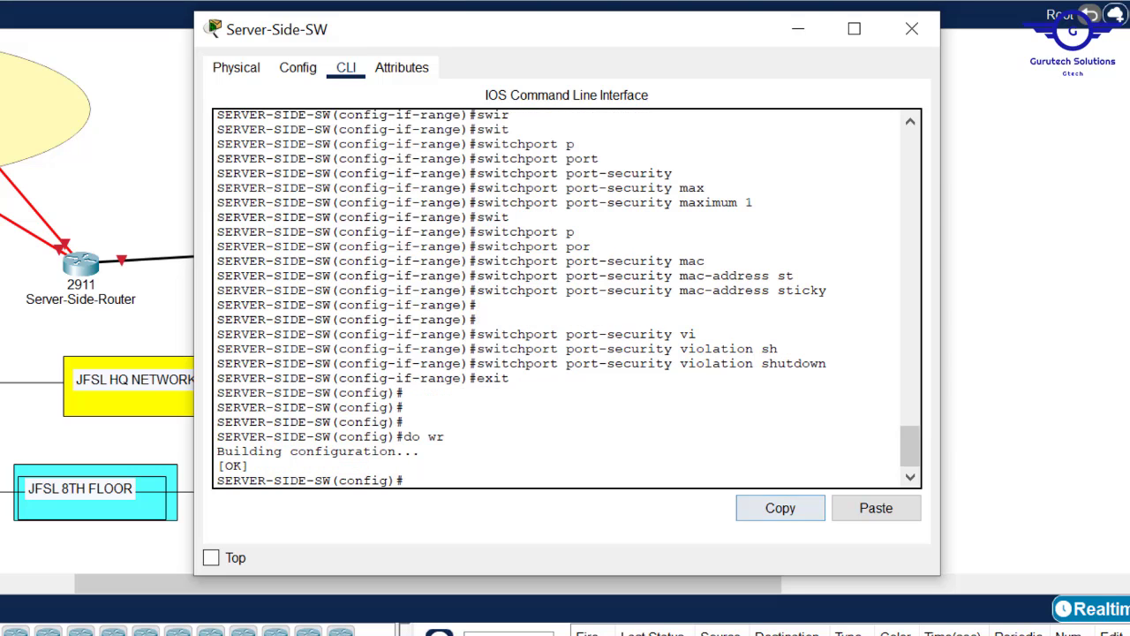
click(1028, 264)
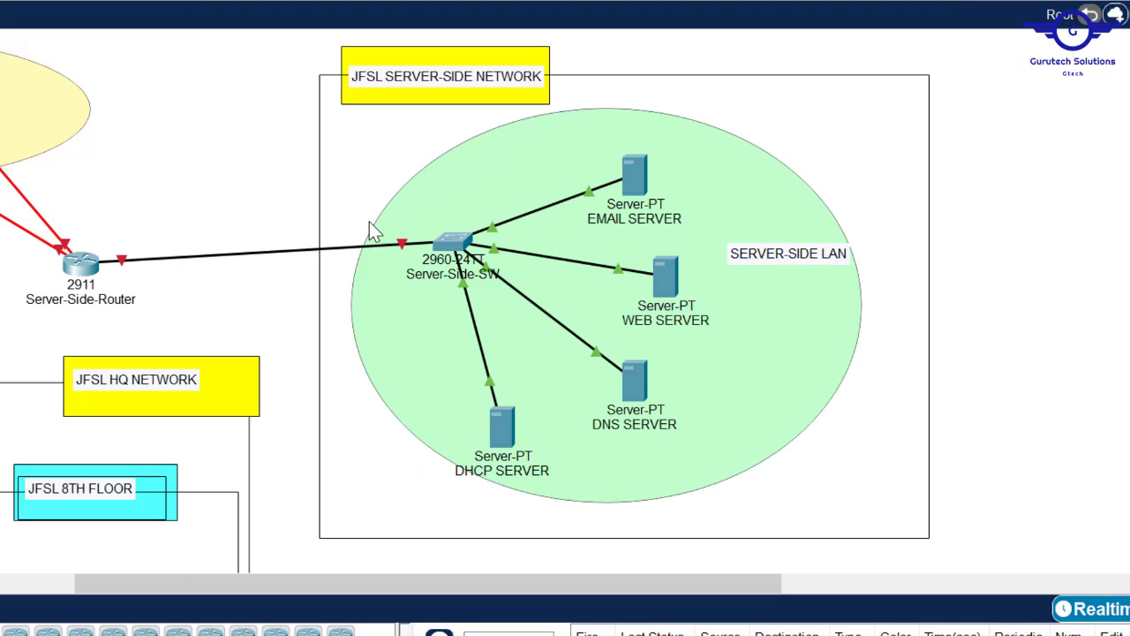
- Display Server-Side-SW's port MAC address list over the server-side topology
click(466, 245)
click(458, 244)
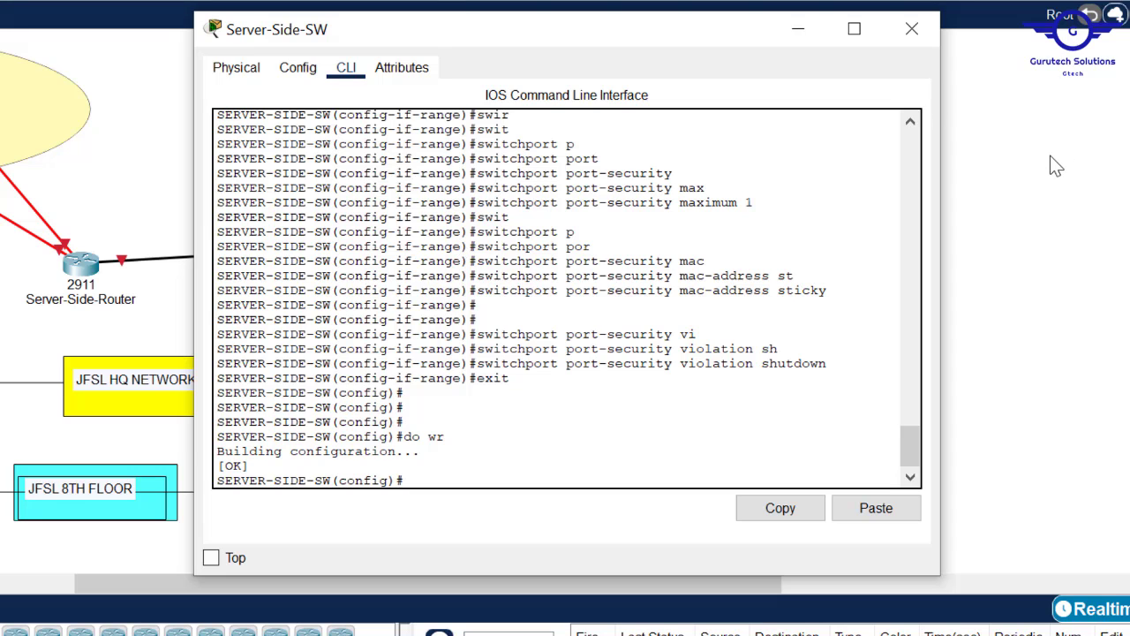
click(1078, 175)
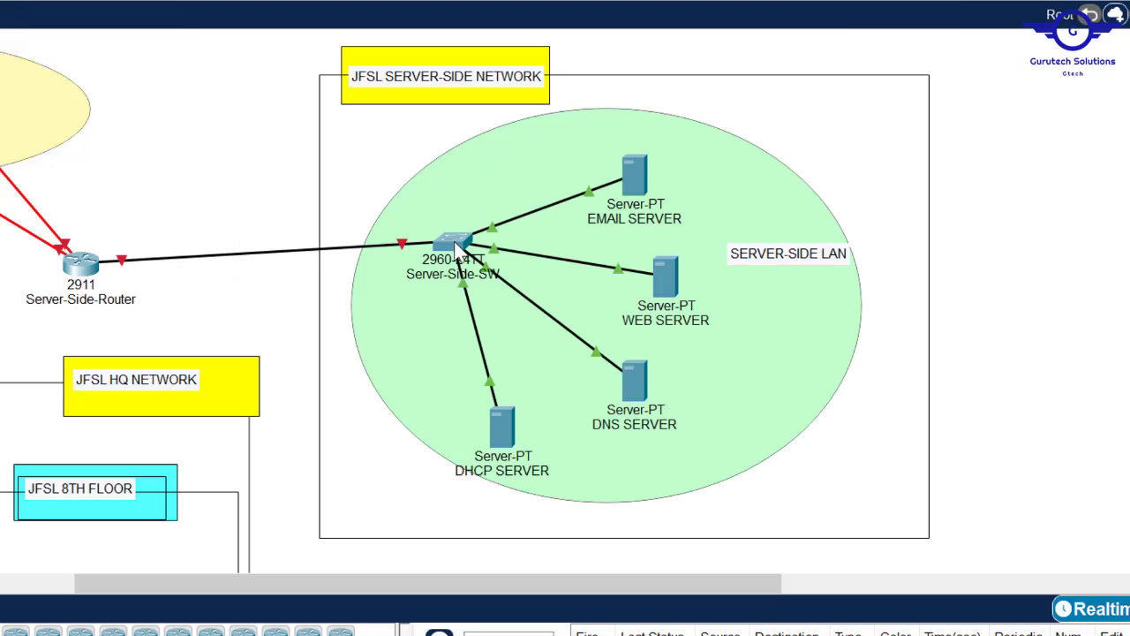
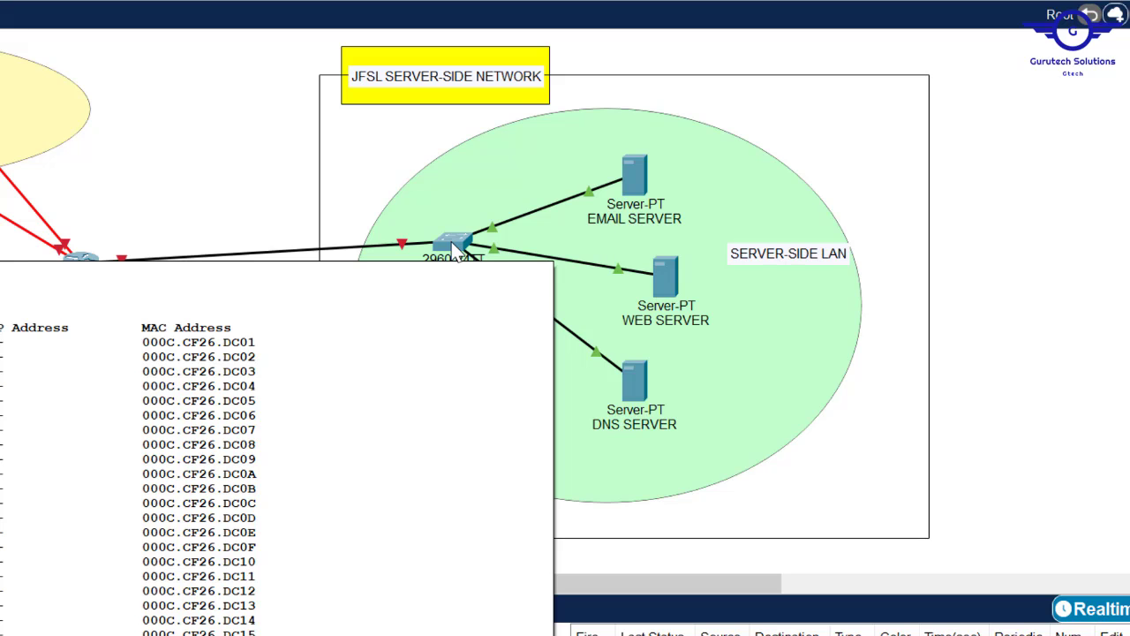
- Open the 2960 Server-Side-SW switch's configuration window from the topology
click(453, 247)
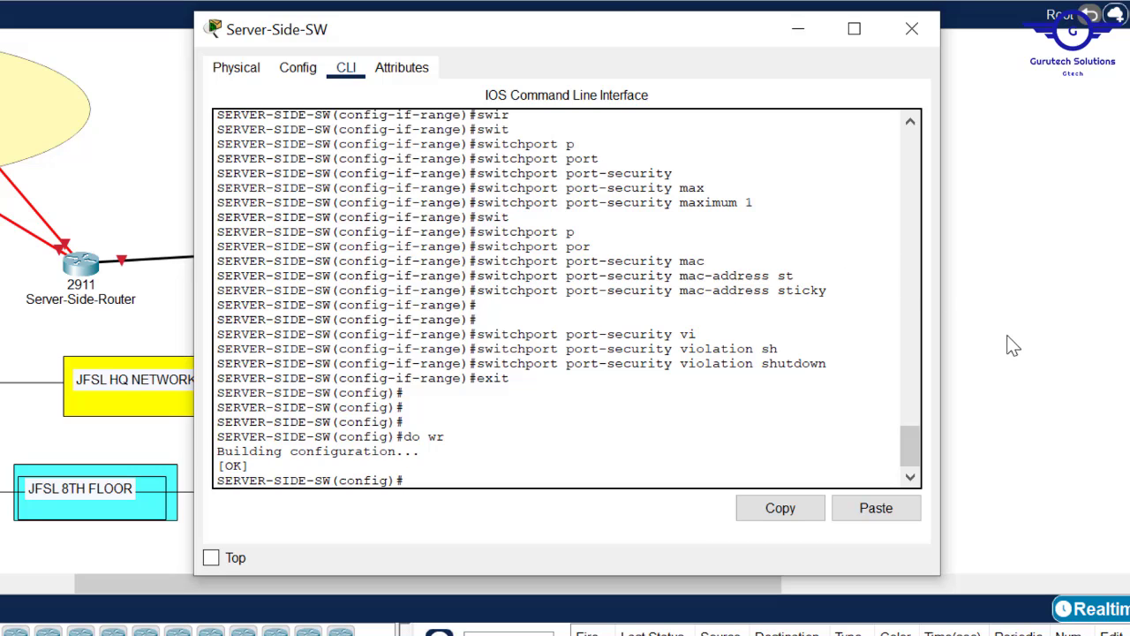
- Scroll back through the CLI output to review the earlier int range fa0/2-5 command
text(nt)
drag(916, 457, 919, 417)
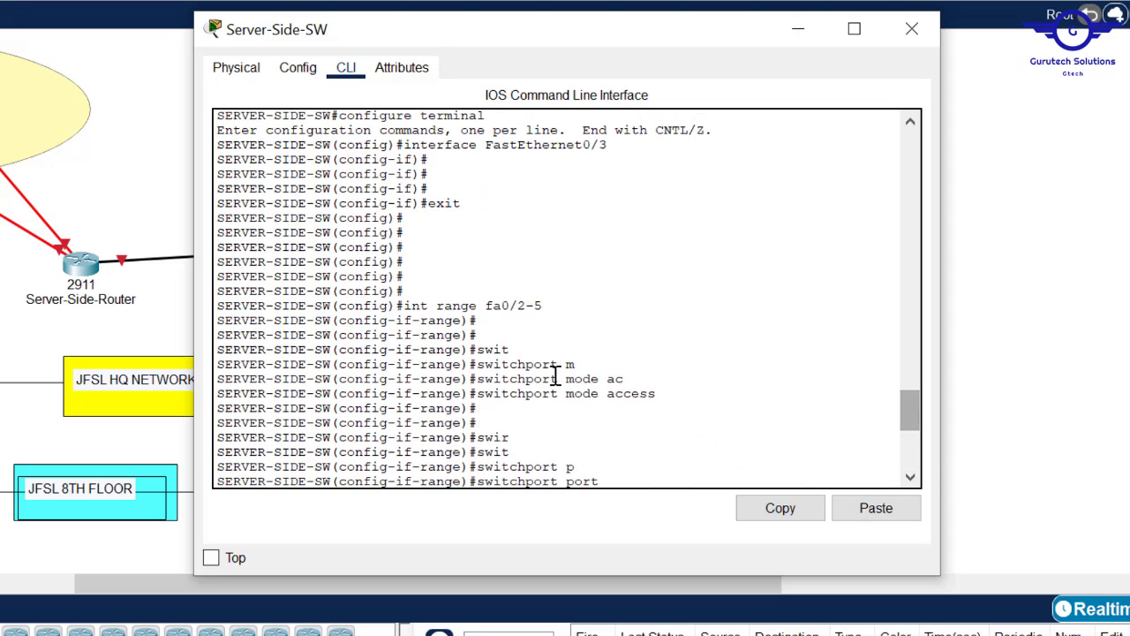
drag(556, 295, 454, 305)
click(517, 303)
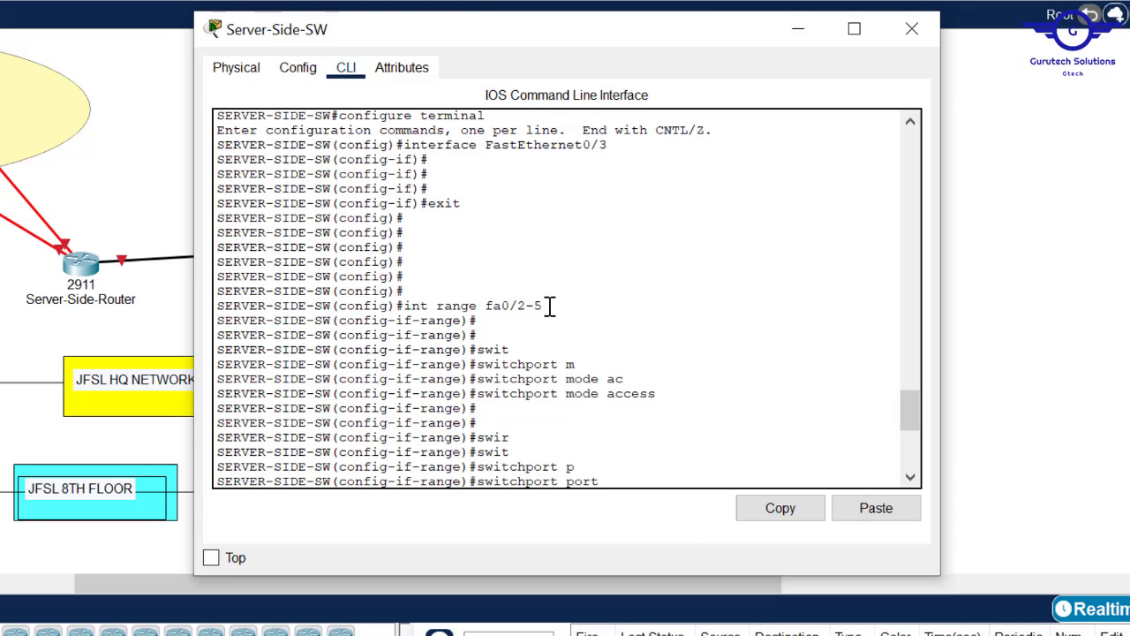
drag(547, 305, 406, 311)
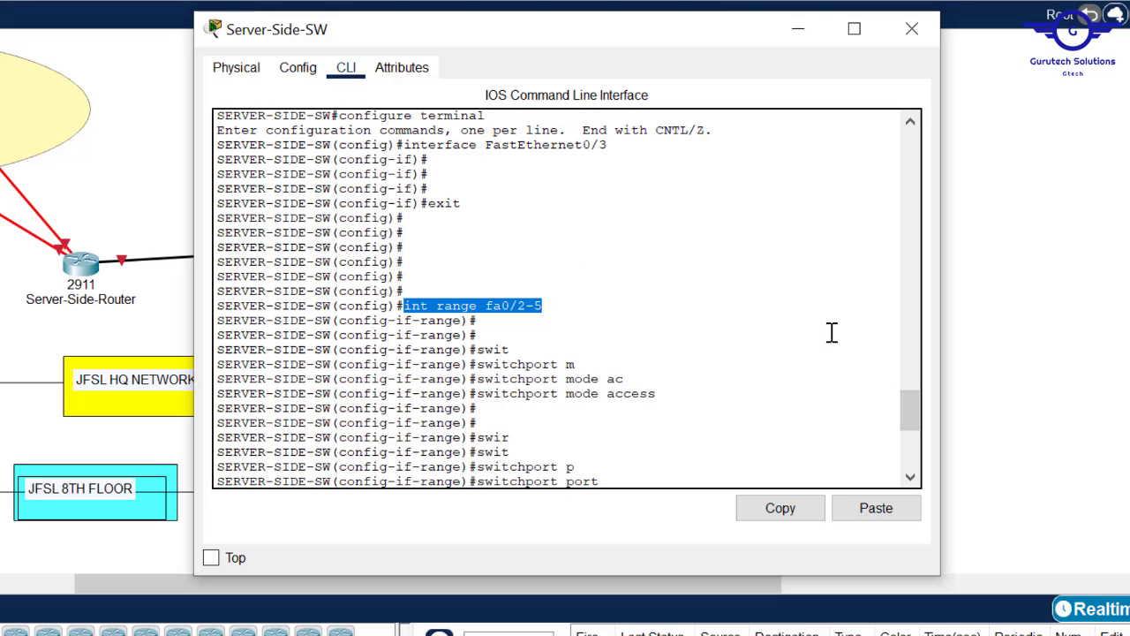
drag(911, 409, 921, 477)
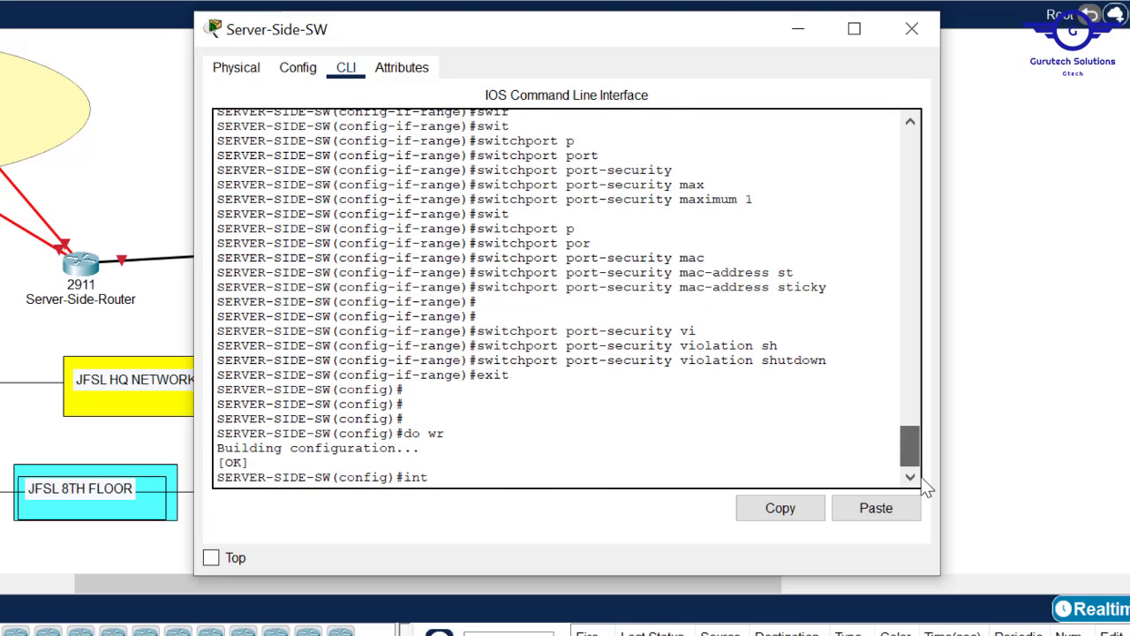
text(range)
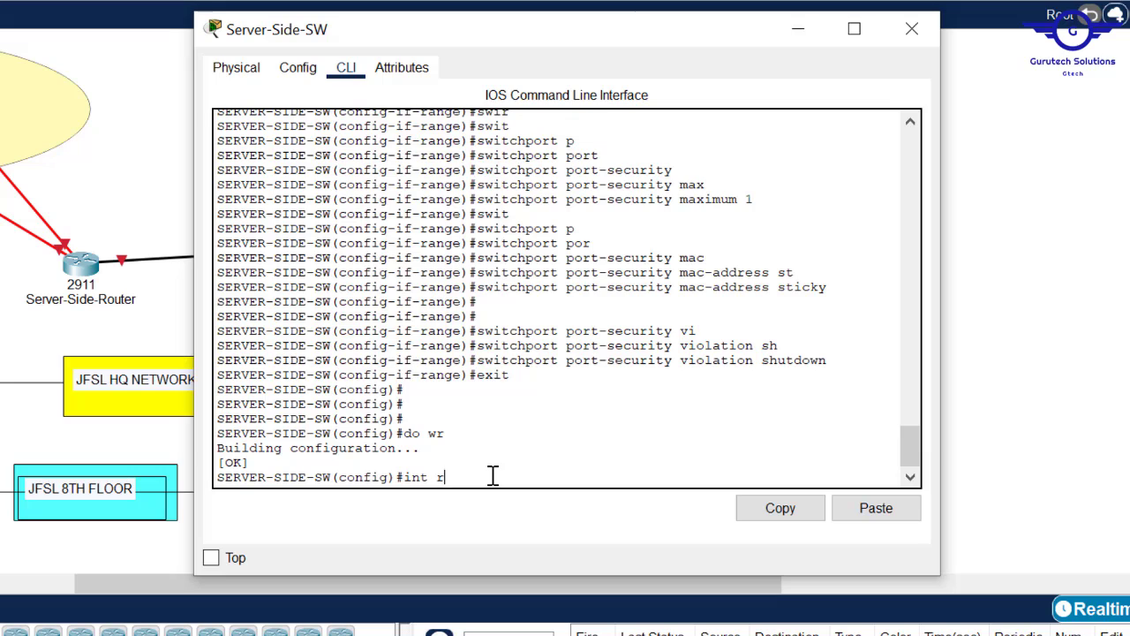
key(BackSpace)
key(BackSpace)
key(BackSpace)
key(BackSpace)
key(BackSpace)
key(BackSpace)
key(BackSpace)
key(BackSpace)
- List the startup configuration with do sh start, noting Fa0/6–24 and Gig0/1–2 are unconfigured
text(do sh start)
key(Return)
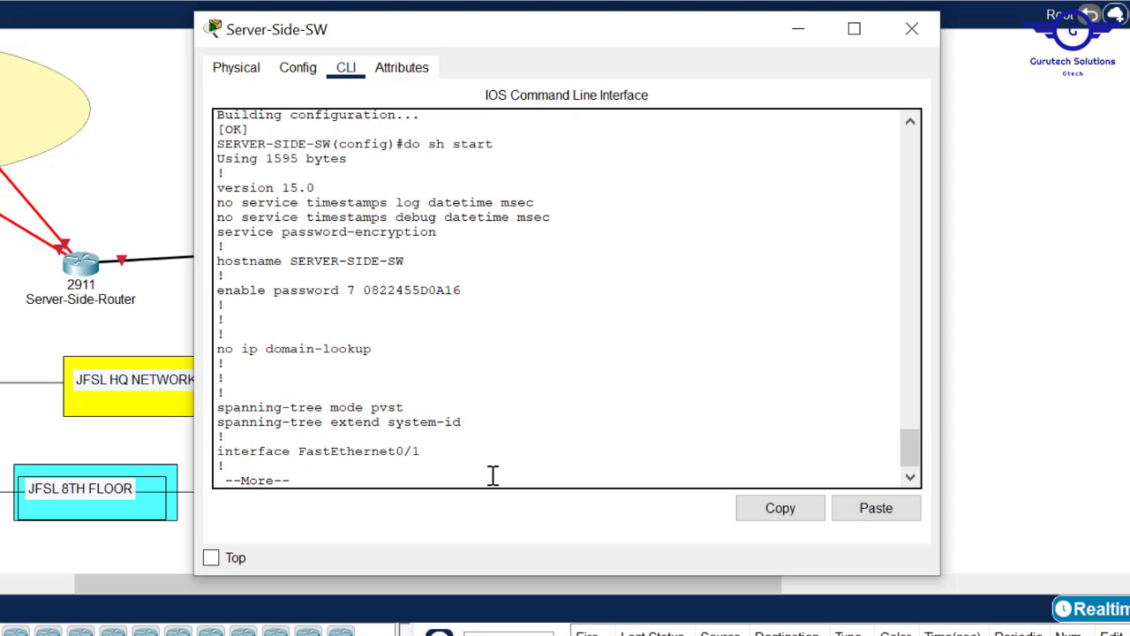
key(Return)
key(Return)
key(Return)
key(Return)
key(Return)
key(Return)
key(Return)
key(Return)
key(Return)
key(Return)
key(Return)
key(Return)
key(Return)
key(Return)
key(Return)
key(Return)
key(Return)
key(Return)
key(Return)
key(Return)
key(Return)
key(Return)
key(Return)
key(Return)
key(Return)
key(Return)
key(Return)
key(Return)
key(Return)
key(Return)
key(Return)
key(Return)
key(Return)
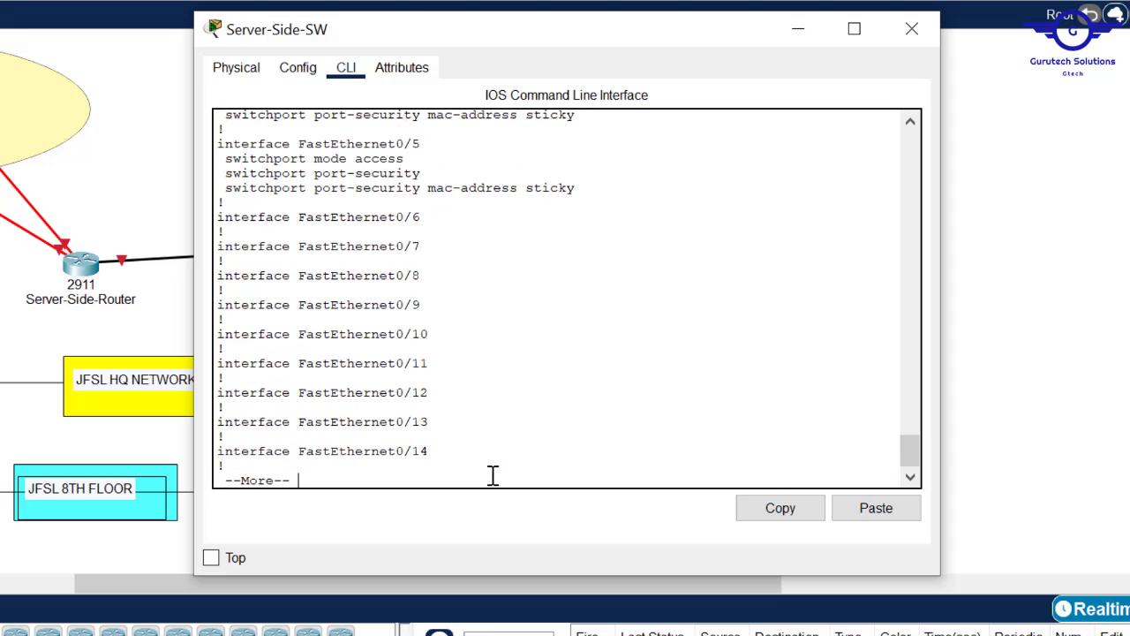
key(Return)
key(Return)
key(Return)
key(Return)
key(Return)
key(Return)
key(Return)
key(Return)
key(Return)
key(Return)
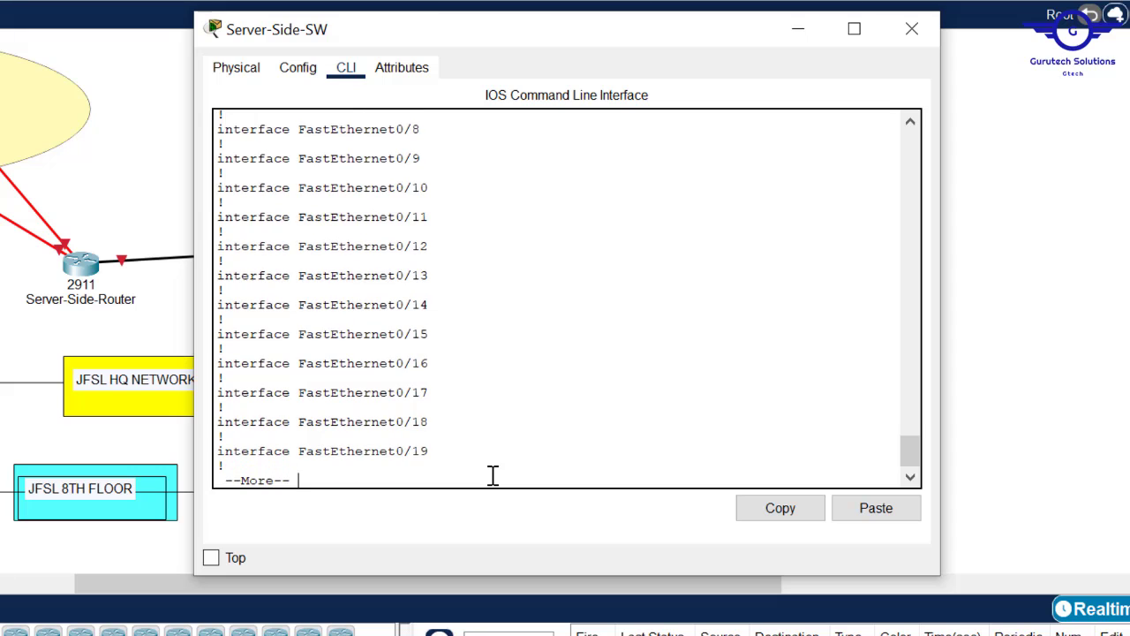
key(Return)
key(Return)
key(Return)
key(Return)
key(Return)
key(Return)
key(Return)
key(Return)
key(Return)
key(Return)
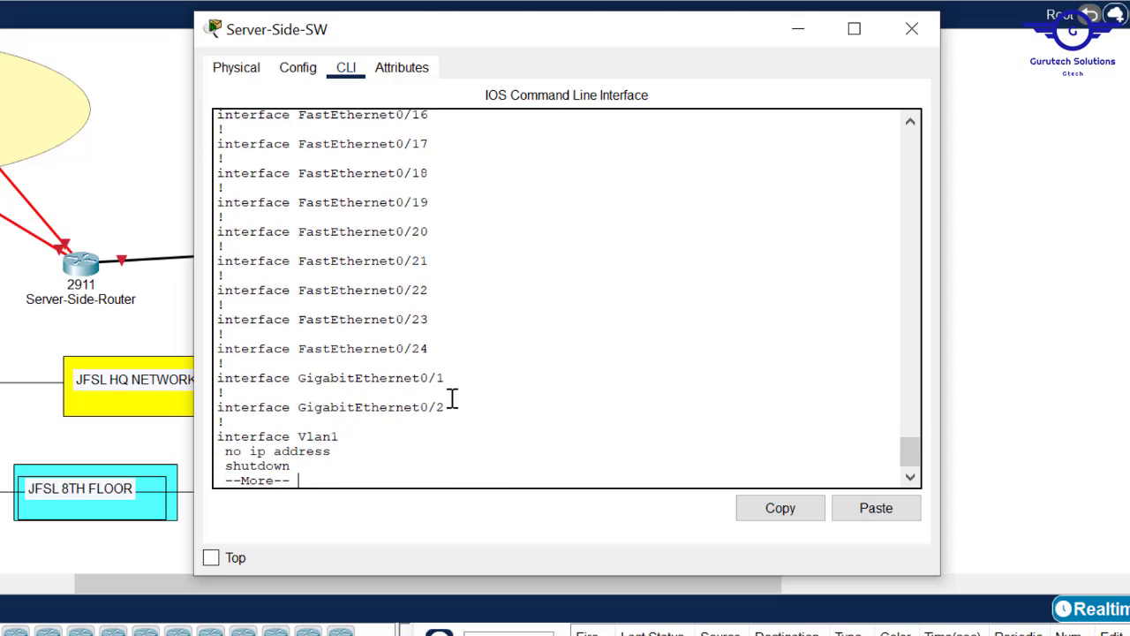
drag(455, 406, 204, 373)
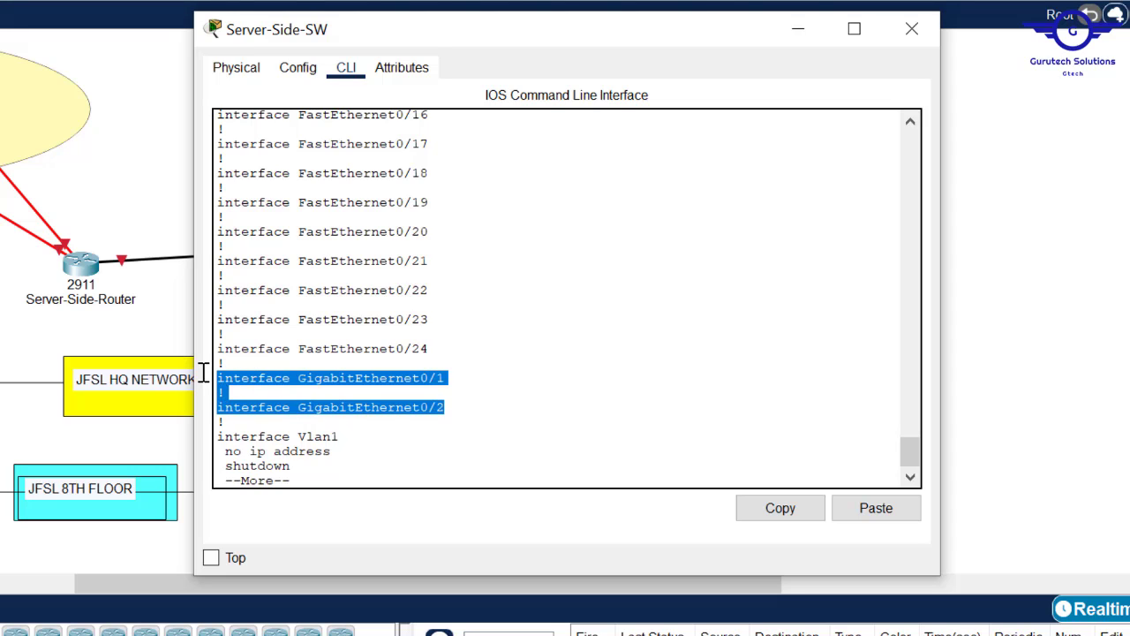
click(370, 456)
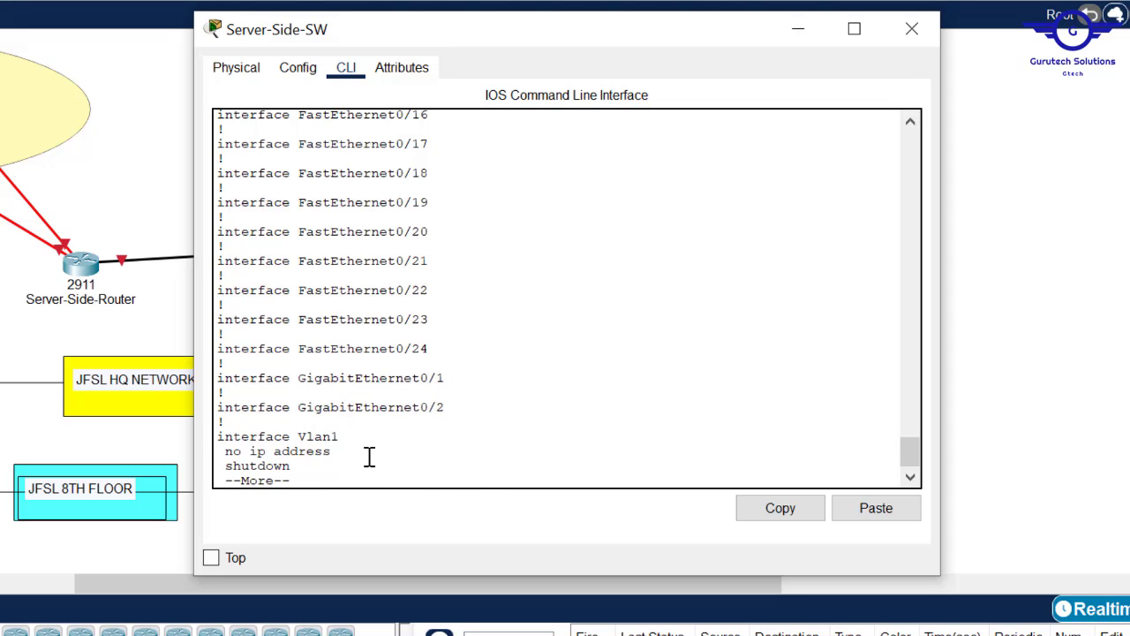
key(q)
- Enter the command int range fa0/6-24, gig0/1-2 at the prompt
key(Up)
key(BackSpace)
key(BackSpace)
key(BackSpace)
key(BackSpace)
key(BackSpace)
key(BackSpace)
key(BackSpace)
key(BackSpace)
key(BackSpace)
key(BackSpace)
key(BackSpace)
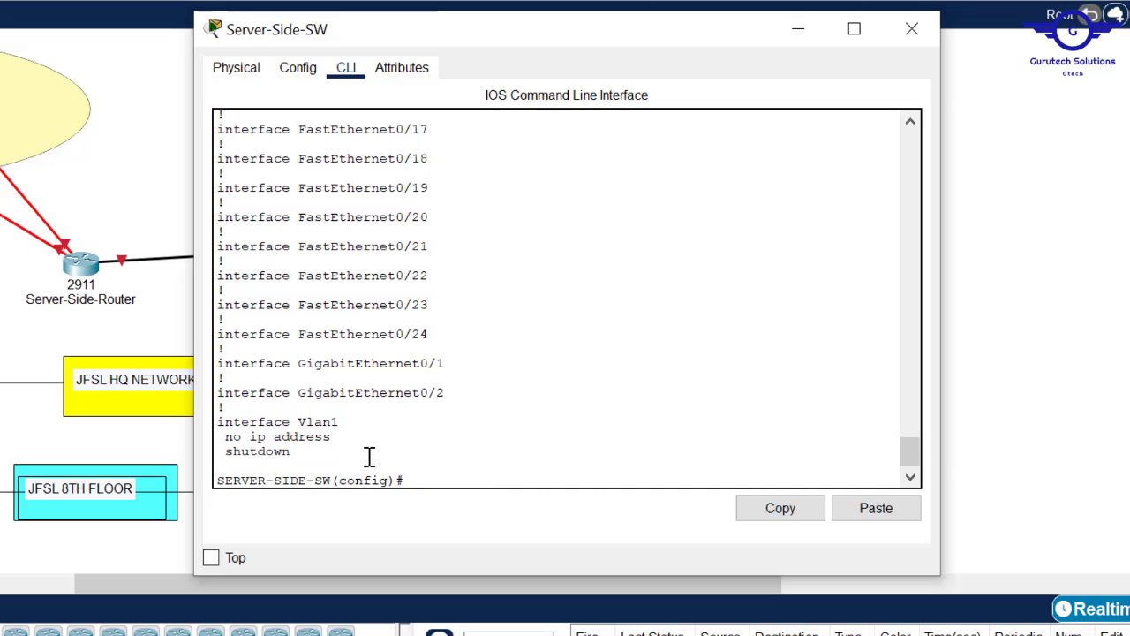
text(int ran)
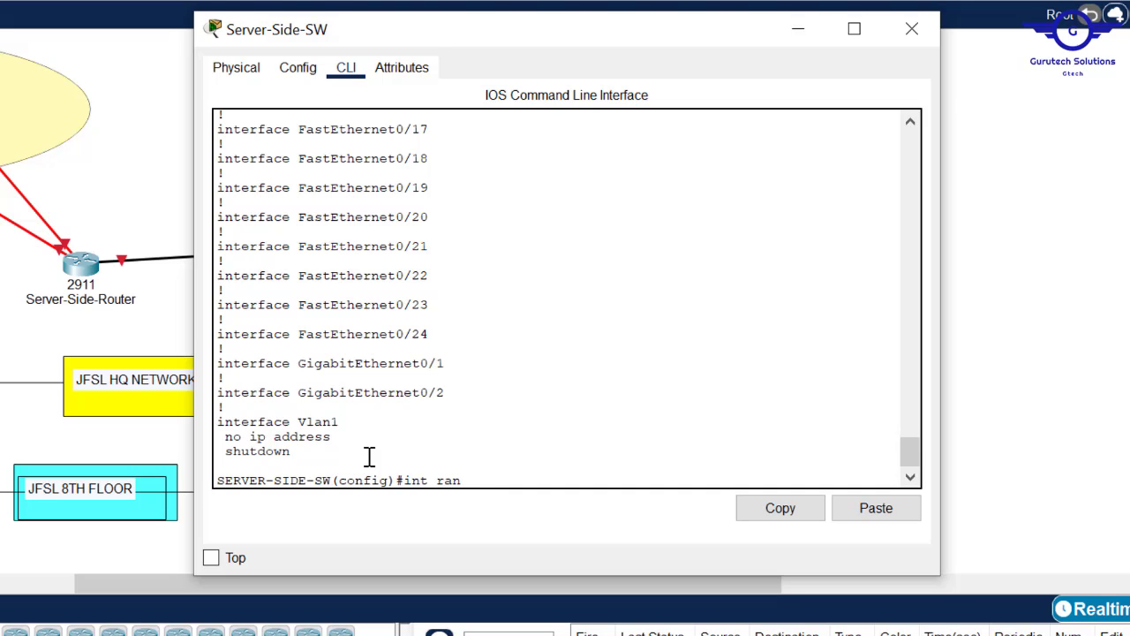
text(ge fa0/6-24)
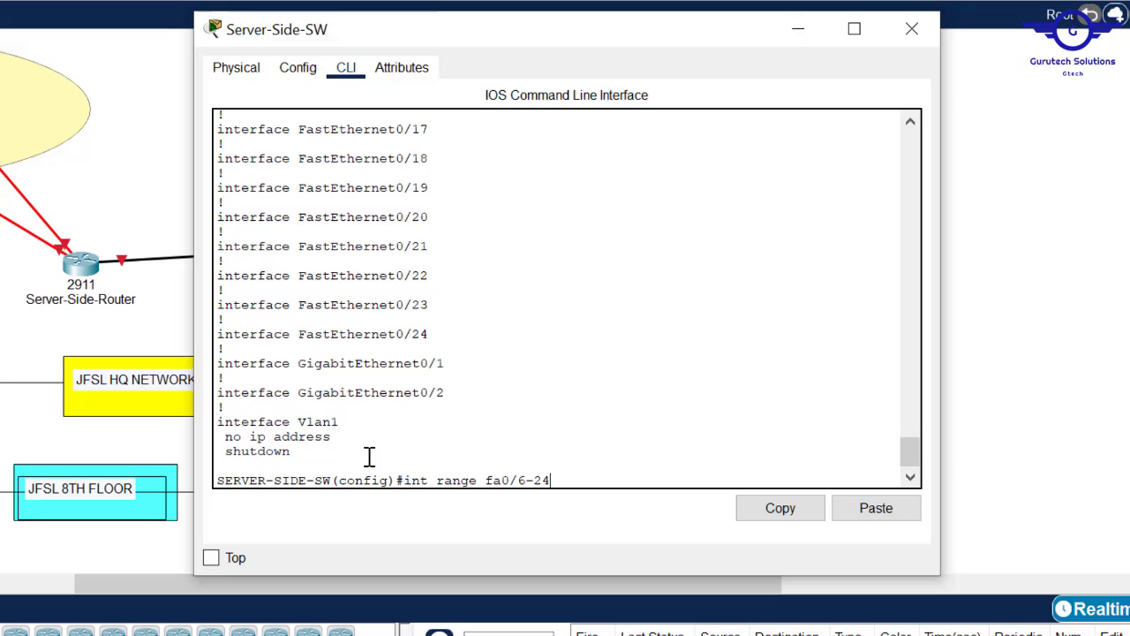
text(, gig0/1-2)
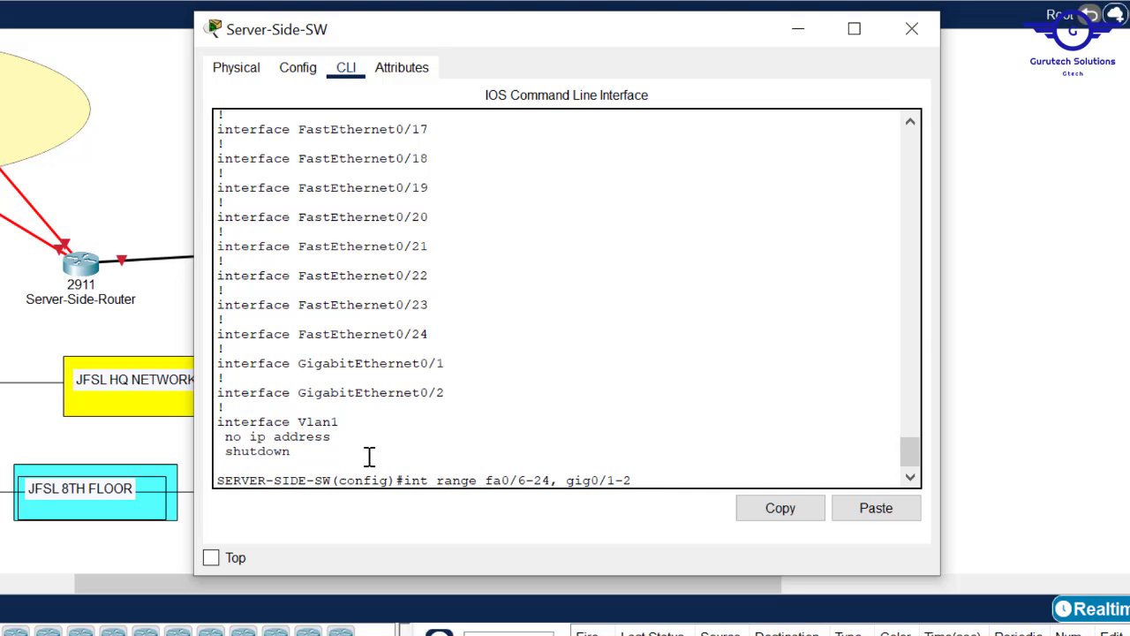
- Select ports fa0/6-24 and gig0/1-2 and set them to switchport mode access
drag(450, 389, 213, 363)
click(763, 510)
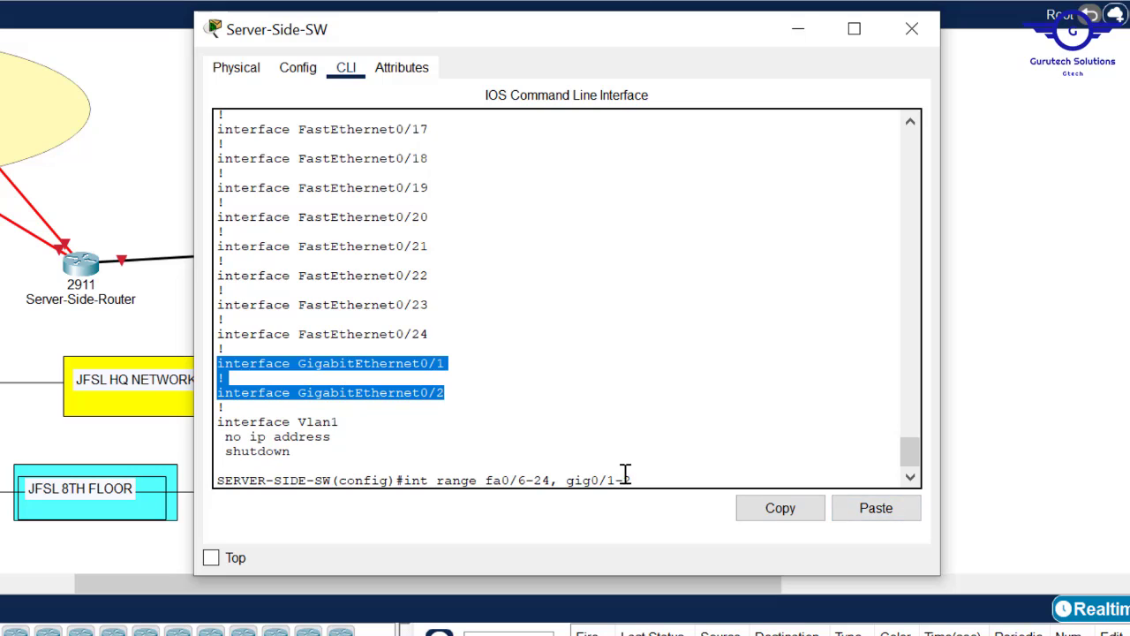
click(642, 476)
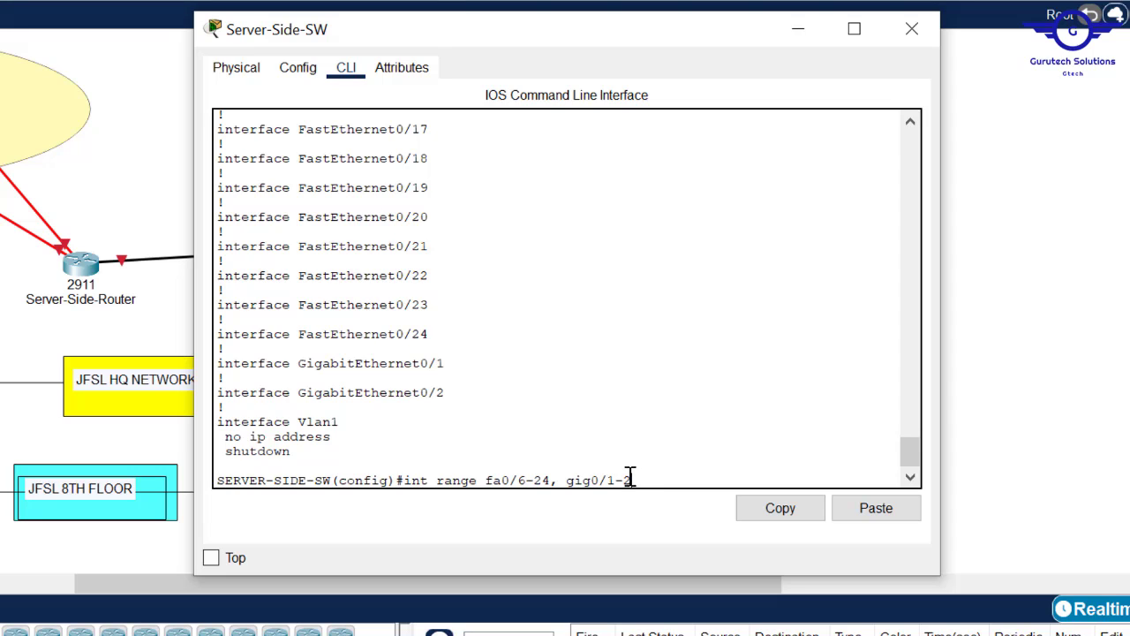
key(Return)
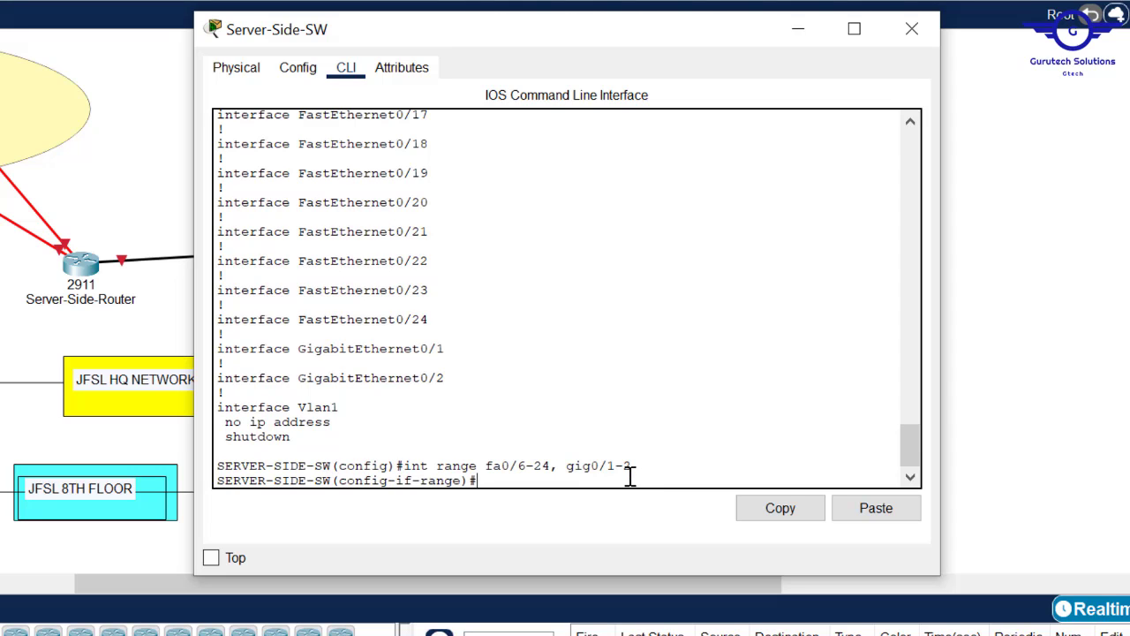
text(swit)
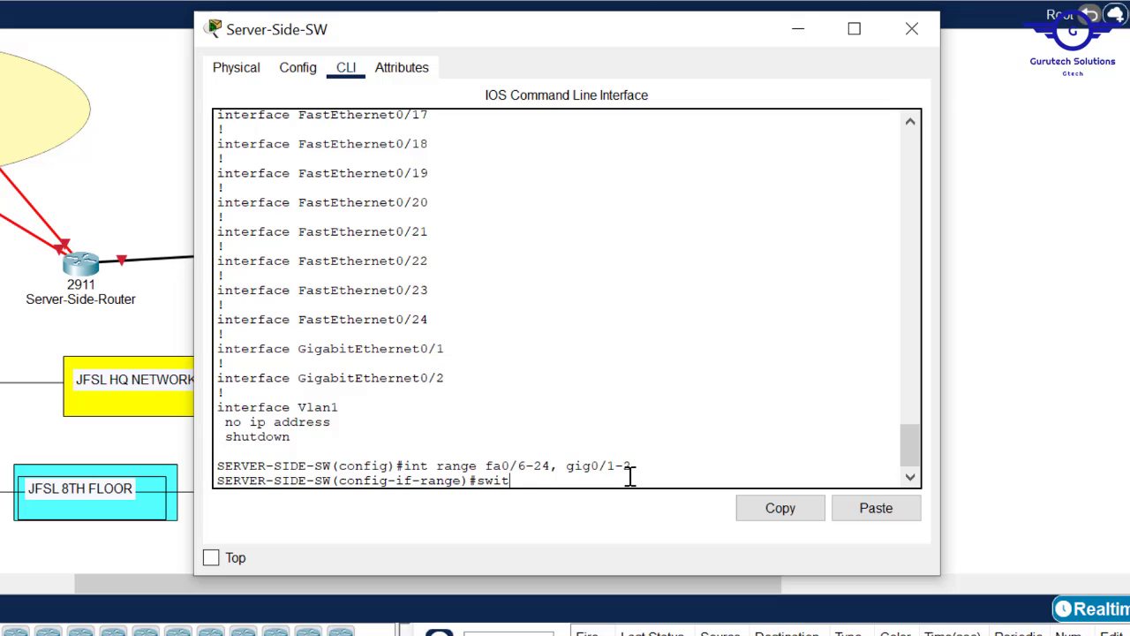
text(c)
key(Tab)
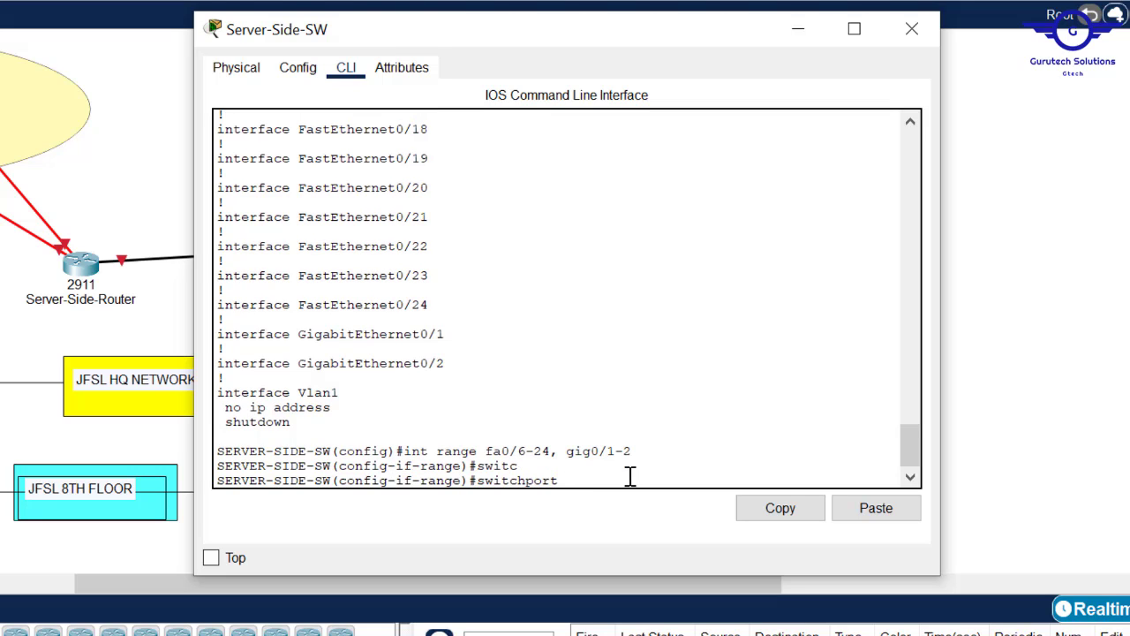
text(mod)
key(Tab)
text(a)
key(Tab)
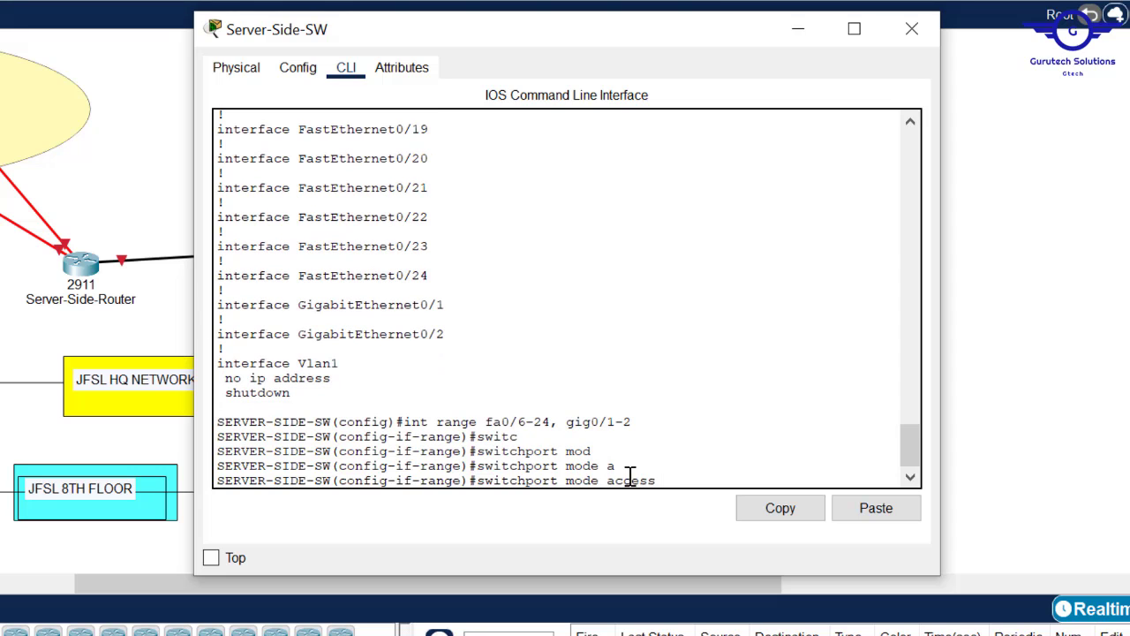
key(Return)
- Assign the selected ports to new access VLAN 99 and shut them down
text(swit)
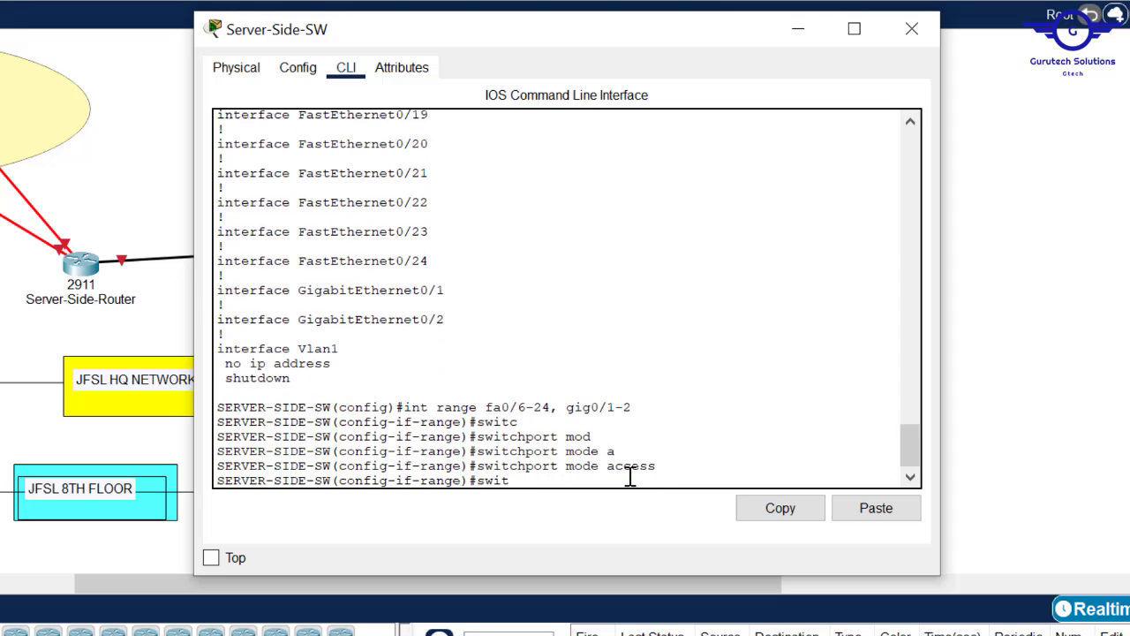
key(Tab)
text(ac)
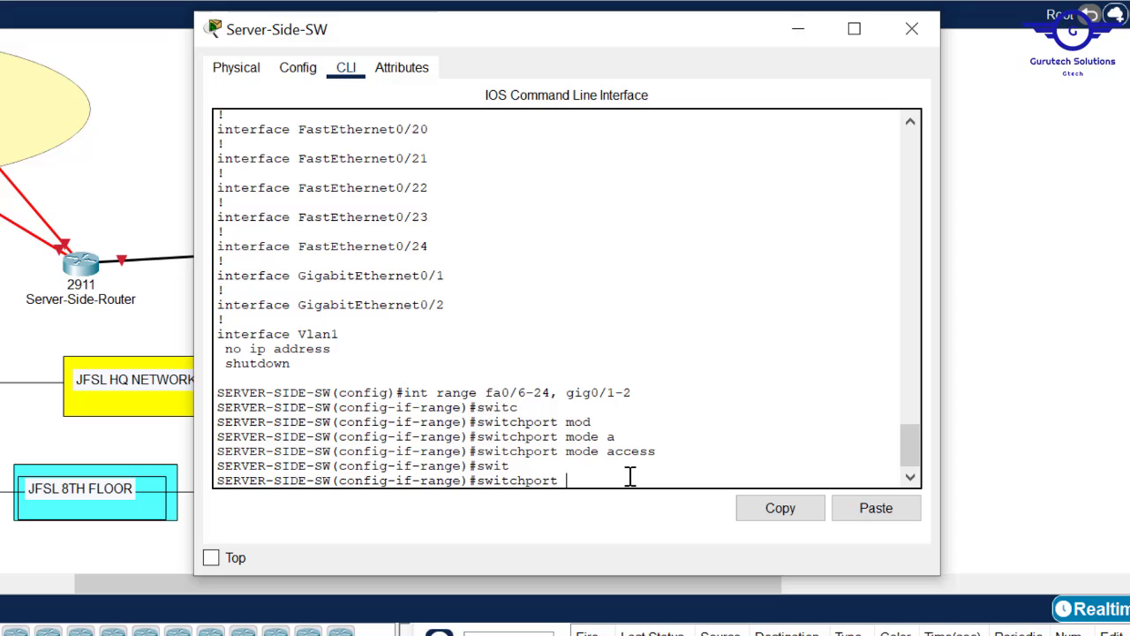
key(Tab)
text(v)
key(Tab)
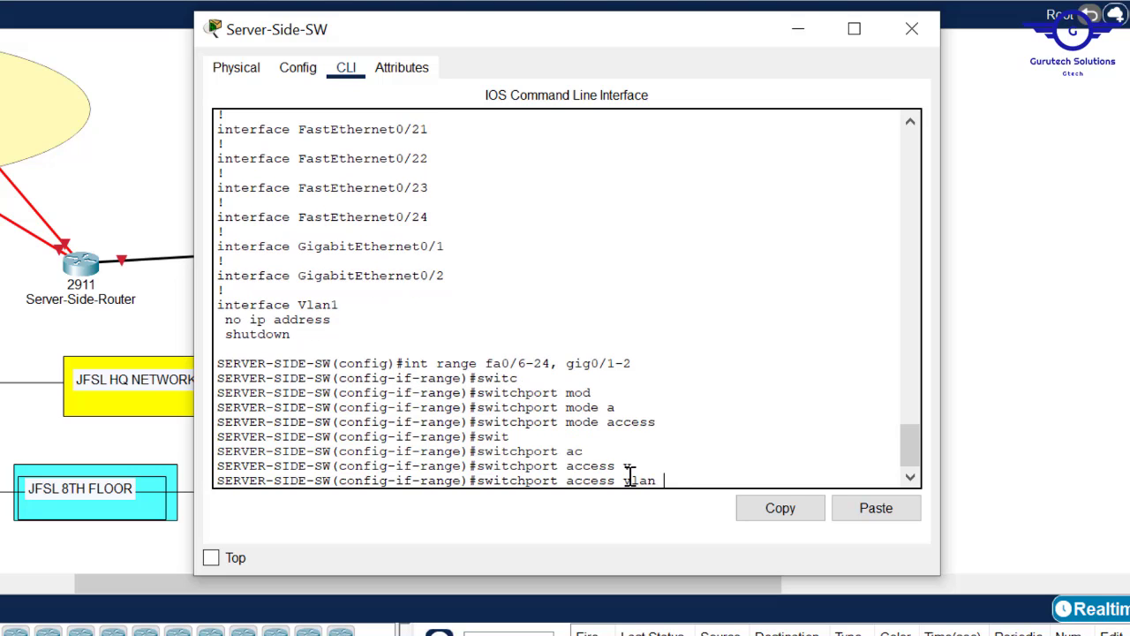
text(9)
key(BackSpace)
text(99)
key(Return)
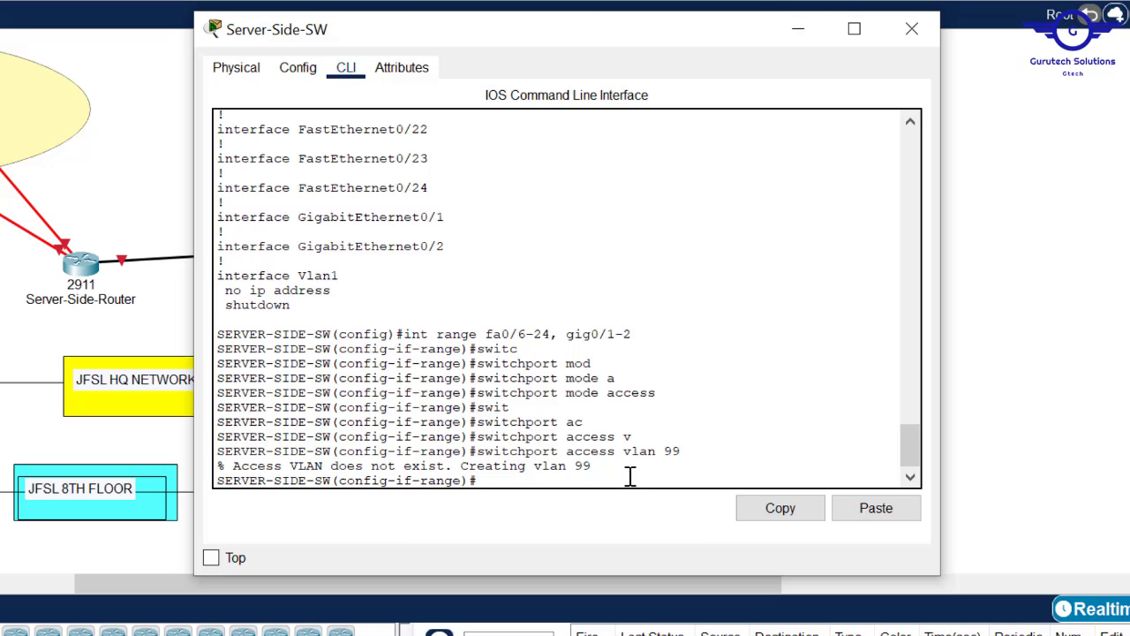
text(shut)
key(Return)
- Leave the interface range and save the configuration with do wr
text(exit)
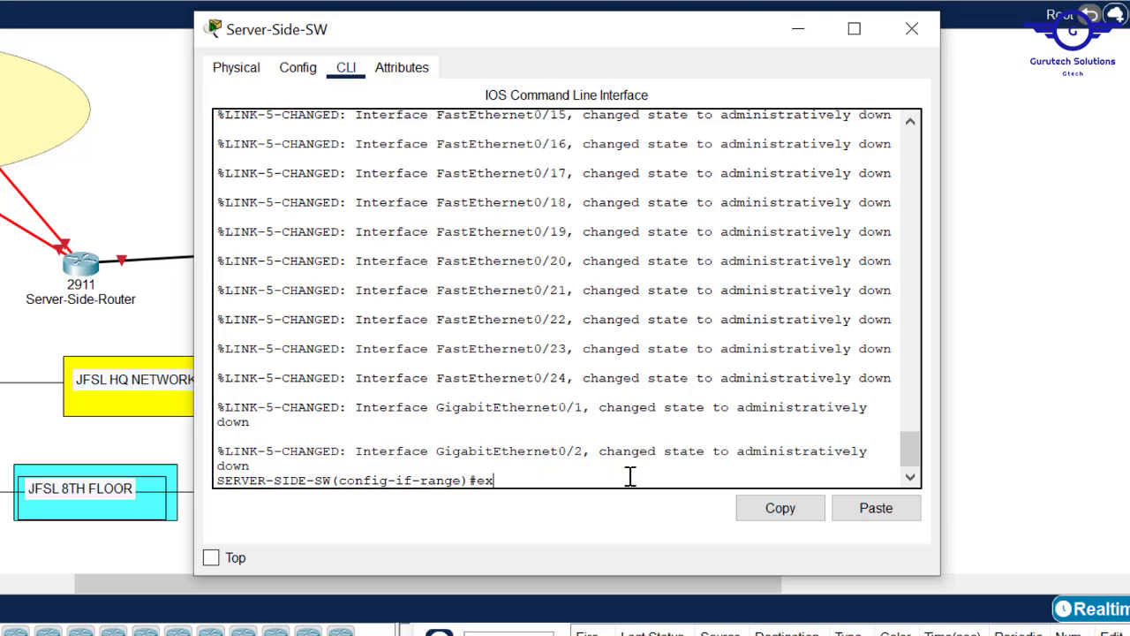
key(Return)
key(Return)
key(Return)
text(do wr)
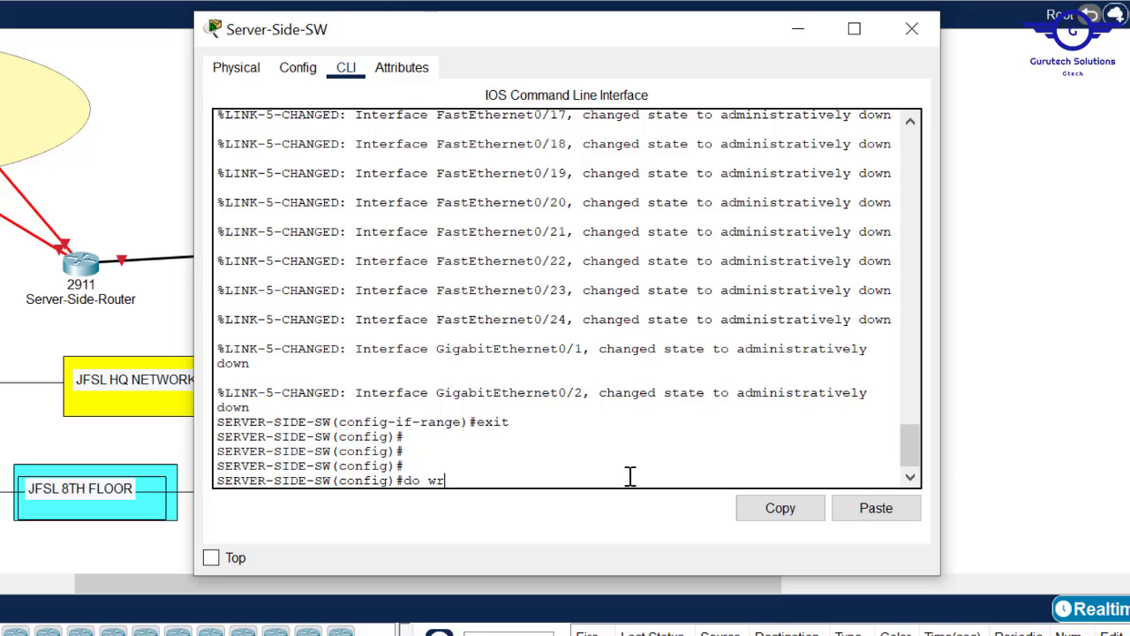
key(Return)
- Page through do sh start to check the Fa0/6 and Gig0/1–0/2 blocks
text(do shstart)
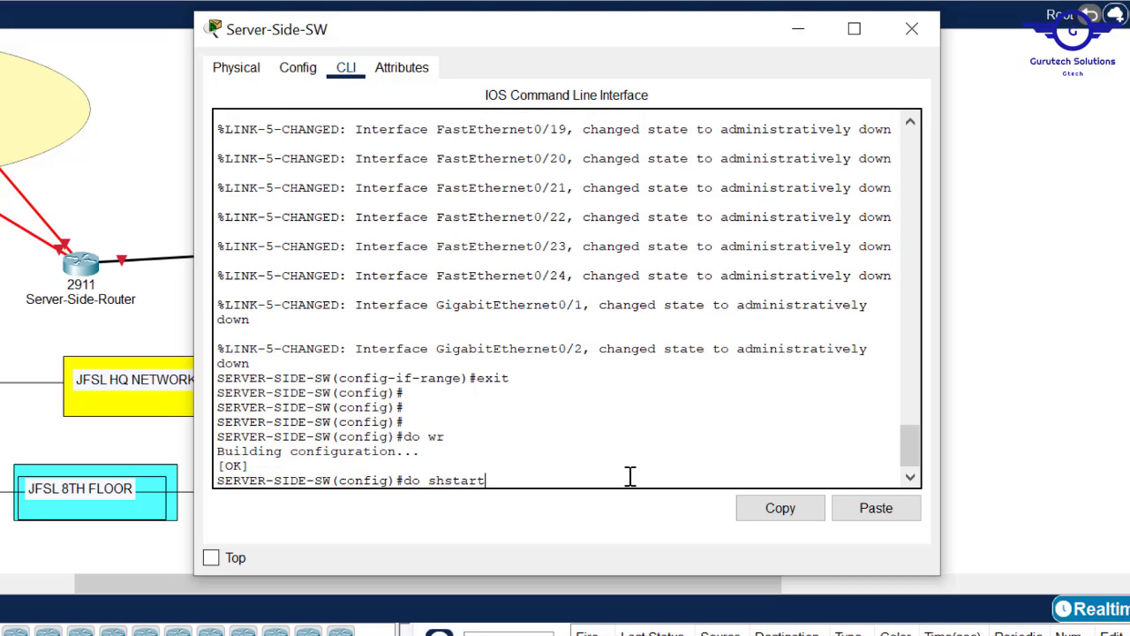
key(BackSpace)
key(BackSpace)
key(BackSpace)
key(BackSpace)
text(start)
key(Return)
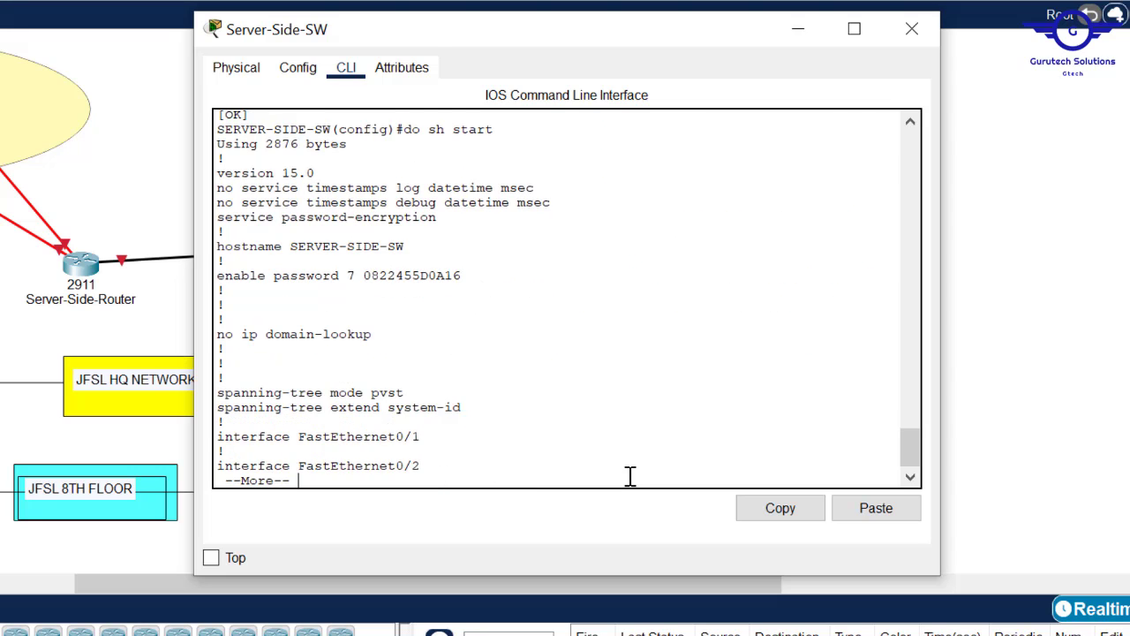
key(Return)
key(Return)
key(Return)
key(Return)
key(Return)
key(Return)
key(Return)
key(Return)
key(Return)
key(Return)
key(Return)
key(Return)
key(Return)
key(Return)
key(Return)
key(Return)
key(Return)
key(Return)
key(Return)
key(Return)
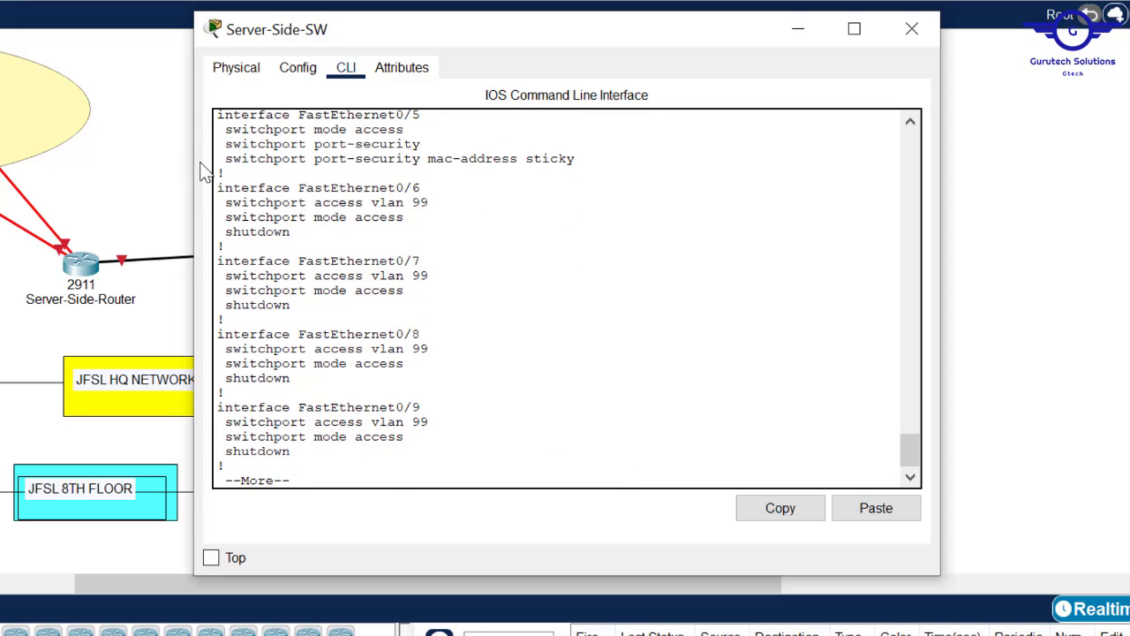
drag(217, 186, 369, 399)
key(Return)
key(Return)
key(Return)
key(Return)
key(Return)
key(Return)
key(Return)
key(Return)
key(Return)
key(Return)
key(Return)
key(Return)
key(Return)
key(Return)
key(Return)
key(Return)
key(Return)
key(Return)
key(Return)
key(Return)
key(Return)
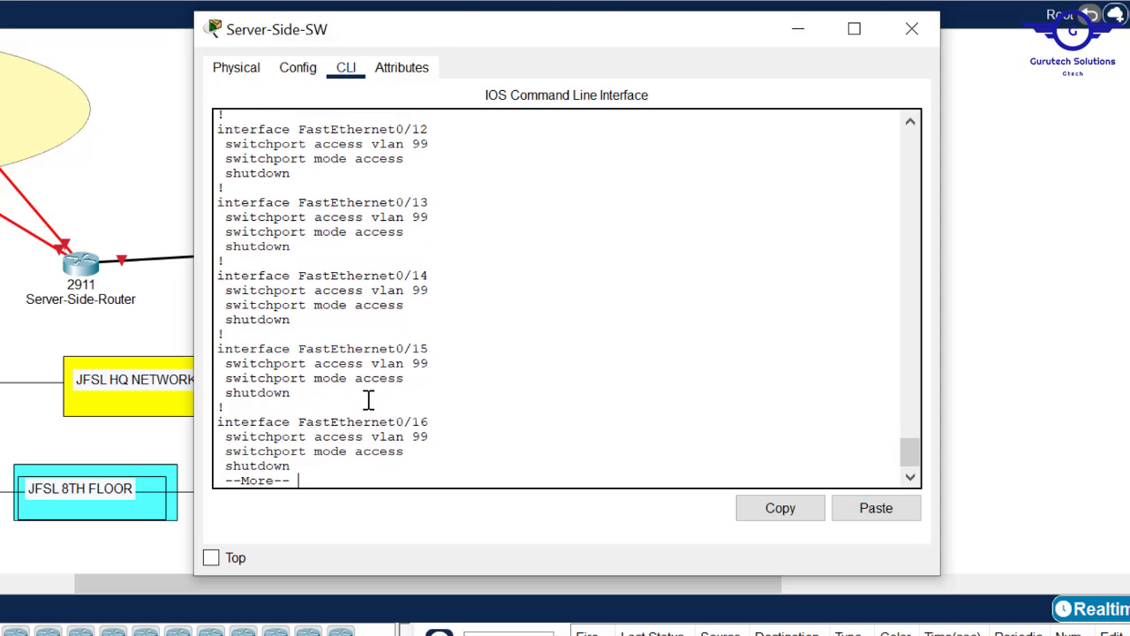
key(Return)
key(Return)
key(Return)
key(Return)
key(Return)
key(Return)
key(Return)
key(Return)
key(Return)
key(Return)
key(Return)
key(Return)
key(Return)
key(Return)
key(Return)
key(Return)
key(Return)
key(Return)
key(Return)
key(Return)
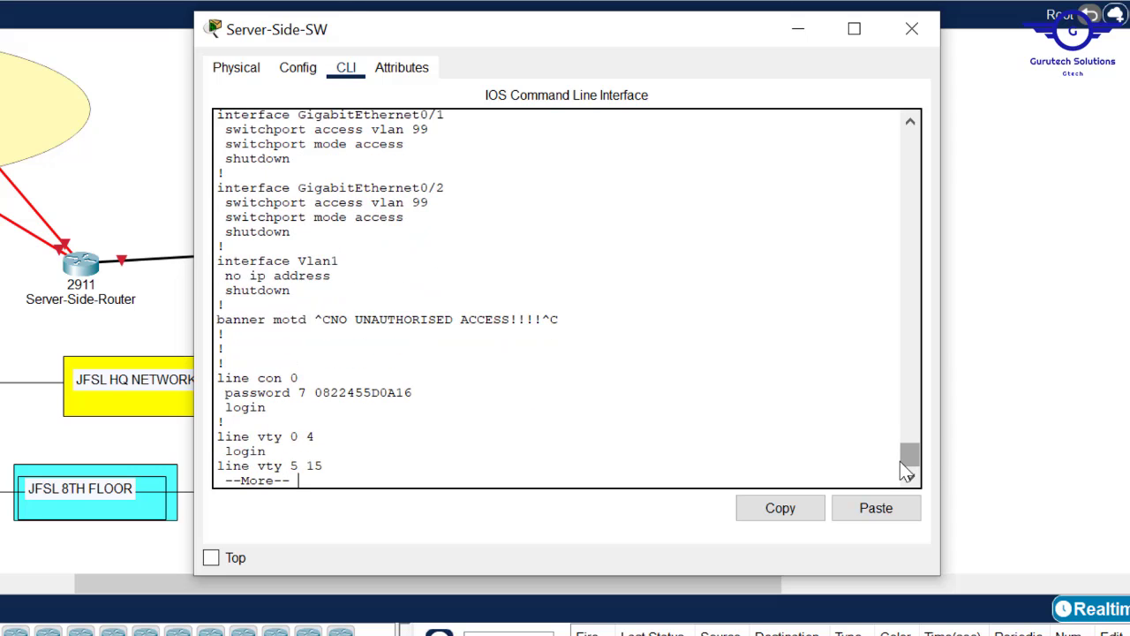
drag(902, 461, 900, 456)
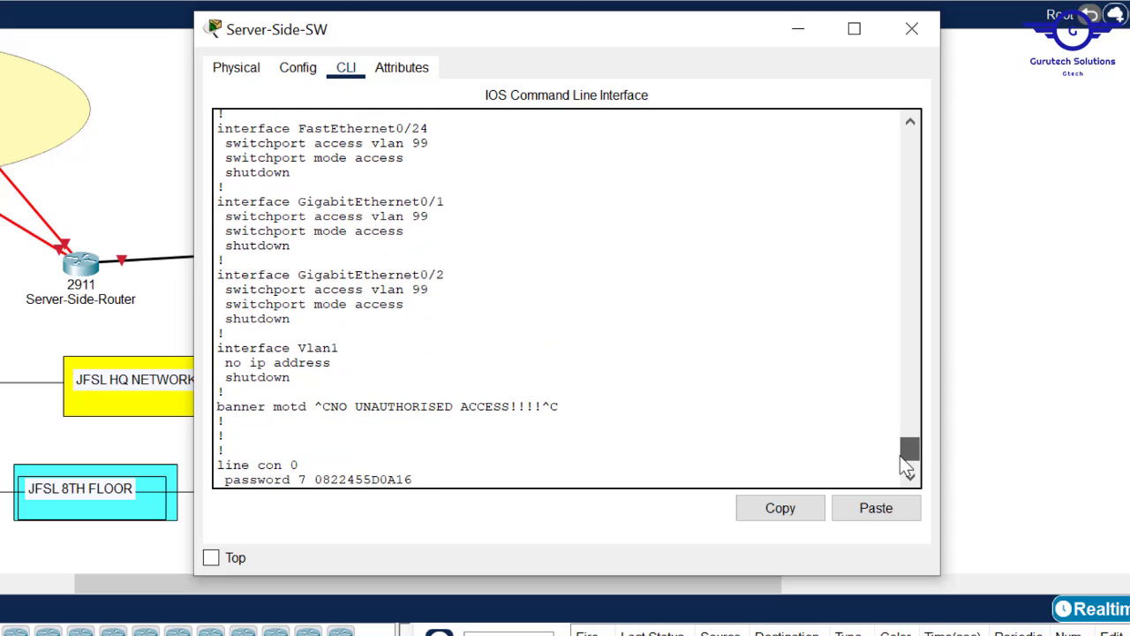
click(294, 320)
drag(290, 319, 225, 189)
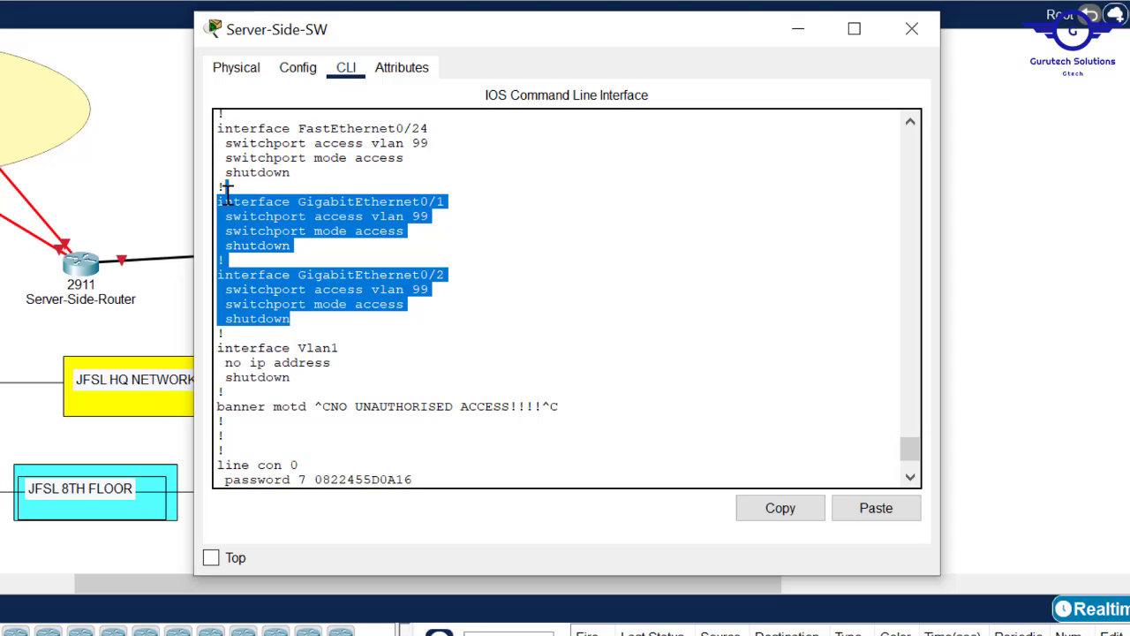
click(529, 182)
- Switch from the topology back to the Server-Side-SW console window
click(1024, 280)
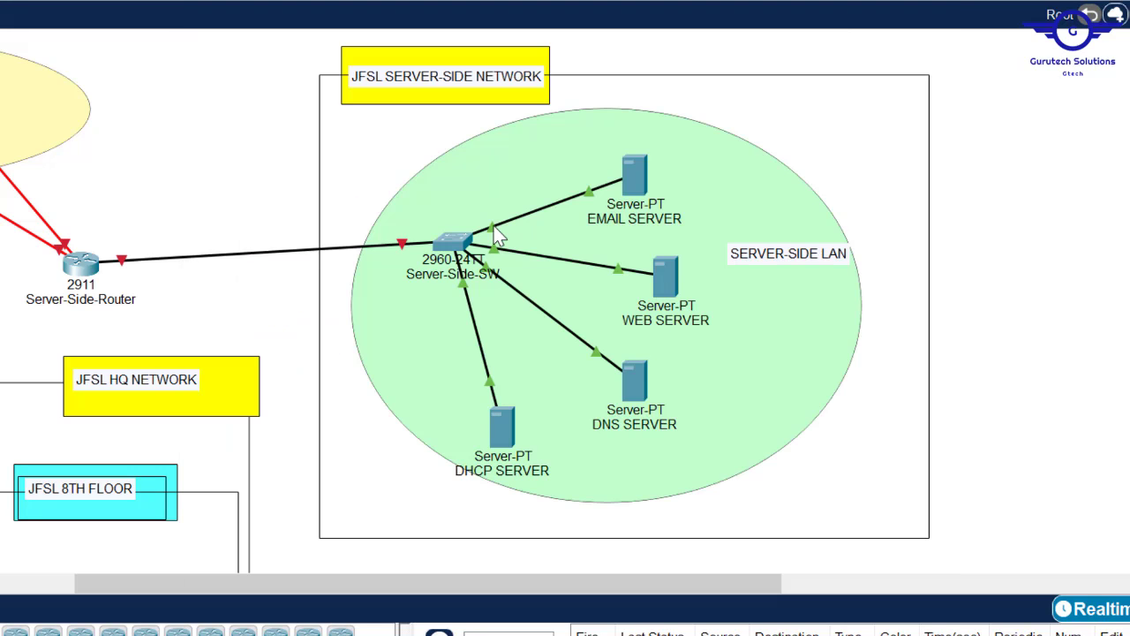
click(448, 240)
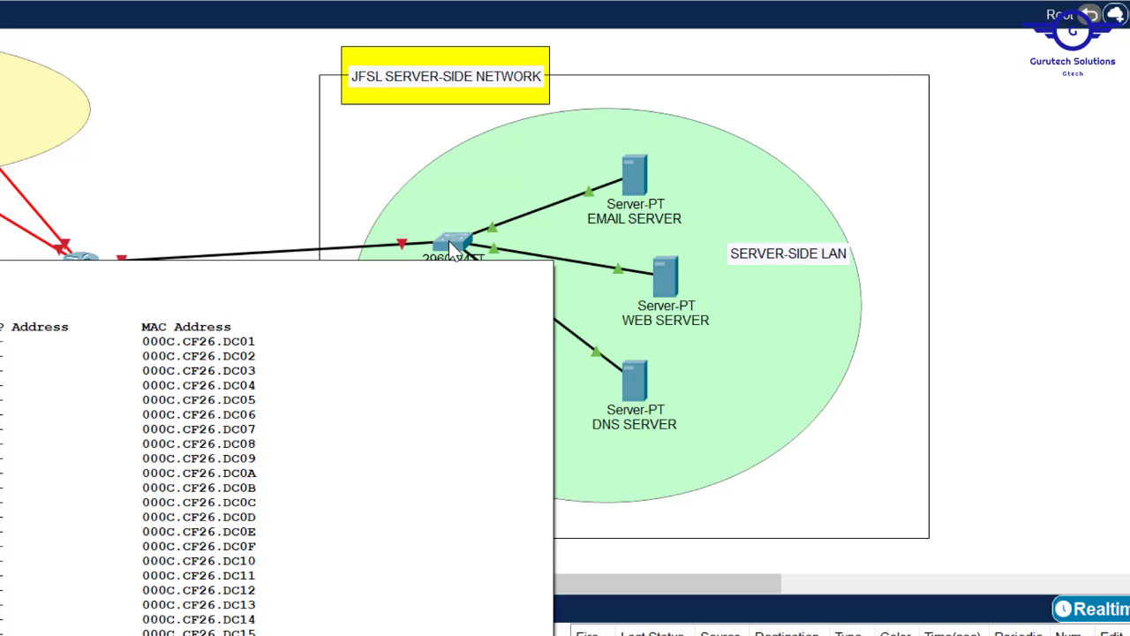
click(582, 324)
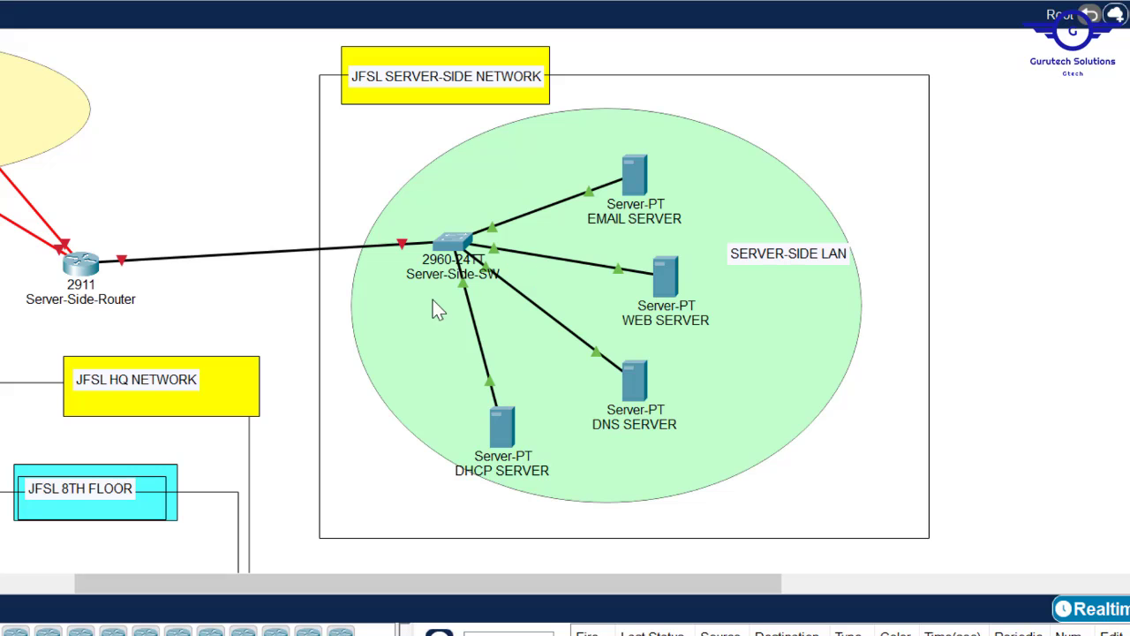
click(446, 241)
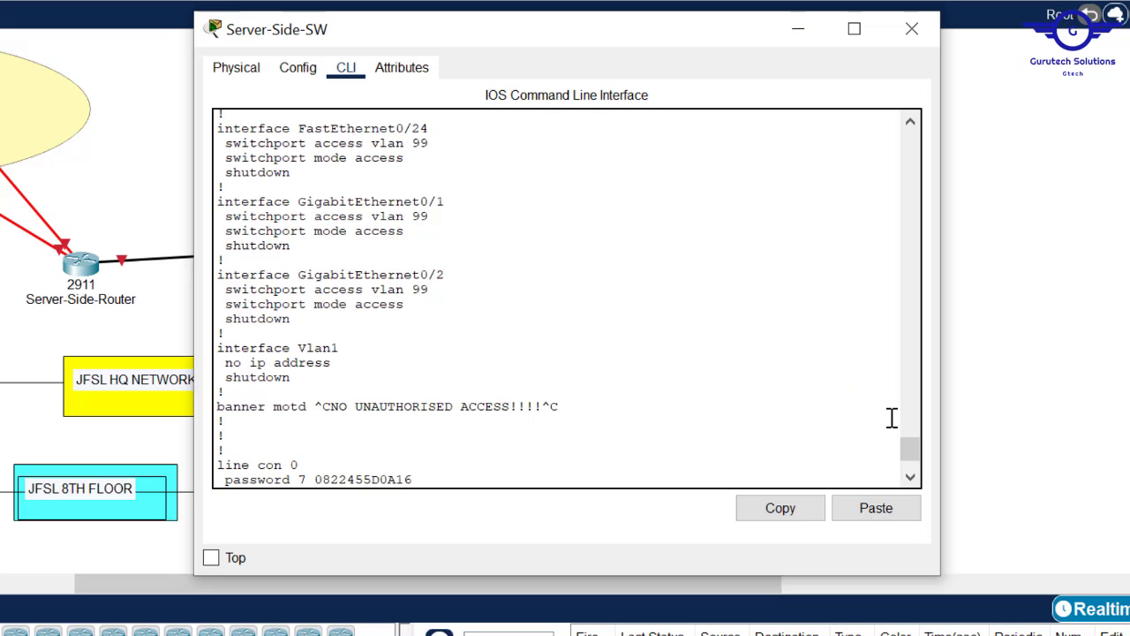
- Review the Fa0/2–Fa0/5 sticky port-security lines, then finish the configuration listing
drag(908, 444, 916, 351)
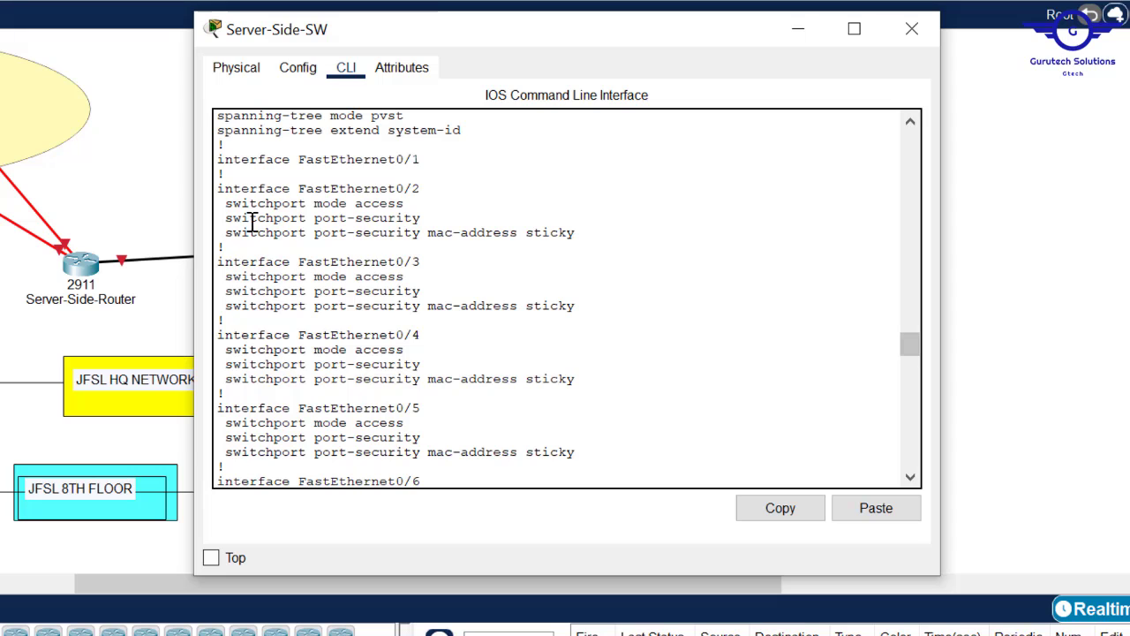
drag(218, 189, 455, 429)
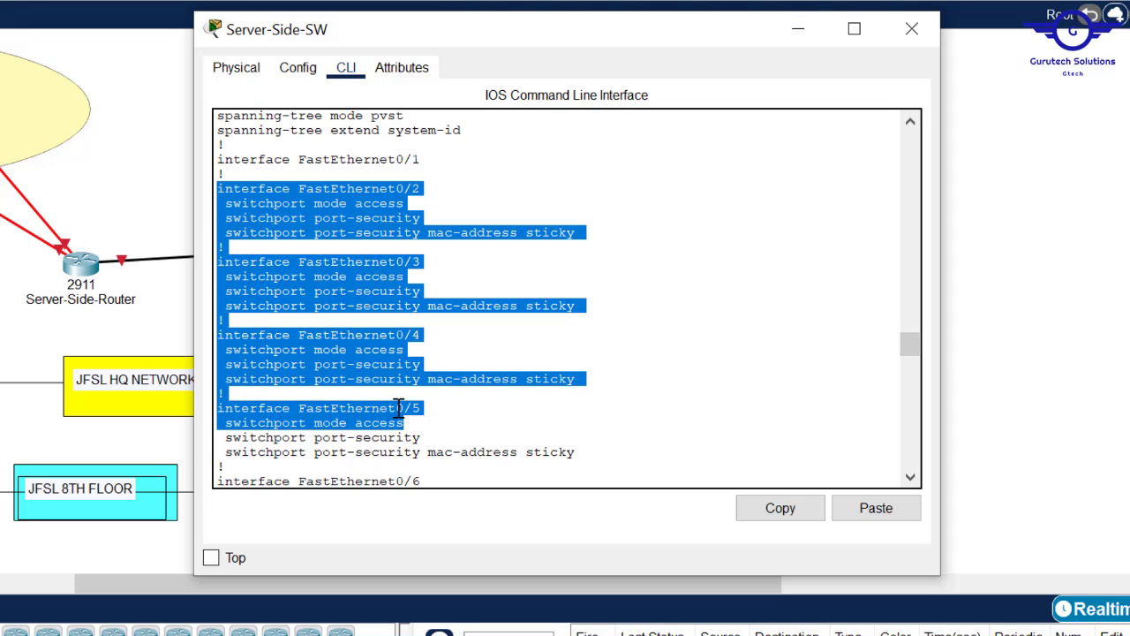
click(413, 295)
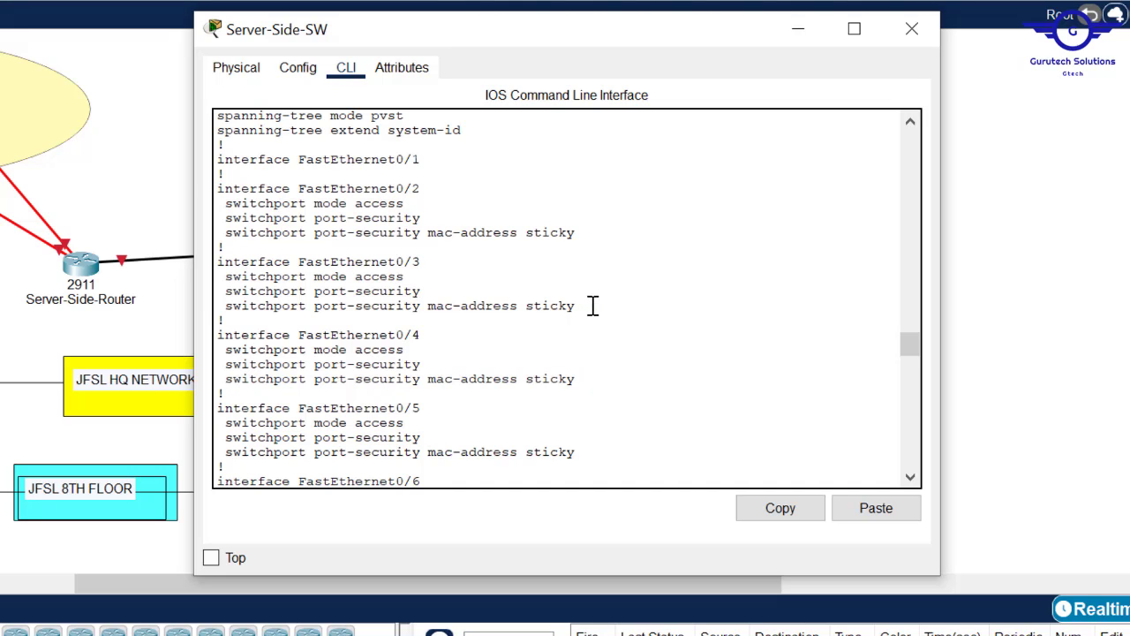
drag(592, 306, 356, 308)
drag(289, 309, 217, 303)
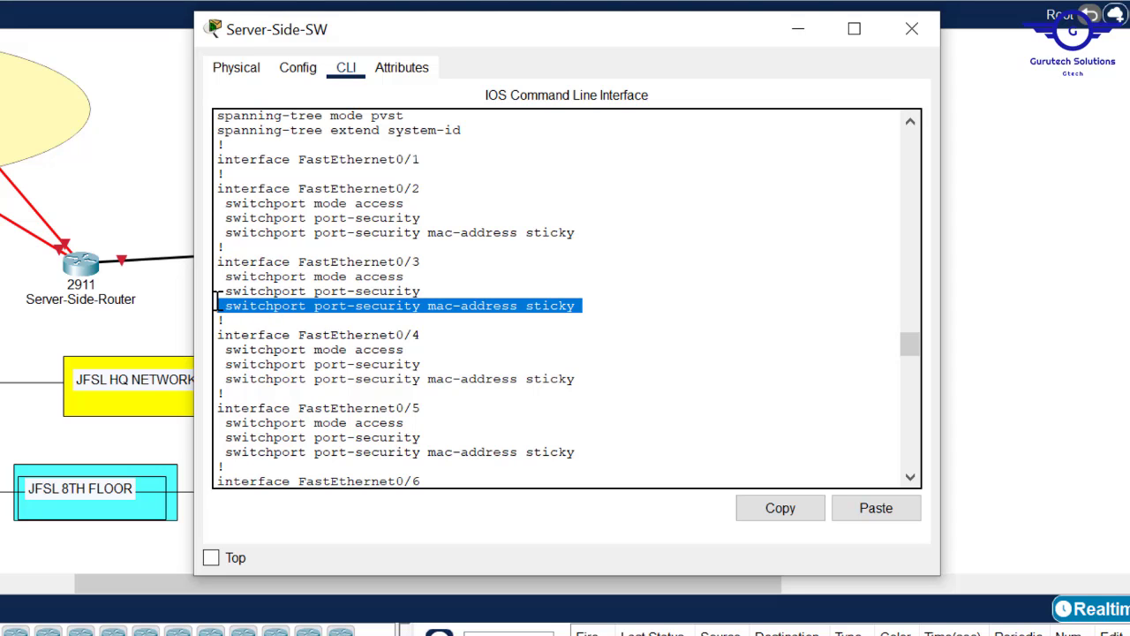
click(509, 367)
key(Return)
key(Return)
key(Return)
- Confirm with do sh port-security that Fa0/2–Fa0/5 allow 1 address with Shutdown, then close the switch
key(ctrl+c)
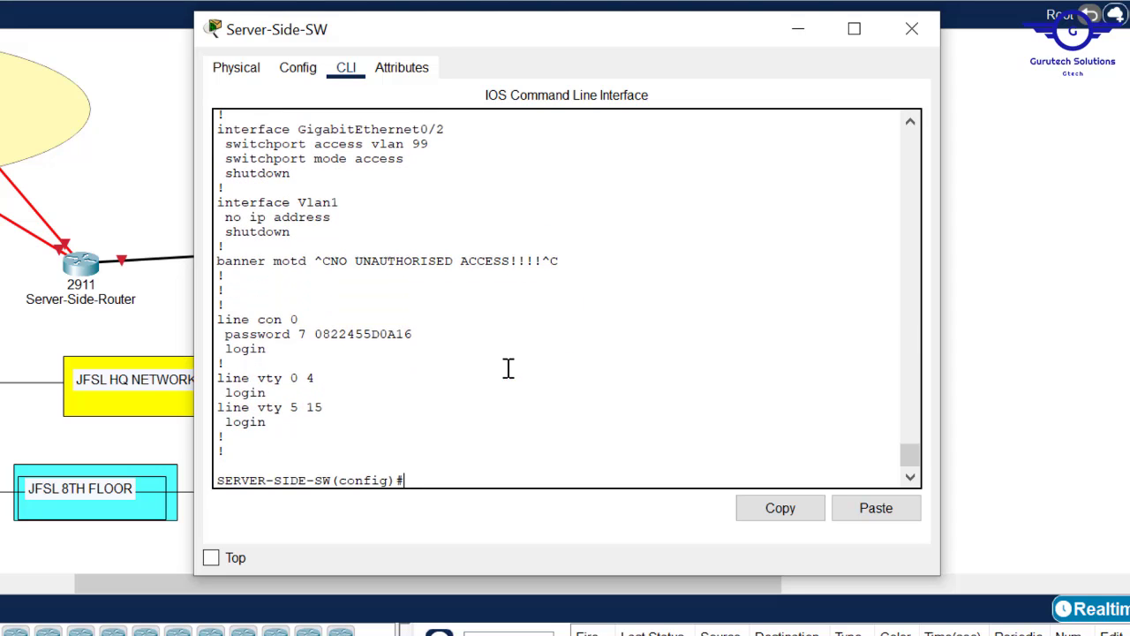
text(do sh port-security)
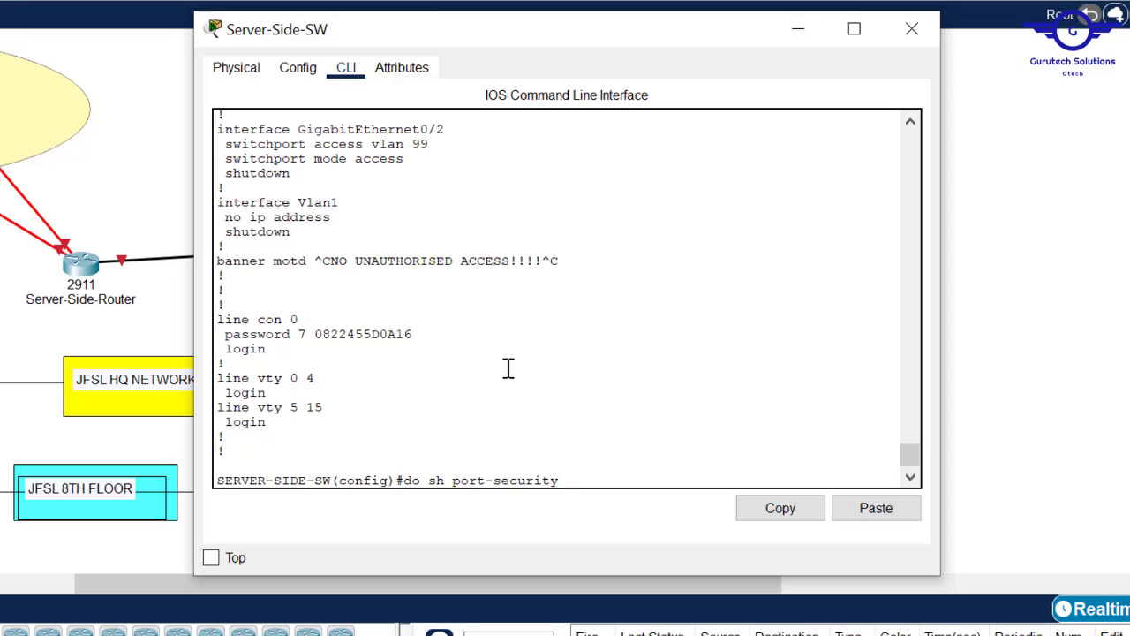
key(Return)
key(Return)
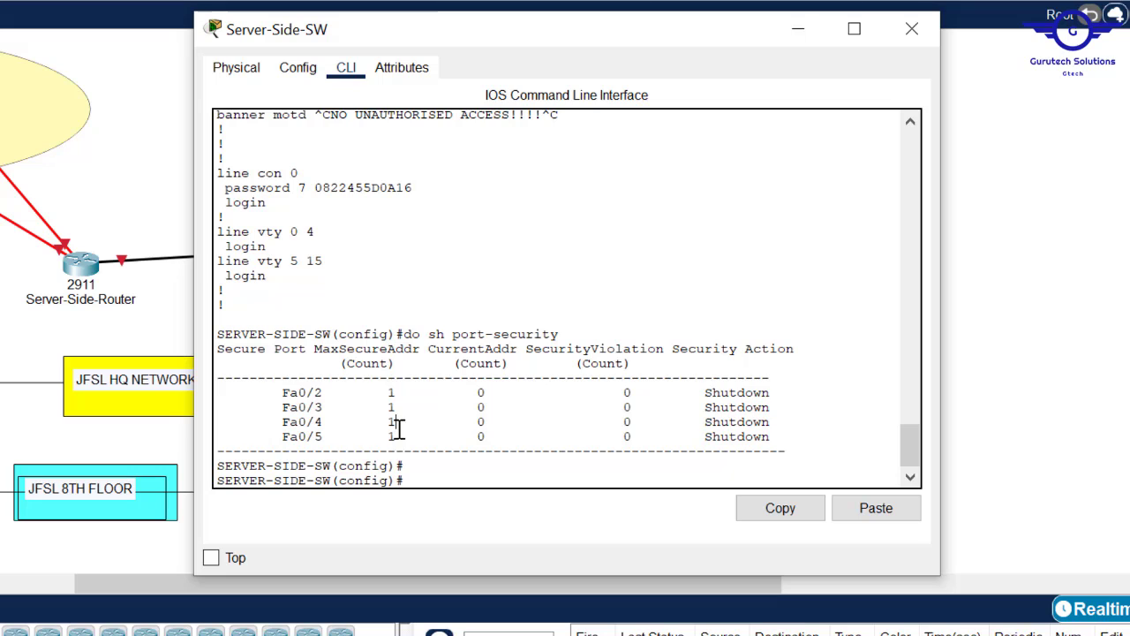
mouse_move(397, 423)
mouse_down()
mouse_move(393, 432)
mouse_move(265, 422)
mouse_move(391, 424)
mouse_up()
drag(784, 394, 716, 395)
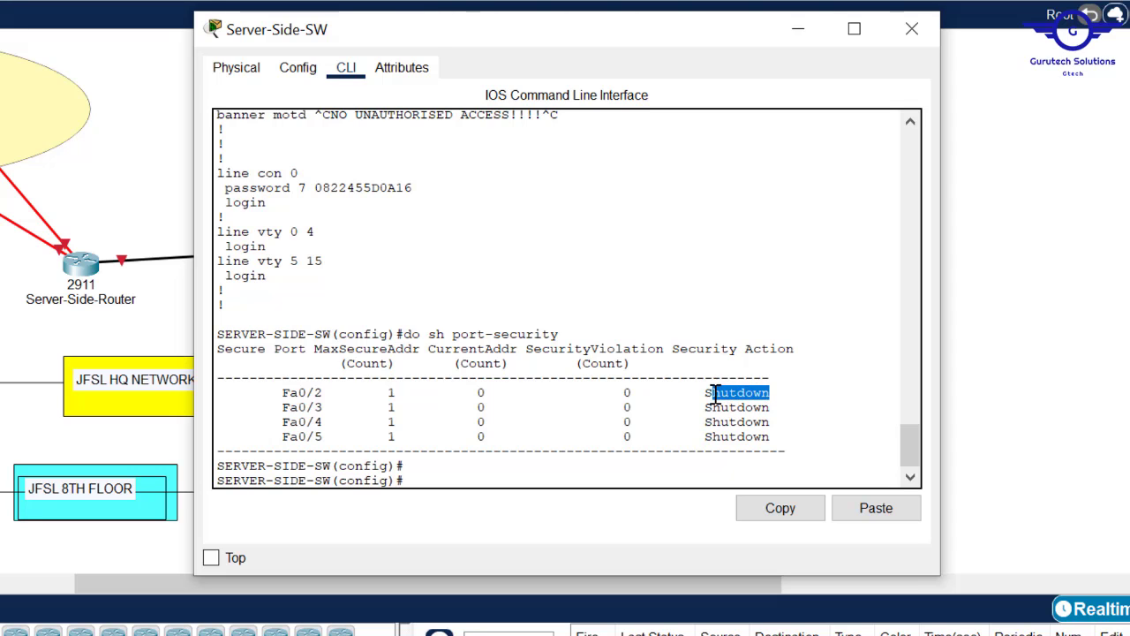
click(909, 32)
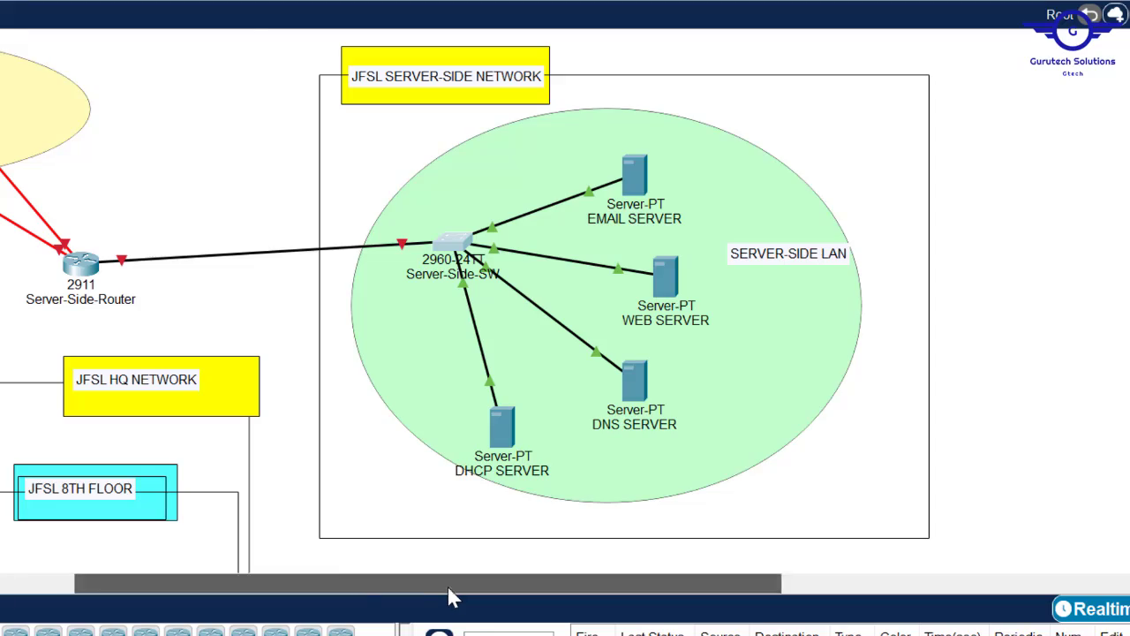
- Bring up the Config.txt checklist and mark step 4, Subnetting and IP addressing
drag(447, 584, 152, 618)
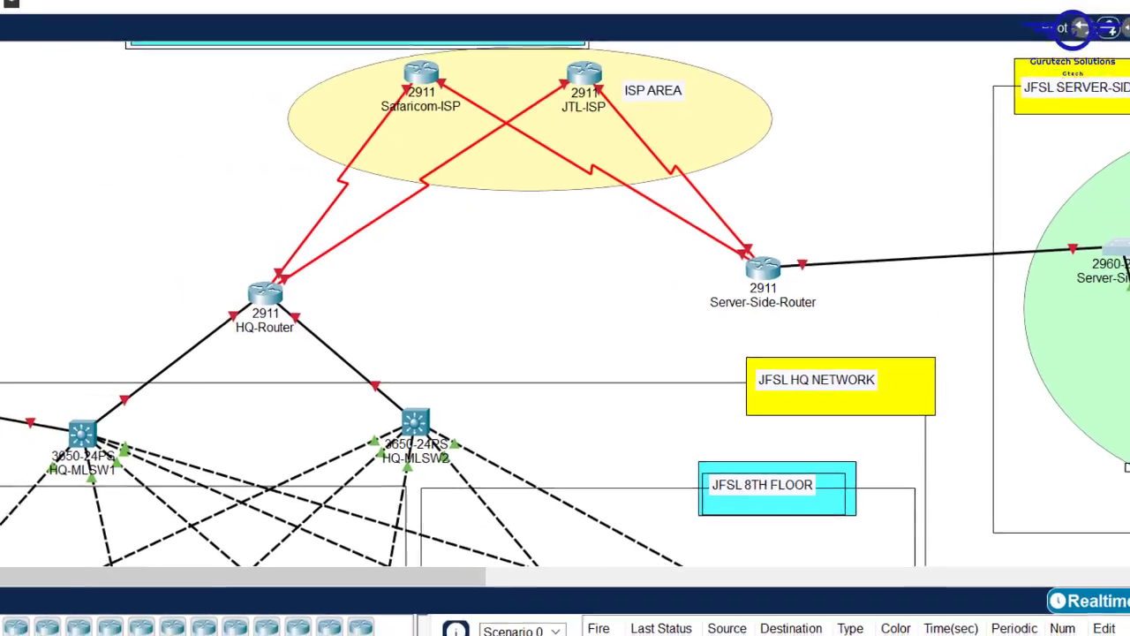
scroll(459, 318, down, 5)
scroll(460, 318, up, 2)
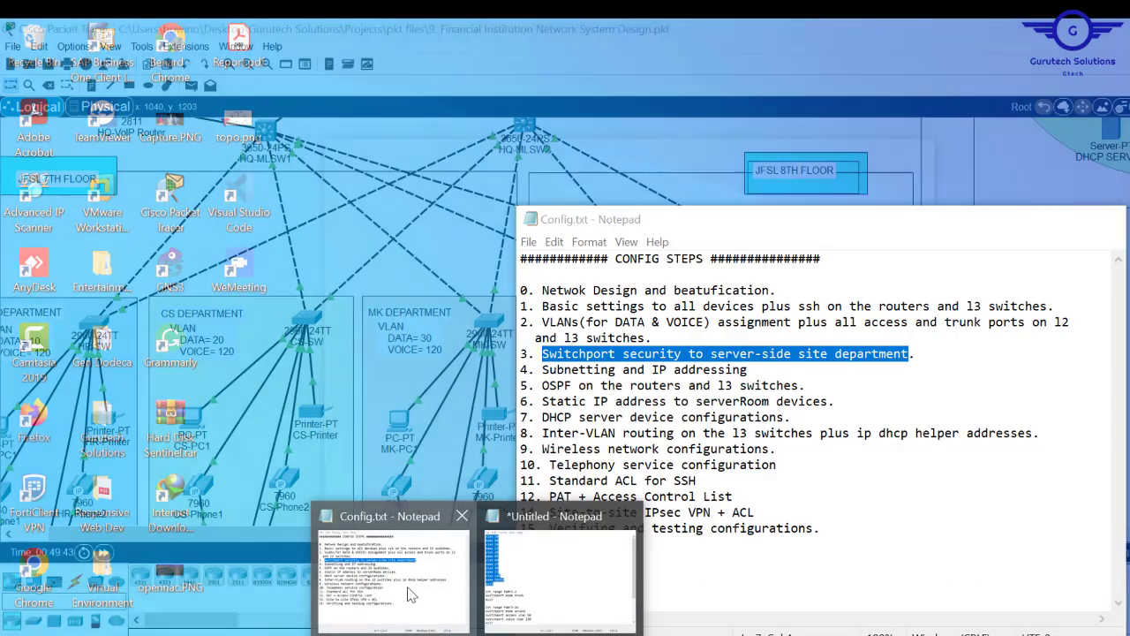
click(407, 593)
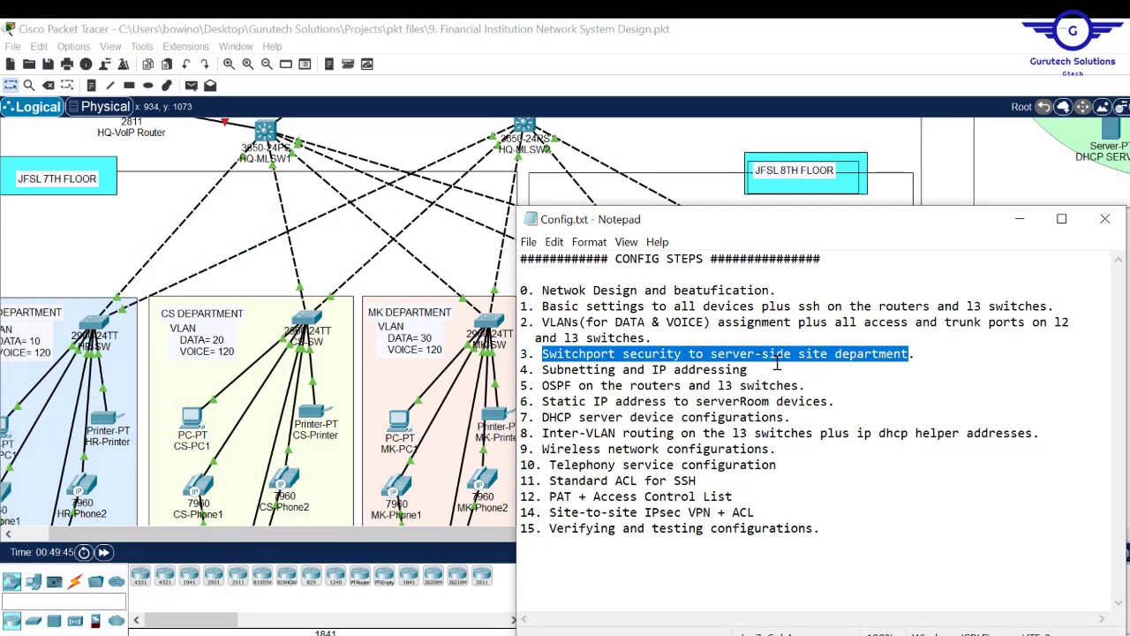
drag(760, 371, 542, 370)
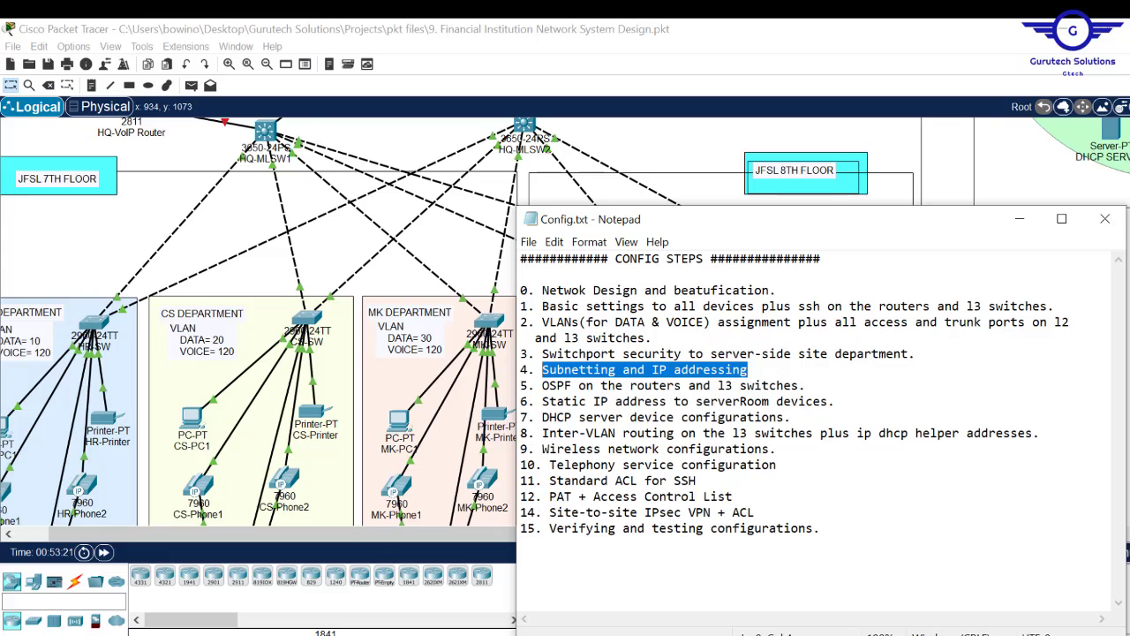
key(alt+Tab)
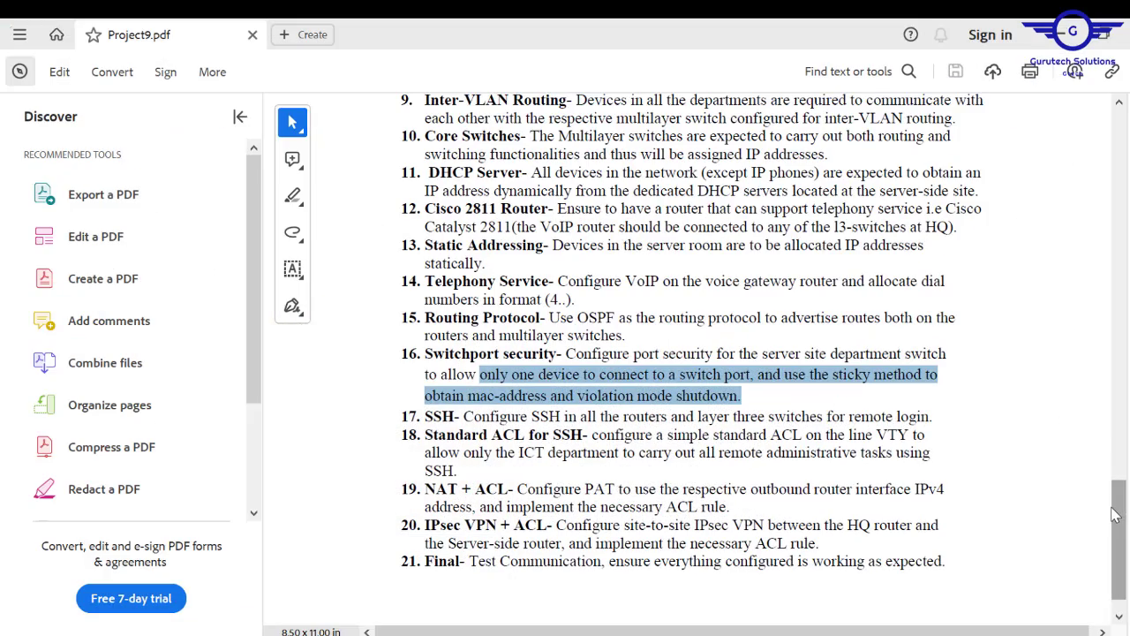
- Scroll Project9.pdf to Requirements and pick out 192.168.20.0/24 Data and 10.10.10.0/24 Voice
drag(1120, 523, 1102, 386)
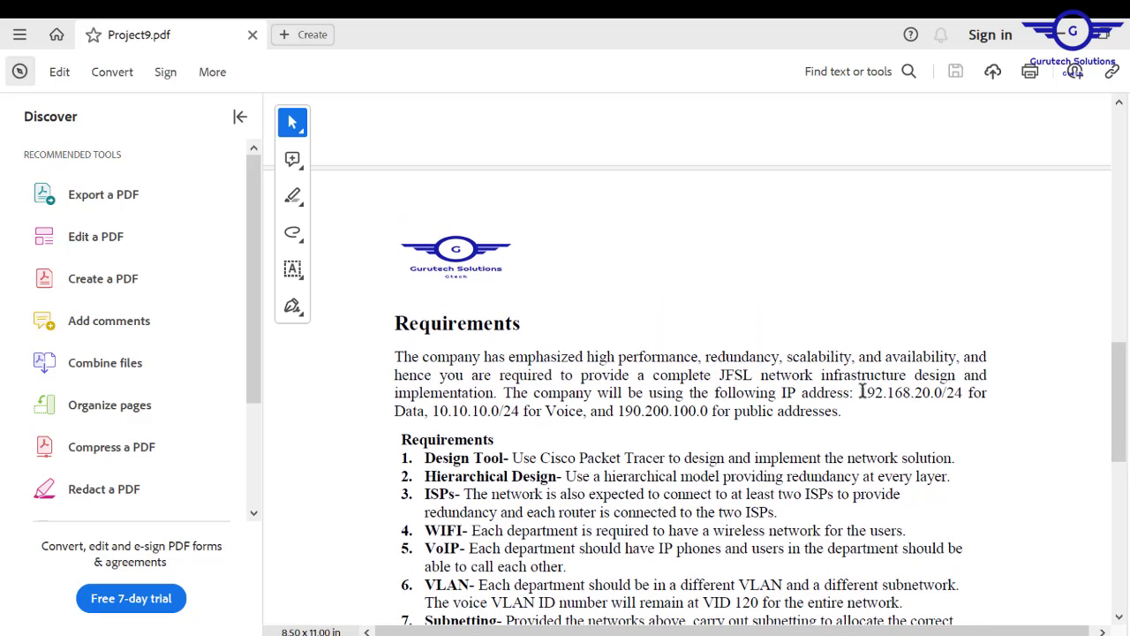
drag(861, 391, 963, 392)
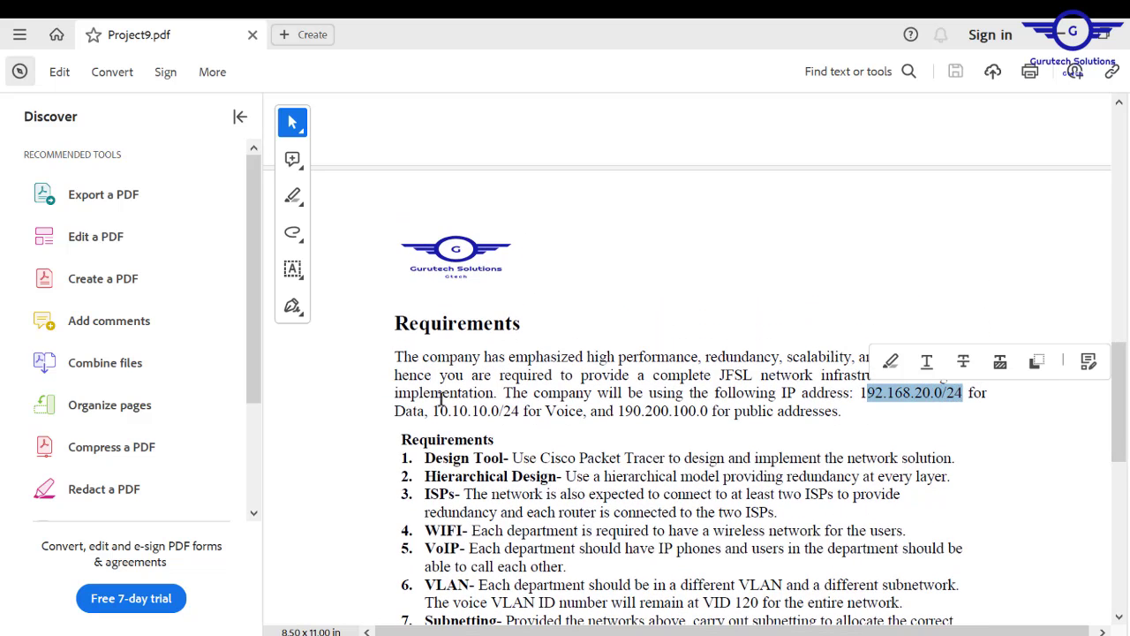
drag(433, 411, 840, 422)
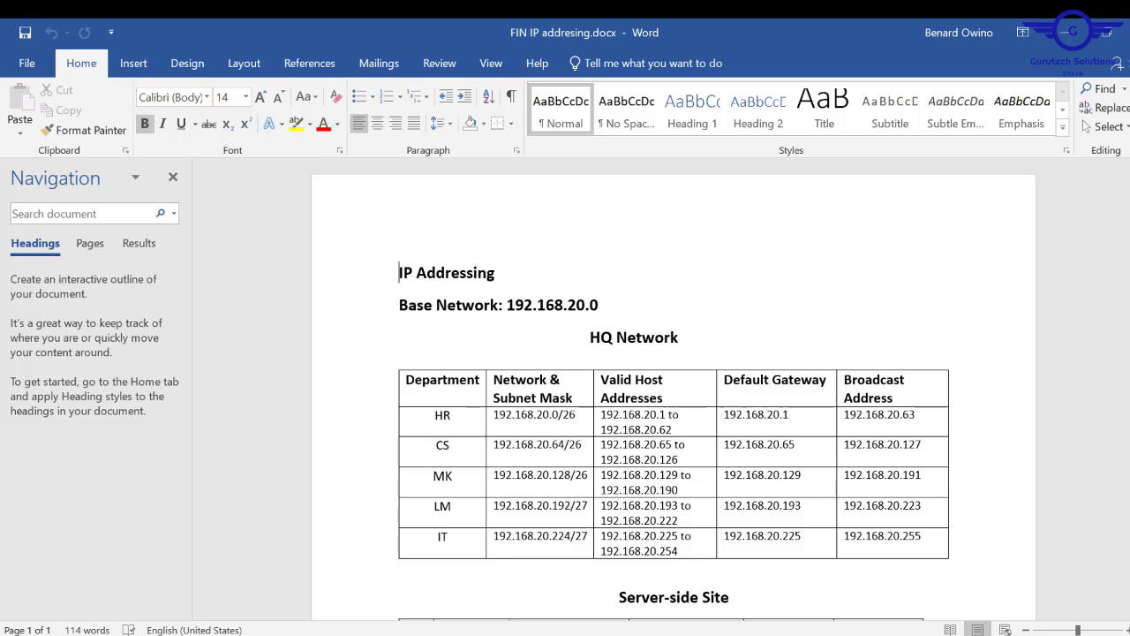
- Review the HR subnet 192.168.20.0/26 row: host range, gateway 192.168.20.1, broadcast 192.168.20.63
scroll(674, 397, down, 2)
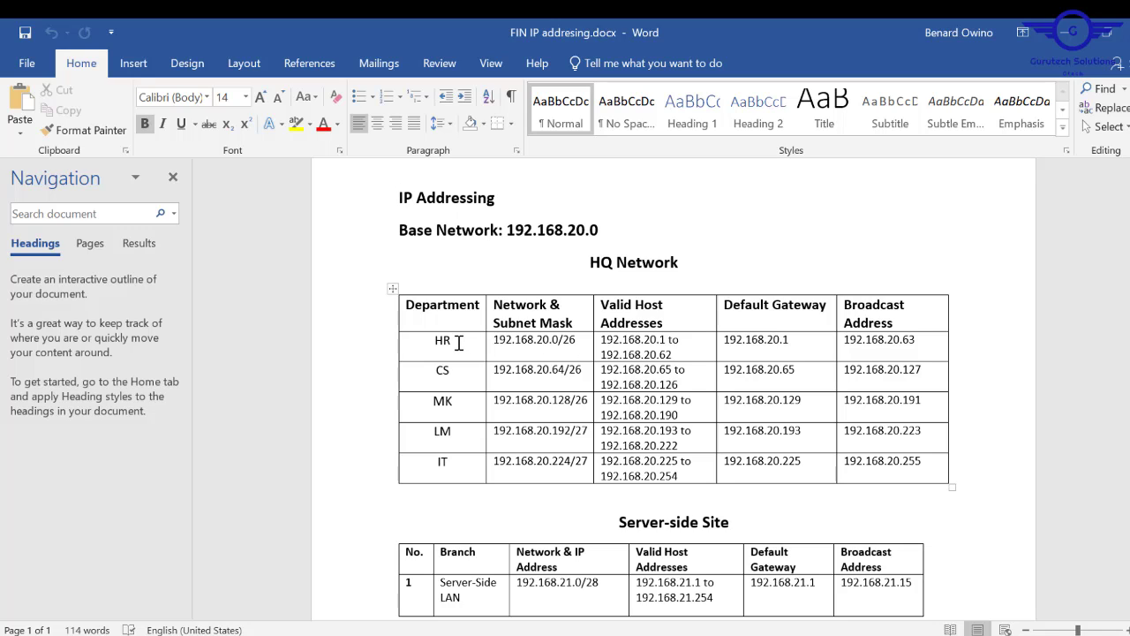
drag(581, 343, 492, 343)
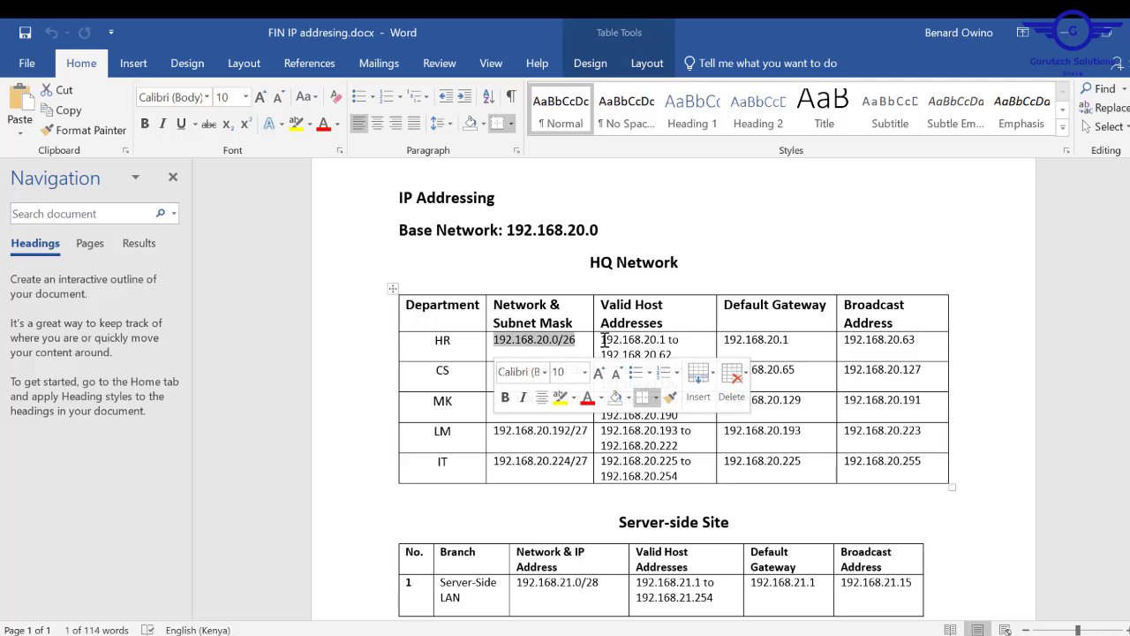
drag(604, 341, 679, 353)
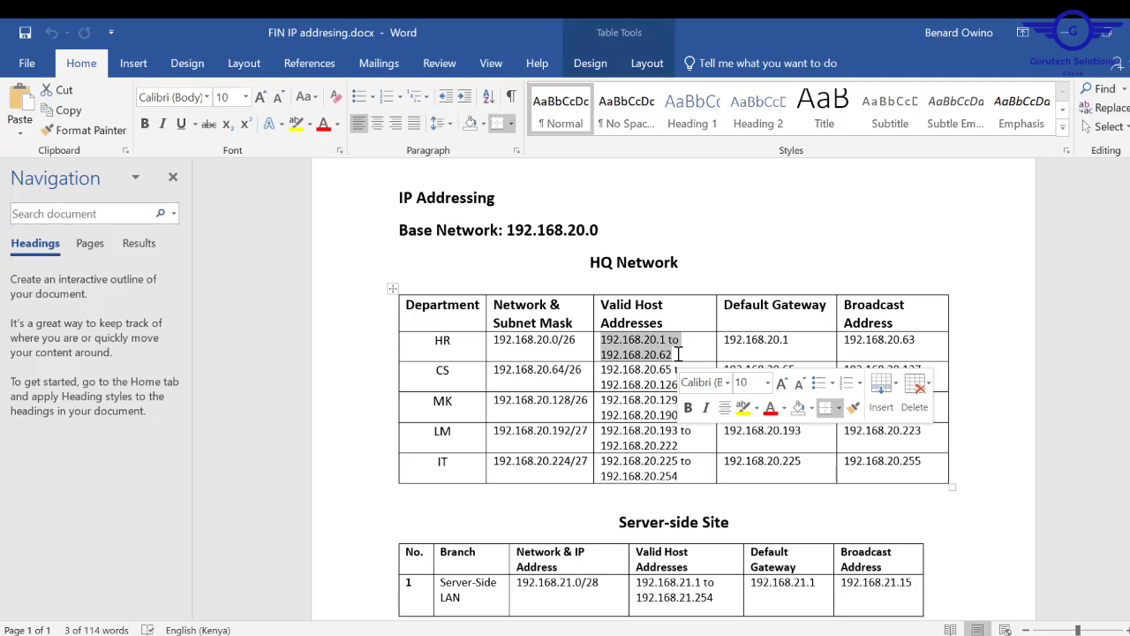
click(726, 341)
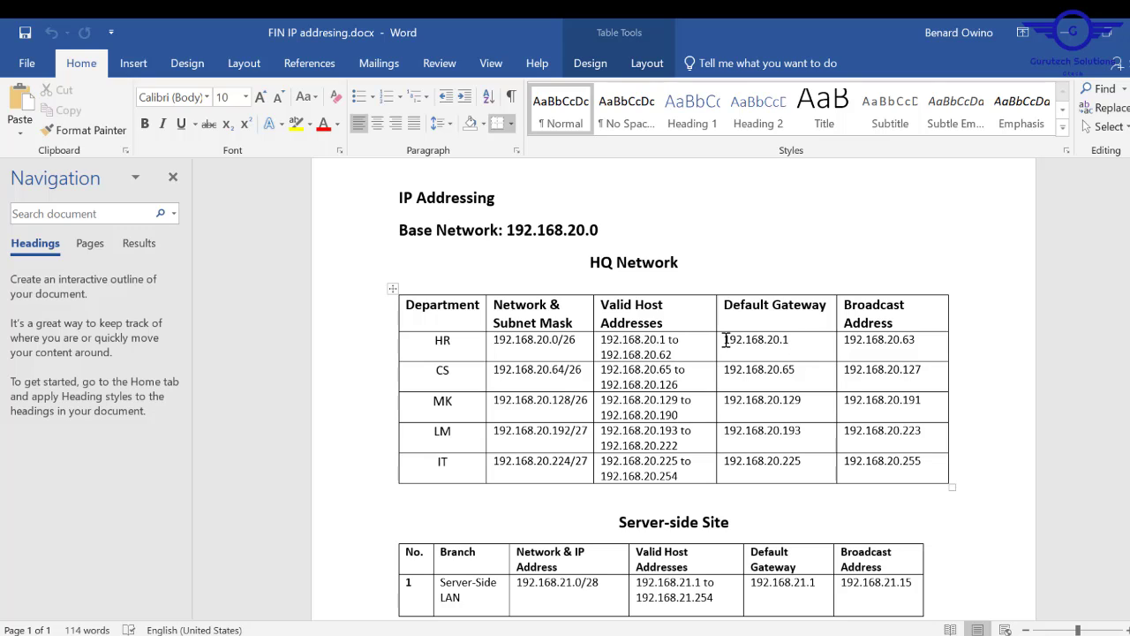
drag(926, 340, 842, 341)
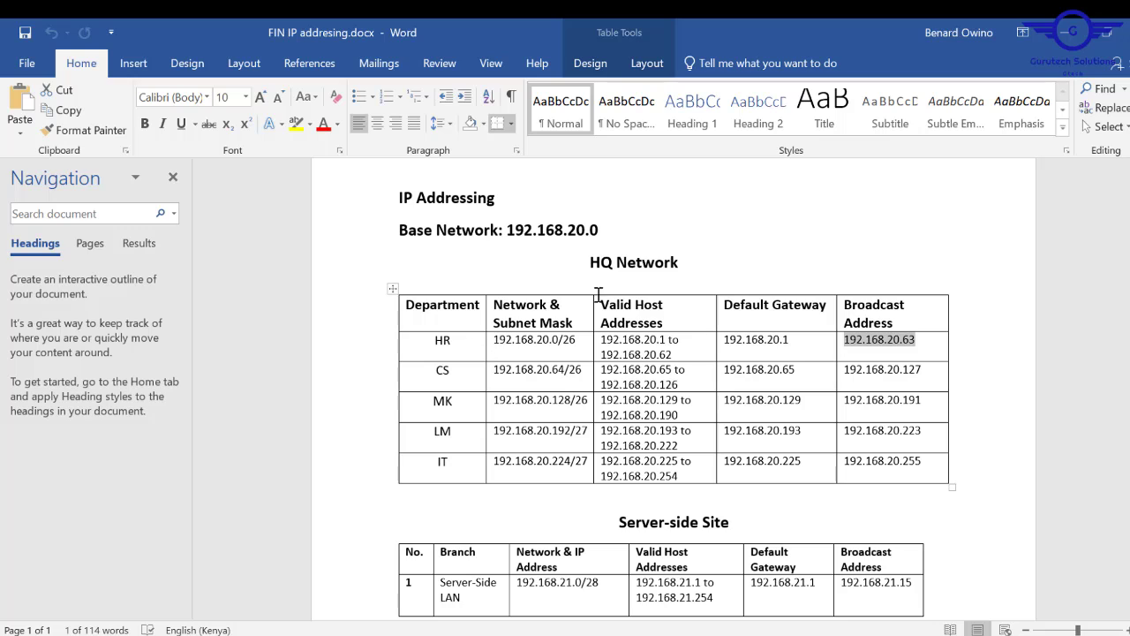
key(Up)
key(Up)
key(Up)
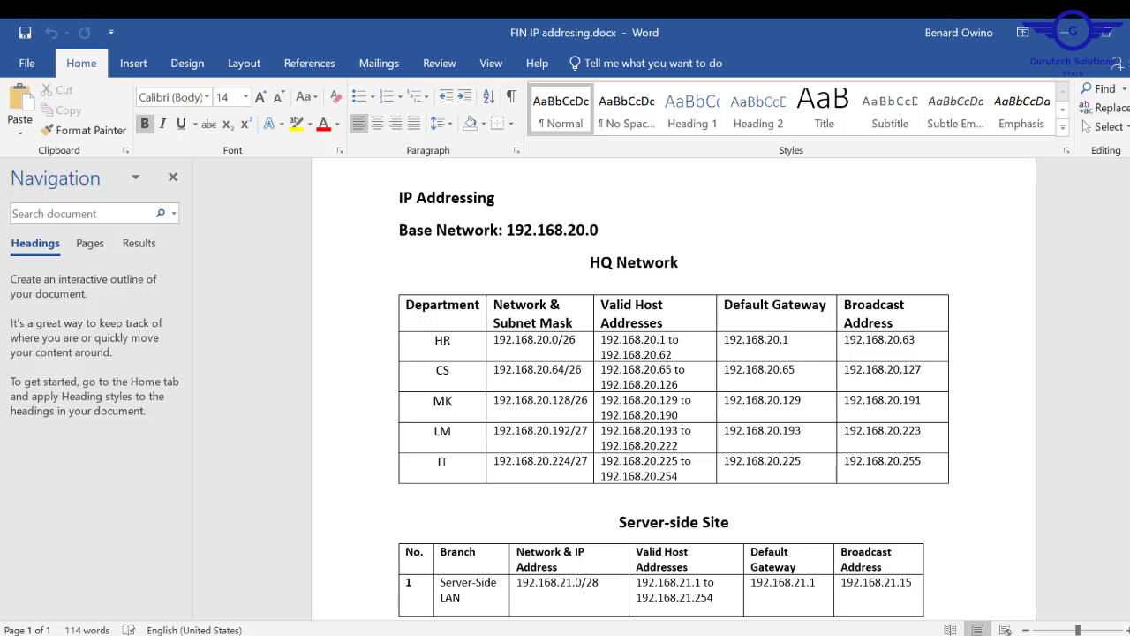
scroll(618, 485, down, 3)
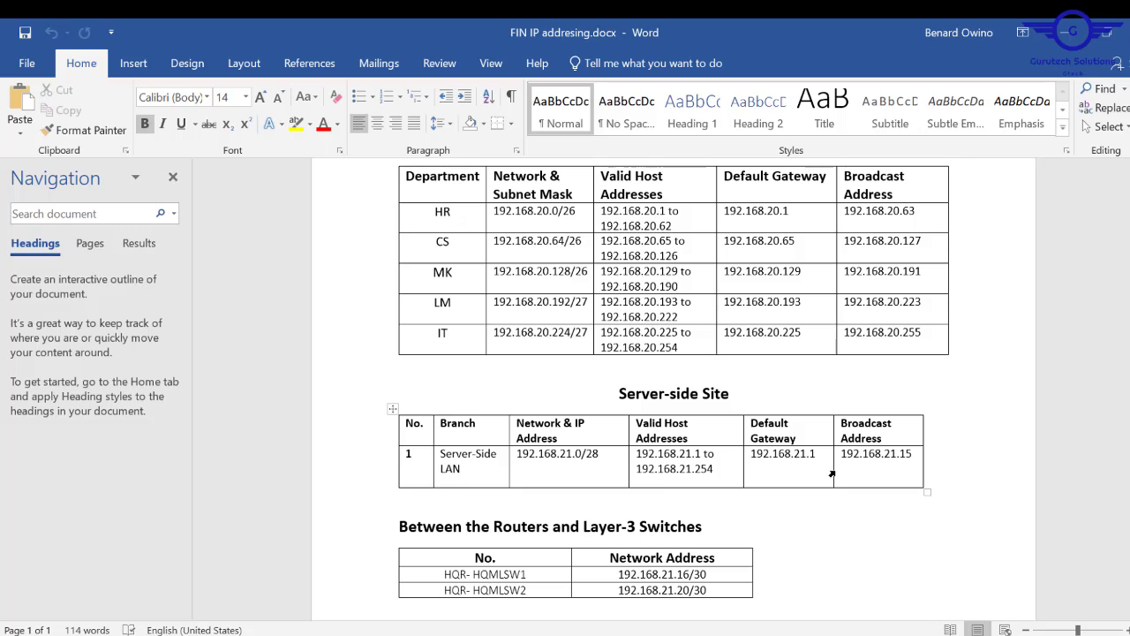
- Change the Server-side table header text 'IP Address' to 'Subnet Mask', then scroll through the document to review it
triple_click(547, 452)
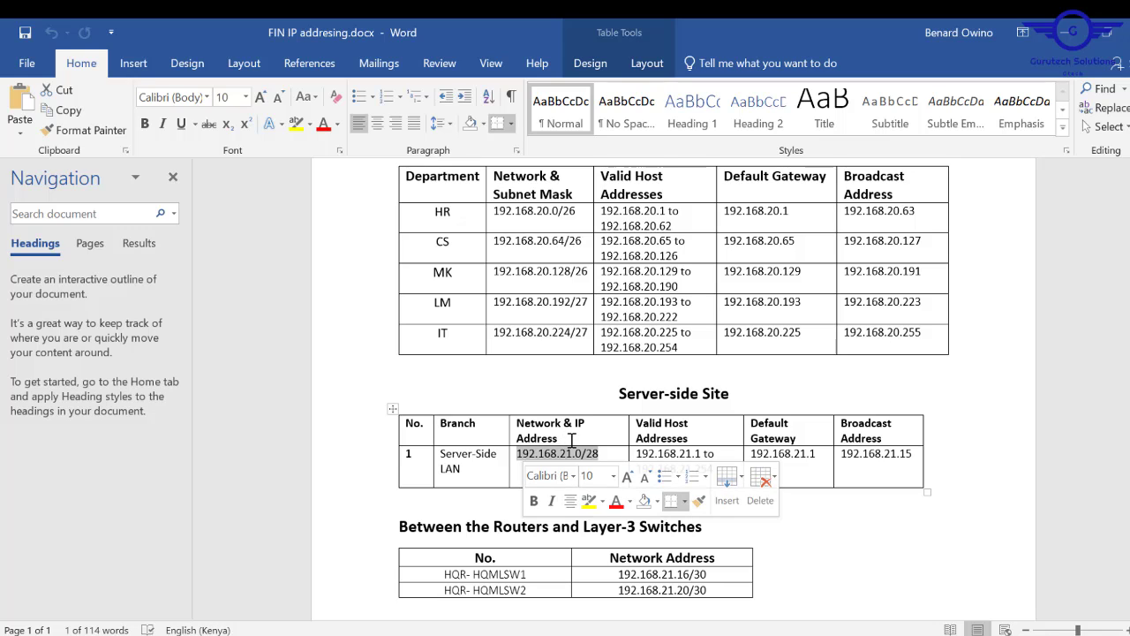
drag(568, 438, 581, 425)
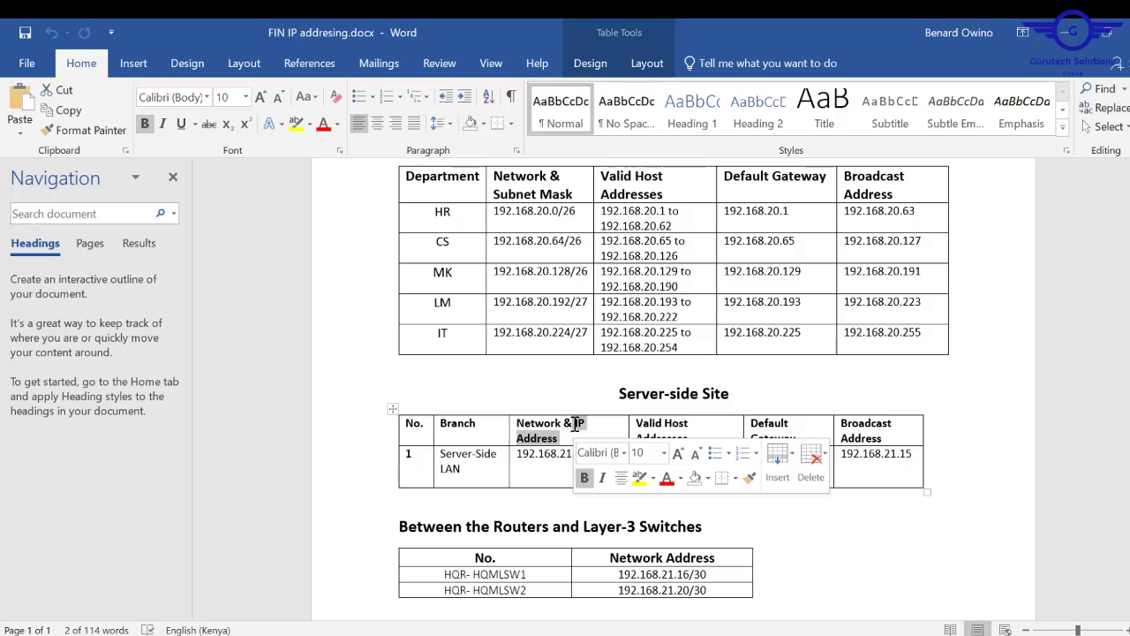
text($u)
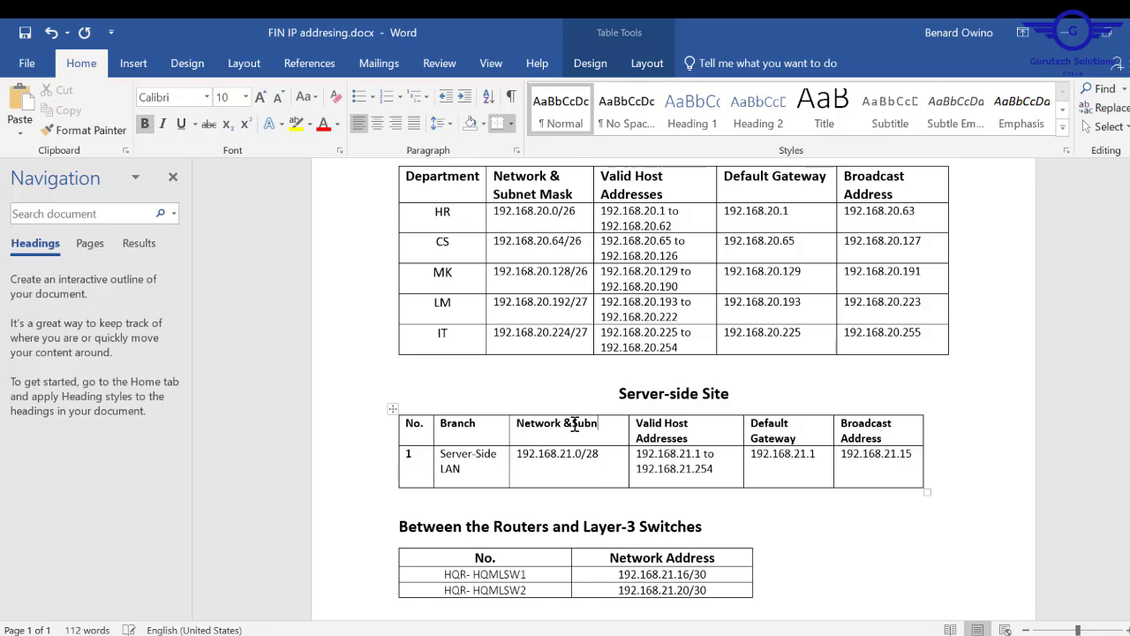
text(bnet Mask)
scroll(669, 390, down, 3)
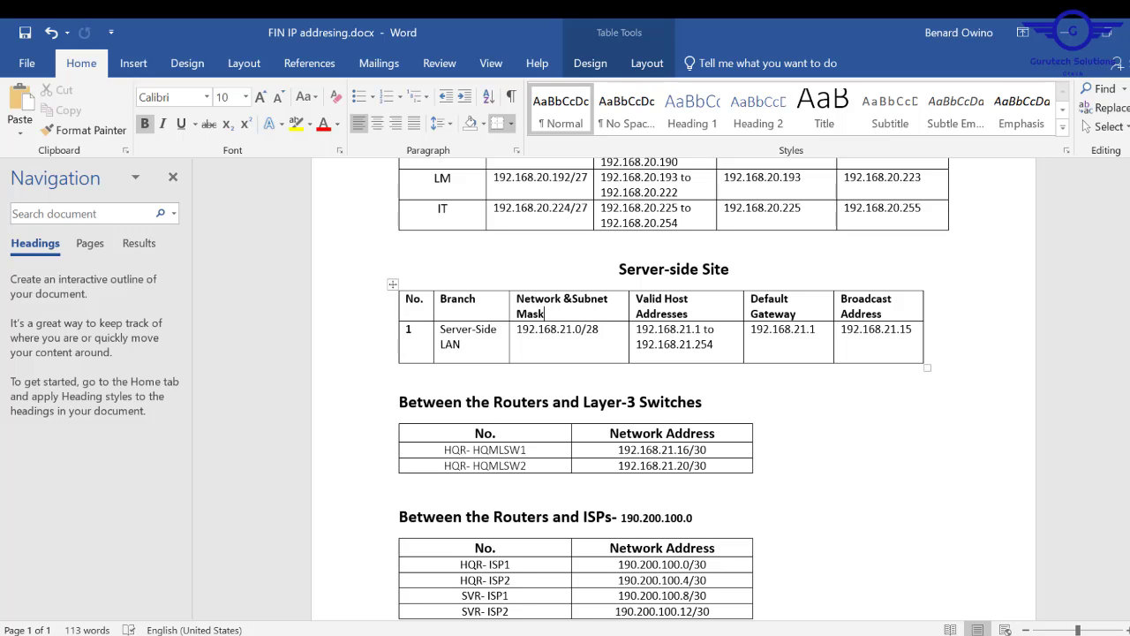
scroll(673, 388, down, 2)
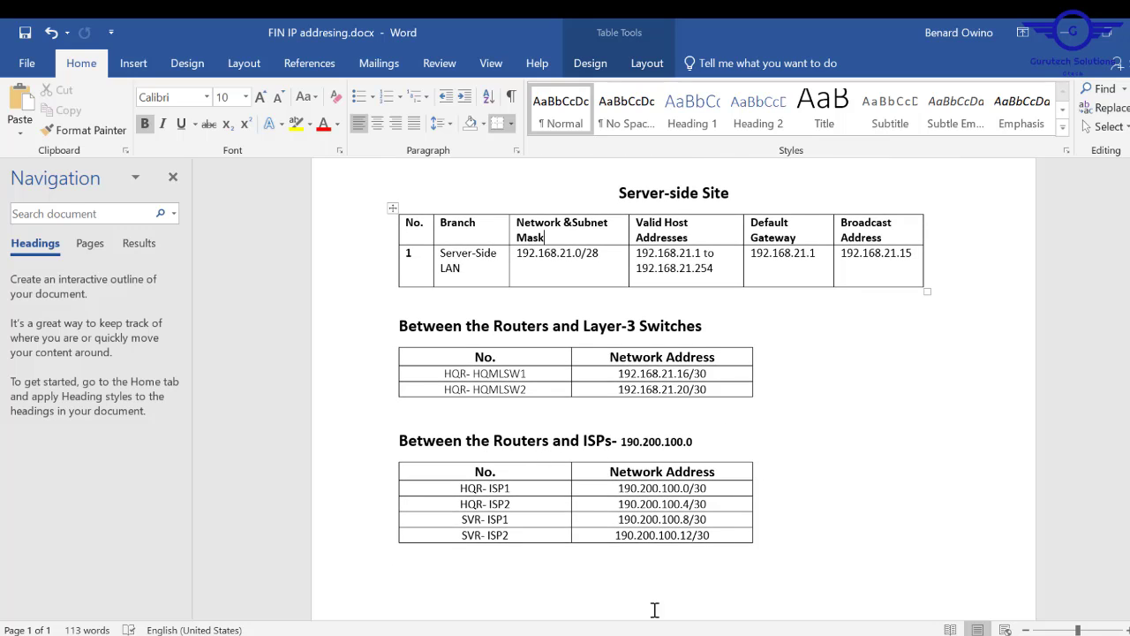
scroll(673, 388, up, 10)
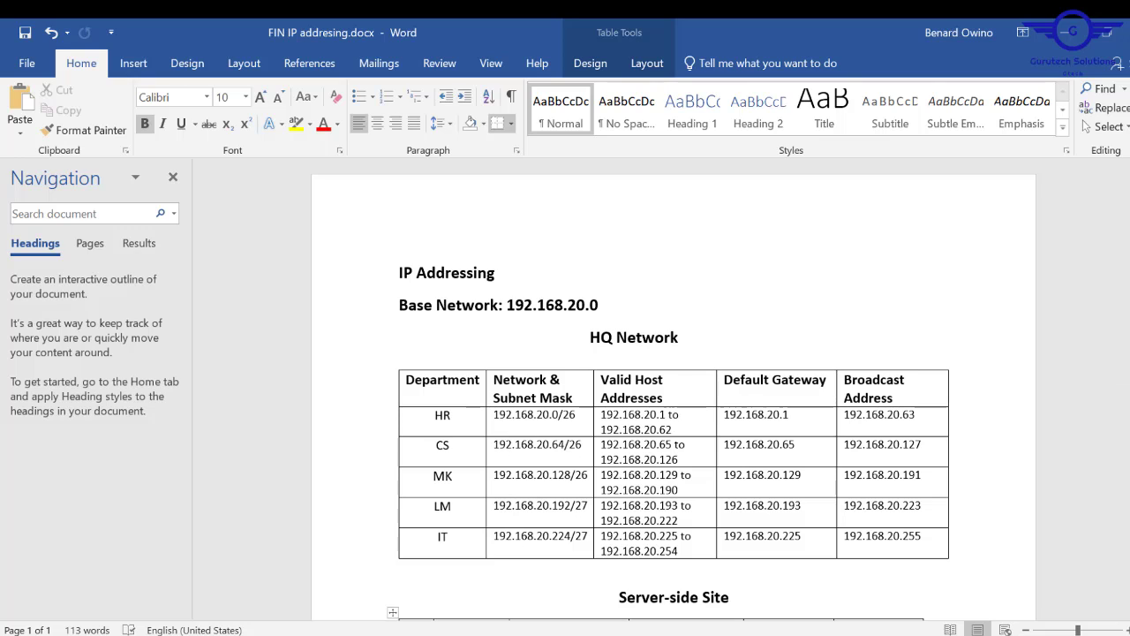
scroll(673, 389, down, 8)
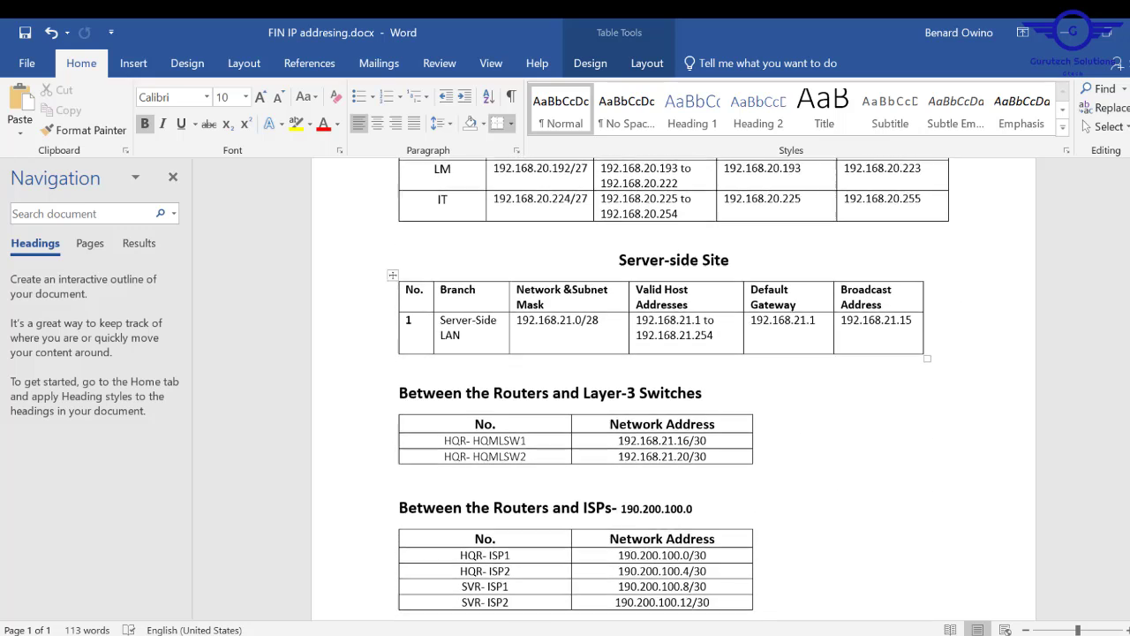
scroll(673, 389, down, 3)
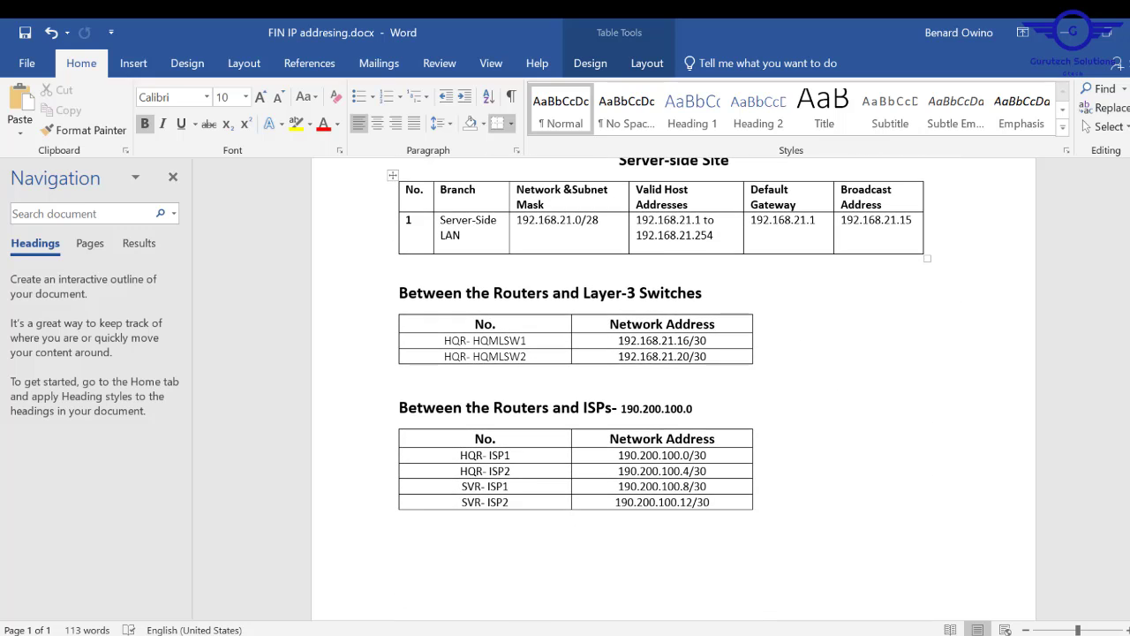
scroll(674, 389, up, 5)
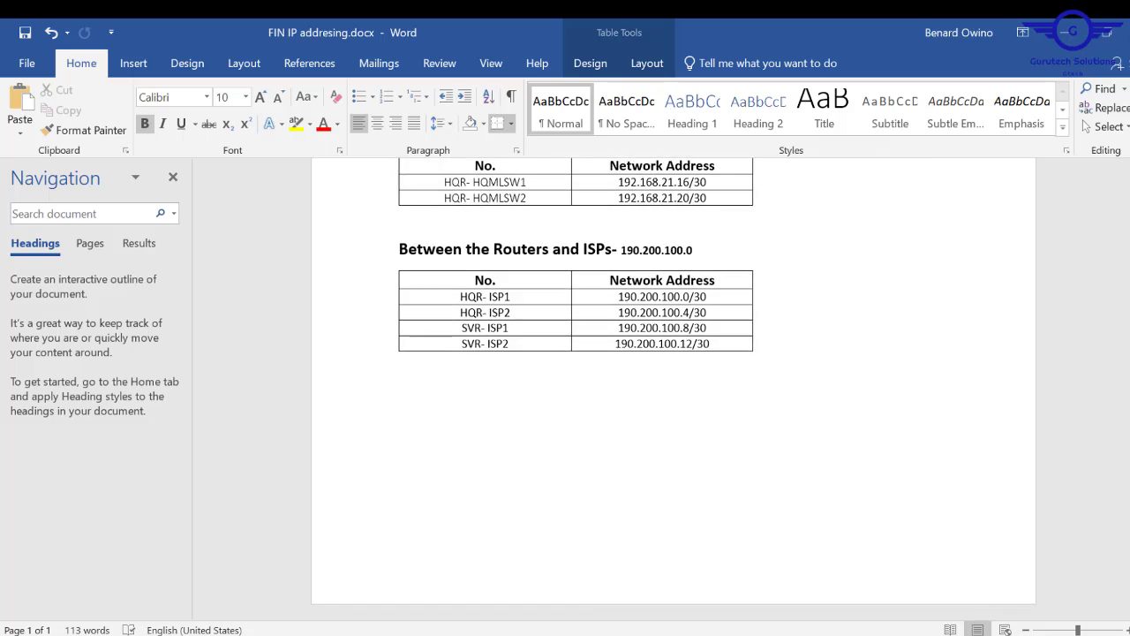
scroll(674, 388, down, 2)
scroll(674, 388, up, 2)
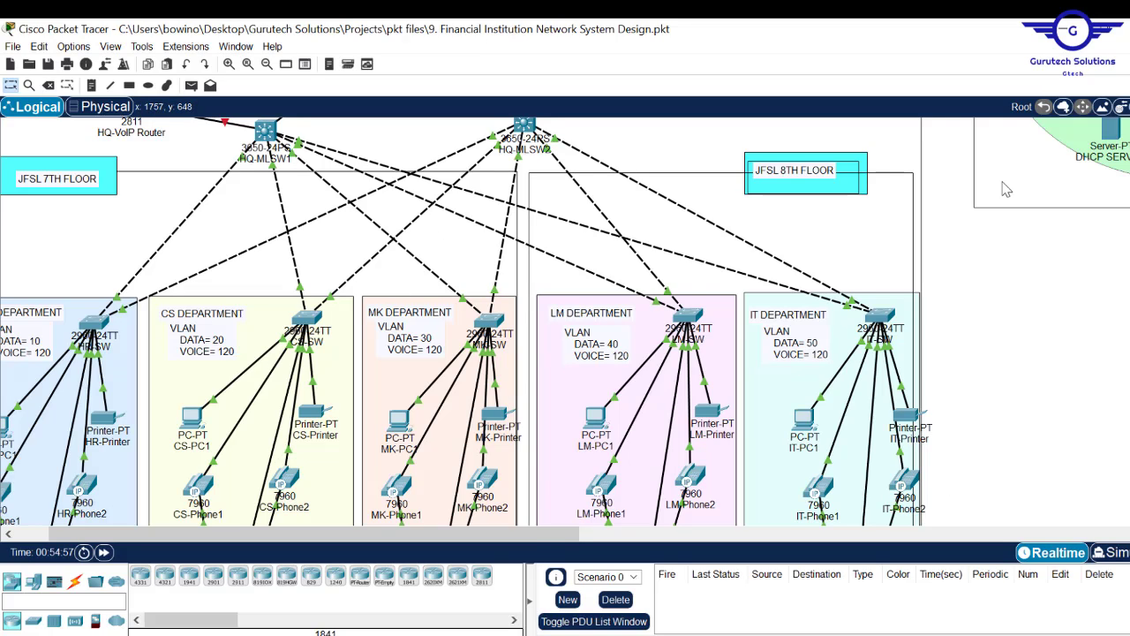
drag(521, 535, 411, 534)
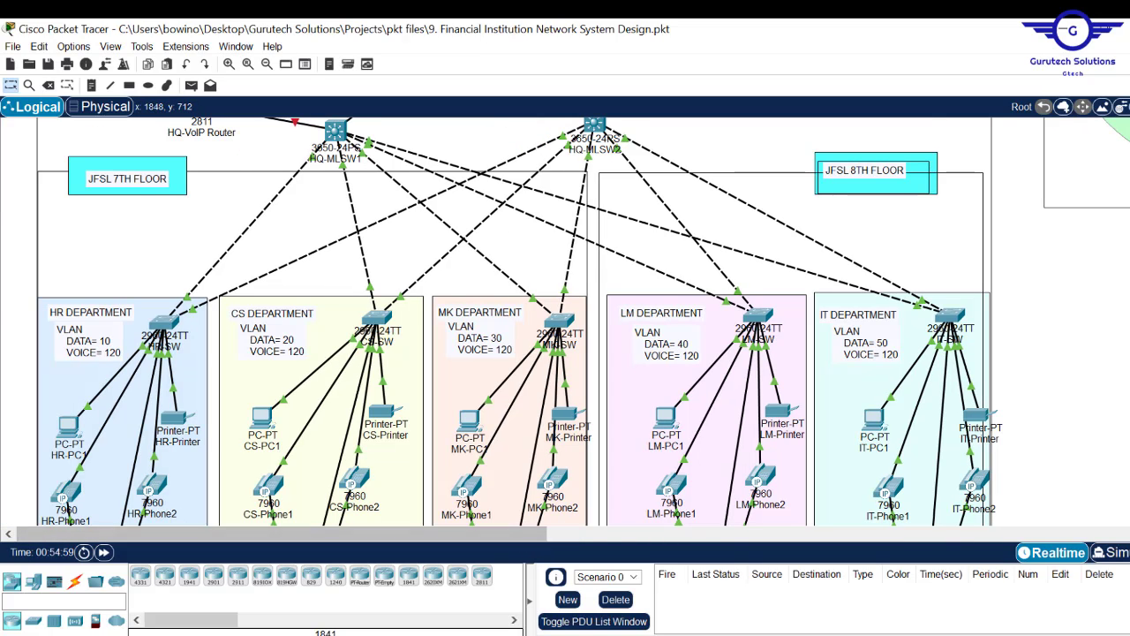
scroll(519, 322, down, 2)
scroll(519, 322, up, 3)
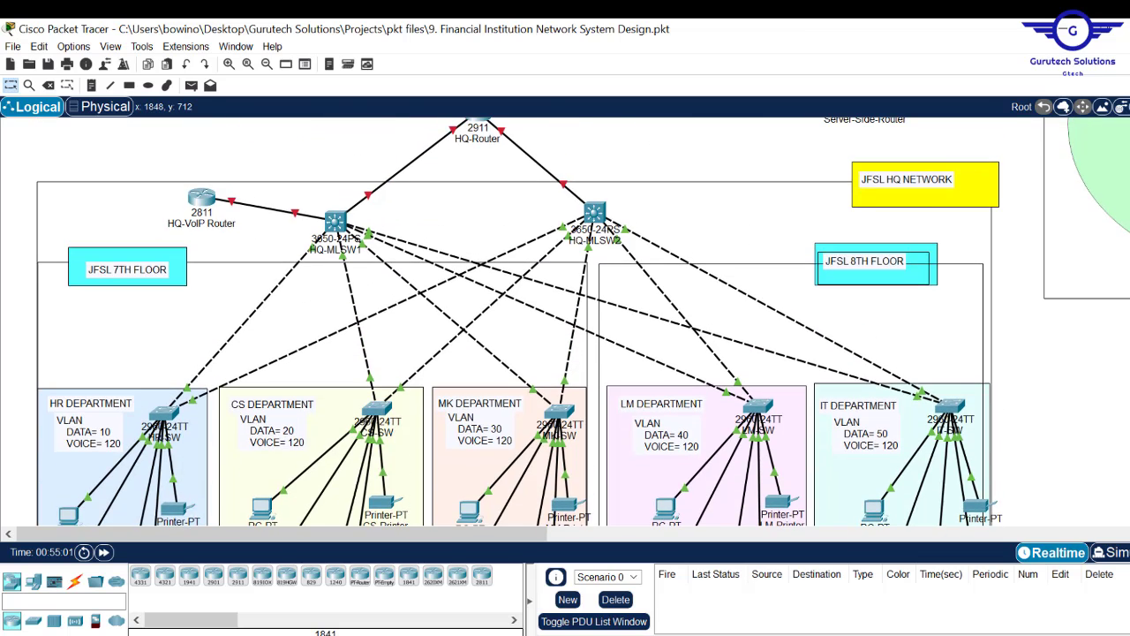
scroll(520, 321, up, 3)
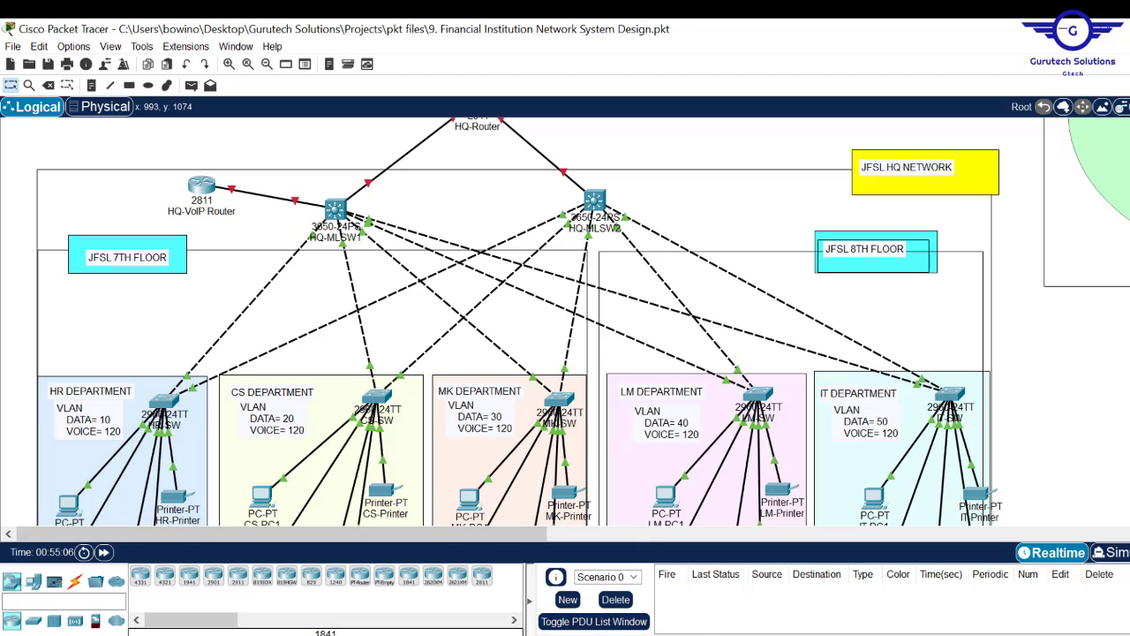
key(alt+Tab)
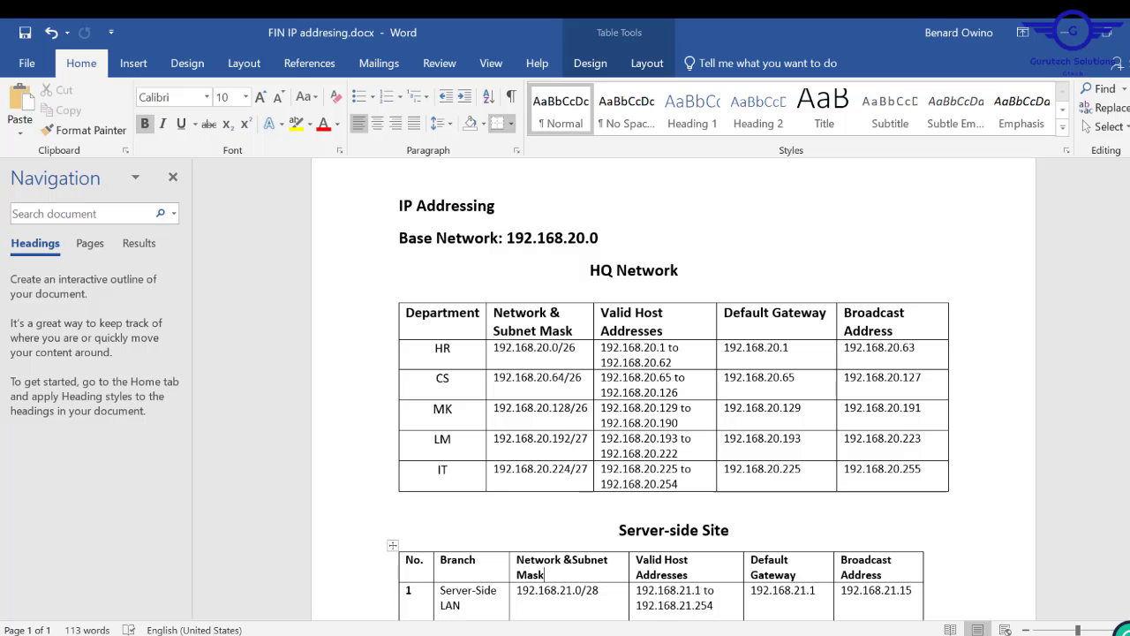
scroll(673, 389, down, 5)
scroll(674, 389, up, 5)
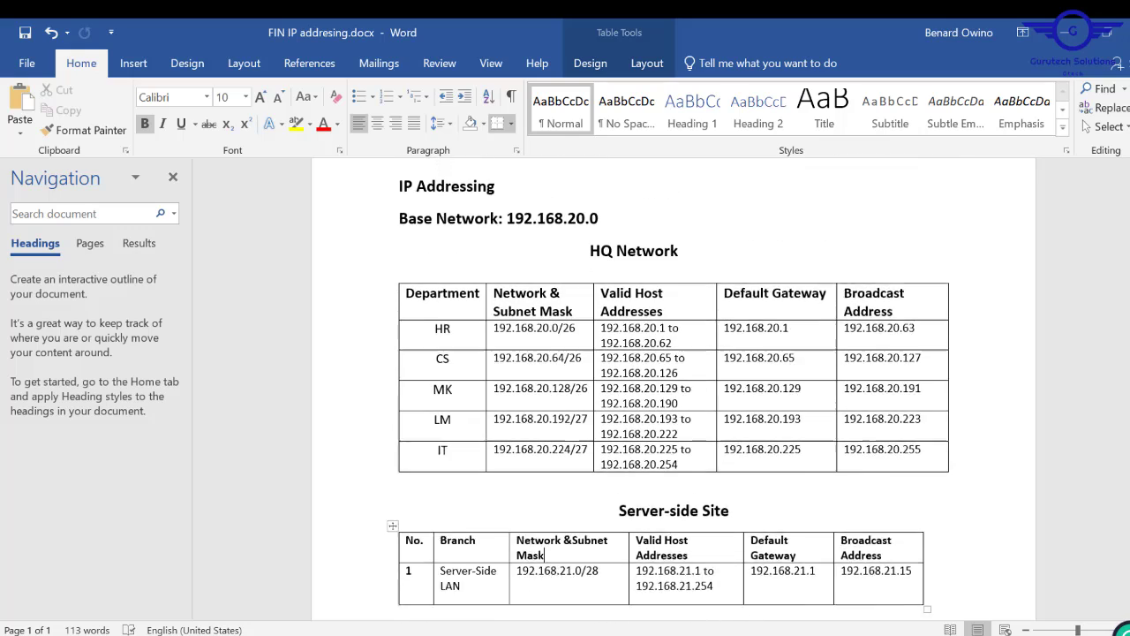
scroll(674, 388, up, 1)
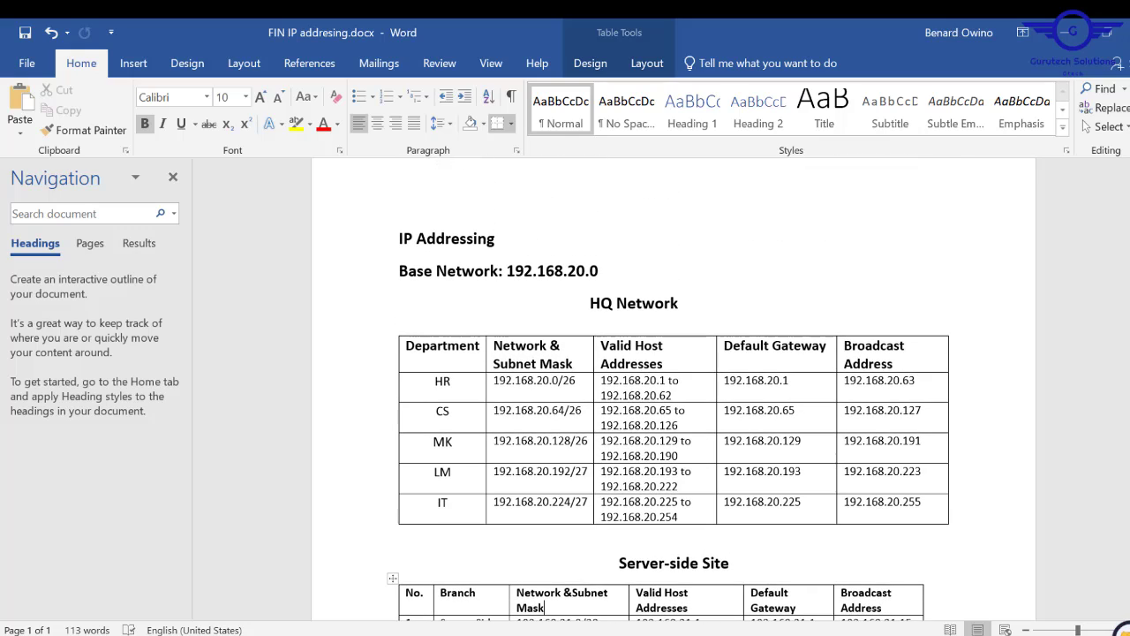
click(1064, 33)
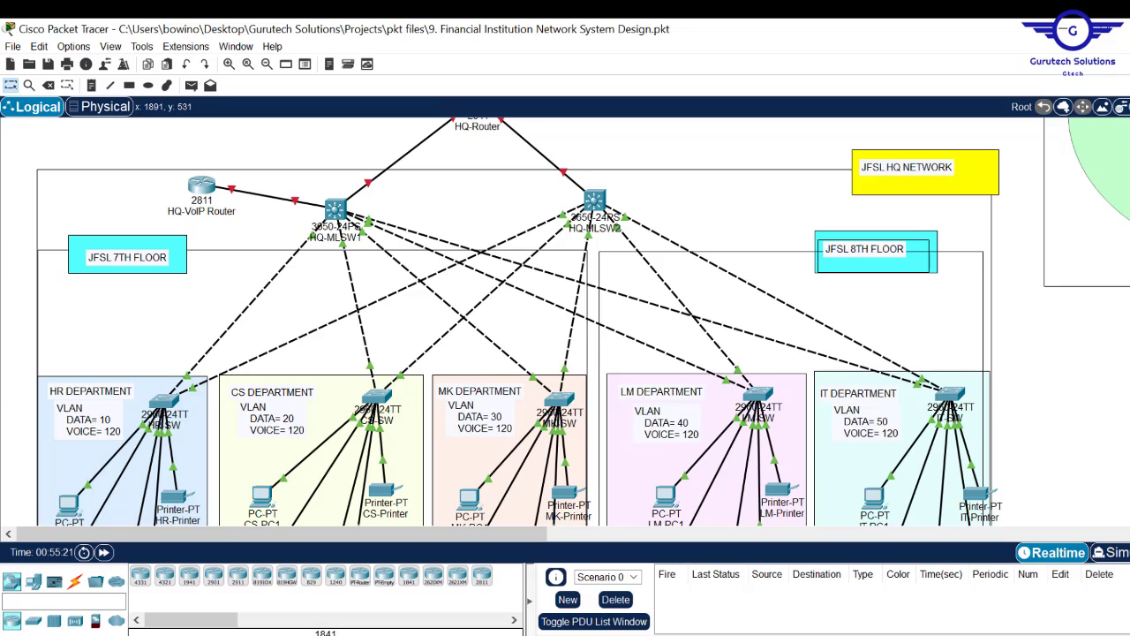
scroll(565, 336, down, 3)
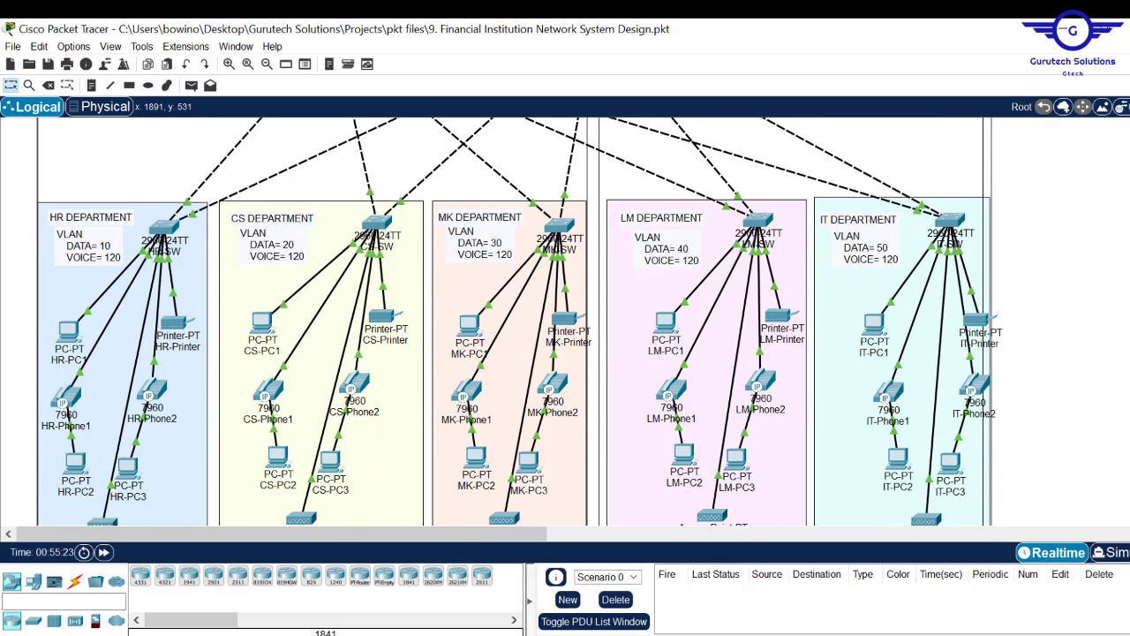
scroll(565, 336, up, 4)
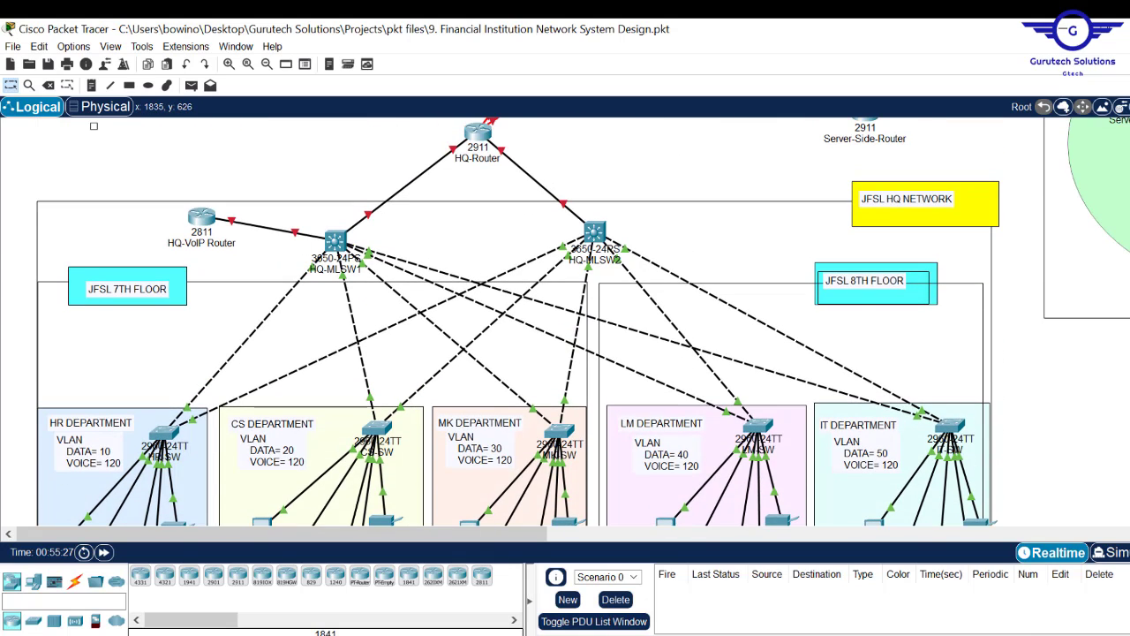
scroll(565, 322, down, 1)
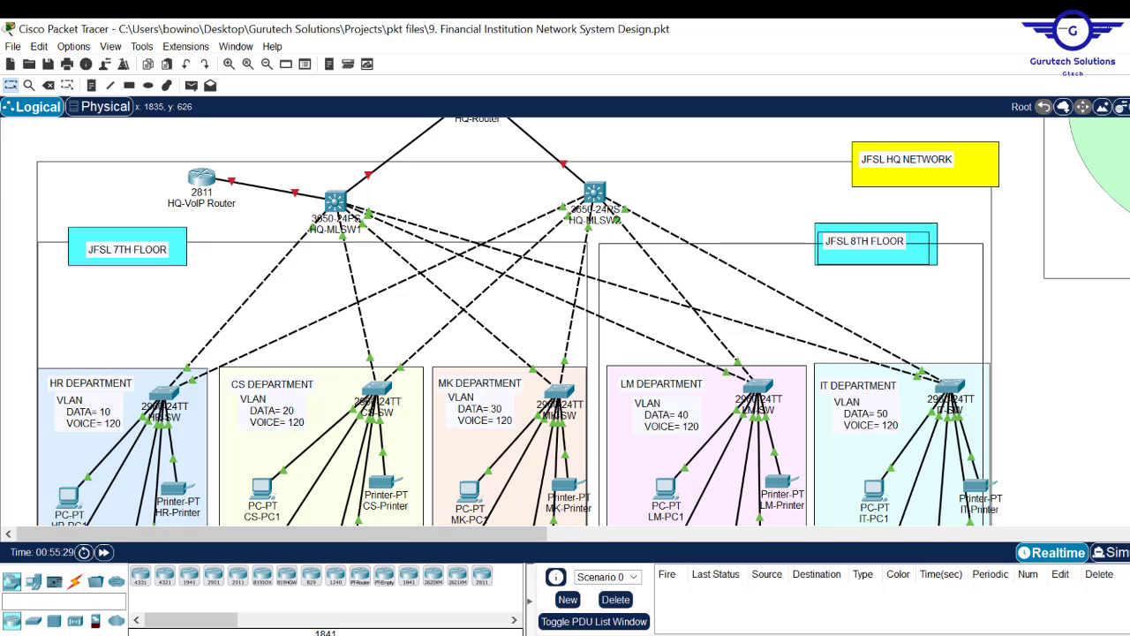
scroll(565, 321, down, 4)
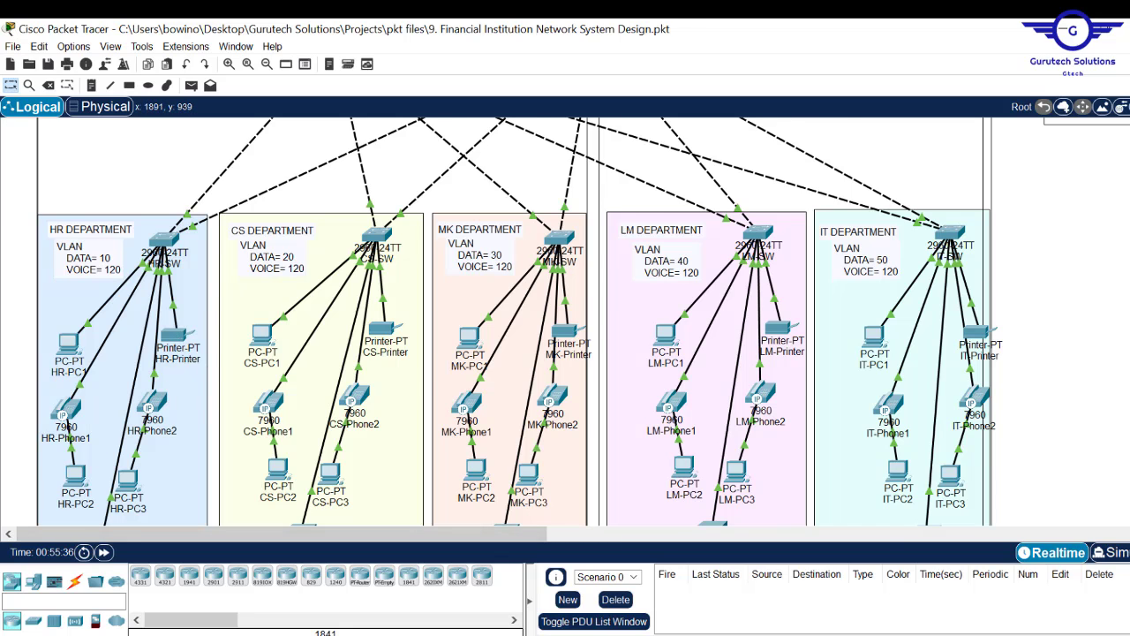
scroll(565, 321, up, 5)
scroll(566, 322, down, 3)
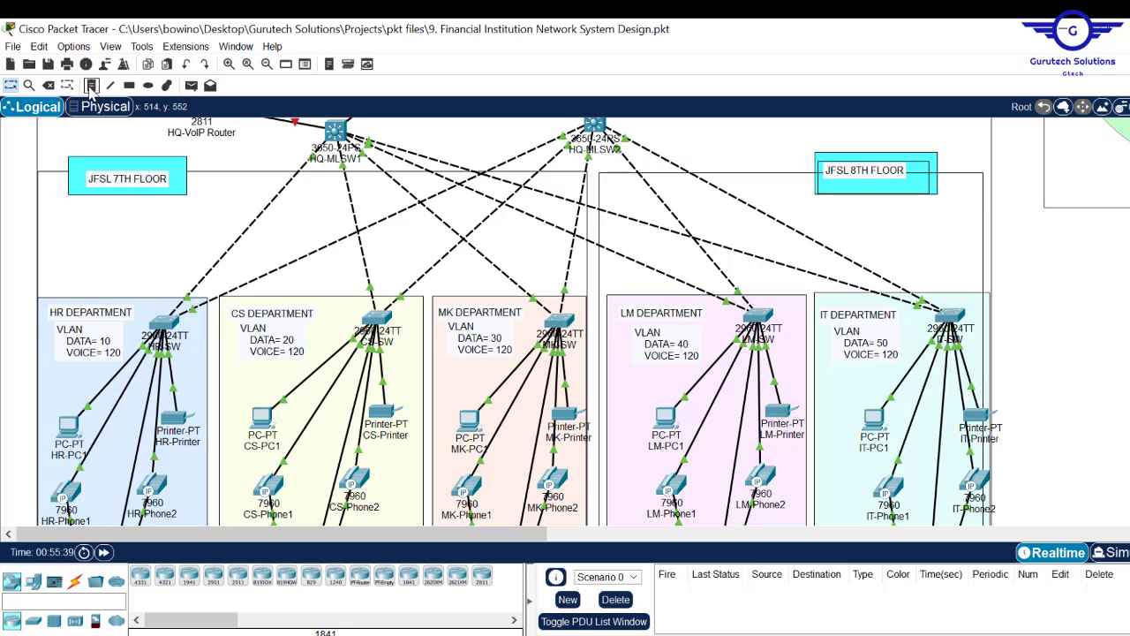
- Add a note reading 'net.192.168.20.0/26' beside the HR department switch
click(91, 86)
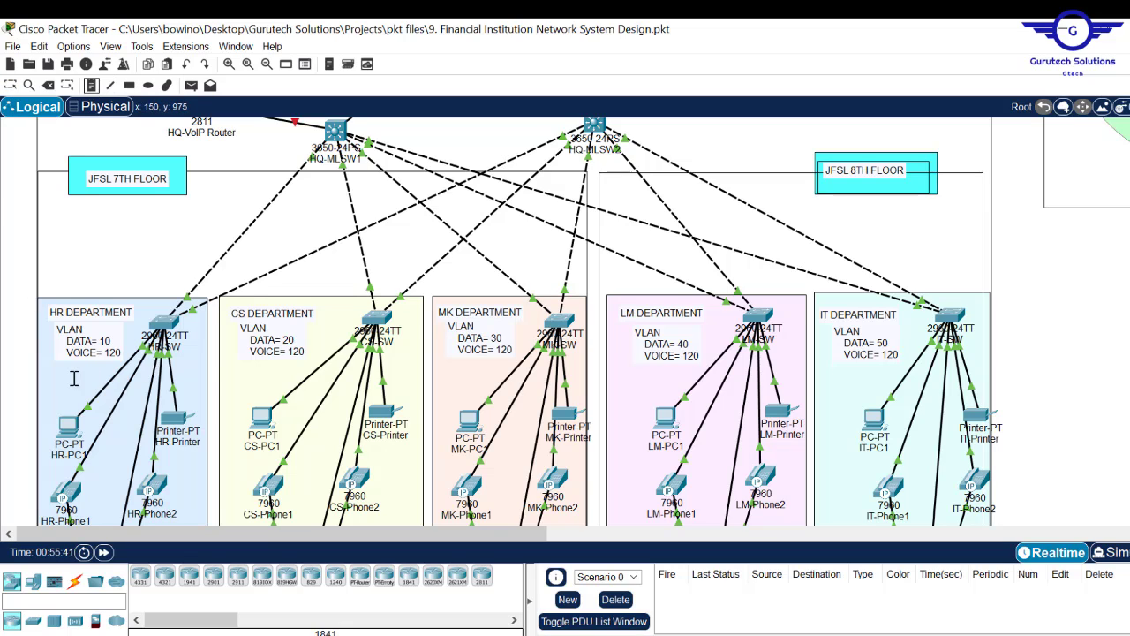
click(40, 368)
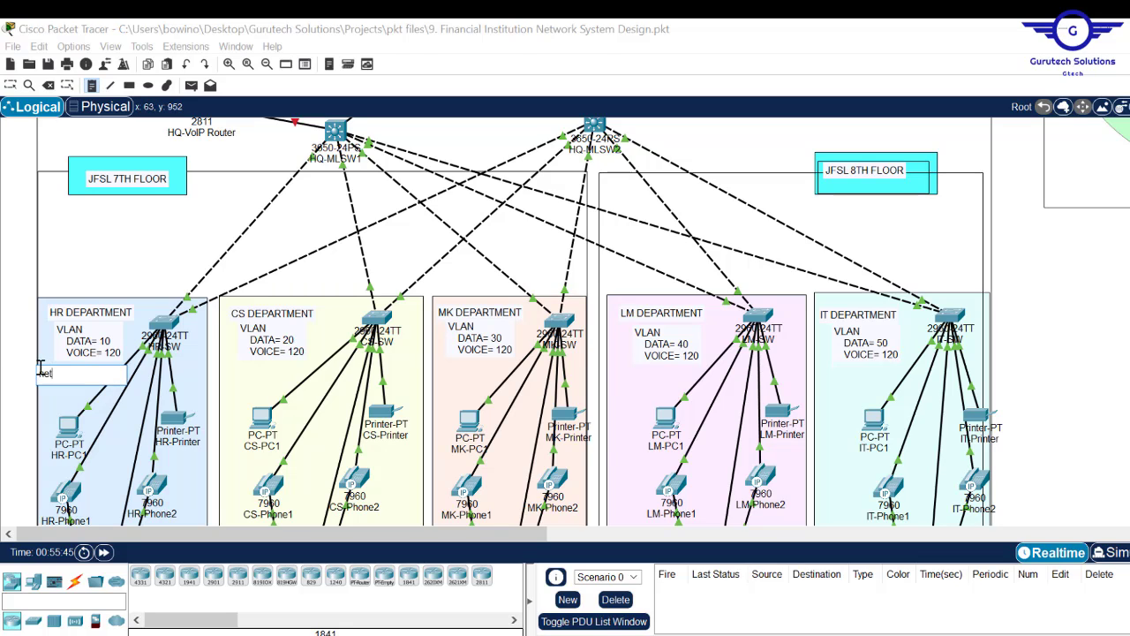
text(net.192.168.20.0/26)
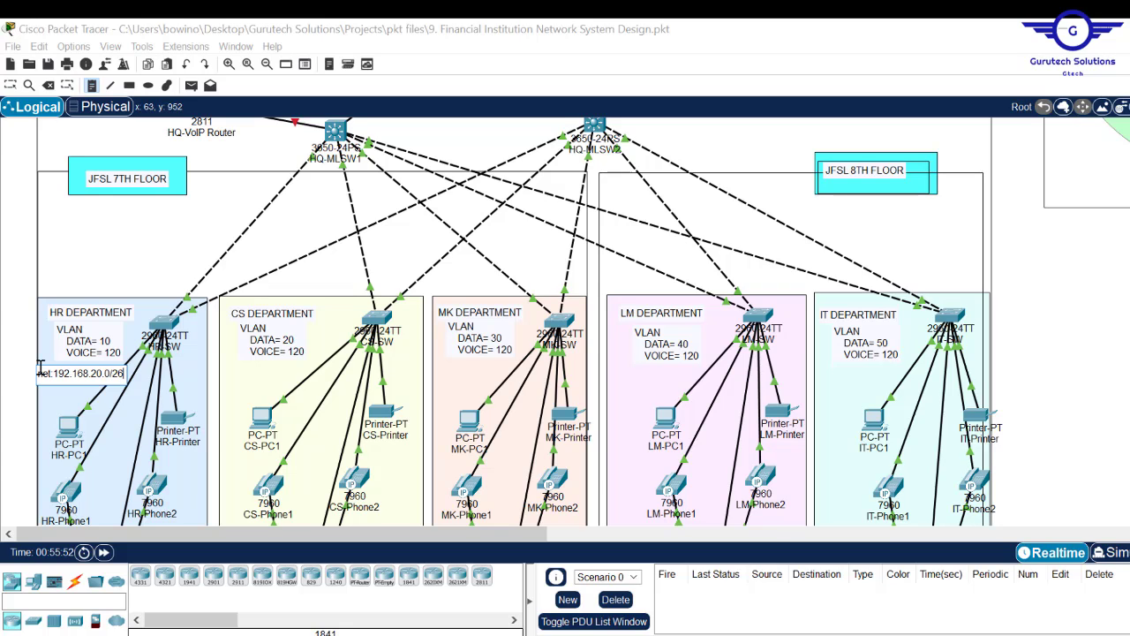
key(ctrl+a)
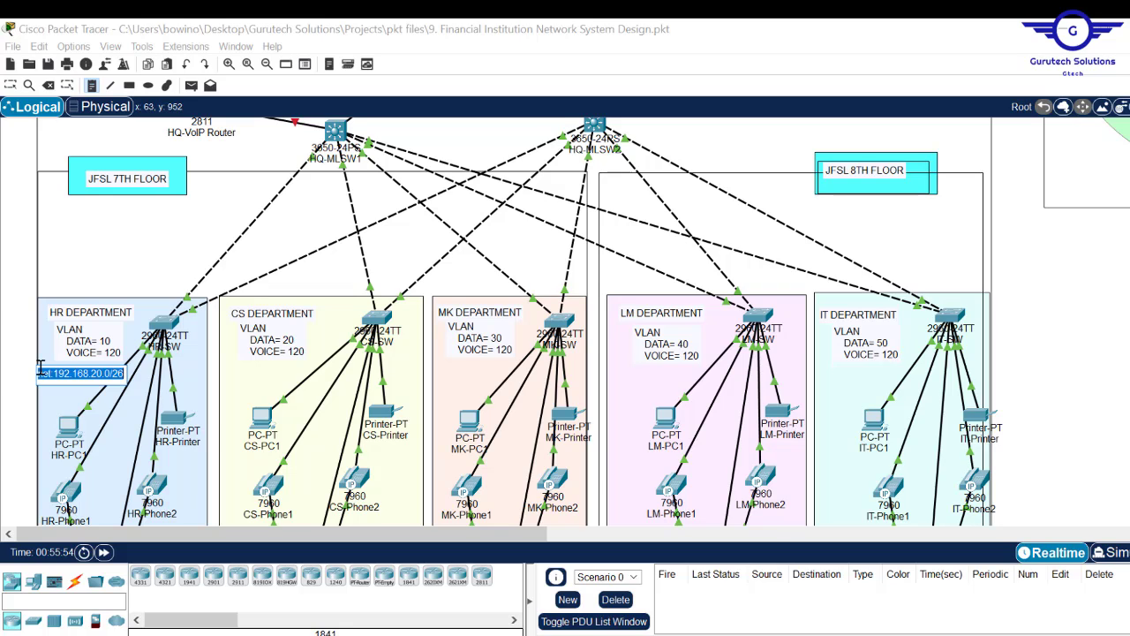
key(Escape)
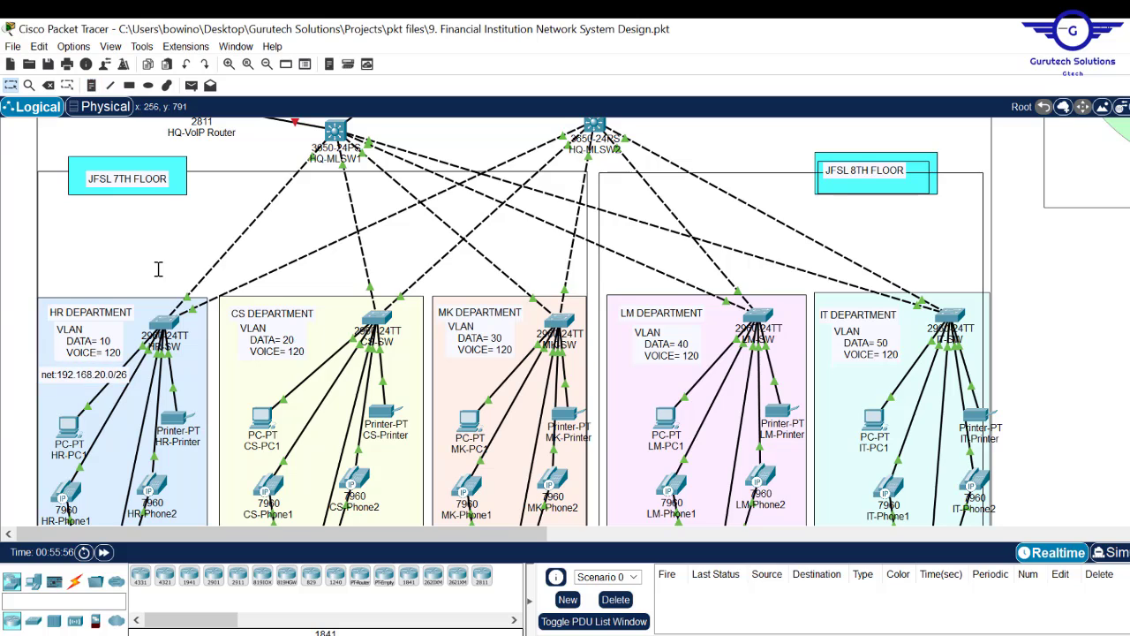
- Capitalise the HR note label to NET, join it onto one line, and nudge it upward
double_click(64, 380)
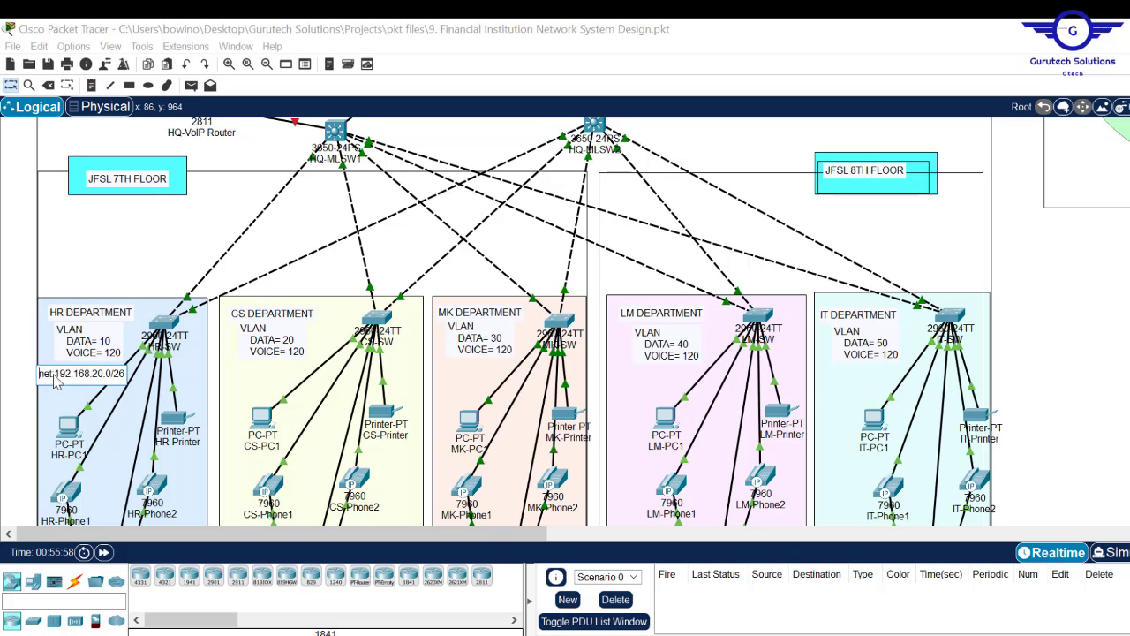
drag(53, 373, 34, 371)
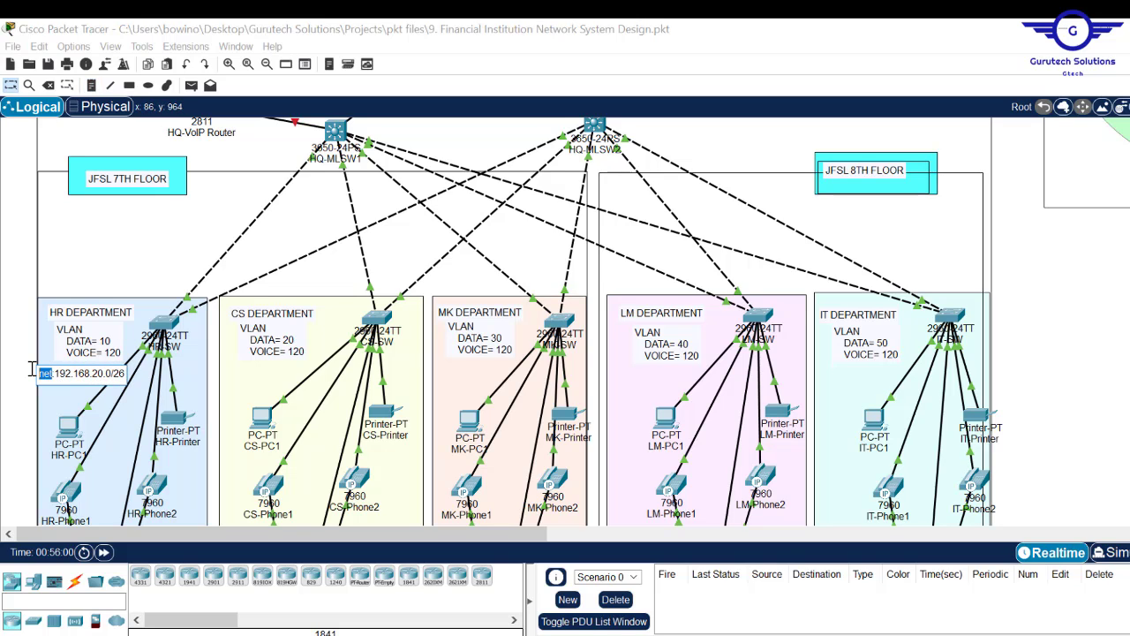
key(Caps_Lock)
text(NET)
key(Right)
key(Return)
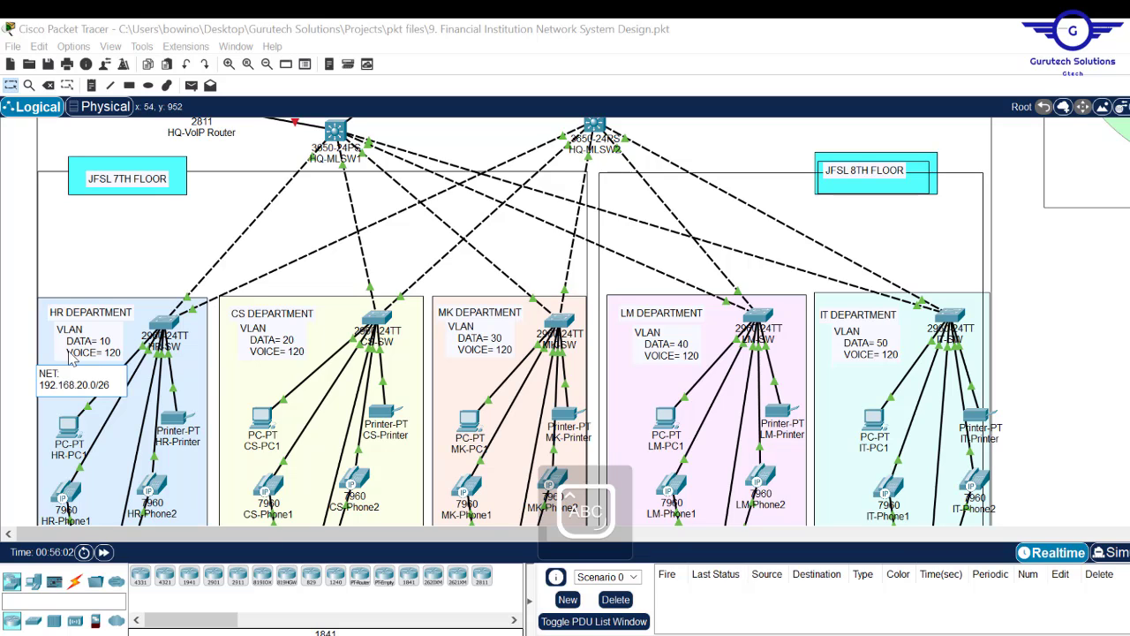
key(BackSpace)
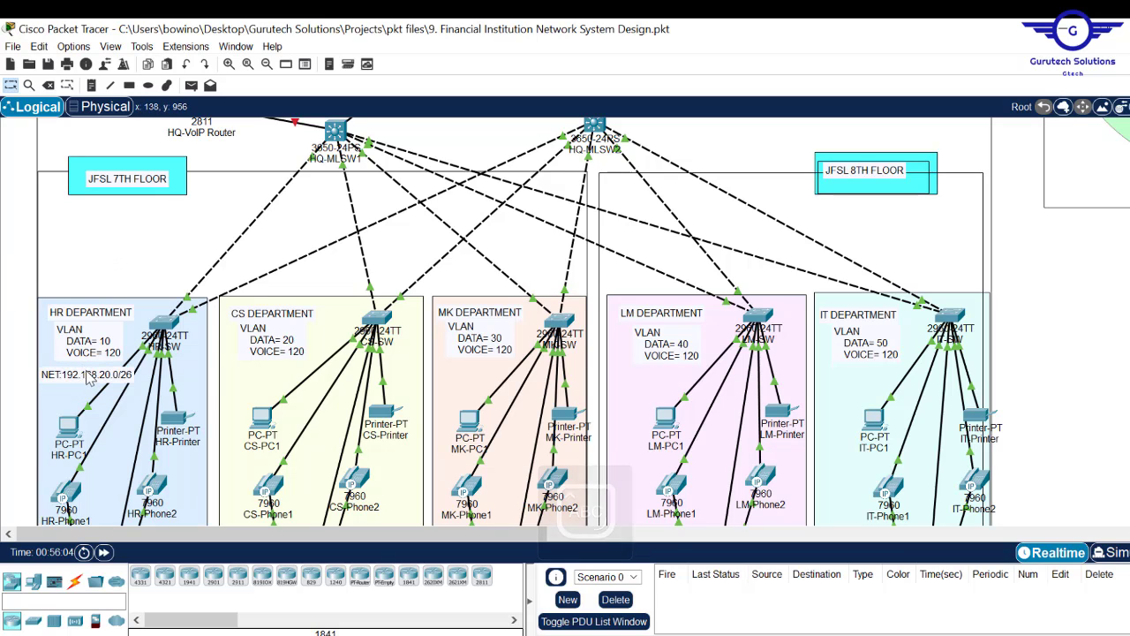
drag(88, 378, 95, 370)
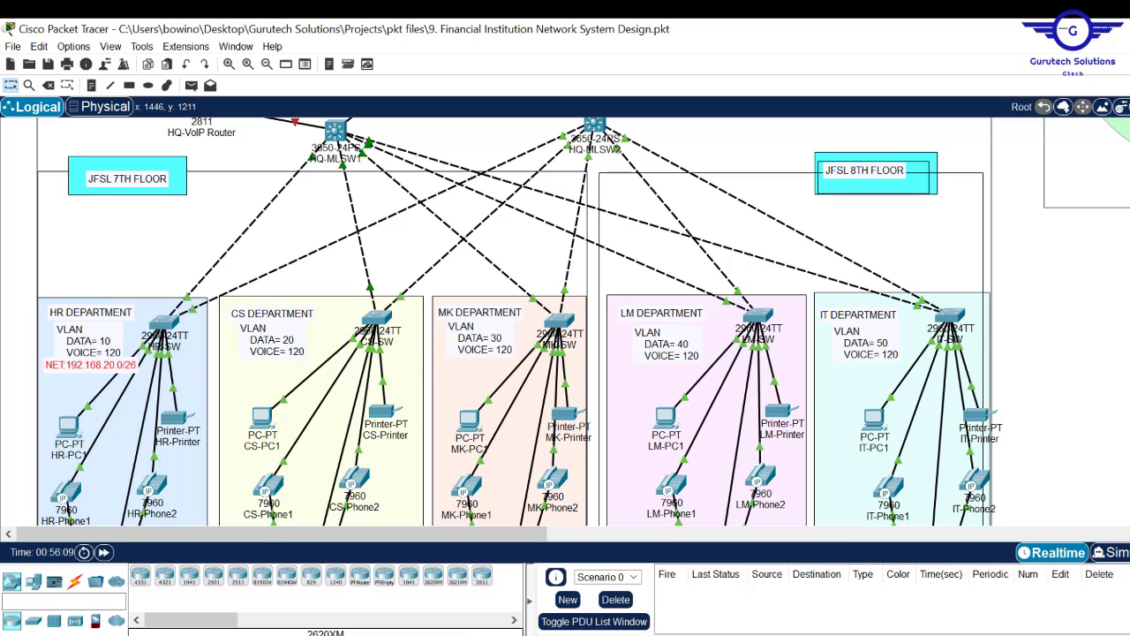
key(alt+Tab)
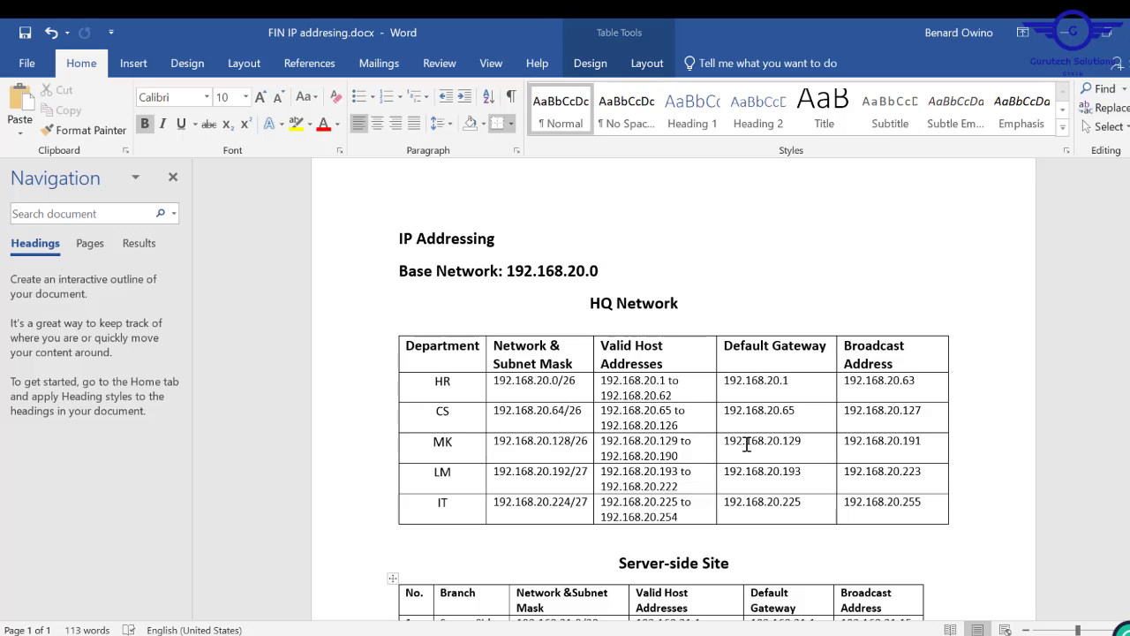
- Check the HR subnet's /26 prefix in the Word document, then minimize Word
double_click(566, 385)
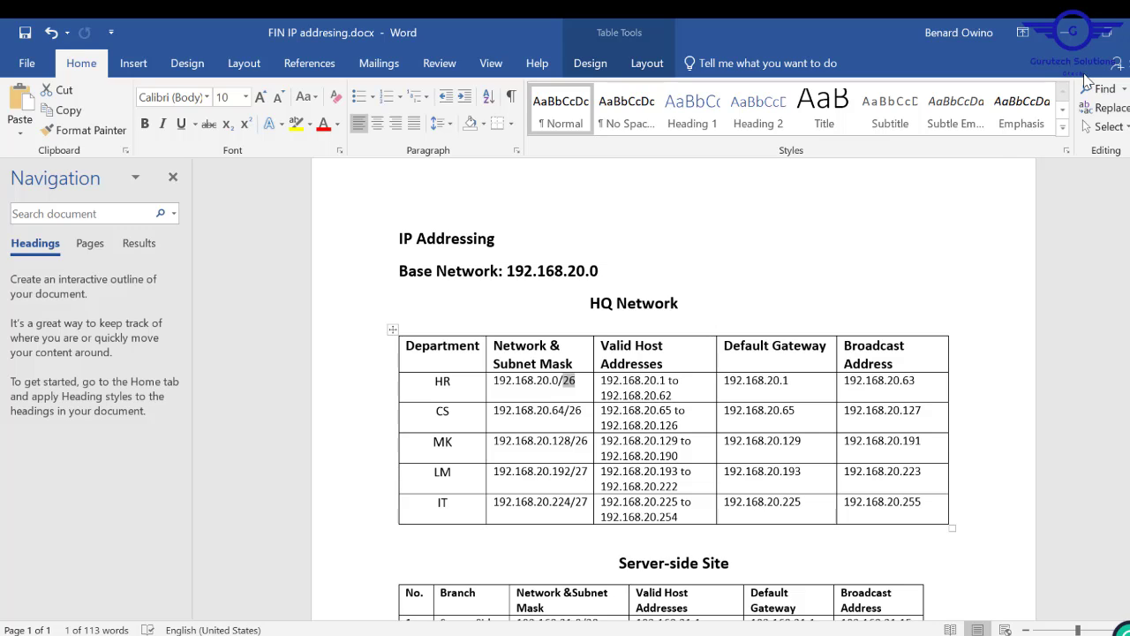
click(1063, 33)
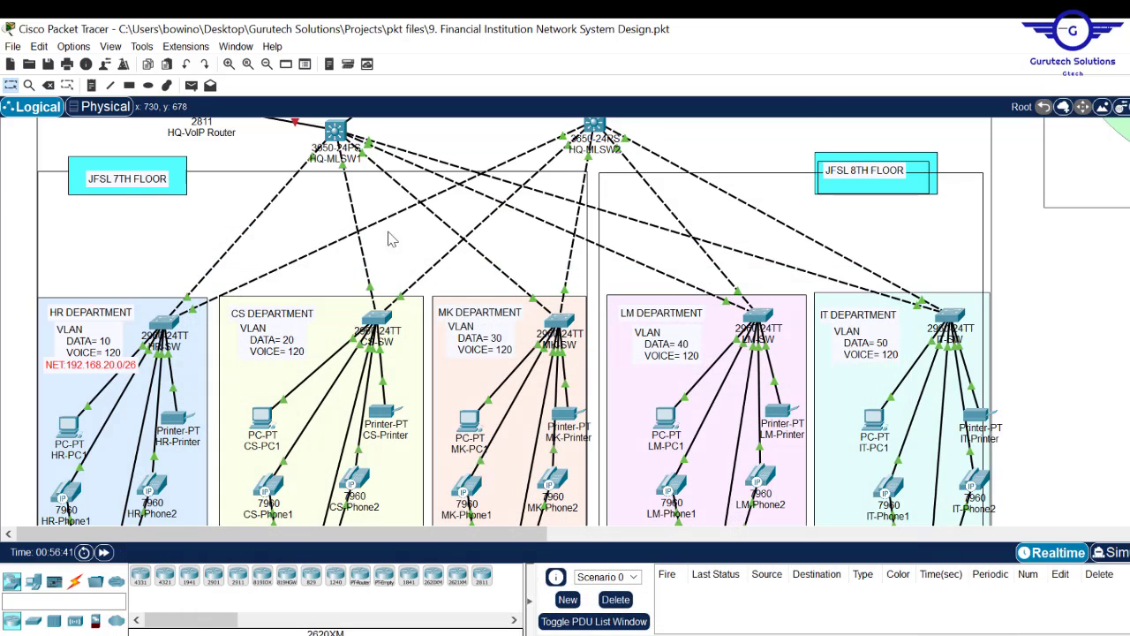
- Finish the HR note and add CS (NET: 192.168.20.64/26) and MK (NET: 192.168.20.128/26) notes
double_click(110, 368)
key(ctrl+a)
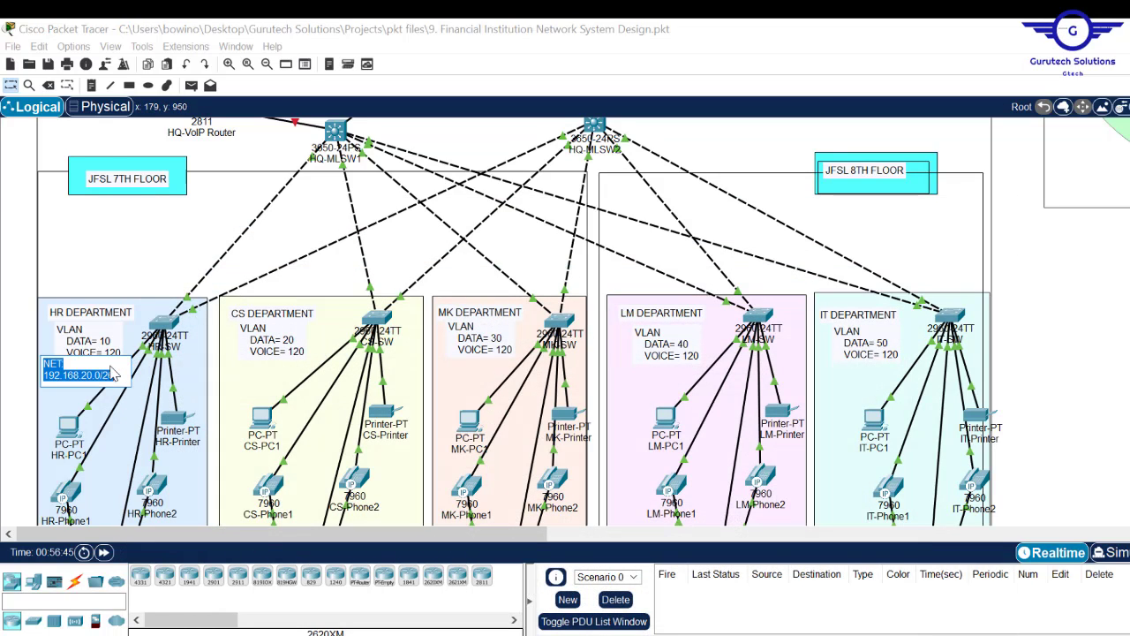
click(91, 85)
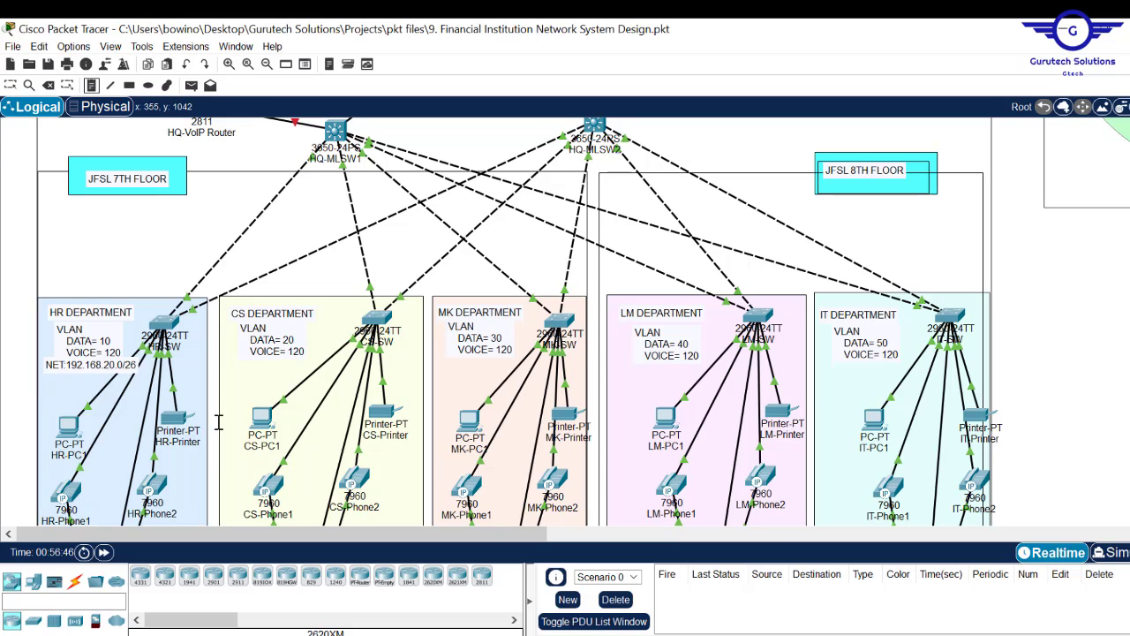
click(225, 355)
text(NET: 192.168.20.64/26)
click(435, 362)
text(NET: 192.168.20.128/26)
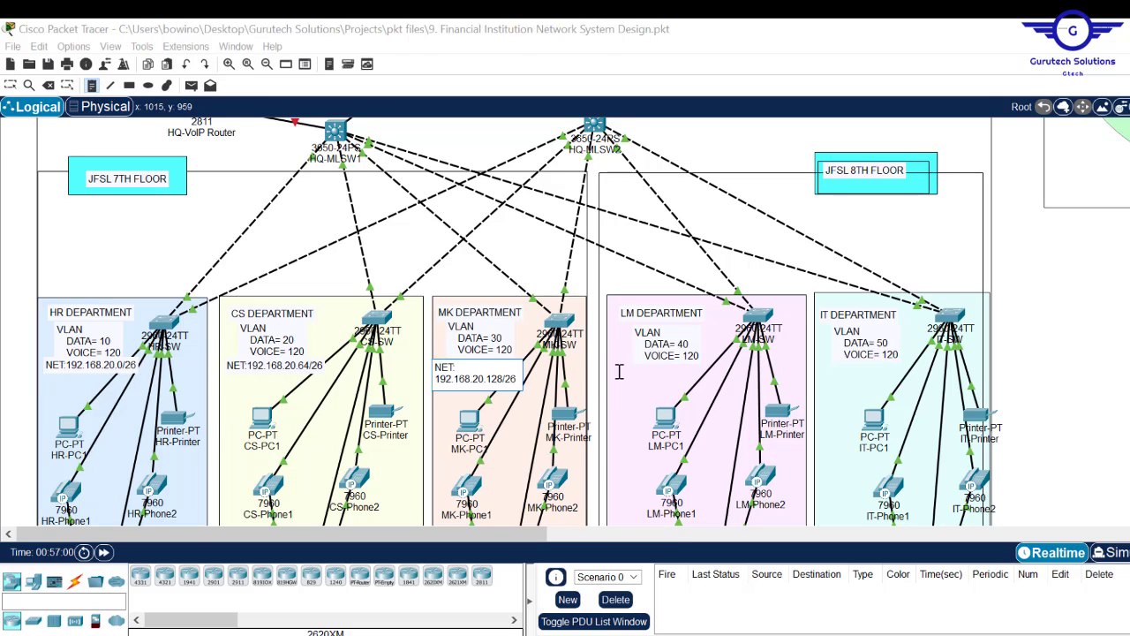
- Add LM (NET: 192.168.20.192/27) and IT (NET: 192.168.20.224/27) network notes
click(615, 365)
text(NET: 192.168.20.192/27)
key(ctrl+a)
click(819, 369)
text(NET: 192.168.20.224/27)
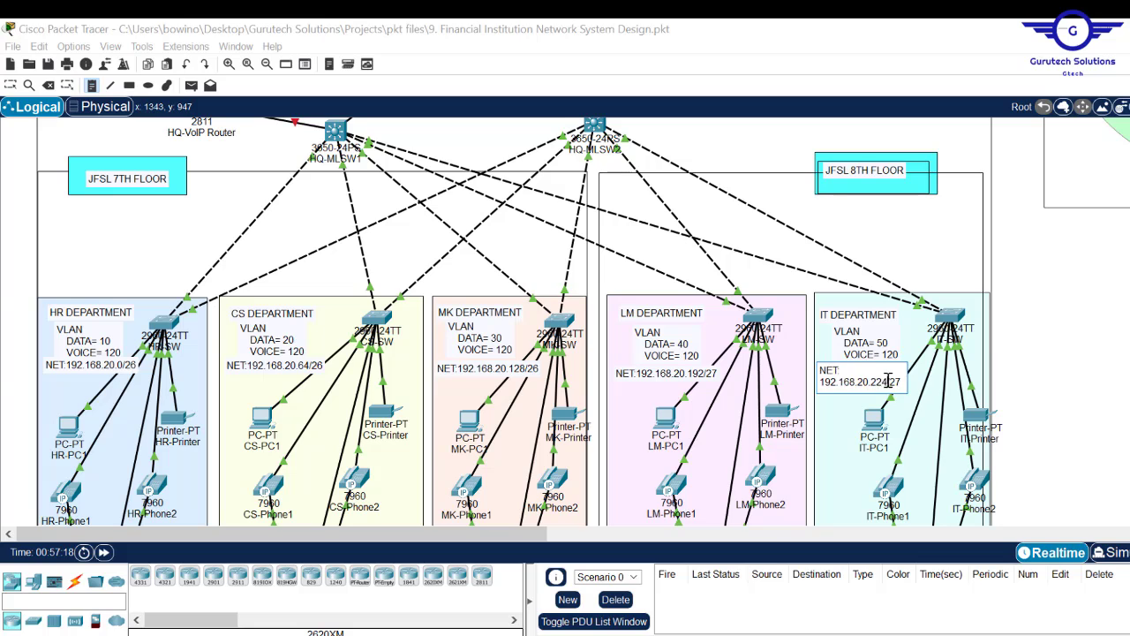
key(Escape)
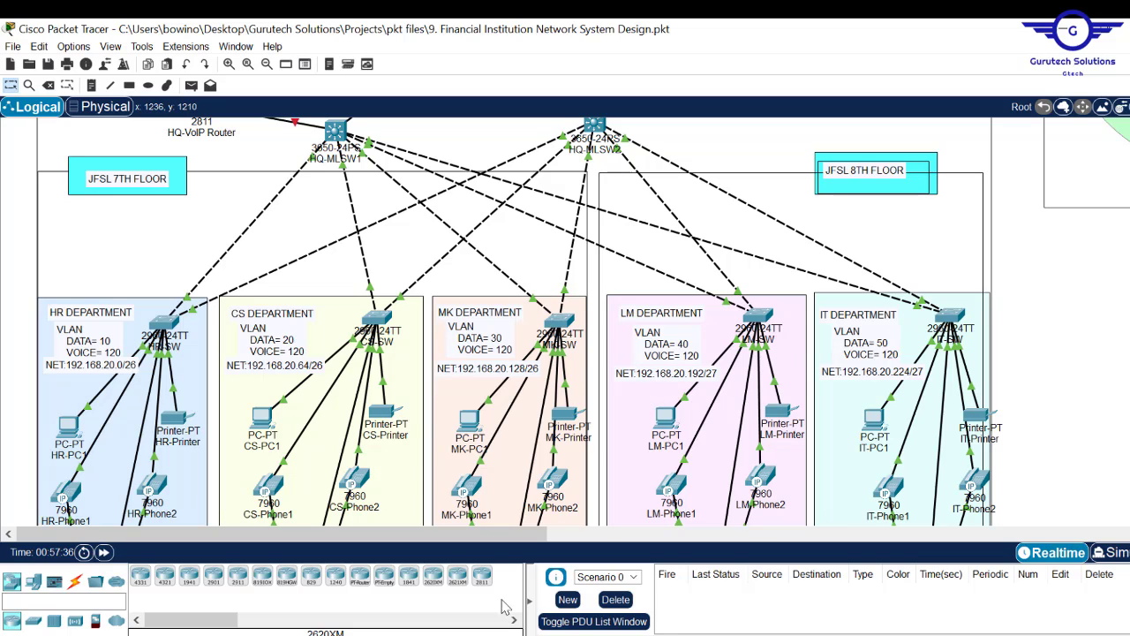
- Select the server-side LAN network 192.168.21.0/28 in Word, then minimize Word and pan the topology
key(alt+Tab)
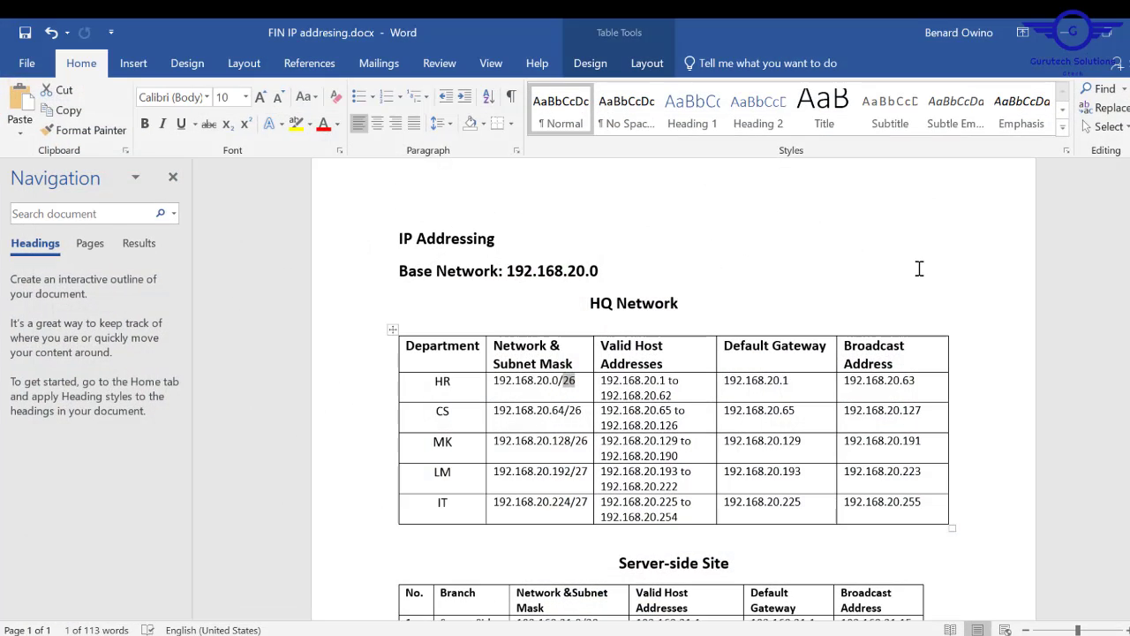
scroll(553, 343, down, 5)
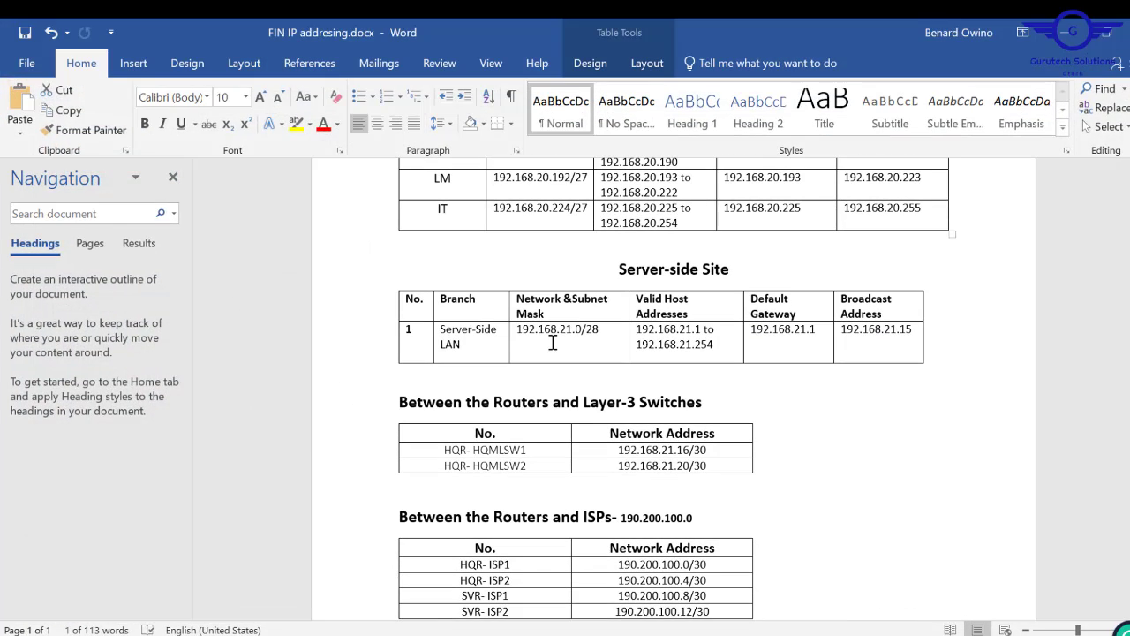
drag(606, 334, 528, 328)
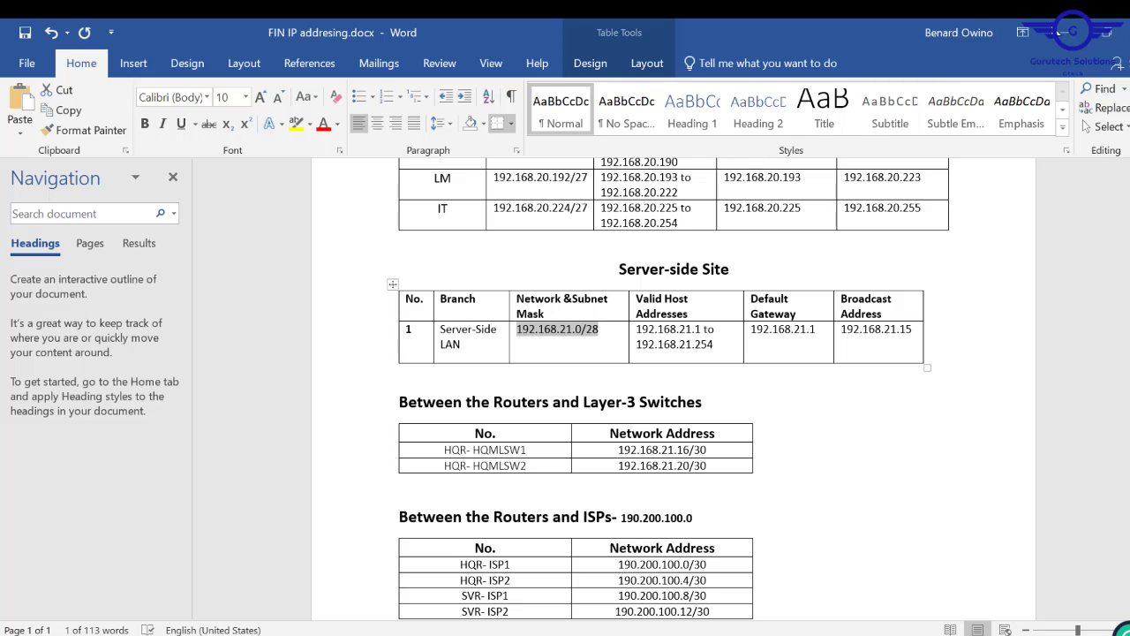
click(1073, 33)
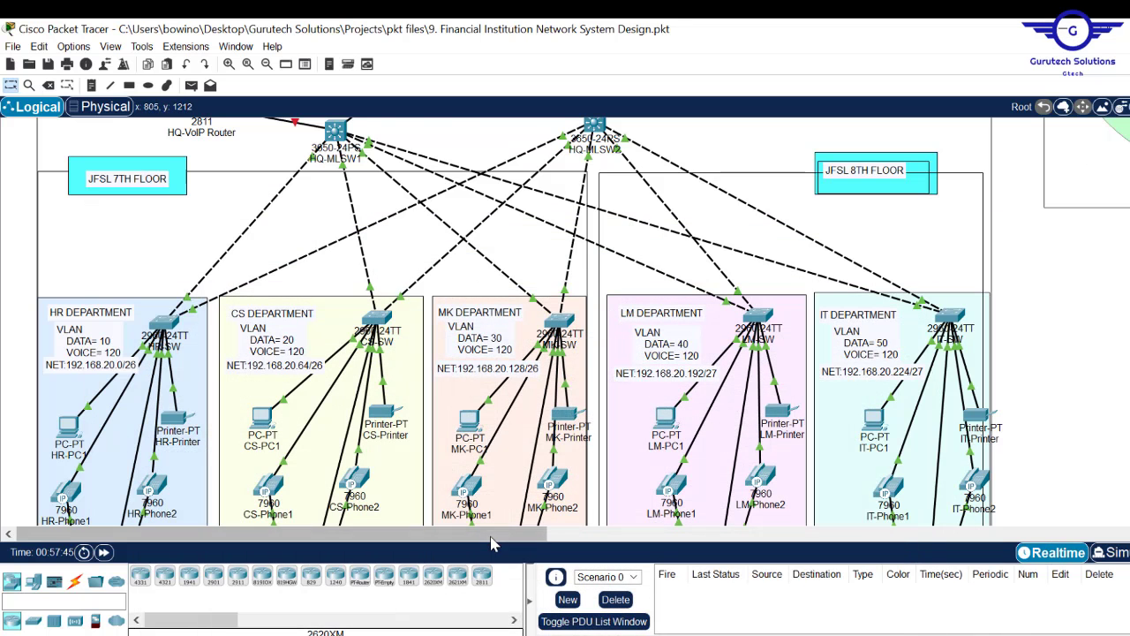
drag(353, 533, 526, 533)
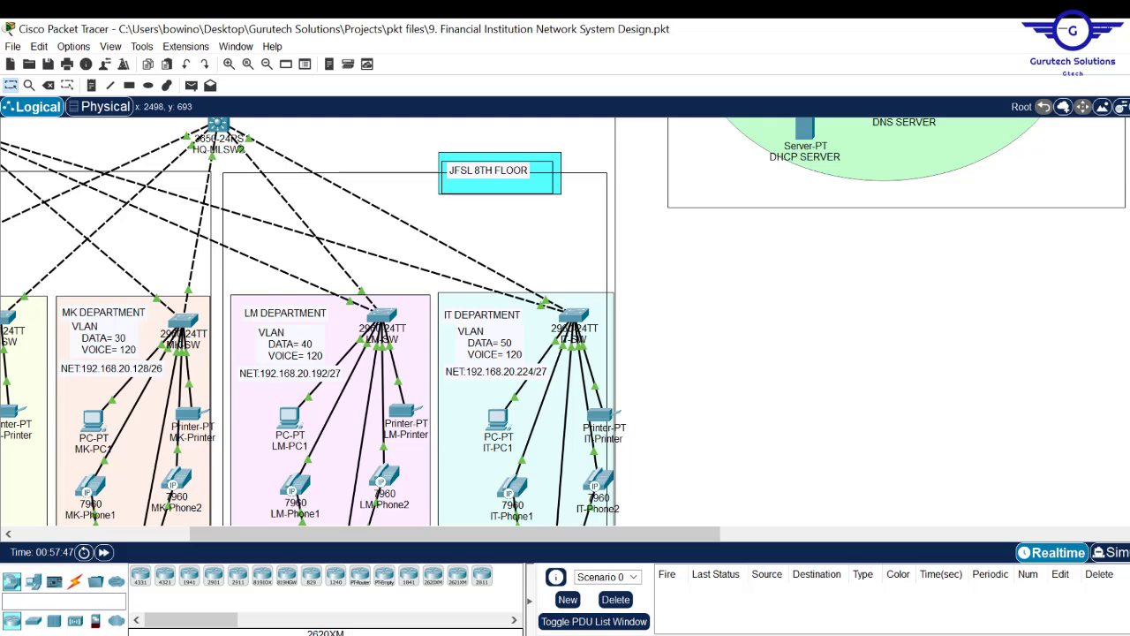
scroll(249, 138, up, 5)
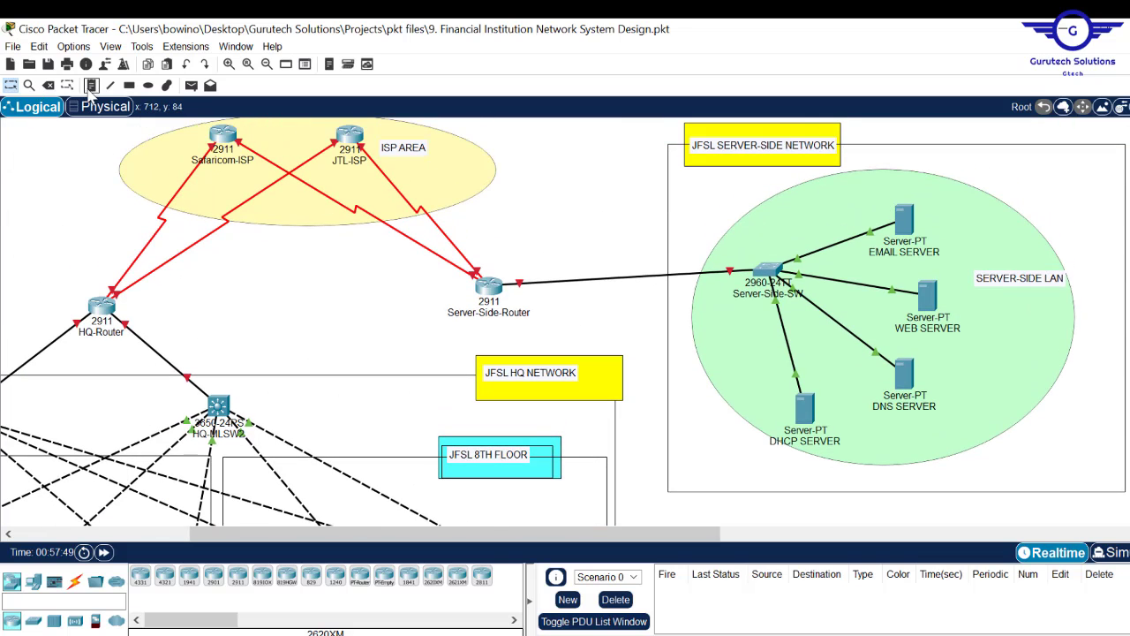
- Add a two-line note 'NET: 192.168.21.0/28' below the SERVER-SIDE LAN label
click(91, 86)
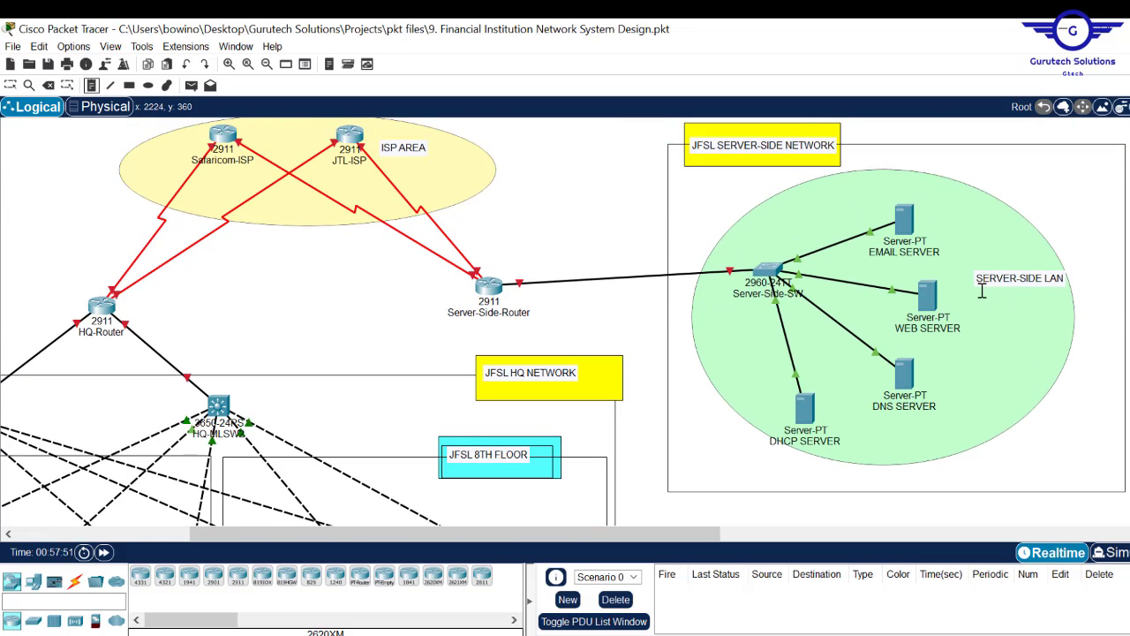
click(980, 292)
text(N)
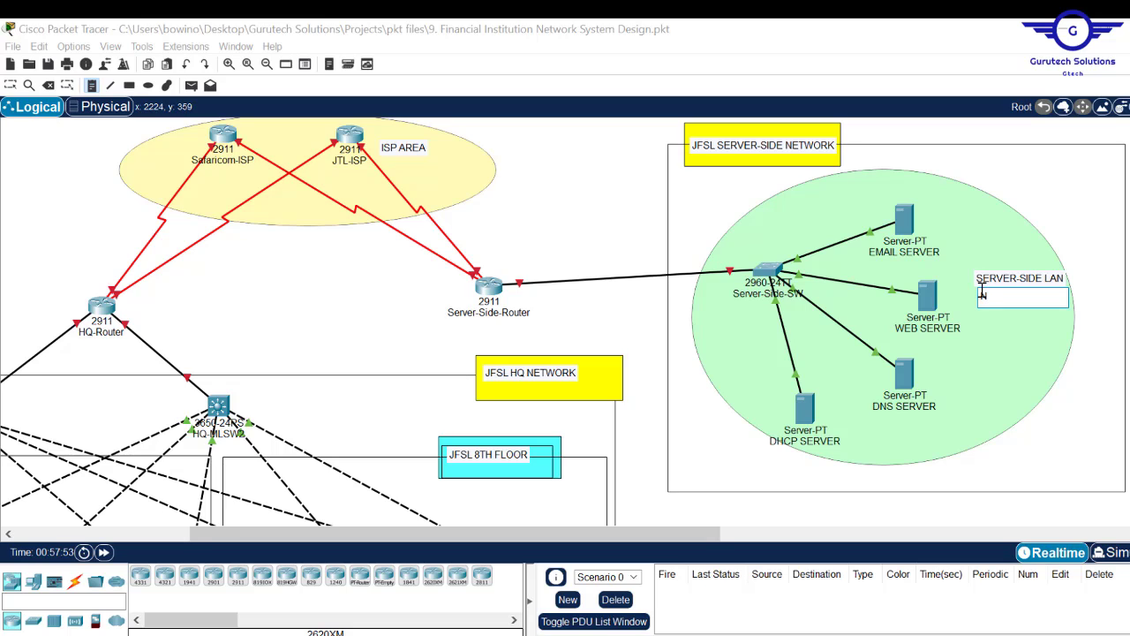
text(ET:)
key(Return)
text(192.168.21.0/28)
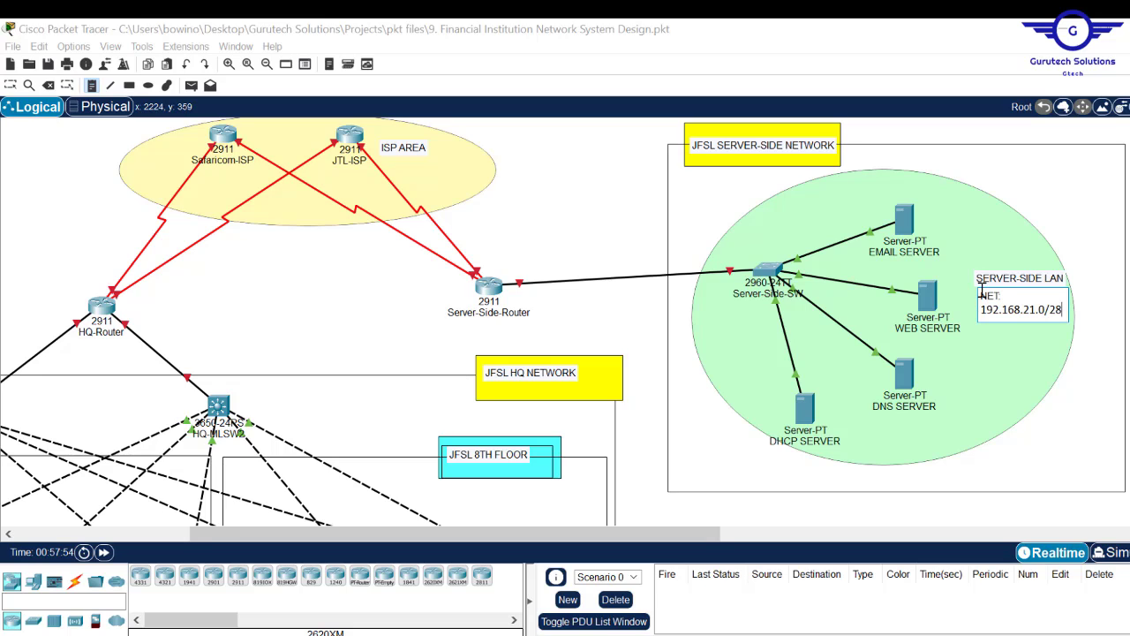
key(Escape)
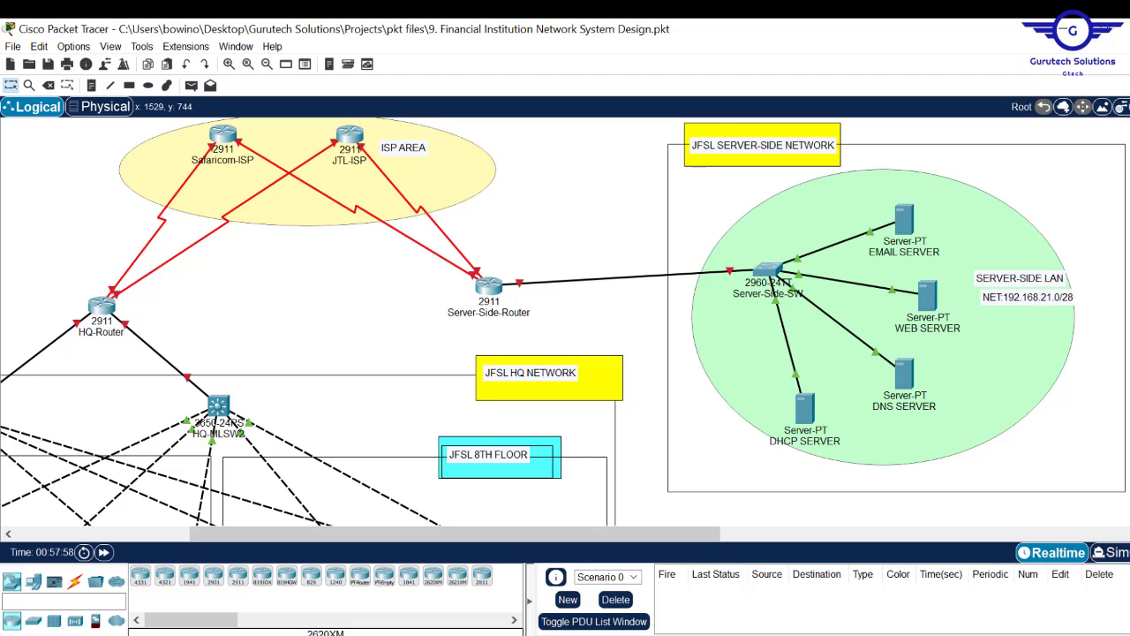
- Look up the HQR-HQMLSW1 network 192.168.21.16/30 in the Word document
key(alt+Tab)
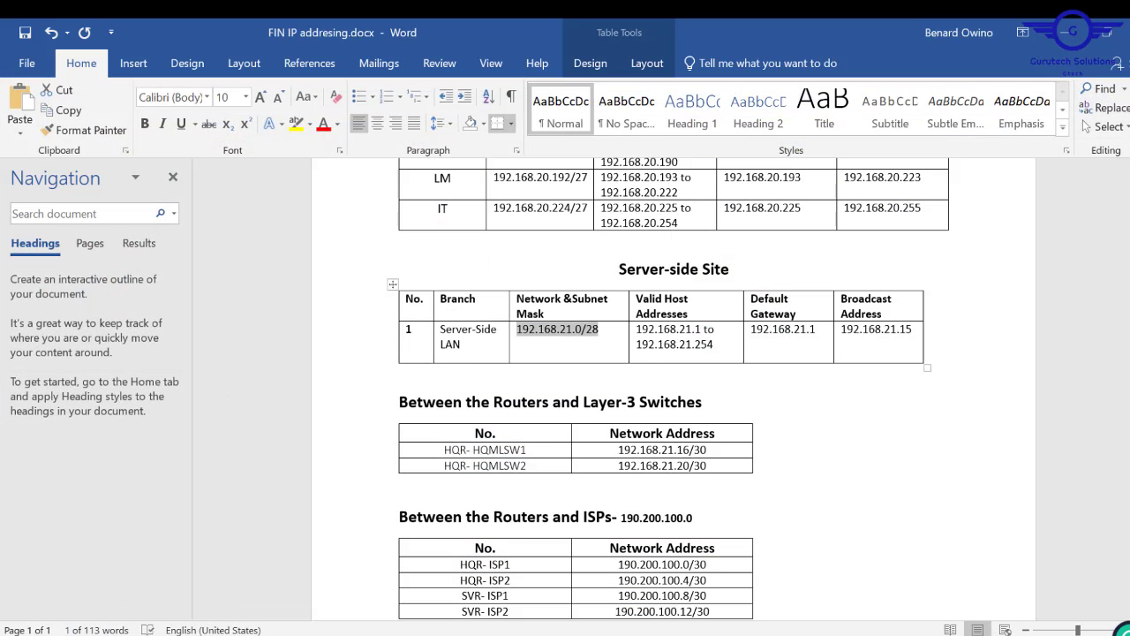
scroll(581, 308, down, 2)
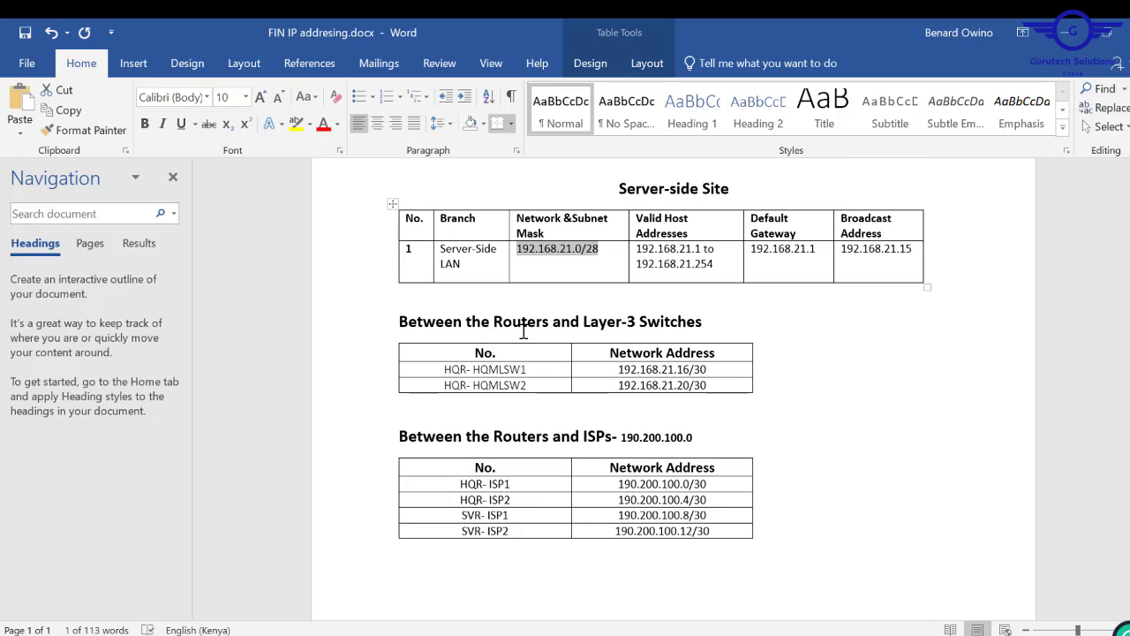
drag(711, 370, 622, 371)
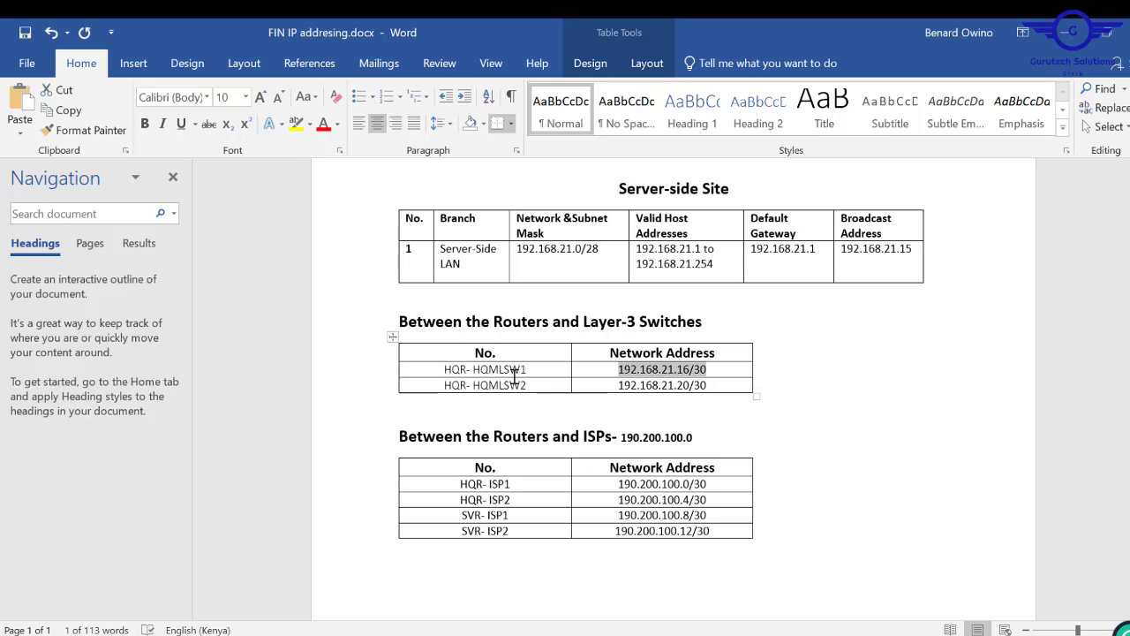
key(alt+Tab)
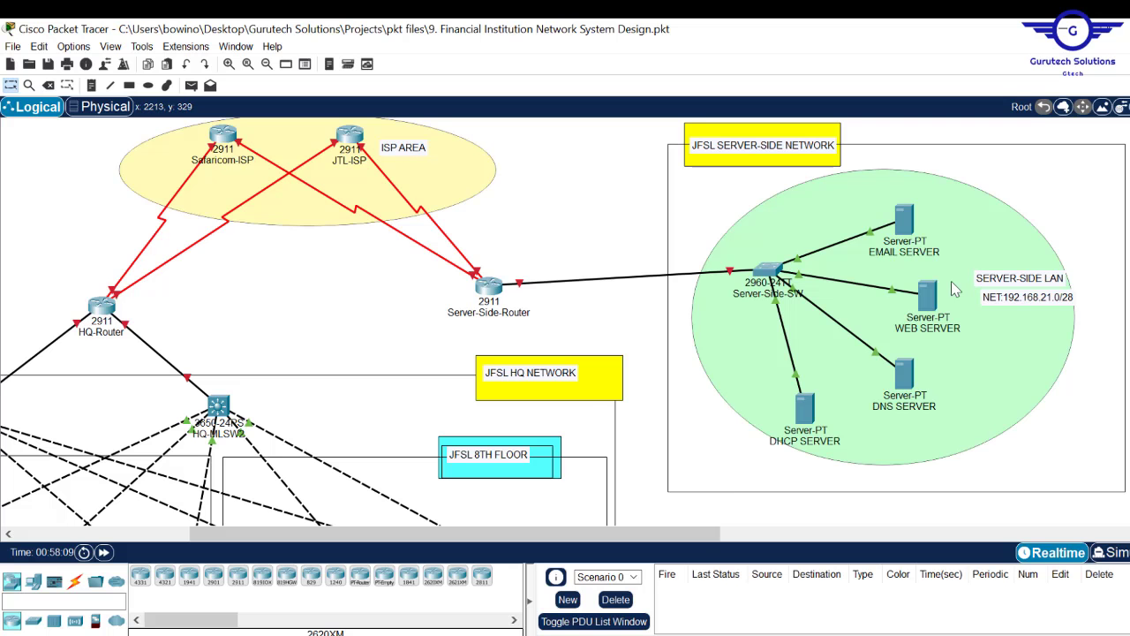
- Label HQ-Router's two switch links 192.168.21.16/30 and 192.168.21.20/30, then view the ISP links in Word
drag(353, 536, 229, 536)
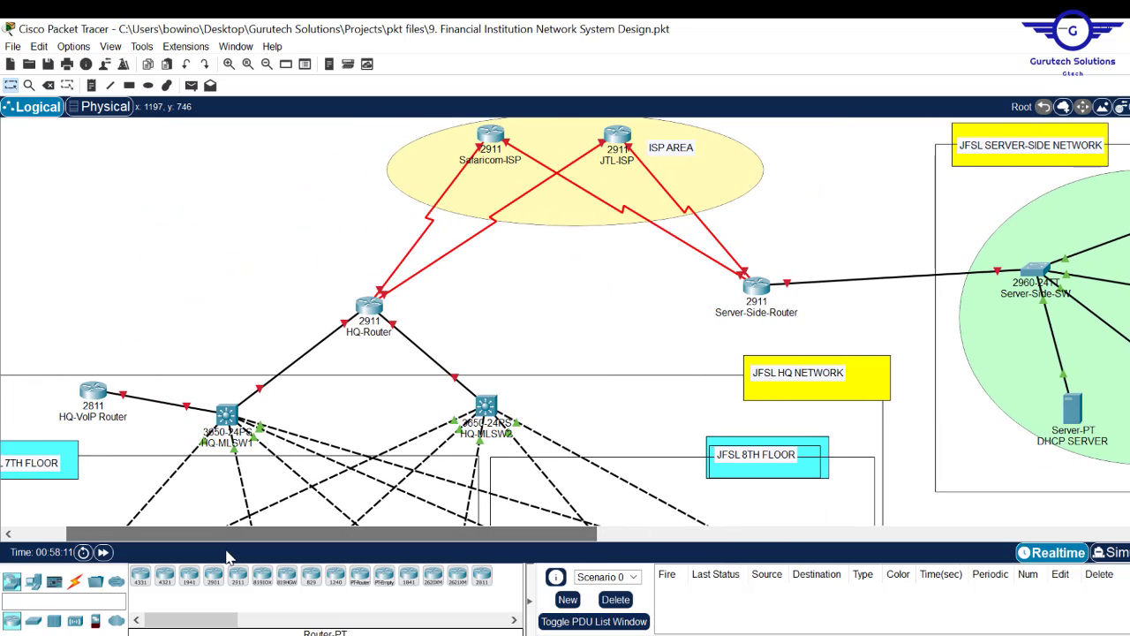
click(91, 85)
click(256, 363)
text(192.168.21.16/30)
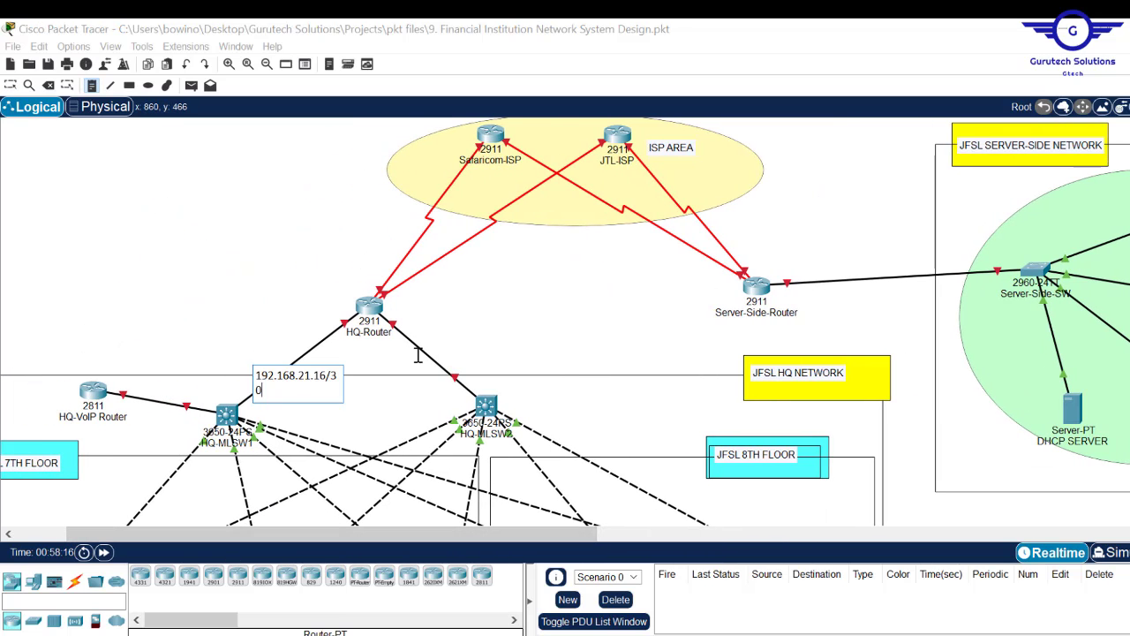
click(421, 362)
text(192.168.21.20/30)
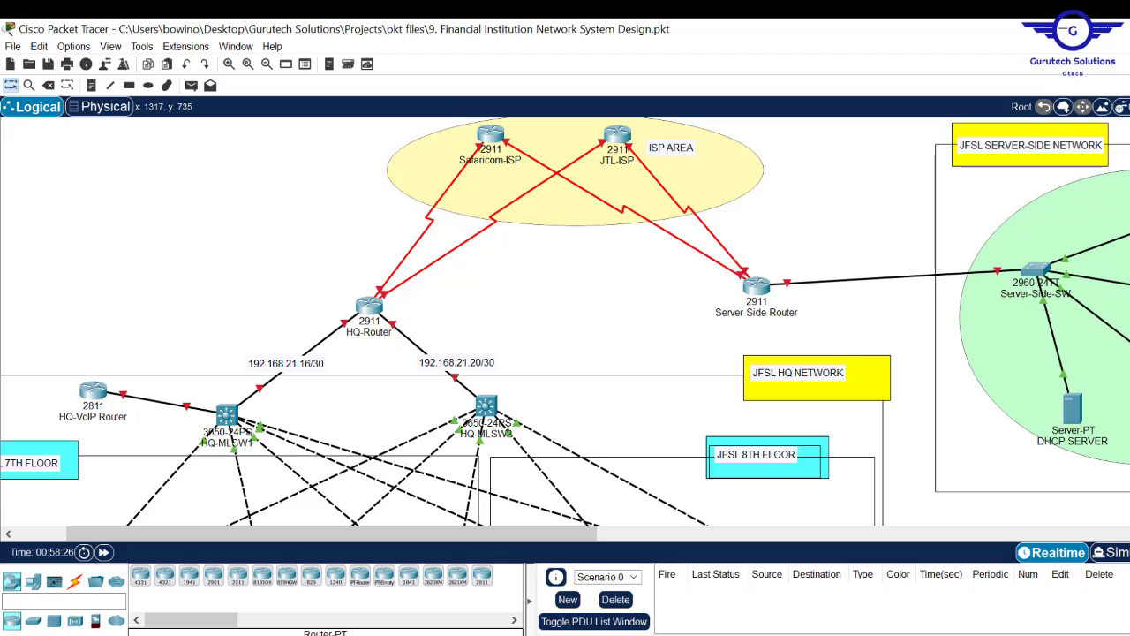
key(alt+Tab)
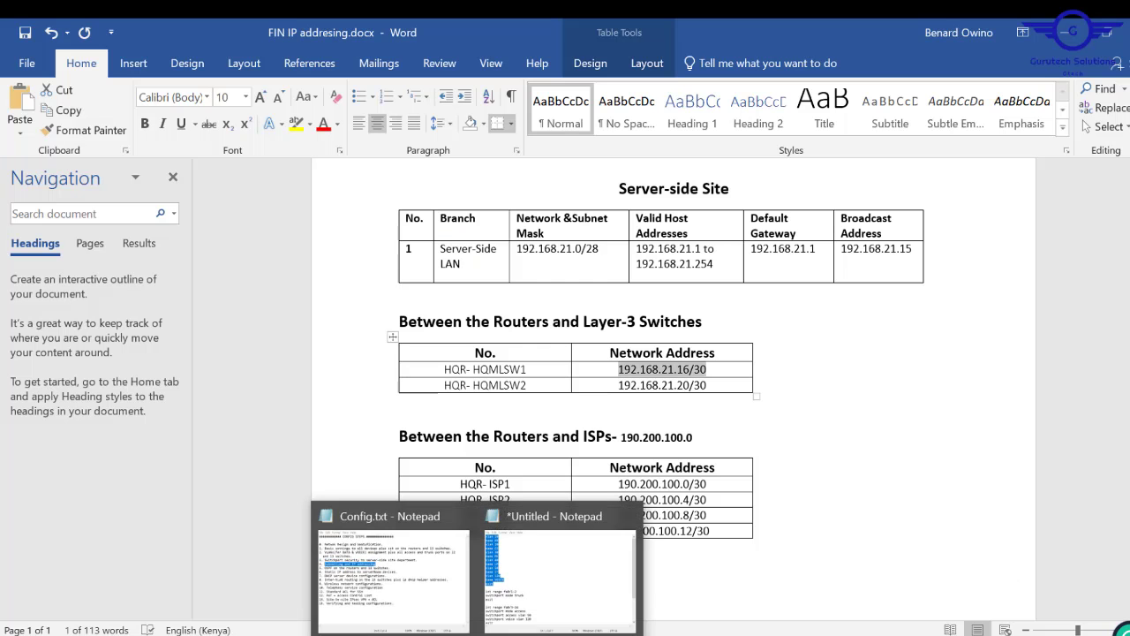
scroll(618, 336, down, 2)
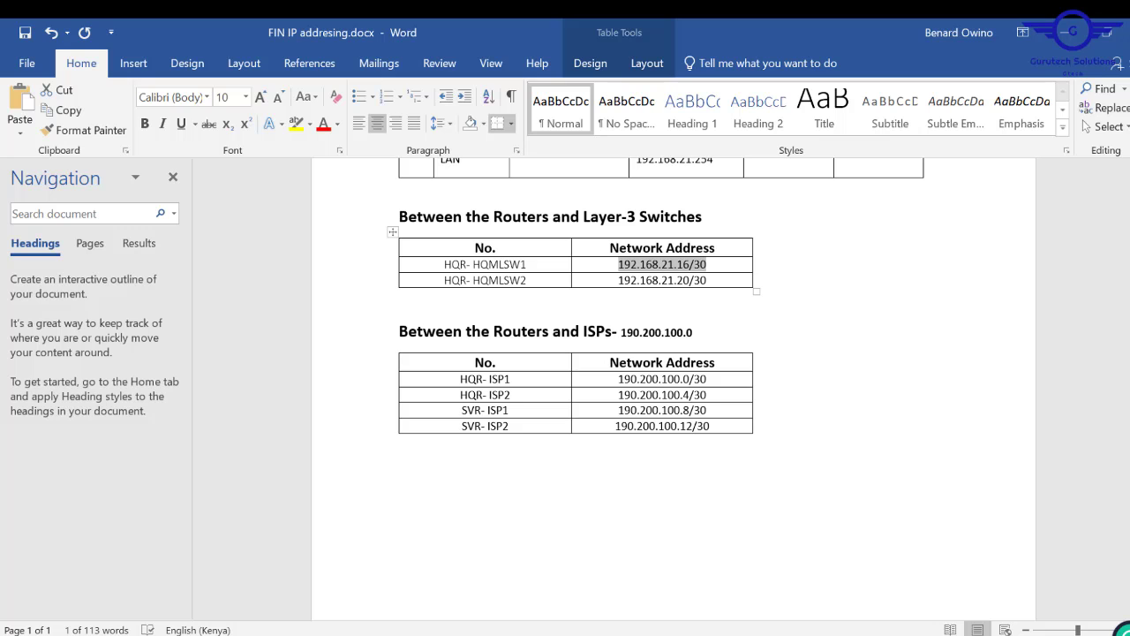
- Add notes 190.200.100.0/30, .4/30, .8/30 and .12/30 on the four router–ISP links
key(alt+Tab)
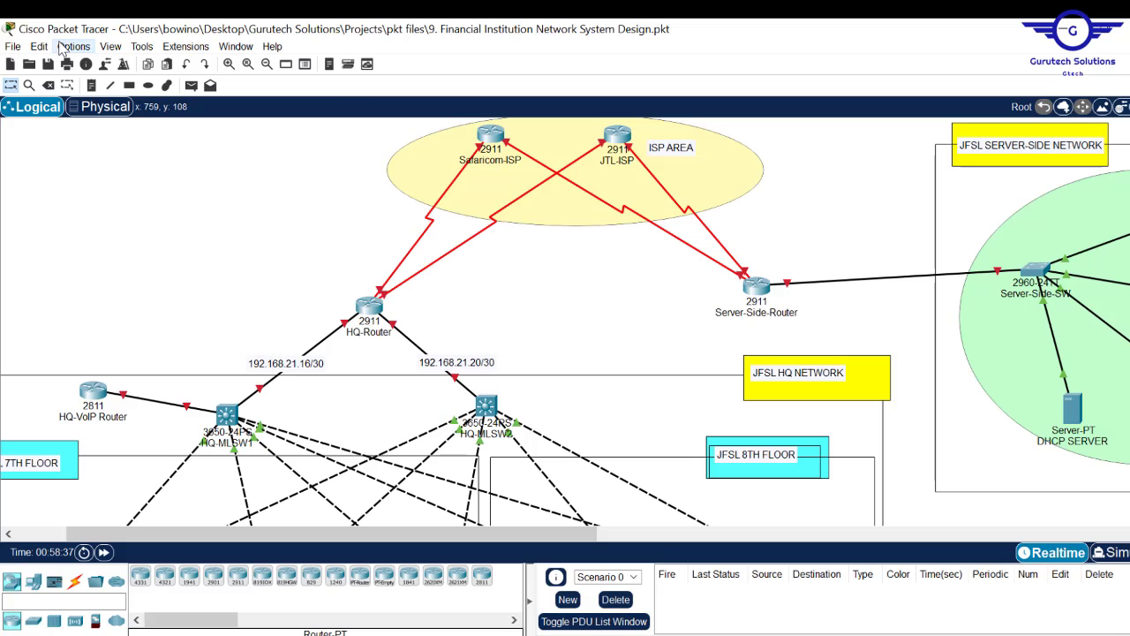
click(91, 85)
click(386, 215)
text(190.200.100.0/30)
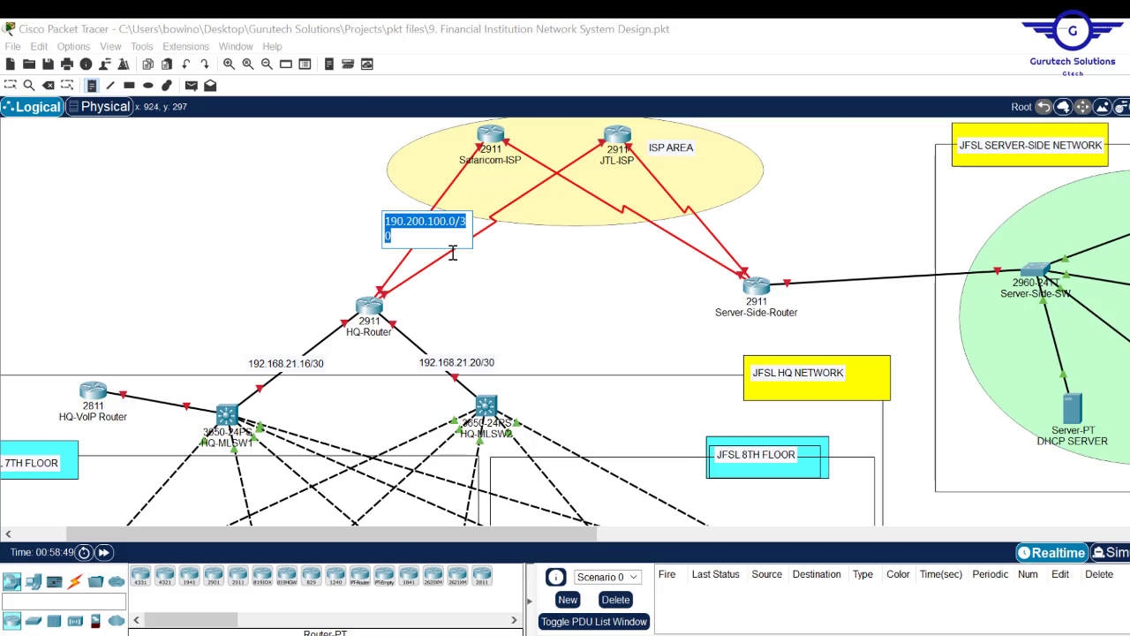
click(440, 256)
text(190.200.100.4/30)
click(640, 224)
text(190.200.100.8/30)
click(688, 212)
text(190.200.100.0/3)
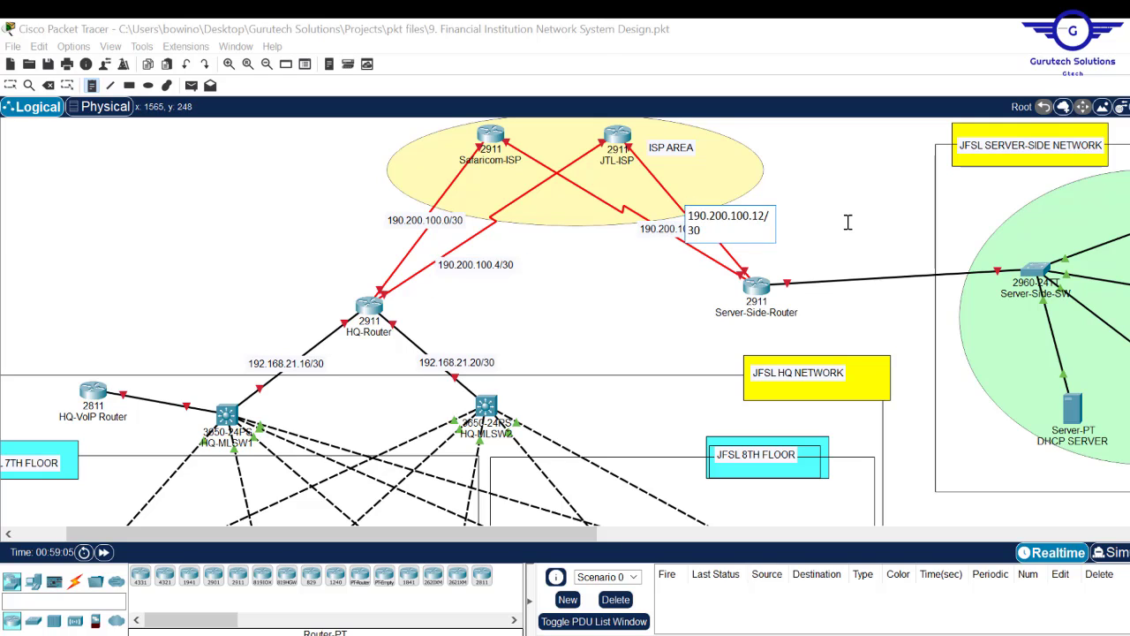
key(Escape)
- Reposition the .8/30, .12/30 and .0/30 labels beside their links
drag(667, 239, 651, 246)
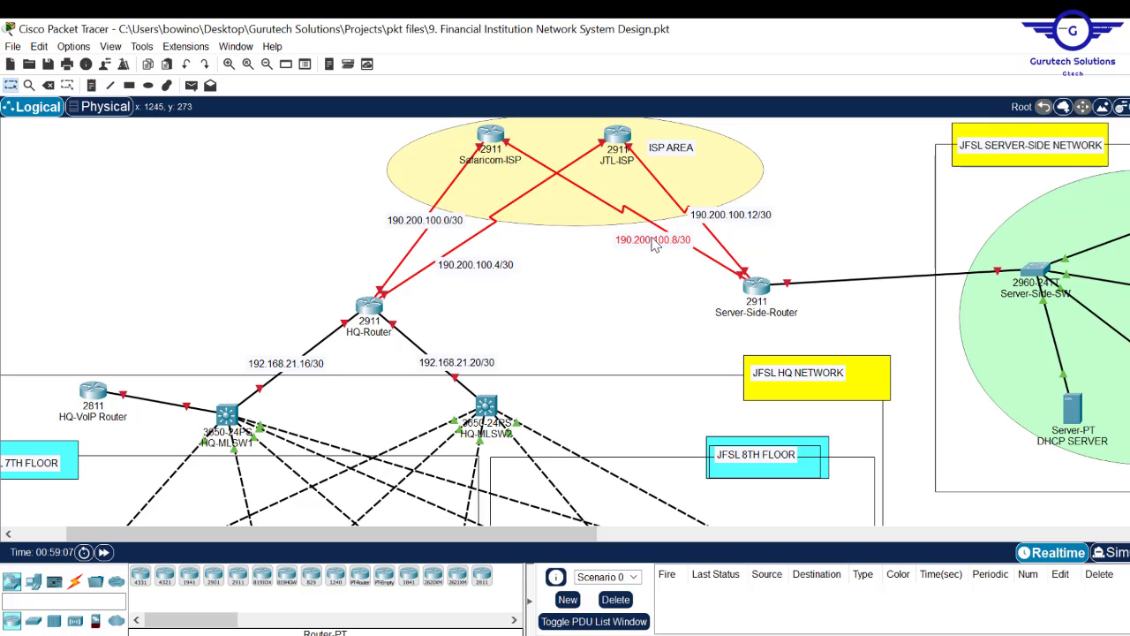
drag(714, 221, 722, 227)
drag(446, 232, 463, 263)
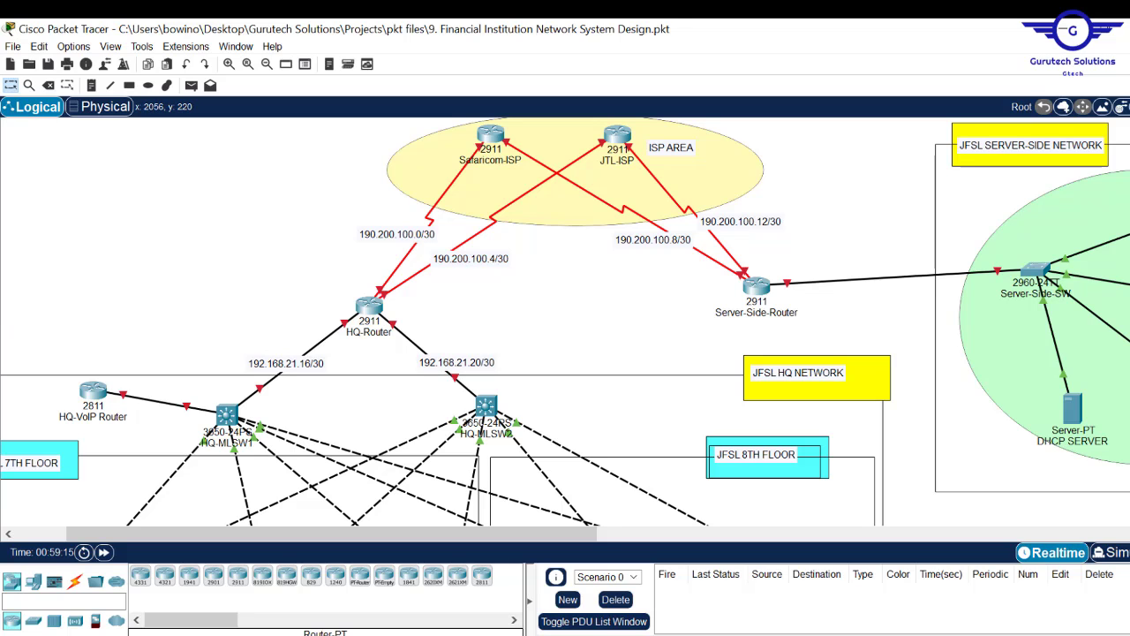
- Nudge the HQ-VoIP Router and draw a pink-filled rectangle around it
scroll(258, 258, down, 5)
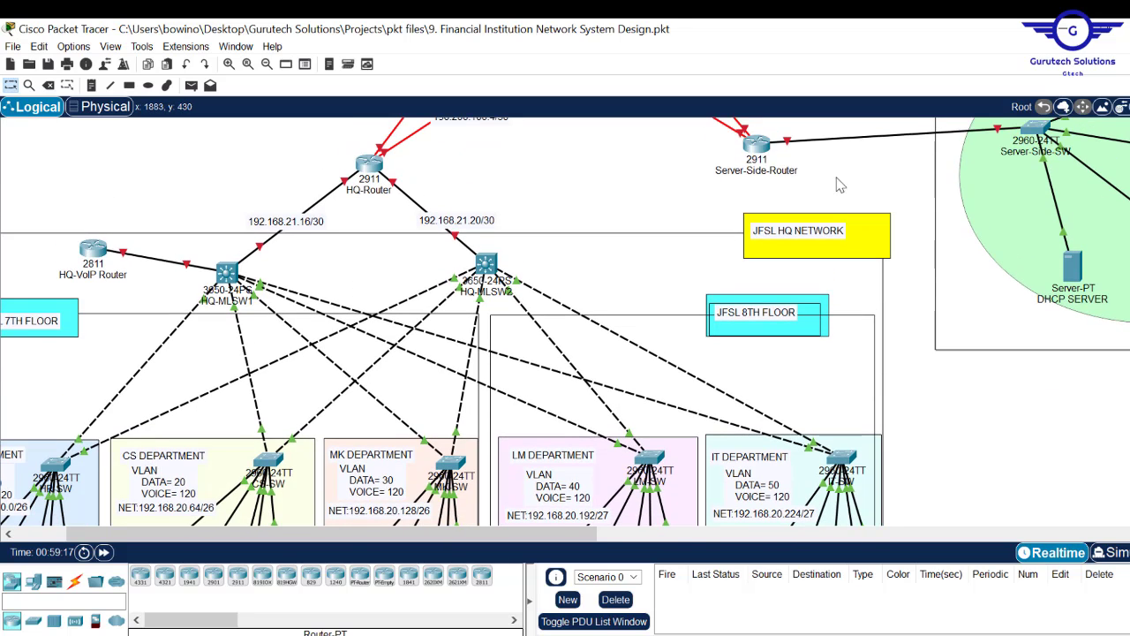
drag(100, 249, 83, 240)
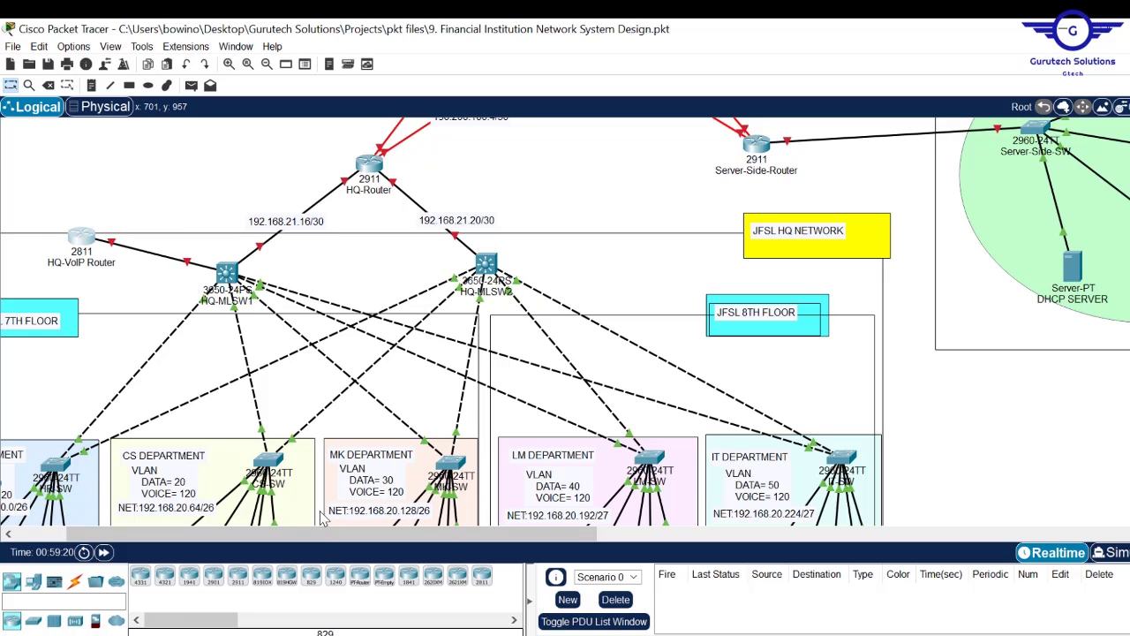
drag(308, 543, 259, 543)
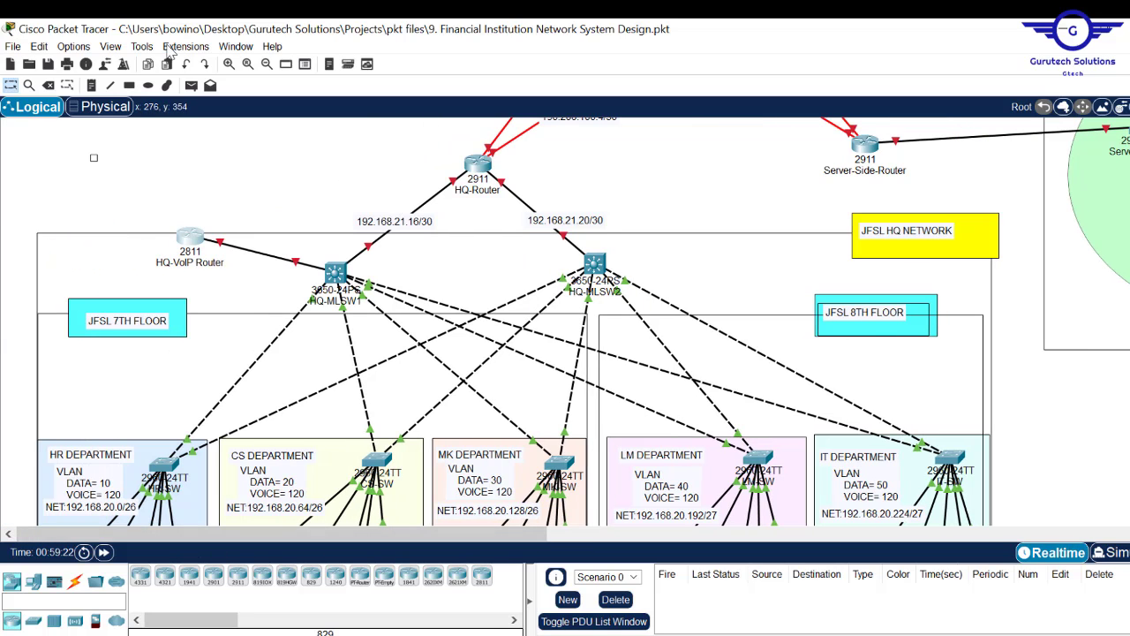
click(129, 85)
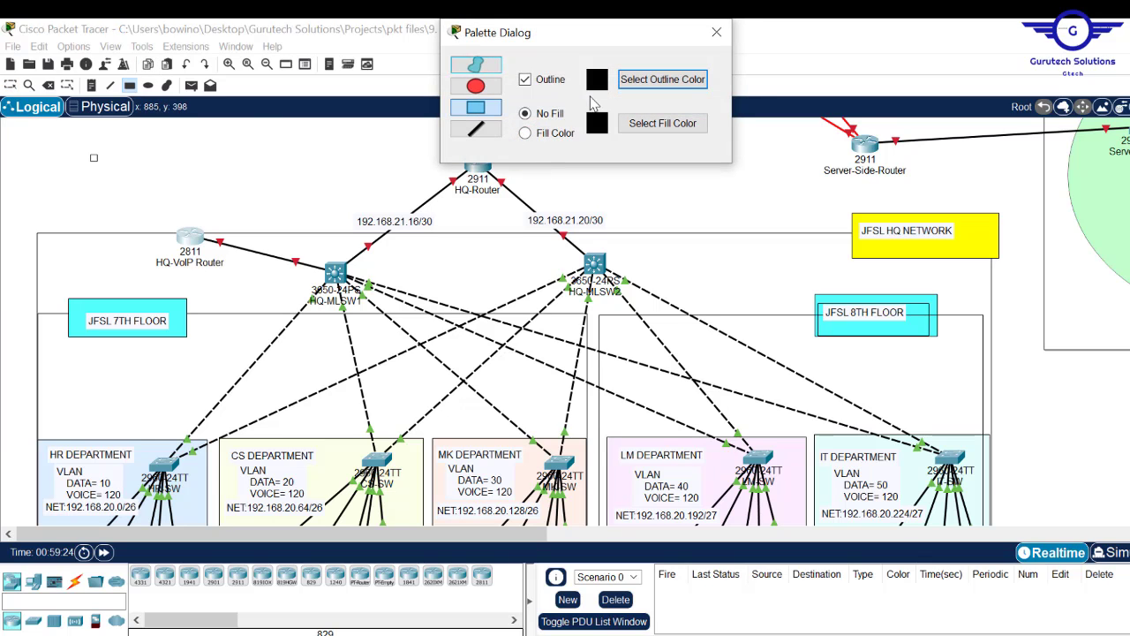
click(629, 123)
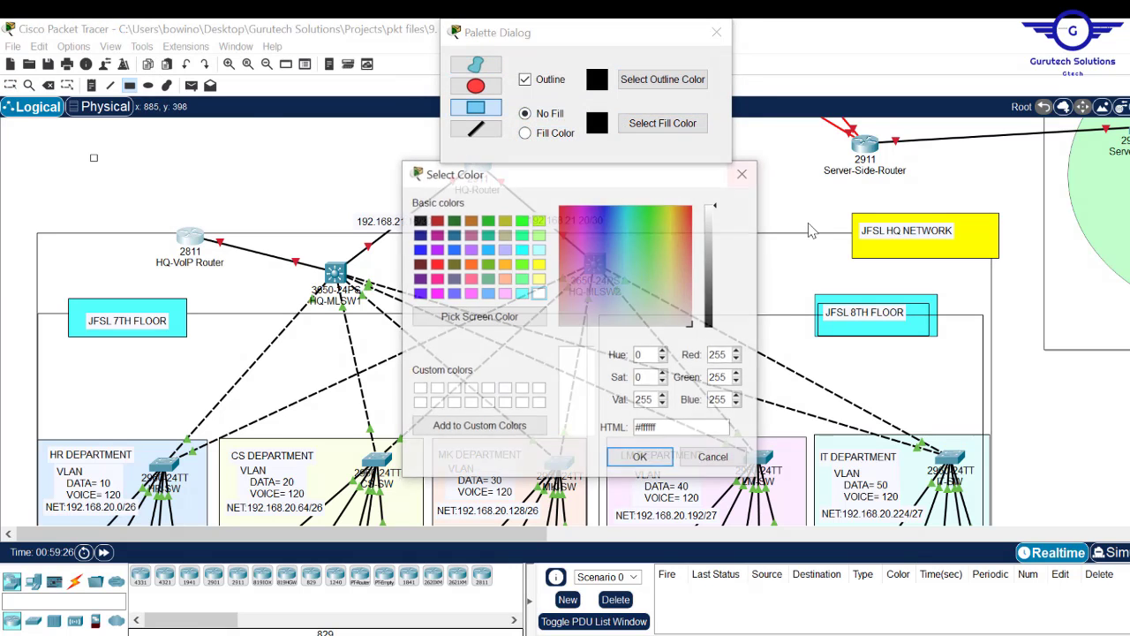
click(506, 293)
click(640, 457)
drag(71, 189, 295, 294)
click(525, 133)
key(Escape)
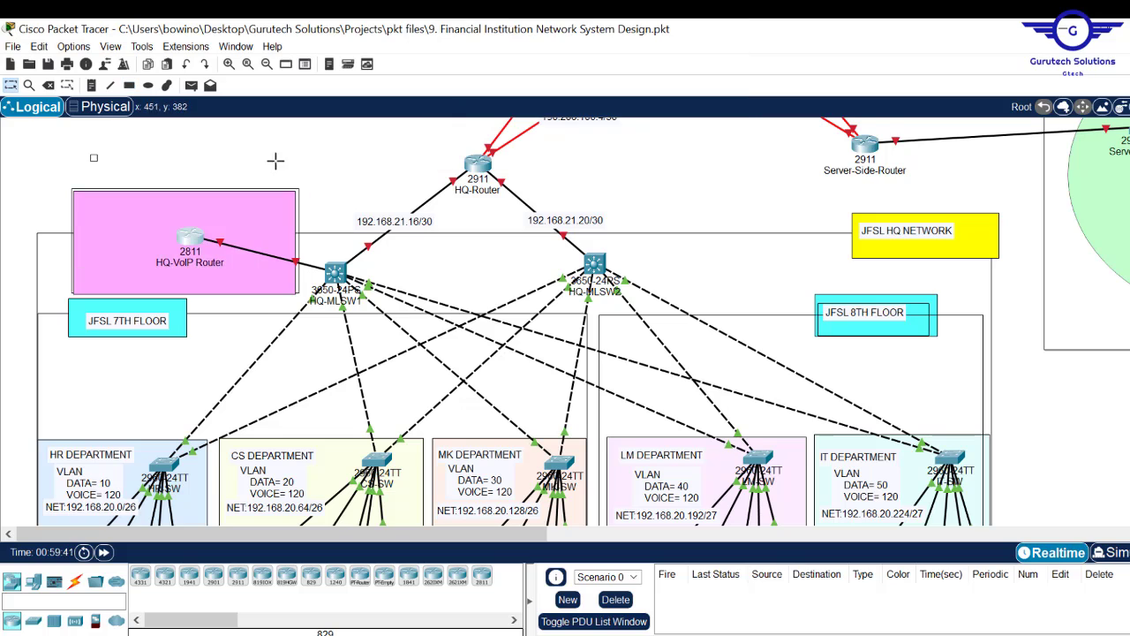
- Add a 'VOICE GATEWAY / NET: 10.10.10.0/24' note inside the pink box
click(90, 86)
click(95, 209)
text(VOICE GATEWAY)
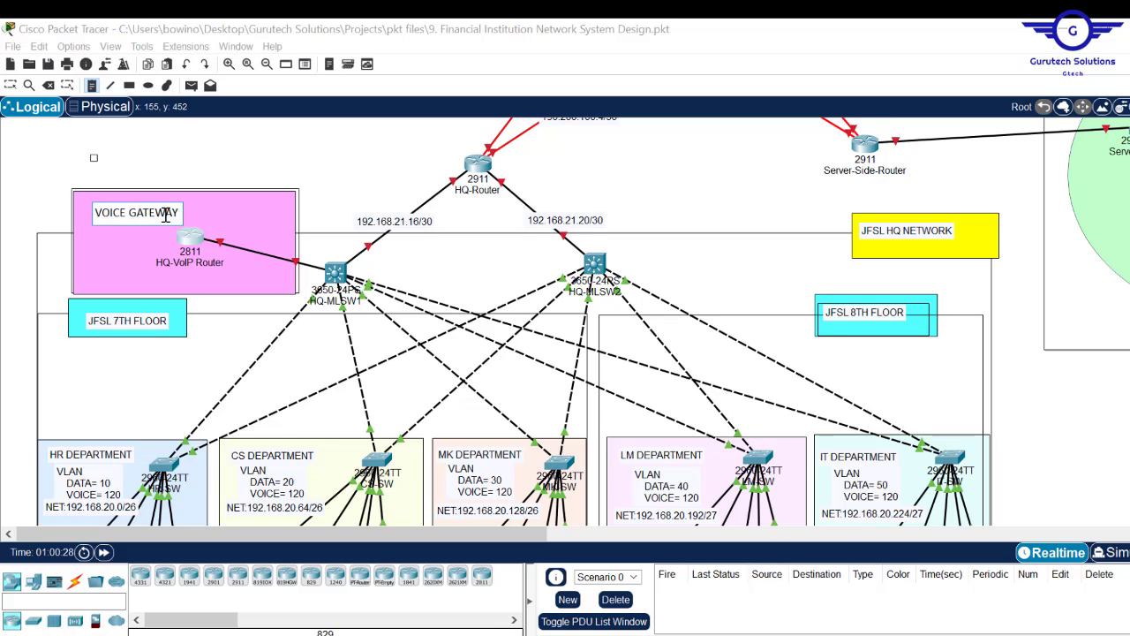
key(Return)
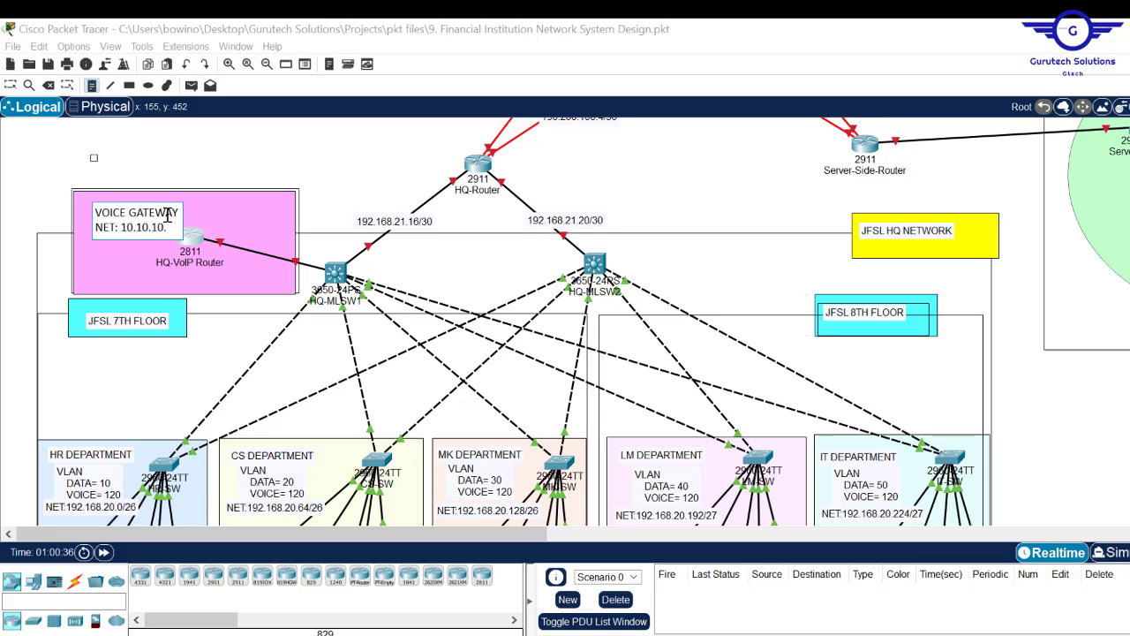
text(24)
key(Escape)
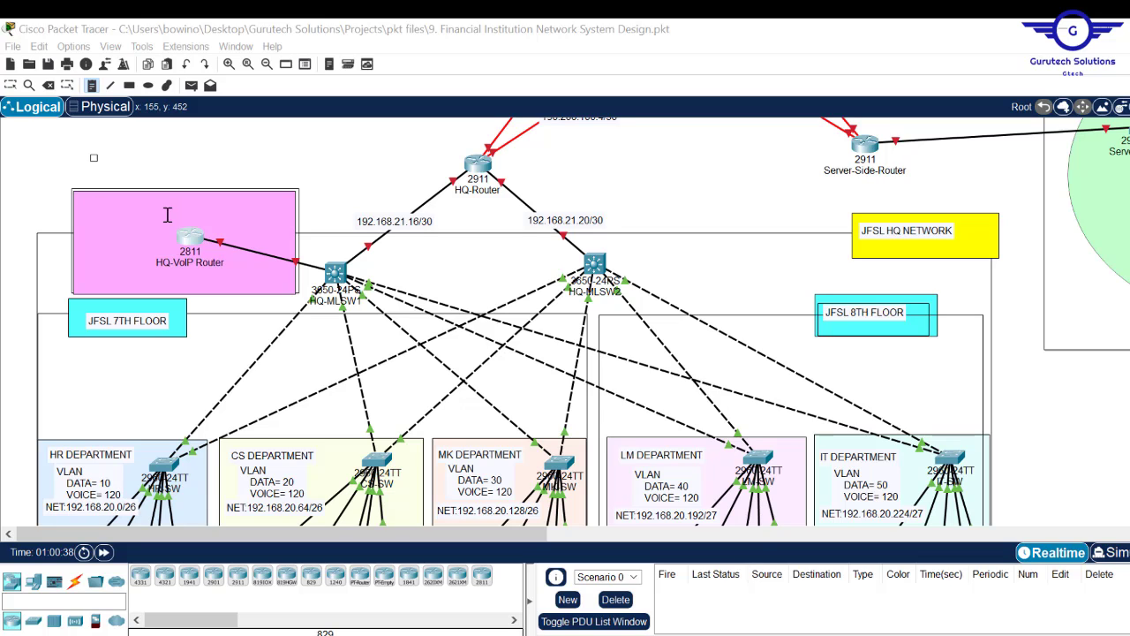
drag(138, 208, 133, 205)
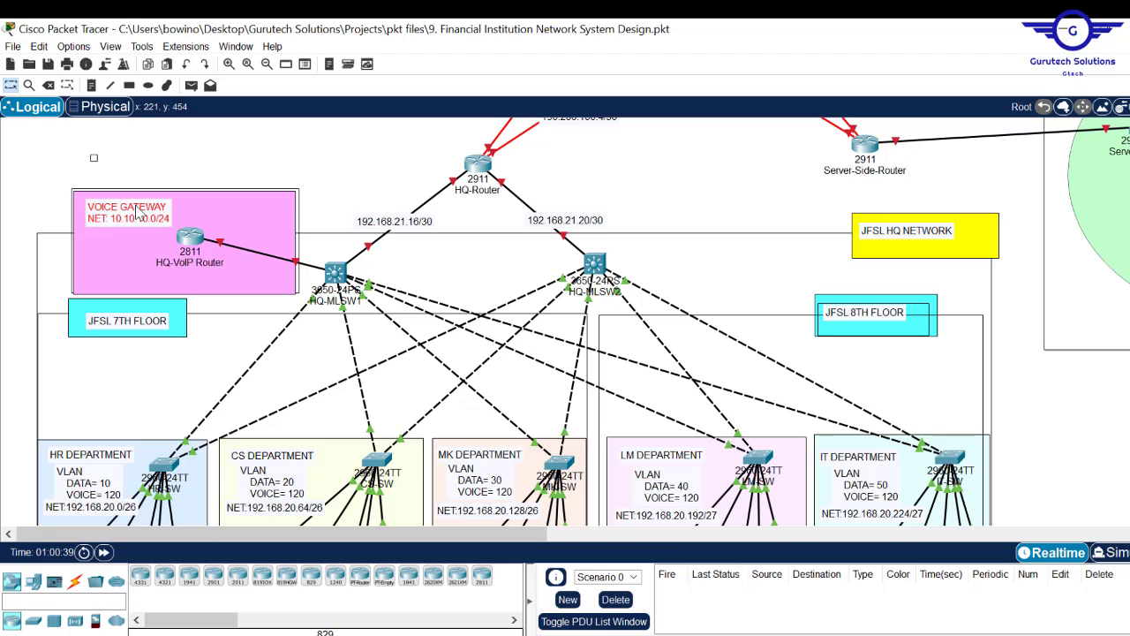
click(775, 148)
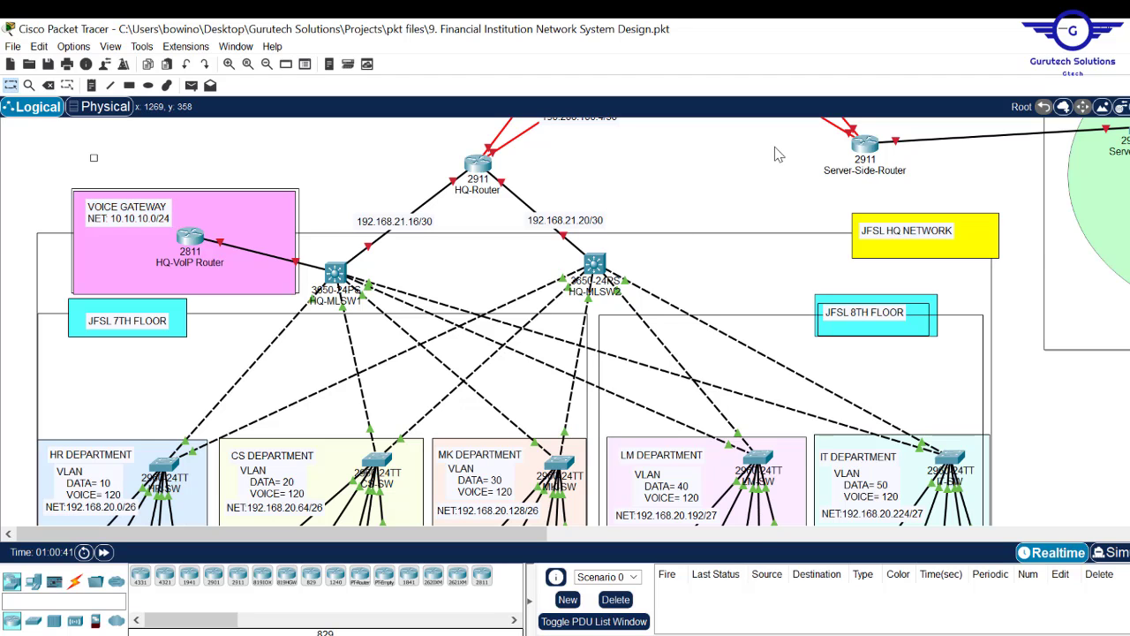
scroll(583, 321, down, 5)
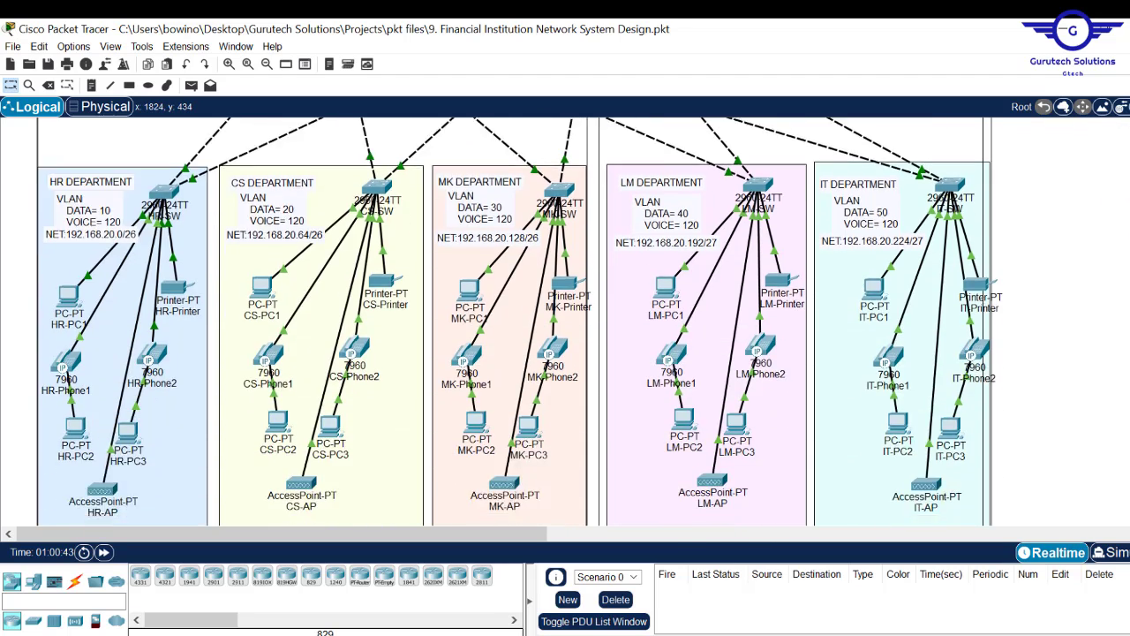
scroll(583, 321, up, 9)
scroll(583, 322, down, 4)
scroll(583, 321, up, 4)
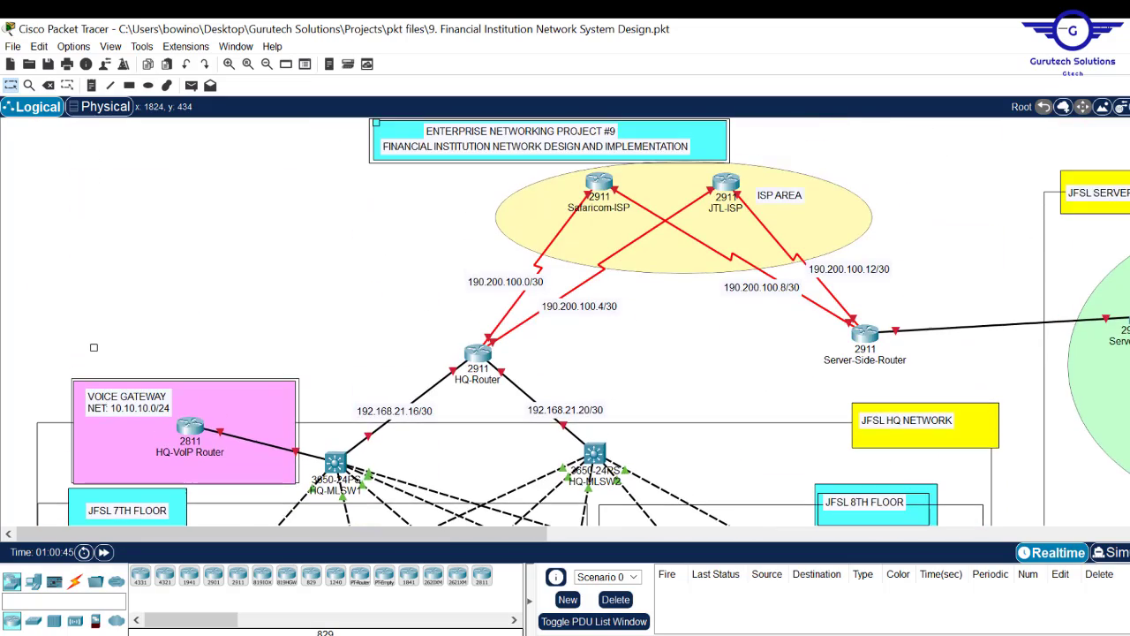
scroll(658, 495, down, 6)
scroll(658, 495, up, 5)
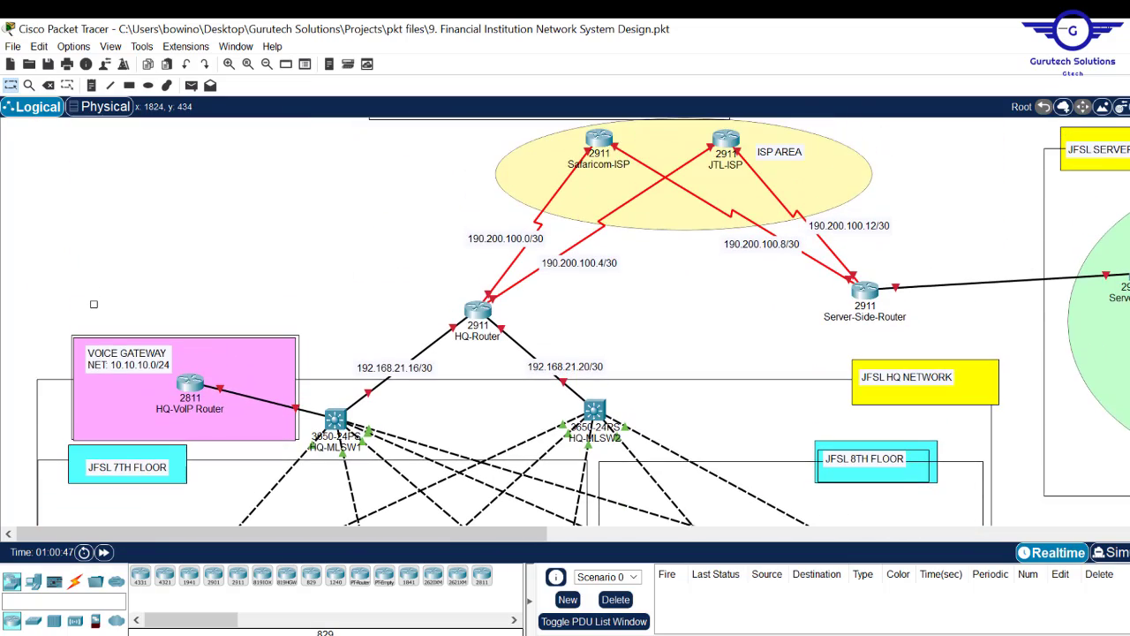
drag(535, 533, 707, 540)
key(alt+Tab)
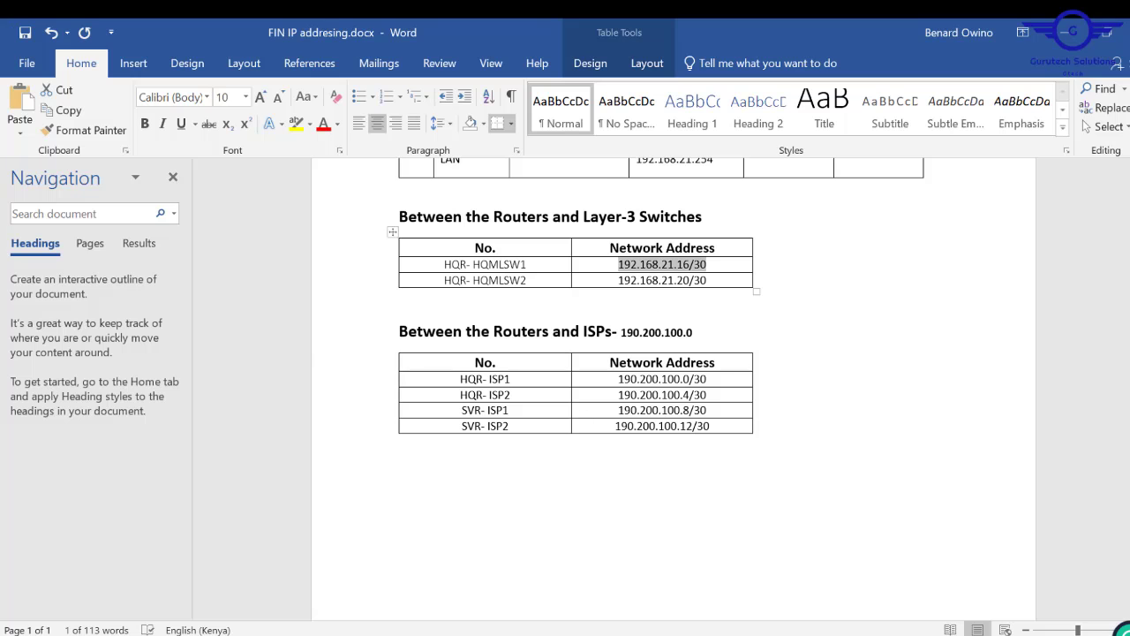
scroll(674, 390, up, 10)
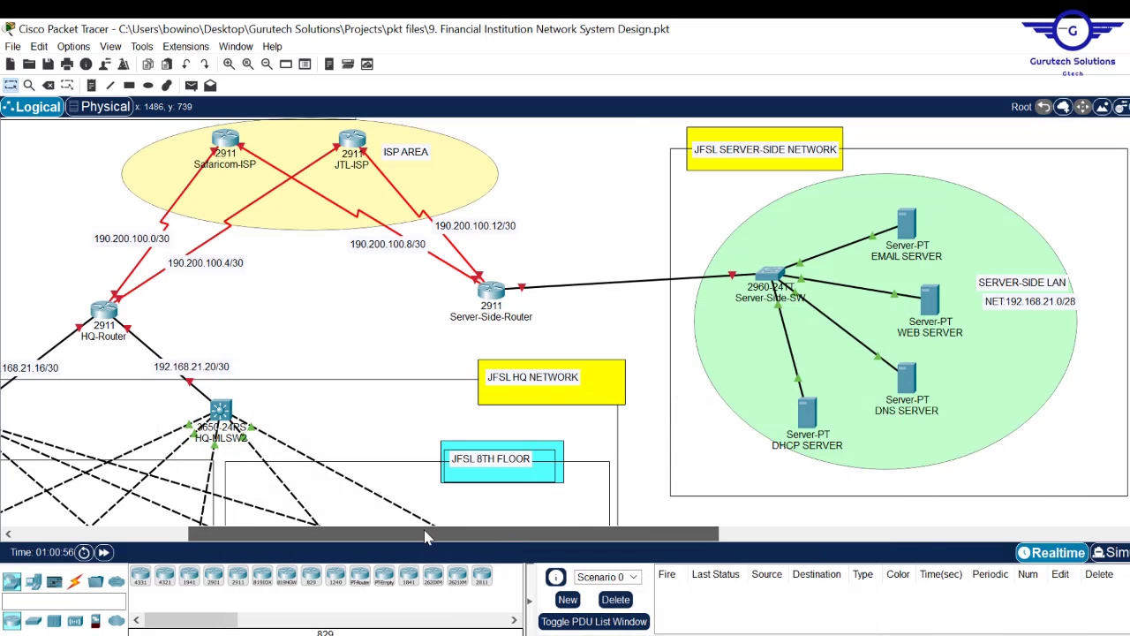
drag(425, 536, 251, 536)
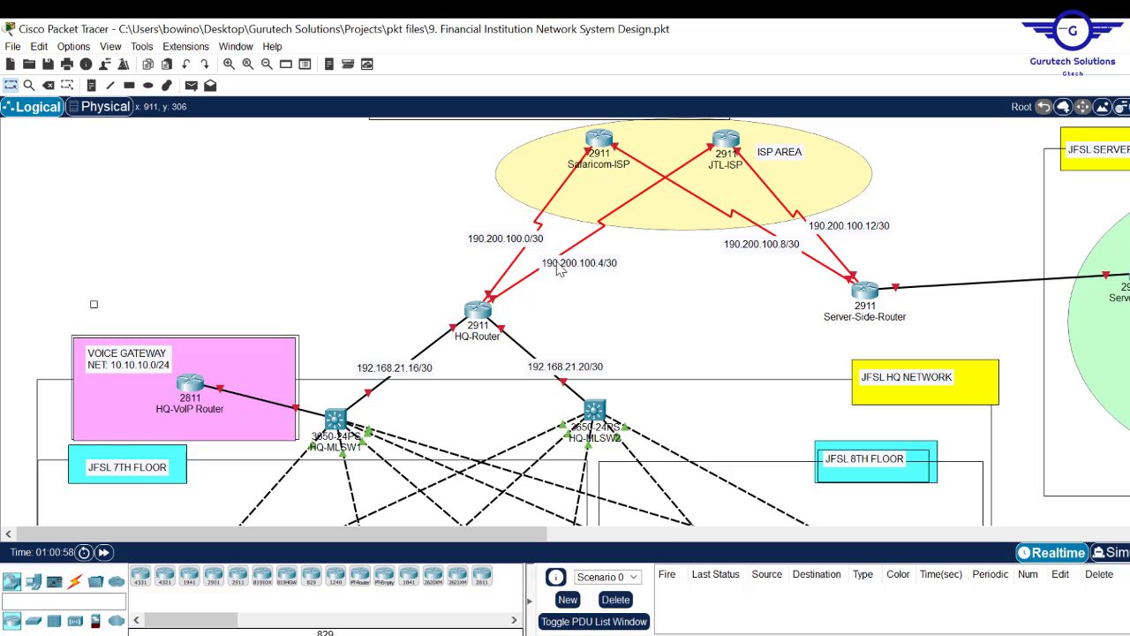
scroll(1127, 235, down, 4)
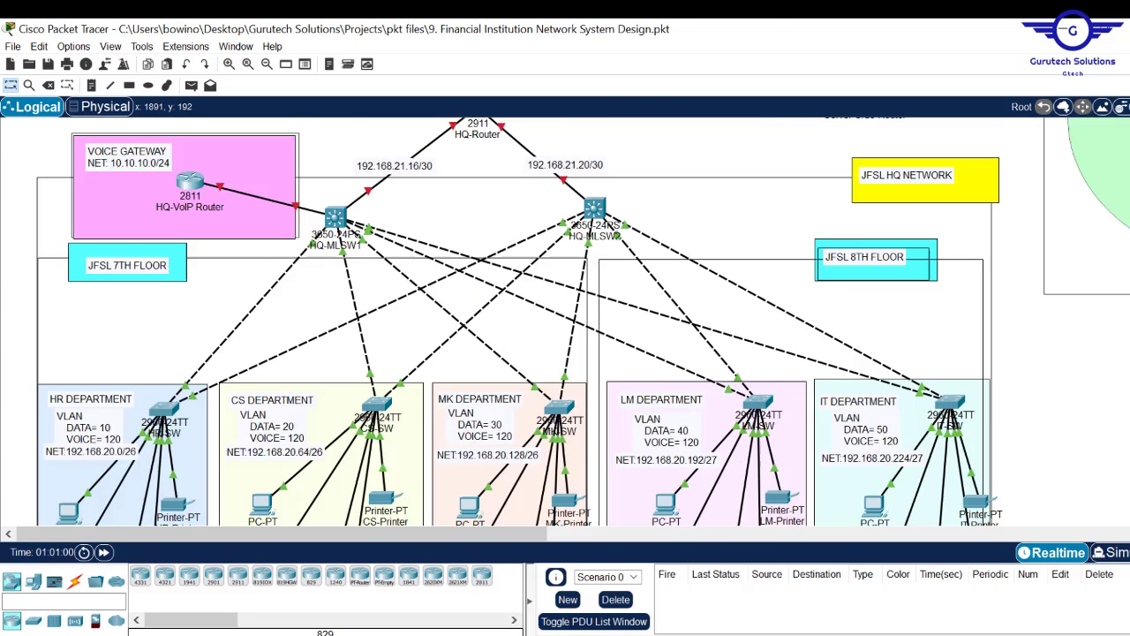
scroll(93, 275, down, 2)
scroll(94, 275, up, 5)
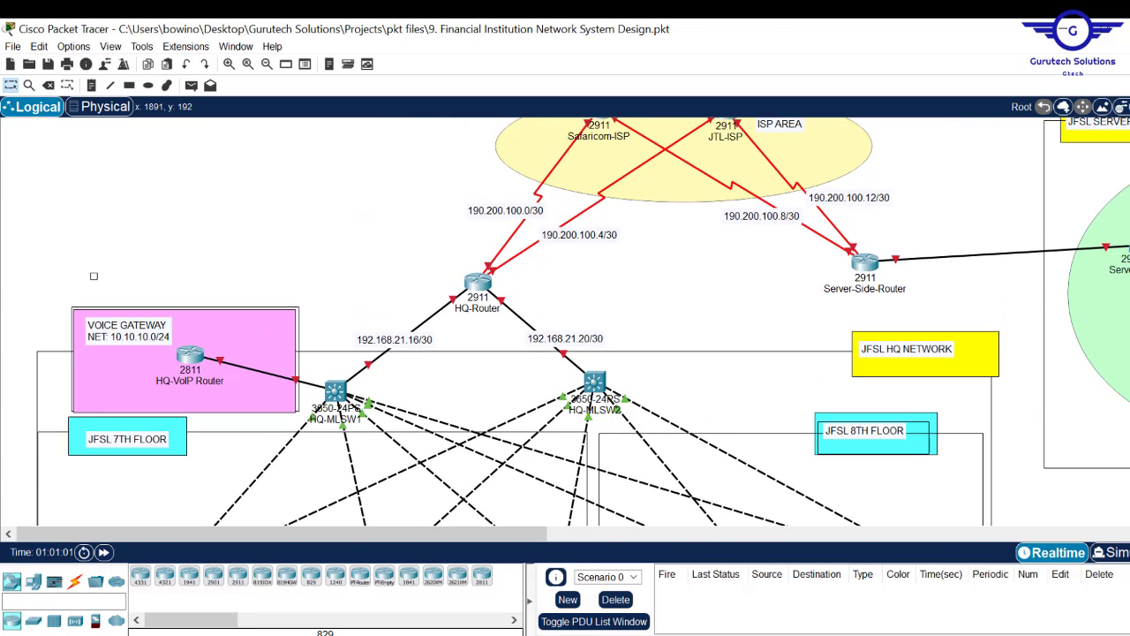
scroll(94, 276, up, 2)
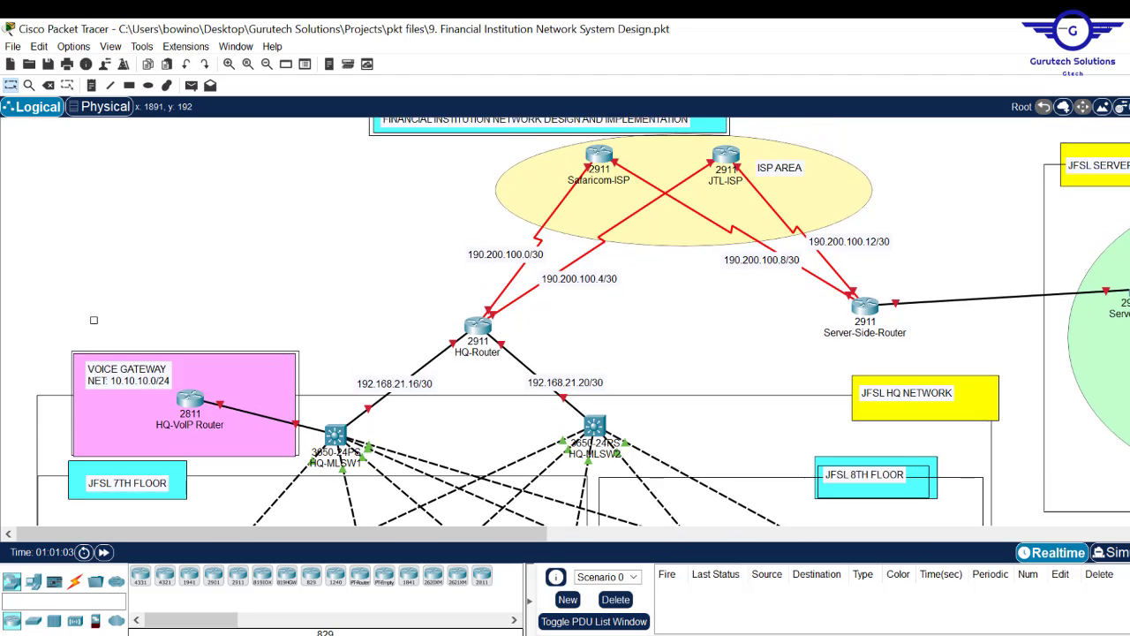
scroll(583, 322, down, 2)
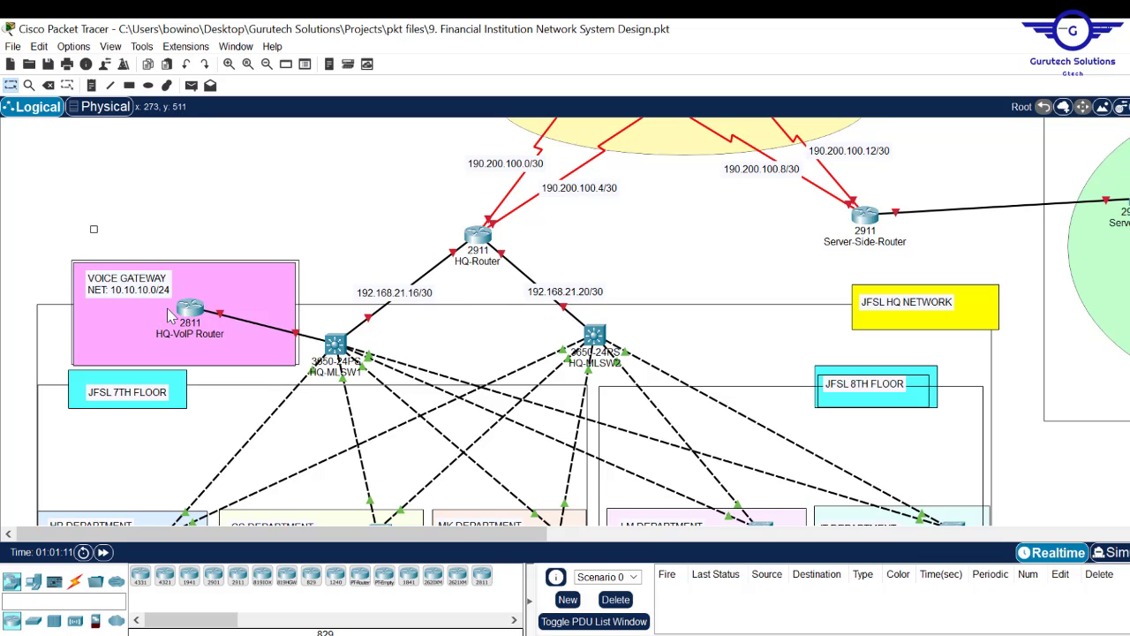
double_click(137, 297)
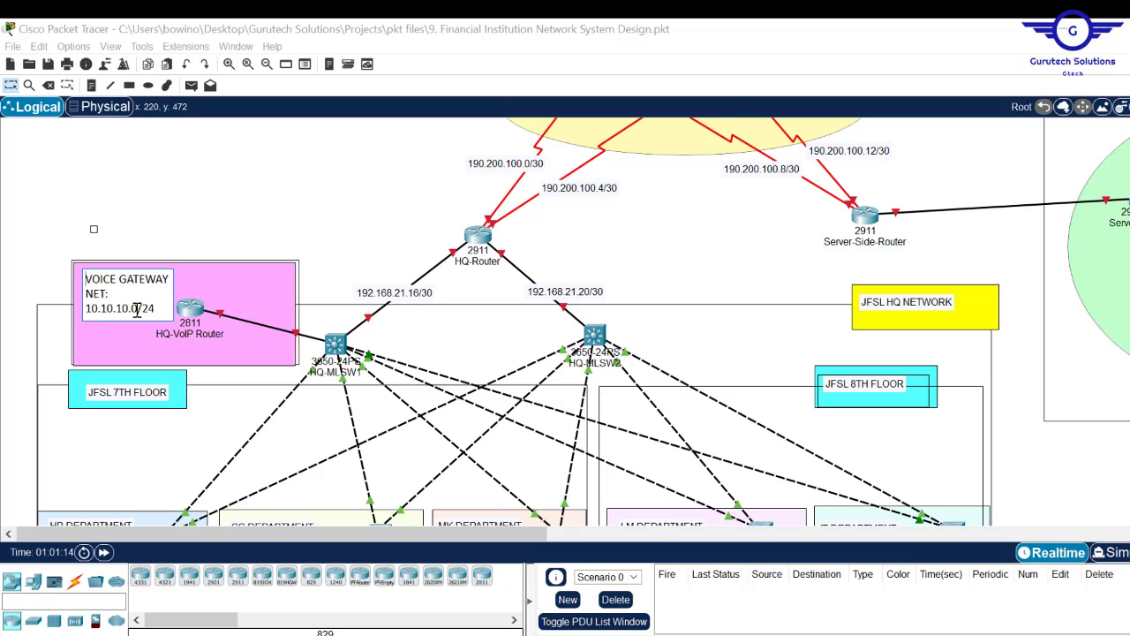
drag(137, 309, 87, 307)
key(super+c)
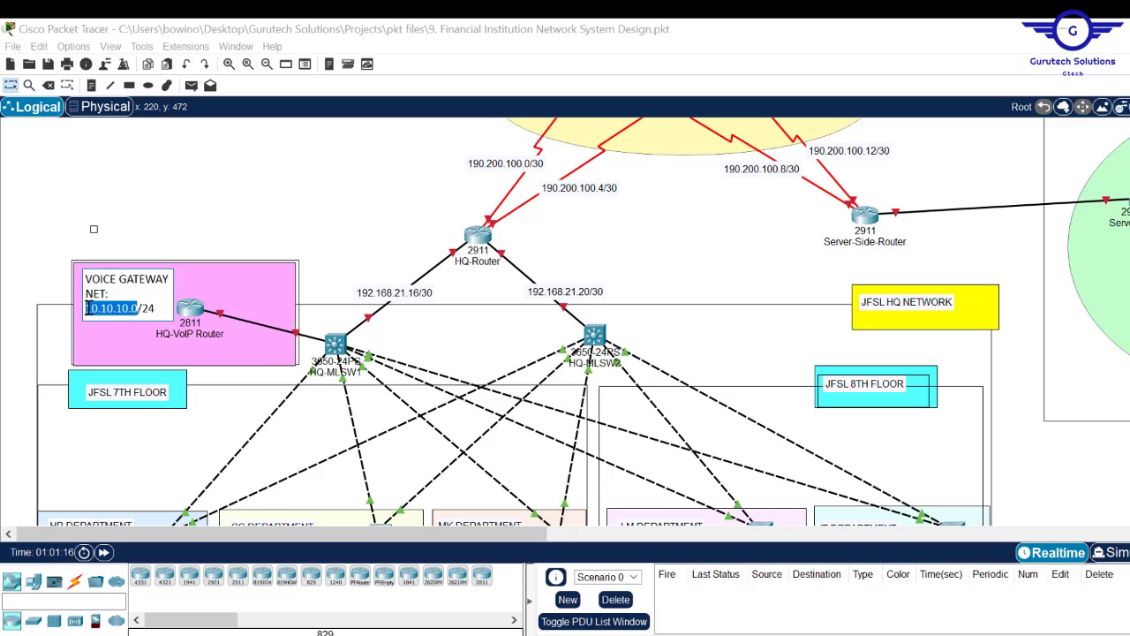
click(281, 230)
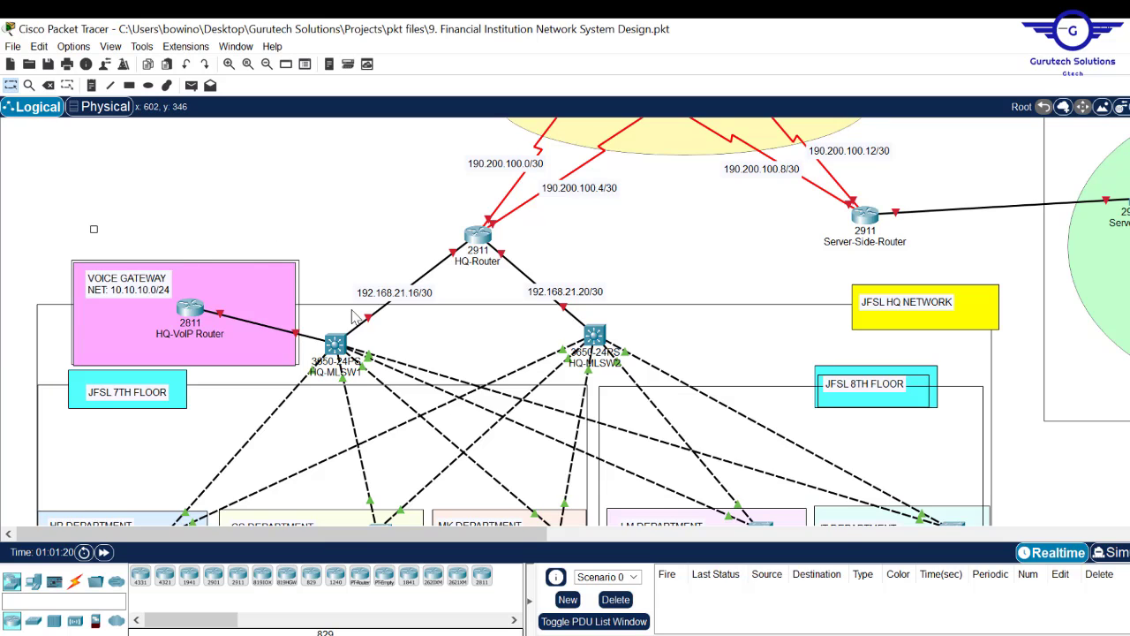
- Reconnect HQ-MLSW1 to the HQ-VoIP Router's FastEthernet0/0 with a new cable
click(220, 318)
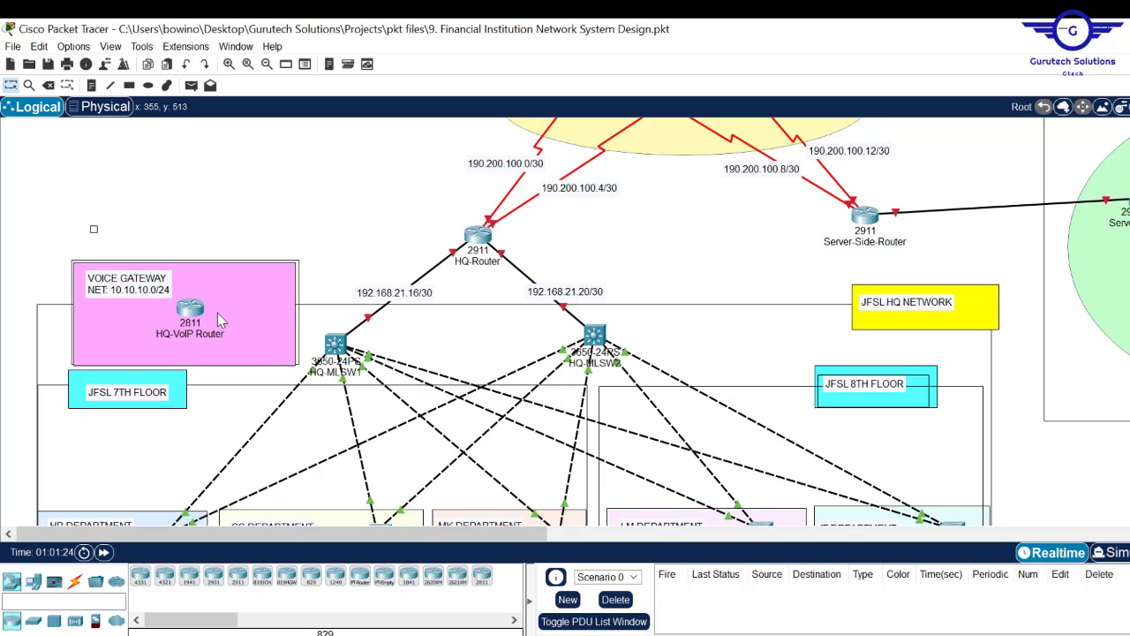
click(333, 343)
click(189, 309)
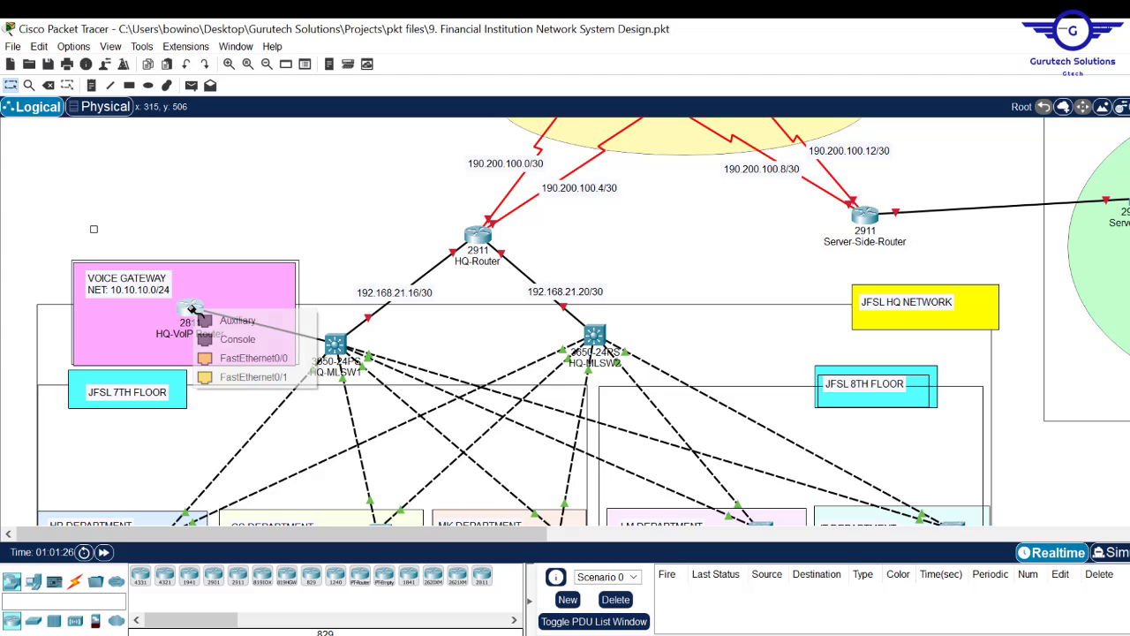
click(247, 358)
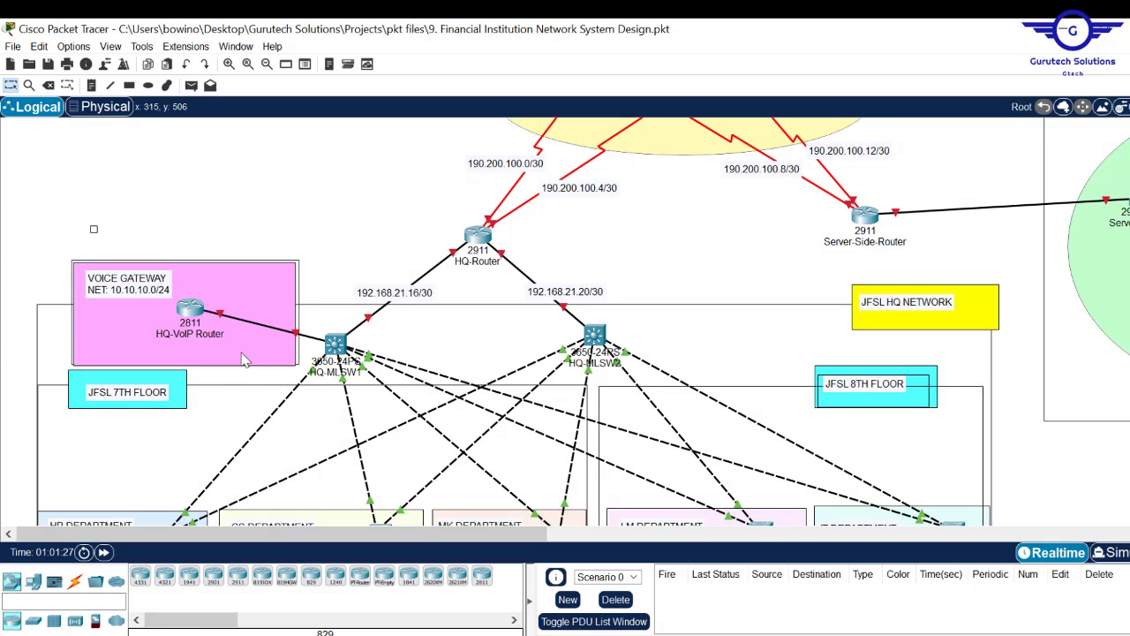
- Bring FastEthernet0/0 up and assign it 10.10.10.1 255.255.255.0 in the router's CLI
click(190, 307)
click(449, 148)
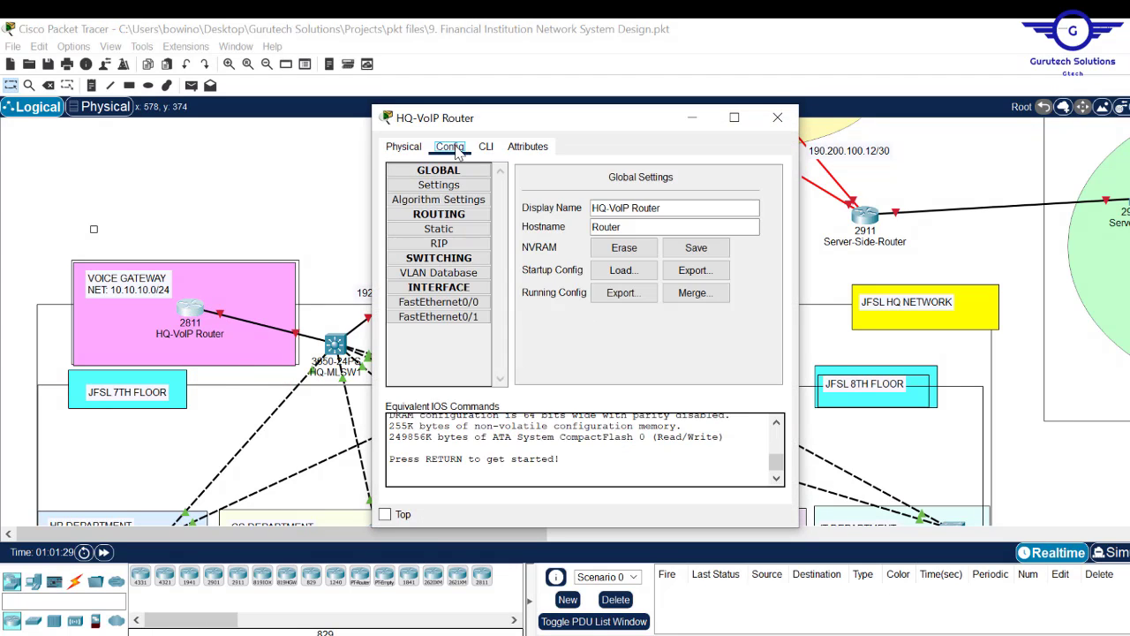
click(468, 303)
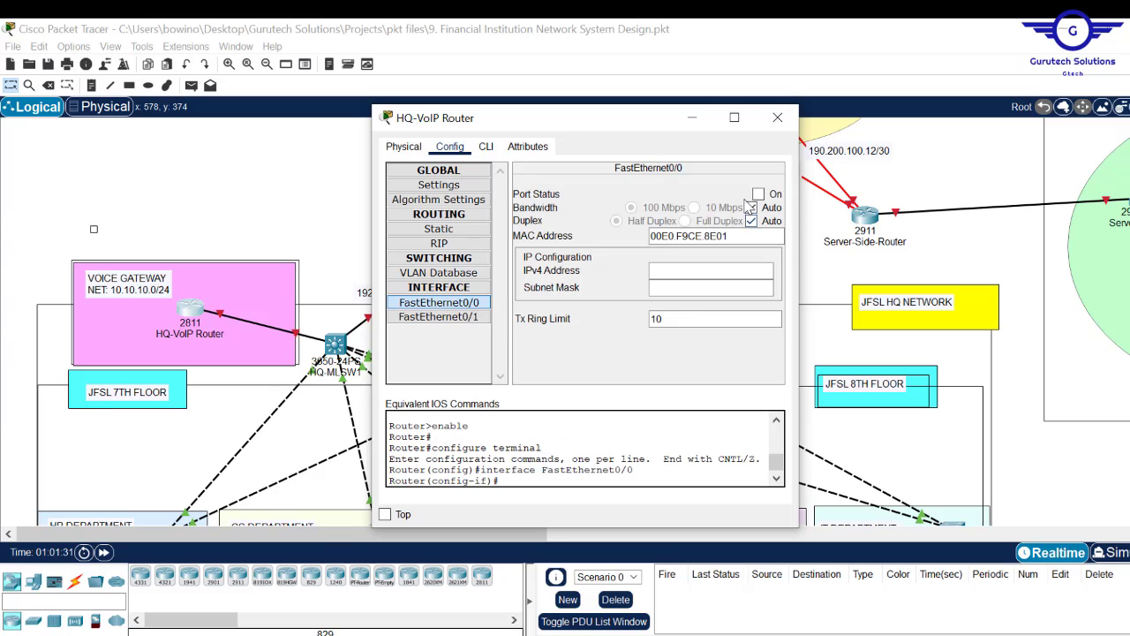
click(486, 147)
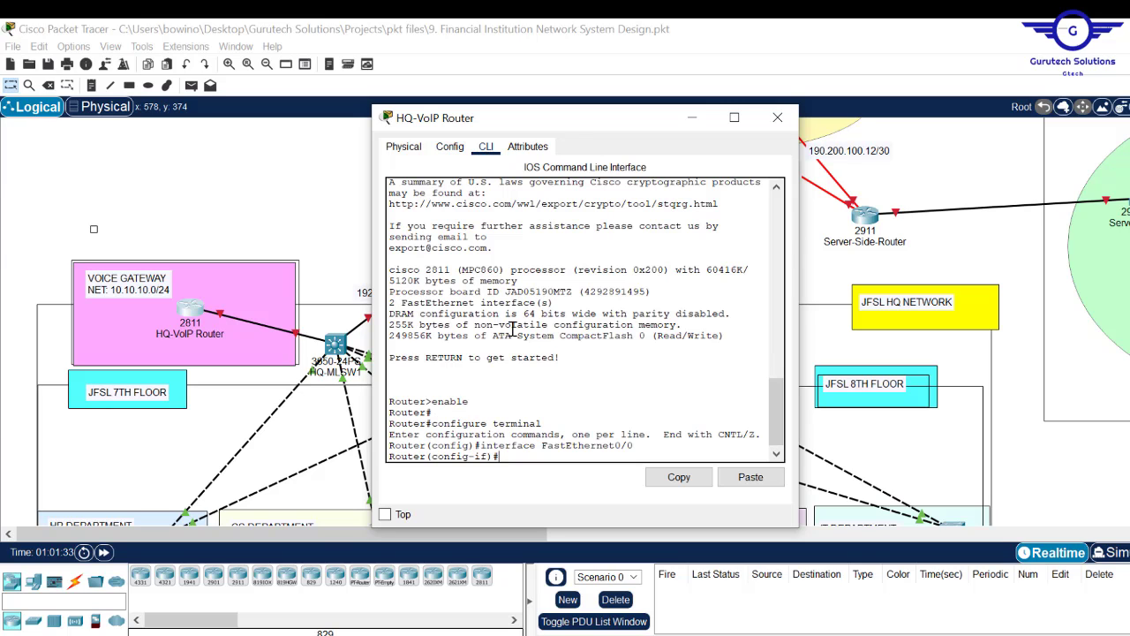
key(Caps_Lock)
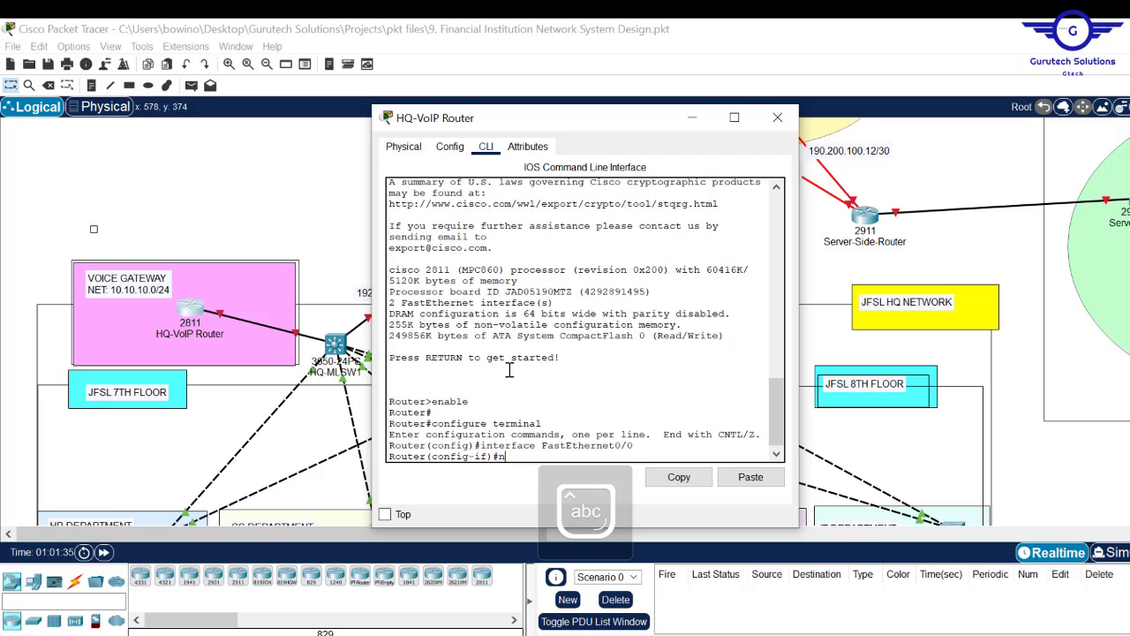
text(no sh)
key(Return)
key(Return)
key(Return)
key(Return)
key(Return)
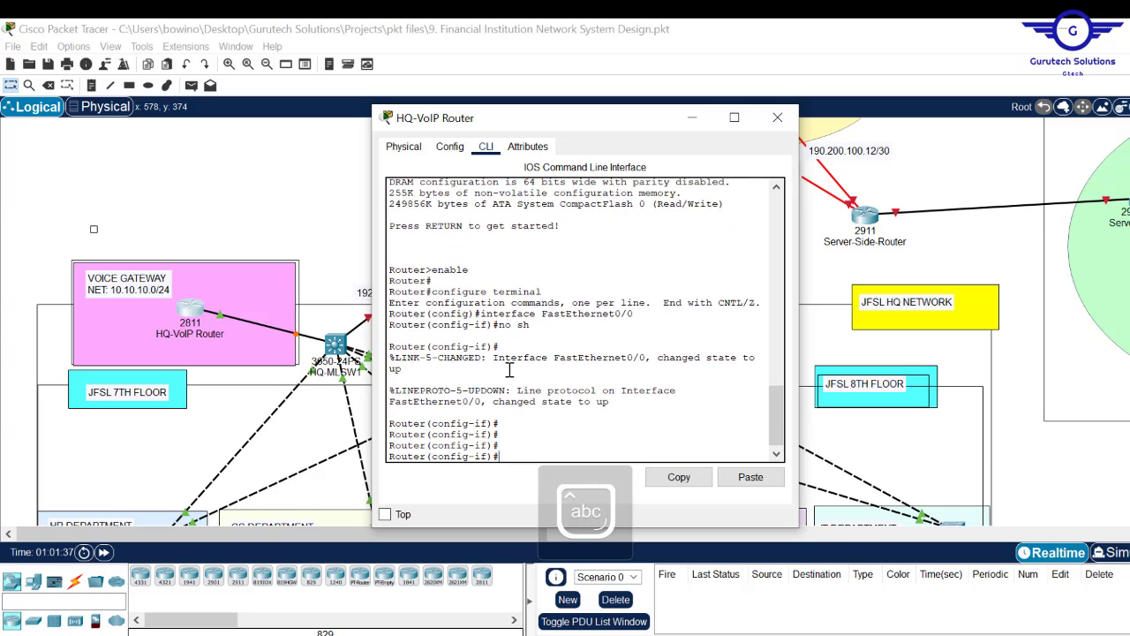
text(ip )
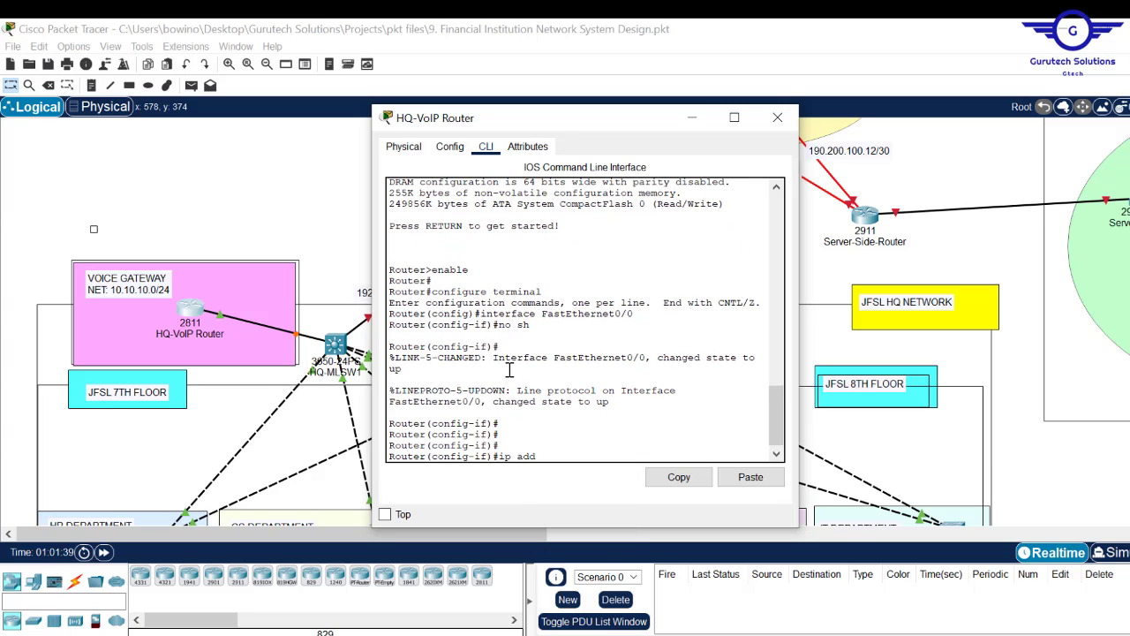
text(add)
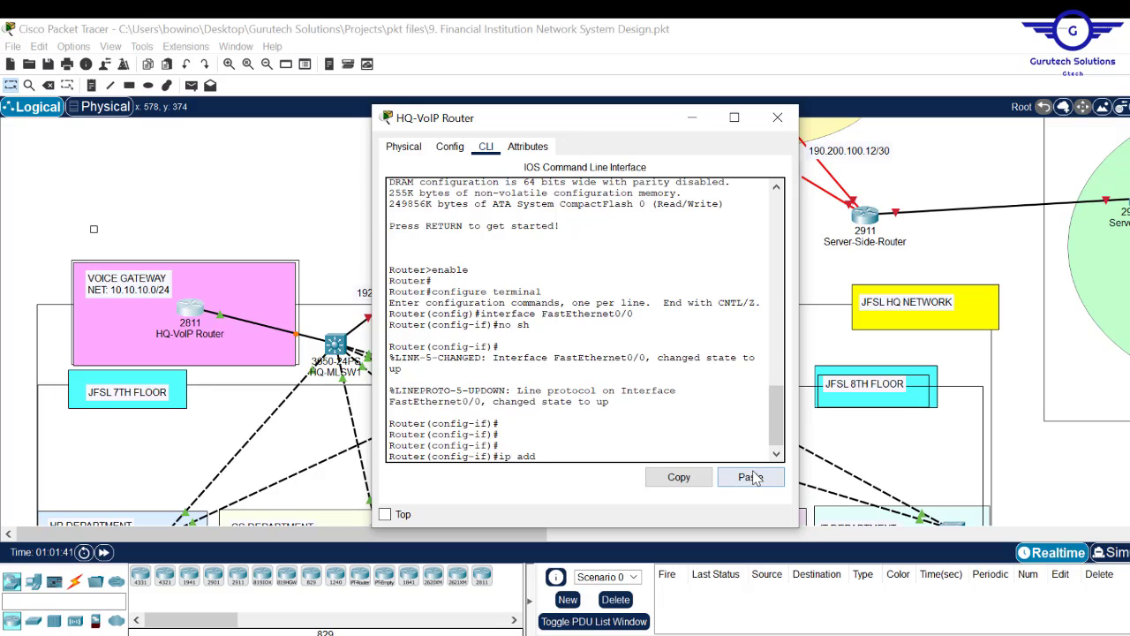
click(749, 476)
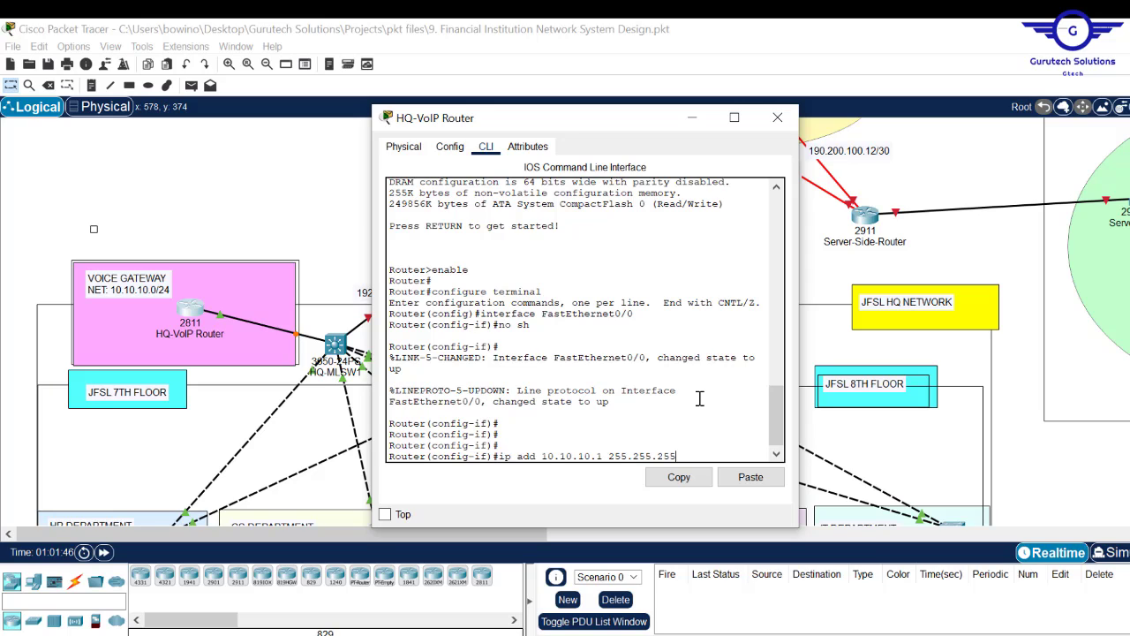
key(Return)
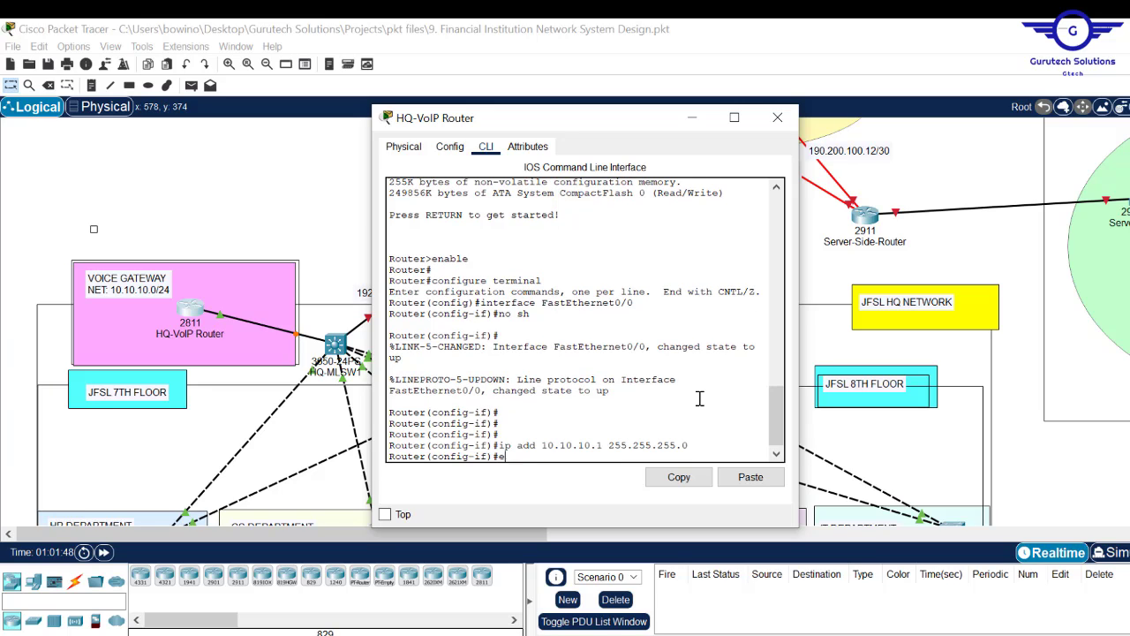
key(Return)
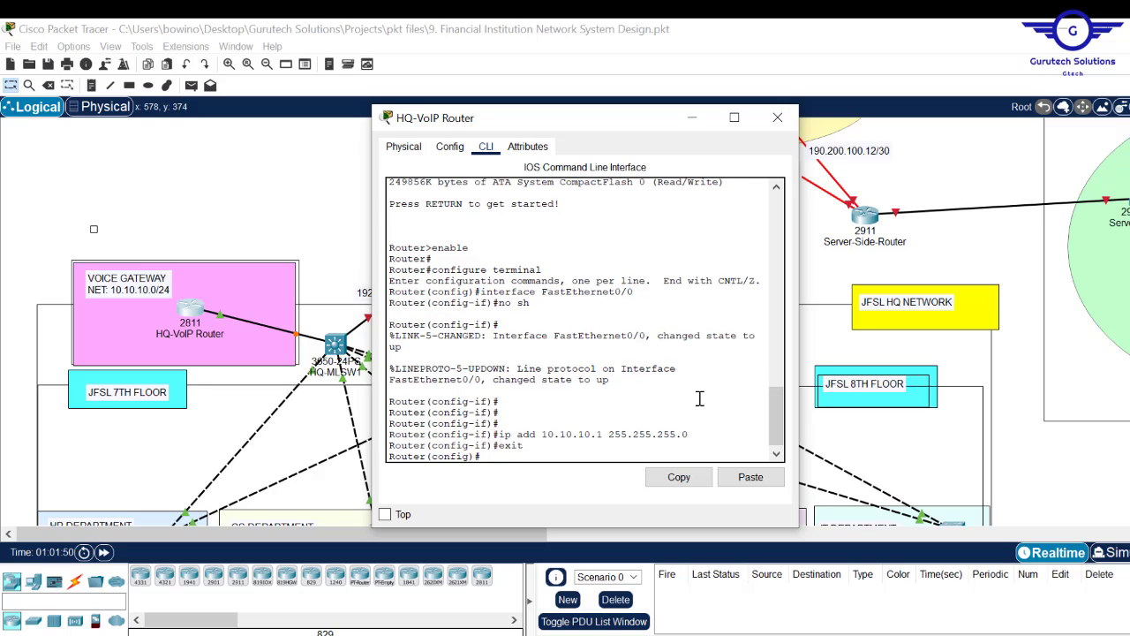
key(Return)
key(Return)
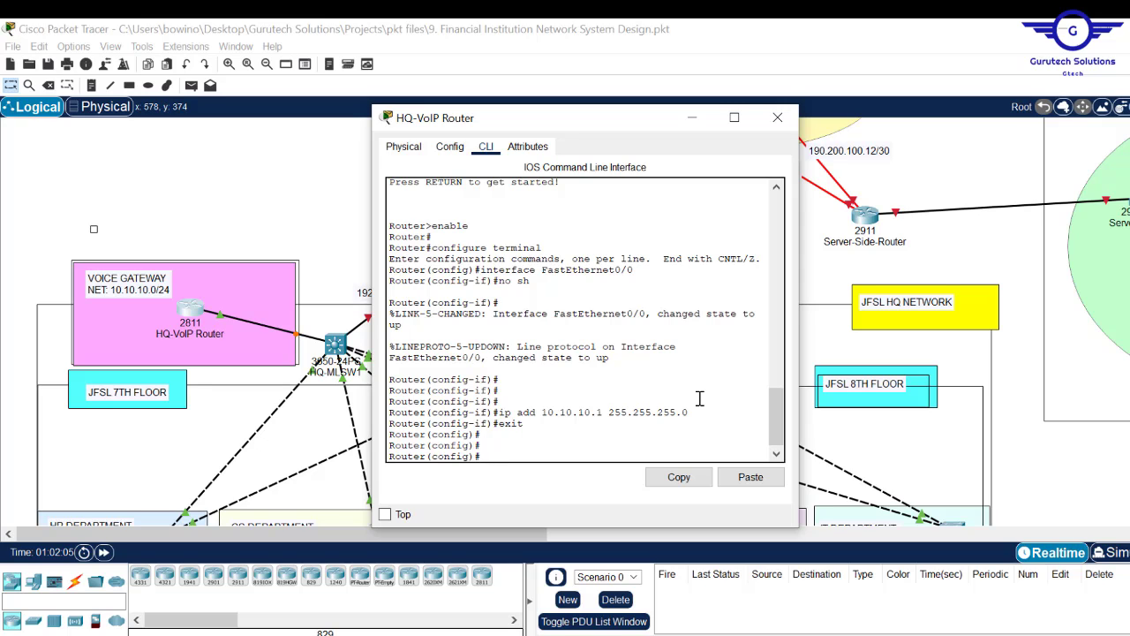
click(290, 192)
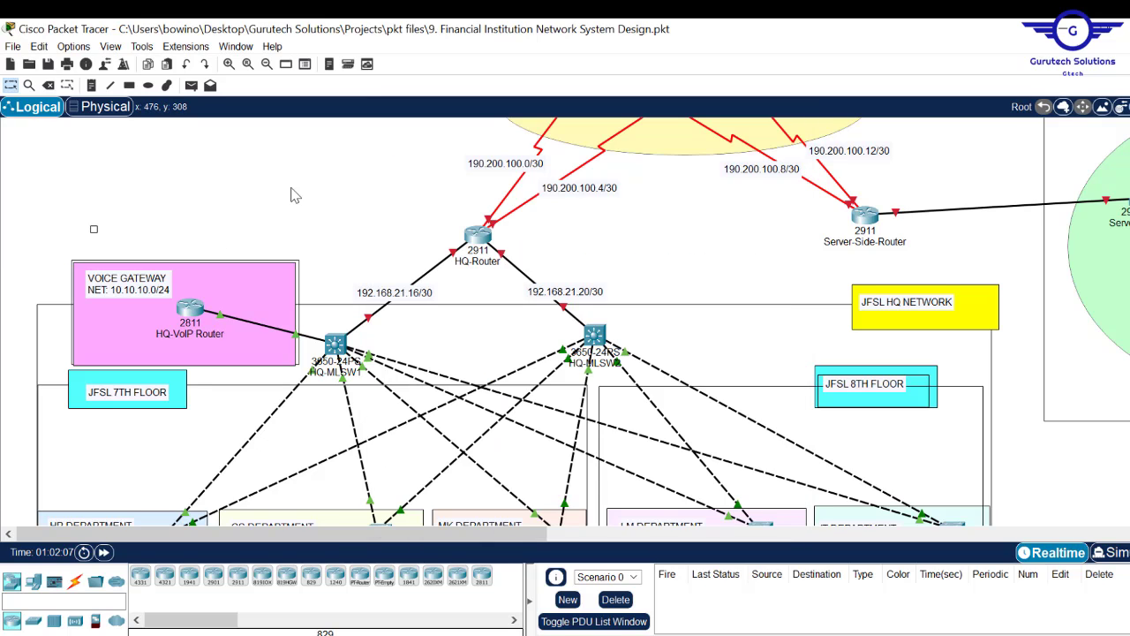
scroll(565, 321, down, 3)
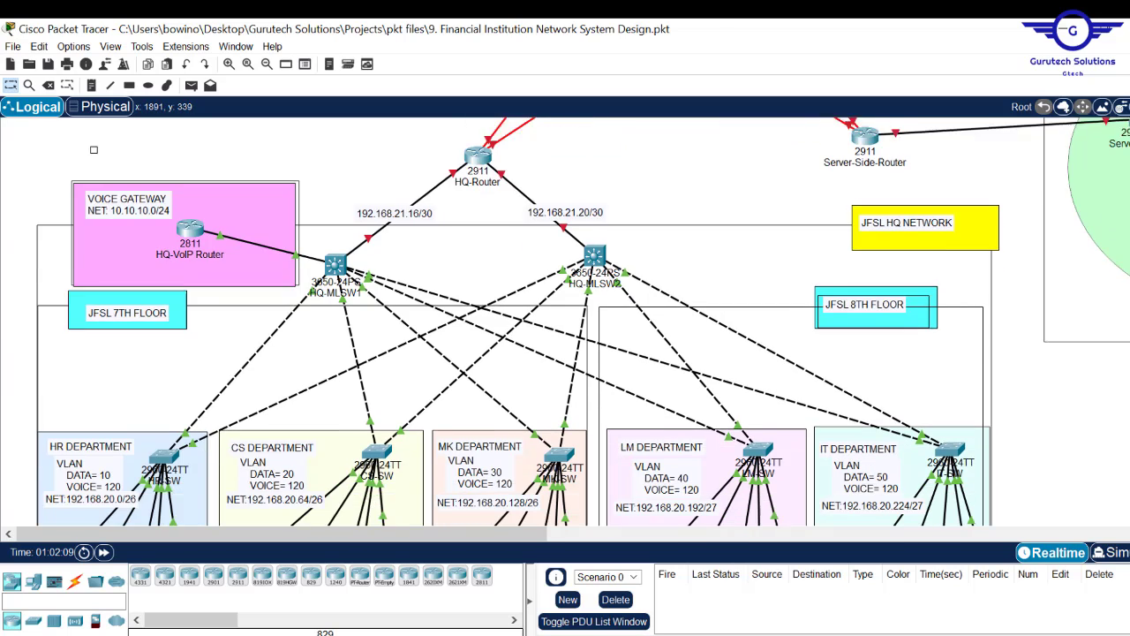
scroll(566, 321, up, 2)
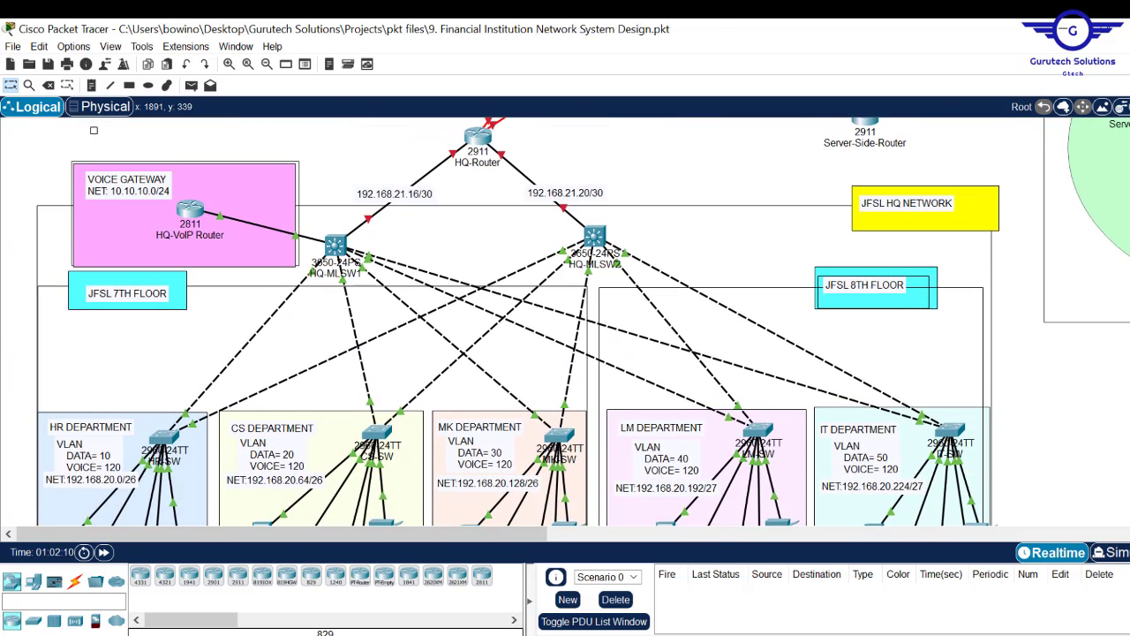
scroll(565, 322, up, 2)
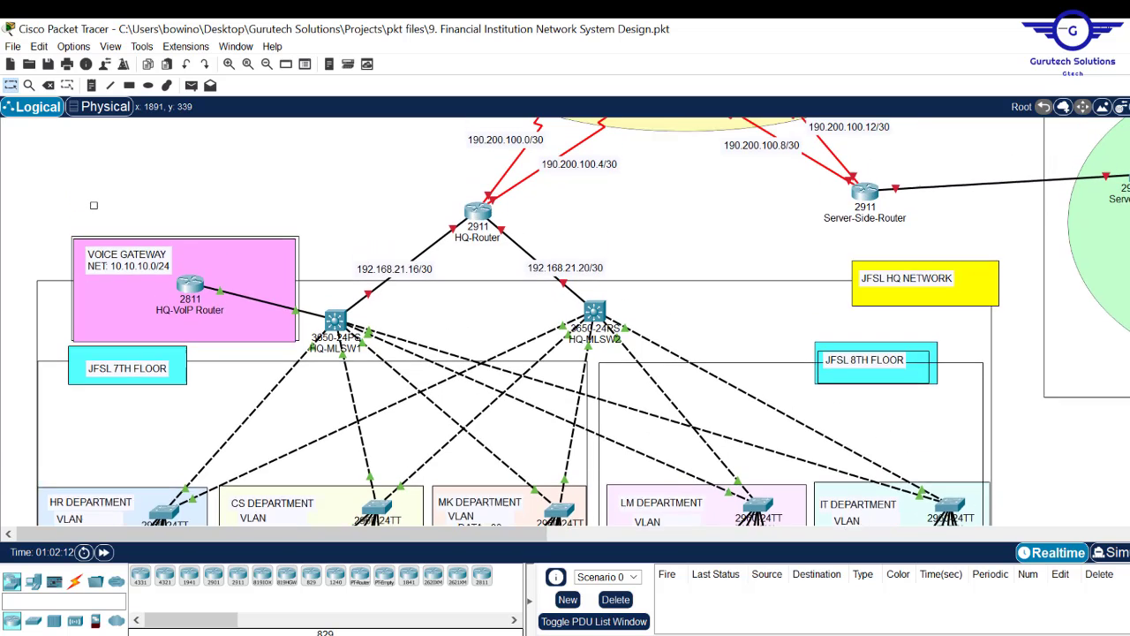
scroll(566, 322, down, 3)
scroll(297, 385, up, 2)
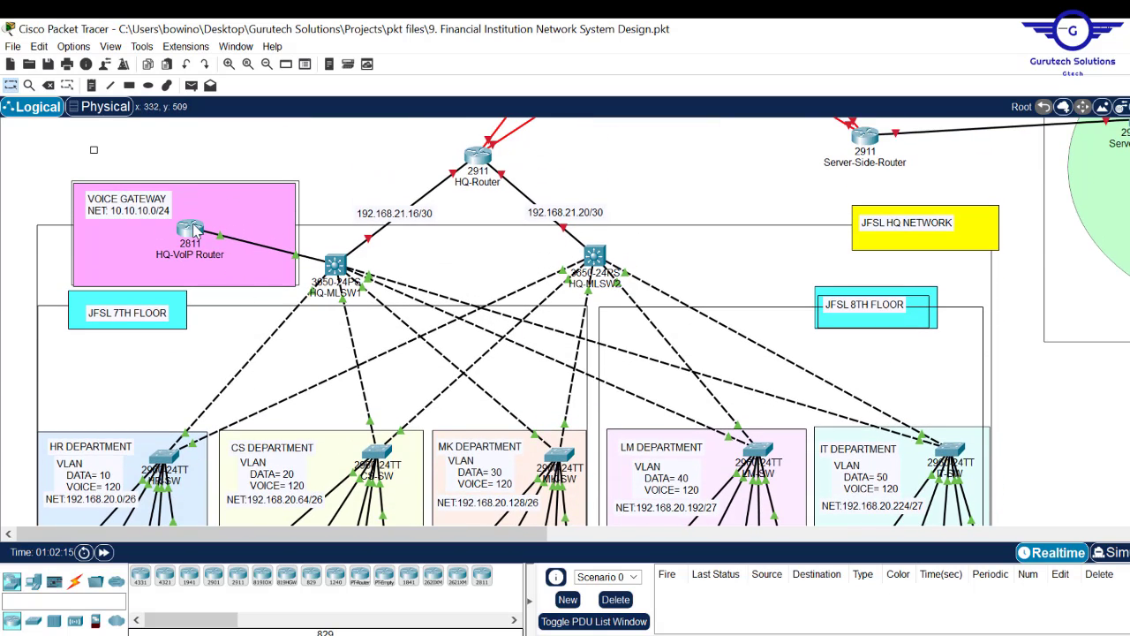
- Copy the earlier 'ip add 10.10.10.1 255.255.255.0' command in the HQ-VoIP Router console
mouse_move(189, 231)
click(188, 231)
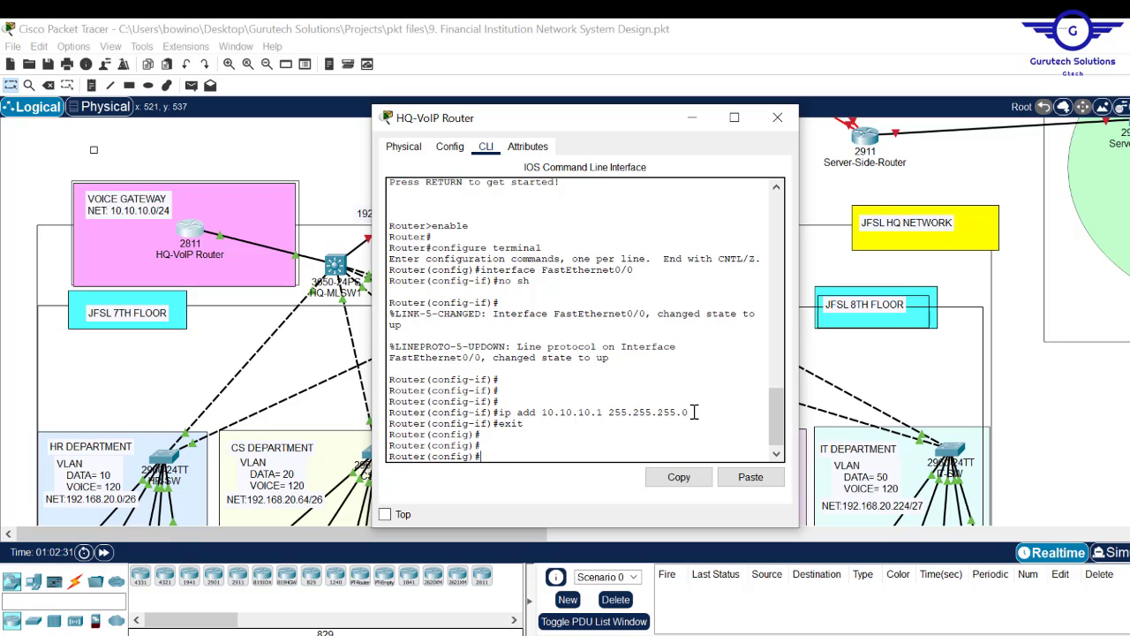
triple_click(553, 419)
drag(690, 411, 499, 412)
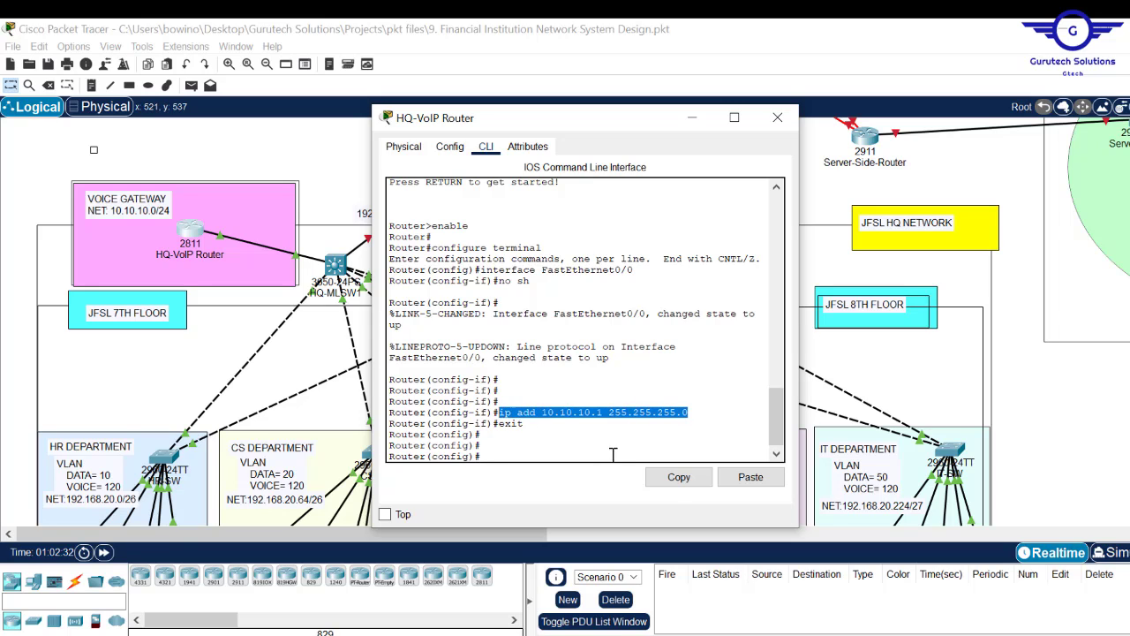
click(675, 482)
drag(645, 314, 499, 314)
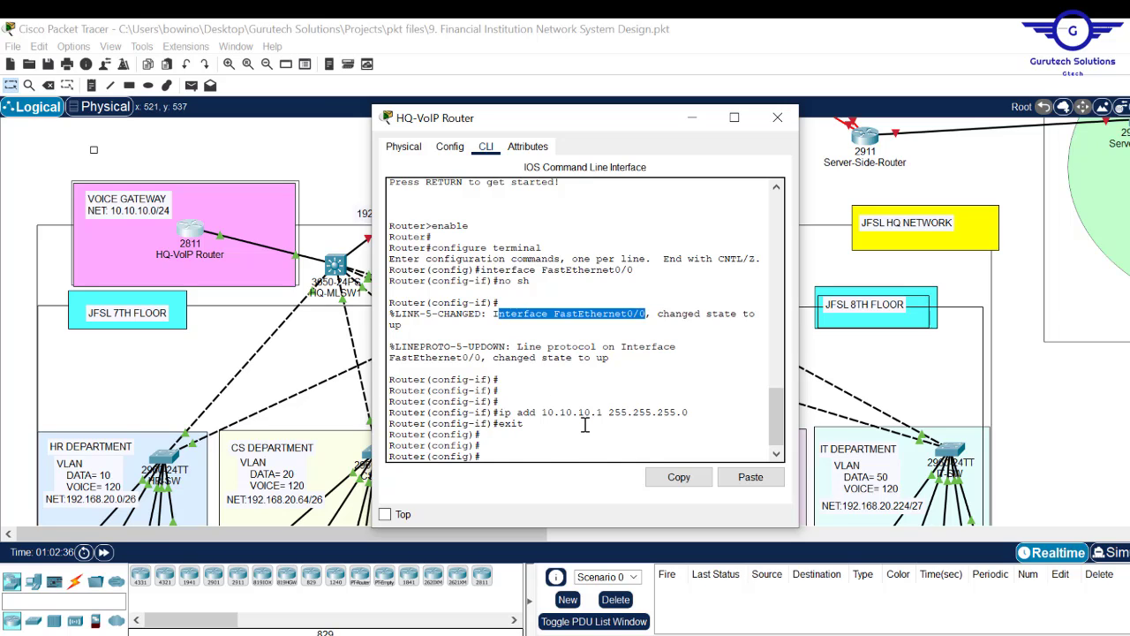
key(ctrl+v)
- Remove FastEthernet0/0's IP address with 'no ip add' and begin 'interface FastEthernet0/0.120'
key(Up)
key(Up)
key(Up)
key(Up)
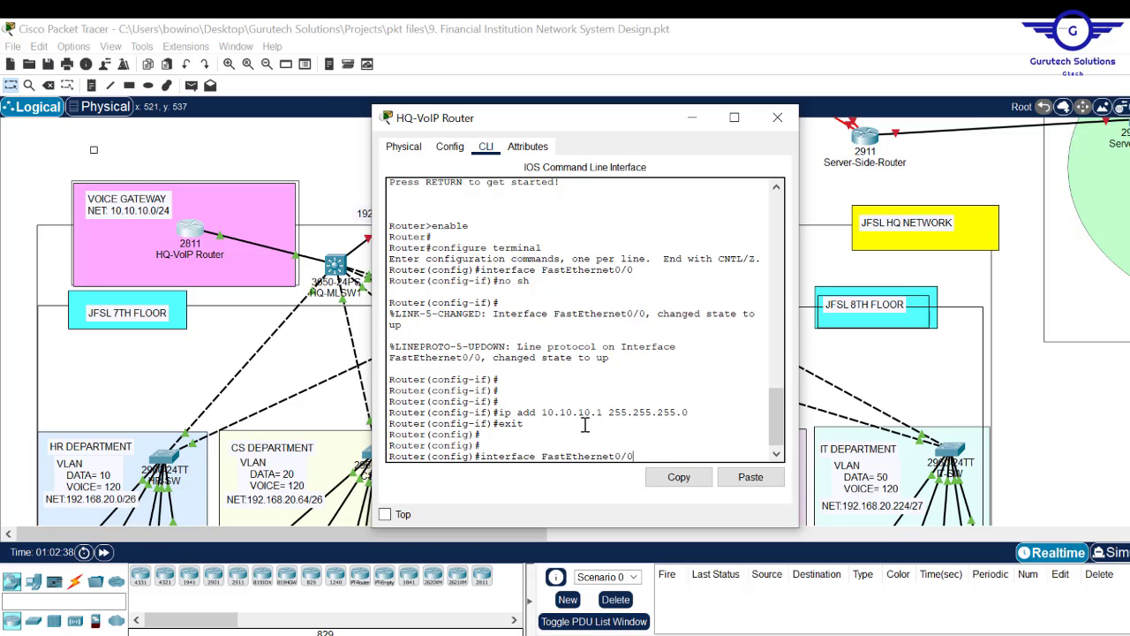
key(Return)
text(no)
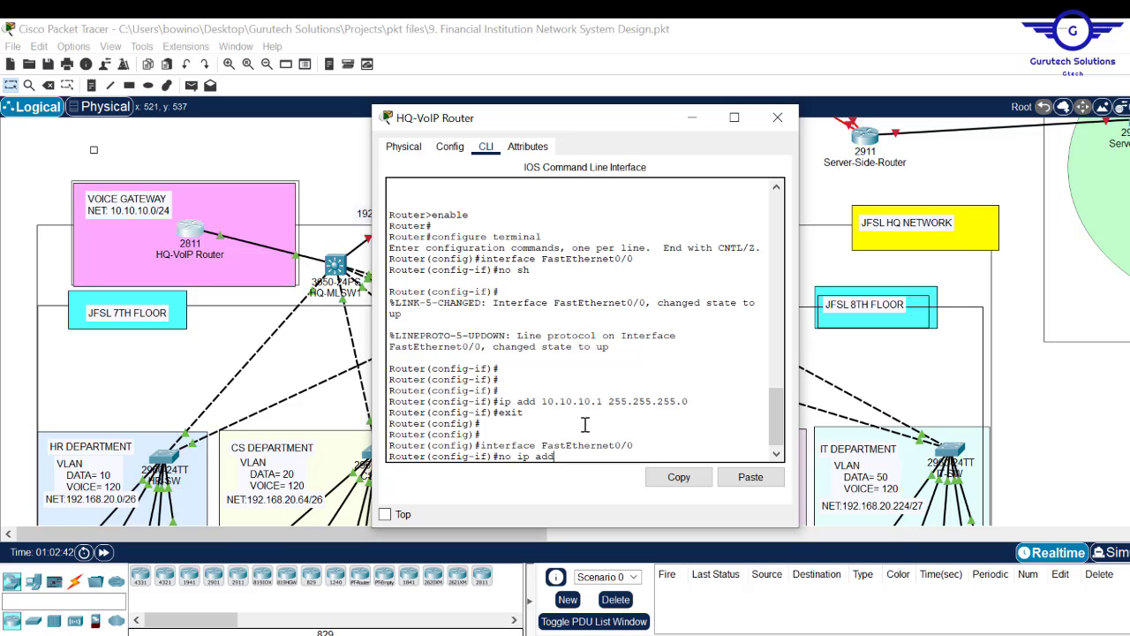
text( ip add)
key(Return)
key(Return)
key(Return)
key(Return)
key(Up)
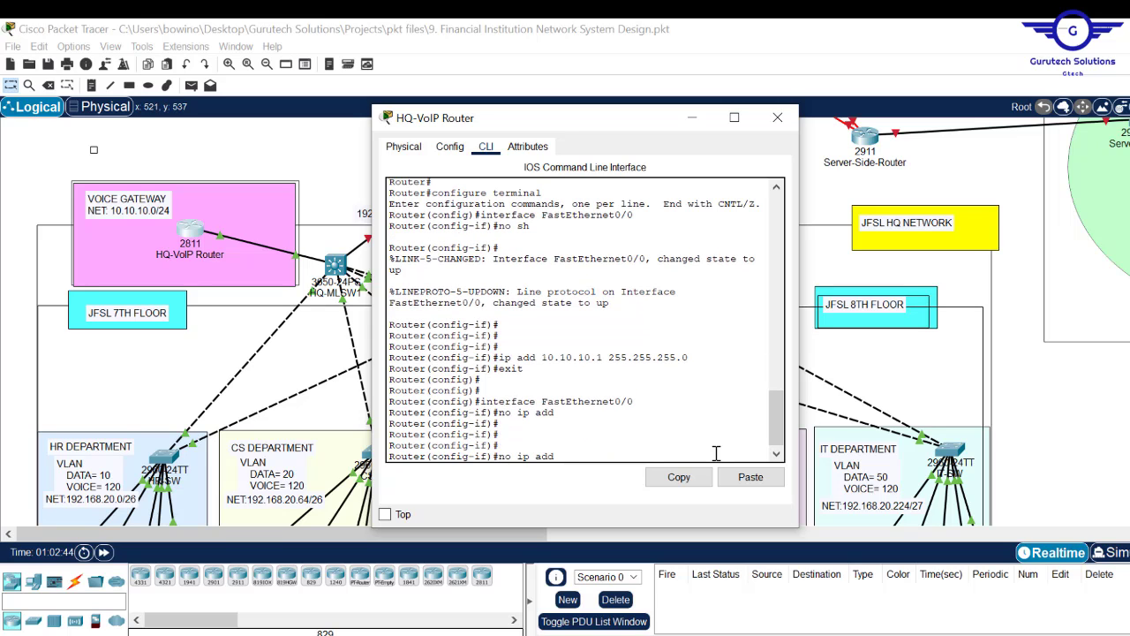
key(Up)
text(.1)
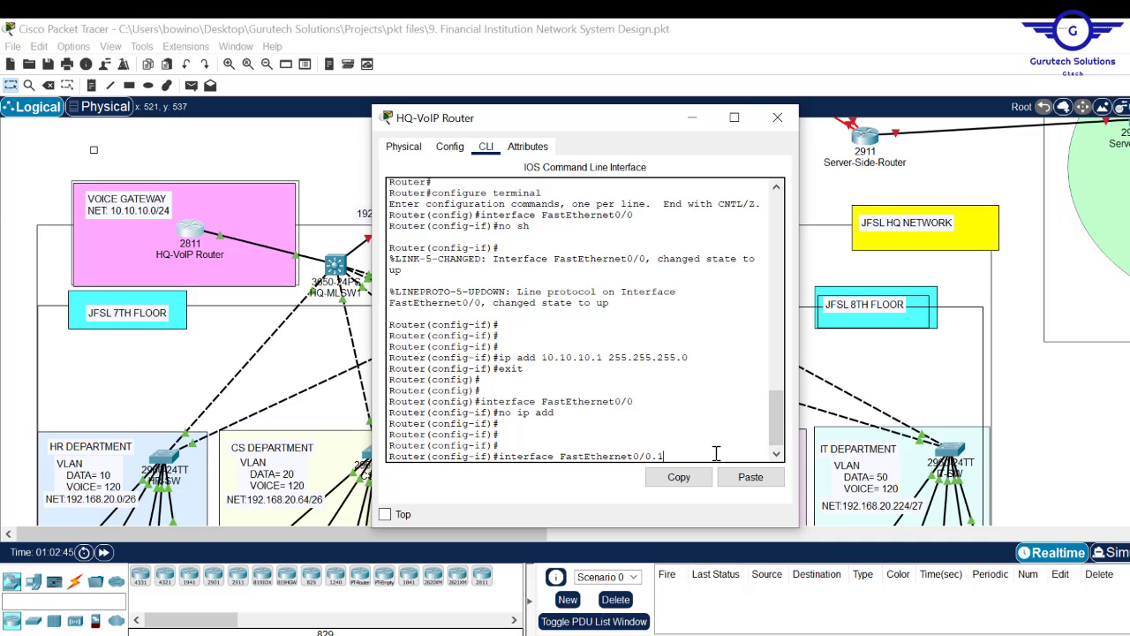
text(20)
- Create subinterface FastEthernet0/0.120 on HQ-VoIP Router with dot1Q encapsulation for VLAN 120
key(Return)
key(Return)
key(Return)
key(Return)
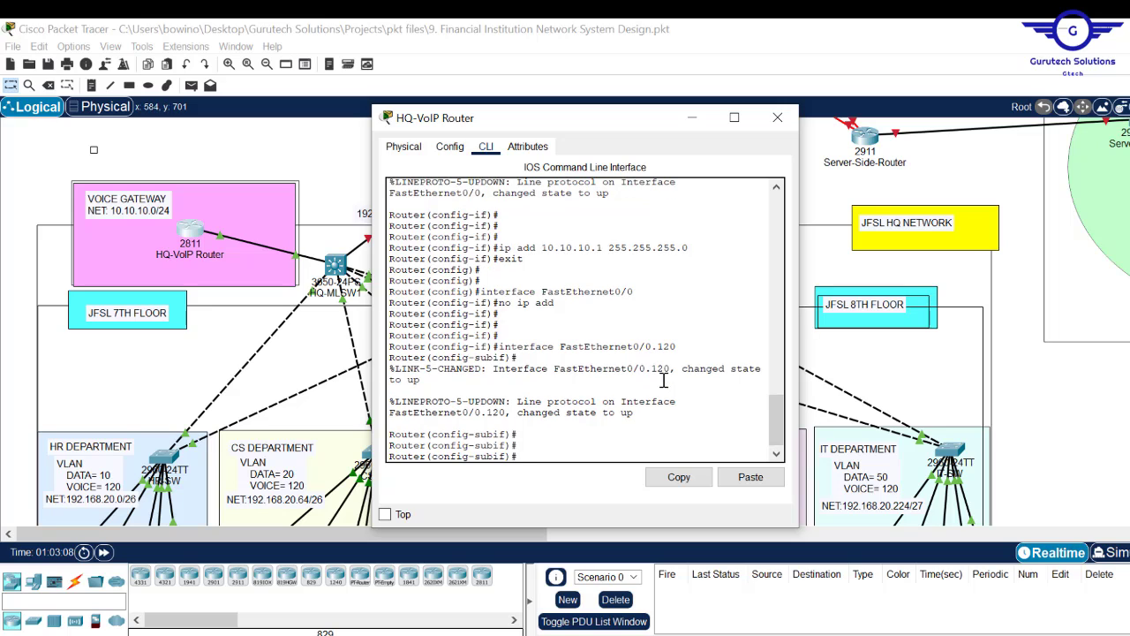
text(enc)
key(Tab)
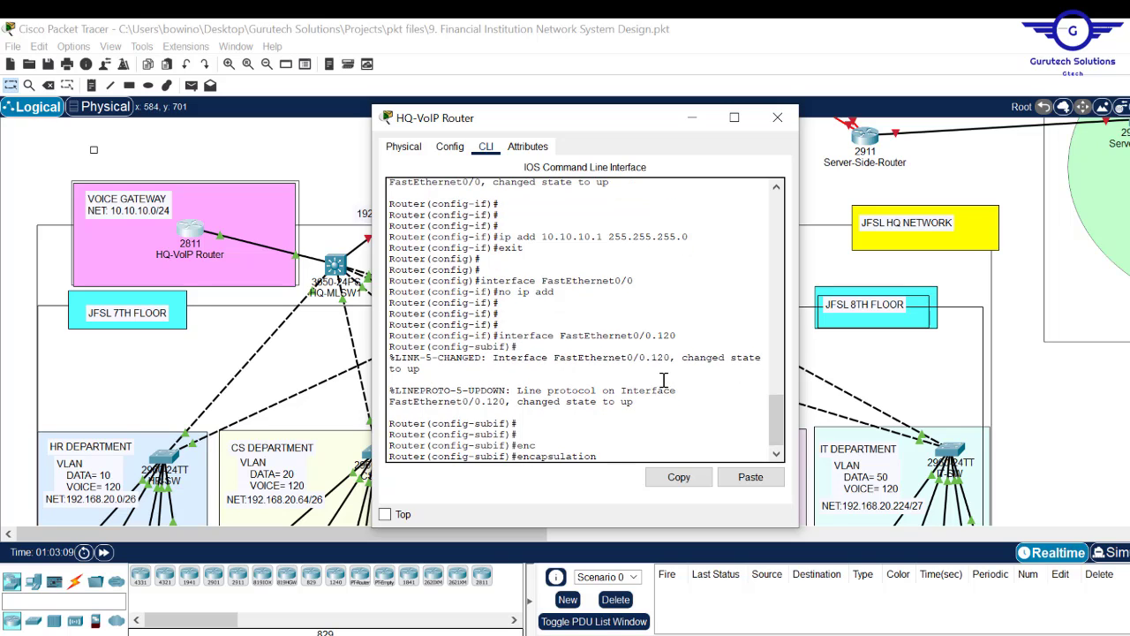
text(d)
key(Tab)
text(1)
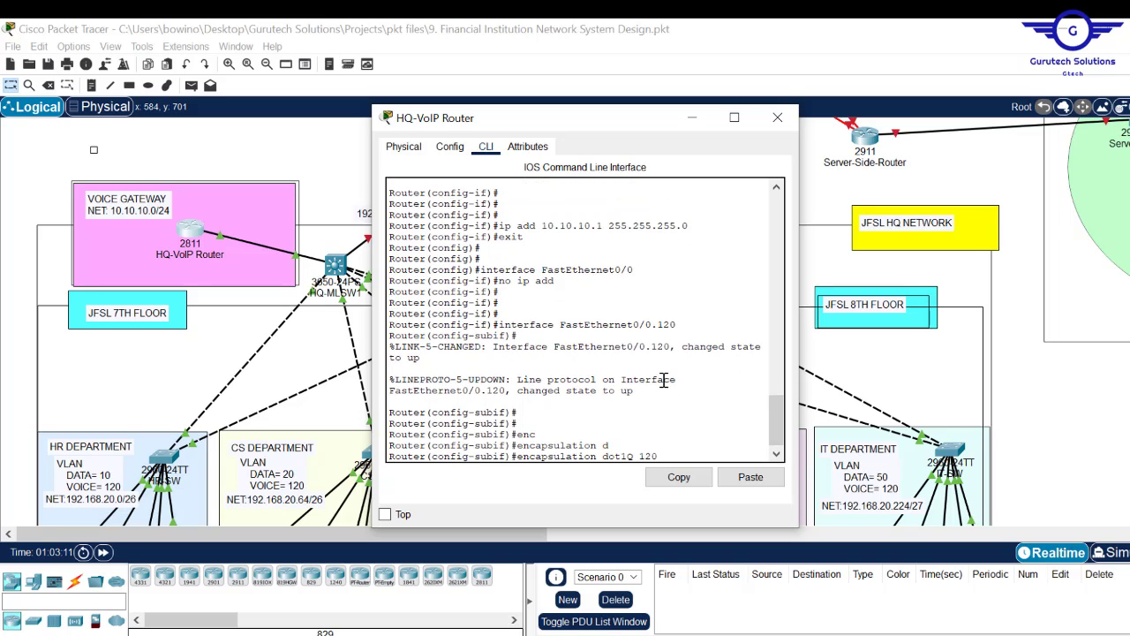
text(20)
key(Return)
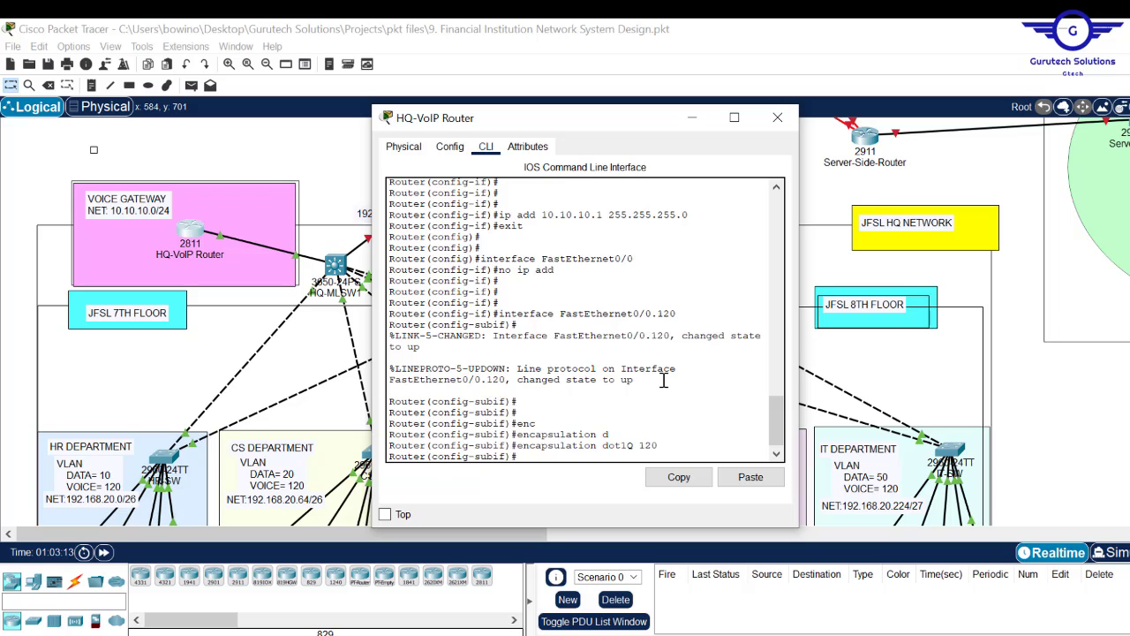
- Address the subinterface 10.10.10.1 255.255.255.0, exit it, and save with do wr
click(750, 475)
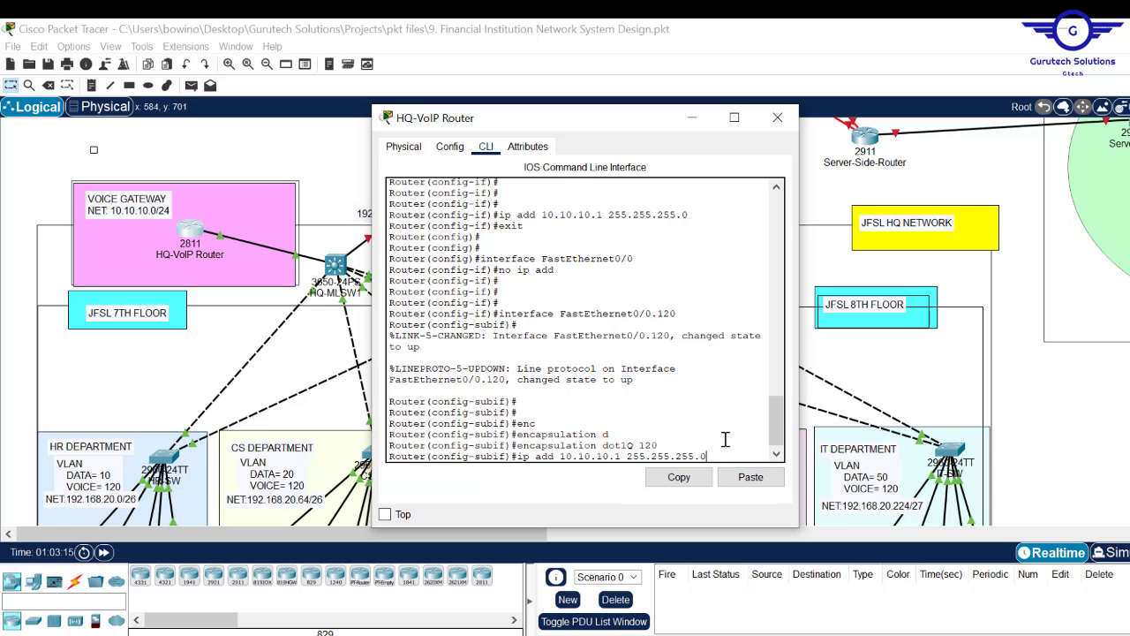
key(Return)
text(exit)
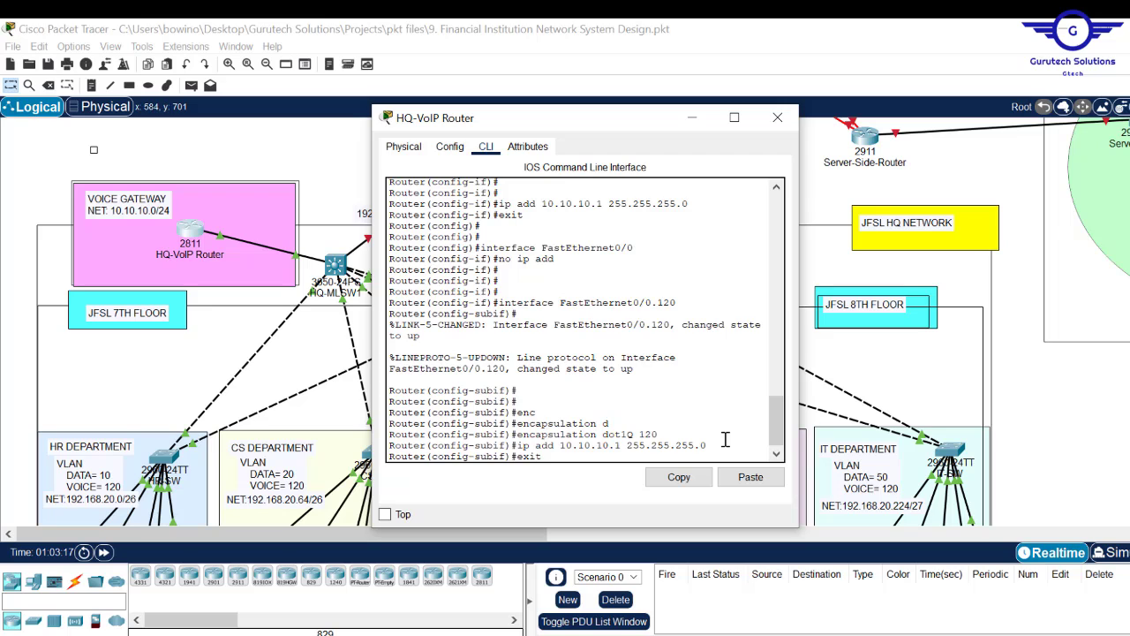
key(Return)
key(Return)
key(Return)
text(d)
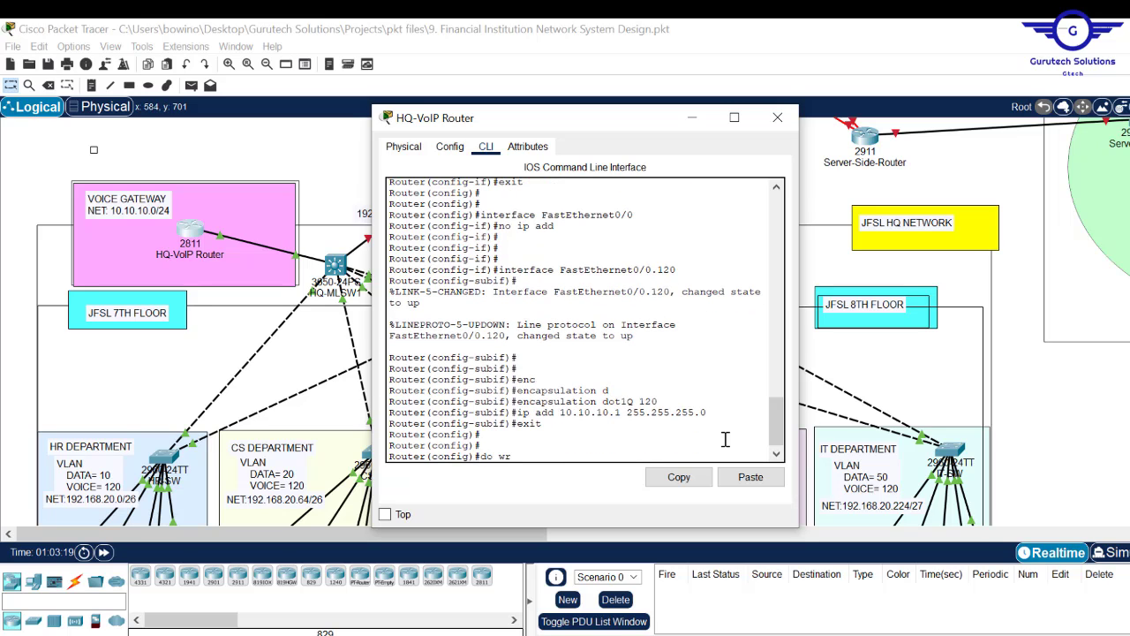
text(o wr)
key(Return)
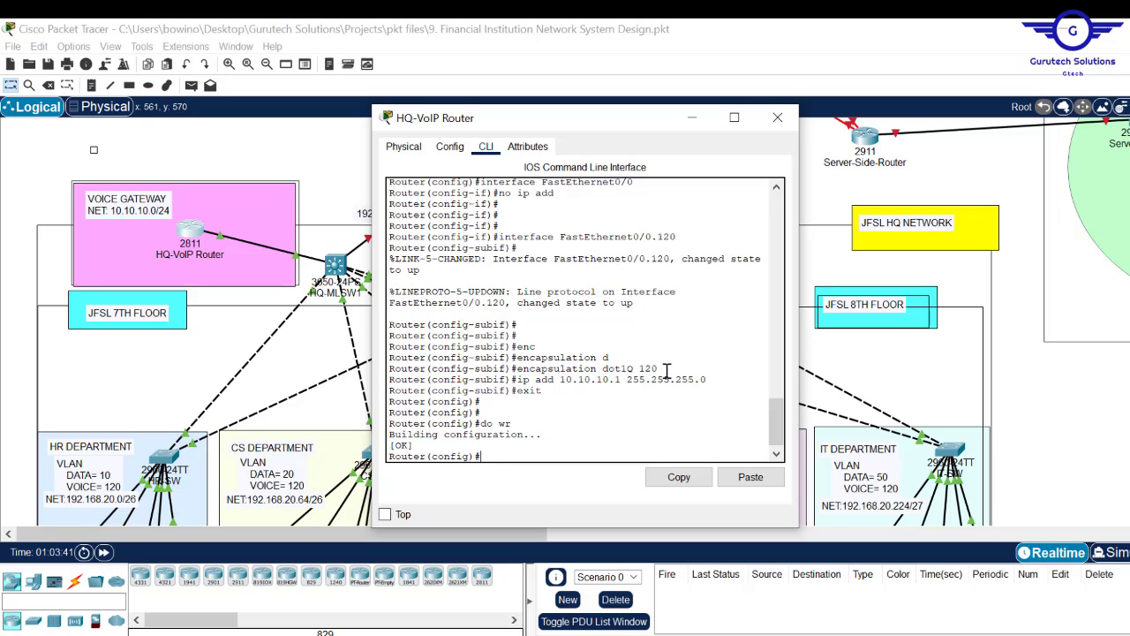
drag(660, 370, 643, 371)
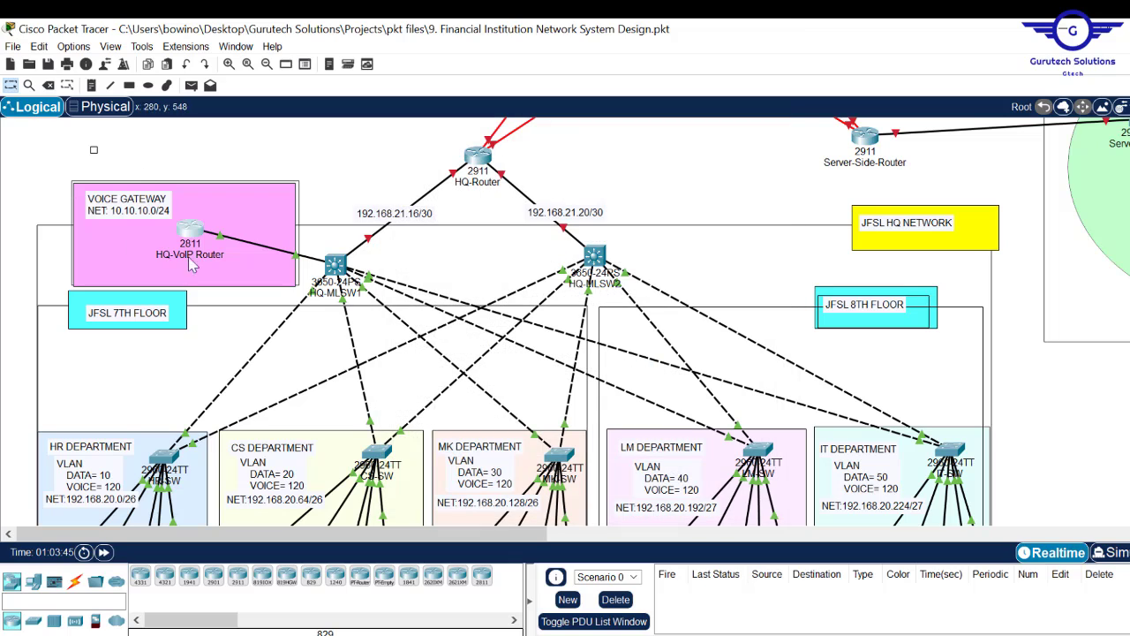
mouse_move(184, 228)
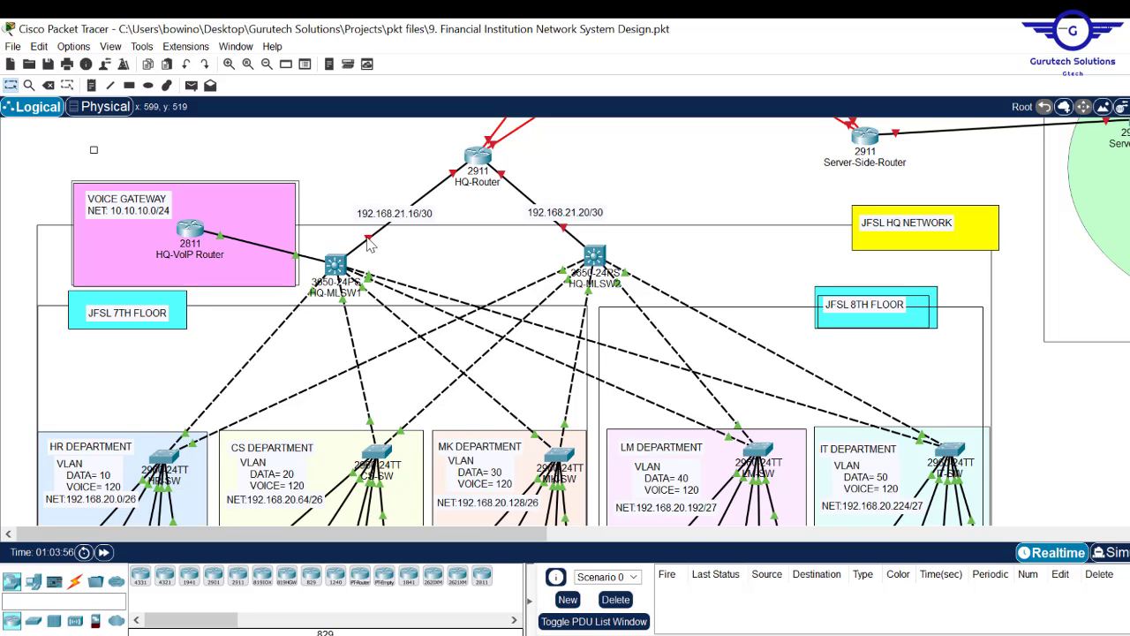
- On HQ-MLSW1, make GigabitEthernet1/0/1 a routed port with no switchport
click(336, 268)
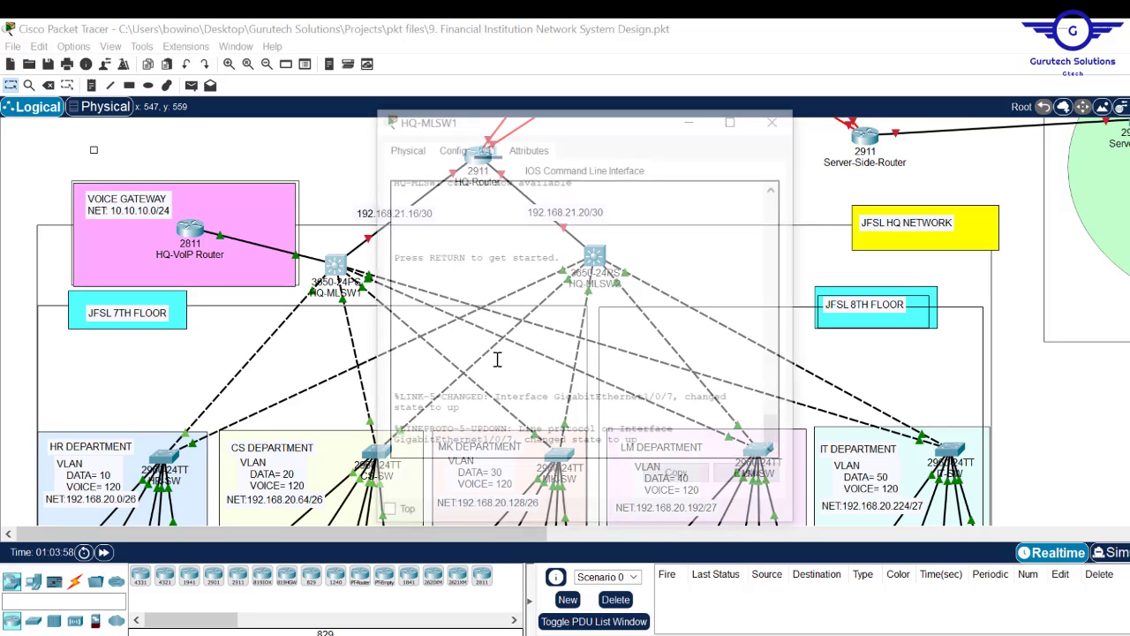
click(449, 147)
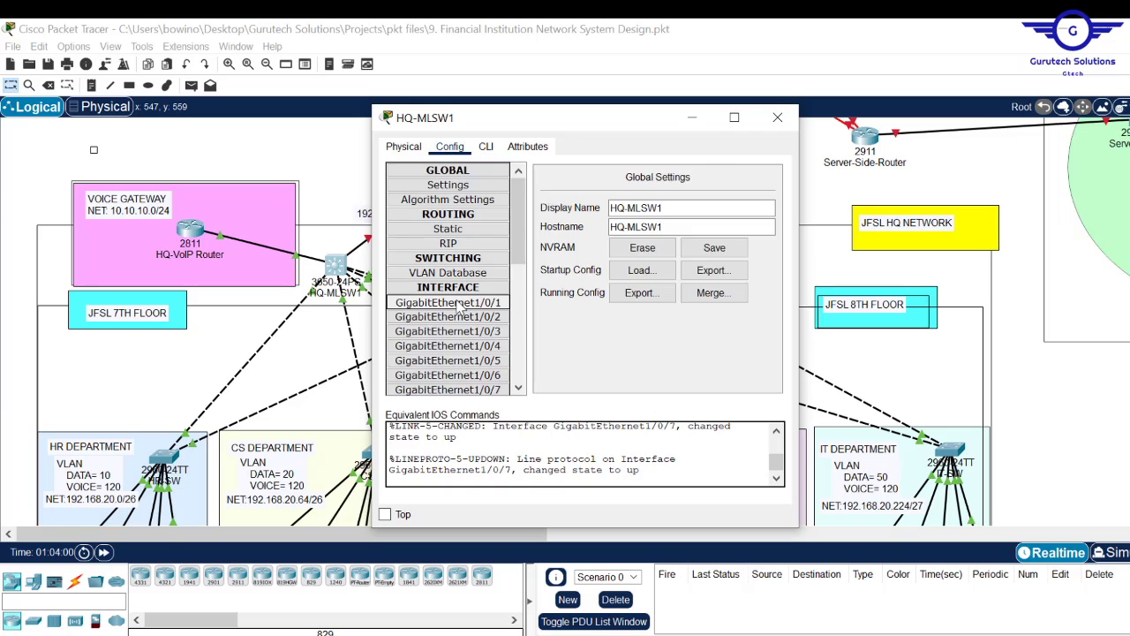
click(450, 301)
click(486, 147)
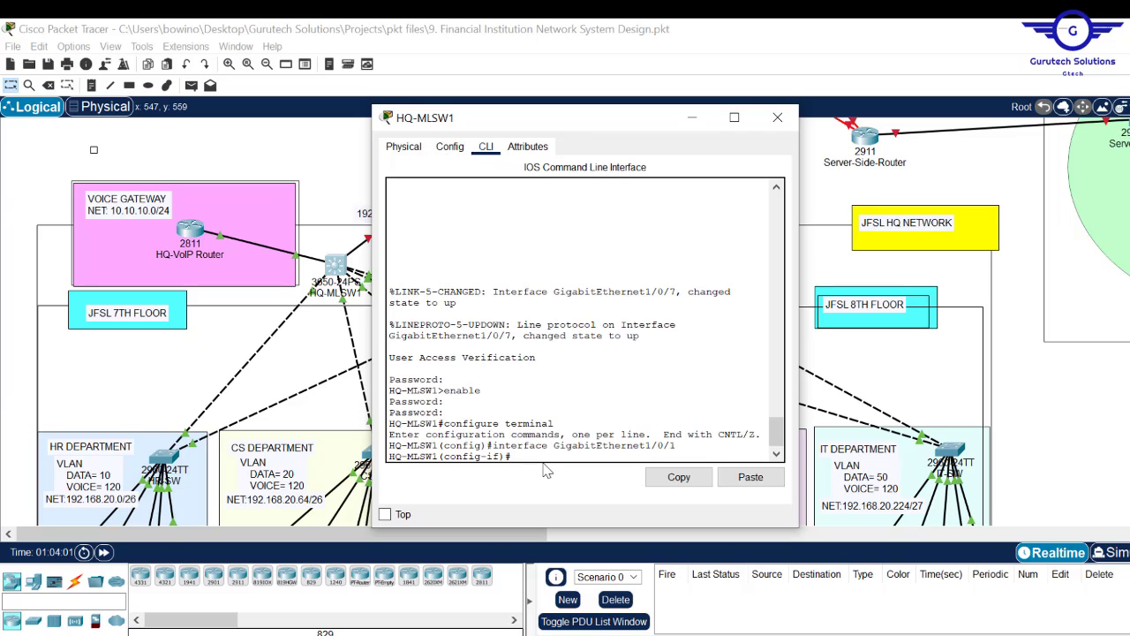
key(Return)
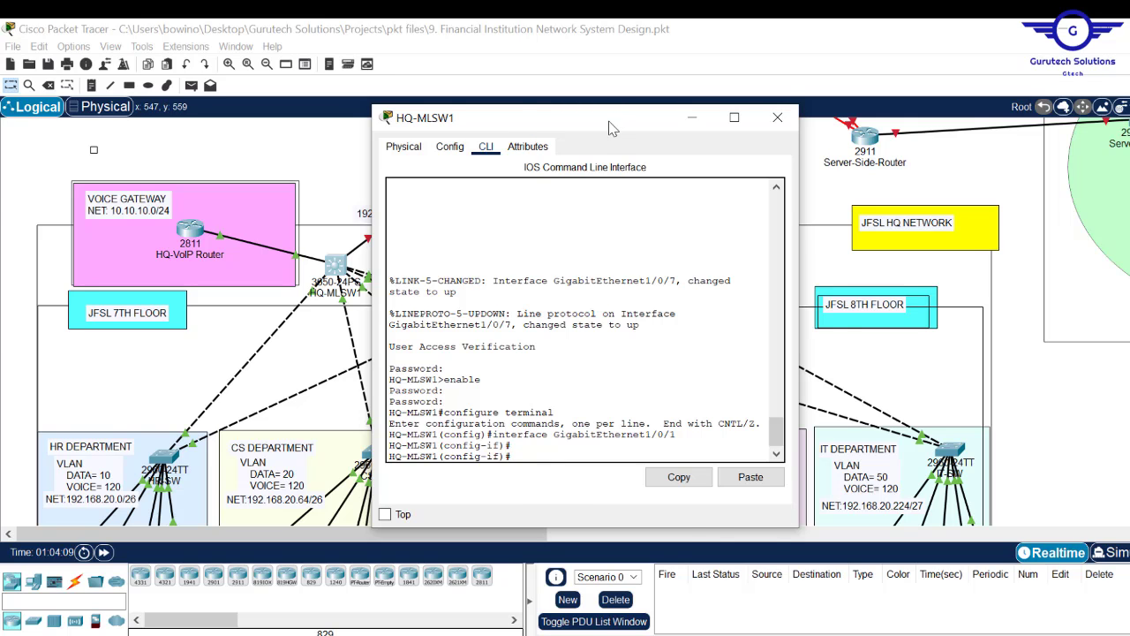
drag(612, 130, 812, 119)
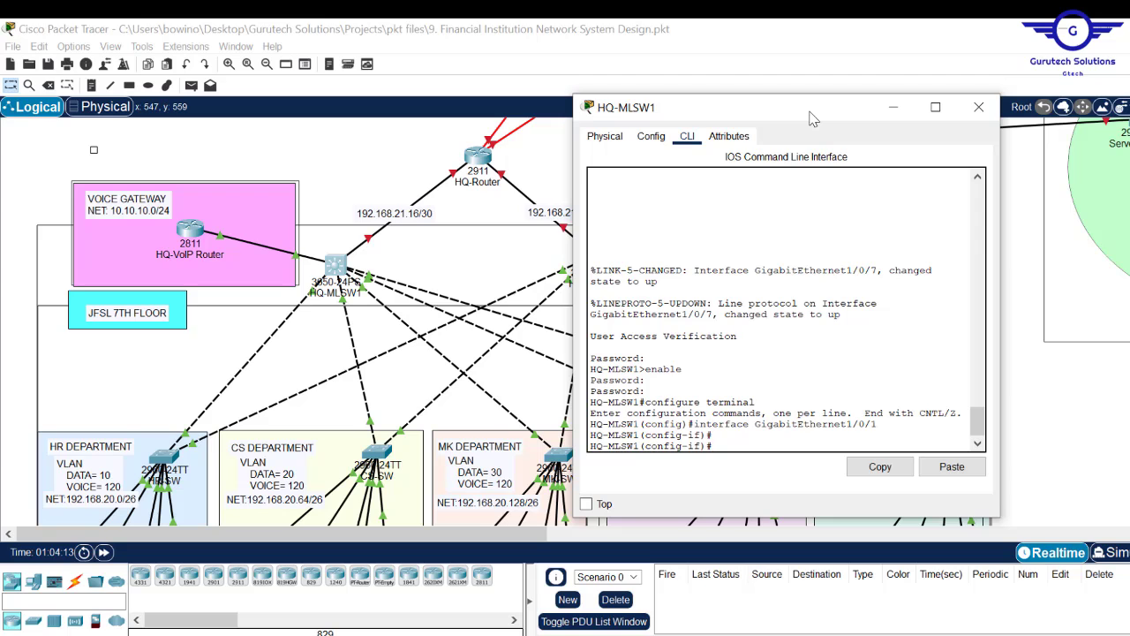
text(wit)
key(Tab)
key(Return)
key(Return)
key(Return)
key(Return)
key(Return)
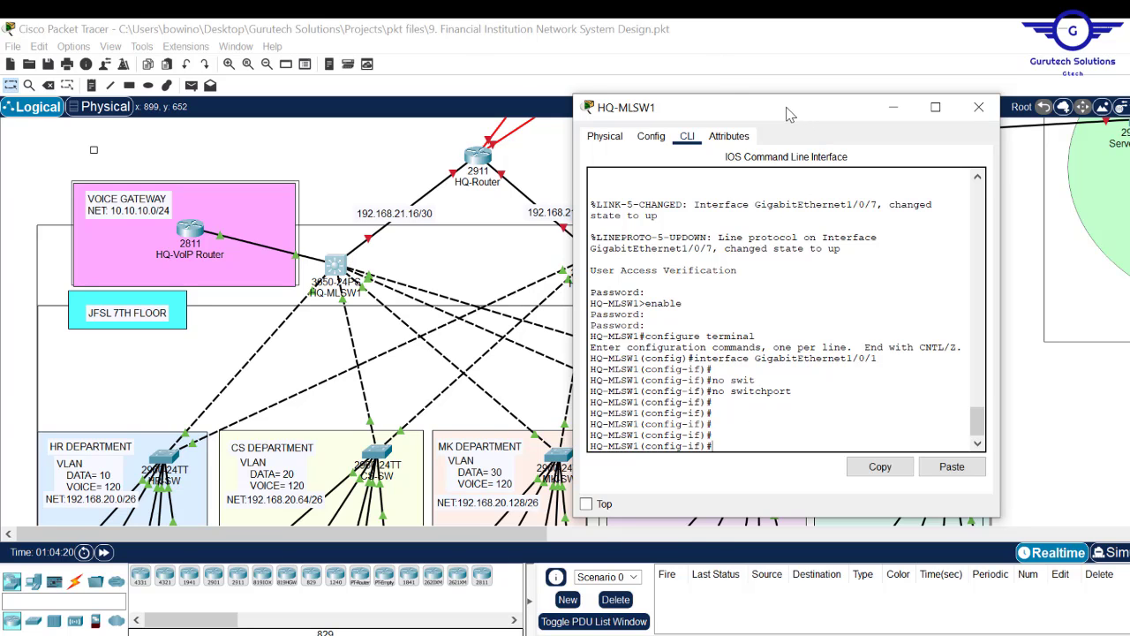
- Give GigabitEthernet1/0/1 192.168.21.17 255.255.255.252, bring it up, save, and close the window
drag(782, 111, 694, 89)
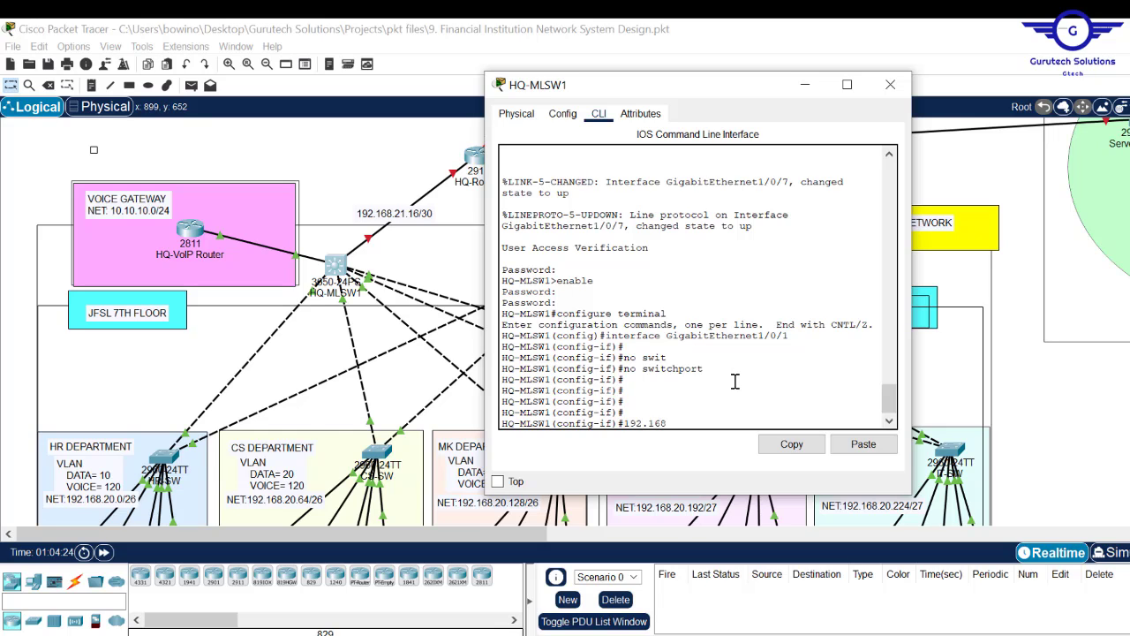
text(2)
text(ip add)
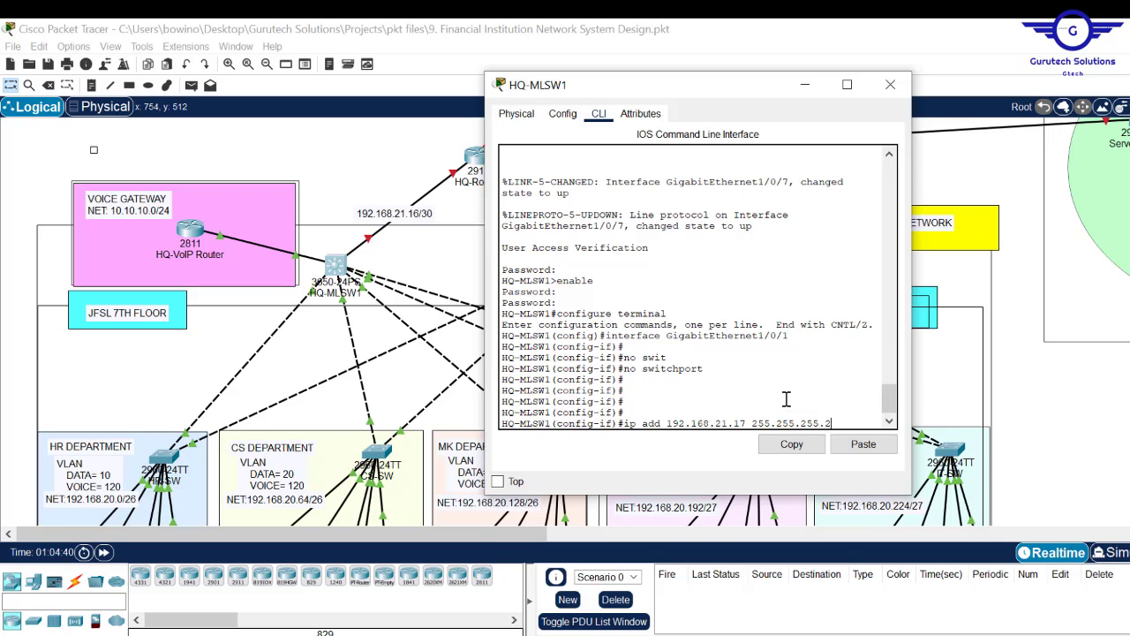
key(Return)
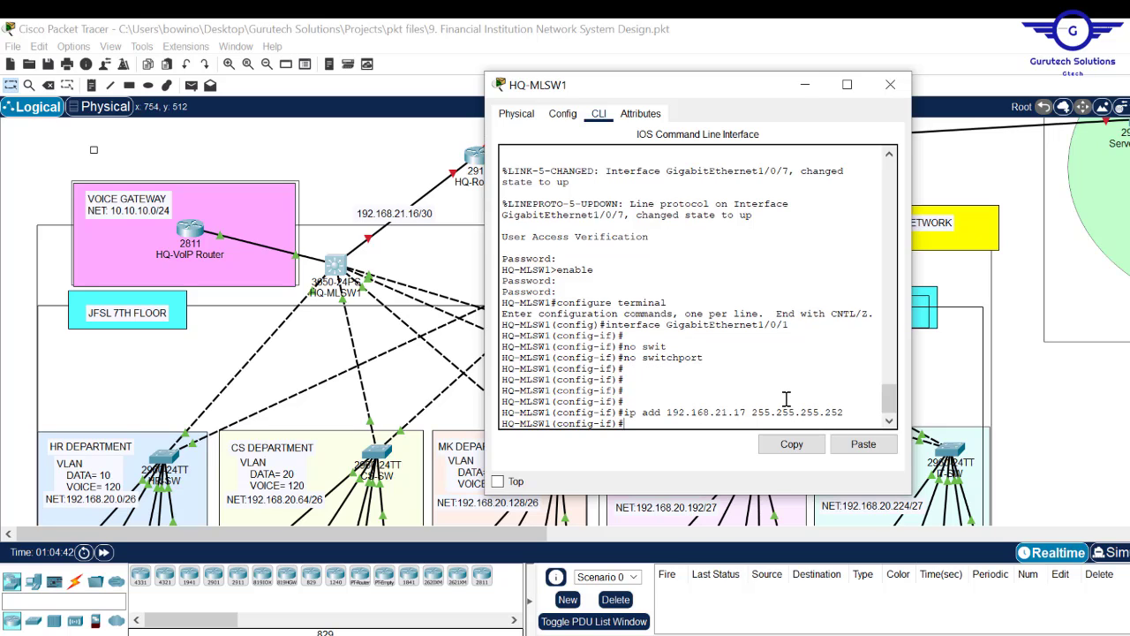
text(no shut)
key(Return)
key(Return)
key(Return)
key(Return)
text(d)
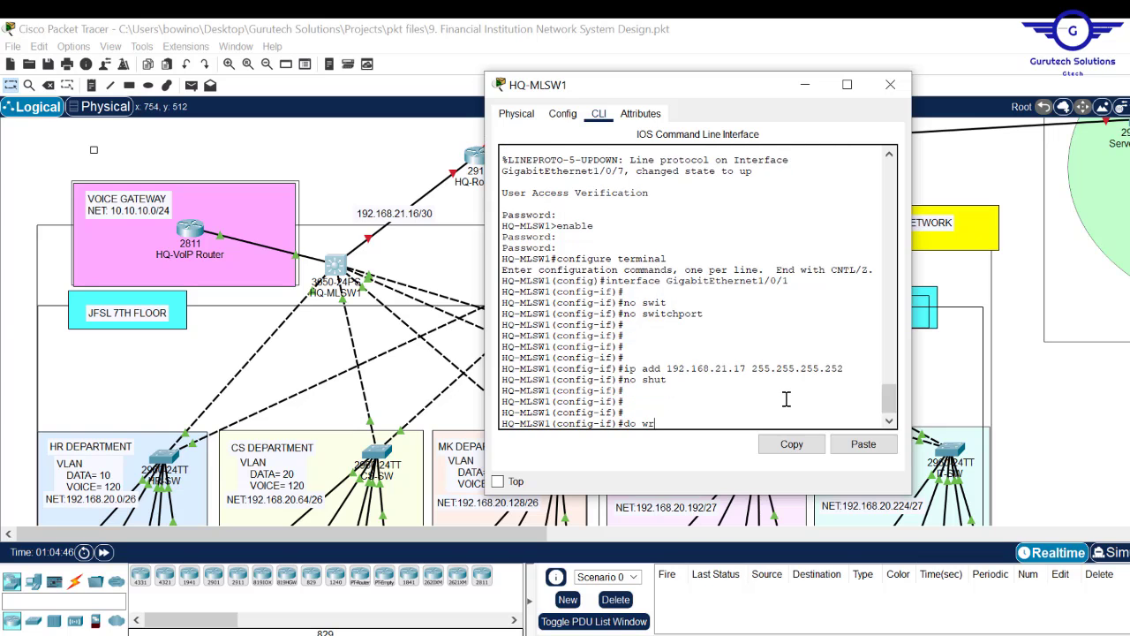
text(o wr)
key(Return)
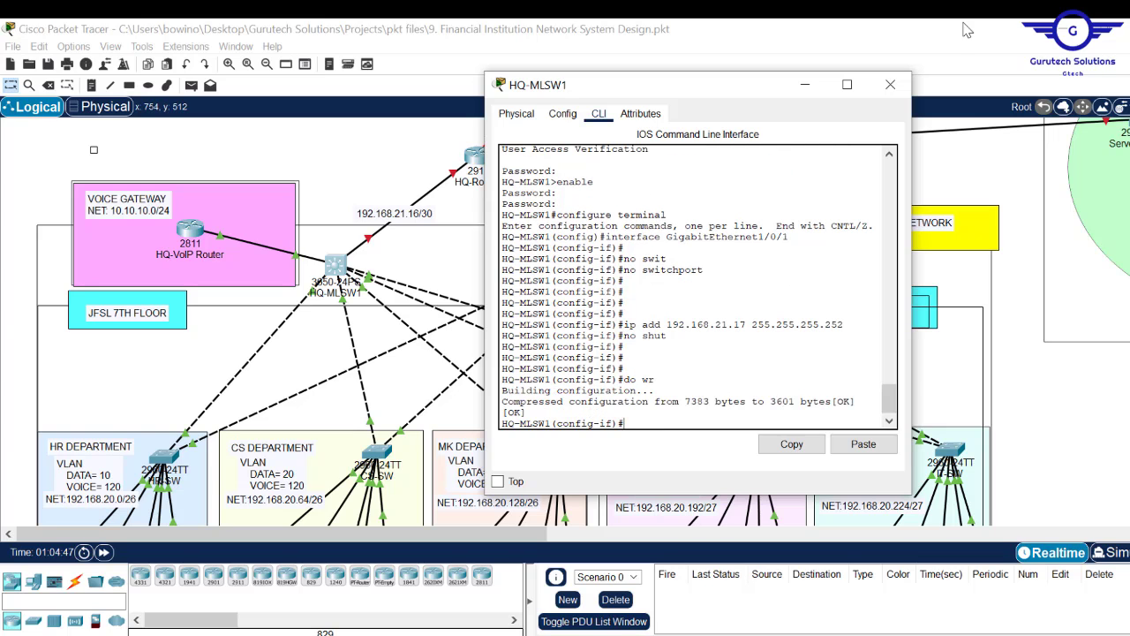
click(890, 84)
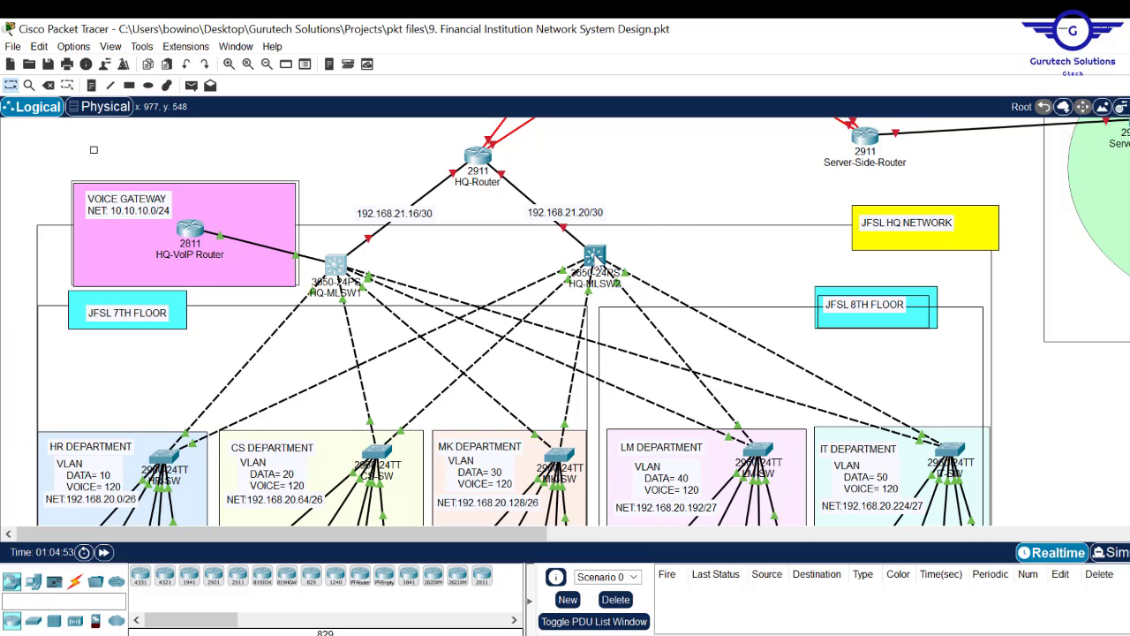
- On HQ-MLSW2, make GigabitEthernet1/0/1 a routed port with no switchport
click(595, 257)
click(449, 146)
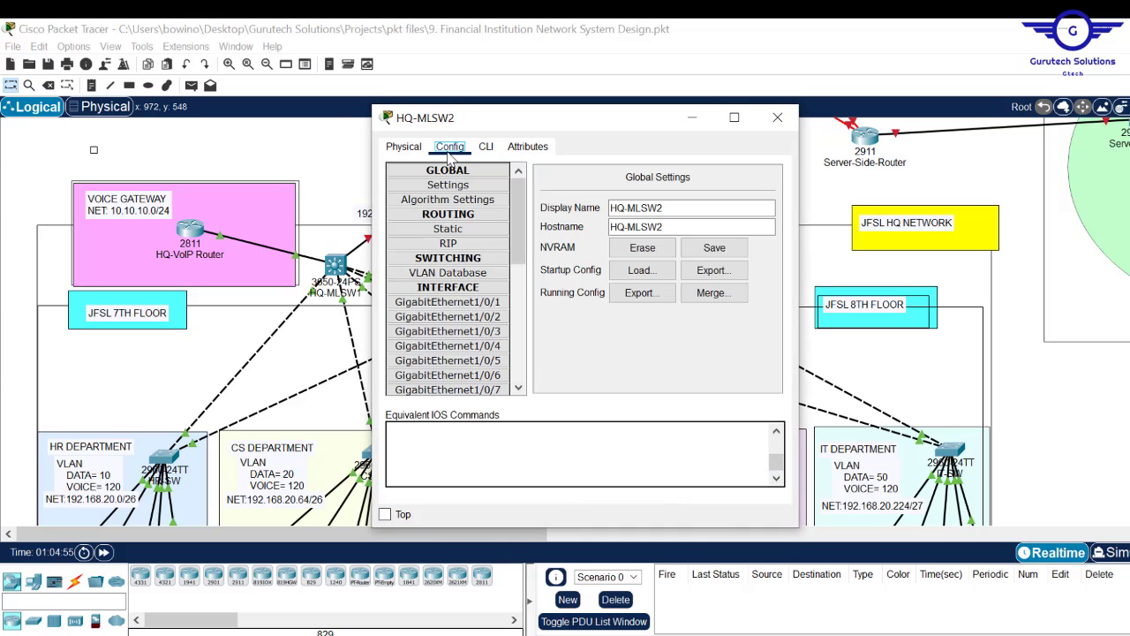
click(777, 118)
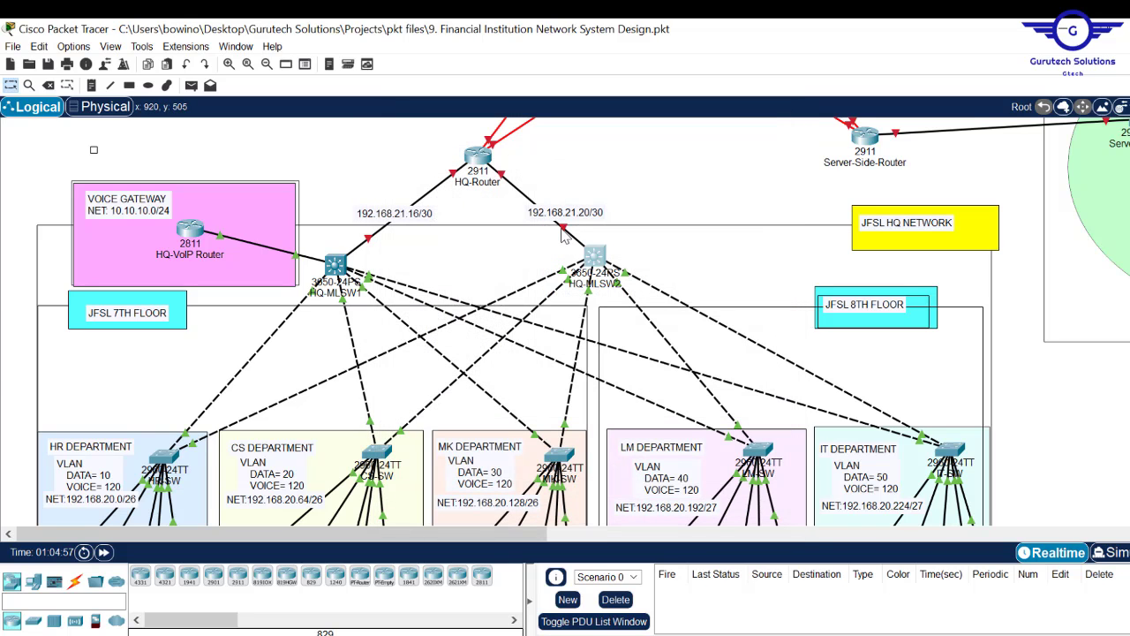
click(598, 261)
click(448, 302)
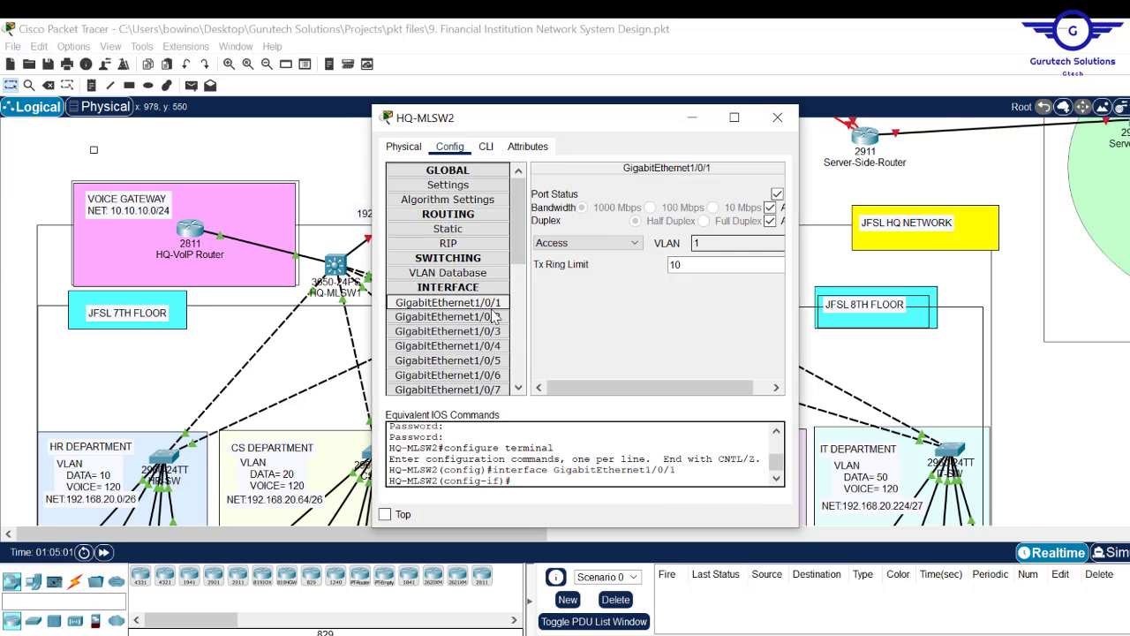
click(487, 148)
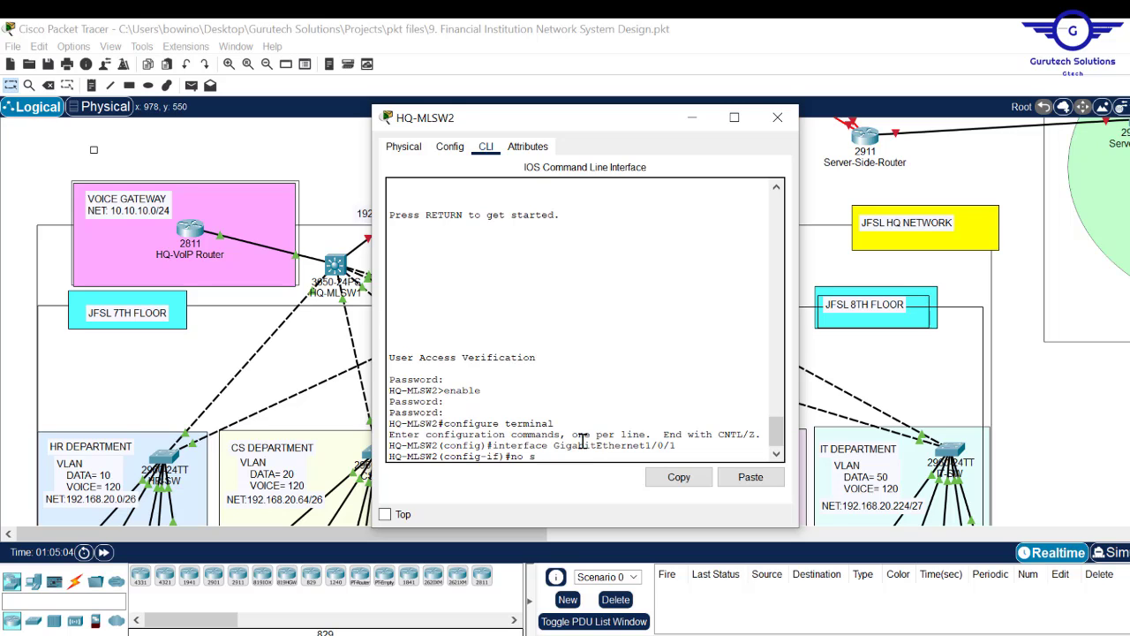
text(no switc)
key(Tab)
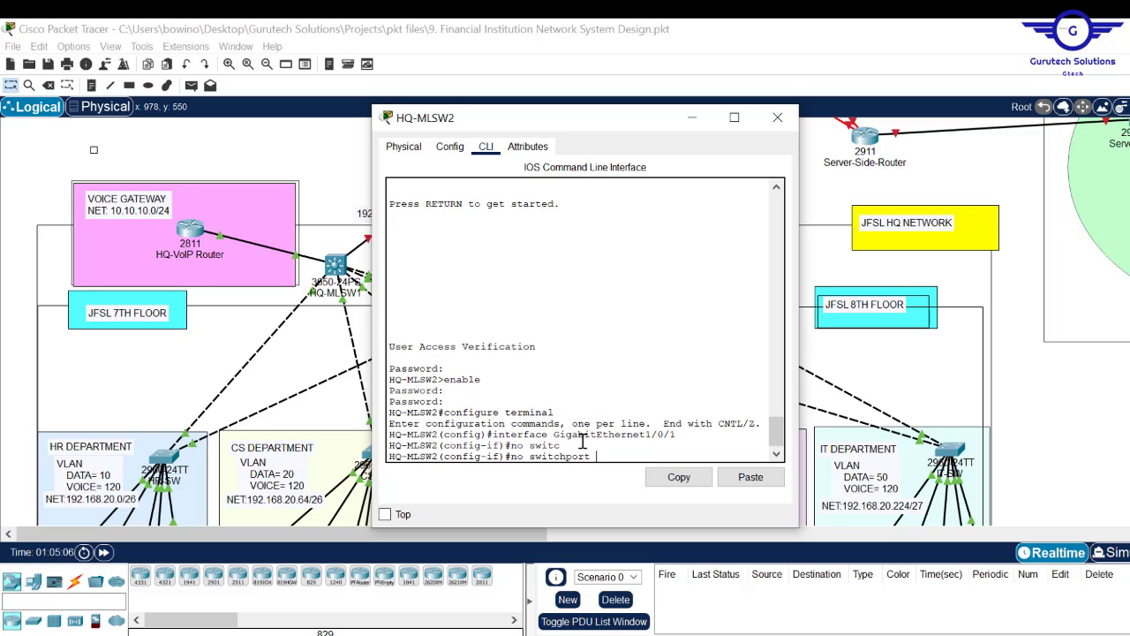
key(Return)
key(Return)
key(Return)
- Give GigabitEthernet1/0/1 192.168.21.21 255.255.255.252, bring it up, save, and close the window
text(ip)
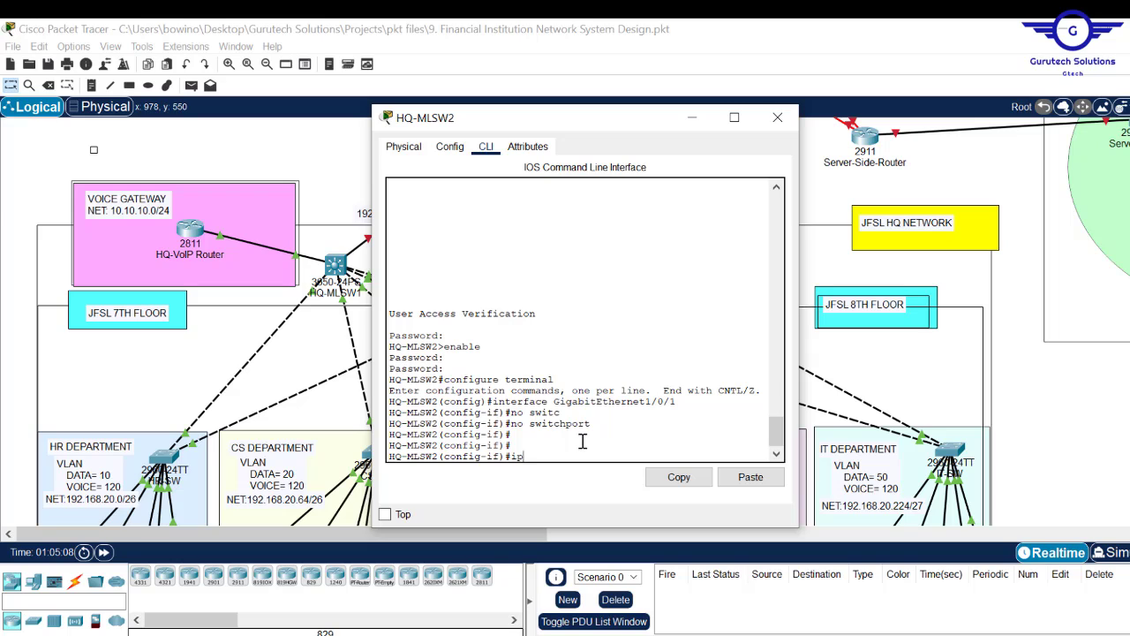
text( add 192.168.21.)
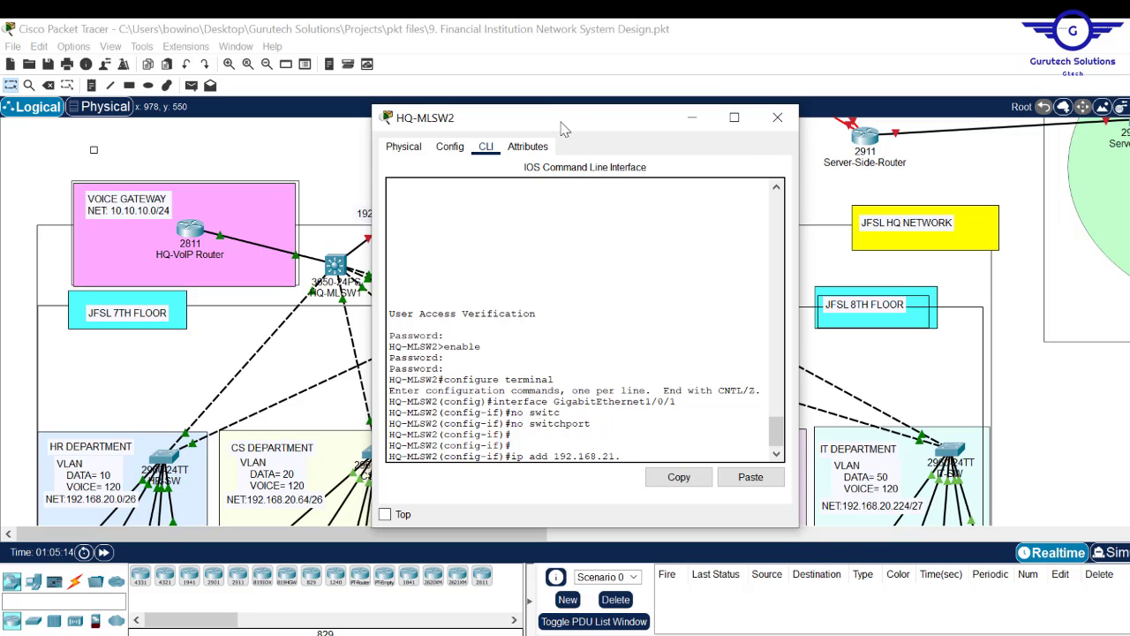
drag(563, 129, 594, 166)
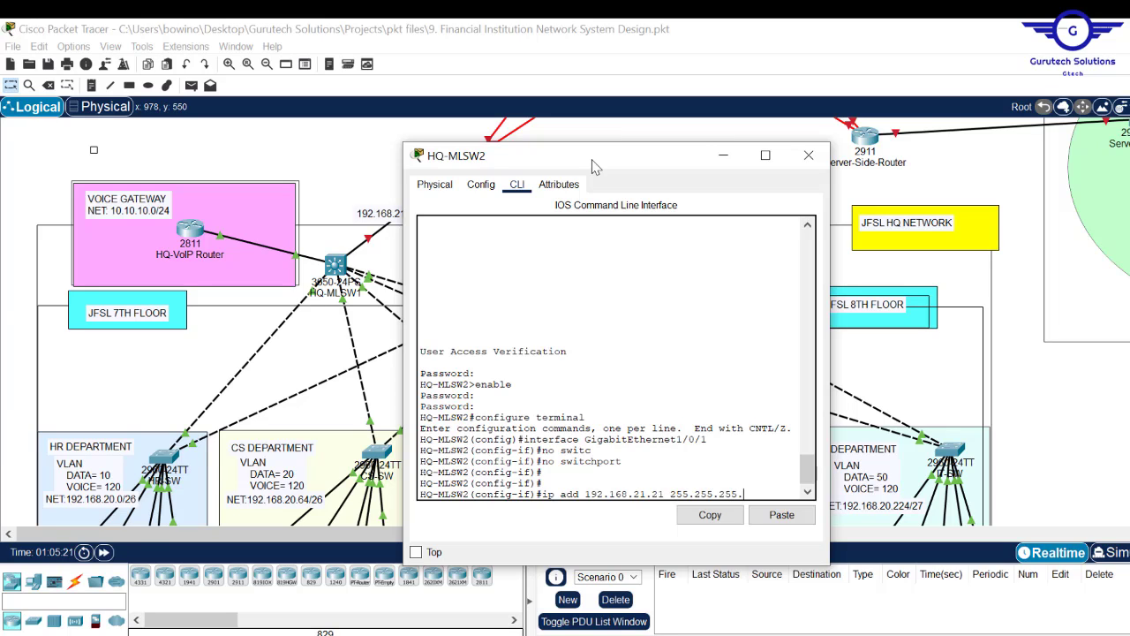
text(255.255.255.252)
key(Return)
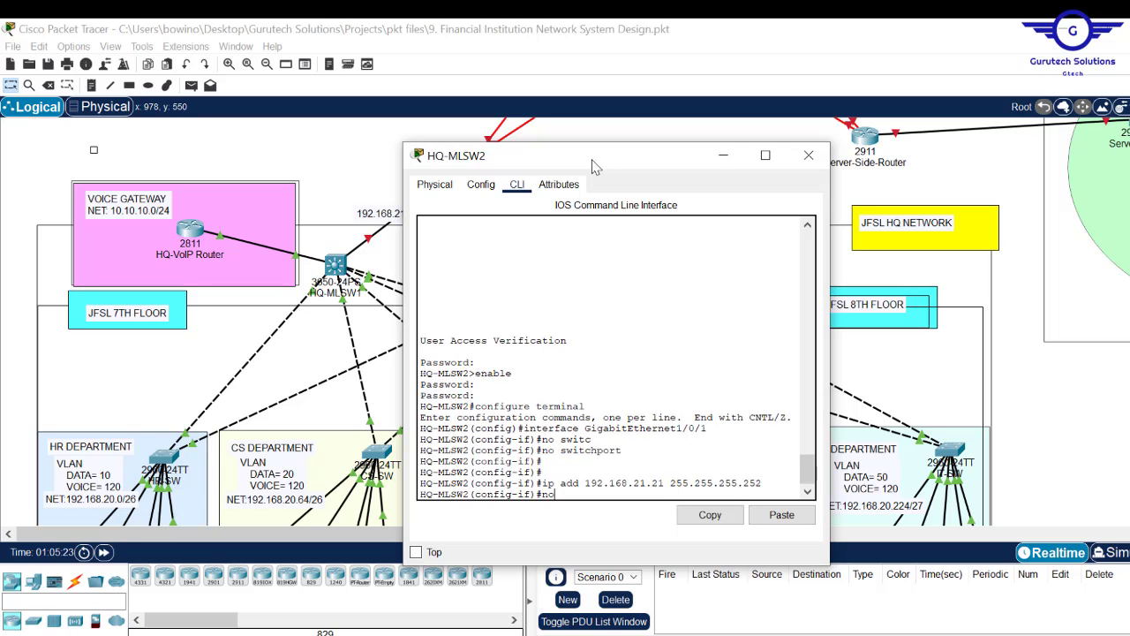
text(no shut)
key(Return)
key(Return)
key(Return)
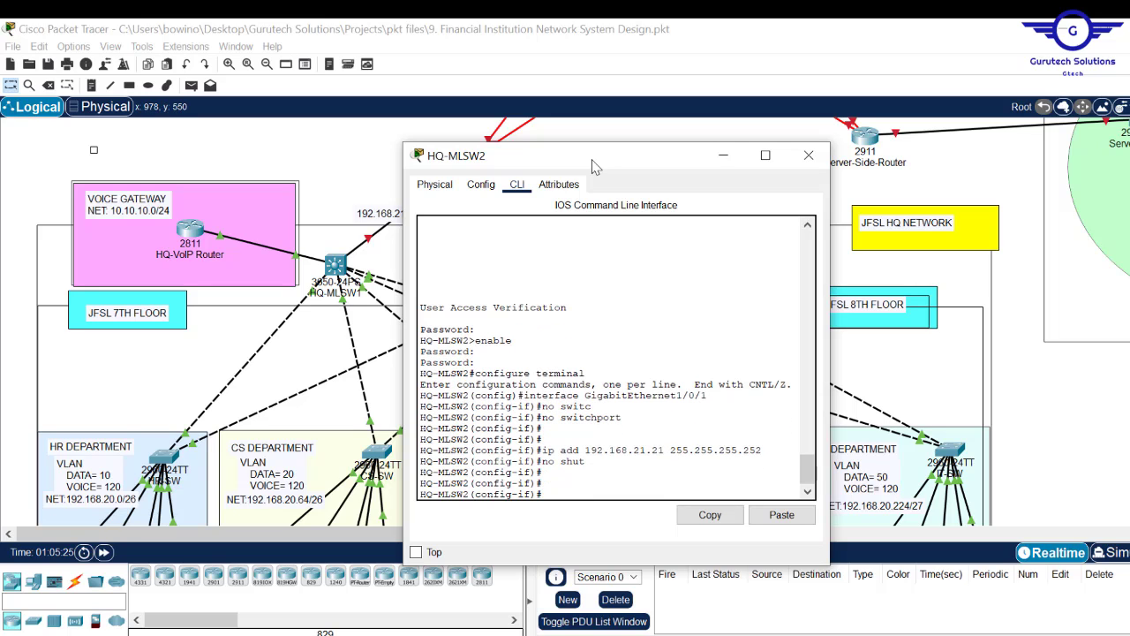
text(do wr)
key(Return)
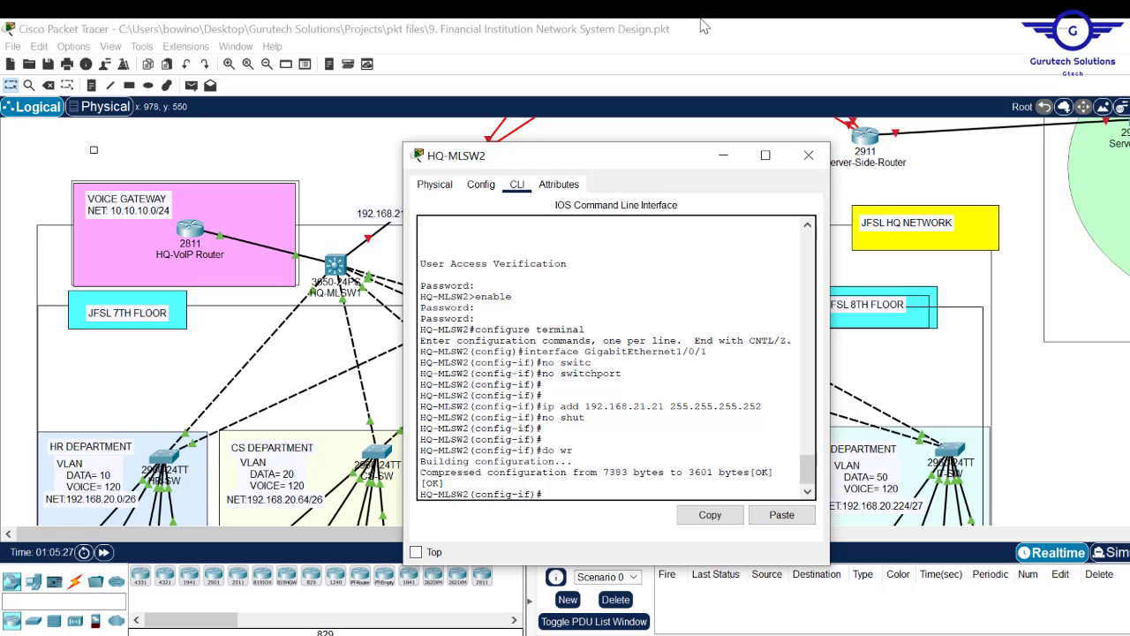
click(820, 157)
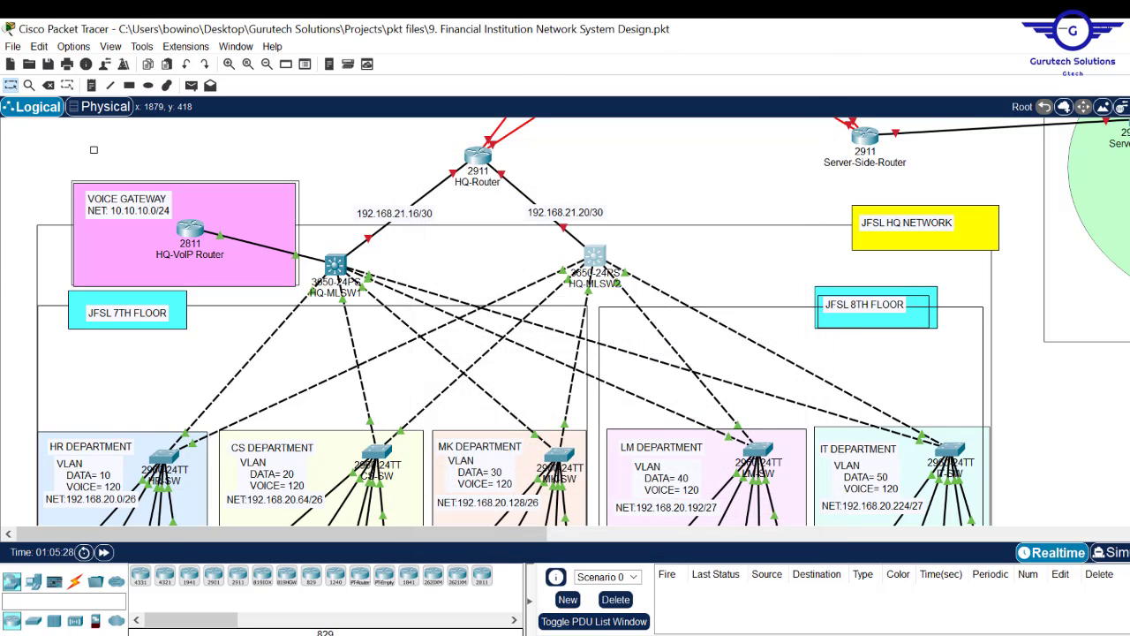
- Scroll the topology canvas up to bring the ISP routers into view
scroll(565, 322, up, 3)
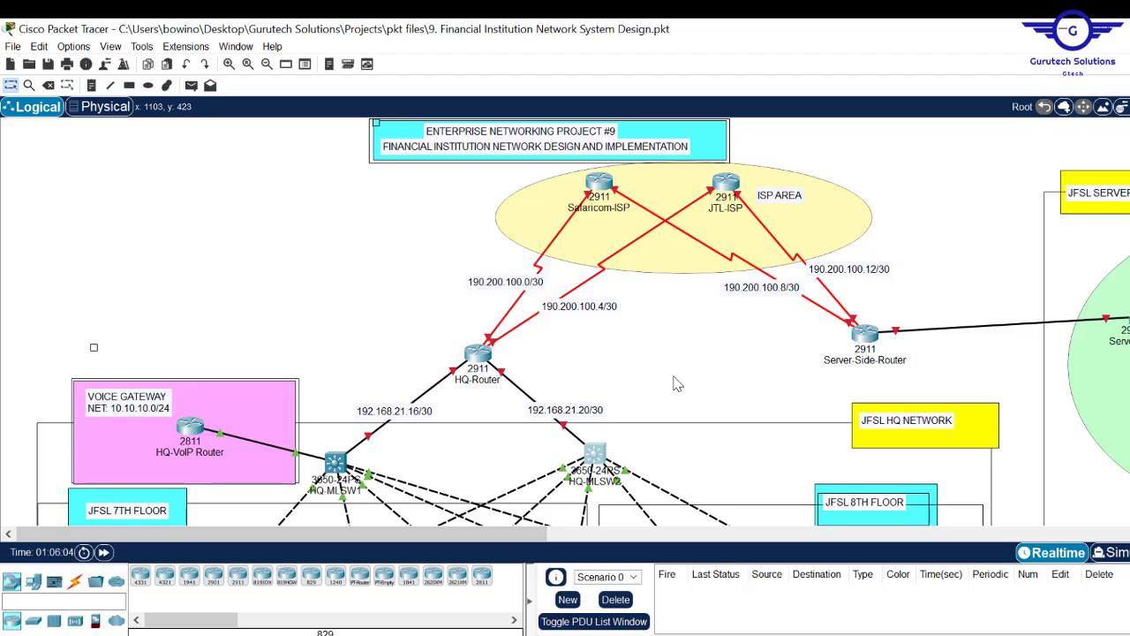
- On HQ-Router, address GigabitEthernet0/0 as 192.168.21.17 and GigabitEthernet0/1 as 192.168.21.21, both /30
click(499, 377)
text(192.168.21.17)
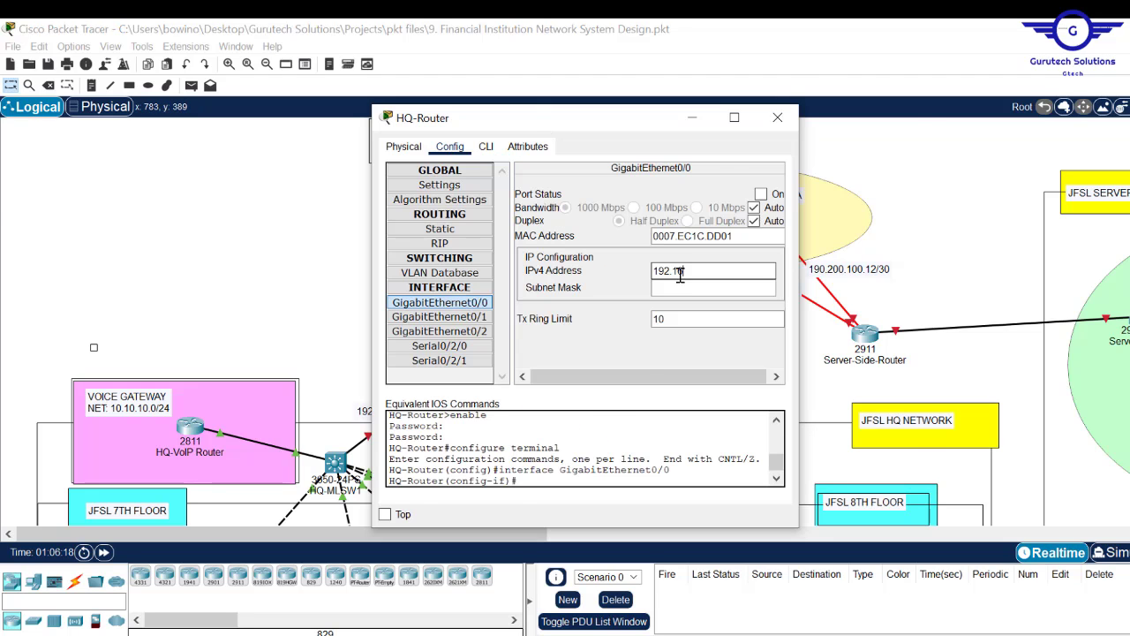
drag(459, 106, 606, 136)
text(255.255.255.252)
click(560, 329)
drag(713, 132, 846, 137)
click(965, 283)
text(192.168.21.21)
click(965, 301)
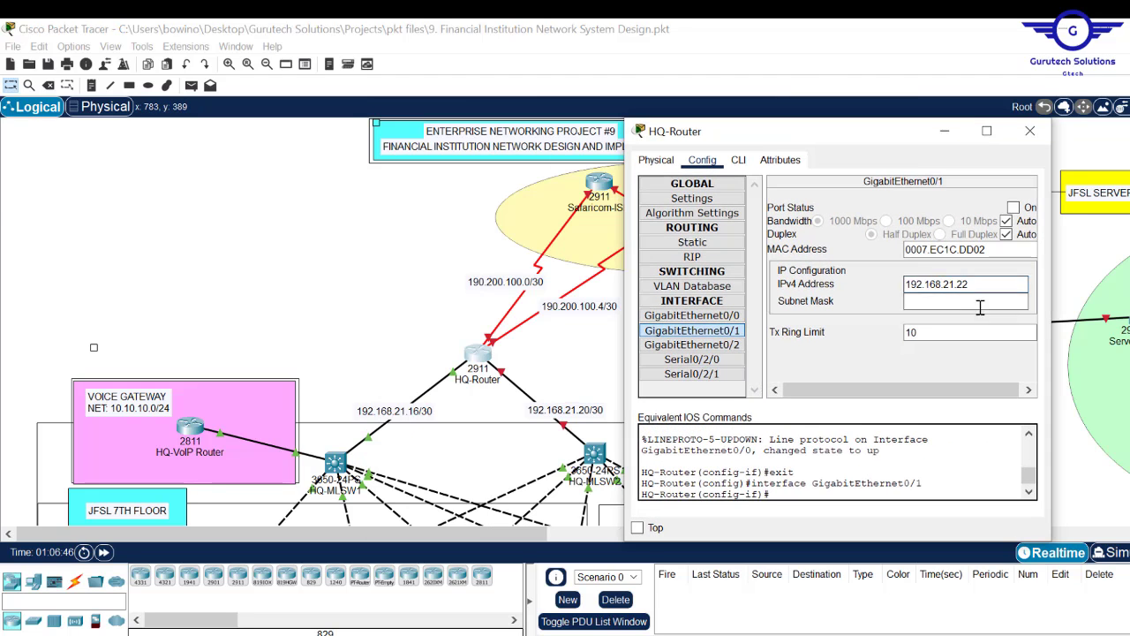
text(255.255.255.252)
- Give HQ-Router Serial0/2/0 190.200.100.1/30 (turned on) and Serial0/2/1 190.200.100.5/30
click(691, 359)
click(911, 268)
text(190.200.100.1)
click(965, 286)
text(255.255.255.252)
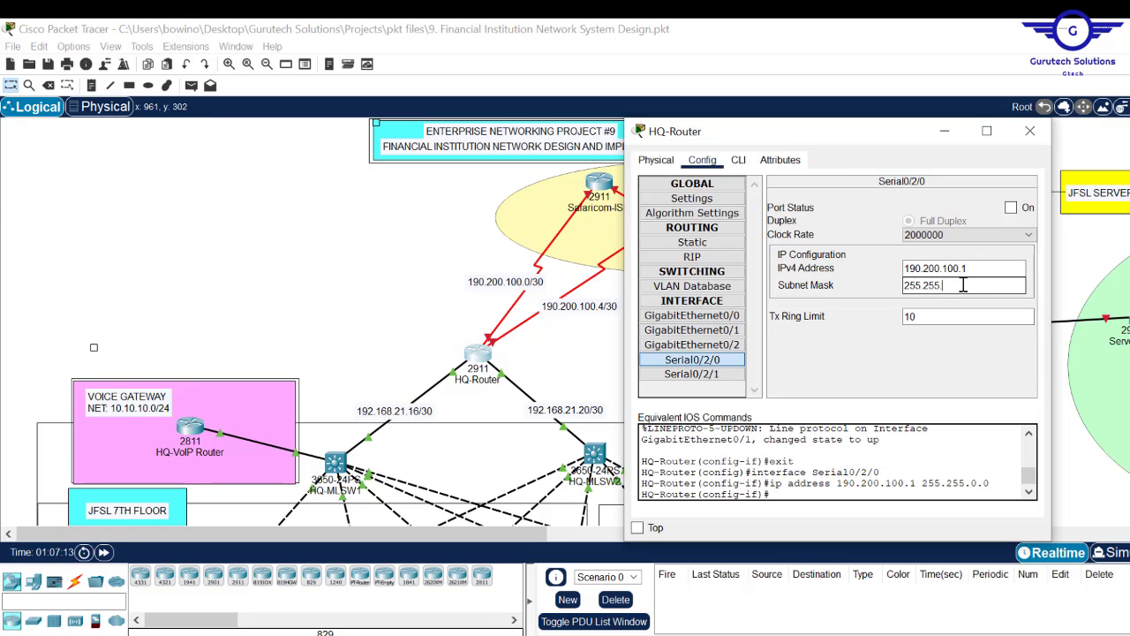
click(1010, 207)
click(692, 374)
text(190.200.100.5)
click(965, 286)
text(255.255.255.252)
click(738, 160)
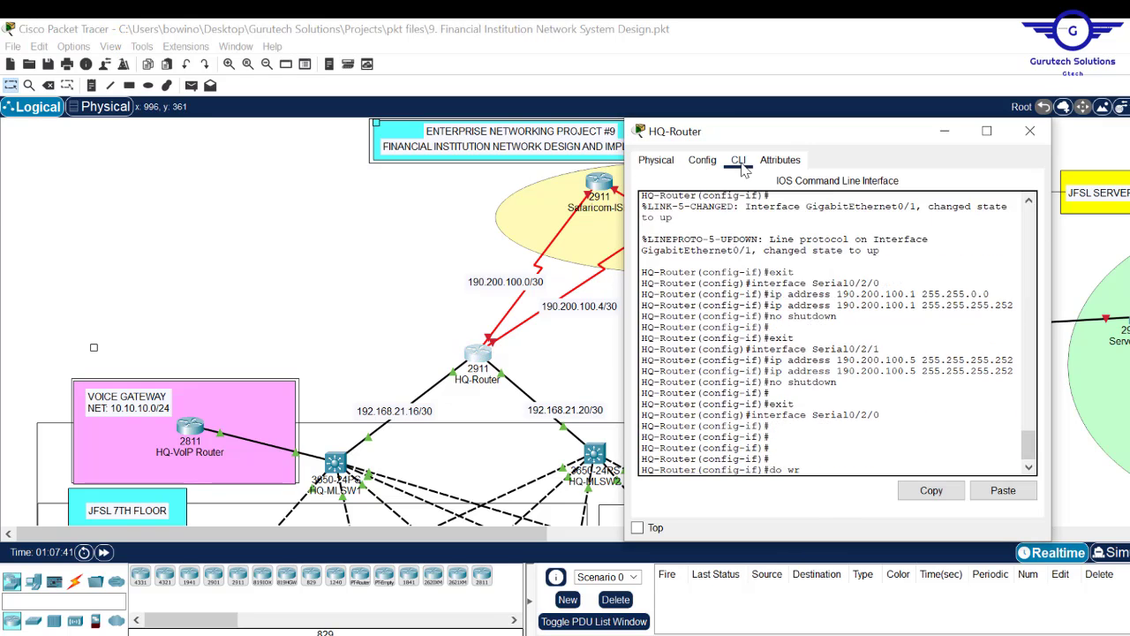
click(1030, 130)
- Give Safaricom-ISP Serial0/2/0 190.200.100.2/30 and Serial0/2/1 190.200.100.10, then save with do wr
click(600, 182)
click(706, 147)
click(696, 347)
click(968, 256)
text(190.200.100.2)
click(968, 273)
text(255.255.255.252)
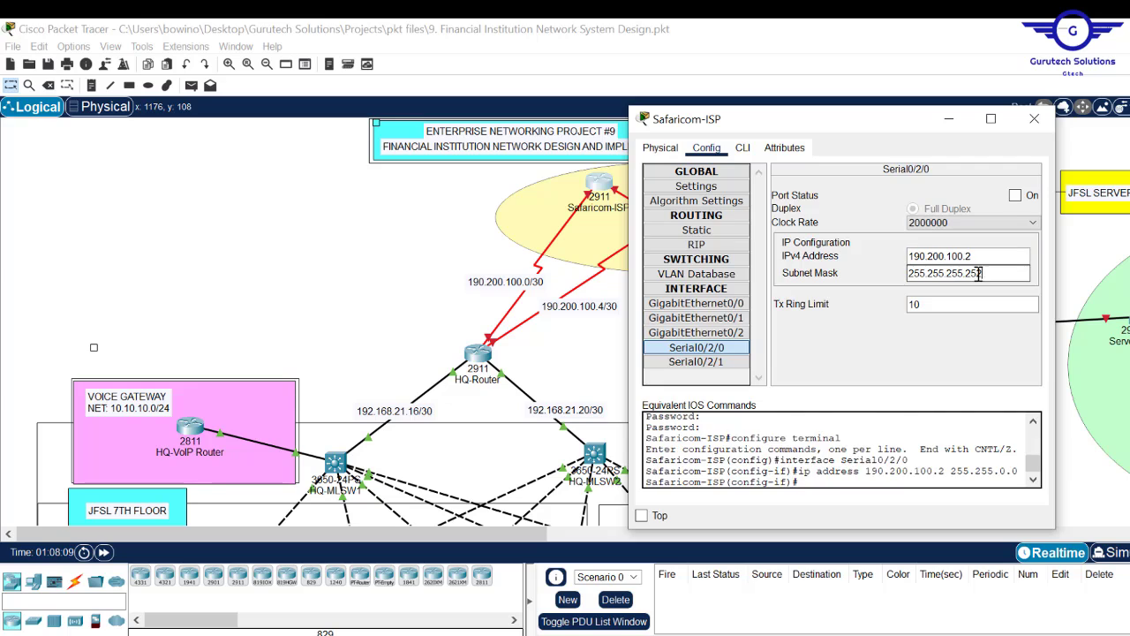
click(696, 361)
text(190.200.100.10)
click(412, 206)
text(do wr)
key(Return)
click(703, 177)
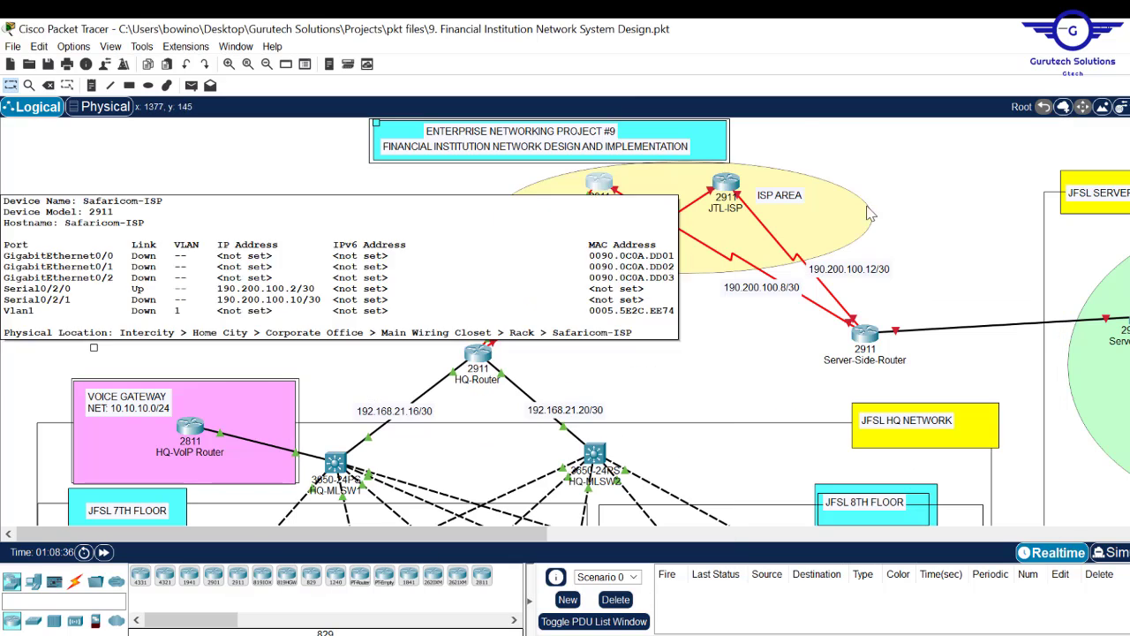
- Give JTL-ISP Serial0/2/0 the address 190.200.100.6 255.255.255.252
click(733, 183)
click(693, 153)
click(683, 354)
click(955, 262)
text(190.200.100.6)
click(923, 279)
key(BackSpace)
key(BackSpace)
key(BackSpace)
text(255.252)
- Set JTL-ISP Serial0/2/1 to 190.200.100.14 and turn both serial ports on
click(1001, 201)
click(698, 369)
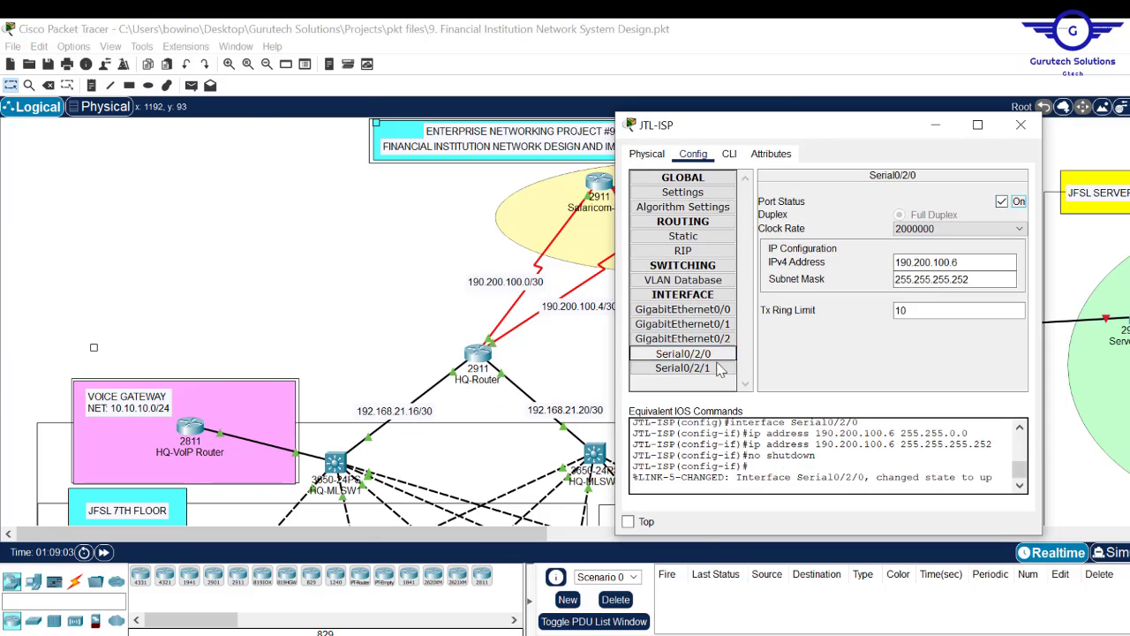
drag(777, 125, 410, 132)
click(565, 270)
text(190.200.100.14)
click(565, 286)
click(363, 162)
click(653, 132)
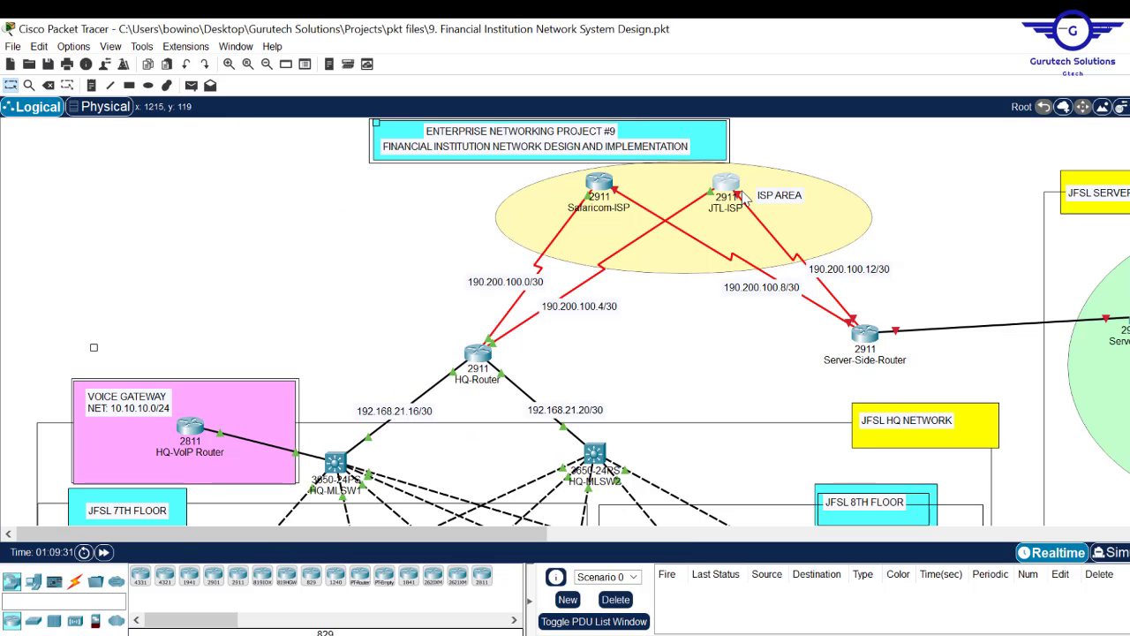
- Give Server-Side-Router Serial0/2/0 190.200.100.9 255.255.255.252 and turn it on
click(865, 334)
click(449, 141)
drag(529, 113, 353, 113)
click(262, 340)
click(533, 250)
text(190.200.100.9)
click(533, 267)
key(BackSpace)
key(BackSpace)
key(BackSpace)
text(255.252)
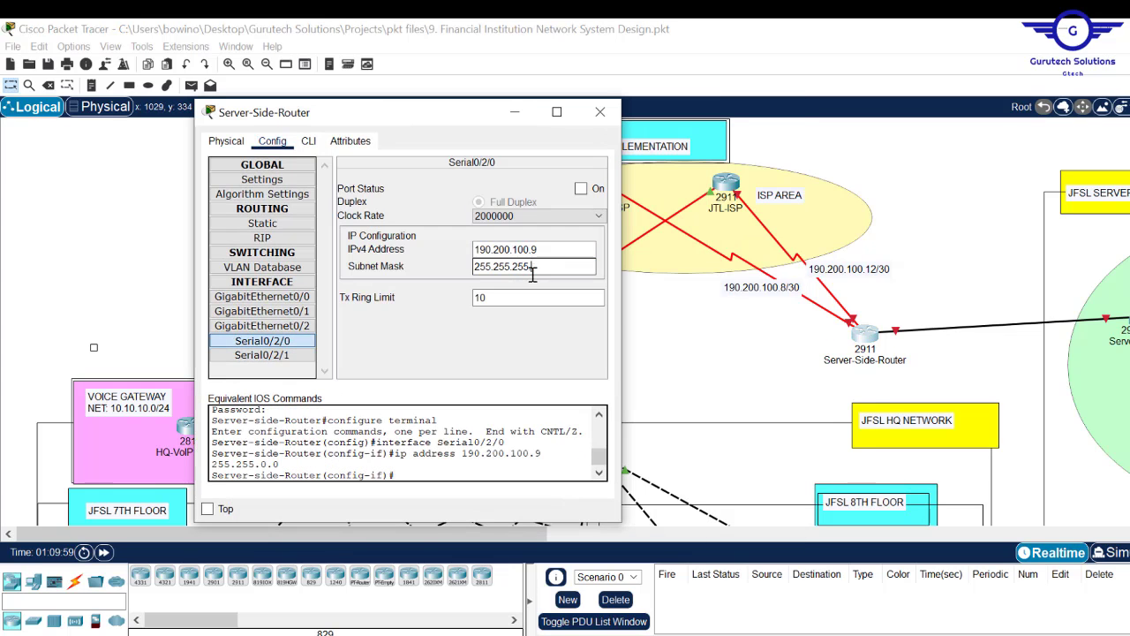
click(581, 188)
- Set Server-Side-Router Serial0/2/1 to 190.200.100.13 and save the configuration
click(262, 355)
click(511, 251)
text(190.200.100.13do wr)
key(Return)
click(601, 112)
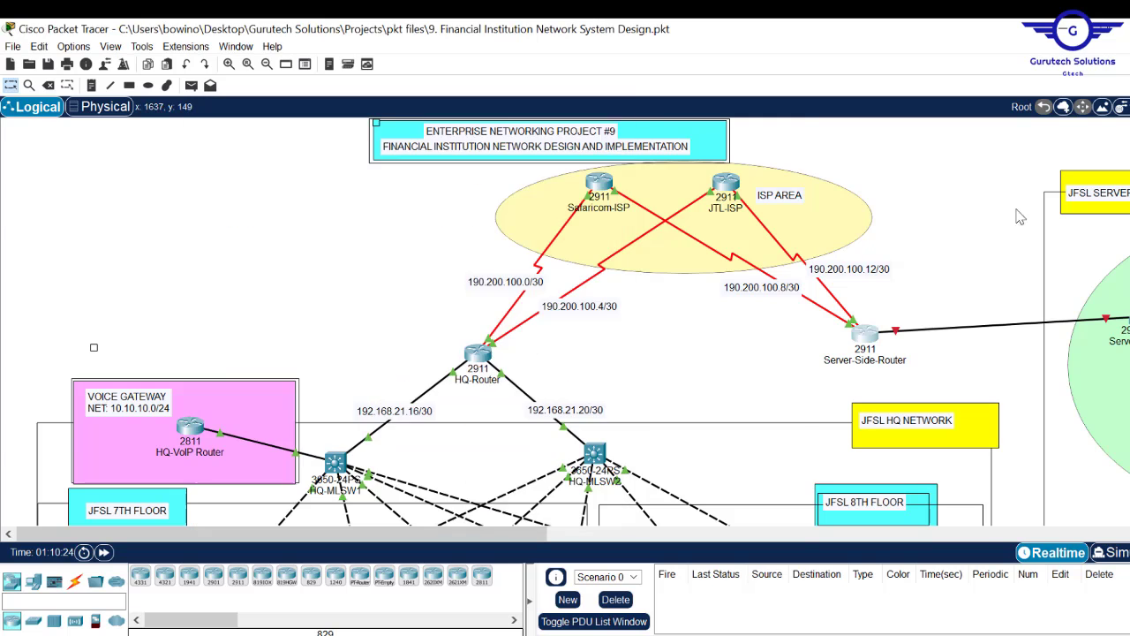
click(865, 334)
click(488, 146)
click(451, 146)
click(780, 117)
- Give Server-Side-Router GigabitEthernet0/0 192.168.21.1 255.255.255.240, turn it on, and save
drag(492, 534, 711, 534)
click(389, 335)
click(441, 300)
click(676, 270)
text(1)
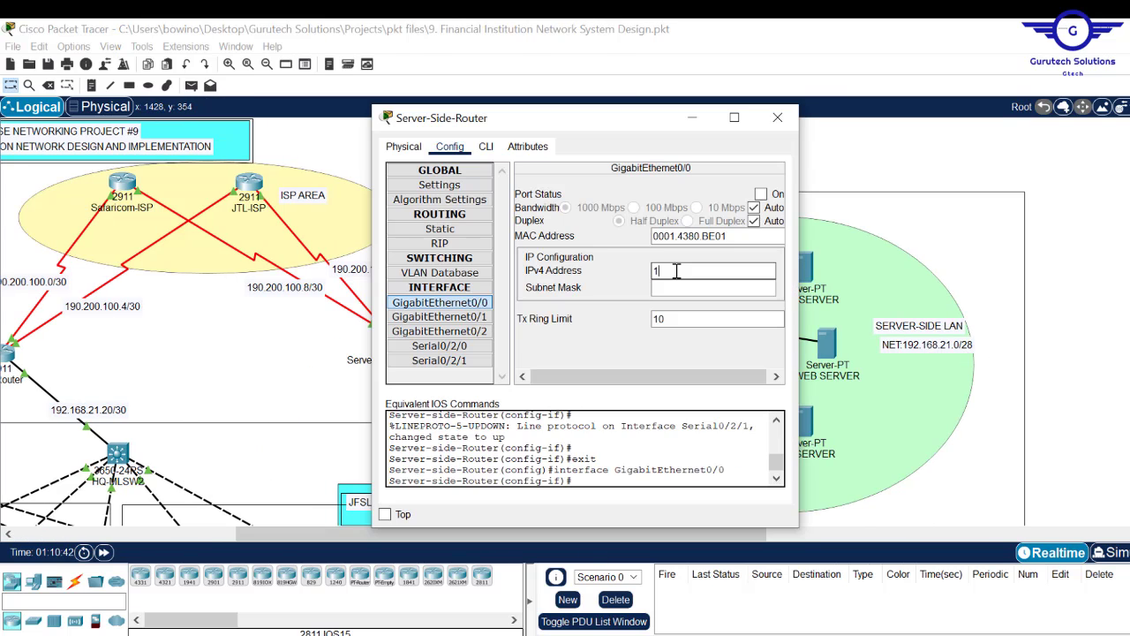
text(92.168.21.1 255.255.255.240)
click(762, 193)
click(486, 147)
text(do wr)
key(Return)
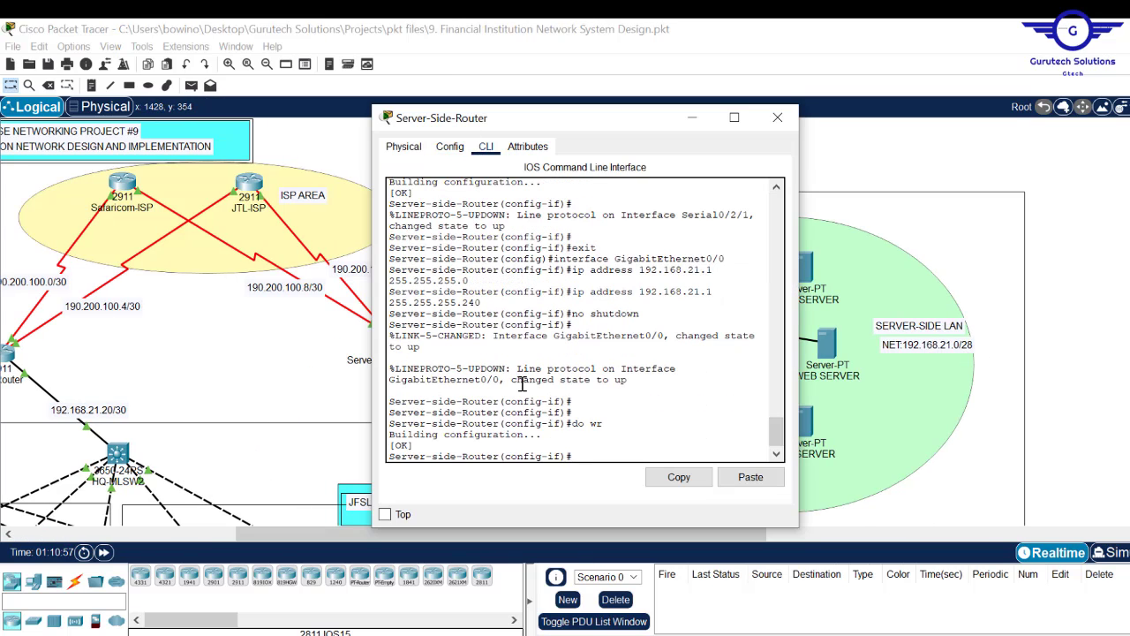
click(782, 117)
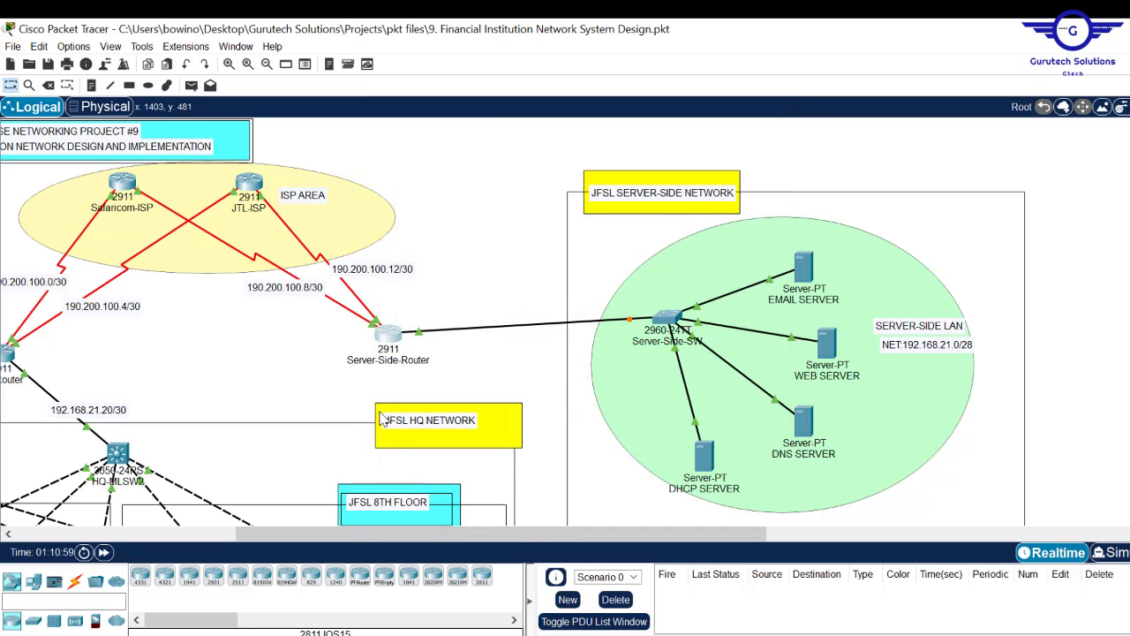
mouse_move(394, 336)
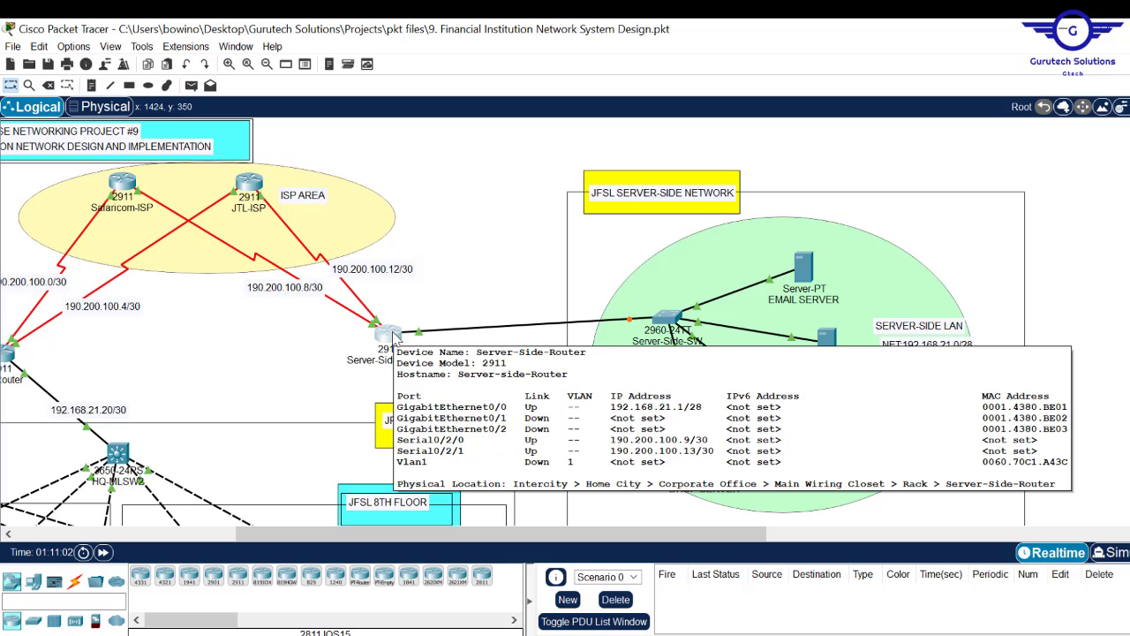
mouse_move(247, 181)
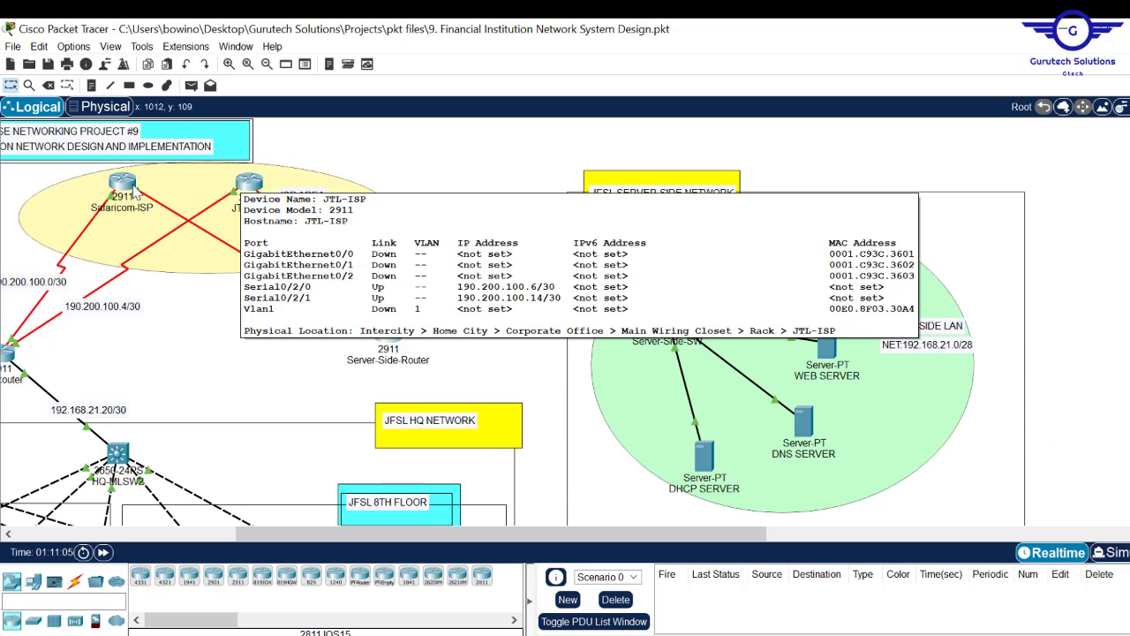
mouse_move(119, 196)
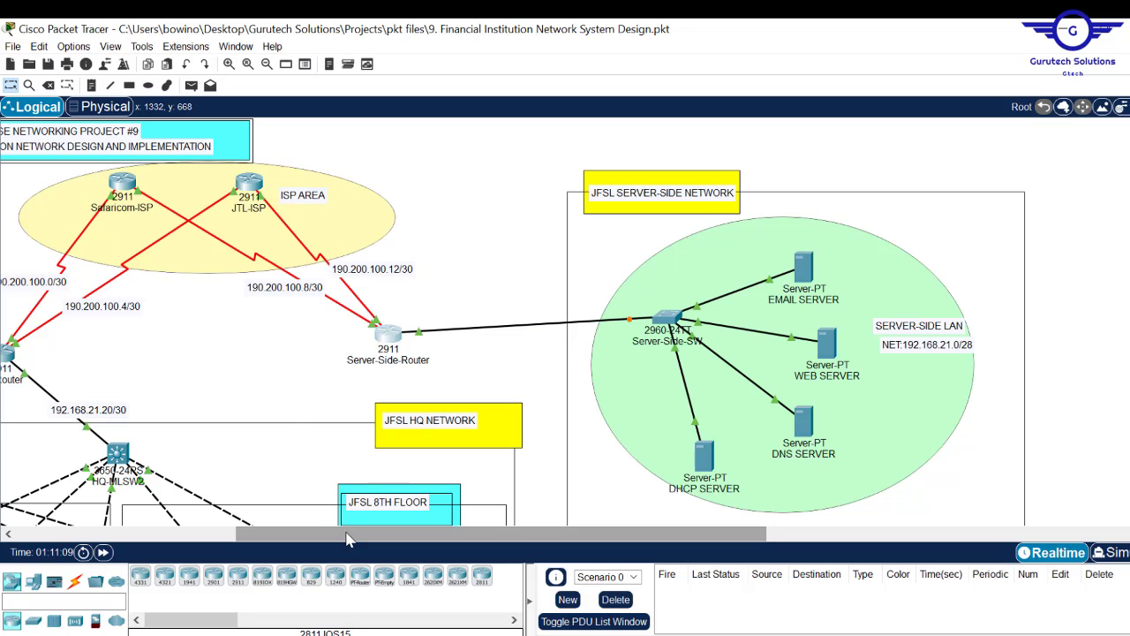
drag(347, 534, 127, 534)
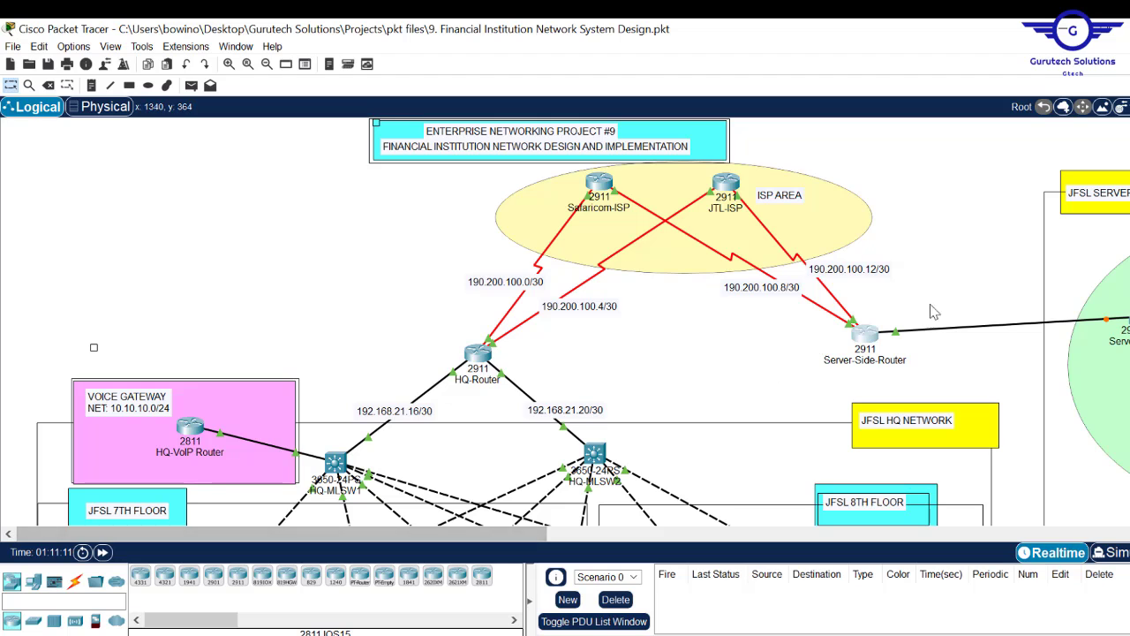
scroll(583, 321, down, 5)
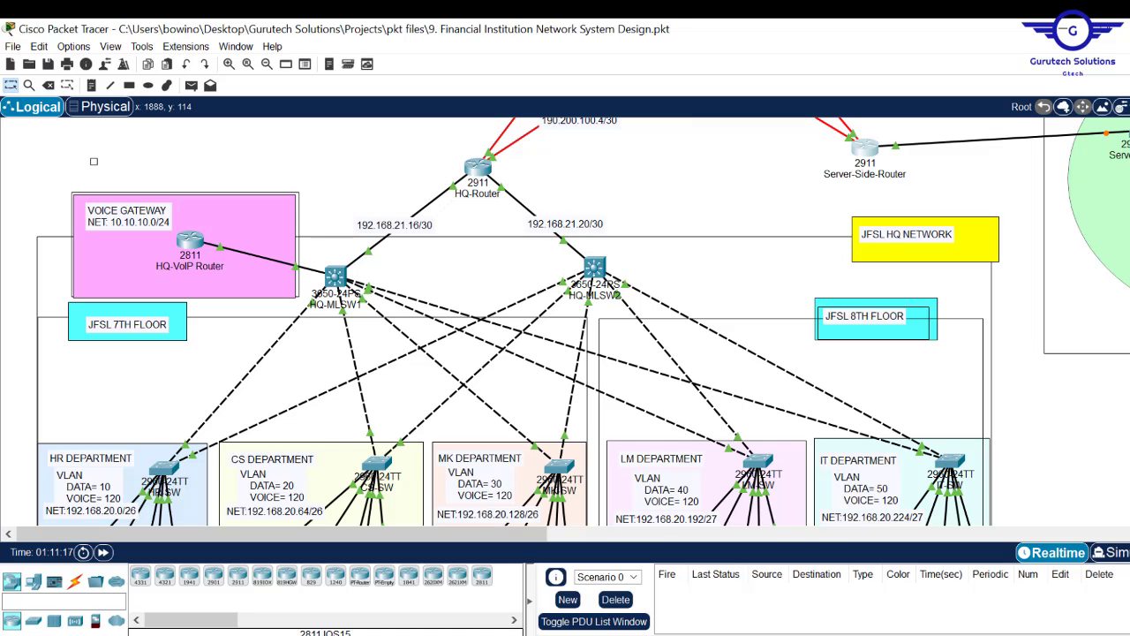
scroll(583, 321, down, 5)
scroll(583, 322, up, 10)
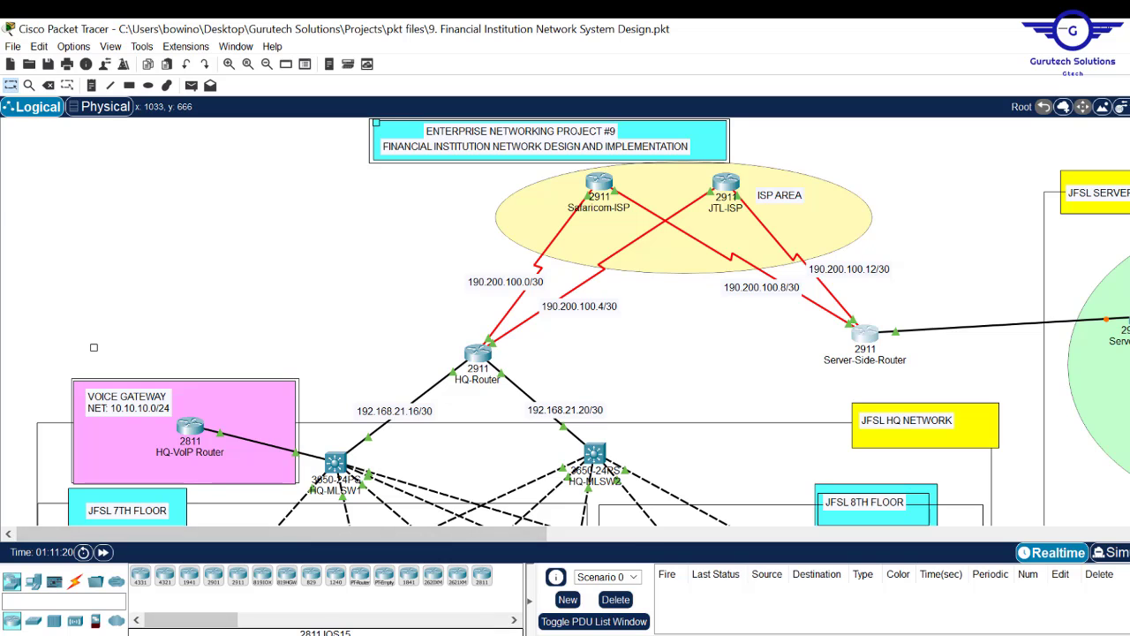
mouse_move(484, 627)
click(423, 583)
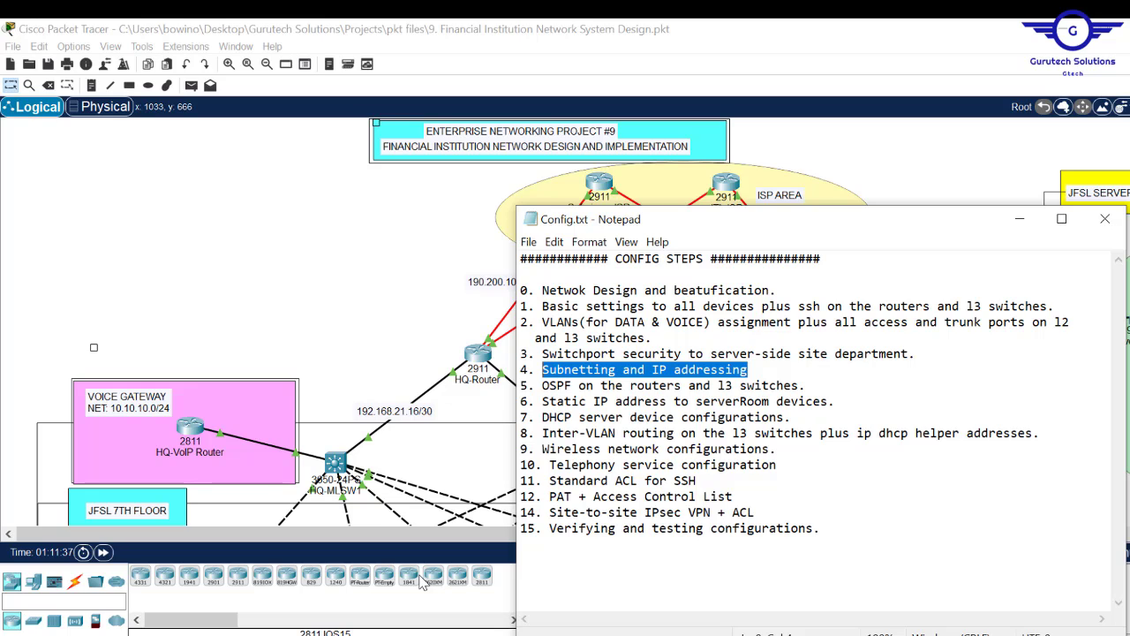
click(359, 263)
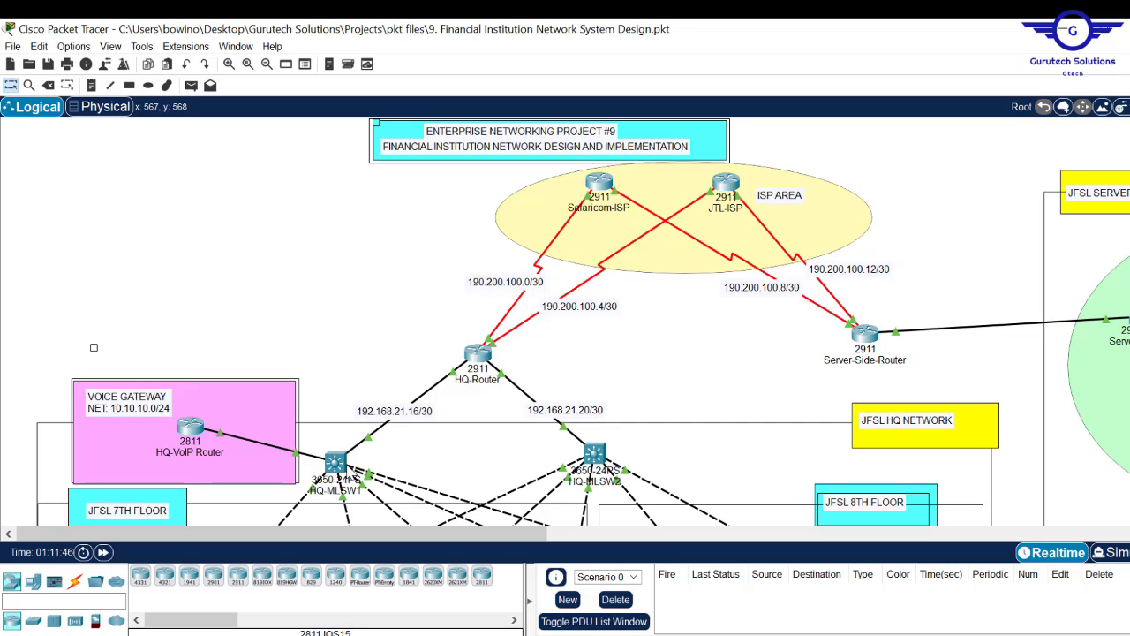
- Enter the ip routing command on HQ-MLSW1 in global configuration mode, then close its window
click(337, 461)
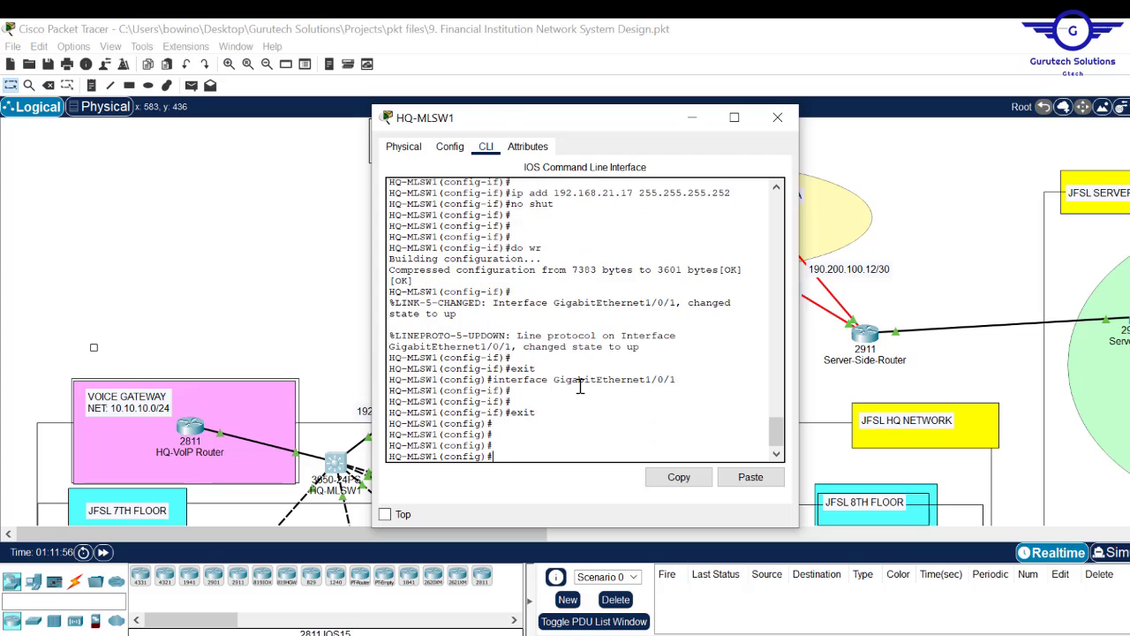
key(Return)
key(Return)
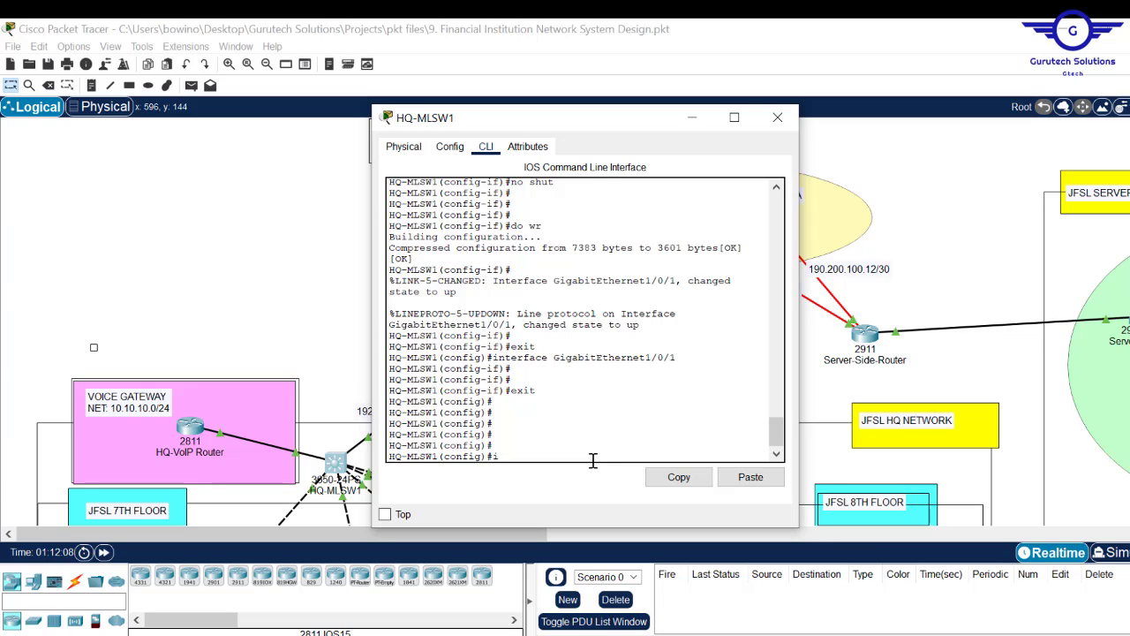
text(p routing)
key(Return)
key(Return)
key(Return)
key(Return)
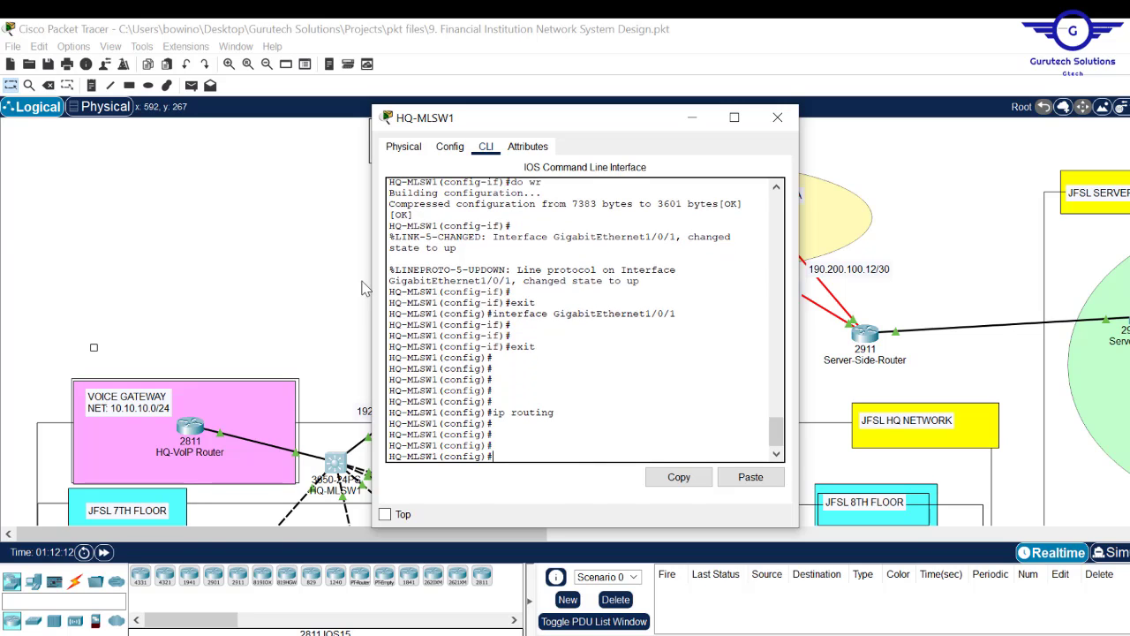
key(alt+F4)
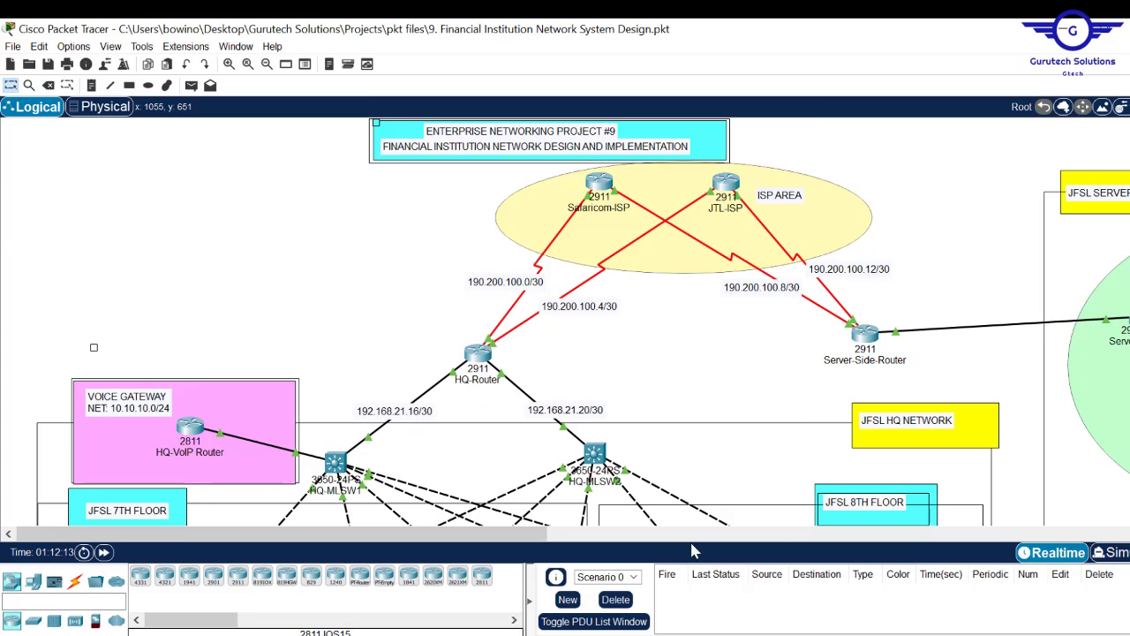
- On HQ-MLSW2, exit interface mode and enter 'ip routing' to enable routing, then close its window
click(595, 452)
key(Return)
key(Return)
key(Return)
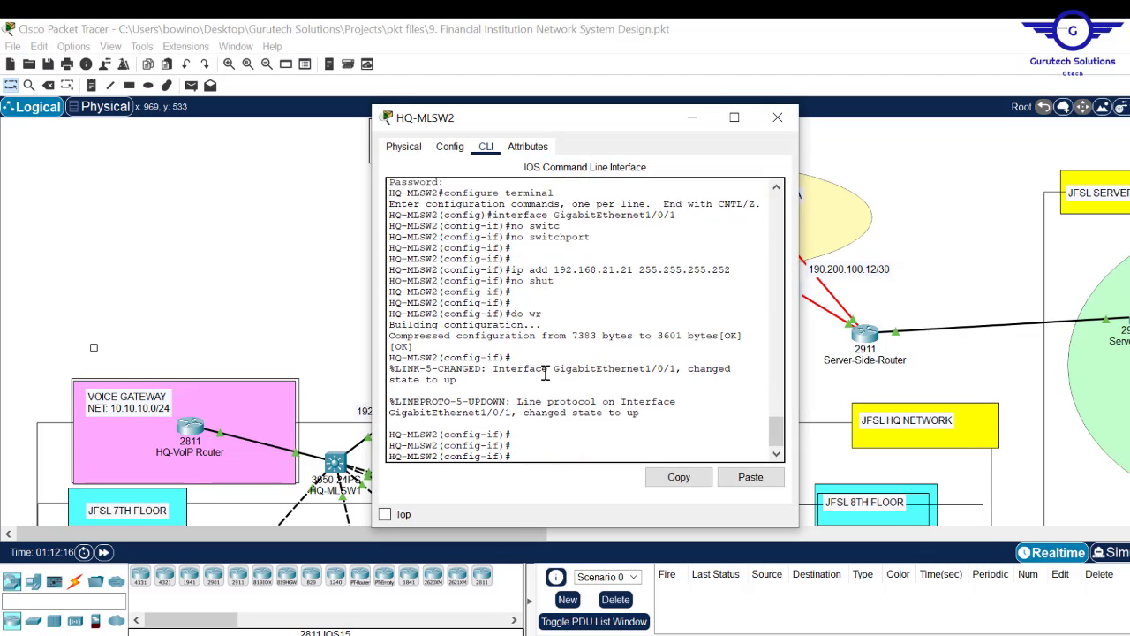
text(ex)
key(Return)
key(Return)
key(Return)
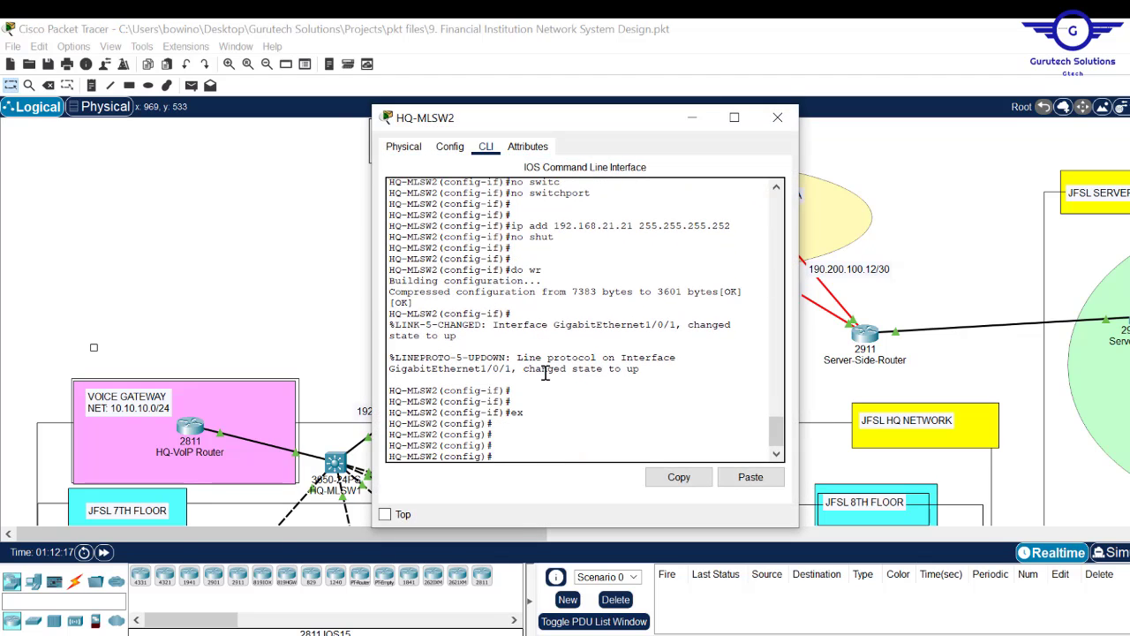
text(ip routing)
key(Return)
key(Return)
key(Return)
key(Return)
key(Return)
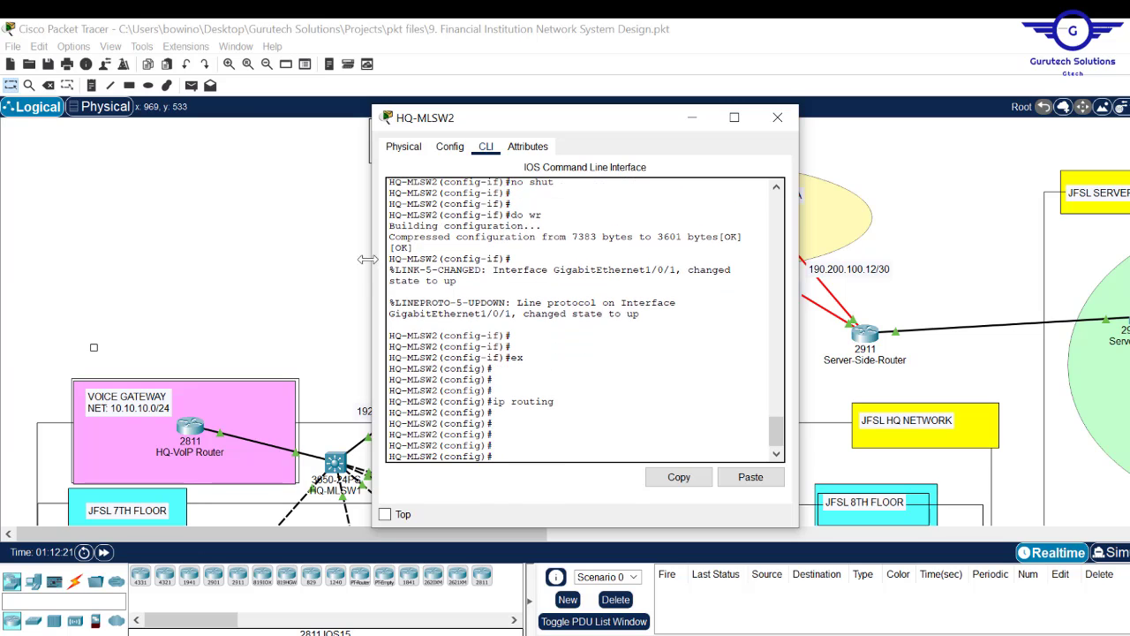
click(296, 220)
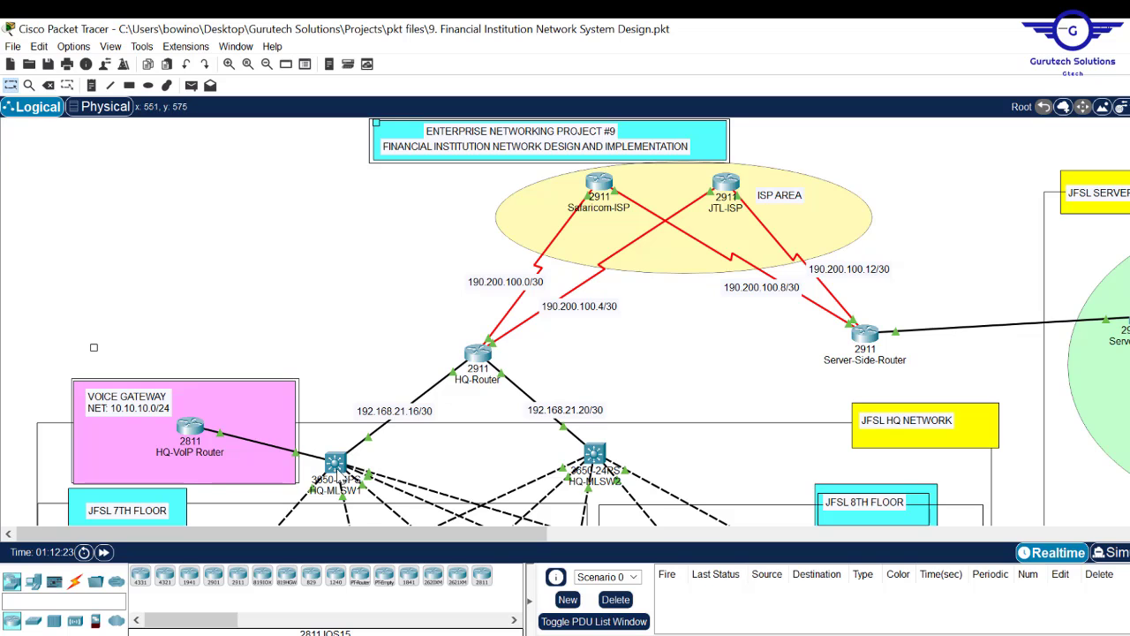
scroll(1126, 168, down, 5)
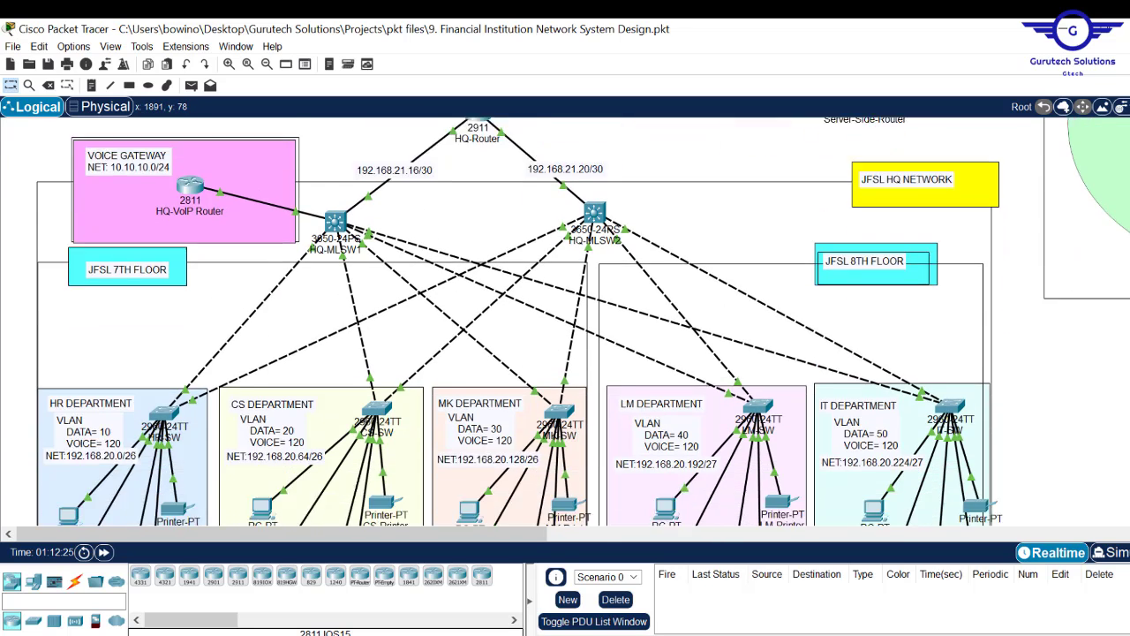
scroll(1126, 167, down, 2)
scroll(1126, 168, up, 3)
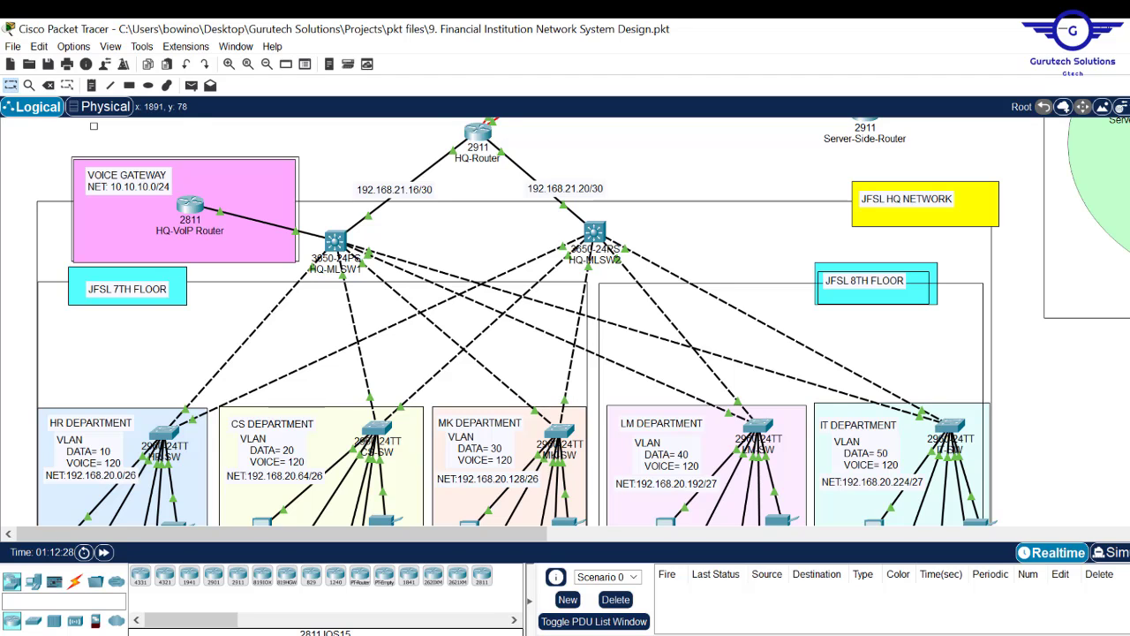
scroll(565, 321, down, 1)
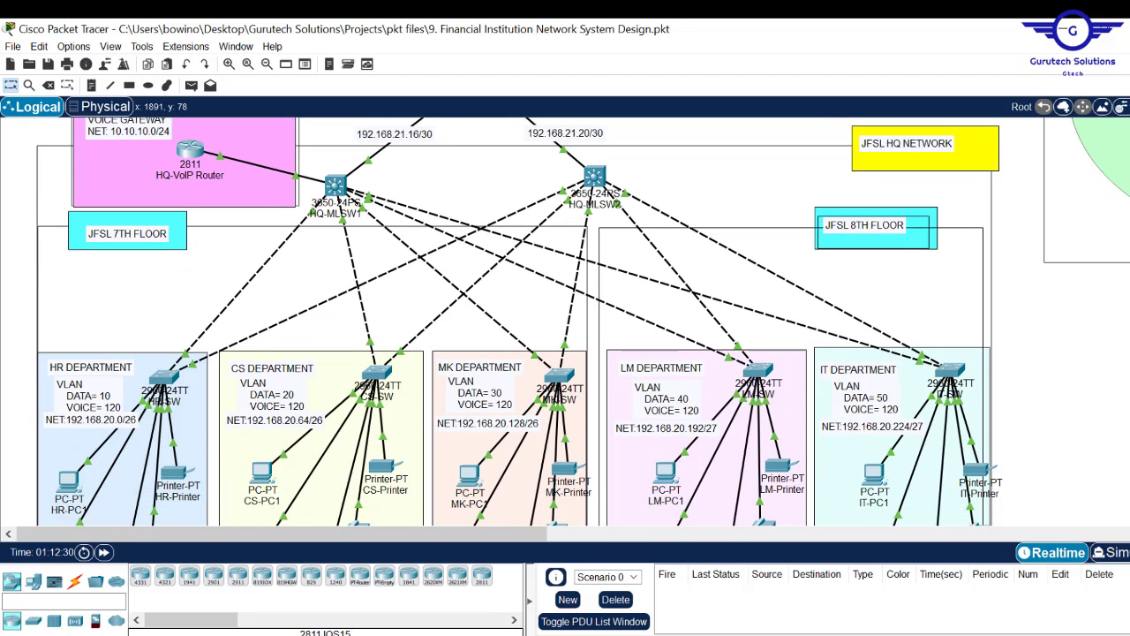
scroll(565, 321, down, 1)
scroll(565, 322, up, 2)
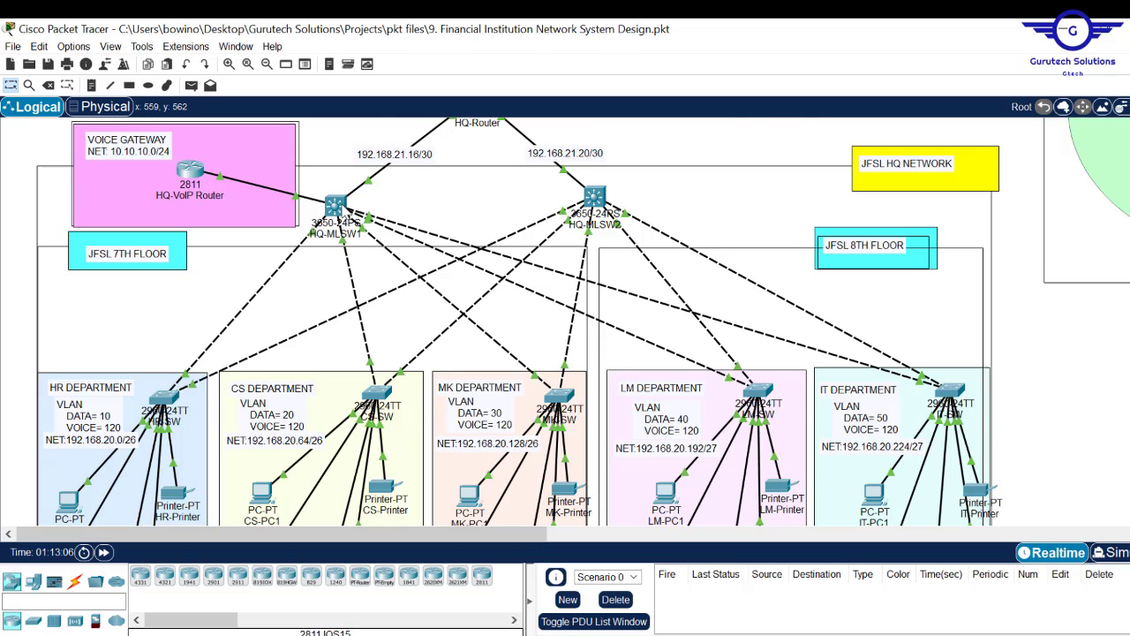
- On HQ-MLSW1, start OSPF process 10 with router-id 1.1.1.1
click(343, 209)
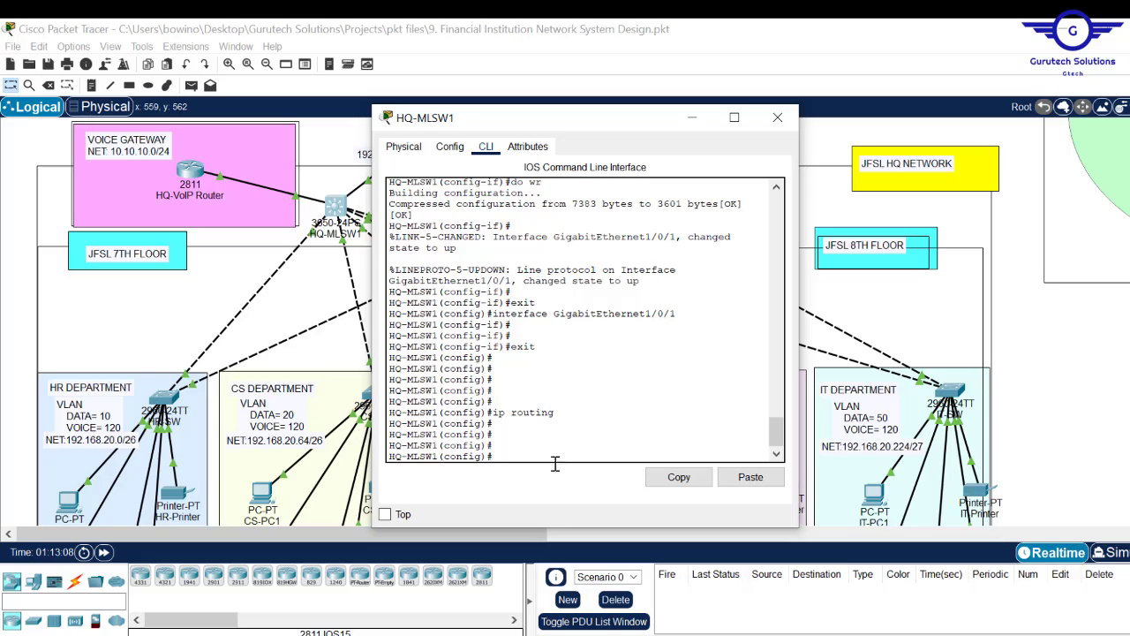
text(router)
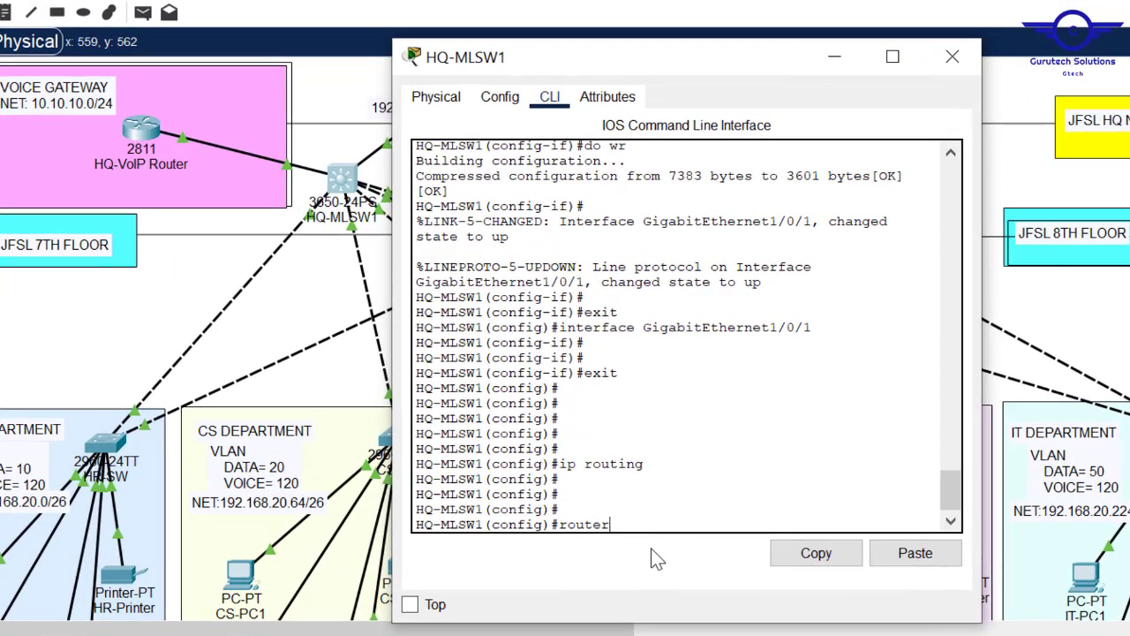
key(Tab)
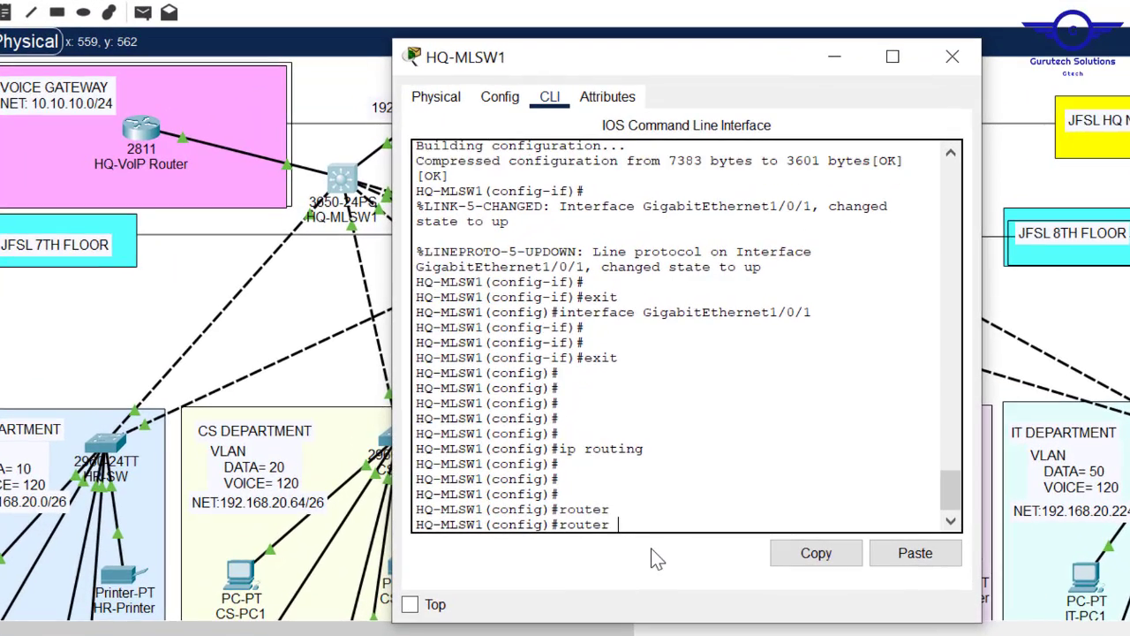
text(os)
key(Tab)
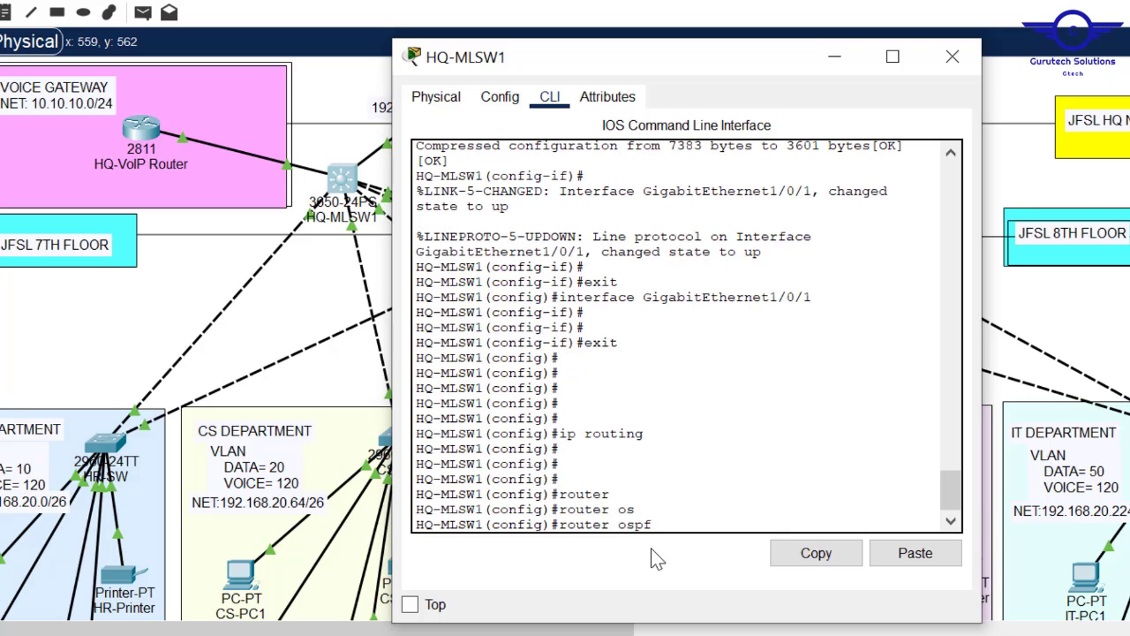
text(10)
key(Return)
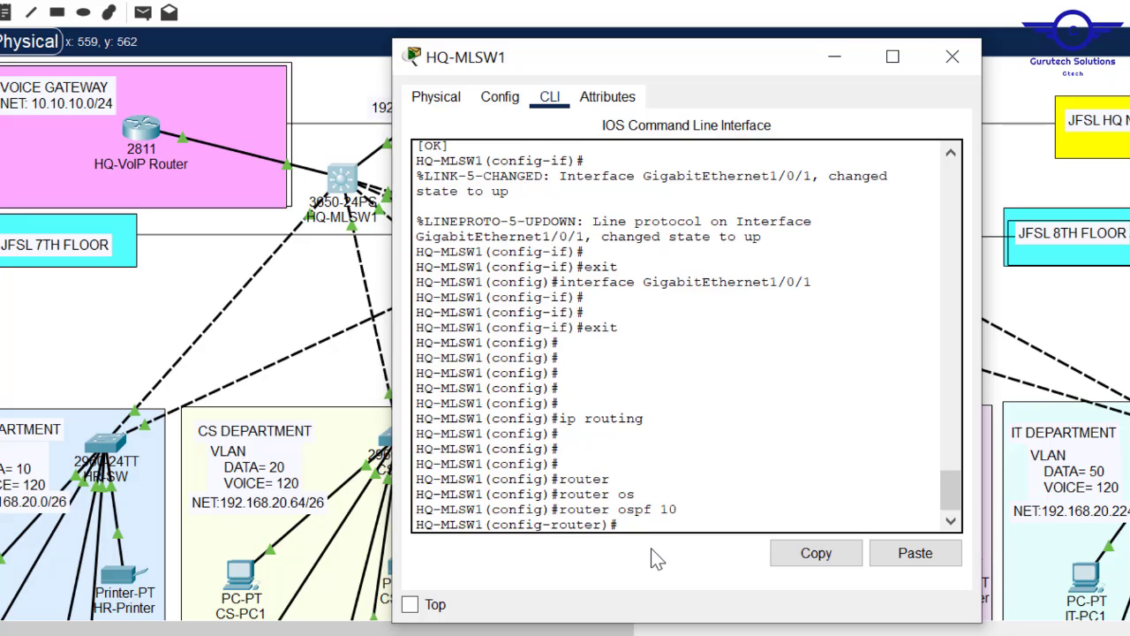
text(rout)
key(Tab)
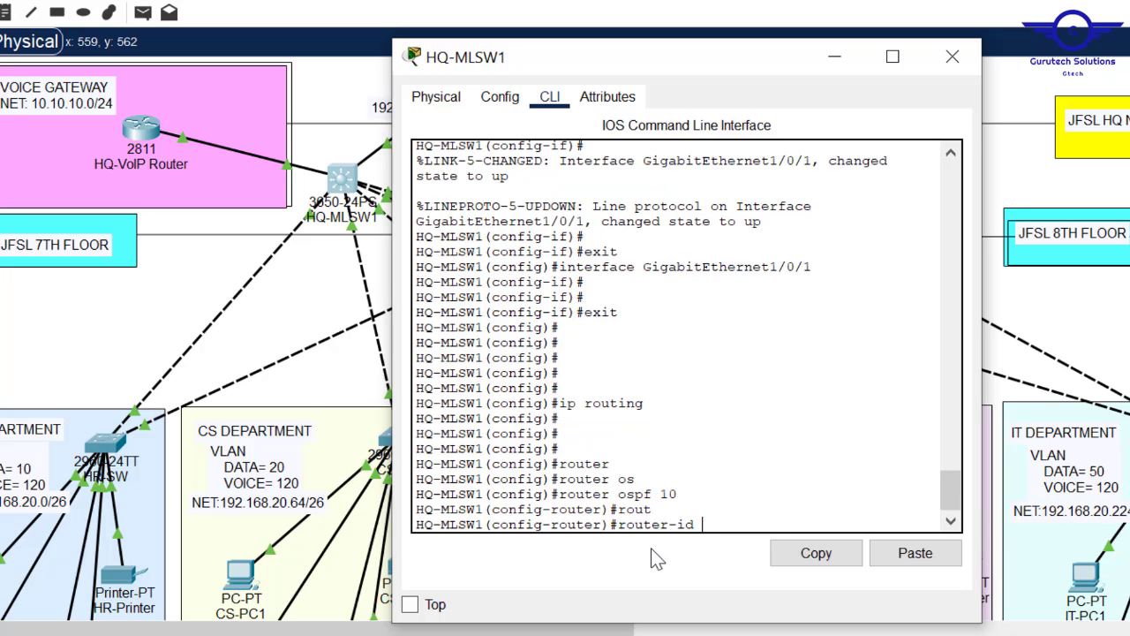
text(1.1.1.1)
key(Return)
key(Return)
key(Return)
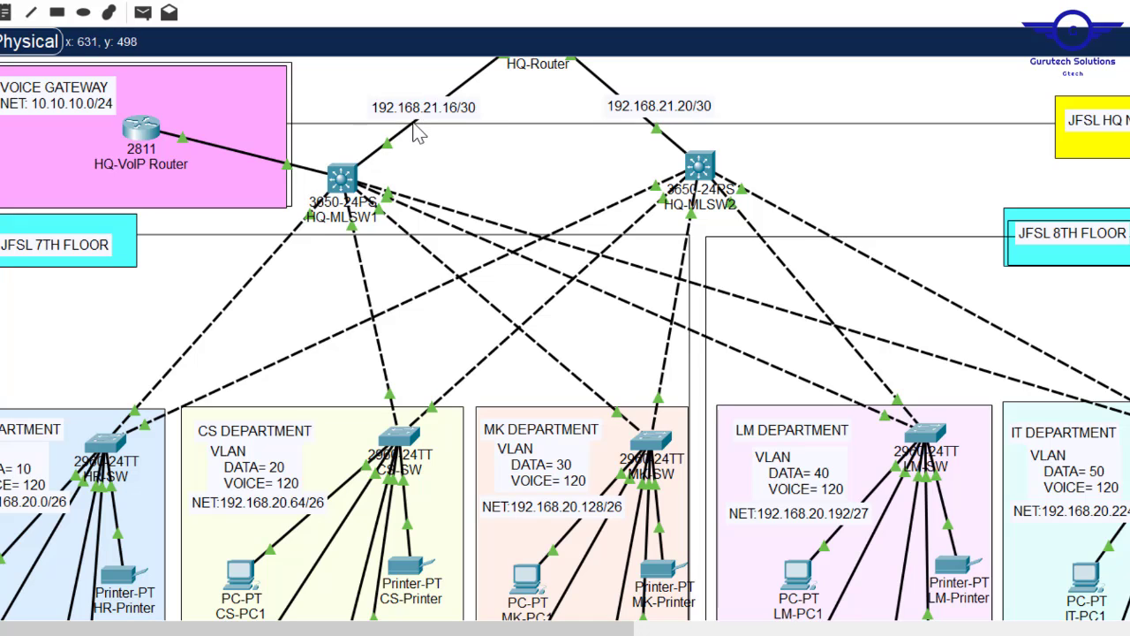
- Advertise network 10.10.10.0 0.0.0.3 in OSPF area 0 on HQ-MLSW1
click(342, 182)
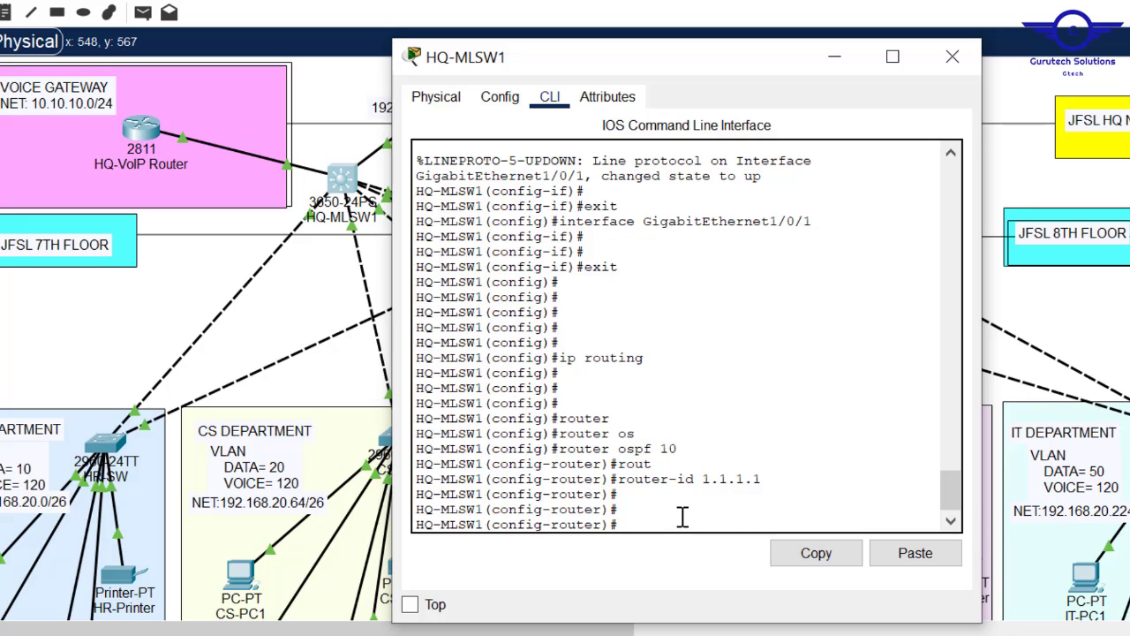
text(net)
key(Tab)
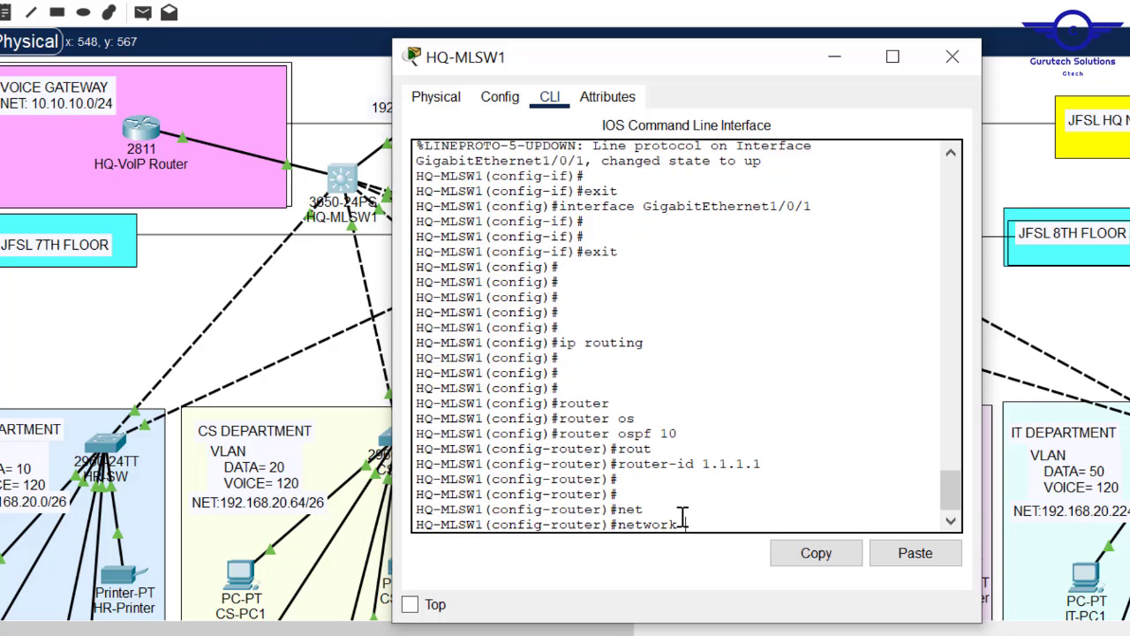
text(10.101)
key(BackSpace)
text(.10.0)
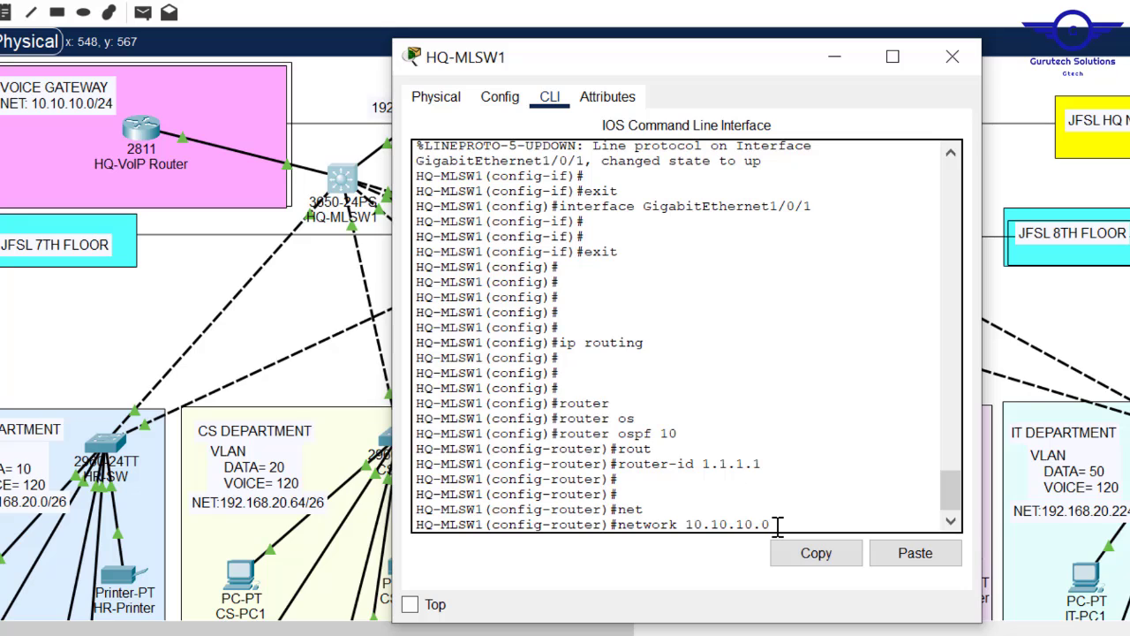
text( 0.0.0.3 area )
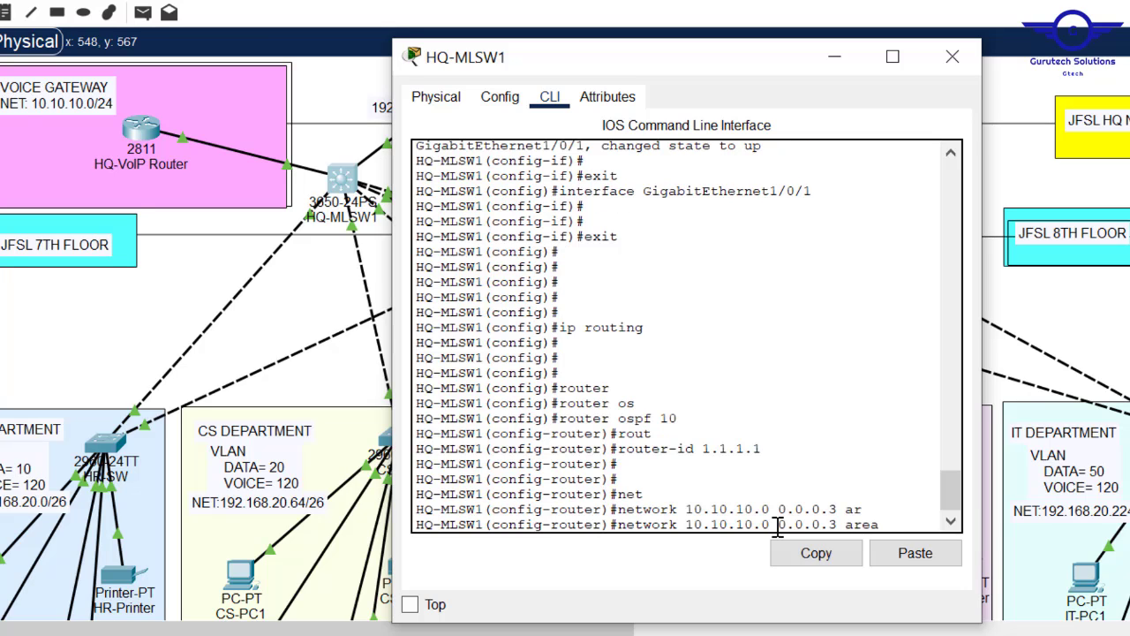
text(0)
key(Return)
key(Return)
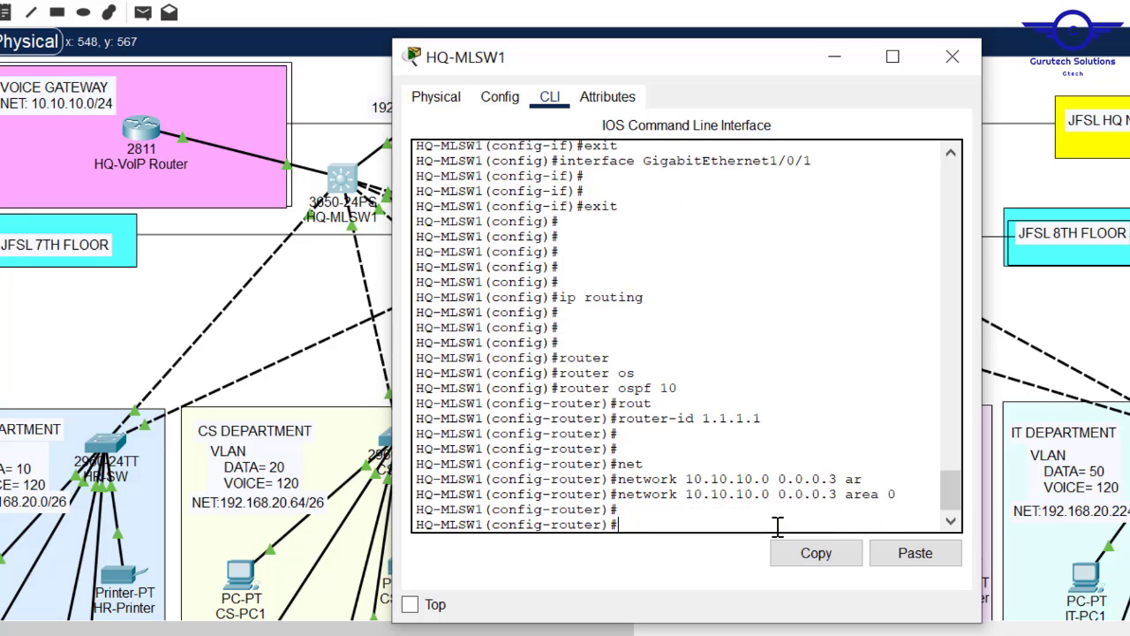
click(348, 101)
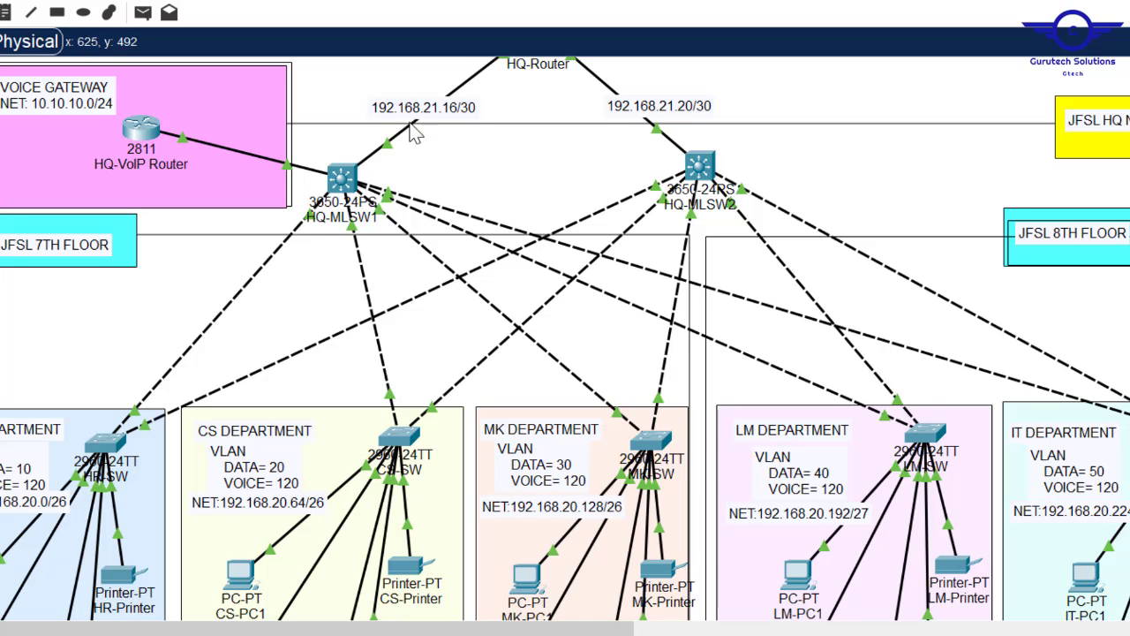
- Advertise network 192.168.21.16 0.0.0.3 in area 0 on HQ-MLSW1
click(343, 181)
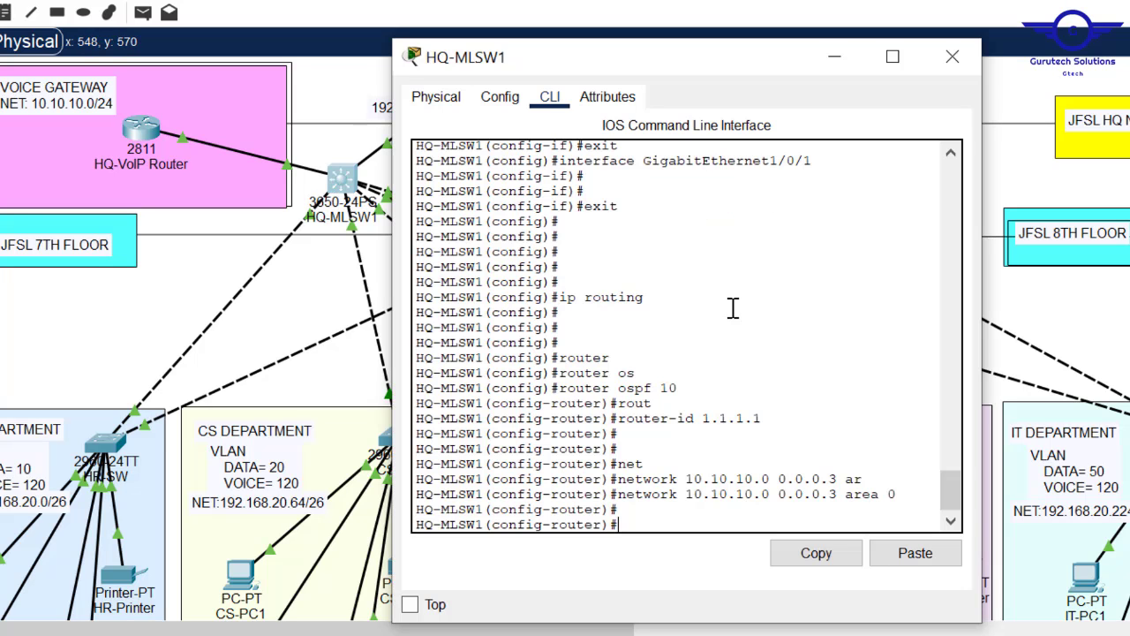
click(697, 522)
text(net)
key(Tab)
text(192.168)
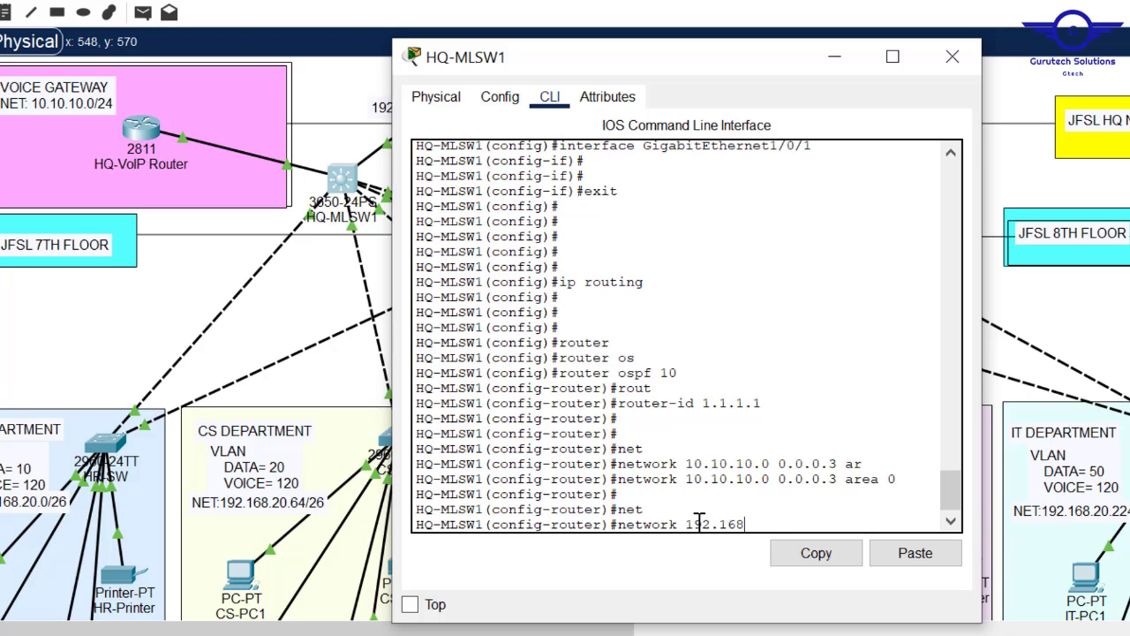
text(.21.16 0.0.0.3 are)
key(Tab)
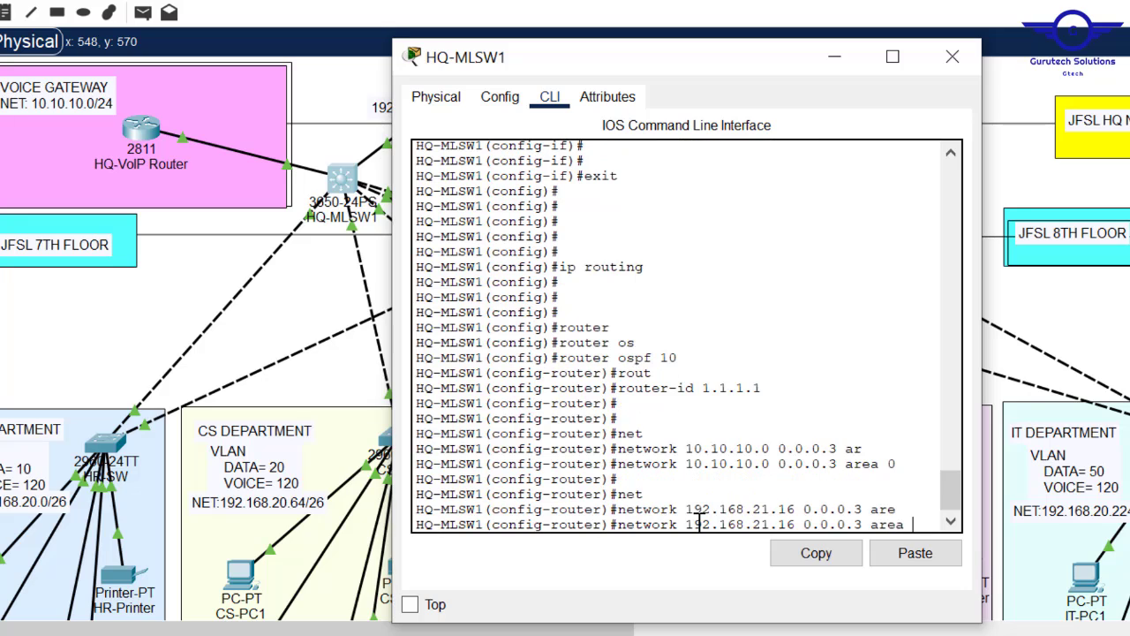
text(0)
key(Return)
key(Return)
key(Return)
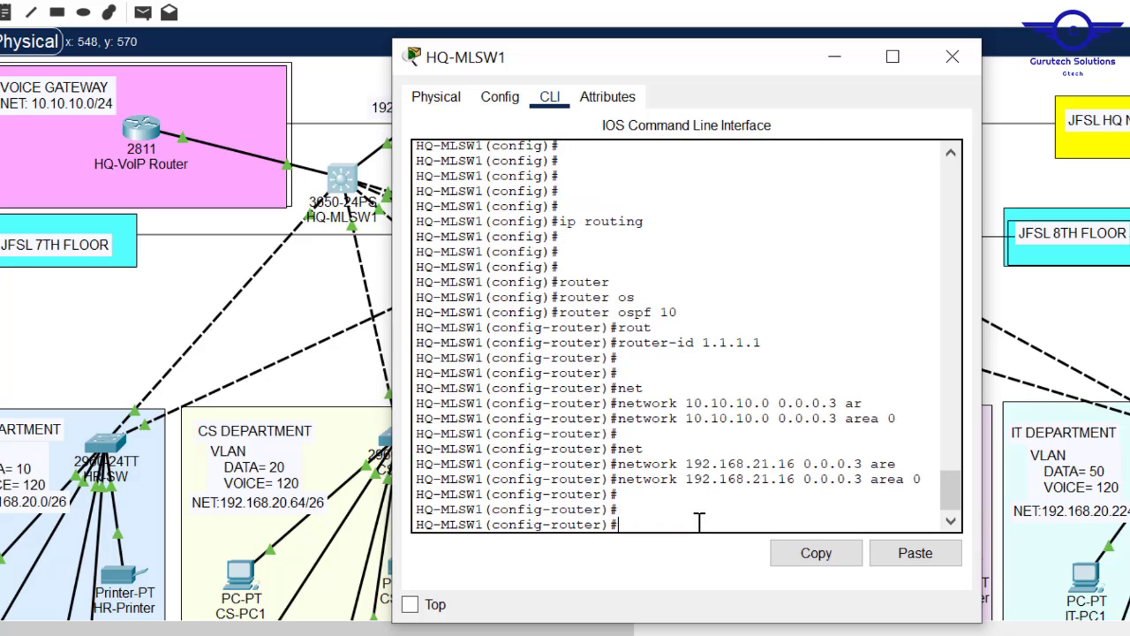
- Replace the 10.10.10.0 0.0.0.3 statement with 10.10.10.0 0.0.0.255 area 0
drag(909, 418, 623, 422)
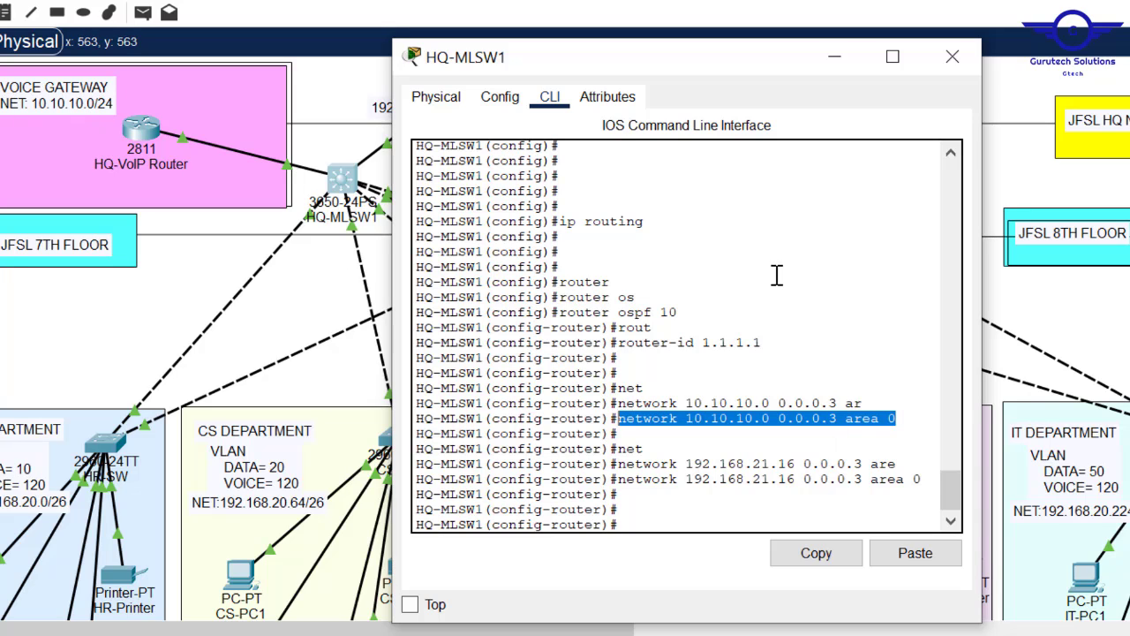
key(Up)
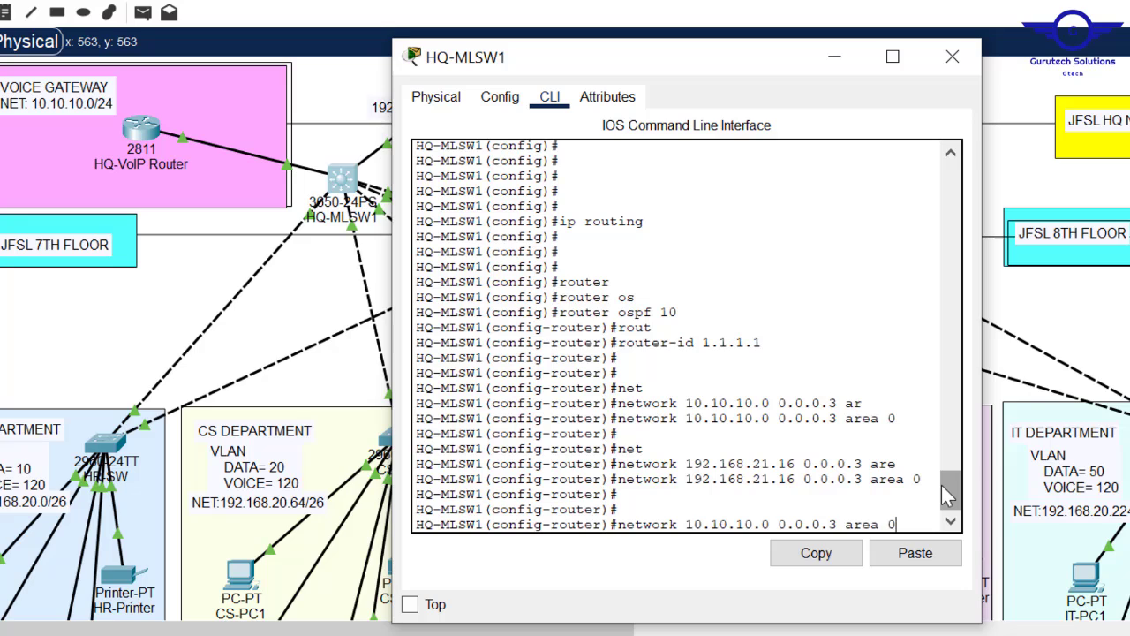
key(Left)
key(Left)
key(Left)
key(Left)
key(Left)
key(Left)
key(Left)
key(Left)
key(Left)
key(Left)
key(Left)
key(Left)
key(Left)
key(Left)
key(Left)
key(Left)
key(Left)
key(Left)
key(Left)
key(Left)
key(Left)
key(Left)
key(Left)
key(Left)
key(Left)
key(Left)
key(Left)
key(Left)
key(Left)
key(Left)
text(no)
key(Return)
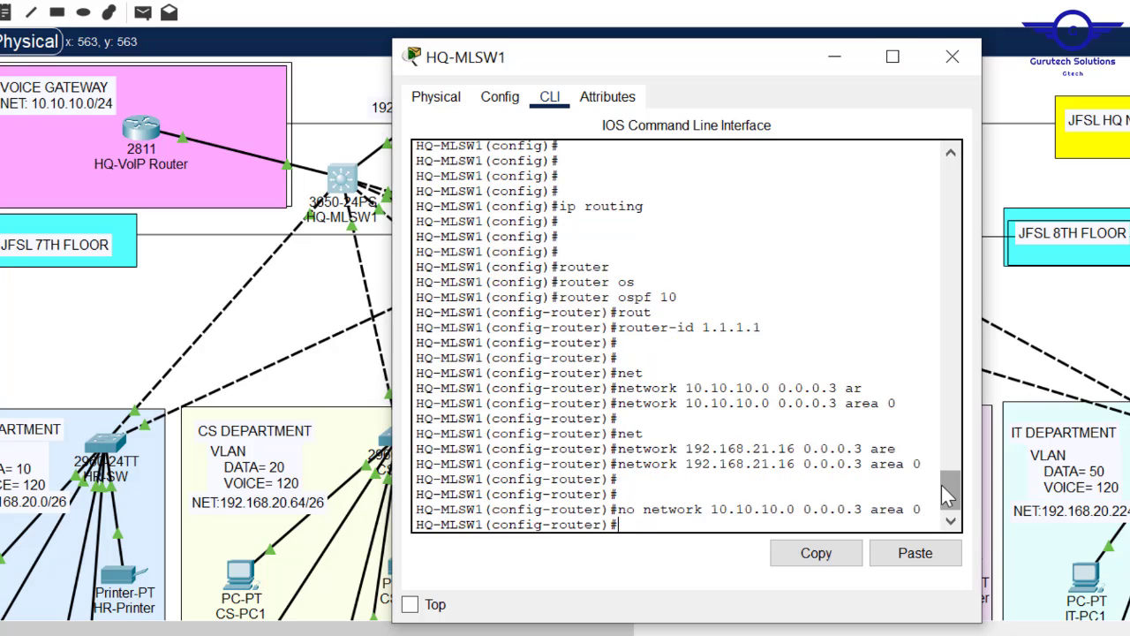
key(Up)
key(Up)
key(Up)
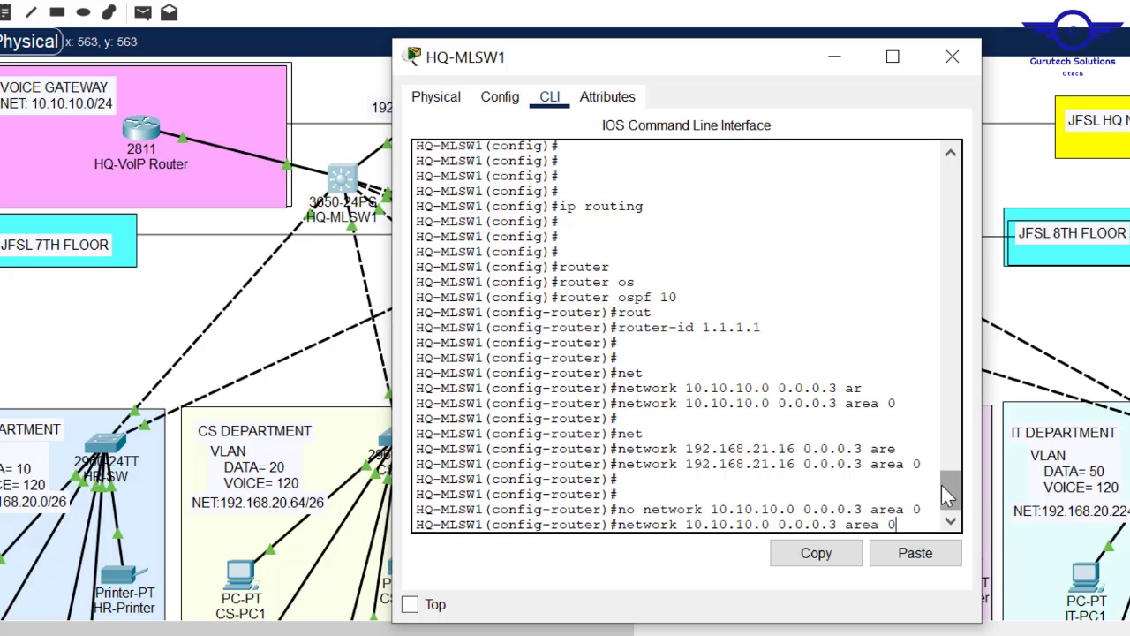
key(BackSpace)
key(BackSpace)
text(255)
key(Return)
key(Return)
key(Return)
key(Return)
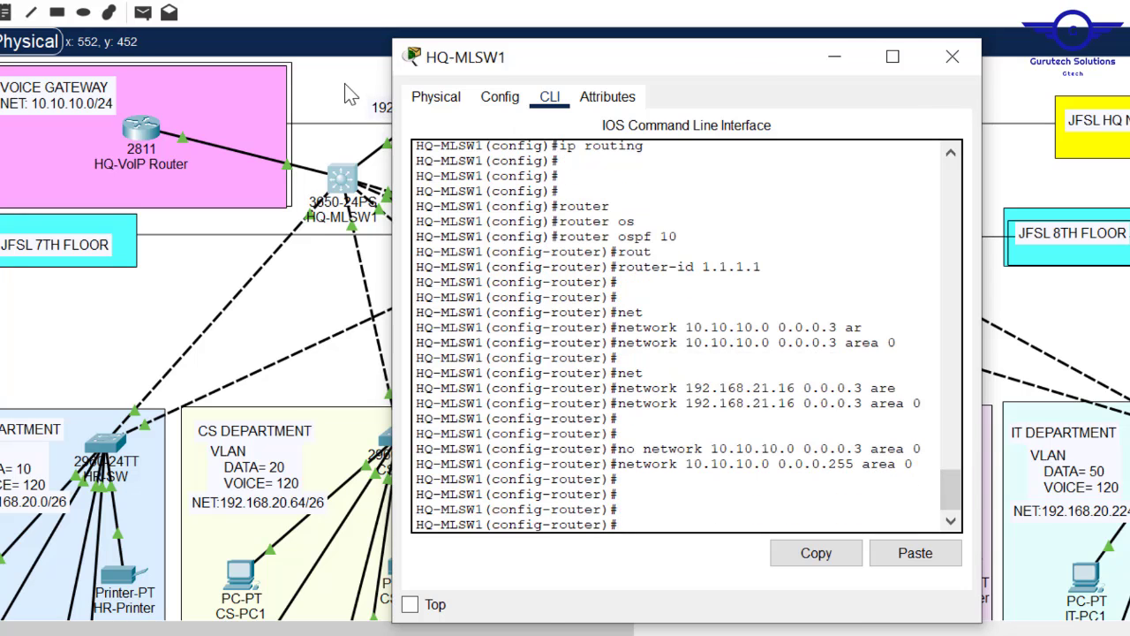
click(344, 83)
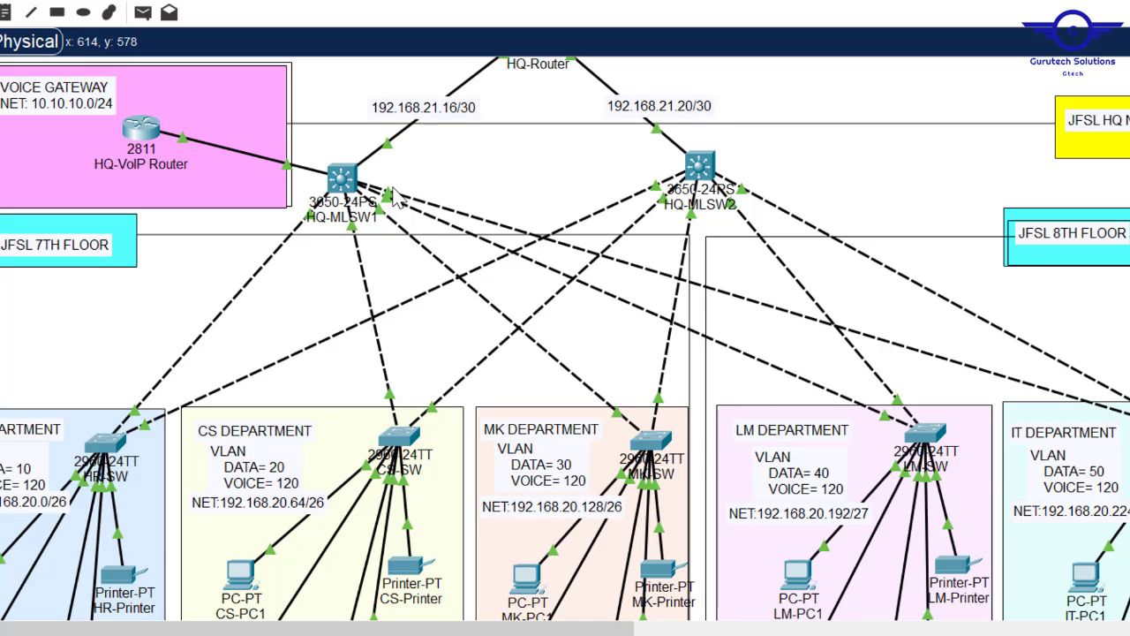
- Advertise network 192.168.20.0 0.0.0.255 in area 0 on HQ-MLSW1
click(342, 179)
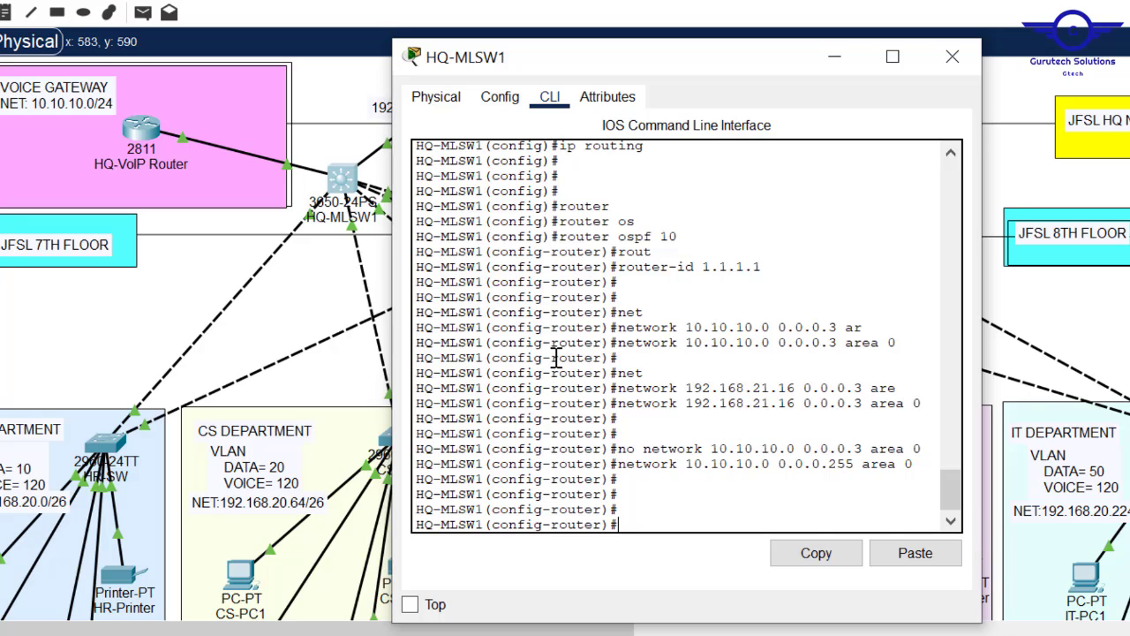
key(Up)
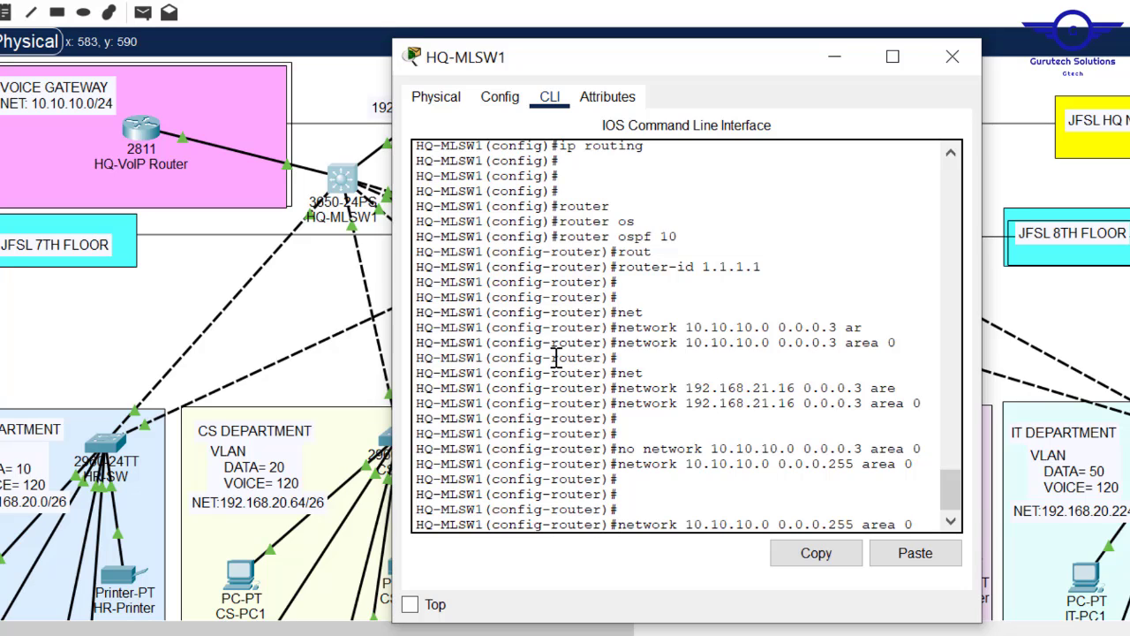
key(Up)
key(Up)
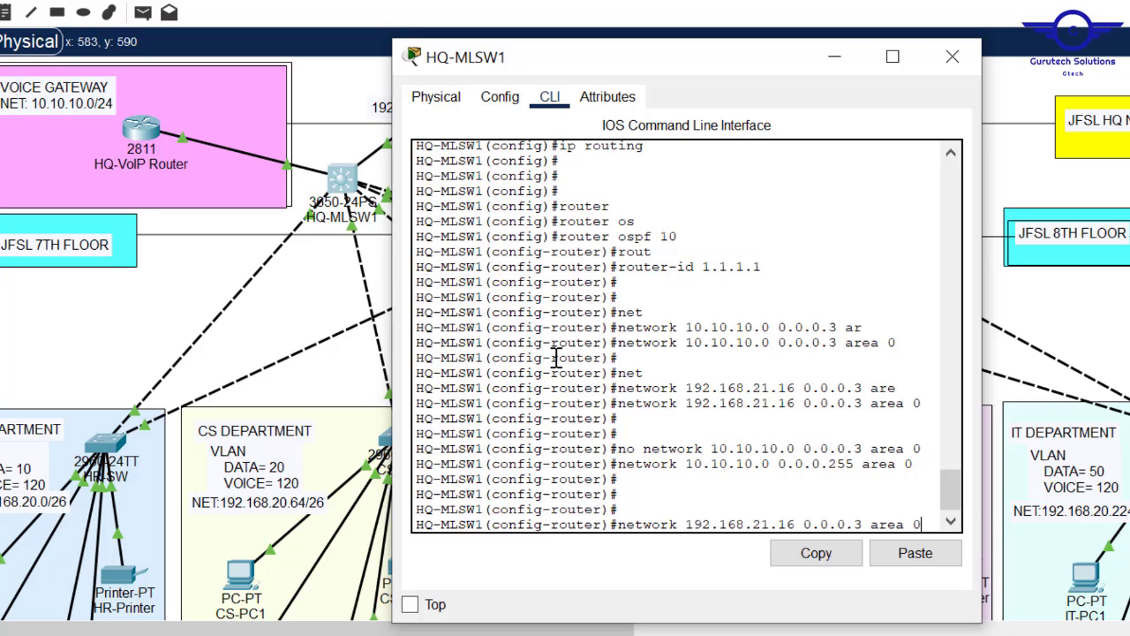
key(Left)
key(Left)
key(Left)
key(BackSpace)
key(BackSpace)
key(BackSpace)
key(BackSpace)
key(BackSpace)
key(BackSpace)
key(BackSpace)
key(BackSpace)
key(BackSpace)
key(BackSpace)
key(BackSpace)
key(BackSpace)
key(BackSpace)
key(BackSpace)
key(BackSpace)
key(BackSpace)
key(BackSpace)
key(BackSpace)
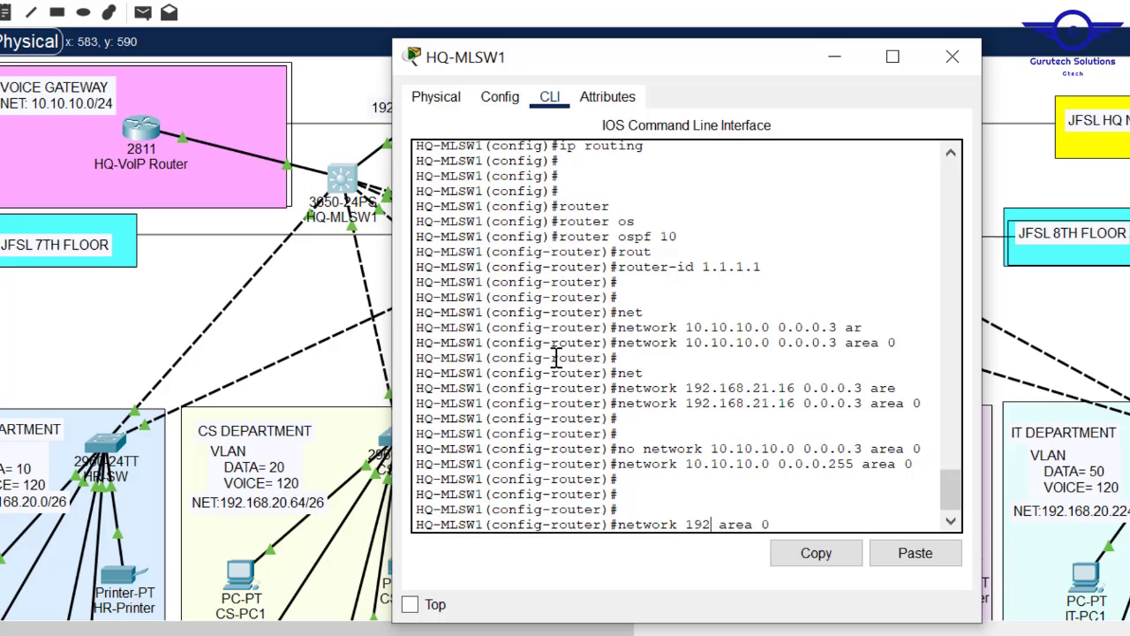
key(BackSpace)
key(BackSpace)
key(BackSpace)
text(192.168.20.0 )
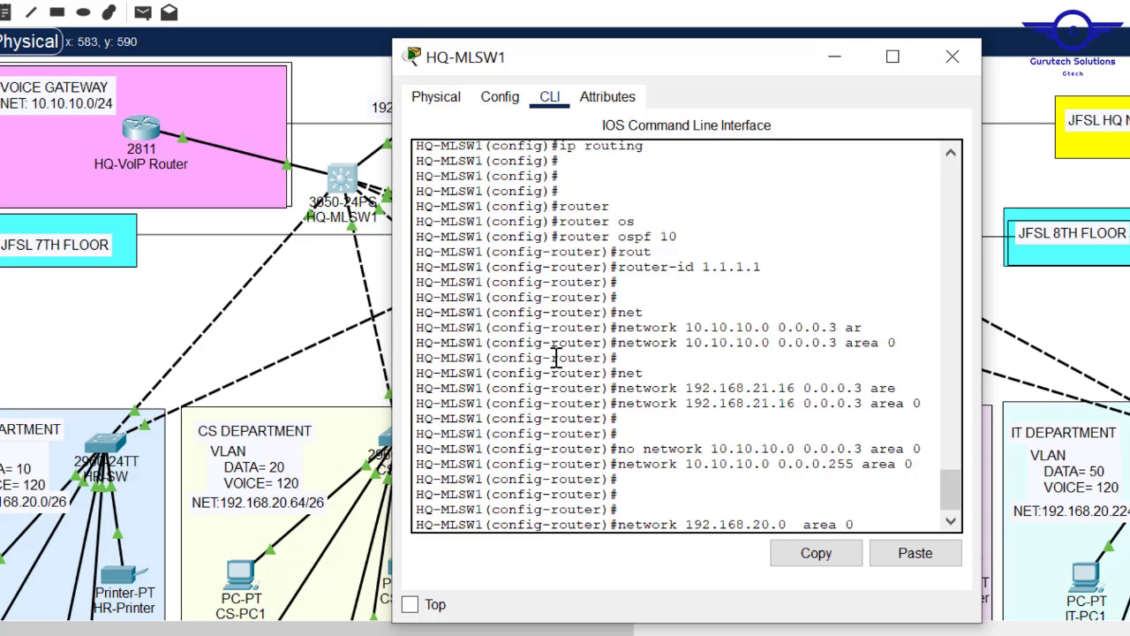
text(0.0.0.255)
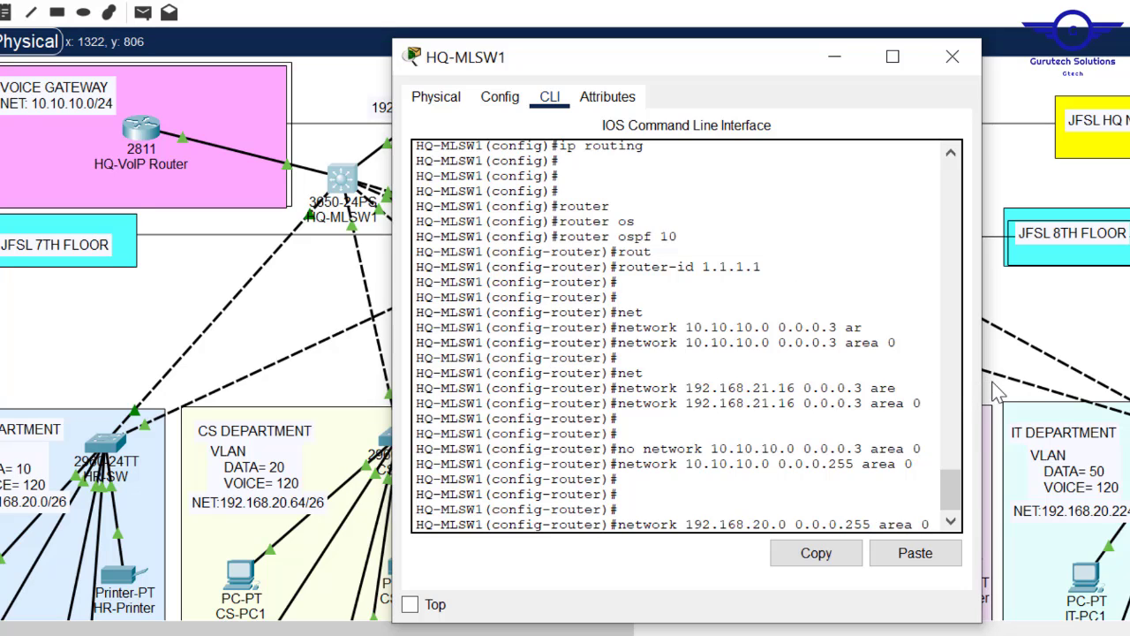
drag(983, 386, 1075, 387)
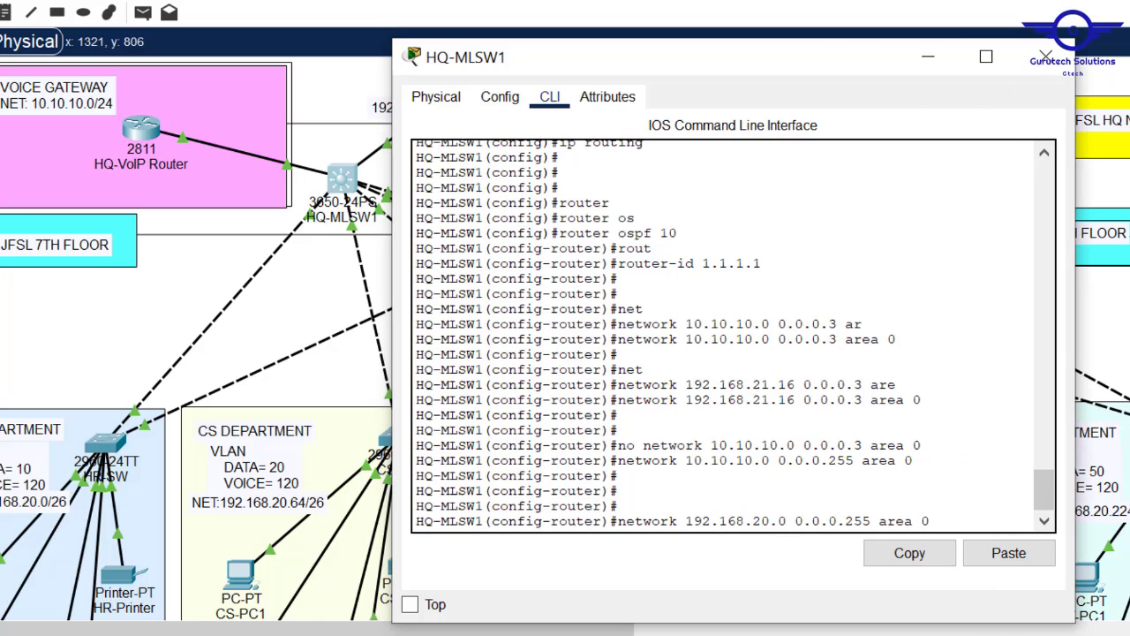
drag(873, 521, 623, 523)
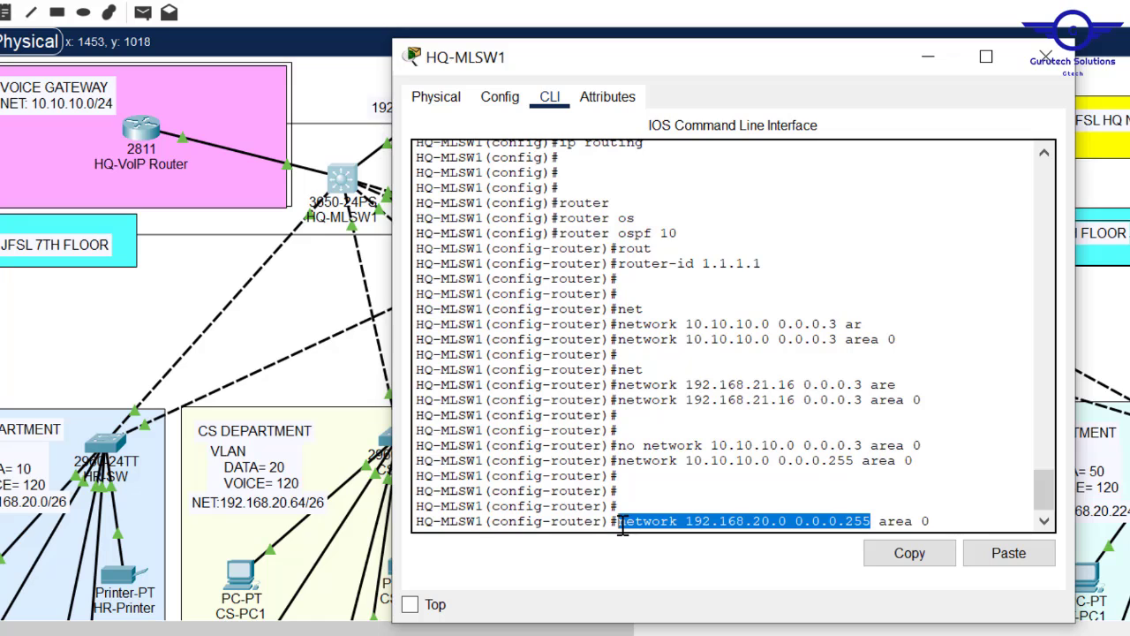
key(Return)
- Leave OSPF mode, save HQ-MLSW1's configuration with 'do wr', and close its window
text(exi)
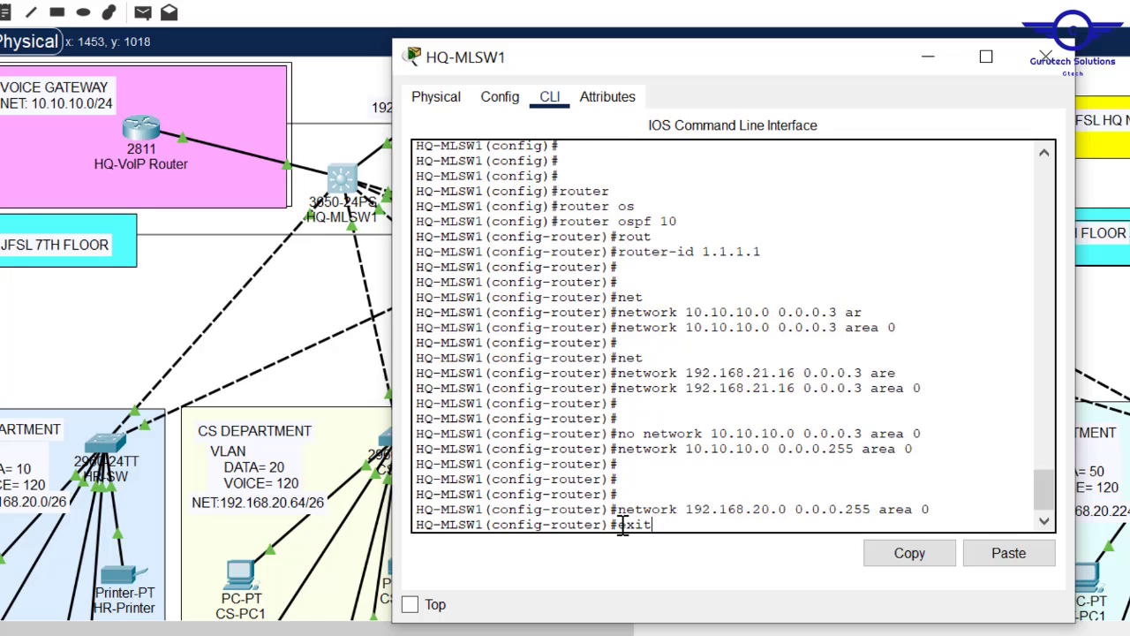
text(t)
key(Return)
key(Return)
key(Return)
text(do )
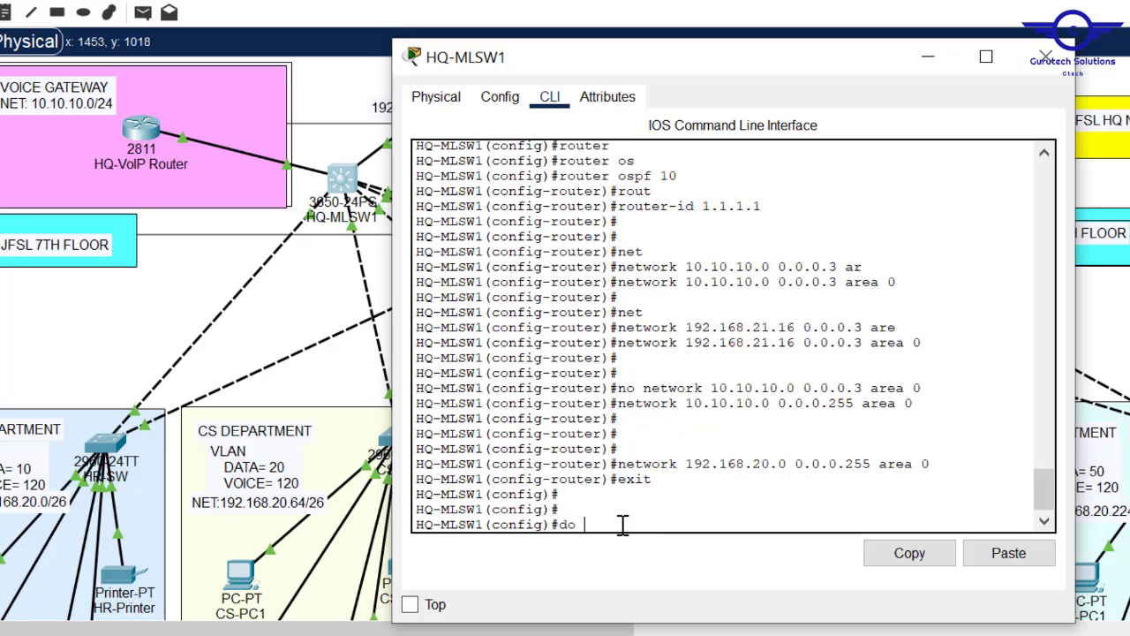
text(wr)
key(Return)
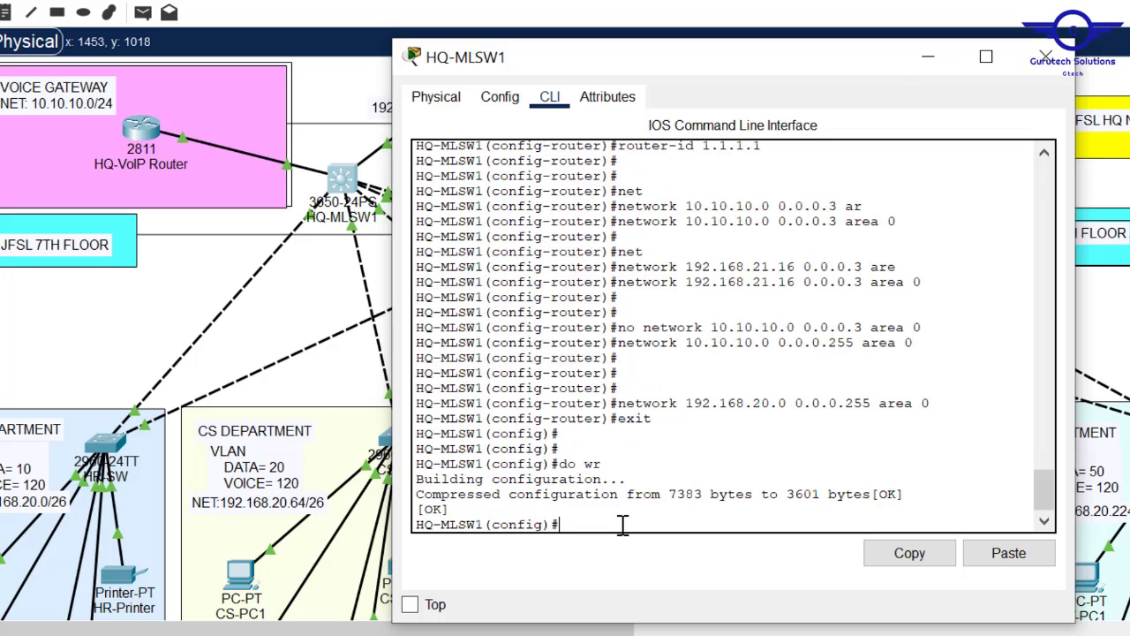
click(1047, 58)
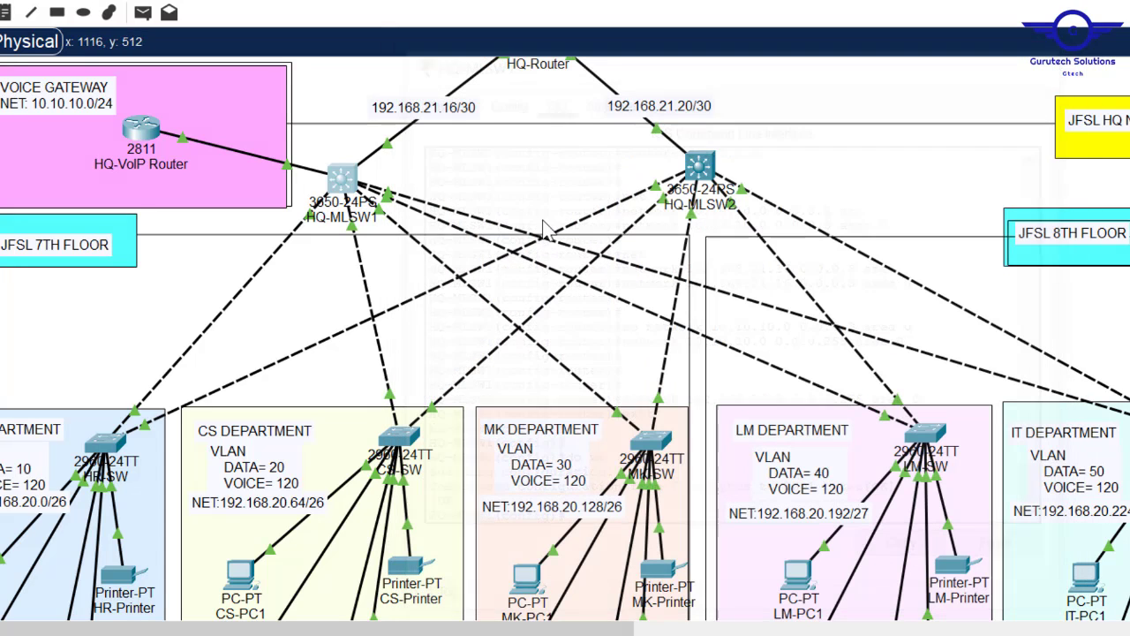
- On HQ-MLSW2, start OSPF process 10 with router-id 2.2.2.2
click(708, 166)
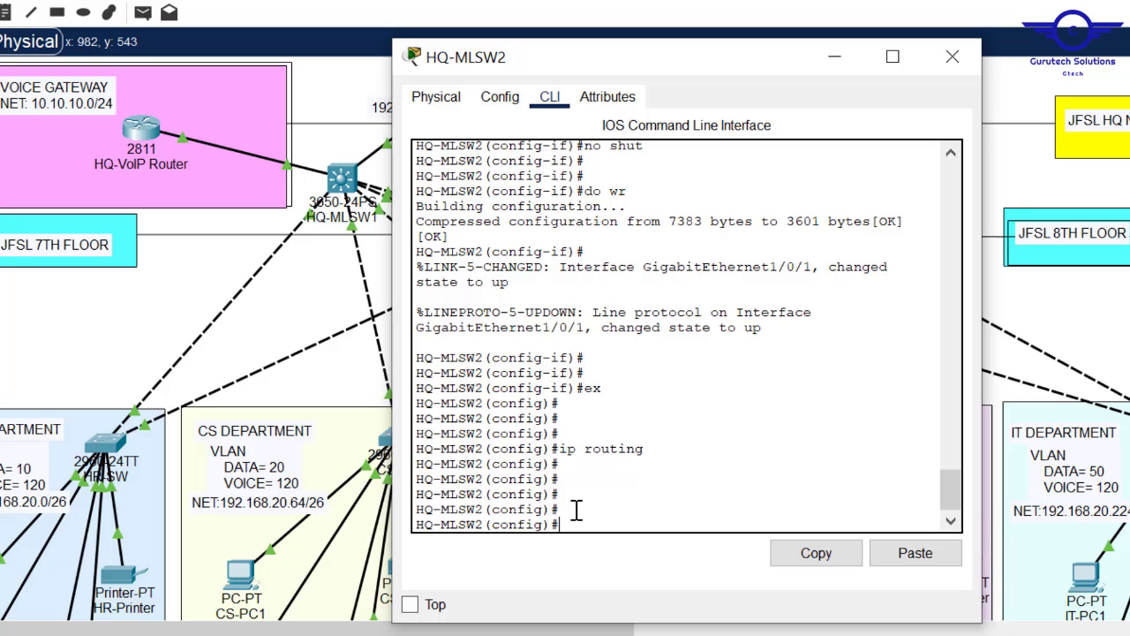
text(router os)
key(Tab)
text(10)
key(Return)
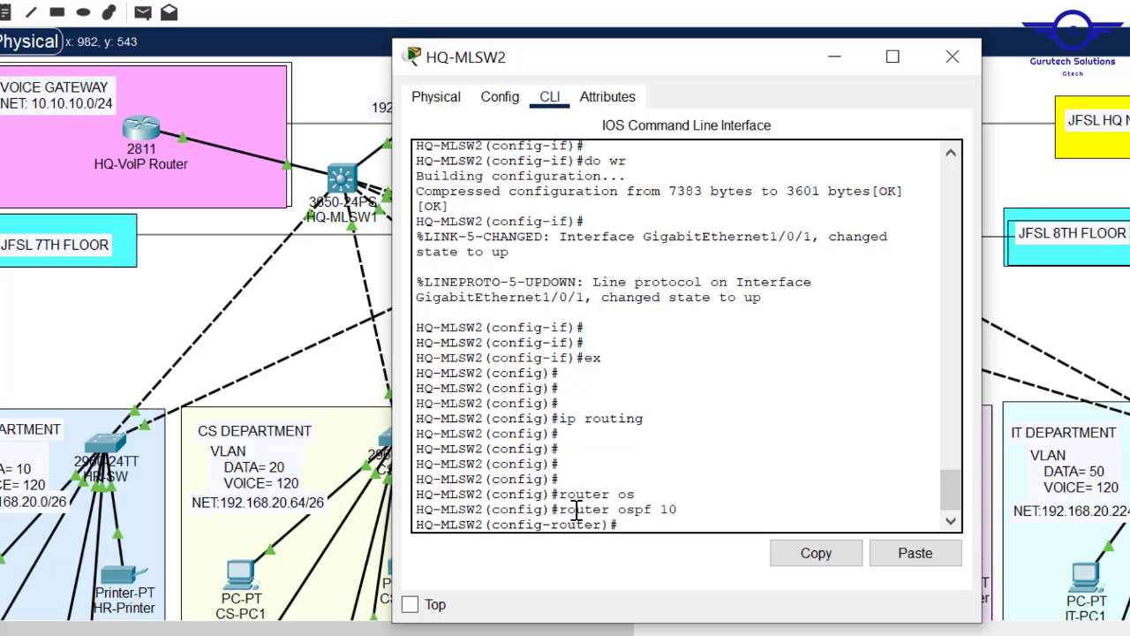
text(rout)
key(Tab)
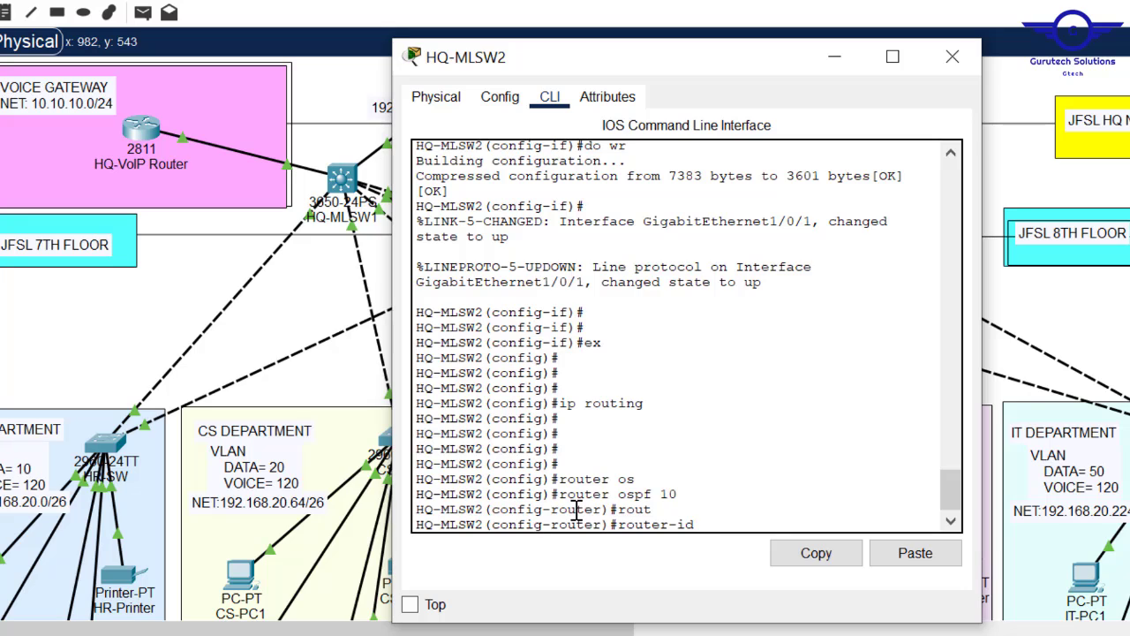
text(2.2.2.2)
key(Return)
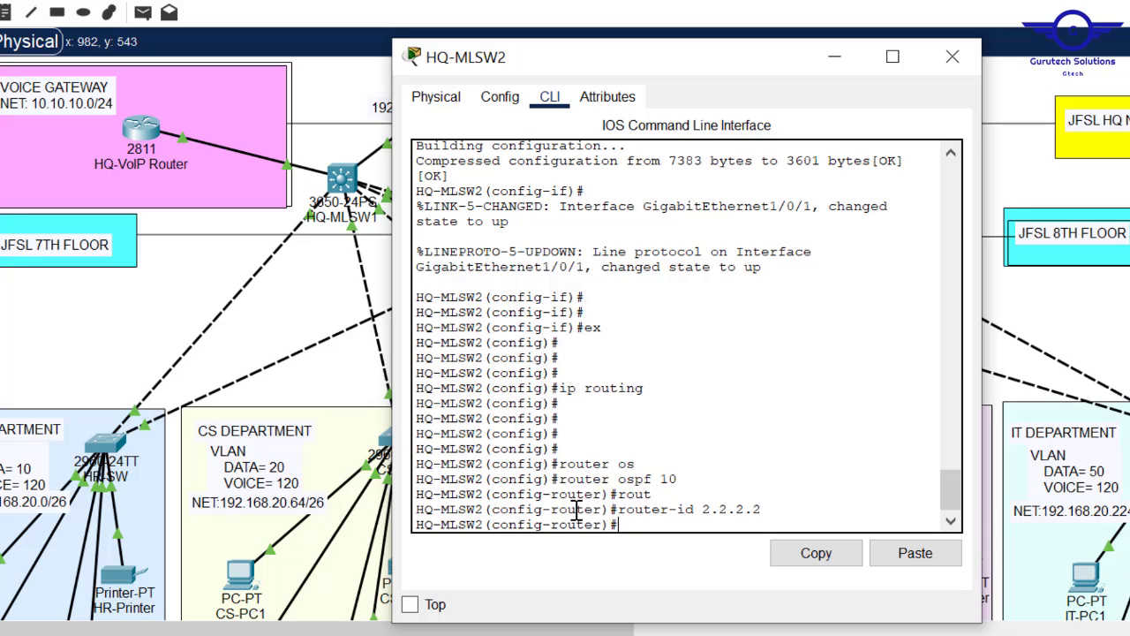
- Advertise network 10.10.10.0 0.0.0.255 in area 0 on HQ-MLSW2
text(net)
key(Tab)
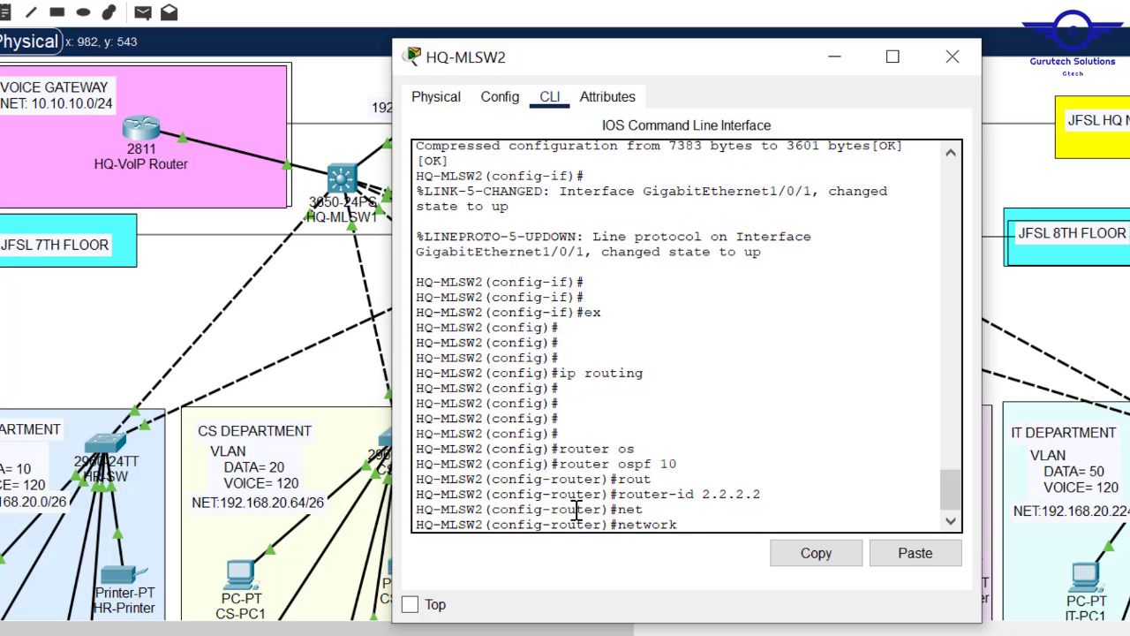
text(10.10.10.0 0.0.0.)
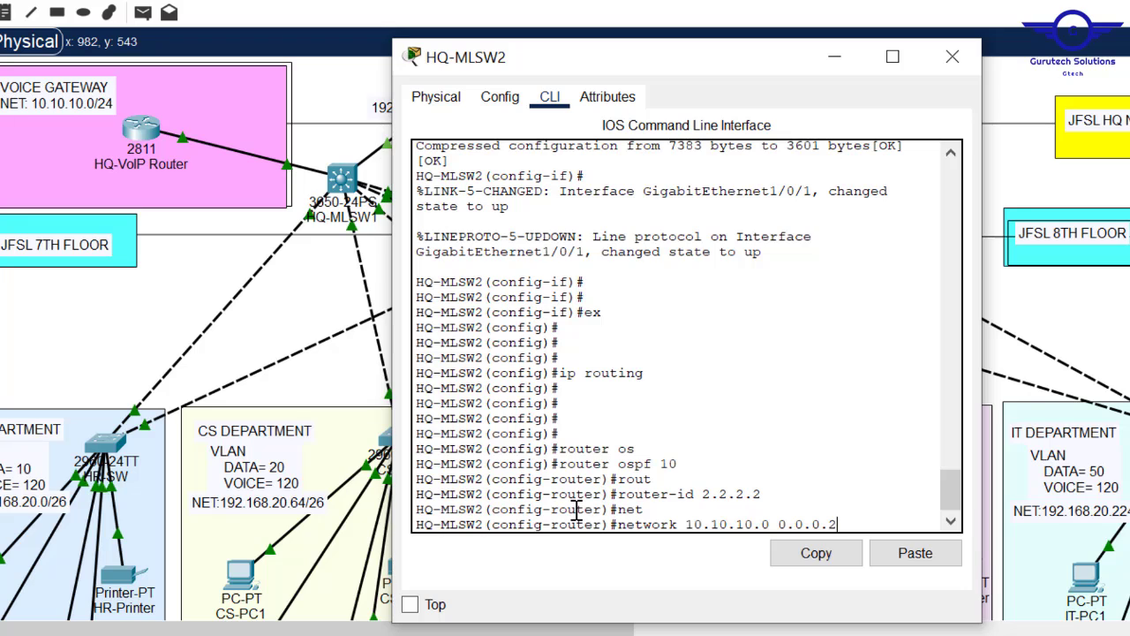
text(255 ar)
key(Tab)
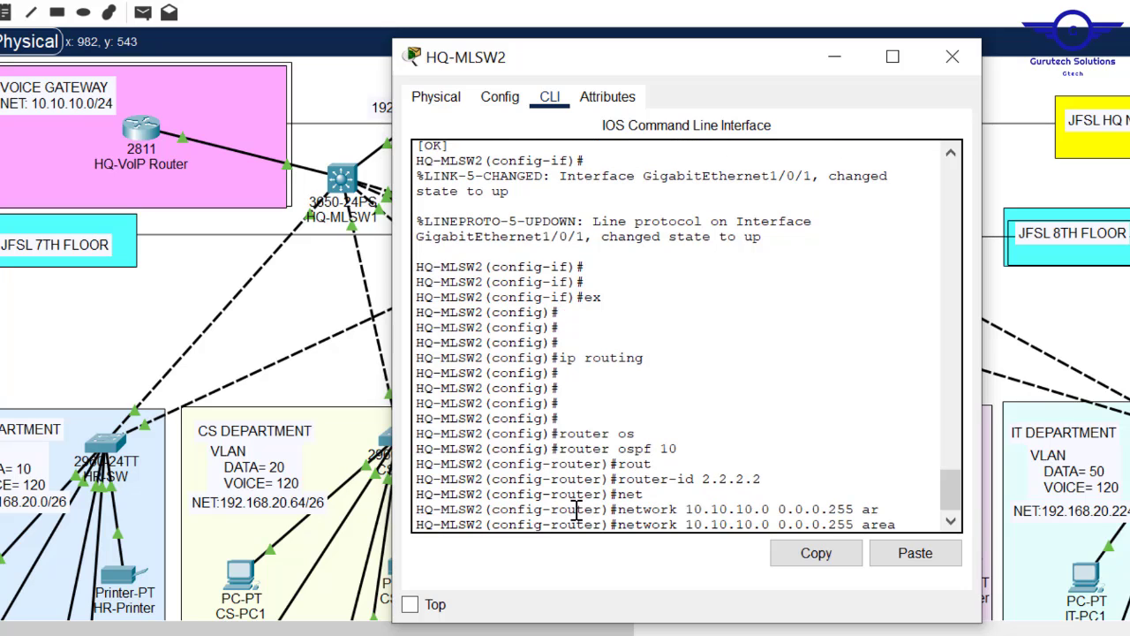
text(0)
key(Return)
key(Return)
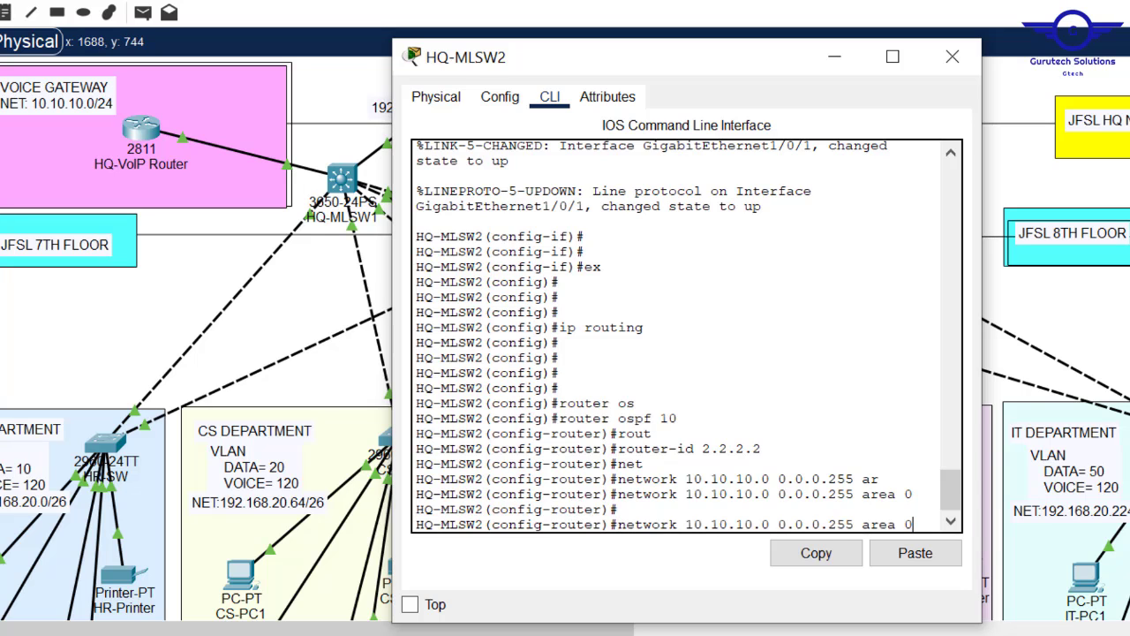
click(952, 57)
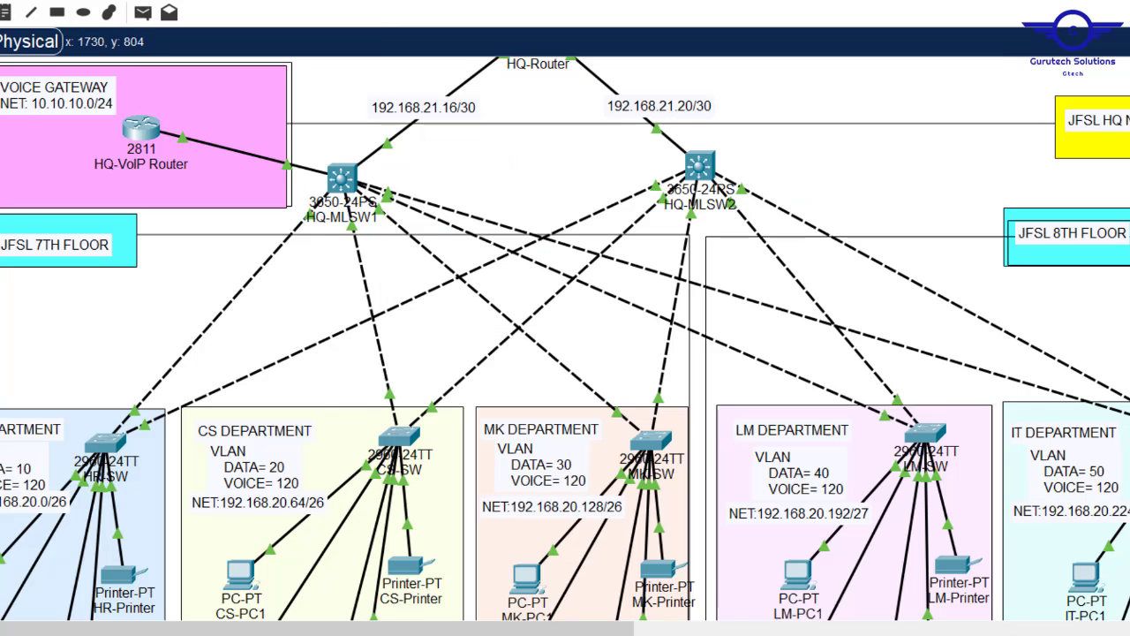
- Advertise network 192.168.21.20 0.0.0.3 in area 0 on HQ-MLSW2
click(701, 166)
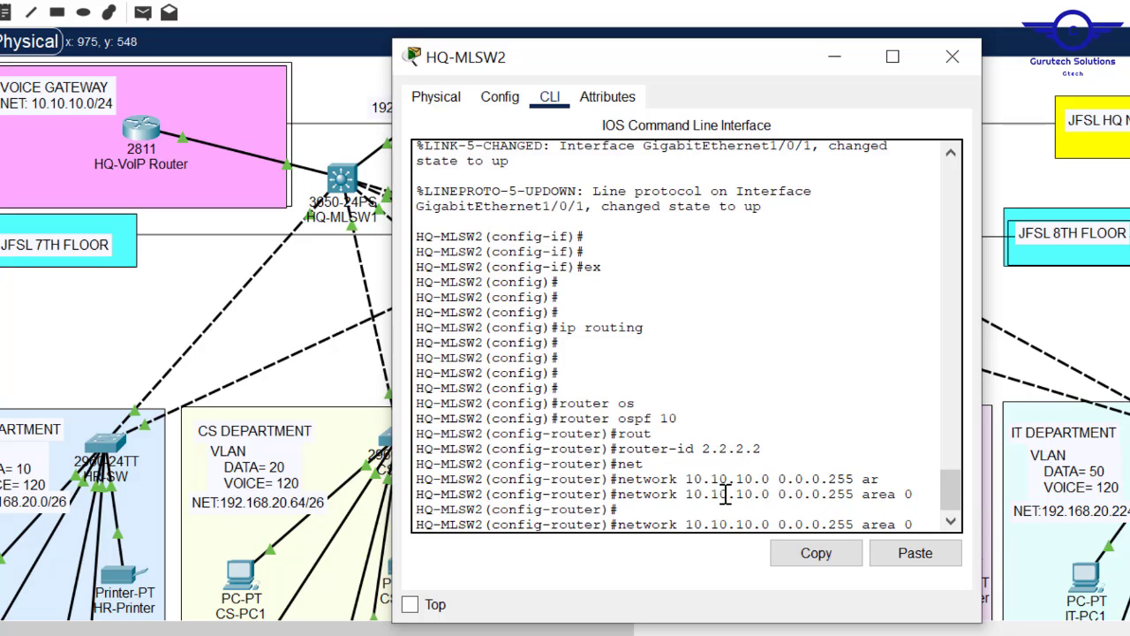
key(BackSpace)
key(BackSpace)
key(BackSpace)
key(BackSpace)
key(BackSpace)
key(BackSpace)
key(BackSpace)
key(BackSpace)
key(BackSpace)
key(BackSpace)
key(BackSpace)
key(BackSpace)
key(BackSpace)
key(BackSpace)
key(BackSpace)
key(BackSpace)
key(BackSpace)
key(BackSpace)
key(BackSpace)
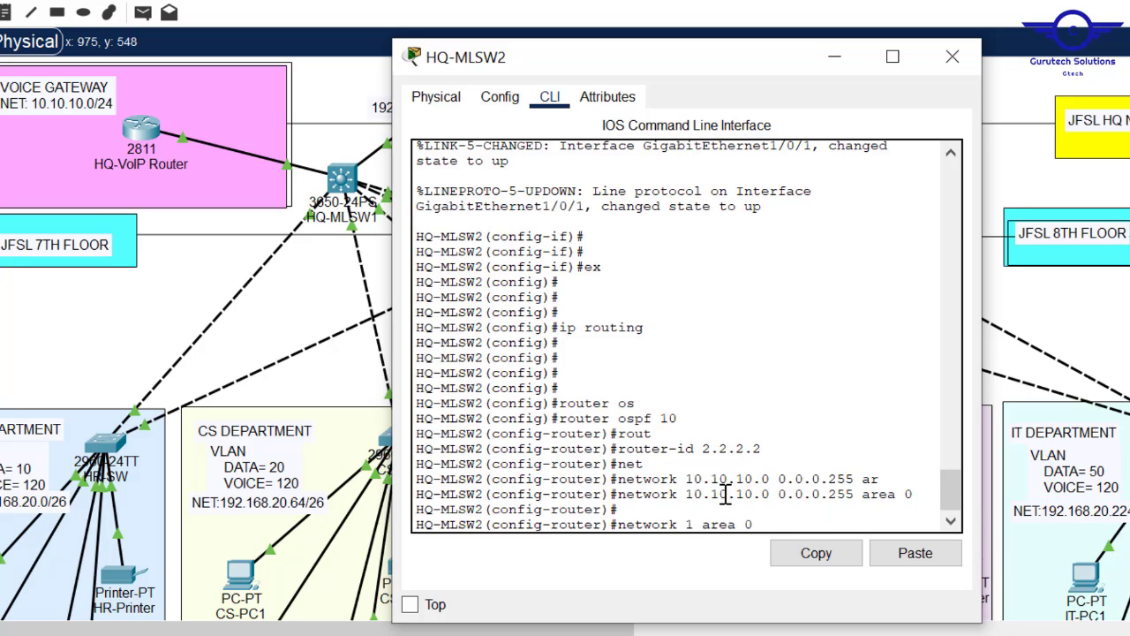
text(92.168)
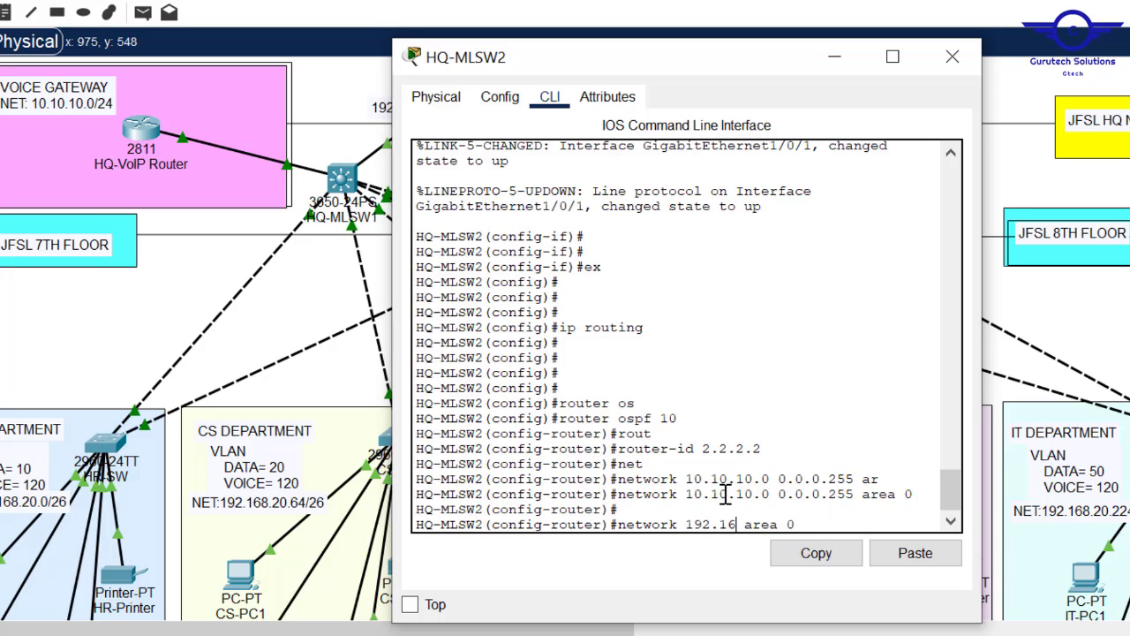
text(.21.2)
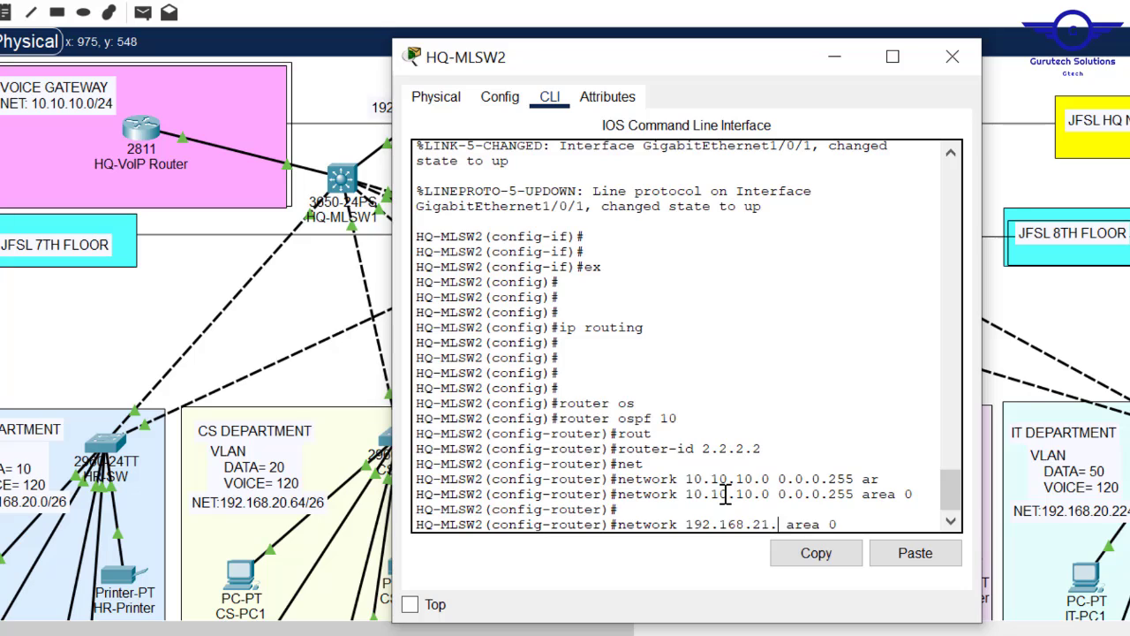
text(0 0.0.0.)
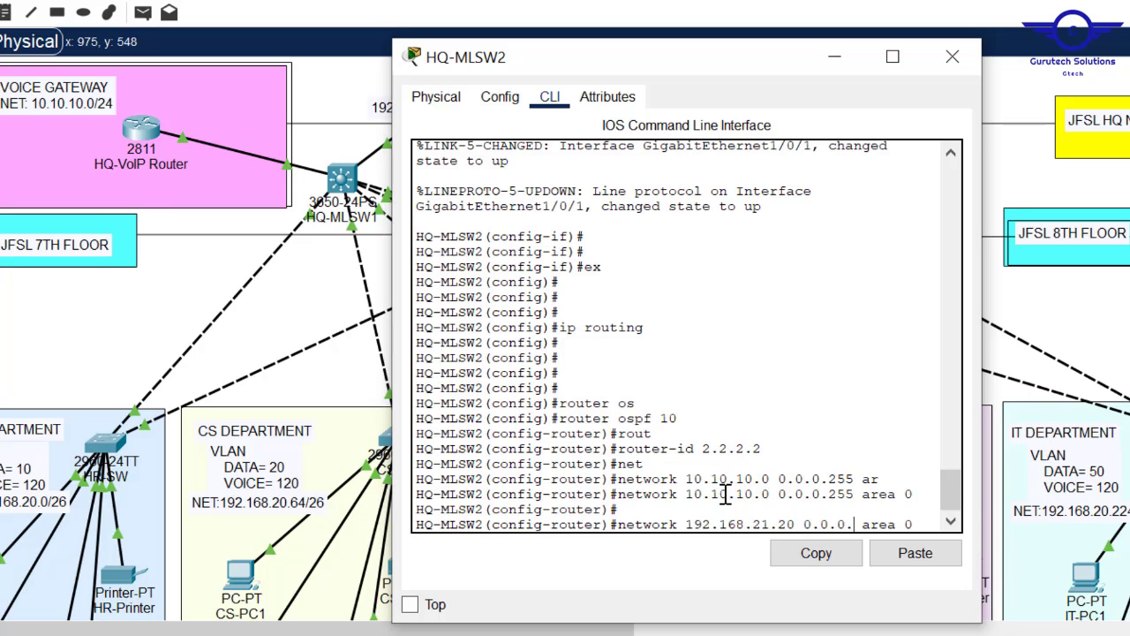
text(3)
key(Return)
key(Return)
key(Return)
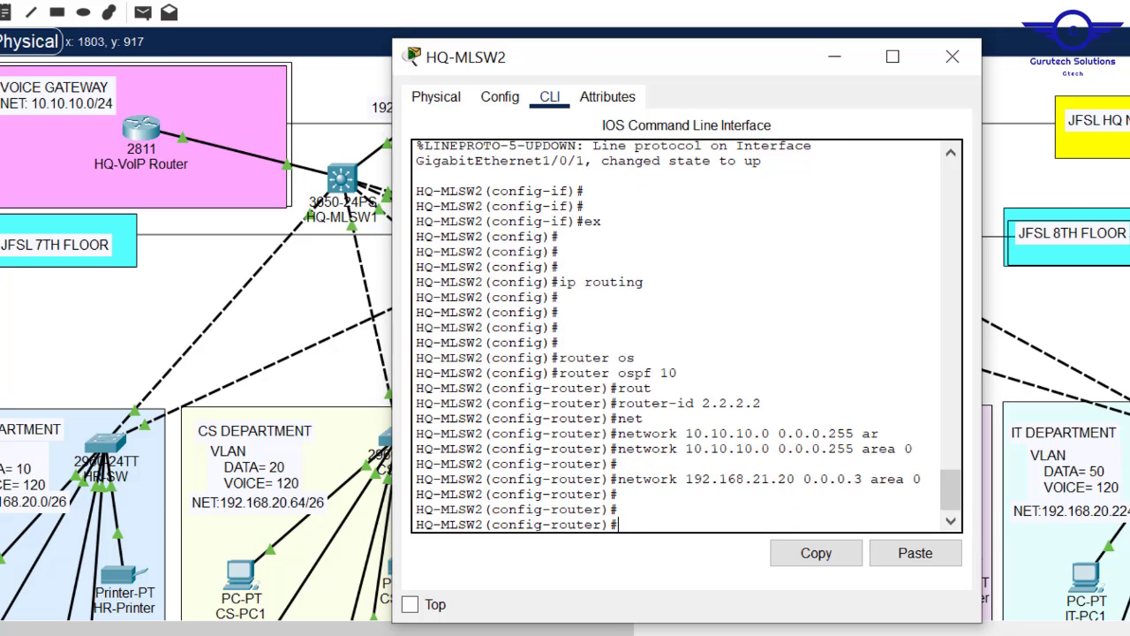
- Advertise network 192.168.20.0 0.0.0.255 in area 0 on HQ-MLSW2
key(Up)
key(Left)
key(Left)
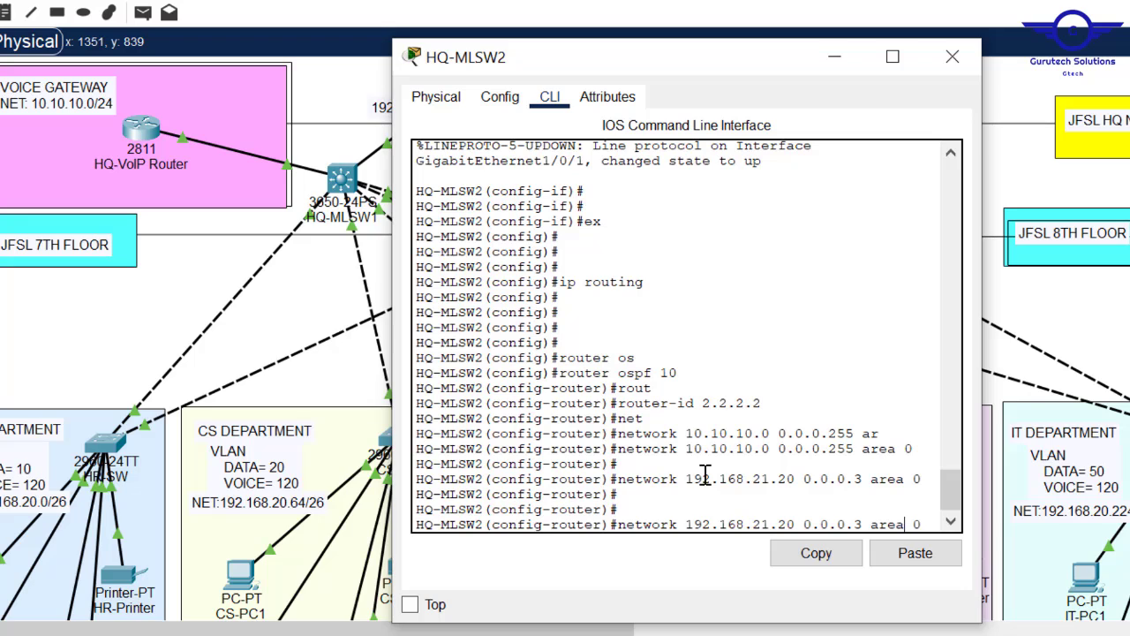
key(Left)
key(Left)
key(Left)
key(Left)
key(Left)
key(BackSpace)
text(255)
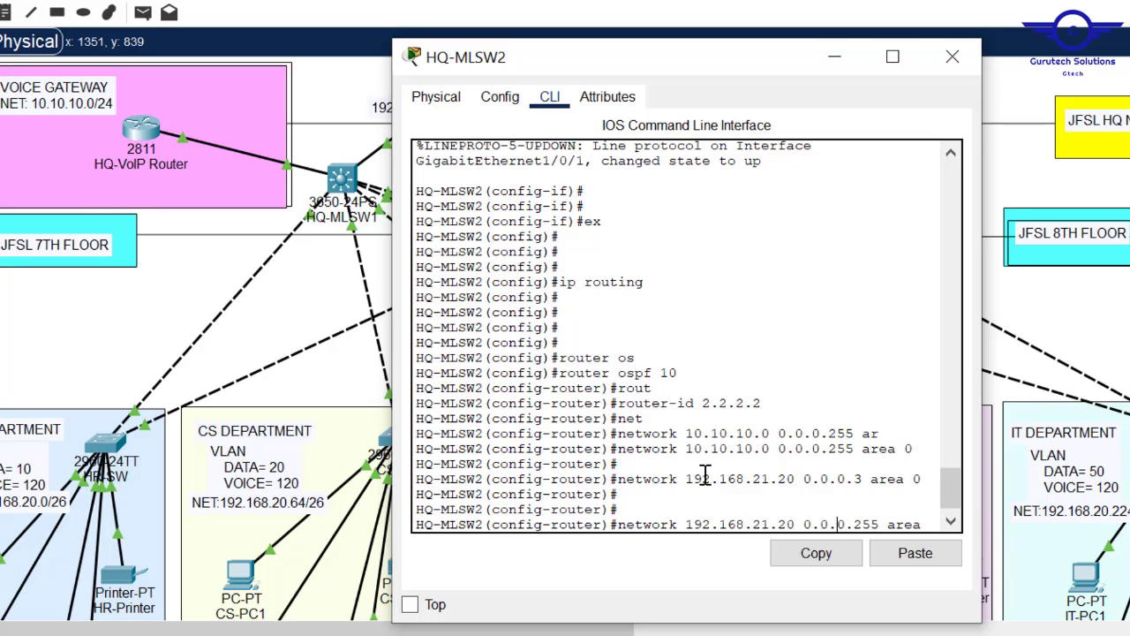
key(Left)
key(Left)
key(Left)
key(Left)
key(Left)
key(BackSpace)
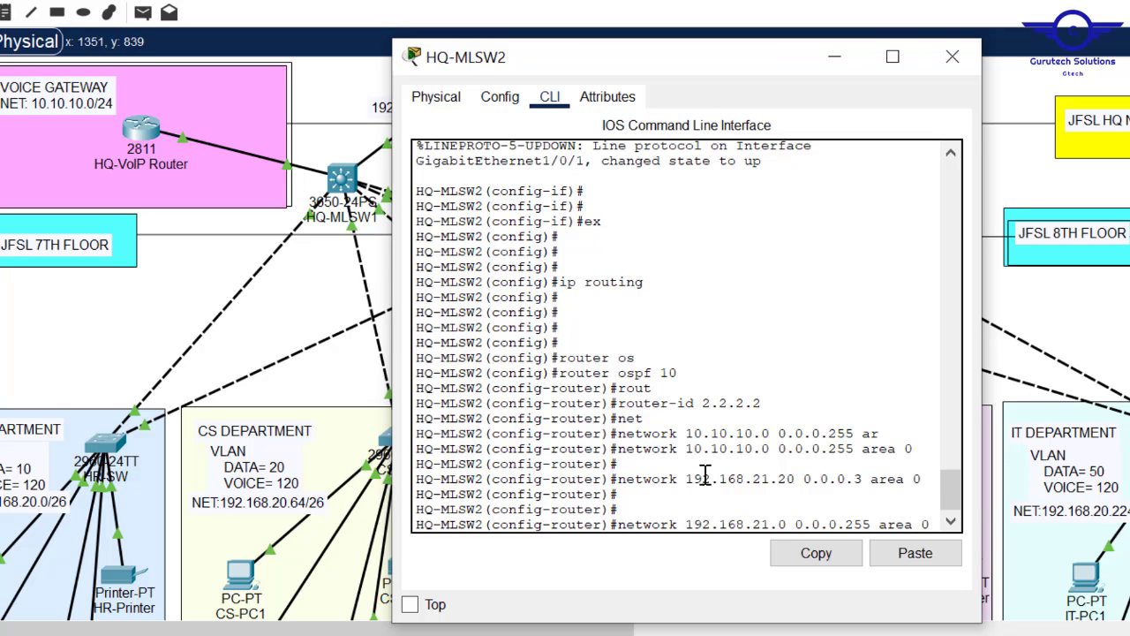
key(BackSpace)
text(0)
key(Return)
- Leave OSPF mode, save HQ-MLSW2's configuration with 'do wr', and close its window
text(exi)
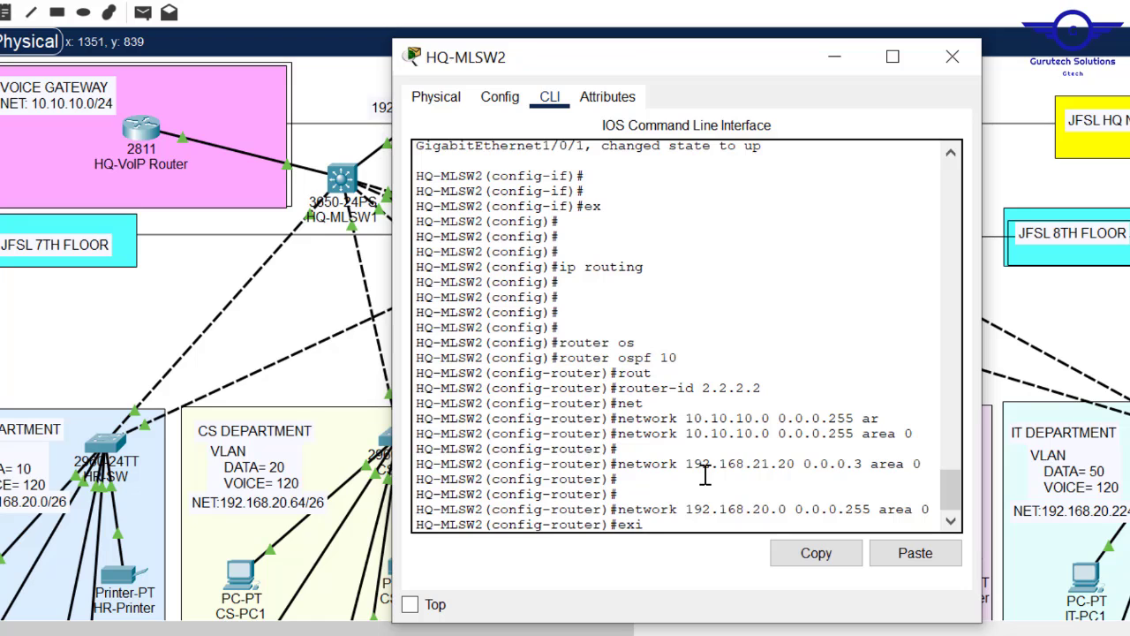
text(t)
key(Return)
key(Return)
key(Return)
key(Return)
text(do)
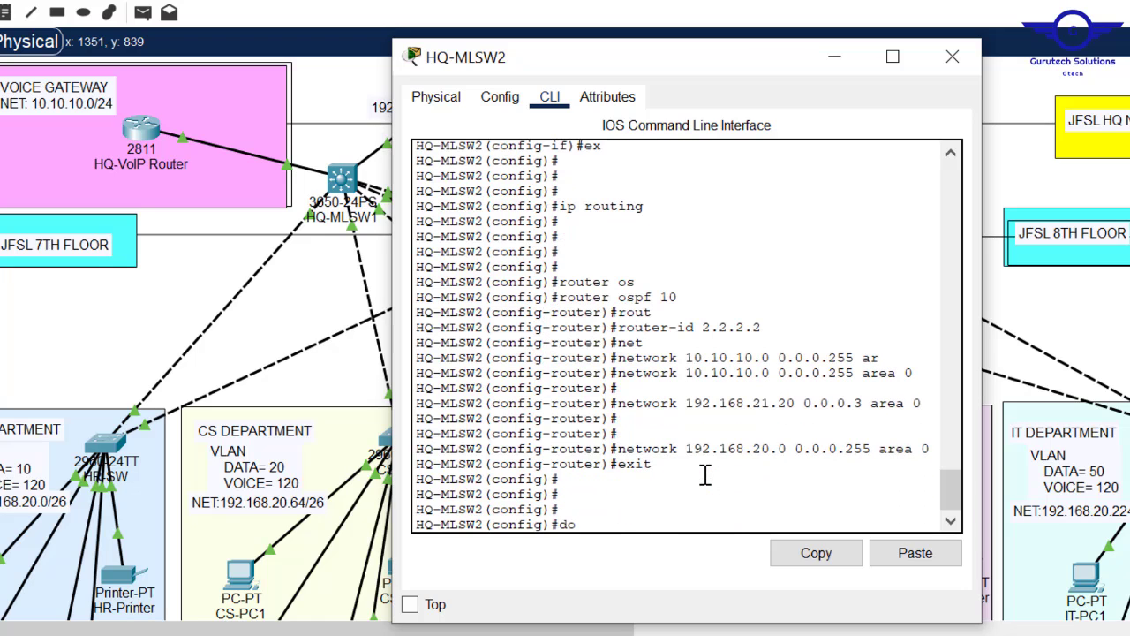
text( wr)
key(Return)
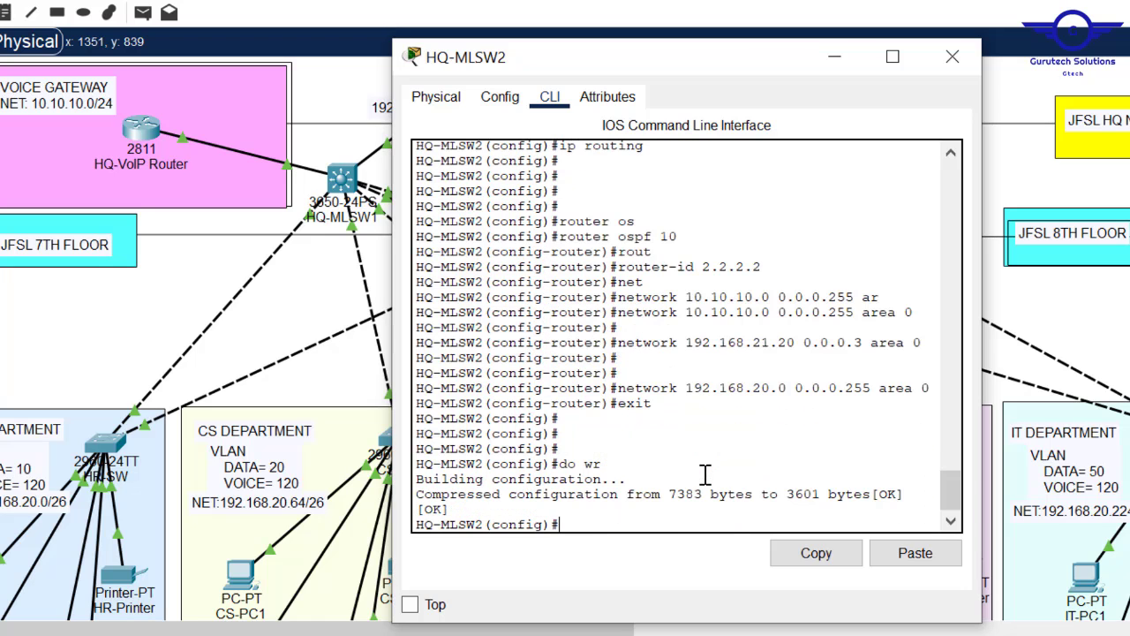
click(952, 60)
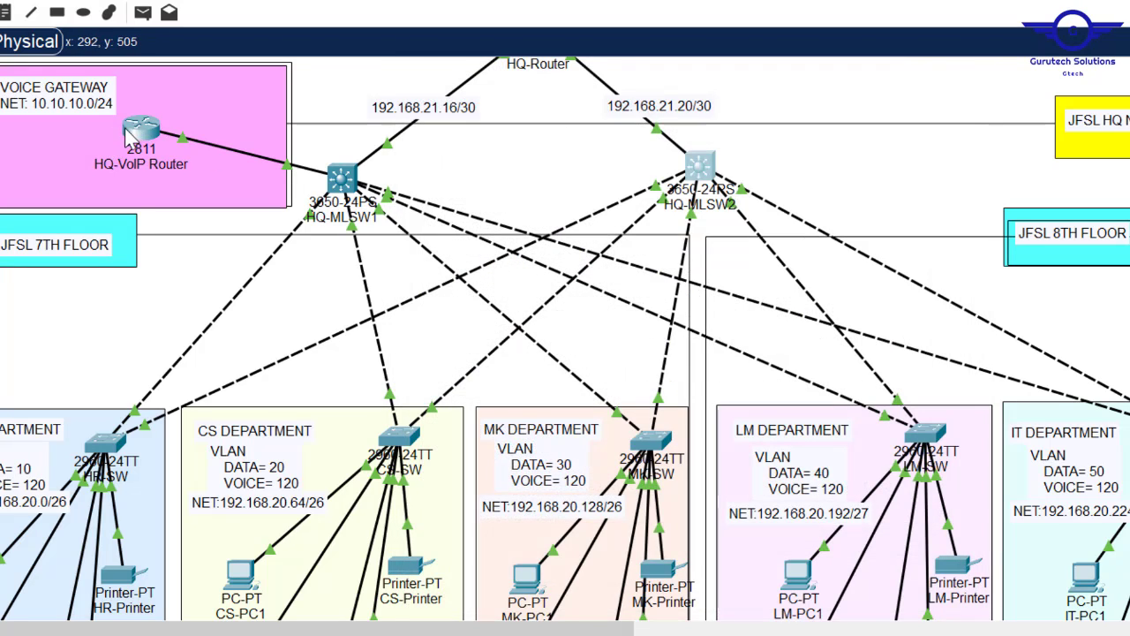
- Check the HQ-VoIP Router's FastEthernet0/0 settings, then leave interface configuration mode
click(132, 133)
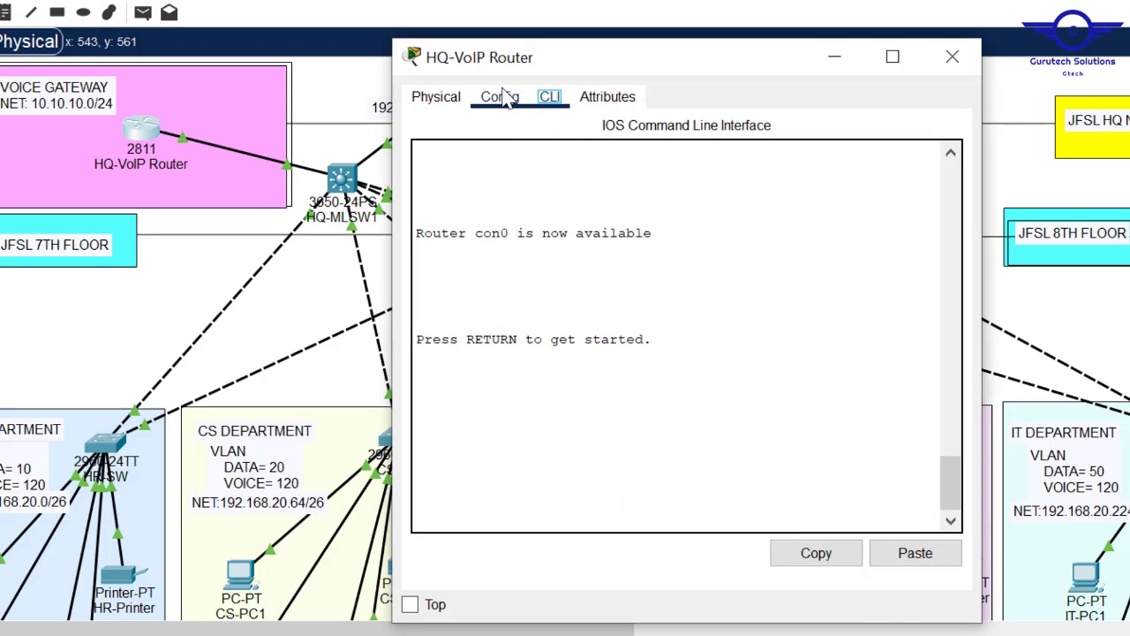
click(505, 97)
click(512, 311)
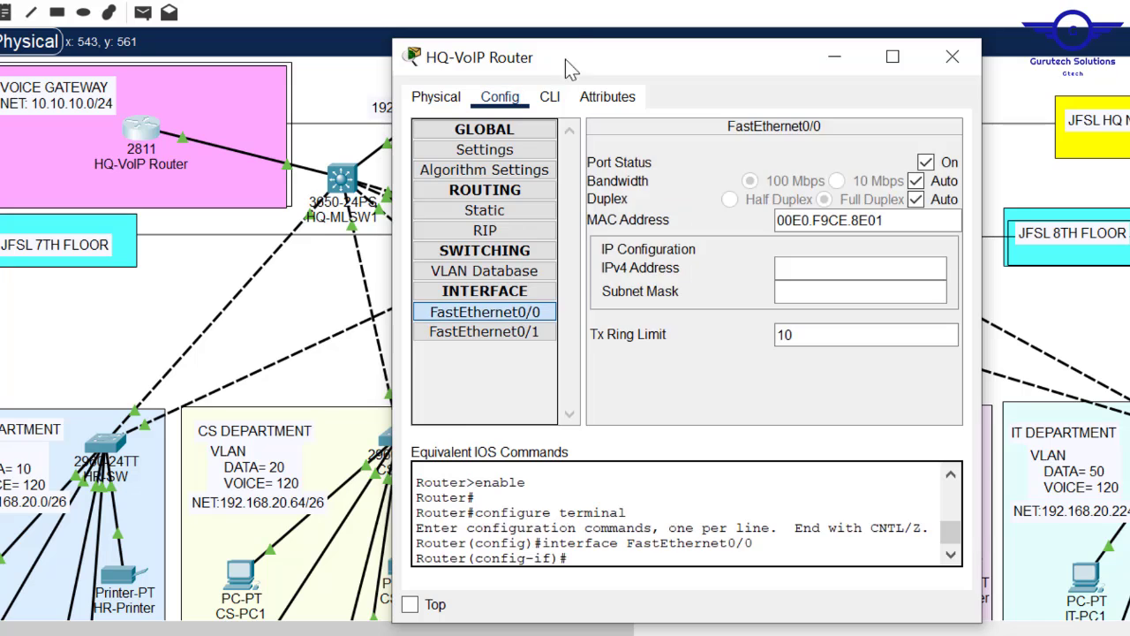
click(549, 97)
key(Return)
key(Return)
key(Return)
text(er(config-if)#e)
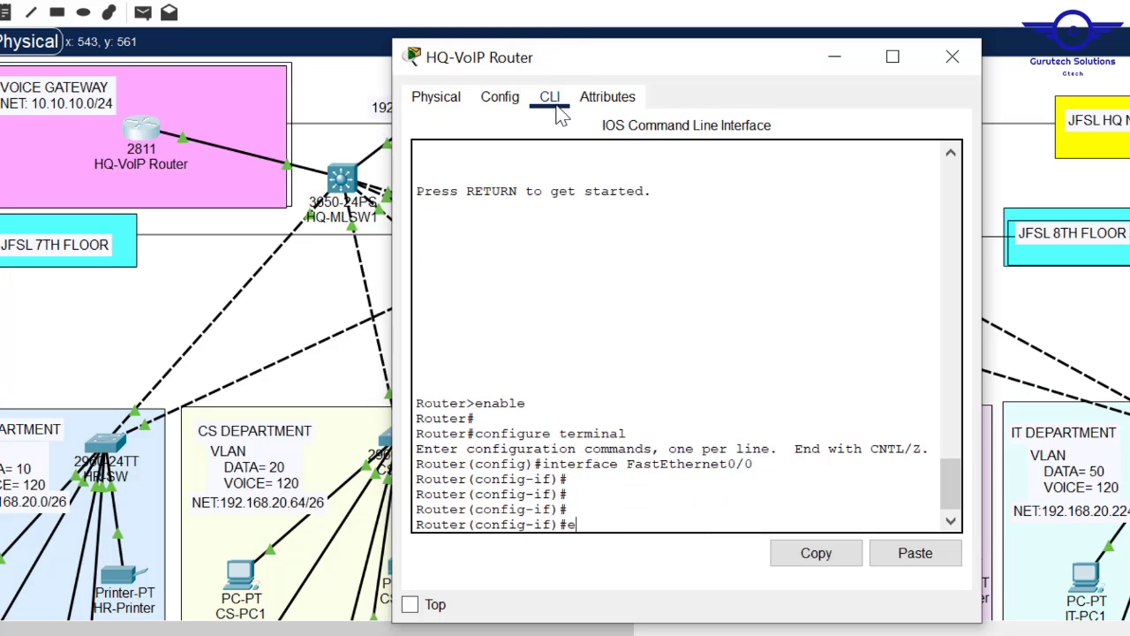
text(xit)
key(Return)
key(Return)
key(Return)
key(Return)
- On the HQ-VoIP Router, start OSPF process 10 with router-id 3.3.3.3
text(r(config)#r)
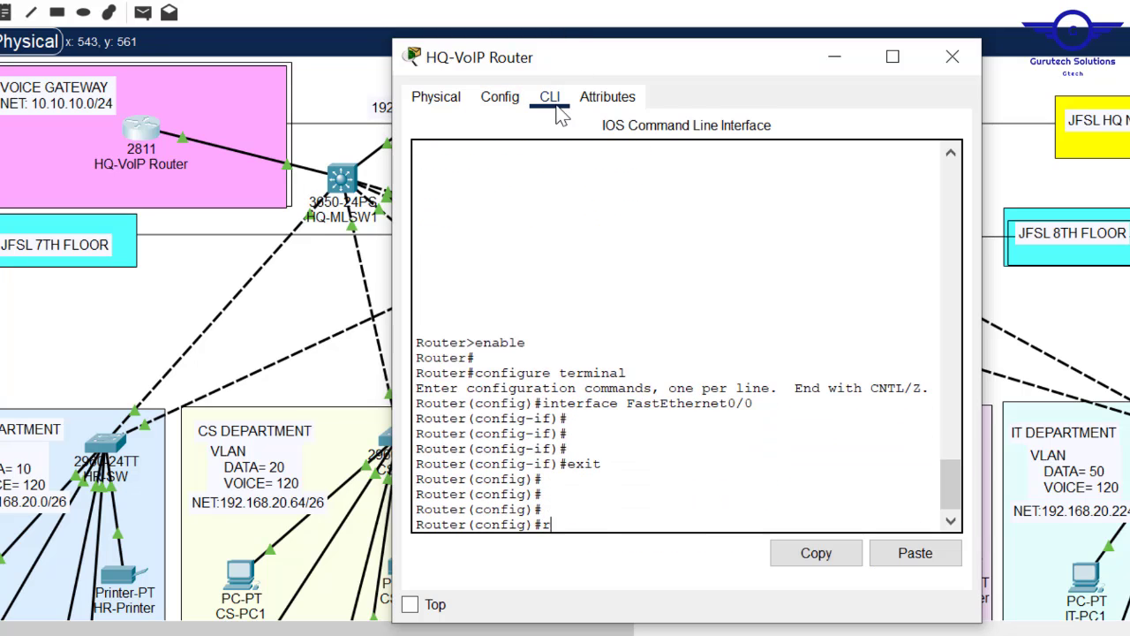
text(out)
key(Tab)
text(os)
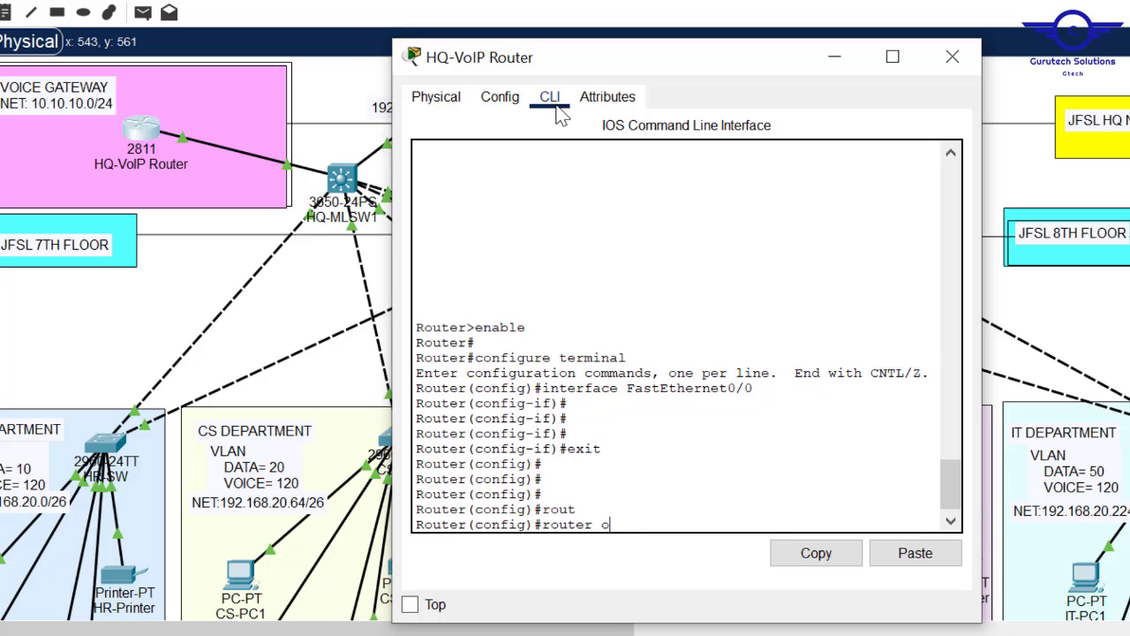
key(Tab)
text(10)
key(Return)
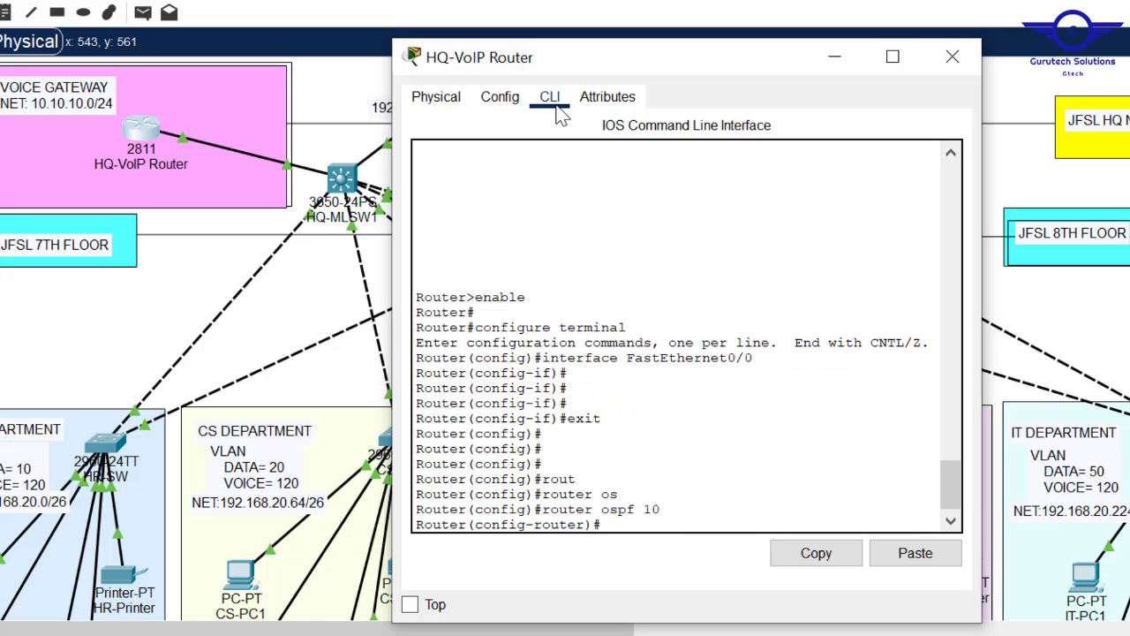
text(rou)
key(Tab)
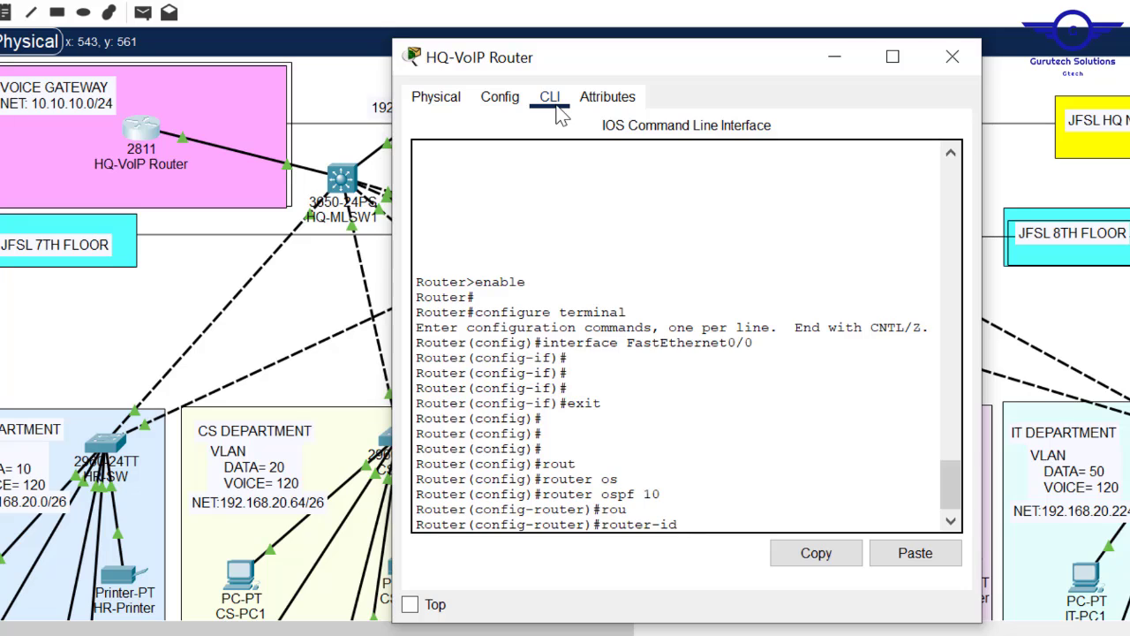
text(3.3.3.3)
key(Return)
key(Return)
key(Return)
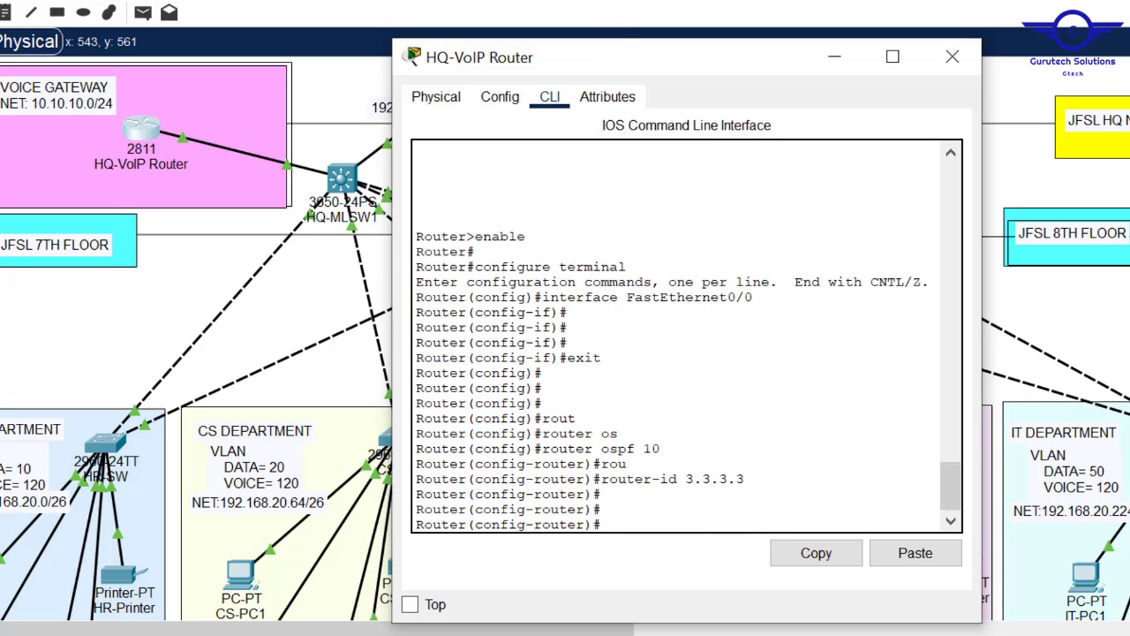
- Advertise network 10.10.10.0 0.0.0.255 in area 0 on the HQ-VoIP Router
text(net)
key(Tab)
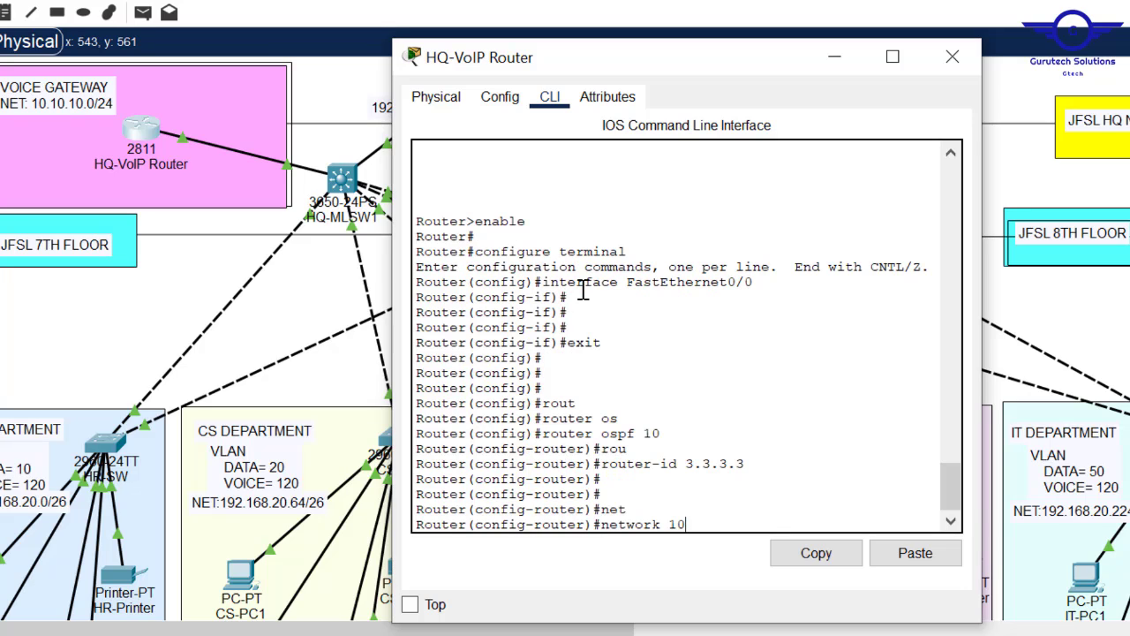
text(10.10.10.0 255.255.255)
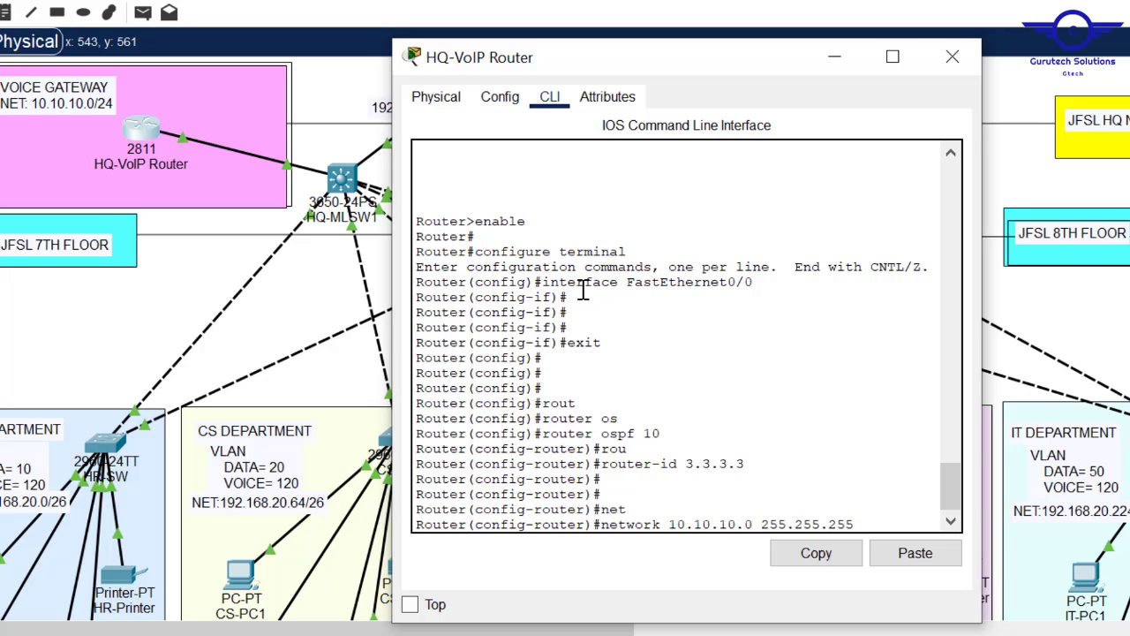
key(BackSpace)
key(BackSpace)
key(BackSpace)
key(BackSpace)
key(BackSpace)
key(BackSpace)
key(BackSpace)
key(BackSpace)
text(0.0.0.255 ar)
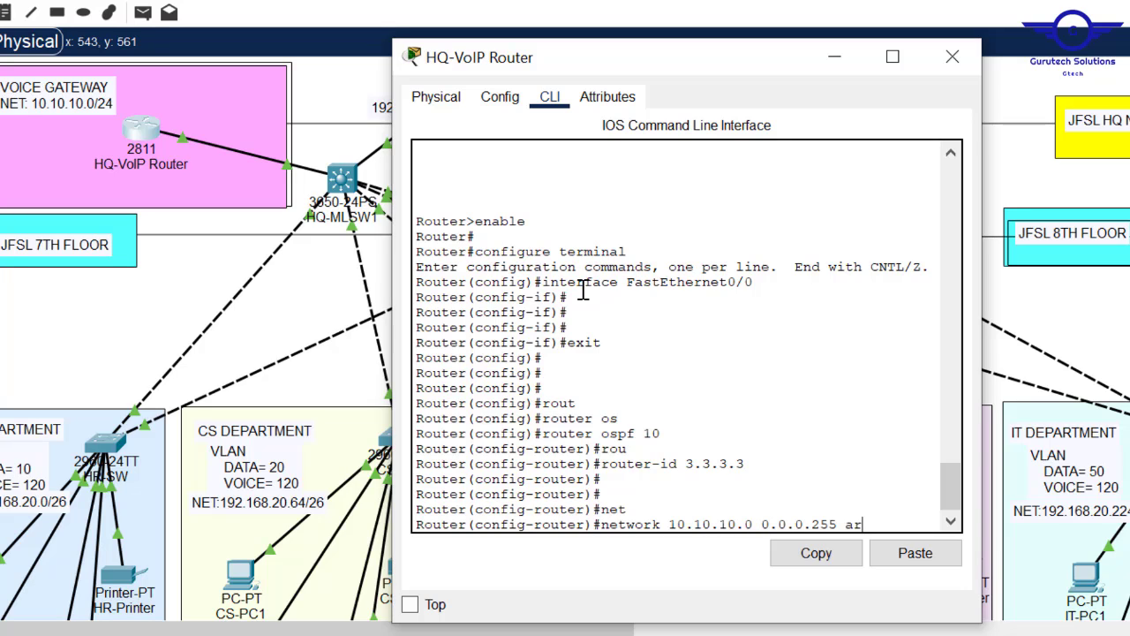
key(Tab)
text(0)
key(Return)
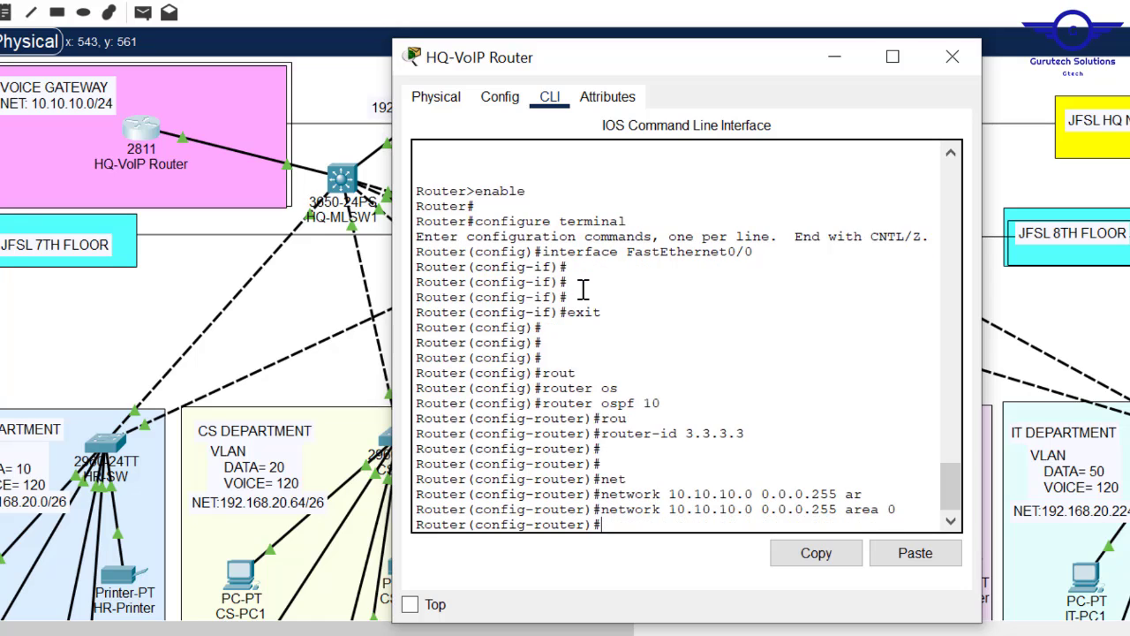
- Leave OSPF mode, save the VoIP router's configuration with 'do wr', and close its window
text(exit)
key(Return)
key(Return)
key(Return)
key(Return)
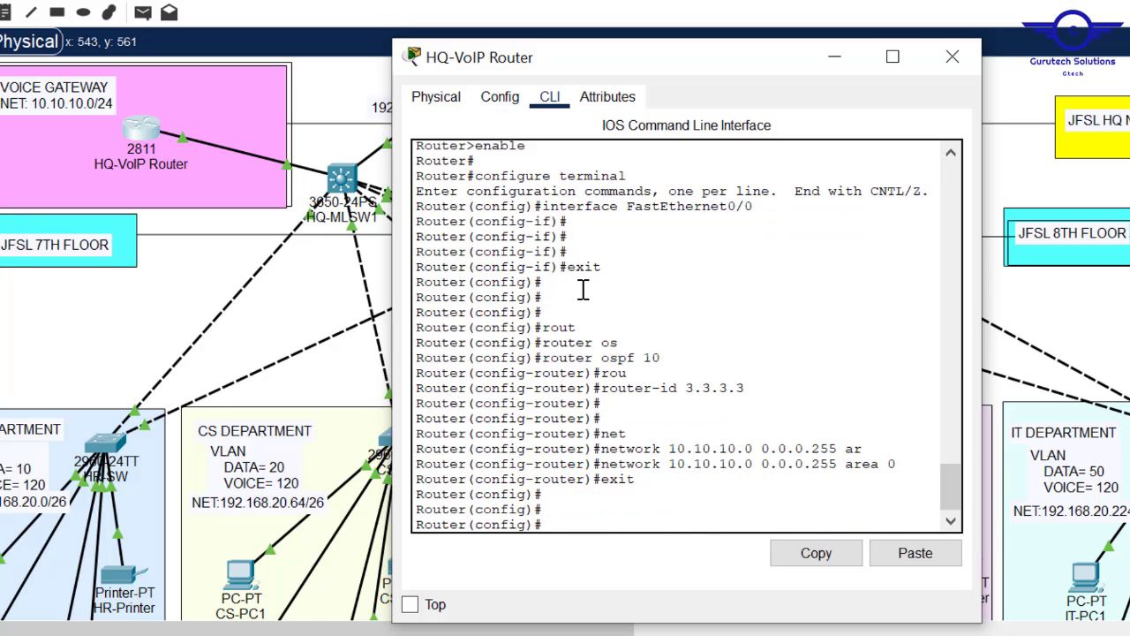
text(do wr)
key(Return)
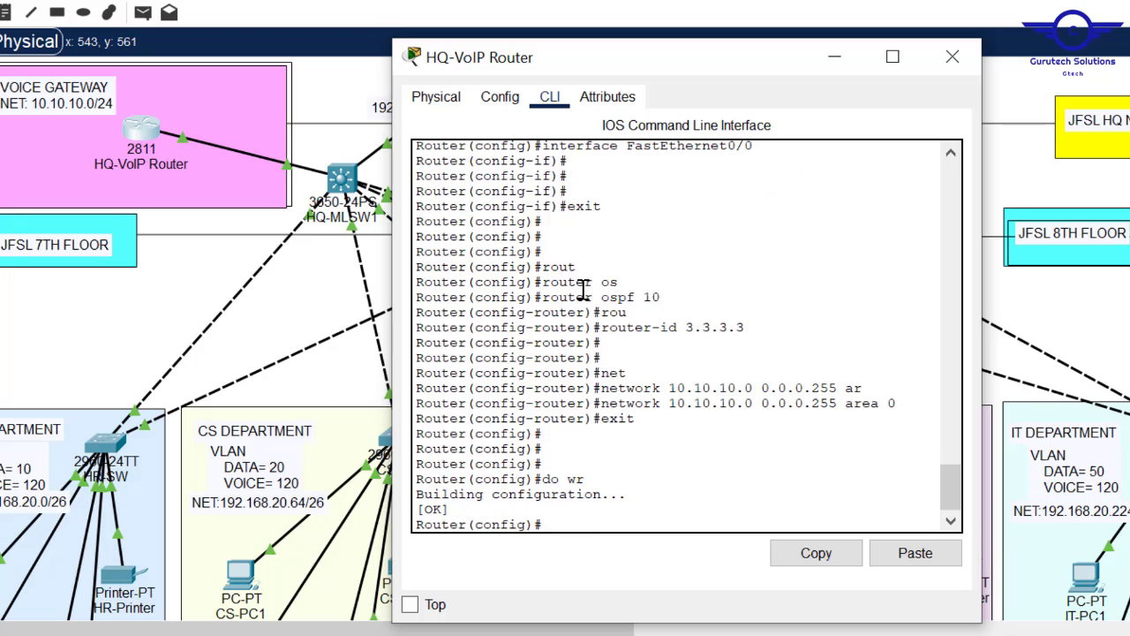
click(949, 55)
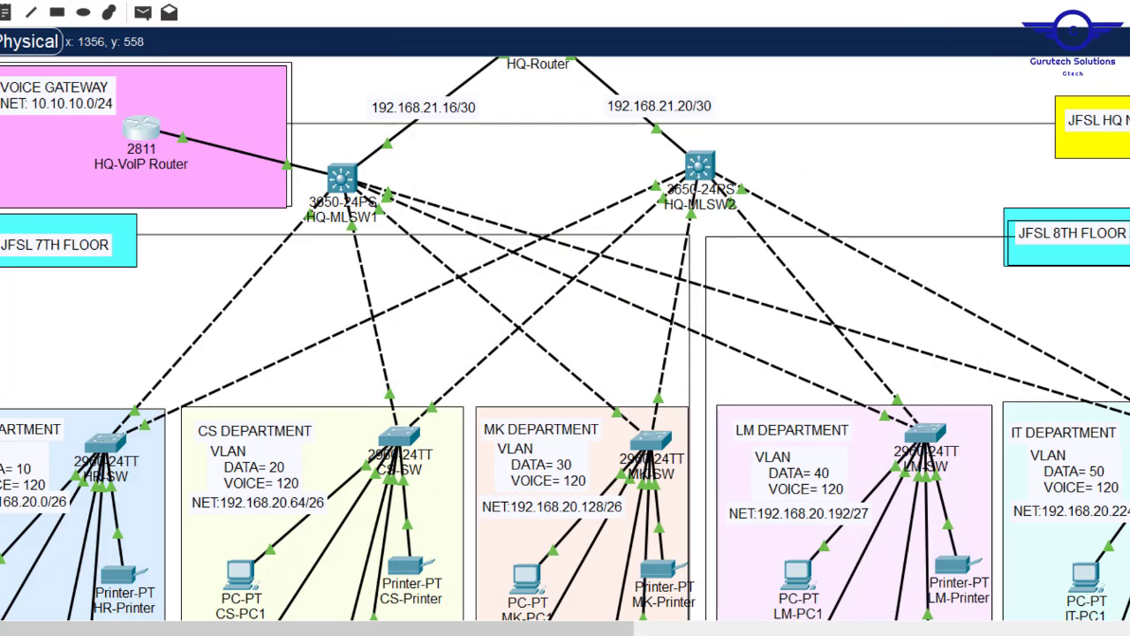
- On HQ-Router, leave interface mode and start OSPF process 10
scroll(565, 339, up, 3)
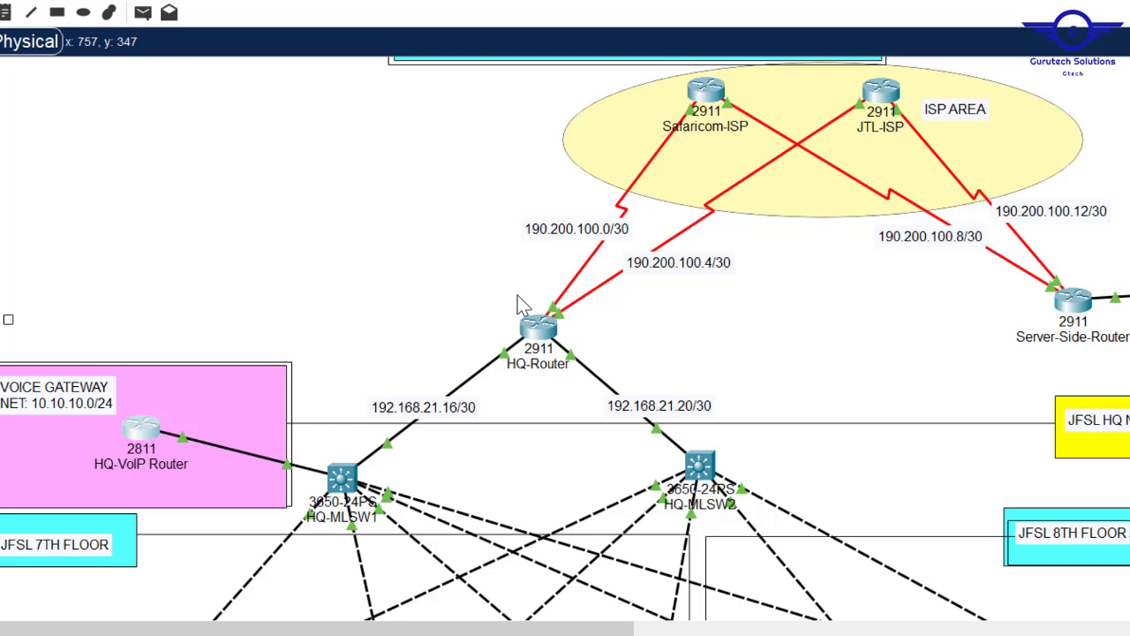
click(539, 329)
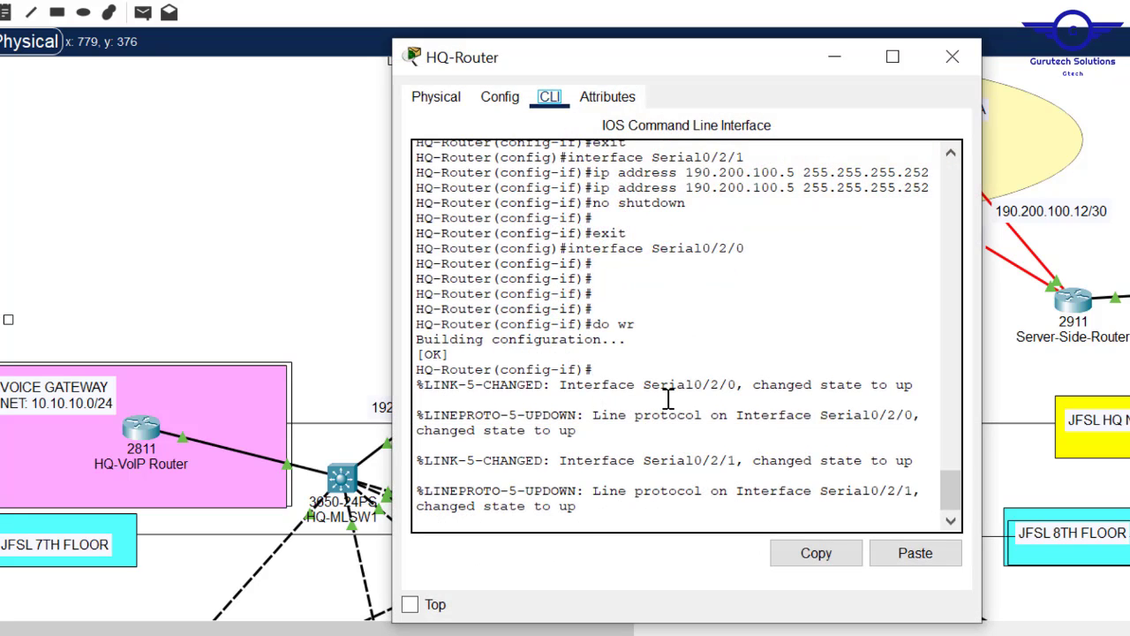
key(Return)
key(Return)
key(Return)
text(ex)
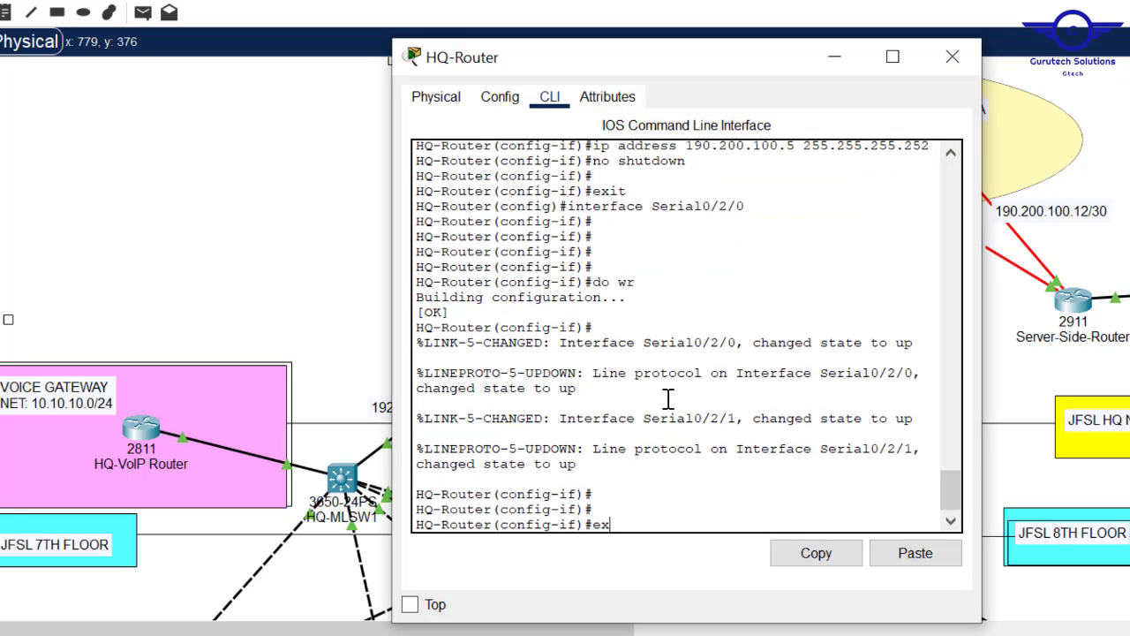
text(i)
key(Return)
key(Return)
key(Return)
key(Return)
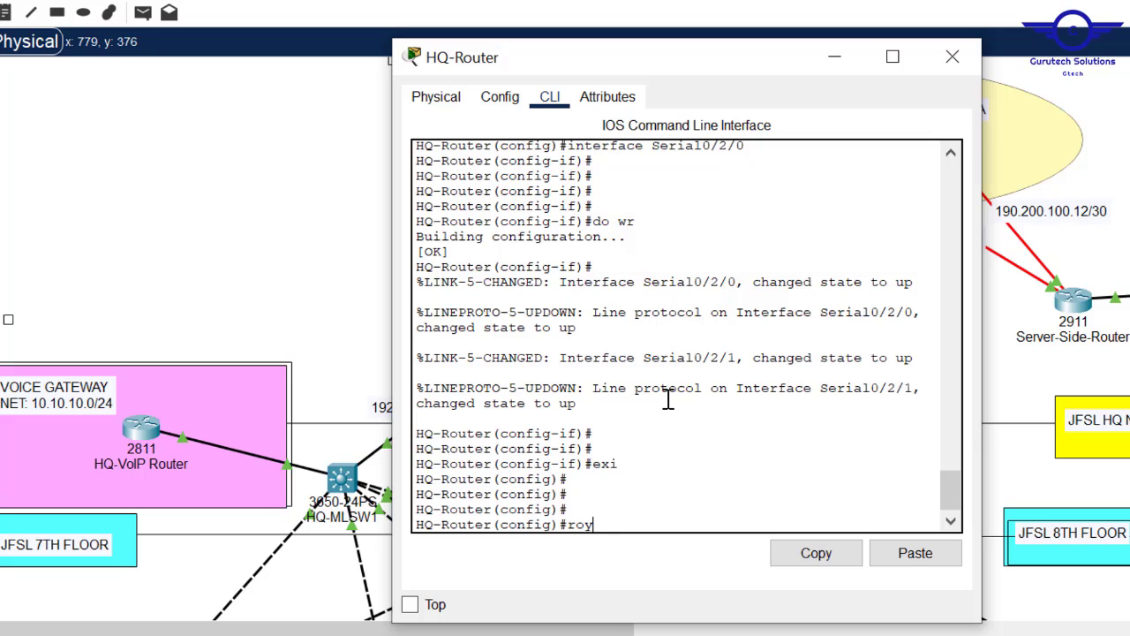
text(u)
key(Tab)
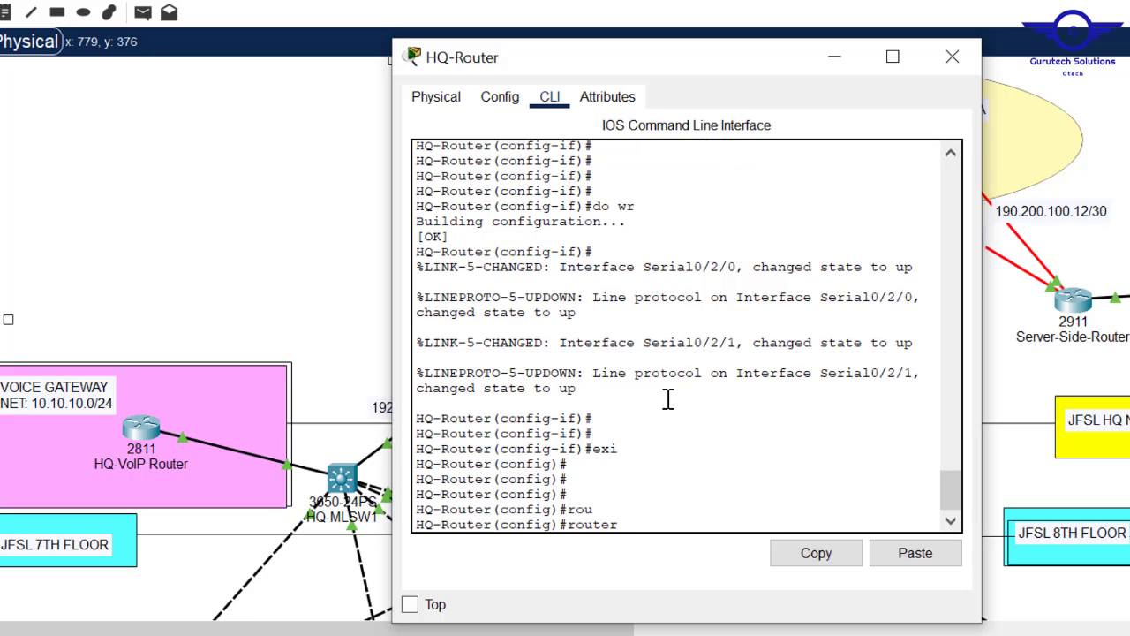
text(os)
key(Tab)
text(10)
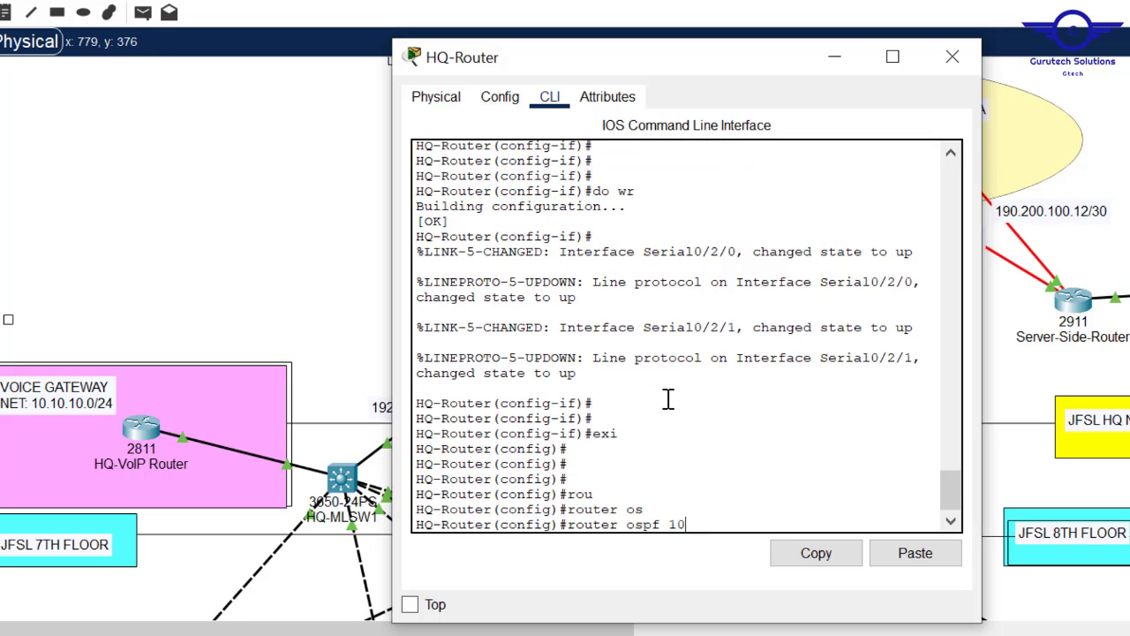
key(Return)
- Set HQ-Router's OSPF router ID to 4.4.4.4
text(router)#rou)
key(Tab)
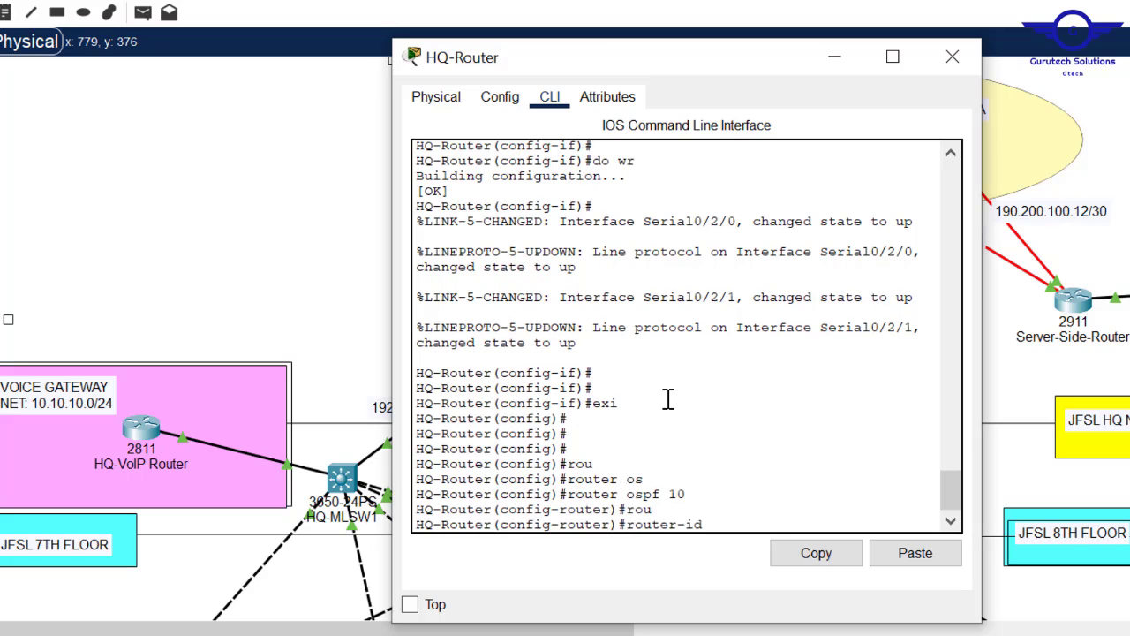
text(4.4.4.4)
key(Return)
key(Return)
click(316, 251)
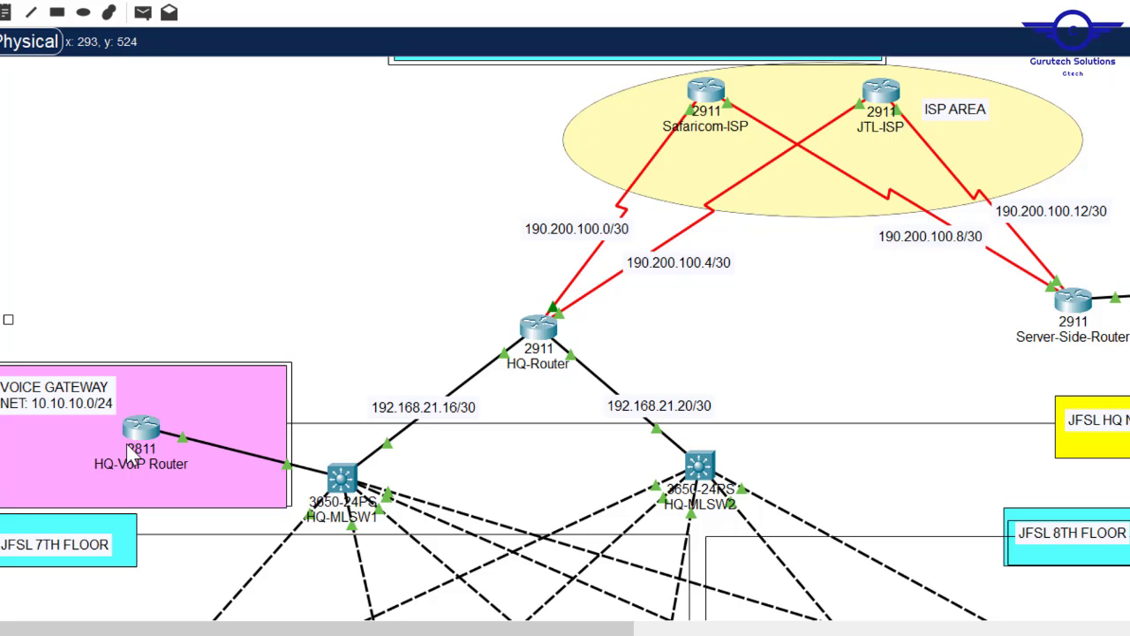
- On HQ-Router, advertise network 192.168.21.16 0.0.0.3 in OSPF area 0
click(541, 330)
text(nfig-router)#n)
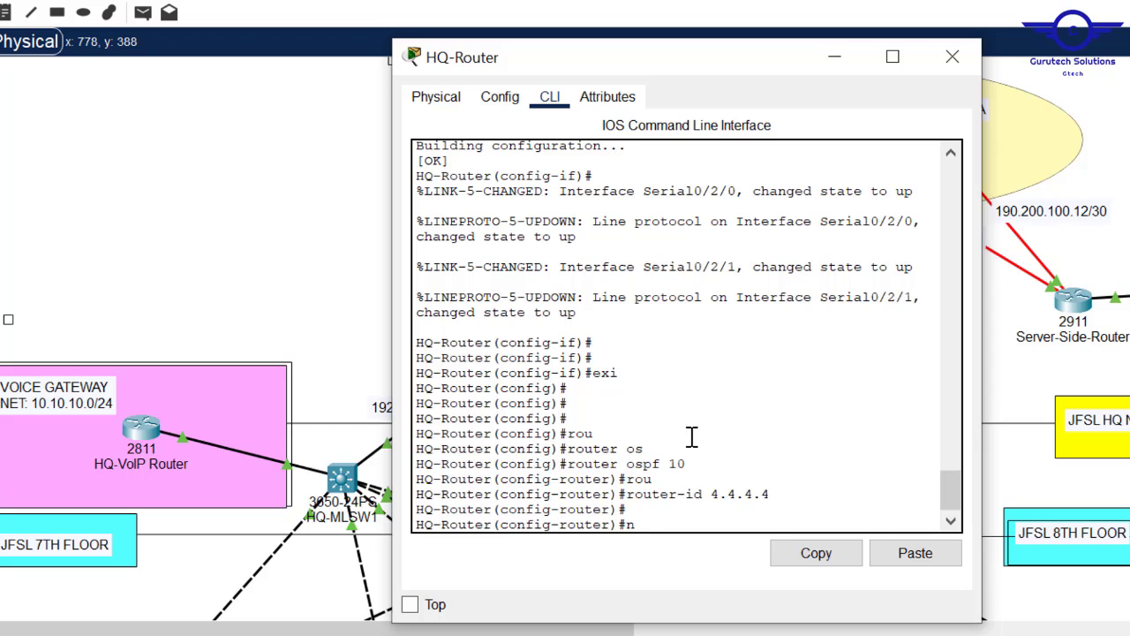
text(et)
key(Tab)
click(353, 200)
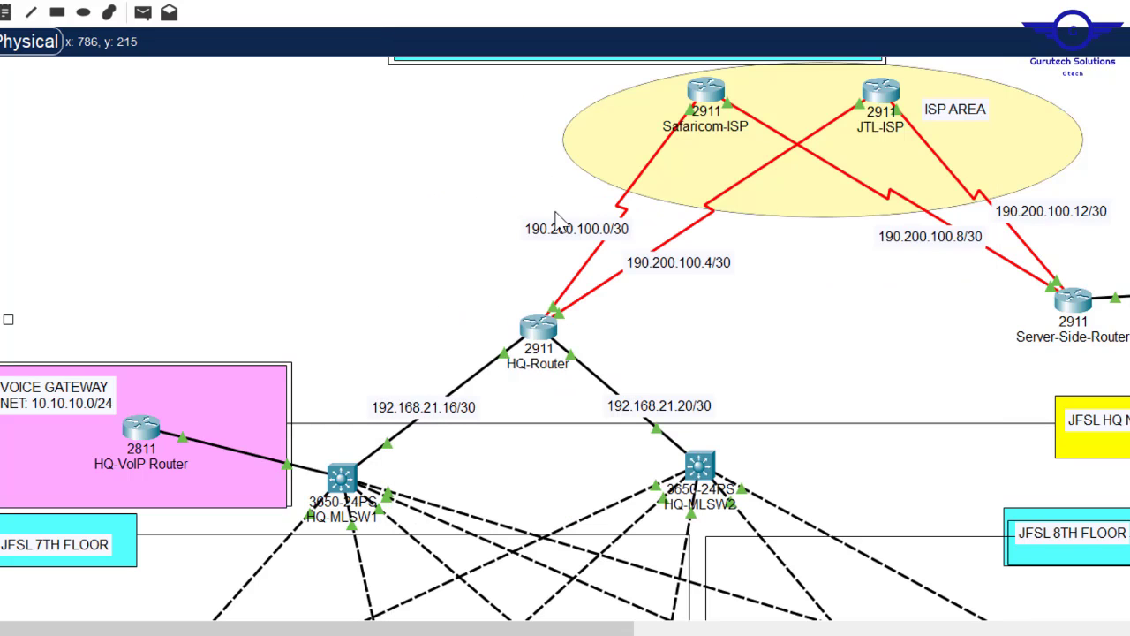
click(538, 331)
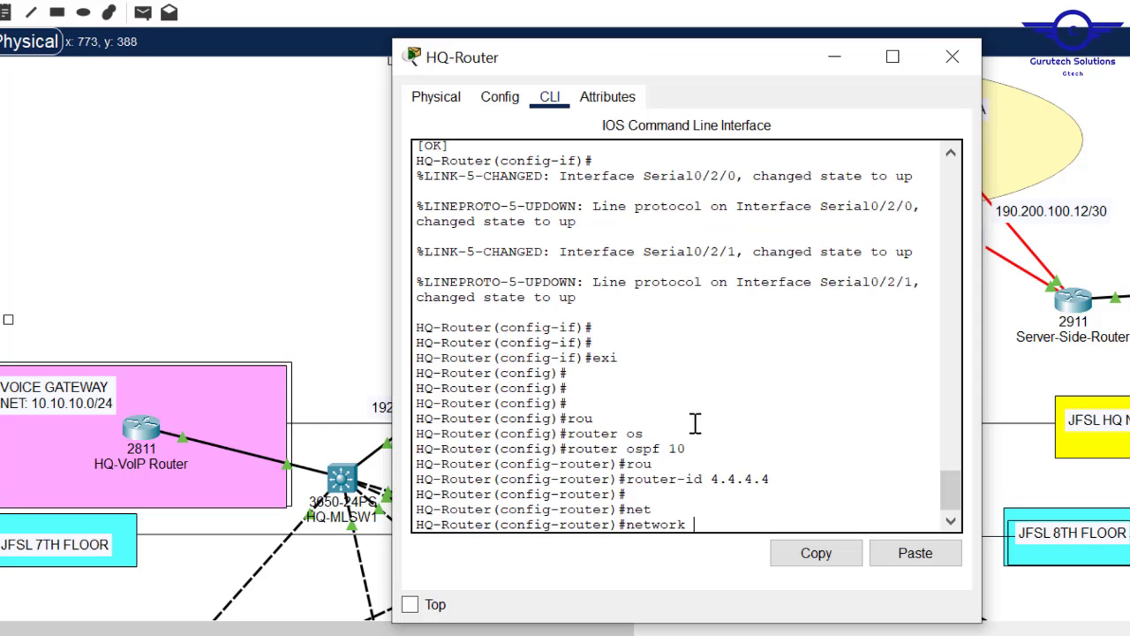
text(192.168.2)
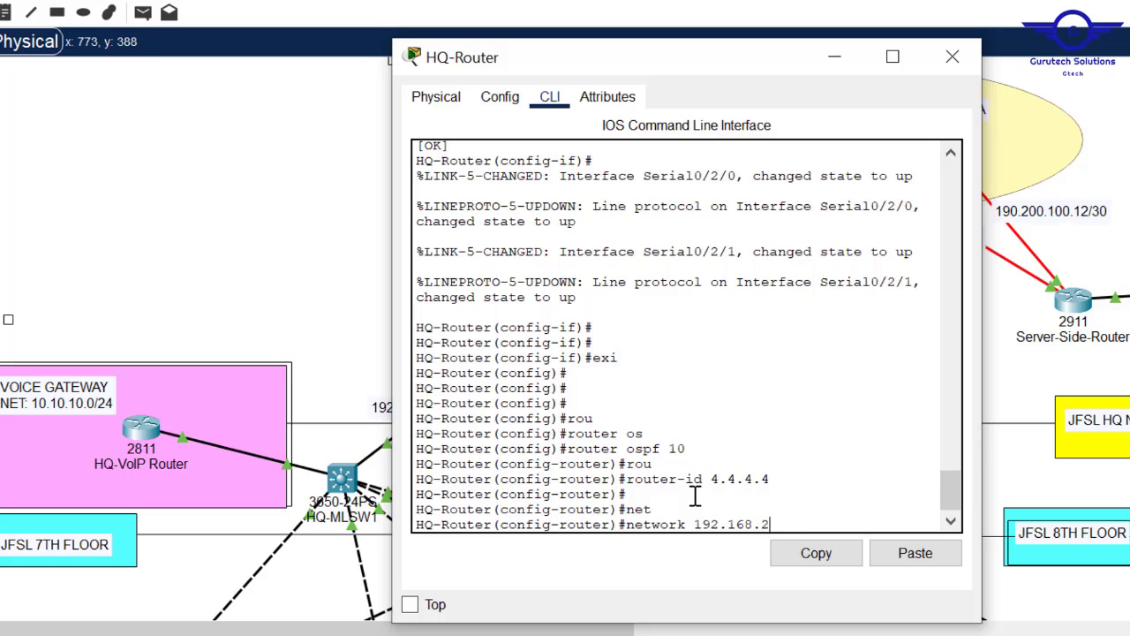
text(1.16 0.0.0.3 are)
key(Tab)
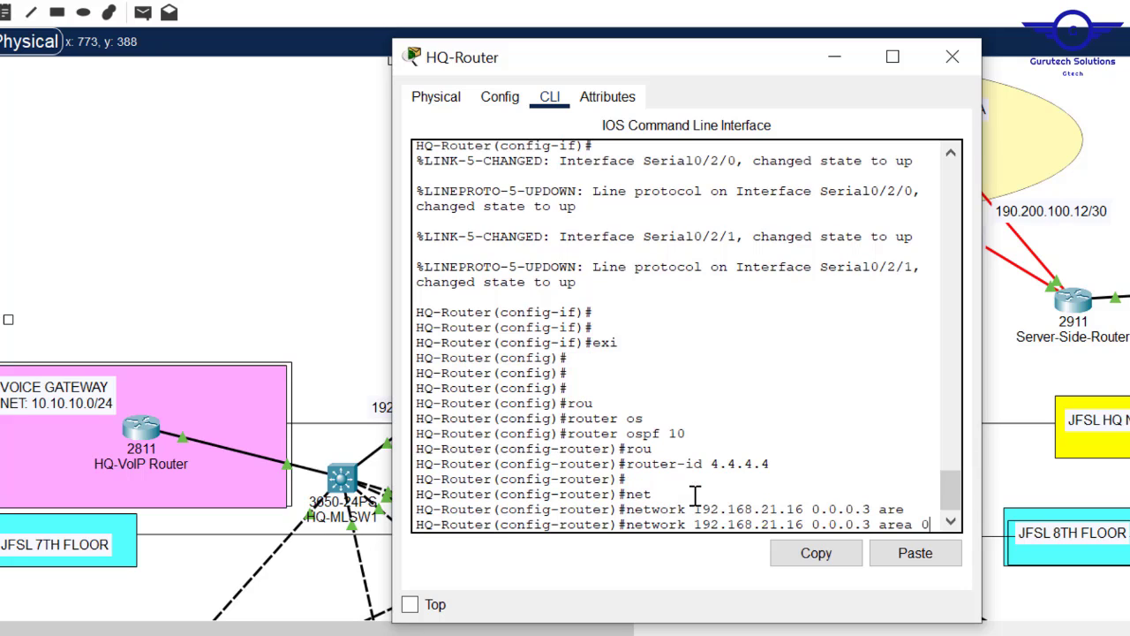
key(Return)
- Add network 192.168.21.20 0.0.0.3 in area 0 by editing the previous command
key(Up)
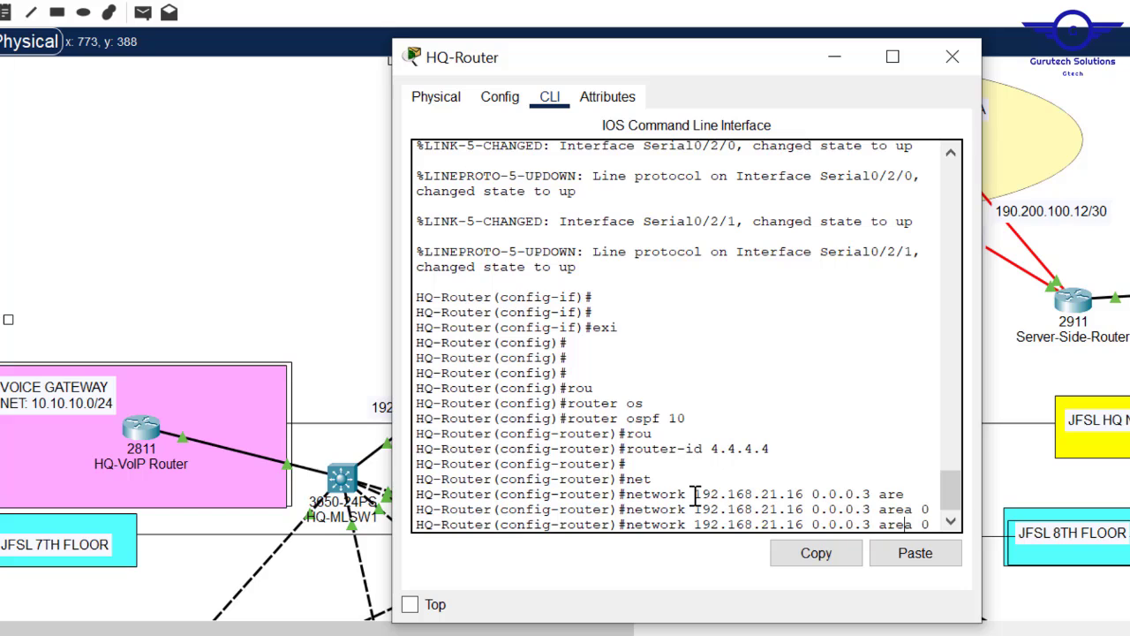
key(Left)
key(Left)
key(Left)
key(Left)
key(Left)
key(Left)
key(BackSpace)
key(BackSpace)
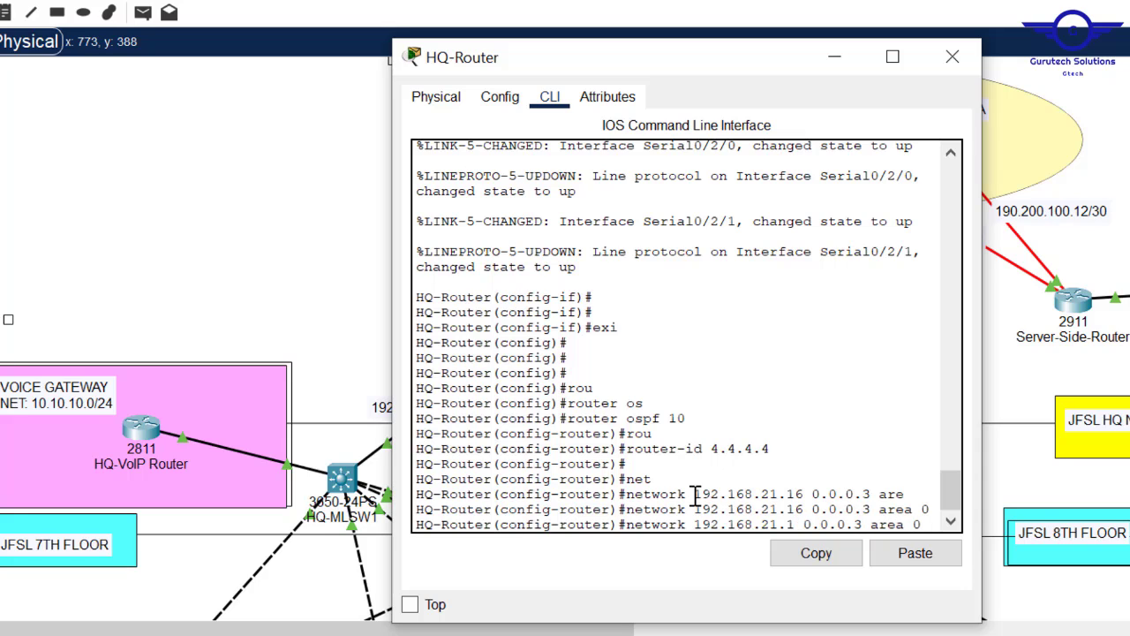
text(20)
key(Return)
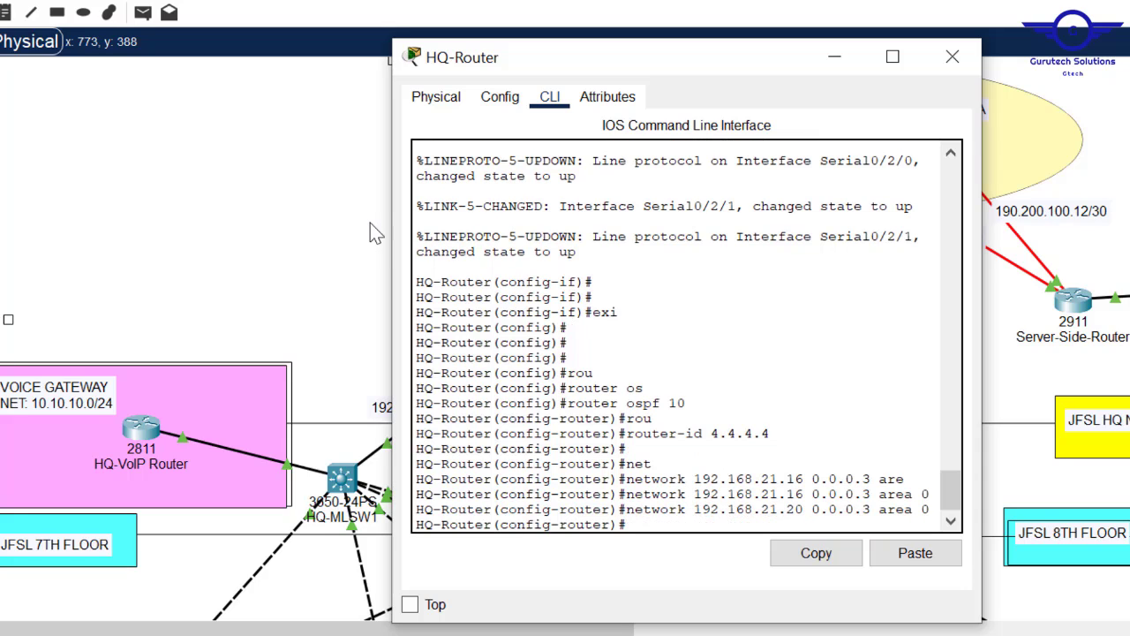
click(307, 265)
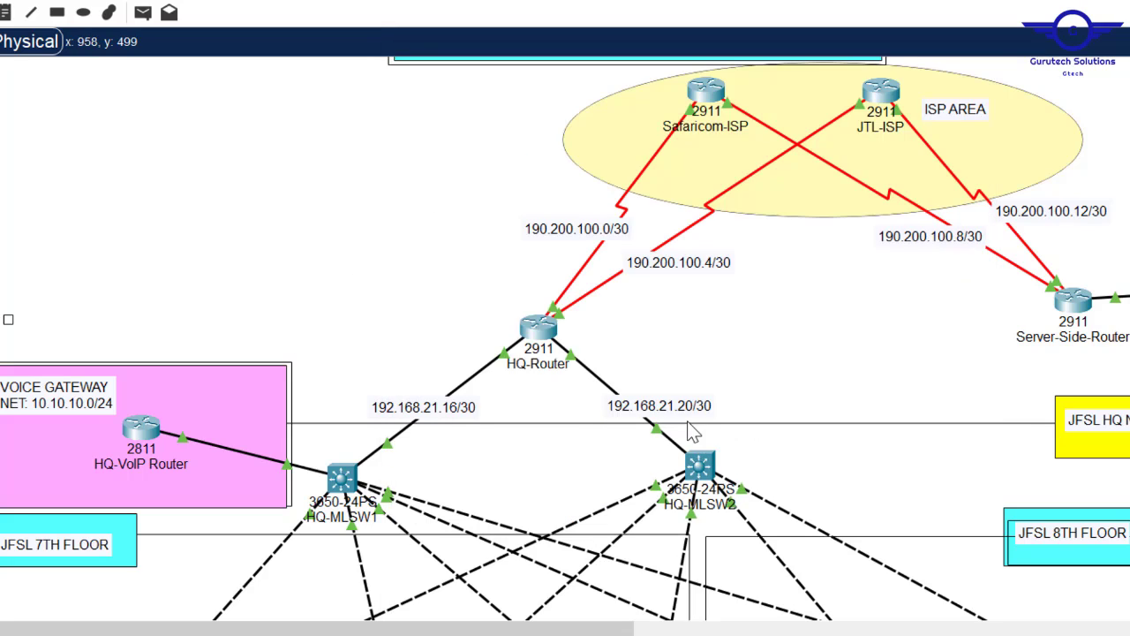
- Widen HQ-Router's CLI and confirm FULL adjacencies with 1.1.1.1 (Gi0/0) and 2.2.2.2 (Gi0/1)
click(543, 336)
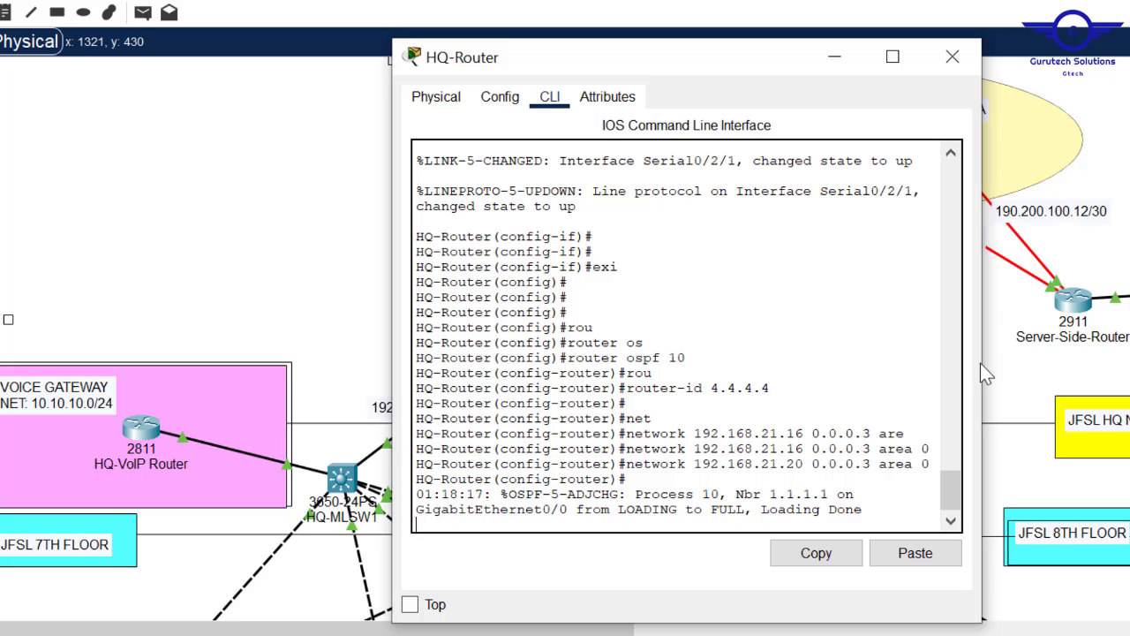
drag(988, 360, 1129, 360)
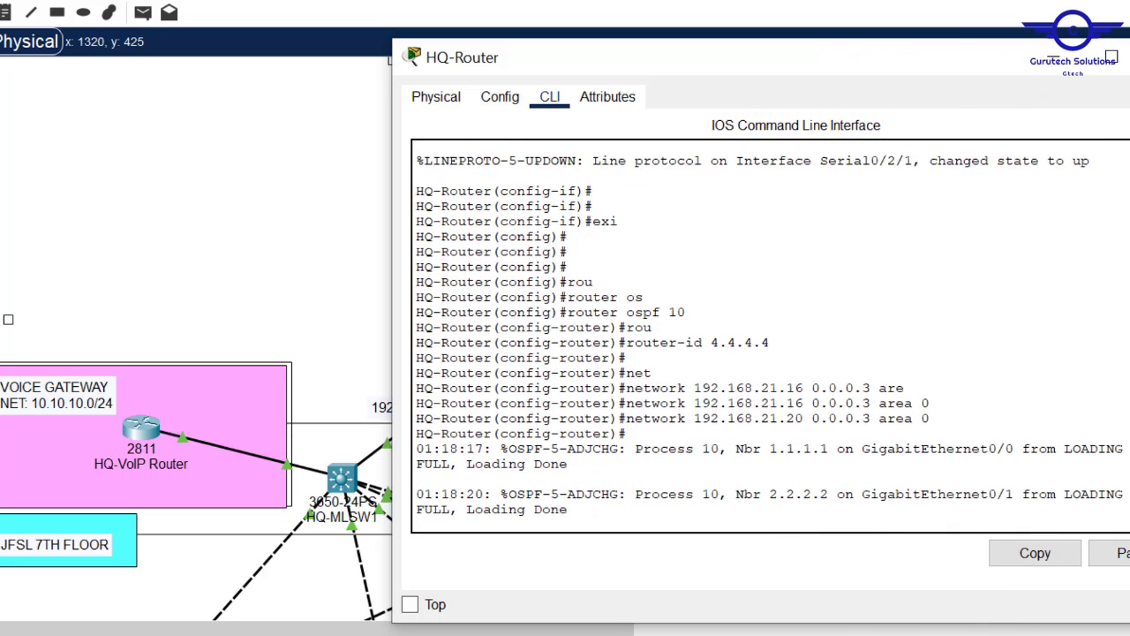
key(Return)
key(Return)
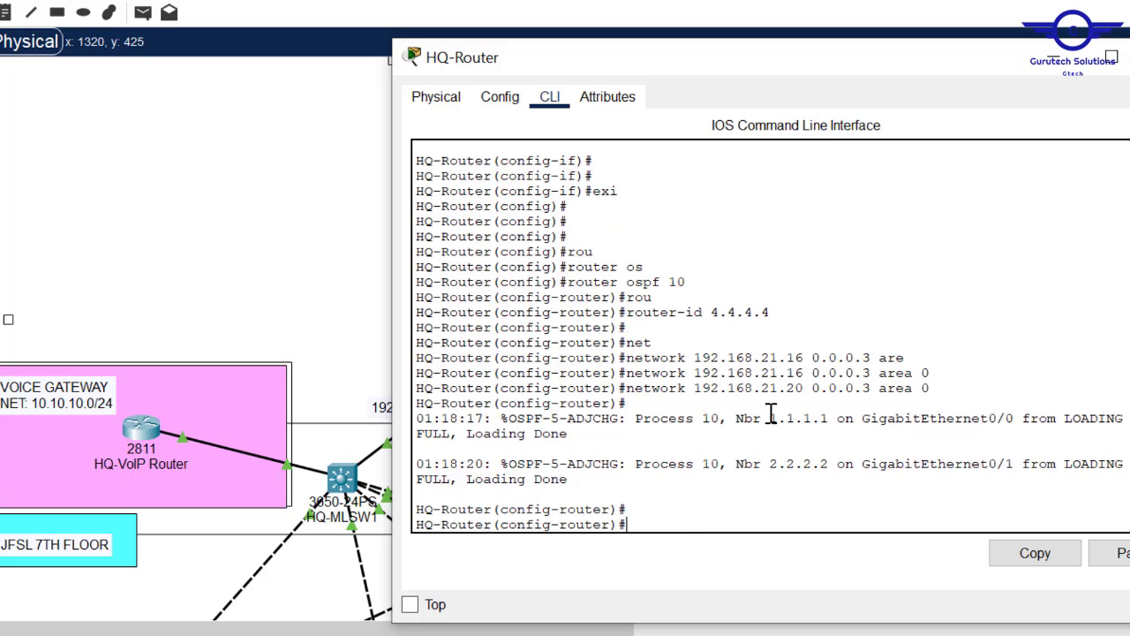
drag(744, 418, 809, 477)
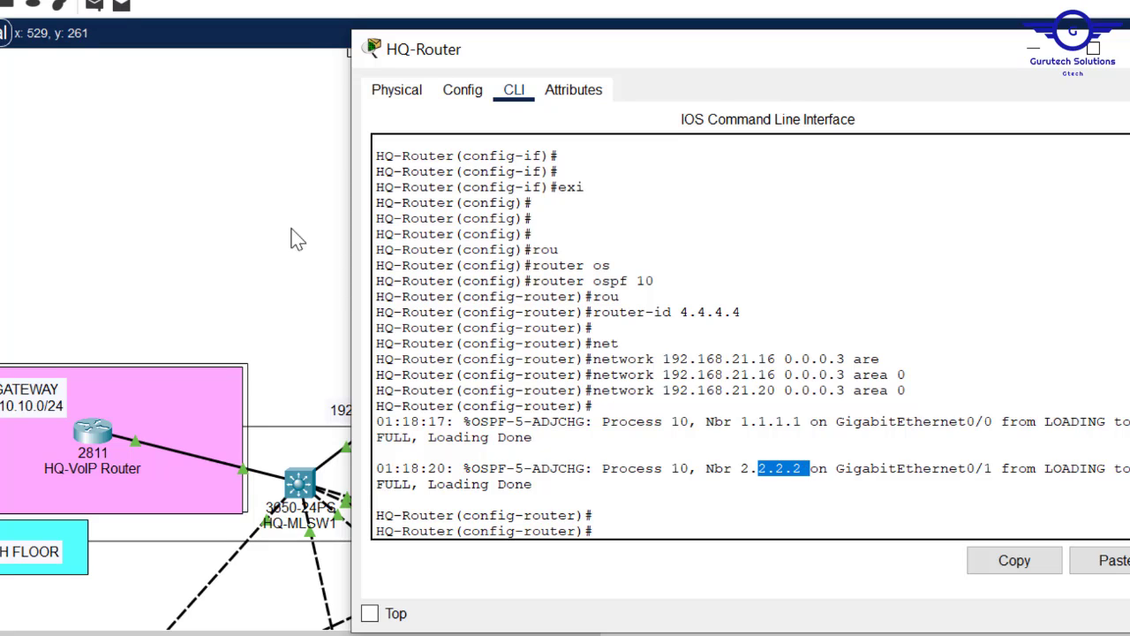
click(287, 283)
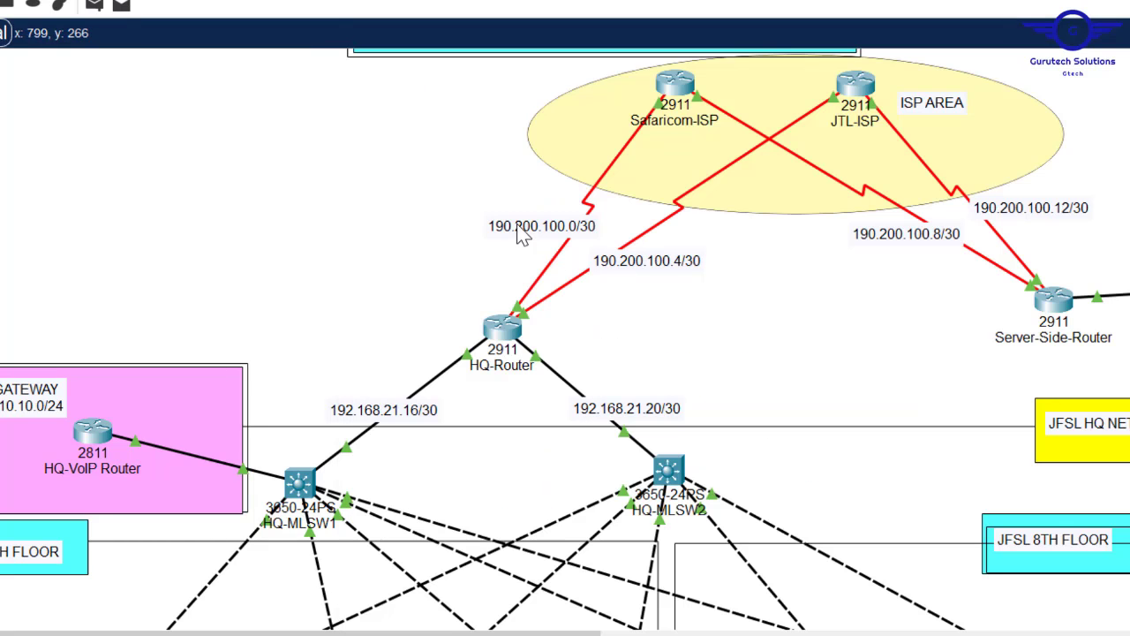
click(503, 331)
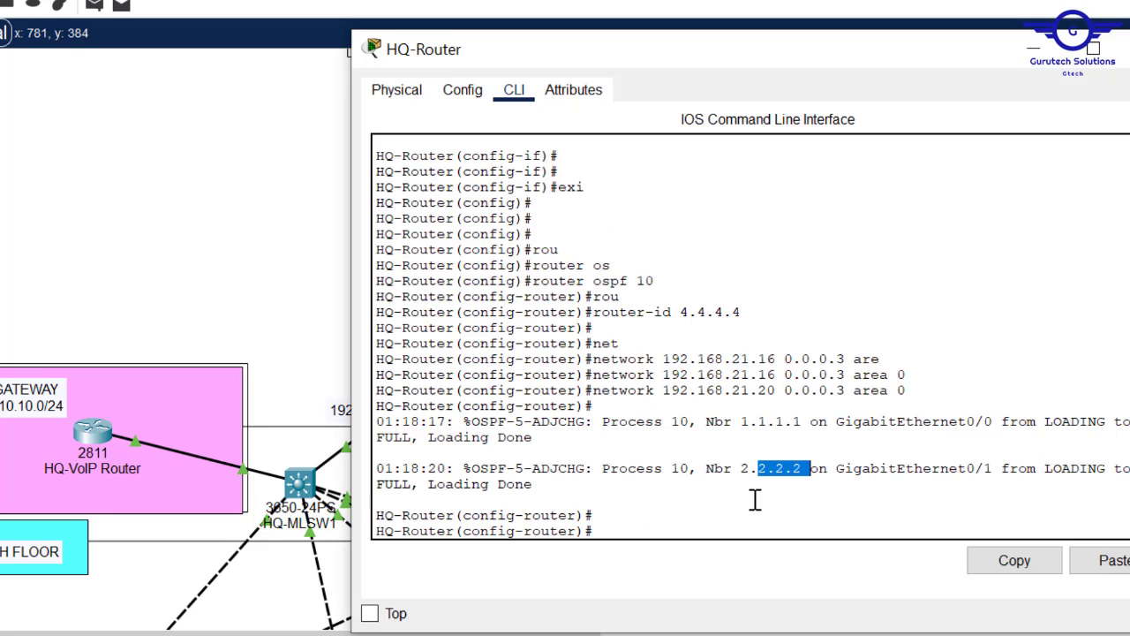
- Add networks 190.200.100.0 and 190.200.100.4 0.0.0.3 to HQ-Router's OSPF area 0
click(700, 504)
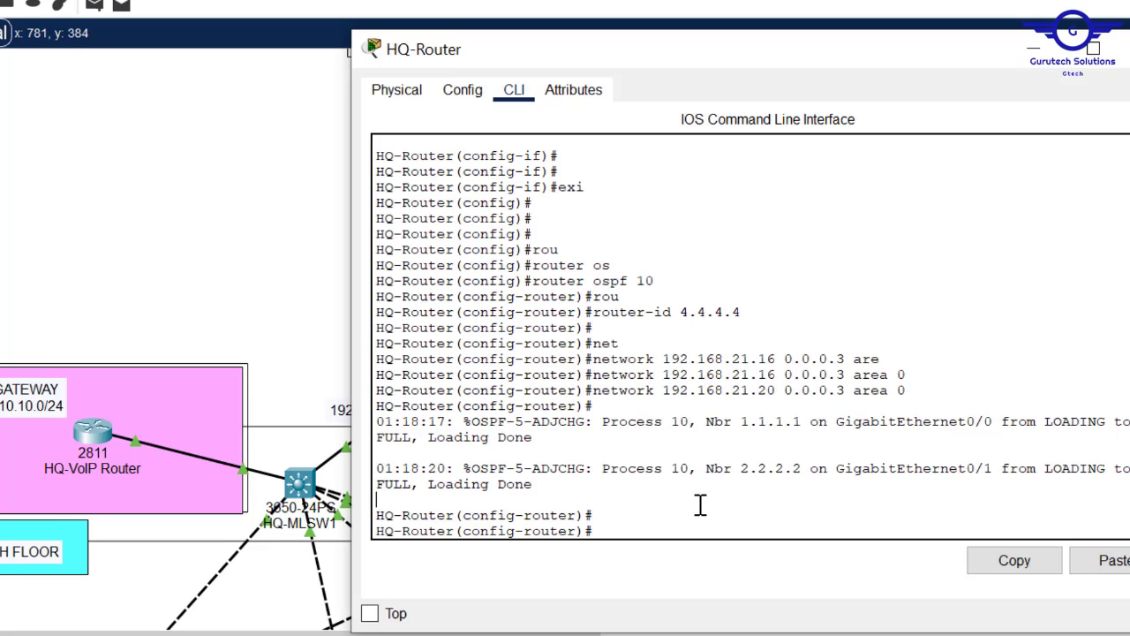
key(Up)
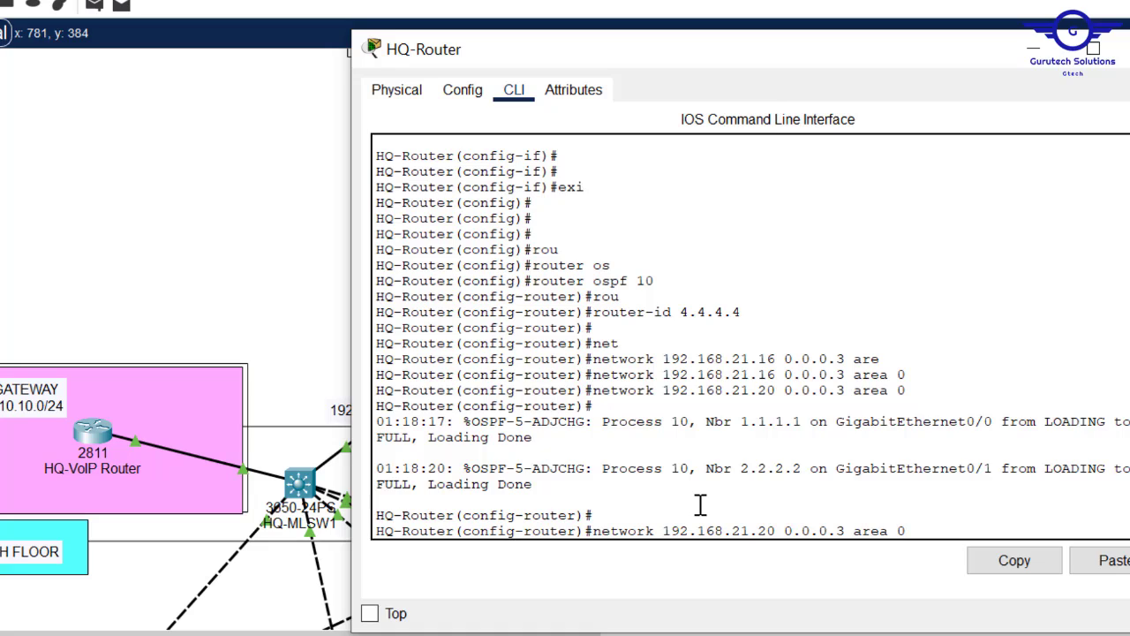
key(BackSpace)
key(BackSpace)
key(BackSpace)
key(BackSpace)
key(BackSpace)
key(BackSpace)
key(BackSpace)
key(BackSpace)
key(BackSpace)
key(BackSpace)
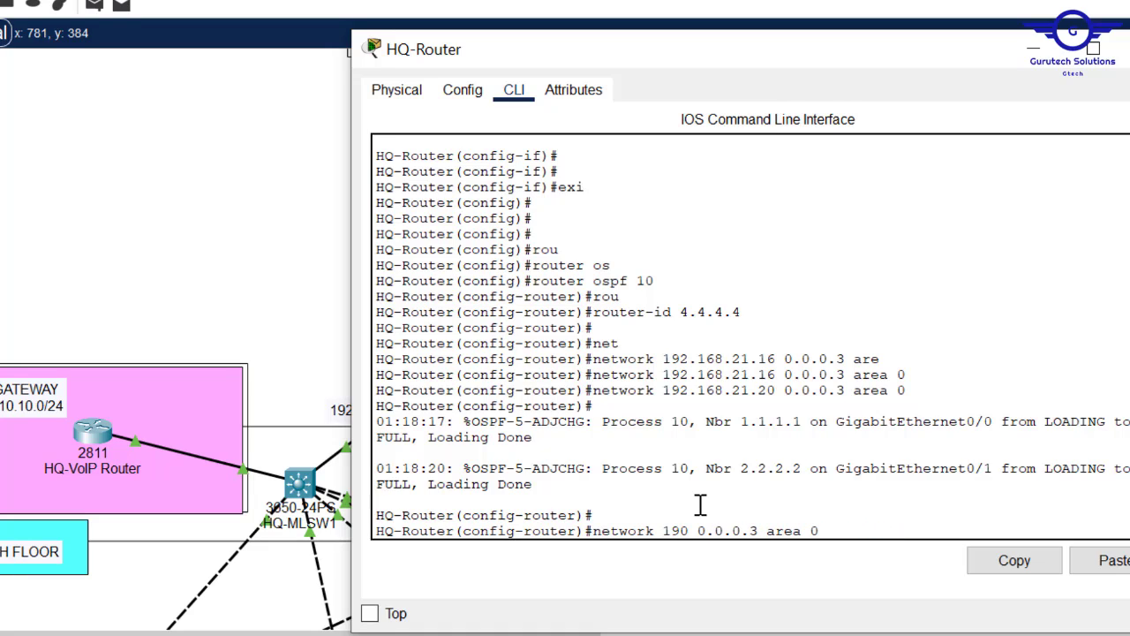
text(0.200)
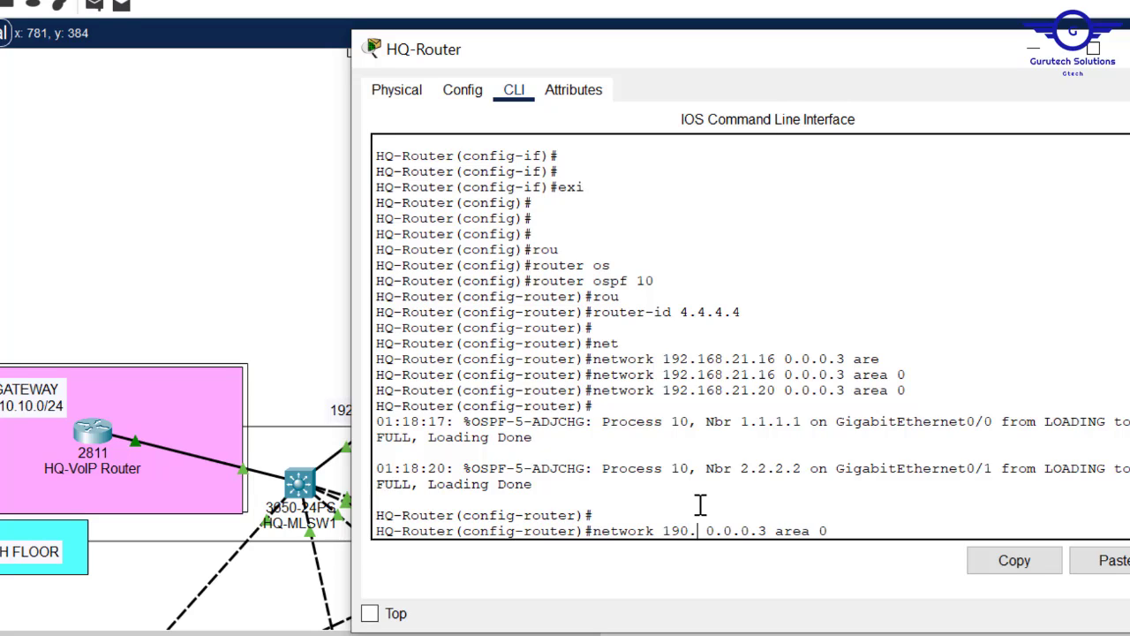
text(.100.)
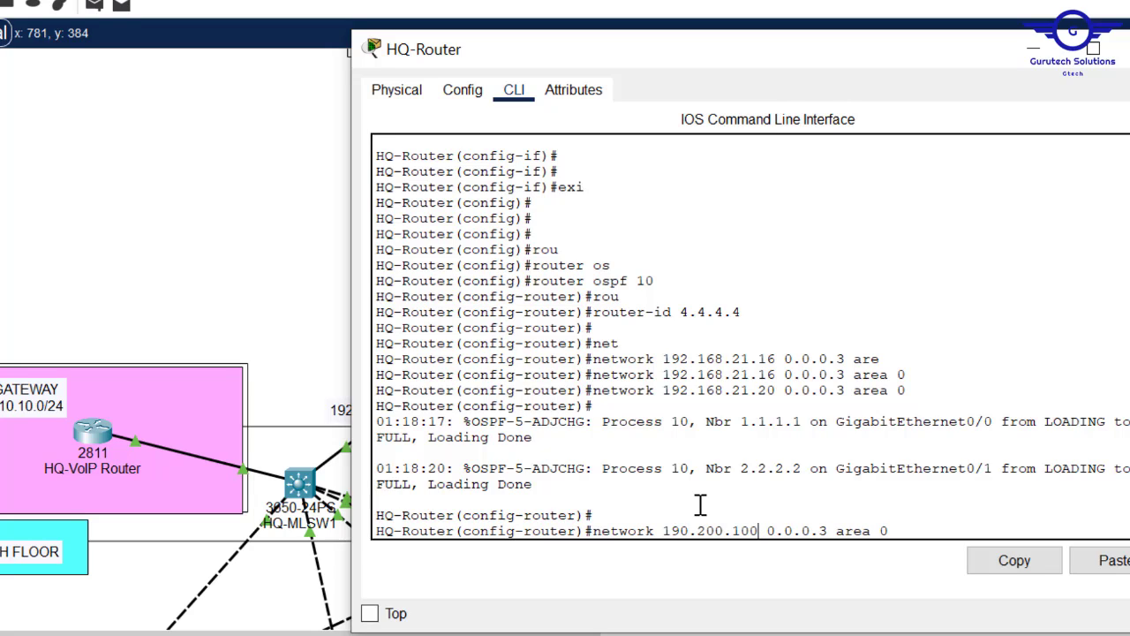
text(0)
key(Return)
key(Up)
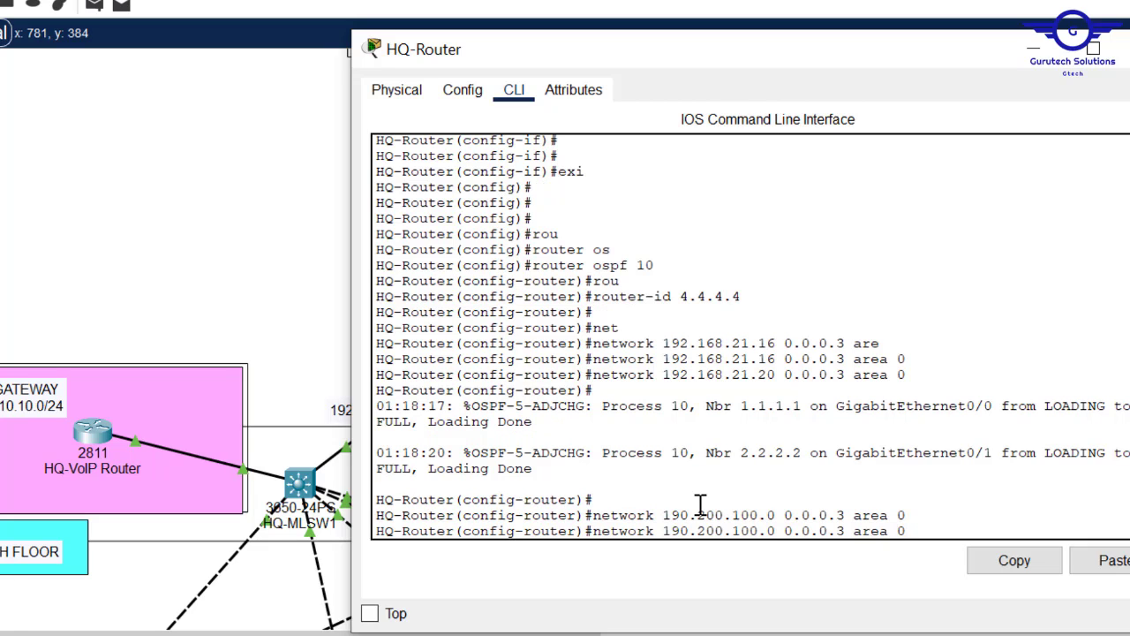
key(Left)
key(Left)
key(Left)
key(Left)
key(Left)
key(Left)
key(Left)
key(Left)
key(Left)
key(Left)
key(Left)
key(Left)
key(Left)
key(Left)
key(BackSpace)
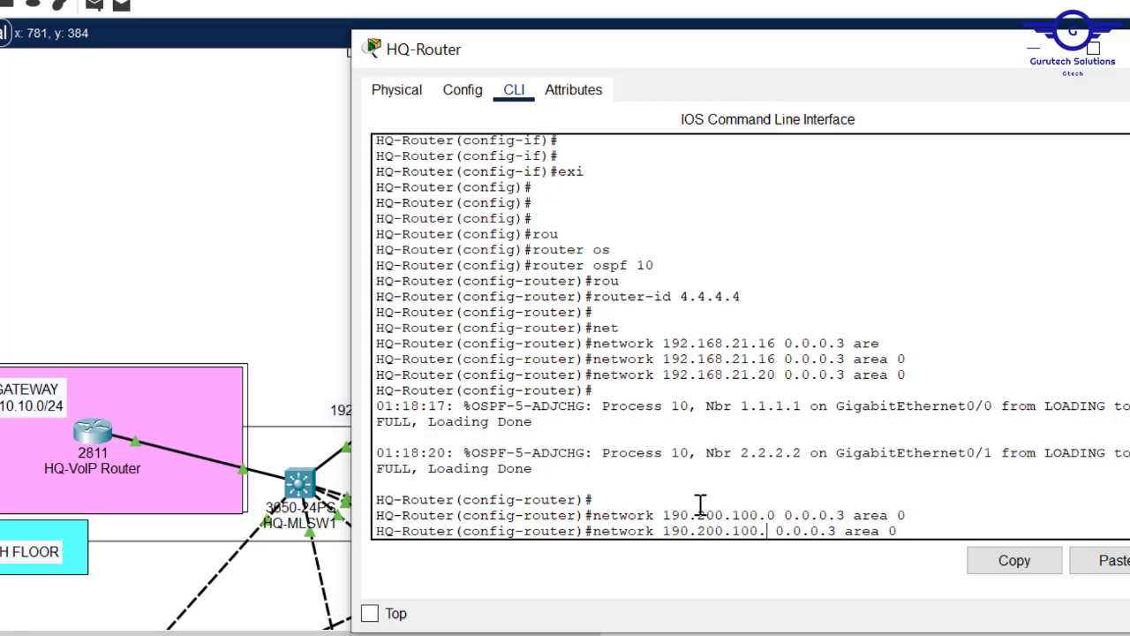
text(4)
key(Return)
- Exit OSPF mode, save HQ-Router's configuration with do wr, and close its window
text(ex)
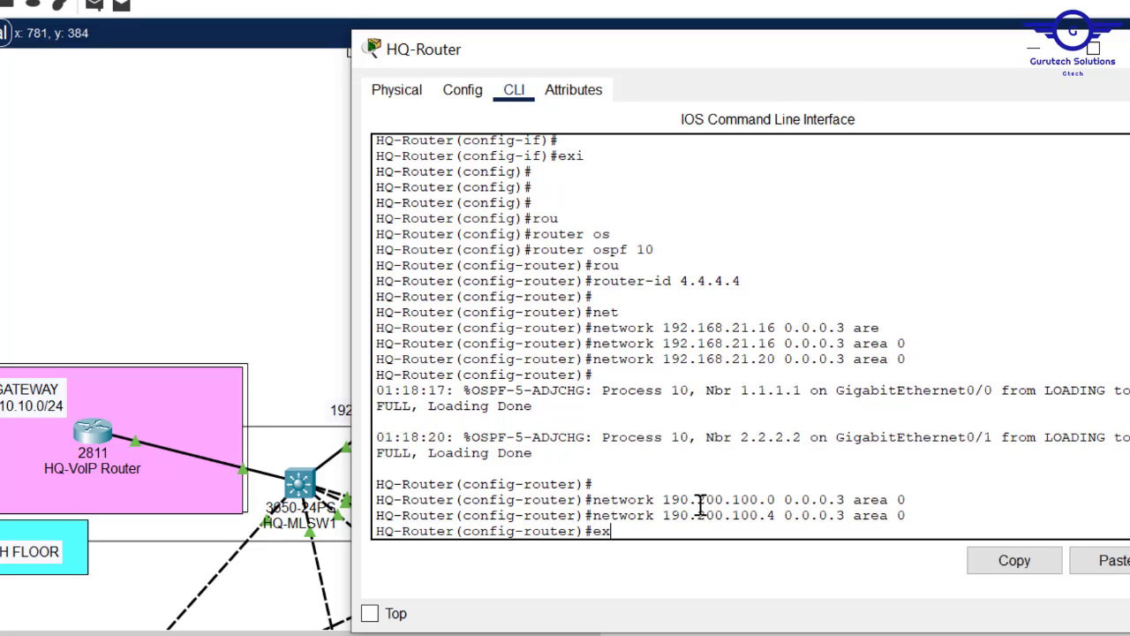
text(it)
key(Return)
key(Return)
text(do w)
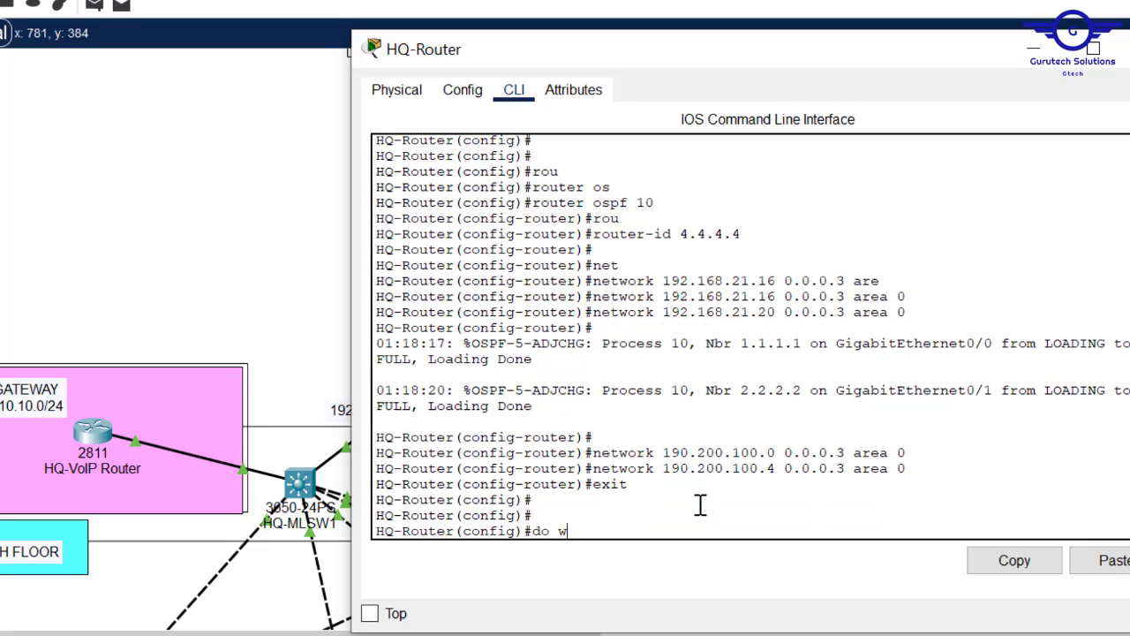
text(r)
key(Return)
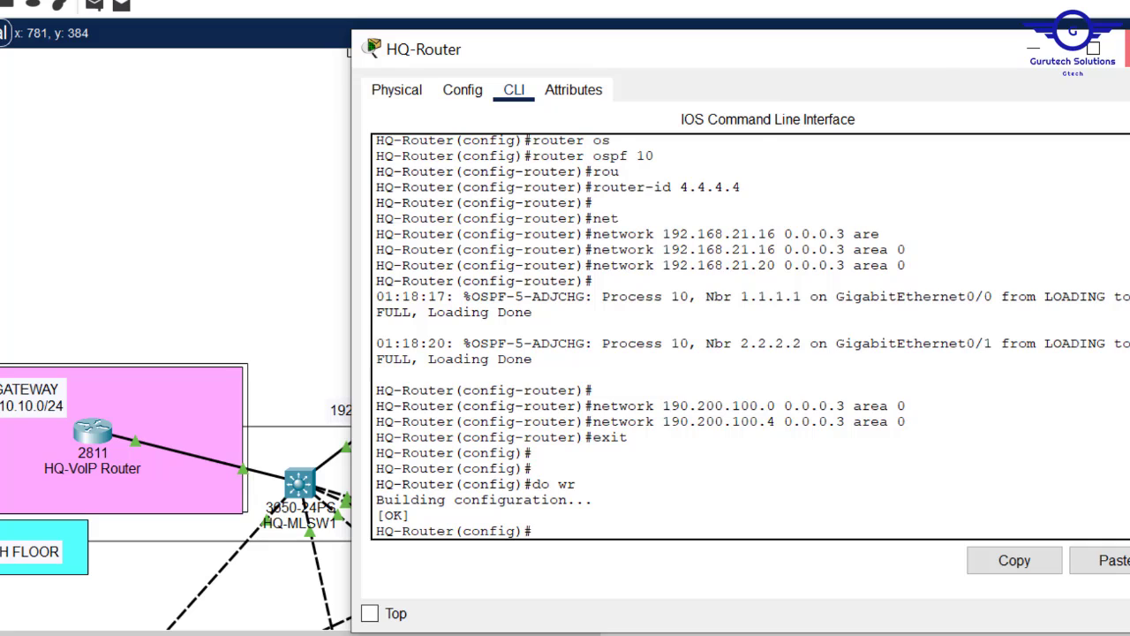
click(1127, 49)
scroll(631, 205, up, 1)
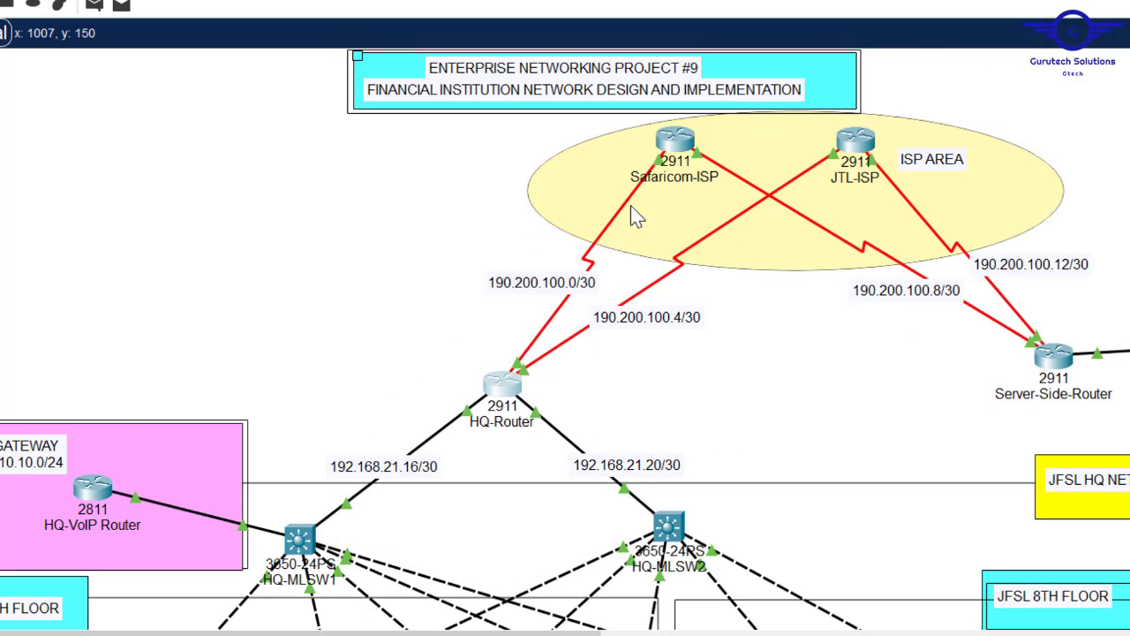
- Open Safaricom-ISP's command line and leave interface configuration mode
click(674, 138)
click(462, 90)
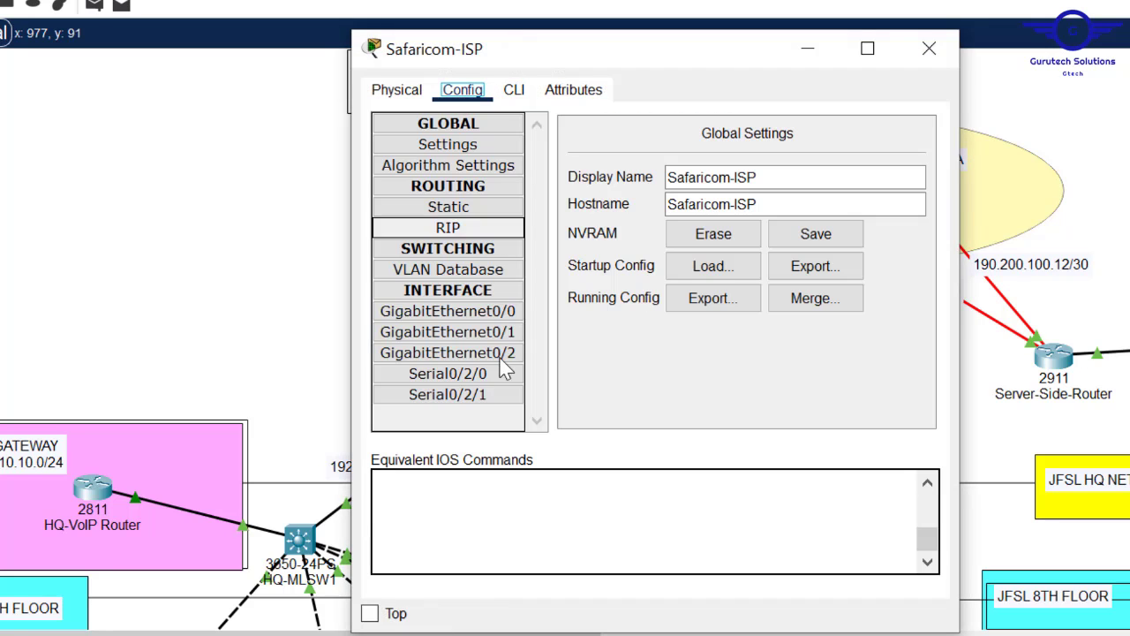
click(472, 374)
click(514, 89)
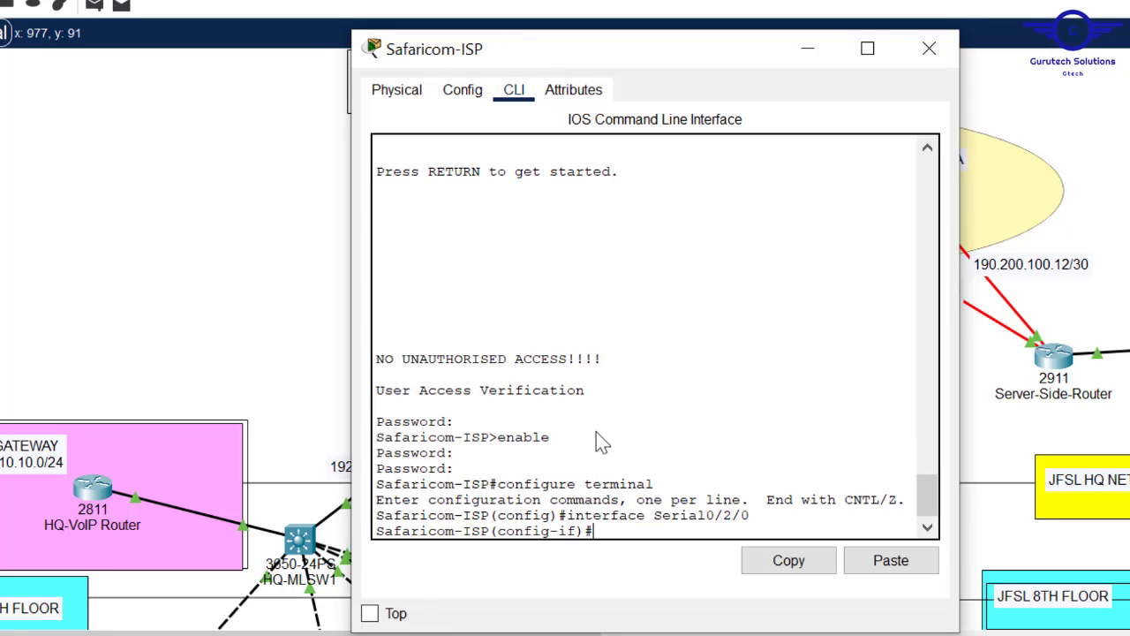
text(exit)
key(Return)
key(Return)
key(Return)
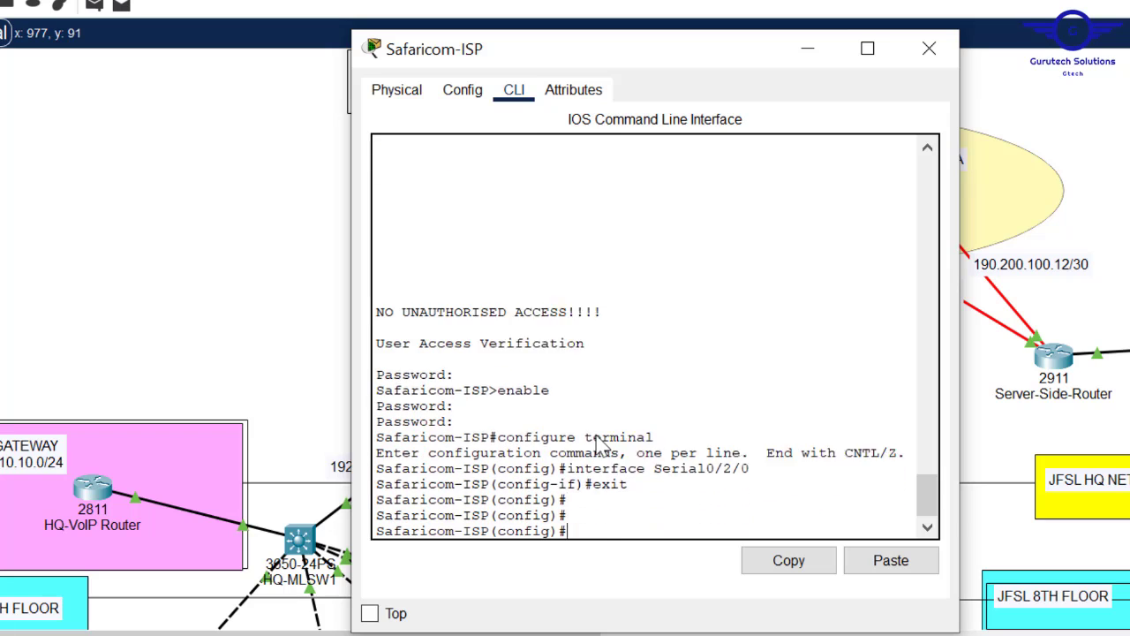
key(Return)
key(Return)
key(Return)
- Start OSPF process 10 on Safaricom-ISP with router-id 5.5.5.5
text(rout)
key(Tab)
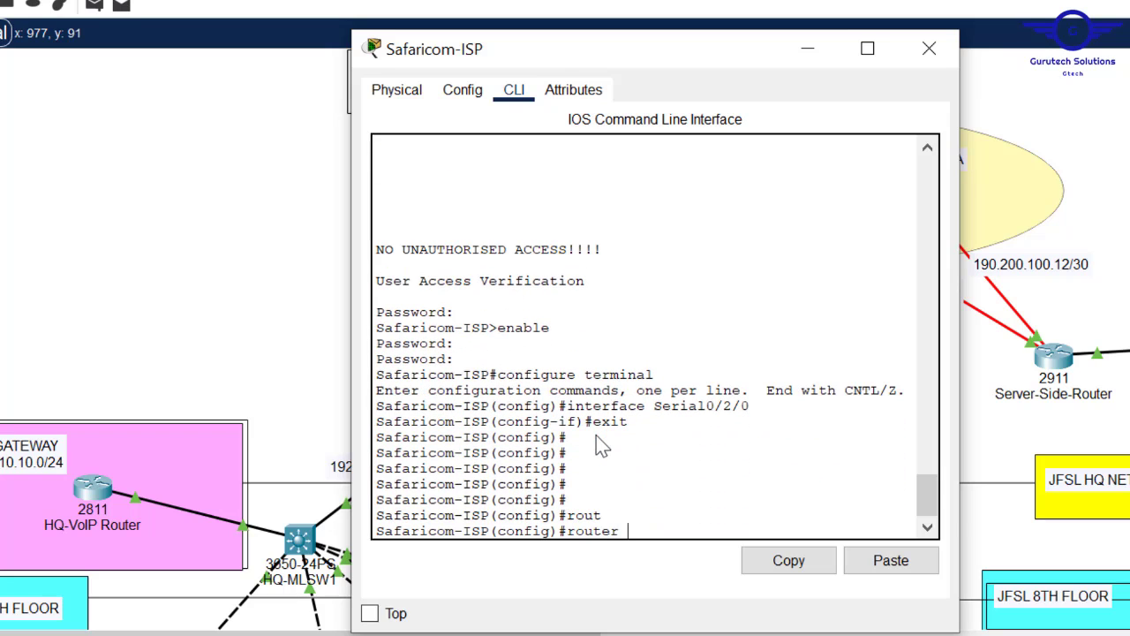
text(os)
key(Tab)
text(10)
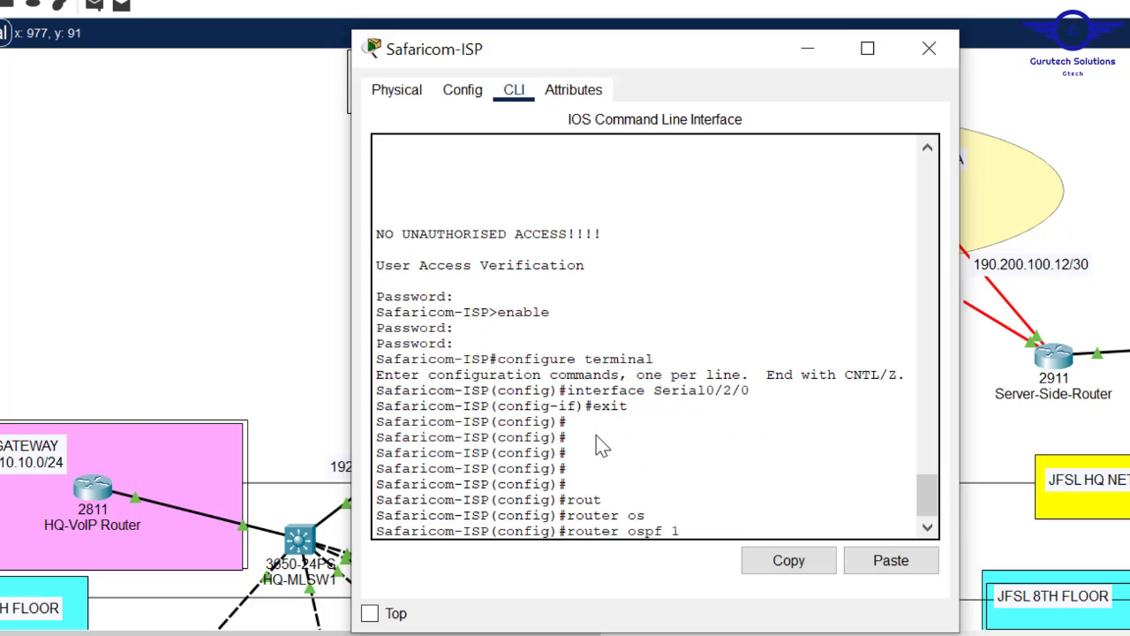
key(Return)
text(router)#rou)
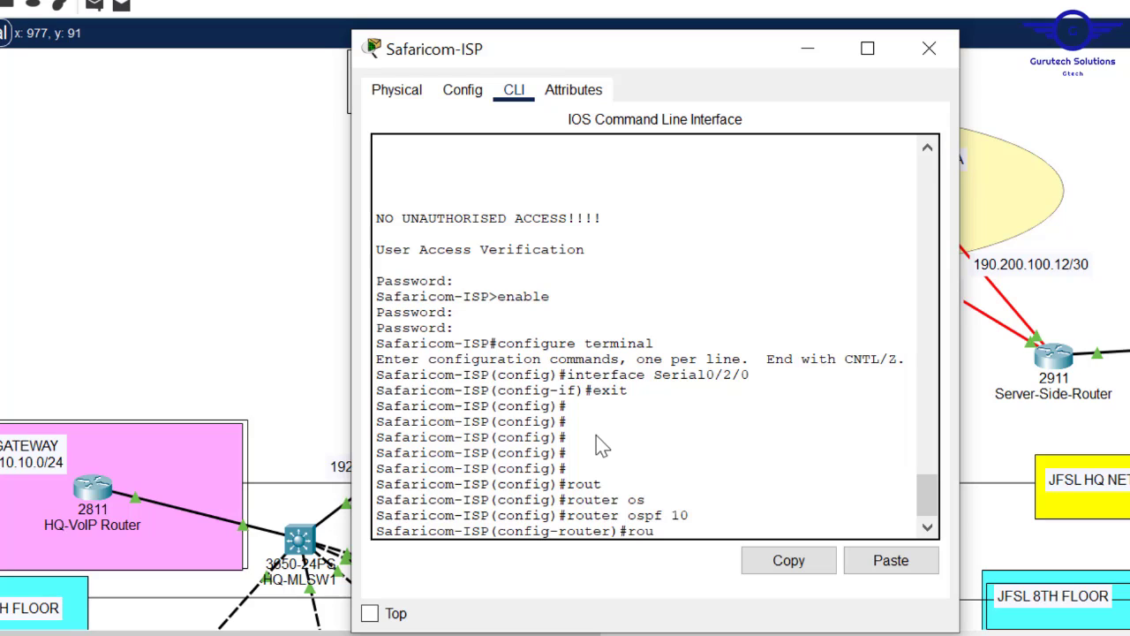
key(Tab)
text(5.5)
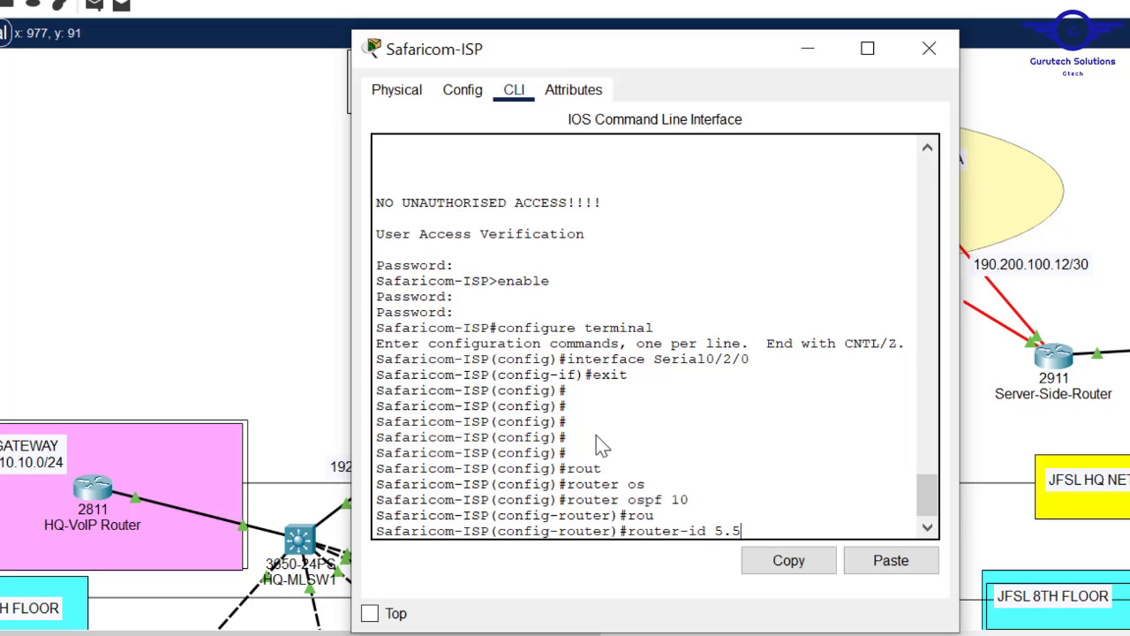
text(.5.5)
key(Return)
key(Return)
key(Return)
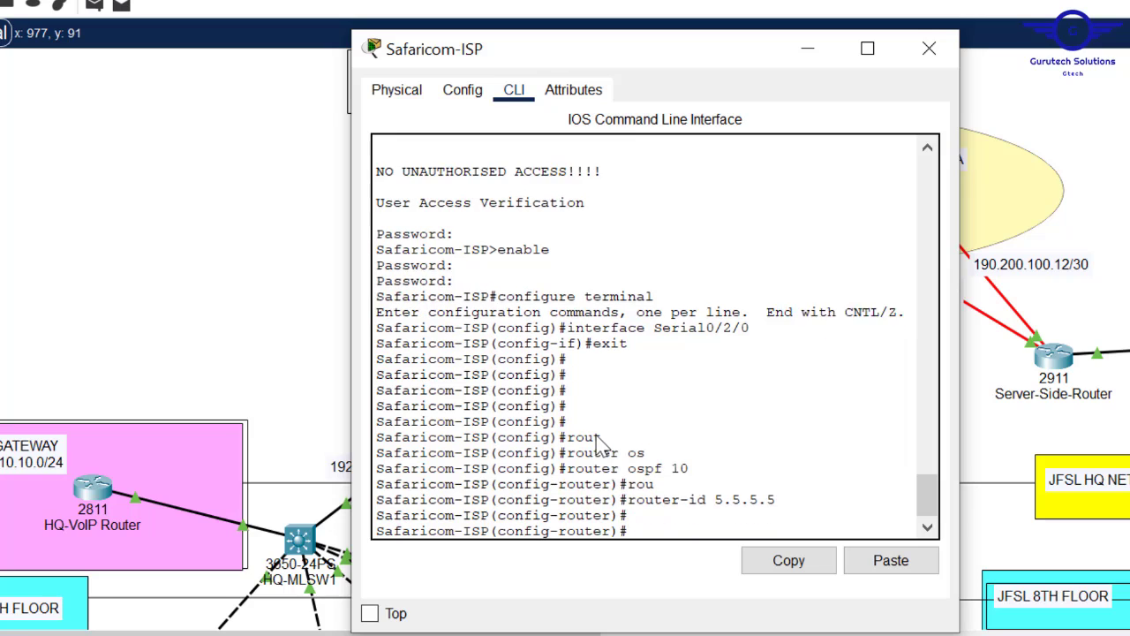
- Advertise network 190.200.100.0 0.0.0.3 in area 0 on Safaricom-ISP
text(net)
key(Tab)
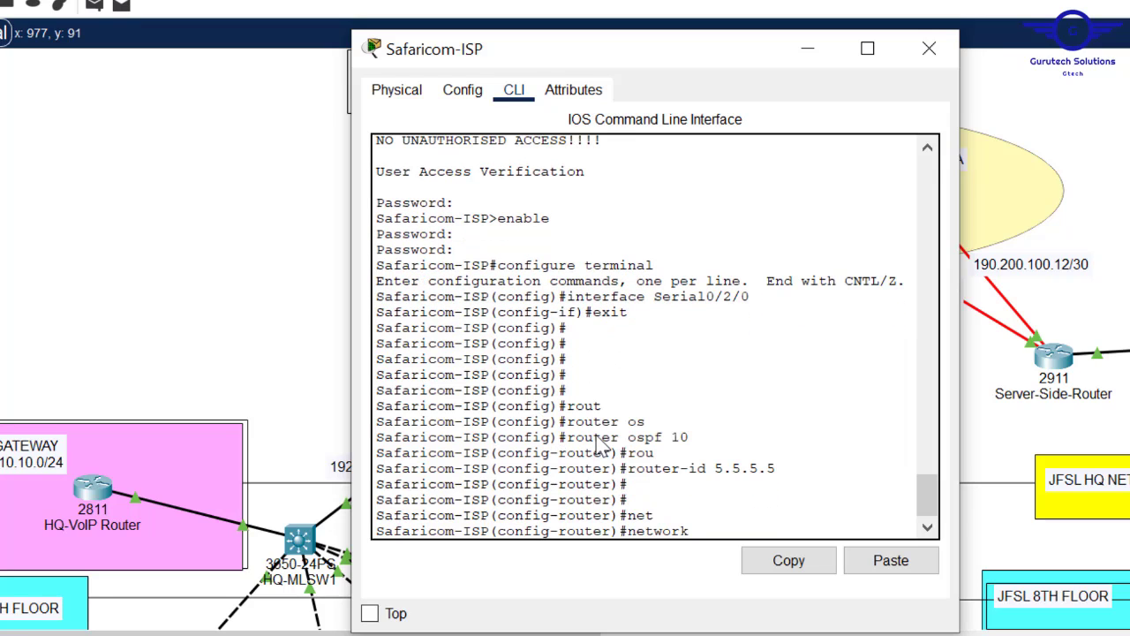
text(190.200.100.0)
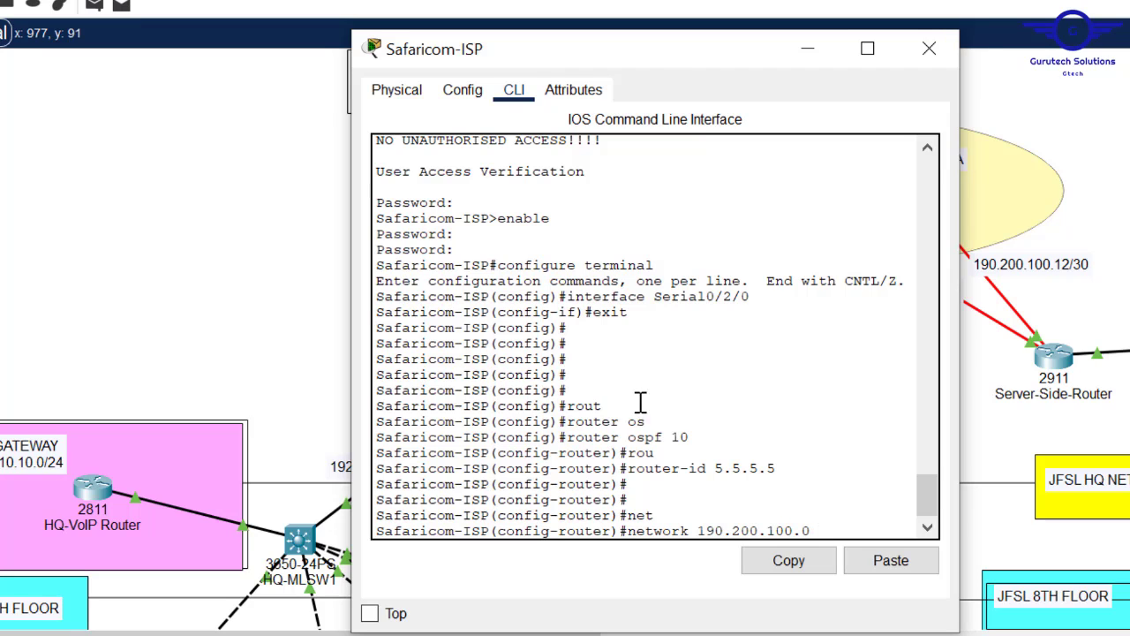
click(1100, 157)
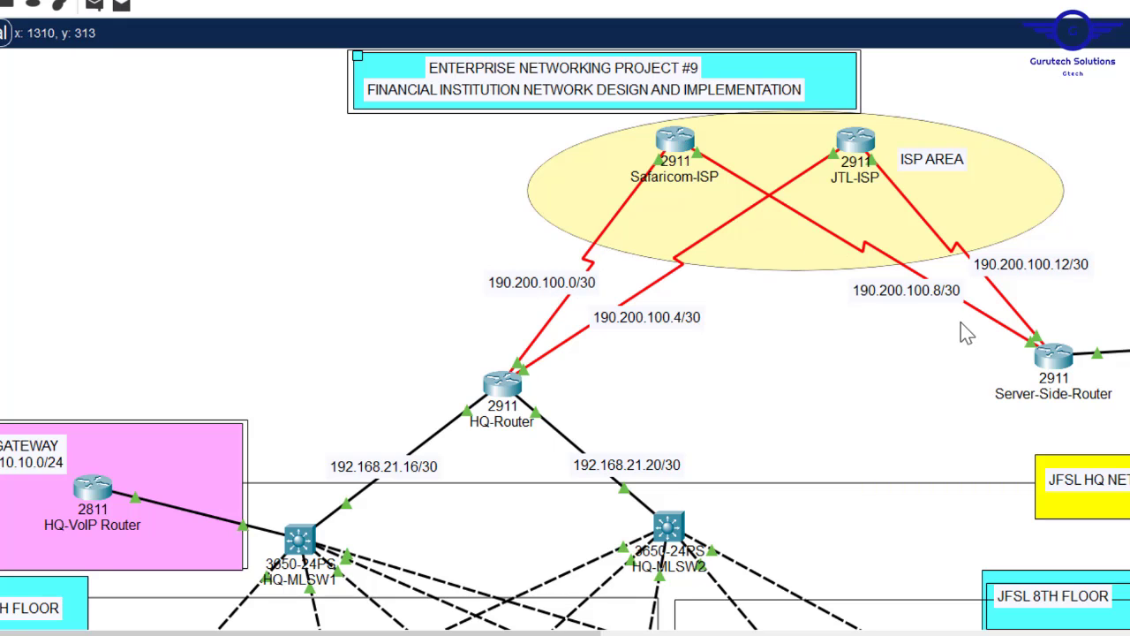
click(676, 140)
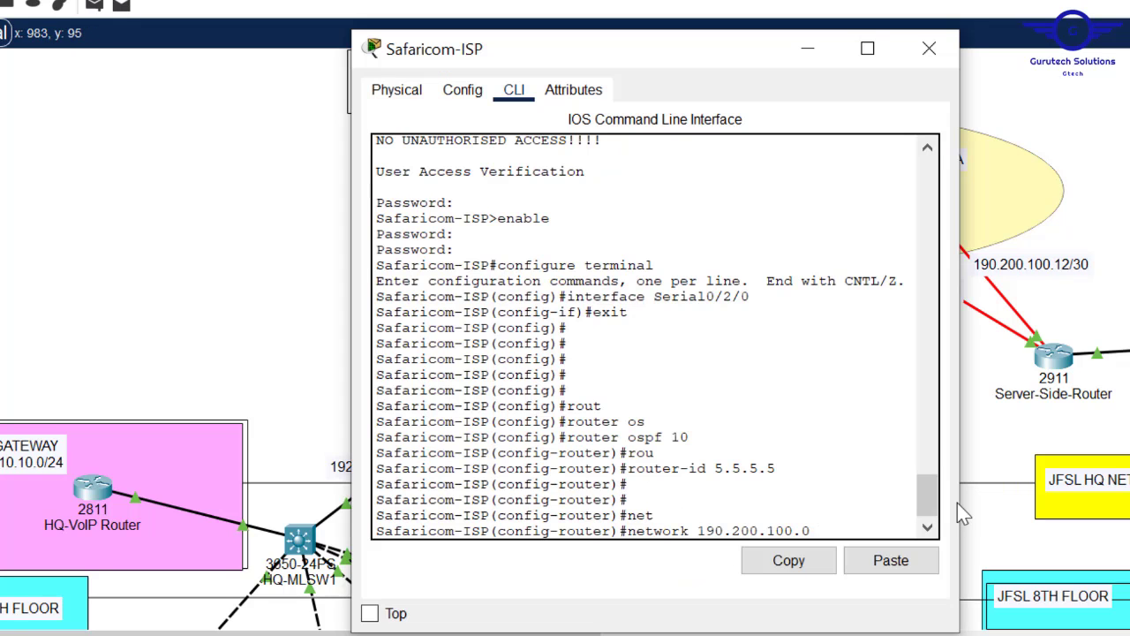
drag(959, 448, 1126, 451)
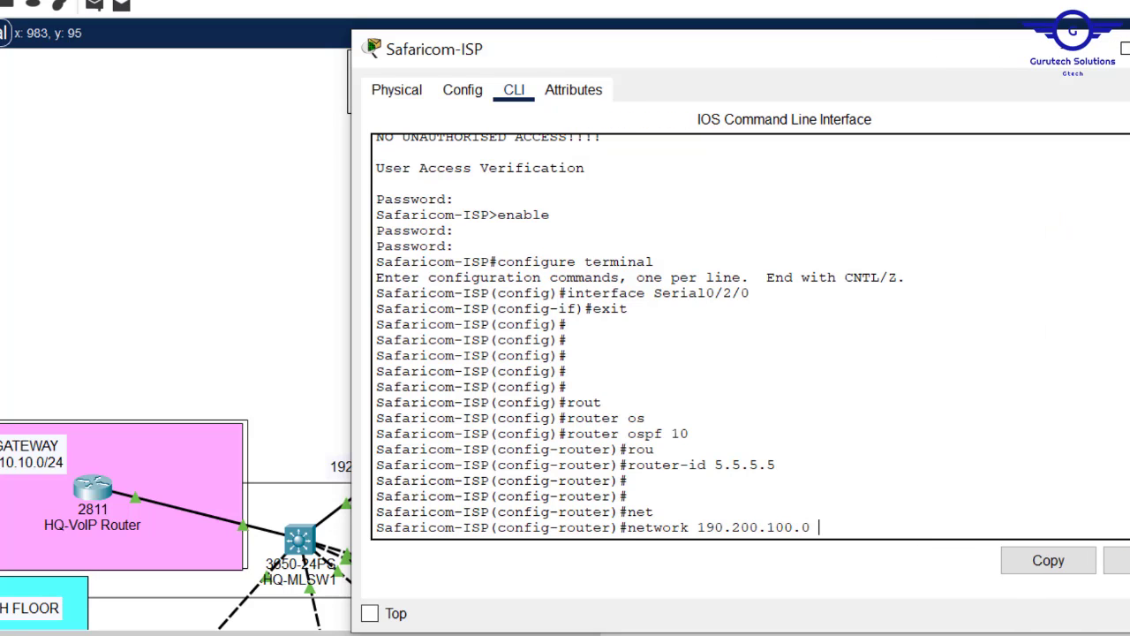
text(0)
text(.0.0.3 are)
key(Tab)
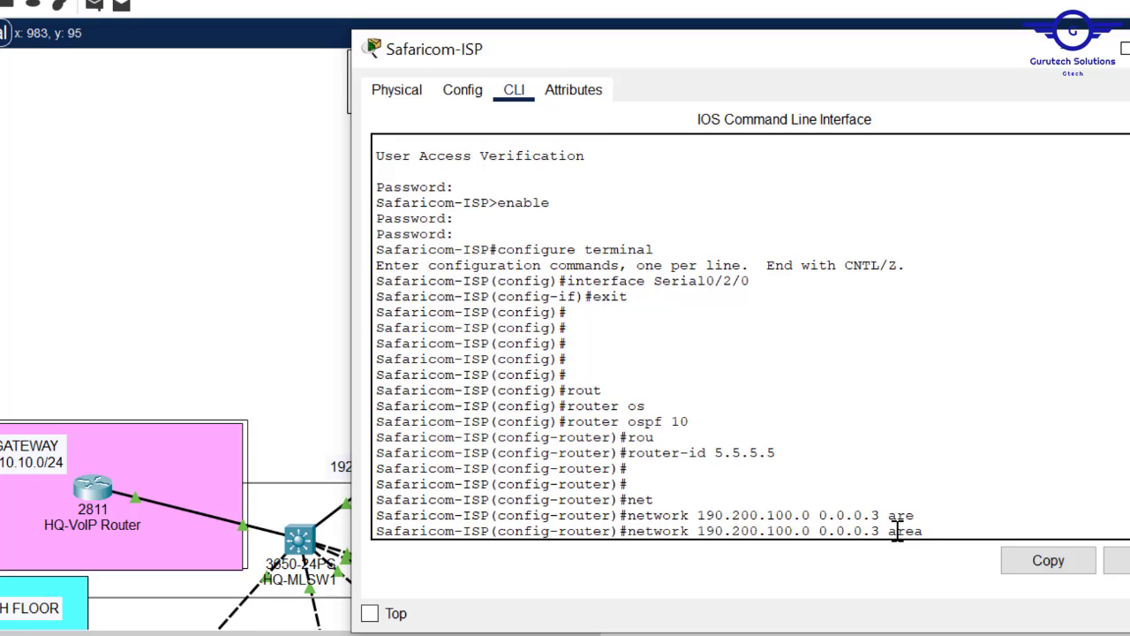
text(0)
key(Return)
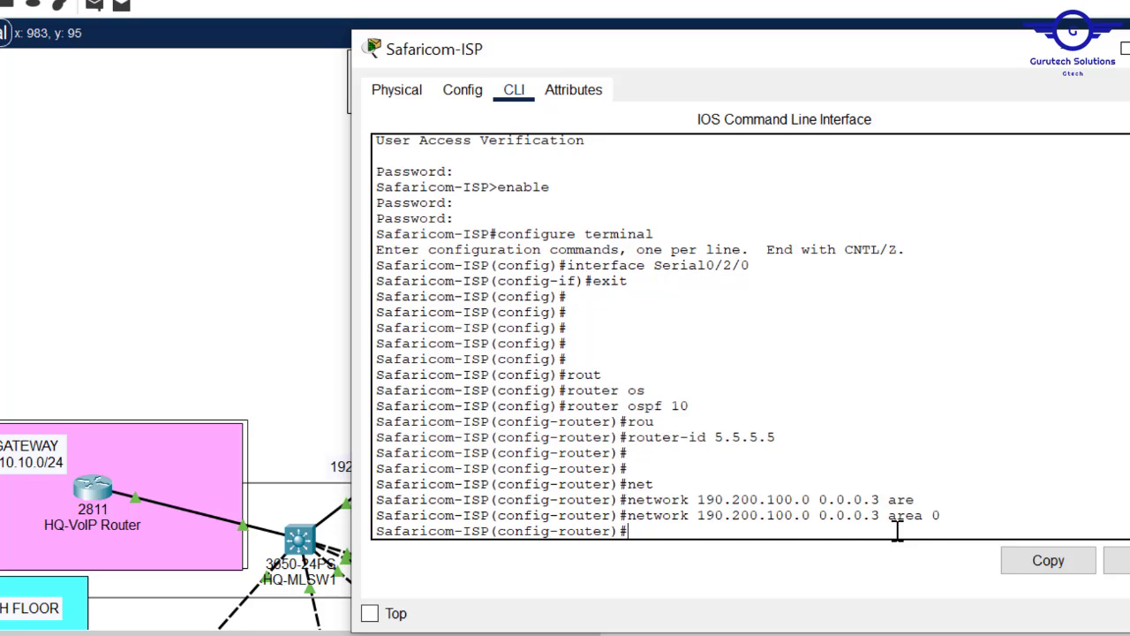
- Add network 190.200.100.8 0.0.0.3 in area 0
key(Return)
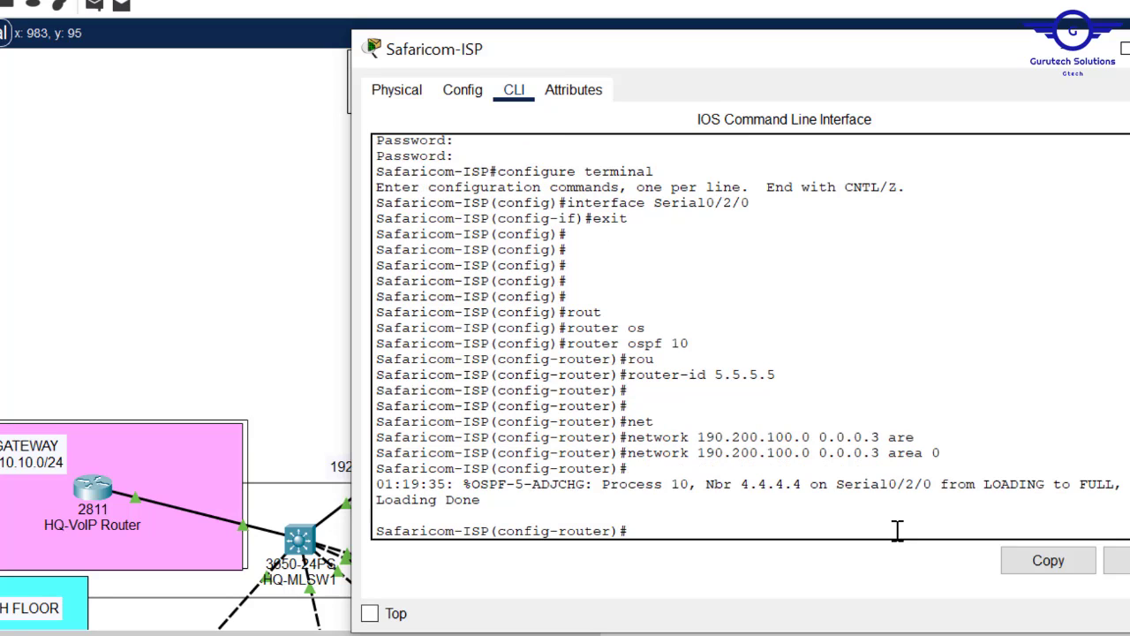
key(Up)
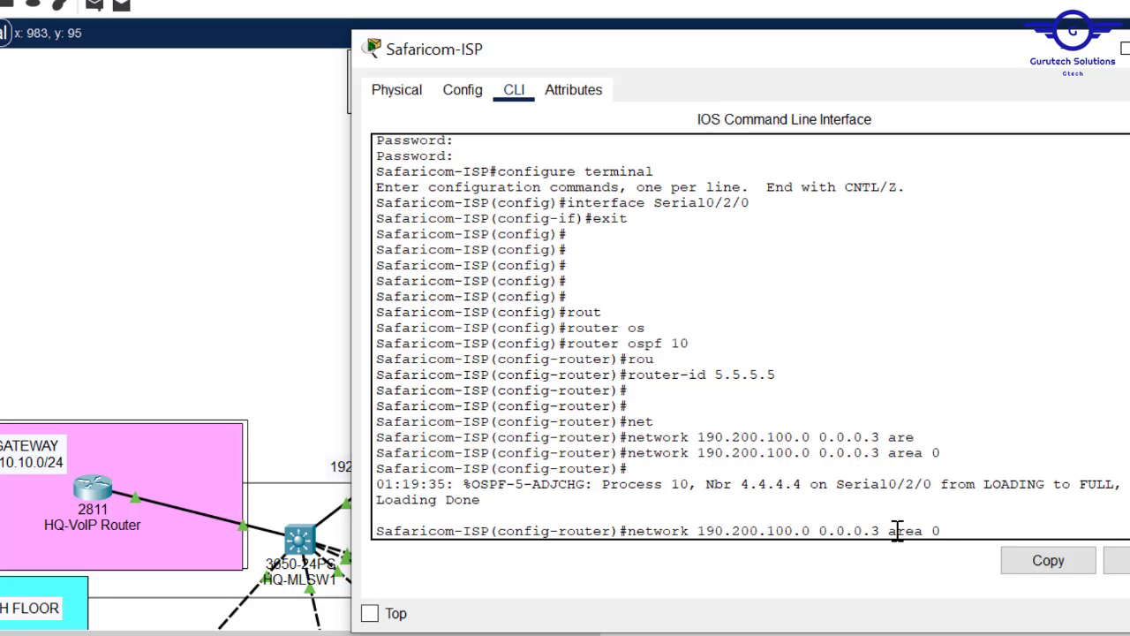
key(Left)
key(Left)
key(Left)
key(Left)
key(Left)
key(Left)
key(Left)
key(Left)
key(Left)
key(Left)
key(Left)
key(Left)
key(Left)
key(Left)
key(Left)
key(Left)
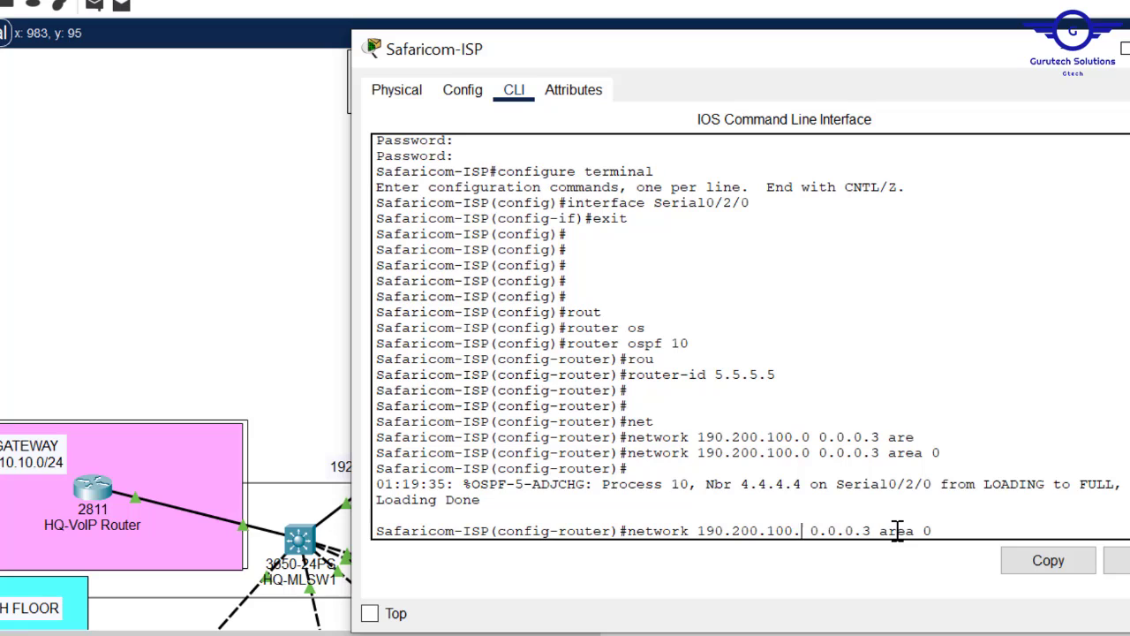
key(Delete)
text(8)
key(Return)
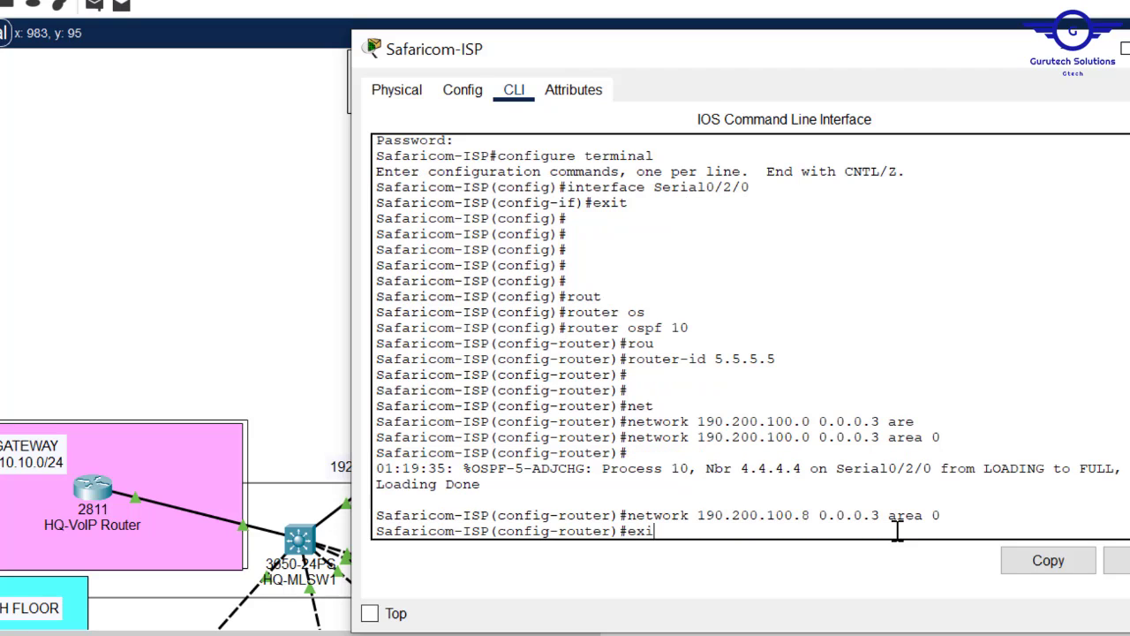
- Exit OSPF mode, save with do wr, and close the Safaricom-ISP window
text(exit)
key(Return)
key(Return)
text(do wr)
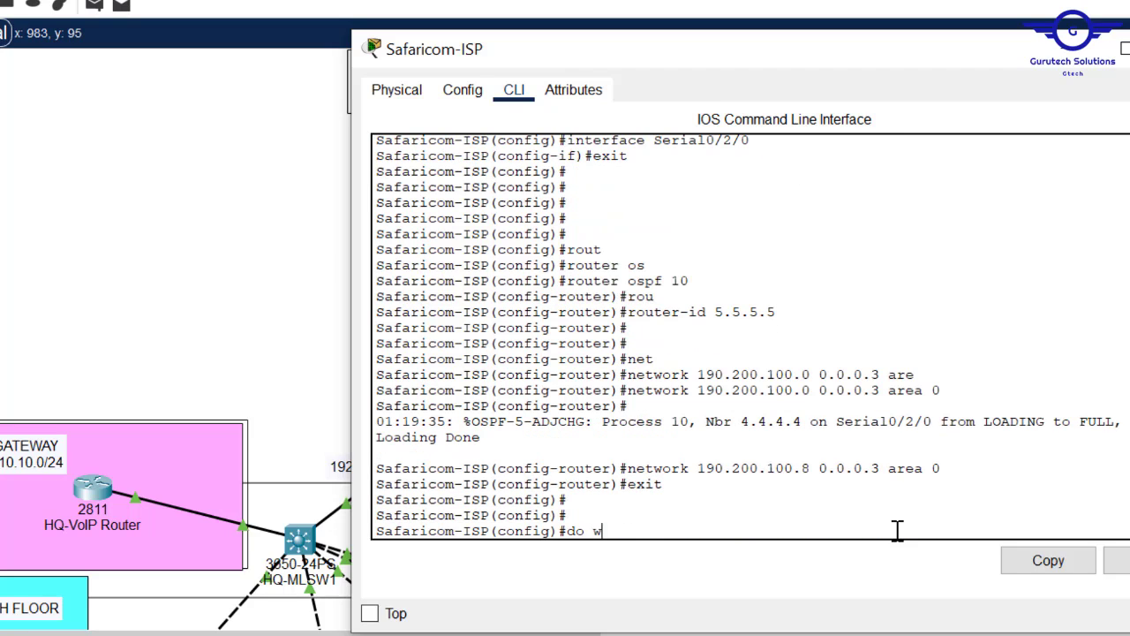
key(Return)
click(171, 253)
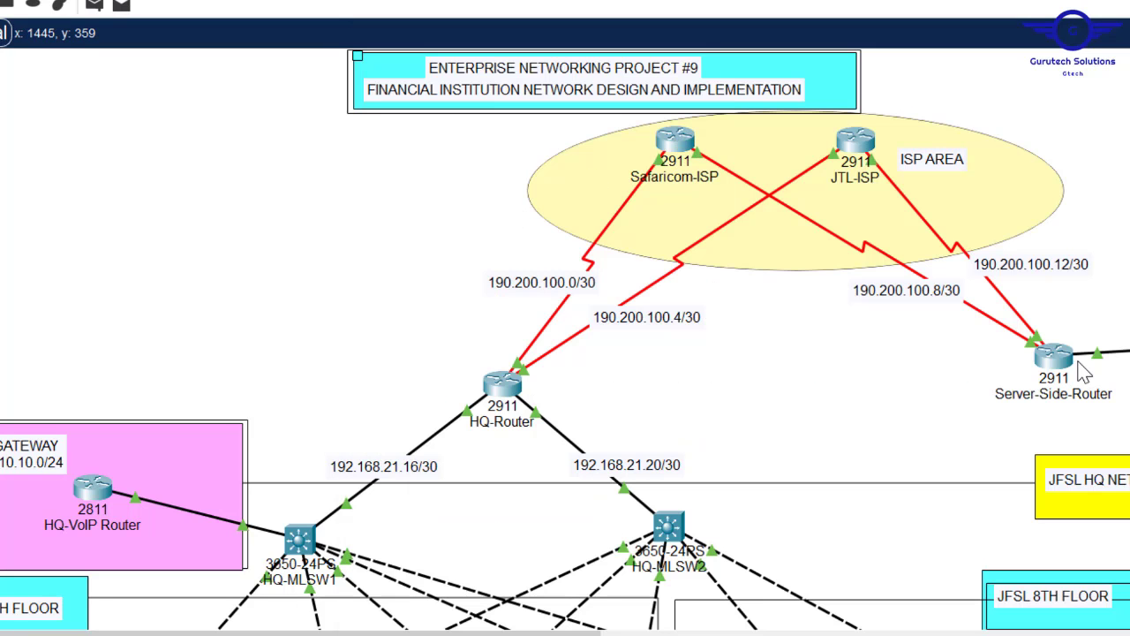
- Open JTL-ISP's command line and leave interface configuration mode
click(853, 144)
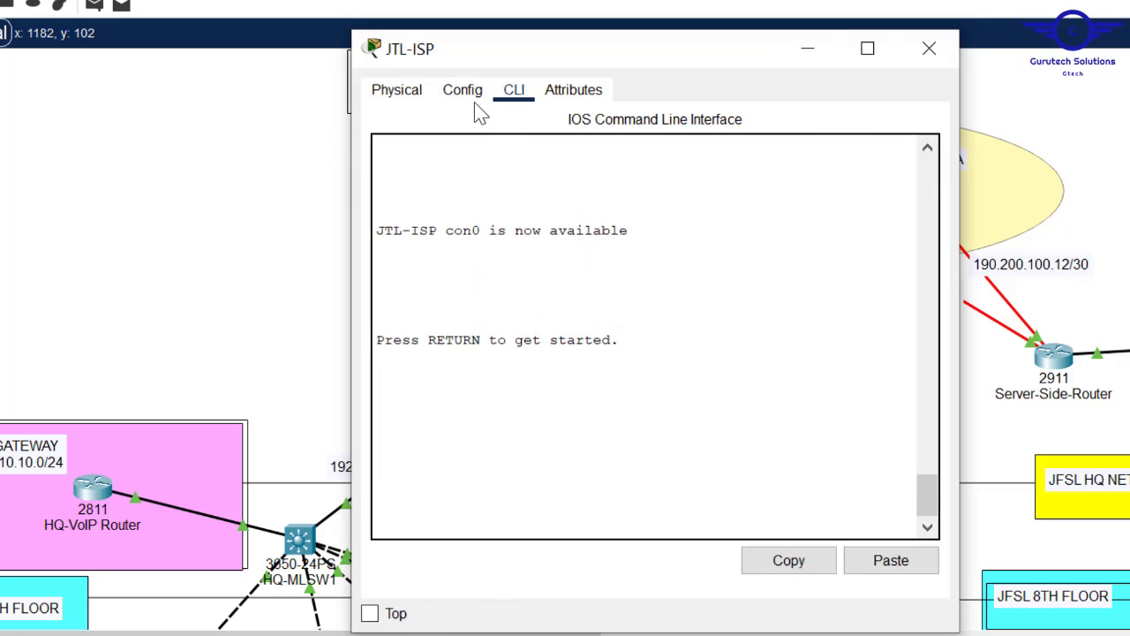
click(465, 92)
click(494, 313)
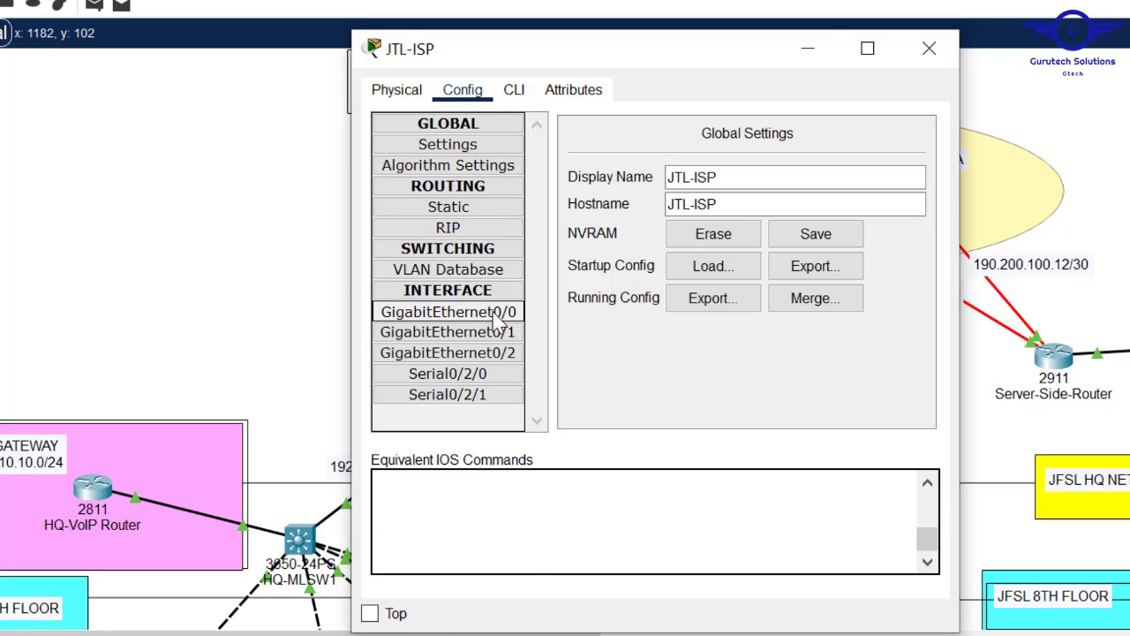
click(512, 91)
key(Return)
key(Return)
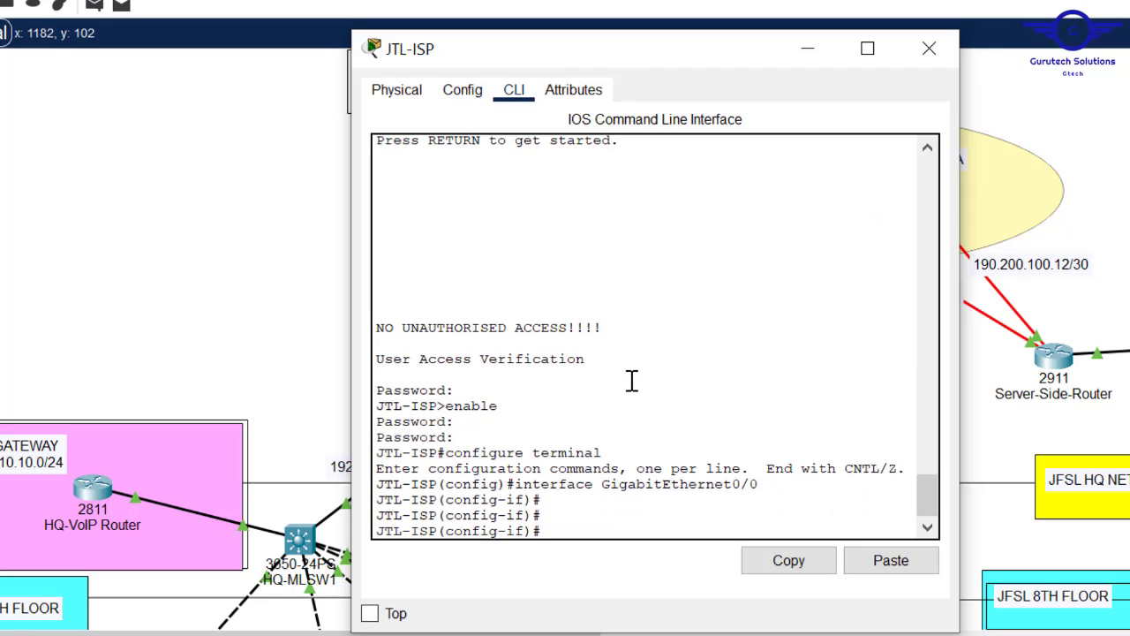
text(exit)
key(Return)
key(Return)
key(Return)
key(Return)
key(Return)
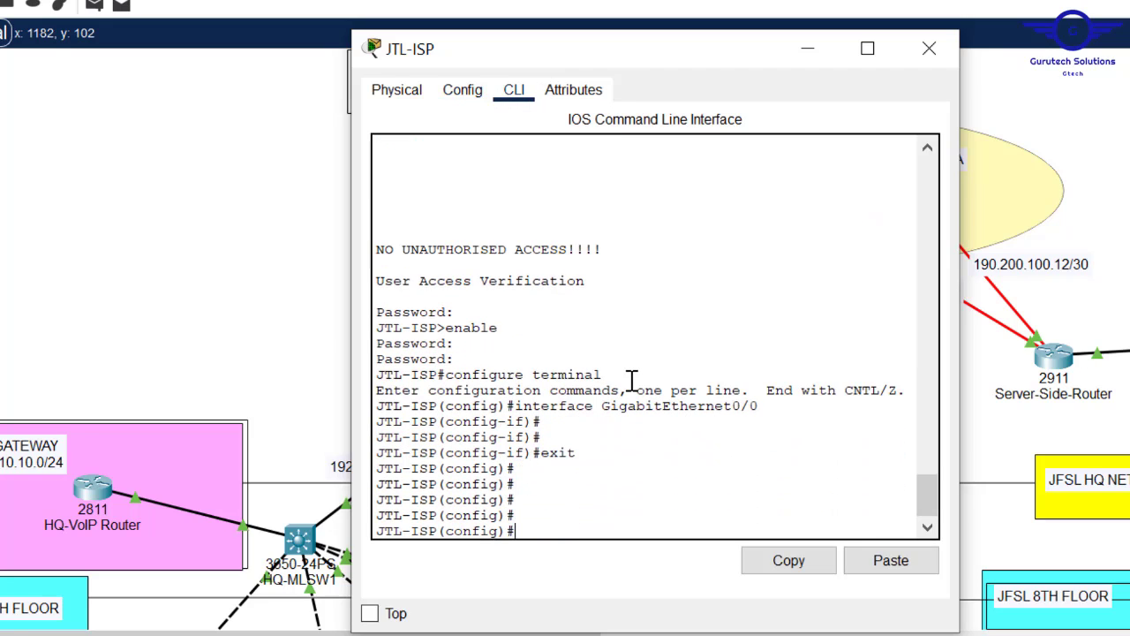
- Start OSPF process 10 on JTL-ISP with router-id 6.6.6.6
text(rout)
key(Tab)
text(o)
key(Tab)
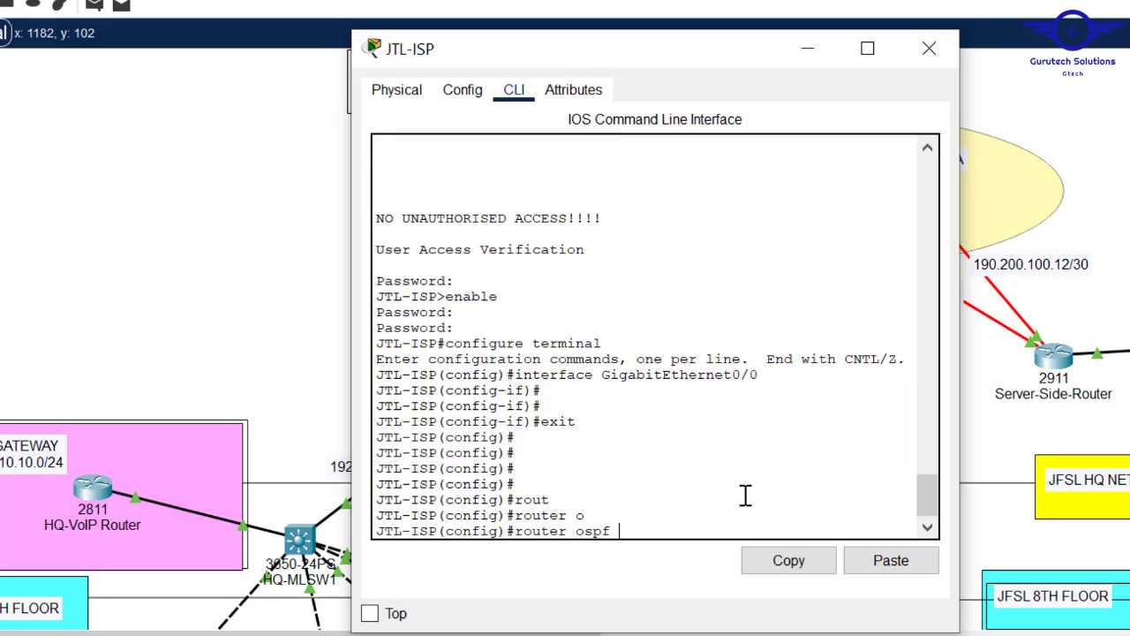
text(10)
key(Return)
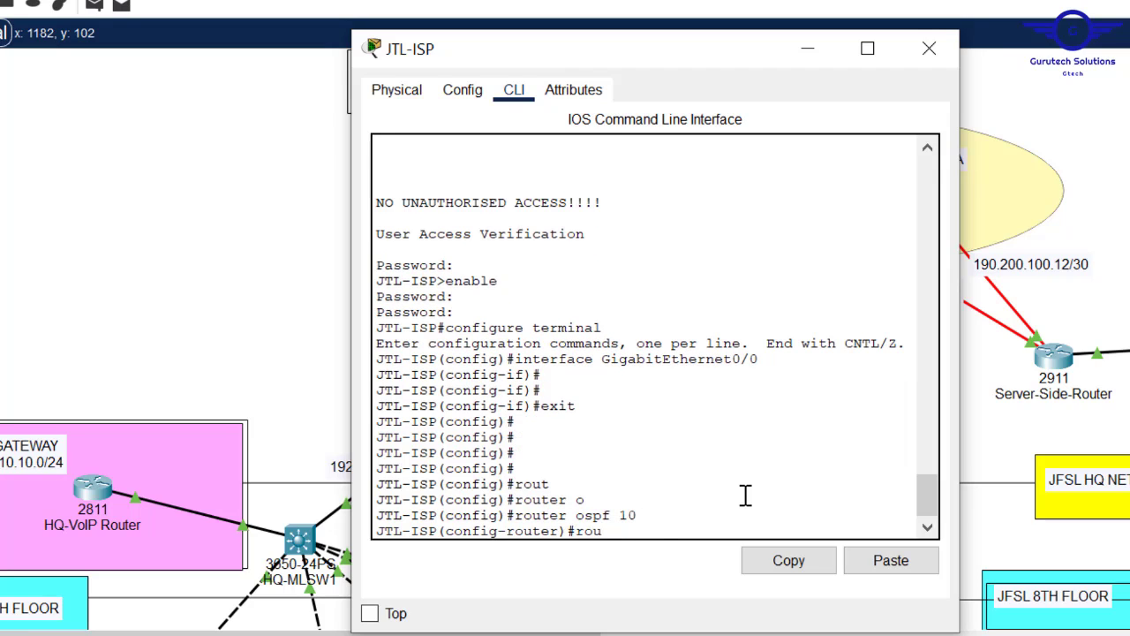
text(rou)
key(Tab)
text(6.6)
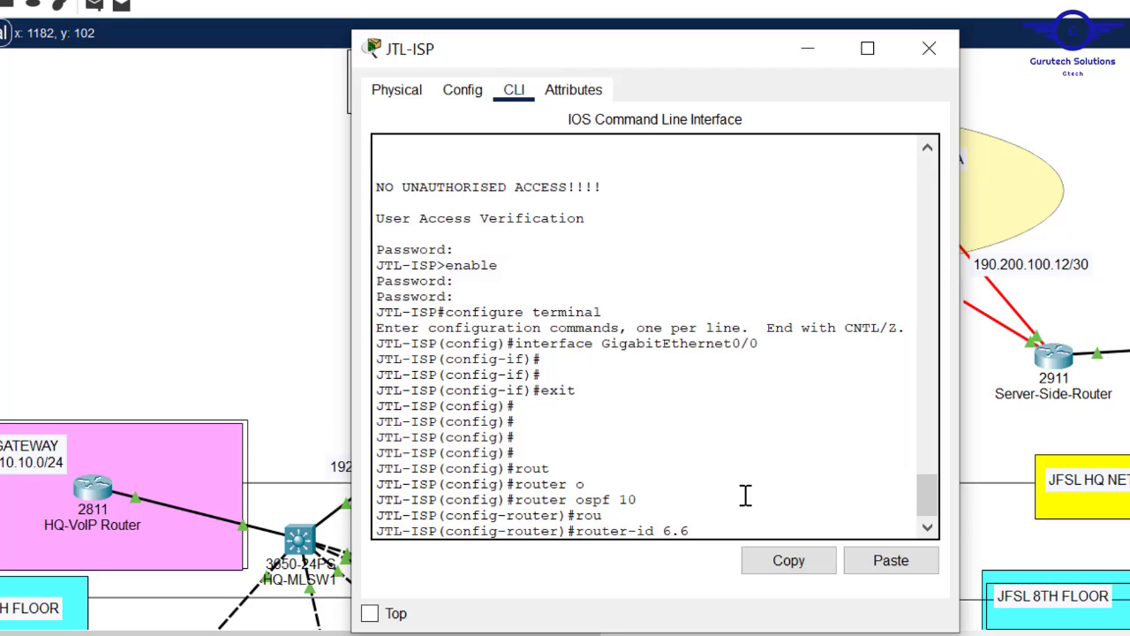
text(.6.6)
key(Return)
key(Return)
key(Return)
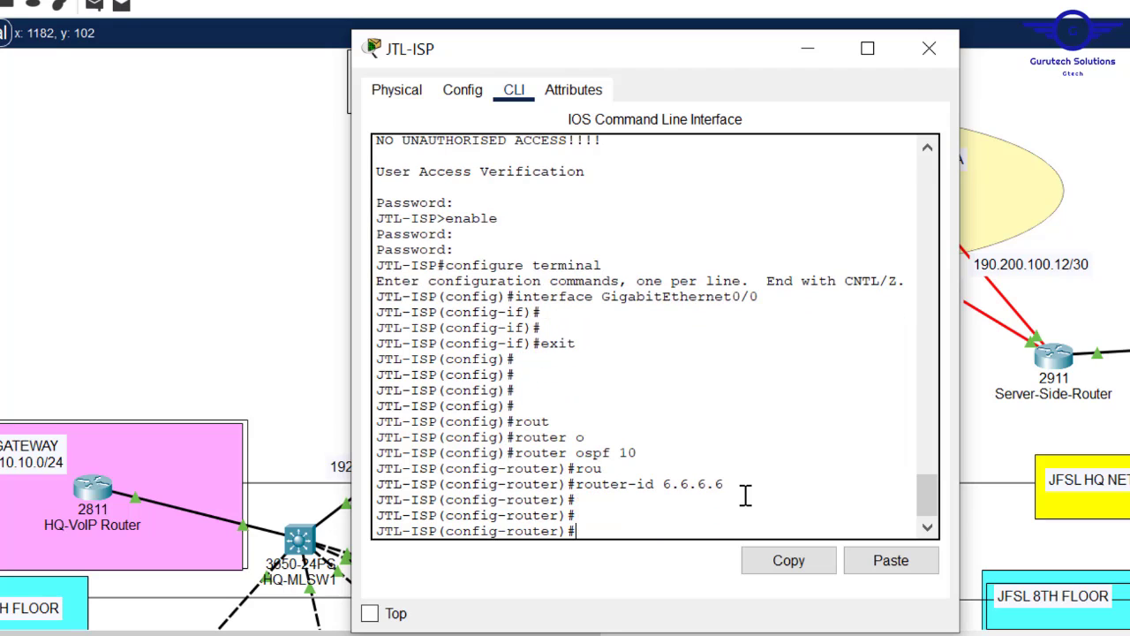
- Advertise network 190.200.100.4 0.0.0.3 in area 0 on JTL-ISP
text(net)
key(Tab)
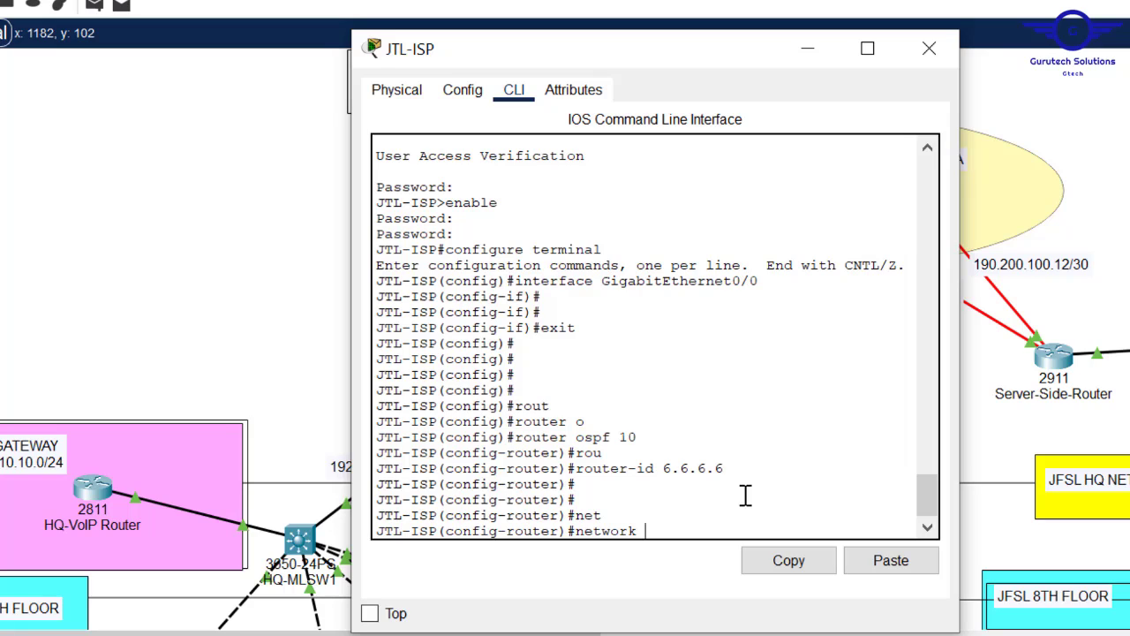
text(190.200.100.)
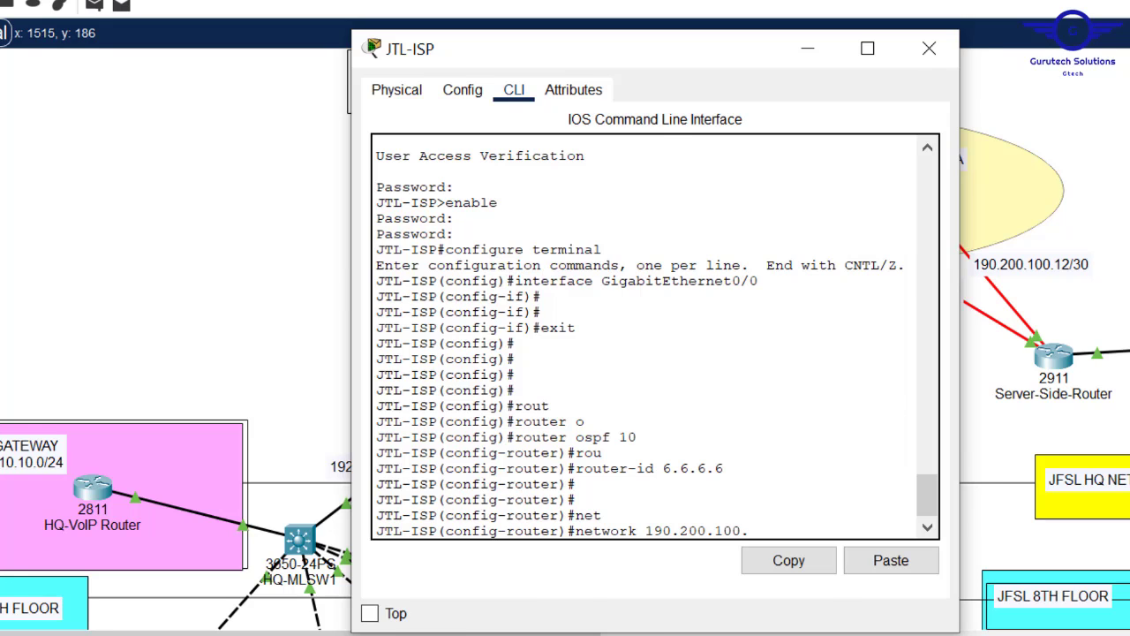
click(929, 48)
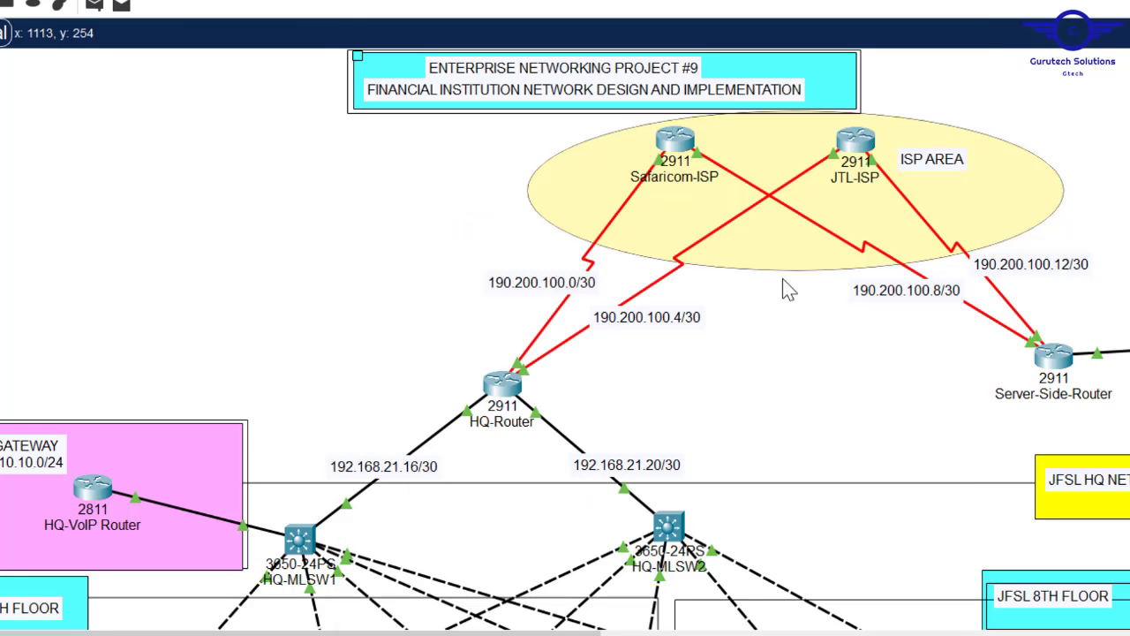
click(859, 144)
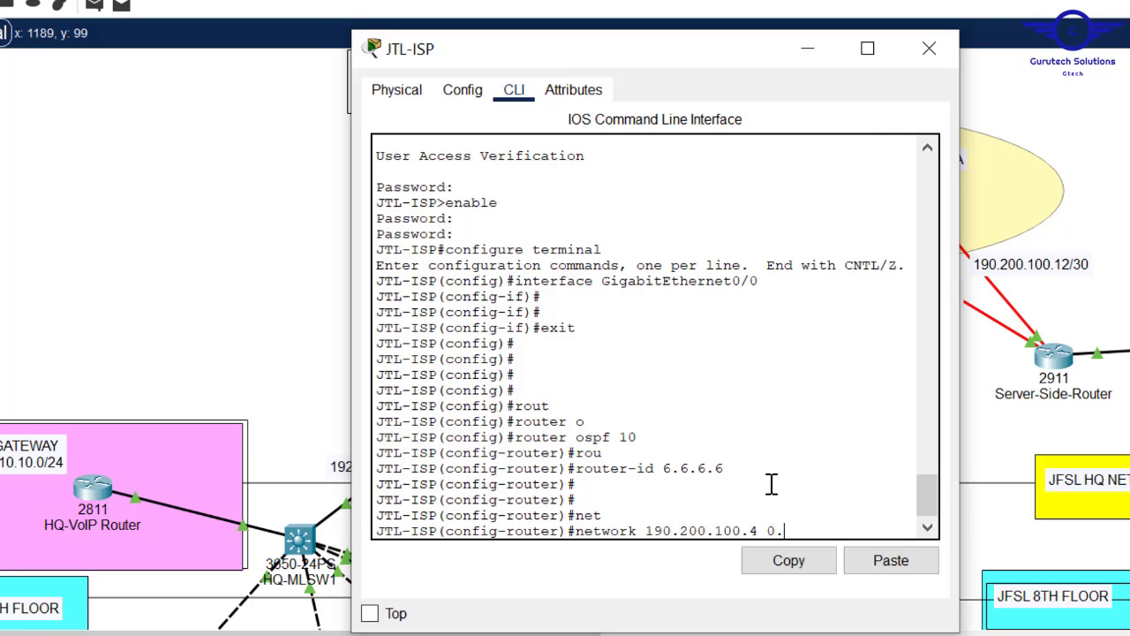
text(.4 0.0.0.)
text(3 ar)
key(Tab)
text(0)
key(Return)
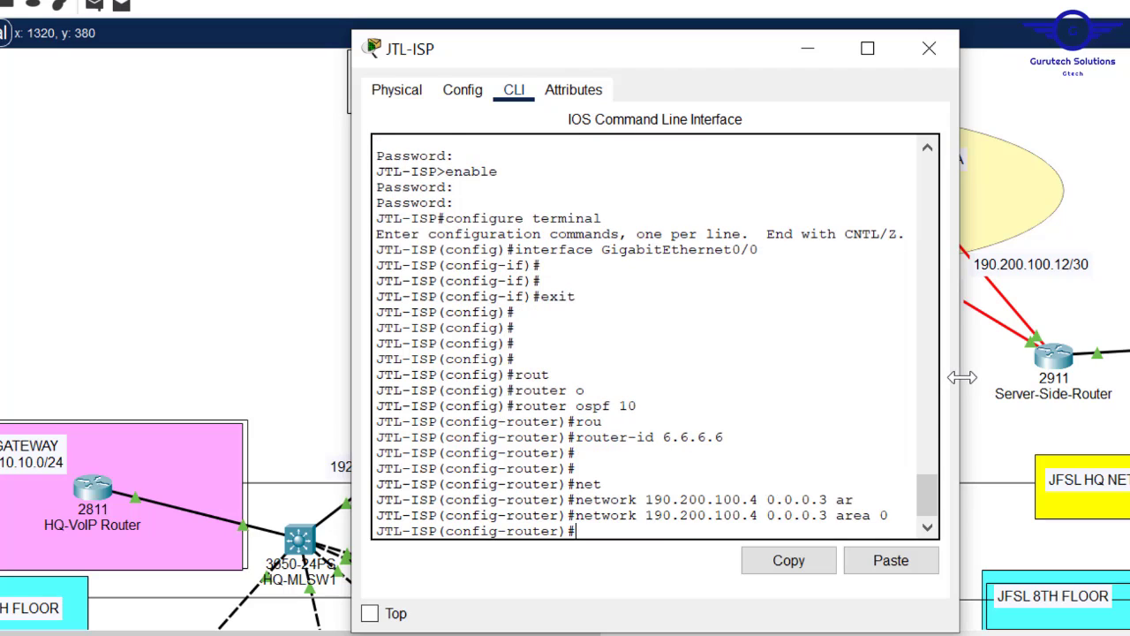
- Add network 190.200.100.12 0.0.0.3 in area 0
drag(960, 378, 1129, 380)
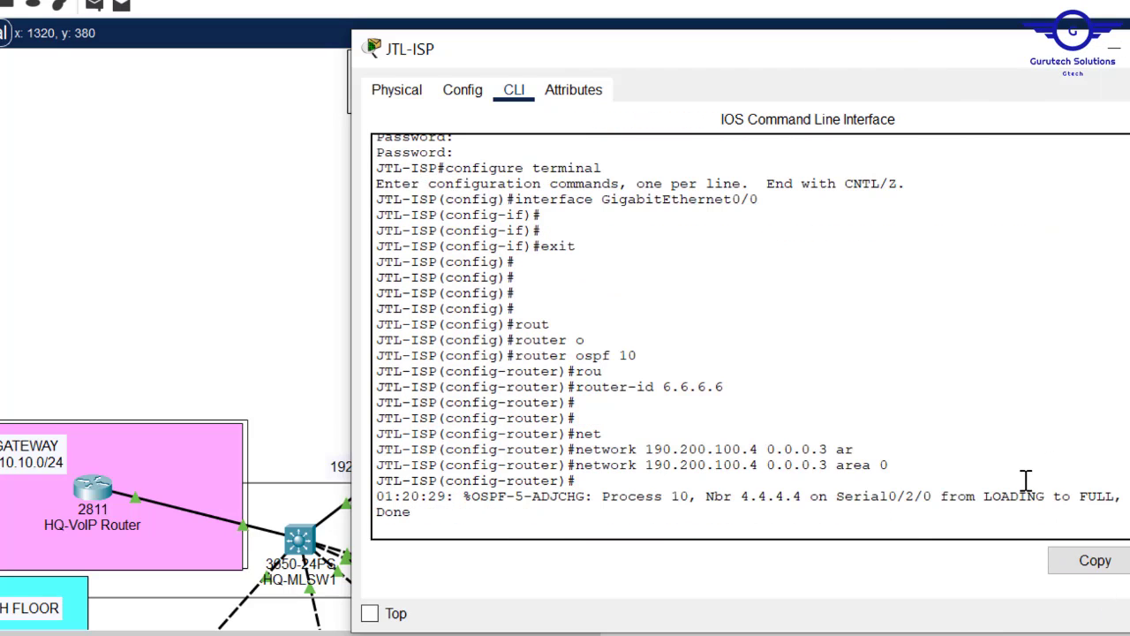
key(Return)
key(Return)
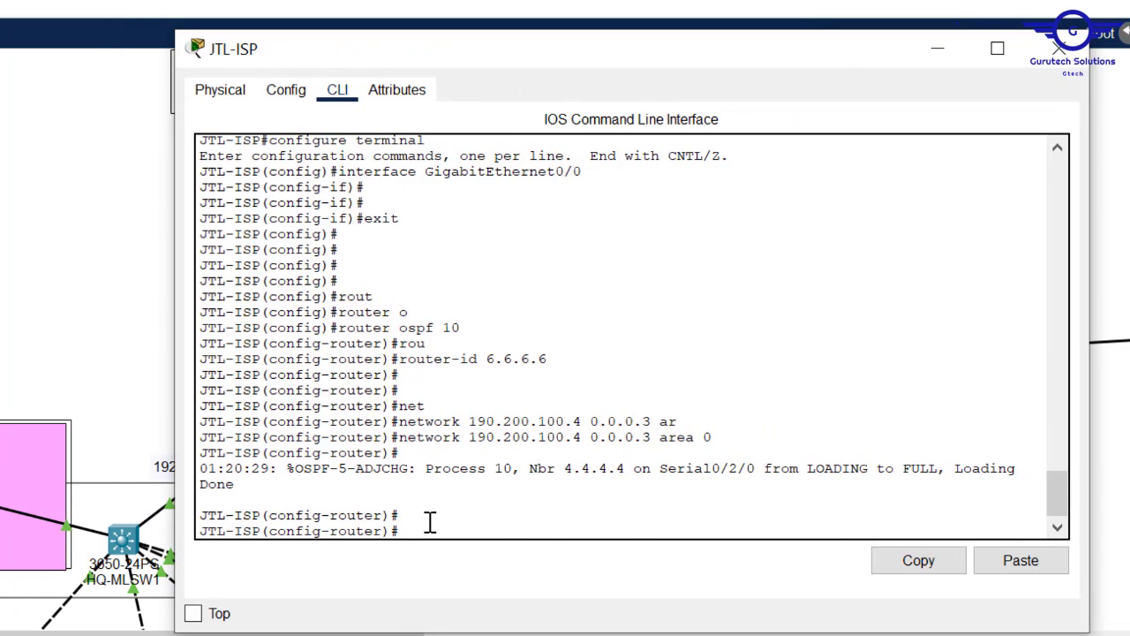
key(Up)
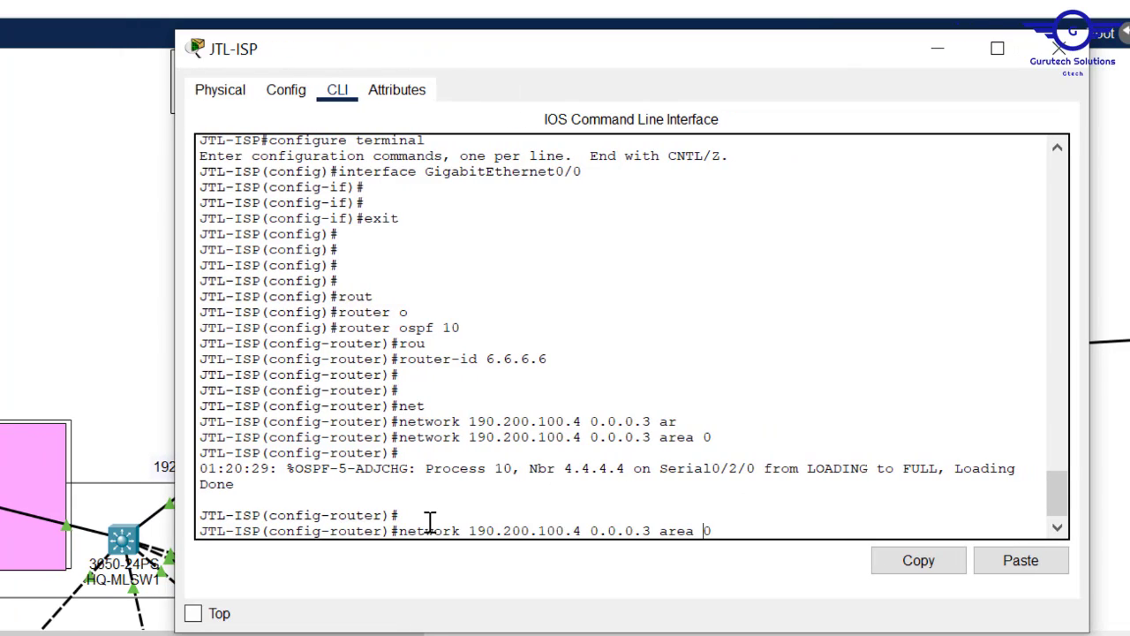
key(Left)
key(Left)
key(Left)
key(Left)
key(Left)
key(Left)
key(Left)
key(Left)
key(Left)
key(Left)
key(Left)
key(Left)
key(Left)
key(Left)
key(Left)
key(BackSpace)
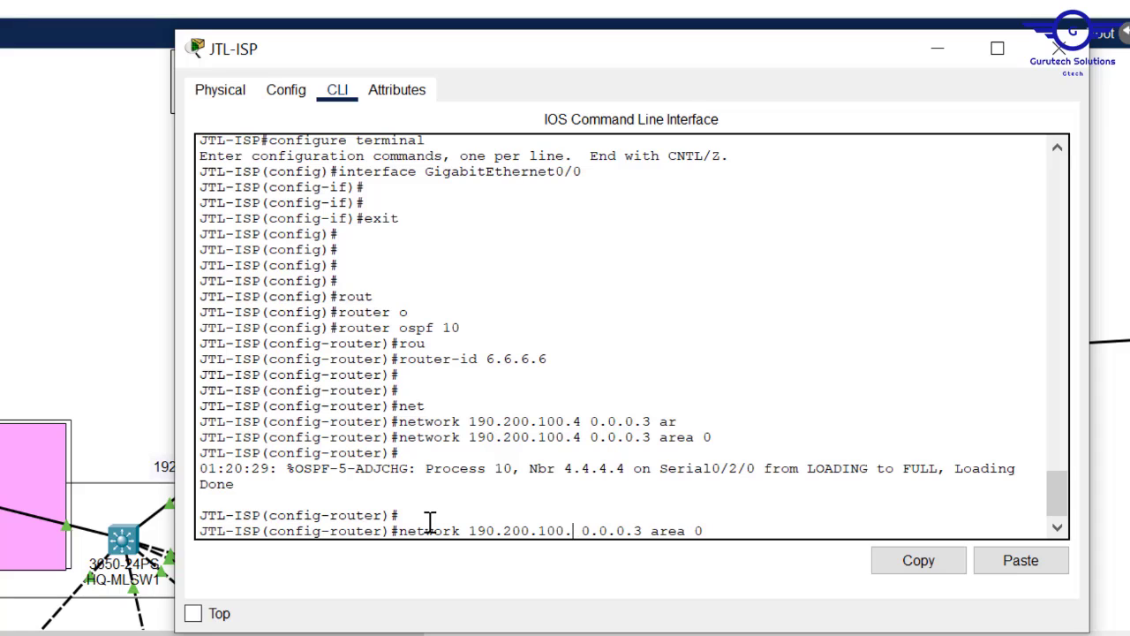
text(12)
key(Return)
- Leave OSPF configuration and save JTL-ISP's configuration with do wr
text(er)#e)
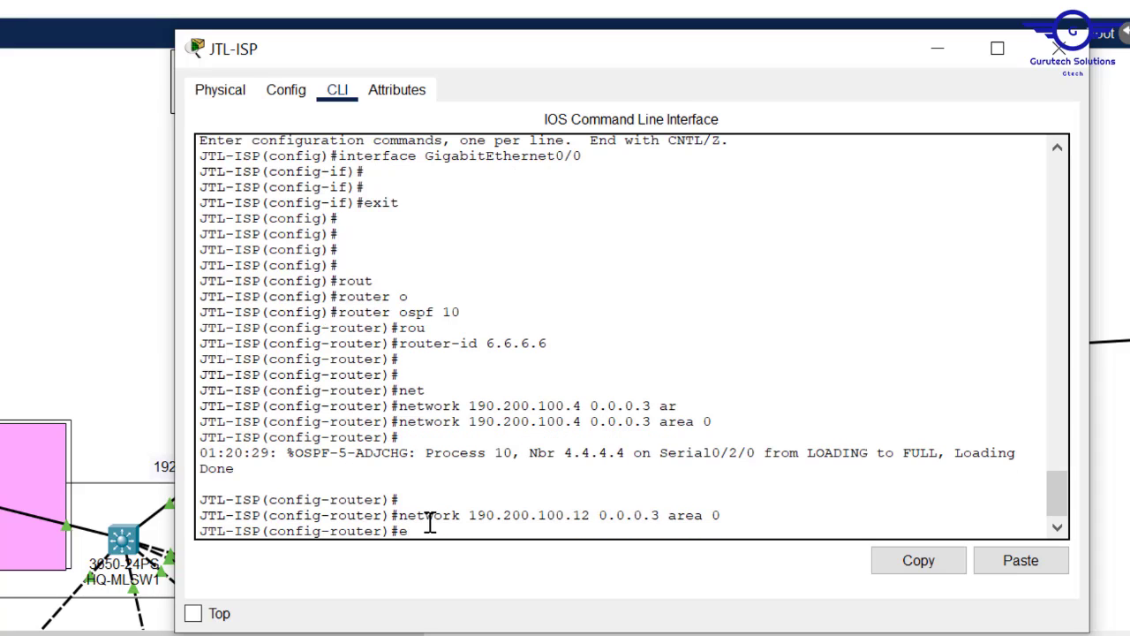
text(xit])
key(Return)
text(])
key(Return)
text(])
key(Return)
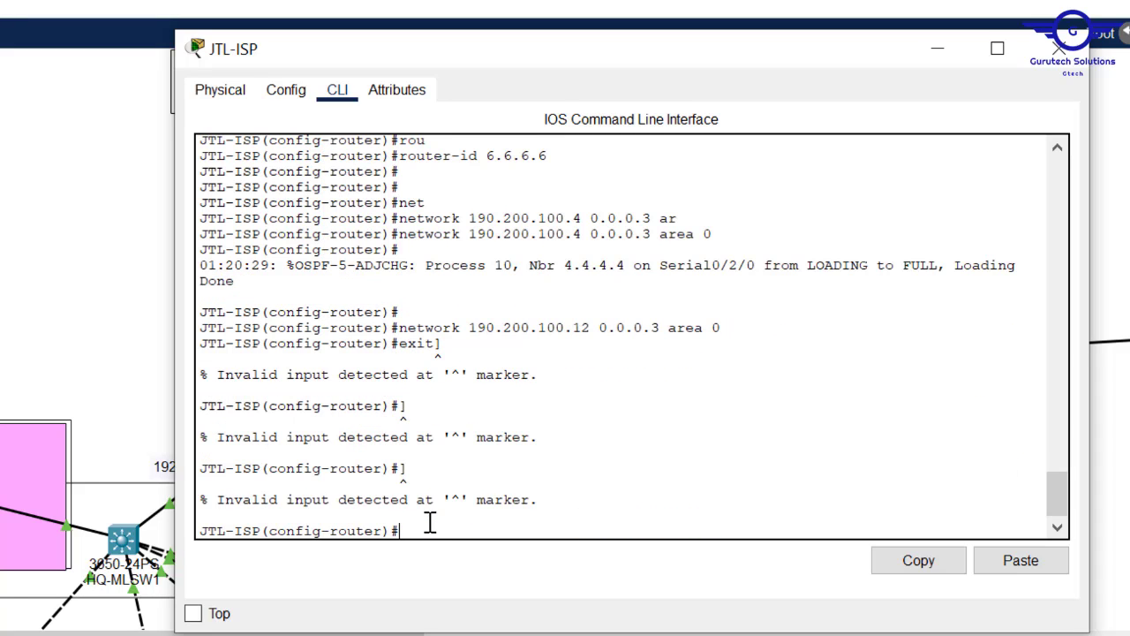
text(exit)
key(Return)
key(Return)
key(Return)
key(Return)
text(d)
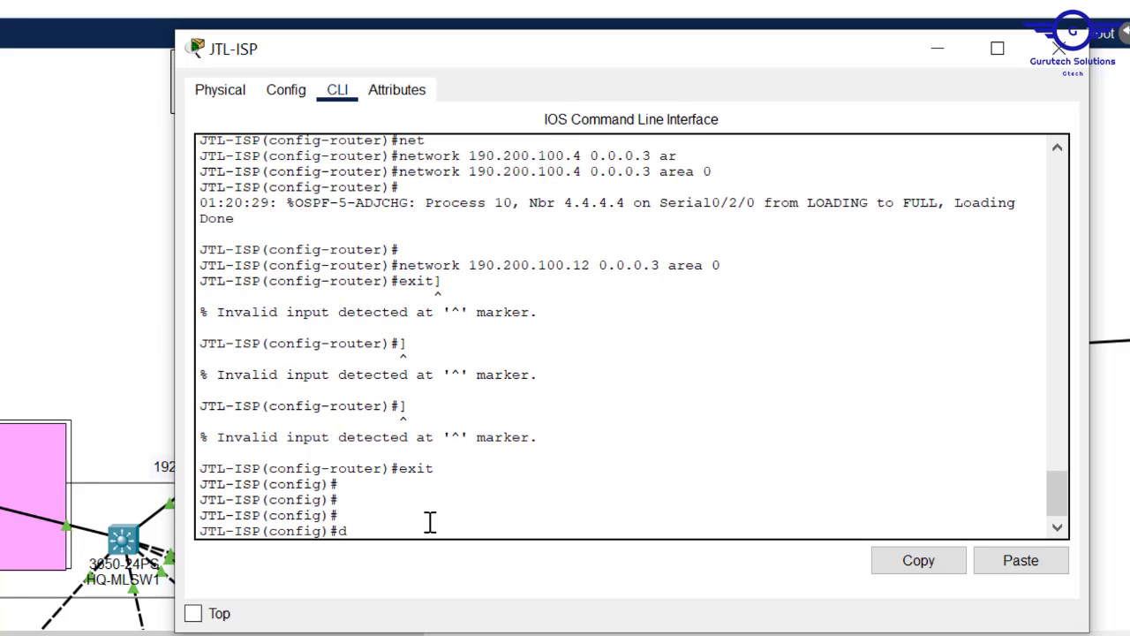
text(o wr)
key(Return)
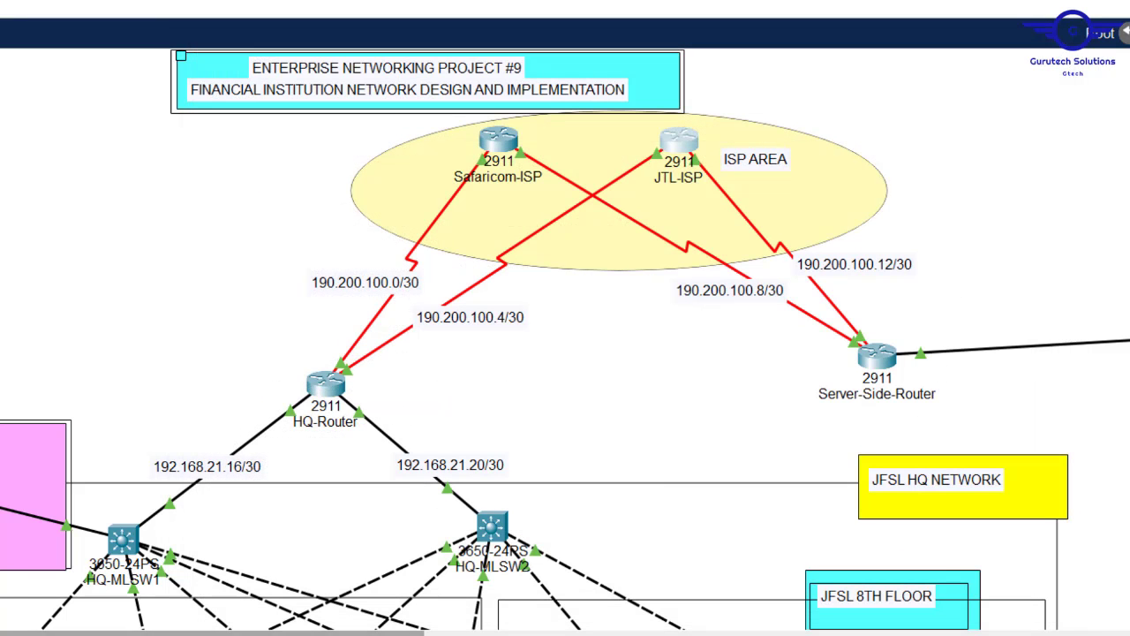
- Open Server-Side-Router's command line, leave interface mode, and widen the window
drag(353, 633, 547, 633)
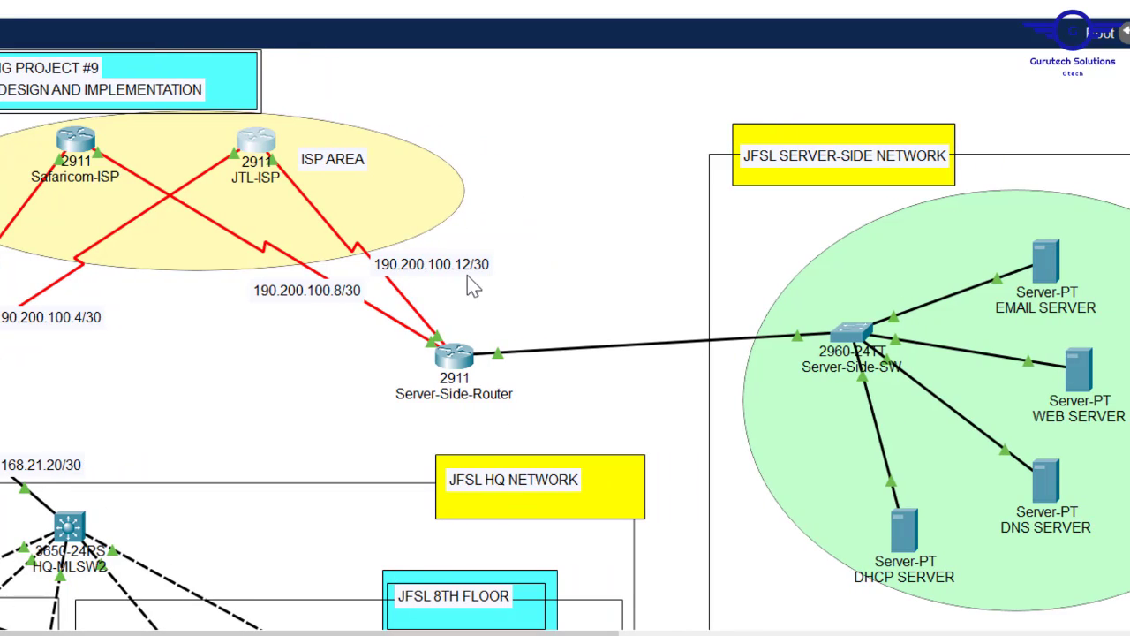
click(454, 355)
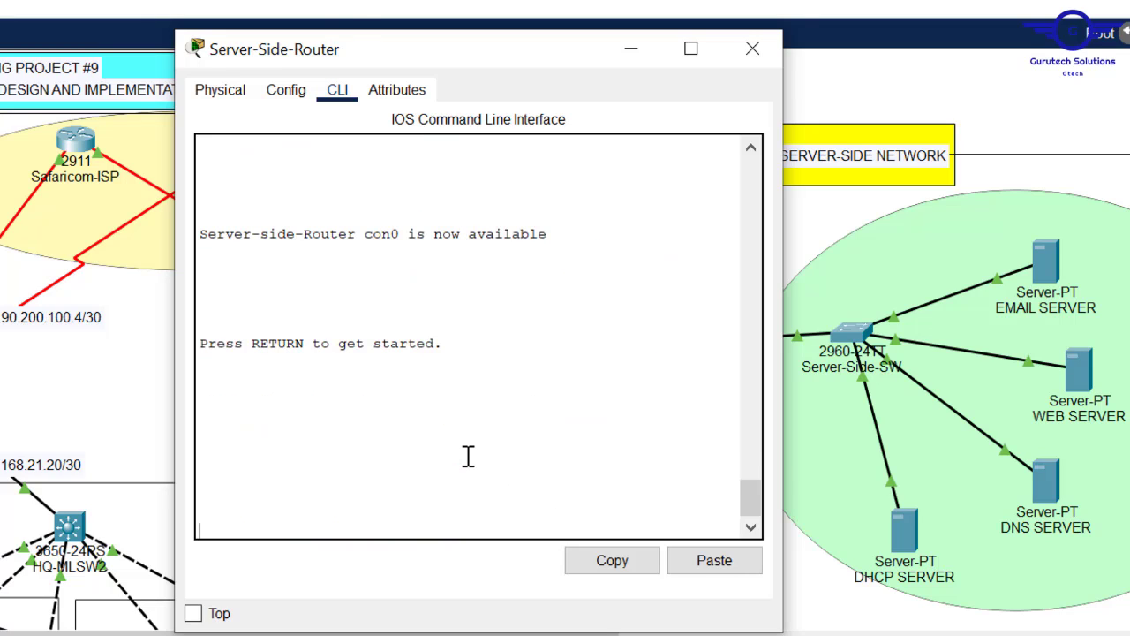
click(288, 91)
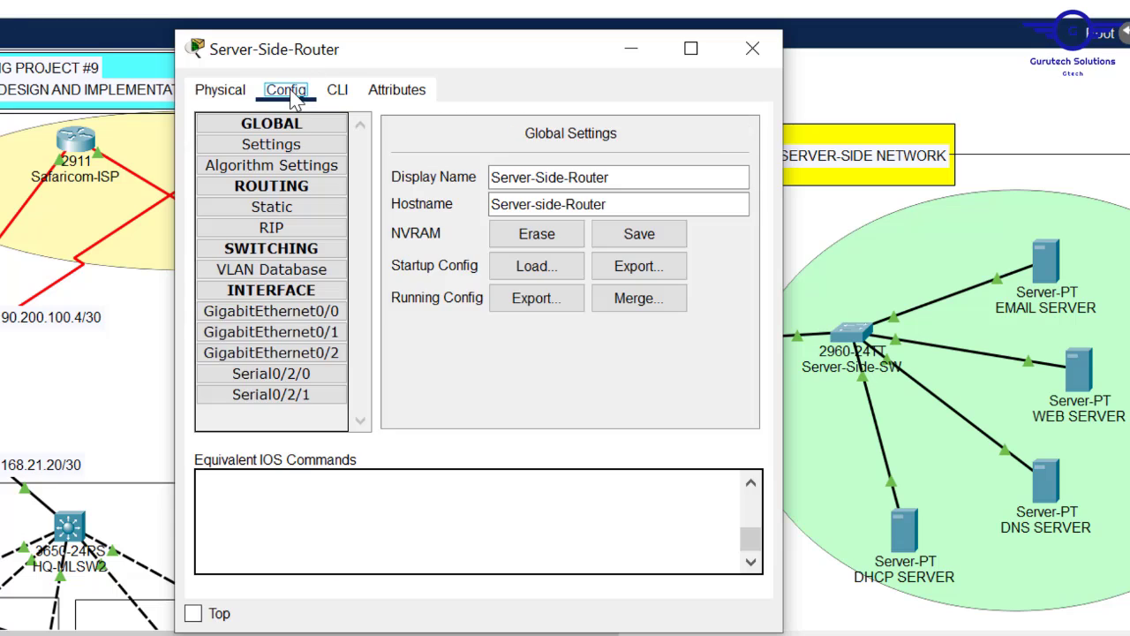
click(348, 91)
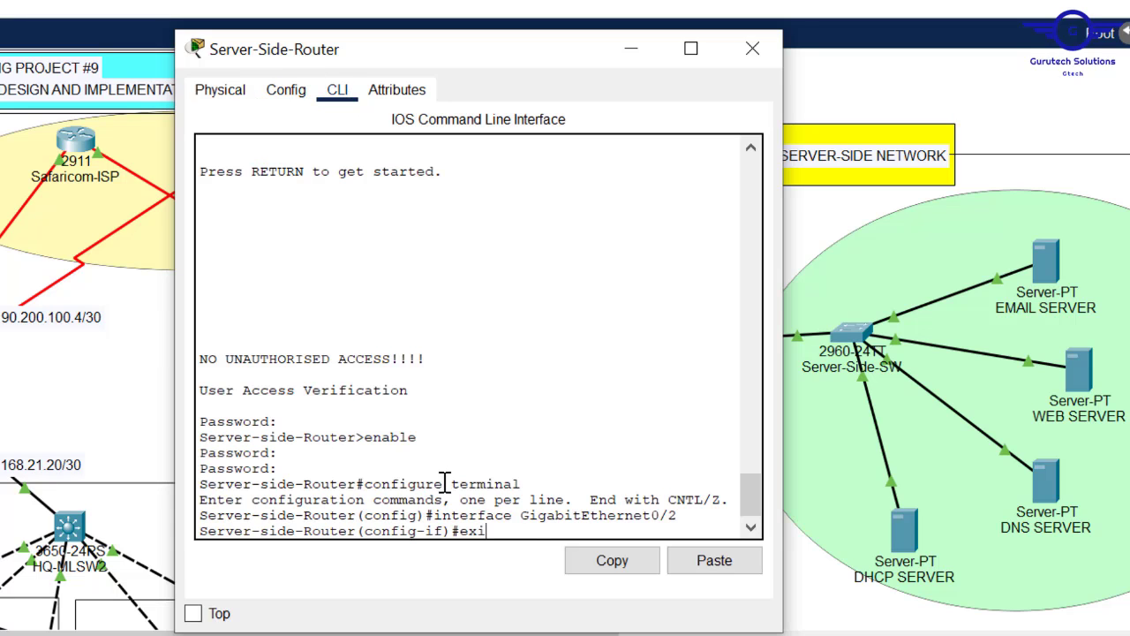
key(Return)
key(Return)
key(Return)
key(Return)
key(Return)
key(Return)
key(Return)
key(Return)
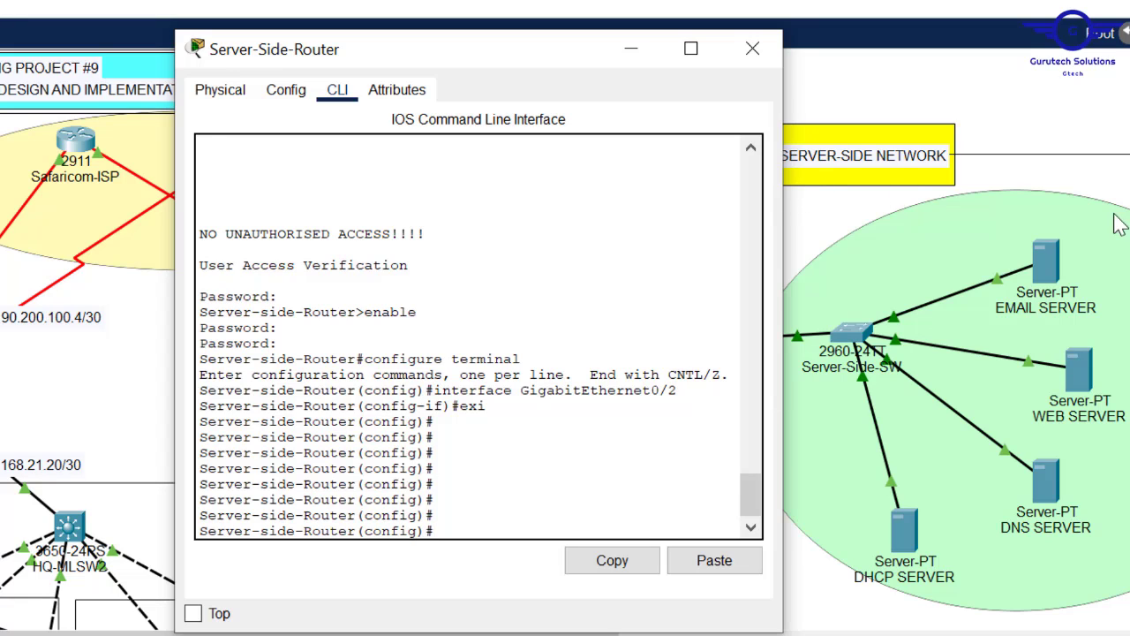
drag(782, 193, 1071, 192)
- Start OSPF process 10 with router-id 7.7.7.7 and begin a network statement
text(rout)
key(Tab)
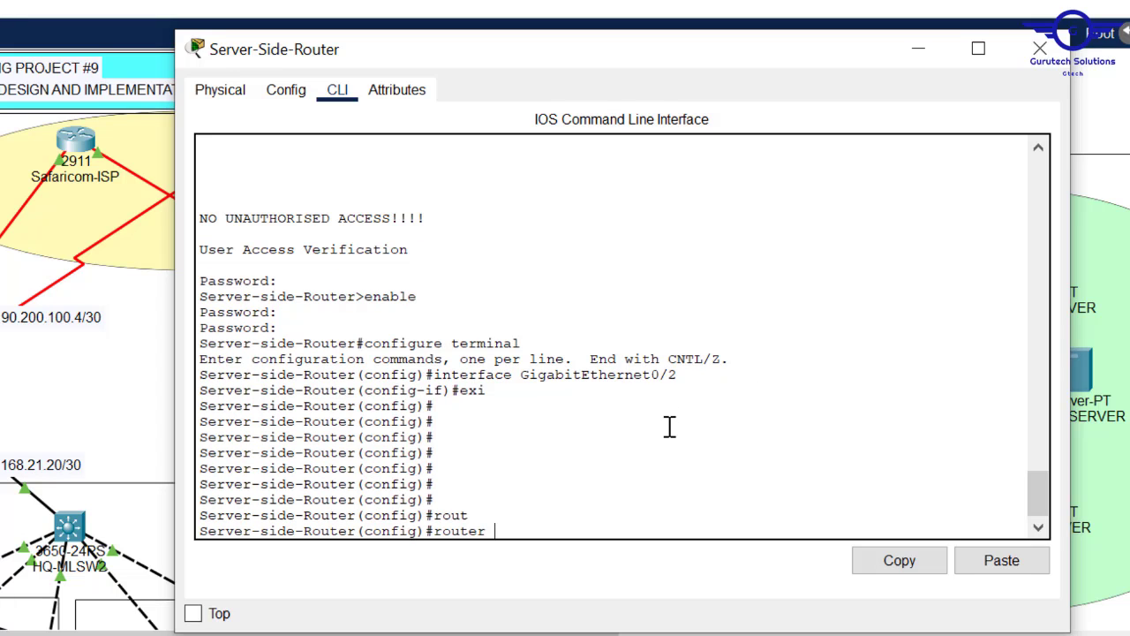
text(o)
key(Tab)
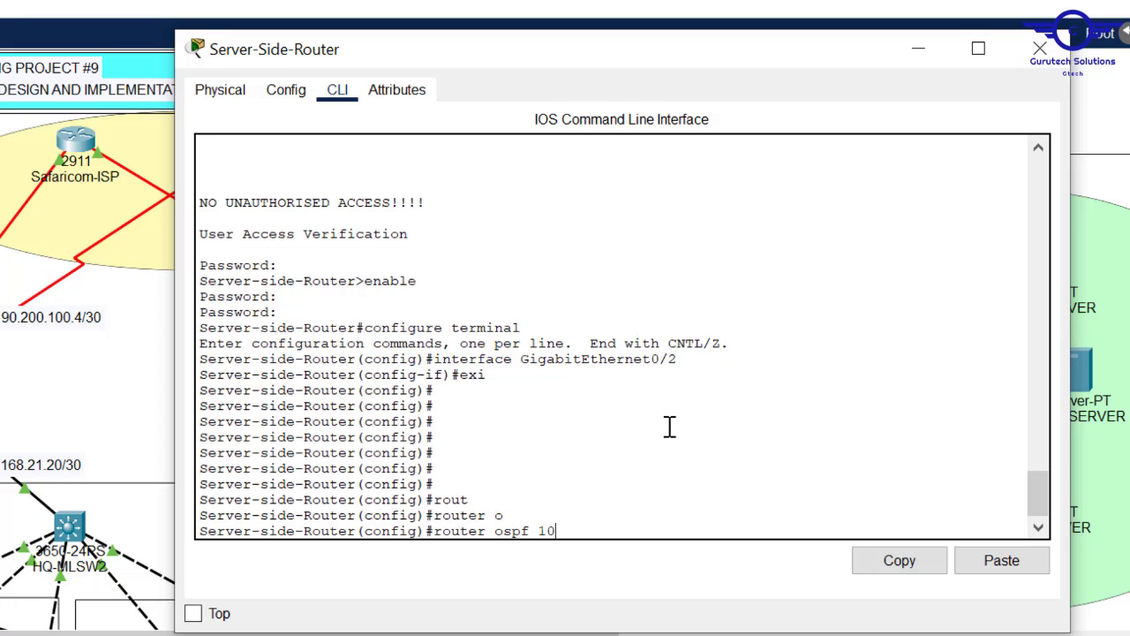
text(10)
key(Return)
text(router)#ro)
key(Tab)
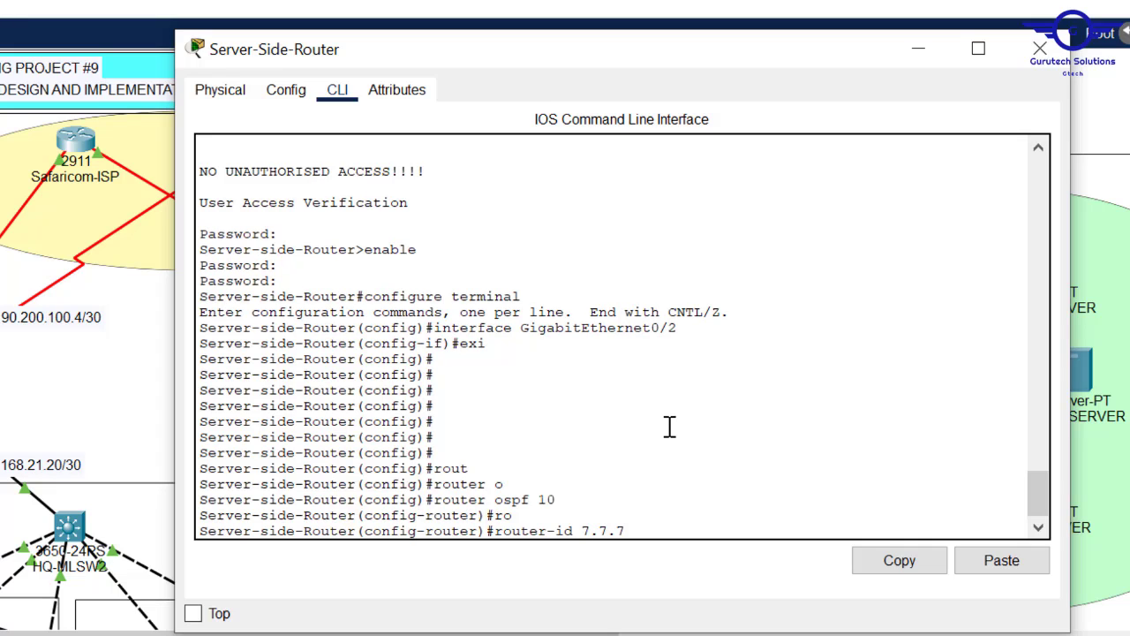
text(7.7.7.7)
key(Return)
key(Return)
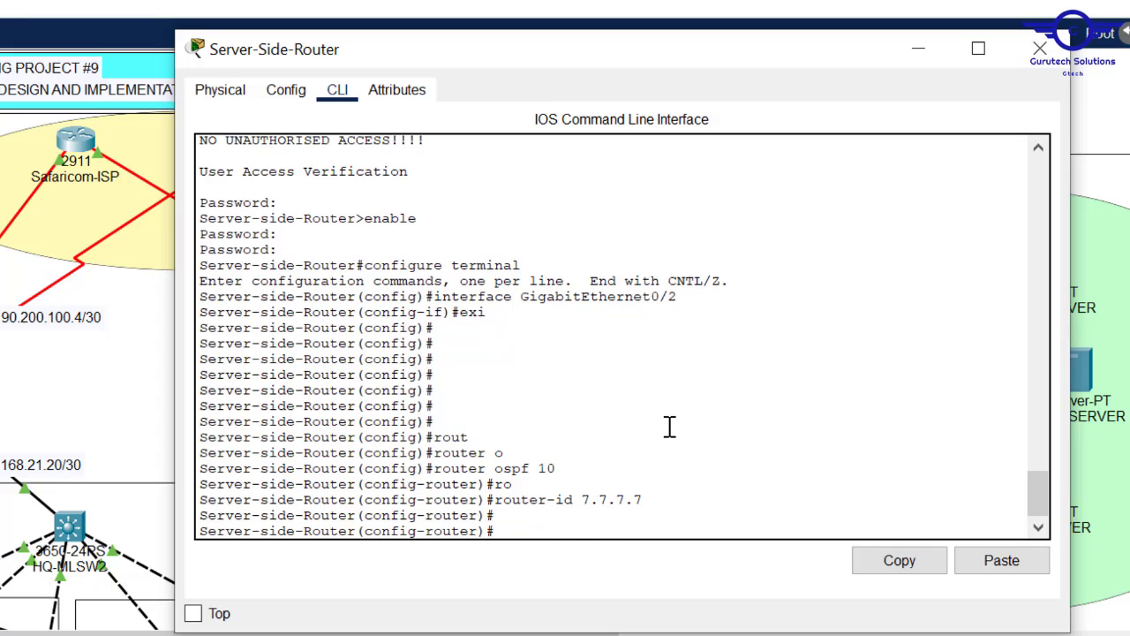
text(net)
key(Tab)
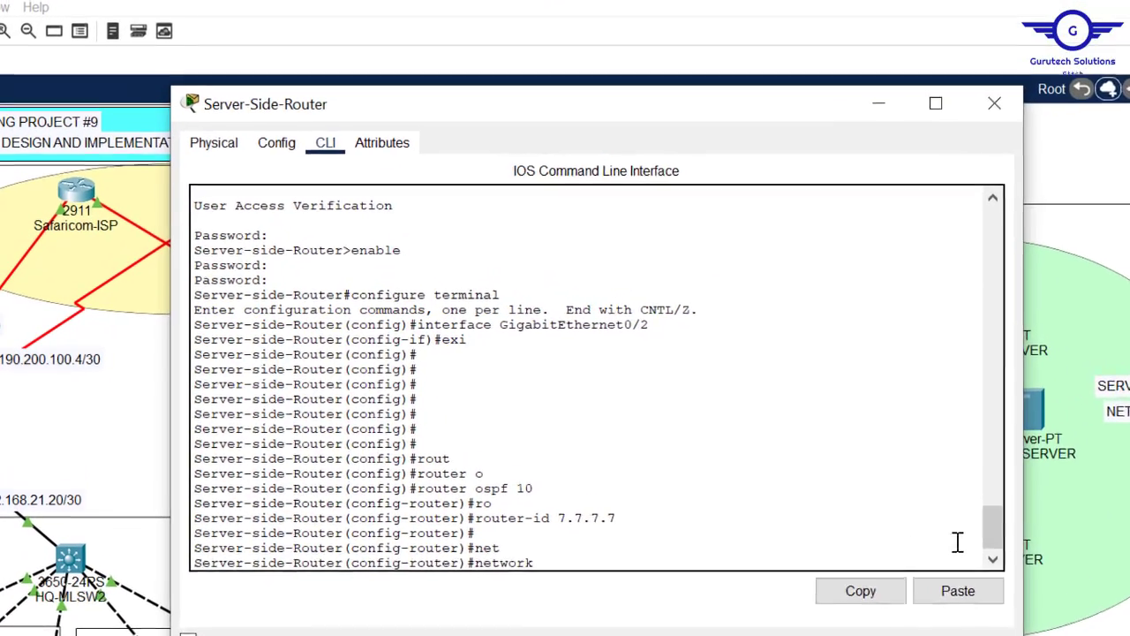
- Advertise network 192.168.21.0 0.0.0.15 in OSPF area 0 on Server-Side-Router
text(19)
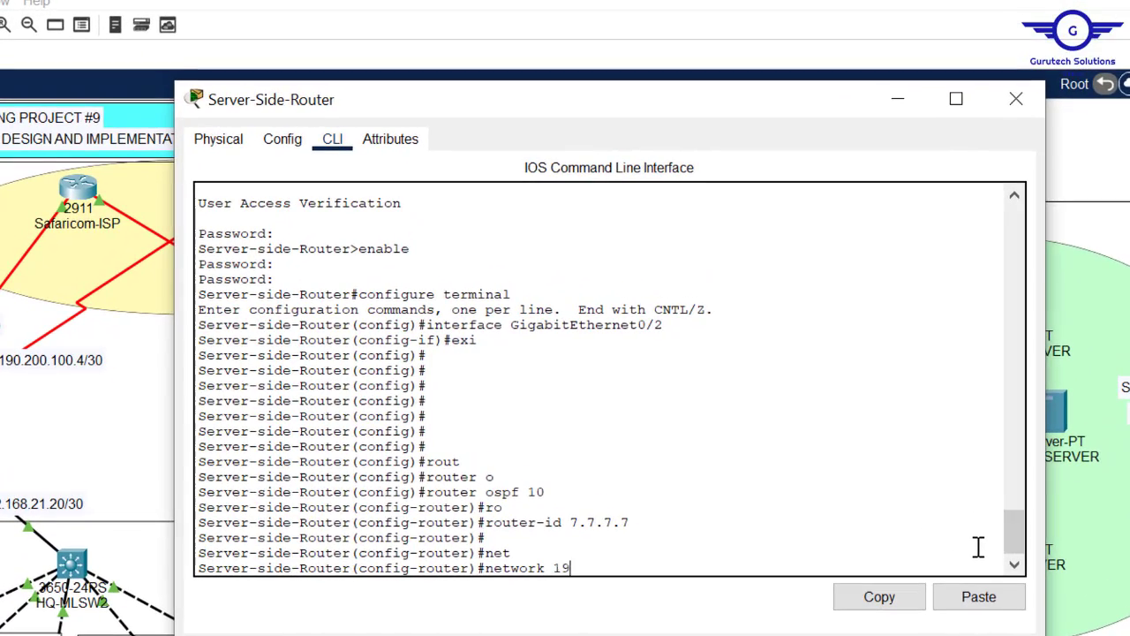
text(2.168.21.0 0.0.0.15 ar)
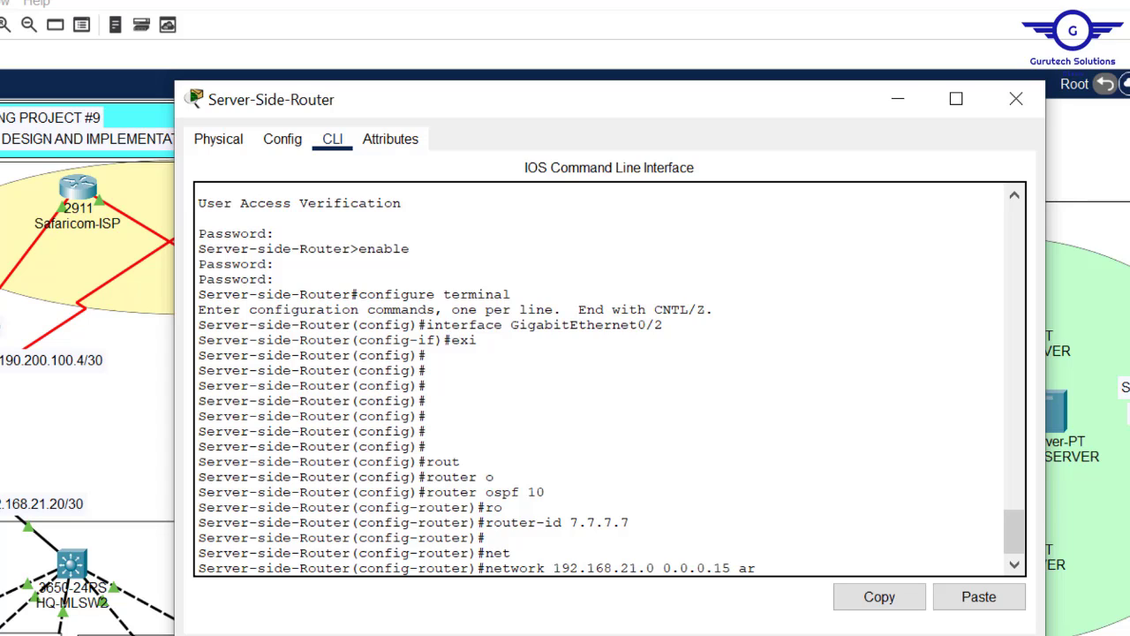
key(Tab)
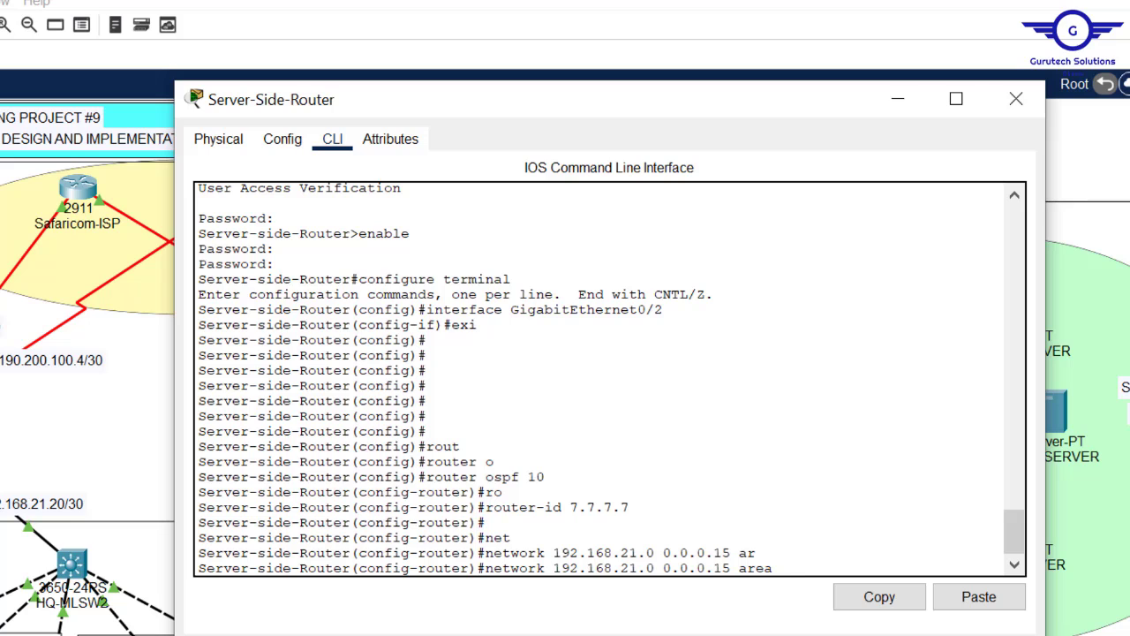
text(0)
key(Return)
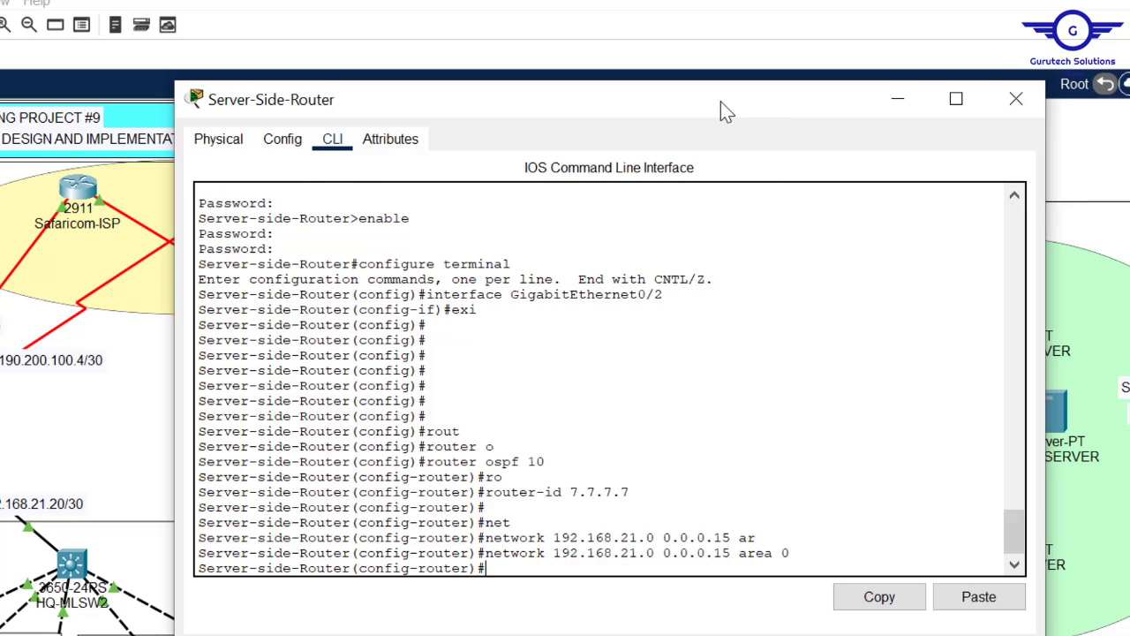
drag(721, 101, 525, 454)
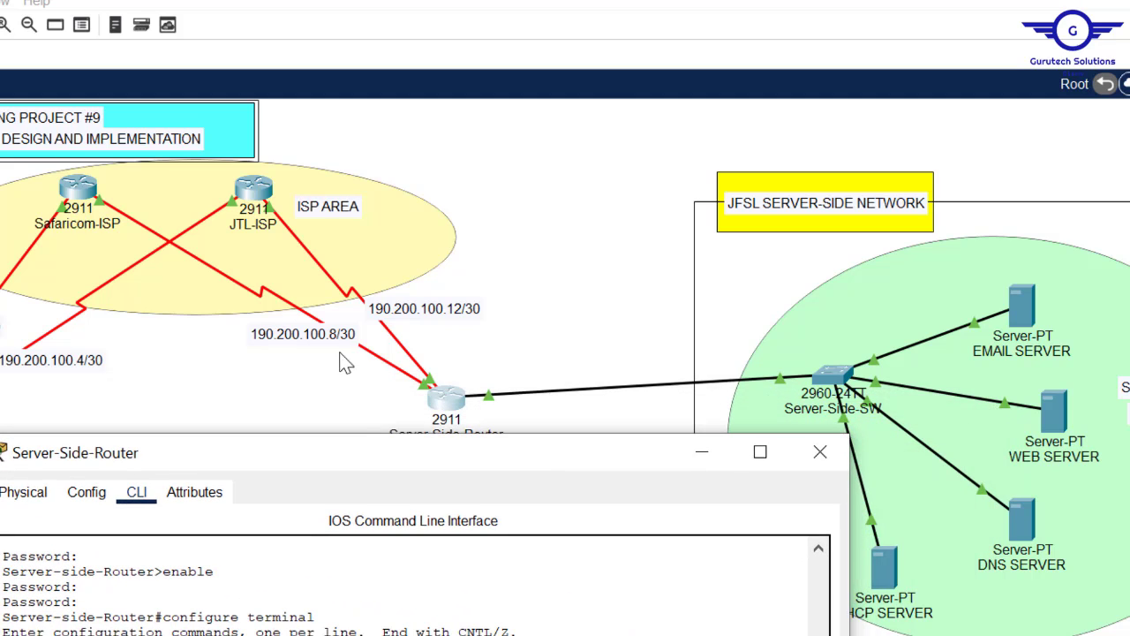
drag(412, 462, 577, 110)
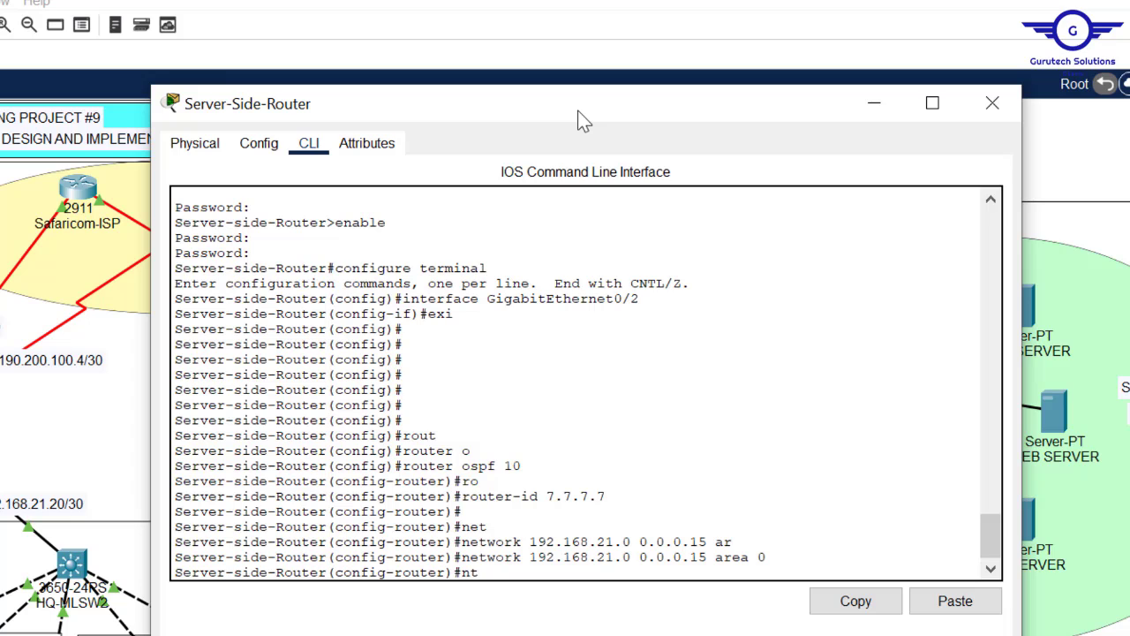
- Advertise network 190.200.100.8 0.0.0.3 in OSPF area 0
text(t)
key(Tab)
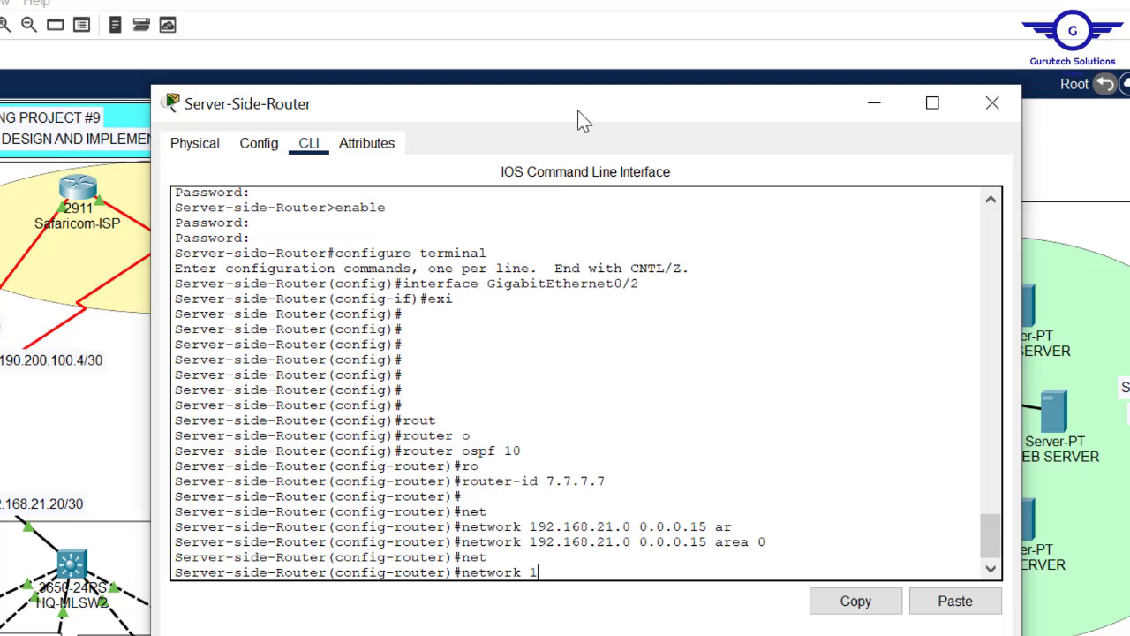
text(190.200.100.8 0.0.0.)
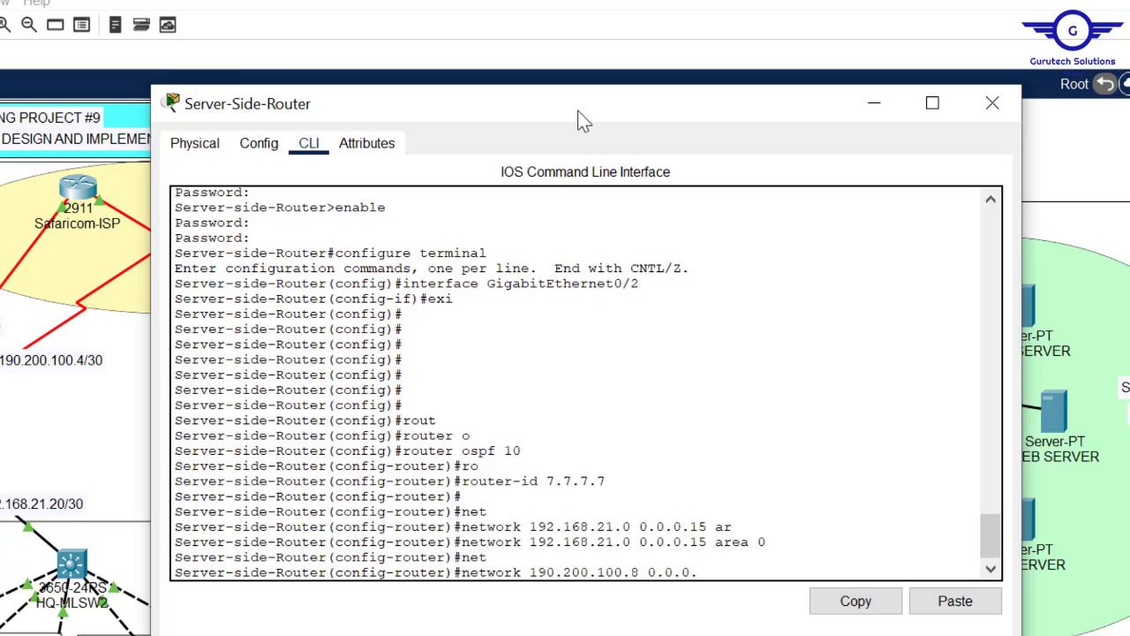
text(3 are)
key(Tab)
text(0)
key(Return)
- Advertise network 190.200.100.12 0.0.0.3 in OSPF area 0 as well
key(Up)
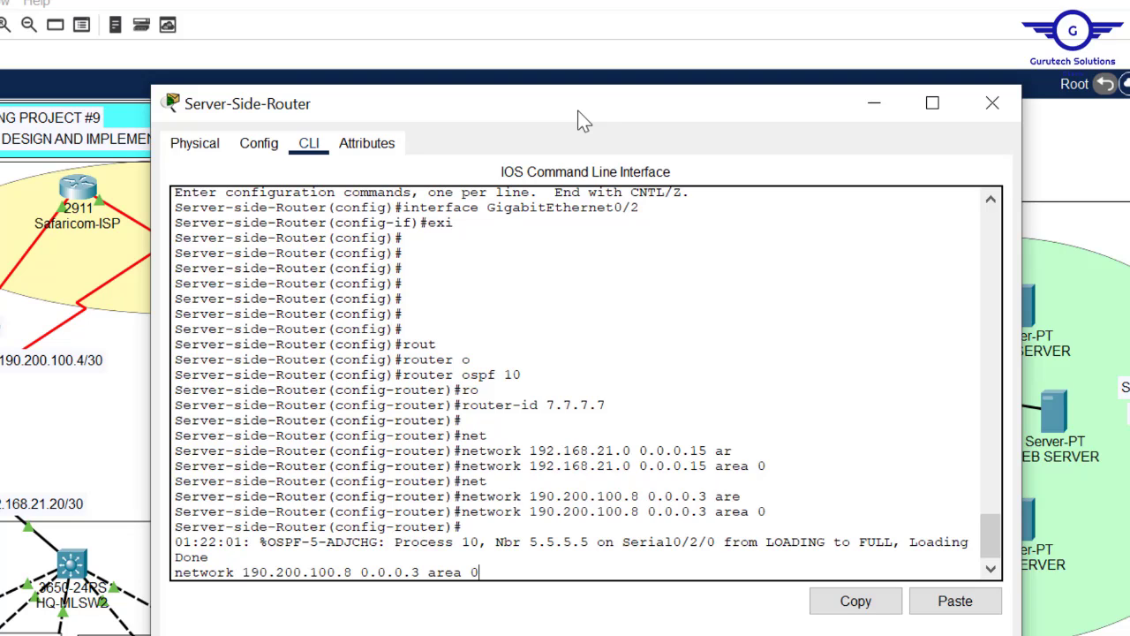
key(Left)
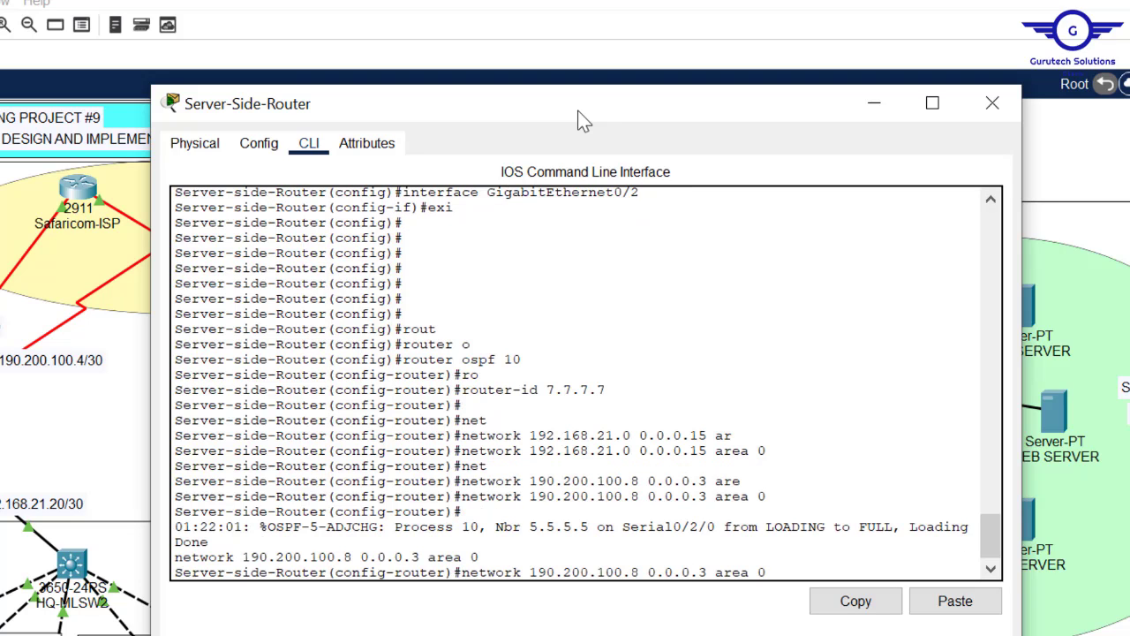
key(Left)
key(Left)
key(Left)
key(Left)
key(Left)
key(Left)
key(Left)
key(Left)
key(Left)
key(Left)
key(Left)
key(Left)
key(Left)
key(Left)
key(BackSpace)
text(12)
key(Return)
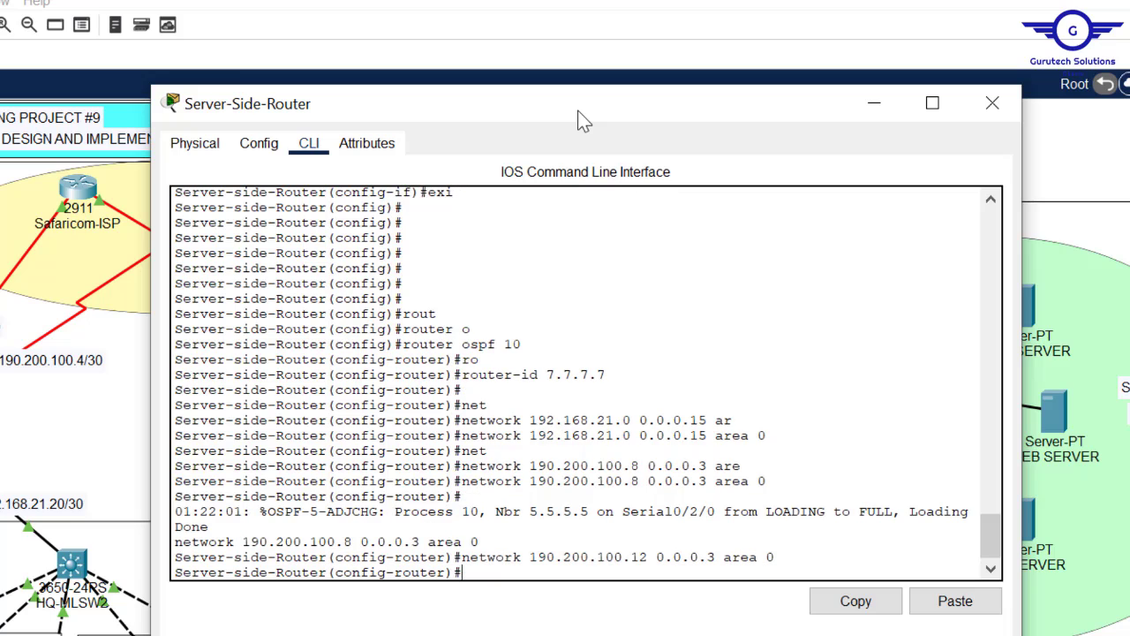
key(Return)
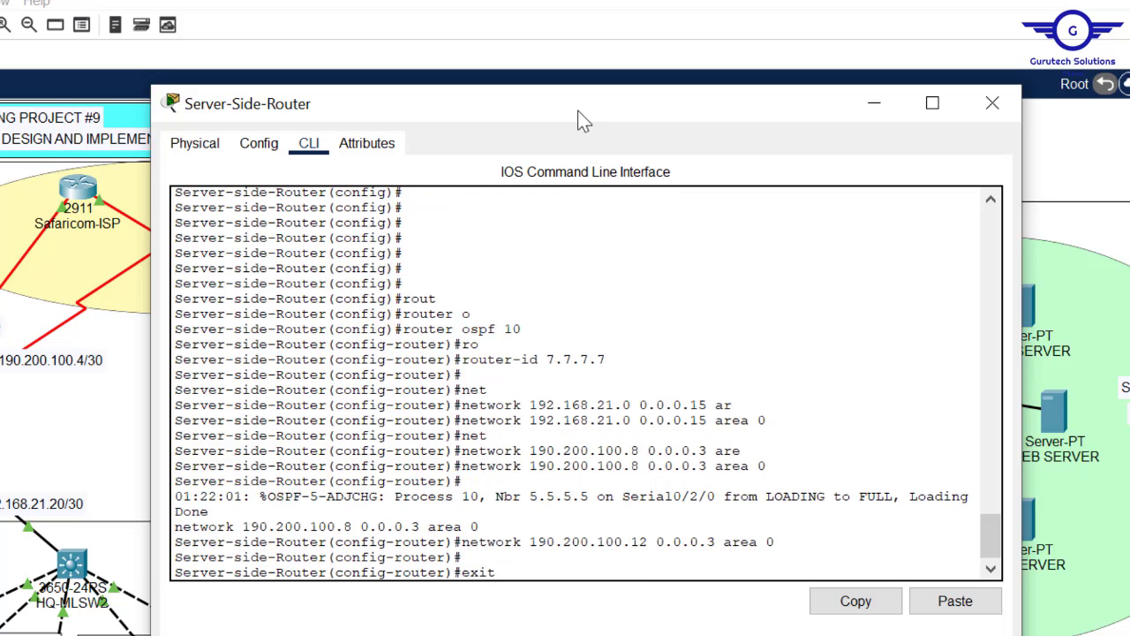
- Exit OSPF configuration, save the configuration with do wr, and close the router console
text(exit)
key(Return)
key(Return)
key(Return)
key(Return)
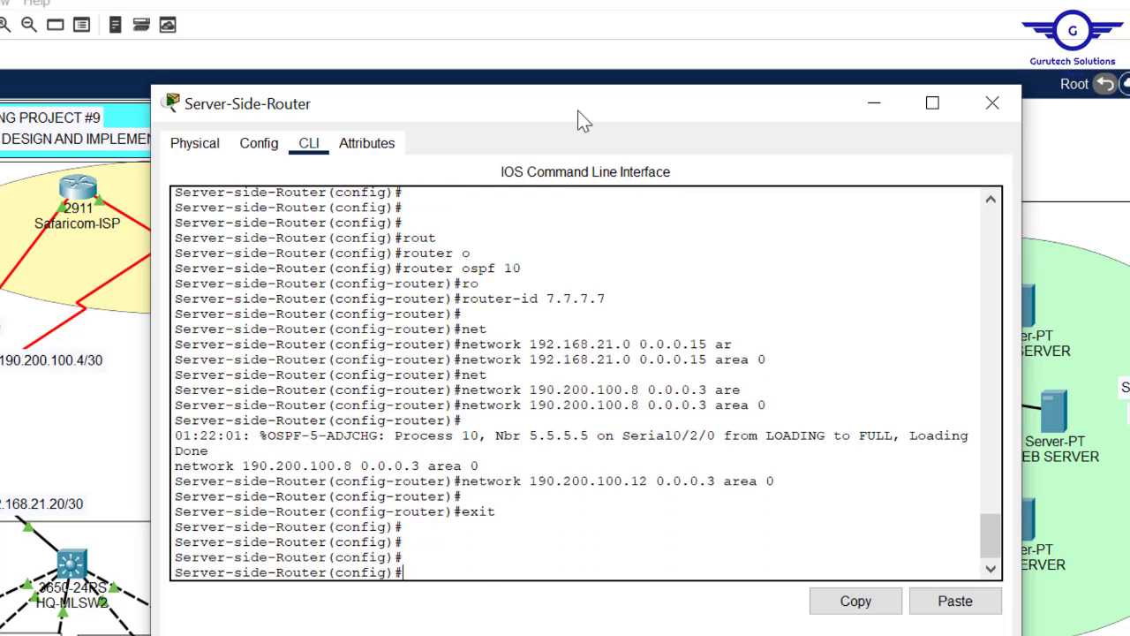
text(do wr)
key(Return)
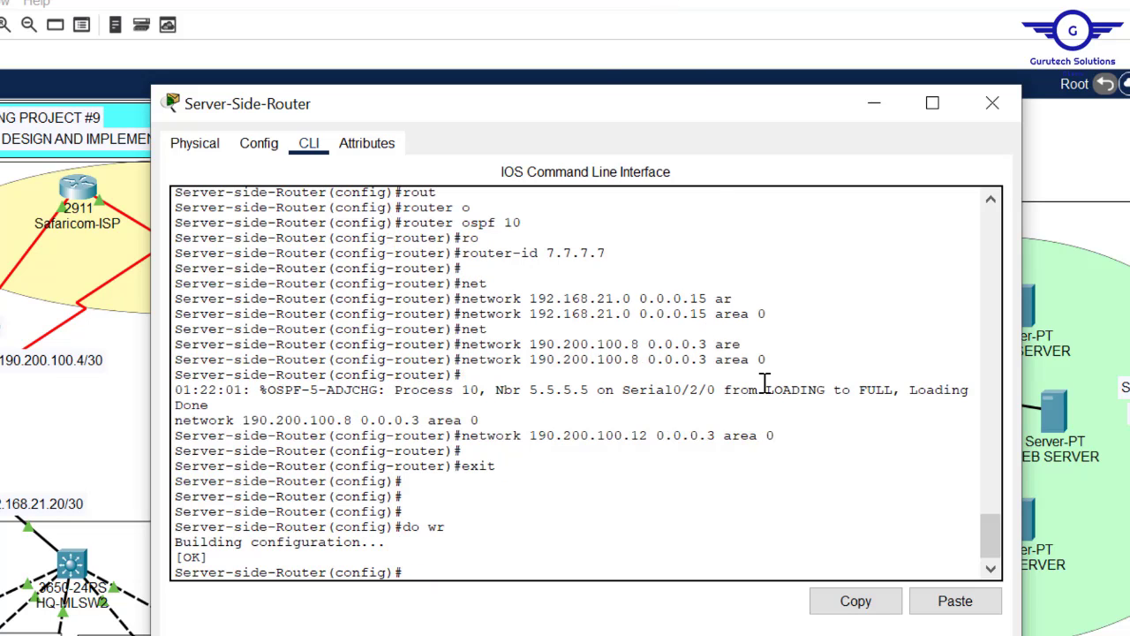
drag(780, 437, 495, 436)
click(593, 530)
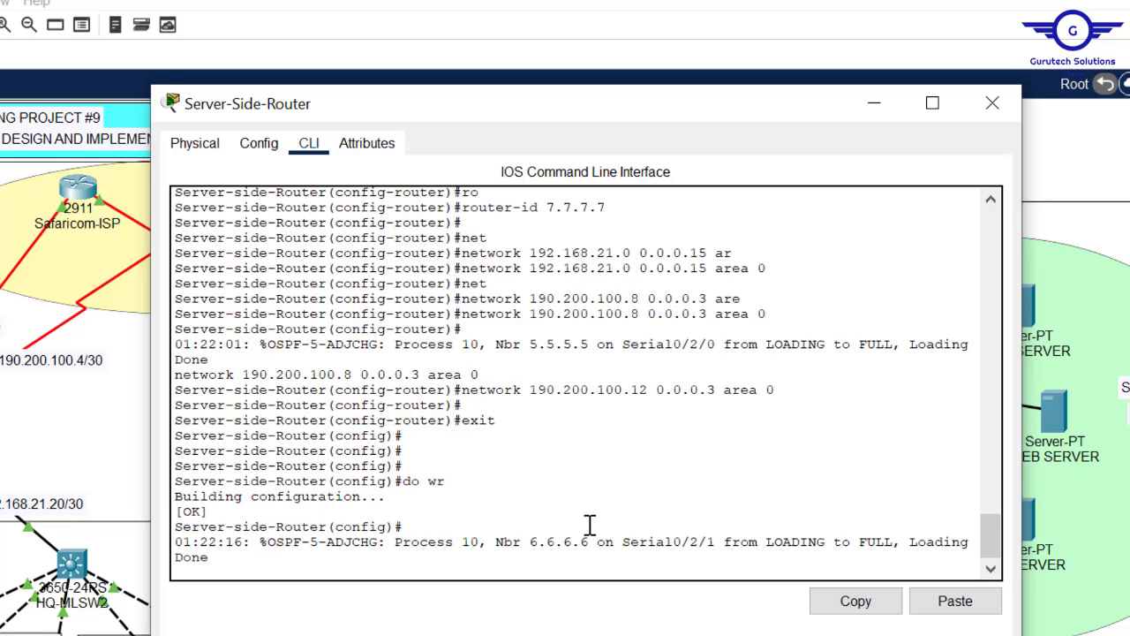
key(Return)
key(Return)
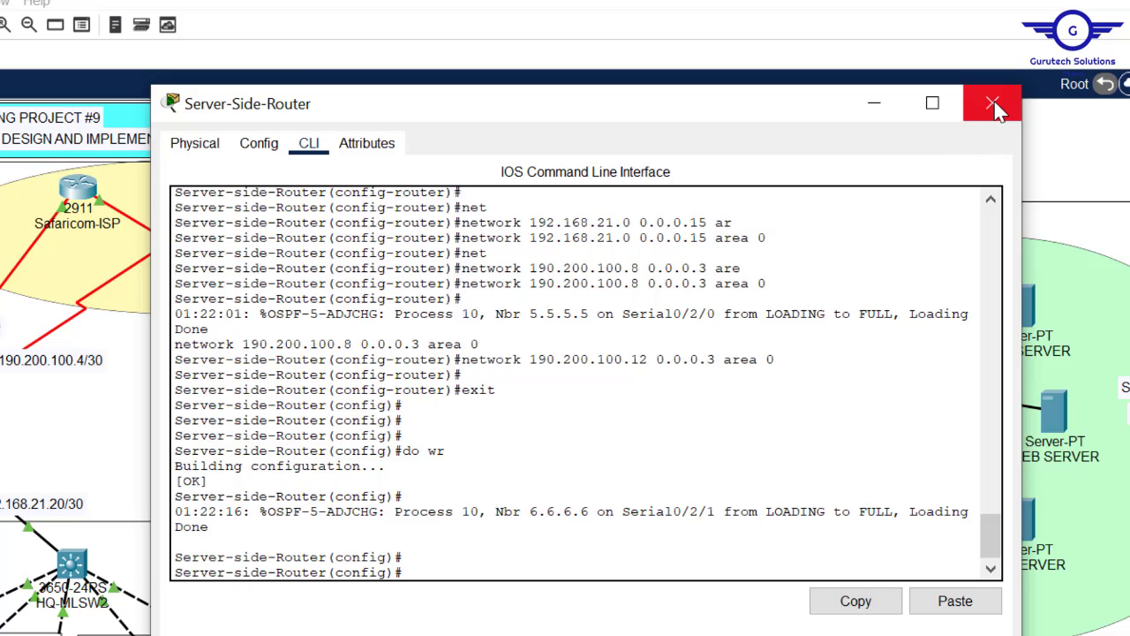
text(do wr)
key(Return)
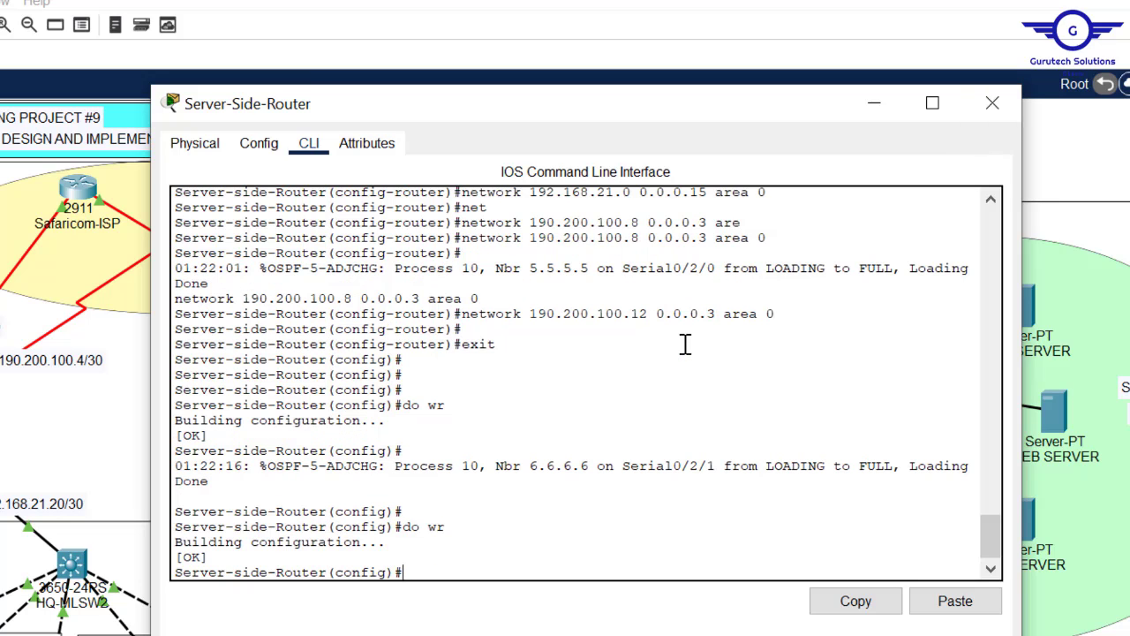
click(991, 103)
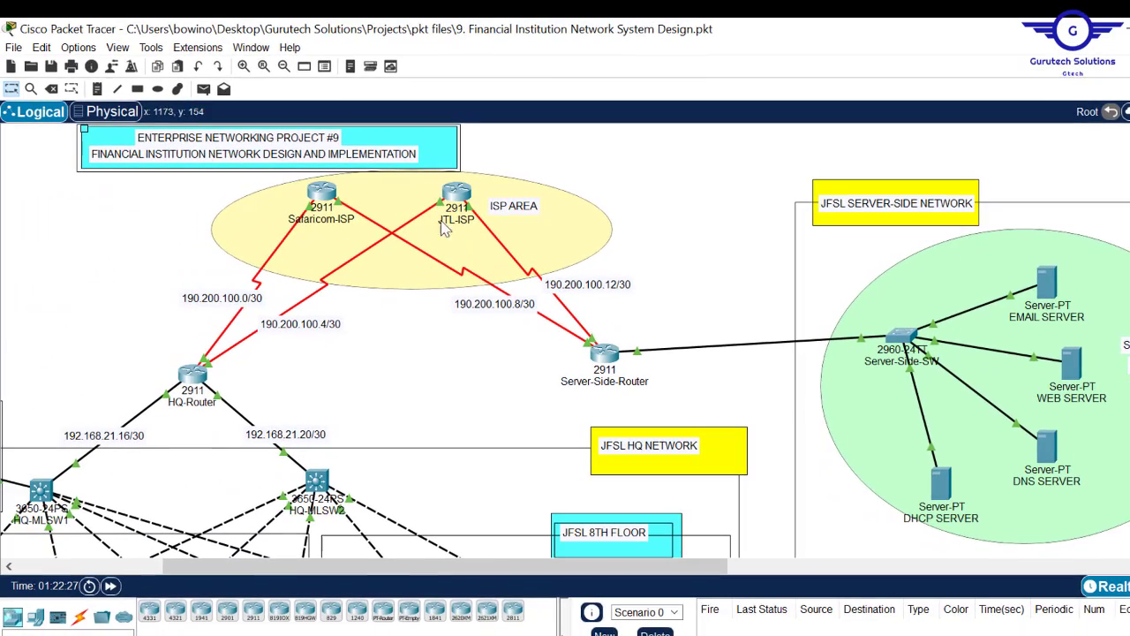
click(196, 374)
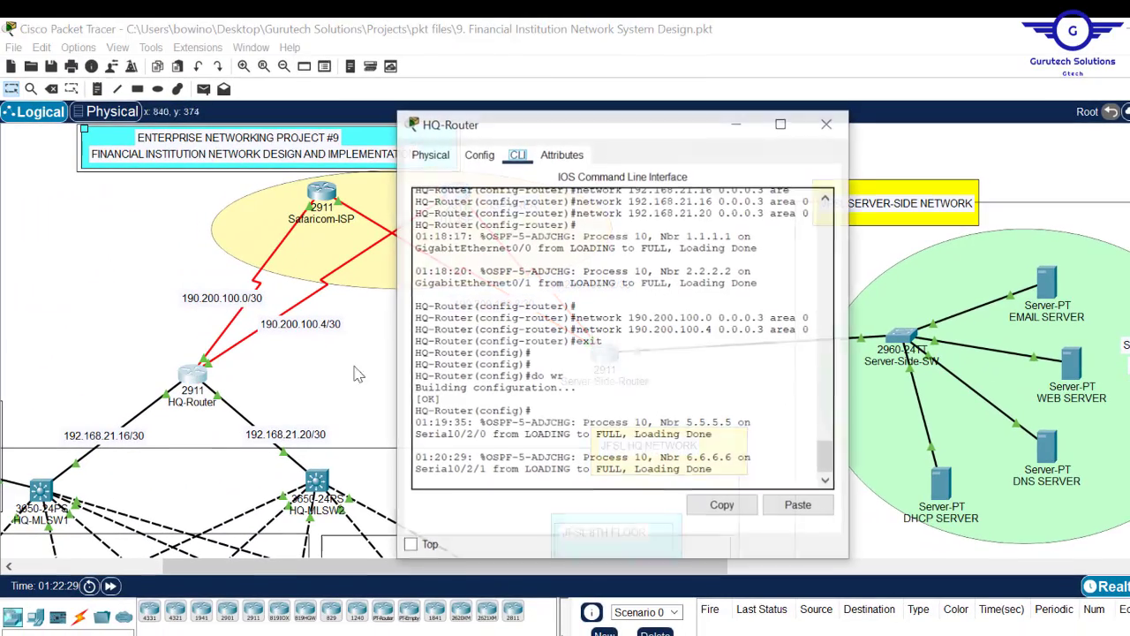
key(Return)
key(Return)
key(Return)
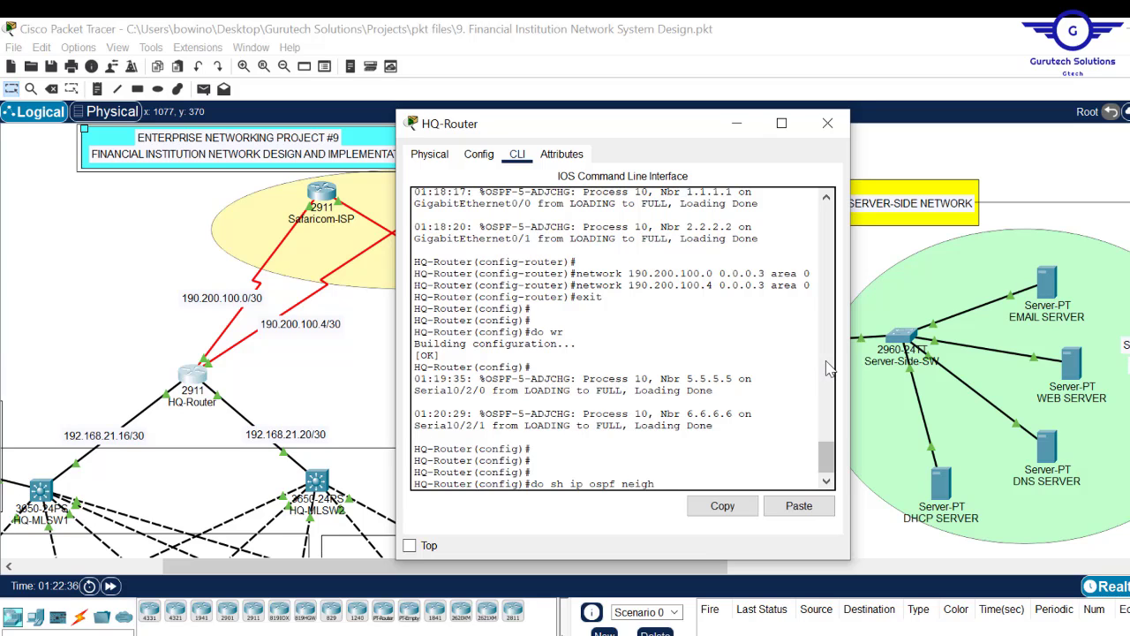
drag(849, 335, 1129, 344)
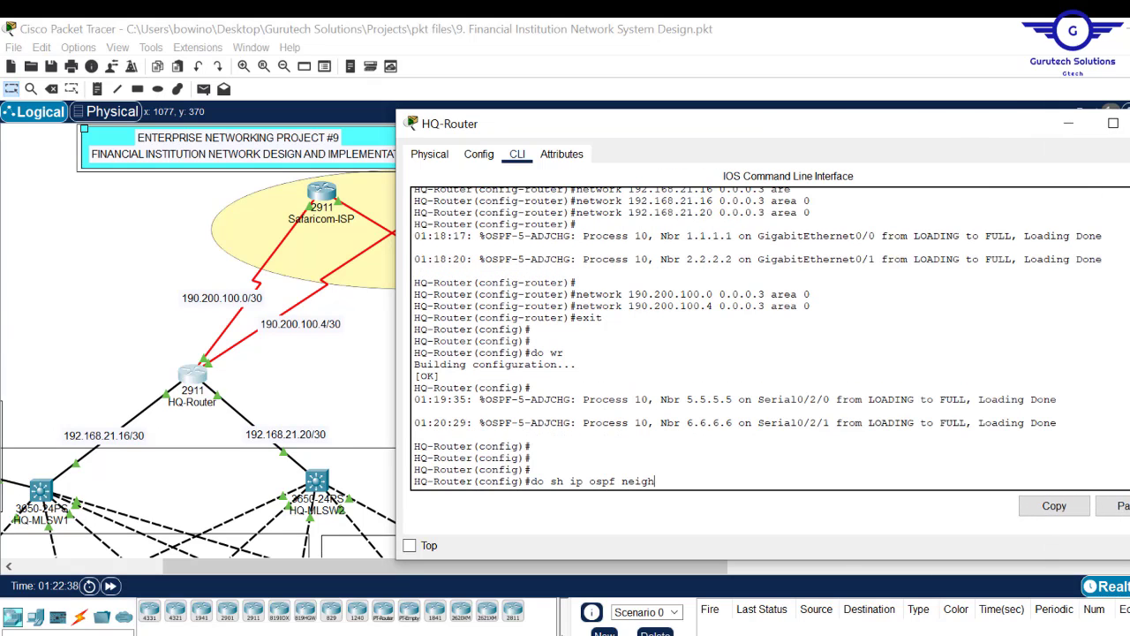
key(Return)
key(Return)
key(Return)
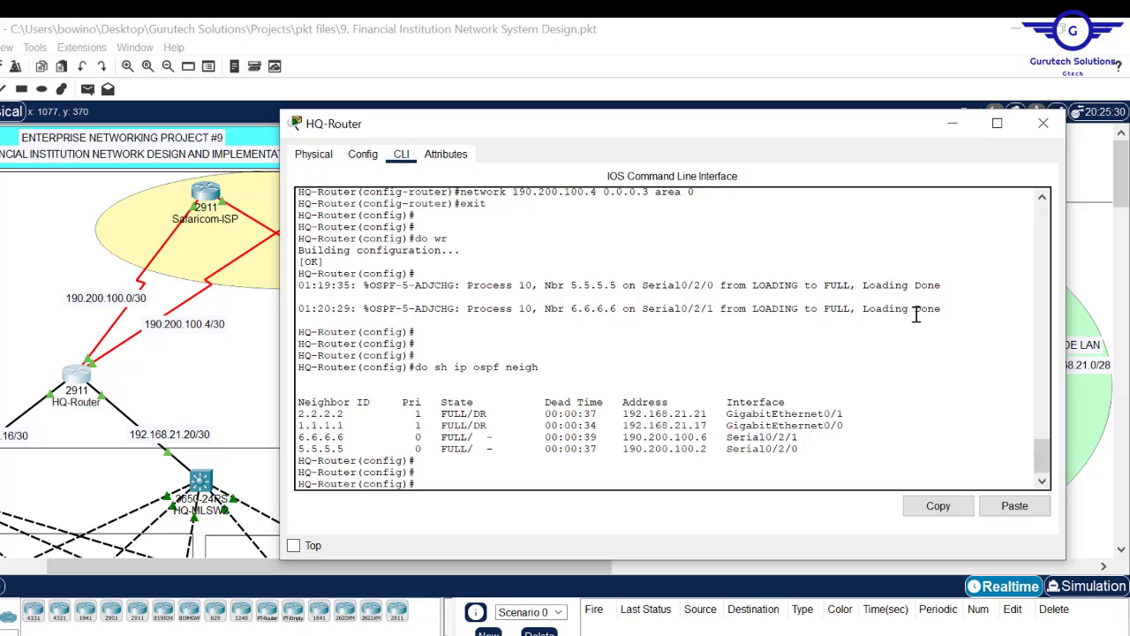
click(1043, 123)
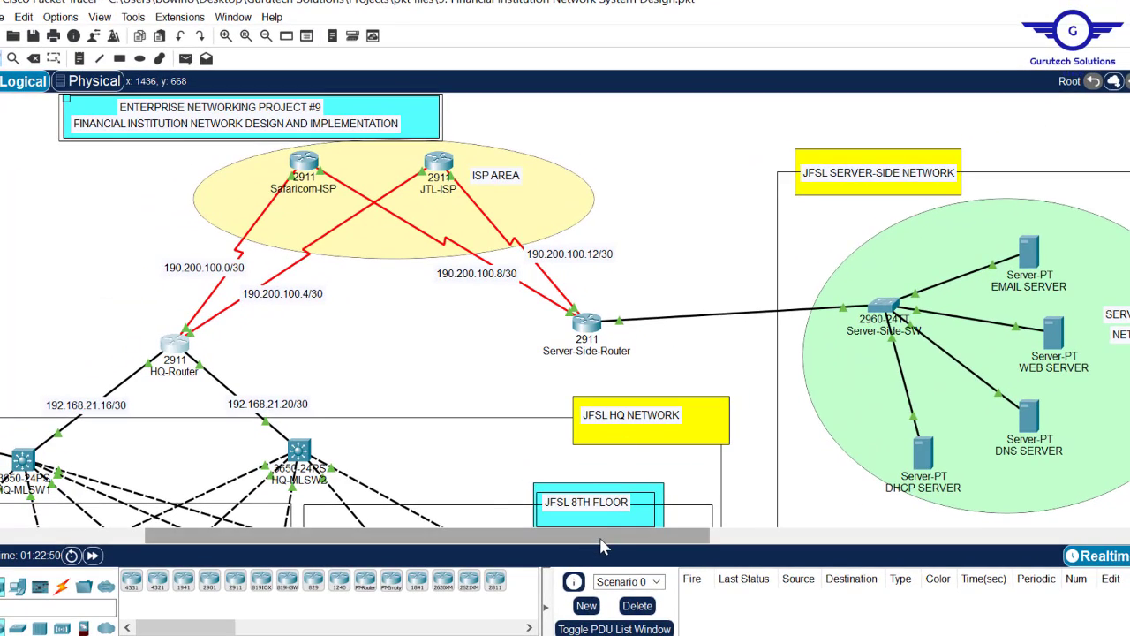
drag(601, 546, 463, 546)
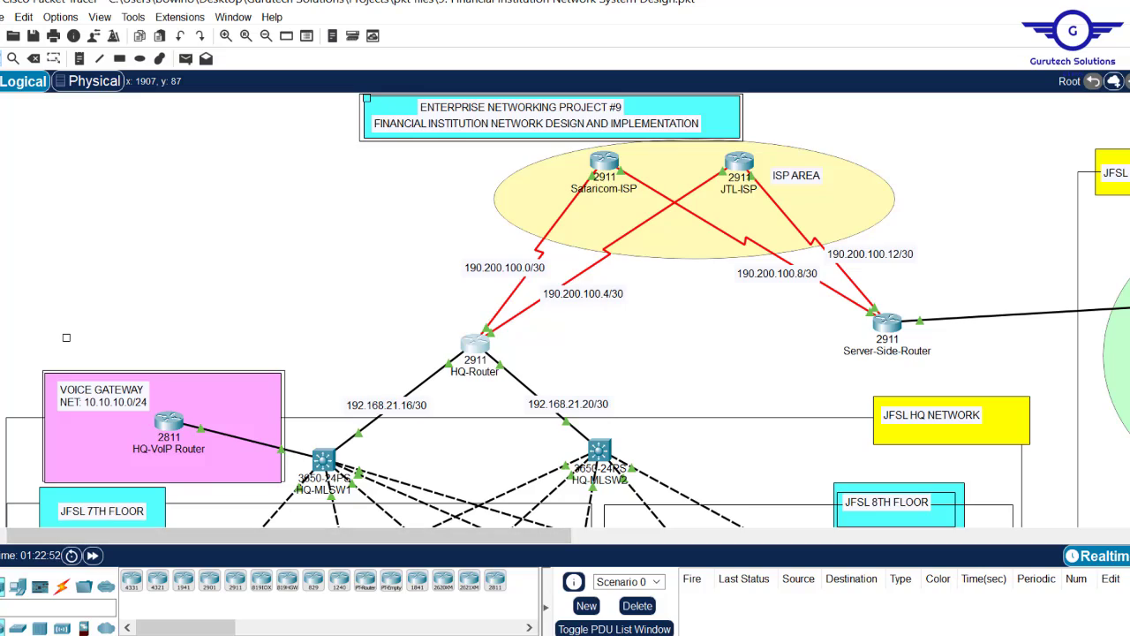
scroll(66, 338, down, 5)
scroll(63, 332, up, 5)
scroll(64, 332, down, 5)
scroll(66, 190, up, 5)
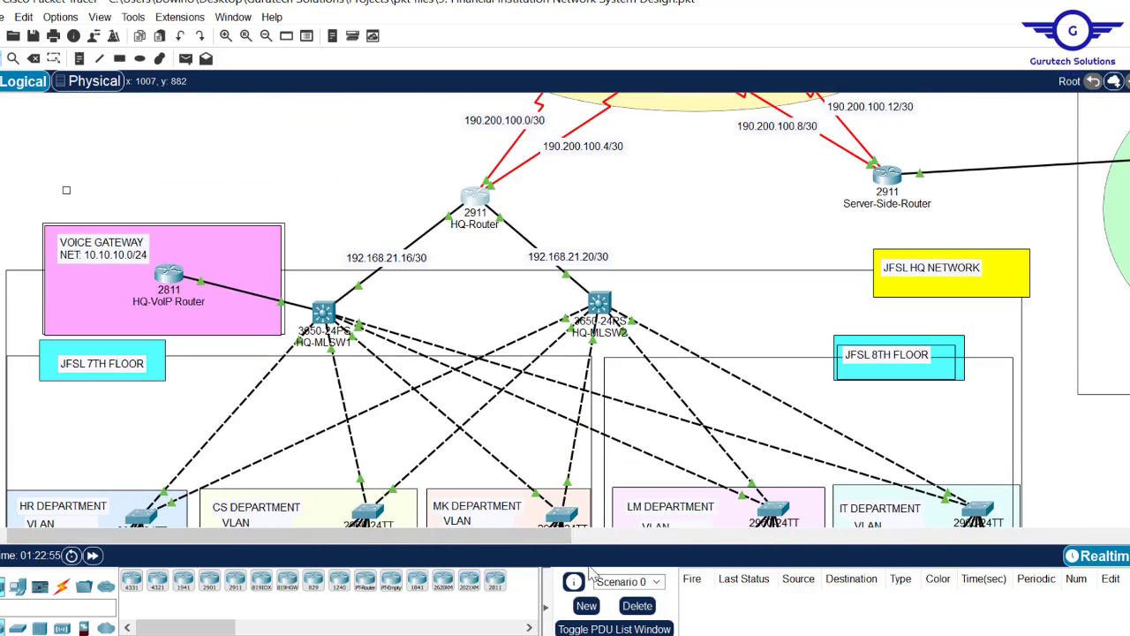
mouse_move(495, 634)
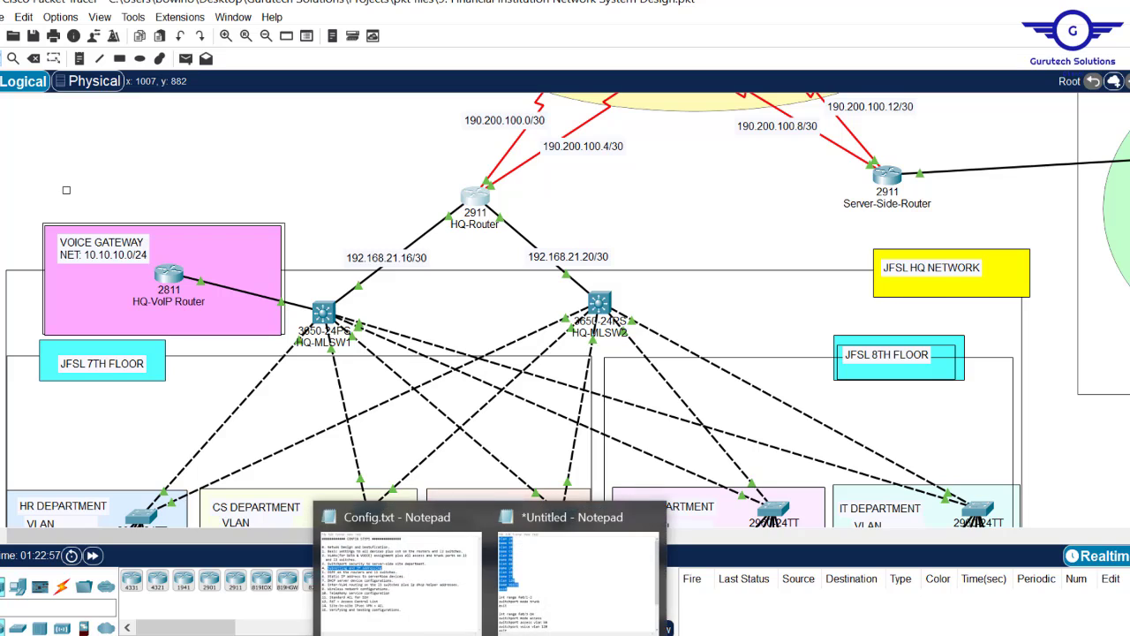
click(402, 607)
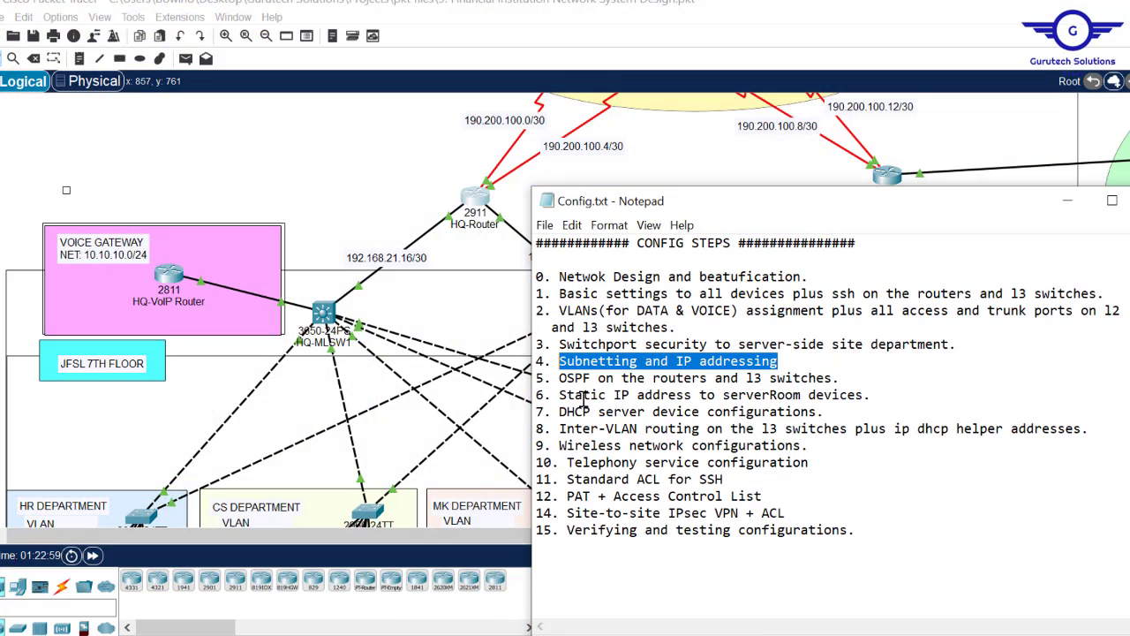
drag(560, 395, 857, 395)
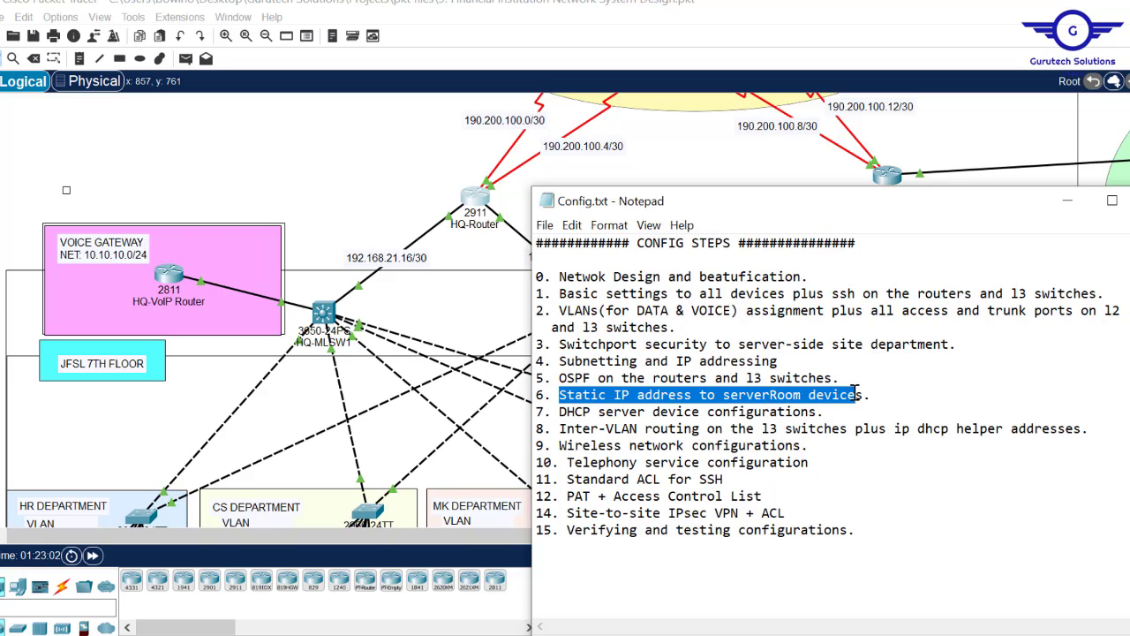
click(998, 138)
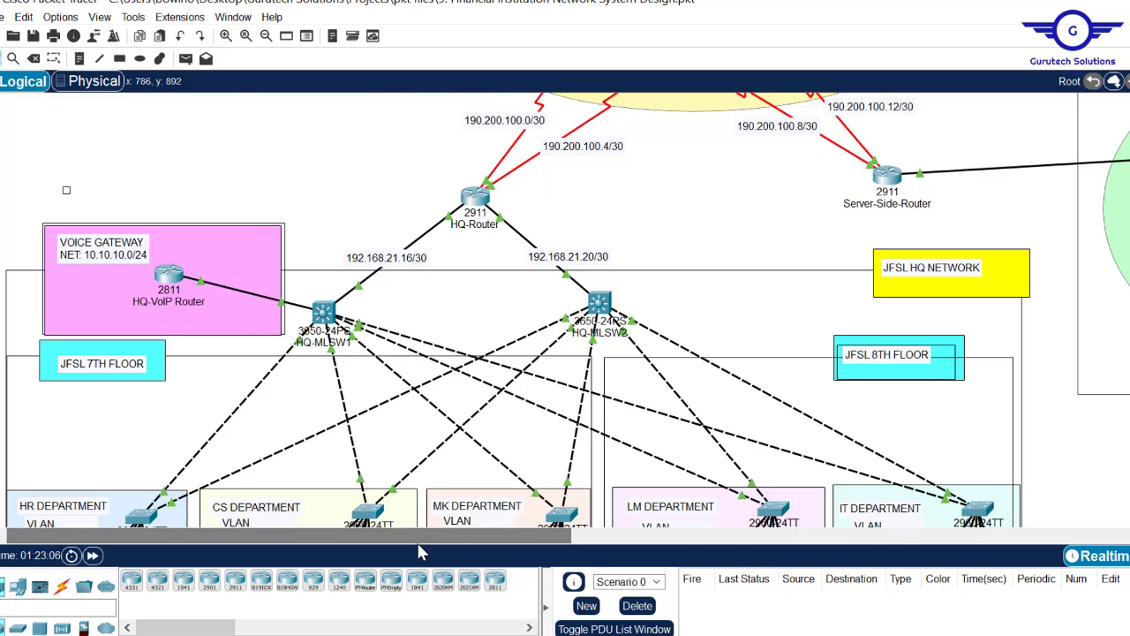
drag(430, 536, 641, 539)
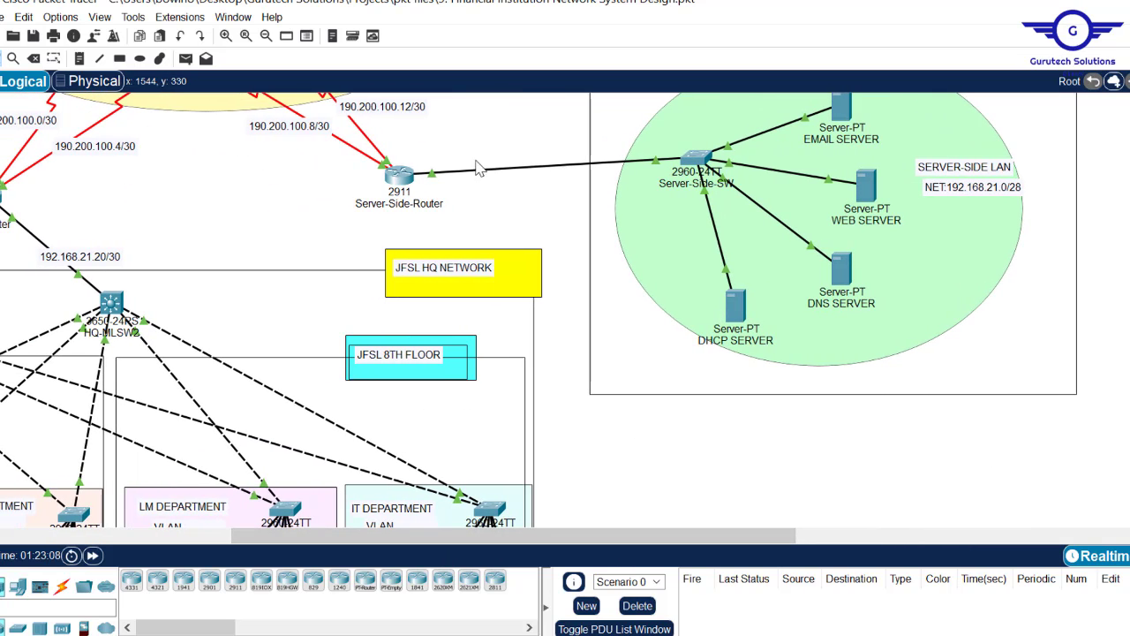
mouse_move(402, 181)
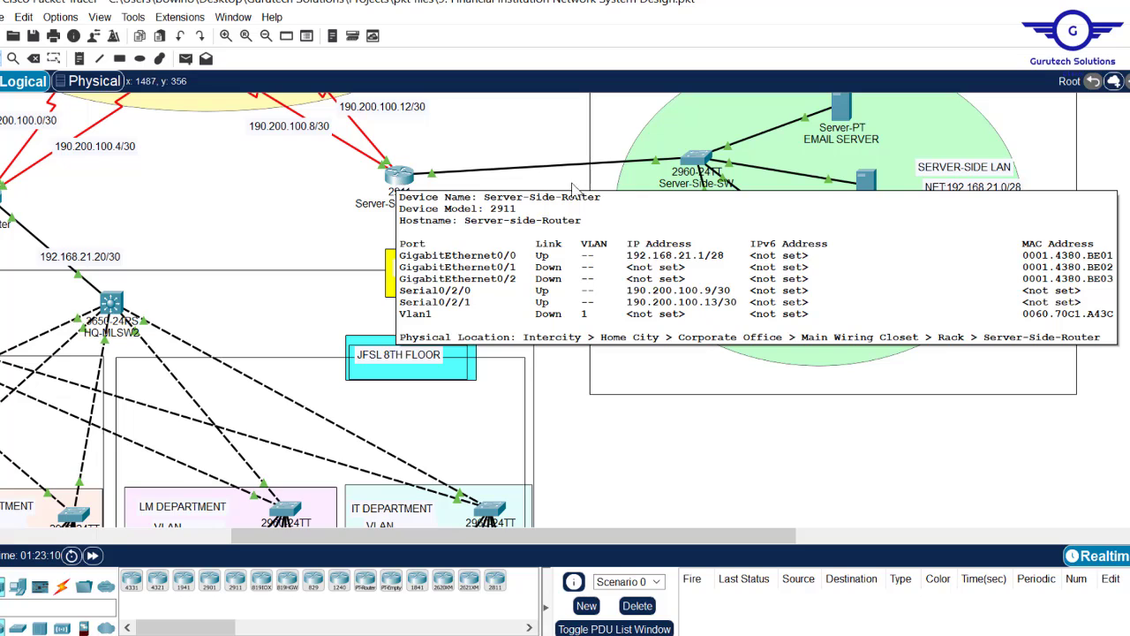
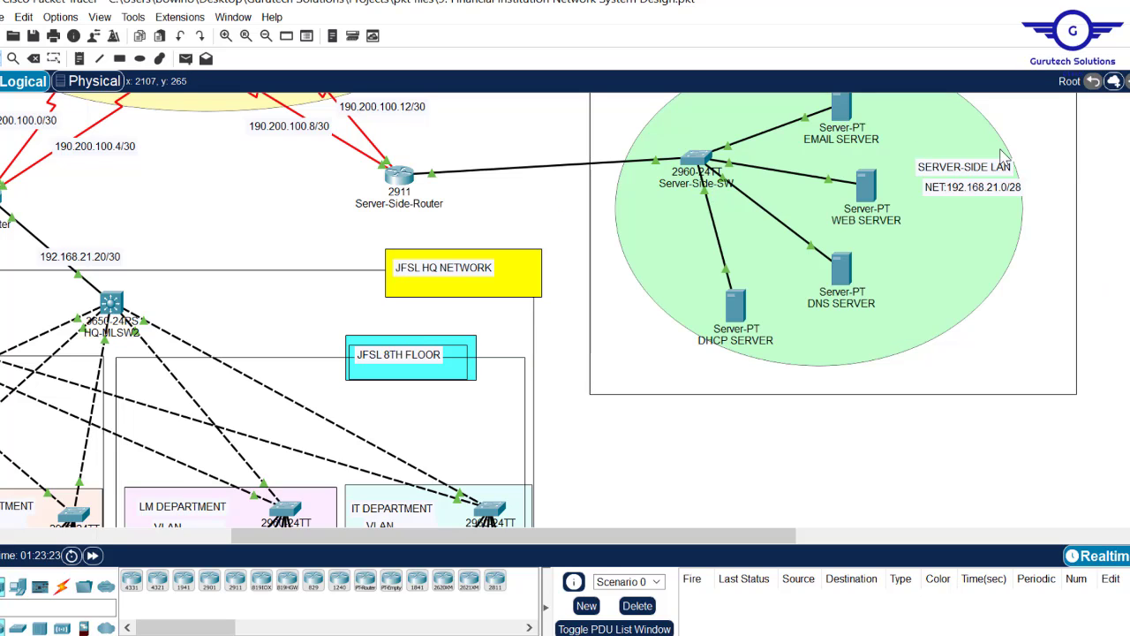
- Open the DHCP SERVER's IP Configuration and fill in subnet mask 255.255.255.240
scroll(538, 310, up, 2)
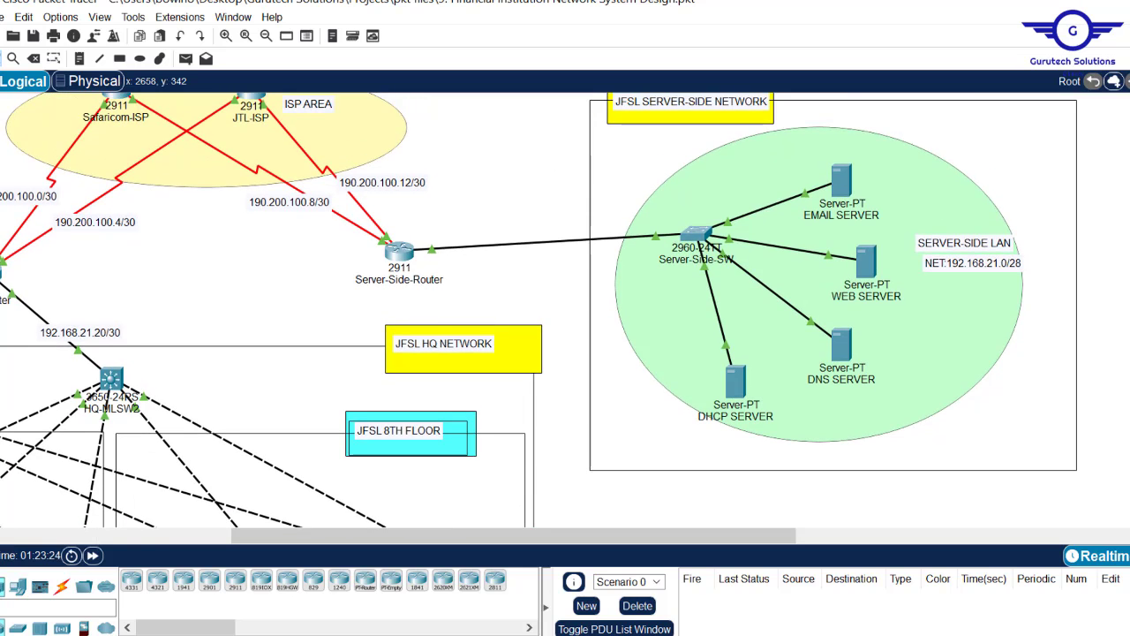
click(839, 181)
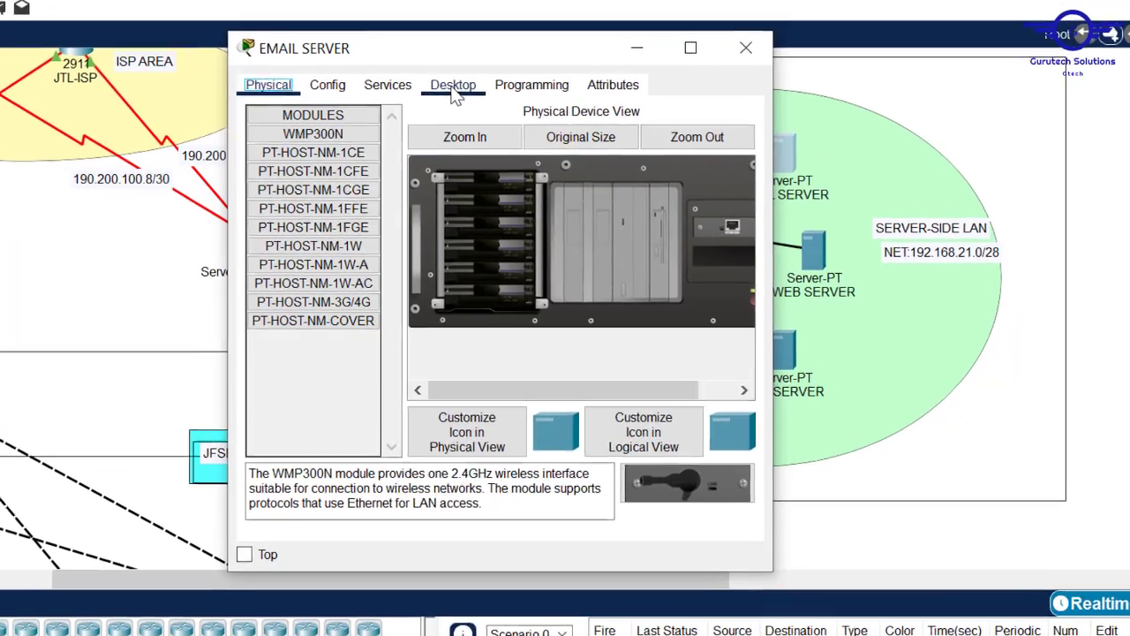
click(747, 48)
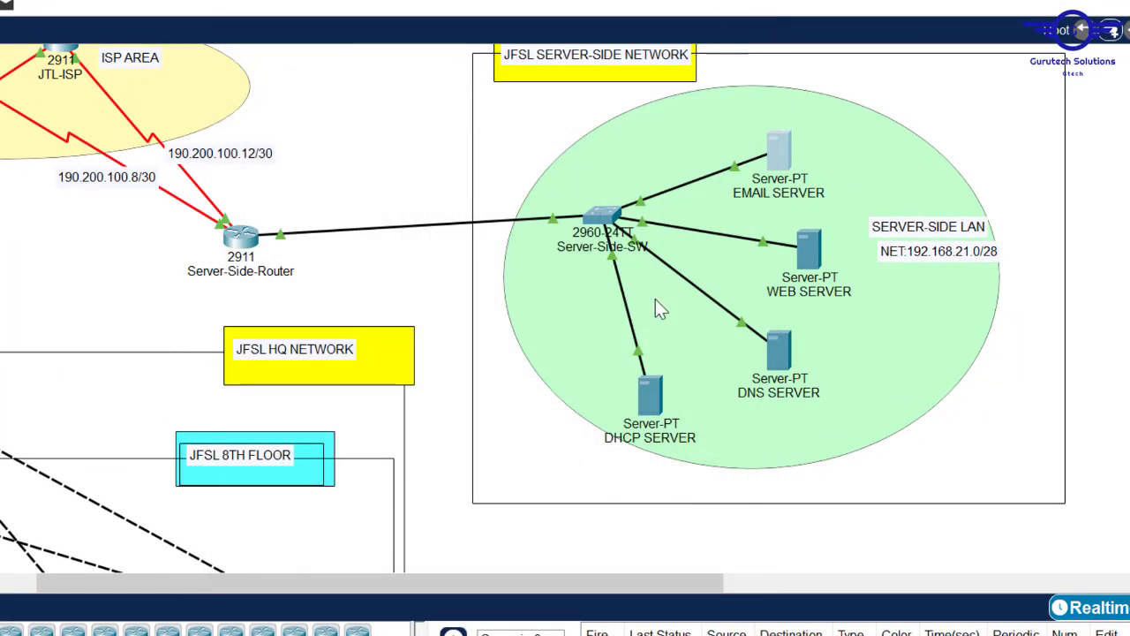
click(650, 393)
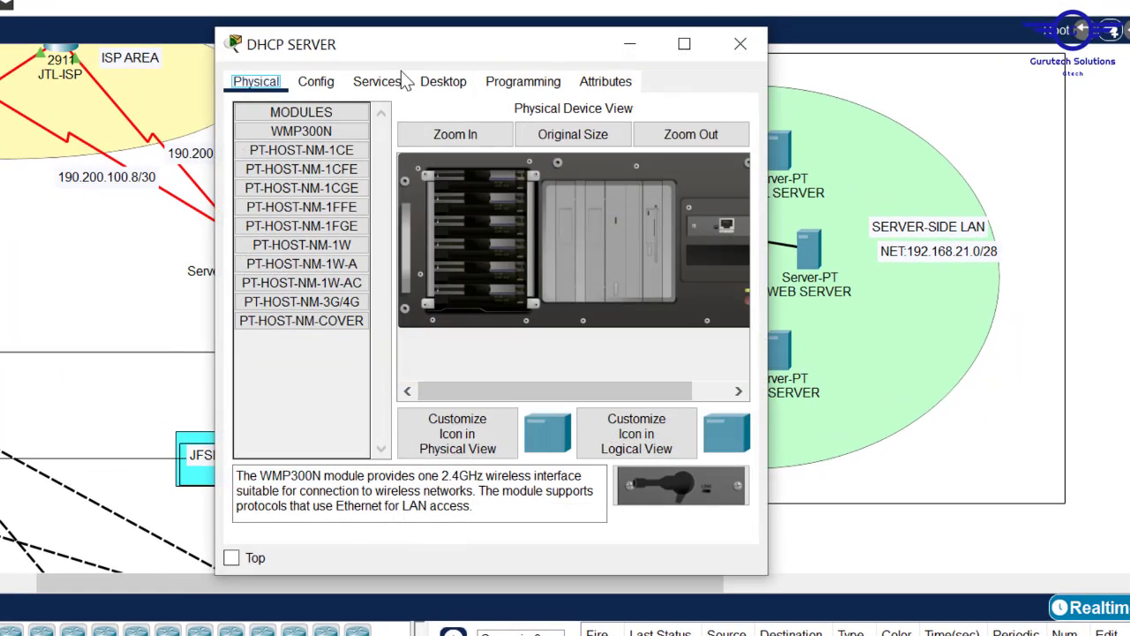
click(316, 82)
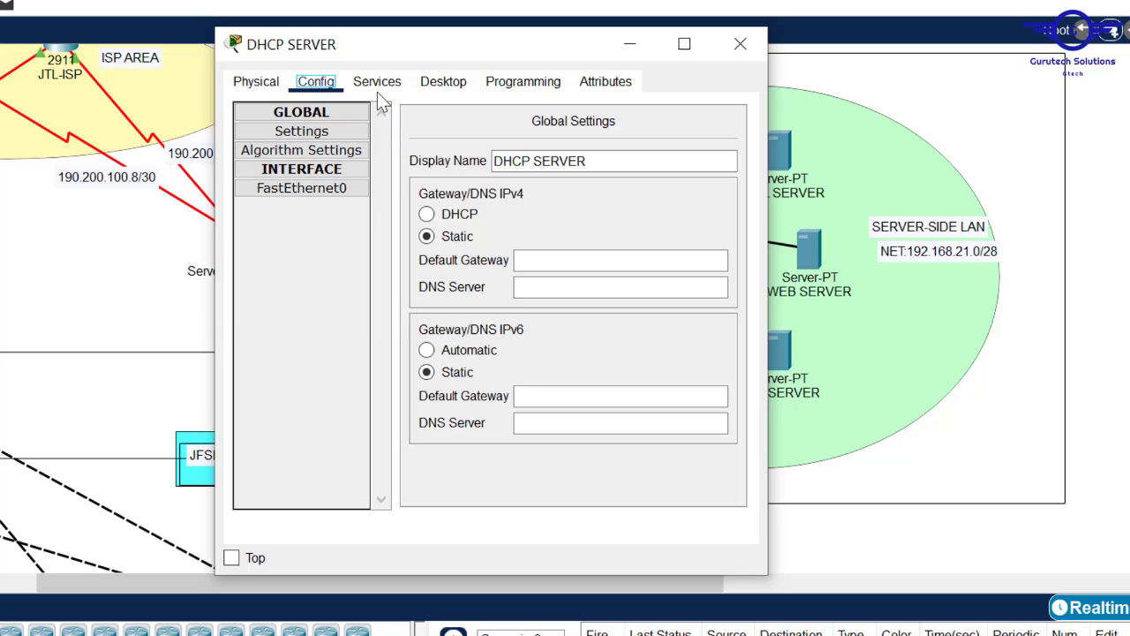
click(446, 83)
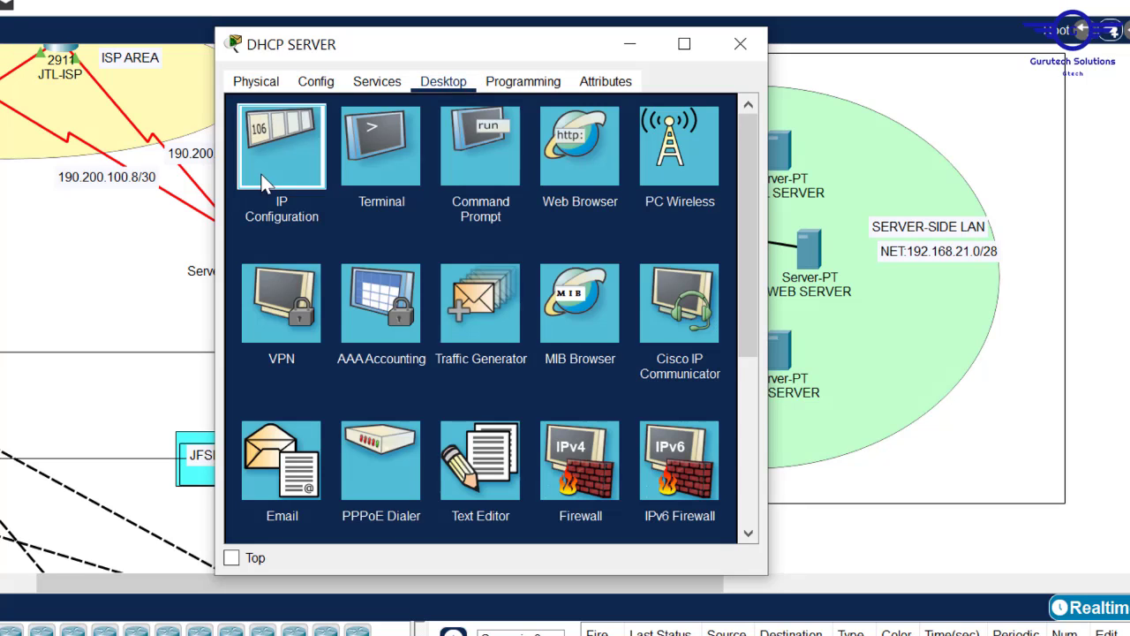
click(266, 182)
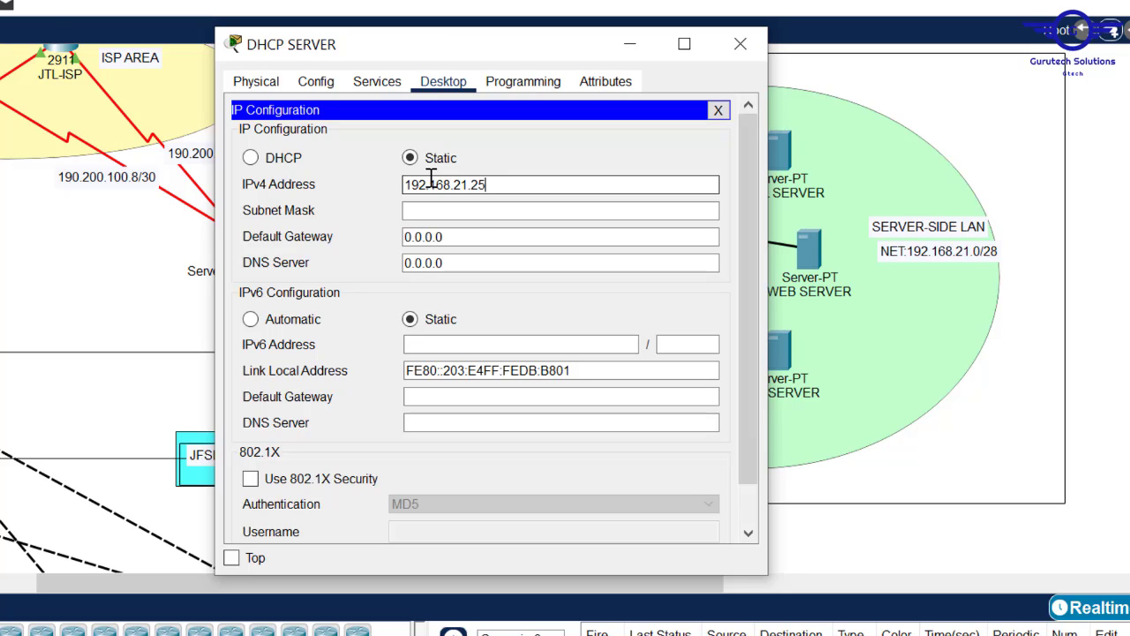
click(461, 213)
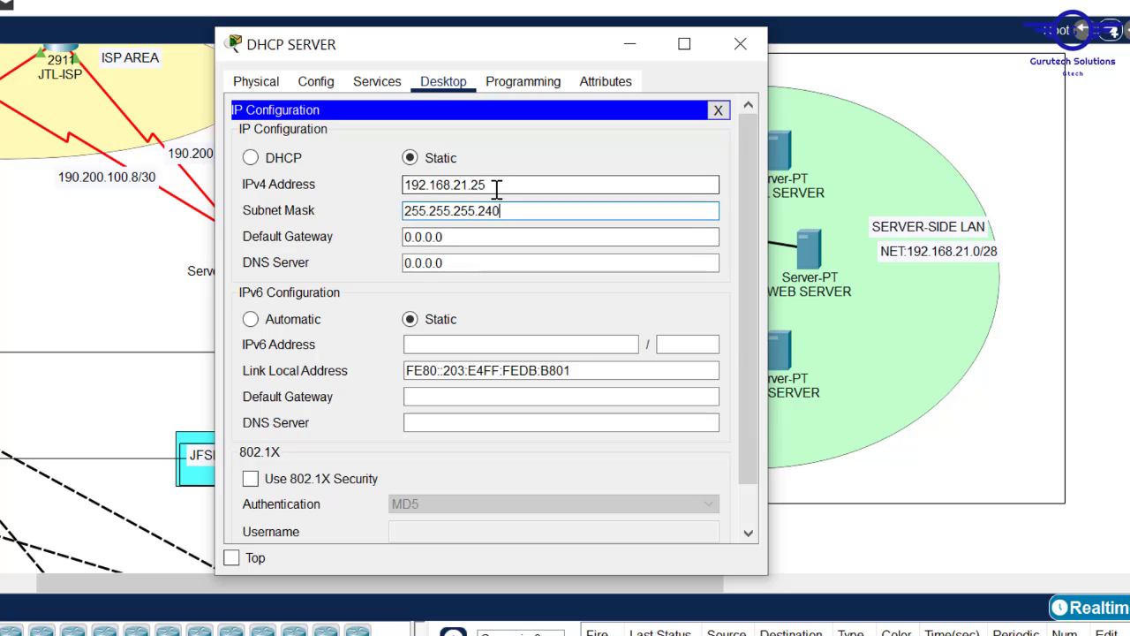
- Copy the server's address into the default gateway field to make it 192.168.21.1
drag(497, 189, 365, 185)
key(ctrl+c)
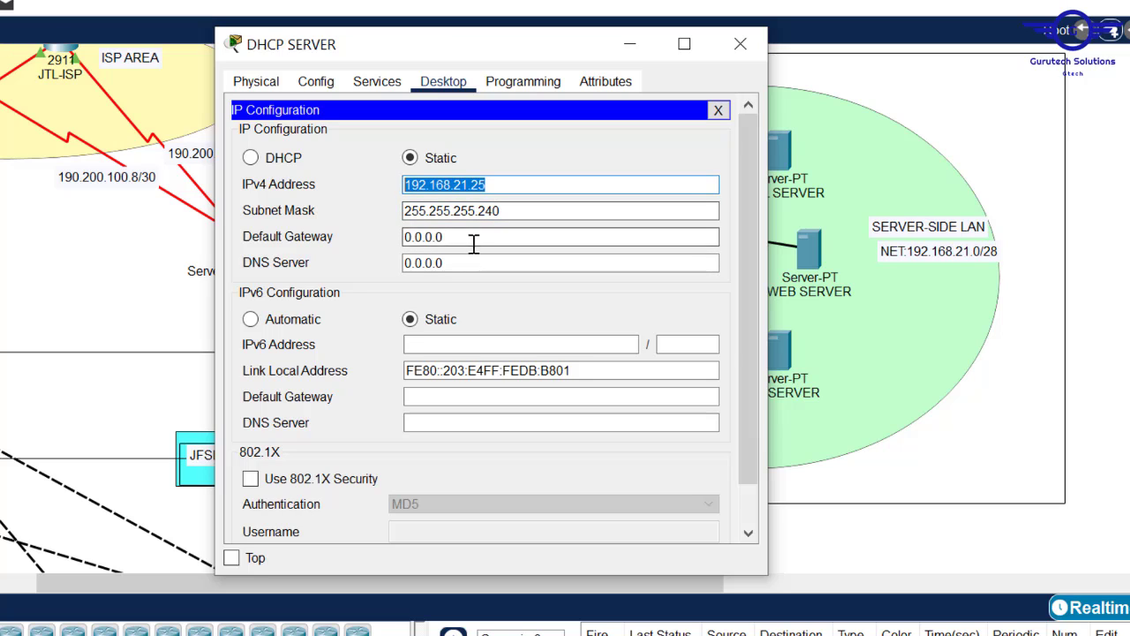
click(424, 239)
key(ctrl+a)
key(ctrl+v)
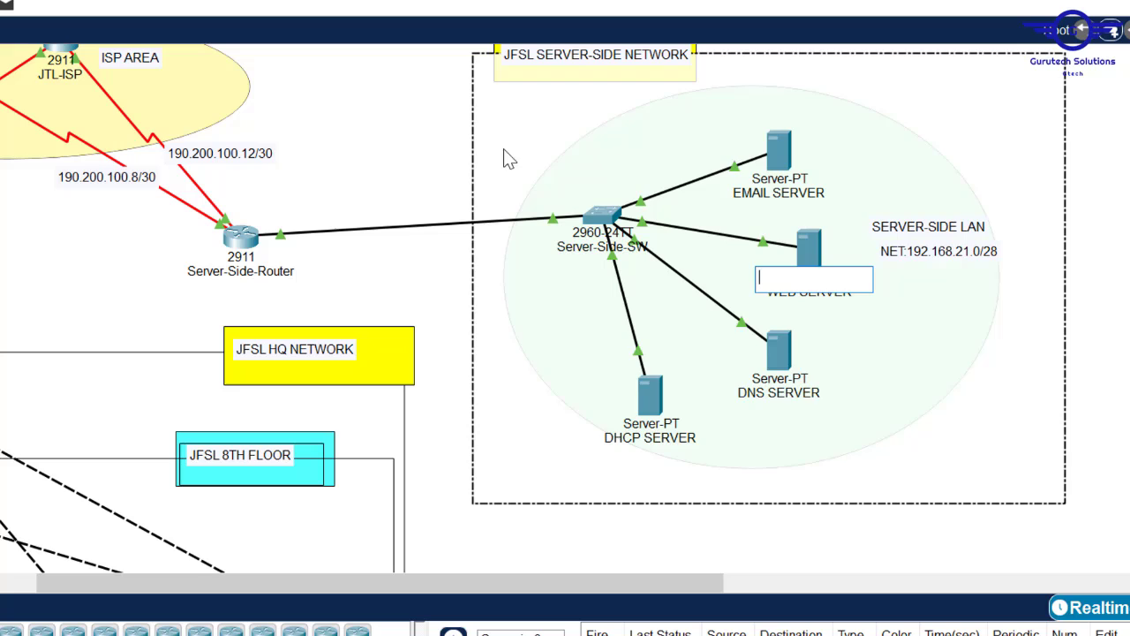
click(380, 134)
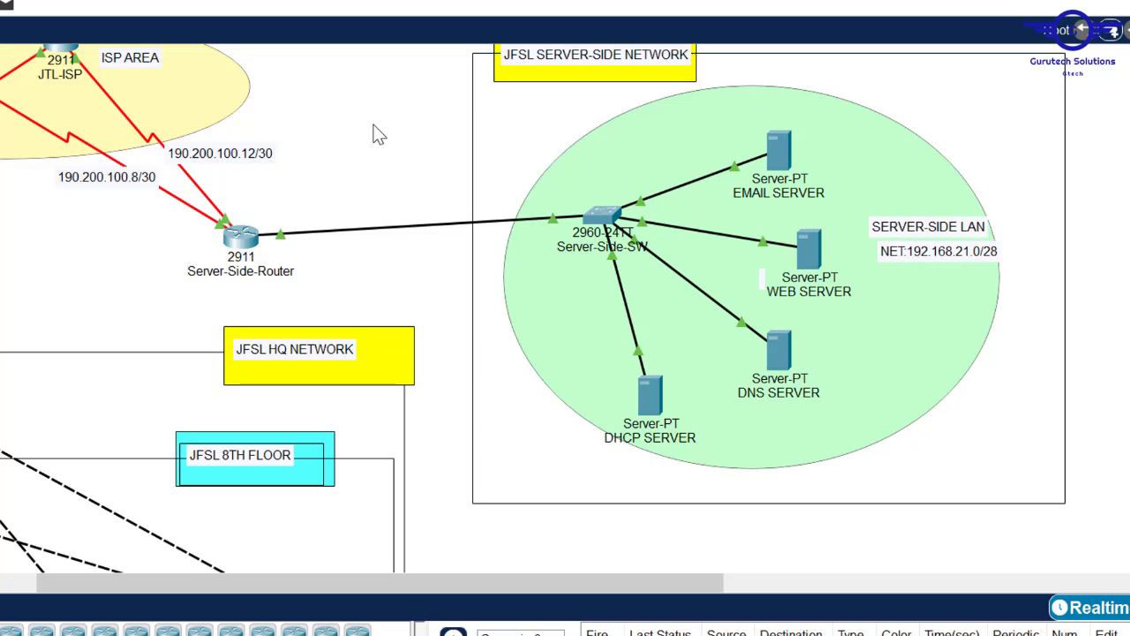
- Correct the DHCP SERVER's IPv4 address and DNS server entries, then close it
mouse_move(234, 249)
click(651, 389)
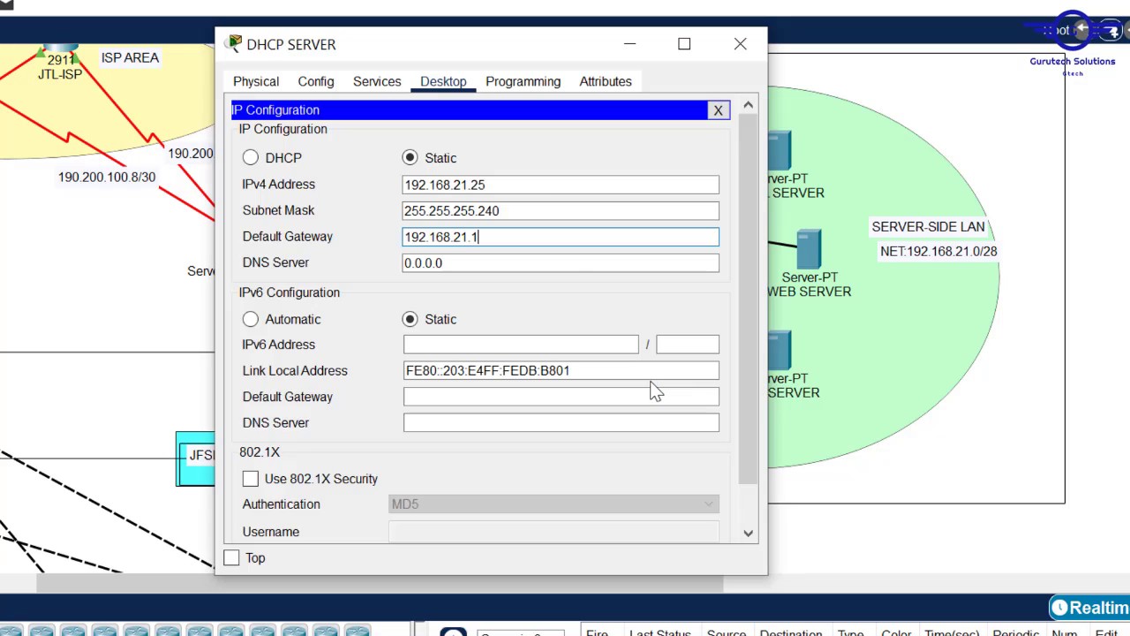
click(482, 184)
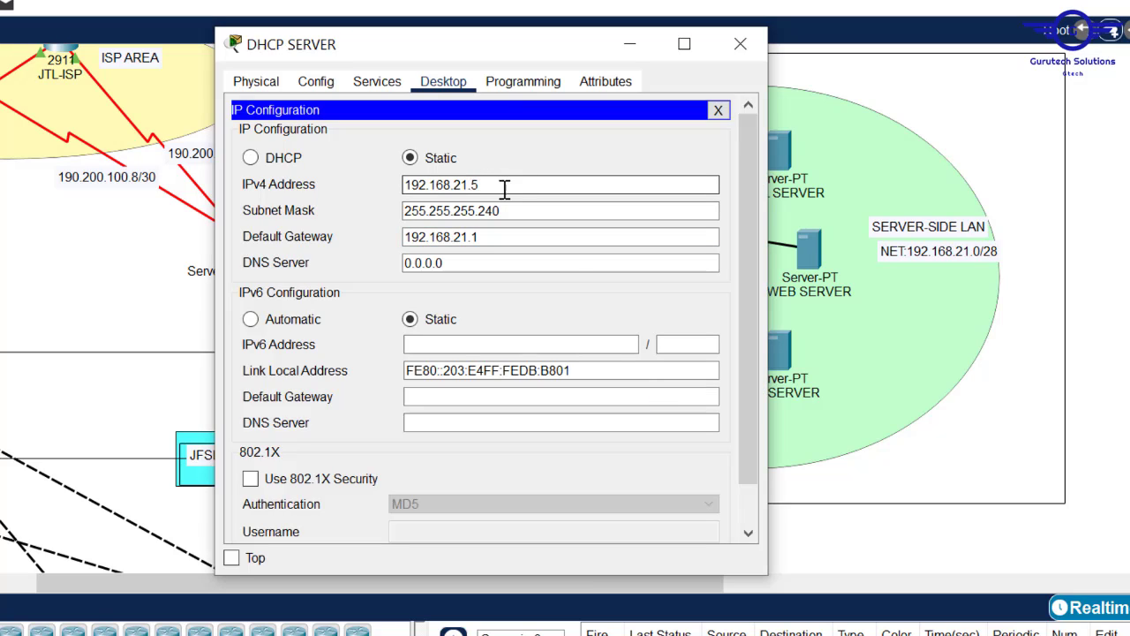
click(457, 269)
drag(457, 268, 404, 260)
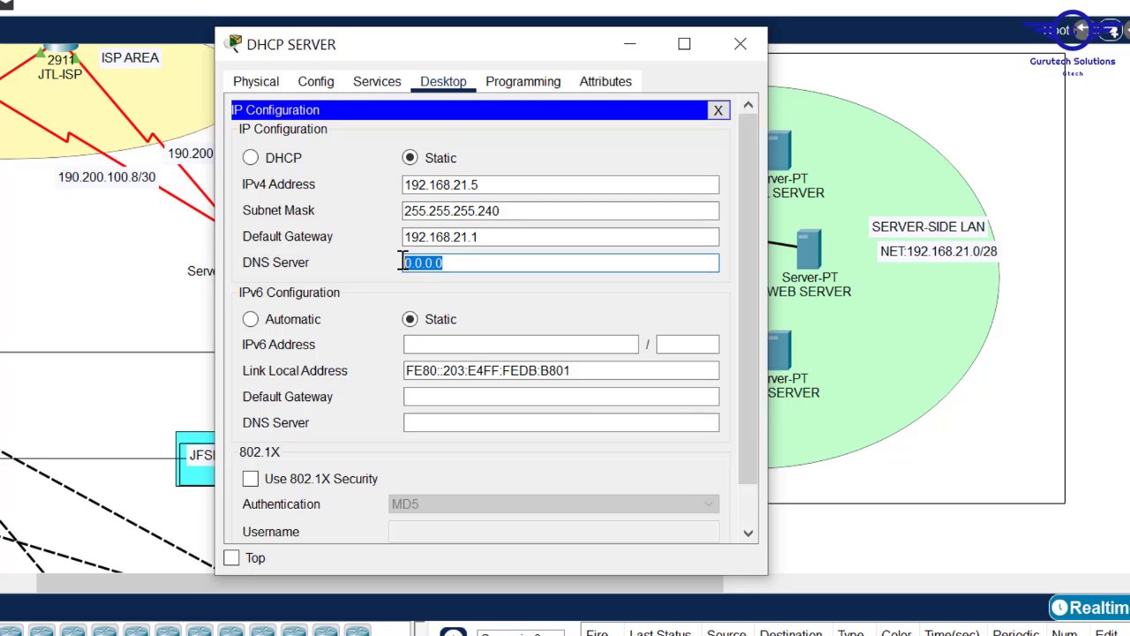
text(192.168.21.25)
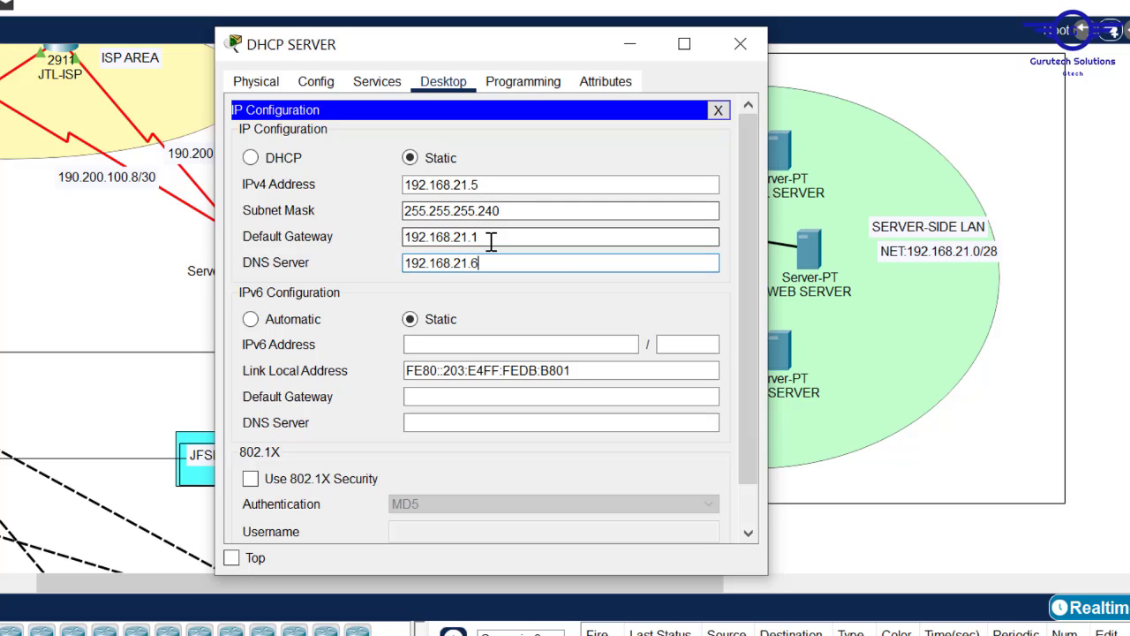
drag(479, 237, 369, 239)
key(super+c)
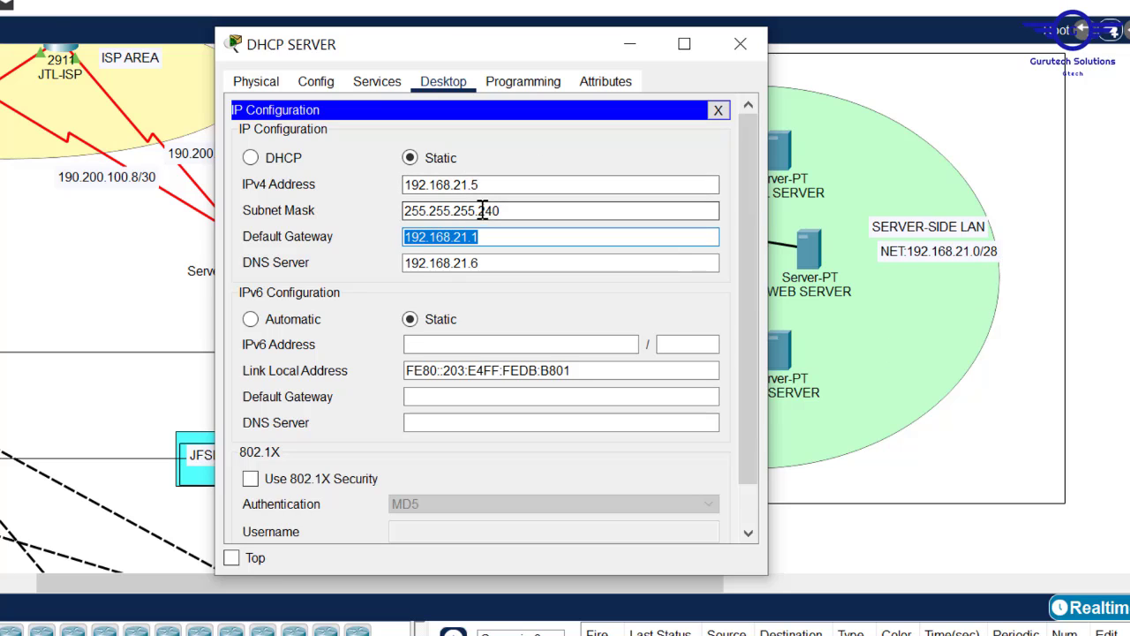
click(742, 46)
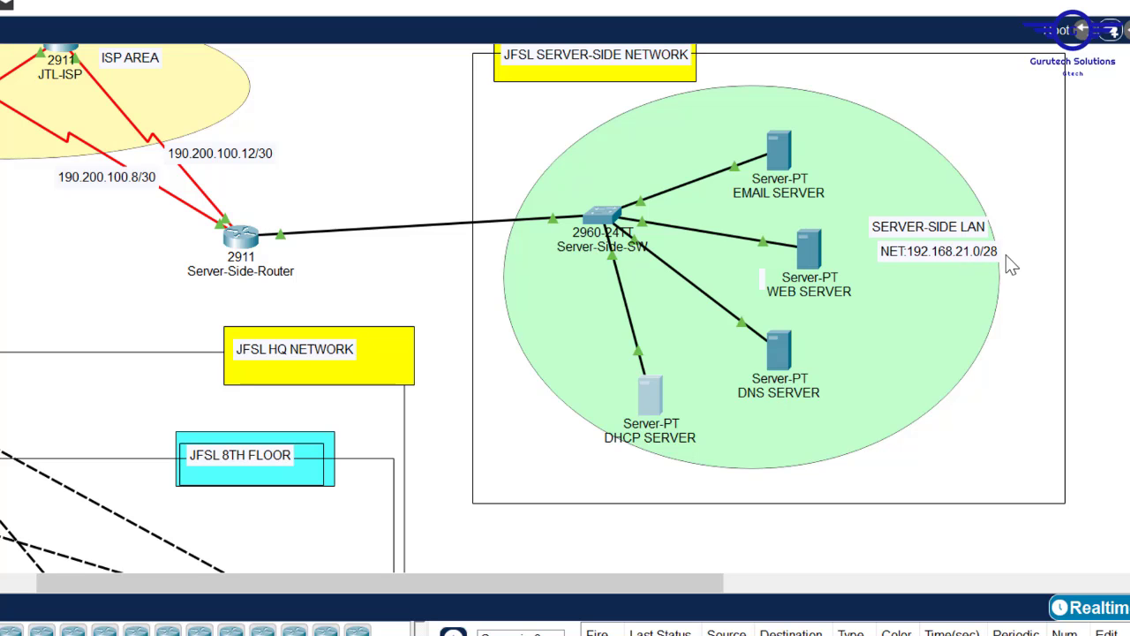
- Review the DHCP SERVER's 192.168.21.5, gateway 192.168.21.1 and DNS 192.168.21.6 settings
click(651, 396)
click(302, 137)
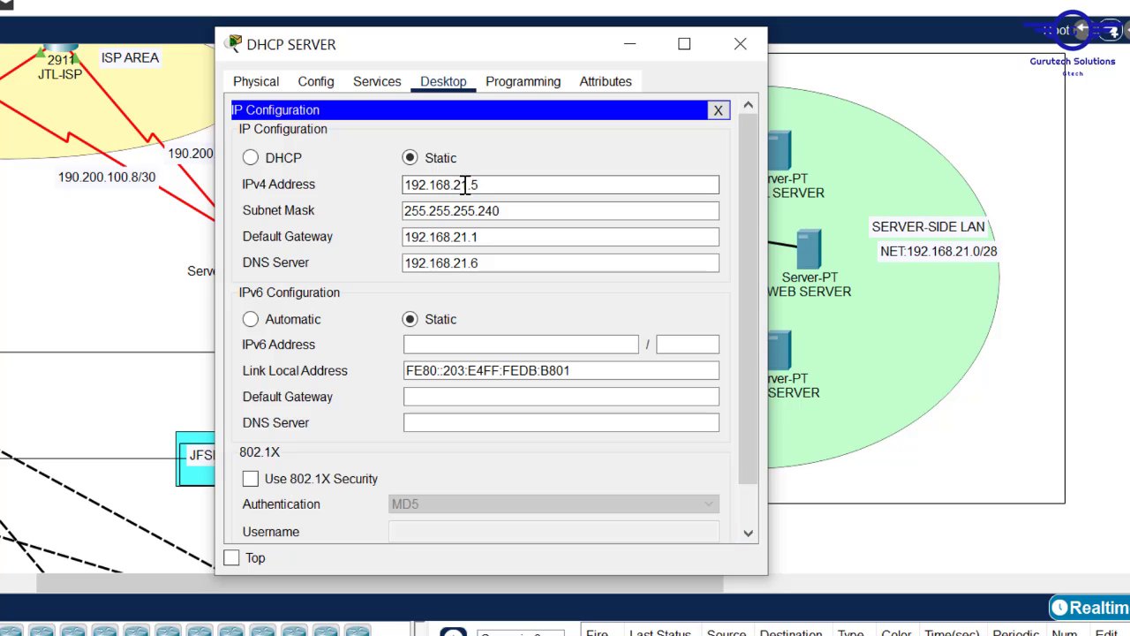
click(740, 44)
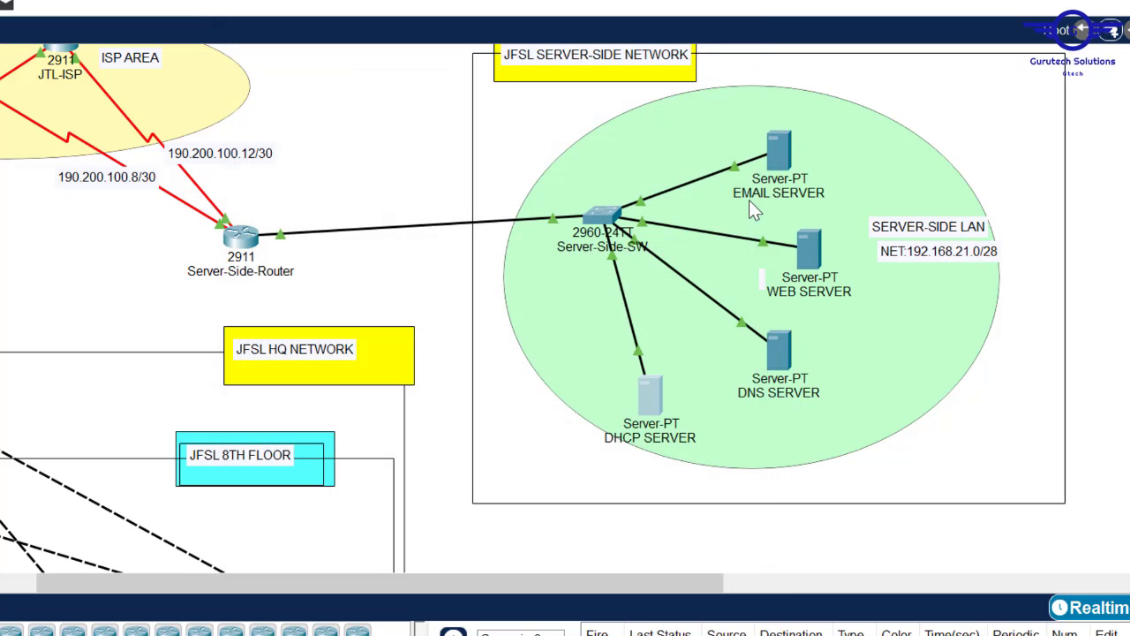
- Give the DNS SERVER static IPv4 192.168.21.6 with mask 255.255.255.240
click(776, 342)
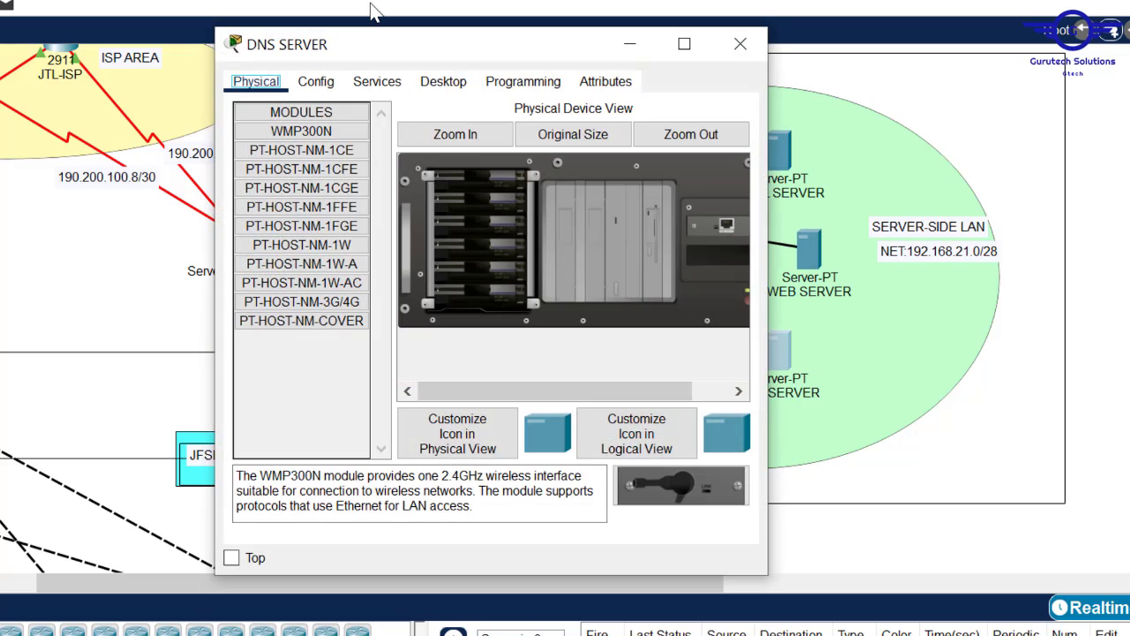
click(441, 81)
click(270, 157)
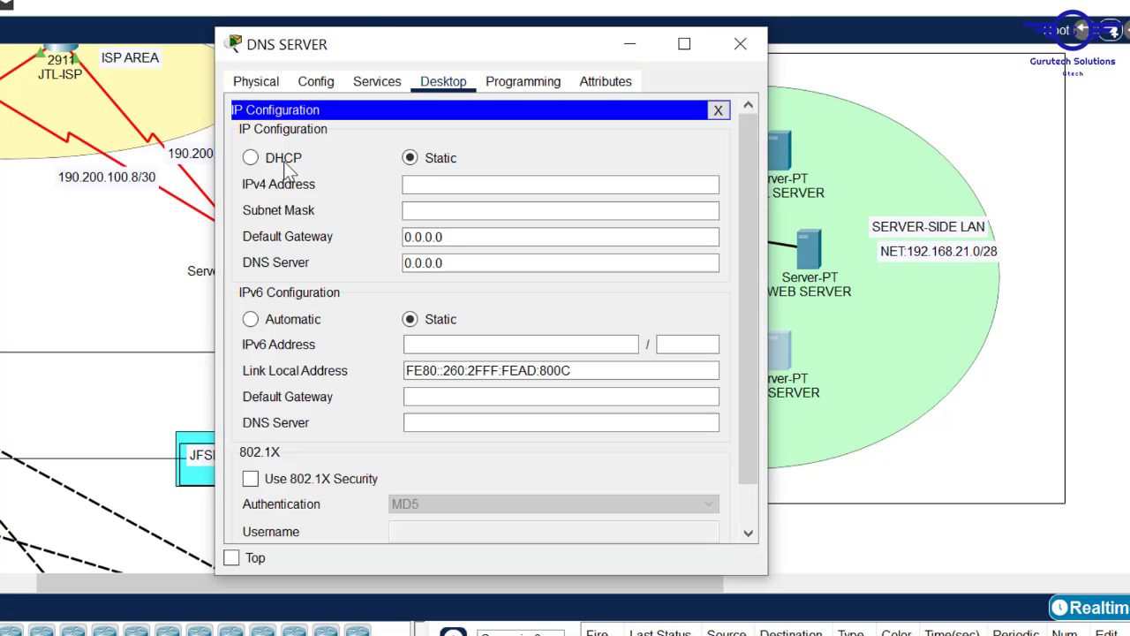
click(418, 190)
text(192.168.21.1)
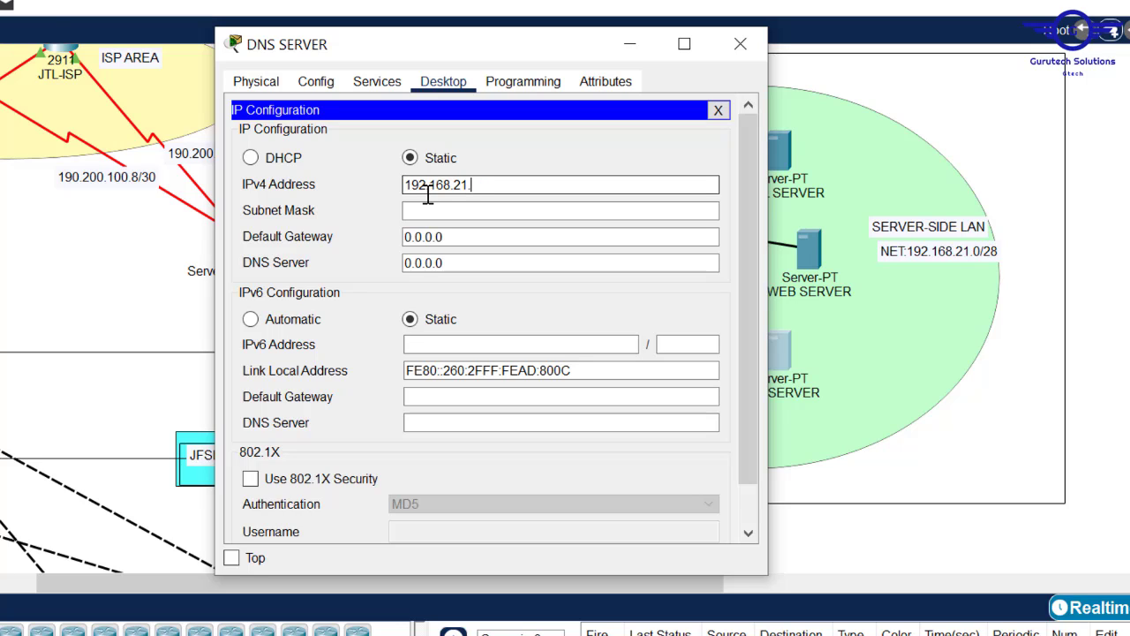
click(440, 210)
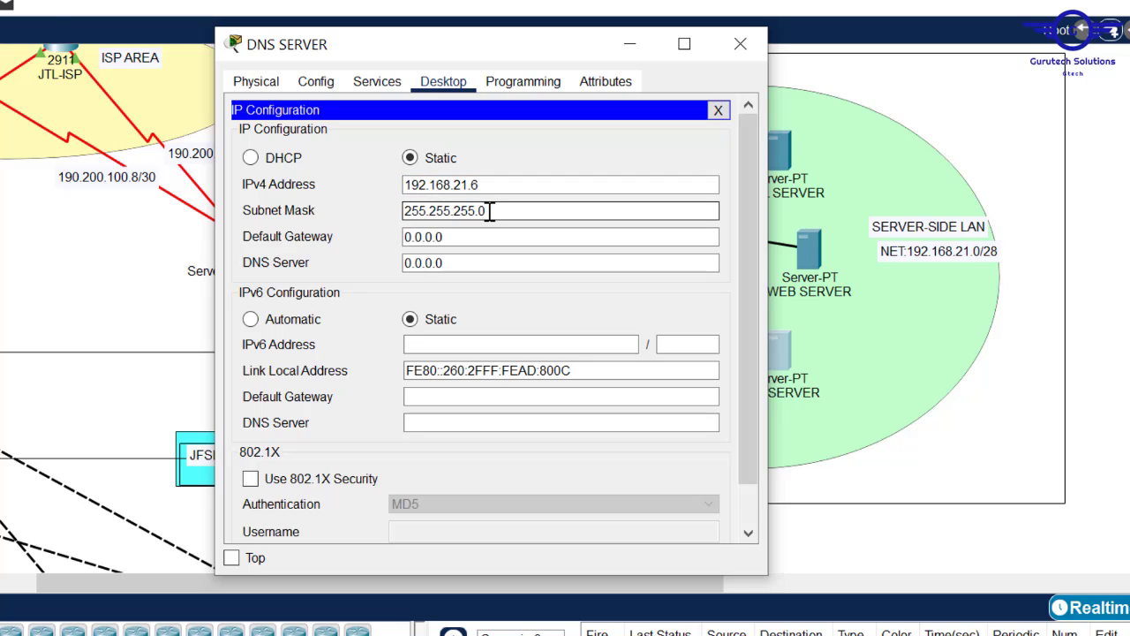
text(24)
- Set the DNS SERVER's default gateway 192.168.21.1 and fill in its DNS server address
click(465, 238)
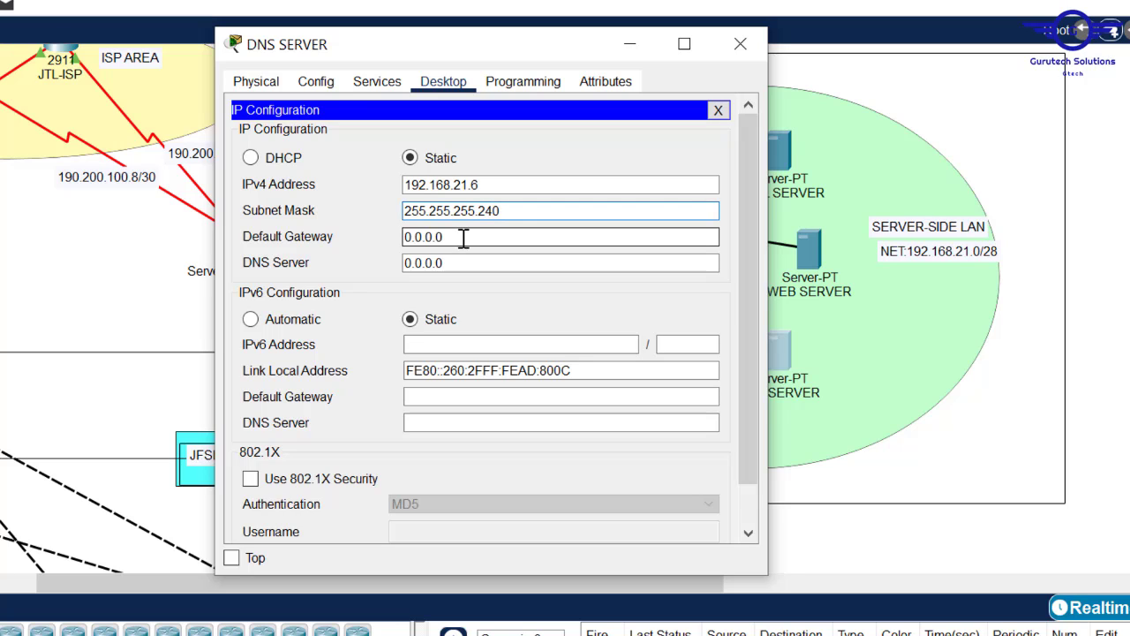
drag(464, 238, 368, 222)
text(192.168.21.1)
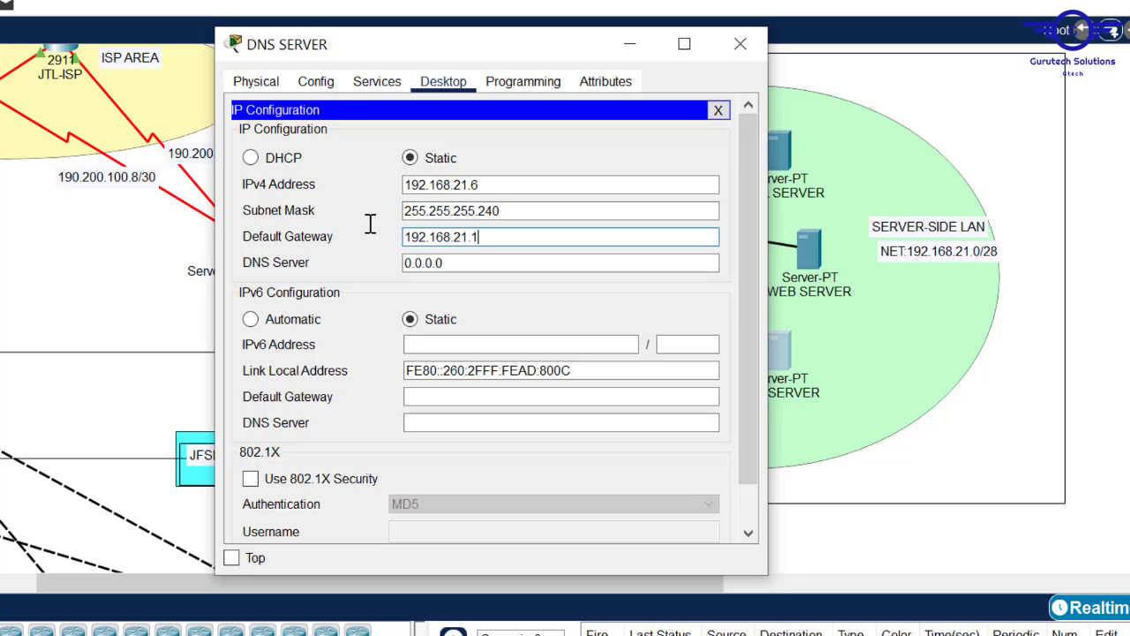
click(429, 265)
drag(428, 270, 362, 265)
text(192.168.21.1)
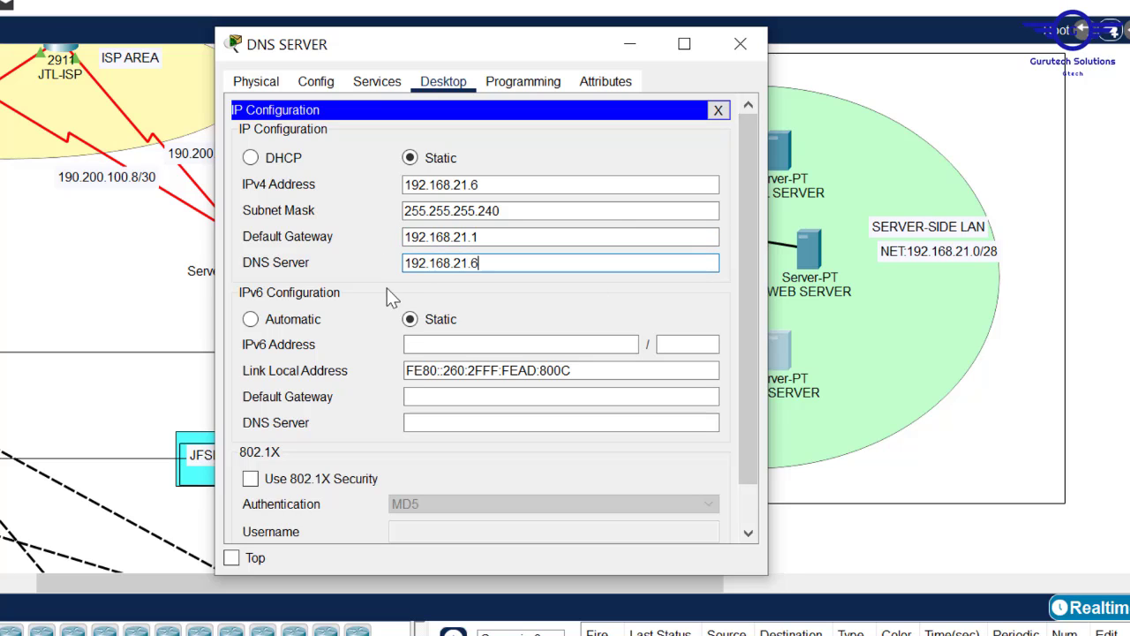
- Ping the gateway 192.168.21.1 from the DNS SERVER's command prompt and get replies
click(720, 113)
click(489, 172)
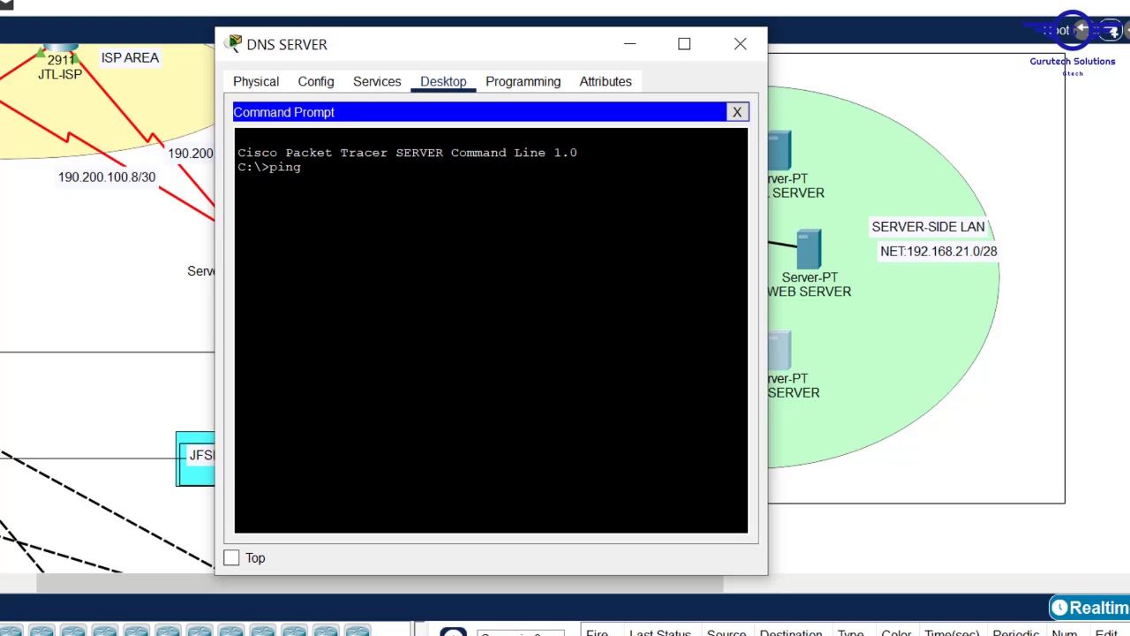
text(ping)
right_click(445, 209)
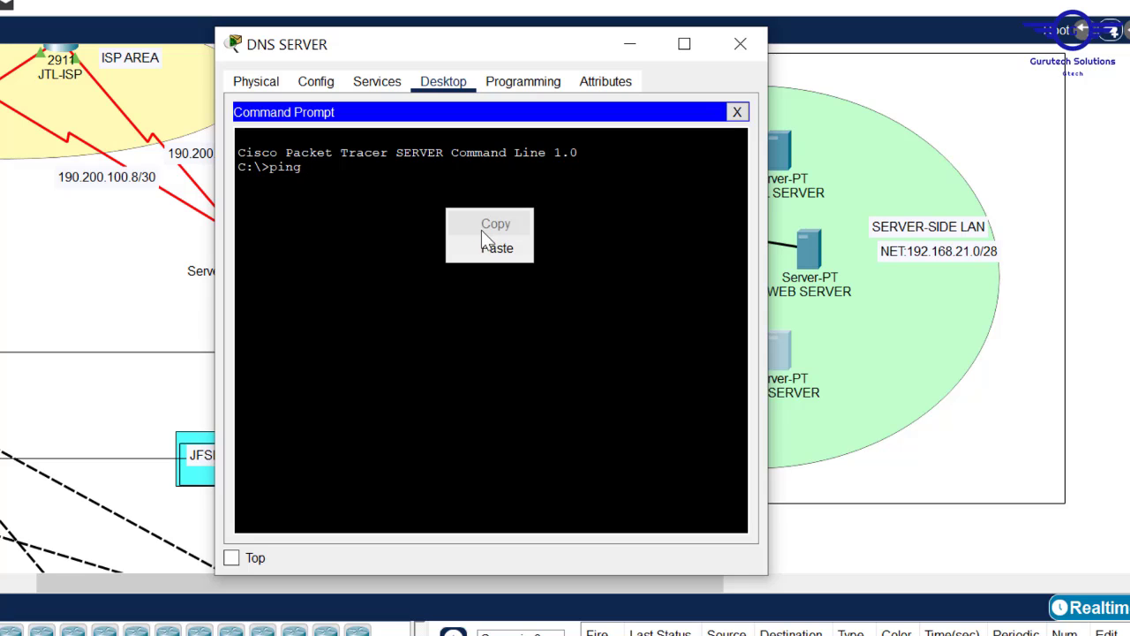
click(485, 242)
key(Return)
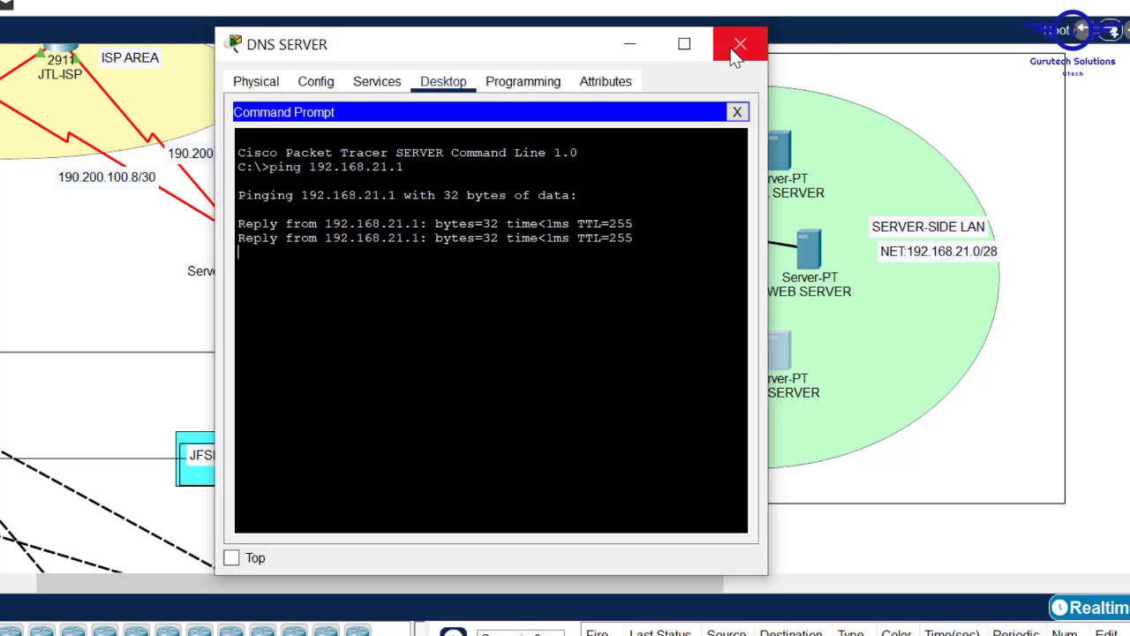
click(740, 44)
click(809, 265)
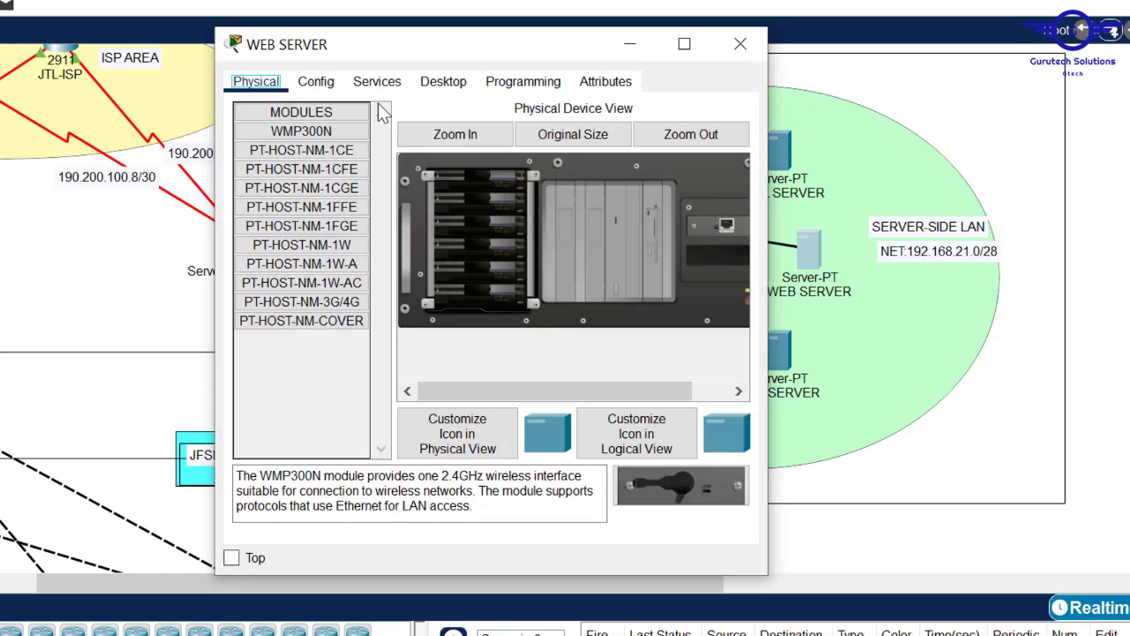
- Enter WEB SERVER IPv4 192.168.21.7, mask 255.255.255.240, gateway 192.168.21.1 and DNS 192.168.21.1
click(437, 83)
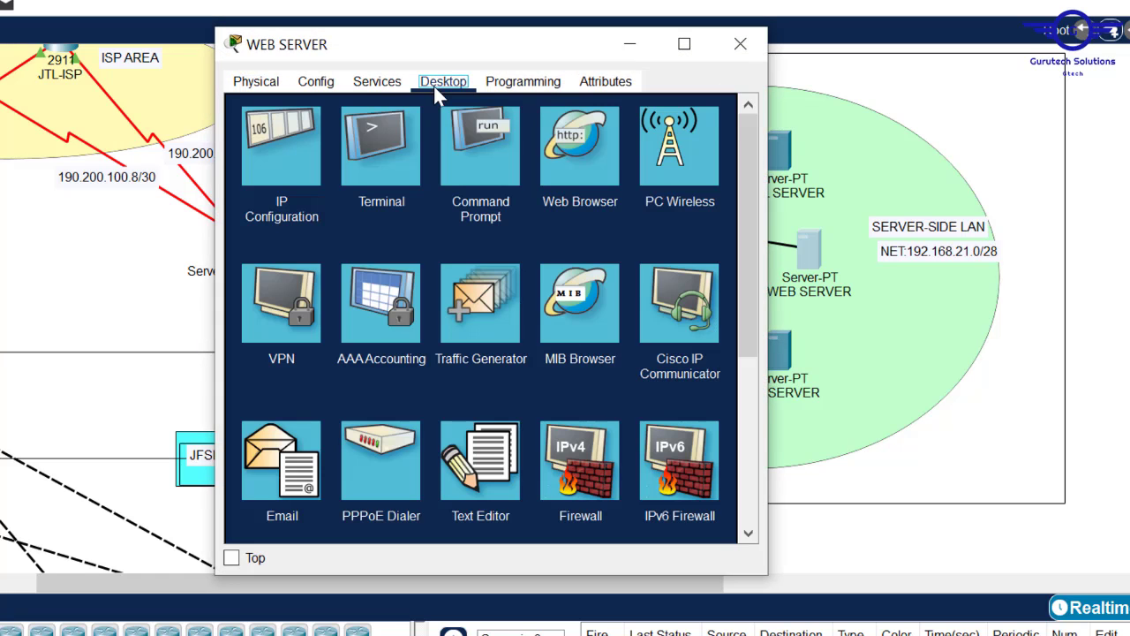
click(287, 162)
click(427, 184)
text(192.168.21.1)
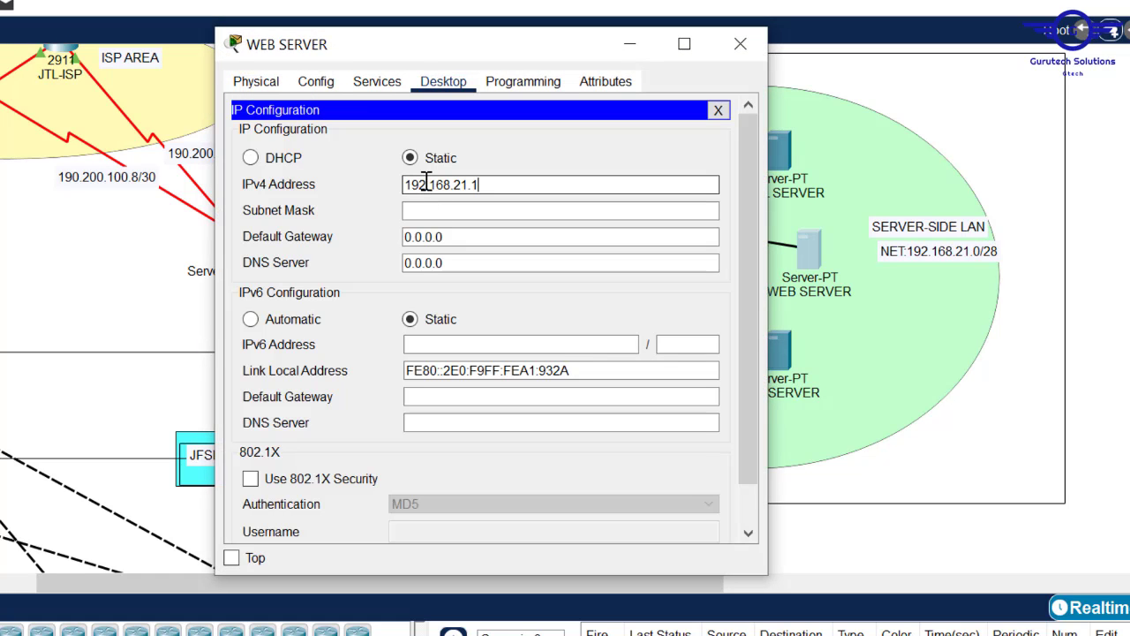
click(455, 211)
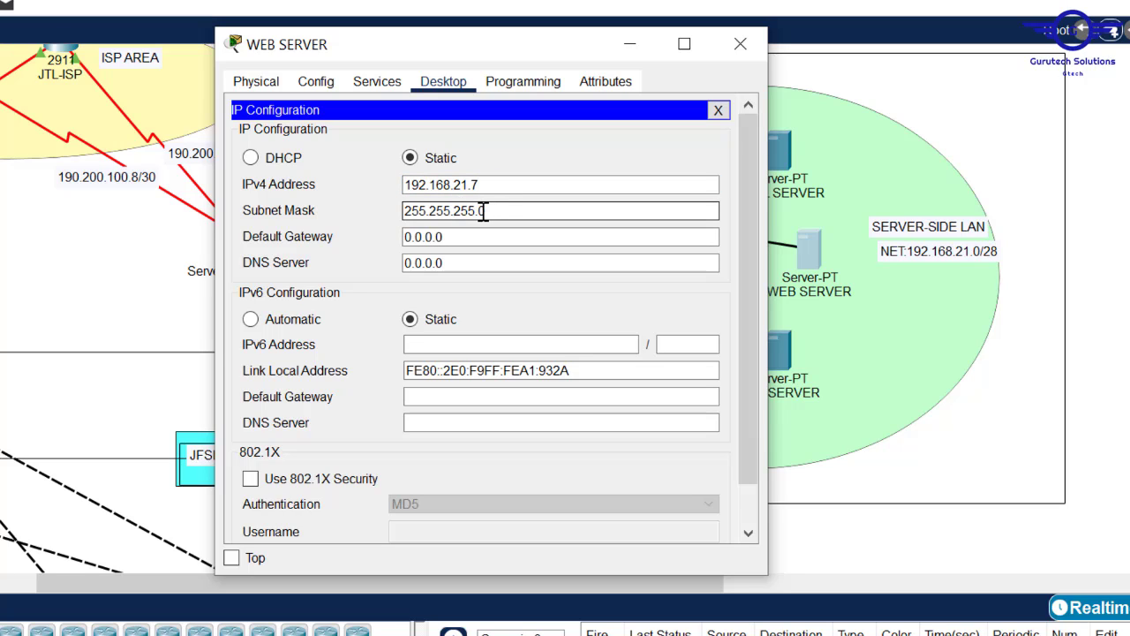
text(24)
drag(454, 236, 350, 231)
text(192.168.21.1)
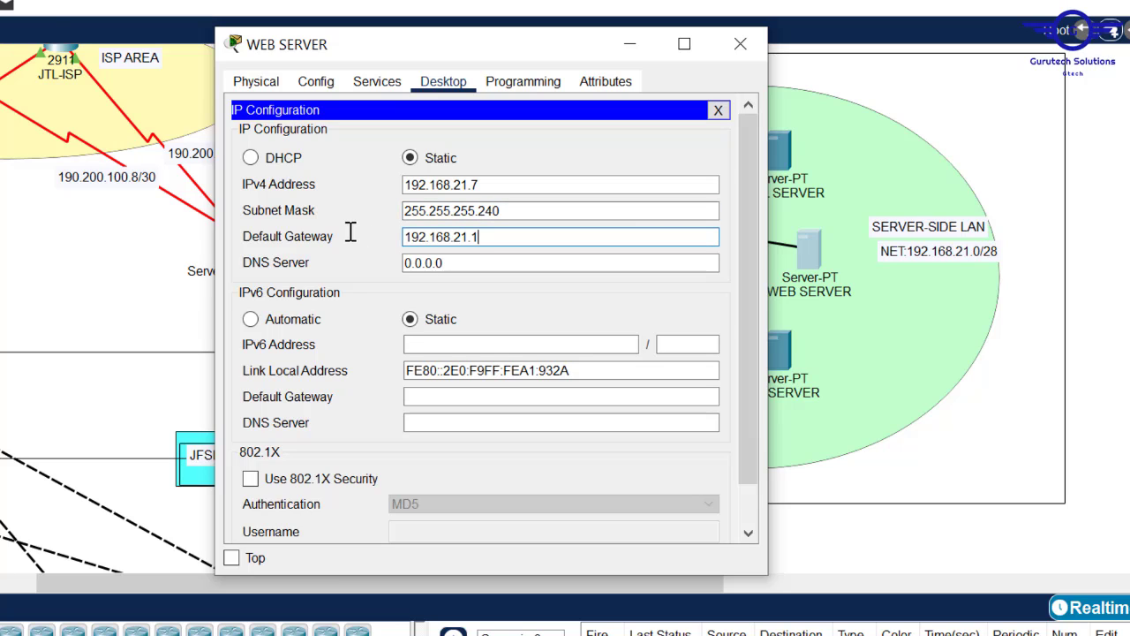
click(461, 267)
drag(461, 270, 356, 260)
text(192.168.21.1)
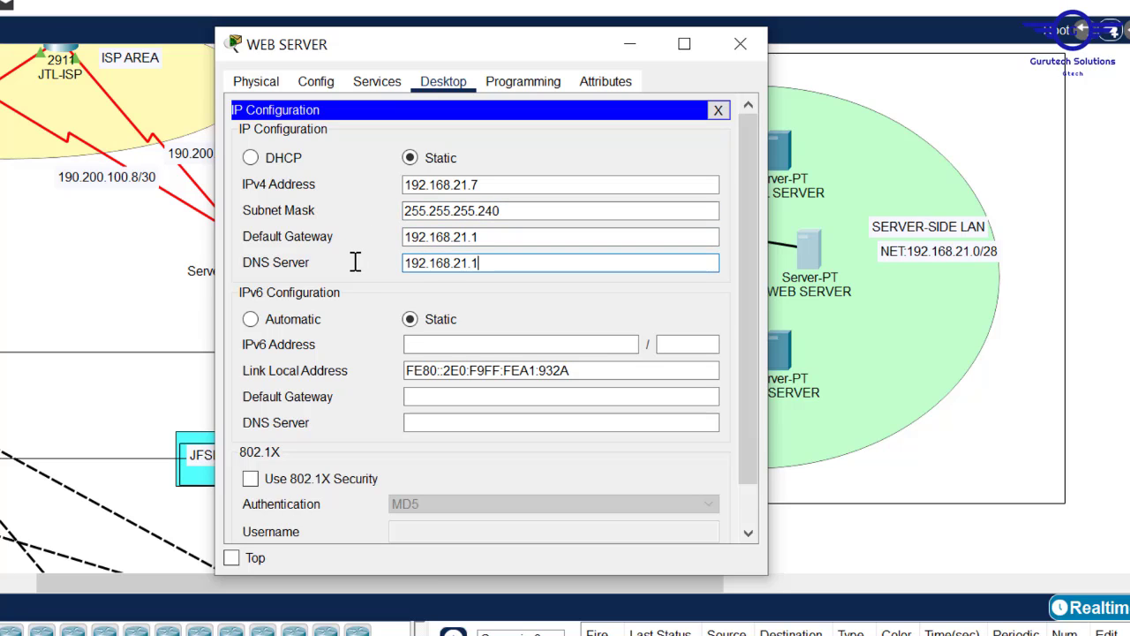
- Give the EMAIL SERVER 192.168.21.8, mask 255.255.255.240, gateway 192.168.21.1 and the pasted DNS address
click(742, 43)
click(781, 151)
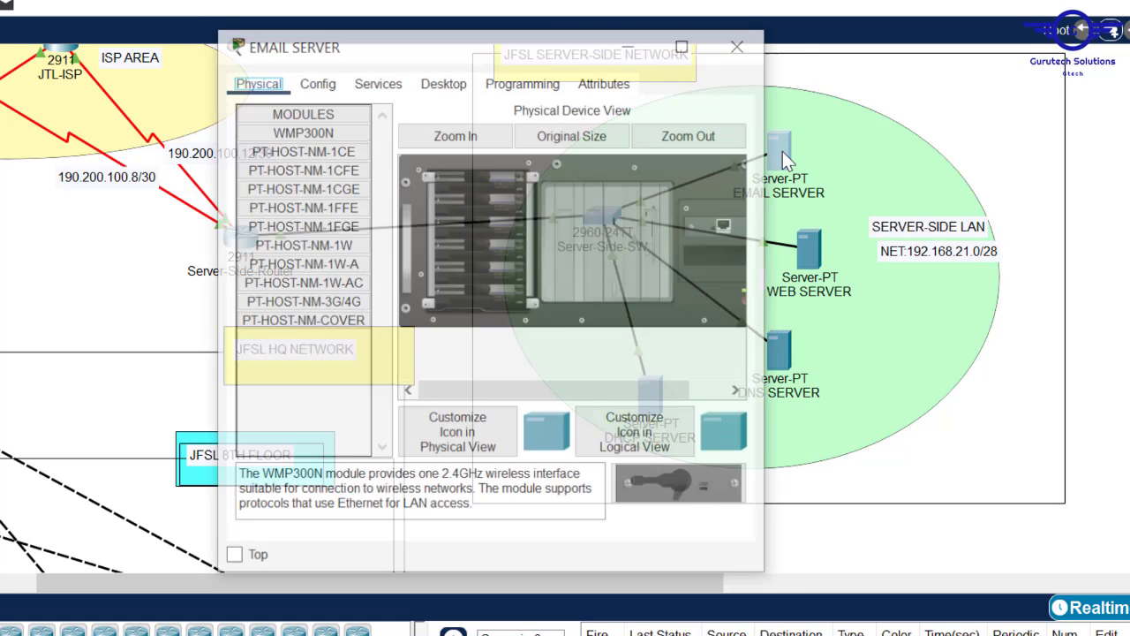
click(440, 84)
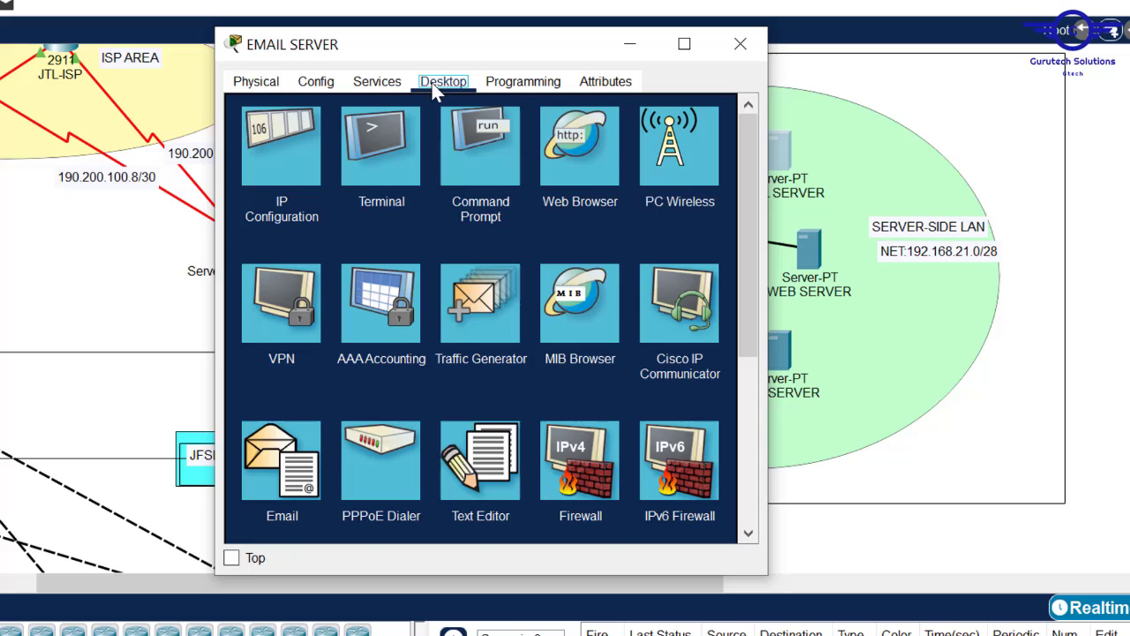
click(311, 141)
click(449, 189)
text(192.168.21.1)
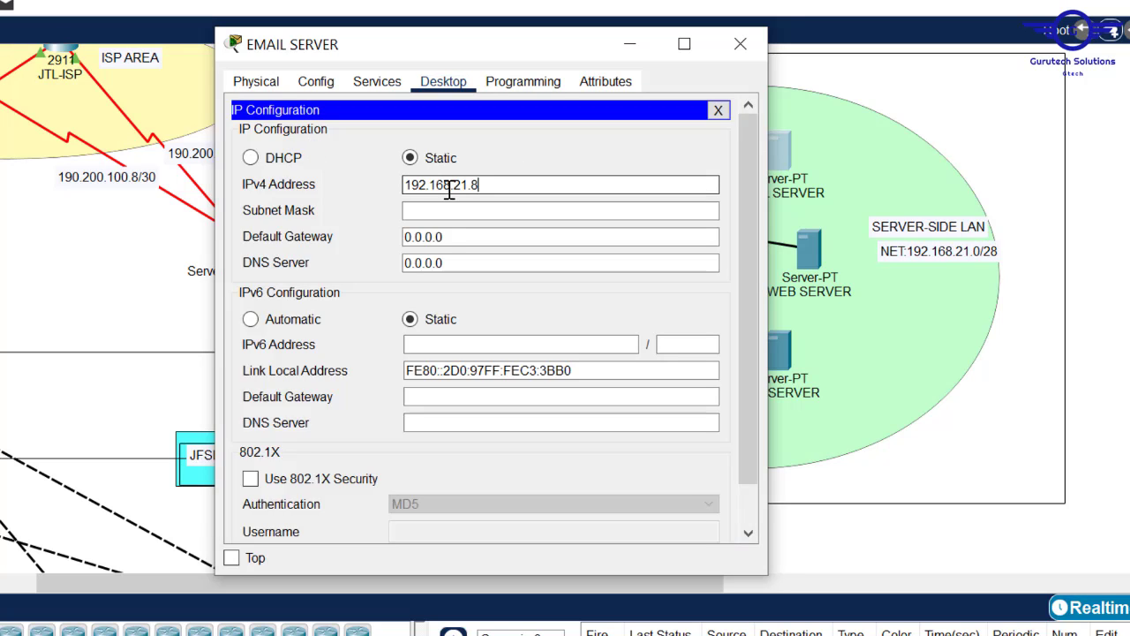
click(457, 210)
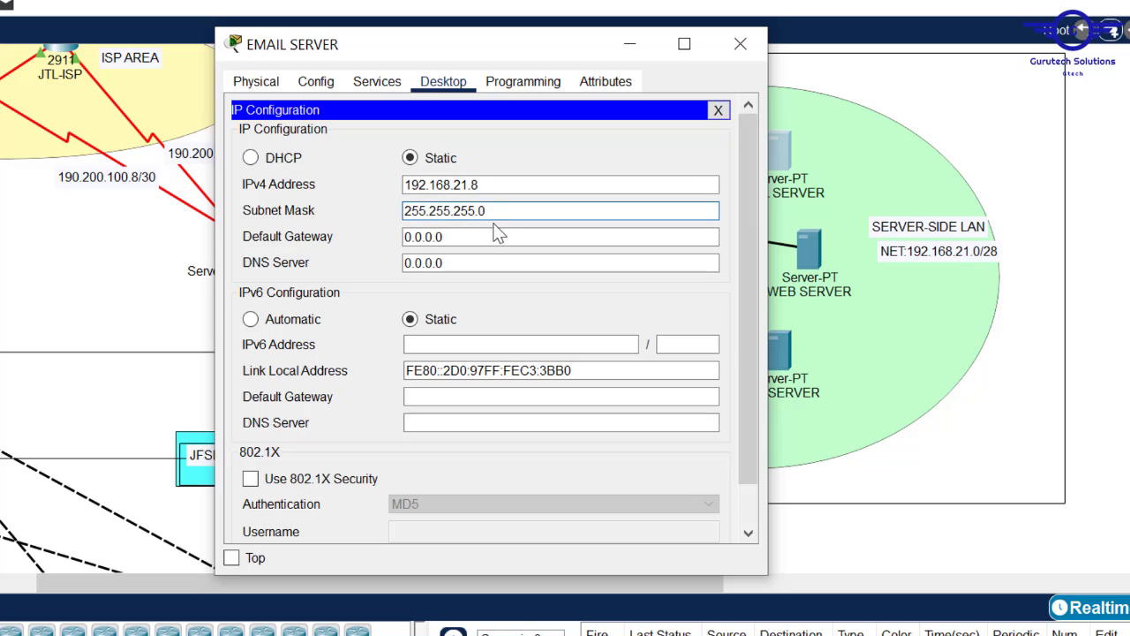
text(24)
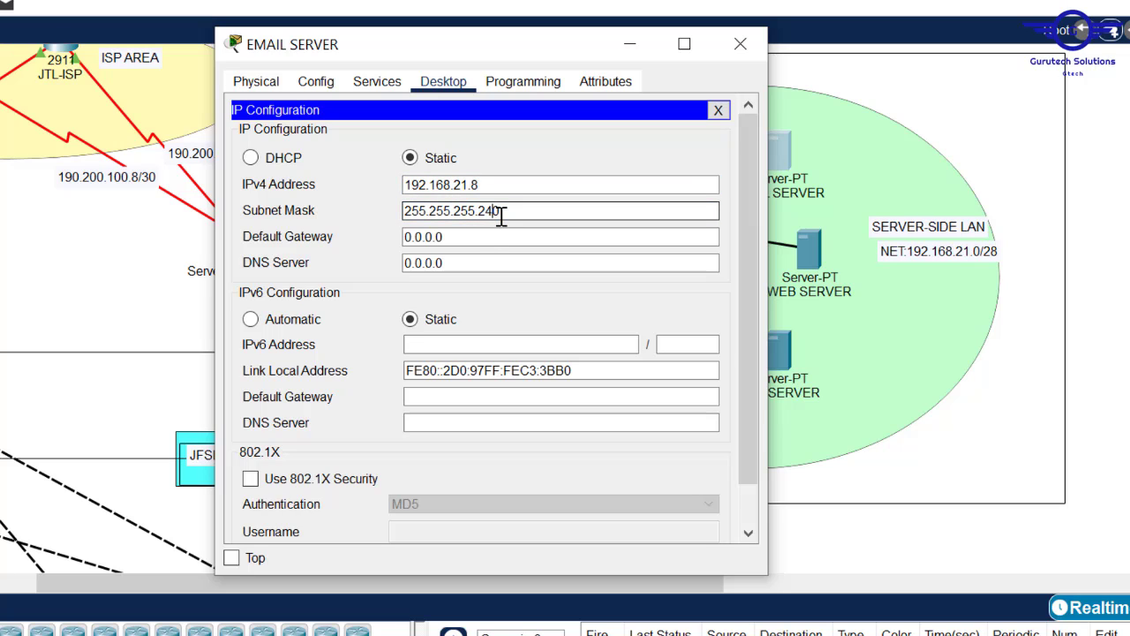
key(Tab)
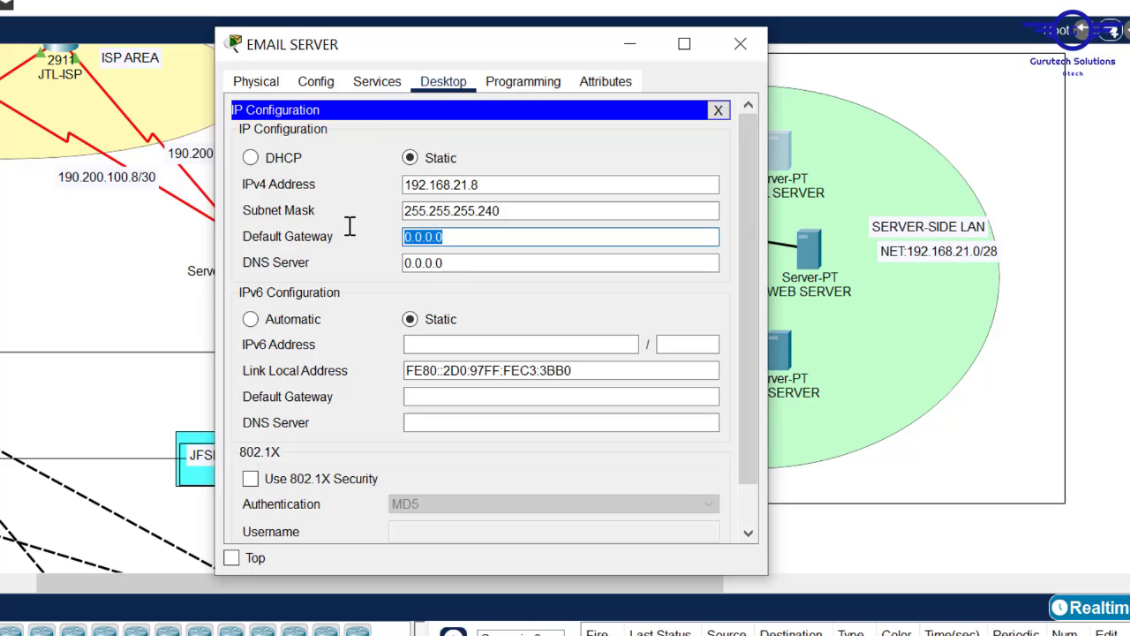
text(192.168.21.1)
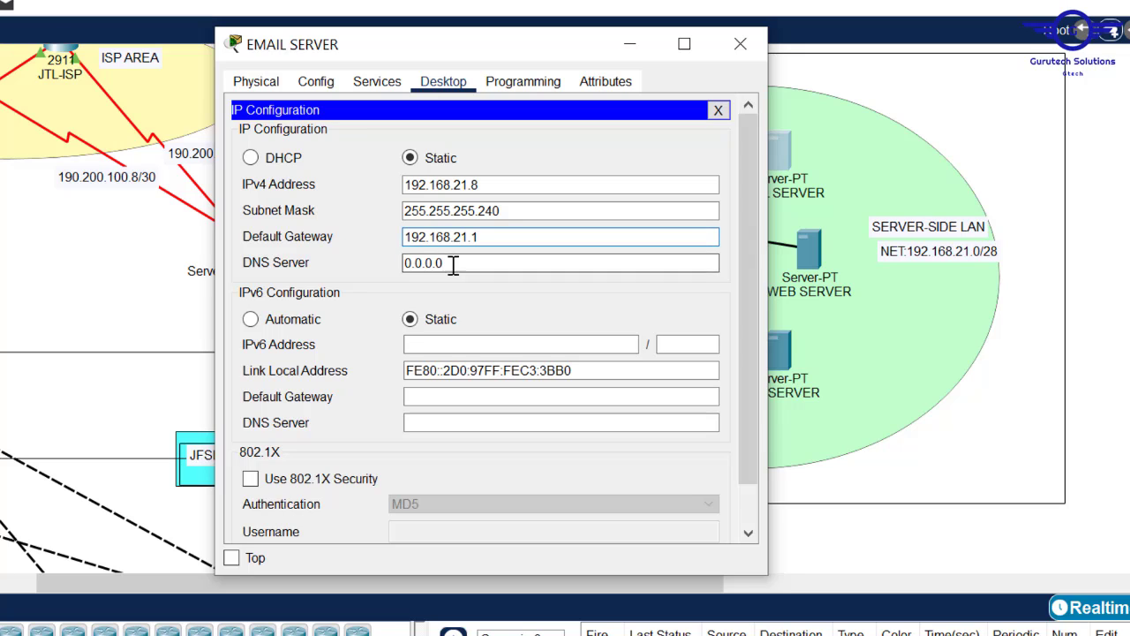
key(Tab)
text(192.168.21.1)
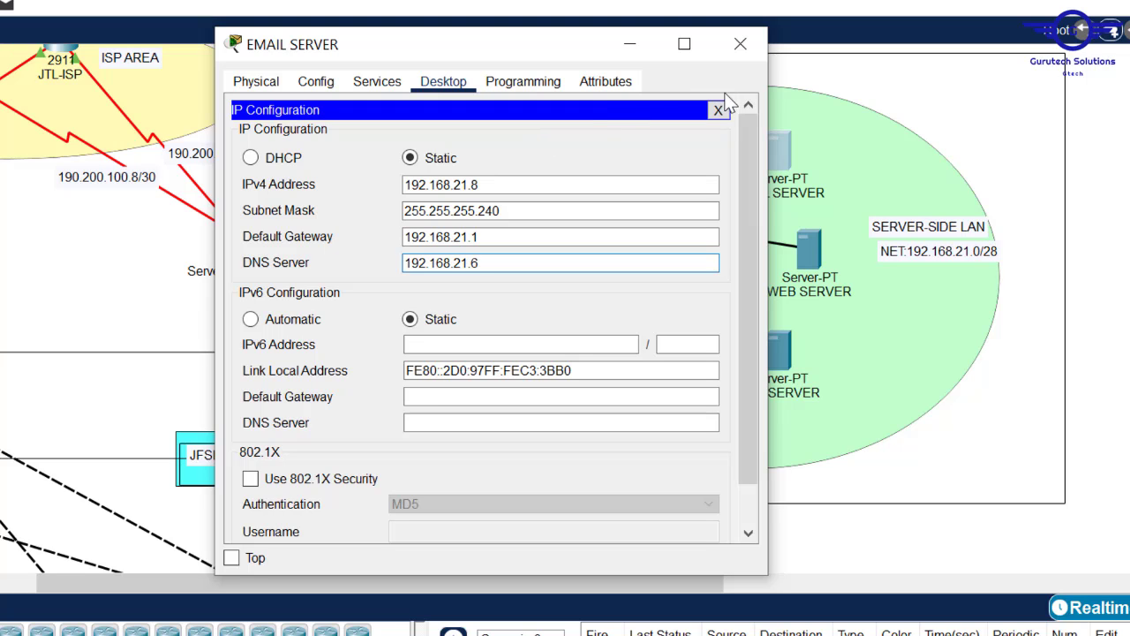
- Close the email server window and bring up the Config.txt notes
click(740, 44)
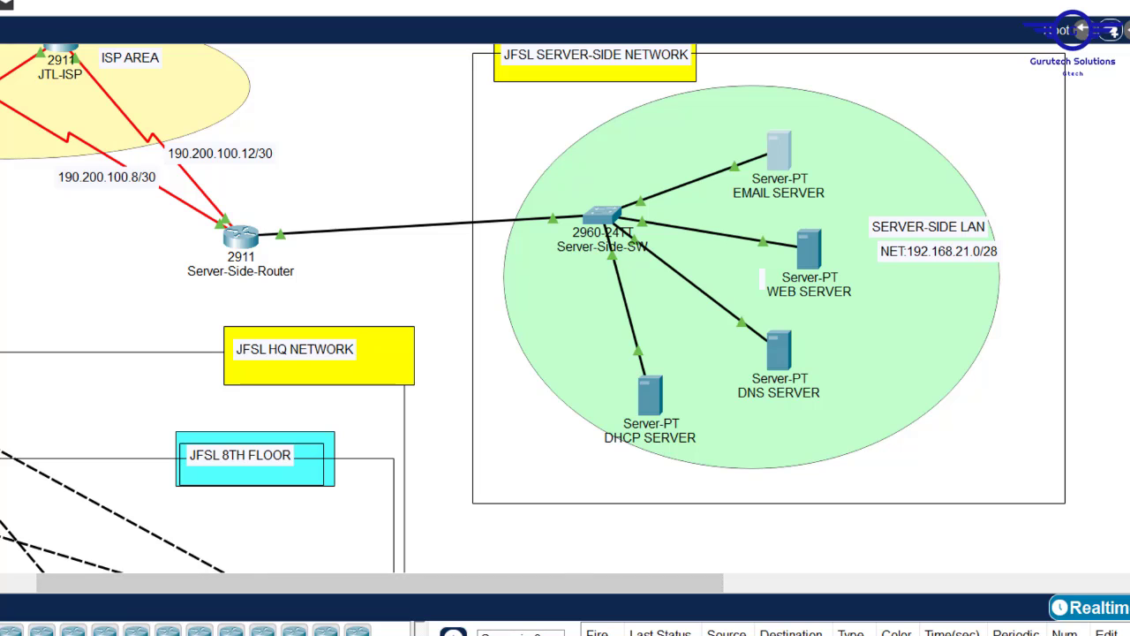
mouse_move(354, 633)
click(238, 601)
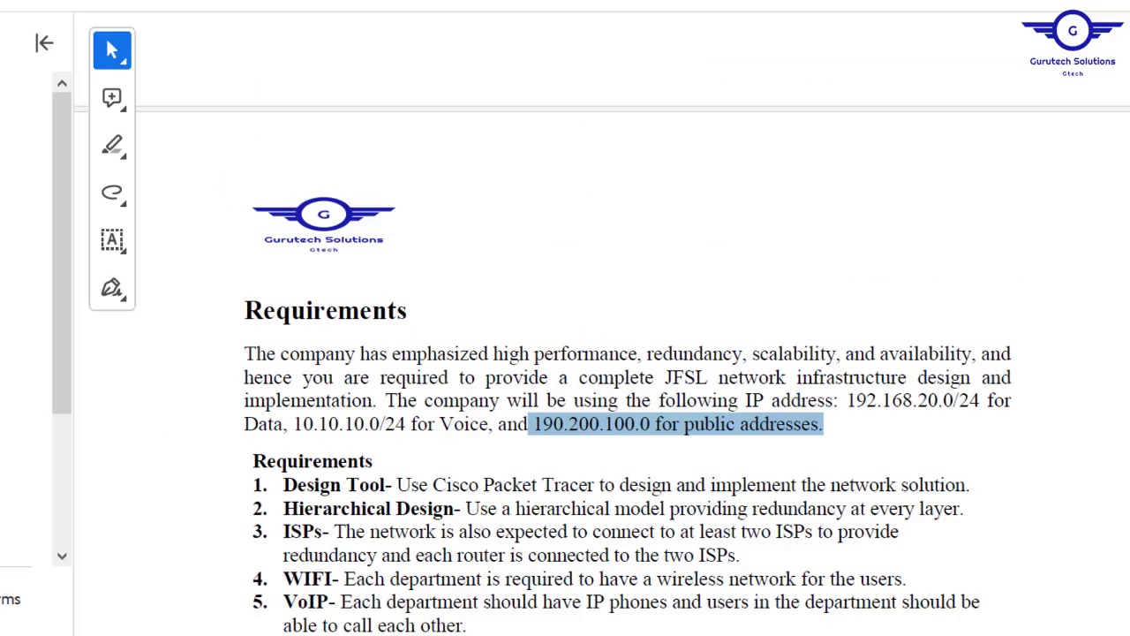
- Highlight requirement 11: dedicated server-side DHCP servers for all devices except IP phones
scroll(627, 353, down, 5)
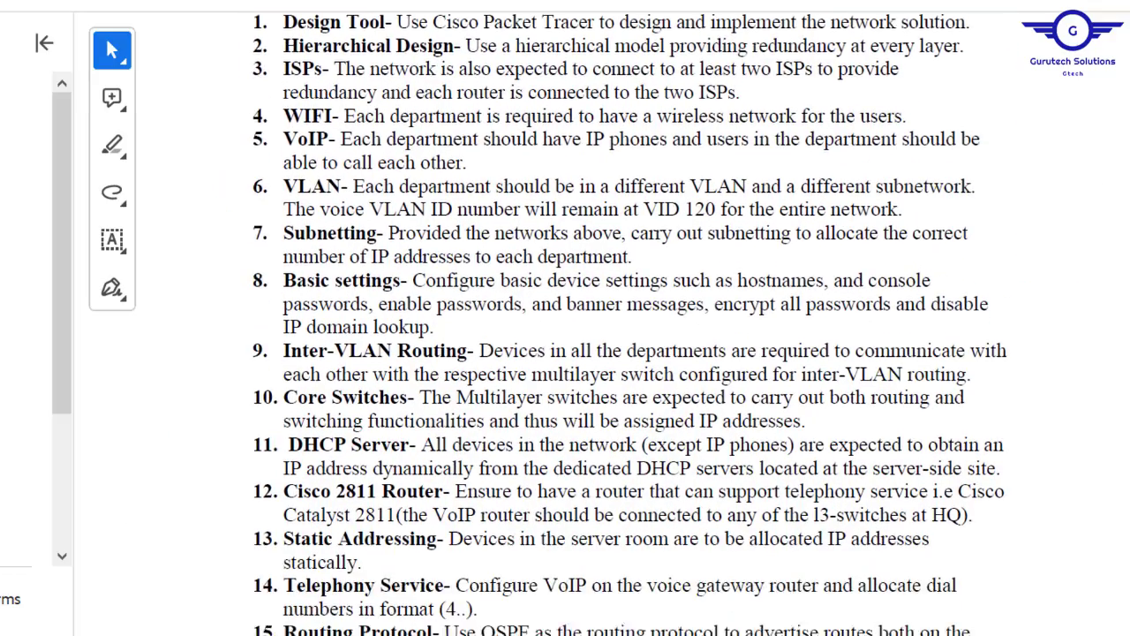
scroll(1051, 483, down, 1)
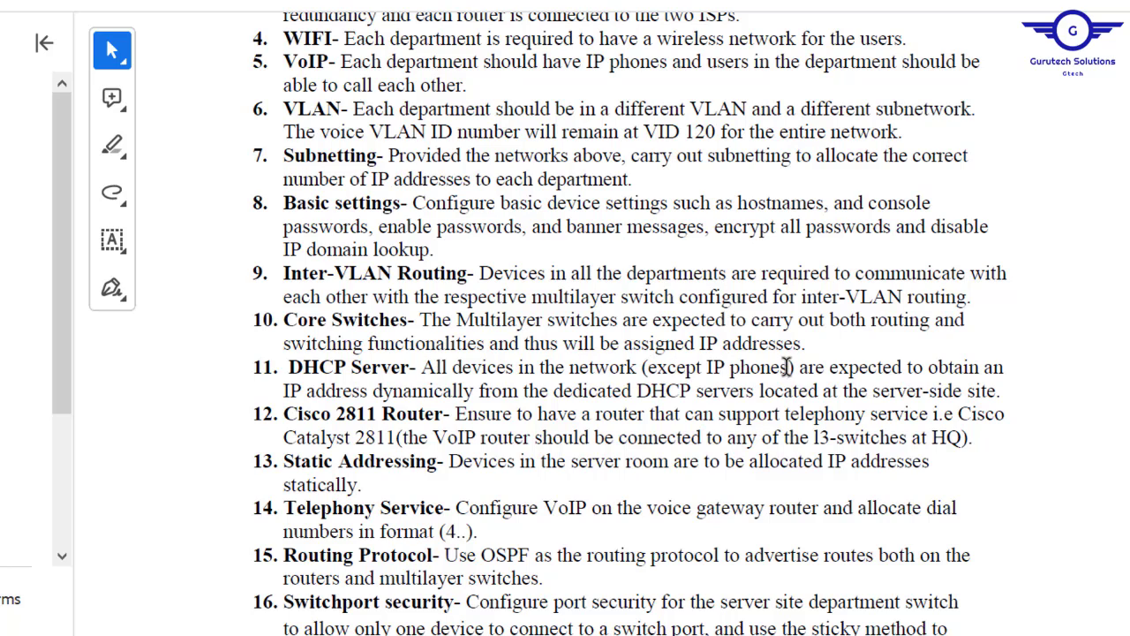
drag(786, 366, 654, 368)
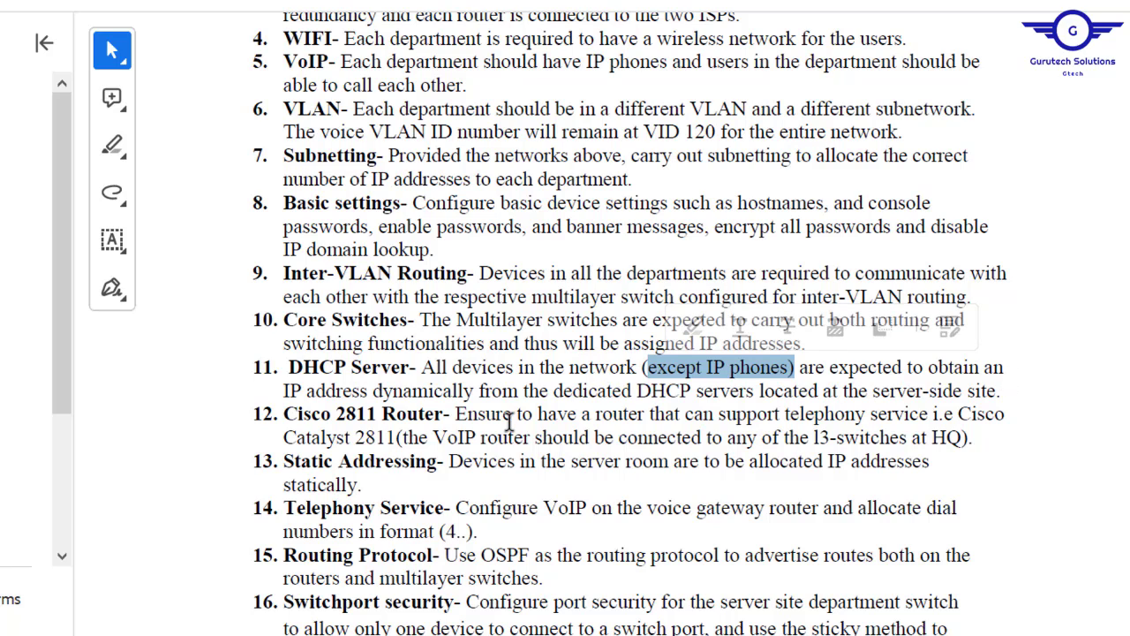
mouse_move(553, 391)
mouse_down()
mouse_move(797, 378)
mouse_move(999, 393)
mouse_up()
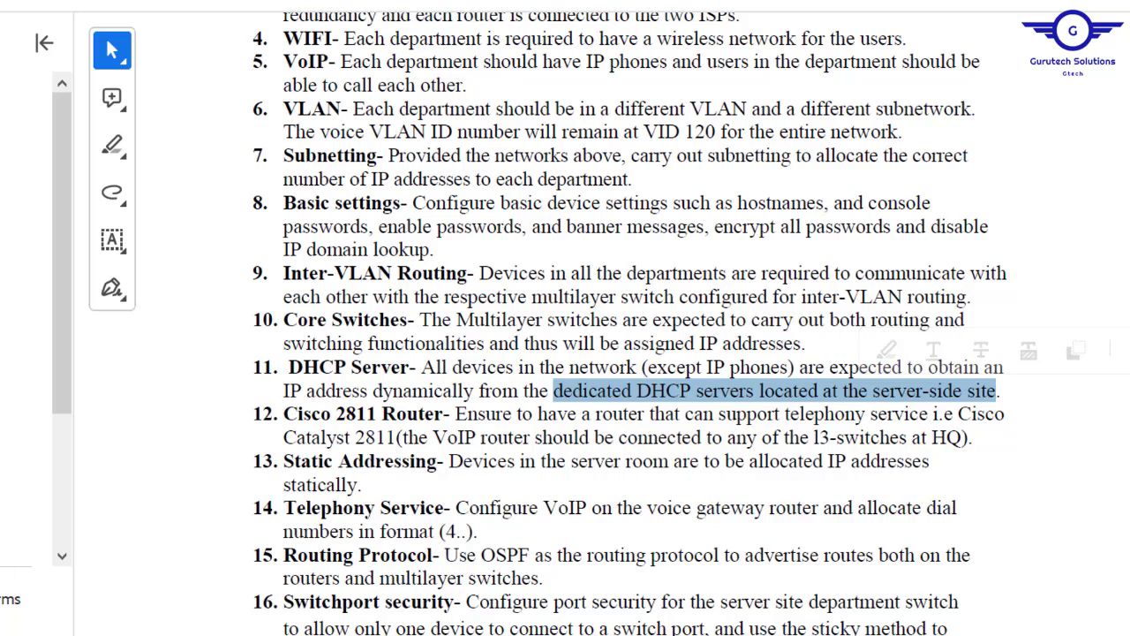
scroll(630, 324, up, 3)
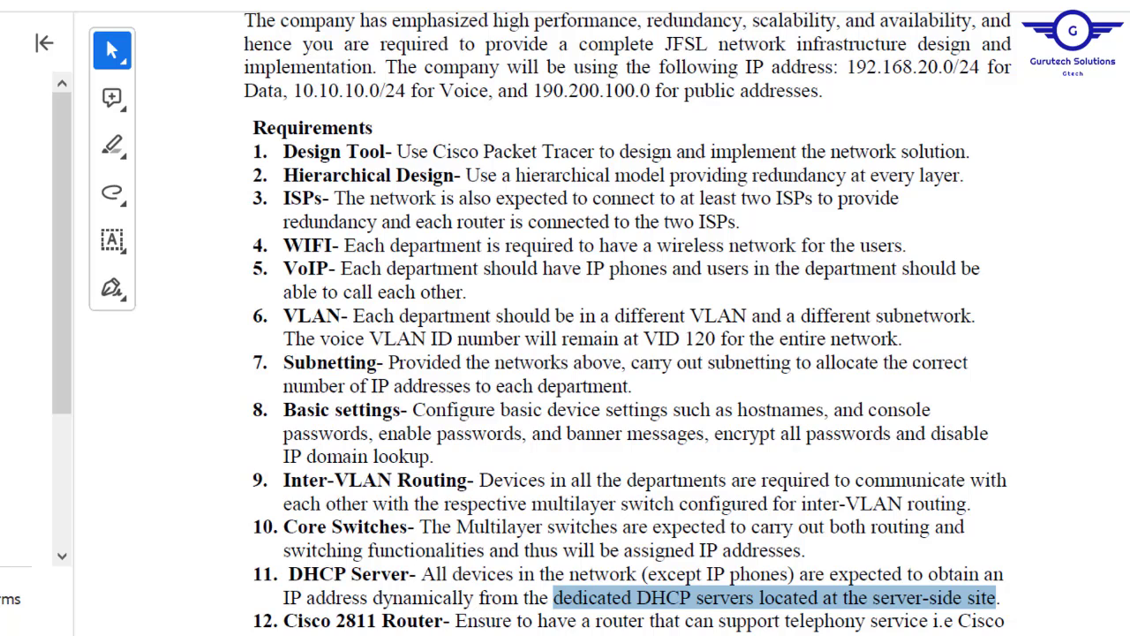
- Back in Packet Tracer, nudge the DHCP SERVER icon slightly higher in the server LAN
mouse_move(472, 634)
click(357, 618)
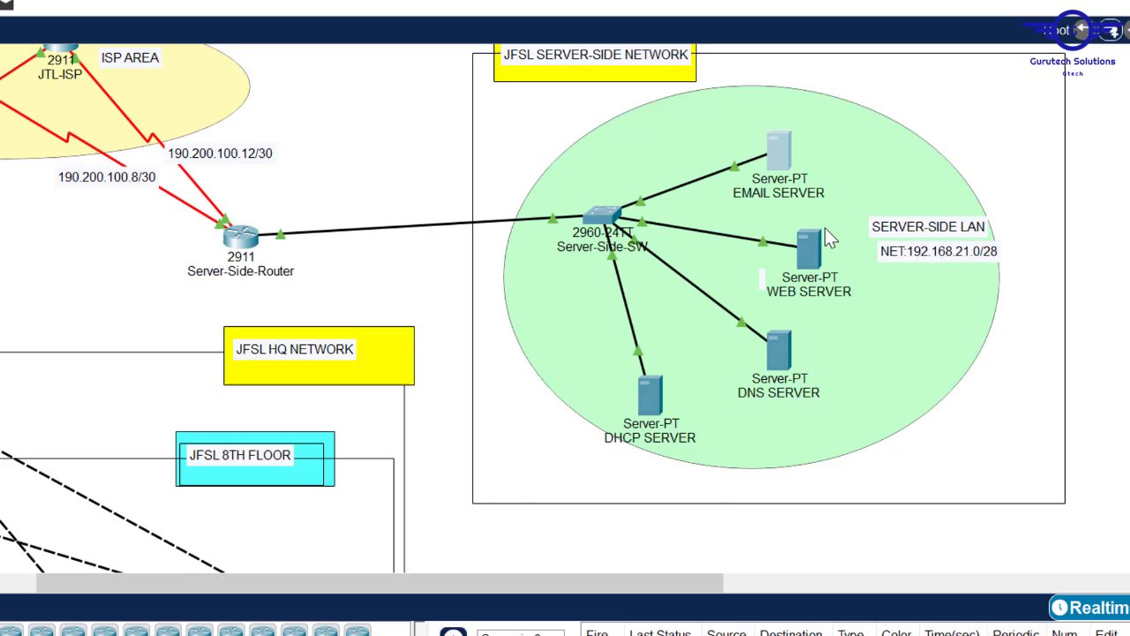
drag(653, 395, 661, 383)
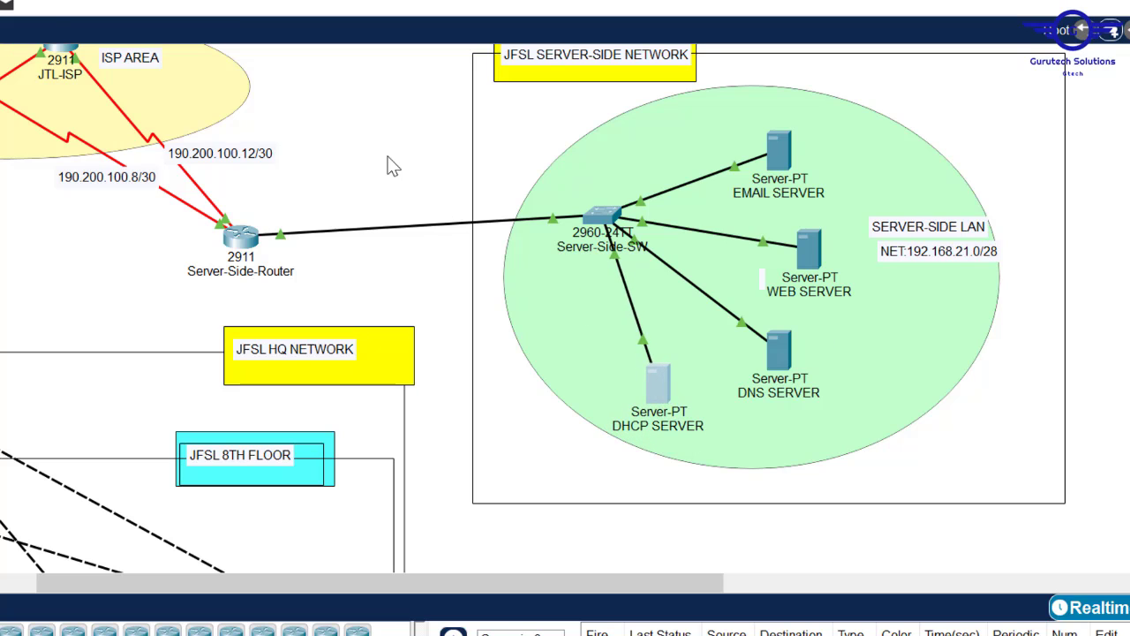
click(393, 167)
drag(427, 582, 381, 579)
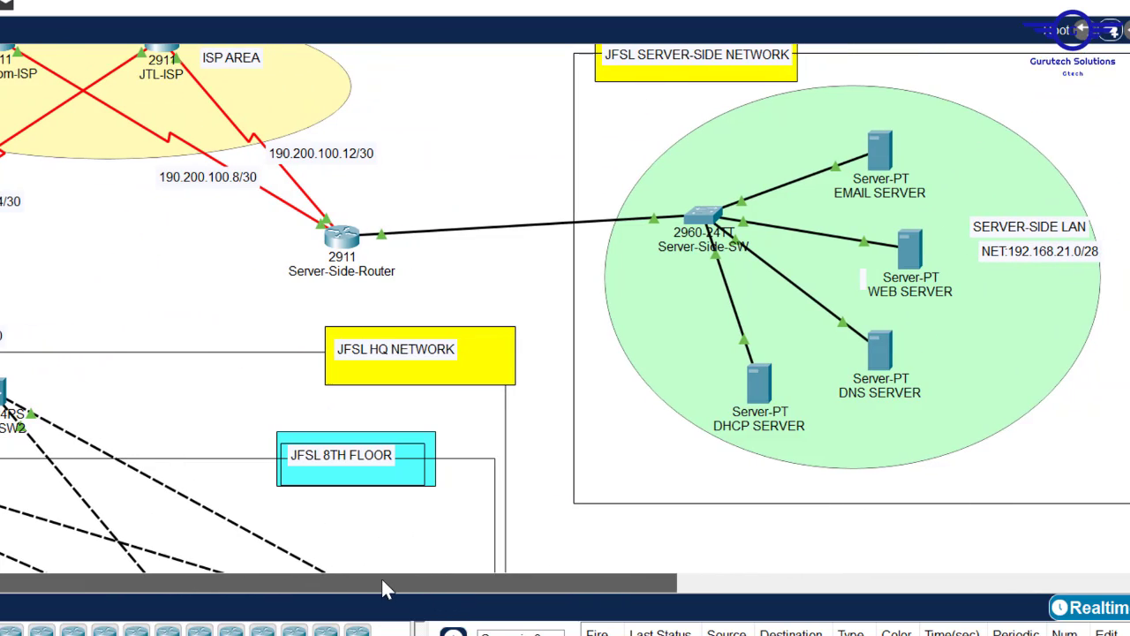
- Turn the DHCP service on and save serverPool with start address 0.0.0.0
click(766, 384)
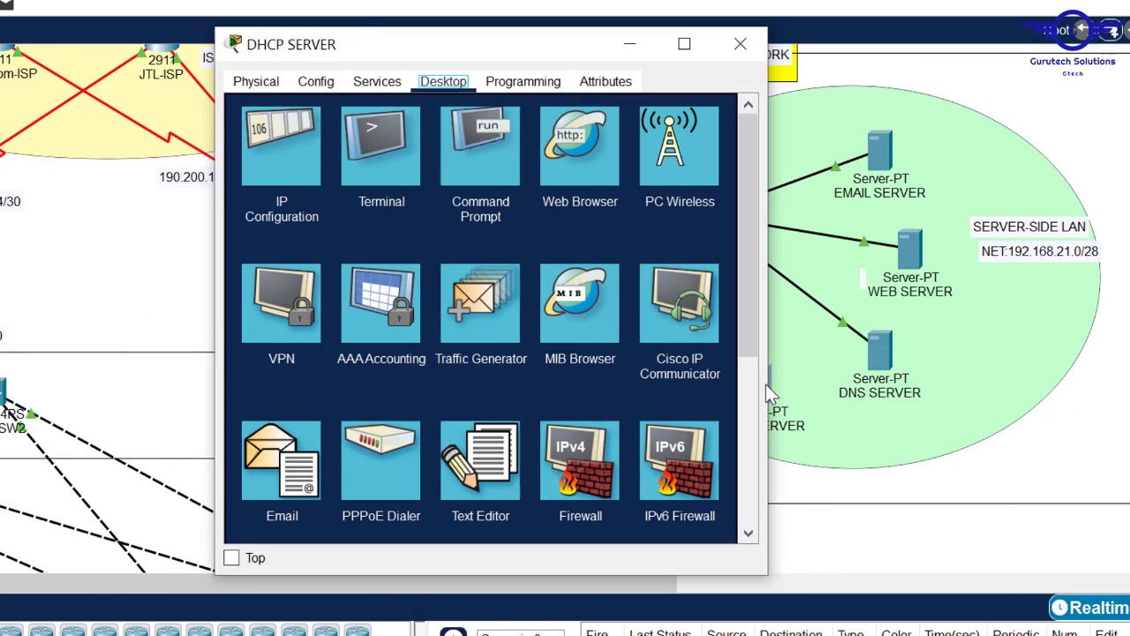
click(378, 82)
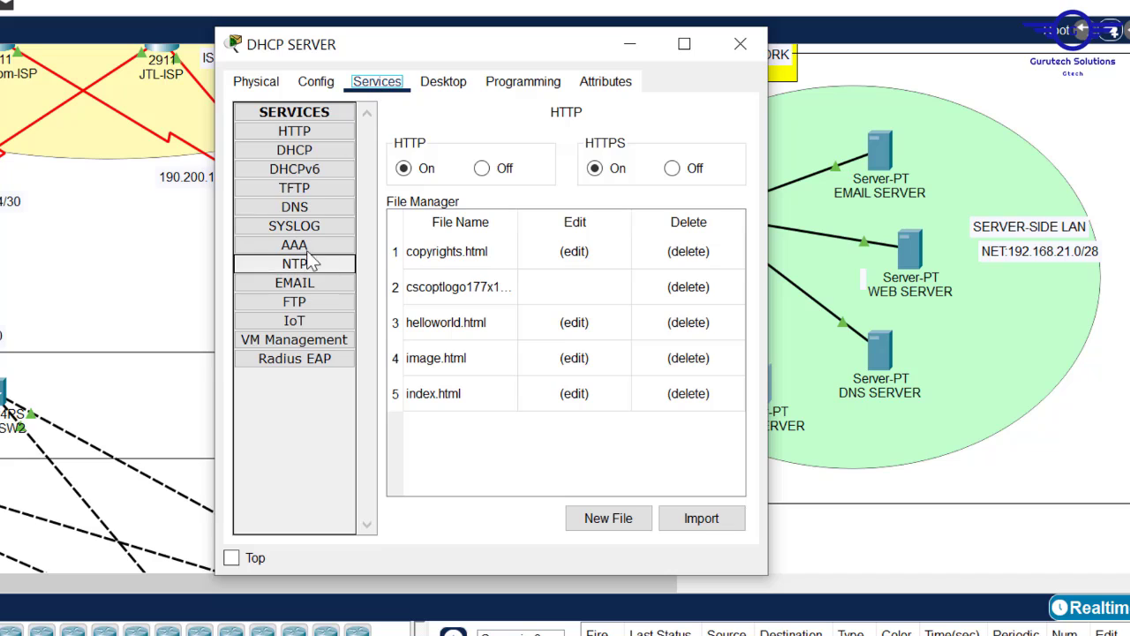
click(290, 152)
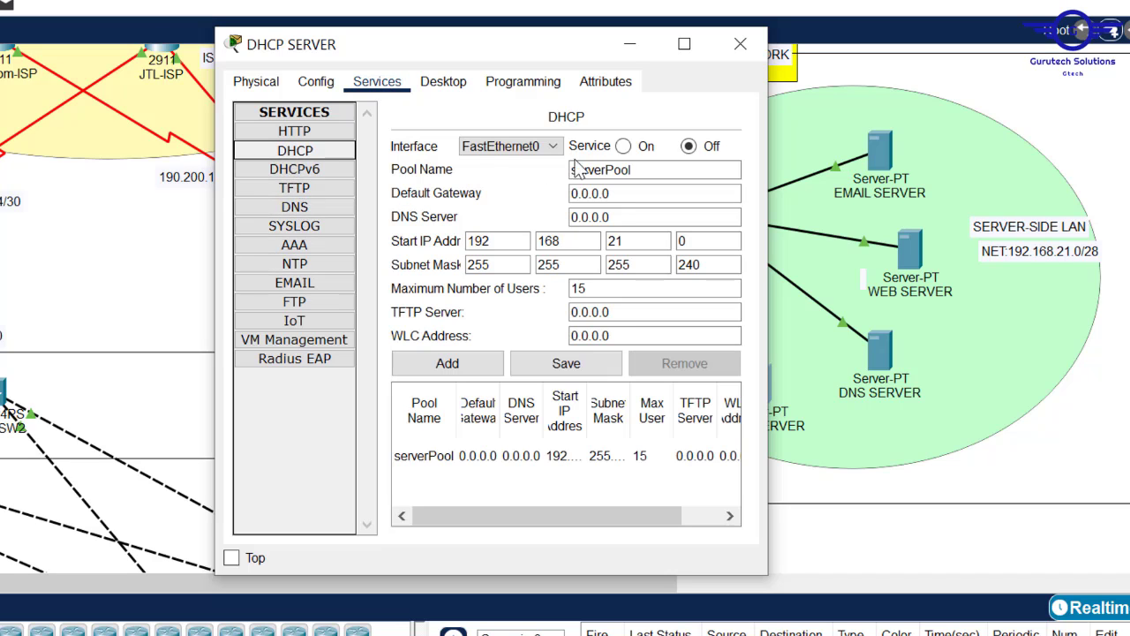
click(624, 148)
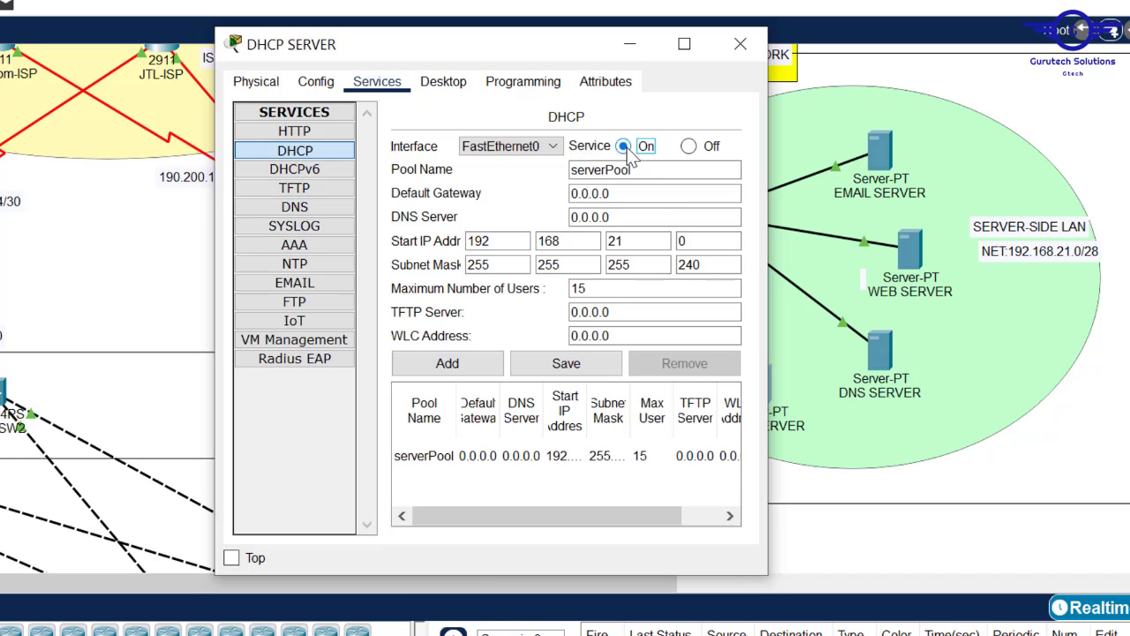
click(641, 242)
key(shift+Home)
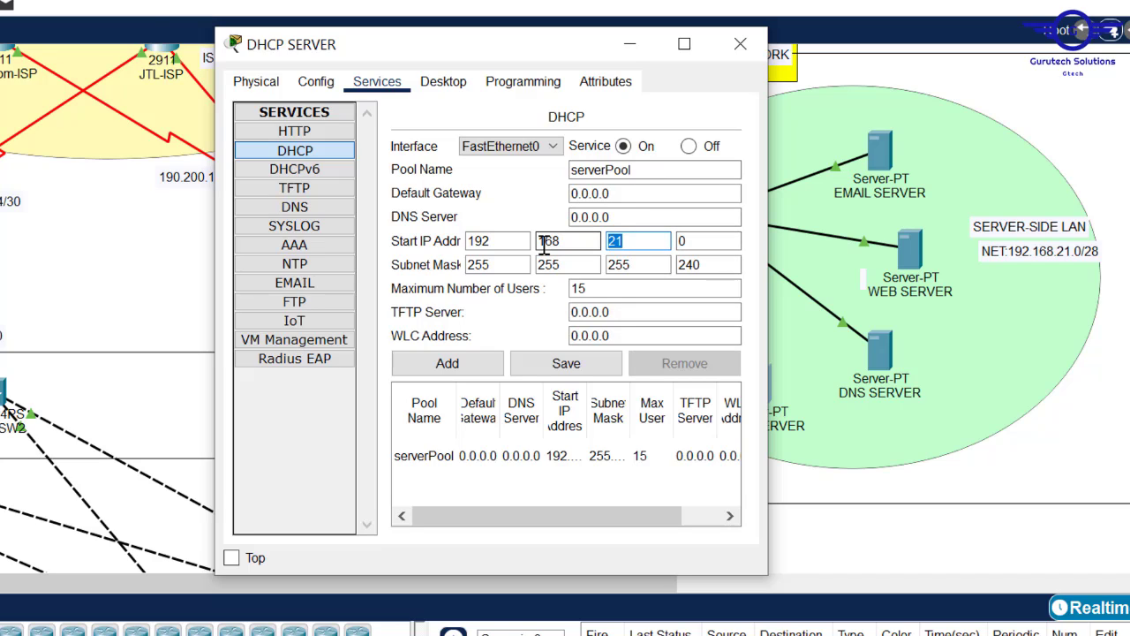
text(0)
double_click(580, 247)
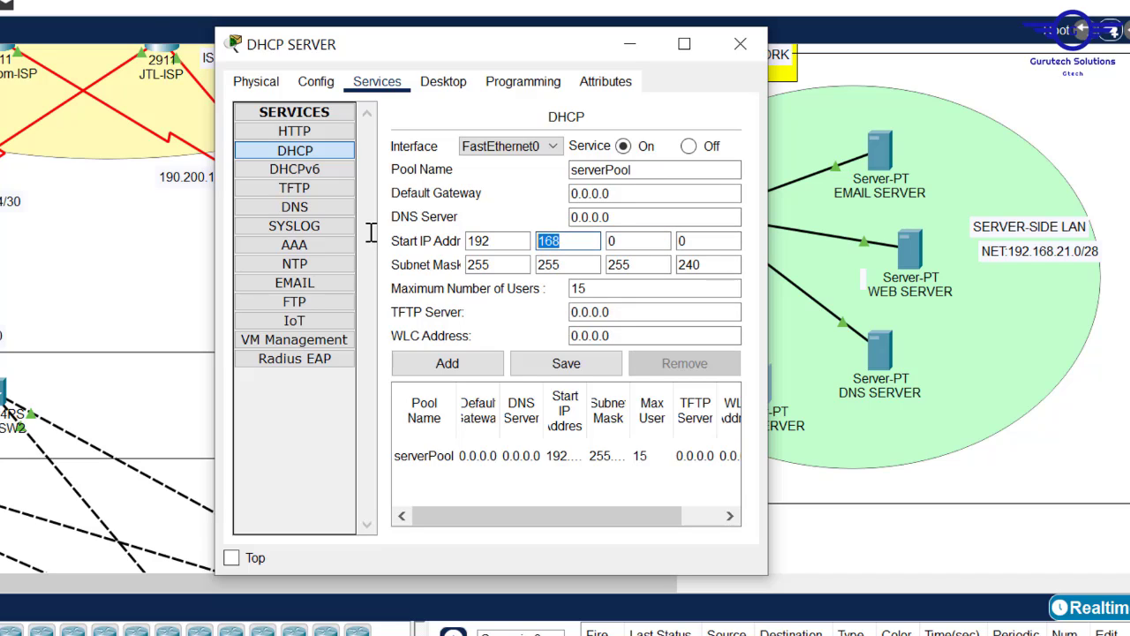
text(0)
double_click(505, 241)
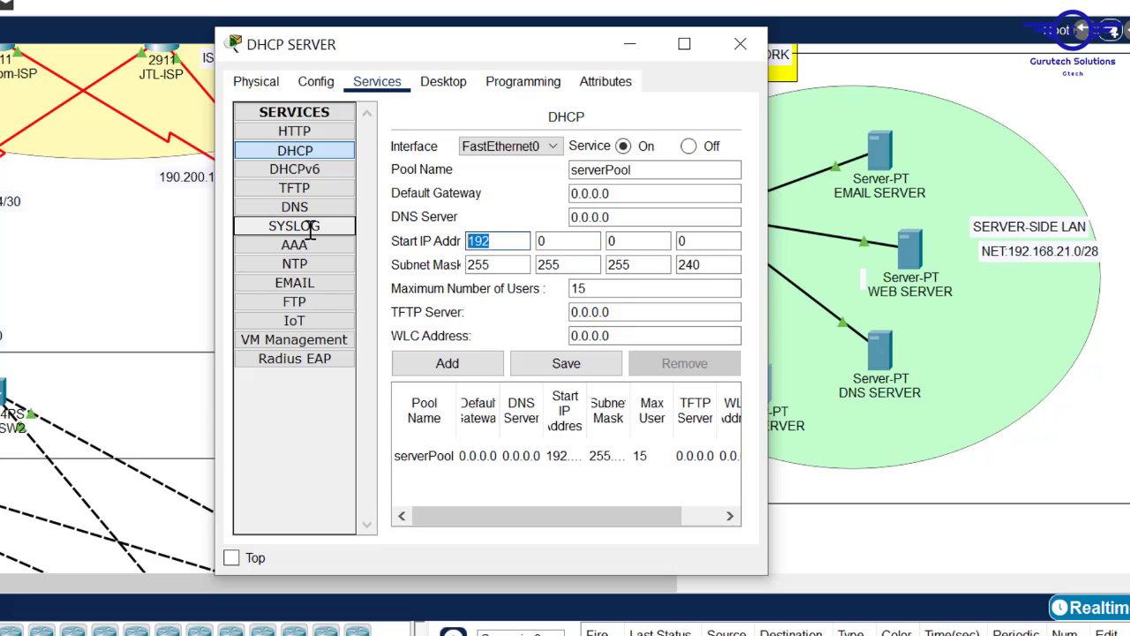
text(0)
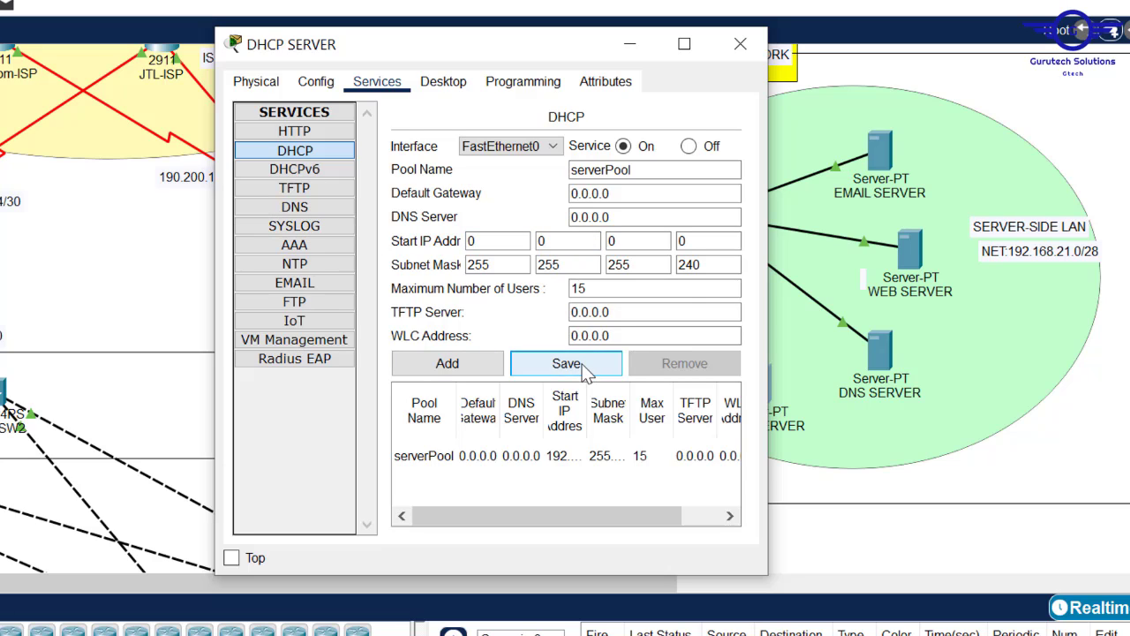
click(582, 363)
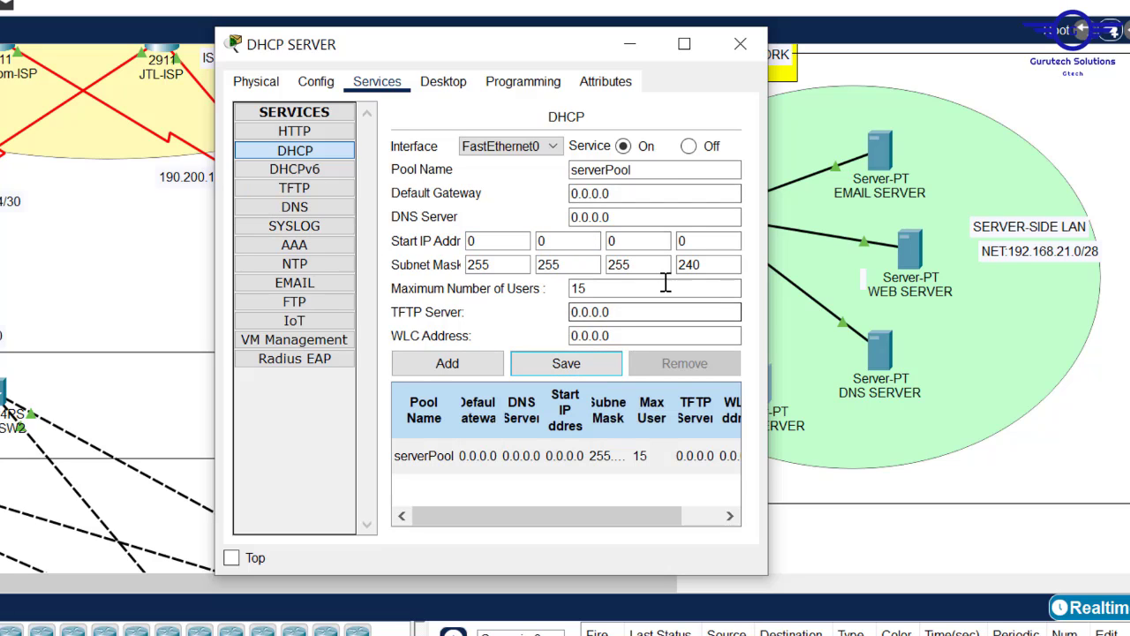
- Save serverPool with mask 255.255.255.0 and 0 maximum users
double_click(698, 265)
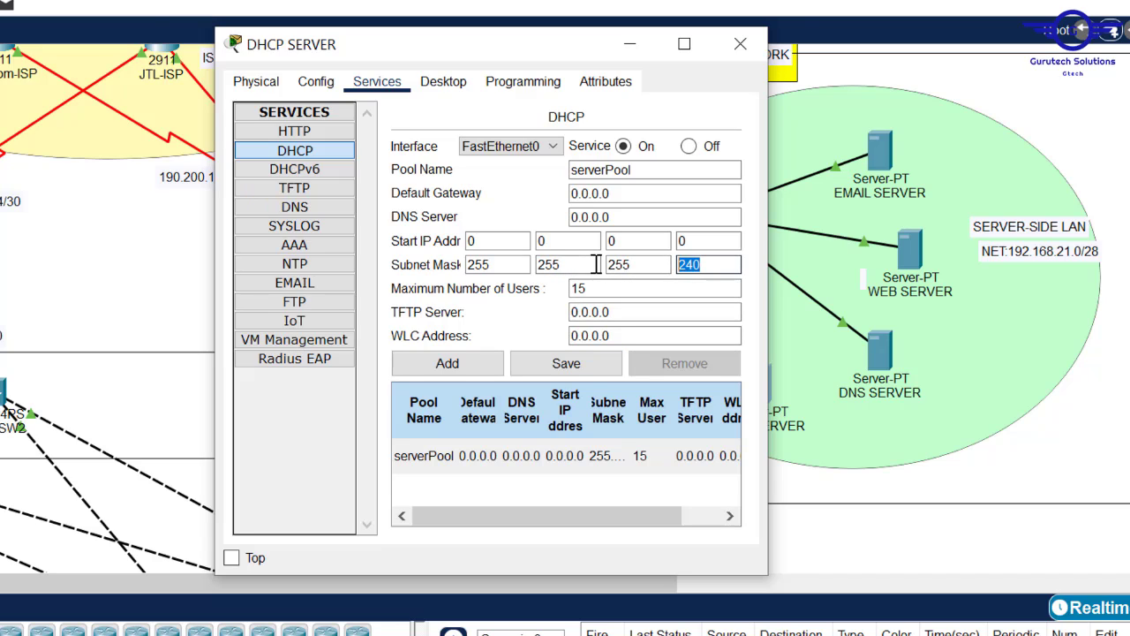
text(0)
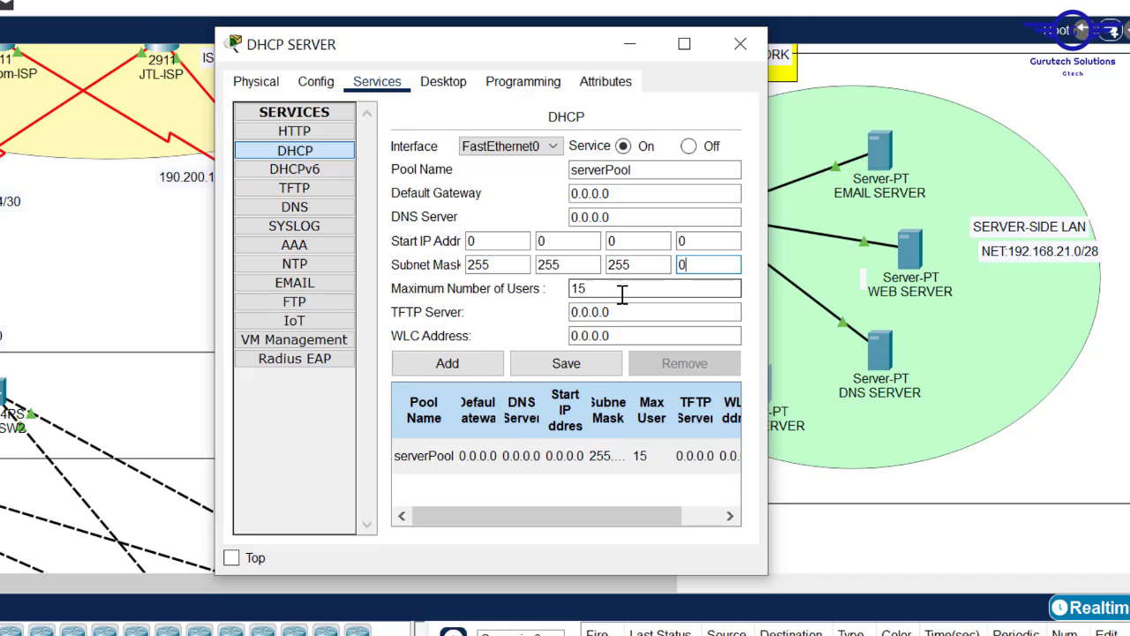
key(Tab)
text(0)
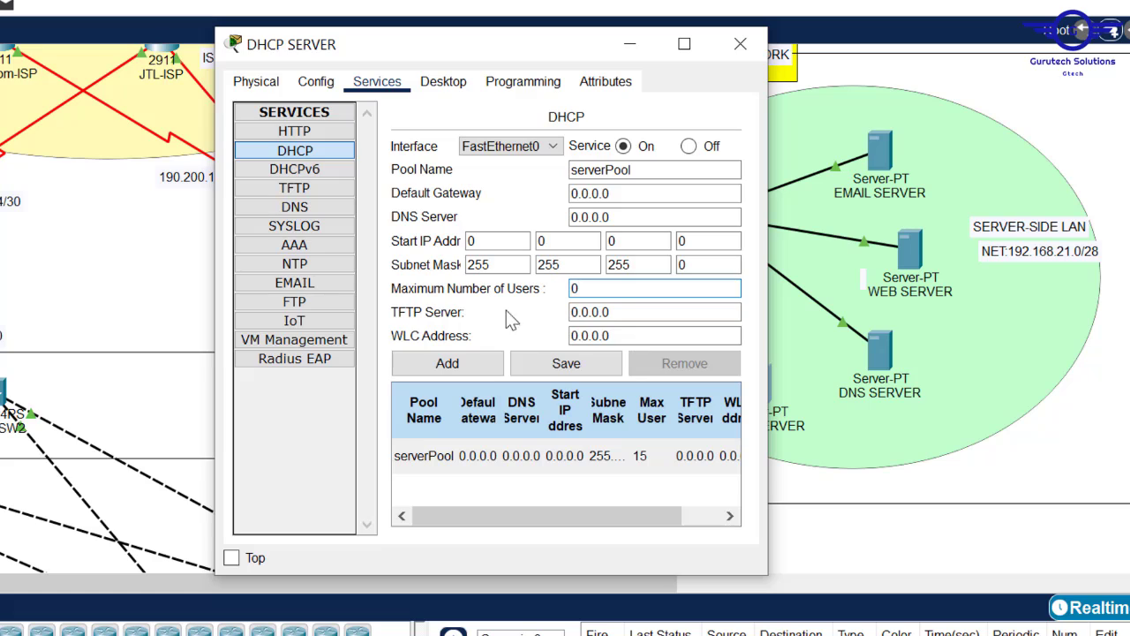
click(551, 363)
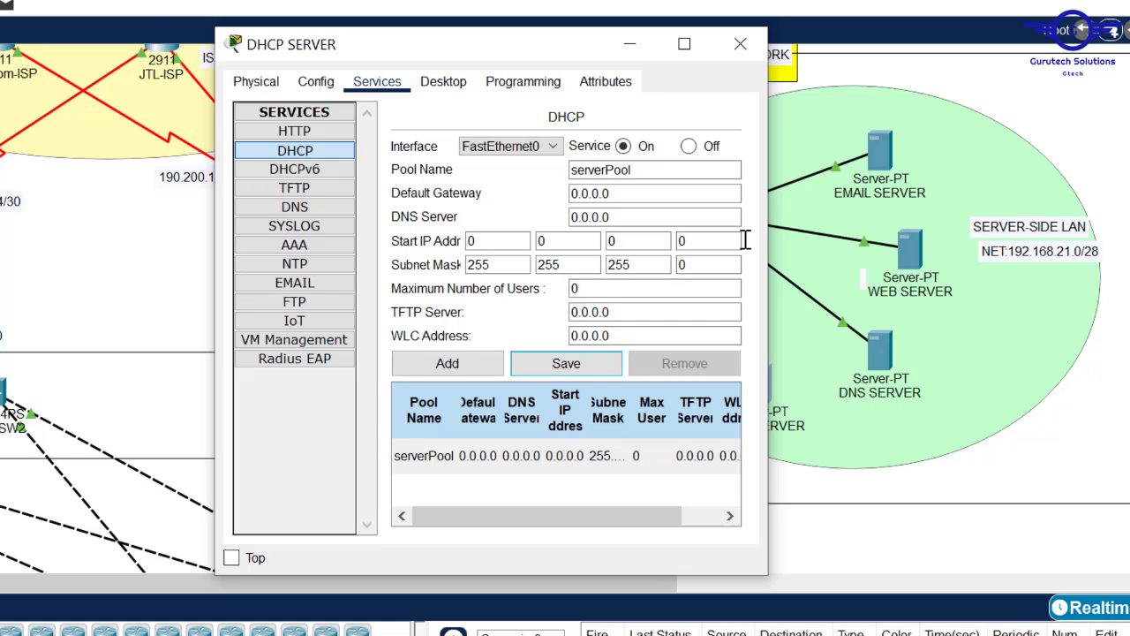
drag(183, 585, 2, 590)
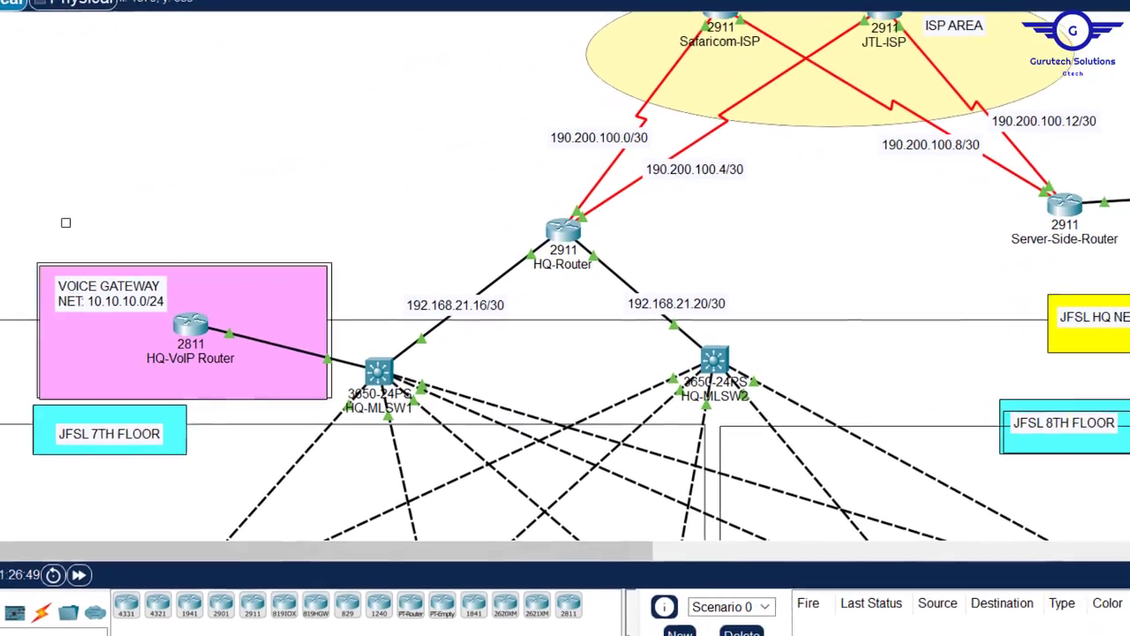
- Scroll down to the department LANs and place the DHCP SERVER window beside them
scroll(574, 292, down, 10)
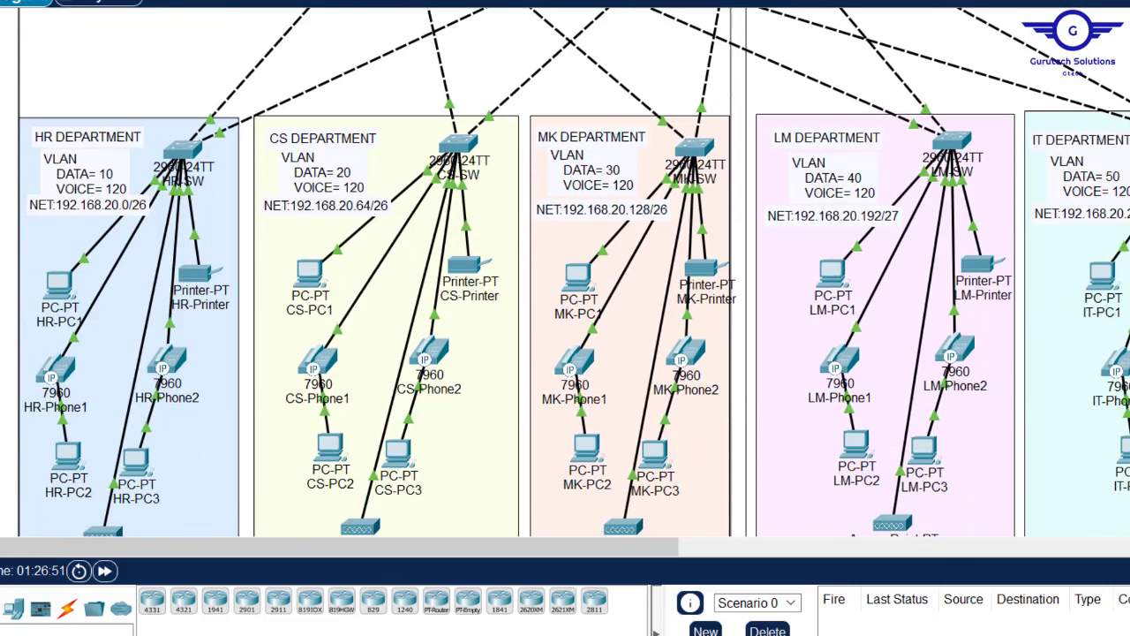
mouse_move(705, 634)
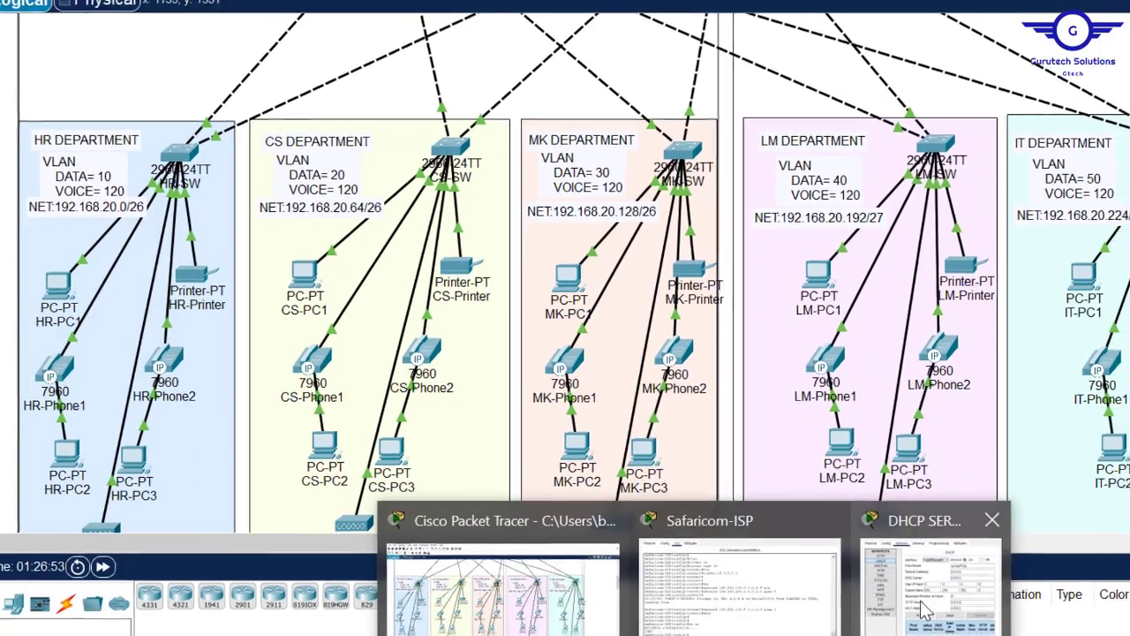
click(943, 608)
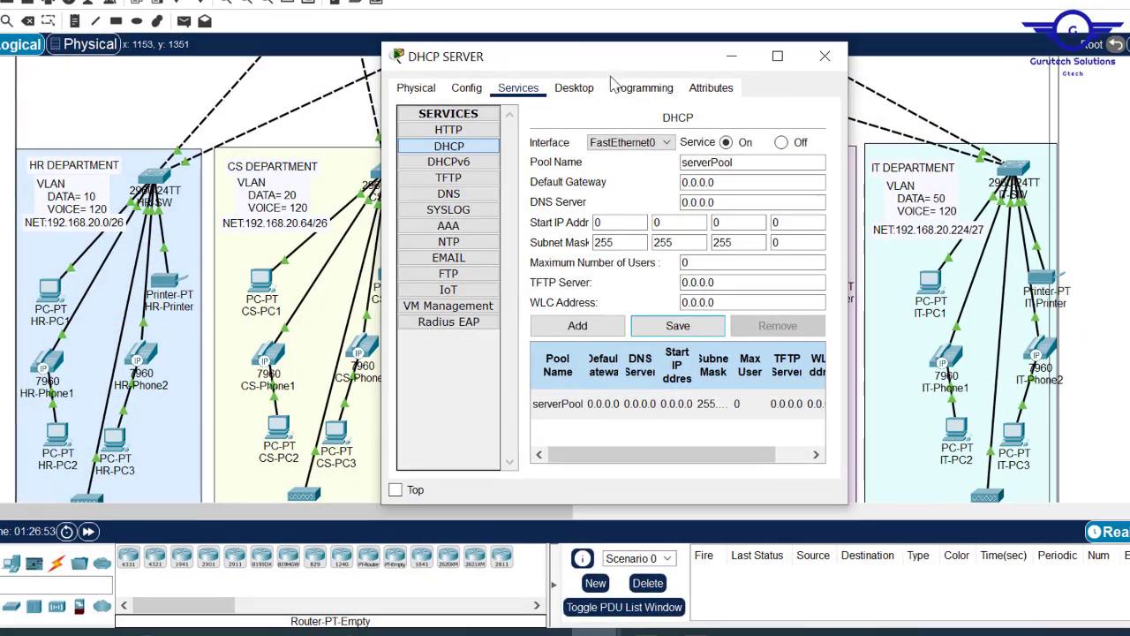
drag(594, 59, 479, 75)
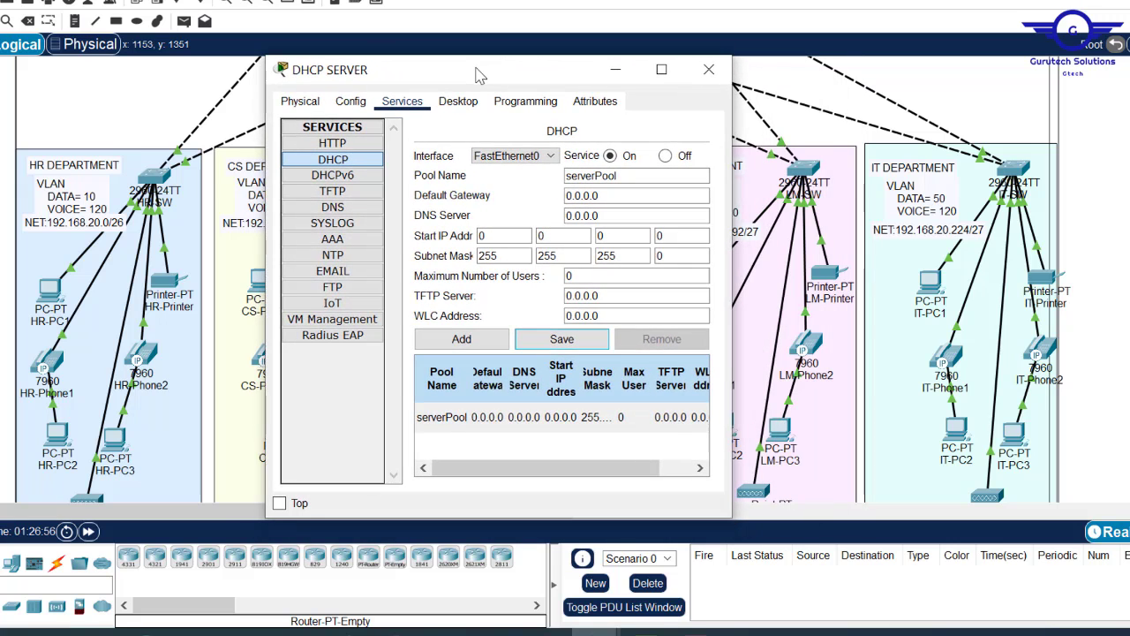
- Name the new pool HRPool with gateway 192.168.20.1 and DNS server 192.168.21.6
click(622, 175)
double_click(622, 174)
click(588, 174)
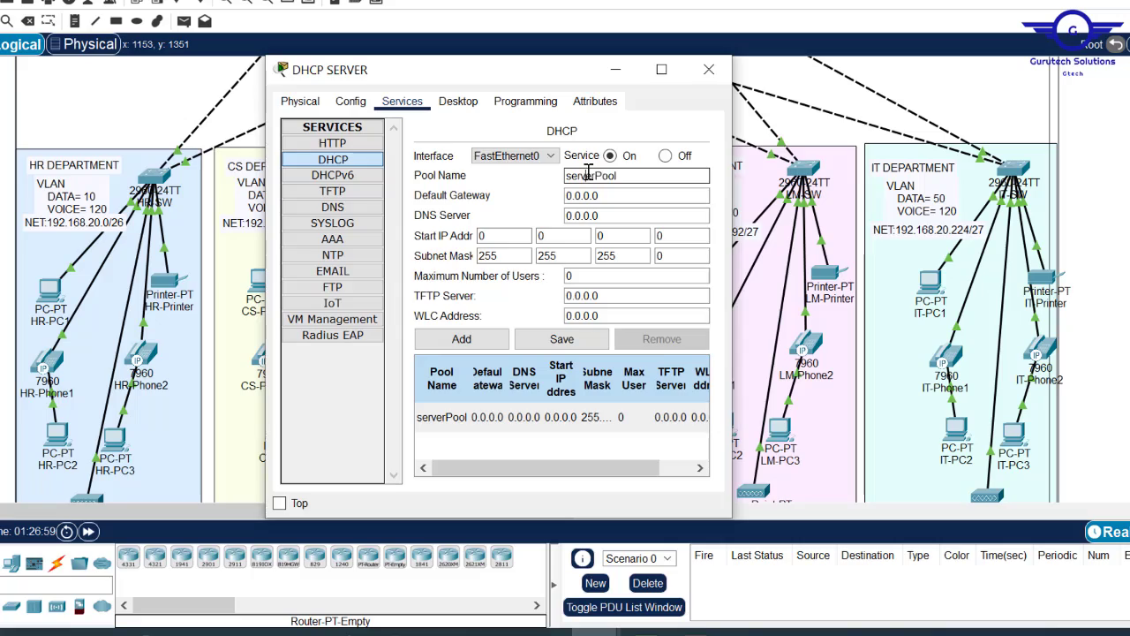
drag(598, 176, 521, 166)
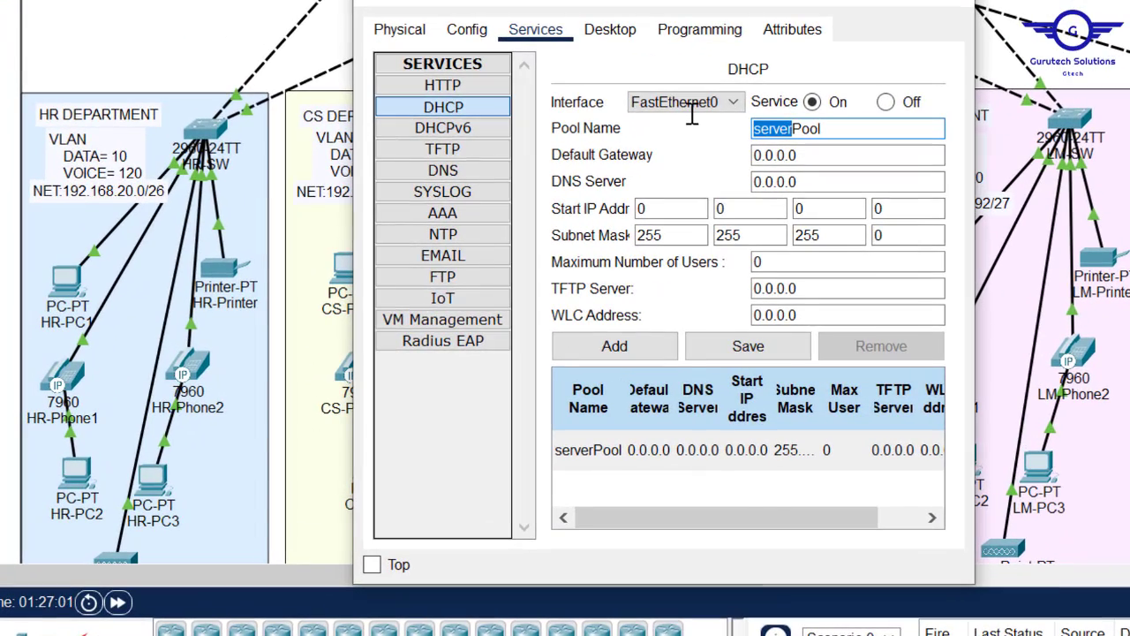
text(HR)
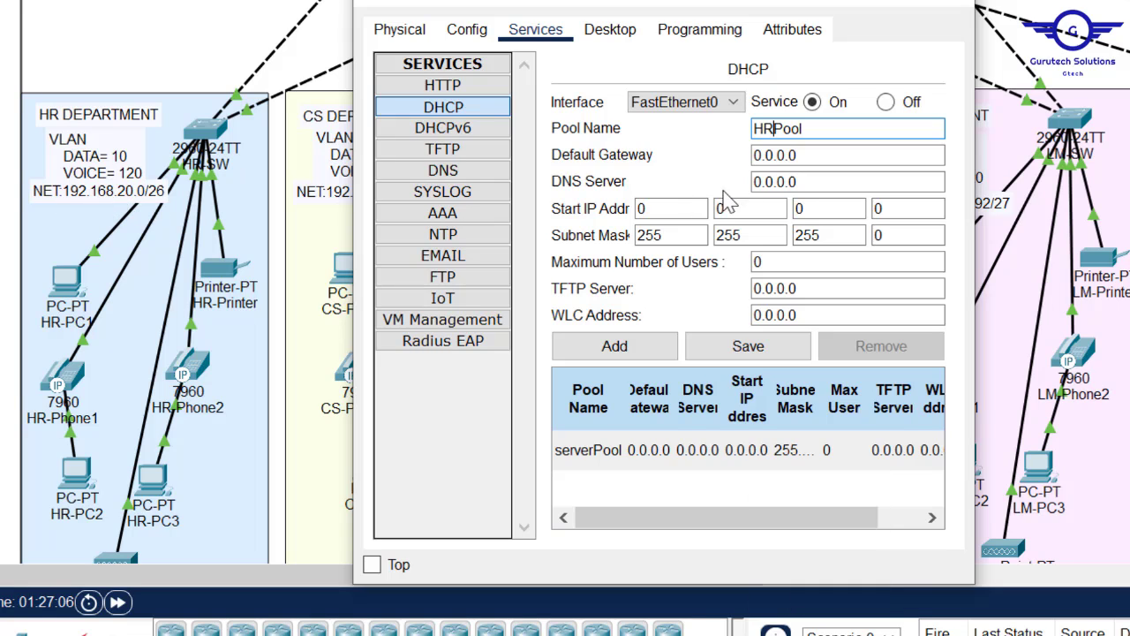
drag(889, 155, 681, 152)
text(192.168)
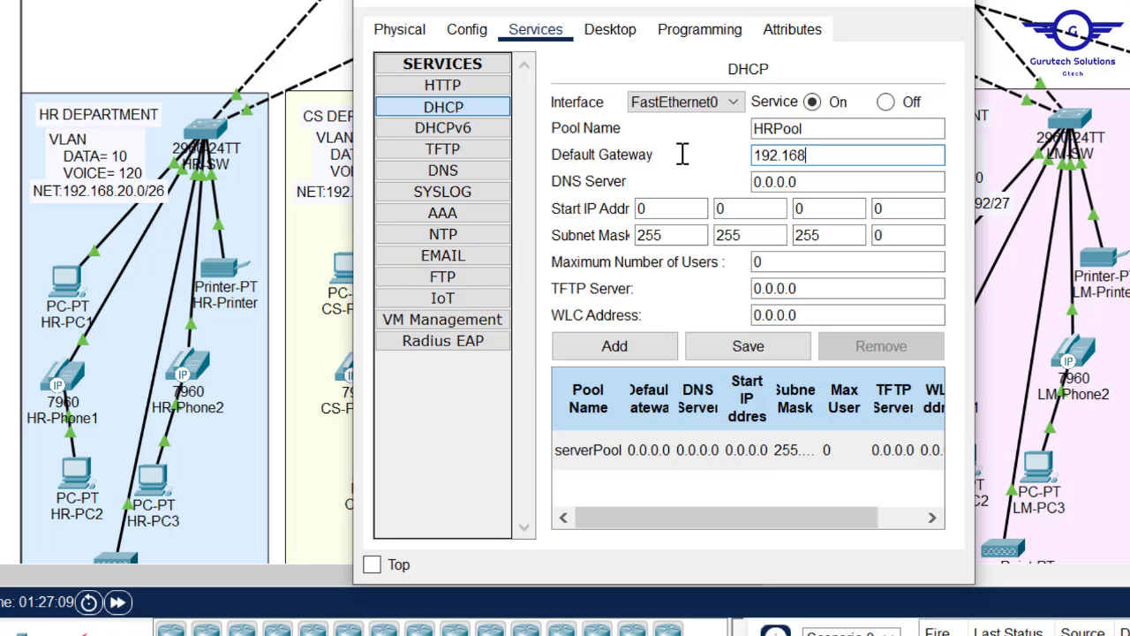
text(.20.1)
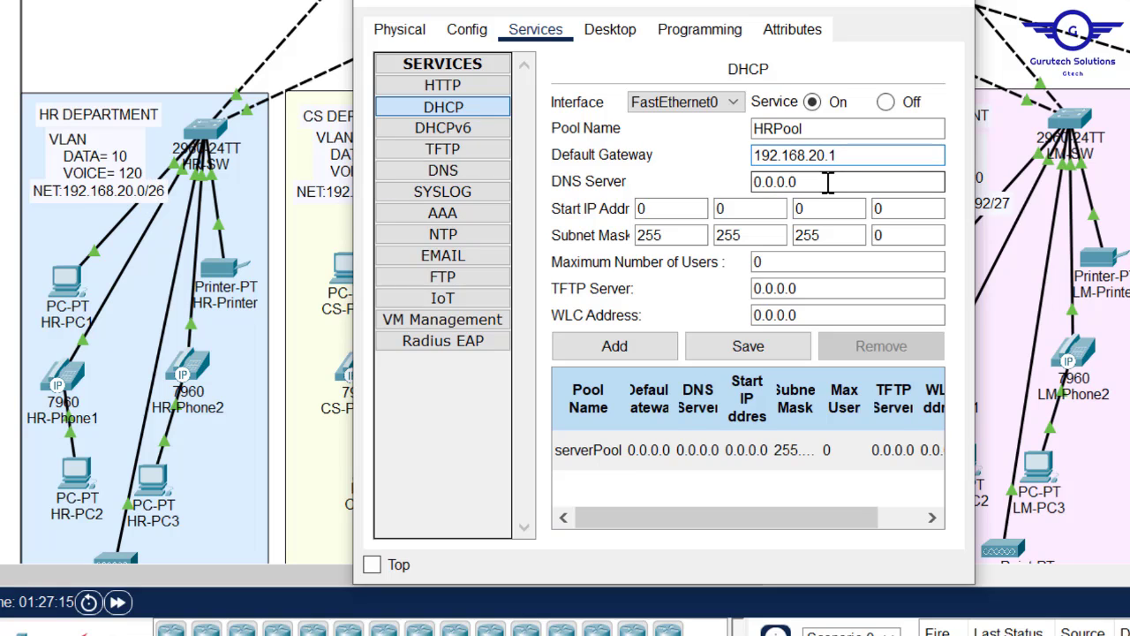
drag(828, 182, 709, 172)
text(192.168.21.1)
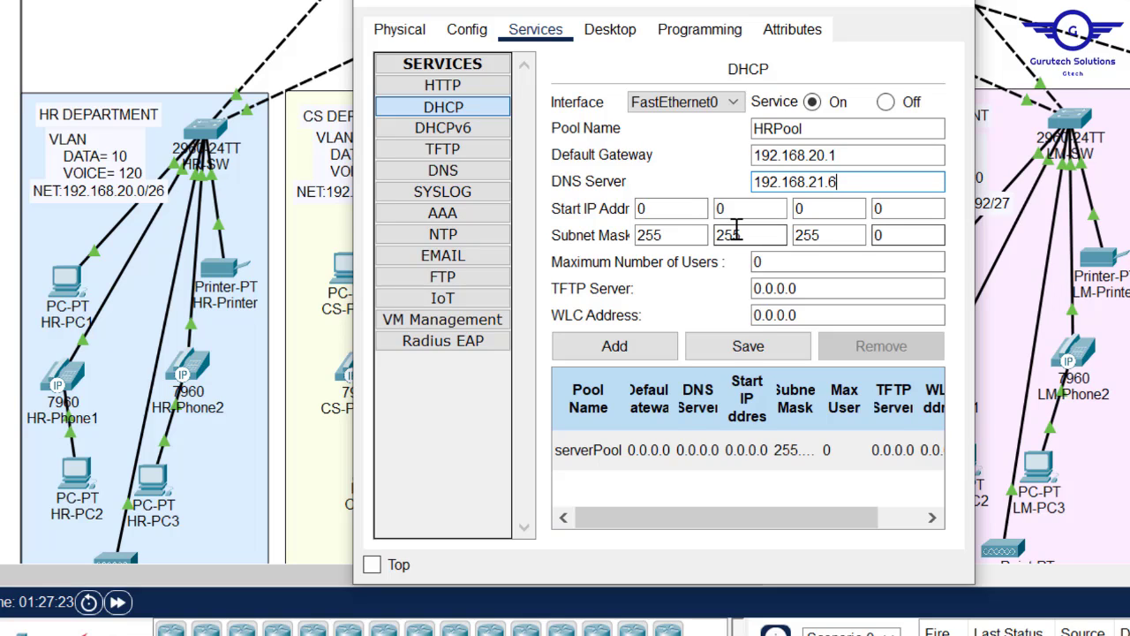
- Set HRPool's start address 192.168.20.5, mask 255.255.255.192 and 59 maximum users
drag(684, 209, 603, 208)
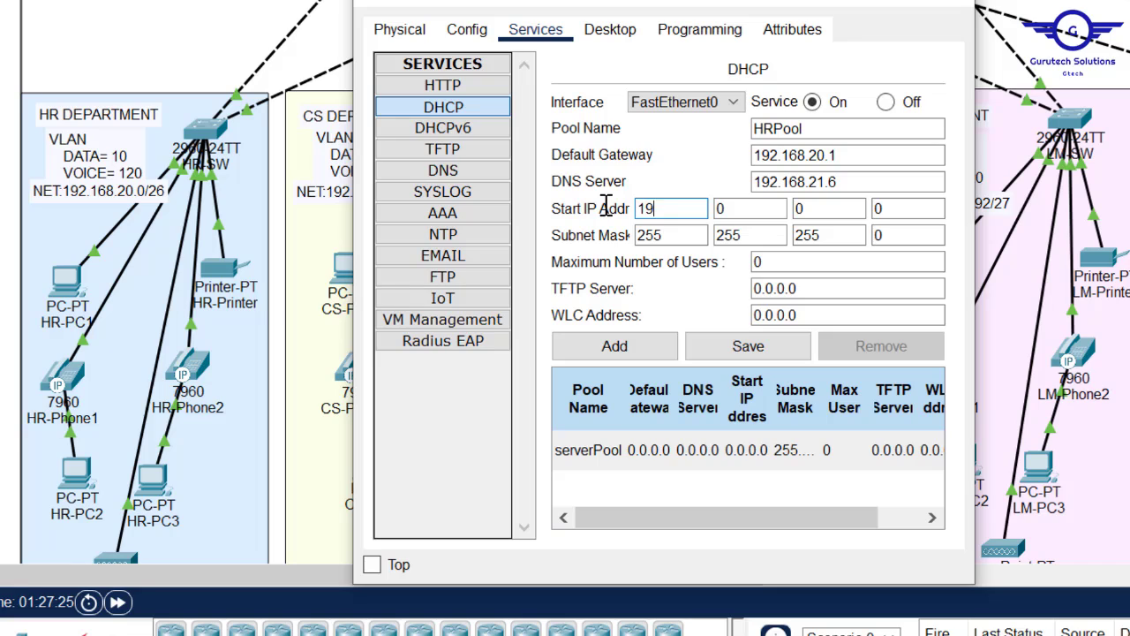
text(192)
click(750, 209)
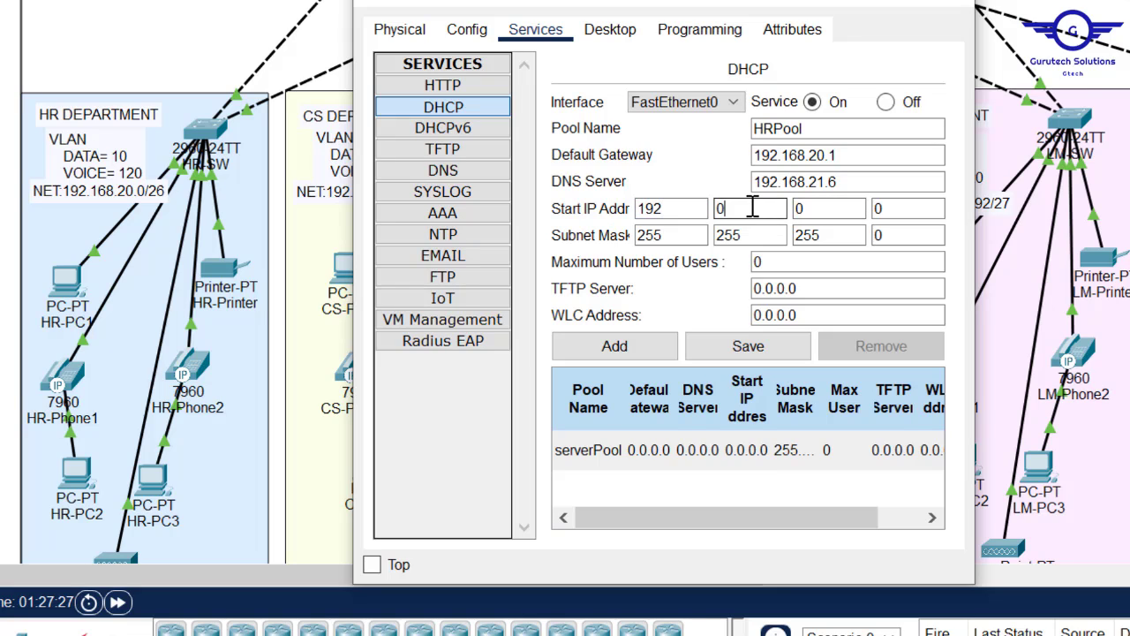
key(BackSpace)
text(168)
click(839, 210)
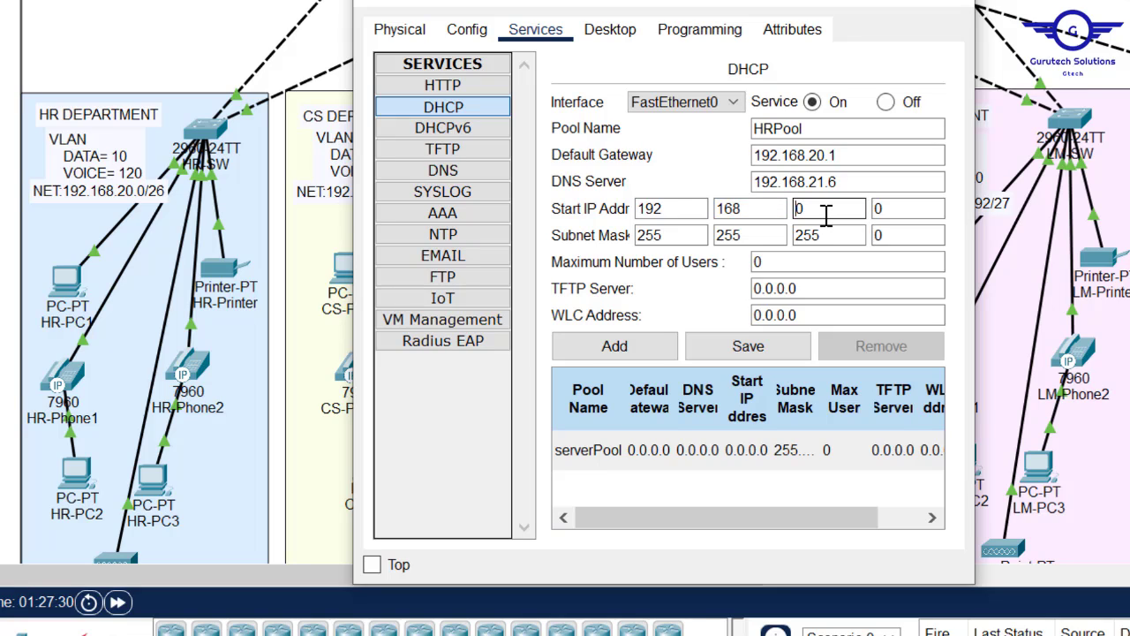
text(2)
click(903, 212)
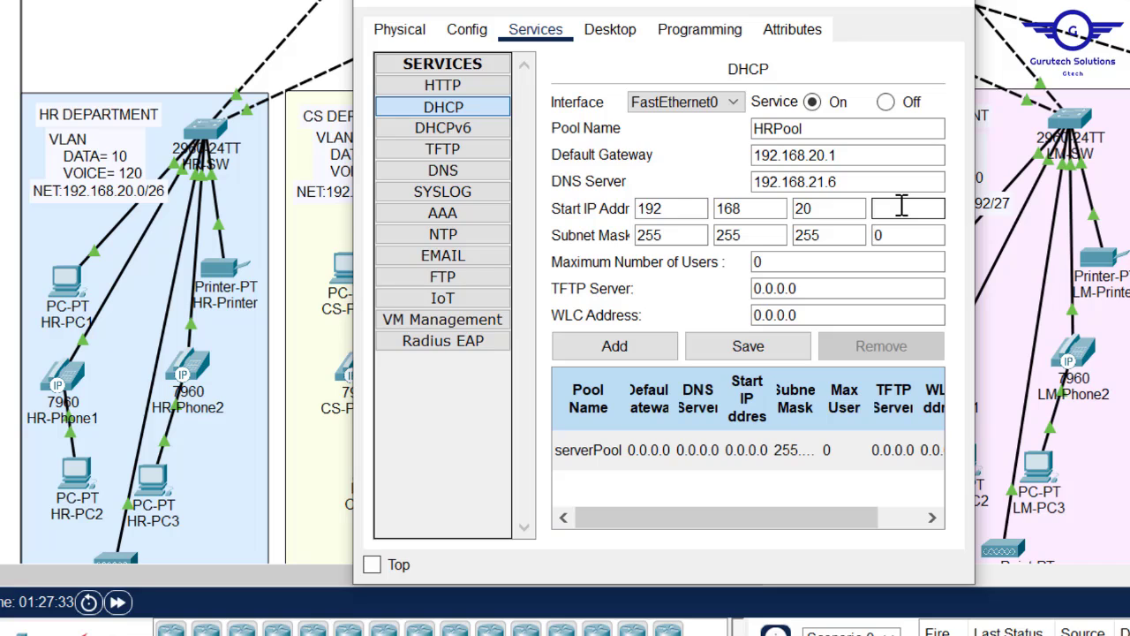
text(5)
click(901, 235)
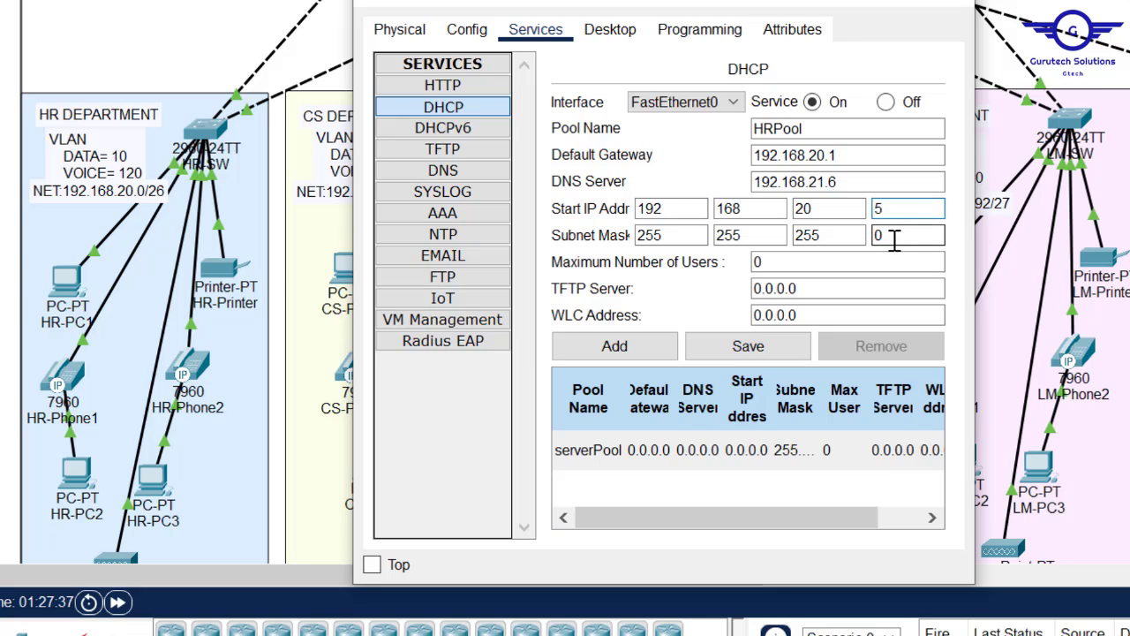
click(895, 239)
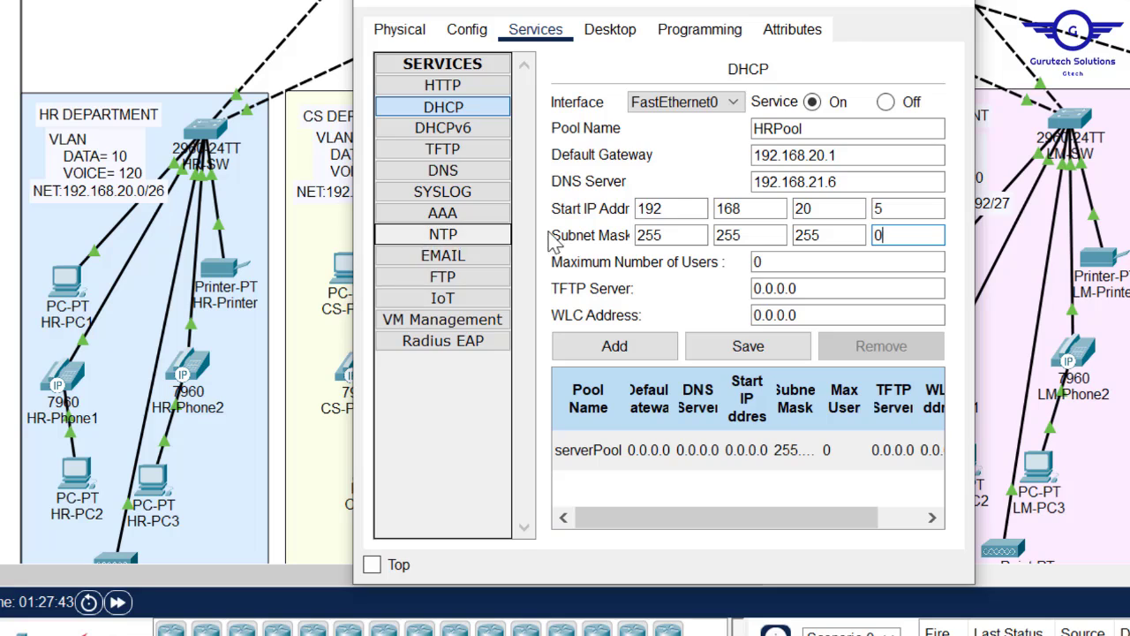
key(BackSpace)
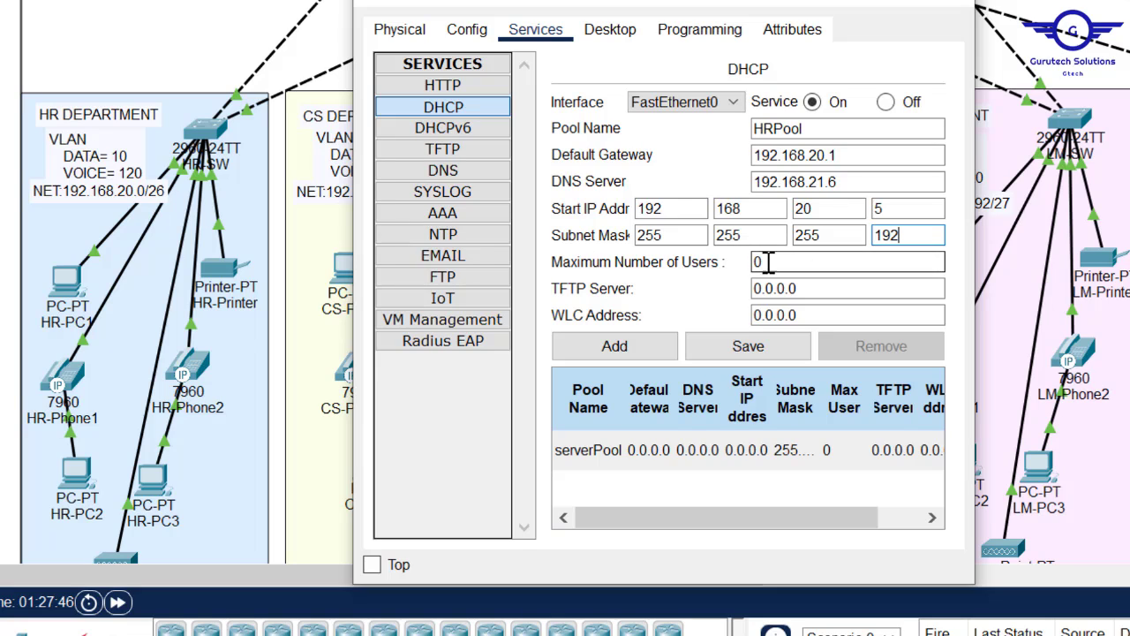
drag(777, 265, 730, 263)
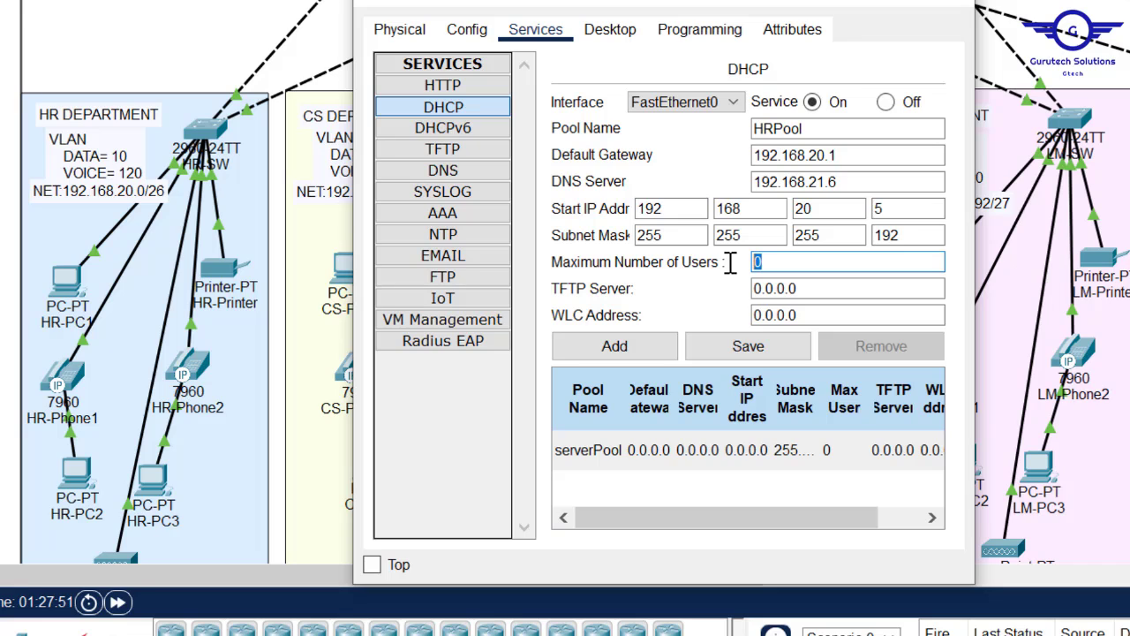
- Add HRPool to the DHCP server and enlarge the window to show all pool columns
click(643, 354)
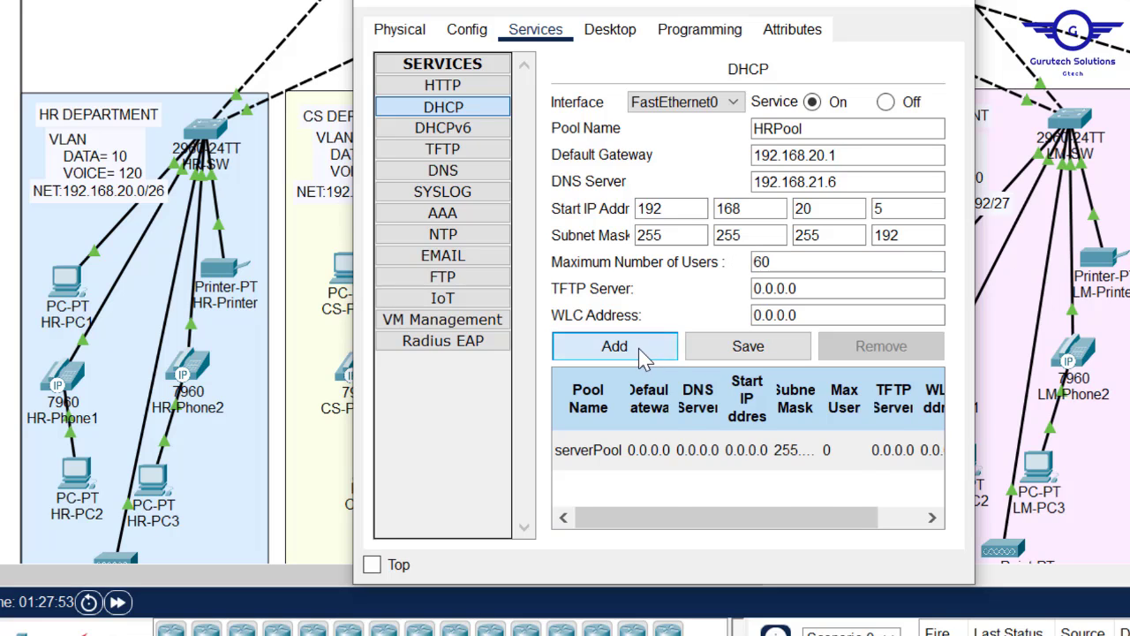
click(763, 452)
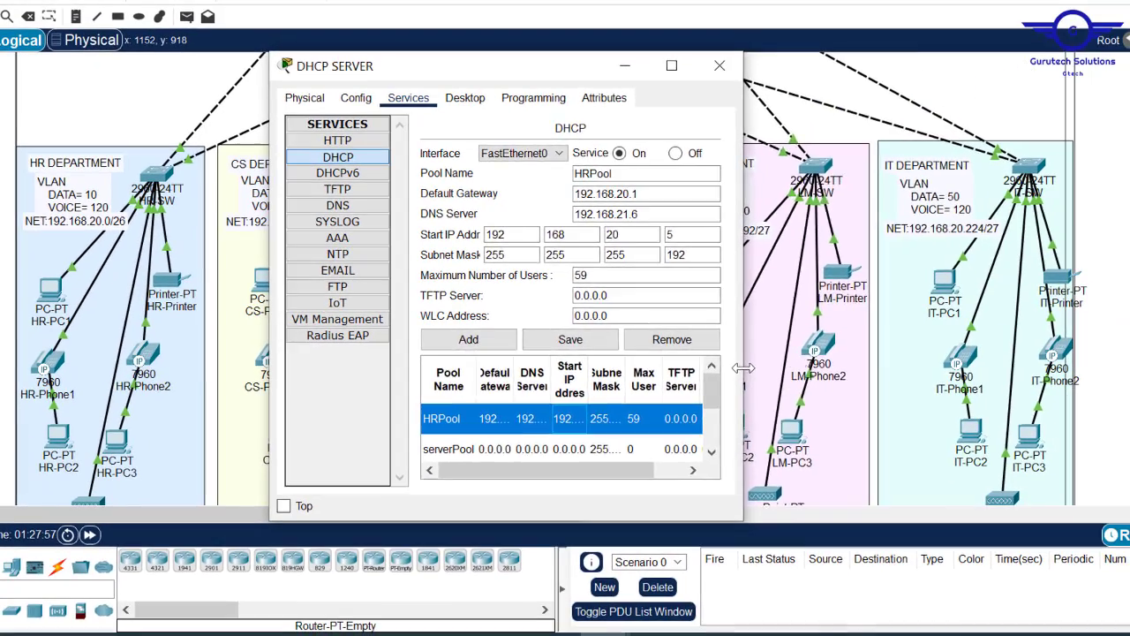
drag(975, 402, 1129, 402)
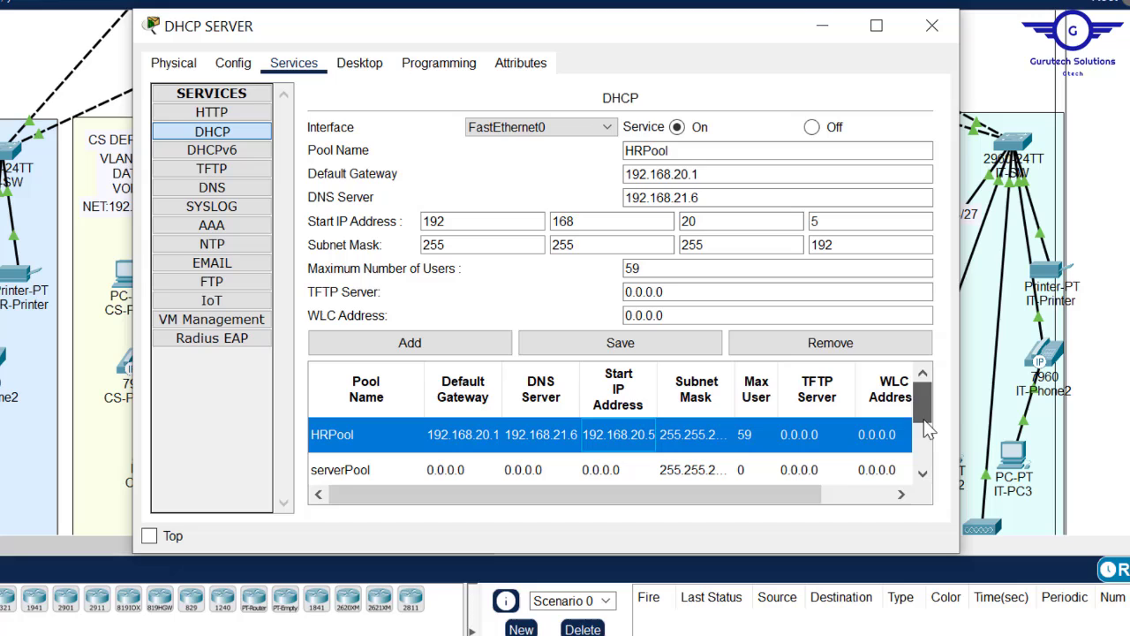
scroll(945, 428, down, 1)
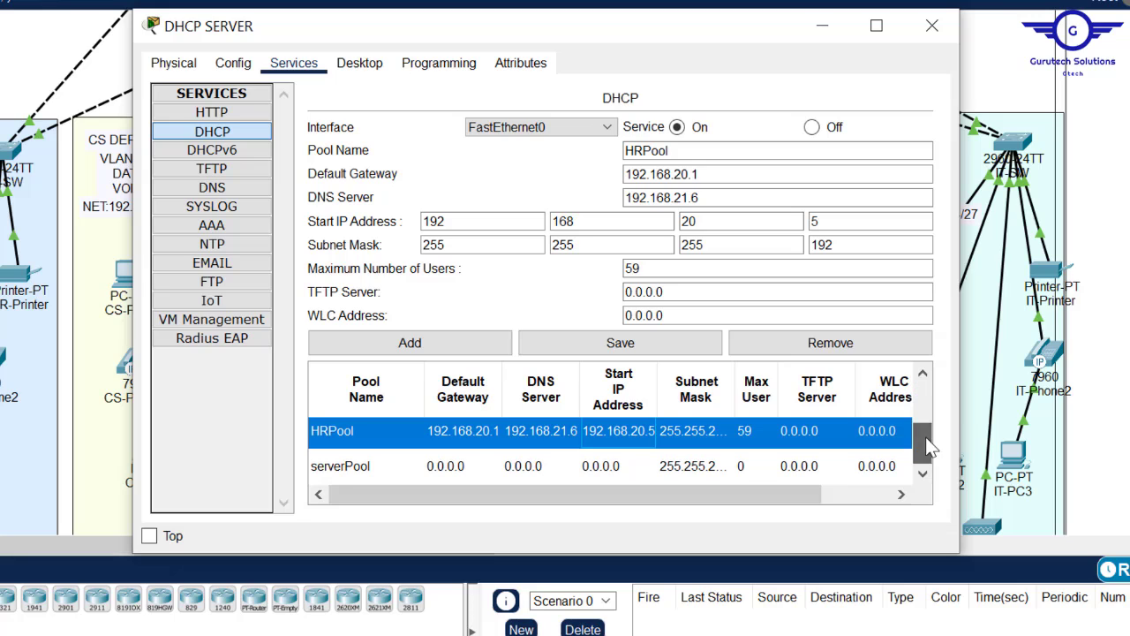
drag(569, 556, 569, 635)
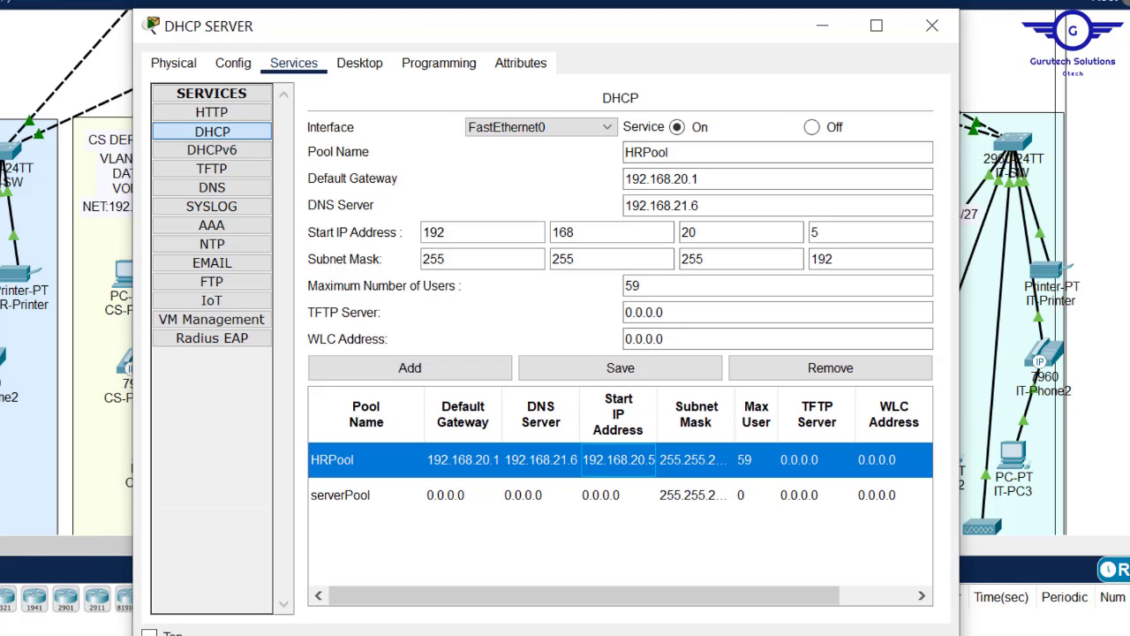
- Add CSPool with gateway 192.168.20.65, start 192.168.20.70 and 58 maximum users
click(645, 277)
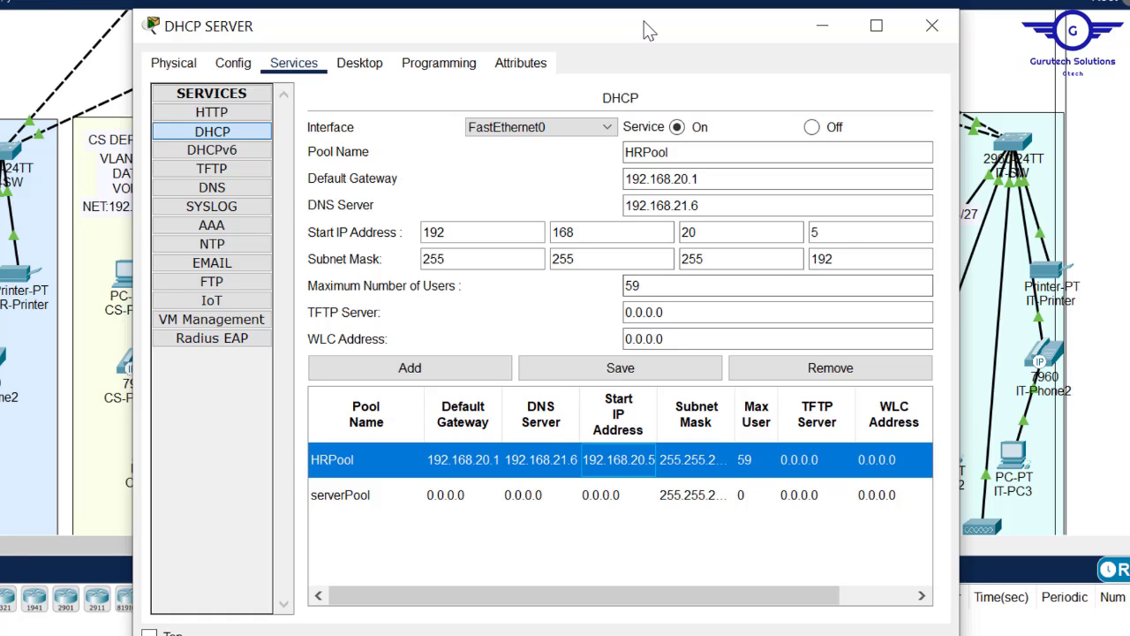
drag(596, 36, 782, 45)
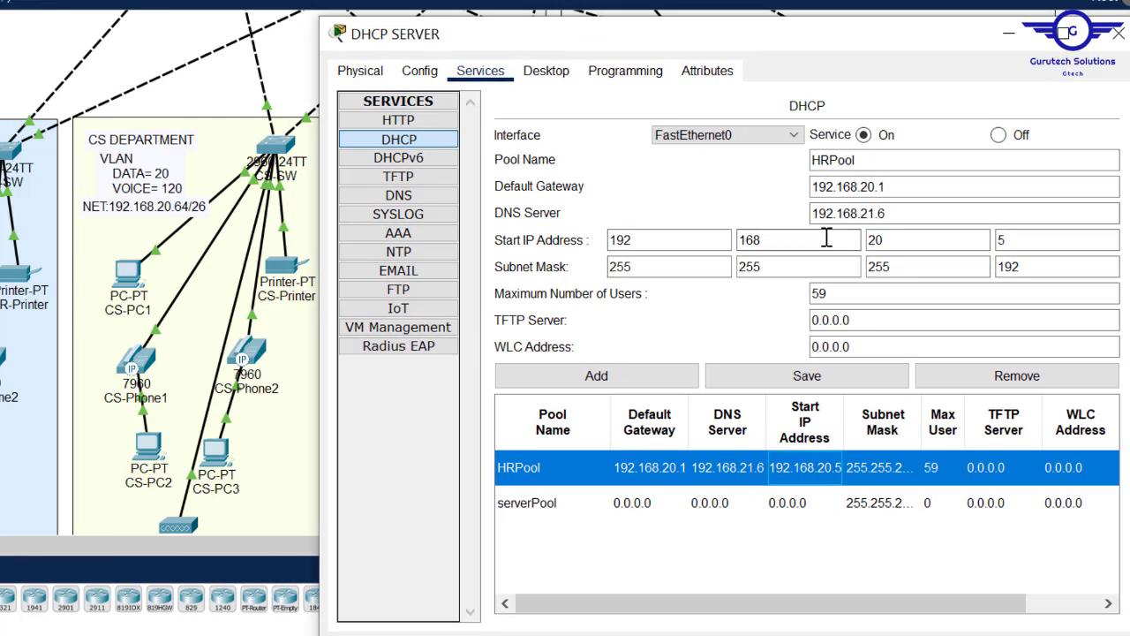
drag(830, 159, 810, 160)
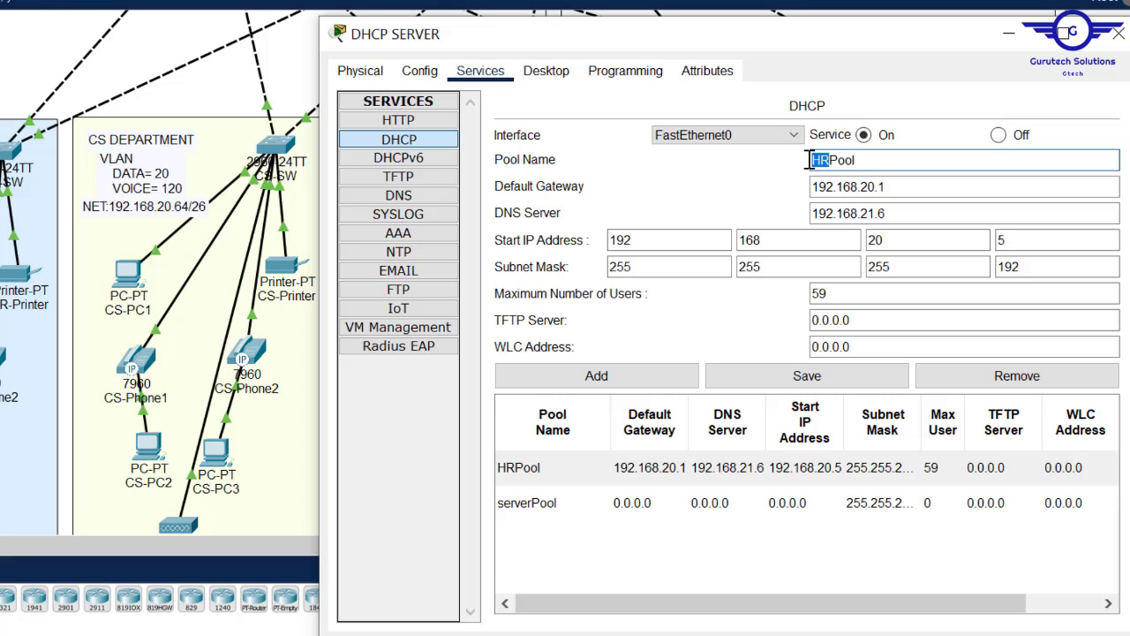
text(CS)
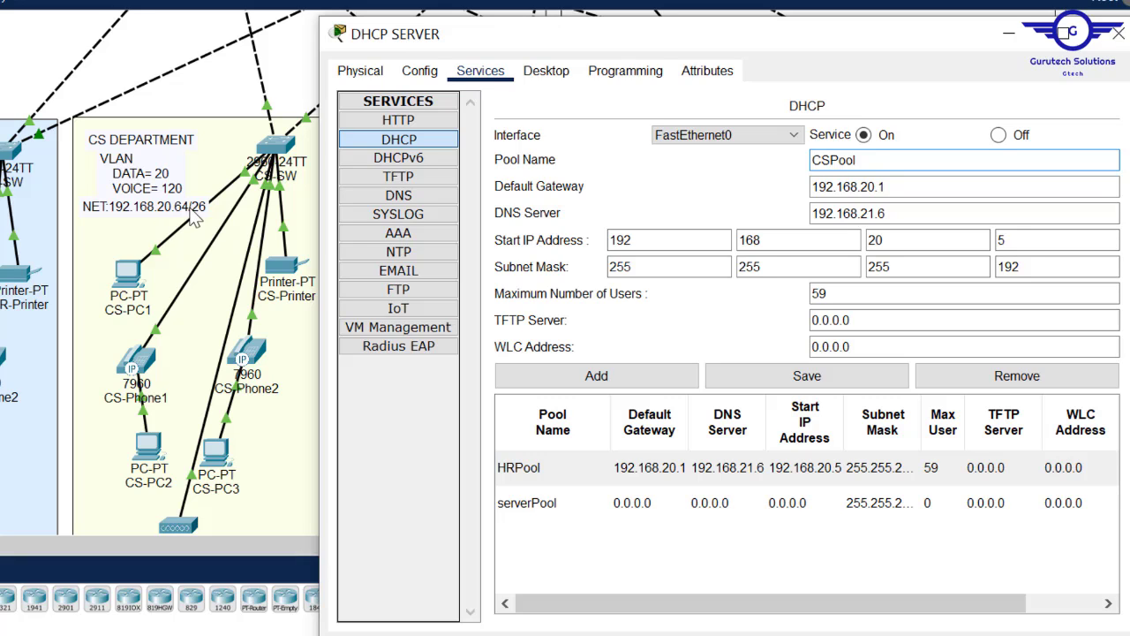
click(903, 187)
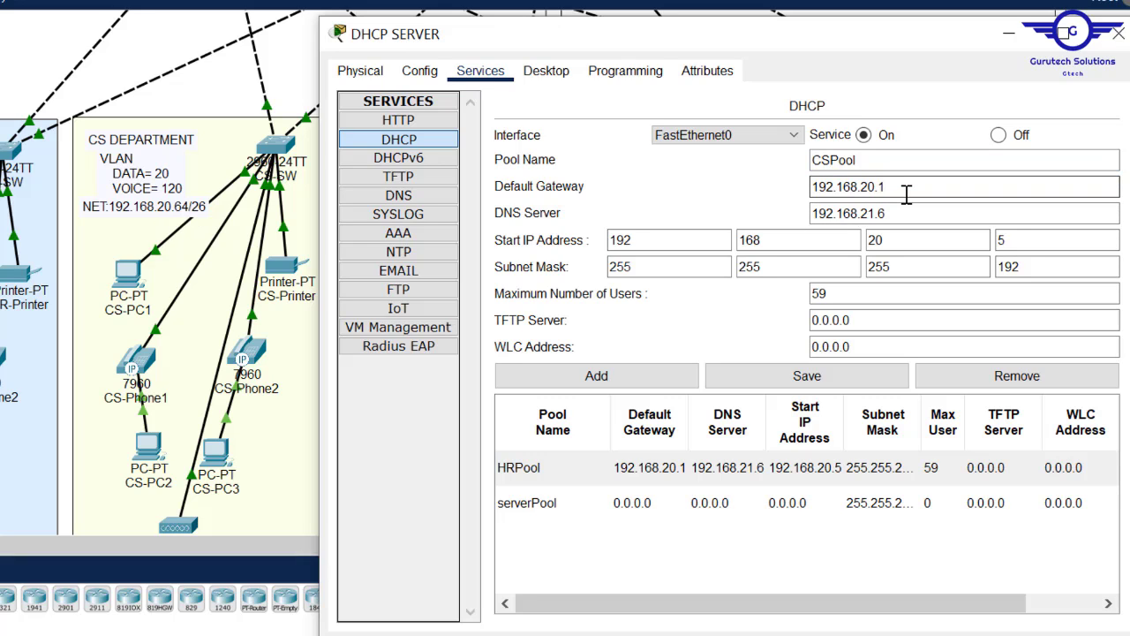
key(BackSpace)
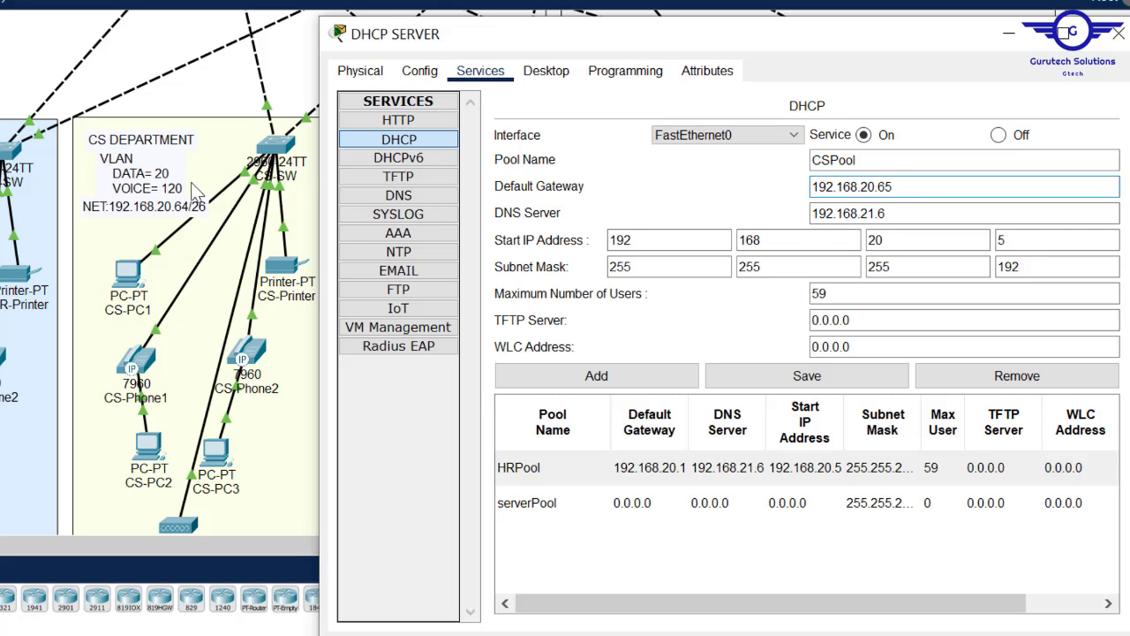
click(1015, 241)
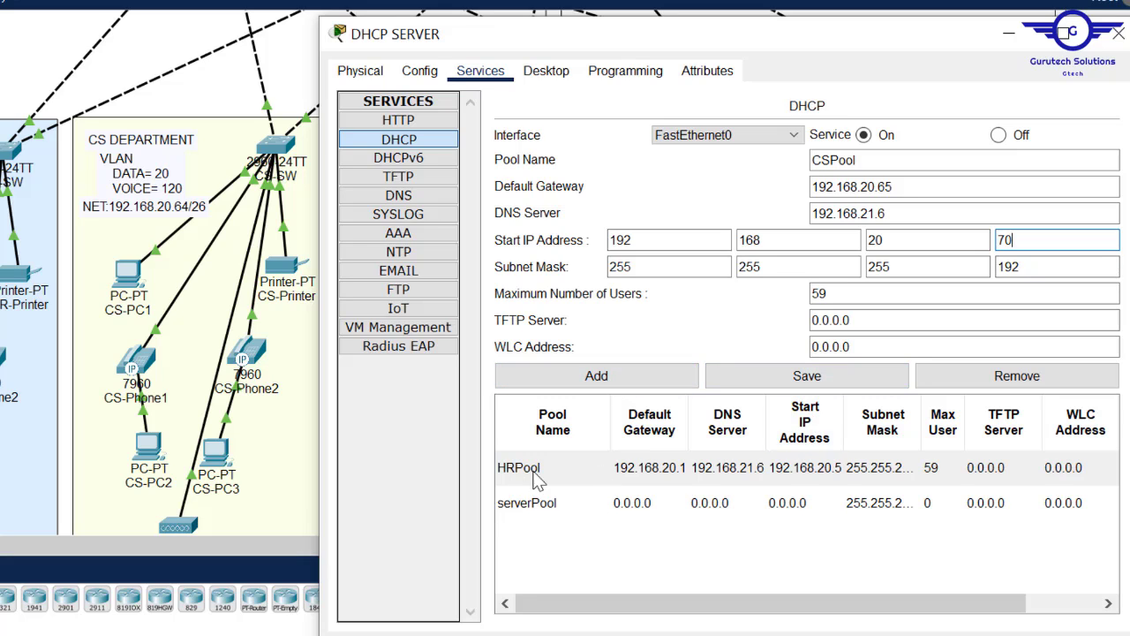
click(597, 393)
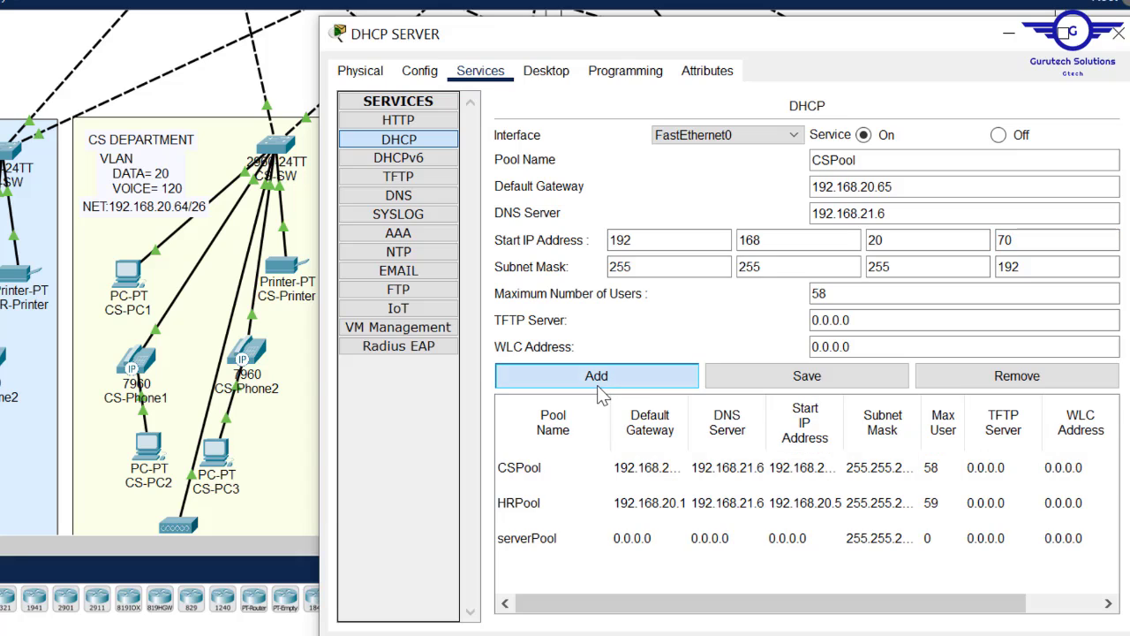
- Compare the new CSPool entry with HRPool in the pool list
click(541, 474)
click(555, 502)
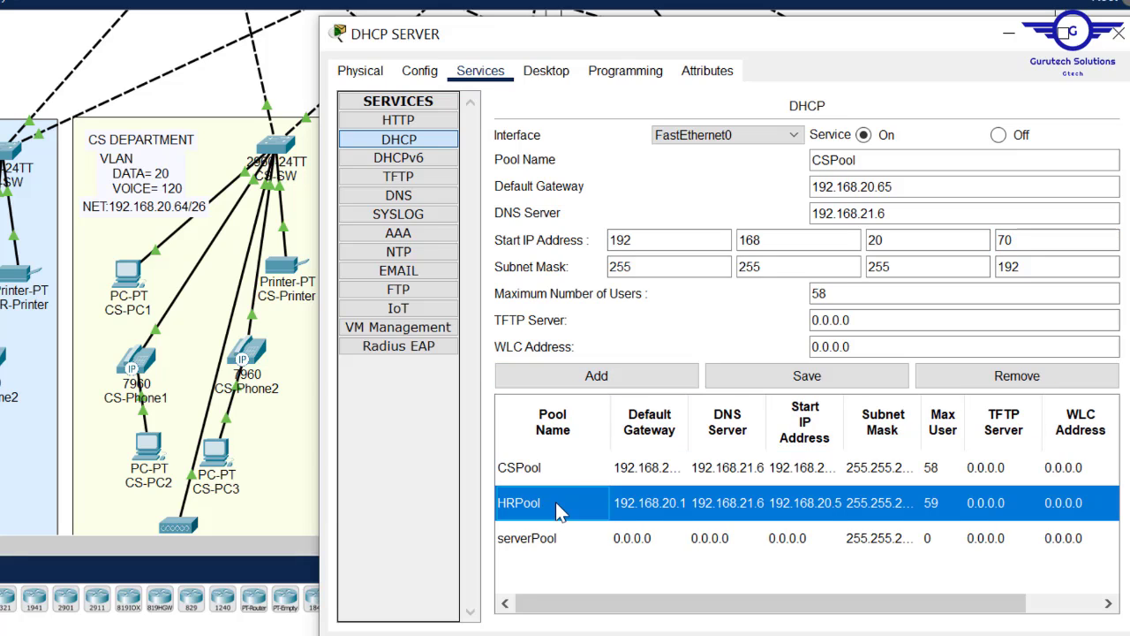
click(556, 471)
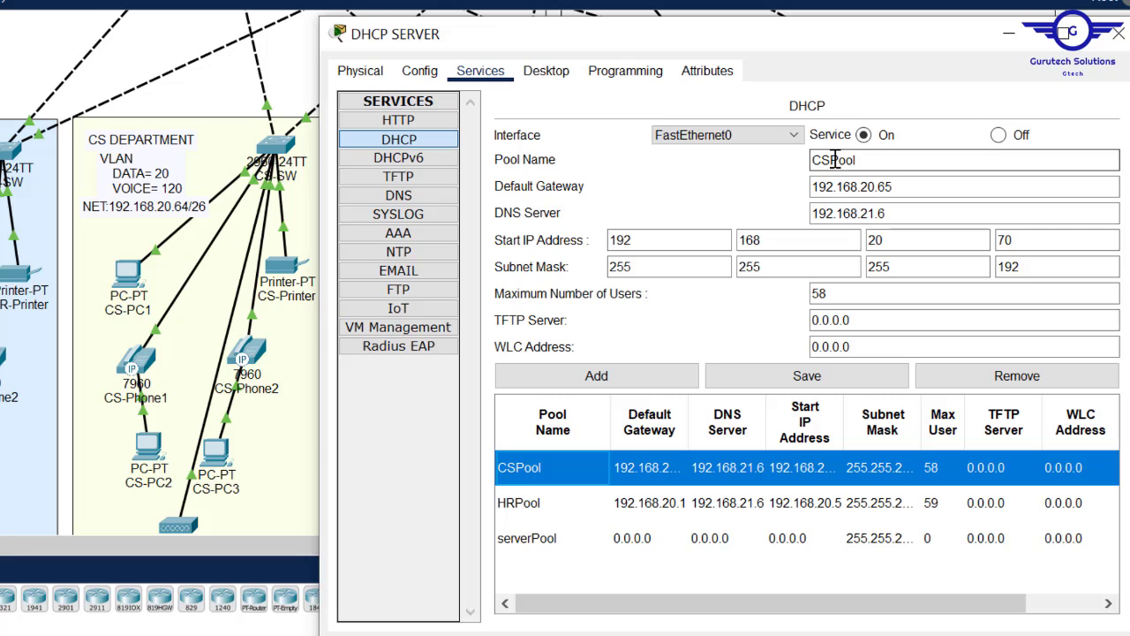
- Rename the pool to MKPool with gateway 192.168.20.129 and start 192.168.20.135, and add it
drag(831, 160, 812, 160)
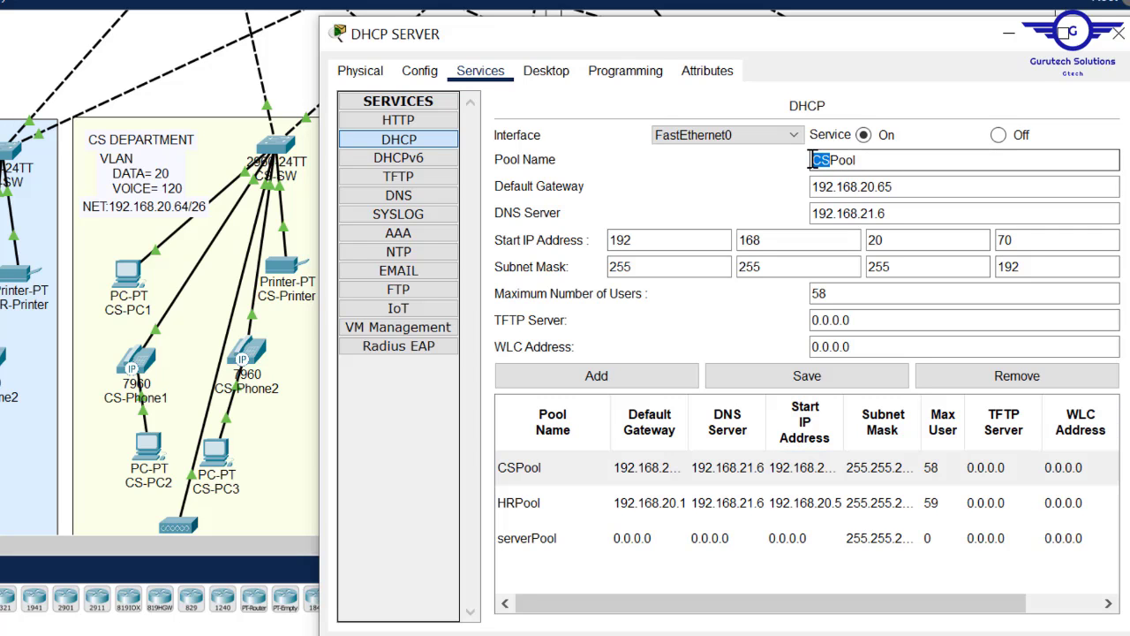
text(MK)
drag(807, 42, 581, 328)
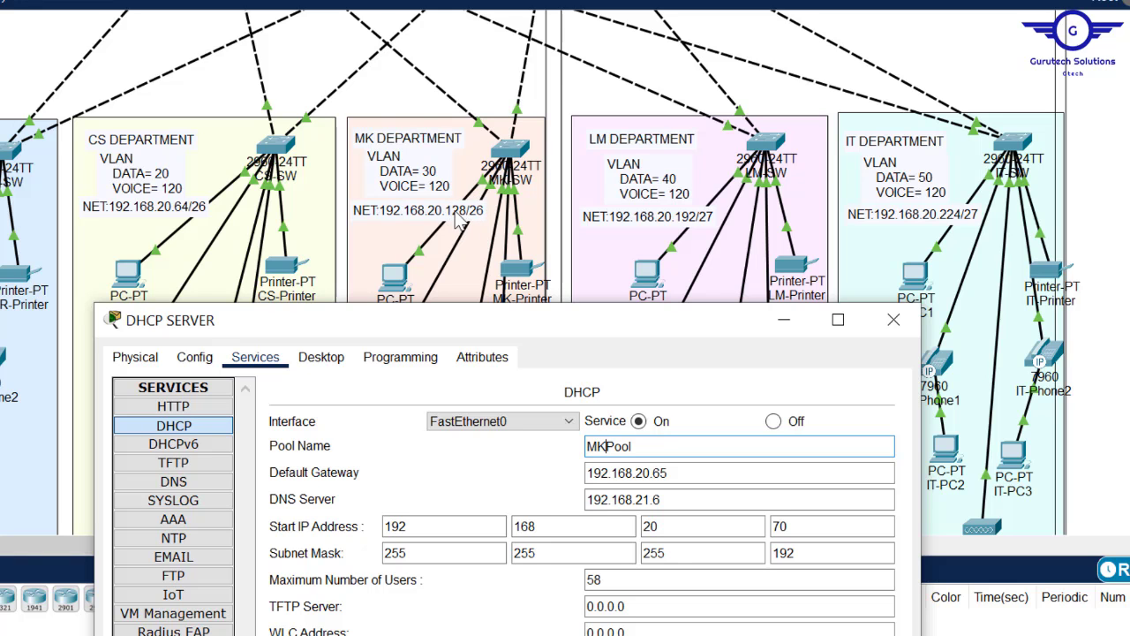
drag(583, 333, 691, 71)
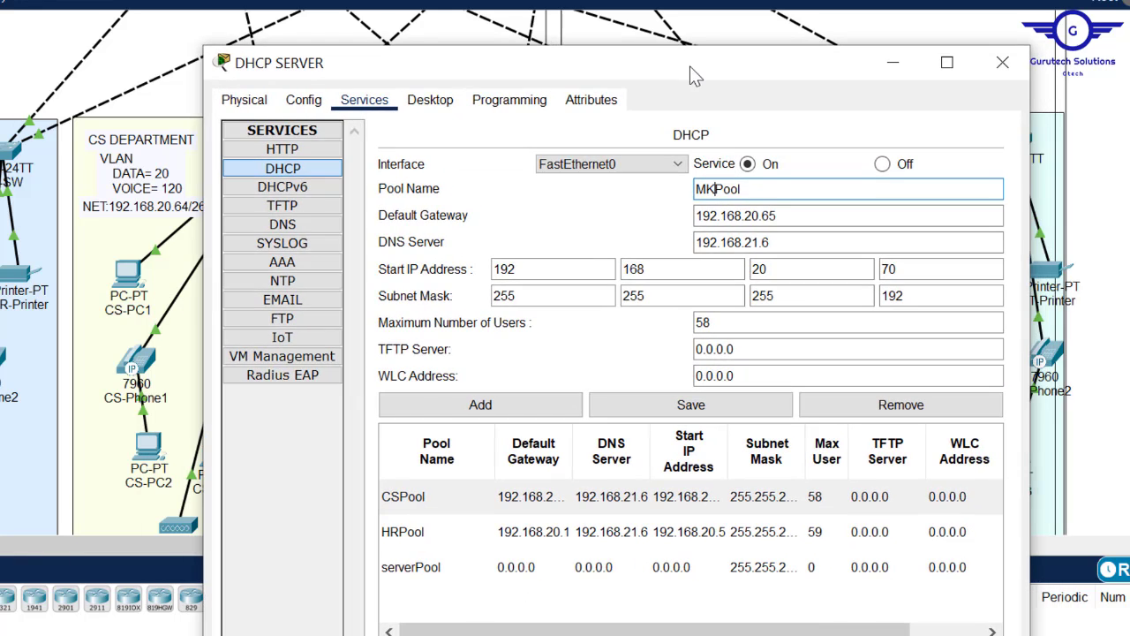
click(790, 215)
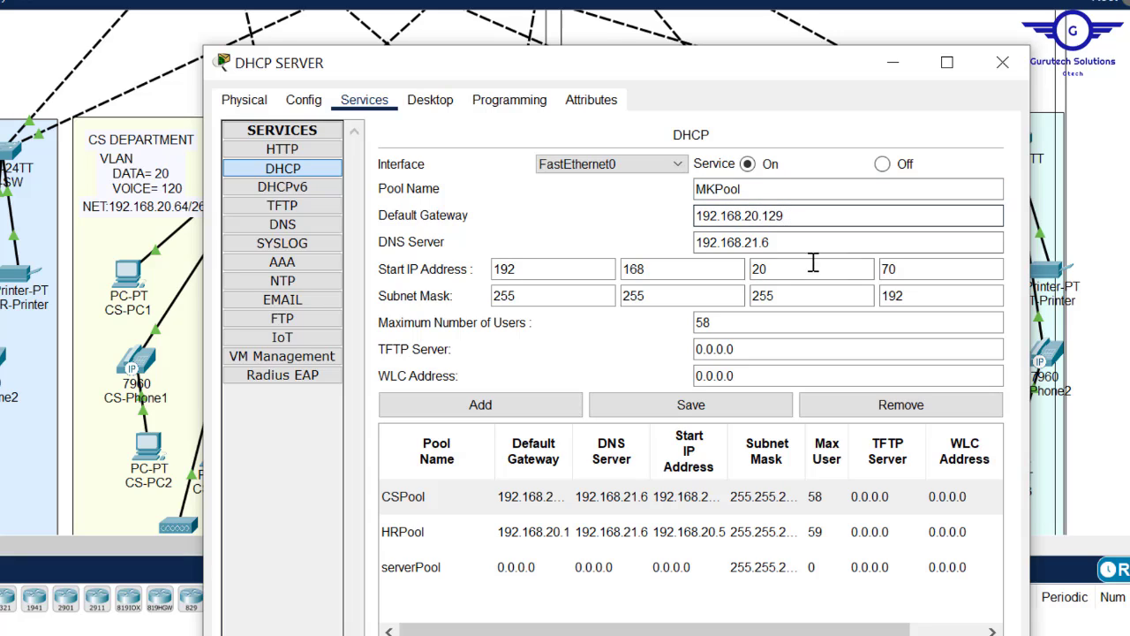
click(895, 271)
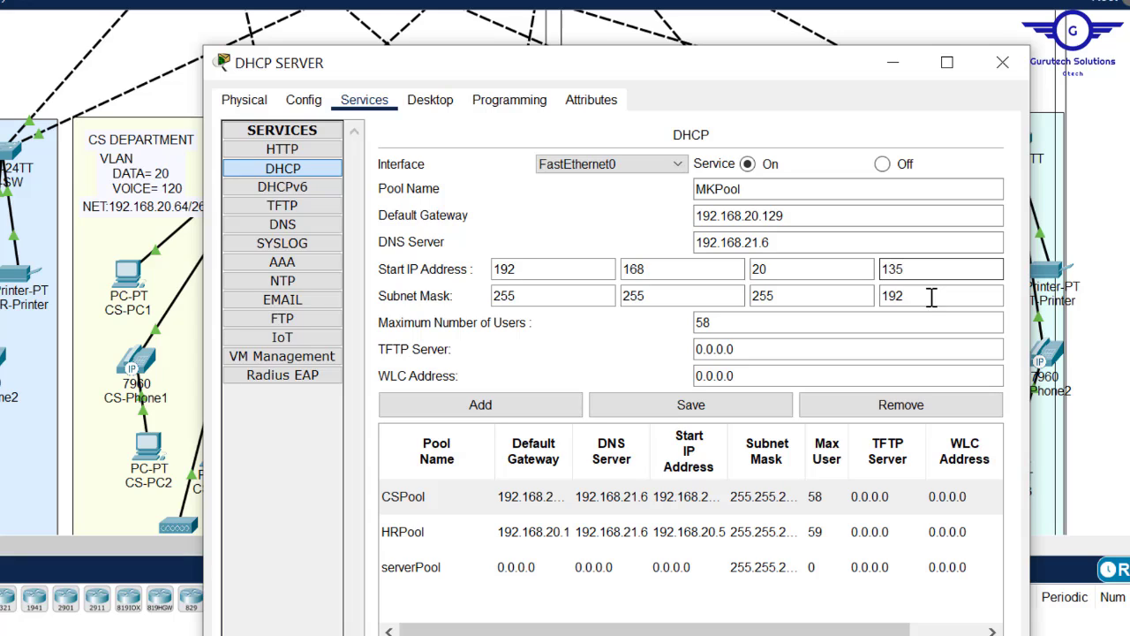
click(474, 406)
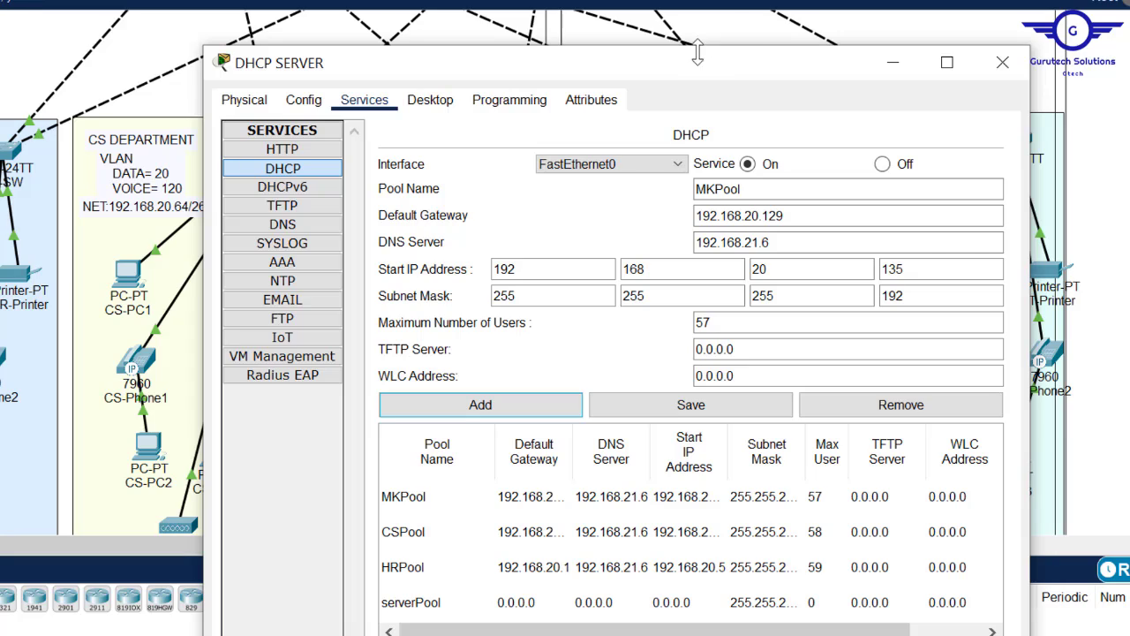
drag(651, 76, 302, 185)
- Set the default gateway to 192.168.20.193 and the start address to 192.168.20.196
drag(400, 215, 623, 287)
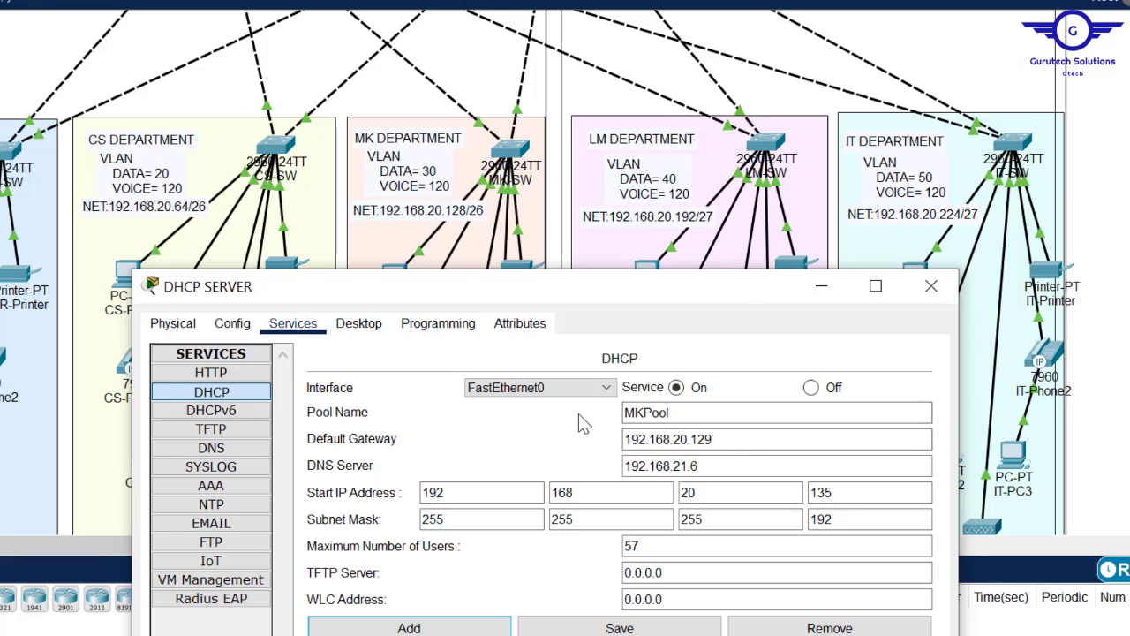
click(724, 436)
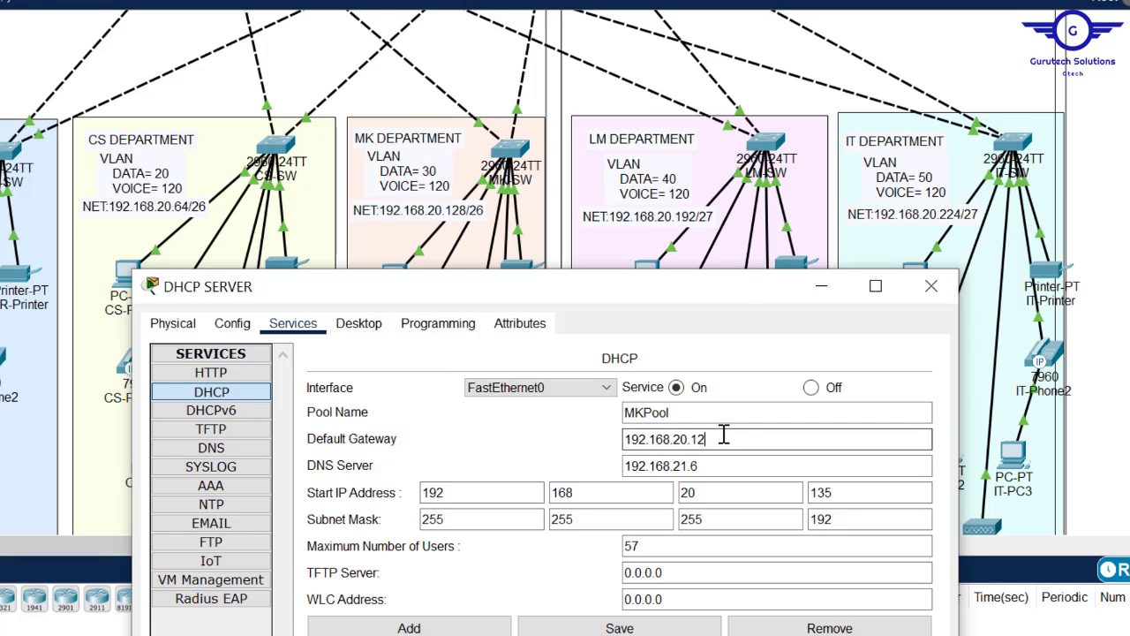
text(93)
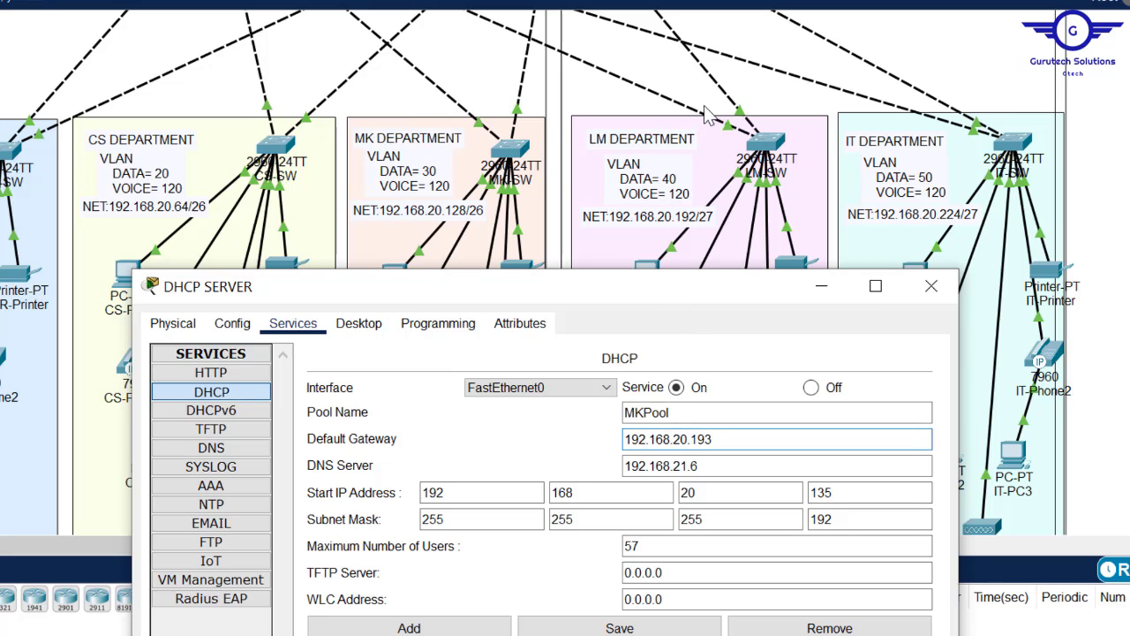
drag(615, 290, 642, 103)
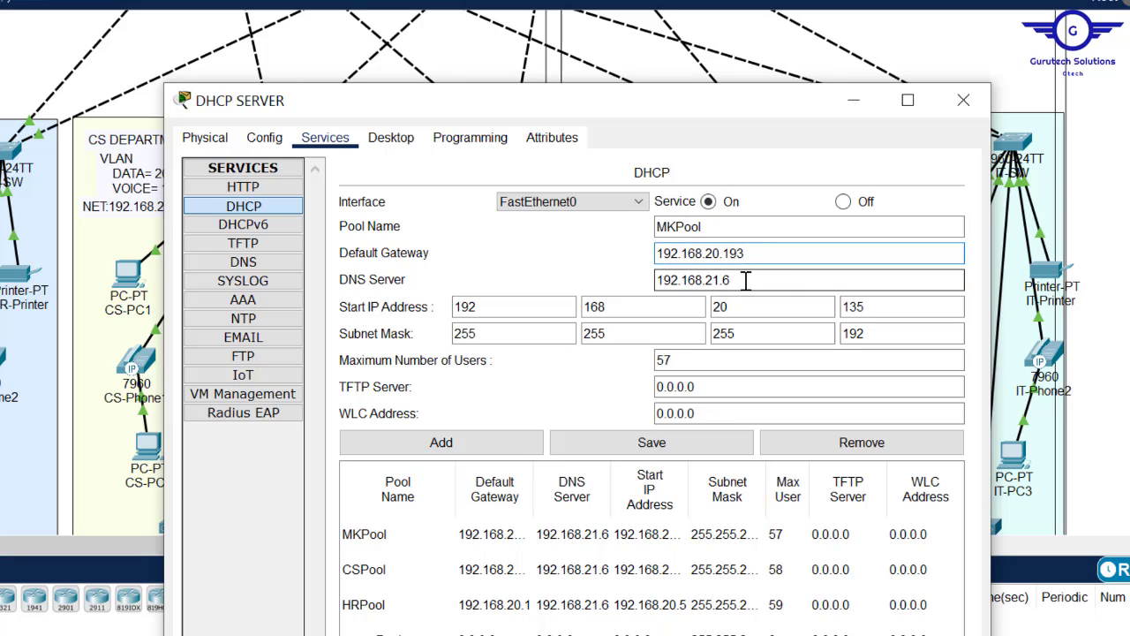
click(901, 304)
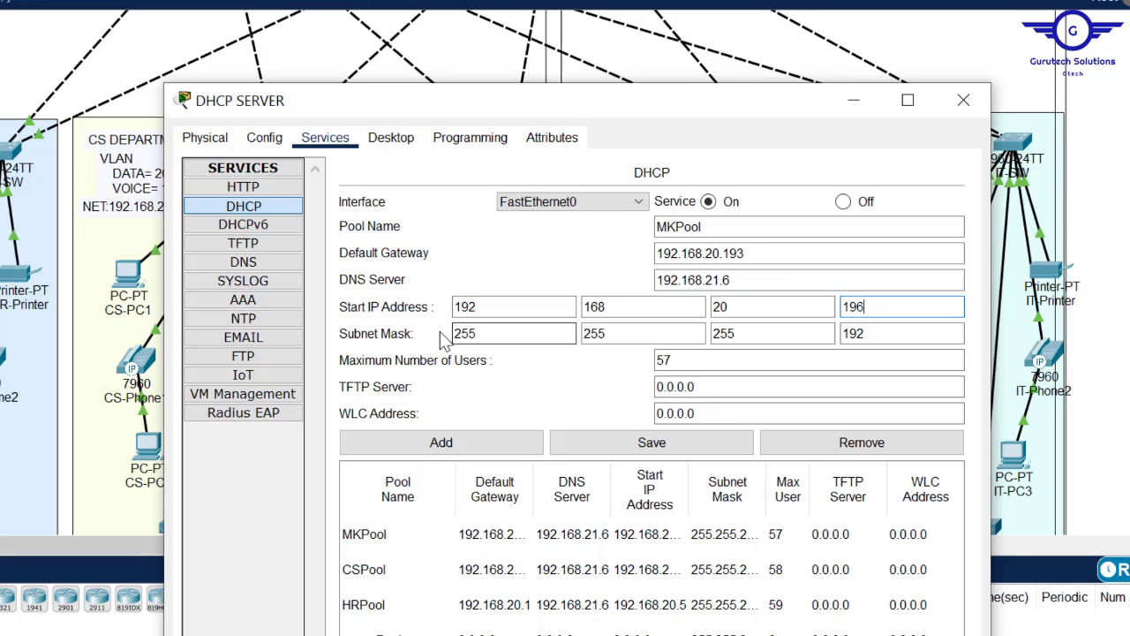
click(879, 308)
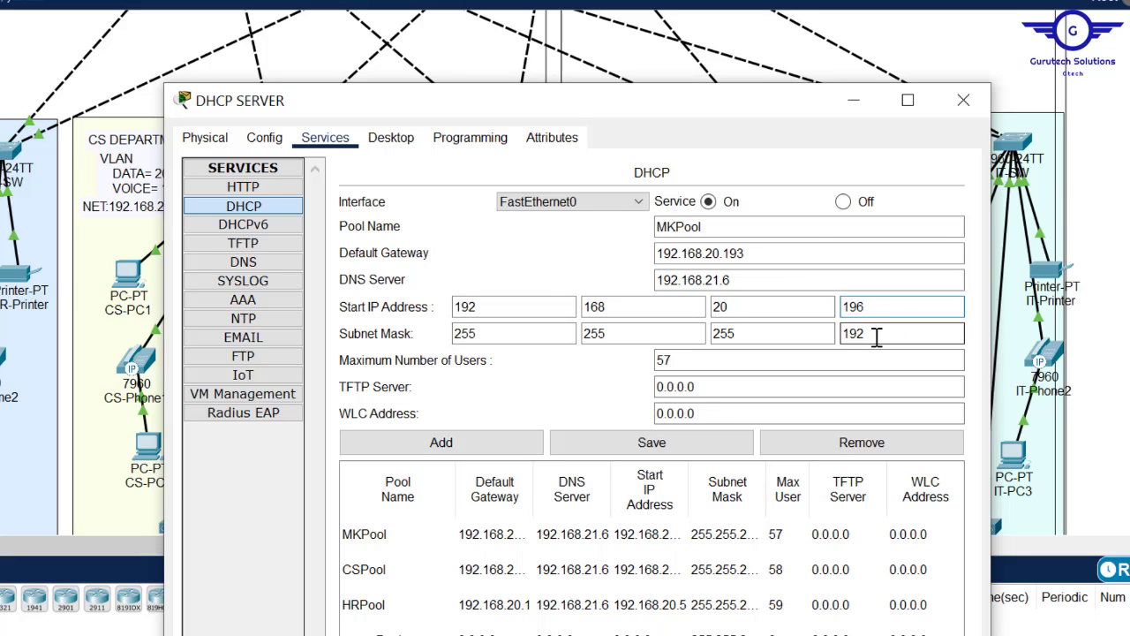
drag(775, 105, 702, 309)
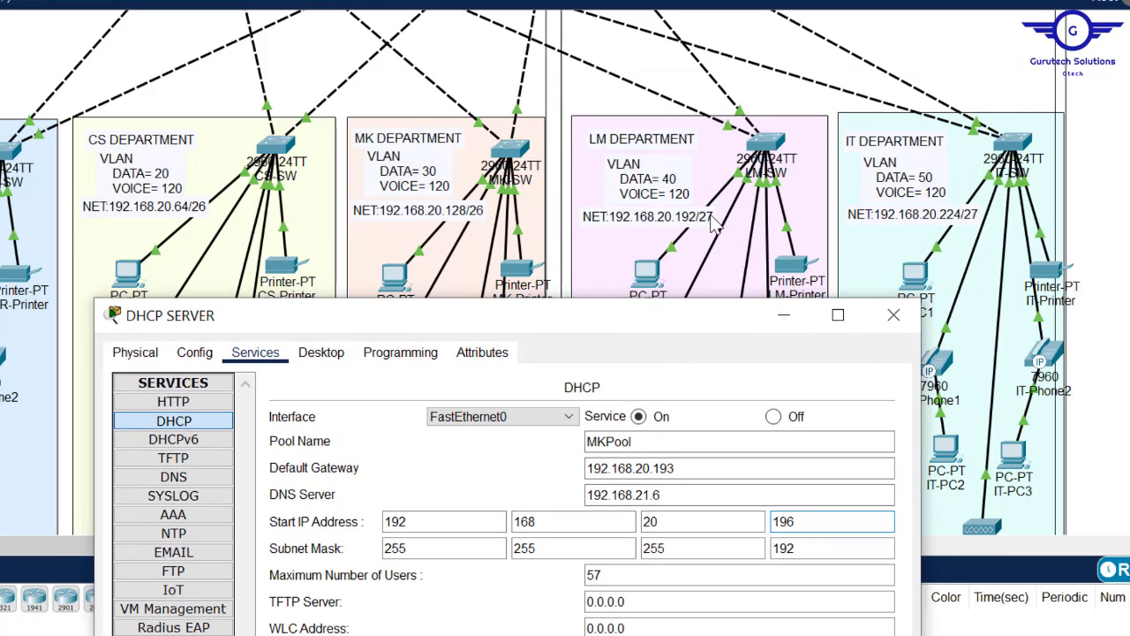
drag(712, 218, 756, 49)
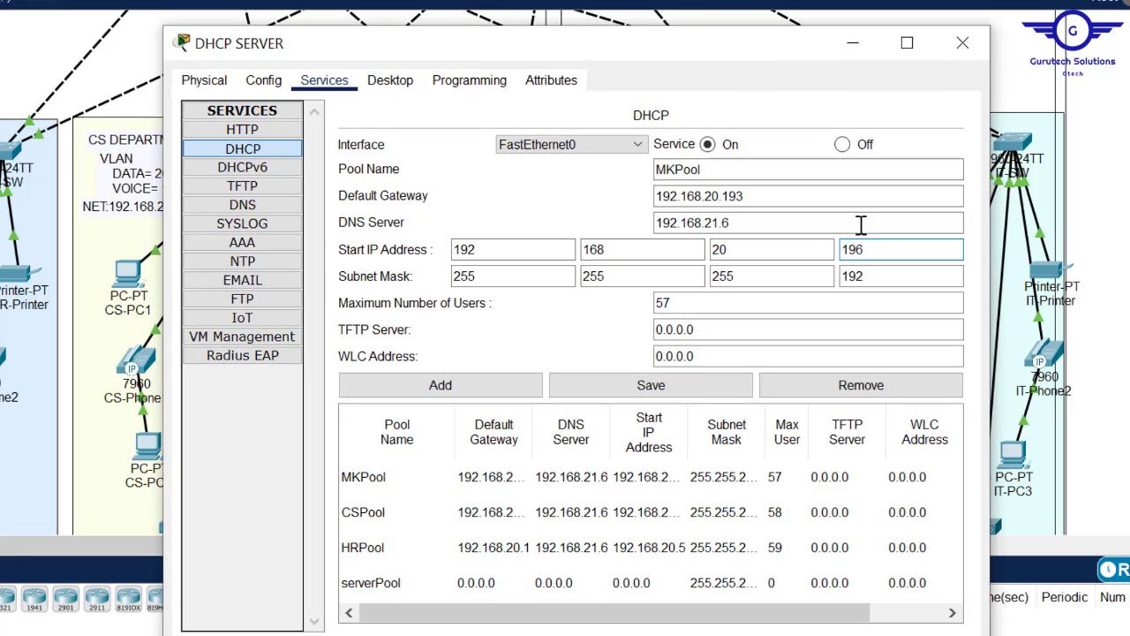
- Change the mask to 255.255.255.224, name the pool LMPool, add it and review it
click(871, 277)
key(BackSpace)
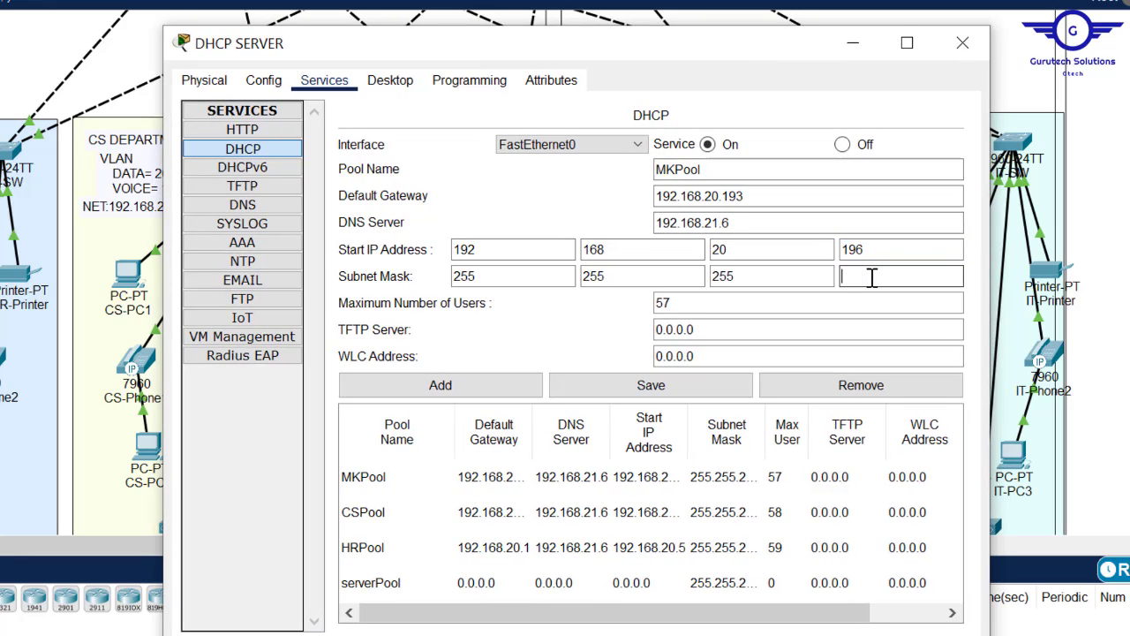
text(224)
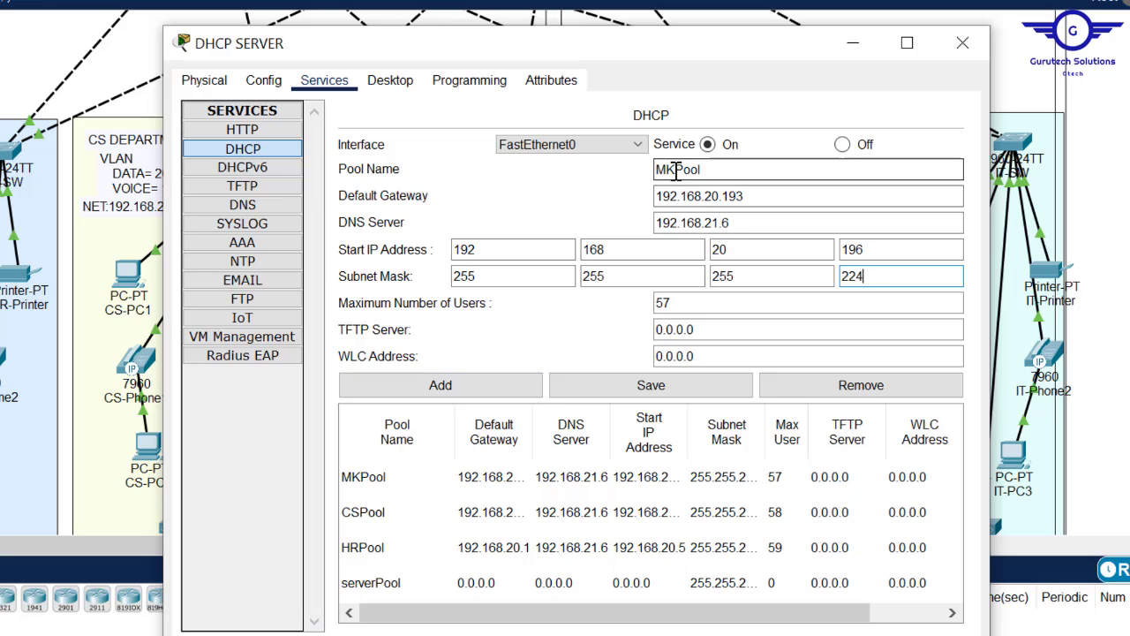
drag(677, 170, 642, 170)
text(LM)
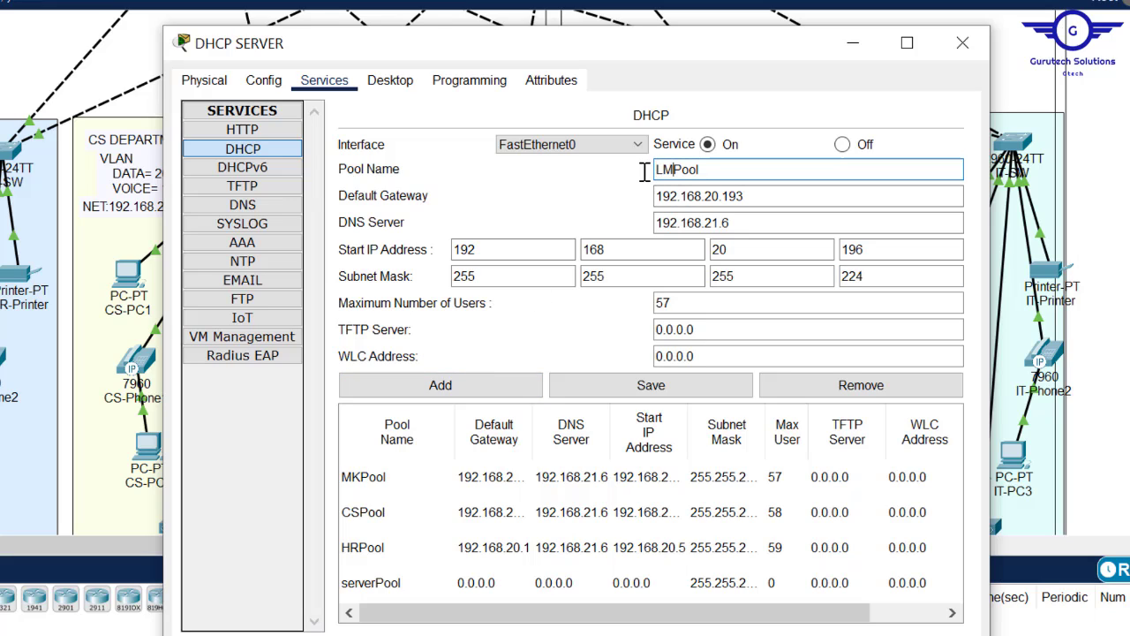
click(441, 385)
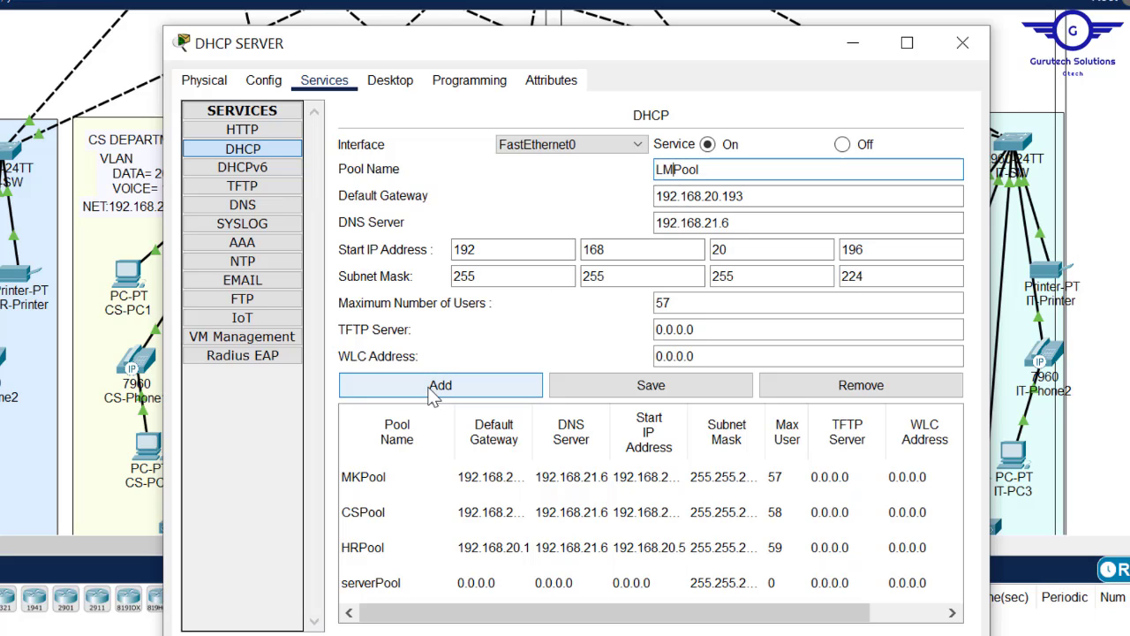
click(511, 470)
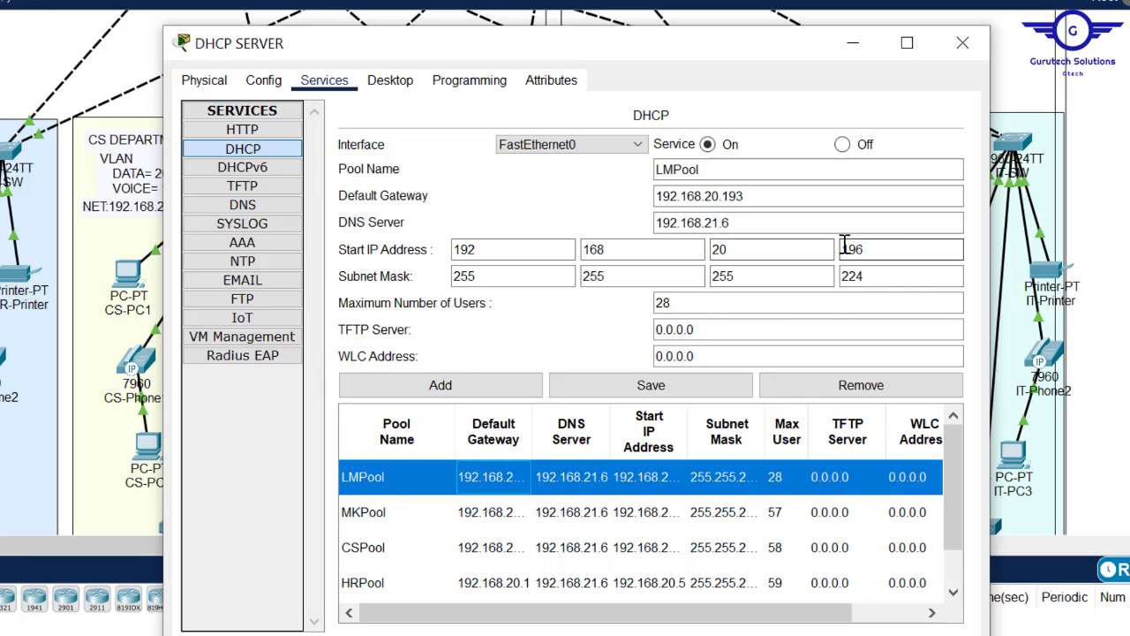
click(909, 230)
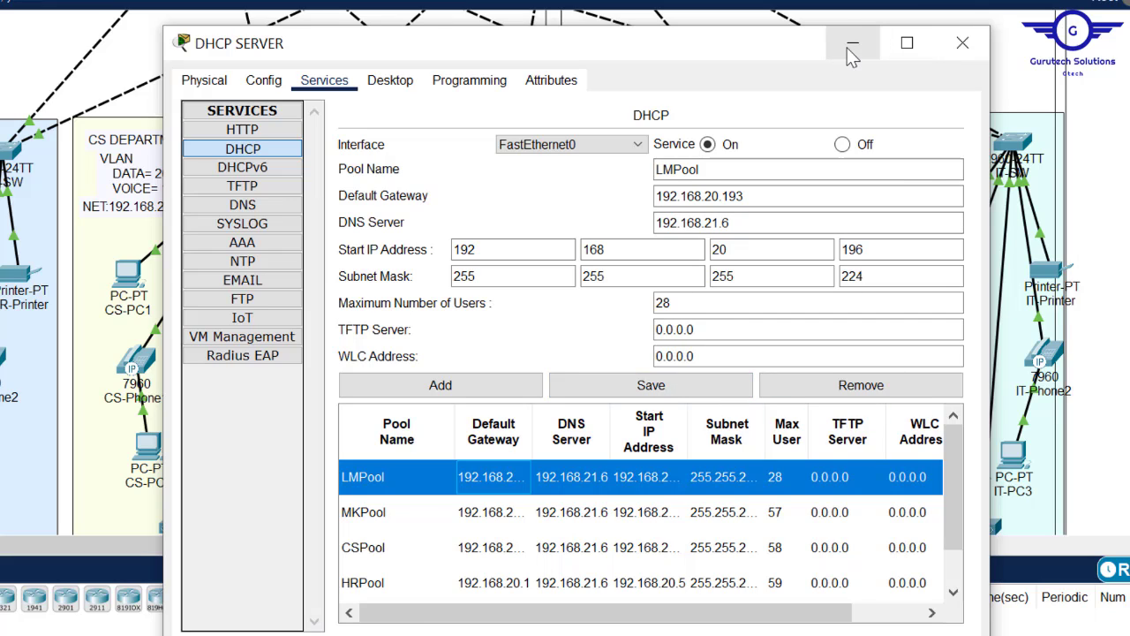
- Start the ITPool entry, checking the IT subnet and setting gateway 192.168.20.225
drag(673, 171, 630, 167)
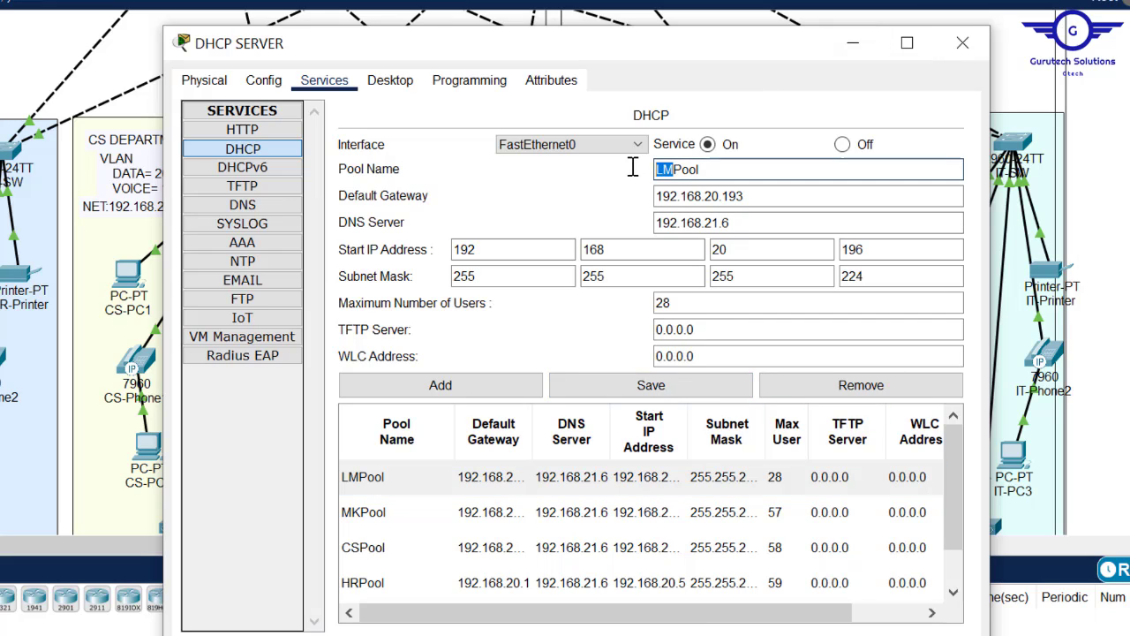
key(BackSpace)
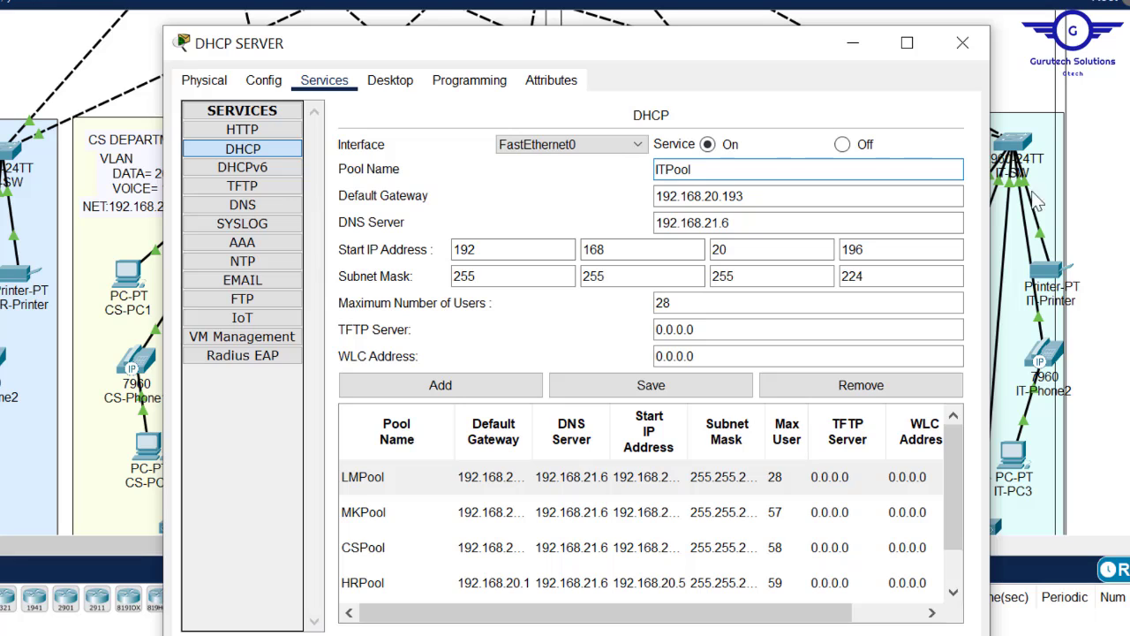
click(853, 42)
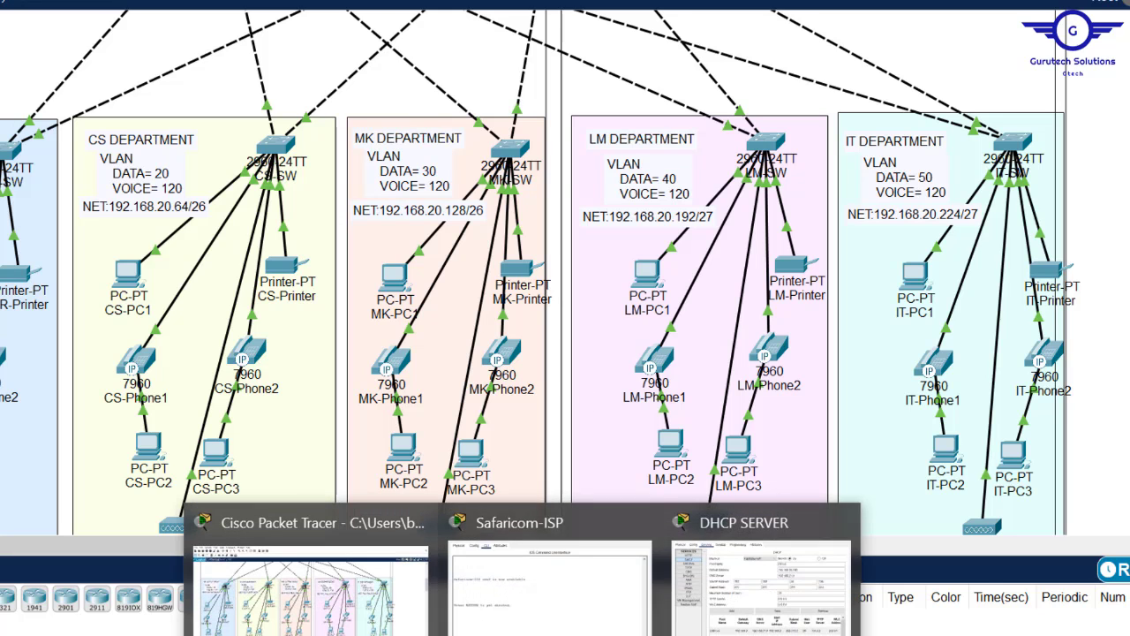
click(749, 604)
click(751, 192)
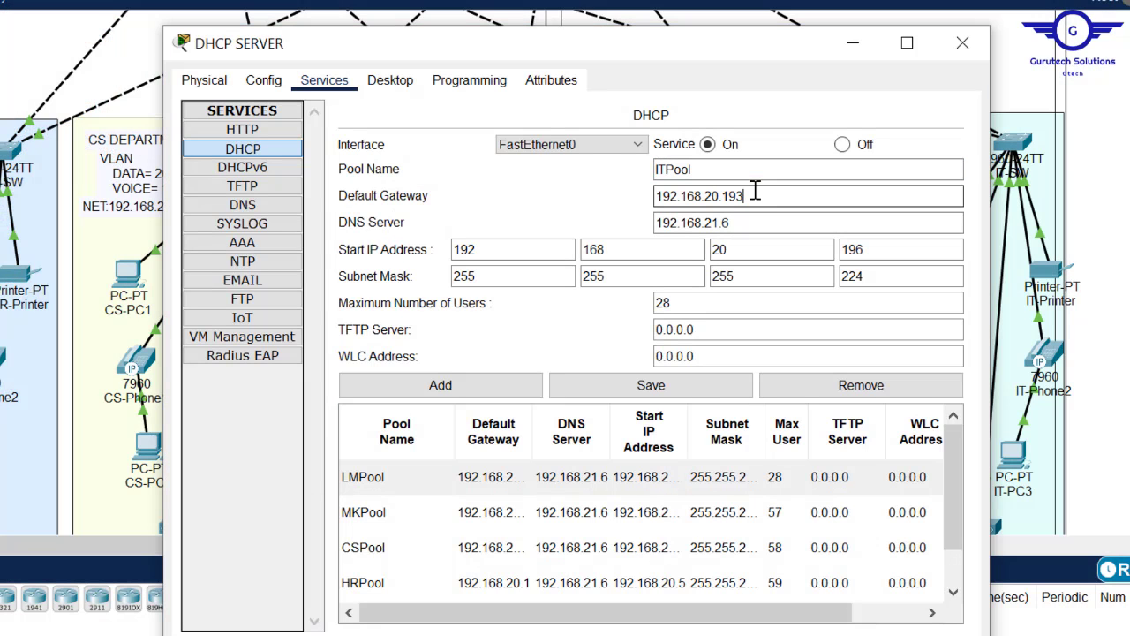
key(BackSpace)
key(BackSpace)
key(BackSpace)
text(2)
- Set start 192.168.20.230 and mask .224, add ITPool, and close the DHCP window
click(880, 248)
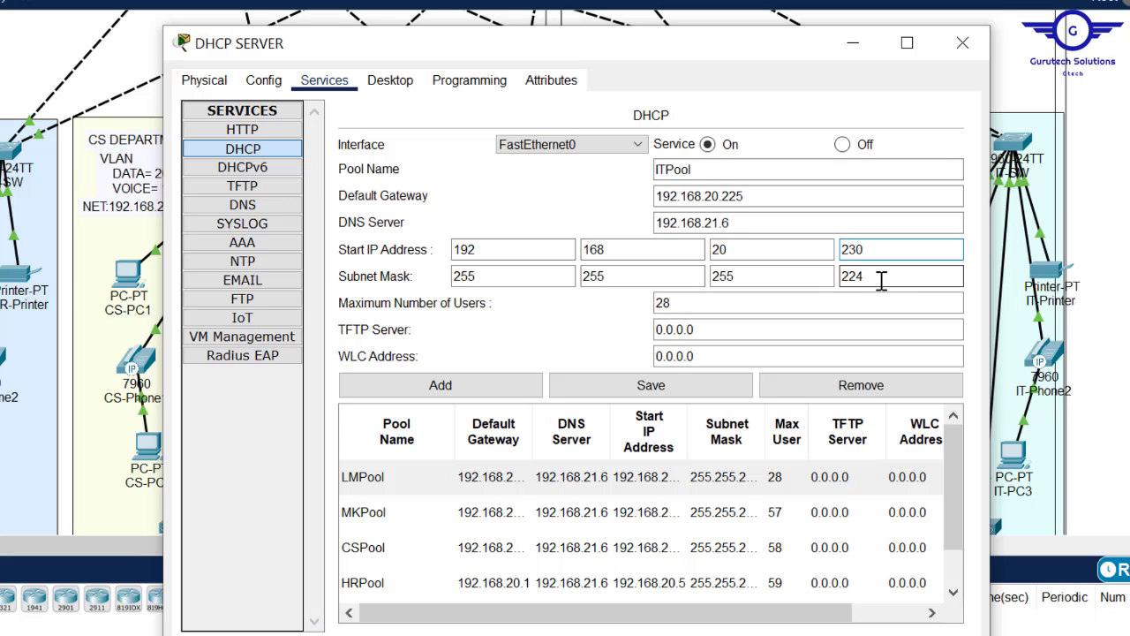
drag(885, 279, 846, 279)
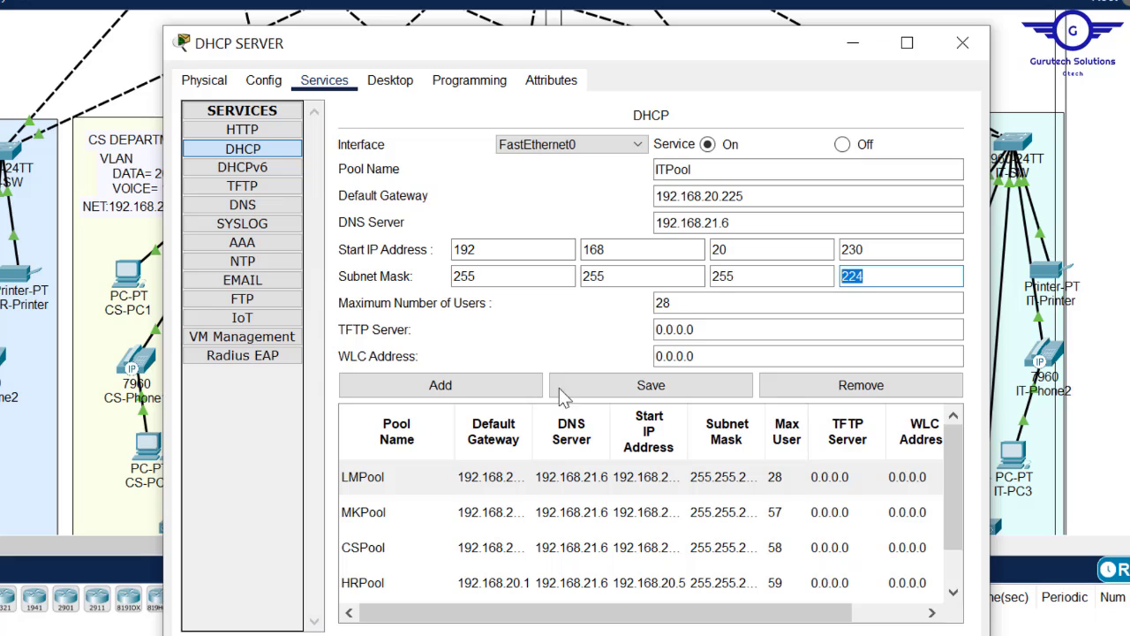
click(444, 391)
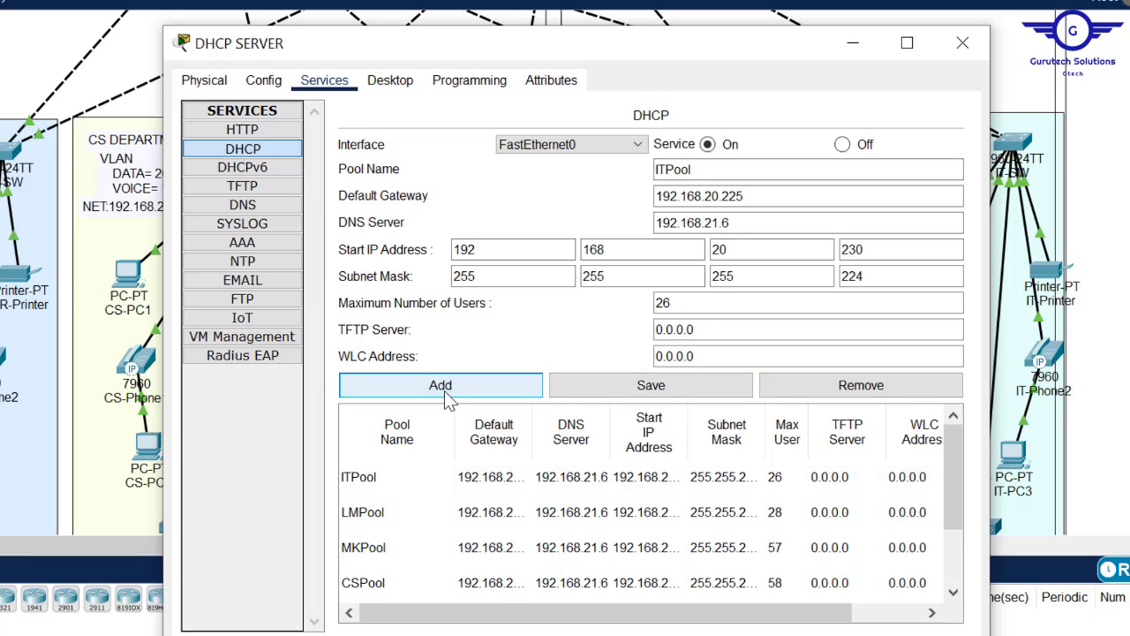
click(974, 57)
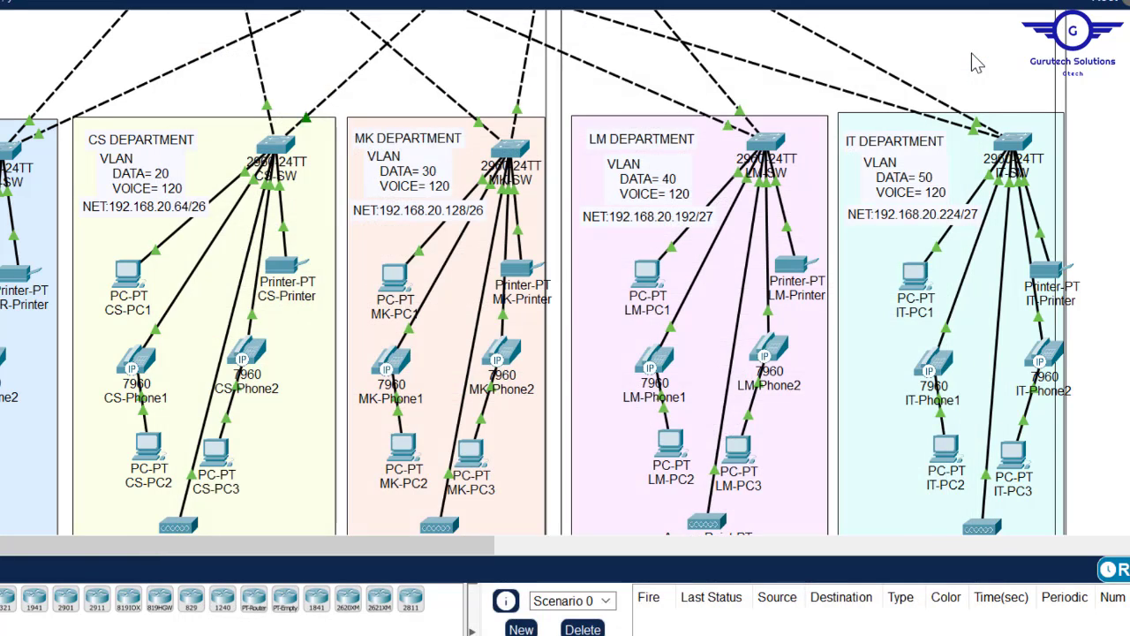
- Scroll around the HQ switches, then bring the Config.txt step notes forward from the taskbar
scroll(540, 272, up, 10)
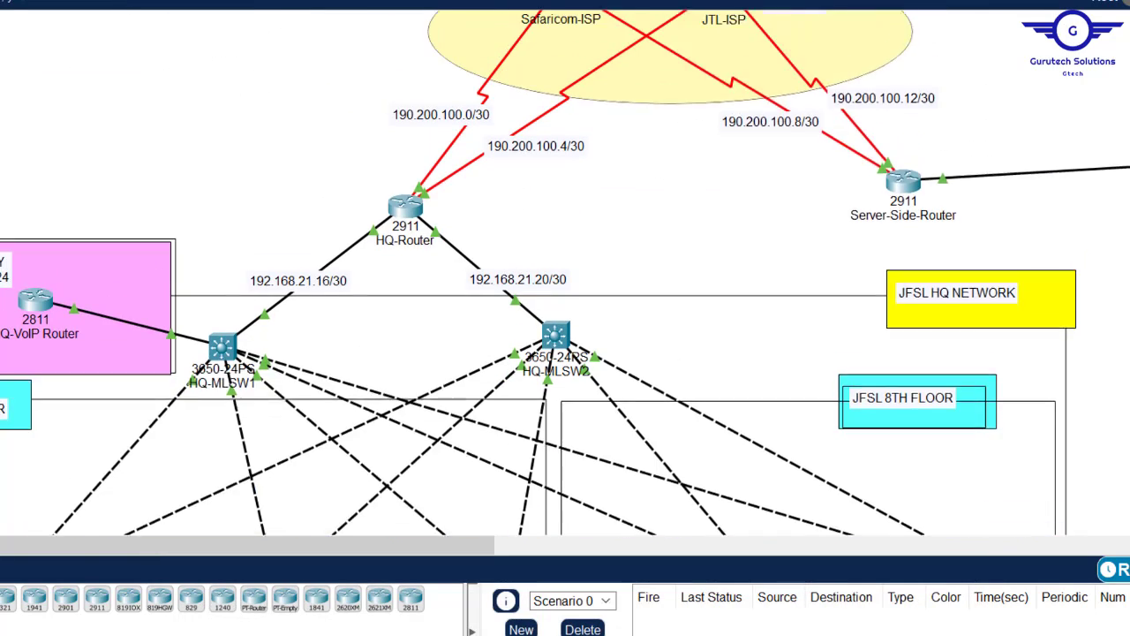
scroll(541, 272, down, 5)
scroll(541, 272, up, 5)
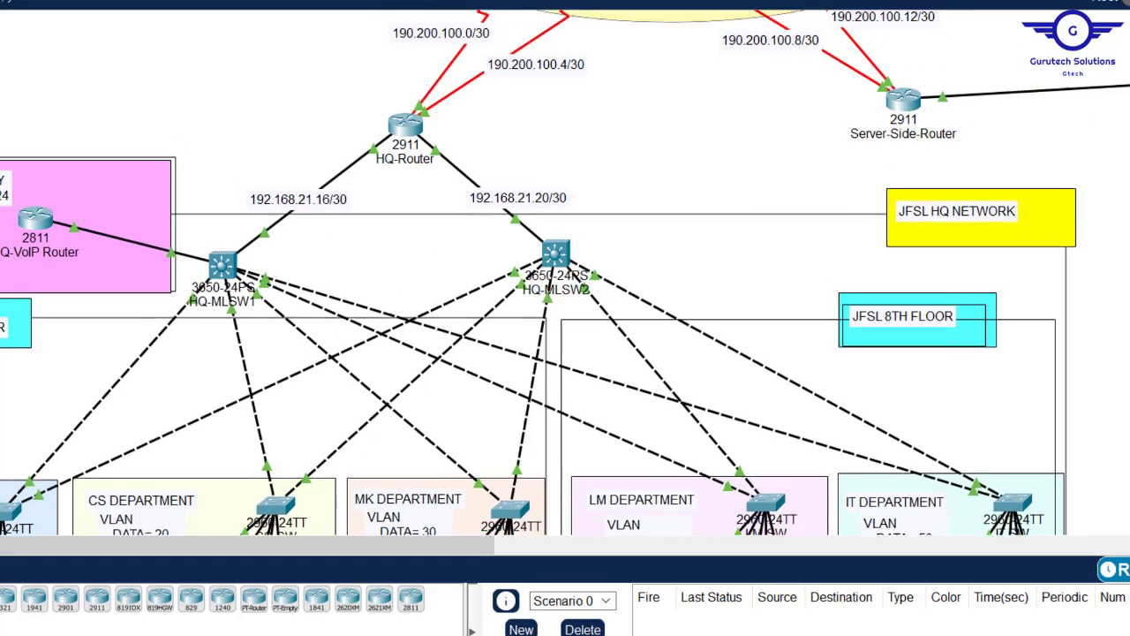
scroll(540, 272, down, 5)
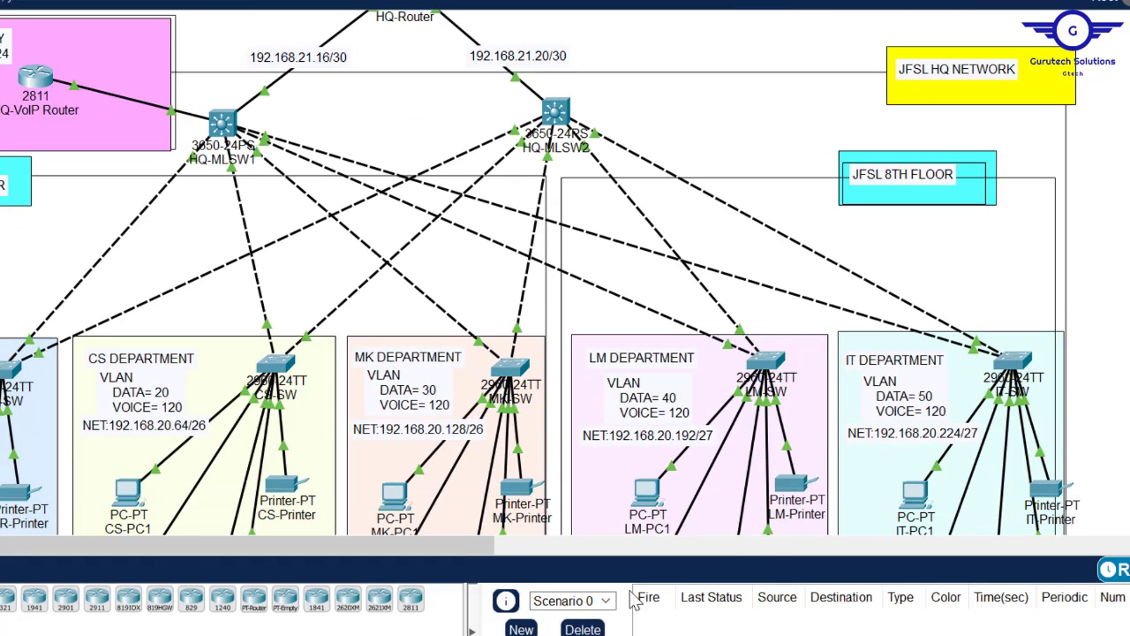
mouse_move(405, 635)
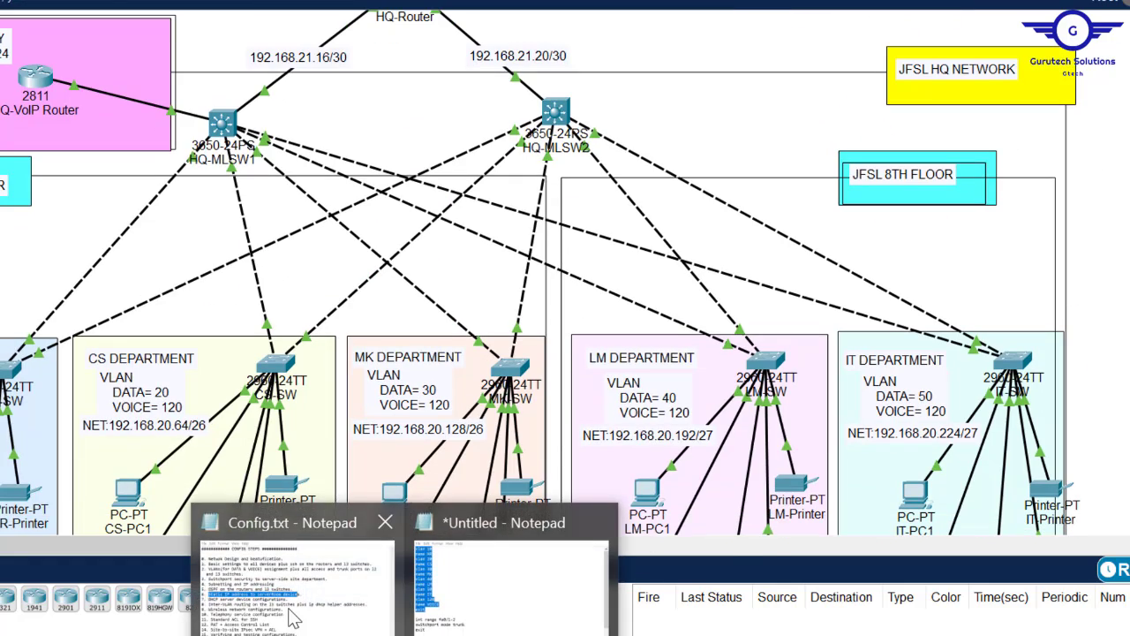
click(294, 610)
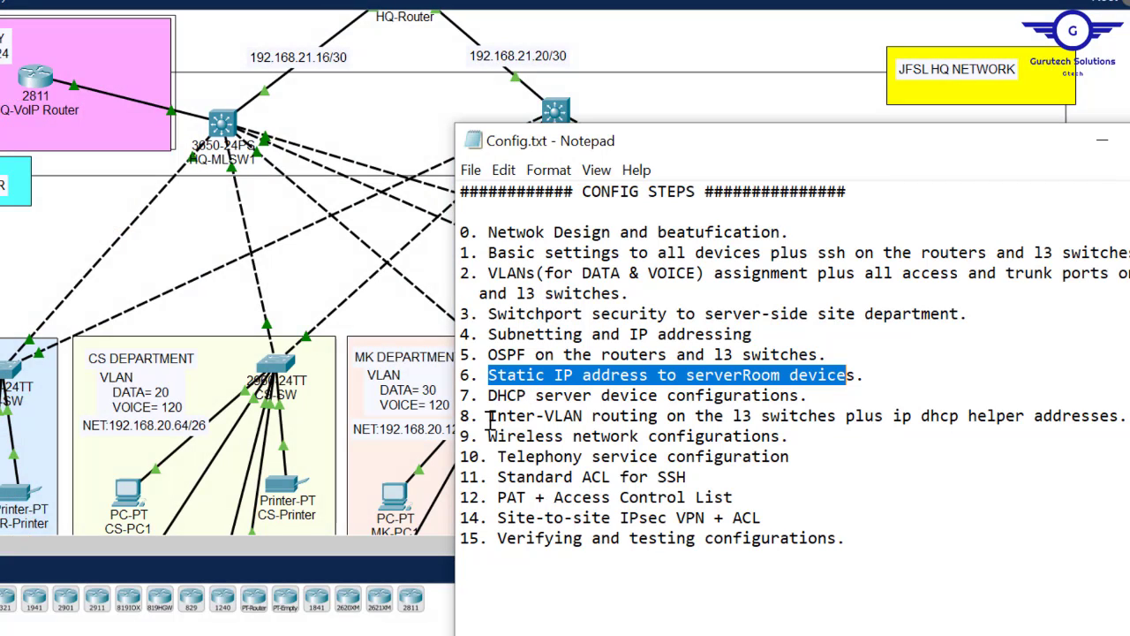
- Highlight step 8 on inter-VLAN routing and DHCP helpers, then return to the topology
drag(491, 415, 1109, 422)
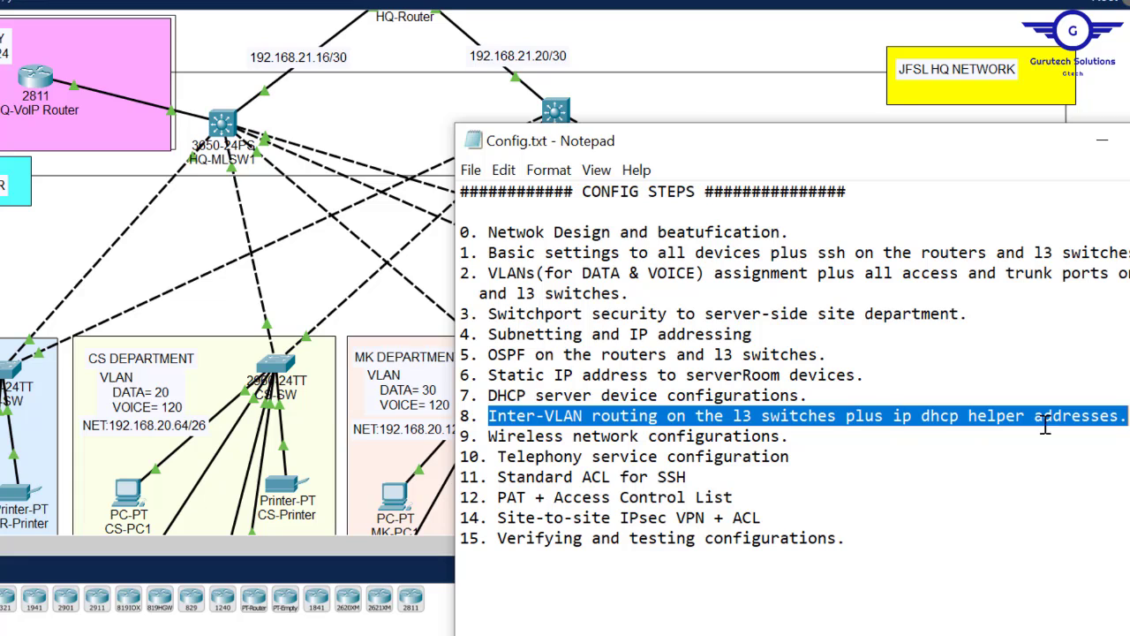
key(alt+Tab)
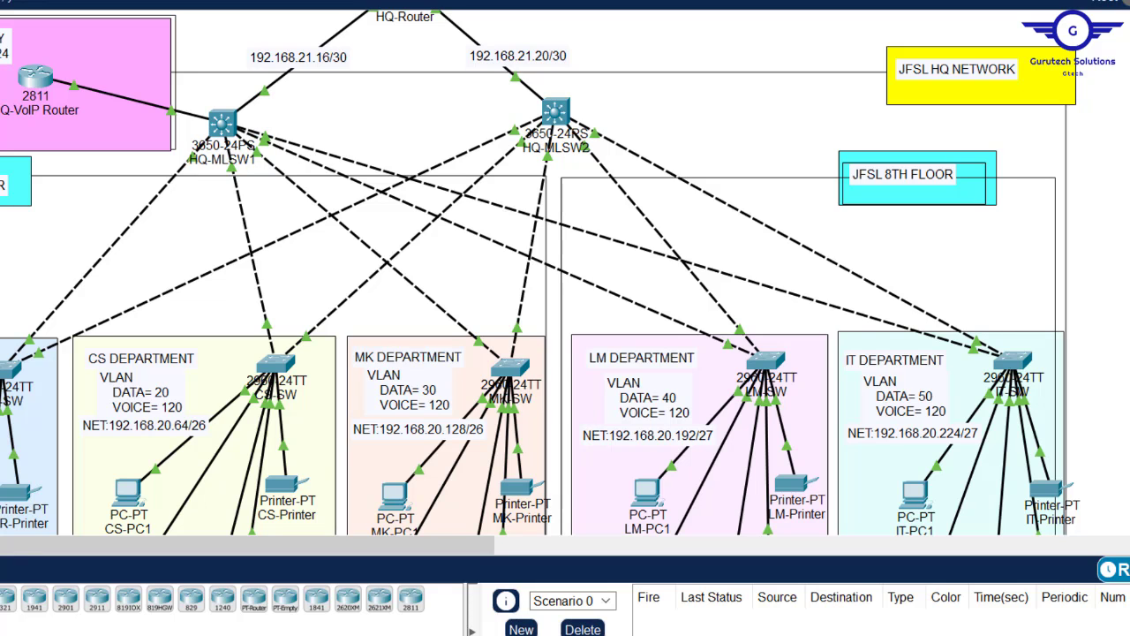
scroll(566, 272, up, 5)
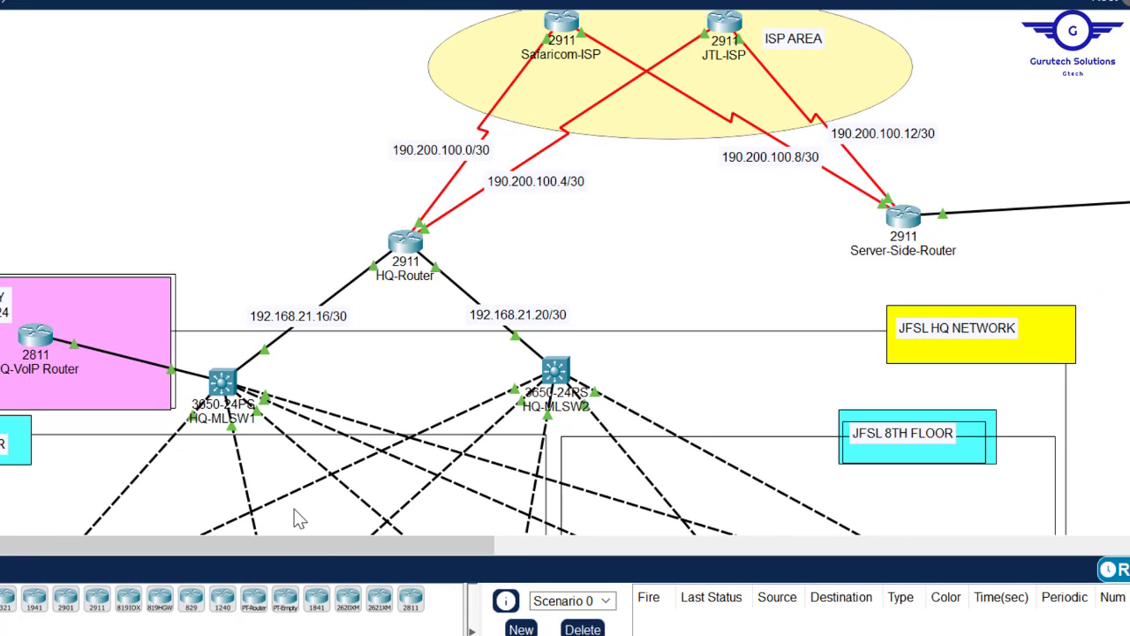
mouse_move(316, 552)
mouse_down()
mouse_move(579, 536)
mouse_move(614, 505)
mouse_move(635, 541)
mouse_move(313, 545)
mouse_up()
scroll(222, 381, down, 5)
scroll(223, 381, up, 2)
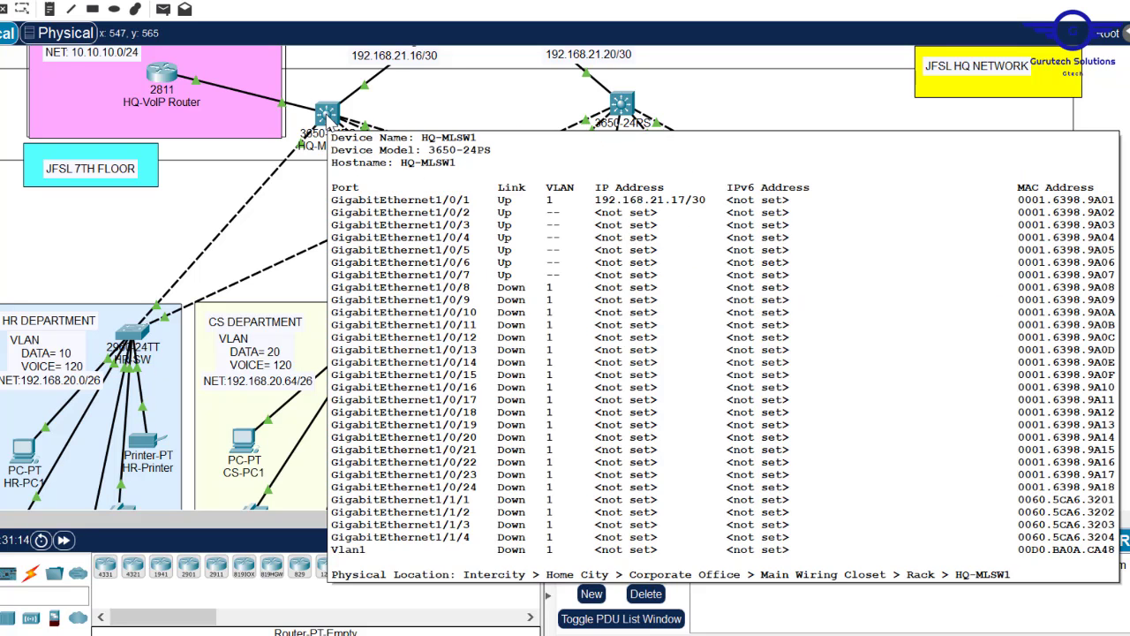
- Open HQ-MLSW1 and view its GigabitEthernet1/0/4 interface settings
click(328, 119)
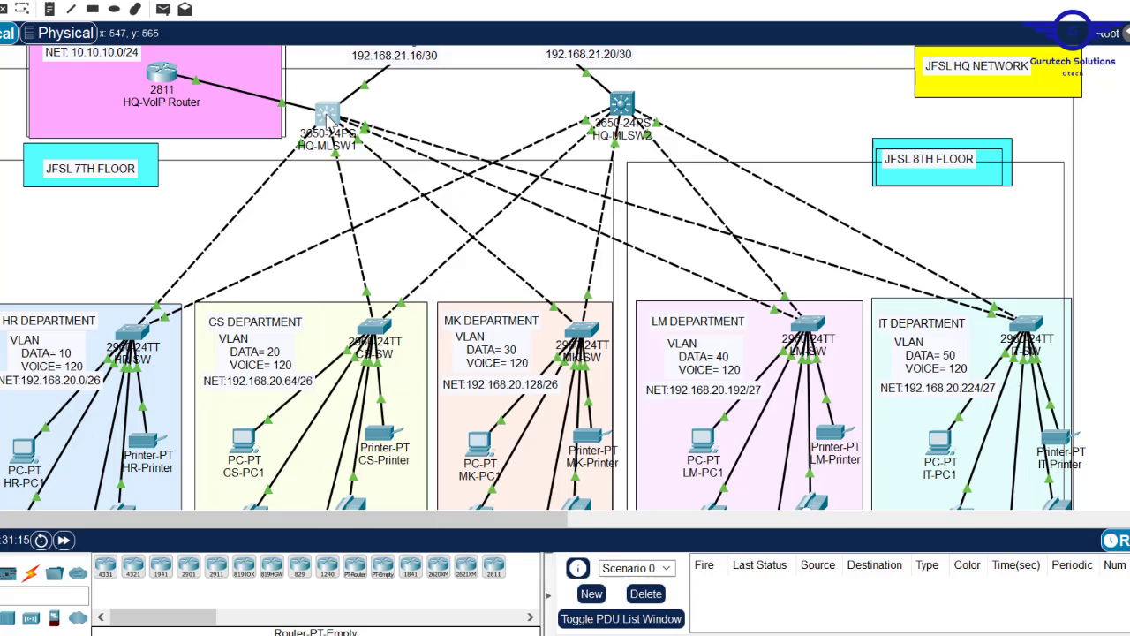
click(471, 81)
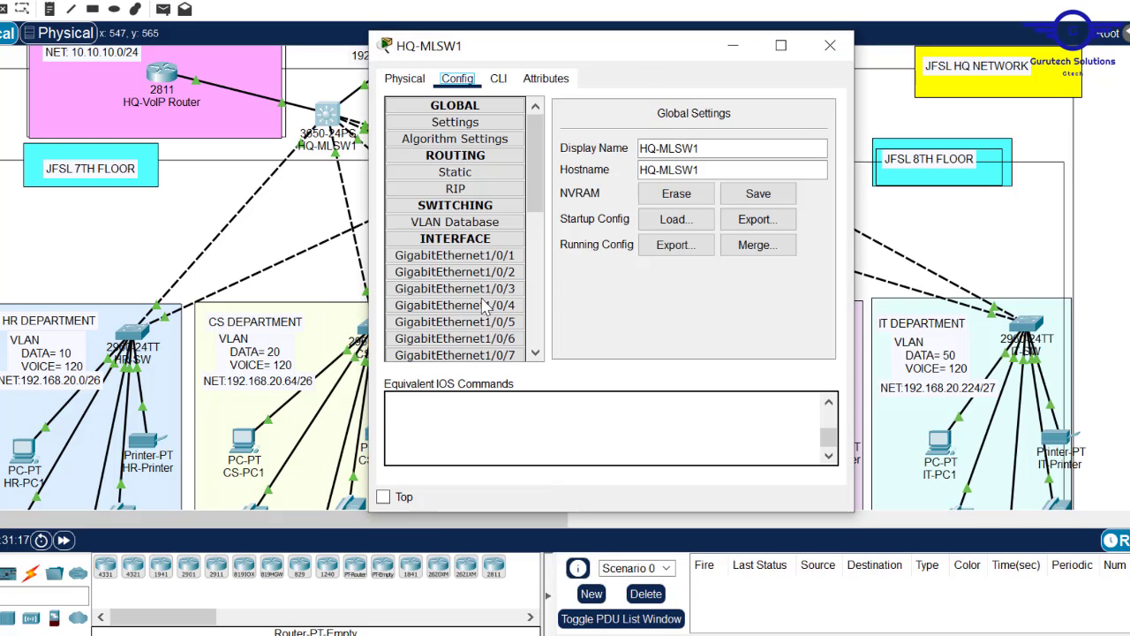
click(498, 78)
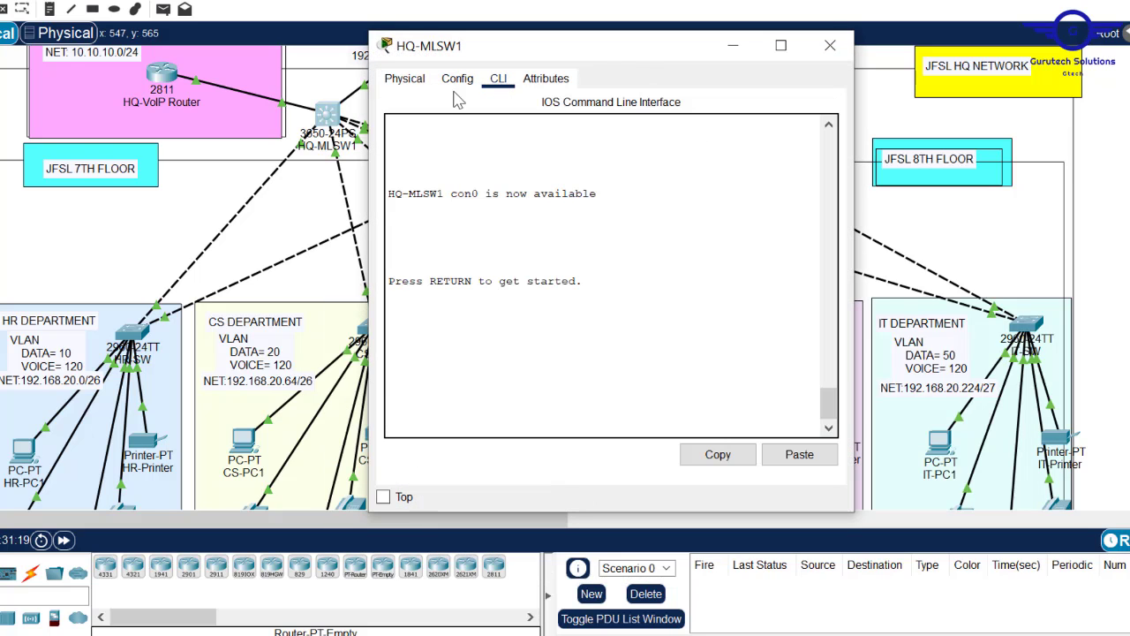
click(460, 79)
click(459, 308)
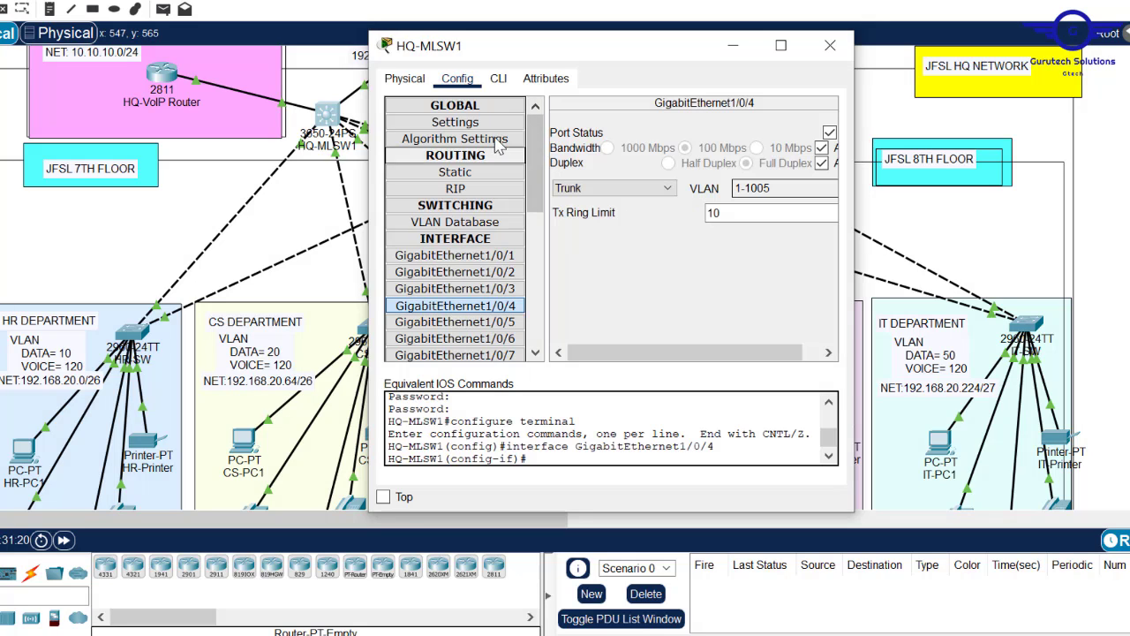
- In a widened HQ-MLSW1 CLI, exit interface mode back to global configuration
click(500, 79)
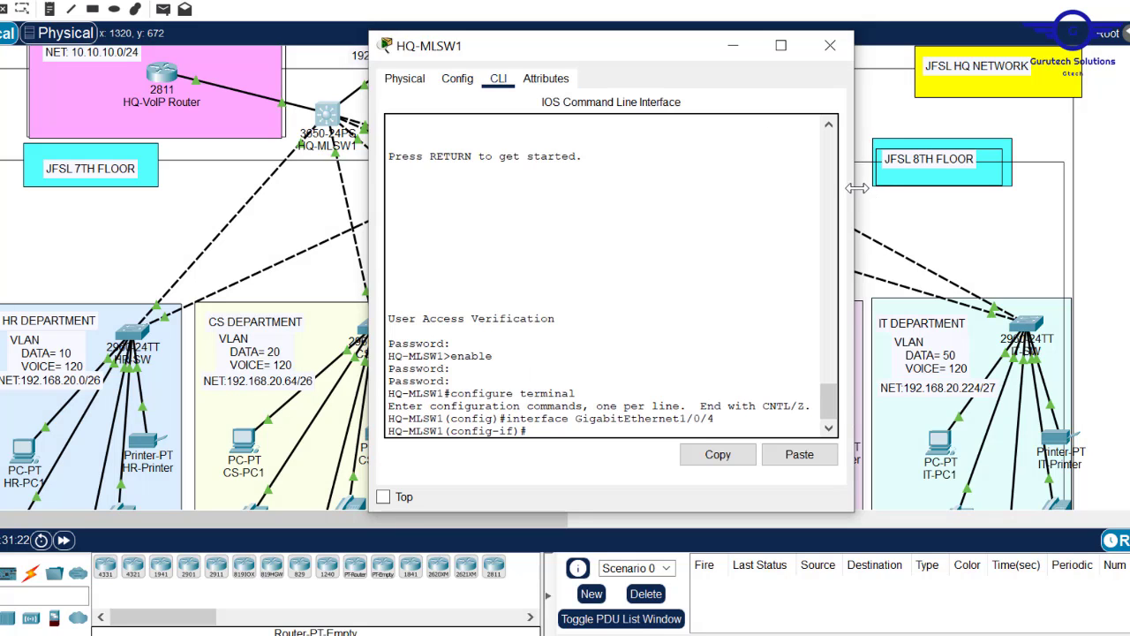
drag(854, 186, 1127, 186)
key(Return)
key(Return)
key(Return)
key(Return)
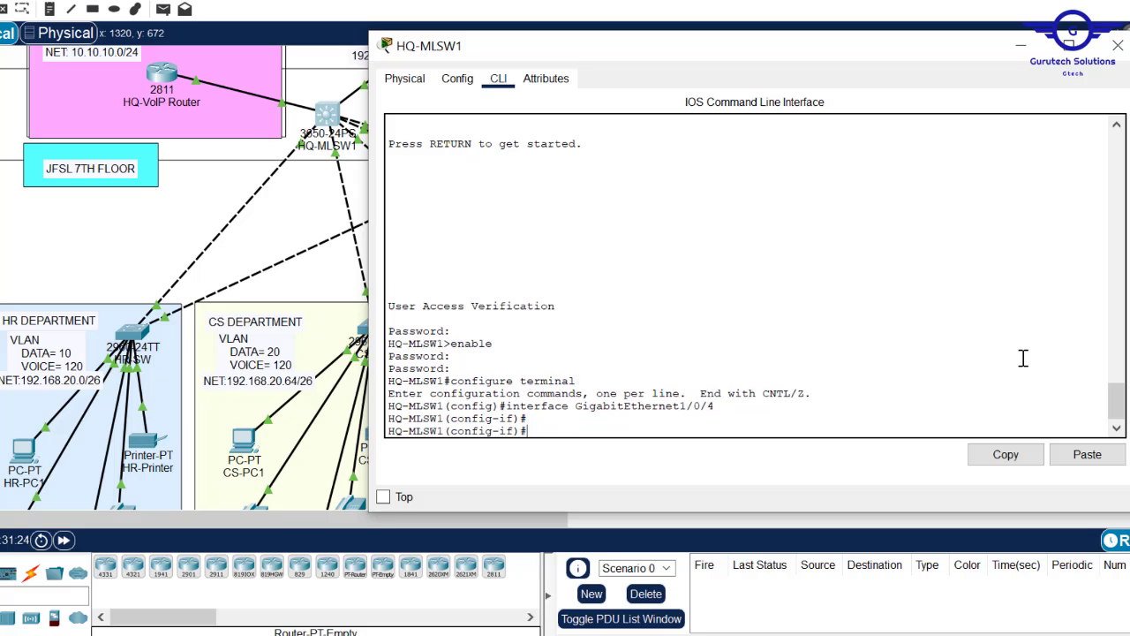
key(Return)
text(E)
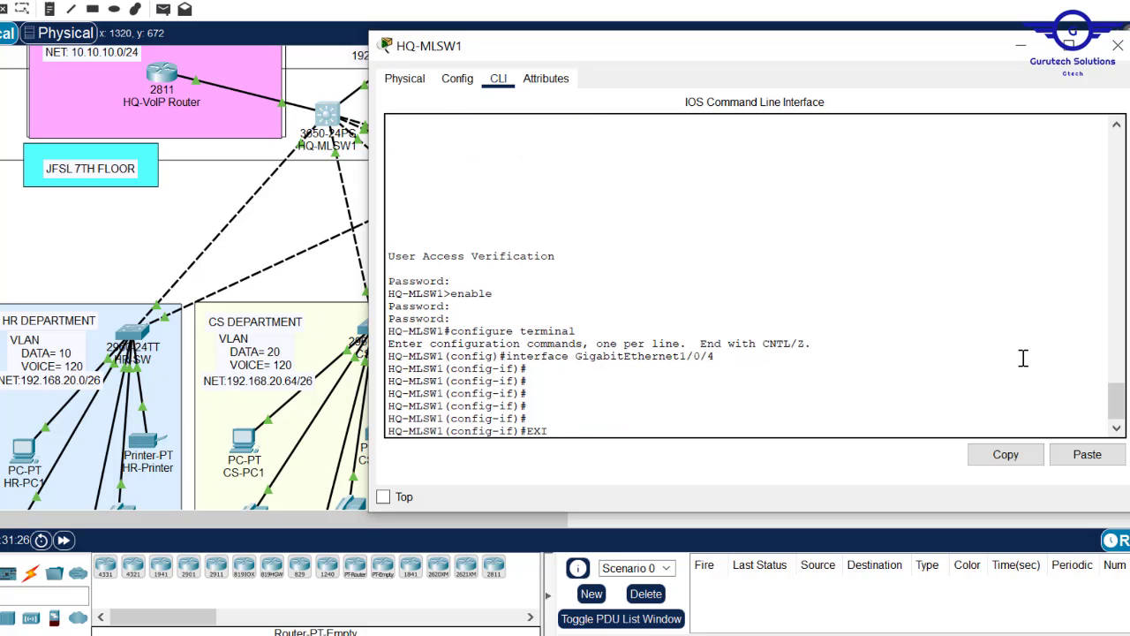
text(XI)
key(Return)
key(Return)
key(Return)
key(Return)
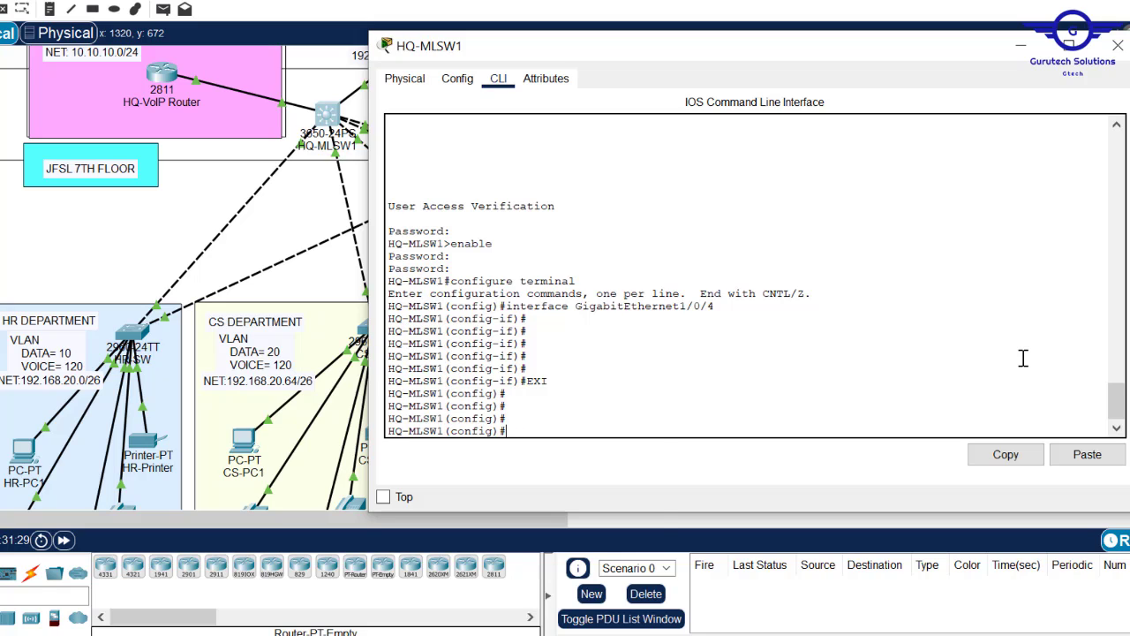
key(Caps_Lock)
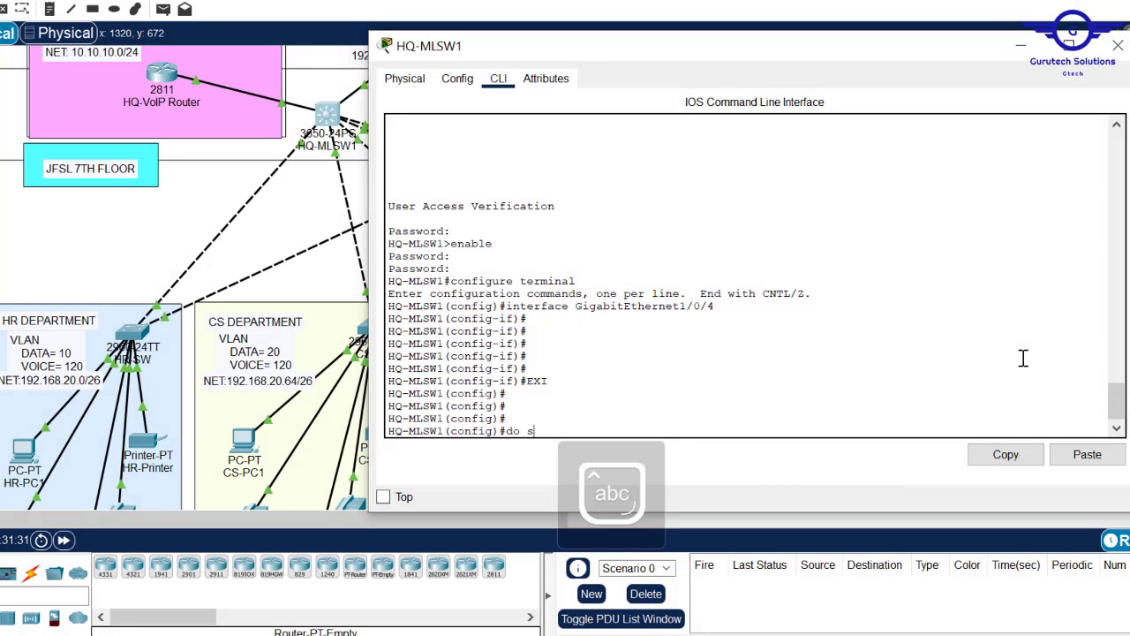
- Run 'do sh vlan' and highlight VLANs 10 HR through 50 IT in the output
text(do sh vlan)
key(Return)
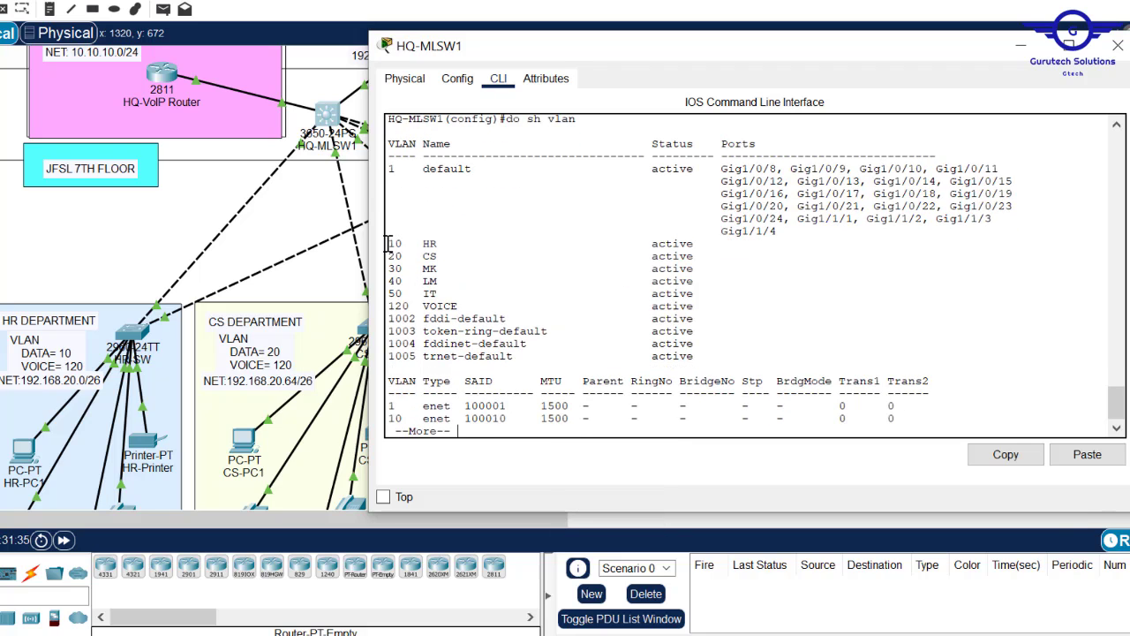
drag(387, 244, 381, 306)
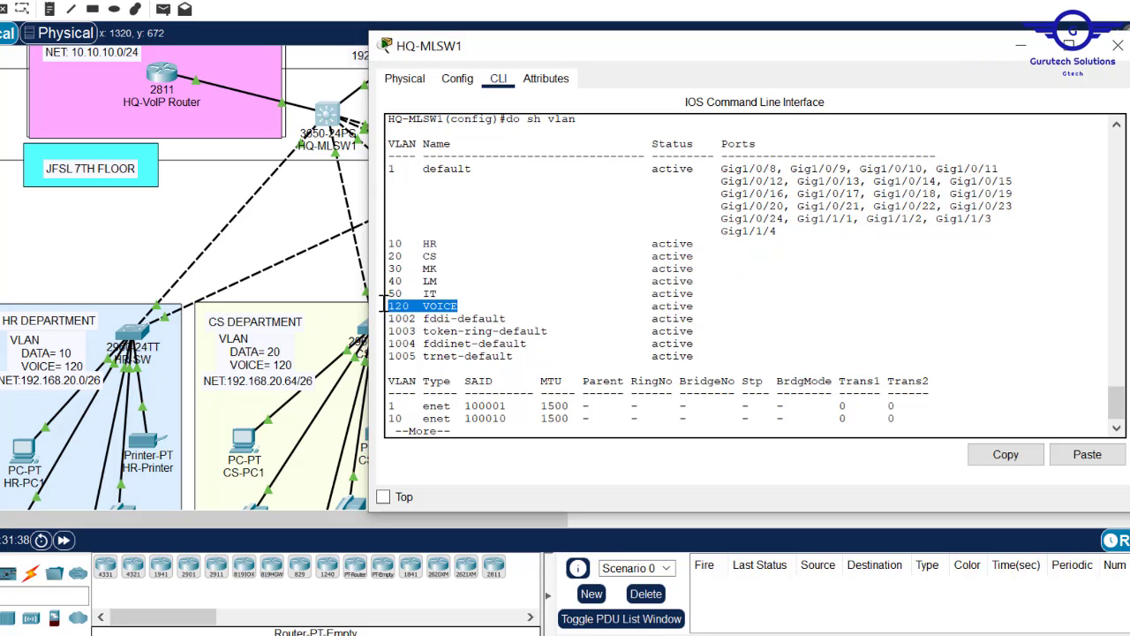
drag(389, 244, 440, 294)
key(Return)
key(Return)
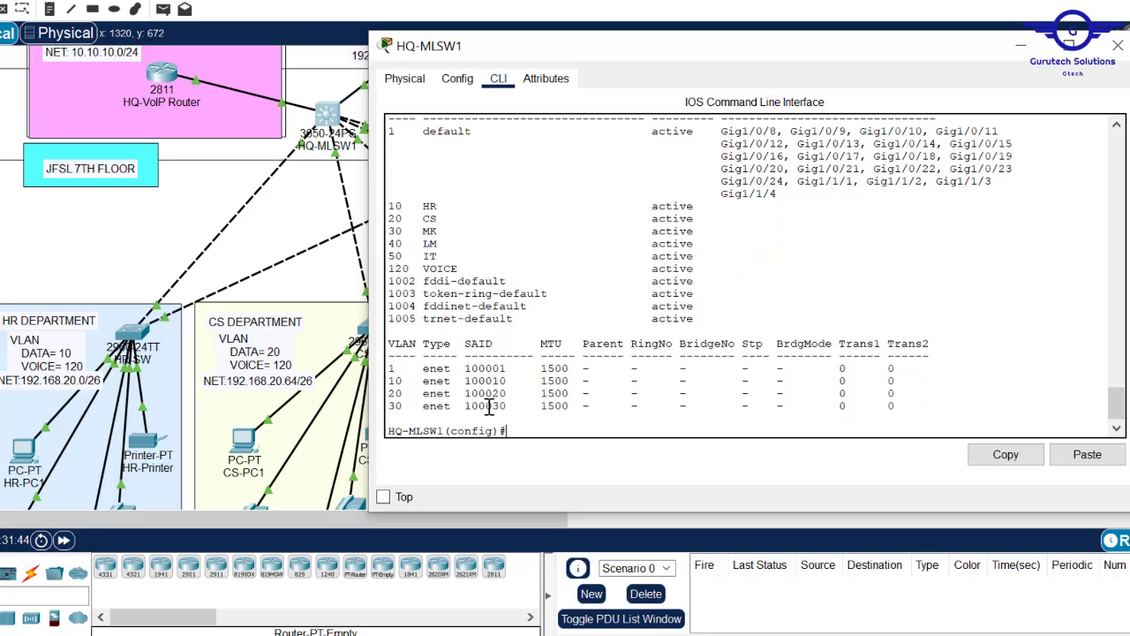
key(BackSpace)
key(BackSpace)
key(BackSpace)
drag(394, 205, 439, 256)
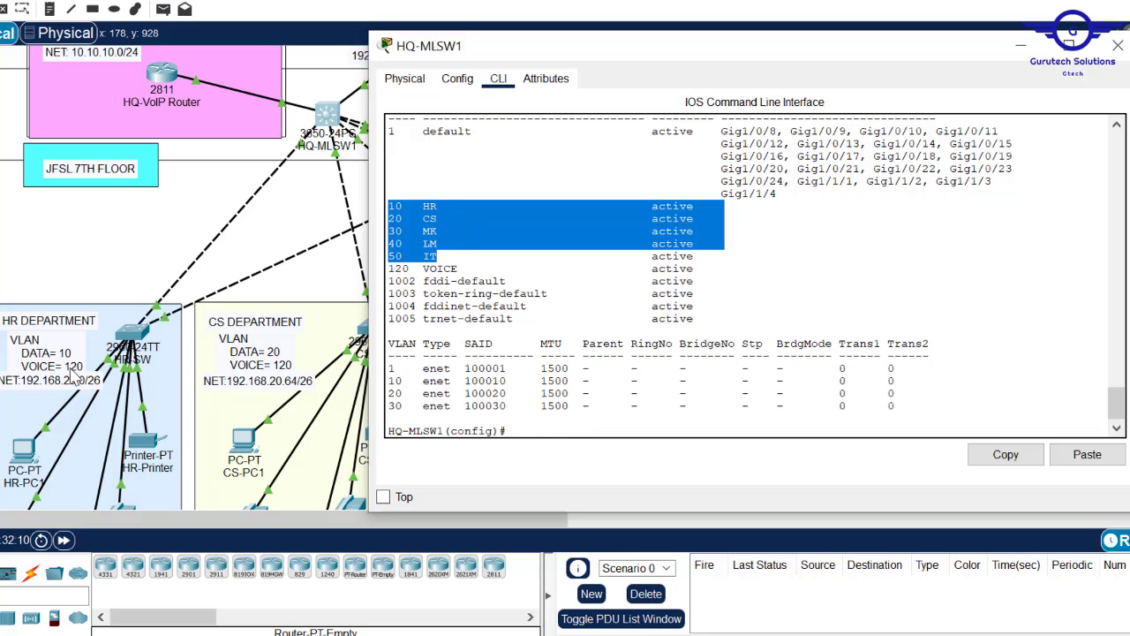
- Give interface Vlan10 address 192.168.20.1 255.255.255.192, then switch to the requirements document
click(529, 430)
text(int vlan)
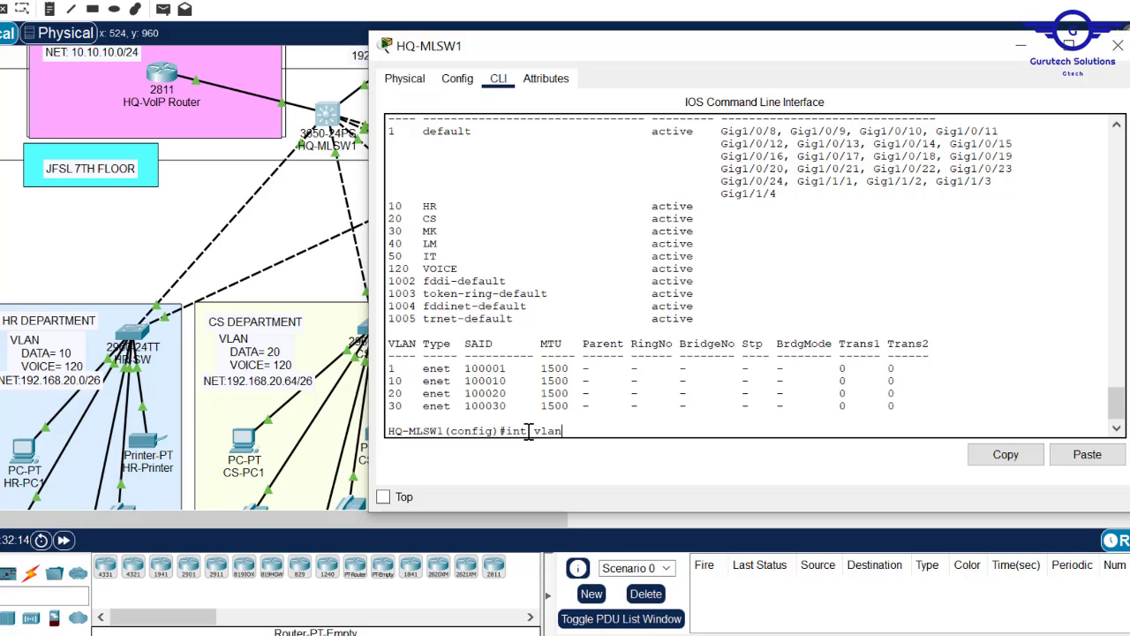
text( 10)
key(Return)
key(Return)
key(Return)
key(Return)
key(Return)
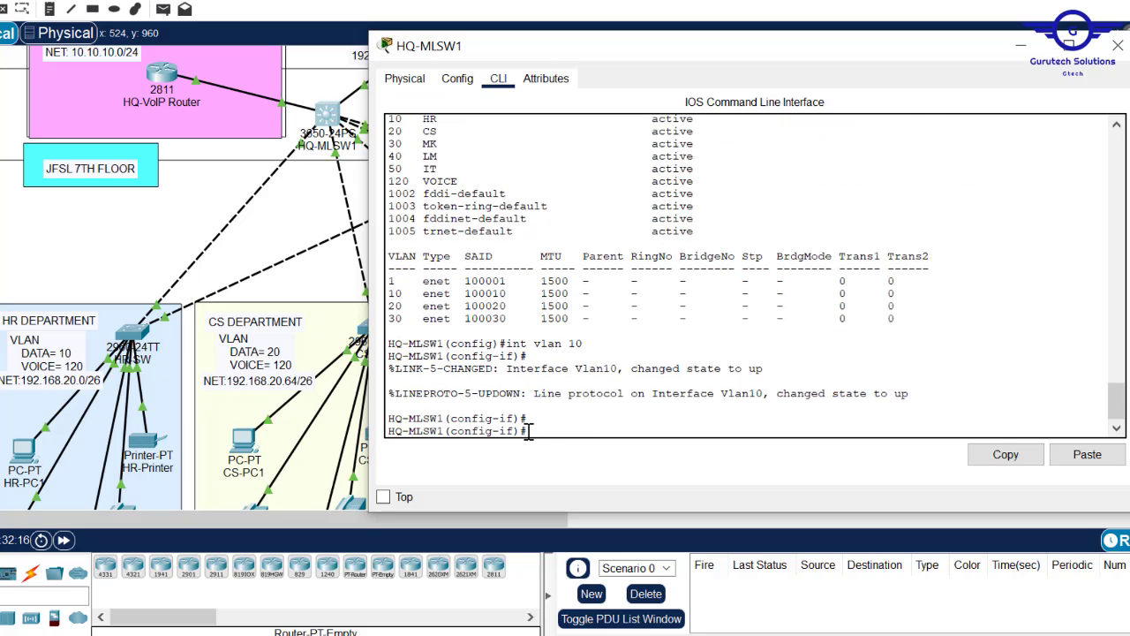
text(ip)
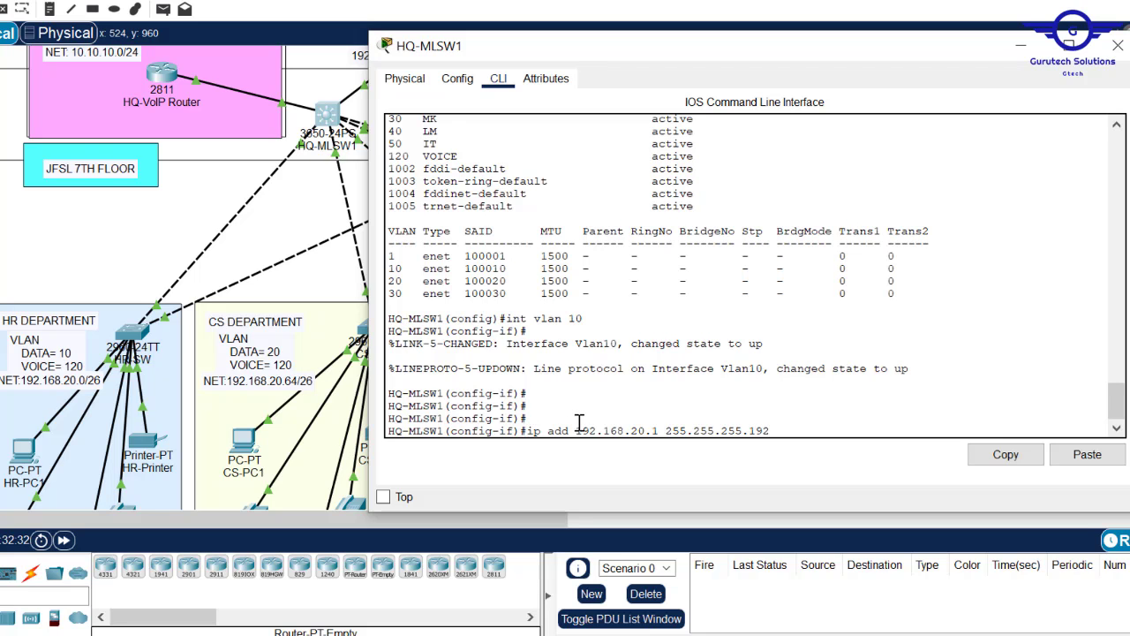
key(Return)
key(Return)
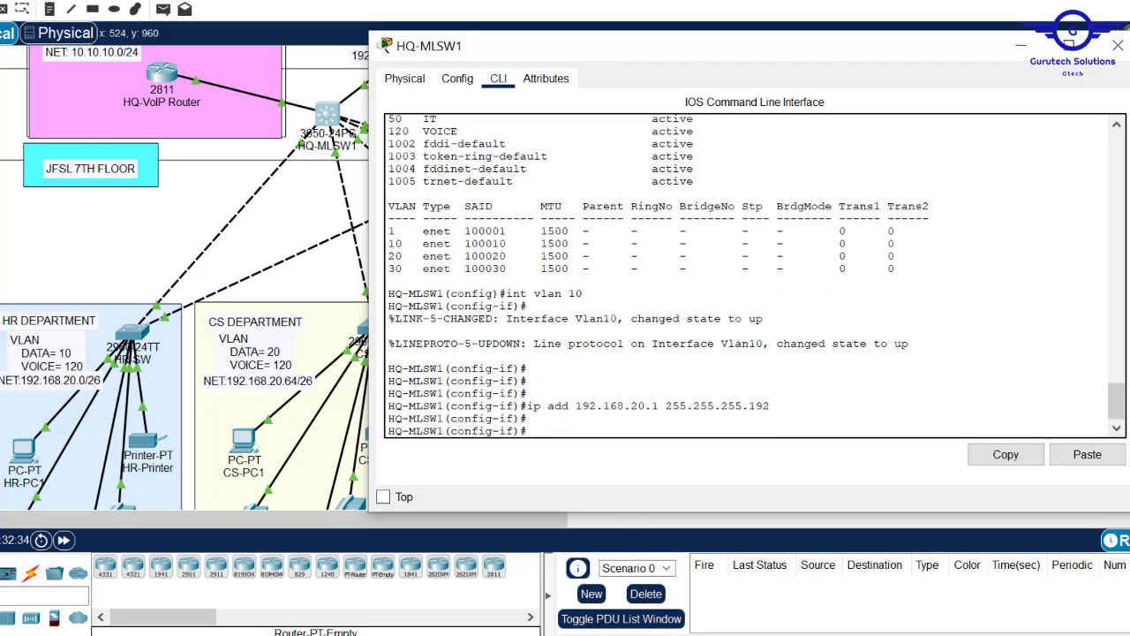
key(alt+Tab)
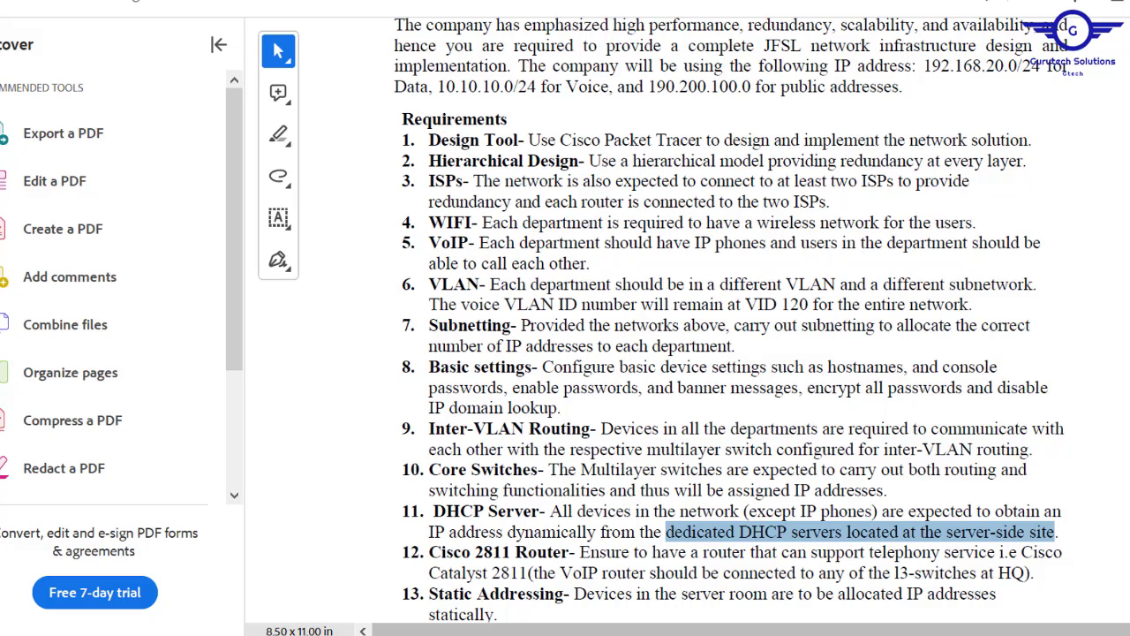
mouse_move(489, 635)
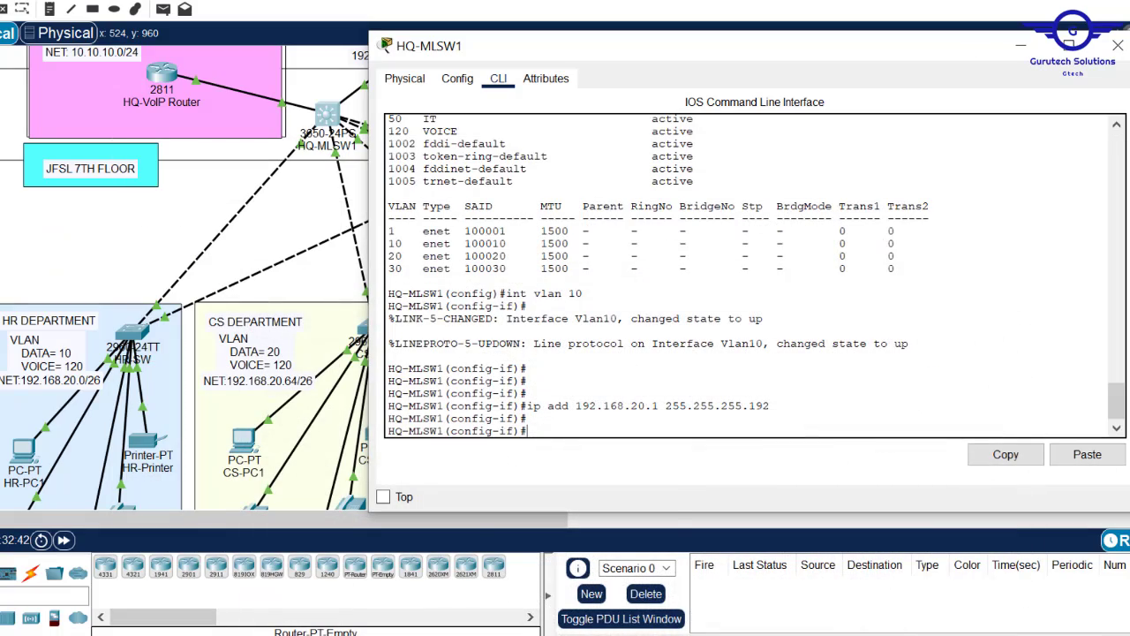
- Review step 8 in Config.txt, then highlight the Vlan10 'ip add' line in HQ-MLSW1's CLI
mouse_move(489, 635)
click(424, 587)
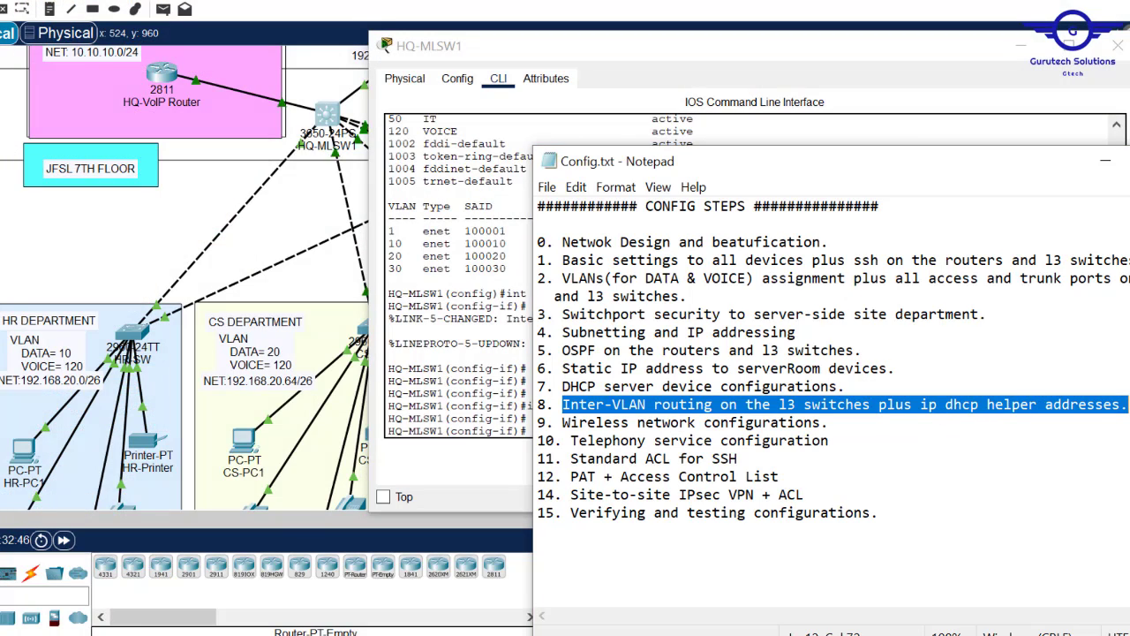
click(481, 381)
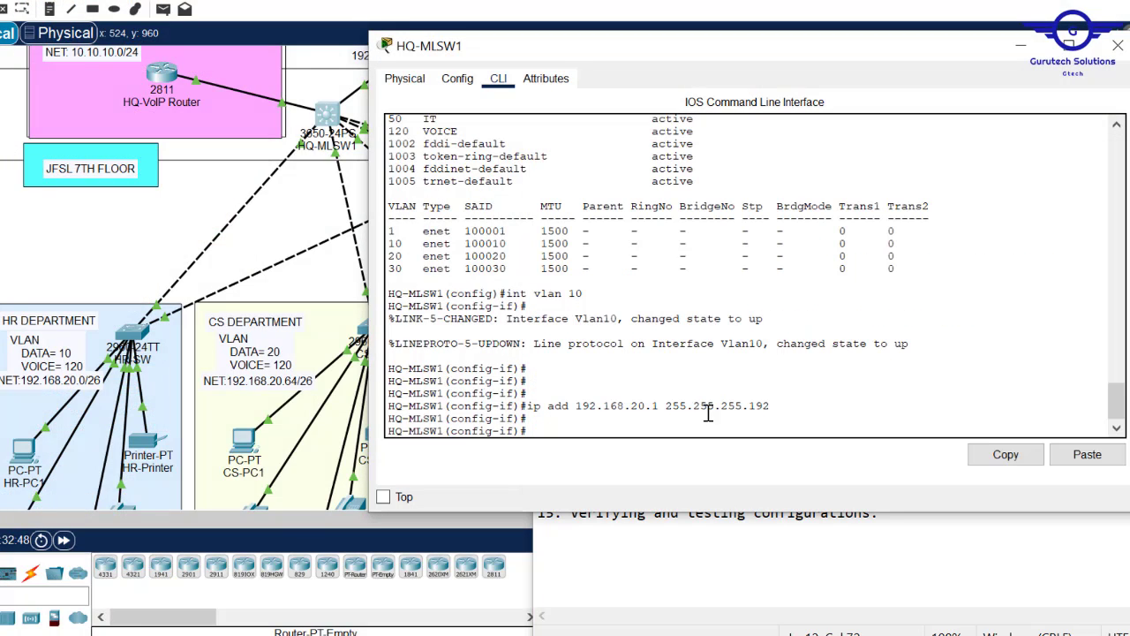
drag(770, 406, 536, 411)
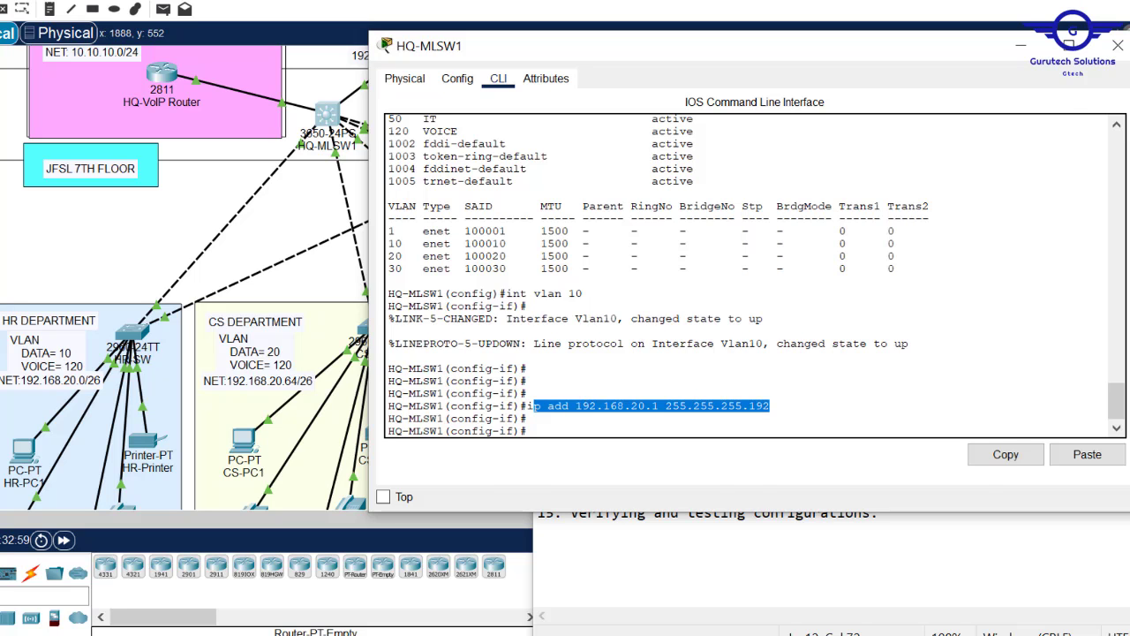
click(1118, 45)
scroll(565, 283, up, 3)
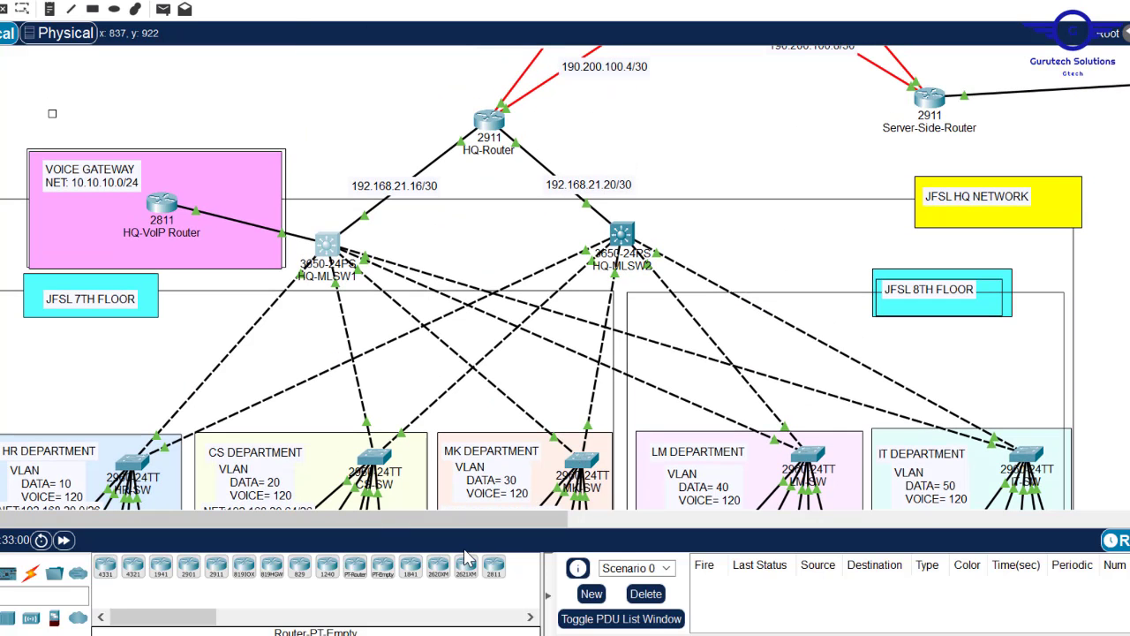
drag(447, 524, 678, 523)
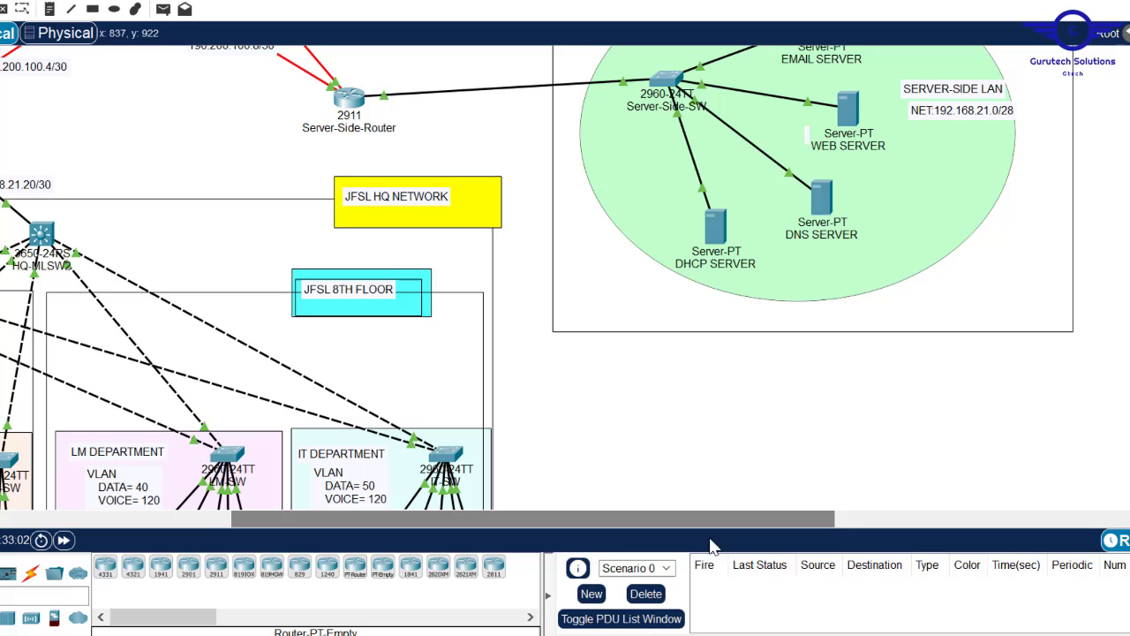
click(717, 233)
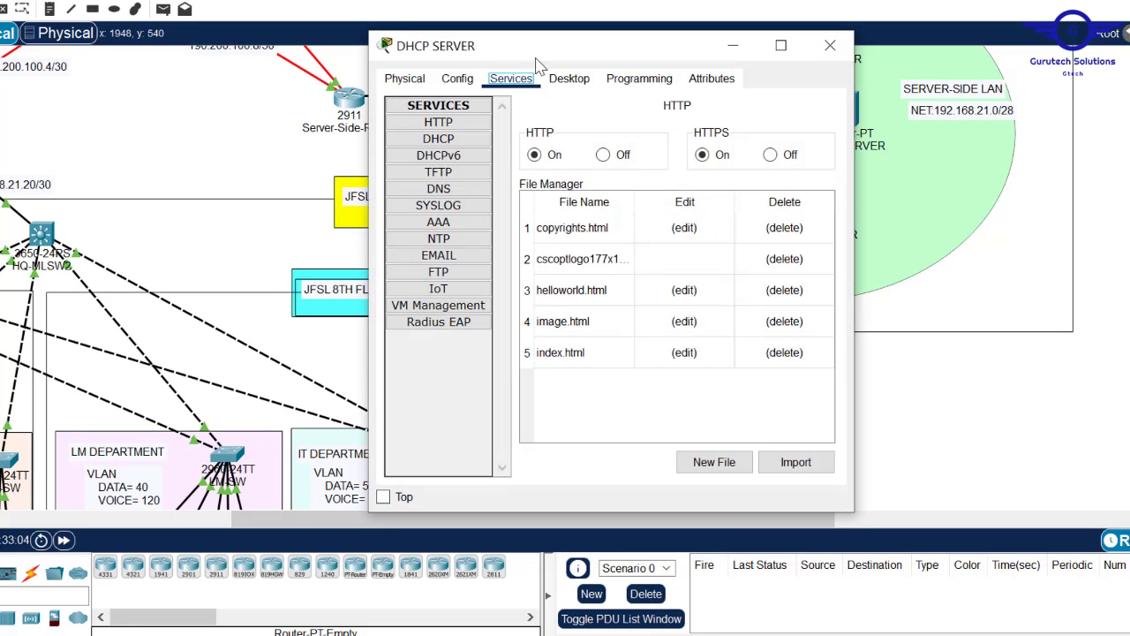
click(569, 79)
click(411, 153)
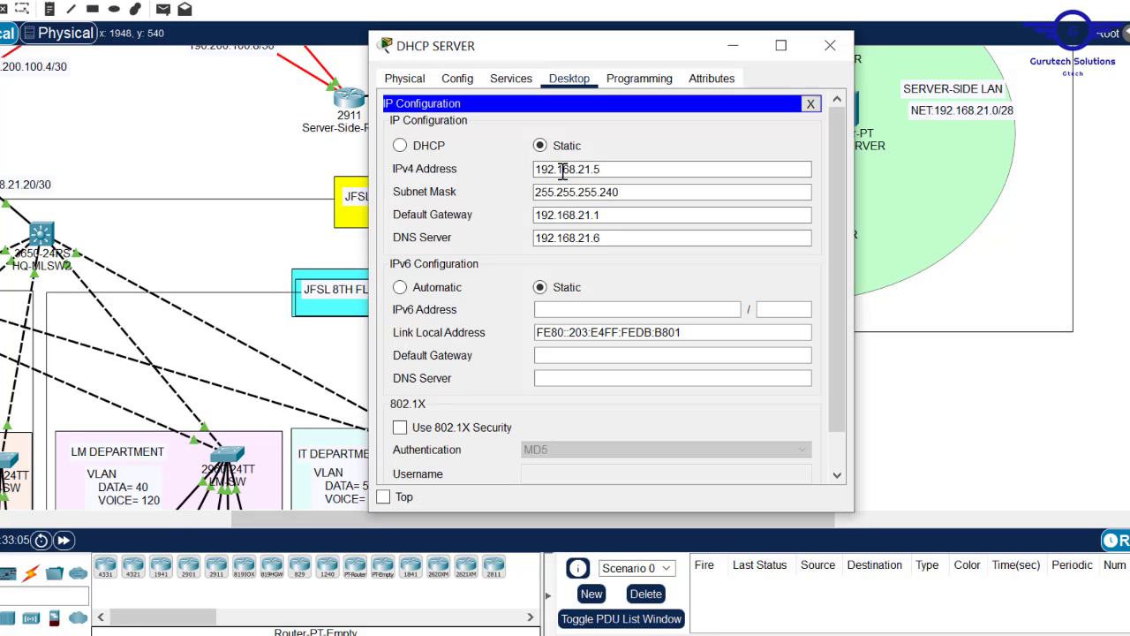
drag(608, 170, 521, 173)
key(super+c)
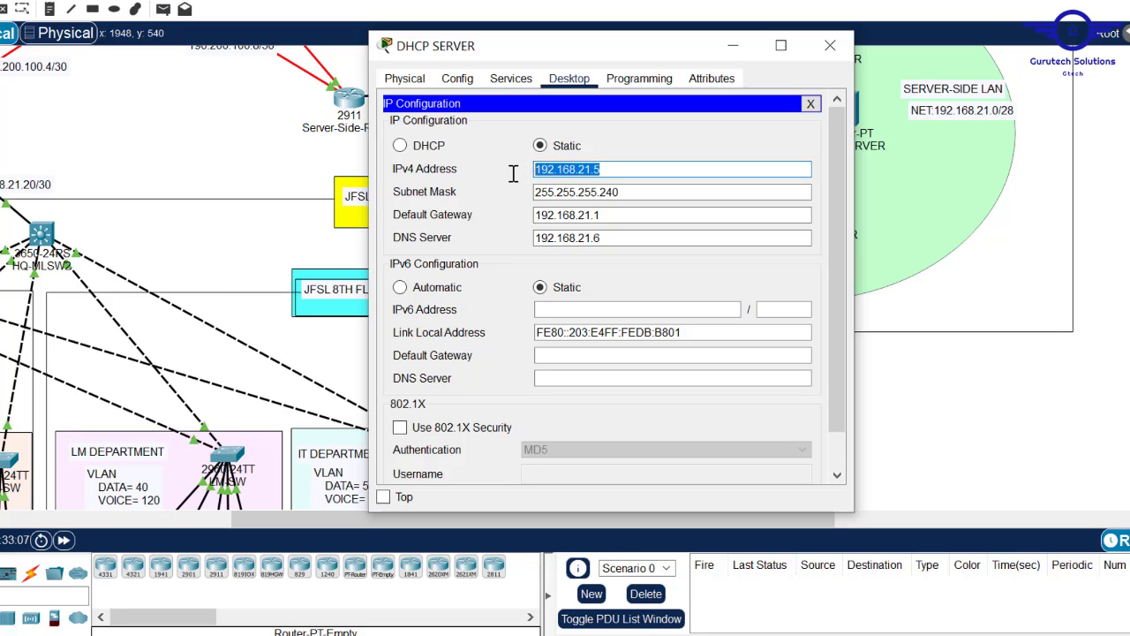
click(830, 46)
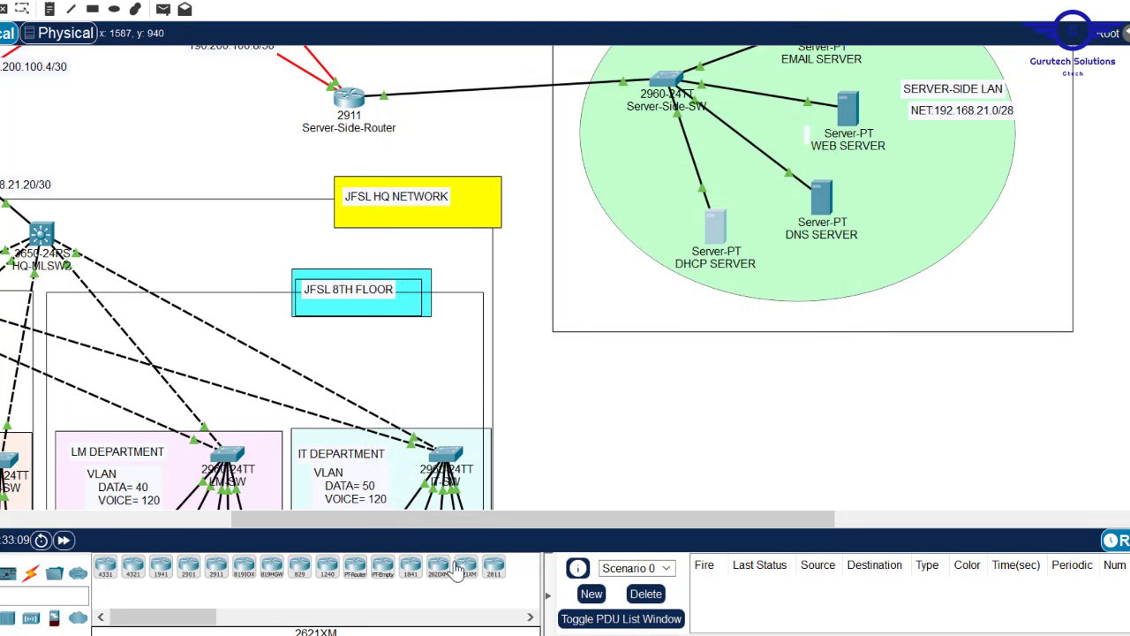
drag(418, 523, 108, 522)
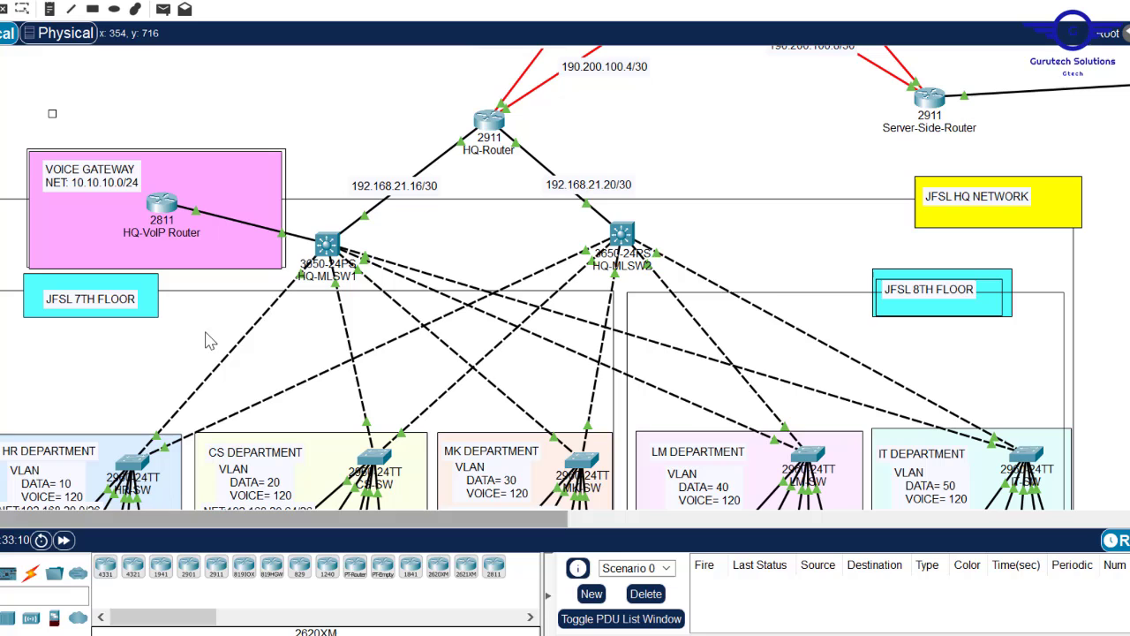
click(327, 244)
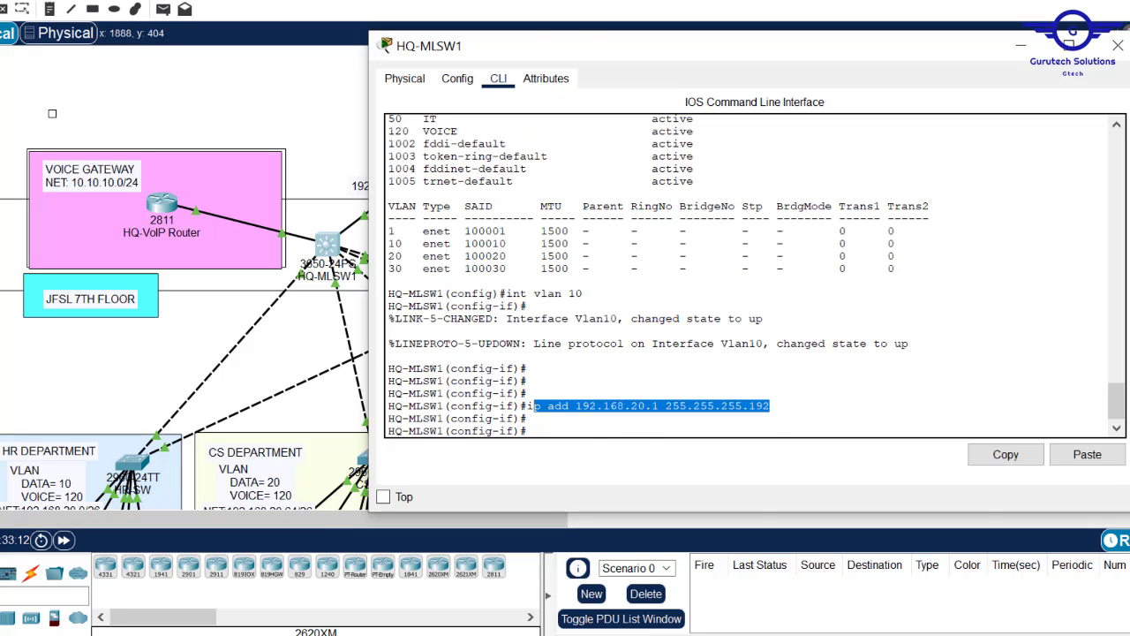
- Reopen HQ-MLSW1's CLI, give Vlan10 helper address 192.168.21.5, and exit the interface
click(1118, 45)
scroll(331, 93, down, 3)
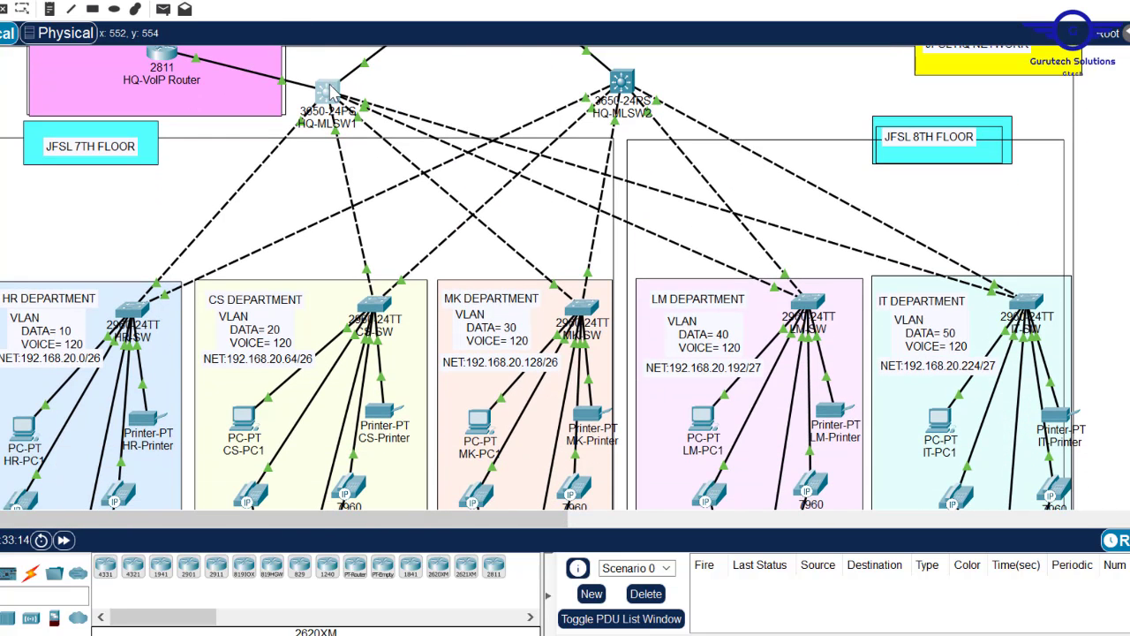
click(329, 91)
click(556, 433)
key(Return)
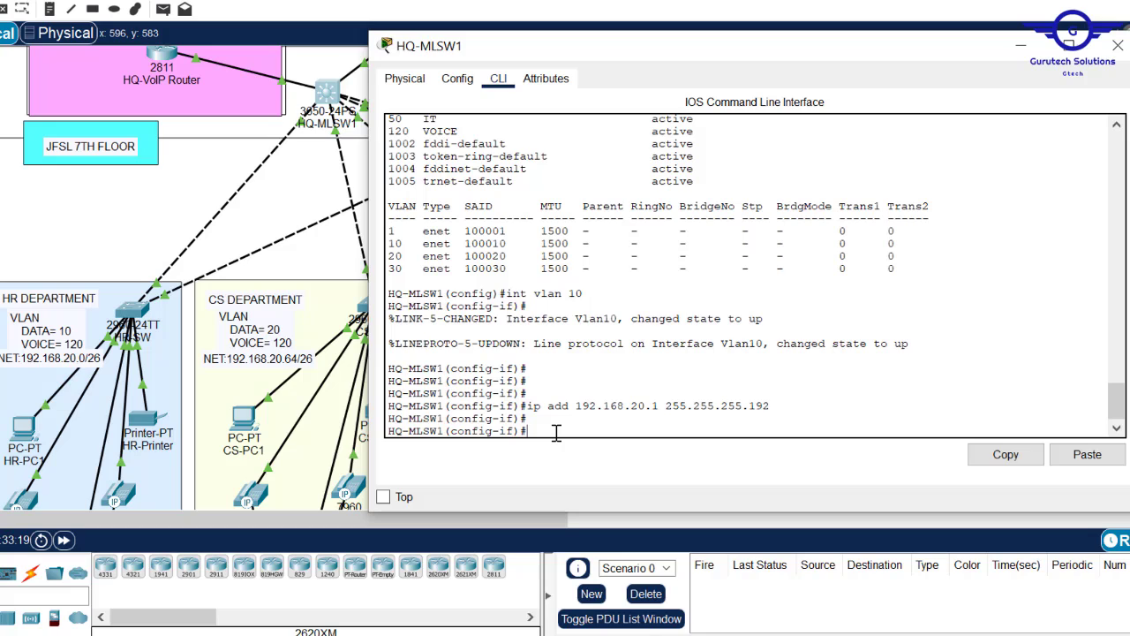
text(ip help)
key(Tab)
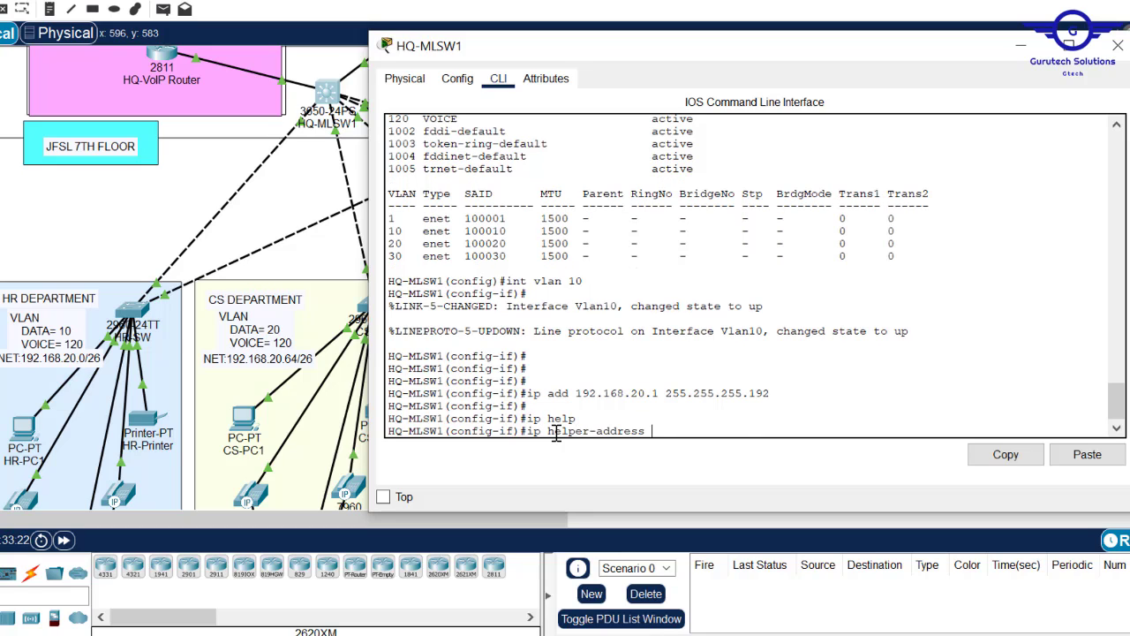
click(1099, 465)
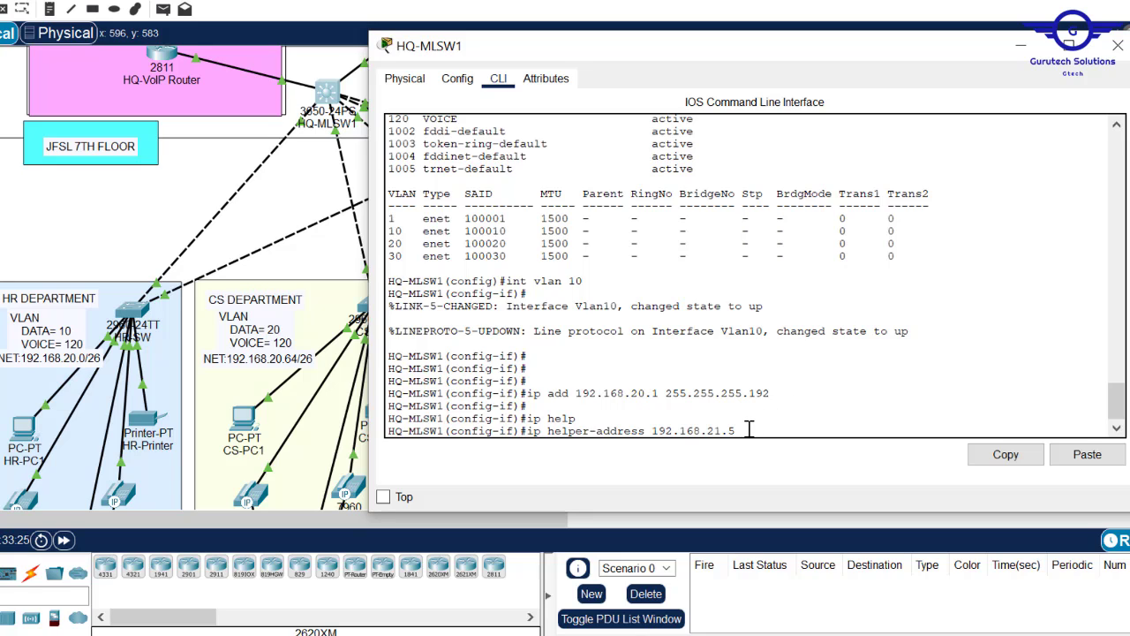
key(Return)
text(ex)
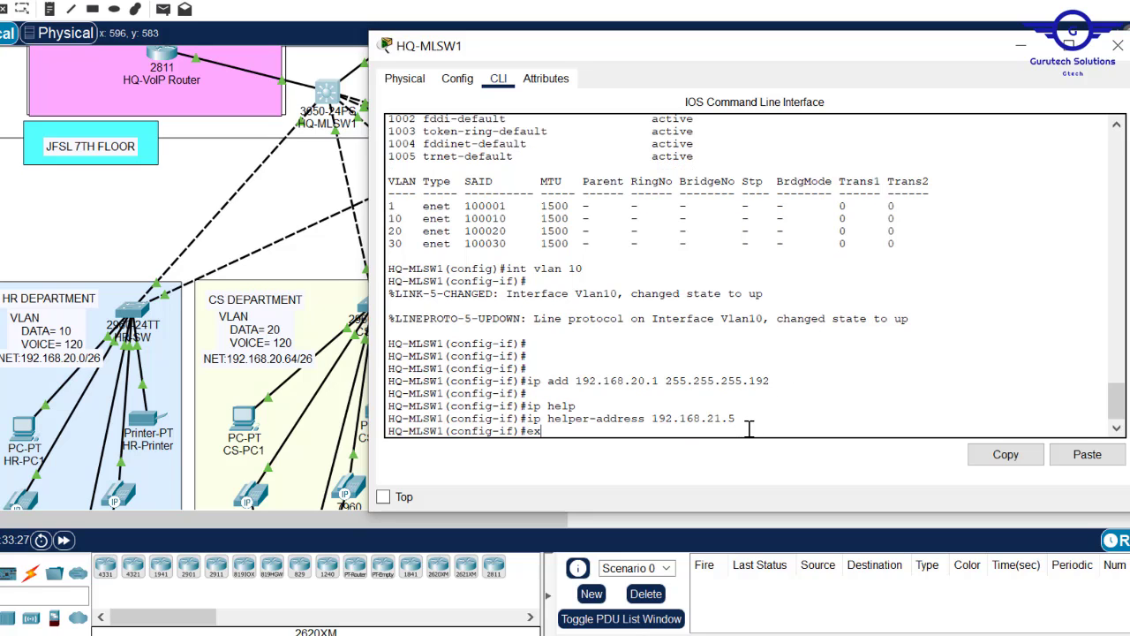
text(it)
key(Return)
key(Return)
key(Return)
key(Return)
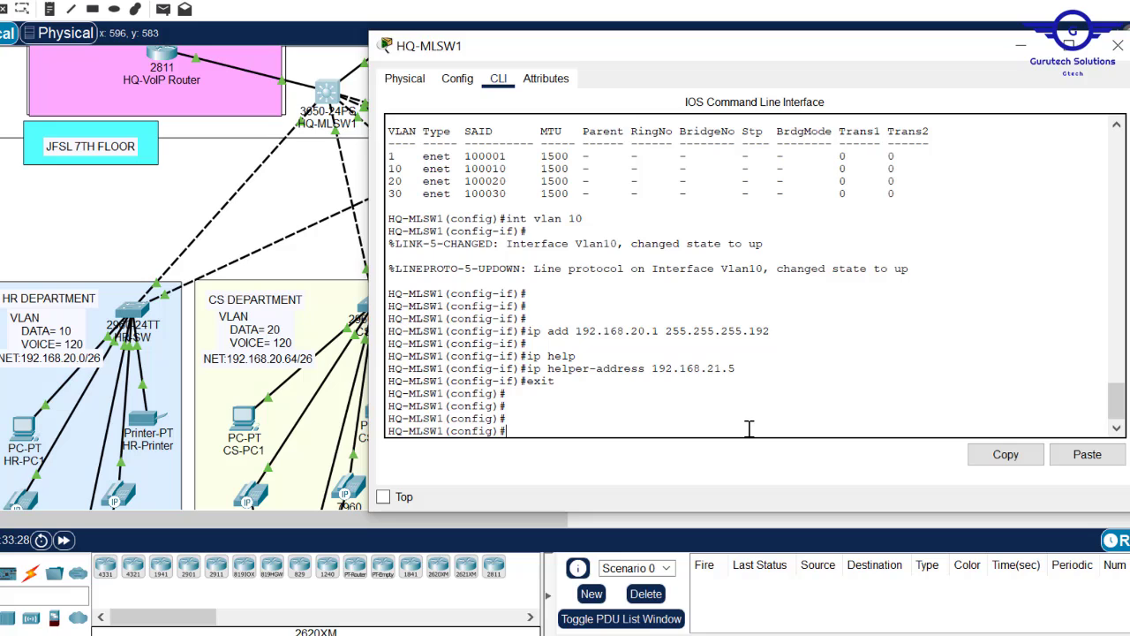
- Configure Vlan20 with gateway 192.168.20.65 and DHCP helper 192.168.21.5, then exit
key(Up)
key(Up)
key(Up)
key(Return)
key(Return)
key(Return)
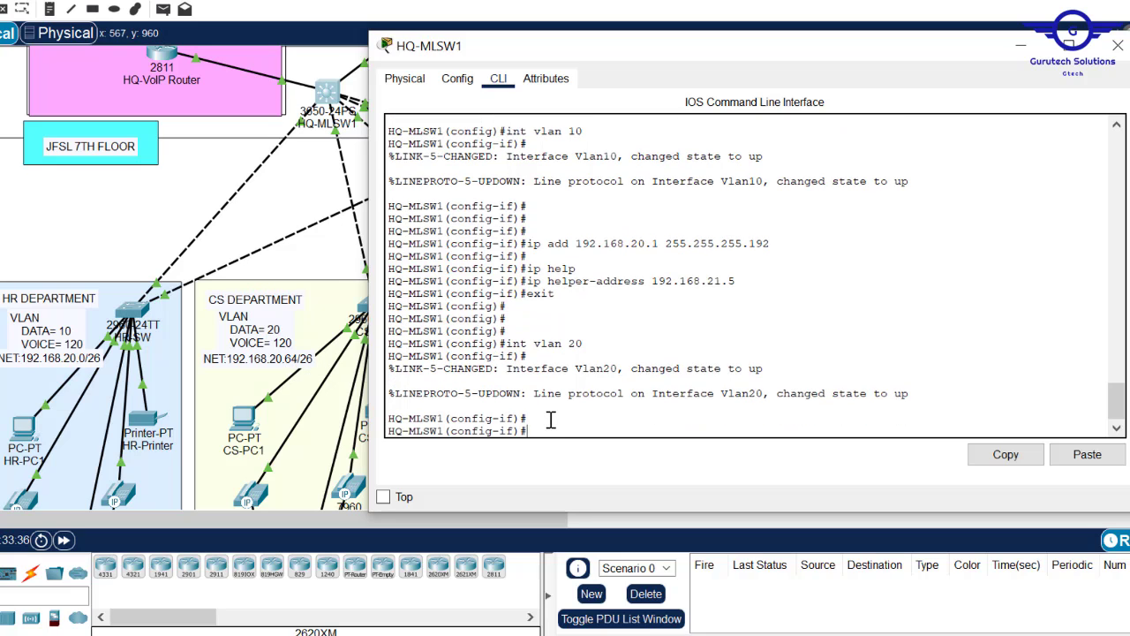
key(Up)
key(Up)
key(Up)
key(Up)
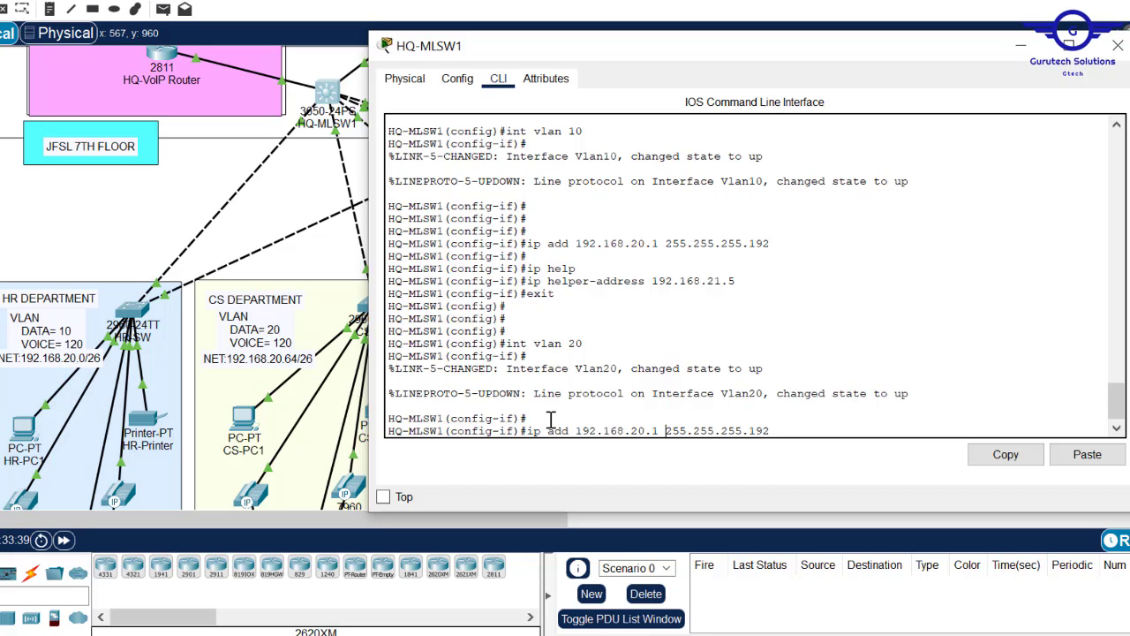
key(Left)
key(Left)
key(Left)
key(Left)
key(Left)
key(Left)
key(Left)
key(Left)
key(Left)
key(Left)
key(Left)
key(Left)
key(Left)
key(Left)
key(Left)
key(Left)
key(BackSpace)
text(65)
key(Return)
key(Up)
key(Up)
key(Up)
key(Up)
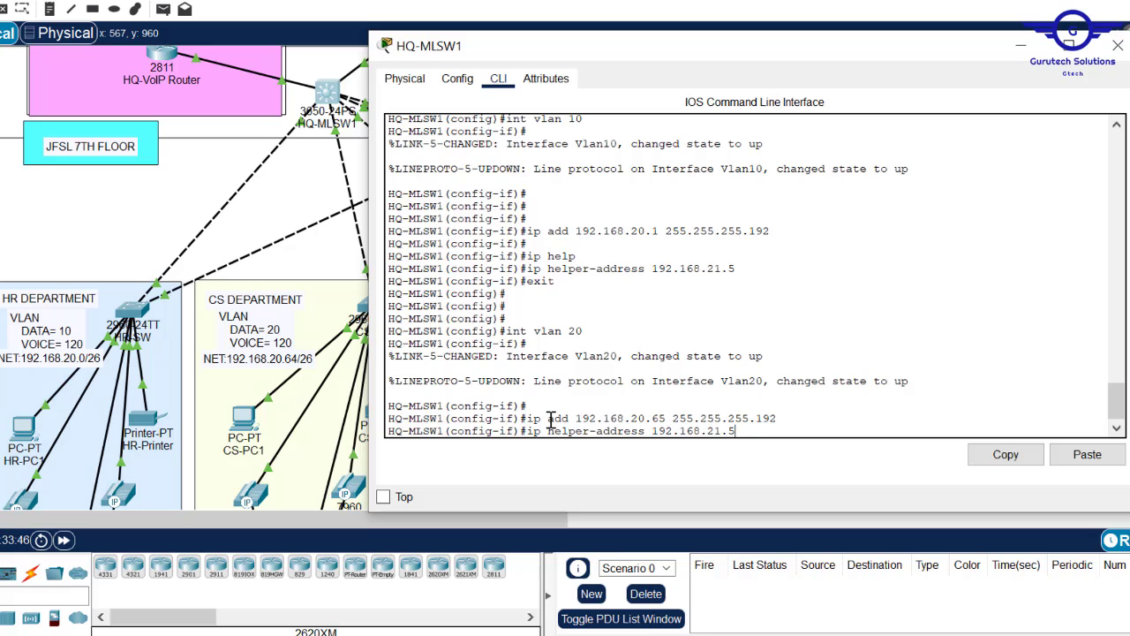
key(Return)
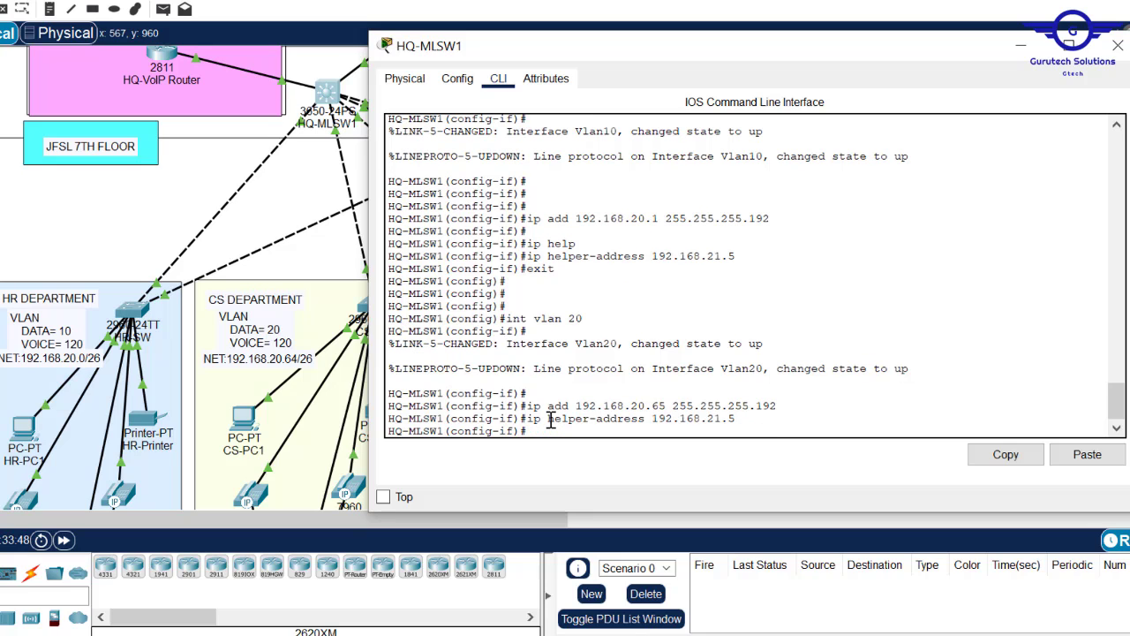
key(Return)
key(Return)
key(Return)
key(Return)
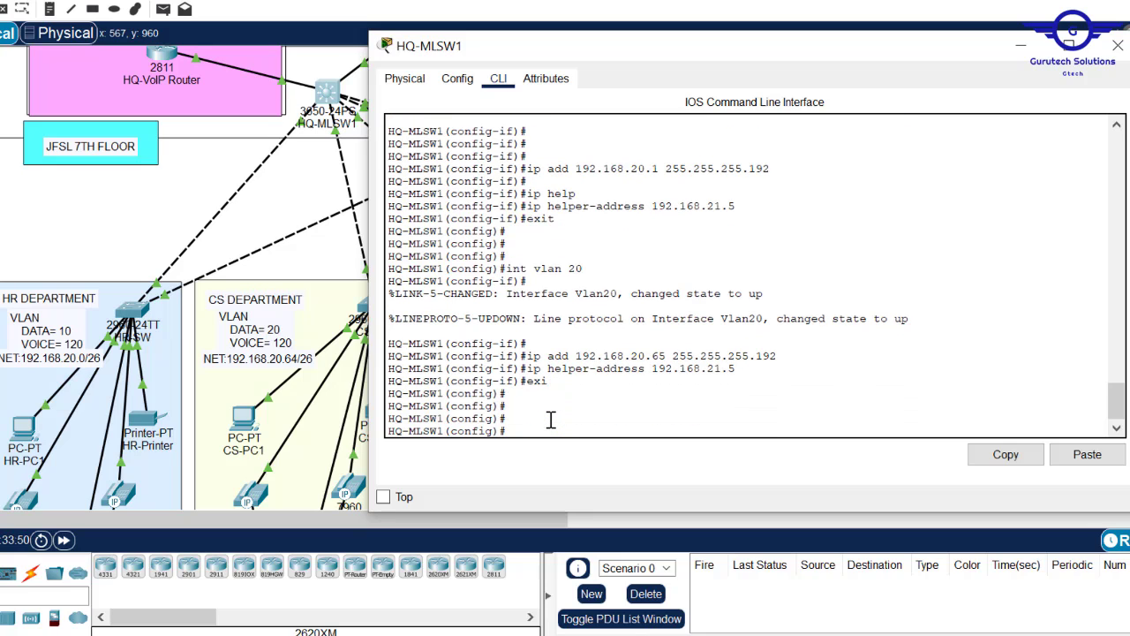
- Configure Vlan30 with gateway 192.168.20.129 255.255.255.192 and helper 192.168.21.5, then exit
key(Up)
key(Up)
key(Up)
key(Up)
text(3)
key(Return)
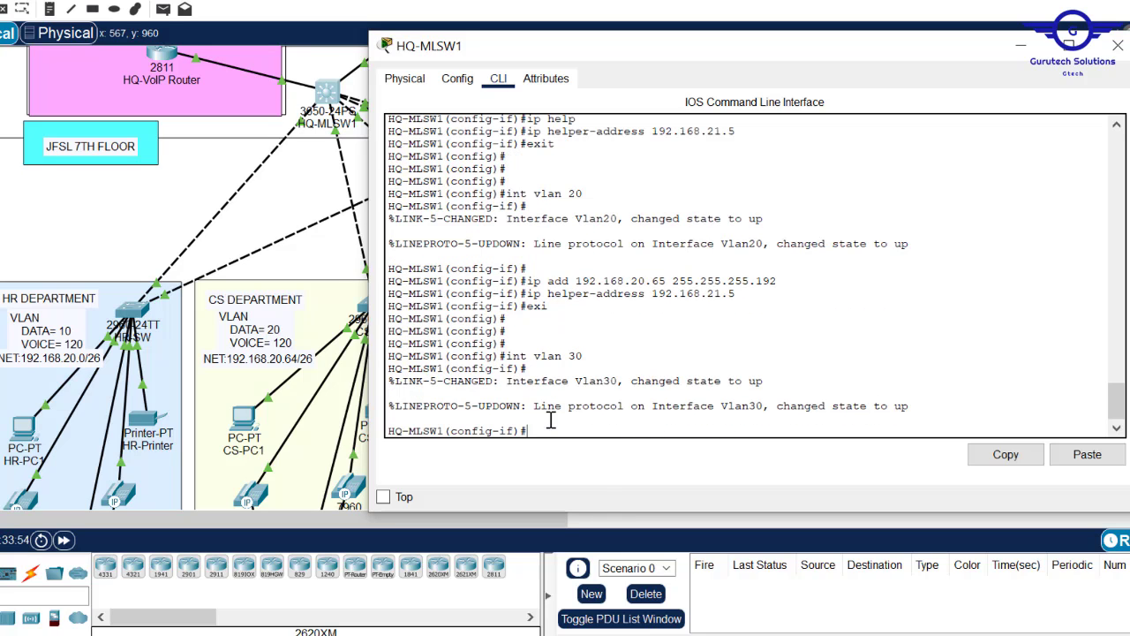
key(Up)
key(Up)
key(Up)
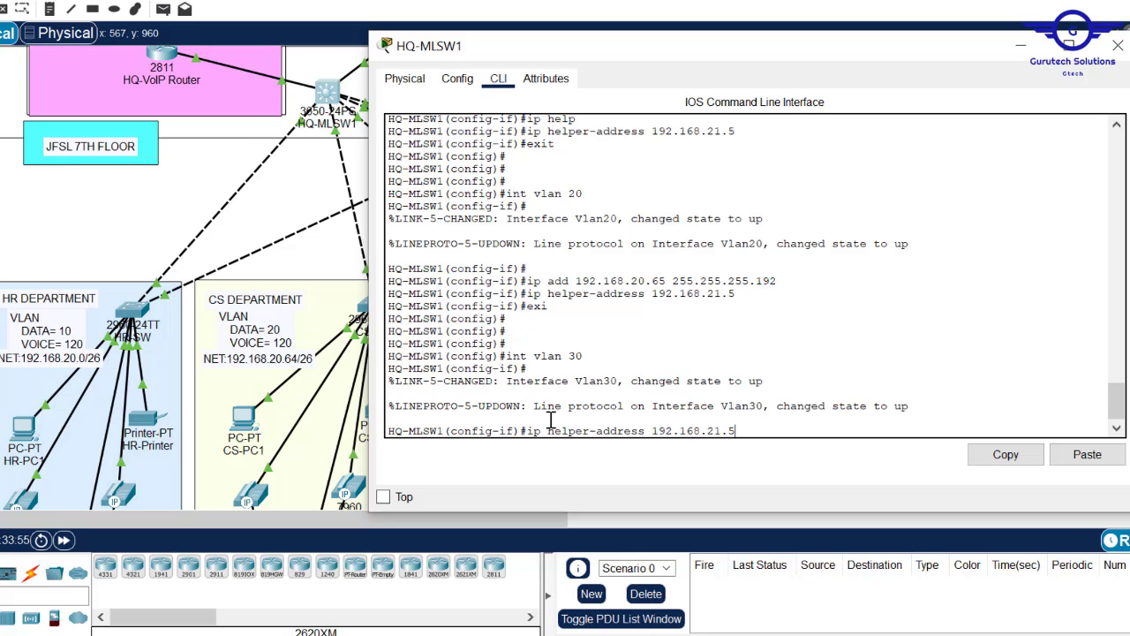
key(Up)
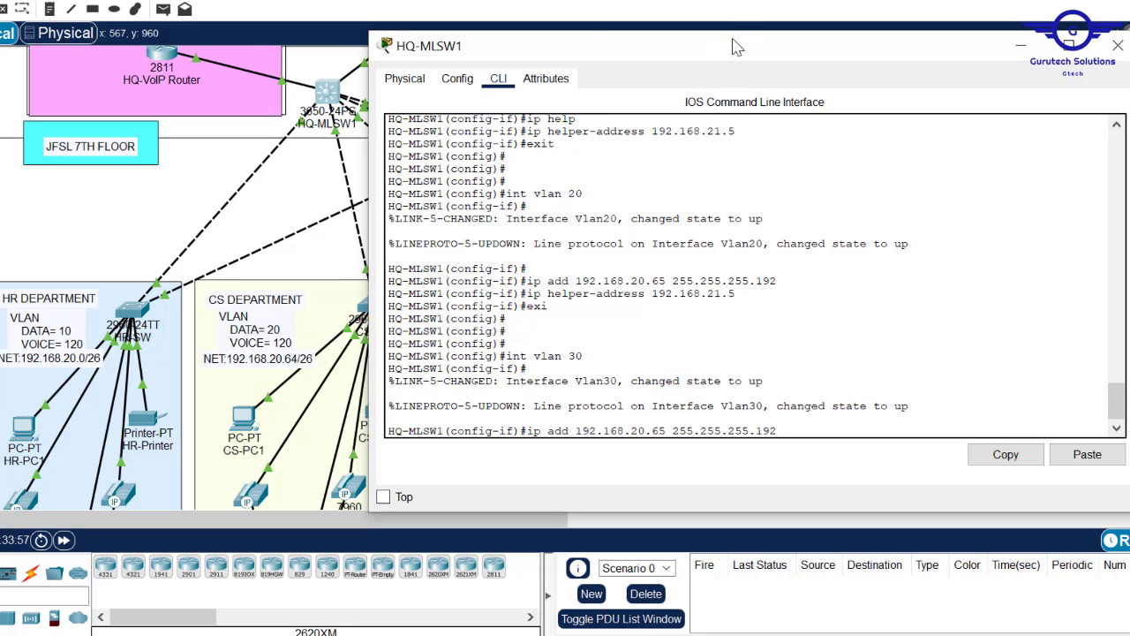
drag(730, 54, 605, 133)
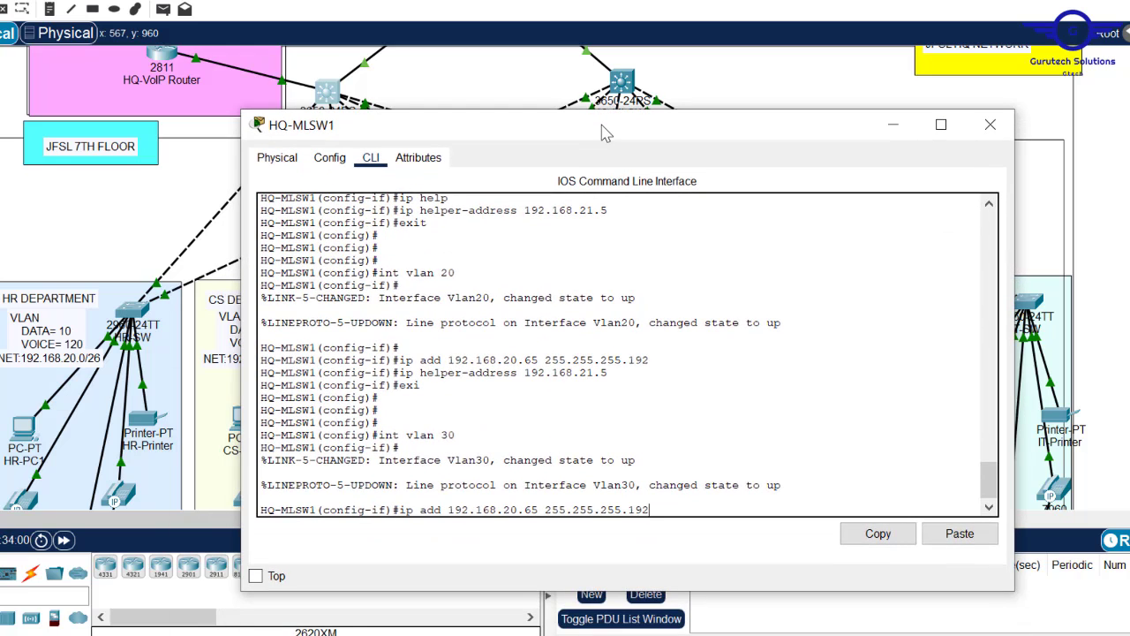
key(Left)
key(Left)
key(Left)
key(Left)
key(Left)
key(Left)
key(Left)
key(Left)
key(Left)
key(Left)
key(Left)
key(Left)
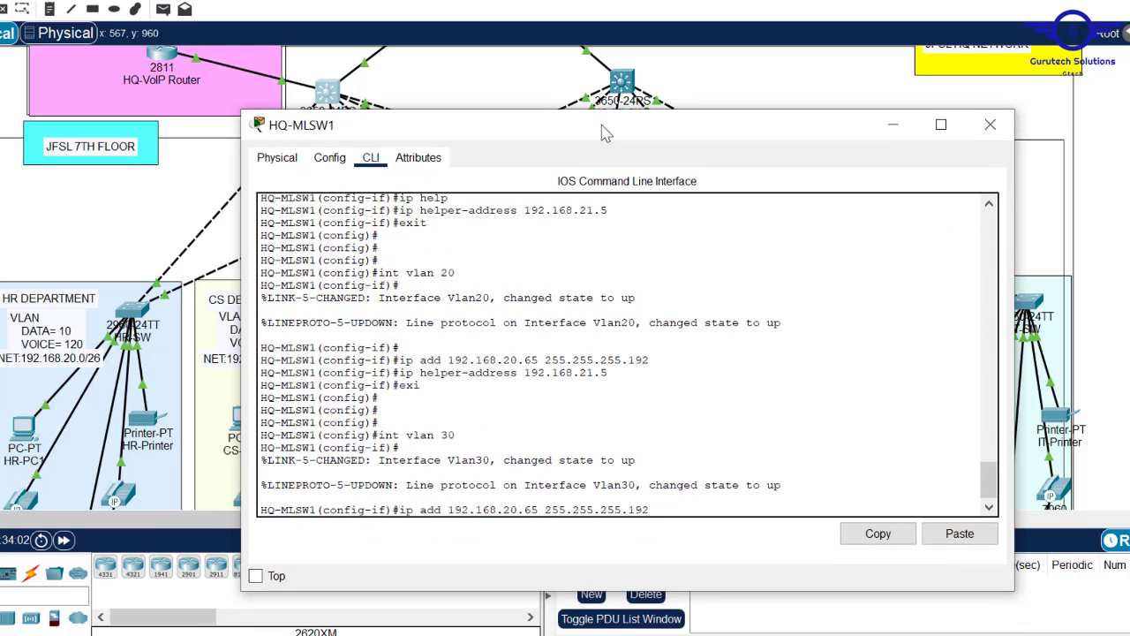
key(BackSpace)
key(BackSpace)
text(129)
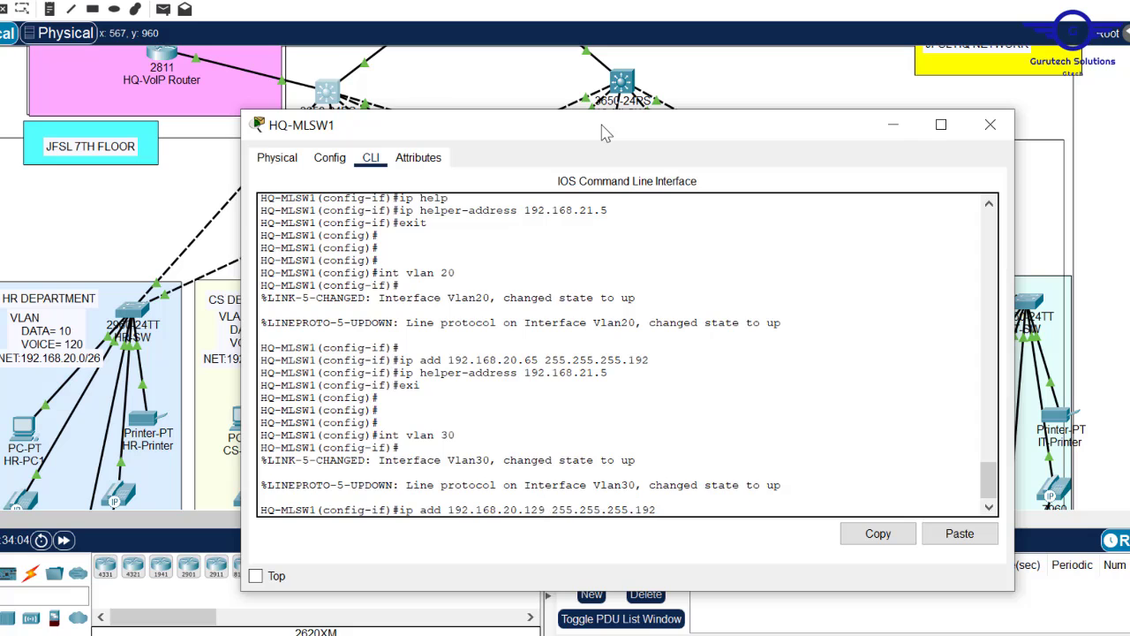
key(Return)
key(Return)
key(Return)
key(Return)
key(Up)
key(Up)
key(Up)
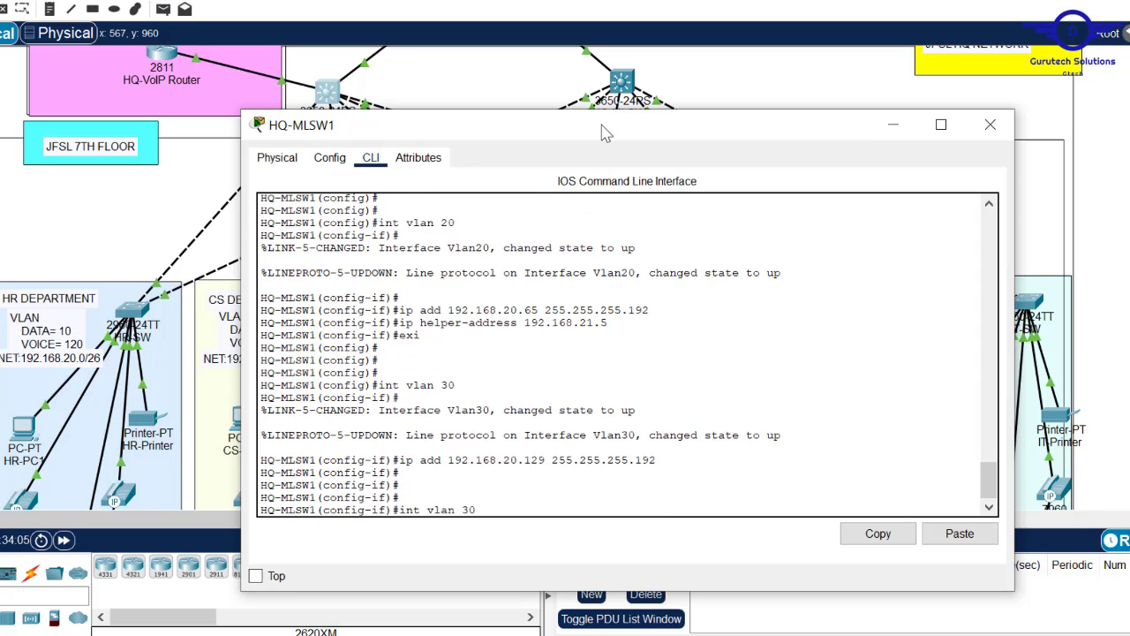
key(Up)
key(Return)
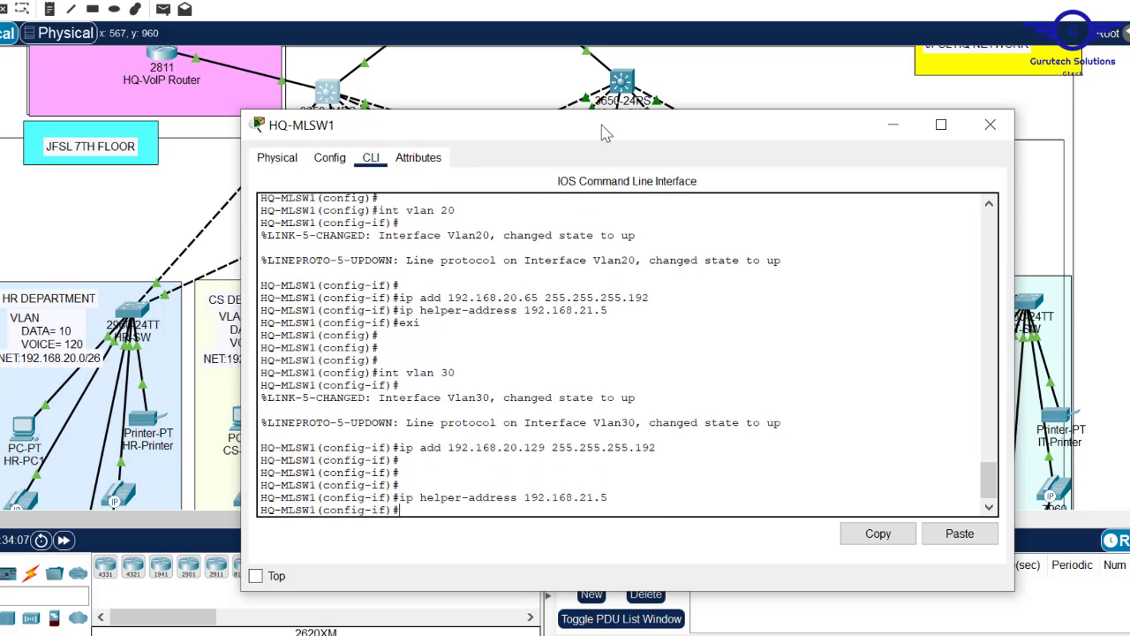
text(exi)
key(Return)
key(Return)
key(Return)
key(Return)
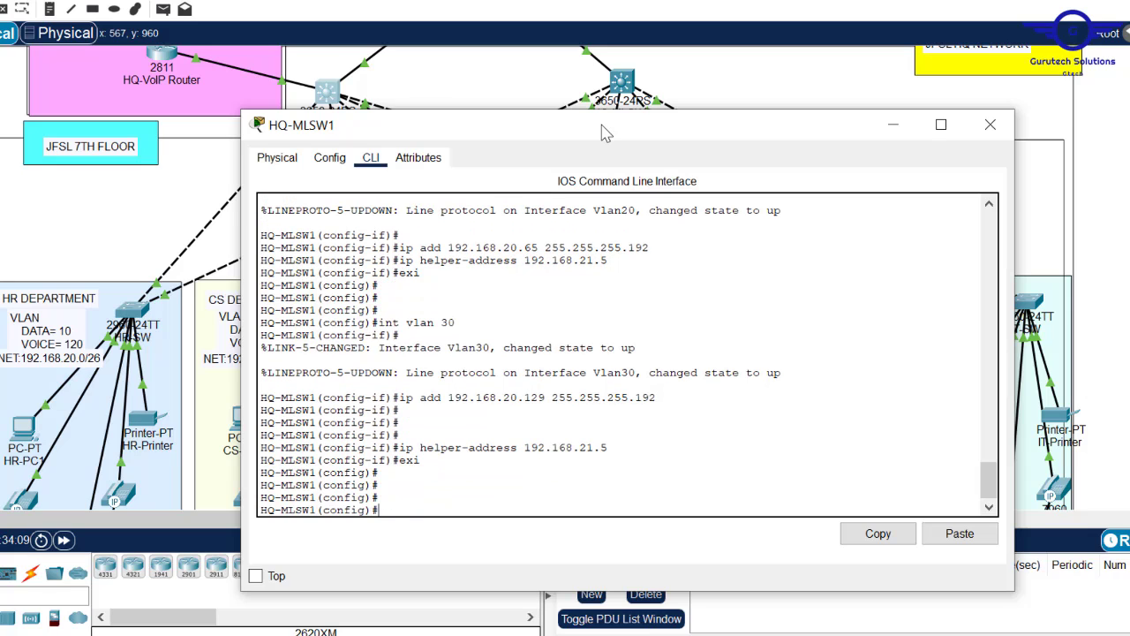
key(Up)
key(Up)
key(Up)
- Configure Vlan40 with gateway 192.168.20.193 255.255.255.224 and helper 192.168.21.5, then exit
text(4)
key(Return)
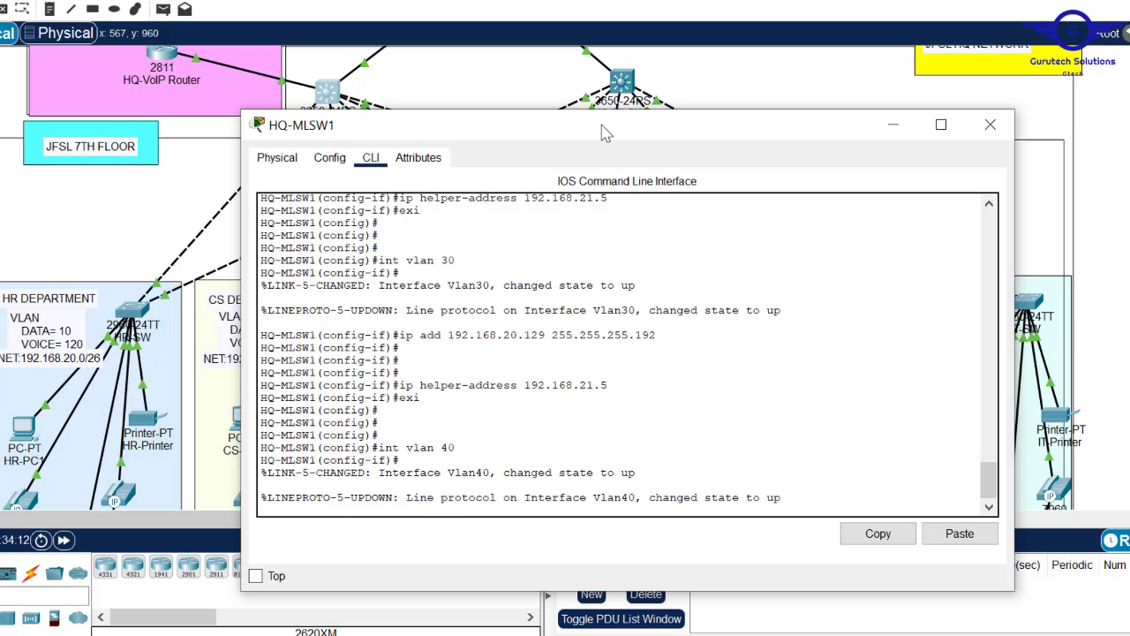
key(Return)
key(Return)
key(Up)
key(Up)
key(Up)
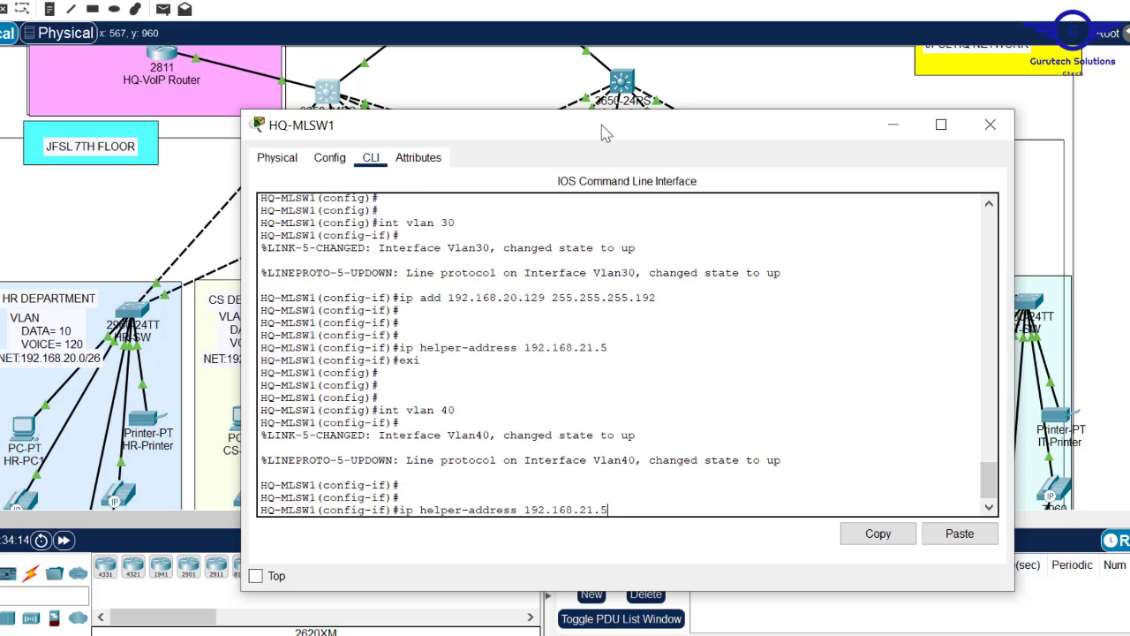
key(Up)
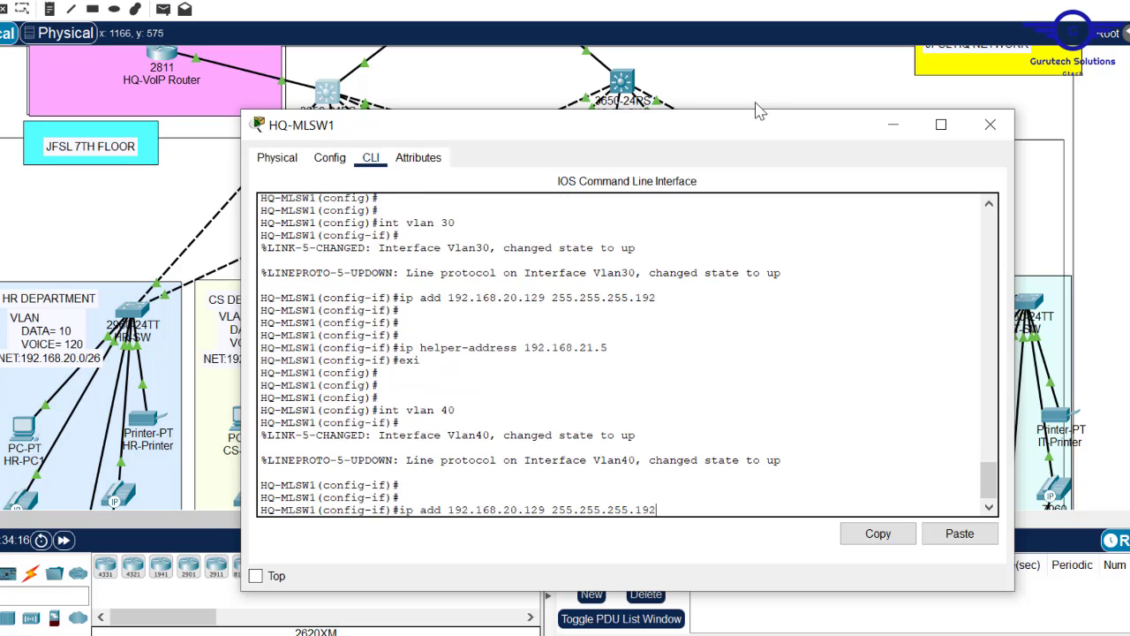
drag(751, 134, 639, 462)
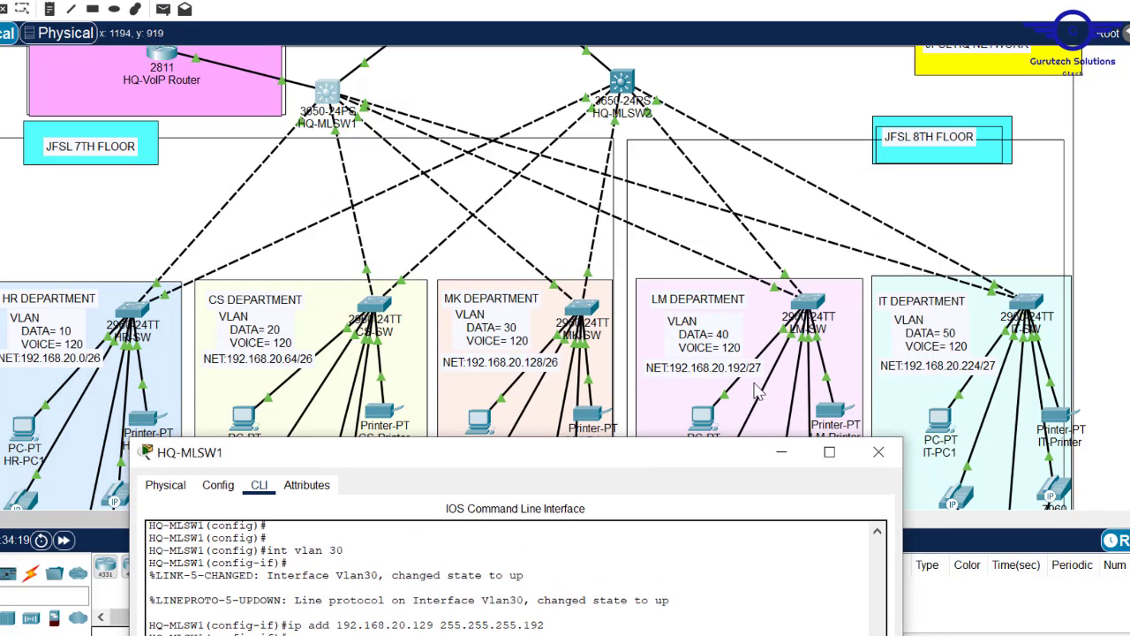
drag(692, 457, 791, 141)
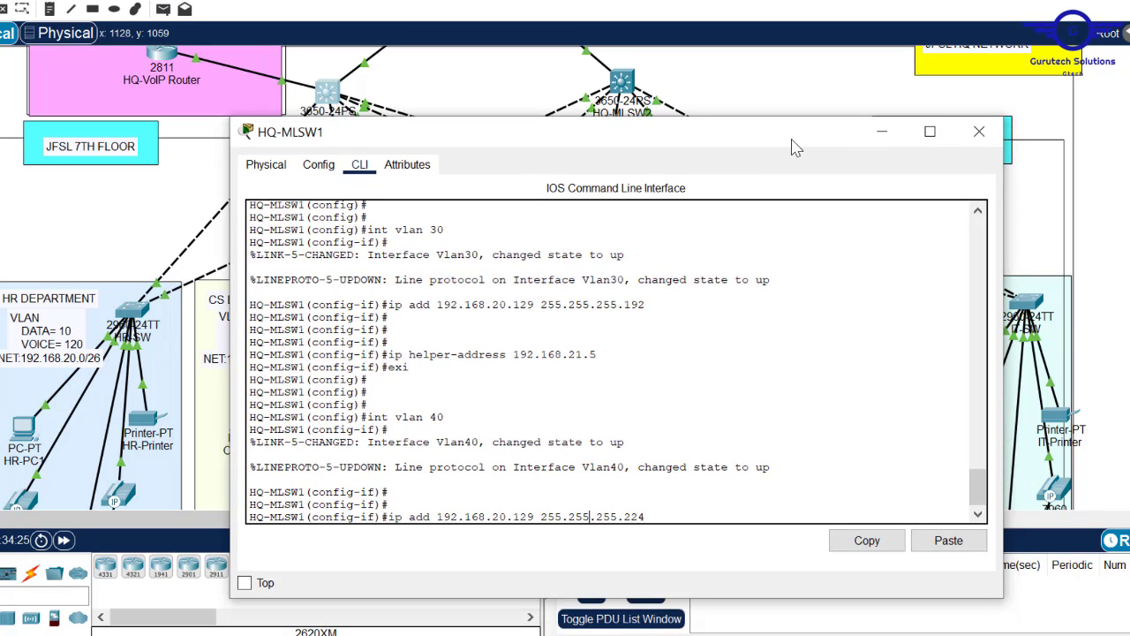
key(BackSpace)
key(BackSpace)
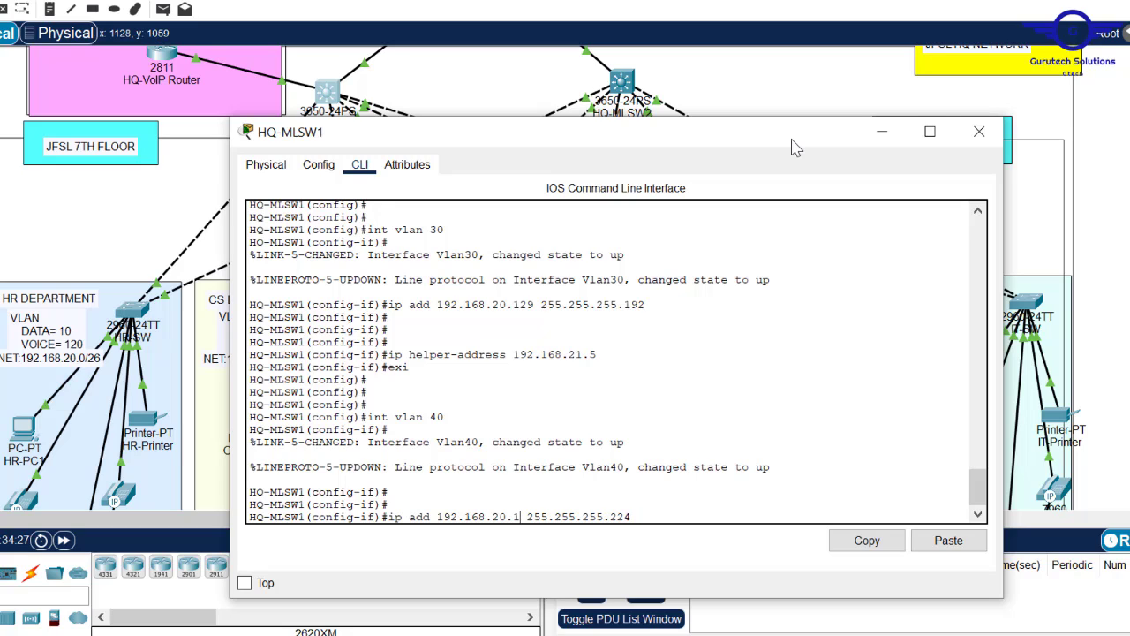
text(93)
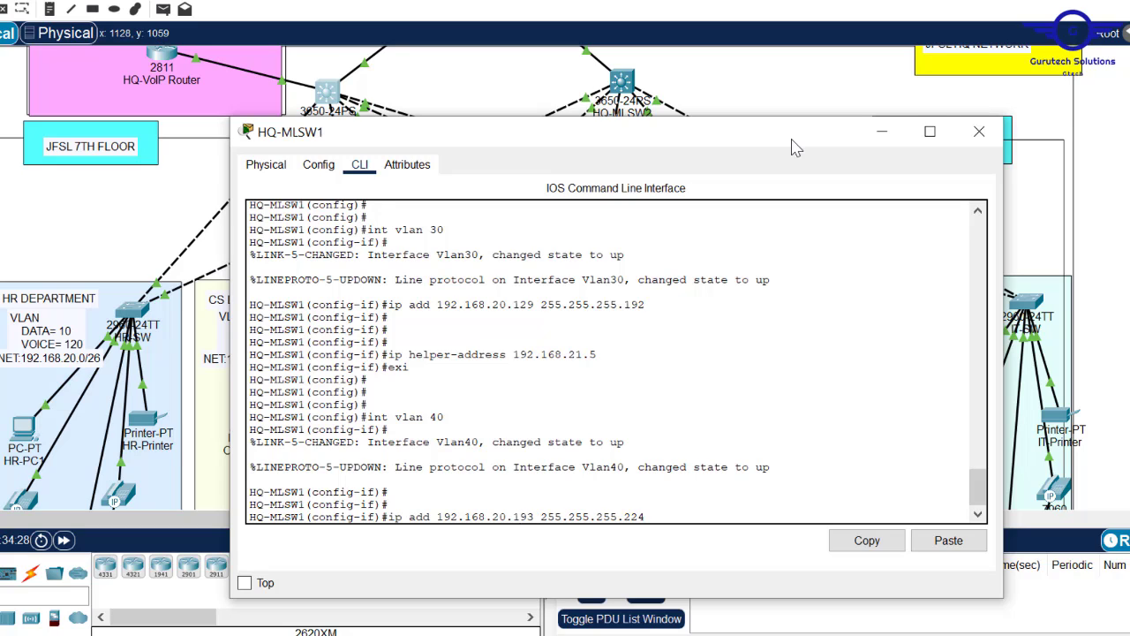
key(Return)
key(Up)
key(Up)
key(Up)
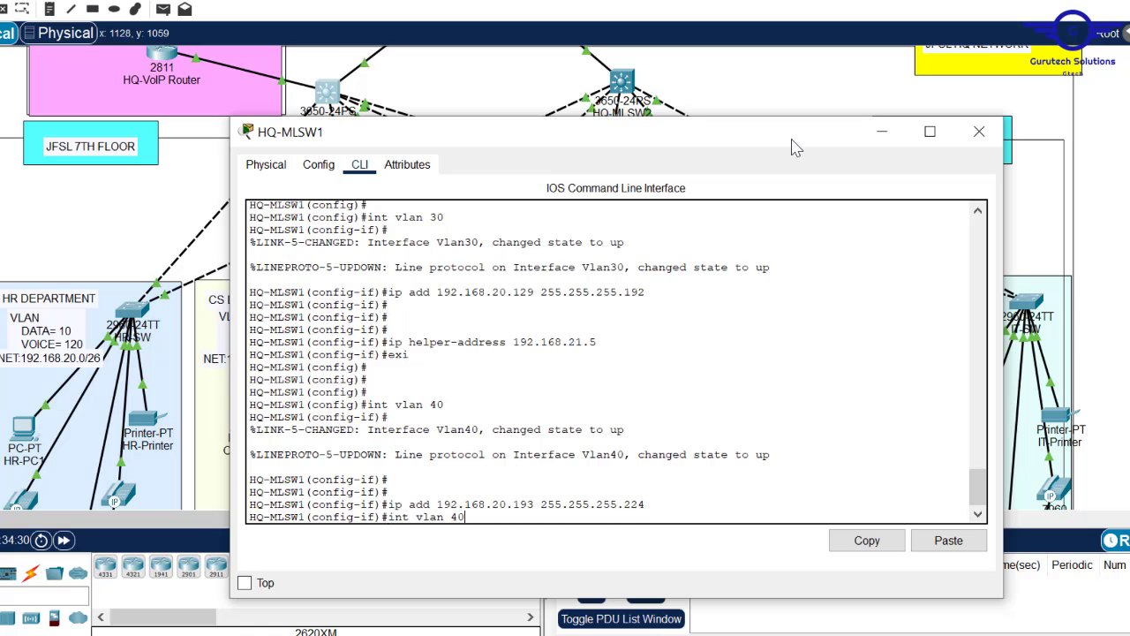
key(Up)
key(Return)
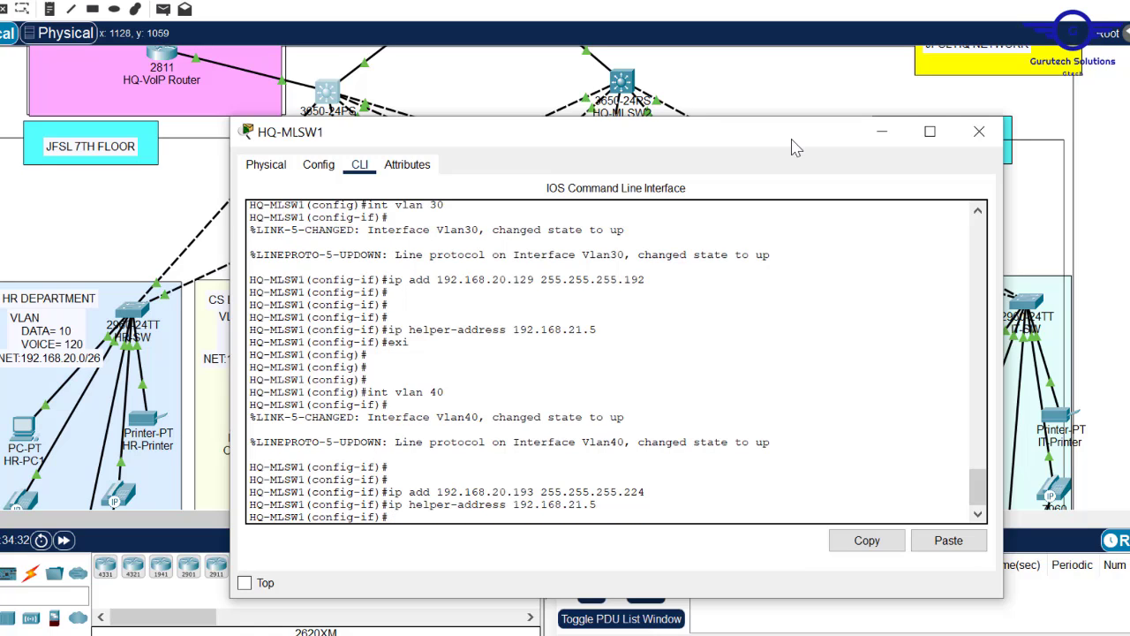
text(exit)
key(Return)
key(Return)
key(Return)
key(Return)
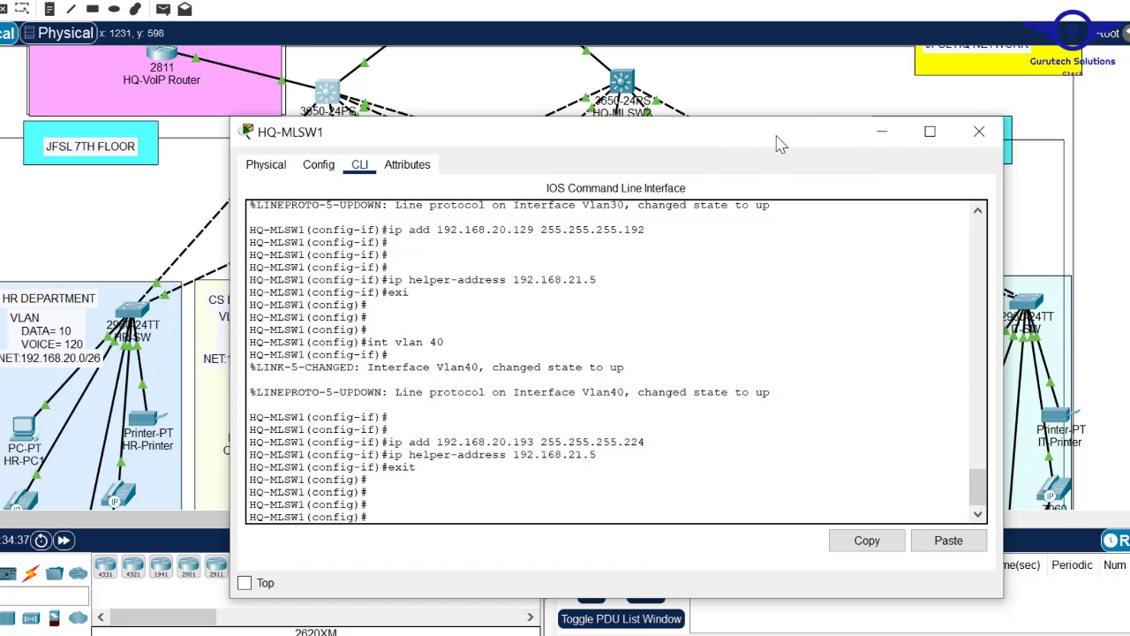
drag(779, 141, 669, 123)
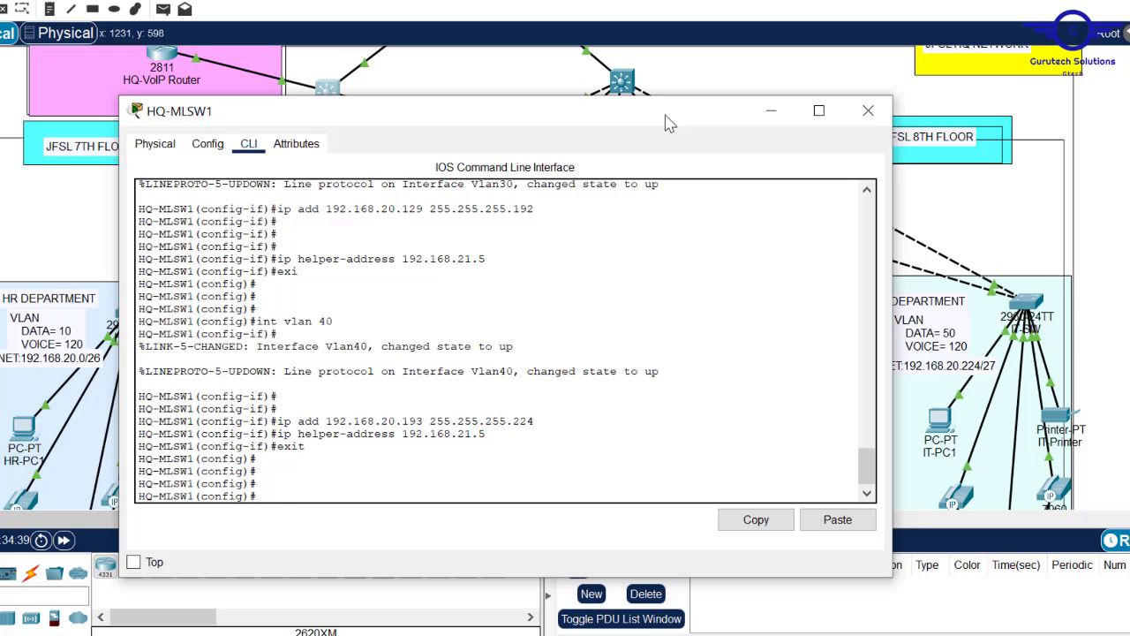
- Configure Vlan50 with gateway 192.168.20.225 and helper 192.168.21.5, then save with 'do wr'
key(Up)
key(Up)
key(Up)
key(Up)
text(5)
key(Return)
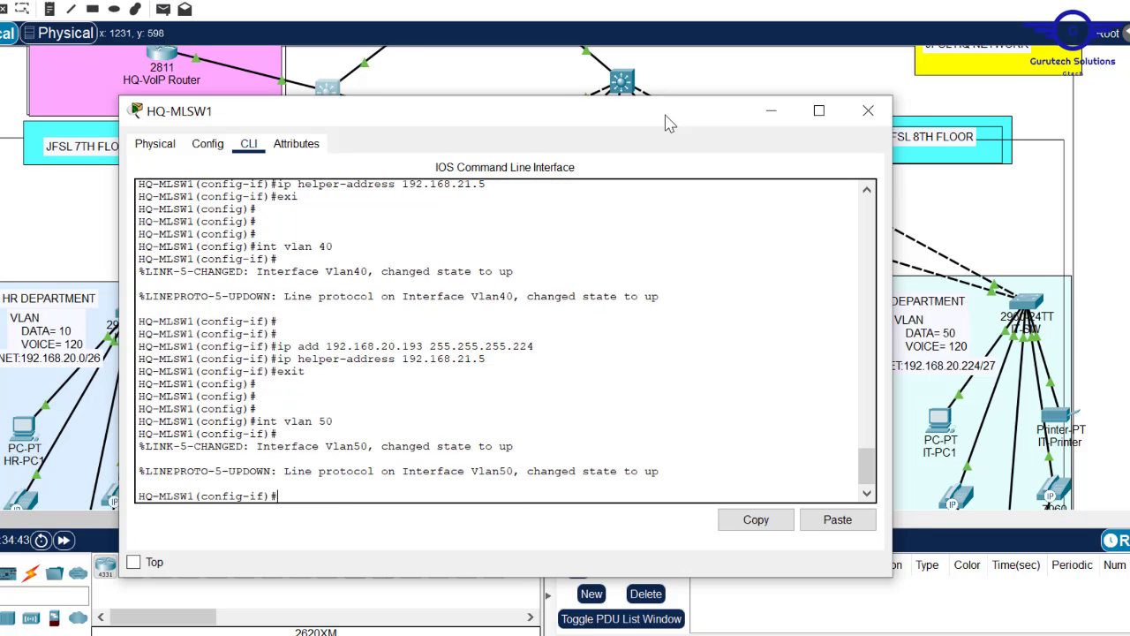
key(Up)
key(Up)
key(Up)
key(Up)
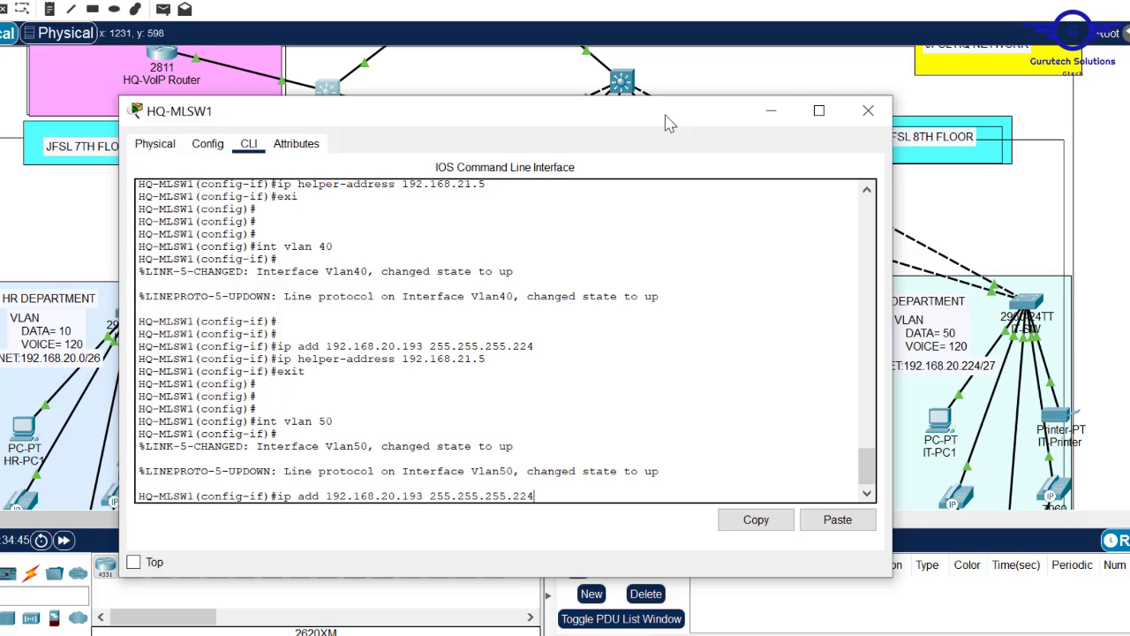
key(Left)
key(Left)
key(Left)
key(Left)
key(Left)
key(Left)
key(Left)
key(Left)
key(Left)
key(BackSpace)
key(BackSpace)
key(BackSpace)
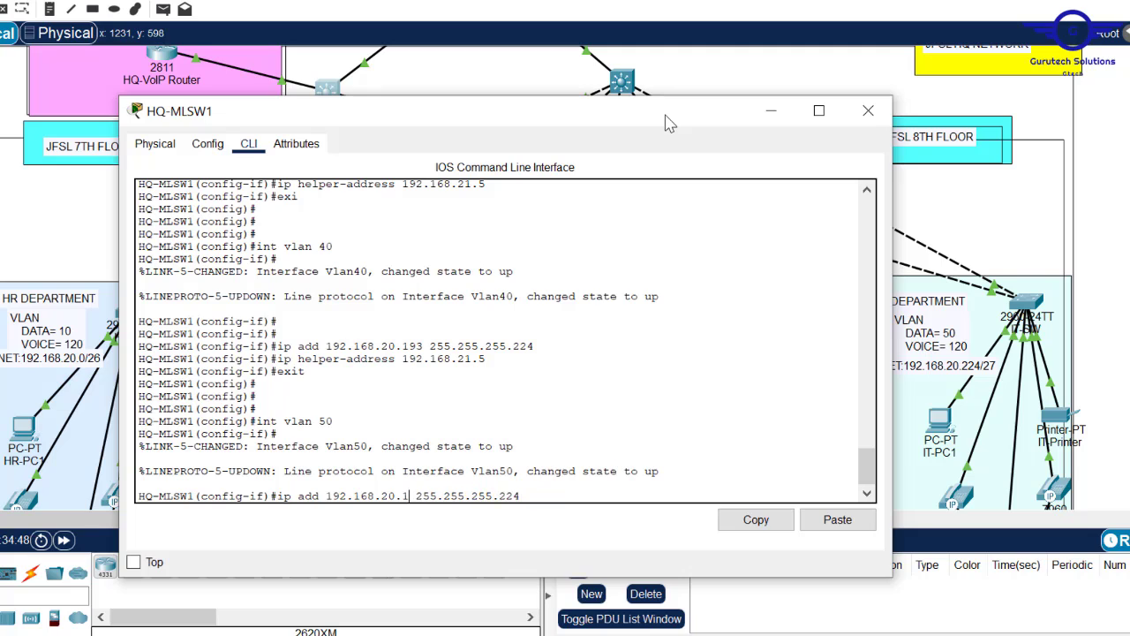
text(225)
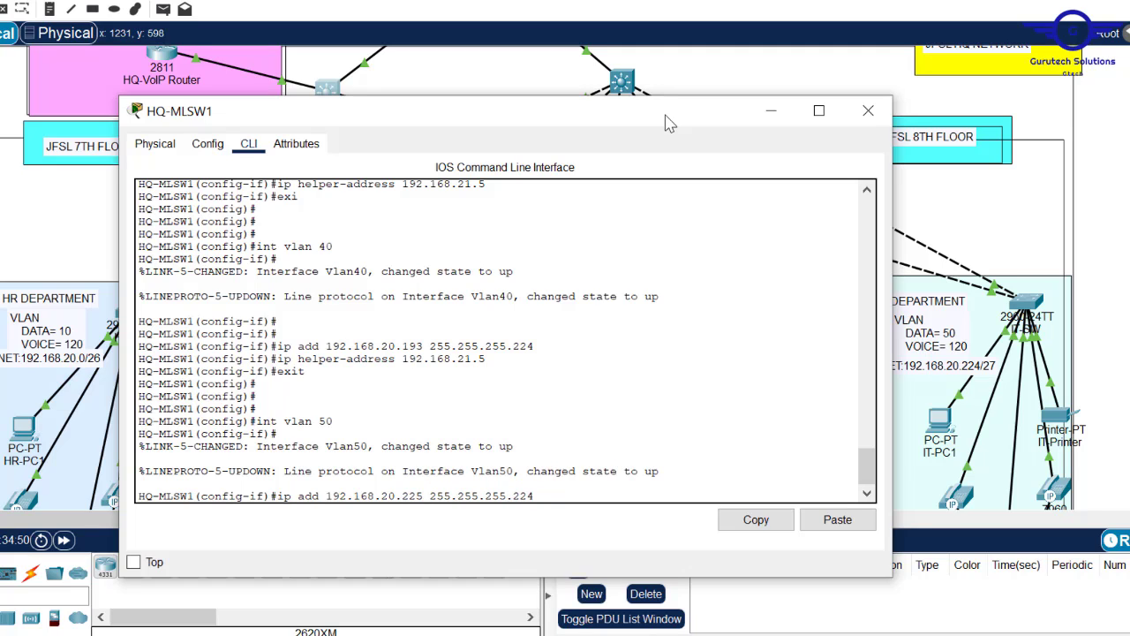
key(Return)
key(Up)
key(Up)
key(Up)
key(Up)
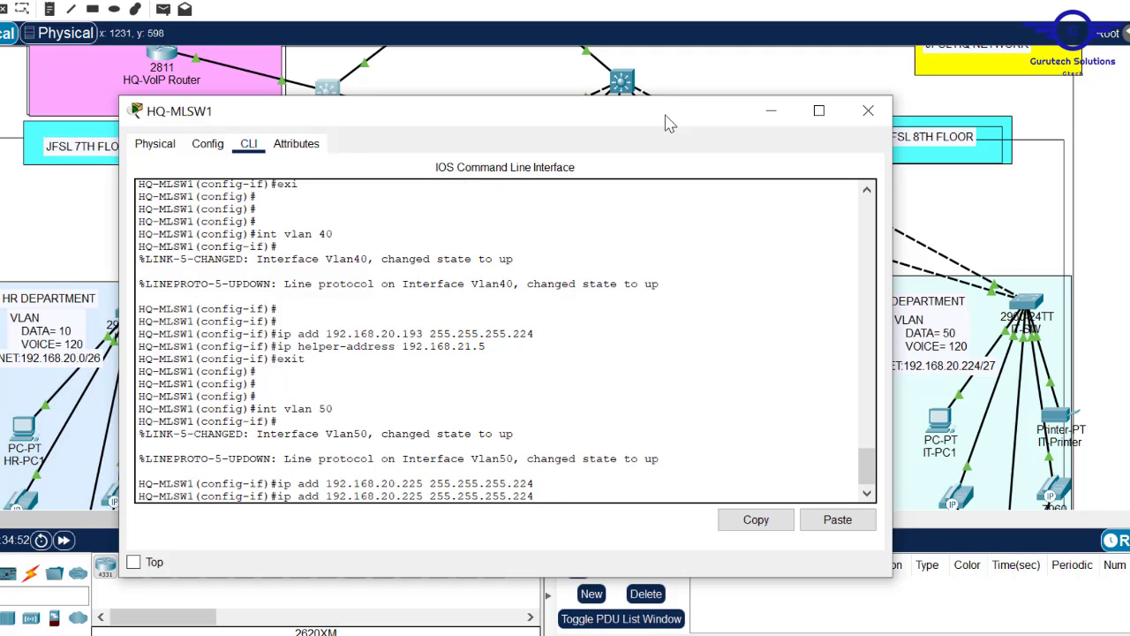
key(Return)
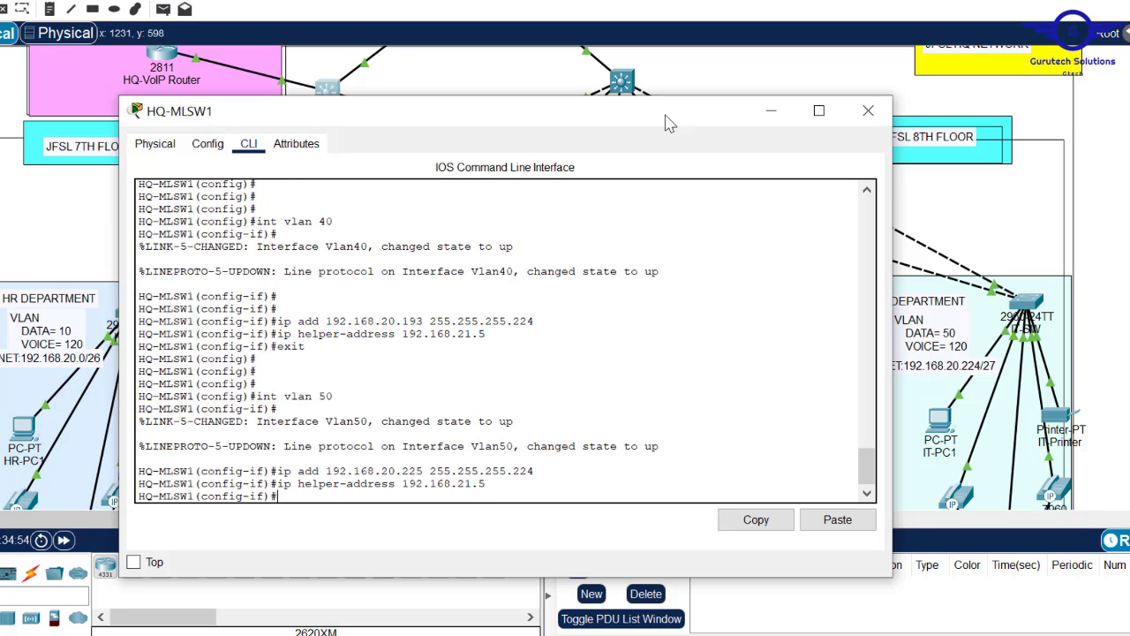
text(exit)
key(Return)
key(Return)
key(Return)
key(Return)
text(d)
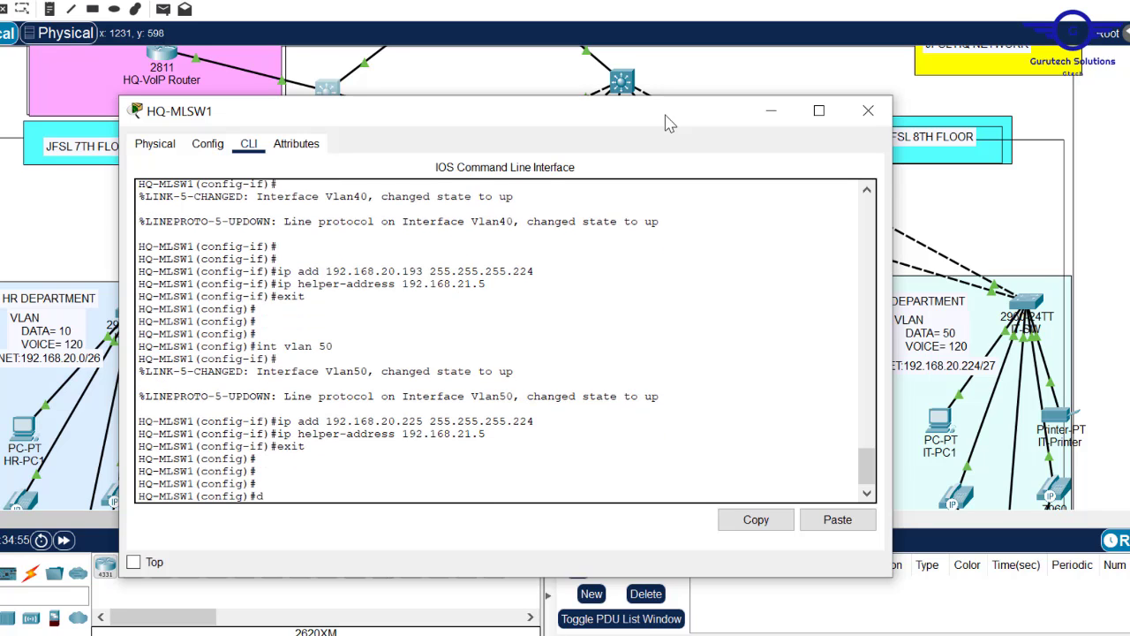
text(o wr)
key(Return)
key(Return)
key(Return)
key(Return)
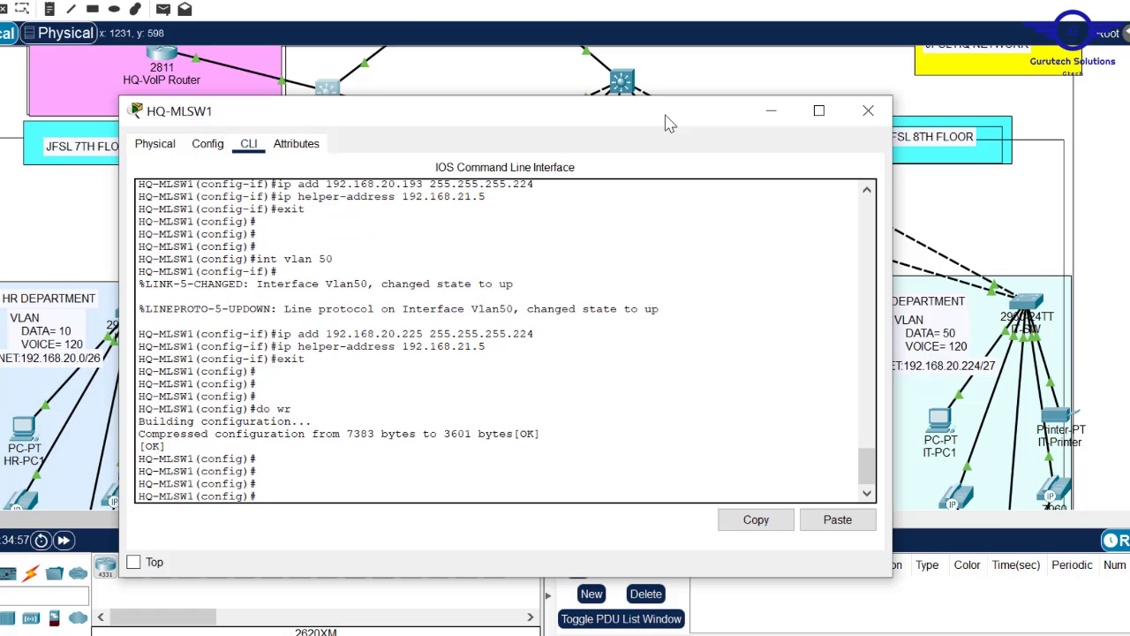
- Reopen HQ-MLSW1's CLI and copy the Vlan20 ip address and helper-address lines
click(869, 111)
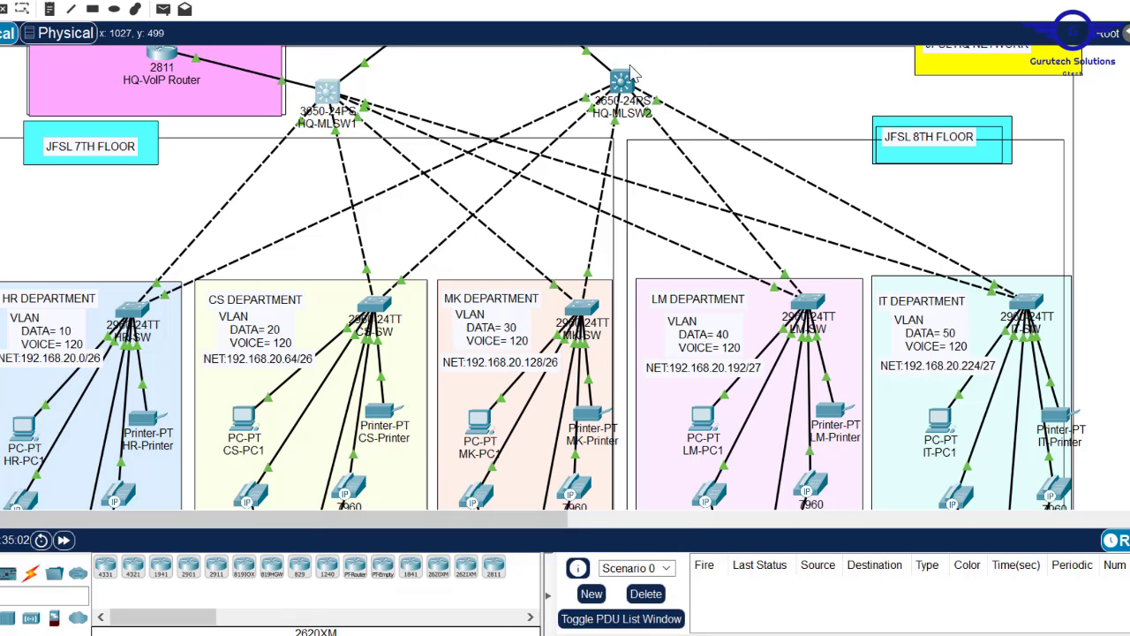
click(335, 89)
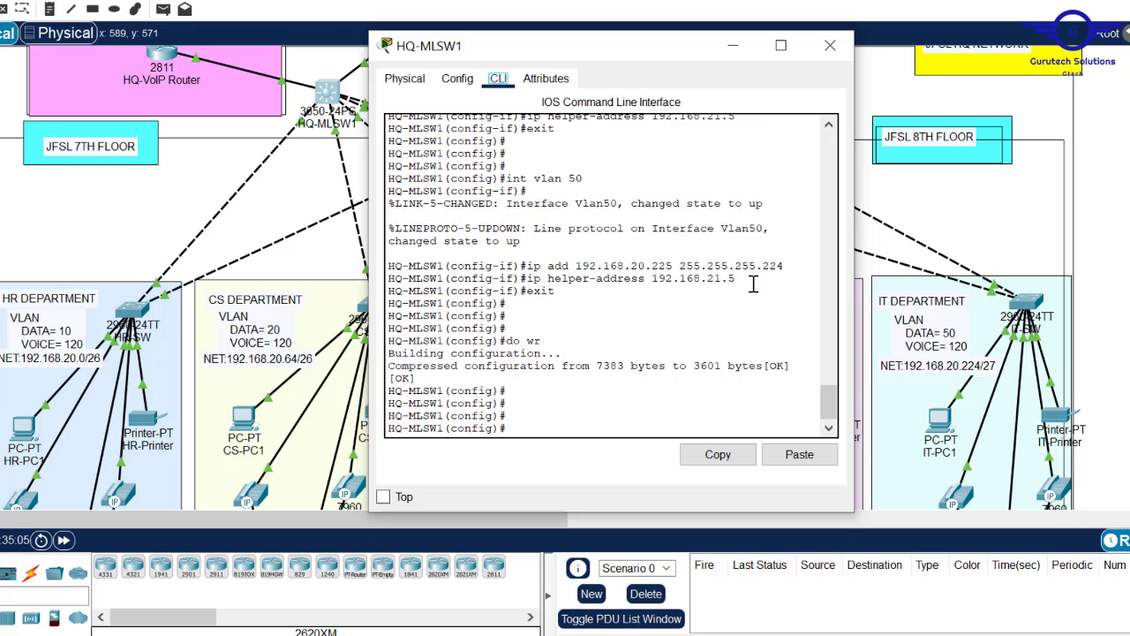
drag(740, 281, 528, 270)
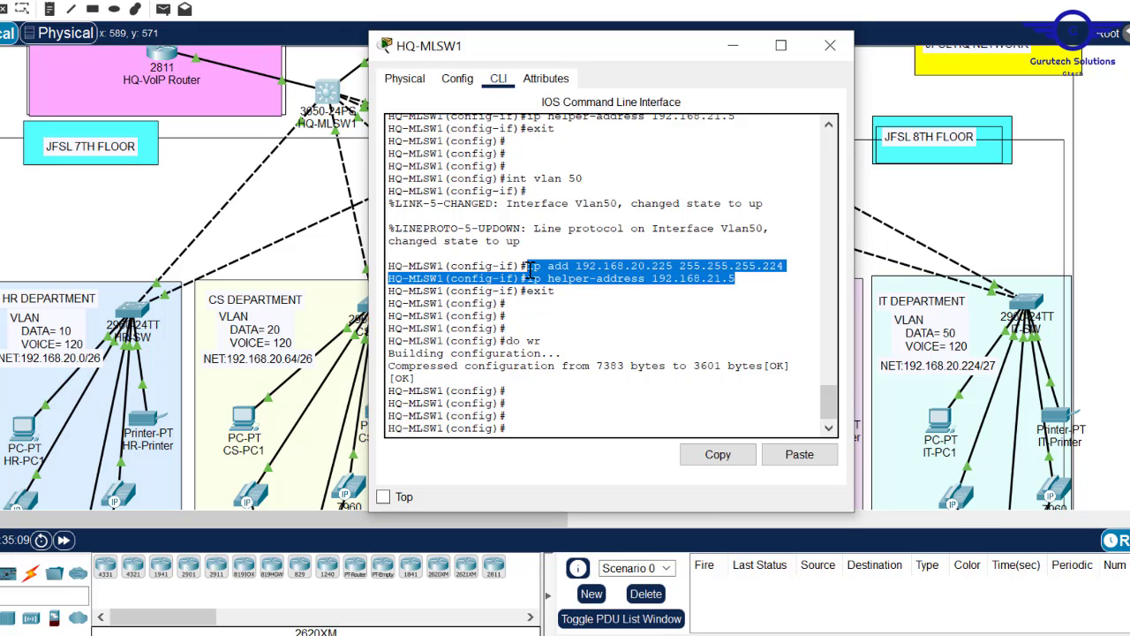
drag(826, 407, 827, 352)
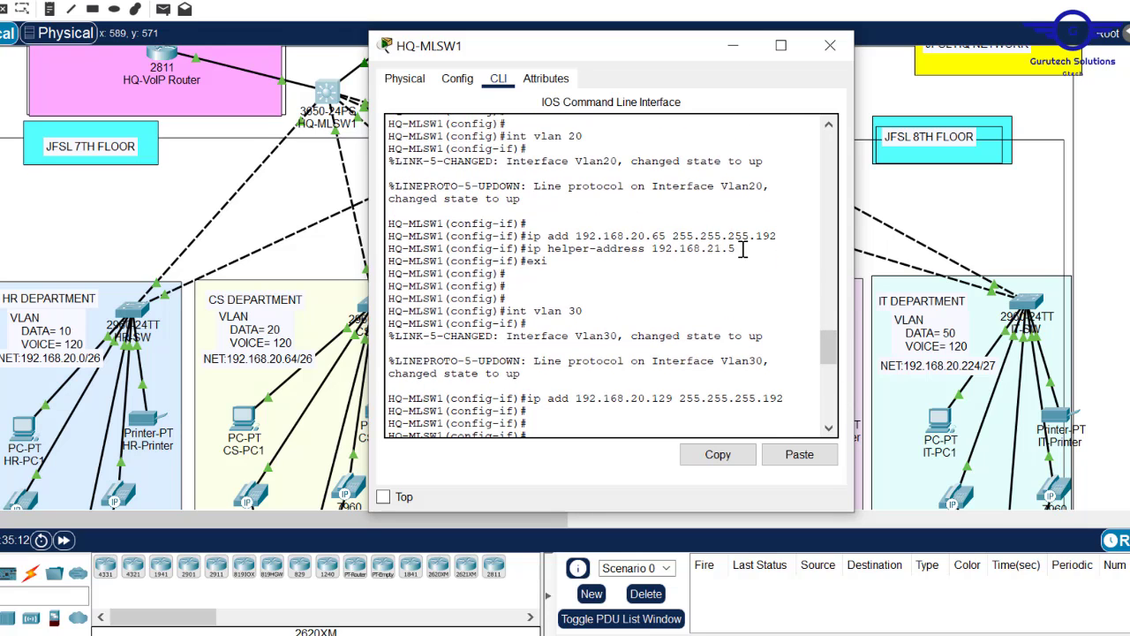
drag(743, 251, 530, 239)
click(718, 454)
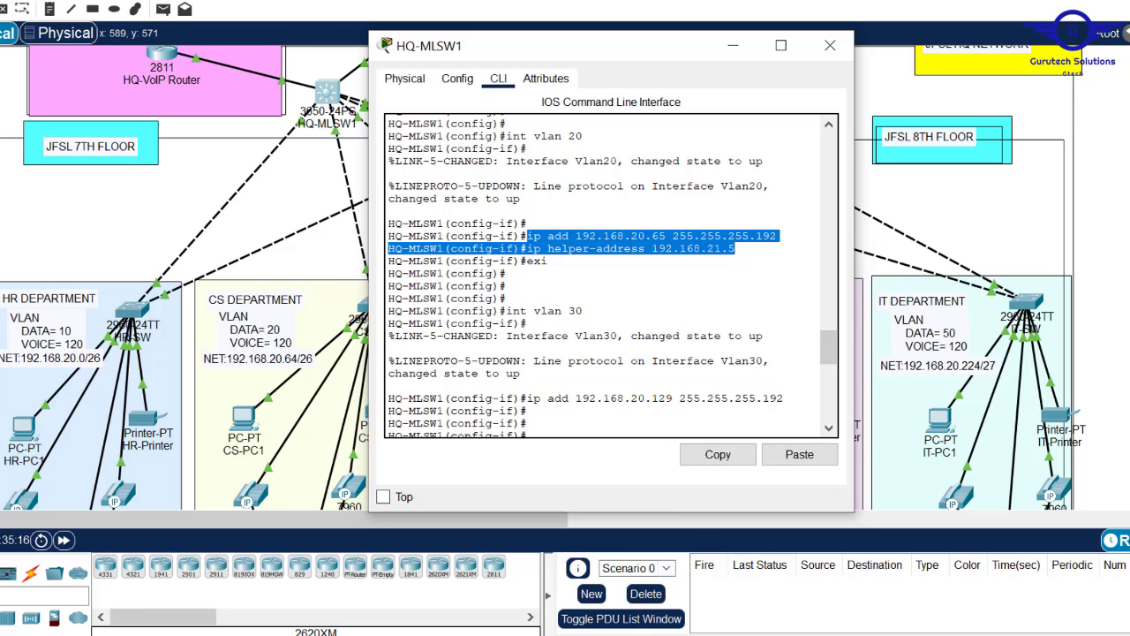
- Replace the Notepad notes with an 'int vlan 10' block using gateway 192.168.20.1 and the helper line
click(585, 565)
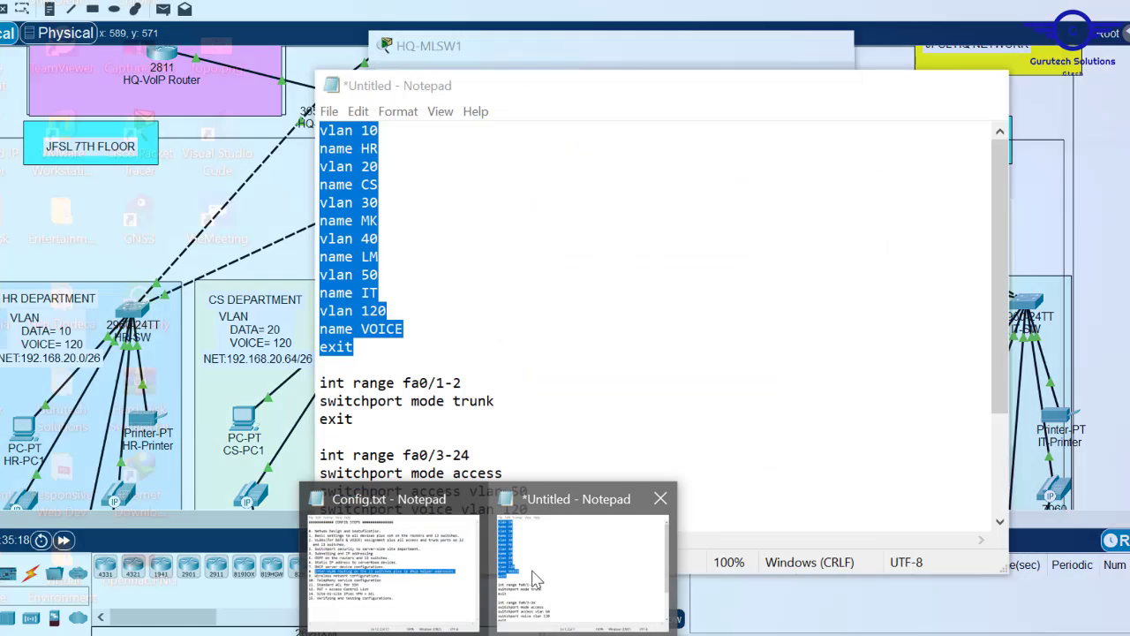
key(ctrl+a)
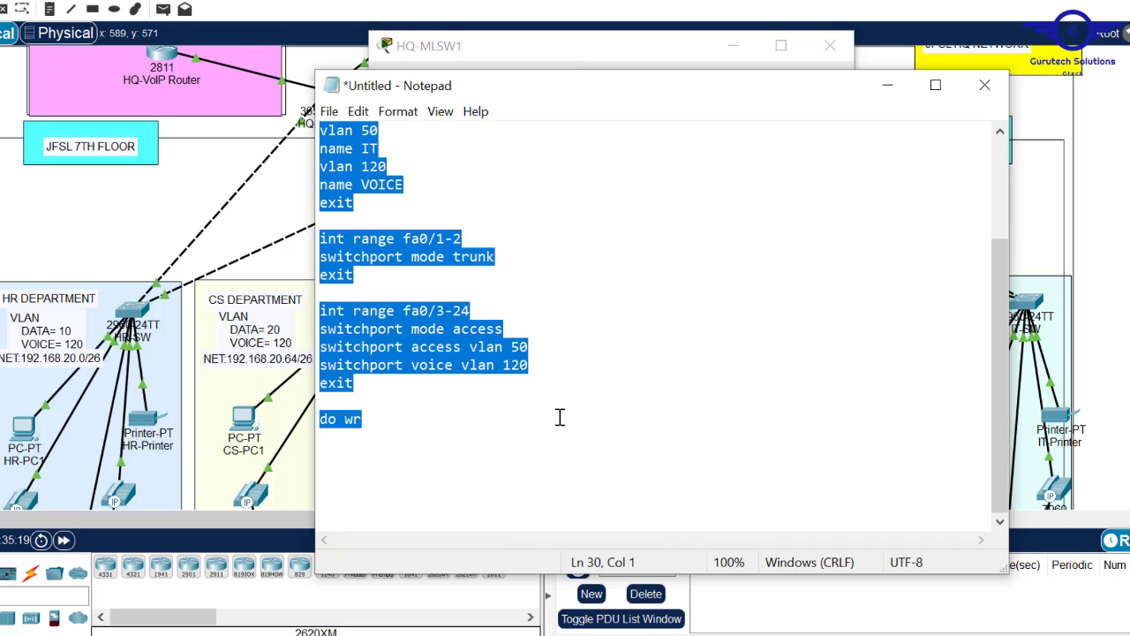
key(BackSpace)
key(Return)
key(Return)
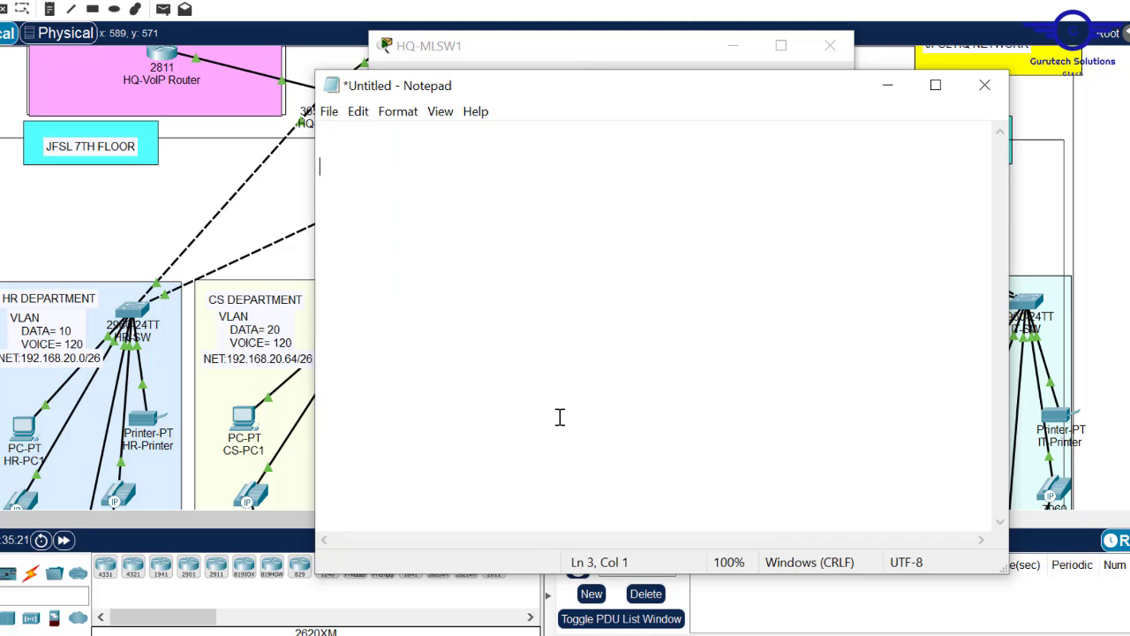
text(int vlan 10)
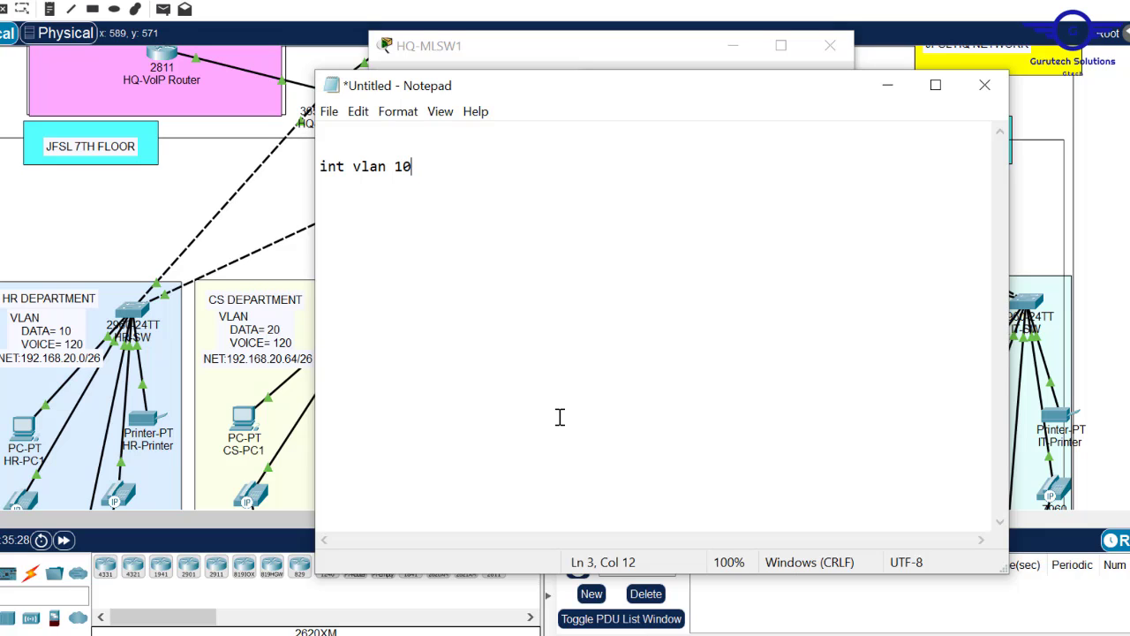
key(Return)
key(ctrl+v)
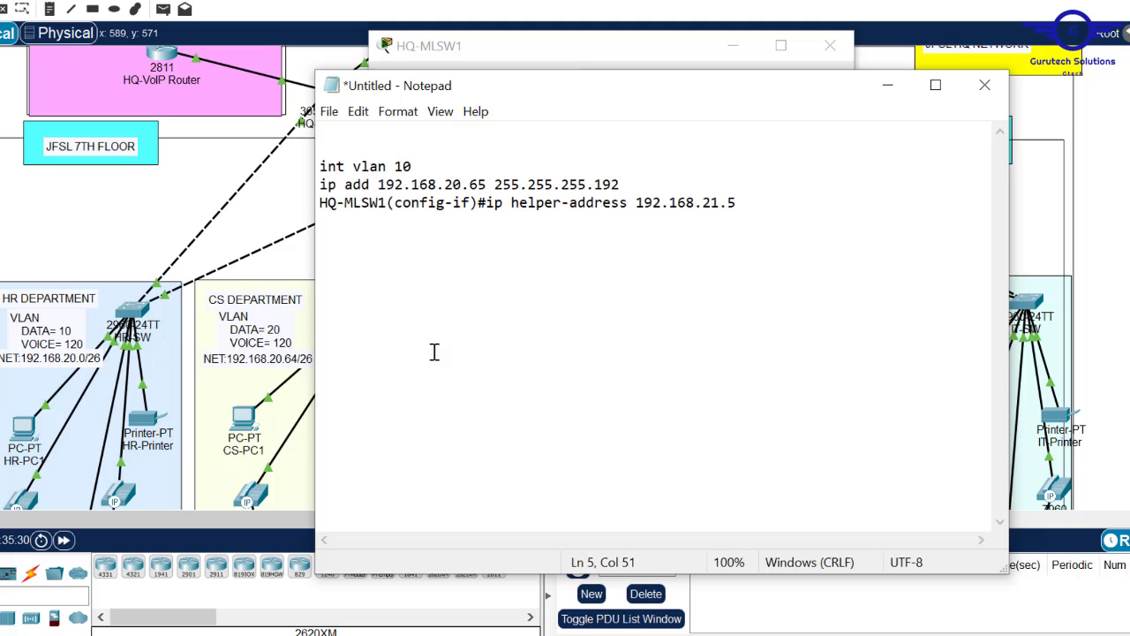
drag(340, 218, 320, 212)
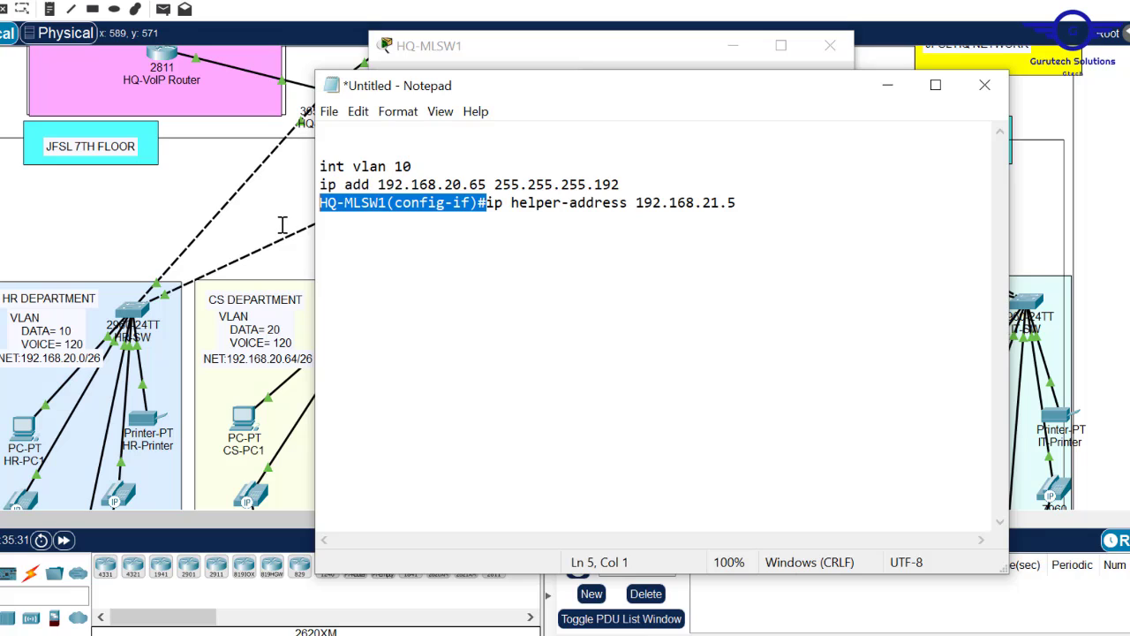
key(Delete)
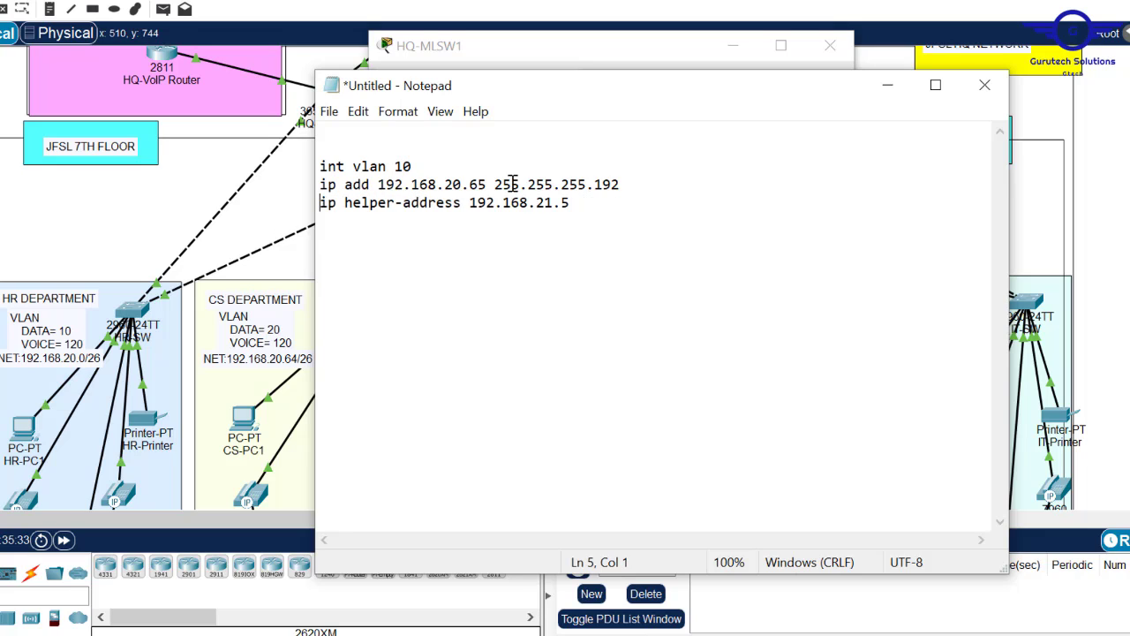
key(BackSpace)
key(BackSpace)
text(1)
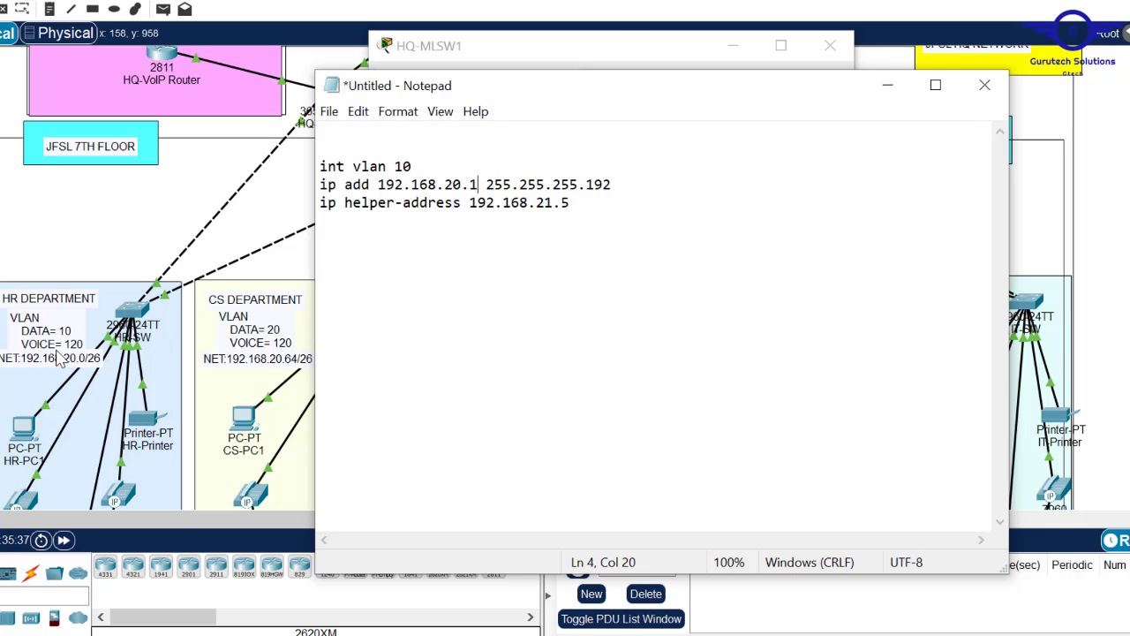
drag(589, 203, 291, 165)
key(ctrl+c)
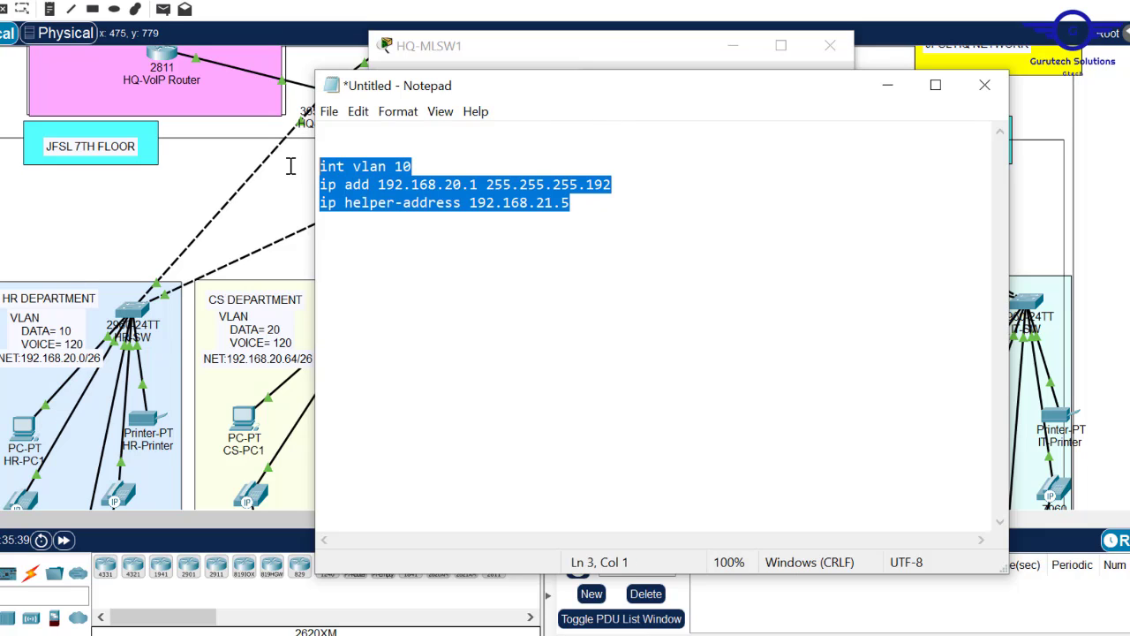
click(597, 213)
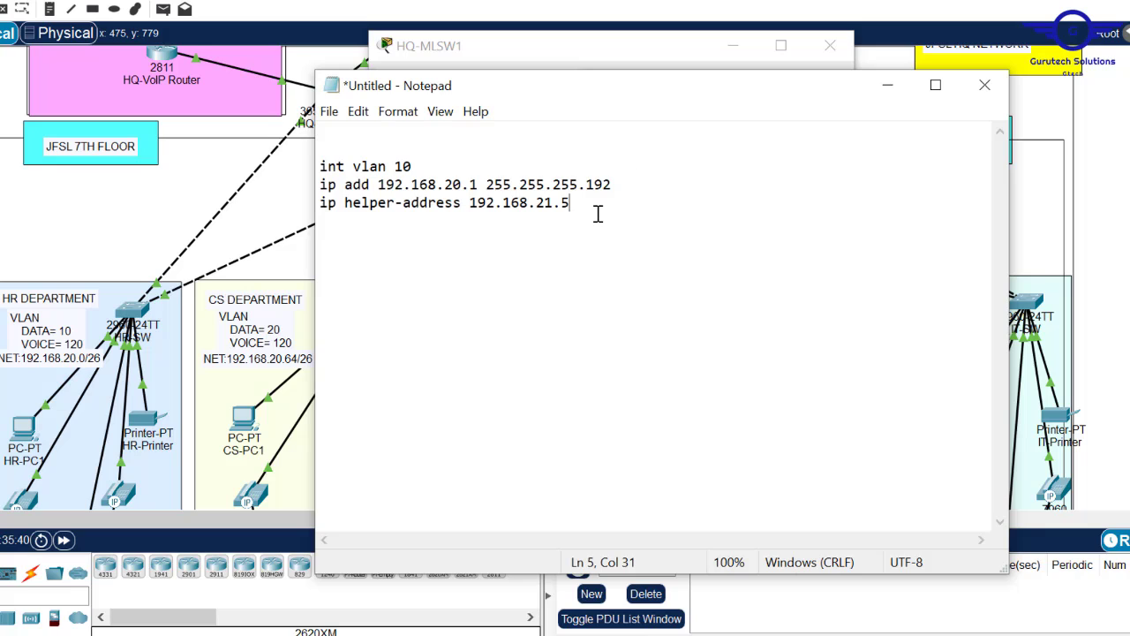
- Duplicate the block for vlan 20 (address .65) and vlan 30 (address .129)
text(ex)
key(Return)
key(ctrl+v)
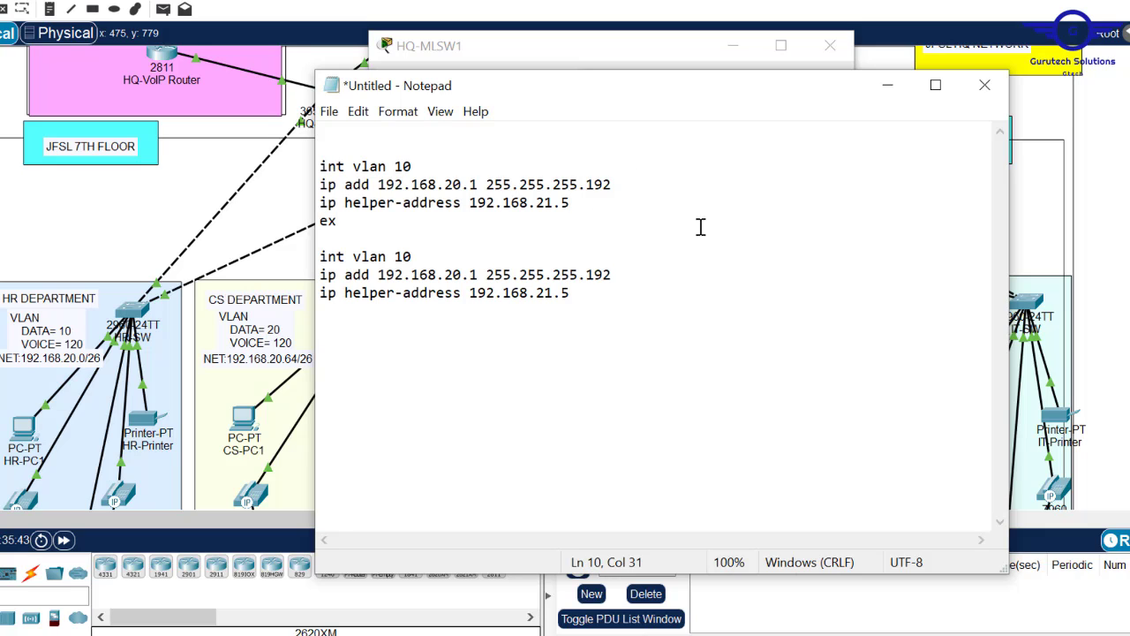
click(402, 257)
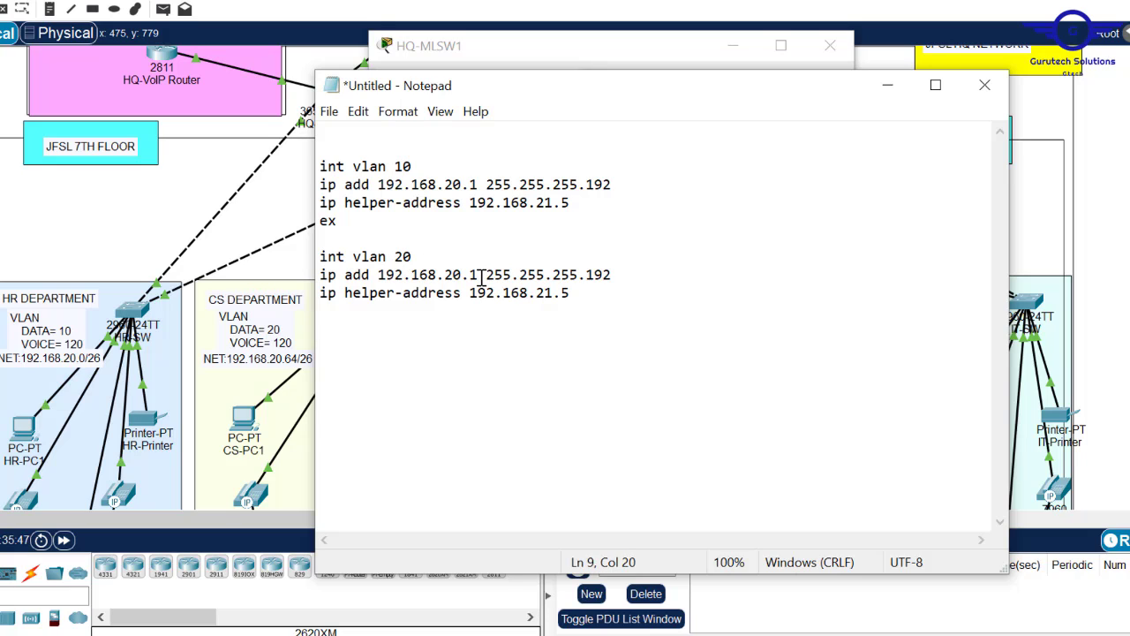
key(BackSpace)
text(65)
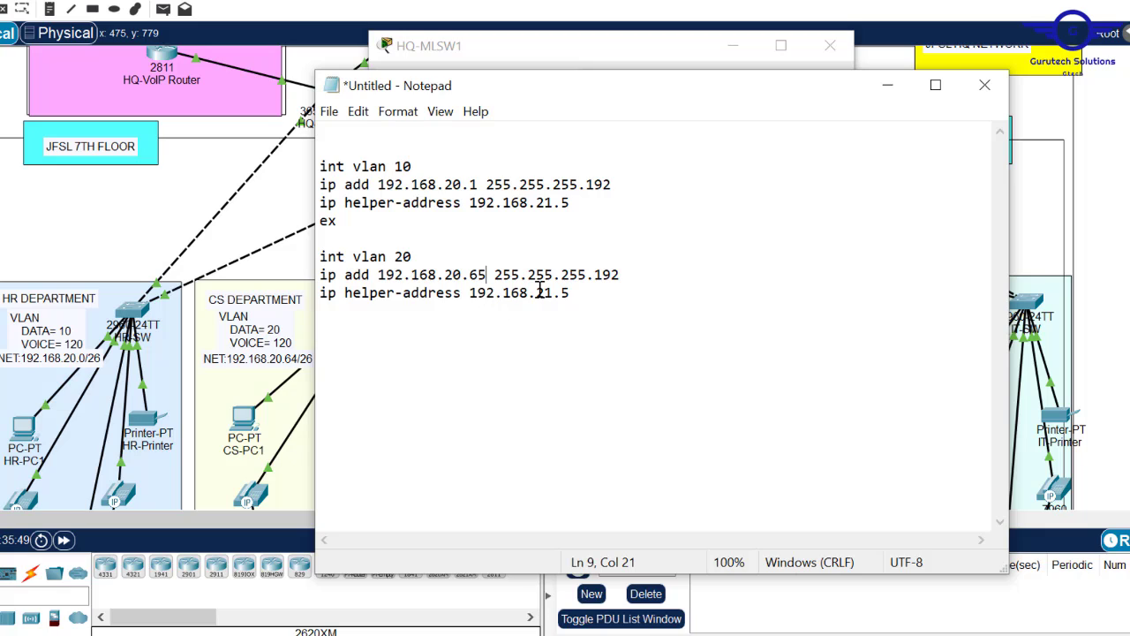
click(591, 294)
key(Return)
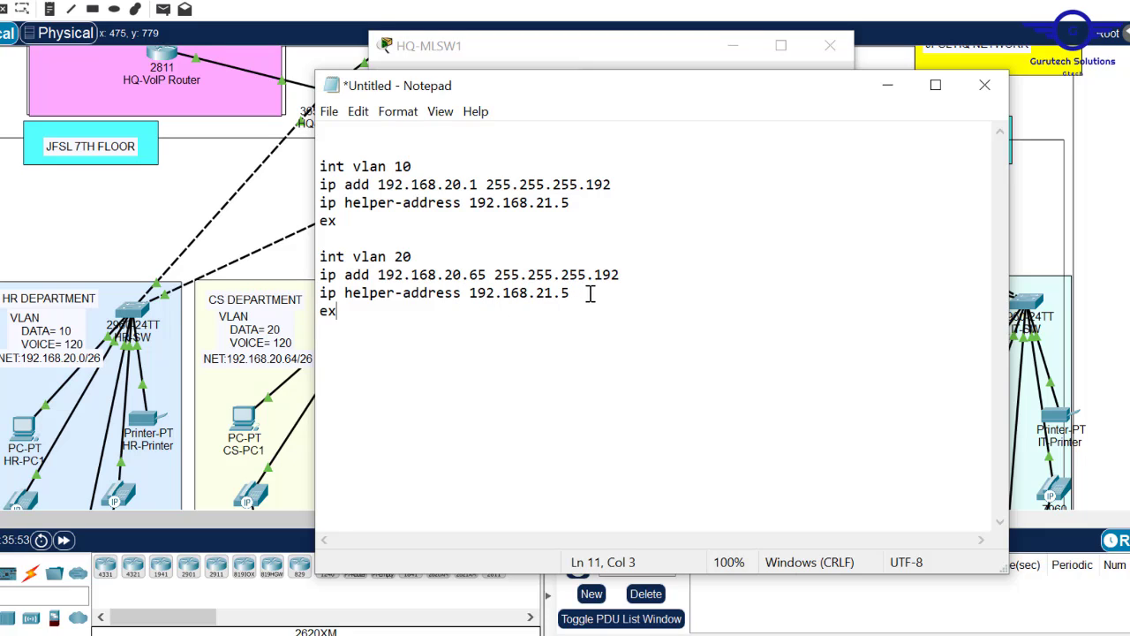
key(ctrl+v)
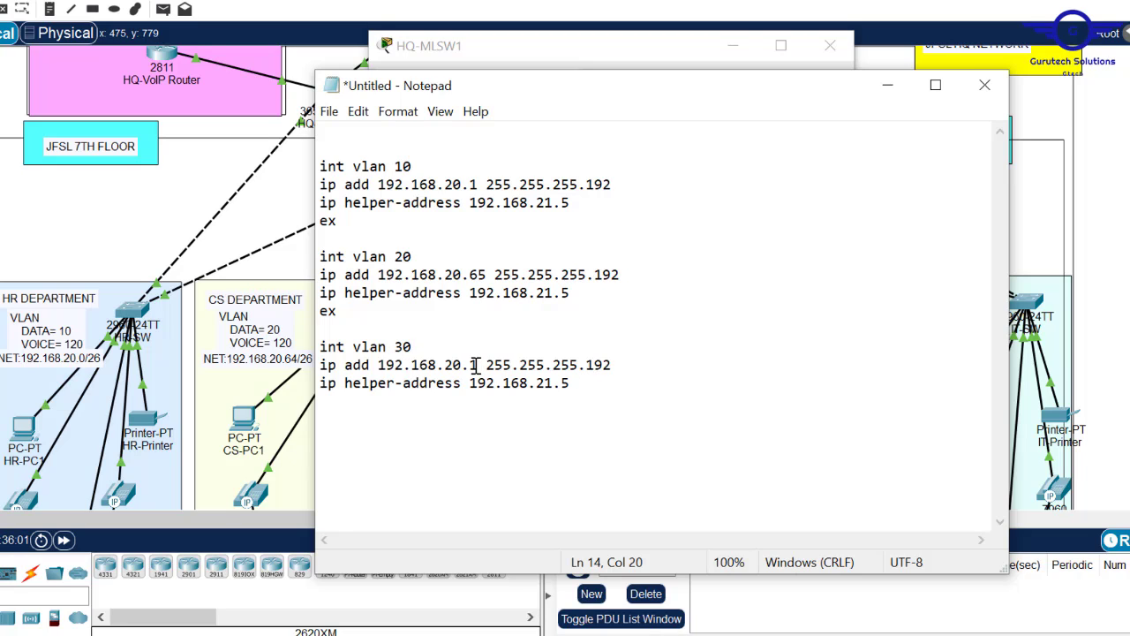
text(29)
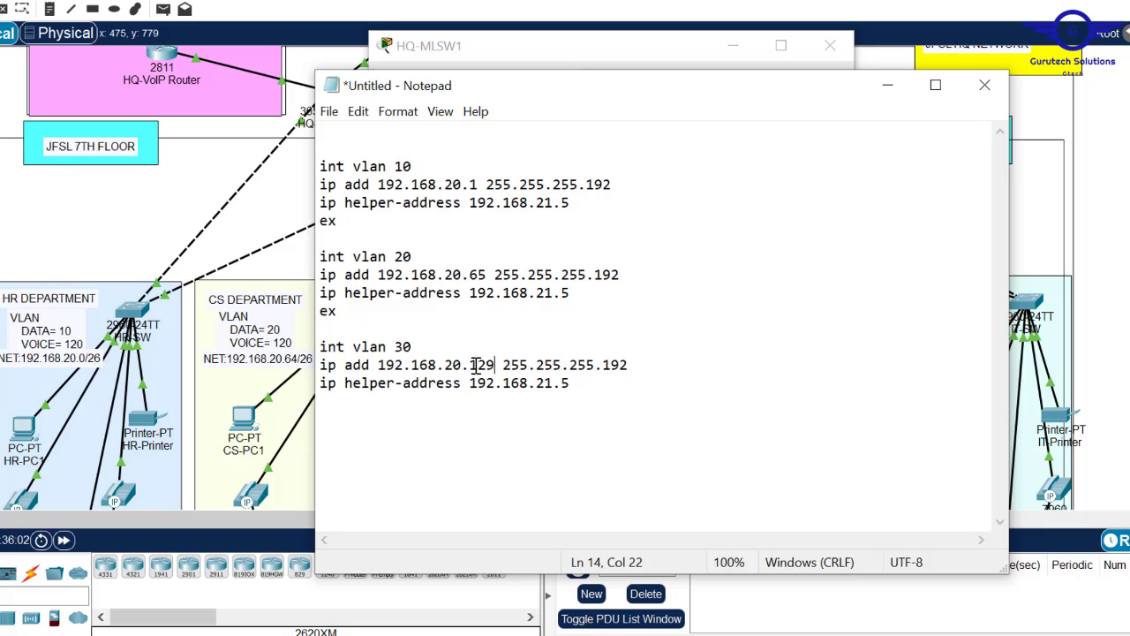
- Paste another copy of the block and renumber it 'int vlan 40'
click(2, 181)
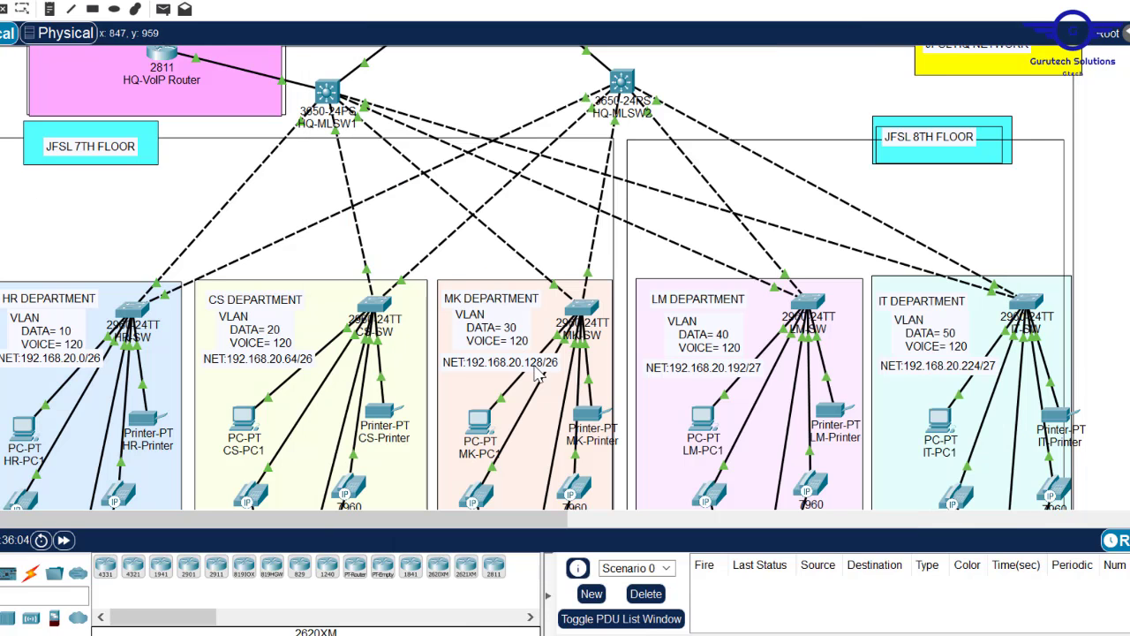
mouse_move(631, 581)
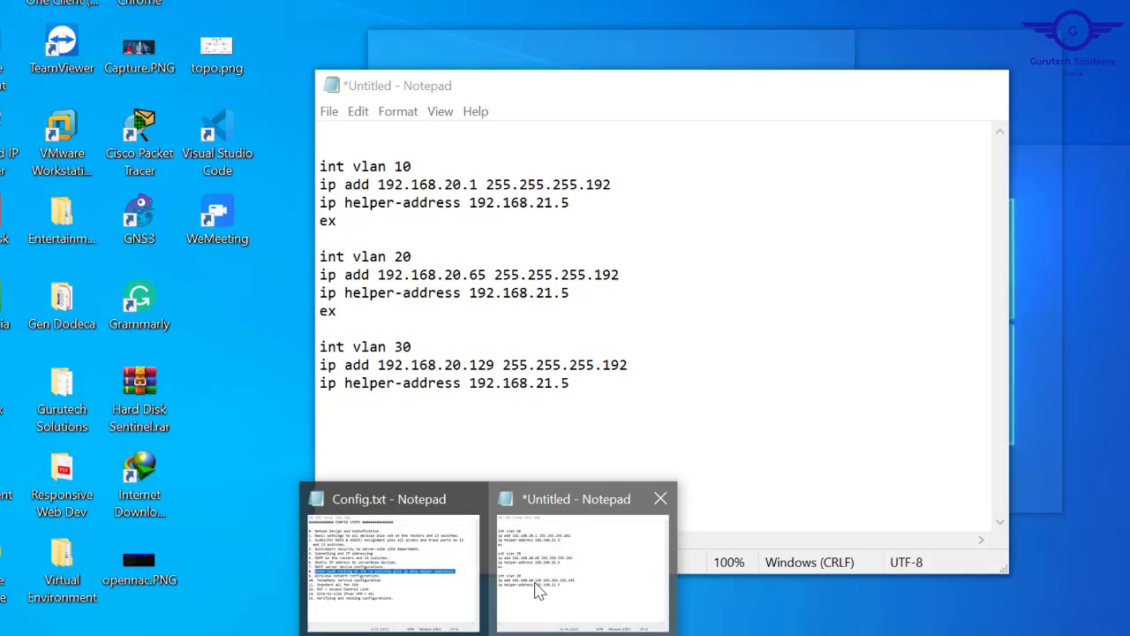
click(539, 589)
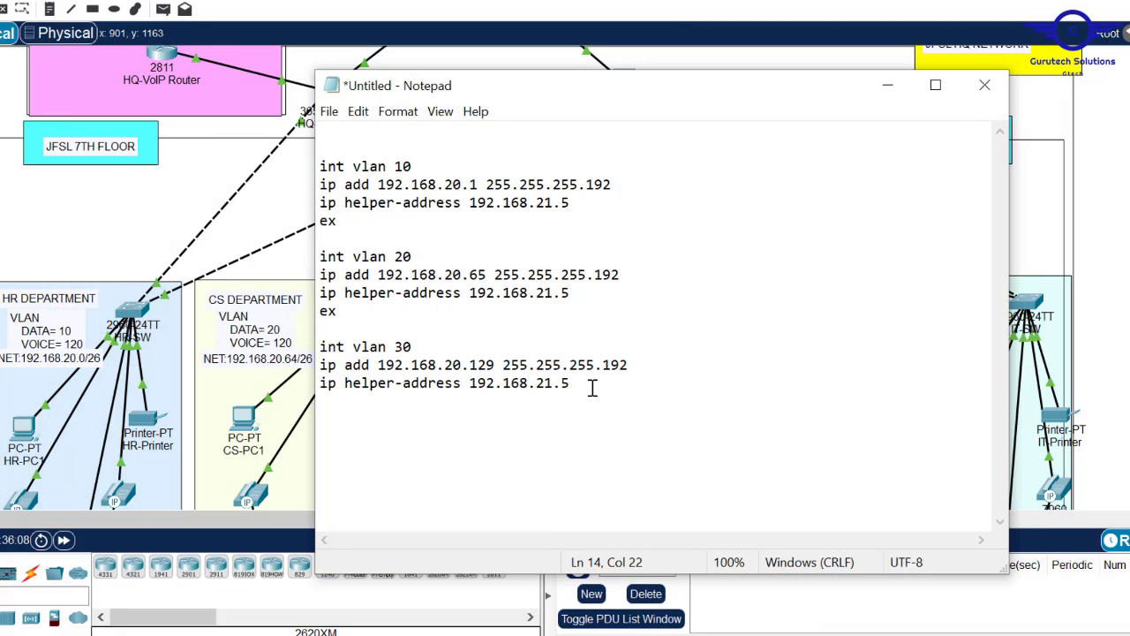
drag(593, 389, 395, 365)
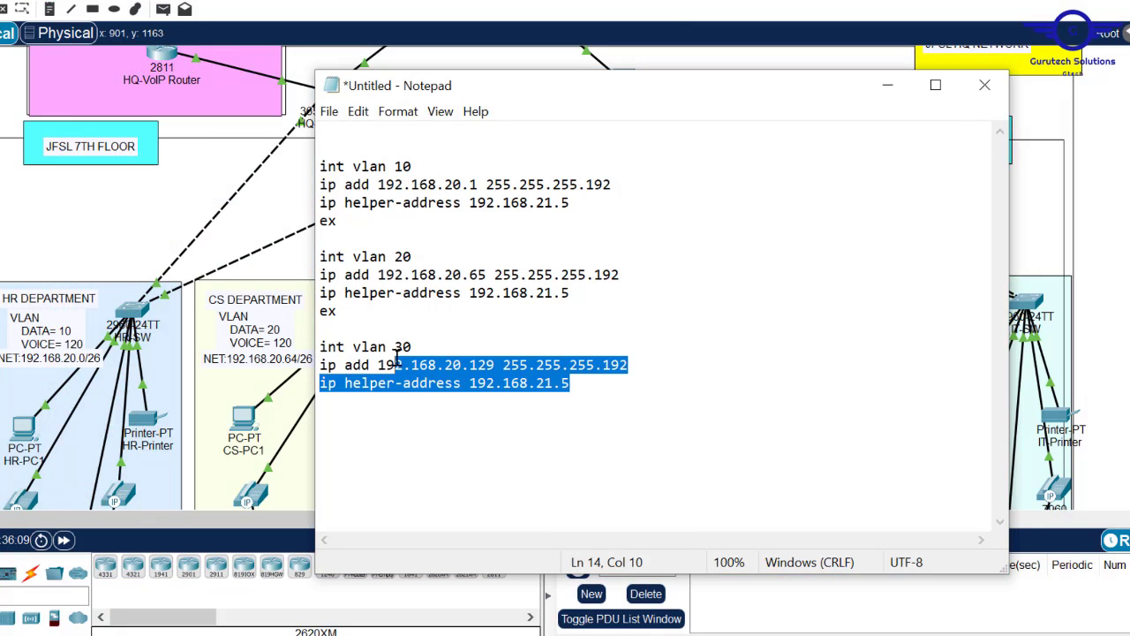
click(598, 385)
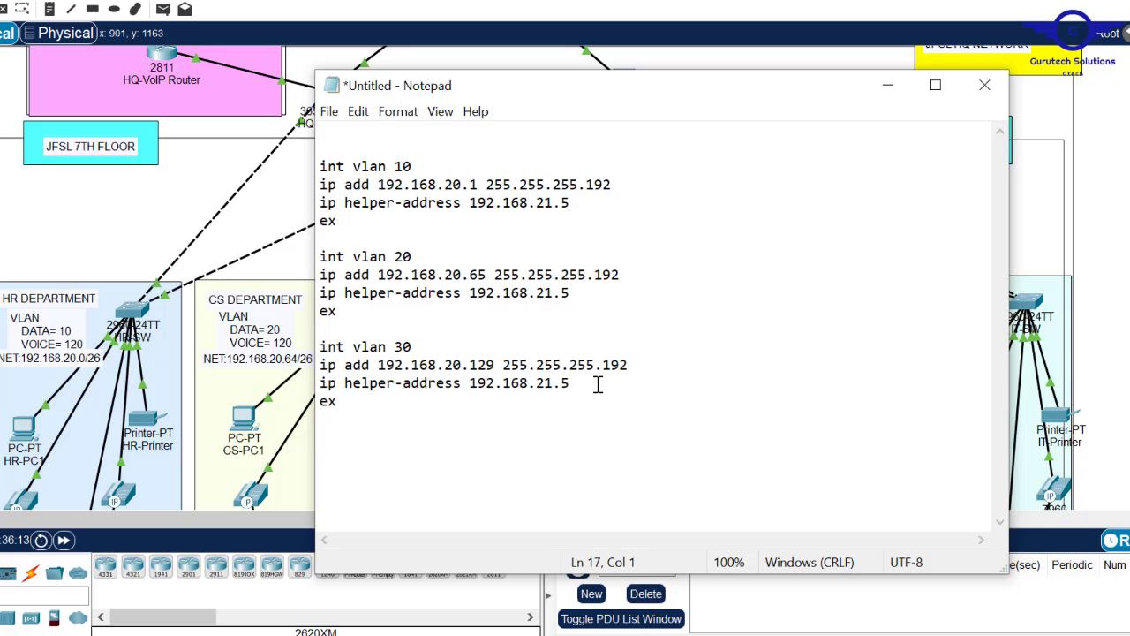
key(ctrl+v)
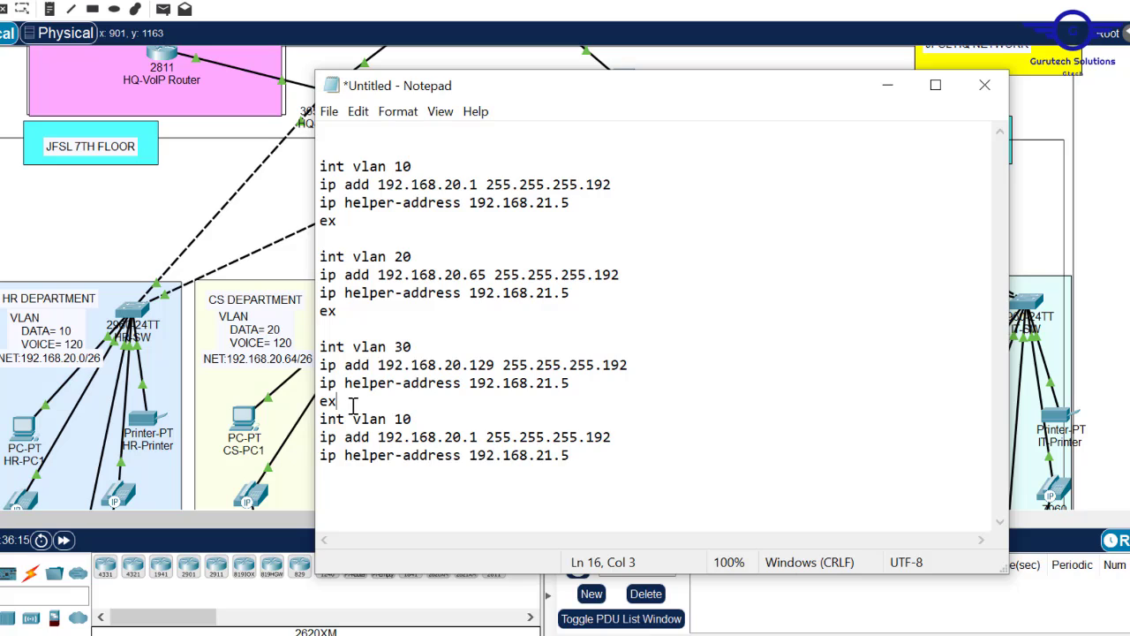
key(Return)
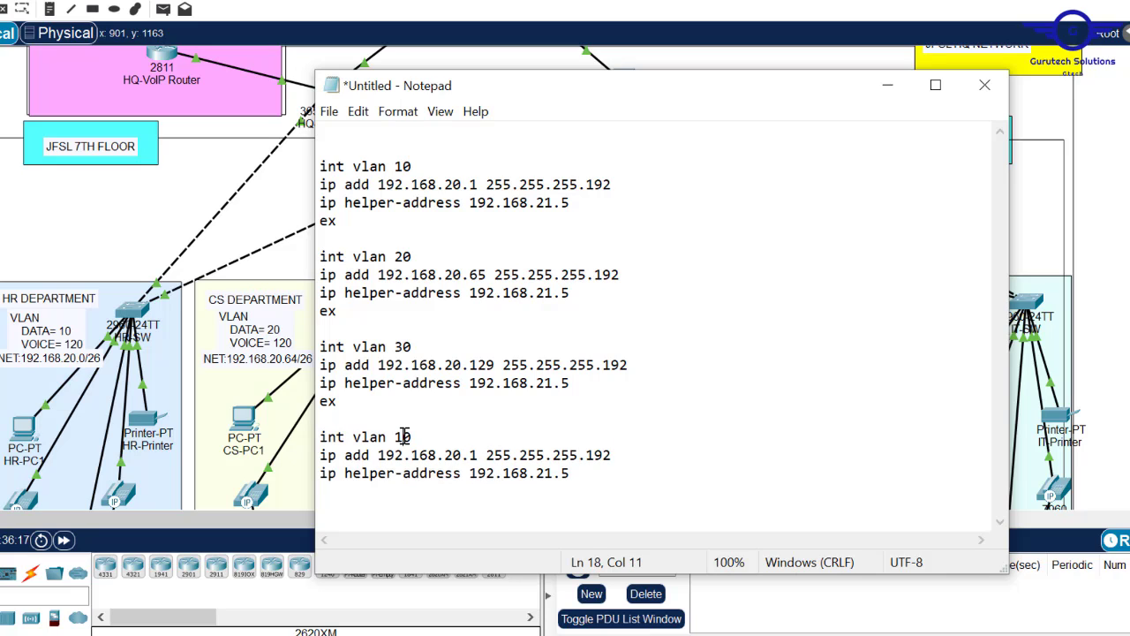
key(BackSpace)
text(4)
- Set the vlan 40 block's address to 192.168.20.193 with mask 255.255.255.224
drag(540, 94, 543, 163)
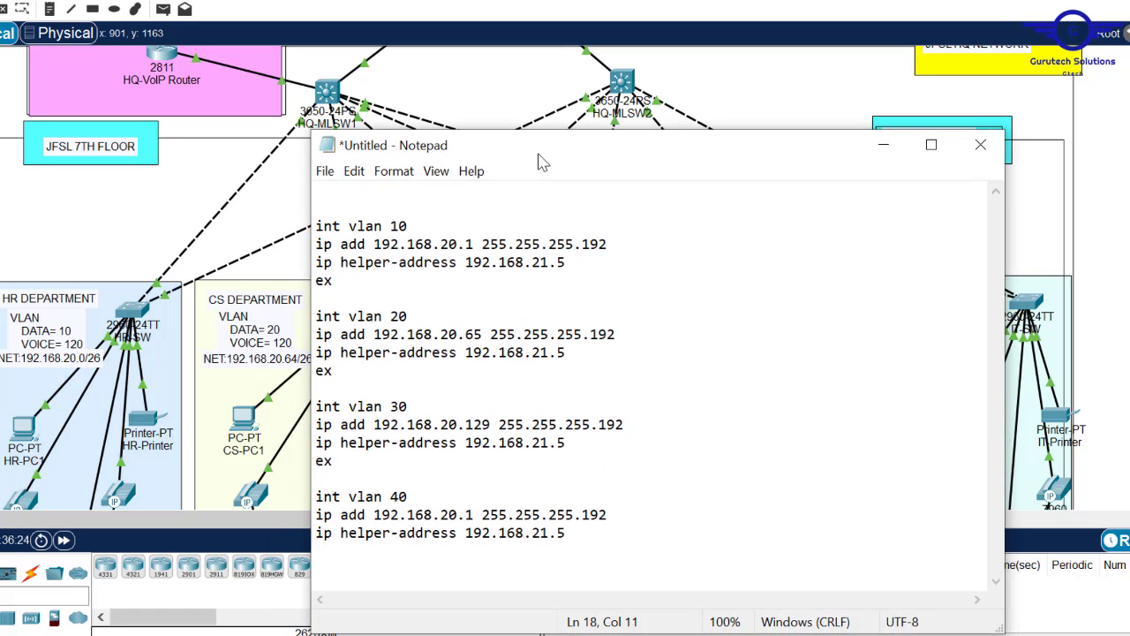
click(475, 516)
text(93)
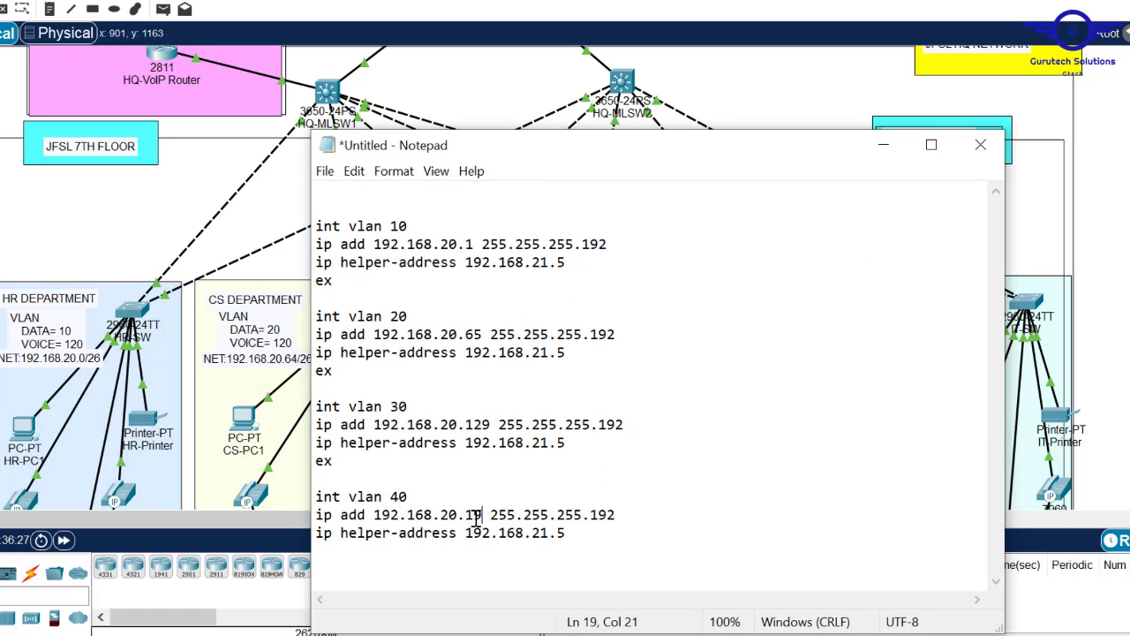
click(620, 516)
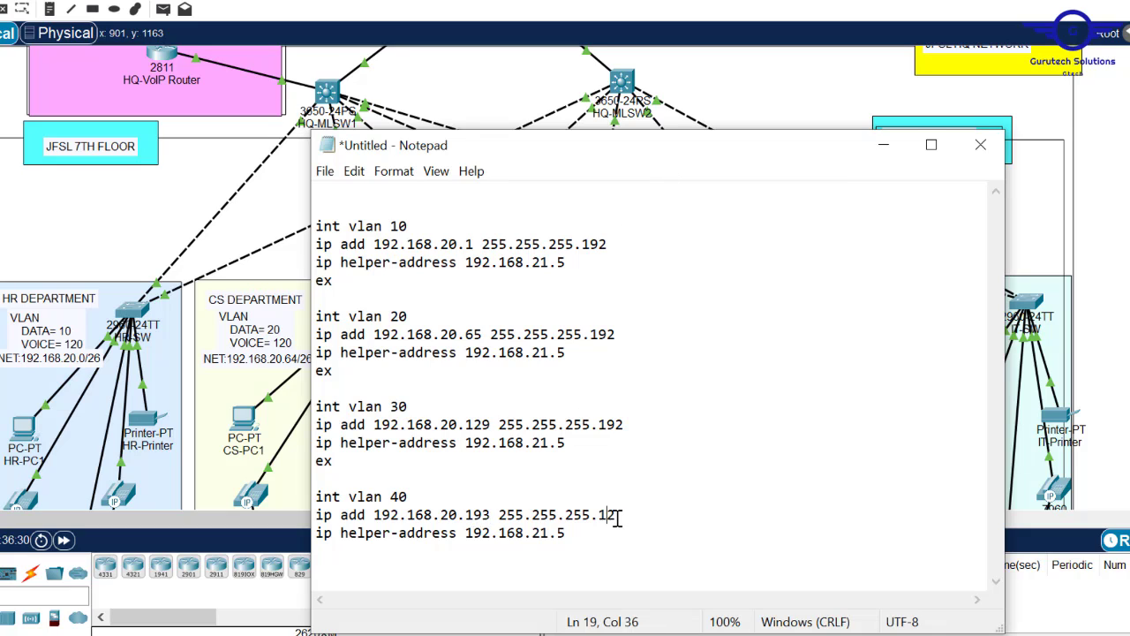
key(BackSpace)
text(24)
drag(577, 544, 315, 496)
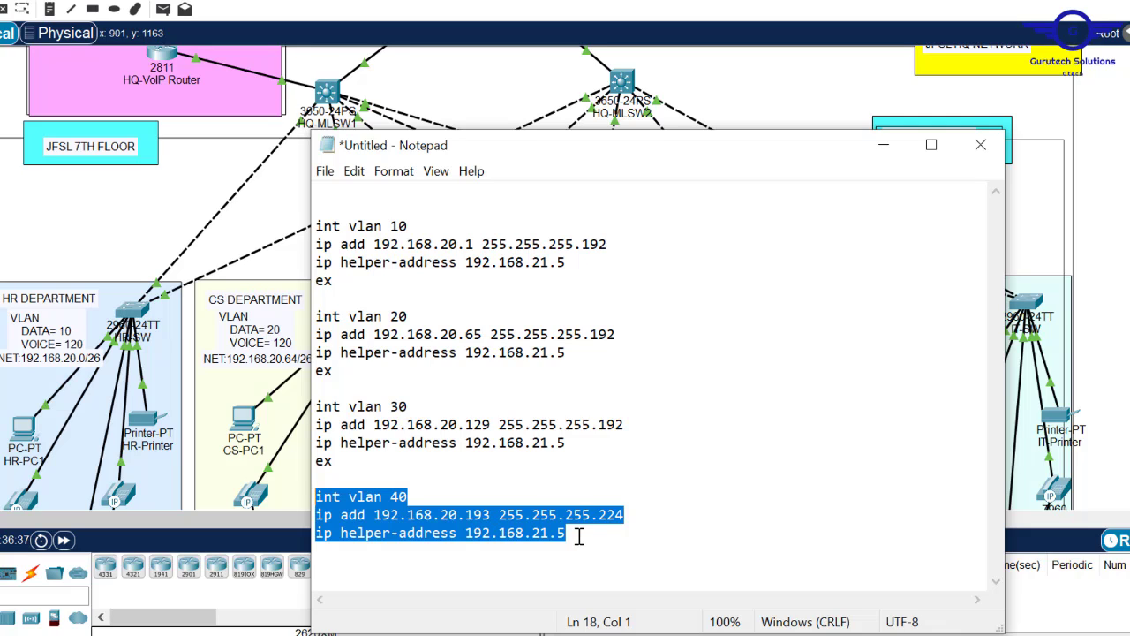
drag(577, 535, 320, 461)
key(ctrl+c)
click(599, 544)
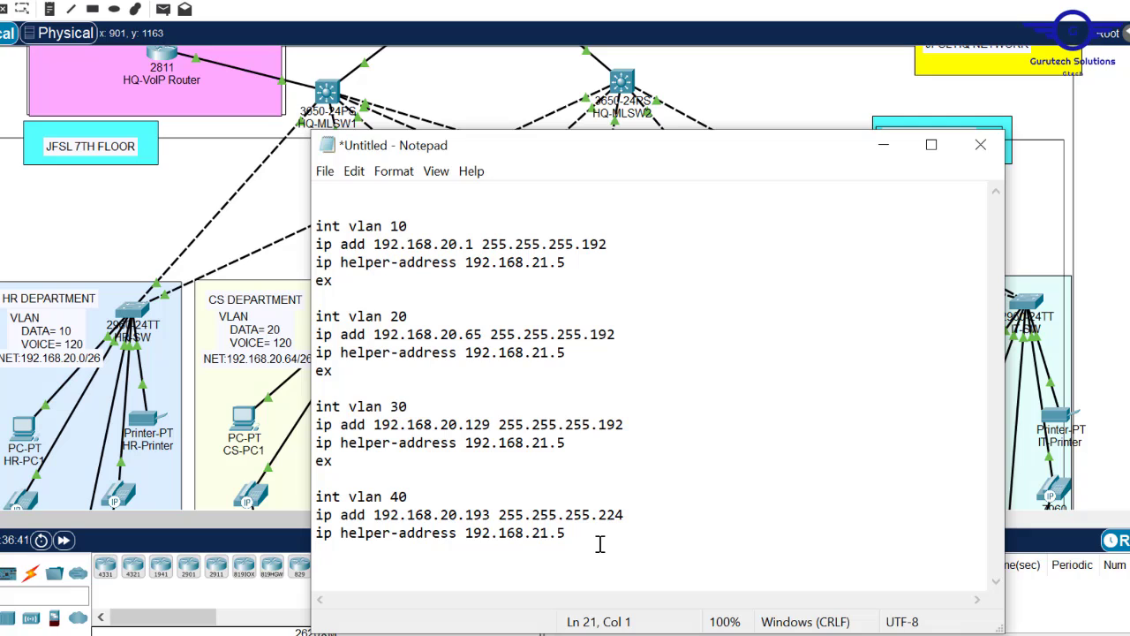
- Copy the vlan 40 block as vlan 50 with address 192.168.20.225 and select the whole script
key(ctrl+v)
click(398, 533)
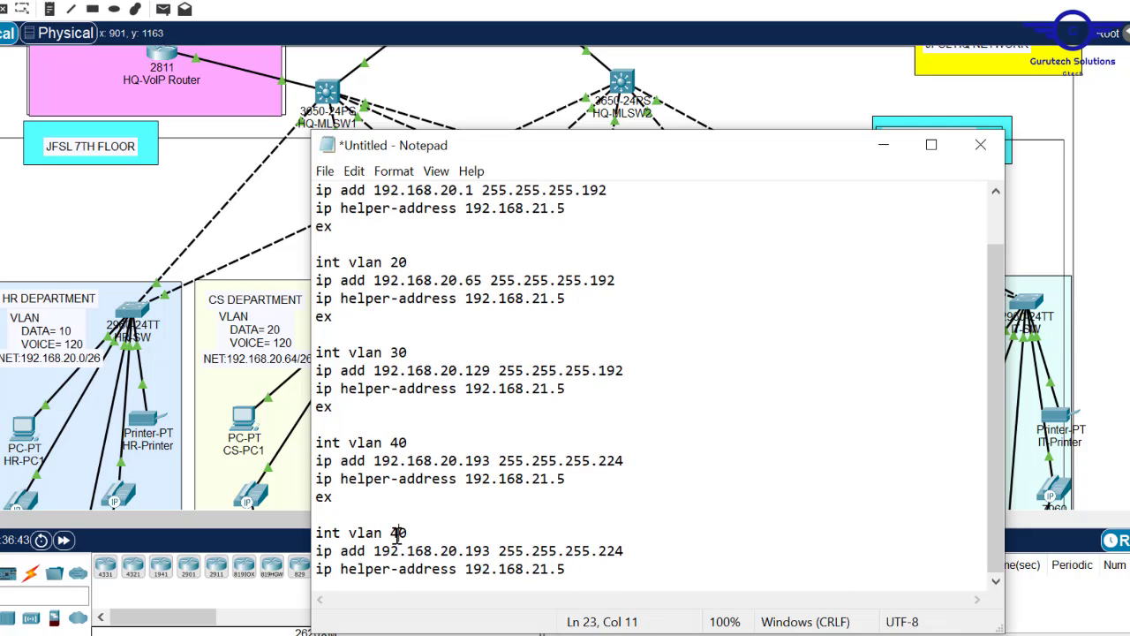
key(BackSpace)
text(5)
drag(725, 153, 614, 129)
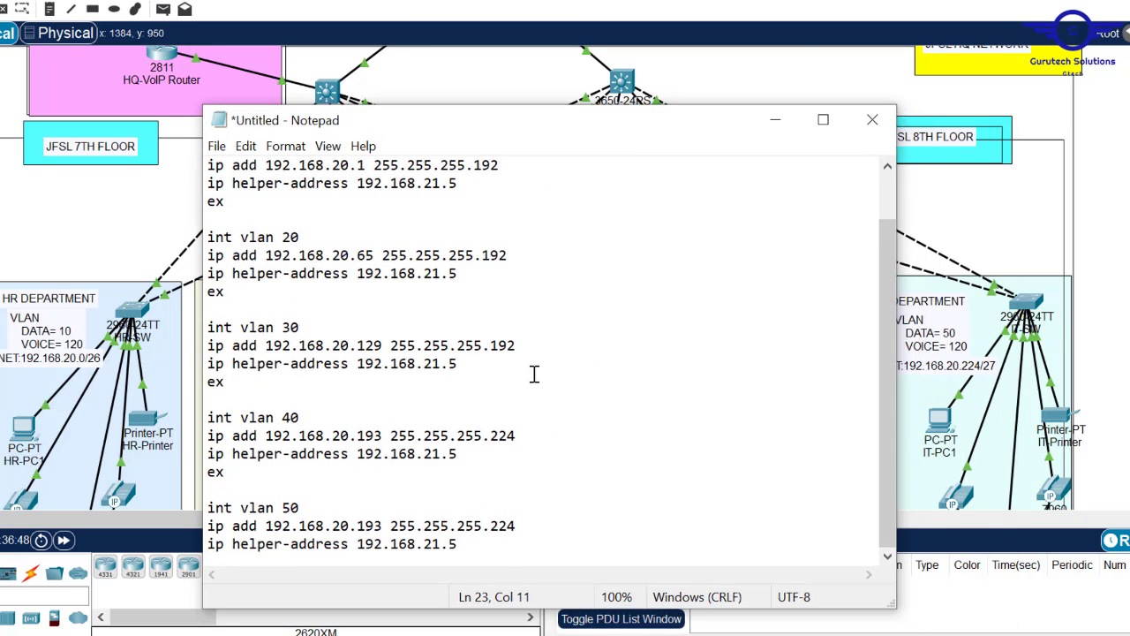
click(365, 526)
key(Delete)
key(Delete)
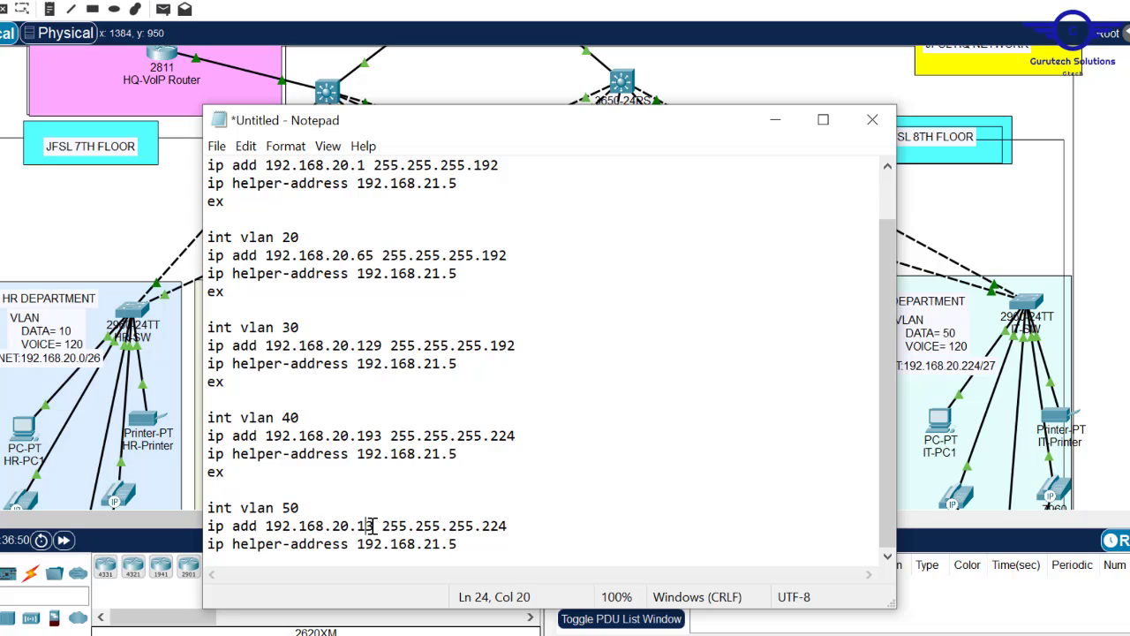
key(BackSpace)
text(225)
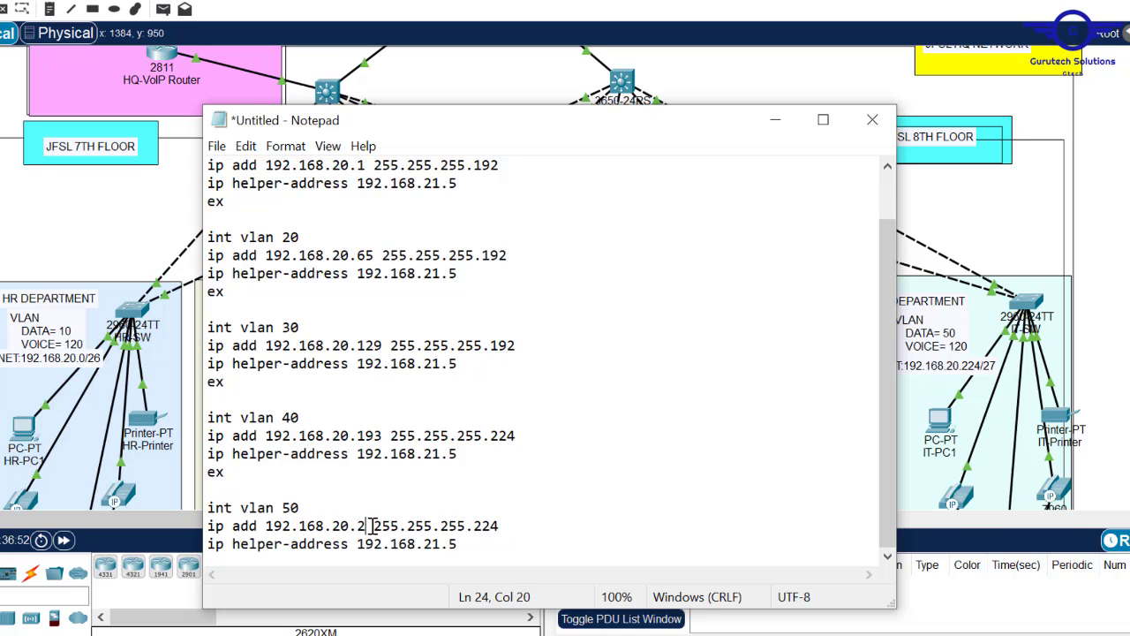
key(ctrl+a)
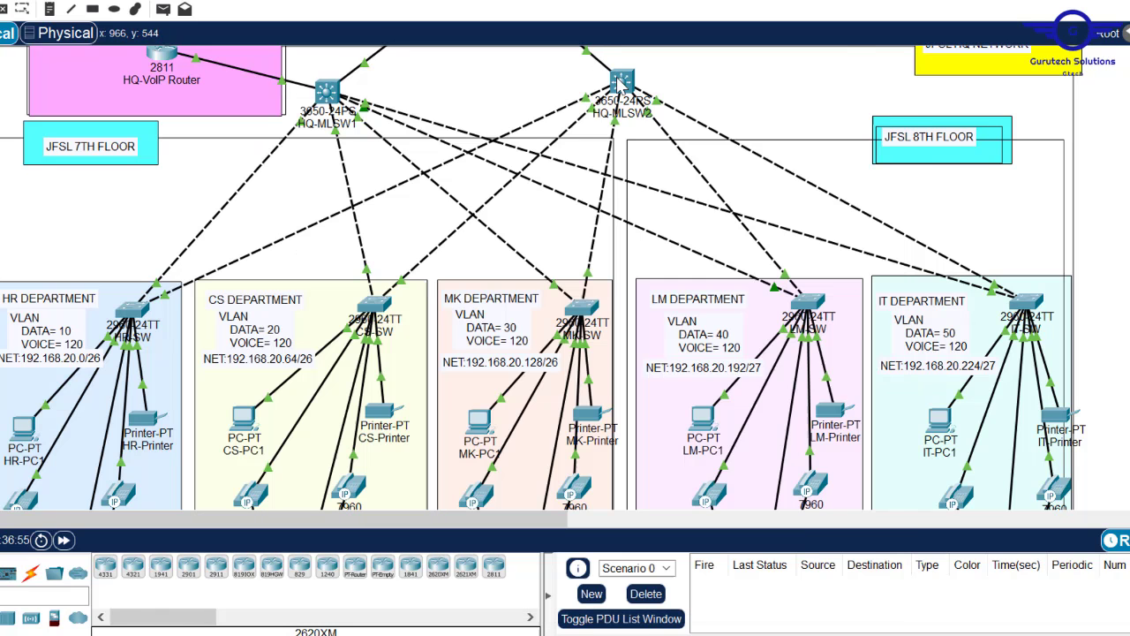
- Open HQ-MLSW2's CLI and leave interface configuration mode
click(622, 81)
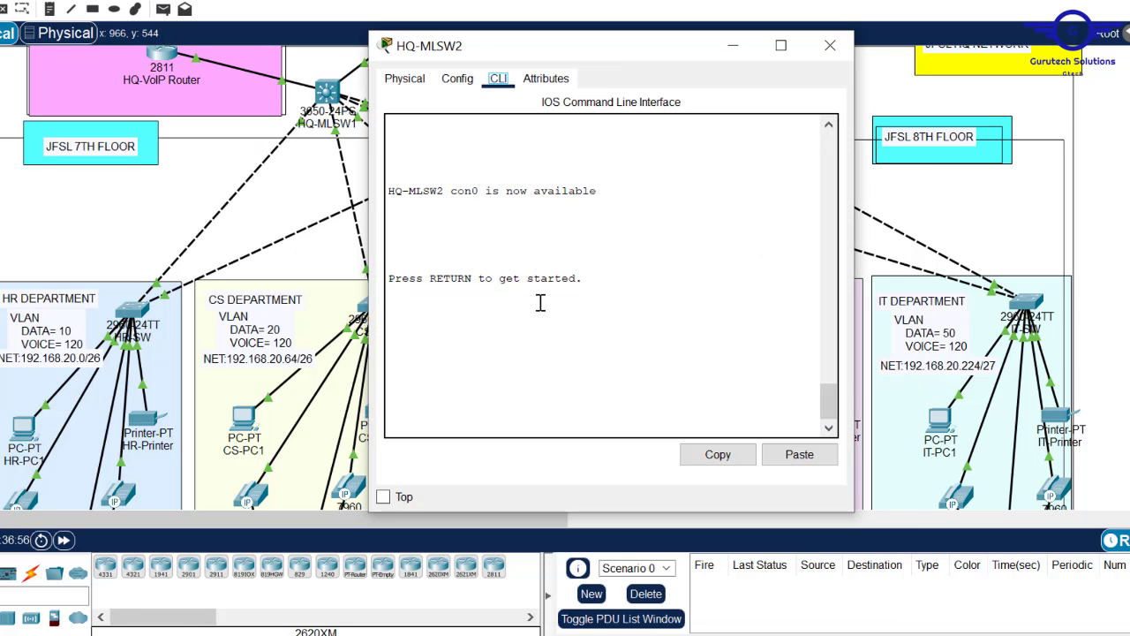
click(459, 81)
click(455, 294)
click(498, 78)
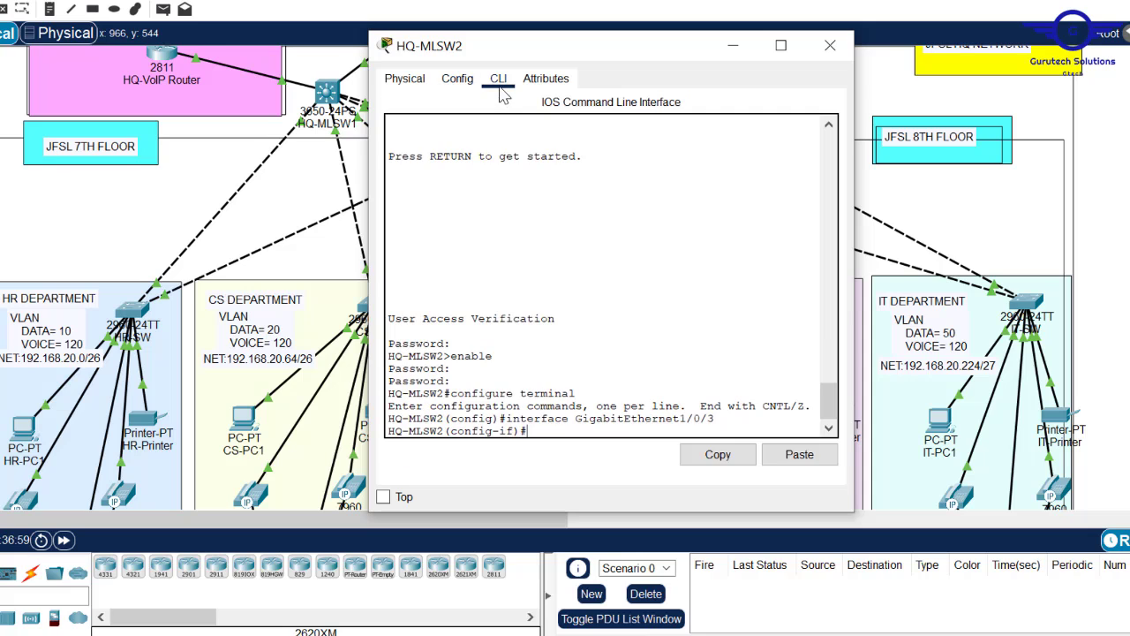
text(ex)
key(Return)
key(Return)
key(Return)
key(Return)
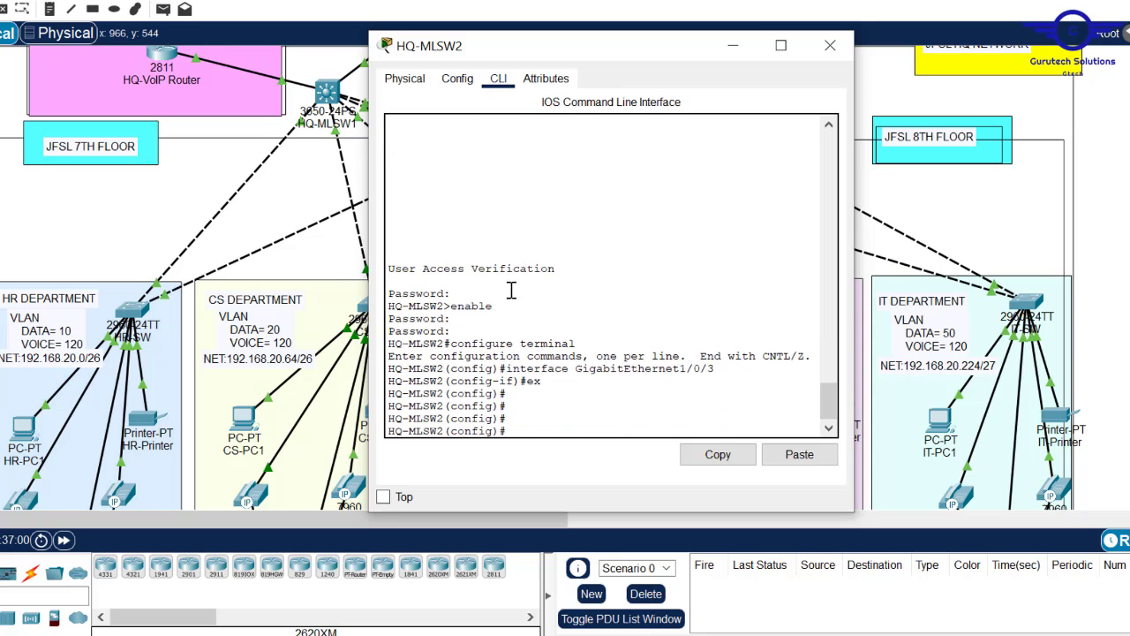
- Paste the VLAN 10–50 SVI script, save the configuration, and close the switch window
click(815, 458)
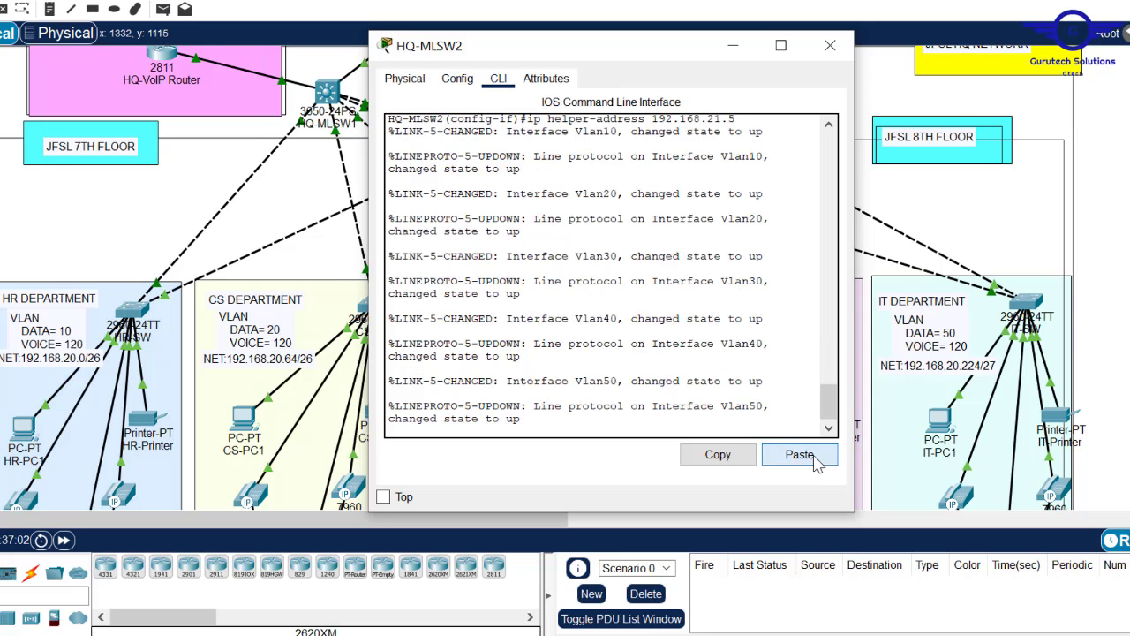
key(Return)
key(Return)
text(e)
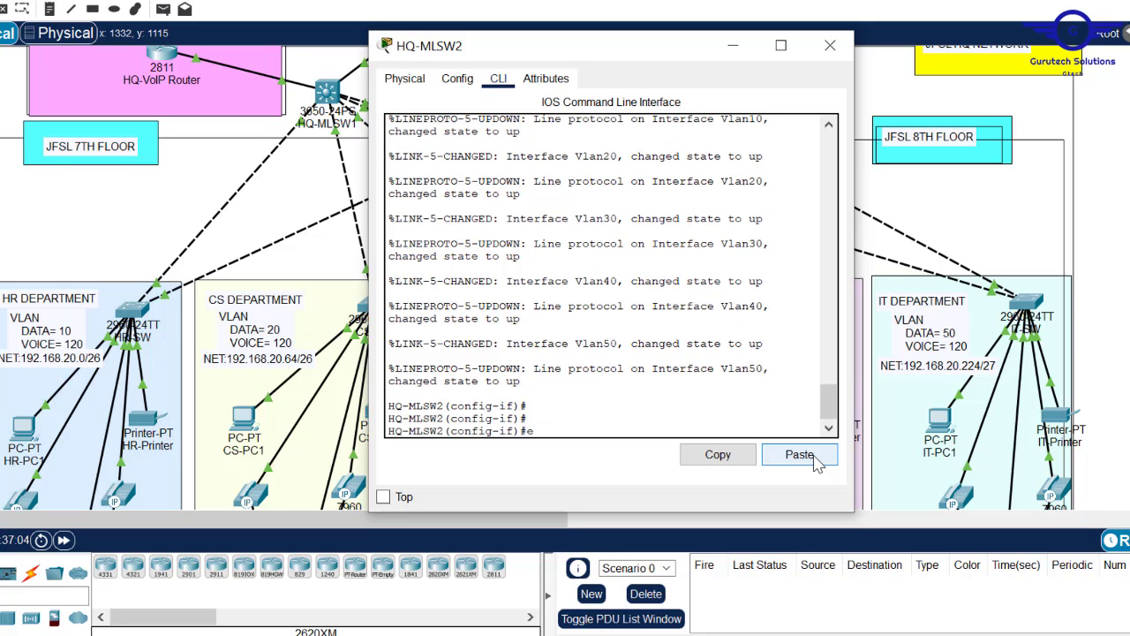
text(x)
key(Return)
text(\)
key(Return)
key(Return)
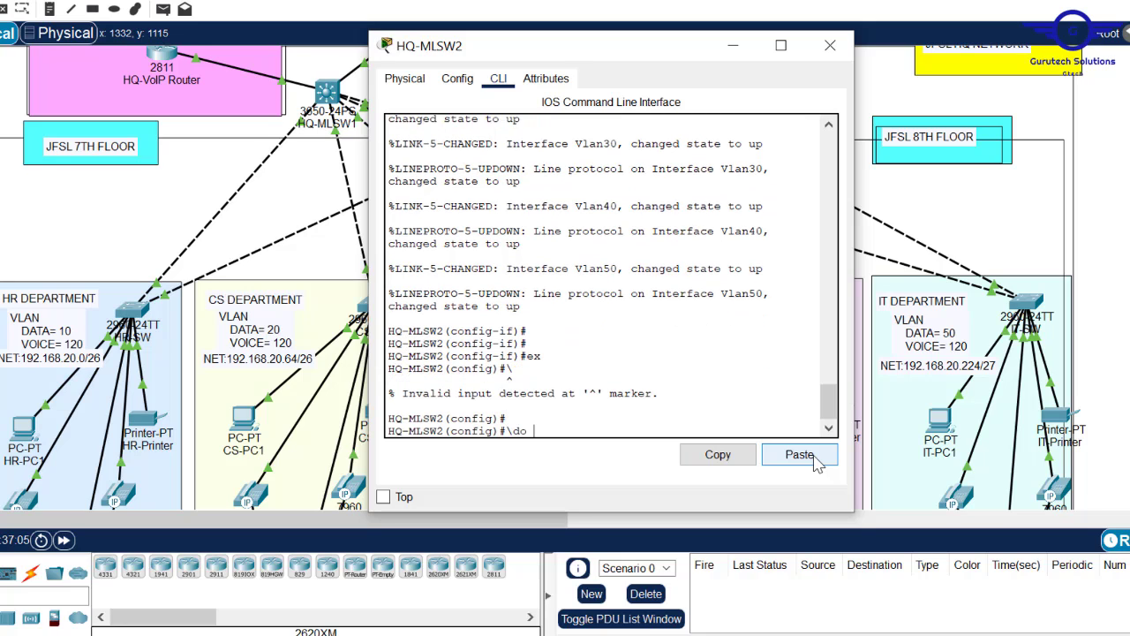
key(Return)
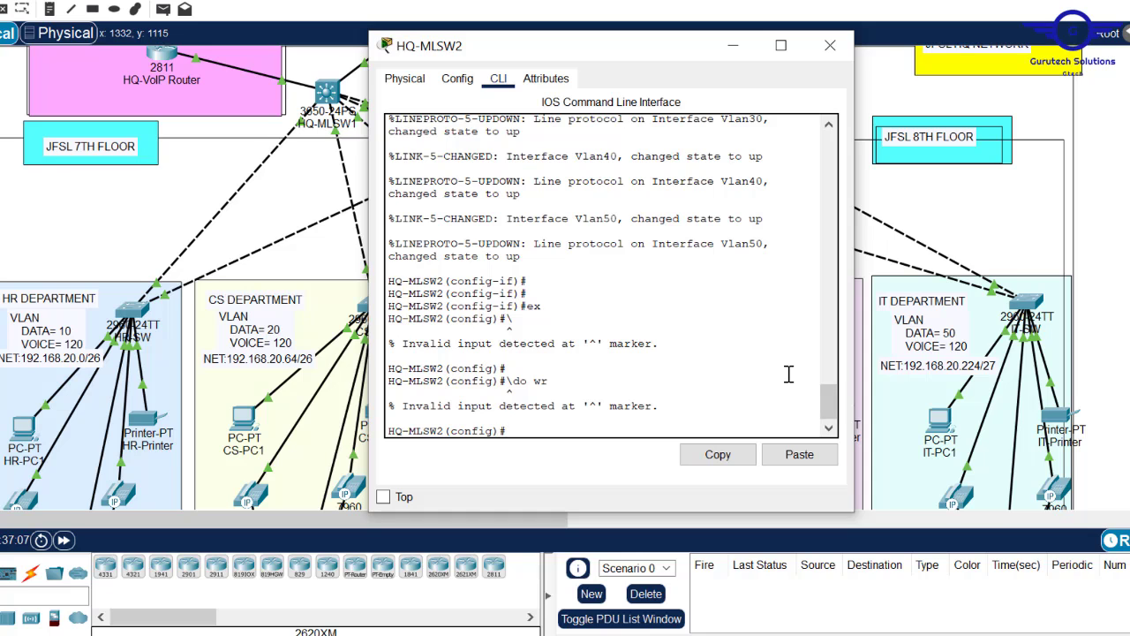
key(Return)
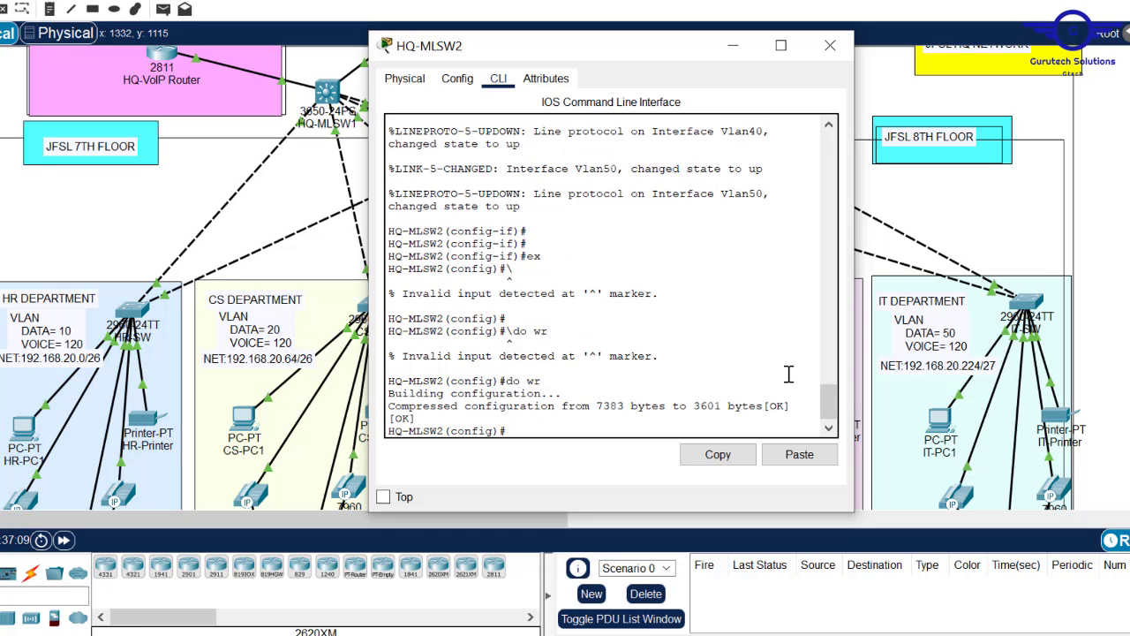
click(830, 45)
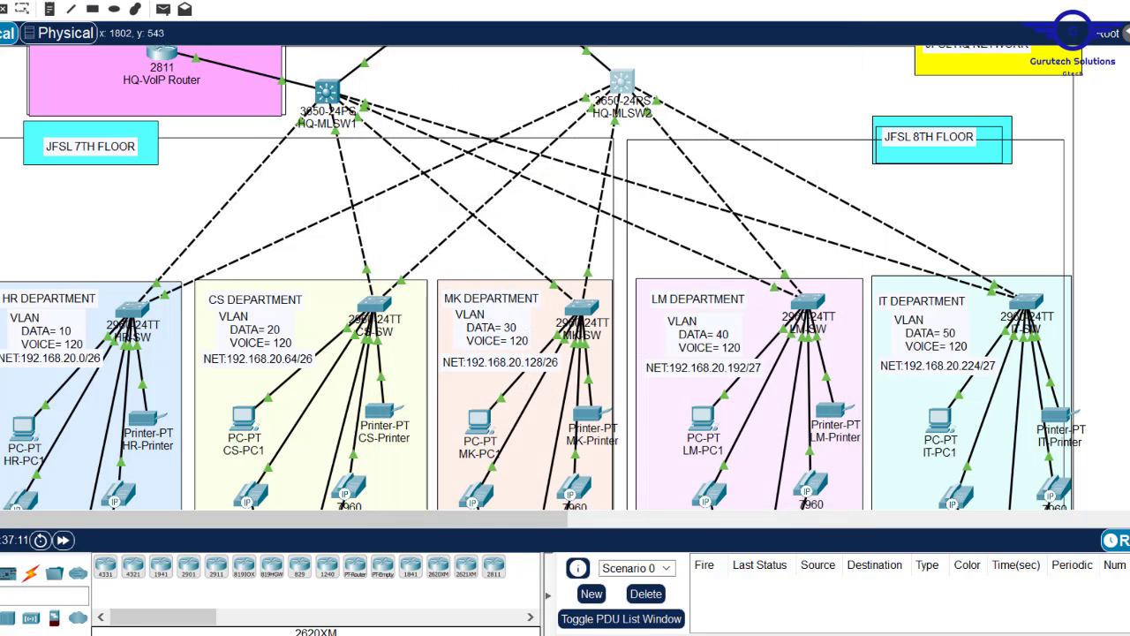
- Switch HR-PC1 and the HR-Printer to DHCP addressing
scroll(539, 274, down, 5)
scroll(538, 273, up, 4)
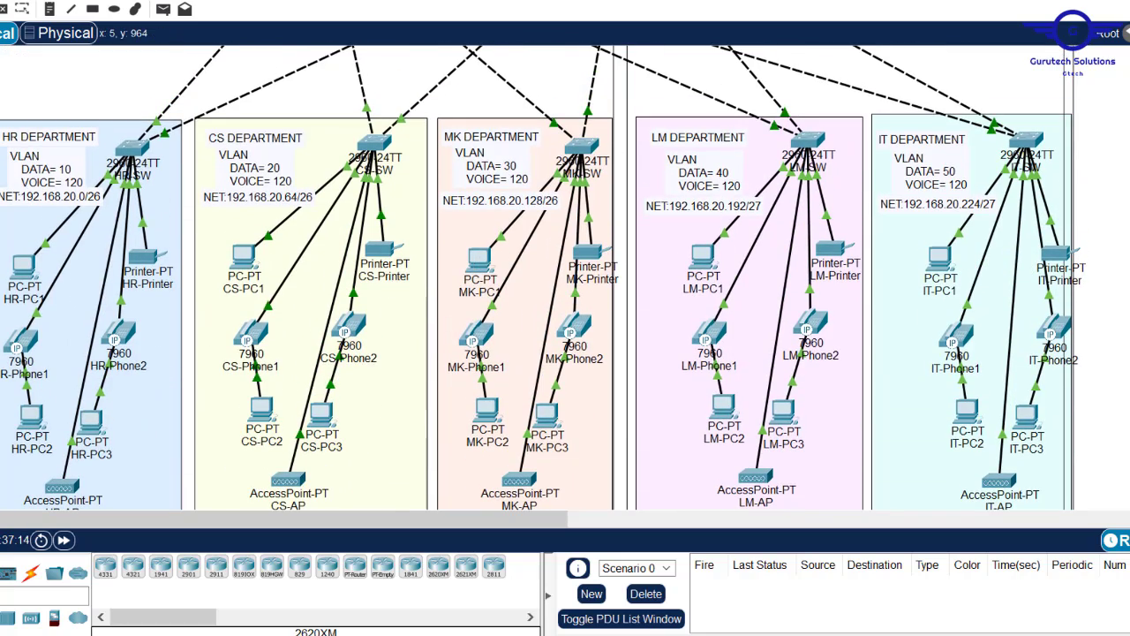
click(23, 263)
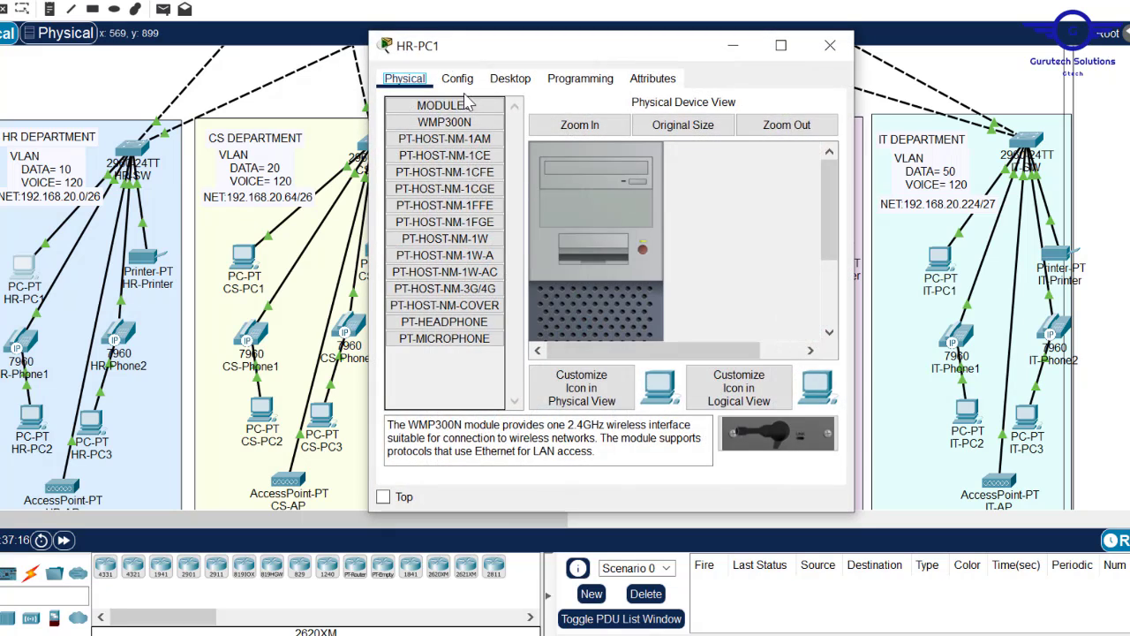
click(458, 78)
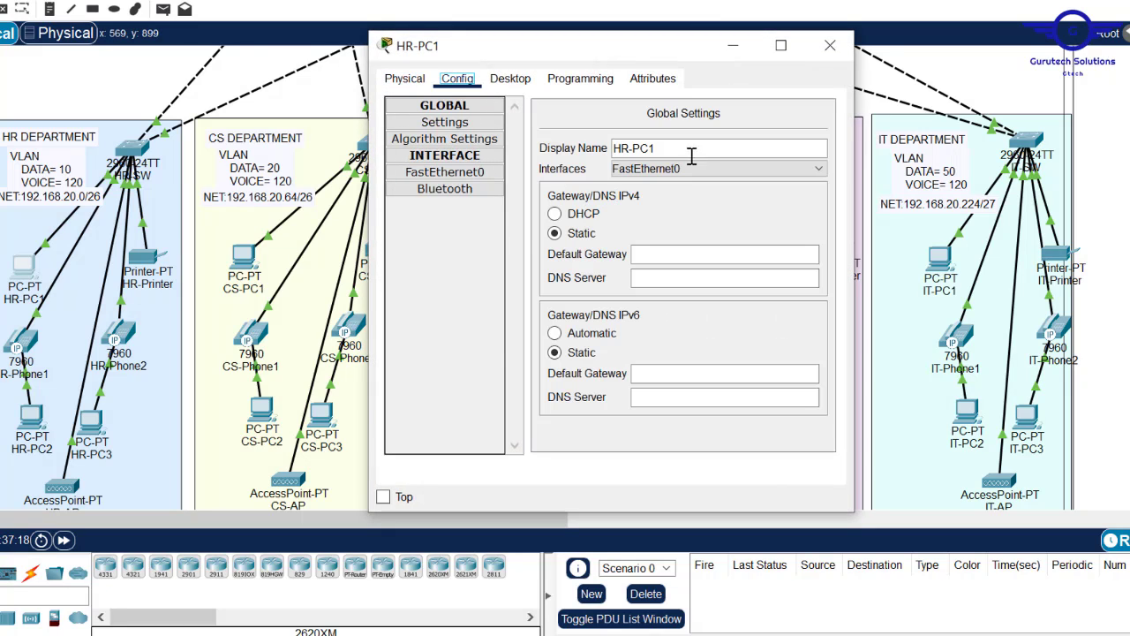
click(554, 214)
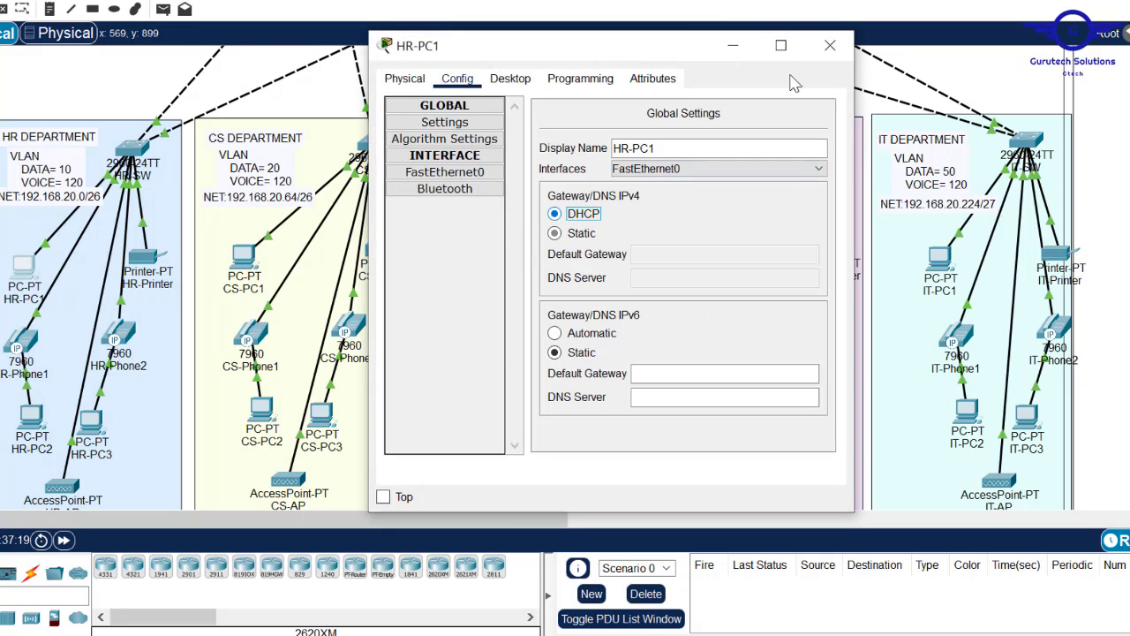
click(831, 45)
click(143, 256)
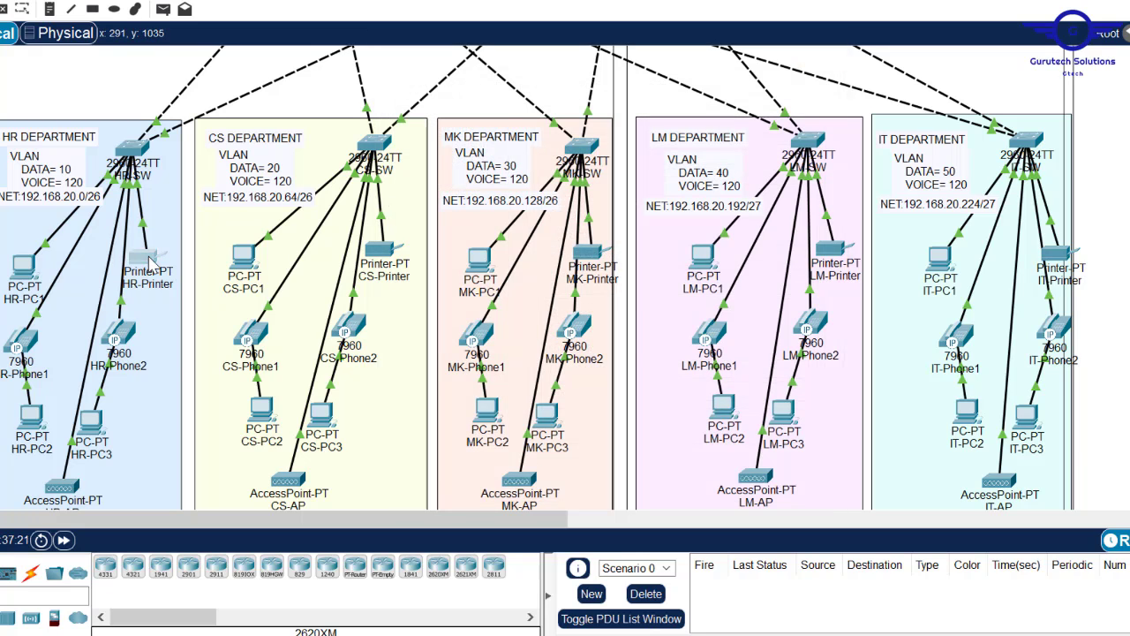
click(457, 79)
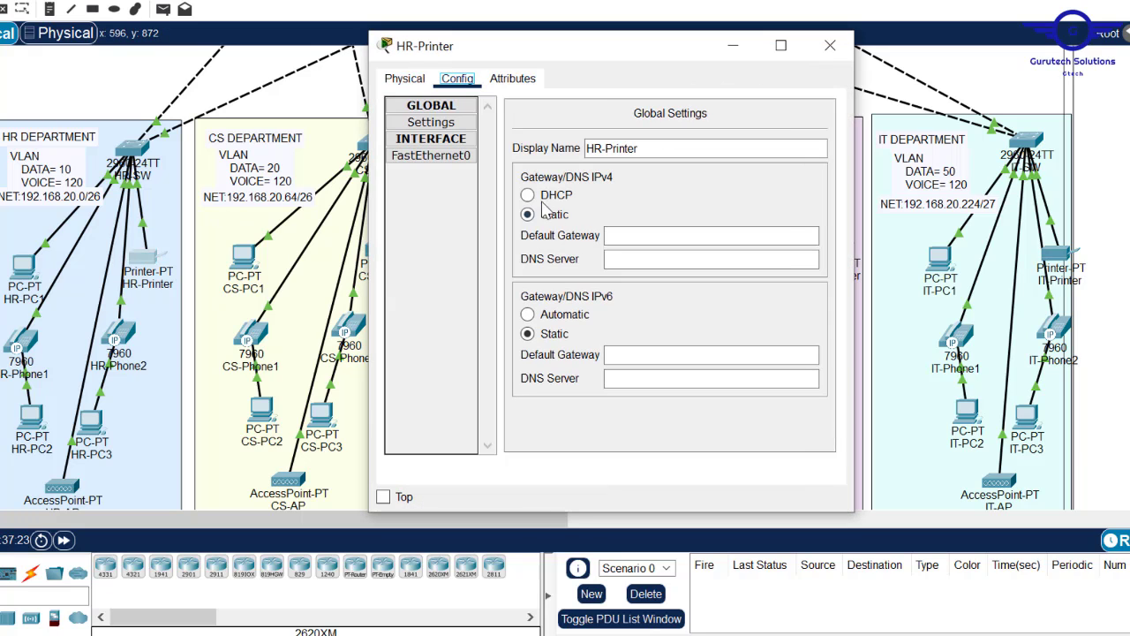
click(528, 195)
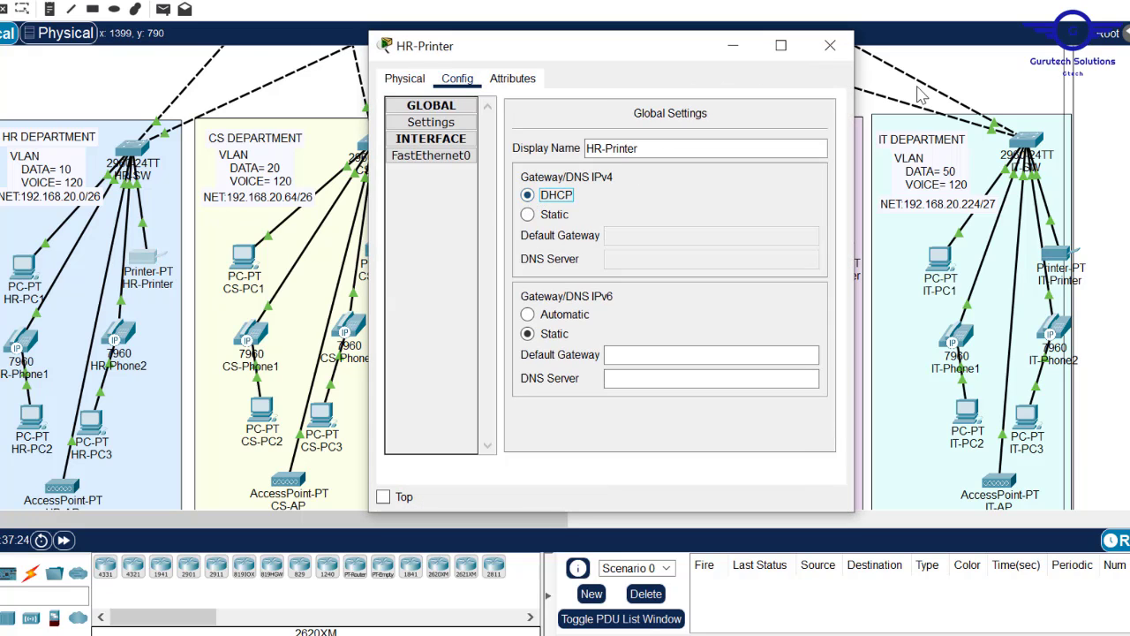
click(830, 45)
- Switch HR-PC2 and HR-PC3 to DHCP addressing
click(31, 415)
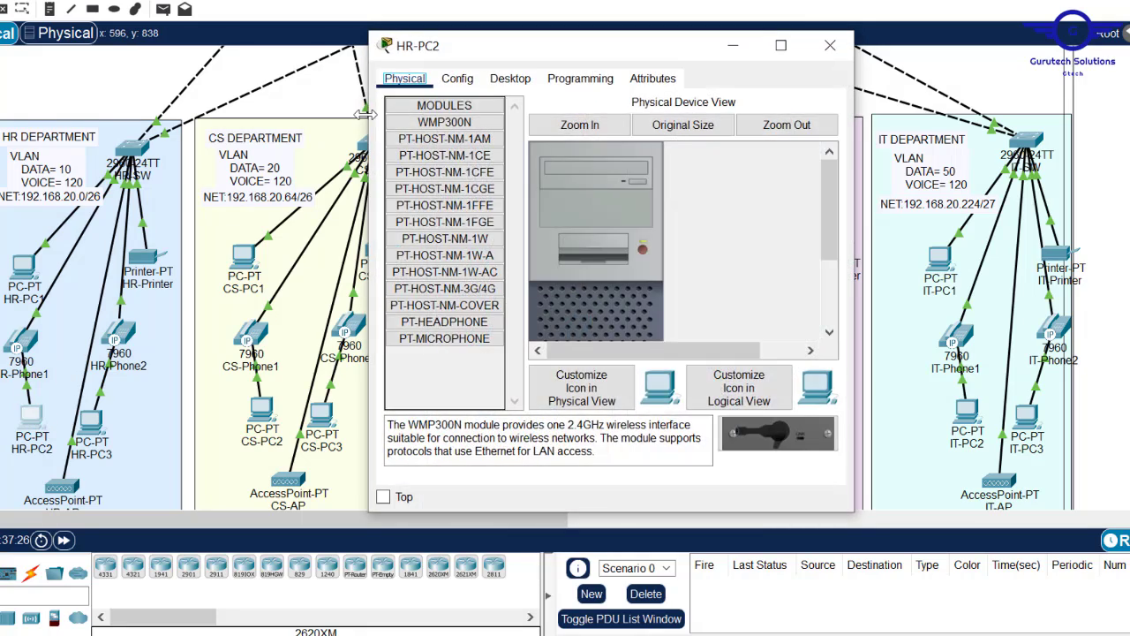
click(765, 41)
click(91, 422)
click(555, 213)
- Set CS-PC1, the CS-Printer, CS-PC2 and CS-PC3 to obtain addresses via DHCP
click(830, 45)
click(245, 257)
click(830, 45)
click(380, 250)
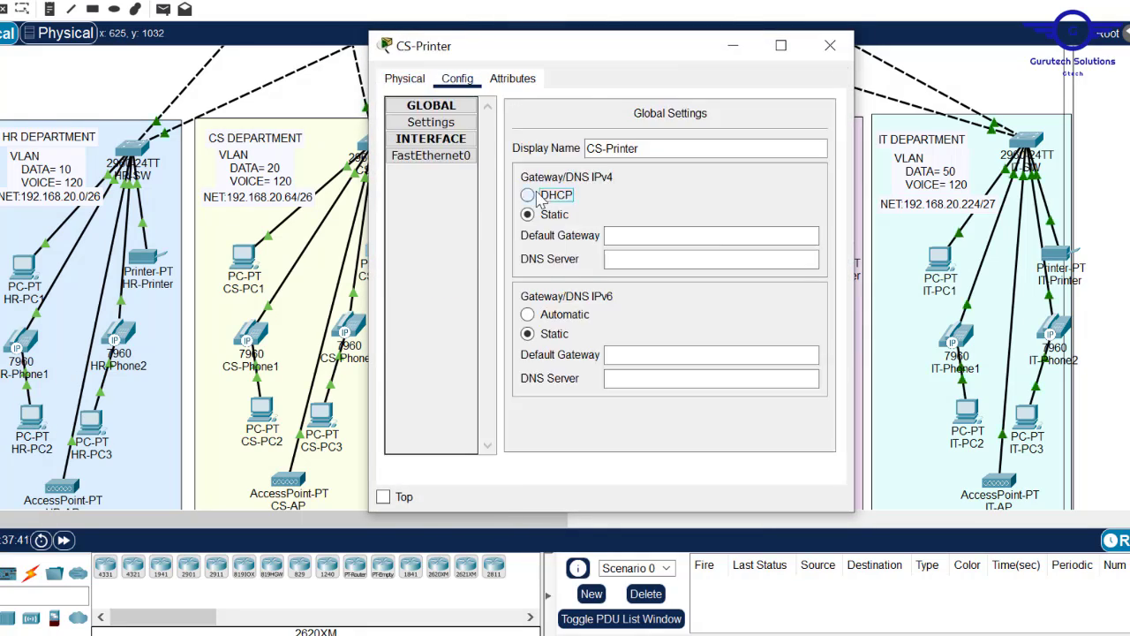
click(830, 45)
click(261, 408)
click(831, 45)
click(321, 416)
click(831, 45)
- Switch MK-PC1 and the MK-Printer to DHCP addressing
click(415, 256)
click(510, 78)
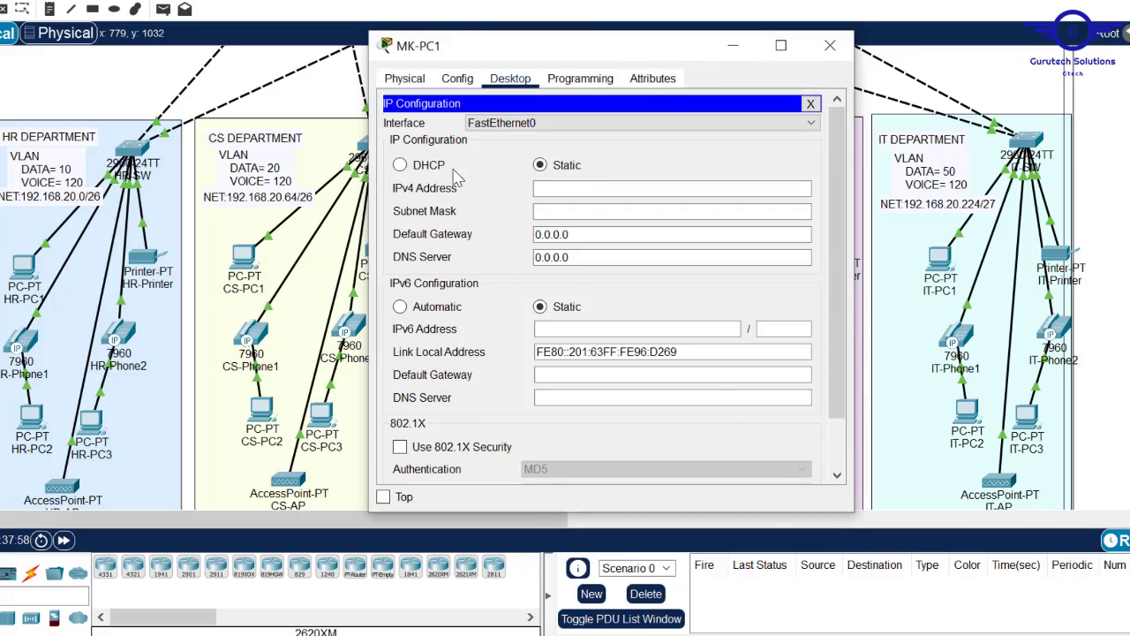
click(830, 45)
click(424, 265)
click(830, 45)
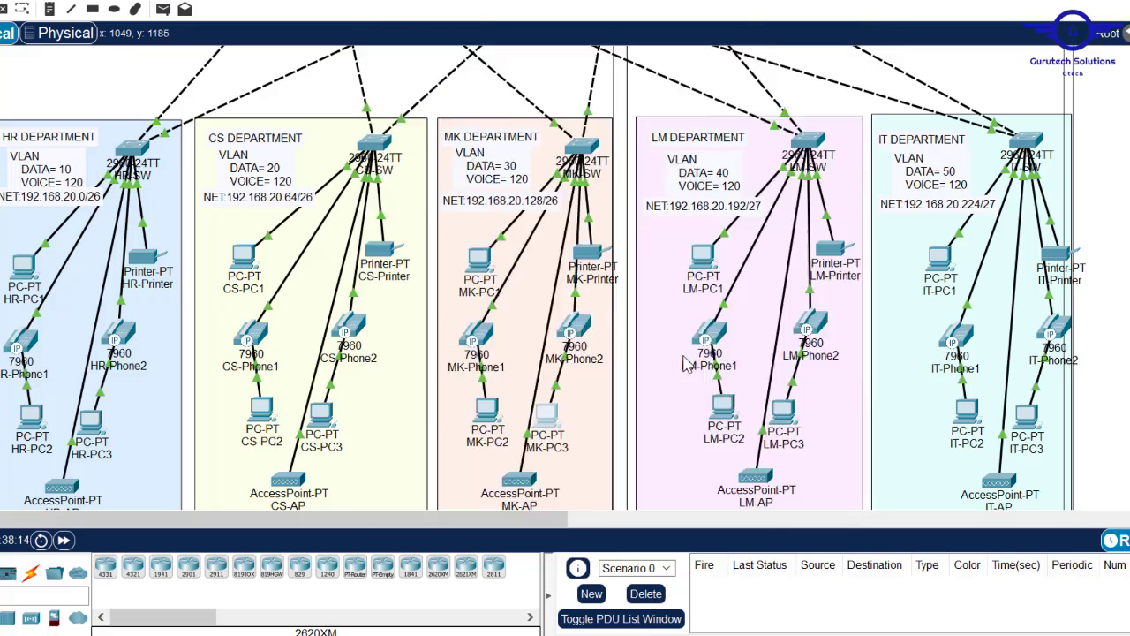
- Set LM-PC1, the LM-Printer, LM-PC2 and LM-PC3 to DHCP
click(703, 265)
click(830, 51)
click(835, 260)
click(830, 46)
click(724, 408)
click(831, 45)
click(783, 412)
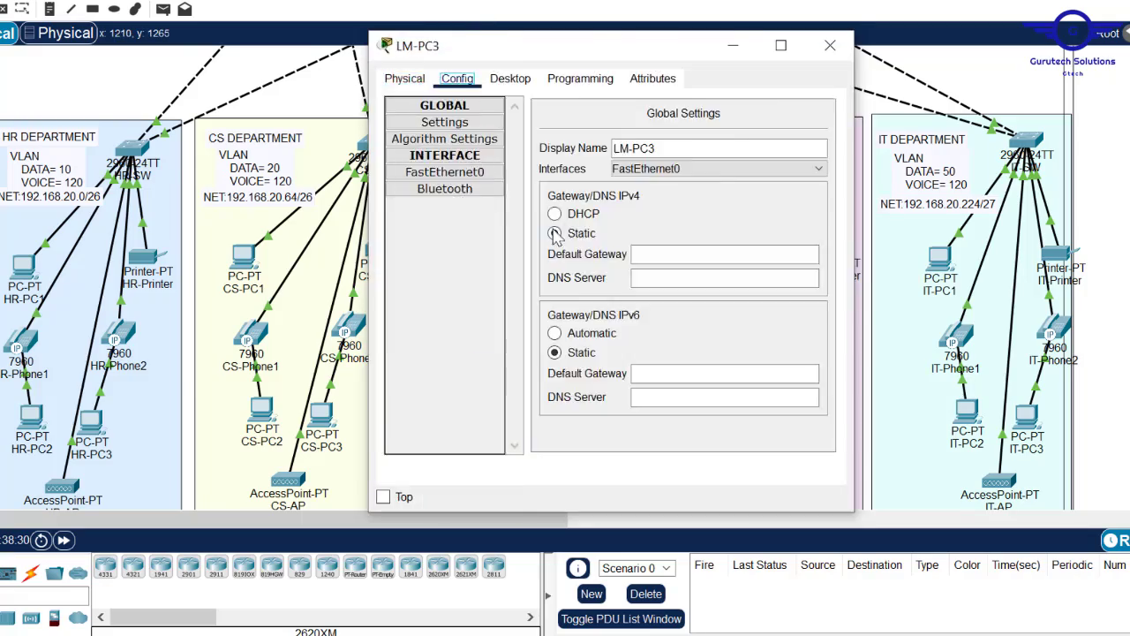
click(830, 45)
- Set IT-PC1, the IT-Printer, IT-PC2 and IT-PC3 to DHCP
scroll(940, 265, down, 1)
click(940, 235)
click(776, 20)
click(1057, 232)
click(776, 19)
click(968, 386)
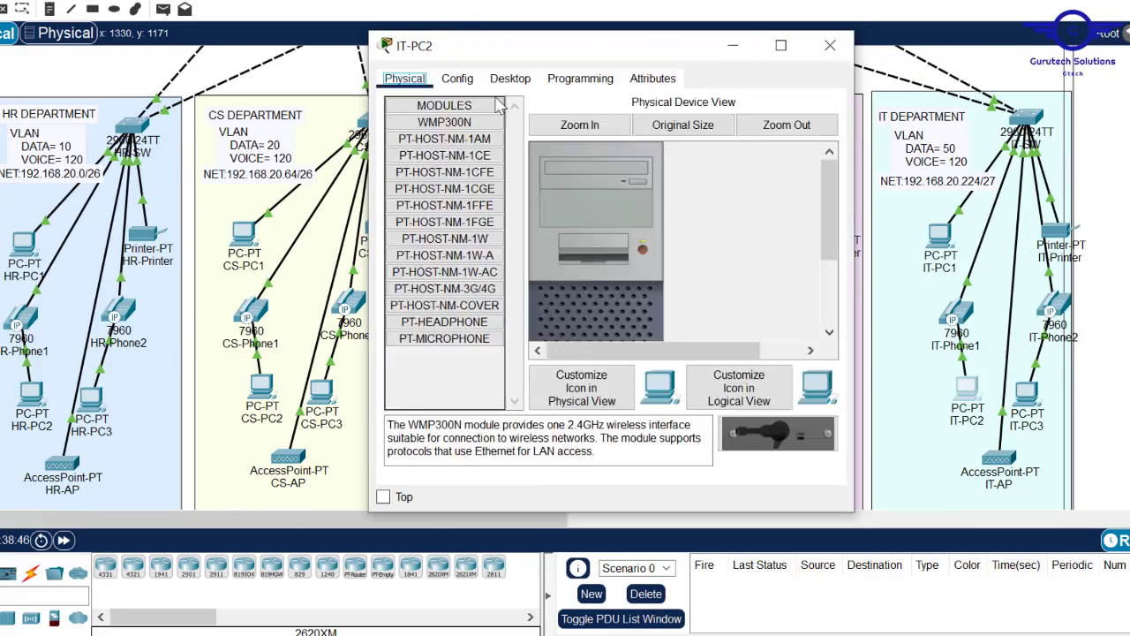
click(775, 19)
click(1026, 393)
click(830, 45)
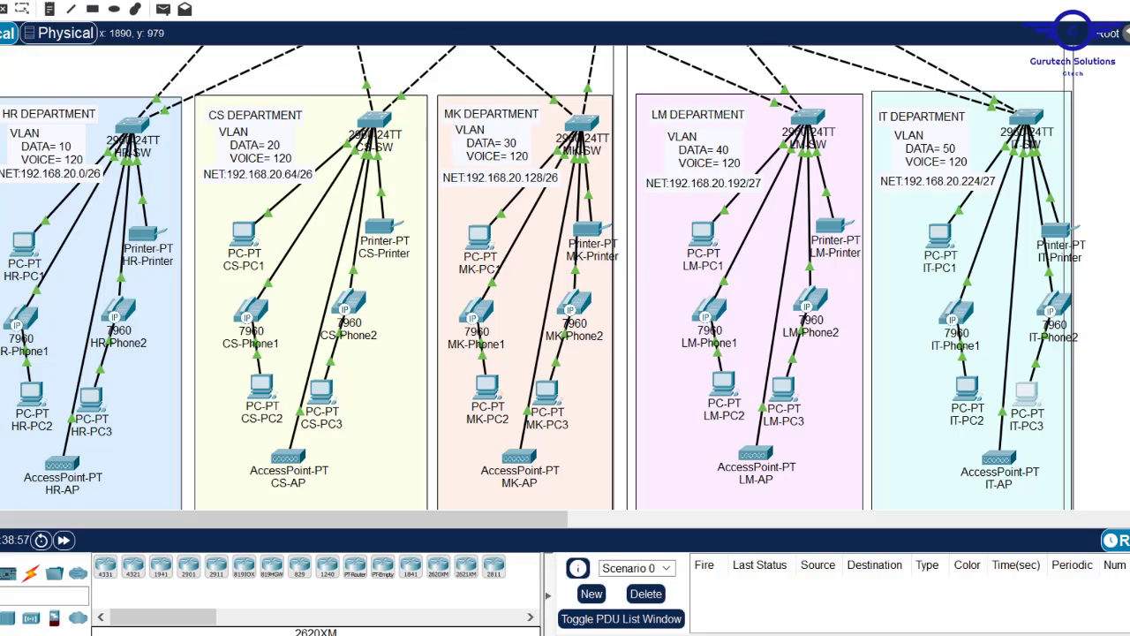
- Verify HR-PC1 received 192.168.20.5/26 with gateway 192.168.20.1
scroll(430, 218, up, 5)
scroll(430, 219, down, 4)
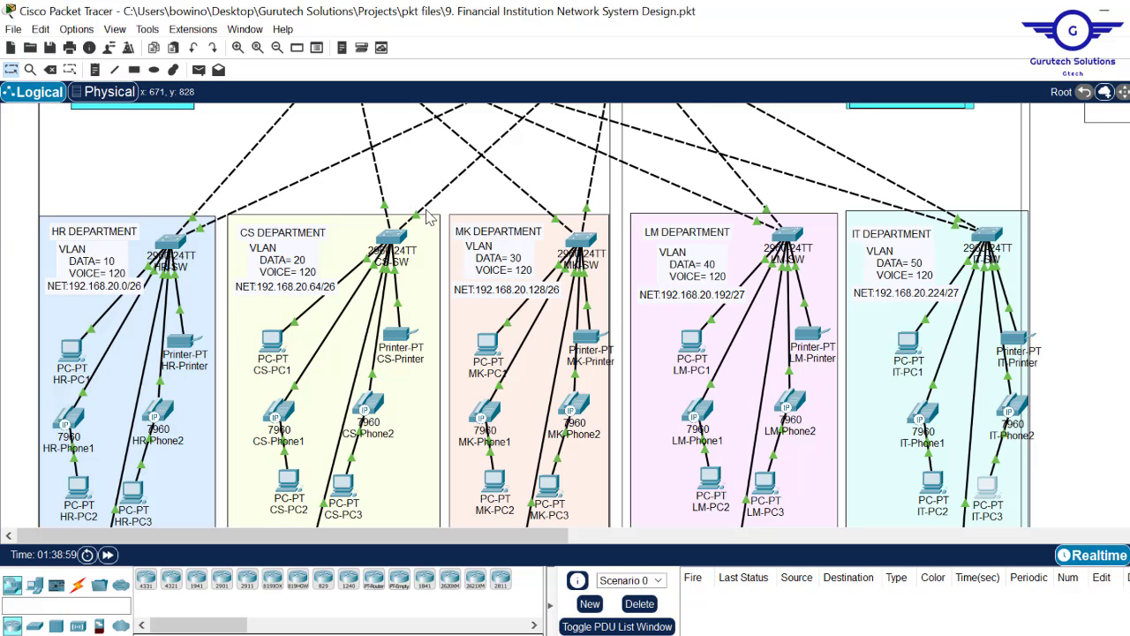
mouse_move(80, 354)
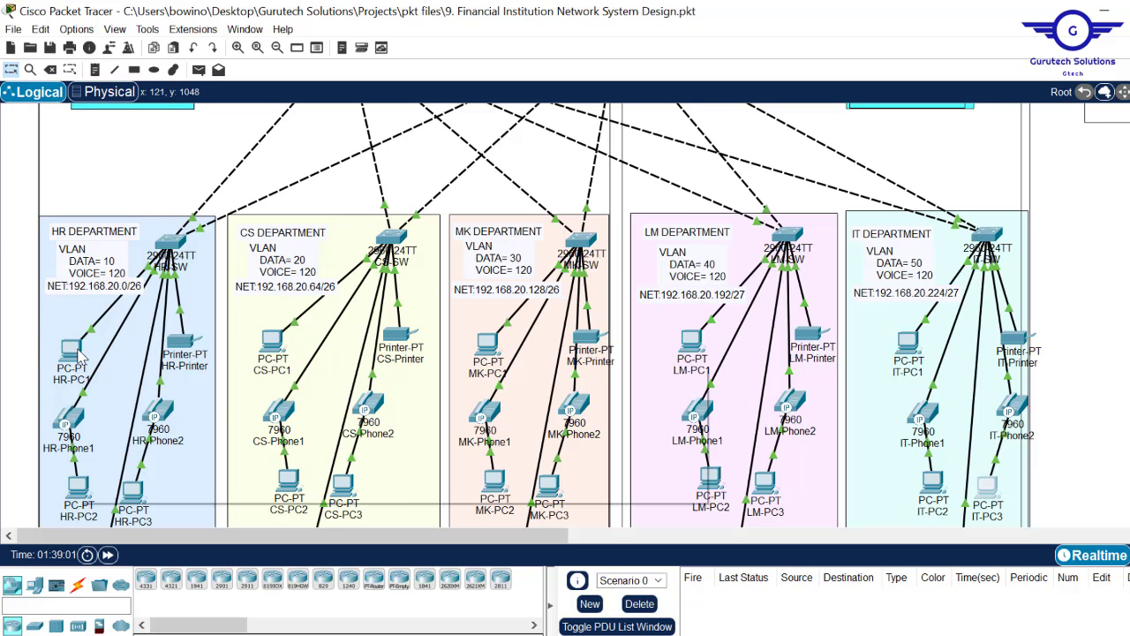
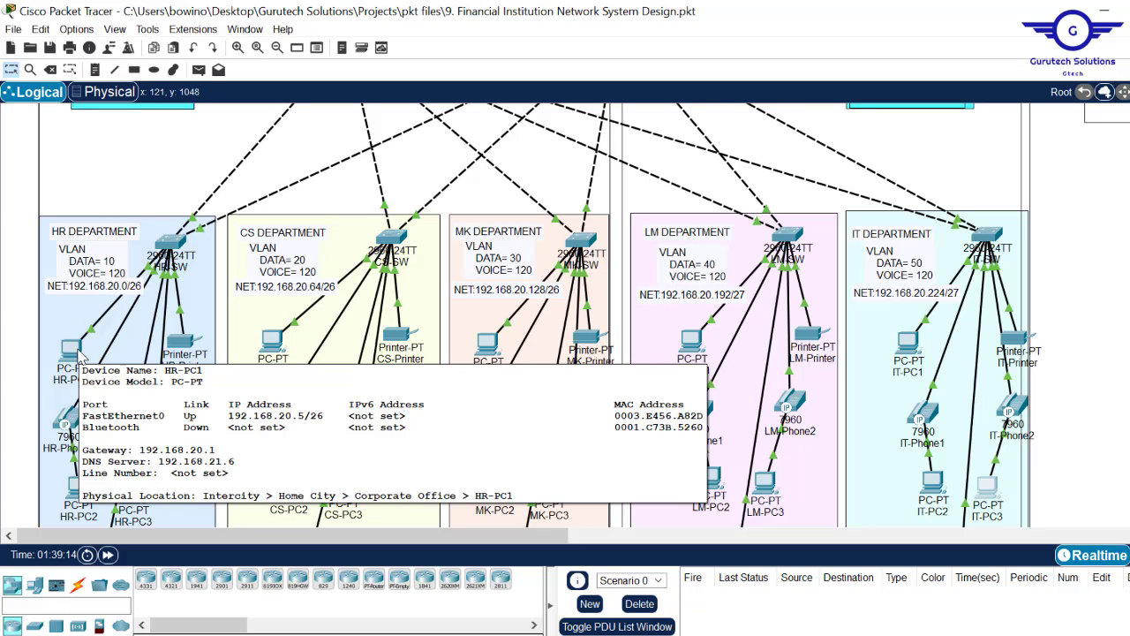
- Switch CS-PC1 to DHCP and confirm it received 192.168.20.75
mouse_move(267, 355)
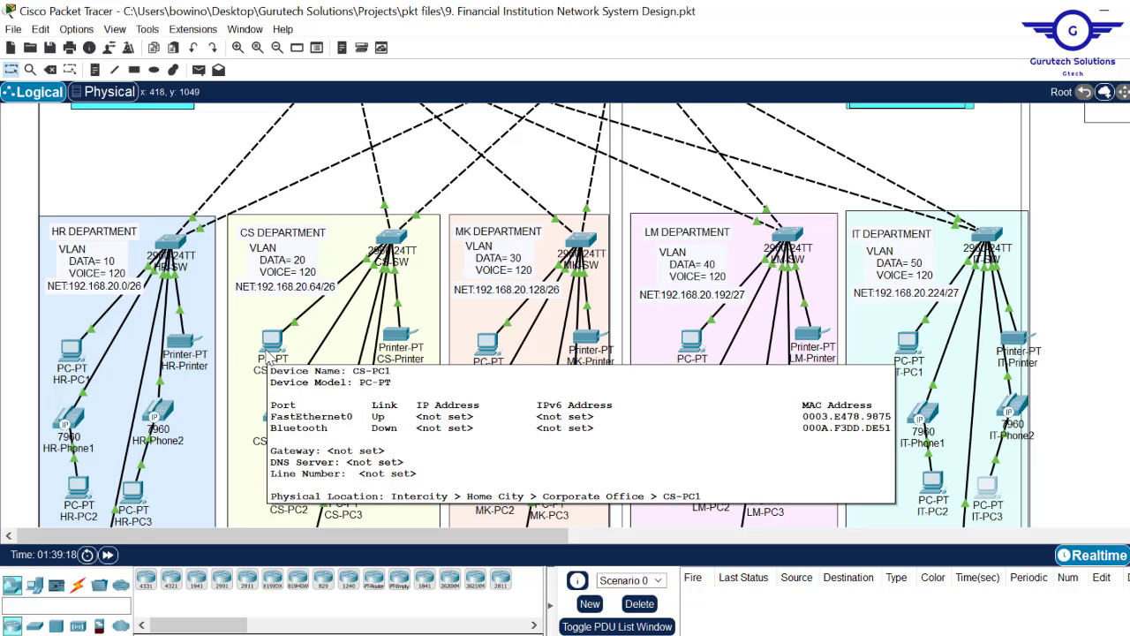
click(272, 341)
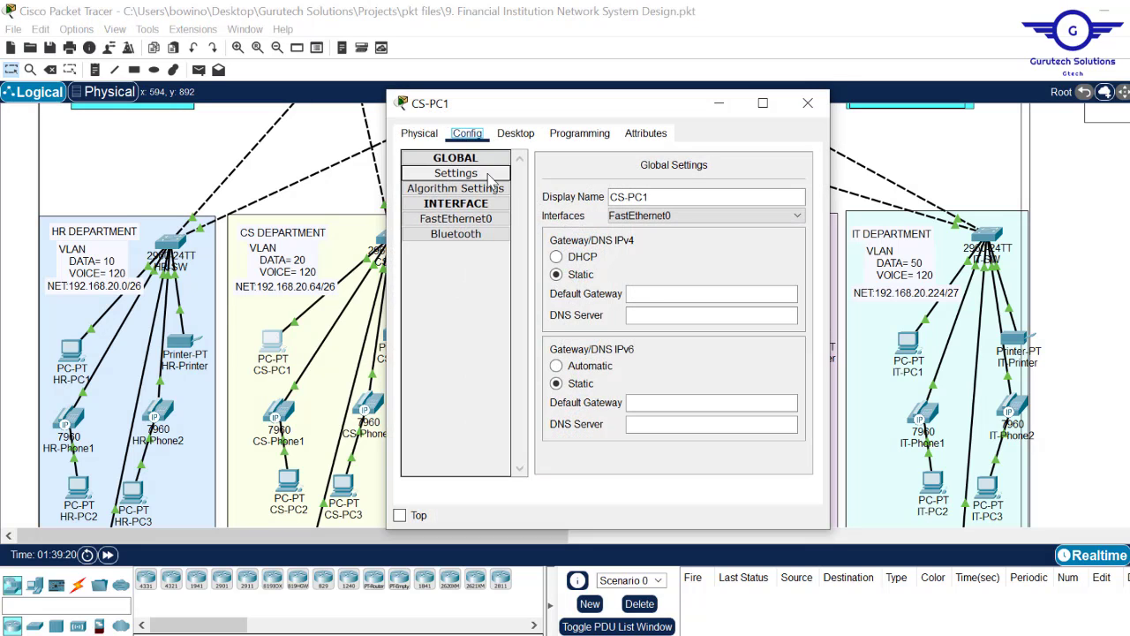
click(576, 257)
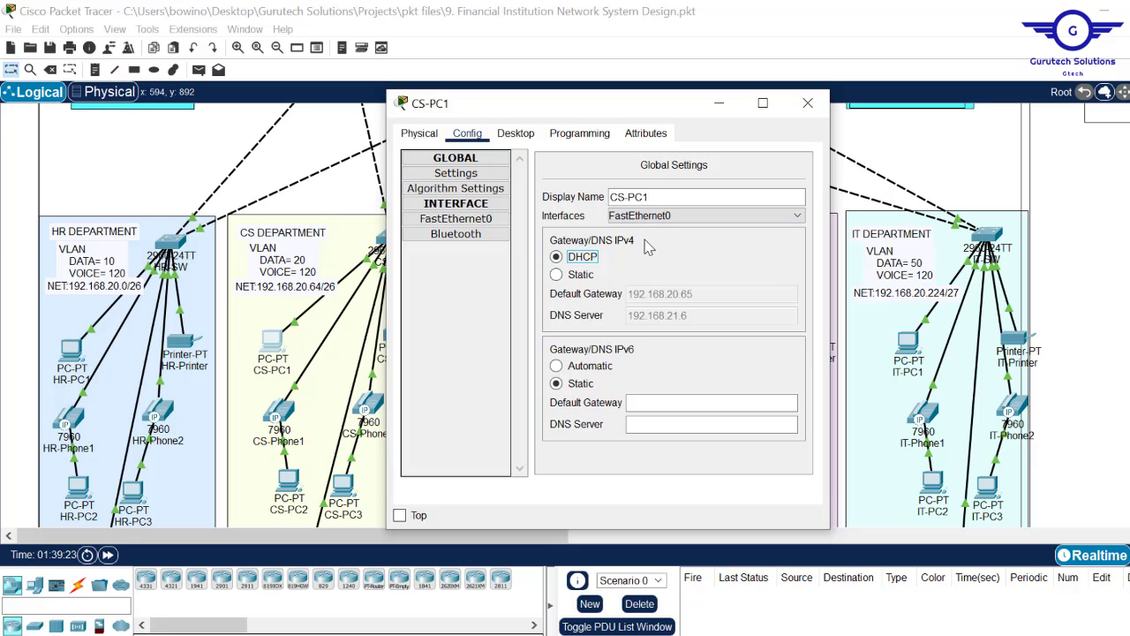
click(509, 141)
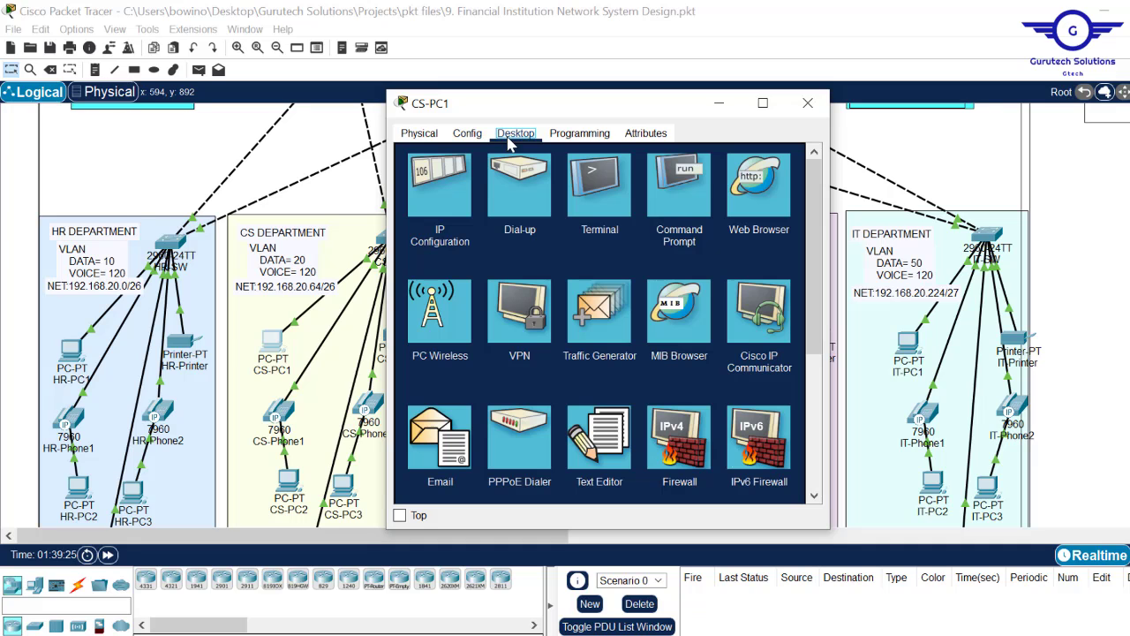
click(453, 186)
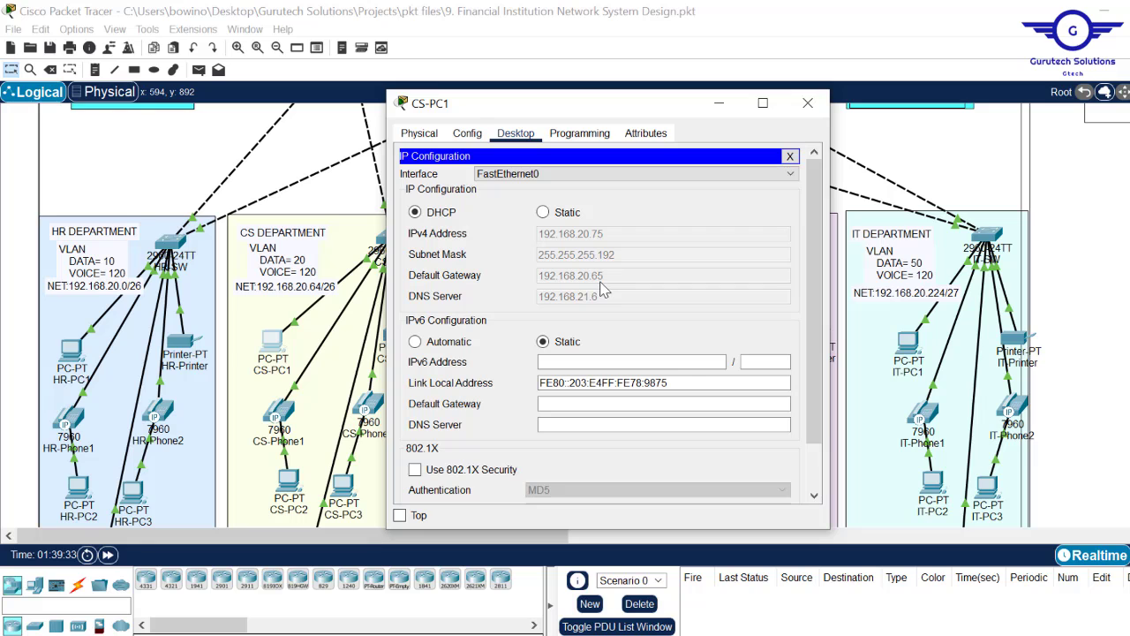
click(800, 111)
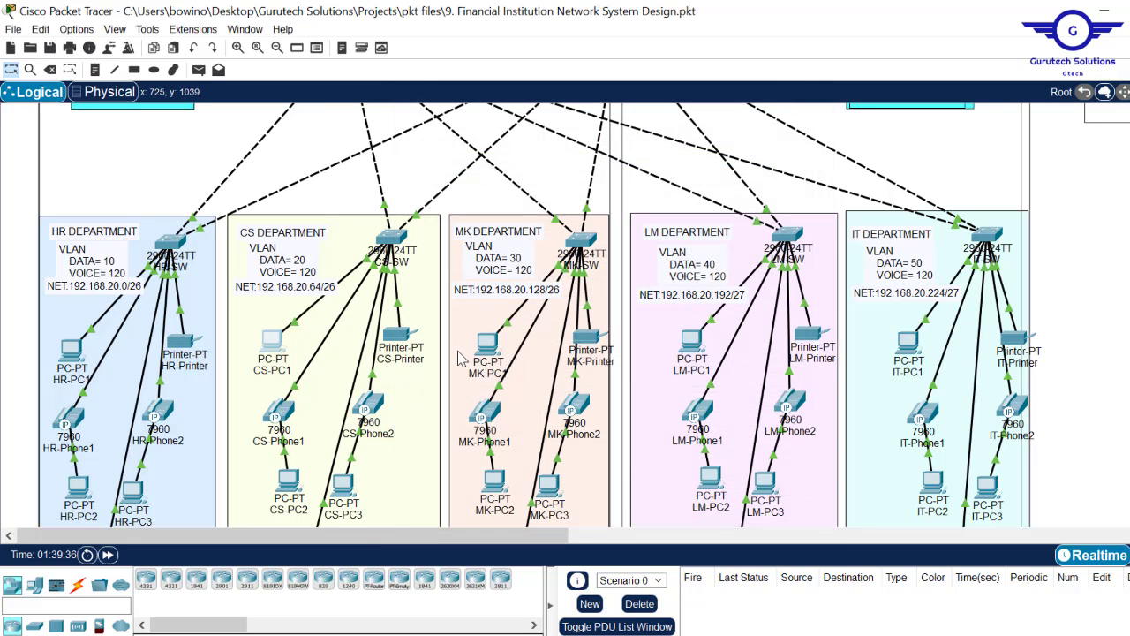
- Renew IT-PC1's DHCP lease by toggling Static then DHCP, getting 192.168.20.230
mouse_move(487, 351)
mouse_move(691, 340)
mouse_move(912, 358)
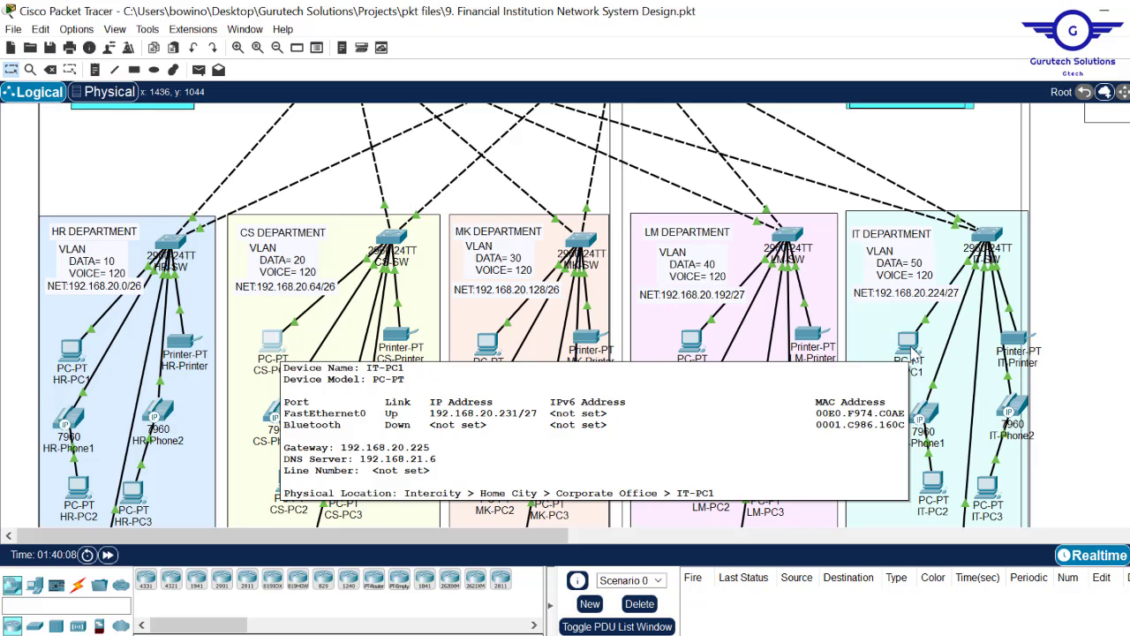
click(910, 344)
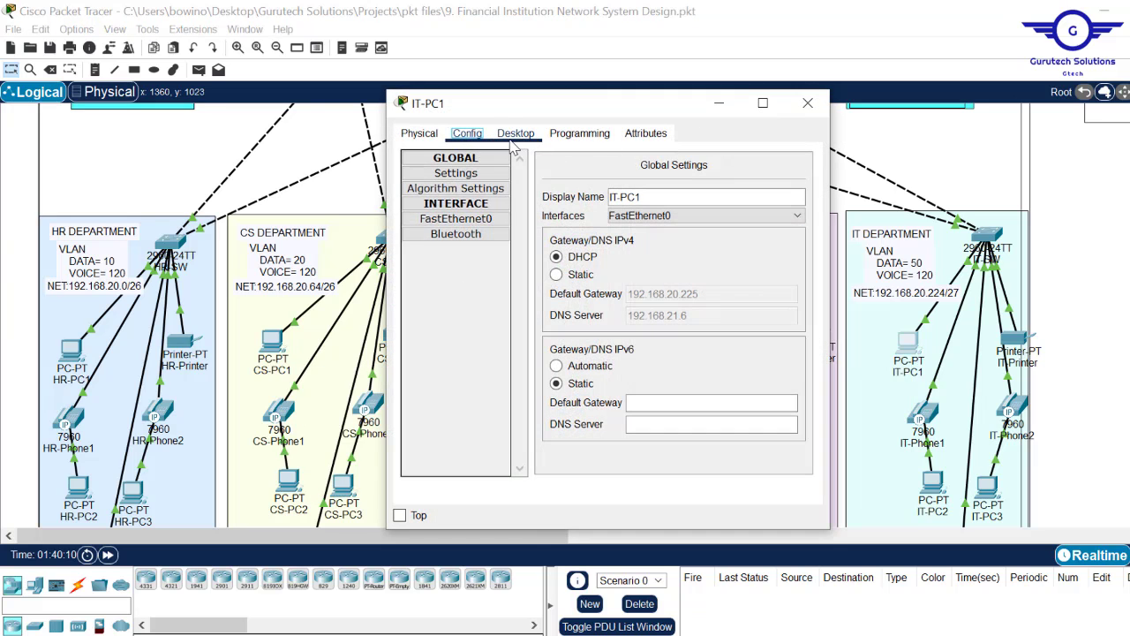
click(515, 135)
click(447, 211)
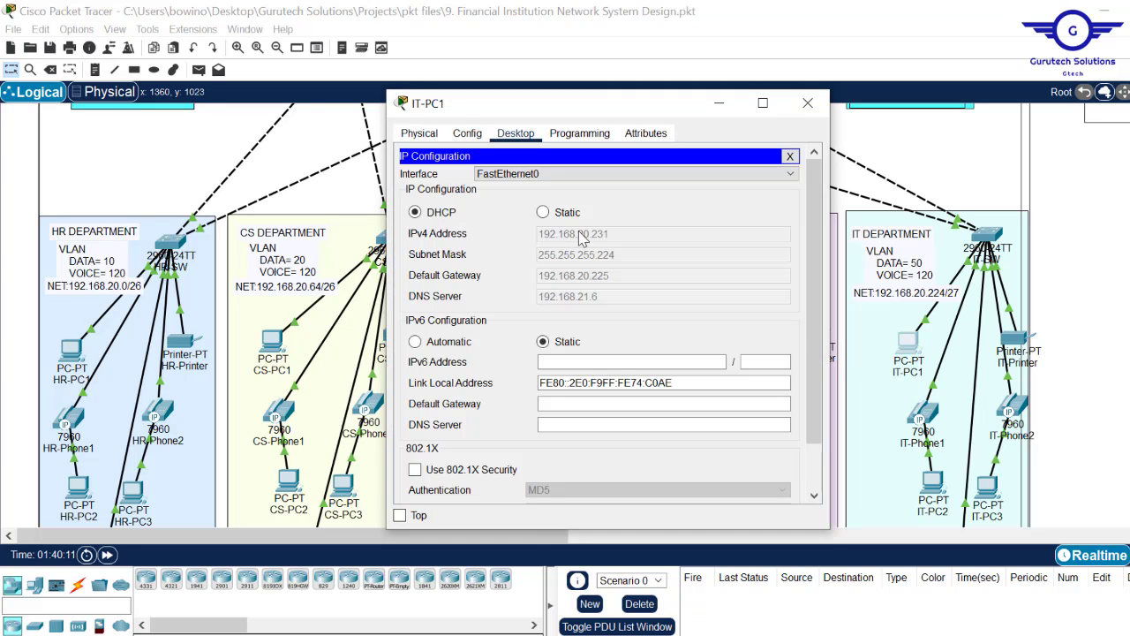
click(544, 213)
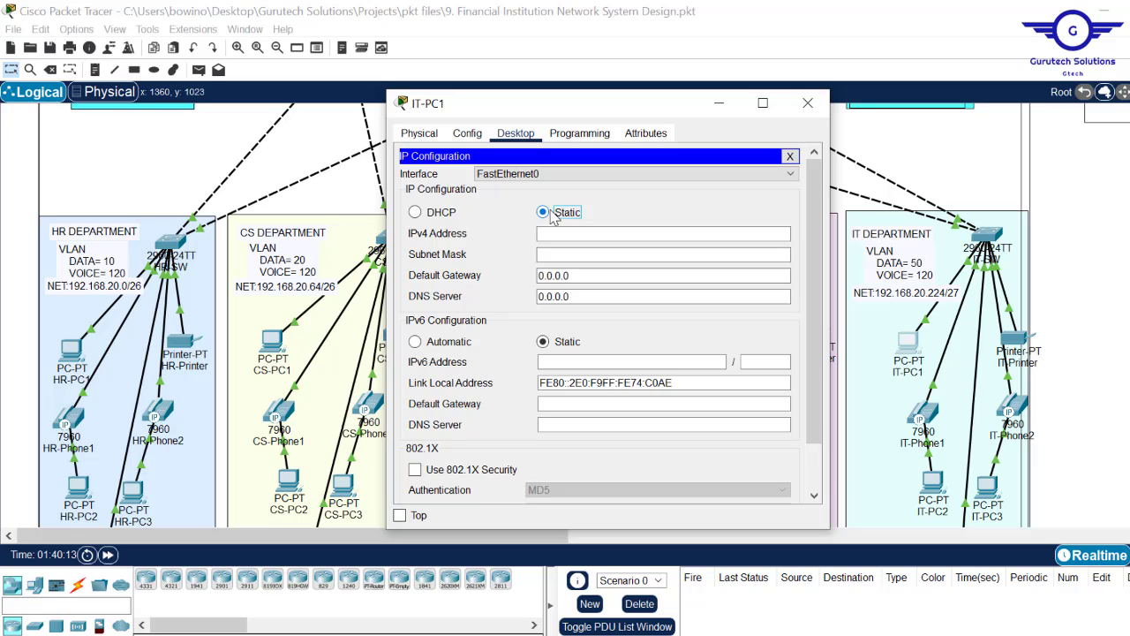
click(440, 216)
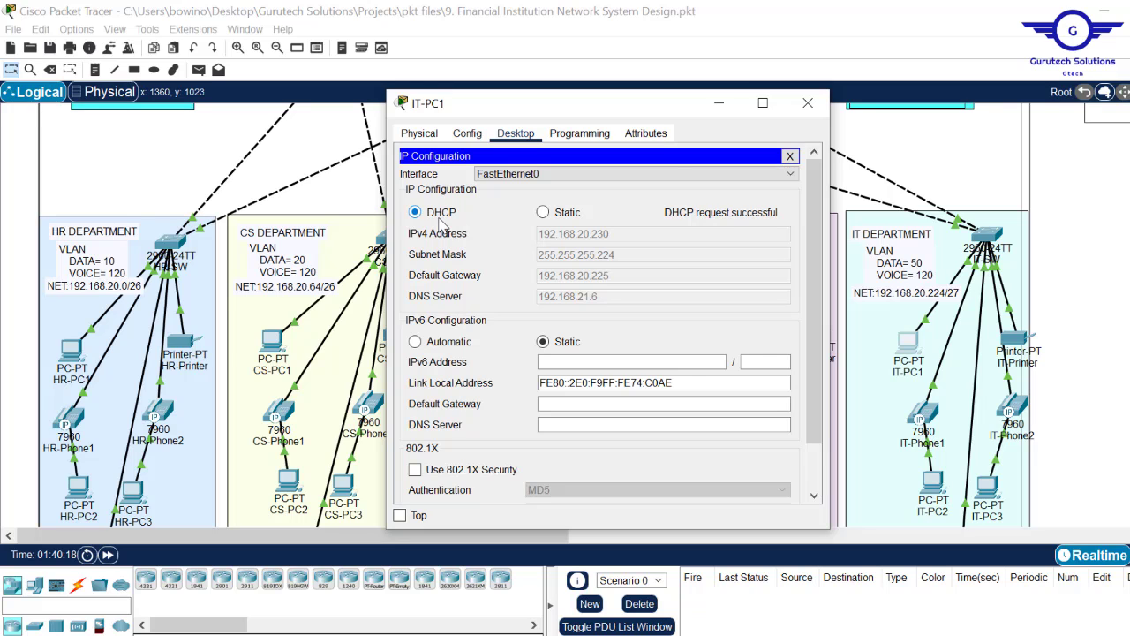
click(806, 104)
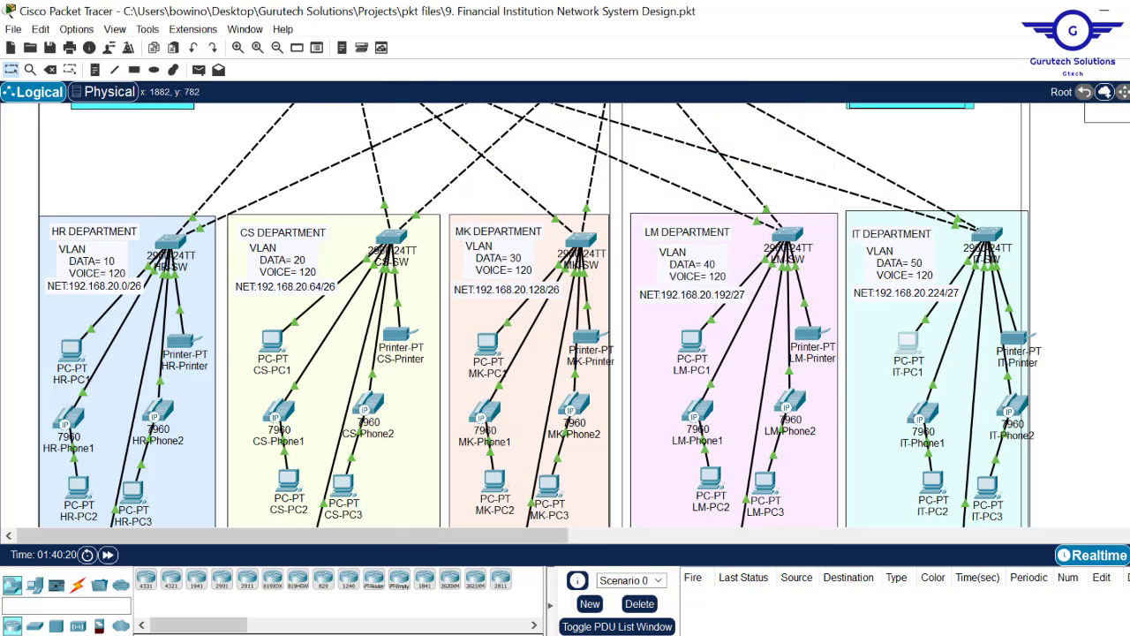
scroll(97, 341, down, 5)
scroll(97, 342, up, 10)
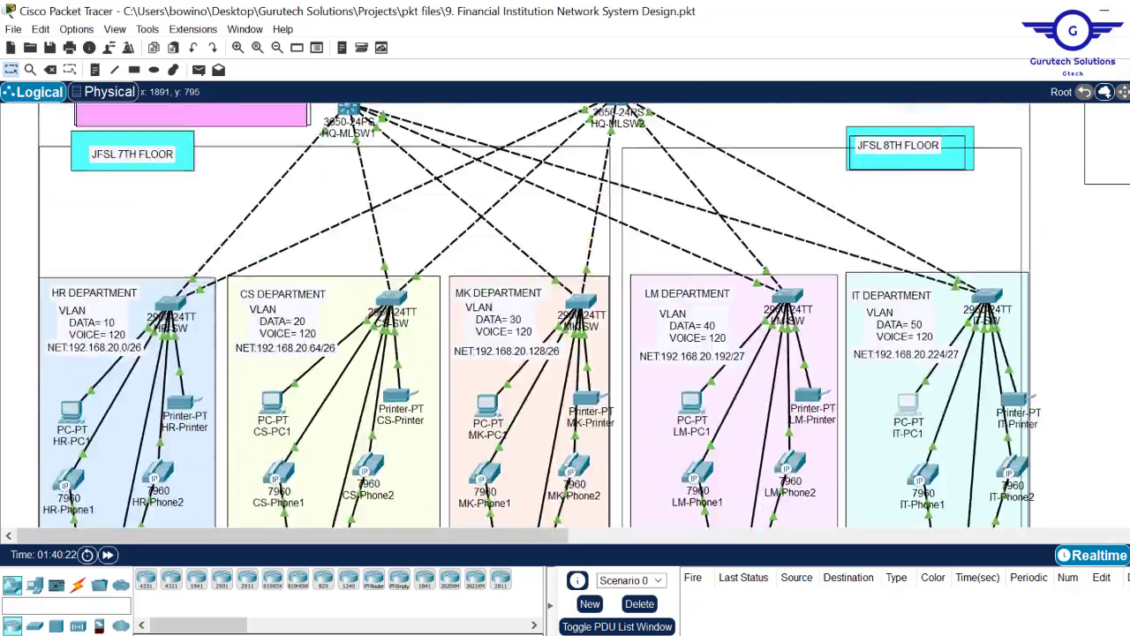
scroll(565, 315, down, 5)
scroll(566, 316, up, 5)
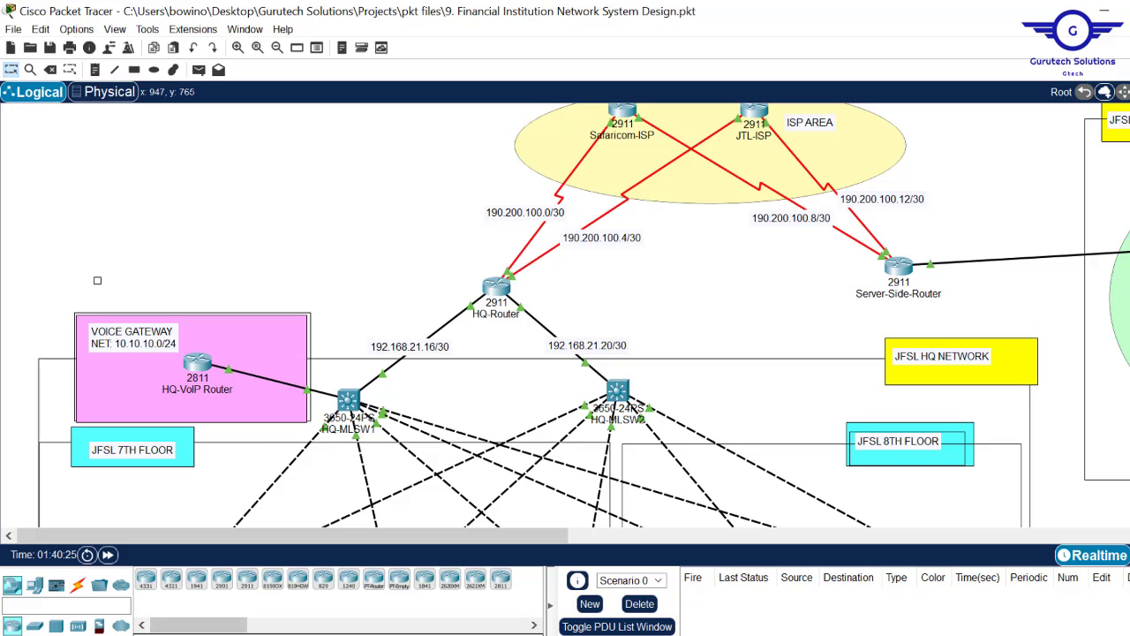
click(495, 635)
click(408, 574)
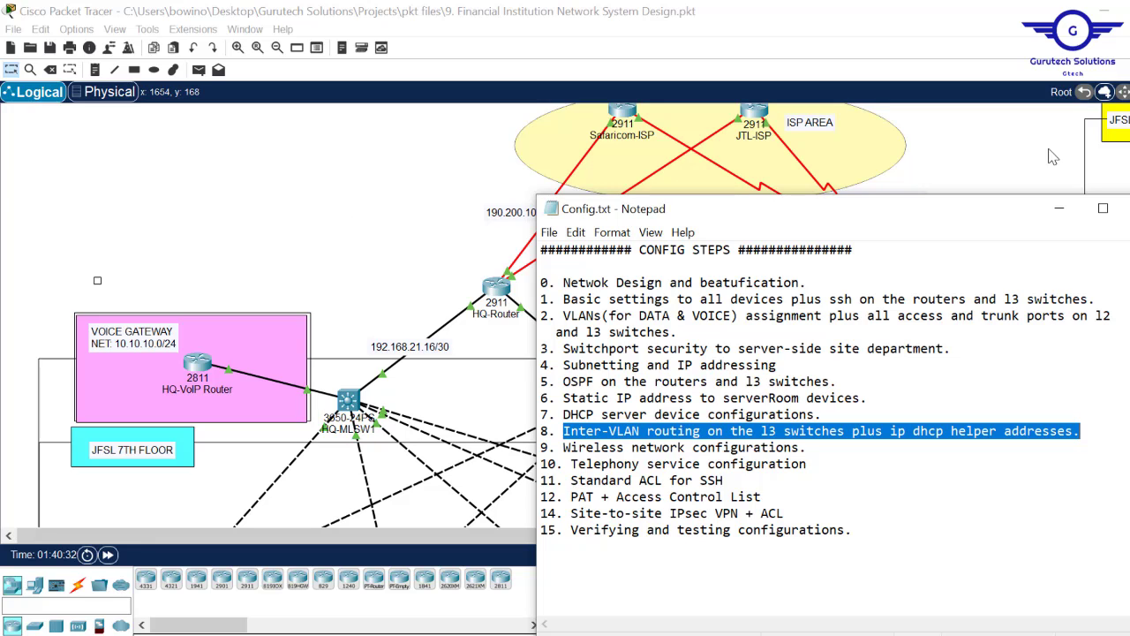
click(1020, 155)
scroll(97, 279, down, 10)
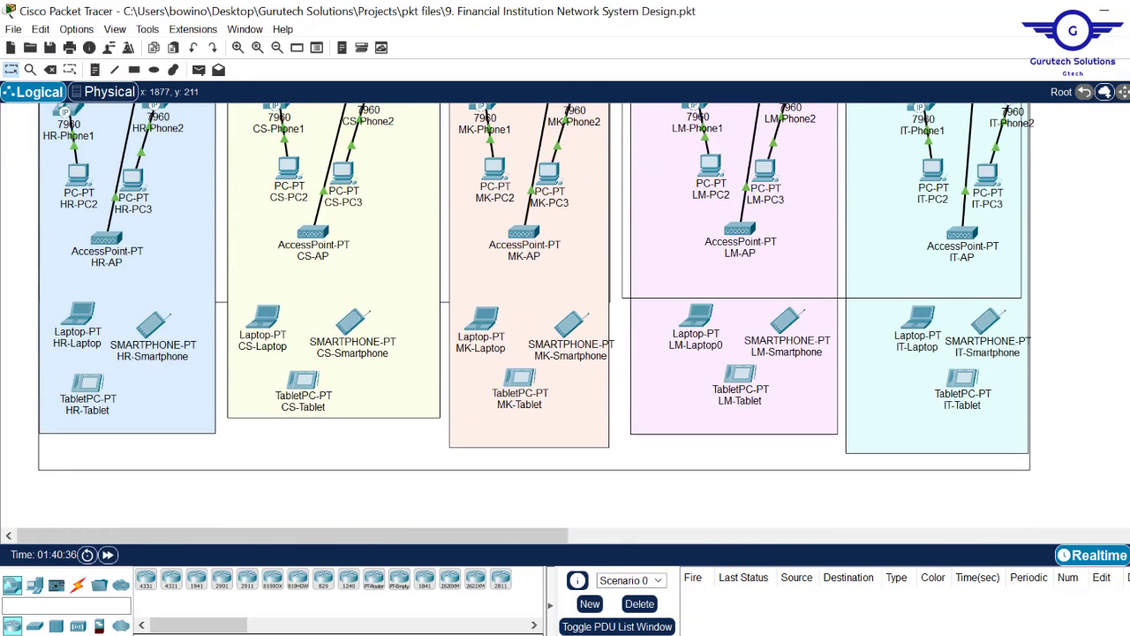
- Give HR-AP's Port 1 the SSID HR with WPA2-PSK (AES) security and a passphrase
click(104, 238)
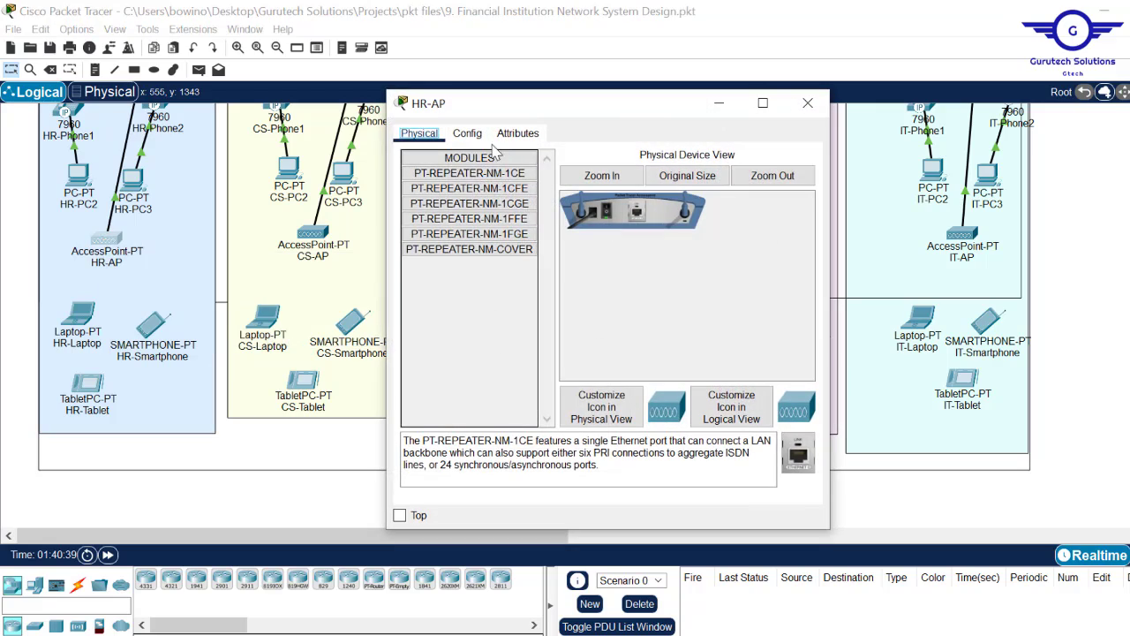
click(468, 133)
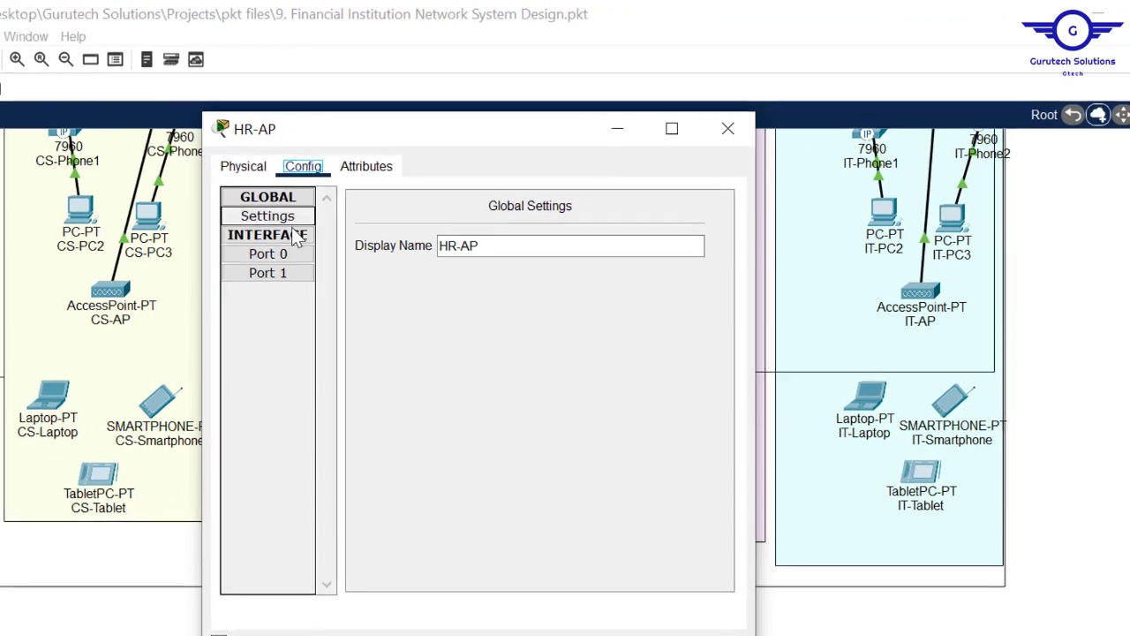
click(274, 276)
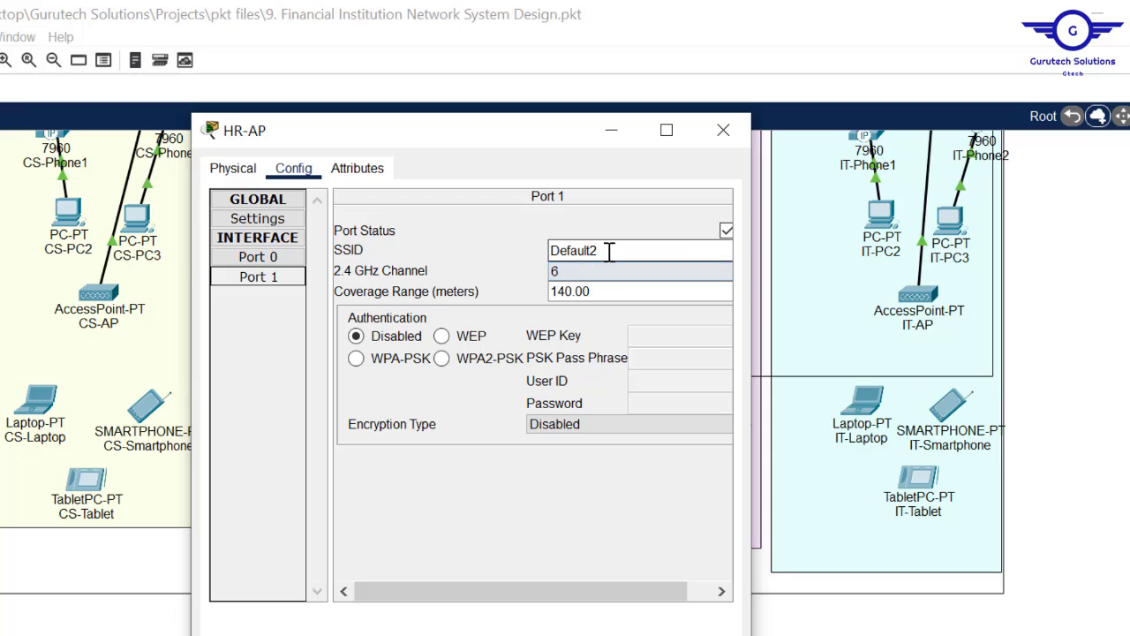
drag(606, 253, 495, 247)
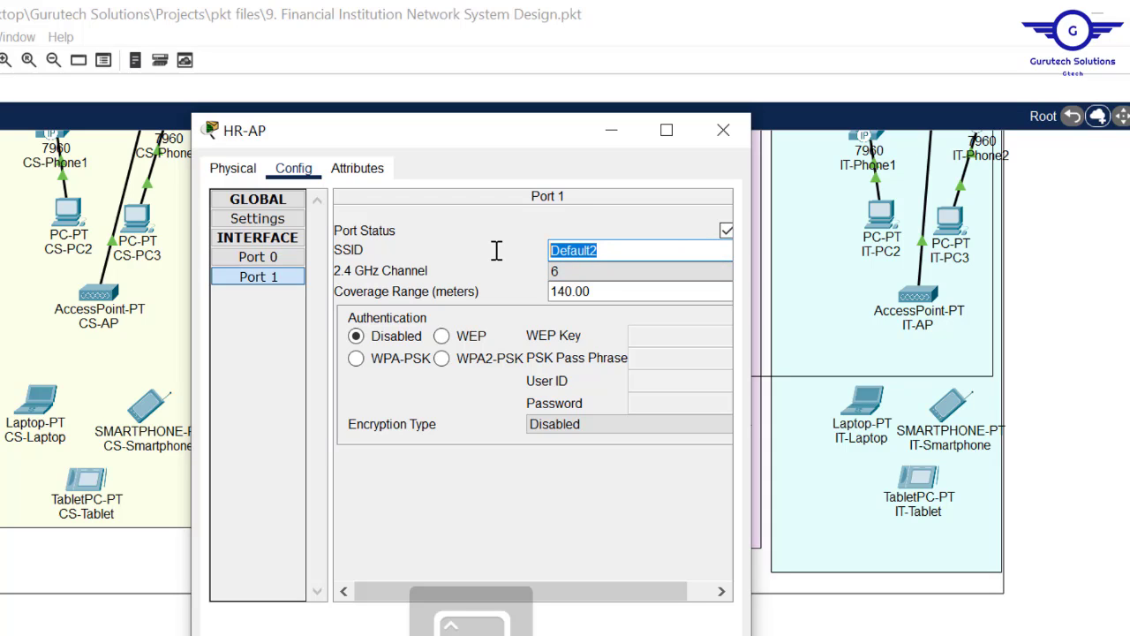
text(H)
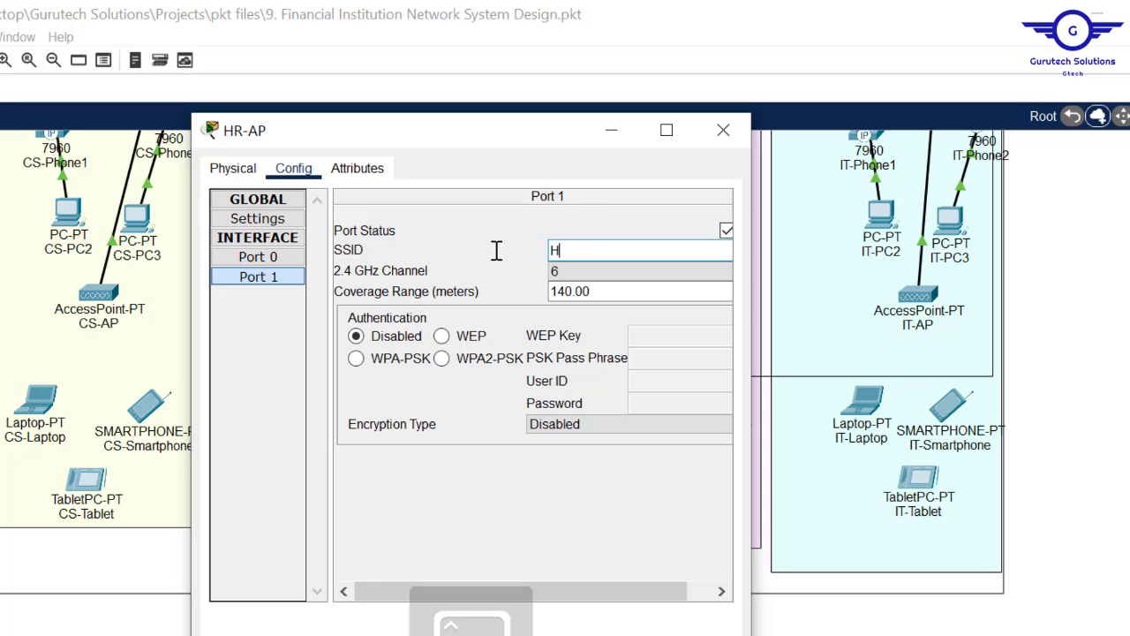
text(R)
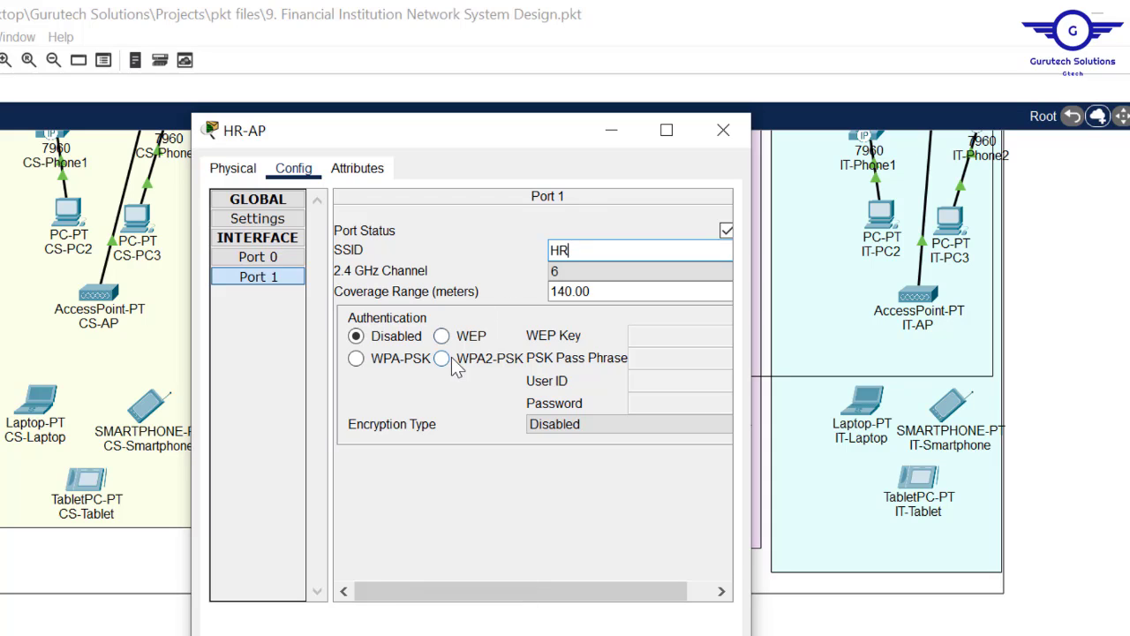
key(ctrl+a)
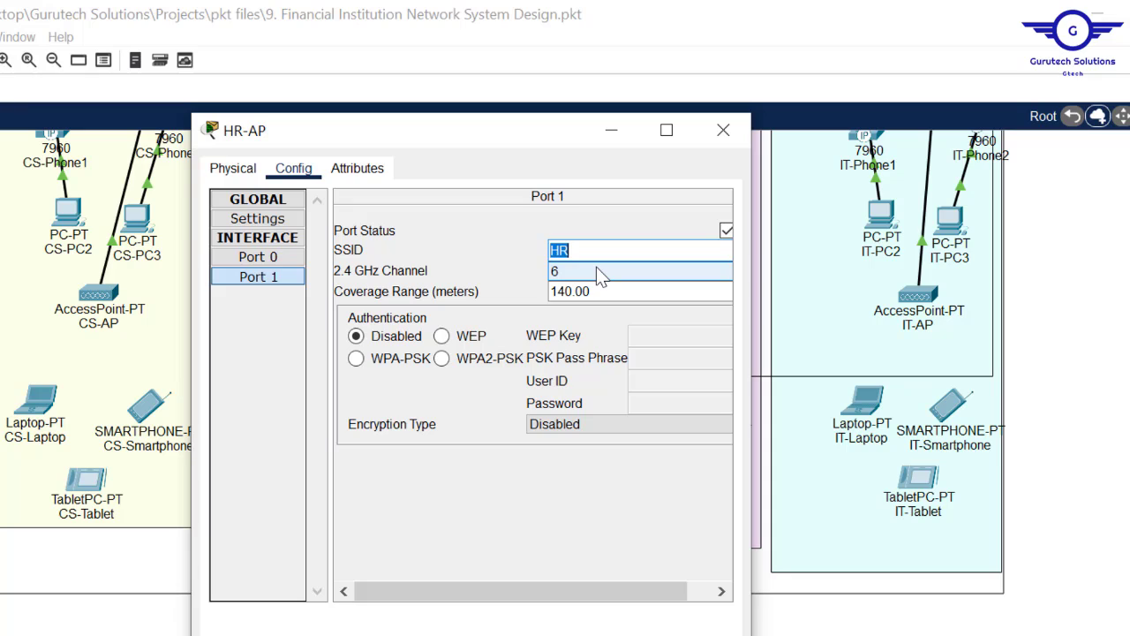
click(474, 362)
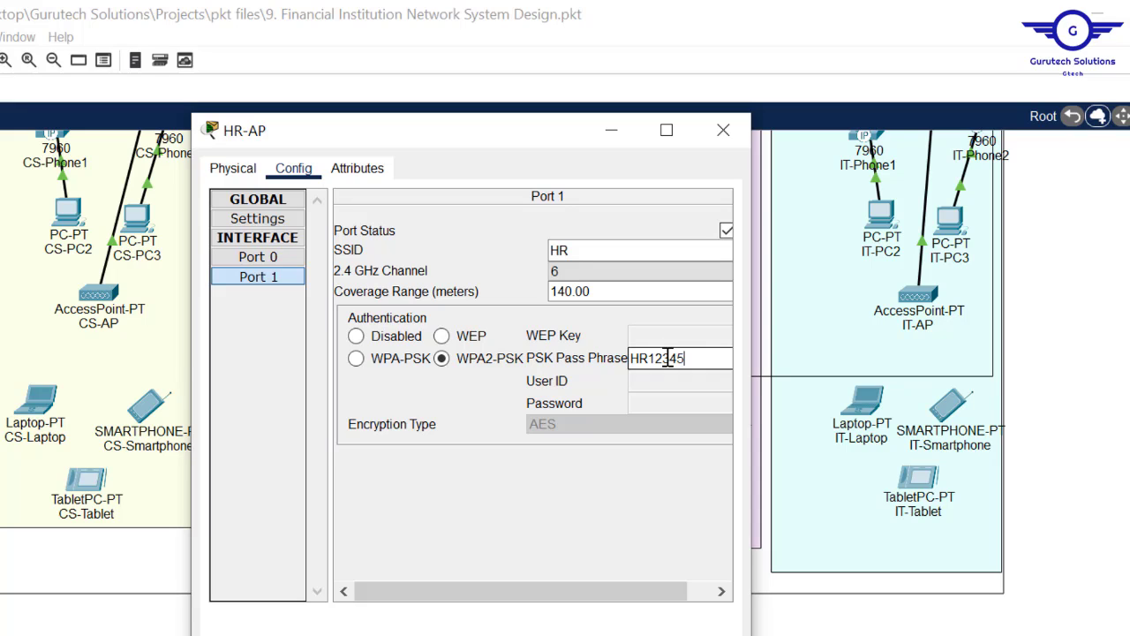
text(6)
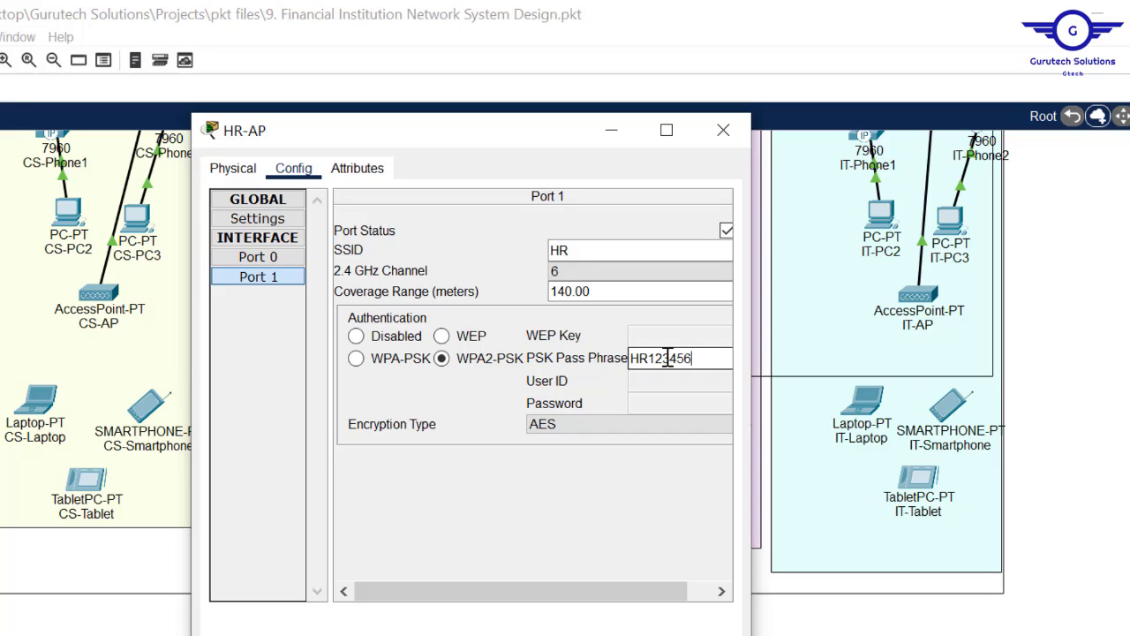
double_click(669, 358)
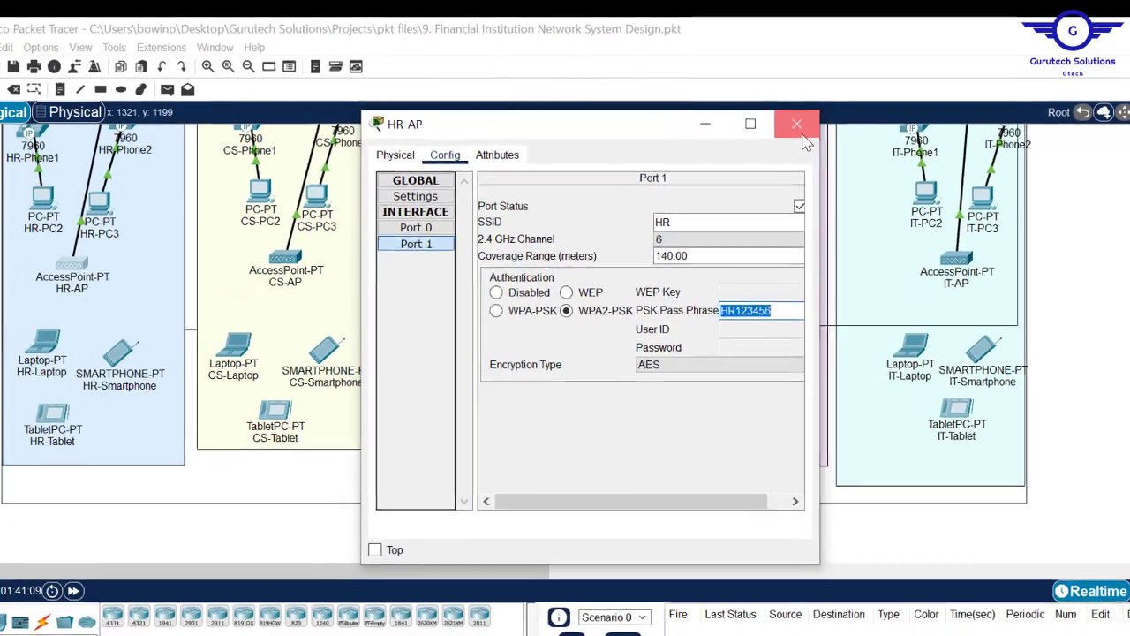
- Set HR-Laptop's Wireless0 to SSID HR with WPA2-PSK and the shared passphrase
click(723, 129)
click(49, 344)
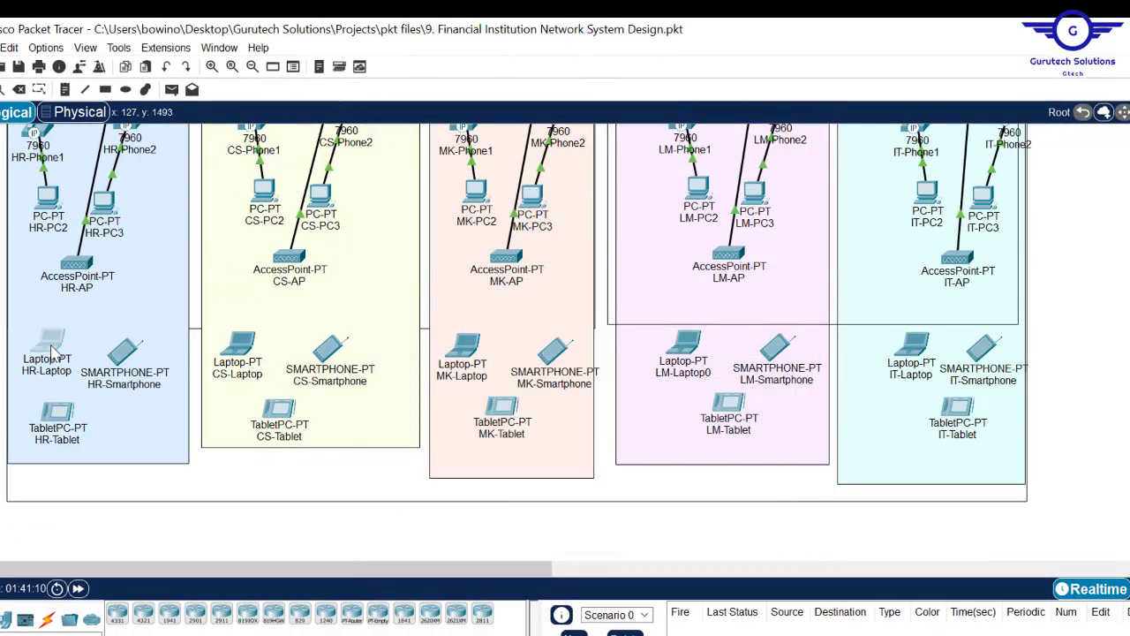
click(497, 155)
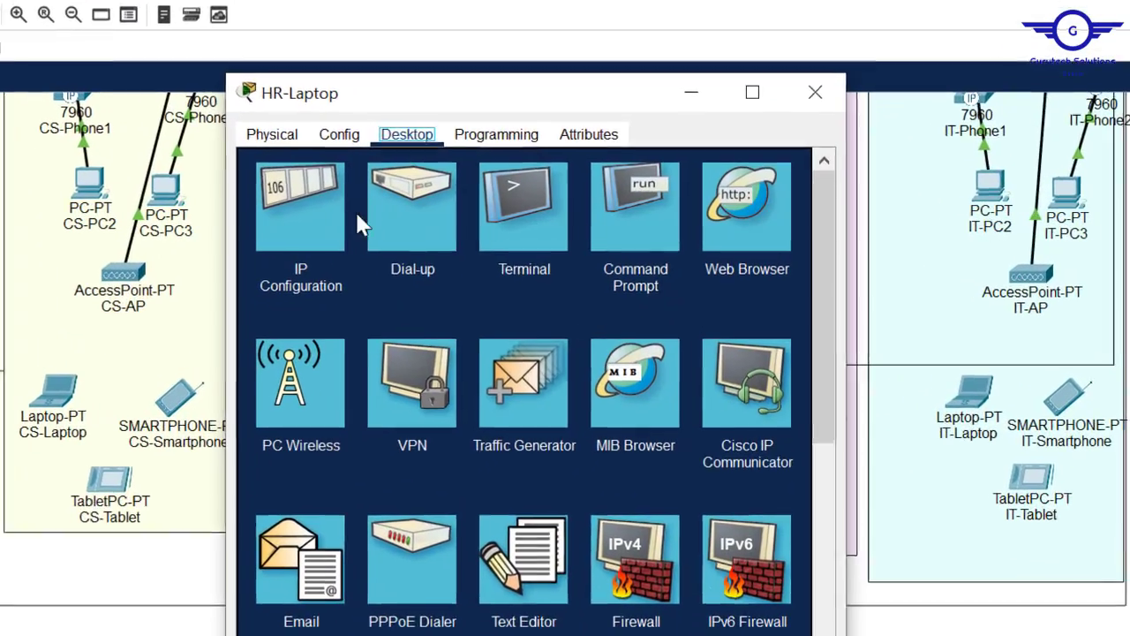
click(418, 149)
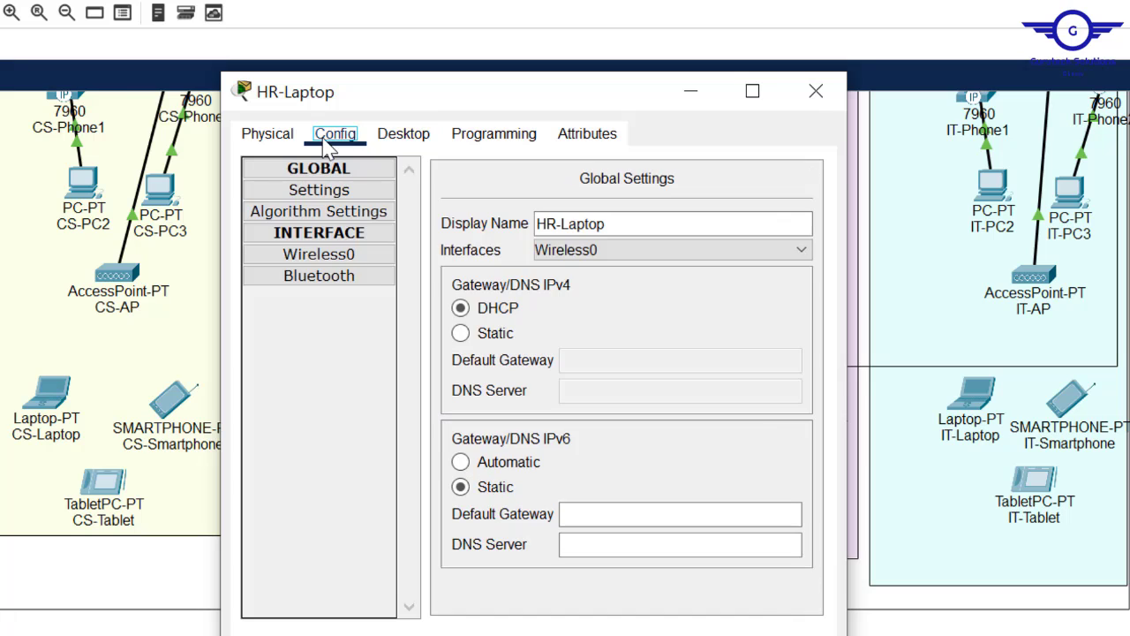
click(321, 255)
click(738, 267)
drag(738, 267, 571, 271)
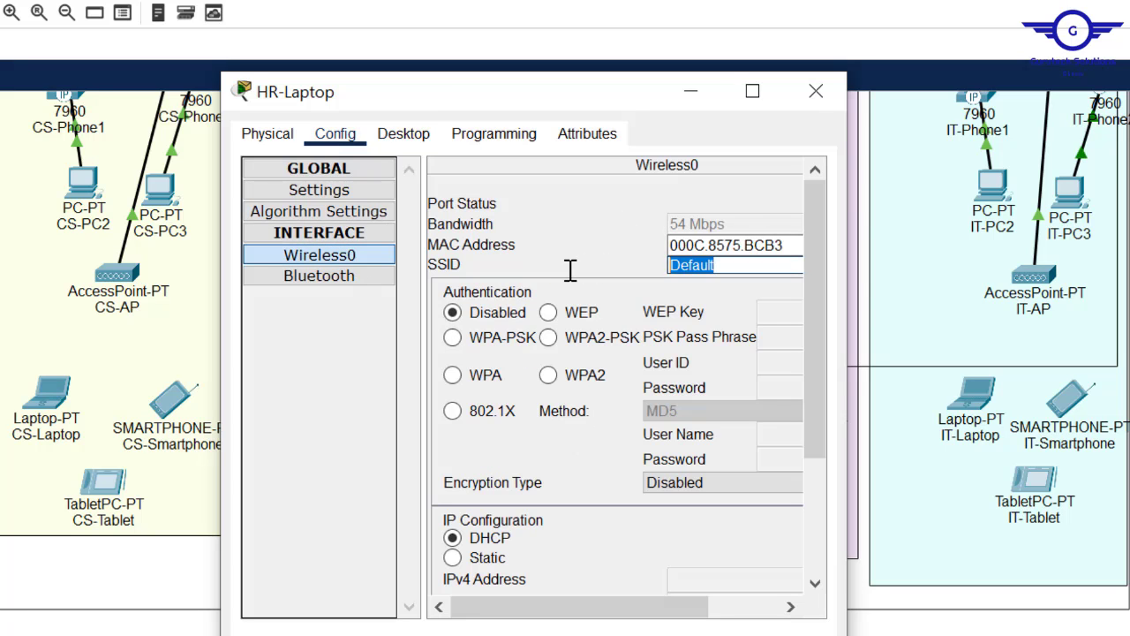
text(HR)
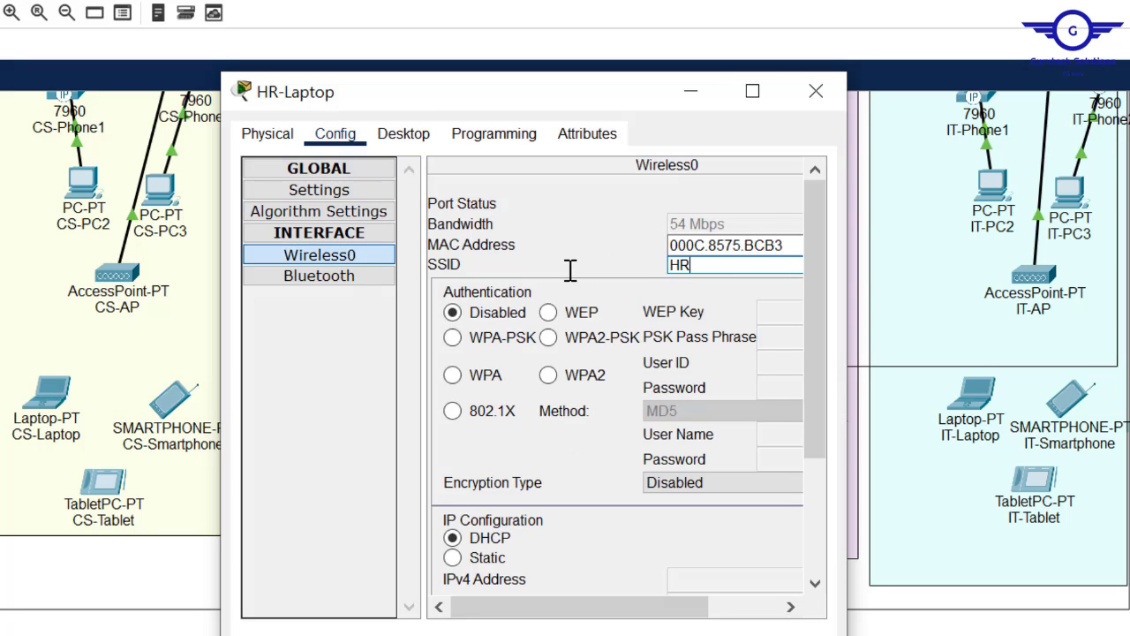
click(570, 342)
click(798, 342)
text(HR123)
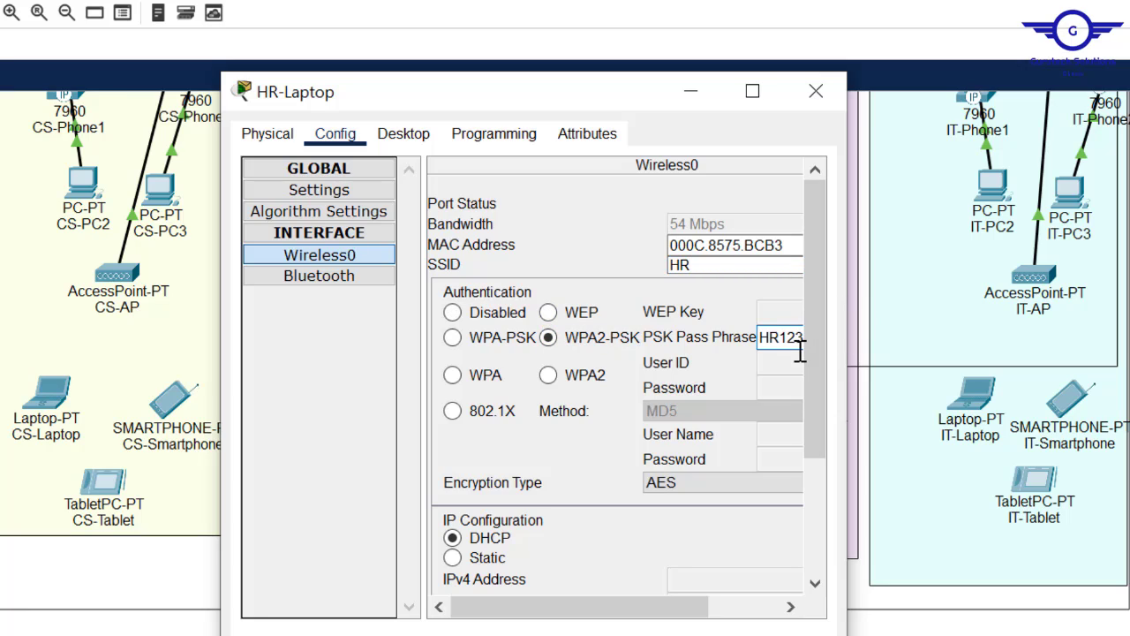
click(816, 91)
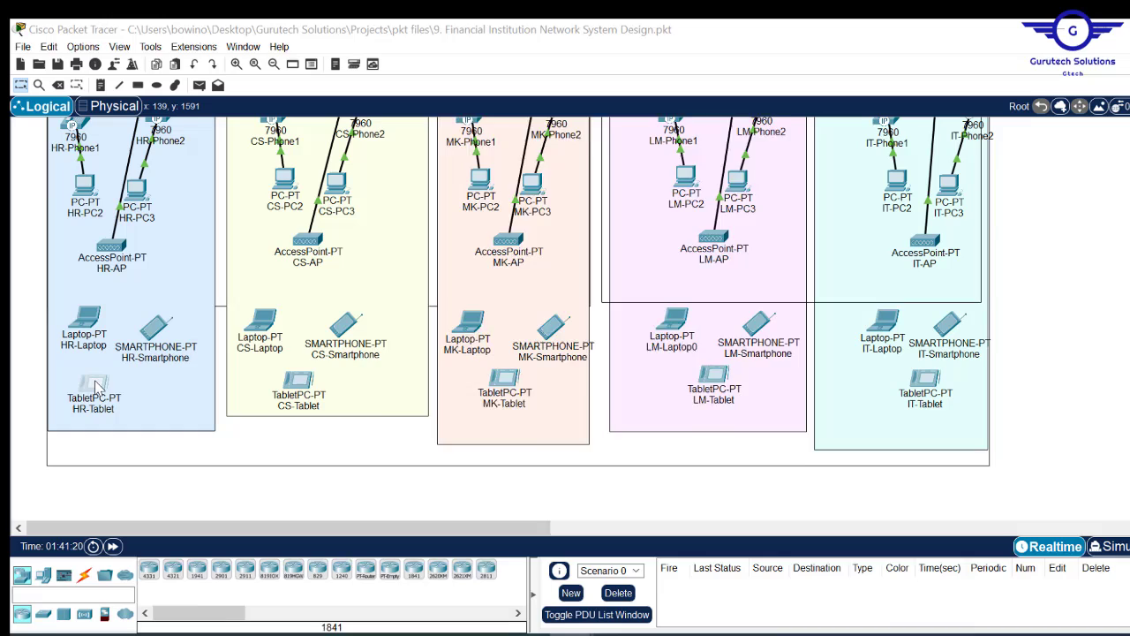
- Give HR-Tablet's wireless interface SSID HR, WPA2-PSK and the same shared passphrase
click(94, 382)
click(458, 148)
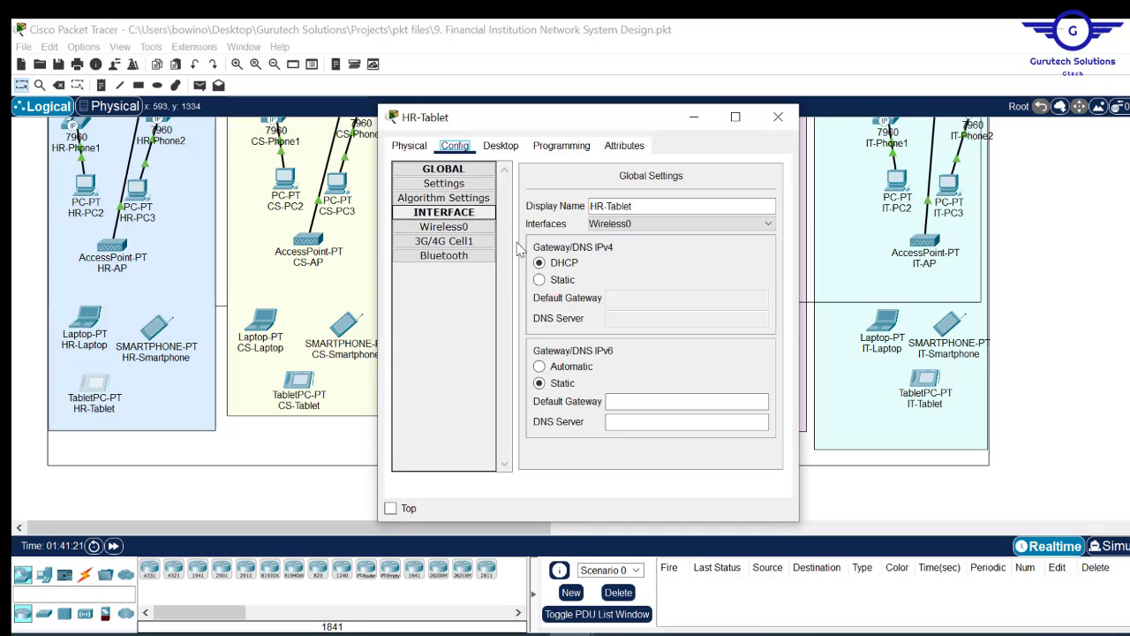
click(457, 228)
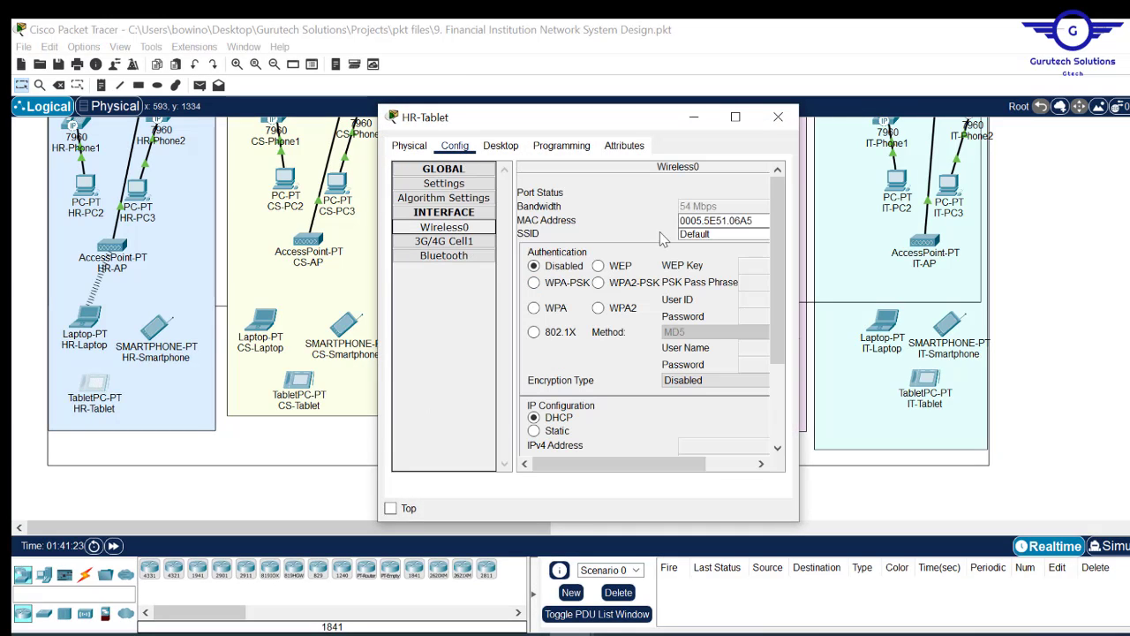
double_click(695, 234)
text(HR)
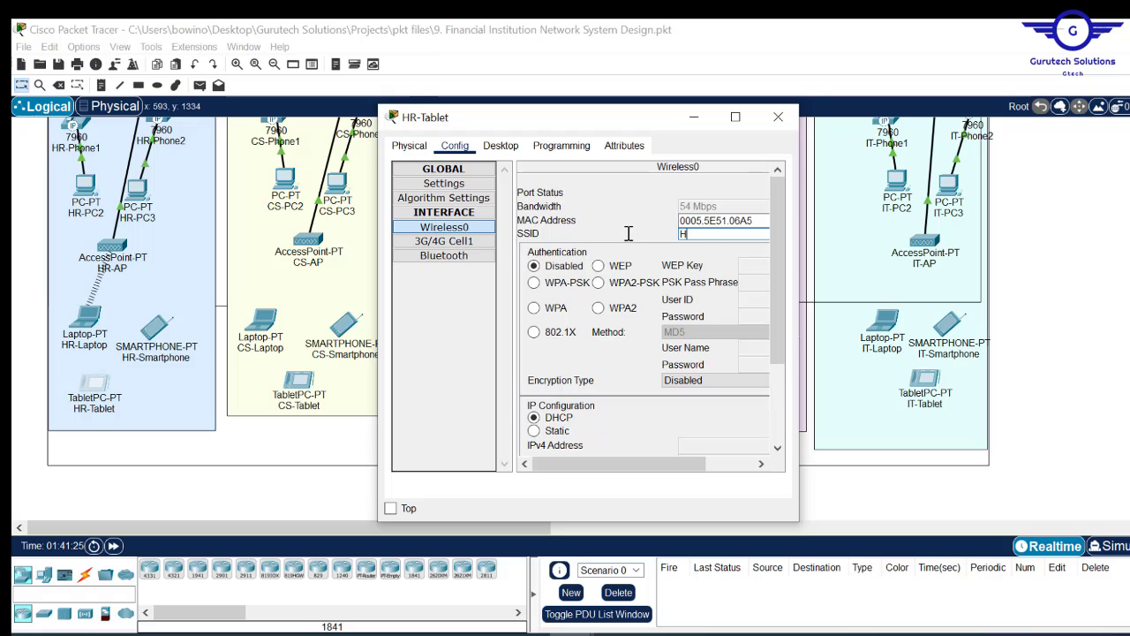
click(606, 284)
text(HR123)
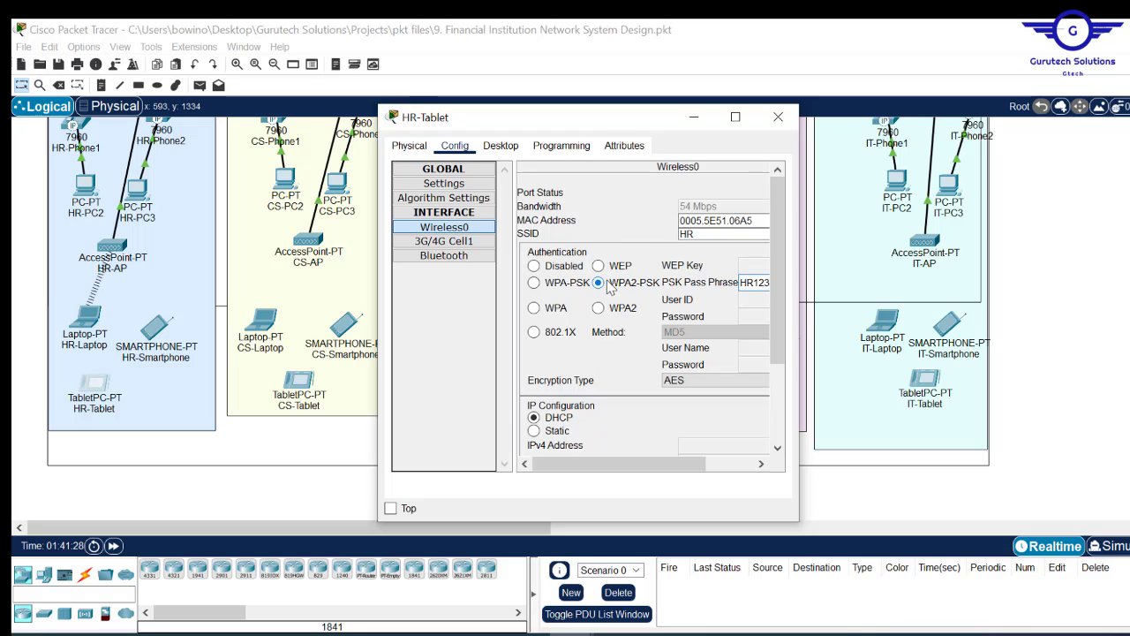
click(778, 117)
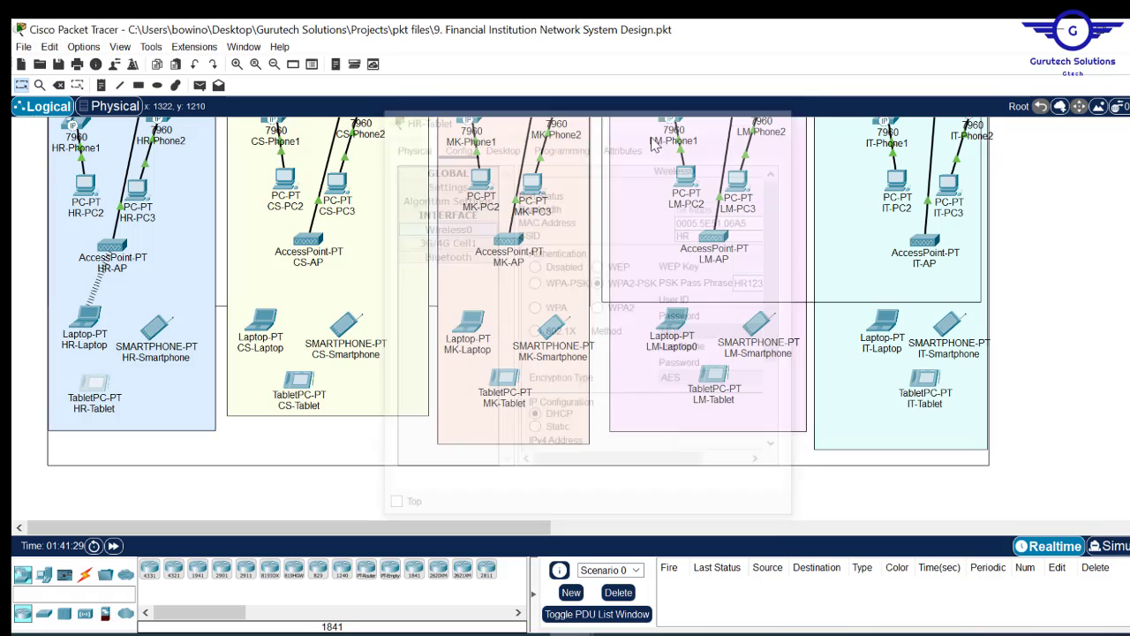
- Set HR-Smartphone's Wireless0 security to WPA2-PSK
click(156, 329)
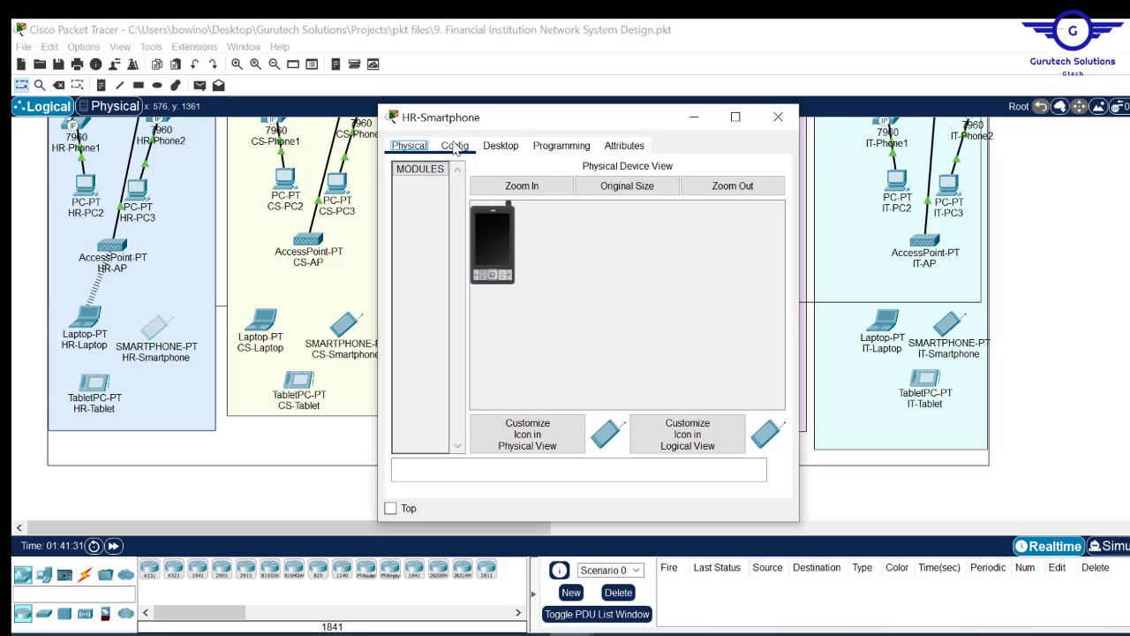
click(456, 147)
click(444, 227)
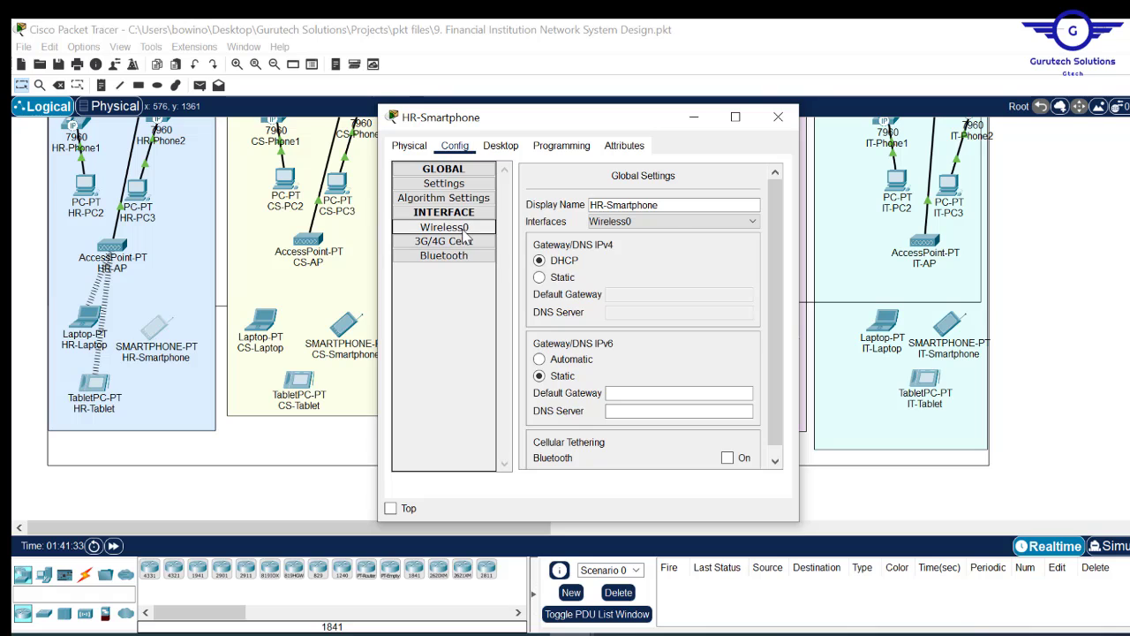
click(598, 282)
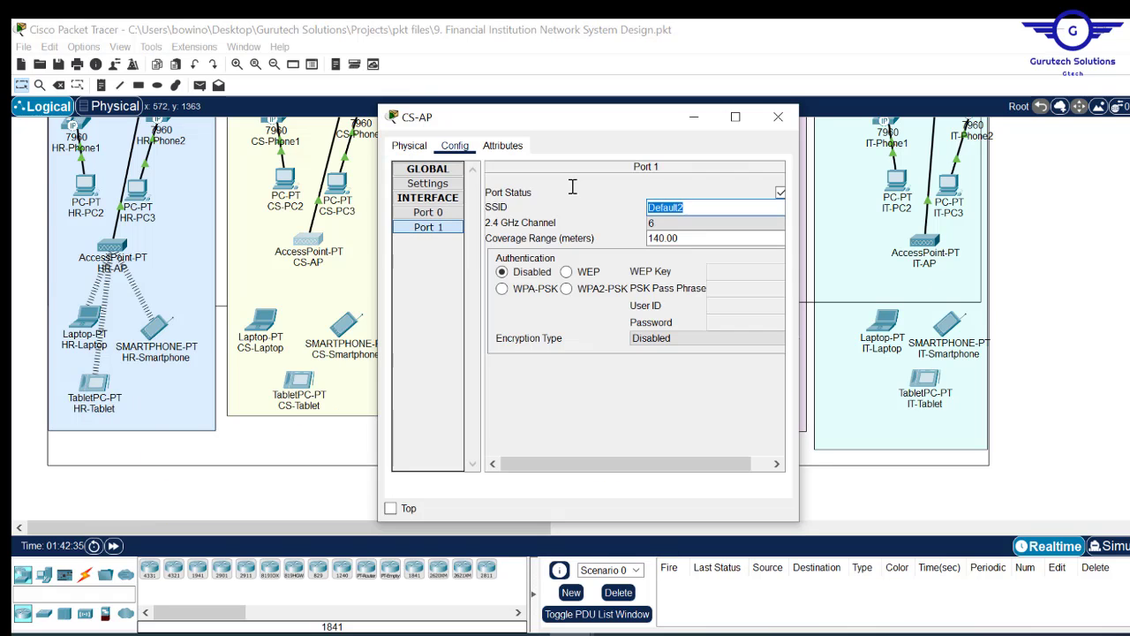
- Edit CS-AP's Port 1 passphrase and check the devices' wireless links to the access points
drag(911, 289, 869, 281)
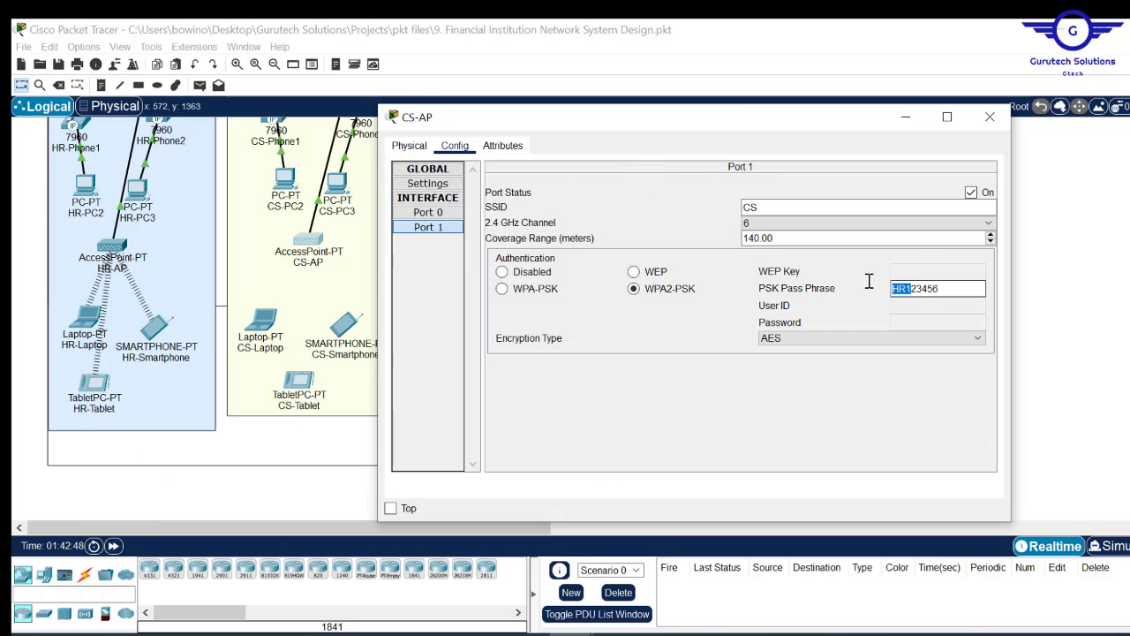
text(CS1)
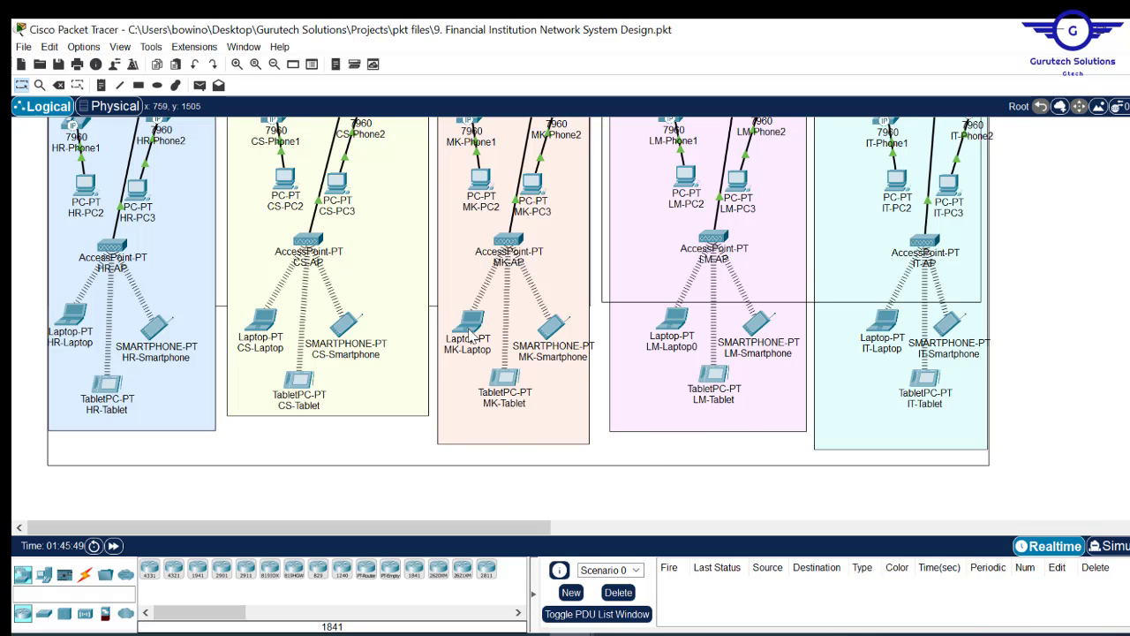
mouse_move(471, 333)
mouse_move(675, 334)
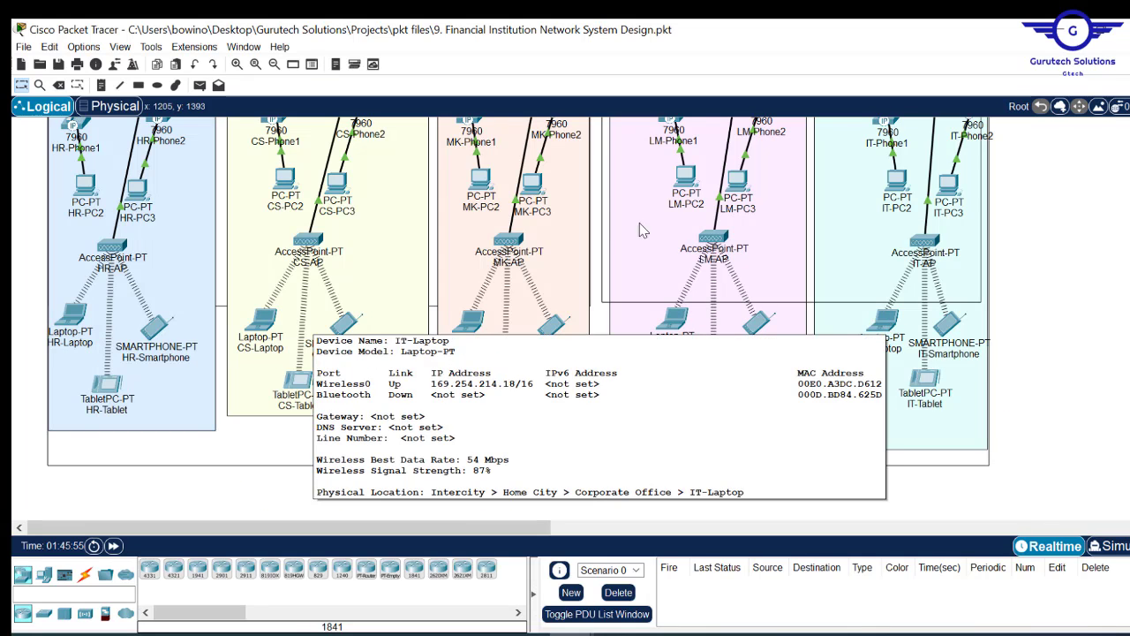
- Bring the Config.txt steps list to the front
scroll(103, 344, up, 10)
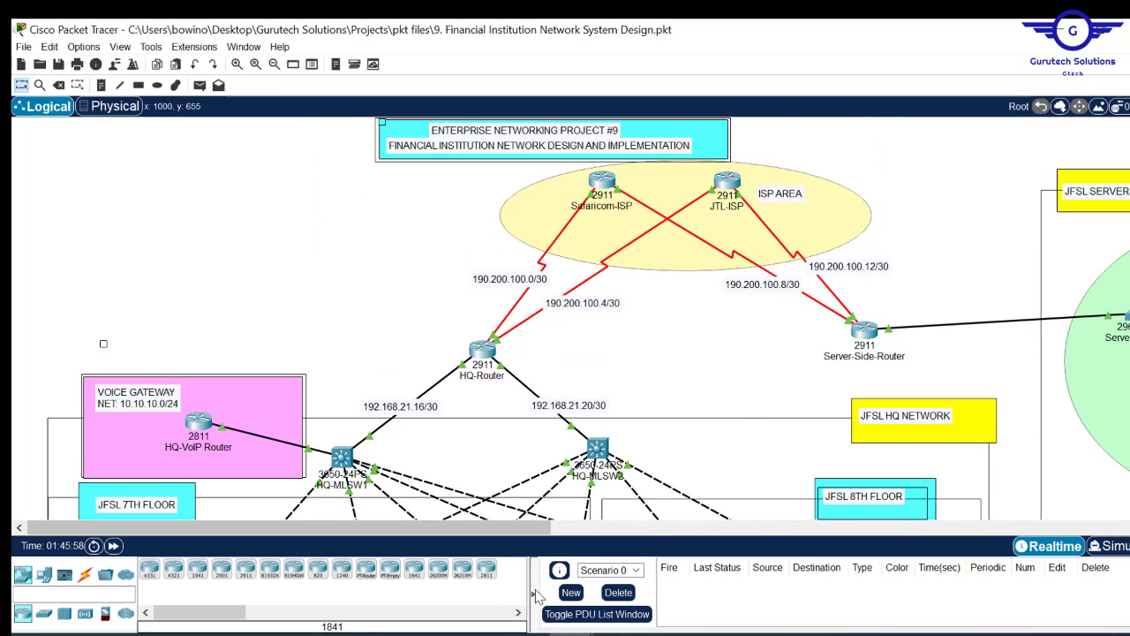
mouse_move(483, 634)
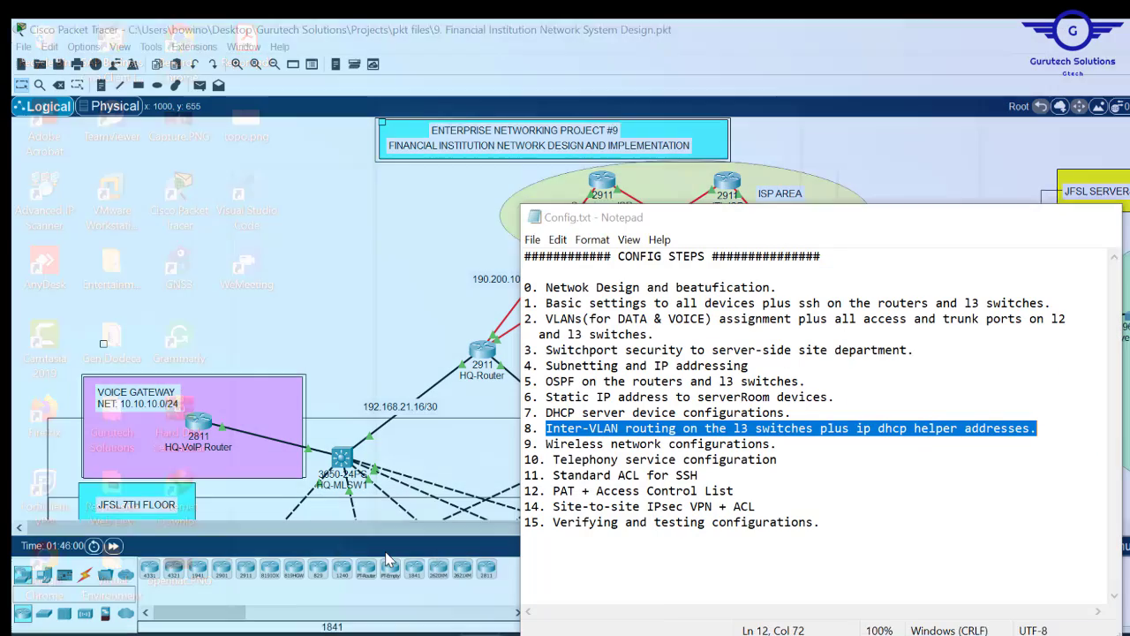
click(397, 566)
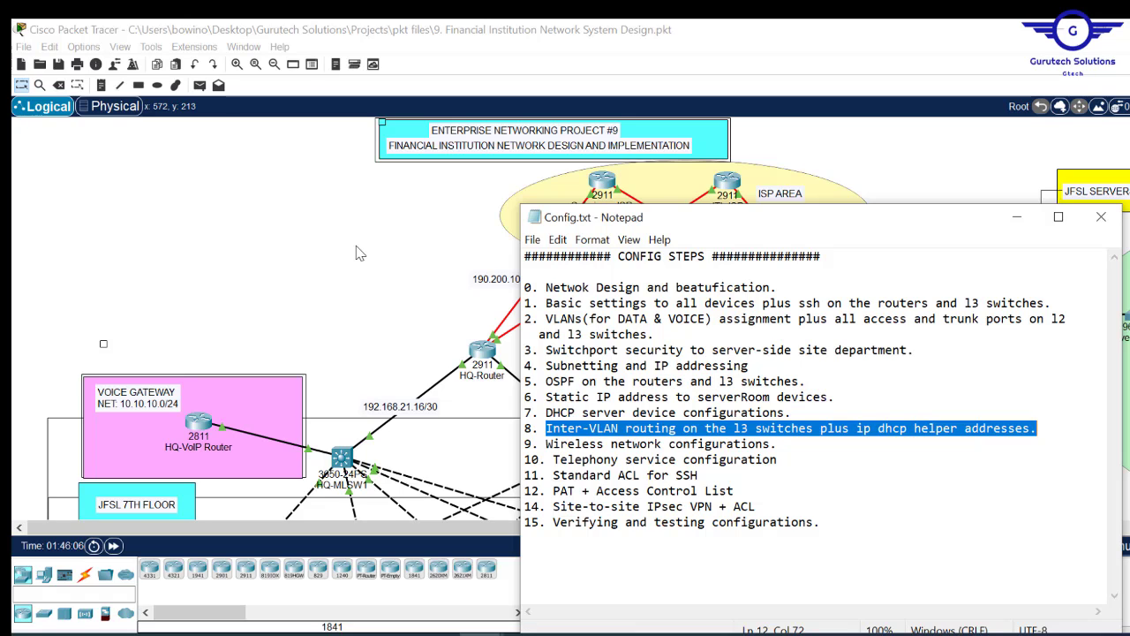
- Bring the Packet Tracer topology back in front of the Notepad steps list
click(248, 306)
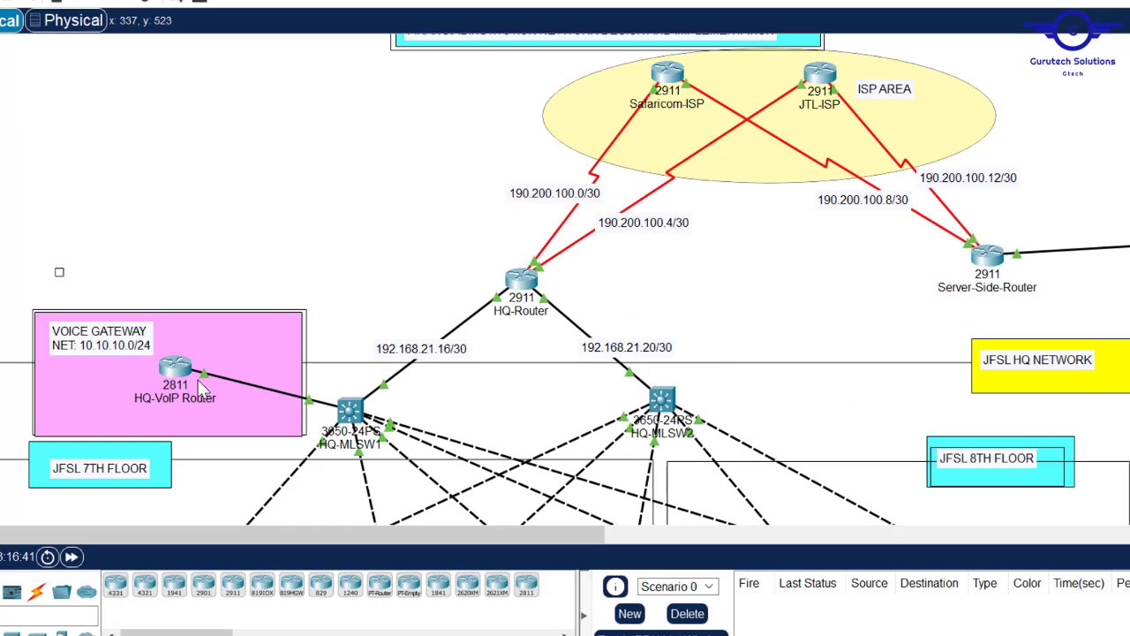
- Open the HQ-VoIP Router's CLI and exit interface mode to global configuration
click(176, 371)
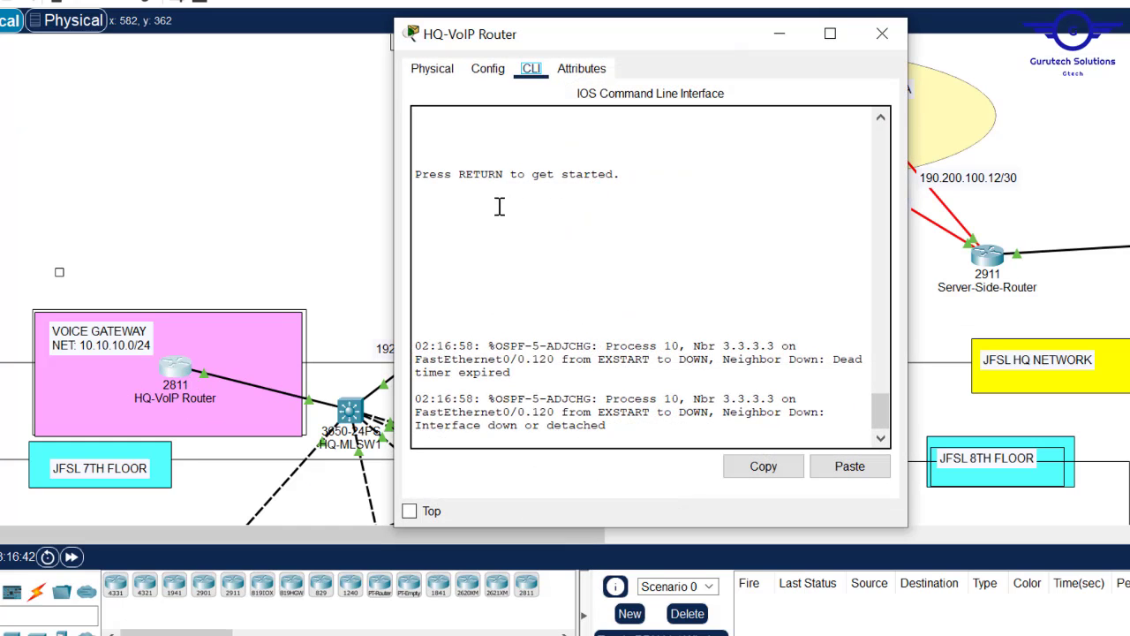
click(489, 70)
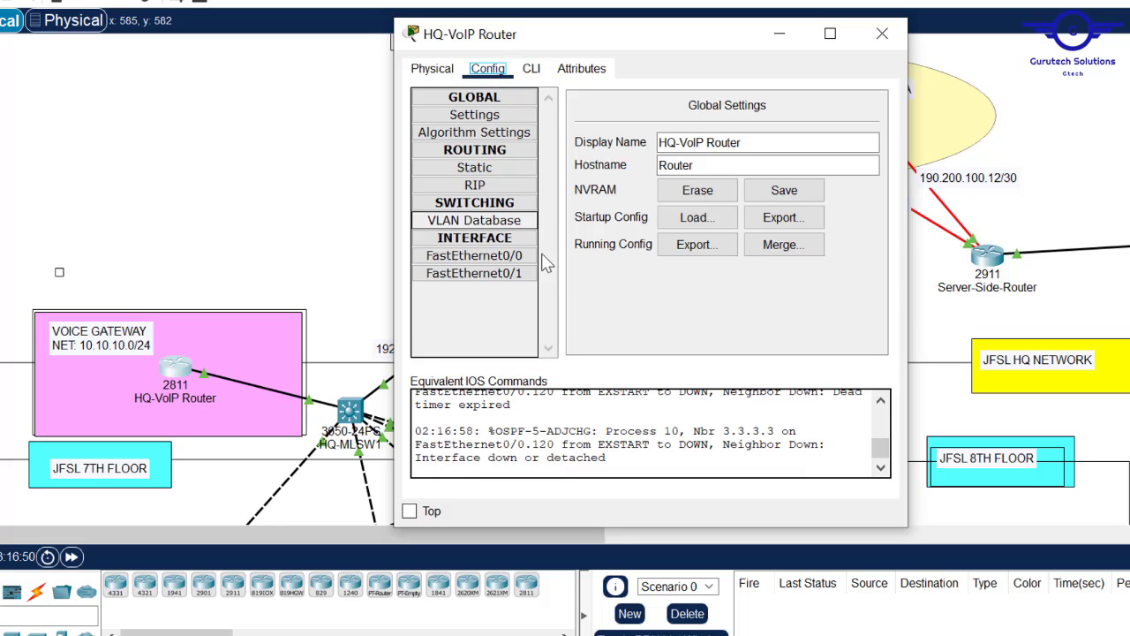
click(499, 258)
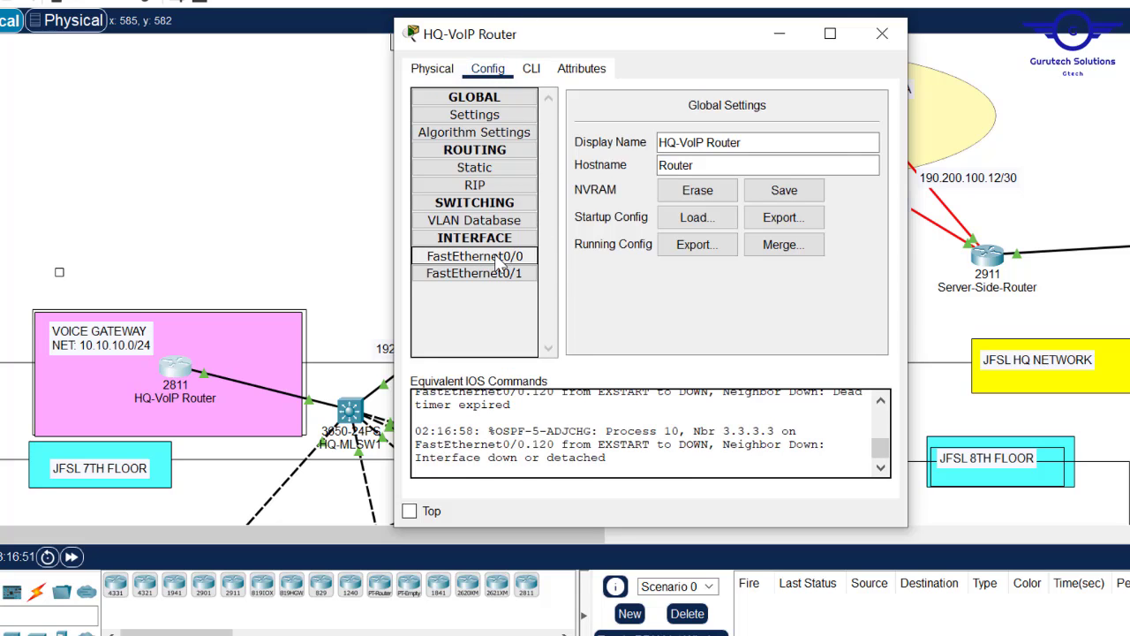
click(533, 71)
key(Return)
text(ex)
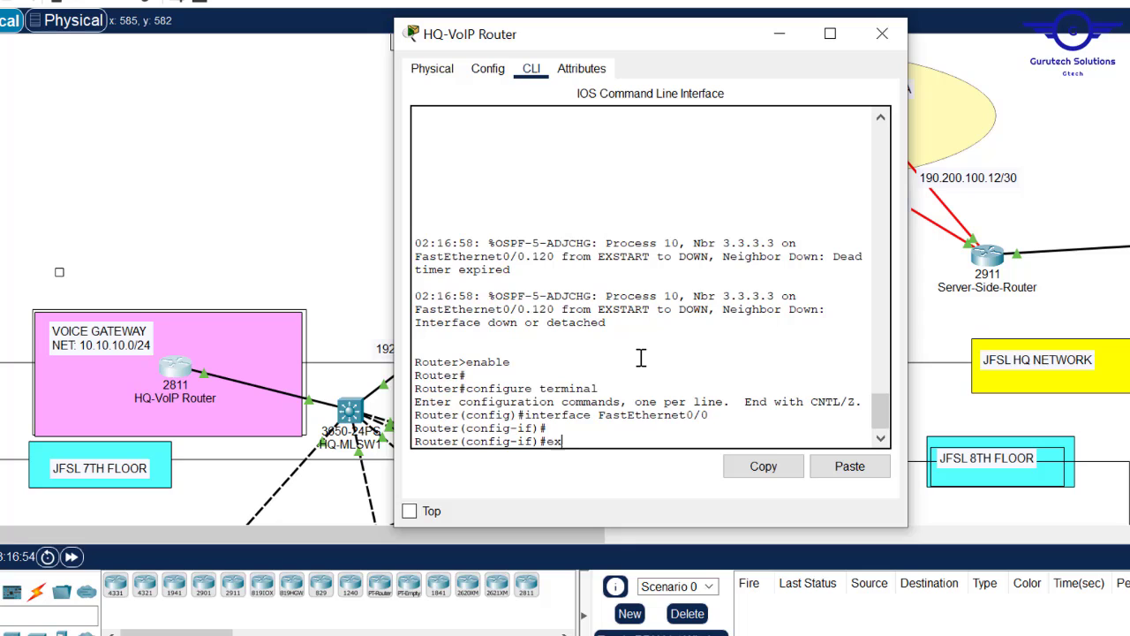
text(it)
key(Return)
key(Return)
key(Return)
key(Return)
key(Return)
key(Return)
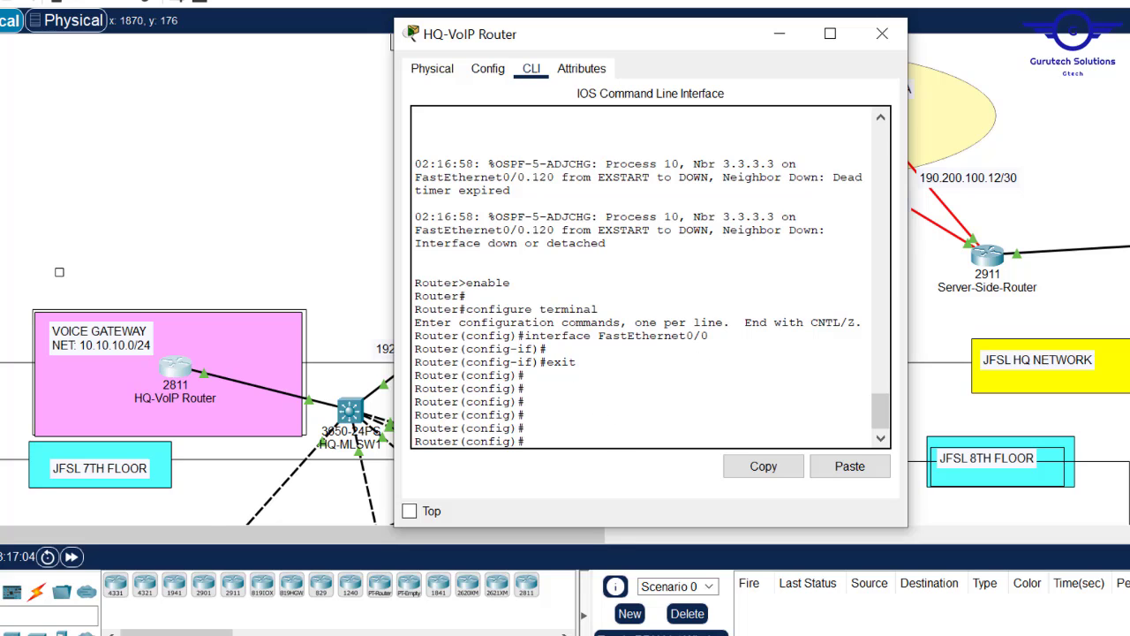
- Begin entering the service dhcp command on the HQ-VoIP Router
scroll(565, 279, down, 6)
scroll(566, 279, up, 1)
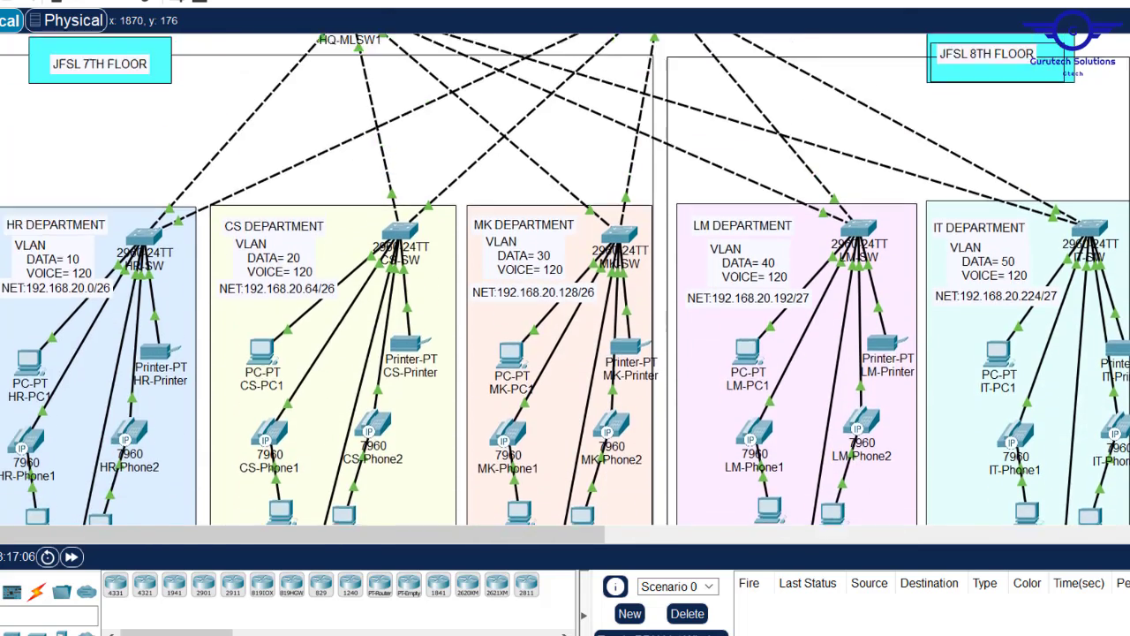
scroll(565, 279, up, 6)
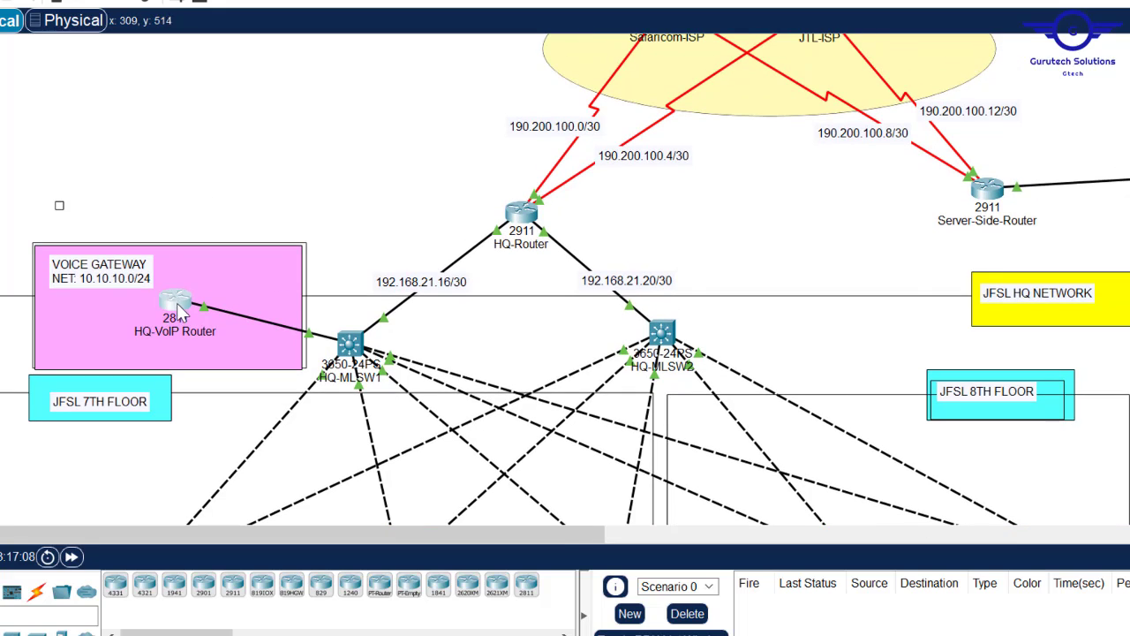
click(180, 311)
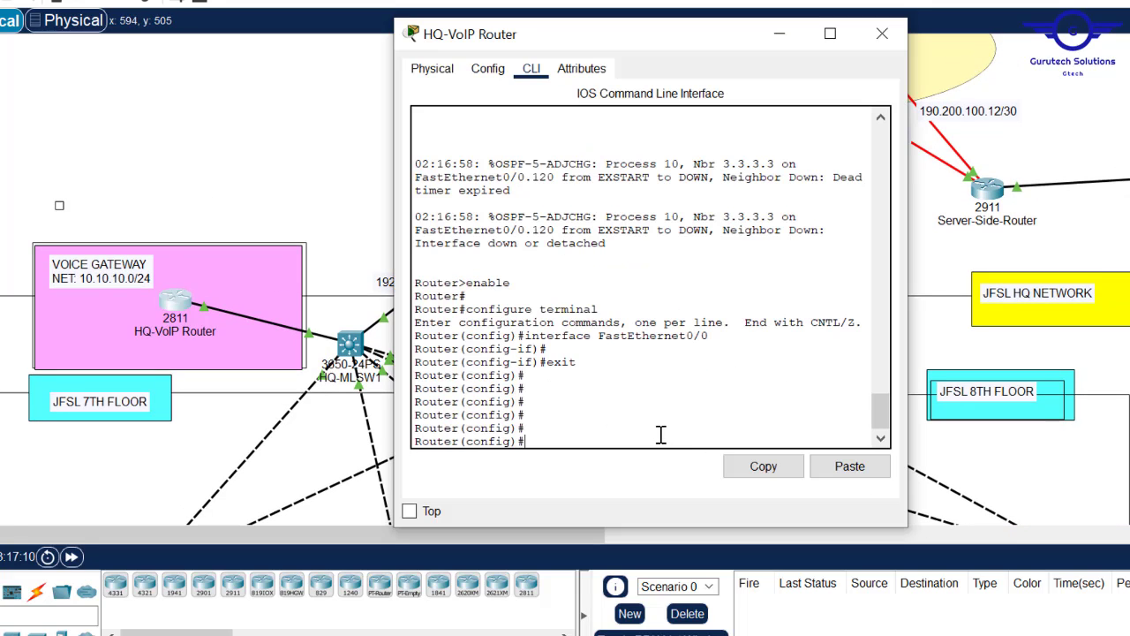
text(service d)
- Enable service dhcp and create the DHCP pool VOICE
key(Tab)
key(Return)
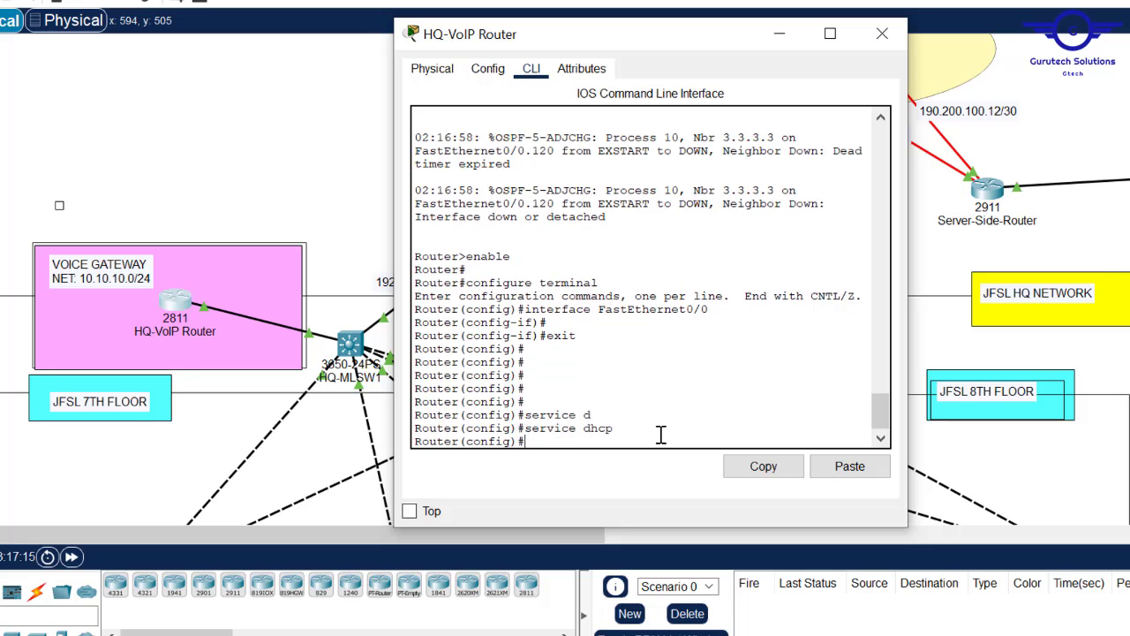
key(Return)
text(ip d)
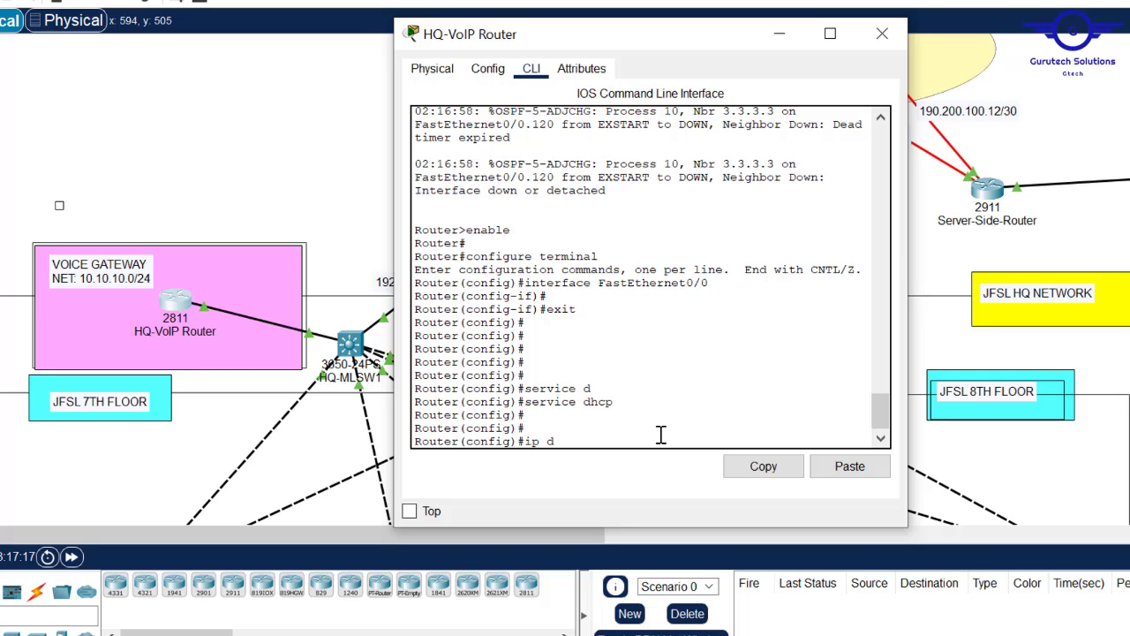
text(hc)
key(Tab)
text(po)
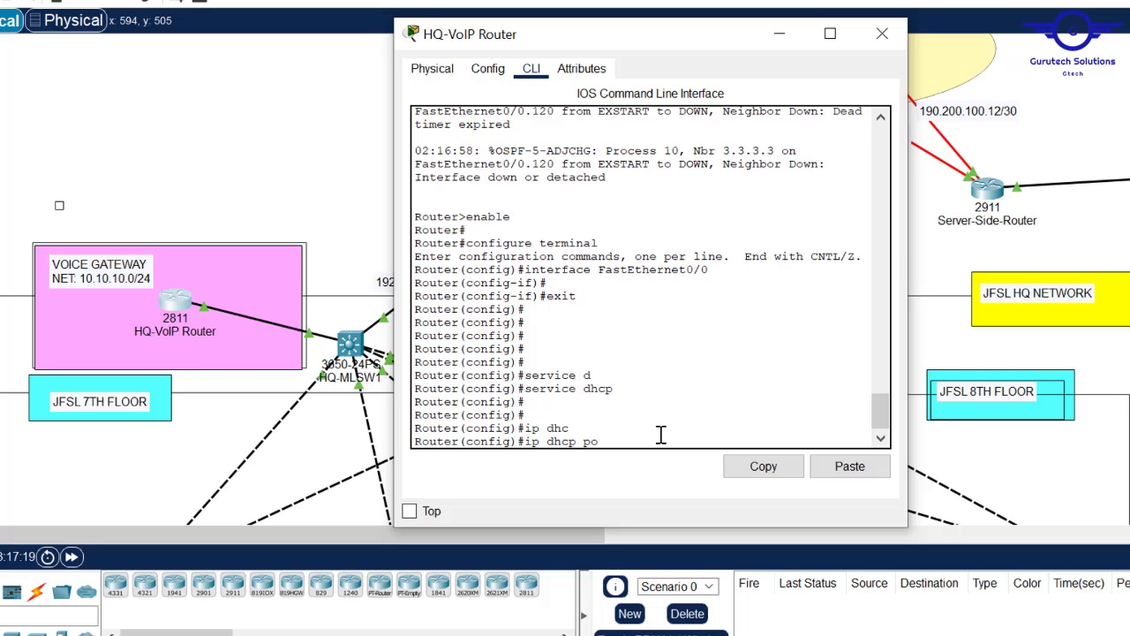
key(Tab)
key(Caps_Lock)
text(VOICE)
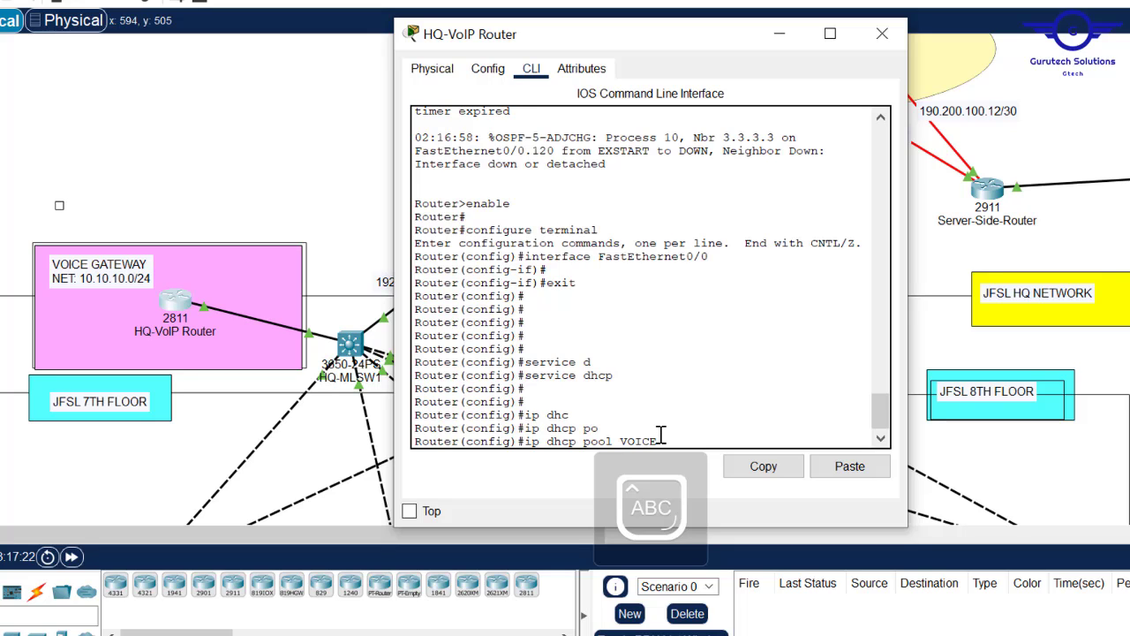
key(Return)
key(Caps_Lock)
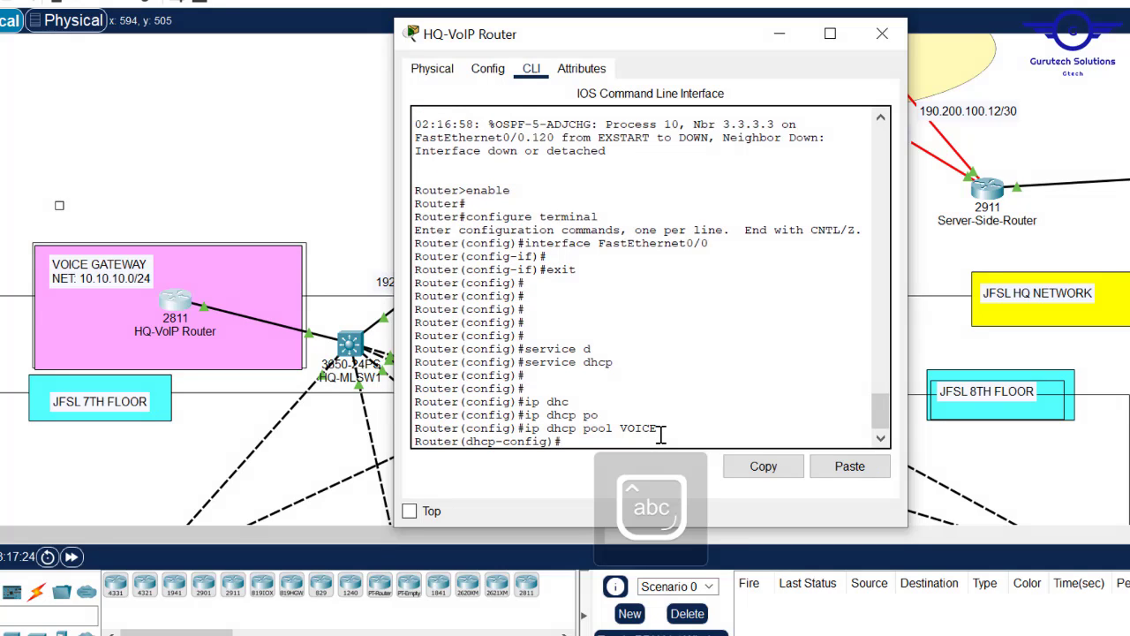
- Set the VOICE pool network to 10.10.10.0 255.255.255.0, start default-router, and close the router window
text(netw)
key(Tab)
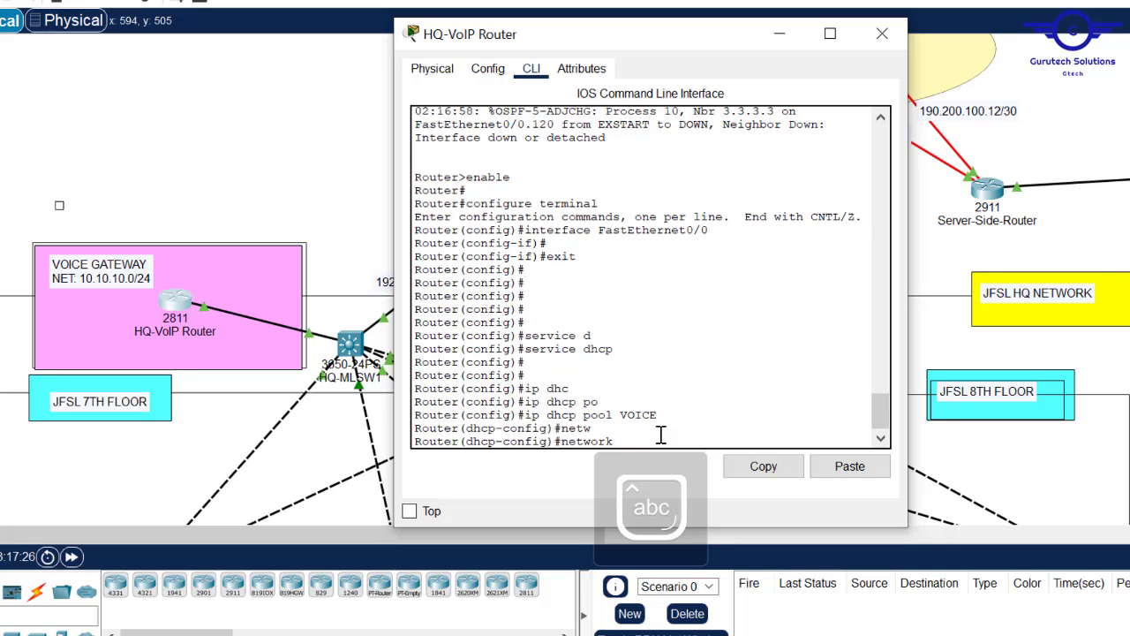
text(10.10)
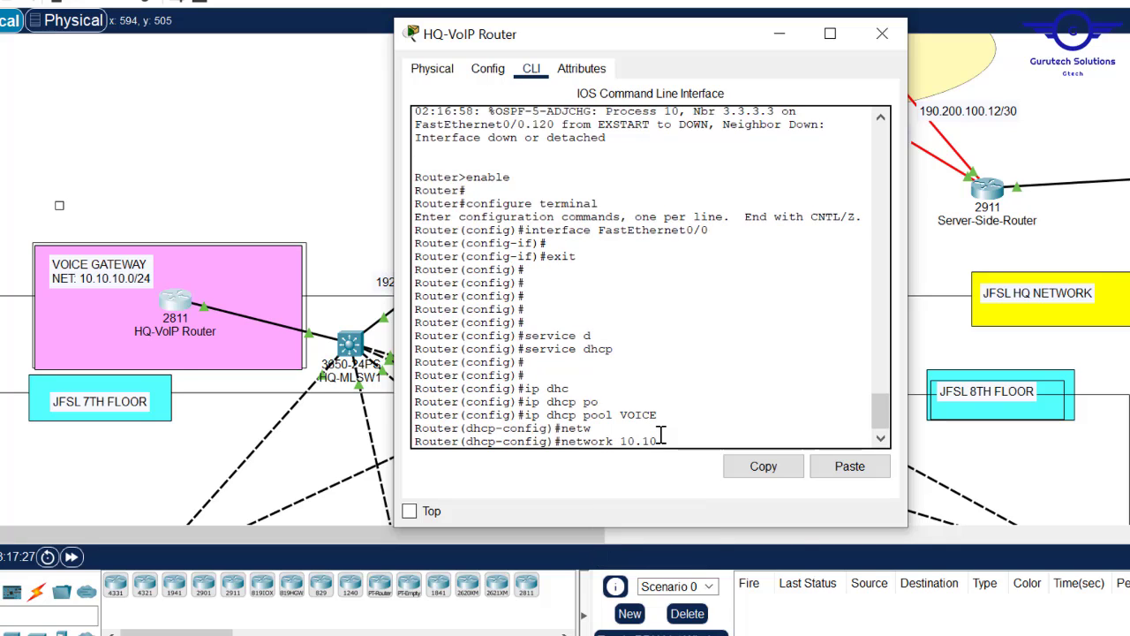
text(.10.)
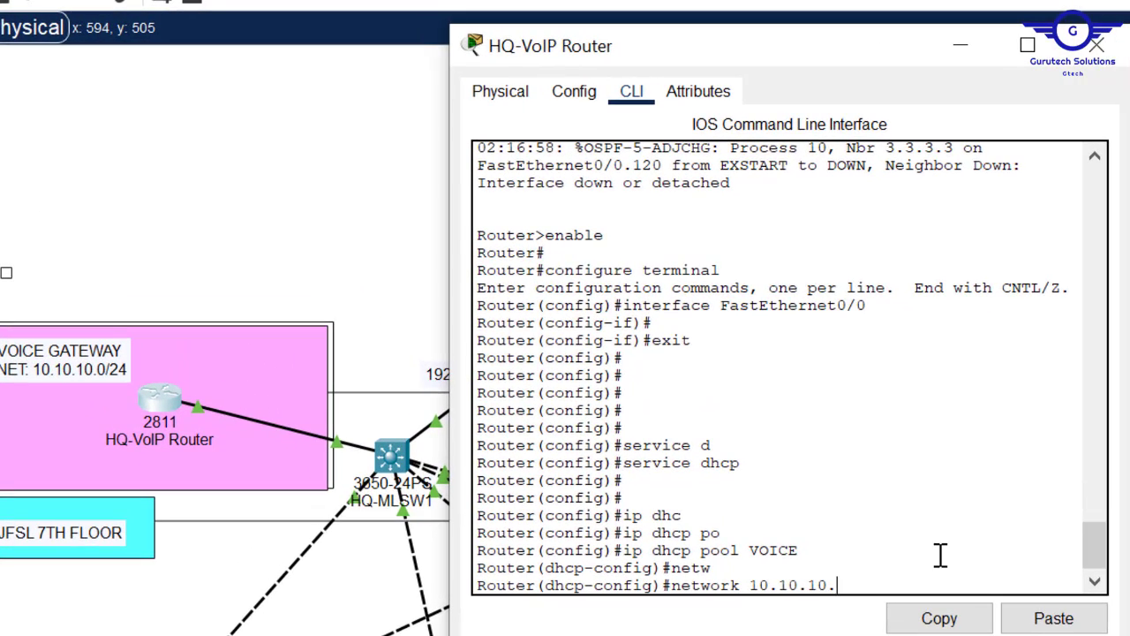
text(1)
key(BackSpace)
text(0 255.255.255.0)
key(Return)
text(def)
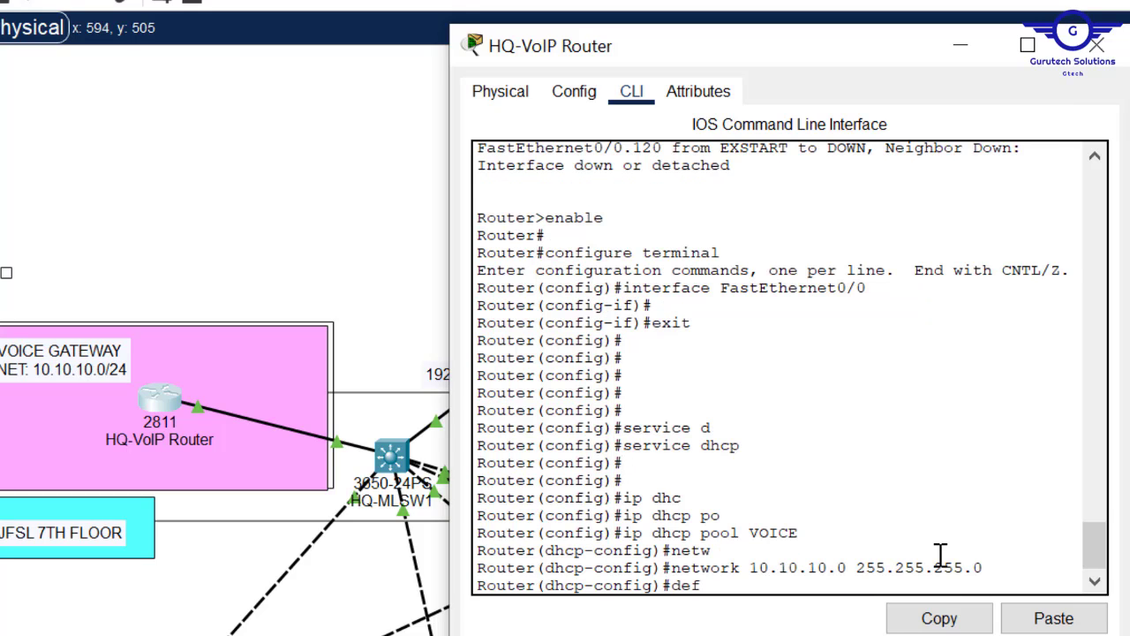
key(Tab)
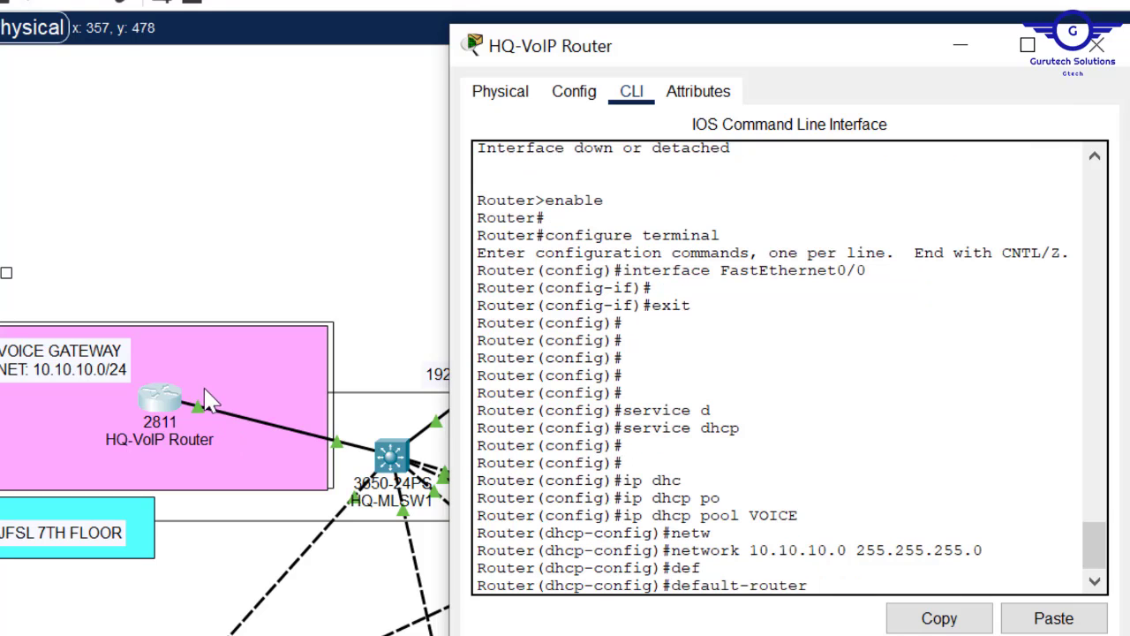
click(244, 239)
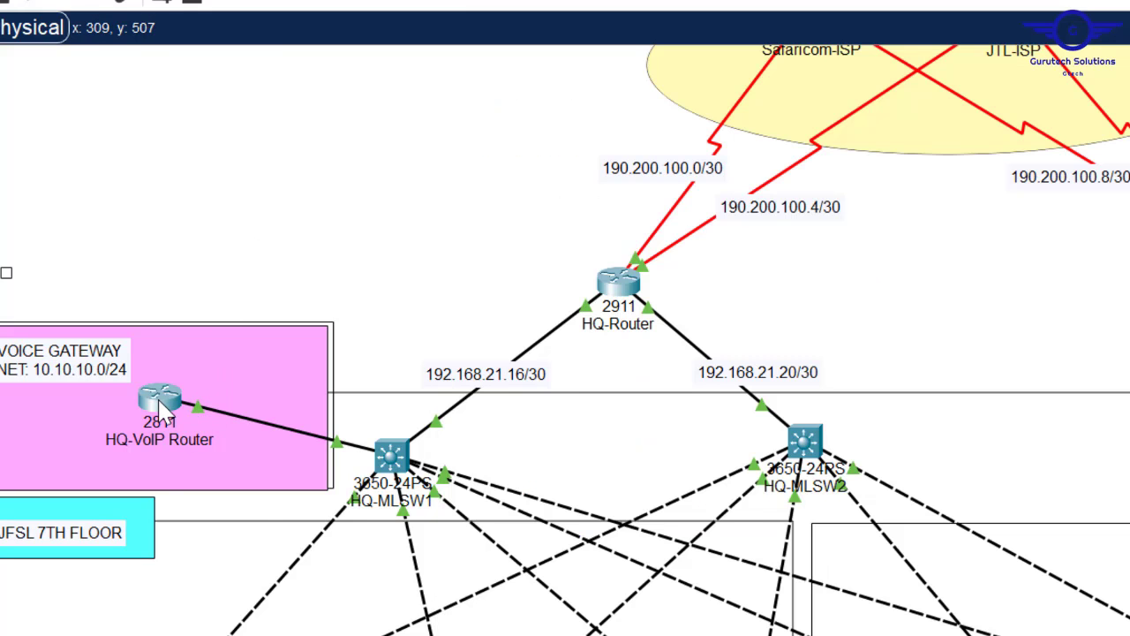
mouse_move(160, 408)
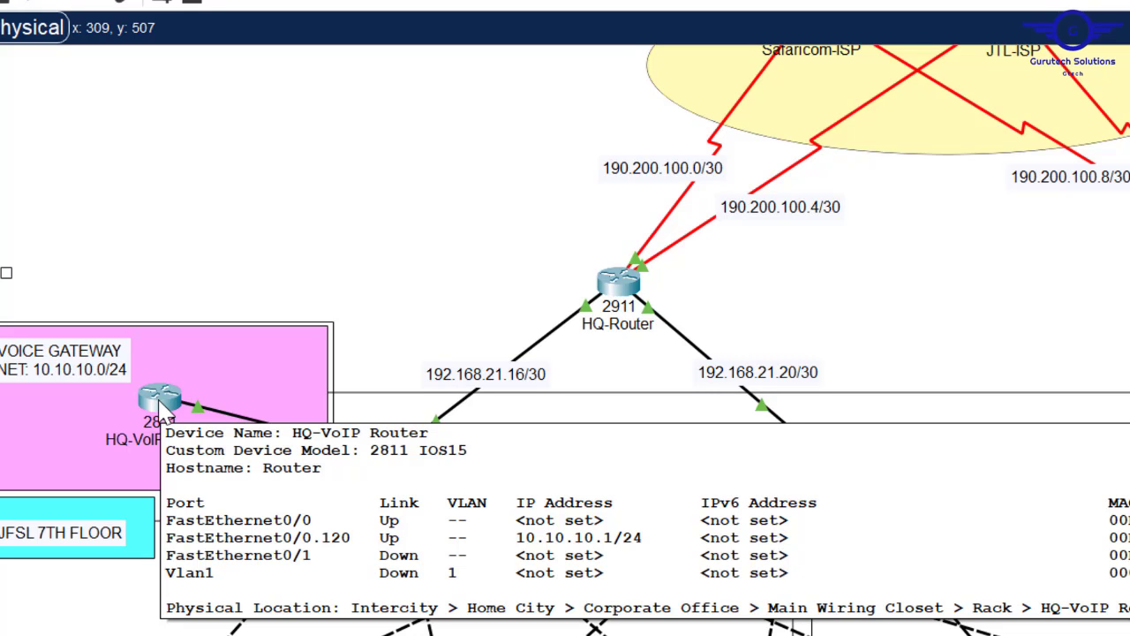
- Set the VOICE pool's default router to 10.10.10.1
click(160, 408)
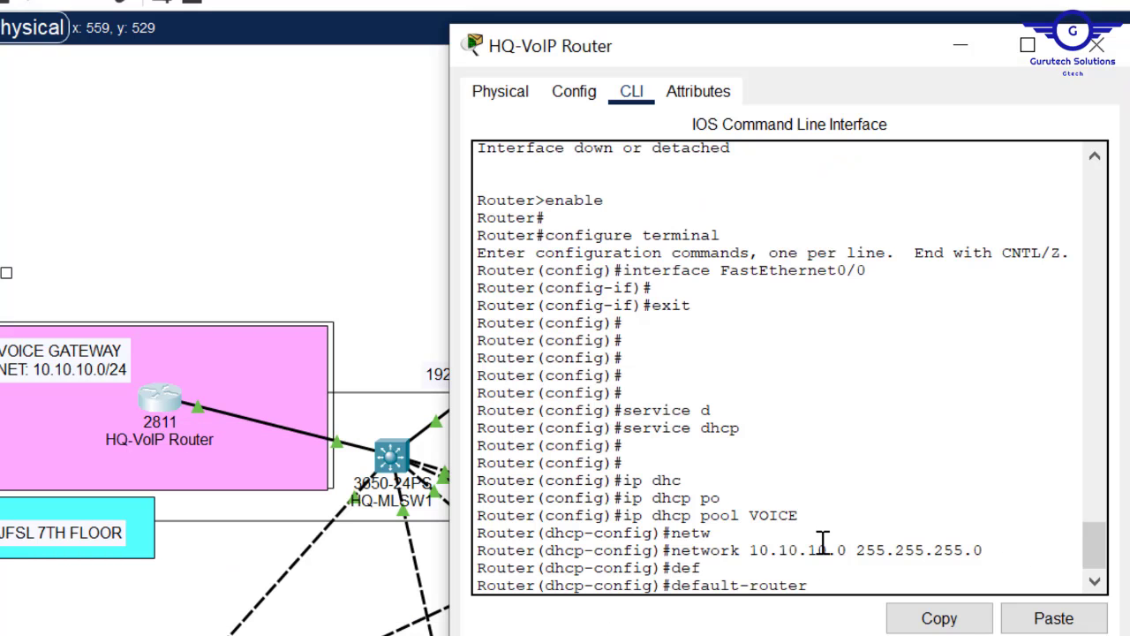
text(10.10.10.1)
key(Return)
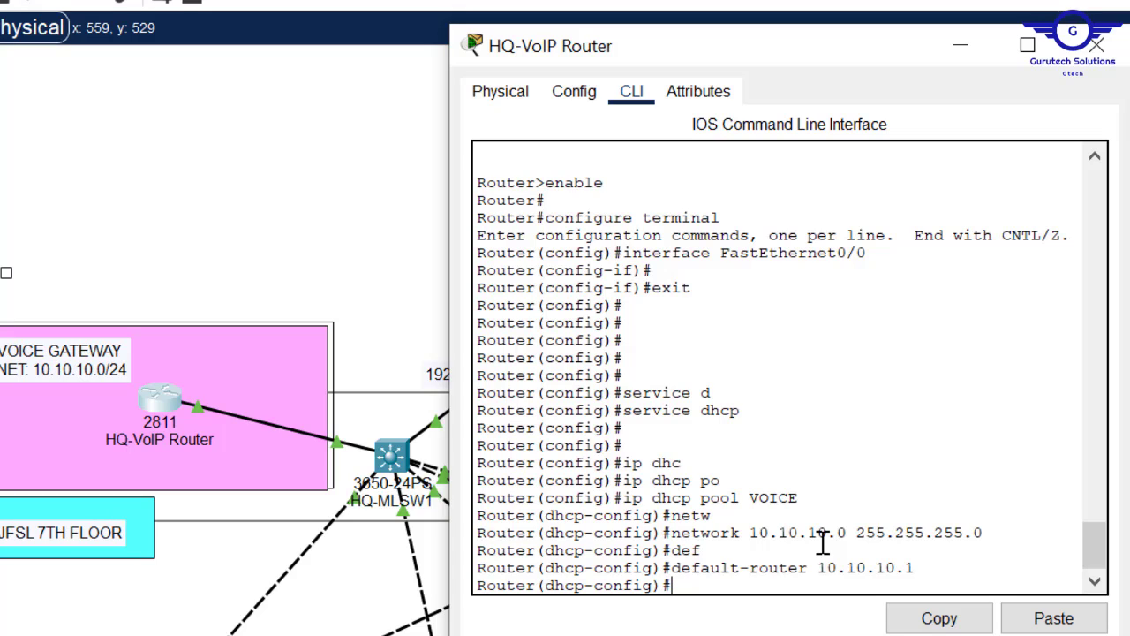
key(Return)
- Add DHCP option 150 ip 10.10.10.1 for the TFTP server to the VOICE pool
text(opt)
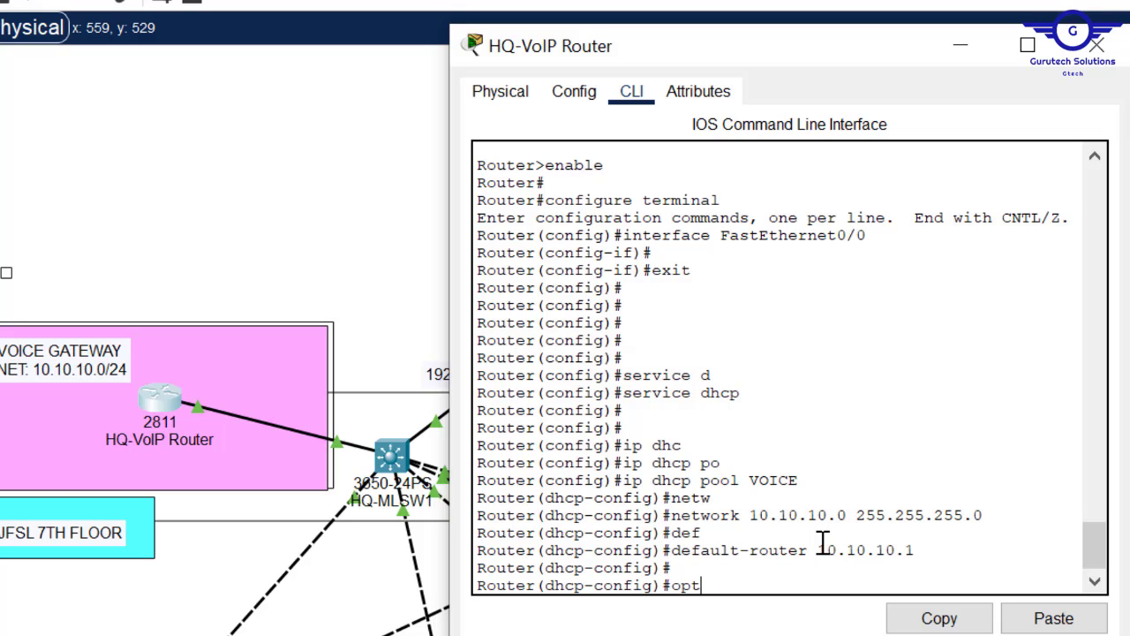
key(Tab)
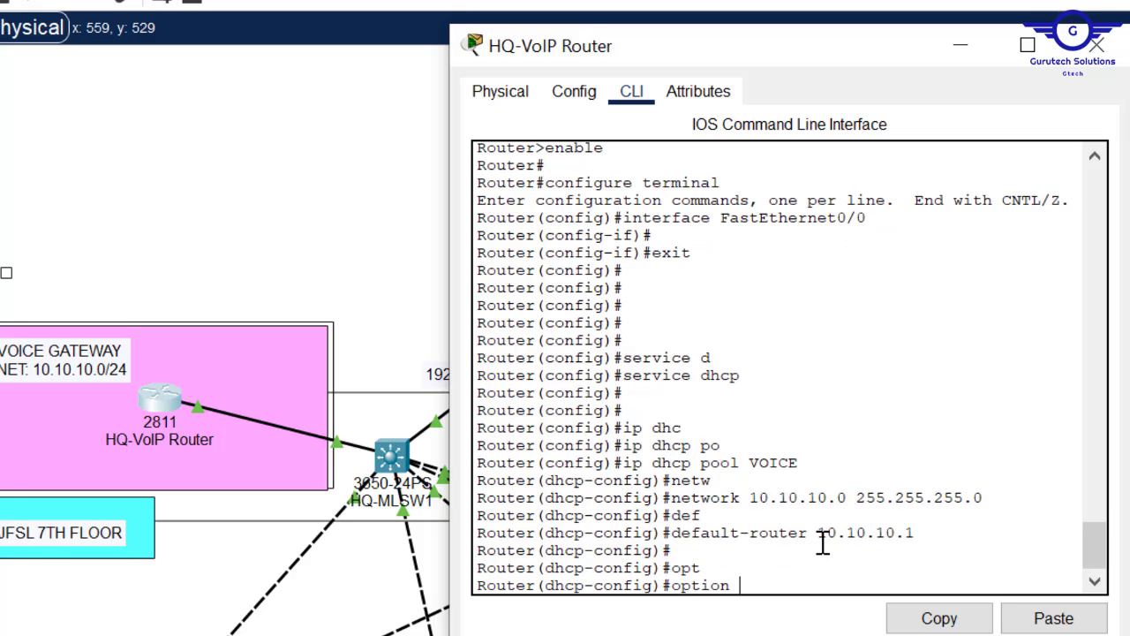
text(190)
key(BackSpace)
key(BackSpace)
text(50)
drag(921, 538, 819, 540)
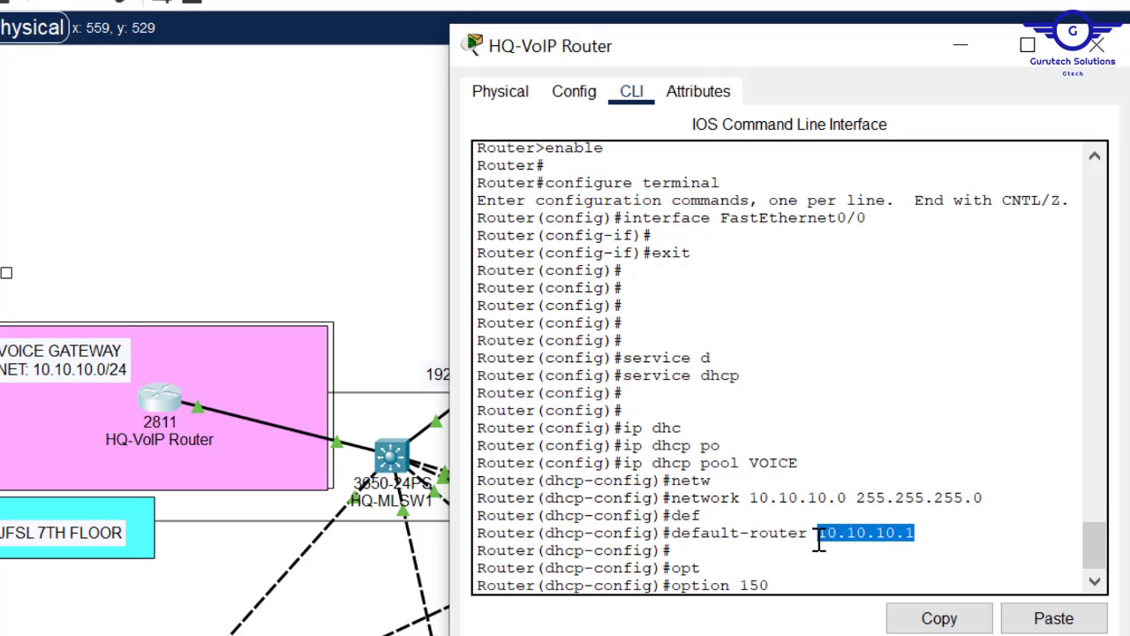
click(942, 622)
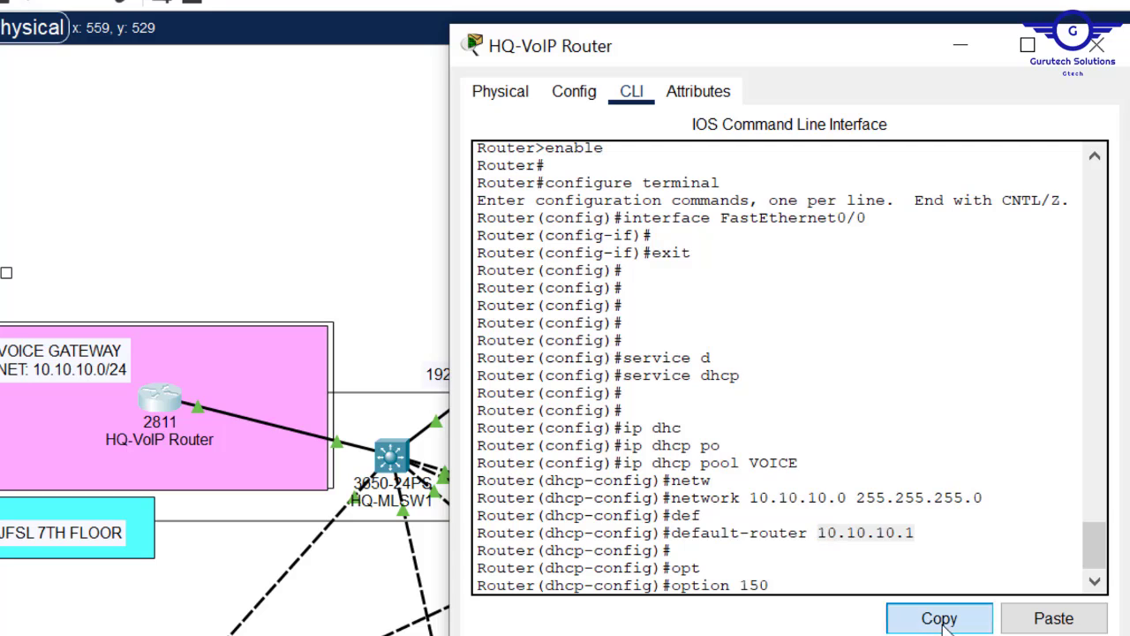
click(821, 591)
click(1051, 622)
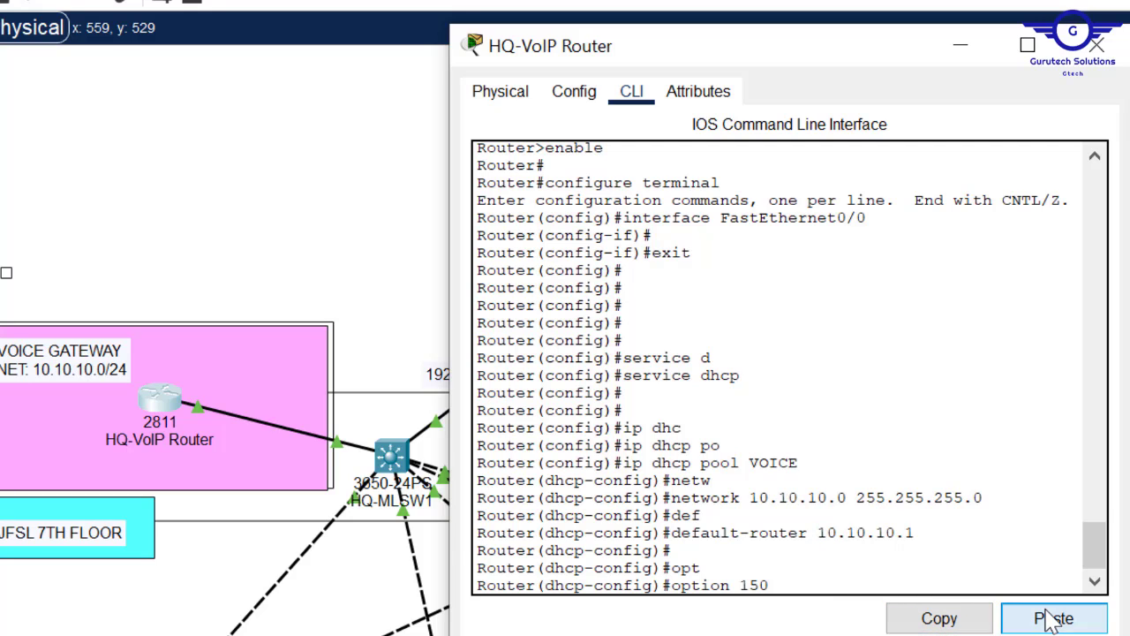
key(Return)
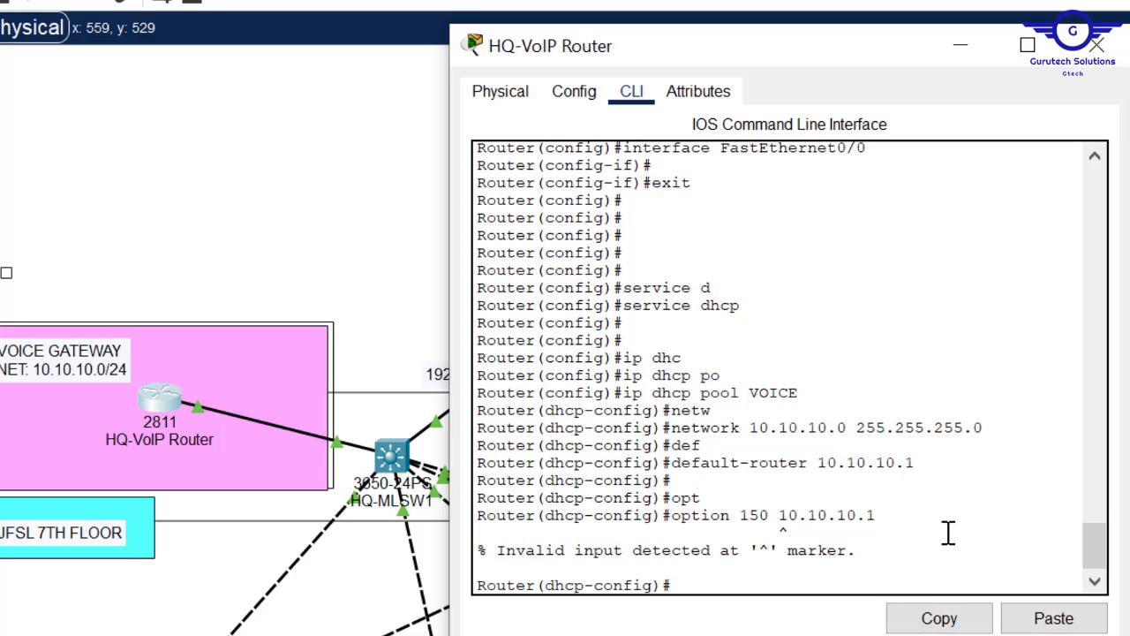
key(Up)
key(BackSpace)
key(BackSpace)
key(BackSpace)
key(BackSpace)
key(BackSpace)
key(BackSpace)
key(BackSpace)
key(BackSpace)
key(BackSpace)
text(?)
text(ip)
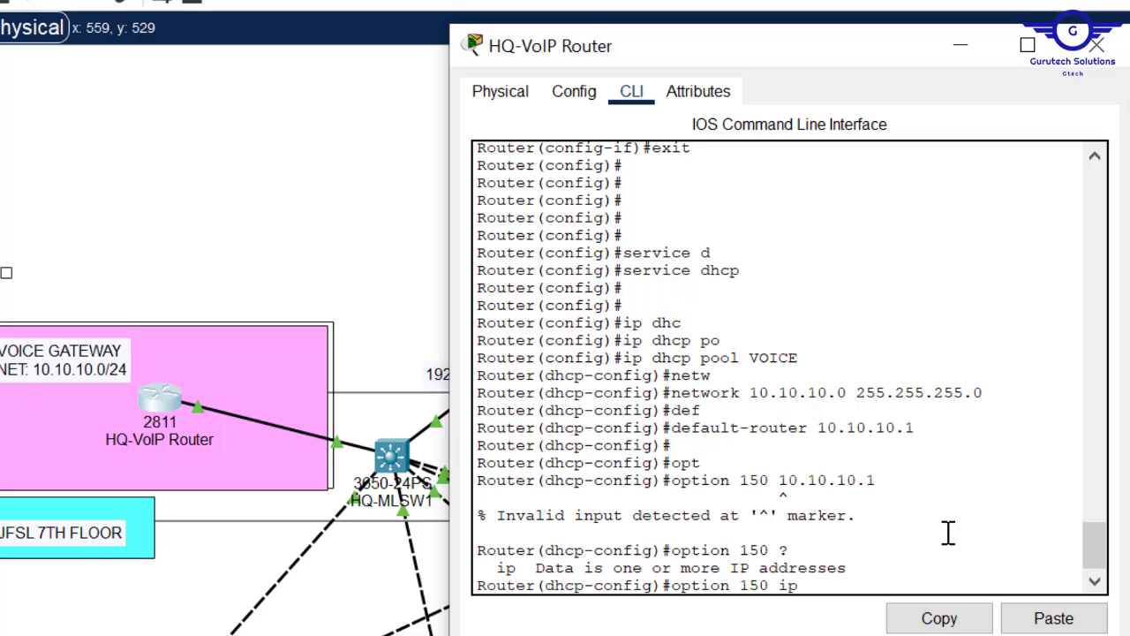
click(1047, 616)
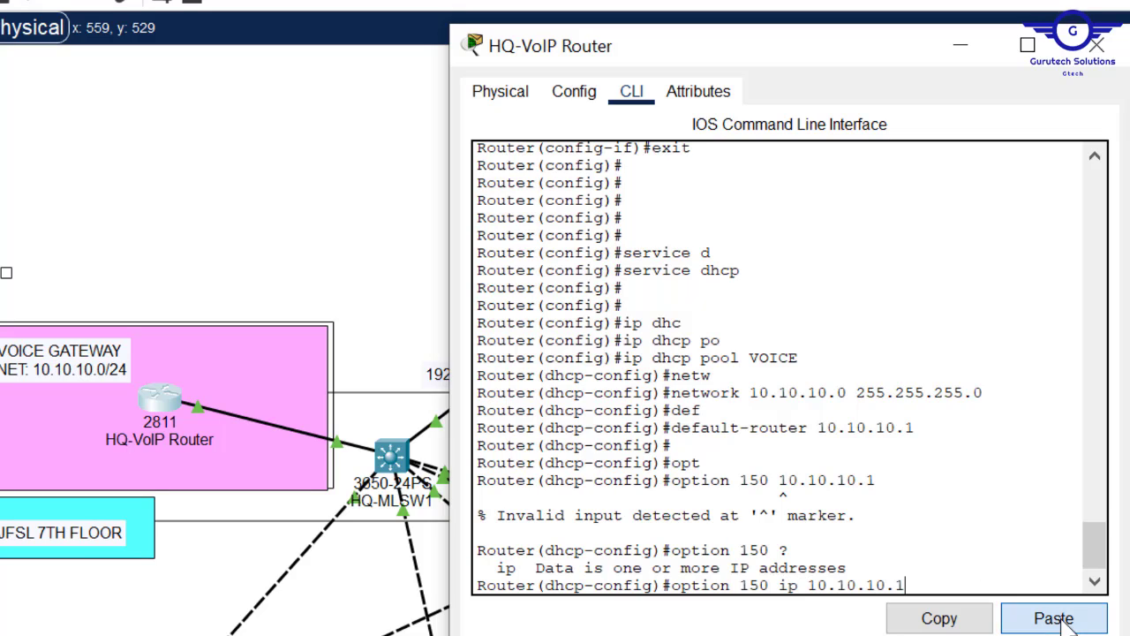
key(Return)
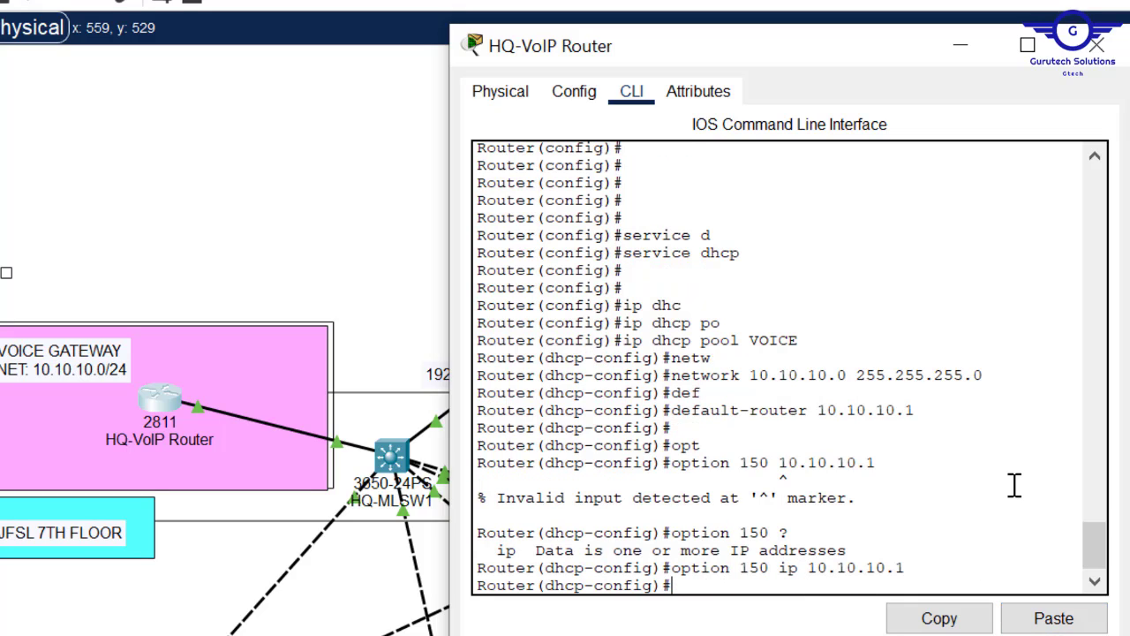
- Set the VOICE pool's DNS server to 10.10.10.1 and exit the pool
text(exi)
key(BackSpace)
key(BackSpace)
key(BackSpace)
key(Return)
key(Return)
text(dns)
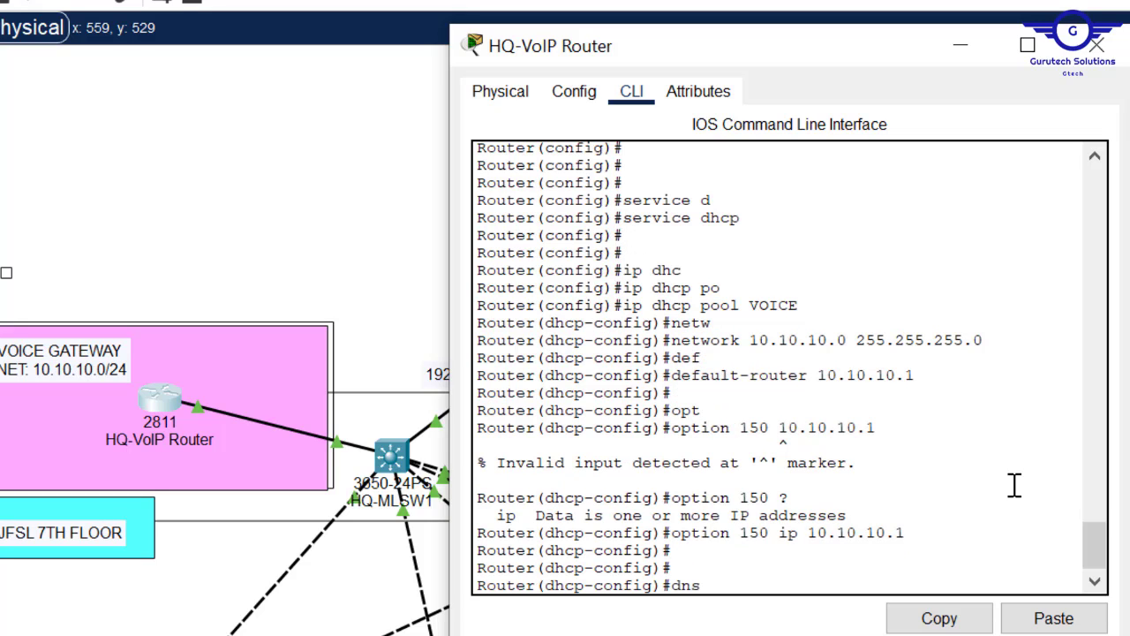
key(Tab)
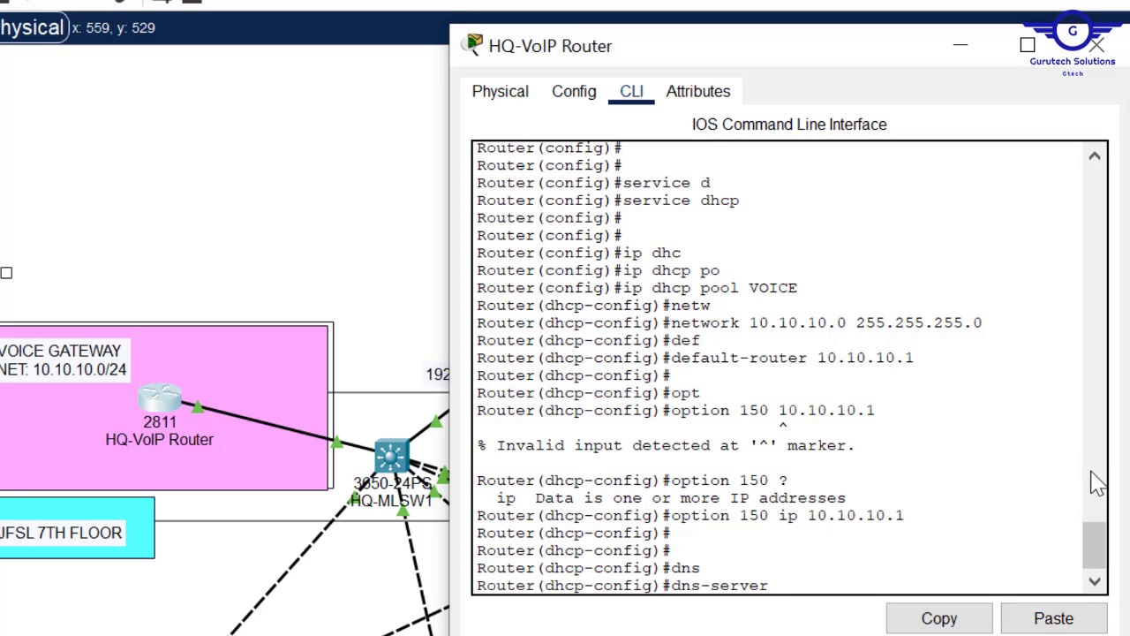
click(1054, 618)
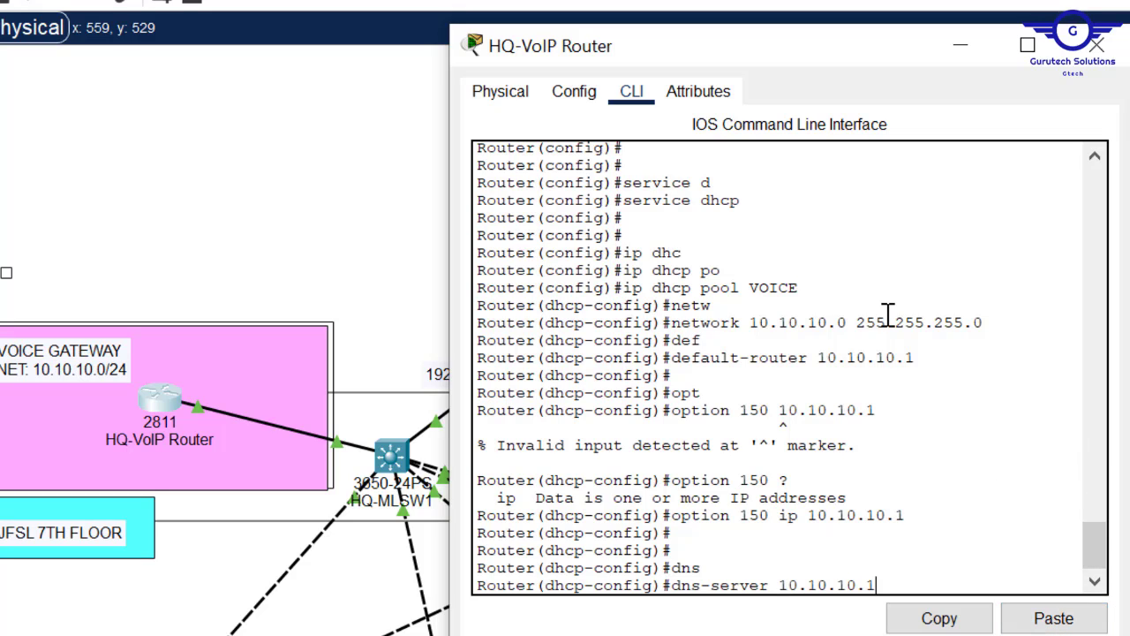
key(Return)
text(exit)
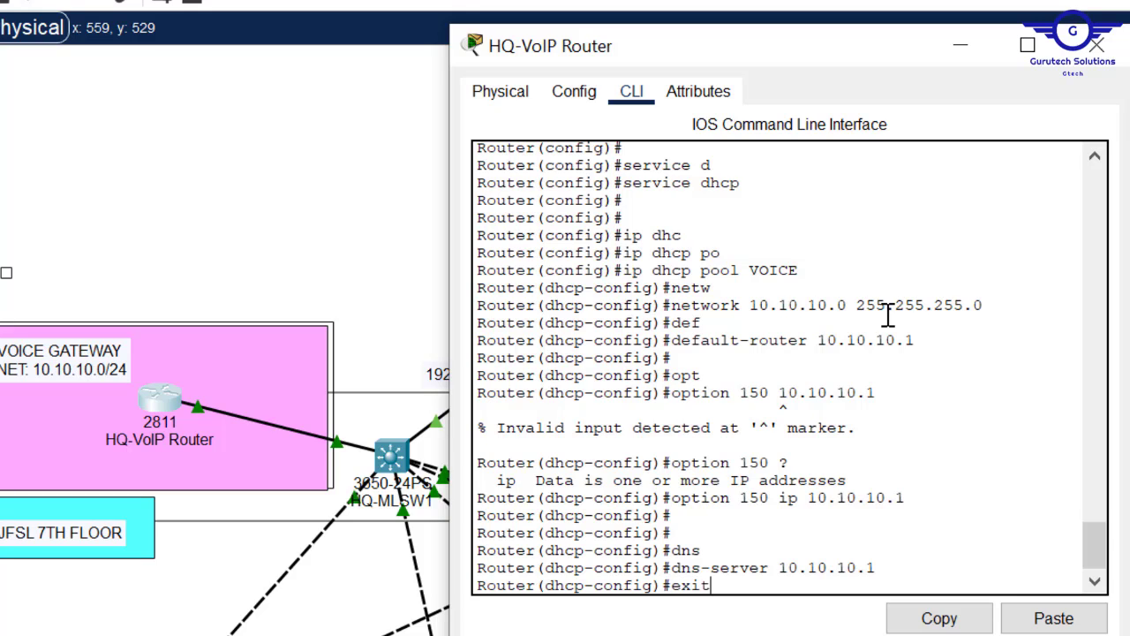
key(Return)
key(Return)
key(Return)
key(Return)
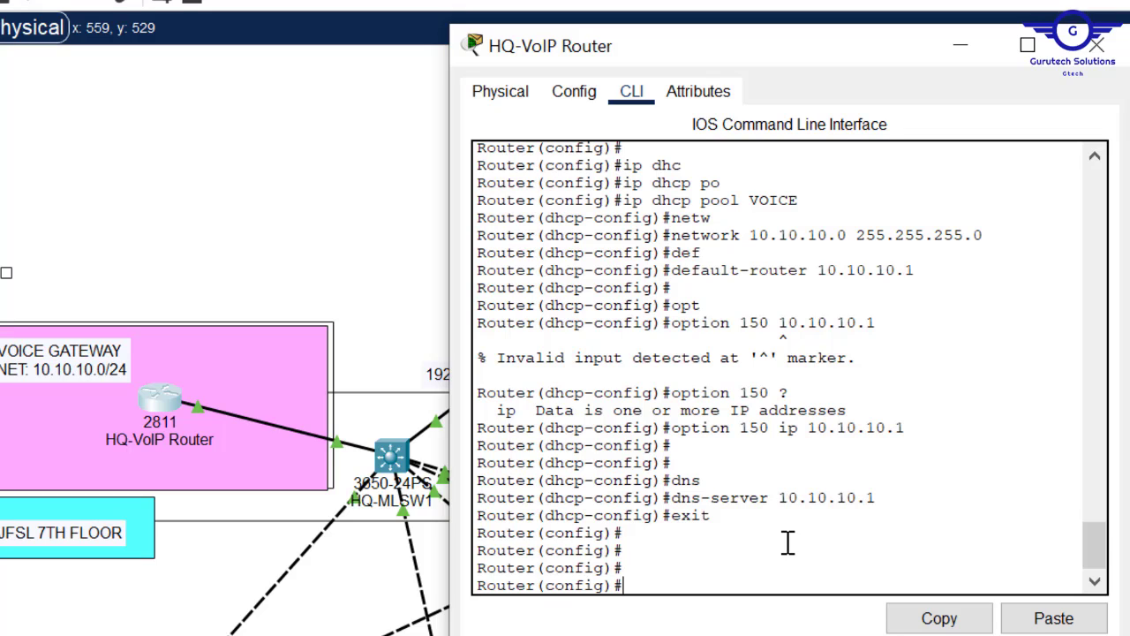
- Exclude 10.10.10.1 from DHCP assignment and enter telephony-service configuration
text(ip dhc)
key(Tab)
text(ex)
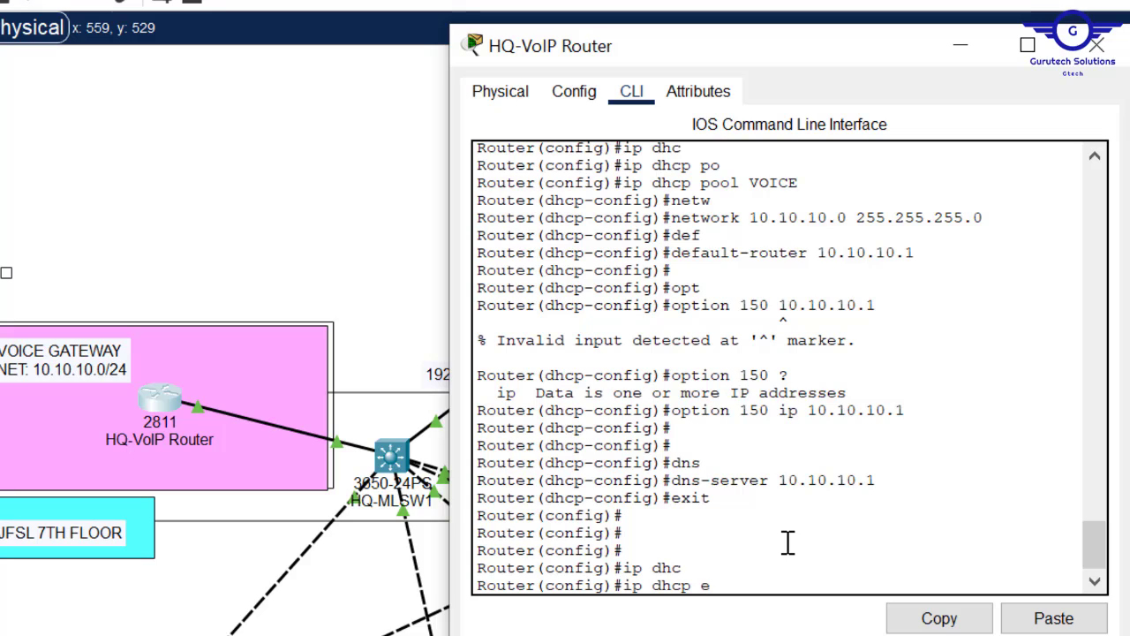
key(Tab)
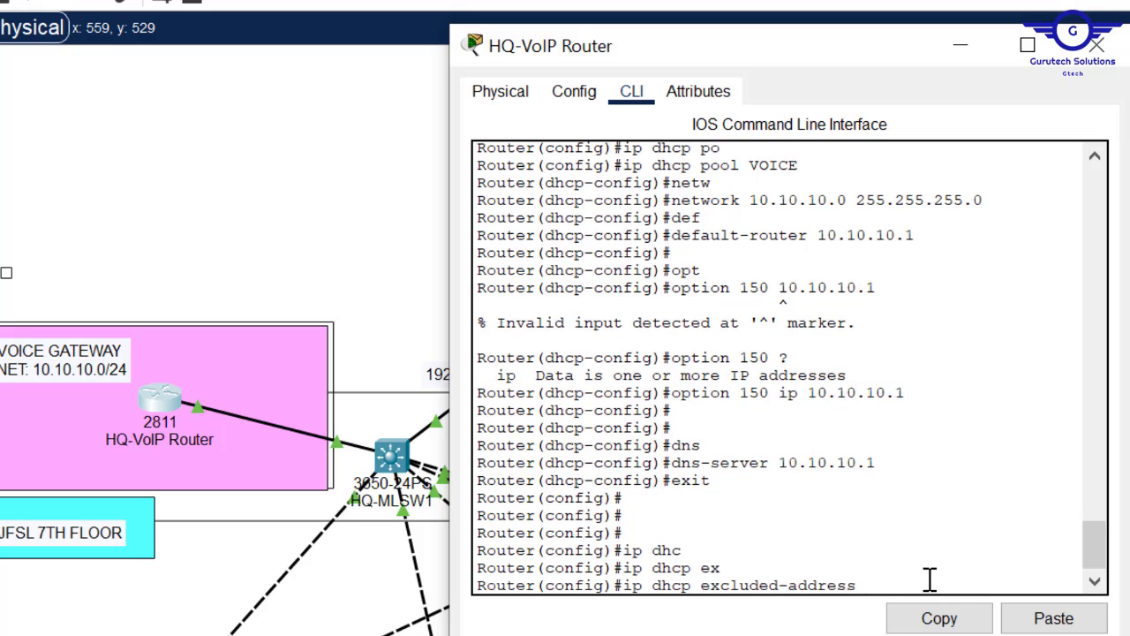
click(1060, 621)
drag(972, 584, 870, 586)
key(super+c)
key(Return)
key(Return)
key(Return)
key(Return)
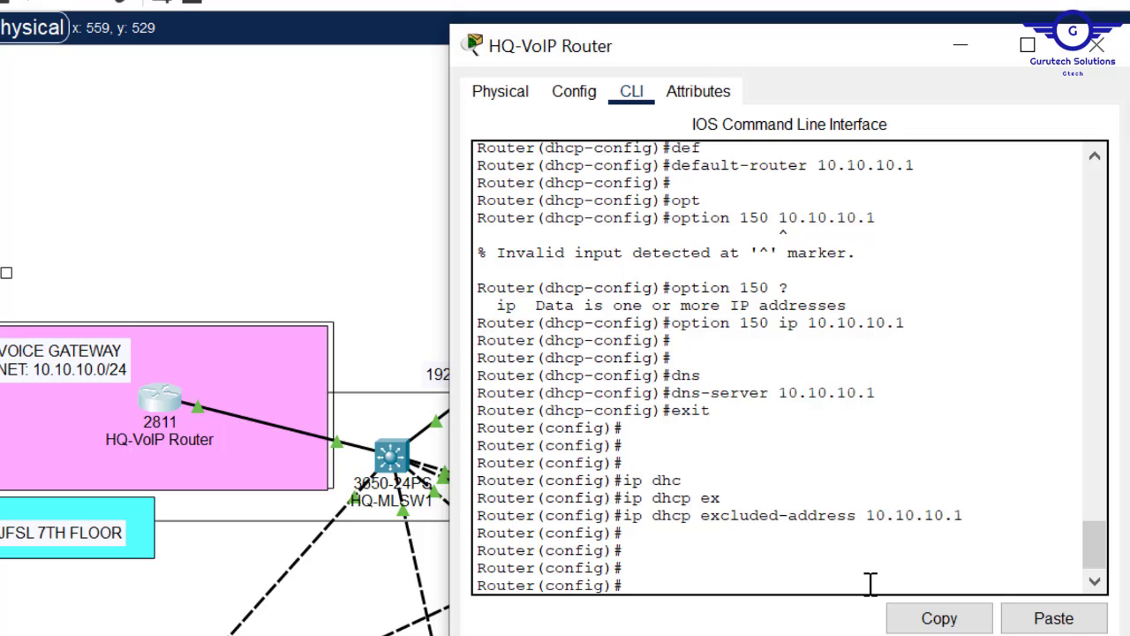
text(teleph)
key(Tab)
- Enter telephony-service and set max-ephones to 20
key(Return)
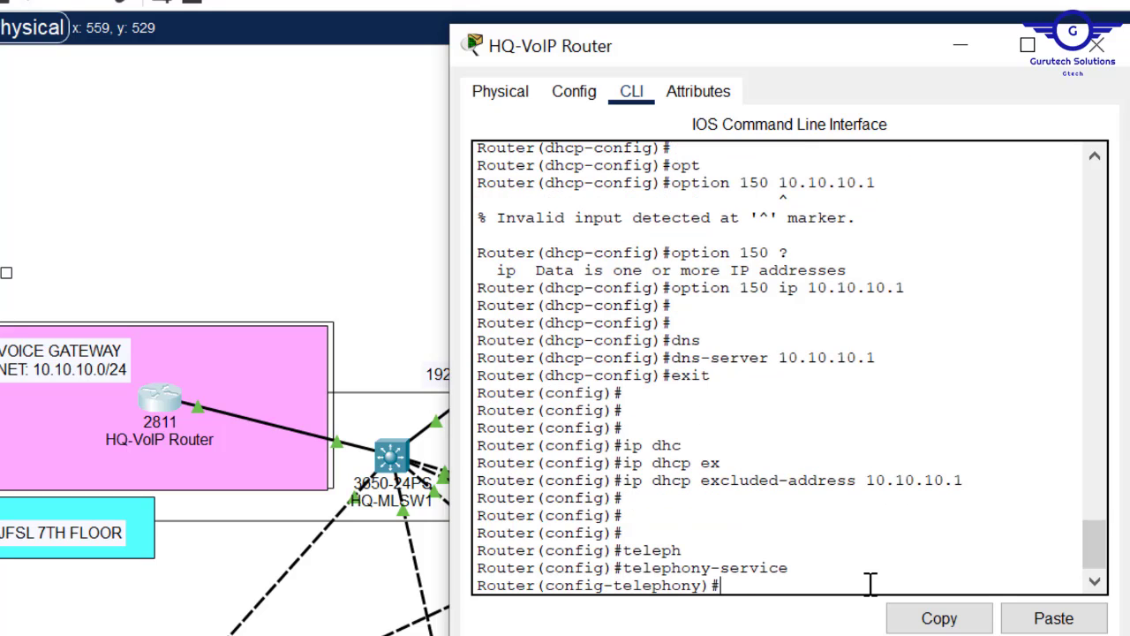
key(Return)
text(max-)
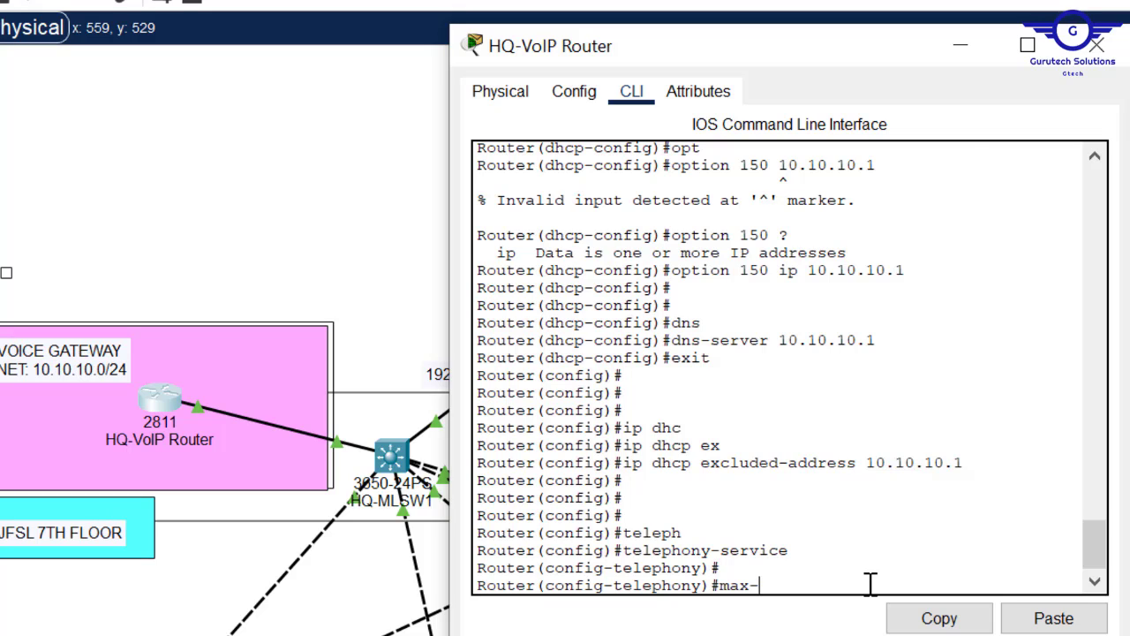
text(e)
key(Tab)
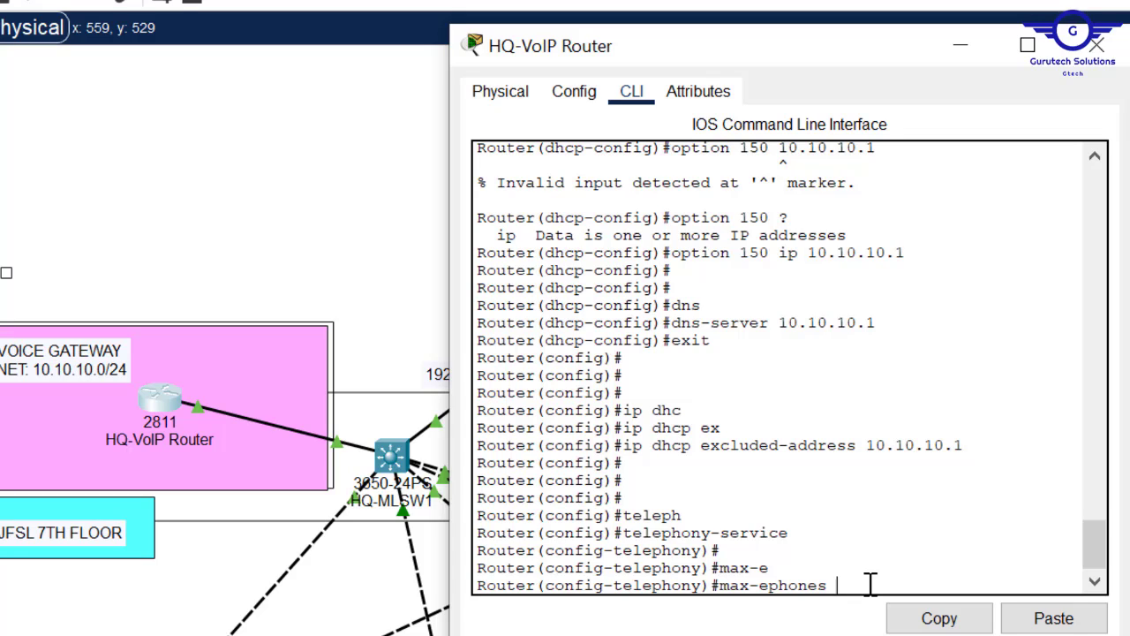
text(3)
key(BackSpace)
text(20)
key(Return)
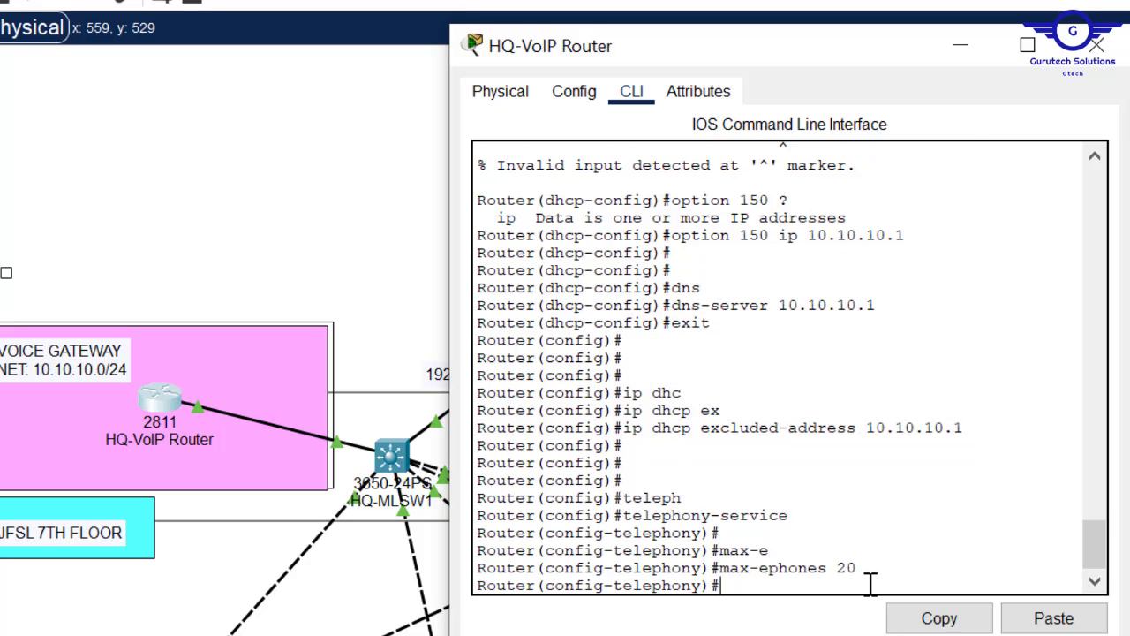
- Set max-dn to 20 for the telephony service
text(max-)
key(Tab)
text(d)
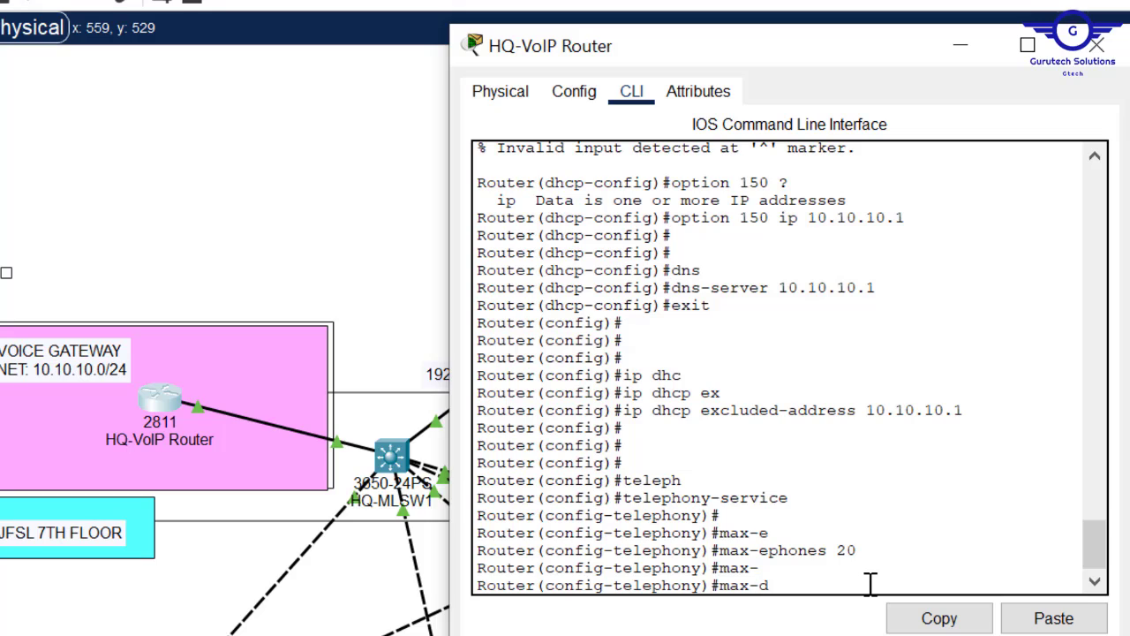
text(n)
key(Tab)
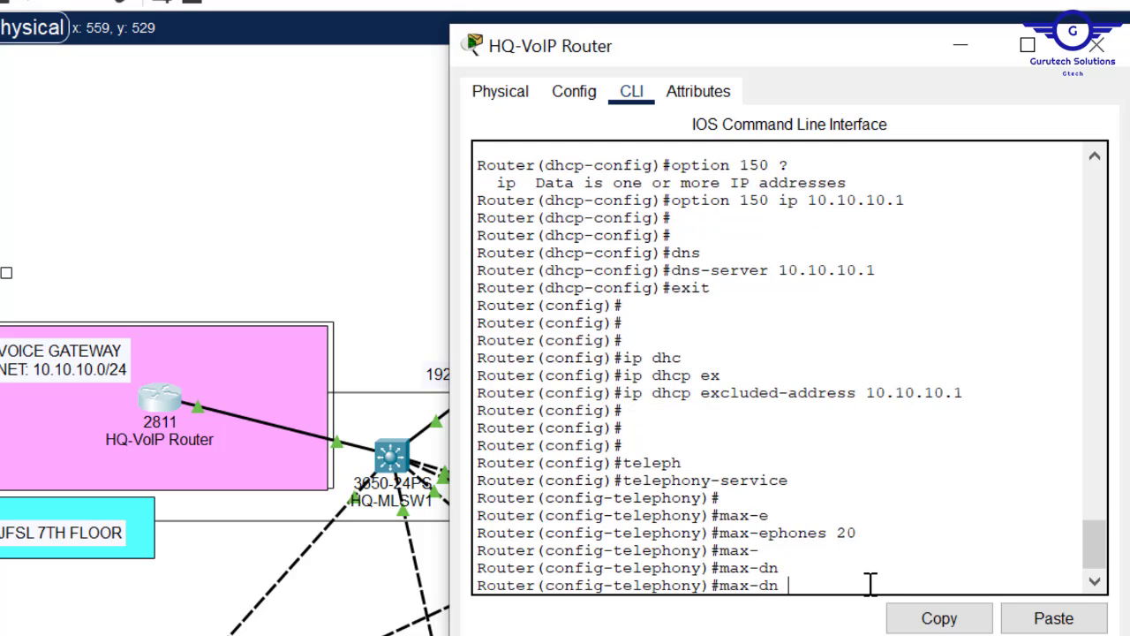
text(20)
drag(859, 534, 711, 536)
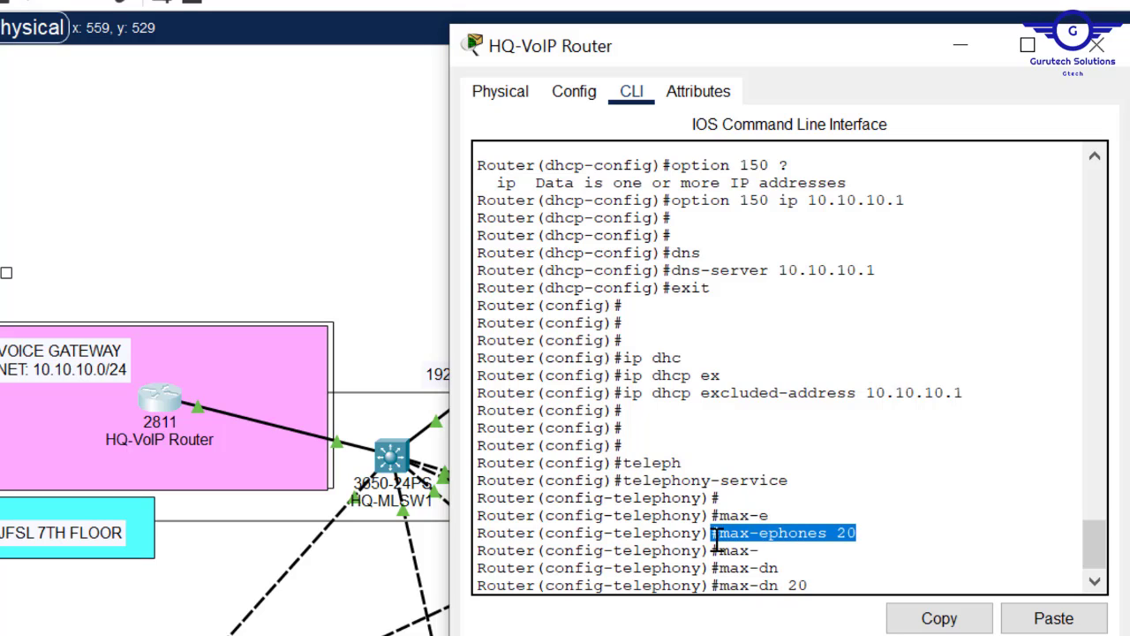
click(869, 533)
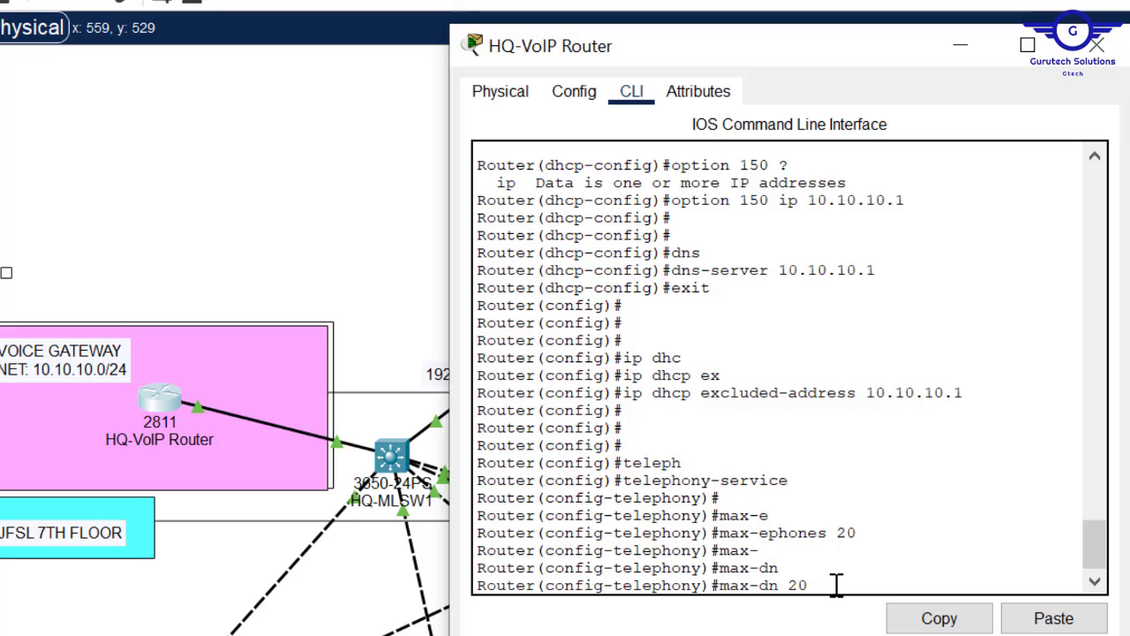
drag(836, 584, 721, 594)
key(Return)
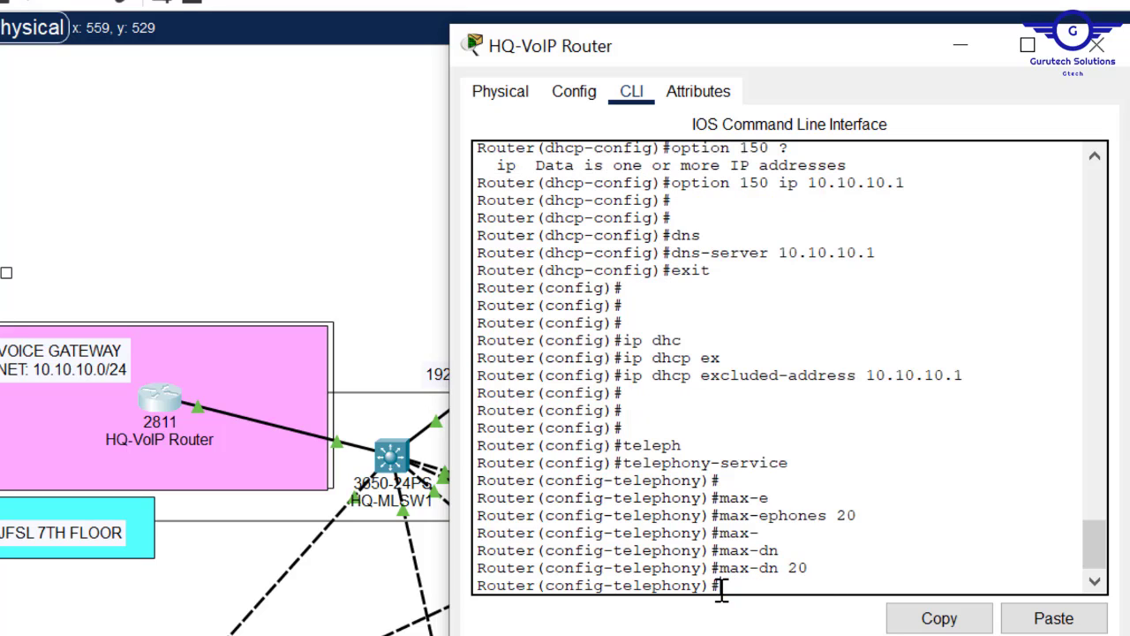
key(Return)
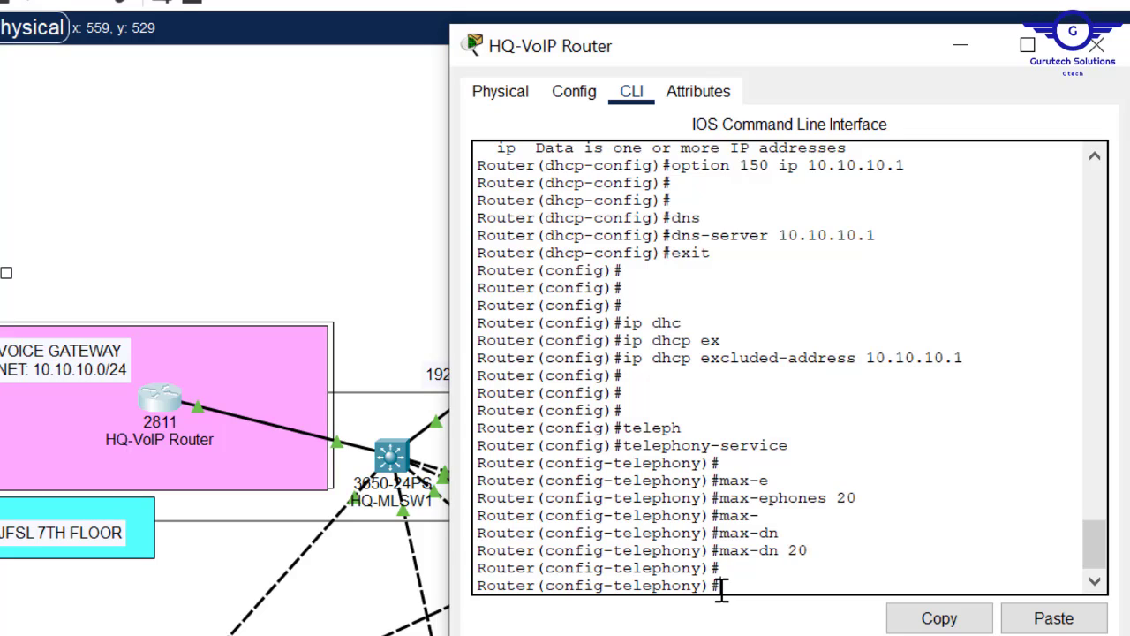
- Set the telephony ip source-address to 10.10.10.1 port 2000
text(ip sour)
key(Tab)
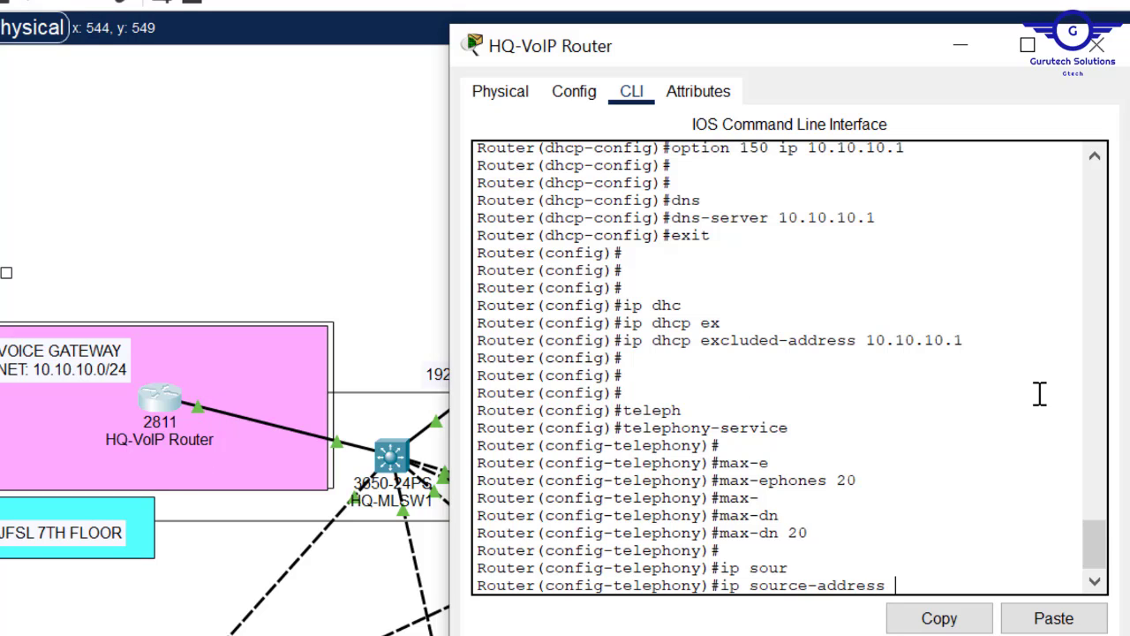
click(1054, 618)
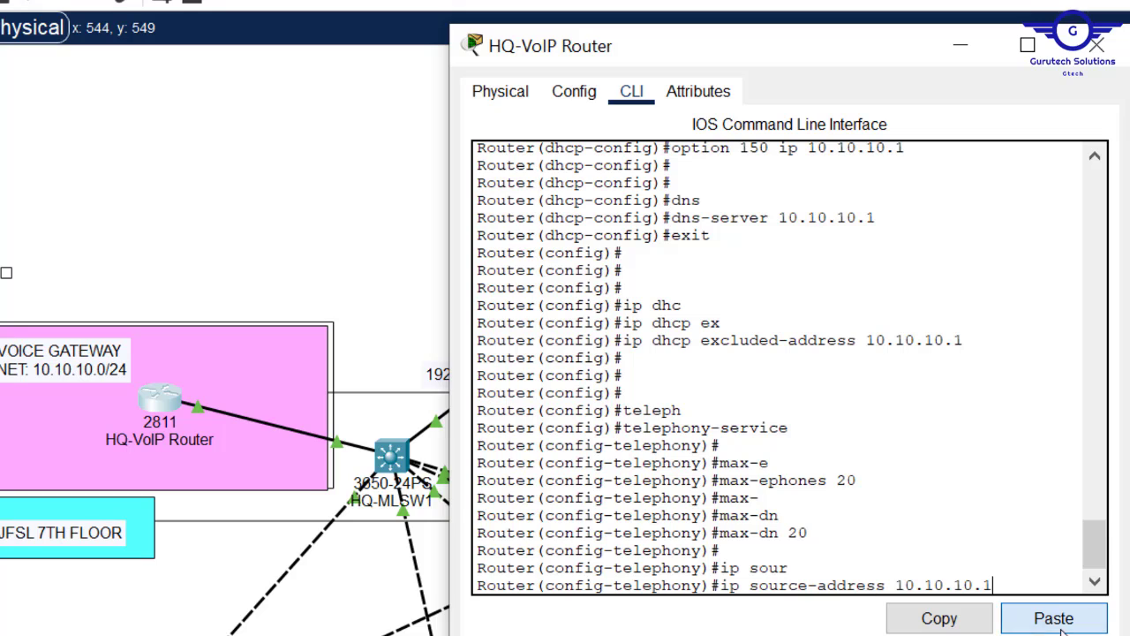
text(po)
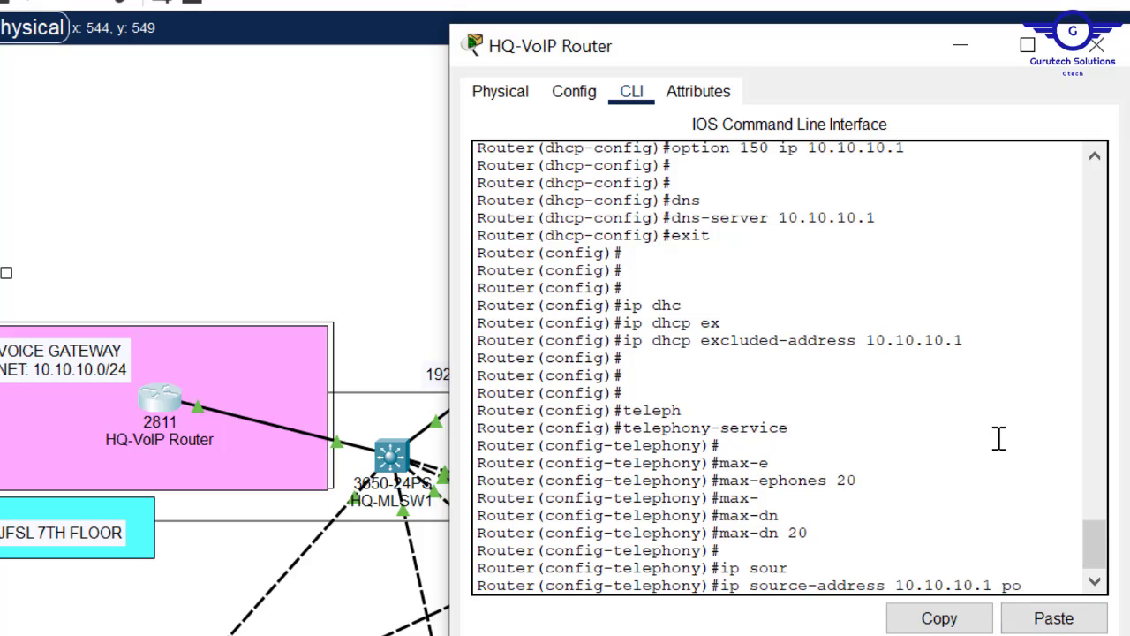
text(r)
key(Tab)
text(2000)
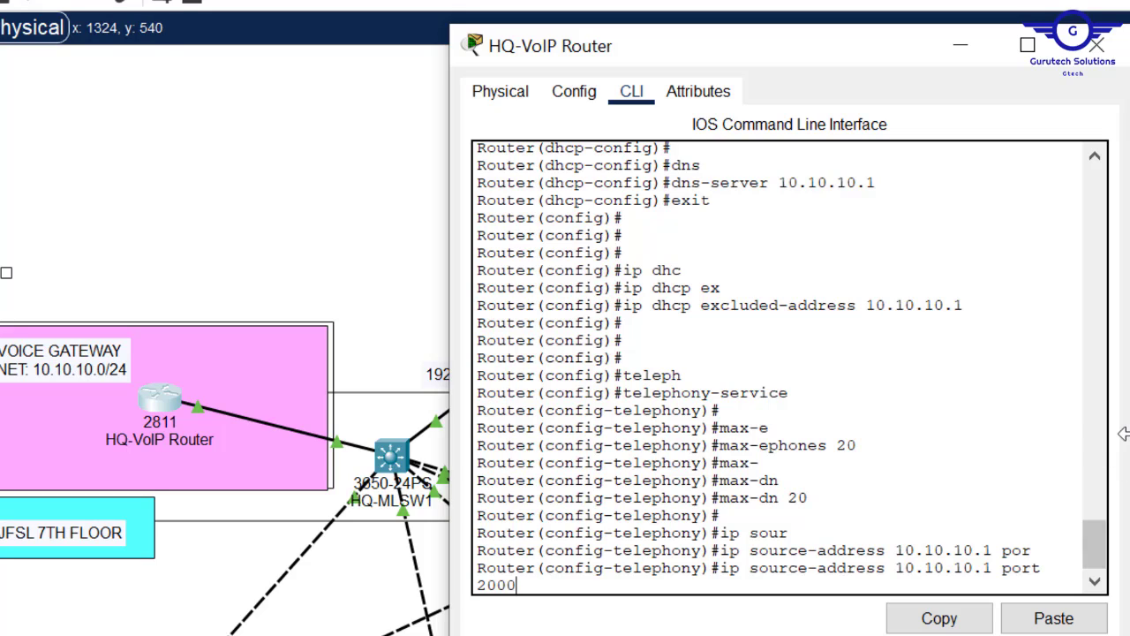
drag(1122, 432, 1129, 435)
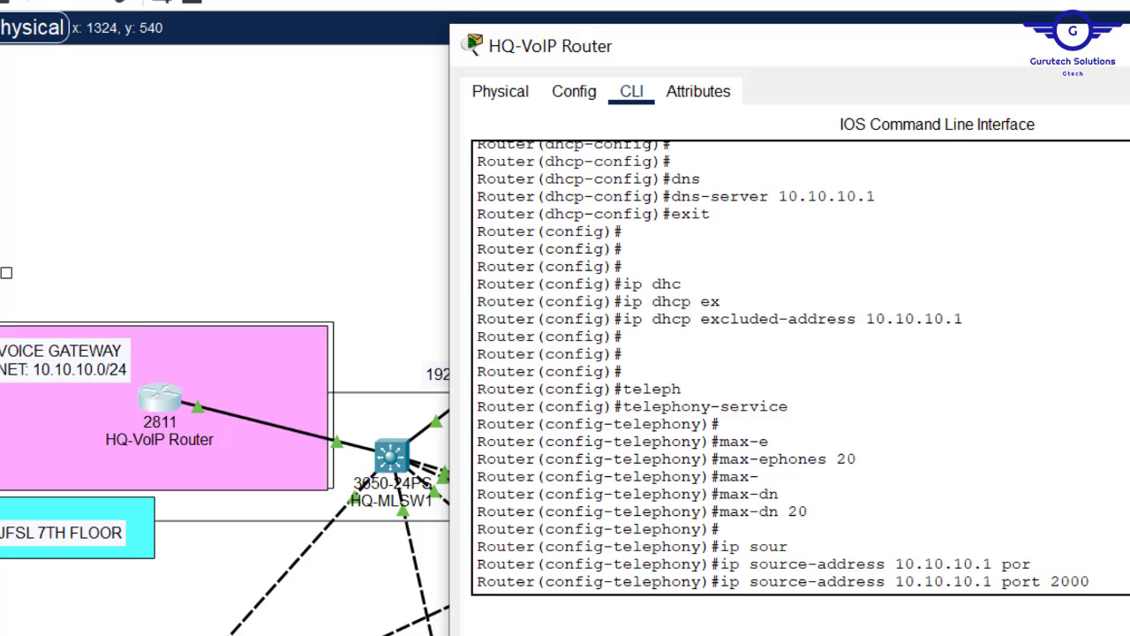
key(Return)
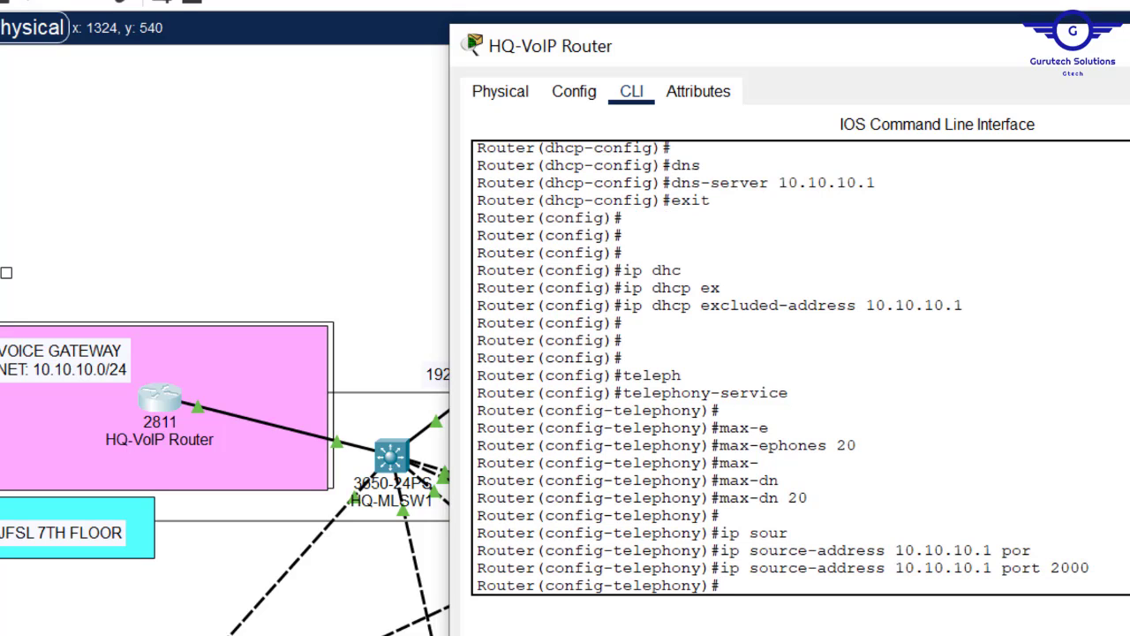
- Enable auto assign 1 to 20 and exit telephony-service
text(aut)
key(Tab)
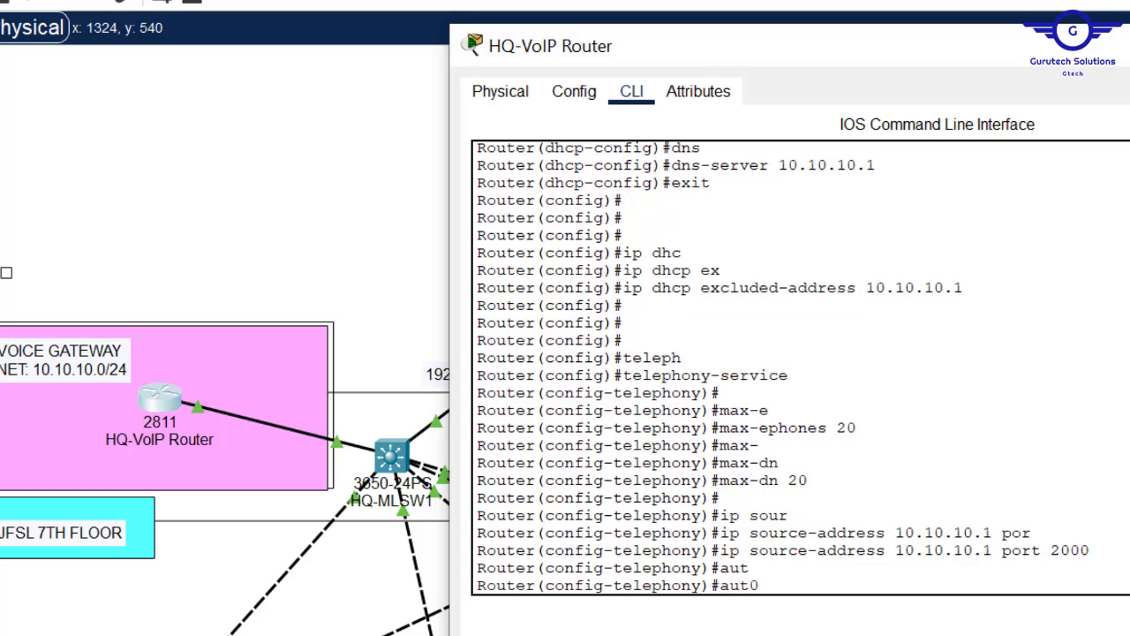
text(o-a)
key(Tab)
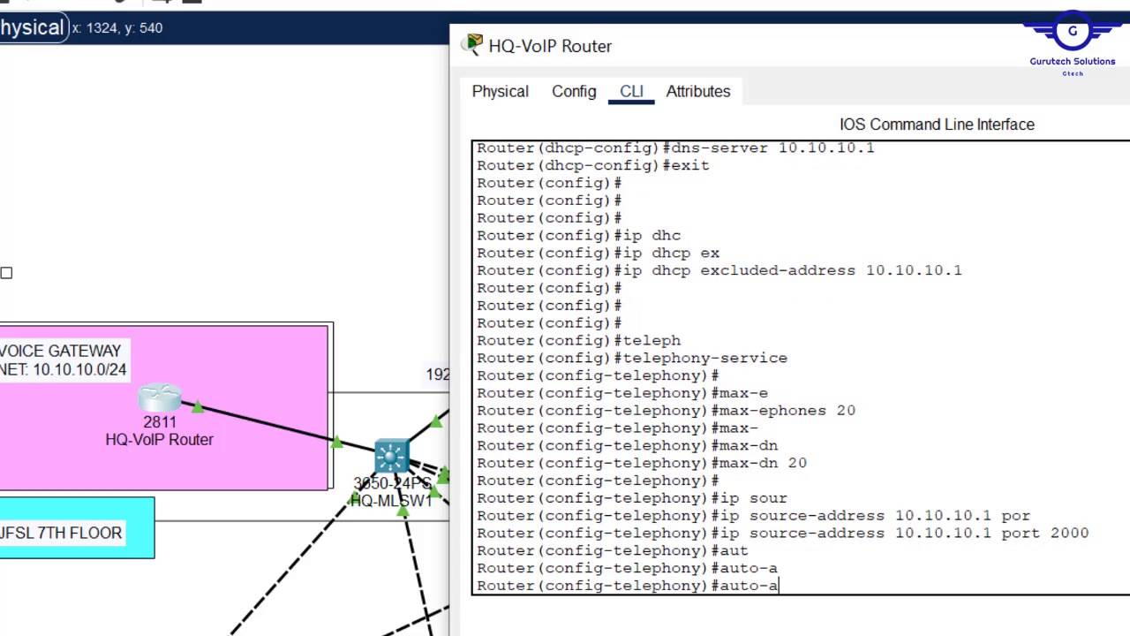
key(BackSpace)
key(BackSpace)
text(ass)
key(Tab)
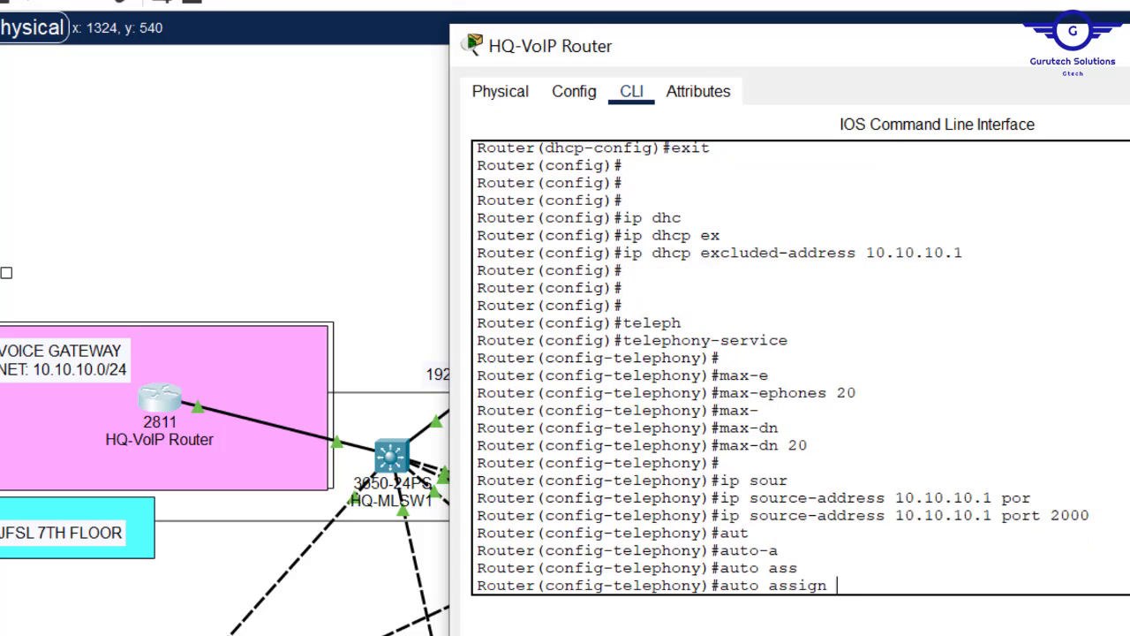
text(1 to 20)
key(Return)
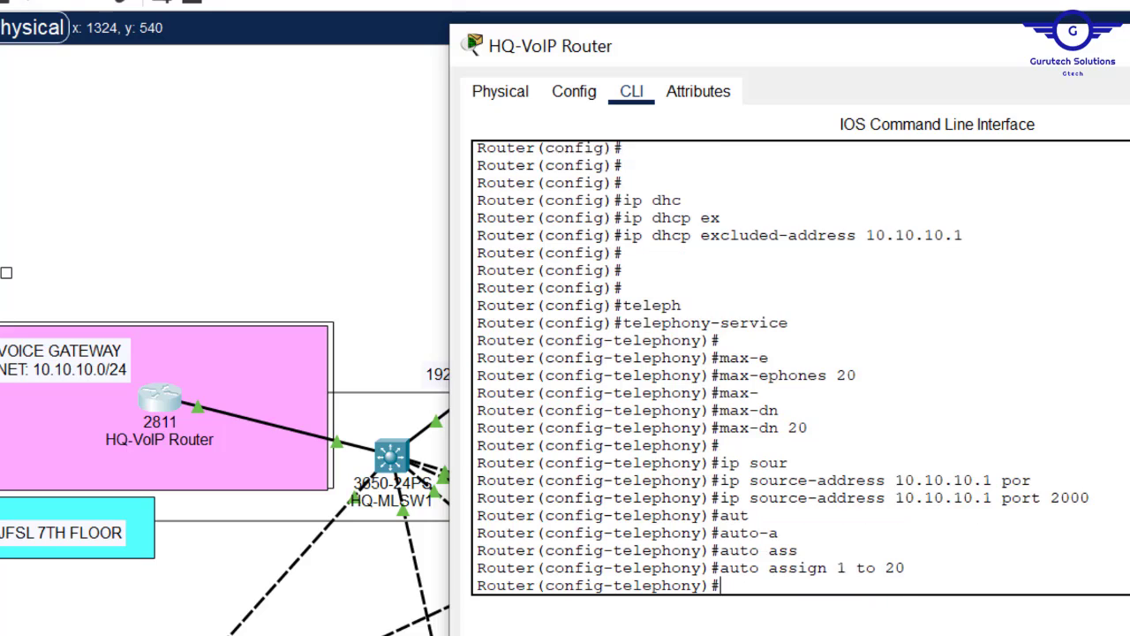
text(exit)
key(Return)
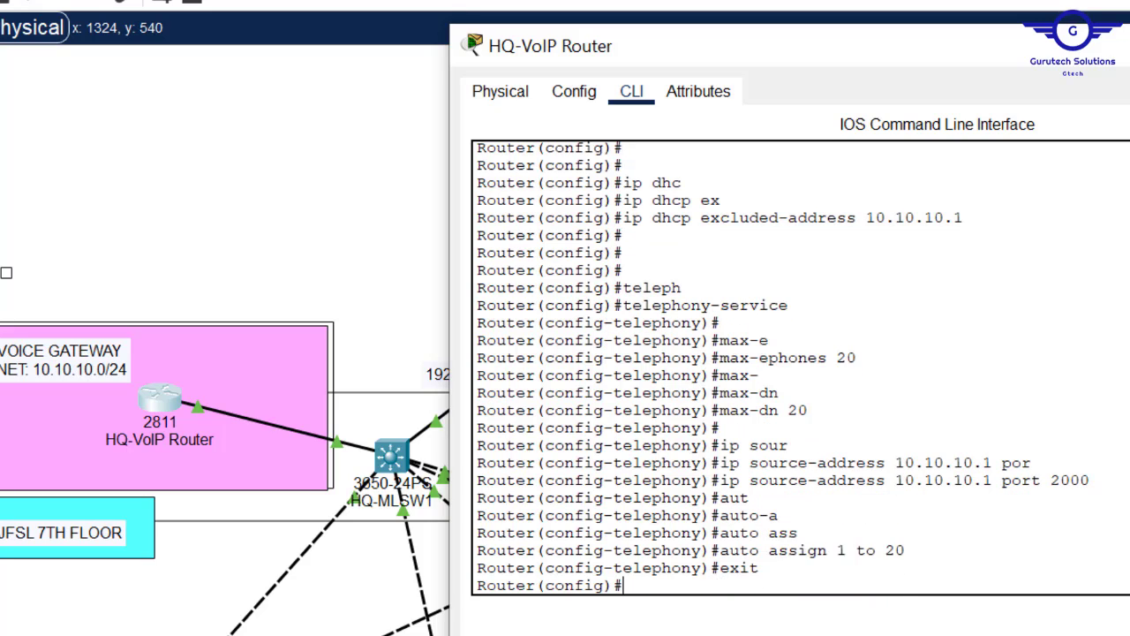
key(Return)
key(Return)
key(Return)
key(Return)
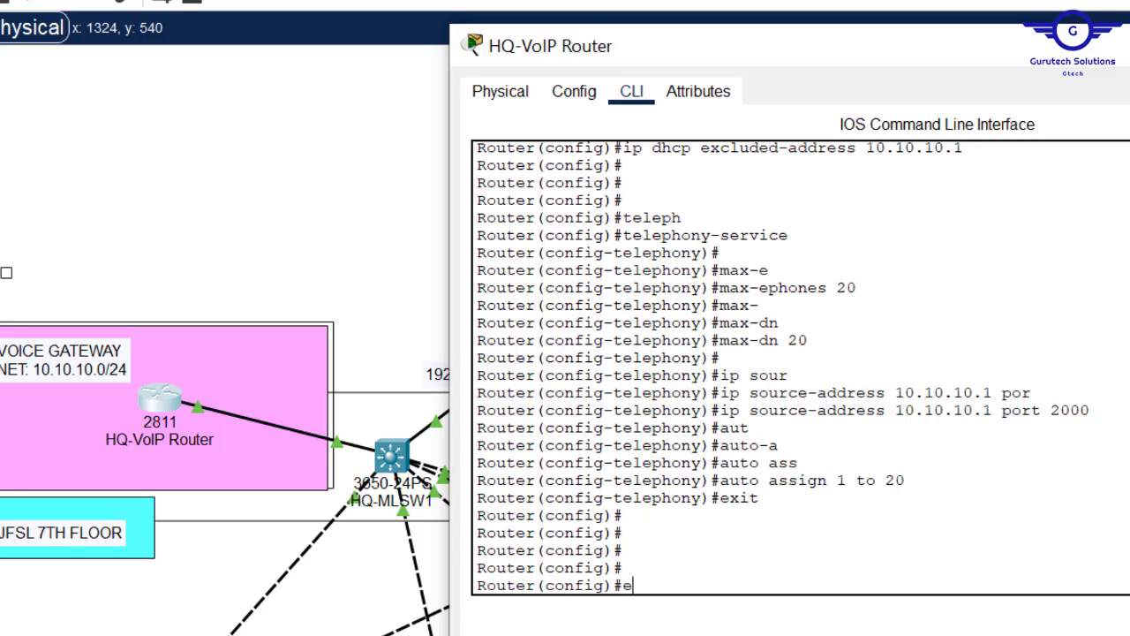
- Create ephone-dn 1 and start its number command
text(phone-d)
key(Tab)
text(1)
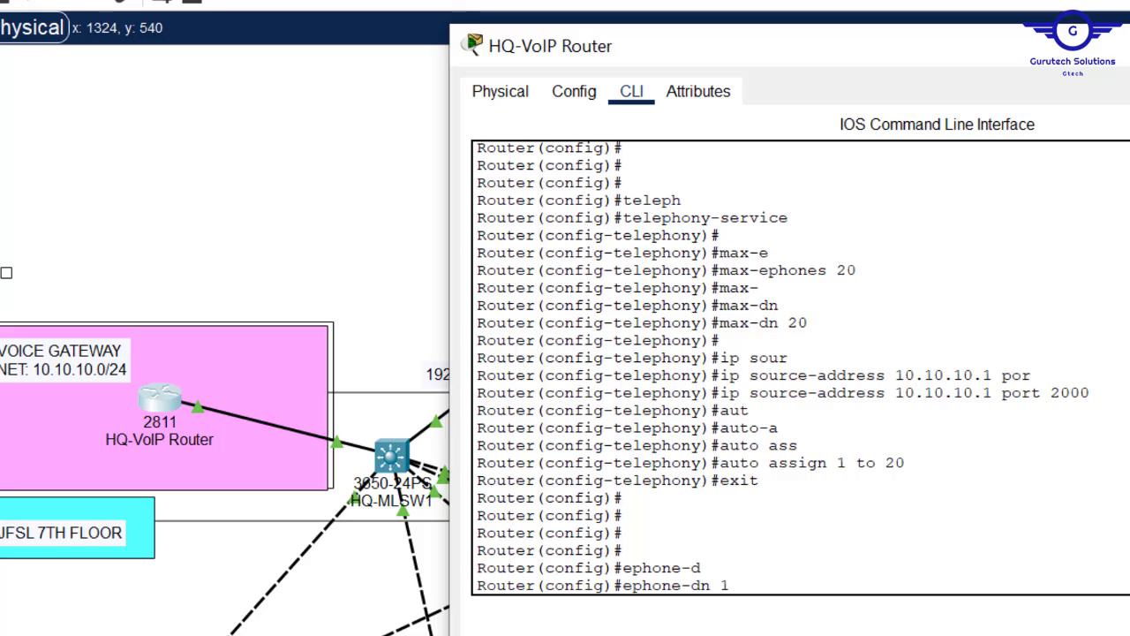
key(Return)
key(Return)
key(Return)
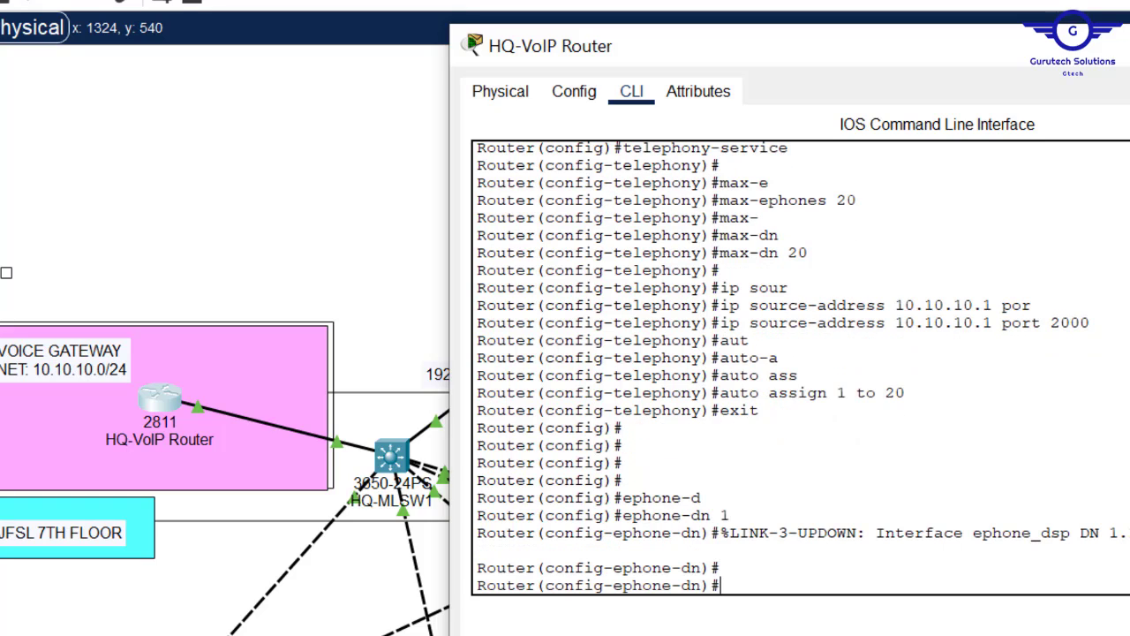
text(n)
key(BackSpace)
text(numb)
key(Tab)
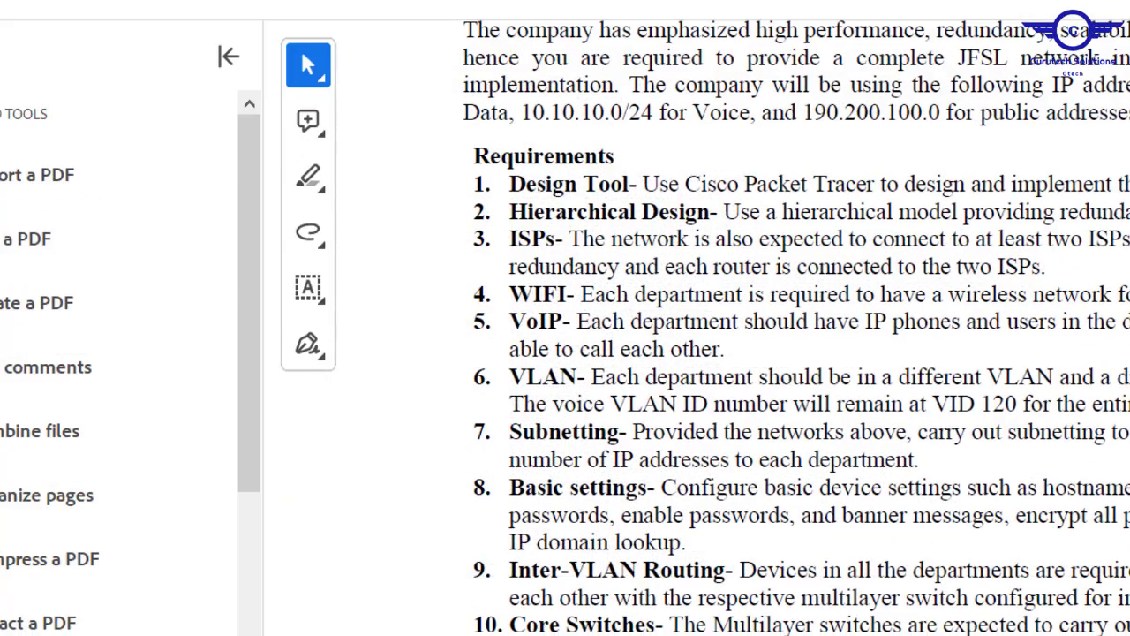
- Scroll the requirements PDF to items 8–18, showing the Telephony Service (4..) number format
scroll(768, 510, down, 10)
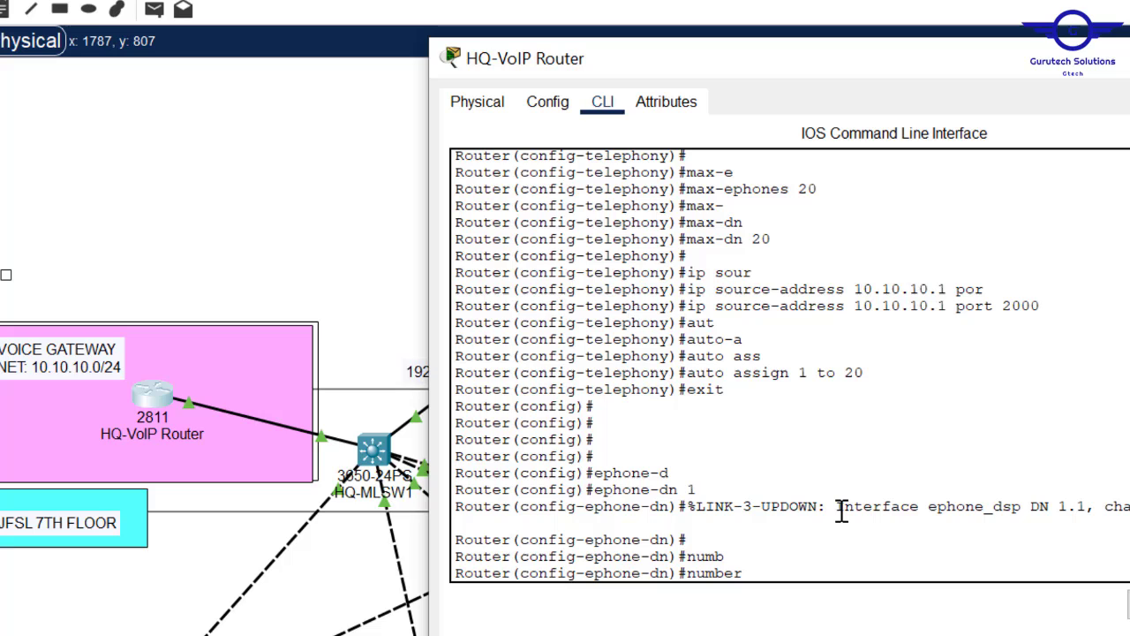
- Give ephone-dn 1 number 401, then create ephone-dn 2 with number 402
text(4)
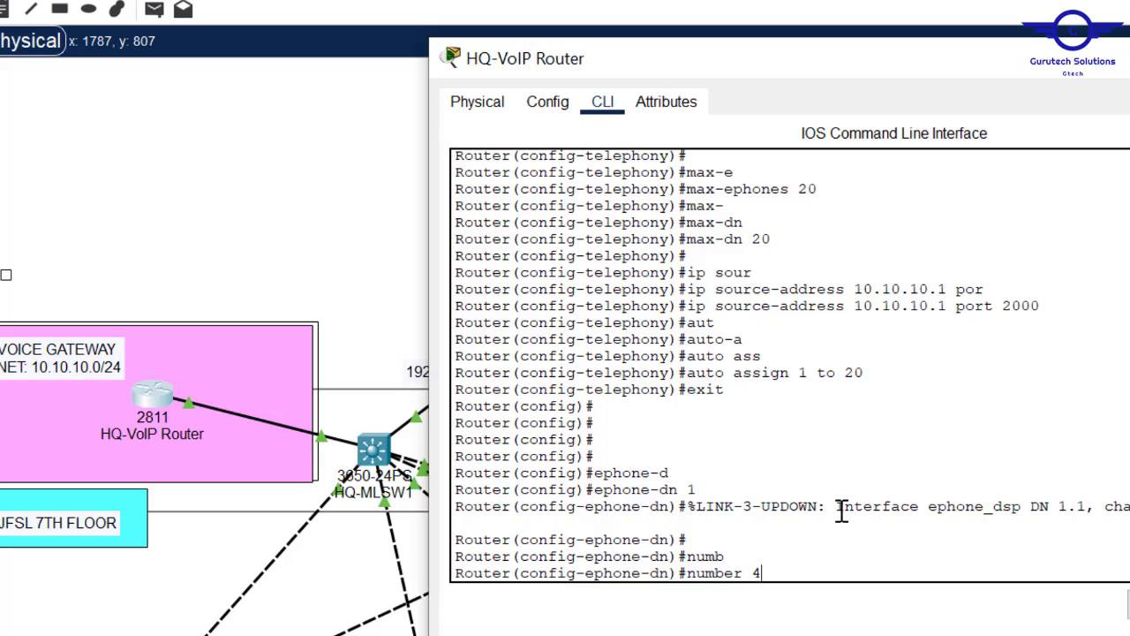
text(01)
key(Return)
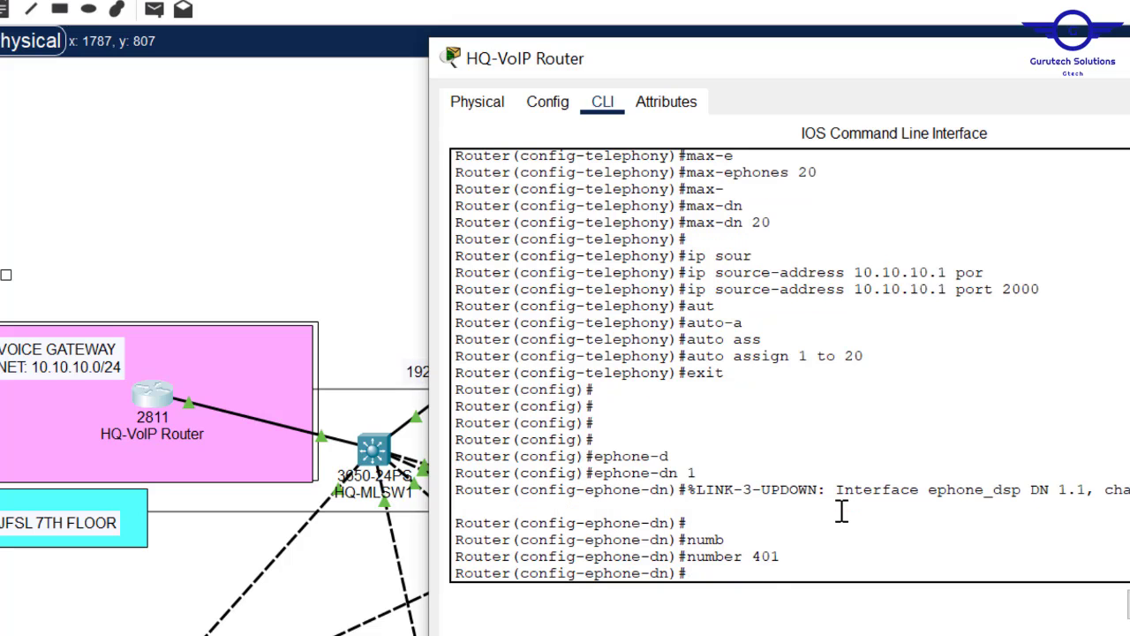
text(ex)
key(Return)
key(Return)
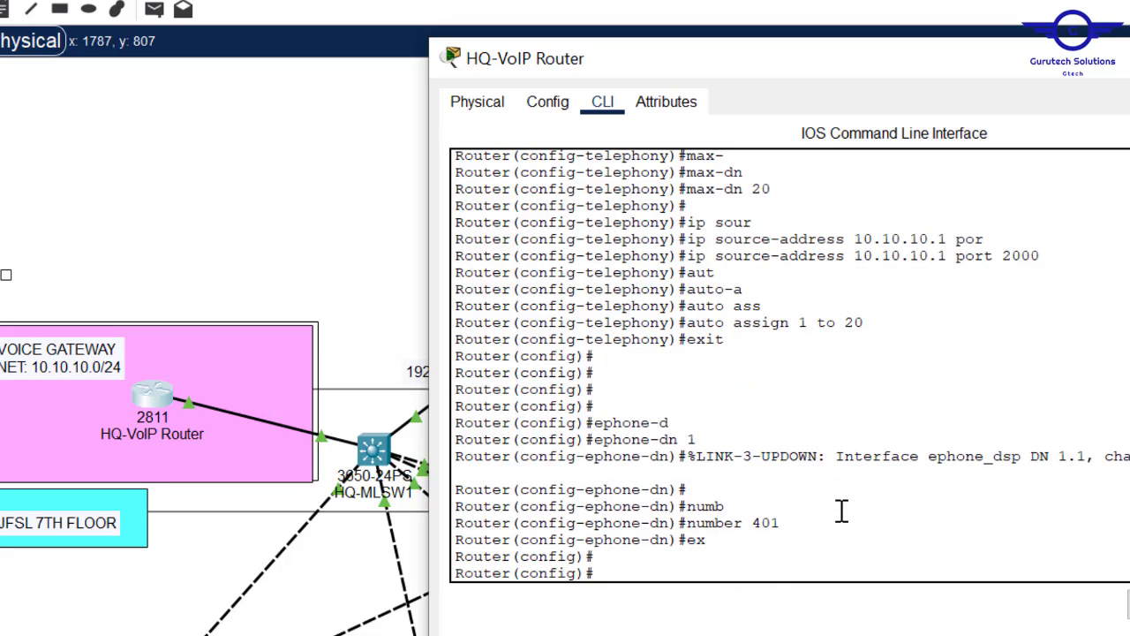
key(Up)
key(Up)
key(Up)
text(2)
key(Return)
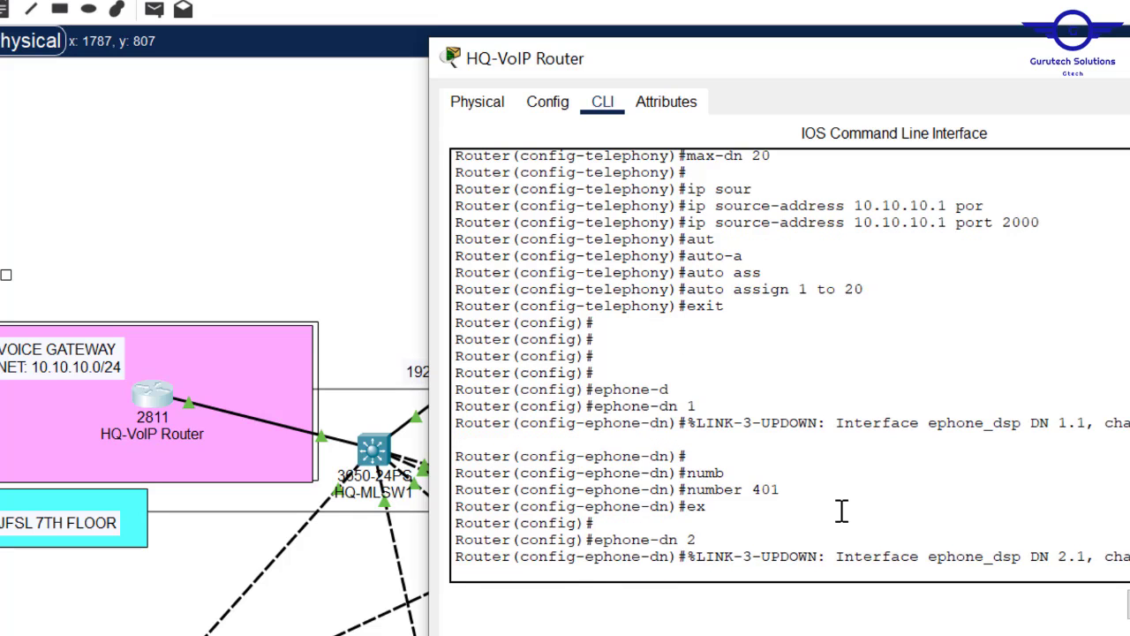
key(Up)
key(Up)
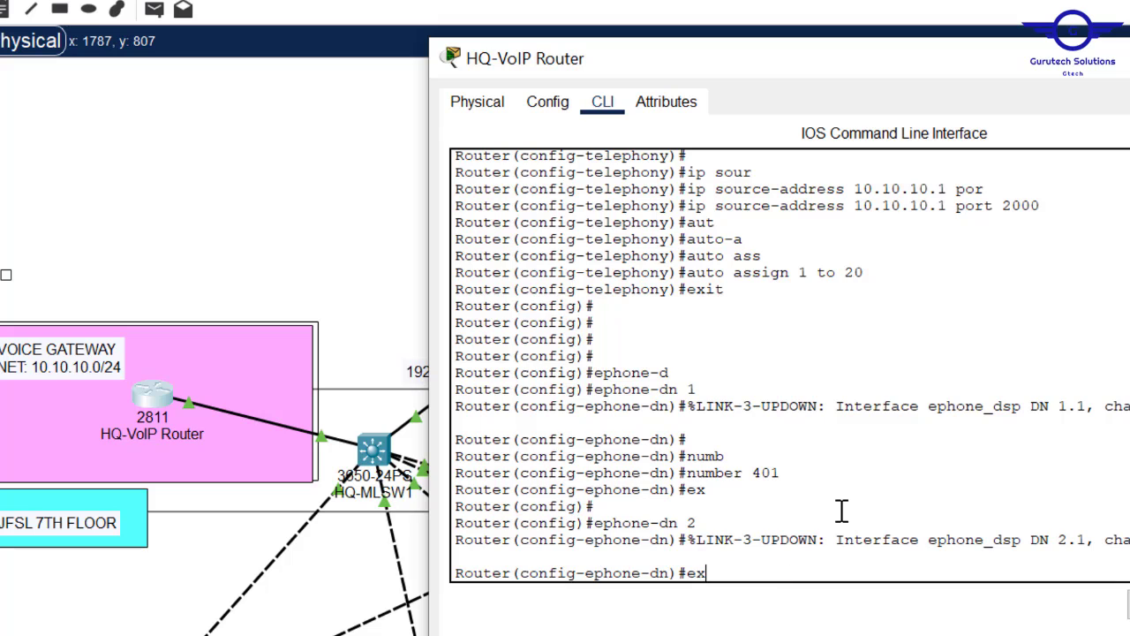
key(Up)
text(2)
key(Return)
text(ex)
key(Return)
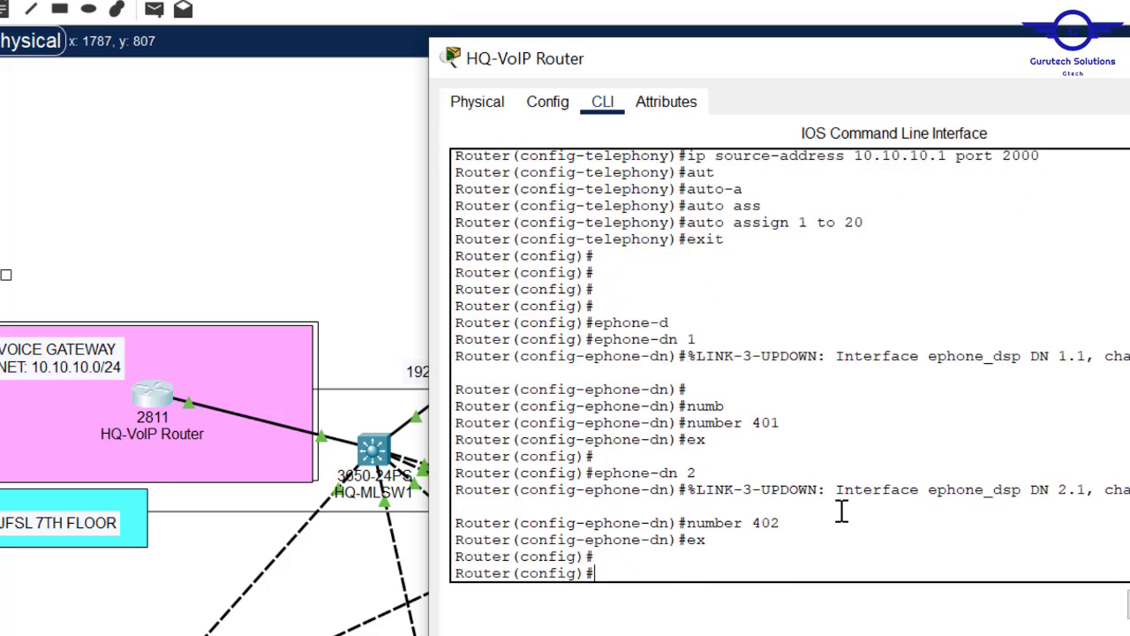
- Create ephone-dn 3 with number 403, then create ephone-dn 4
text(ex)
key(Up)
key(Up)
key(Up)
key(Return)
key(Up)
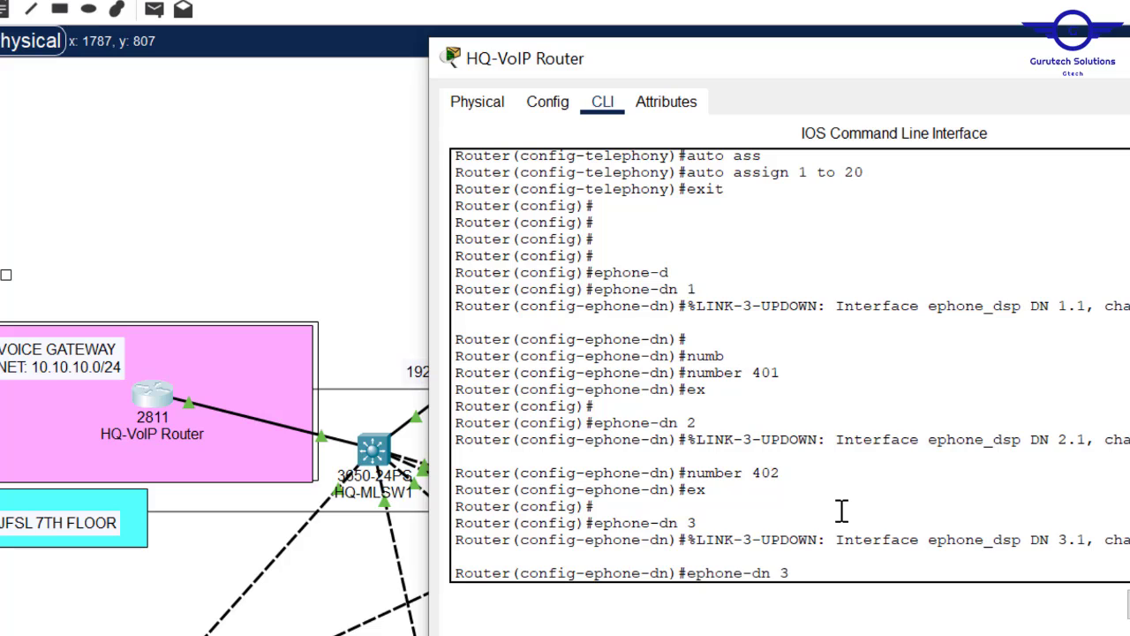
key(Up)
key(Up)
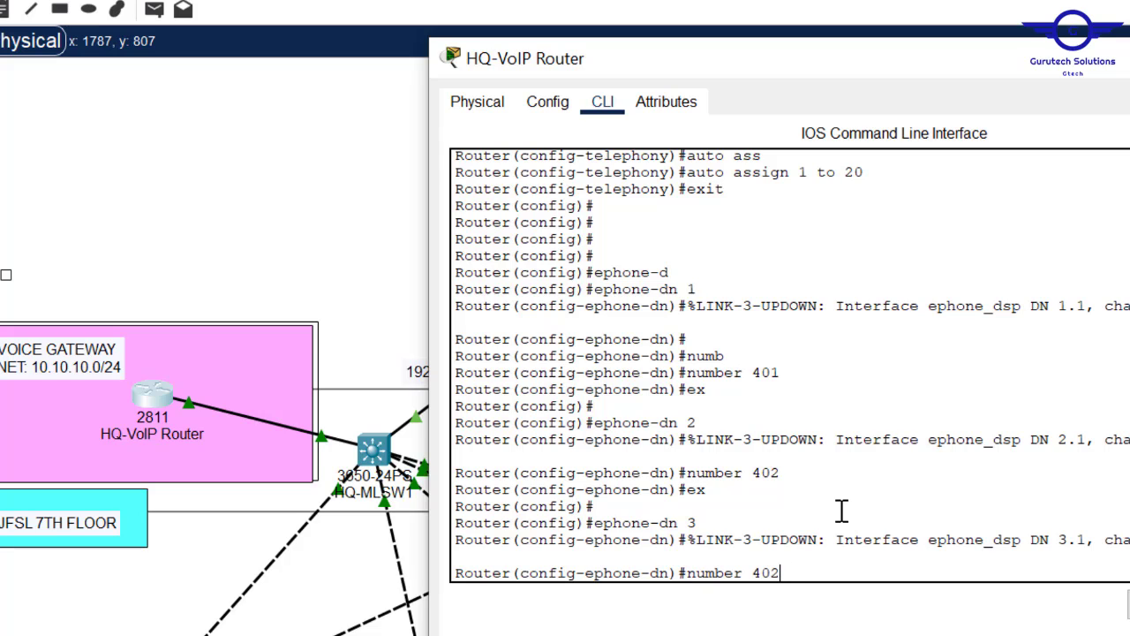
key(BackSpace)
text(3)
key(Return)
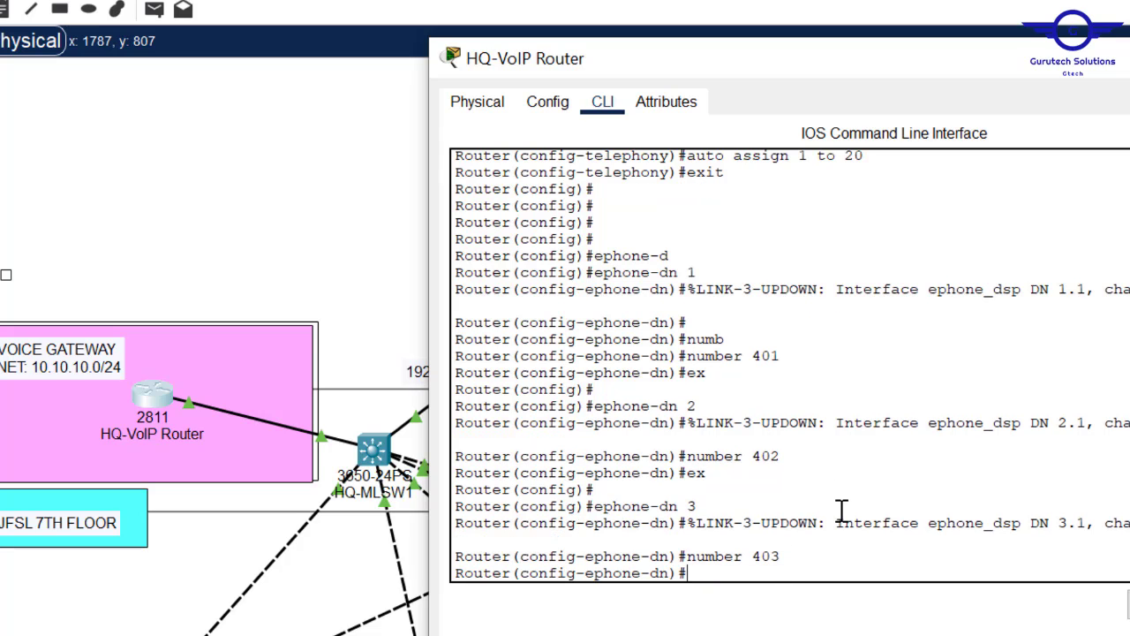
text(ex)
key(Return)
key(Return)
key(Return)
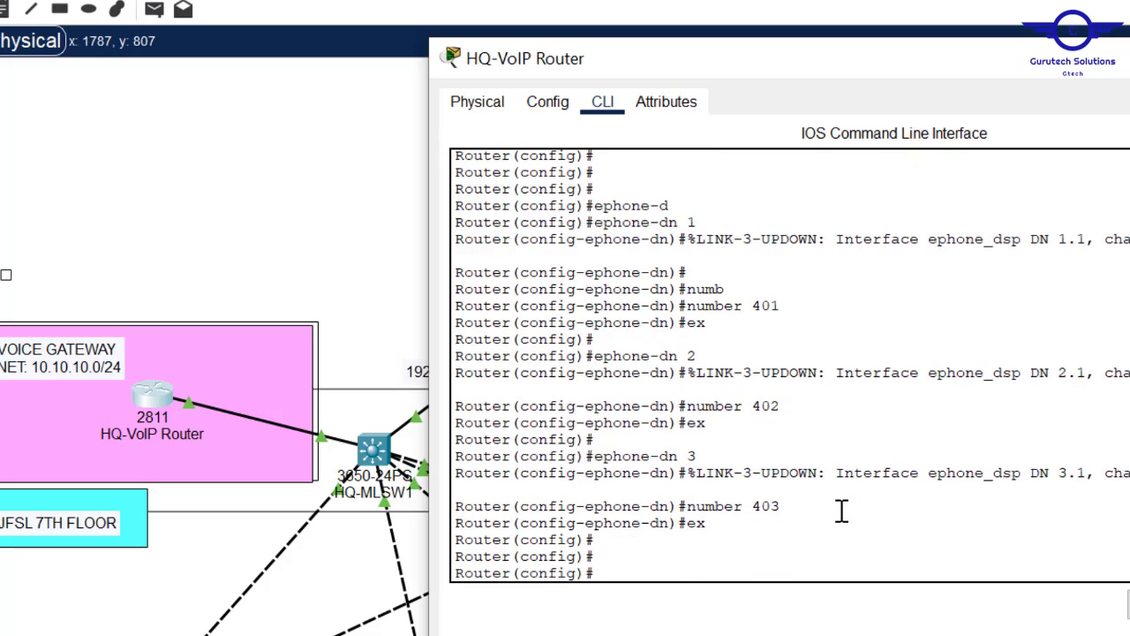
text(ex)
key(Up)
key(Up)
key(Up)
text(4)
key(Return)
key(Return)
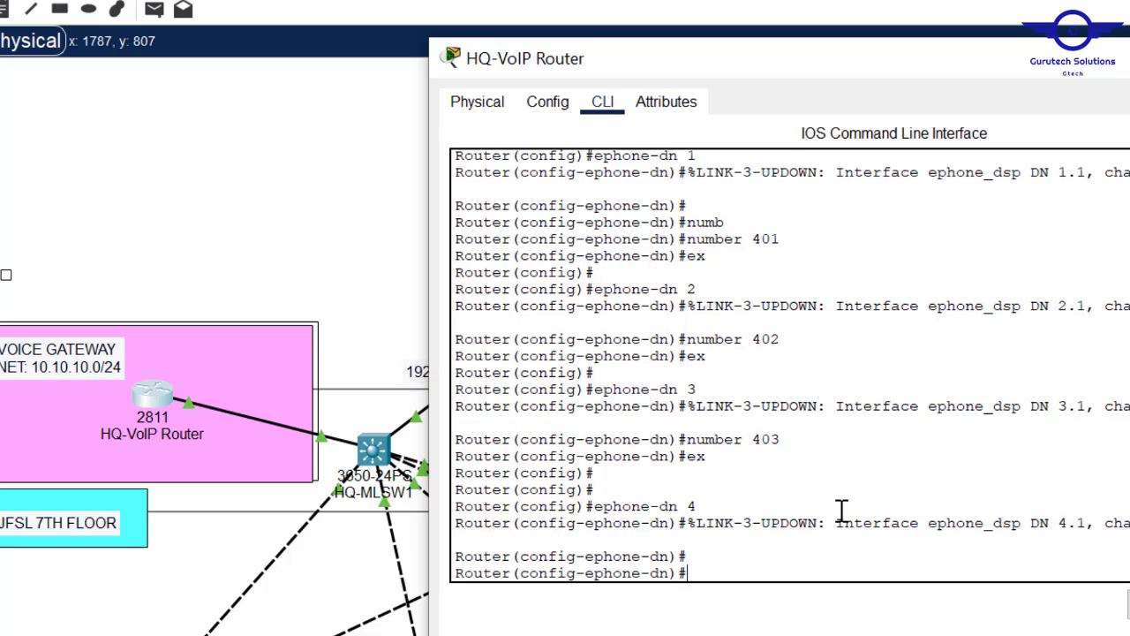
key(Up)
key(Up)
key(Up)
text(4)
- Set number 404, add ephone-dns 5–10 with numbers 405–410, save, and close the router
key(Return)
text(ex  ephone-dn 5 )
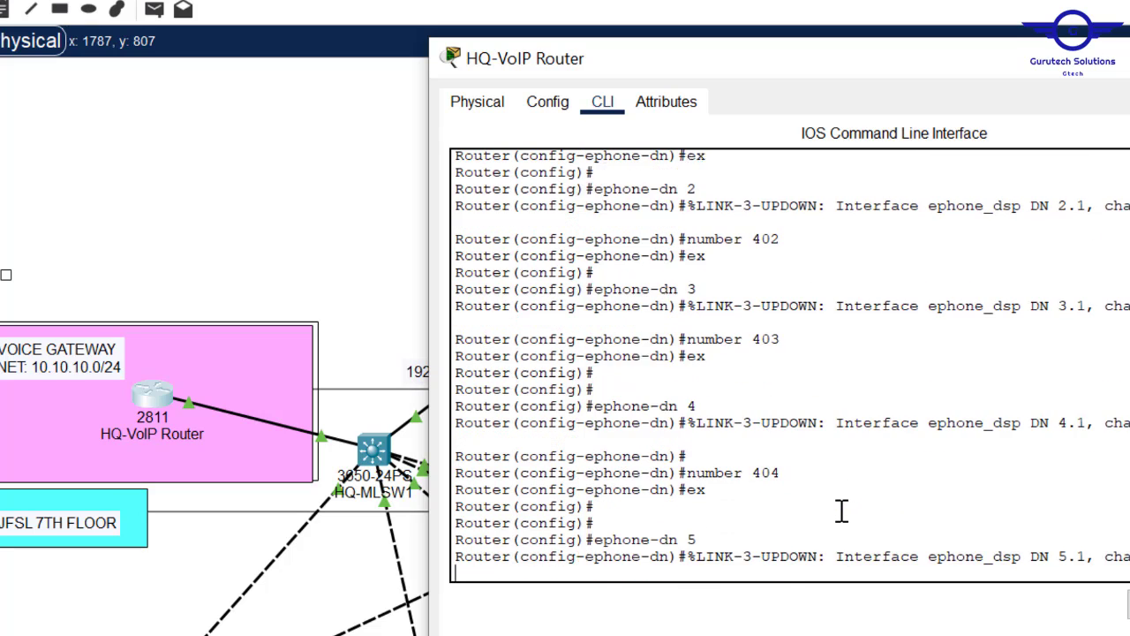
text(number 405)
key(Return)
text(ex ephone-dn 6 number 406 ex  ephone-dn 7 )
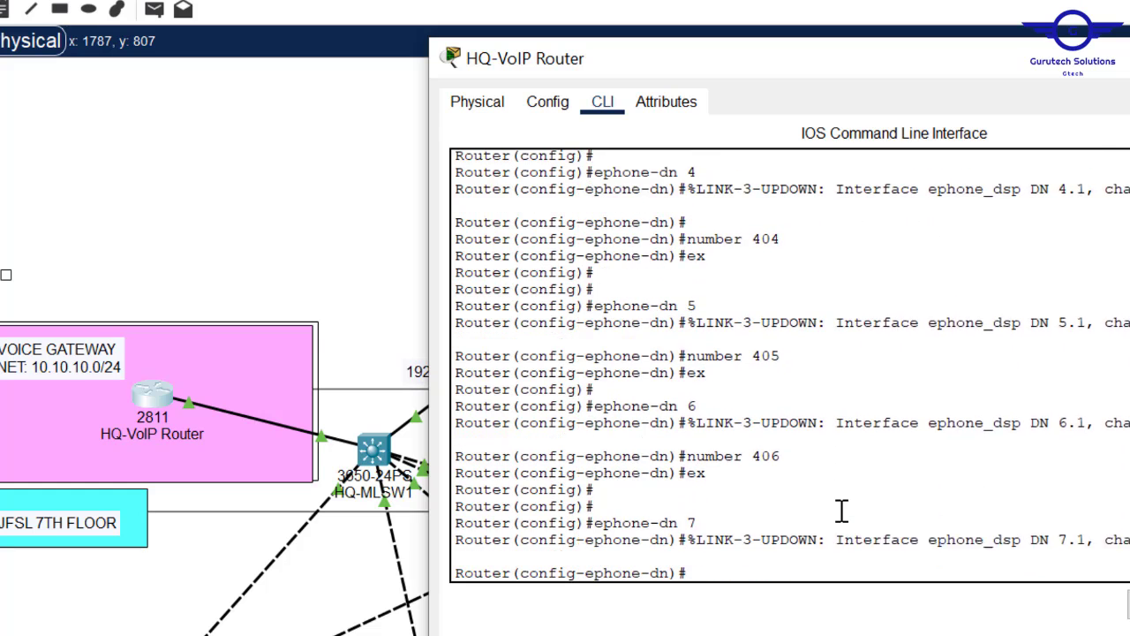
text( number 407 ex  ephone-dn 8  number 408  ex  ephone-dn 9 number 409  ephone-dn 1)
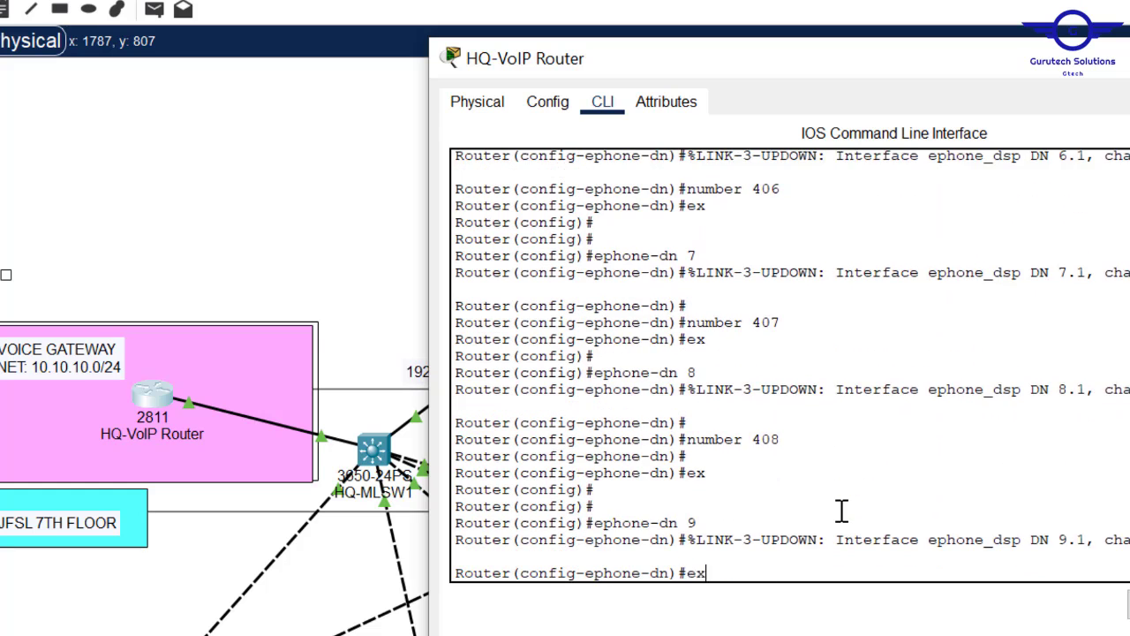
text(0 number 410   exit     do wr)
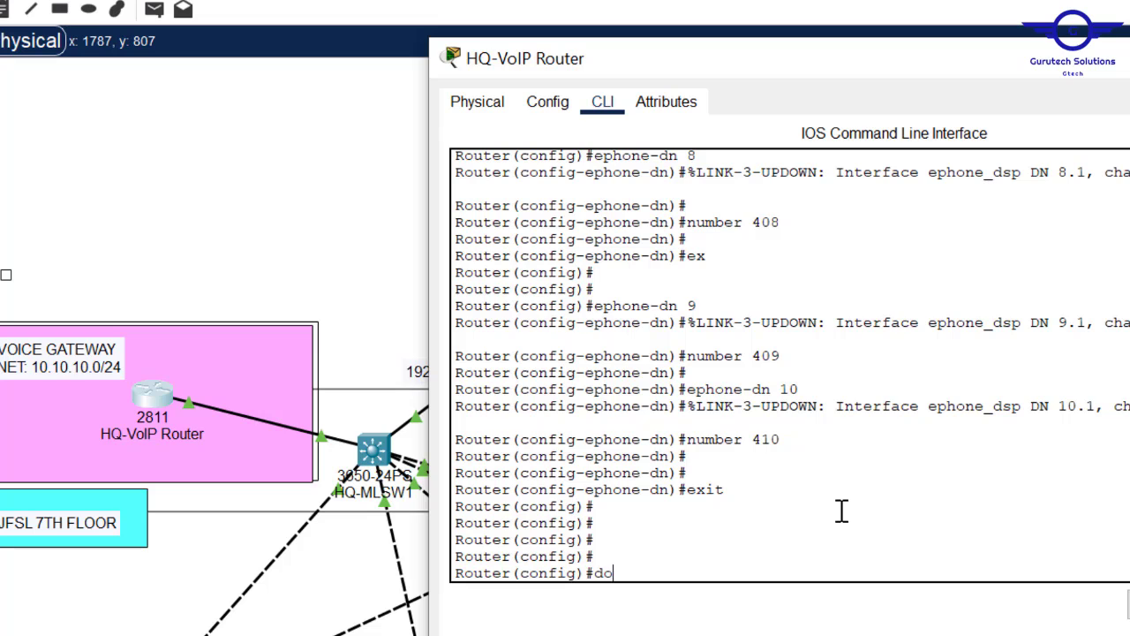
key(Return)
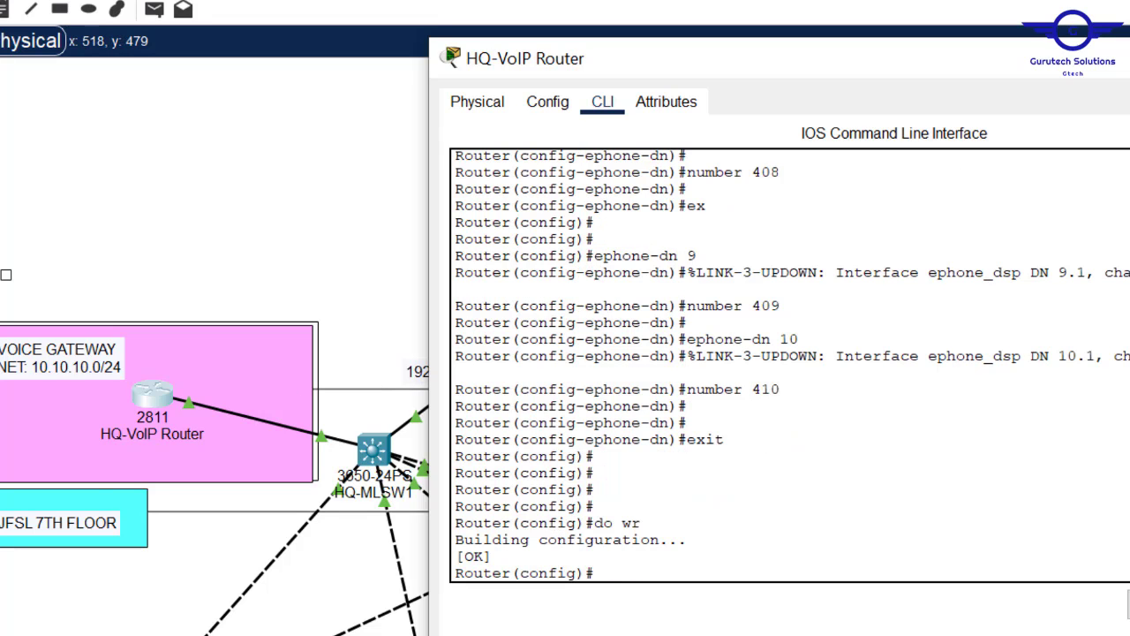
key(alt+F4)
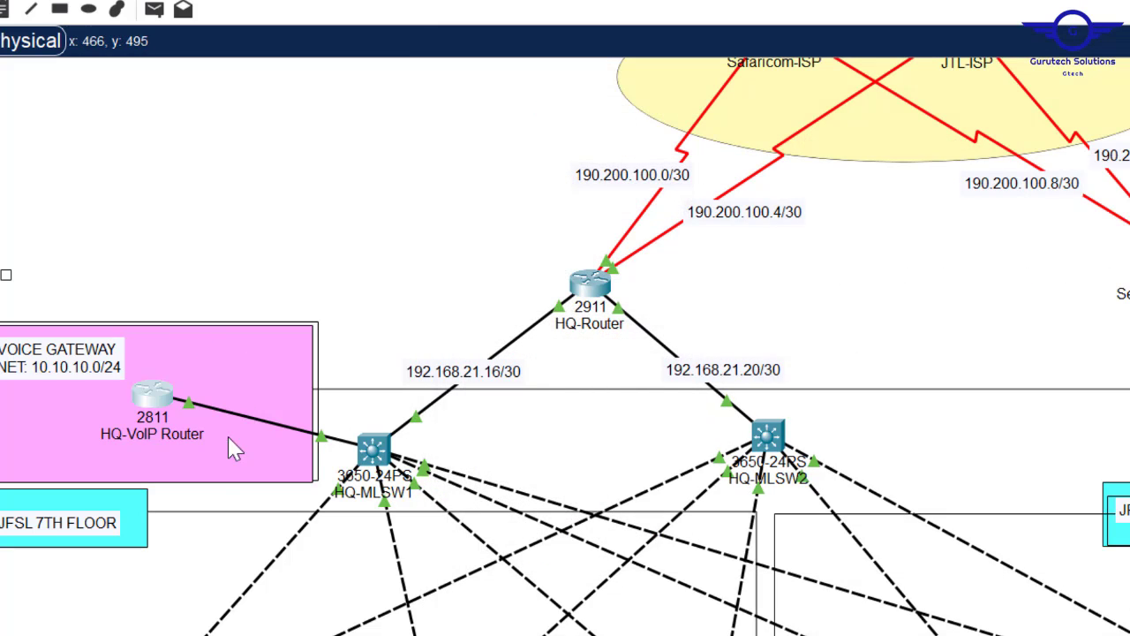
scroll(565, 346, down, 5)
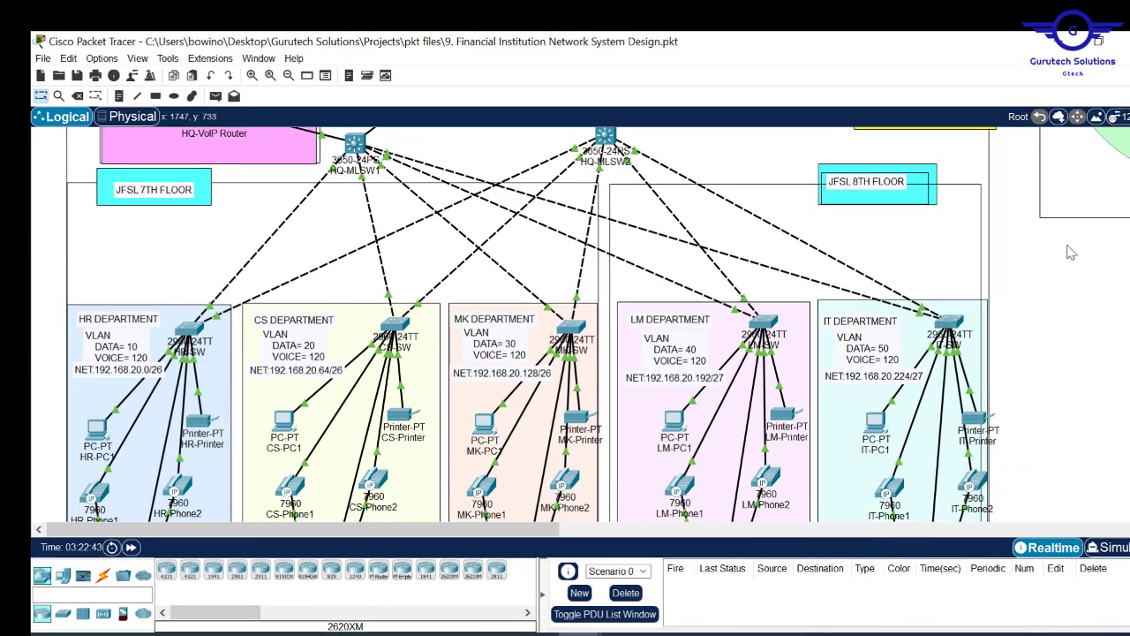
scroll(618, 283, down, 3)
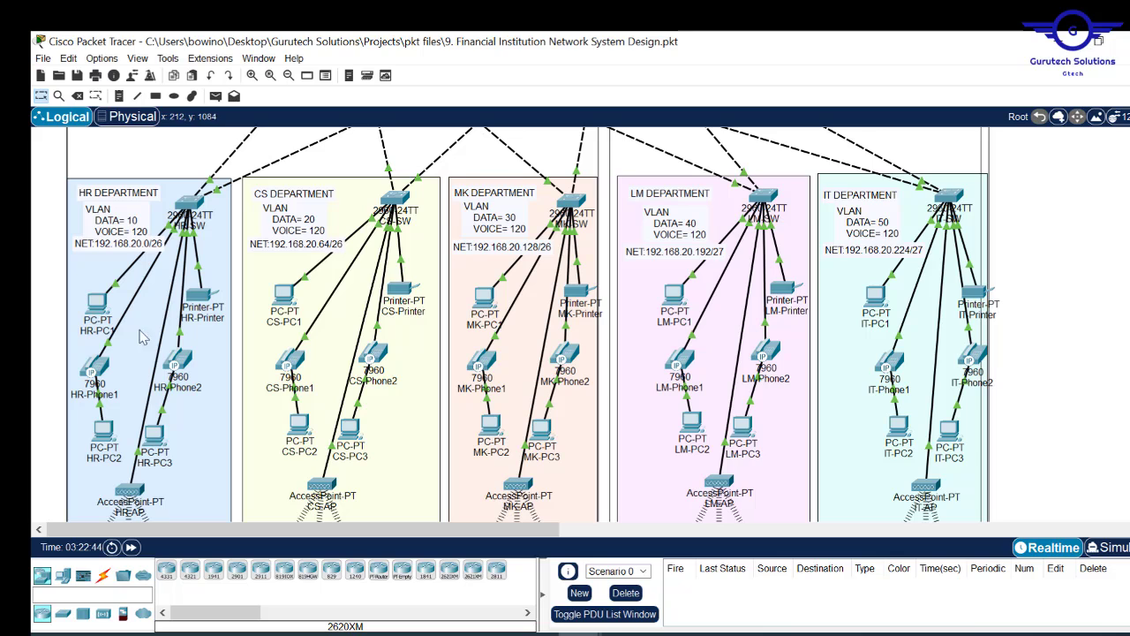
mouse_move(94, 372)
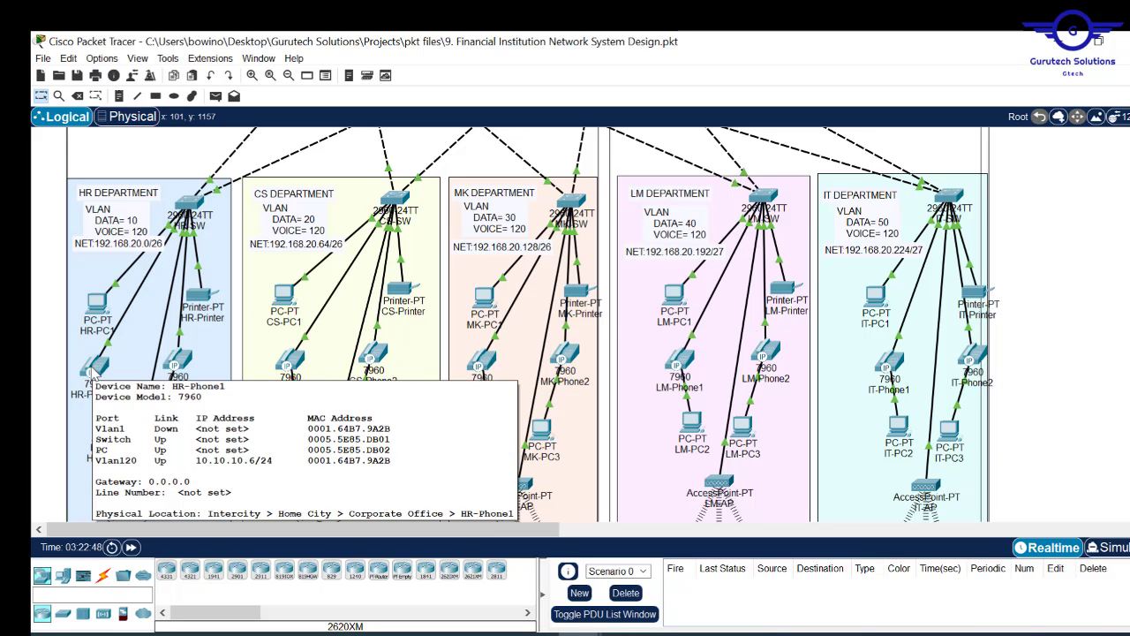
mouse_move(174, 360)
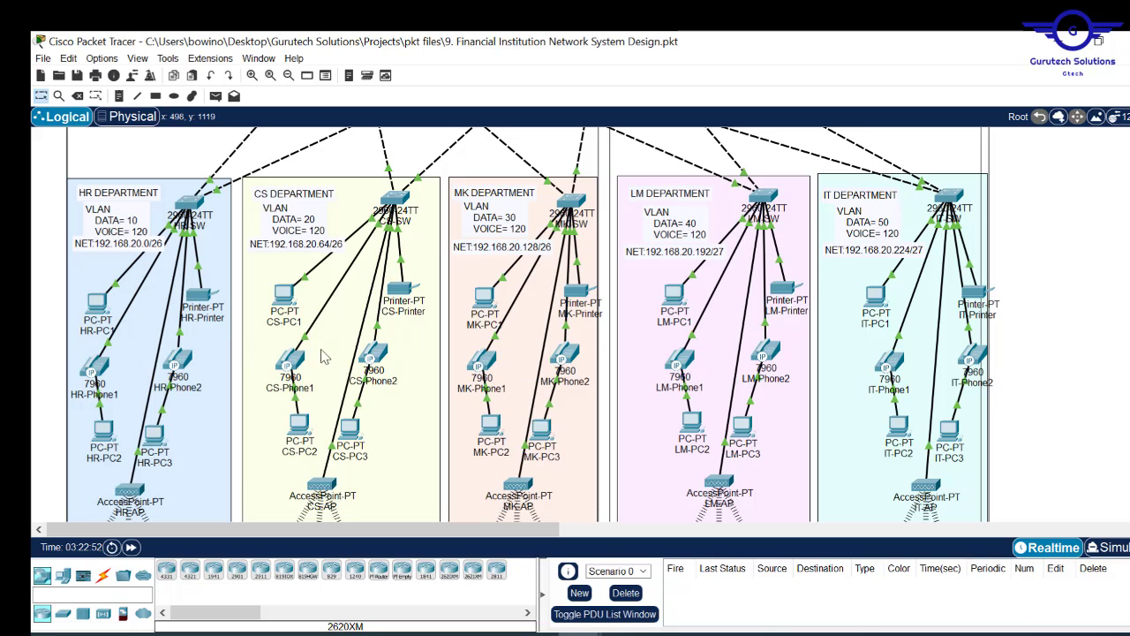
mouse_move(293, 357)
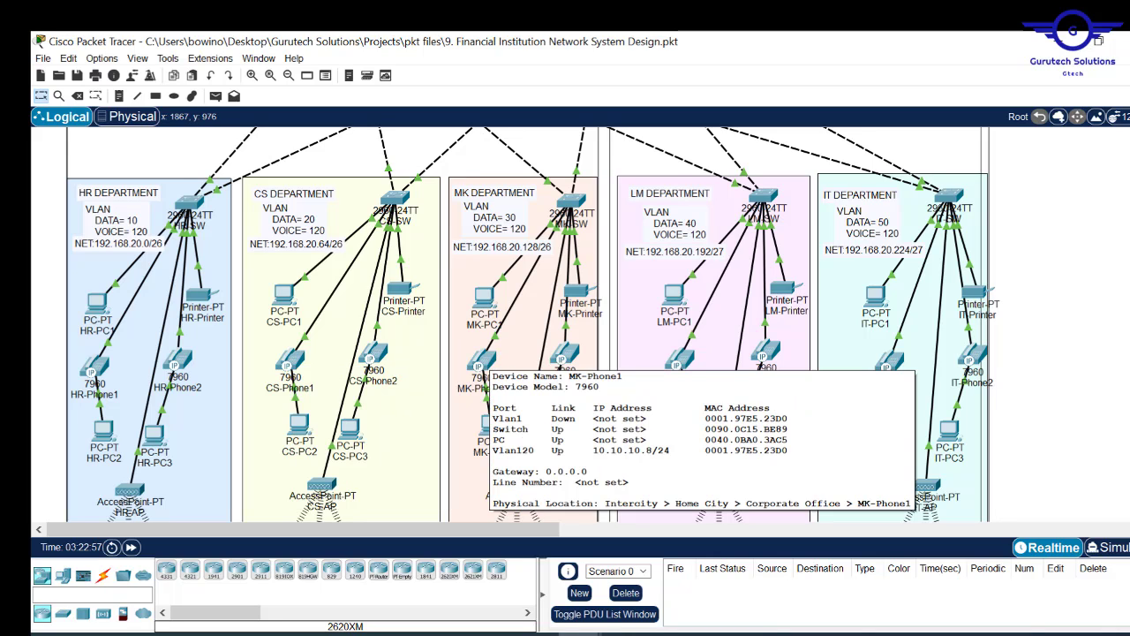
scroll(529, 327, up, 5)
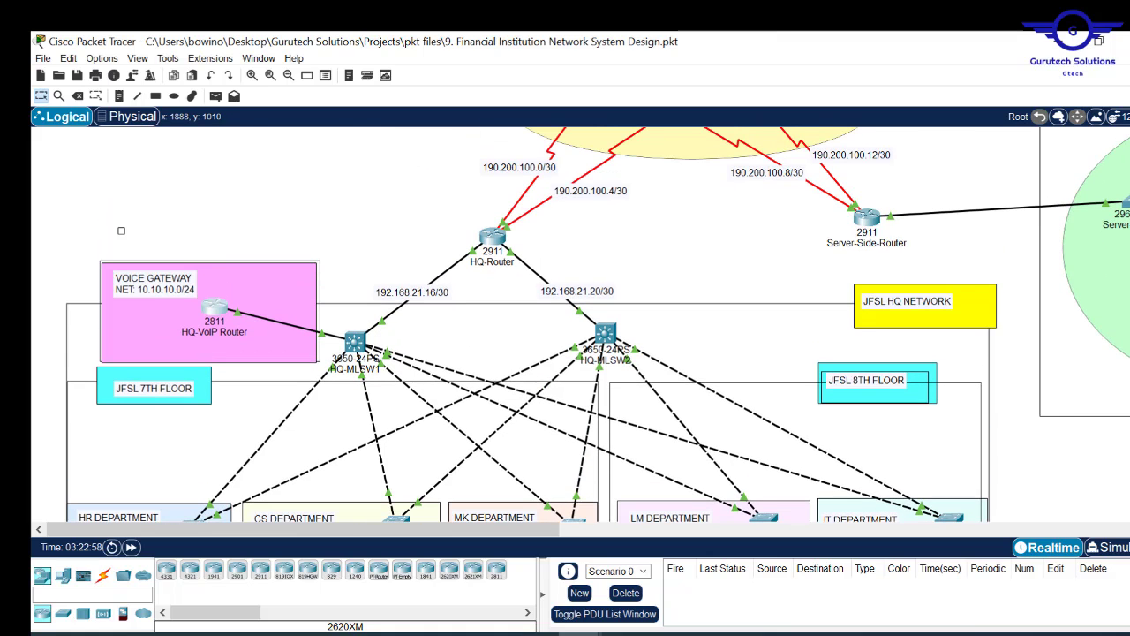
click(220, 311)
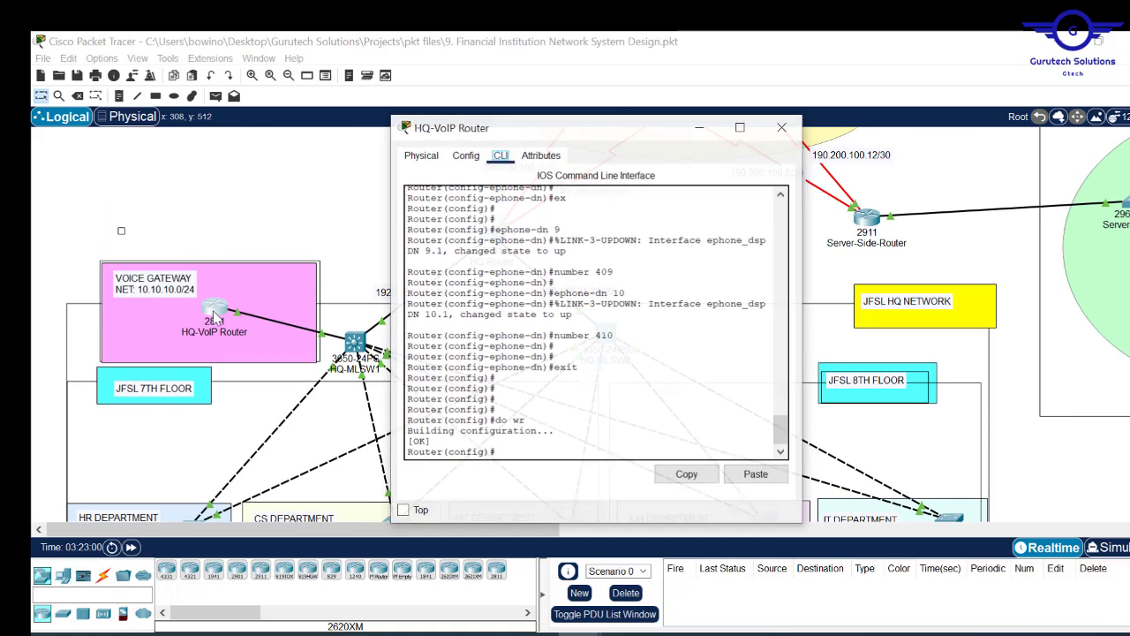
click(781, 128)
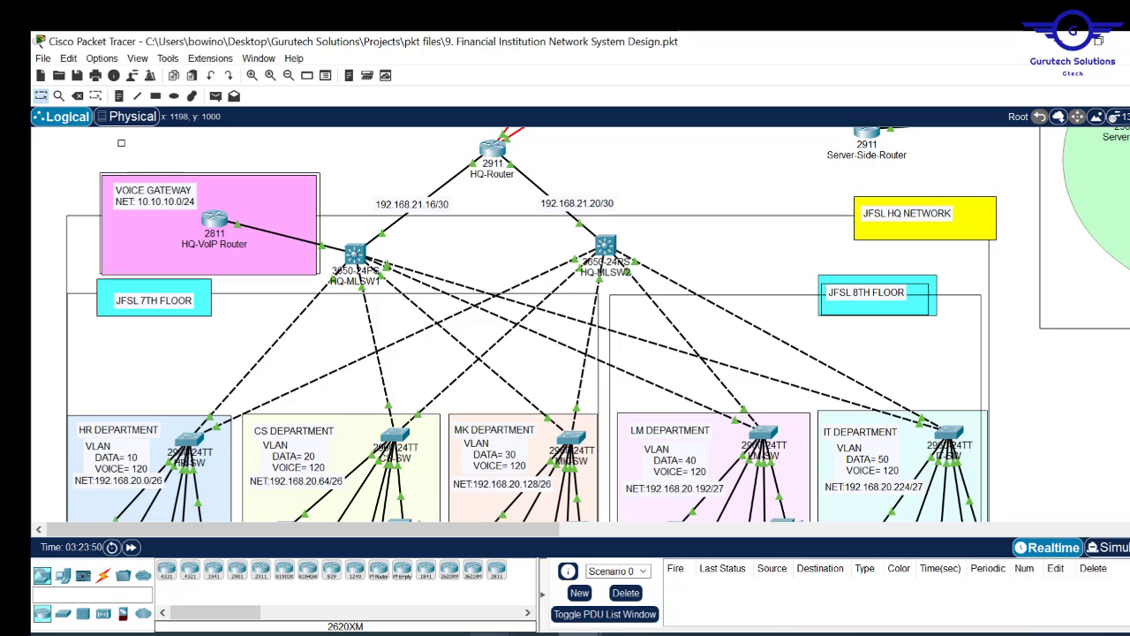
mouse_move(495, 632)
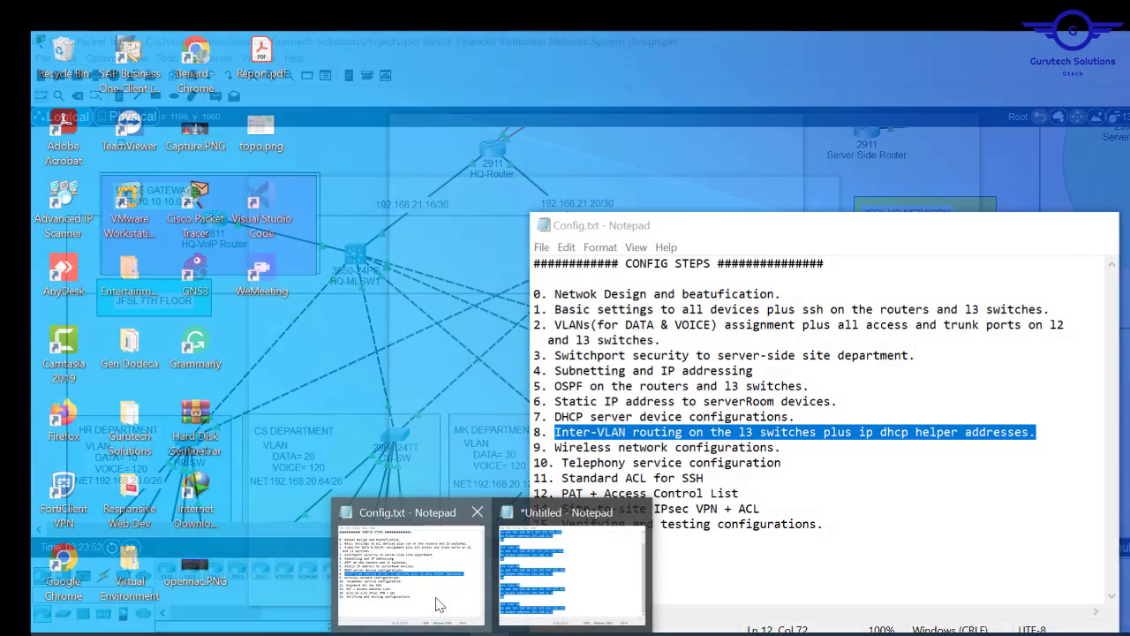
click(444, 604)
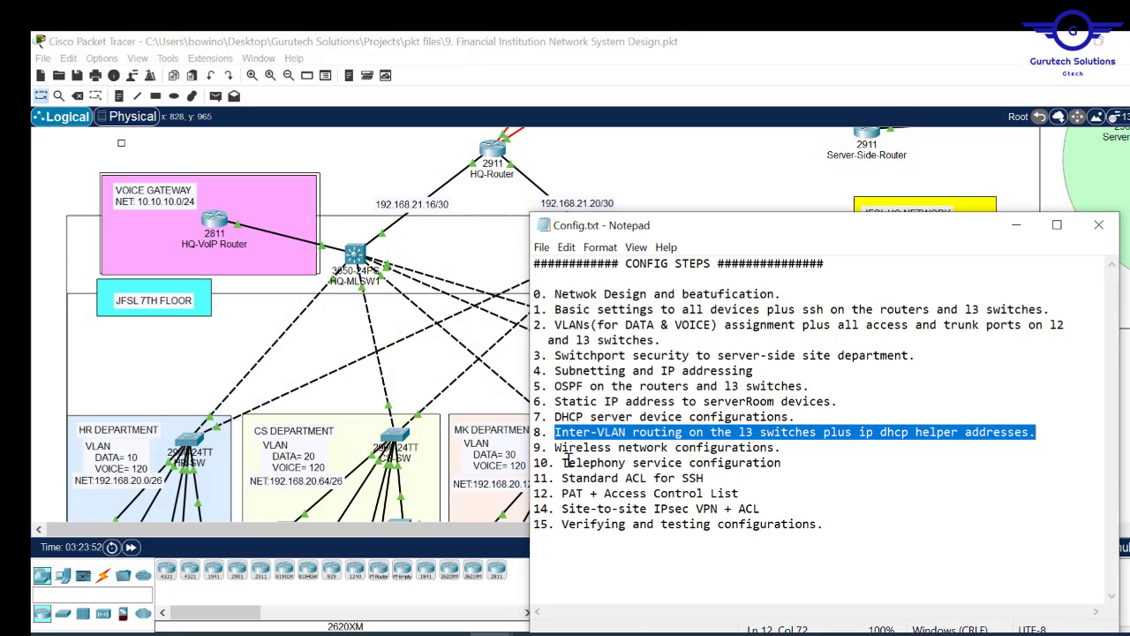
drag(706, 477, 560, 479)
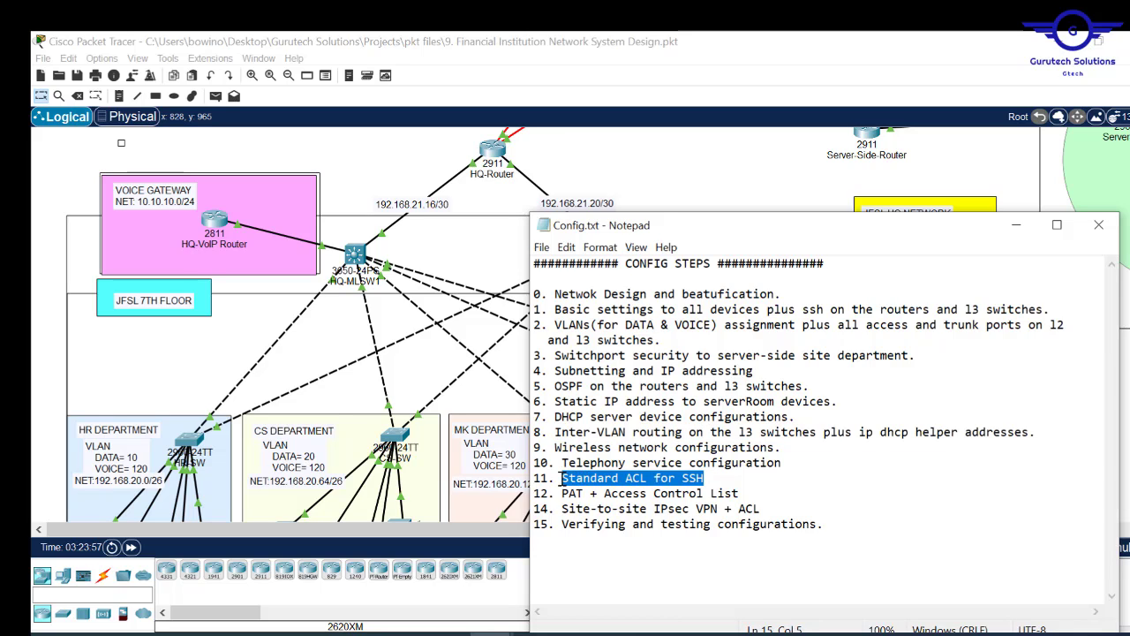
click(671, 185)
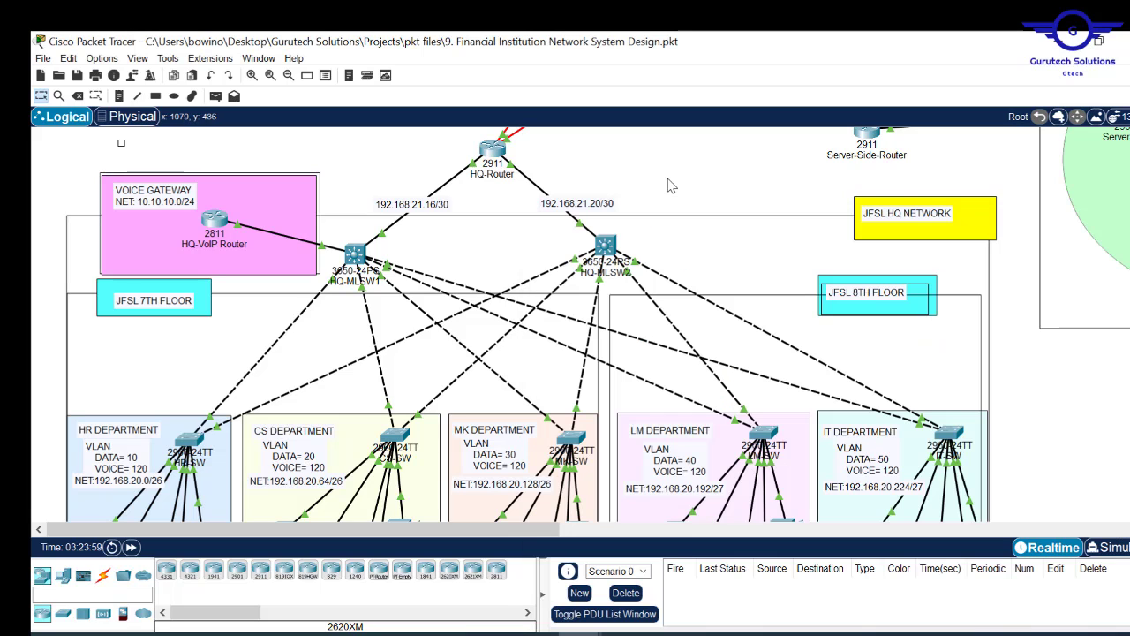
scroll(511, 358, down, 4)
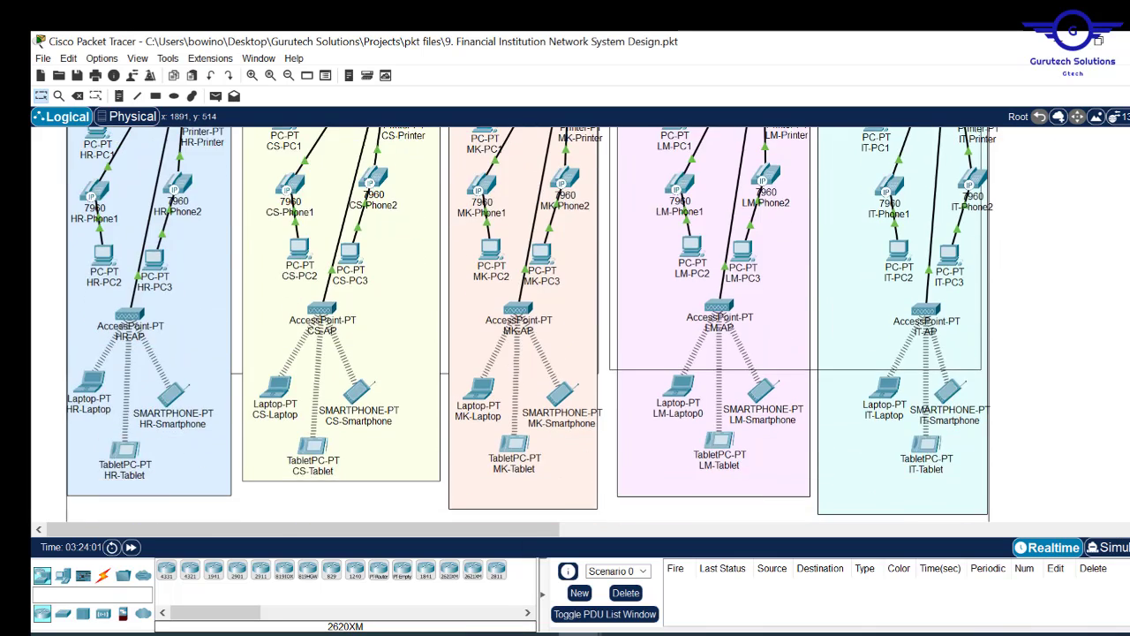
scroll(510, 357, up, 7)
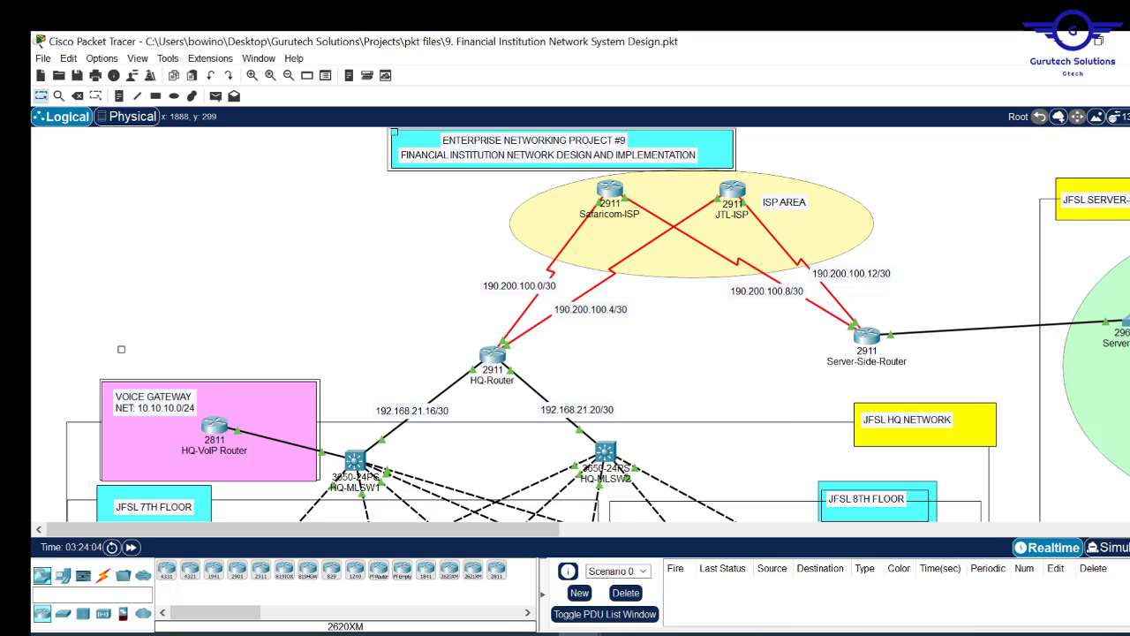
scroll(598, 325, down, 2)
scroll(598, 325, up, 1)
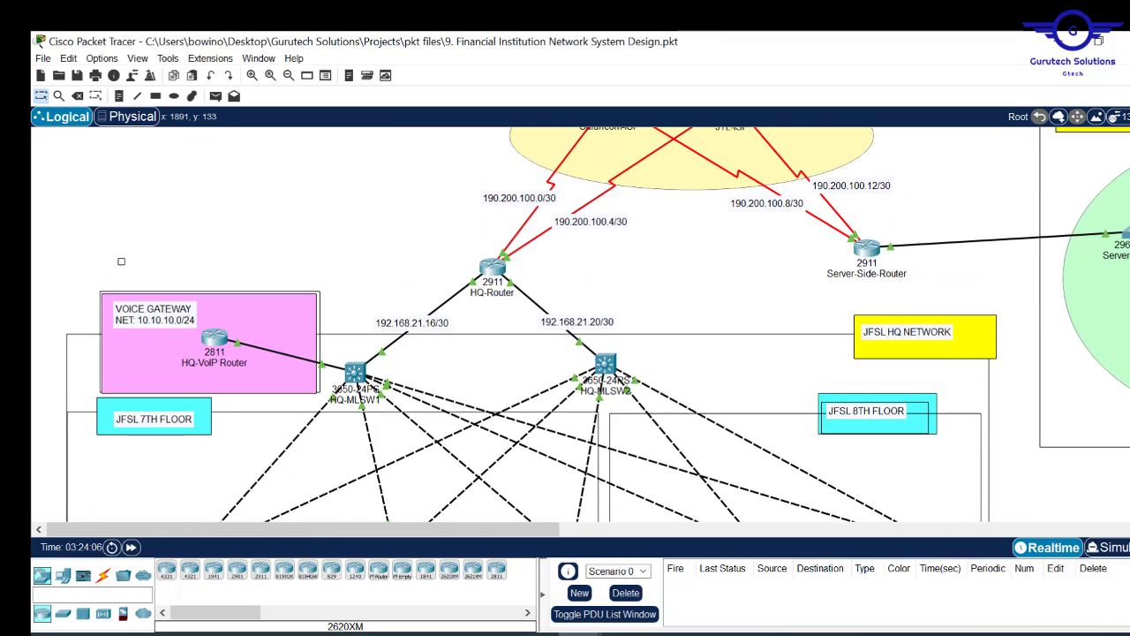
scroll(598, 325, down, 3)
scroll(534, 325, down, 2)
scroll(533, 324, up, 5)
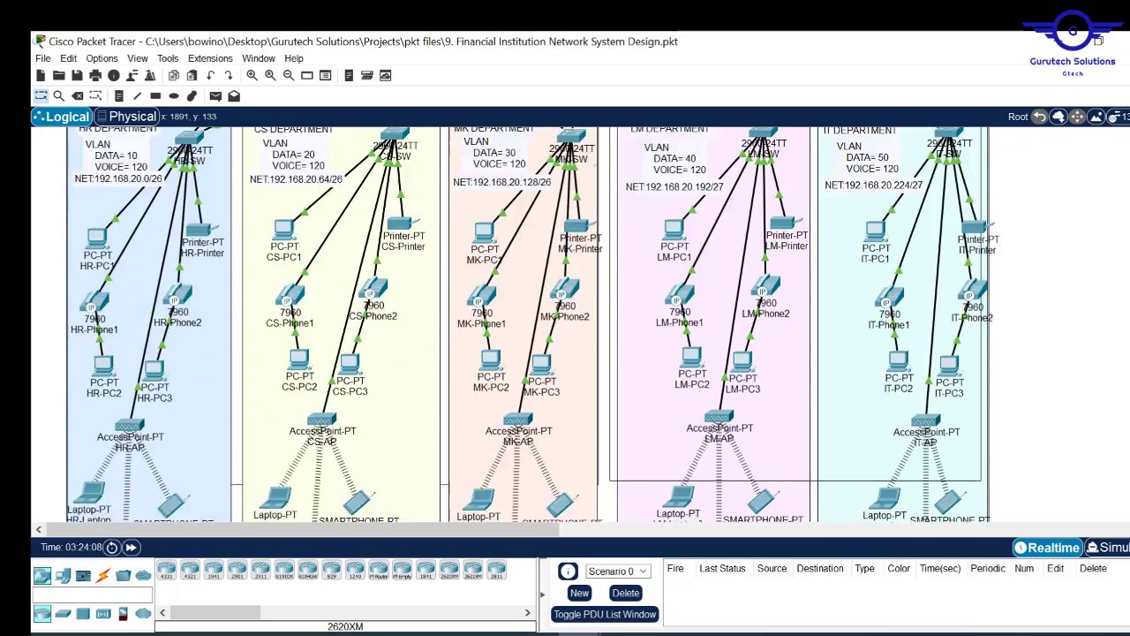
scroll(864, 180, up, 1)
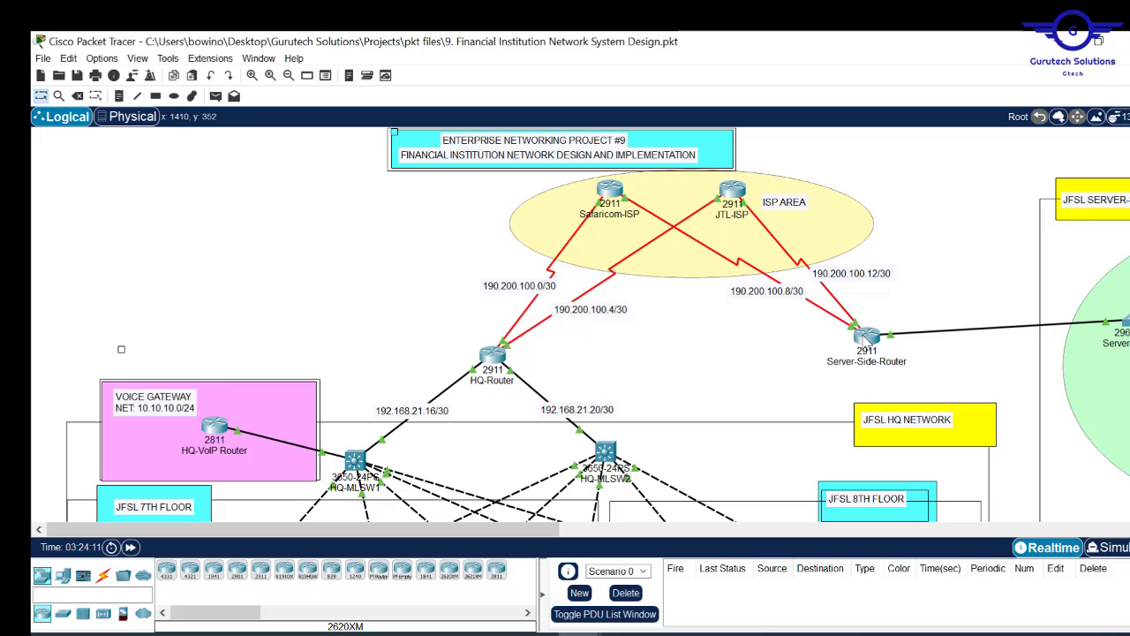
mouse_move(858, 327)
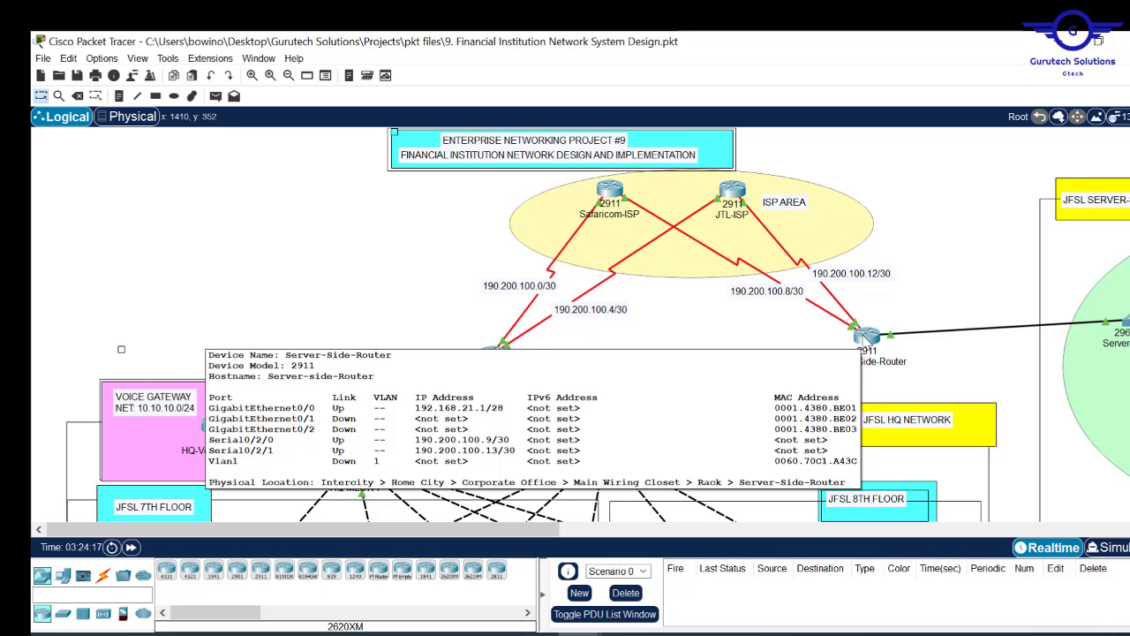
scroll(121, 349, down, 10)
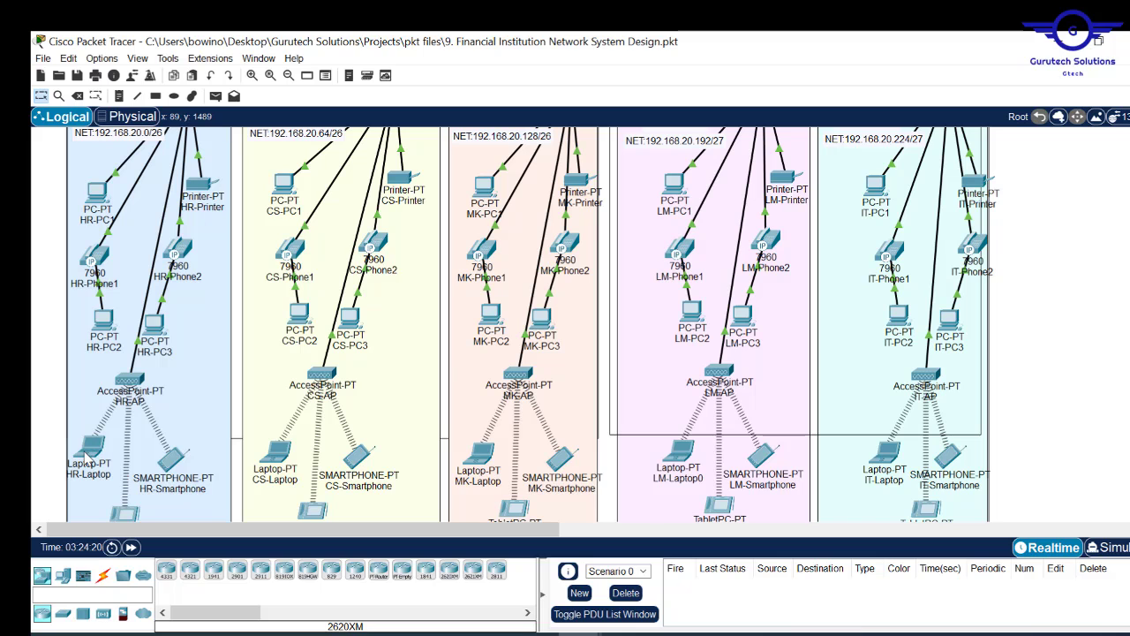
- Open the Command Prompt on HR-Laptop
click(89, 452)
click(510, 156)
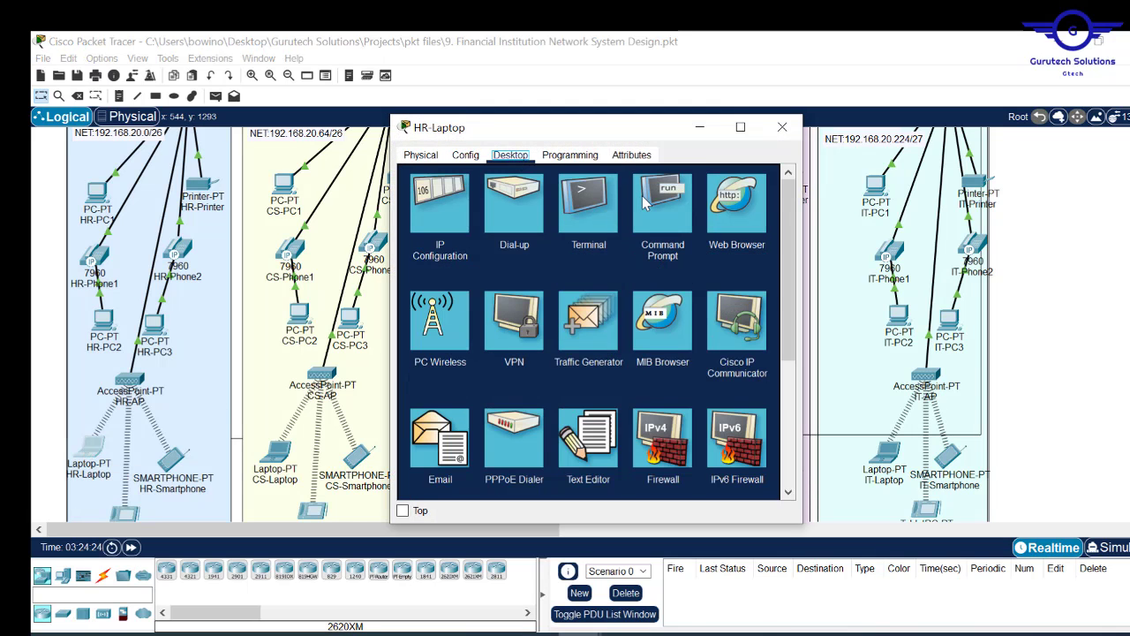
click(659, 207)
key(Return)
key(Return)
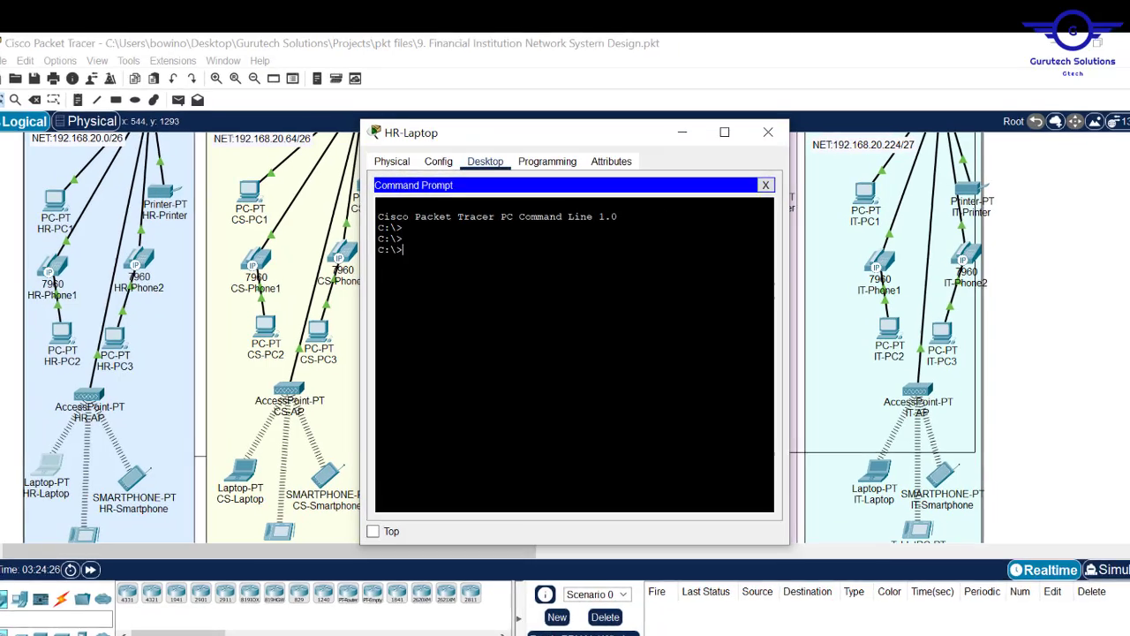
- SSH as cisco to 192.168.21.1, log in, and close the HR-Laptop window
text(ssh -l)
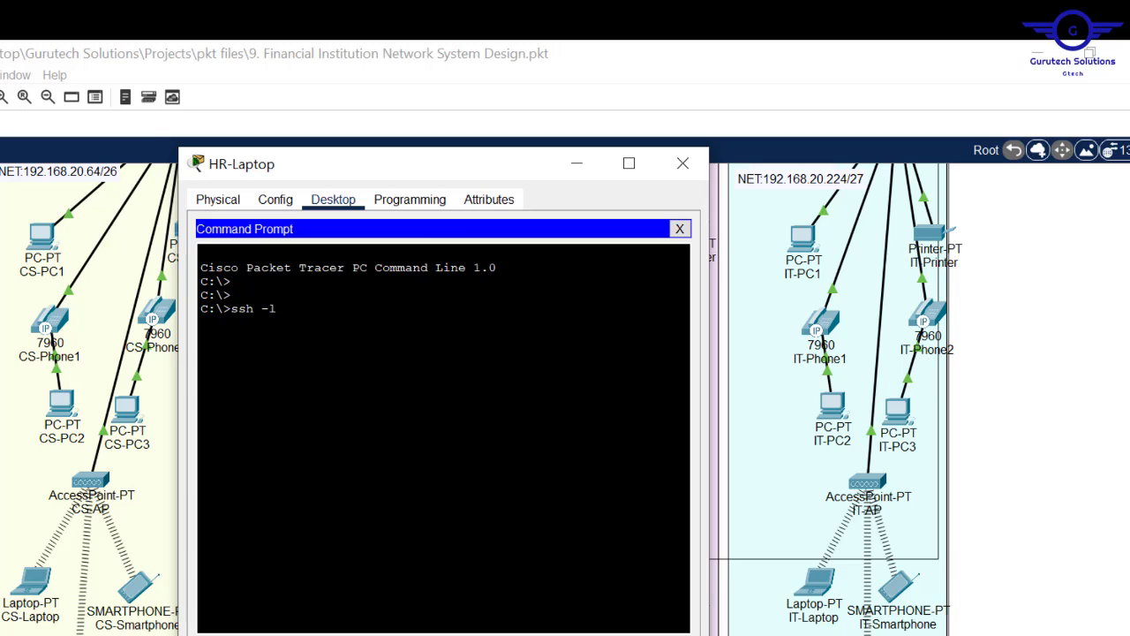
text(cisco)
right_click(429, 351)
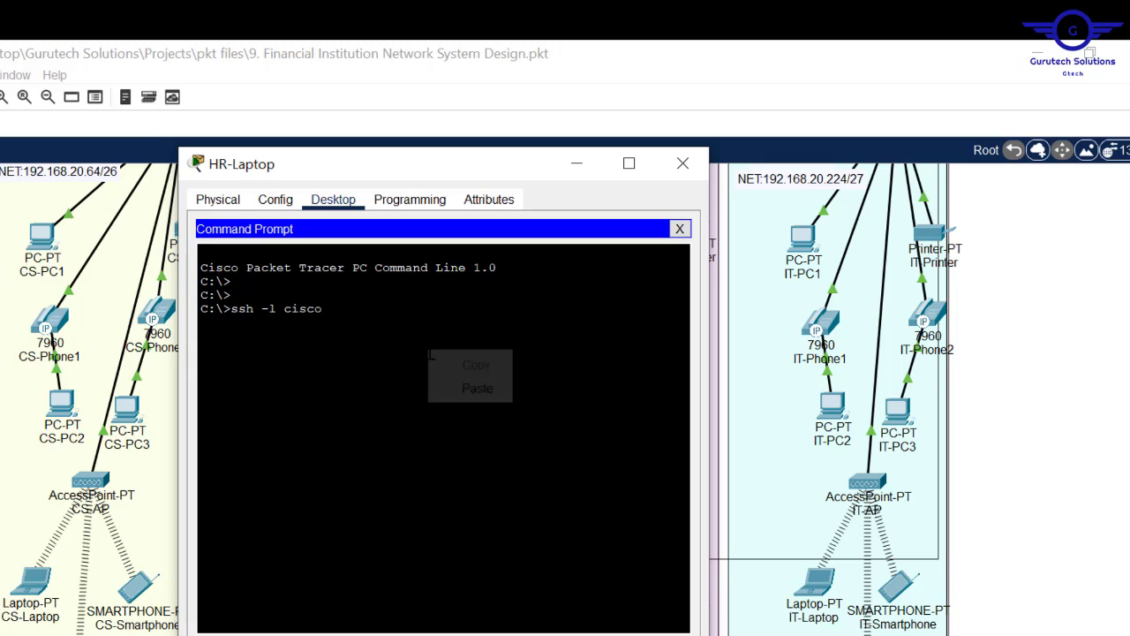
click(470, 388)
key(BackSpace)
key(BackSpace)
key(BackSpace)
key(BackSpace)
key(BackSpace)
key(BackSpace)
key(BackSpace)
key(BackSpace)
key(BackSpace)
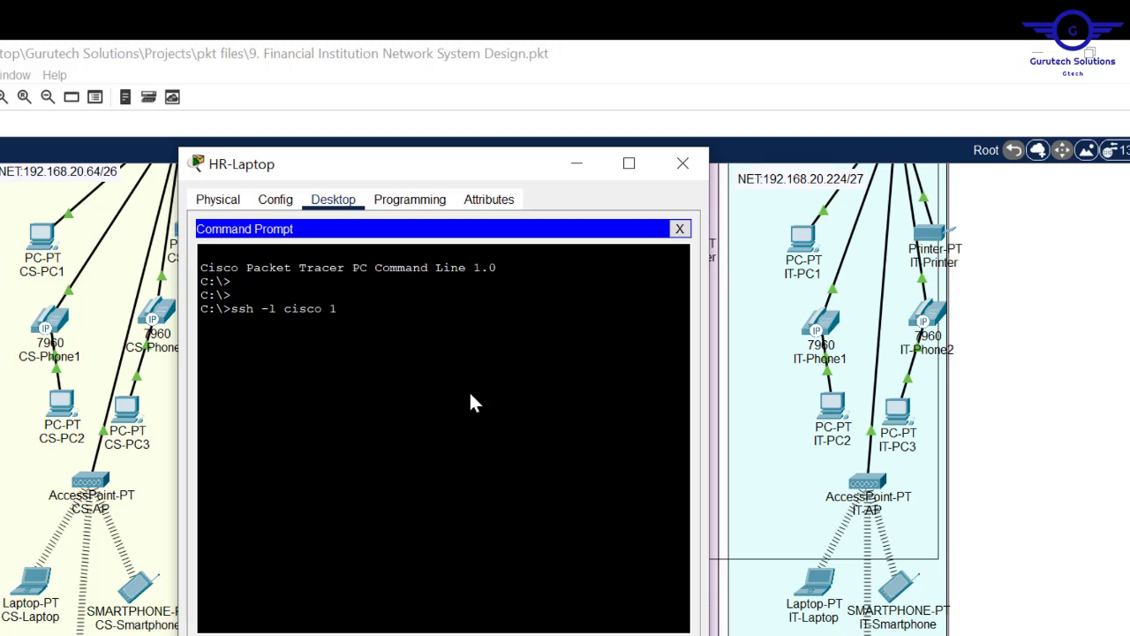
text(92.168.21.1)
key(Return)
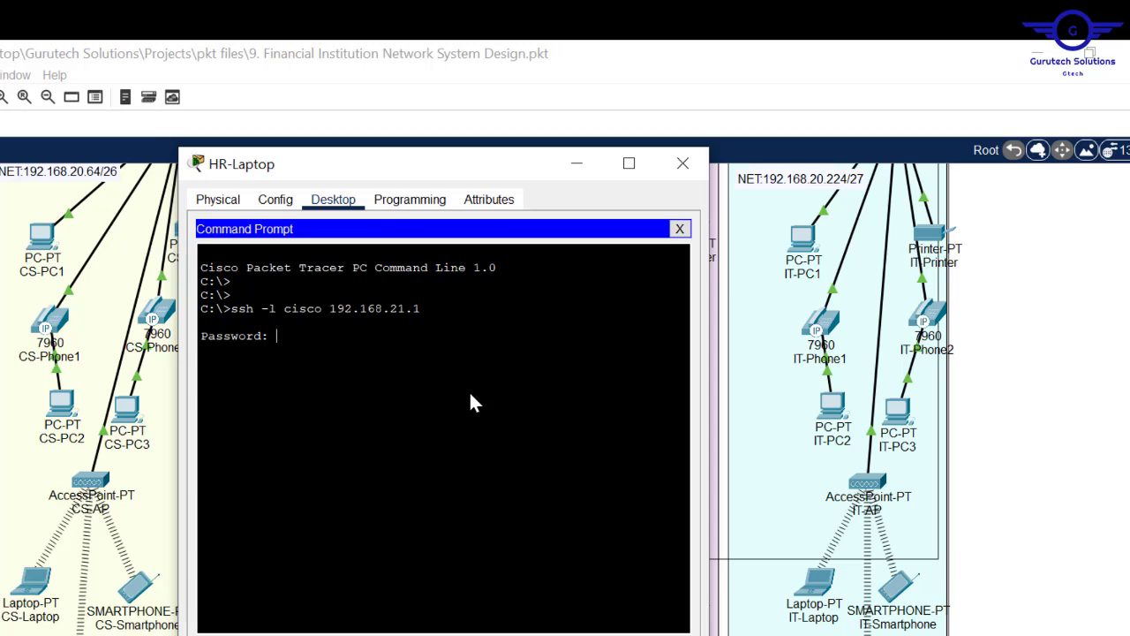
key(Return)
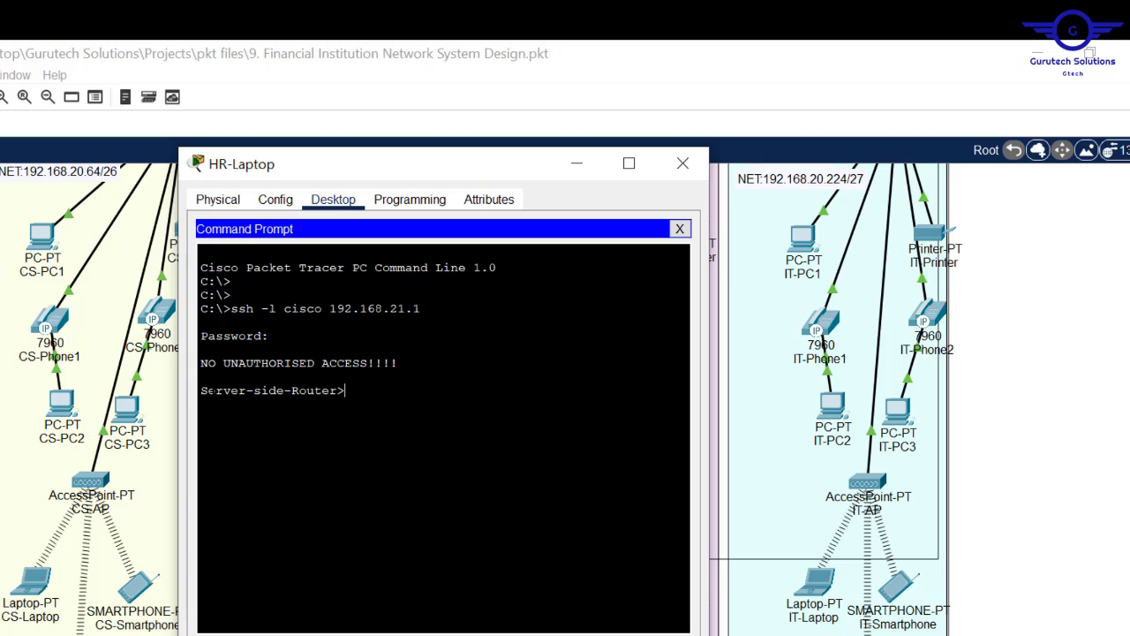
drag(209, 390, 339, 390)
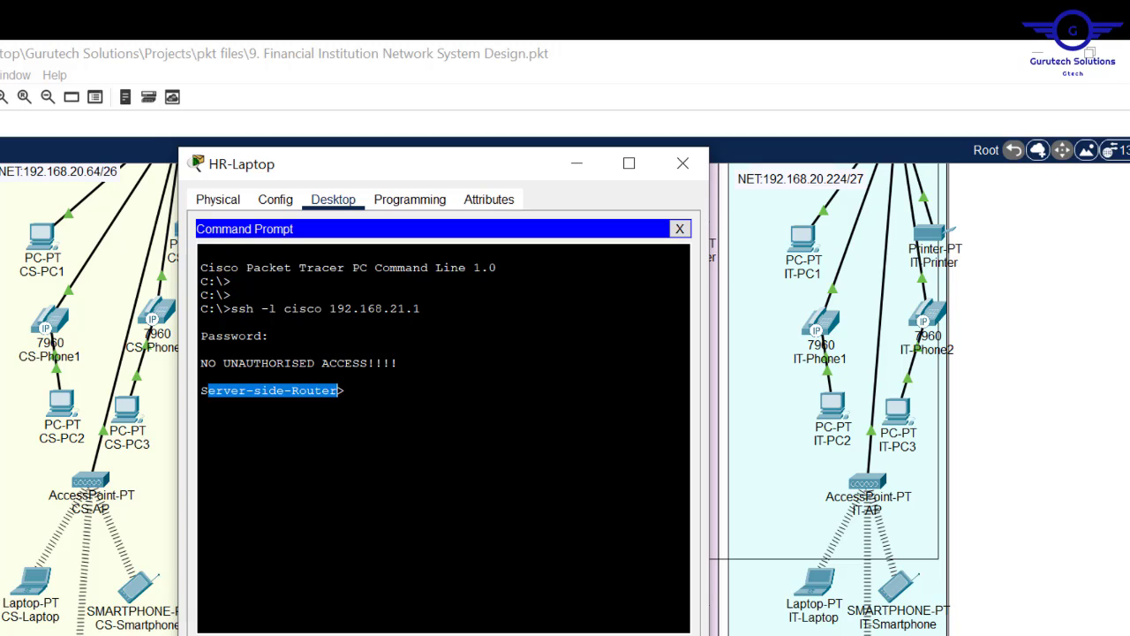
click(682, 163)
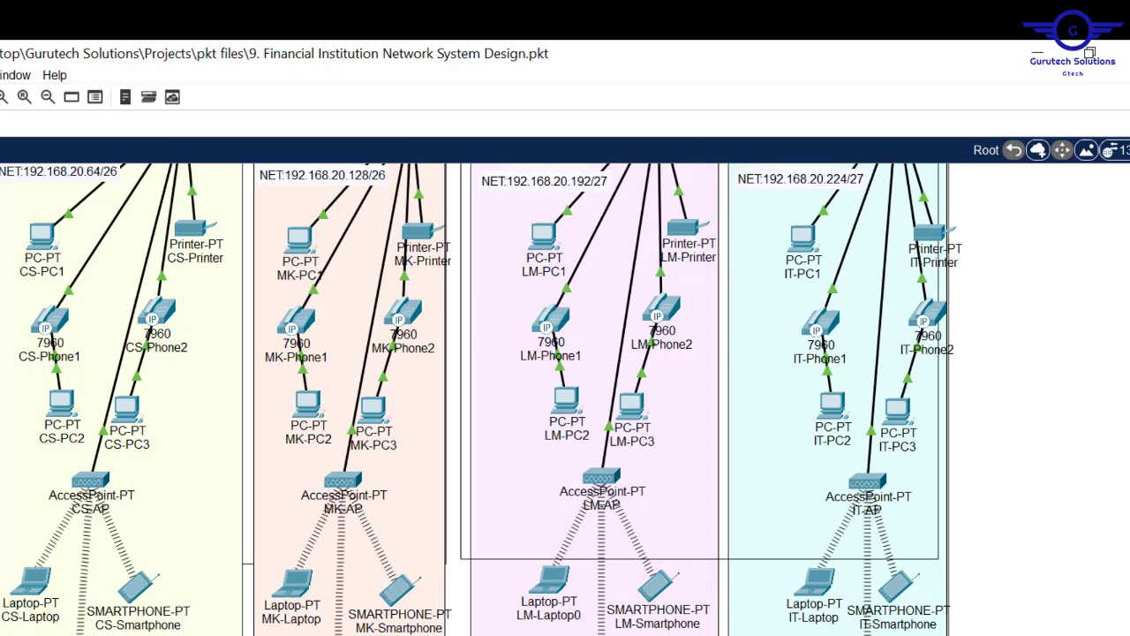
- Open the Command Prompt on IT-Laptop
click(810, 594)
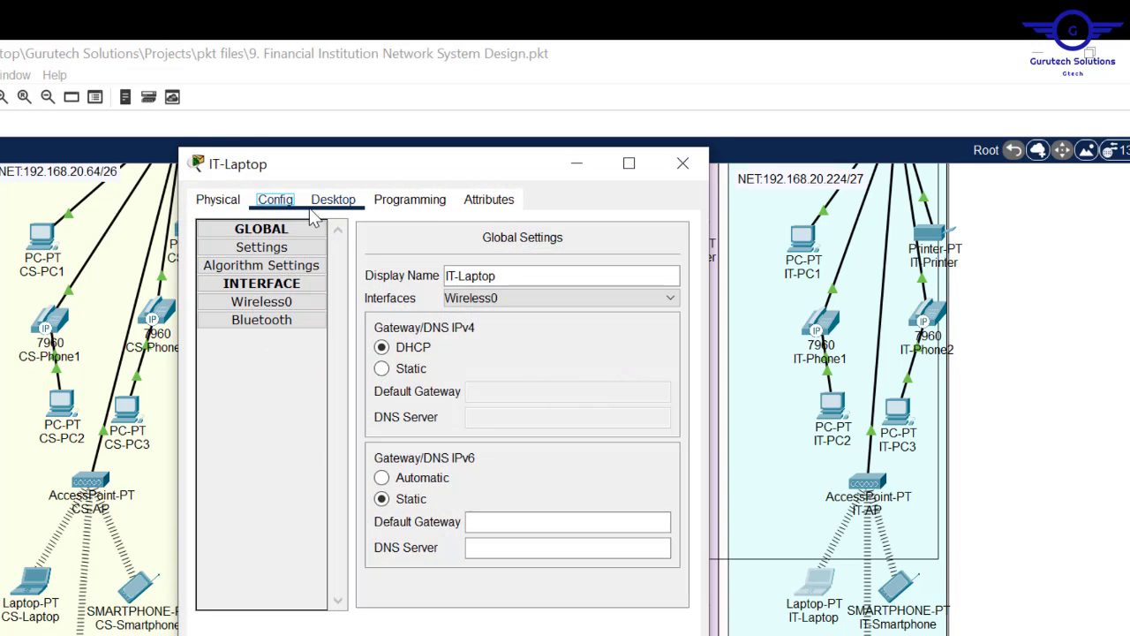
click(352, 201)
click(537, 279)
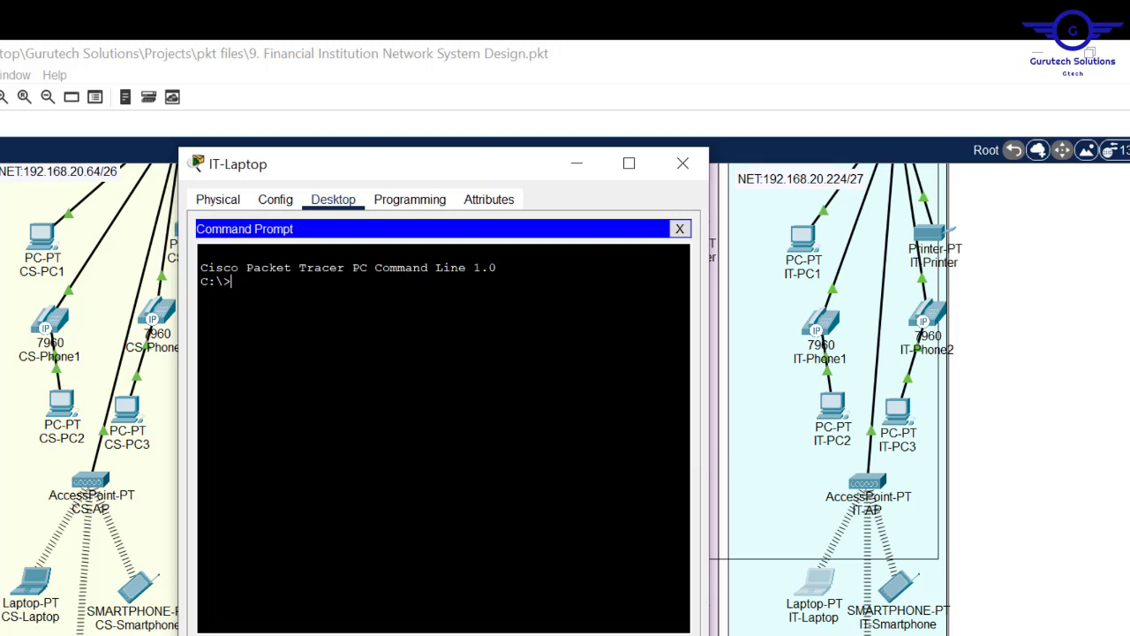
key(Return)
key(Return)
- Try ssh -l cisco 192.168.21.1 twice, copy the command, and close the window
text(ssh -l cisco)
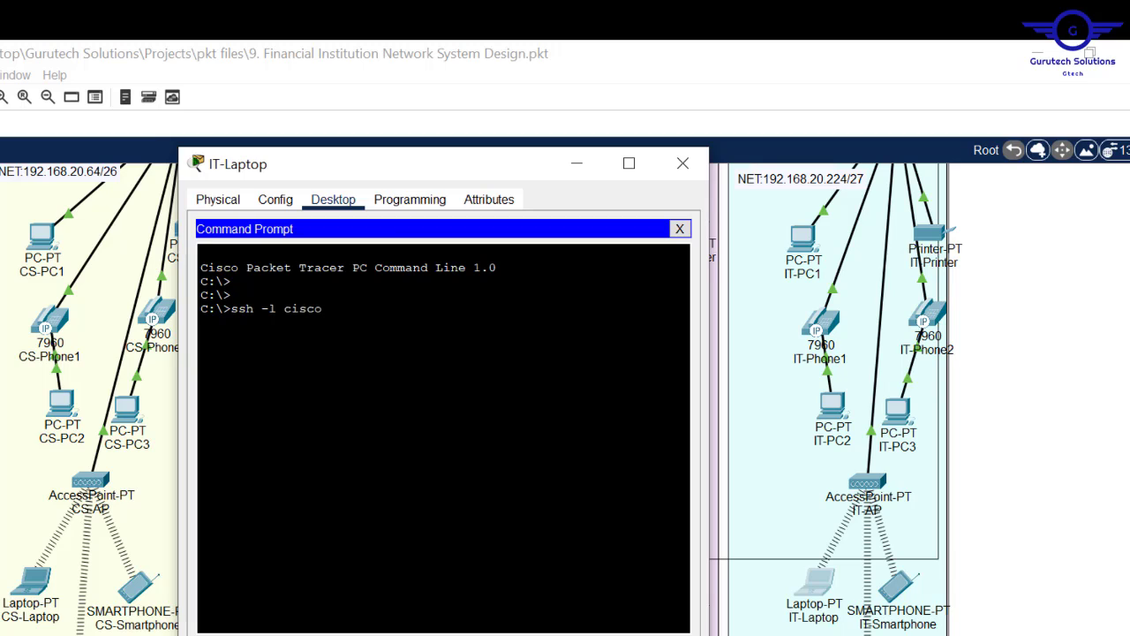
text( 192.168.21.1)
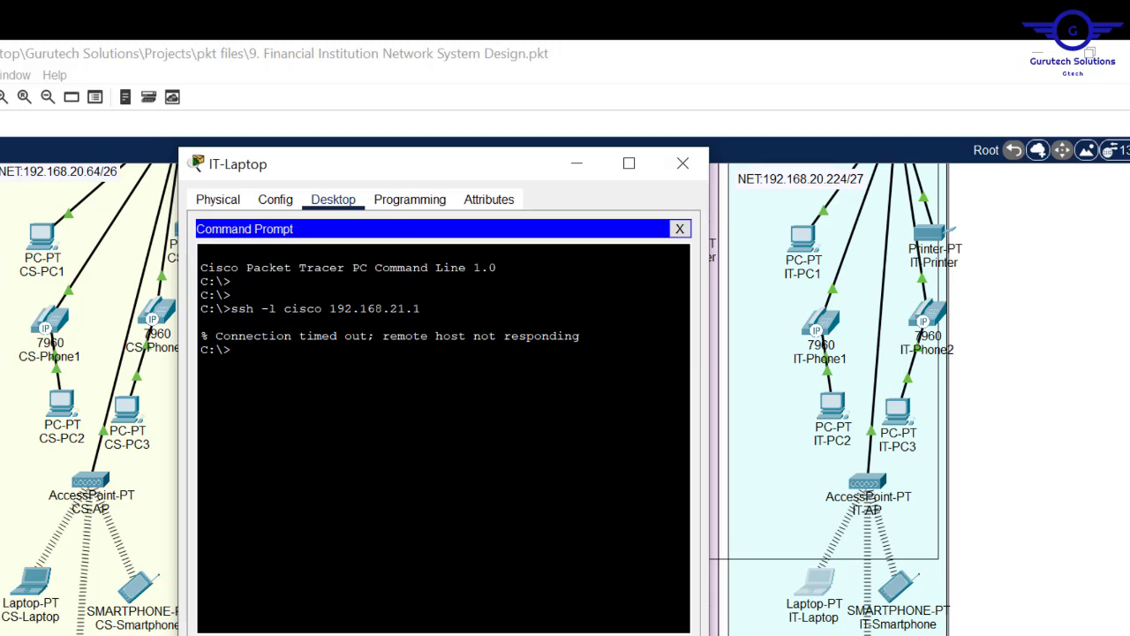
drag(420, 309, 230, 309)
key(ctrl+c)
key(ctrl+v)
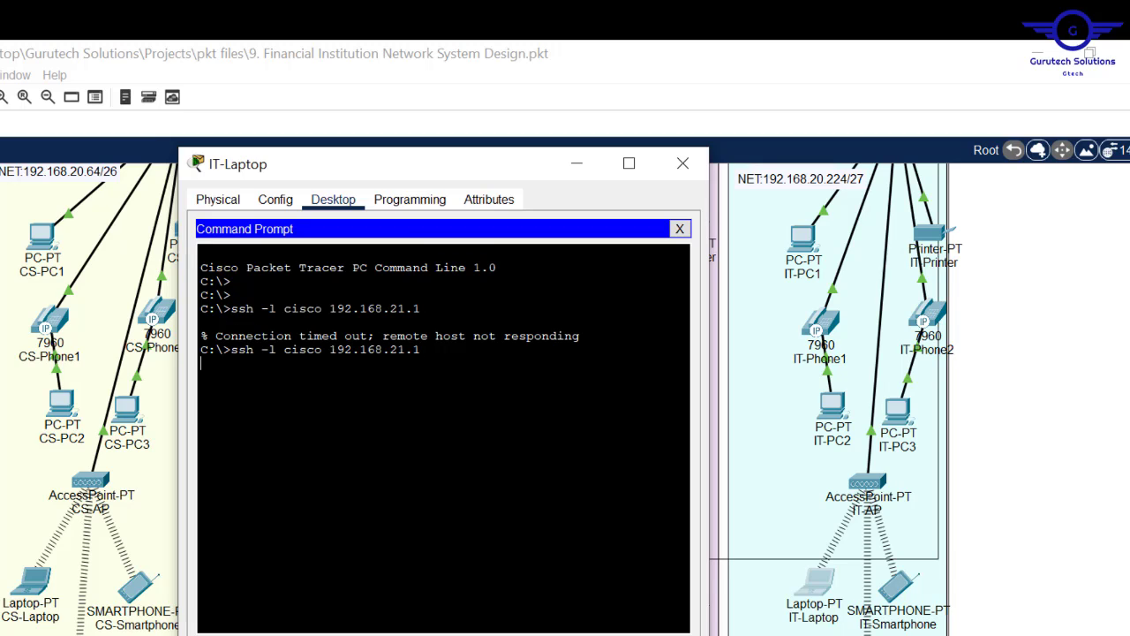
drag(421, 309, 231, 310)
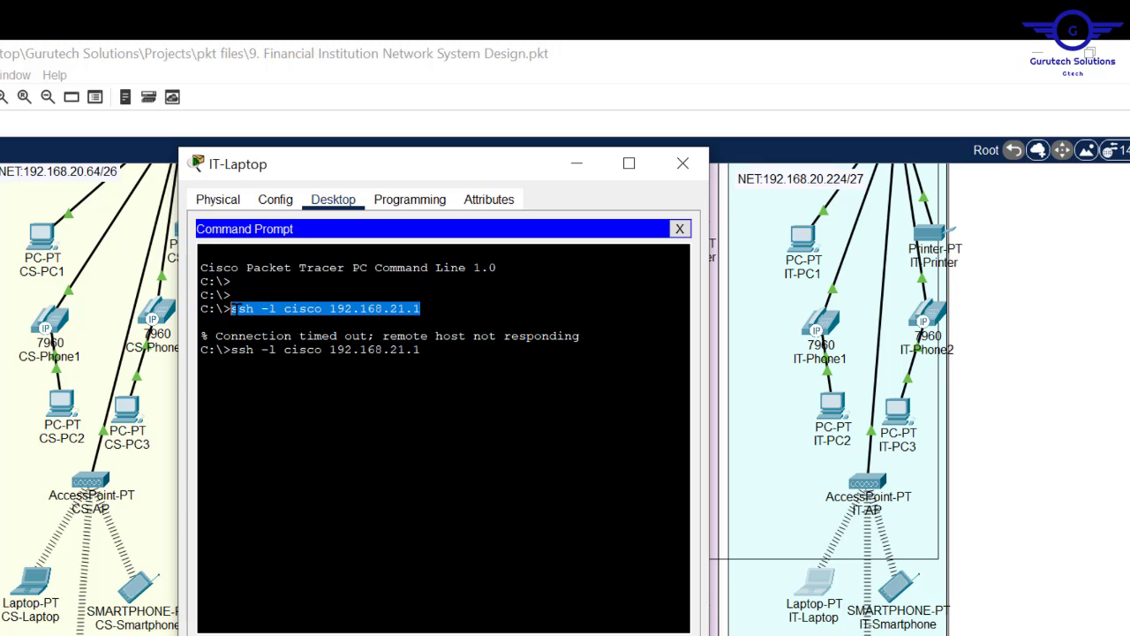
right_click(234, 309)
click(281, 328)
click(683, 164)
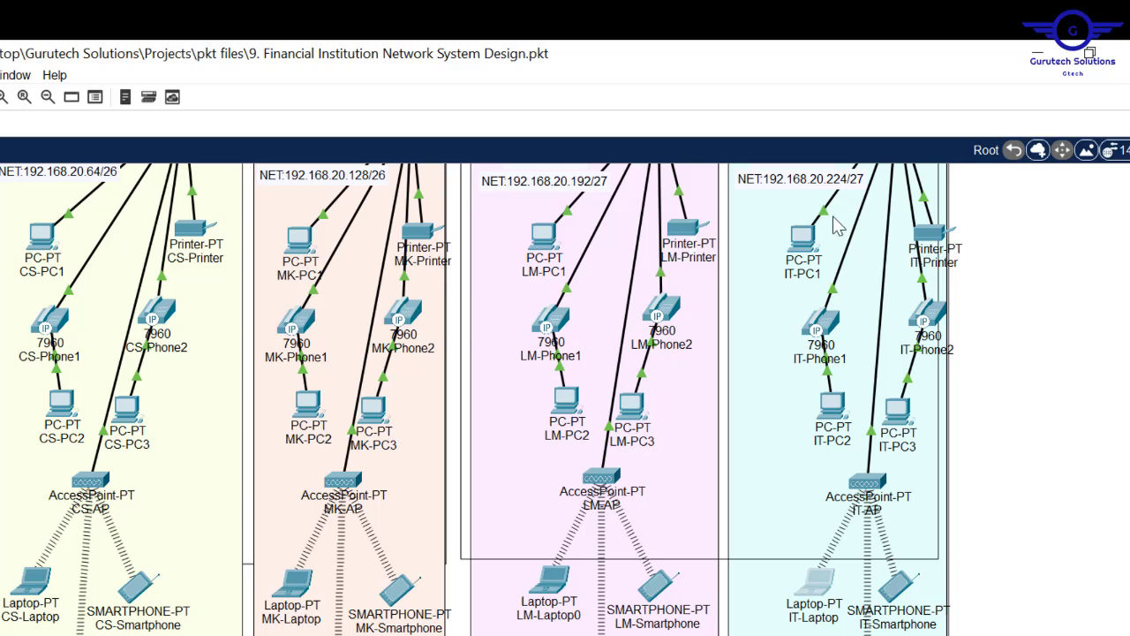
- Paste the ssh command in IT-PC1's Command Prompt, log in, close it, and return to HQ
click(811, 239)
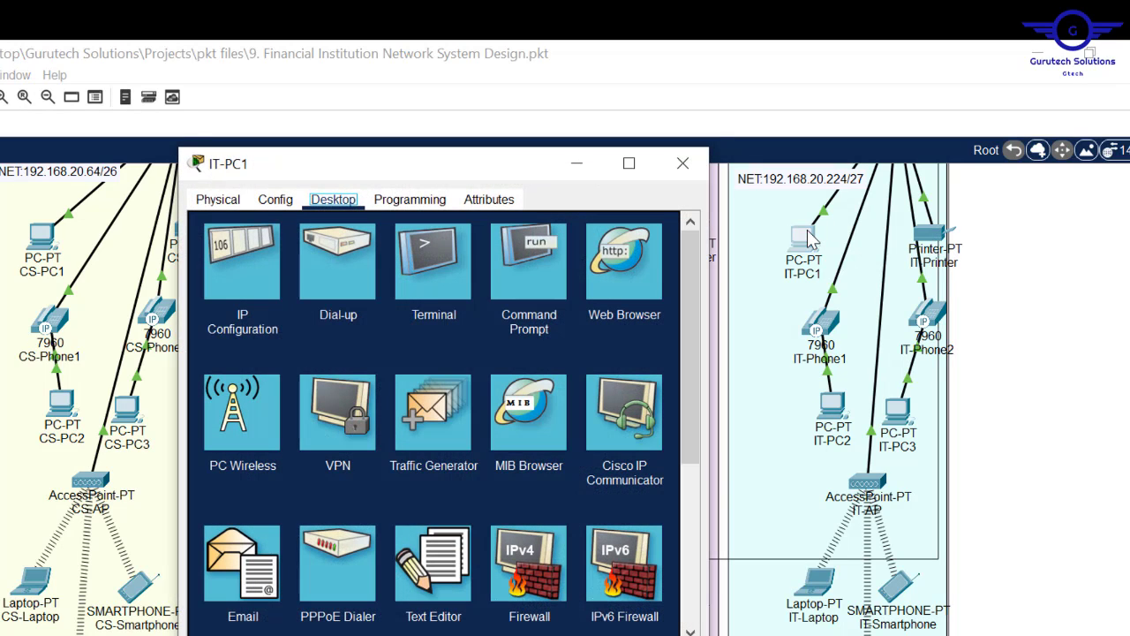
click(509, 275)
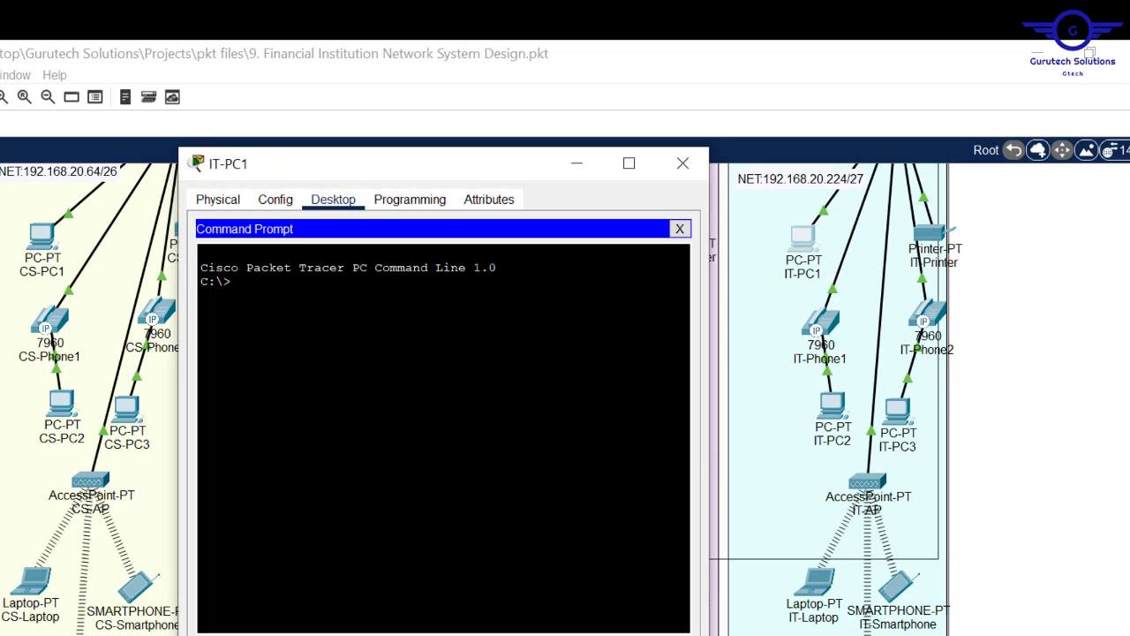
right_click(374, 285)
click(426, 326)
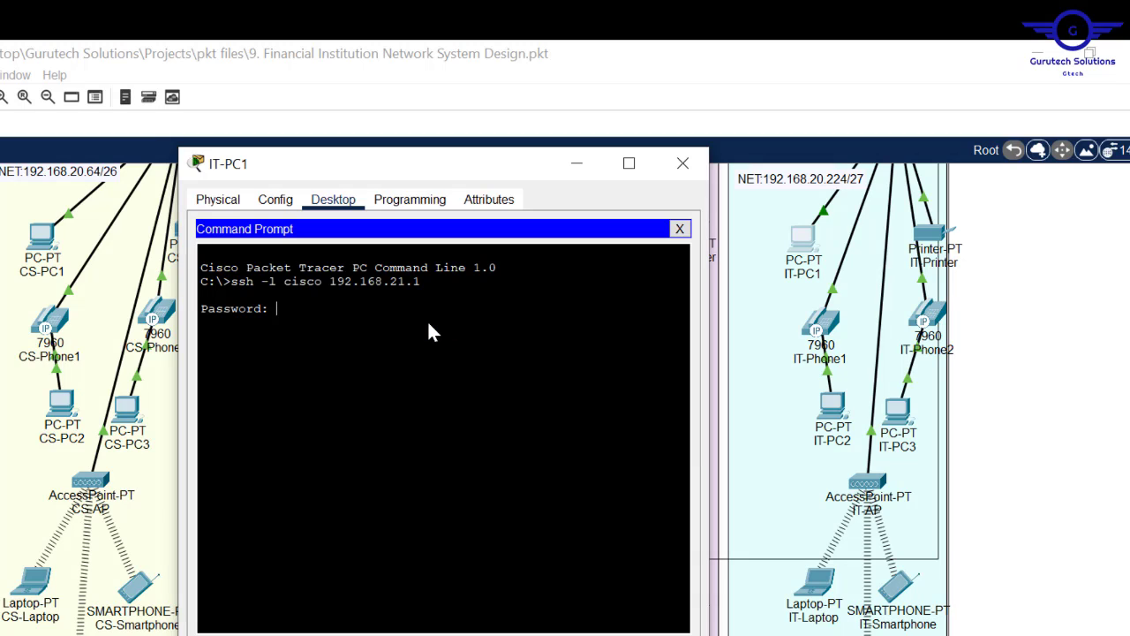
key(Return)
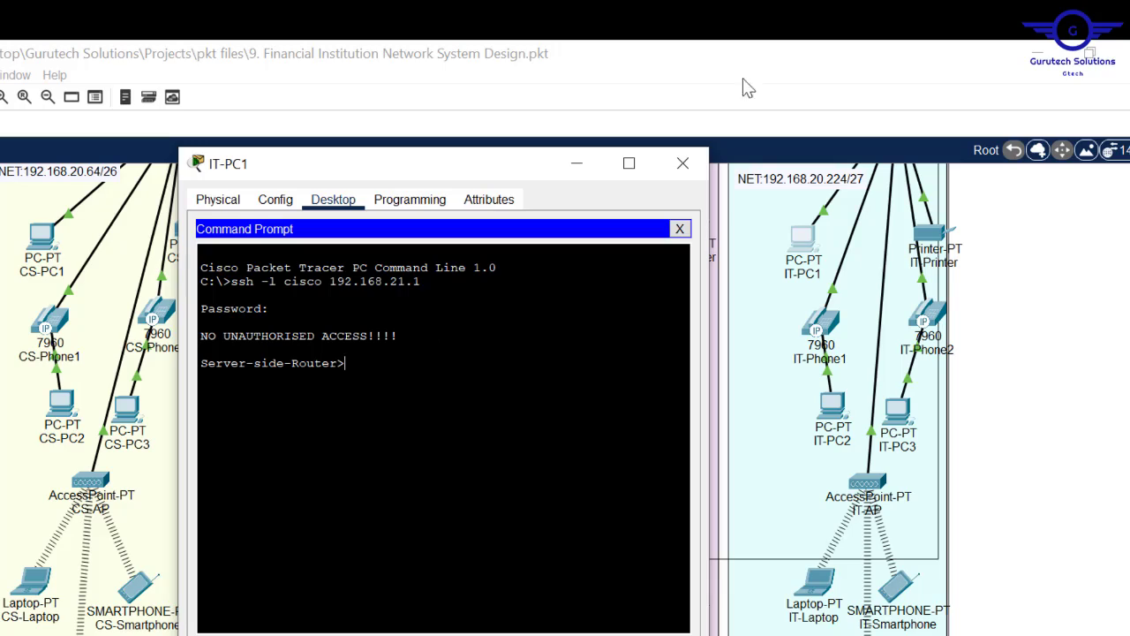
click(683, 162)
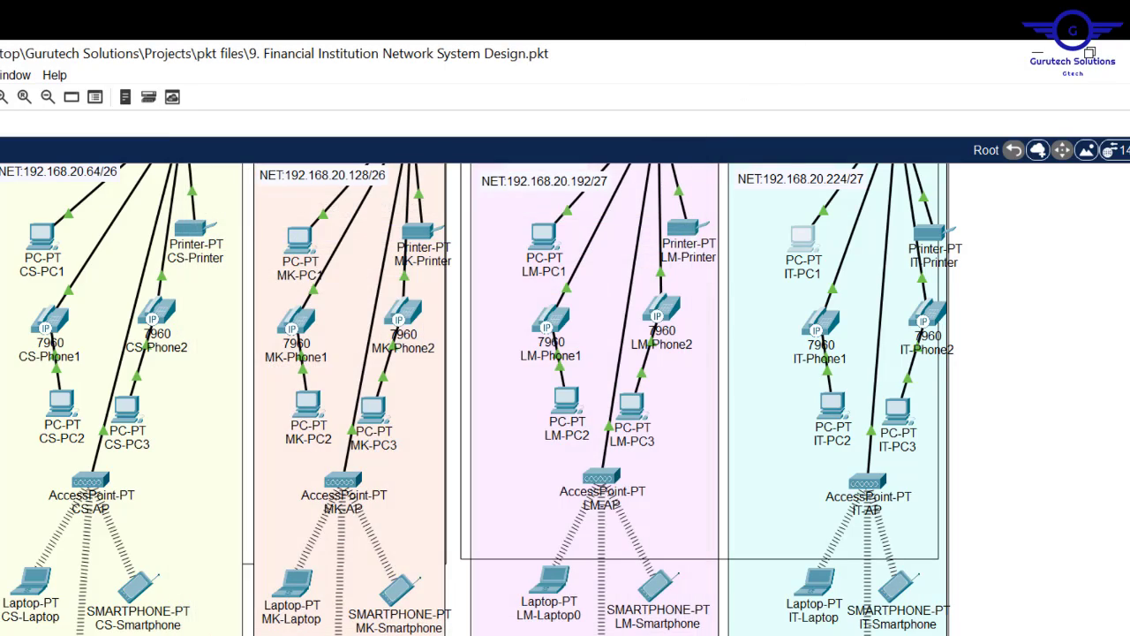
scroll(477, 398, up, 8)
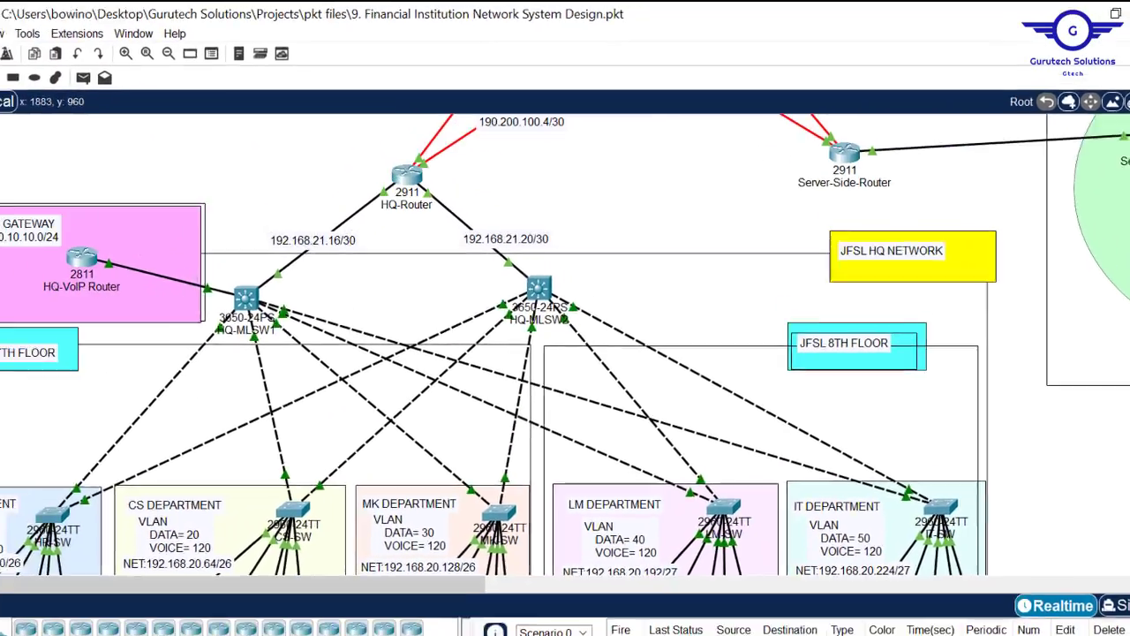
scroll(565, 301, up, 2)
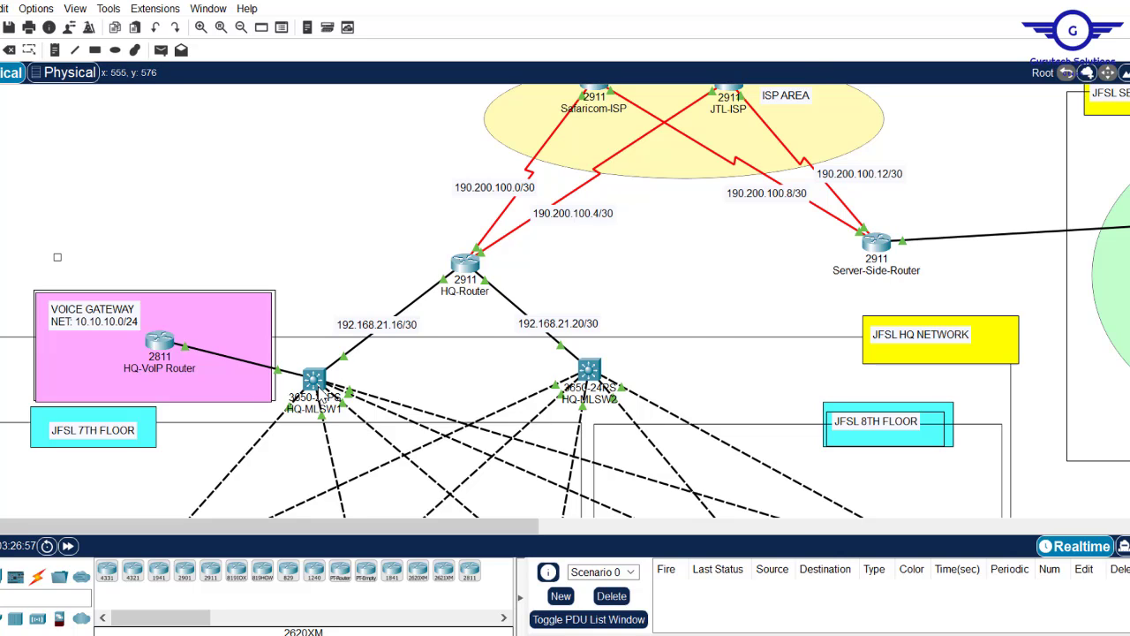
- Check HQ-MLSW1's settings, then reopen the HQ-VoIP Router window
click(314, 382)
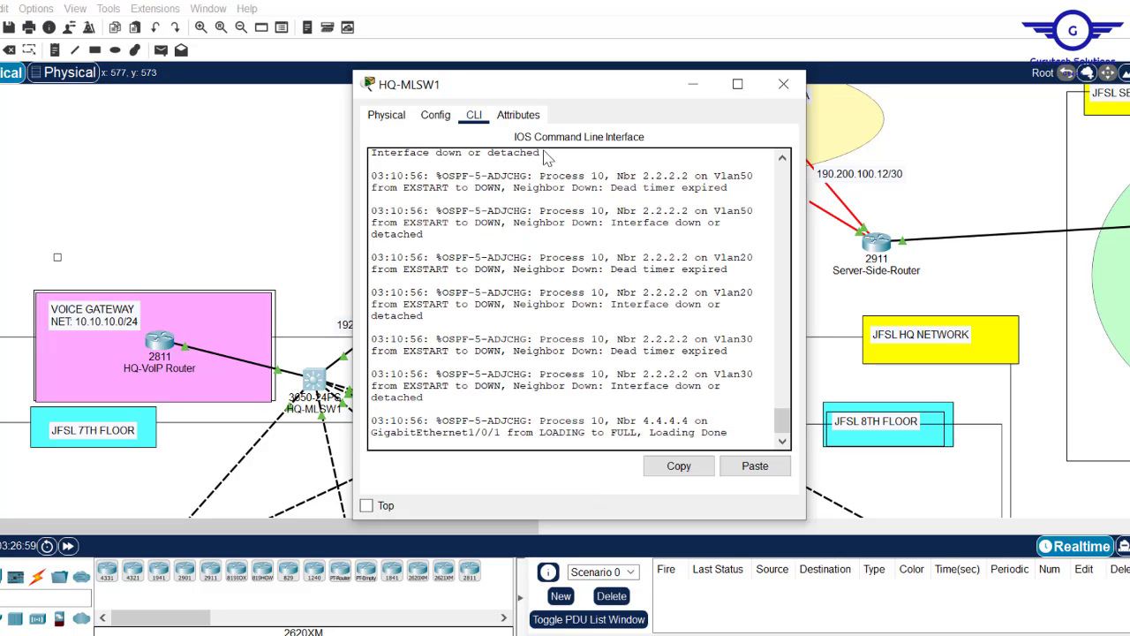
click(442, 129)
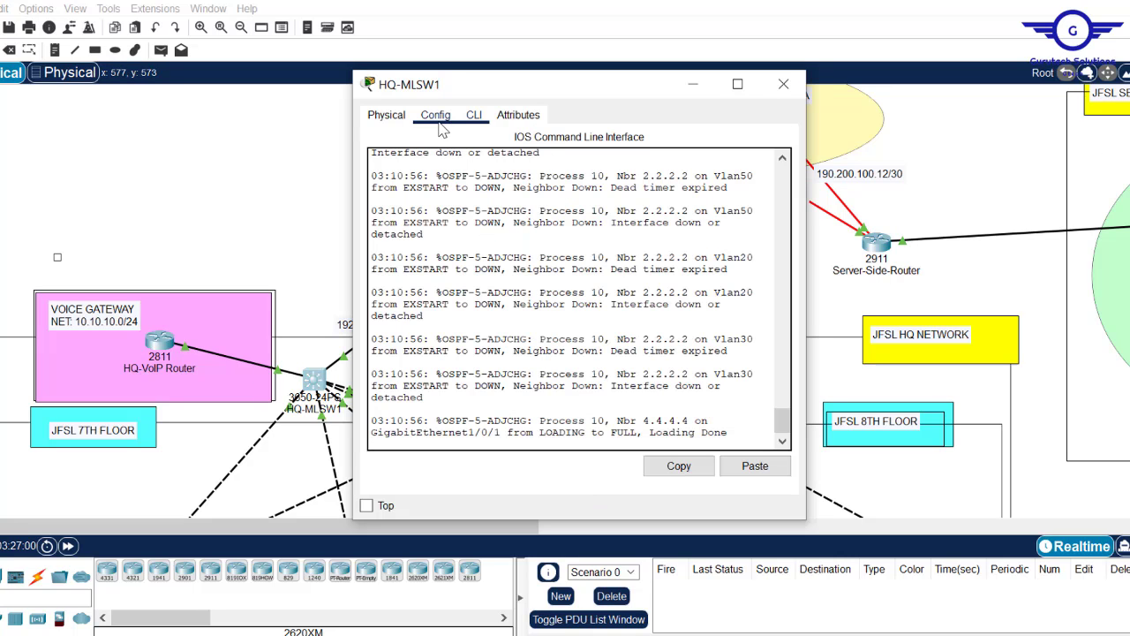
click(783, 84)
click(159, 344)
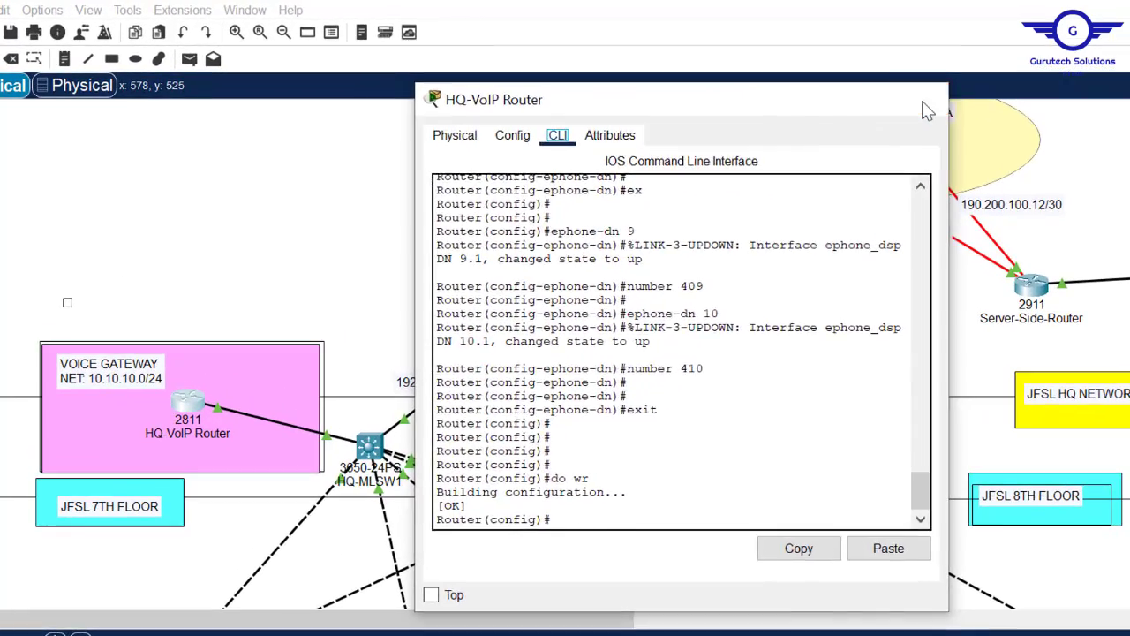
click(791, 85)
click(188, 405)
- Reload the HQ-VoIP Router with do reload, confirm with y, and close it
click(920, 499)
mouse_move(920, 497)
mouse_down()
mouse_move(914, 341)
mouse_move(918, 513)
mouse_up()
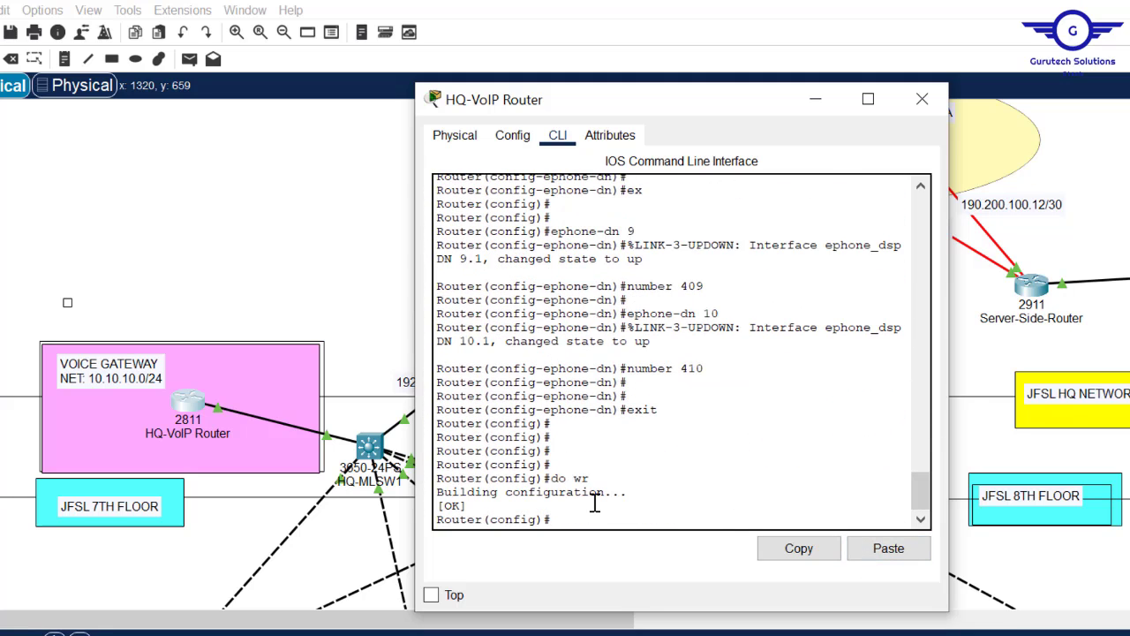
text(do reload)
key(Return)
text(ySystem Bootstrap, Version)
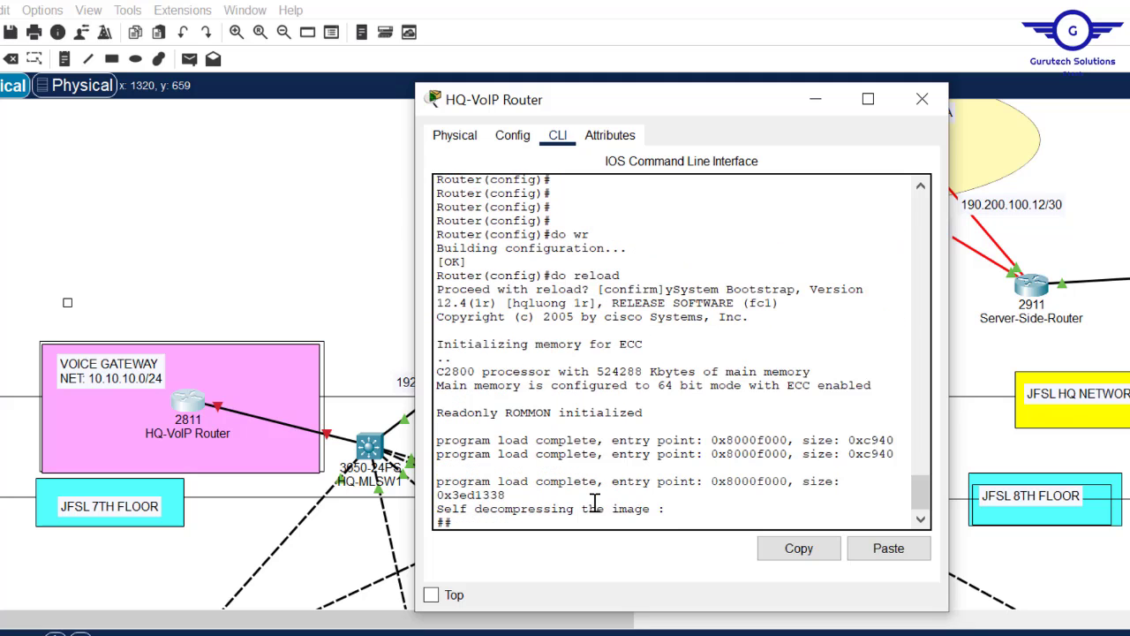
click(923, 101)
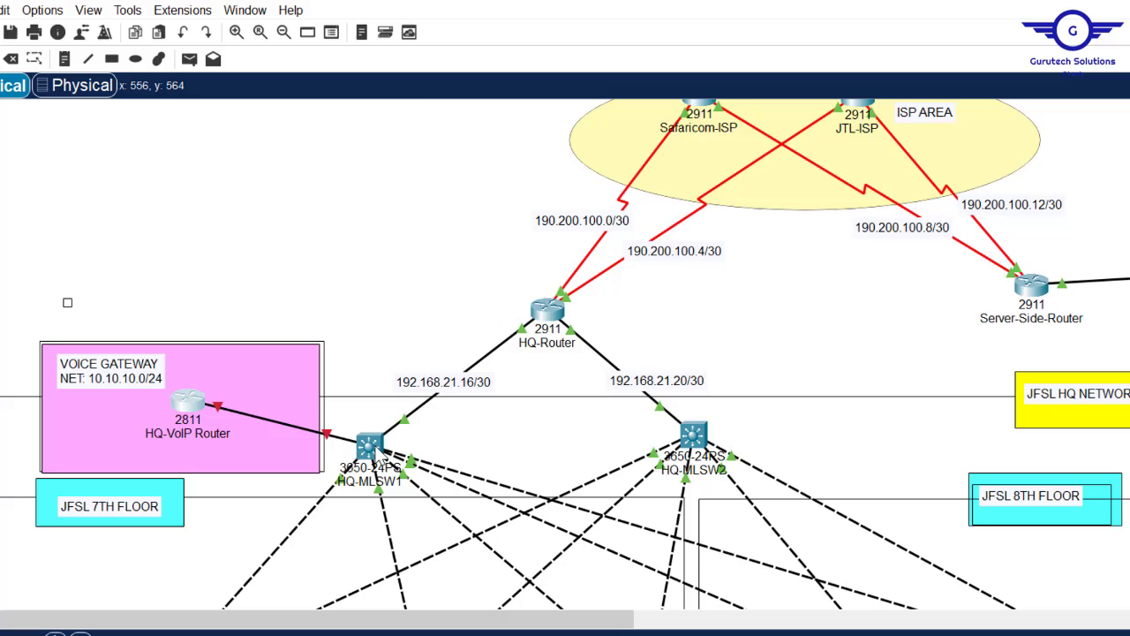
- On HQ-MLSW1, check the GigabitEthernet1/0/3 port settings, then return to the CLI and exit to global configuration mode
click(373, 451)
click(512, 135)
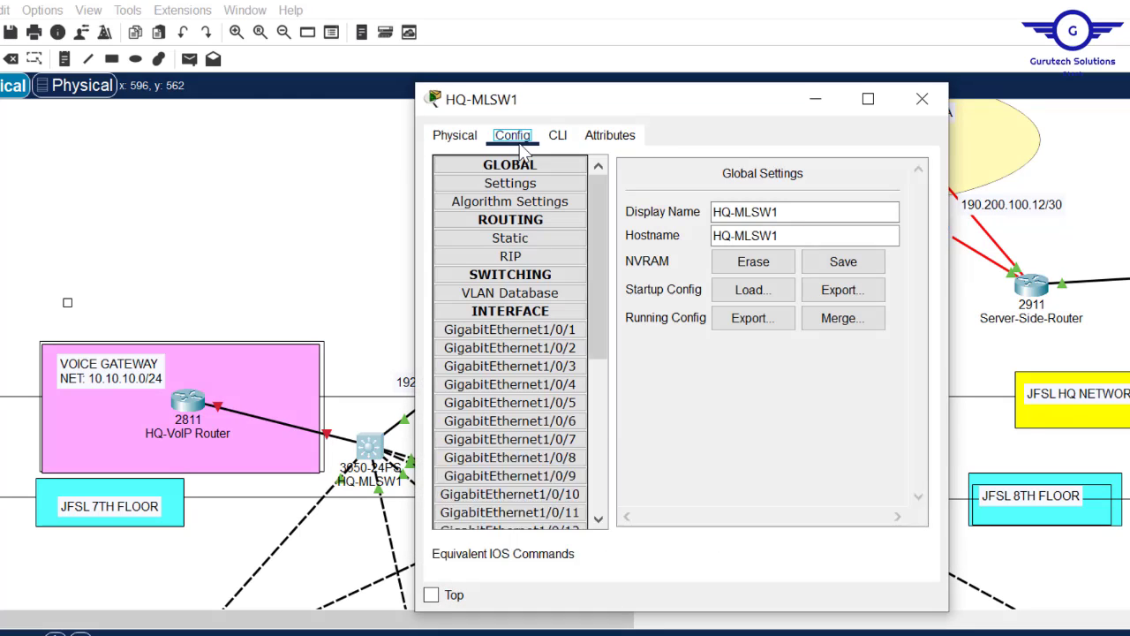
click(535, 366)
click(558, 135)
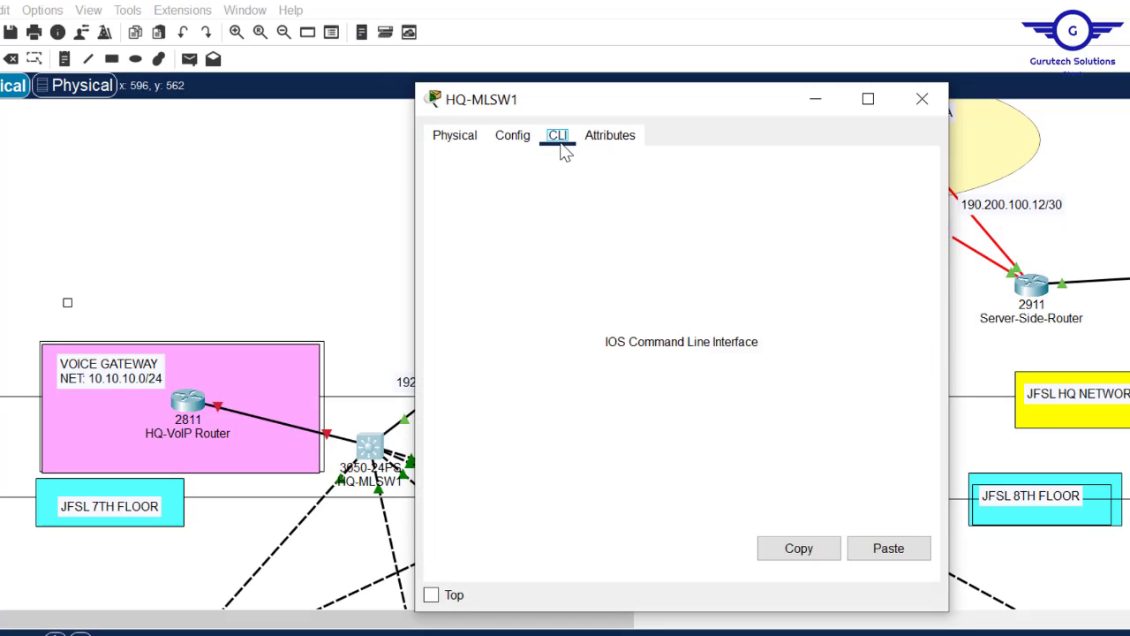
key(Return)
key(Return)
key(Return)
text(exit)
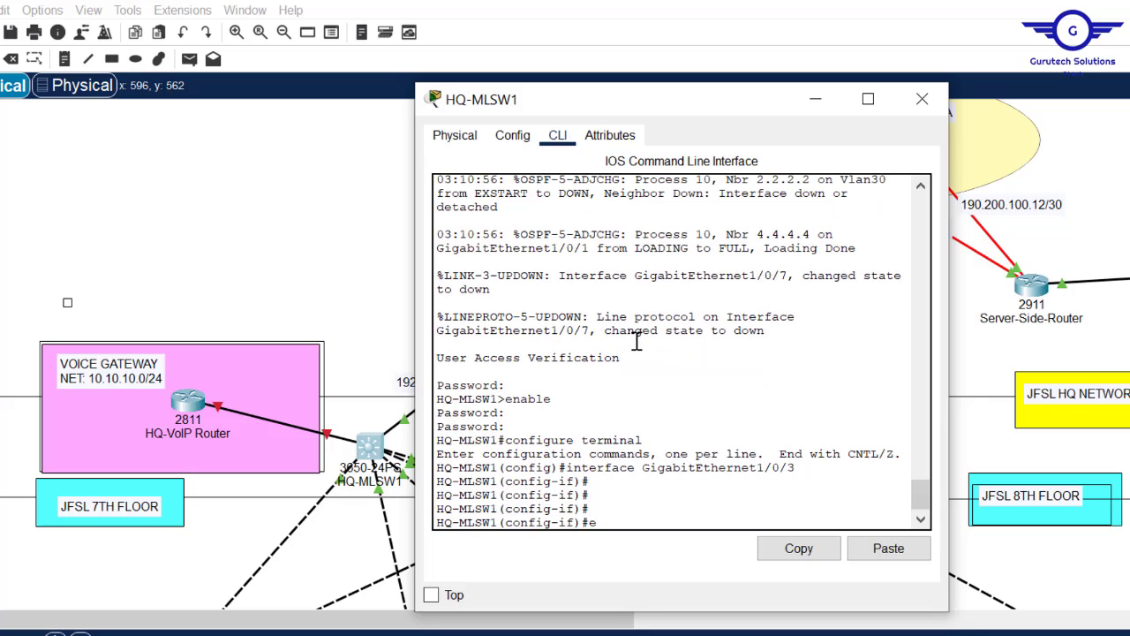
key(Return)
key(Return)
key(Return)
key(Return)
key(Return)
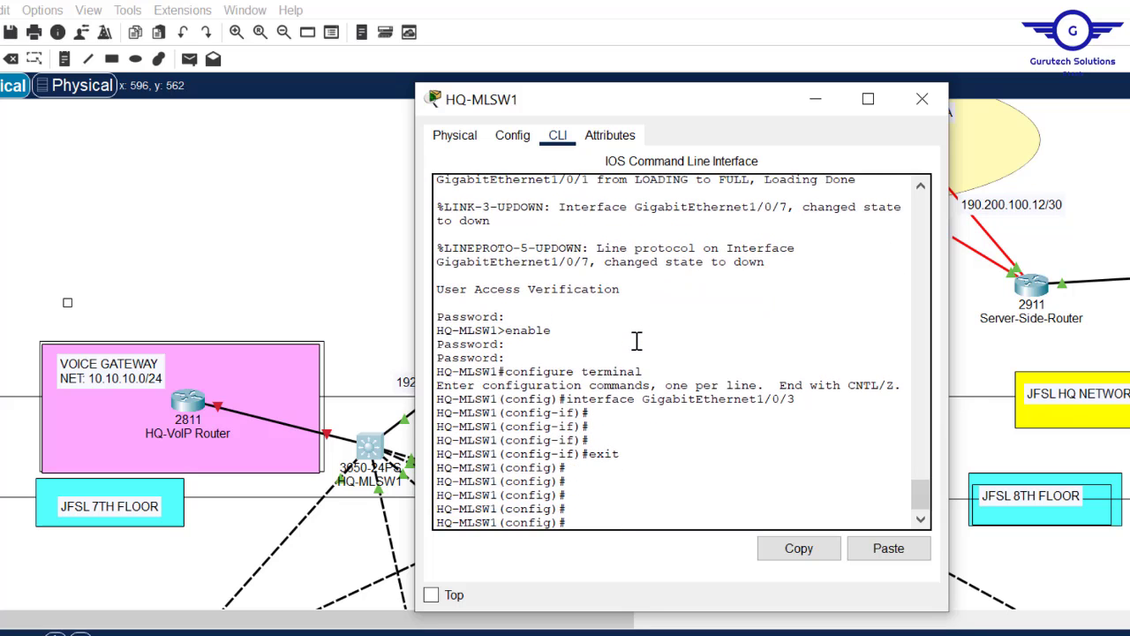
key(Return)
key(Return)
key(Return)
key(Return)
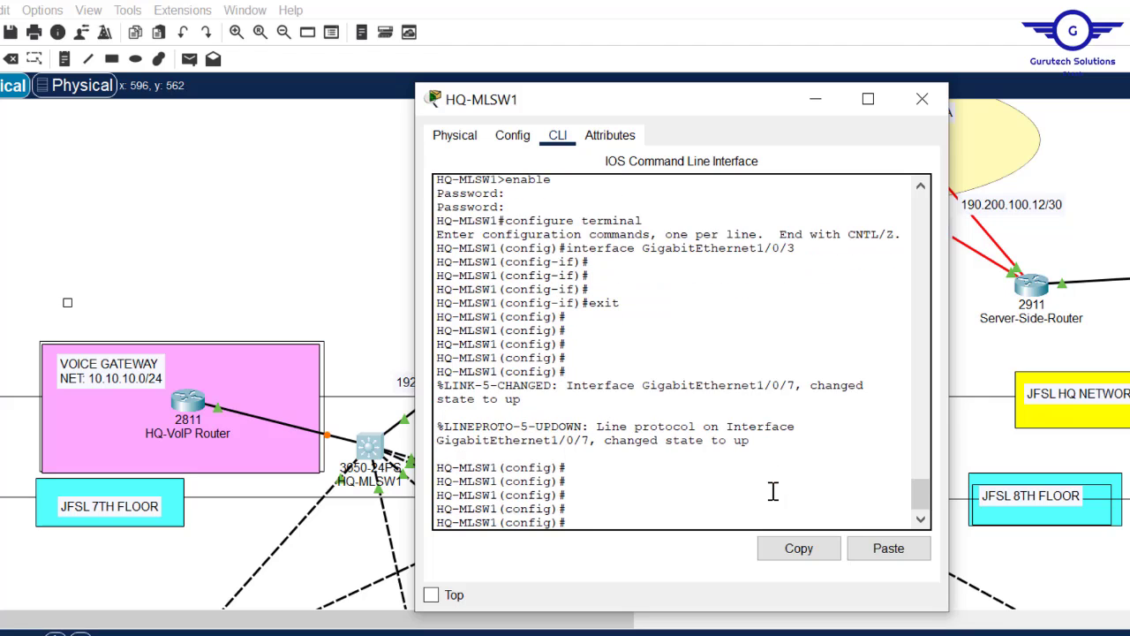
- Begin the statement 'access-list 10 permit' and scroll down to the department PCs and phones
text(acc)
key(Tab)
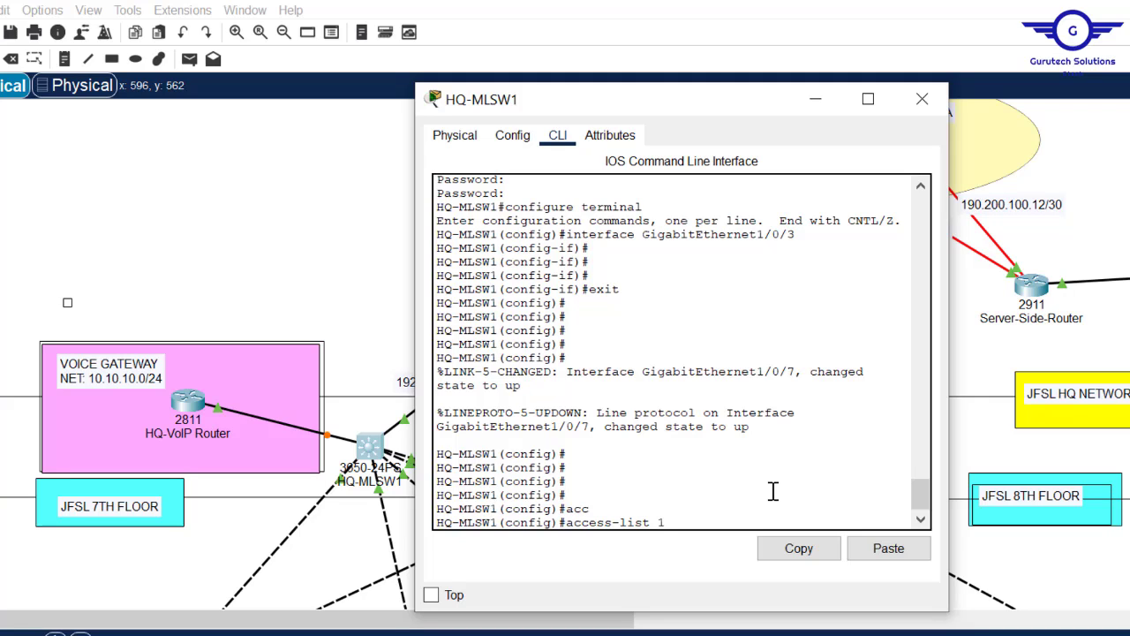
text(10 per)
key(Tab)
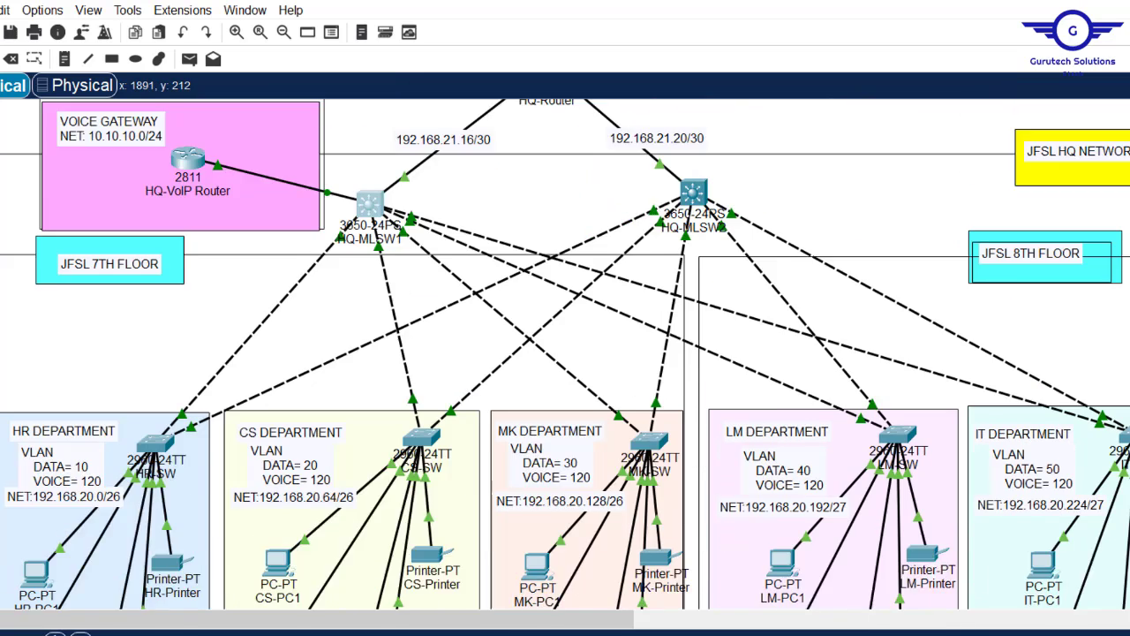
scroll(1006, 362, down, 3)
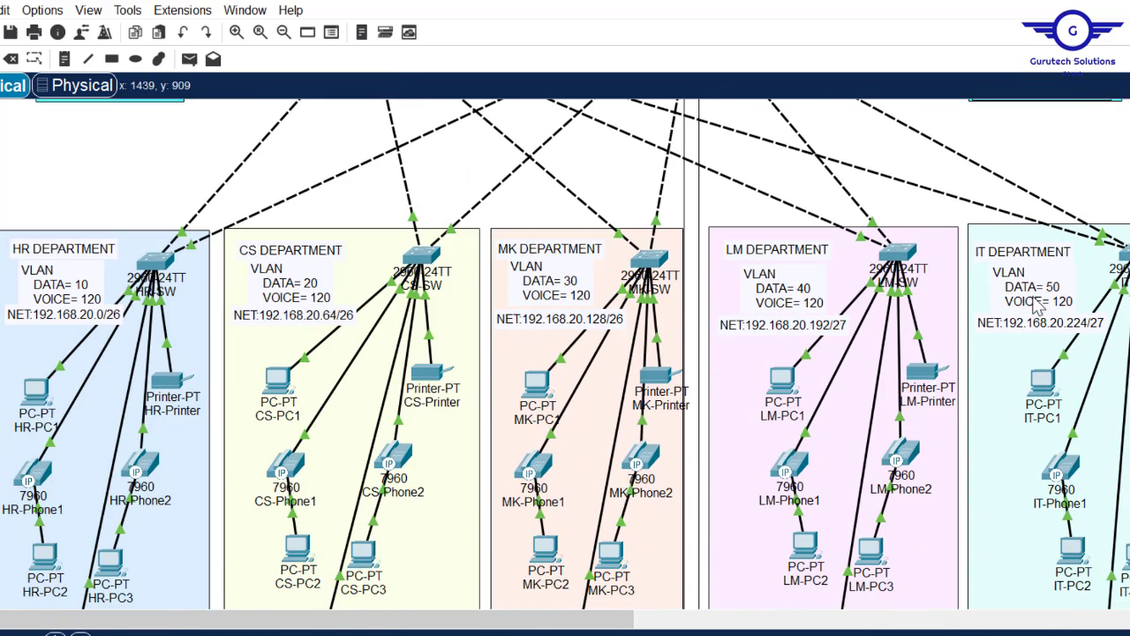
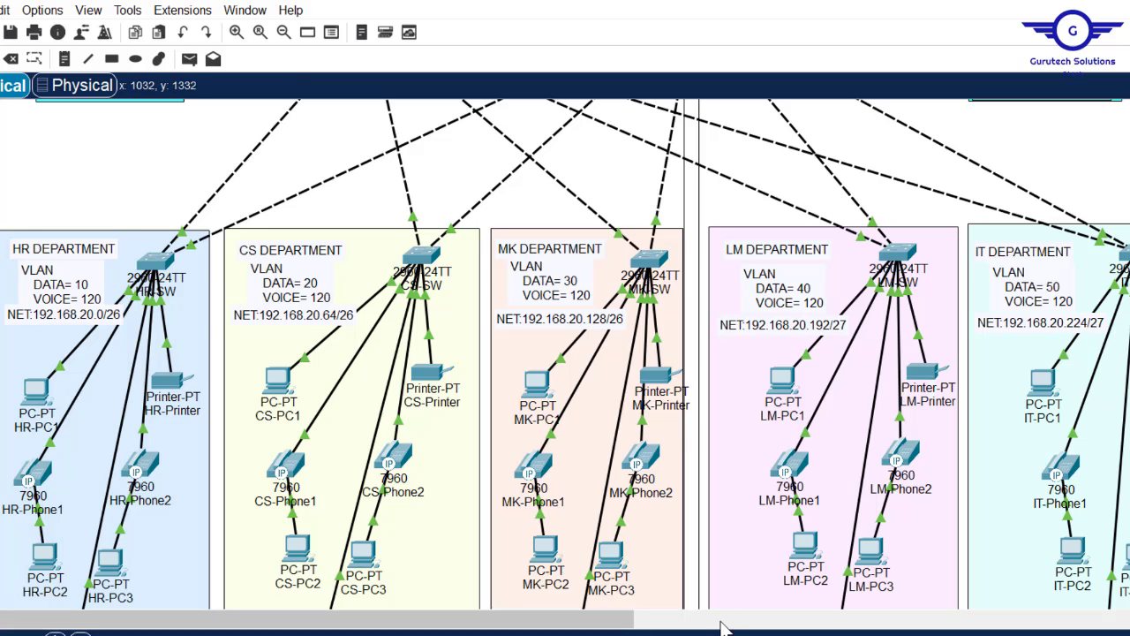
- On HQ-MLSW1, finish entering 'access-list 10 permit 192.168.20.224 0.0.0.31' after widening the CLI window
mouse_move(720, 634)
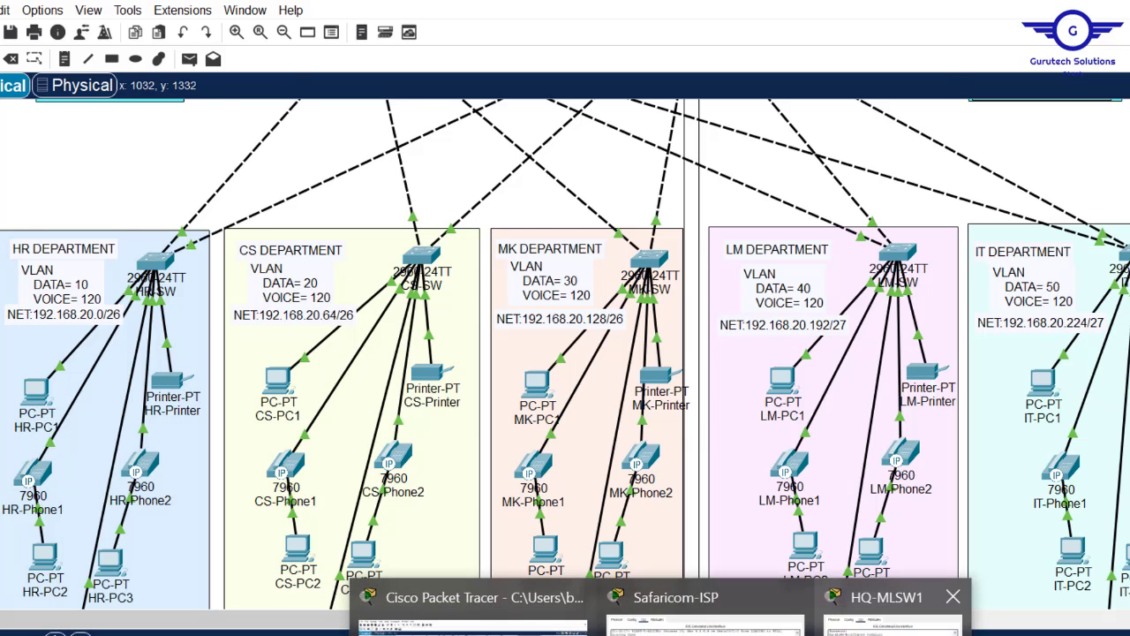
click(888, 609)
text(1)
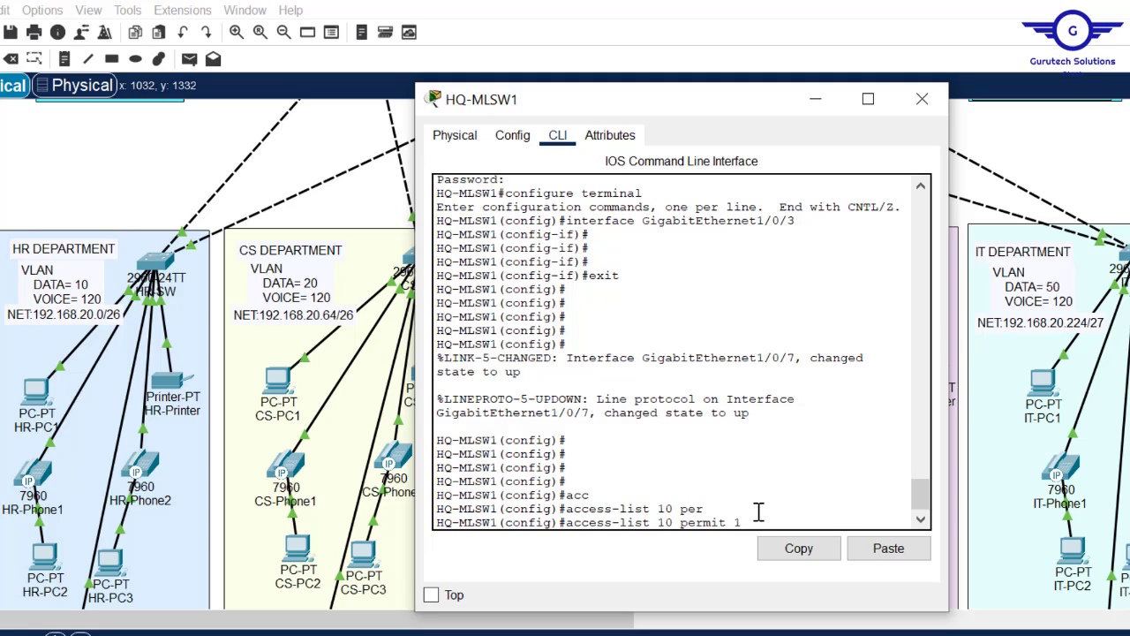
key(BackSpace)
text(?)
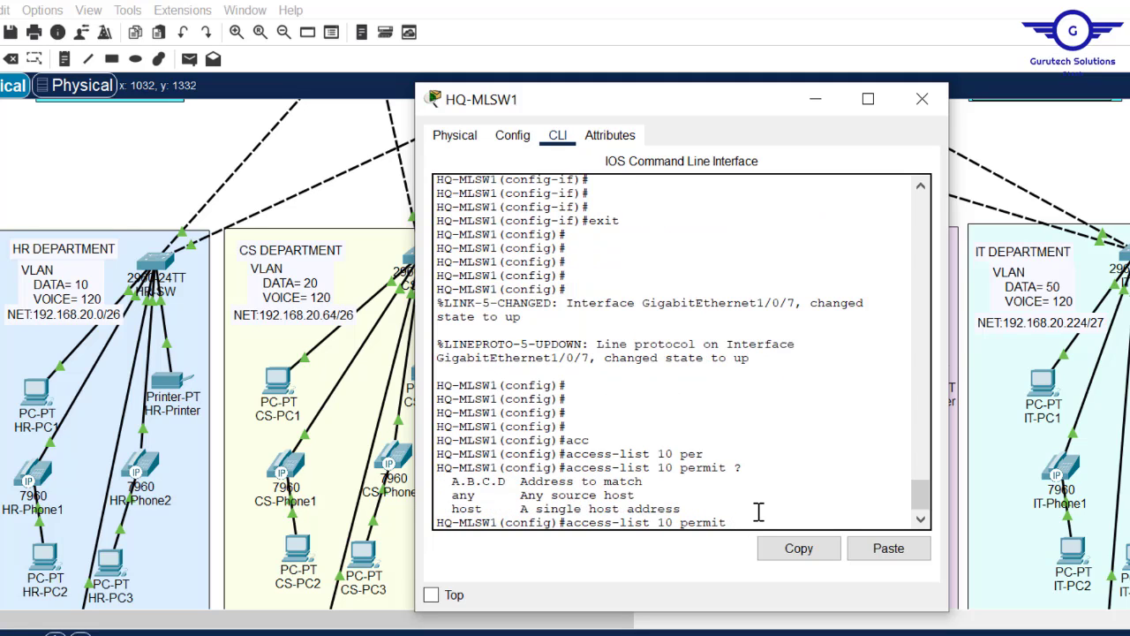
text(192.)
drag(706, 110, 530, 115)
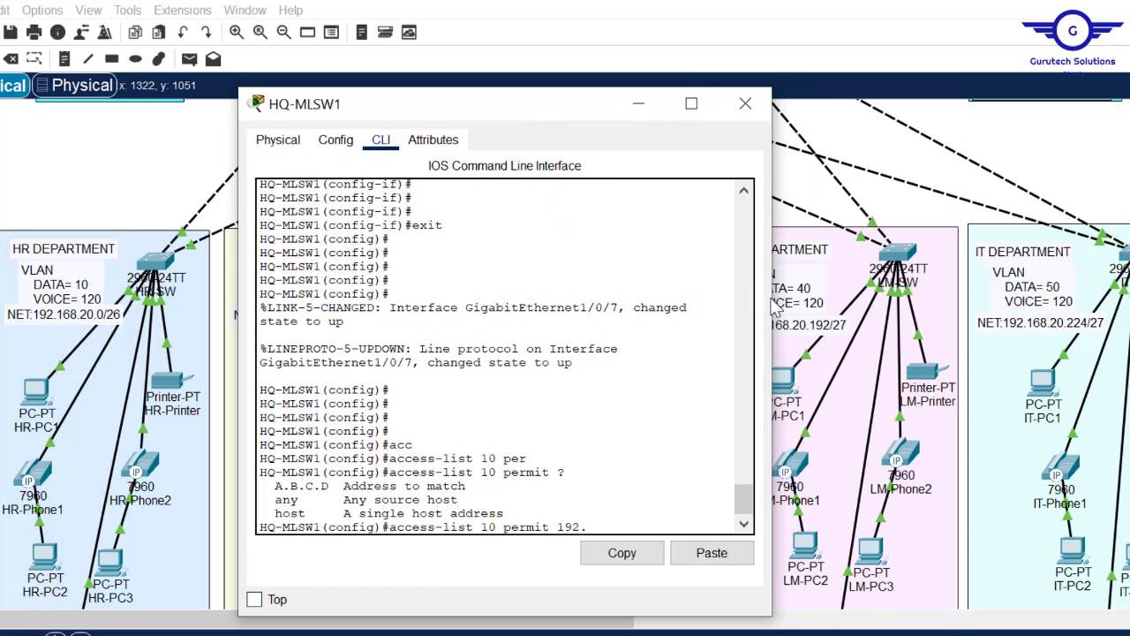
drag(771, 297, 958, 309)
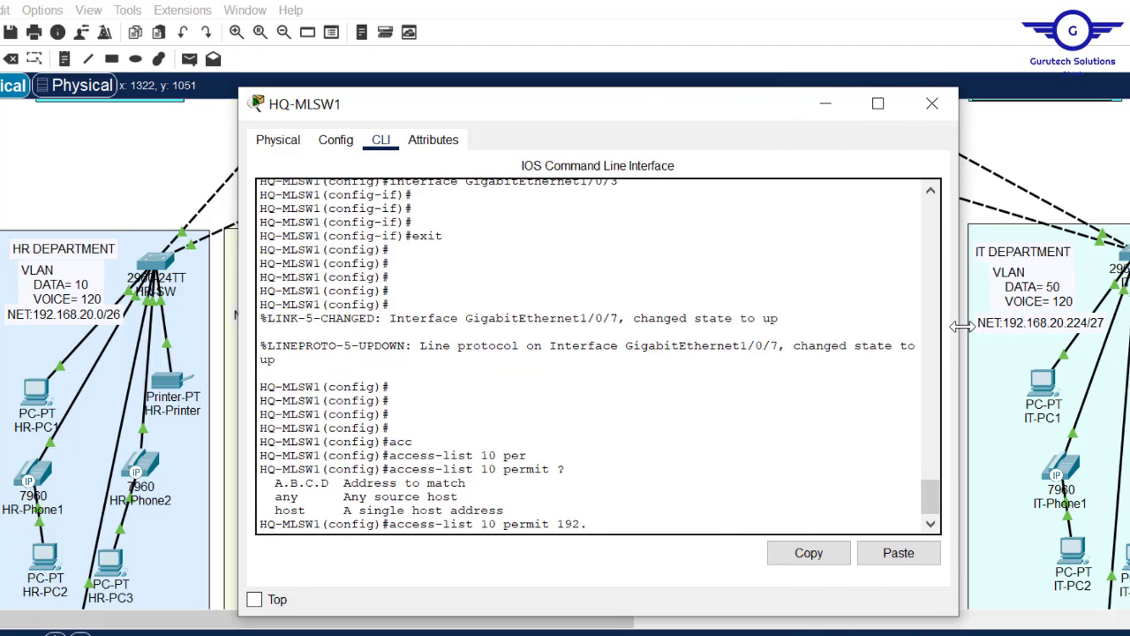
text(168.)
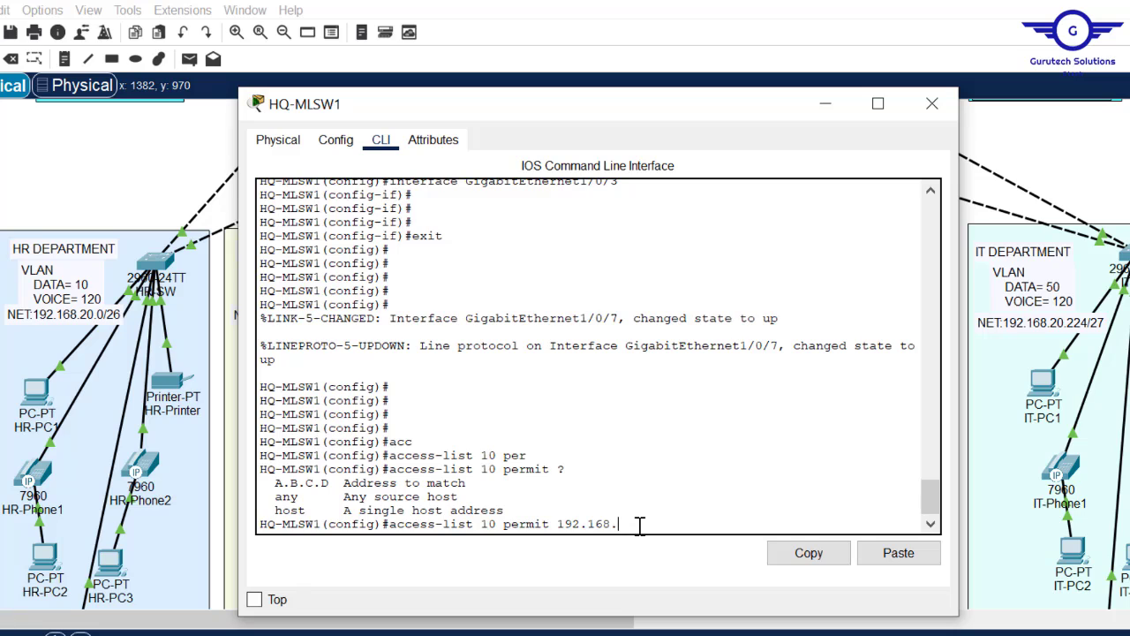
text(20.224)
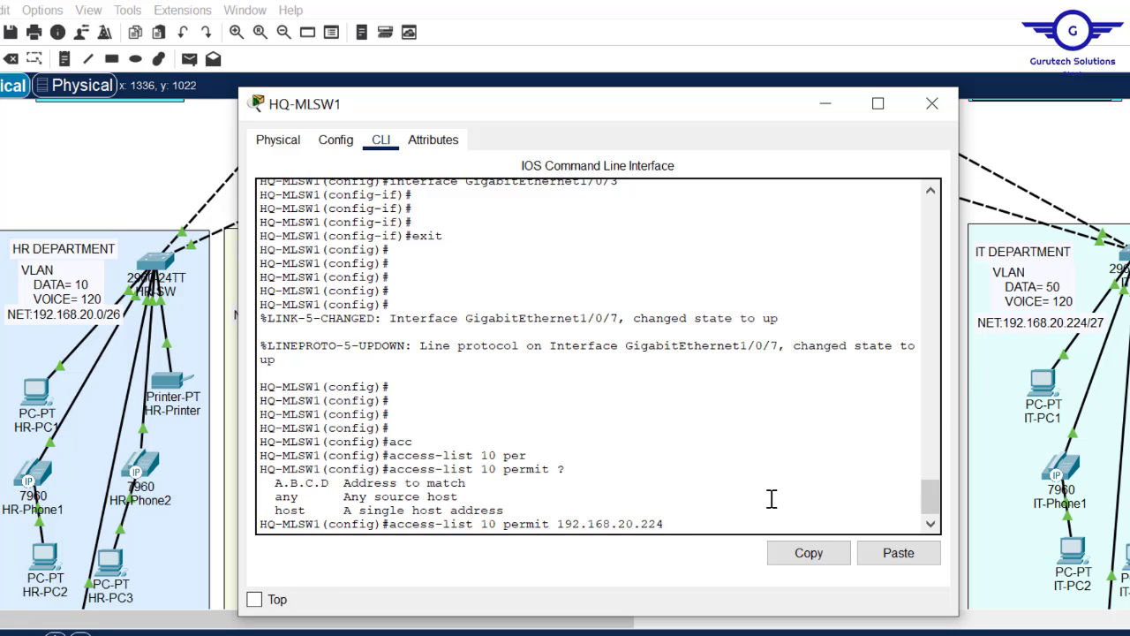
text(0.0.0.31)
key(Return)
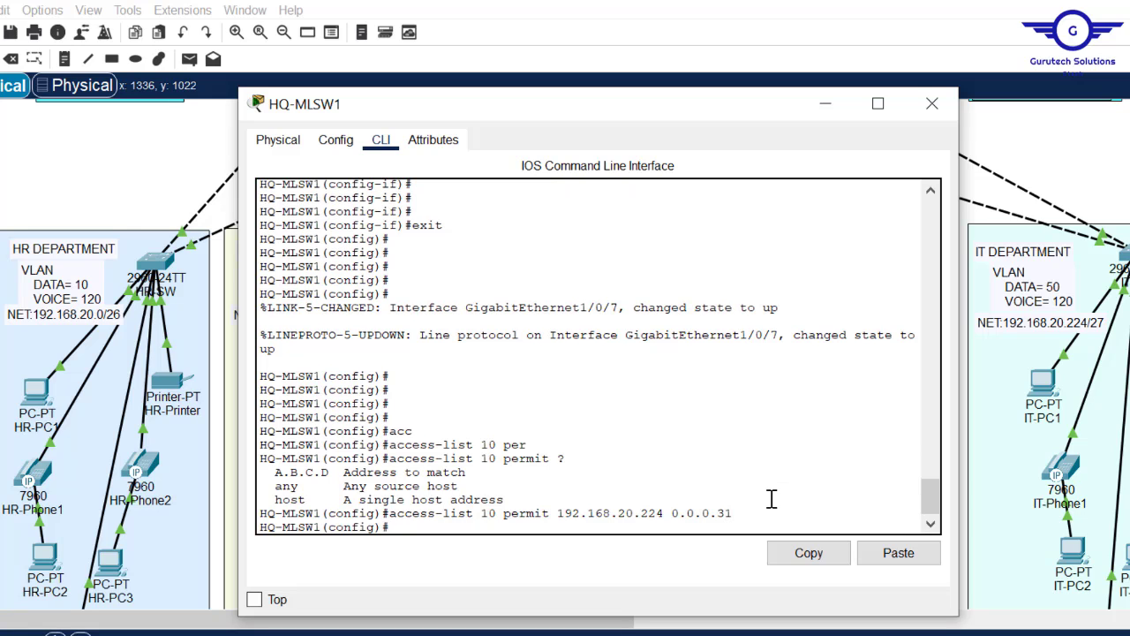
- Add 'access-list 10 deny any' and highlight the permit 192.168.20.224 0.0.0.31 line for emphasis
text(acc)
key(Tab)
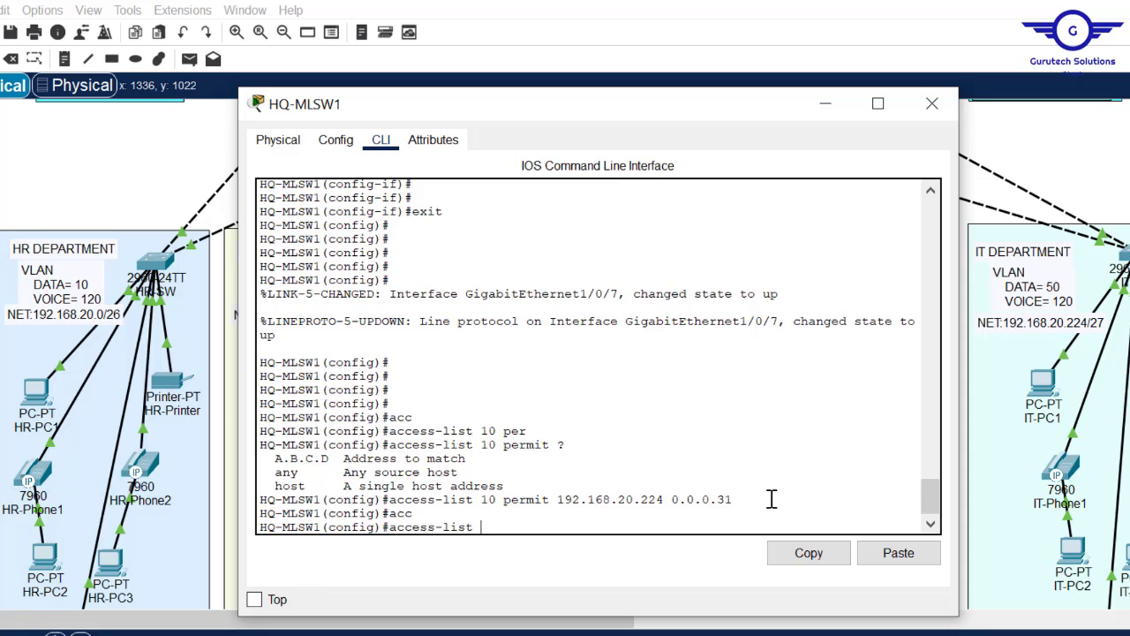
text(10 de)
key(Tab)
text(any)
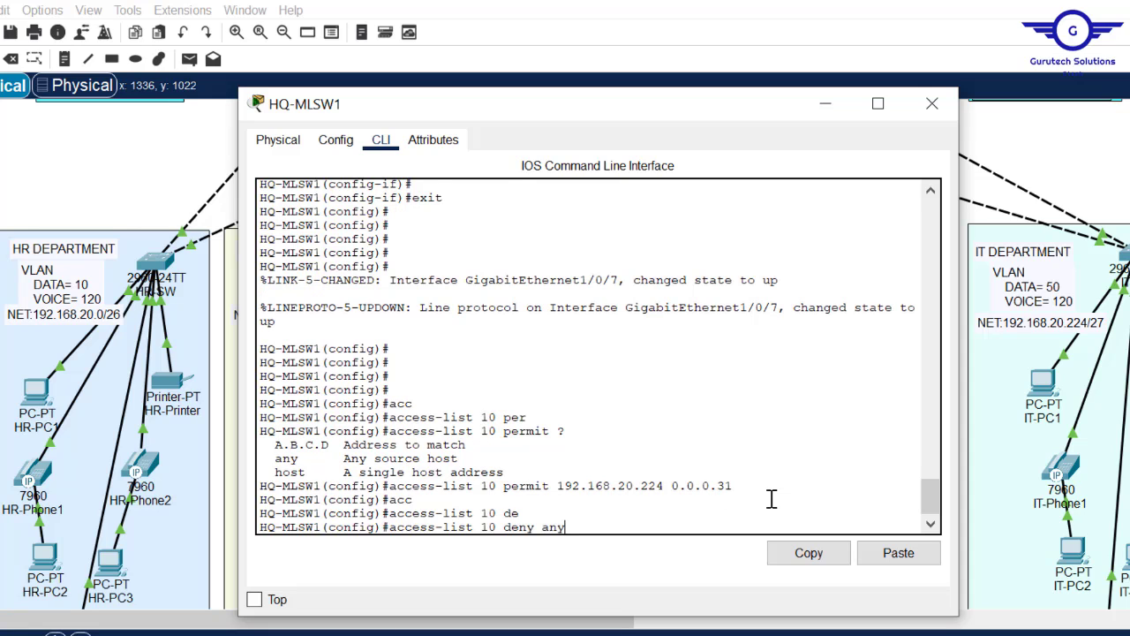
key(Return)
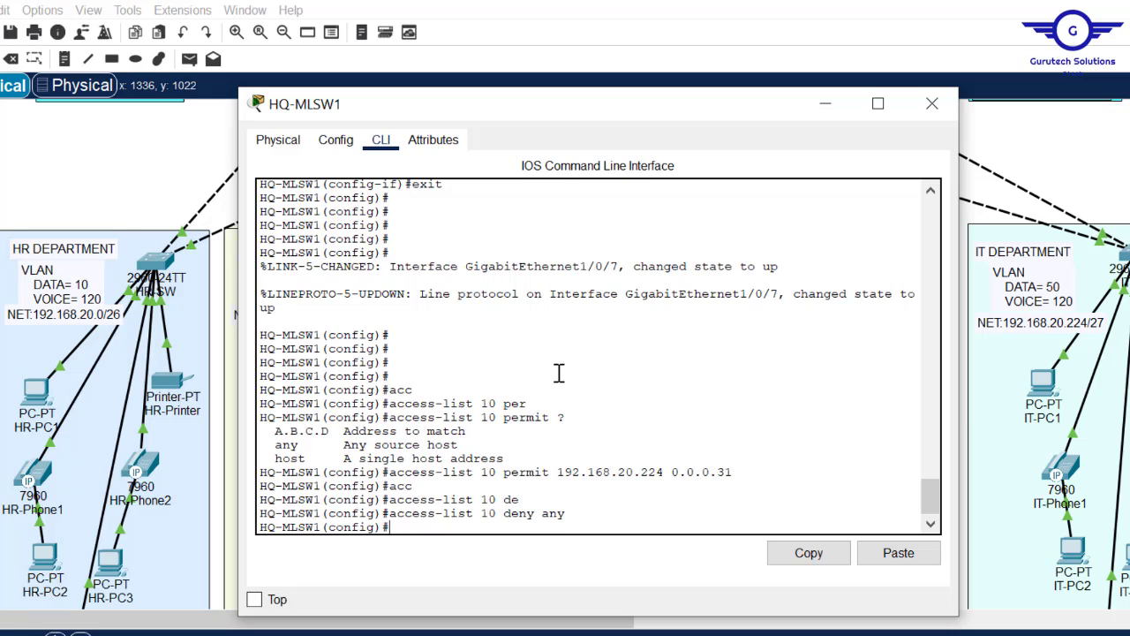
drag(580, 499, 389, 478)
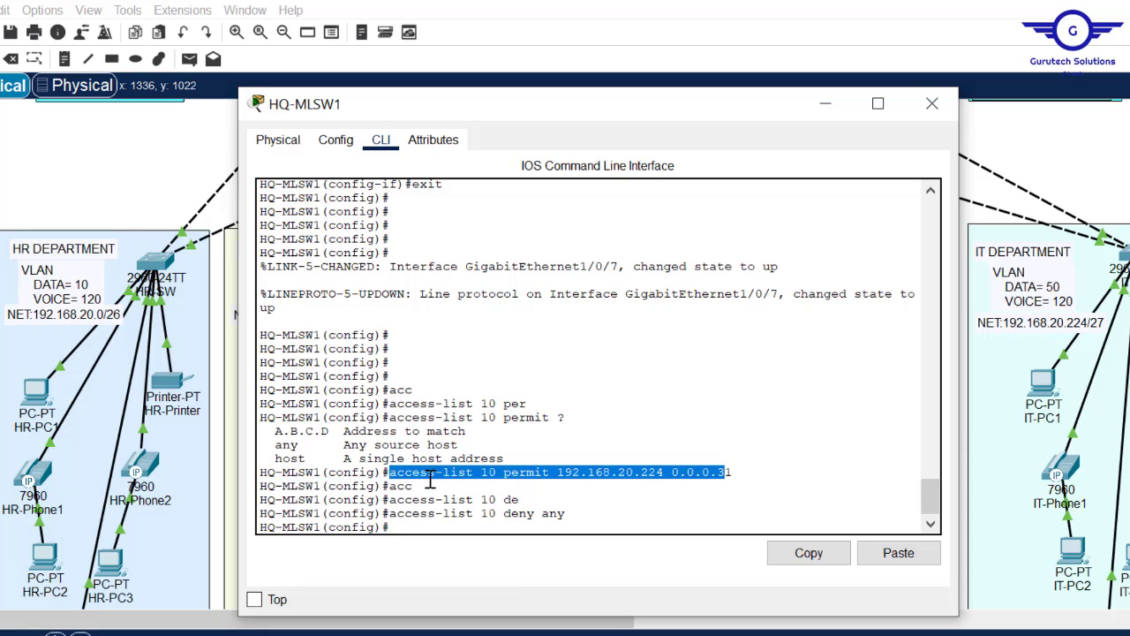
click(455, 480)
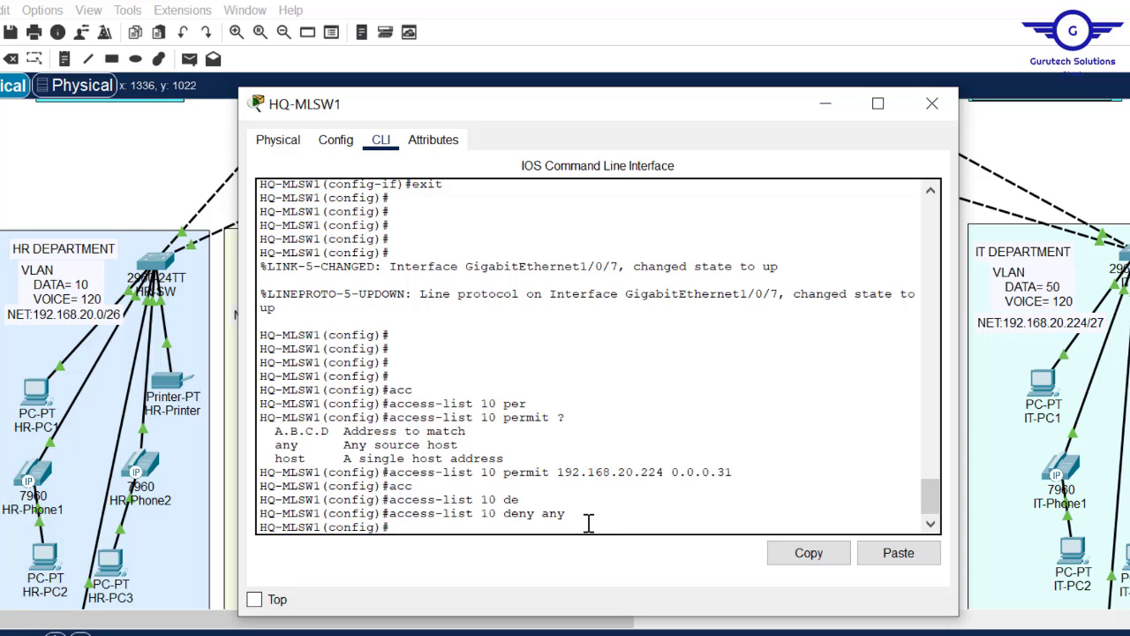
drag(763, 477, 504, 475)
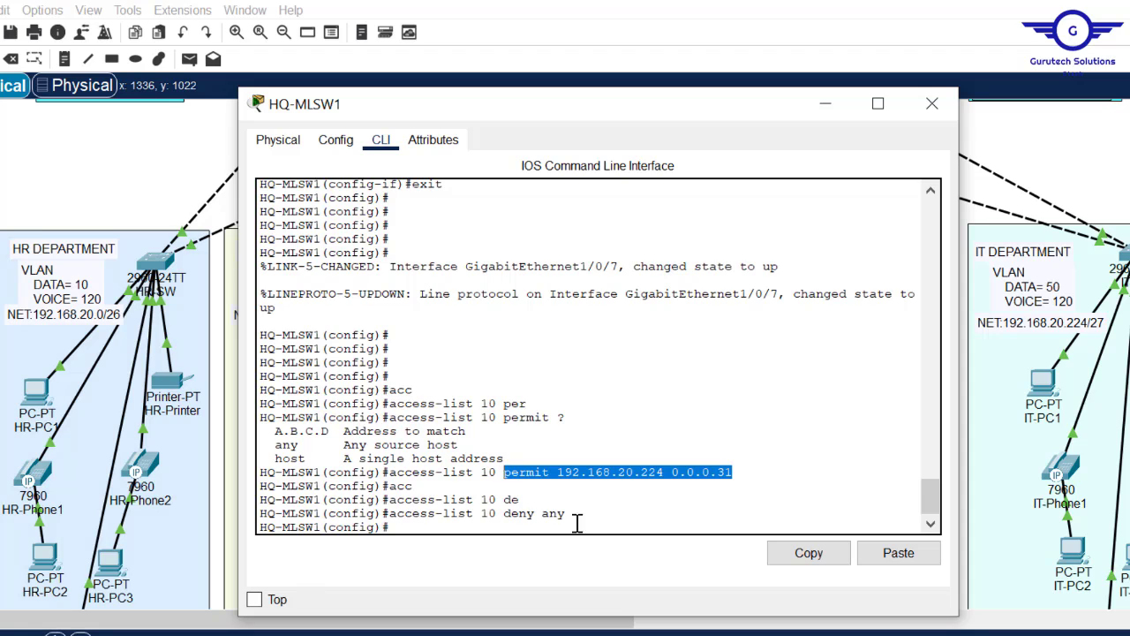
click(598, 524)
key(Return)
key(Return)
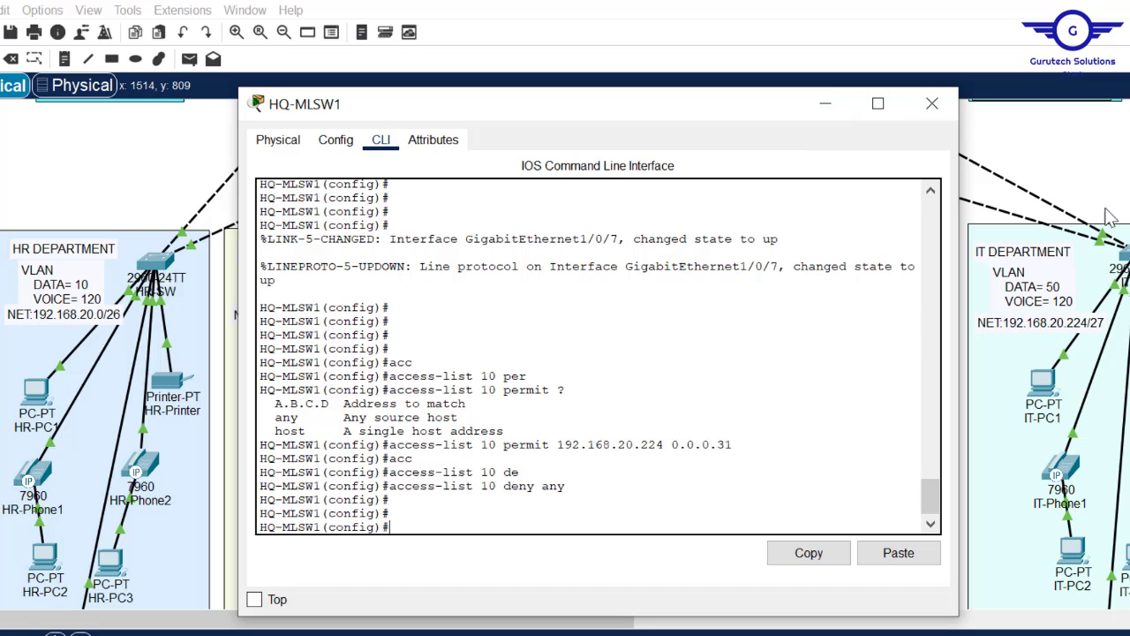
- Close HQ-MLSW1 and bring up MK-Laptop's Command Prompt
click(1007, 203)
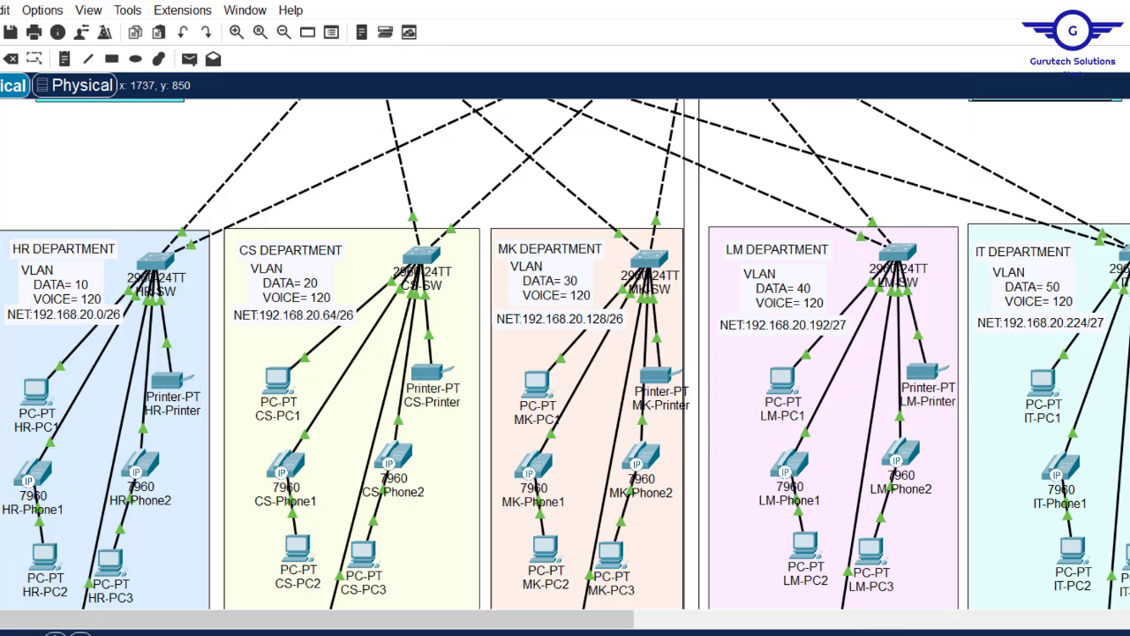
scroll(565, 353, up, 5)
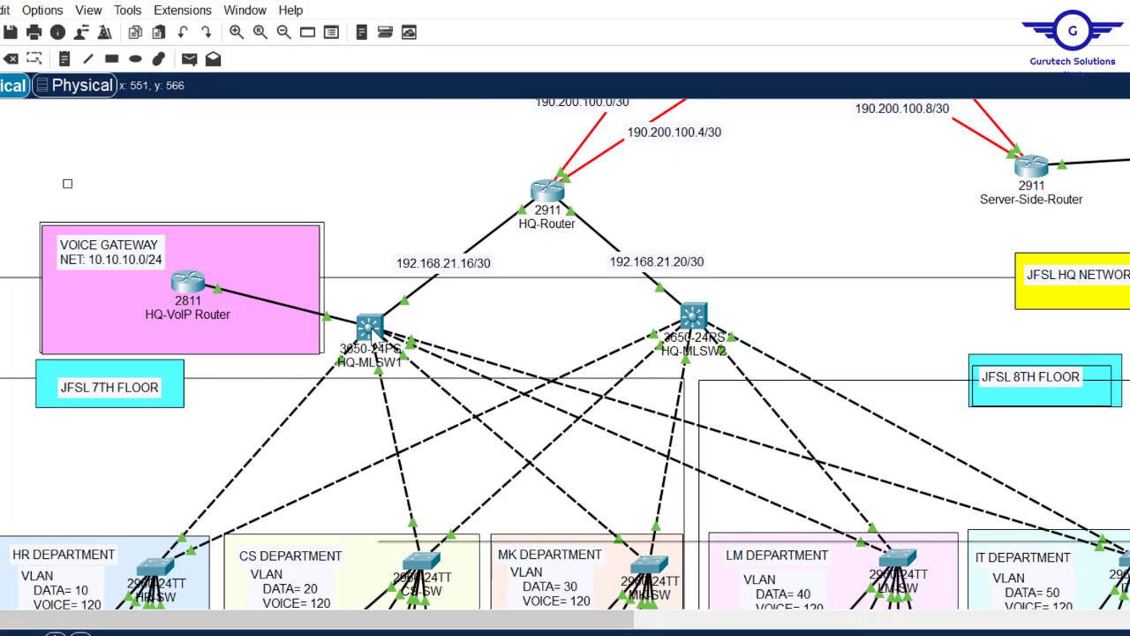
mouse_move(373, 332)
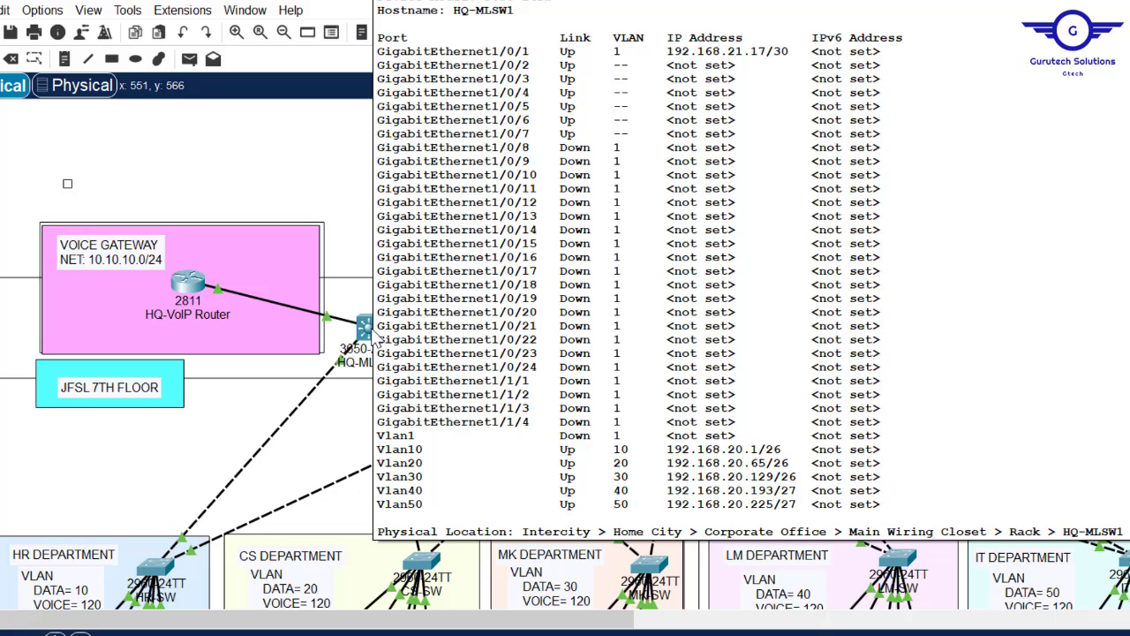
scroll(484, 256, down, 10)
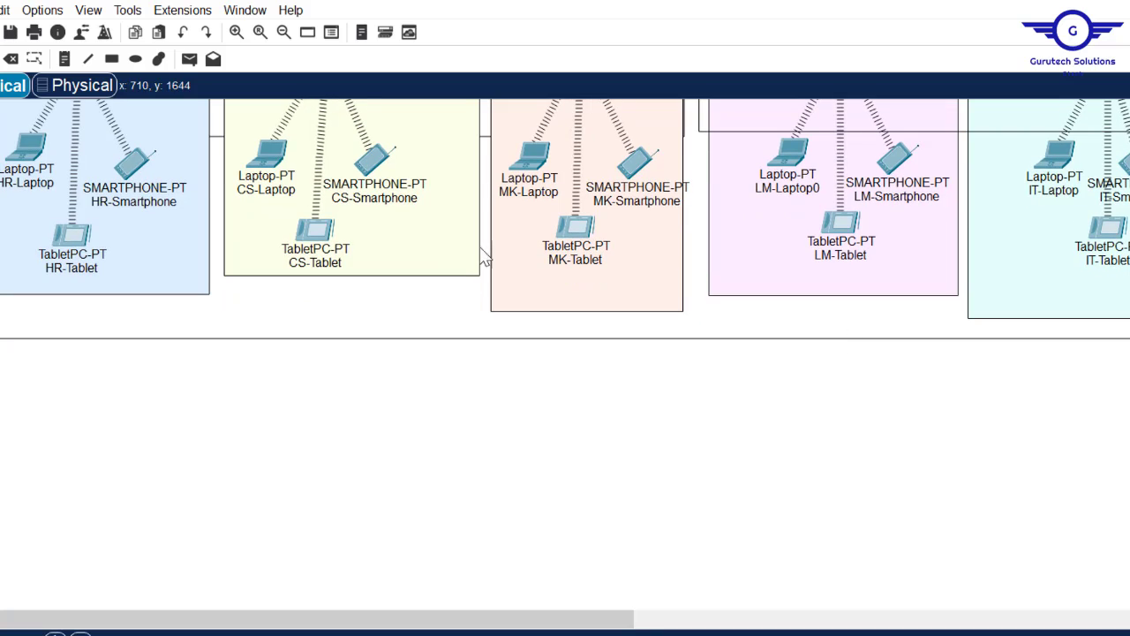
click(534, 162)
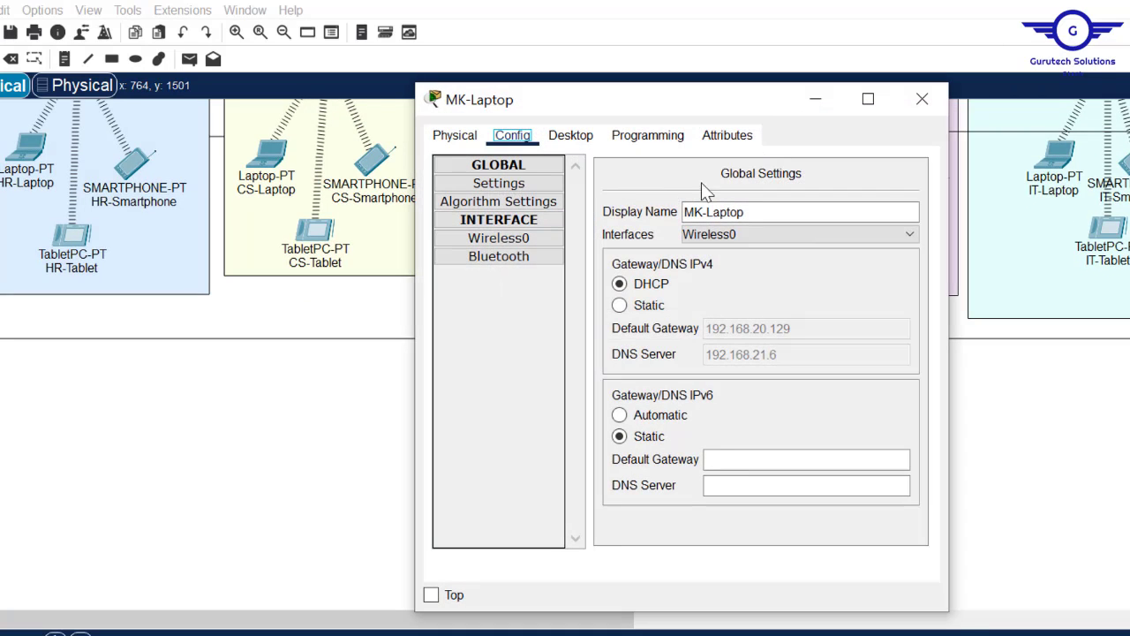
click(583, 146)
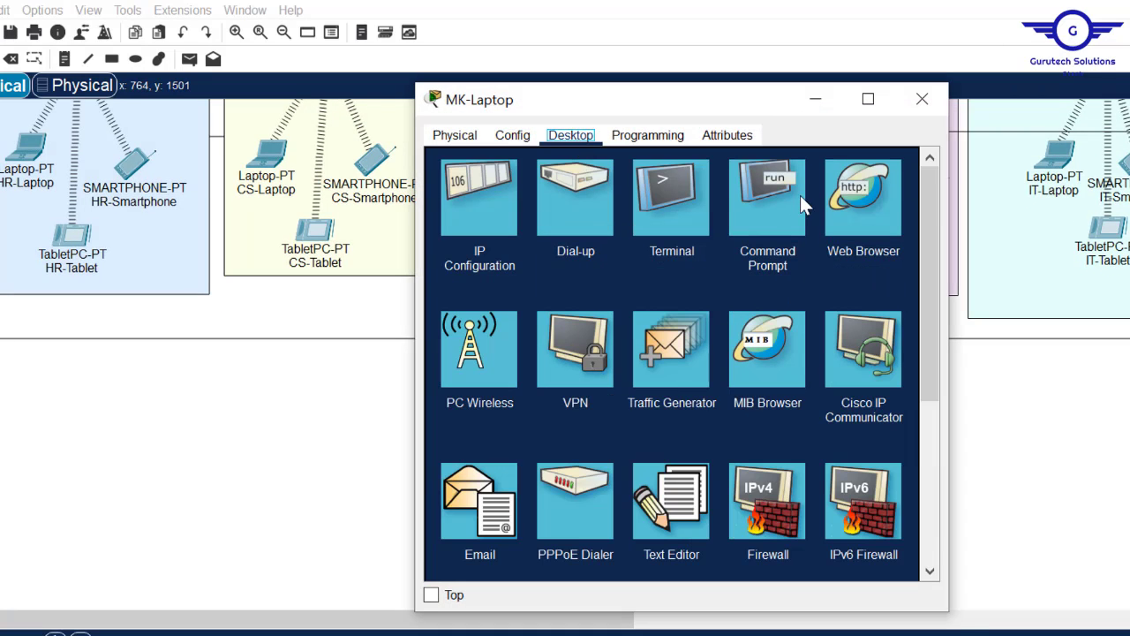
click(777, 199)
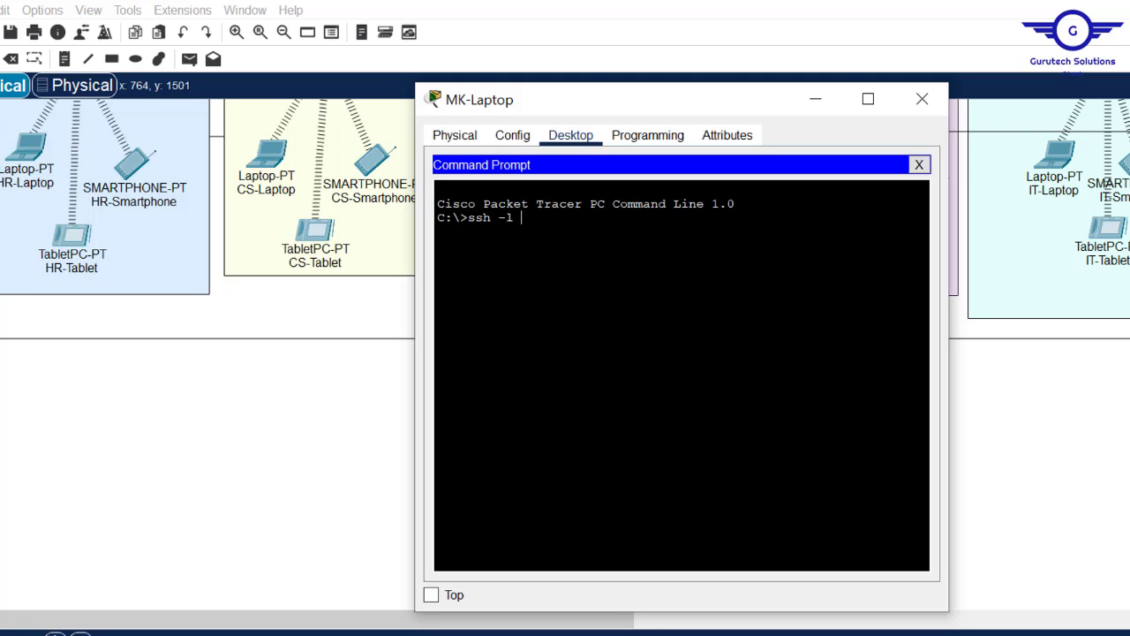
- SSH from MK-Laptop to 192.168.20.1 as user cisco, log in, exit, and close the laptop
text(ssh -l cisco 192.168.20.1)
key(Return)
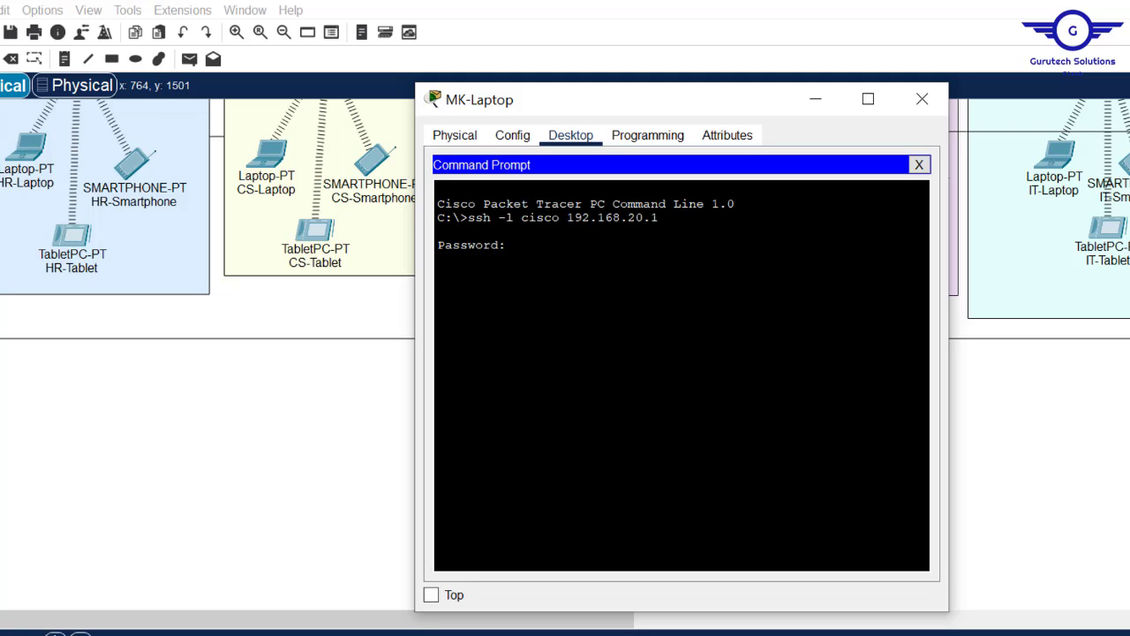
key(Return)
key(Return)
key(Return)
key(Return)
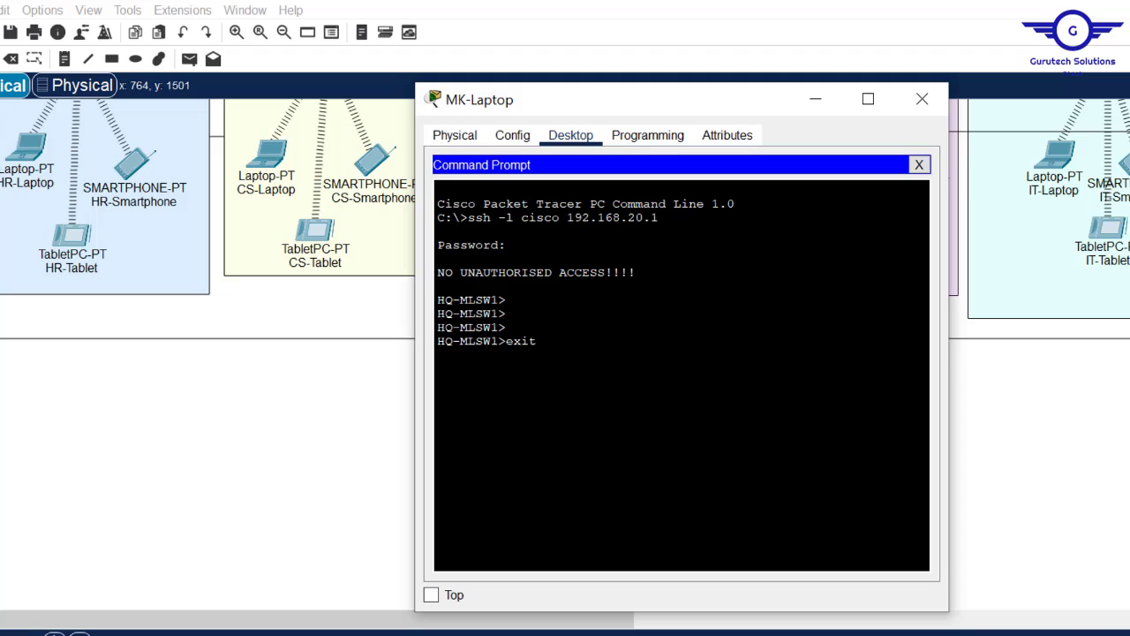
key(Return)
key(Return)
key(Return)
key(Return)
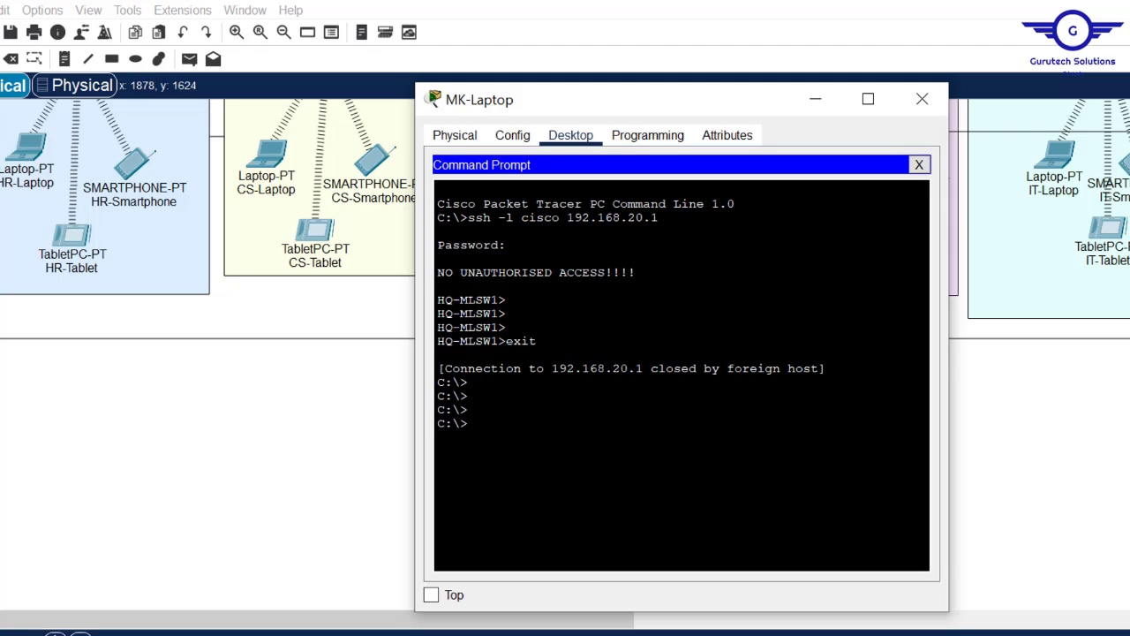
click(1041, 477)
scroll(566, 354, up, 10)
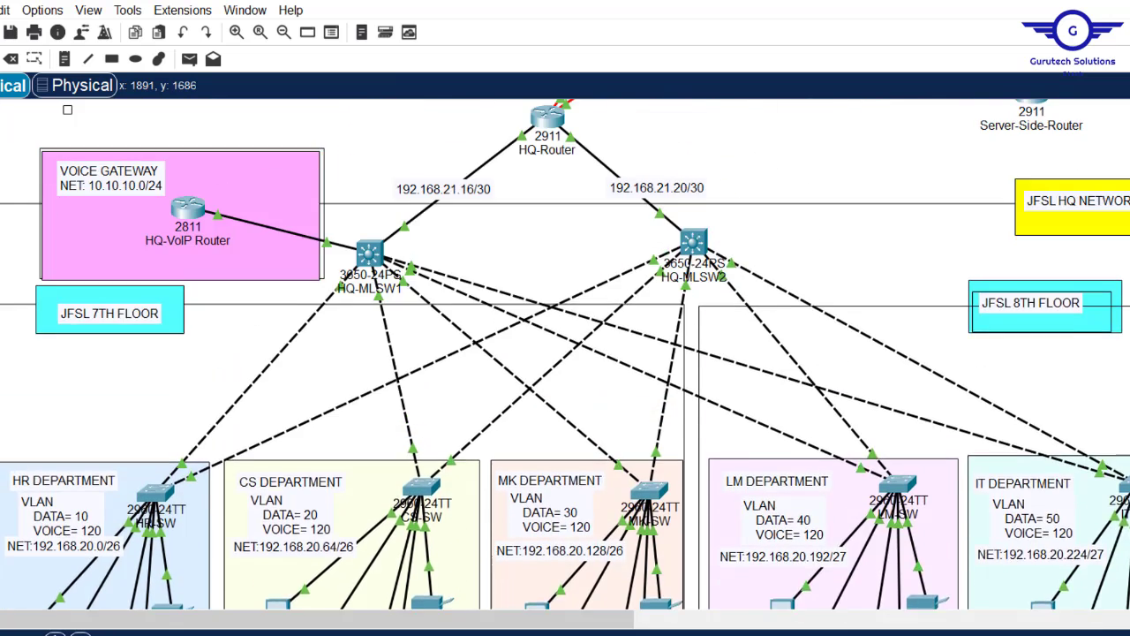
- In HQ-MLSW1's CLI, enter configuration for line vty 0 15
scroll(463, 353, up, 1)
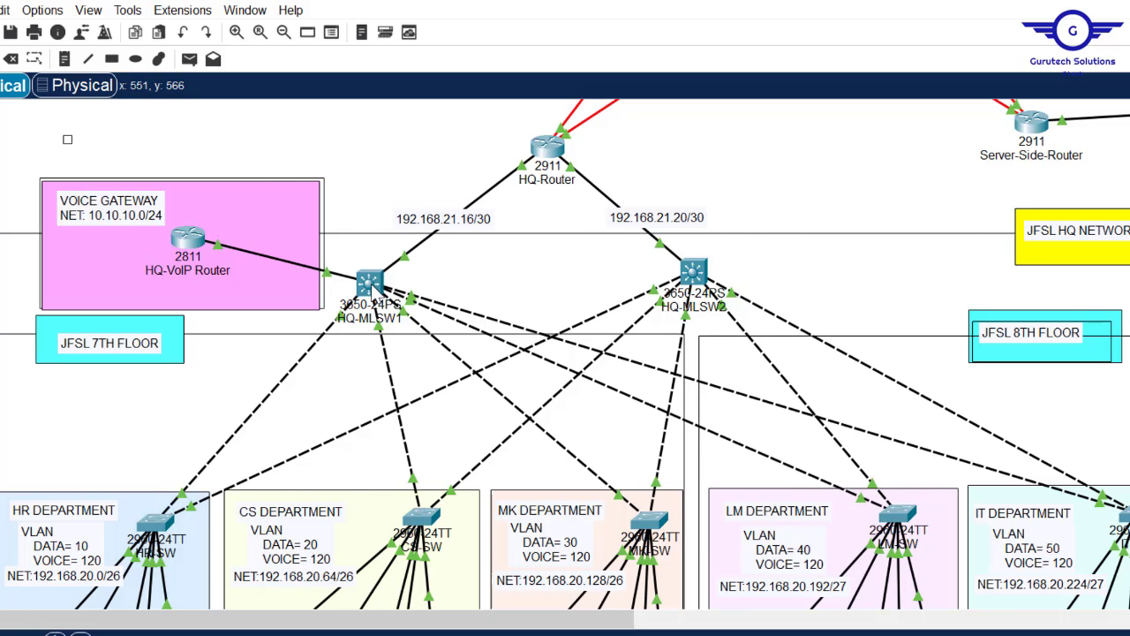
click(371, 283)
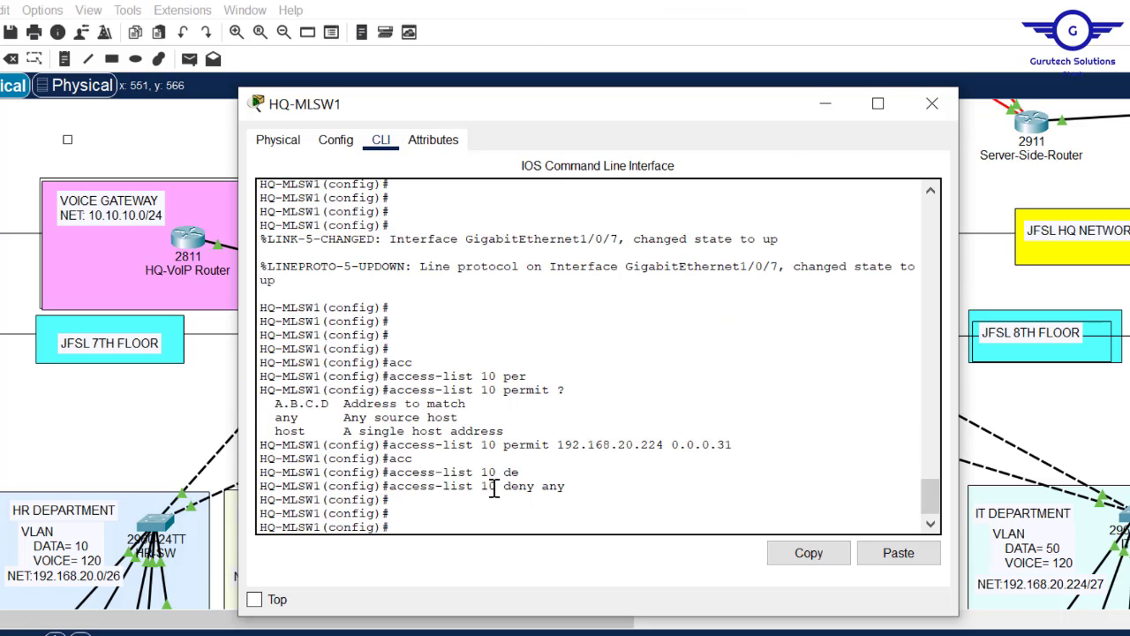
drag(496, 488, 398, 491)
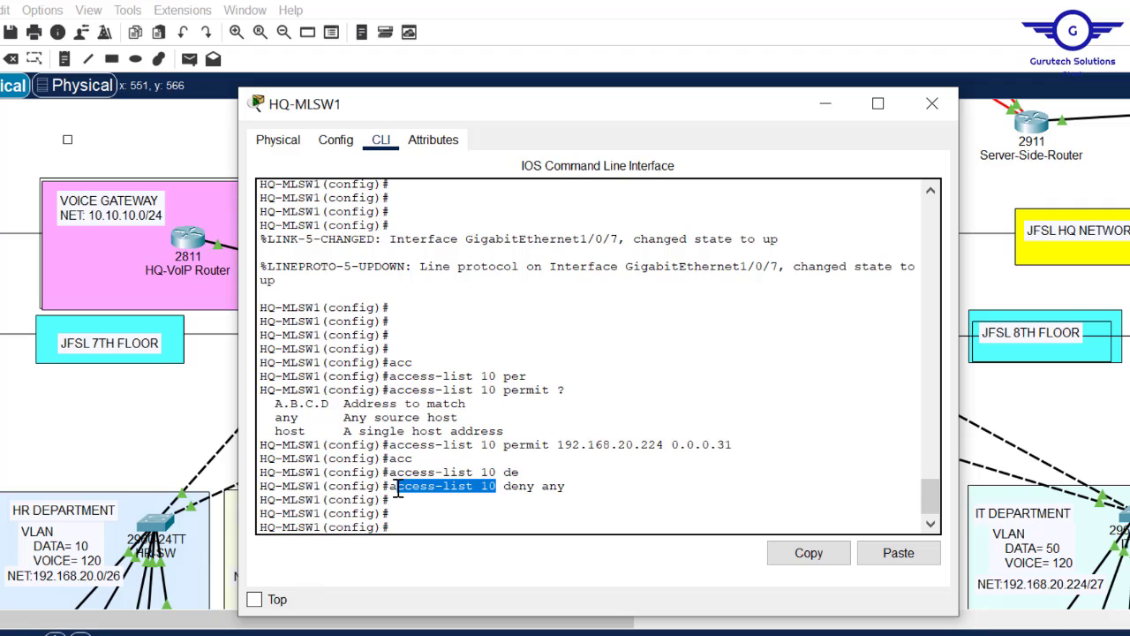
click(430, 530)
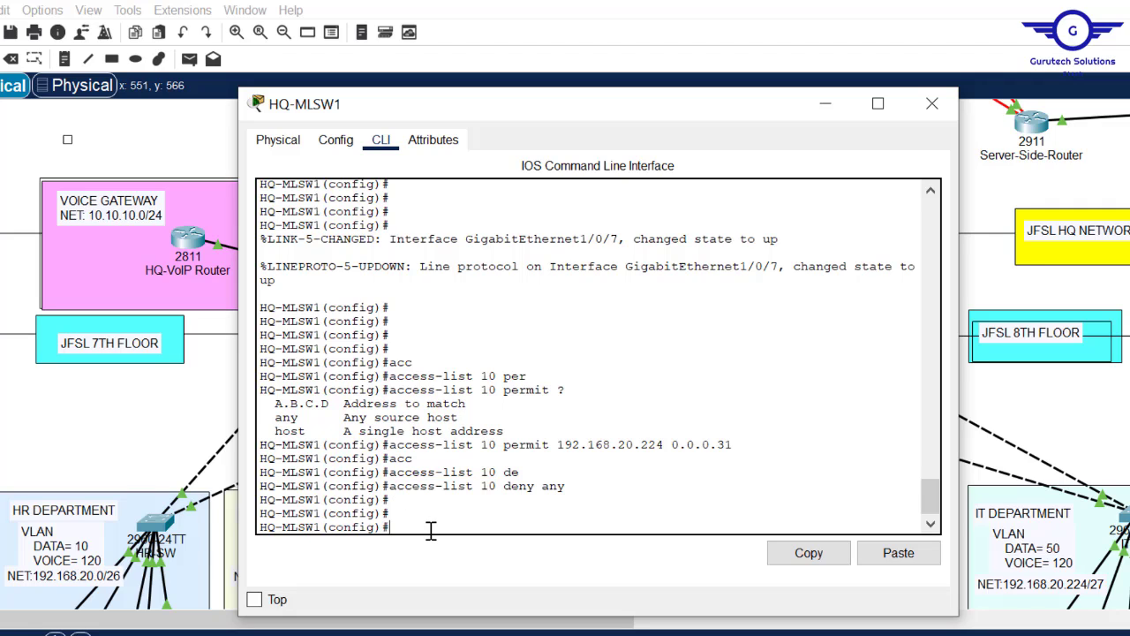
key(Return)
key(Return)
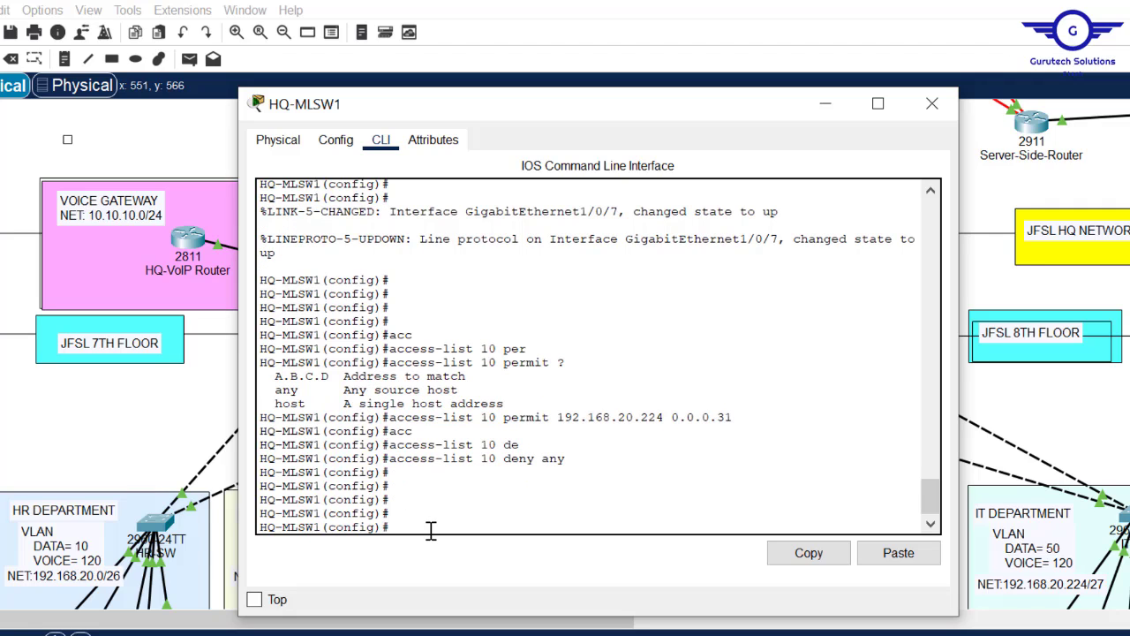
text(lin)
key(Tab)
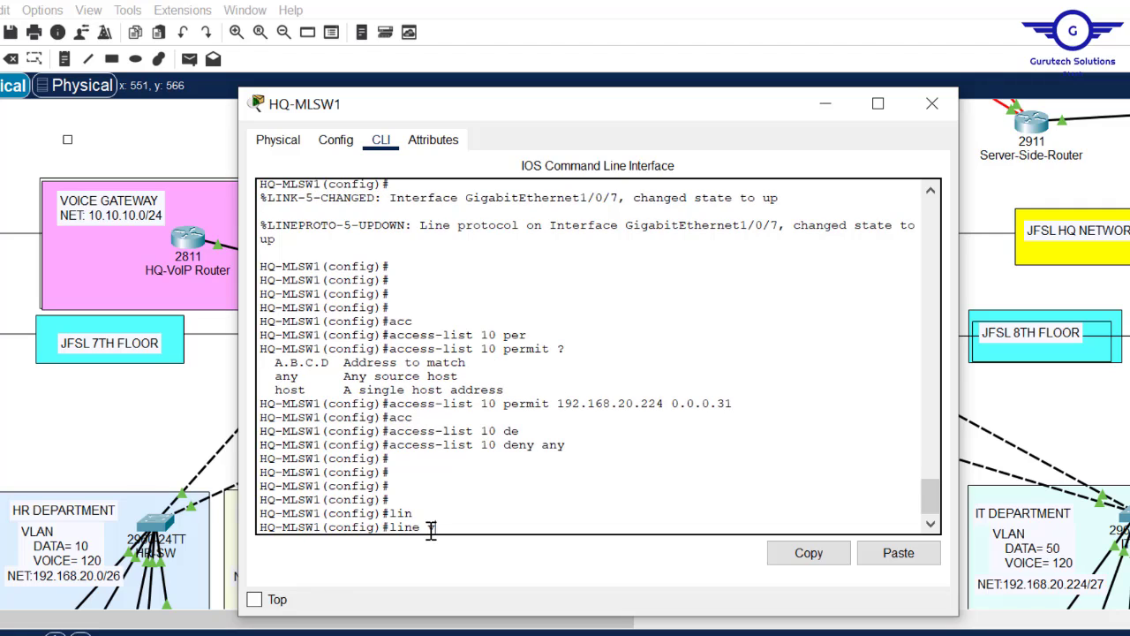
text(vty)
key(Tab)
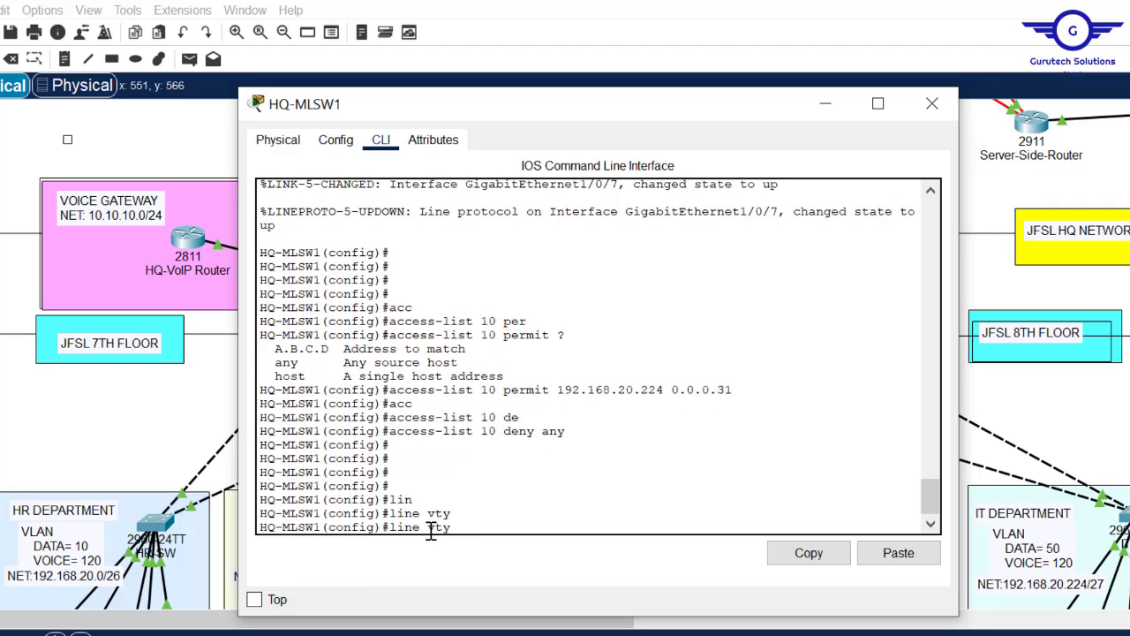
text(0 15)
key(Return)
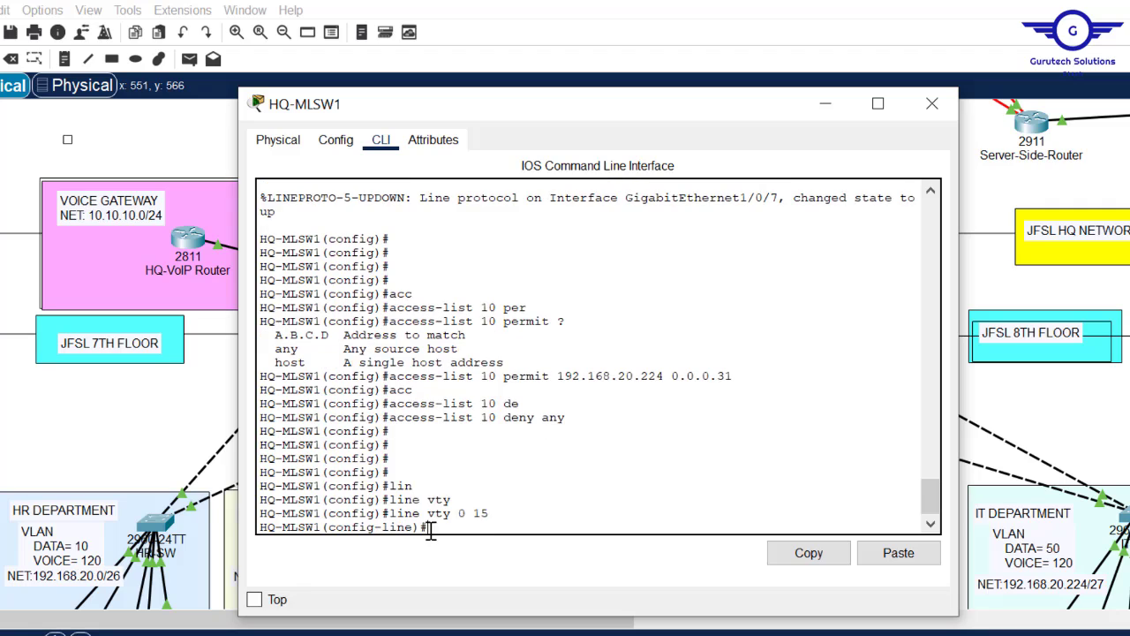
key(Return)
key(Return)
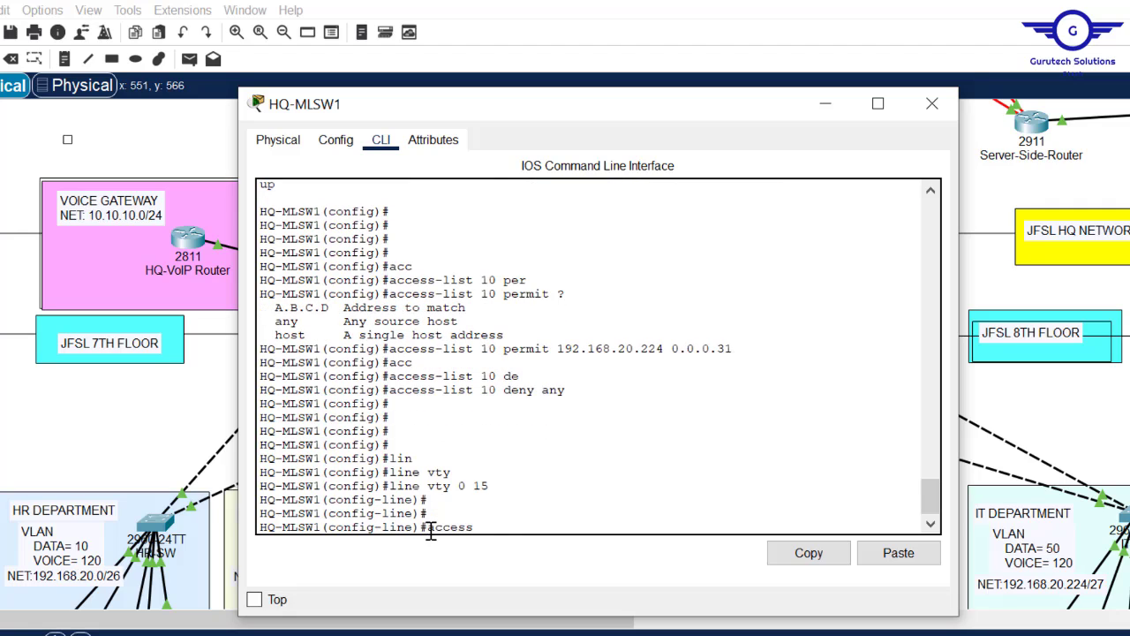
- Apply access-class 10 in to the VTY lines, exit, and save with do wr
text(access)
key(Tab)
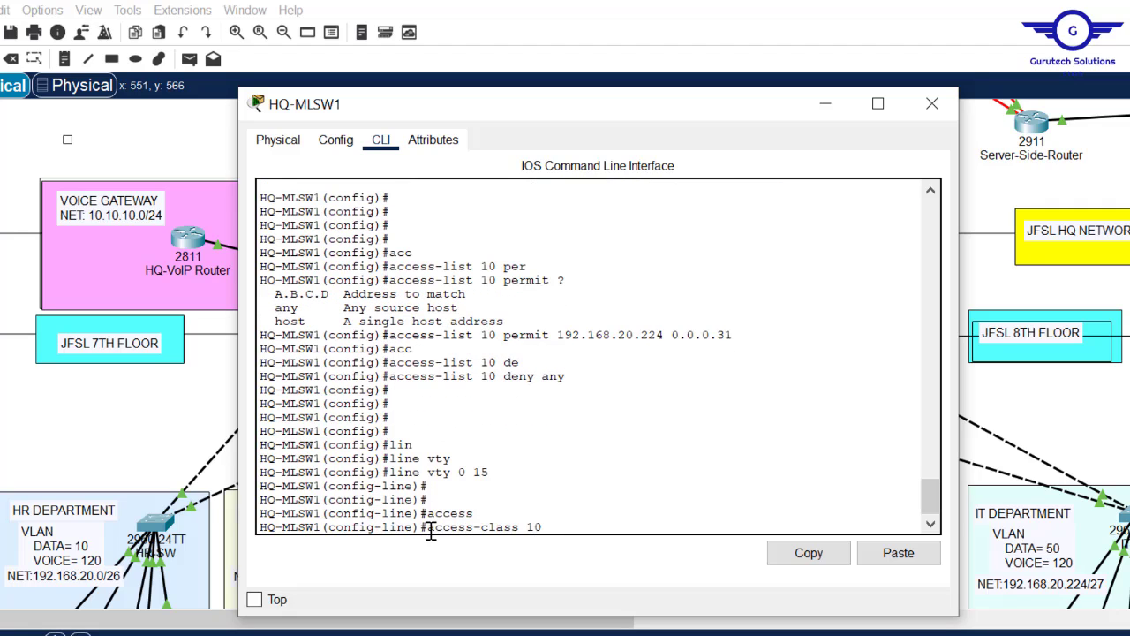
text(10 i)
key(Tab)
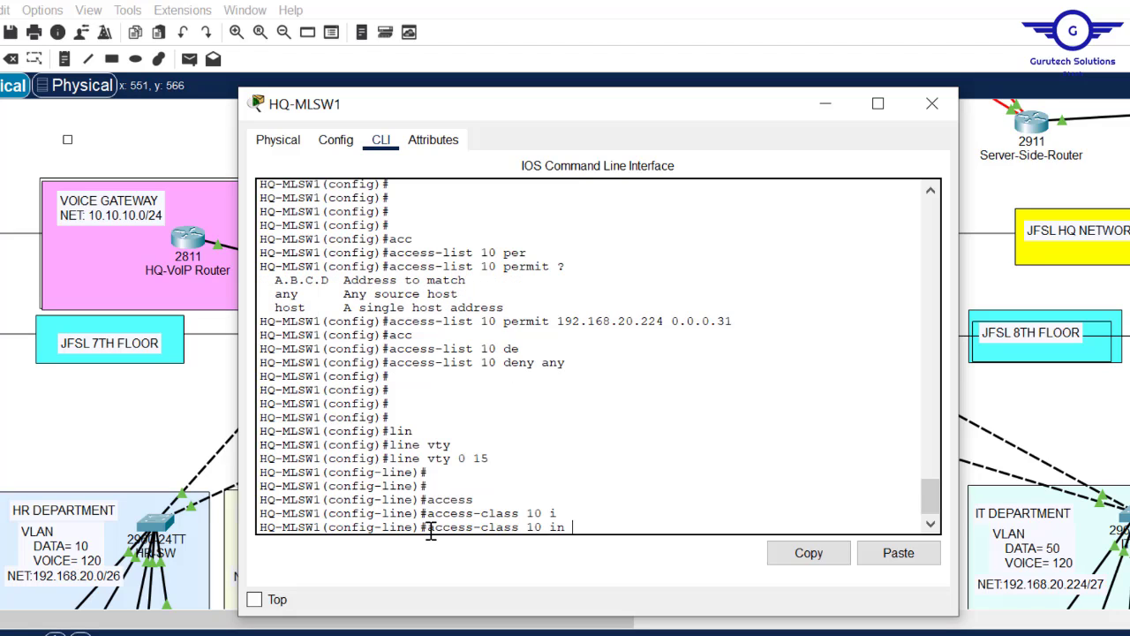
key(Return)
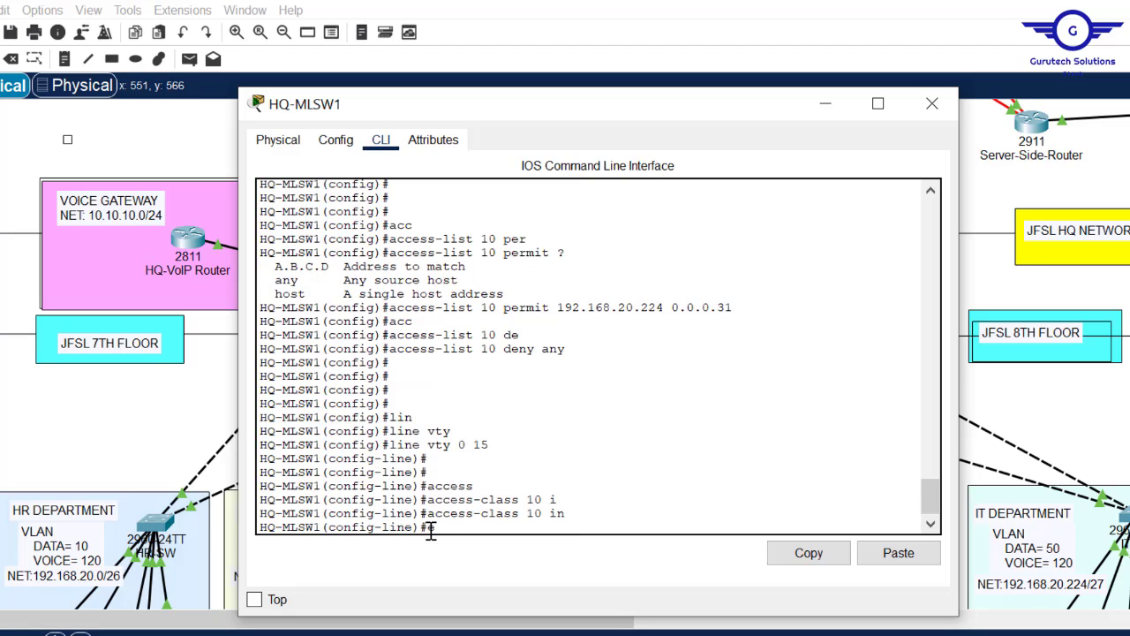
text(exit)
key(Return)
key(Return)
key(Return)
key(Return)
text(do)
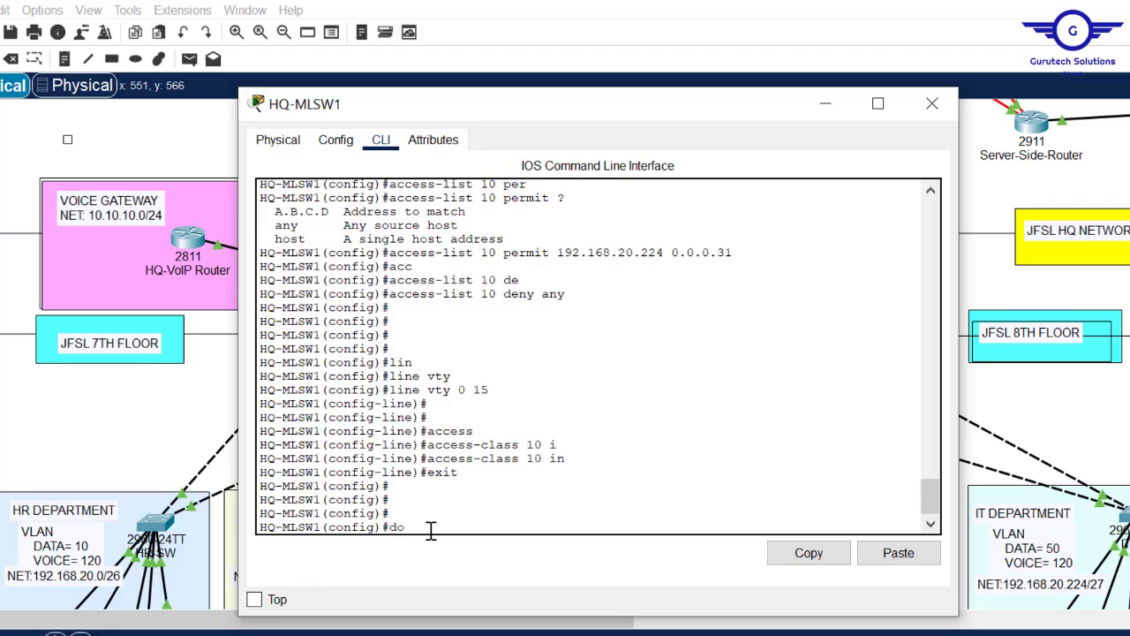
text( wr)
key(Return)
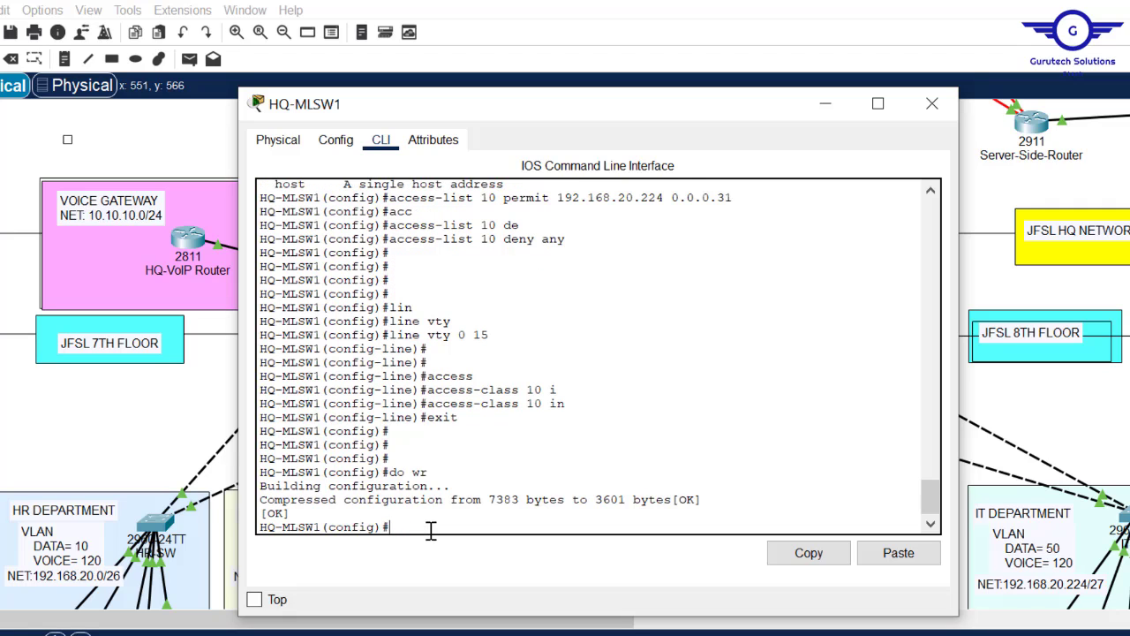
key(Return)
key(Return)
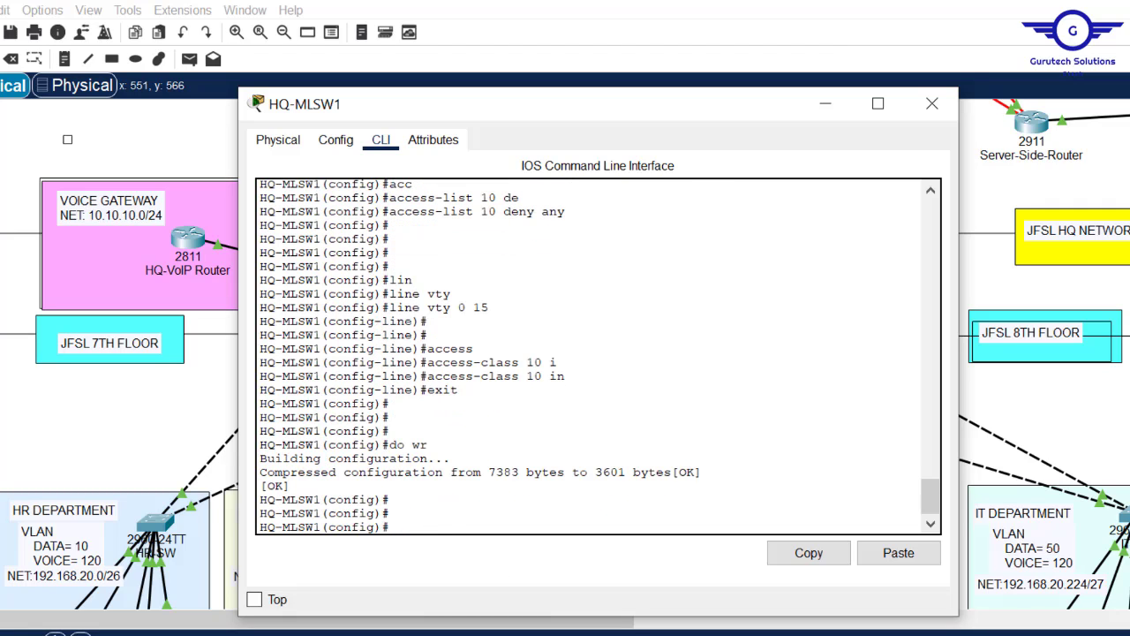
- Retry ssh -l cisco 192.168.20.1 from MK-Laptop and see the connection refused
mouse_move(663, 632)
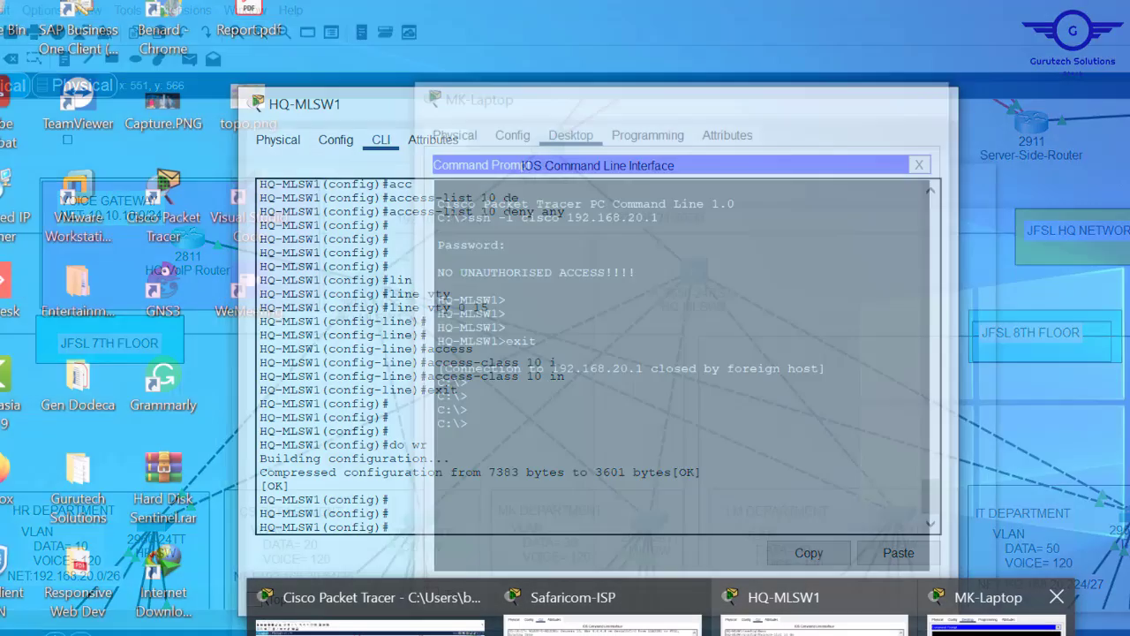
click(989, 609)
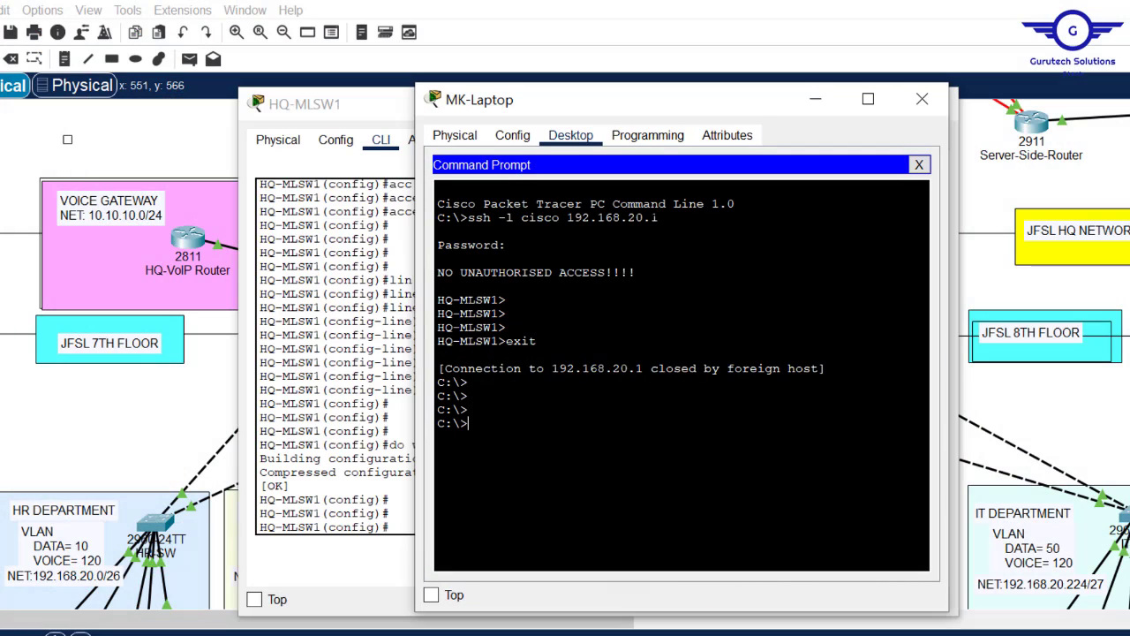
key(Up)
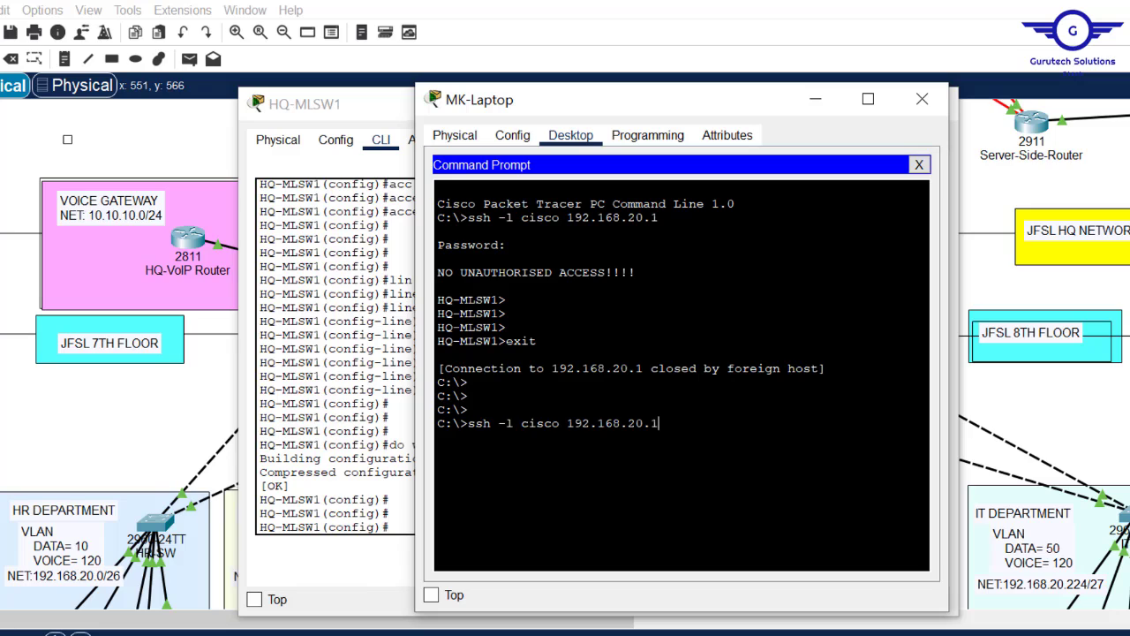
key(Return)
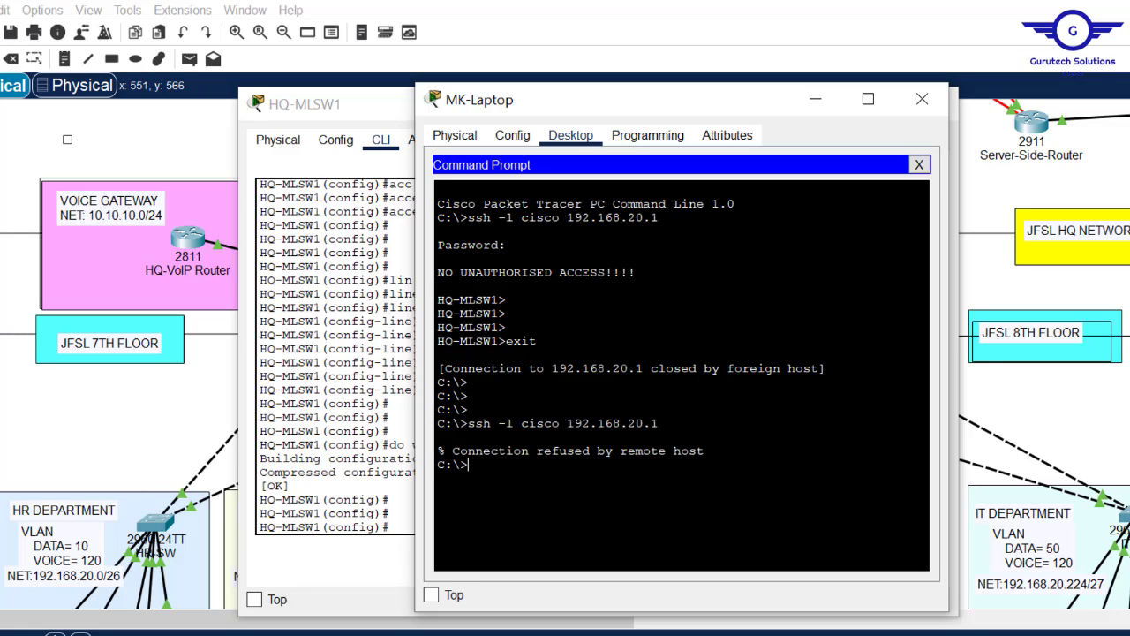
drag(704, 450, 433, 450)
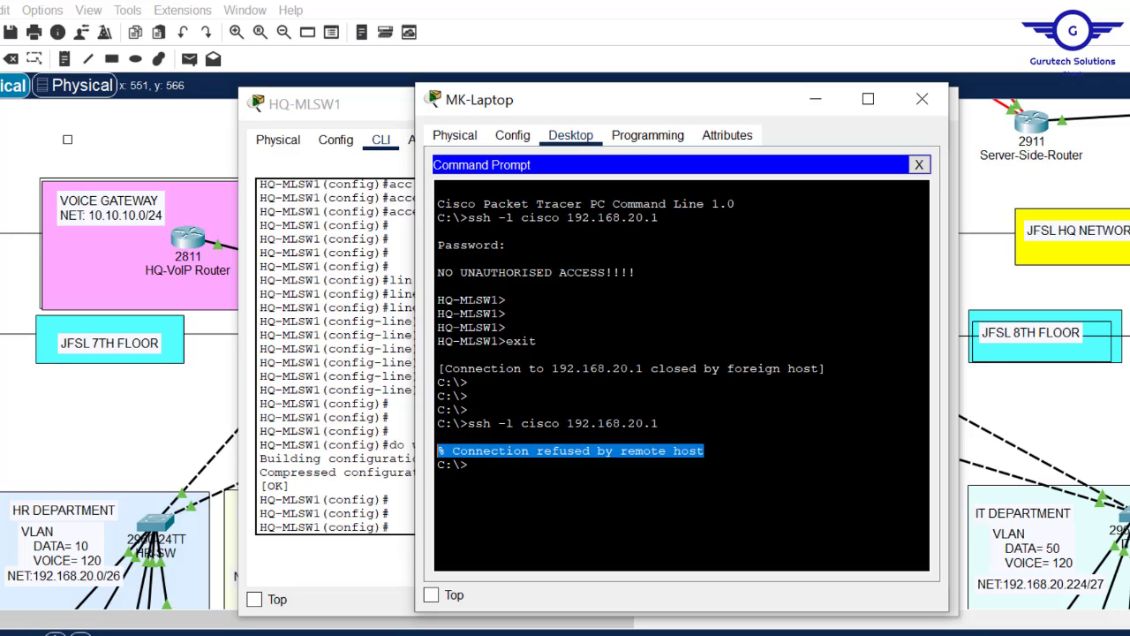
click(469, 465)
- Rerun the refused SSH command and copy its text
key(Up)
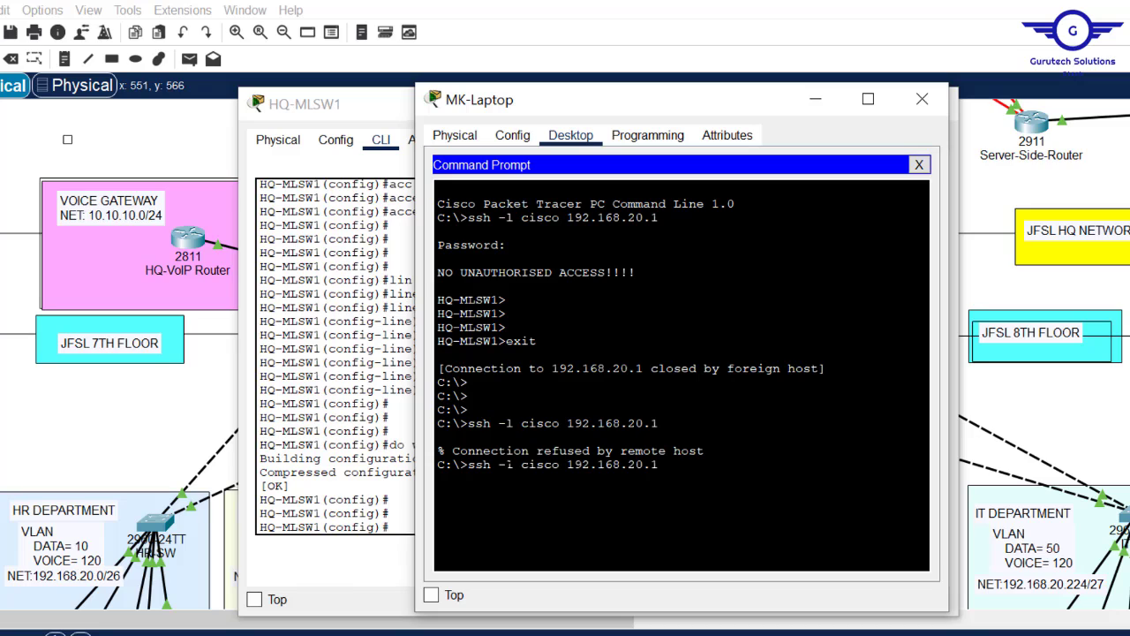
key(Return)
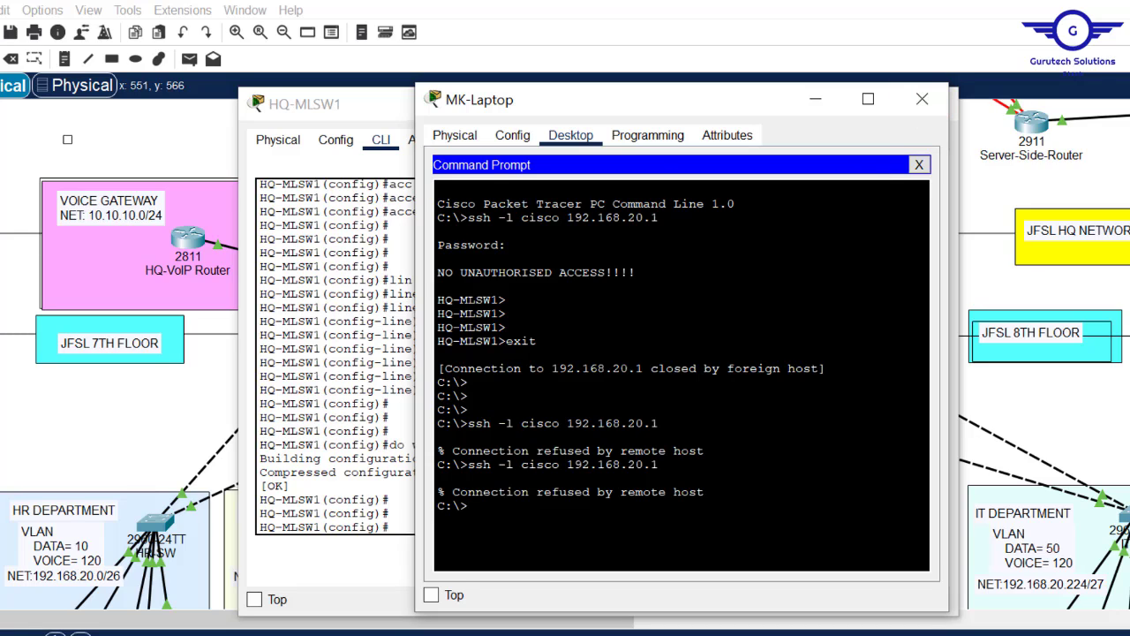
drag(660, 424, 468, 424)
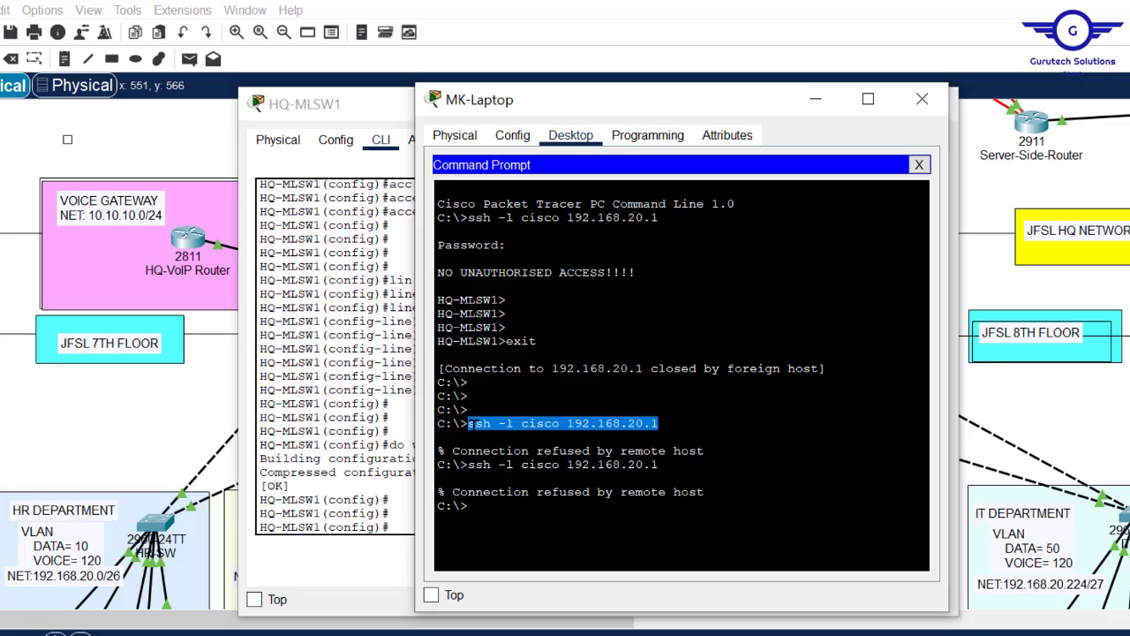
right_click(470, 424)
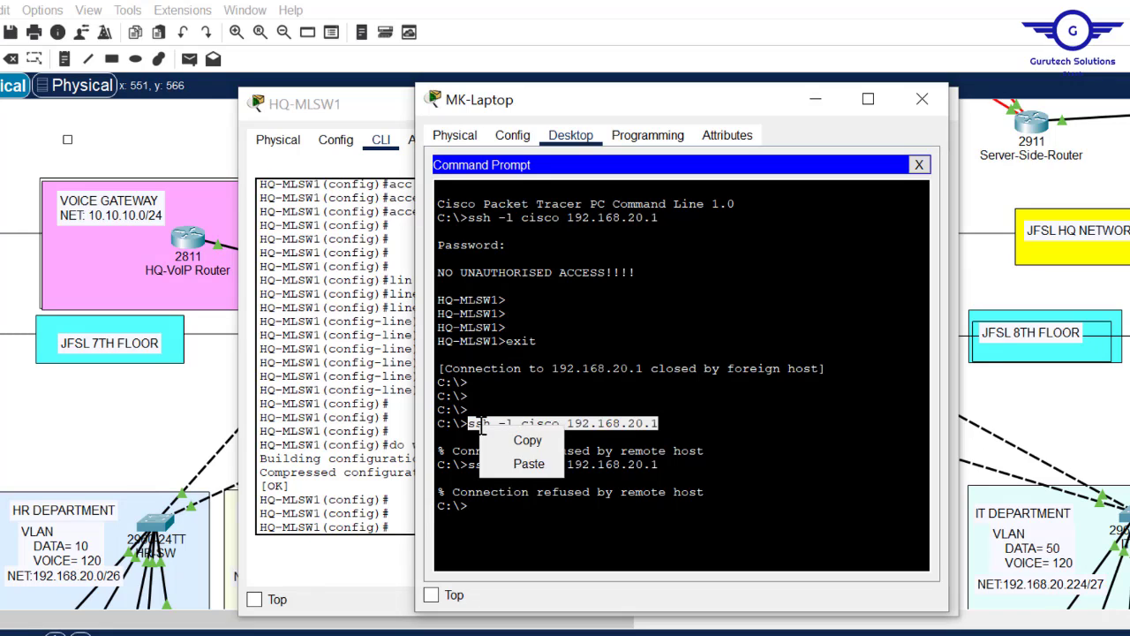
click(533, 438)
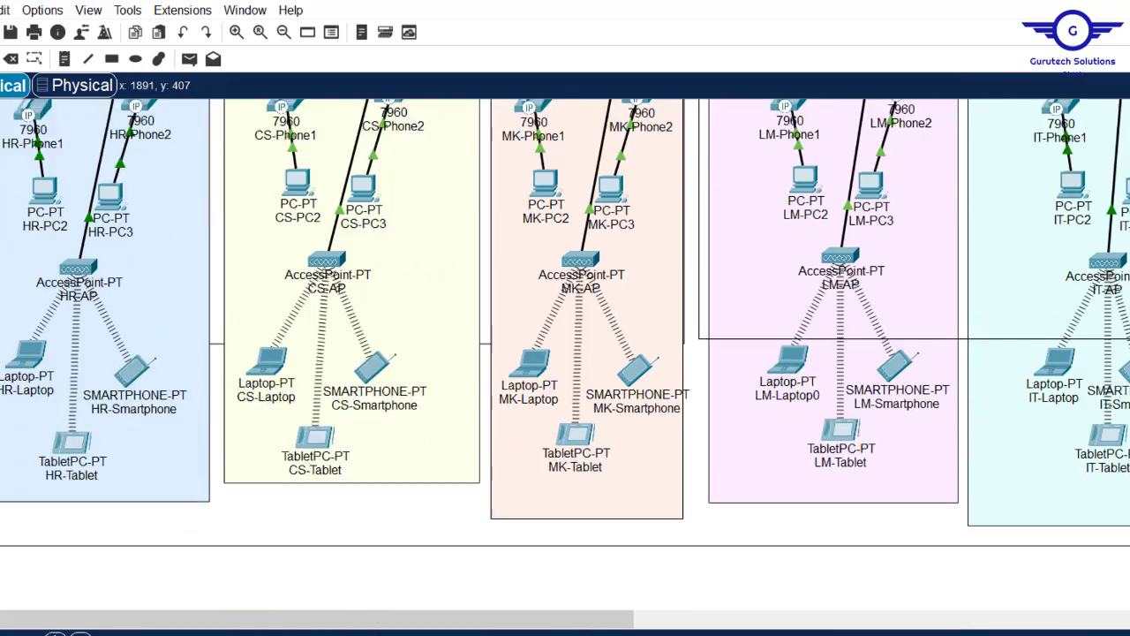
scroll(1090, 217, down, 3)
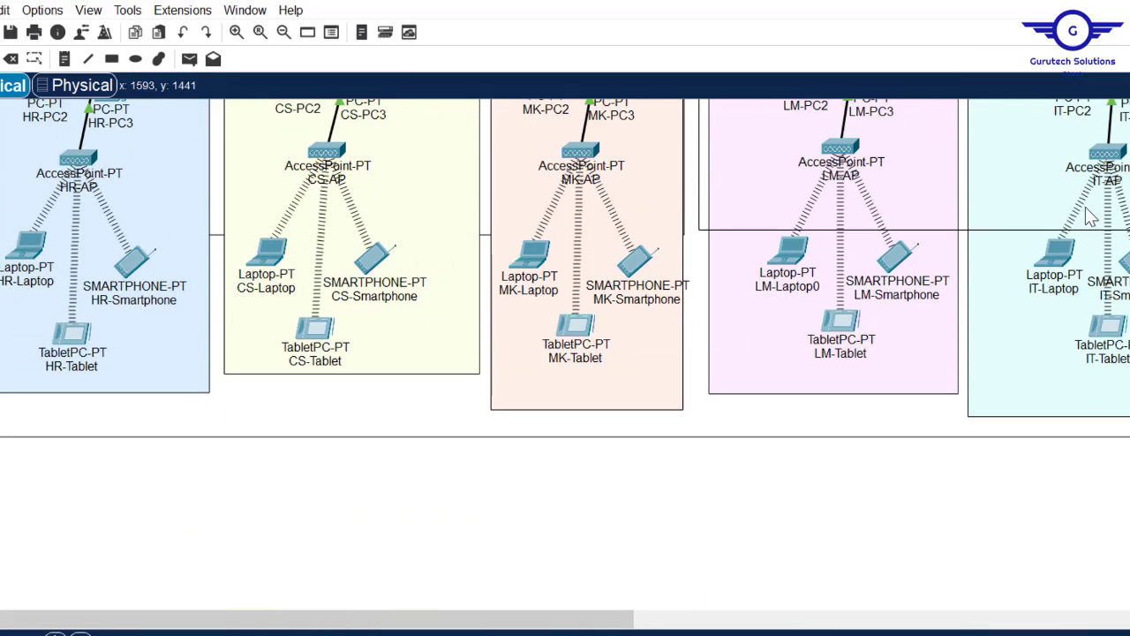
- Paste the ssh command into IT-Laptop's Command Prompt and close the laptop window
click(1051, 253)
click(769, 203)
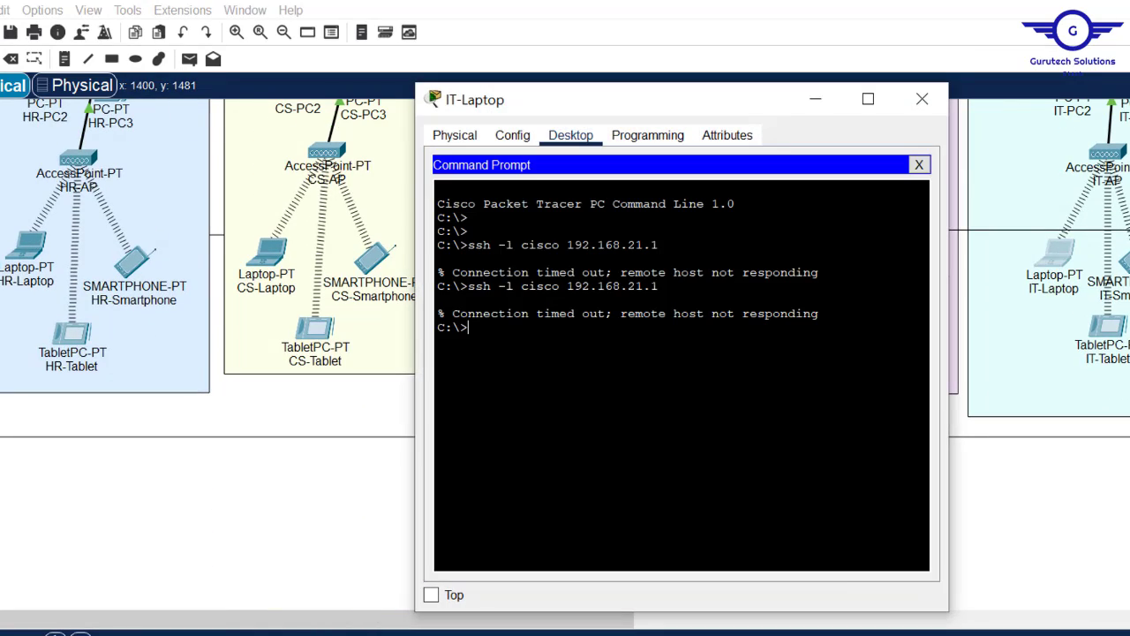
right_click(627, 292)
click(655, 329)
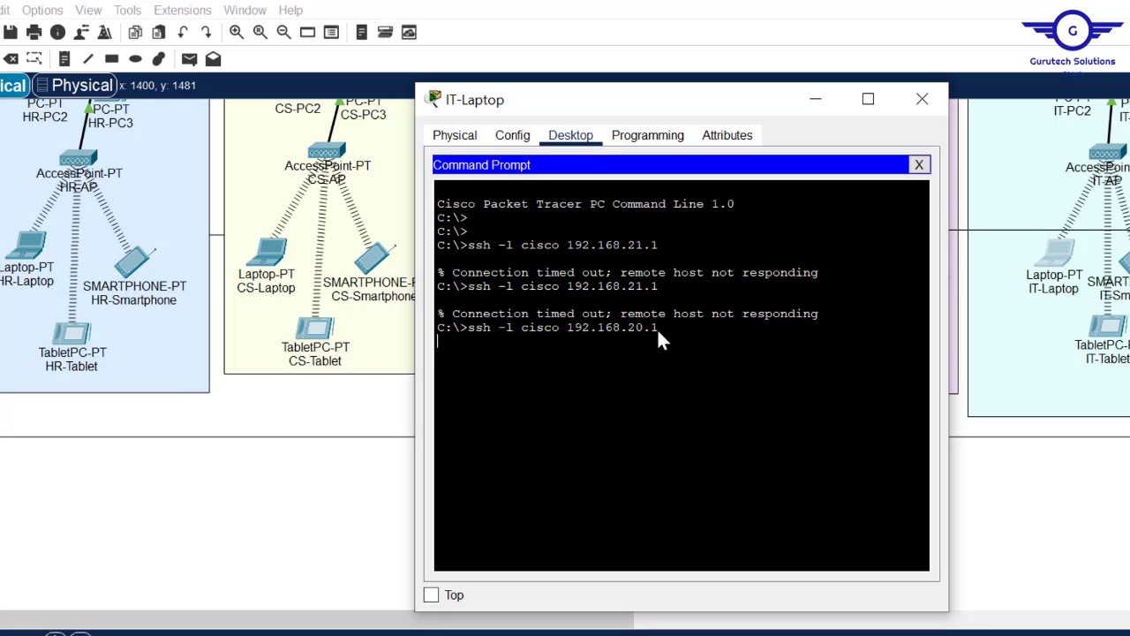
click(925, 100)
- Toggle IT-Laptop's IP configuration to Static and back to DHCP, getting APIPA 169.254.214.18
click(1051, 255)
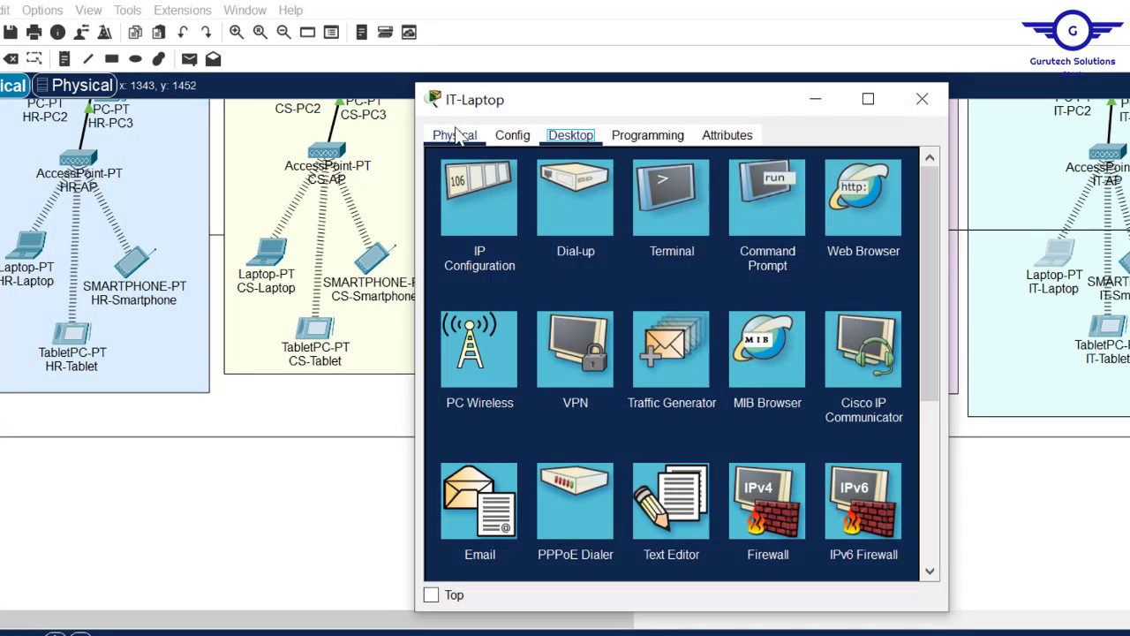
click(452, 203)
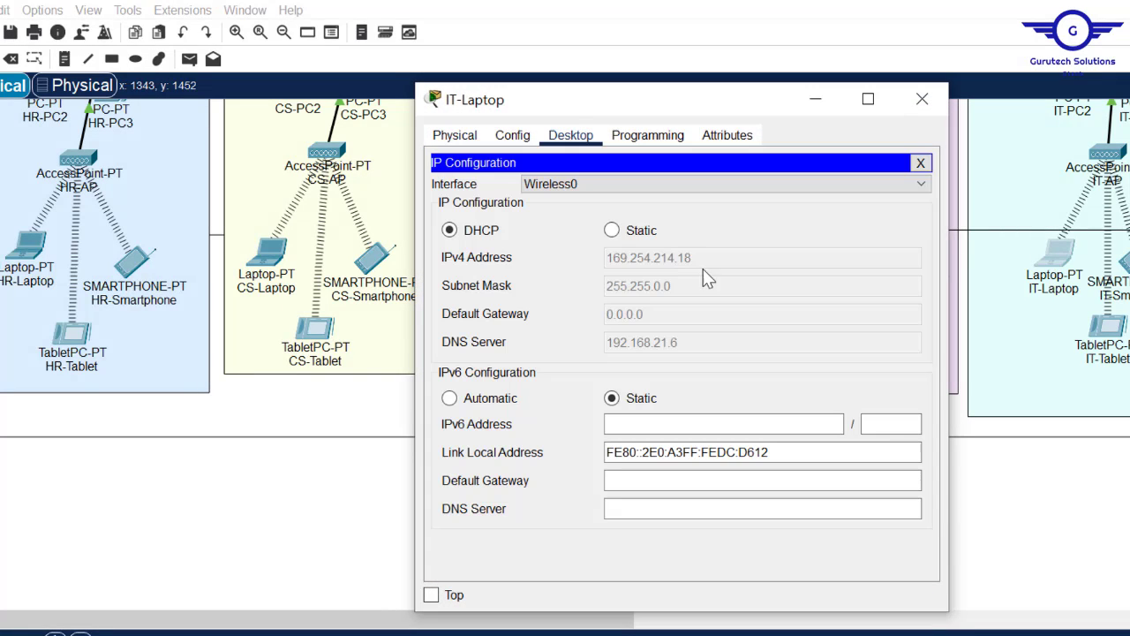
click(616, 234)
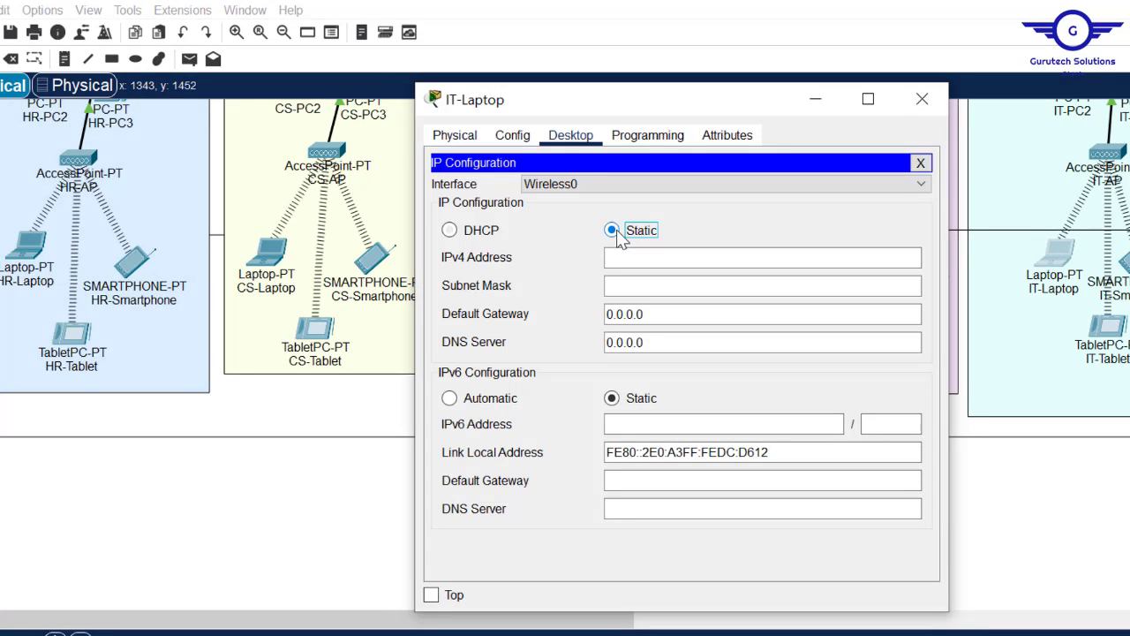
click(456, 232)
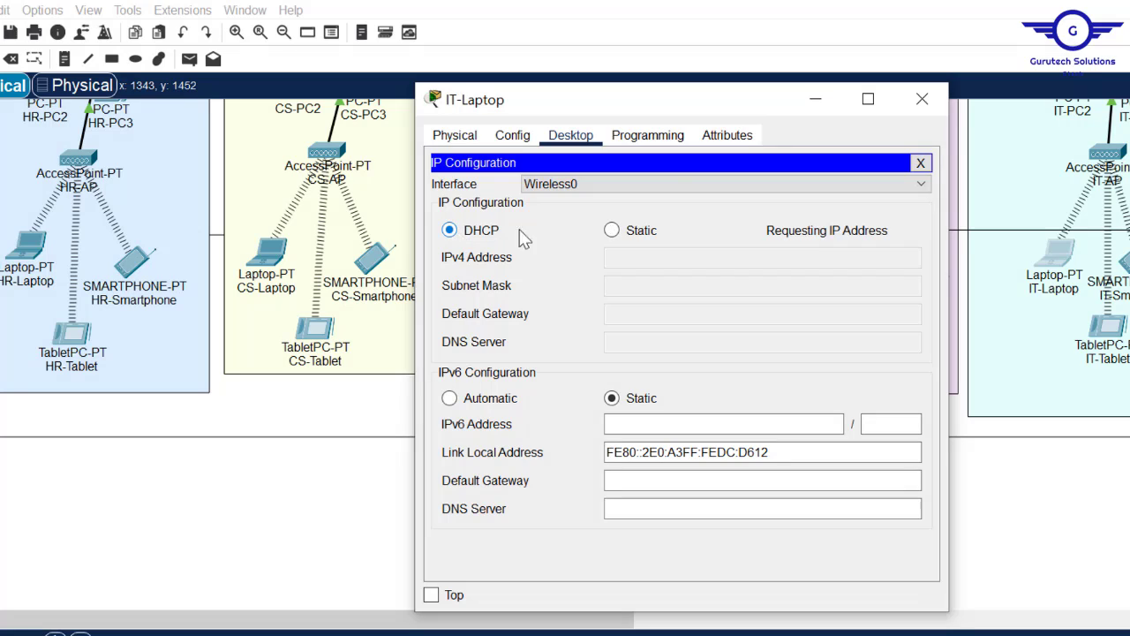
click(921, 165)
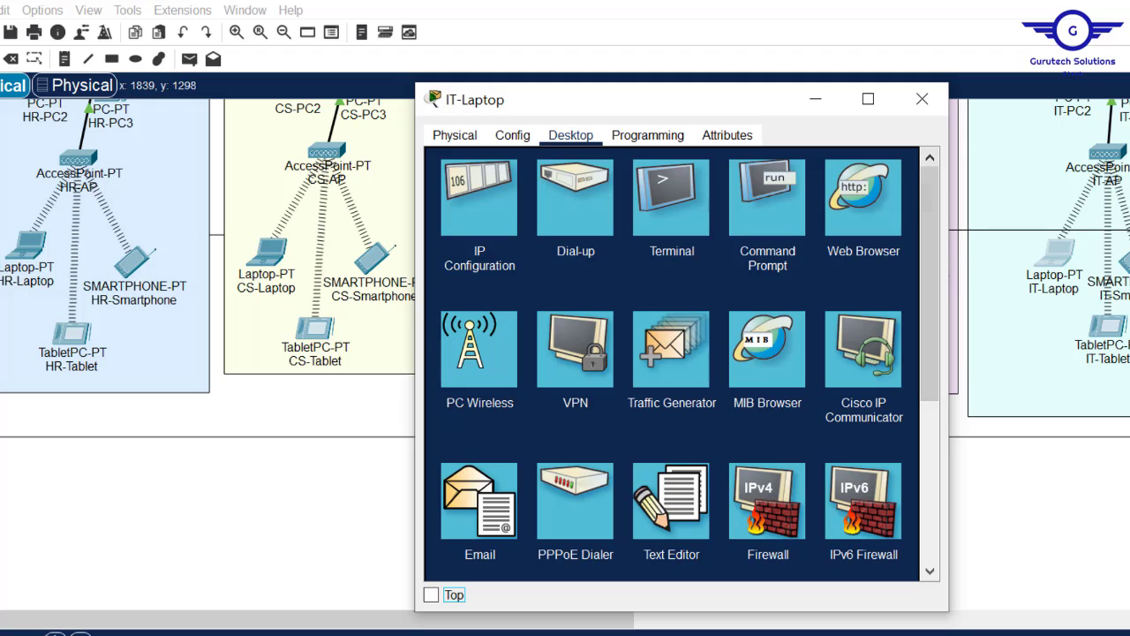
click(922, 99)
scroll(1104, 335, up, 5)
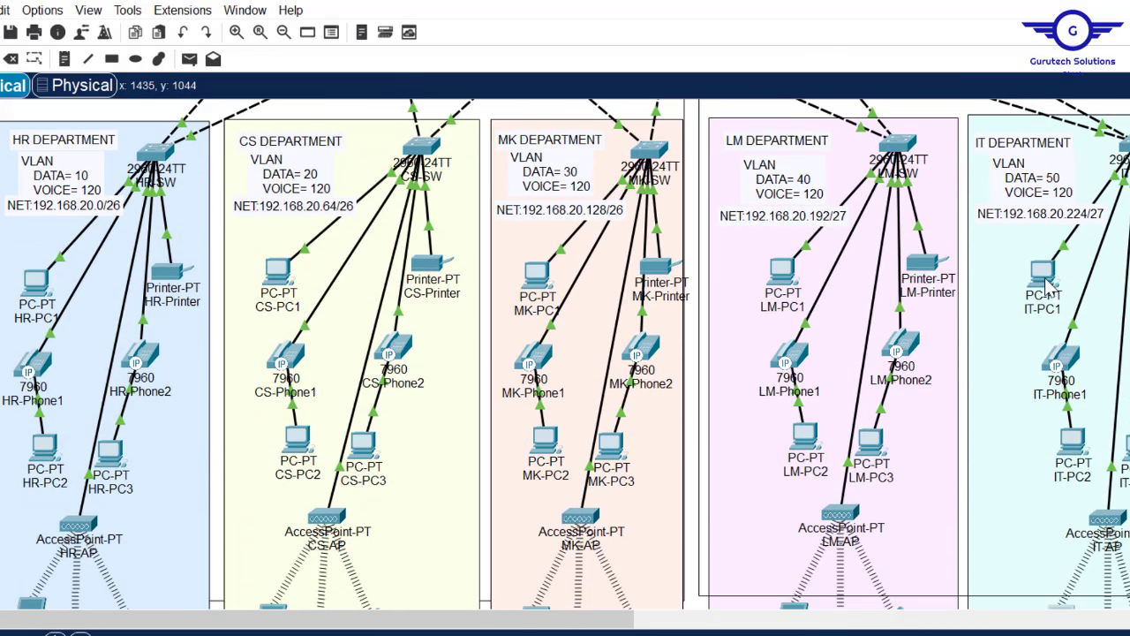
- In IT-PC1's Command Prompt, paste and run ssh -l cisco 192.168.20.1, then close IT-PC1
click(1049, 282)
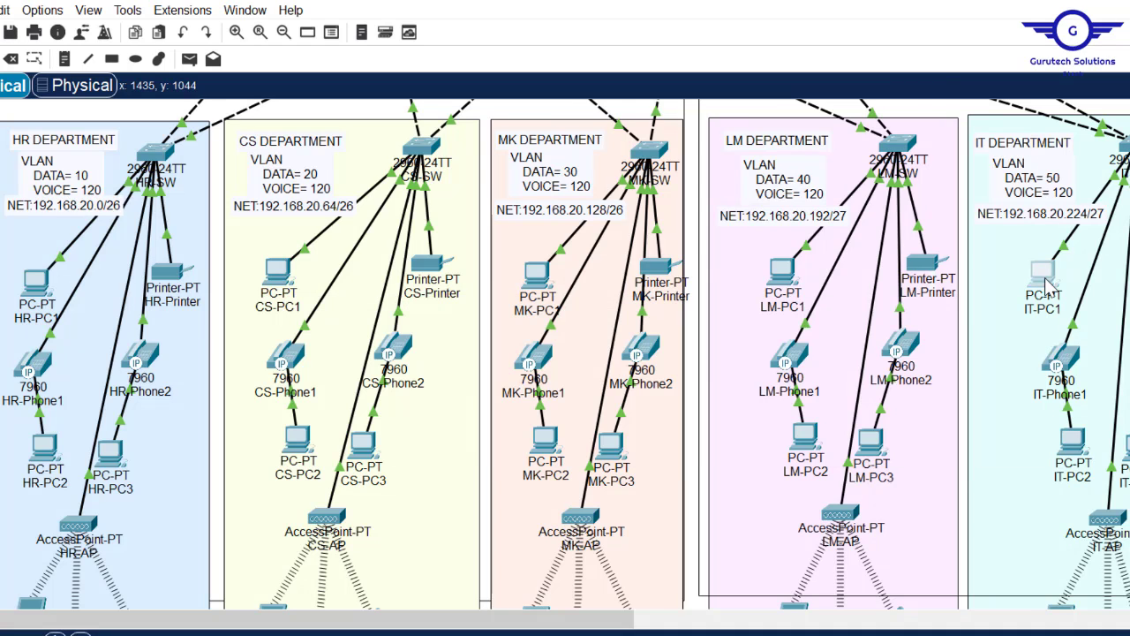
click(779, 194)
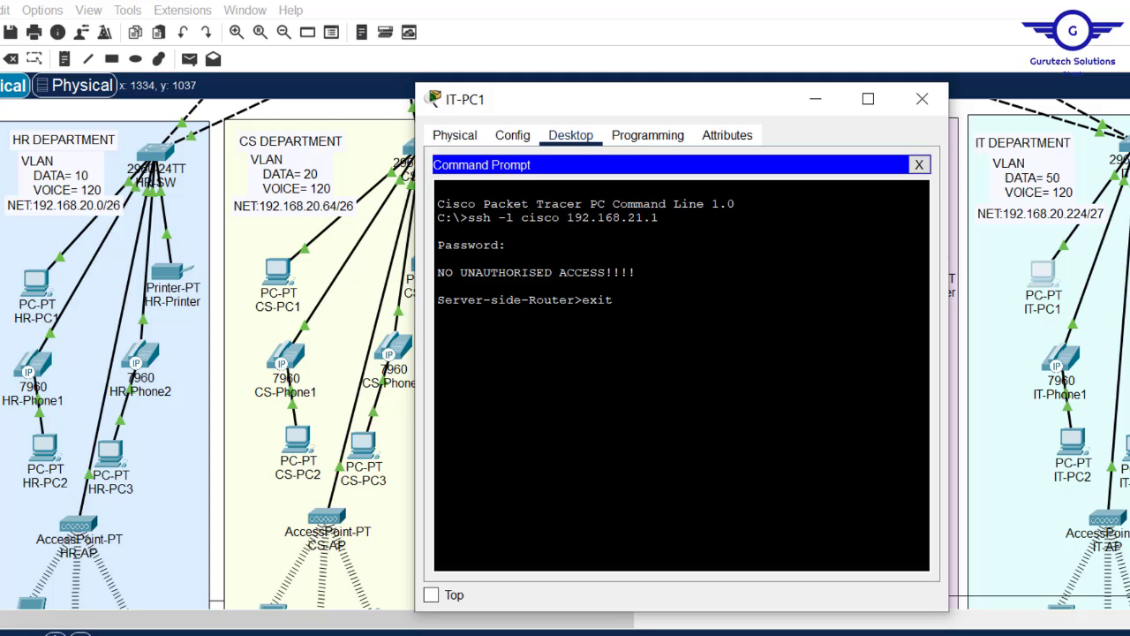
drag(615, 272, 437, 186)
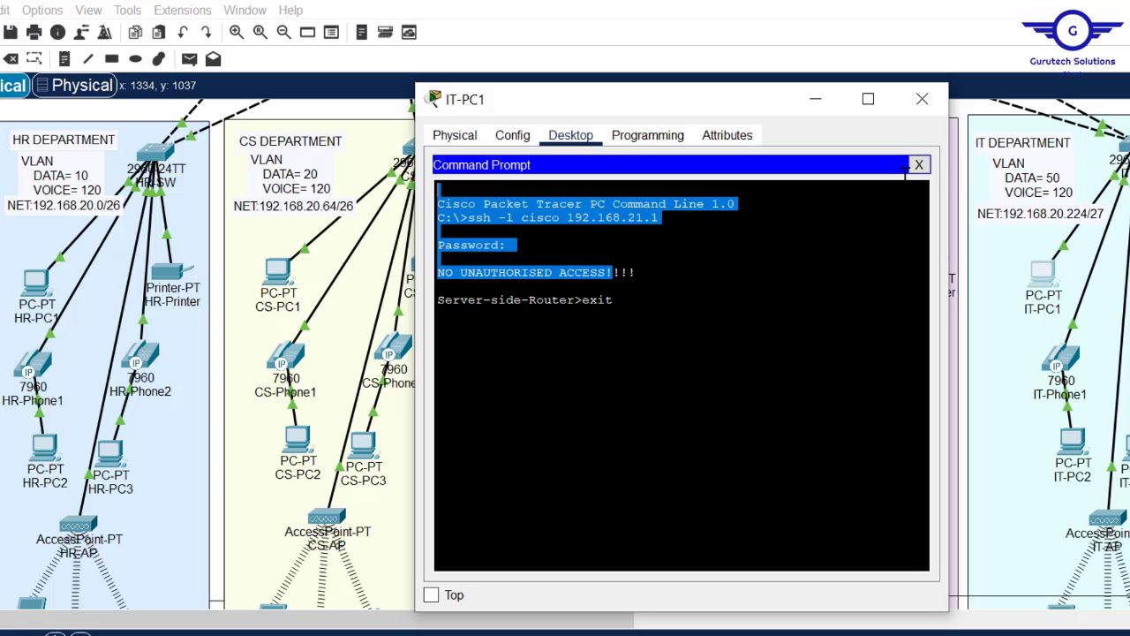
click(921, 166)
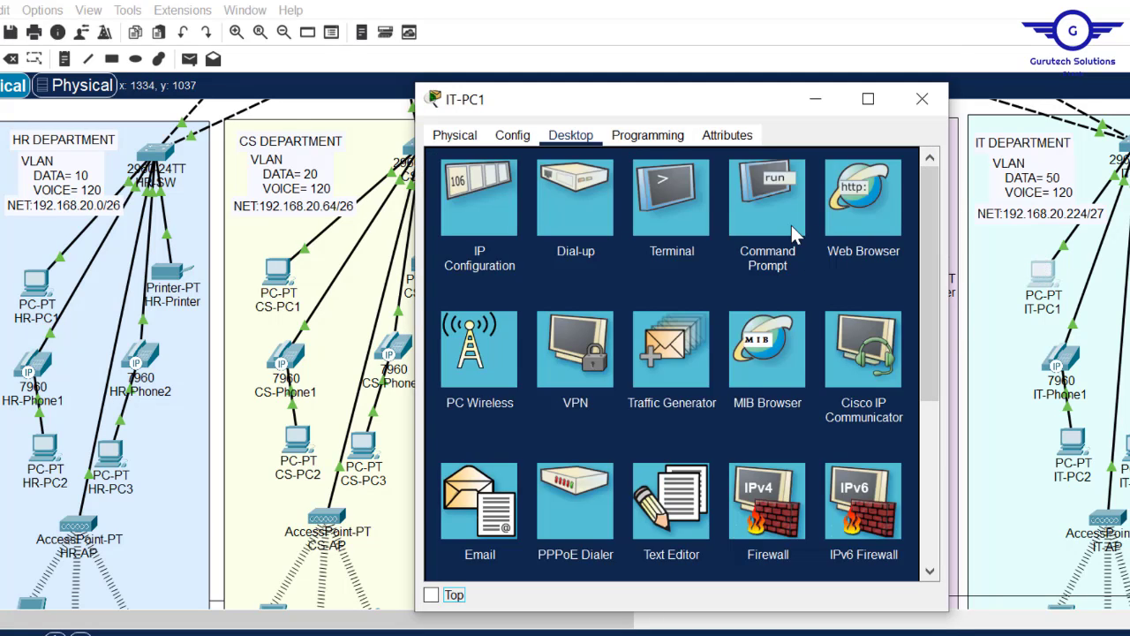
click(793, 234)
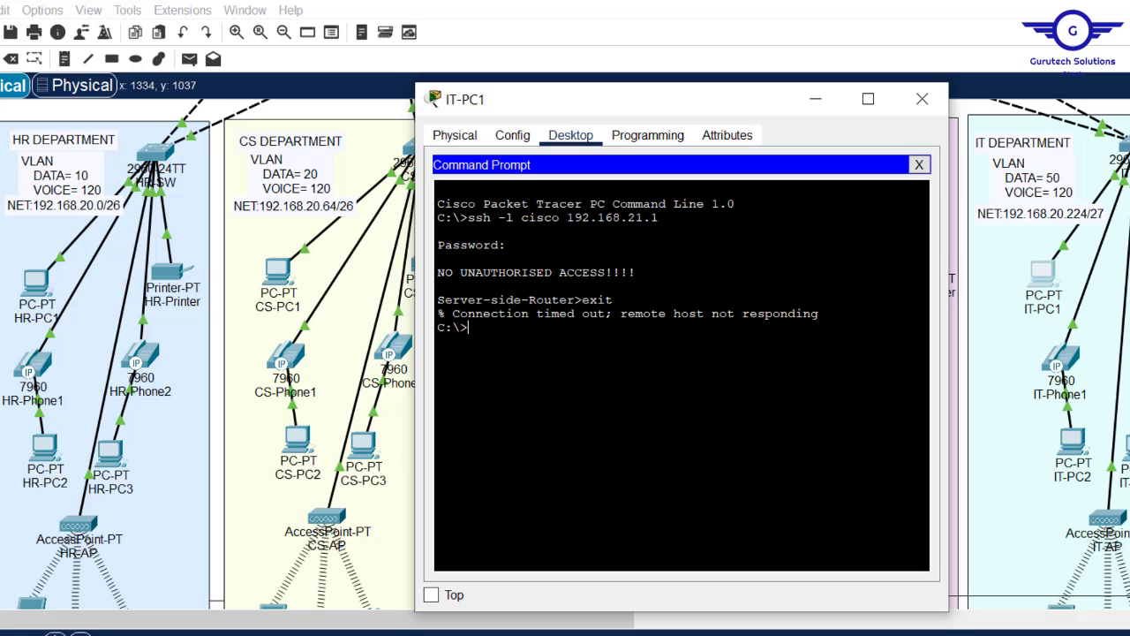
key(Return)
key(Return)
key(Return)
right_click(629, 370)
click(685, 410)
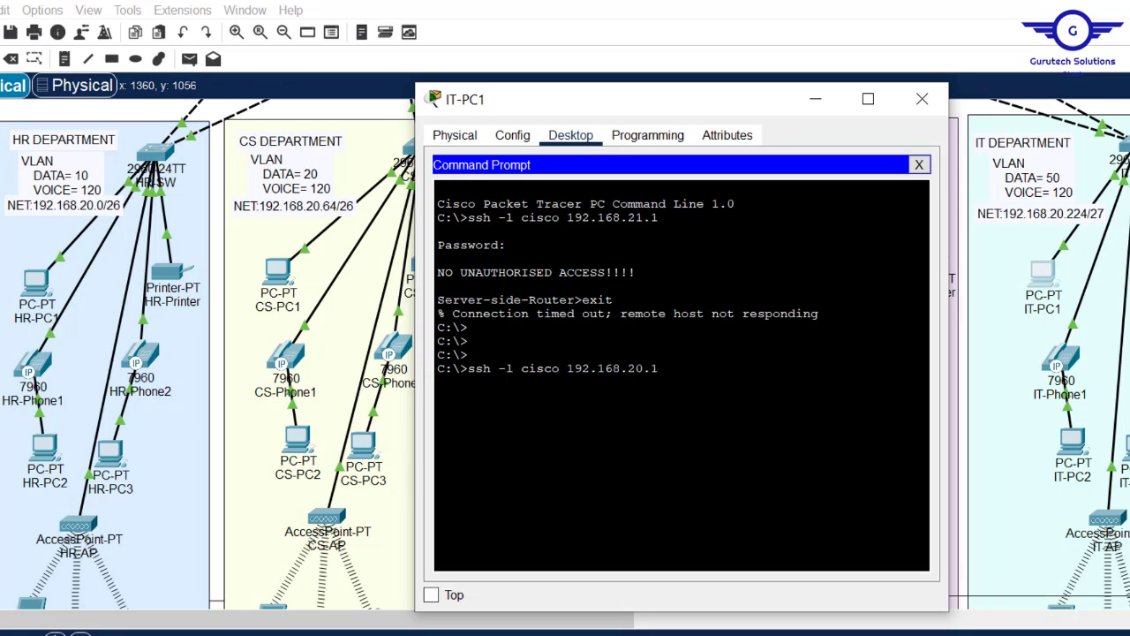
key(Return)
click(922, 99)
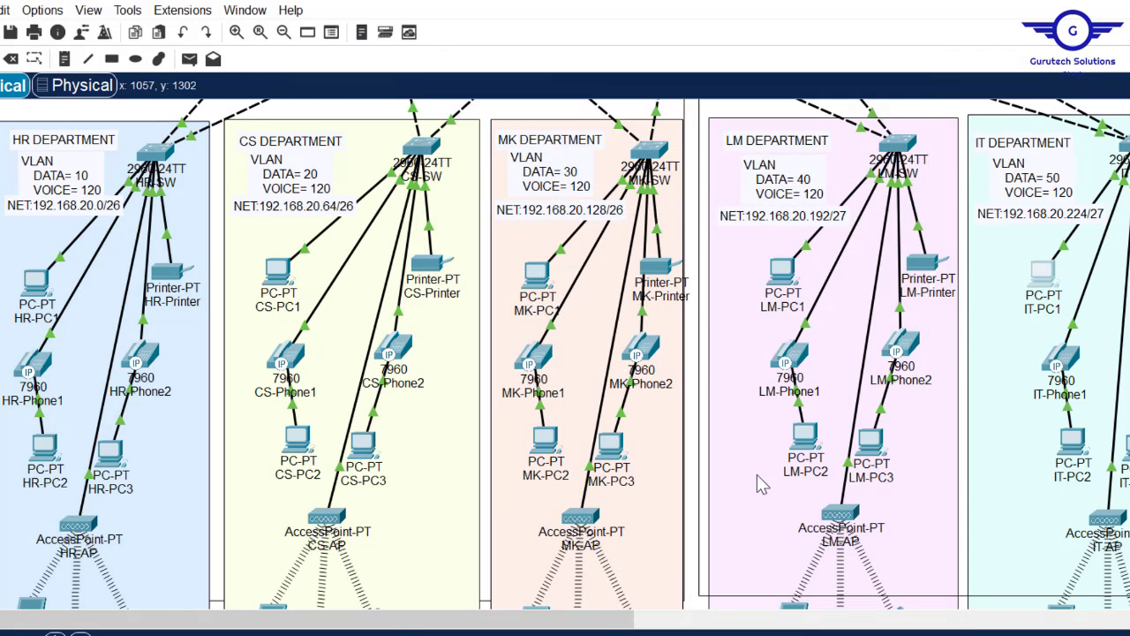
mouse_move(547, 632)
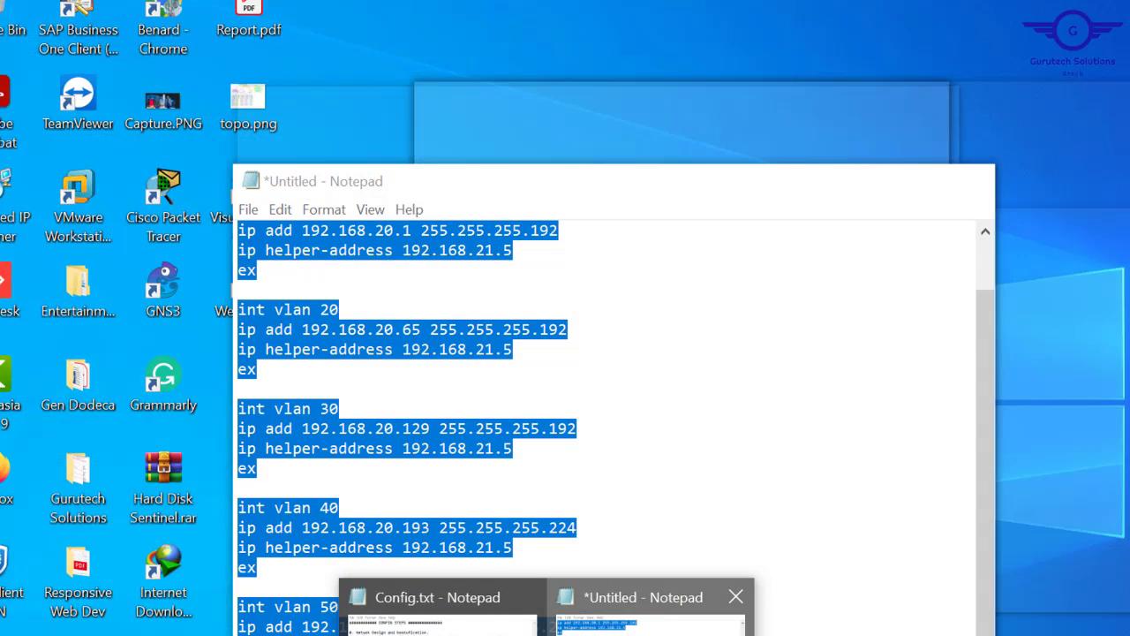
- Replace the Notepad notes with 'access list 10 permit 192.168.20.224 0.0.0.31'
click(650, 619)
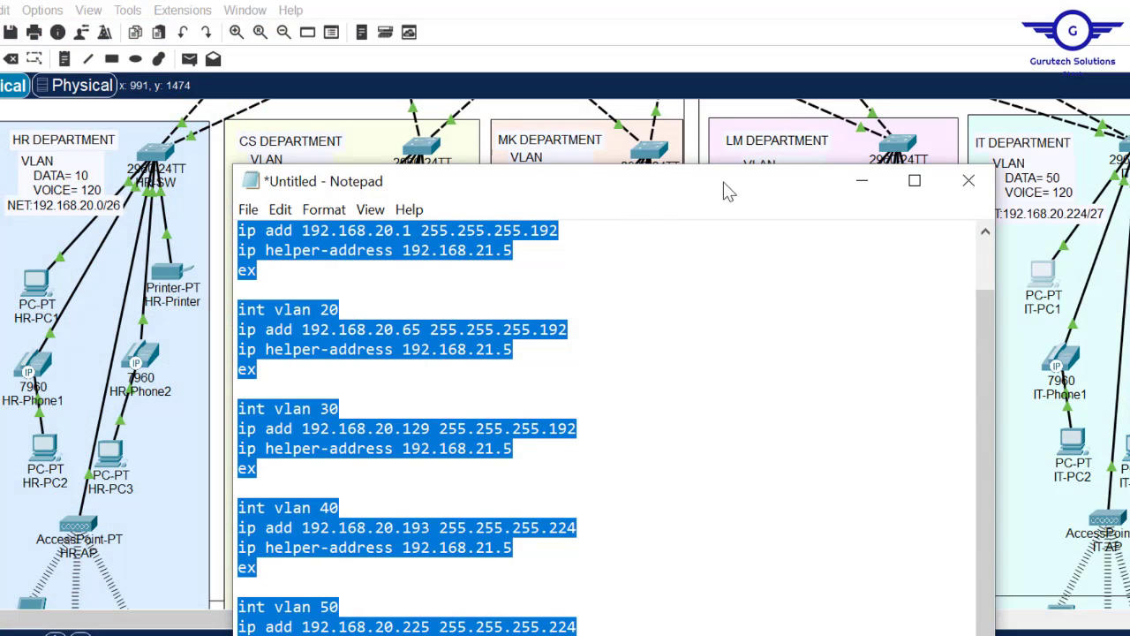
drag(636, 196, 728, 113)
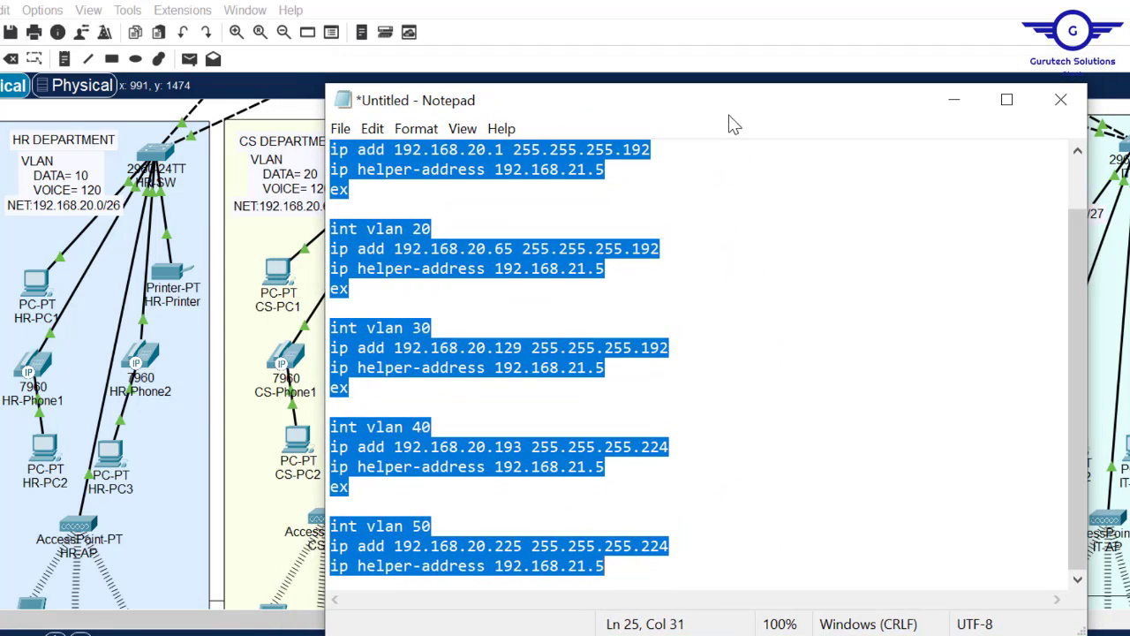
key(ctrl+x)
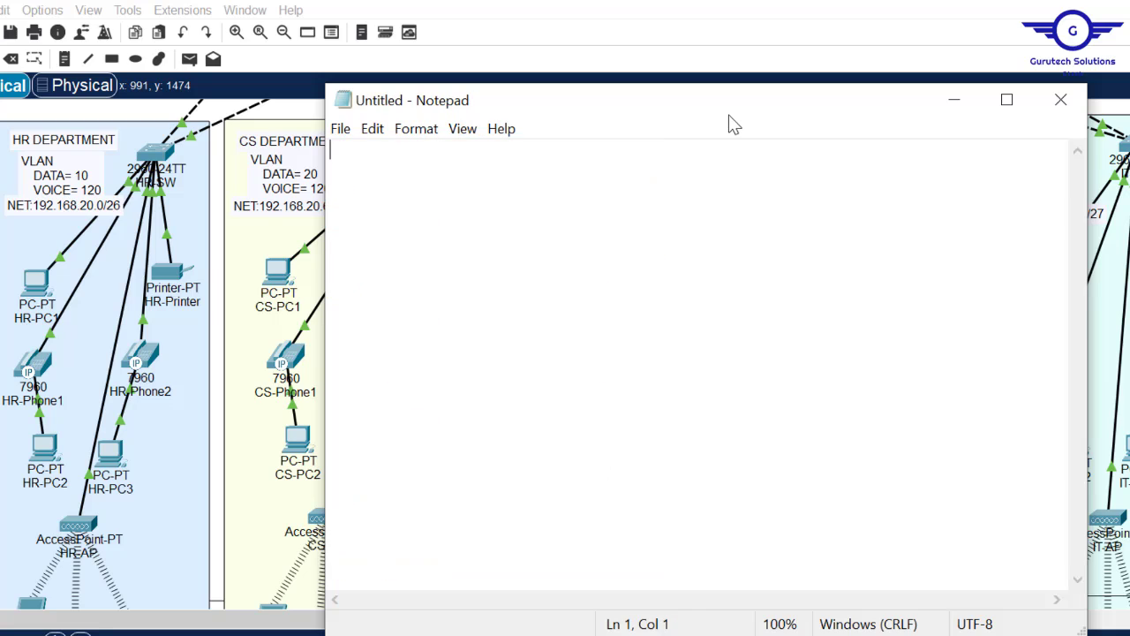
text(access)
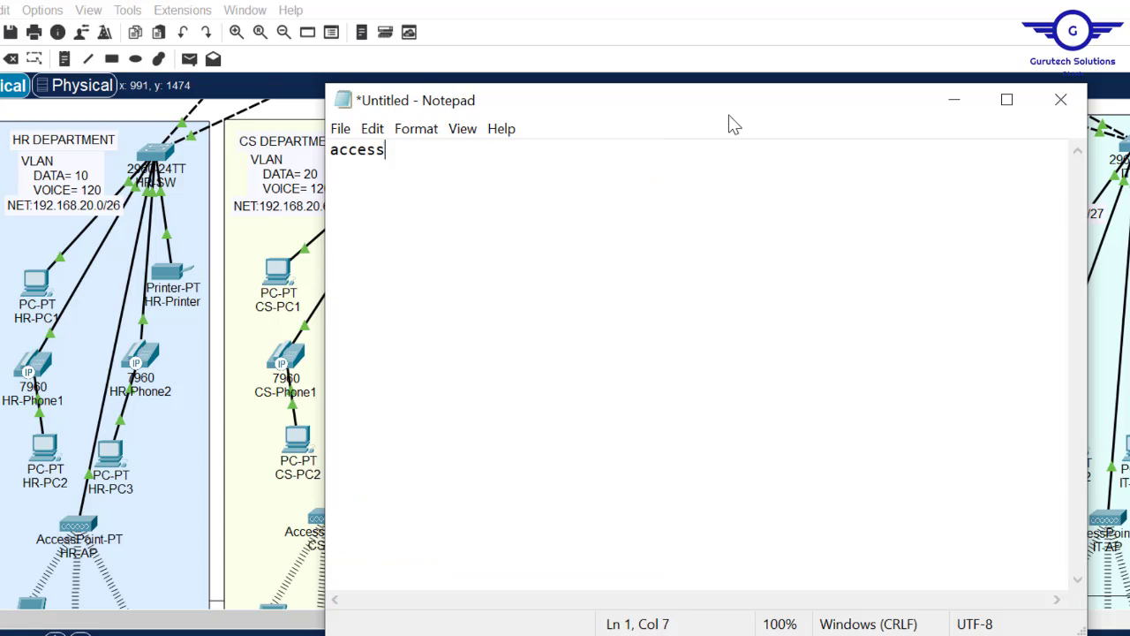
text( list 10 p)
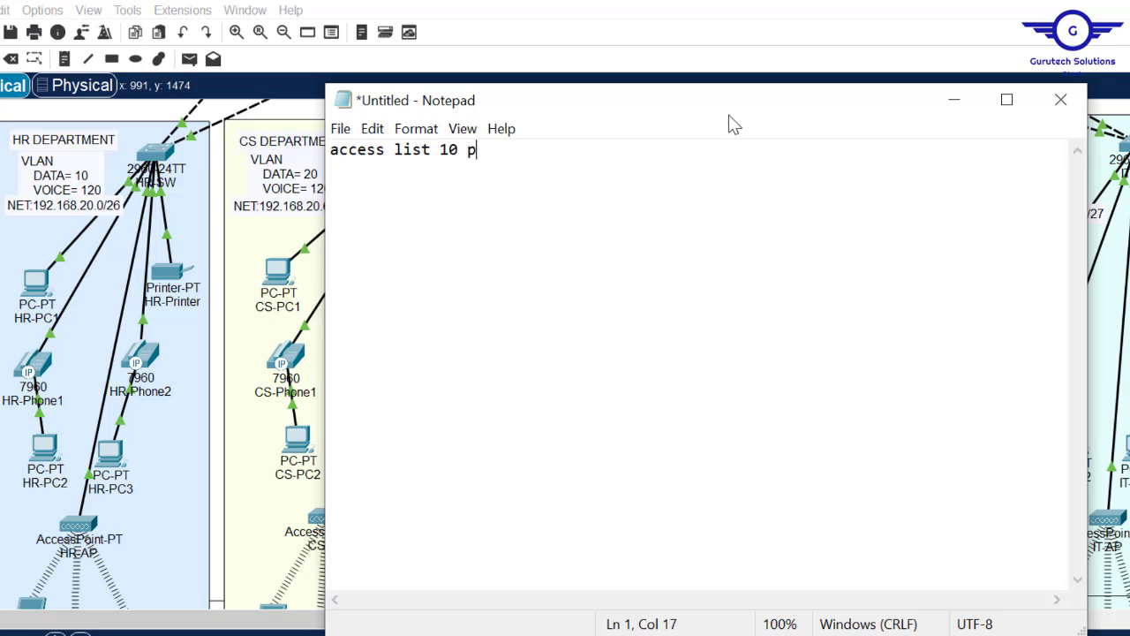
text(ermit)
drag(785, 113, 667, 107)
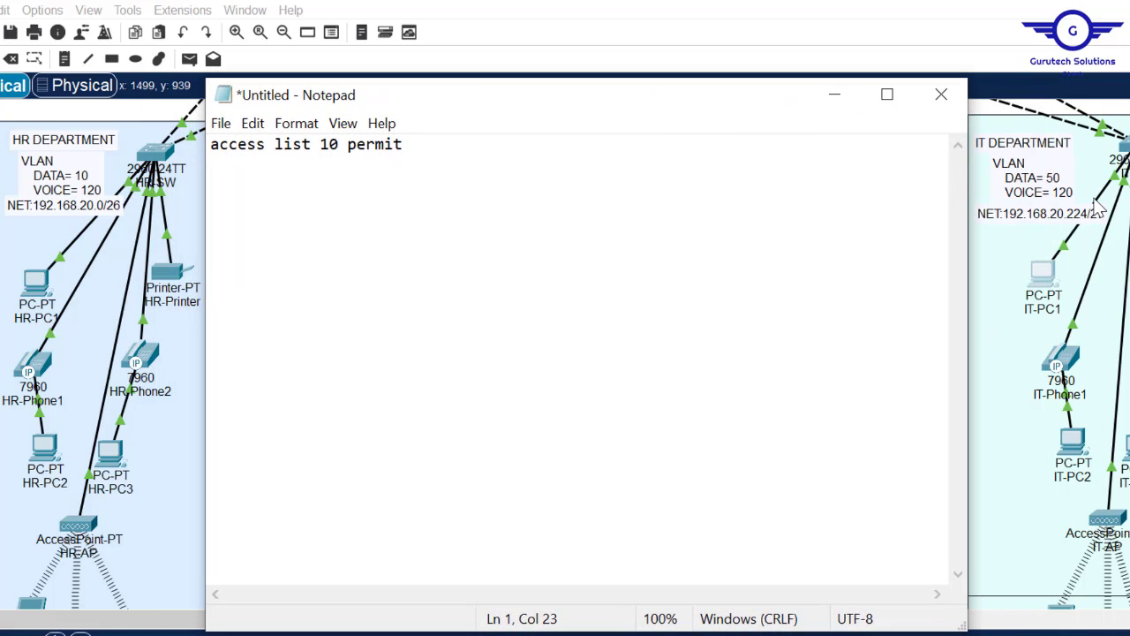
text(192)
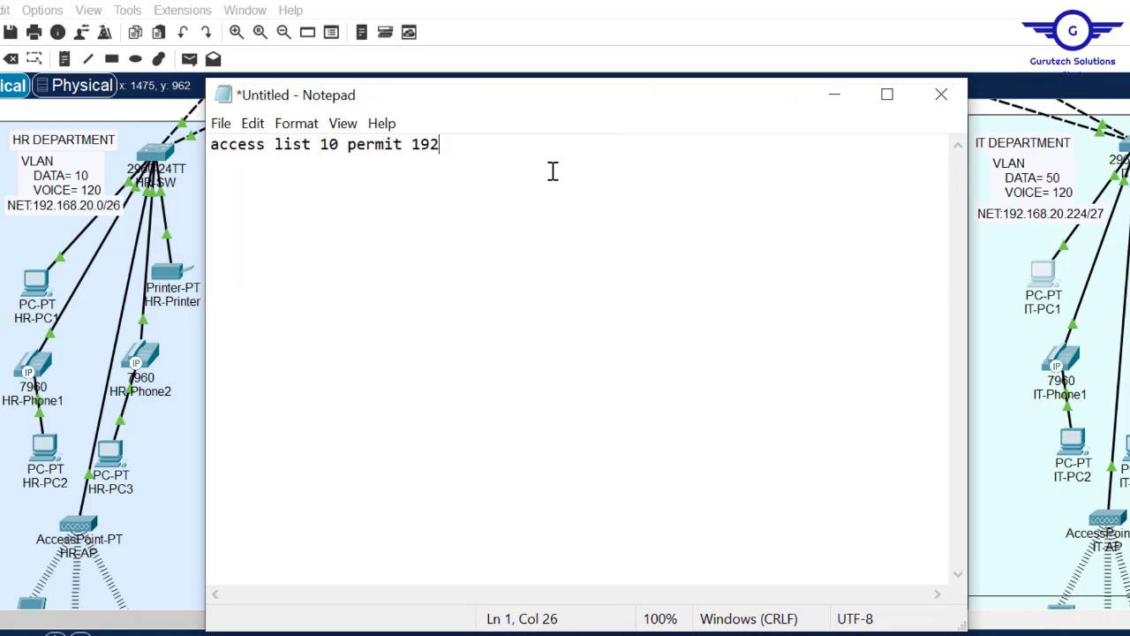
text(.168.)
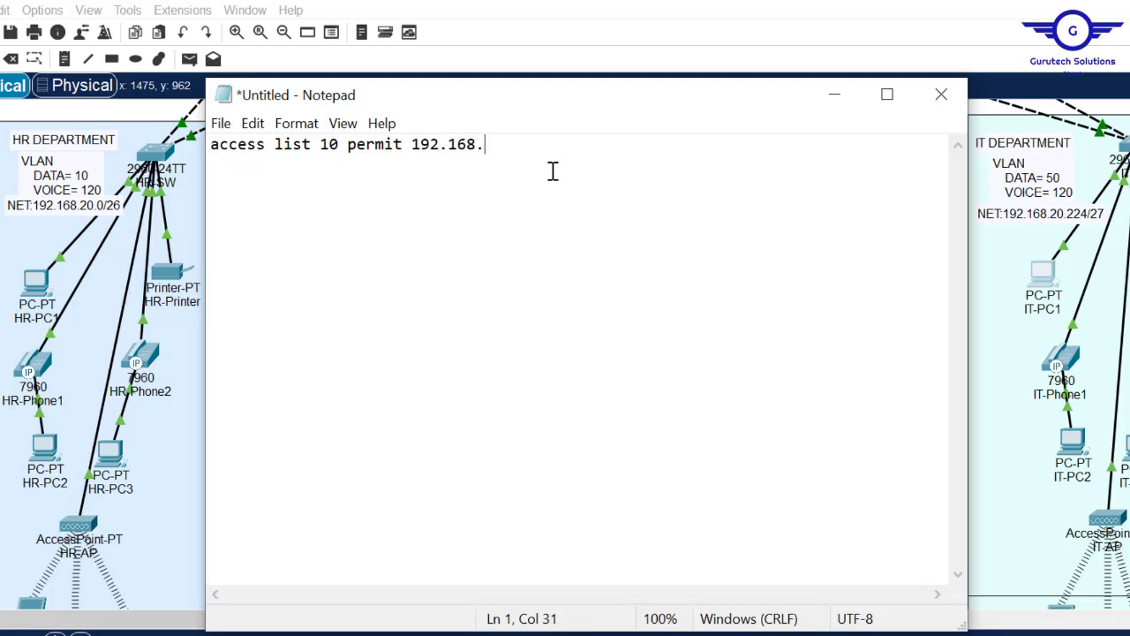
text(20.224 0.0)
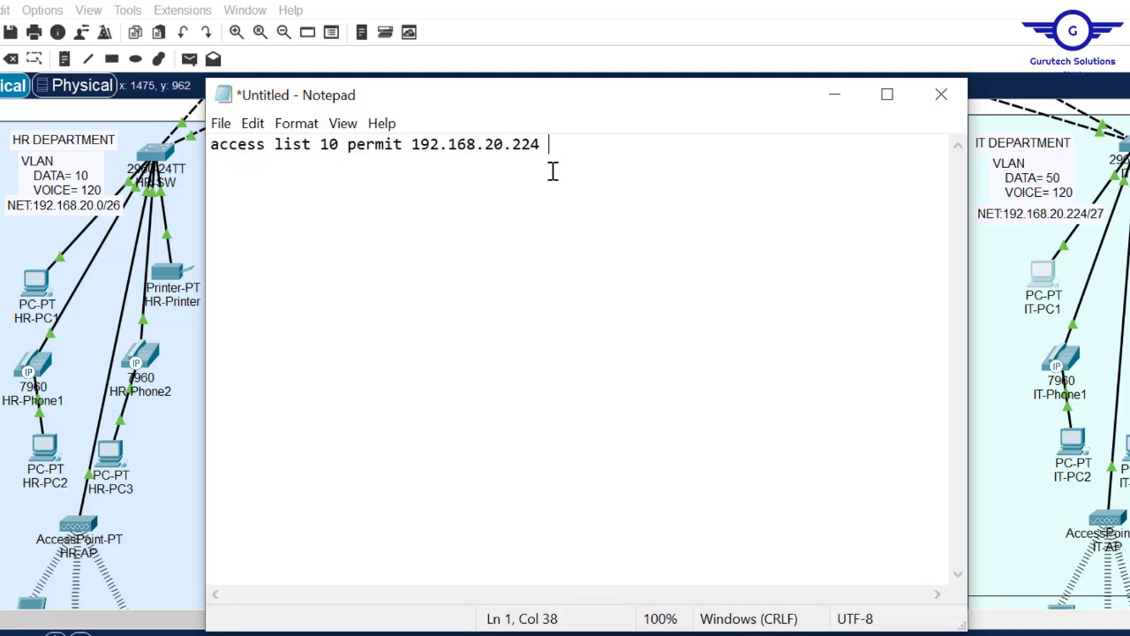
text(.0.31)
key(Return)
- Add deny any, line vty 0 15 with access class 10 in, and do wr, then select all
text(acces)
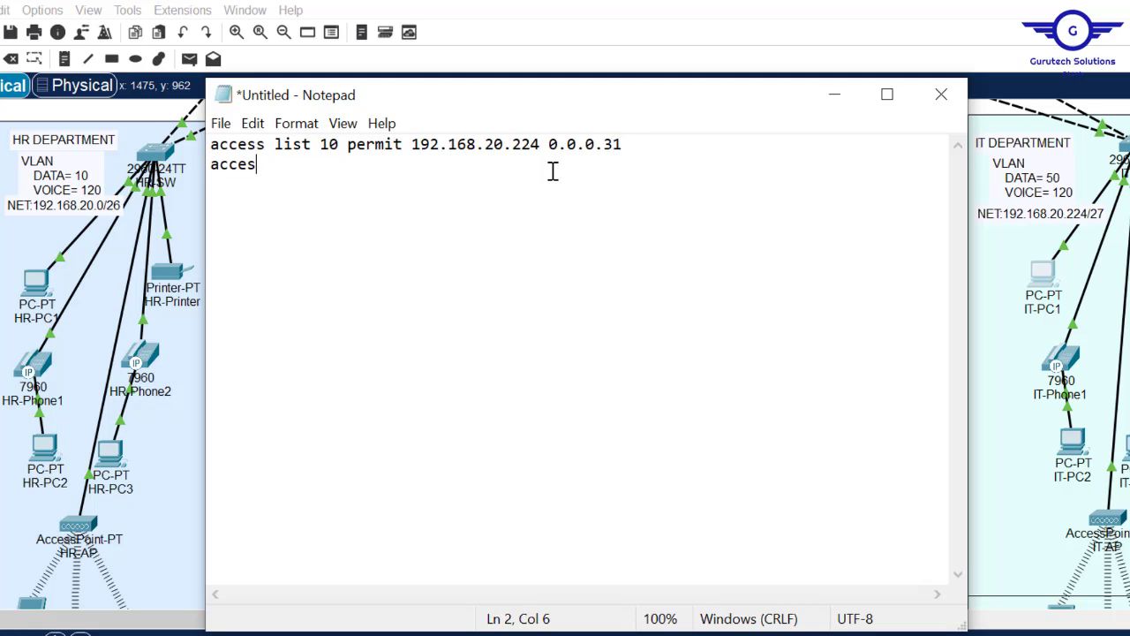
text(s list 10)
text(de)
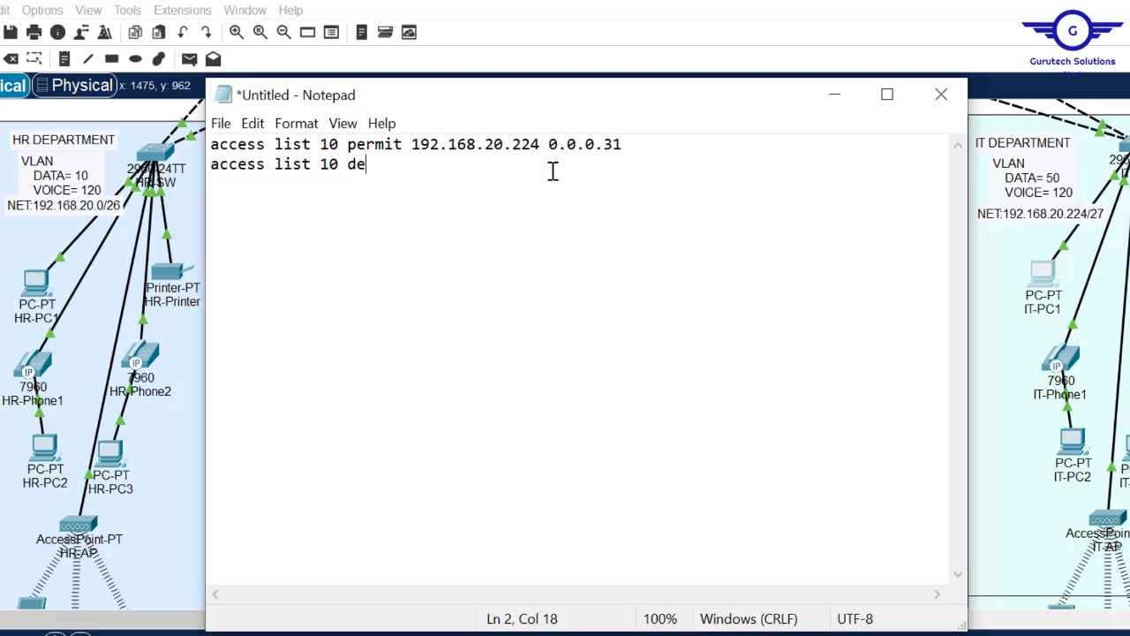
text(ny any)
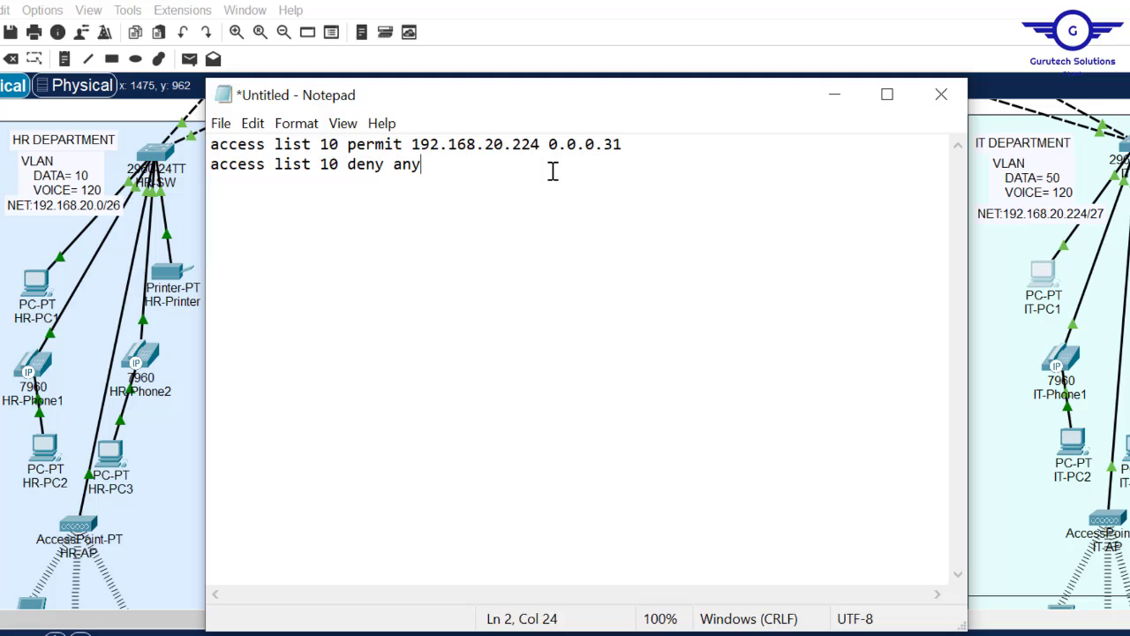
key(Return)
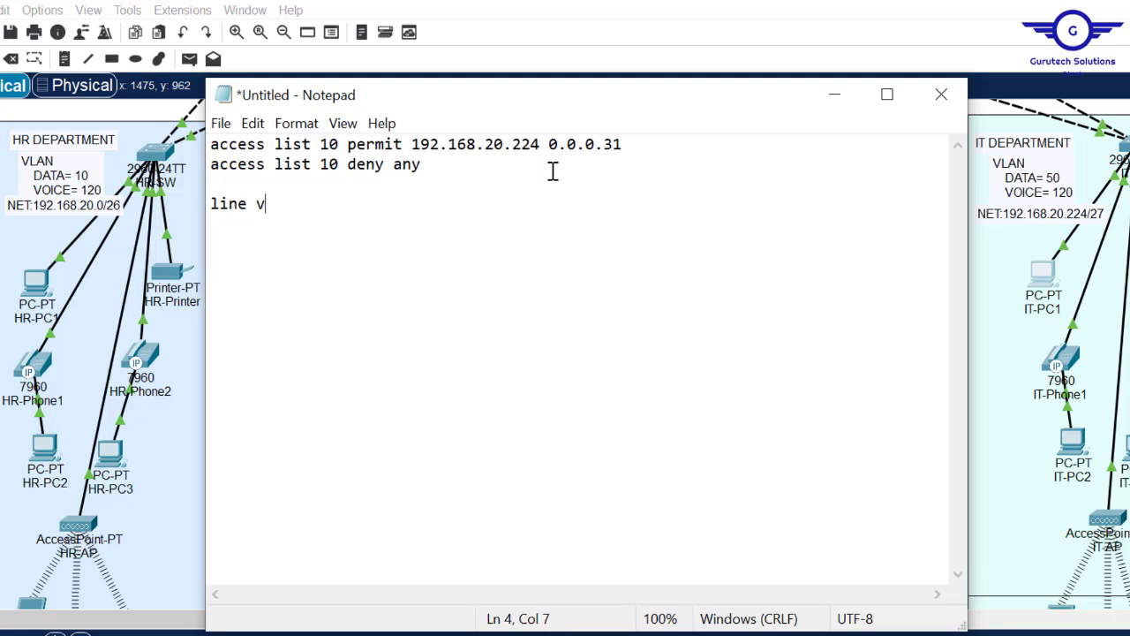
text(15 )
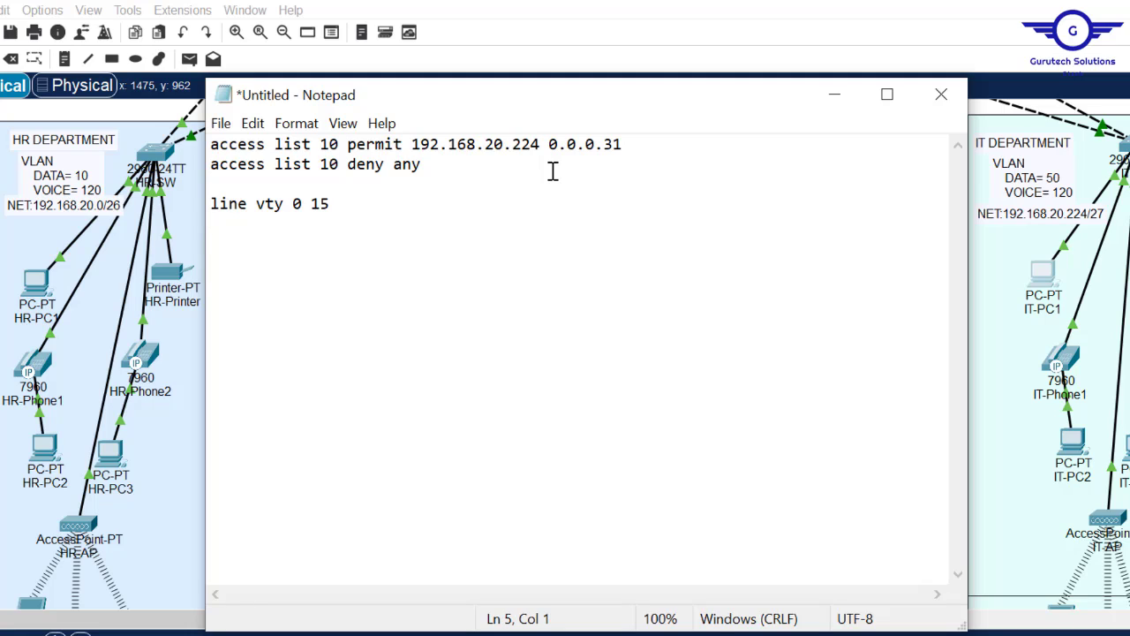
text(access c)
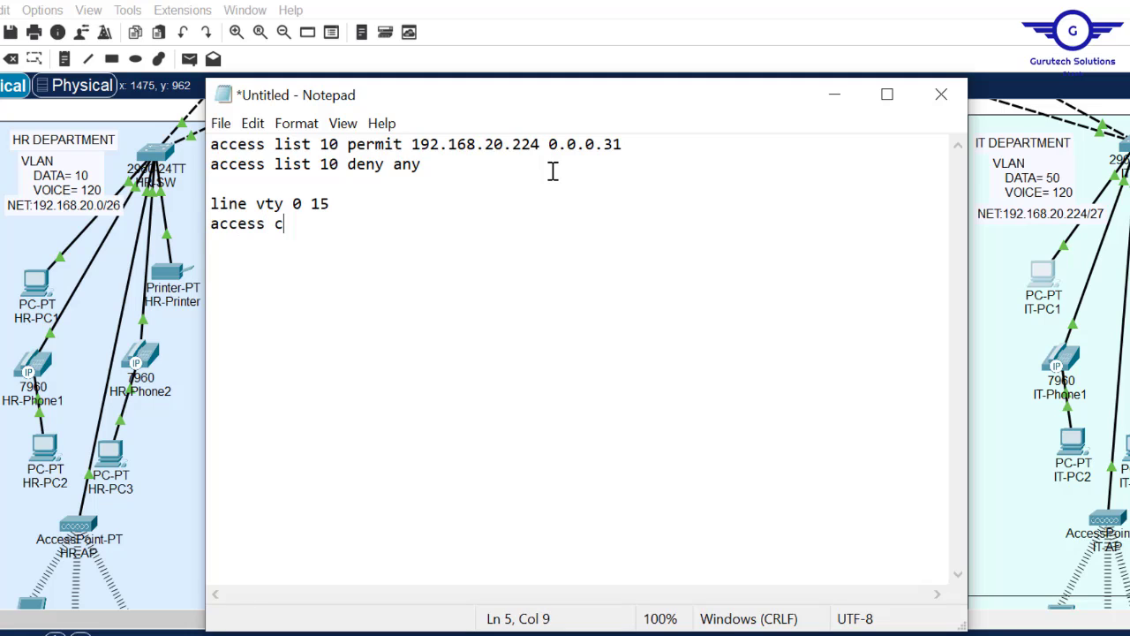
text(lass 10 )
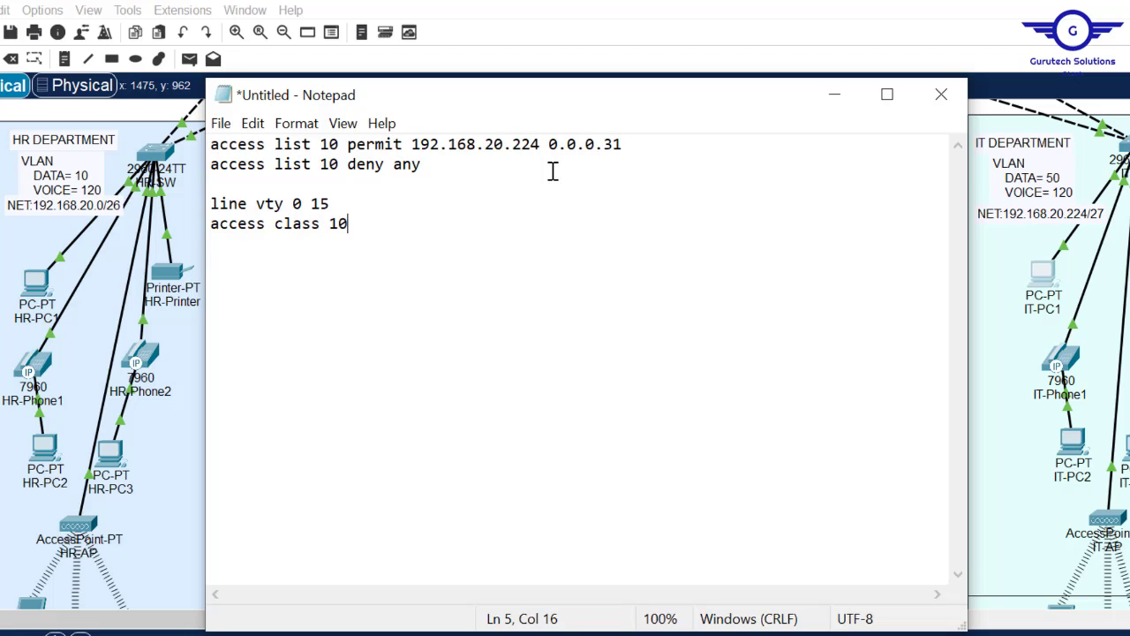
text(in)
key(Return)
text(\)
text(e)
text(do wr)
key(Return)
key(Return)
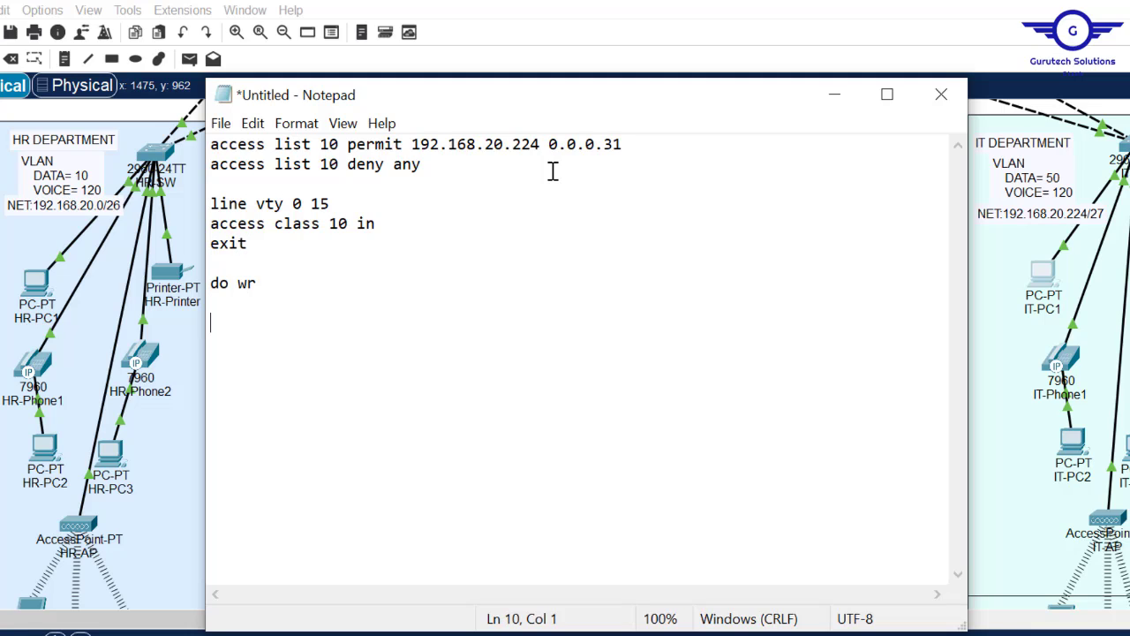
key(ctrl+a)
key(super+c)
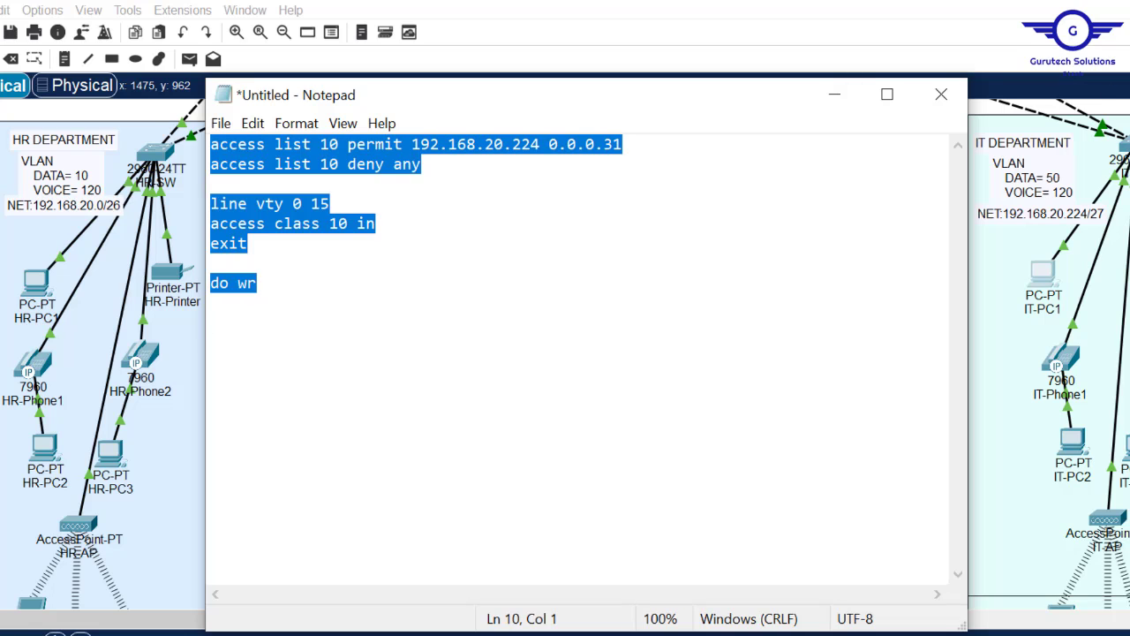
drag(1129, 371, 1129, 168)
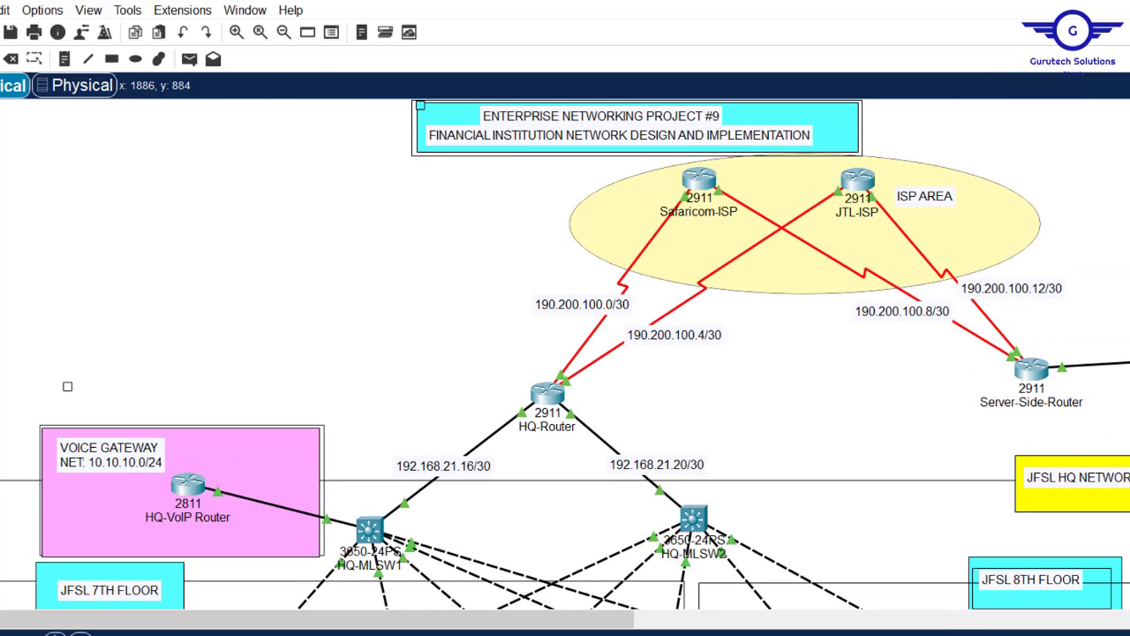
- On HQ-VoIP Router, leave interface mode and paste the ACL commands, which are rejected as invalid input
click(189, 496)
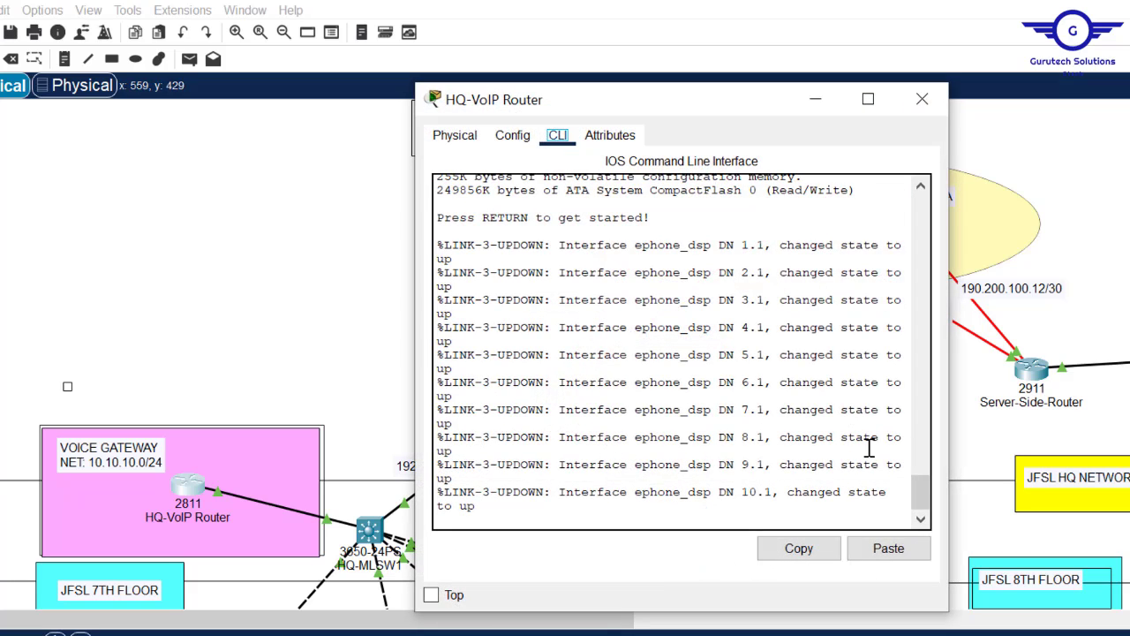
click(512, 135)
click(521, 338)
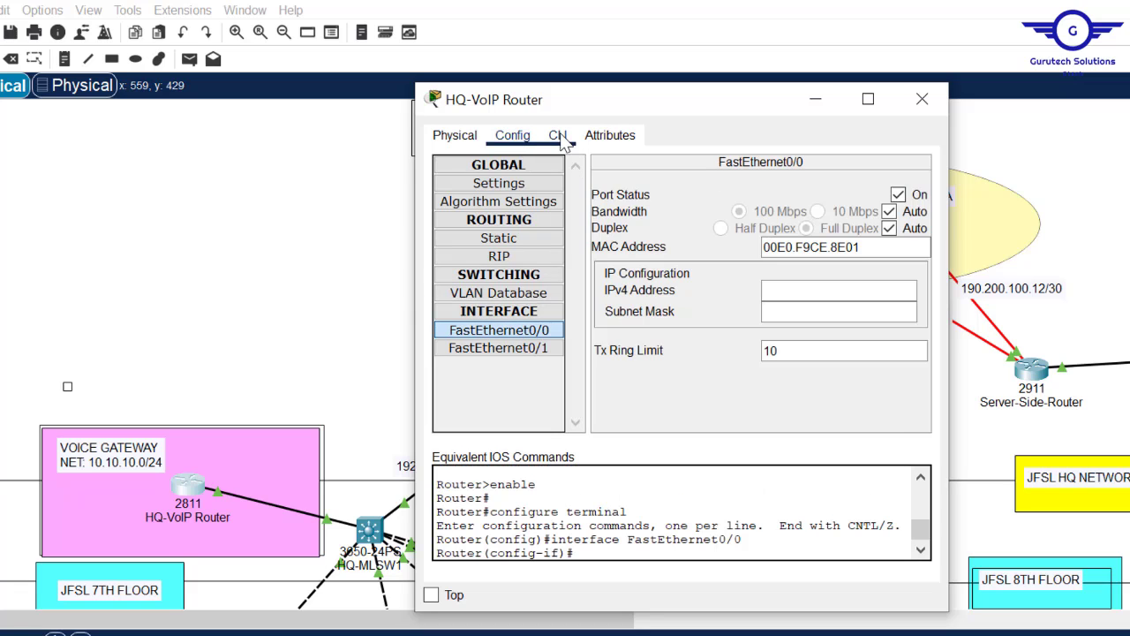
click(558, 135)
key(Return)
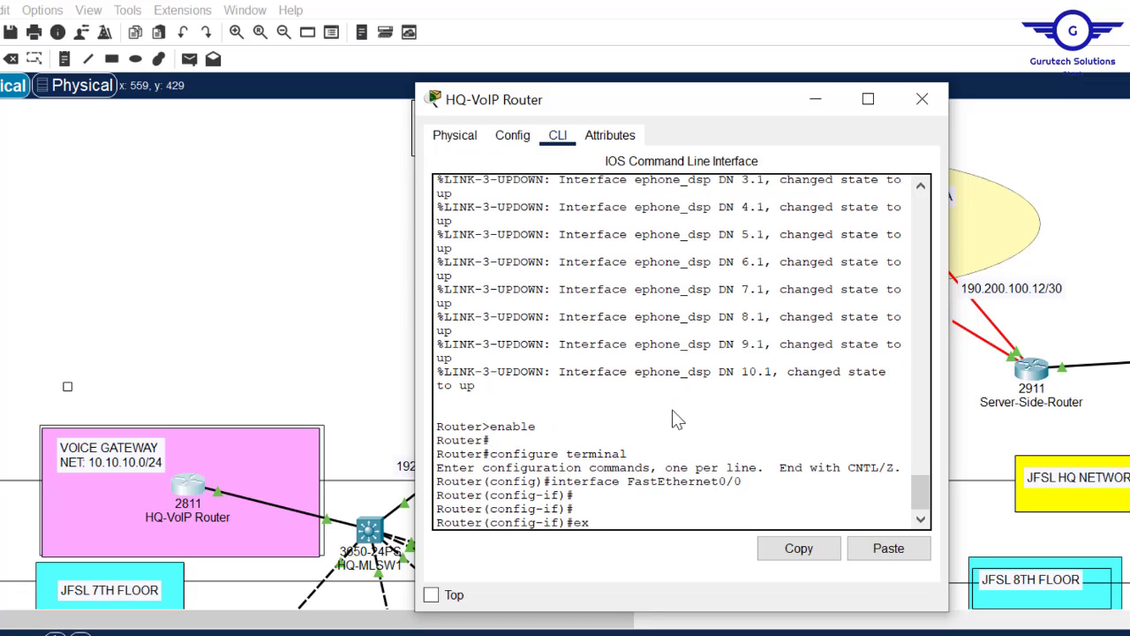
key(Return)
key(Return)
key(Return)
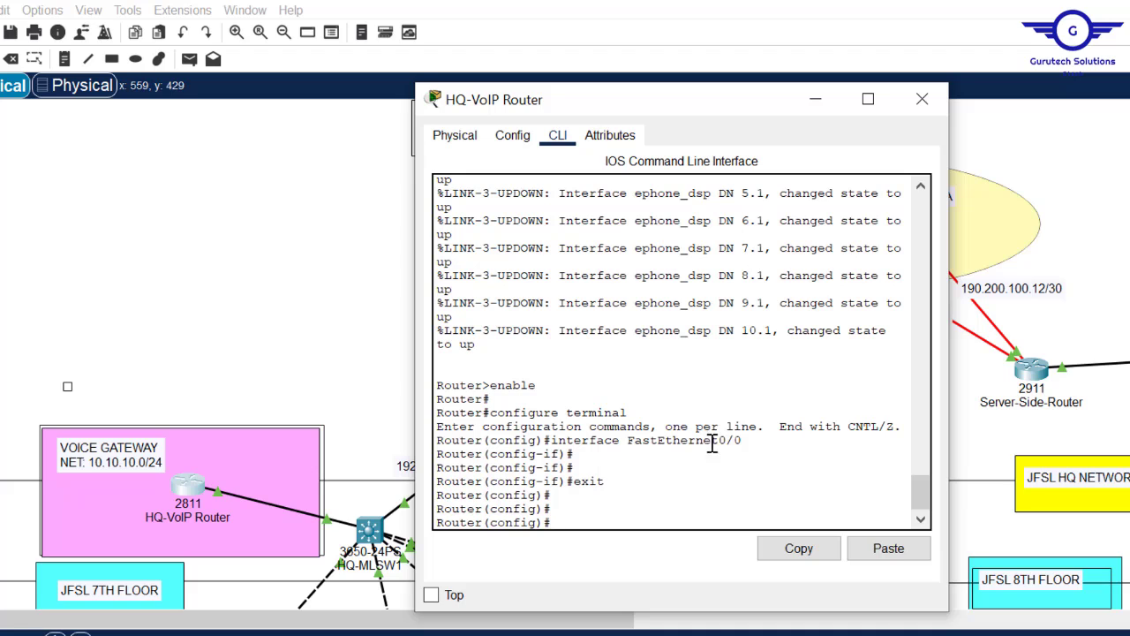
click(888, 548)
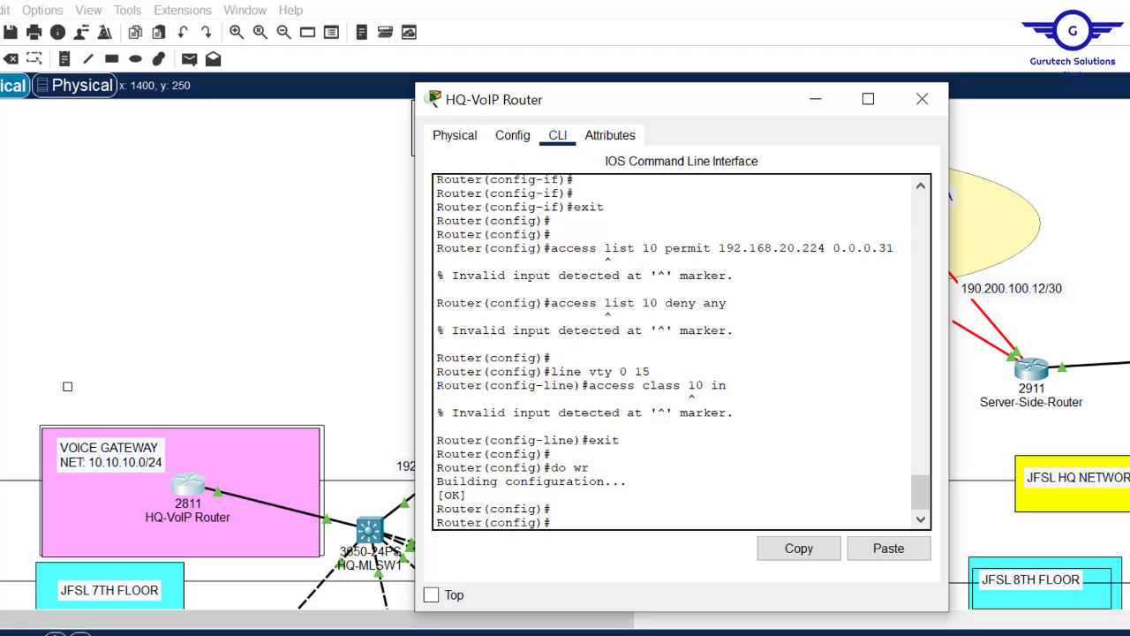
click(1055, 253)
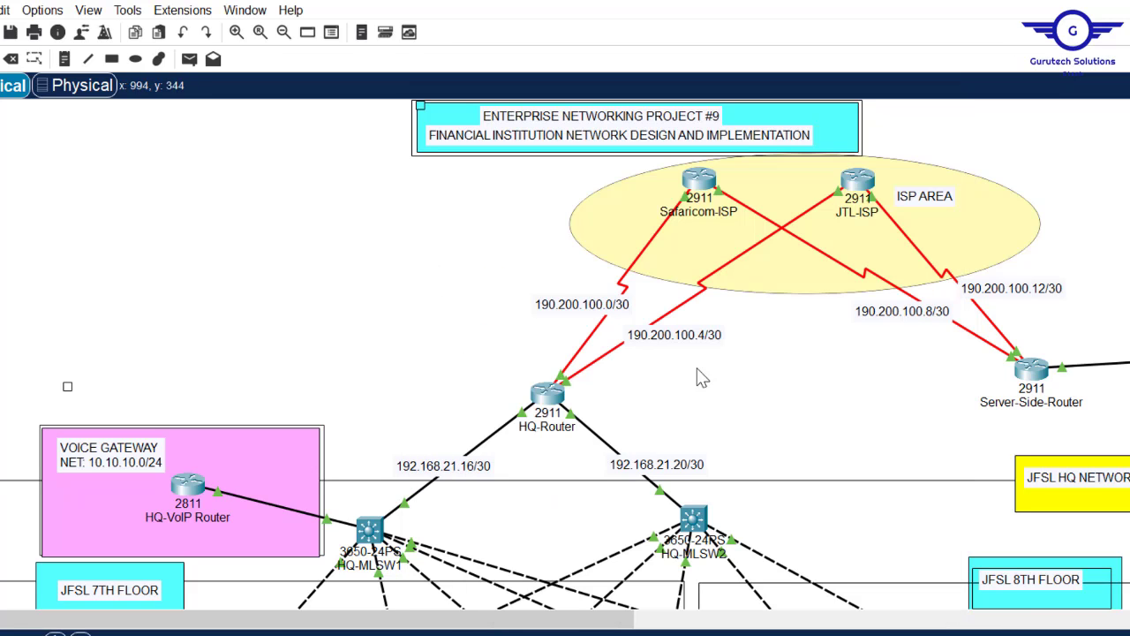
click(371, 528)
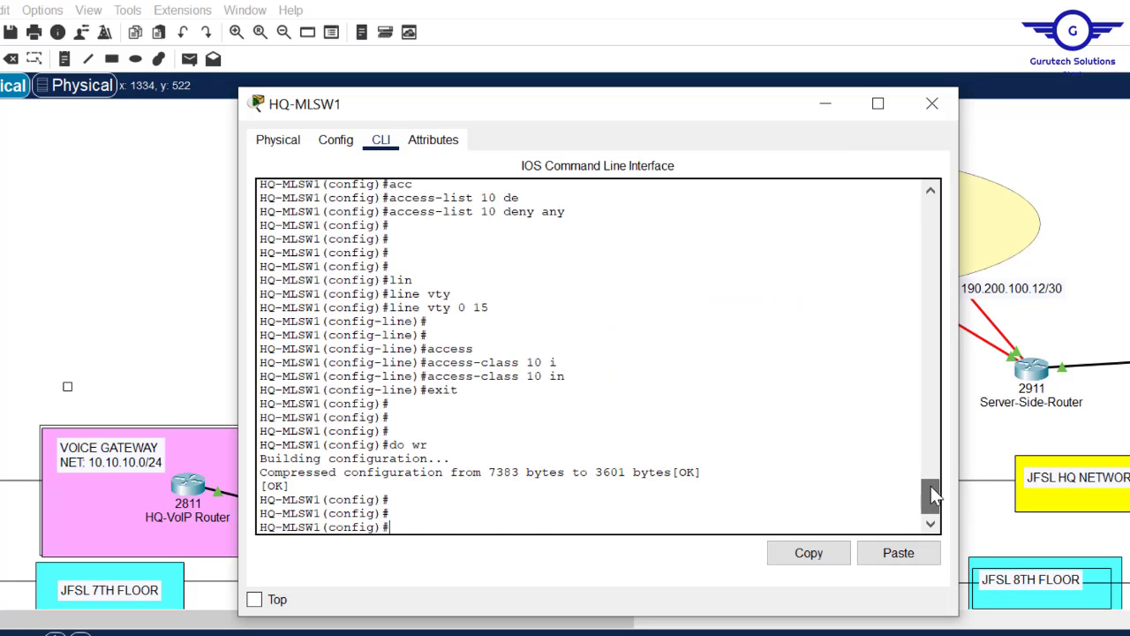
- Fix the Notepad commands to read 'access-list' and 'access-class' with hyphens, and copy them all
drag(932, 486, 931, 471)
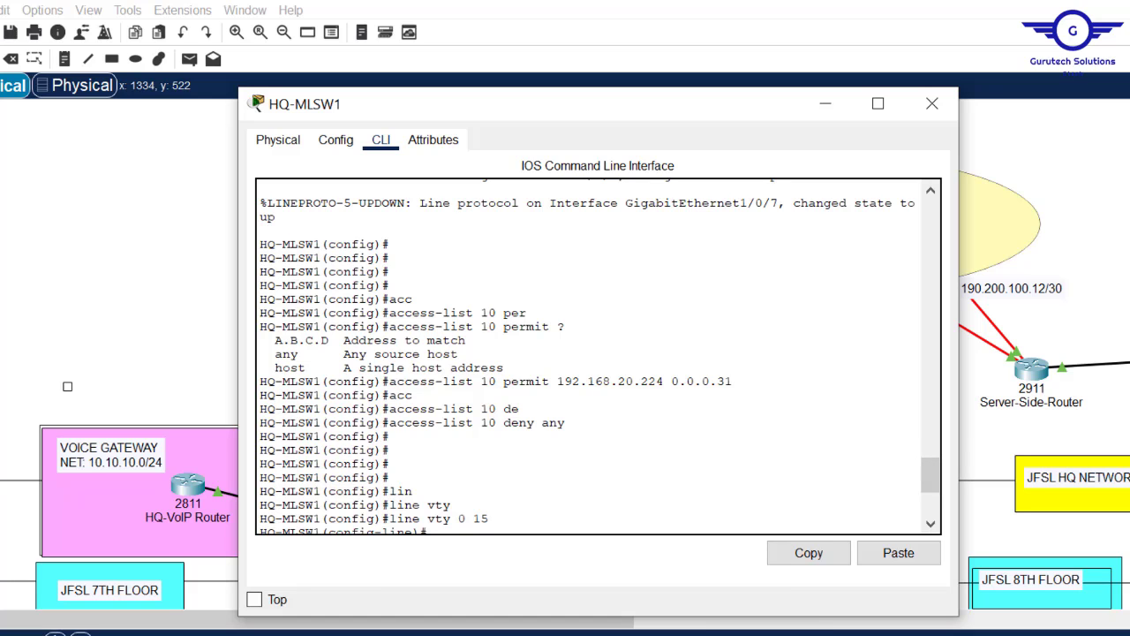
mouse_move(580, 632)
click(833, 601)
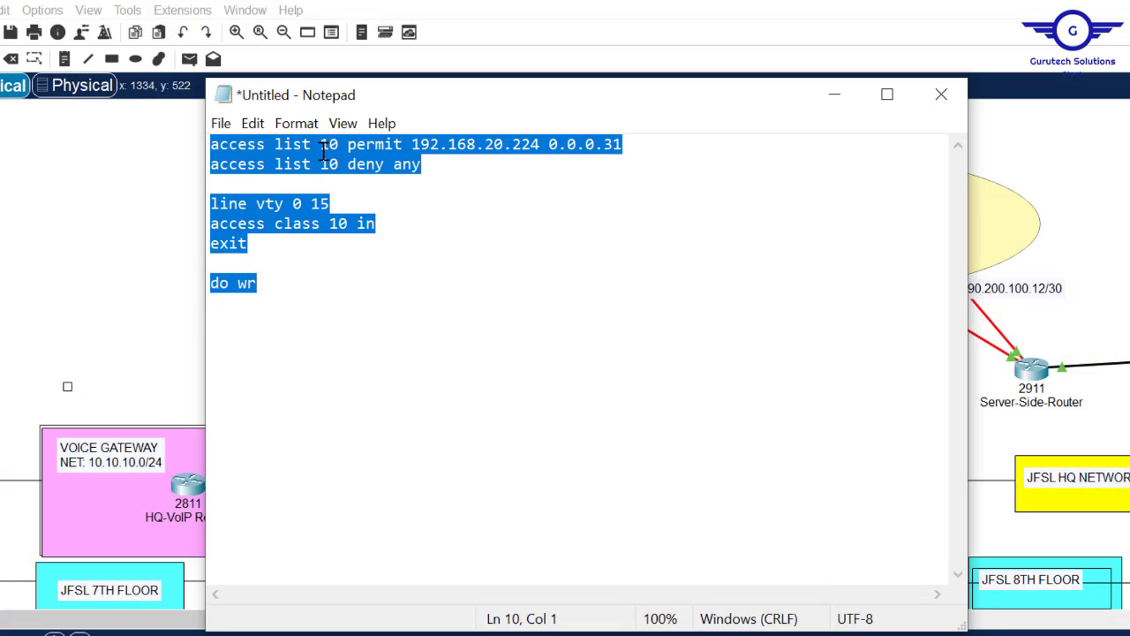
click(268, 144)
key(Delete)
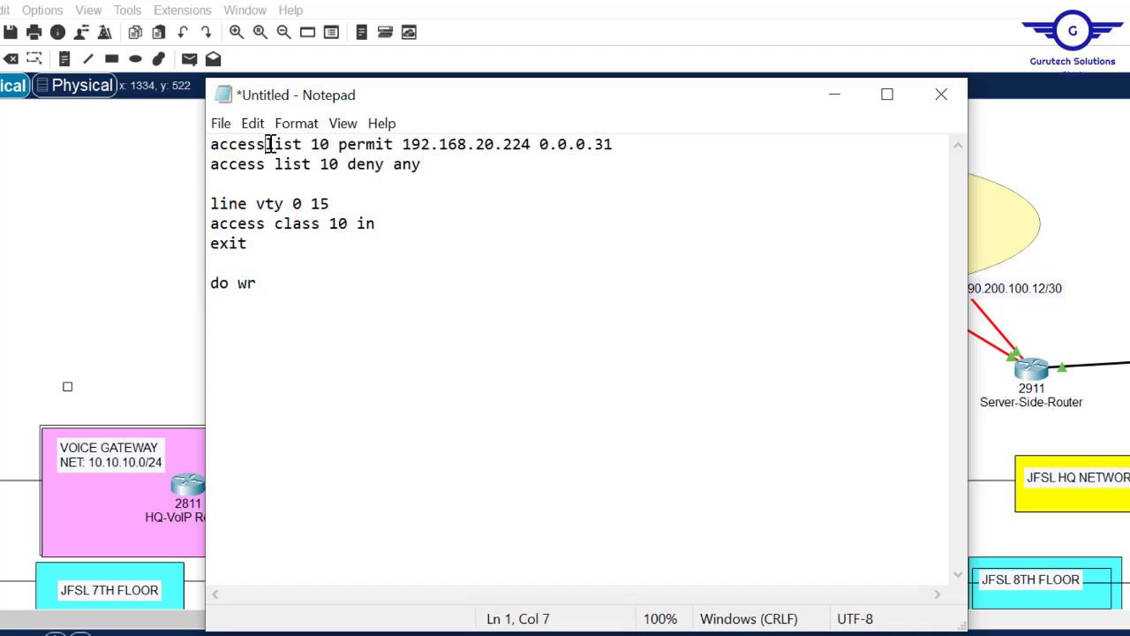
text(-)
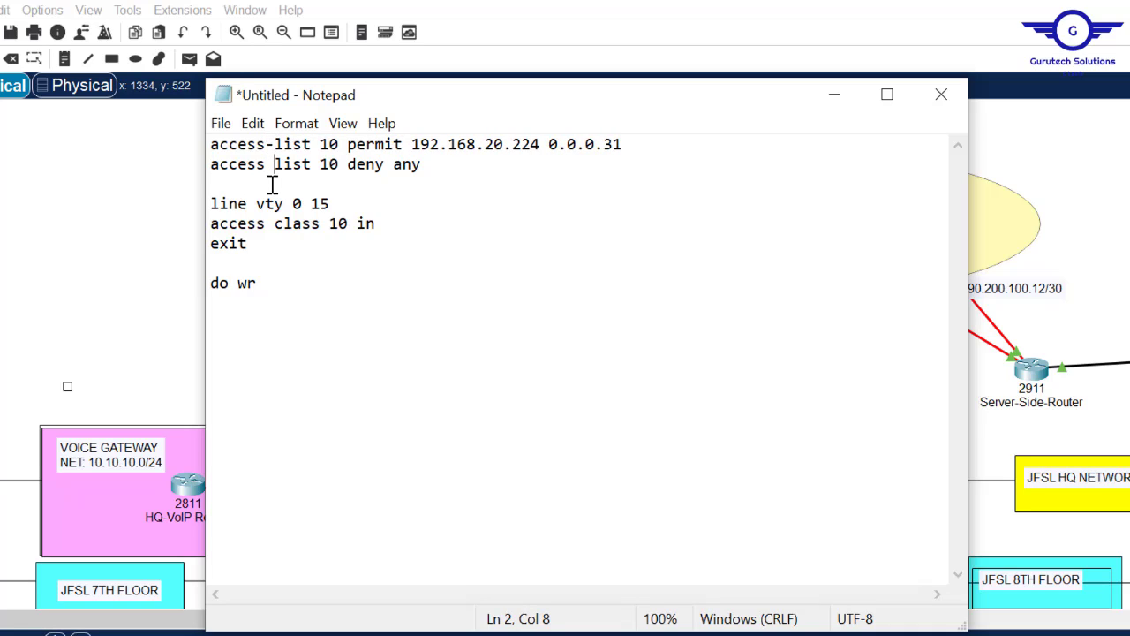
key(BackSpace)
text(-)
key(BackSpace)
text(-)
key(ctrl+a)
key(super+c)
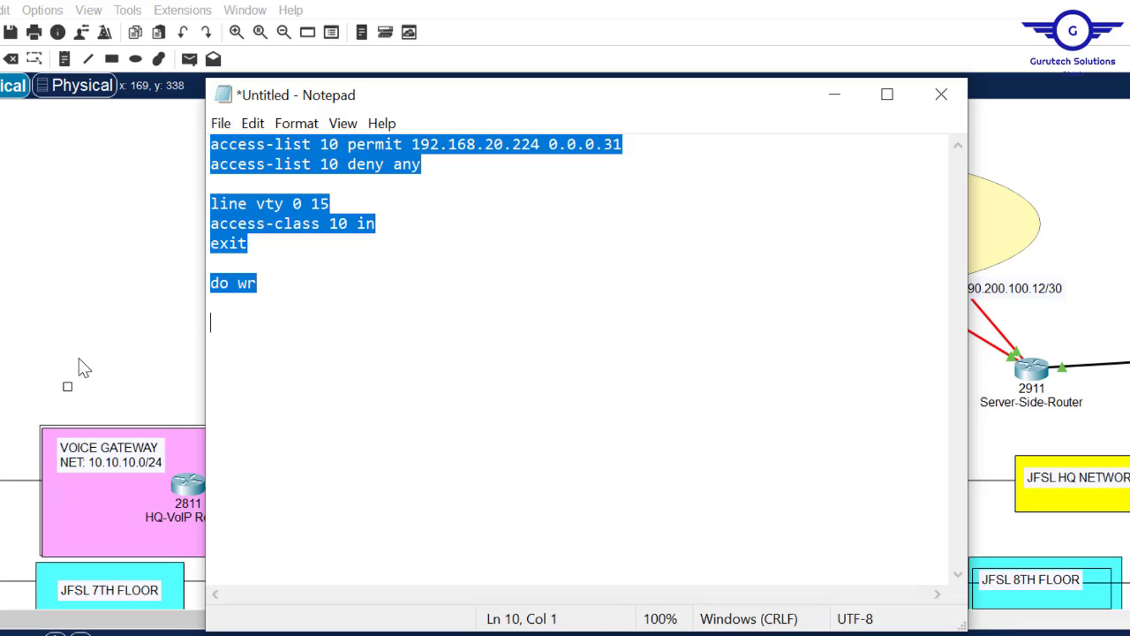
click(115, 245)
- Paste the corrected ACL commands into HQ-VoIP Router's CLI and close its window
click(194, 501)
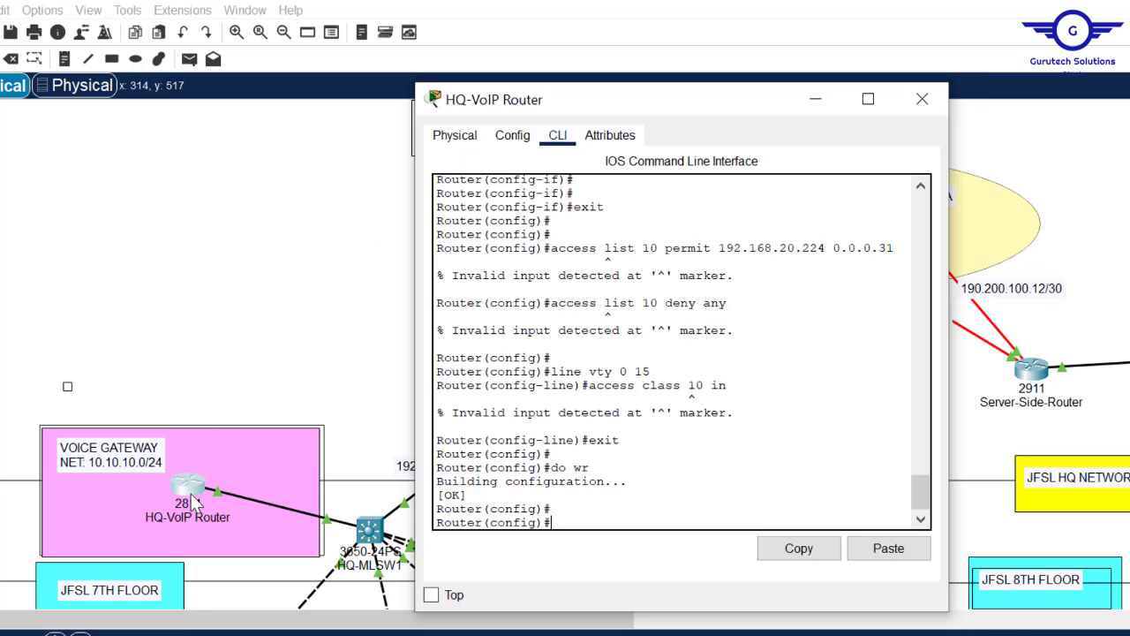
click(894, 552)
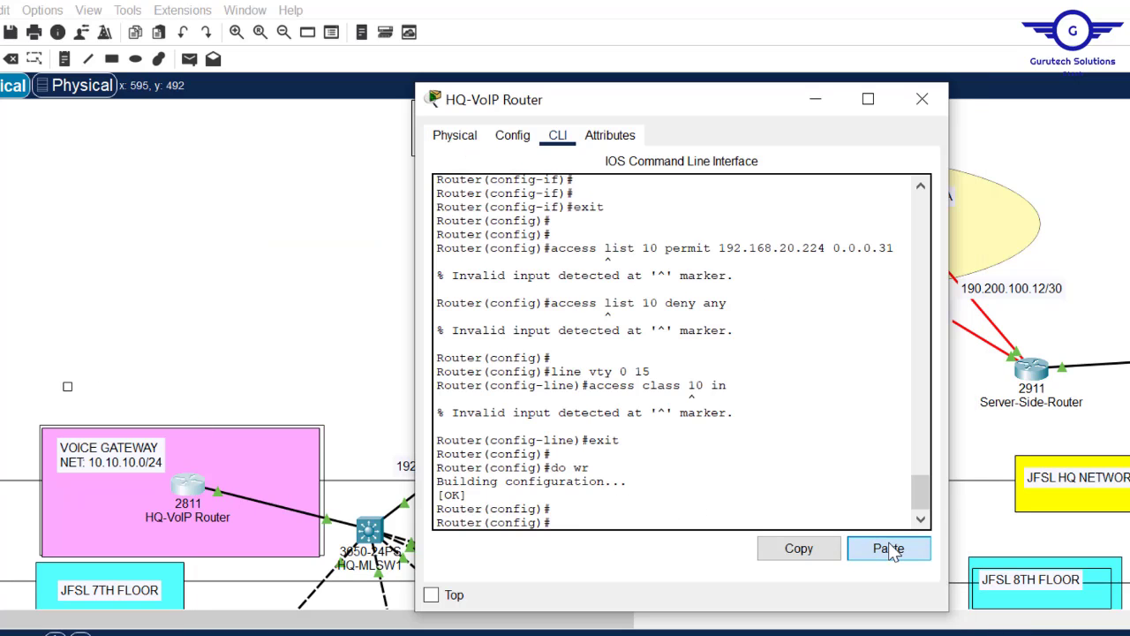
click(921, 99)
- Check HQ-MLSW2's global settings and command line, then close its window
click(699, 521)
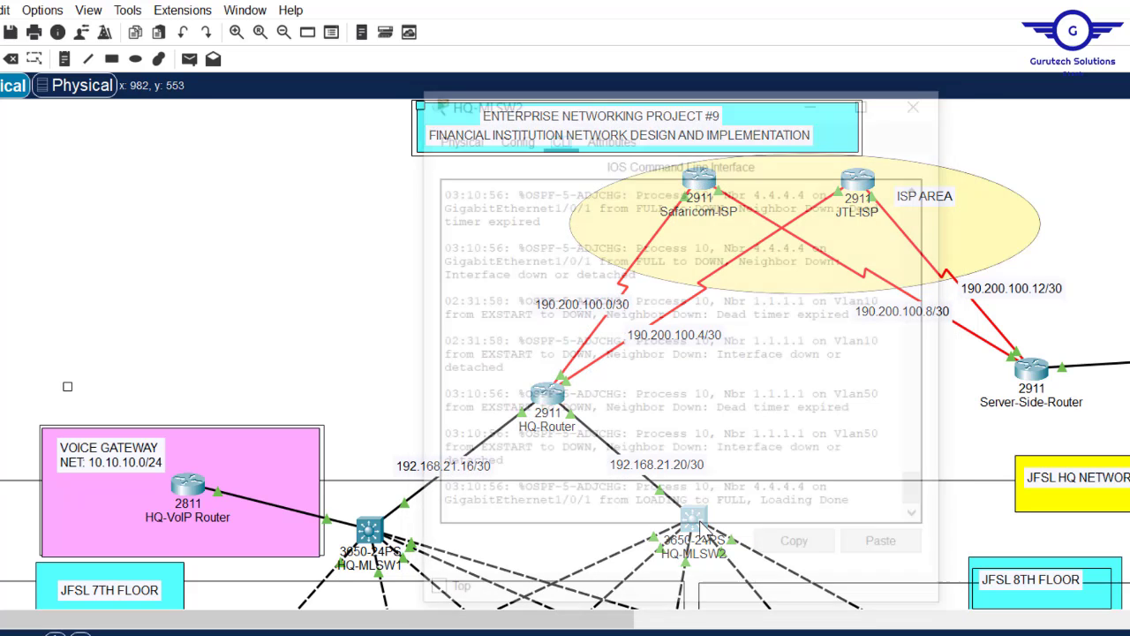
click(513, 137)
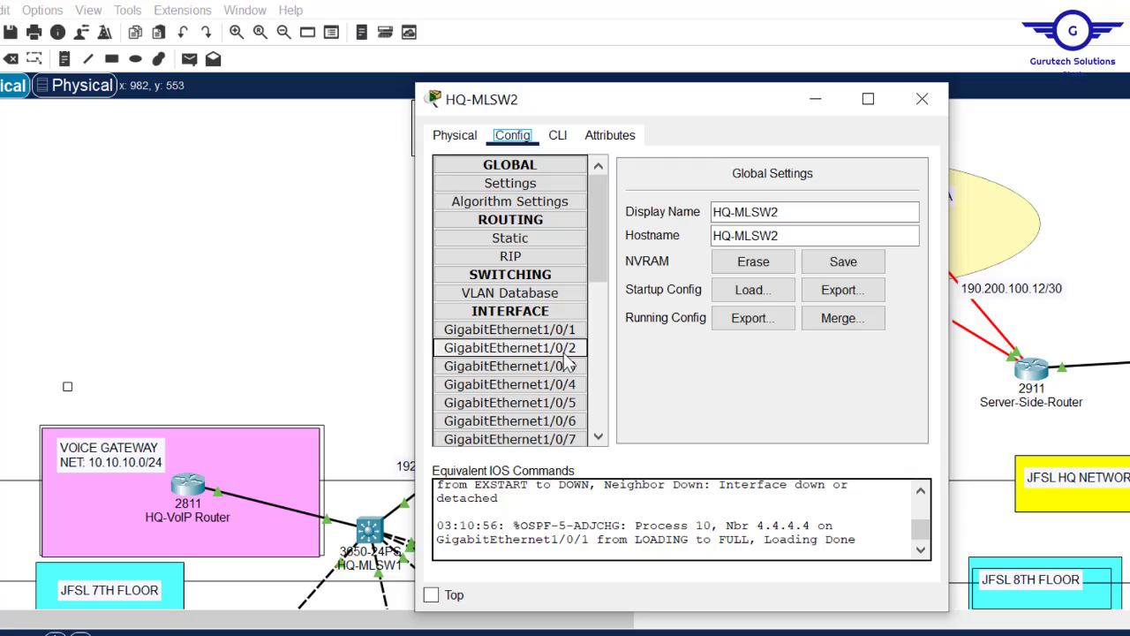
click(557, 135)
click(921, 99)
- Open and close the HQ-Router, Safaricom-ISP, JTL-ISP and Server-Side-Router windows
click(548, 212)
click(921, 99)
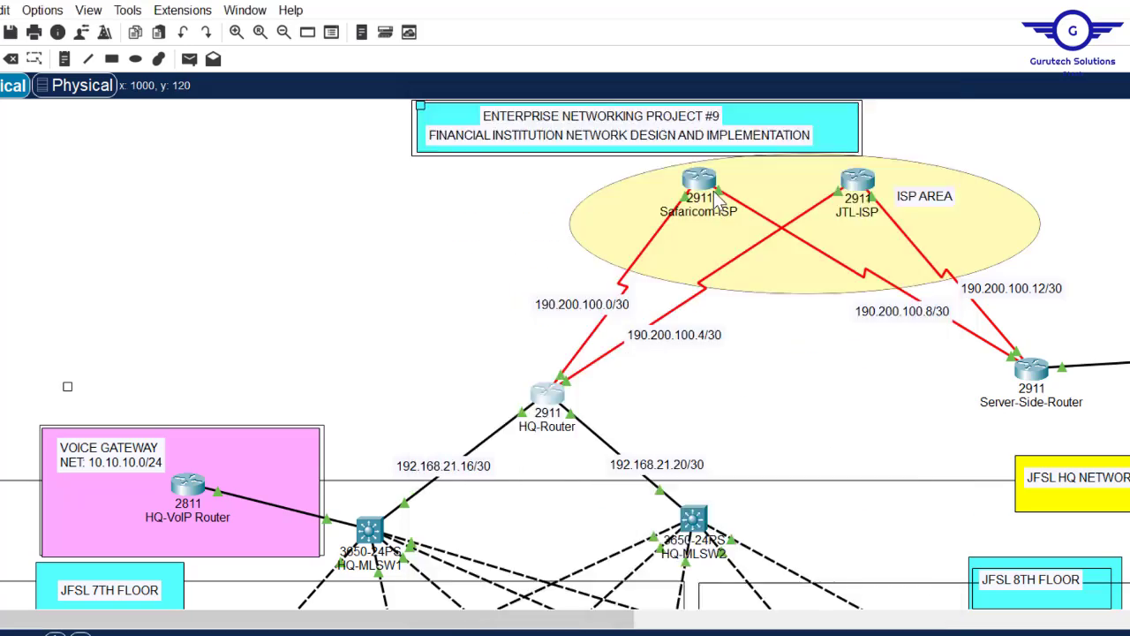
click(698, 188)
click(921, 99)
click(855, 187)
click(921, 99)
click(1032, 371)
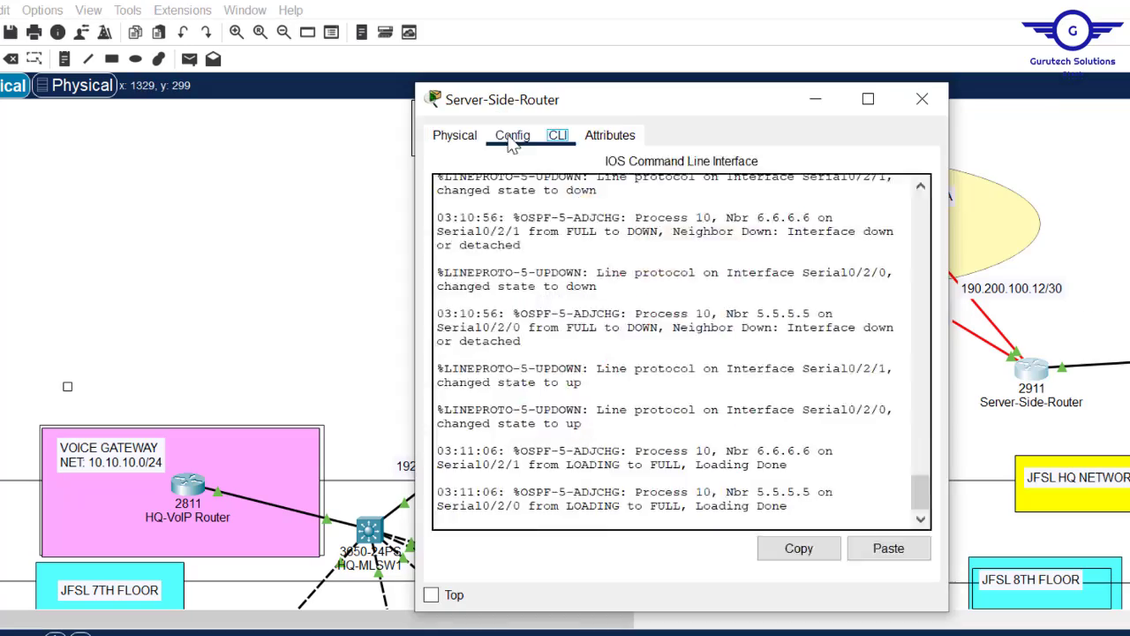
click(921, 98)
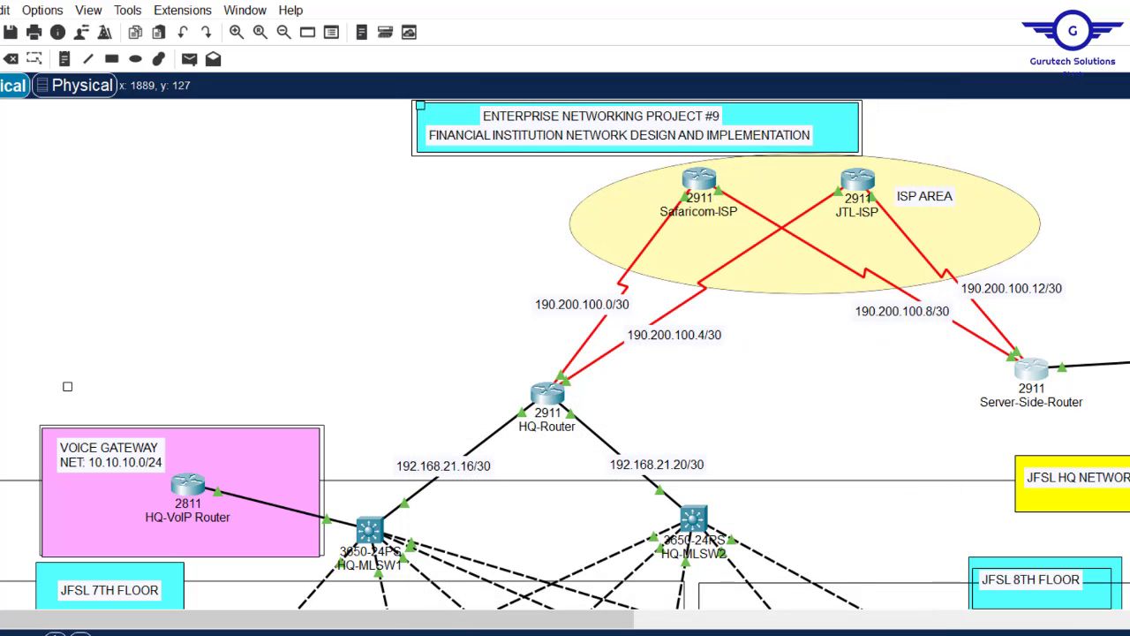
scroll(1069, 229, down, 4)
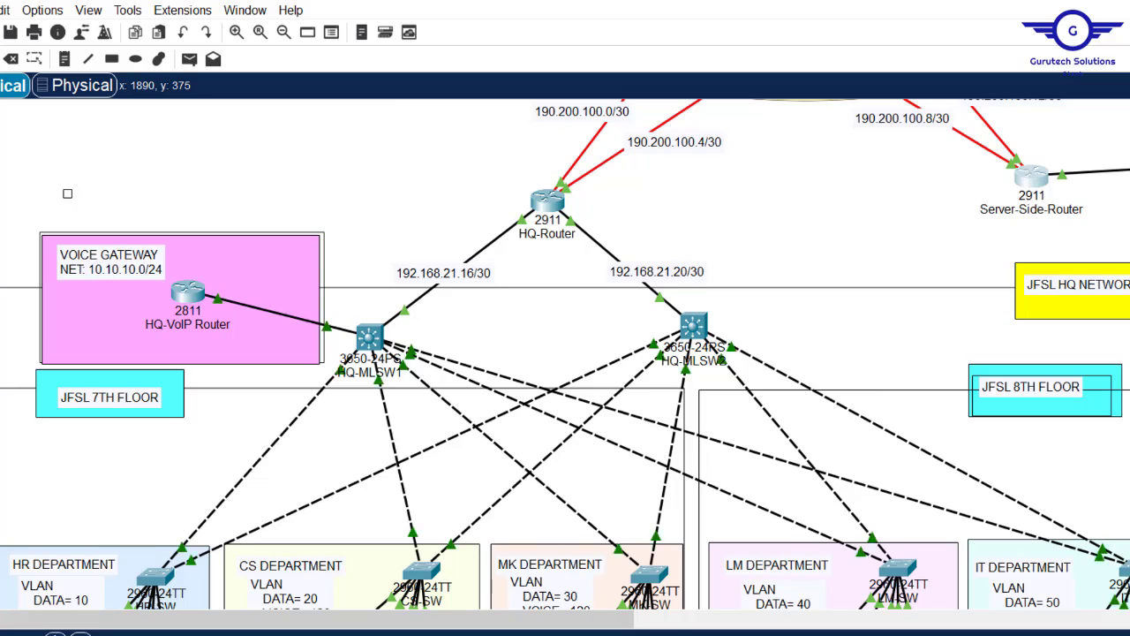
scroll(1087, 353, down, 10)
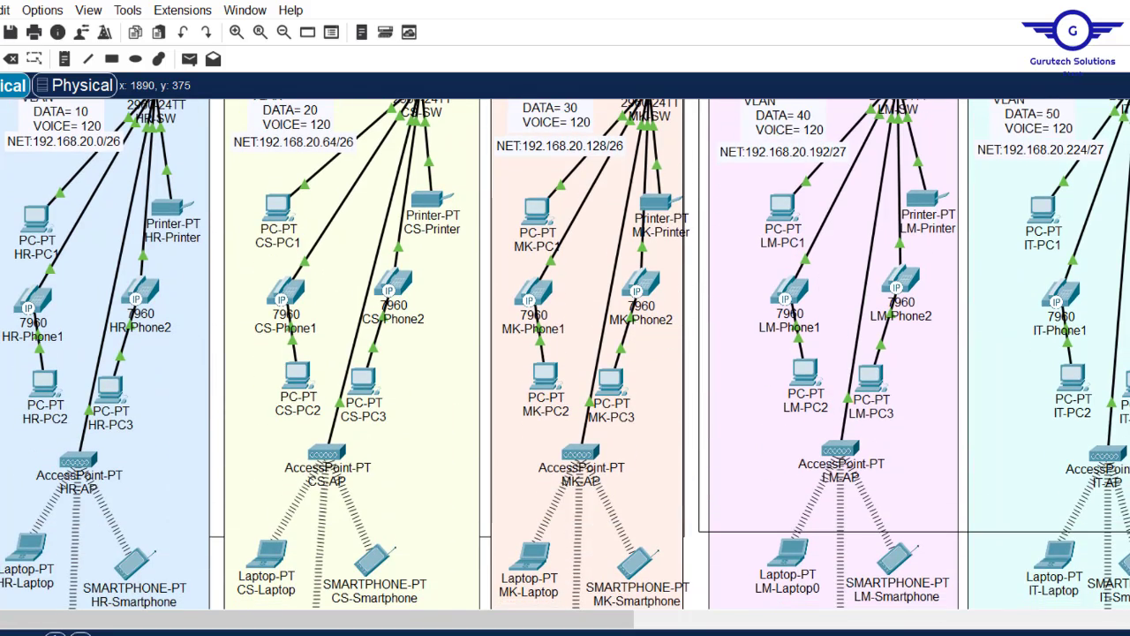
- Rerun ssh -l cisco 192.168.21.1 from HR-Laptop's command prompt, then close the laptop
click(25, 549)
click(758, 206)
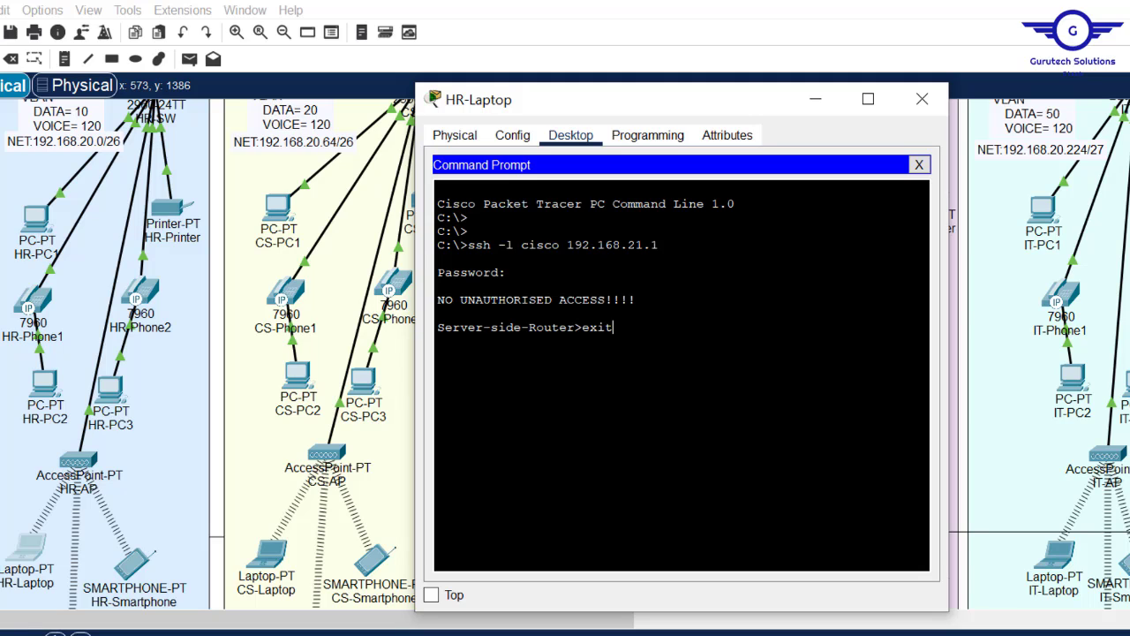
key(Return)
key(Return)
key(Return)
key(Up)
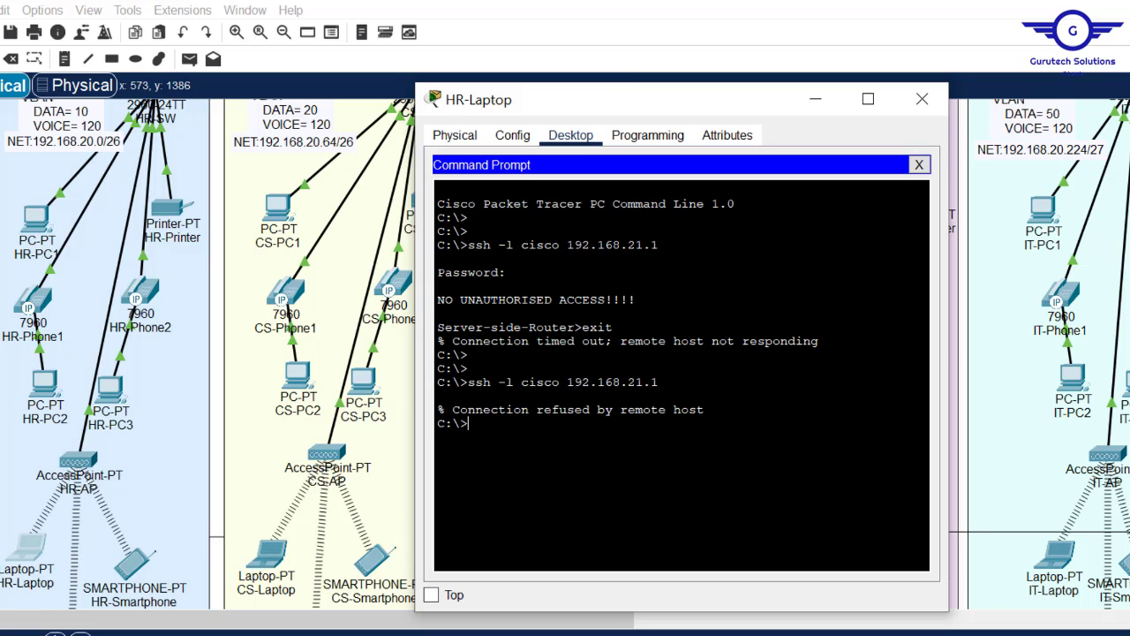
click(922, 99)
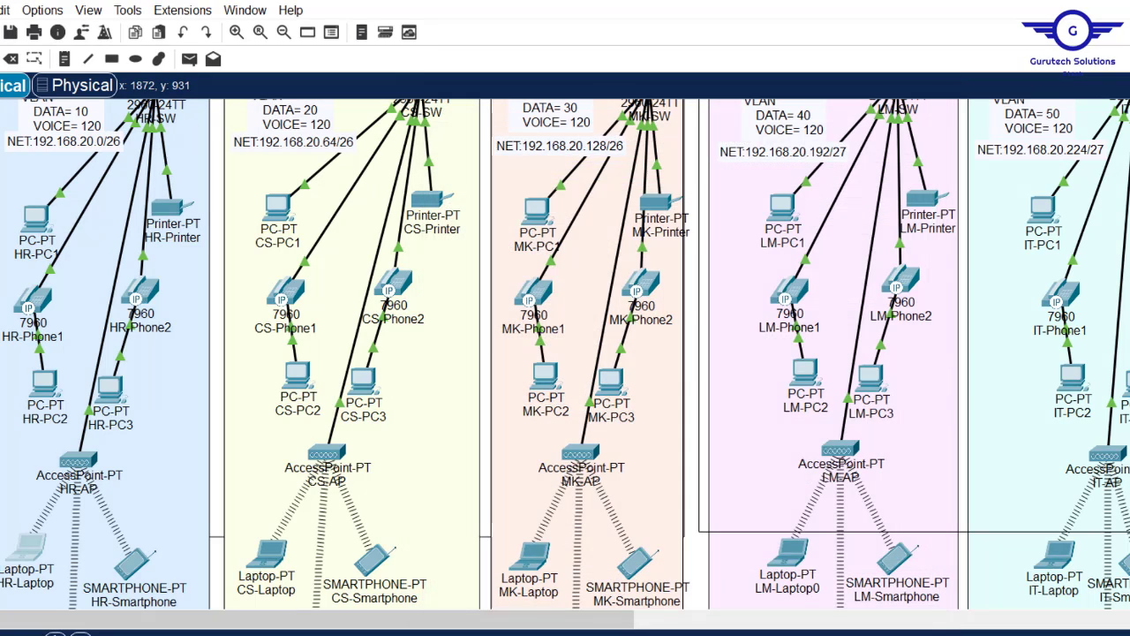
- Review the Config.txt steps list in Notepad, then return to Packet Tracer
click(542, 633)
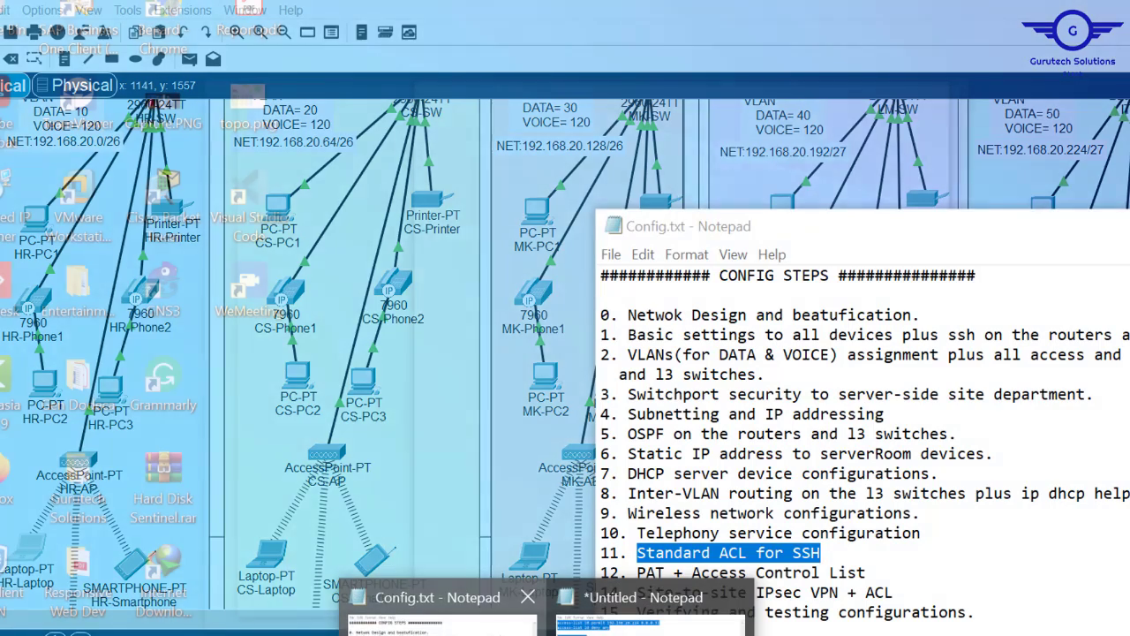
click(438, 618)
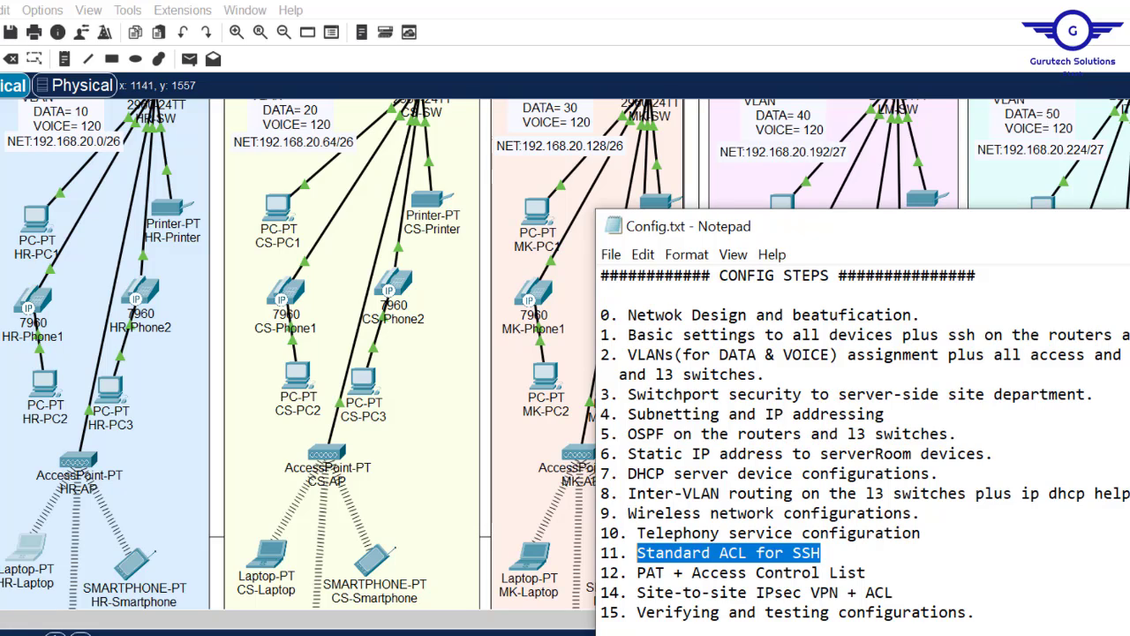
key(alt+Tab)
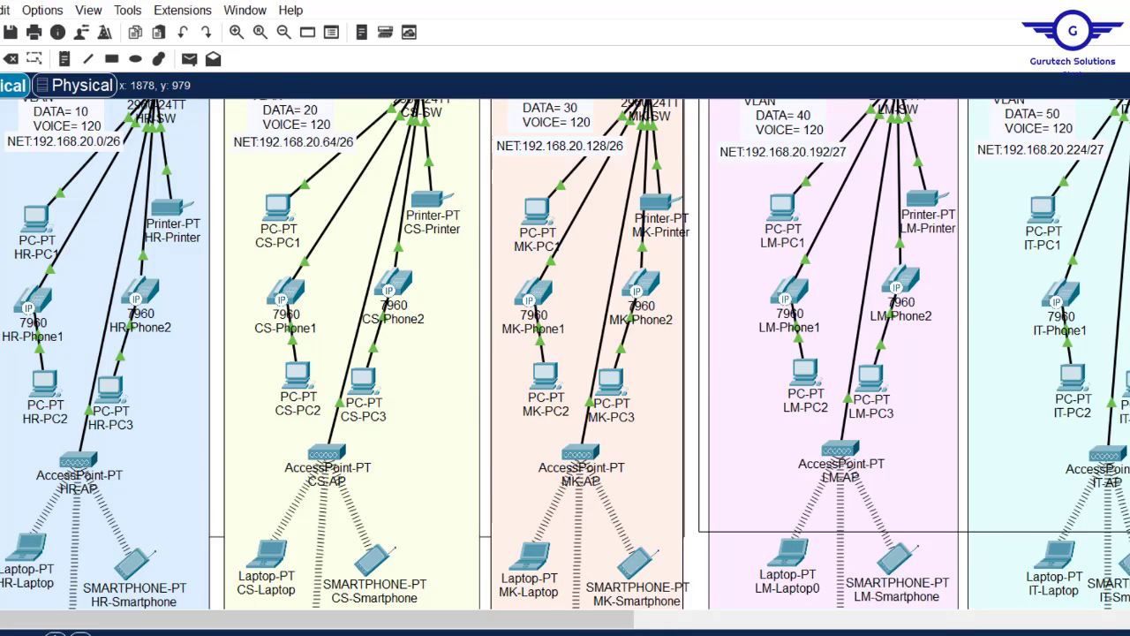
scroll(565, 327, up, 5)
scroll(565, 327, down, 2)
scroll(565, 327, up, 4)
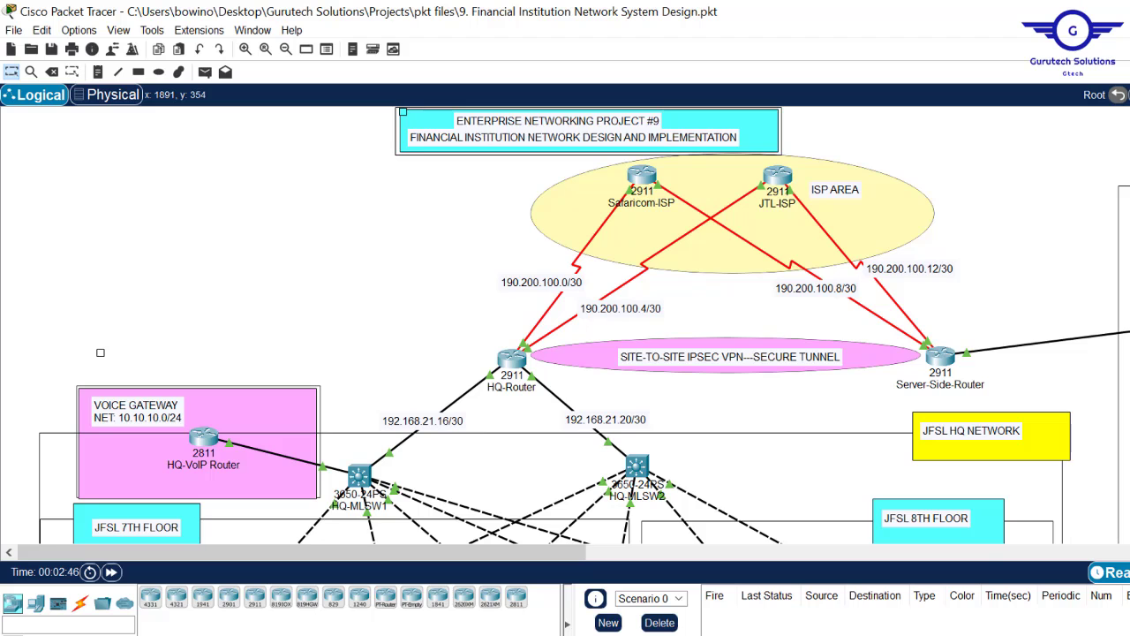
scroll(565, 327, down, 3)
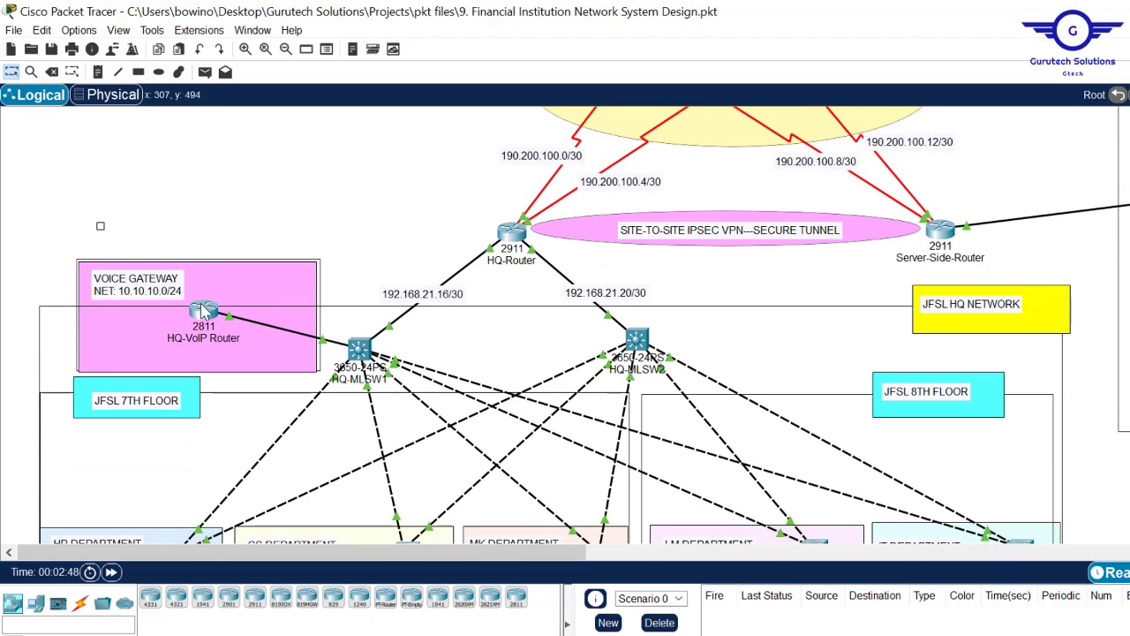
click(202, 314)
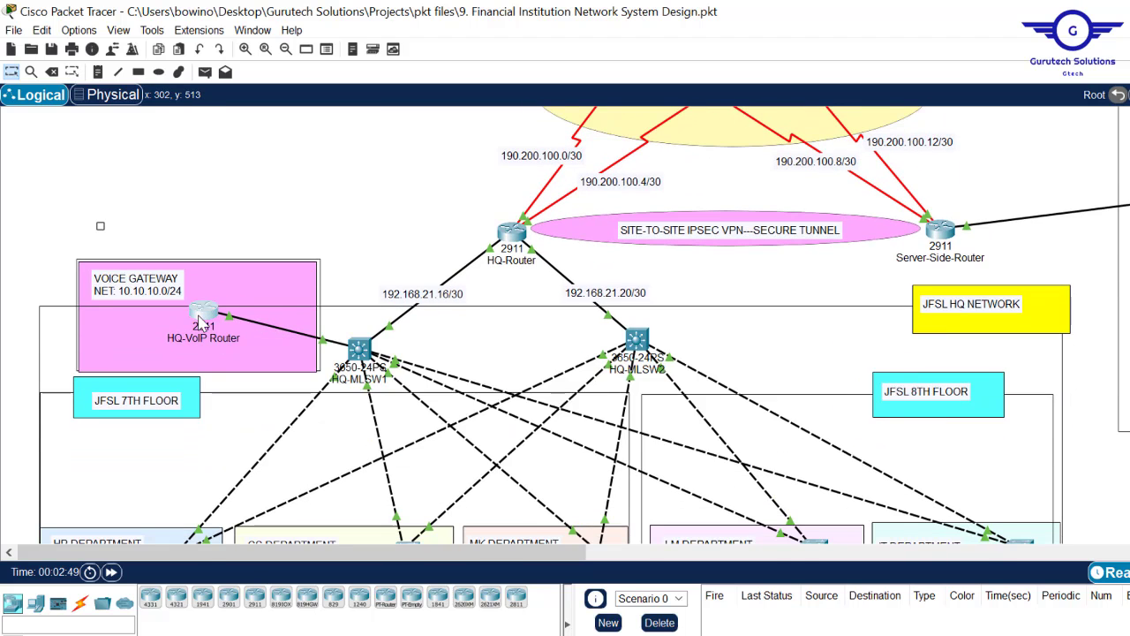
click(523, 141)
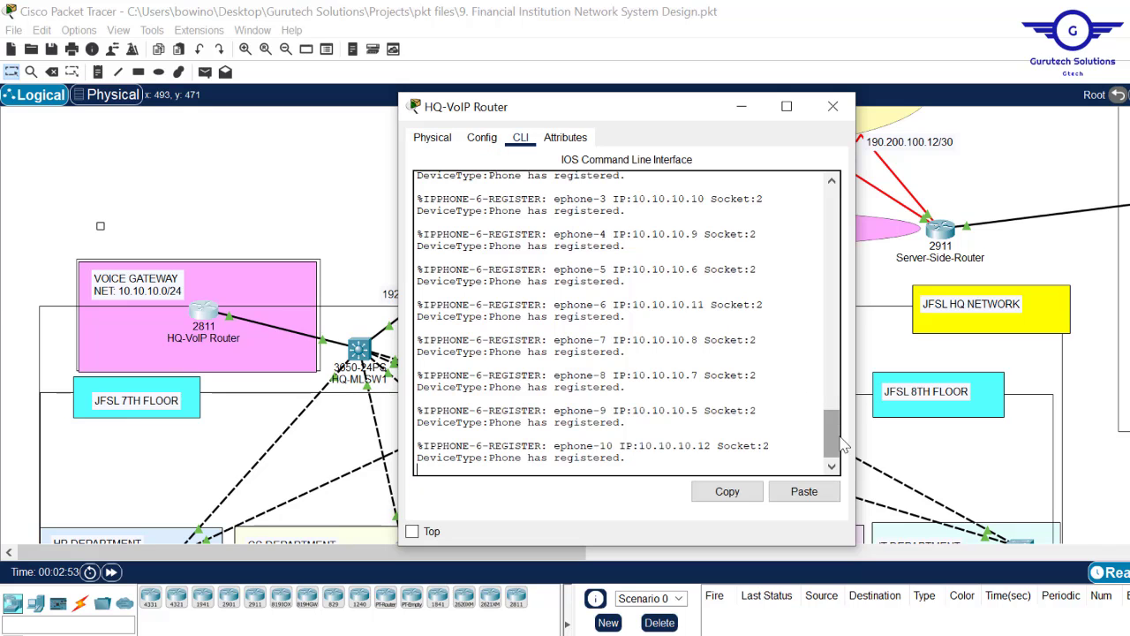
mouse_move(833, 453)
mouse_down()
mouse_move(836, 399)
mouse_move(835, 460)
mouse_up()
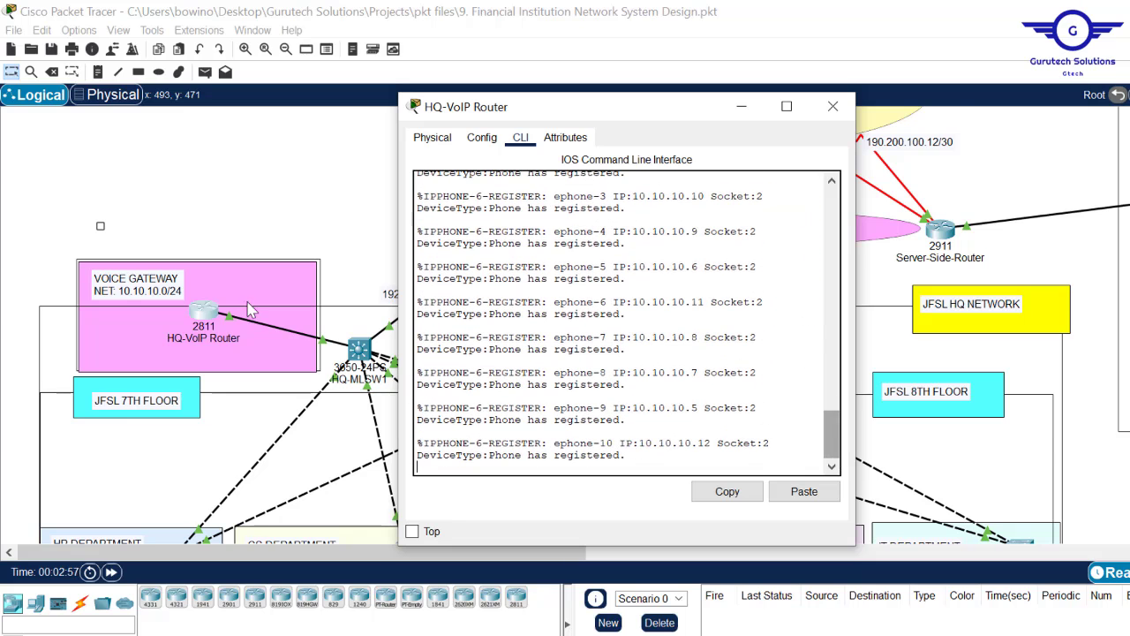
click(281, 130)
scroll(557, 327, down, 10)
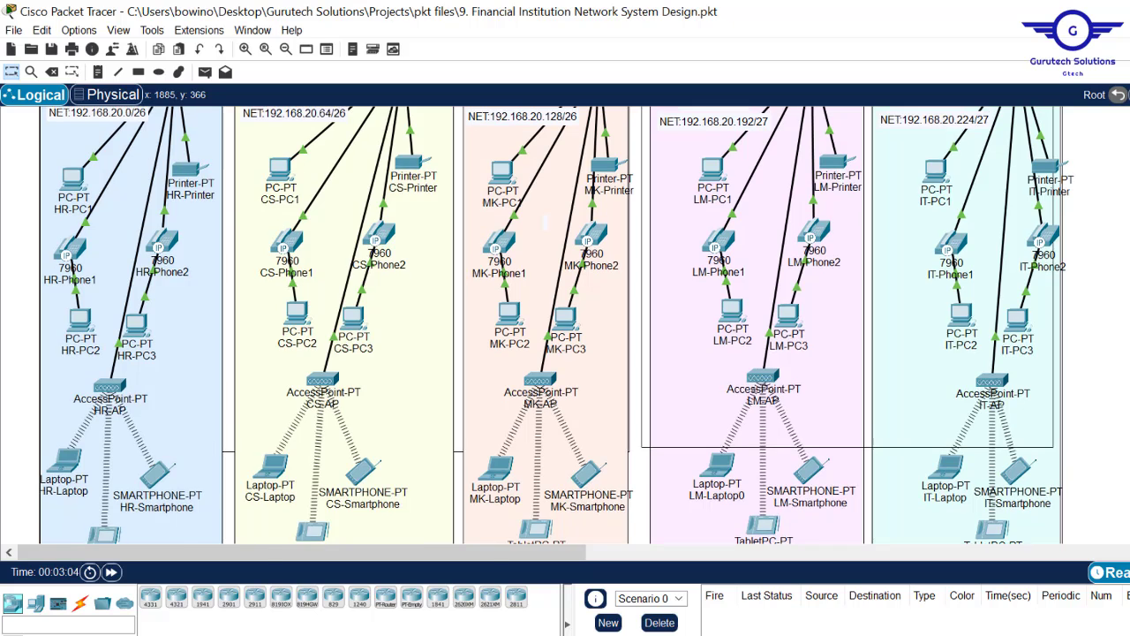
scroll(749, 242, up, 1)
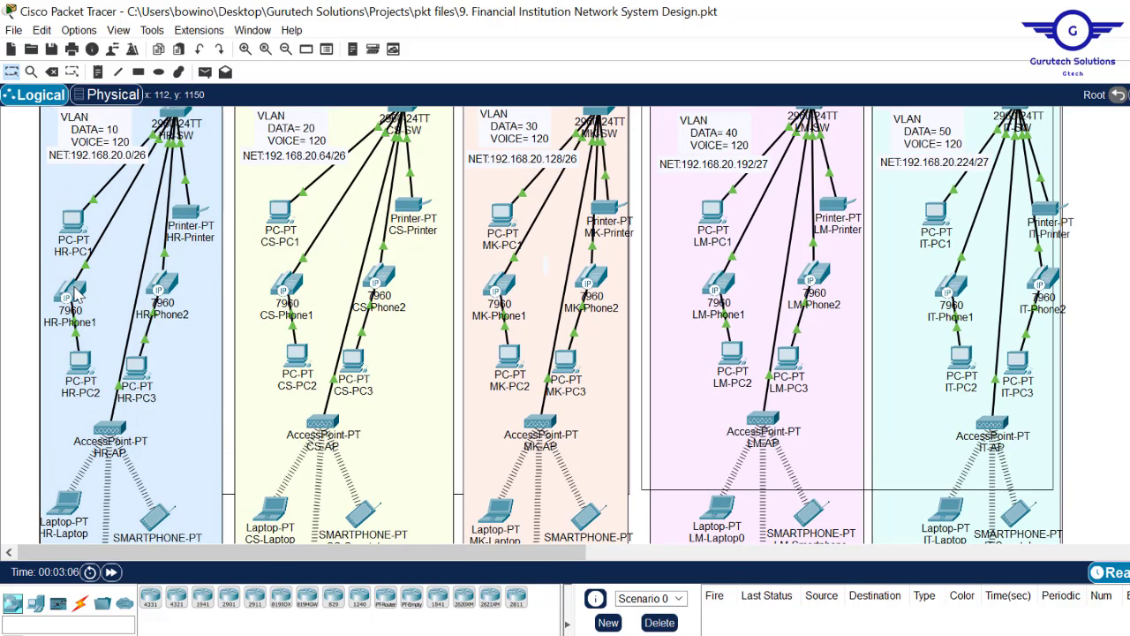
mouse_move(75, 294)
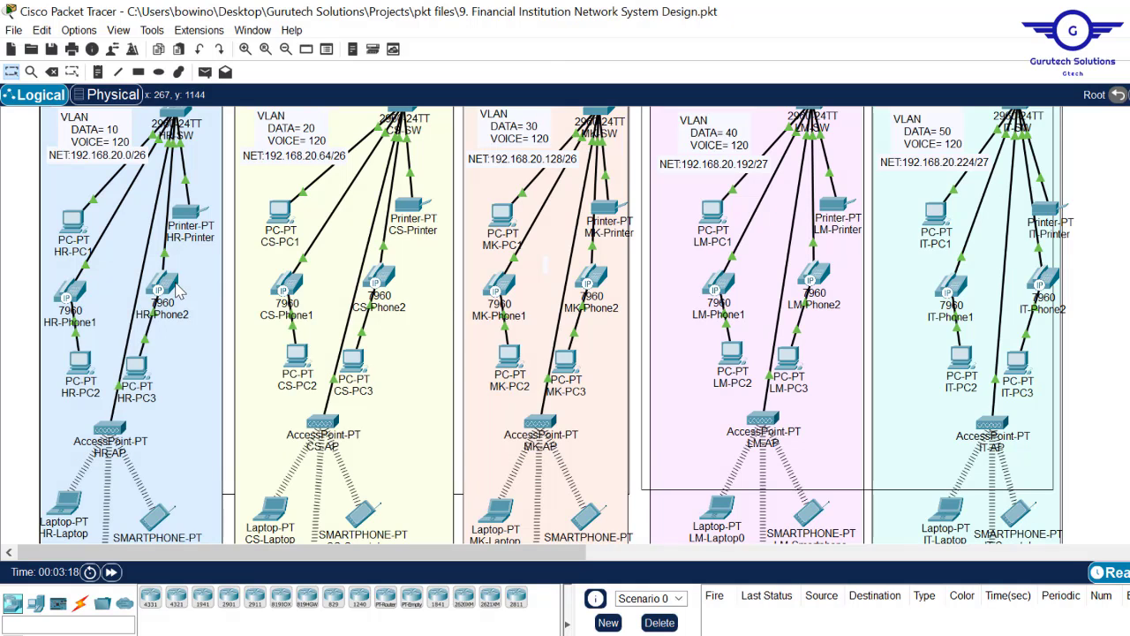
mouse_move(179, 290)
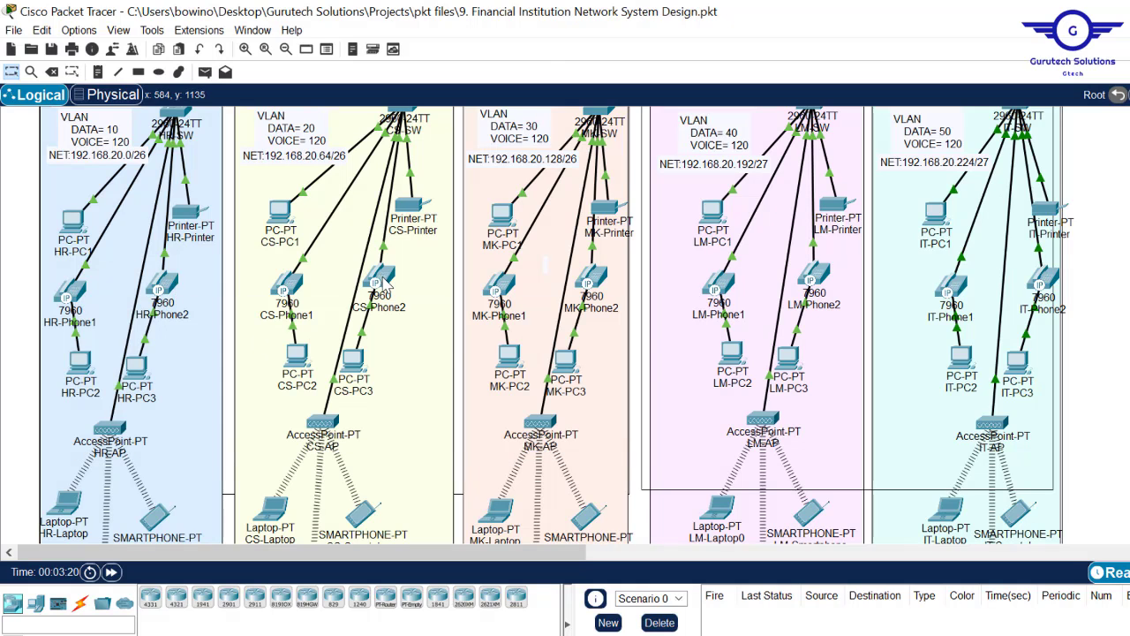
mouse_move(387, 283)
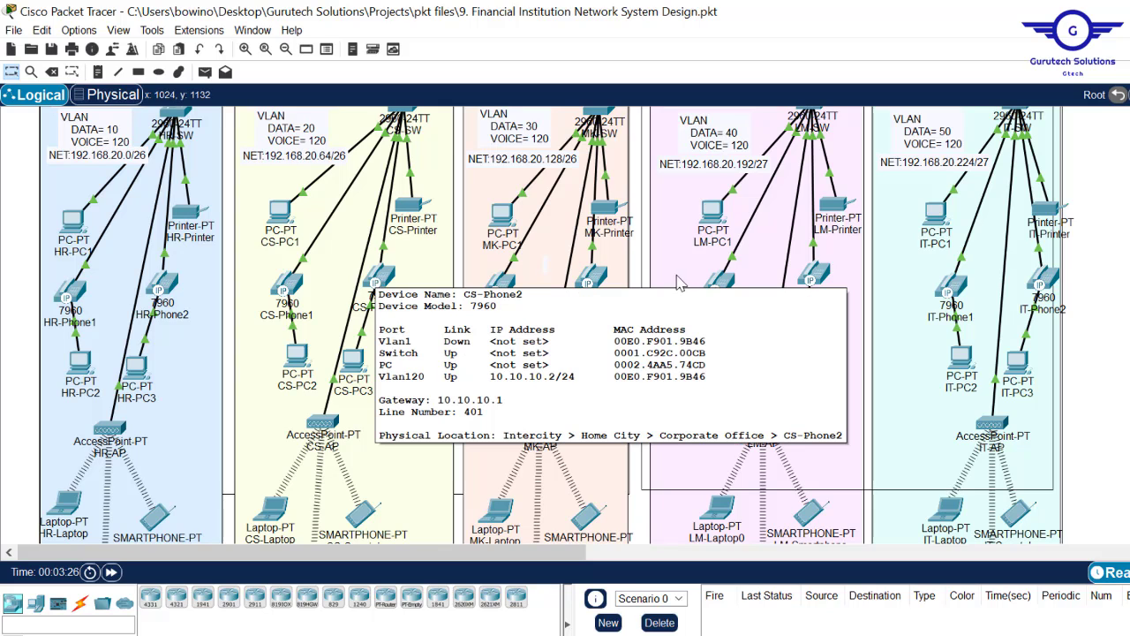
mouse_move(590, 294)
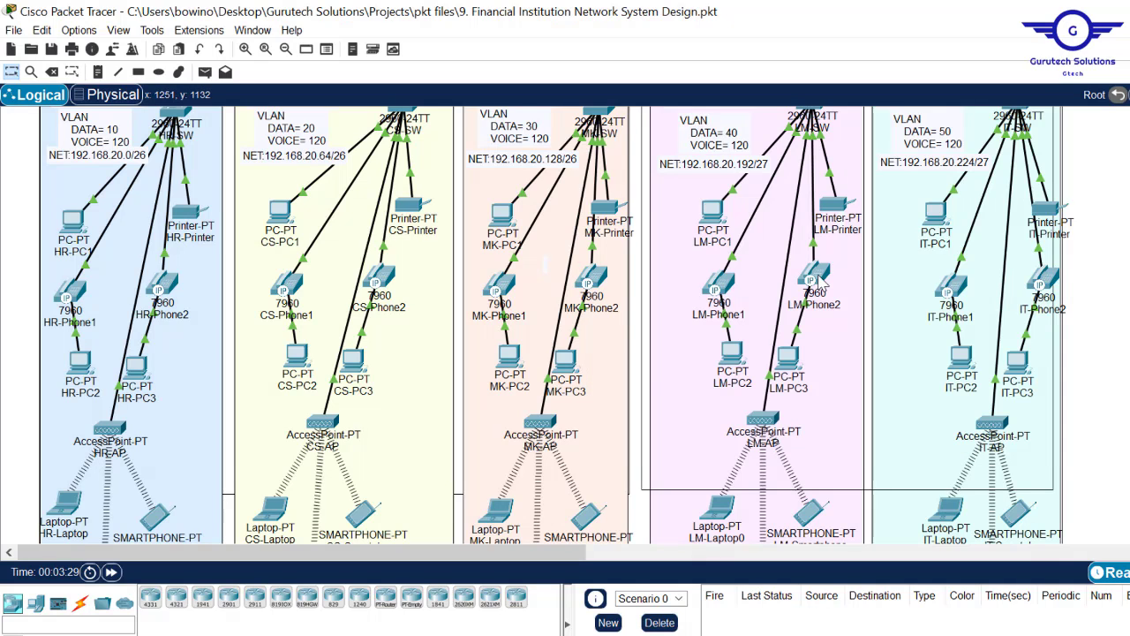
mouse_move(821, 283)
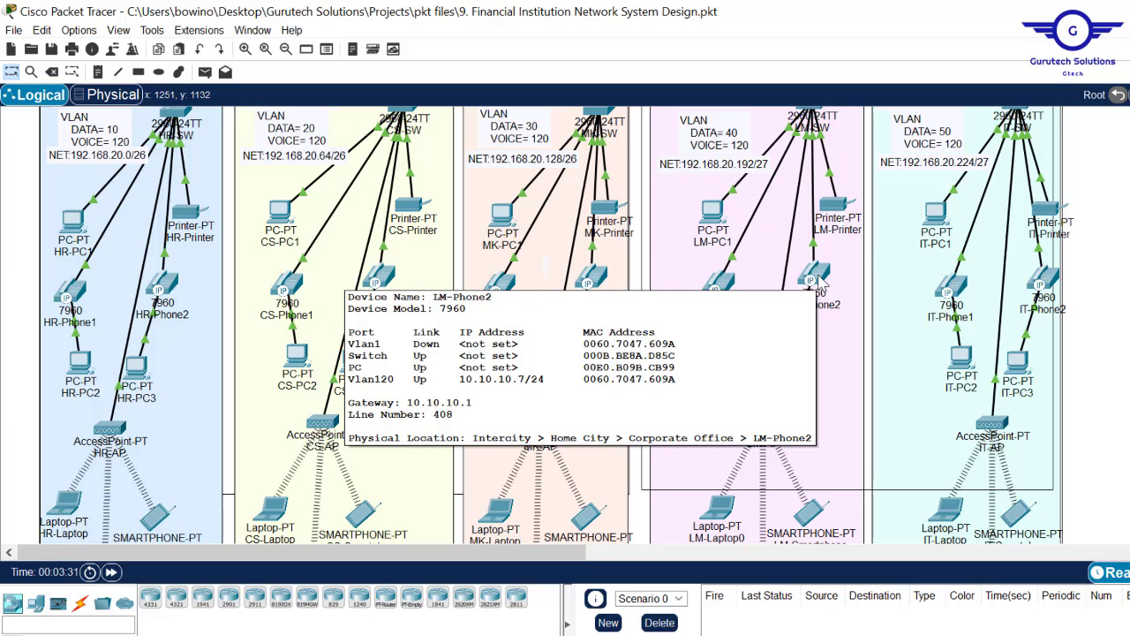
mouse_move(953, 298)
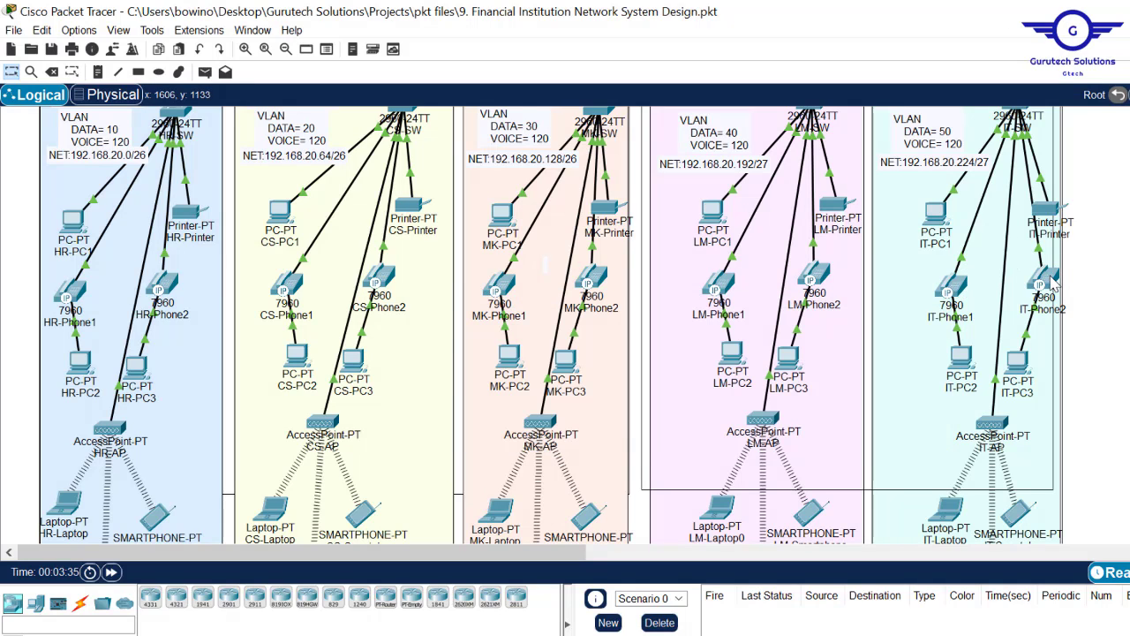
mouse_move(1053, 281)
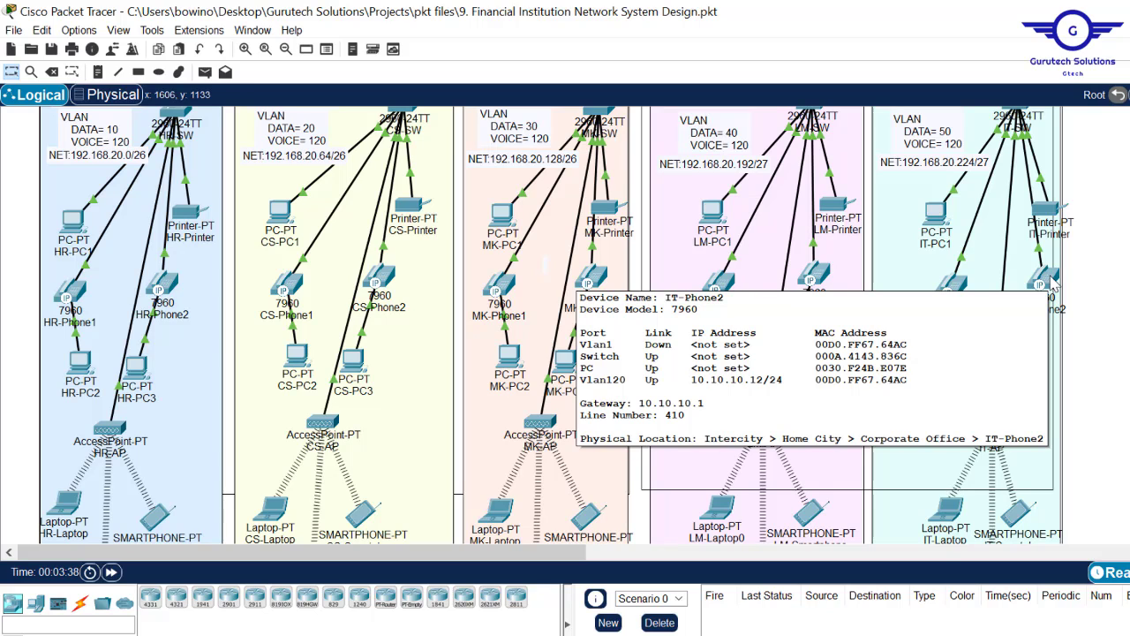
- Show HR-Phone1's phone GUI and move its window aside
click(74, 296)
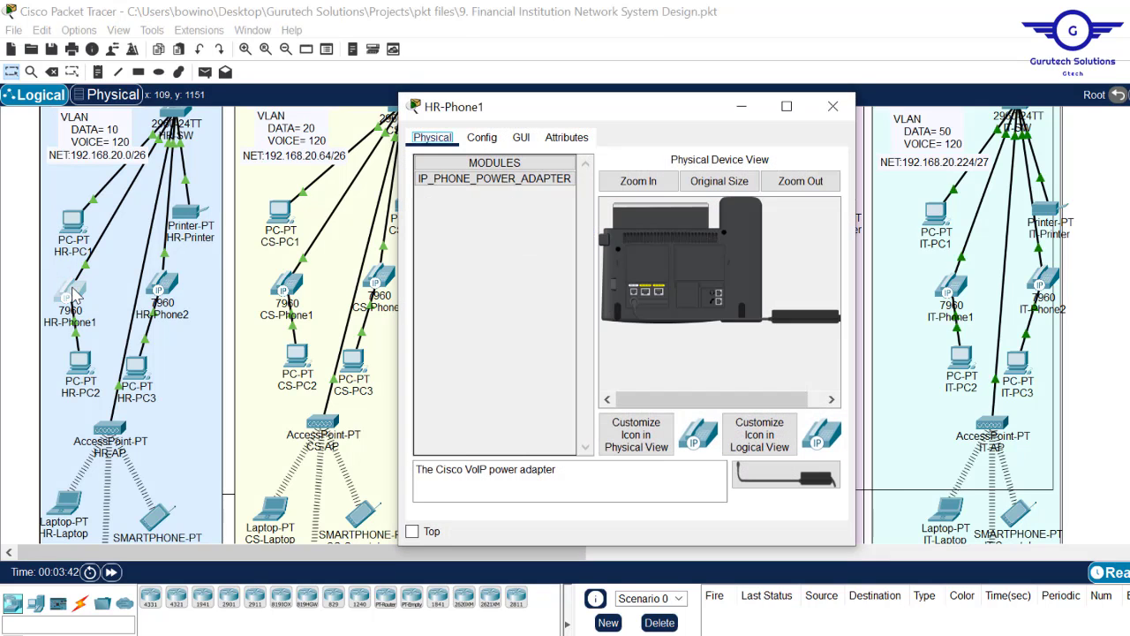
click(522, 139)
drag(713, 111, 500, 139)
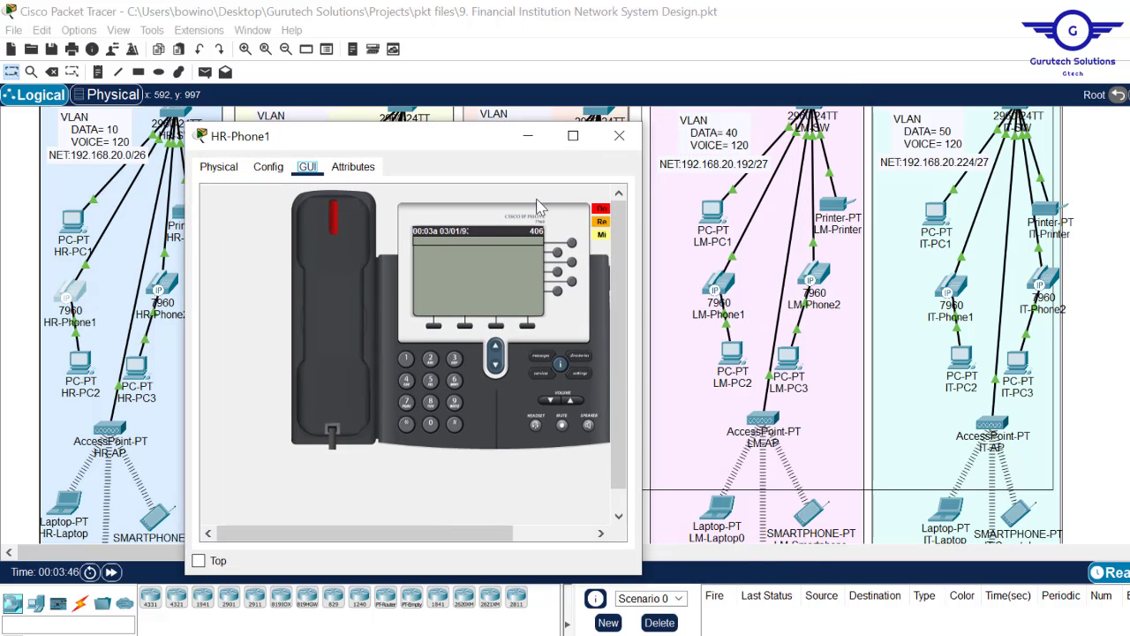
- Show IT-Phone2's phone GUI and place both phone windows side by side
click(1045, 284)
click(522, 141)
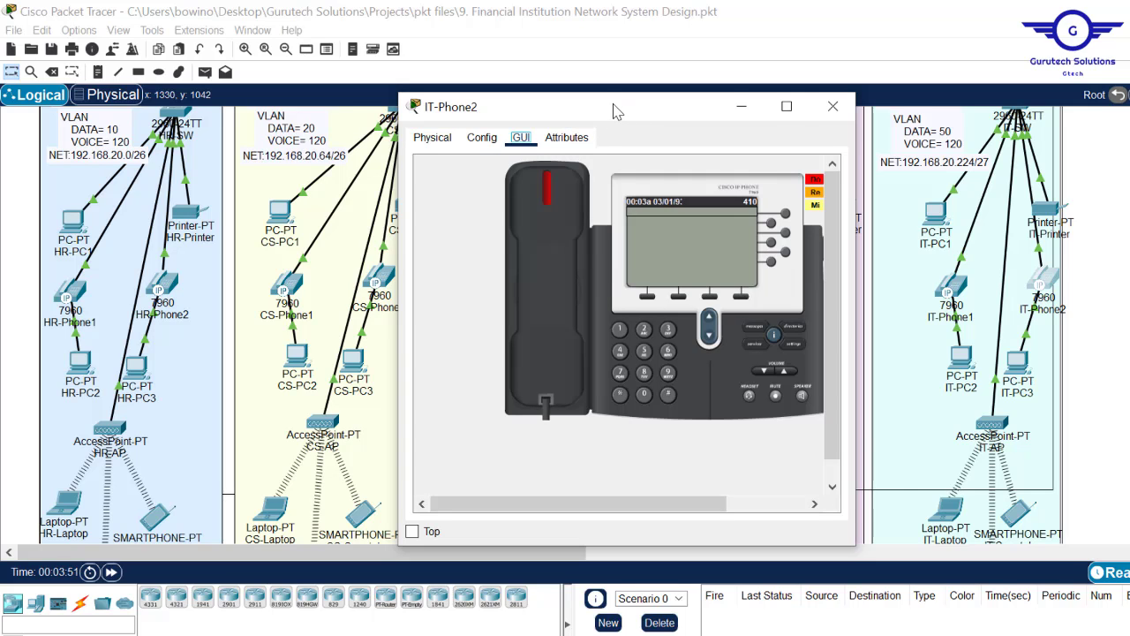
drag(616, 112, 799, 115)
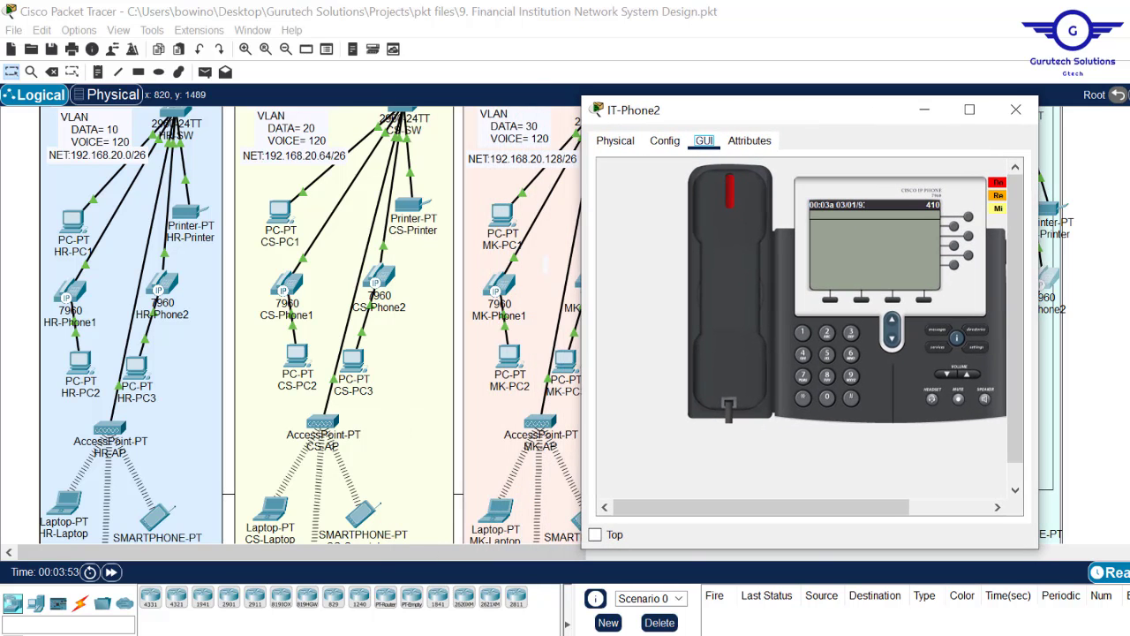
mouse_move(513, 635)
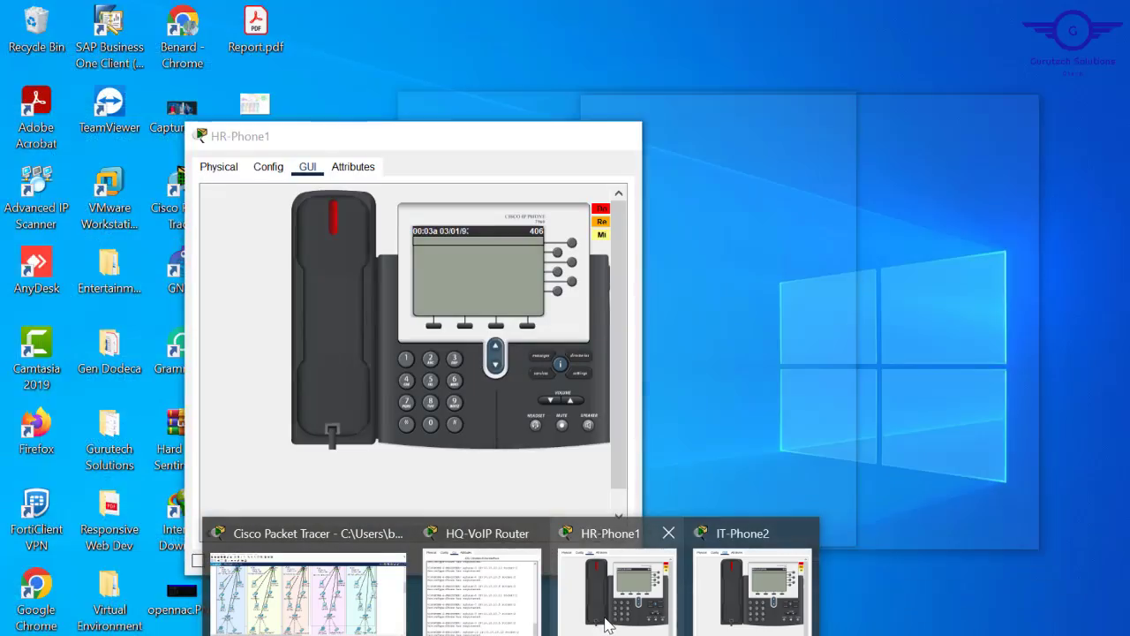
click(606, 622)
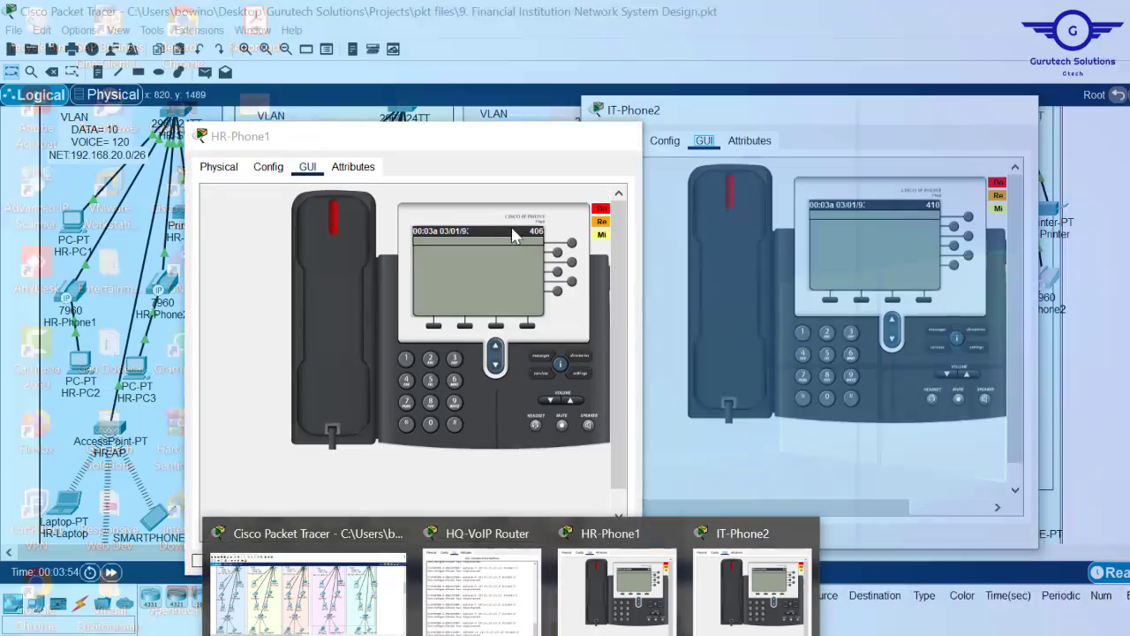
click(603, 623)
drag(464, 150, 399, 122)
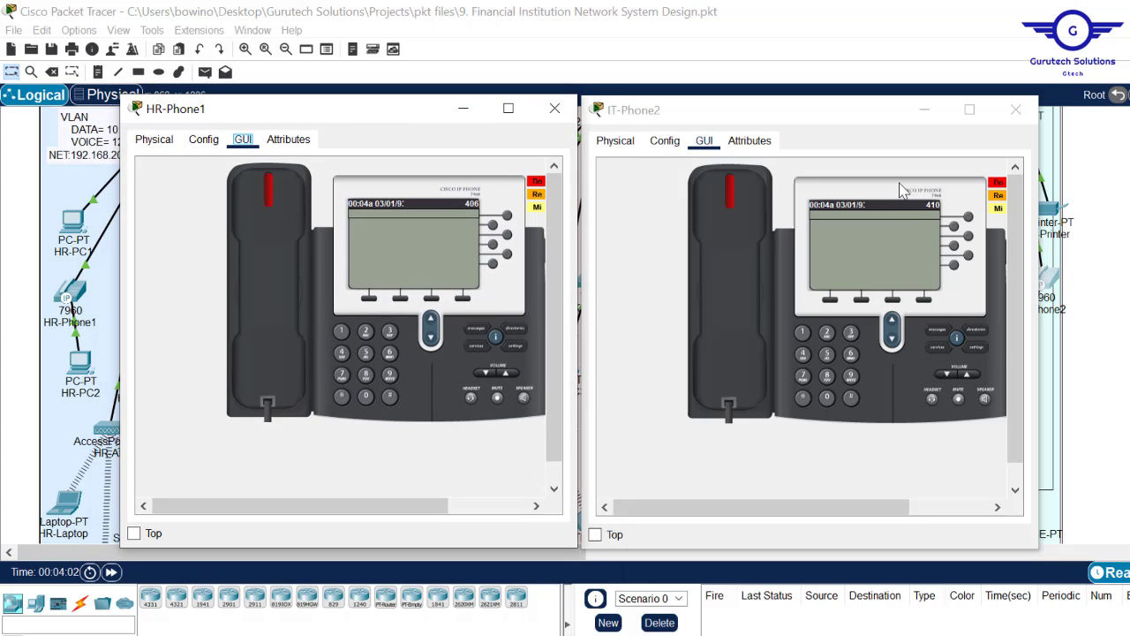
- Call extension 406 from IT-Phone2, answer on HR-Phone1, then hang up
click(804, 353)
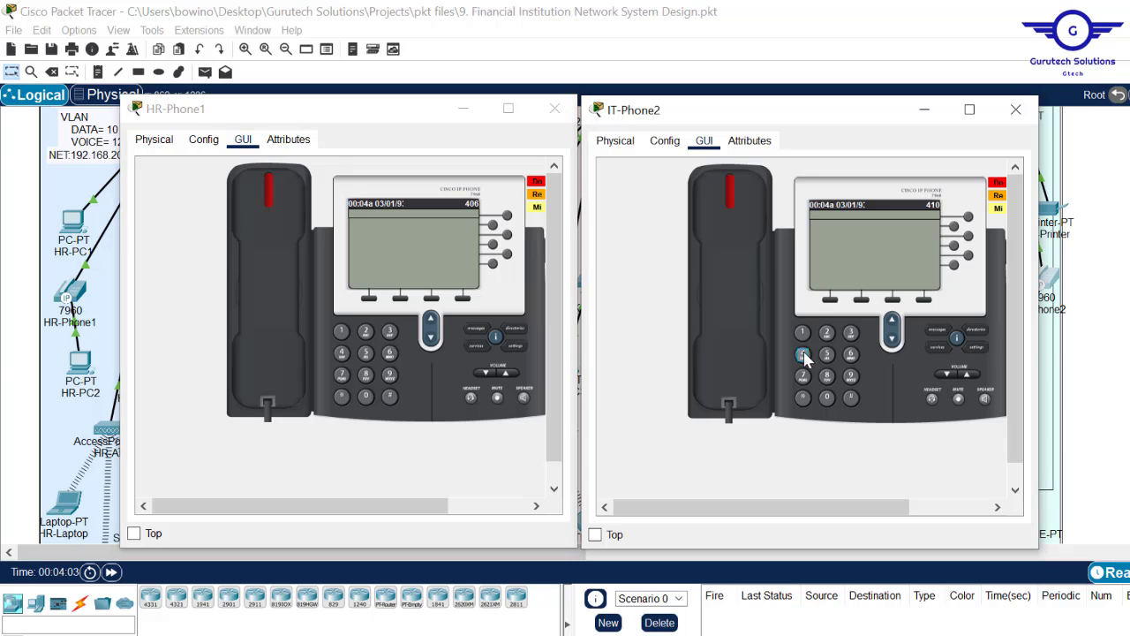
click(827, 397)
click(853, 356)
click(726, 203)
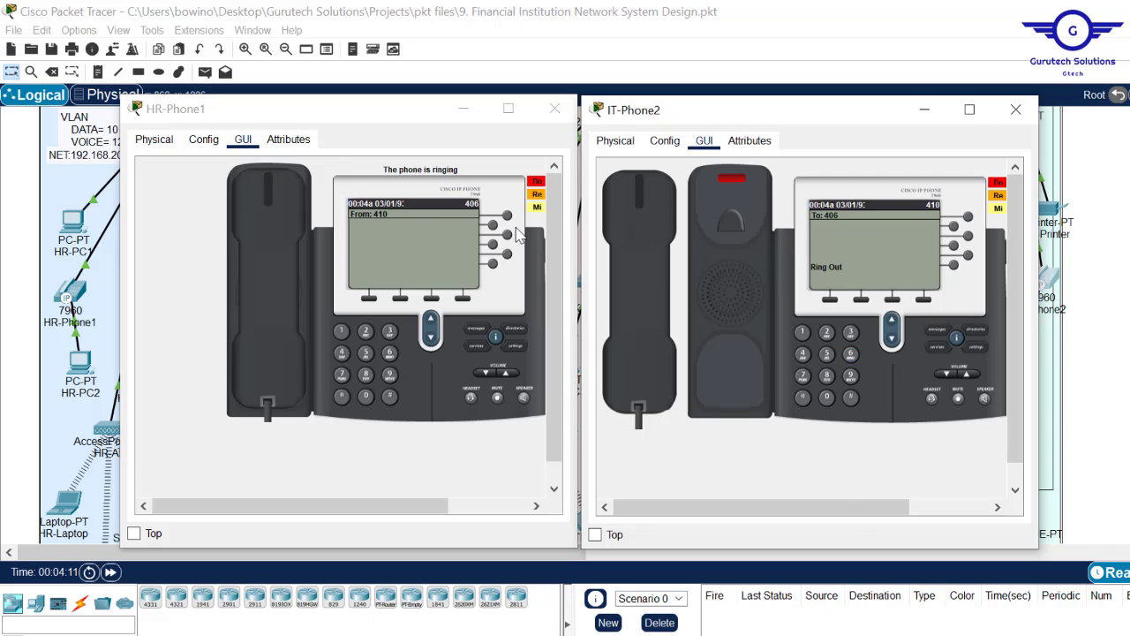
click(270, 185)
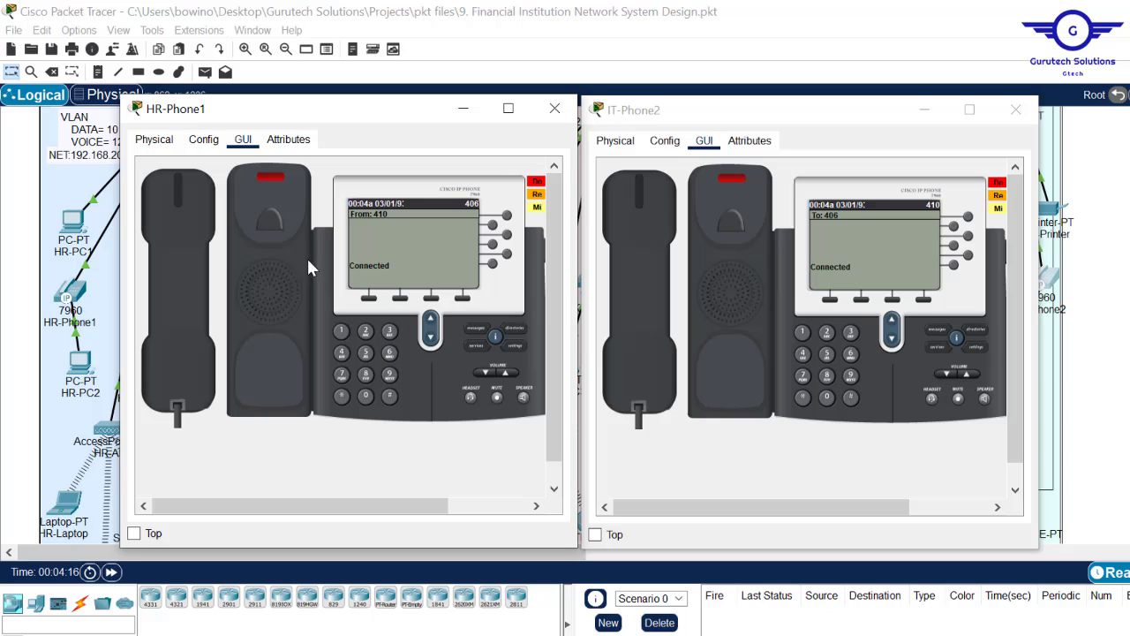
click(184, 210)
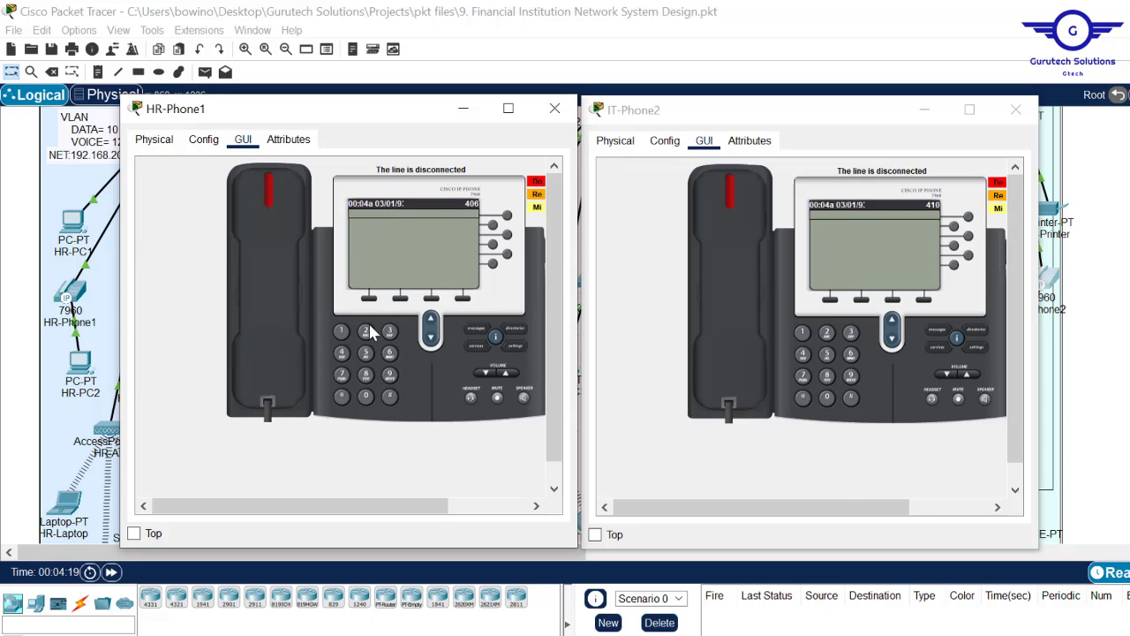
- Call extension 410 from HR-Phone1 and answer it on IT-Phone2
click(343, 353)
click(341, 333)
click(365, 396)
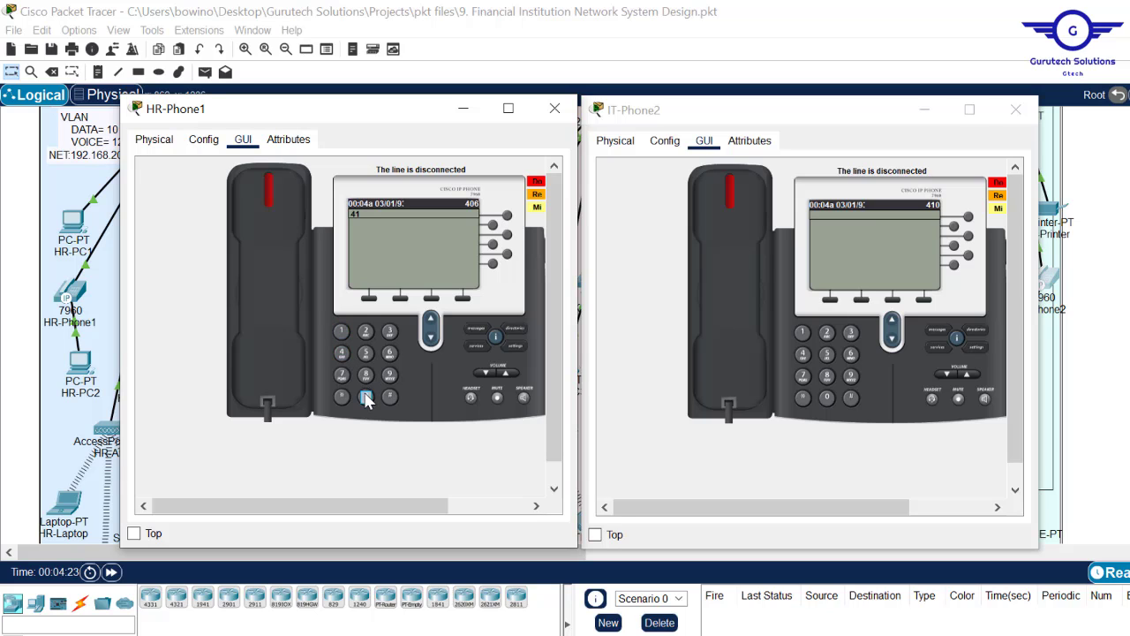
click(272, 192)
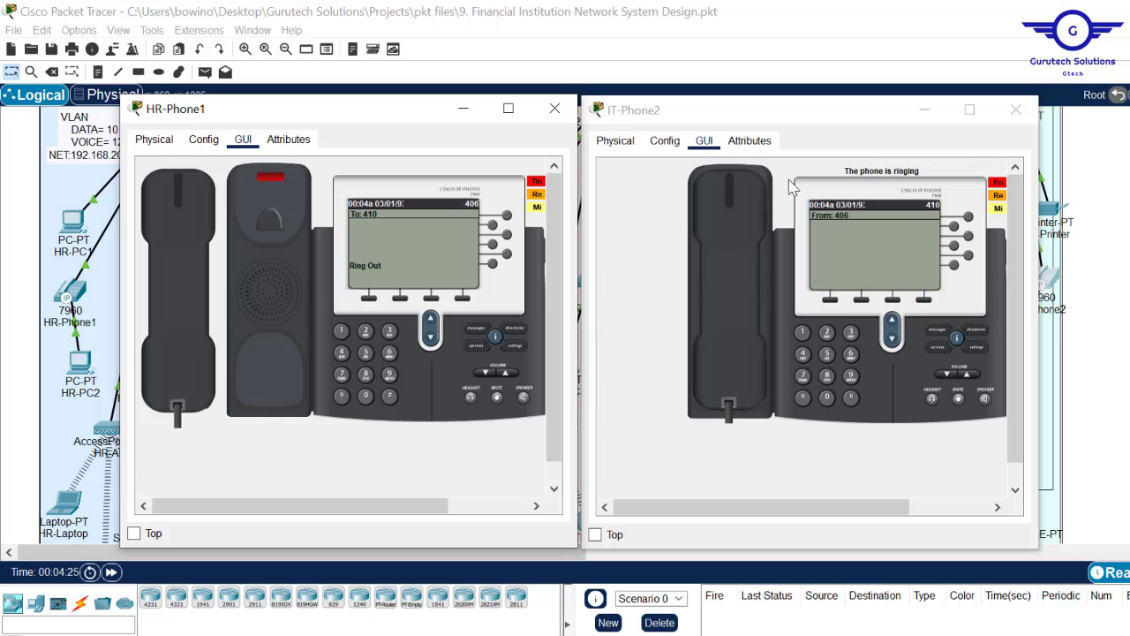
click(734, 226)
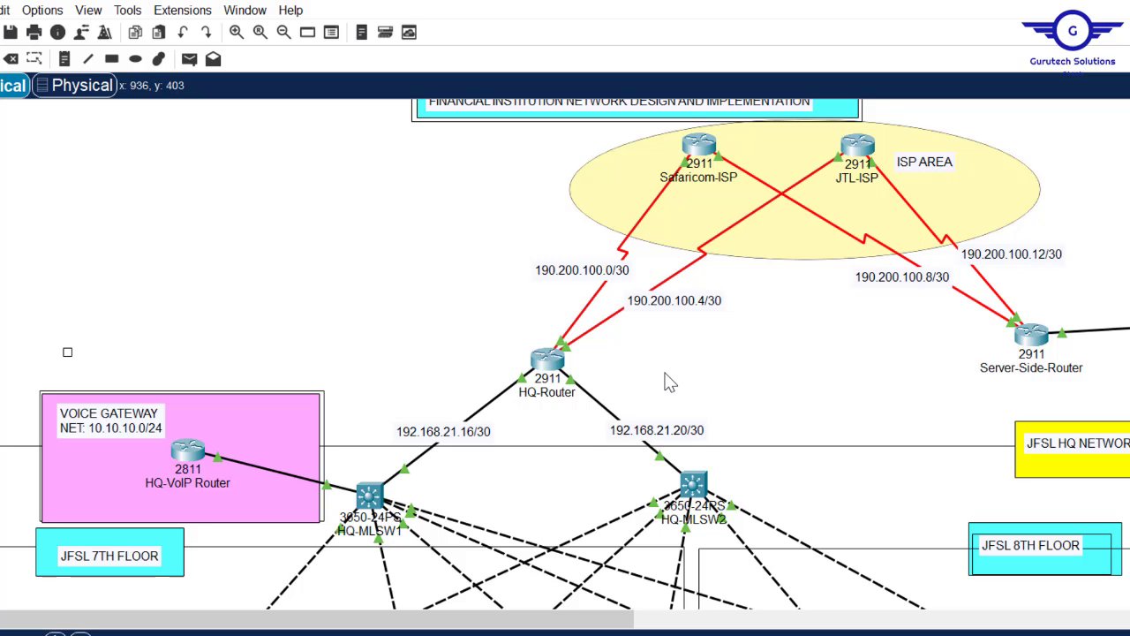
click(548, 358)
- Mark HQ-Router's GigabitEthernet0/0-1 as ip nat inside with int range gig0/0-1, then exit
click(630, 494)
key(Return)
key(Return)
text(ig)#int range)
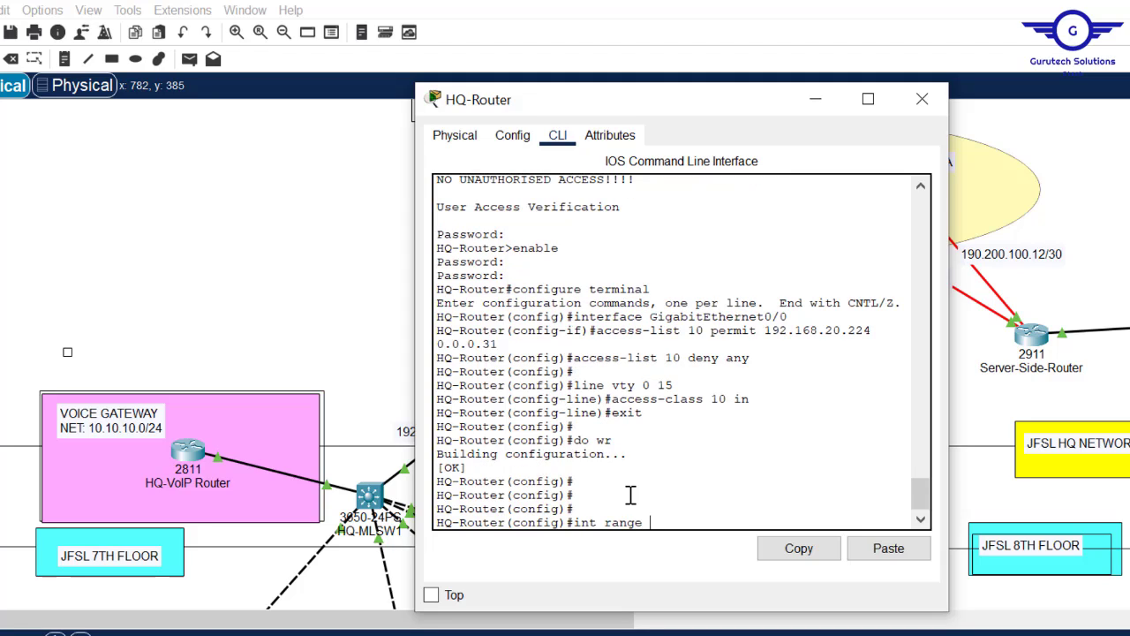
text( gig0/0-1)
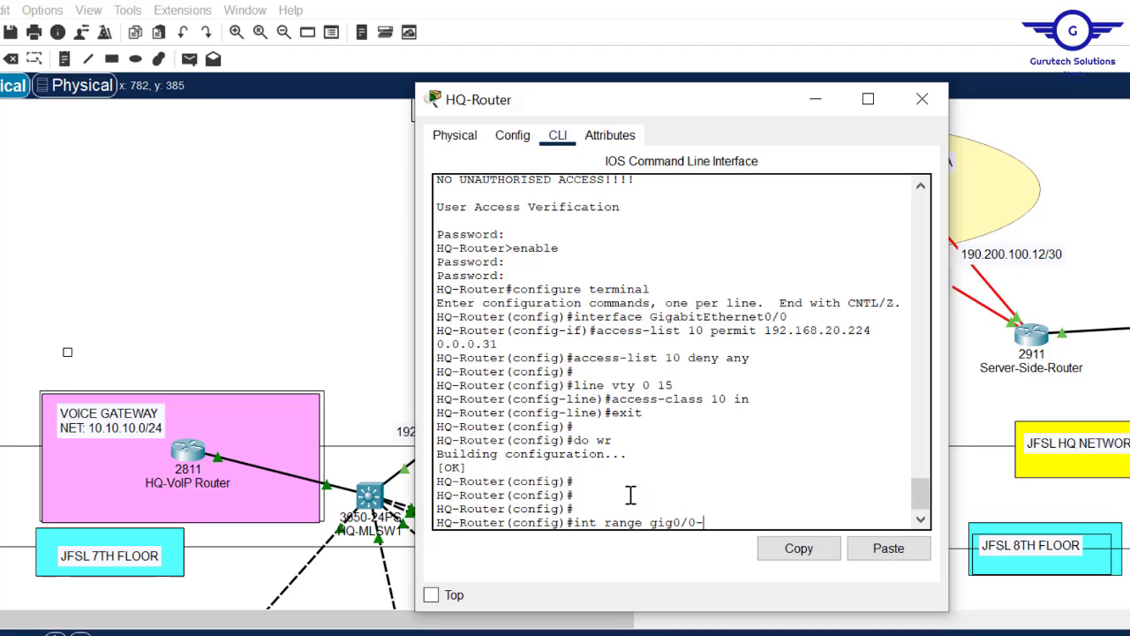
key(Return)
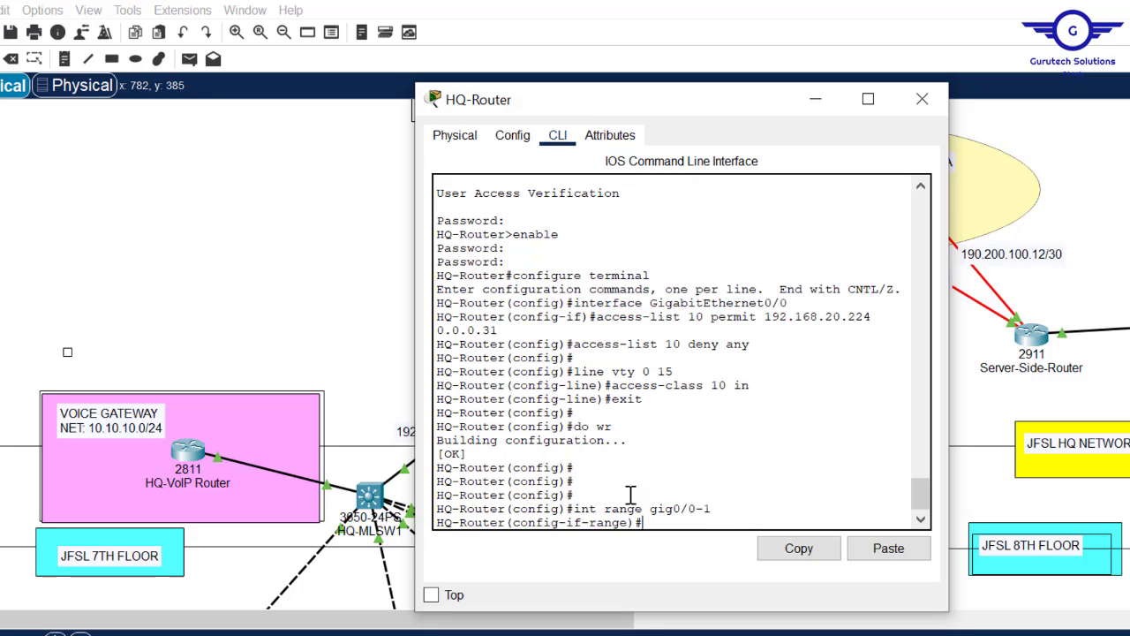
text(ip nat in)
key(Return)
text(ip nat inside)
key(Return)
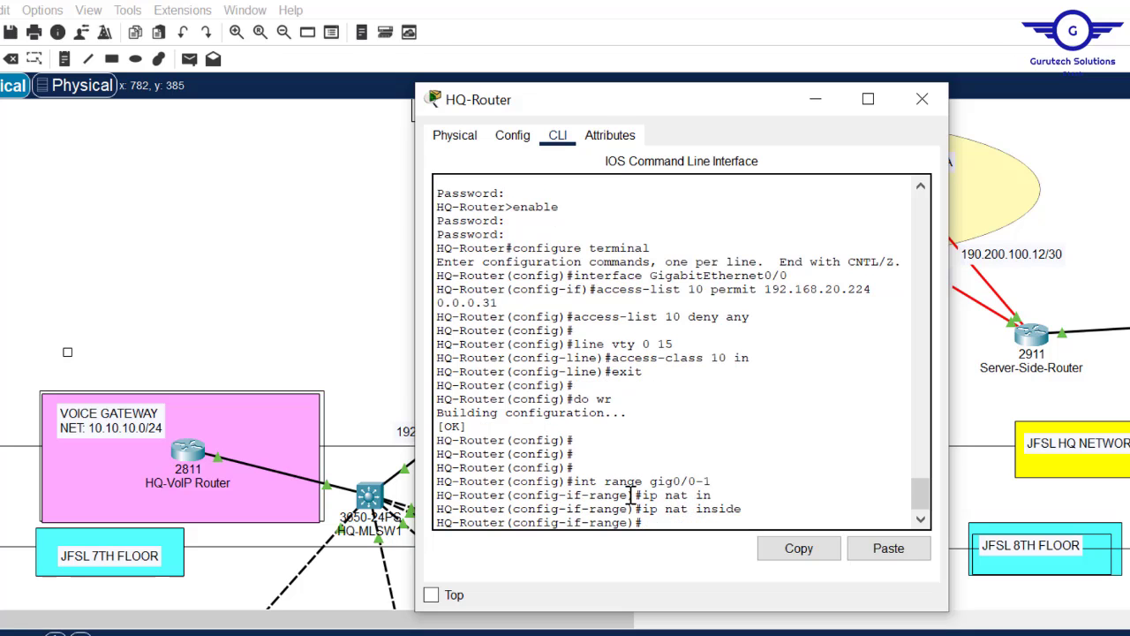
text(exit)
key(Return)
key(Return)
key(Return)
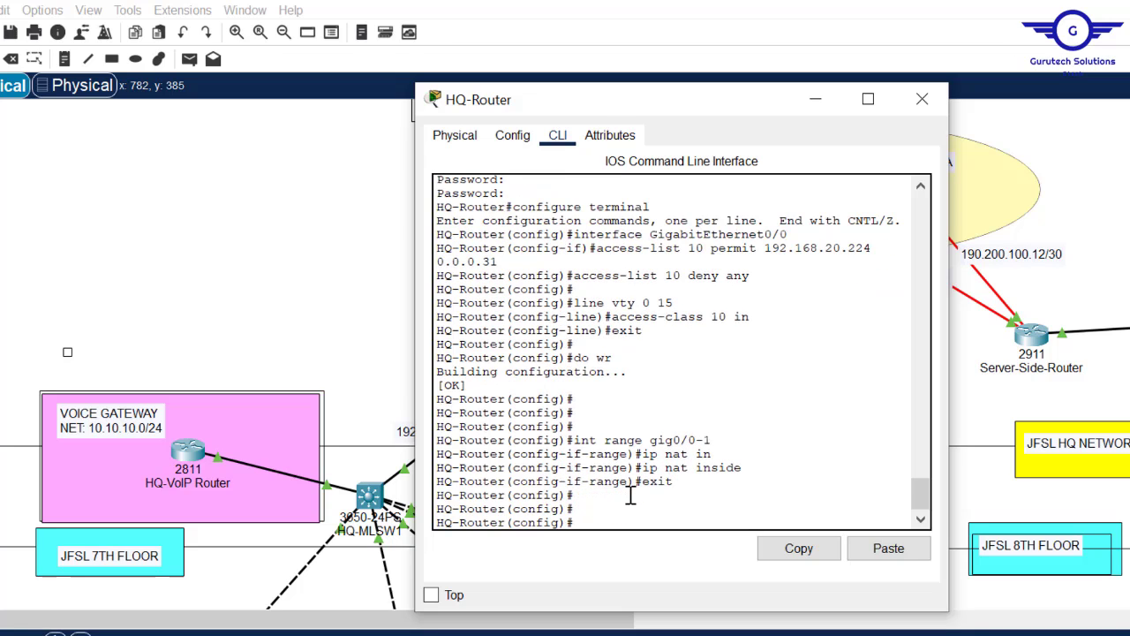
click(327, 318)
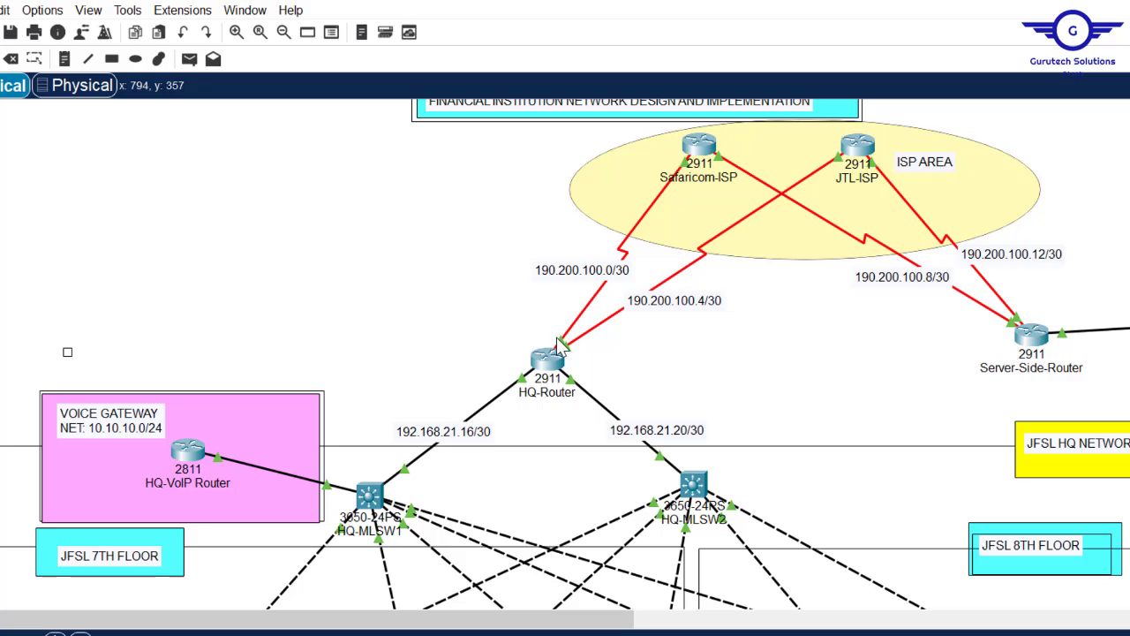
- Attempt int range se0/2/0-1 and corrected variants on HQ-Router's serial interfaces
click(547, 360)
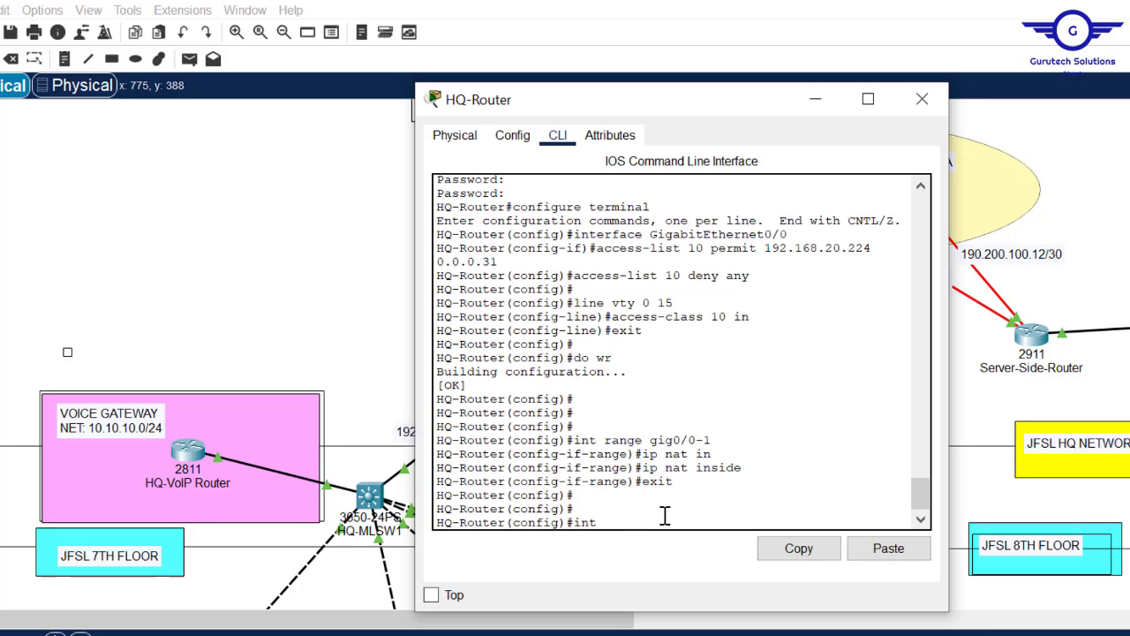
text(int range se0/2/0-1)
key(Return)
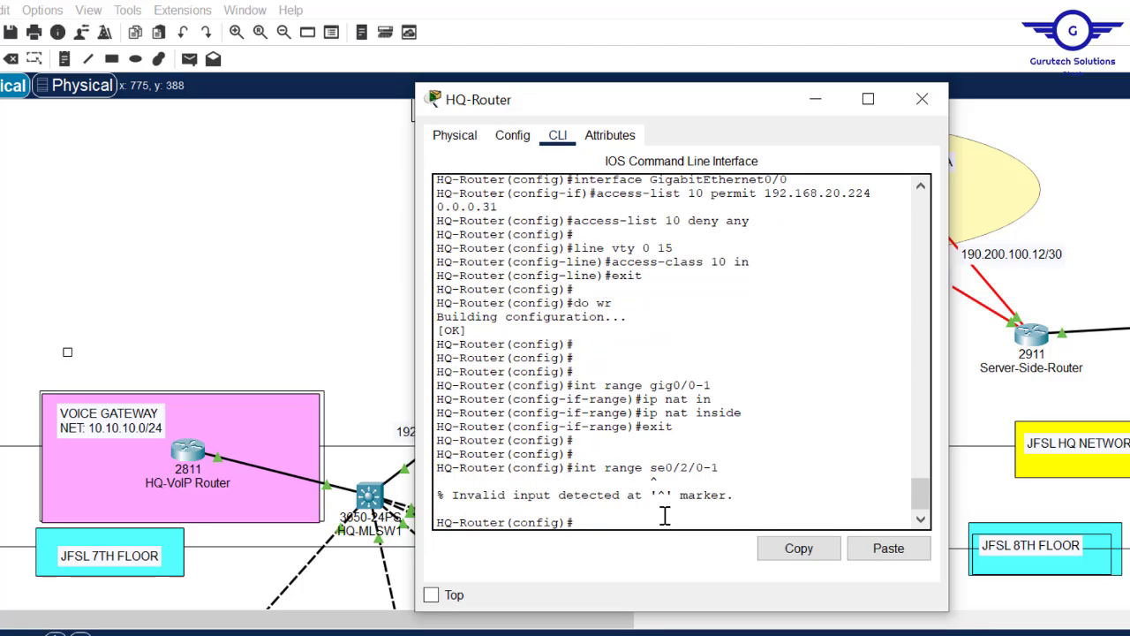
key(Up)
key(BackSpace)
key(BackSpace)
text(0)
key(Return)
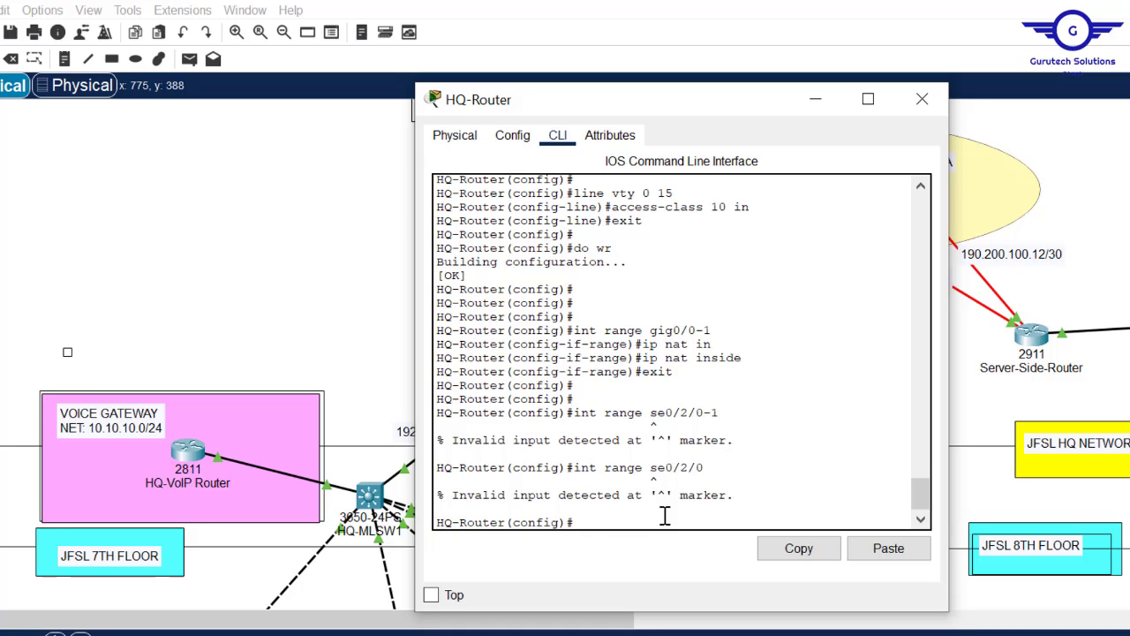
key(Up)
key(BackSpace)
key(Return)
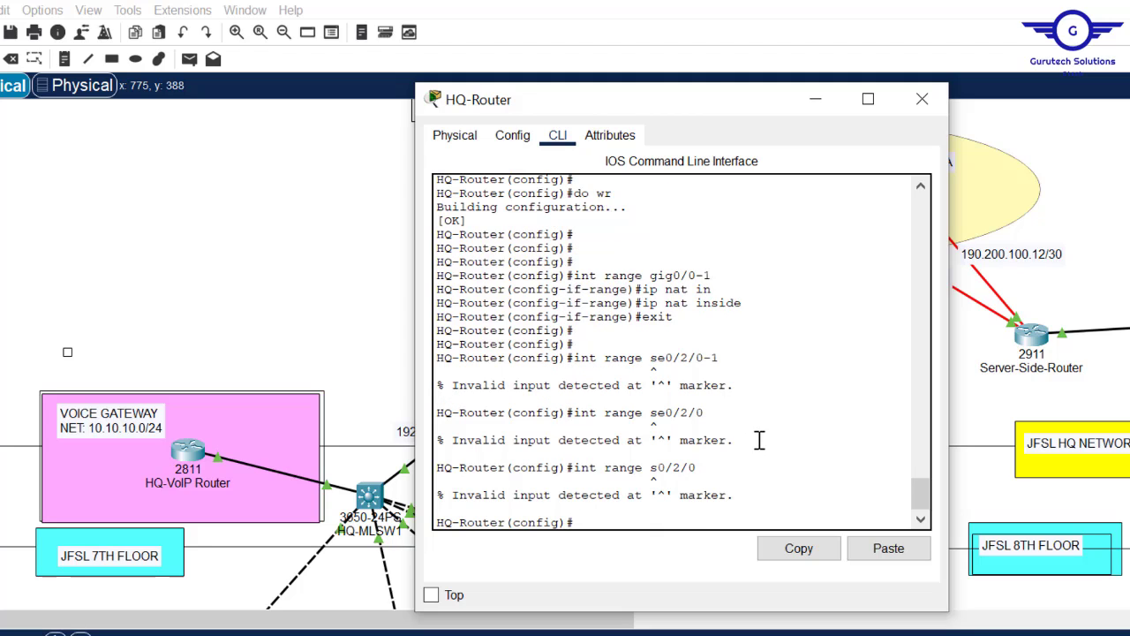
click(300, 155)
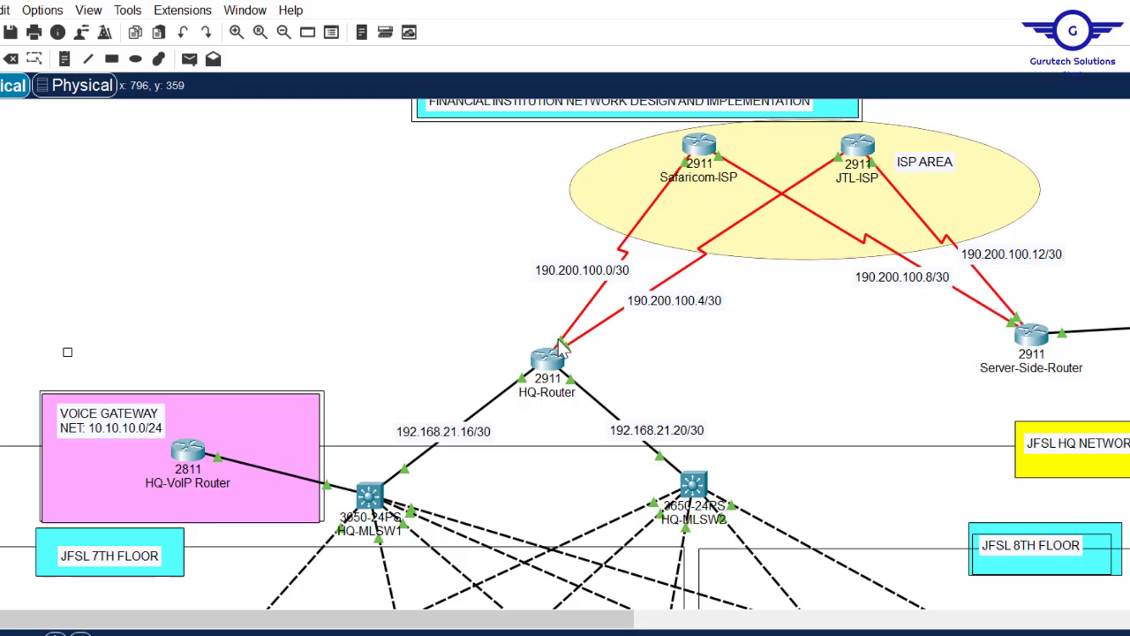
- Set se0/2/0 and se0/2/1 to ip nat outside, then exit to global config
mouse_move(562, 344)
click(545, 374)
text(in)
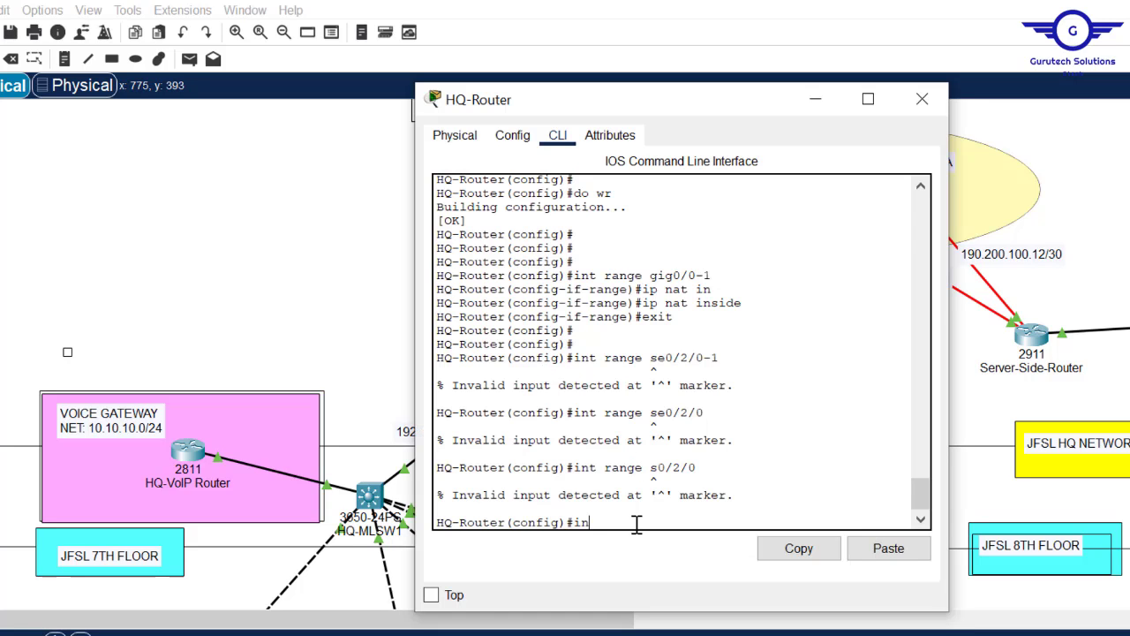
text(t se0/2/0)
key(Return)
key(Return)
key(Return)
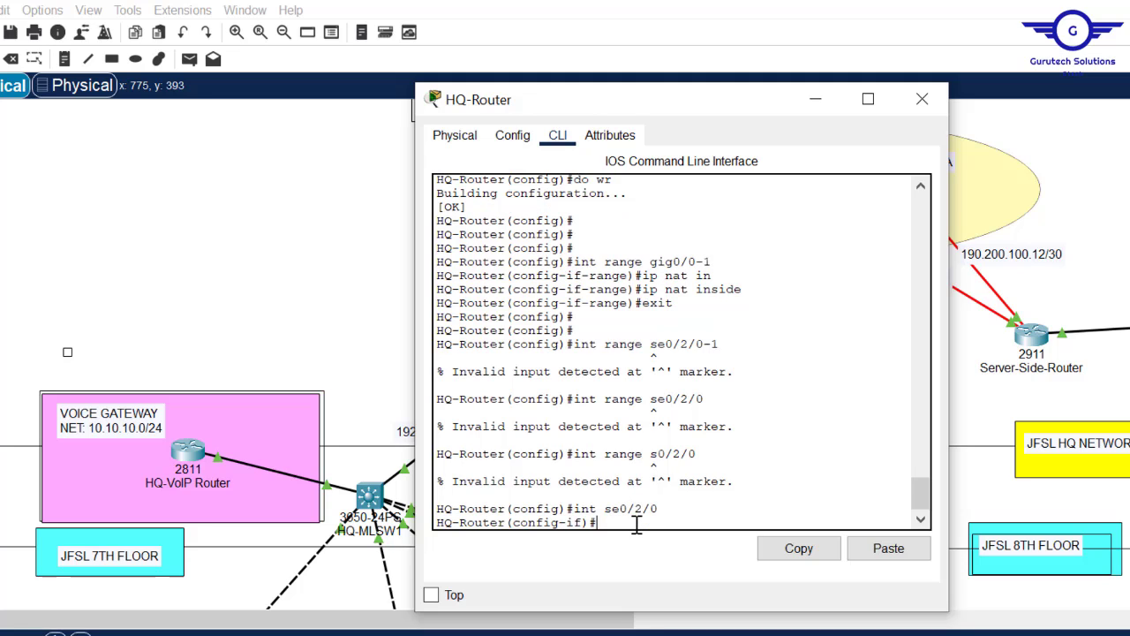
text(ip na)
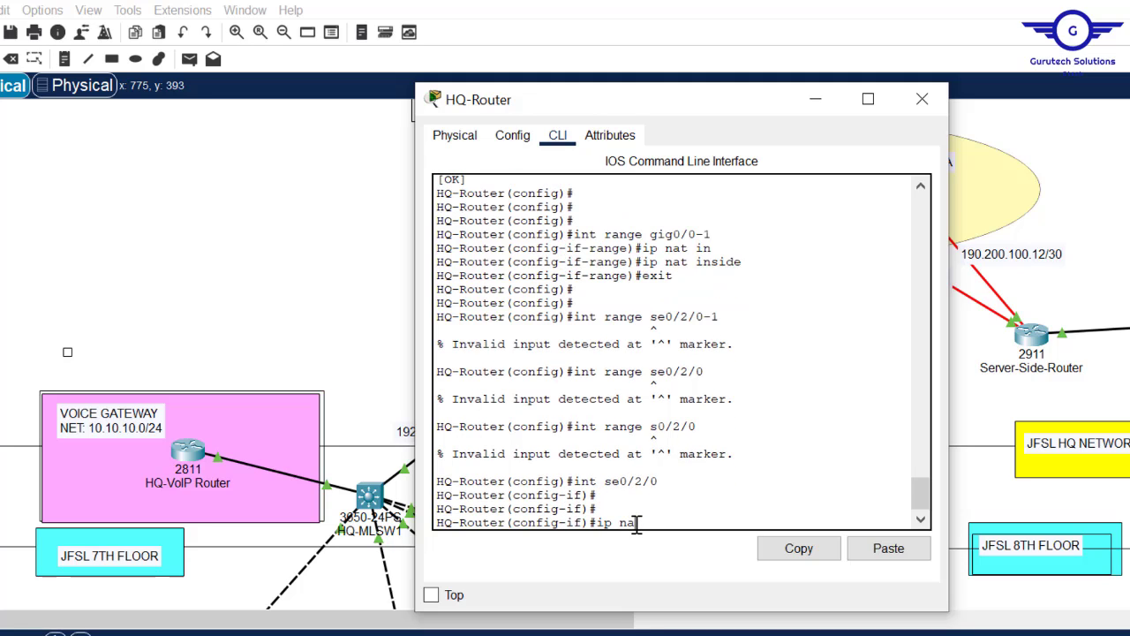
text(t ou)
text(t)
key(Tab)
key(Tab)
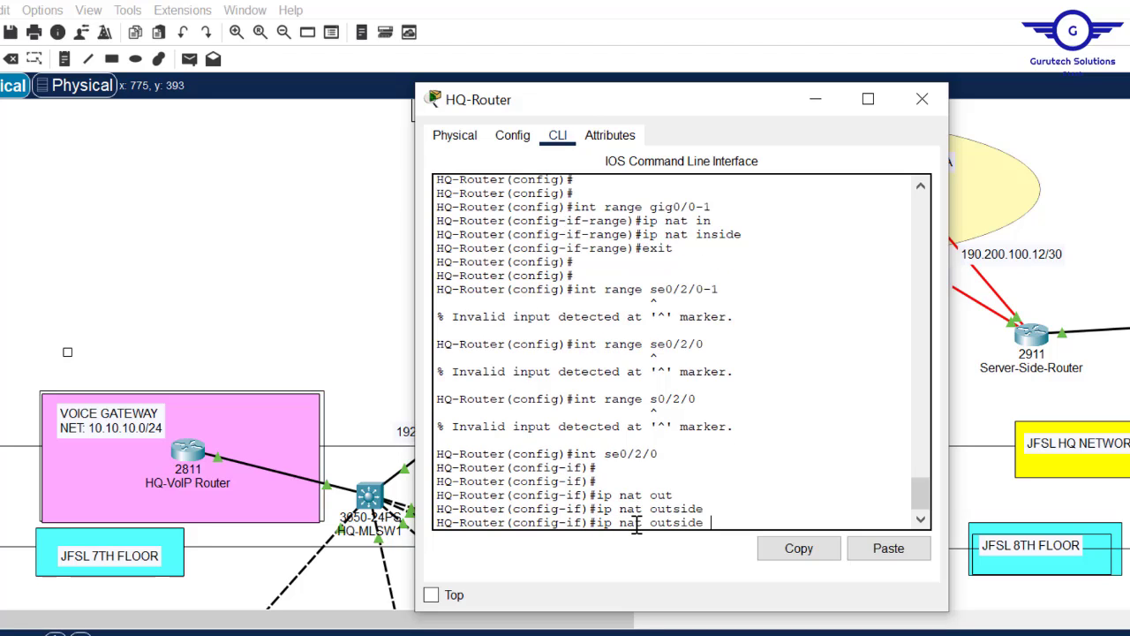
key(Up)
key(Up)
key(Up)
key(Return)
text(ip nat outside)
key(Return)
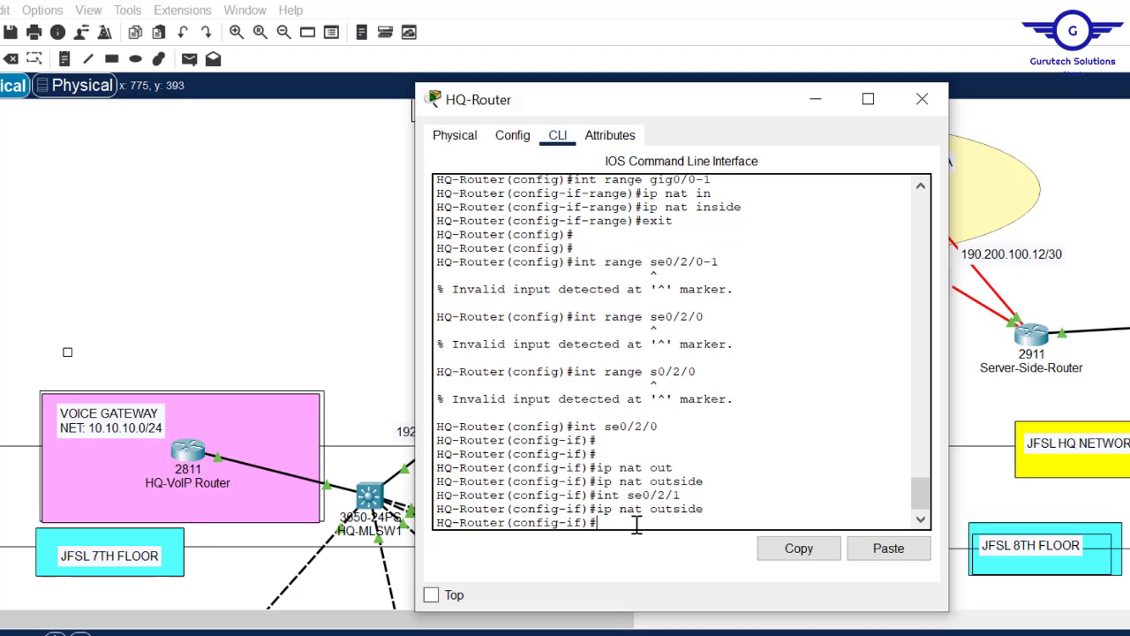
text(exit)
key(Return)
key(Return)
key(Return)
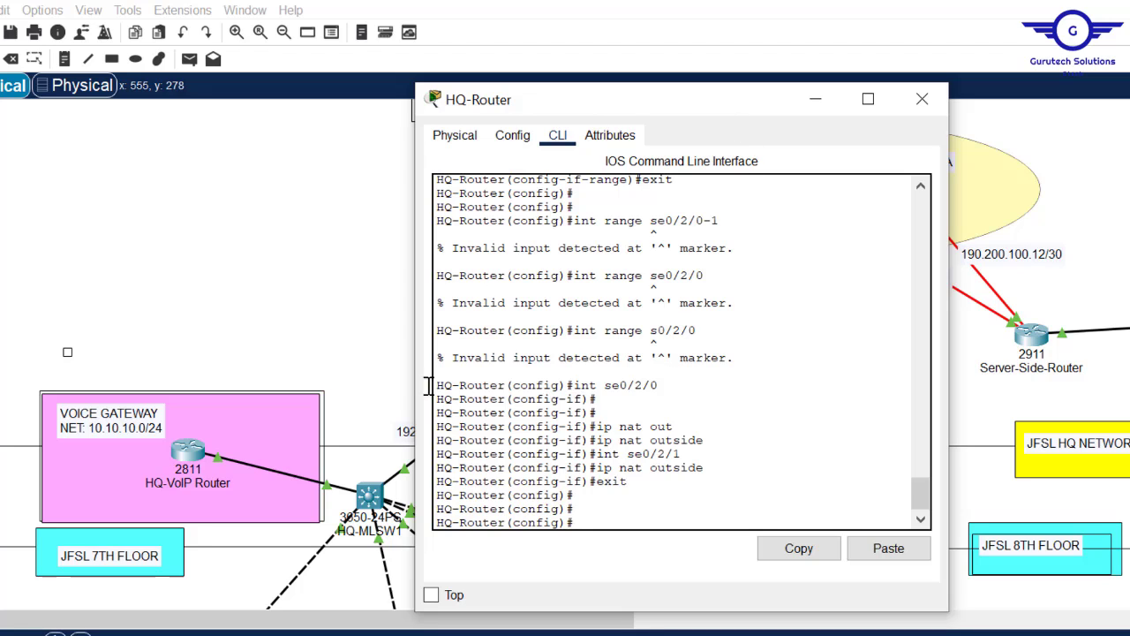
click(284, 204)
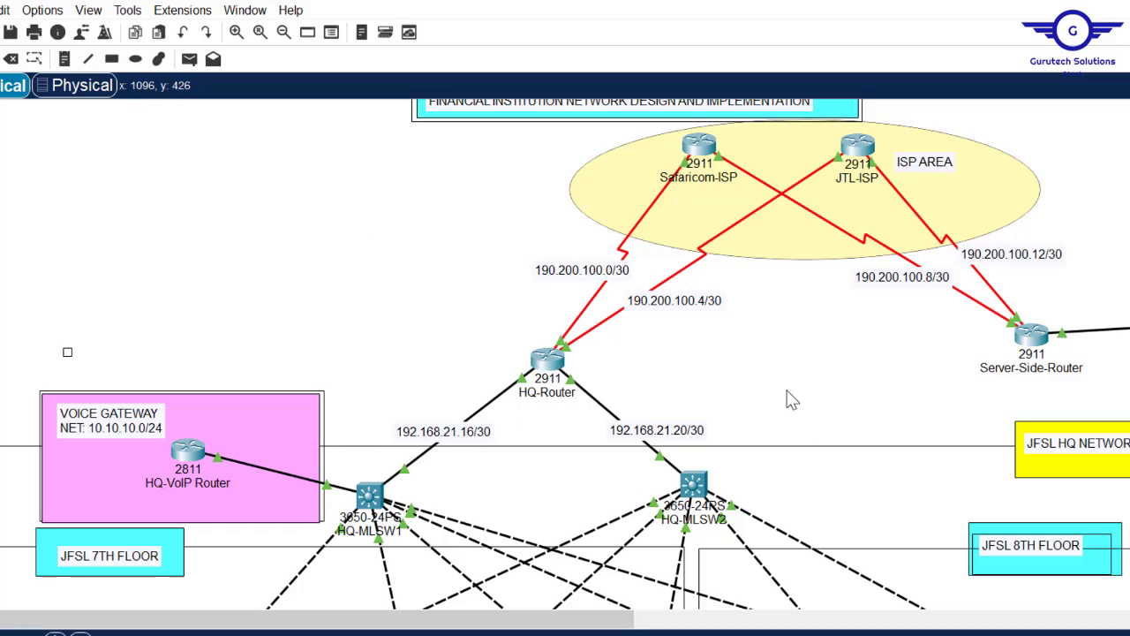
scroll(565, 353, down, 5)
scroll(566, 353, down, 5)
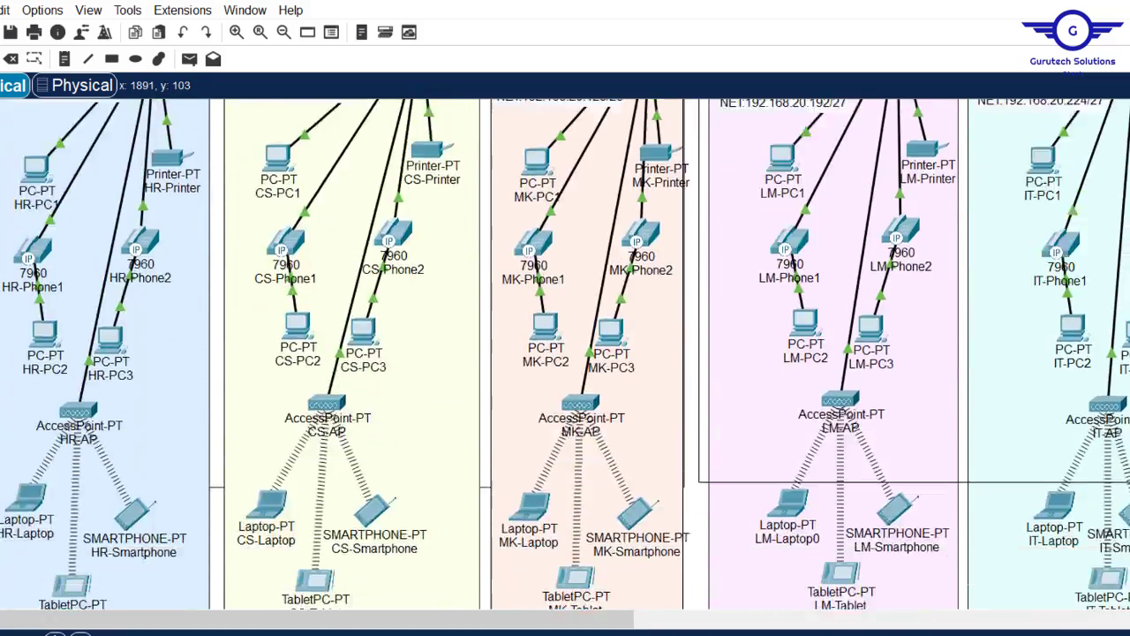
scroll(565, 353, up, 6)
scroll(566, 353, up, 5)
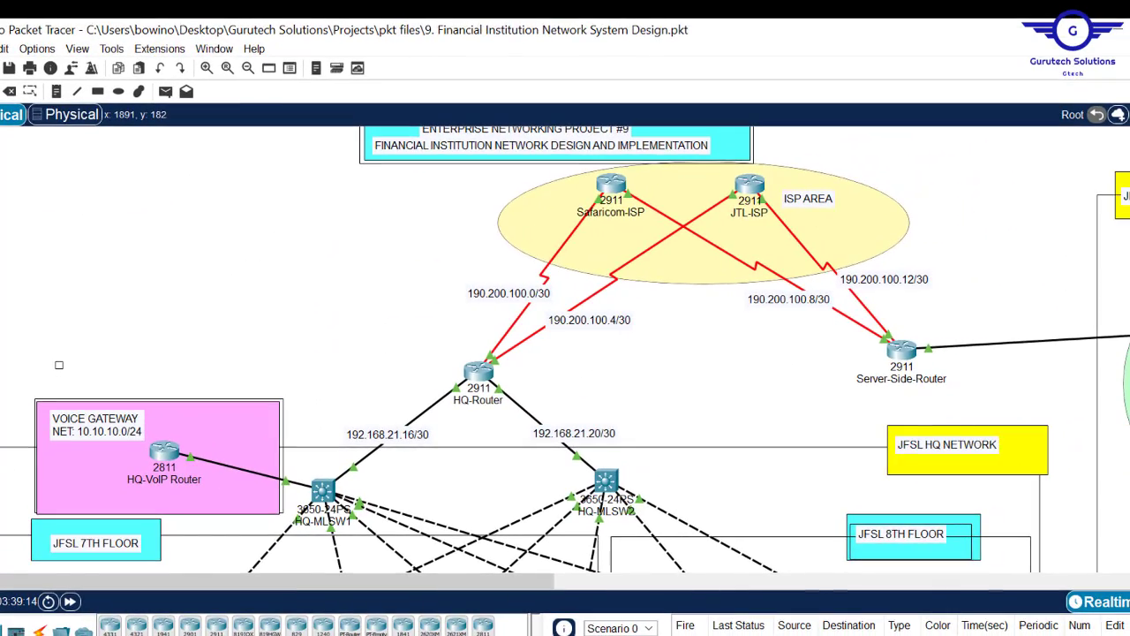
scroll(566, 353, down, 8)
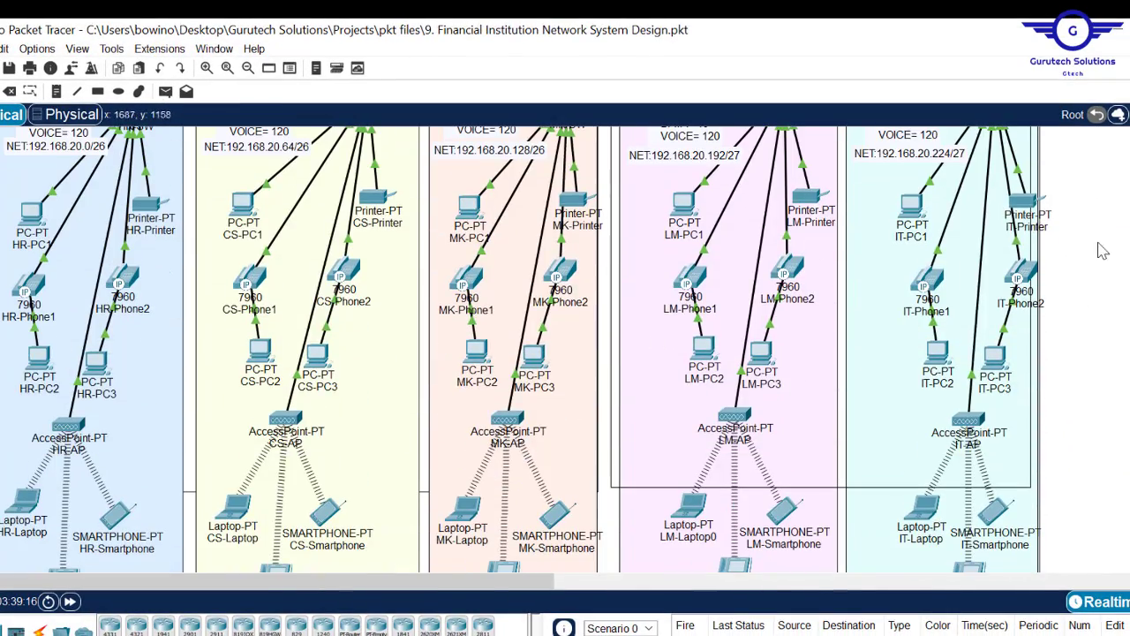
scroll(1103, 252, up, 5)
scroll(565, 353, up, 3)
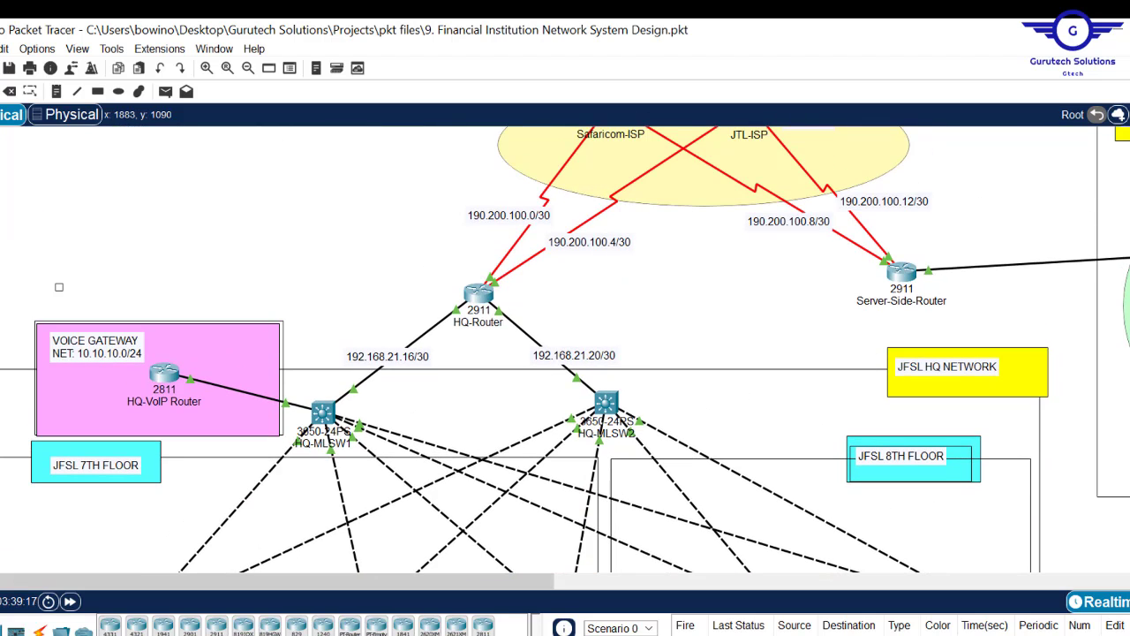
- Enter access-list 50 permit 192.168.20.0 0.0.0.255, widening the window to check the line
click(474, 301)
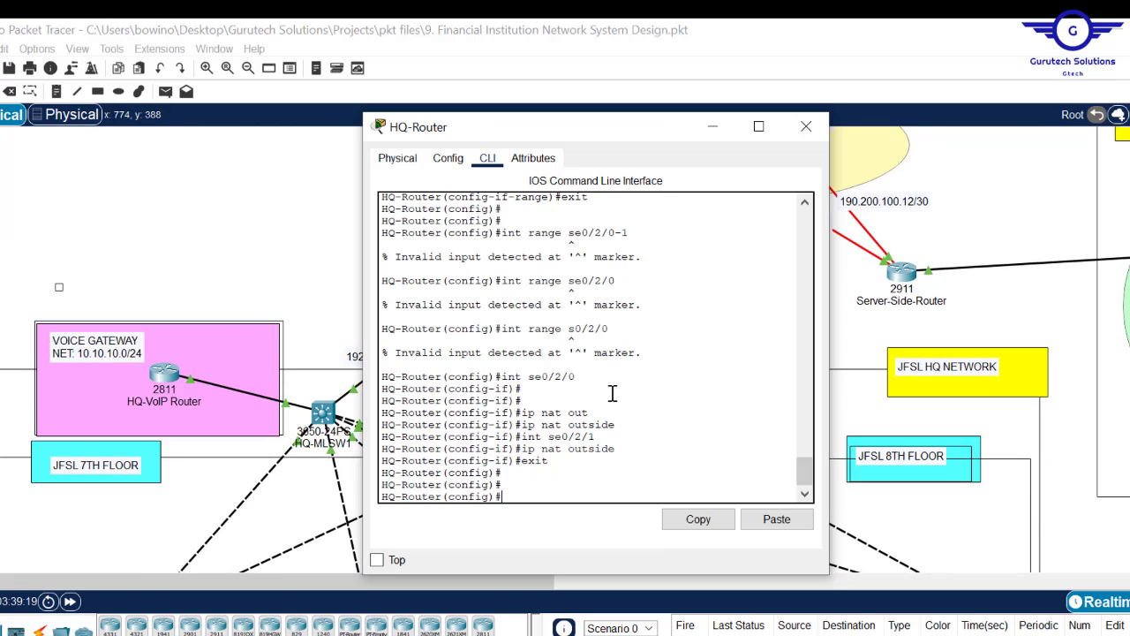
text(acc)
key(Tab)
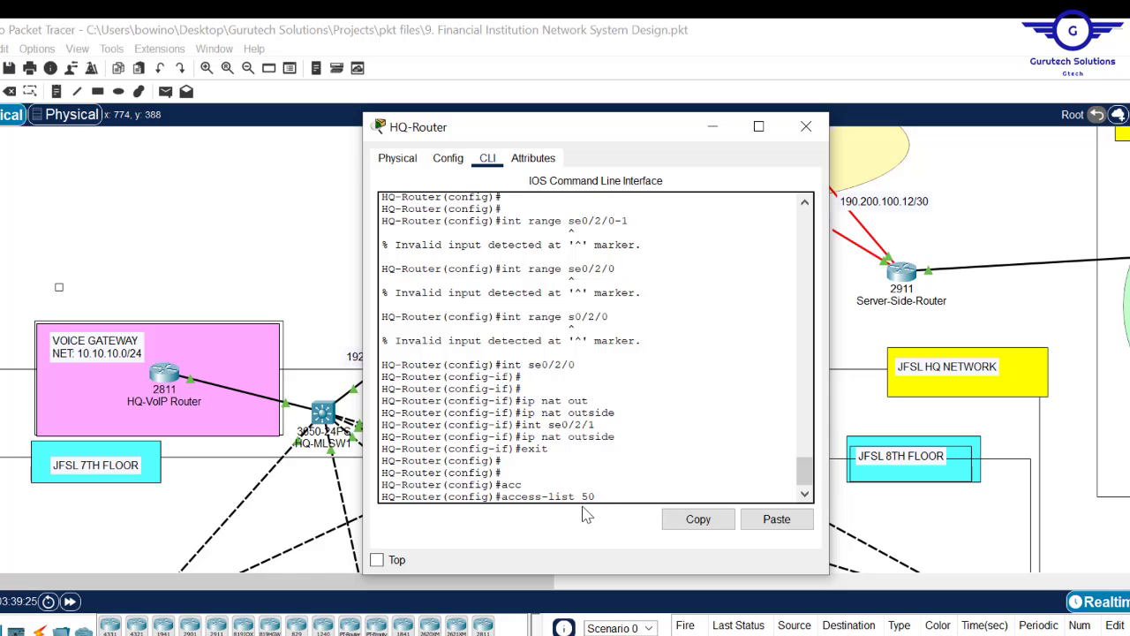
text(50 per)
key(Tab)
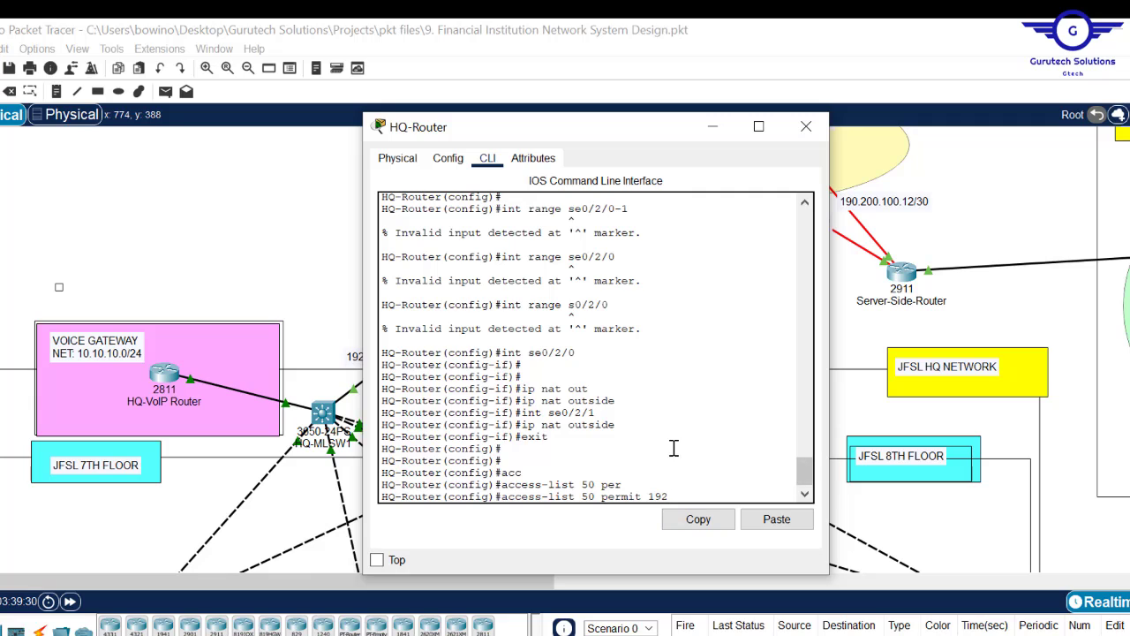
text(192.168.20.0 )
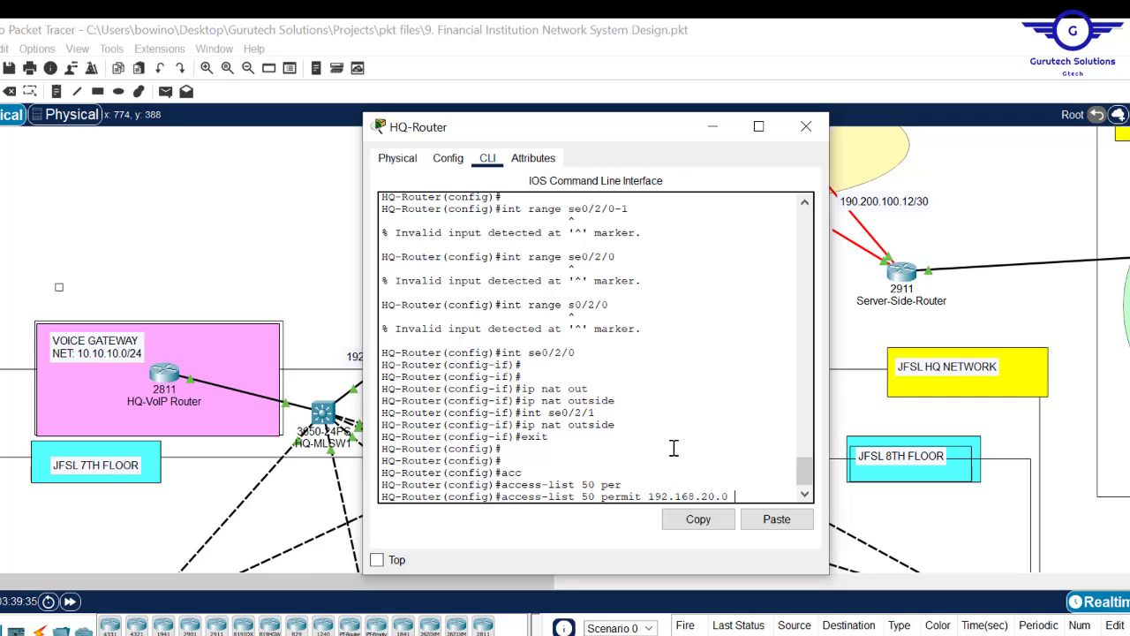
text(0.0.0.255)
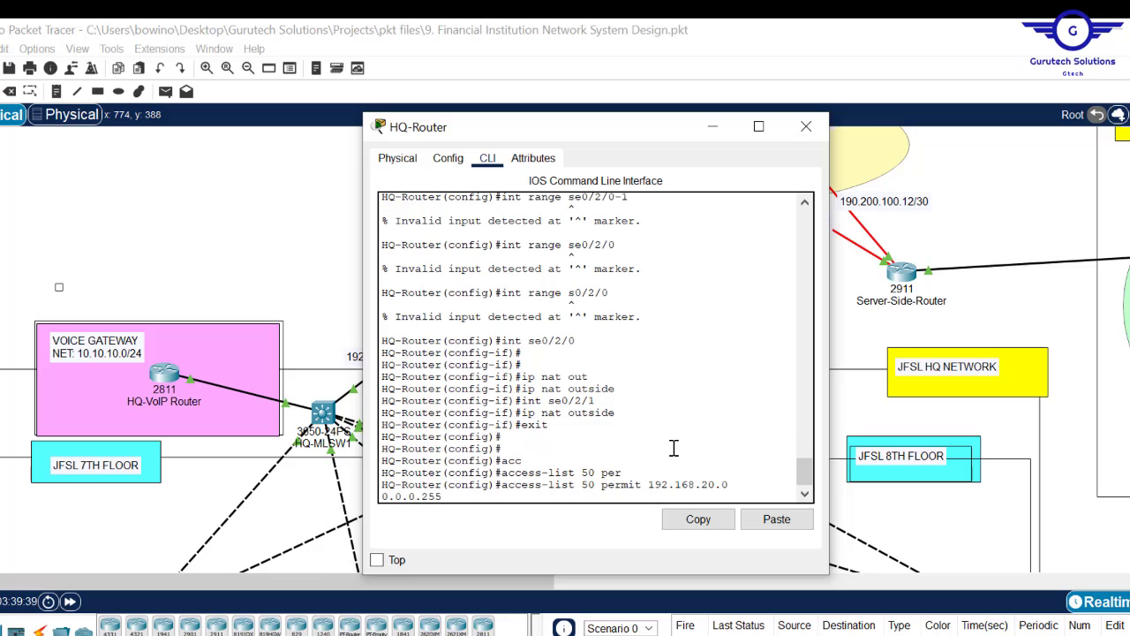
drag(831, 402, 1015, 415)
drag(798, 488, 677, 497)
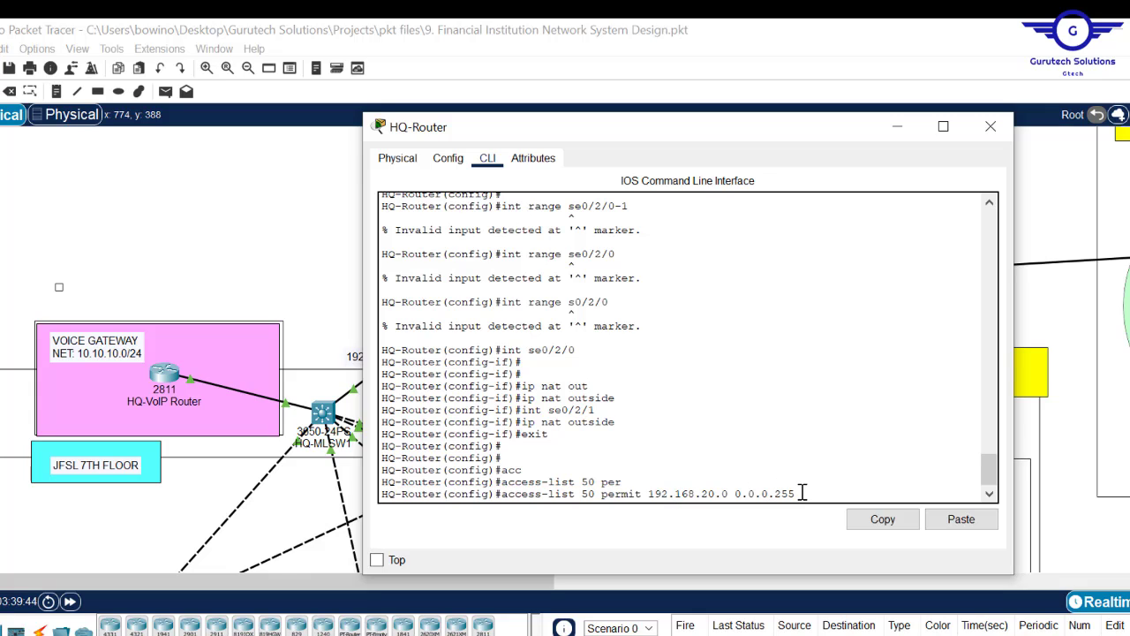
drag(798, 494, 652, 498)
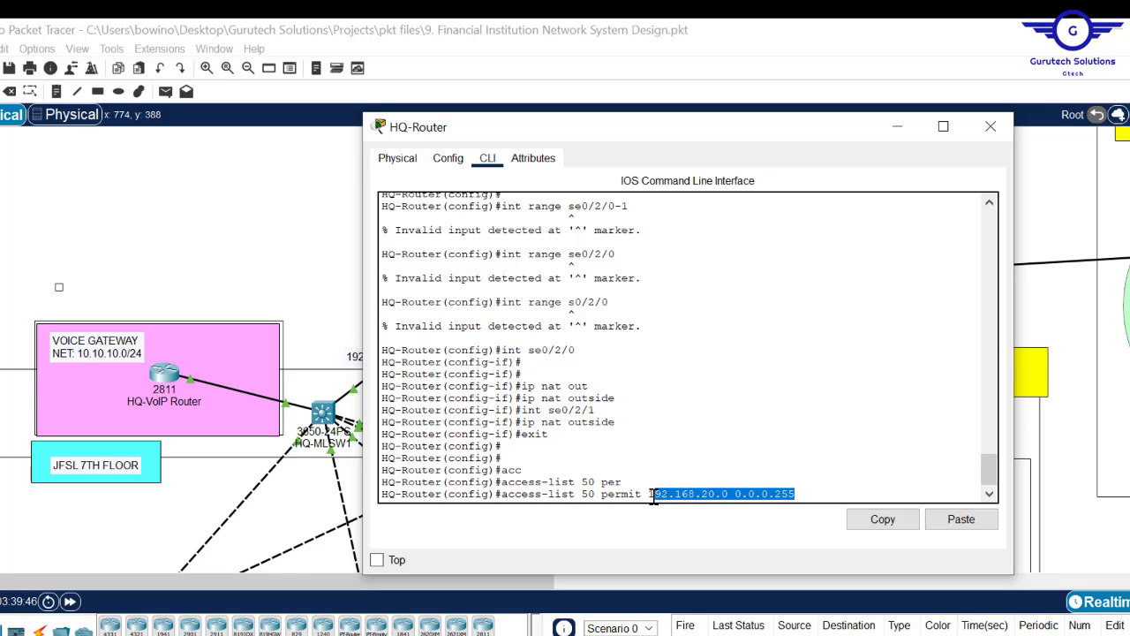
key(Return)
key(Return)
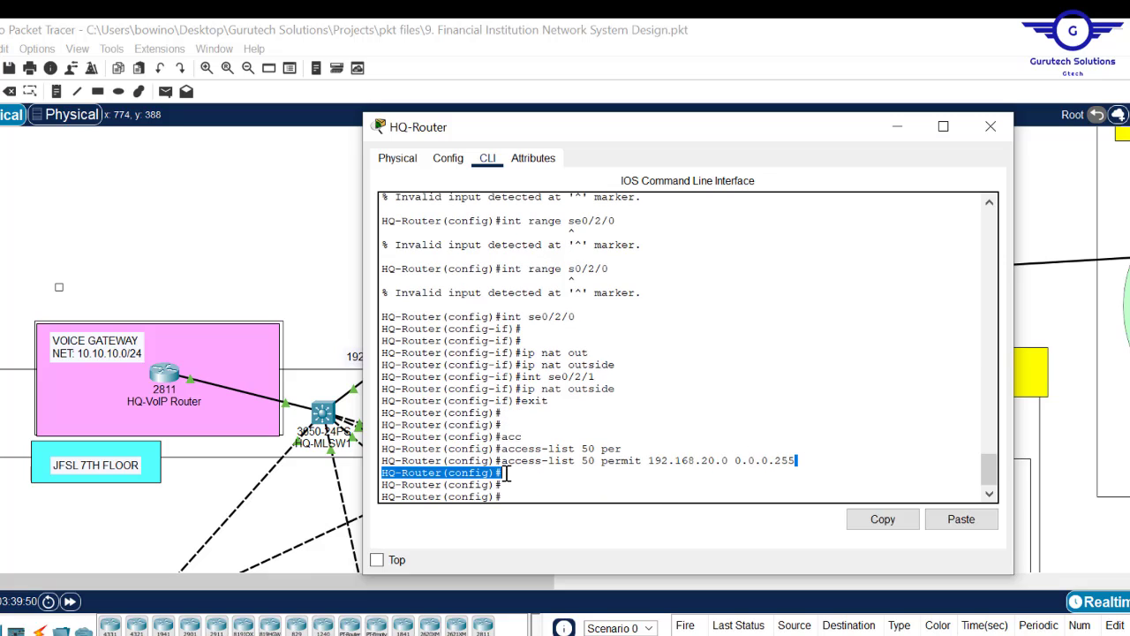
drag(797, 460, 503, 467)
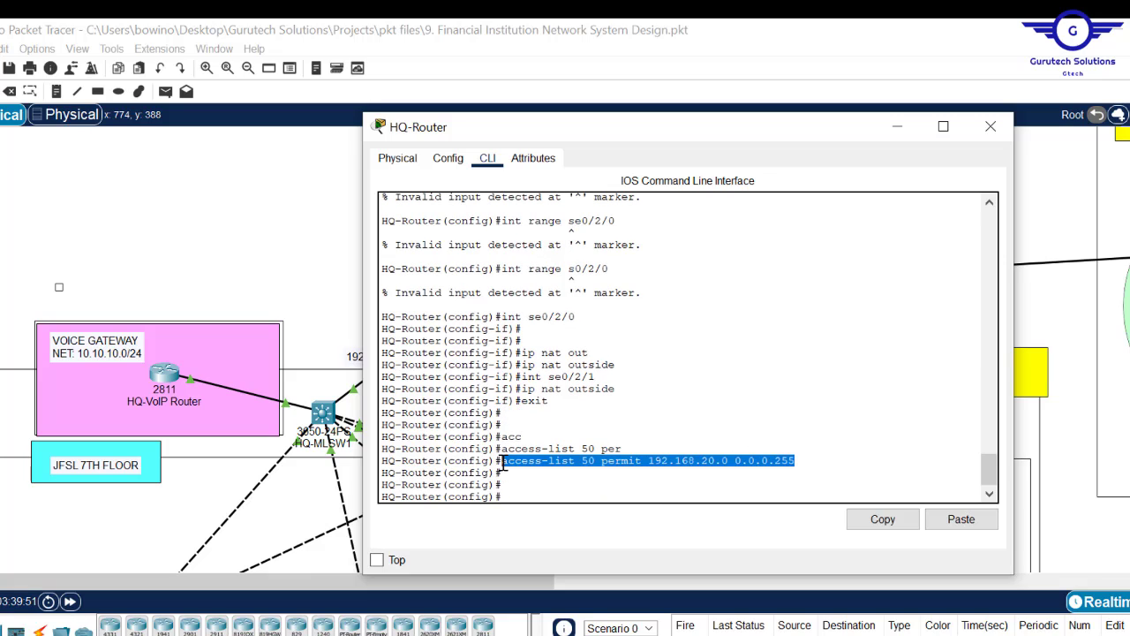
click(563, 493)
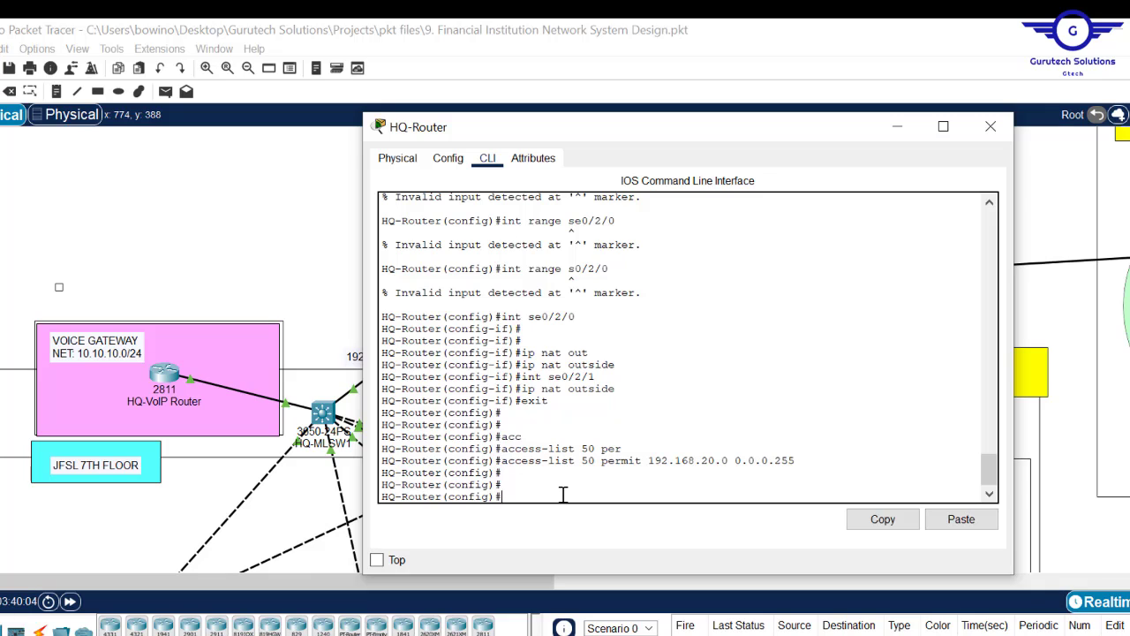
- Begin an access-list 50 line on HQ-Router, then clear it unfinished
text(acc)
key(Tab)
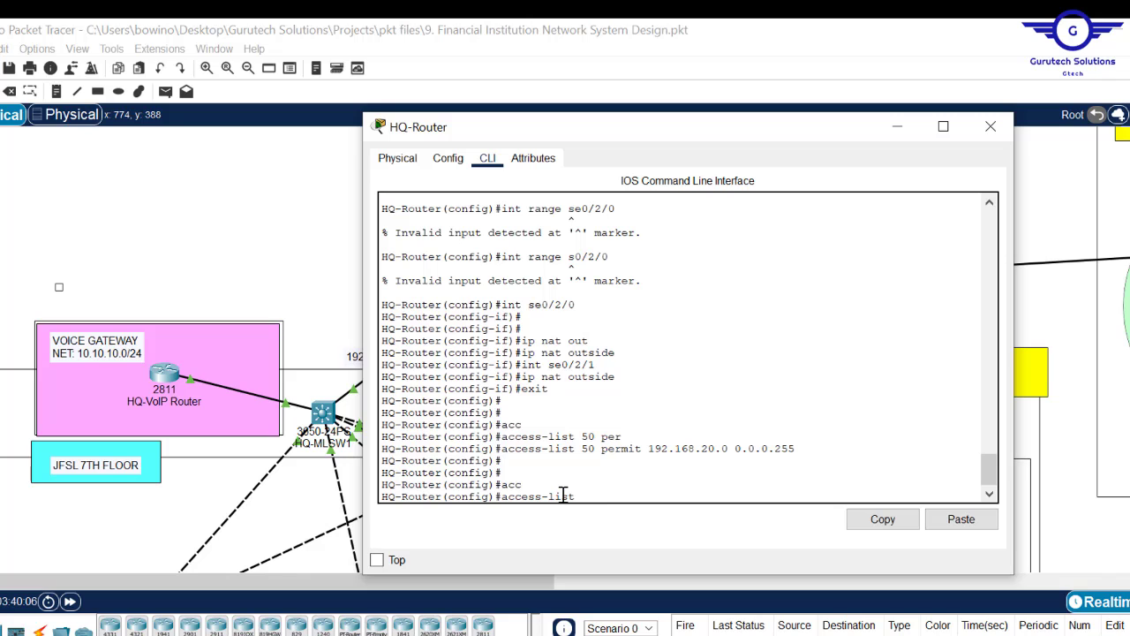
text(li)
key(Tab)
key(BackSpace)
key(BackSpace)
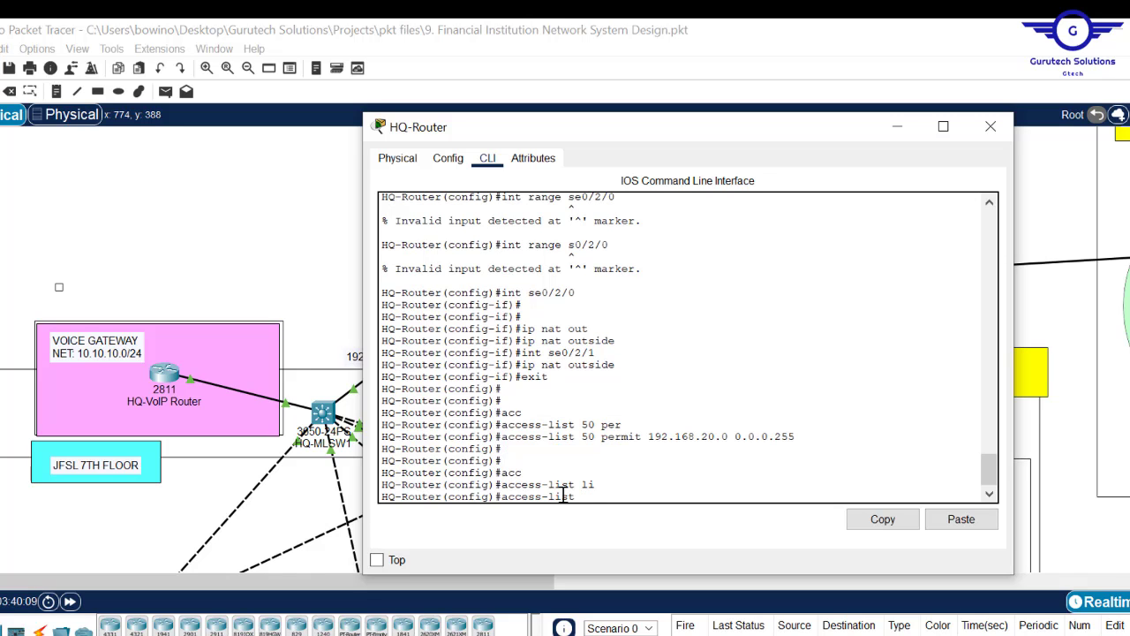
text(50)
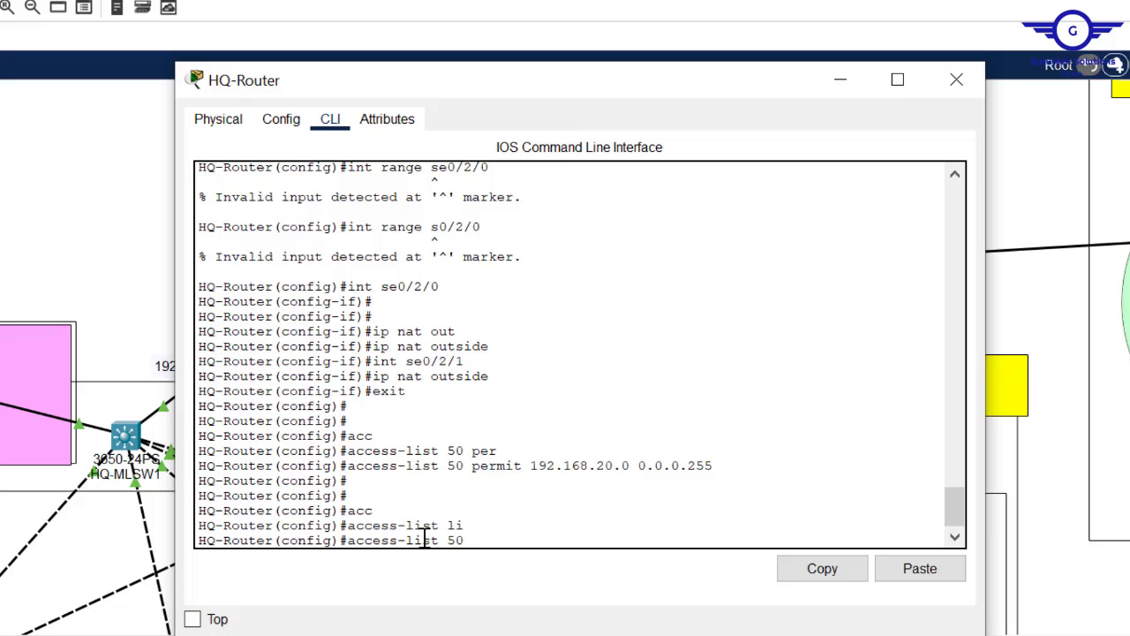
key(BackSpace)
key(BackSpace)
key(BackSpace)
key(BackSpace)
key(BackSpace)
key(BackSpace)
key(BackSpace)
key(BackSpace)
key(BackSpace)
key(BackSpace)
key(BackSpace)
key(BackSpace)
key(BackSpace)
key(BackSpace)
key(BackSpace)
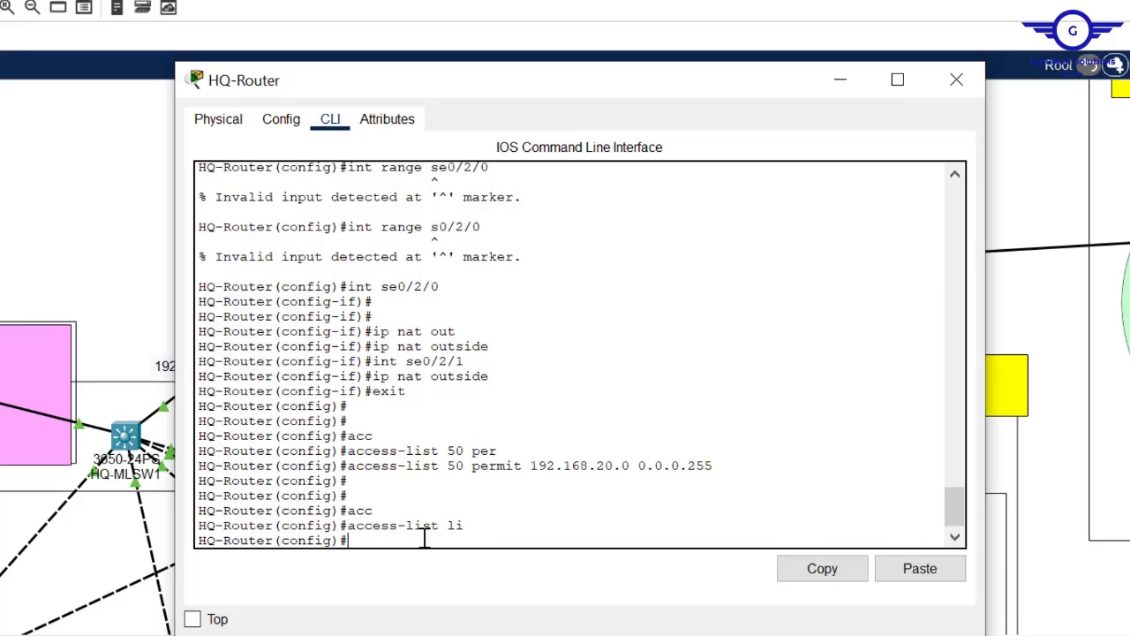
- Enter 'ip nat inside source list 50 interface se0/2/0 overload' on HQ-Router
text(ip na)
key(Tab)
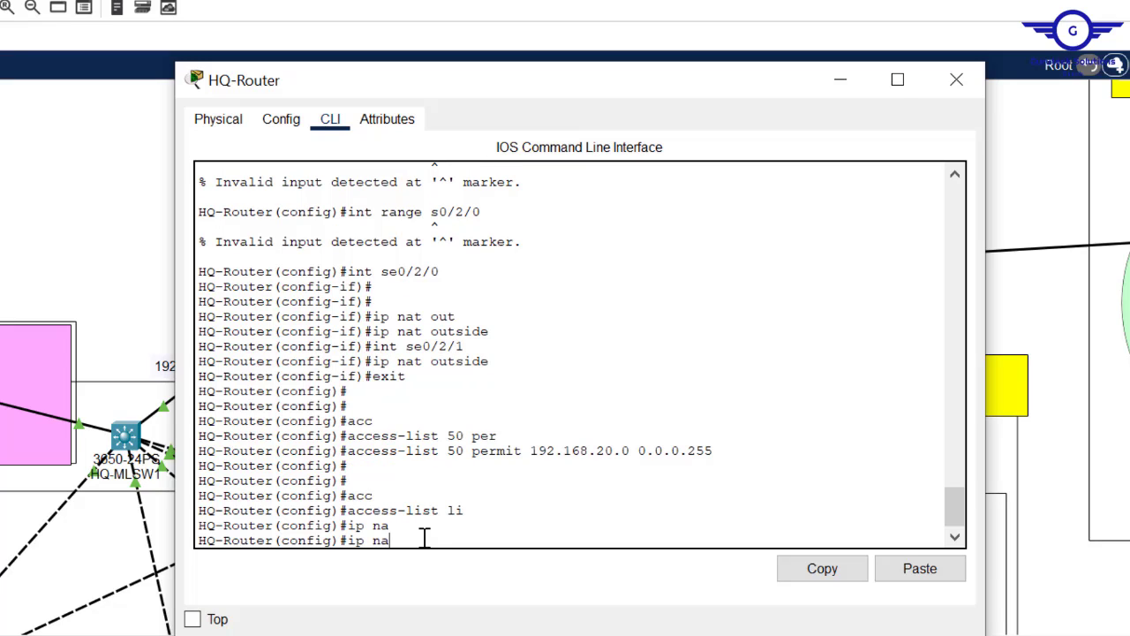
text(t)
key(Tab)
text(in)
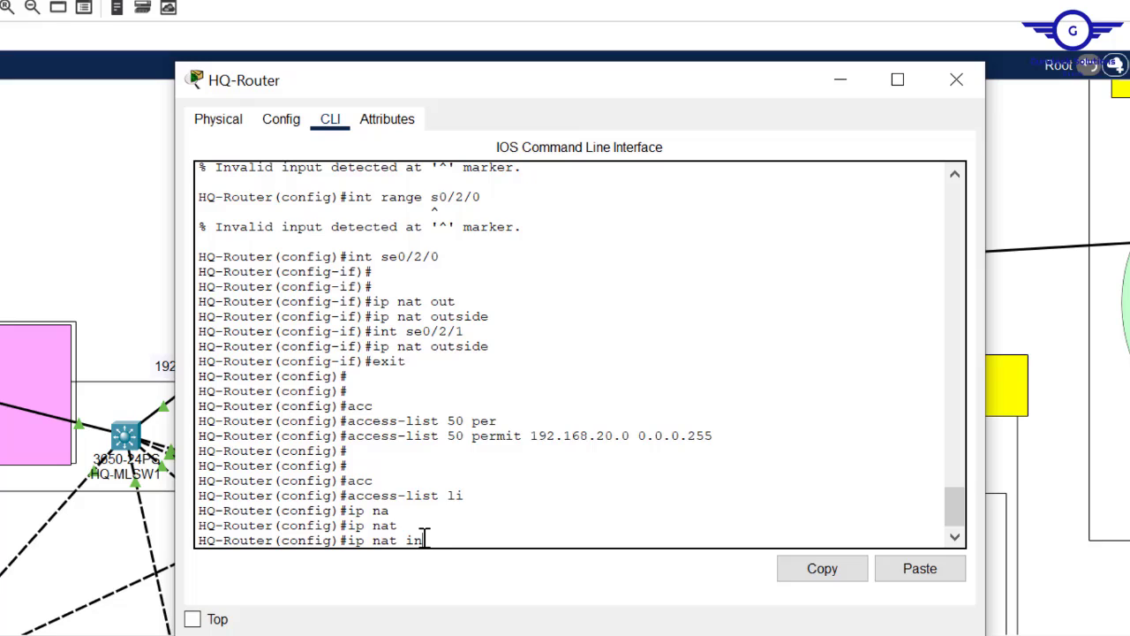
key(Tab)
text(s)
key(Tab)
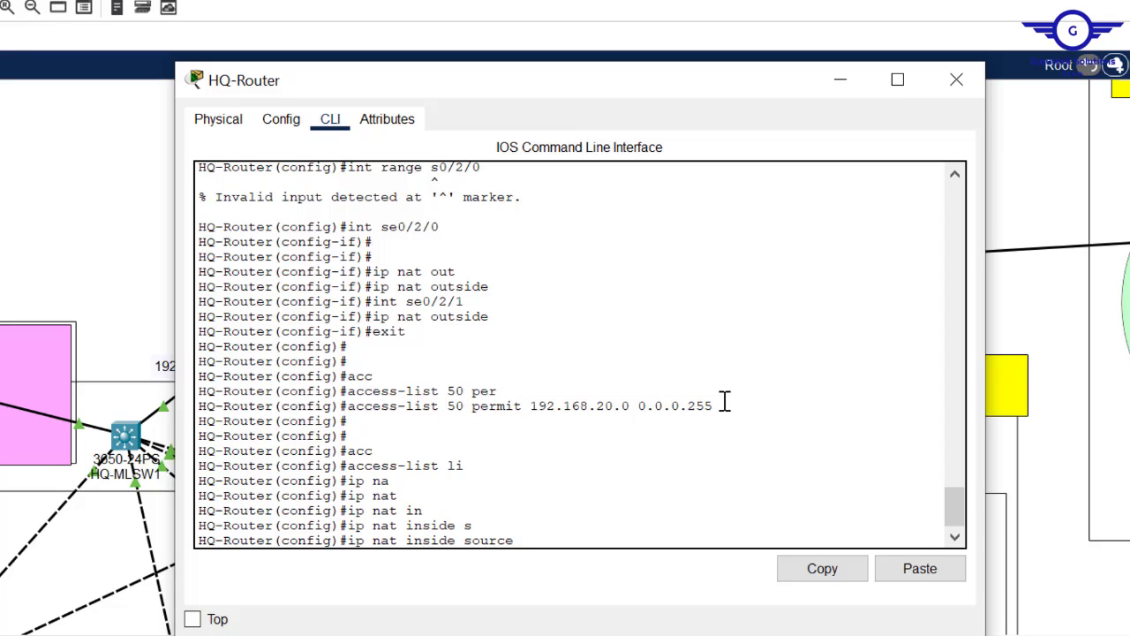
drag(719, 406, 536, 411)
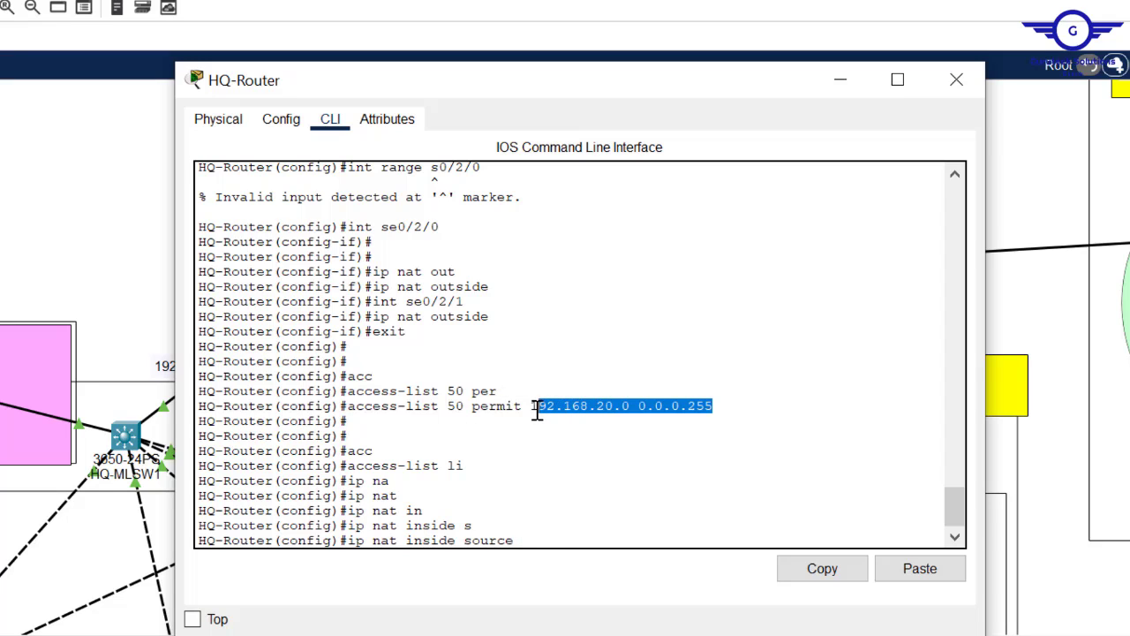
click(547, 532)
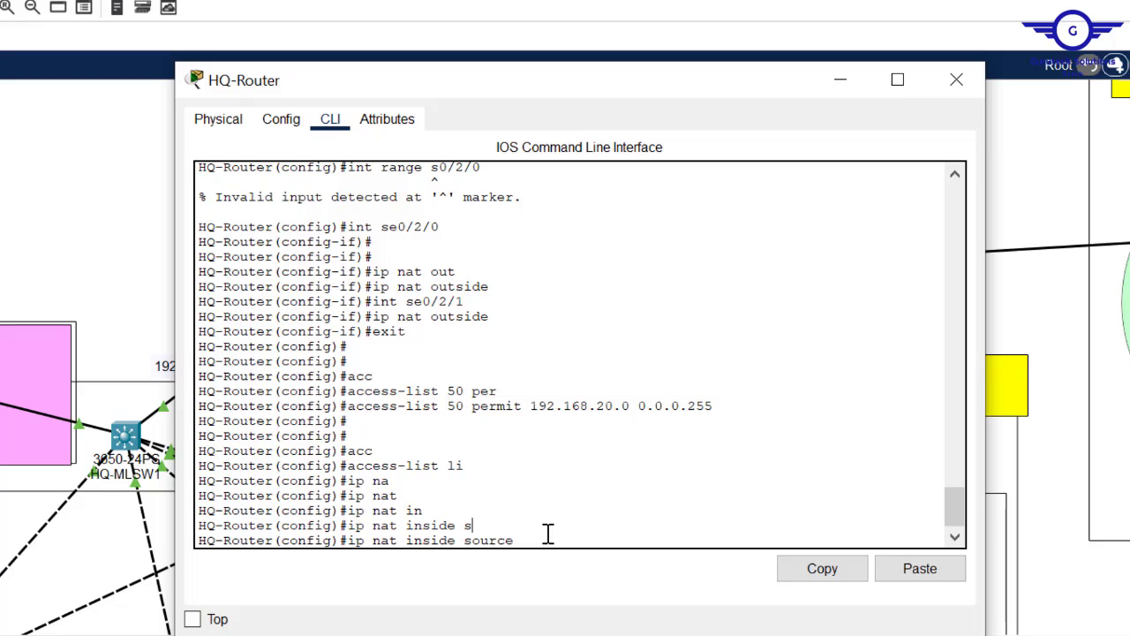
text(50)
key(BackSpace)
key(BackSpace)
text(ac)
key(Tab)
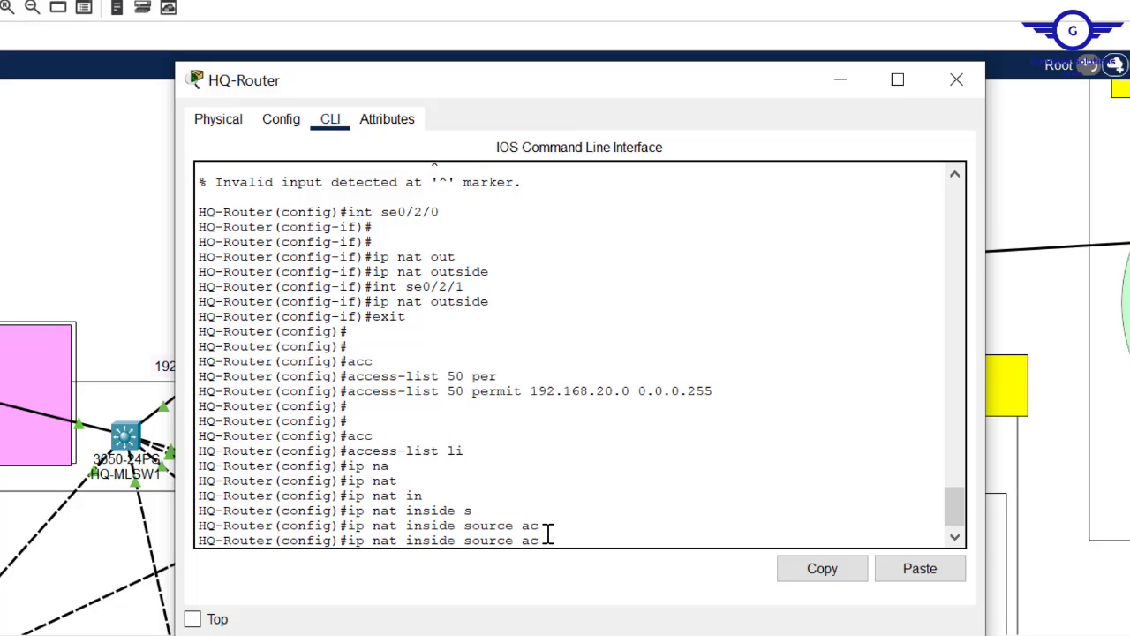
text(cess)
key(Tab)
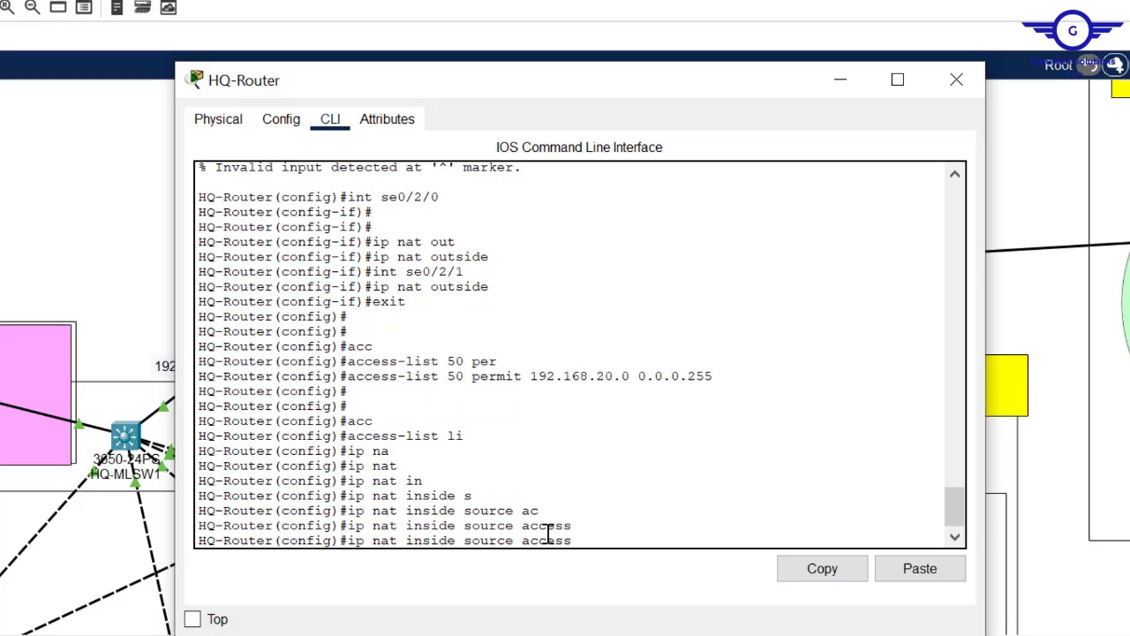
key(BackSpace)
key(BackSpace)
key(BackSpace)
key(BackSpace)
key(BackSpace)
key(BackSpace)
text(lis)
key(Tab)
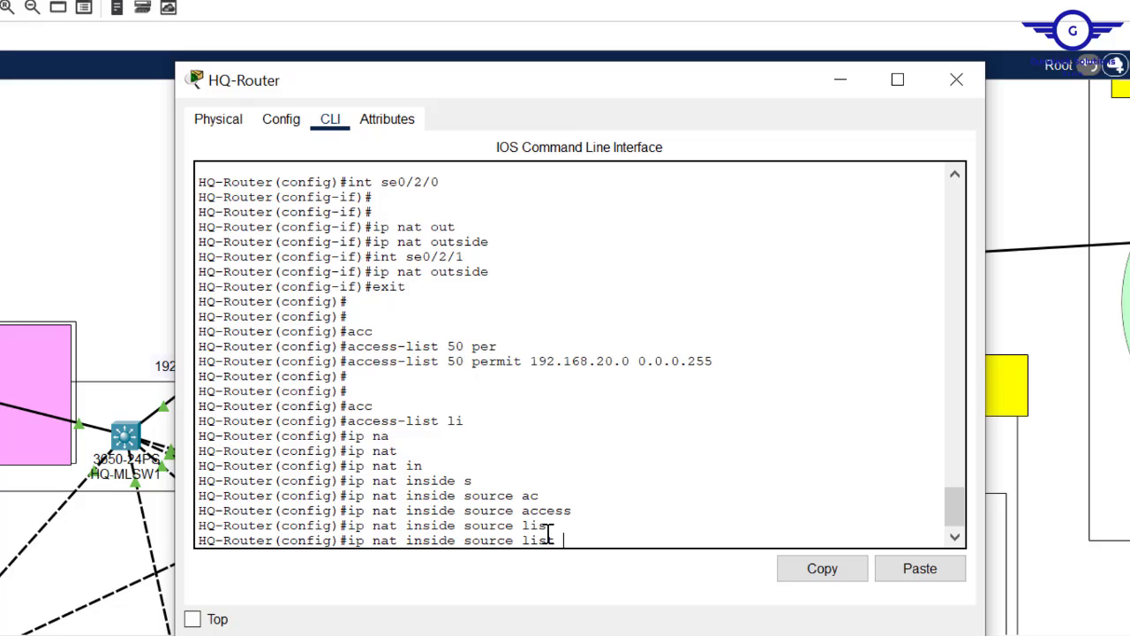
text(50 inter)
key(BackSpace)
key(BackSpace)
key(Tab)
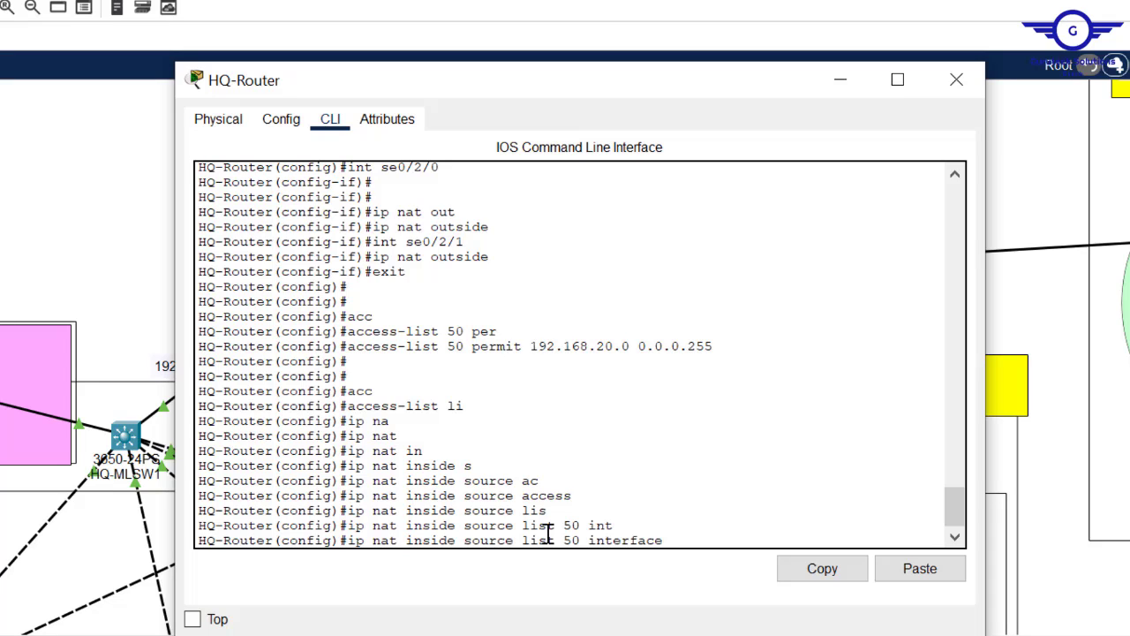
text(se0/2/0 ov)
key(Tab)
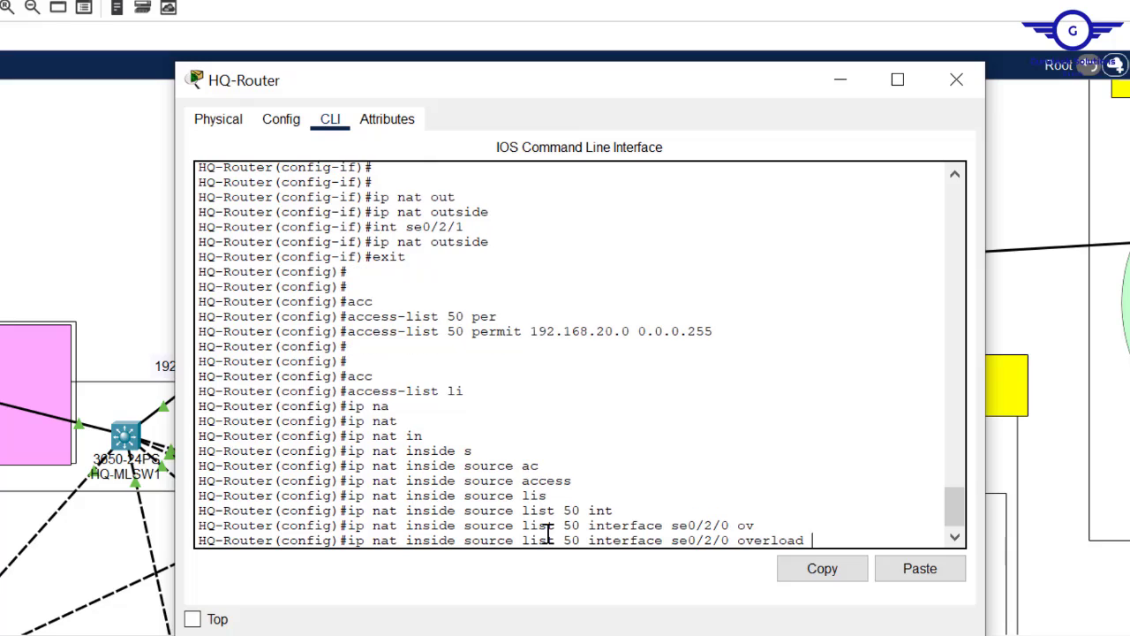
key(Return)
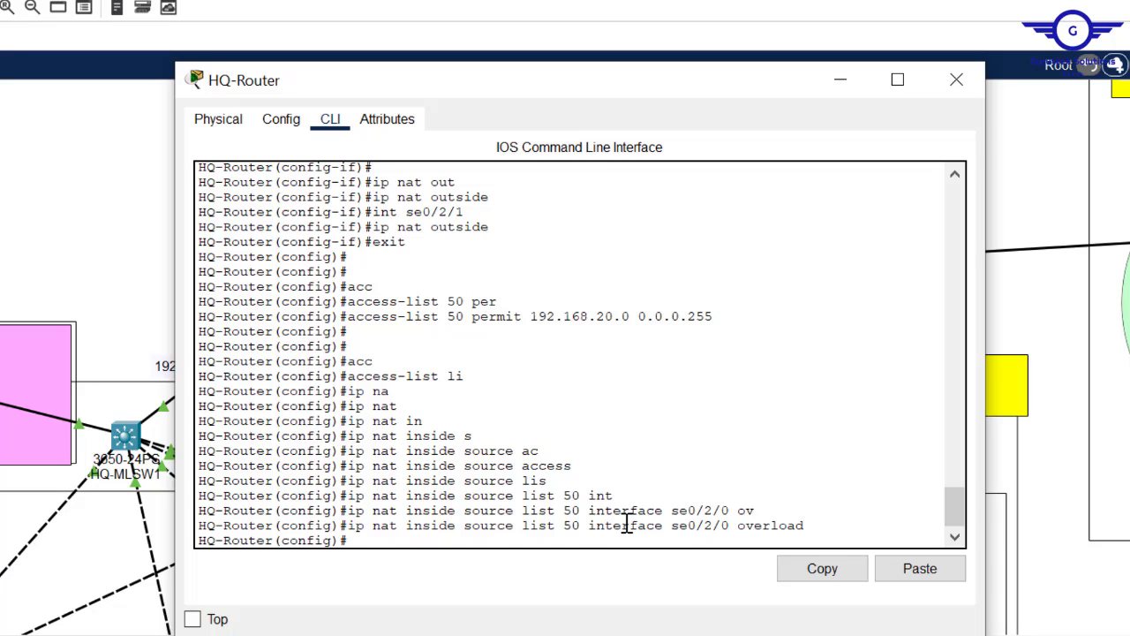
- Apply the same NAT overload command to interface se0/2/1
key(Up)
key(Left)
key(Left)
key(Left)
key(Left)
key(Left)
key(Left)
key(Left)
key(Left)
key(Left)
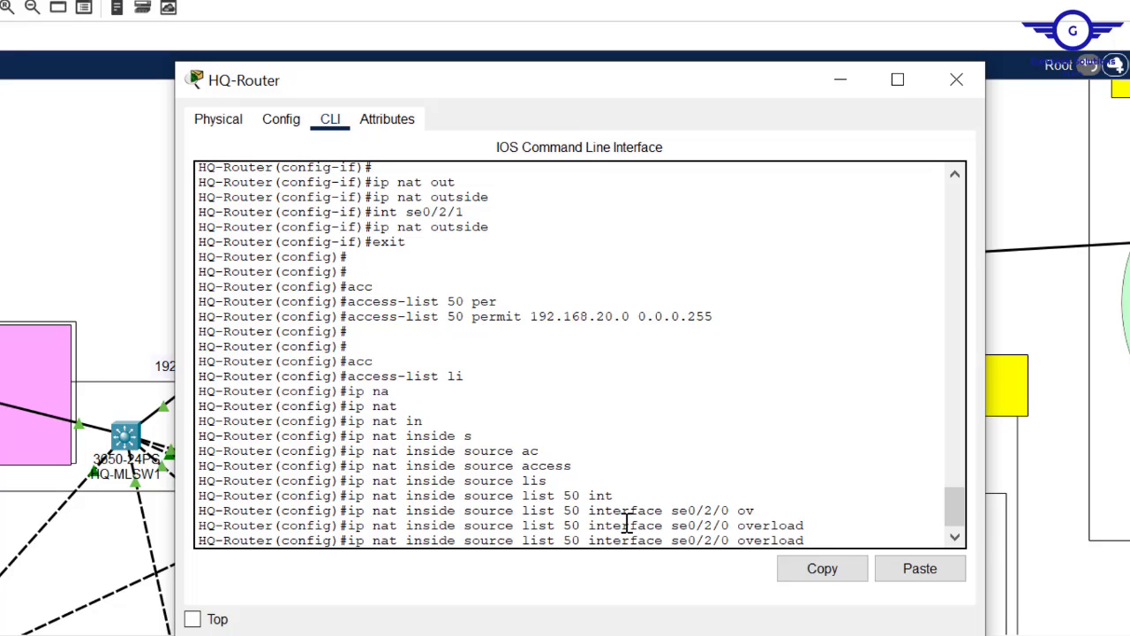
key(BackSpace)
text(1)
key(Return)
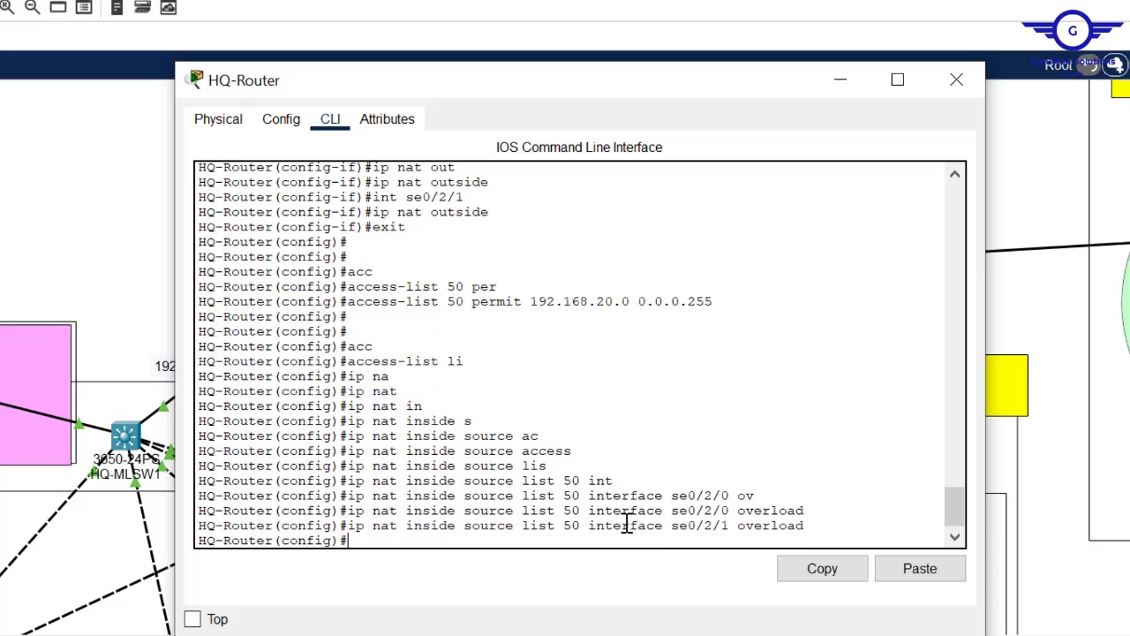
- Save HQ-Router's configuration with 'do wr' and close the router window
click(76, 221)
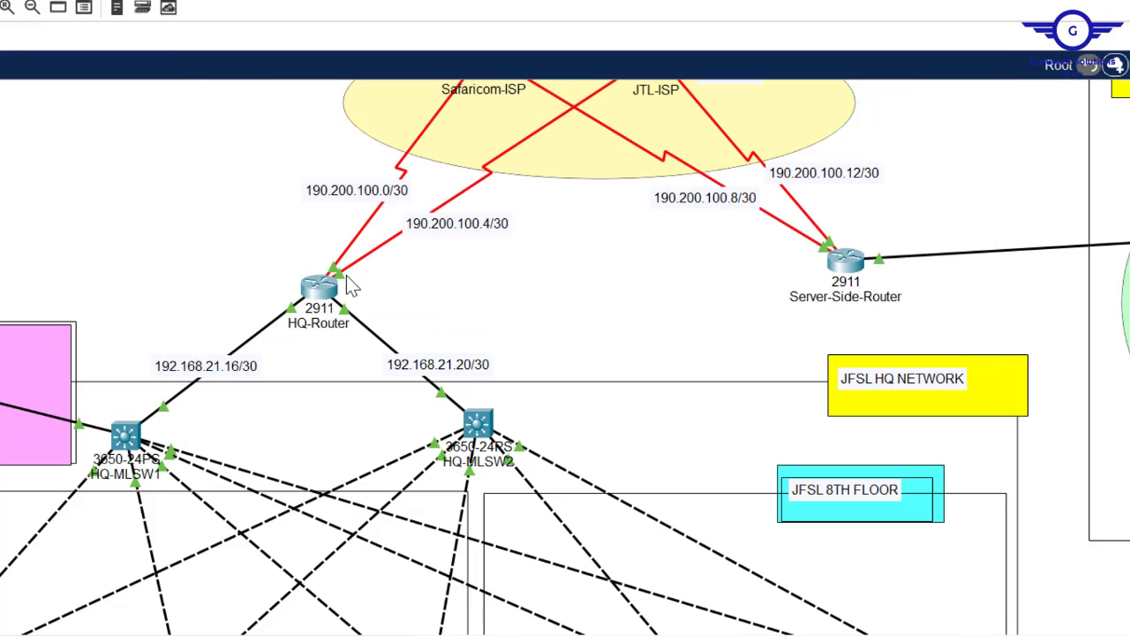
click(320, 289)
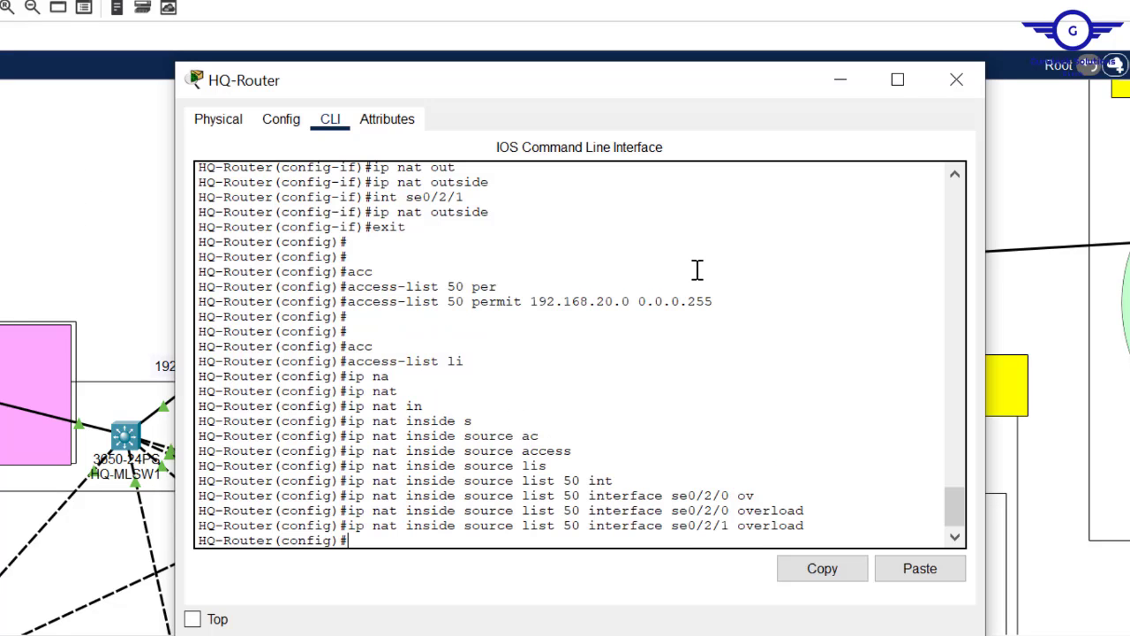
drag(498, 215, 381, 257)
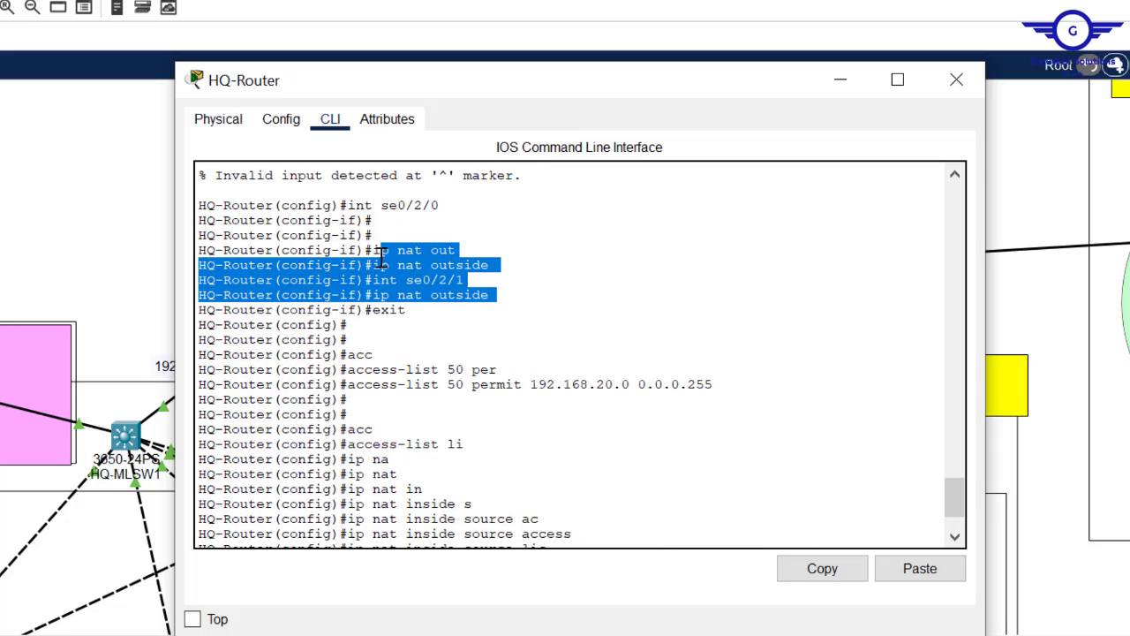
click(382, 257)
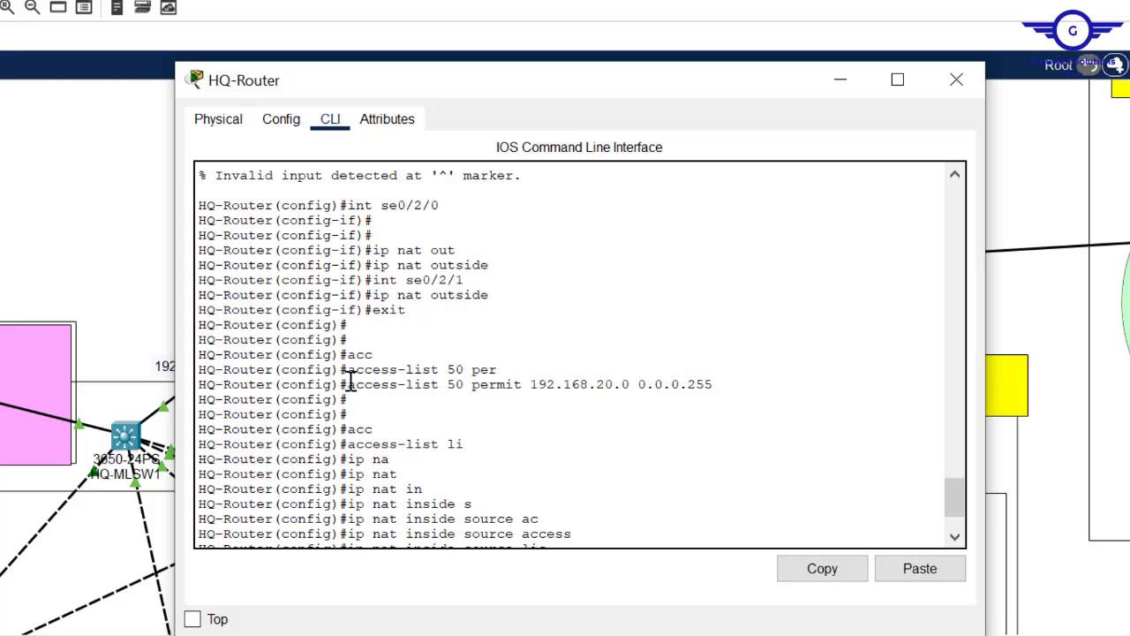
drag(348, 385, 722, 382)
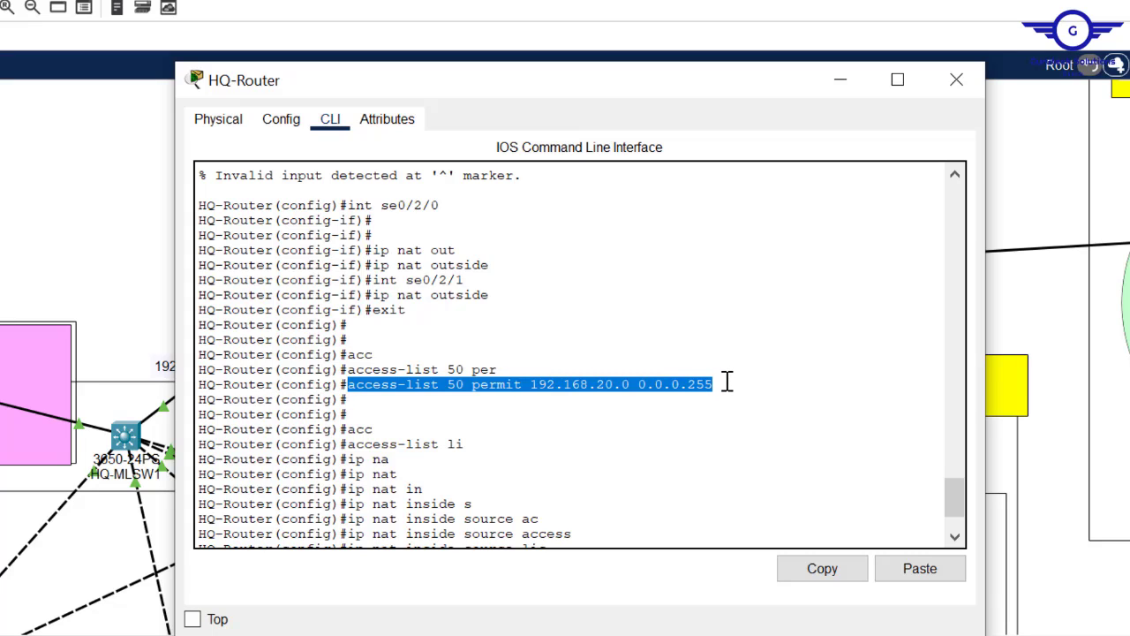
scroll(957, 530, down, 2)
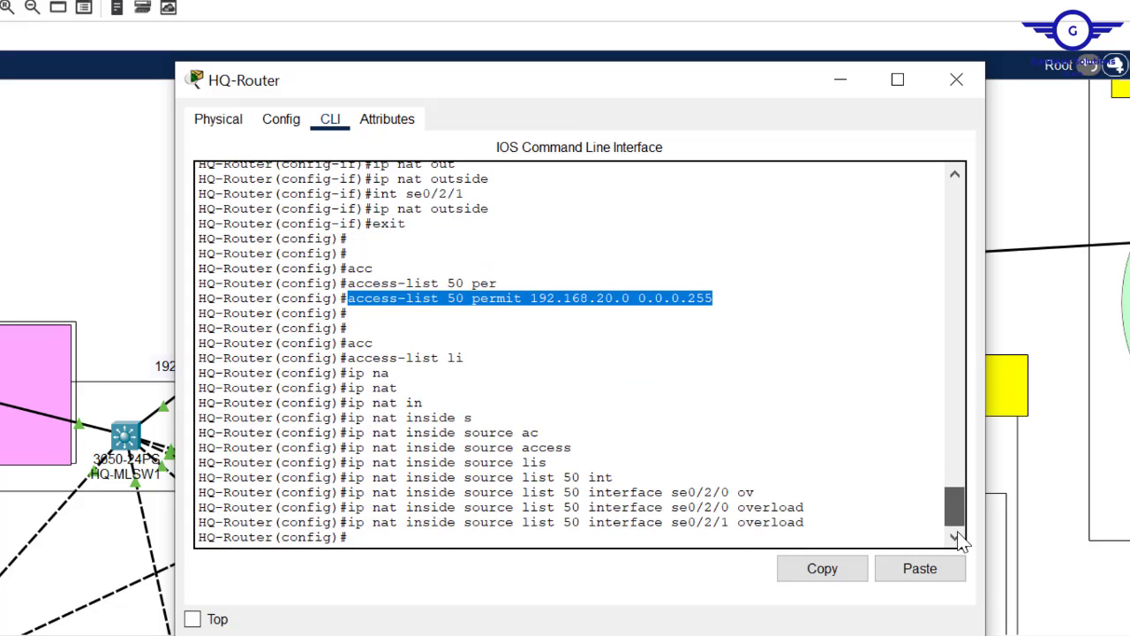
text(d)
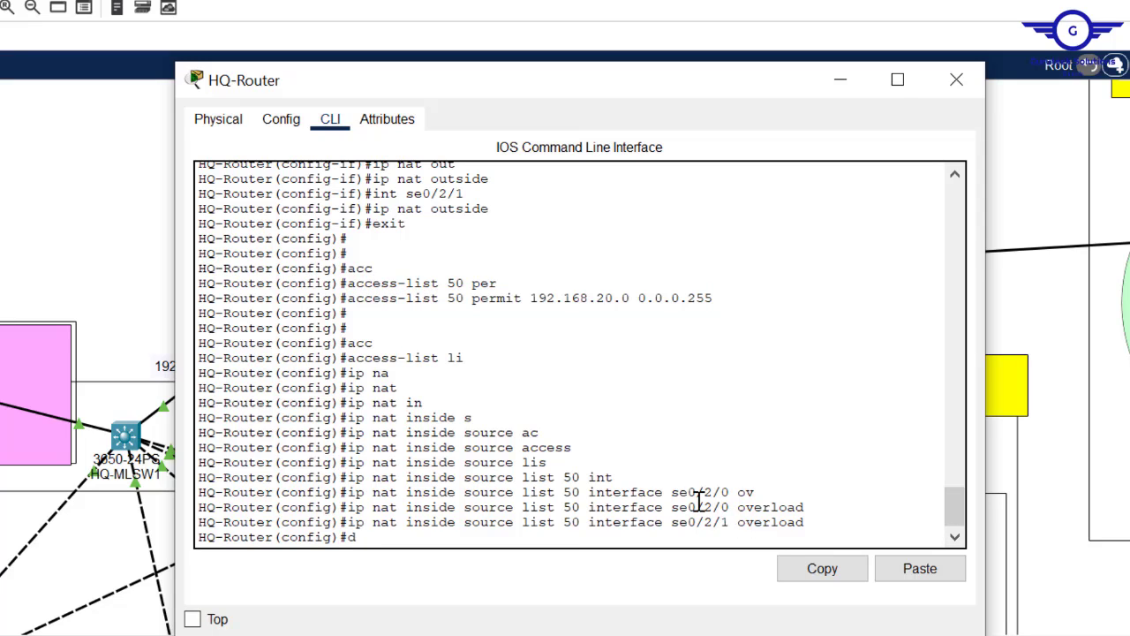
text(o wr)
key(Return)
key(Return)
key(Return)
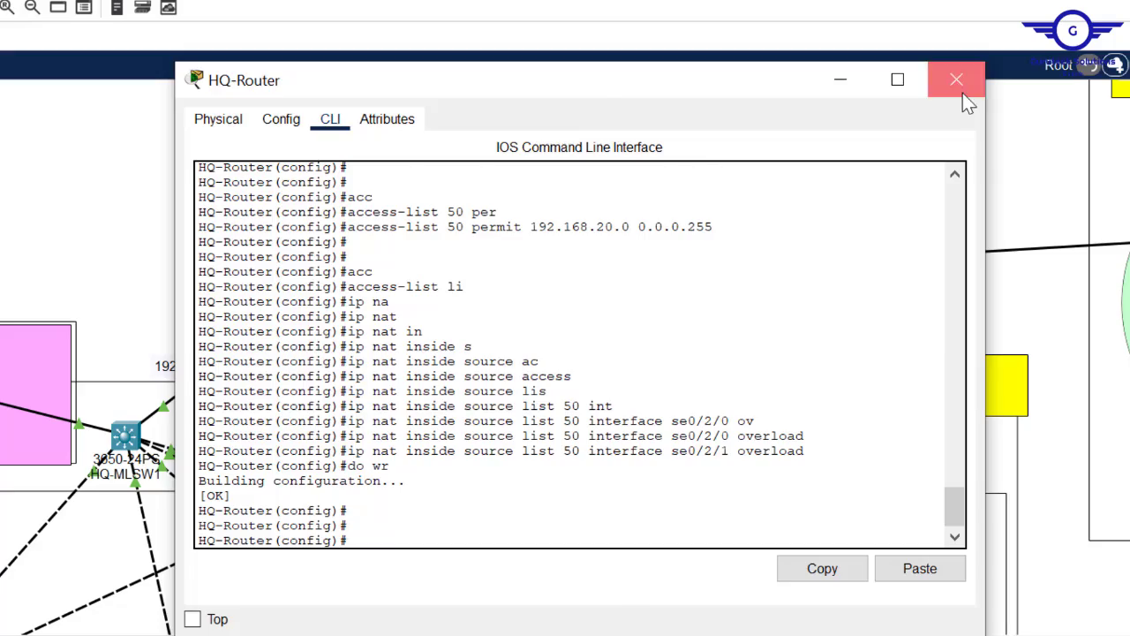
click(957, 81)
scroll(566, 353, down, 10)
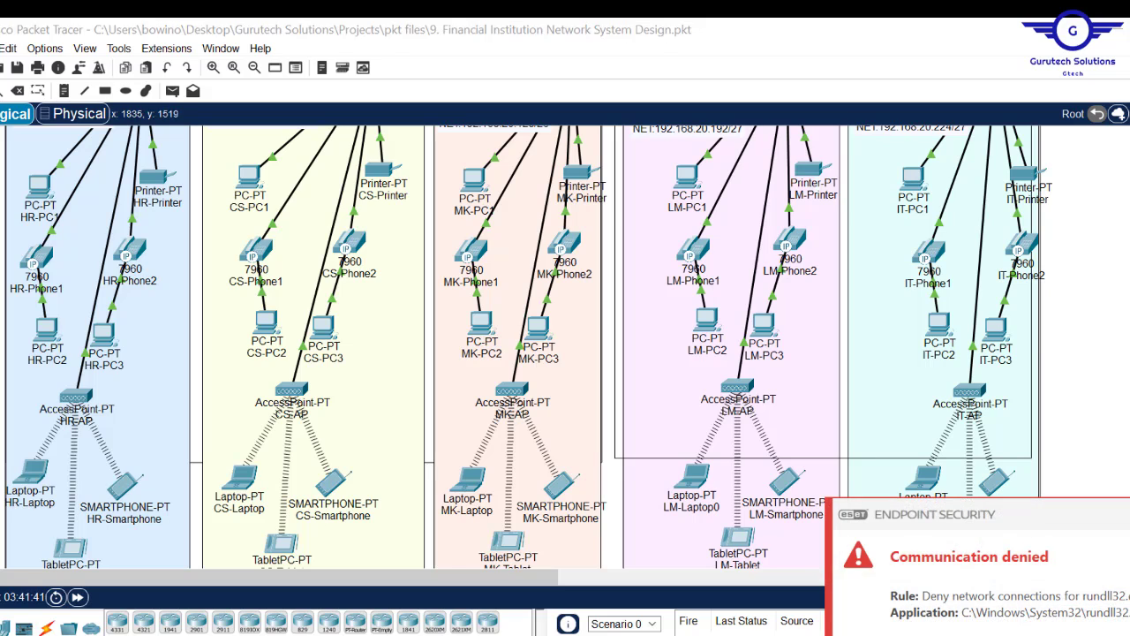
scroll(565, 346, up, 10)
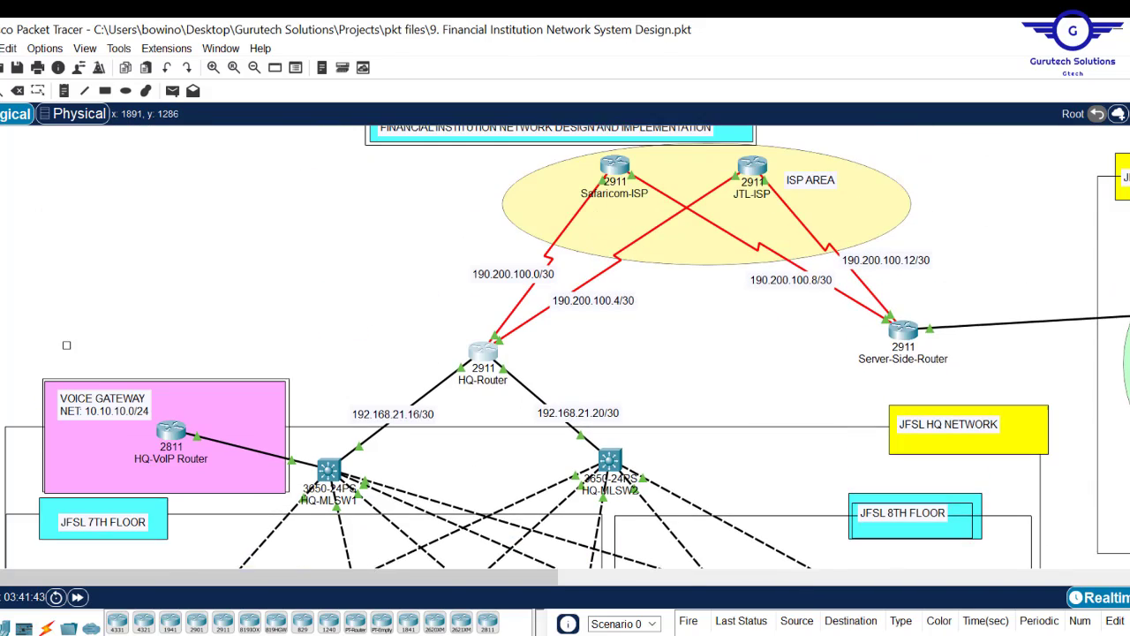
scroll(565, 346, down, 4)
scroll(565, 346, up, 5)
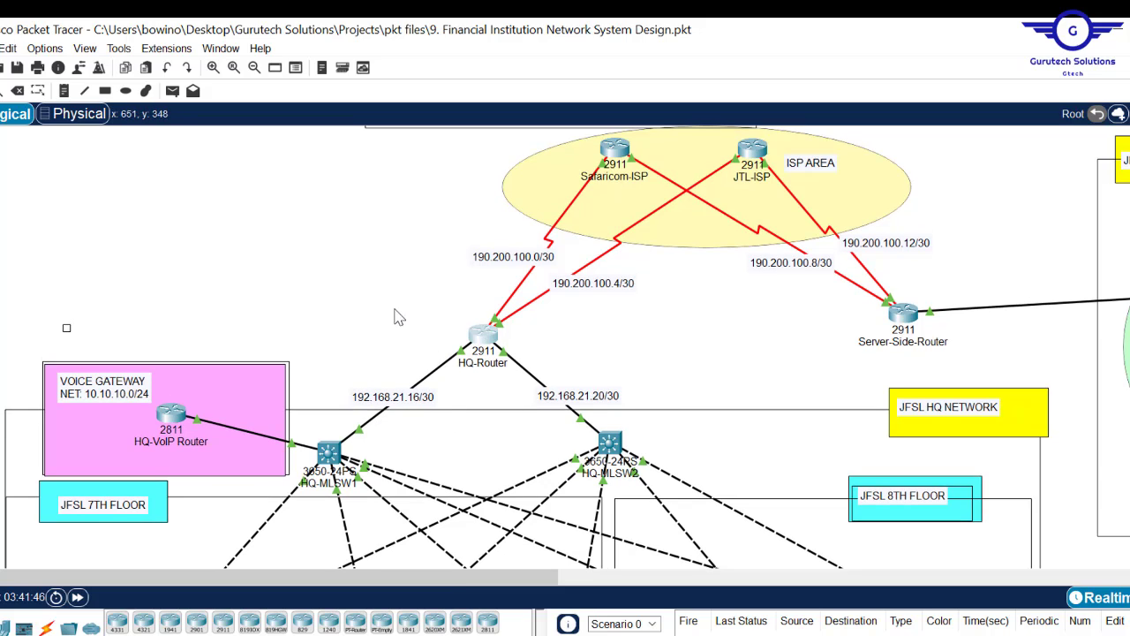
drag(415, 297, 547, 385)
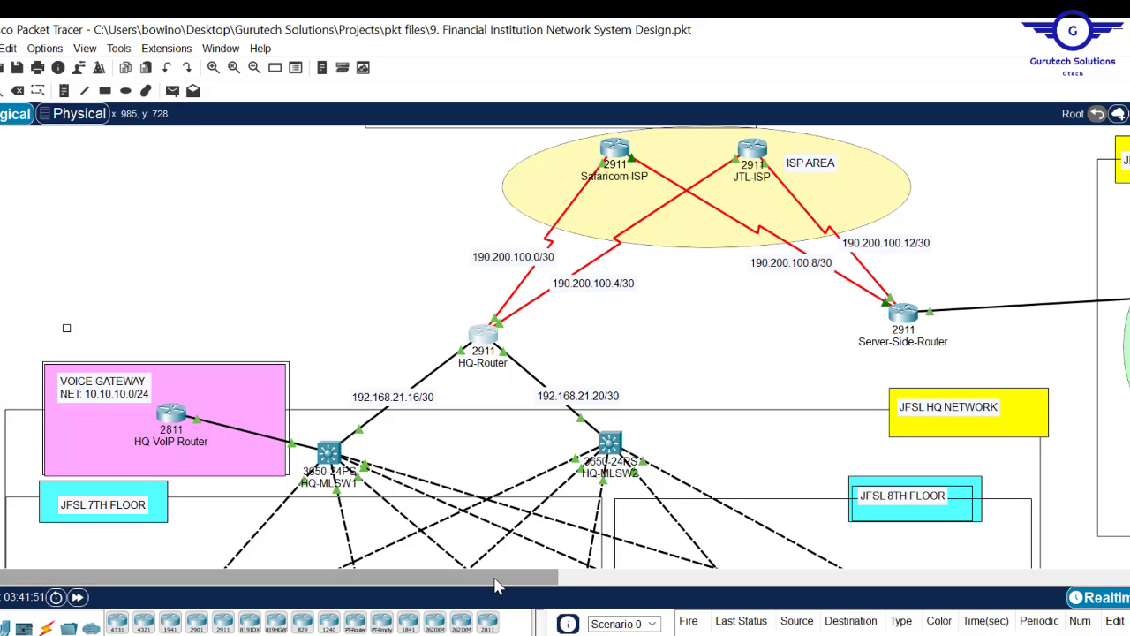
drag(497, 585, 716, 585)
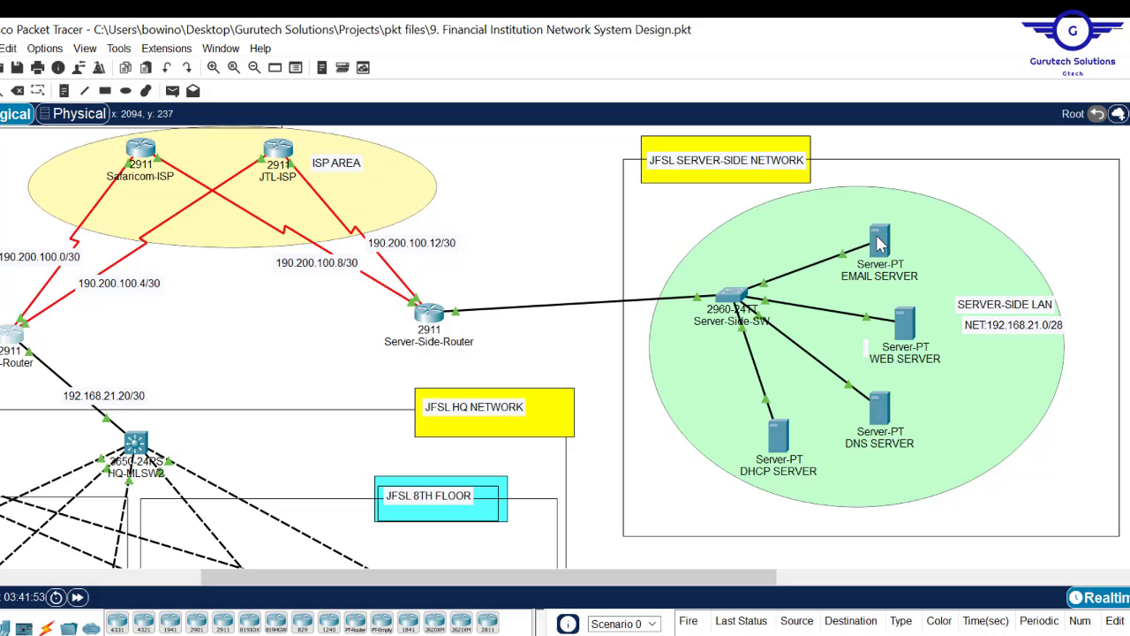
mouse_move(881, 245)
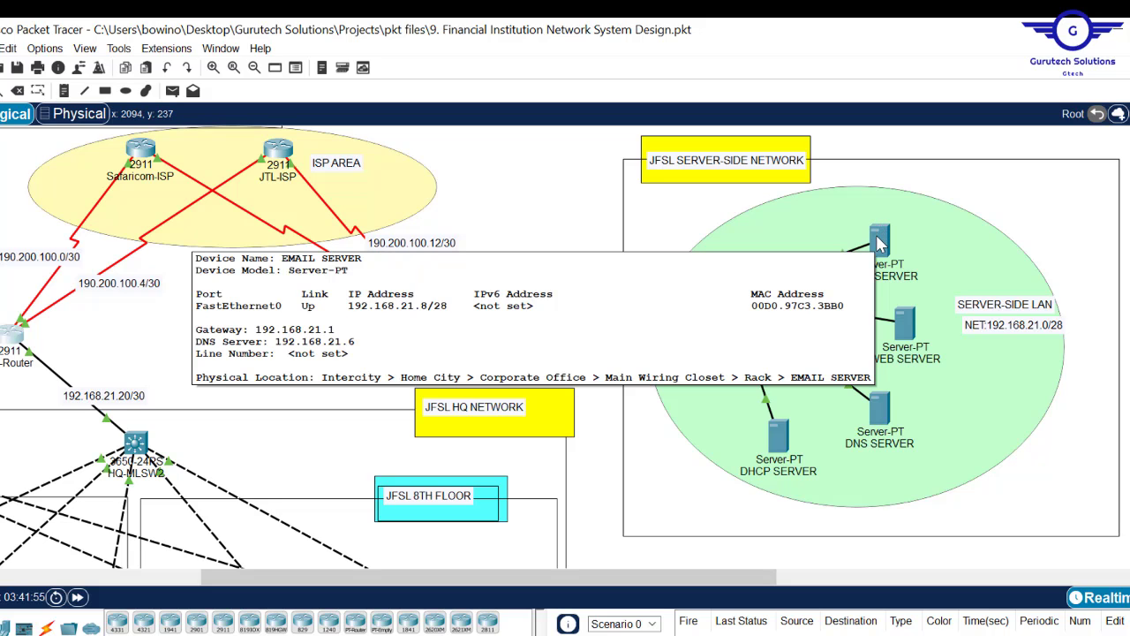
scroll(565, 353, down, 5)
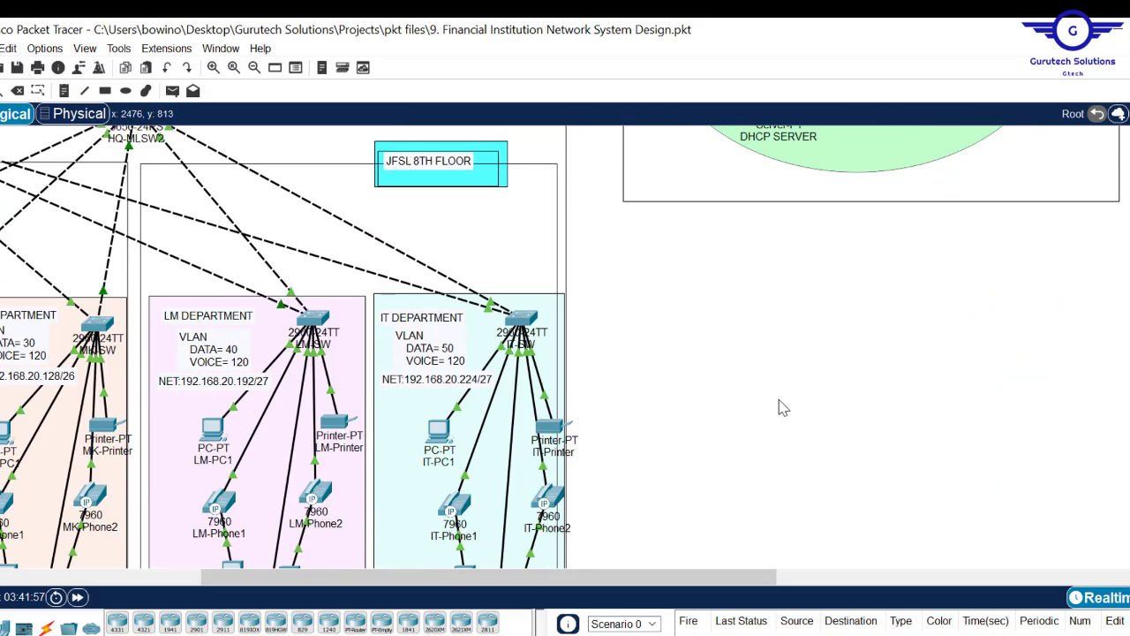
drag(422, 583, 220, 583)
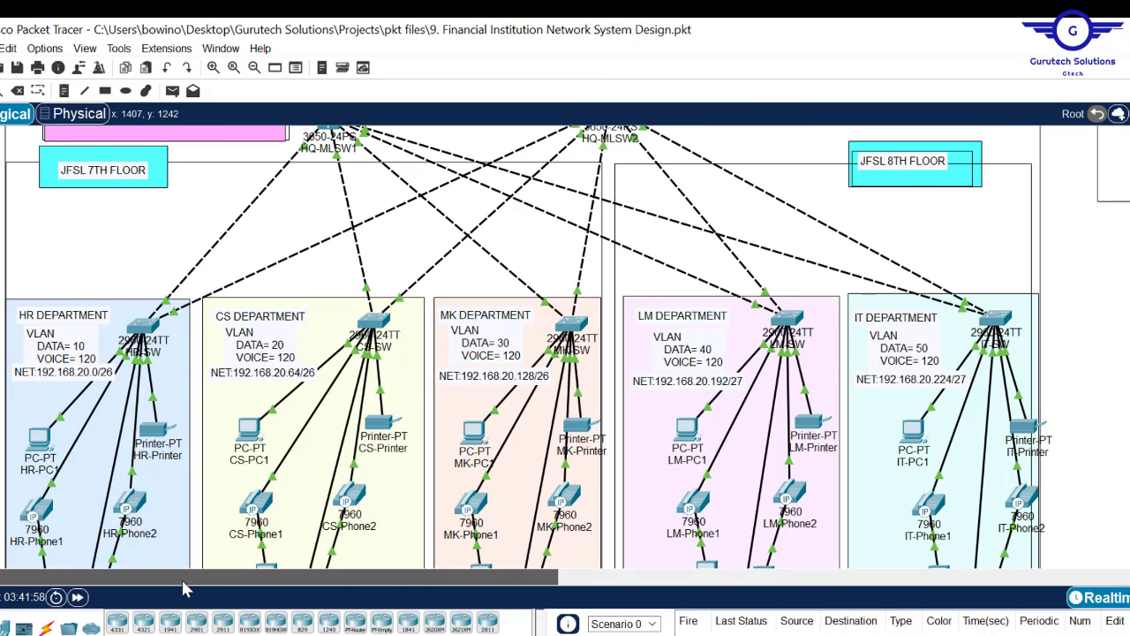
click(251, 429)
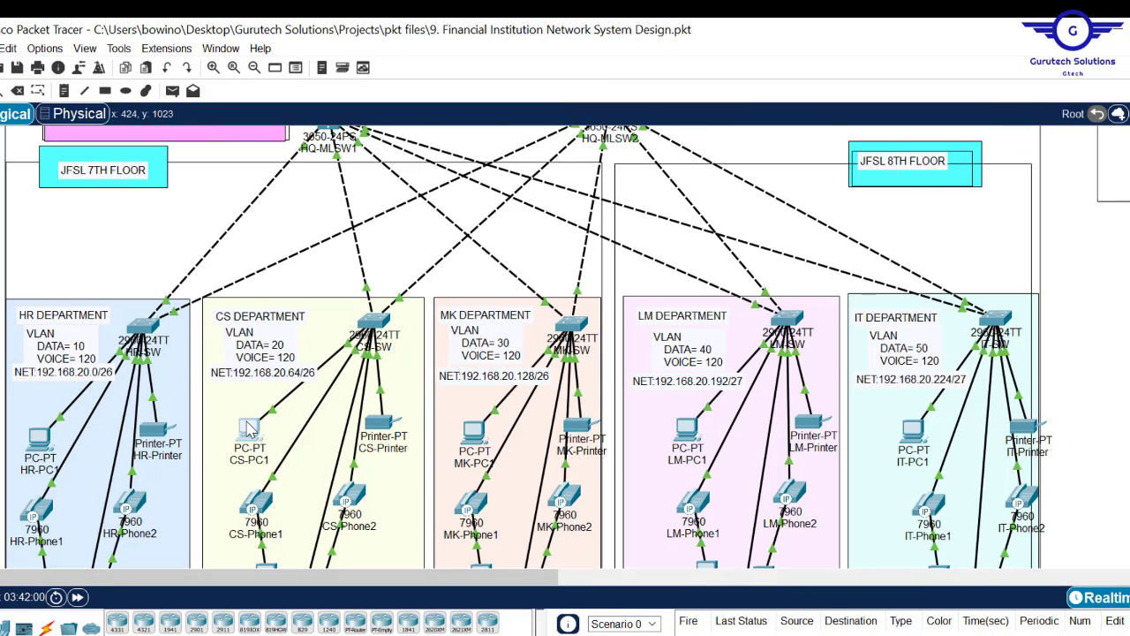
- Run 'ping 192.168.21.8' from CS-PC1's command prompt
click(678, 213)
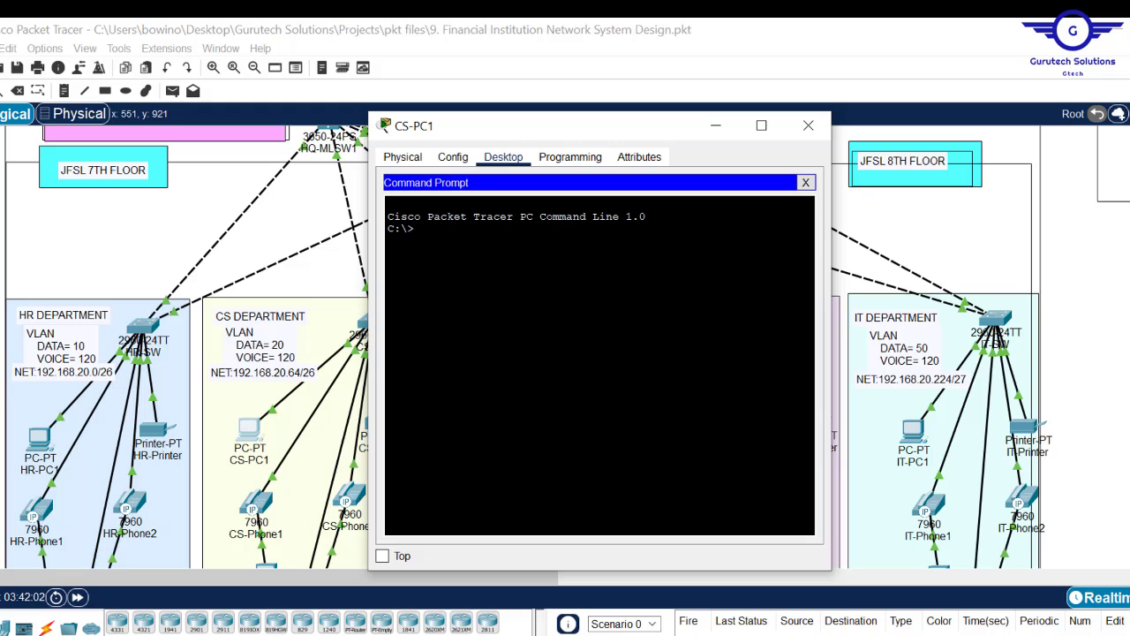
text(ping 192.168.21)
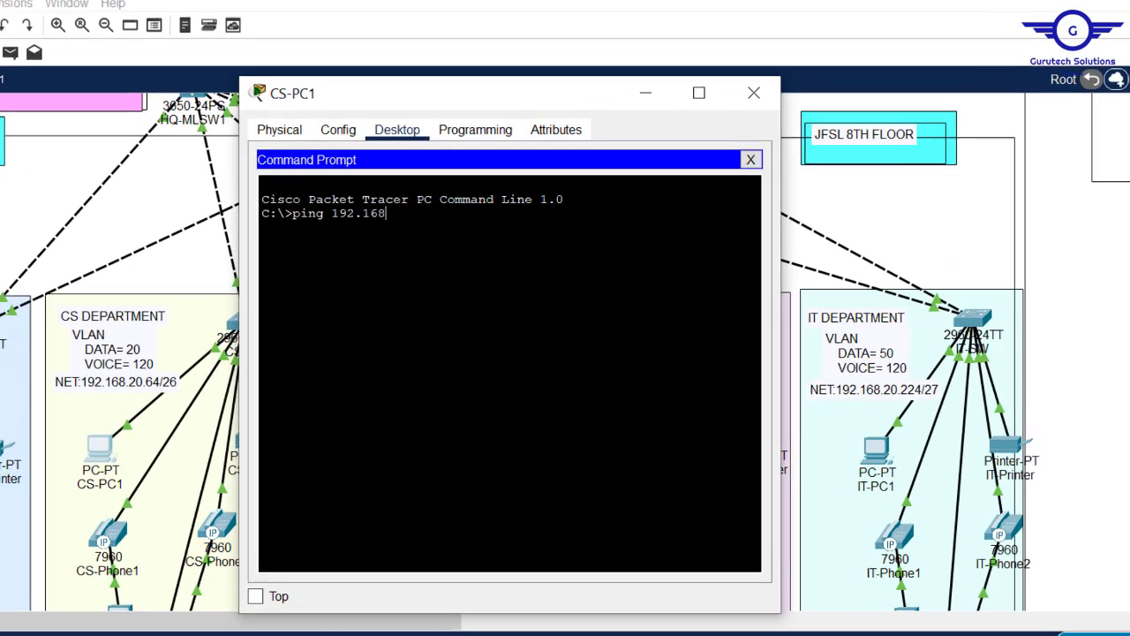
text(.8)
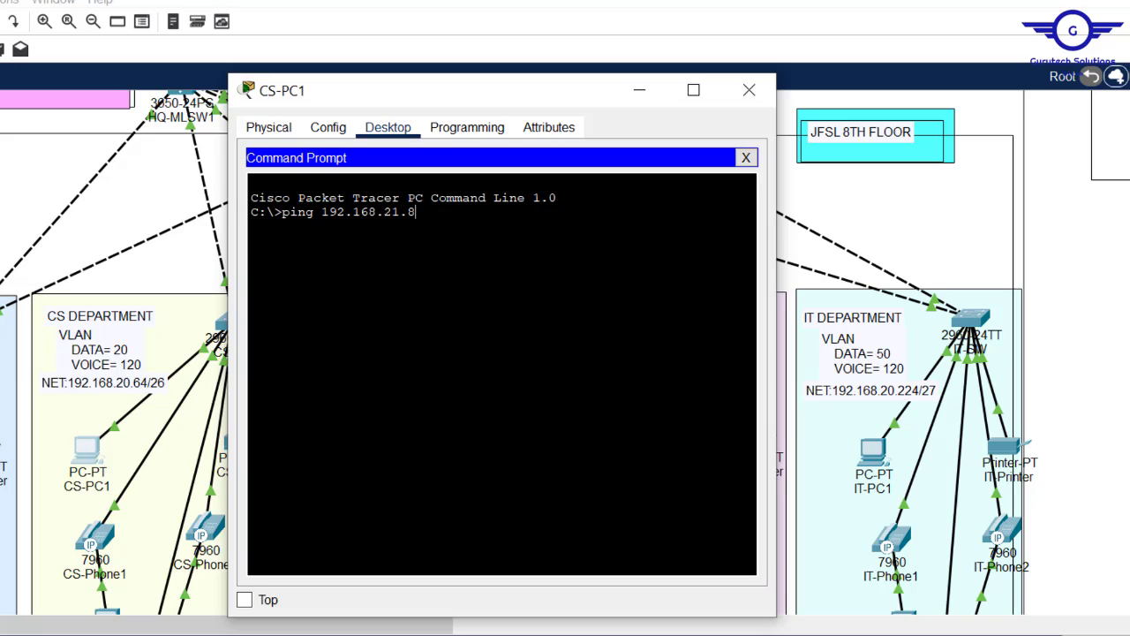
key(Return)
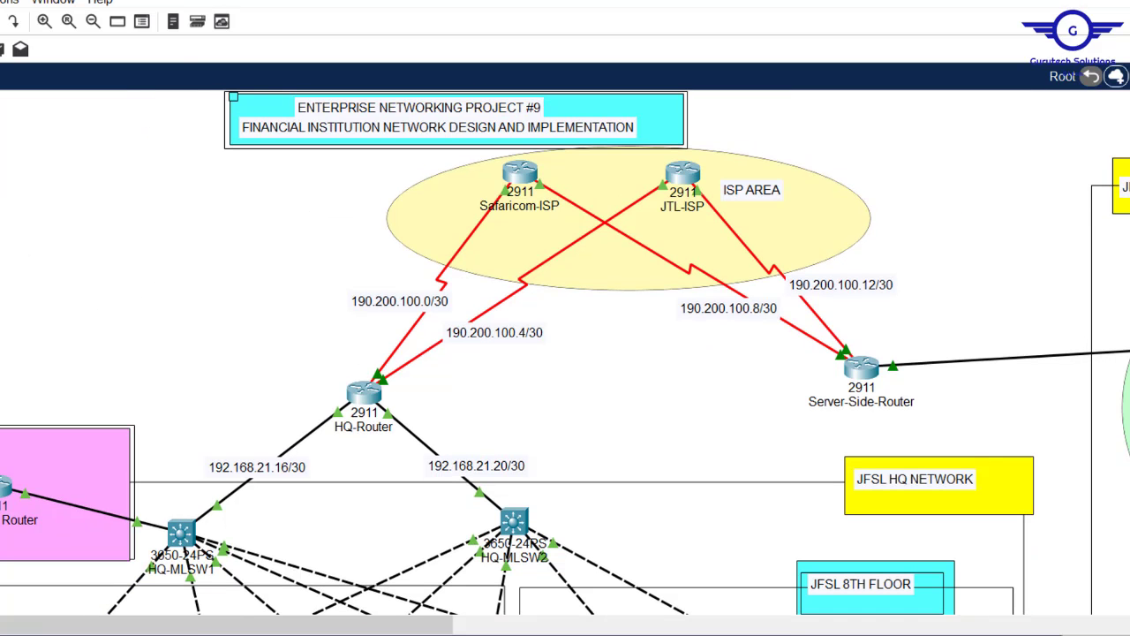
- Run 'do sh ip nat translations' on HQ-Router and widen the window to unwrap lines
click(363, 395)
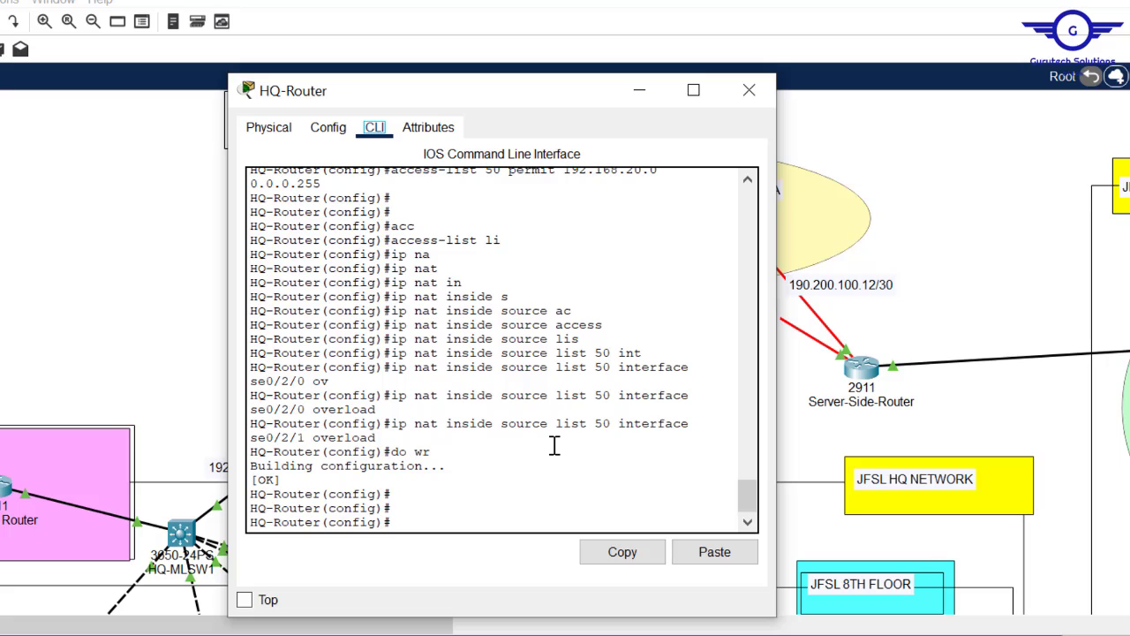
click(424, 423)
key(Return)
key(Return)
key(Return)
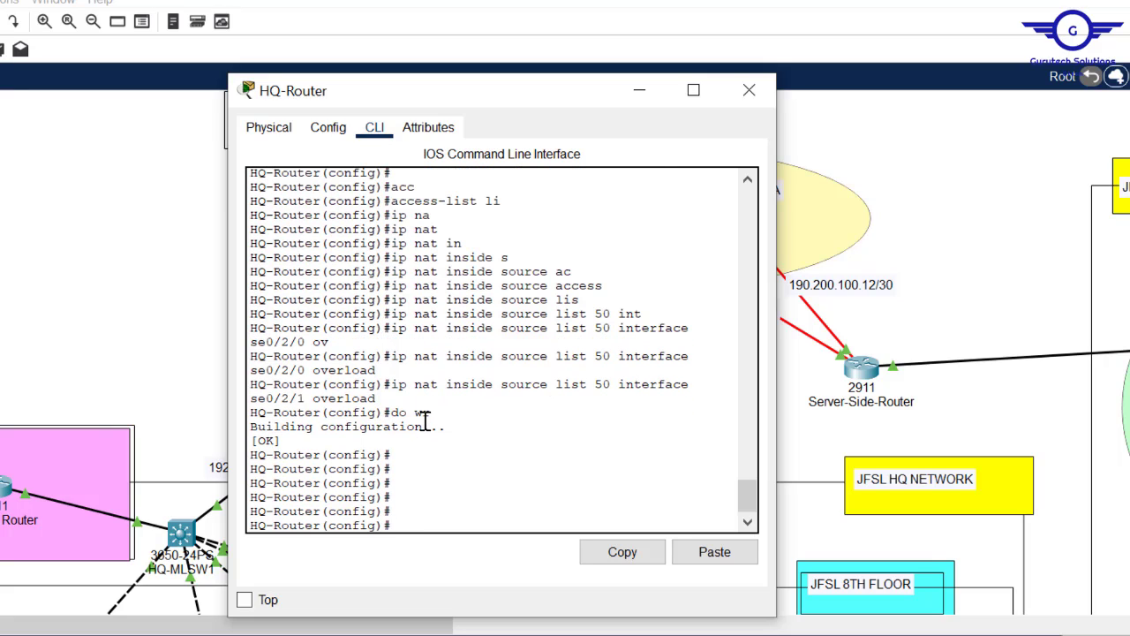
text(do sh ip nat tra)
key(Tab)
text(n)
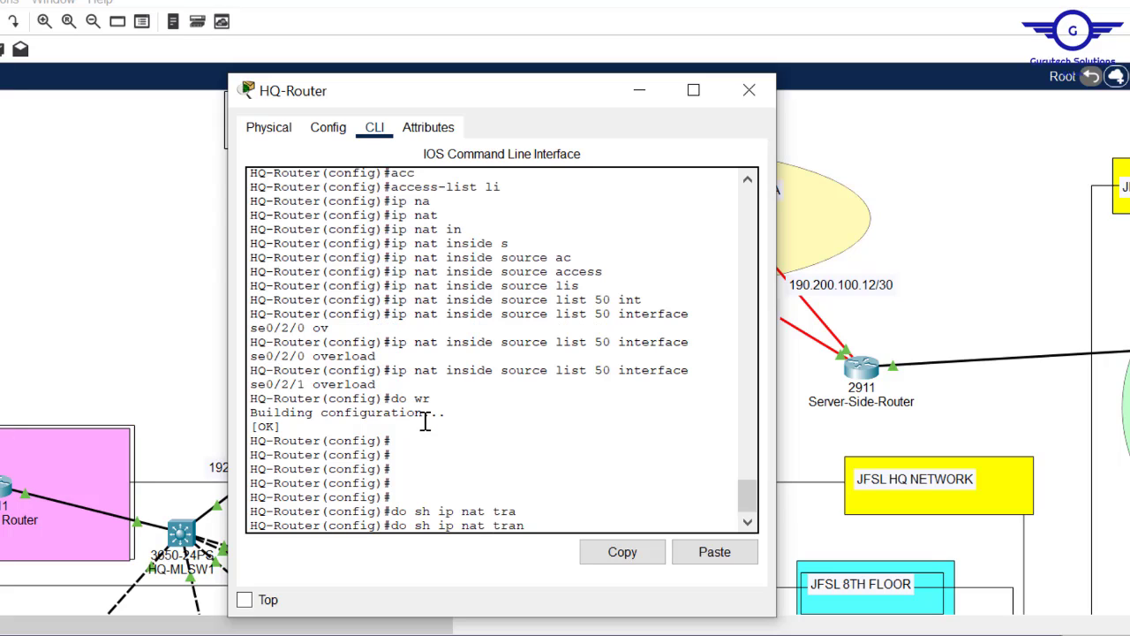
text(slations)
key(Return)
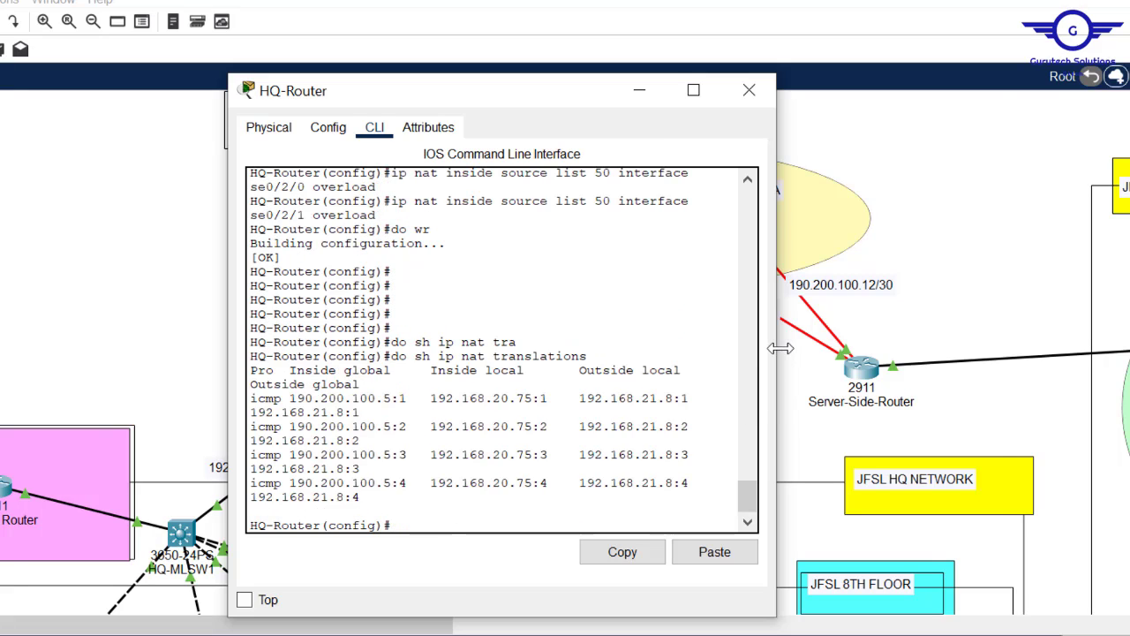
drag(777, 349, 1129, 393)
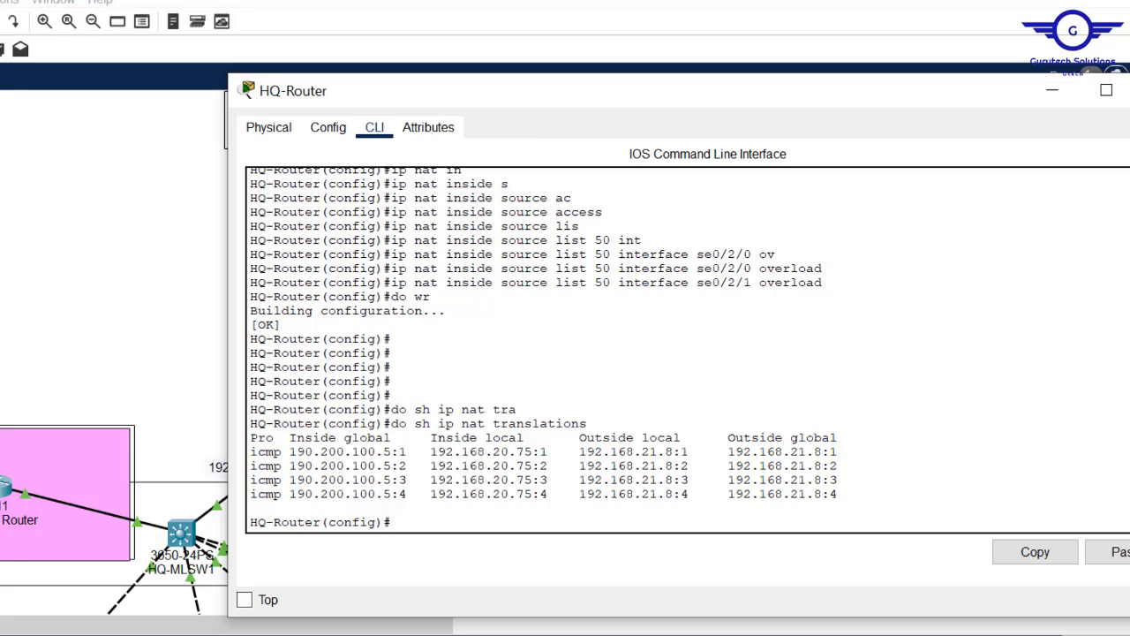
- On CS-PC1, mark the pinged 192.168.21.8, check its IP configuration, and close the window
mouse_move(521, 635)
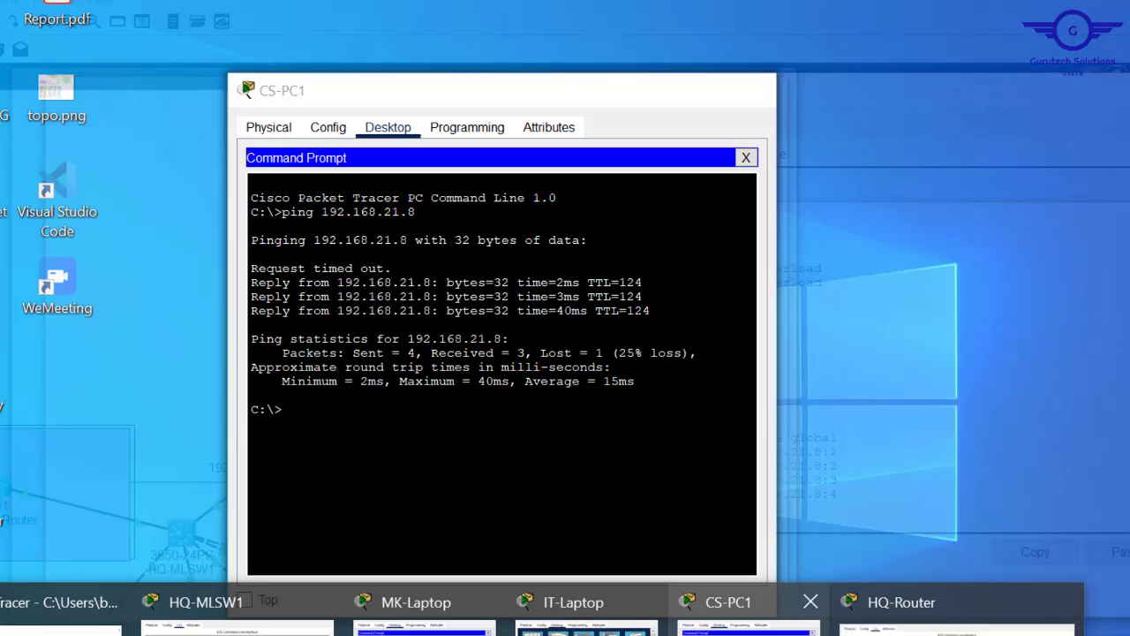
click(749, 629)
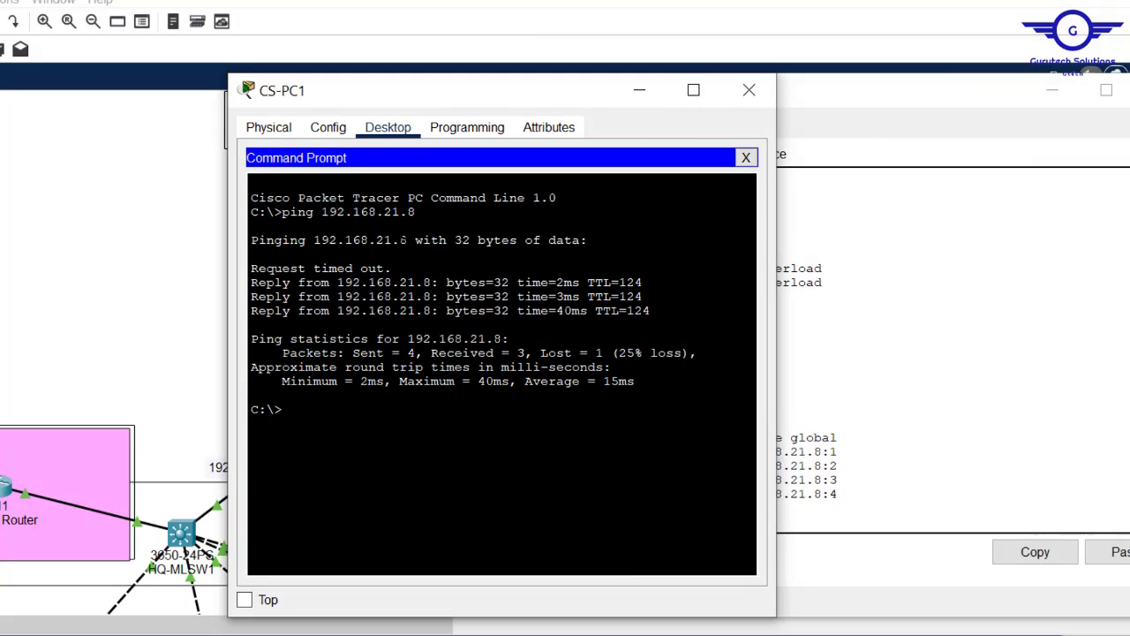
double_click(346, 240)
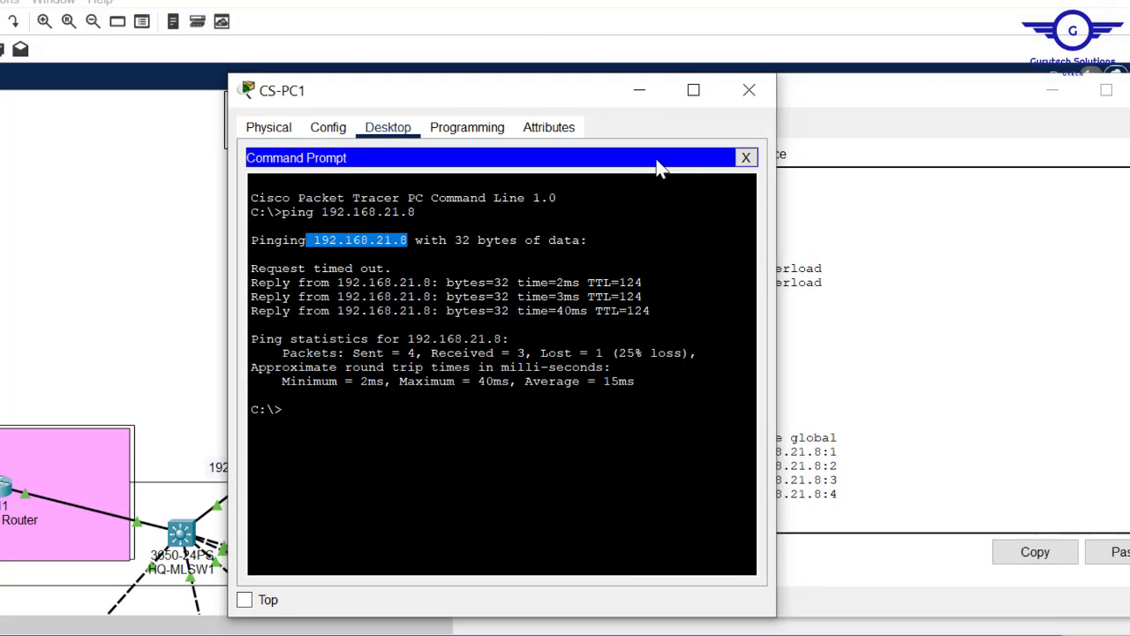
click(746, 157)
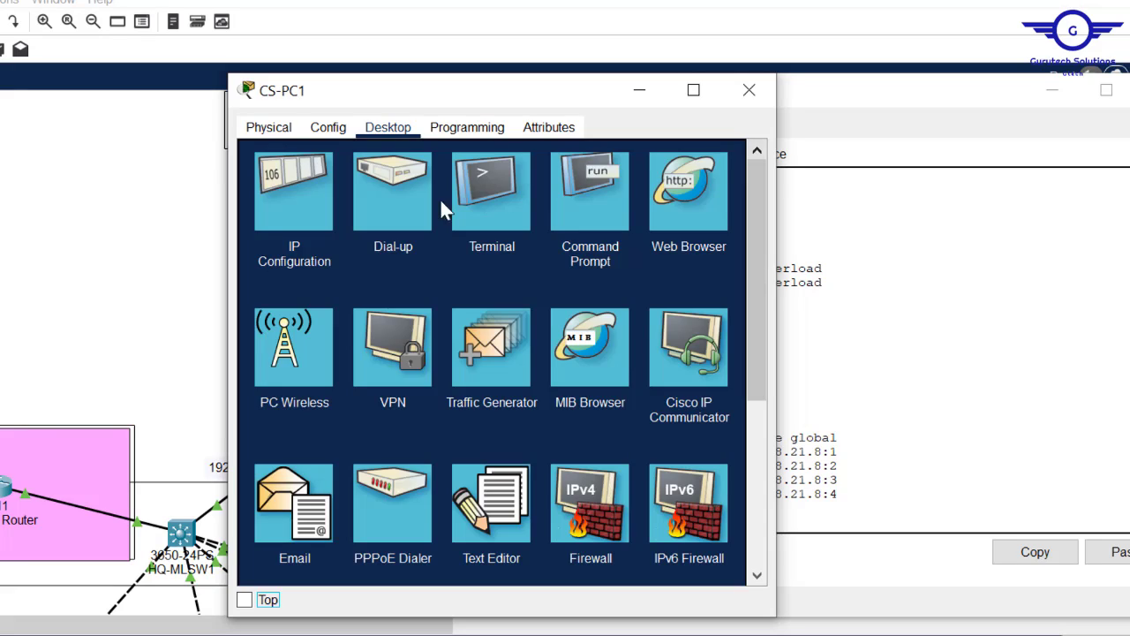
click(317, 204)
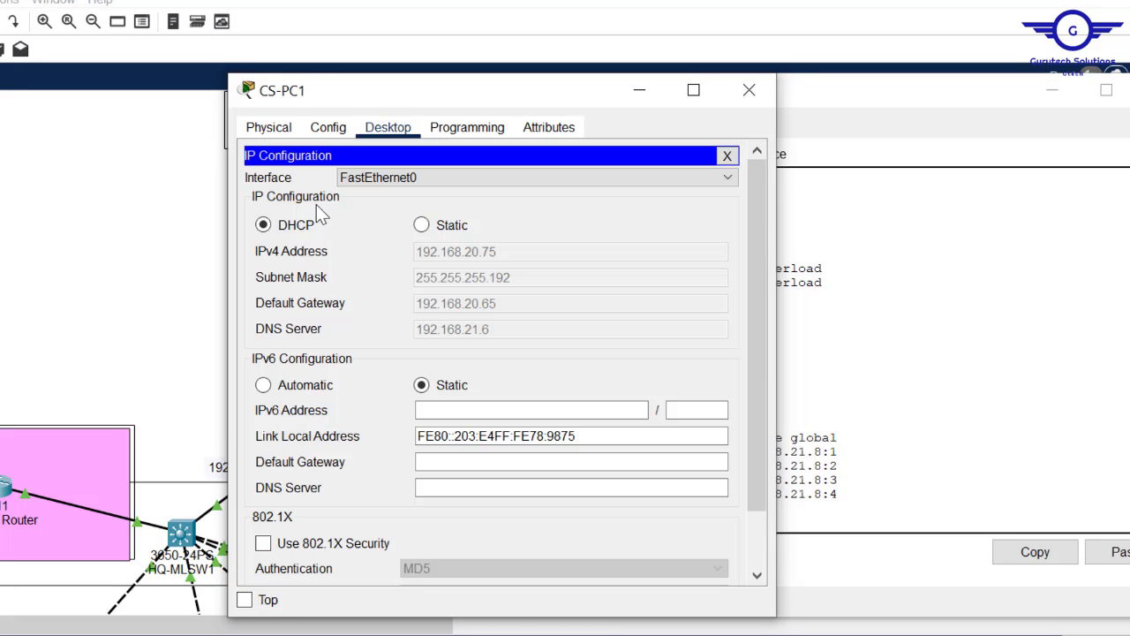
click(758, 88)
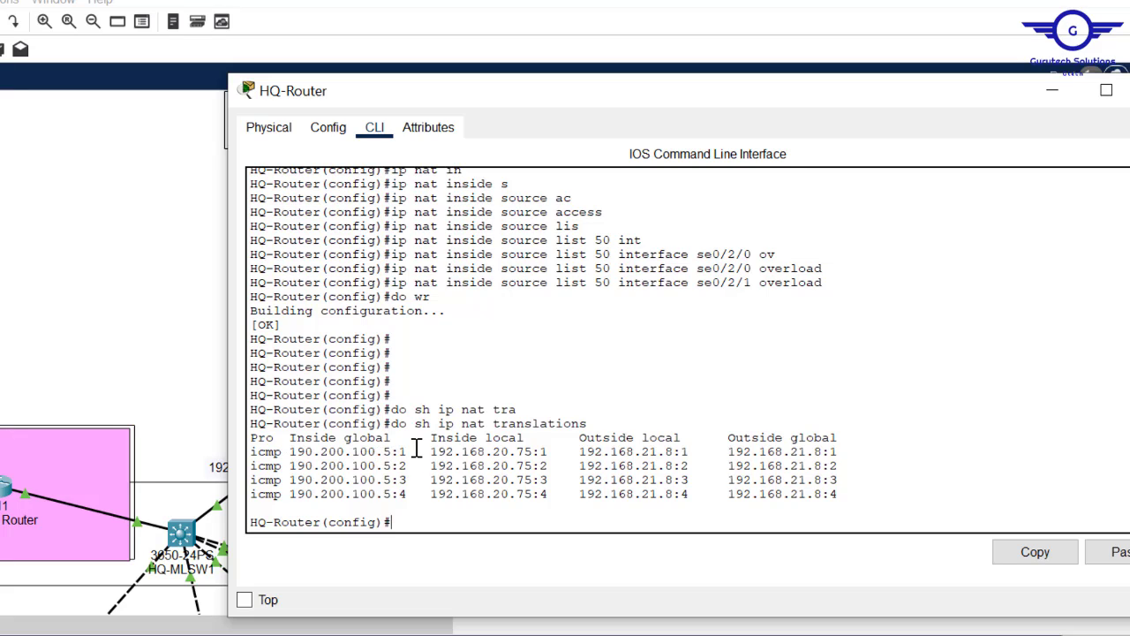
- Highlight inside global 190.200.100.5, inside local 192.168.20.75 and outside 192.168.21.8 in the NAT table
drag(419, 451, 296, 456)
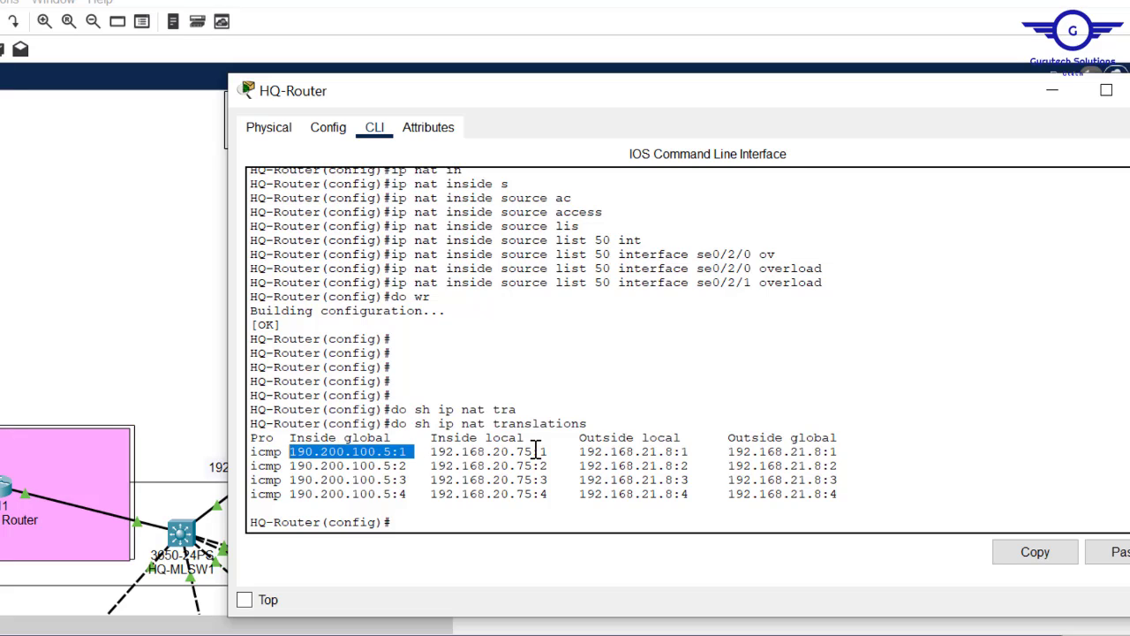
drag(551, 453, 421, 455)
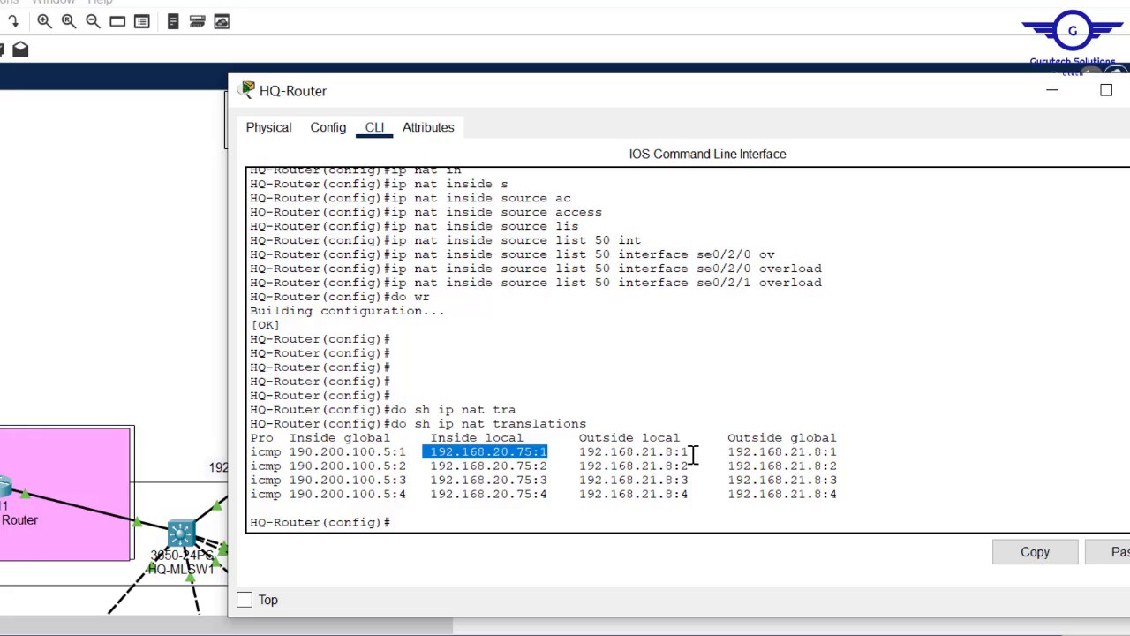
drag(695, 454, 572, 454)
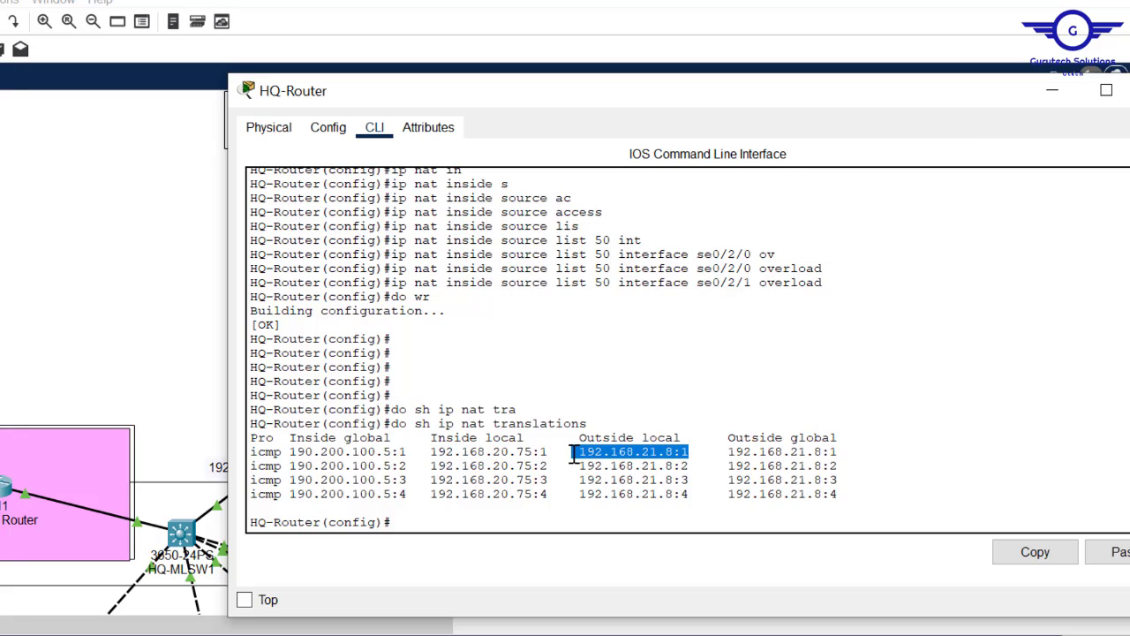
click(866, 454)
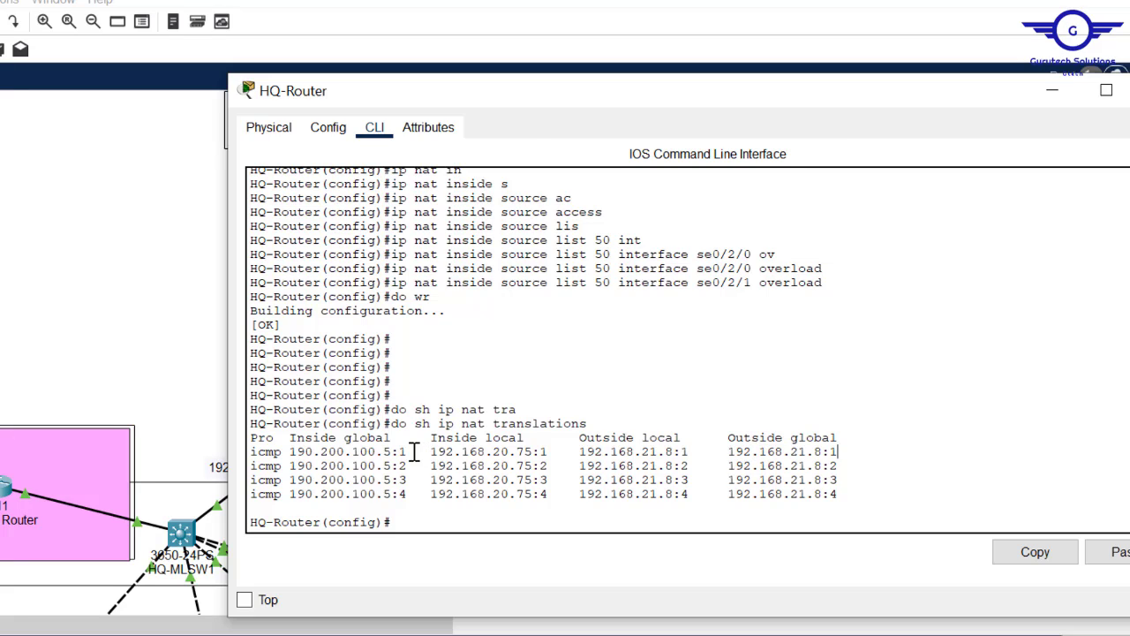
drag(417, 454, 290, 454)
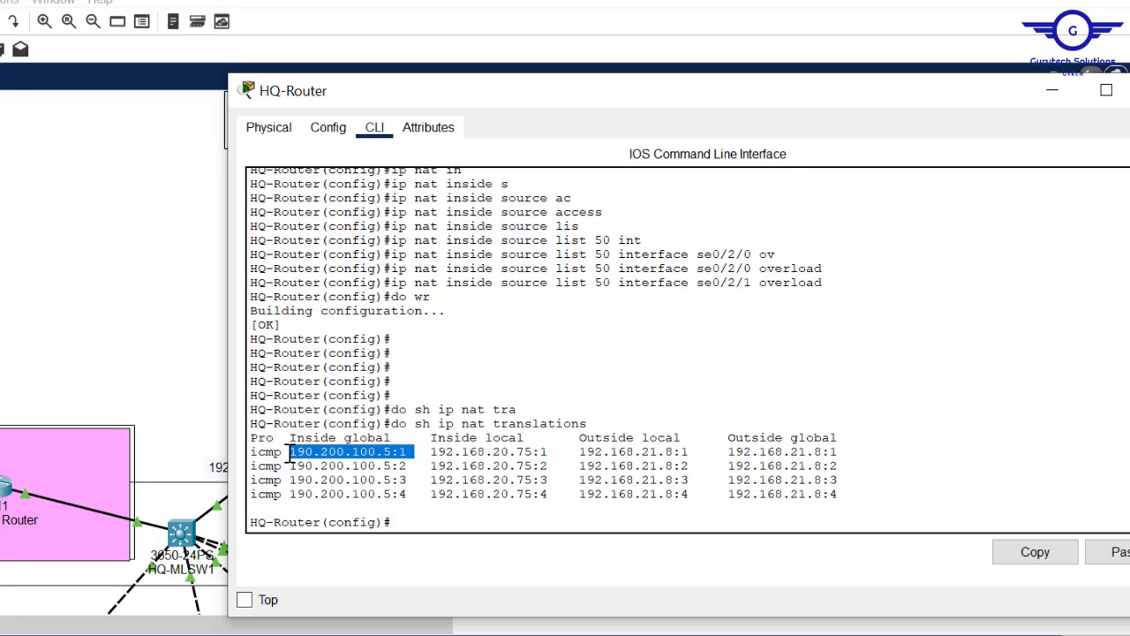
click(127, 282)
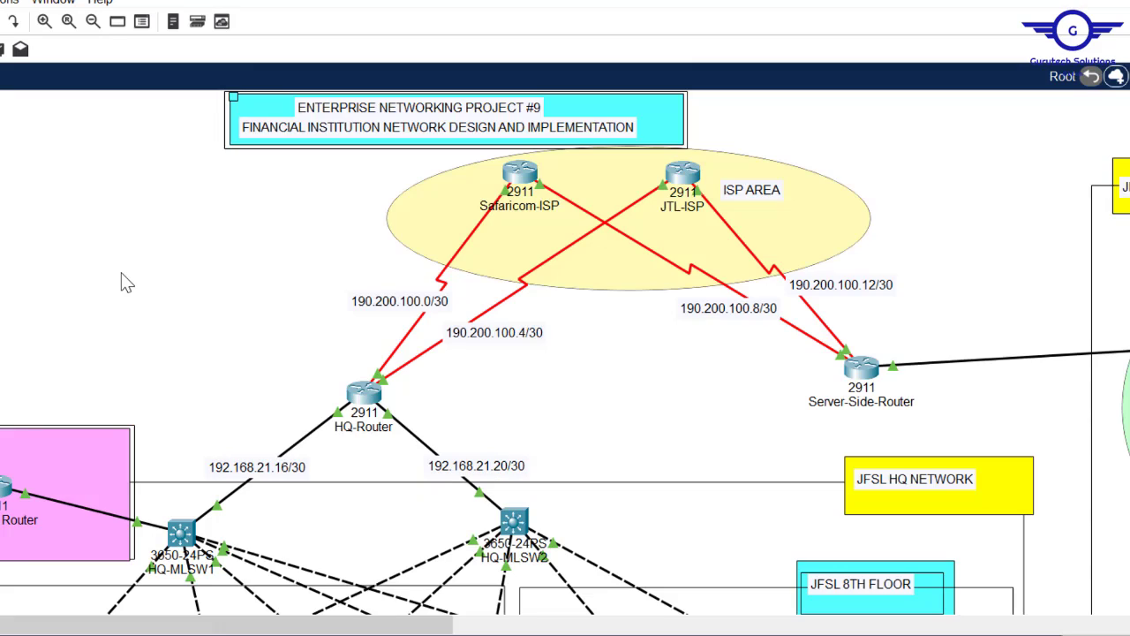
click(369, 397)
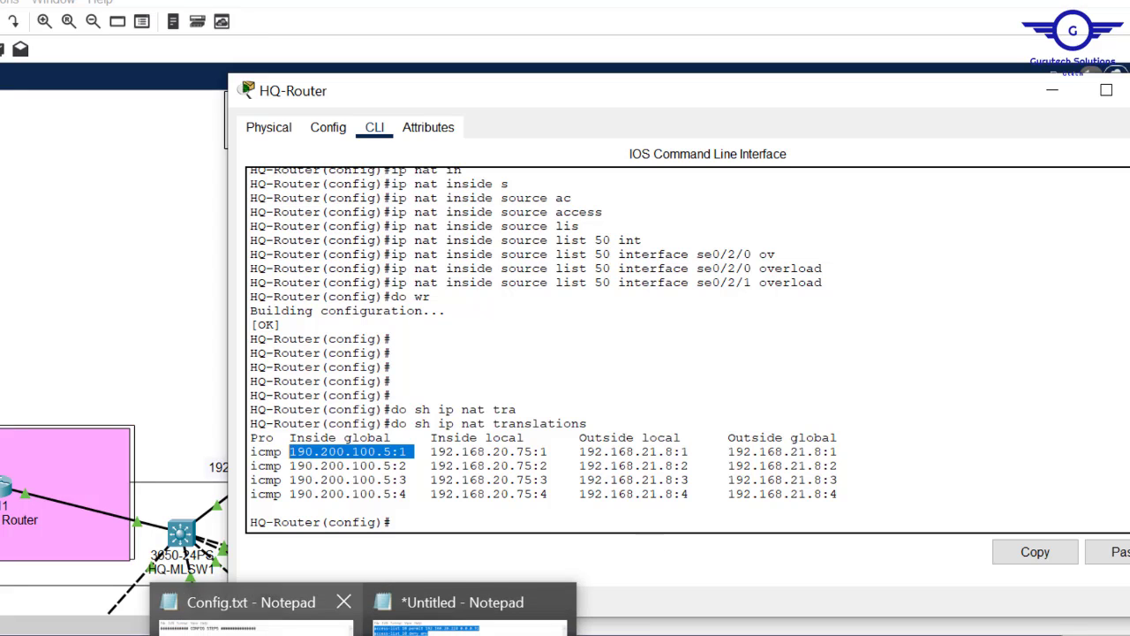
- Mark step 14, 'Site-to-site IPsec VPN + ACL', in Config.txt and return to the topology
click(257, 608)
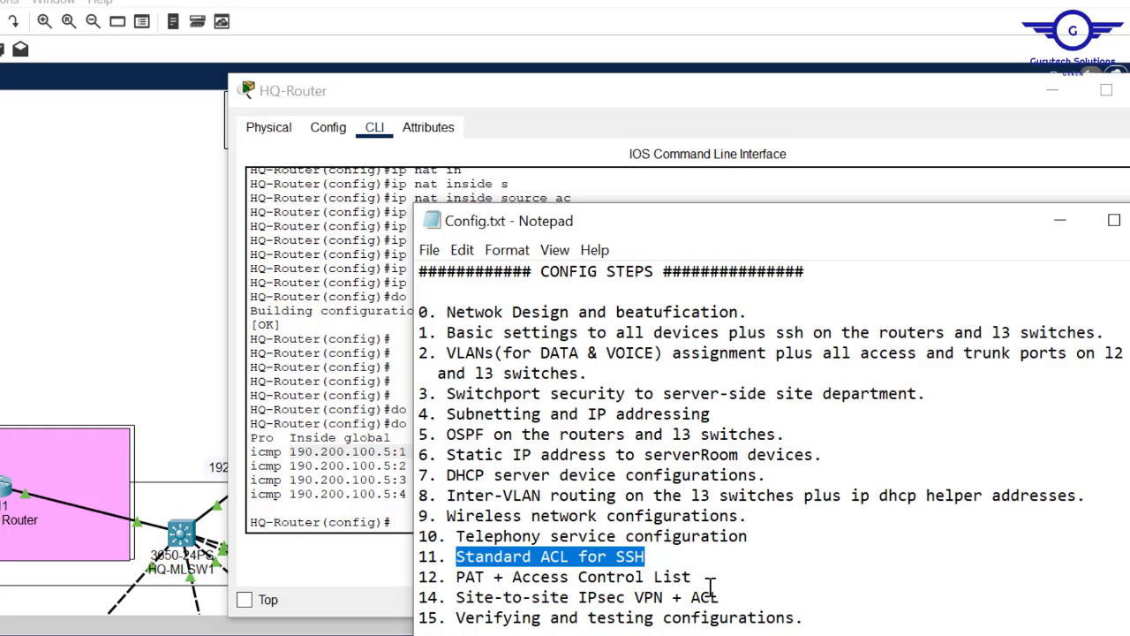
drag(742, 597, 458, 599)
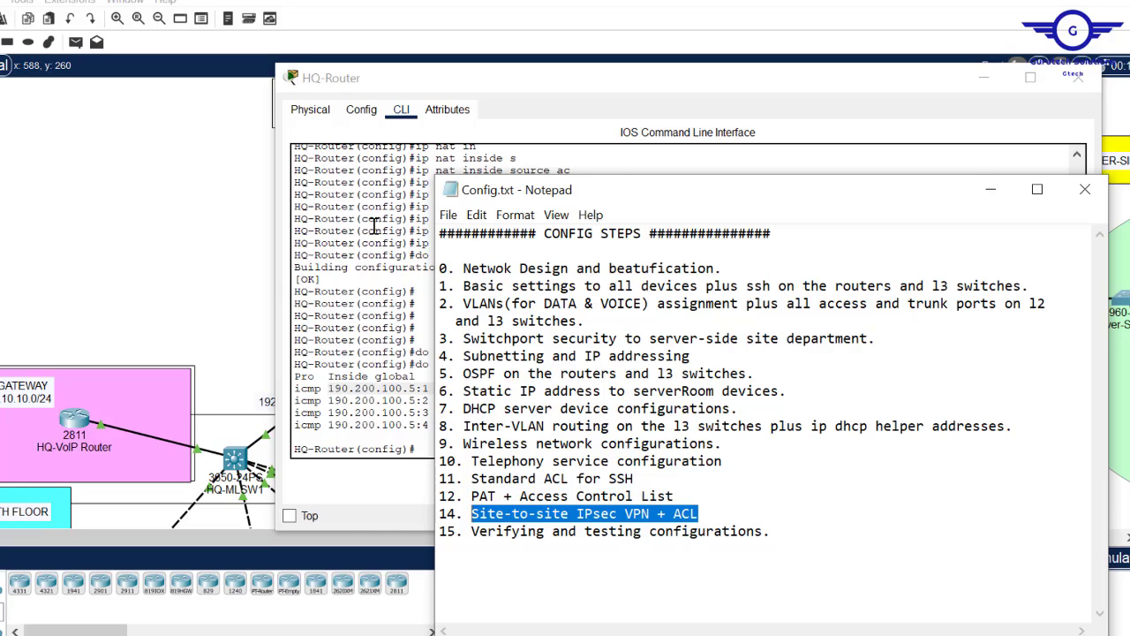
click(221, 270)
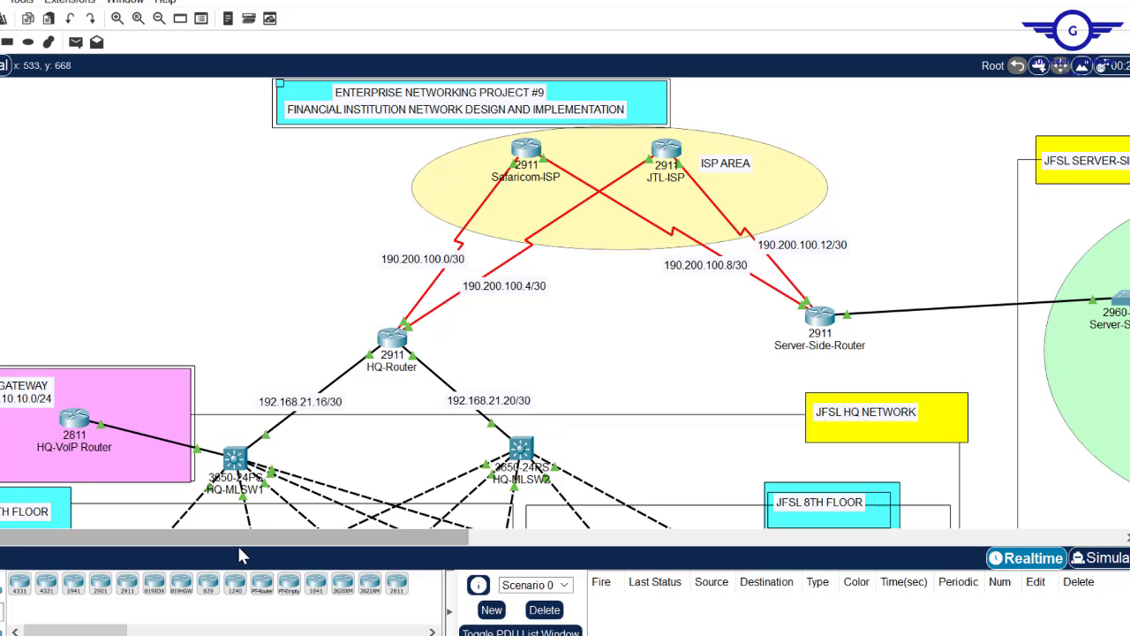
- Scroll the topology right to bring Server-Side-Router and its servers into view
drag(238, 547, 326, 541)
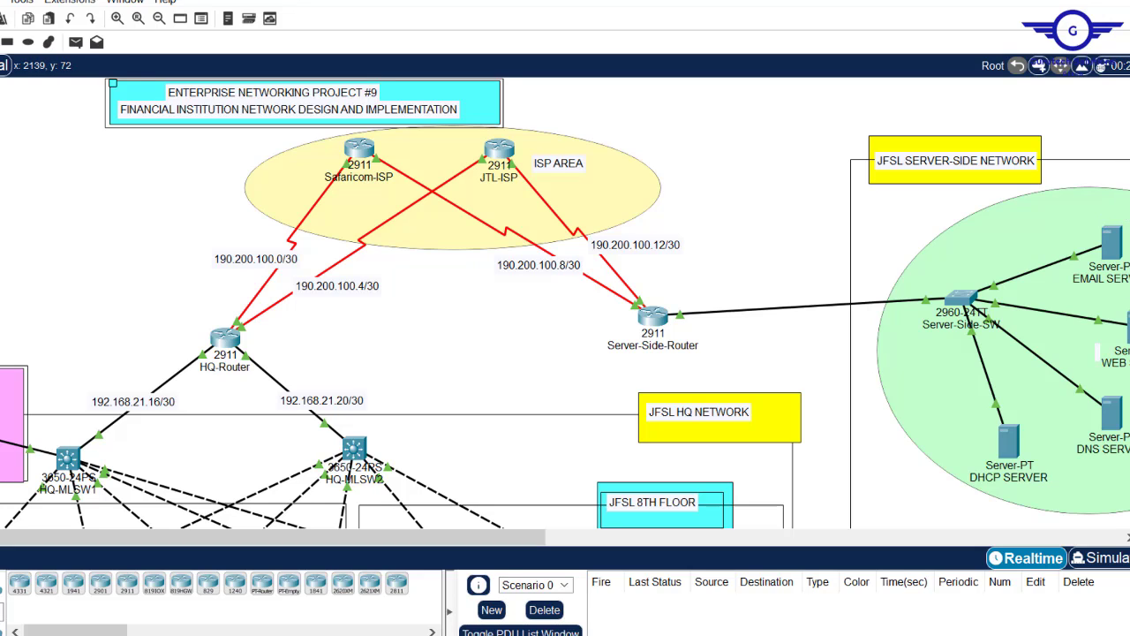
scroll(565, 303, down, 5)
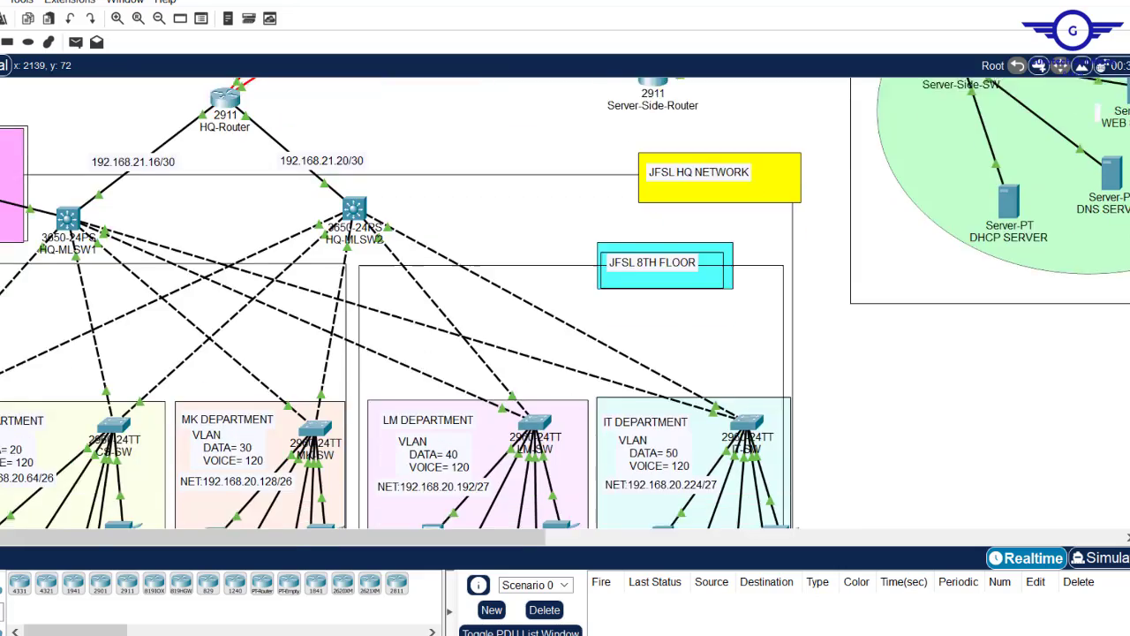
scroll(565, 302, up, 5)
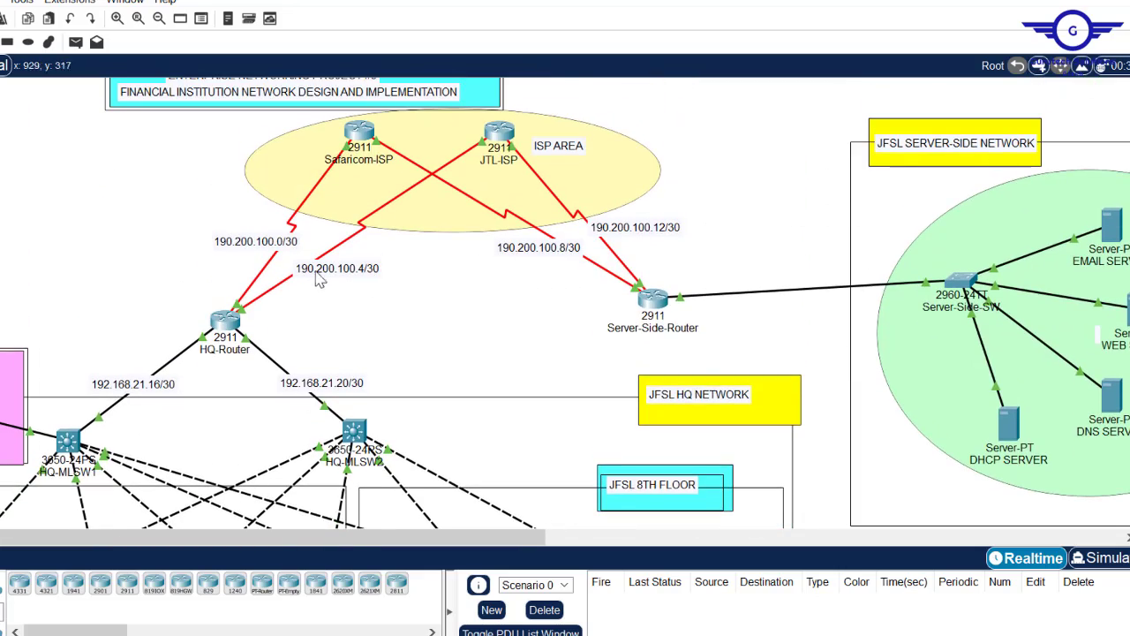
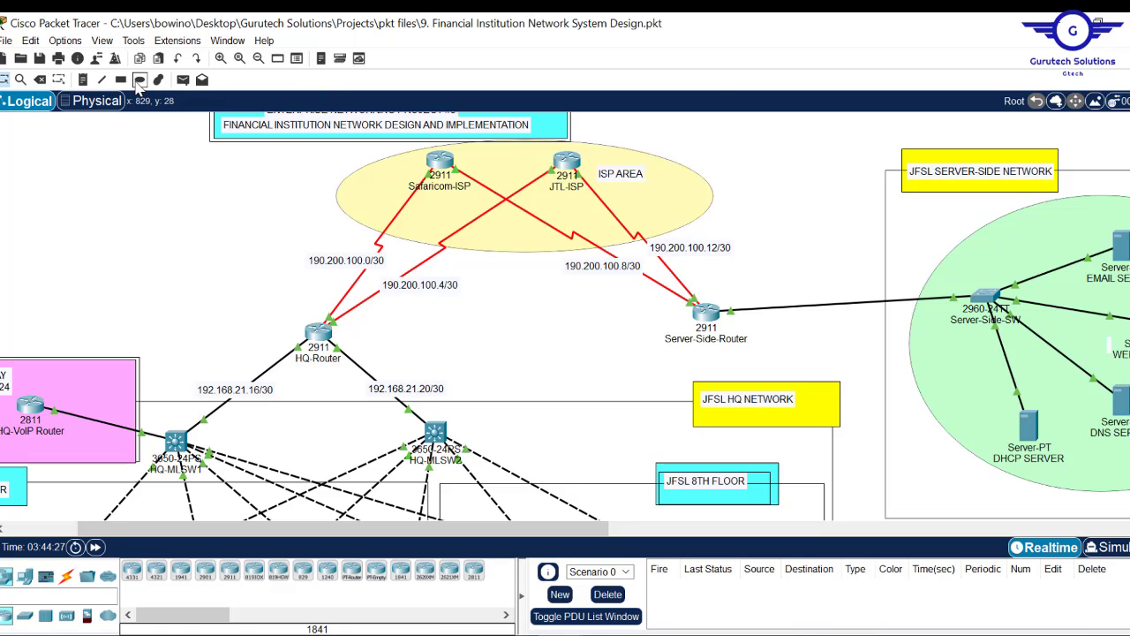
- Draw a pink ellipse between the routers labelled 'SITE-TO-SITE IPSEC VPN---SECURE TUNNEL'
click(138, 80)
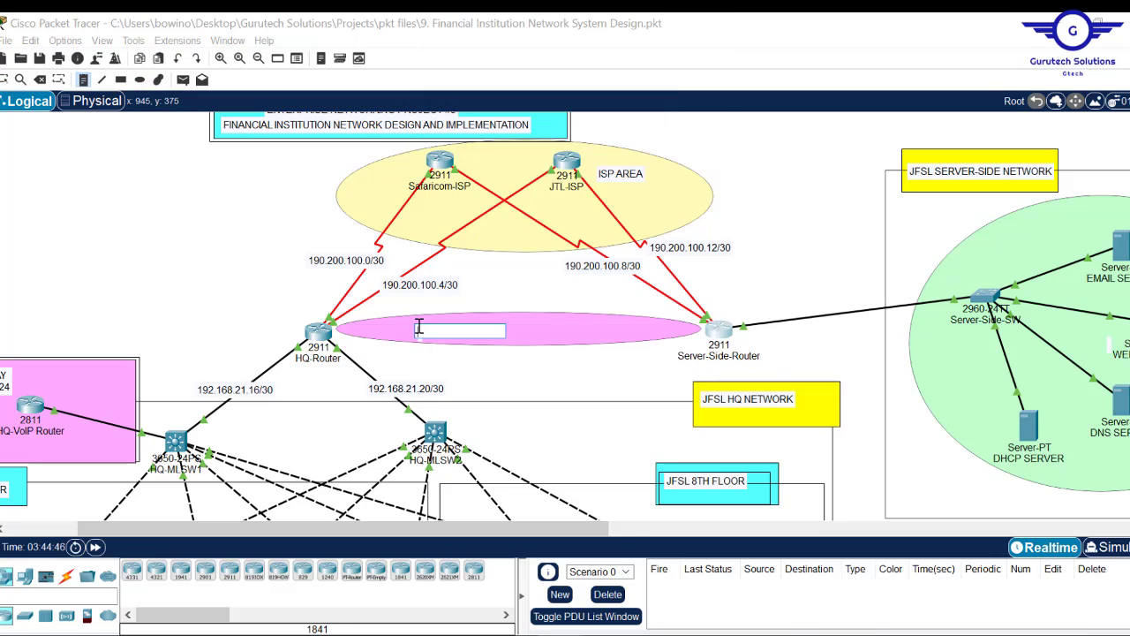
text(SITE-TO-)
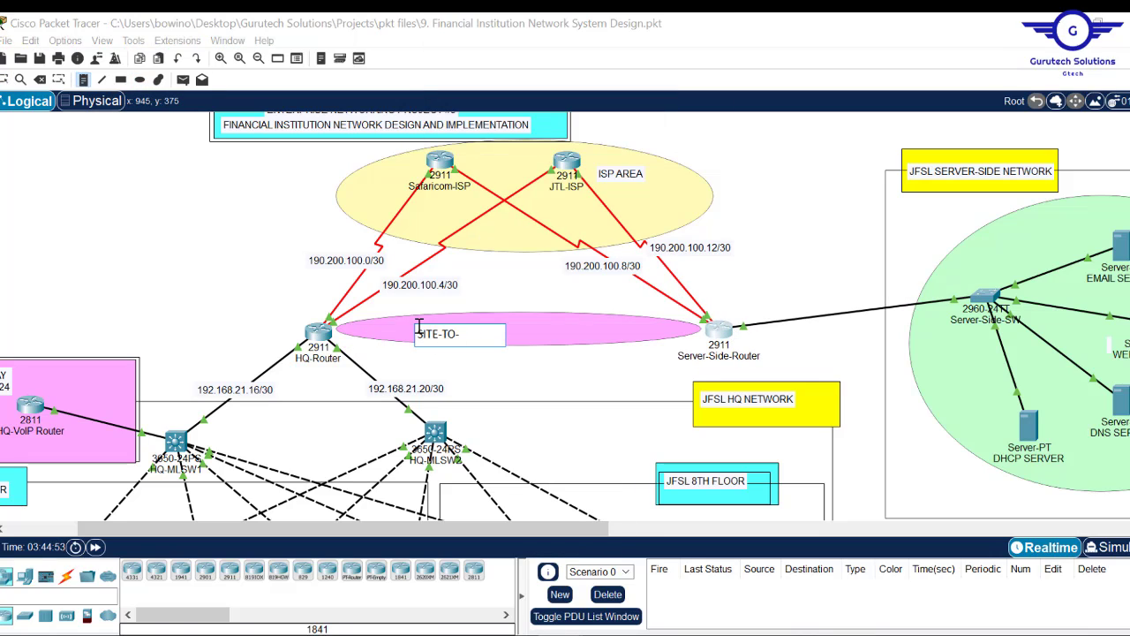
text(SITE IPSEC VPN---SECURE TUNNE)
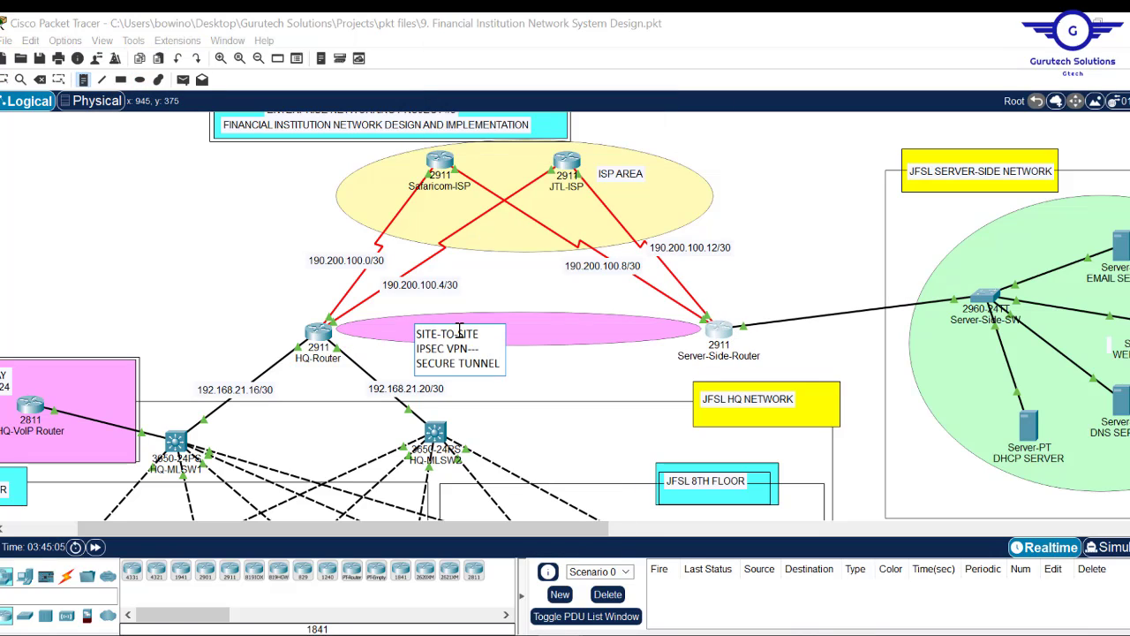
text(L)
click(459, 329)
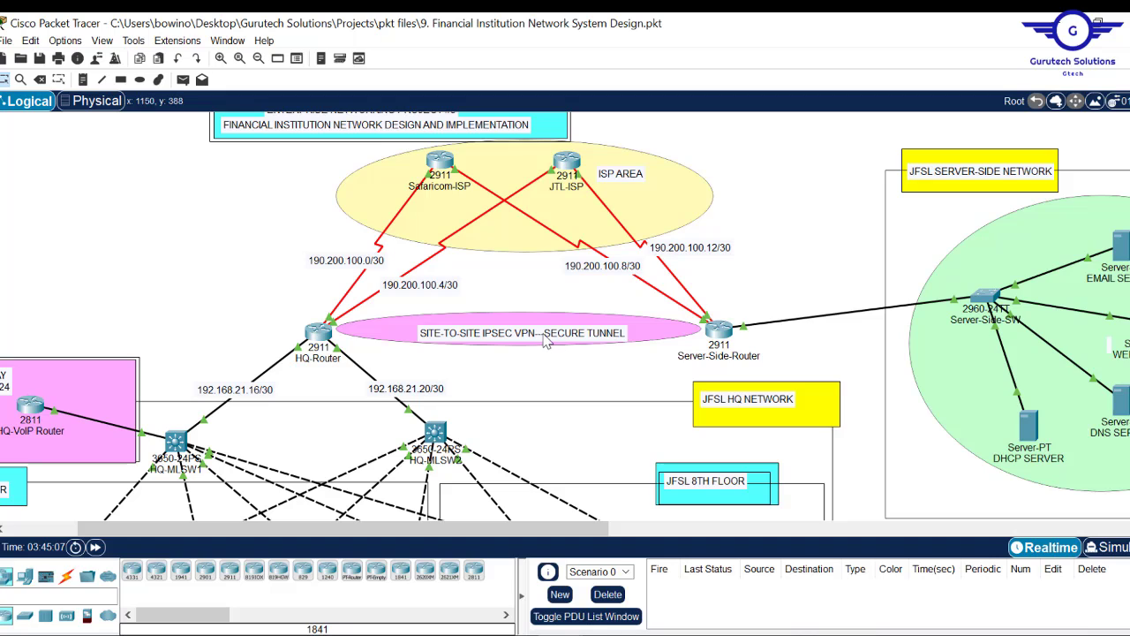
drag(546, 342, 536, 338)
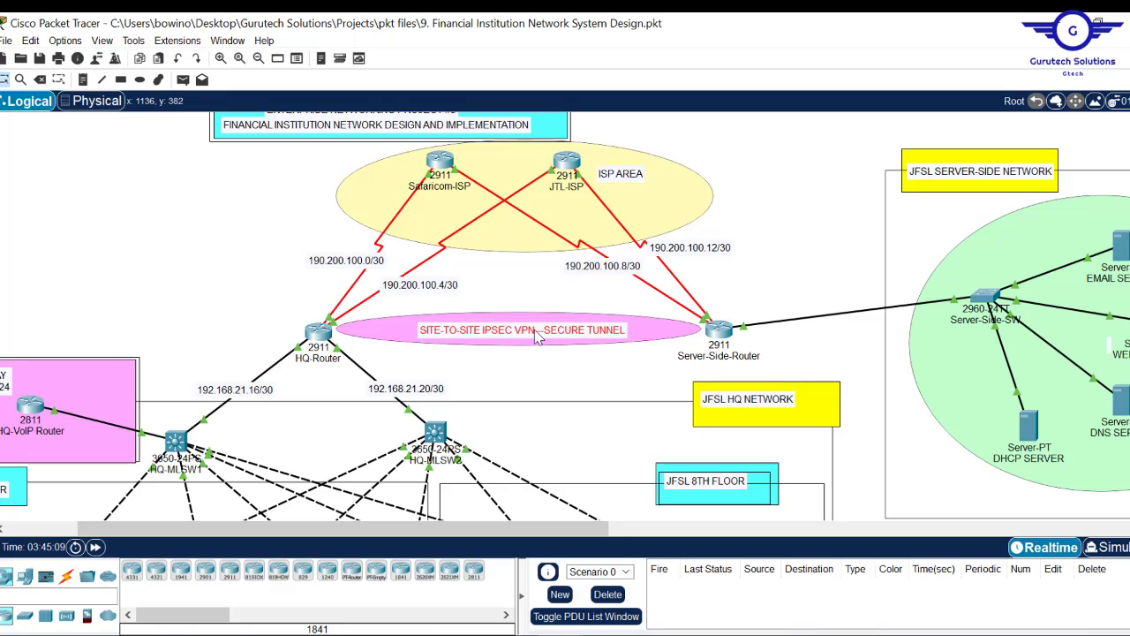
click(559, 388)
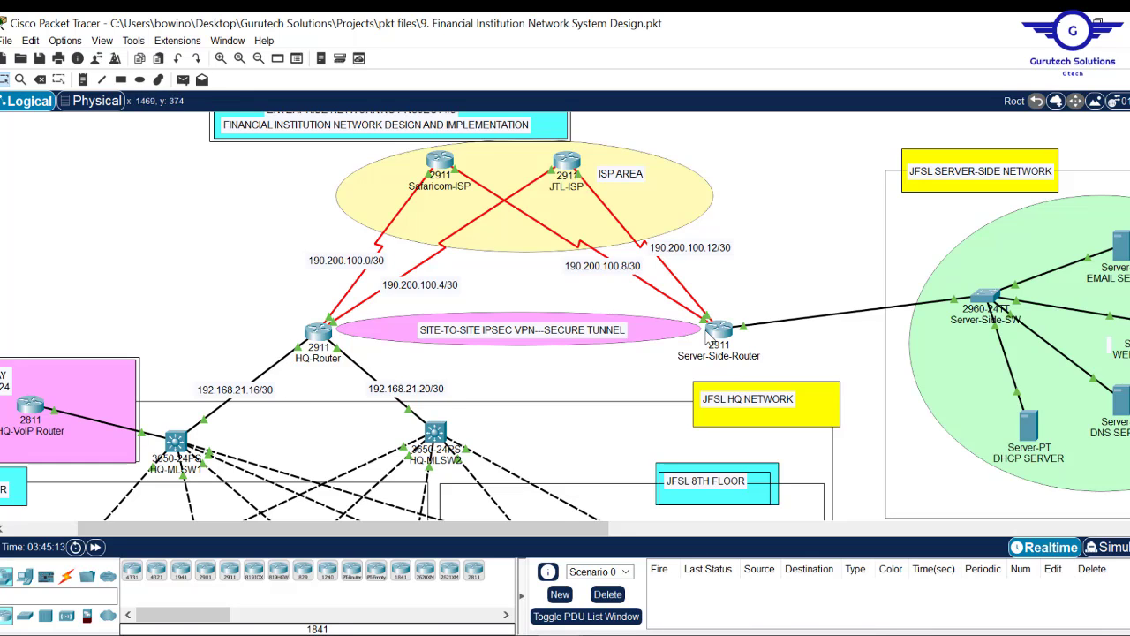
scroll(565, 317, down, 2)
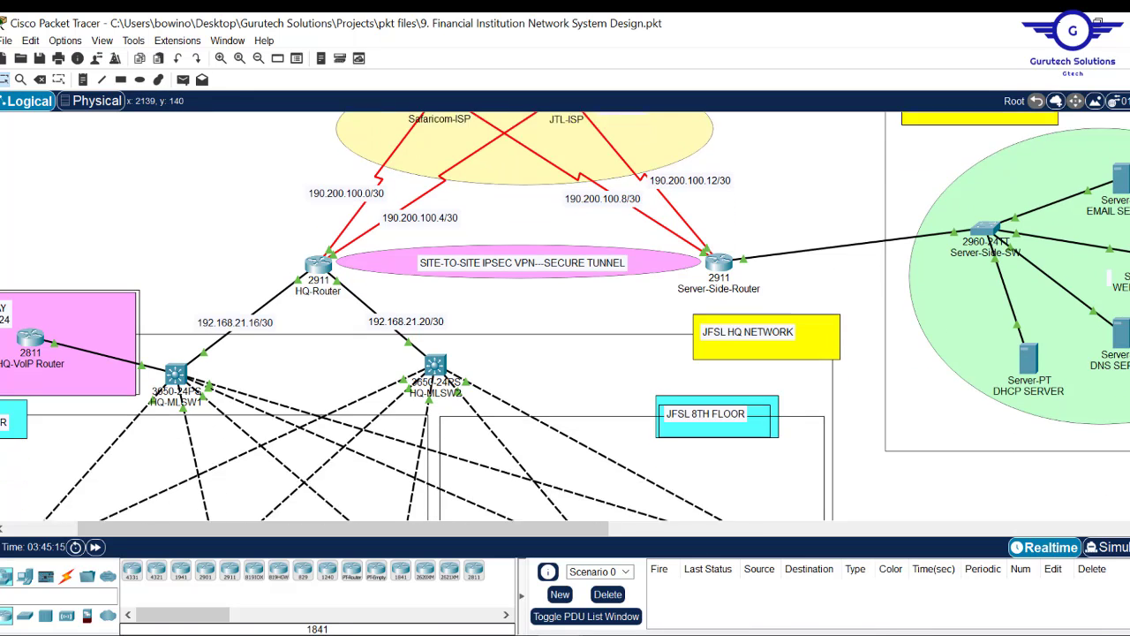
scroll(565, 316, up, 2)
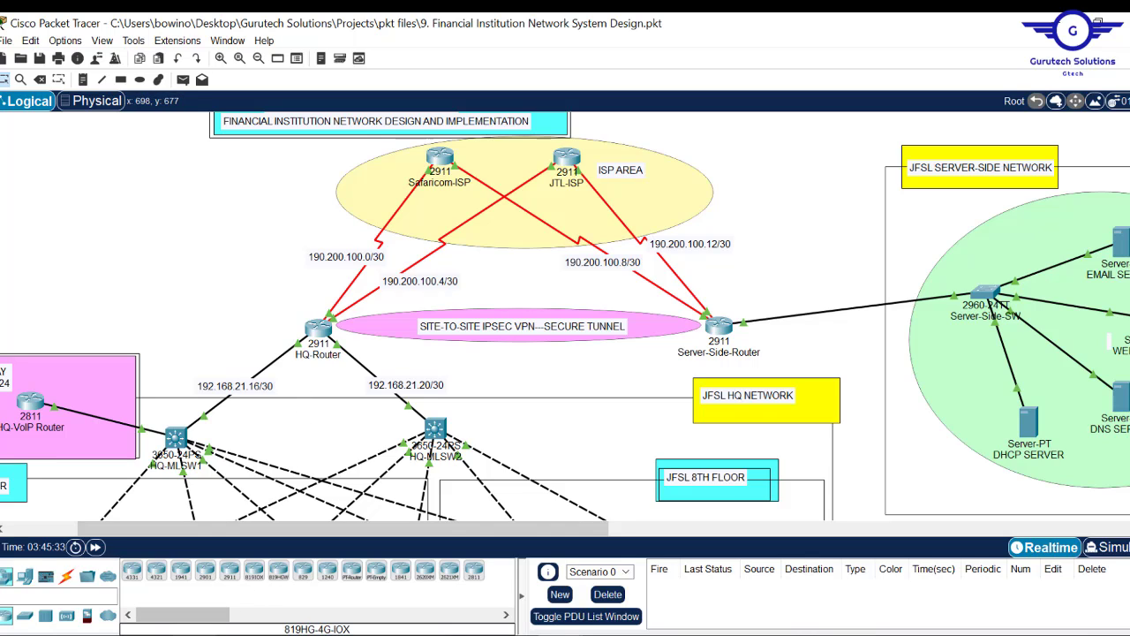
key(super+e)
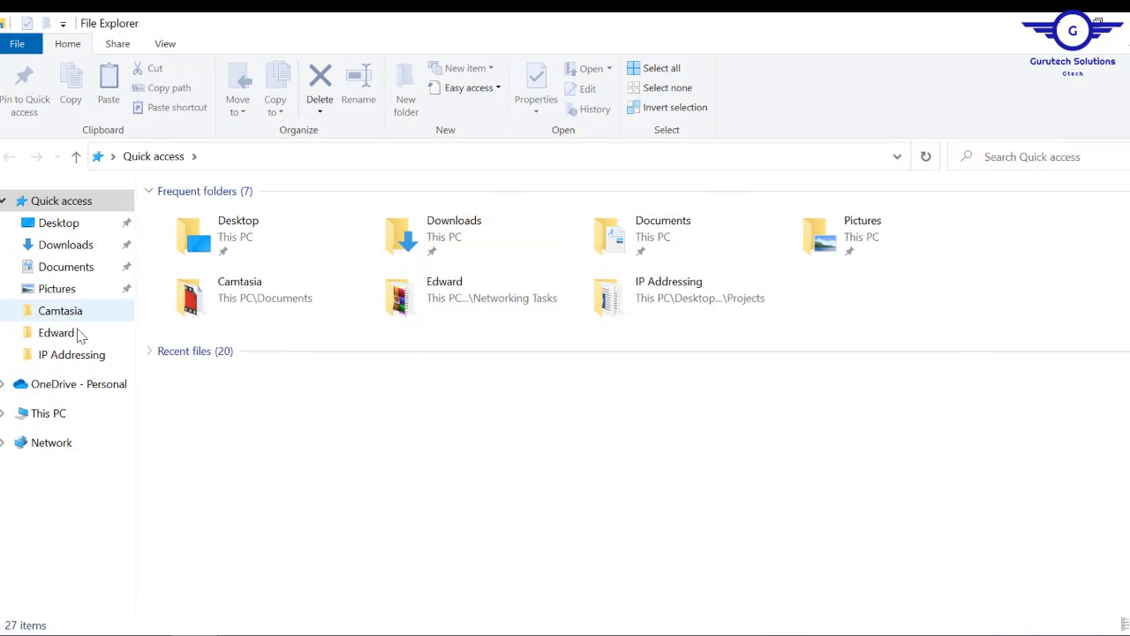
key(alt+Tab)
mouse_move(487, 632)
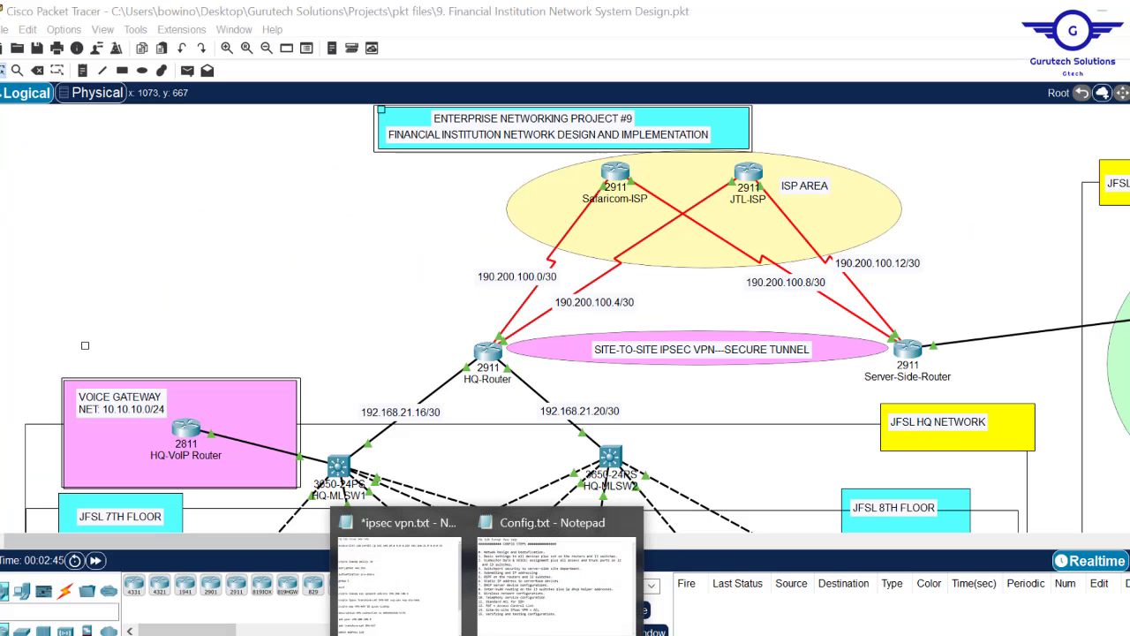
- Delete the extra blank lines under the access-list line in ipsec vpn.txt
click(395, 574)
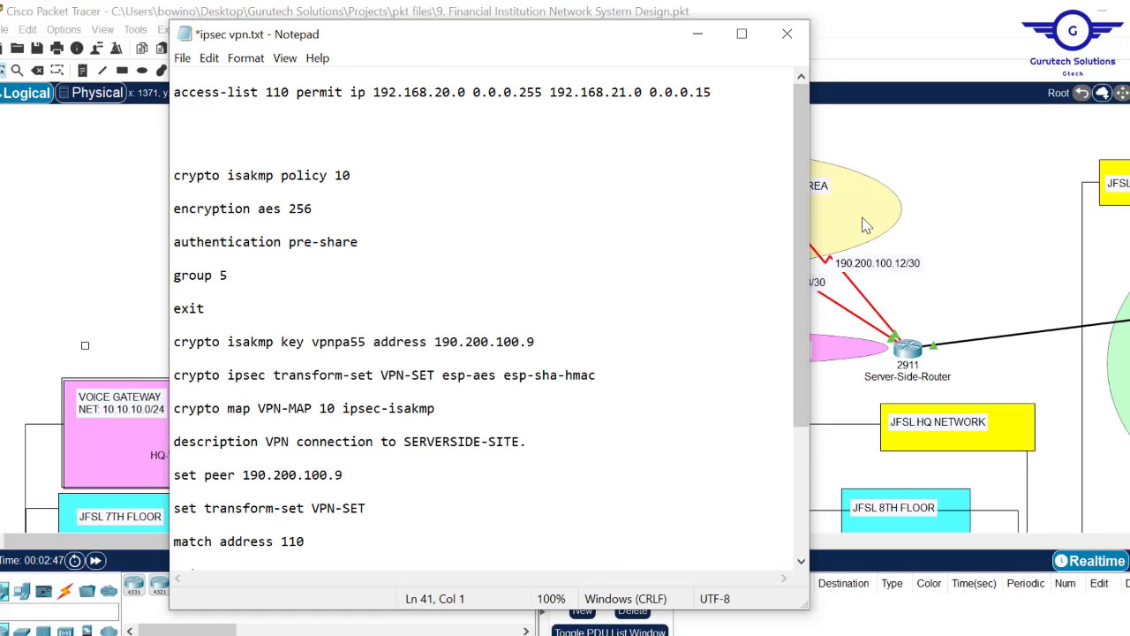
drag(804, 201, 808, 140)
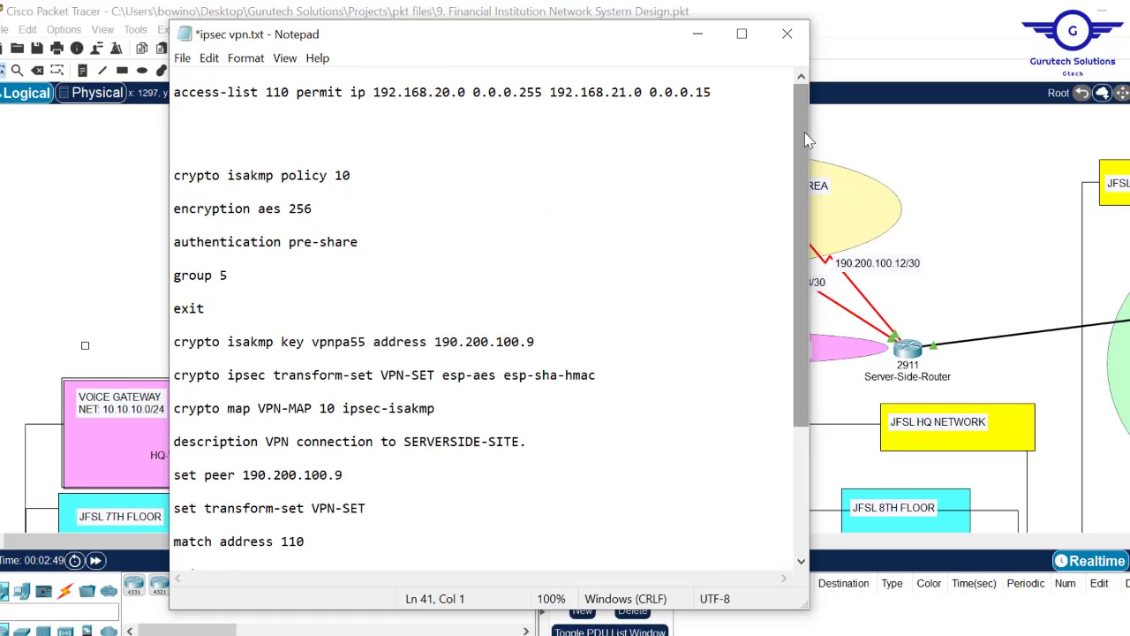
click(235, 129)
key(Delete)
key(BackSpace)
key(BackSpace)
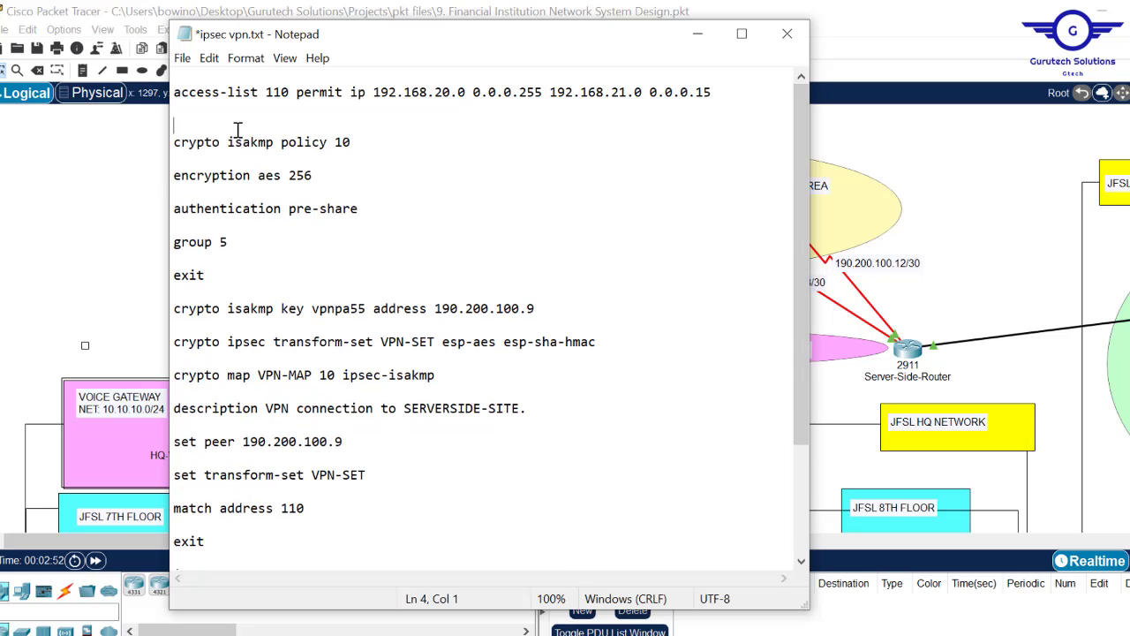
click(107, 199)
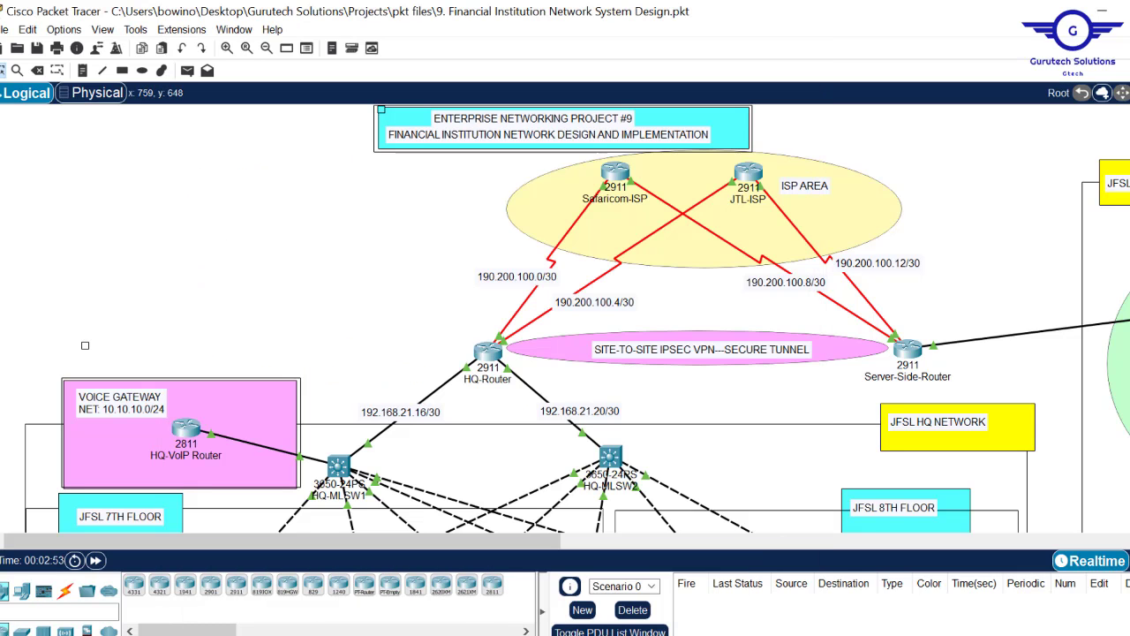
click(399, 579)
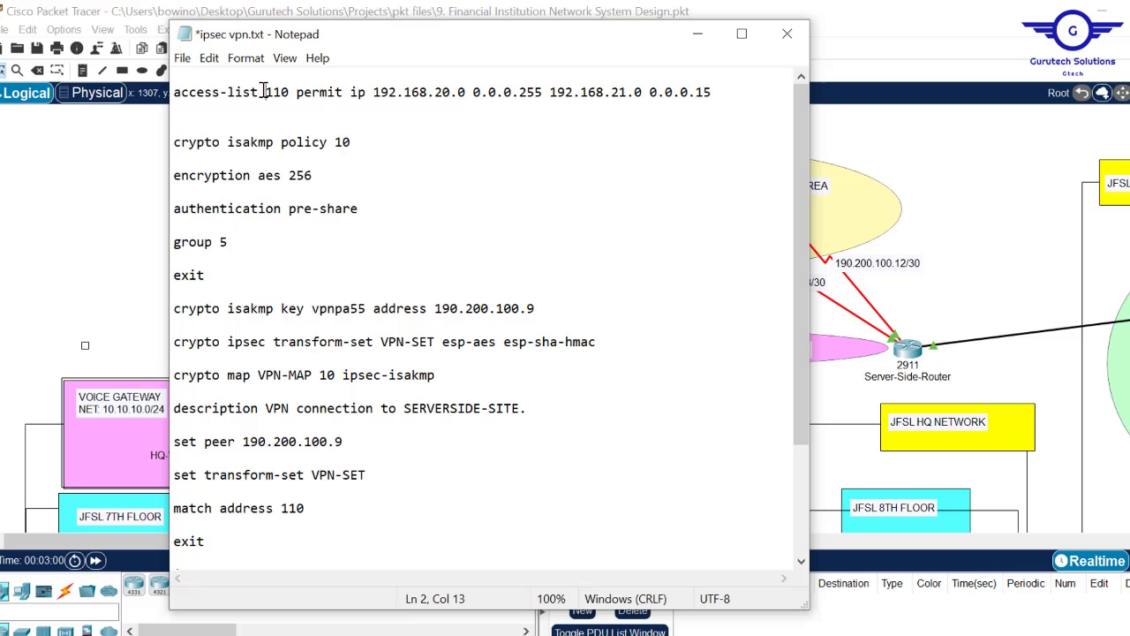
- Highlight access-list 110, networks 192.168.20.0 and 192.168.21.0, ISAKMP policy 10, aes 256 and group 5
drag(264, 92, 293, 92)
drag(372, 91, 546, 94)
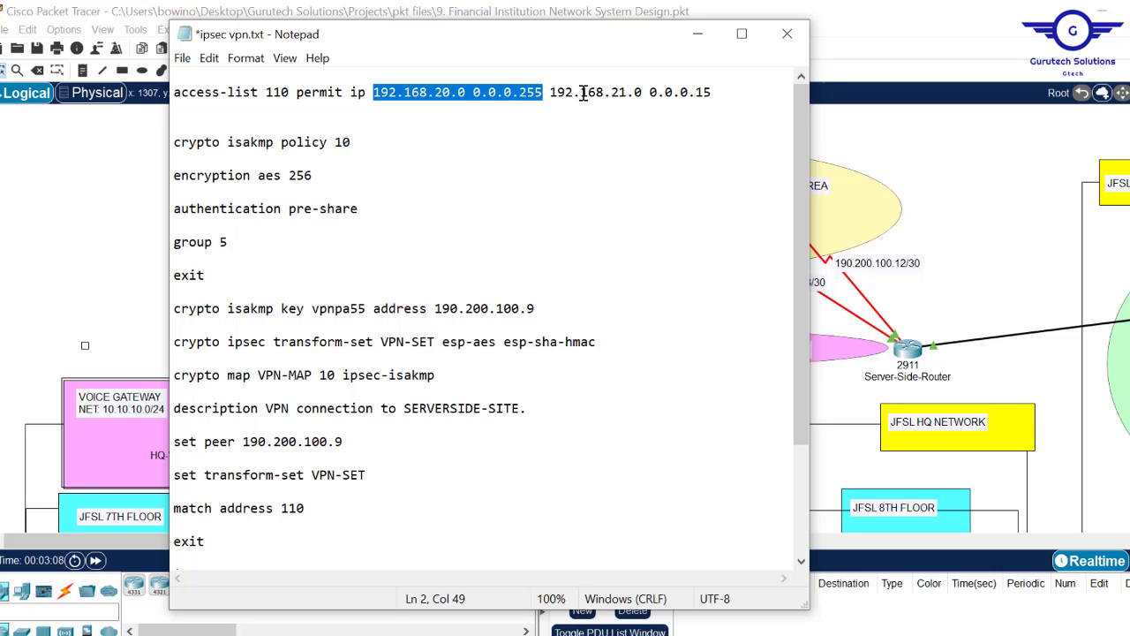
drag(550, 92, 728, 95)
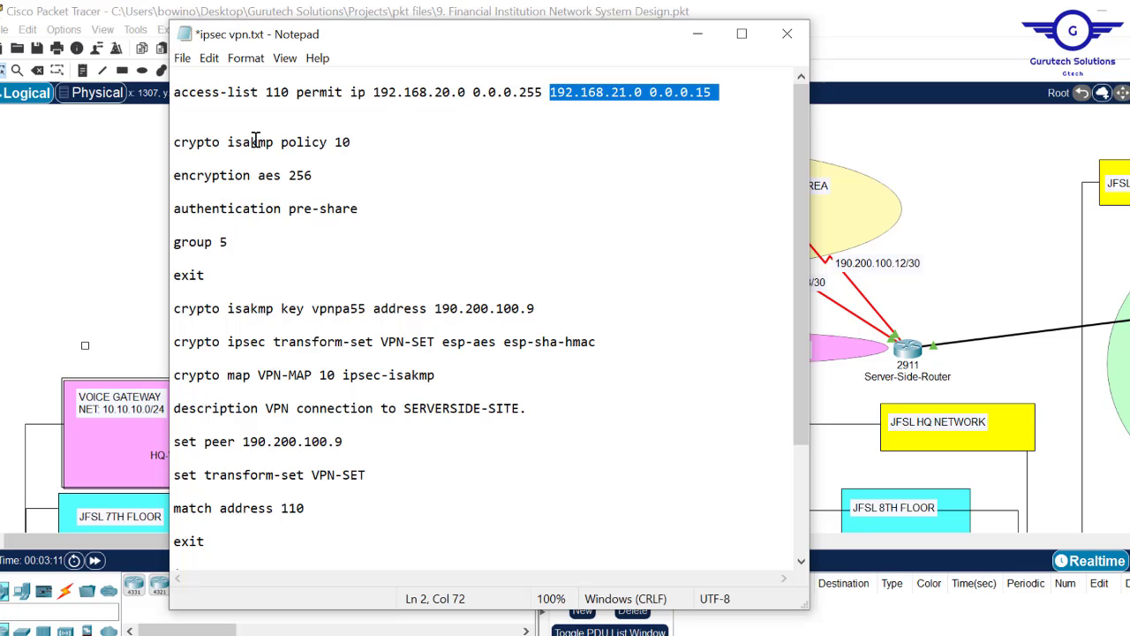
drag(174, 142, 221, 256)
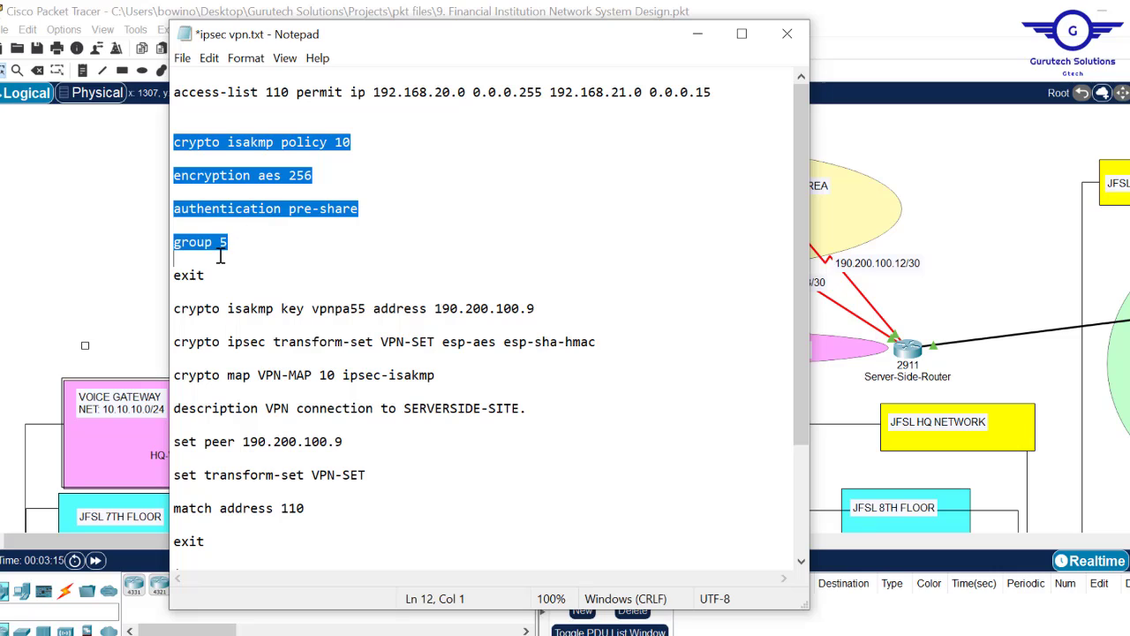
click(301, 178)
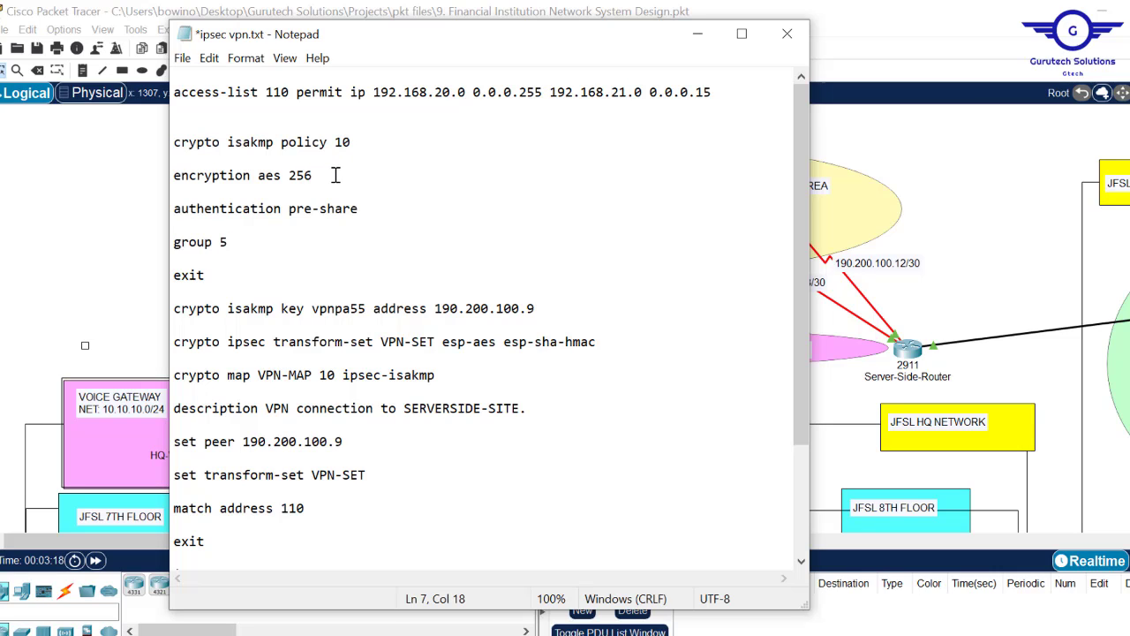
drag(334, 175, 257, 177)
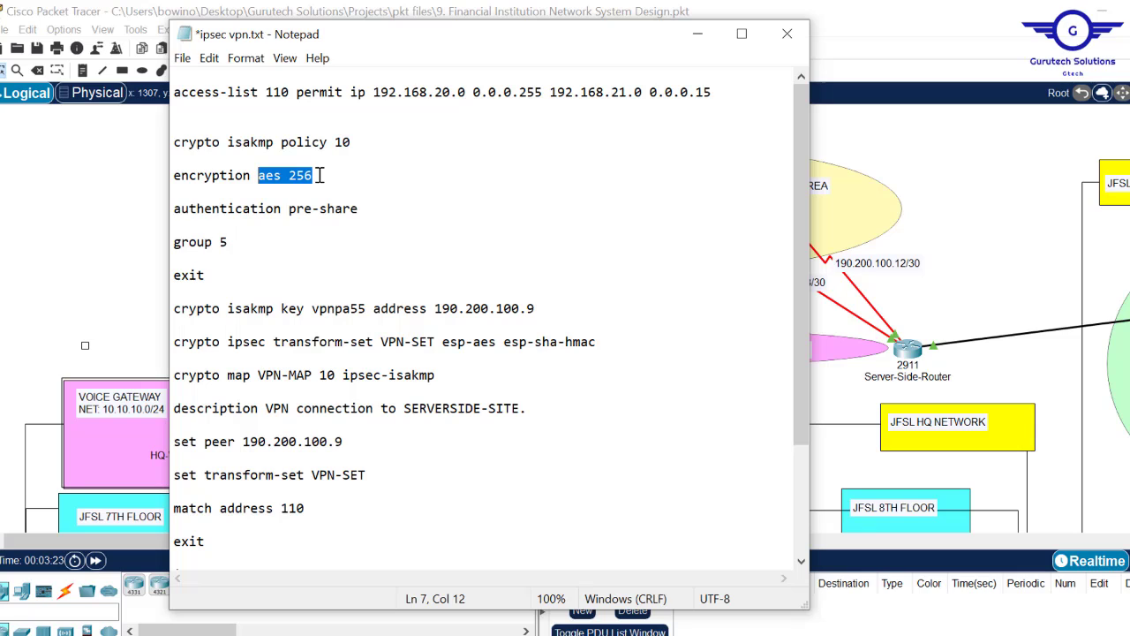
click(232, 242)
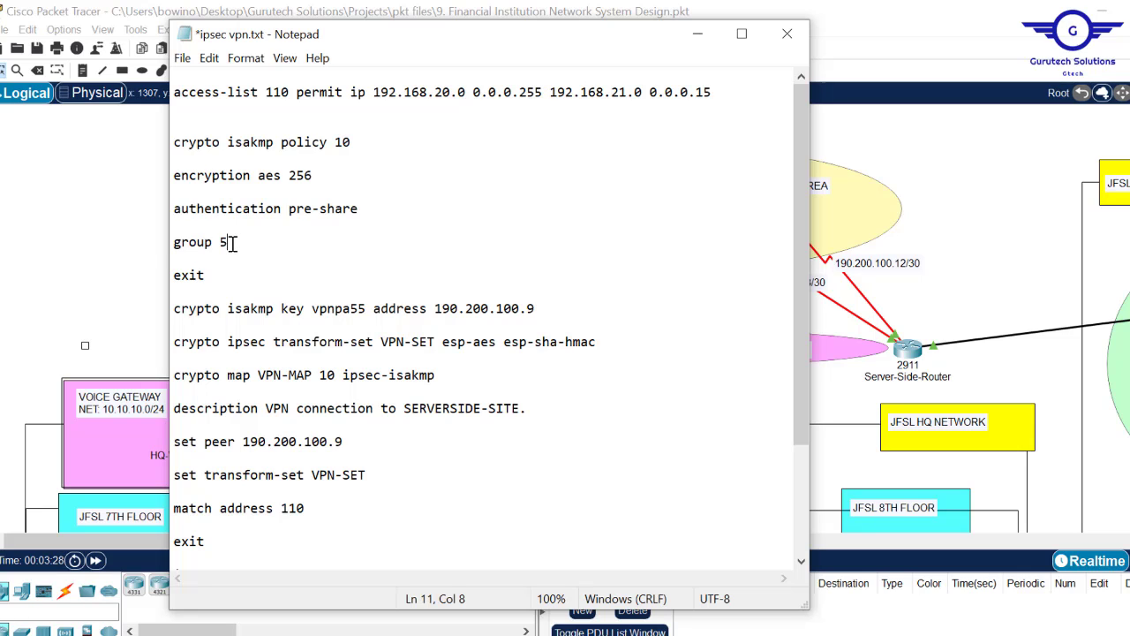
drag(231, 242, 164, 246)
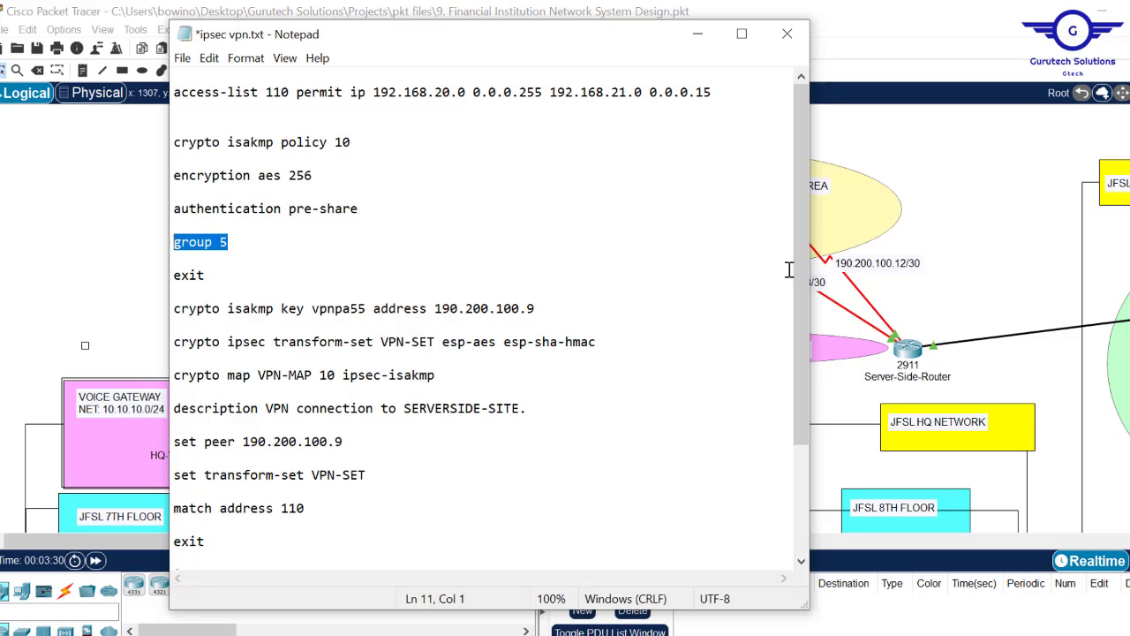
drag(797, 230, 799, 281)
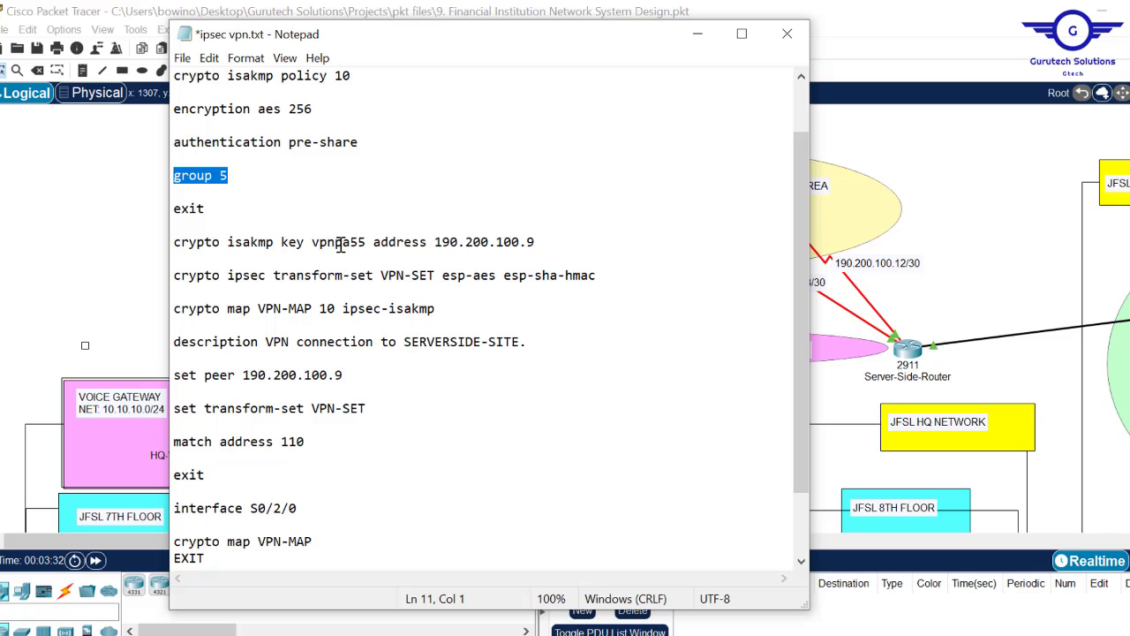
- Highlight the pre-shared key, transform-set, VPN description and peer 190.200.100.9 lines in the script
drag(367, 242, 316, 245)
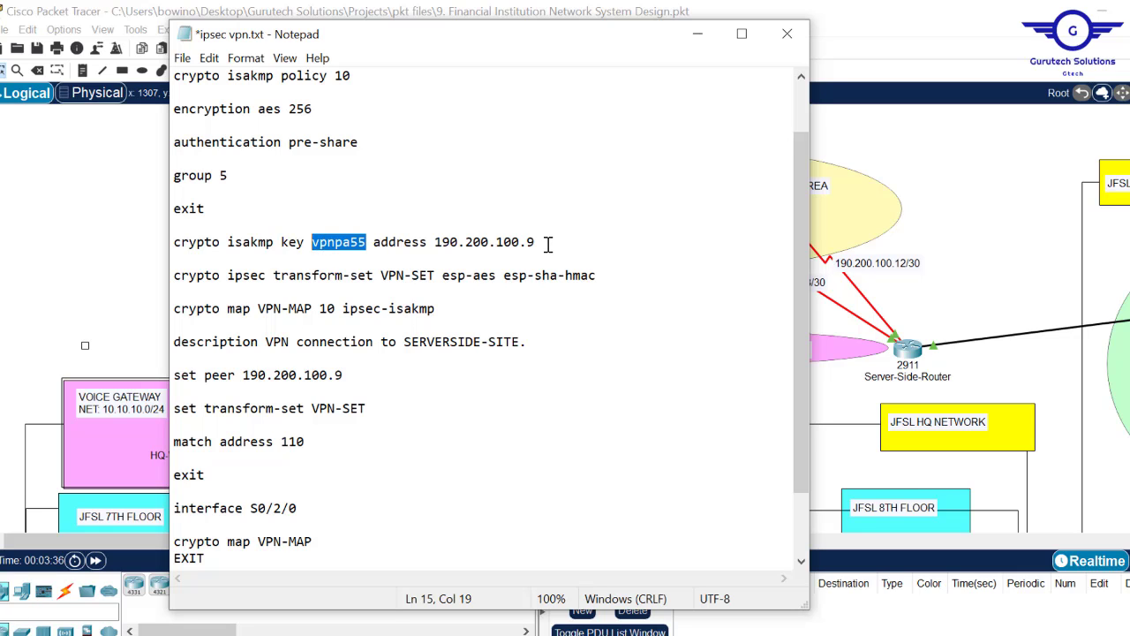
drag(548, 243, 435, 243)
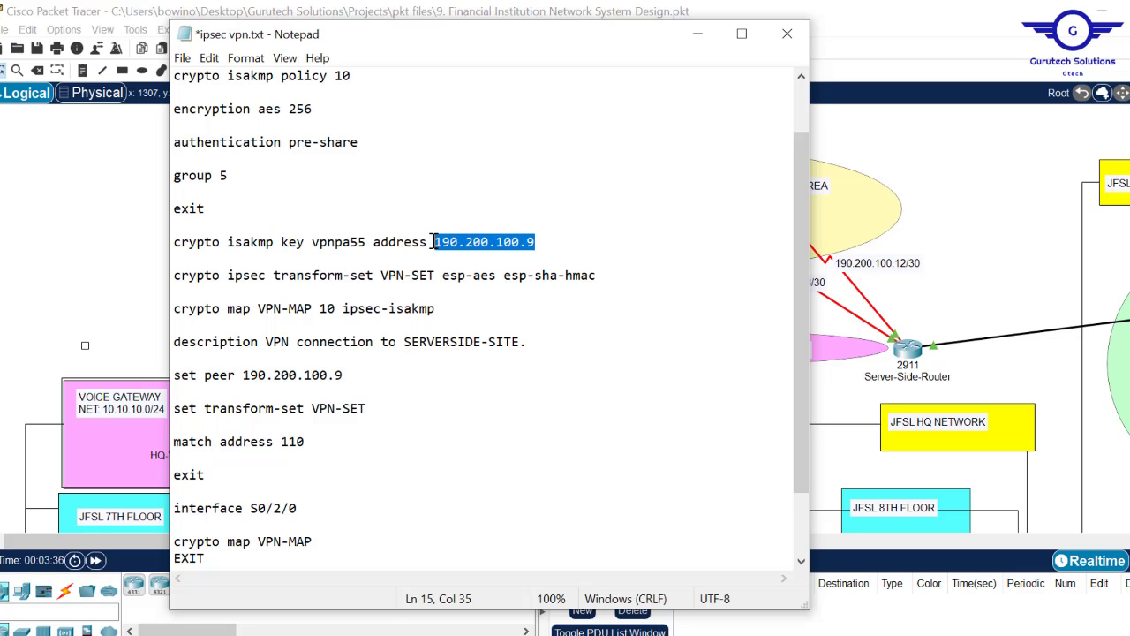
click(1029, 170)
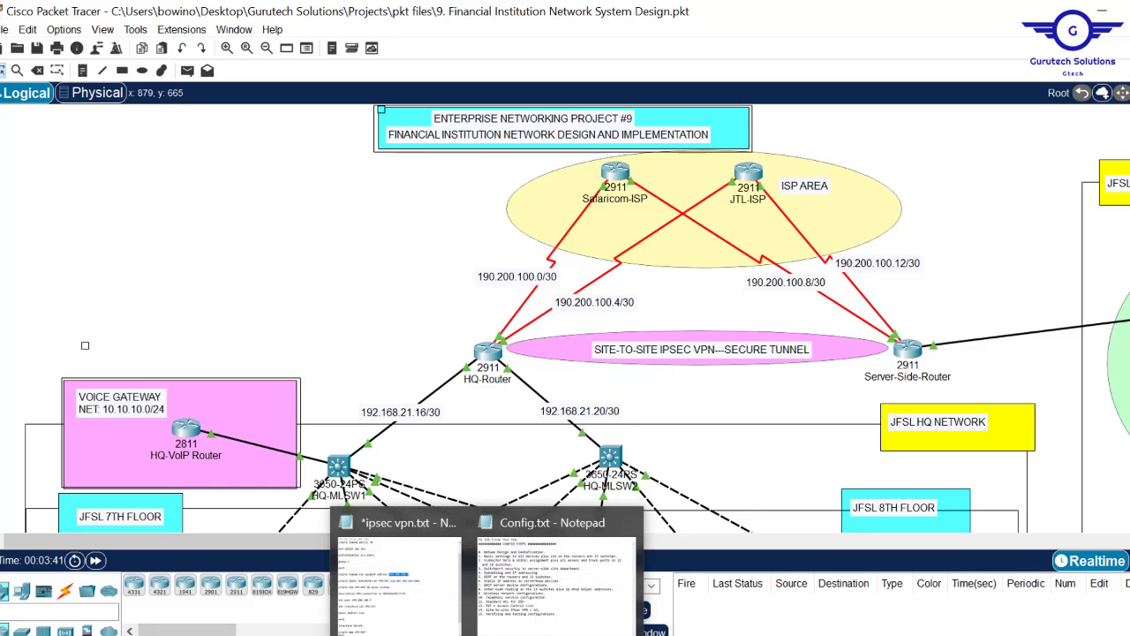
click(399, 574)
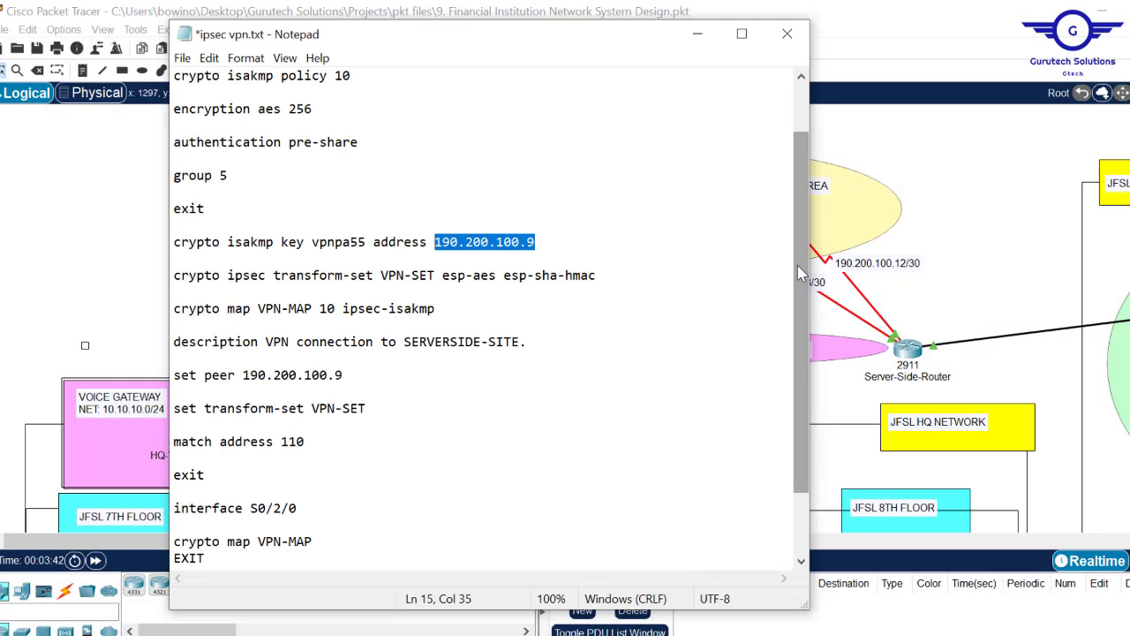
drag(798, 265, 800, 331)
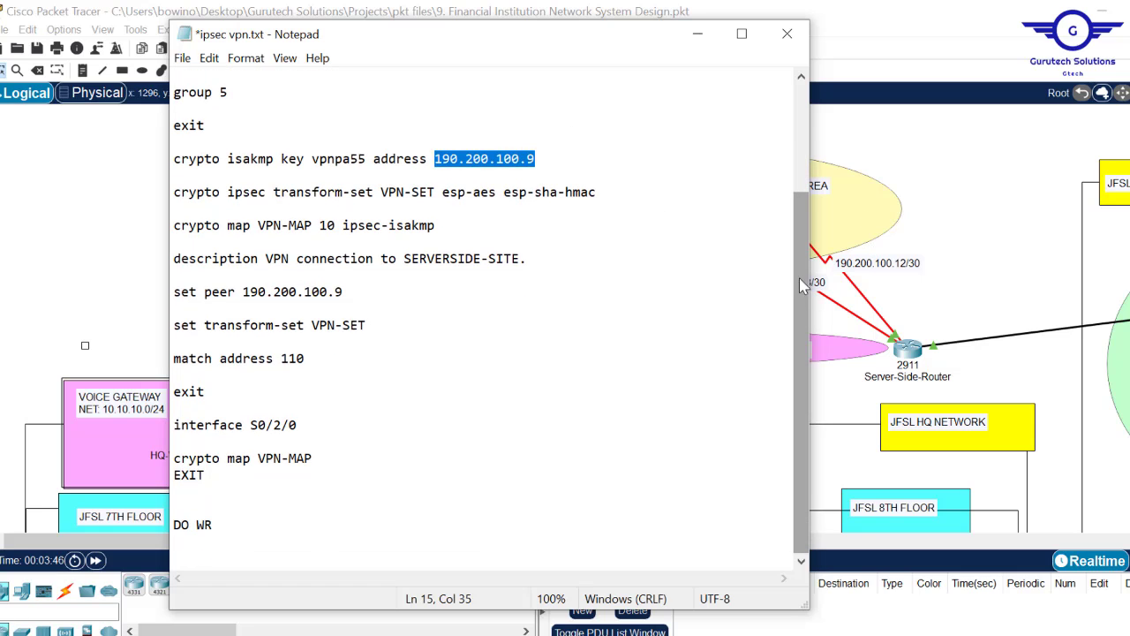
mouse_move(799, 277)
mouse_down()
mouse_move(799, 177)
mouse_move(799, 277)
mouse_up()
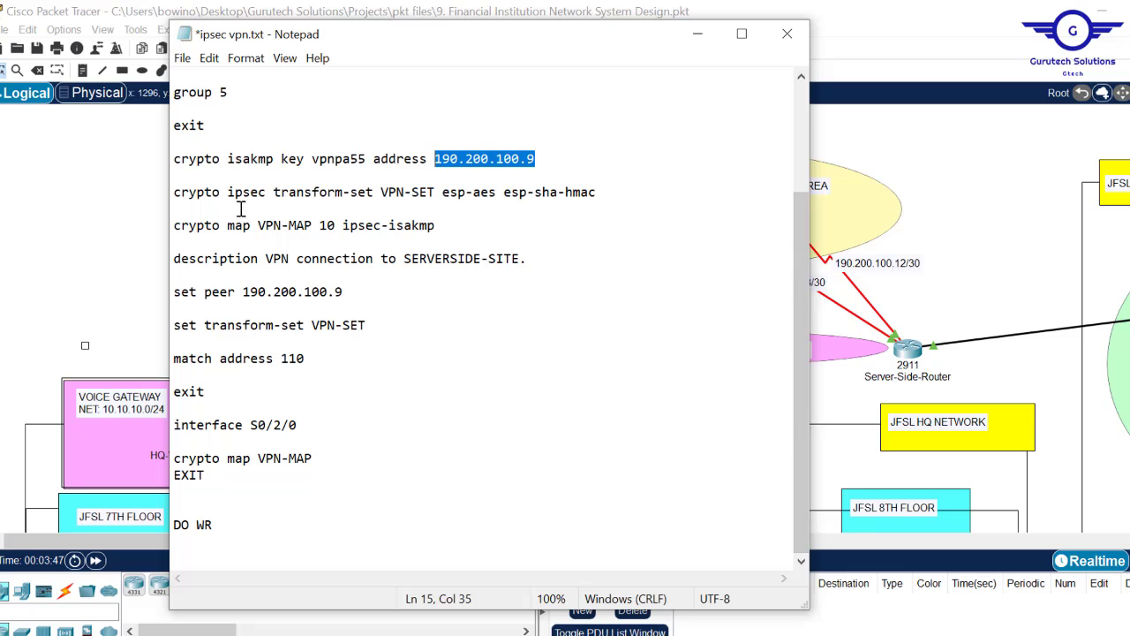
drag(274, 191, 598, 192)
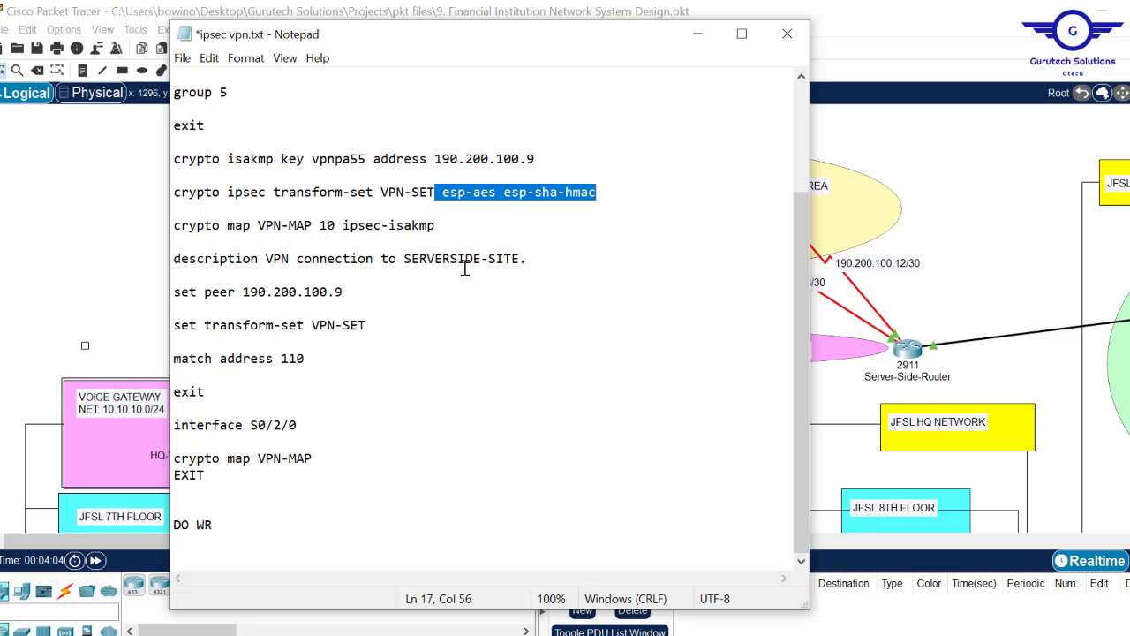
drag(533, 258, 311, 263)
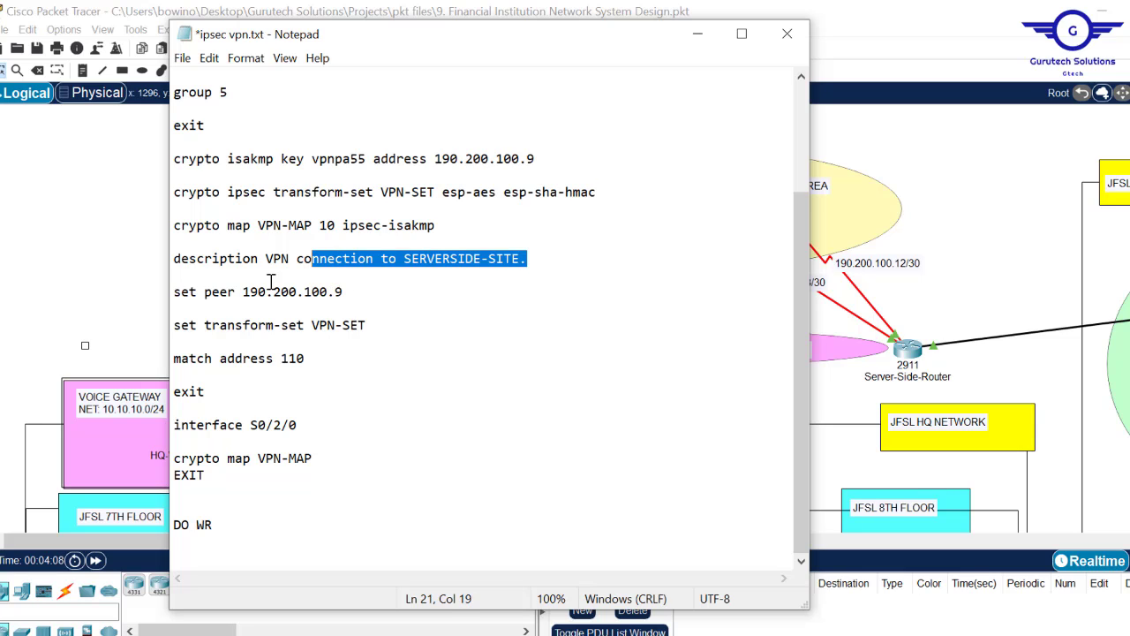
drag(352, 291, 243, 292)
drag(540, 159, 441, 159)
click(962, 298)
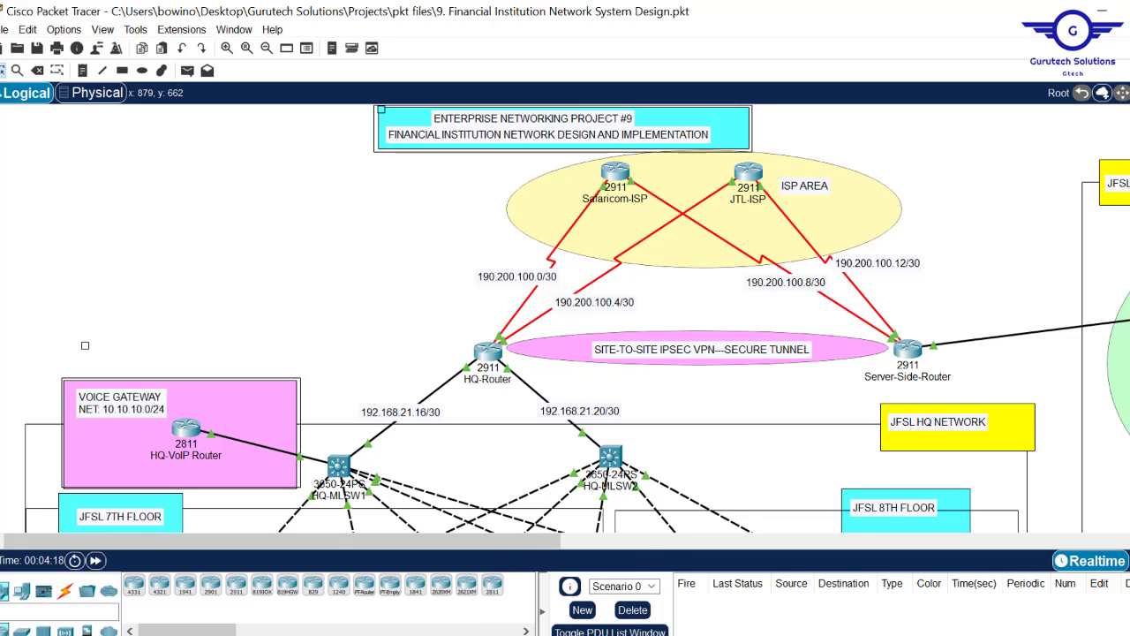
- Select the interface S0/2/0 through DO WR commands in ipsec vpn.txt, then minimize Notepad
click(404, 574)
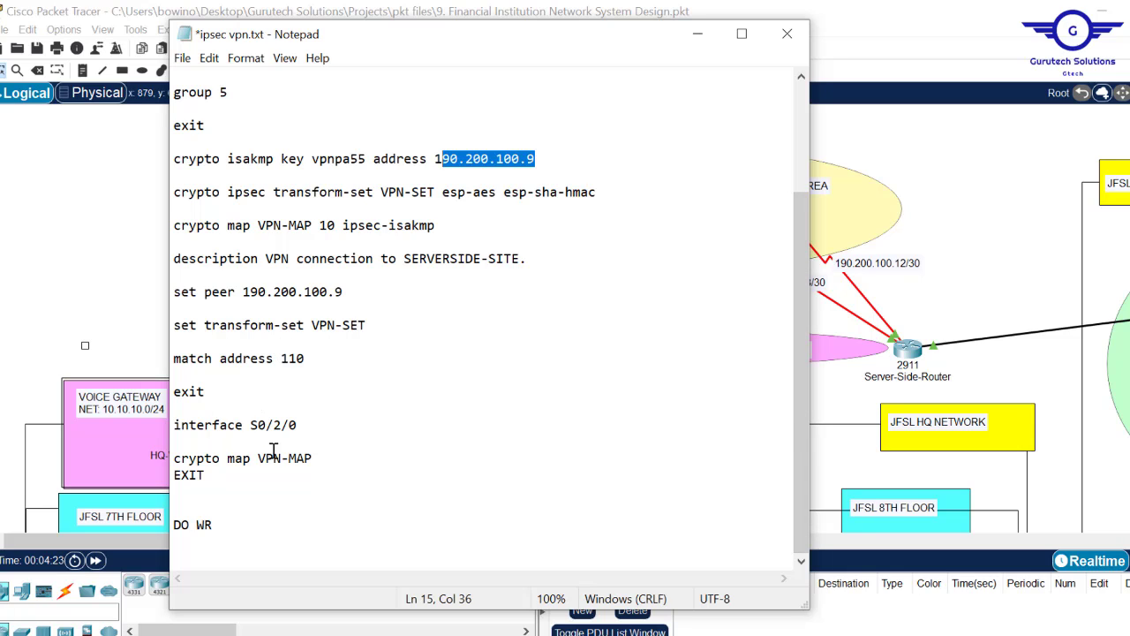
click(223, 525)
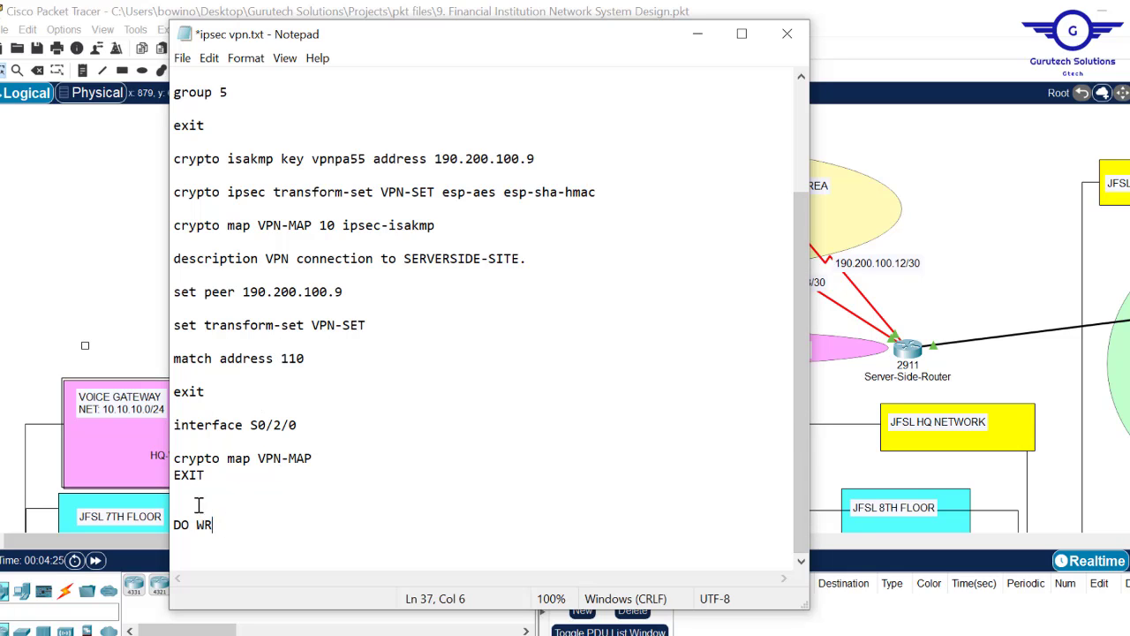
shift+click(172, 442)
shift+click(166, 428)
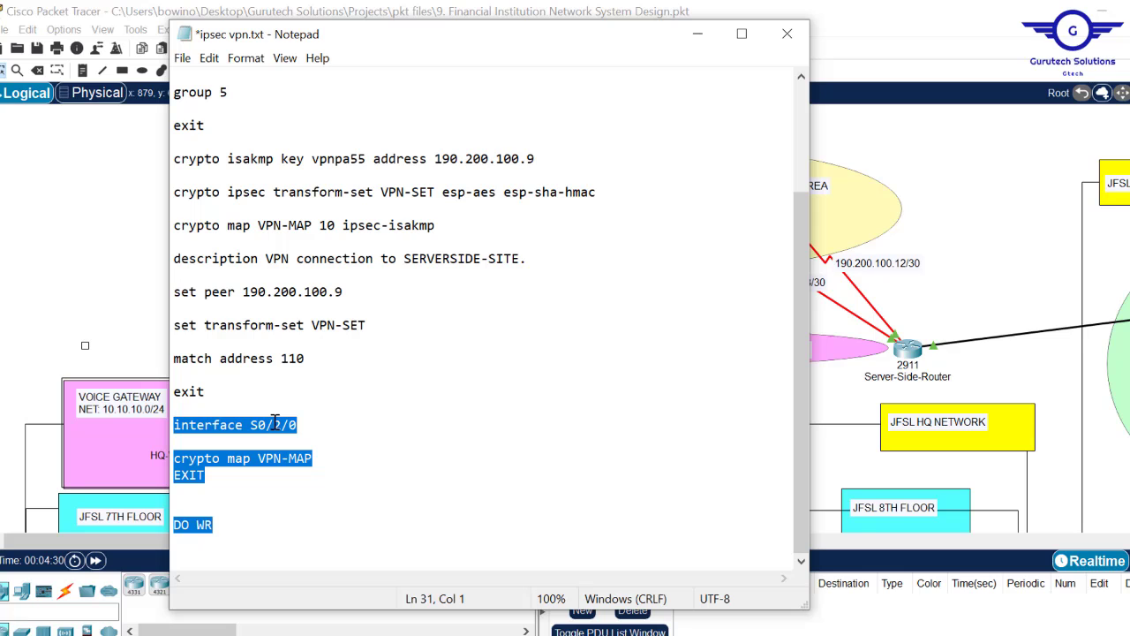
click(1005, 203)
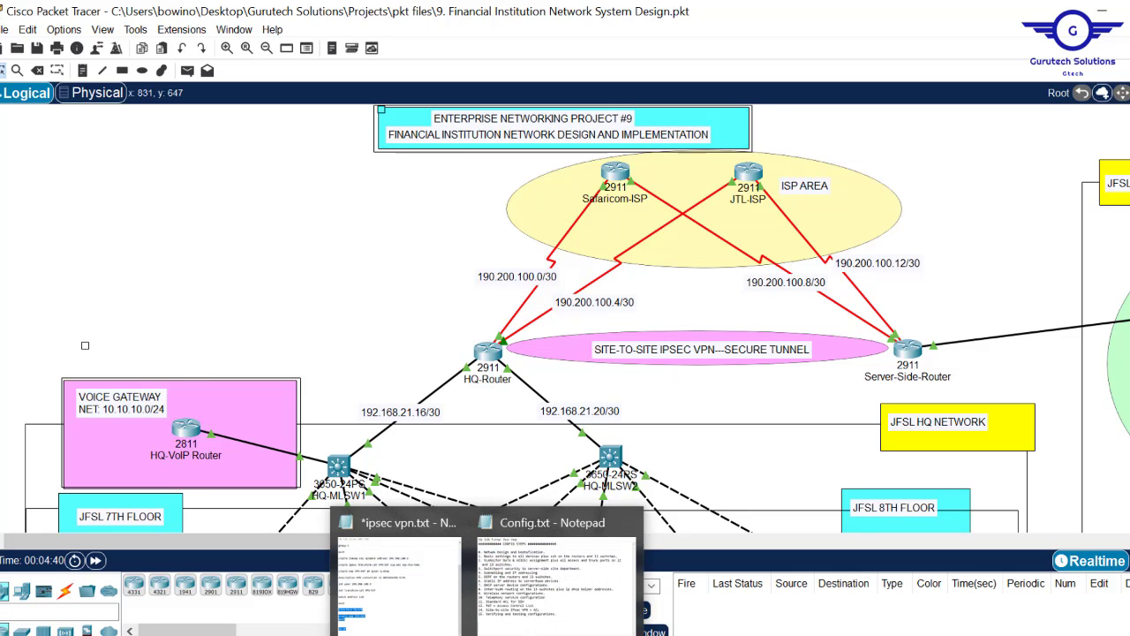
click(413, 593)
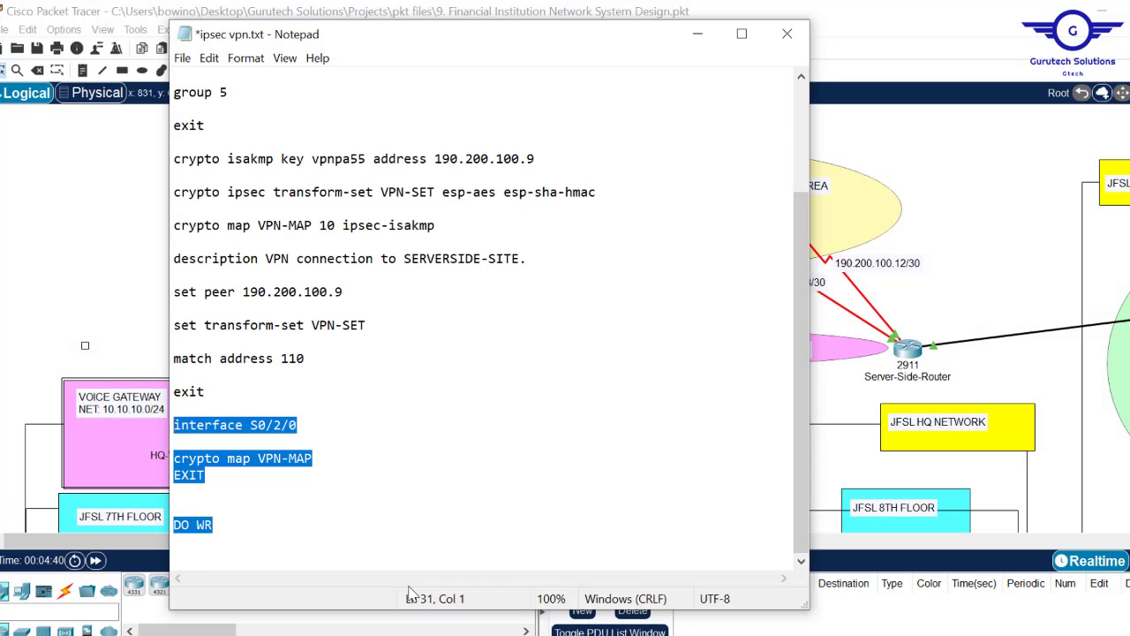
click(698, 35)
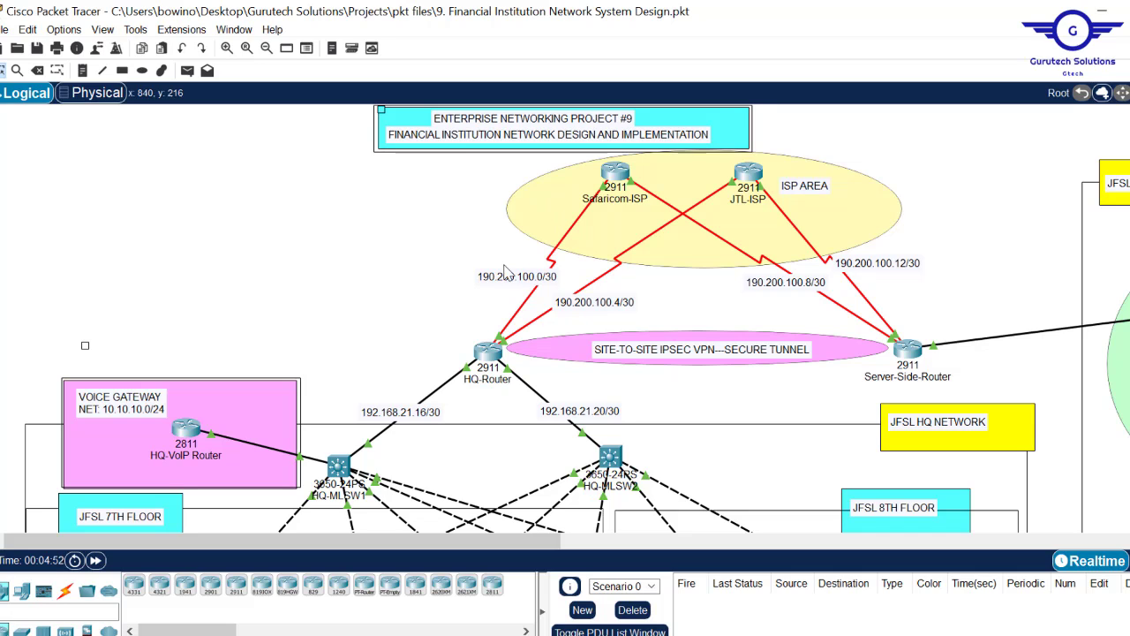
- Open HQ-Router's CLI and exit interface mode to global configuration
click(488, 355)
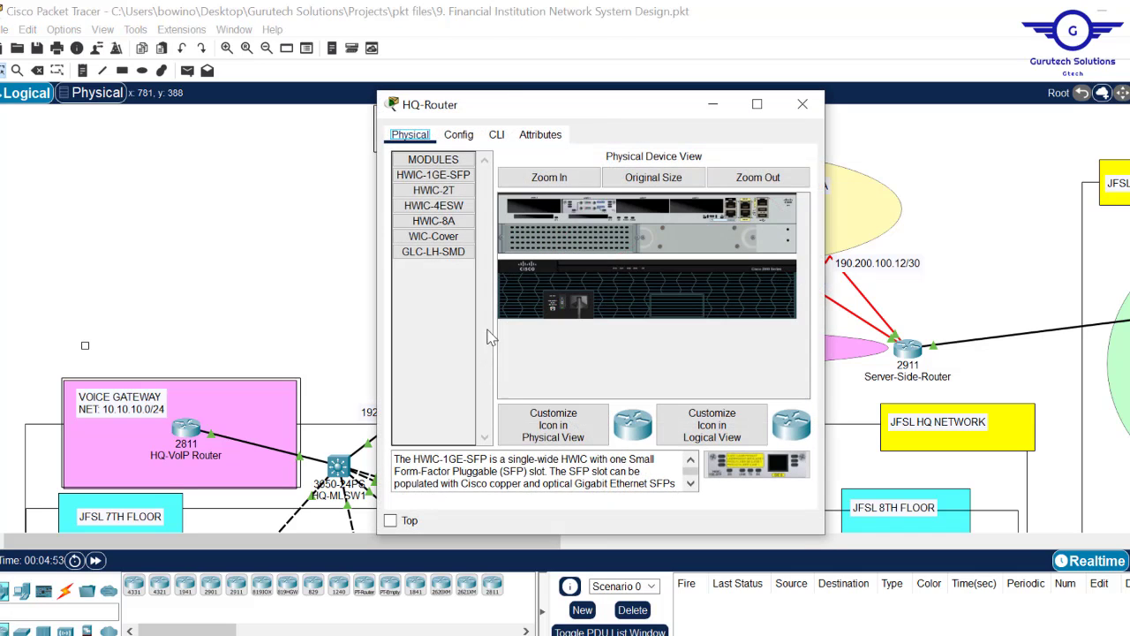
click(461, 134)
click(468, 313)
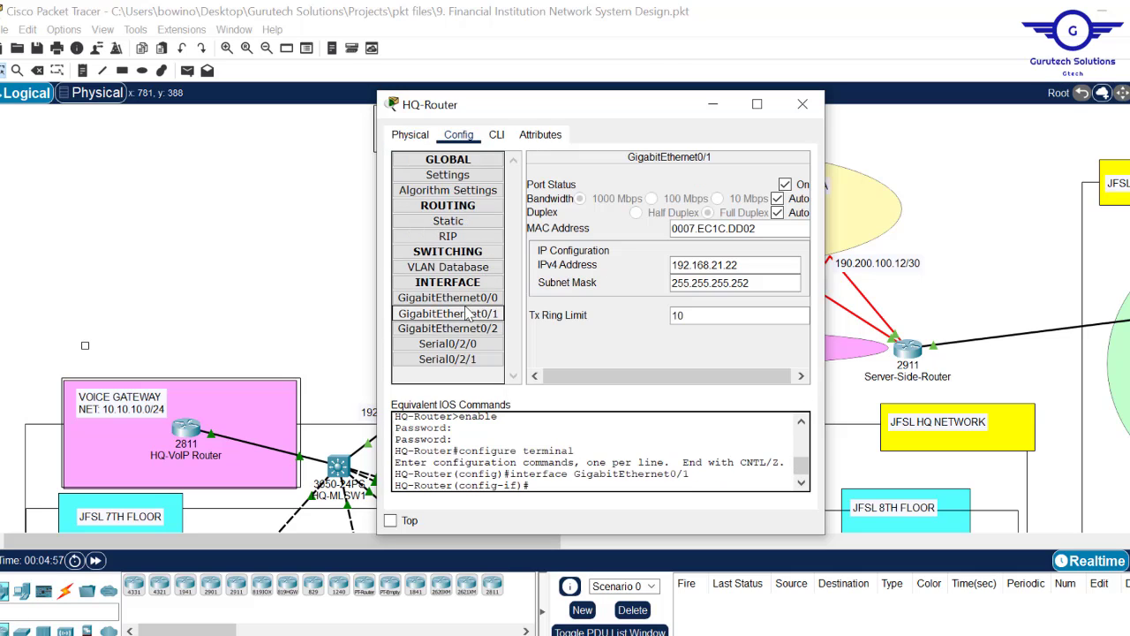
click(497, 135)
text(E)
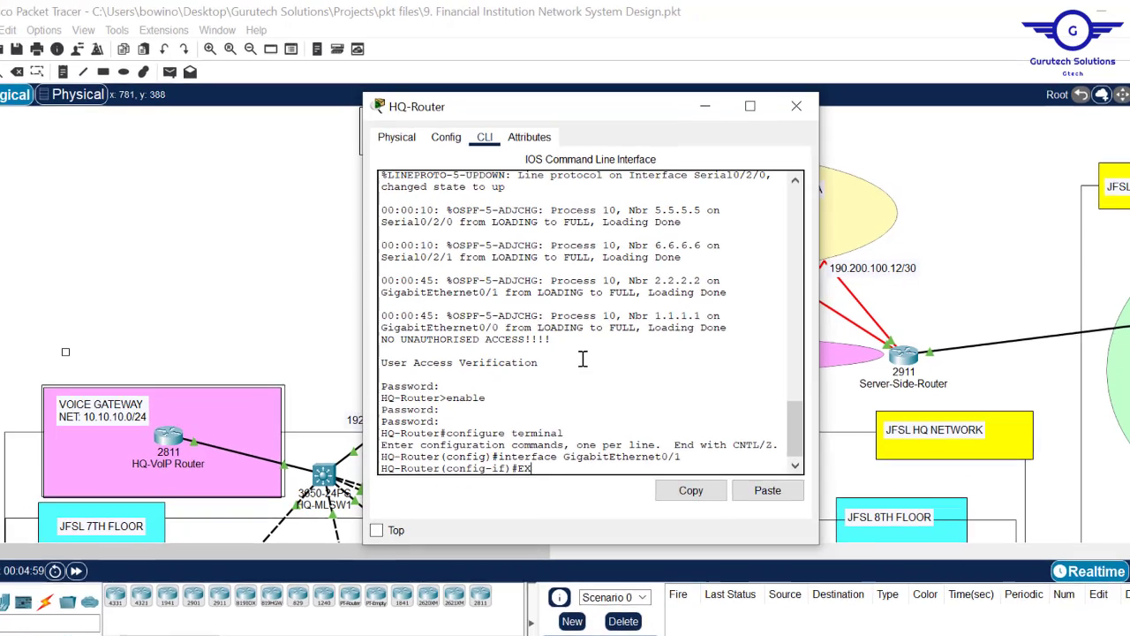
text(X)
key(Return)
key(Return)
key(Return)
key(Return)
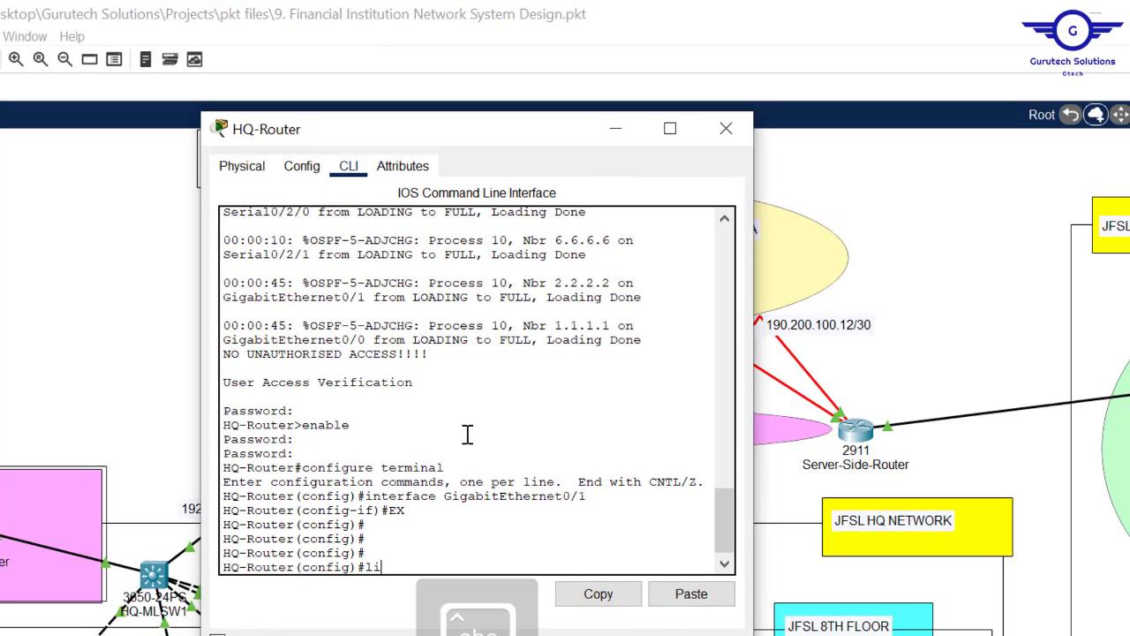
- Enter 'license boot module c2900 technology-package securityk9' with Tab completion and widen the router window
text(lic)
key(Tab)
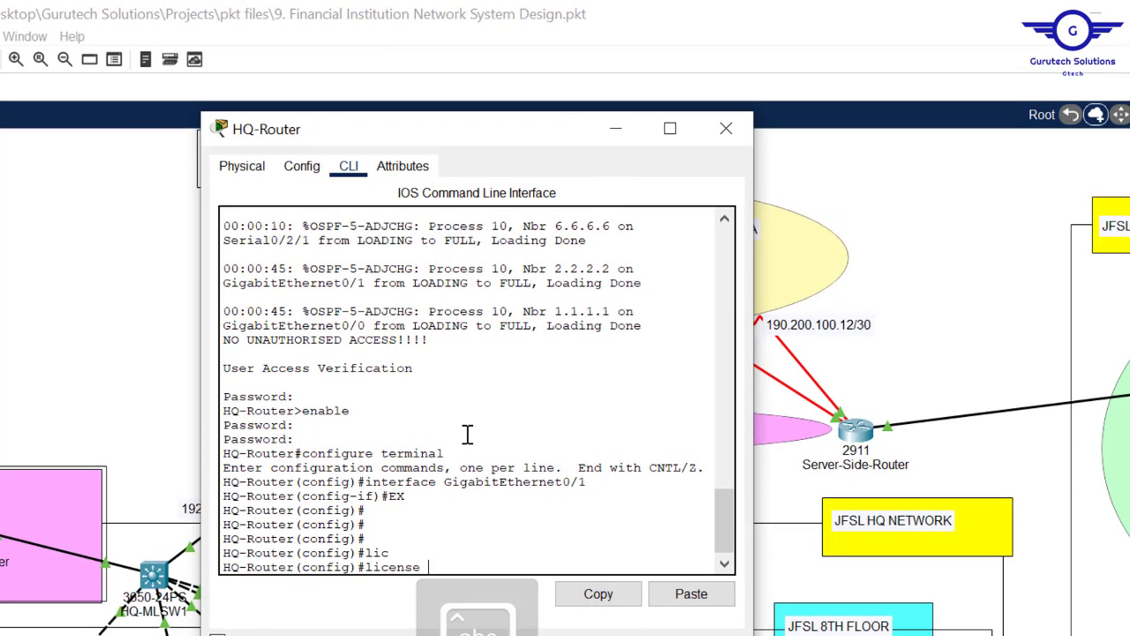
text(b)
key(Tab)
text(m)
key(Tab)
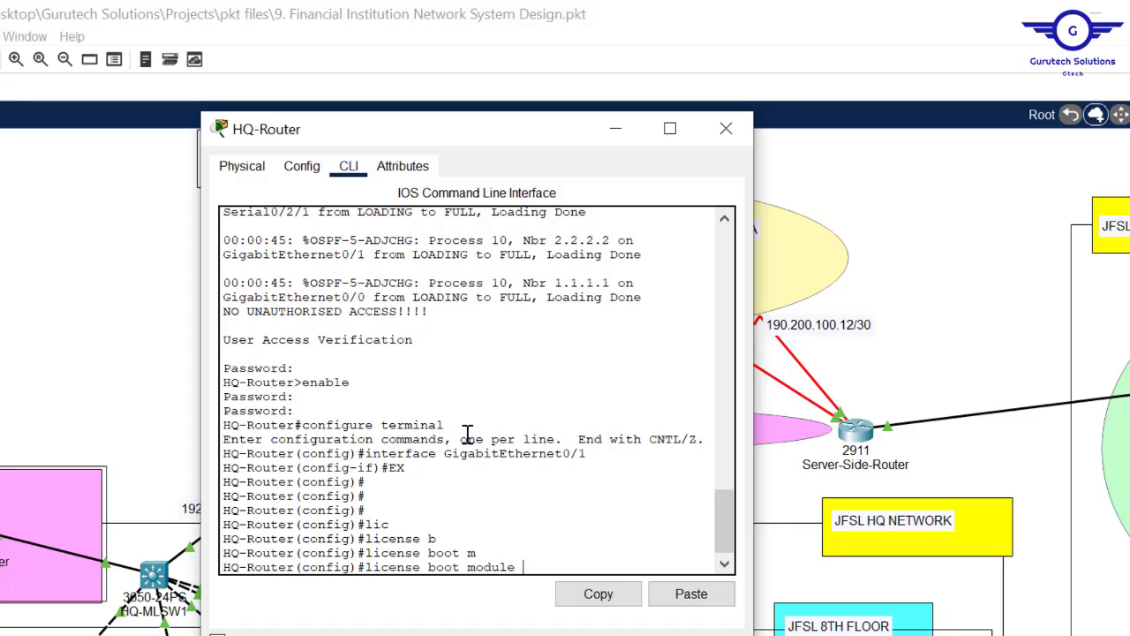
text(c)
key(Tab)
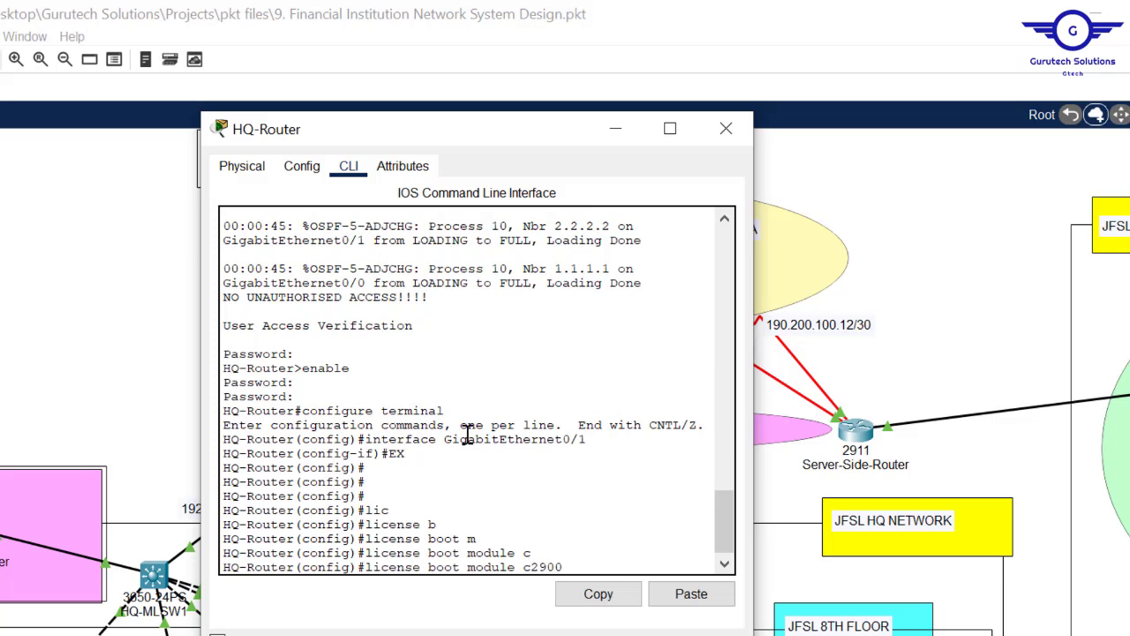
click(149, 283)
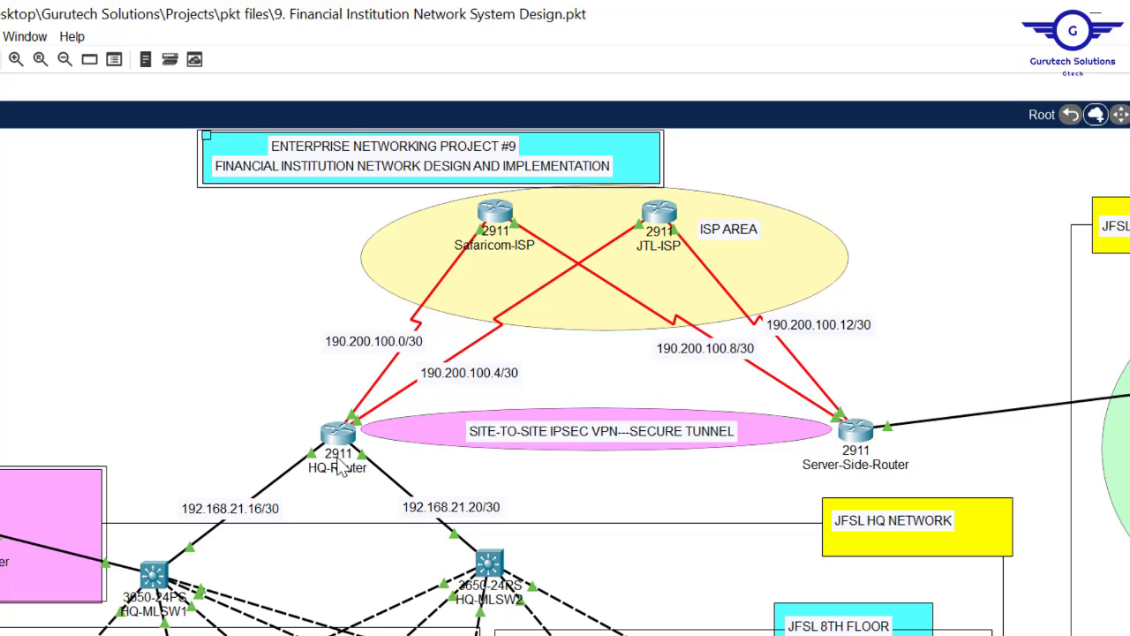
click(338, 433)
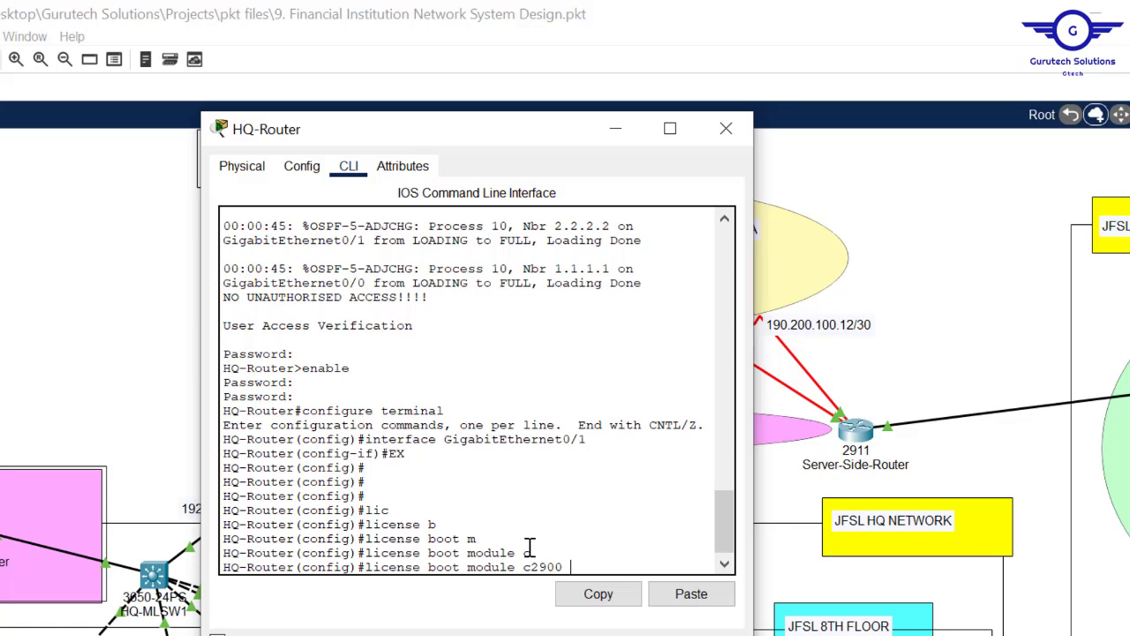
key(Tab)
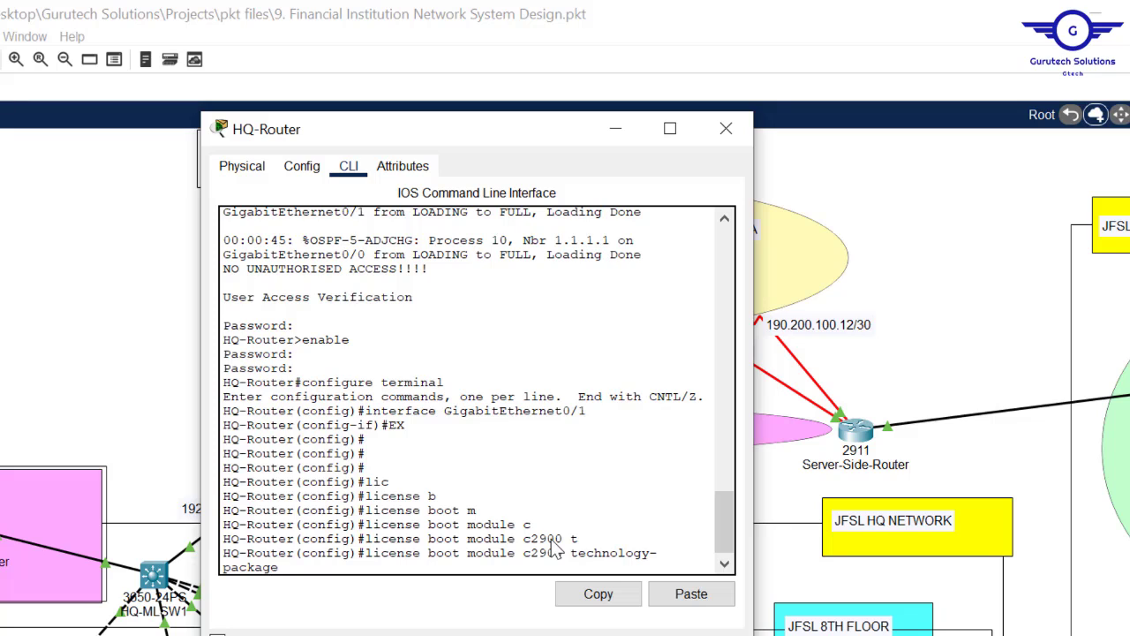
text(s)
key(Tab)
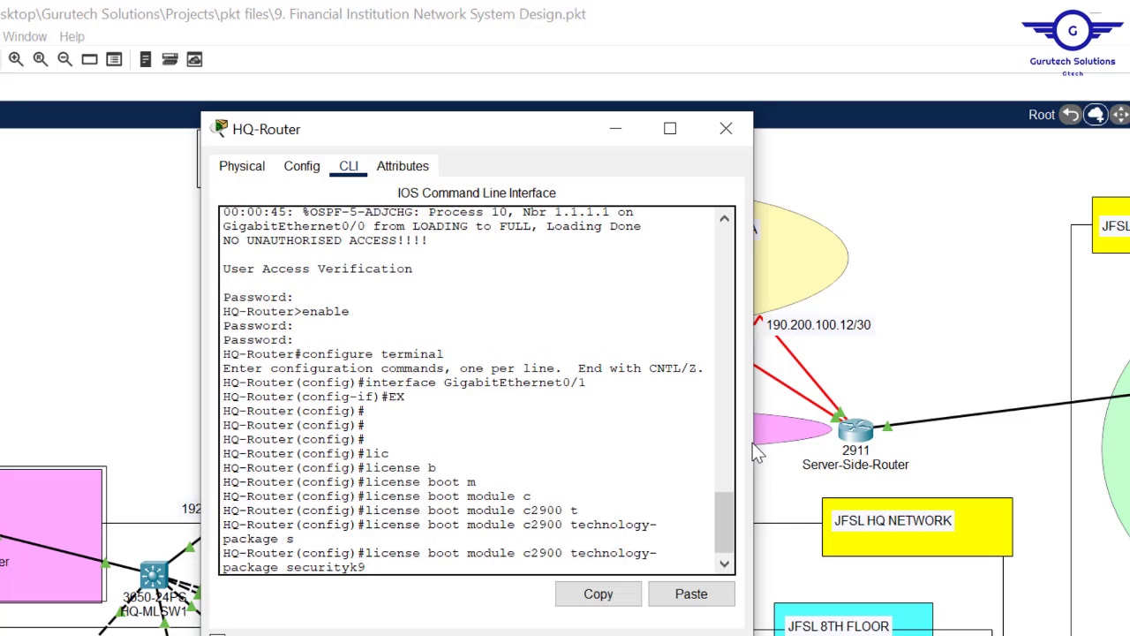
drag(757, 439, 980, 459)
- Submit the securityk9 licence command and accept the agreement with yes
key(Return)
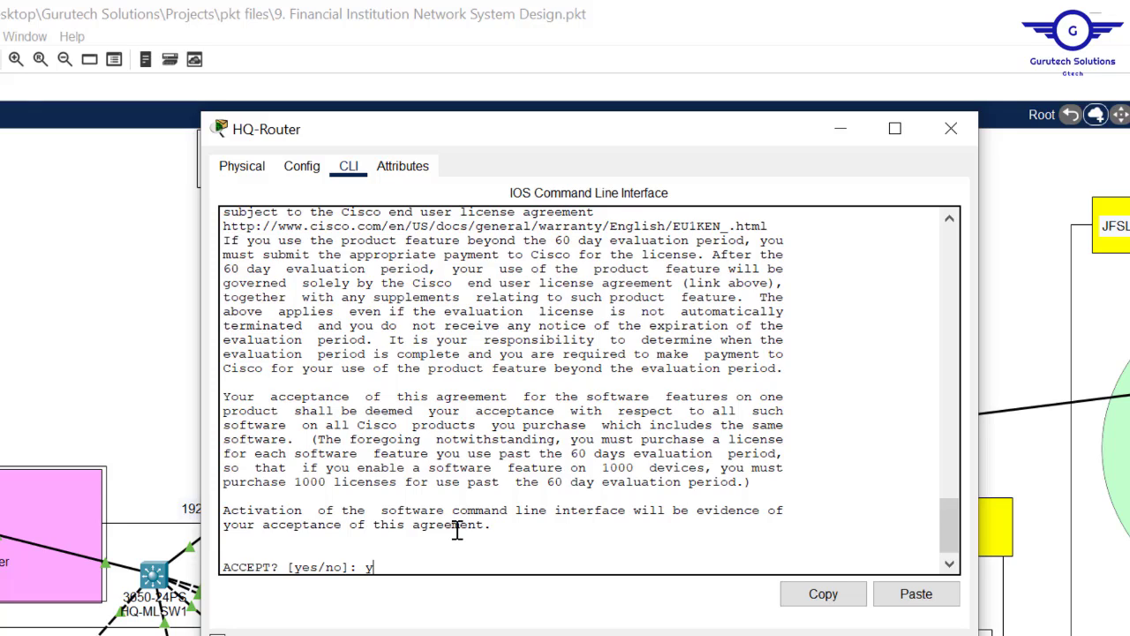
text(yes)
key(Return)
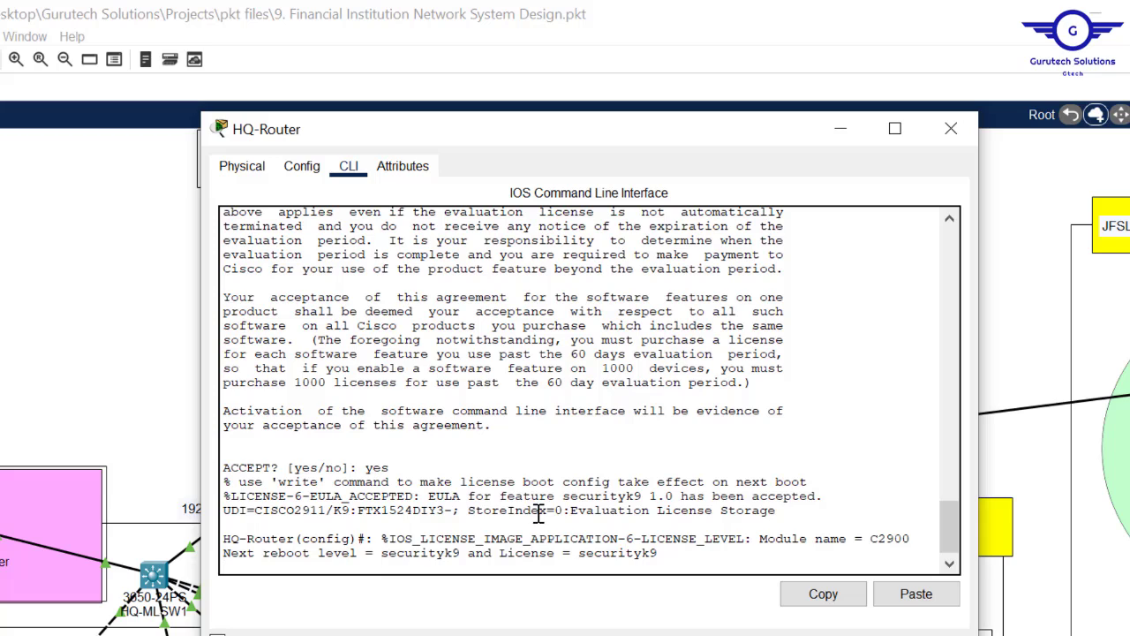
- Reload HQ-Router with 'do reload', saving the configuration first, and close its window
key(Return)
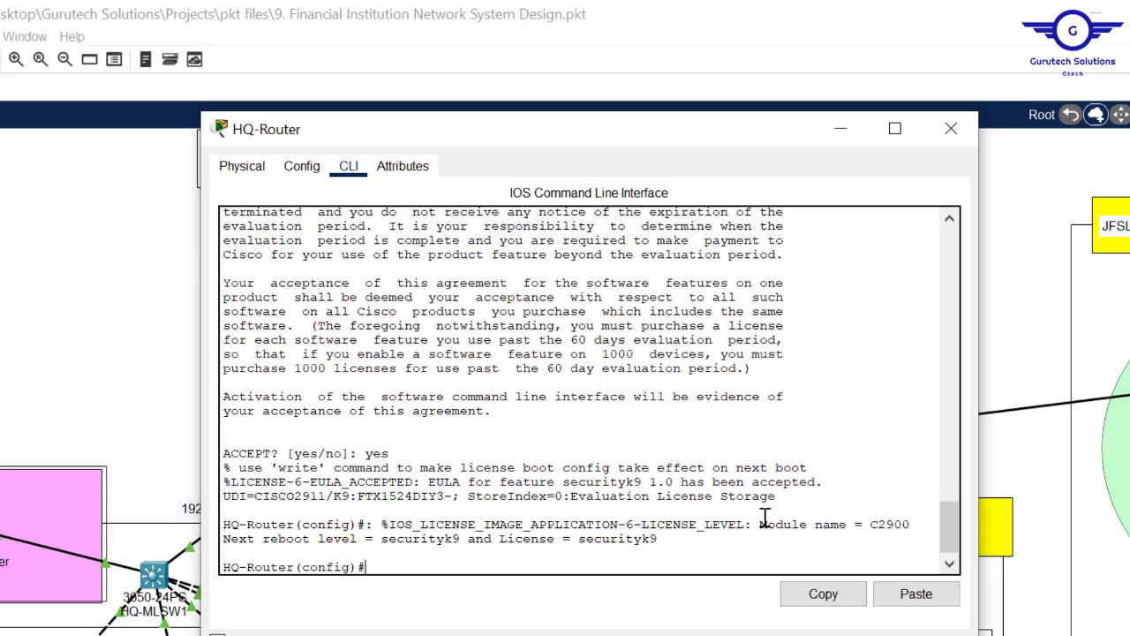
text(do reload)
key(Return)
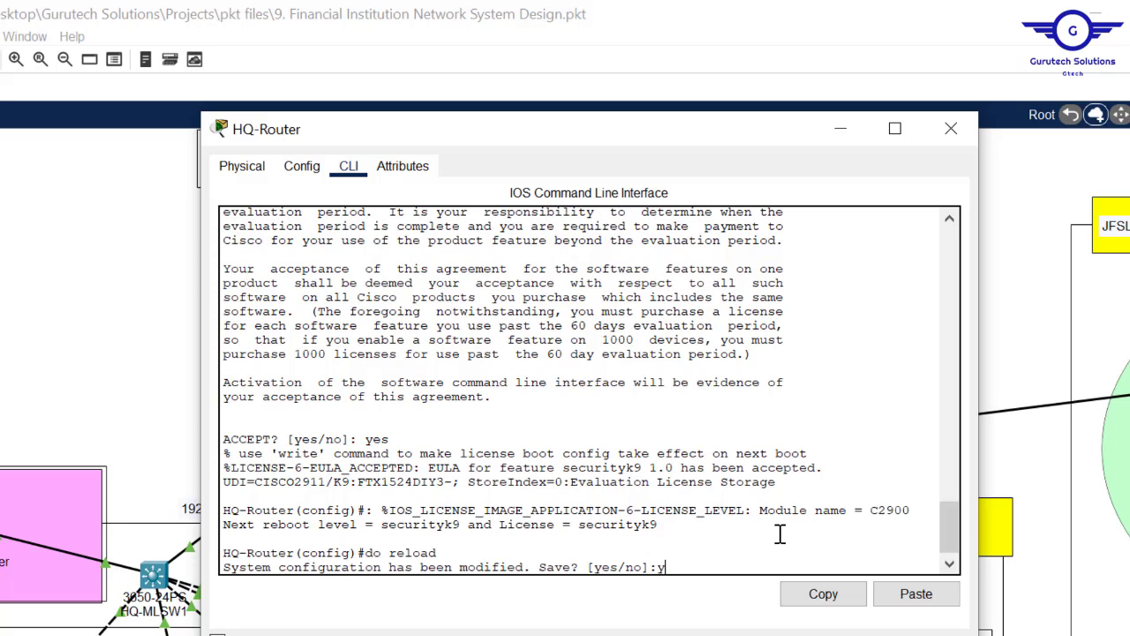
text(y)
key(Return)
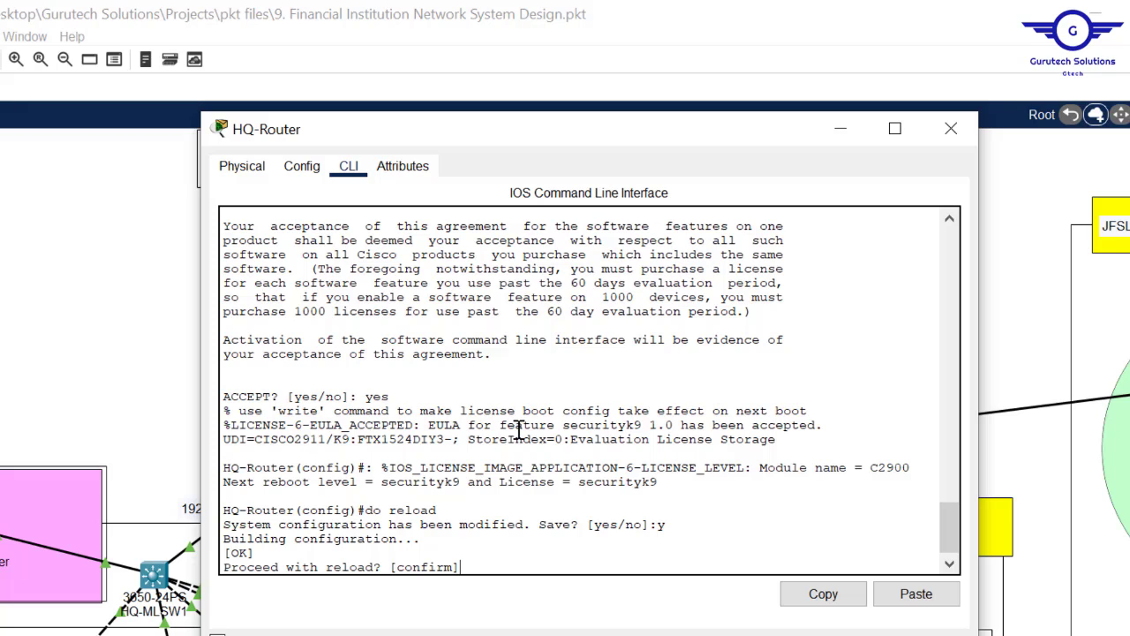
key(Return)
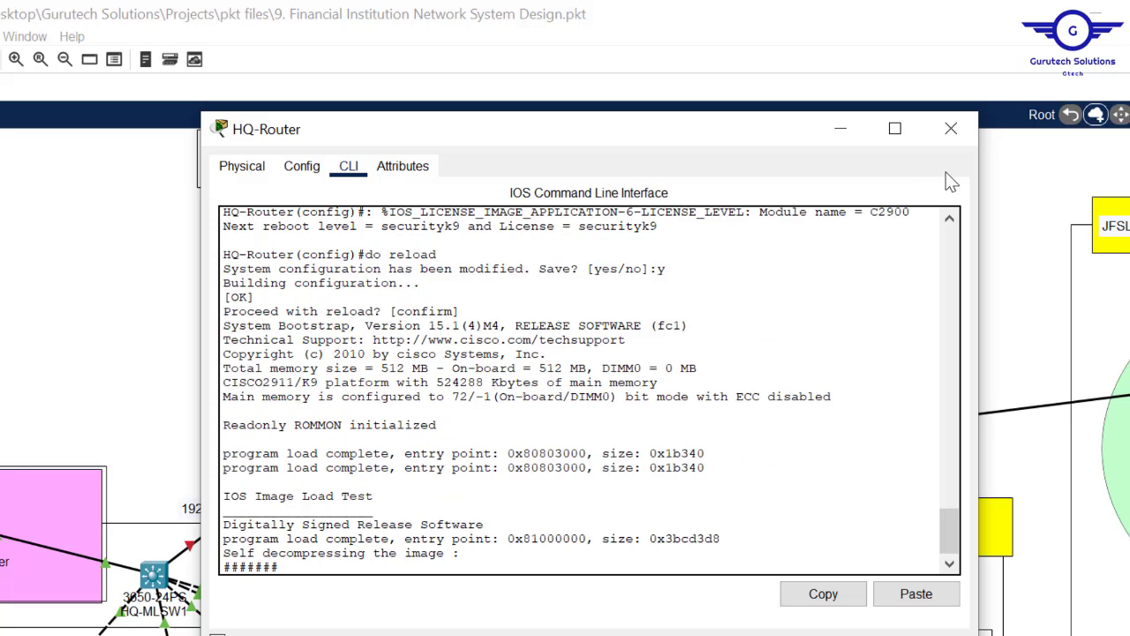
click(964, 134)
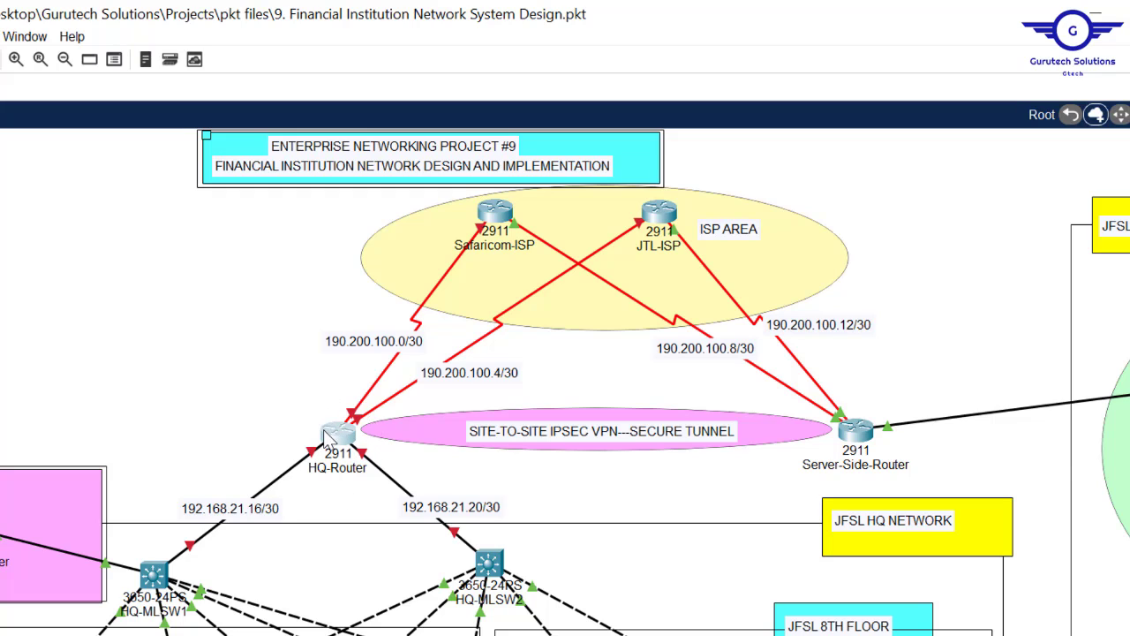
- Open Server-Side-Router's CLI, exit interface mode and widen the window
click(855, 430)
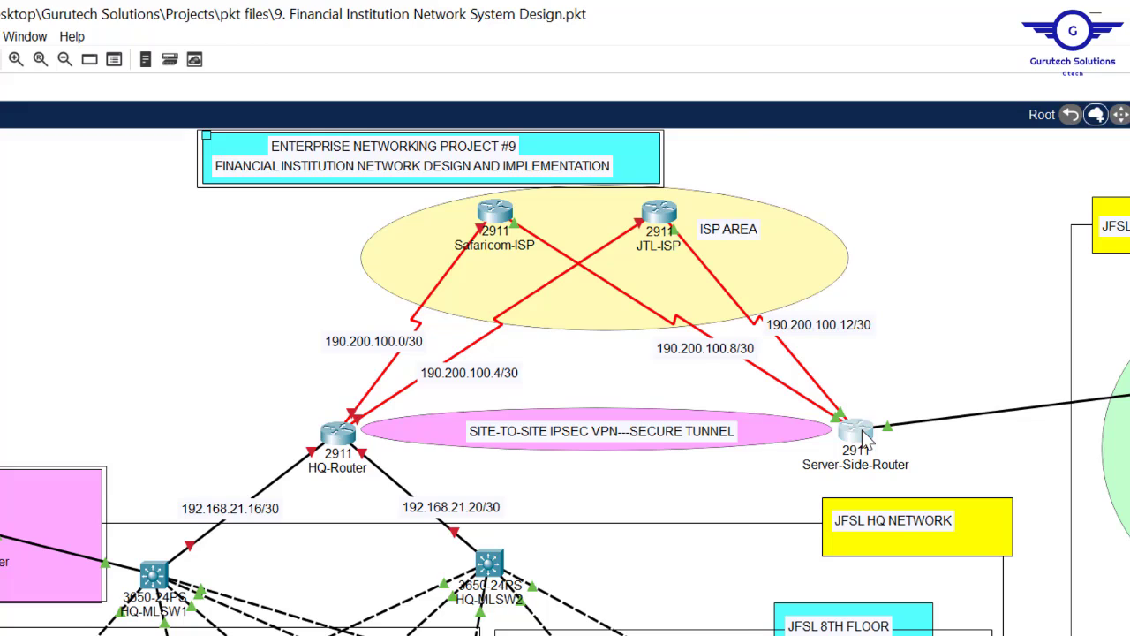
click(304, 168)
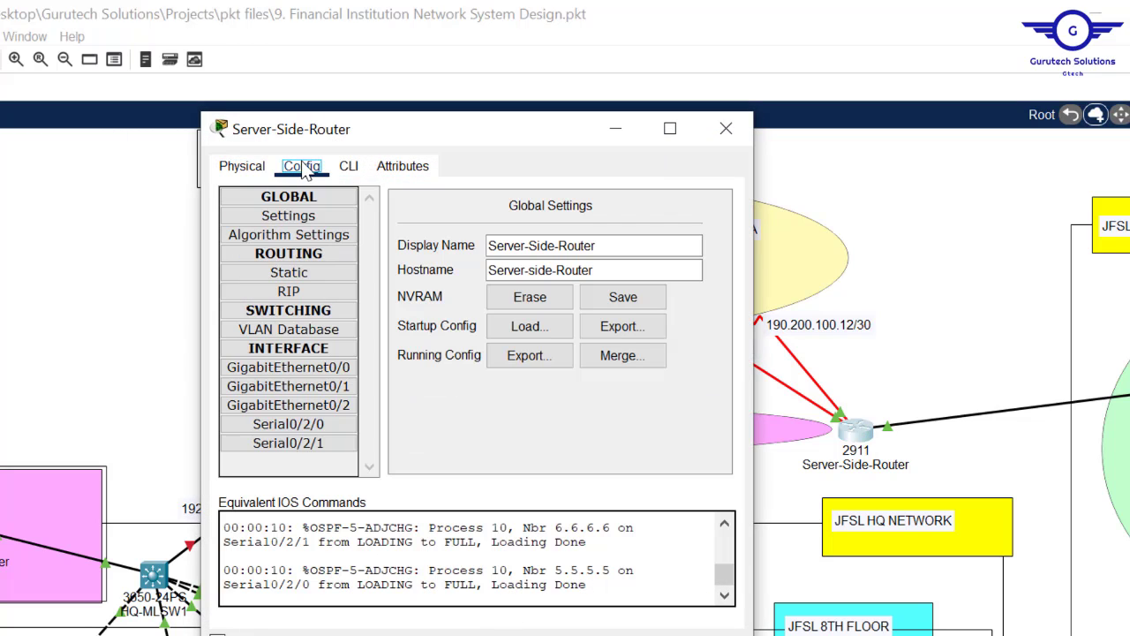
click(328, 402)
click(349, 168)
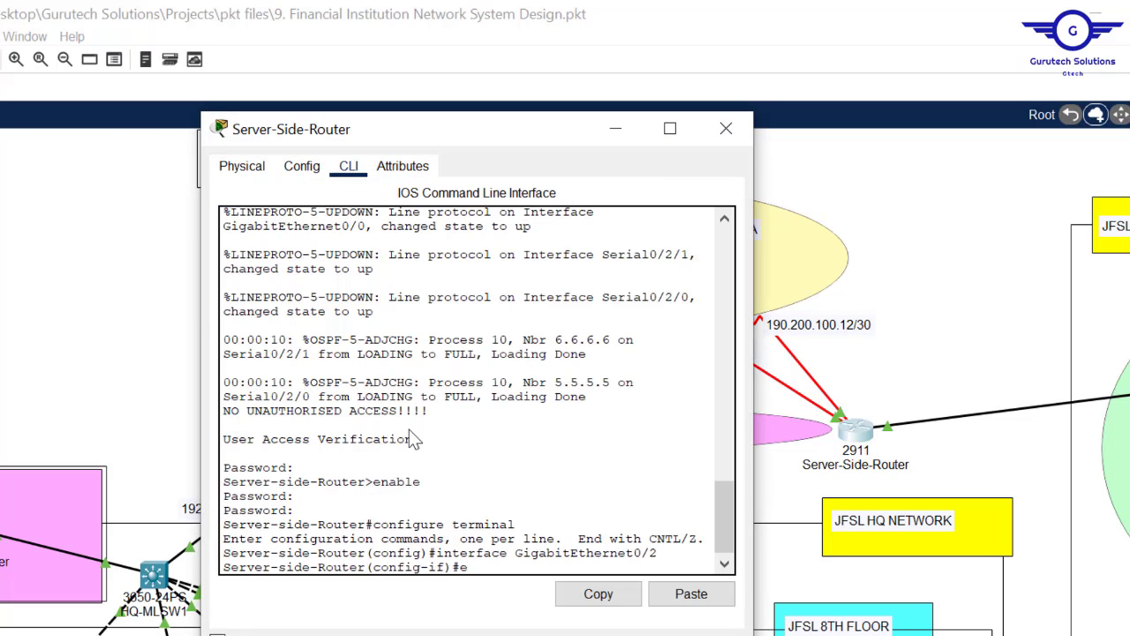
text(ex)
key(Return)
key(Return)
key(Return)
key(Return)
key(Return)
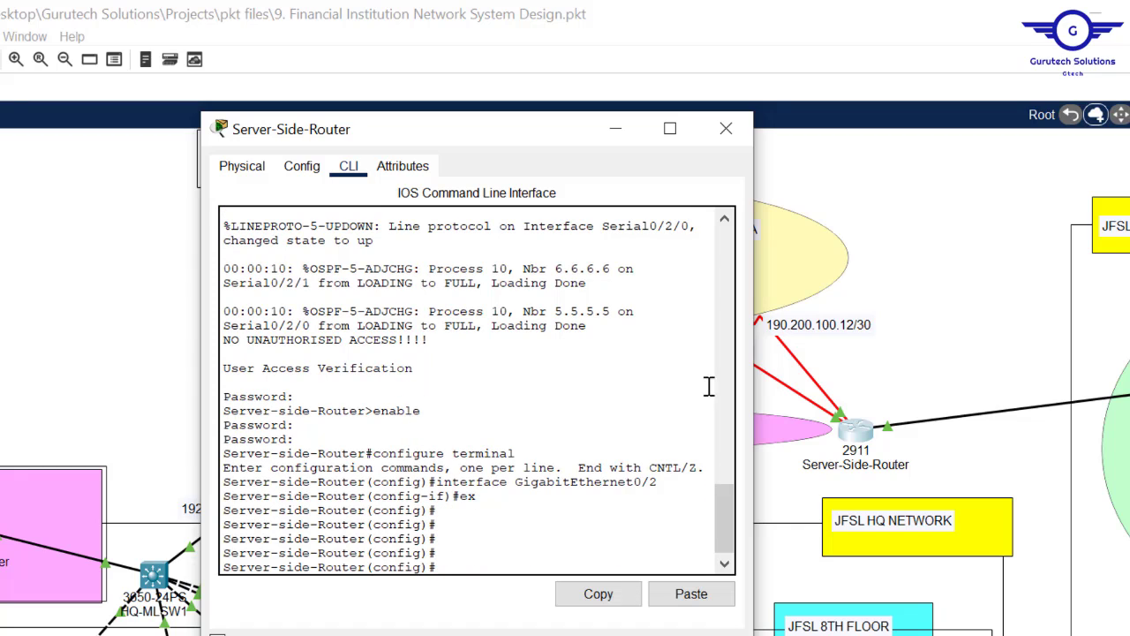
drag(752, 357, 1090, 372)
click(535, 550)
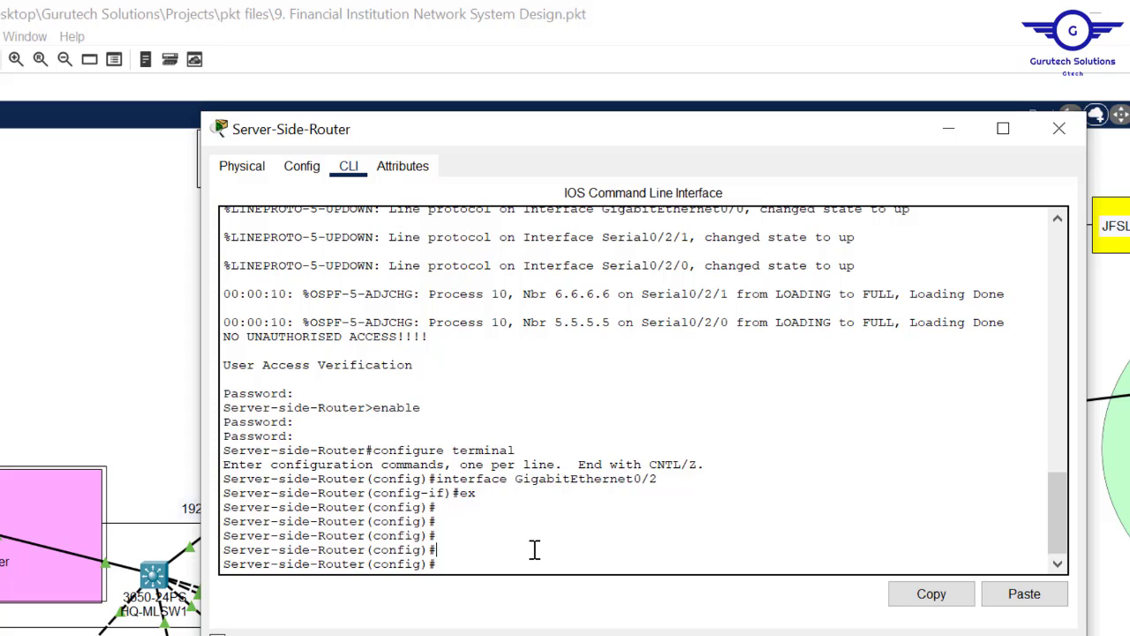
- Submit 'license boot module c2900 technology-package securityk9' on Server-Side-Router using Tab completion
text(lic)
key(Tab)
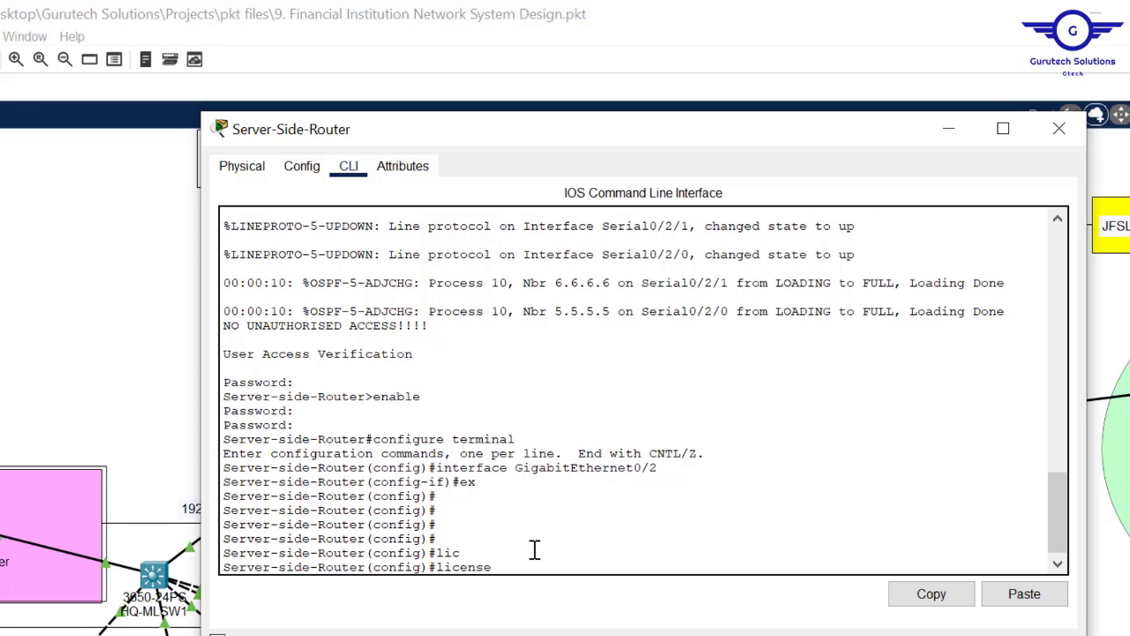
text(b)
key(Tab)
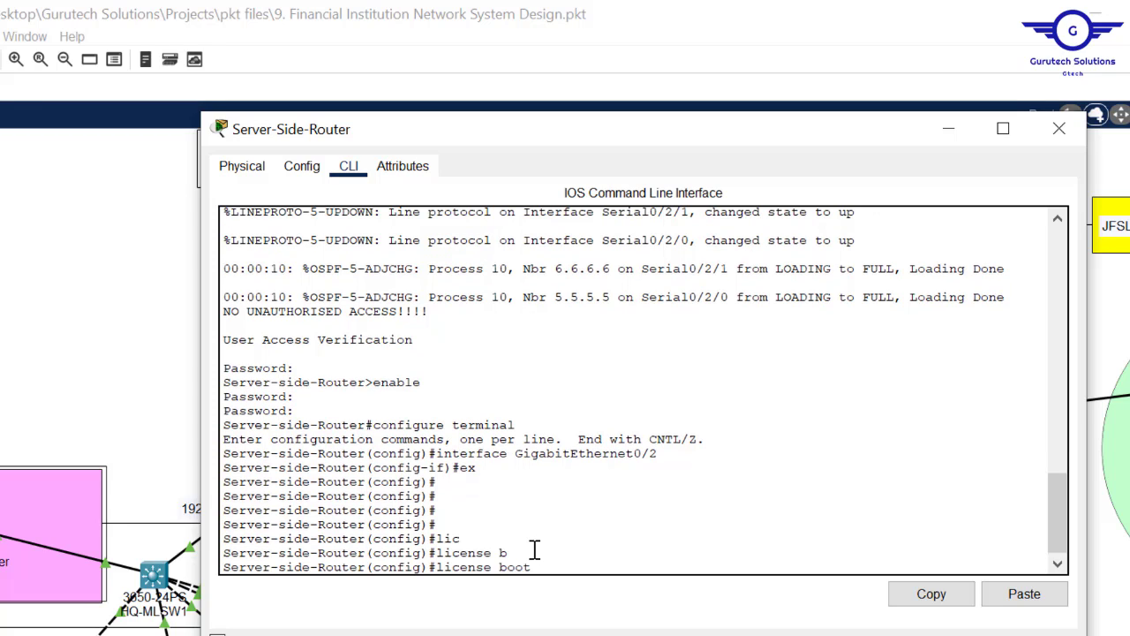
text(m)
key(Tab)
text(c)
key(Tab)
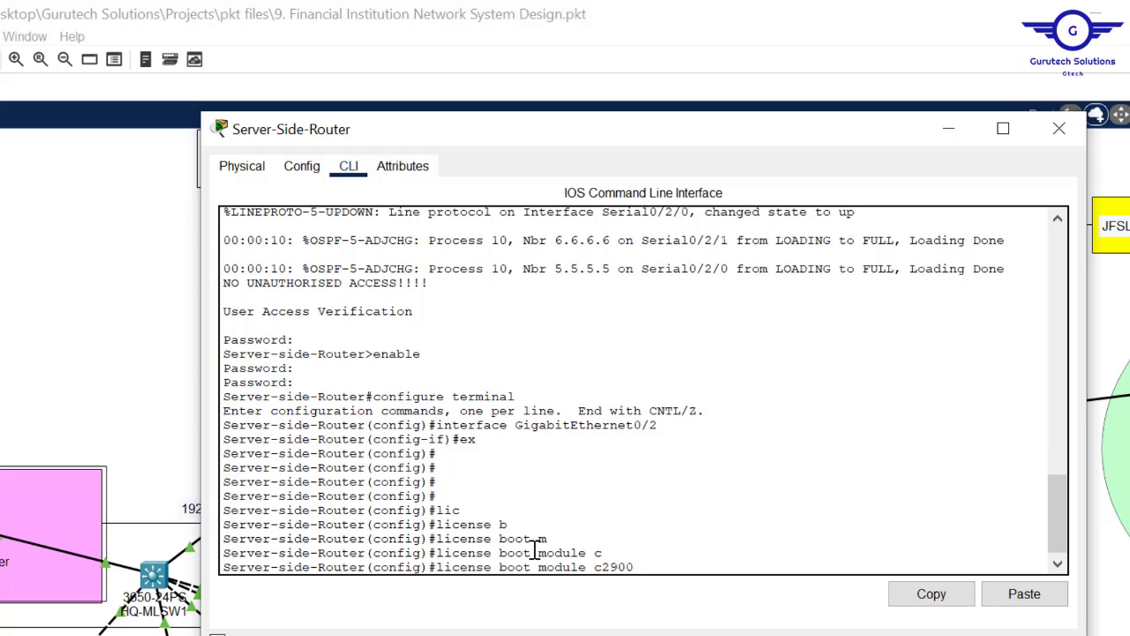
text(t)
key(Tab)
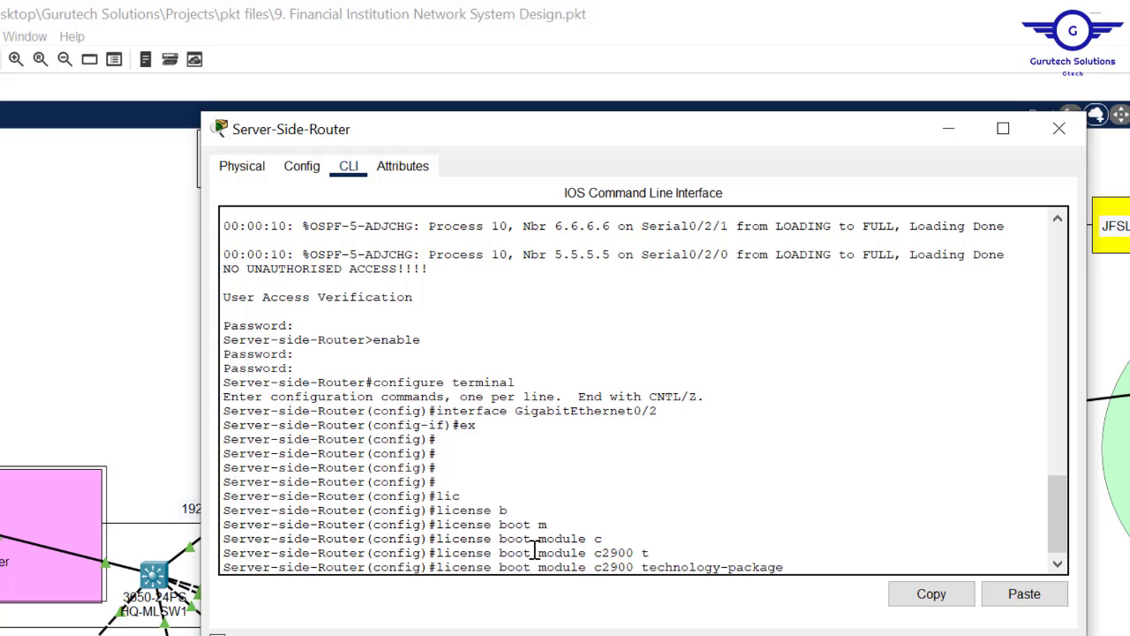
text(s)
key(Tab)
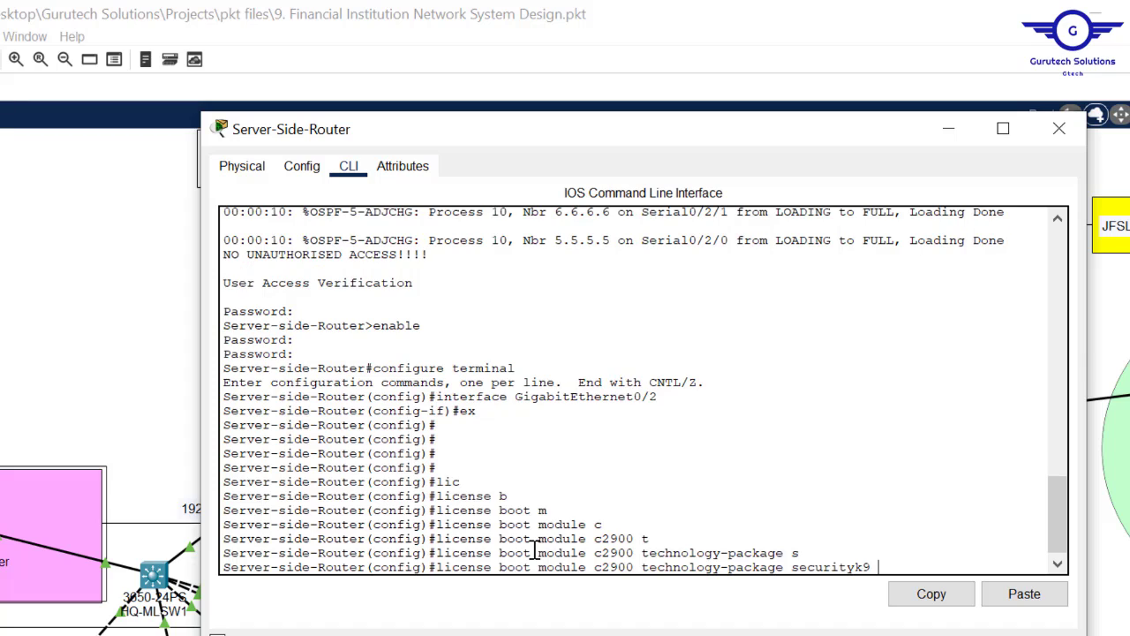
key(Return)
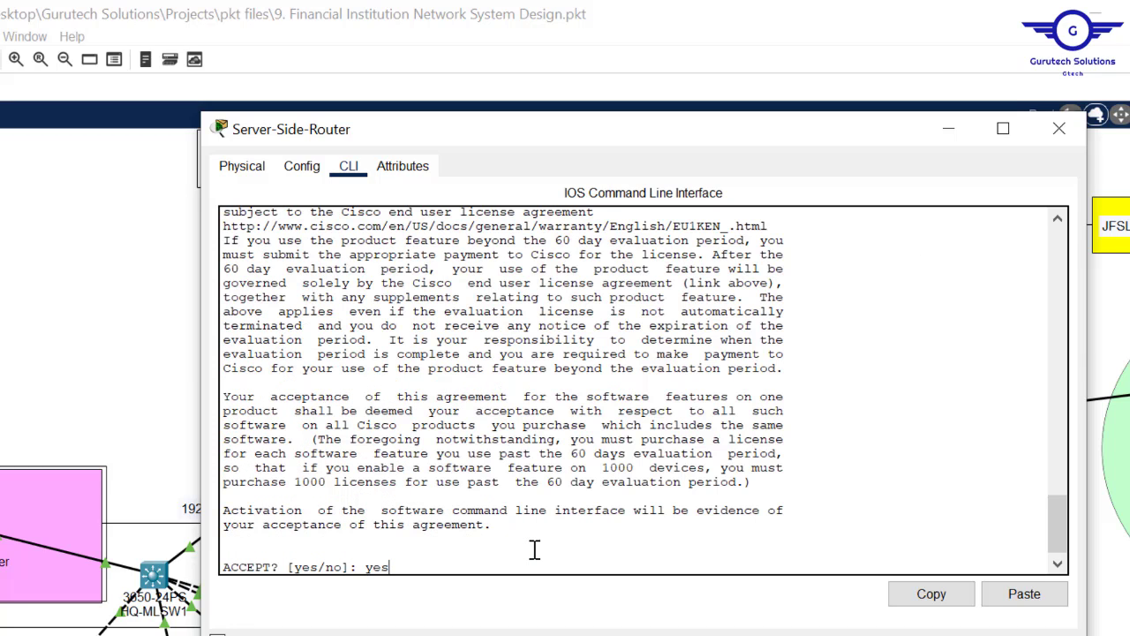
- Accept the securityk9 licence, save and reload Server-Side-Router, then close its window
key(Return)
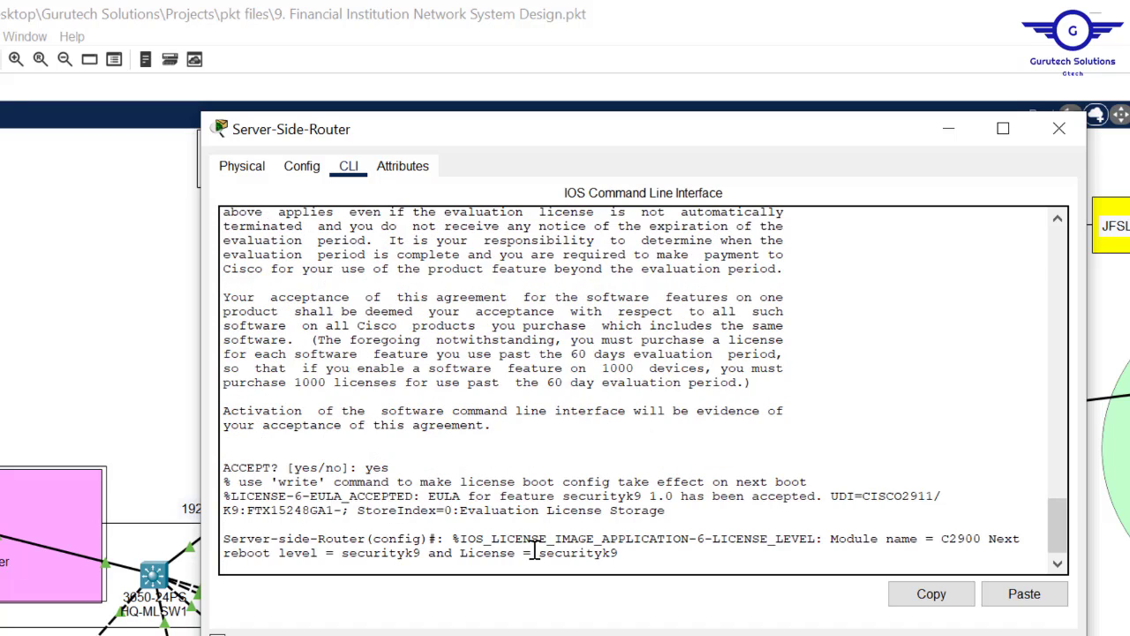
key(Return)
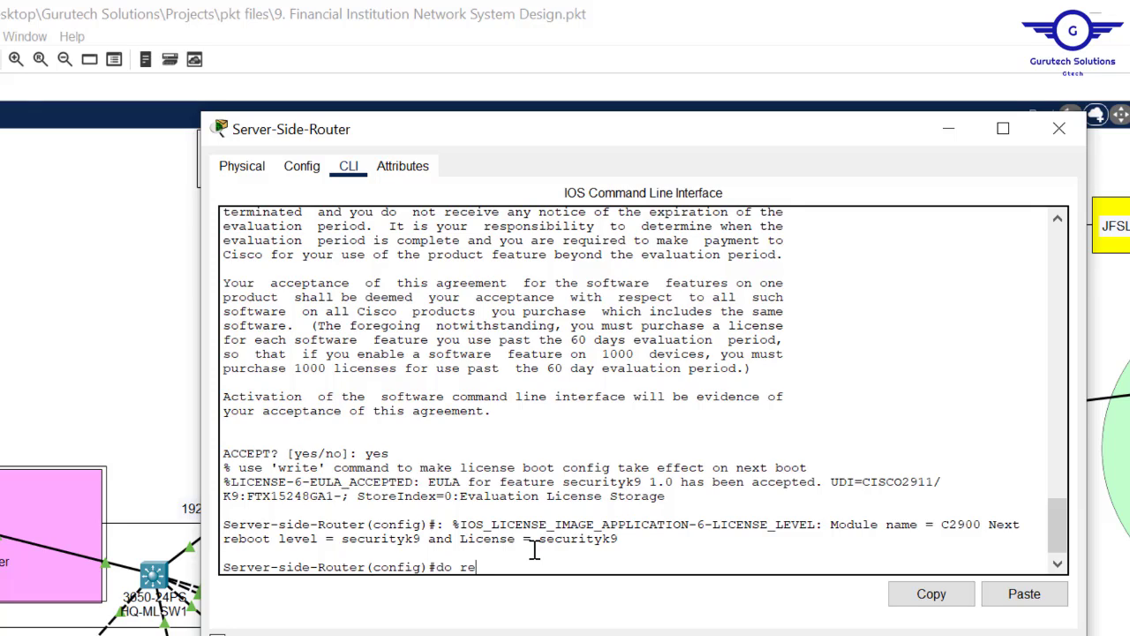
key(Return)
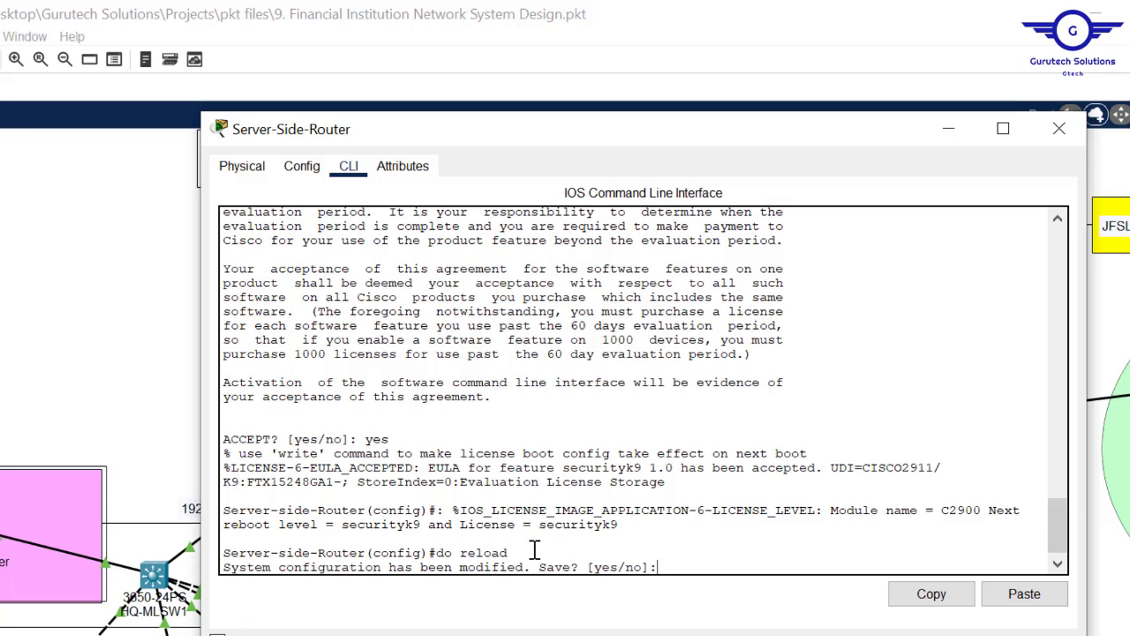
text(yes)
key(Return)
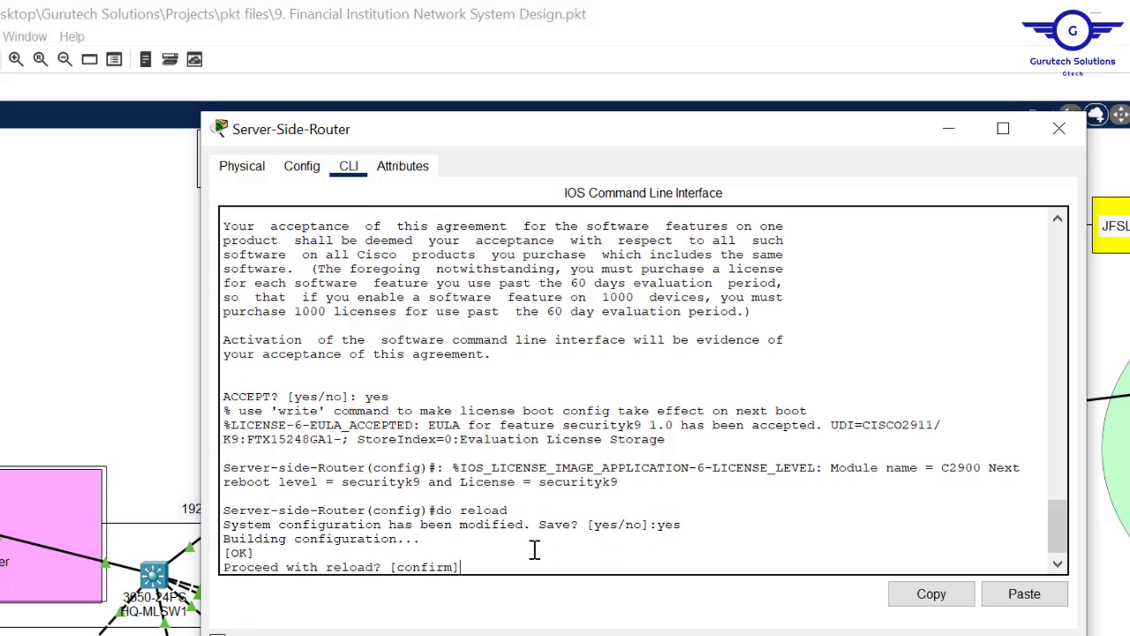
text(y)
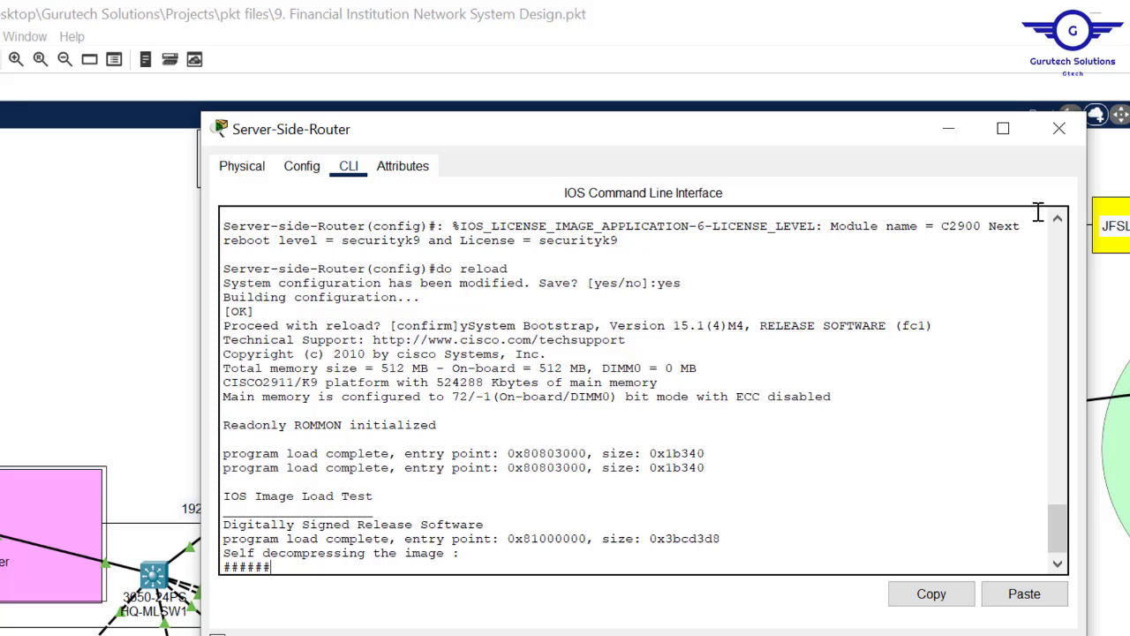
click(1059, 129)
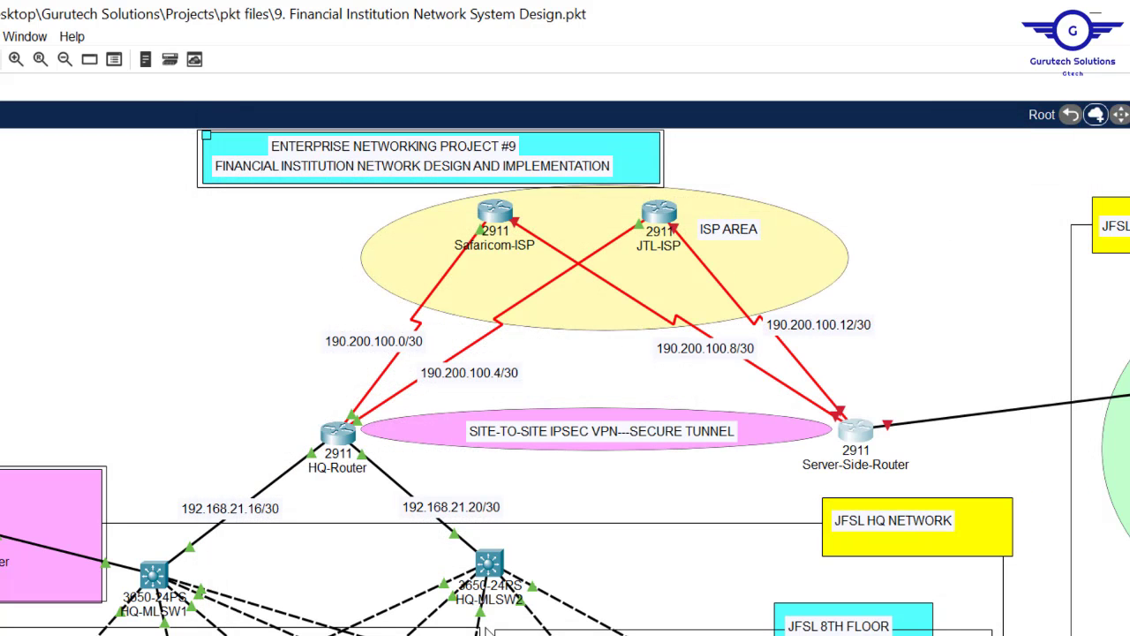
- Wake HQ-Router's console to its prompt and bring the ipsec vpn.txt notes forward
click(339, 433)
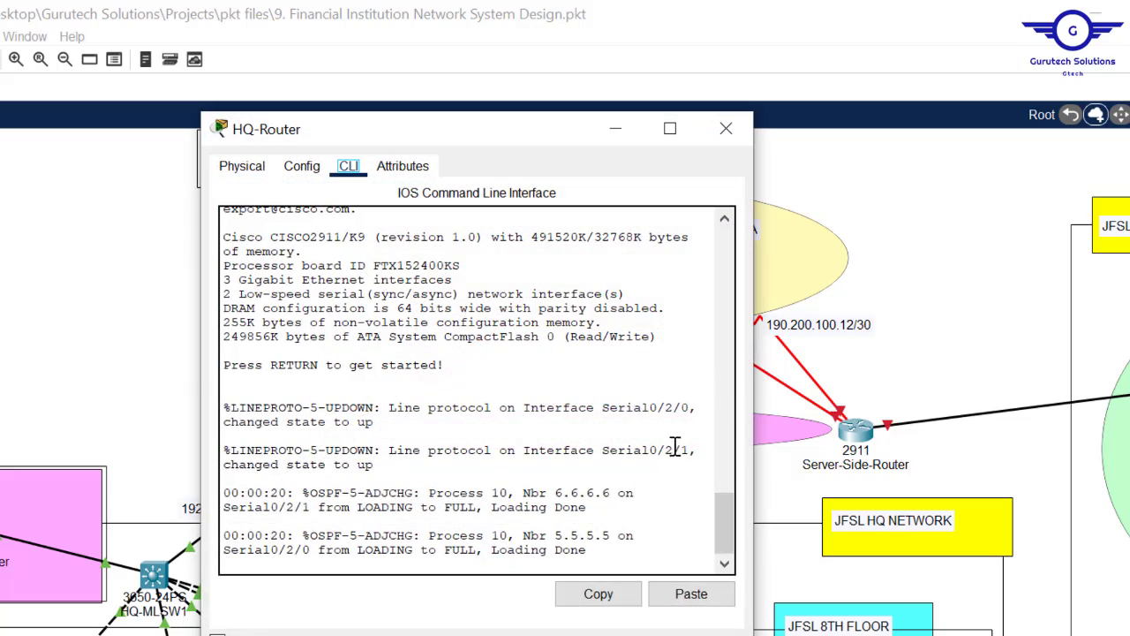
click(619, 465)
key(Return)
key(Return)
key(Return)
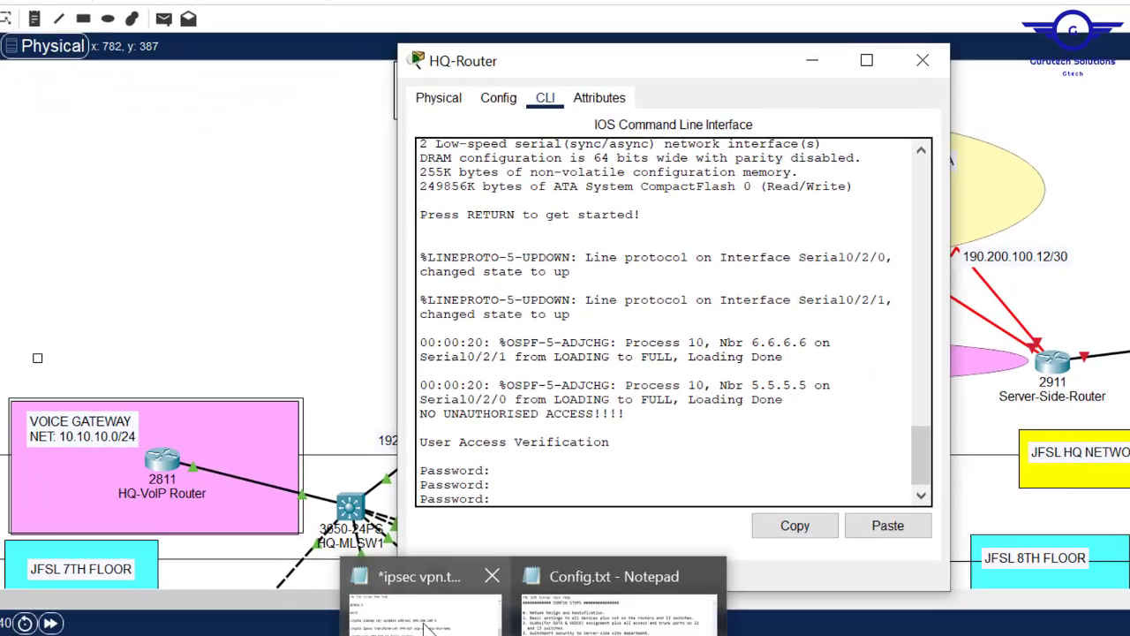
click(425, 622)
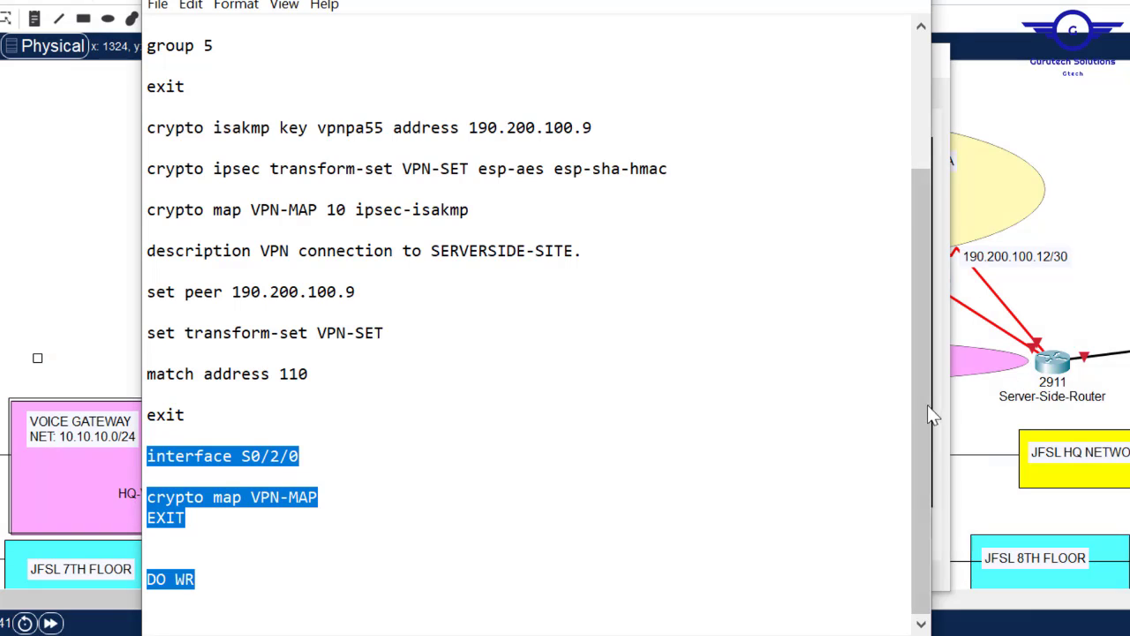
- Copy the whole ipsec vpn.txt script and paste it into HQ-Router's global configuration CLI
drag(915, 527, 906, 173)
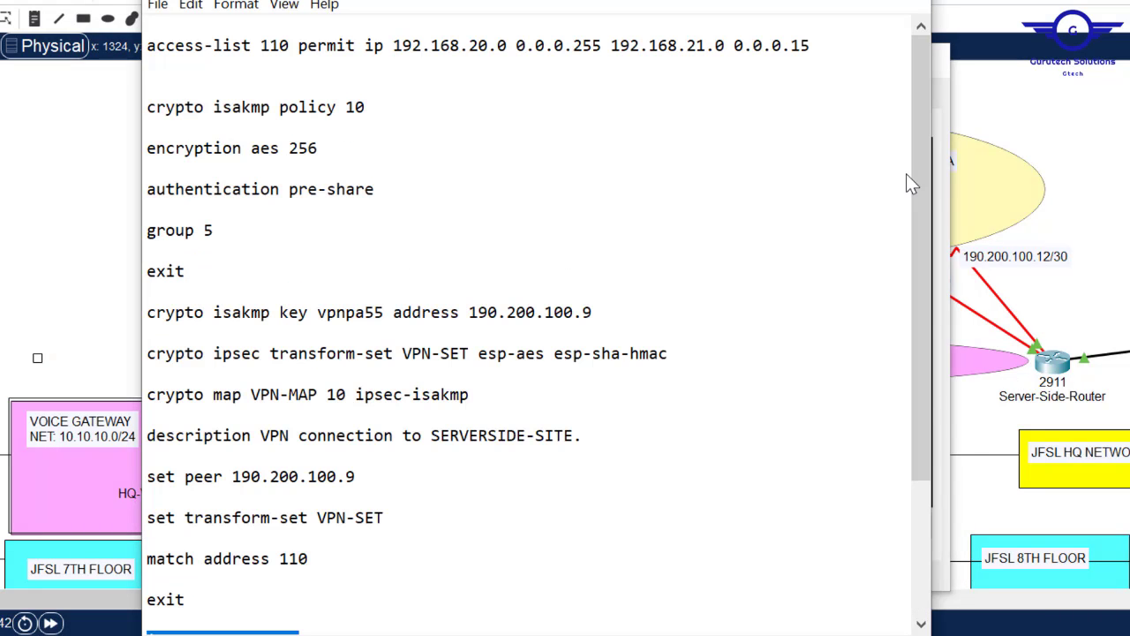
key(ctrl+a)
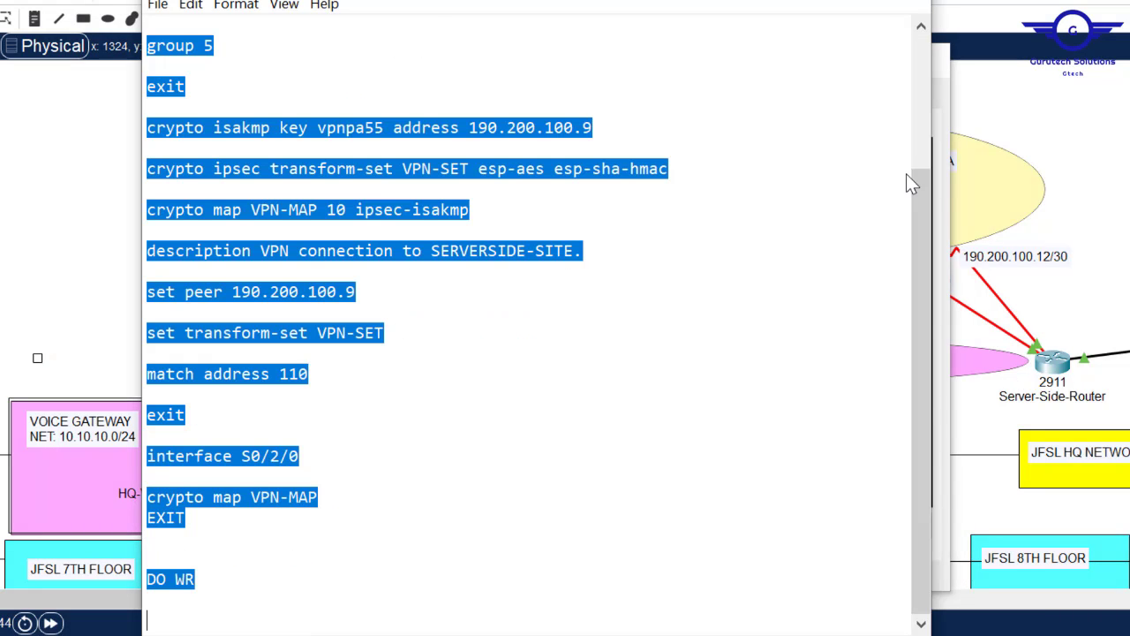
click(53, 160)
click(544, 363)
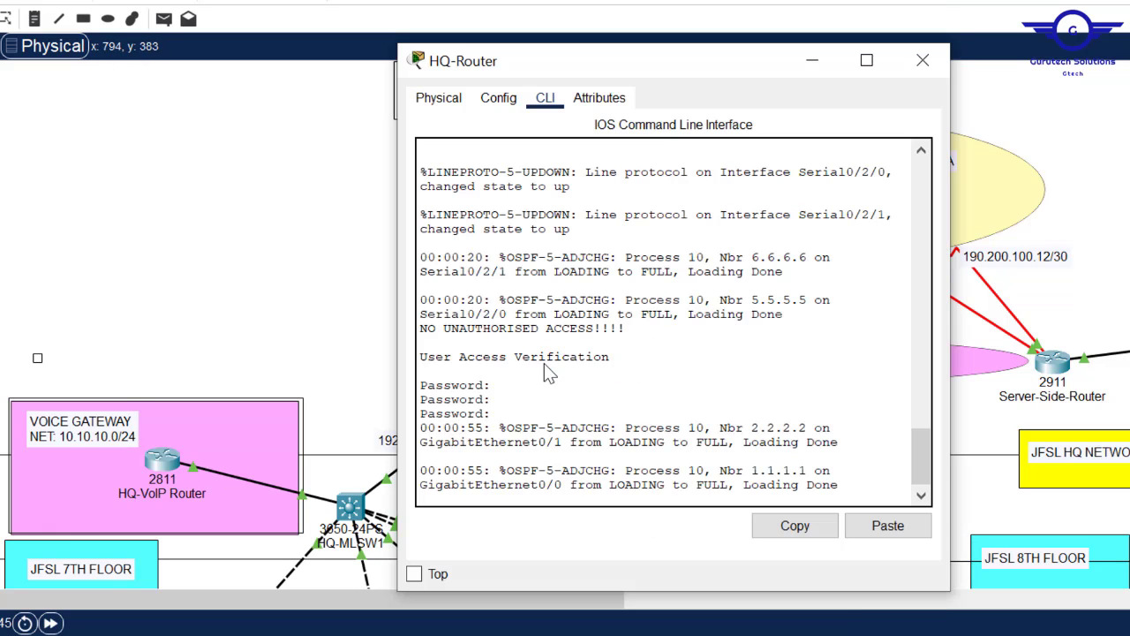
click(498, 98)
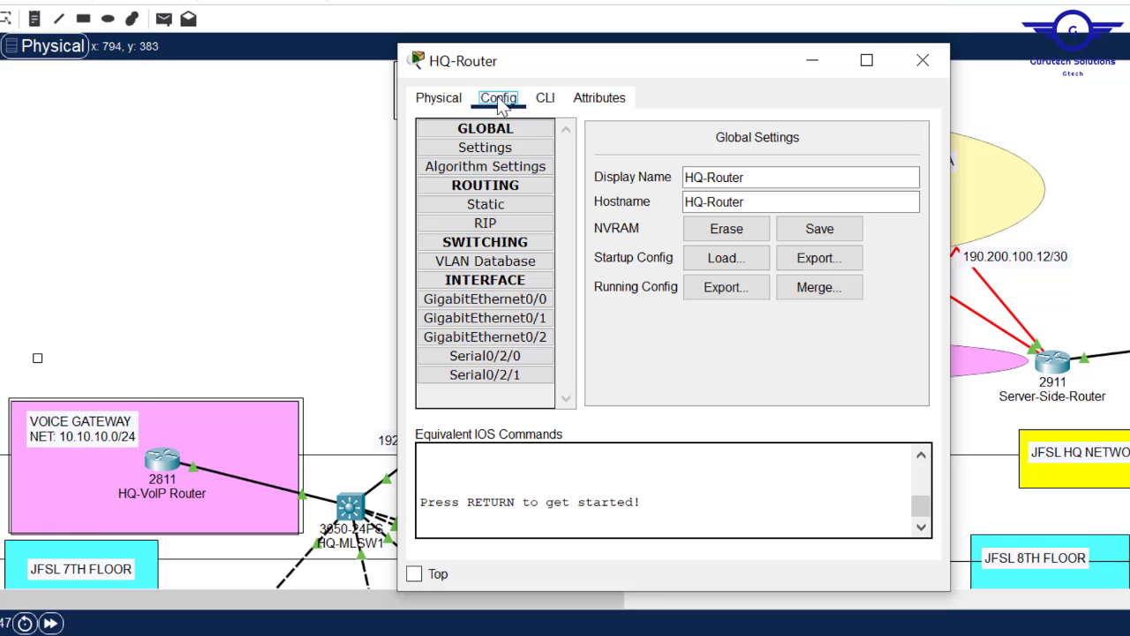
click(491, 301)
click(545, 98)
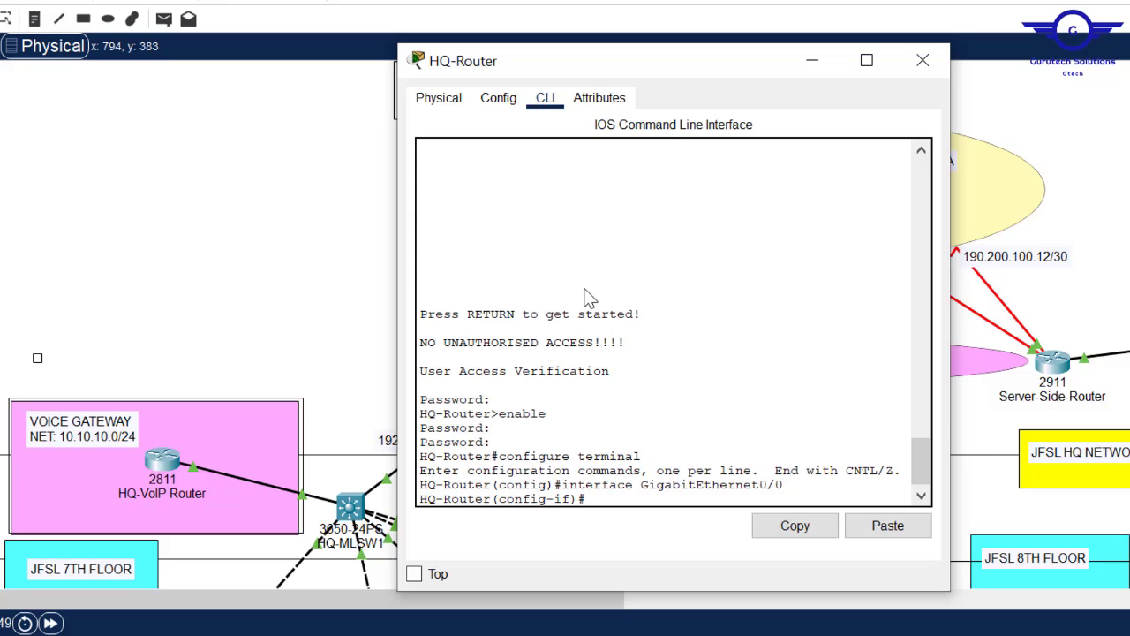
key(Return)
key(Return)
key(Return)
key(Return)
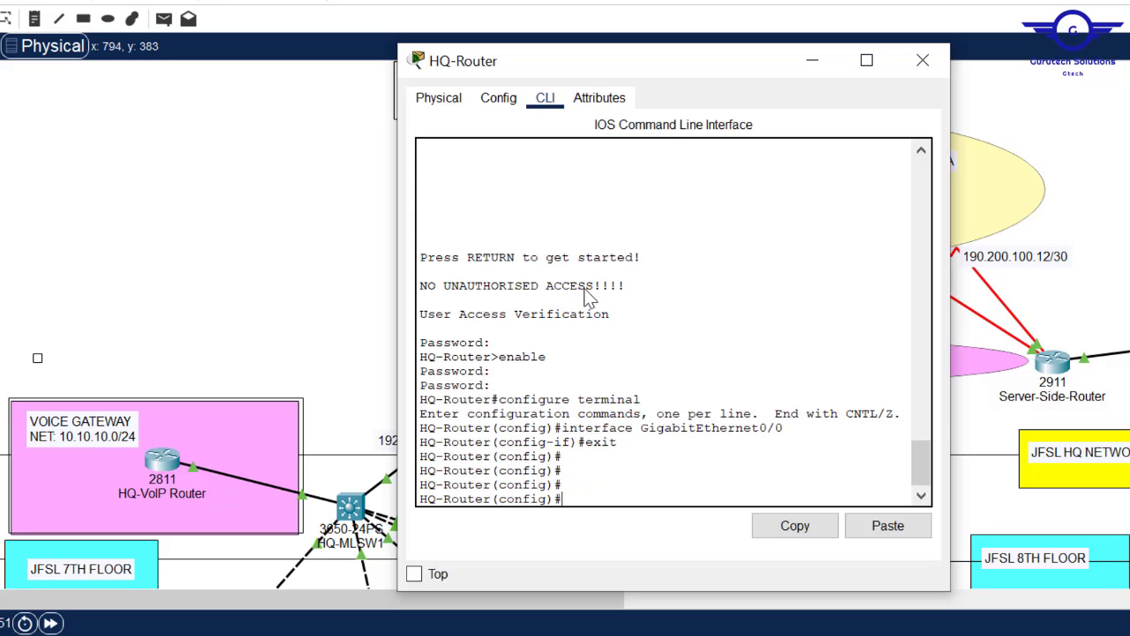
click(888, 525)
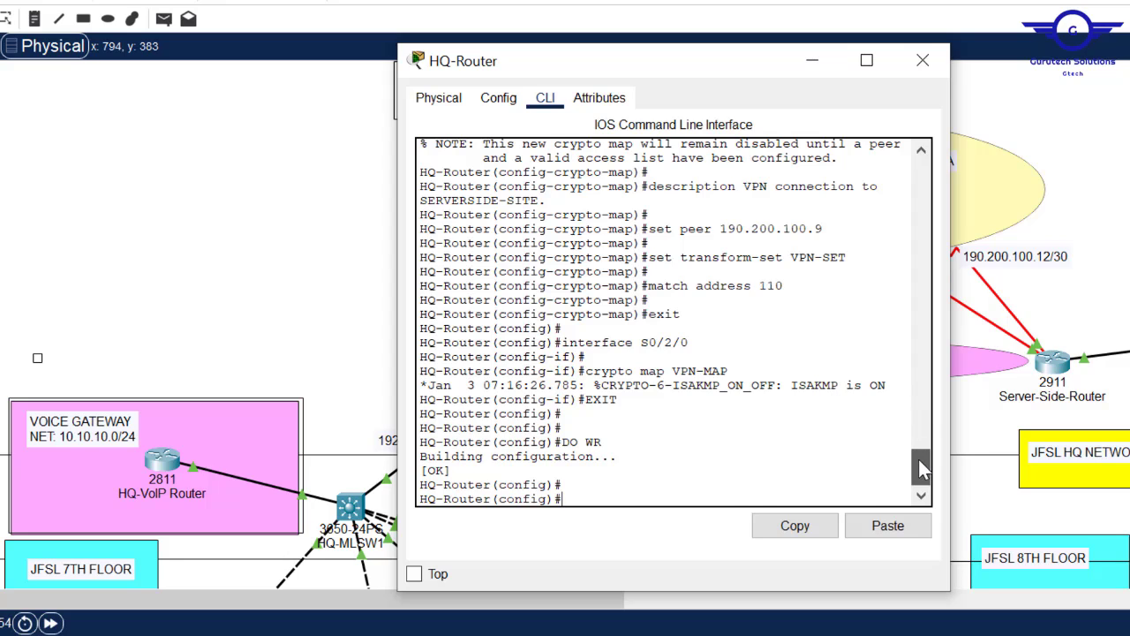
mouse_move(919, 474)
mouse_down()
mouse_move(923, 397)
mouse_move(922, 482)
mouse_up()
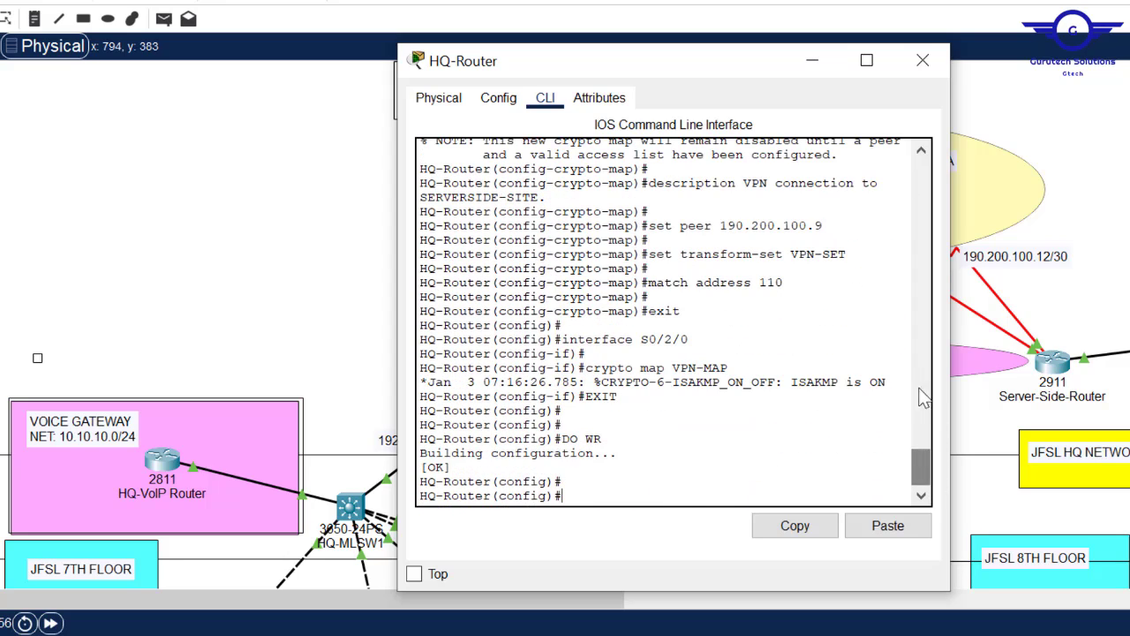
click(922, 60)
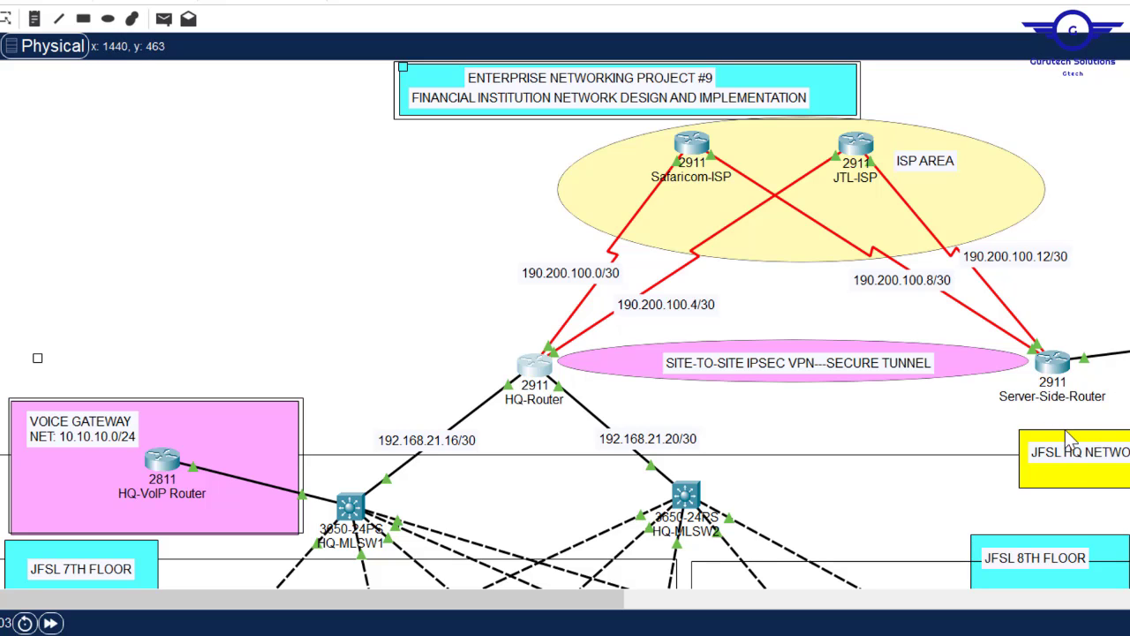
- Swap access-list 110 so 192.168.21.0 0.0.0.15 becomes the source network
mouse_move(530, 625)
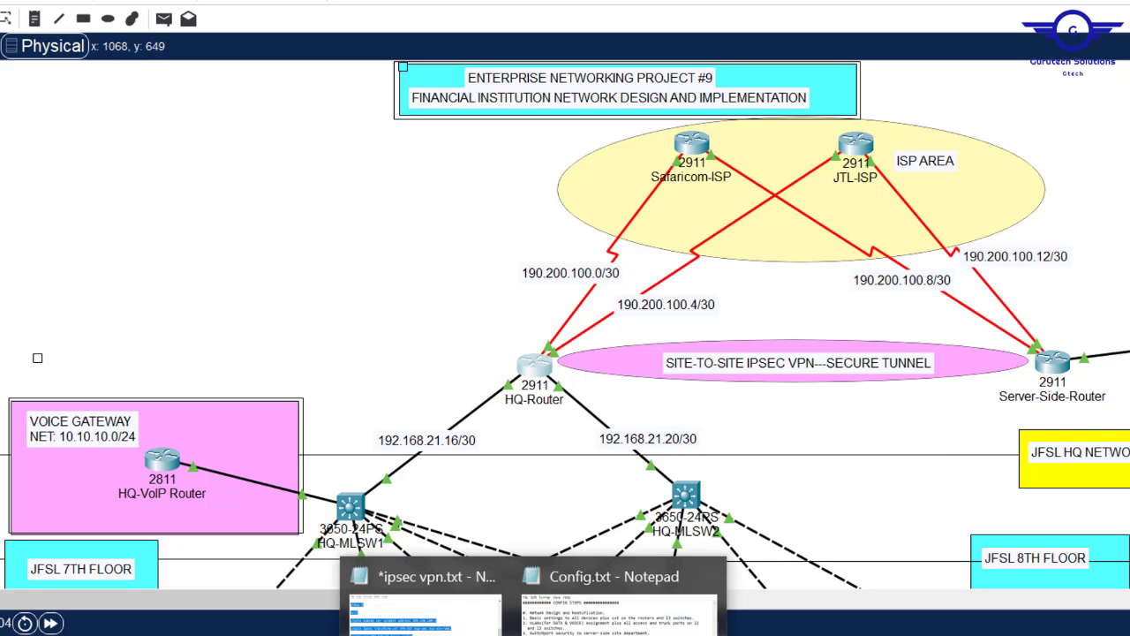
click(419, 609)
click(517, 168)
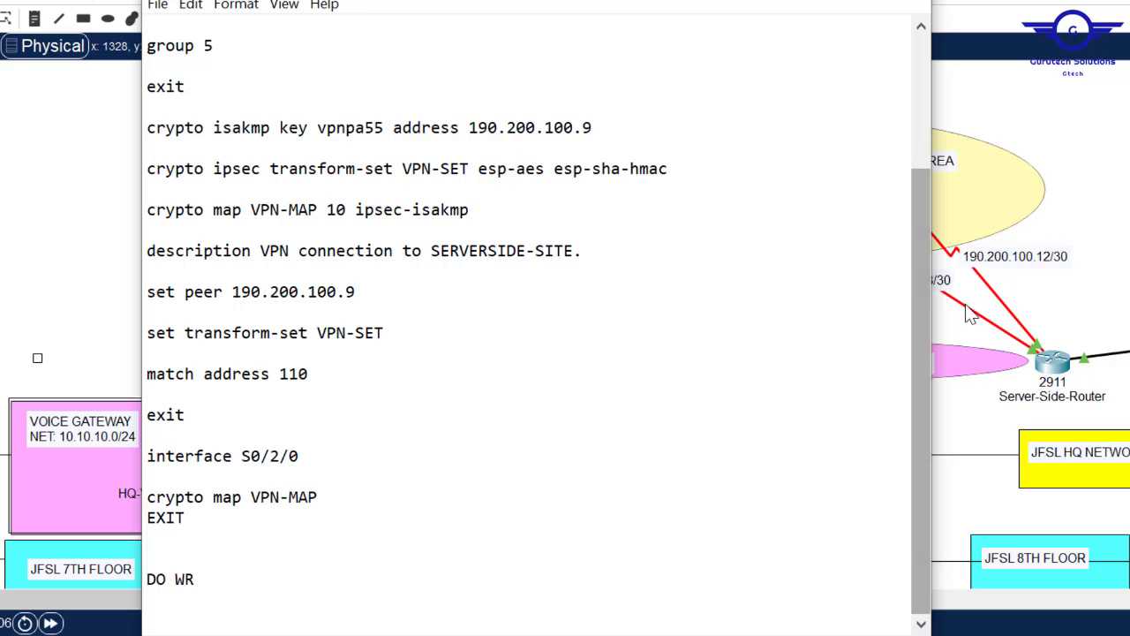
drag(923, 330, 923, 195)
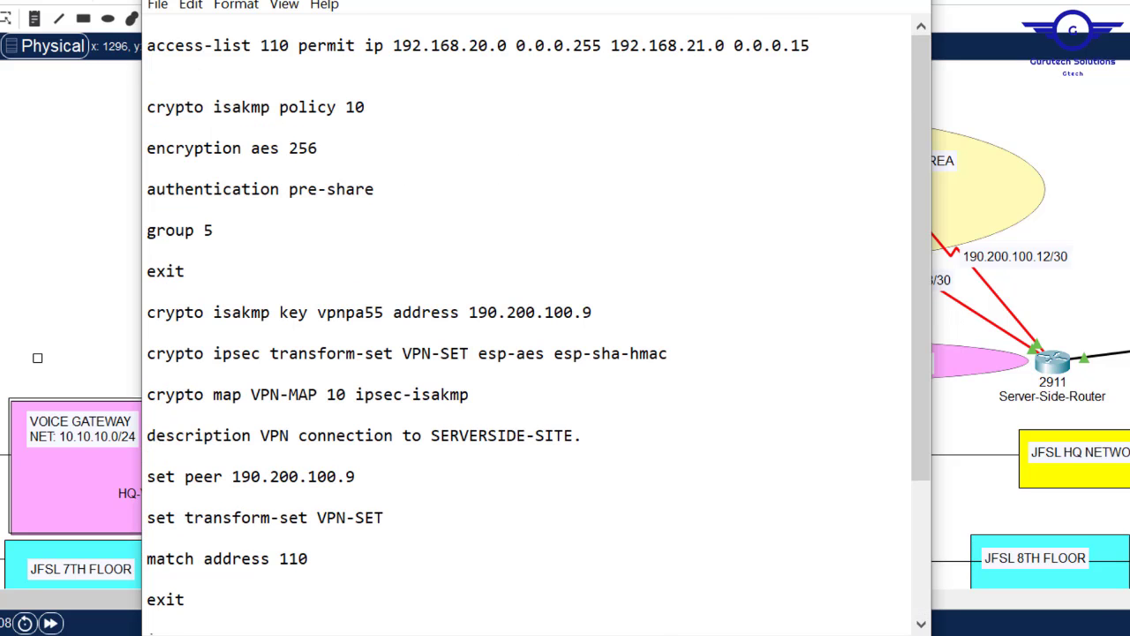
drag(663, 2, 836, 2)
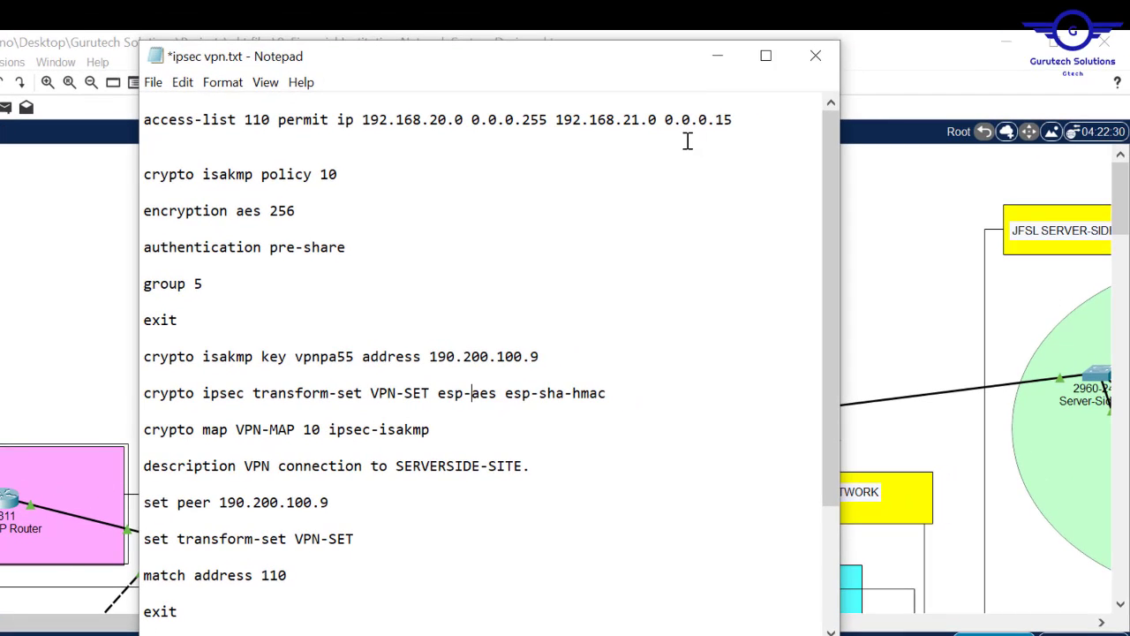
drag(737, 122, 558, 124)
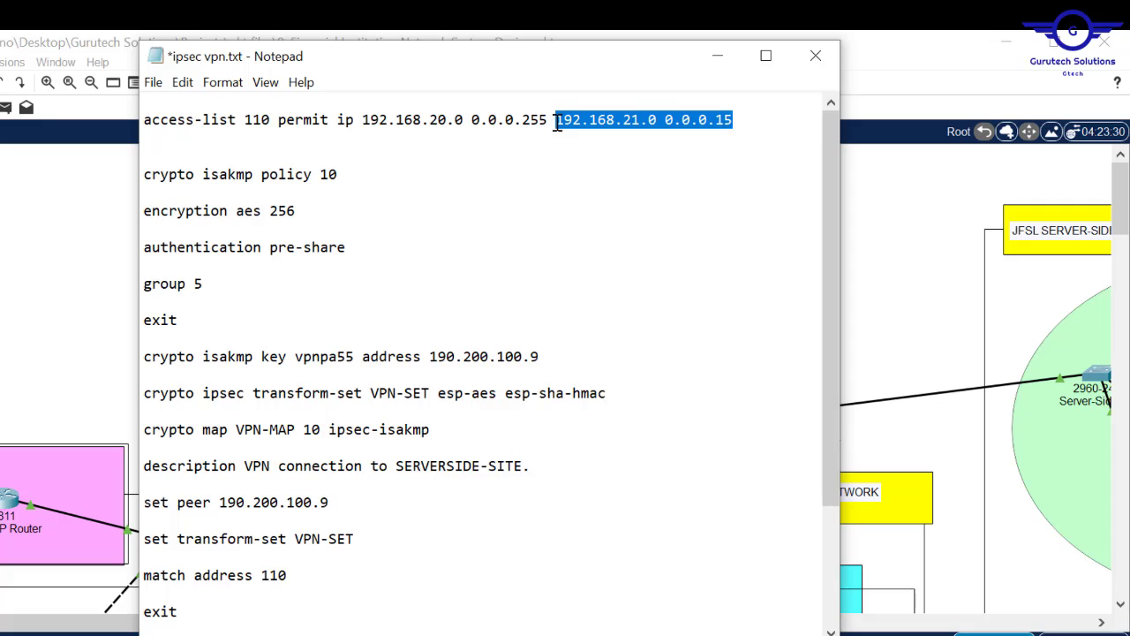
key(ctrl+x)
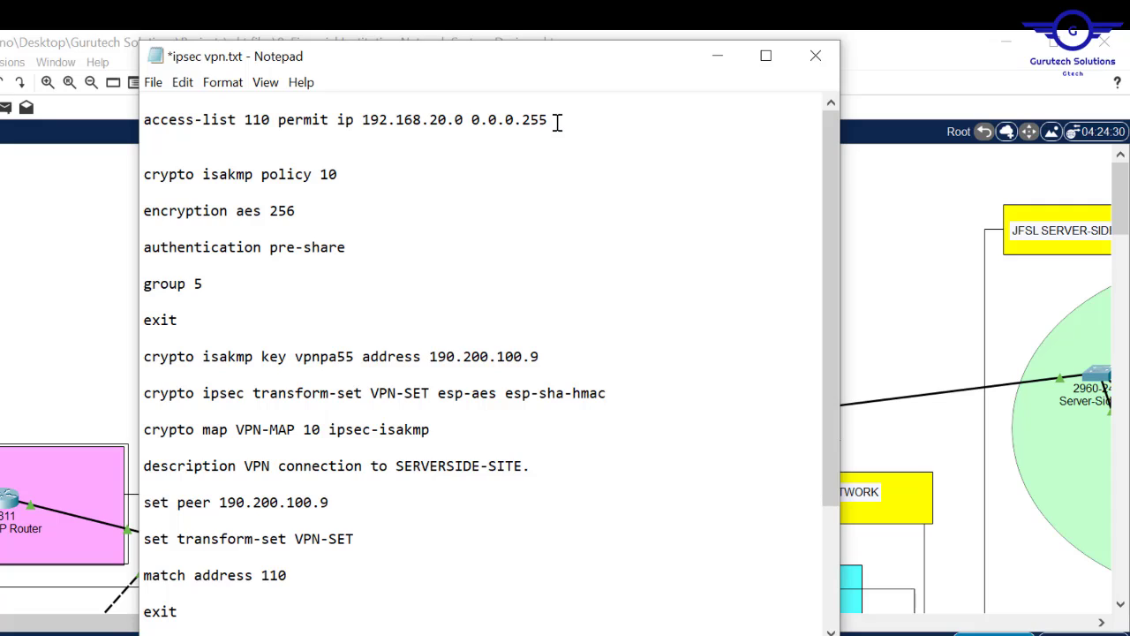
click(364, 124)
key(ctrl+v)
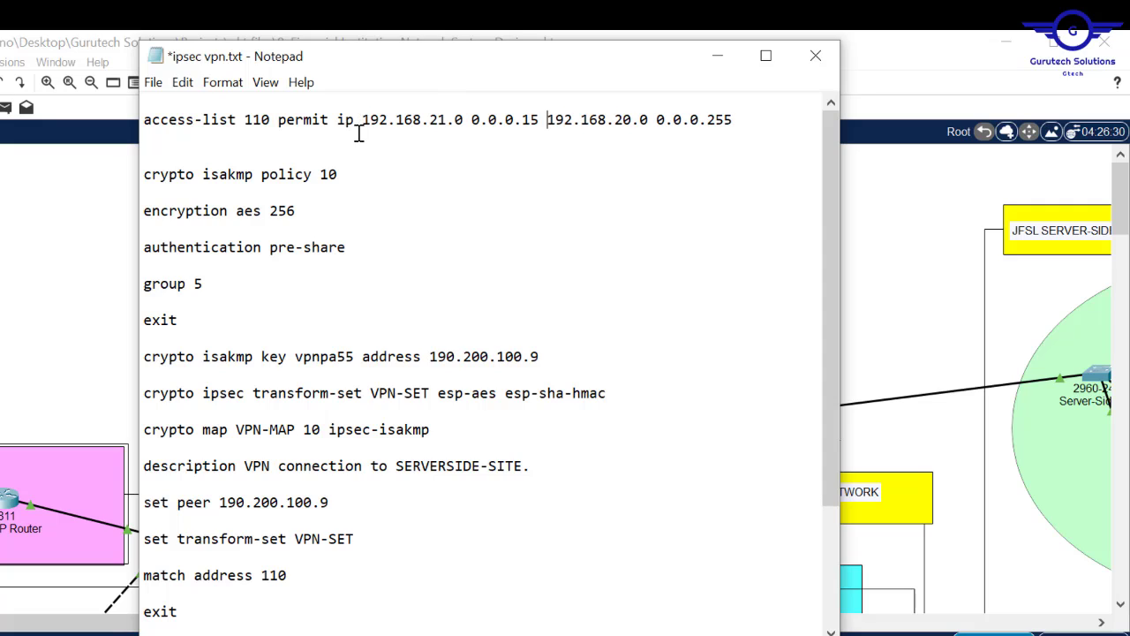
drag(362, 119, 745, 120)
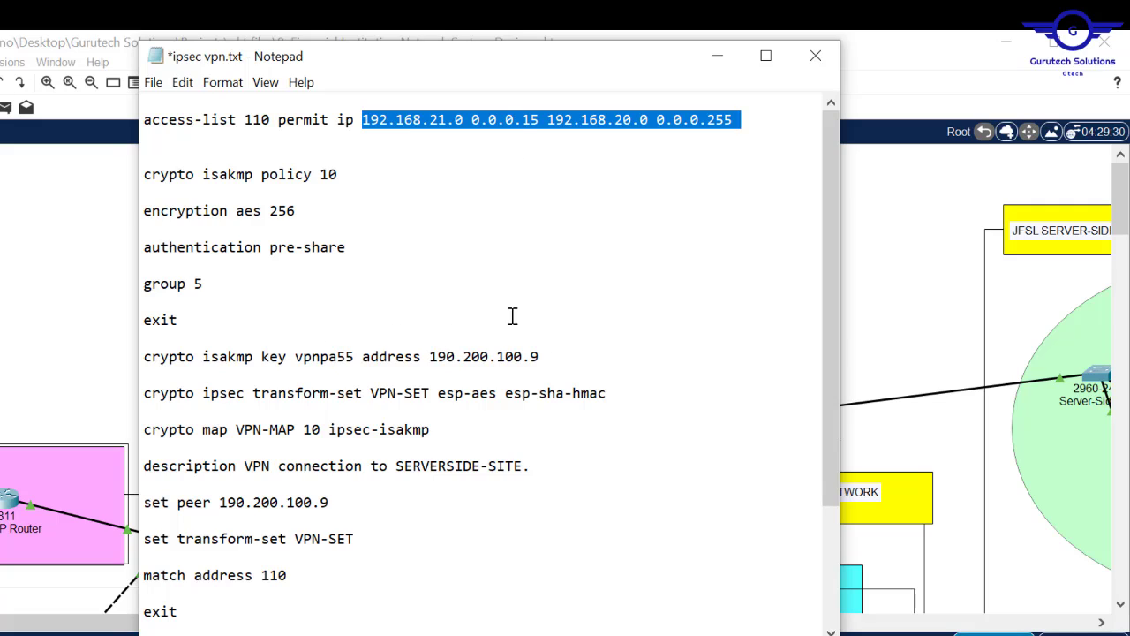
- Change the ISAKMP key's peer address from 190.200.100.9 to 190.200.100.1
drag(546, 357, 434, 358)
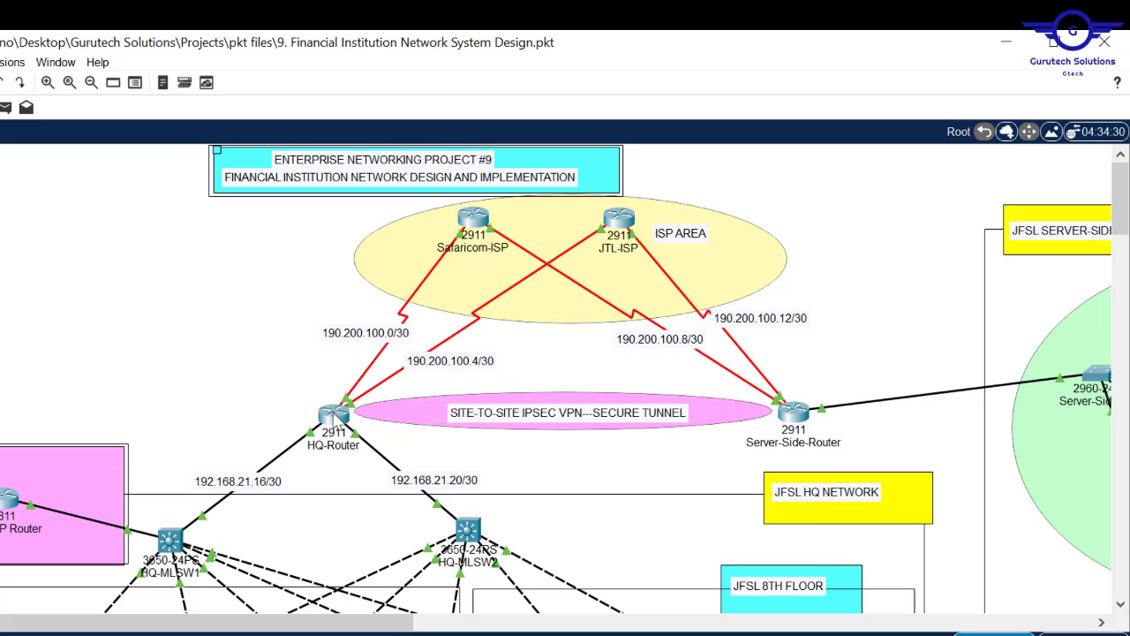
mouse_move(339, 427)
click(408, 614)
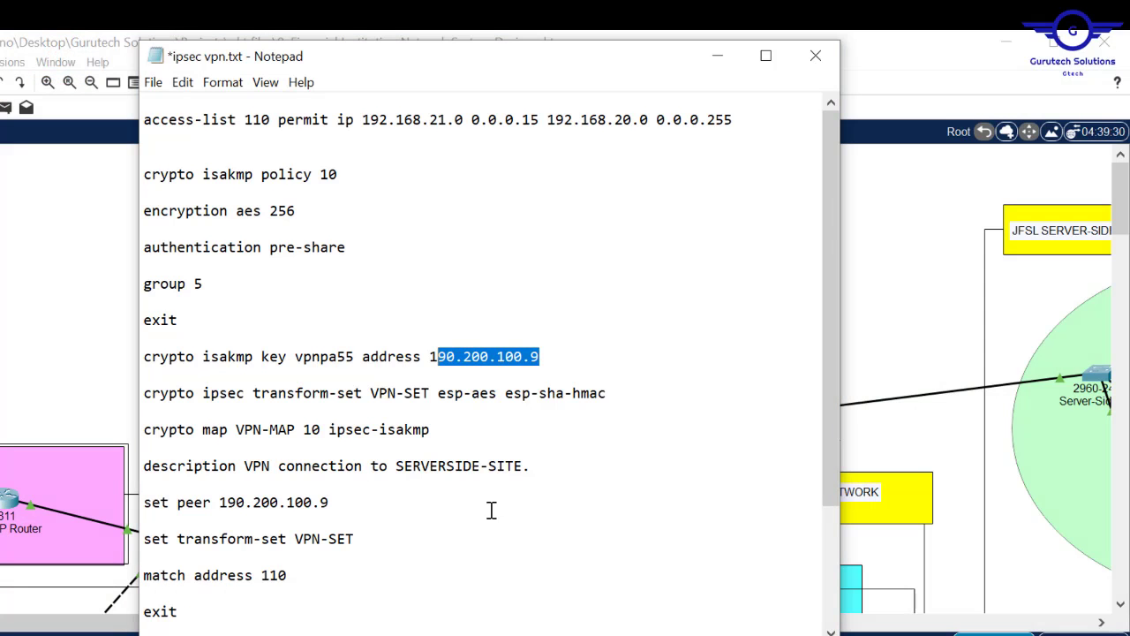
click(542, 365)
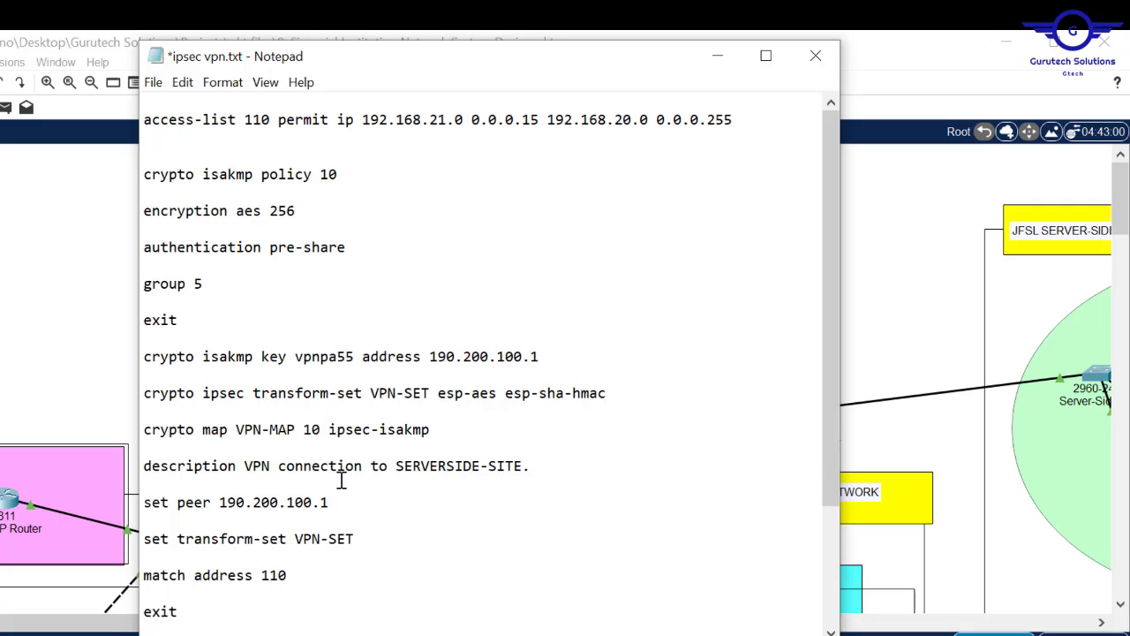
- Retype the description as HQ-NETWORK and select the whole script for copying
click(522, 466)
key(BackSpace)
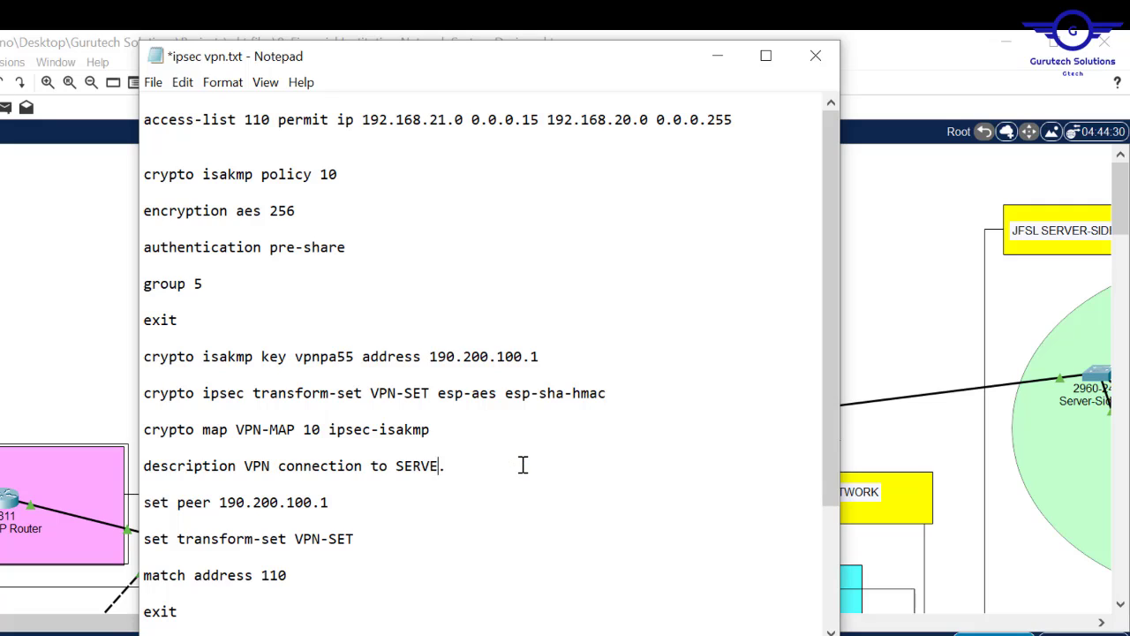
key(BackSpace)
key(BackSpace)
key(BackSpace)
key(Caps_Lock)
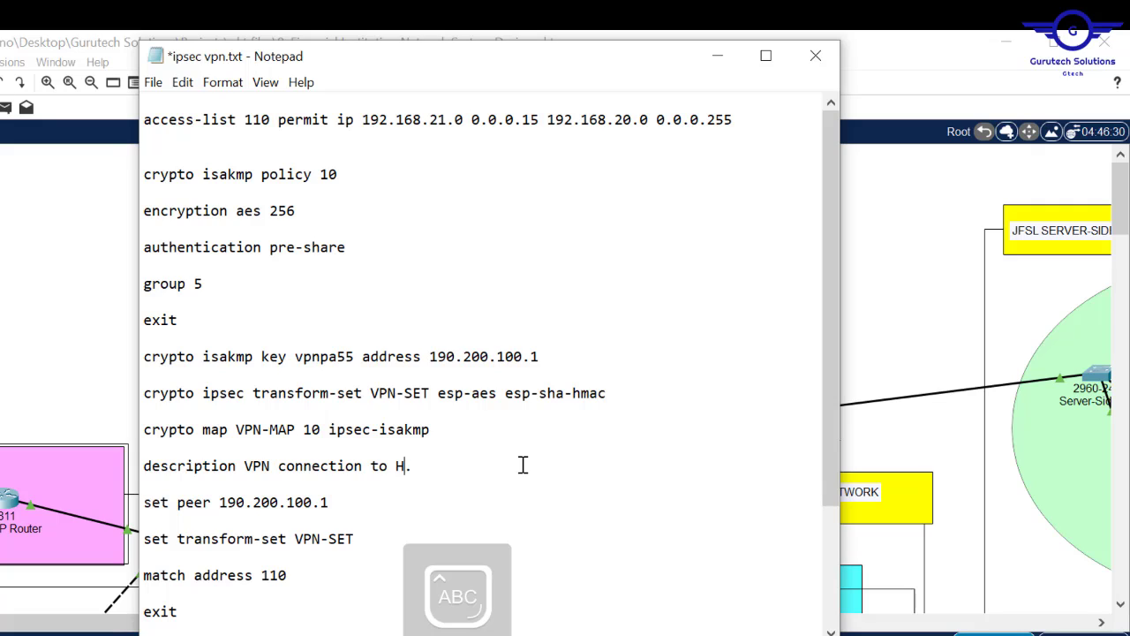
text(HQ-NETWORK)
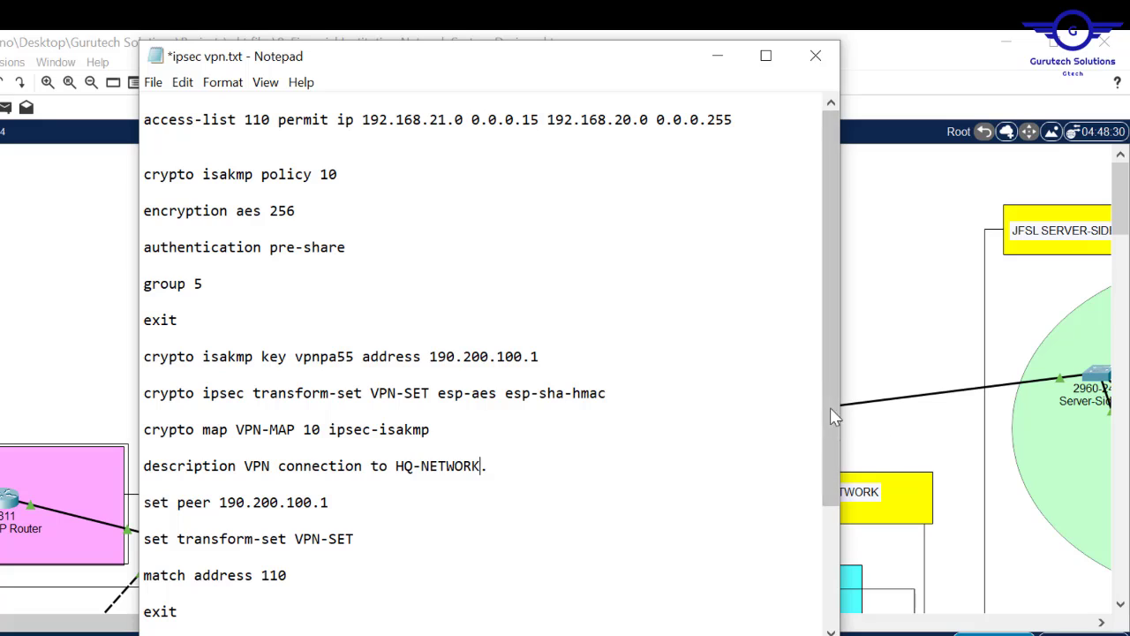
drag(830, 377, 830, 496)
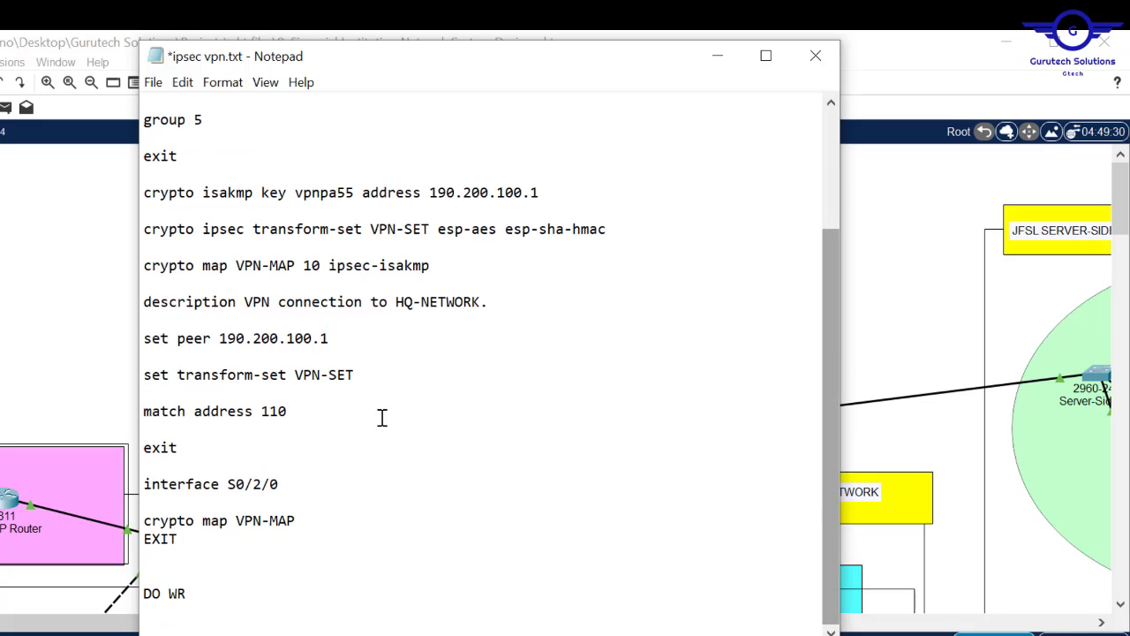
double_click(252, 484)
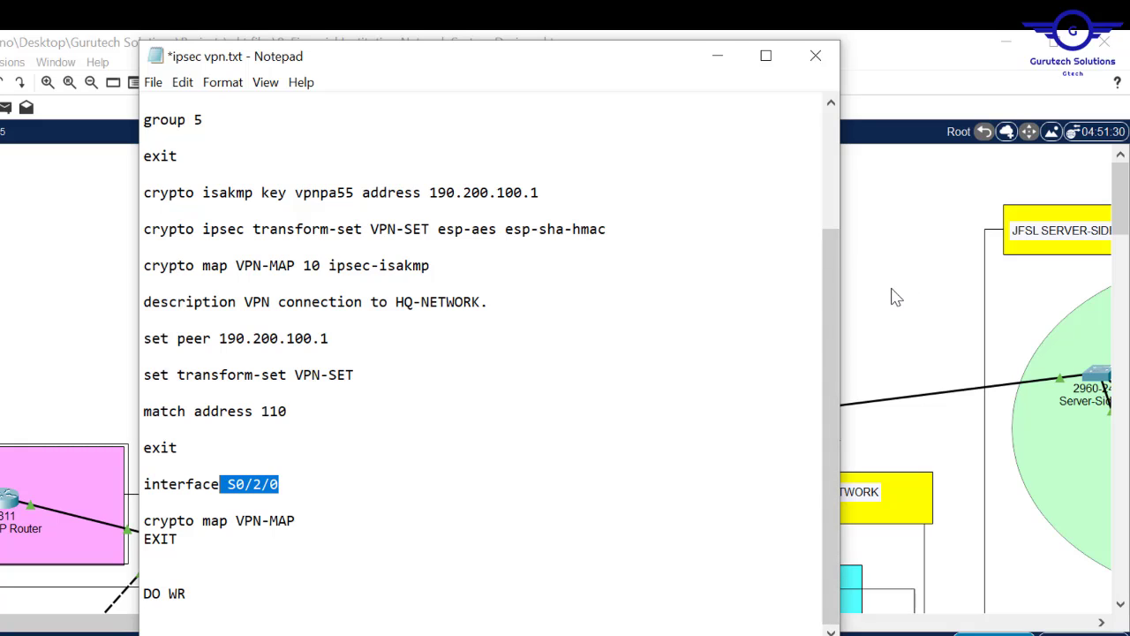
key(ctrl+a)
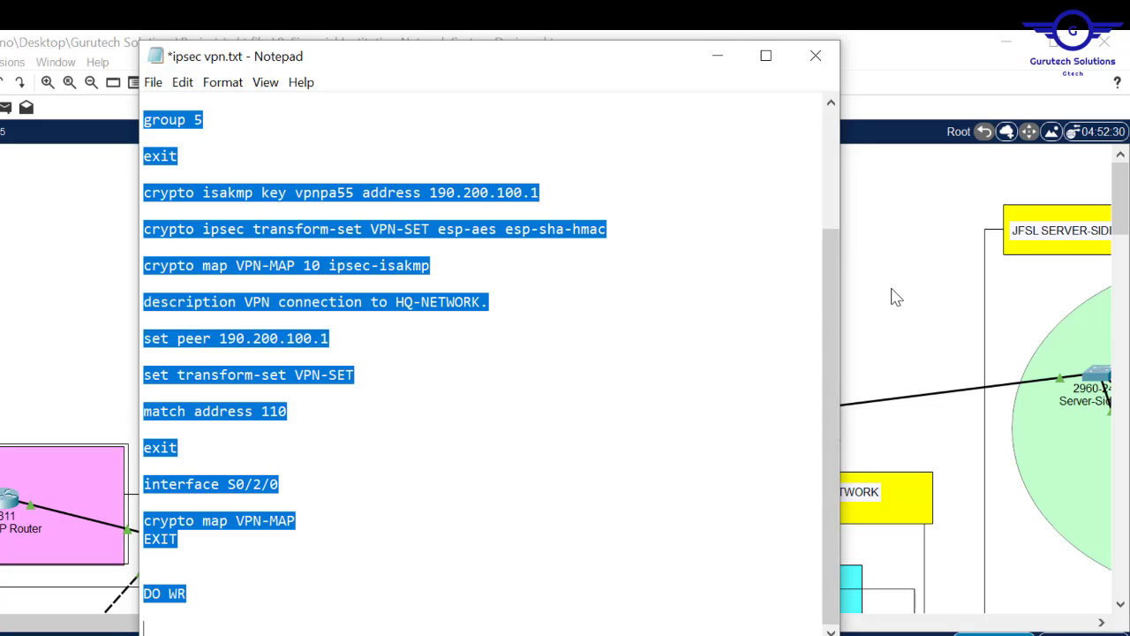
click(896, 288)
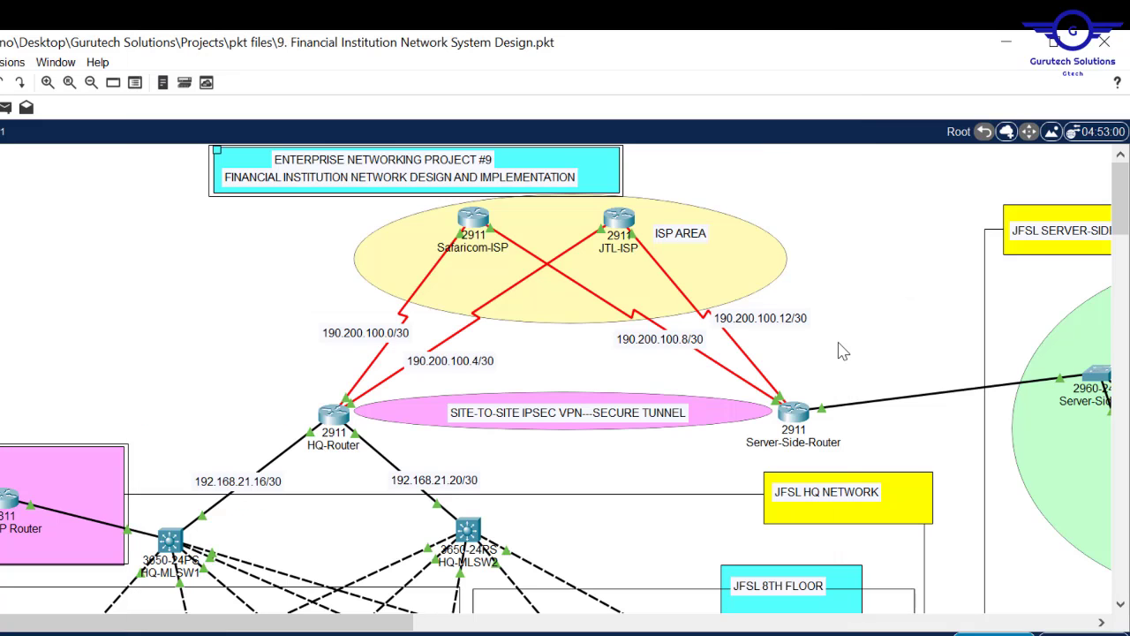
- Open Server-Side-Router and review its GigabitEthernet0/2 interface settings in the Config view
click(795, 417)
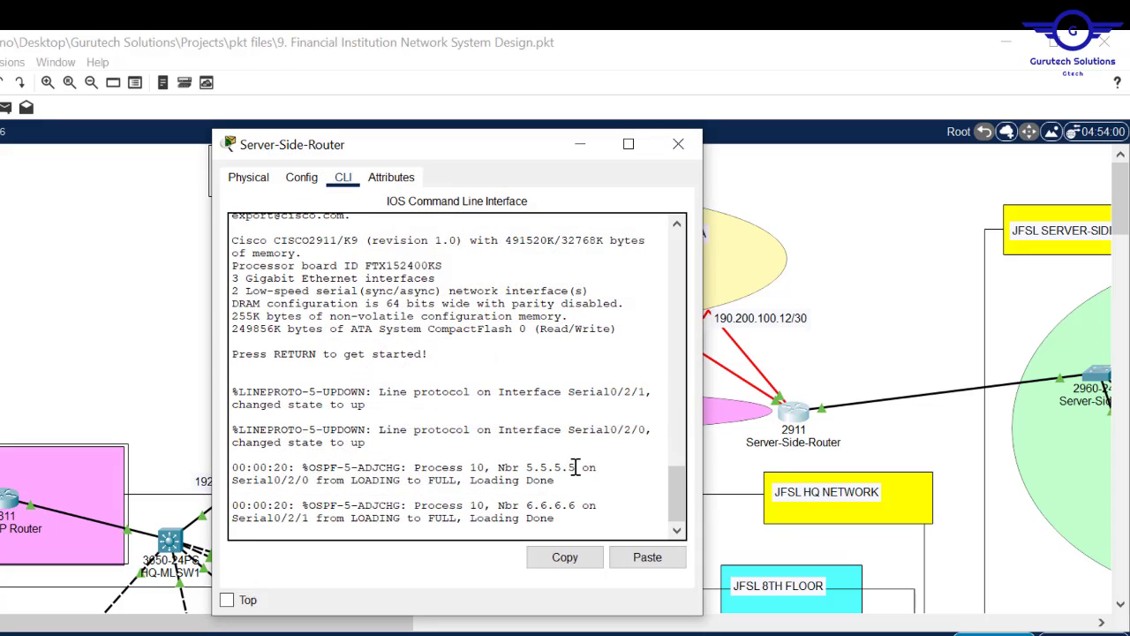
key(Return)
key(Return)
key(Return)
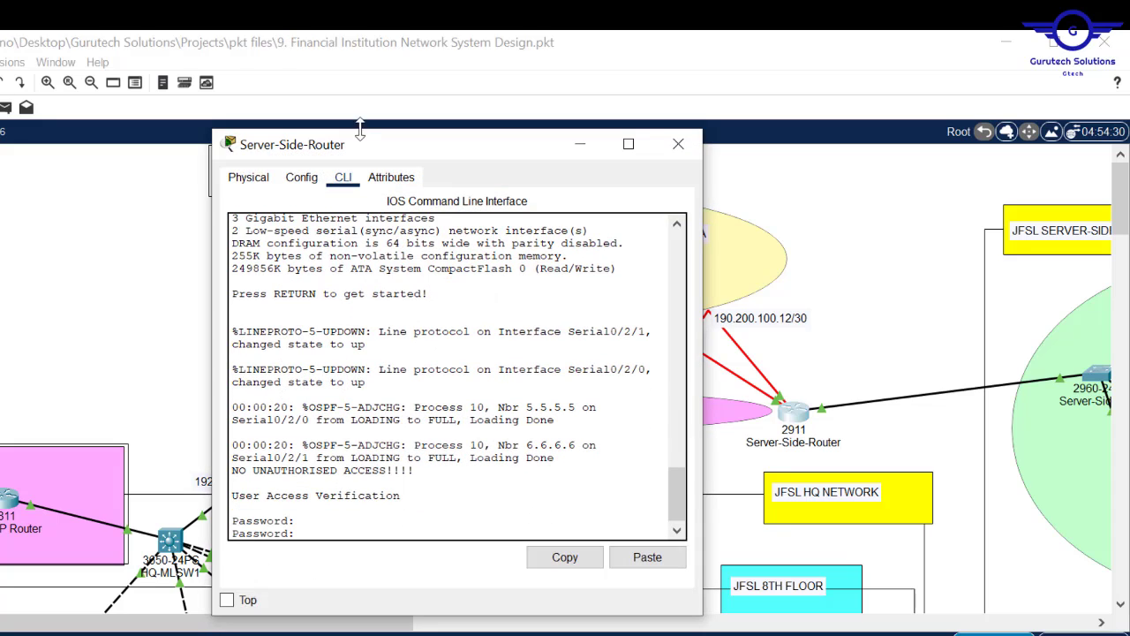
click(316, 180)
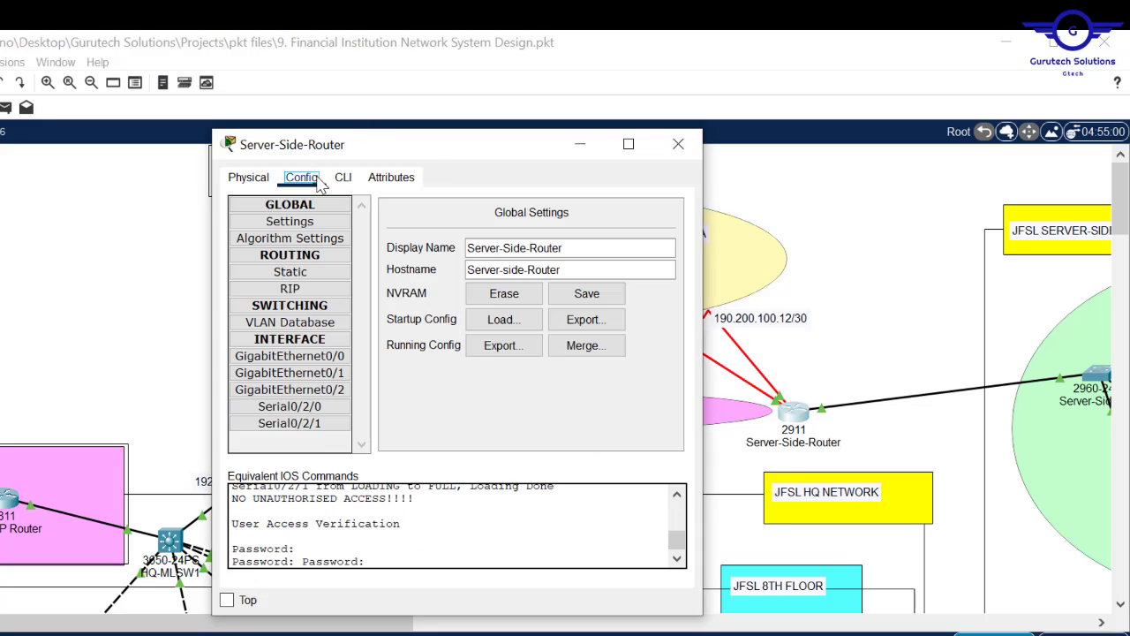
click(289, 389)
click(342, 177)
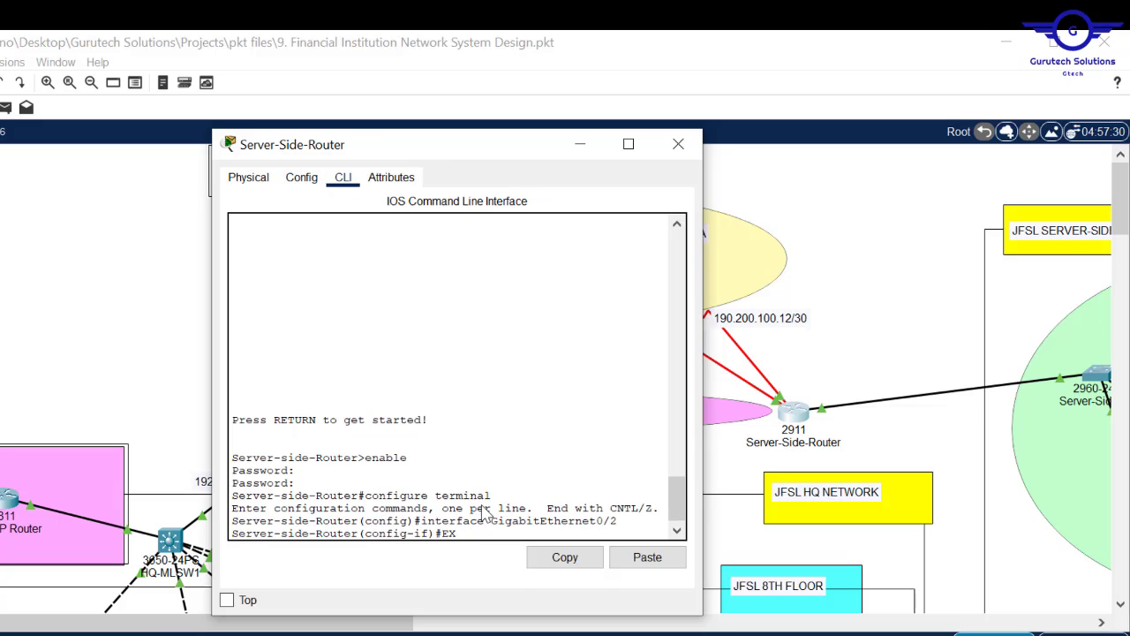
- Paste the VPN commands applying crypto map VPN-MAP on S0/2/0 (peer 190.200.100.1), saving with DO WR
key(Return)
key(Return)
key(Return)
key(Return)
key(Return)
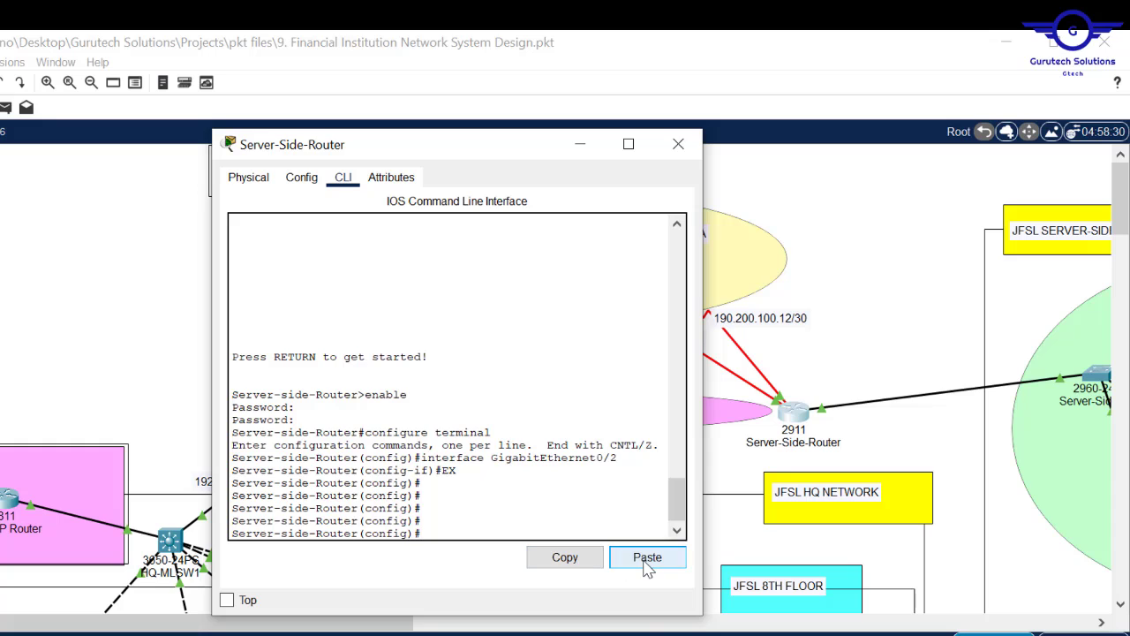
click(648, 557)
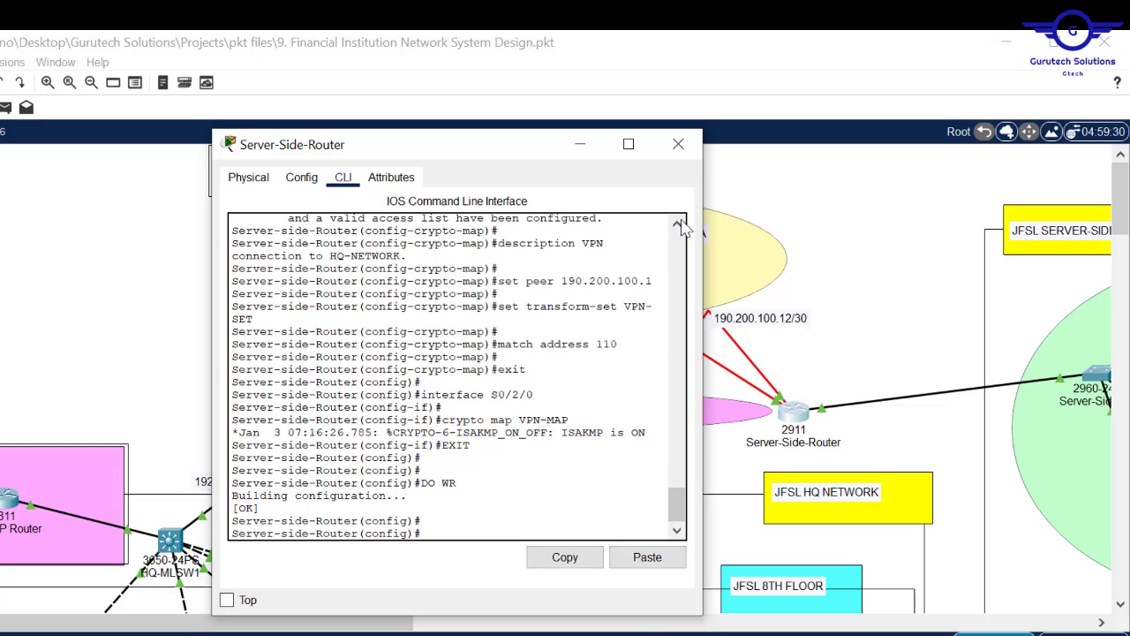
click(678, 143)
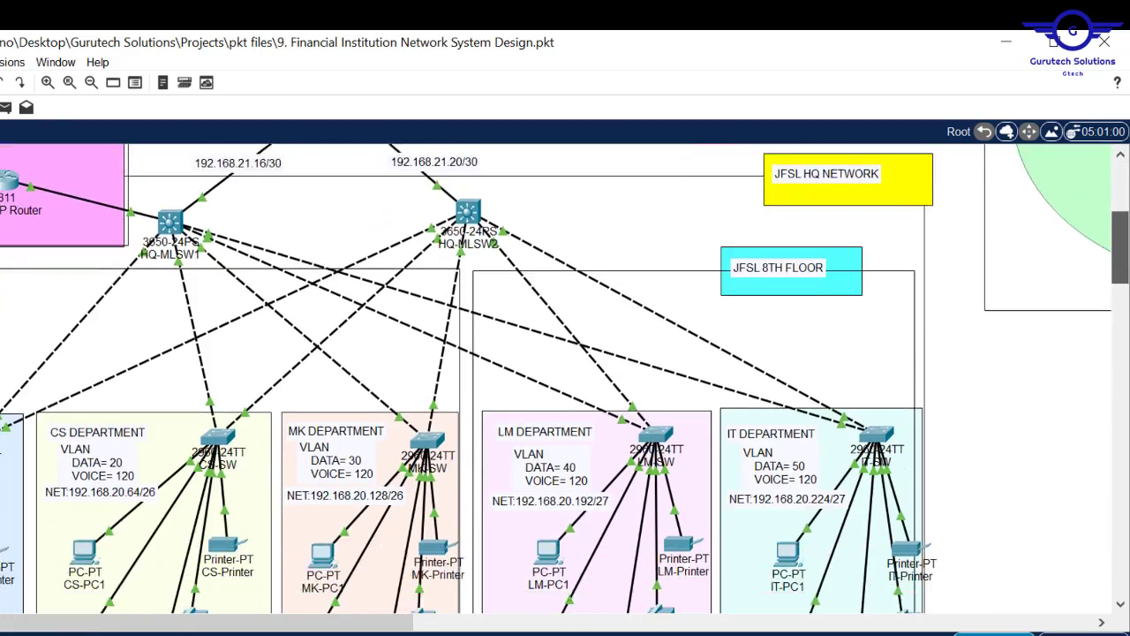
drag(1120, 196, 1120, 296)
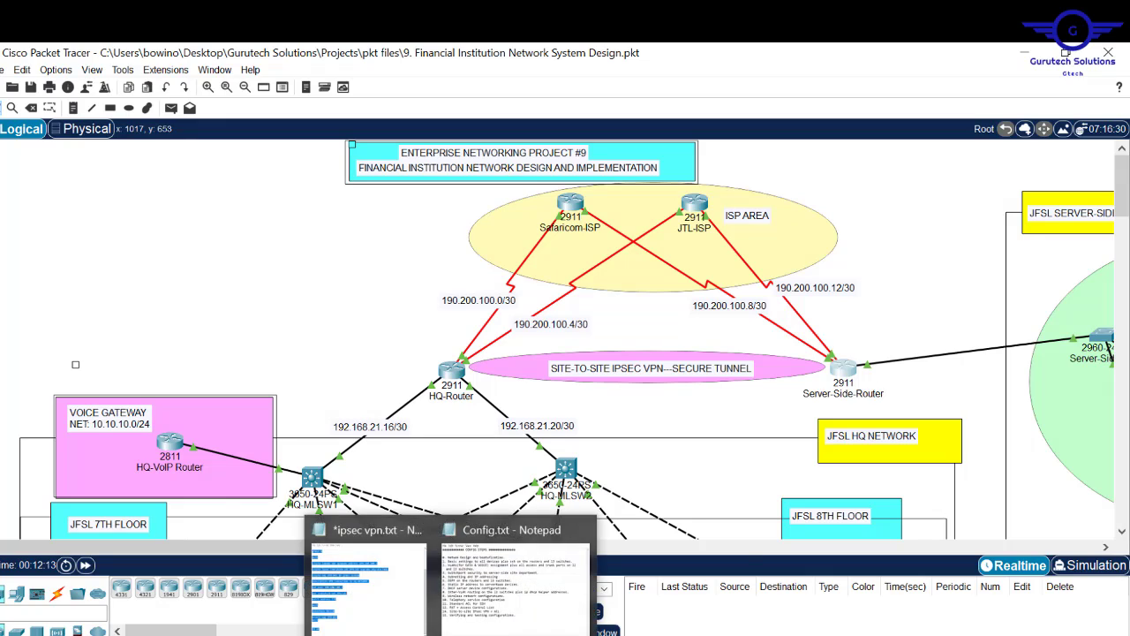
click(527, 530)
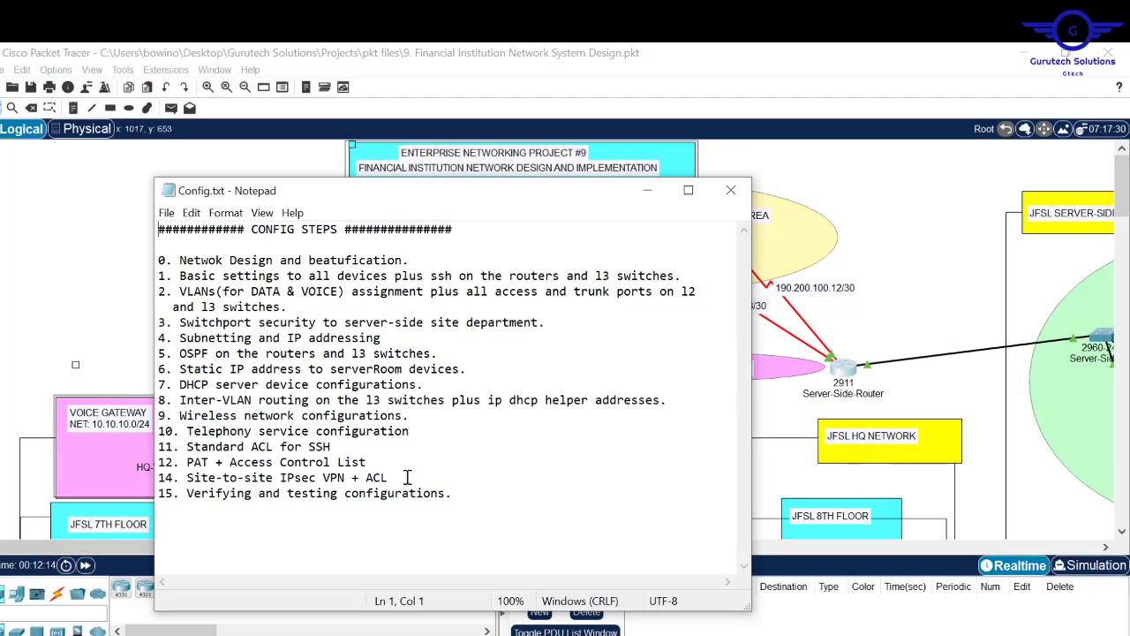
drag(394, 477, 174, 266)
drag(459, 500, 179, 493)
click(80, 233)
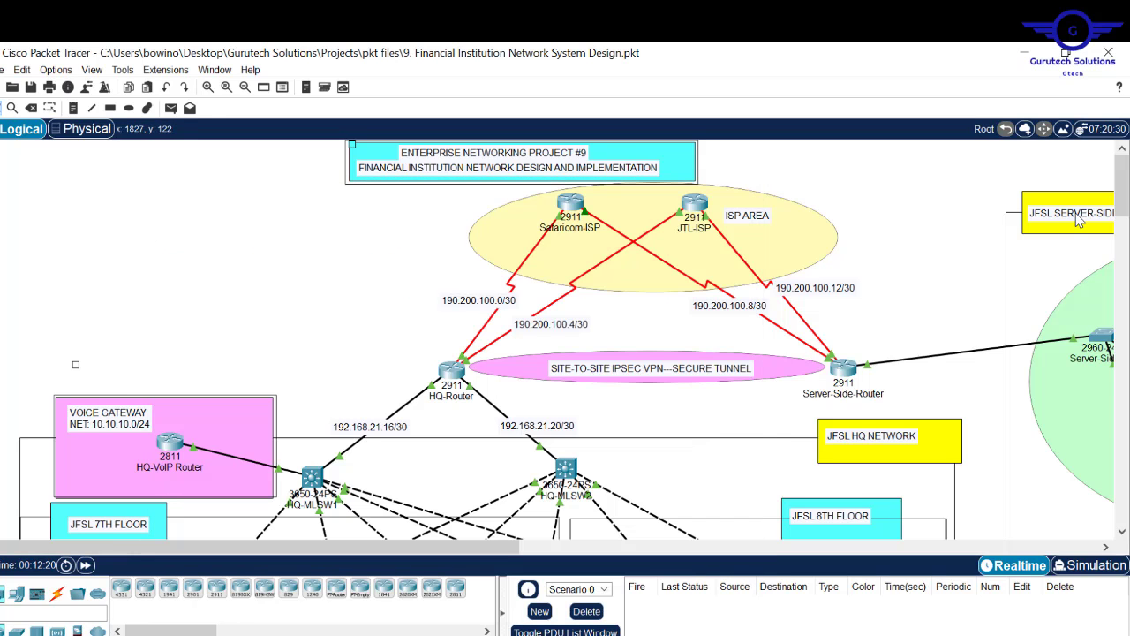
mouse_move(1128, 201)
mouse_down()
mouse_move(1129, 327)
mouse_move(1129, 202)
mouse_up()
drag(475, 545, 645, 553)
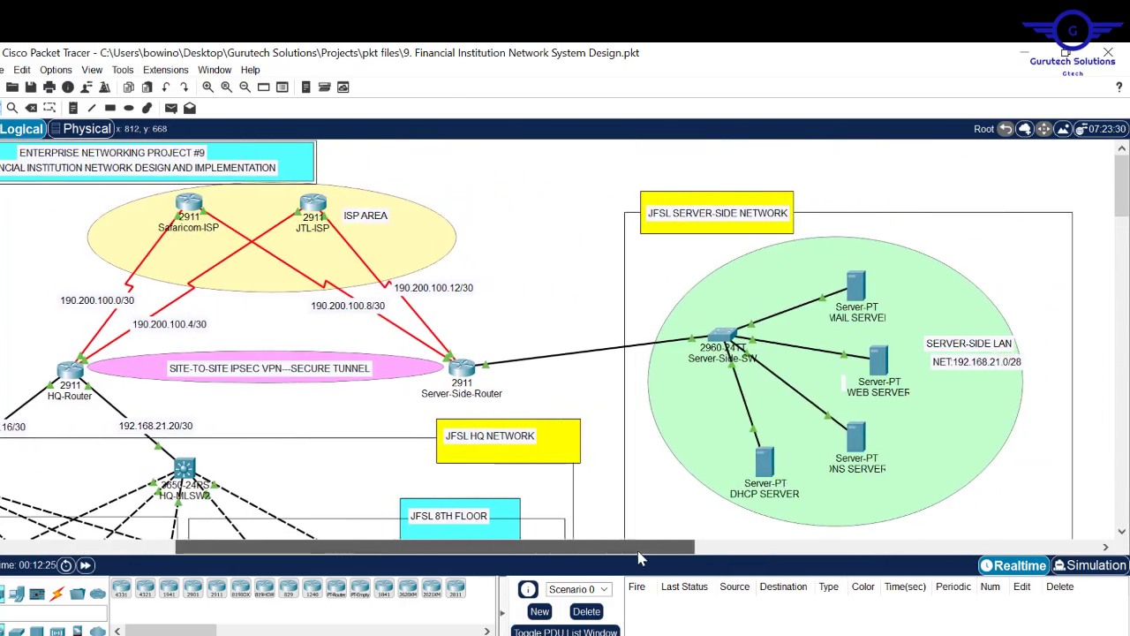
mouse_move(1127, 193)
mouse_down()
mouse_move(1127, 210)
mouse_move(1127, 183)
mouse_up()
drag(565, 547, 389, 559)
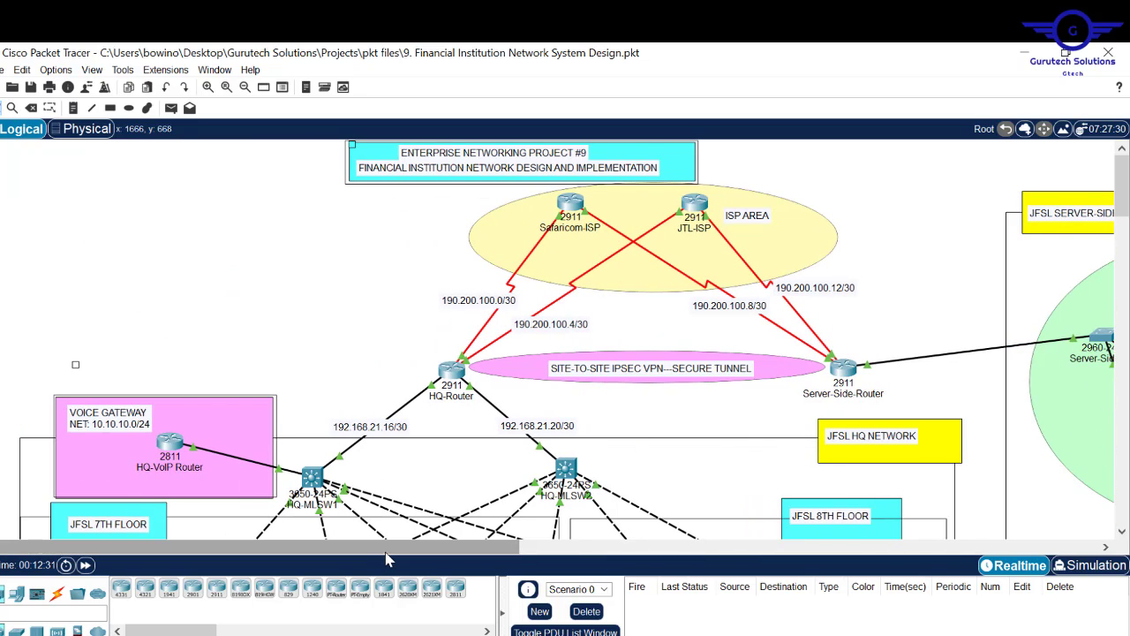